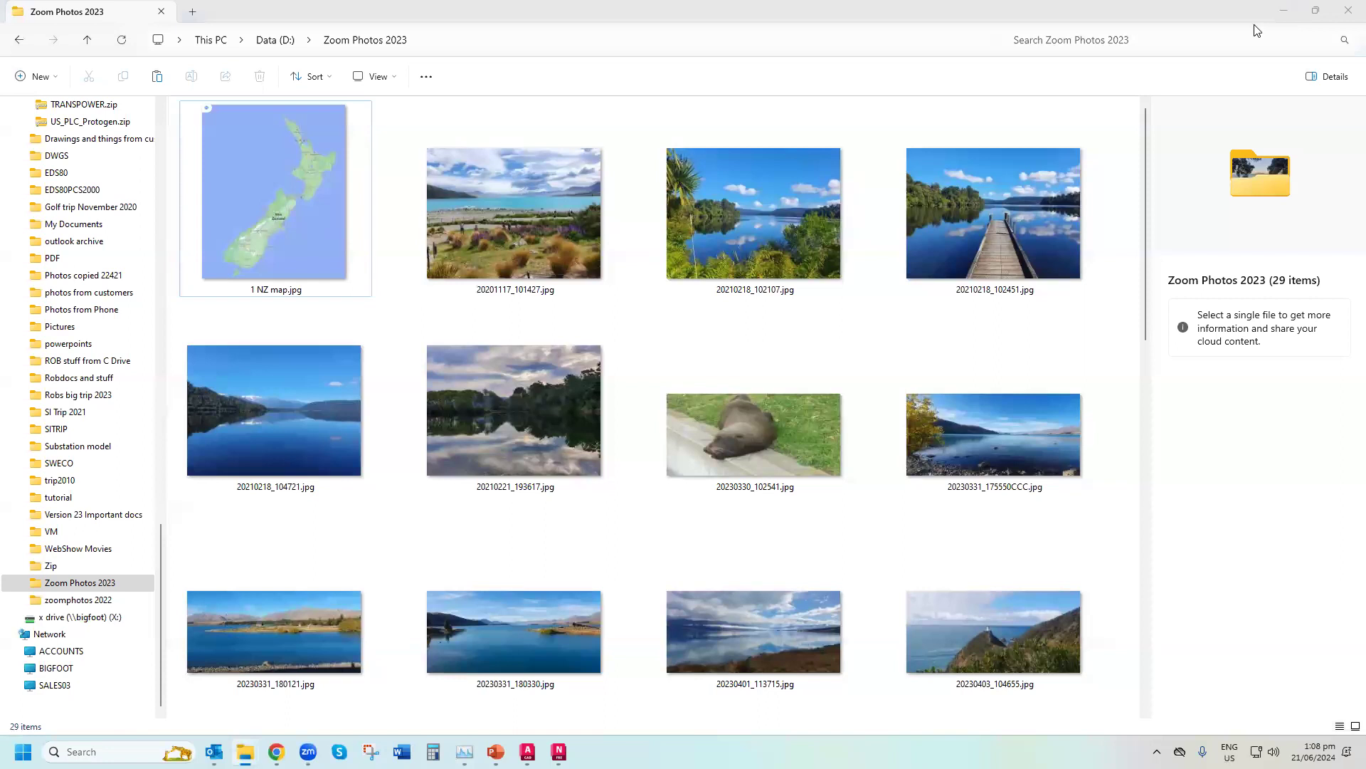
# Bring up the ELECDES DESIGN SUITE folder and review its program shortcuts, singling out Instrument Manager and Paneldes
pyautogui.click(1284, 10)
pyautogui.moveTo(1028, 108); pyautogui.dragTo(189, 235)
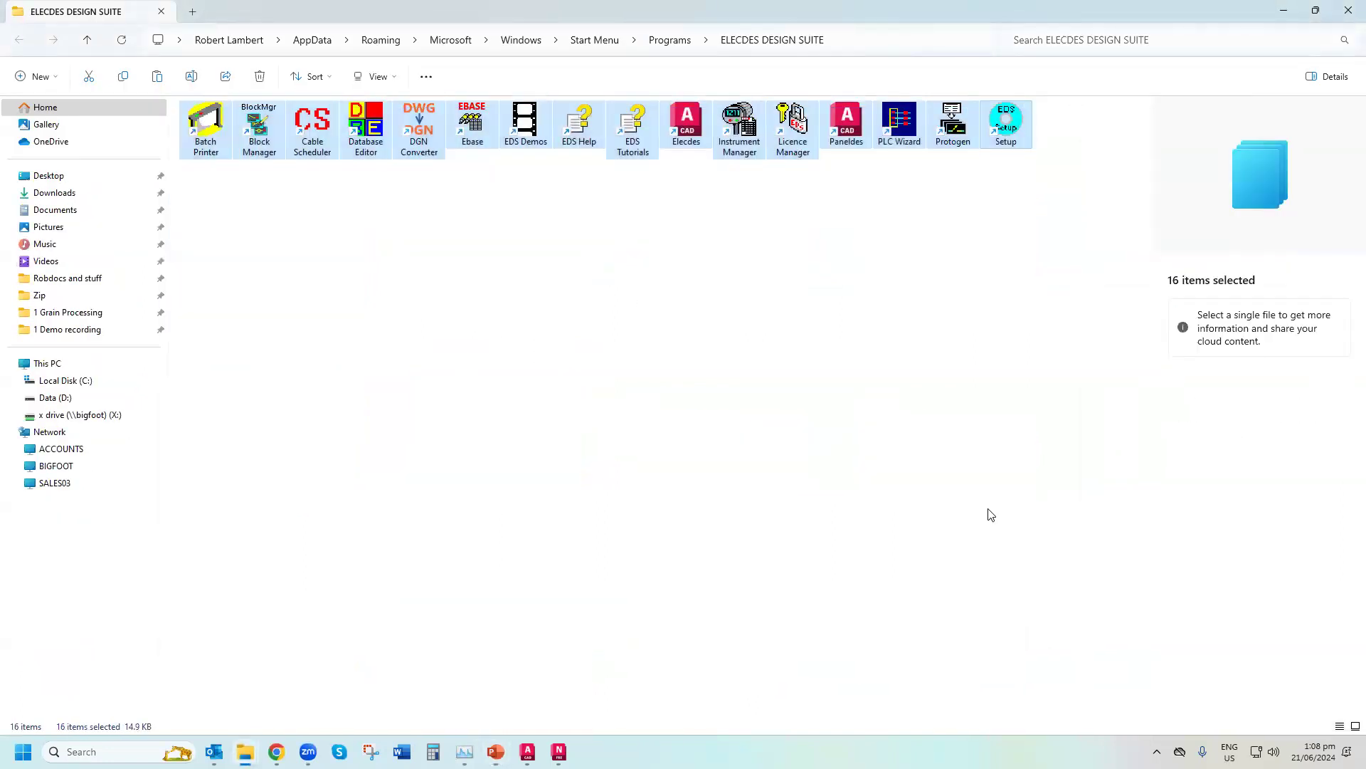
pyautogui.click(729, 132)
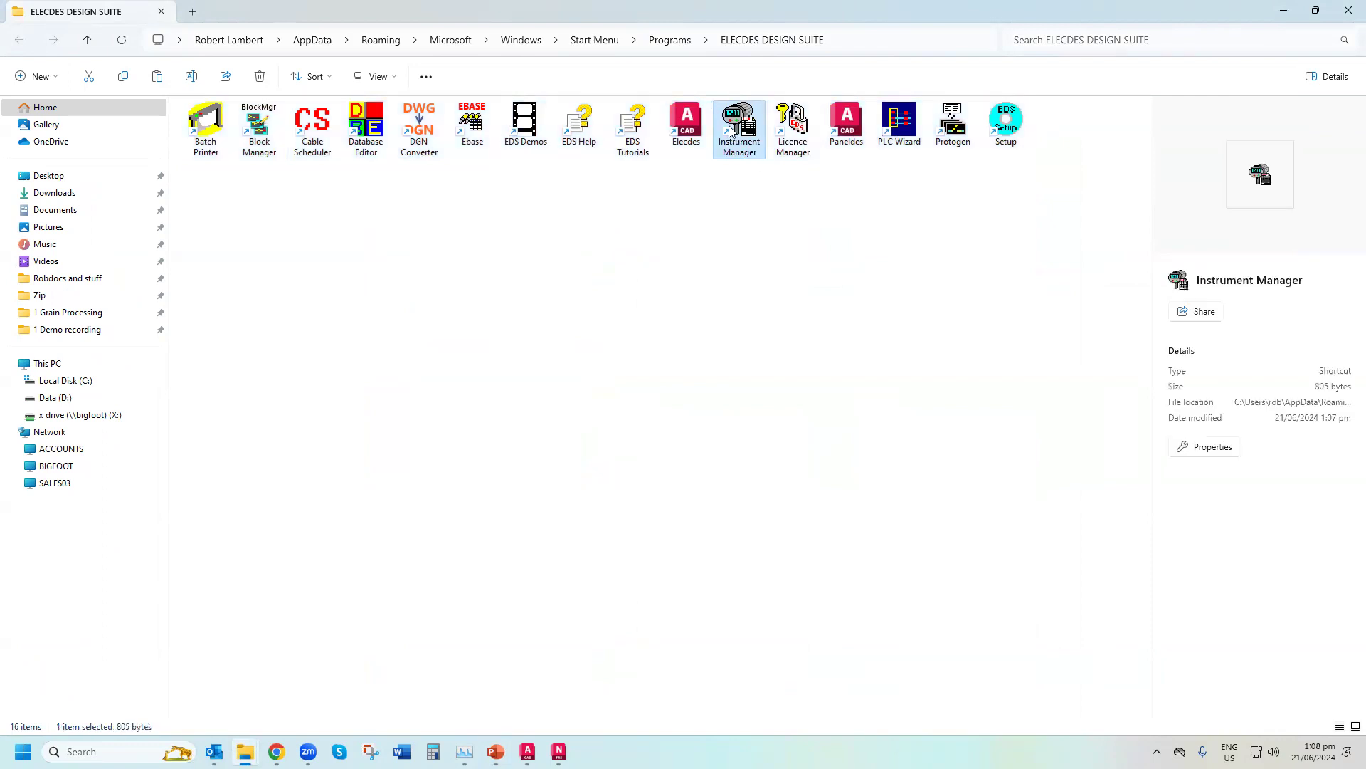
pyautogui.click(847, 122)
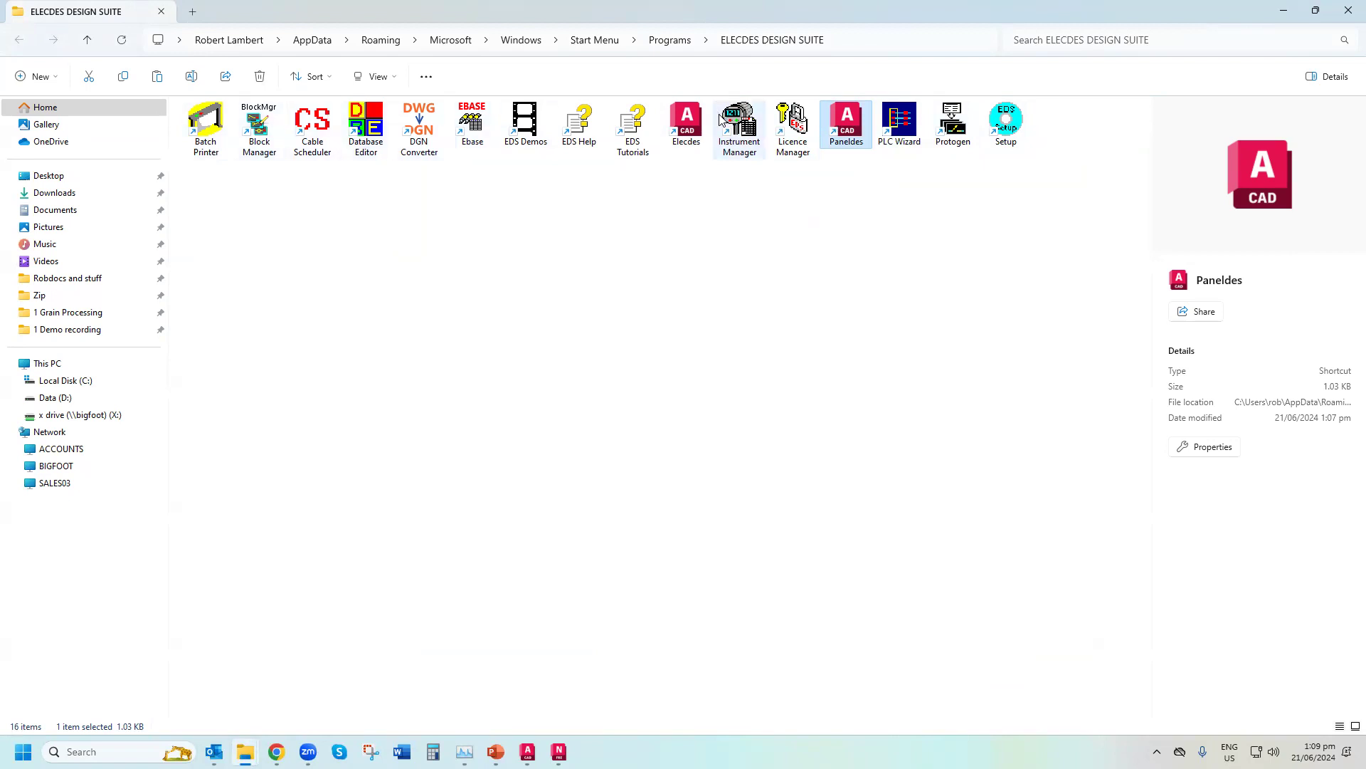
pyautogui.click(736, 131)
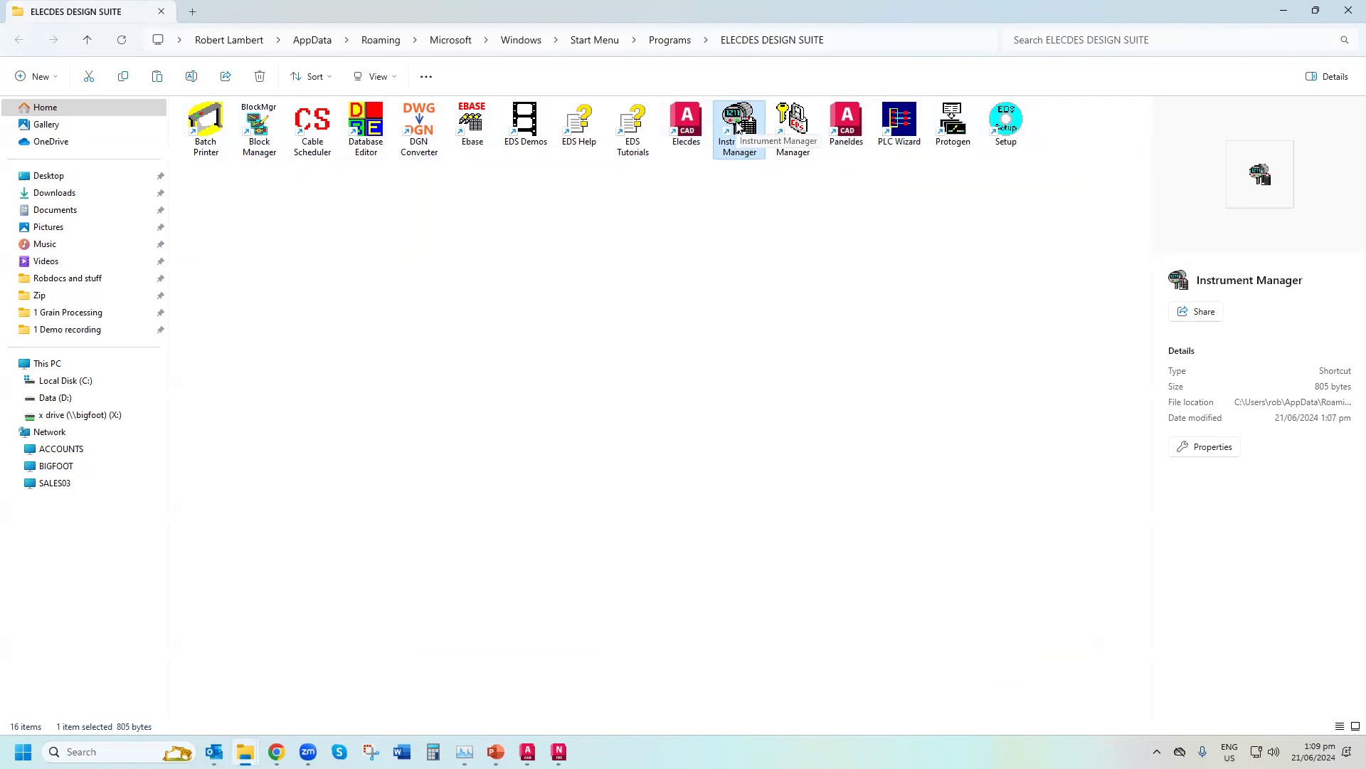
# Switch to Drawing2.dwg in Elecdes and view the I.S.A loop devices symbol library without inserting a symbol
pyautogui.moveTo(527, 751)
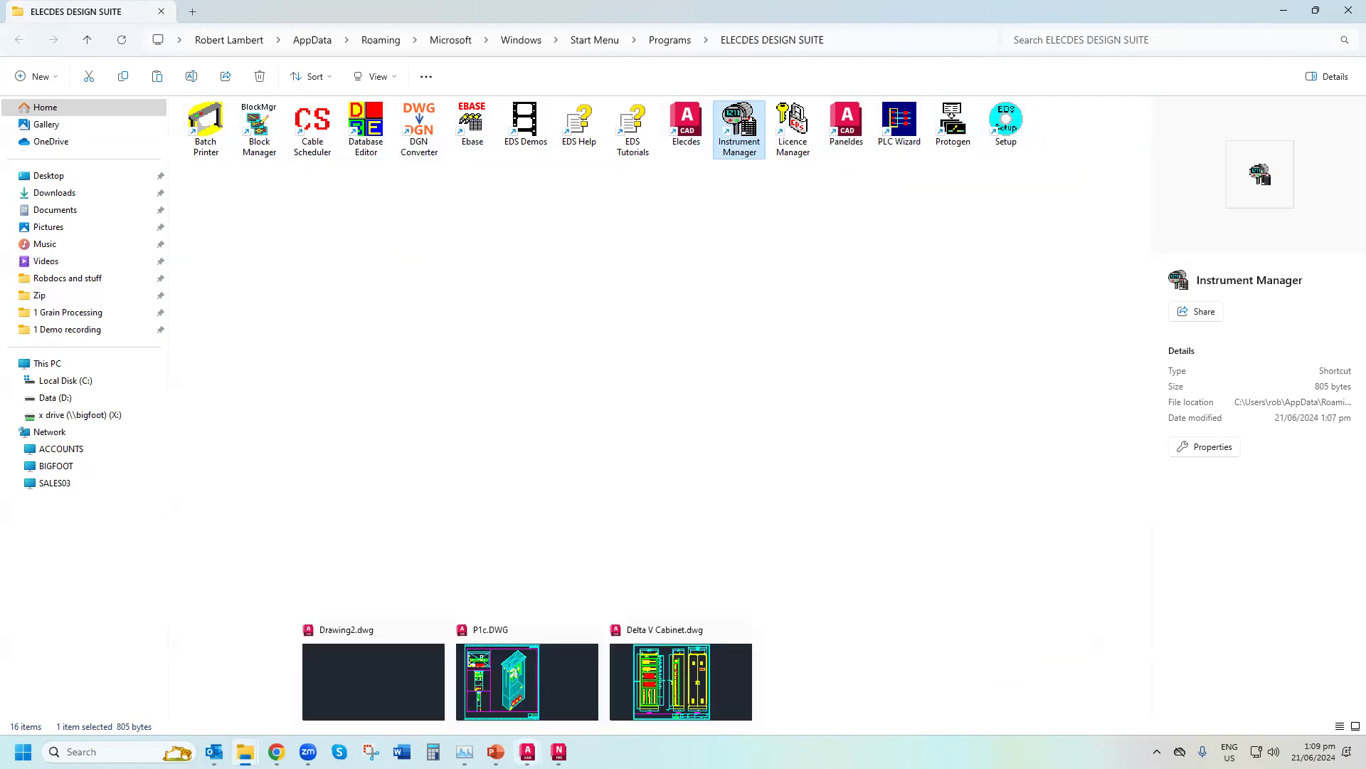
pyautogui.click(313, 673)
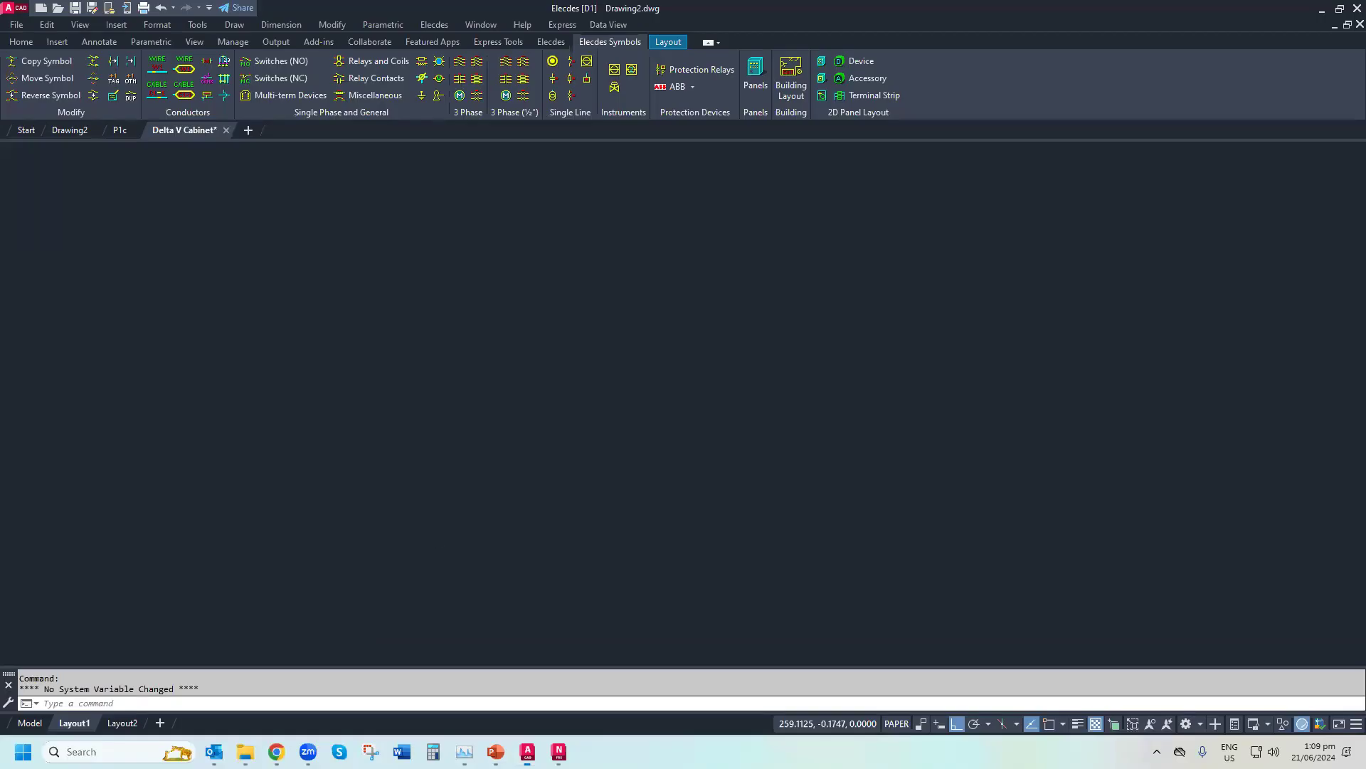
pyautogui.click(616, 70)
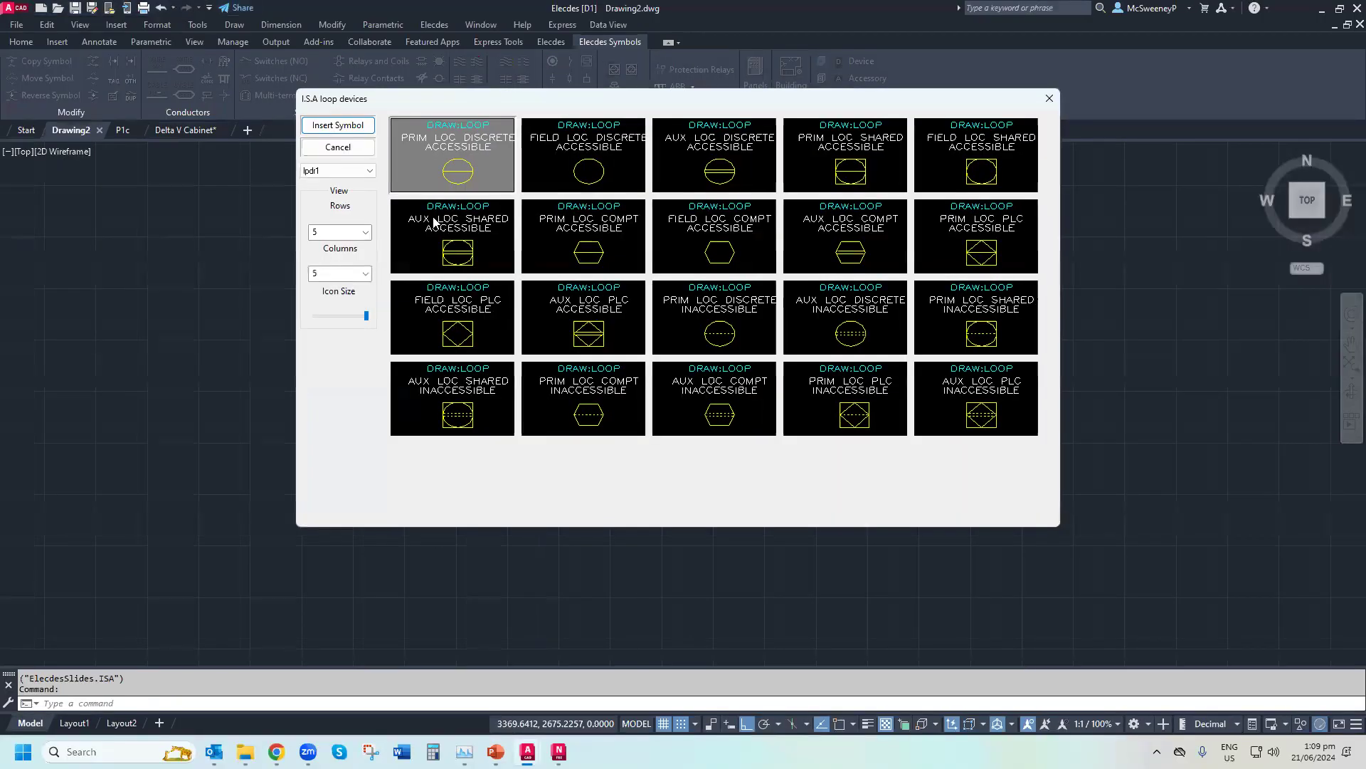
pyautogui.click(349, 152)
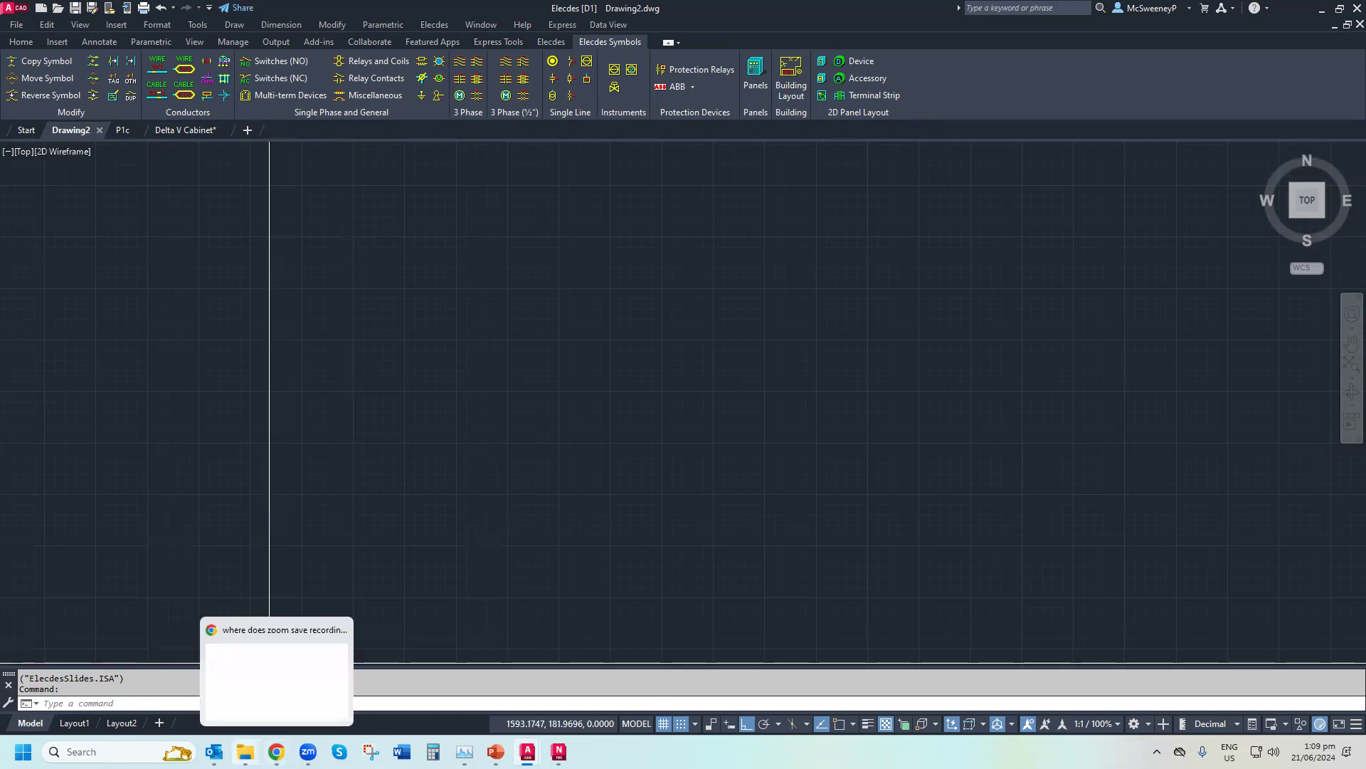
# Return briefly to the ELECDES DESIGN SUITE folder, and in Elecdes view the P1c 3D panel layout and the Delta V Cabinet drawing
pyautogui.moveTo(245, 751)
pyautogui.click(91, 683)
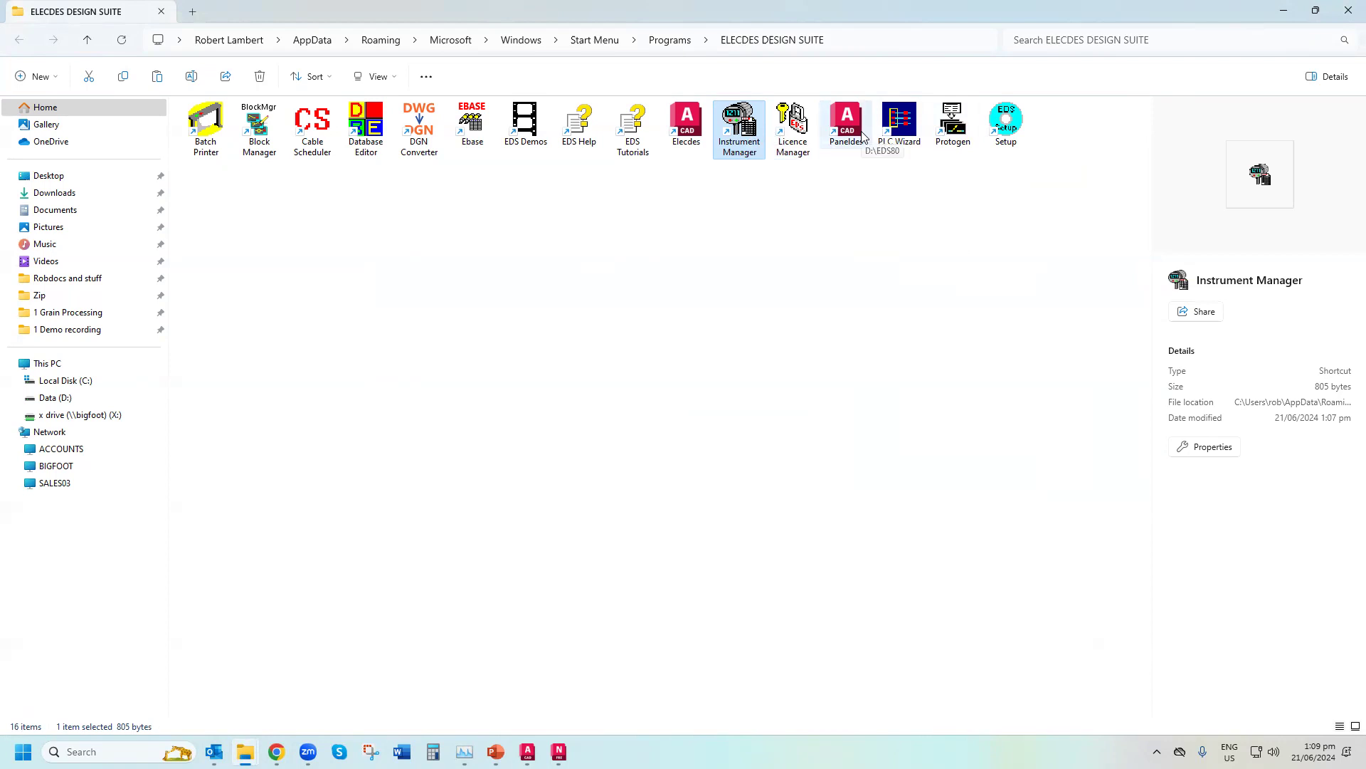
pyautogui.moveTo(496, 751)
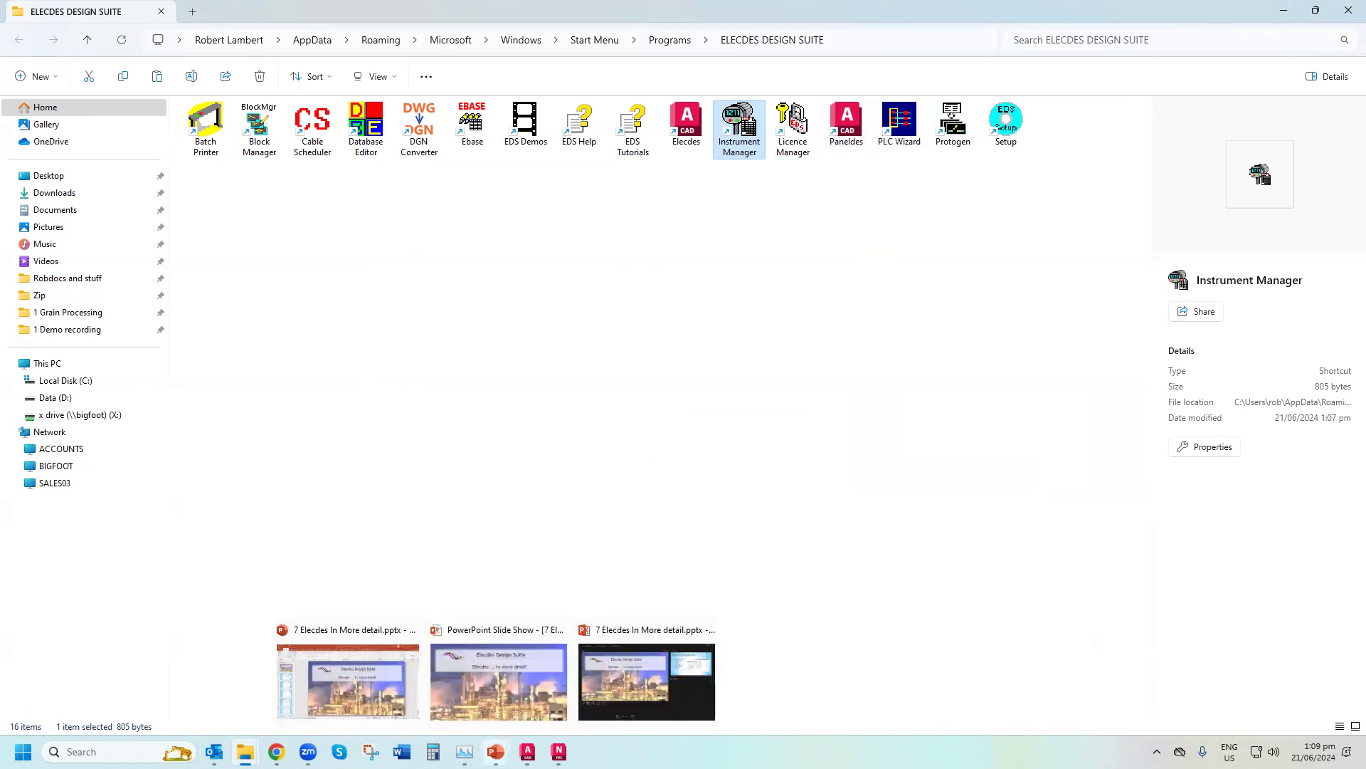
pyautogui.click(527, 704)
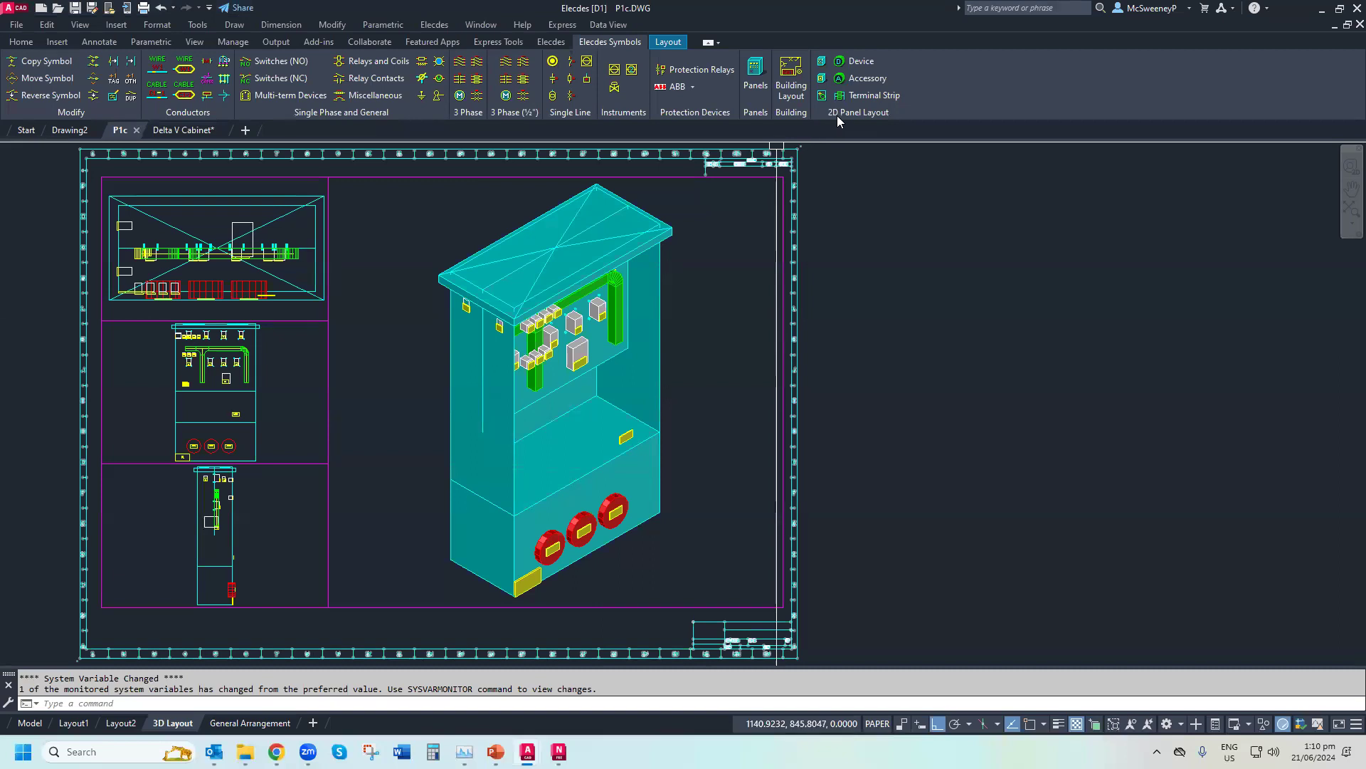
pyautogui.click(195, 131)
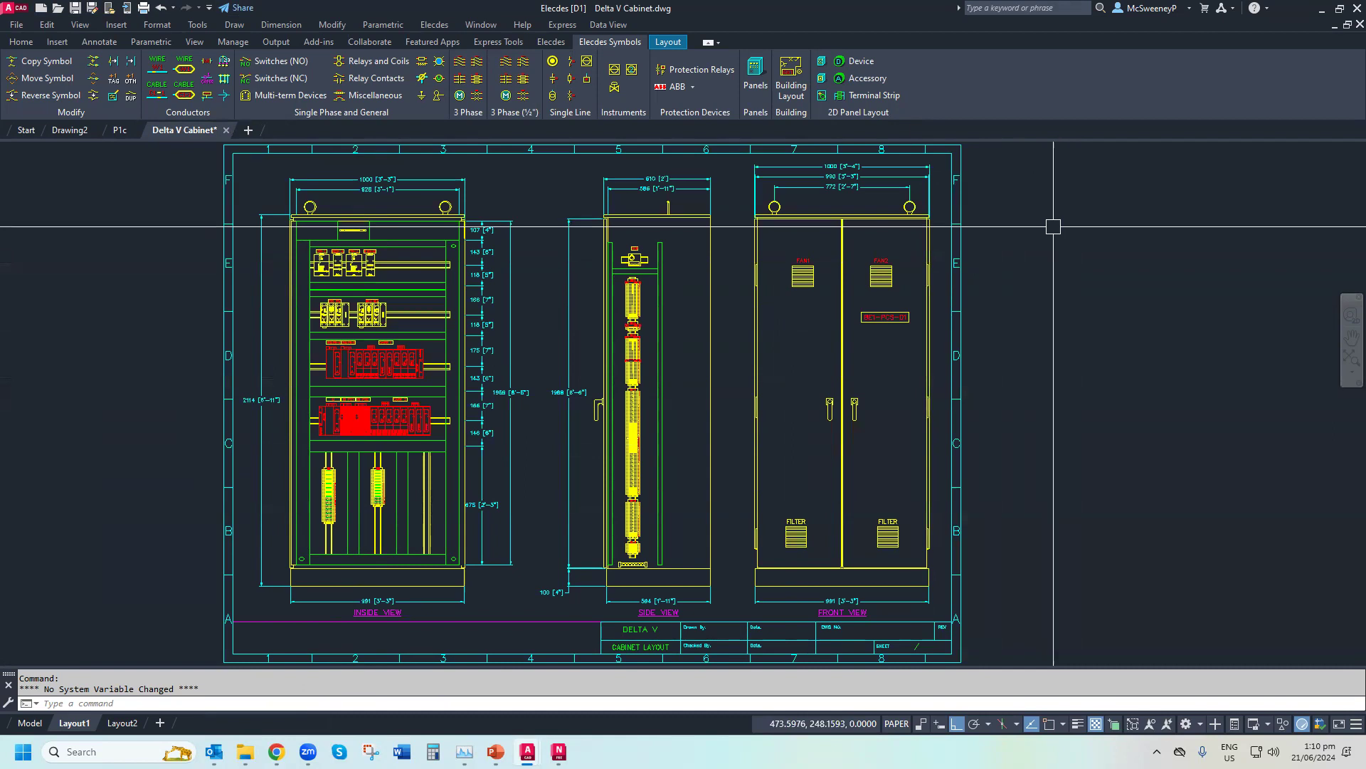
pyautogui.click(512, 658)
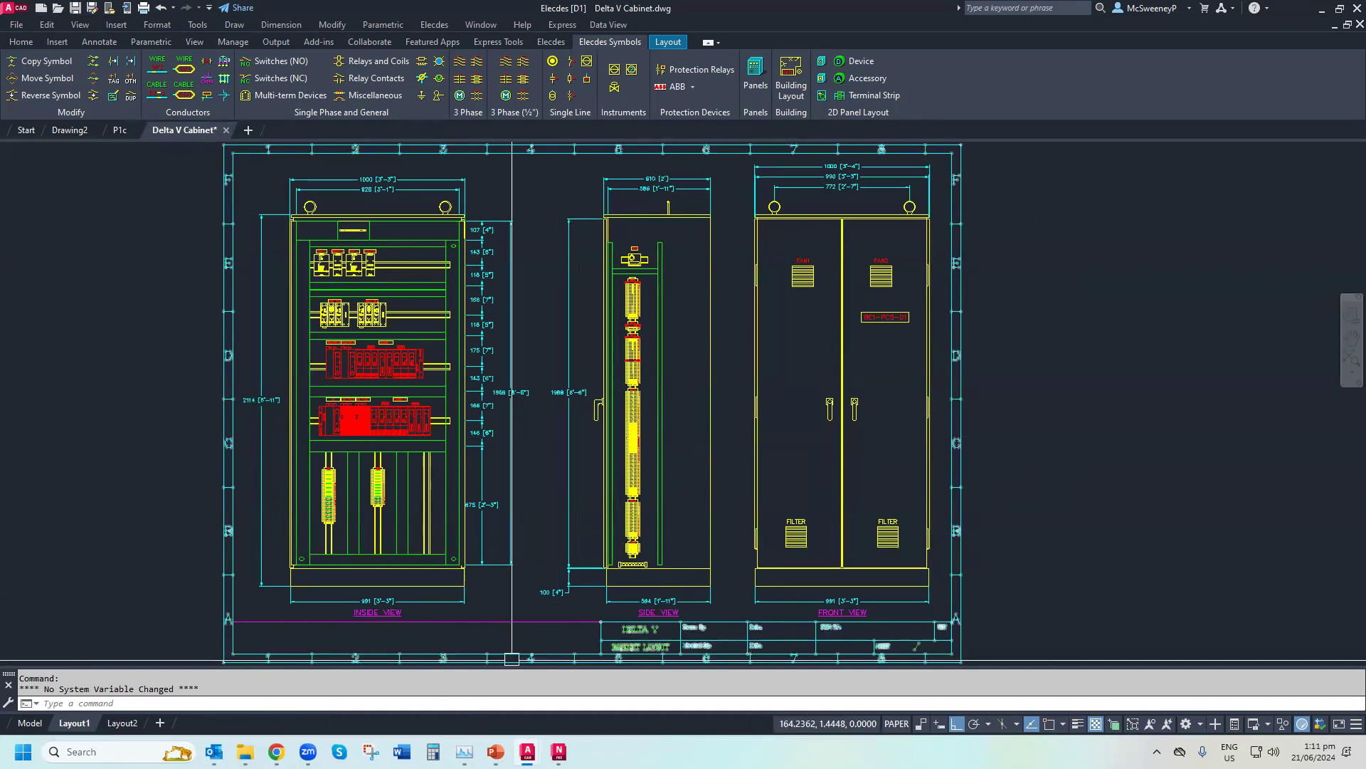
# Switch to Navisworks Freedom and examine the cable trench and substation equipment in the Arkansas.nwd model, leaving the window minimized
pyautogui.moveTo(559, 750)
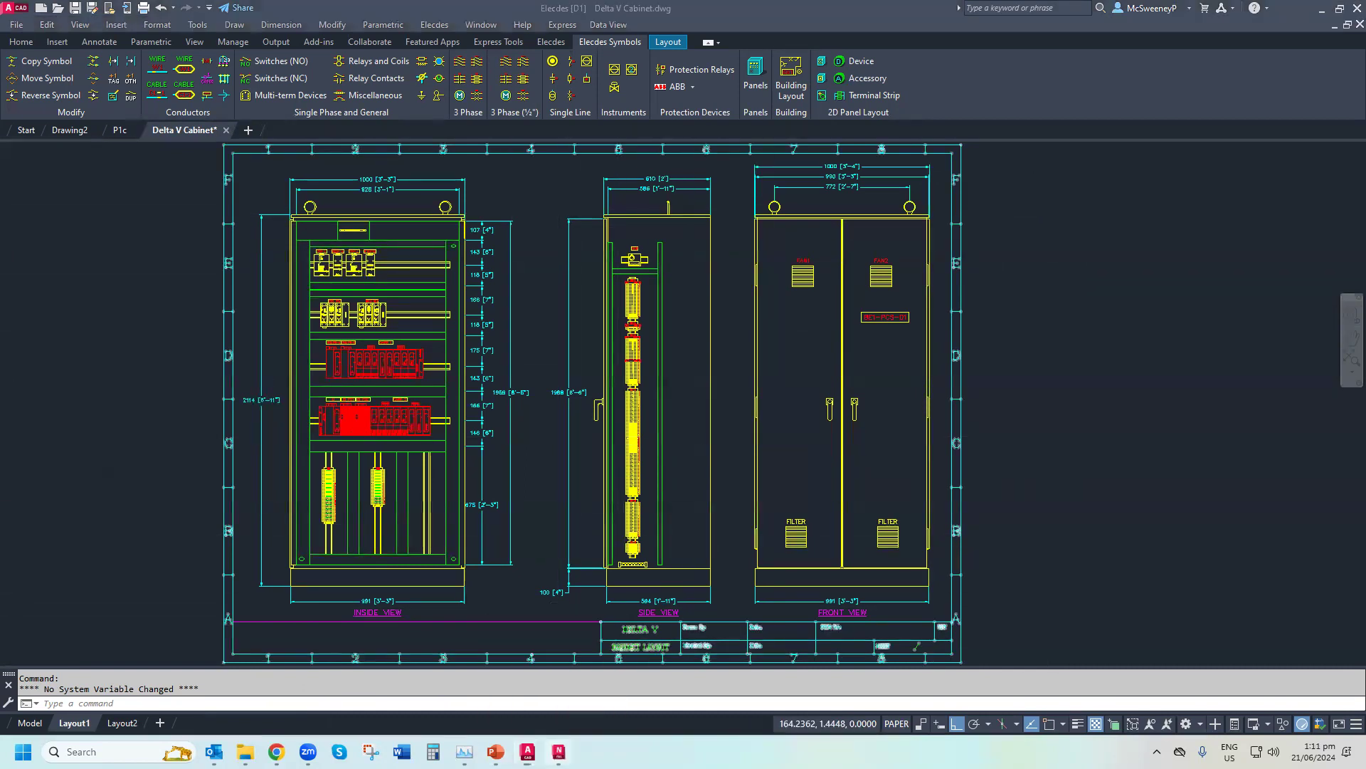
pyautogui.click(555, 679)
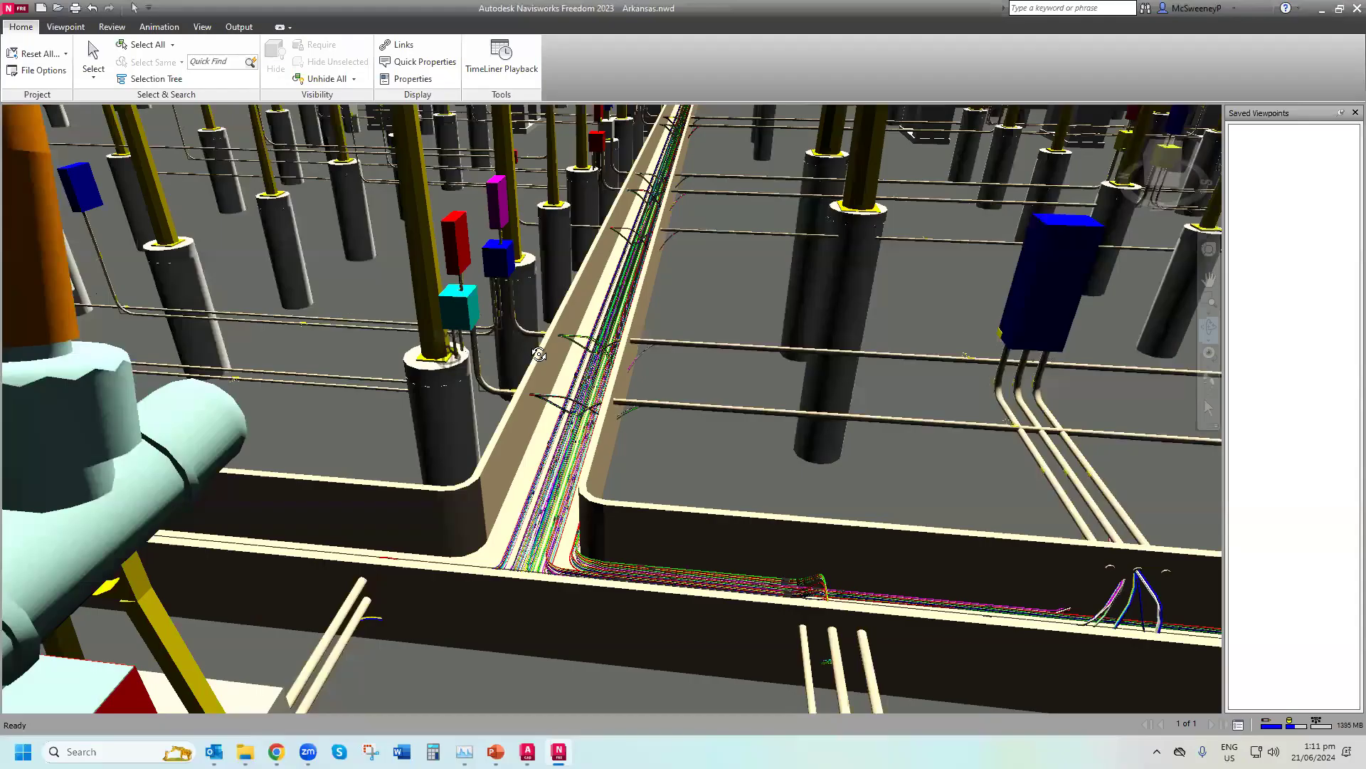
pyautogui.scroll(-7, 533, 358)
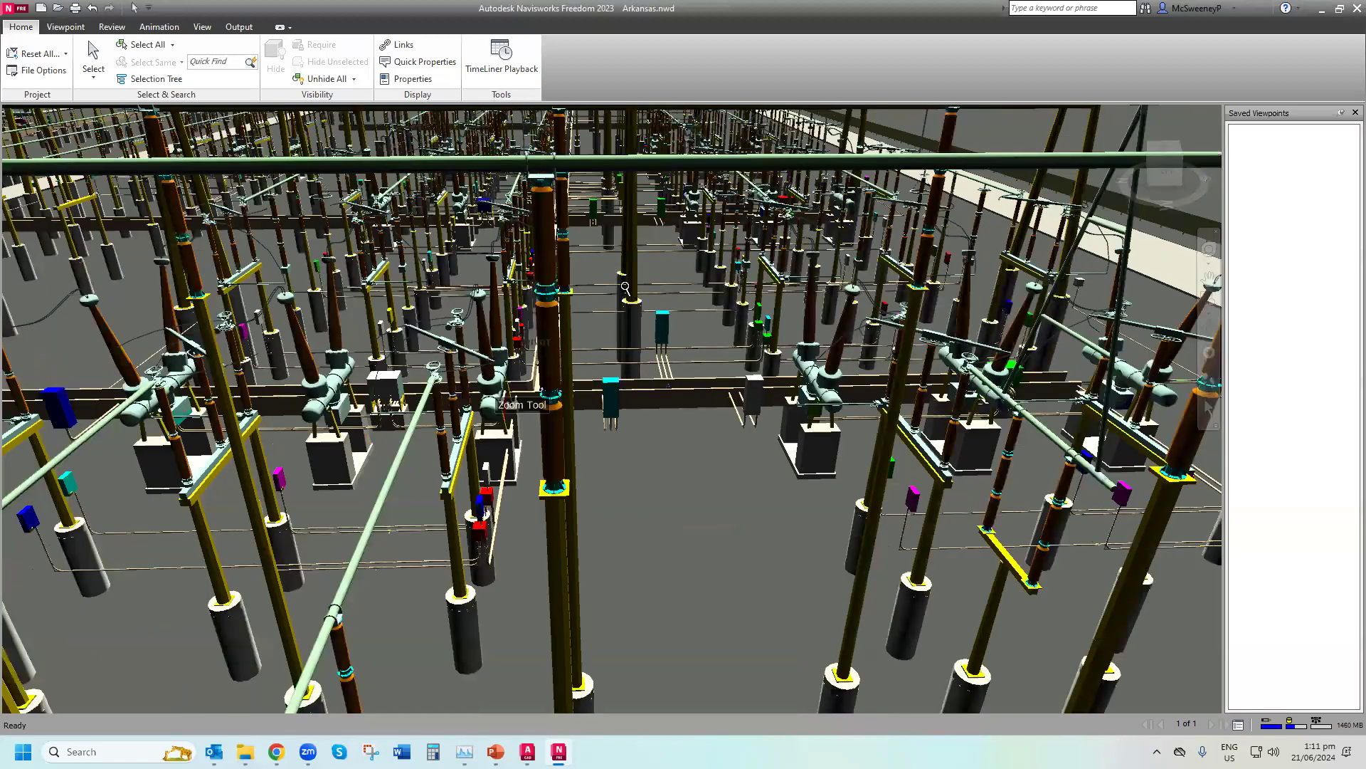
pyautogui.scroll(3, 652, 278)
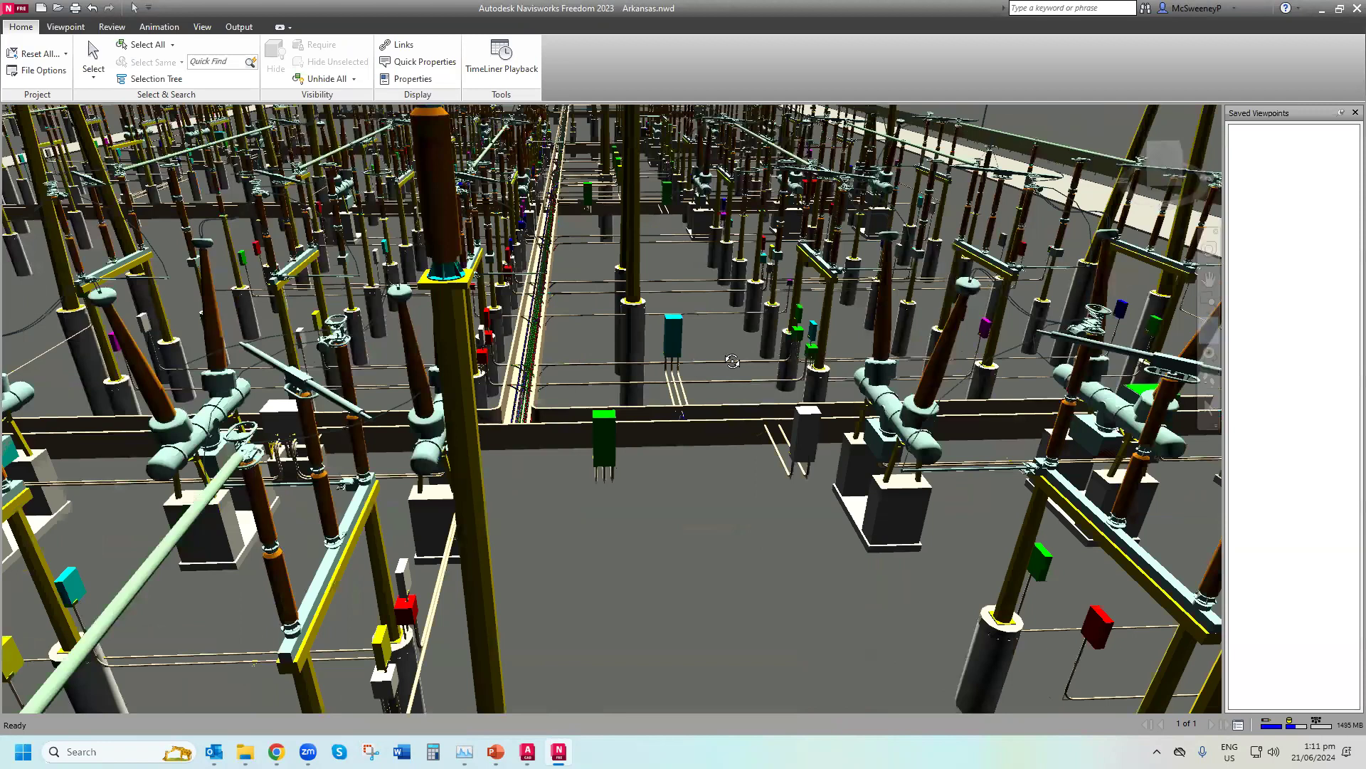
pyautogui.scroll(2, 564, 310)
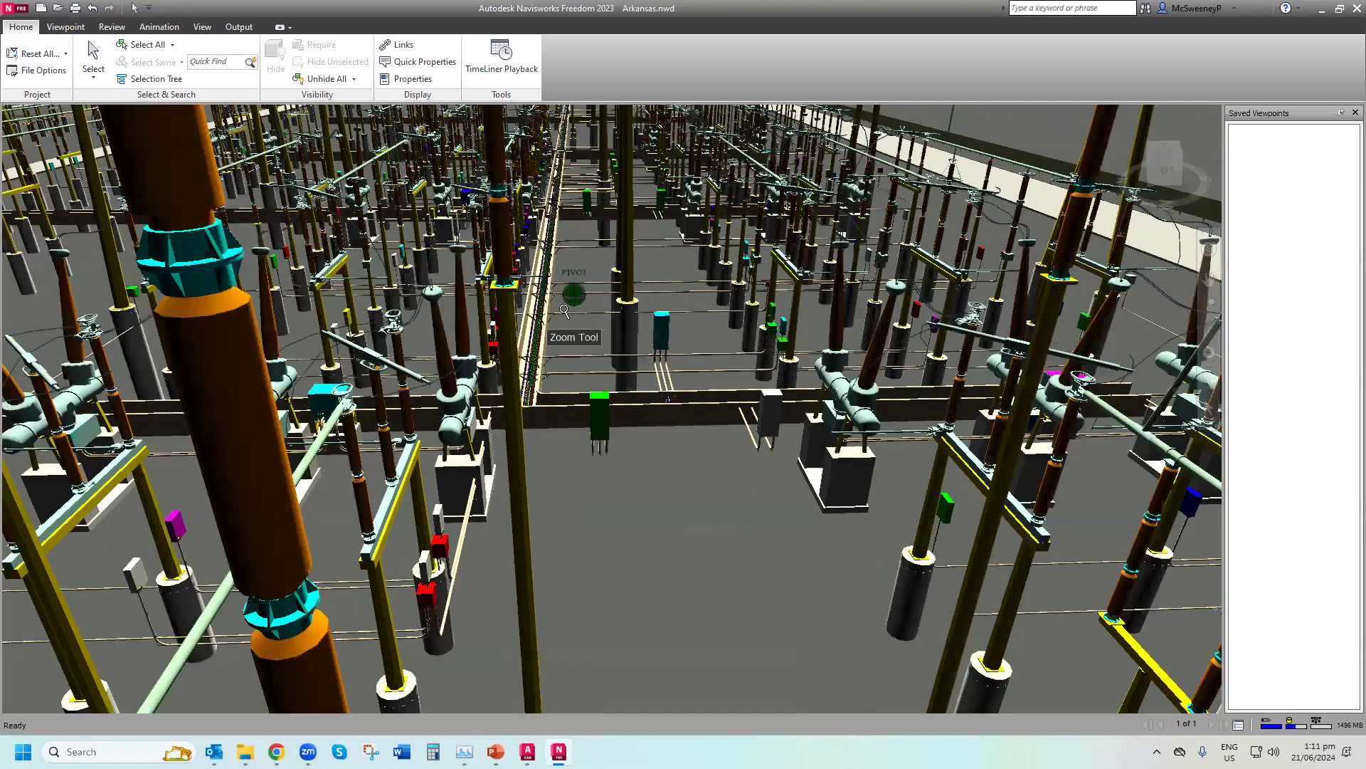
pyautogui.scroll(-2, 558, 316)
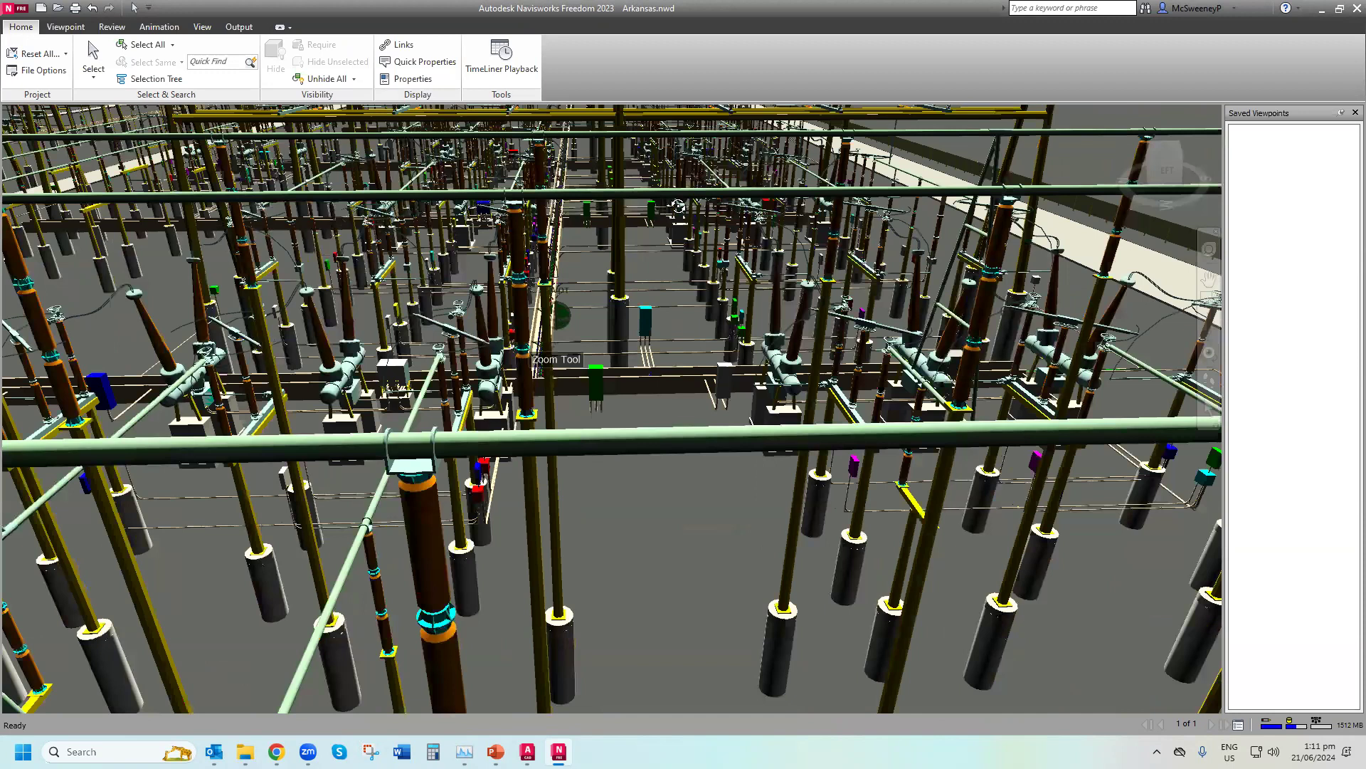
pyautogui.scroll(2, 651, 261)
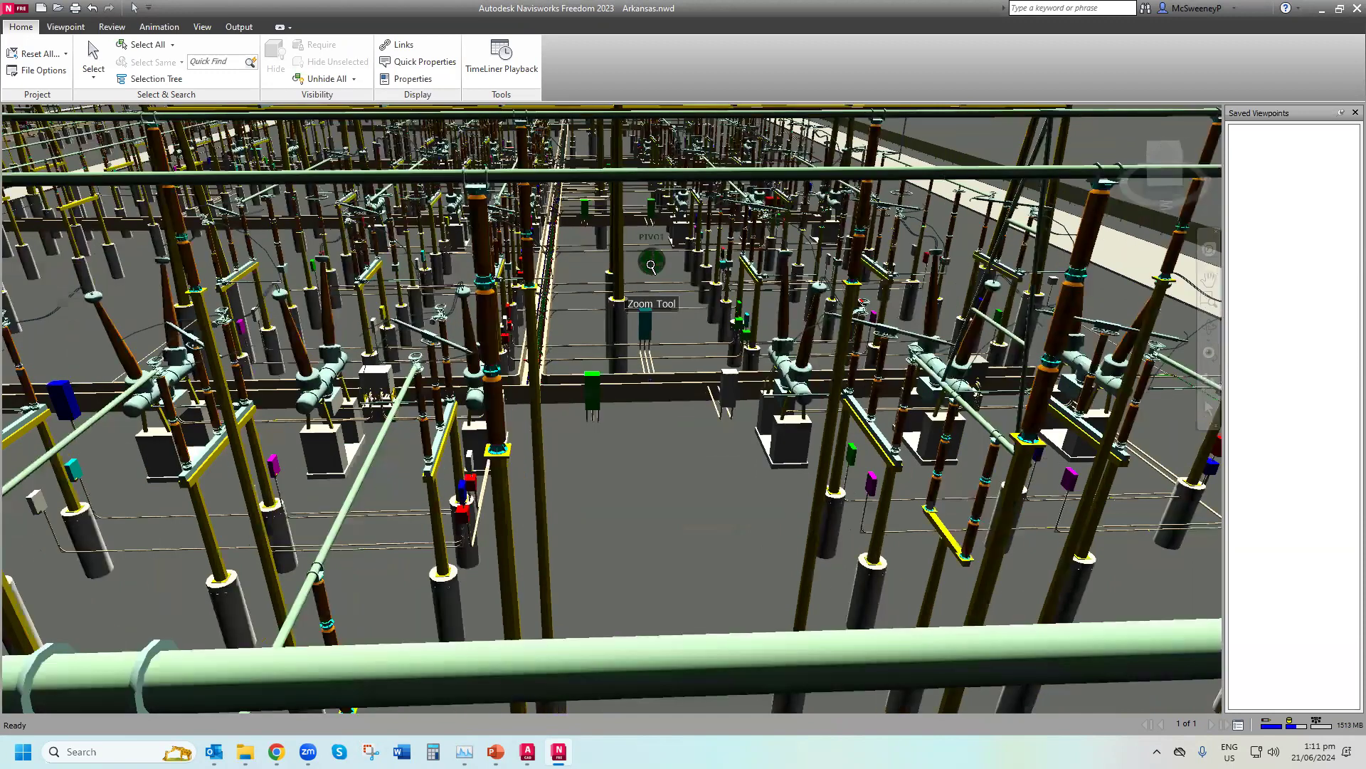
pyautogui.scroll(1, 527, 345)
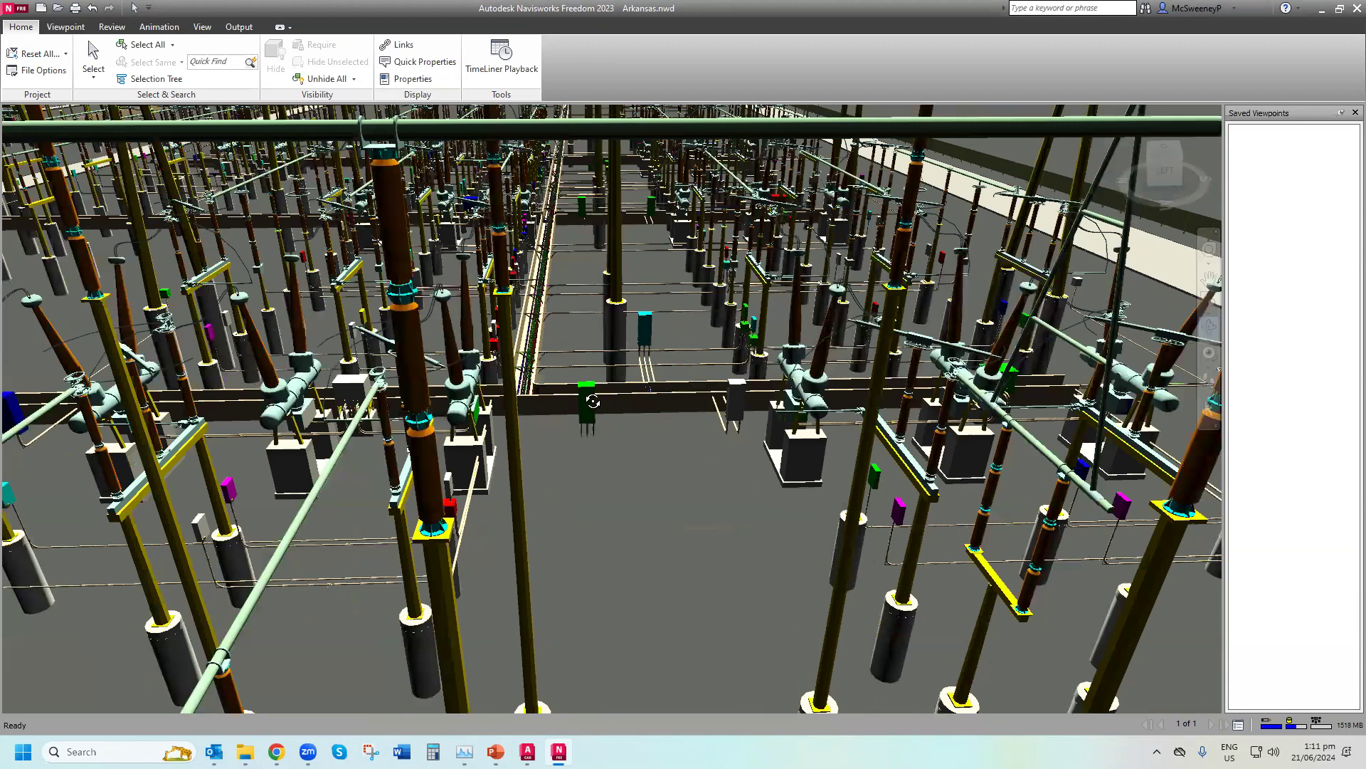
pyautogui.scroll(1, 593, 401)
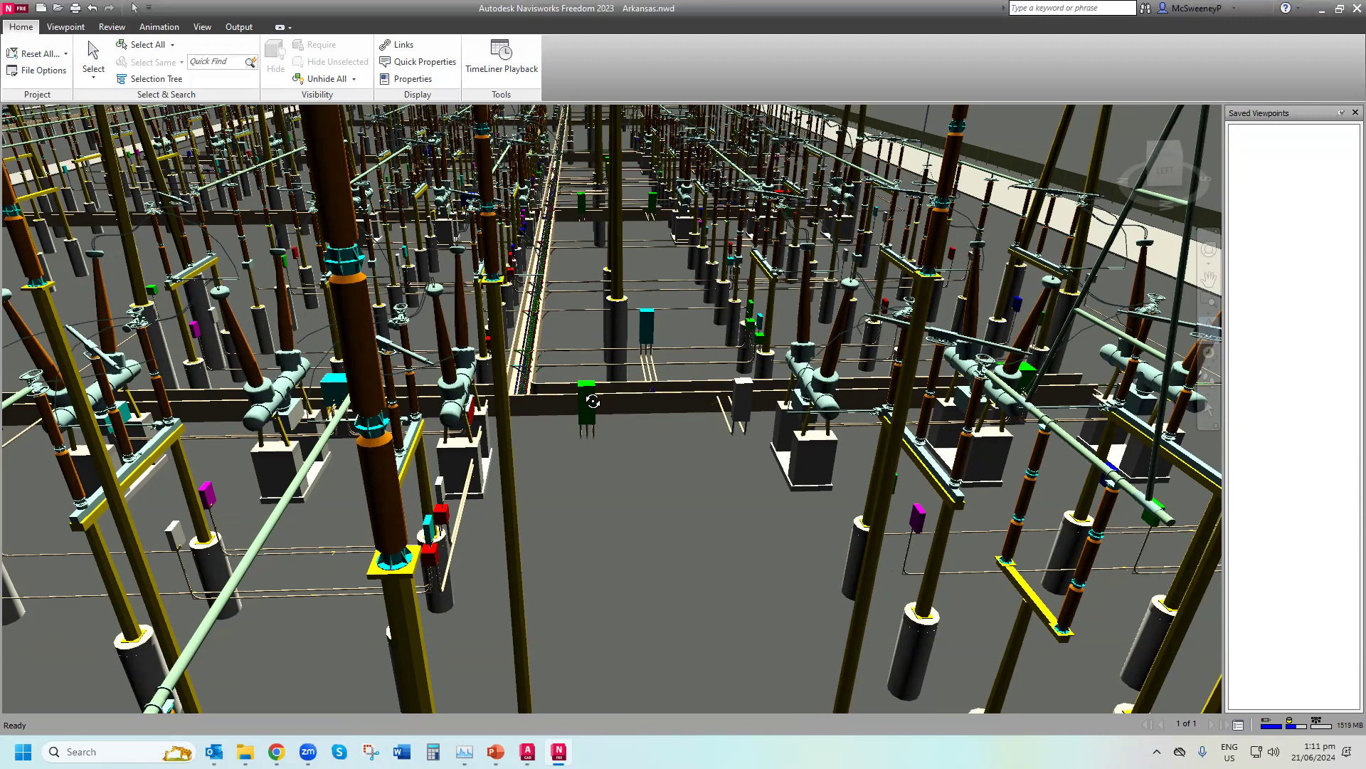
pyautogui.click(1320, 10)
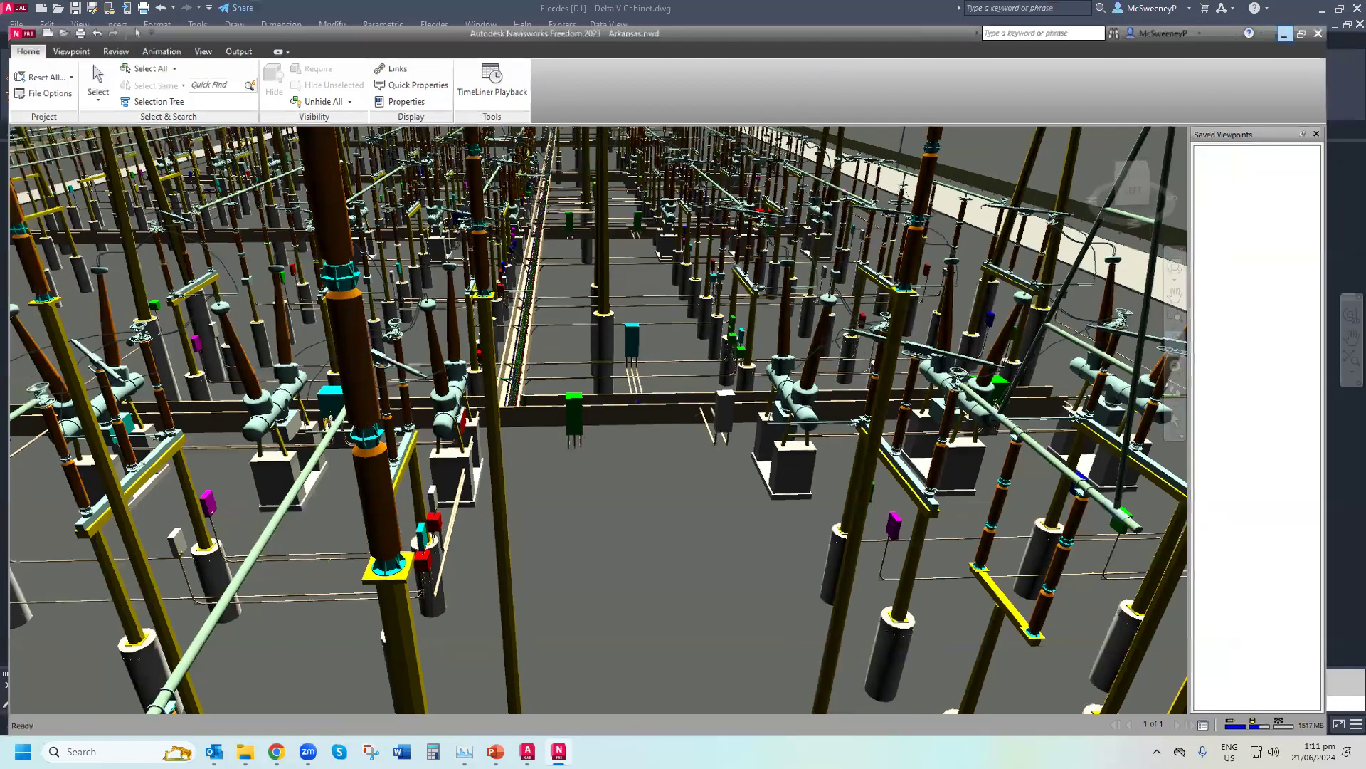
# Switch back to the ELECDES DESIGN SUITE folder and select the Paneldes shortcut
pyautogui.moveTo(246, 752)
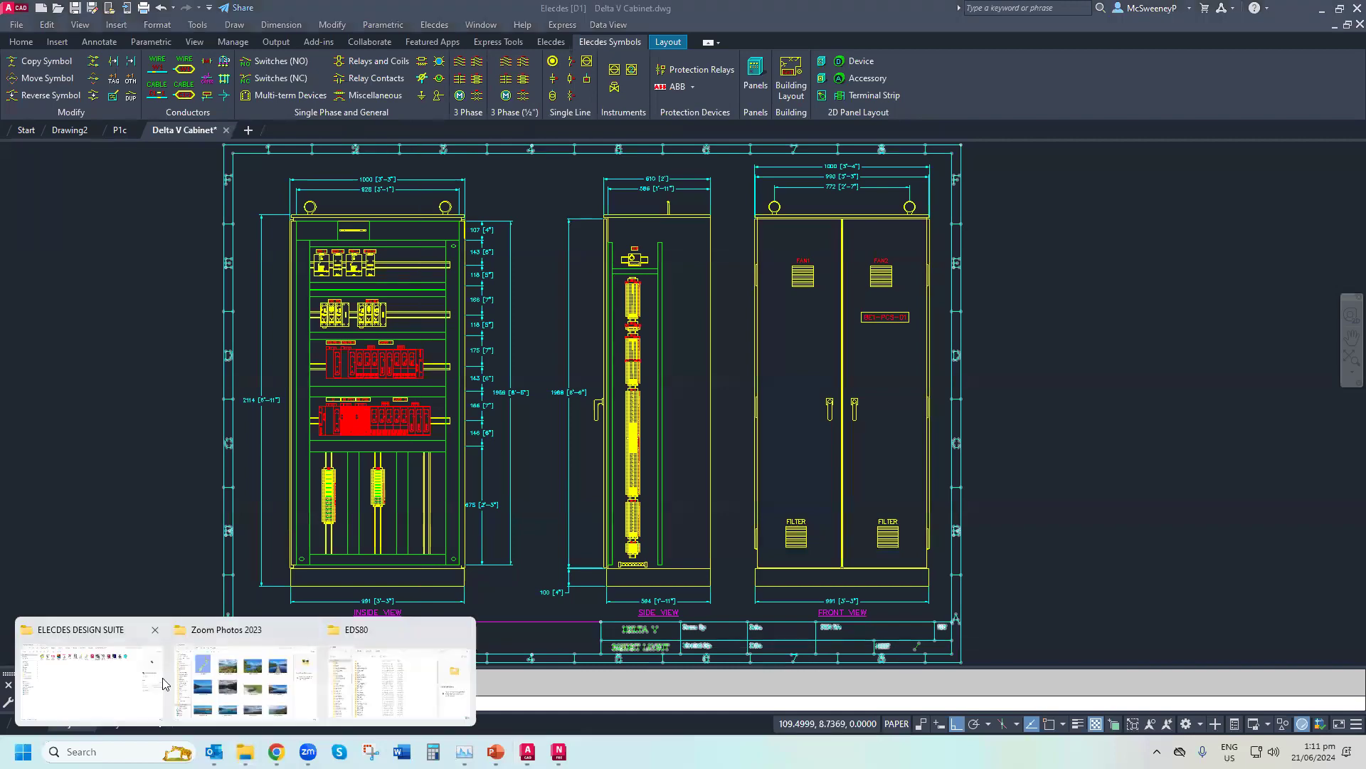
pyautogui.click(137, 684)
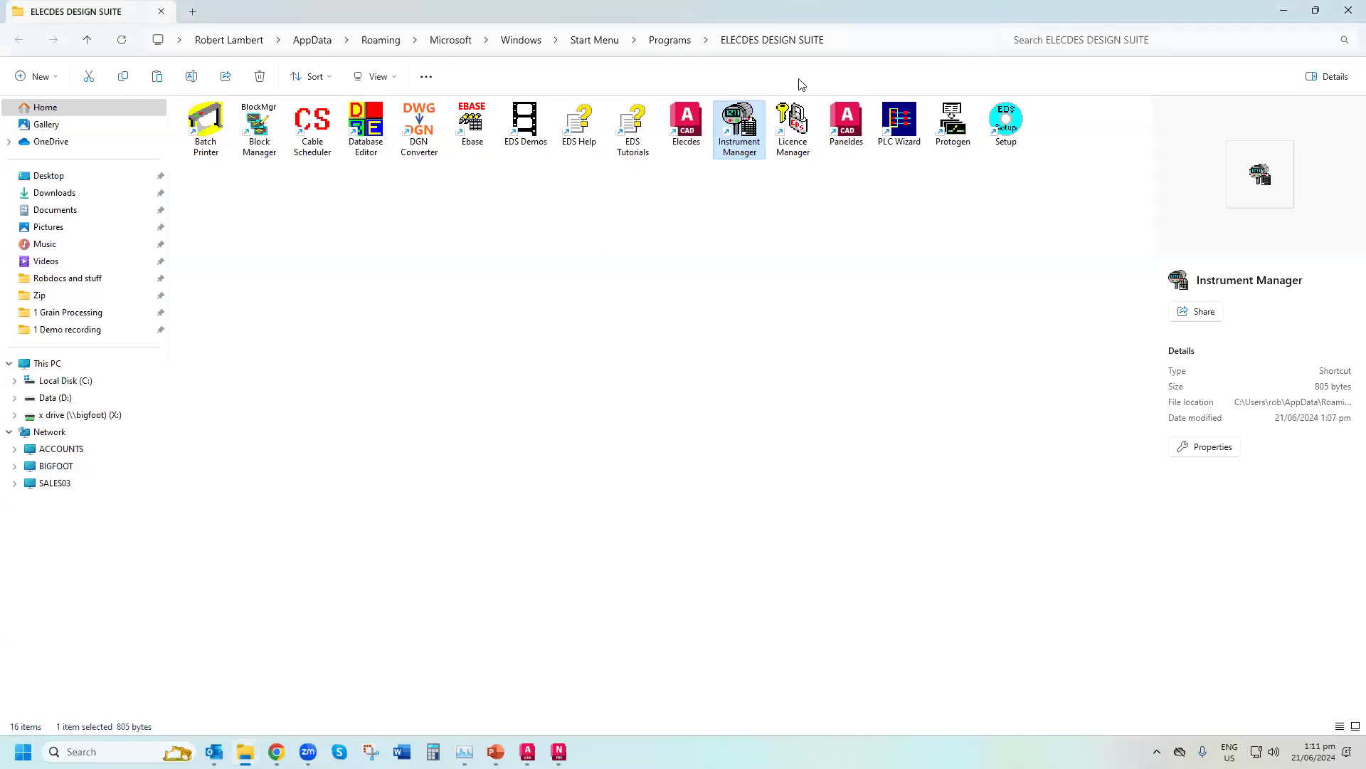
pyautogui.click(844, 118)
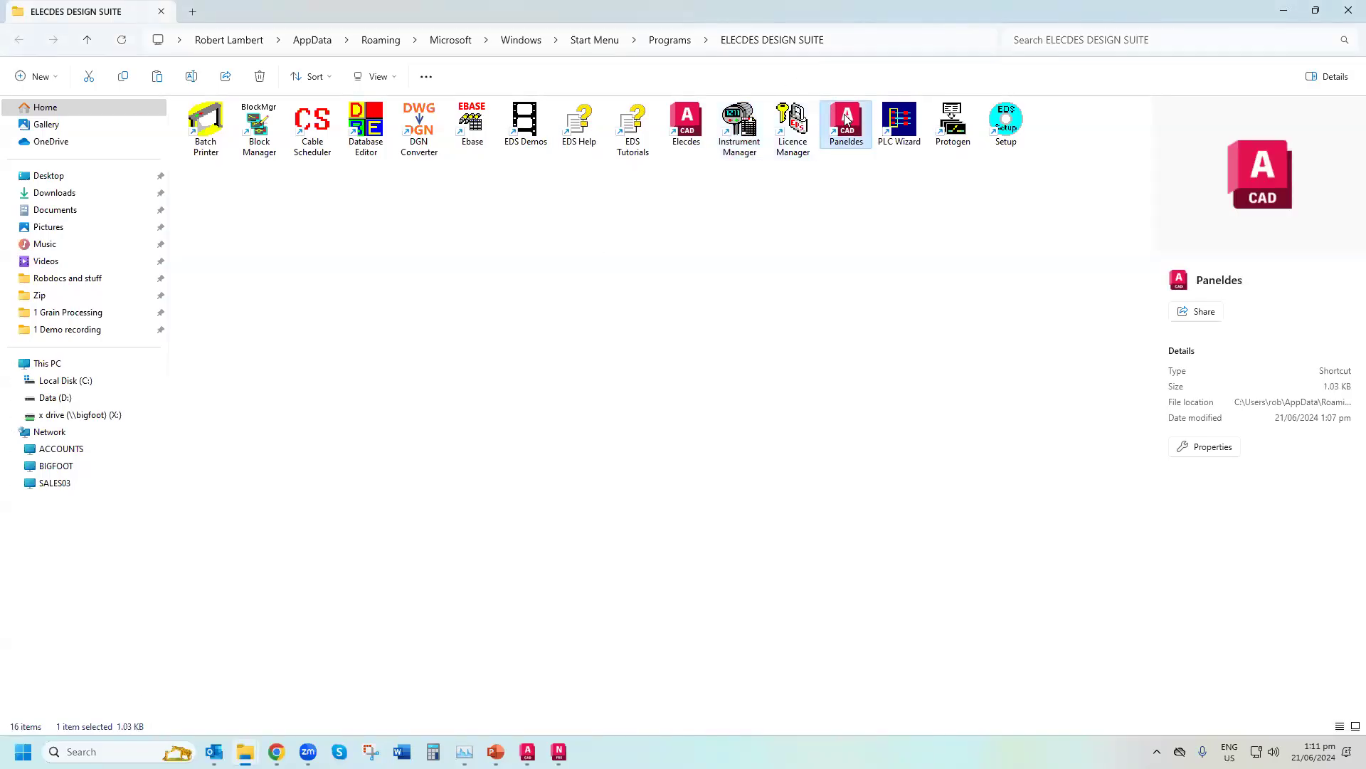
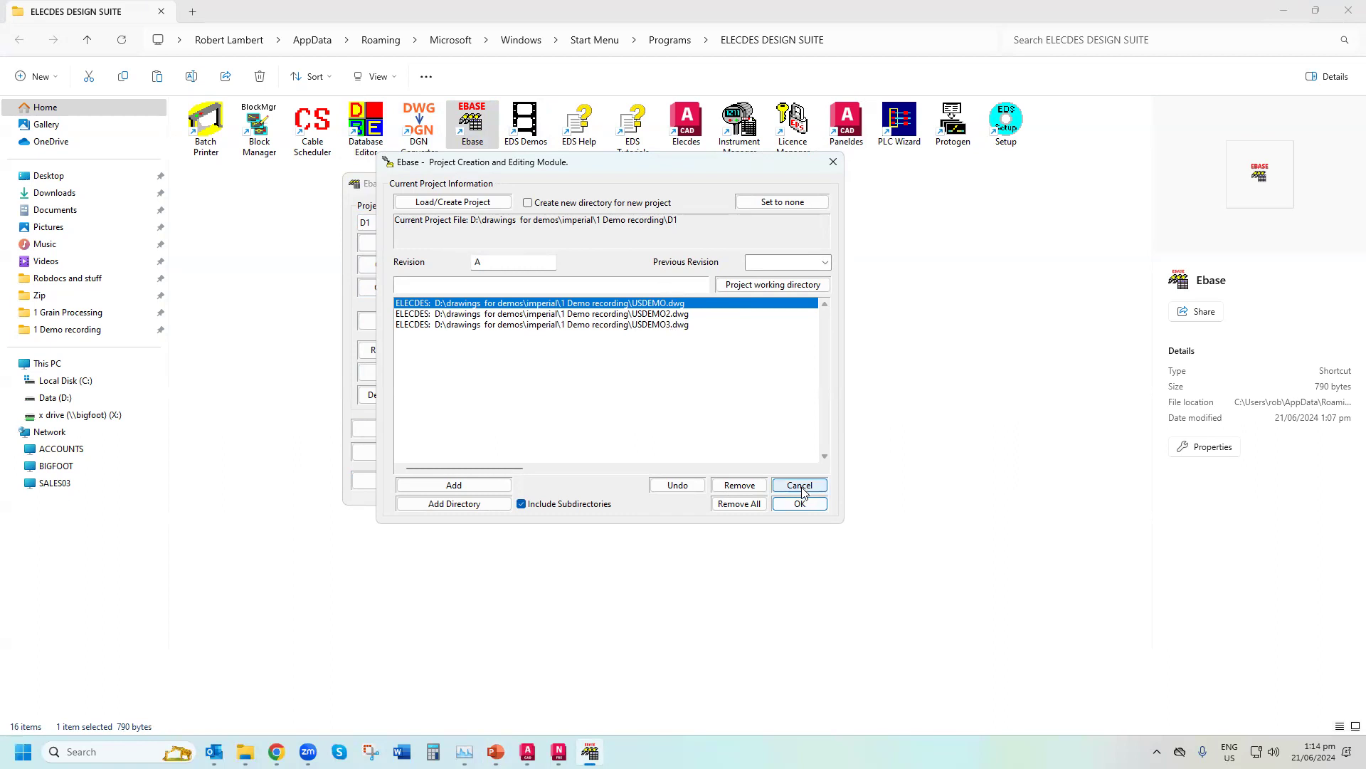
# Cancel editing of the D1 project and exit Ebase
pyautogui.click(800, 486)
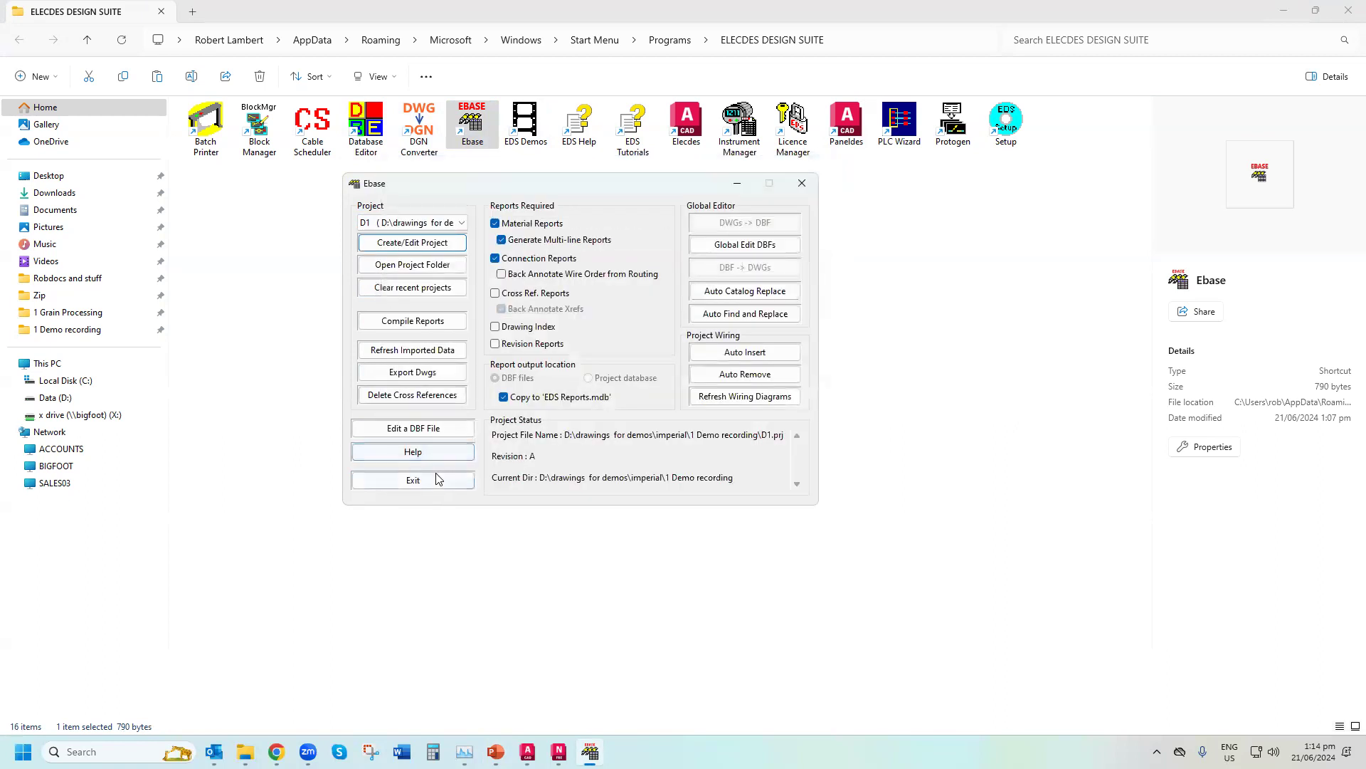
pyautogui.click(416, 476)
# Launch the Batch Printer and open the recent drawing USDEMO.dwg
pyautogui.click(212, 136)
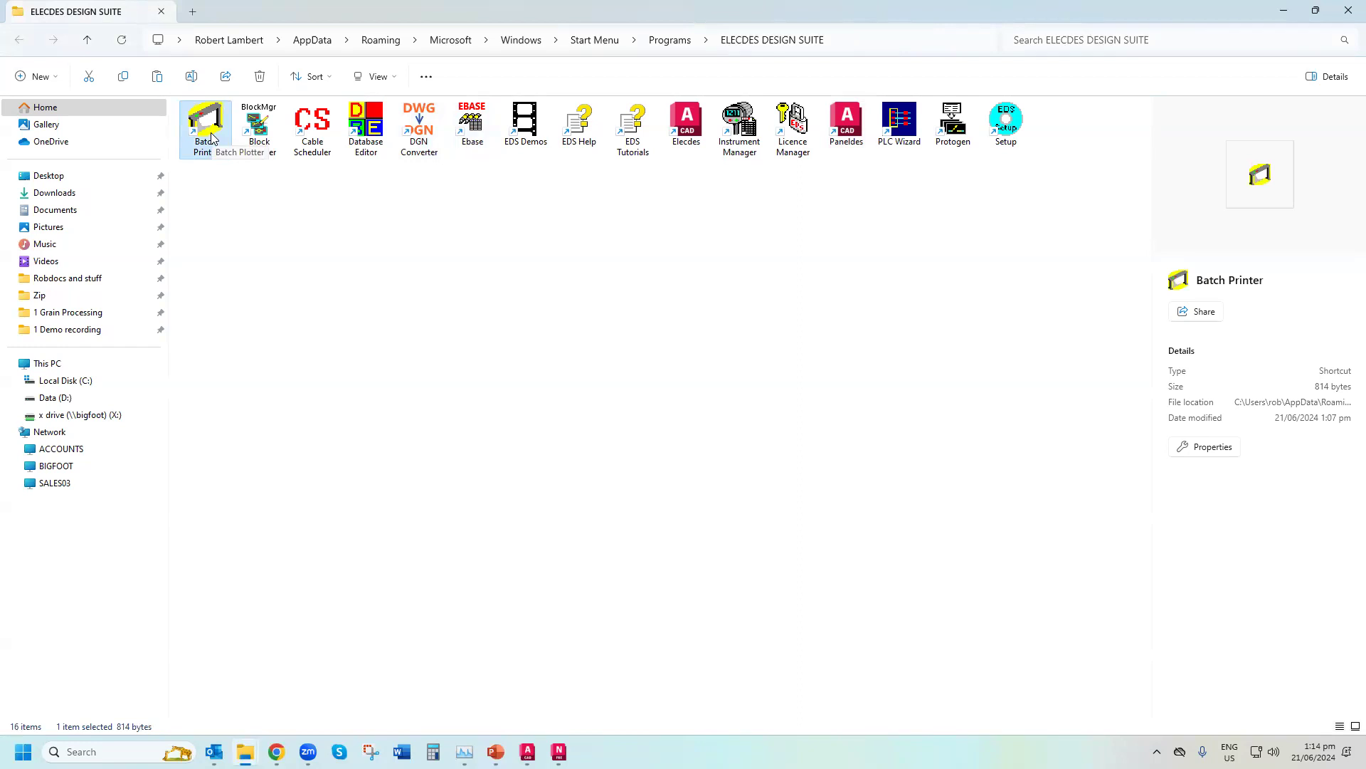
pyautogui.doubleClick(206, 124)
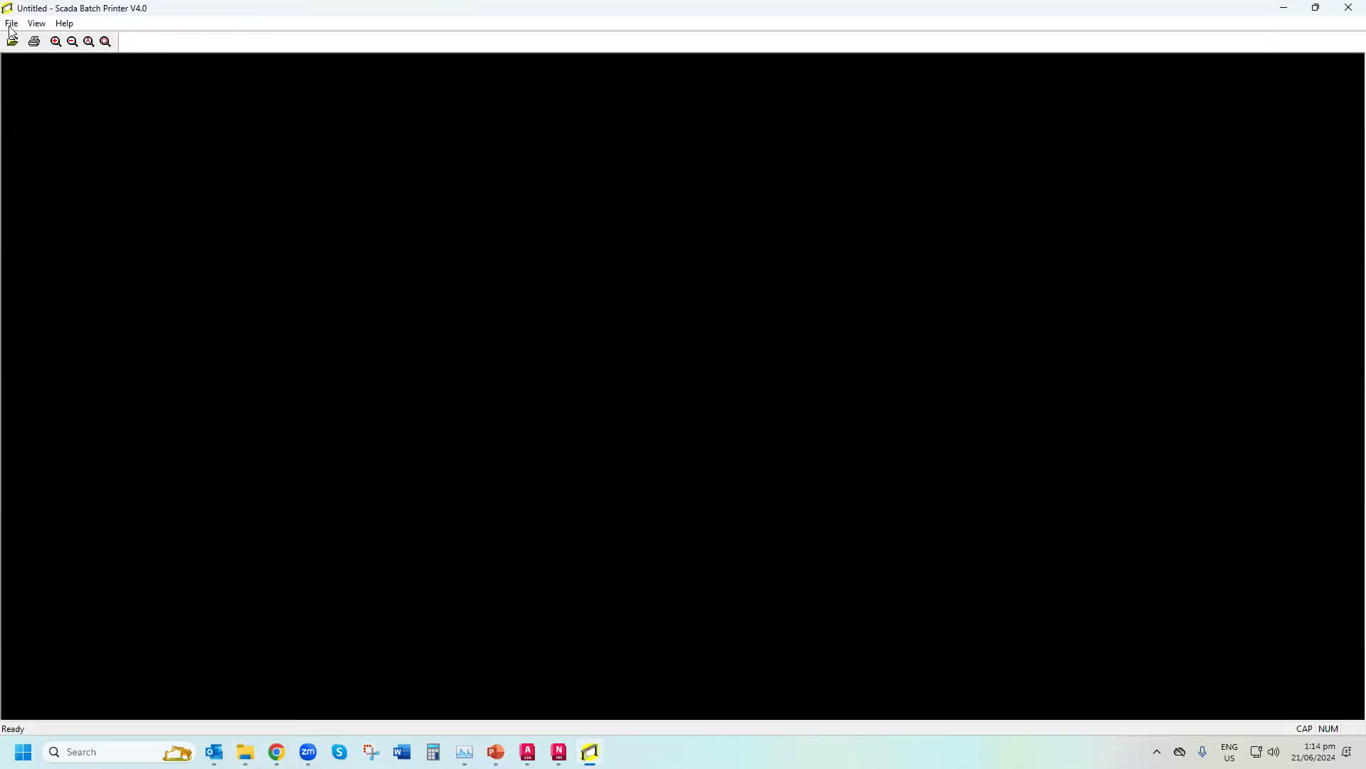
pyautogui.click(11, 23)
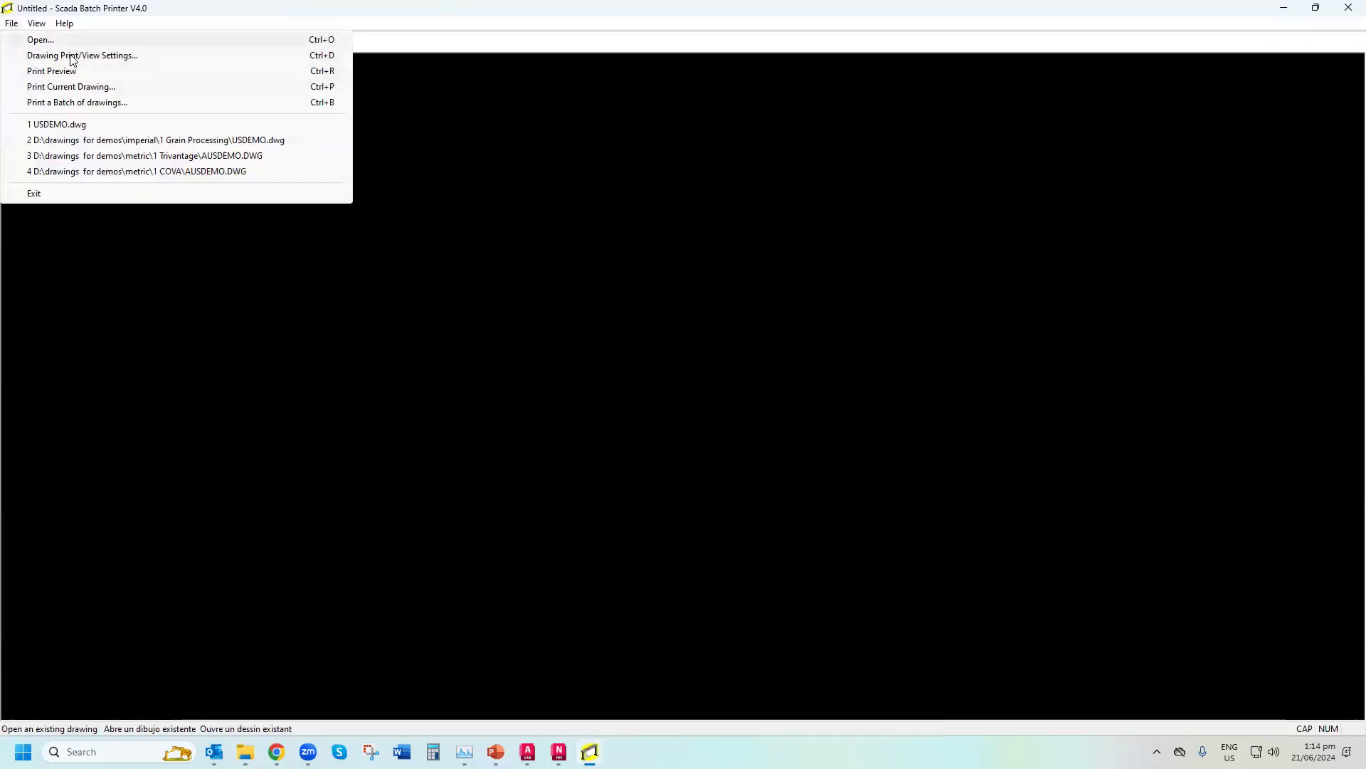
pyautogui.click(63, 125)
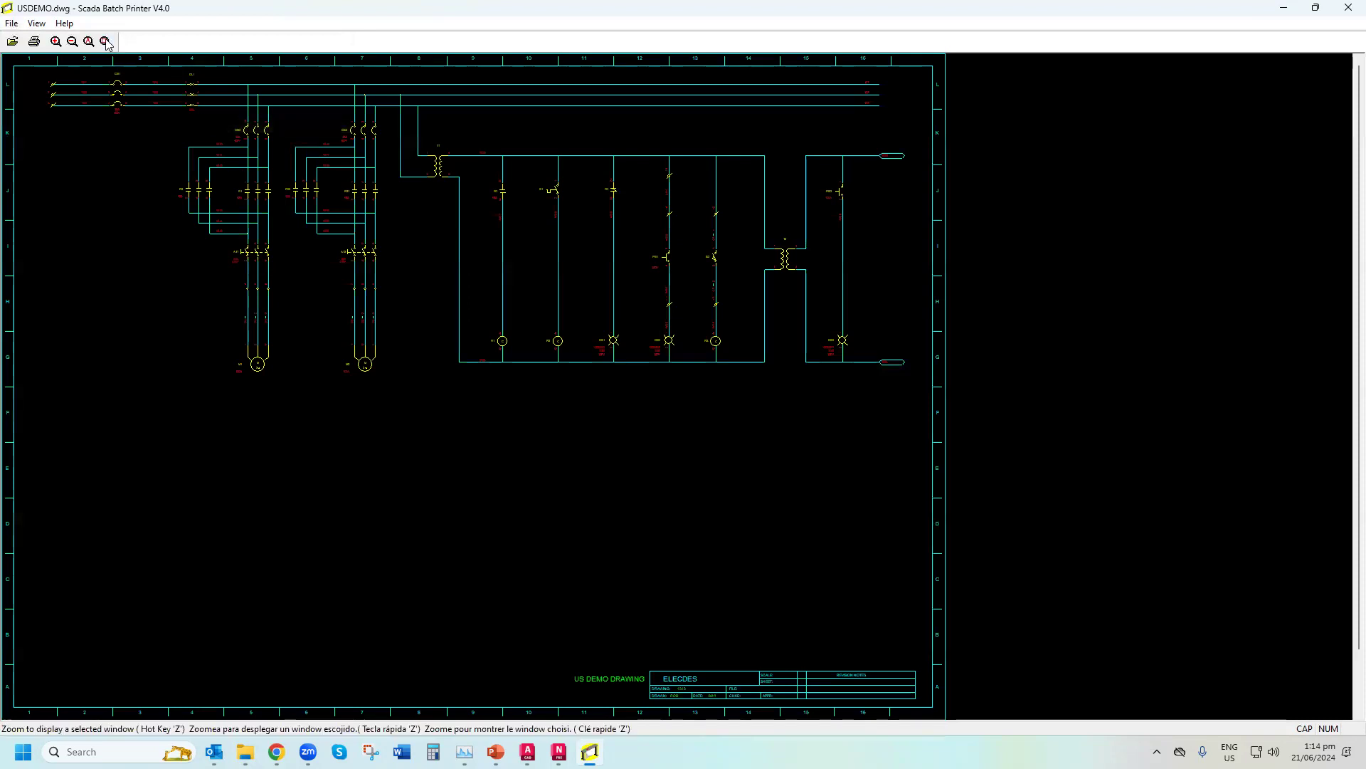
# Zoom into the area around lamp DS3 in USDEMO.dwg and close the Batch Printer
pyautogui.moveTo(795, 311); pyautogui.dragTo(895, 376)
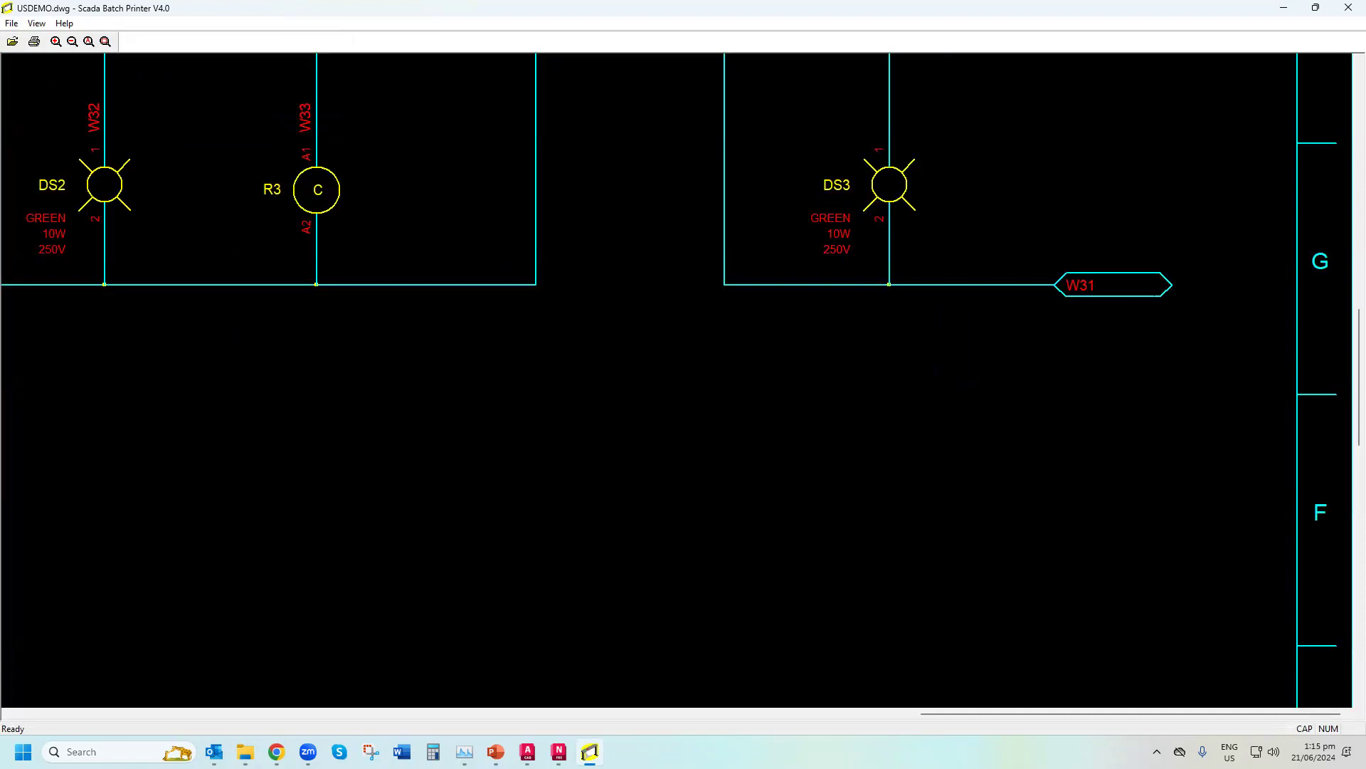
pyautogui.click(1347, 14)
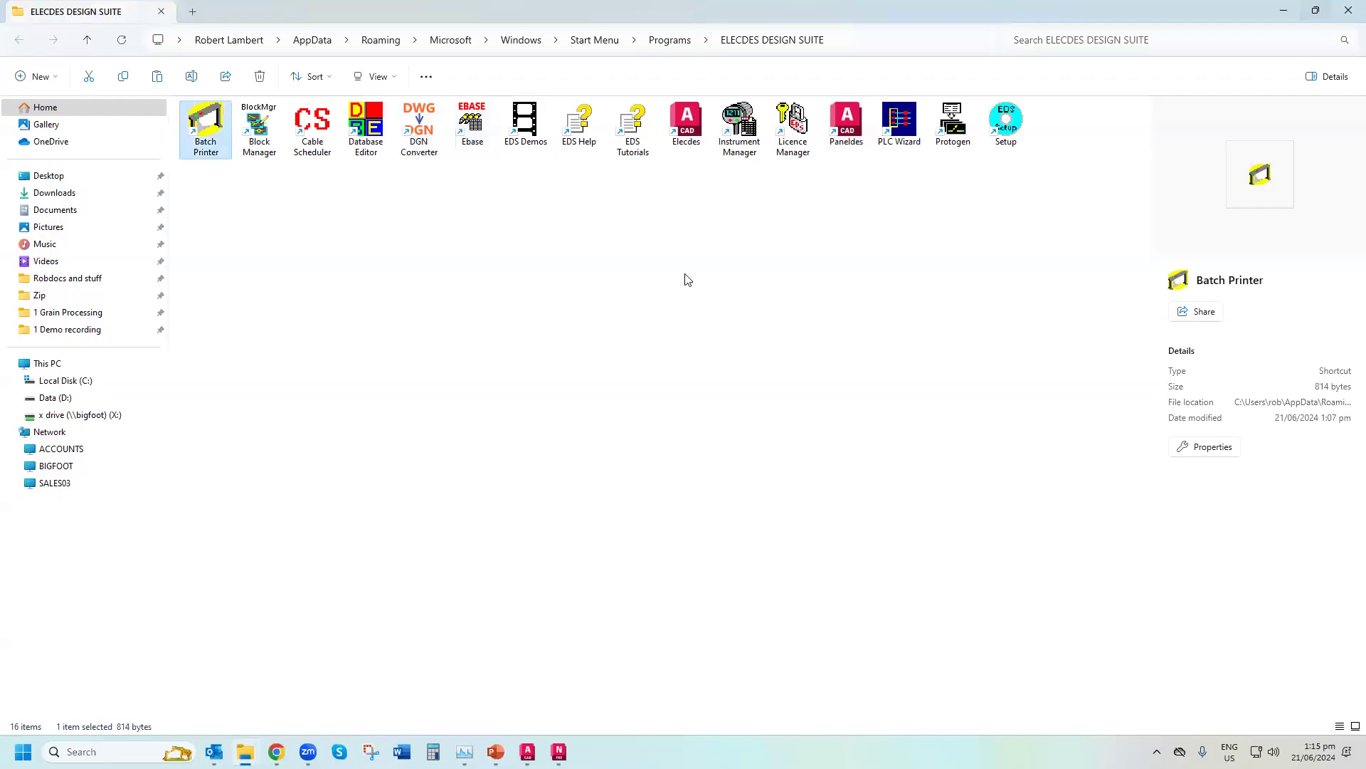
# Launch Ebase, open the D1 project's DBFs for global editing and select all devices with the same manufacturer and catalog number as DS3
pyautogui.doubleClick(470, 124)
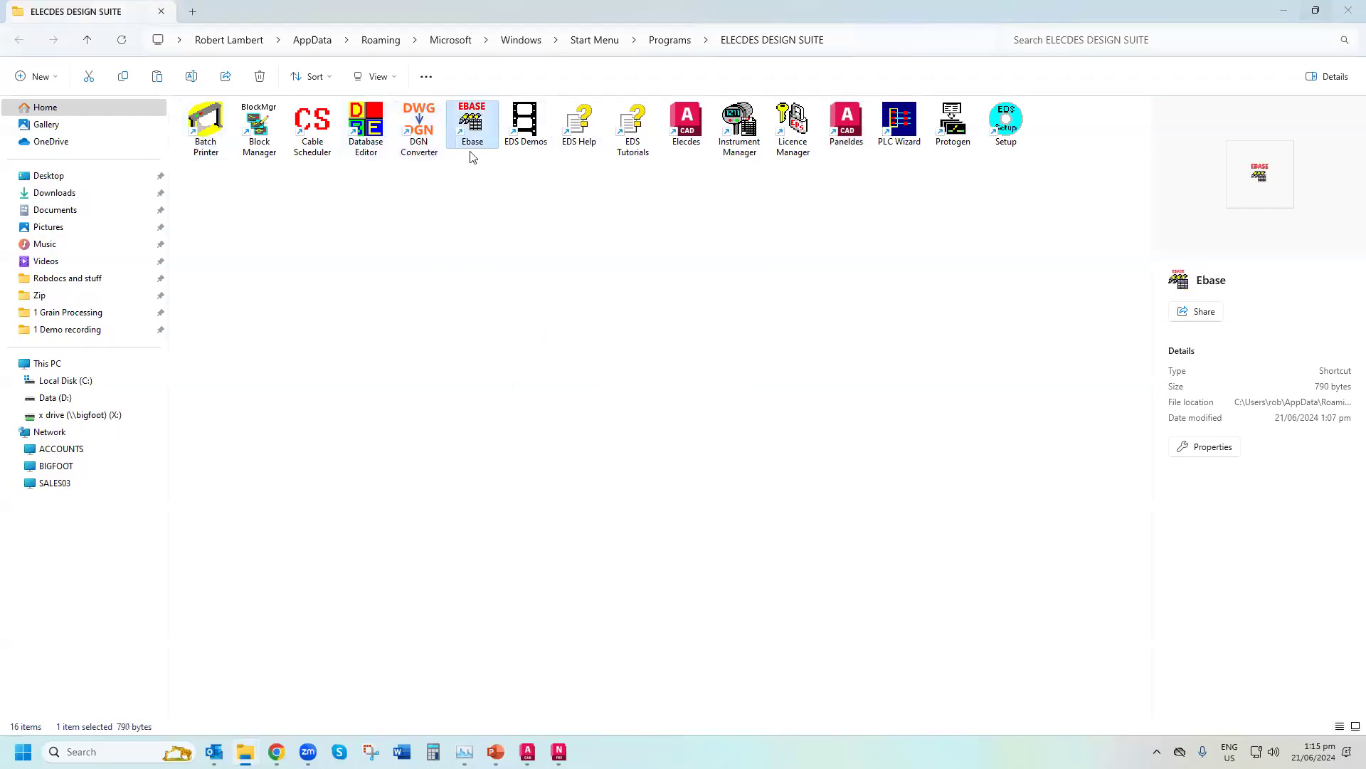
pyautogui.click(729, 250)
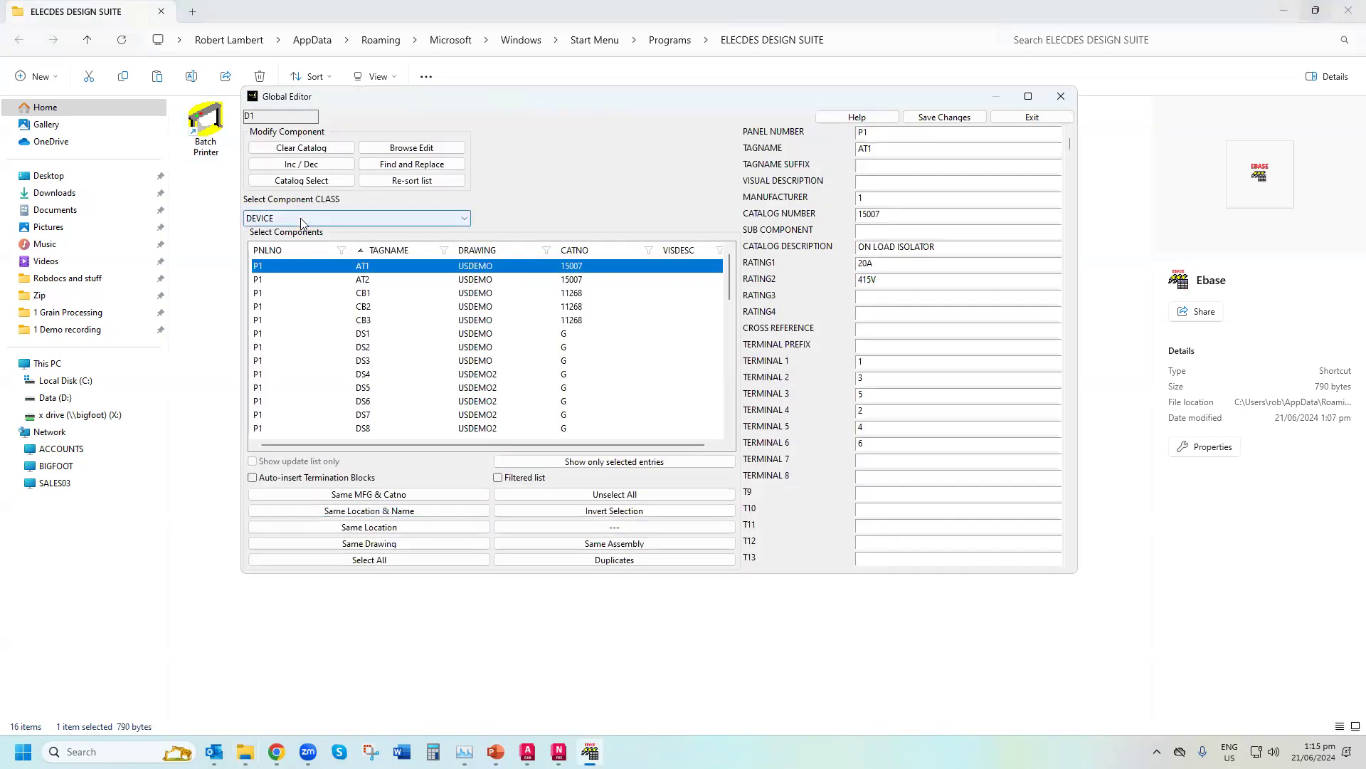
pyautogui.click(359, 362)
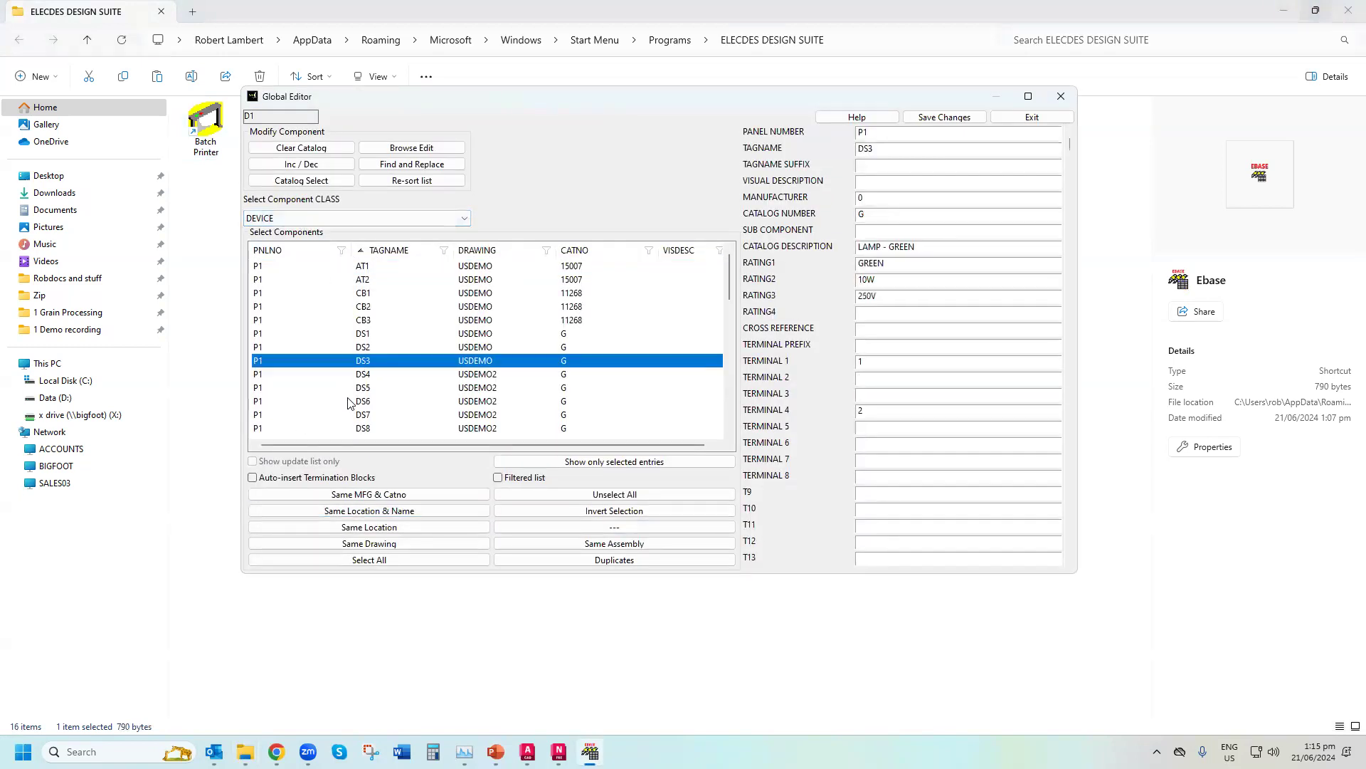
pyautogui.click(383, 494)
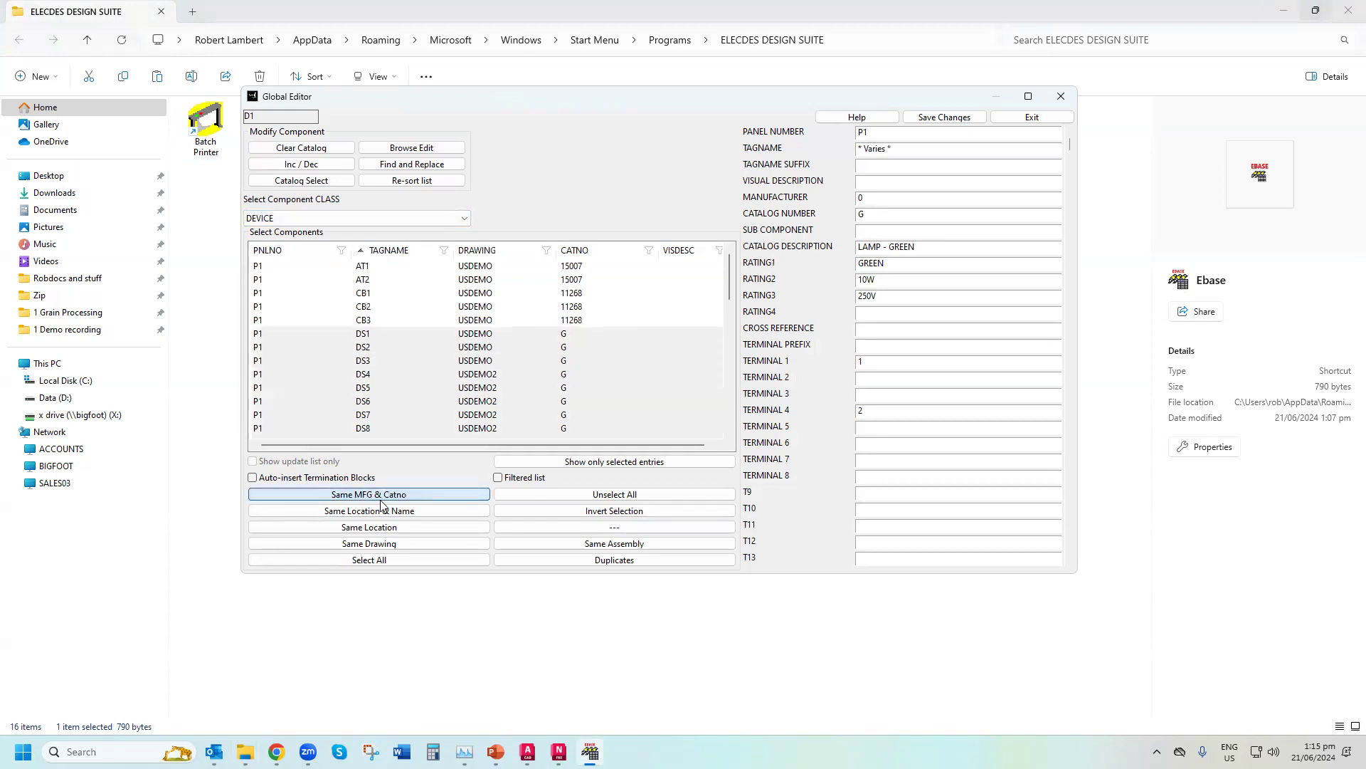
# Replace the selected lamps' catalog entry with R, LAMP - RED, from the General devices catalog
pyautogui.click(302, 180)
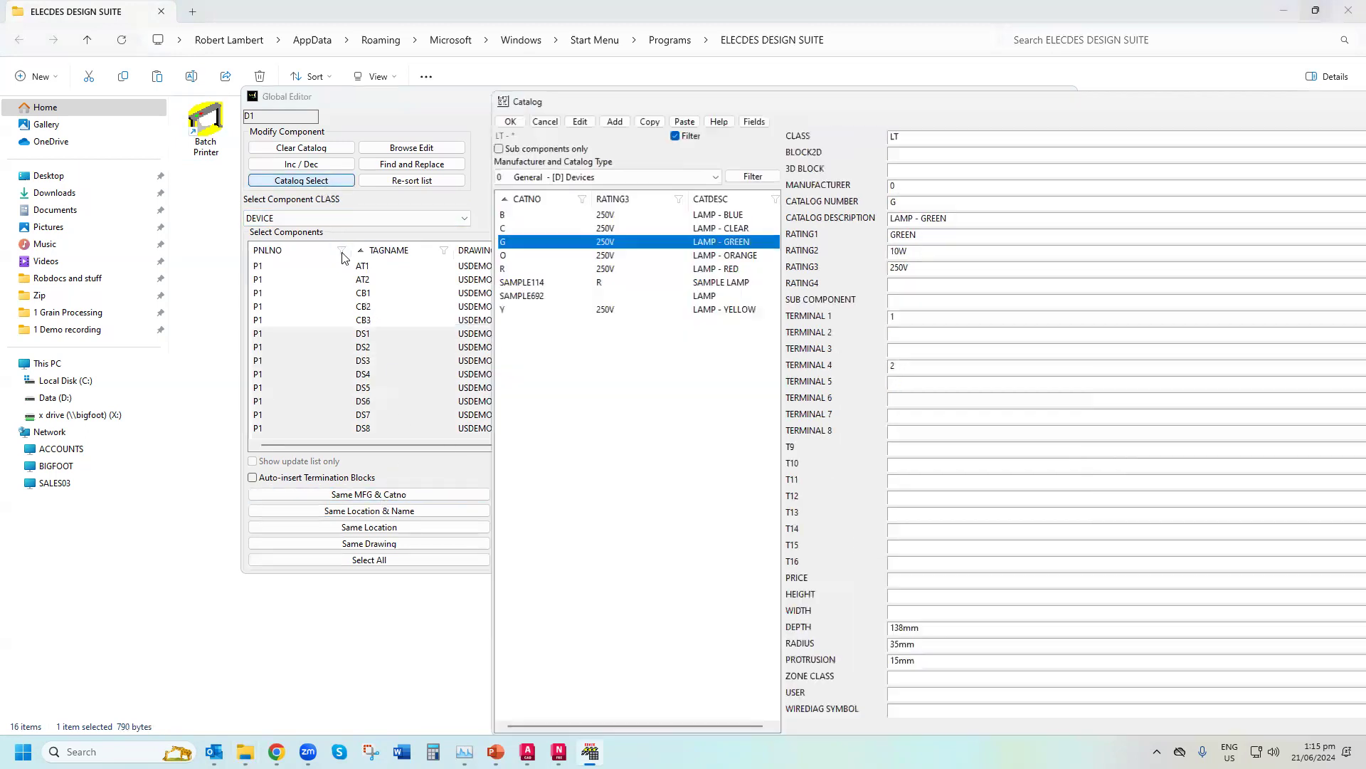
pyautogui.moveTo(771, 97); pyautogui.dragTo(740, 84)
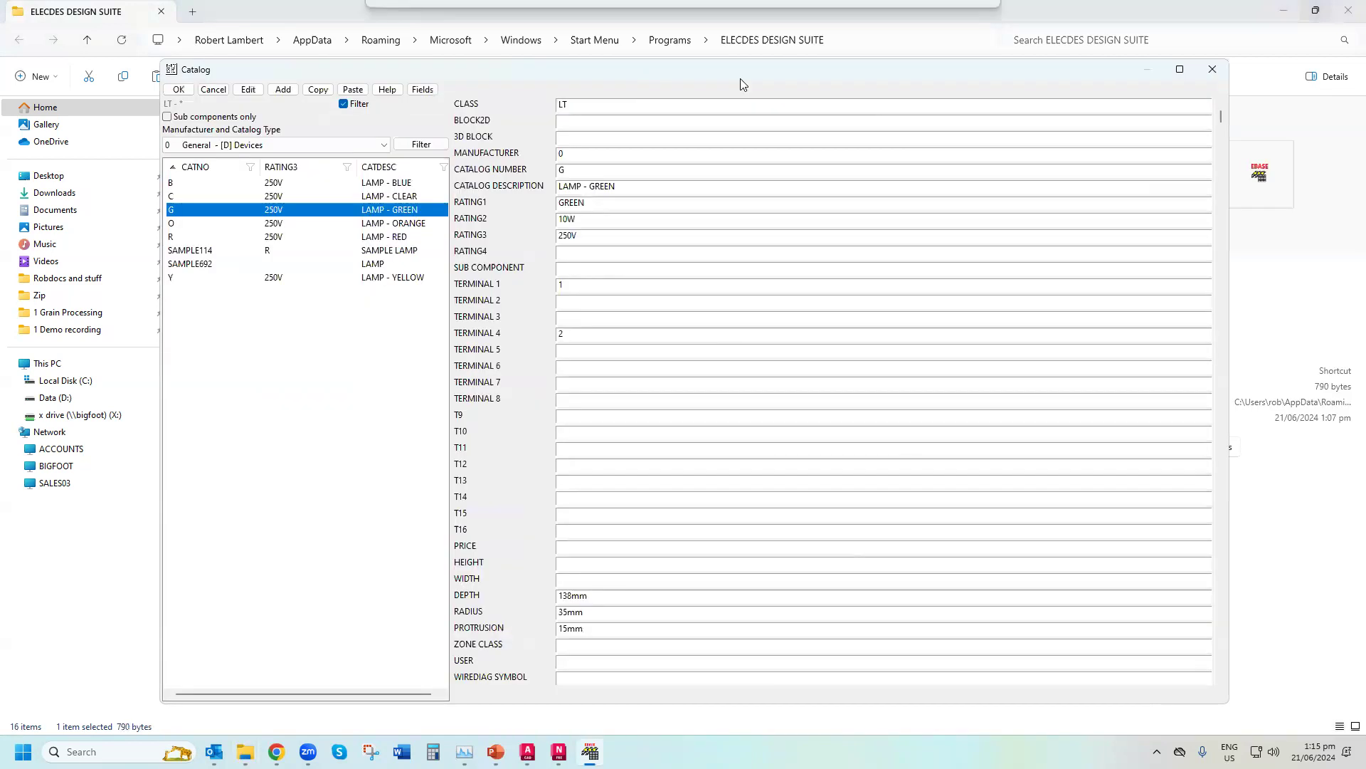
pyautogui.click(1179, 69)
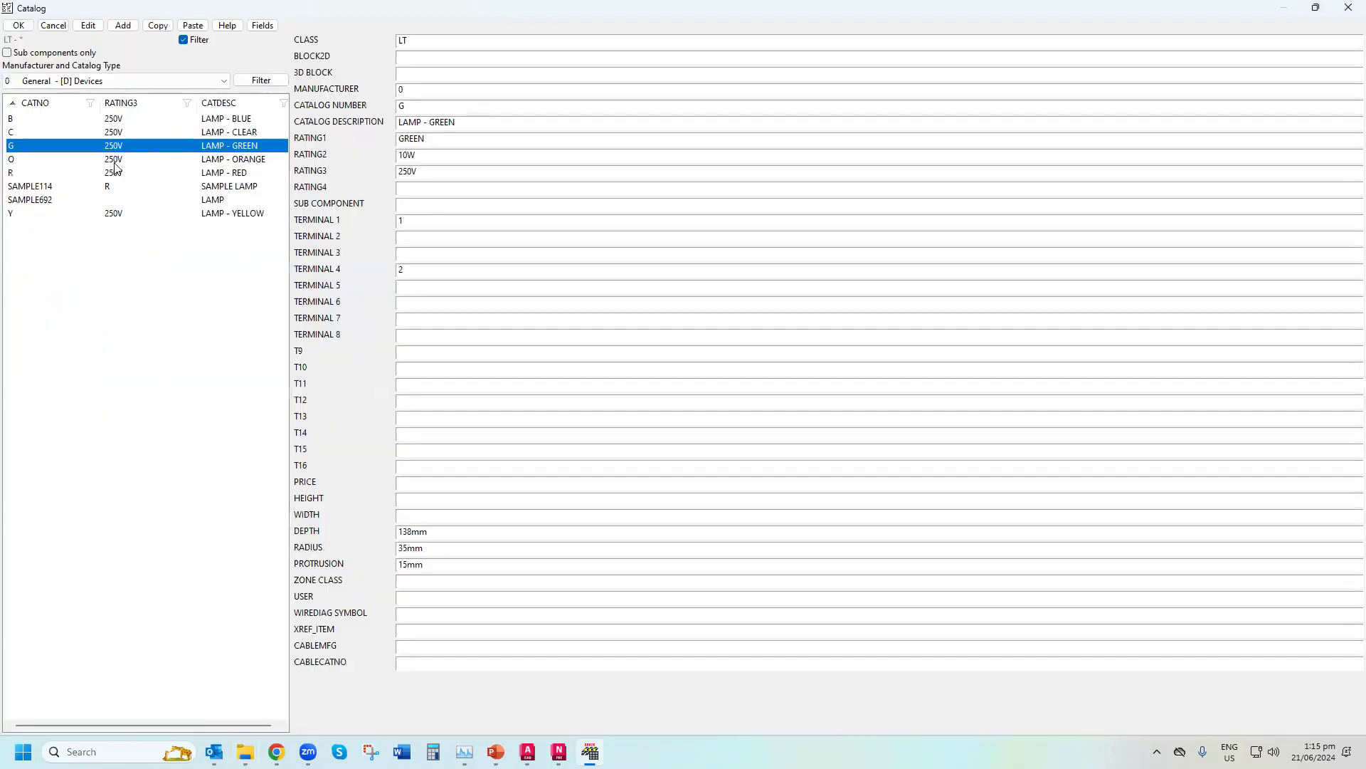
pyautogui.click(33, 161)
pyautogui.click(32, 173)
pyautogui.click(17, 25)
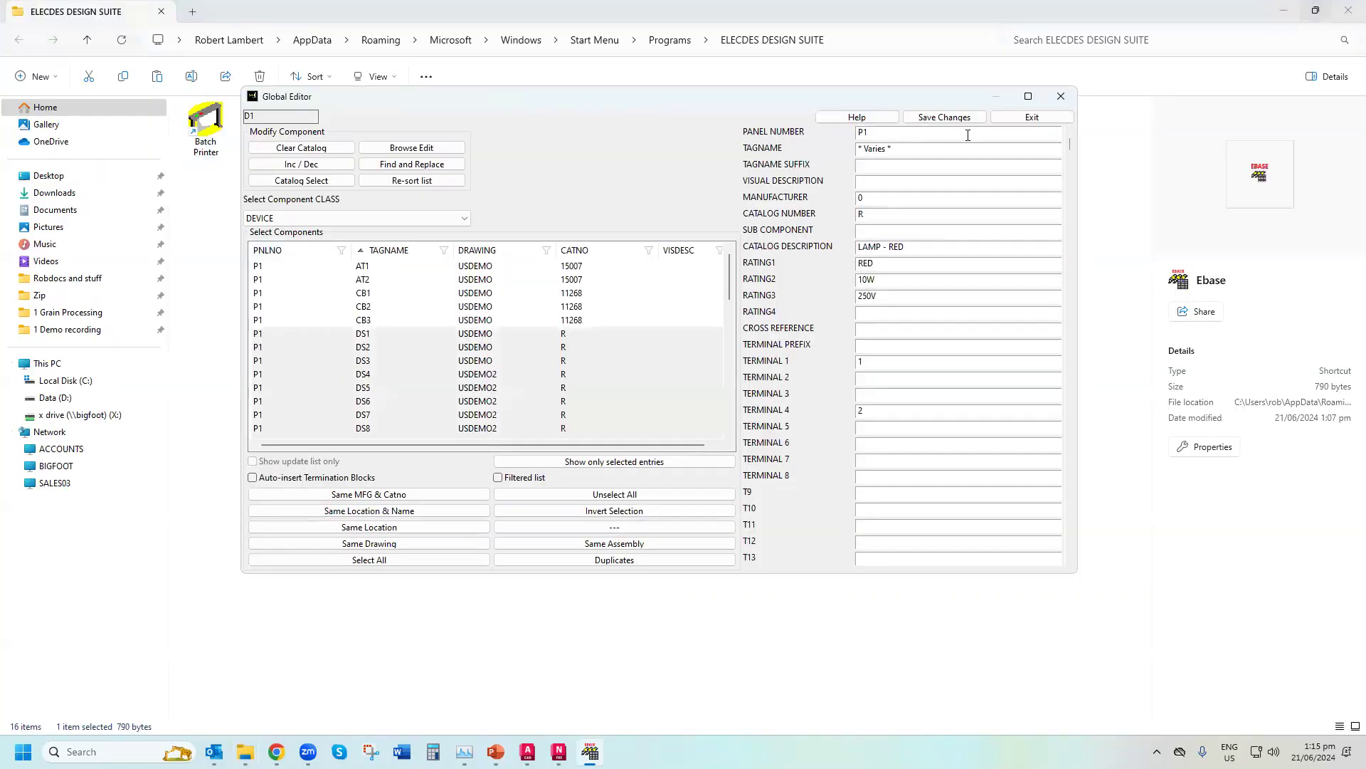
# Maximize the Global Editor and increment the tagnames of the selected lamps by 999
pyautogui.click(1028, 96)
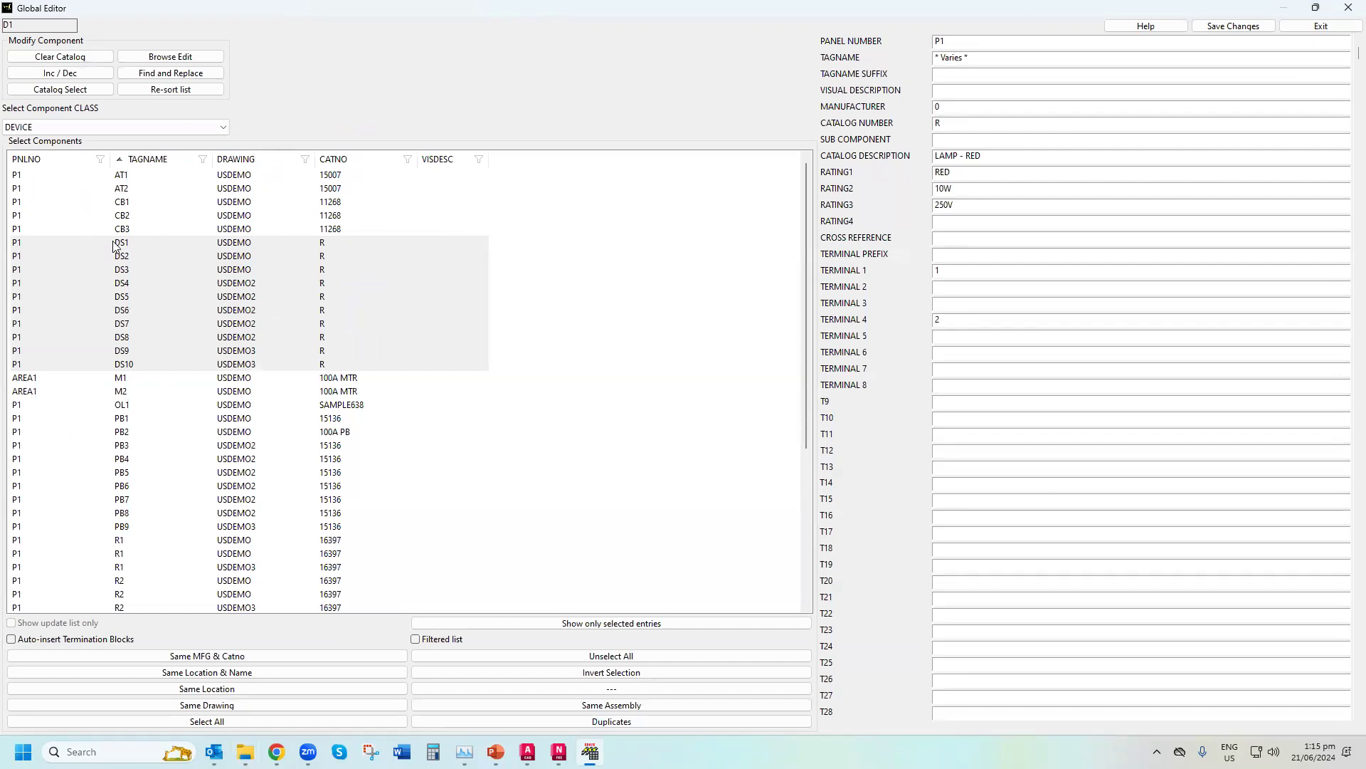
pyautogui.click(61, 73)
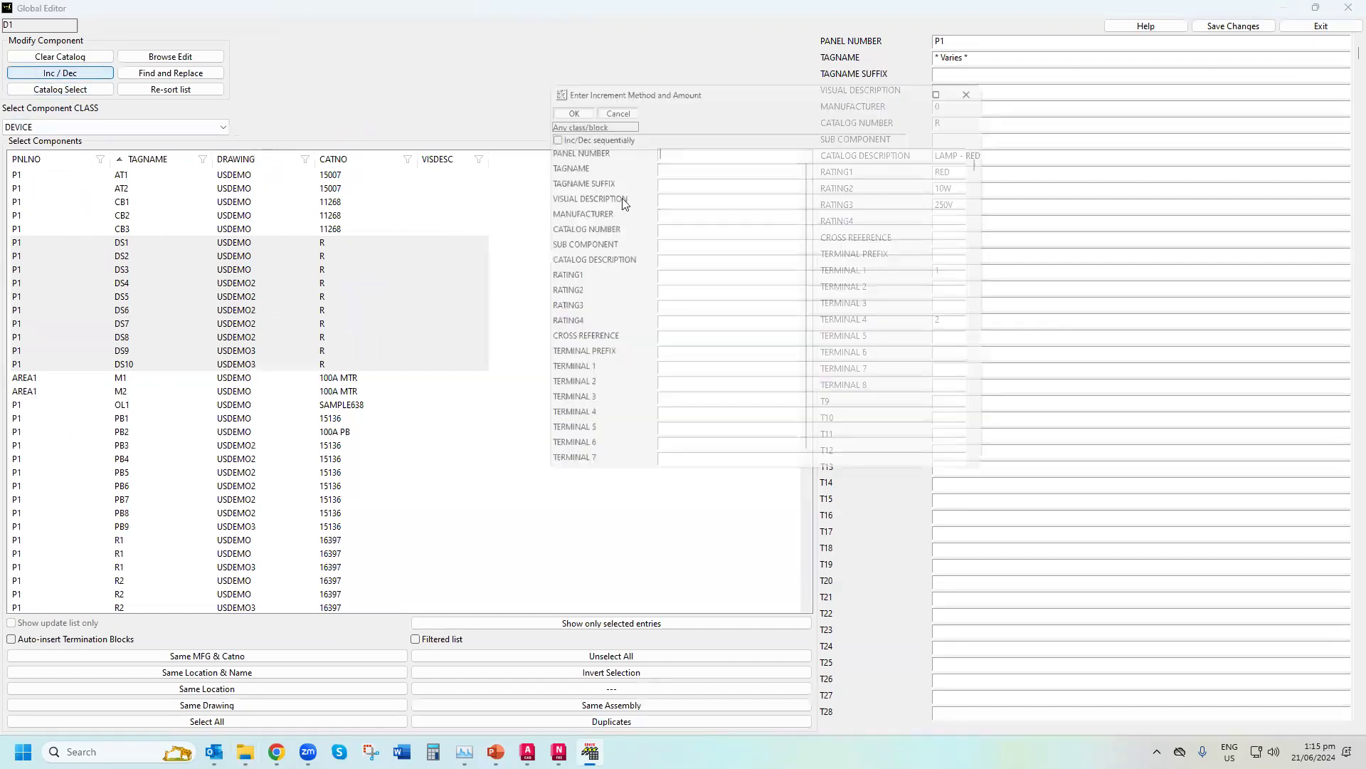
pyautogui.click(678, 158)
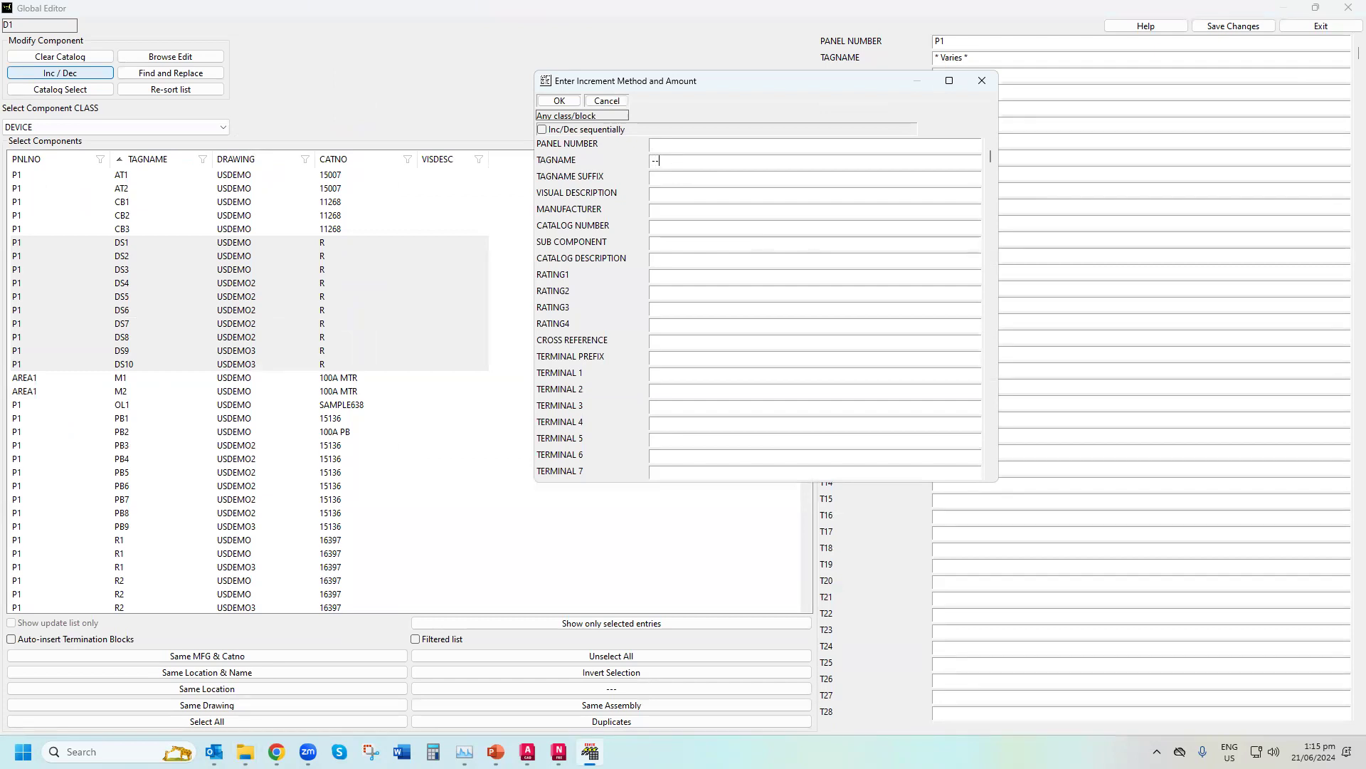
pyautogui.write('--')
pyautogui.press('BackSpace')
pyautogui.write('99')
pyautogui.moveTo(666, 161); pyautogui.dragTo(649, 161)
pyautogui.write('999')
pyautogui.click(556, 101)
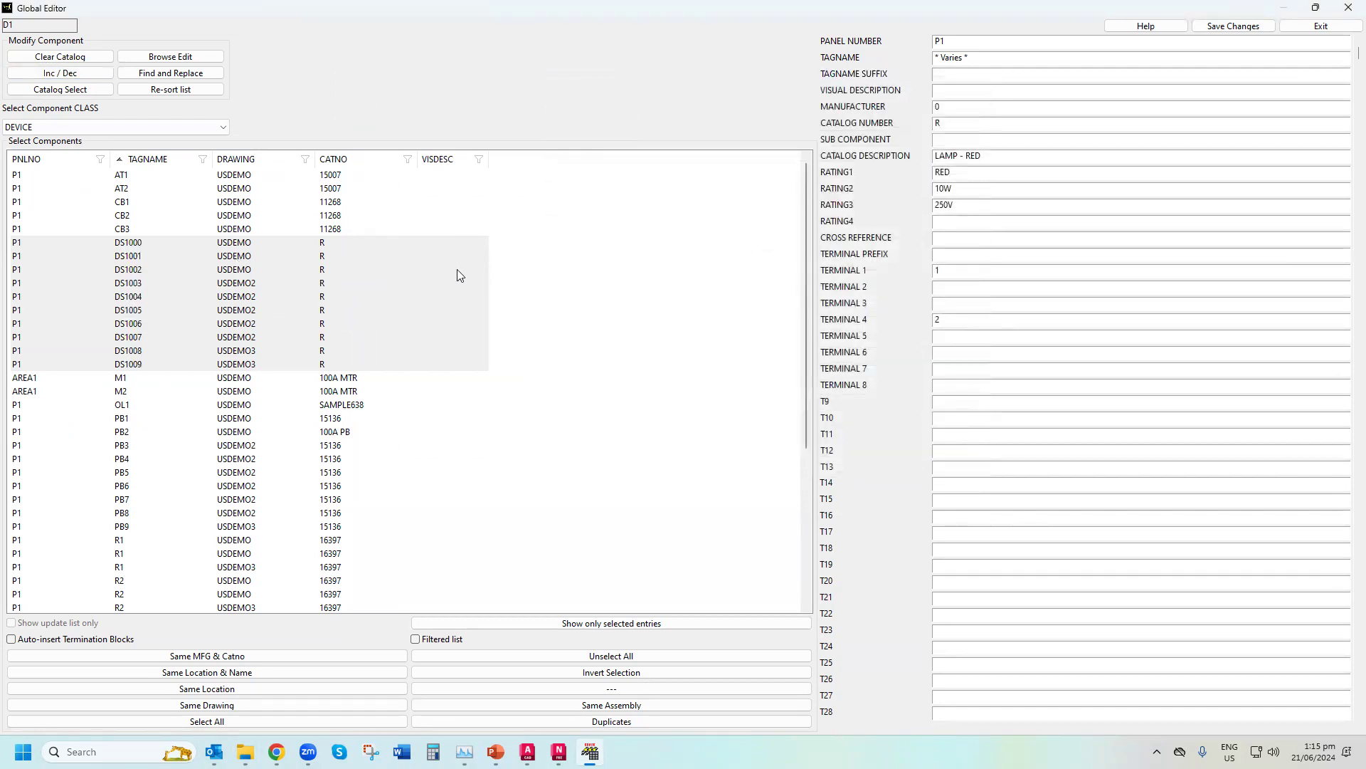
# Switch to the TERMINAL class, select all terminals in the same location and terminal strip, and rename their terminal block to TB10
pyautogui.click(84, 128)
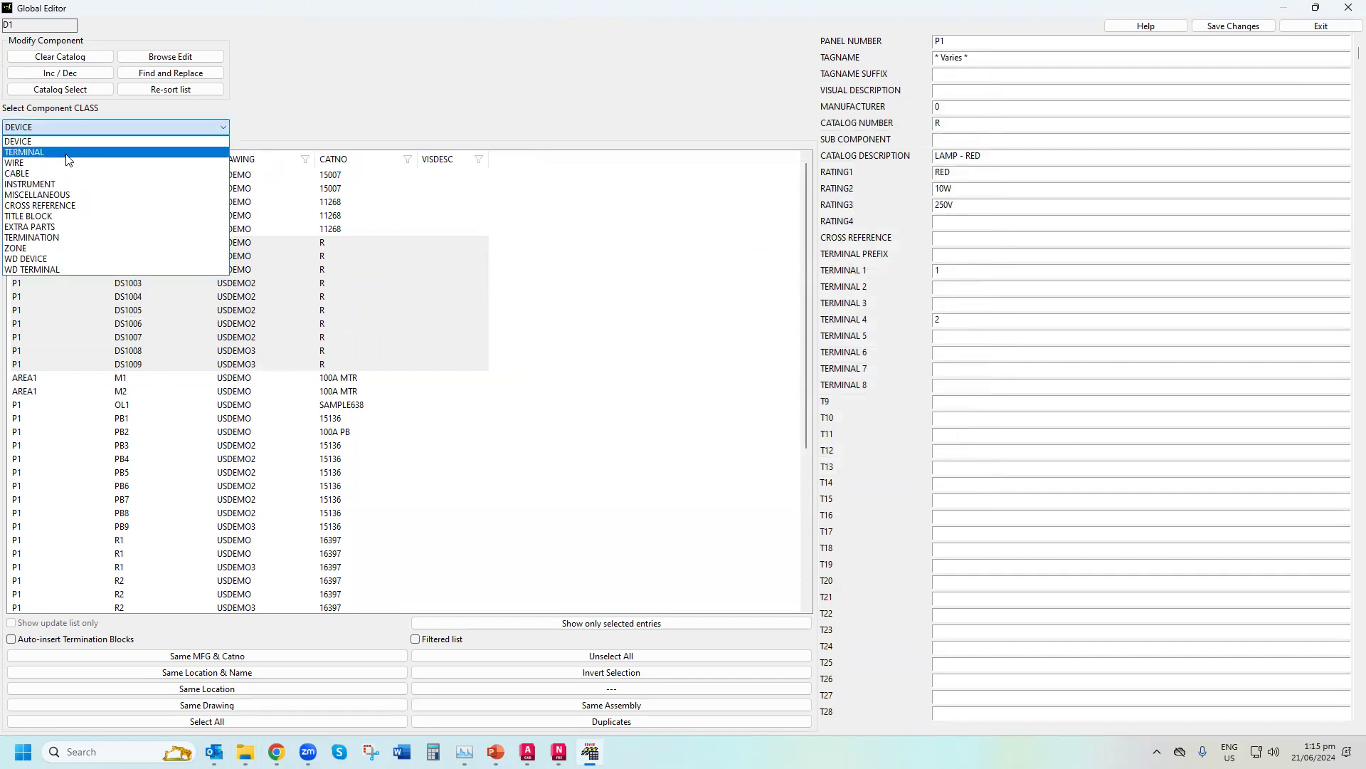
pyautogui.click(66, 153)
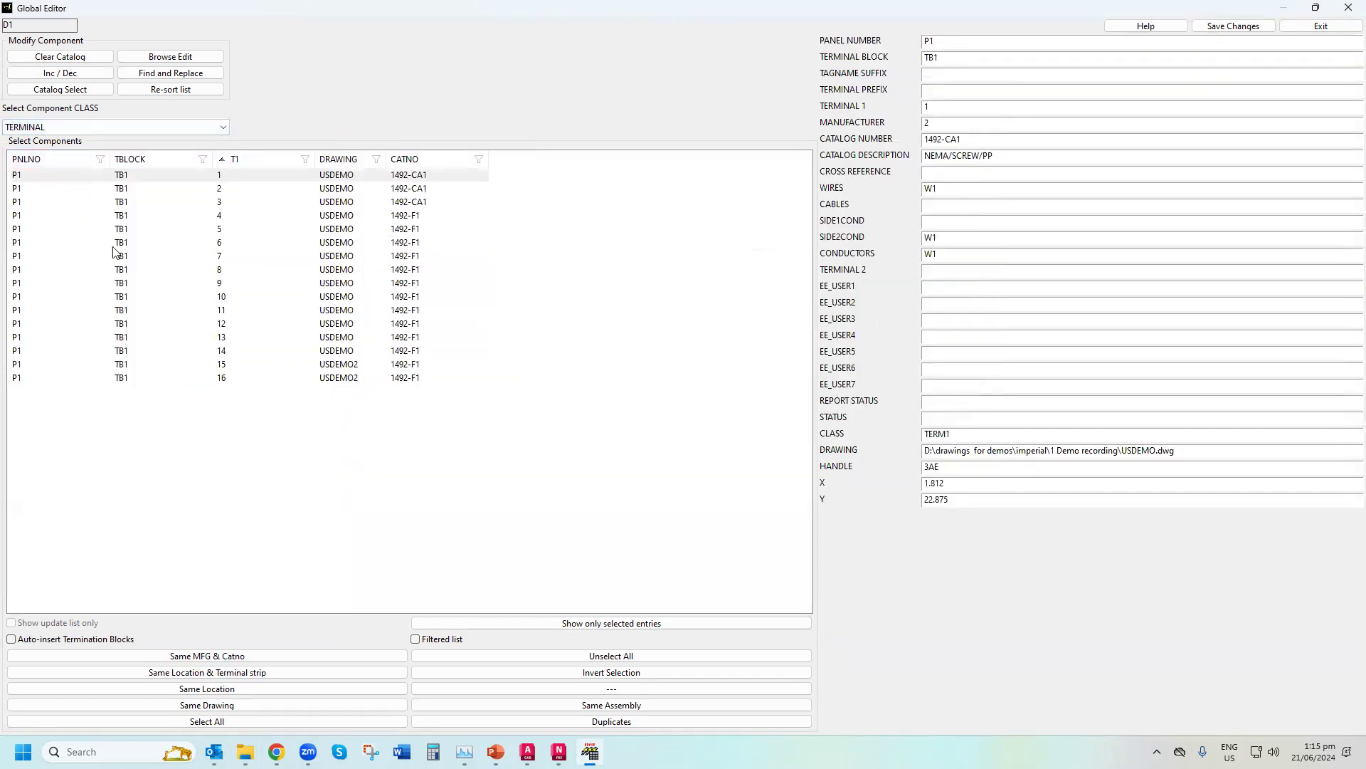
pyautogui.click(237, 672)
pyautogui.click(956, 57)
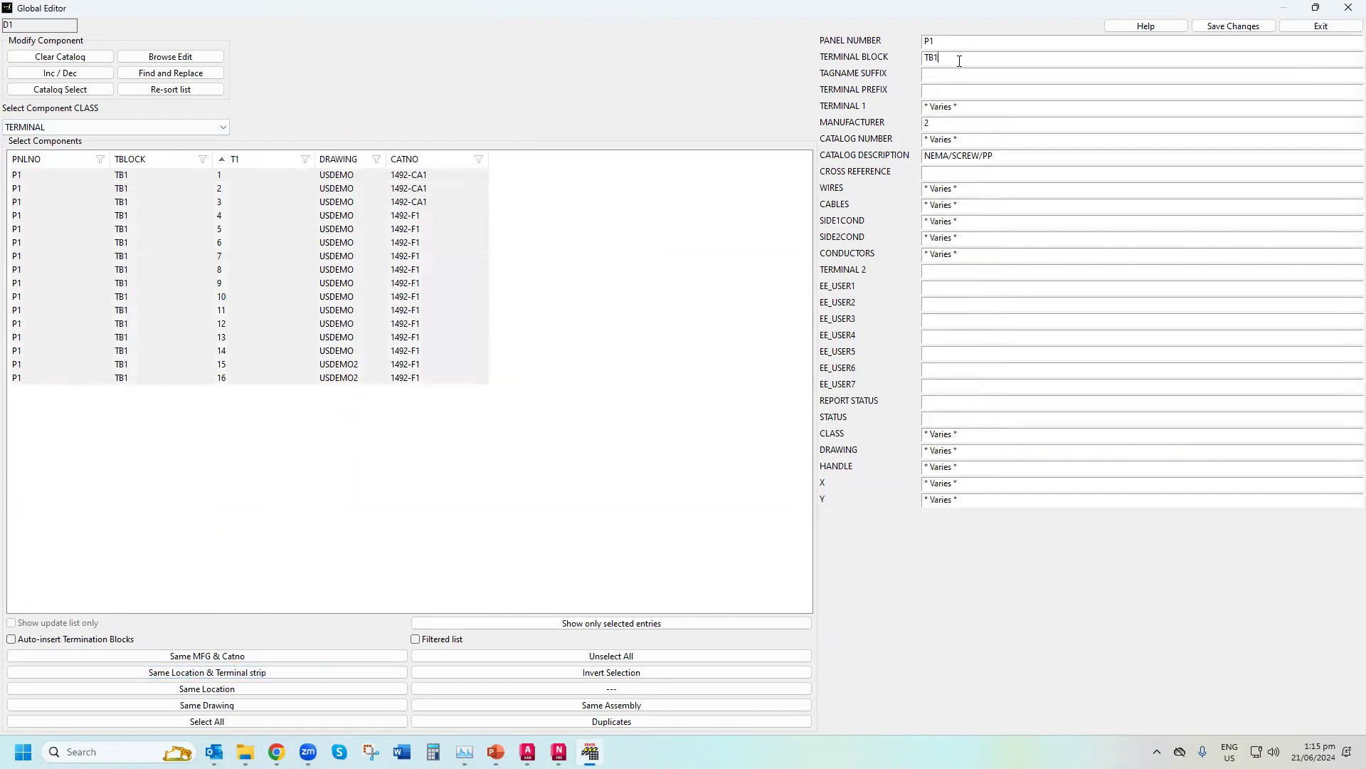
pyautogui.write('0')
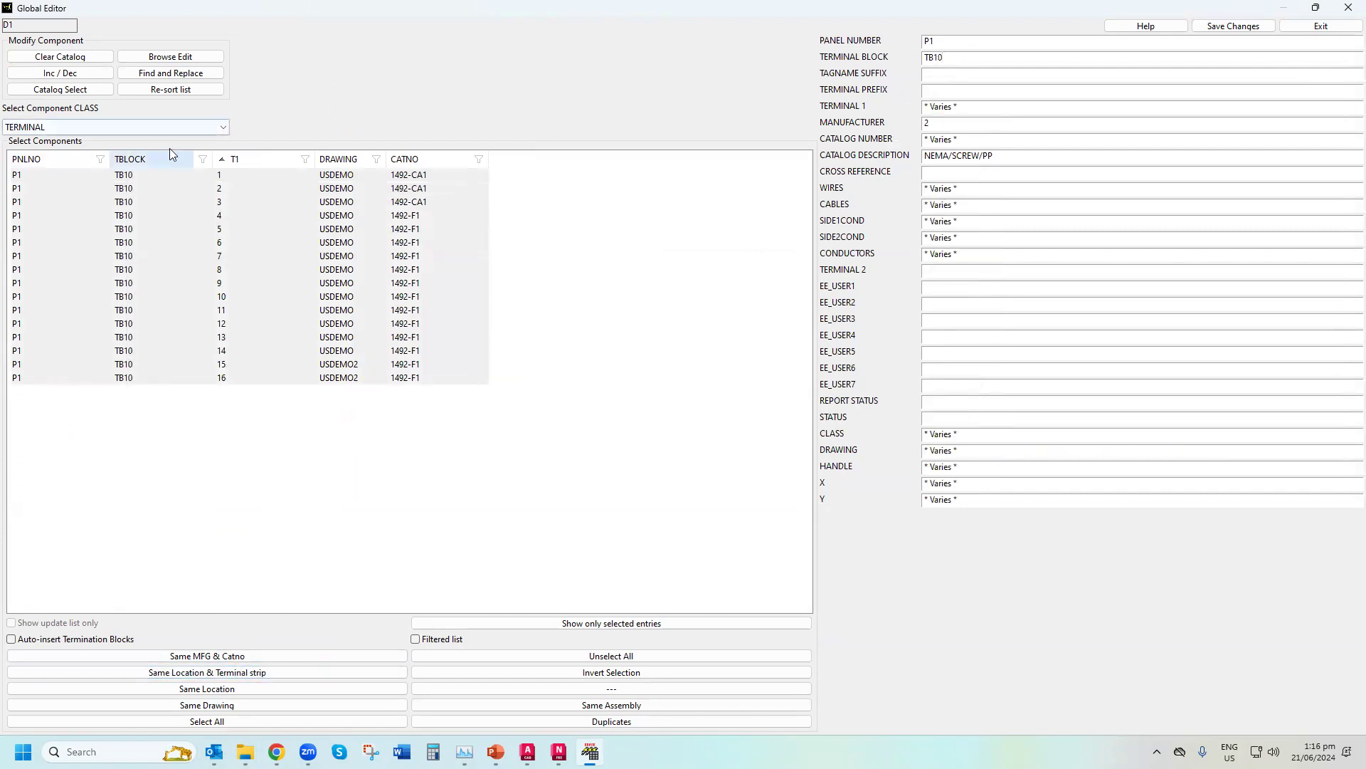
# Switch to the TERMINATION class and select all terminations on conductor W8
pyautogui.click(183, 126)
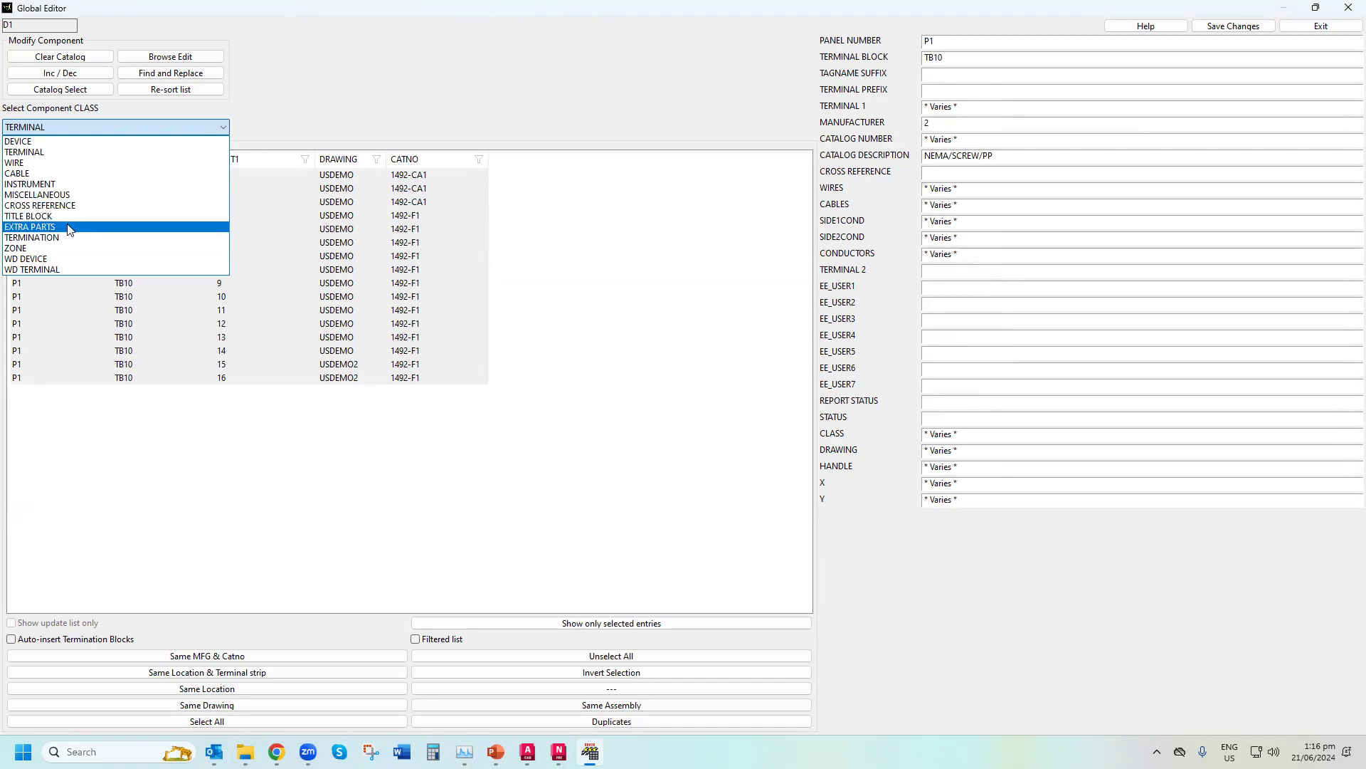
pyautogui.click(82, 240)
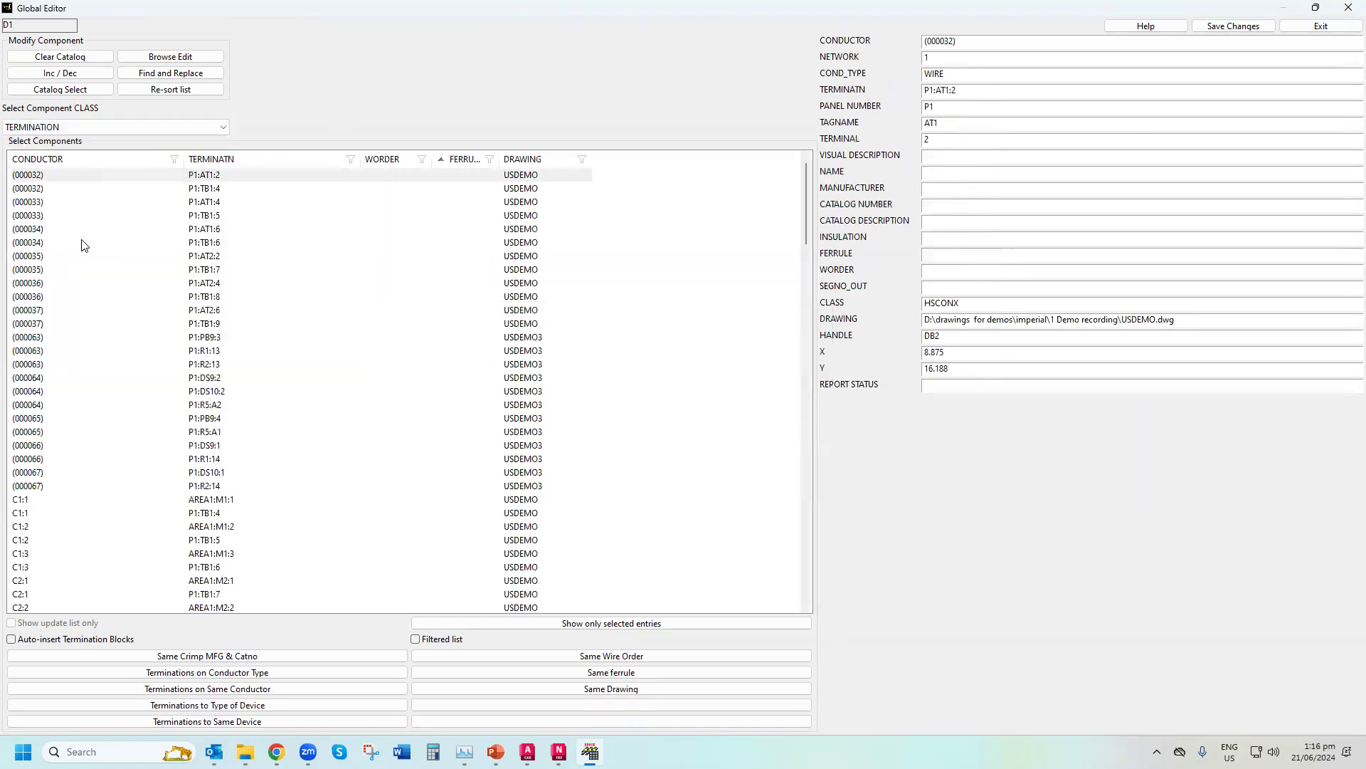
pyautogui.scroll(-7, 131, 318)
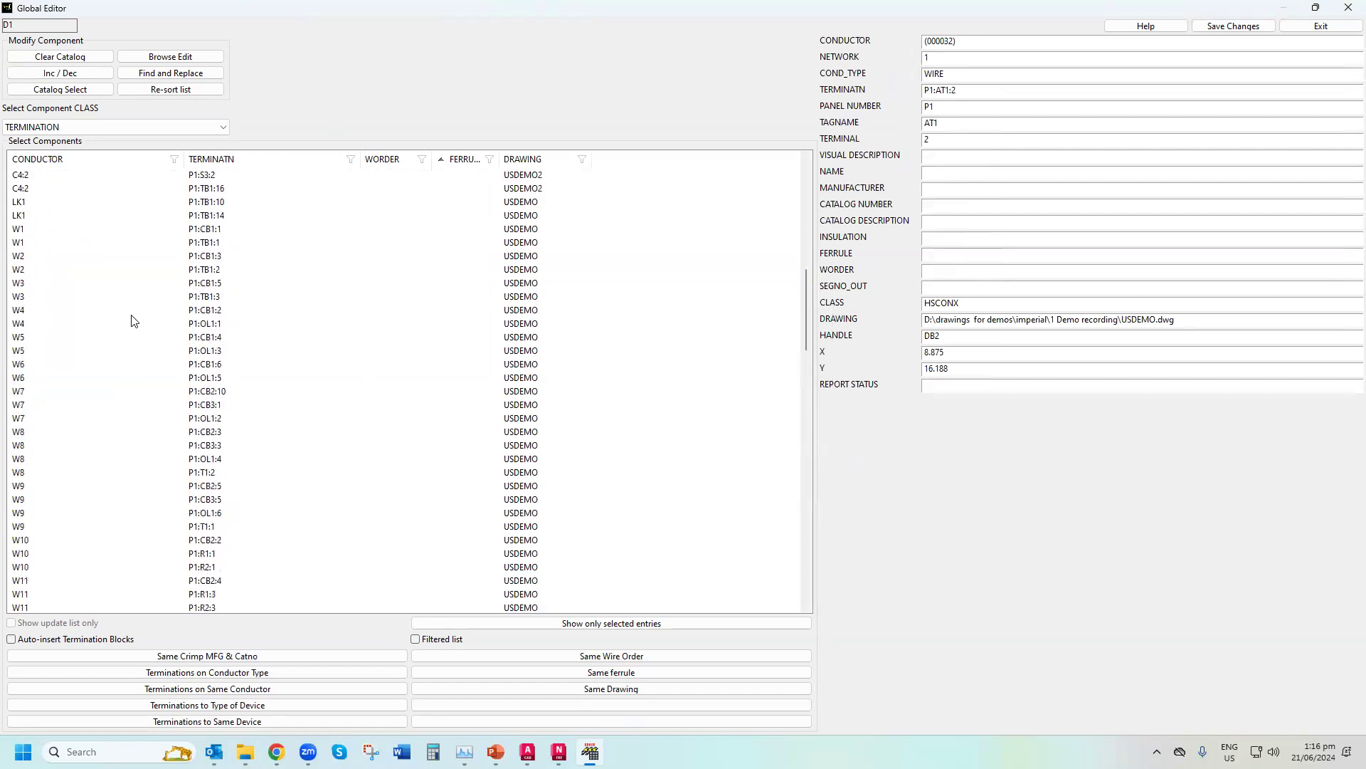
pyautogui.scroll(2, 131, 317)
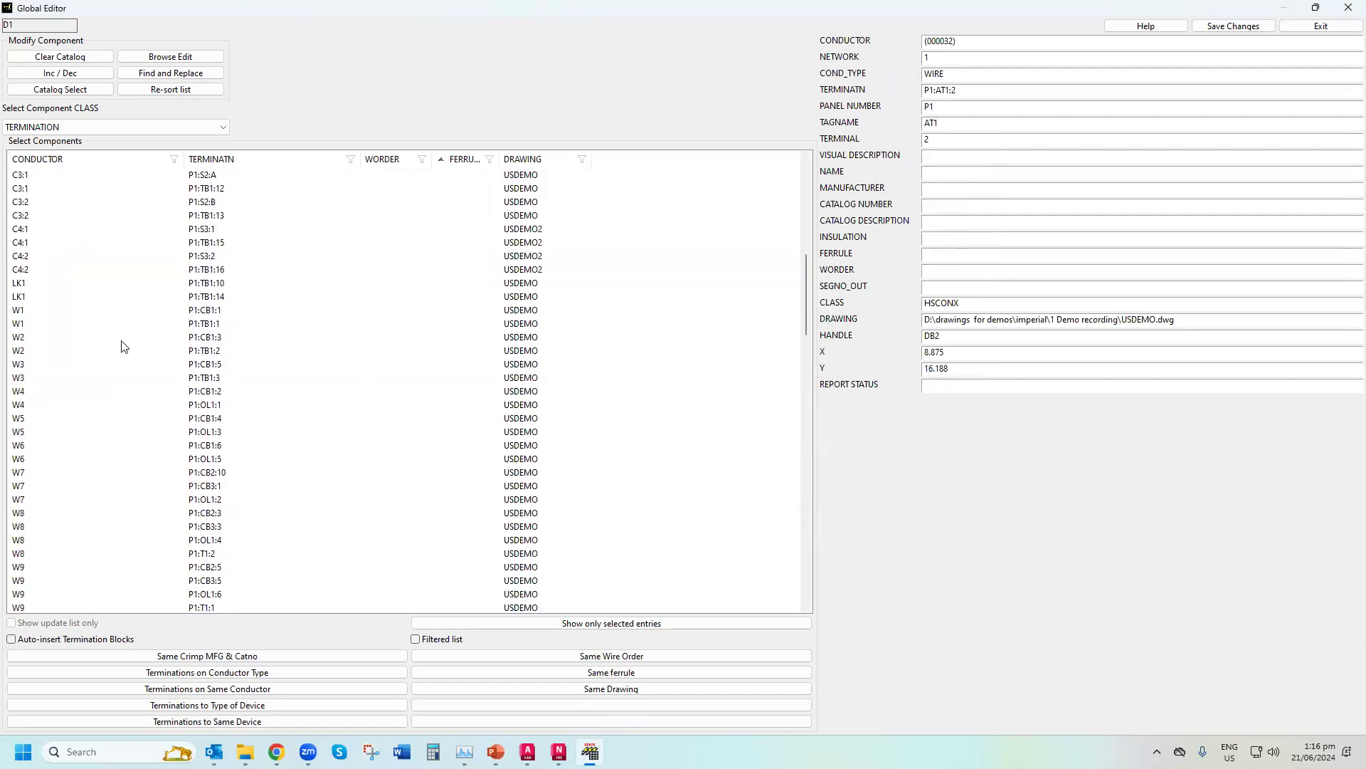
pyautogui.click(60, 513)
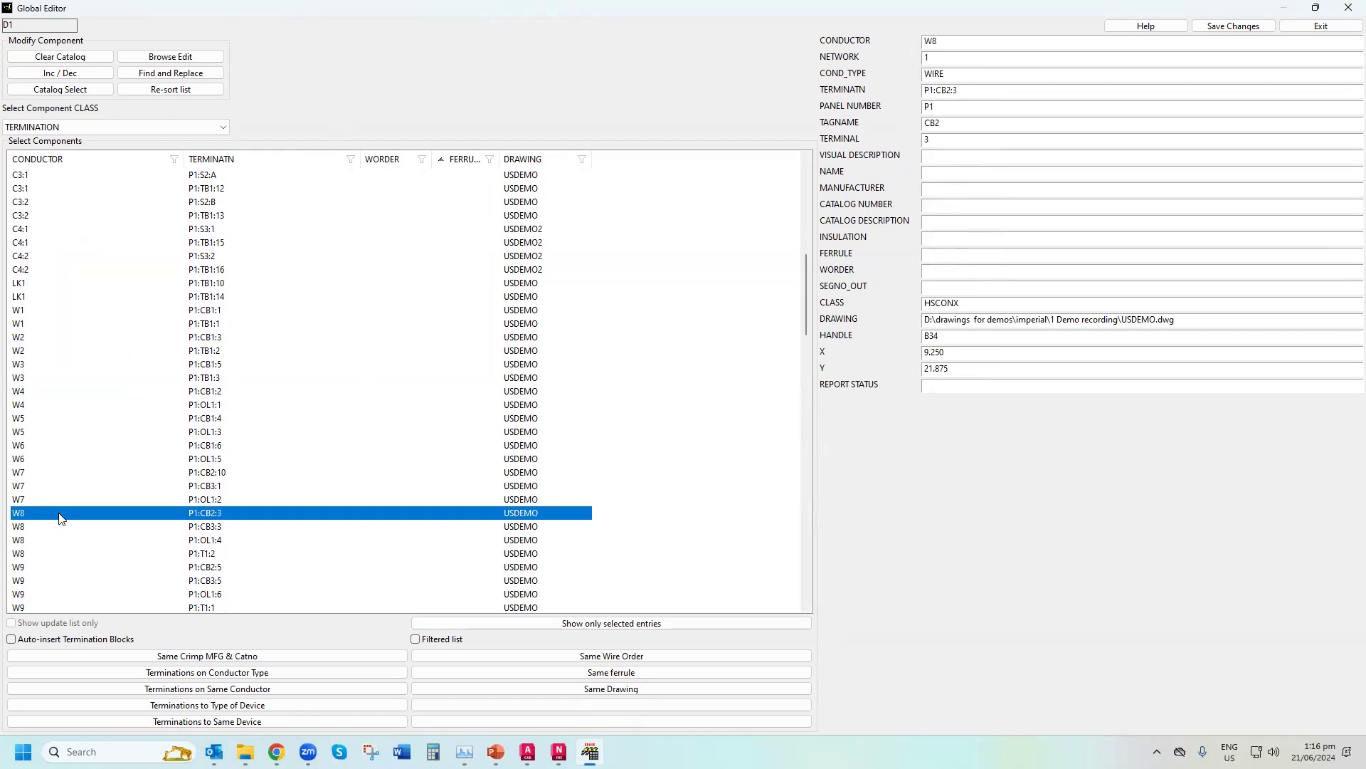
pyautogui.keyDown('shift'); pyautogui.click(52, 556); pyautogui.keyUp('shift')
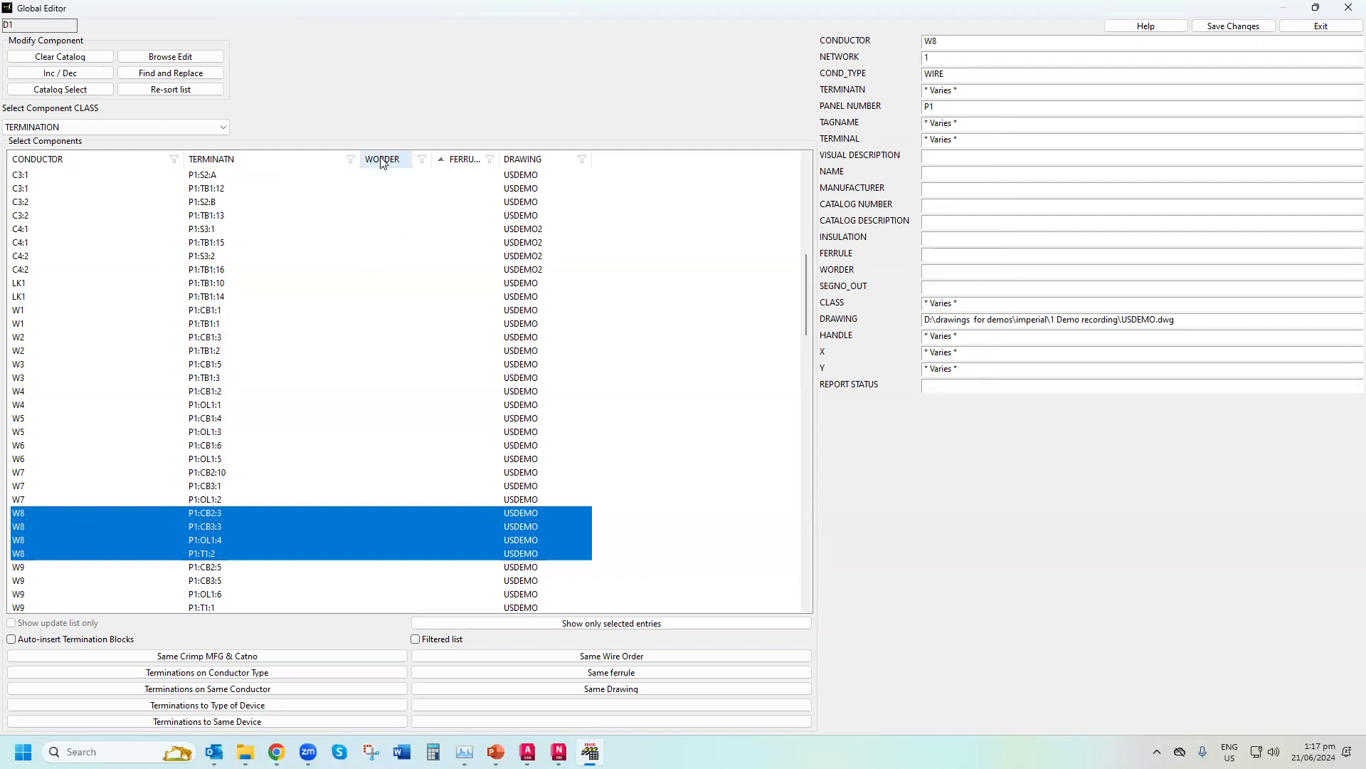
# Set the wire order of the W8 terminations to 1 for P1:CB2:3 and 2 for P1:T1:2
pyautogui.click(311, 518)
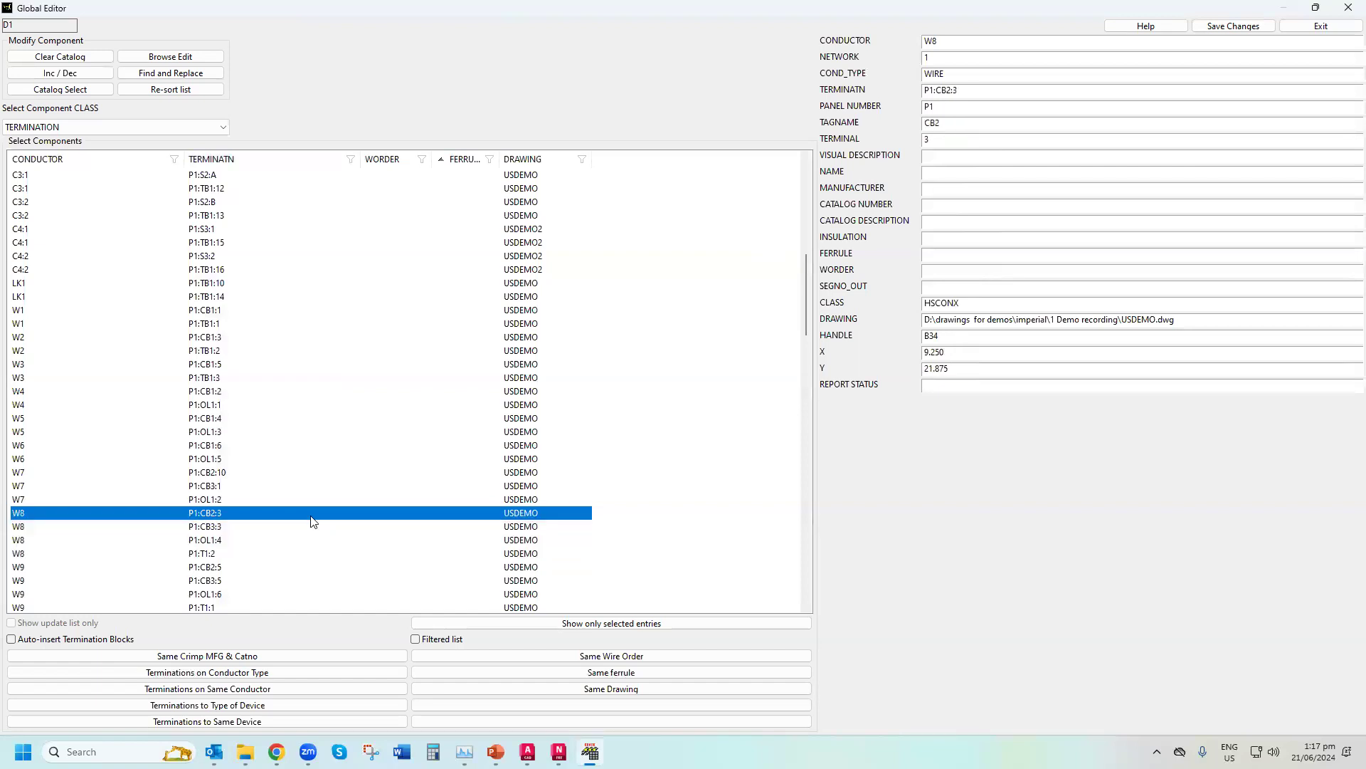
pyautogui.click(957, 276)
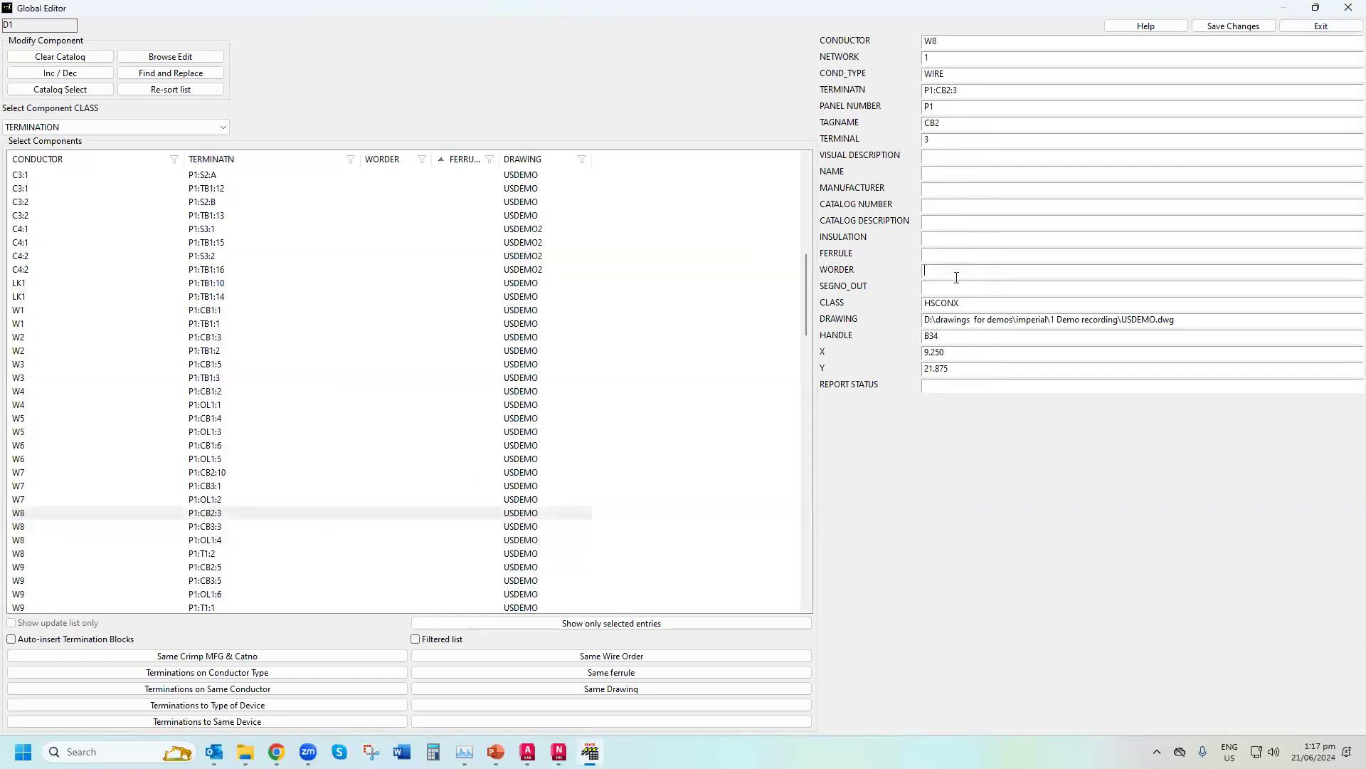
pyautogui.write('1')
pyautogui.click(249, 554)
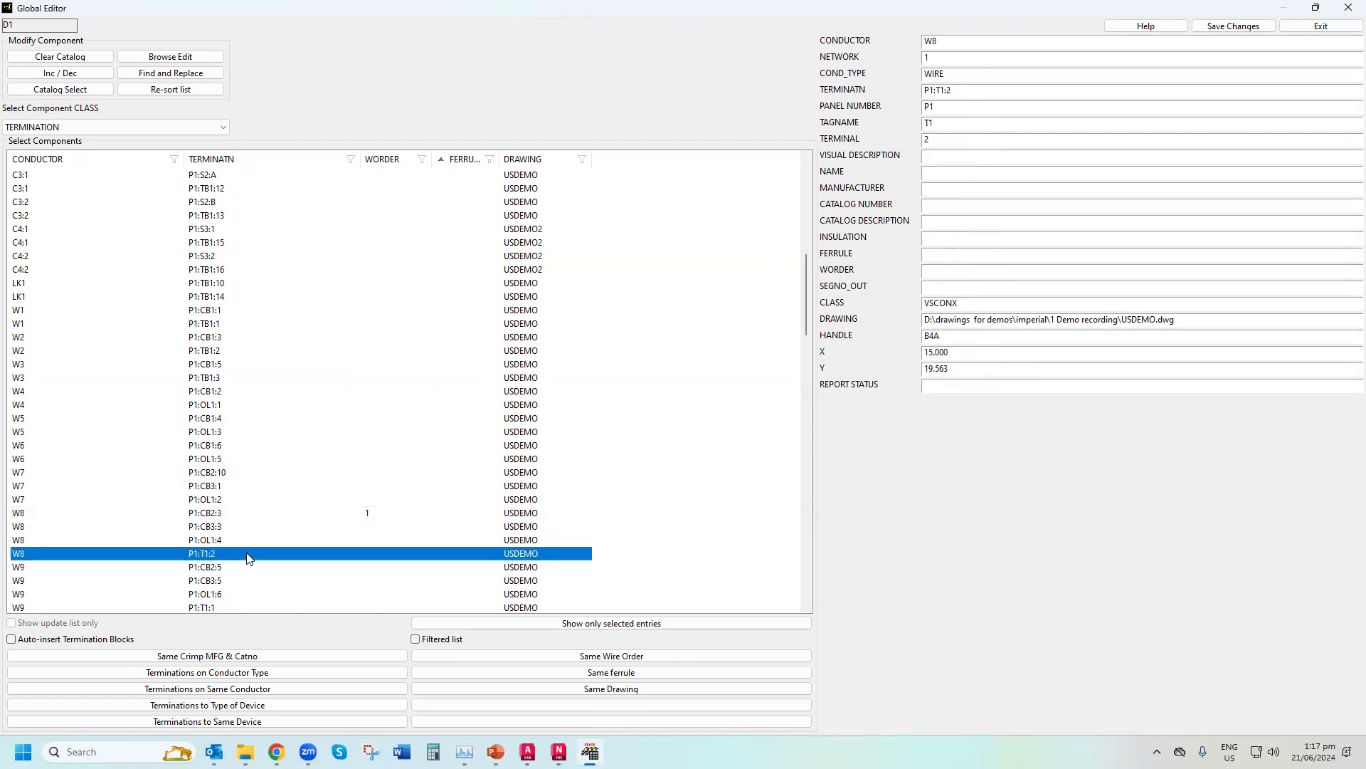
pyautogui.click(952, 271)
pyautogui.write('2')
# Set the wire order of the W8 terminations to 3 for P1:CB3:3 and 4 for P1:OL1:4
pyautogui.click(339, 529)
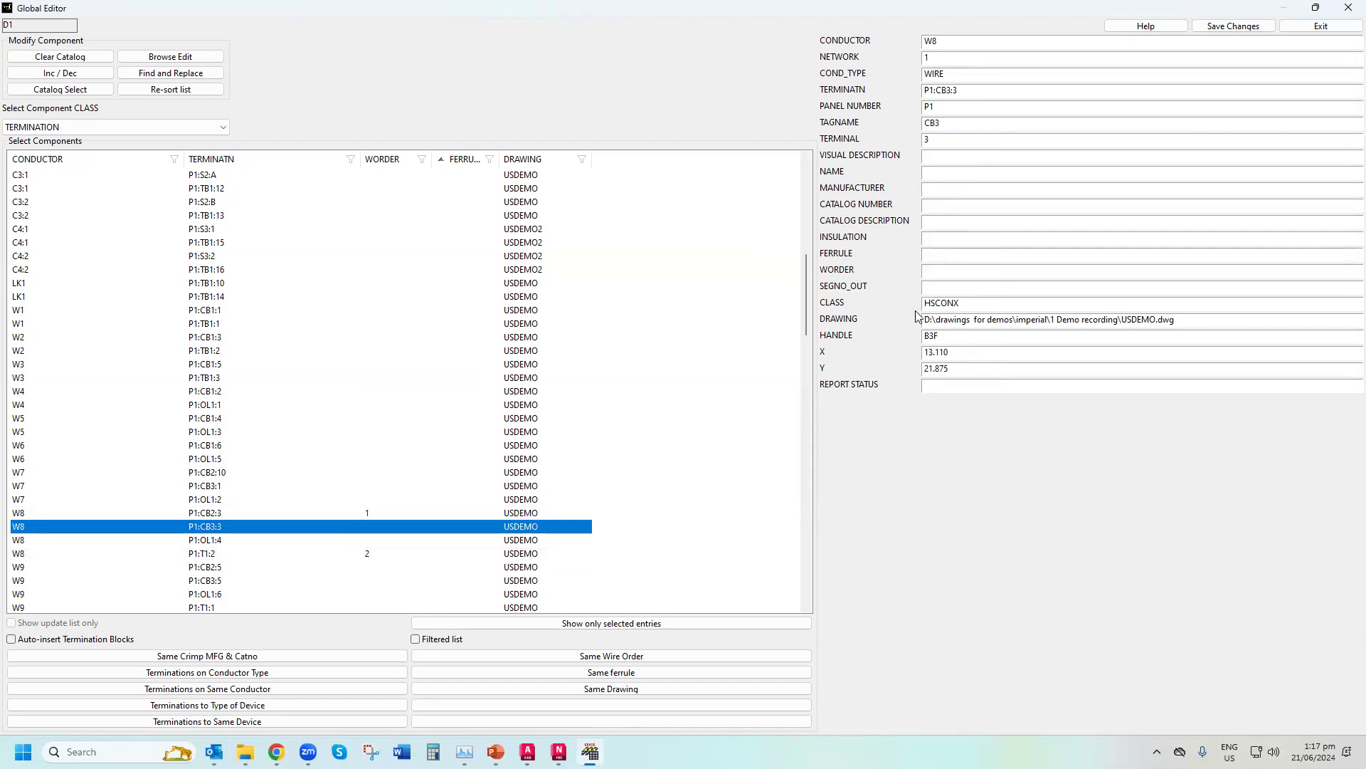
pyautogui.click(951, 255)
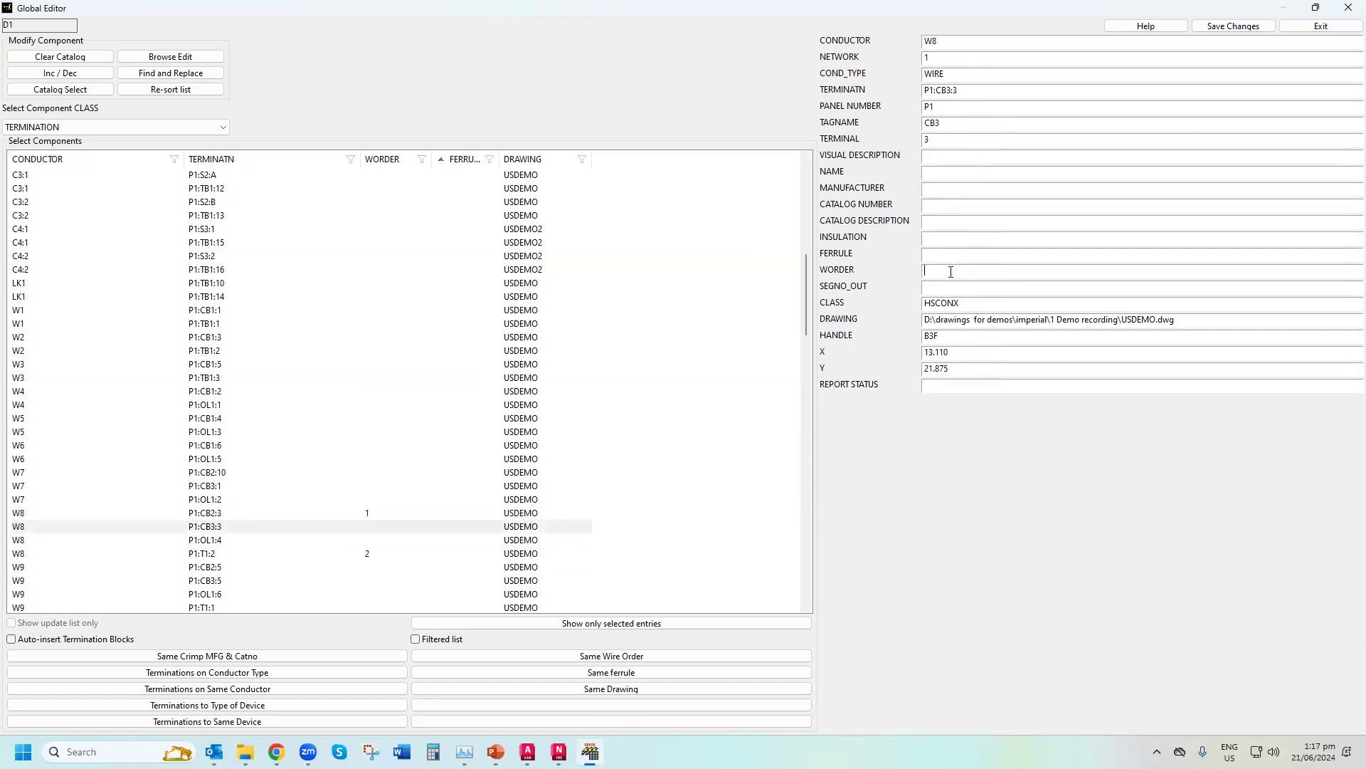
pyautogui.write('3')
pyautogui.click(440, 542)
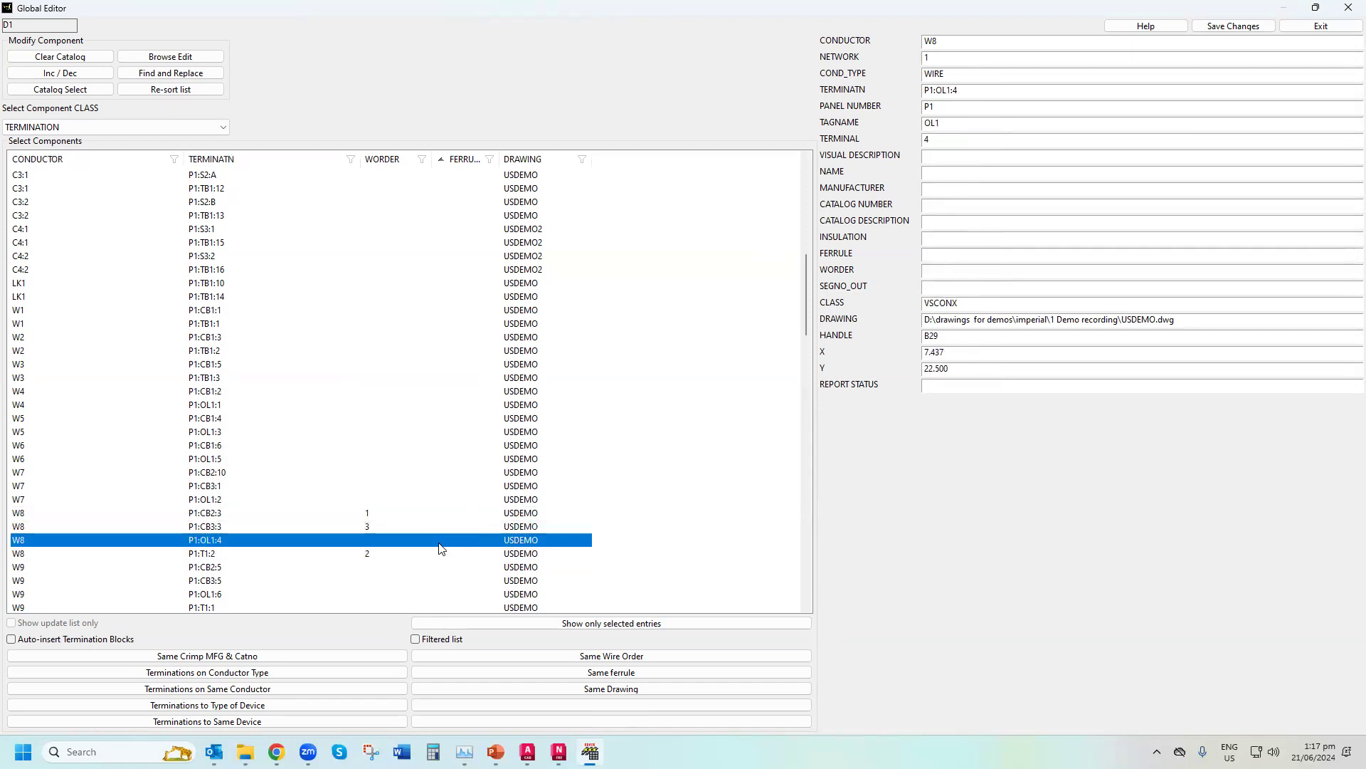
pyautogui.click(957, 270)
pyautogui.write('4')
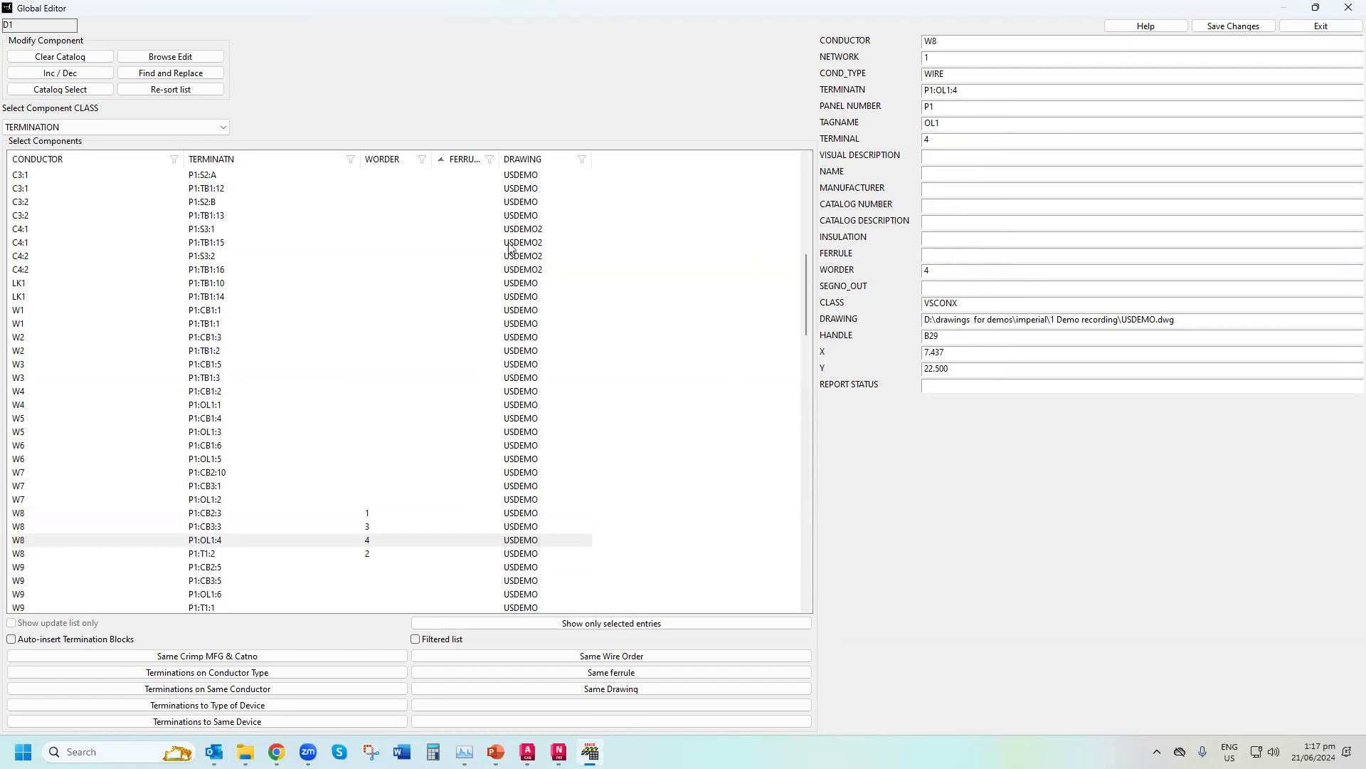
# Exit the Global Editor, saving the edits and writing them to the drawing files in the current project
pyautogui.click(220, 128)
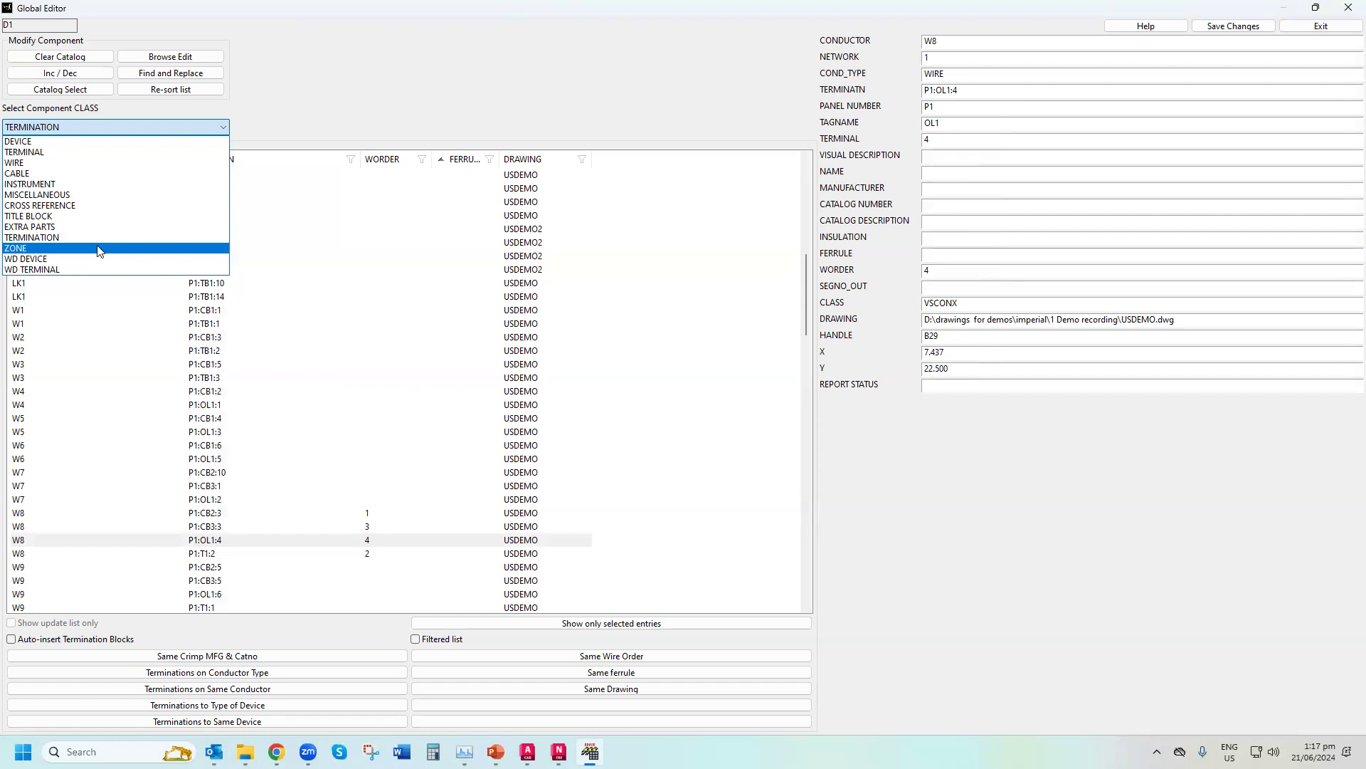
pyautogui.click(629, 78)
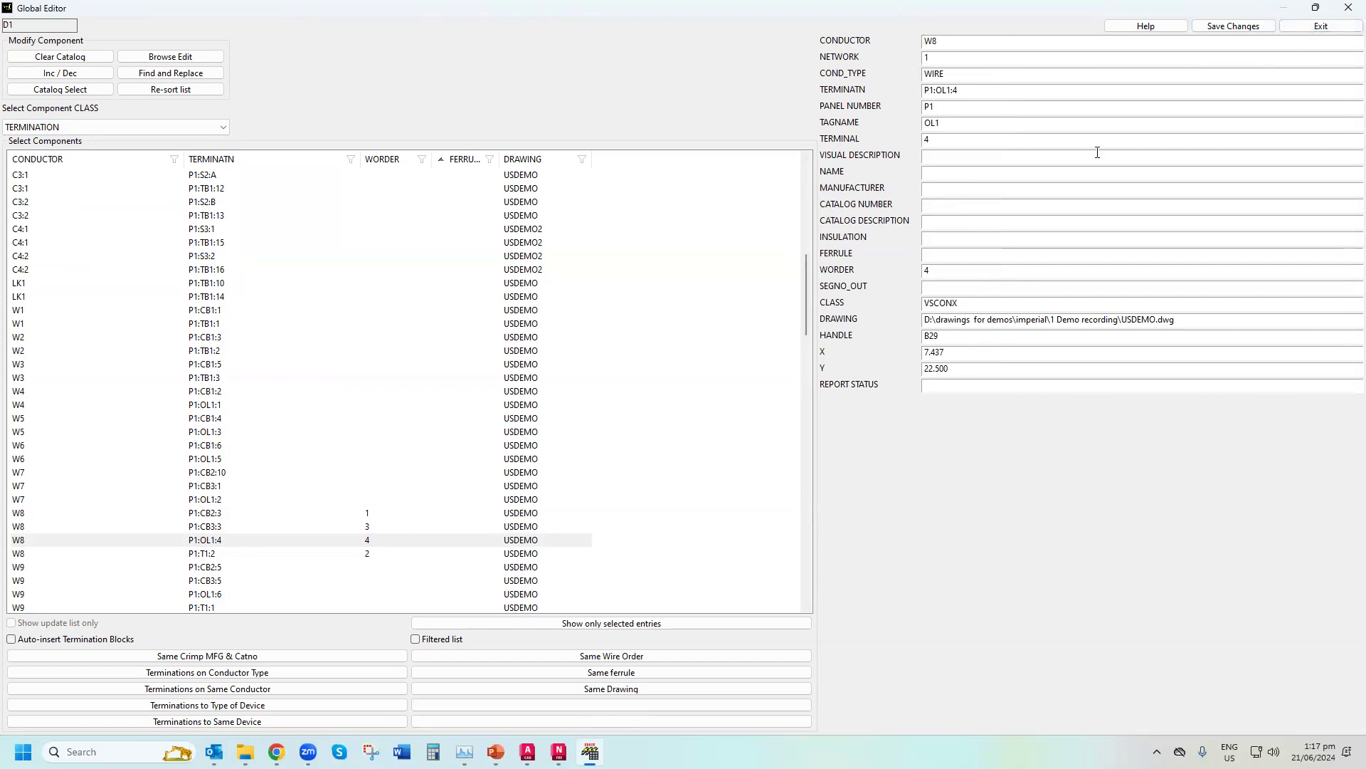
pyautogui.click(1317, 27)
pyautogui.click(663, 426)
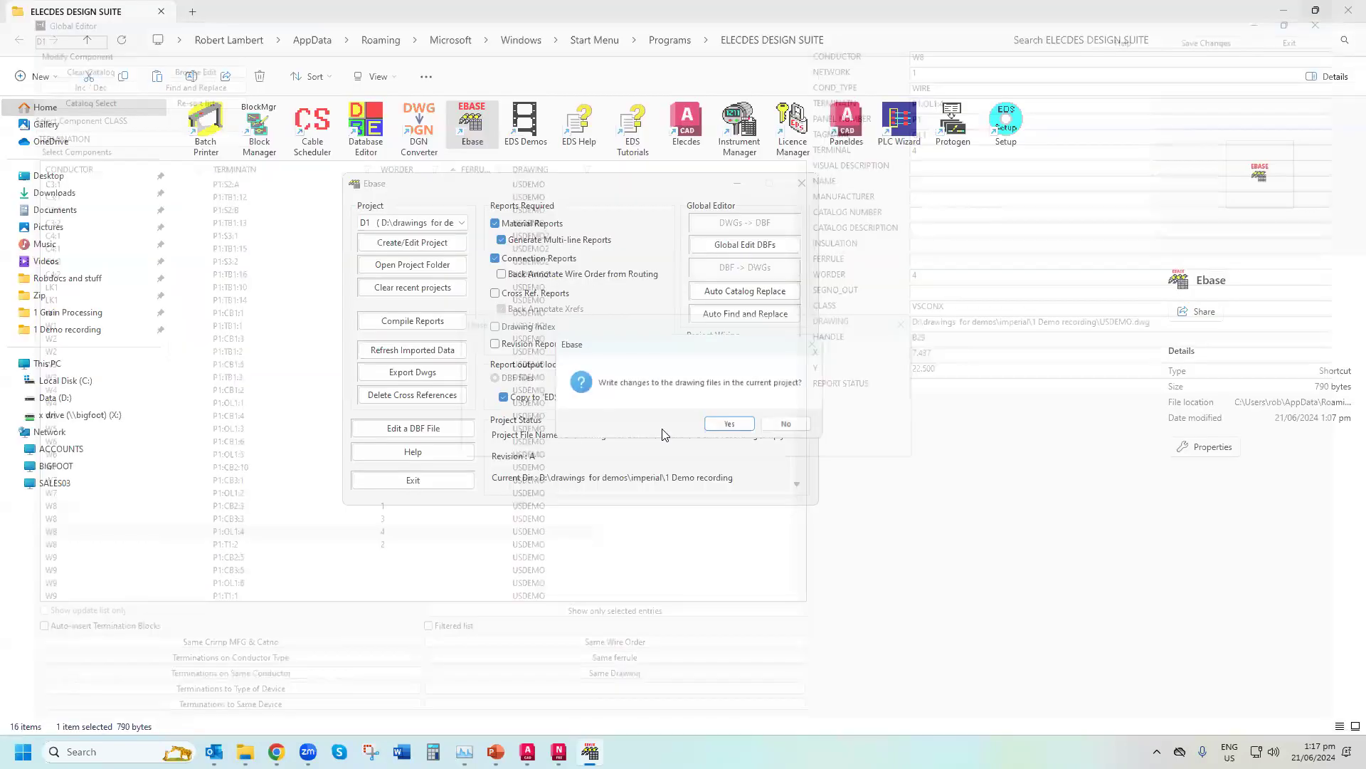
pyautogui.click(730, 424)
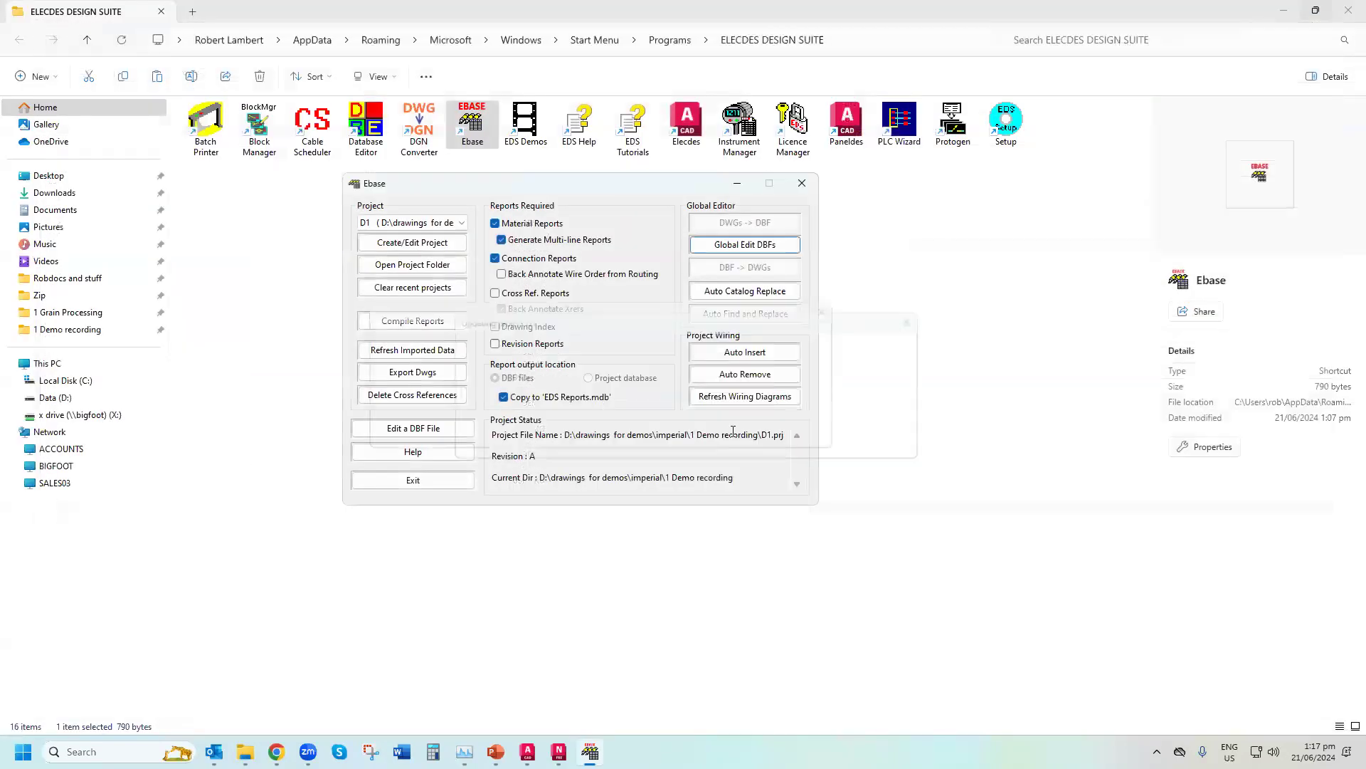
# Exit Ebase, launch the Batch Printer and open the recent drawing USDEMO.dwg
pyautogui.click(430, 479)
pyautogui.doubleClick(203, 128)
pyautogui.click(11, 23)
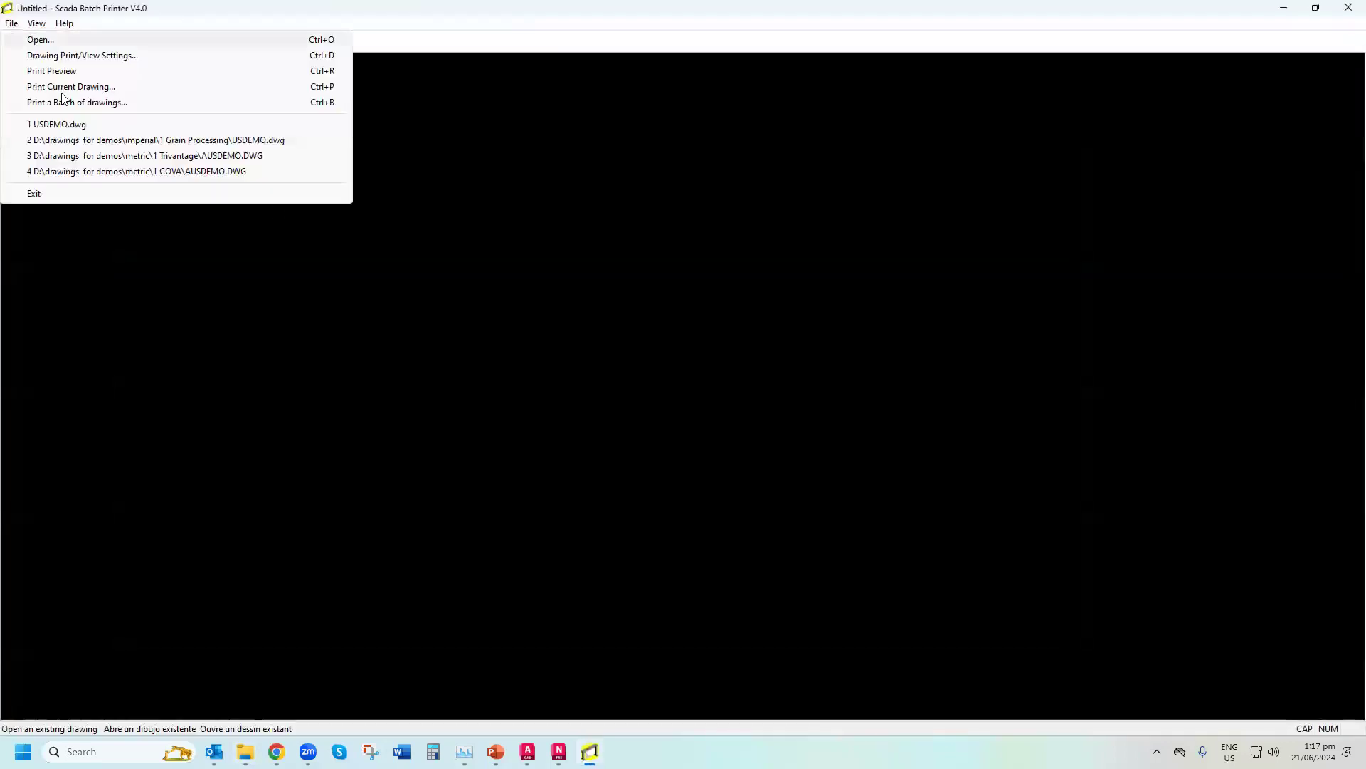
pyautogui.click(57, 125)
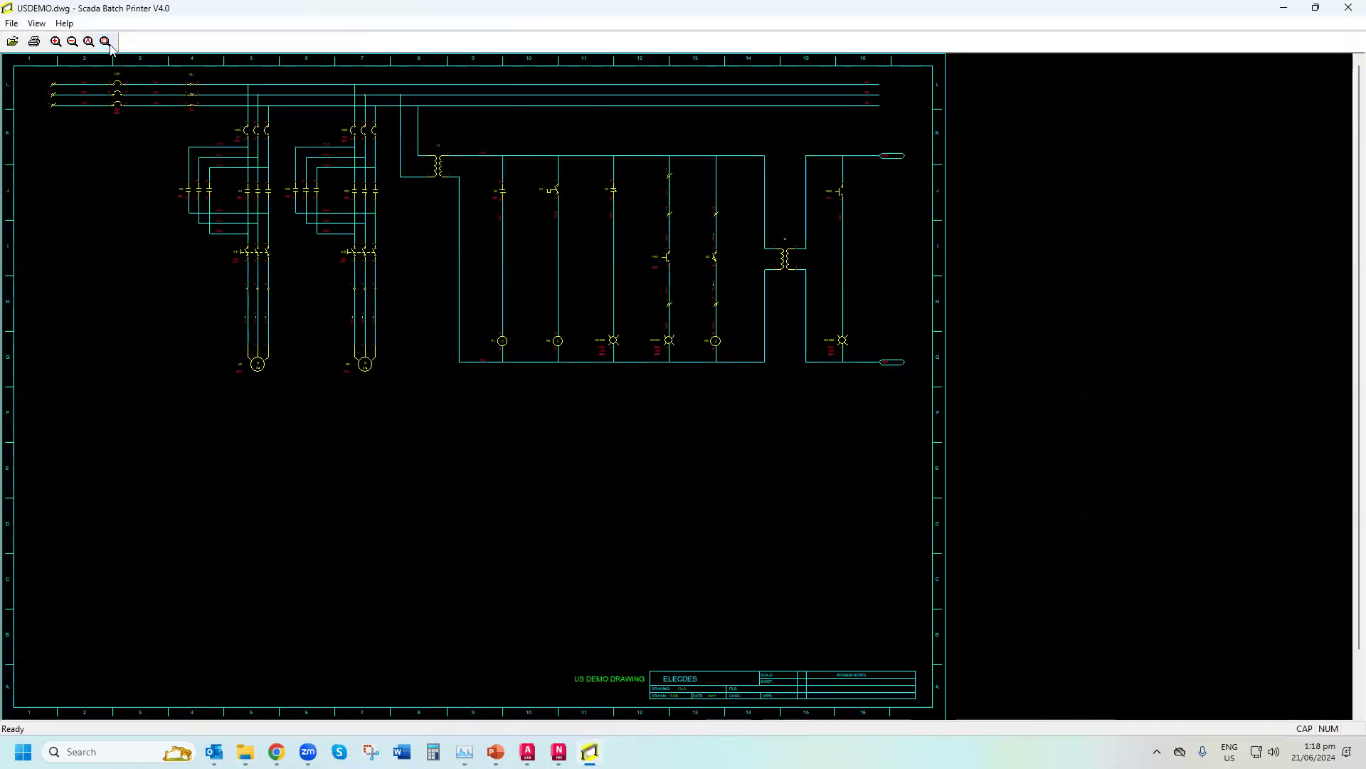
# Inspect lamp DS1002 and its ratings in USDEMO.dwg up close, and close the Batch Printer
pyautogui.moveTo(812, 314); pyautogui.dragTo(866, 378)
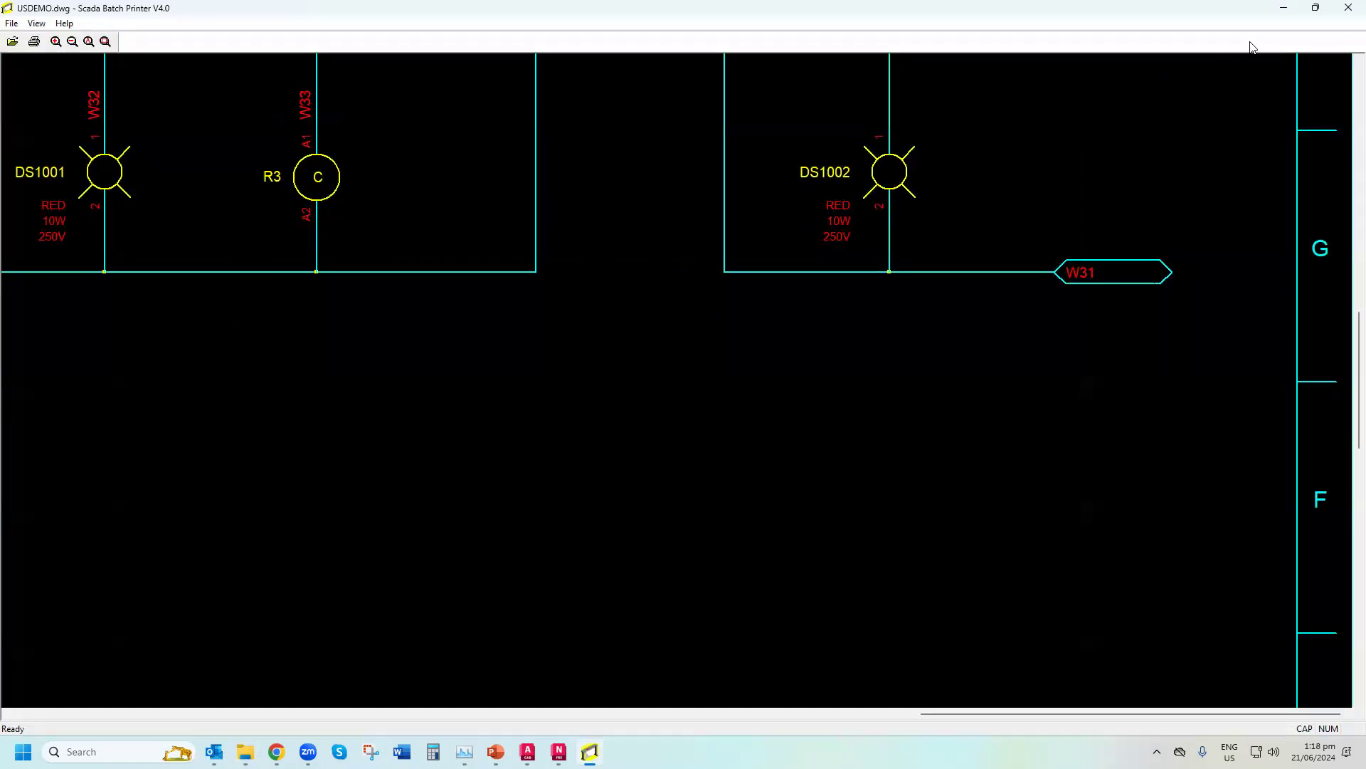
pyautogui.click(1347, 13)
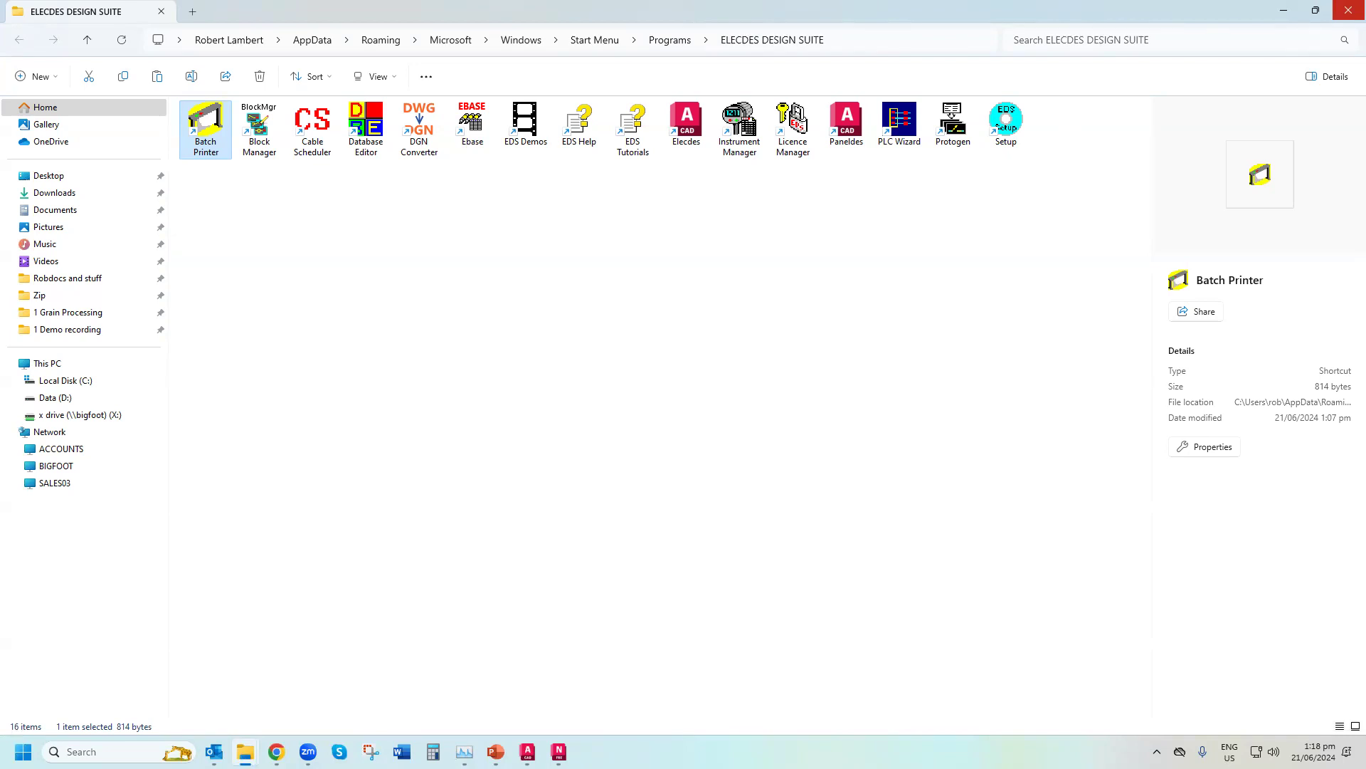
pyautogui.click(1348, 10)
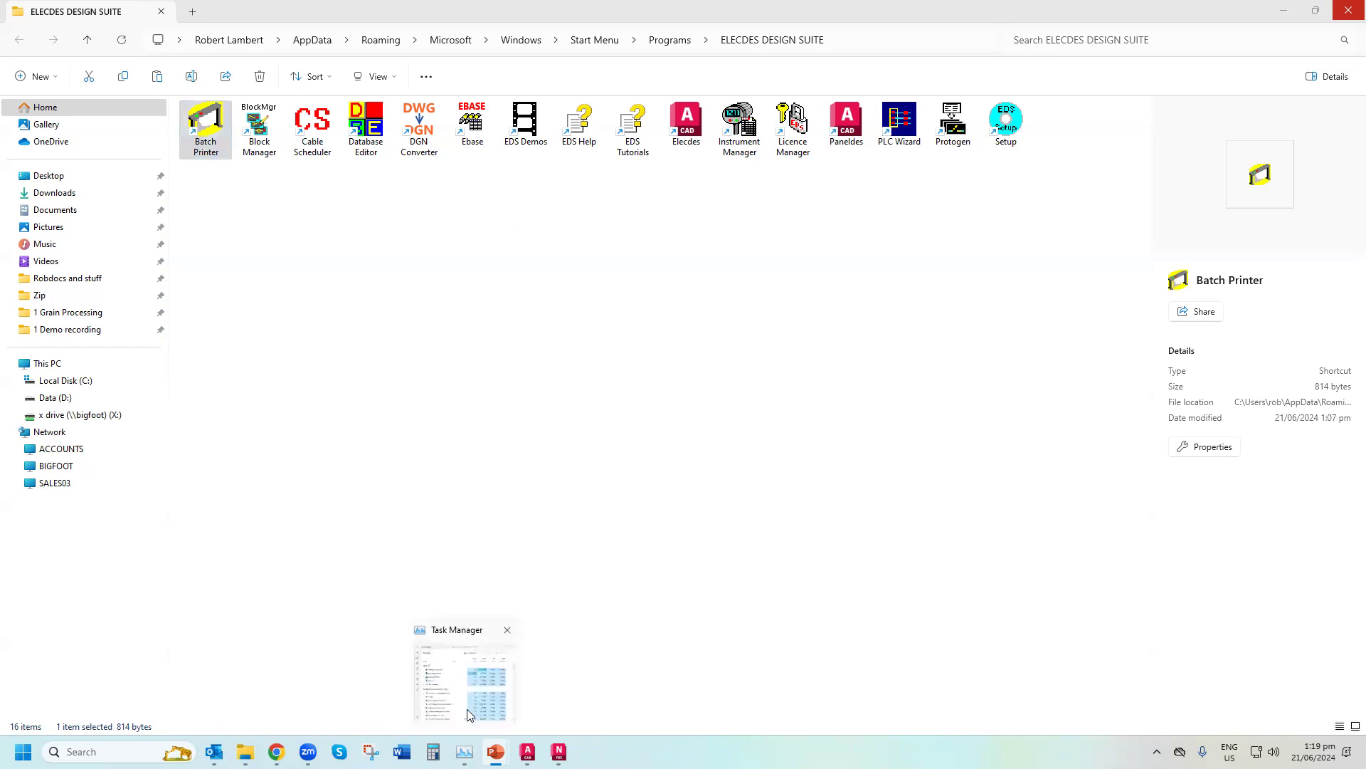
# Switch to Drawing2.dwg in Elecdes and insert the border C.DWG from the IMP_BORD directory
pyautogui.moveTo(496, 751)
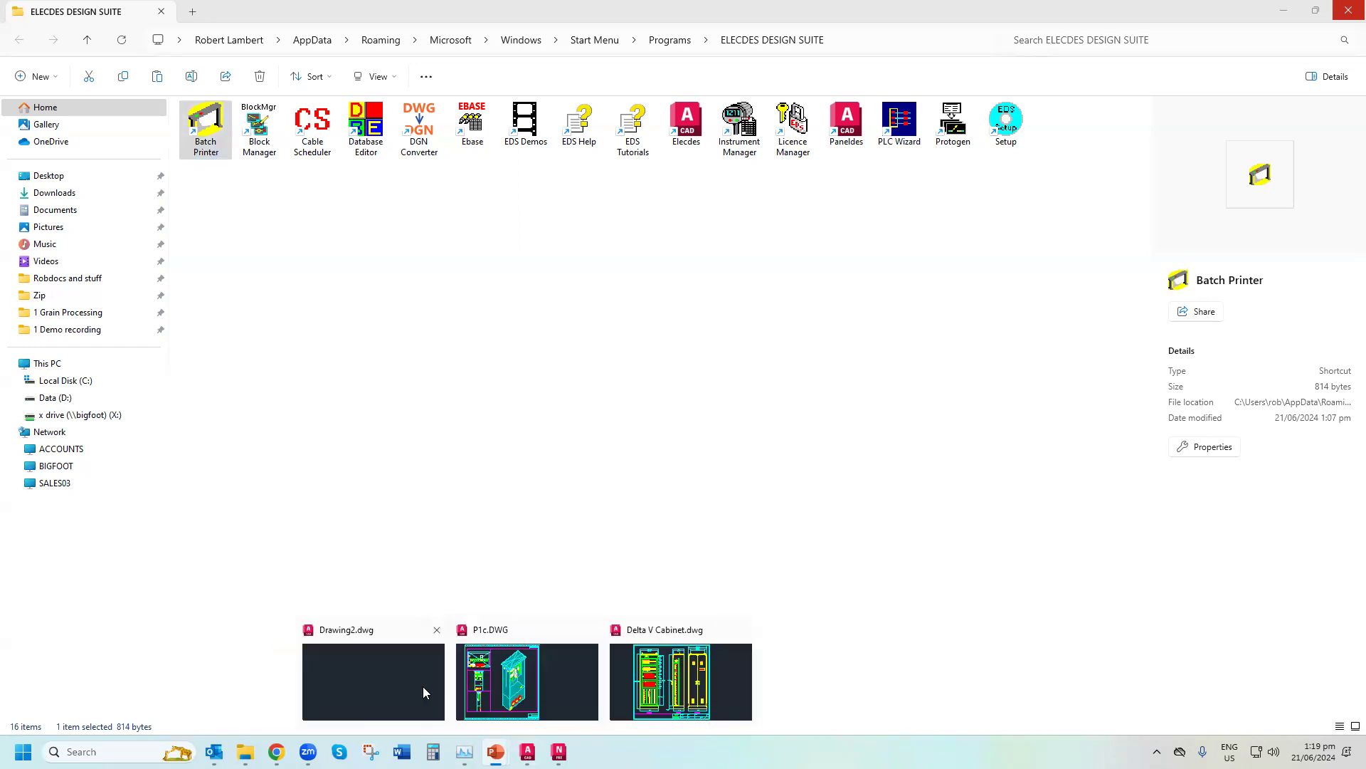
pyautogui.click(423, 686)
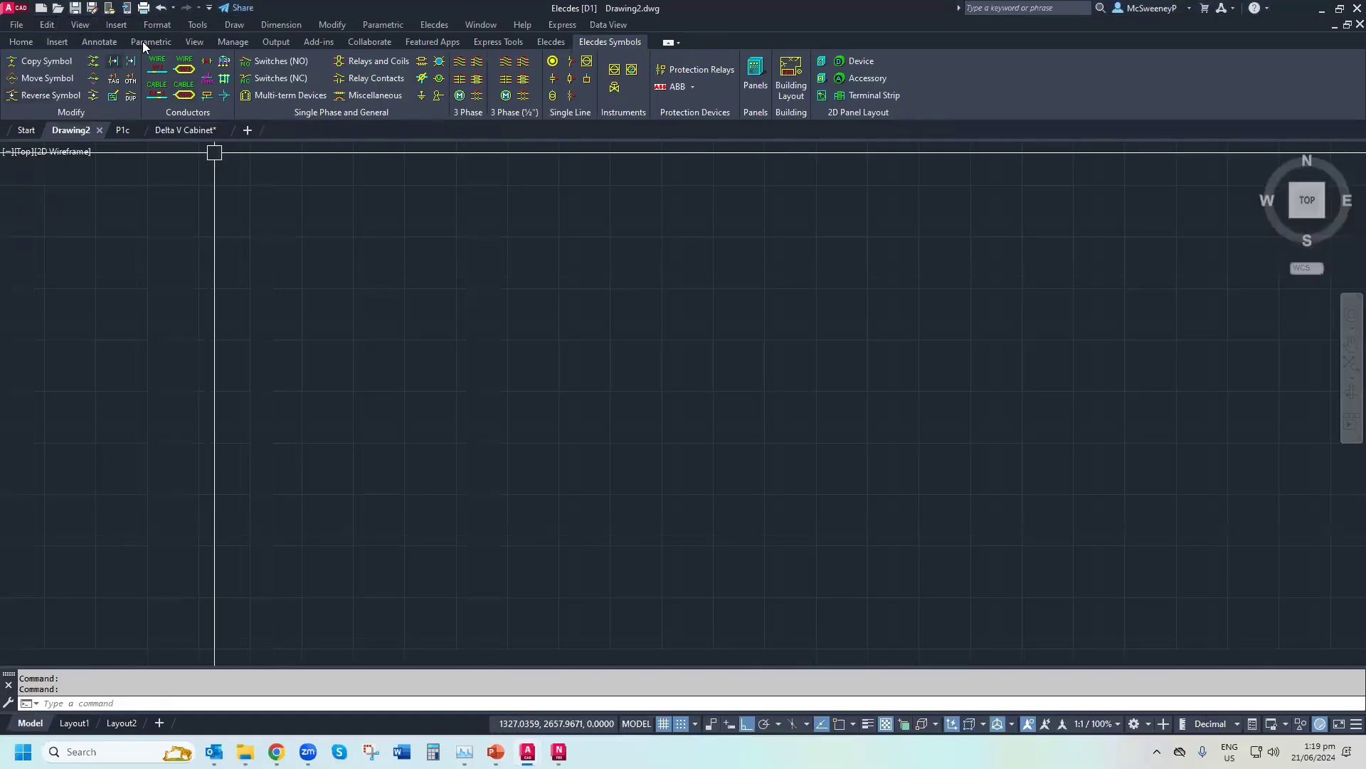
pyautogui.click(550, 41)
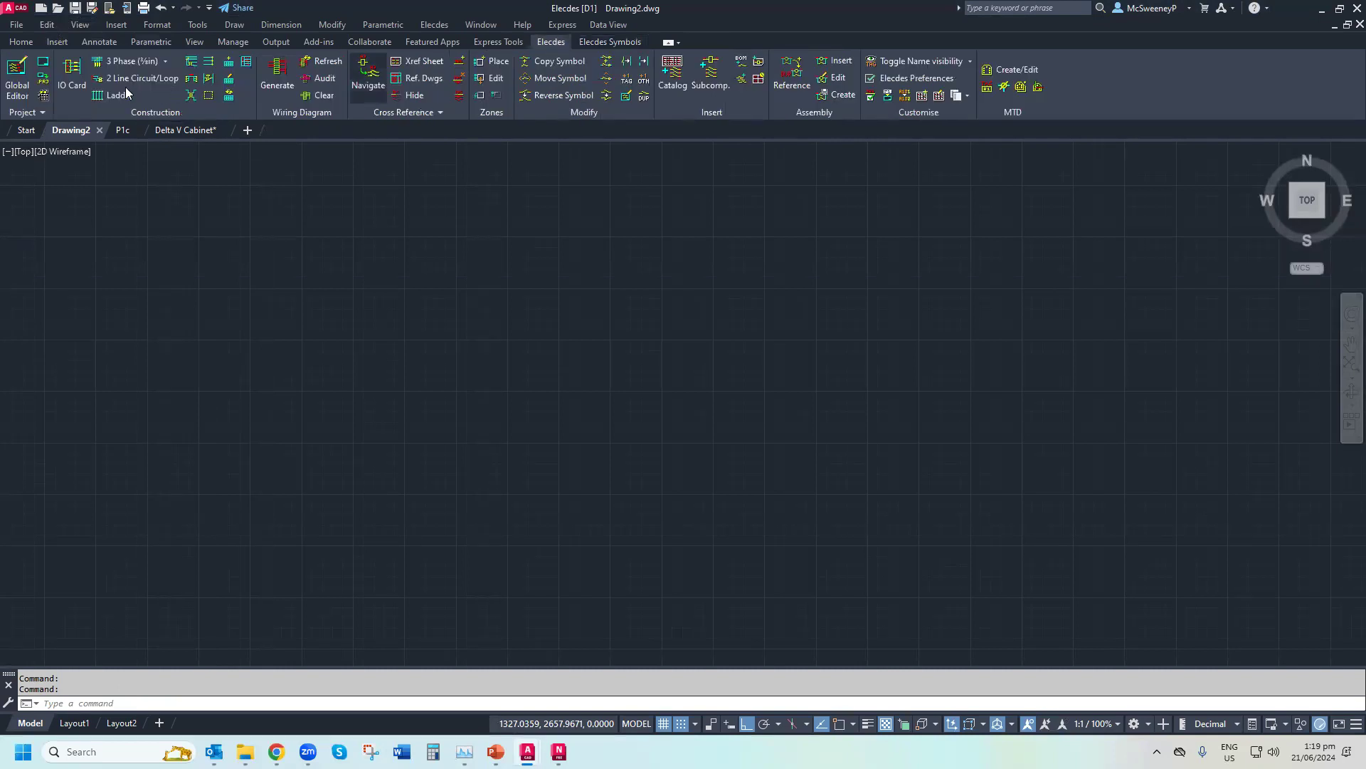
pyautogui.click(43, 62)
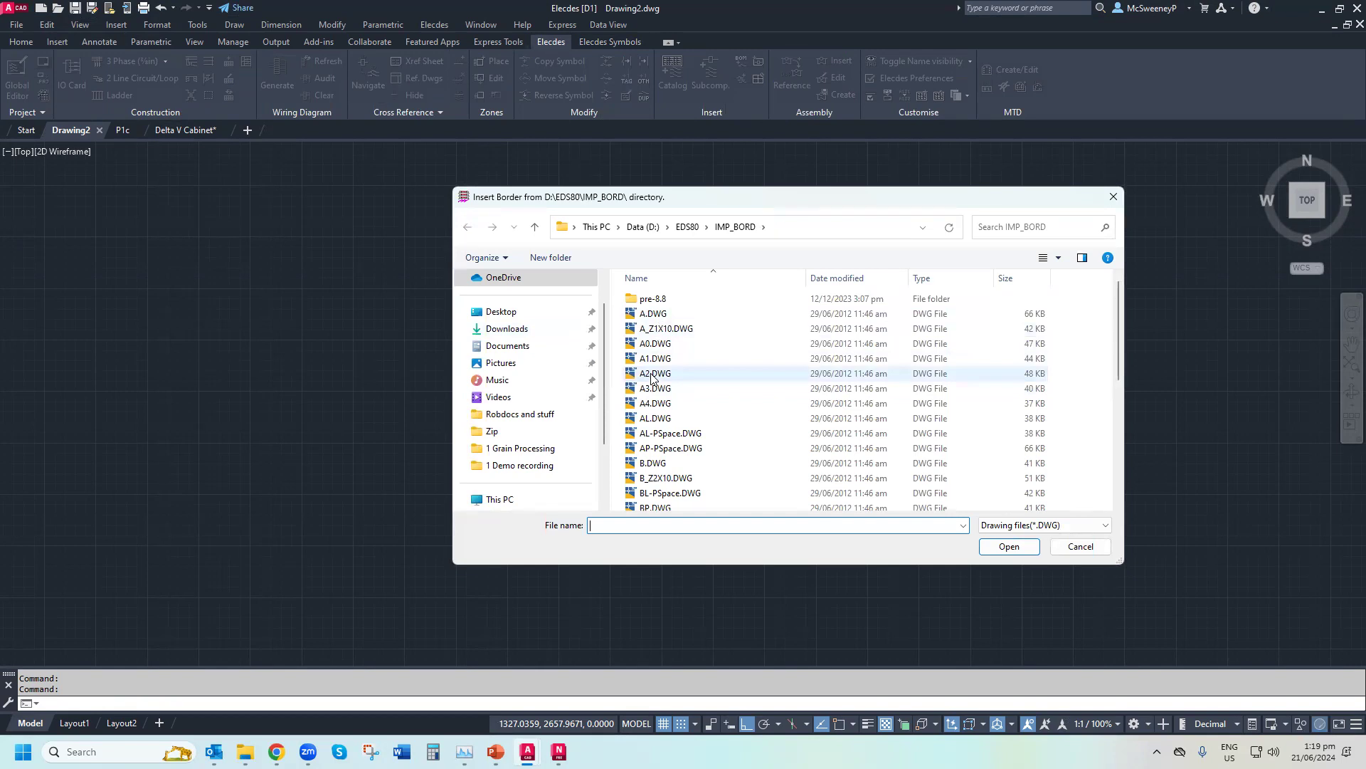
pyautogui.scroll(-3, 665, 441)
pyautogui.click(666, 412)
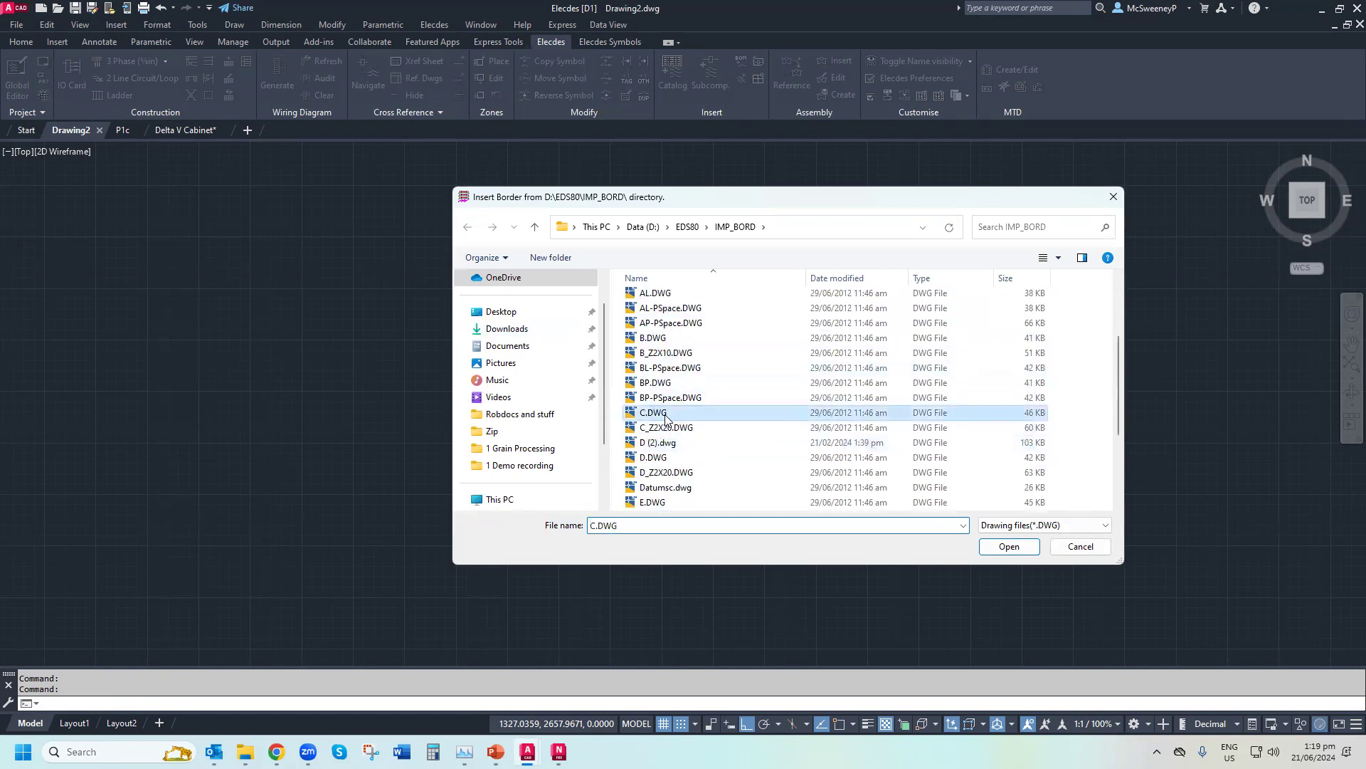
pyautogui.doubleClick(665, 416)
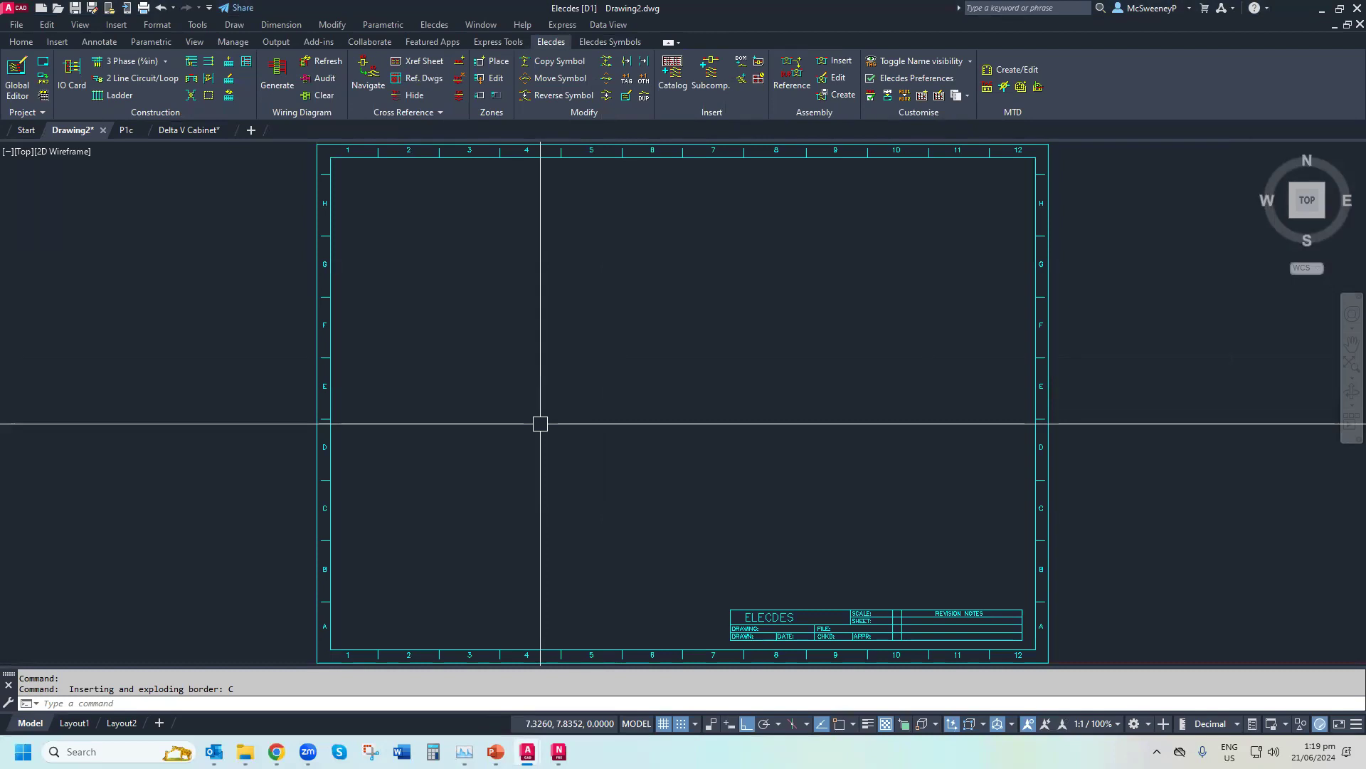
# Draw an L-shaped line inside the border, about 6.6 units up and 16 units across to the right
pyautogui.write('line')
pyautogui.press('Return')
pyautogui.click(463, 457)
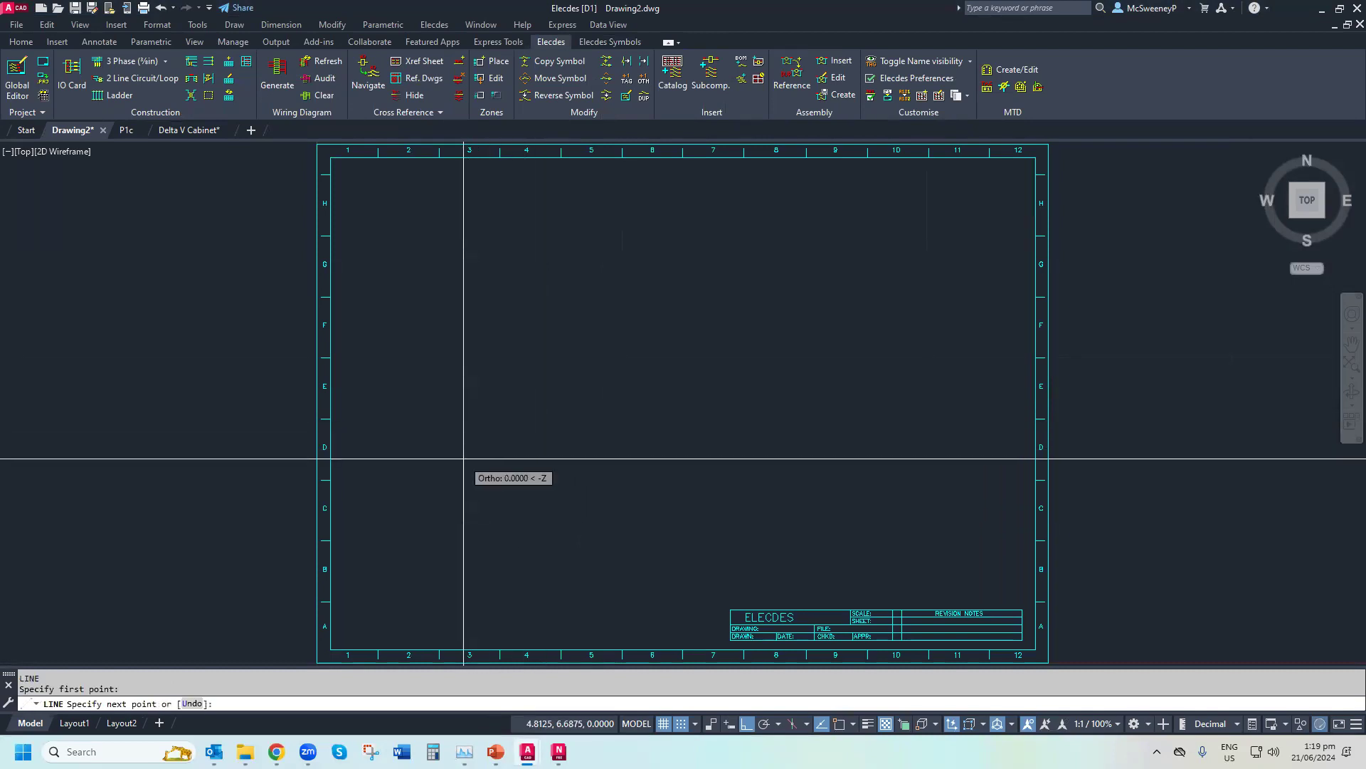
pyautogui.click(488, 261)
pyautogui.click(952, 271)
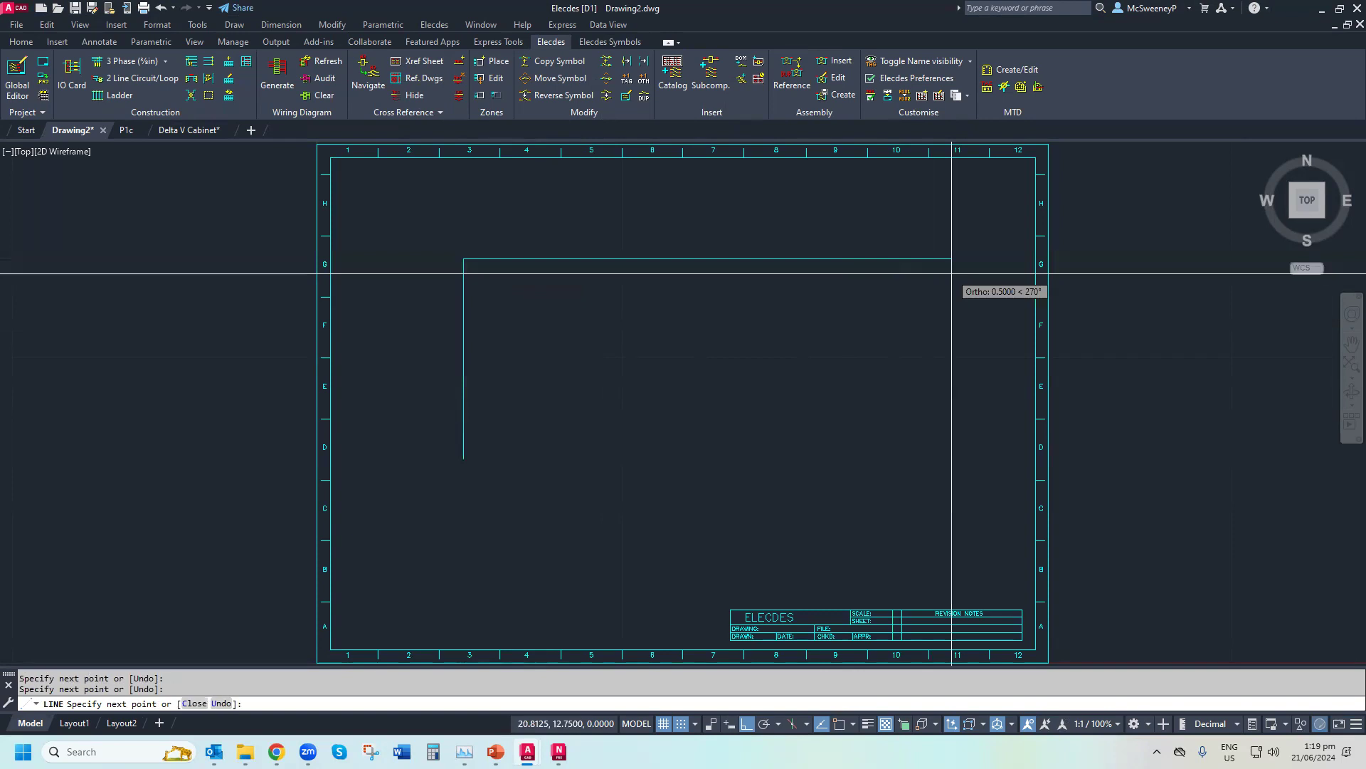
pyautogui.rightClick(952, 274)
pyautogui.click(986, 283)
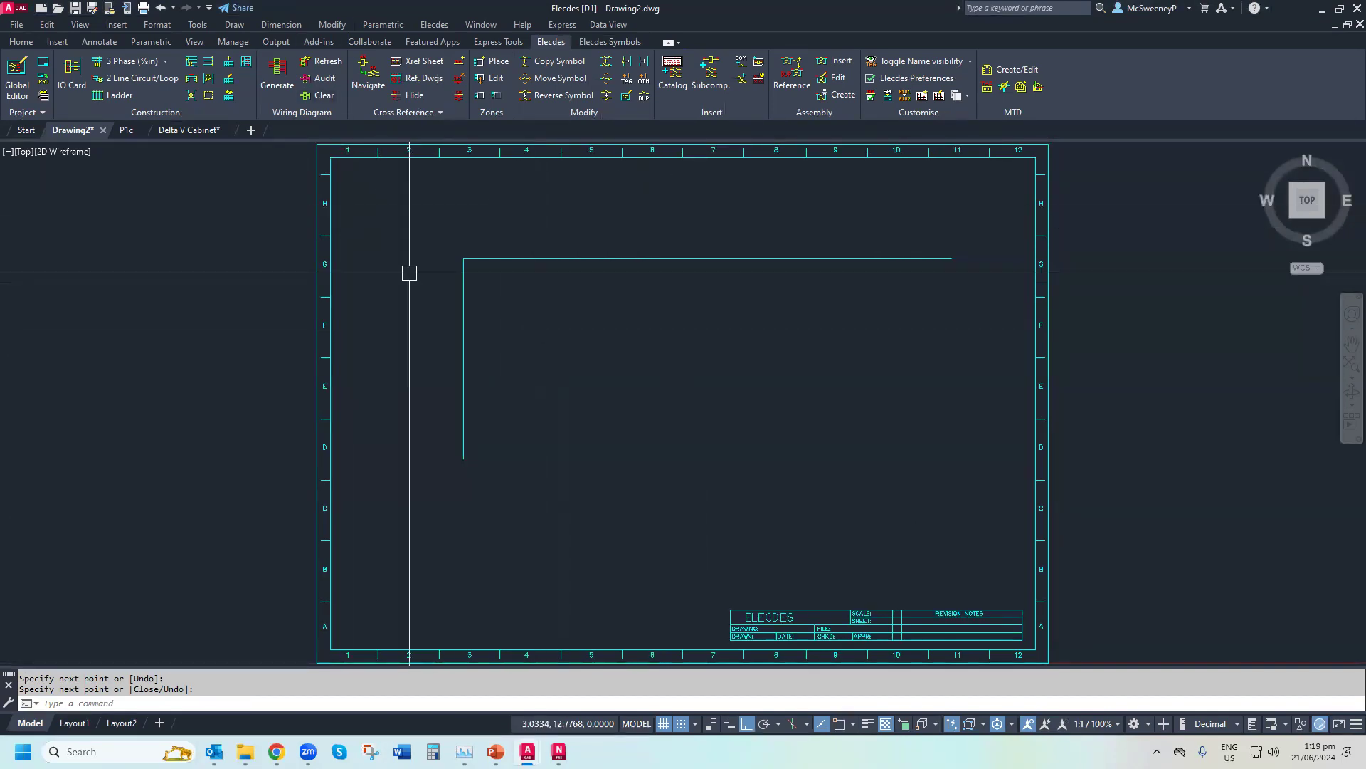
# Pick the normally open push button symbol and place it on the horizontal line
pyautogui.click(604, 43)
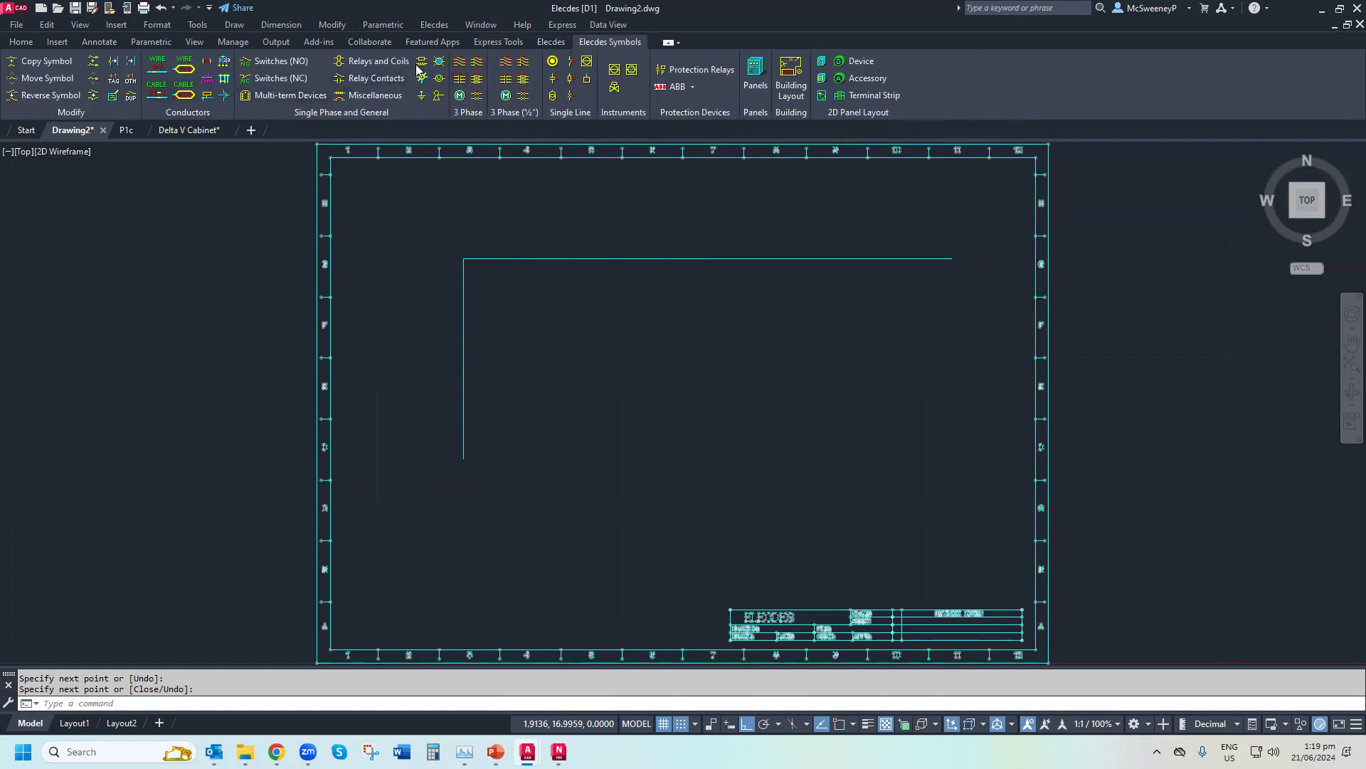
pyautogui.click(272, 63)
pyautogui.doubleClick(565, 157)
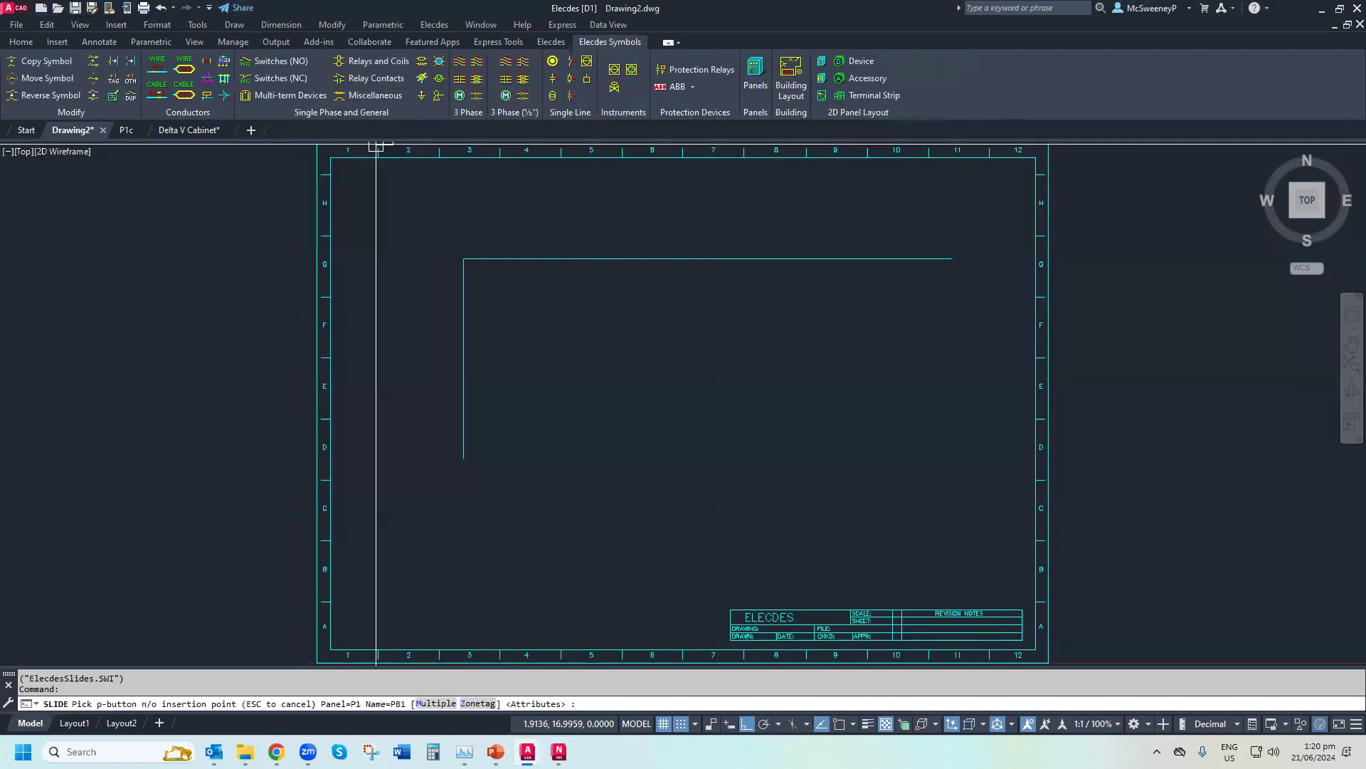
pyautogui.click(652, 254)
# Assign the General catalog item 100A PB, N/O PUSH BUTTON, to the push button and submit its data
pyautogui.doubleClick(615, 89)
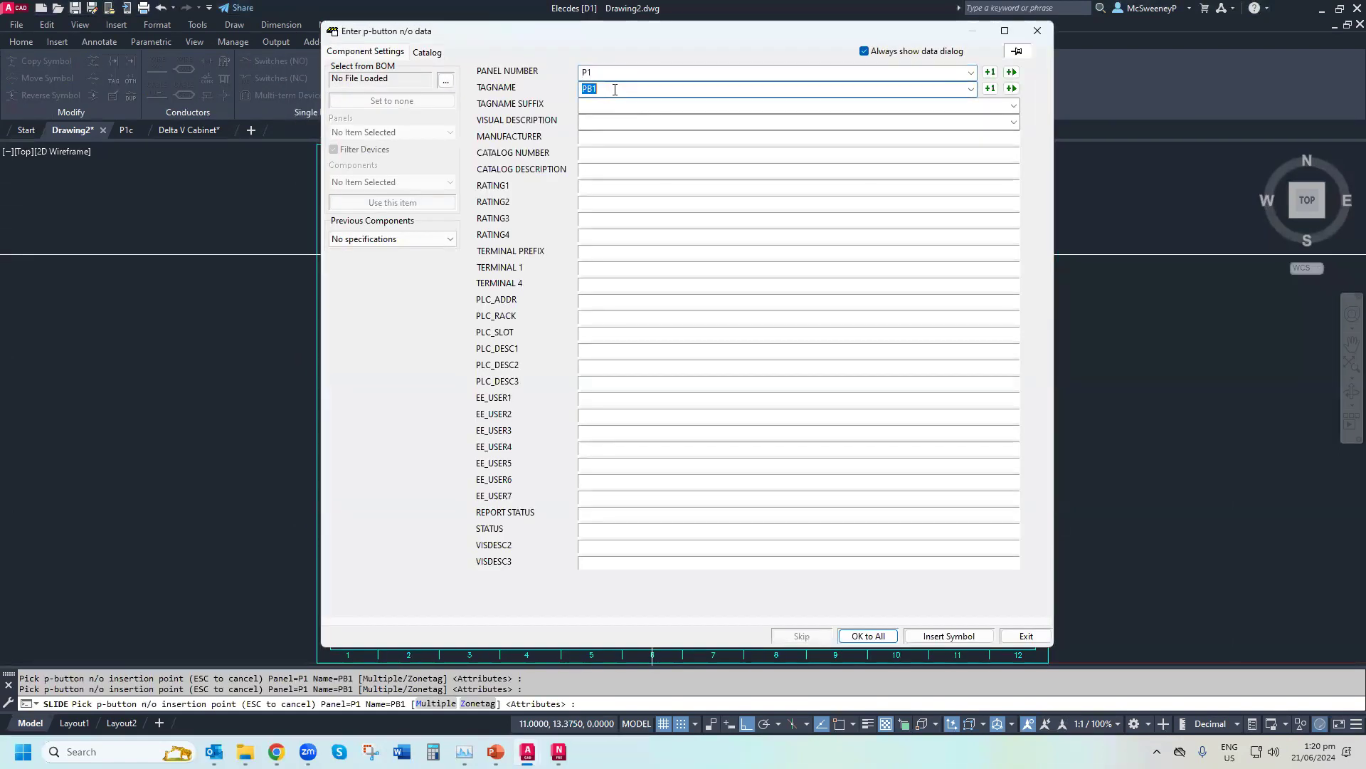
pyautogui.click(434, 55)
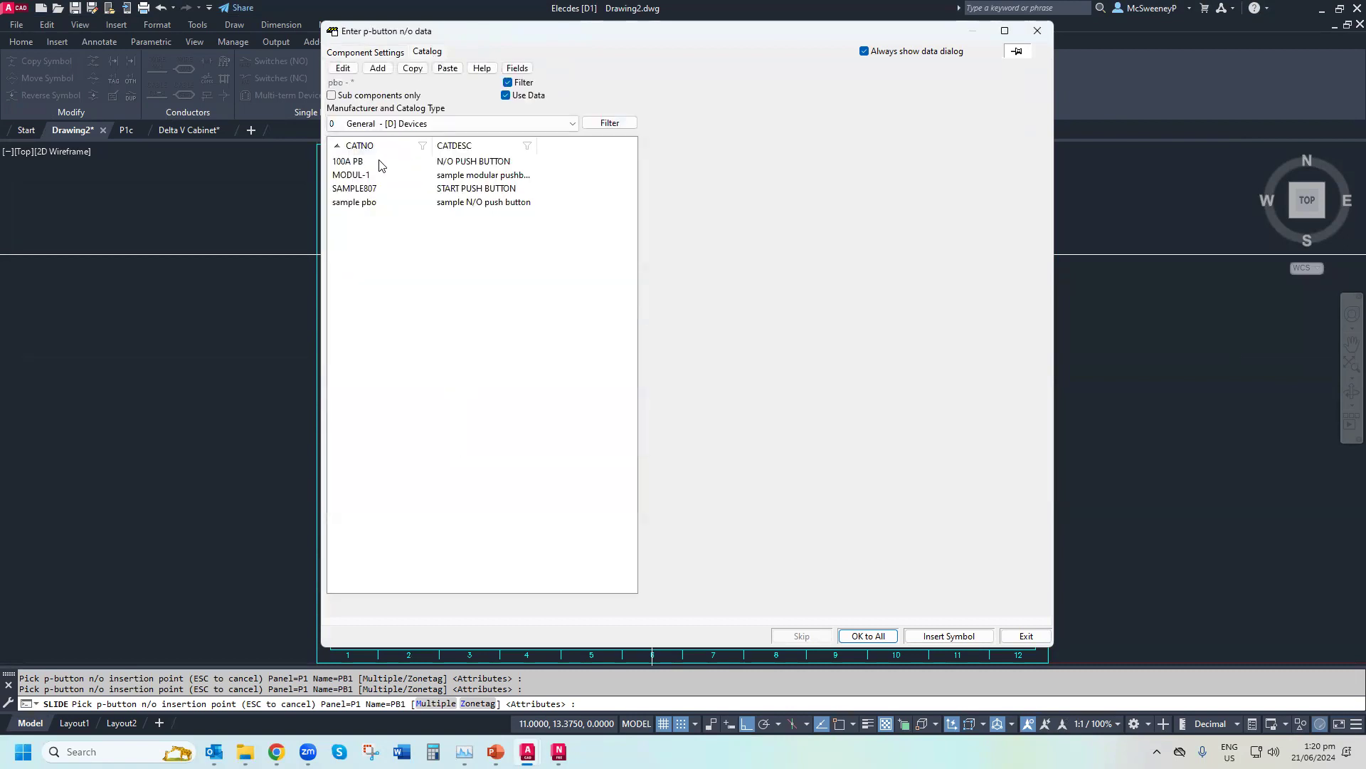
pyautogui.click(374, 163)
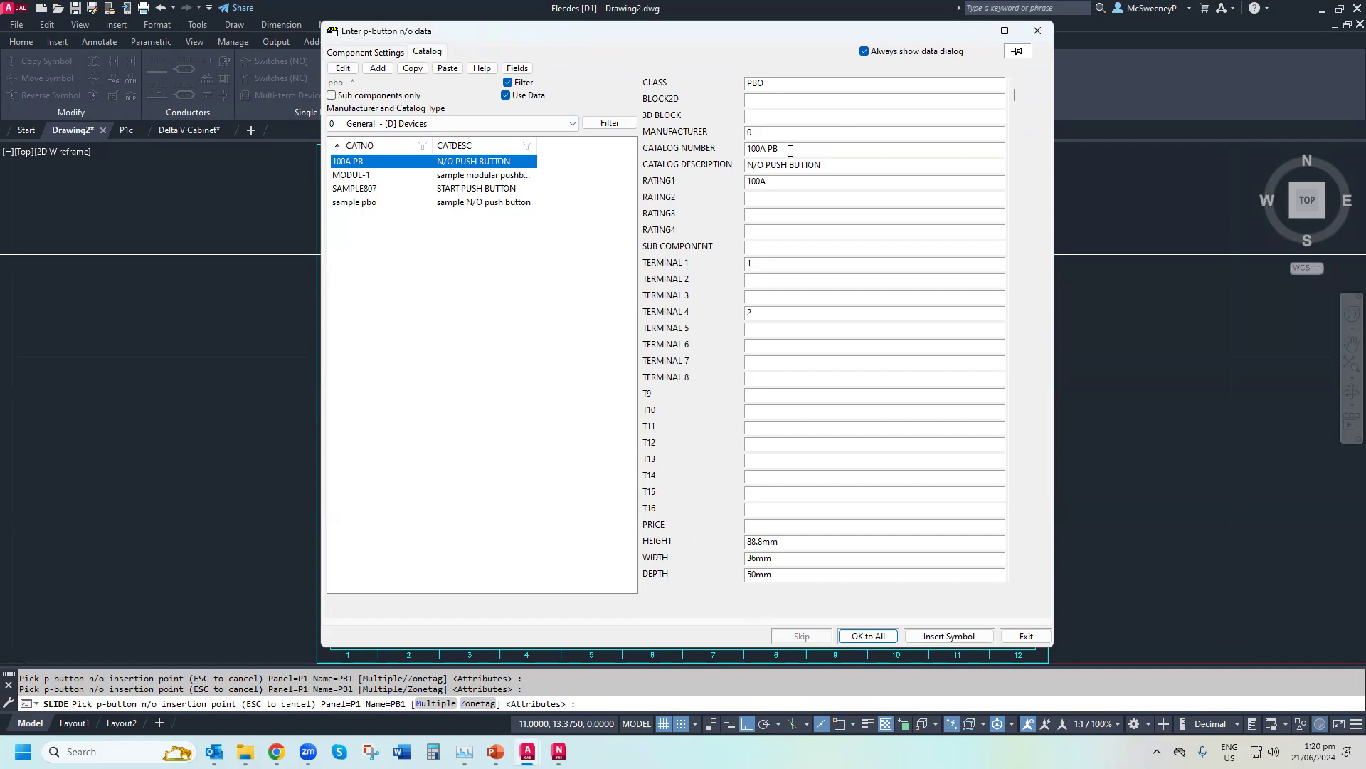
pyautogui.moveTo(788, 150); pyautogui.dragTo(736, 150)
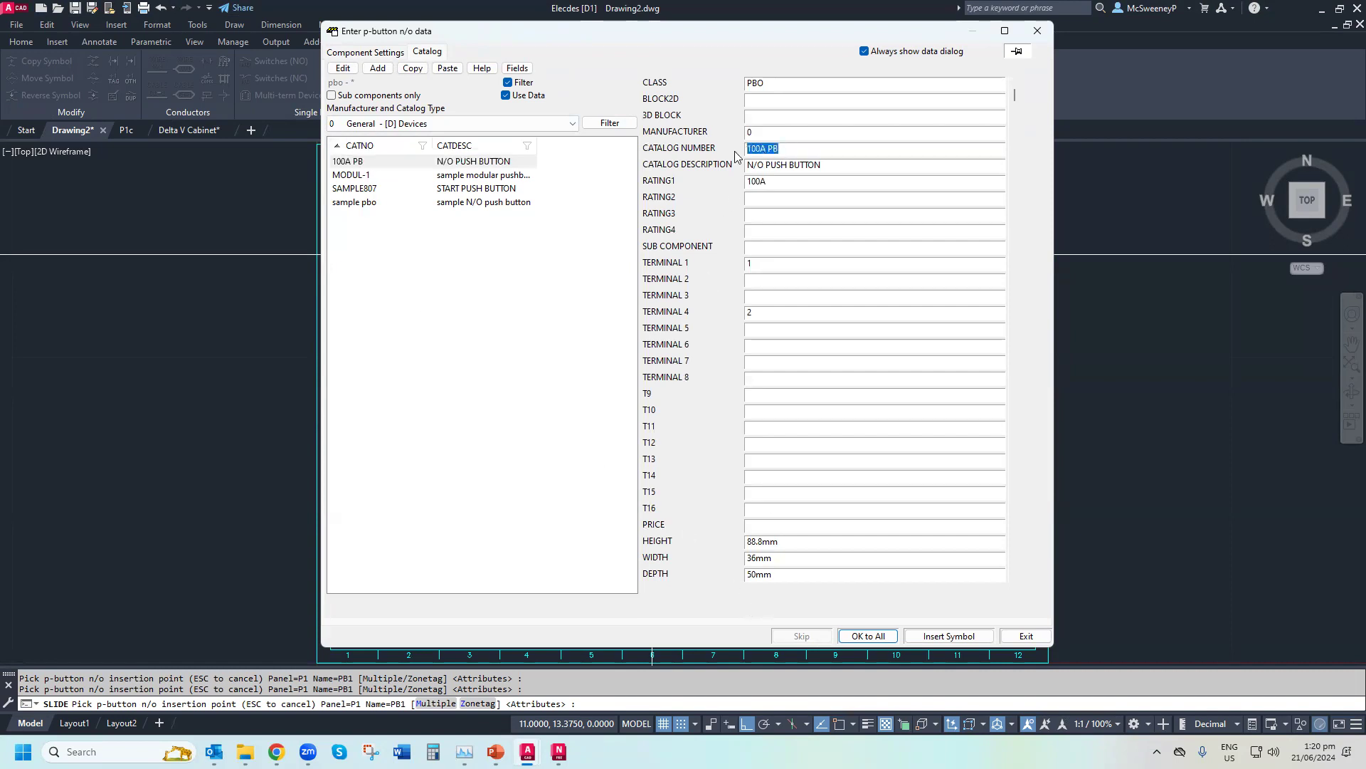
pyautogui.click(861, 636)
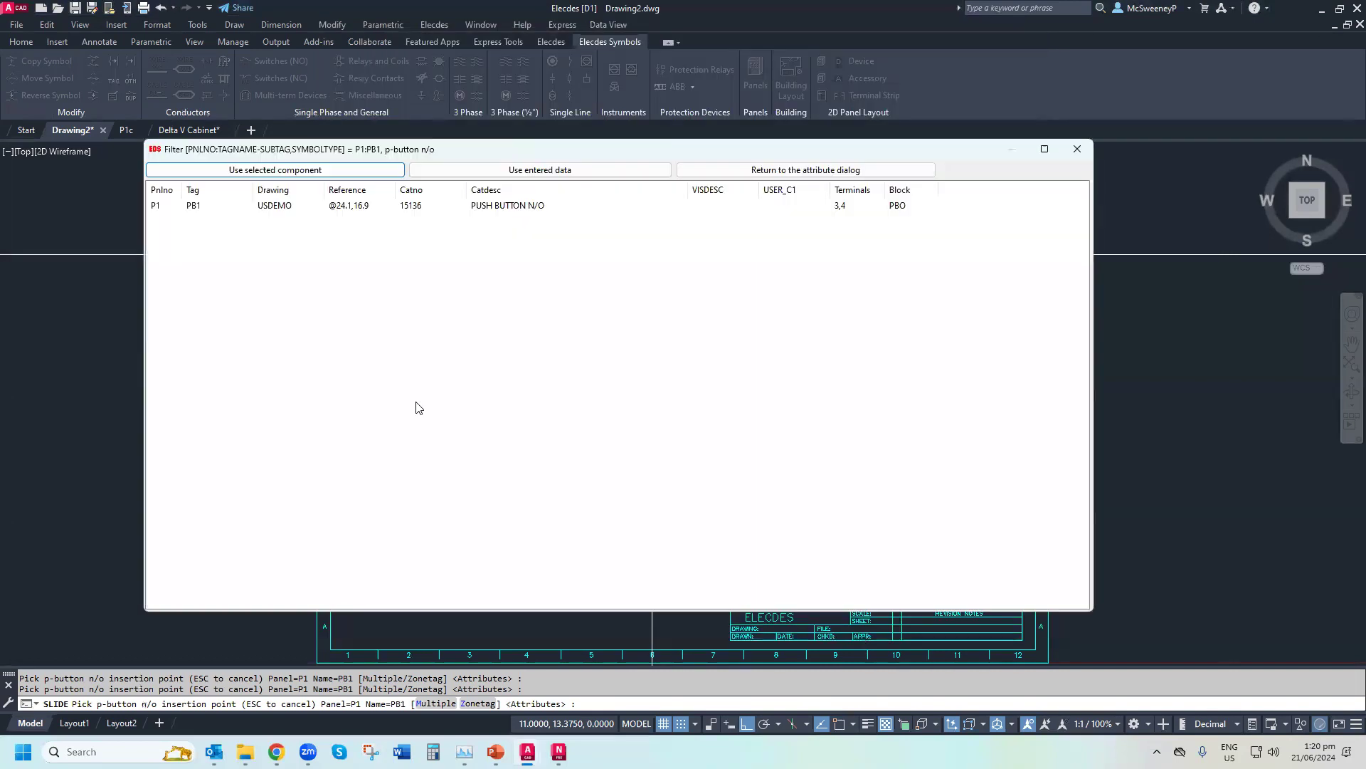
# Return to the push button's attributes, give it the next available tag name PB10, and insert it
pyautogui.click(281, 208)
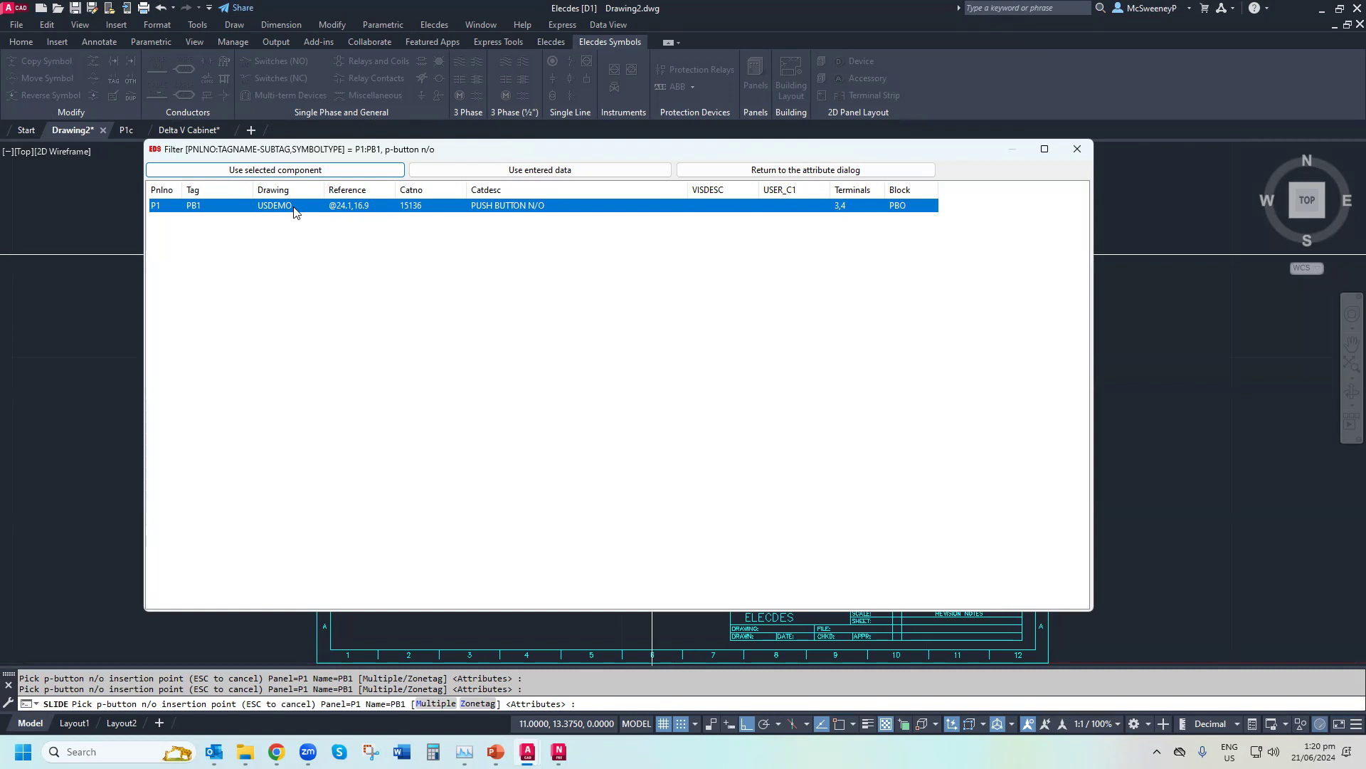
pyautogui.click(755, 171)
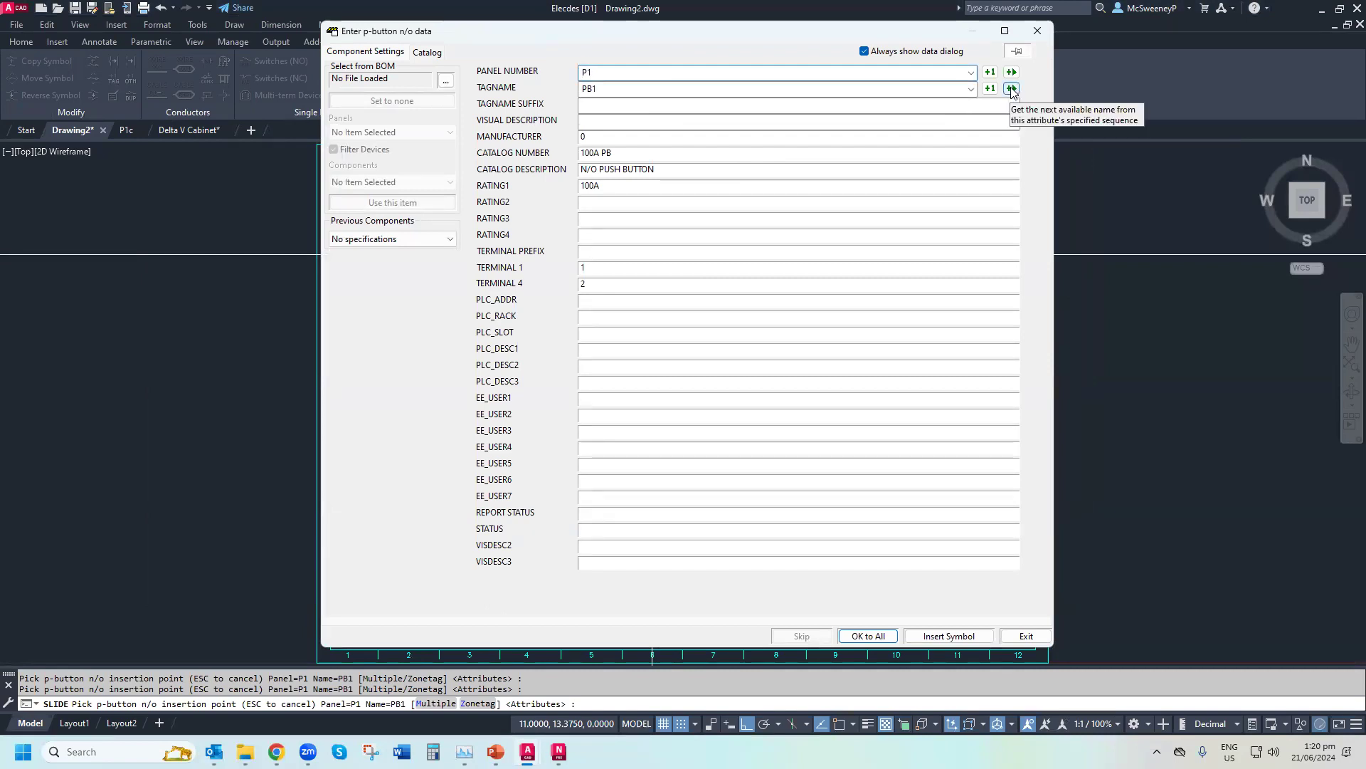
pyautogui.click(1011, 89)
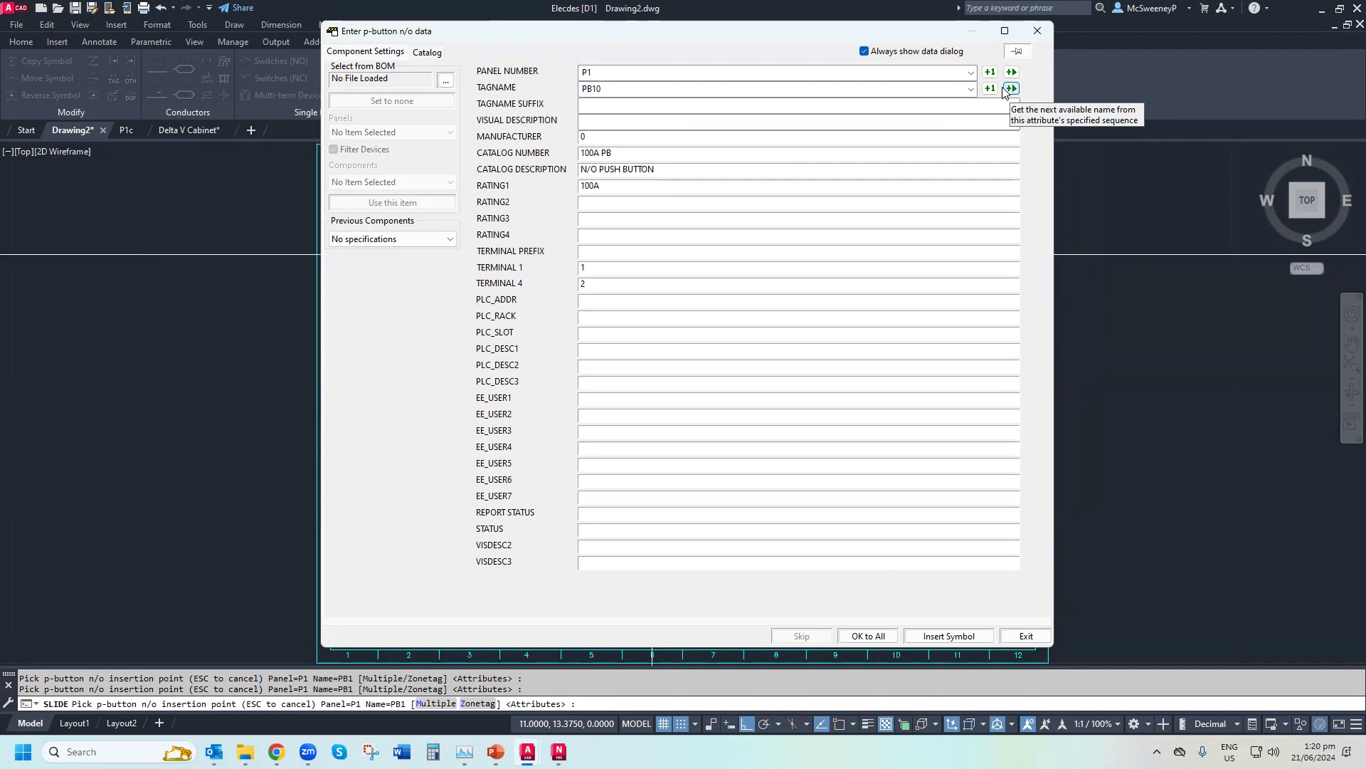
pyautogui.click(867, 636)
# Move push button PB10 from the horizontal line onto the upper part of the vertical line
pyautogui.scroll(2, 443, 230)
pyautogui.scroll(2, 443, 231)
pyautogui.scroll(-2, 444, 231)
pyautogui.scroll(2, 443, 231)
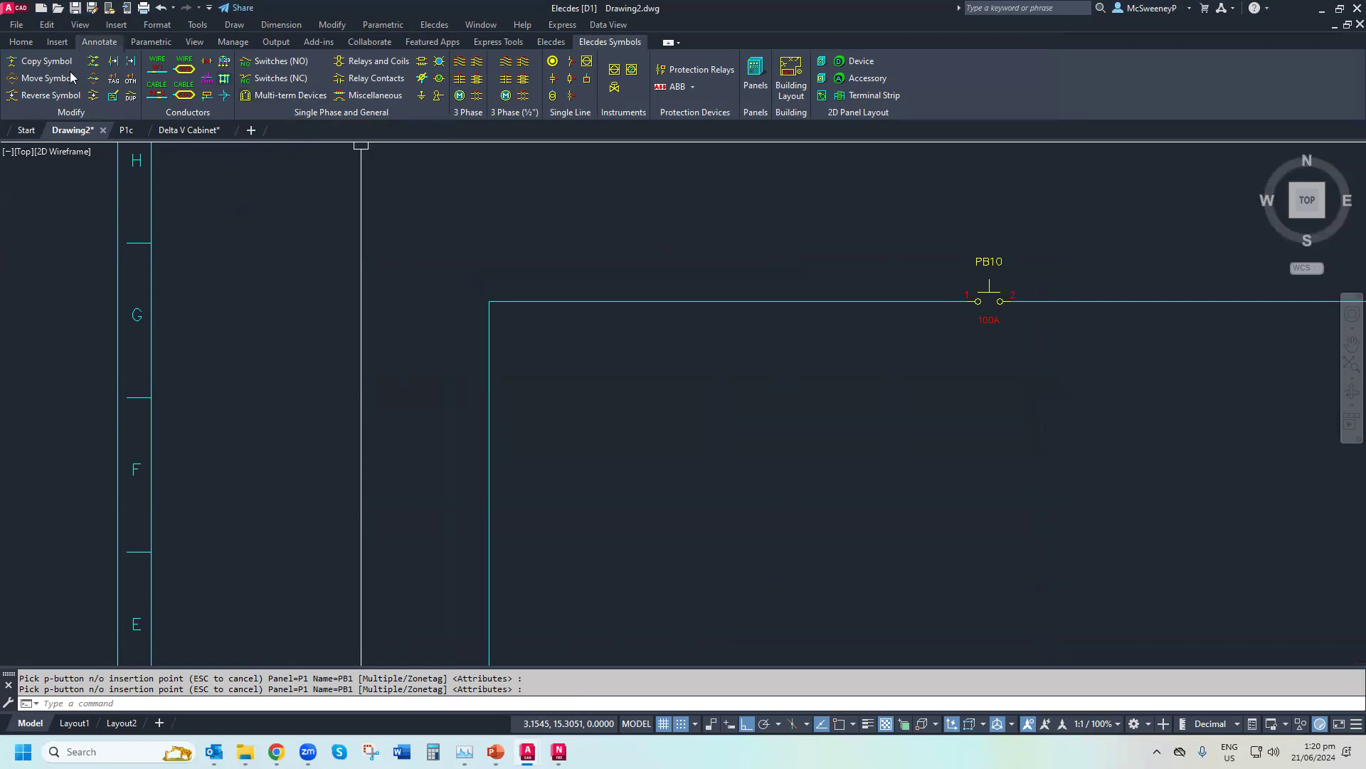
pyautogui.click(46, 78)
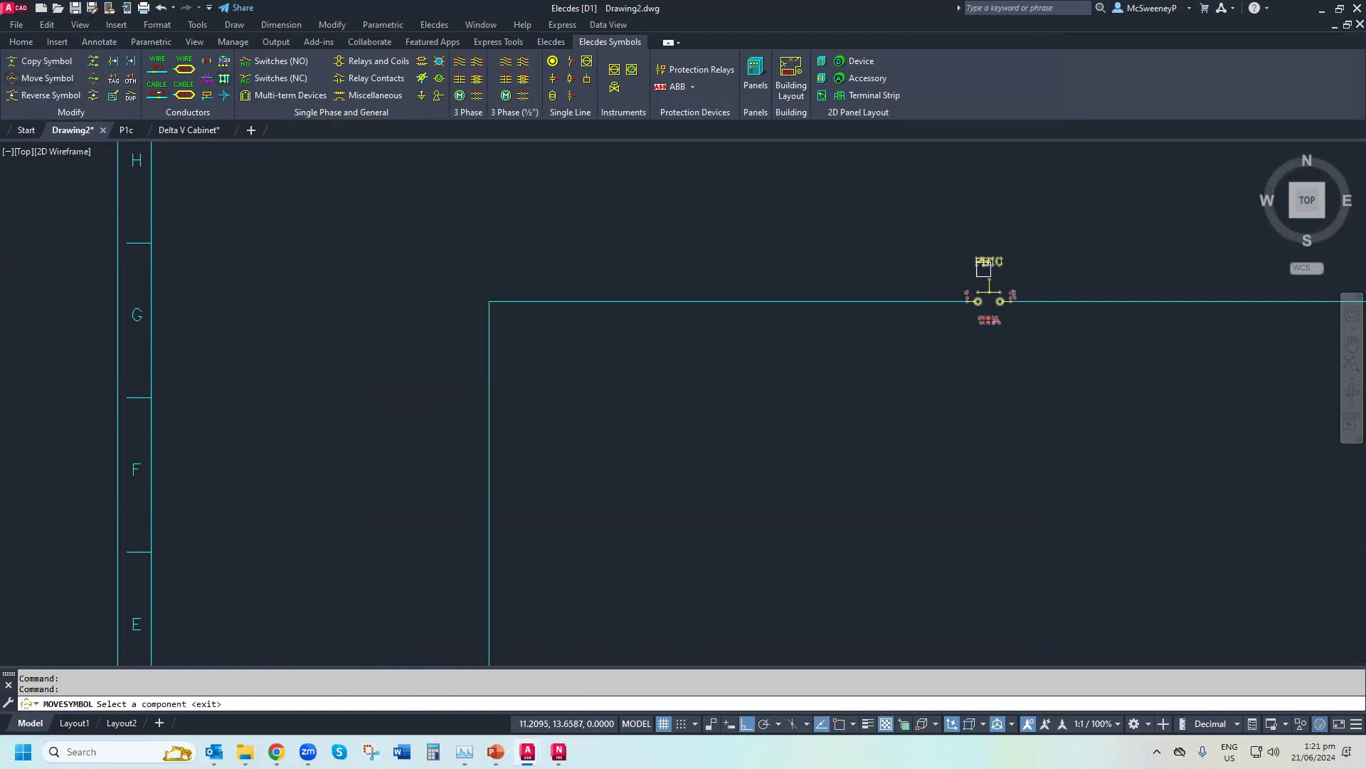
pyautogui.click(969, 286)
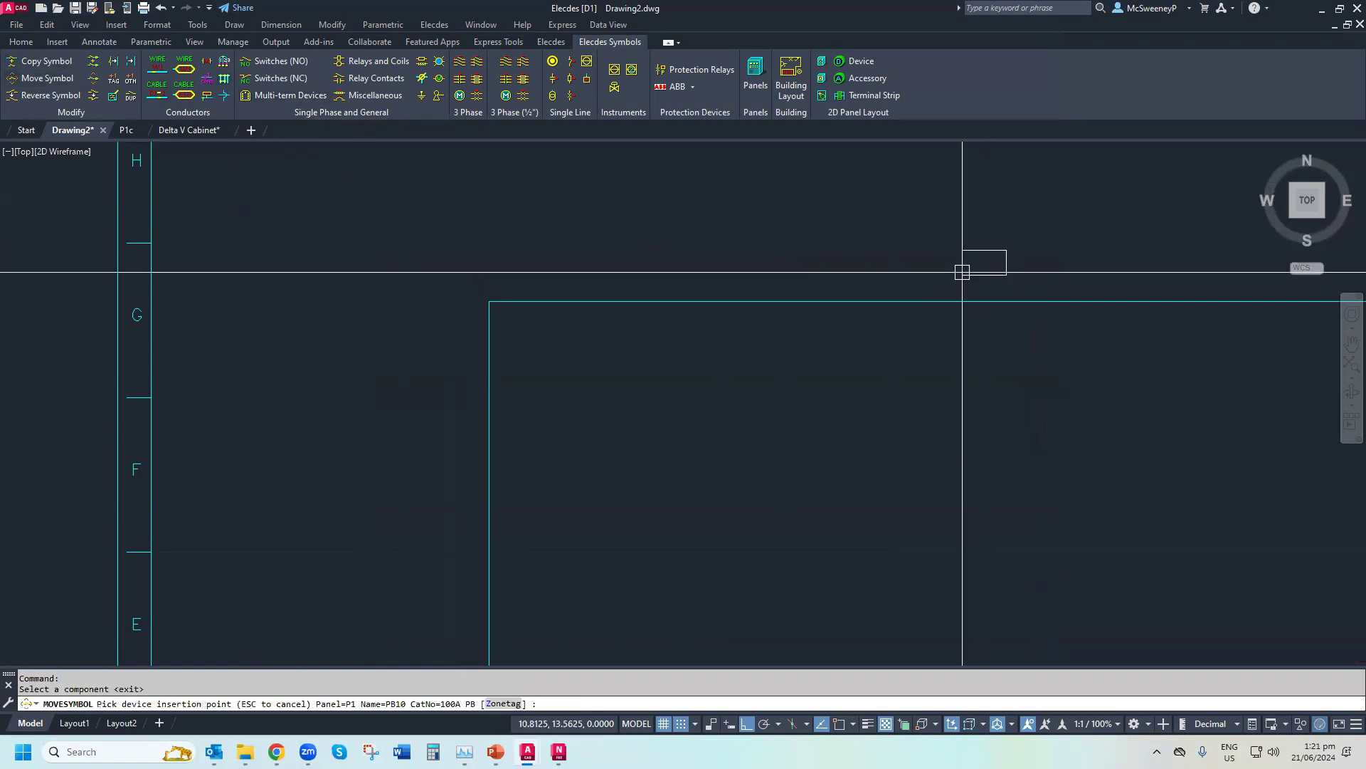
pyautogui.click(489, 427)
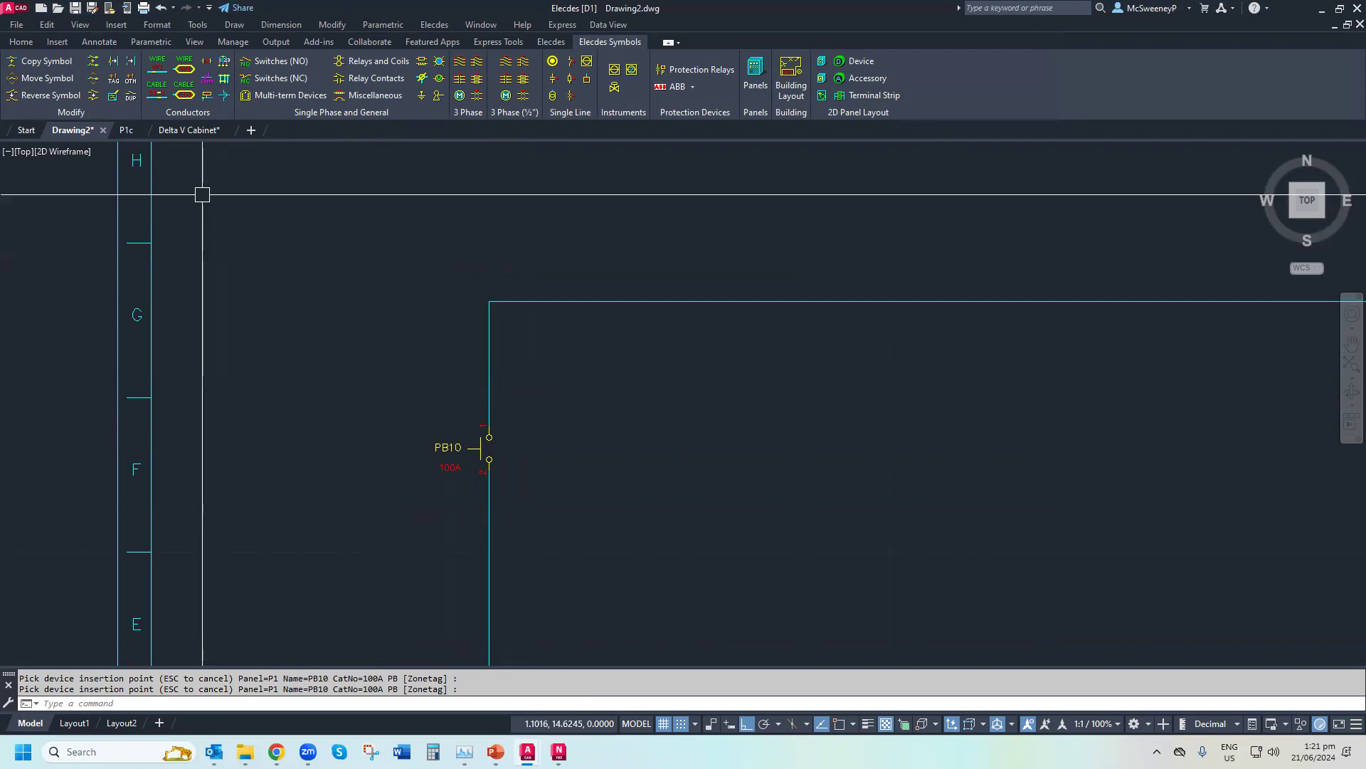
# Switch to the ELECDES DESIGN SUITE folder, launch Setup and review the available configurations, keeping Imperial
pyautogui.moveTo(247, 749)
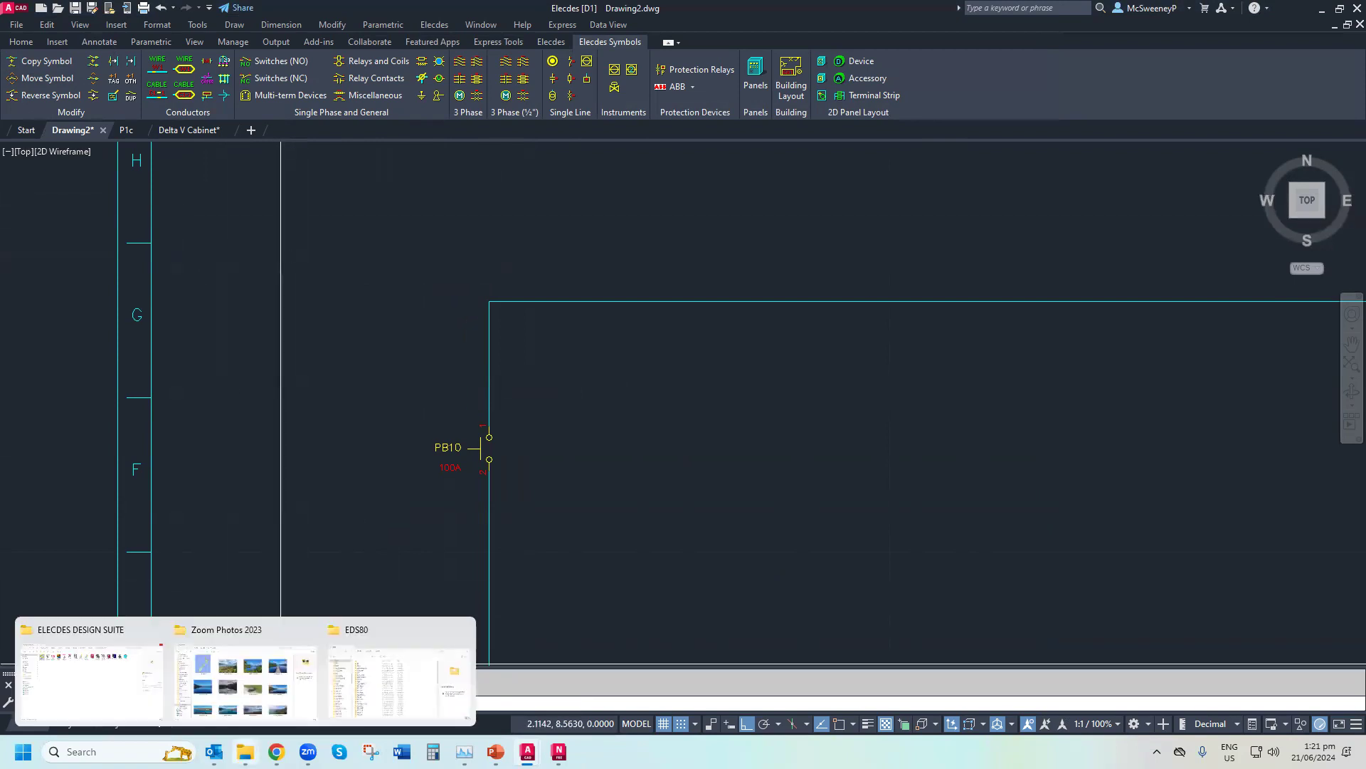
pyautogui.click(77, 685)
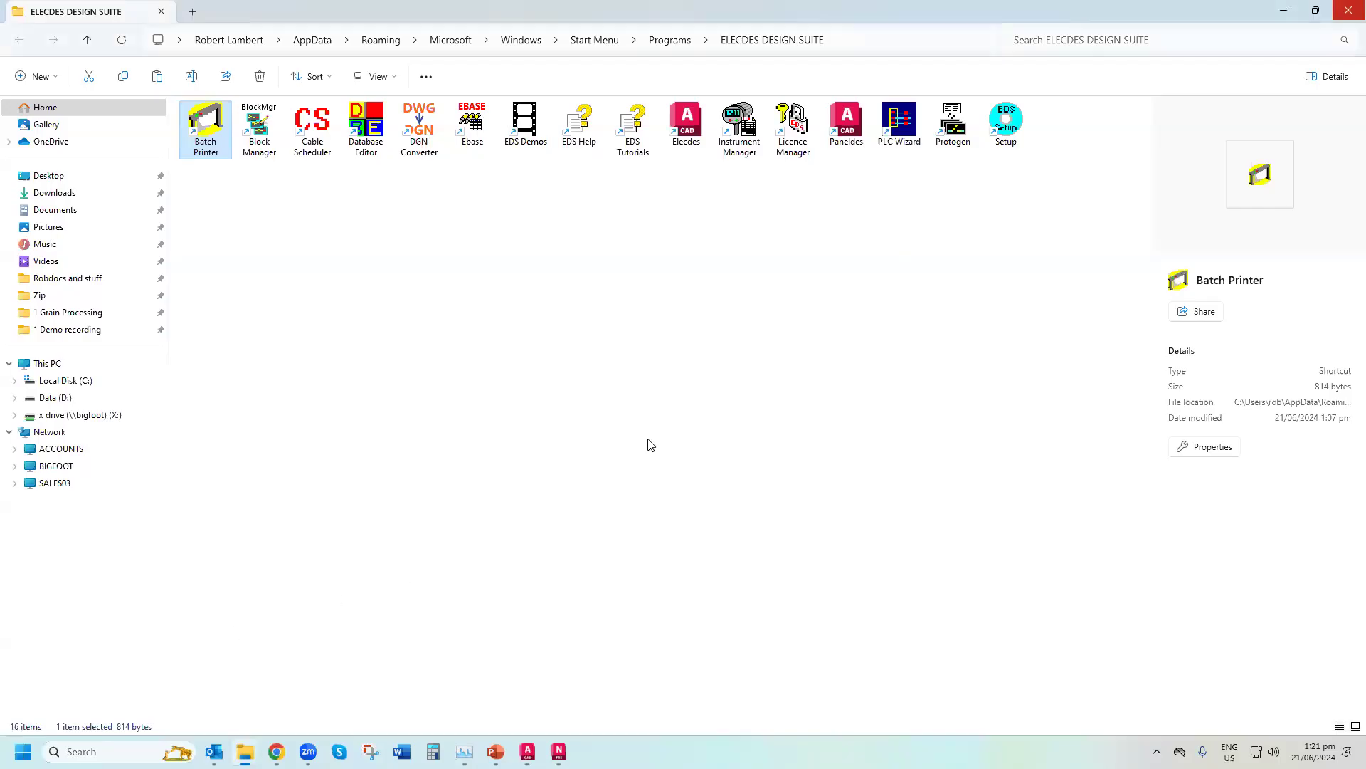
pyautogui.doubleClick(1002, 135)
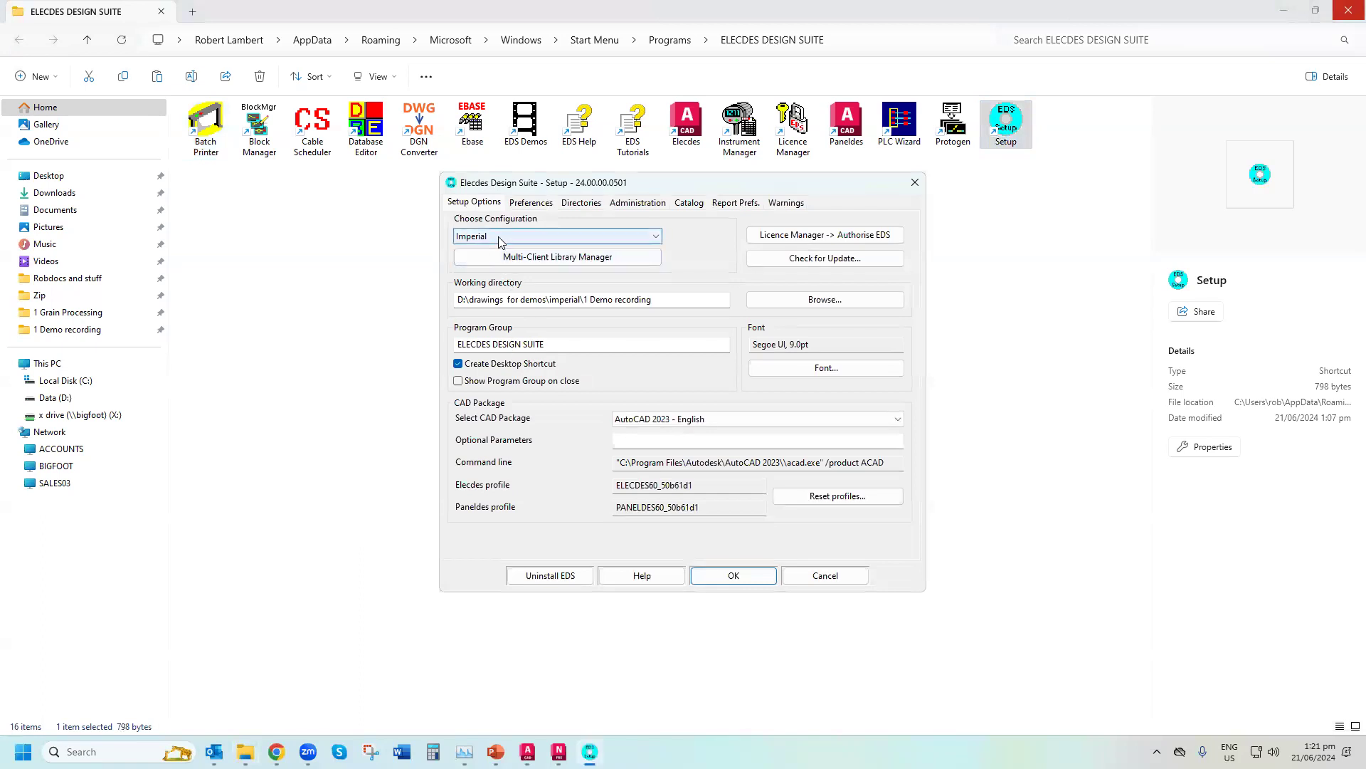
pyautogui.click(498, 237)
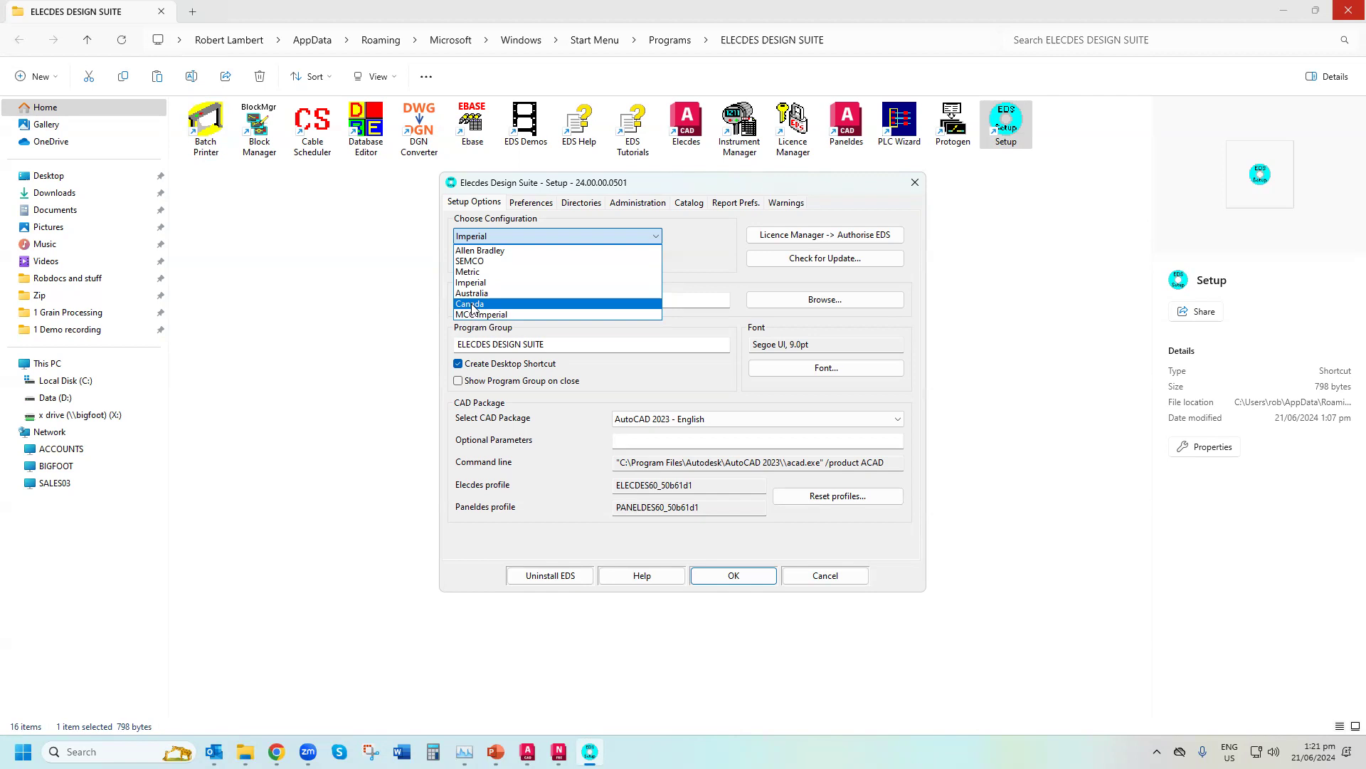
pyautogui.click(702, 255)
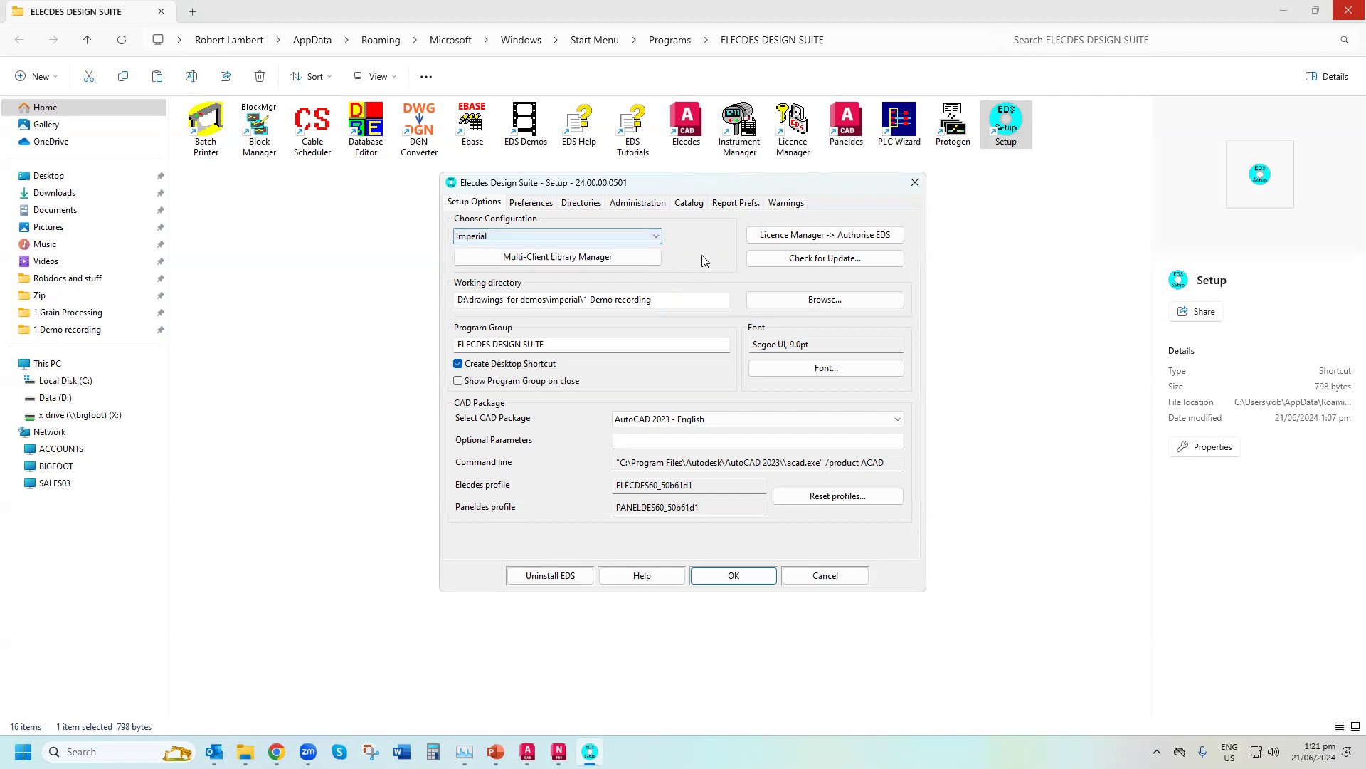
# Examine the clients in the Multi-Client Library Manager, recheck the configuration list, and cancel Setup
pyautogui.click(619, 261)
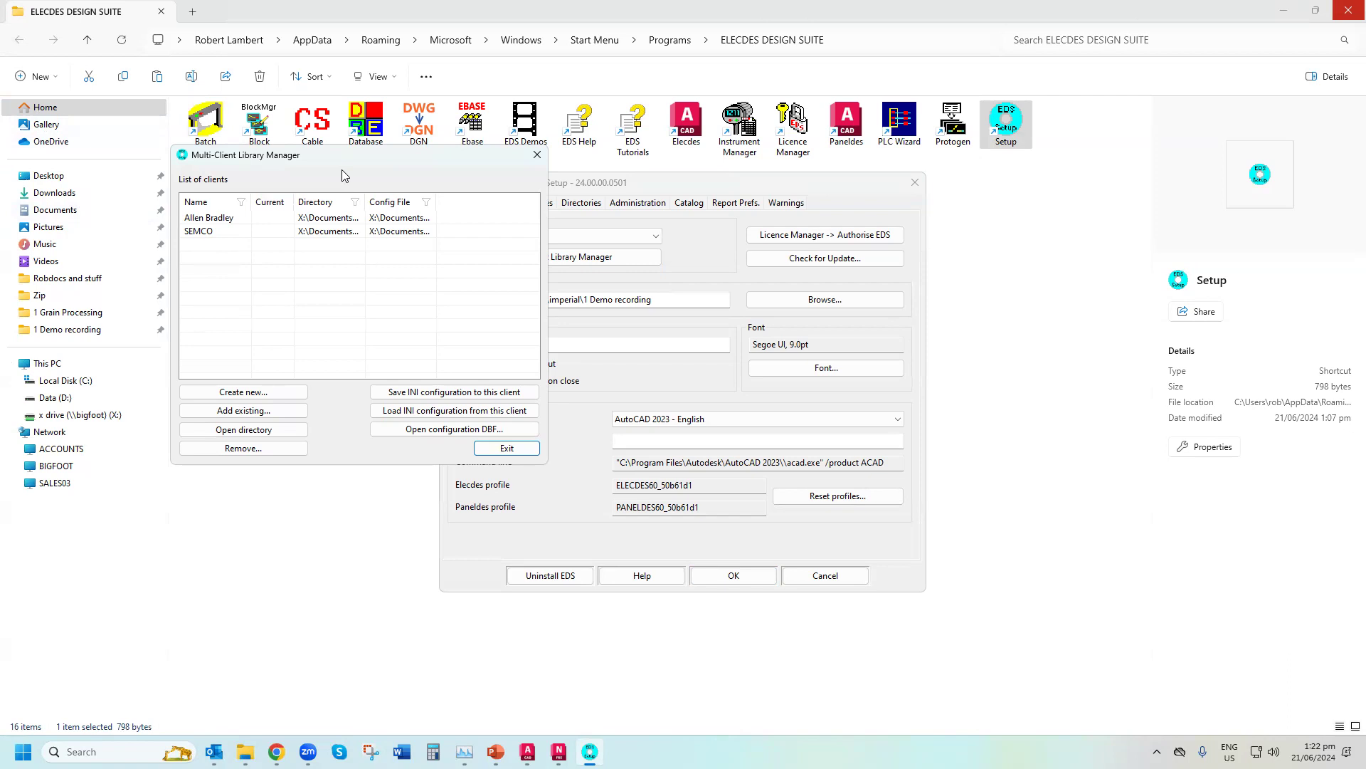
pyautogui.click(502, 448)
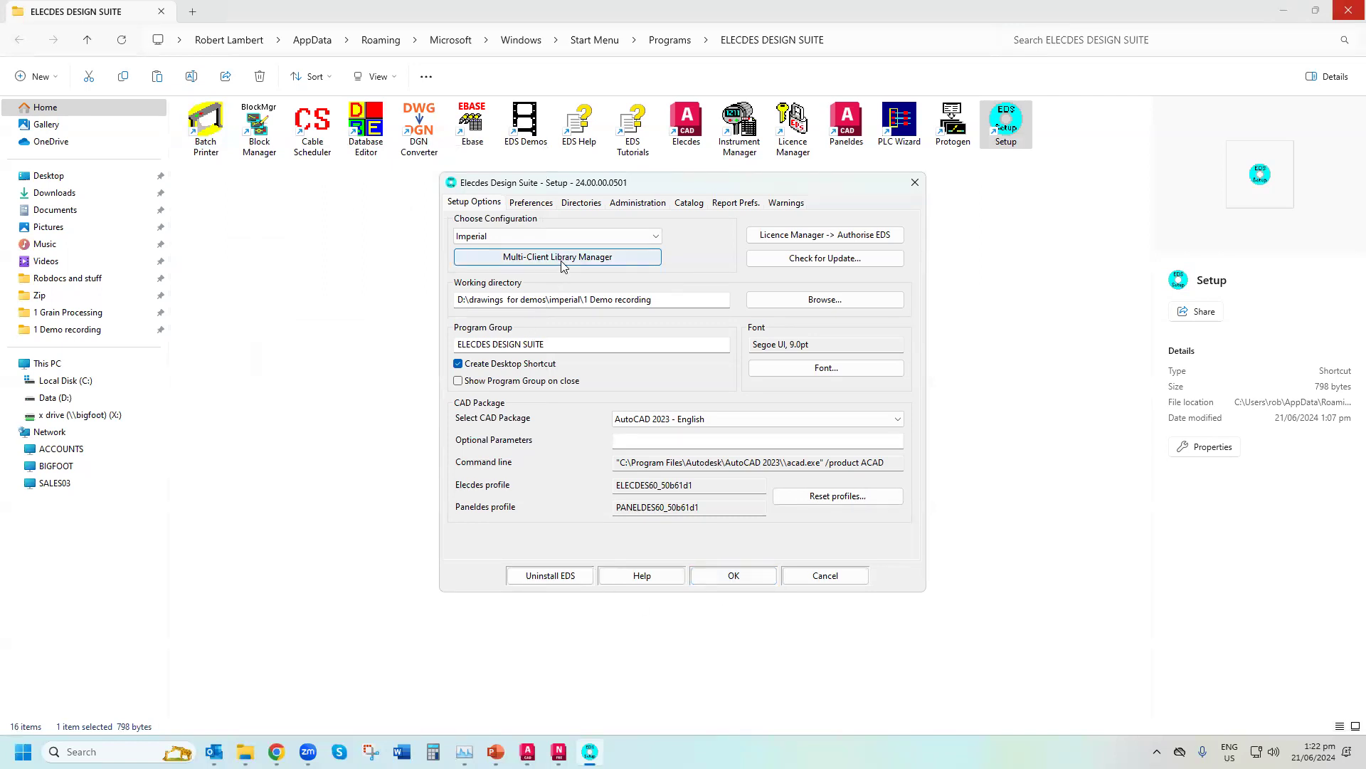
pyautogui.click(565, 241)
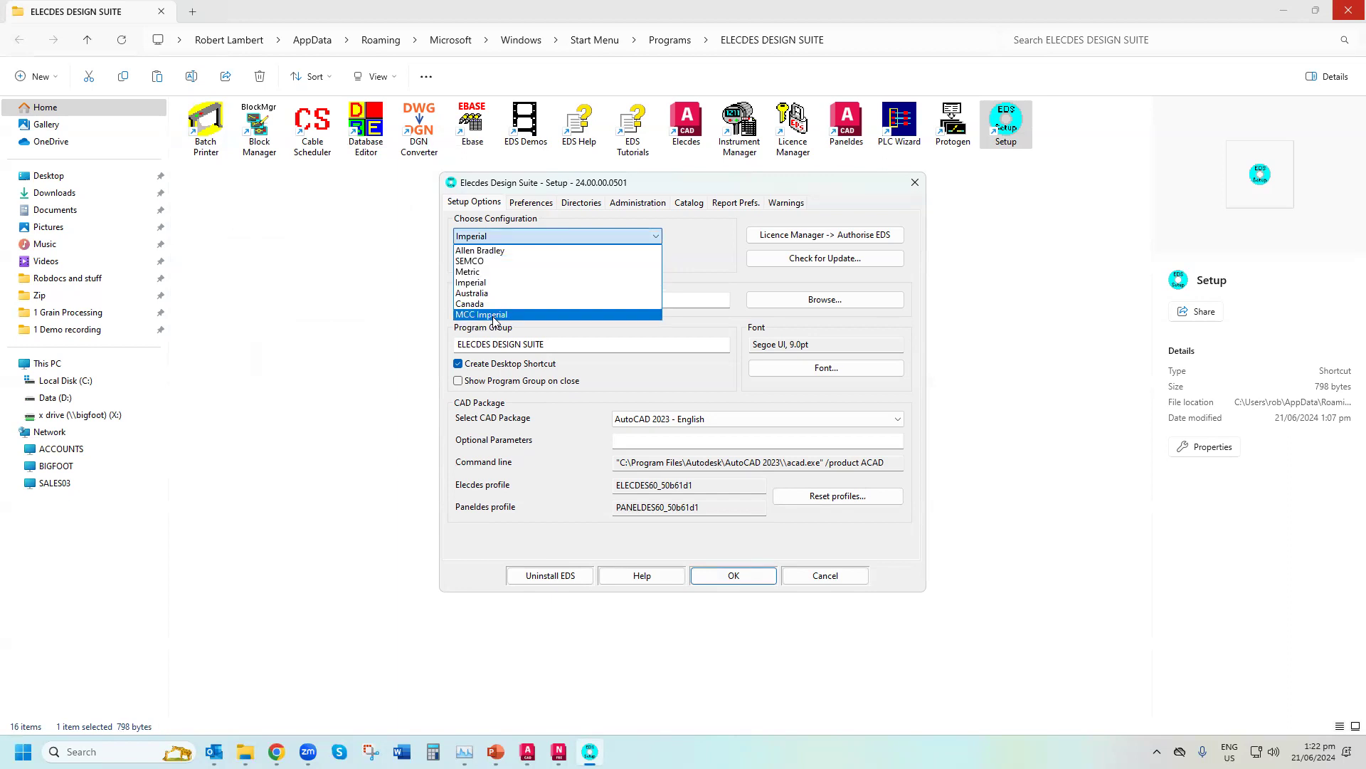
pyautogui.click(818, 582)
pyautogui.click(819, 582)
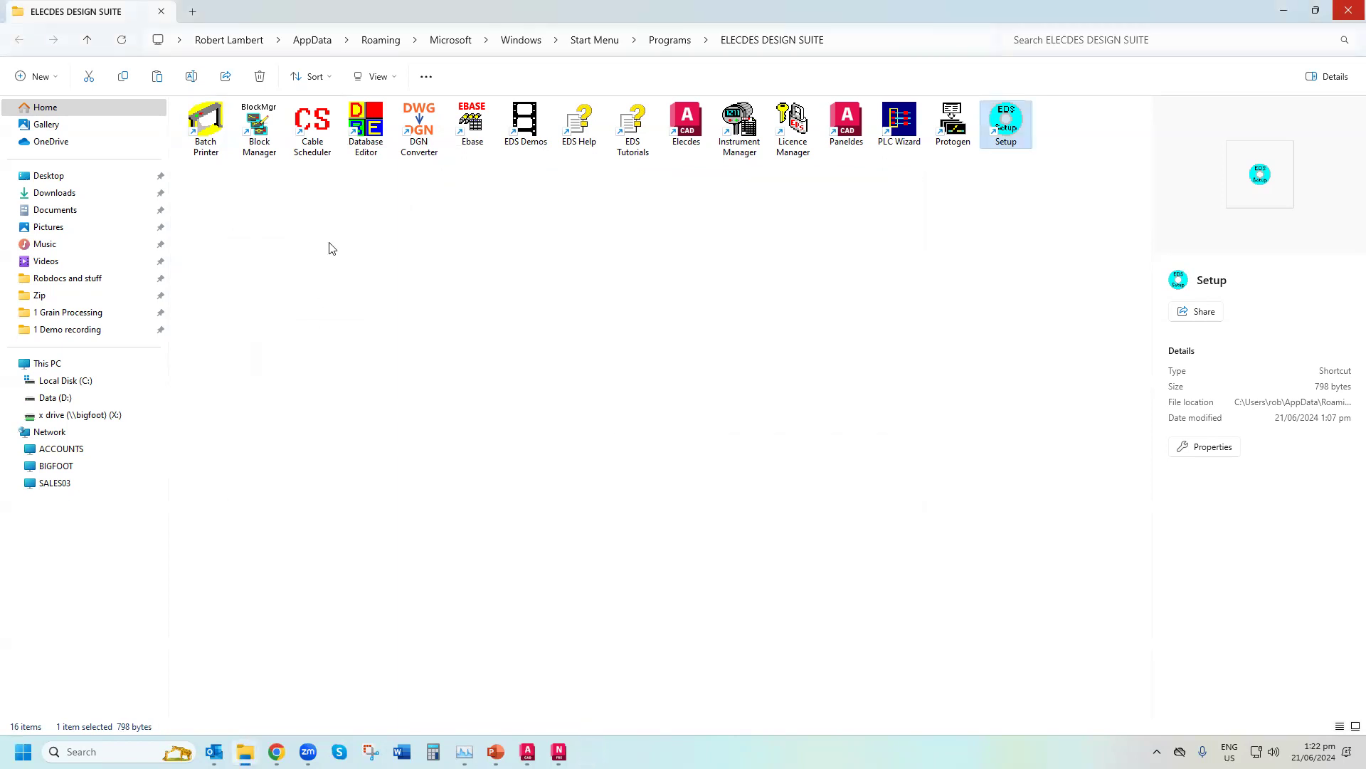
# Launch Block Manager from the ELECDES DESIGN SUITE folder, review its symbol and drawing functions, and exit it
pyautogui.doubleClick(261, 136)
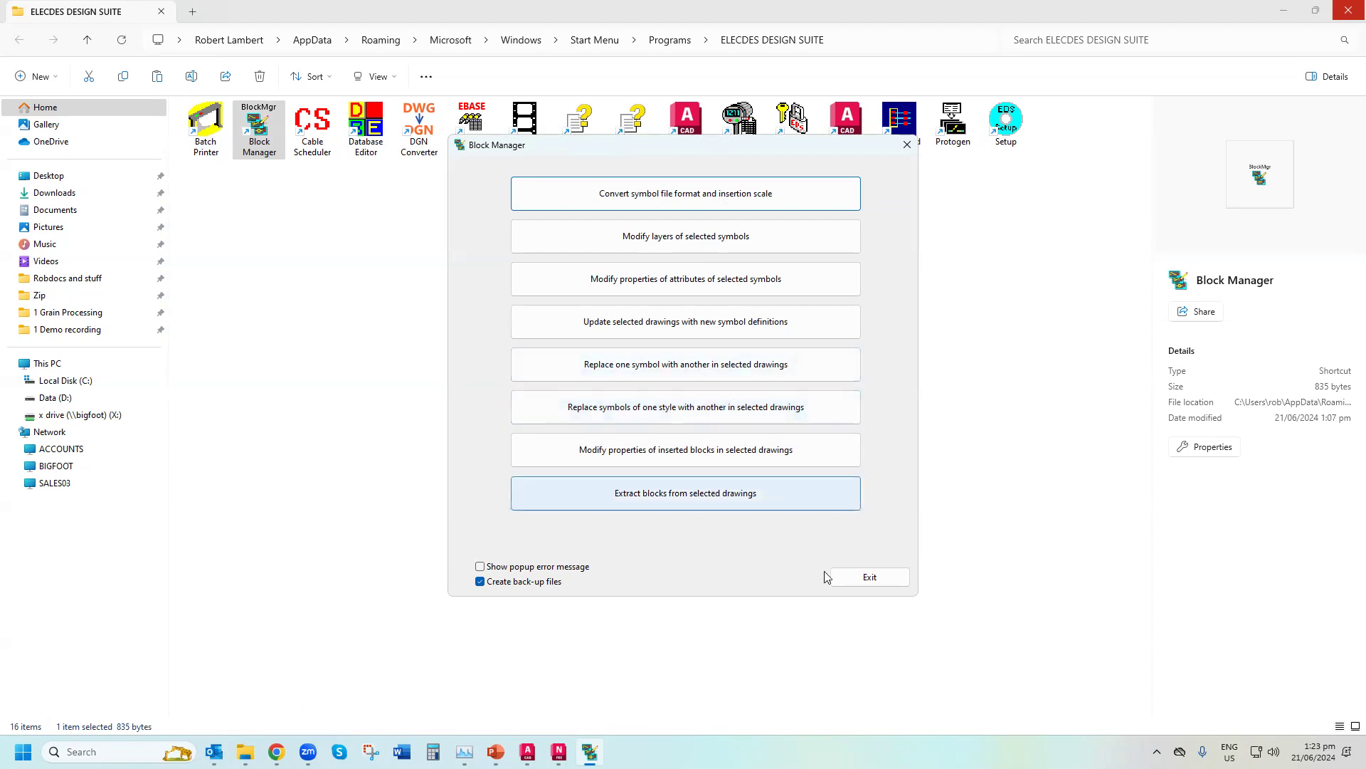
pyautogui.click(872, 578)
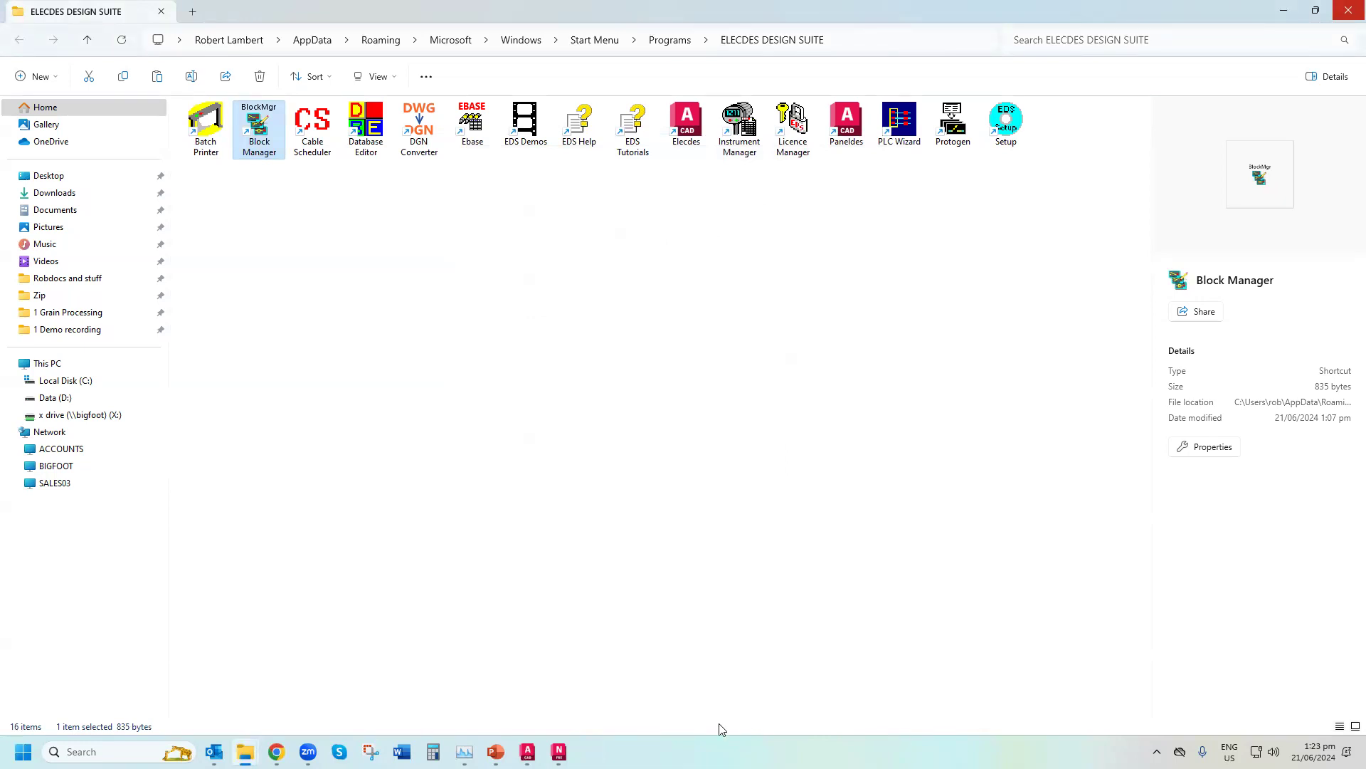
# Switch to Drawing2 in Elecdes and close the Delta V Cabinet and P1c drawings
pyautogui.moveTo(528, 752)
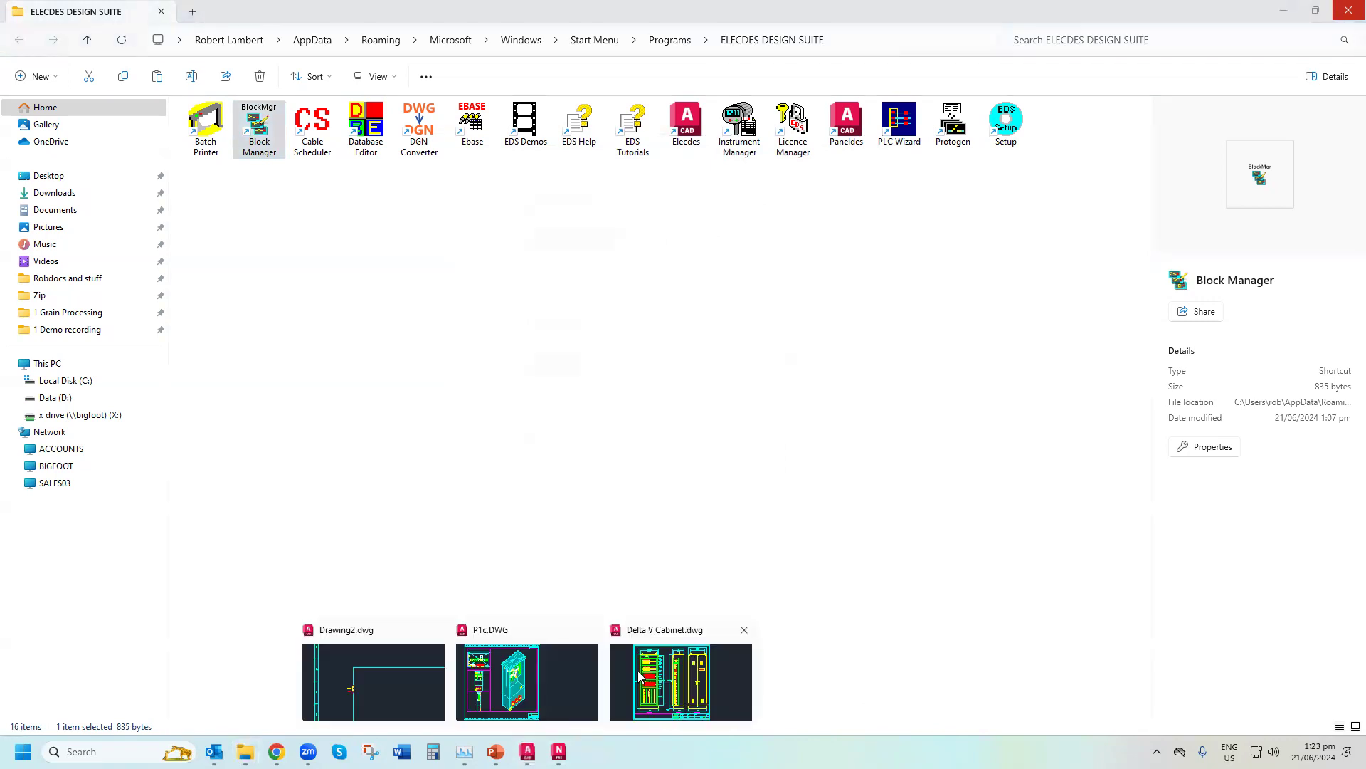
pyautogui.click(429, 695)
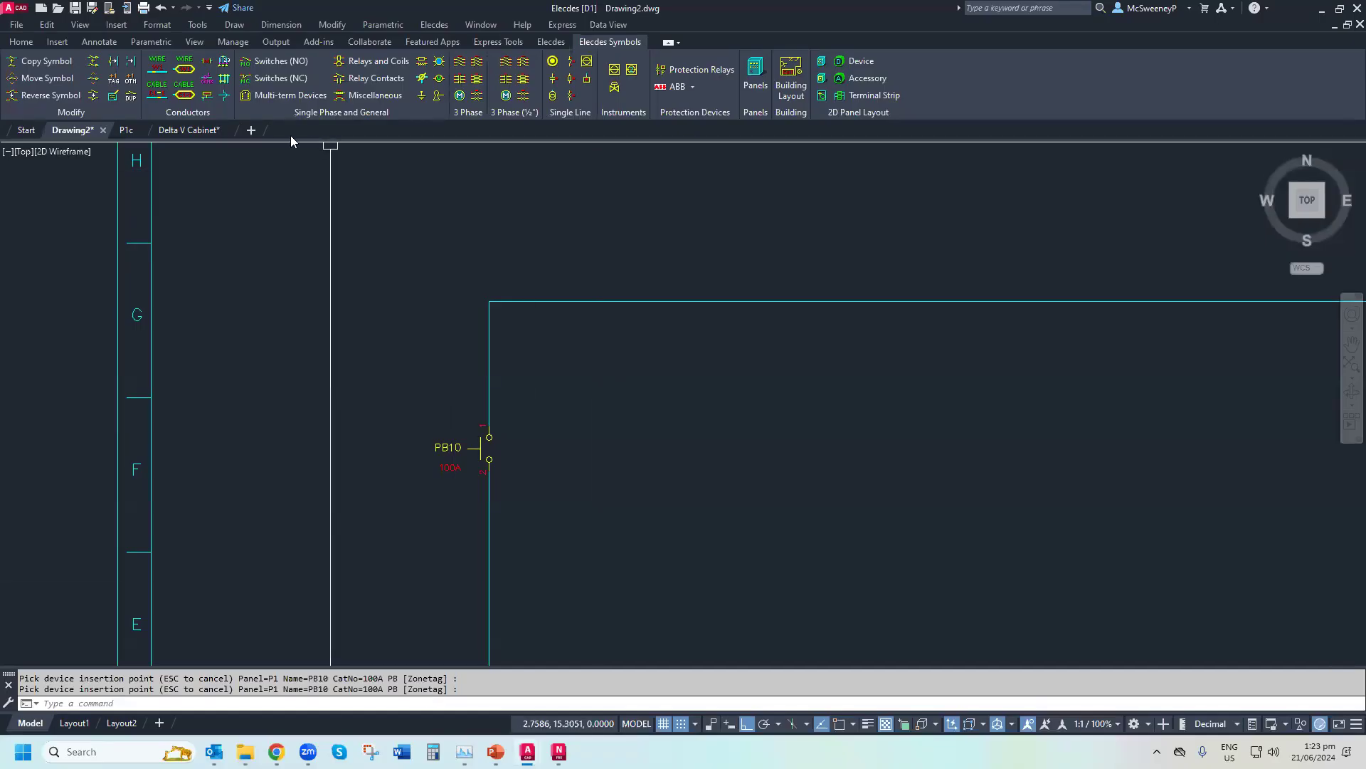
pyautogui.click(221, 131)
pyautogui.click(228, 130)
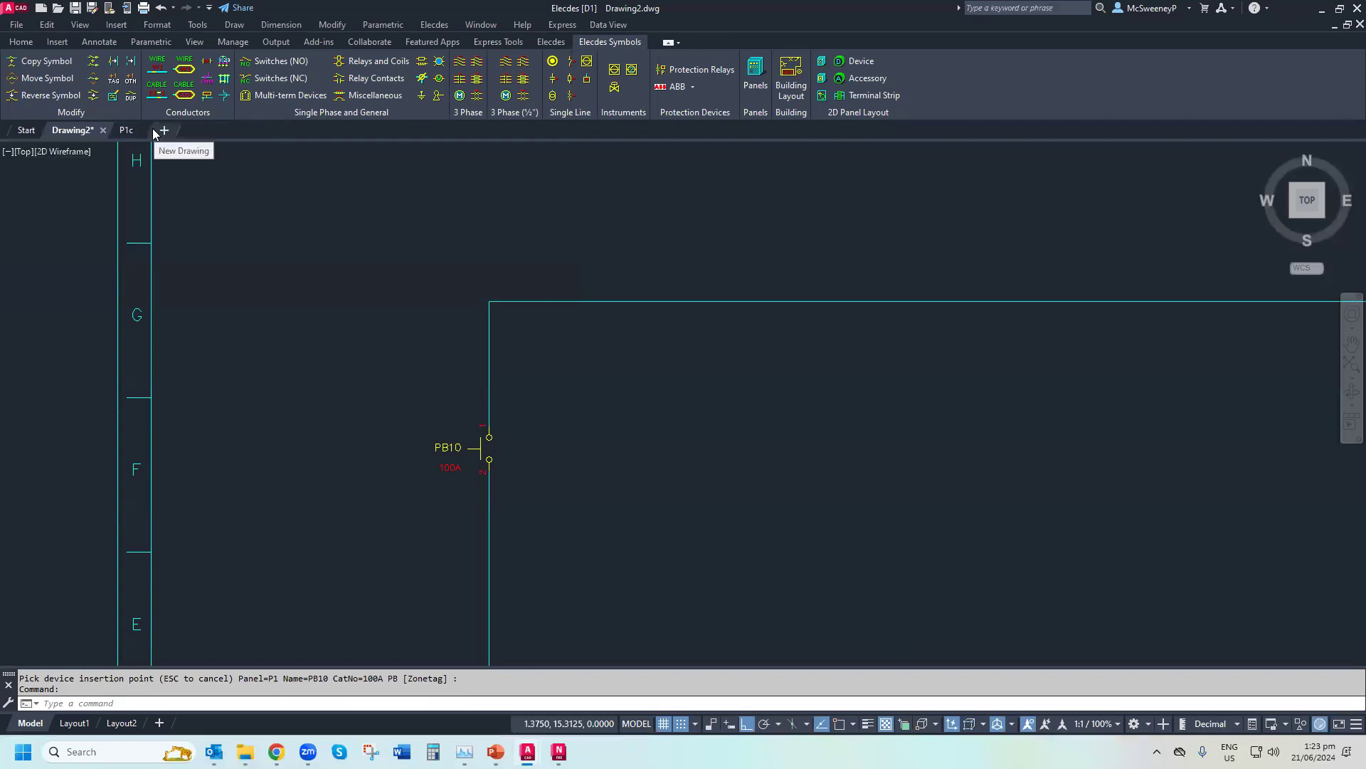
pyautogui.click(153, 130)
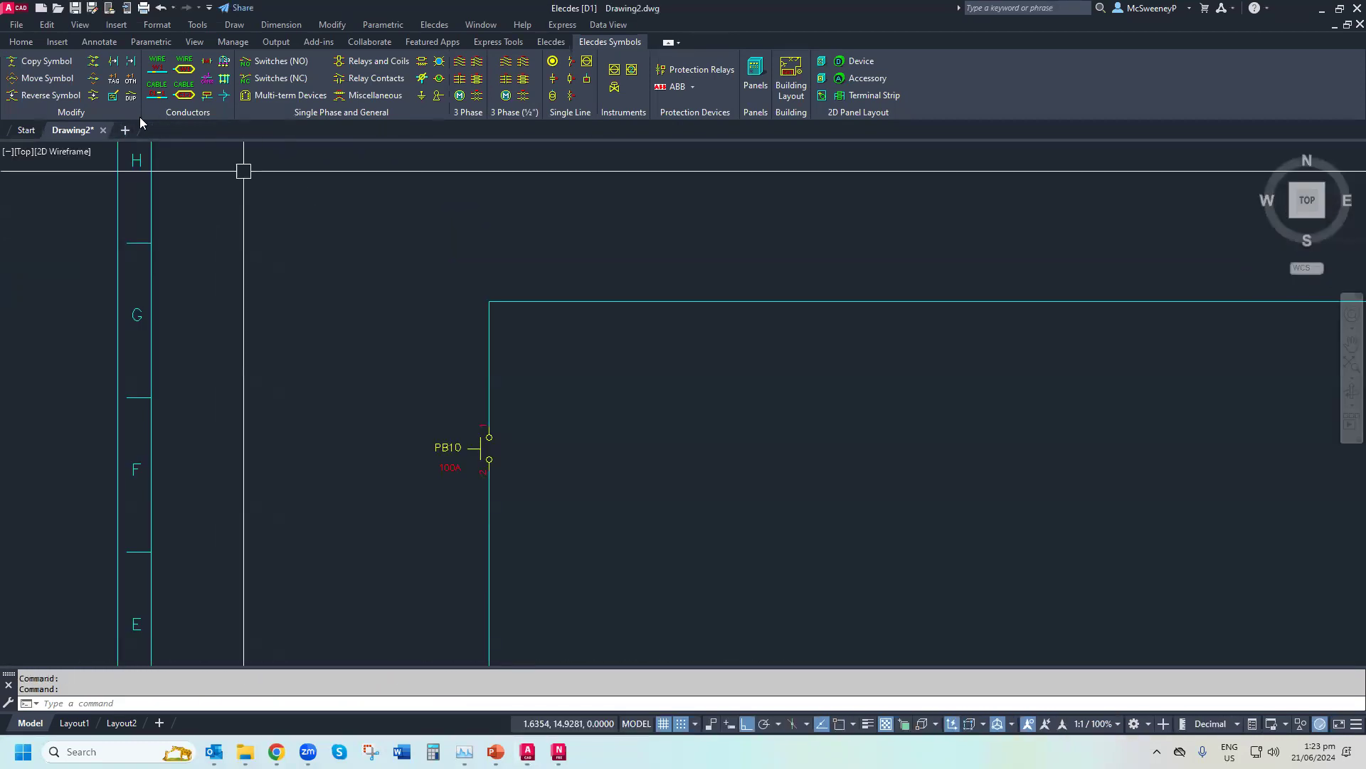
# Open the drawing CAP BANK CLOSING CONTROL (451) and zoom to its extents
pyautogui.click(59, 8)
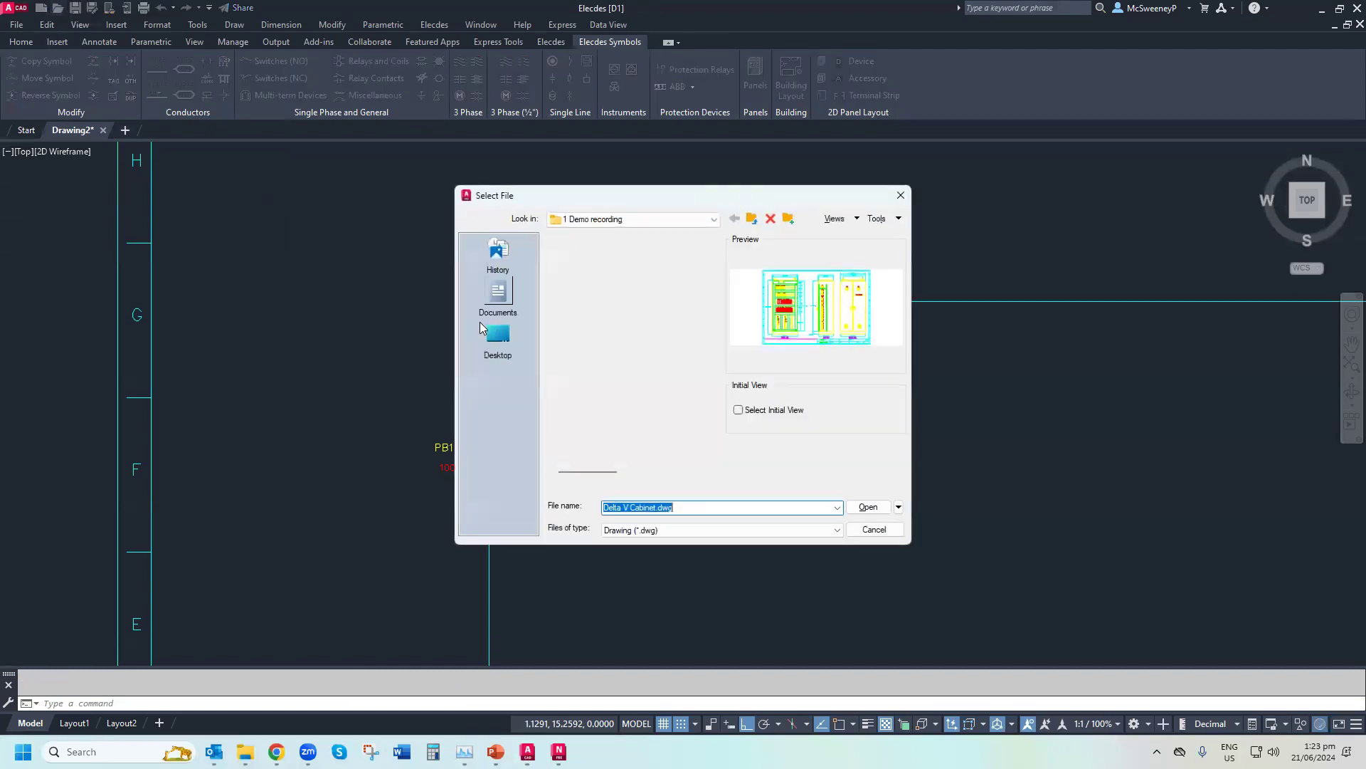
pyautogui.click(577, 365)
pyautogui.doubleClick(578, 365)
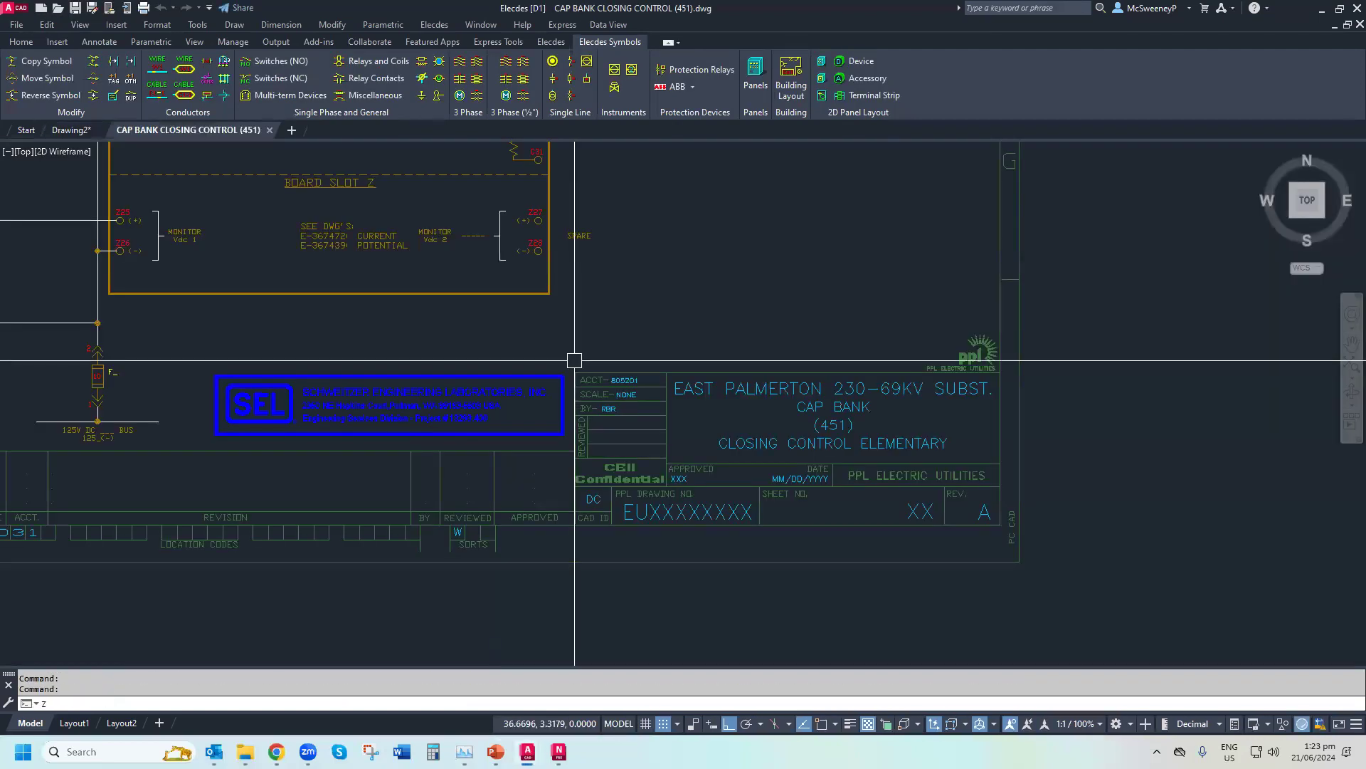
pyautogui.write('ze')
pyautogui.press('Return')
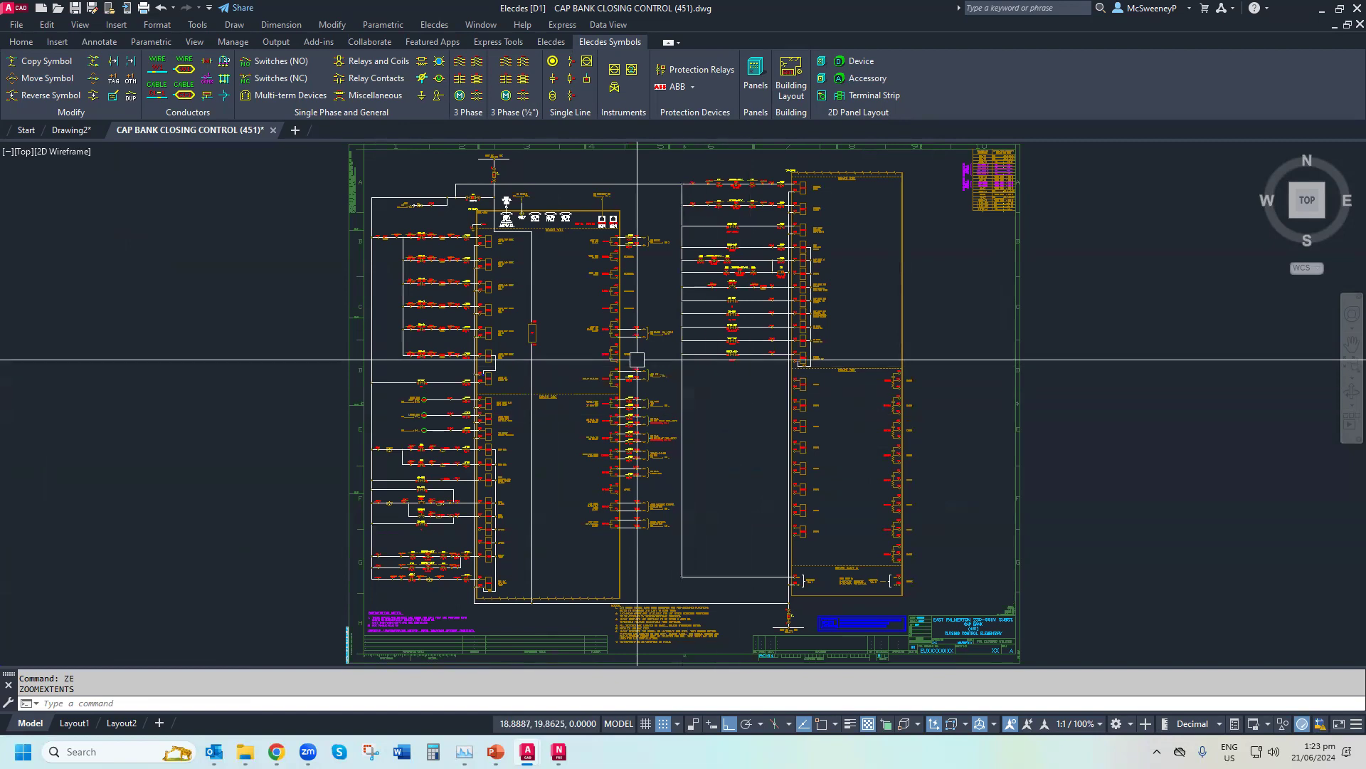
# Look through the ABB protection device symbols and close the library without inserting one
pyautogui.click(673, 87)
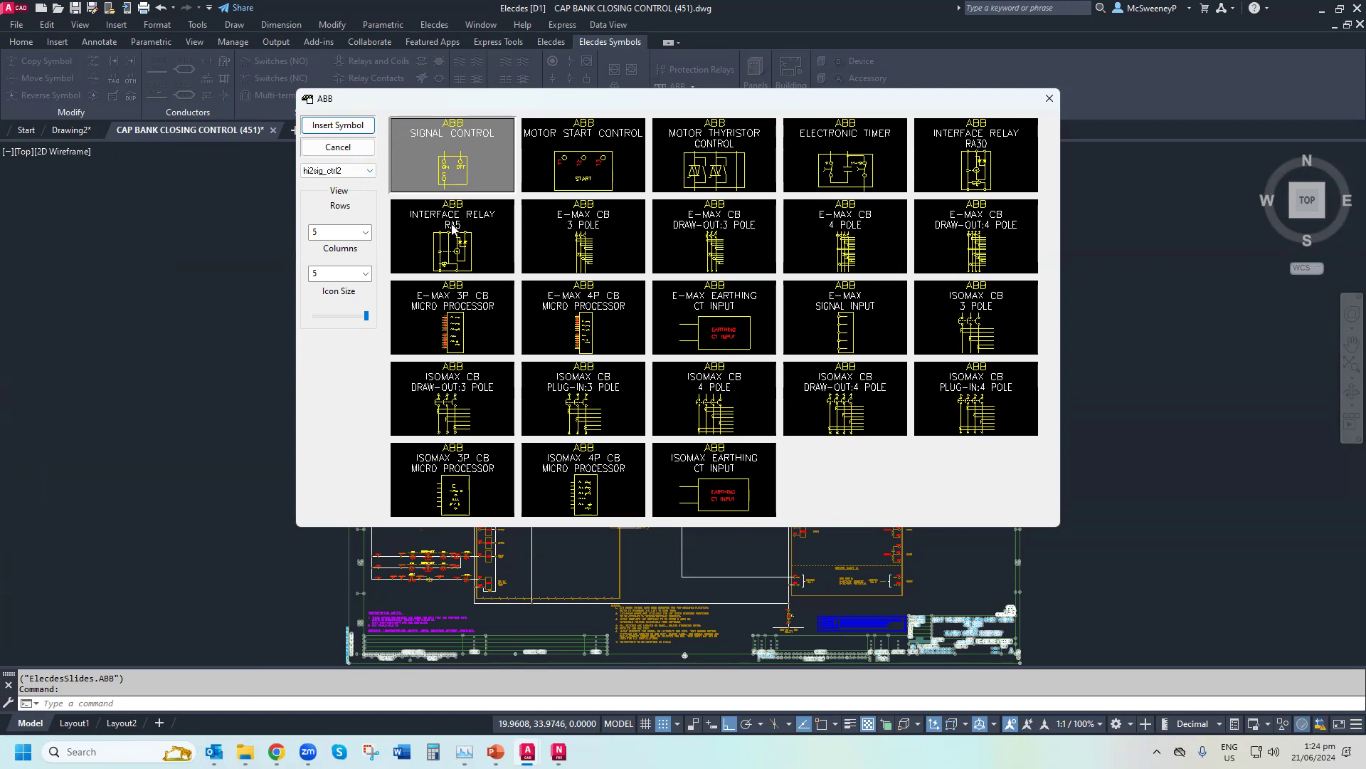
pyautogui.click(339, 148)
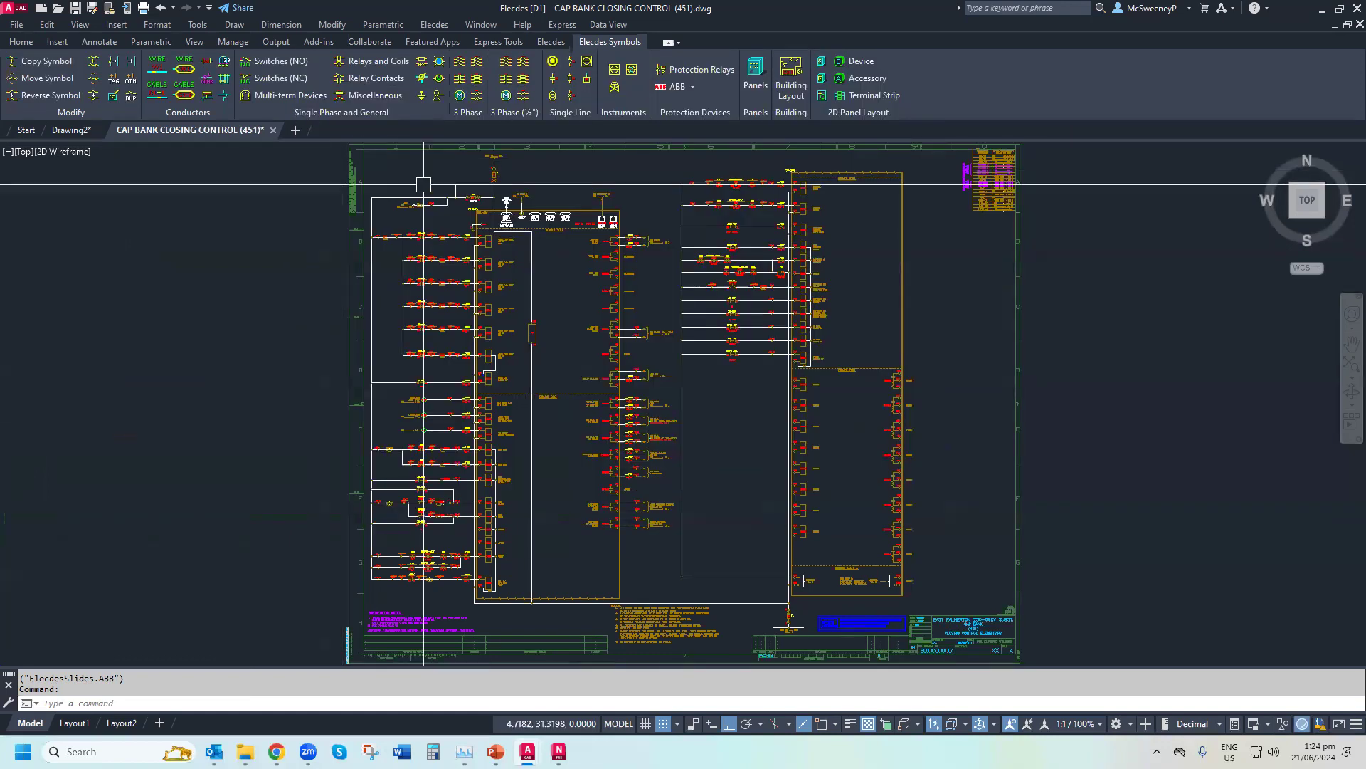
# Examine the SEL-451 relay circuits and the title block up close, finishing with the whole drawing in view
pyautogui.scroll(3, 486, 199)
pyautogui.scroll(4, 469, 217)
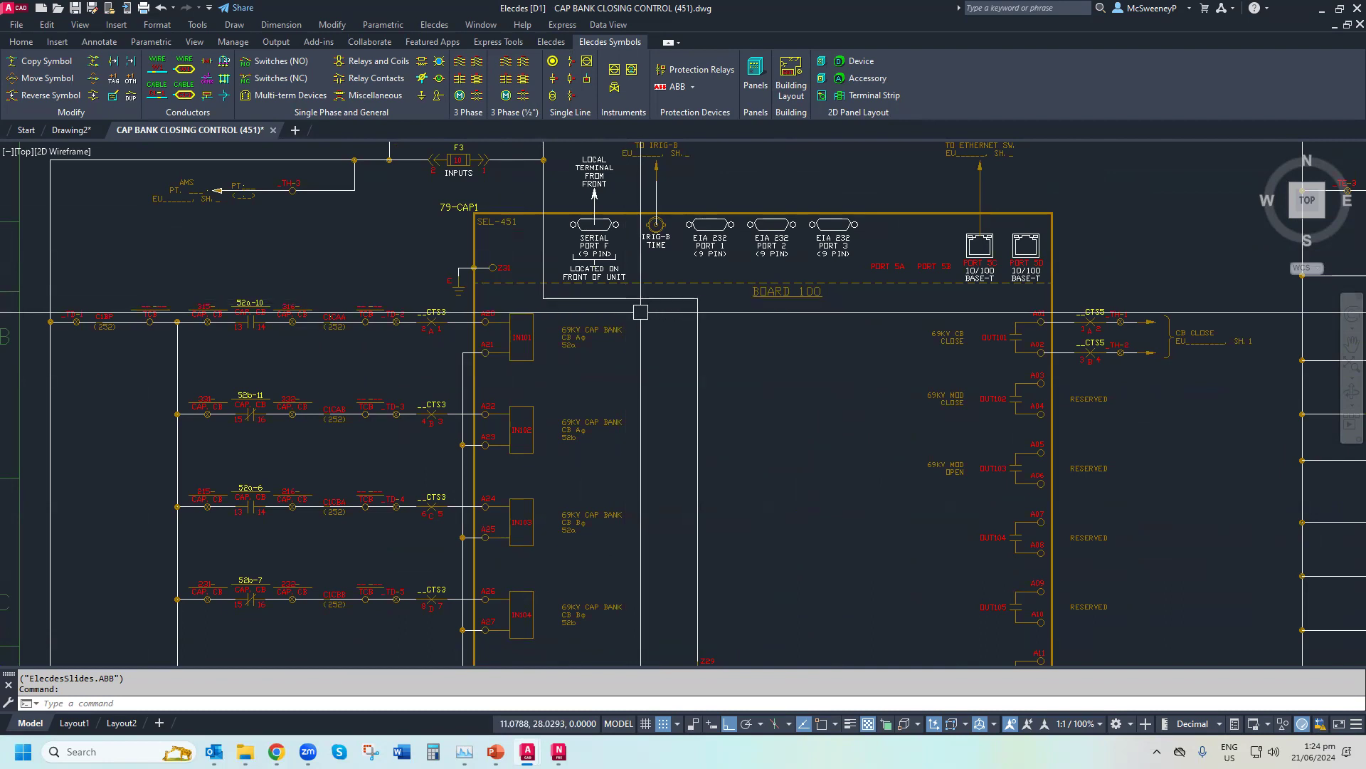
pyautogui.scroll(-8, 626, 312)
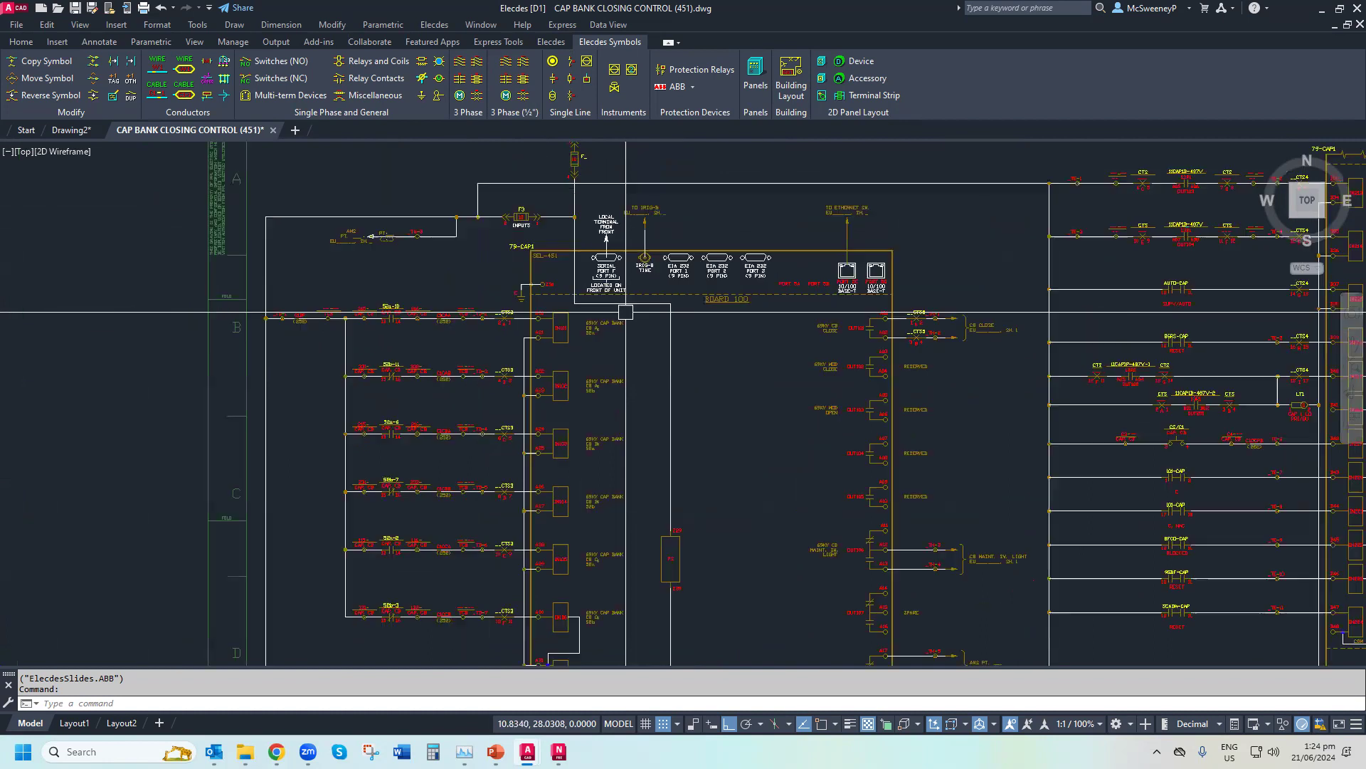
pyautogui.scroll(8, 829, 579)
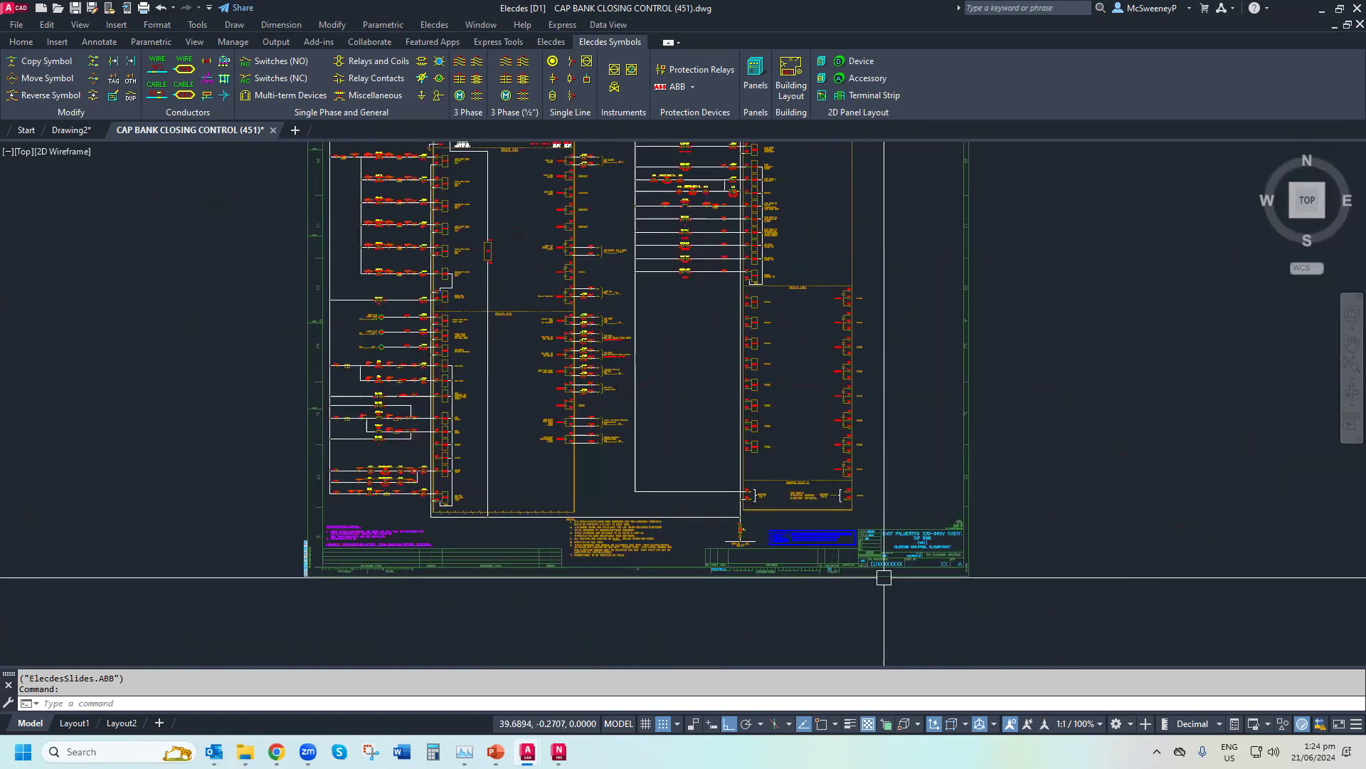
pyautogui.scroll(-8, 941, 577)
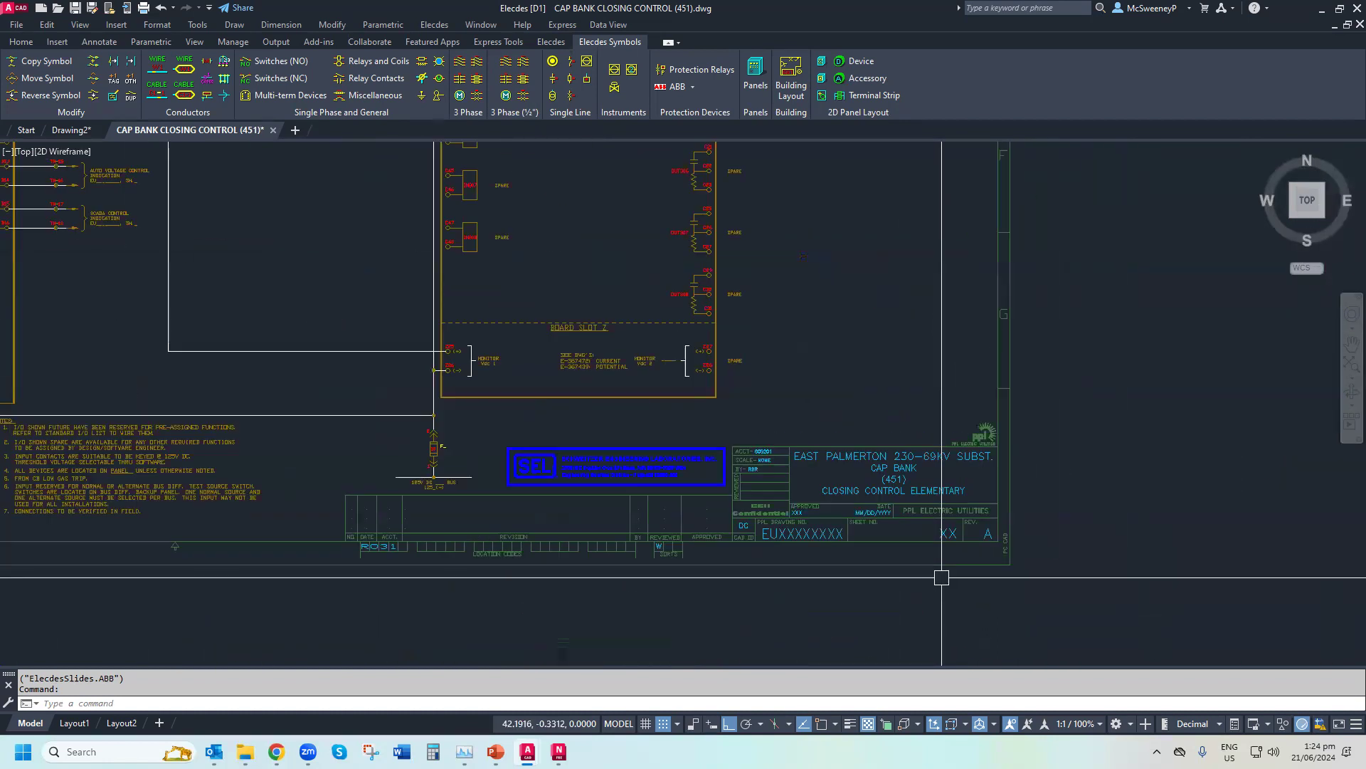
pyautogui.scroll(4, 729, 343)
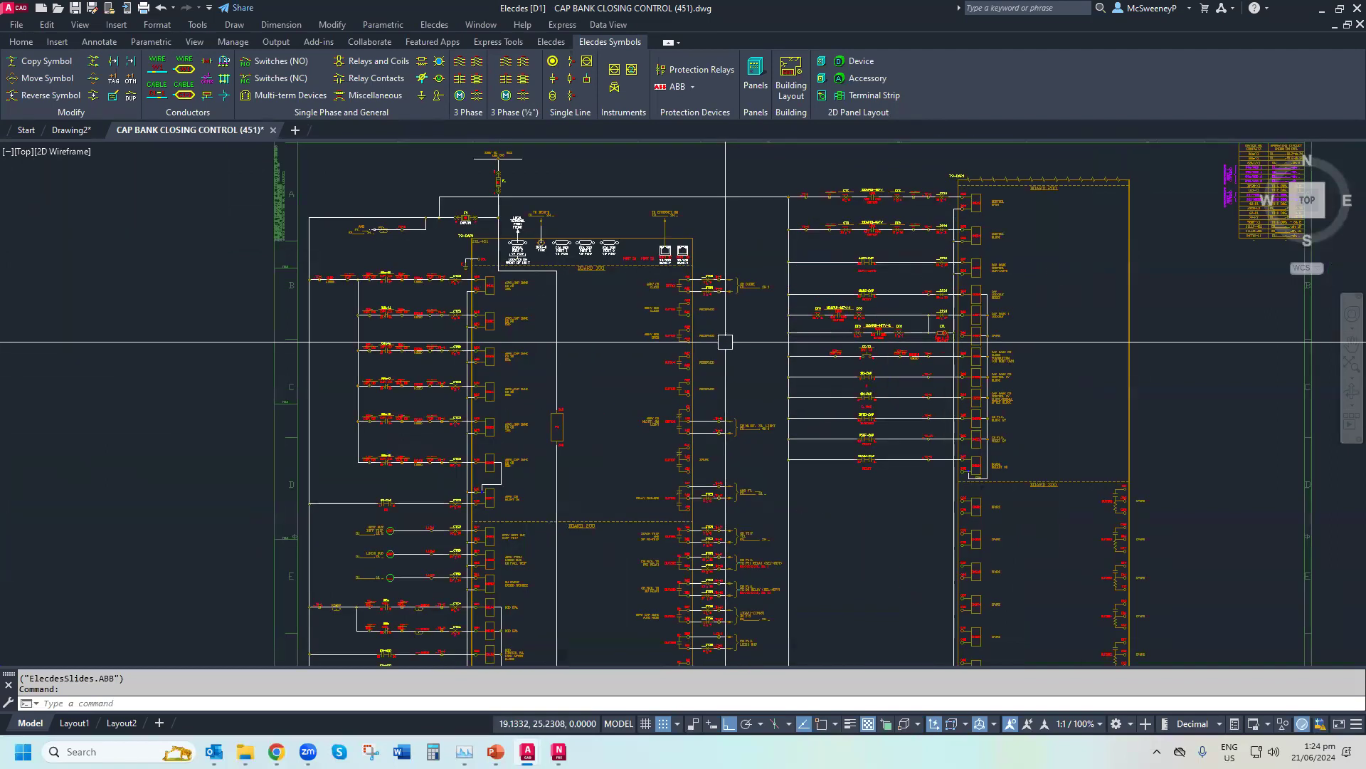
pyautogui.scroll(2, 658, 283)
pyautogui.scroll(2, 657, 283)
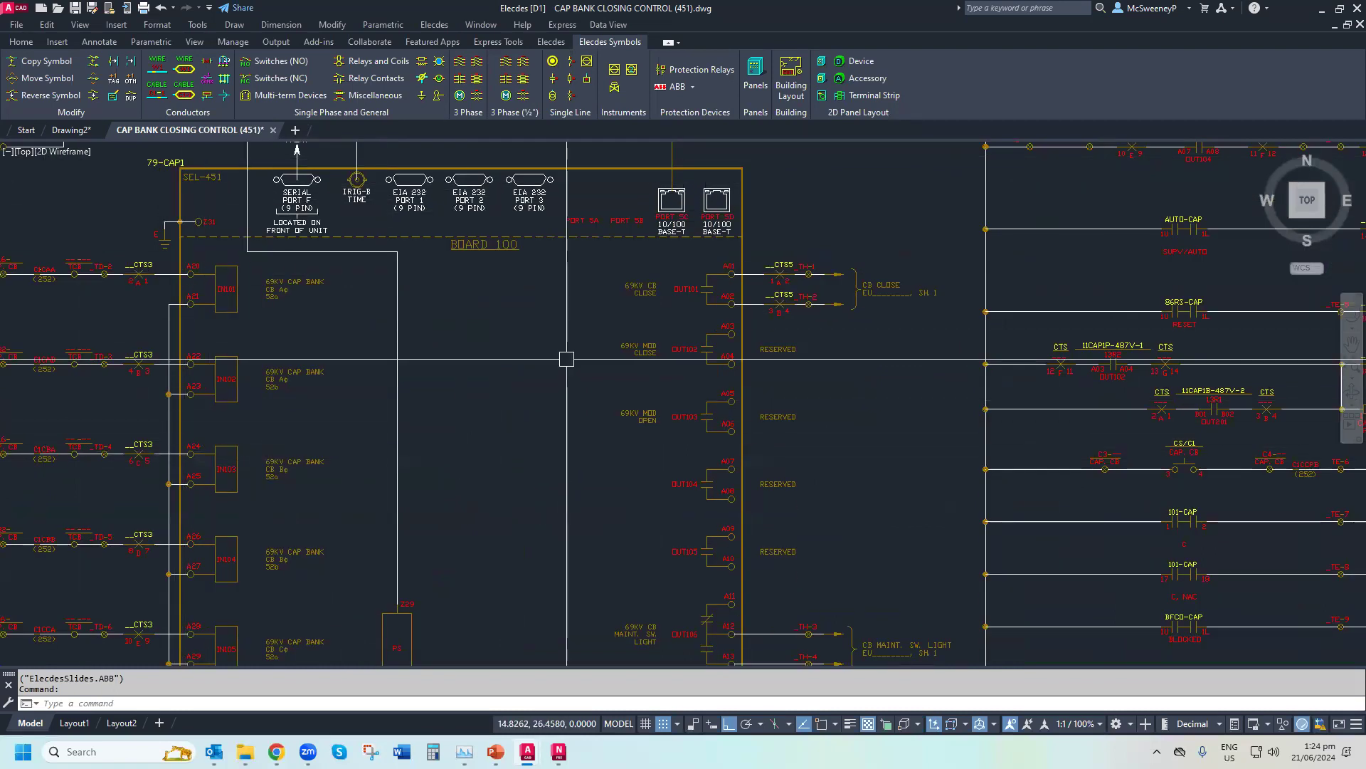
pyautogui.write('z')
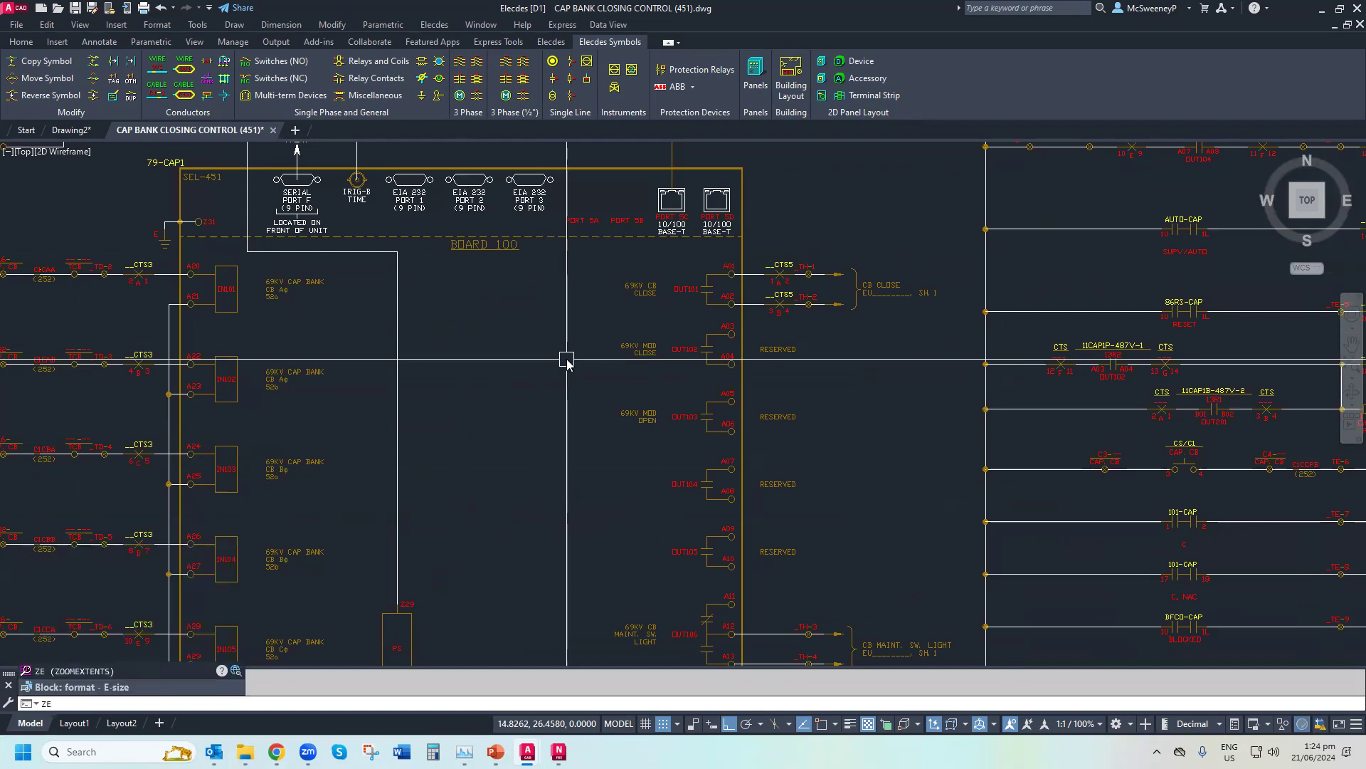
pyautogui.press('Return')
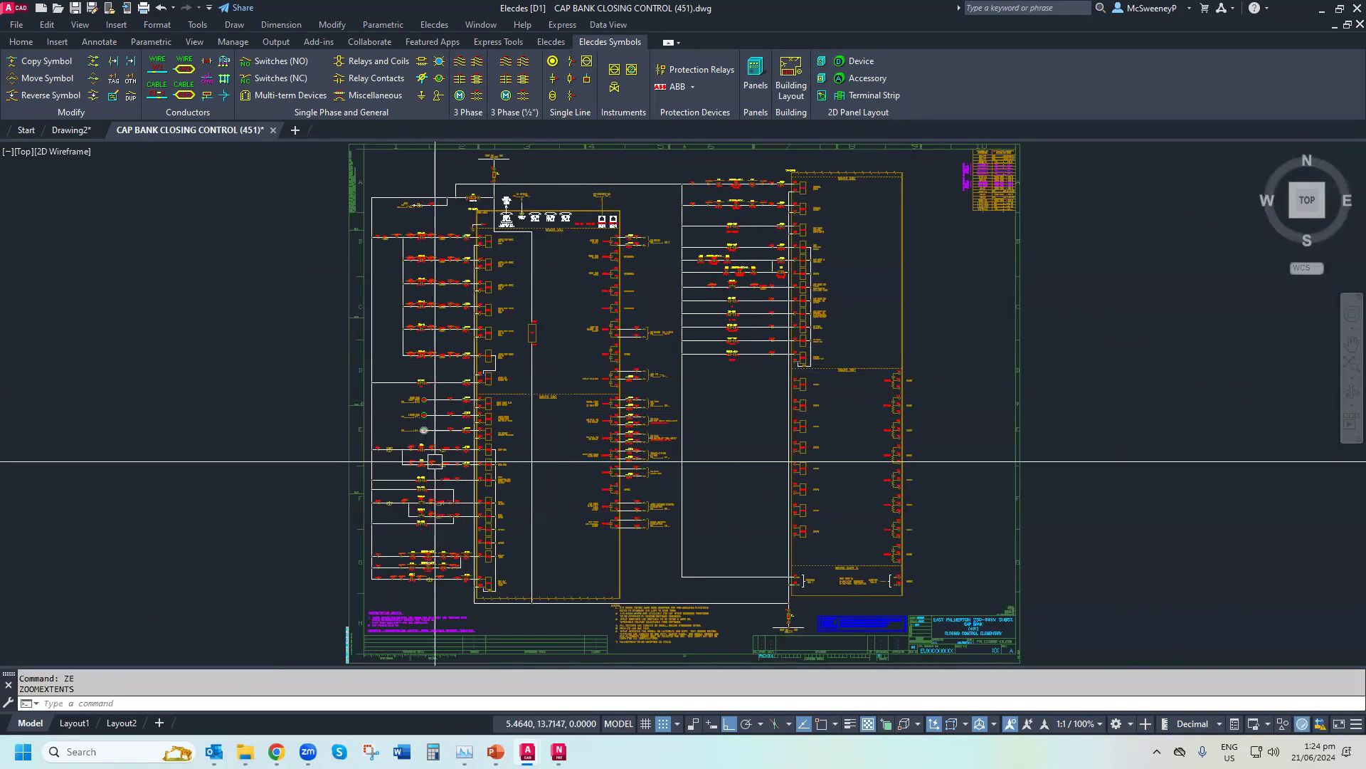
# Inspect the block attributes of push button 89PB-T and close them without changes
pyautogui.scroll(2, 411, 573)
pyautogui.scroll(6, 411, 573)
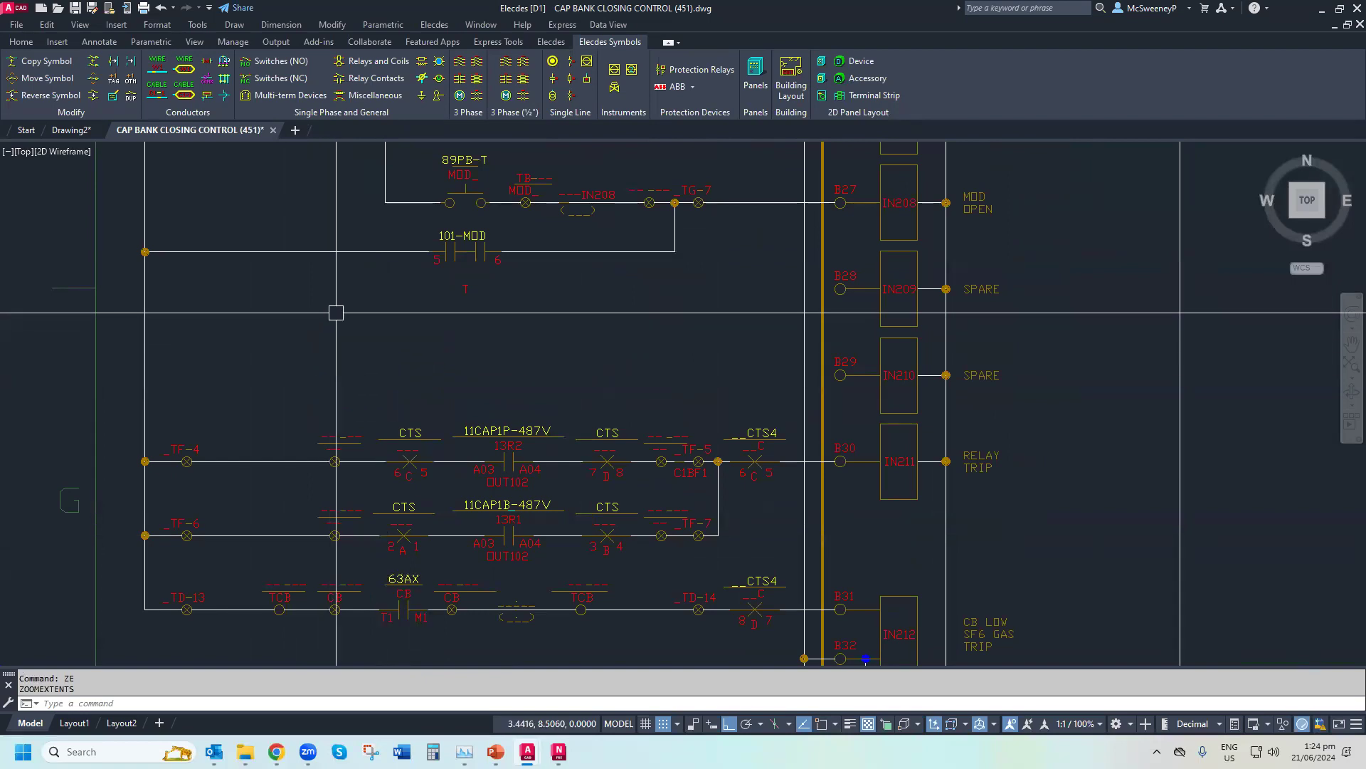
pyautogui.write('AE')
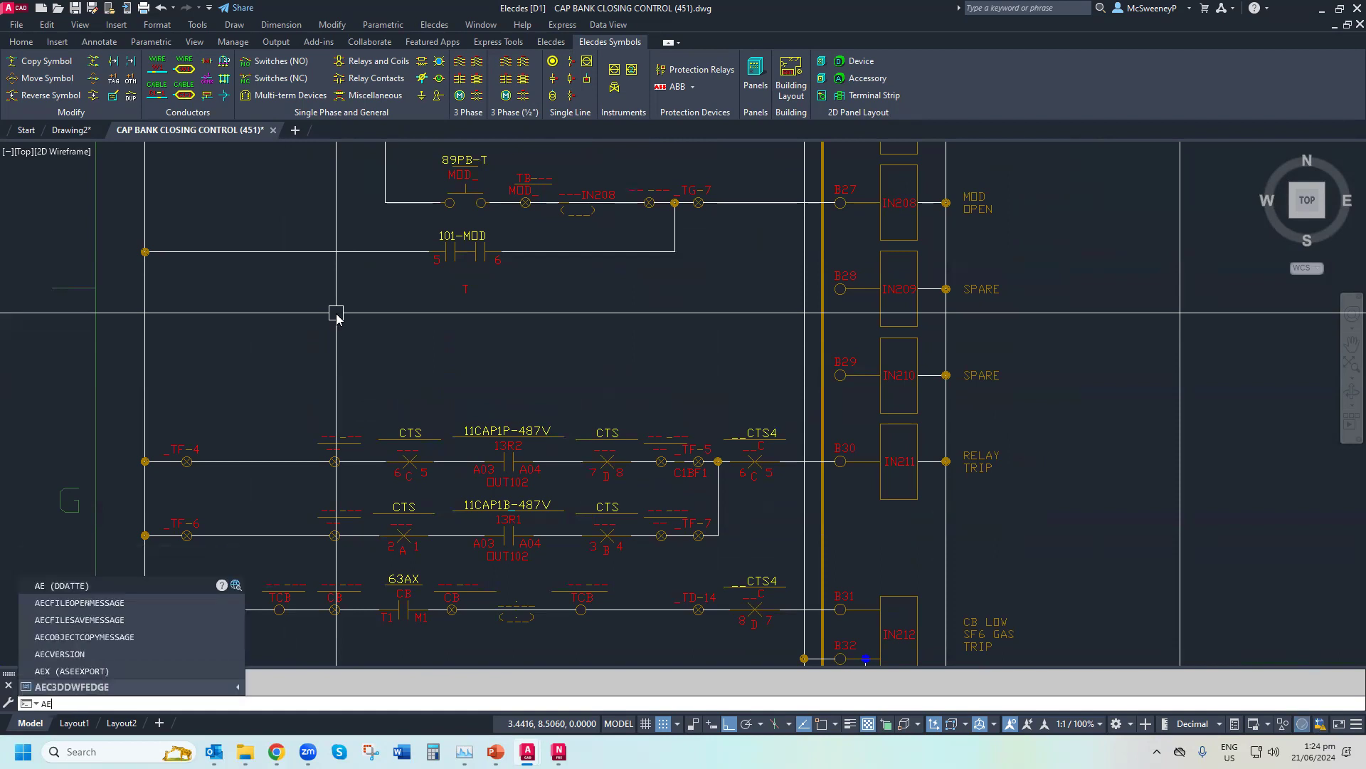
pyautogui.press('Return')
pyautogui.click(338, 313)
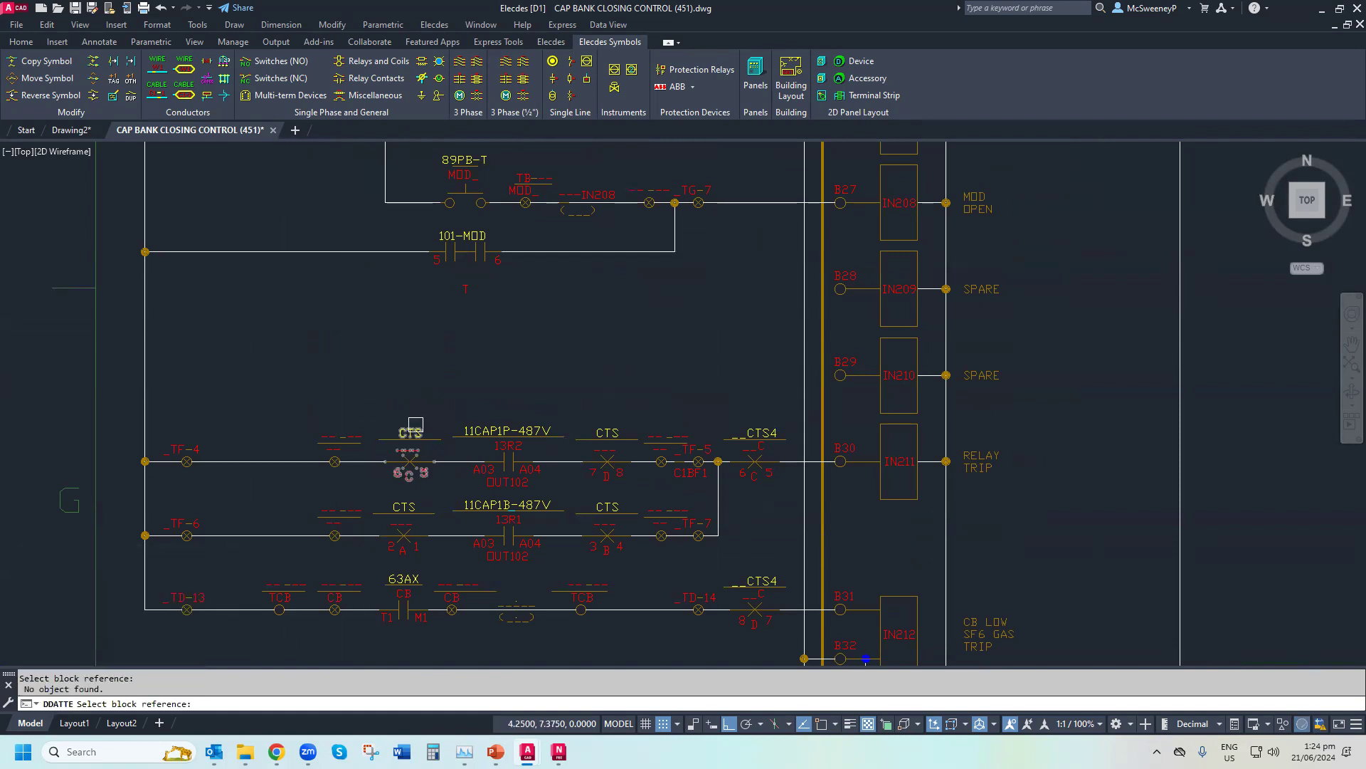
pyautogui.click(475, 194)
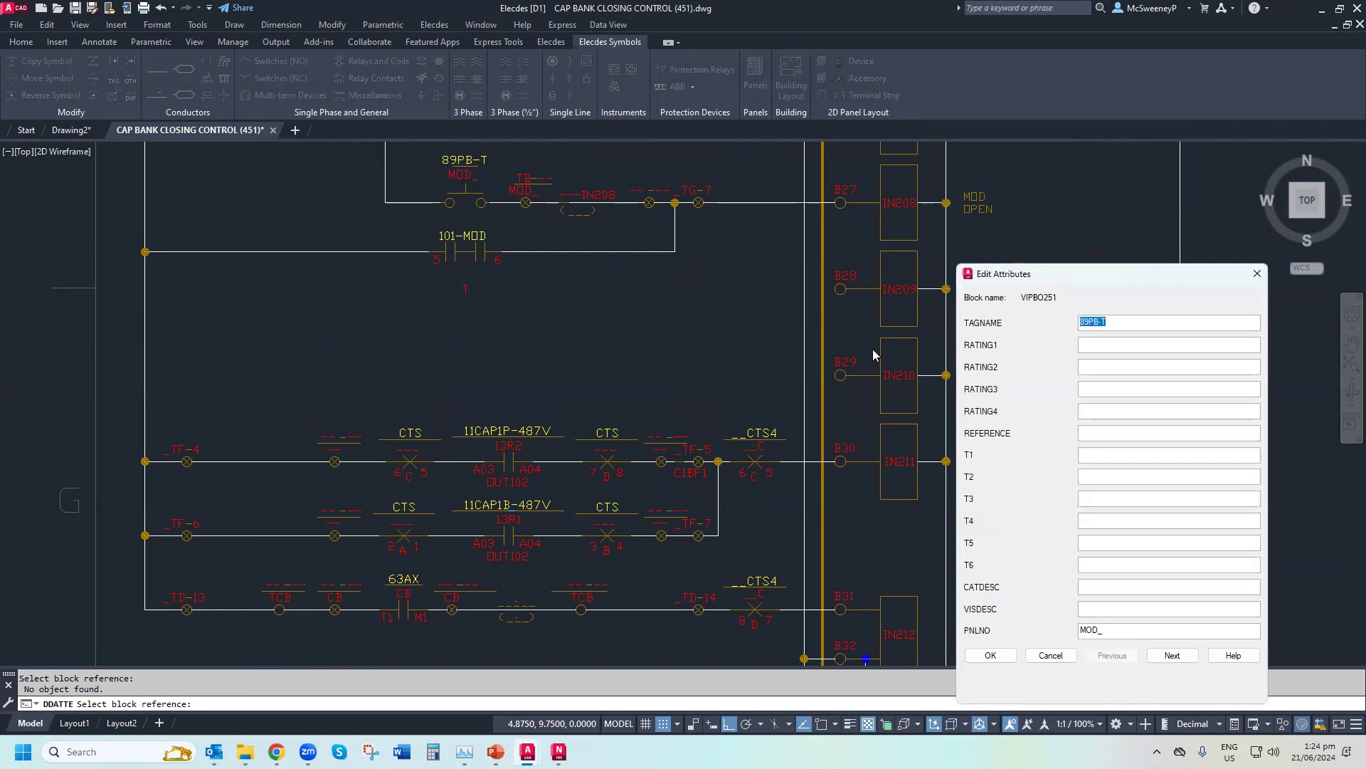
pyautogui.click(1051, 655)
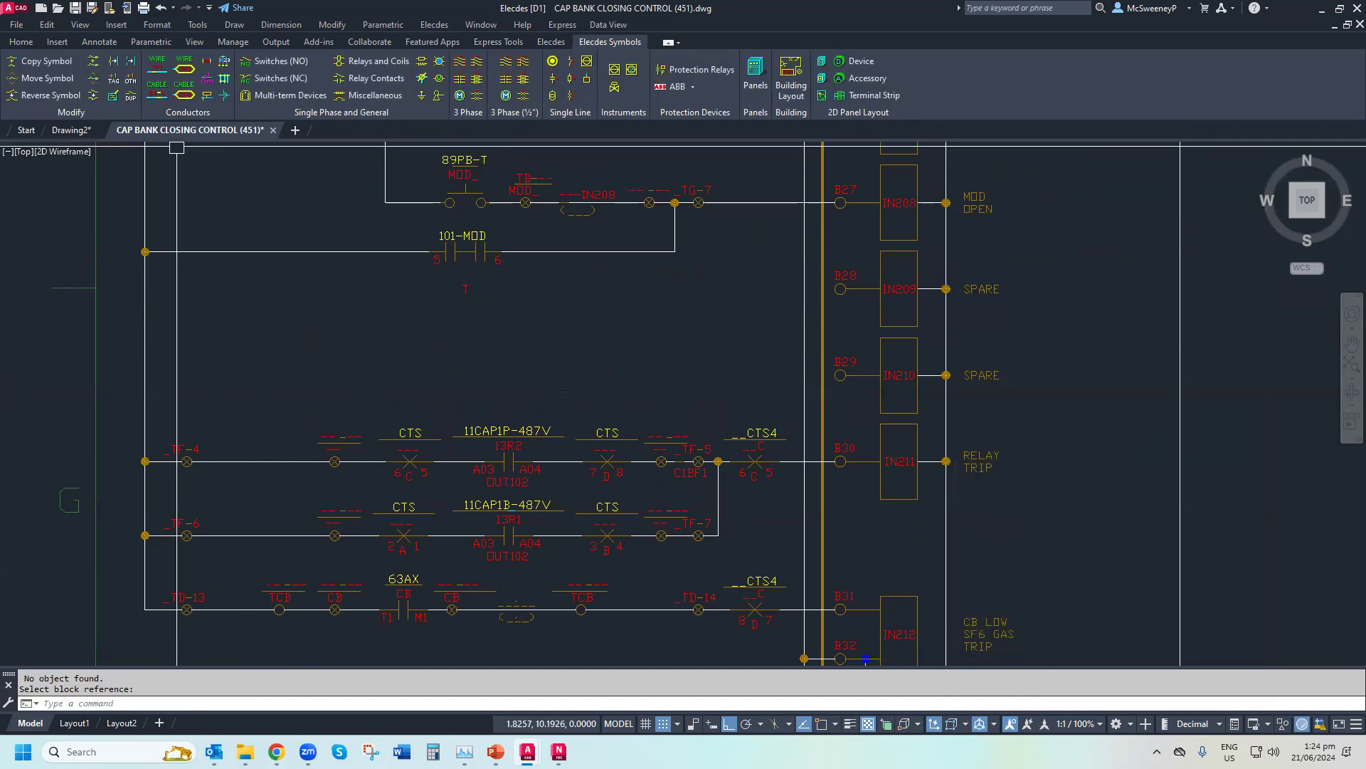
# Open the drawing's devices in Global Editor and list the components of the MISCELLANEOUS class
pyautogui.scroll(-5, 1235, 363)
pyautogui.scroll(5, 1247, 363)
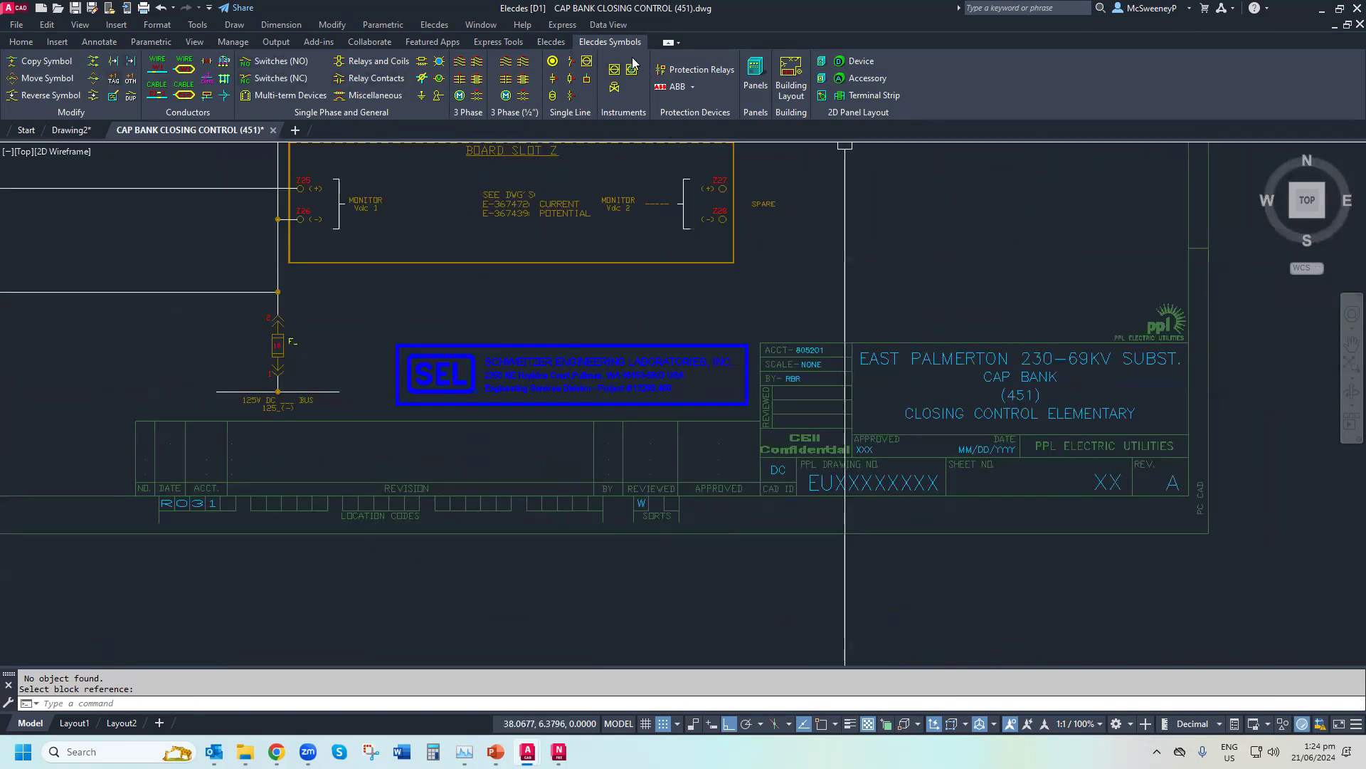
pyautogui.click(566, 45)
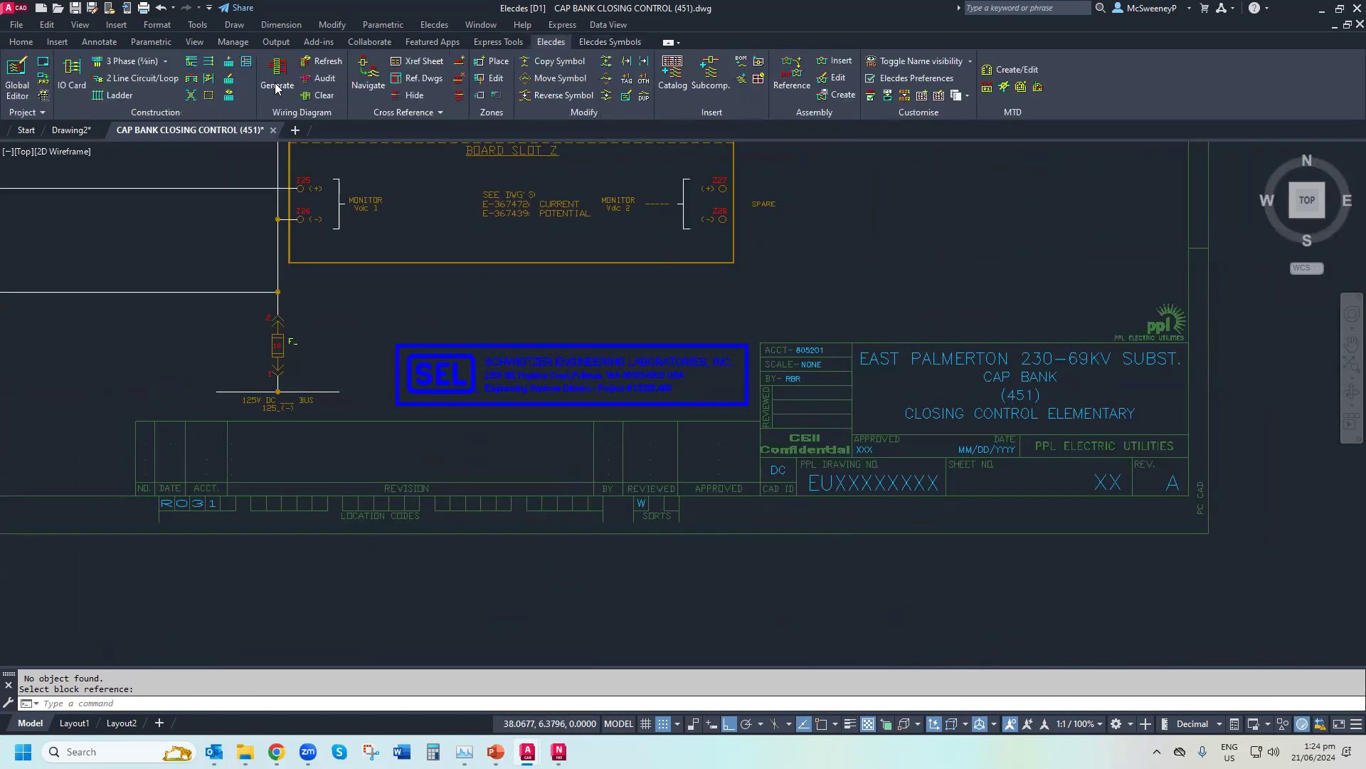
pyautogui.click(16, 93)
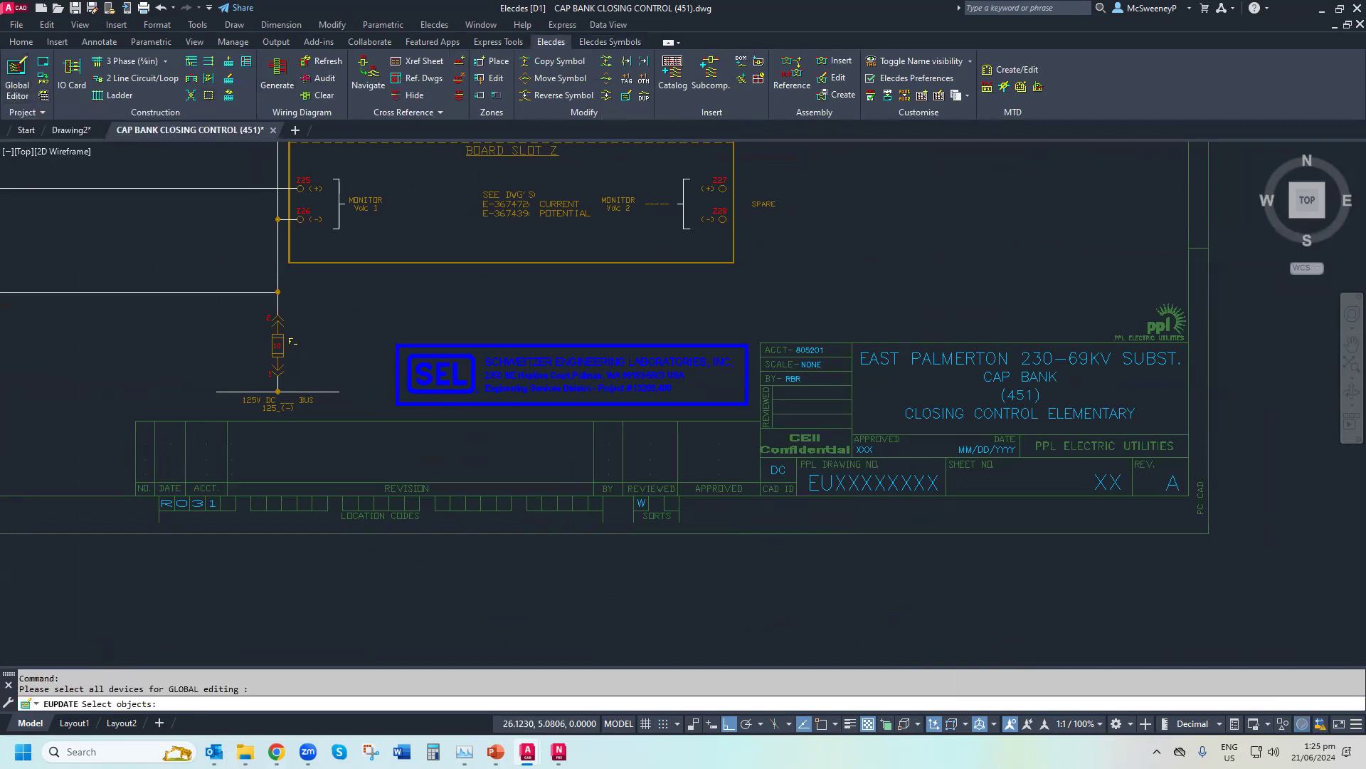
pyautogui.press('Return')
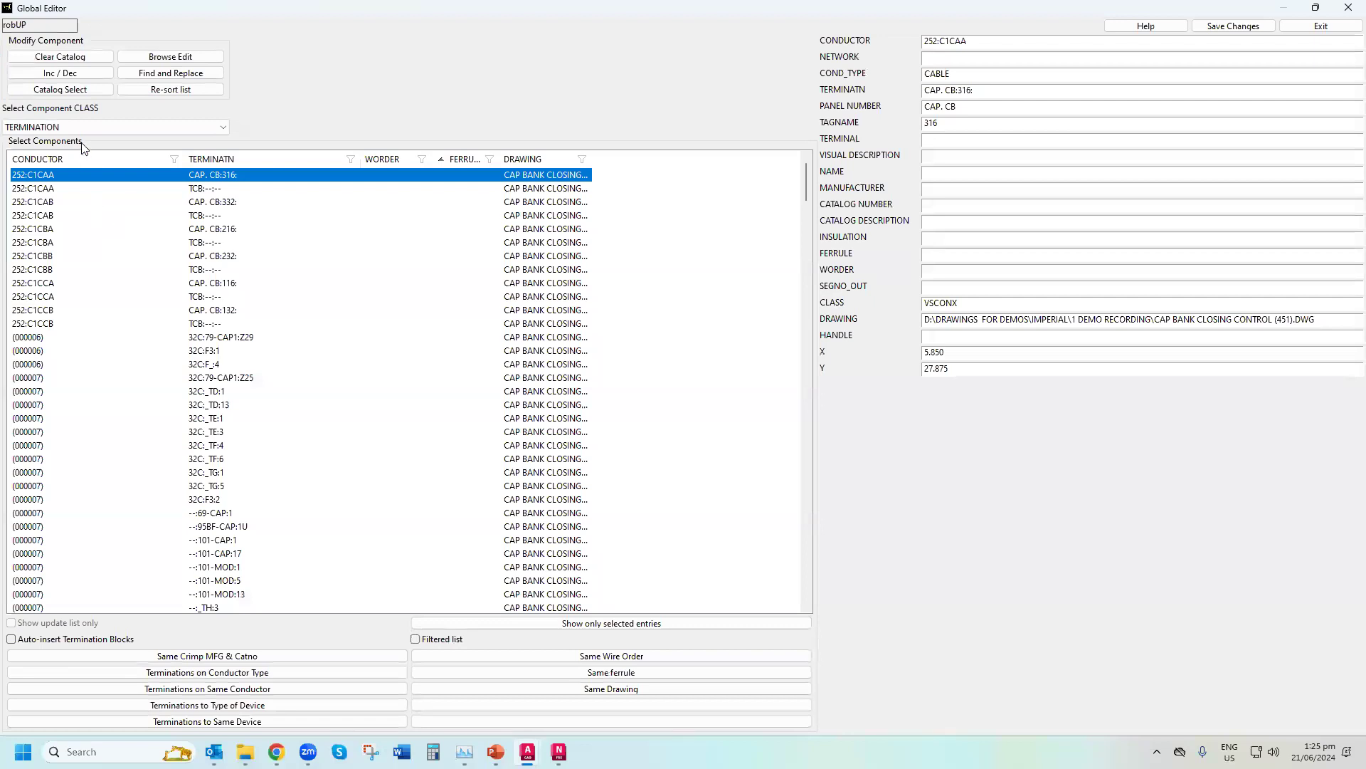
pyautogui.click(78, 130)
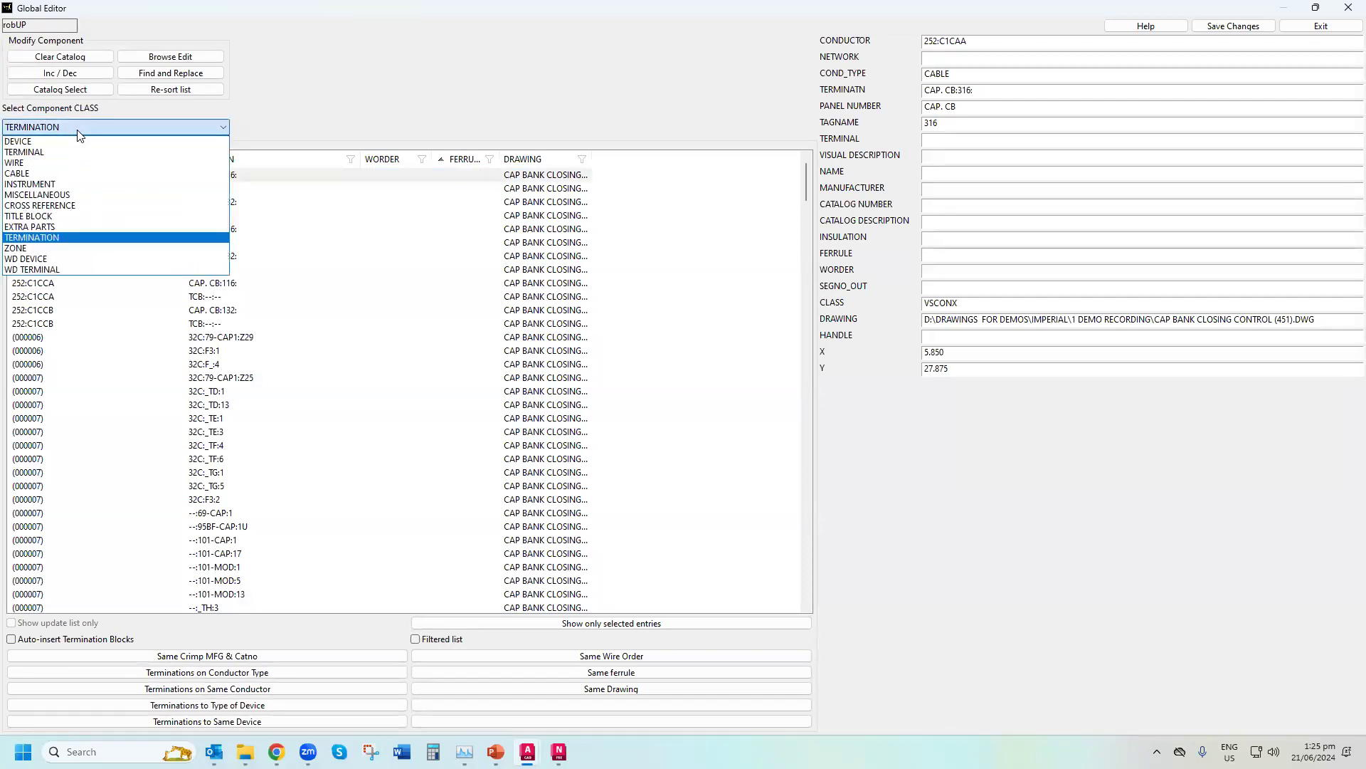
pyautogui.click(61, 196)
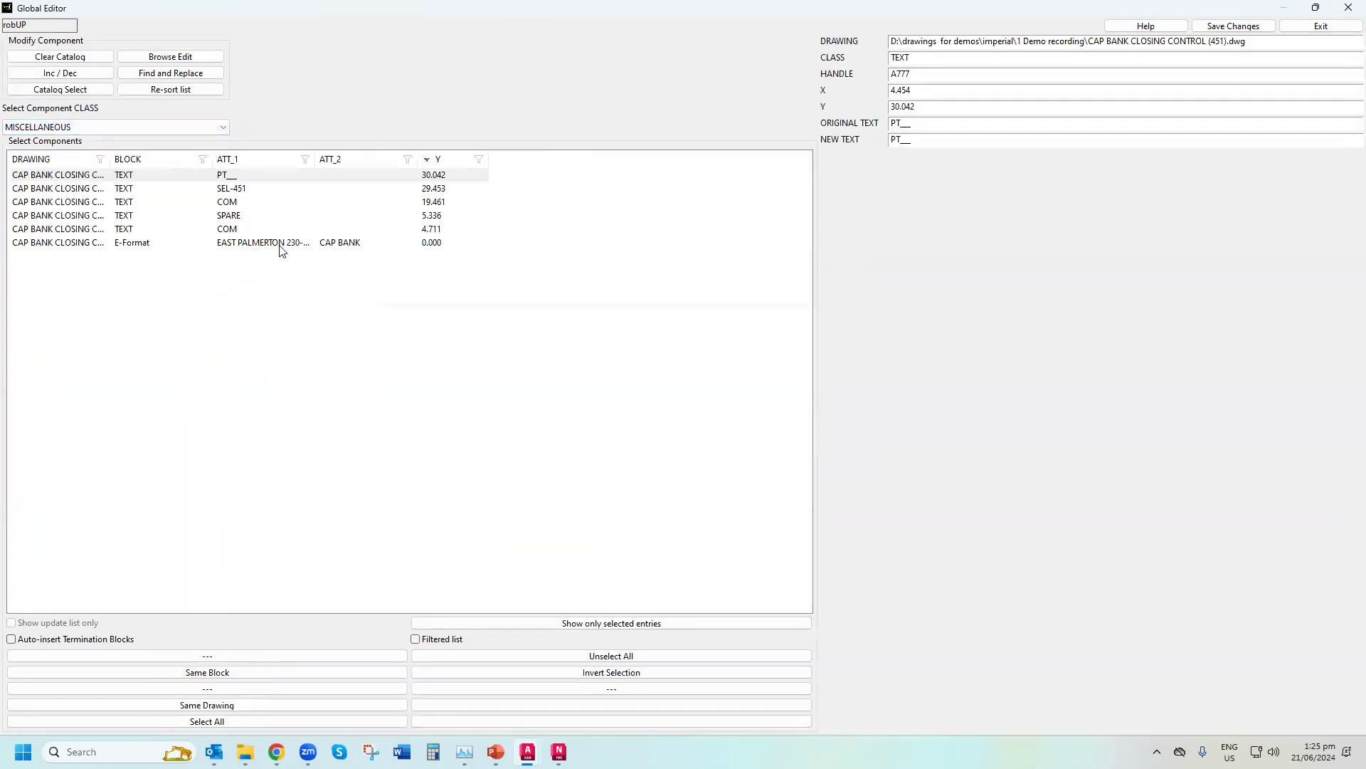
# Set TITLE1 of the E-Format title block to GIDDAY FROM NZ, then exit Global Editor and save the change to the drawing
pyautogui.click(282, 245)
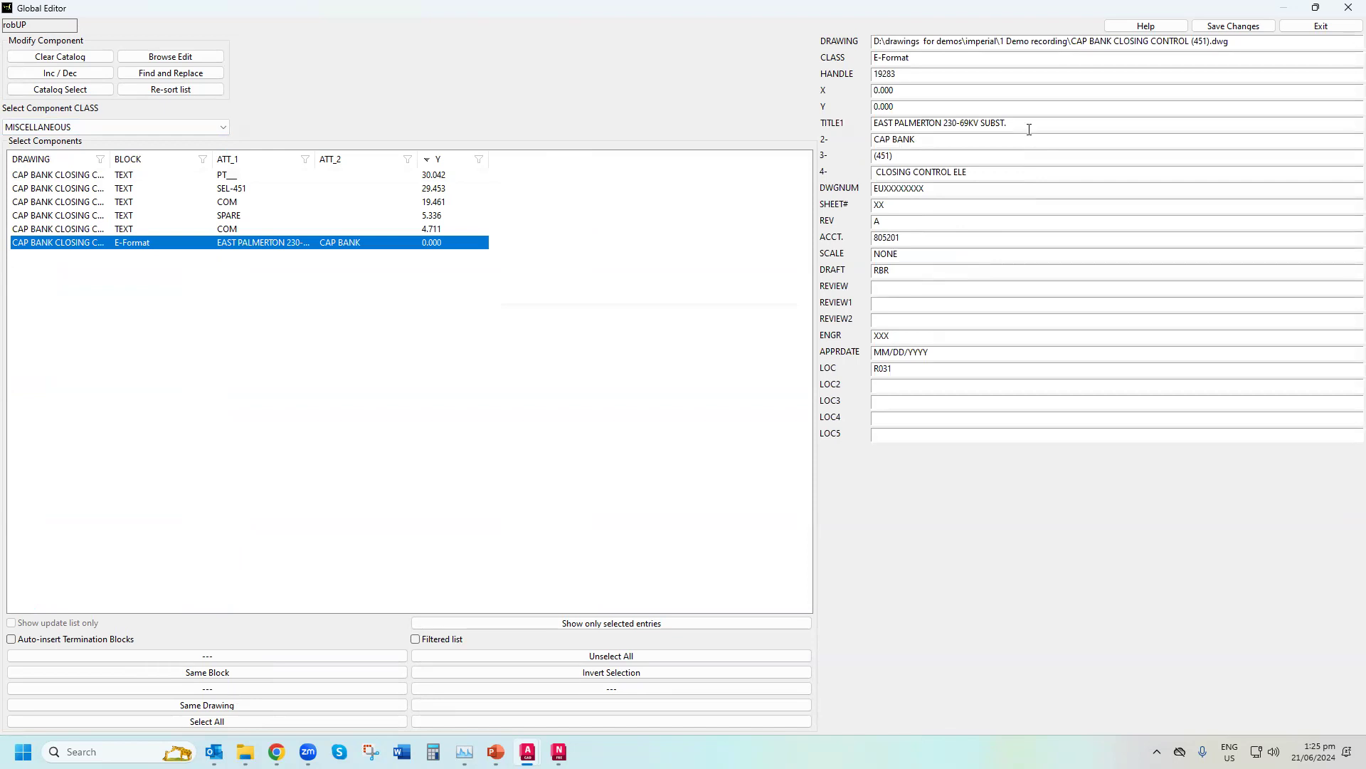
pyautogui.click(908, 125)
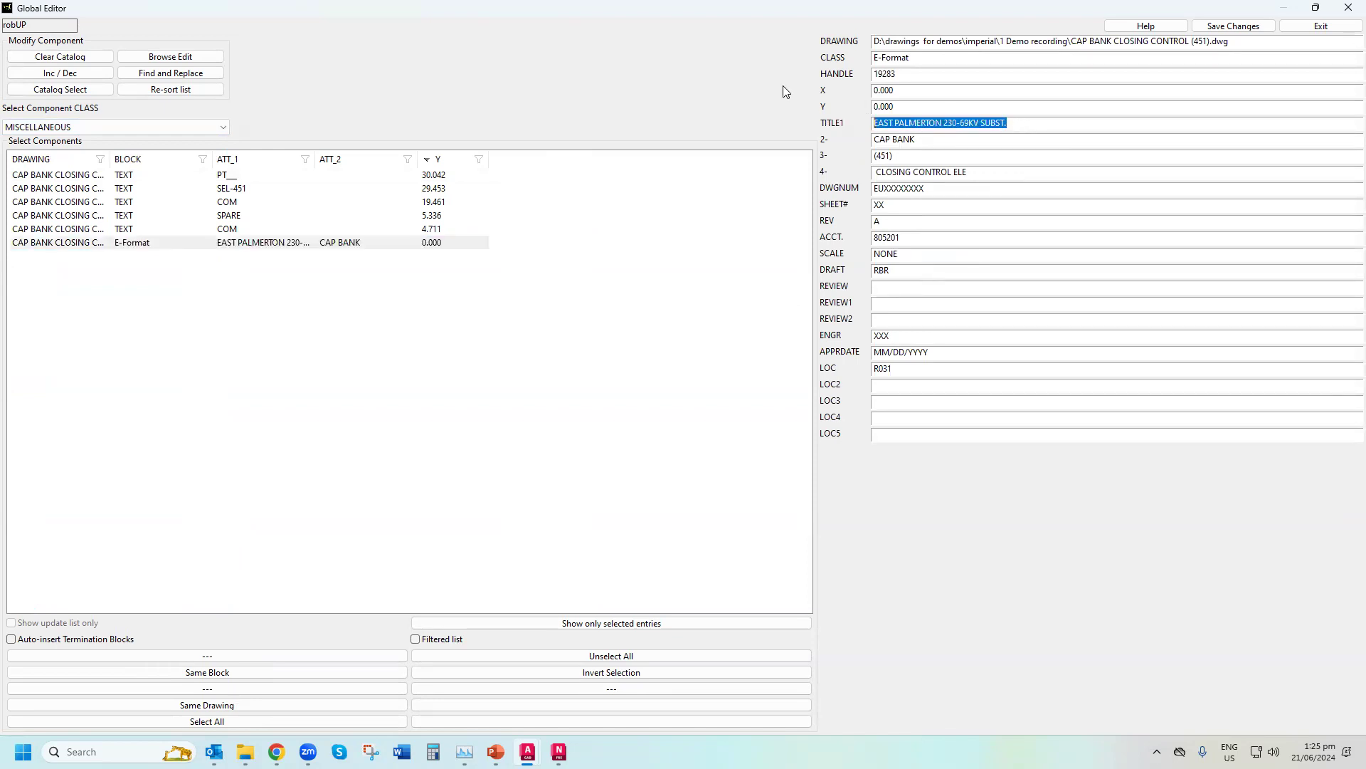
pyautogui.write('GIDDAY FROM NZ')
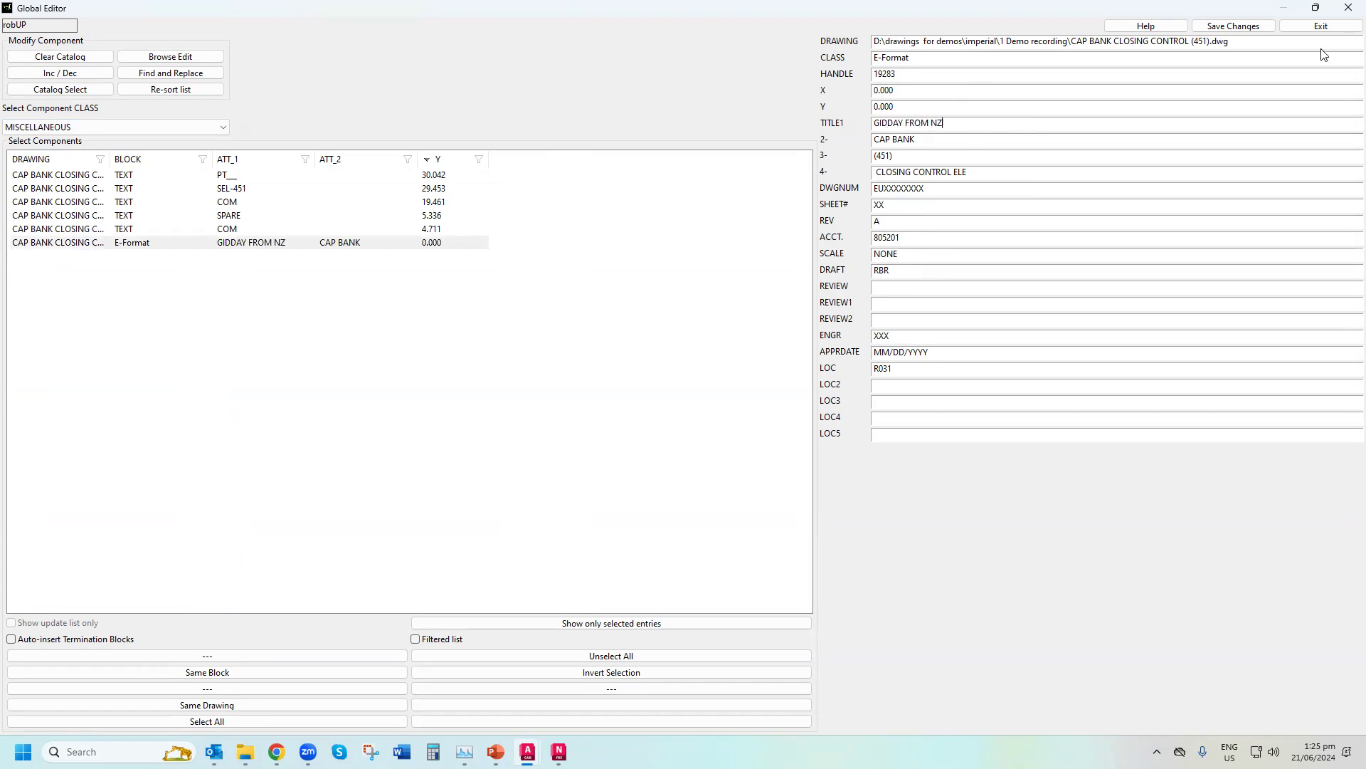
pyautogui.click(1320, 25)
pyautogui.click(650, 403)
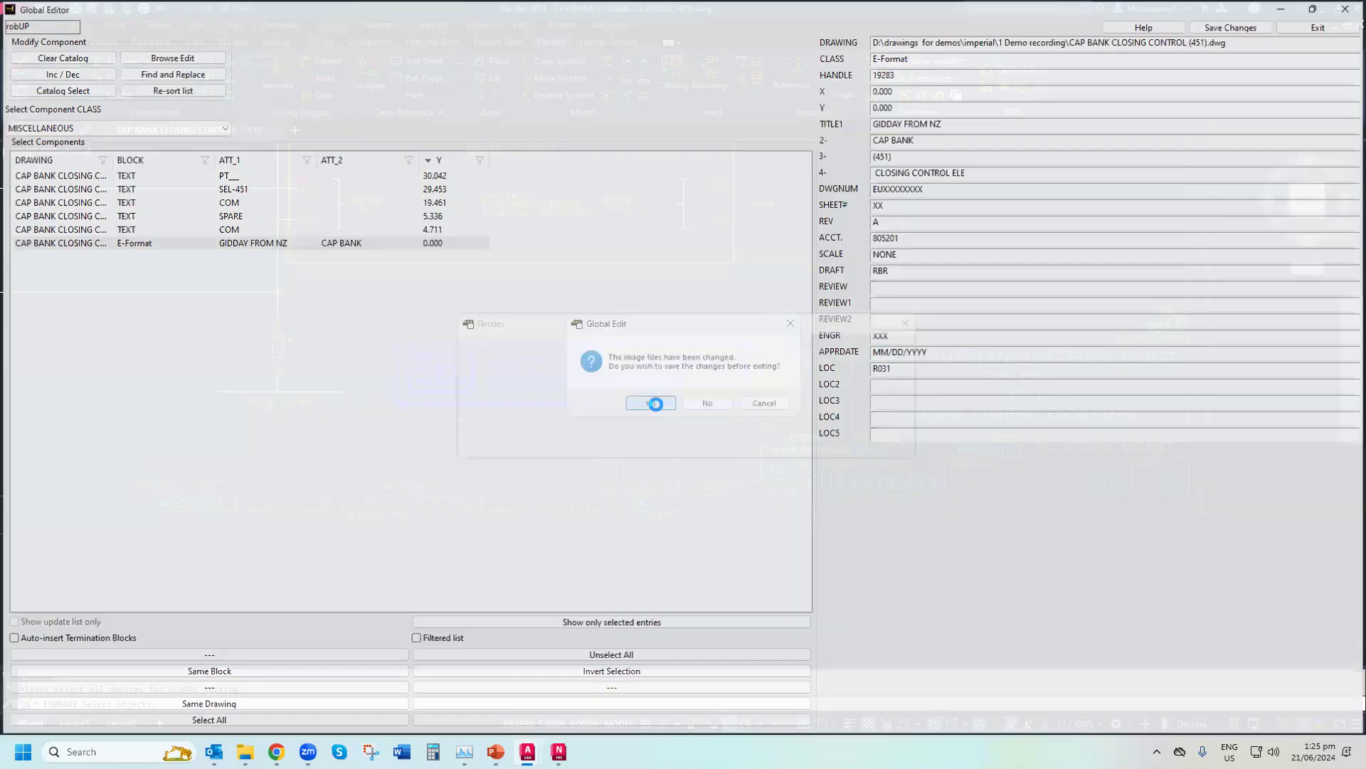
pyautogui.press('Return')
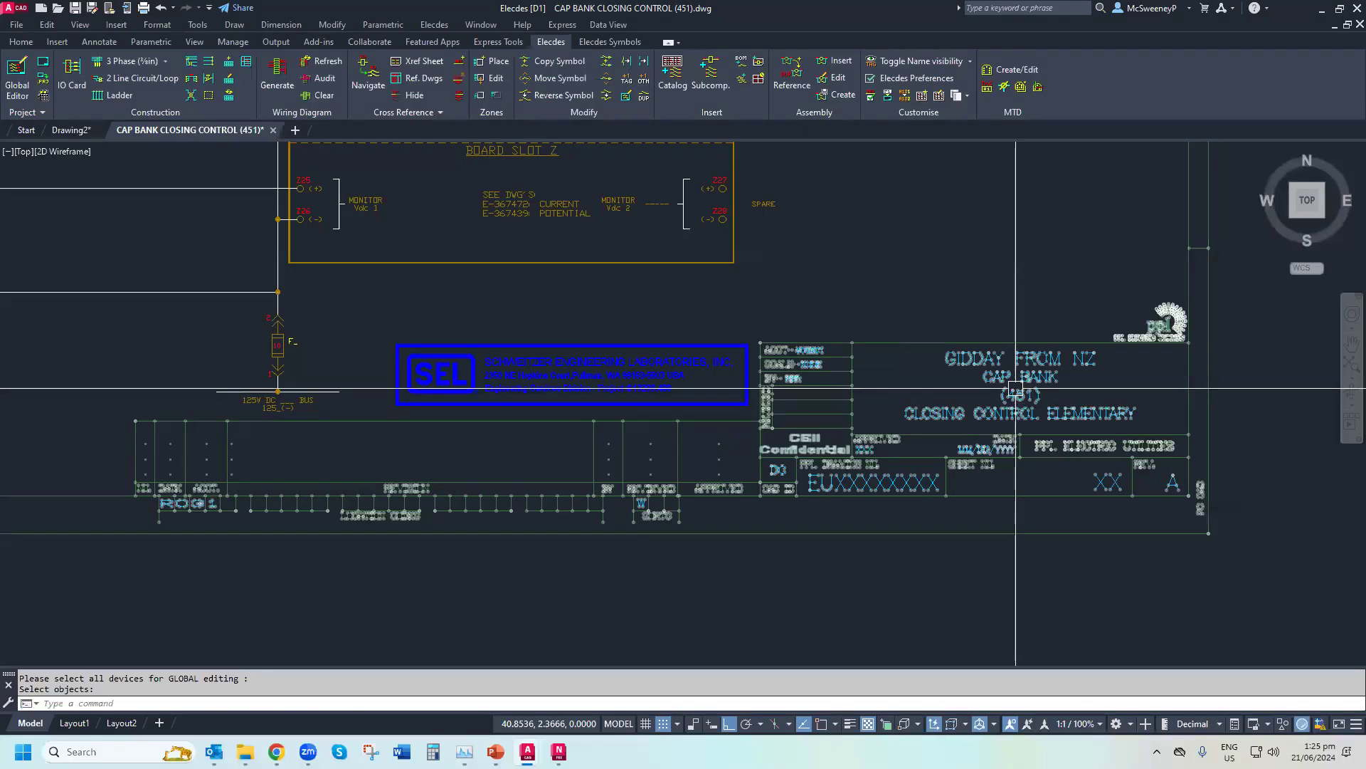
# Fit the whole CAP BANK CLOSING CONTROL (451) drawing in view, and advance the presentation from the Drawing aids slide to the Reports slide
pyautogui.write('ze')
pyautogui.press('Return')
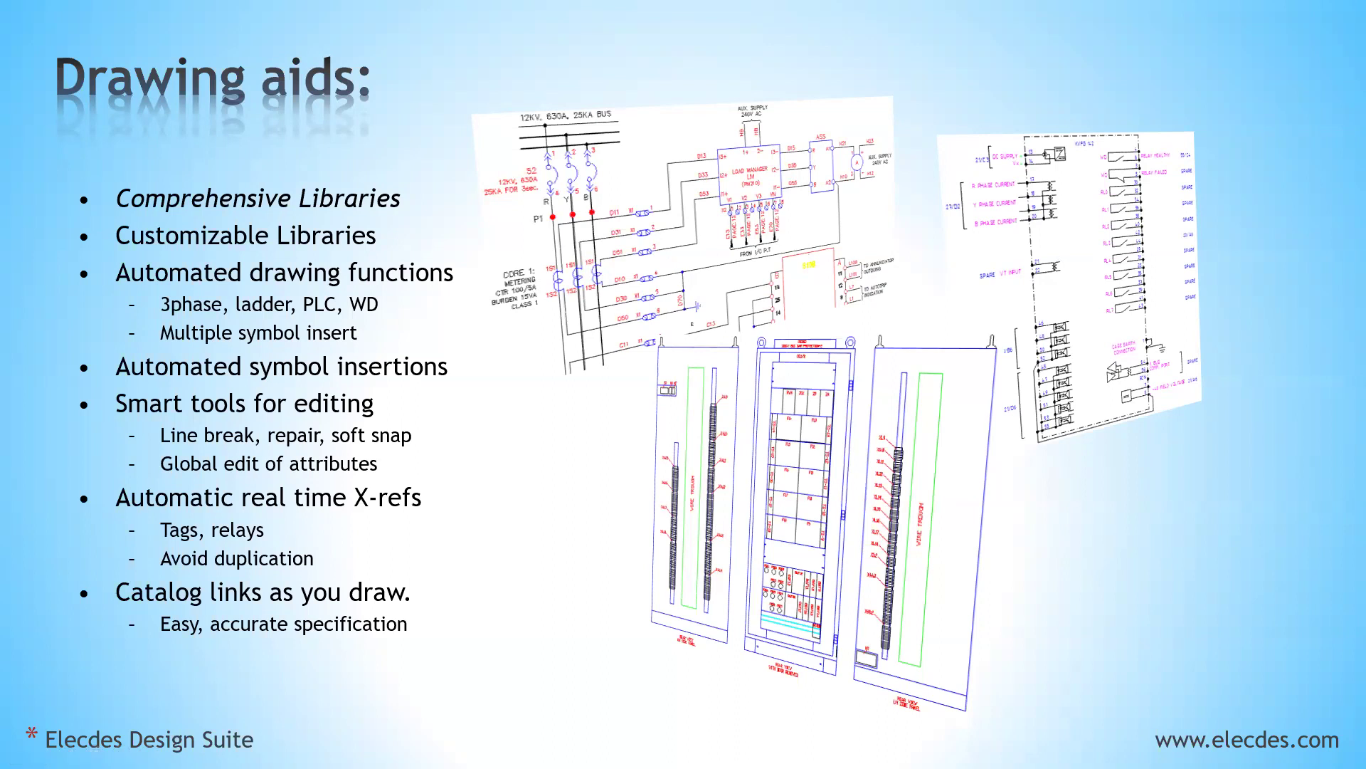
pyautogui.press('Right')
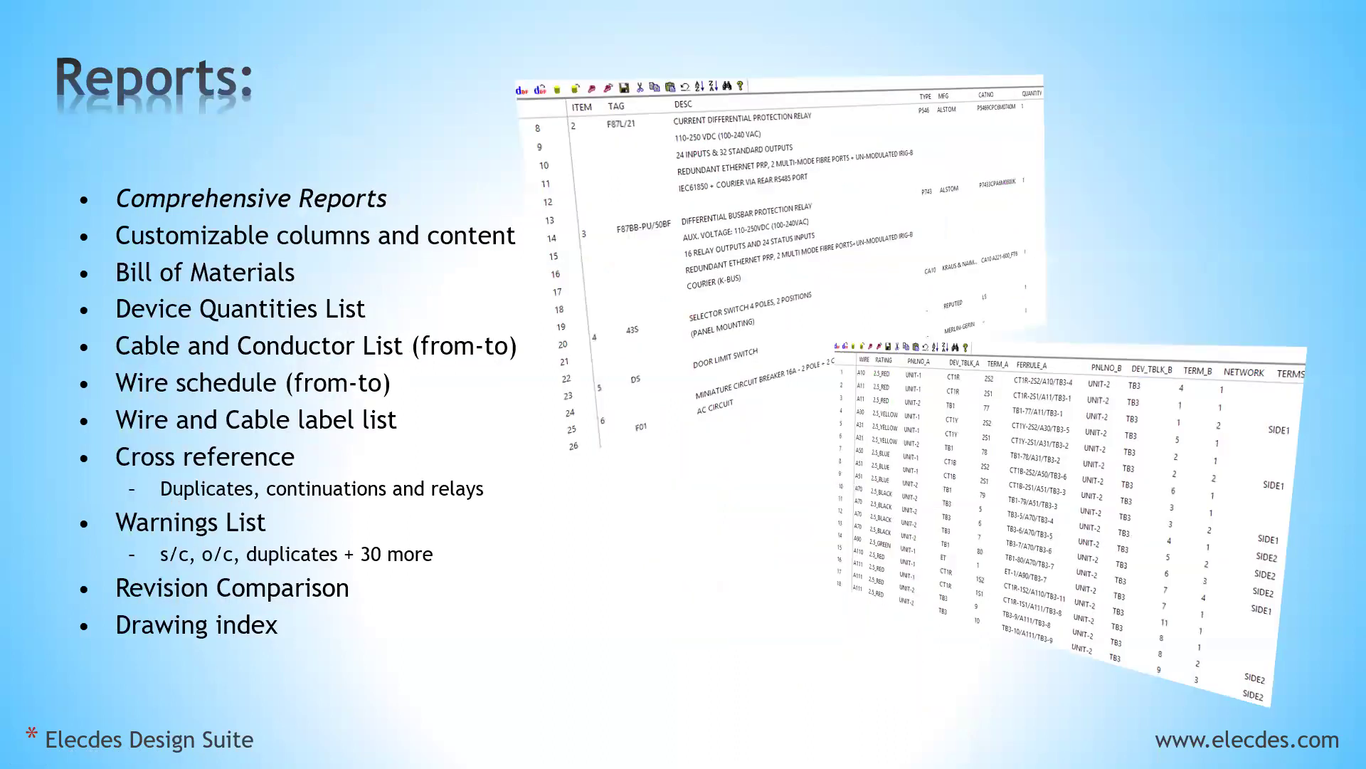
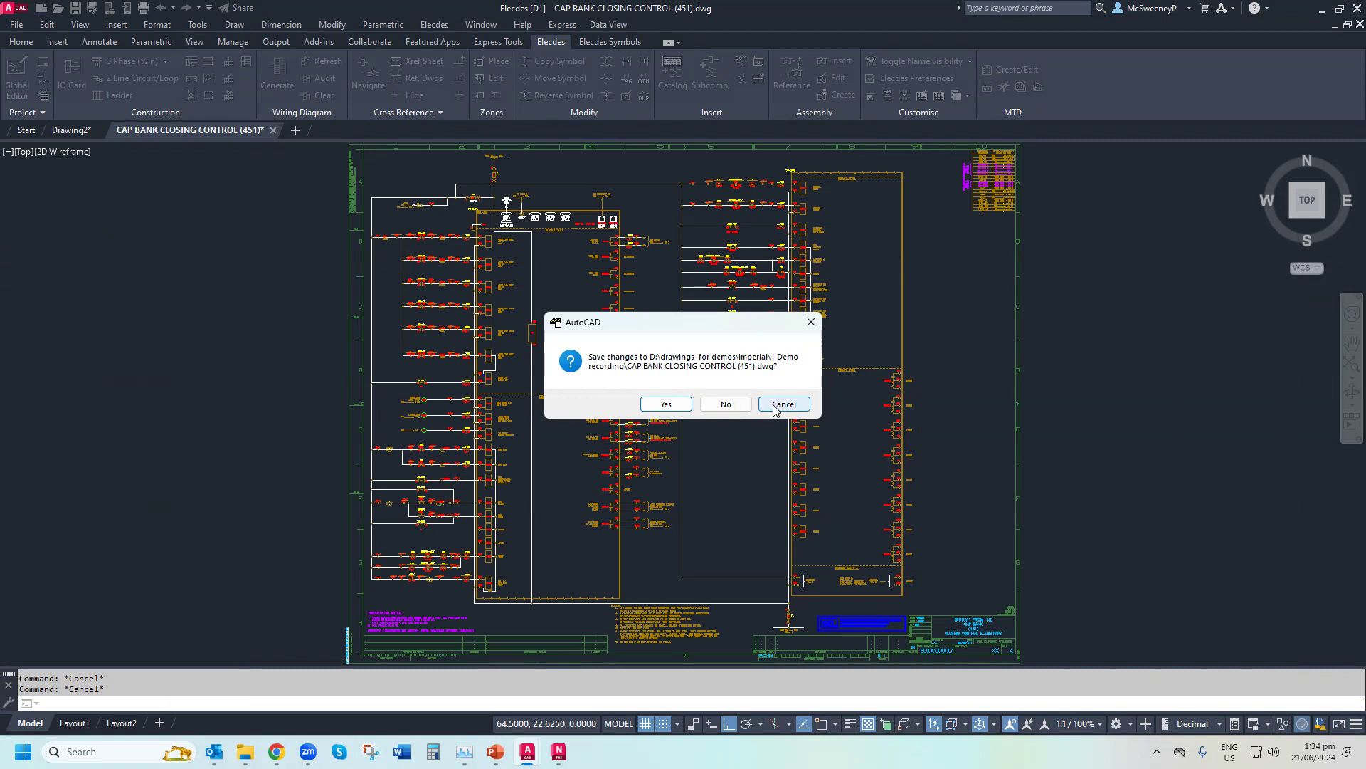
# Close CAP BANK CLOSING CONTROL (451).dwg without saving and browse for a drawing to open in PROTOGEN\COP_ANALOG_LOOP
pyautogui.click(726, 404)
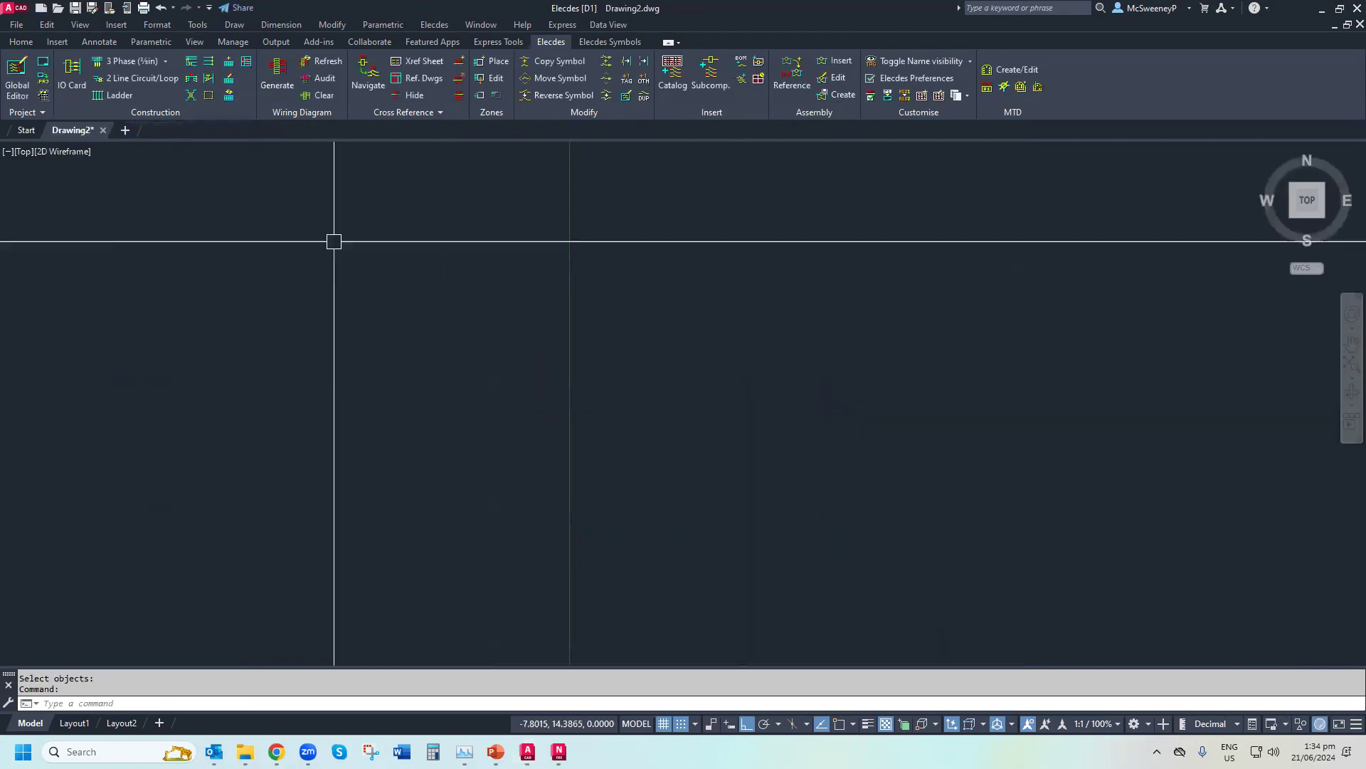
pyautogui.click(57, 8)
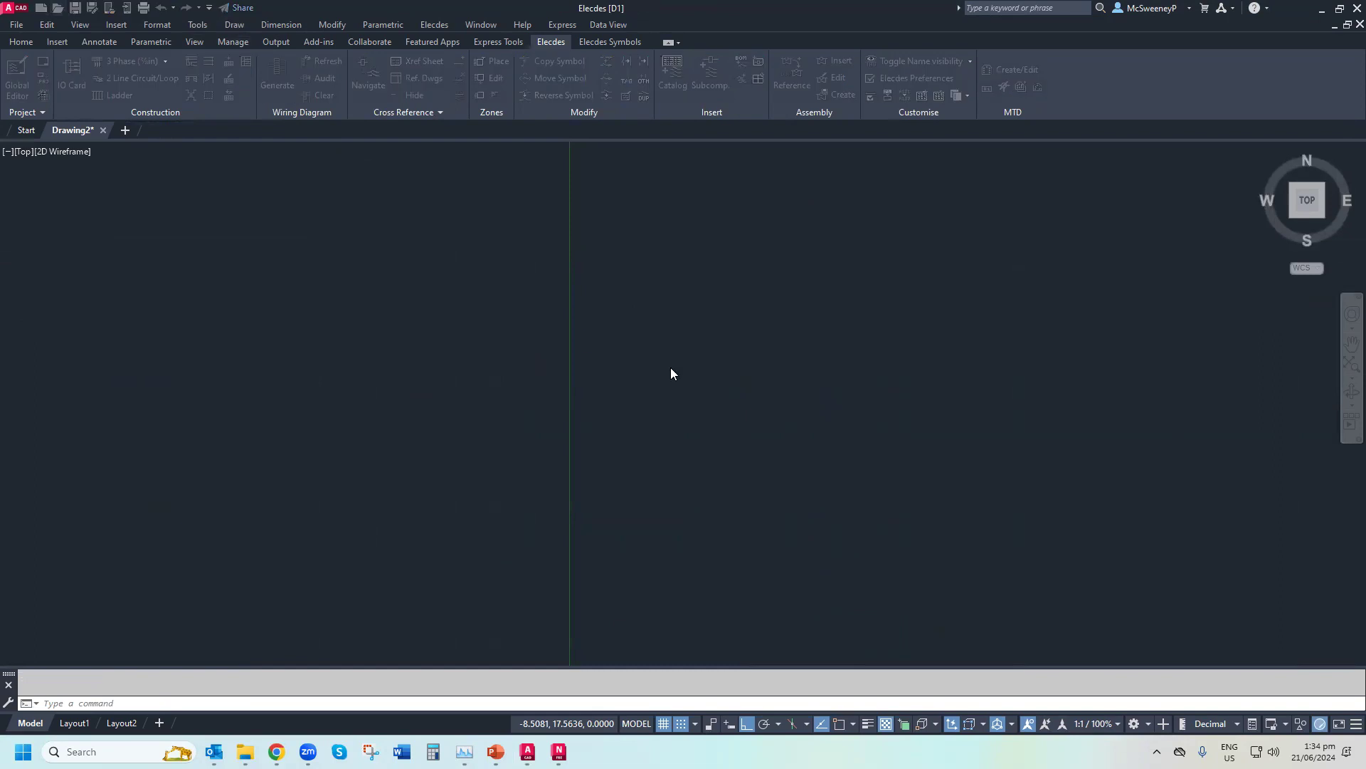
pyautogui.doubleClick(592, 284)
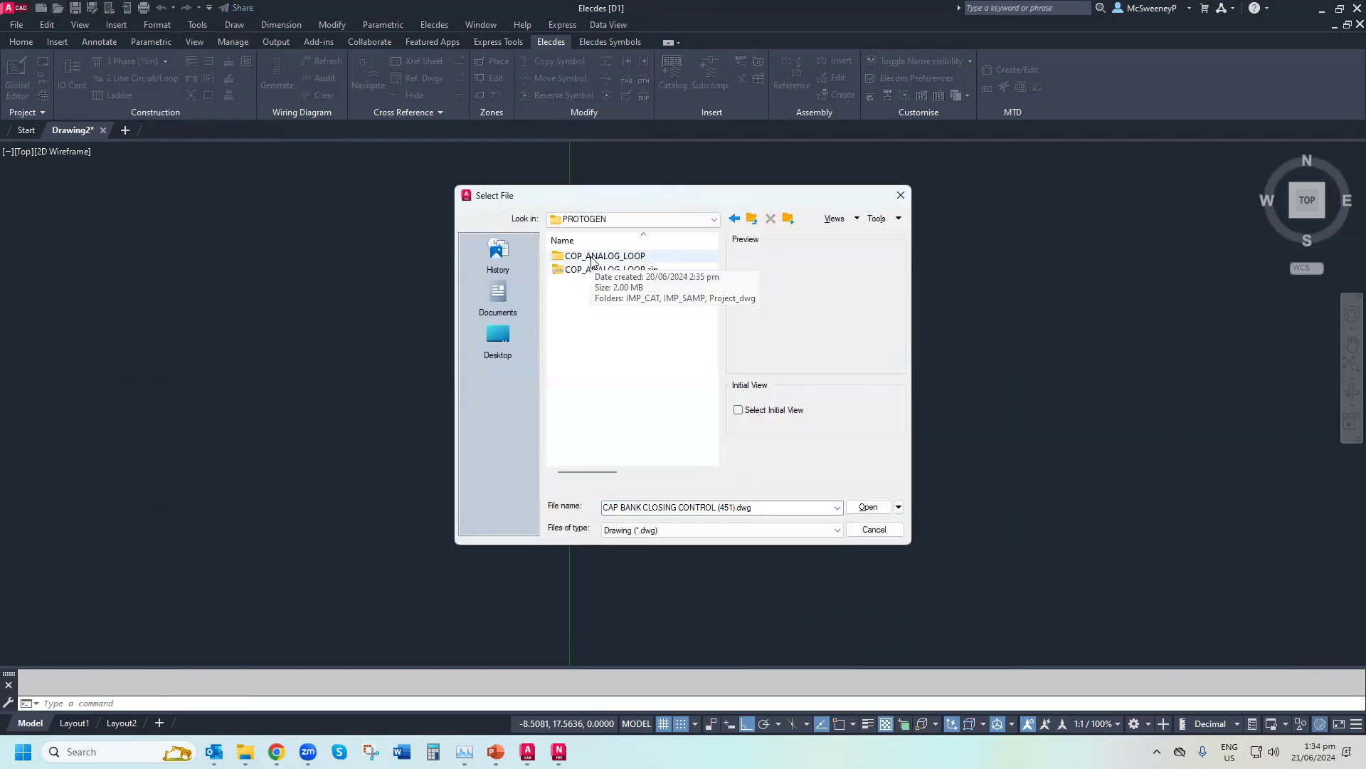
pyautogui.click(592, 258)
pyautogui.doubleClick(591, 257)
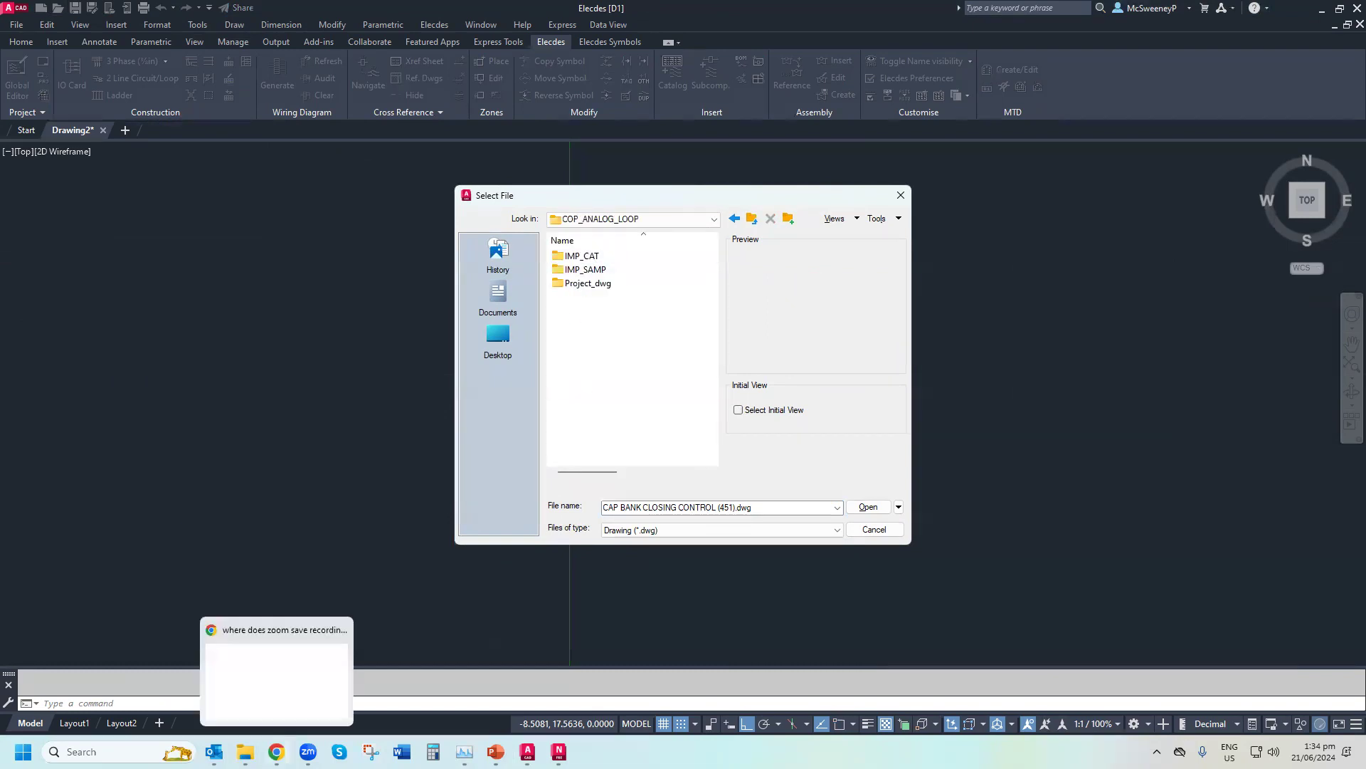
# View the contents of the IMP_SAMP folder under D:\EDS80 in File Explorer, then return to the file selection in AutoCAD
pyautogui.moveTo(245, 752)
pyautogui.click(336, 684)
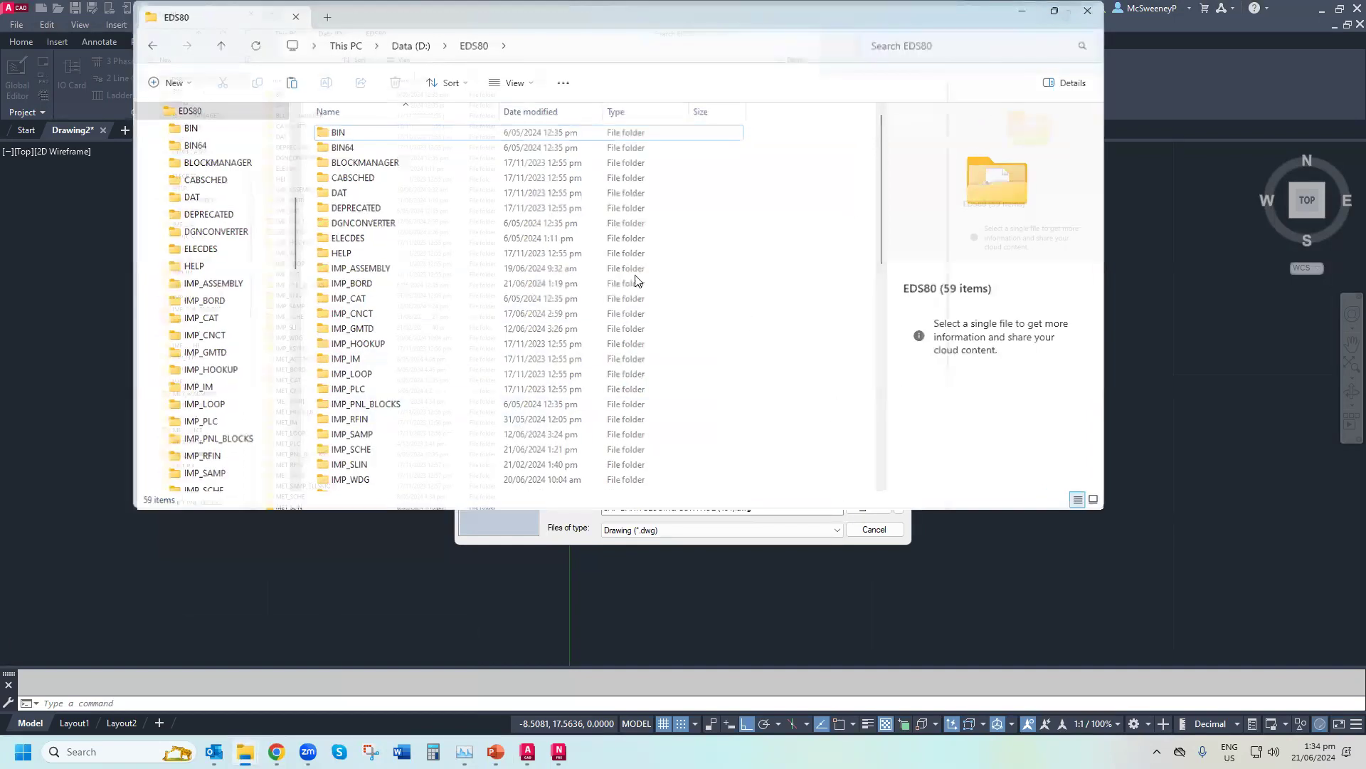
pyautogui.click(1051, 12)
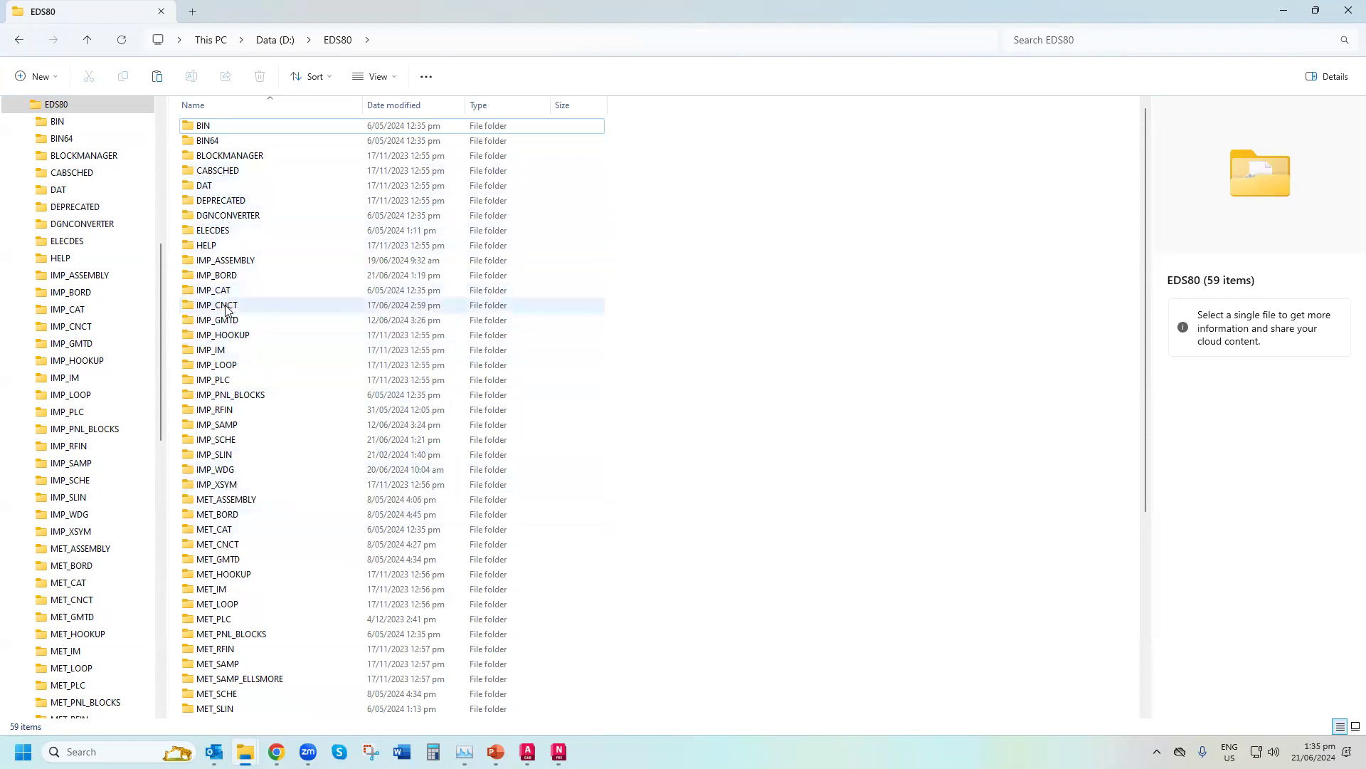
pyautogui.click(230, 426)
pyautogui.doubleClick(231, 425)
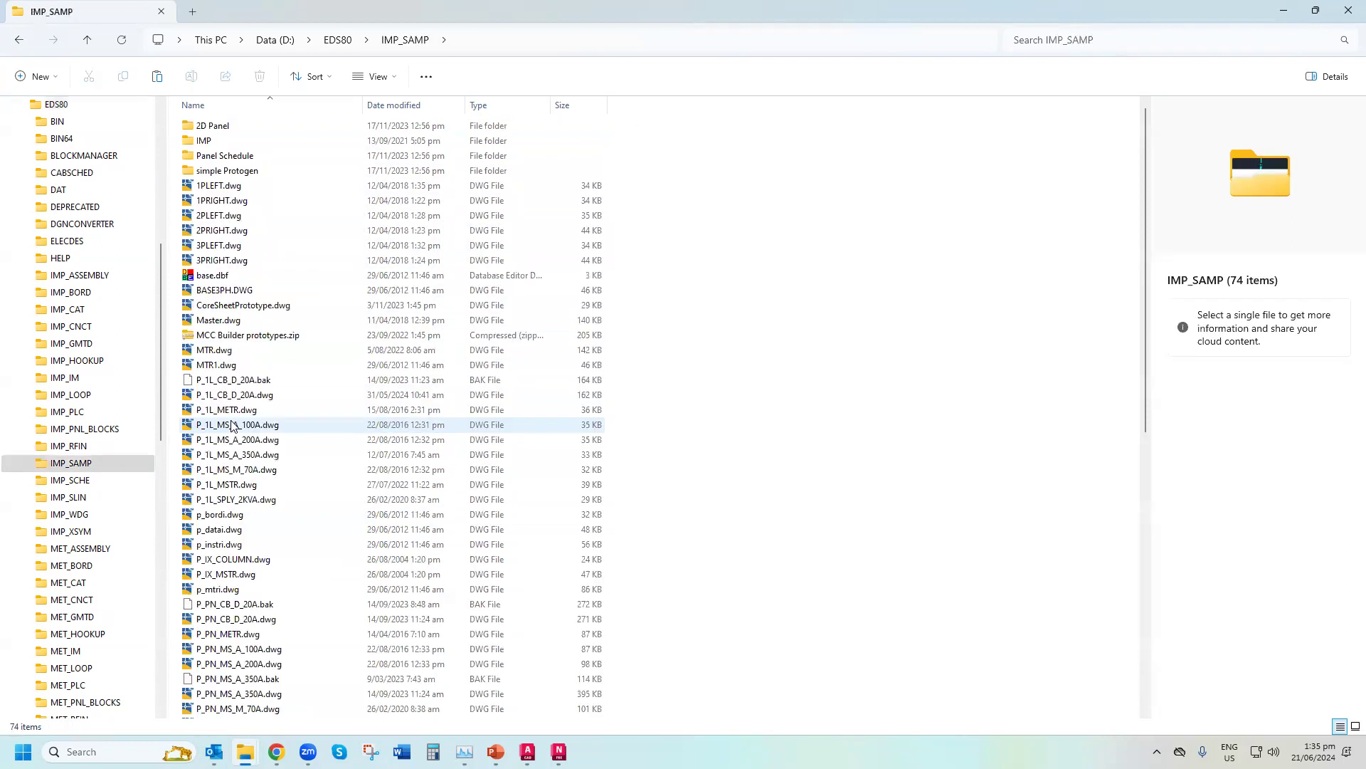
pyautogui.click(1314, 8)
pyautogui.click(228, 547)
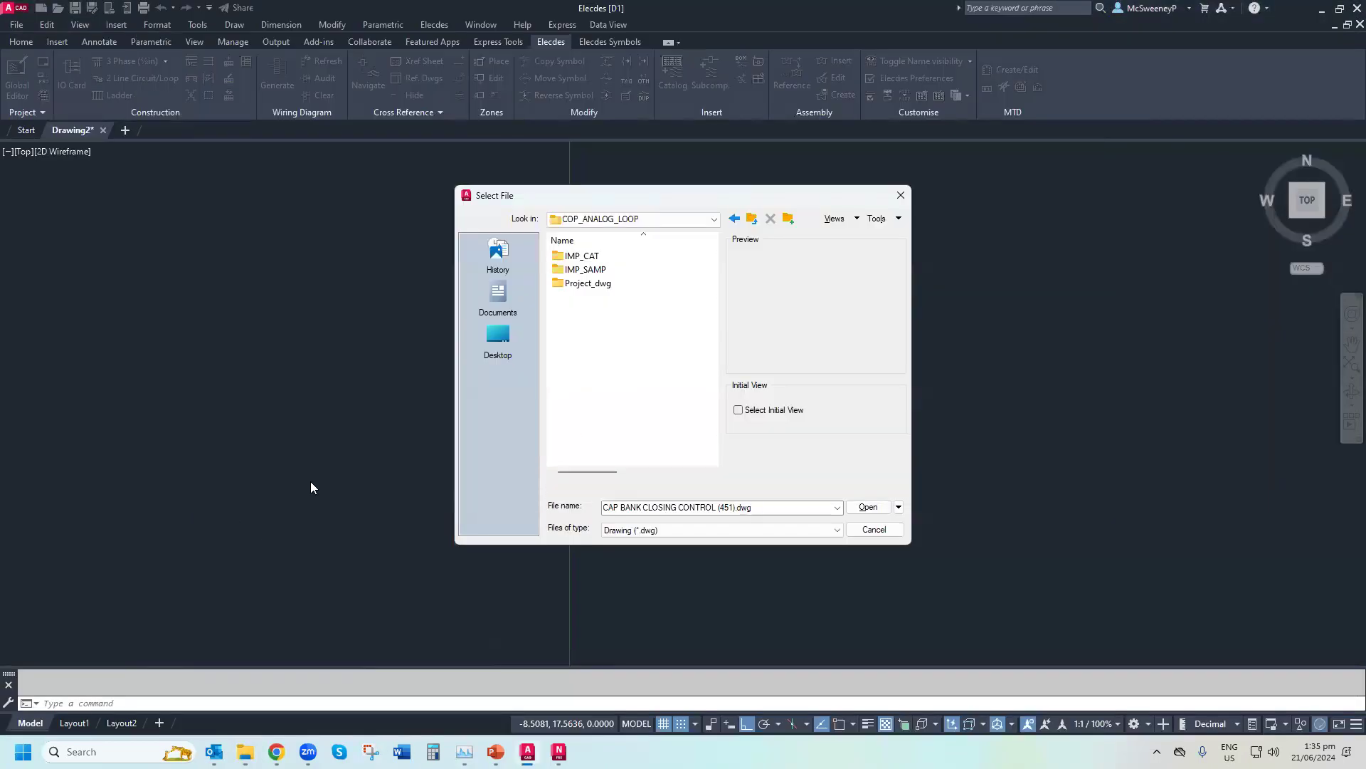
# Open SUB1.dwg from the IMP_SAMP folder and examine its terminal, cable and conduit placeholders up close
pyautogui.doubleClick(585, 269)
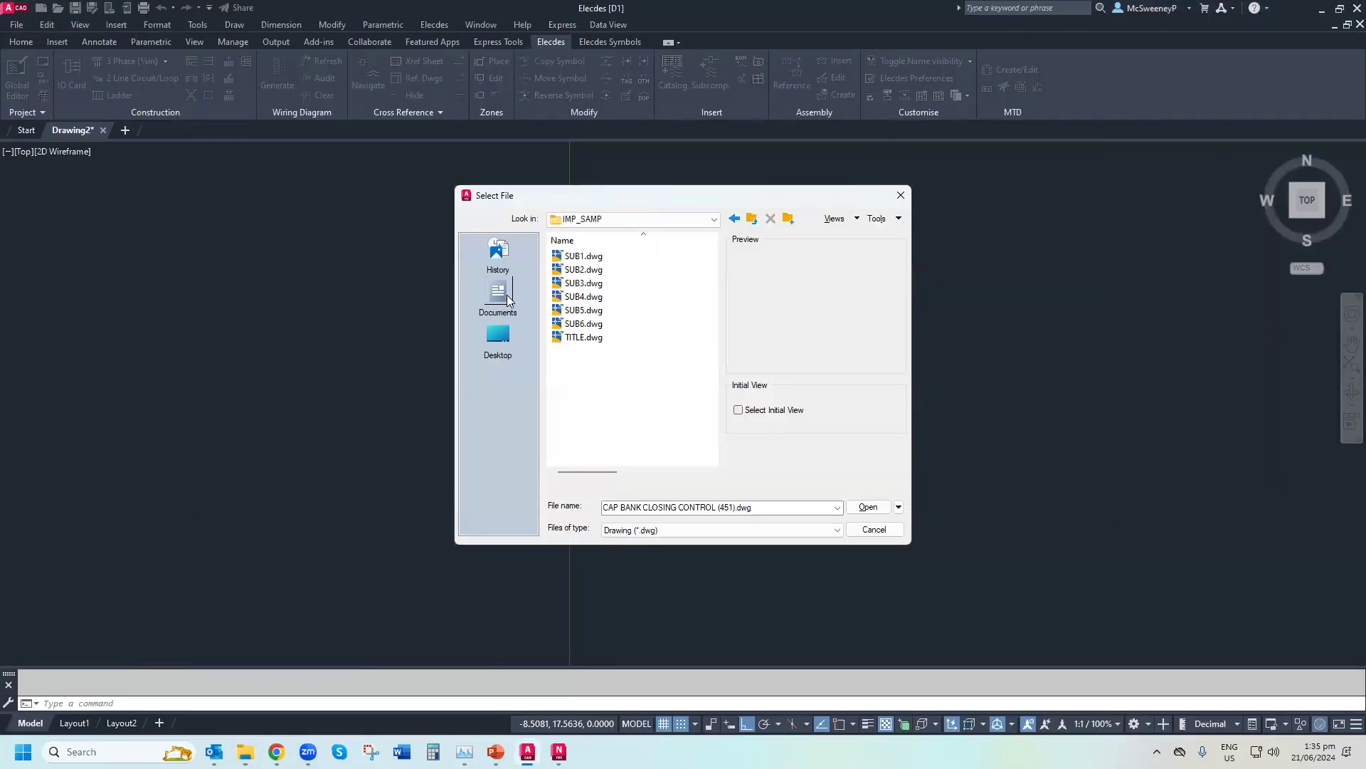
pyautogui.doubleClick(582, 257)
pyautogui.scroll(5, 267, 221)
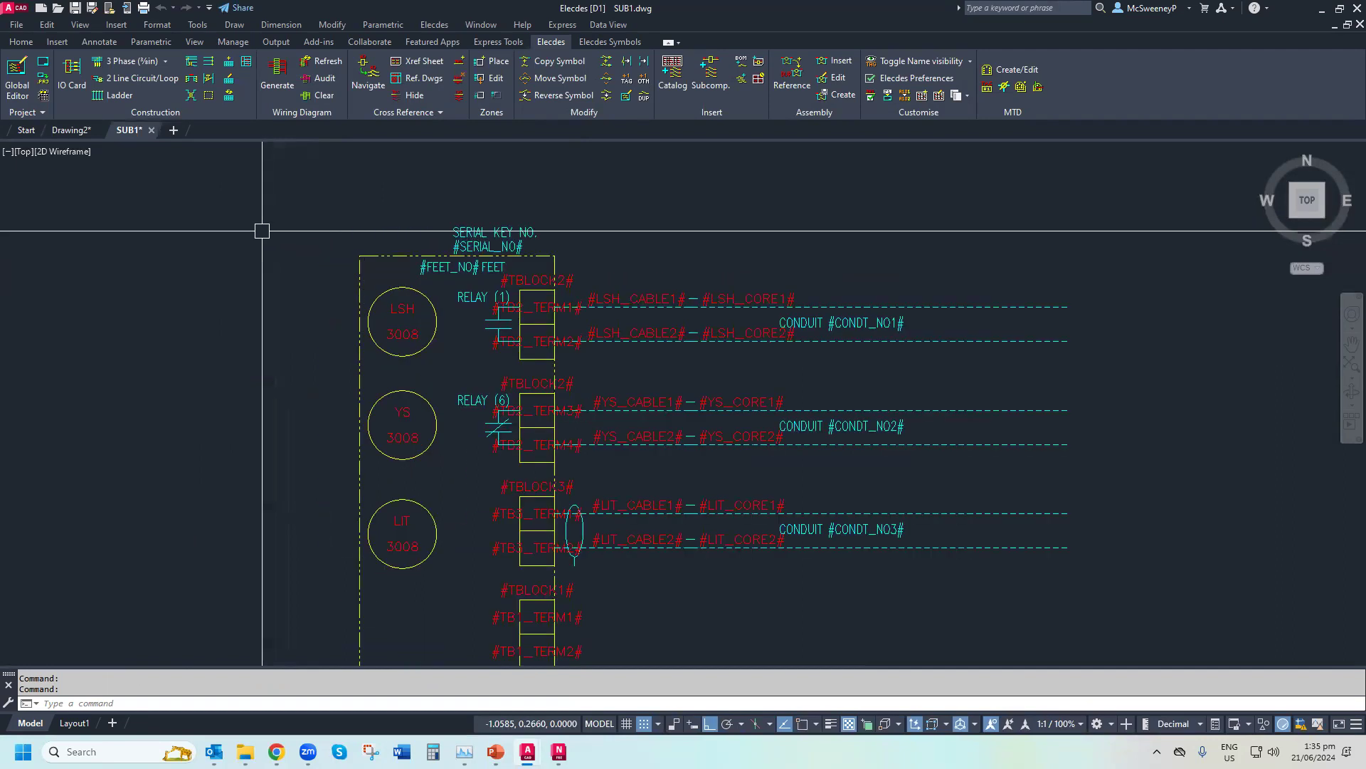
pyautogui.scroll(-2, 261, 231)
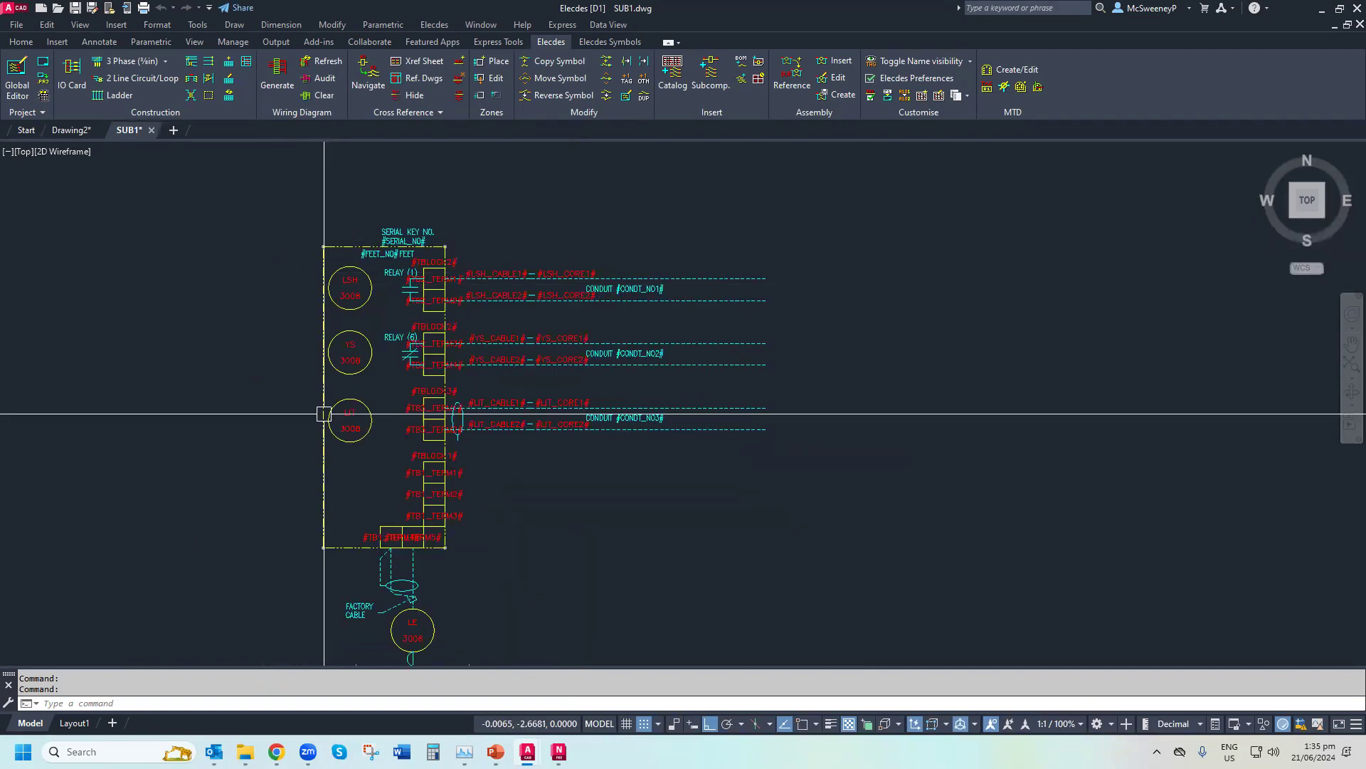
pyautogui.scroll(3, 544, 316)
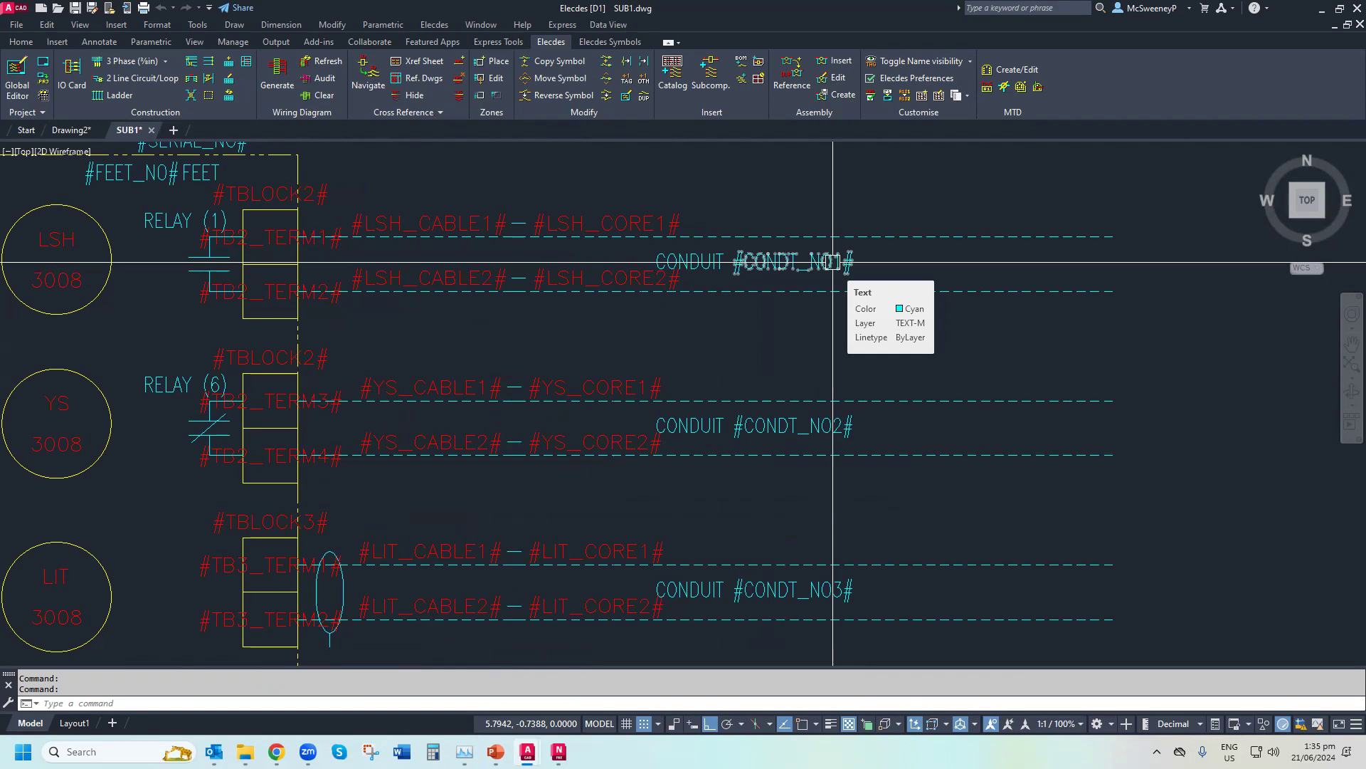
# Inspect the block attributes of terminal #TB2_TERM2#, including its panel number, and close them without changes
pyautogui.write('AE')
pyautogui.press('Return')
pyautogui.click(257, 329)
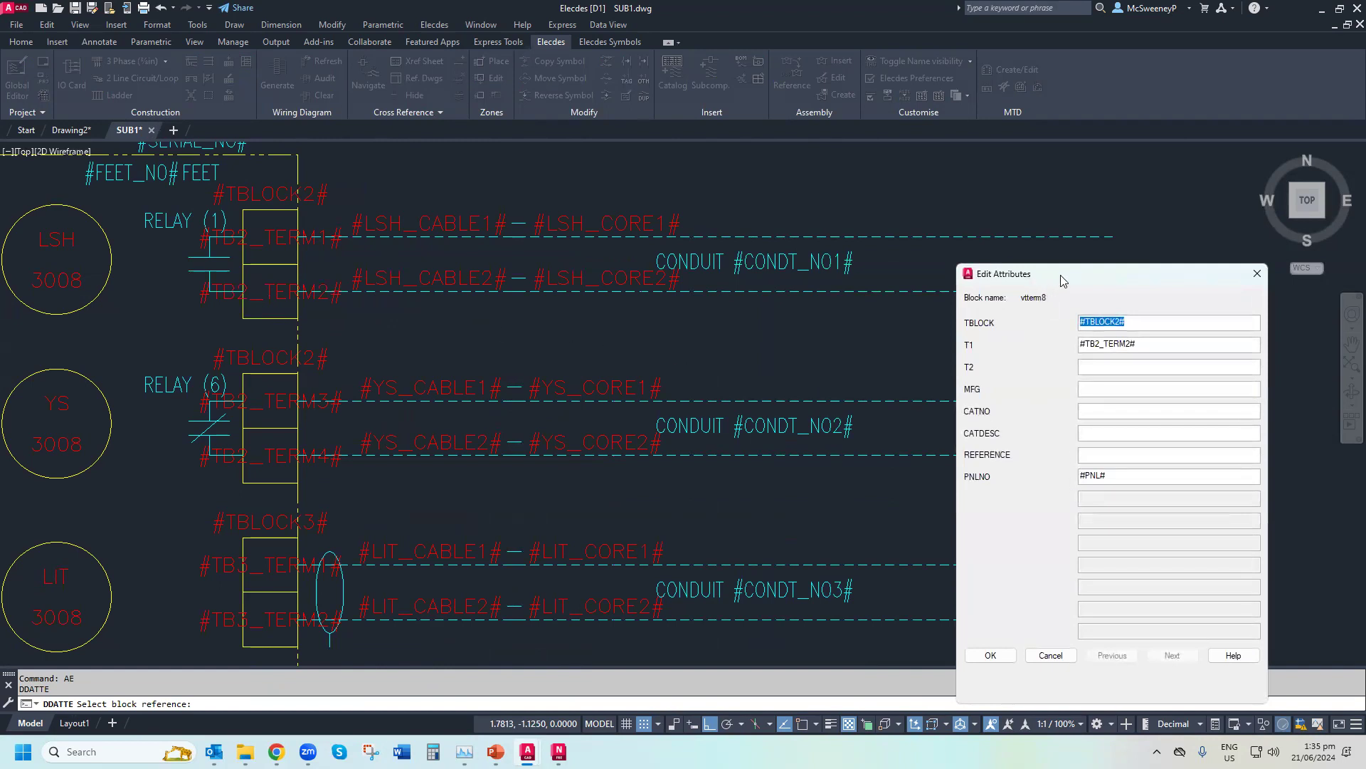
pyautogui.moveTo(1054, 268); pyautogui.dragTo(871, 44)
pyautogui.moveTo(974, 249); pyautogui.dragTo(895, 258)
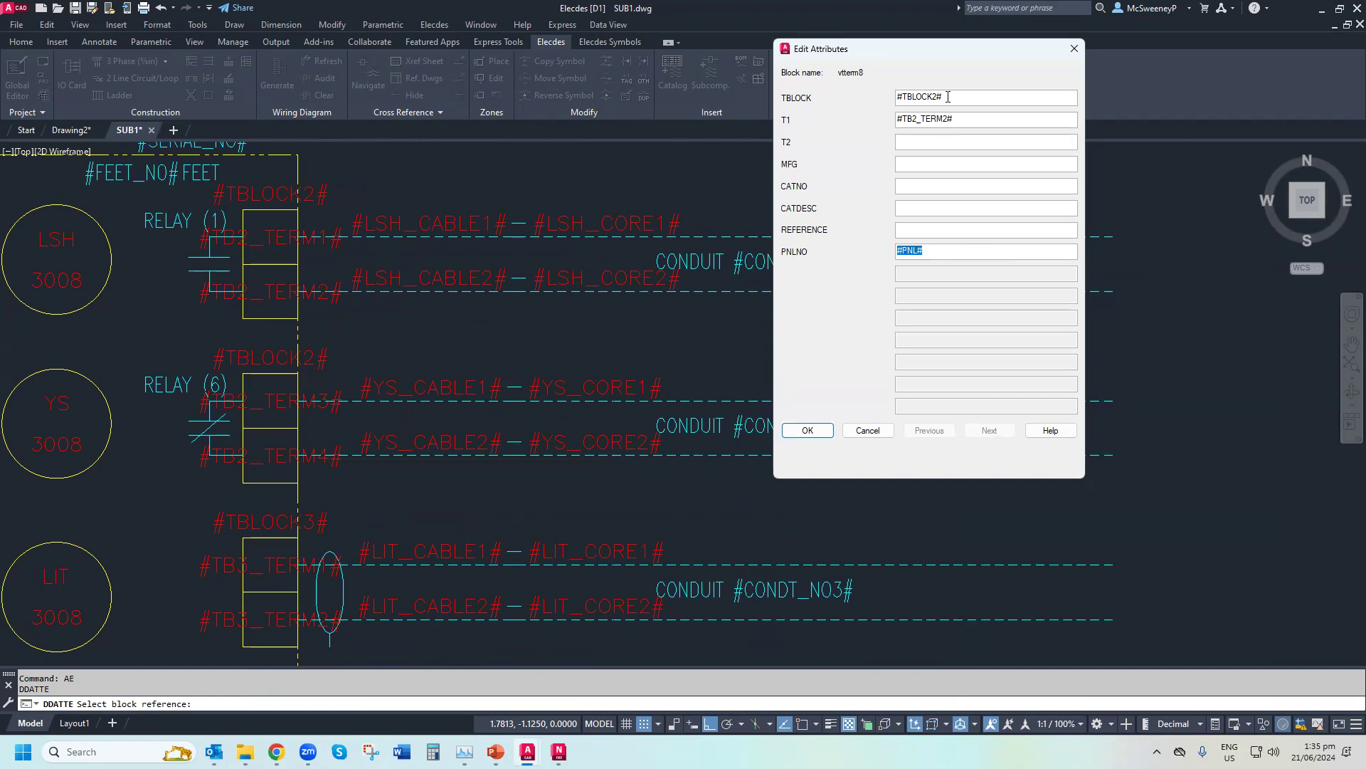
pyautogui.click(878, 432)
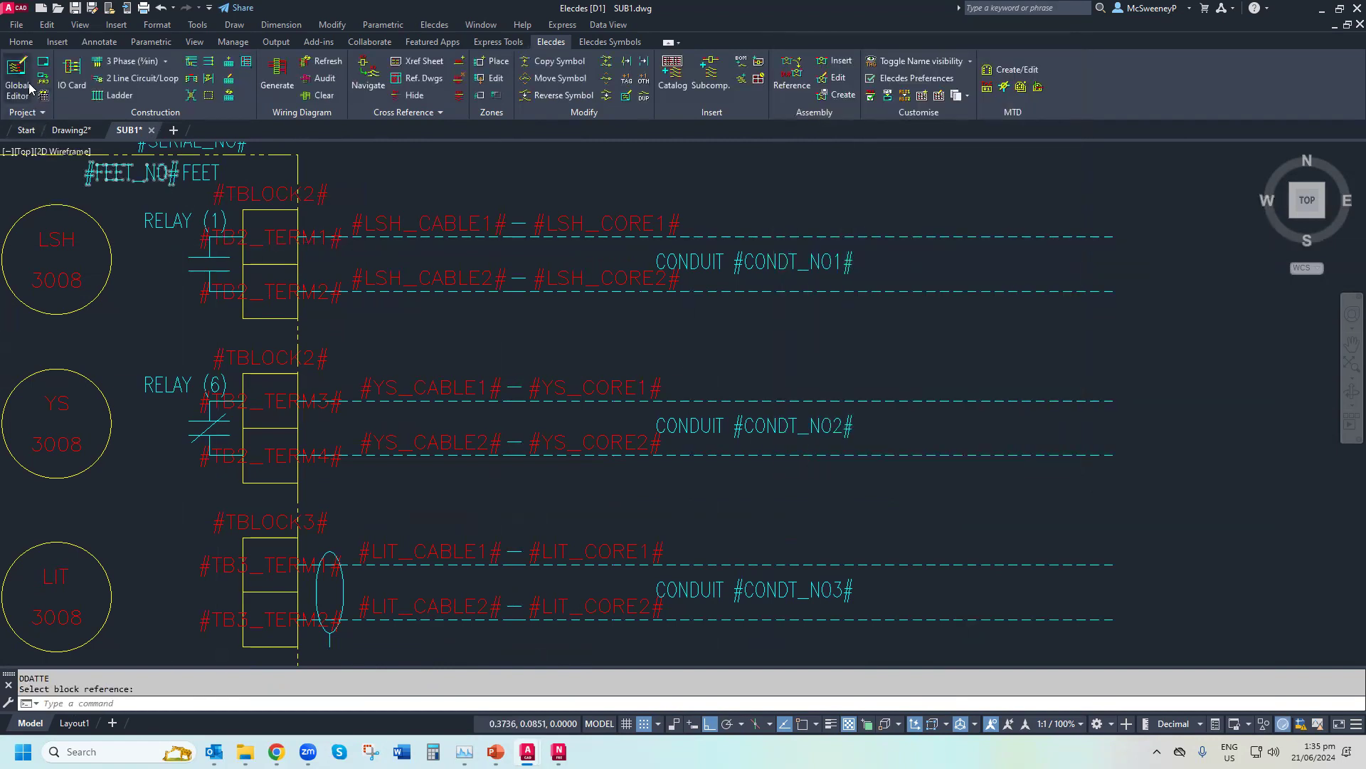
# List the TERMINAL class of SUB1 in Global Editor, check the terminal and panel number placeholders of #TB1_TERM1#, and exit
pyautogui.click(24, 87)
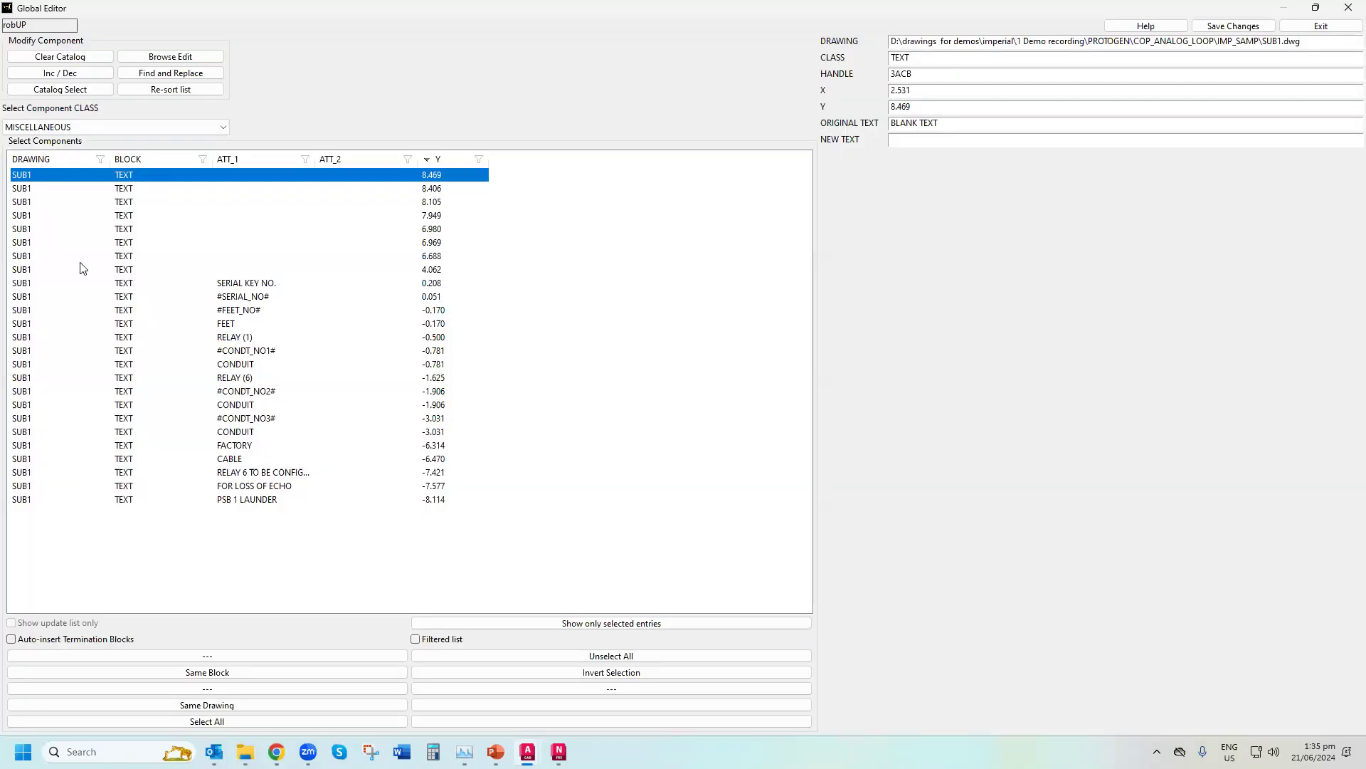
pyautogui.click(119, 127)
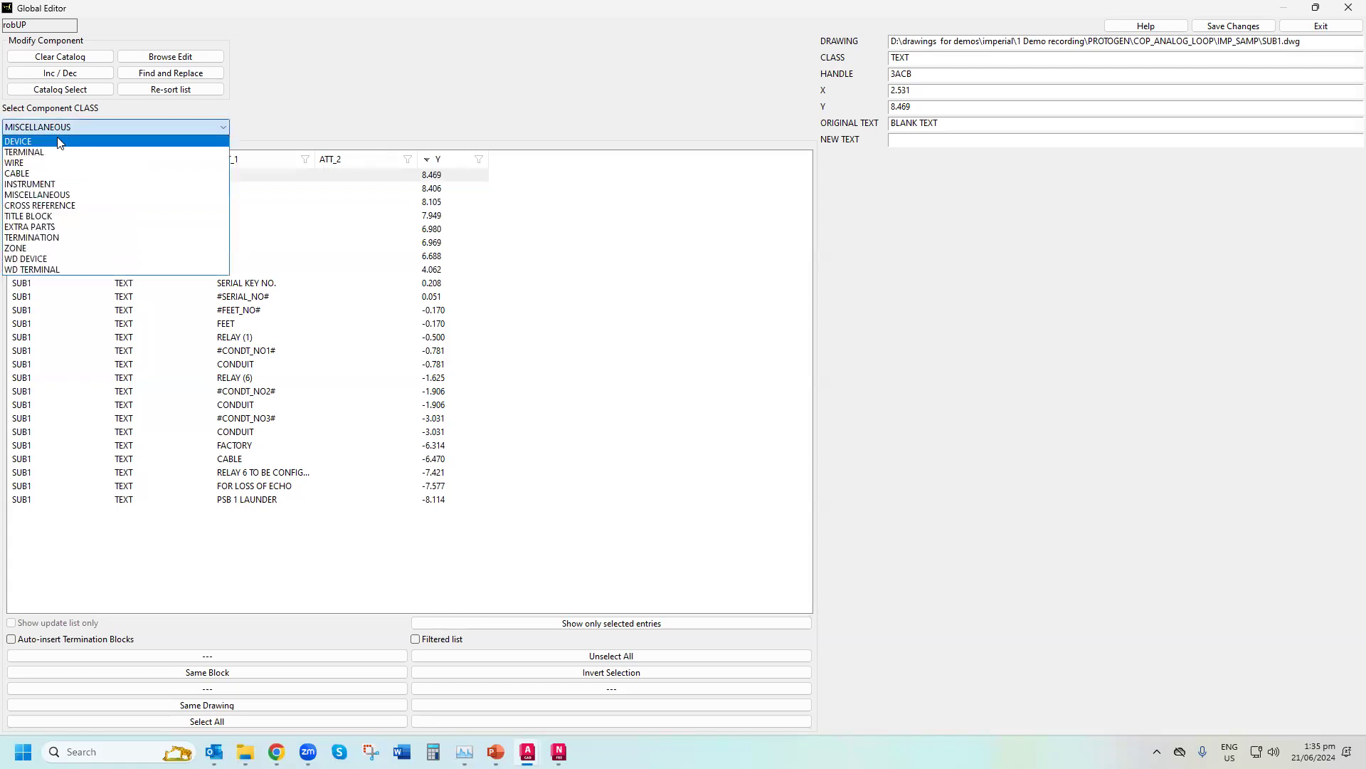
pyautogui.click(61, 141)
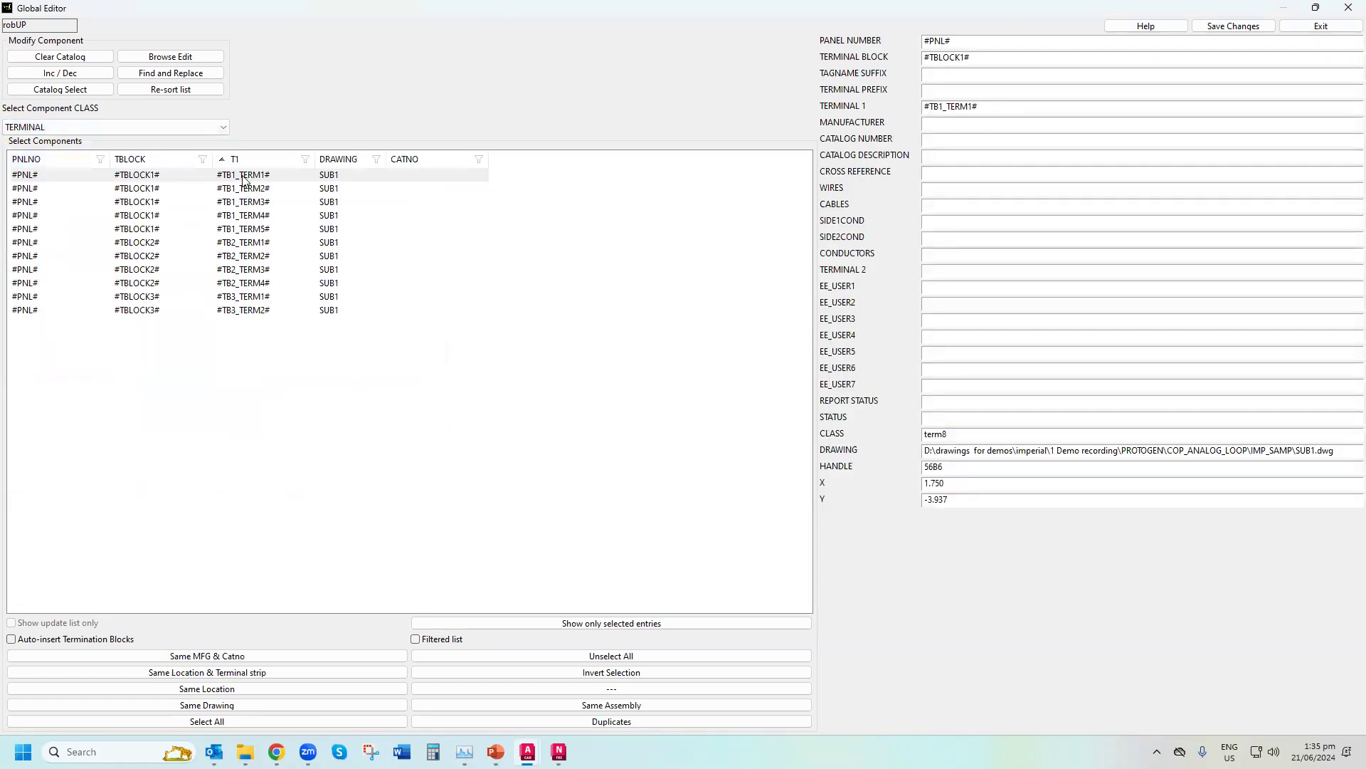
pyautogui.click(395, 177)
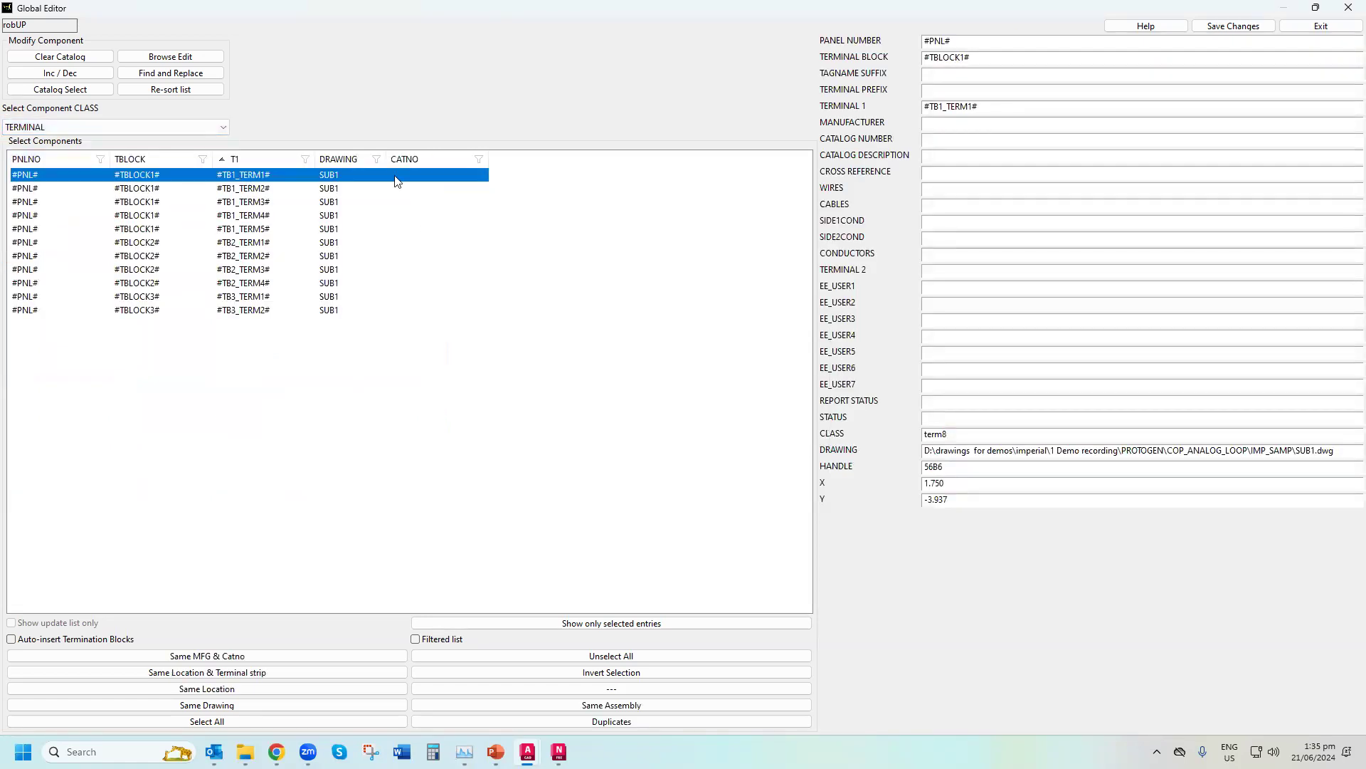
pyautogui.click(996, 112)
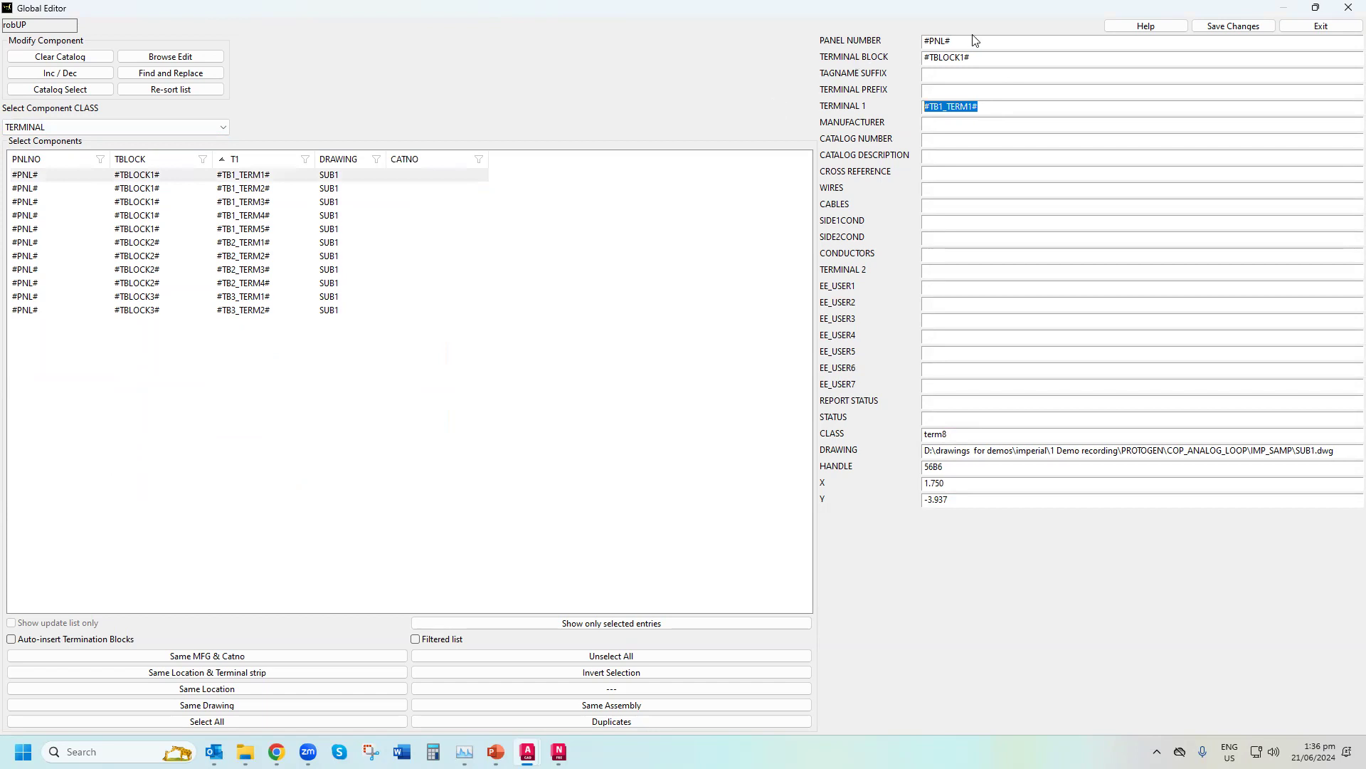
pyautogui.click(953, 39)
pyautogui.click(1332, 33)
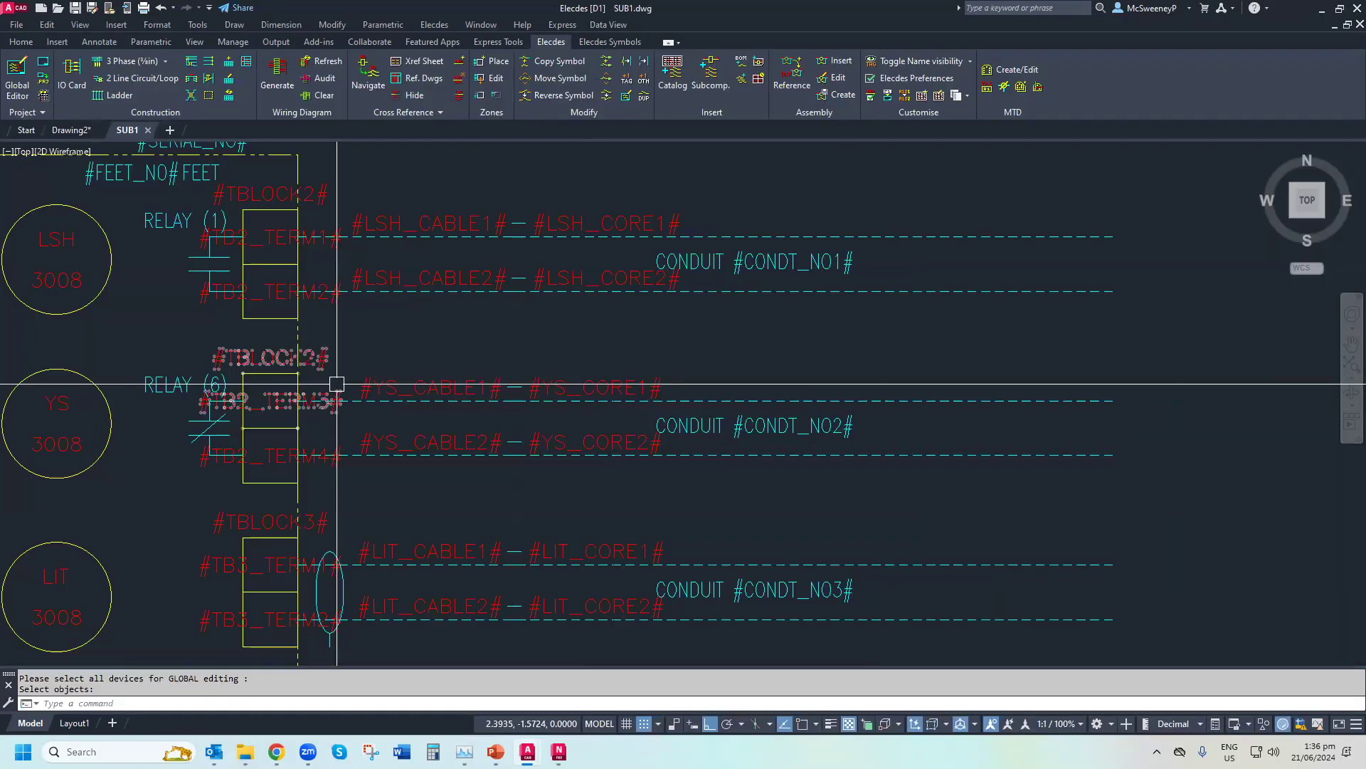
# View the full SUB1 loop prototype, then close SUB1.dwg without saving
pyautogui.scroll(-5, 337, 385)
pyautogui.scroll(2, 446, 626)
pyautogui.scroll(-2, 445, 625)
pyautogui.scroll(2, 458, 627)
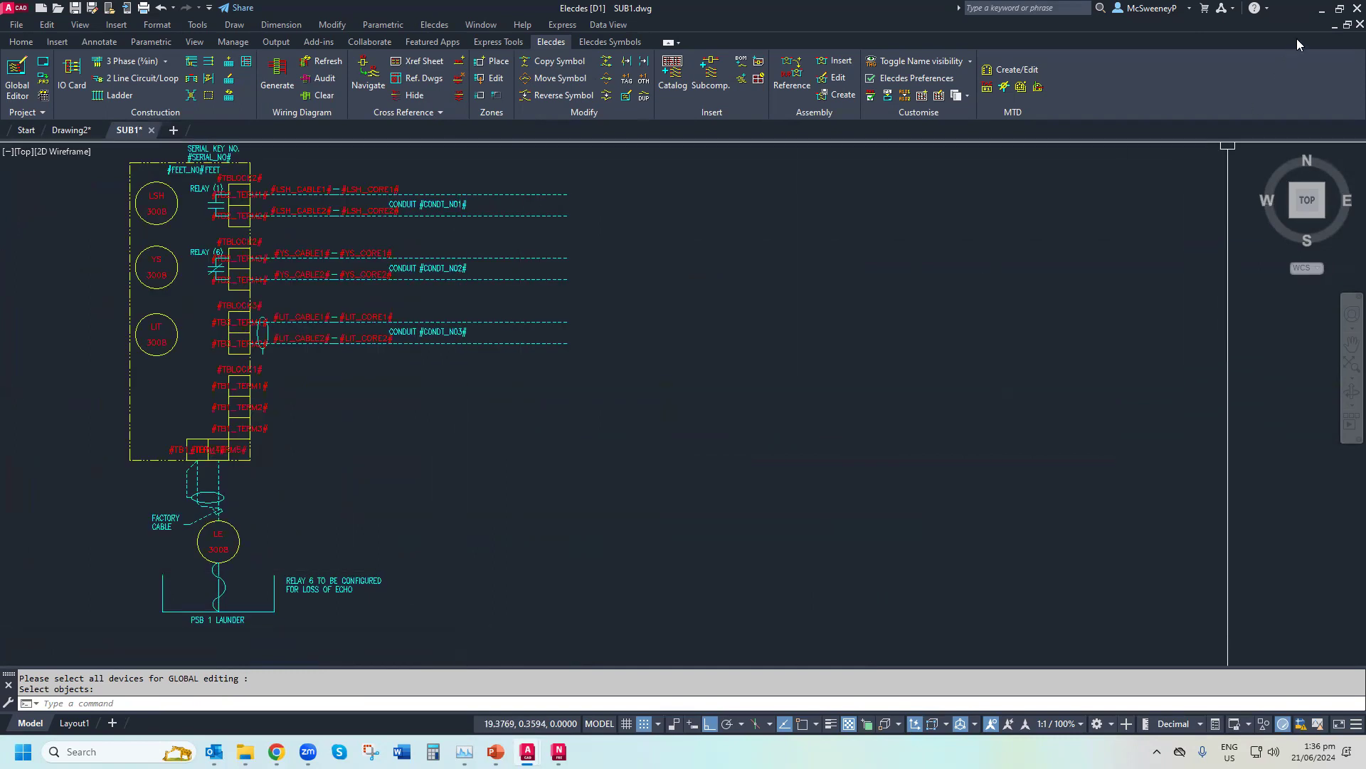
pyautogui.click(1356, 26)
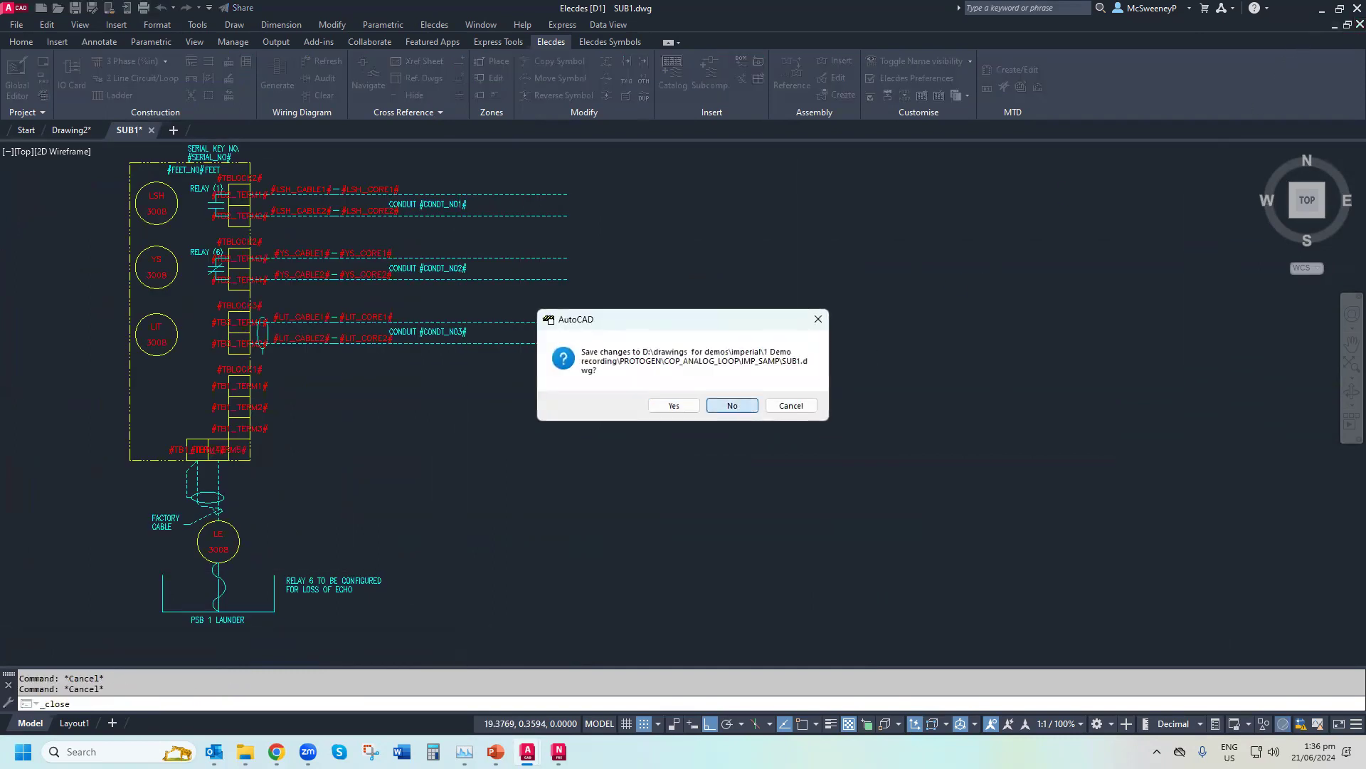
pyautogui.click(733, 406)
# Open SUB2.dwg from the IMP_SAMP folder, view the whole prototype, and close it without saving
pyautogui.click(58, 8)
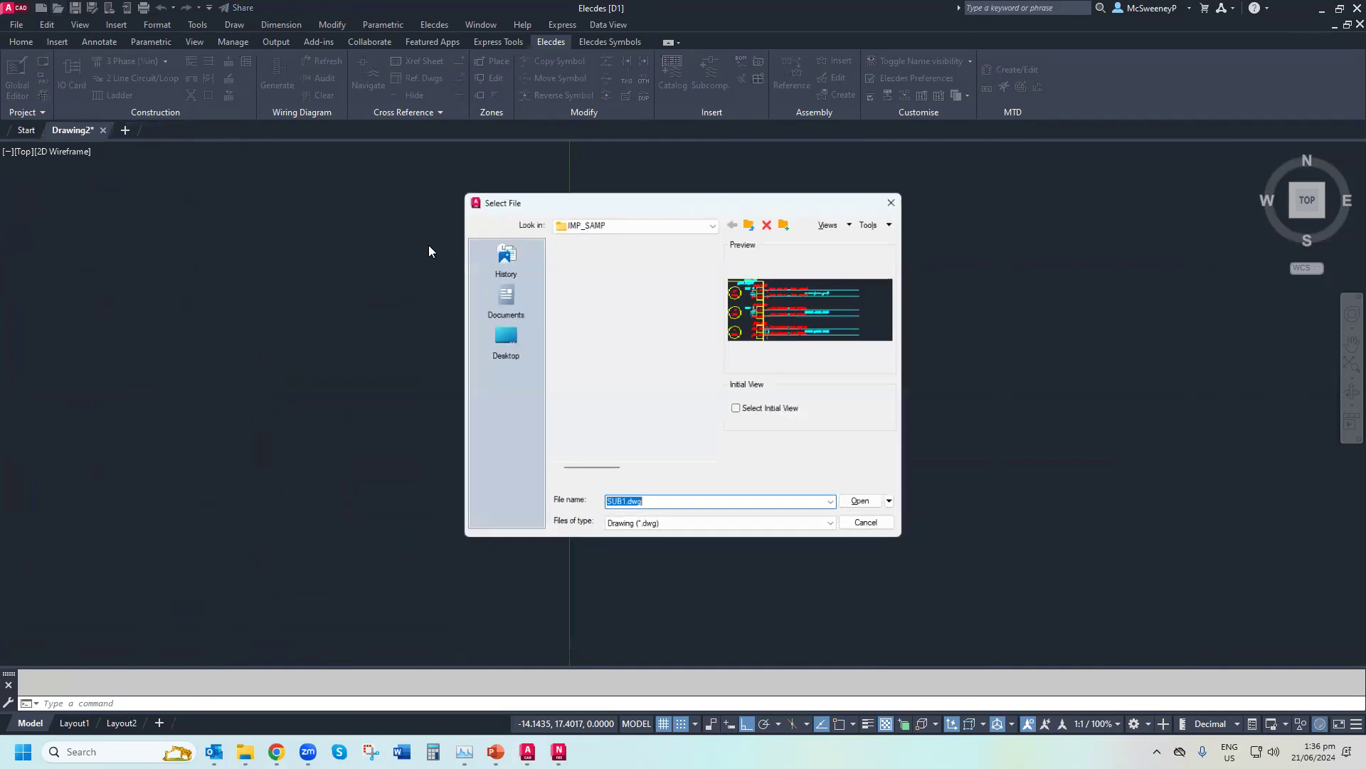
pyautogui.doubleClick(583, 270)
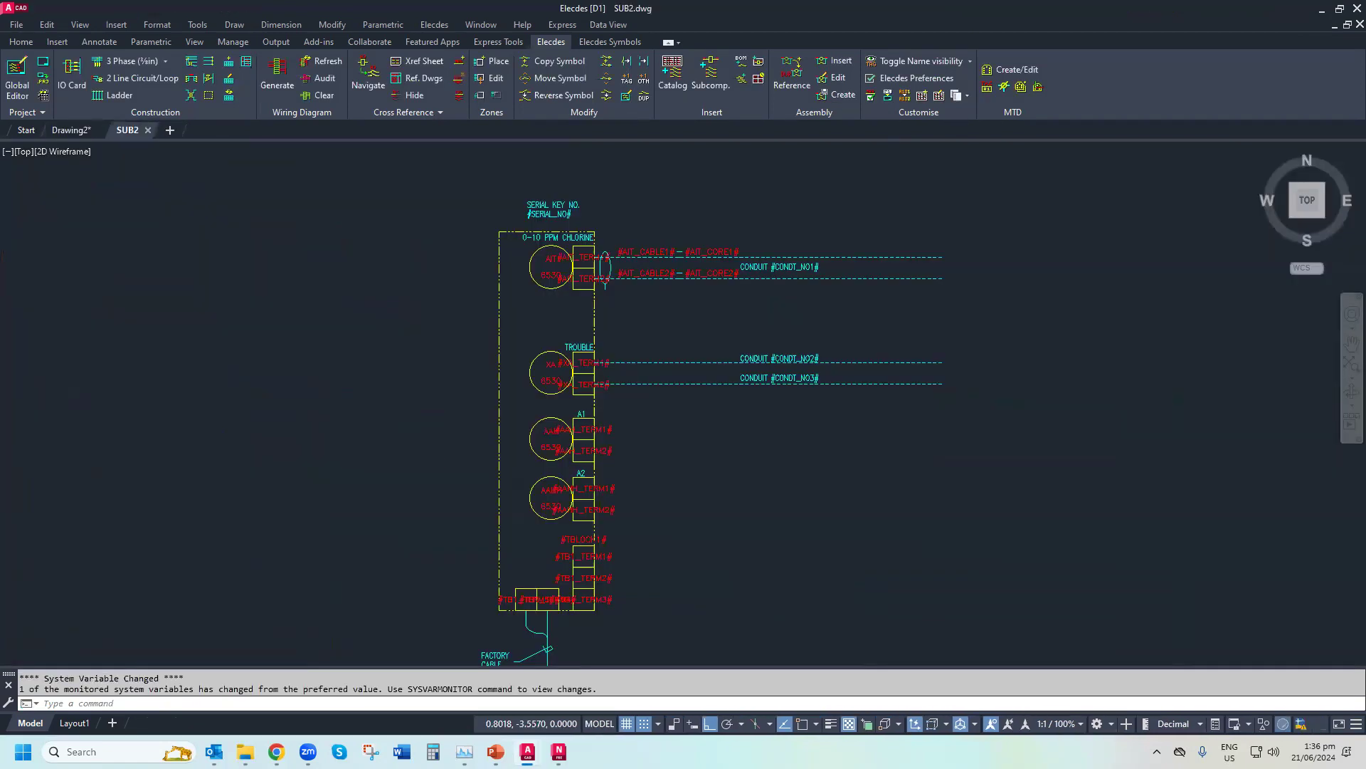
pyautogui.scroll(-2, 563, 390)
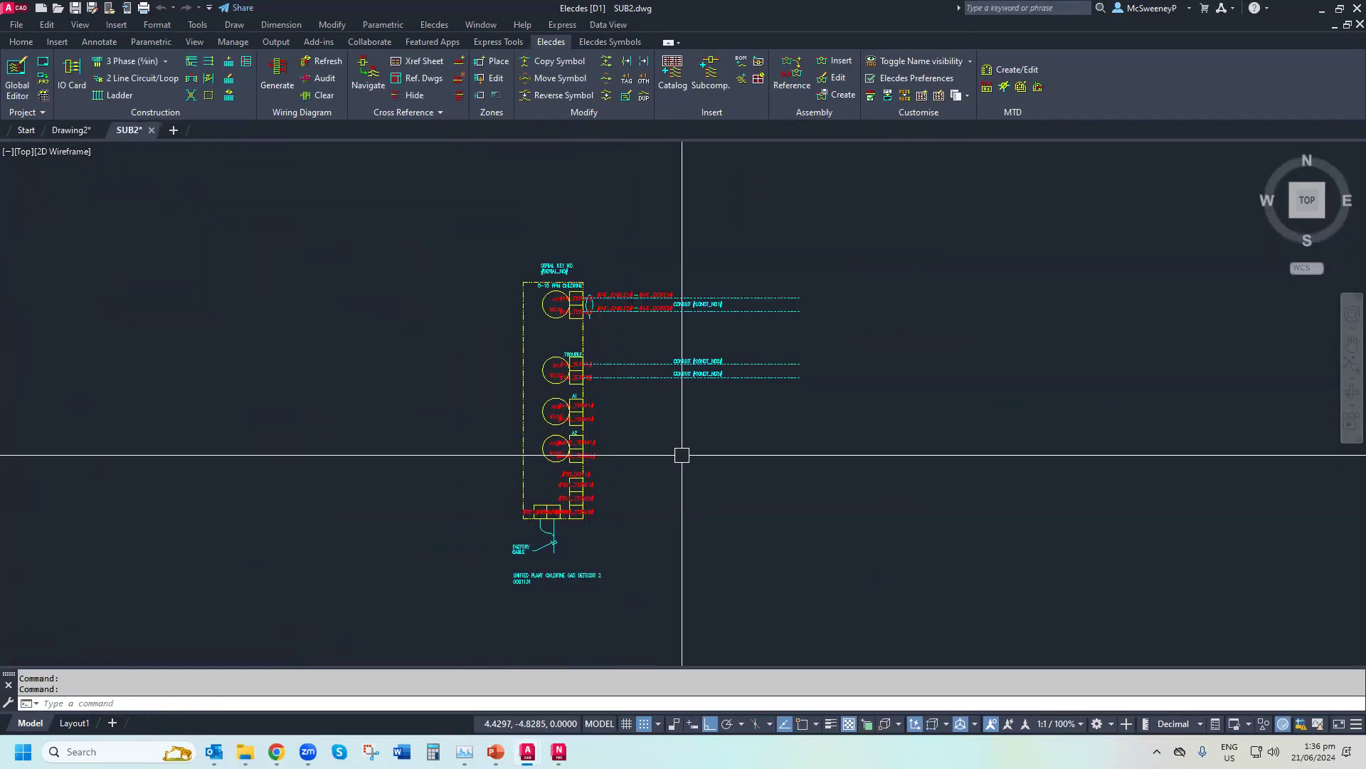
pyautogui.click(1360, 25)
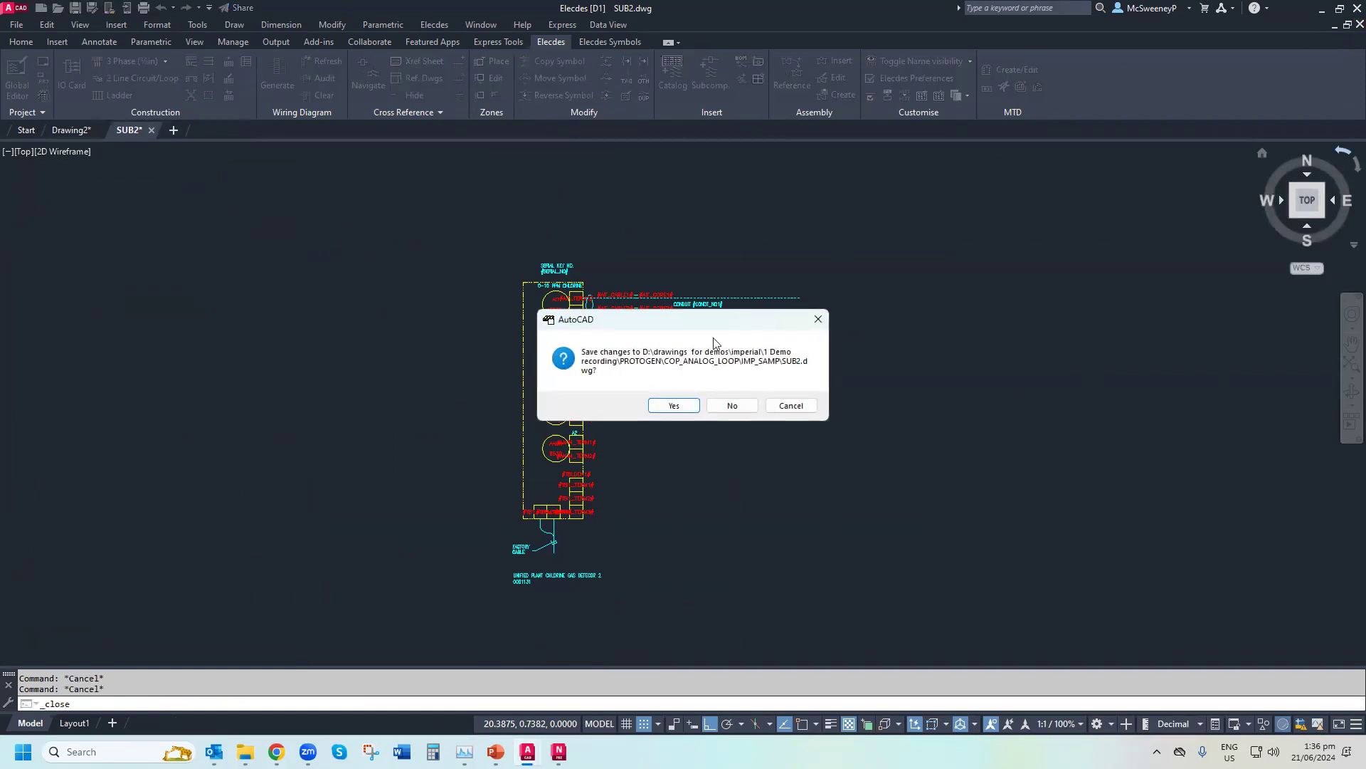
pyautogui.click(729, 406)
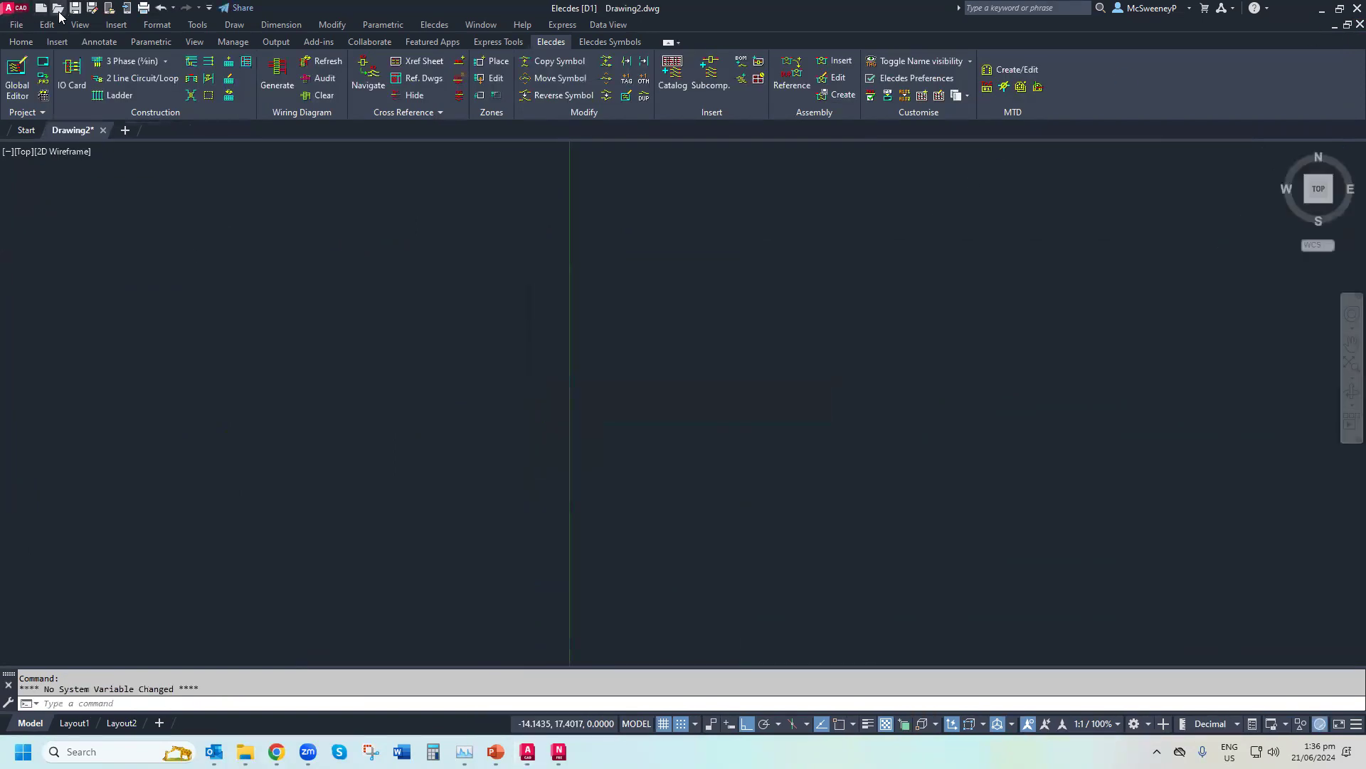
# Open the prototype drawings SUB3.dwg and SUB4.dwg one after the other to view them, closing each
pyautogui.click(59, 13)
pyautogui.doubleClick(578, 284)
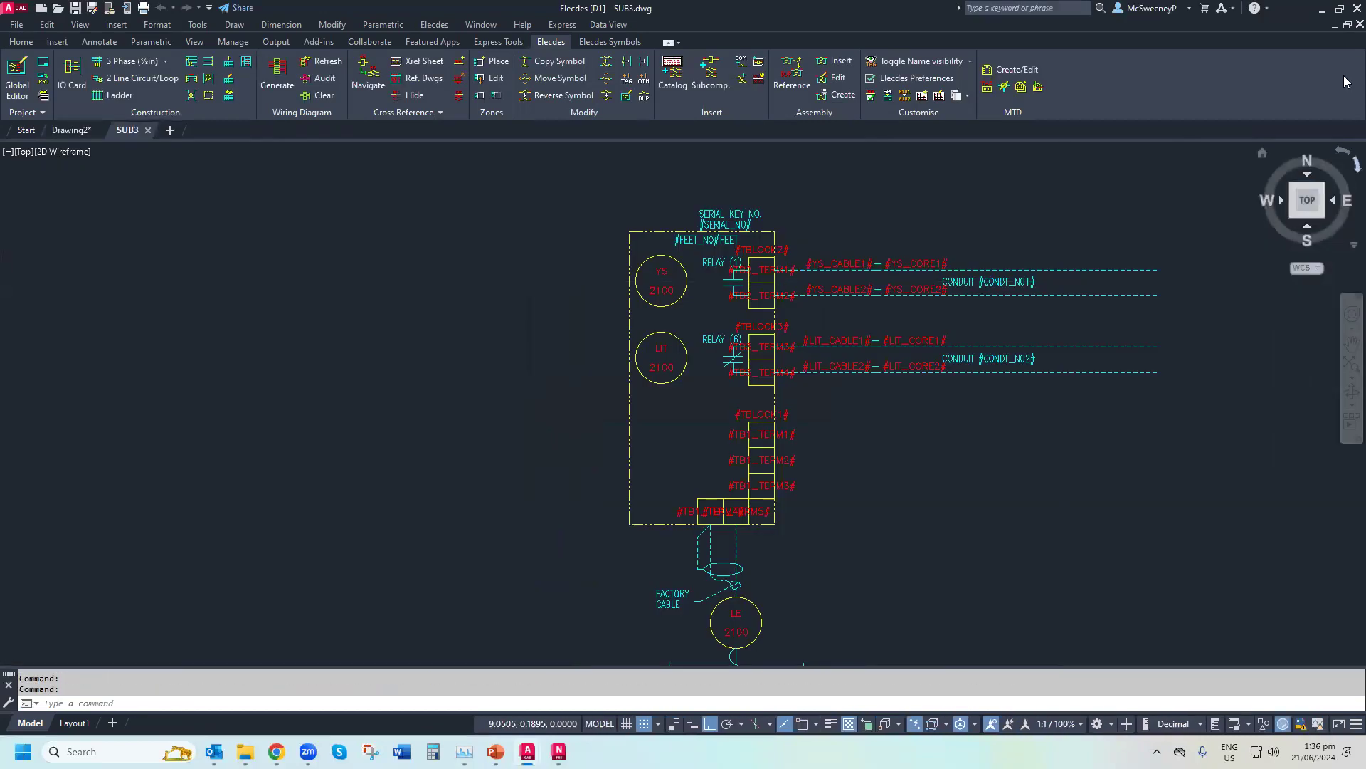
pyautogui.click(1359, 25)
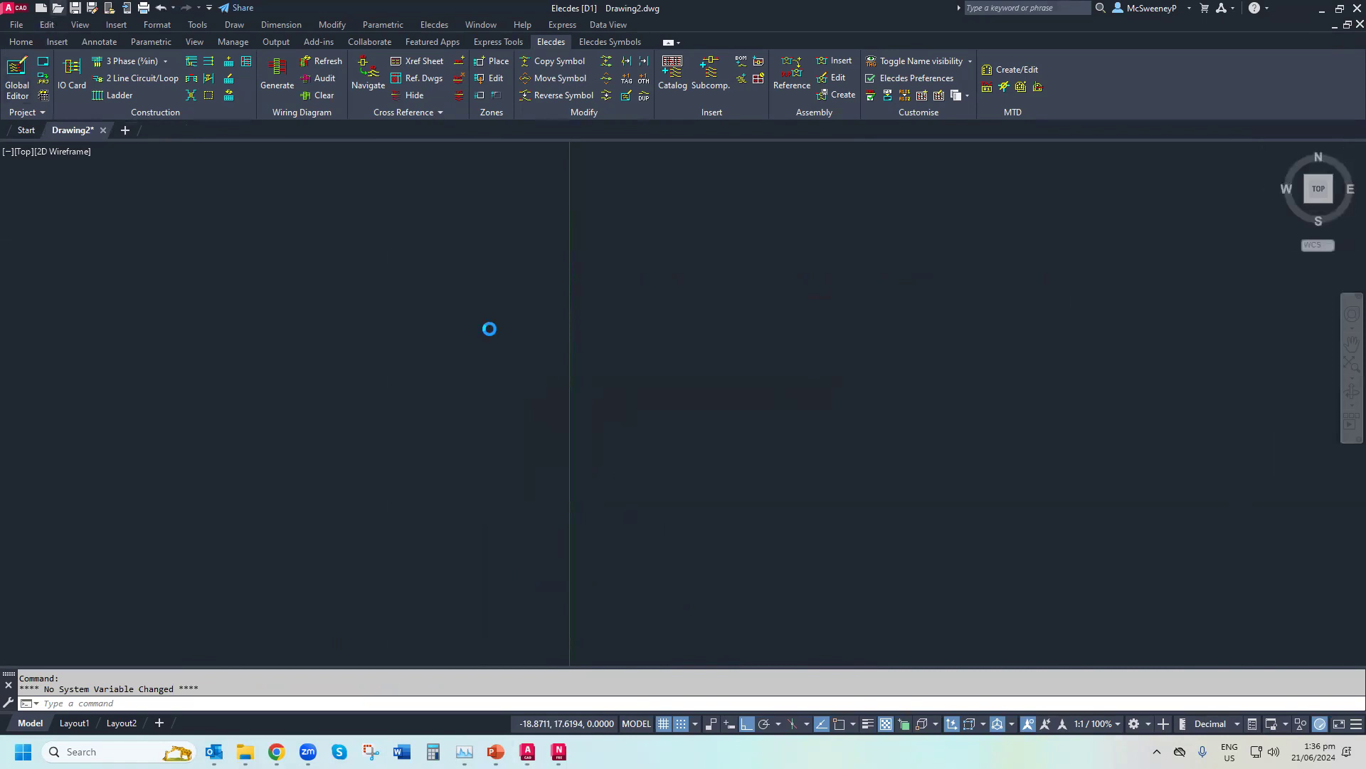
pyautogui.doubleClick(578, 301)
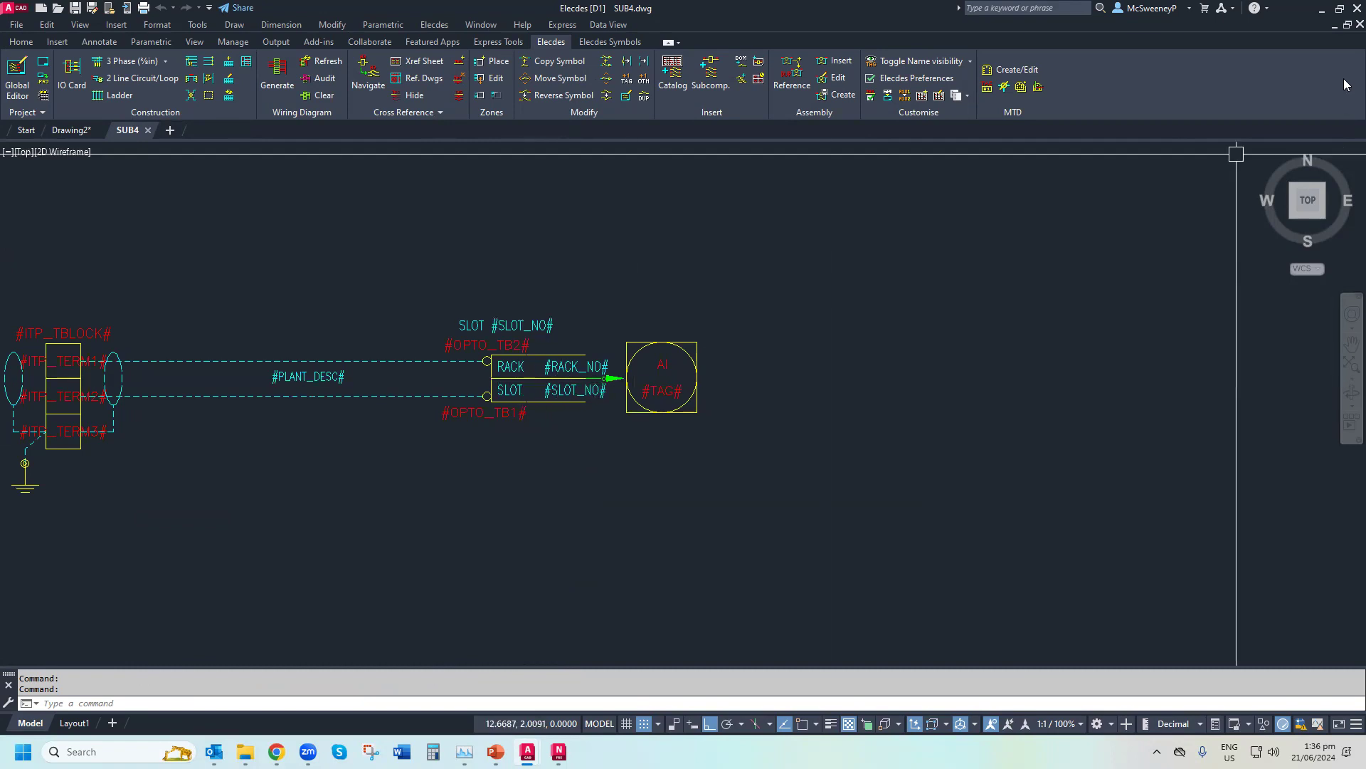
pyautogui.click(1360, 24)
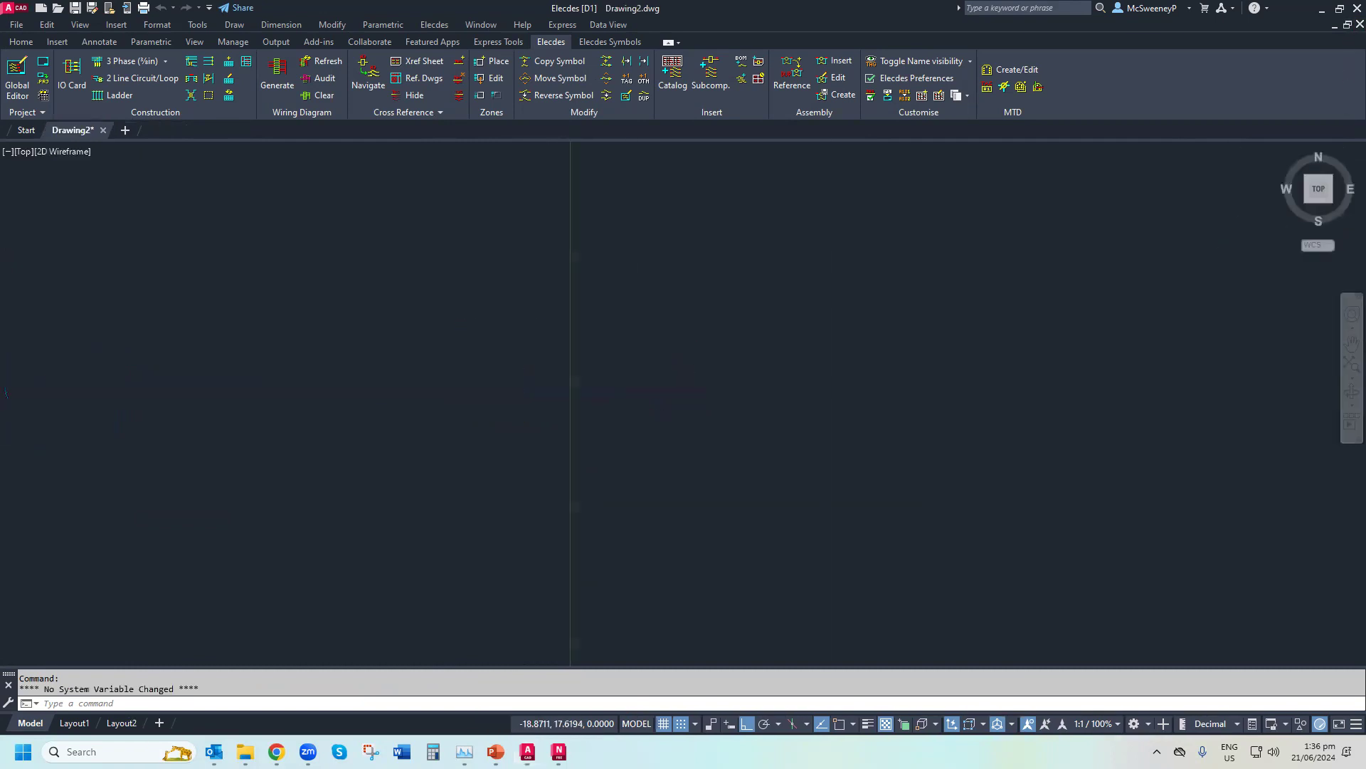
# Open the prototype drawings SUB5.dwg and SUB6.dwg one after the other to view them, closing each
pyautogui.click(496, 751)
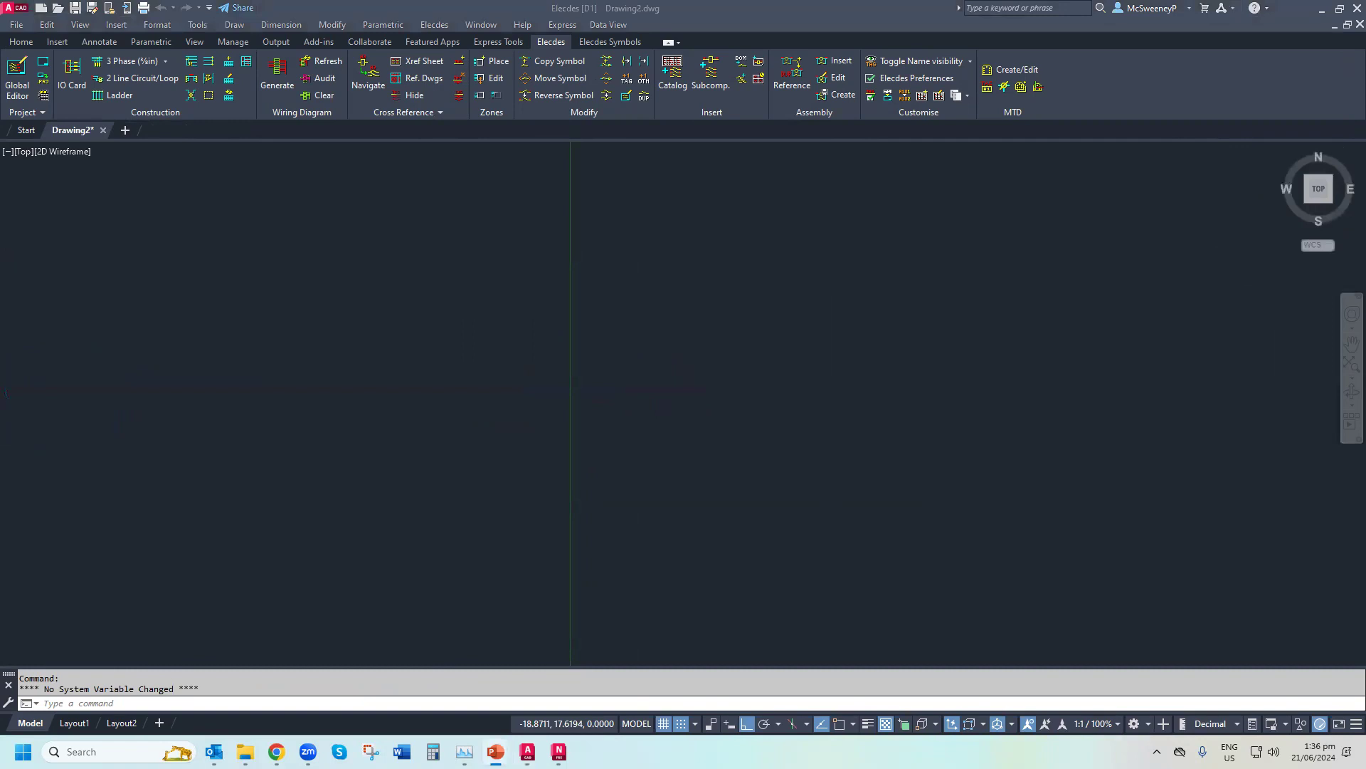
pyautogui.click(56, 9)
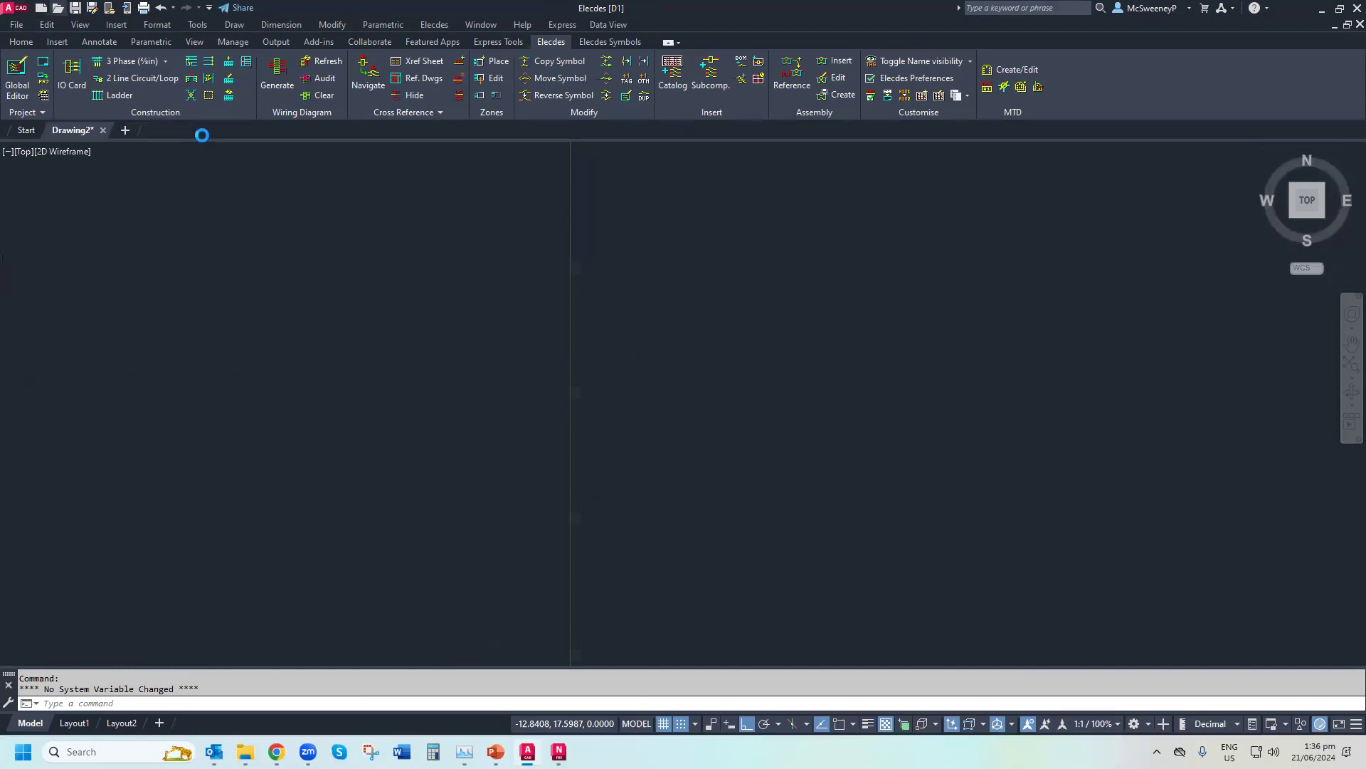
pyautogui.doubleClick(590, 317)
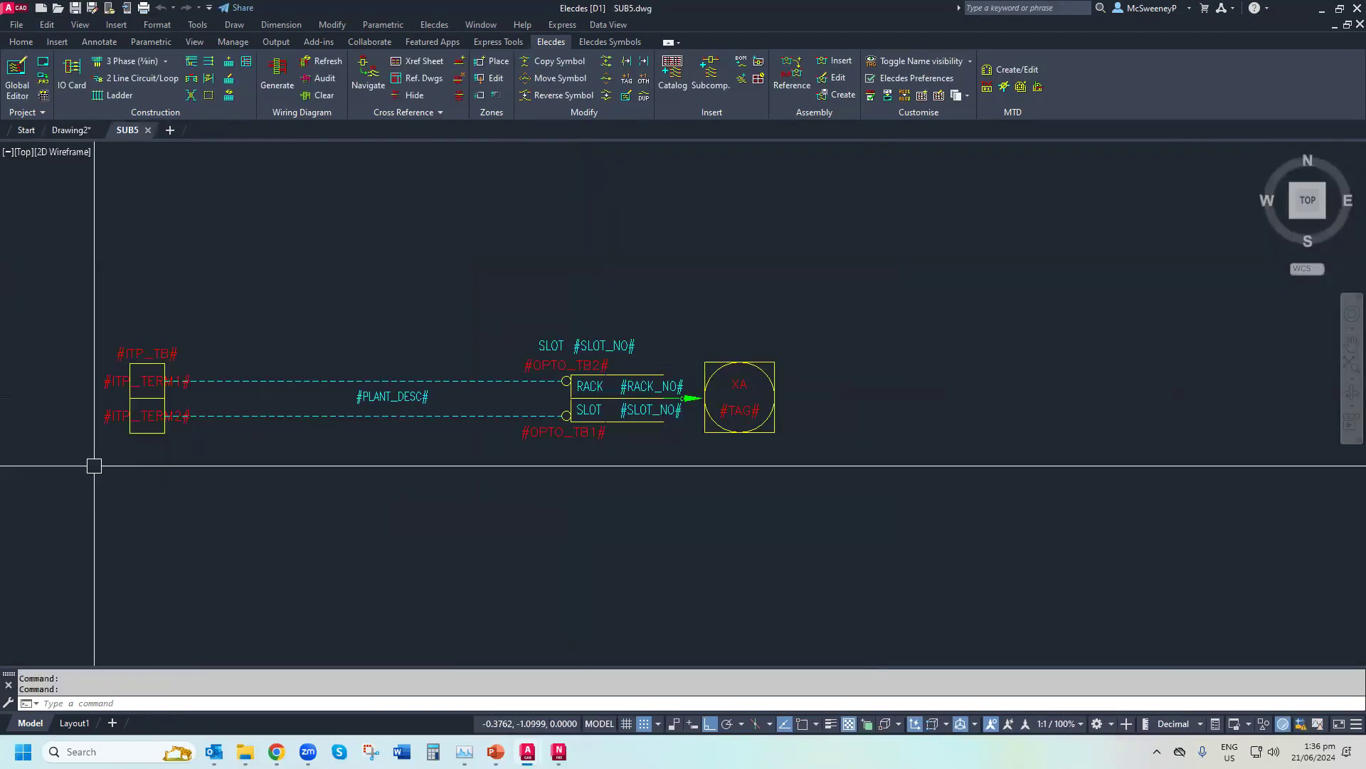
pyautogui.click(1359, 25)
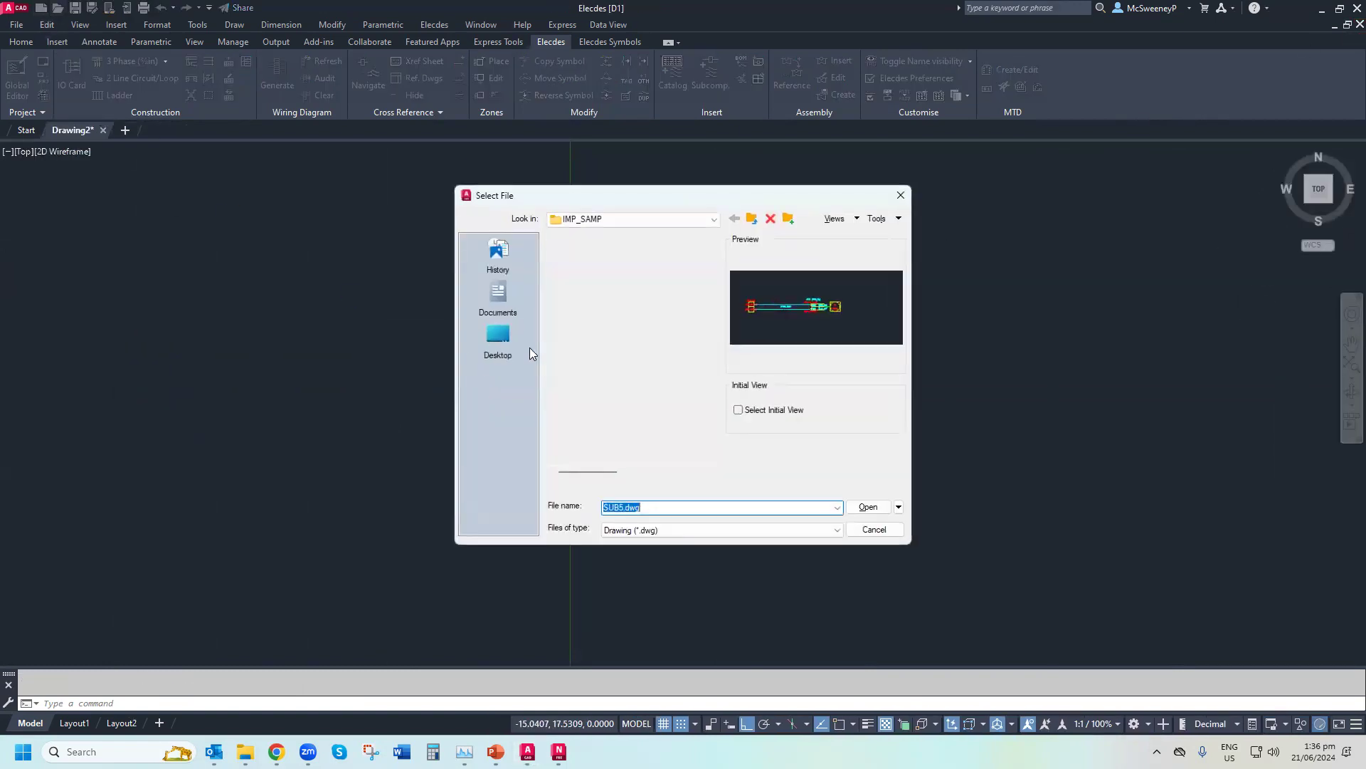
pyautogui.doubleClick(586, 322)
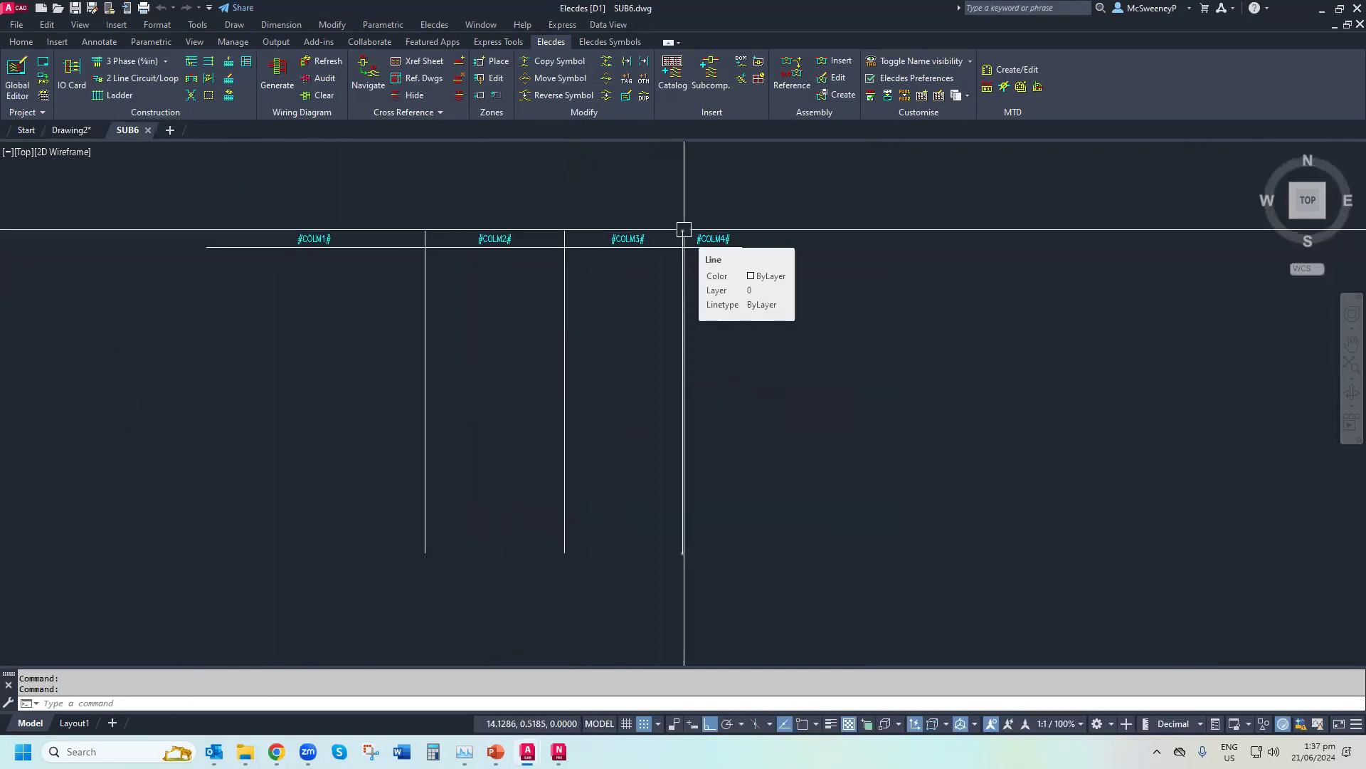
pyautogui.click(1358, 26)
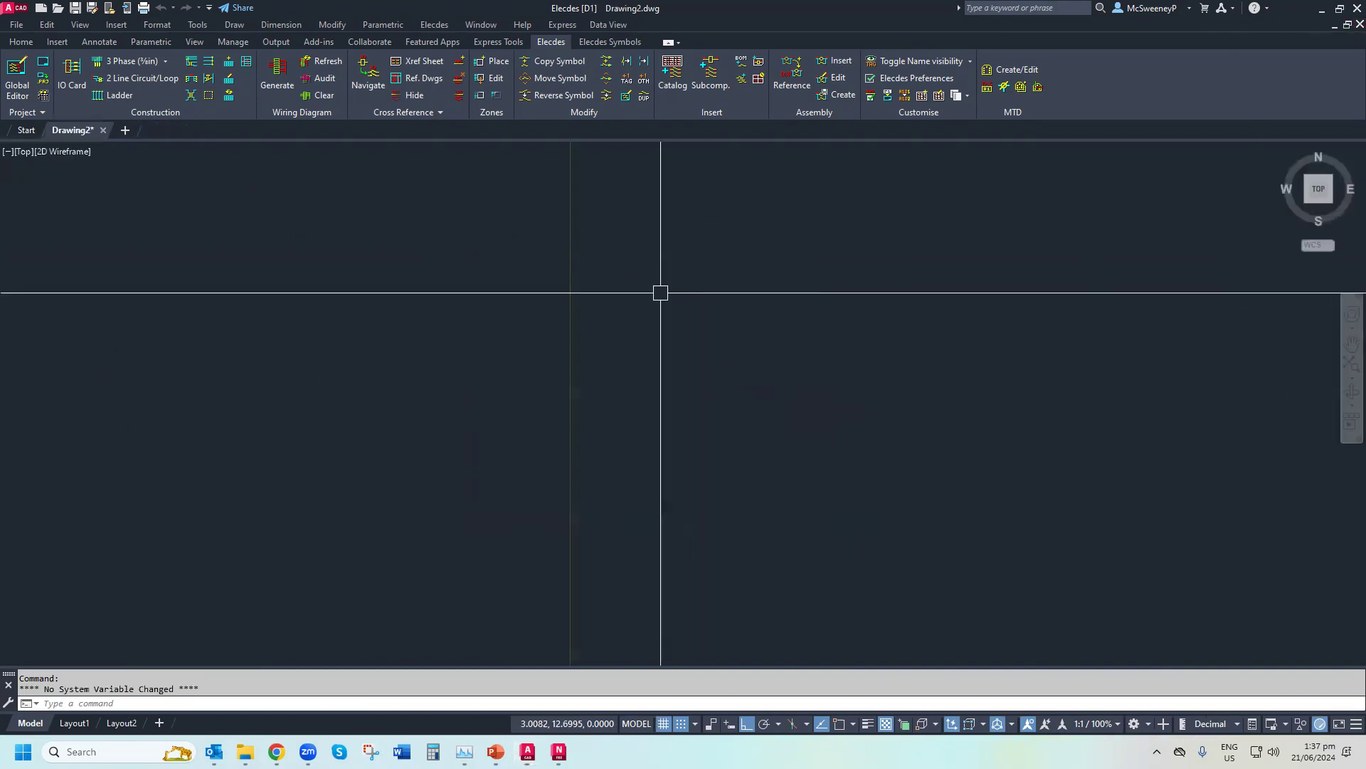
# Open TITLE.dwg from the IMP_SAMP folder and examine the placeholders in its title block
pyautogui.click(58, 8)
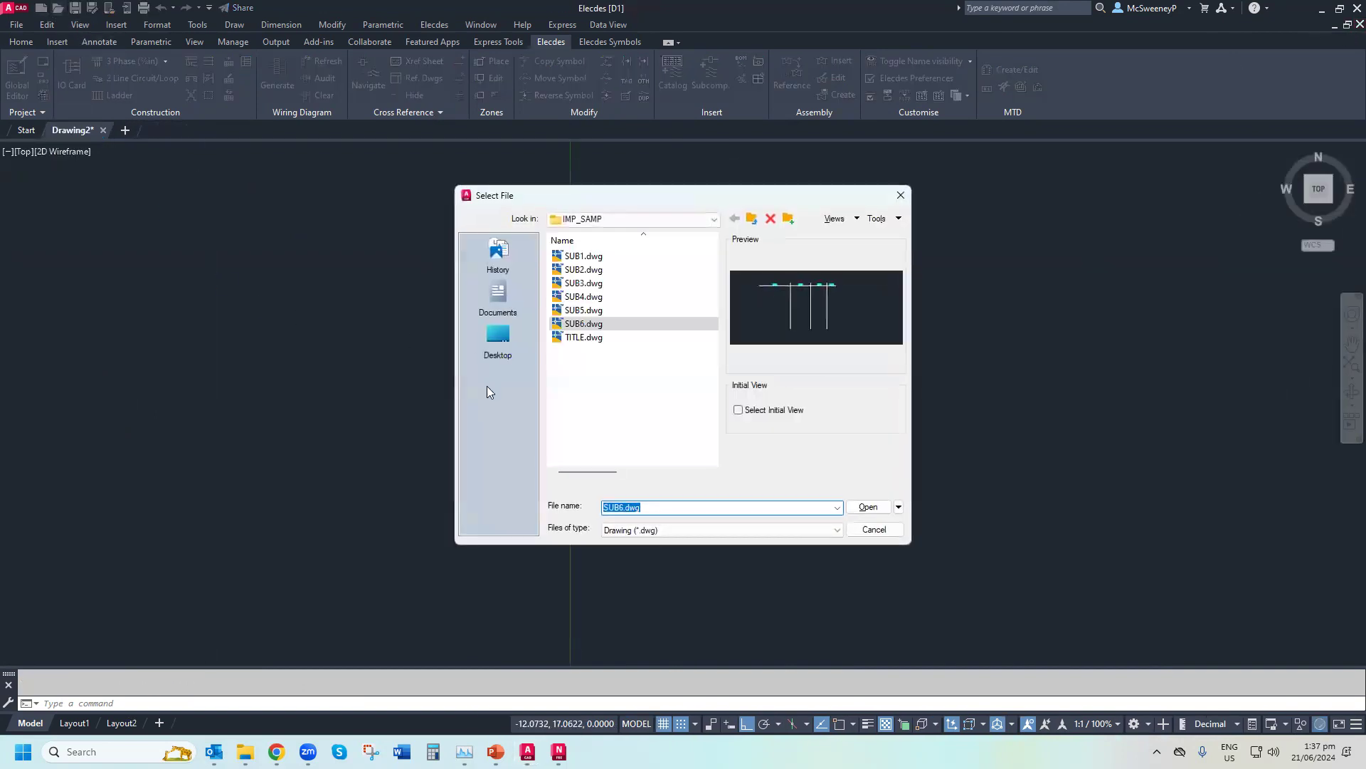
pyautogui.doubleClick(583, 337)
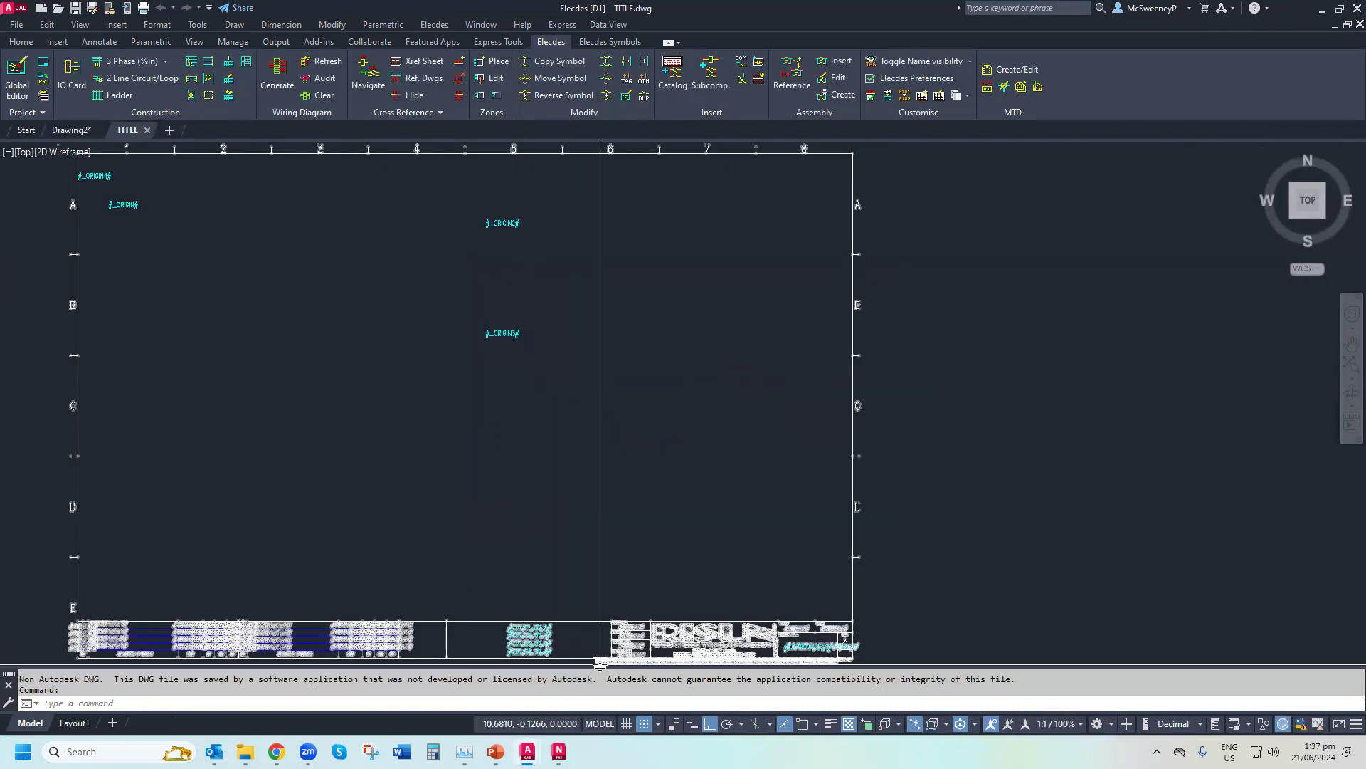
pyautogui.scroll(4, 600, 664)
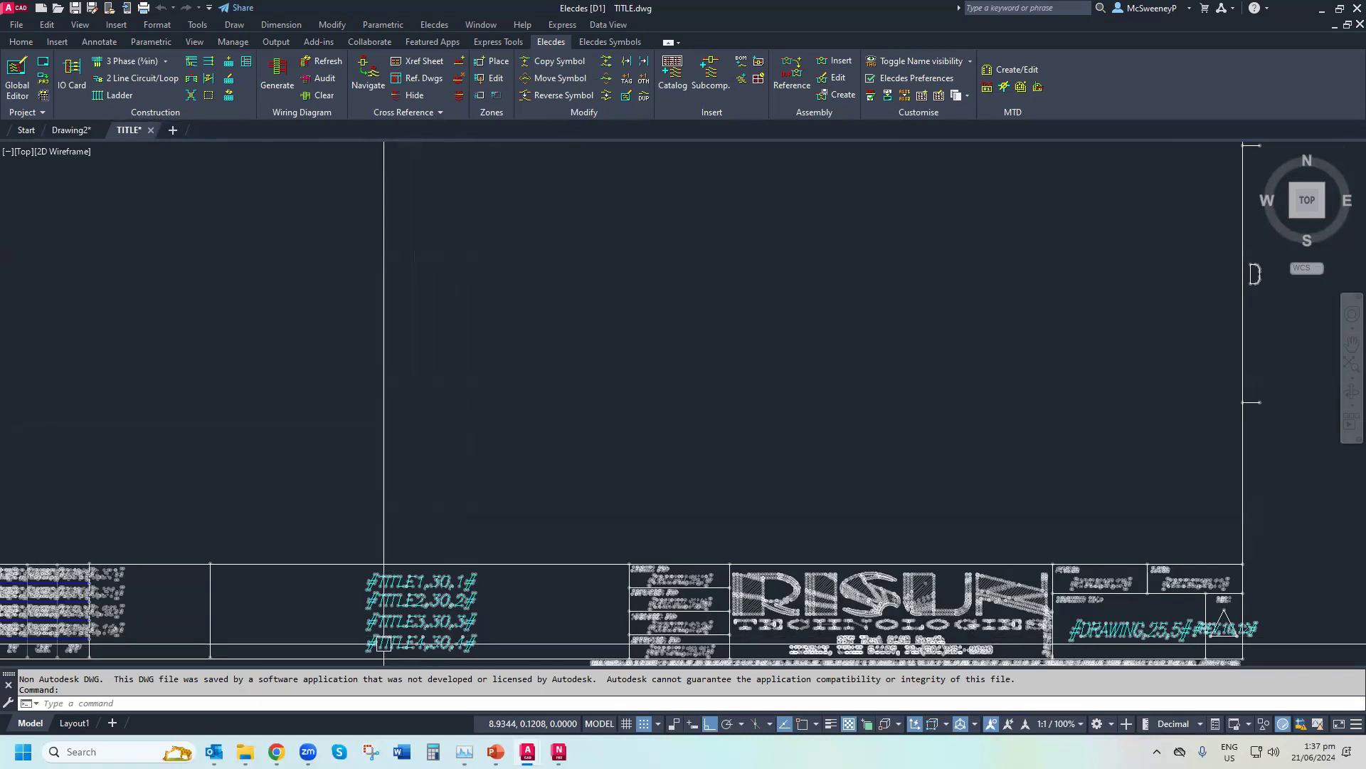
pyautogui.moveTo(382, 644)
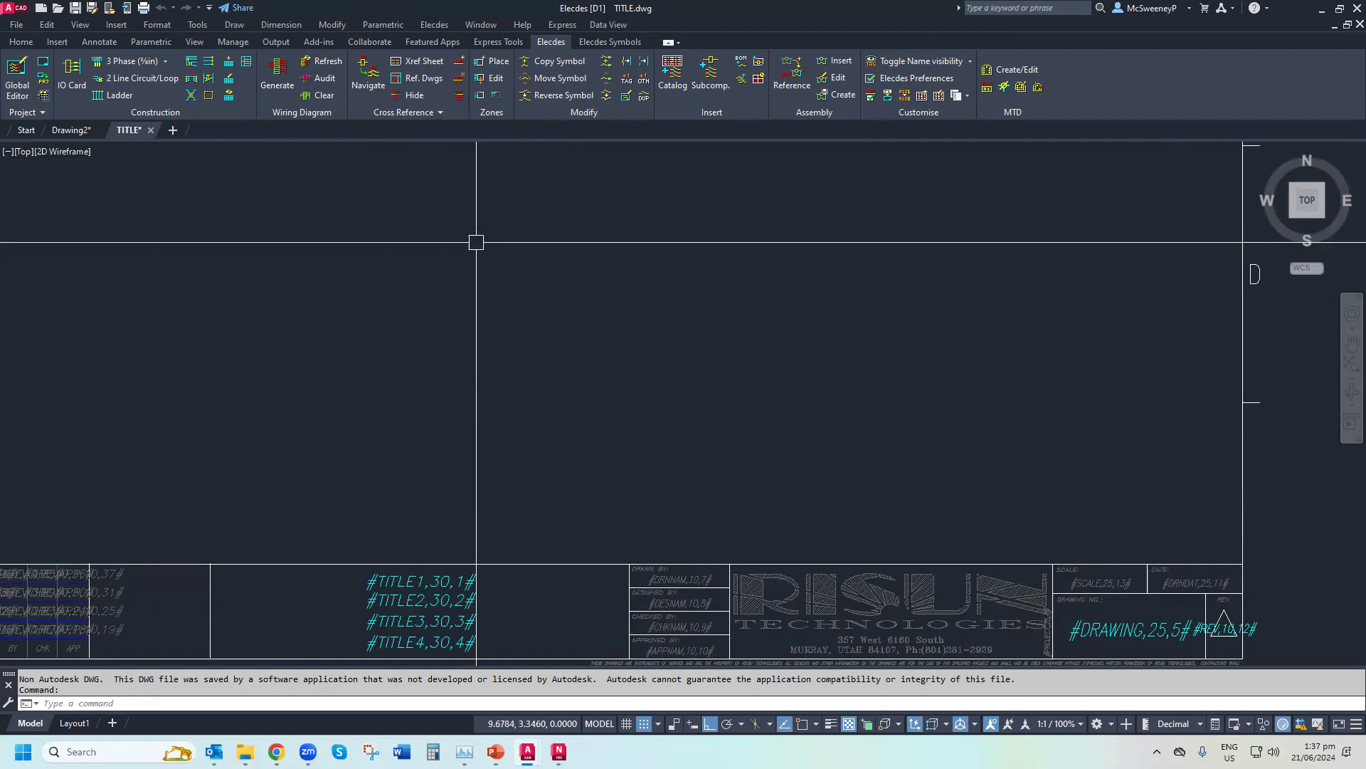
# Use a dynamic zoom to inspect the #_ORIGIN4# and #_ORIGIN# anchor placeholders near zone A1 of the title sheet
pyautogui.write('z')
pyautogui.press('Return')
pyautogui.write('D')
pyautogui.press('Return')
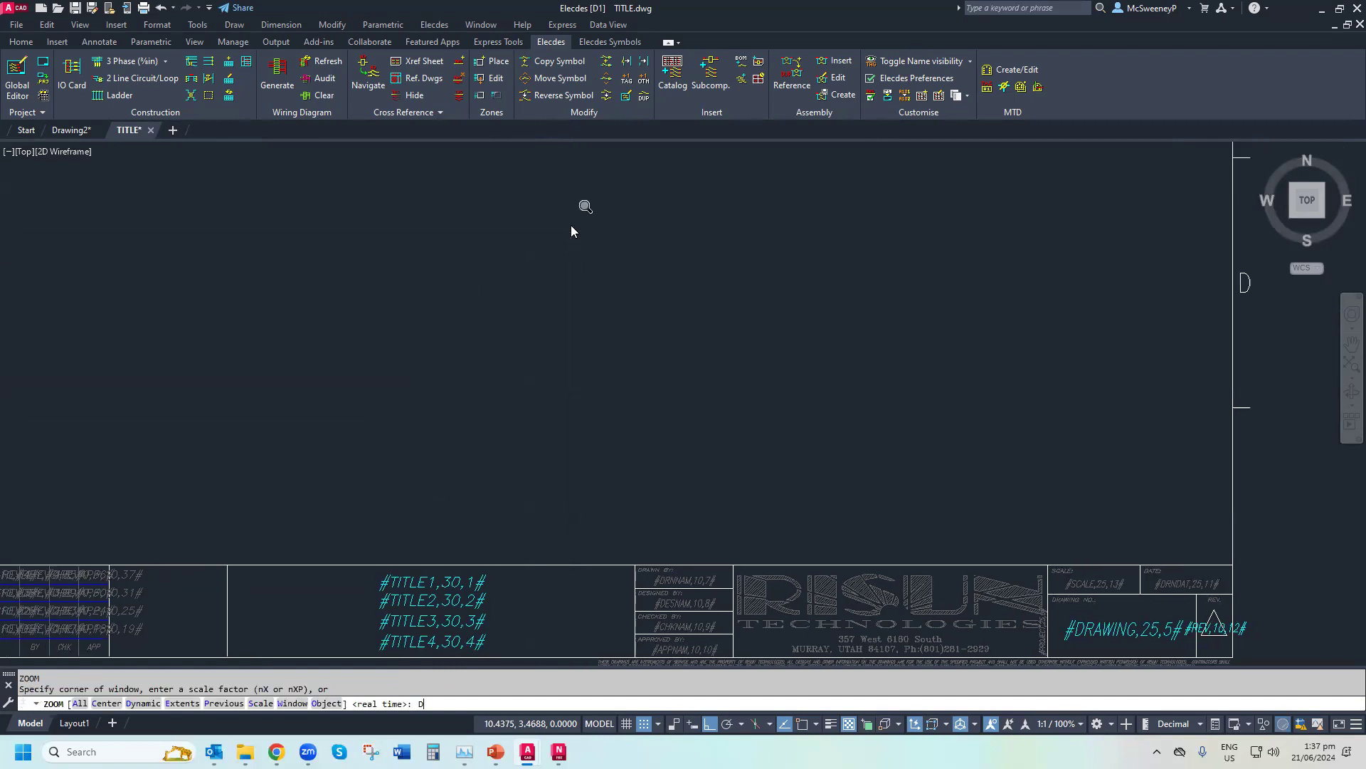
pyautogui.click(424, 254)
pyautogui.press('Return')
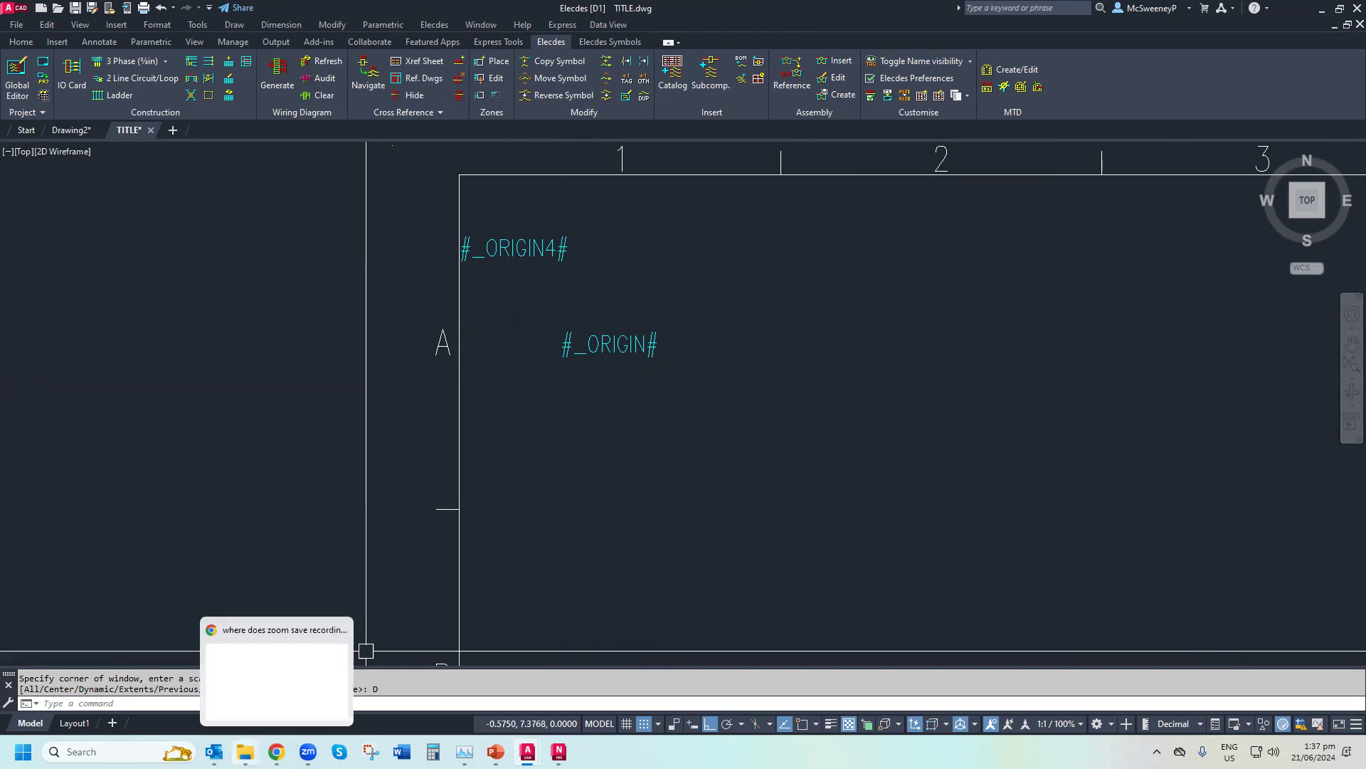
# Switch to the ELECDES DESIGN SUITE folder in File Explorer, start Protogen and move its window fully into view
pyautogui.moveTo(244, 752)
pyautogui.click(144, 705)
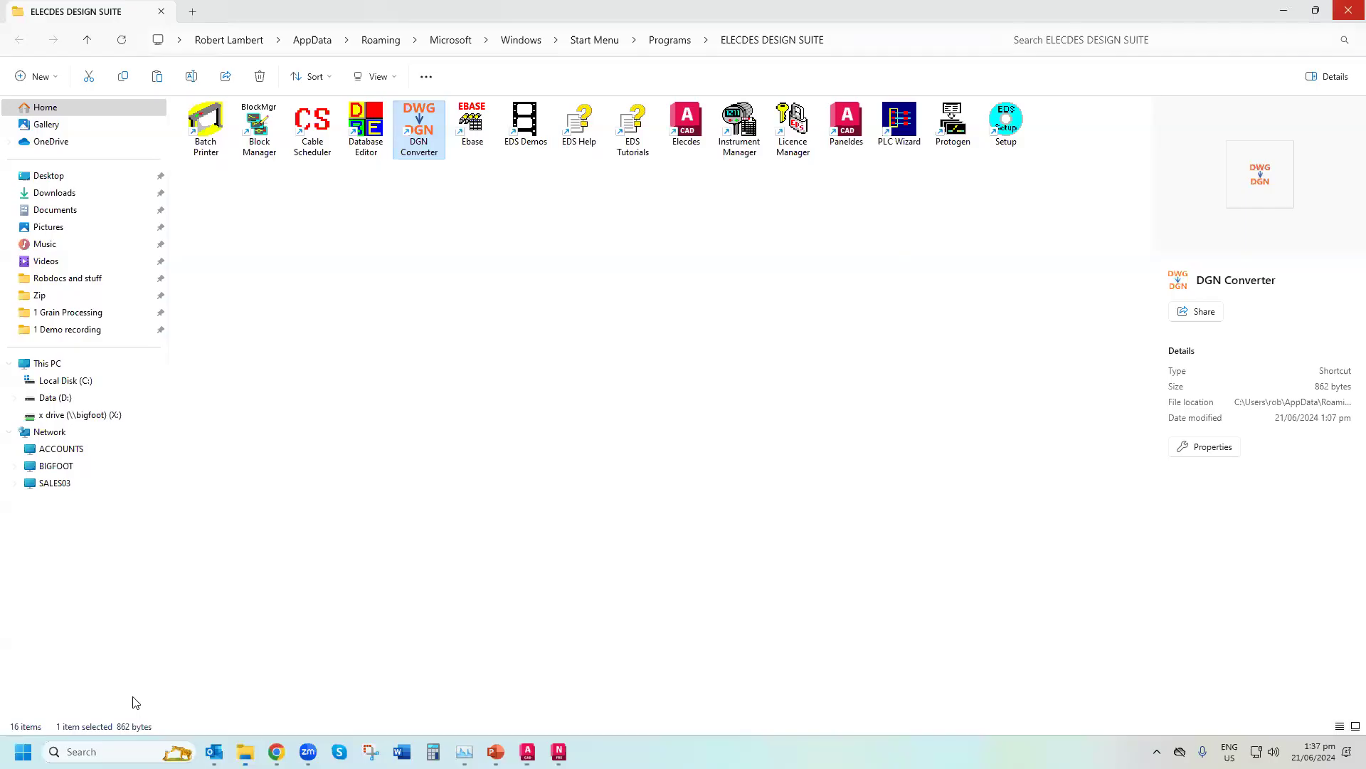
pyautogui.doubleClick(950, 126)
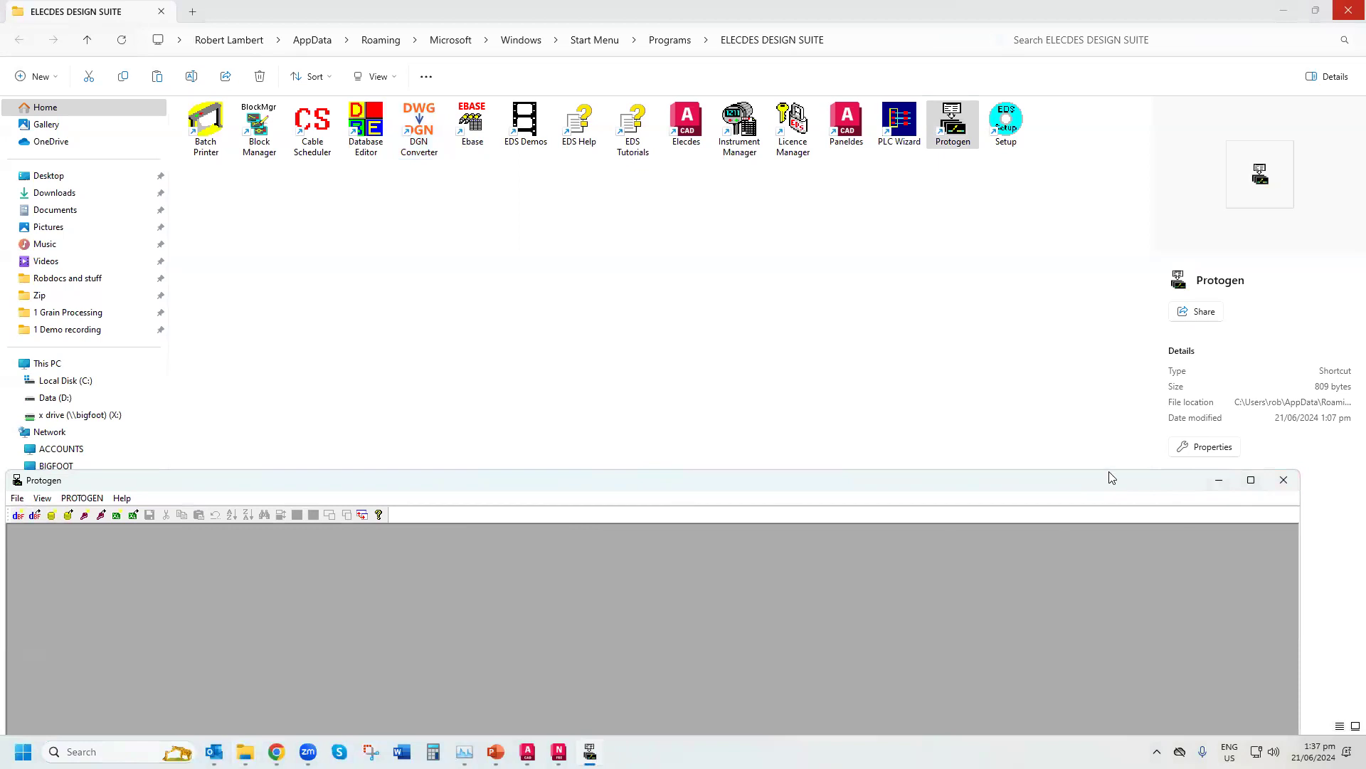
pyautogui.moveTo(1110, 472); pyautogui.dragTo(1162, 94)
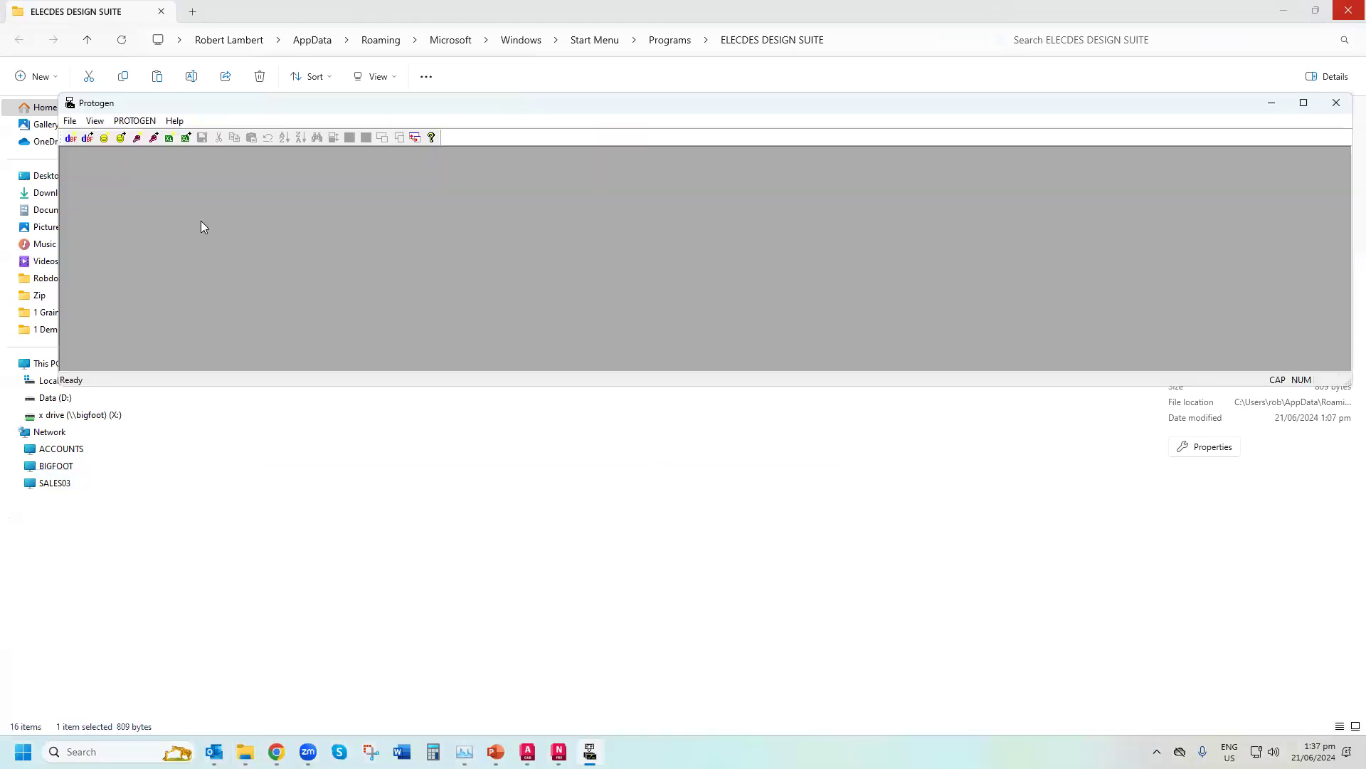
pyautogui.click(73, 124)
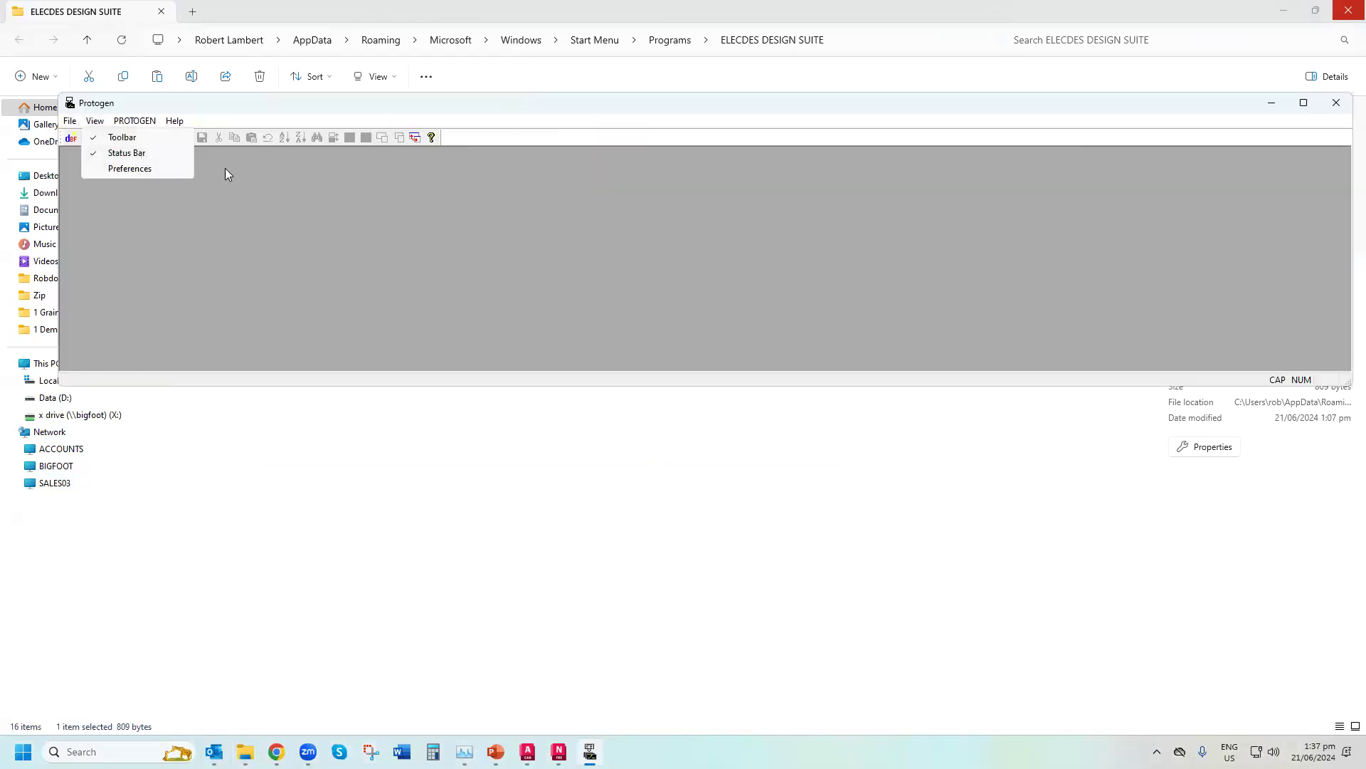
pyautogui.click(342, 116)
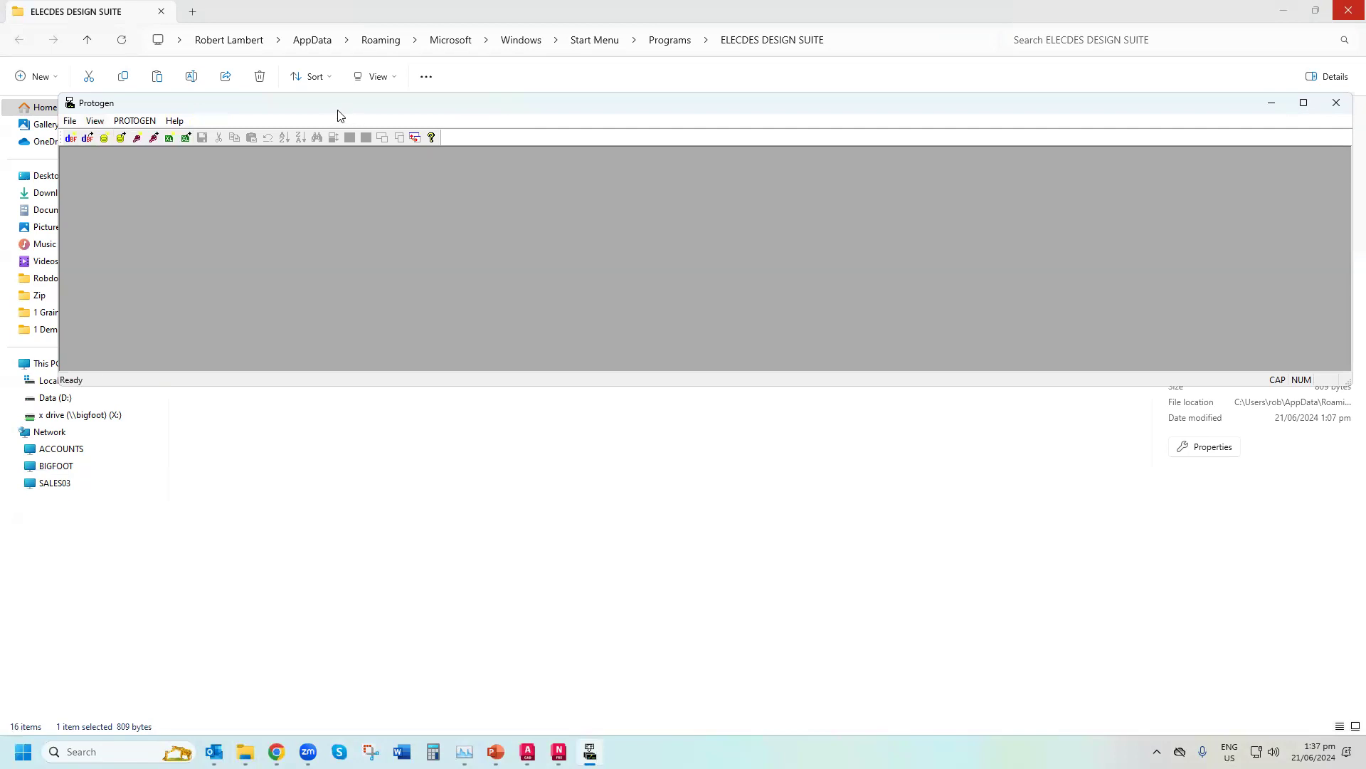
# Open MASTER.dbf from the Project_dwg folder and go through its TITLE2, TITLE3 and TITLE4 columns
pyautogui.click(89, 139)
pyautogui.click(659, 189)
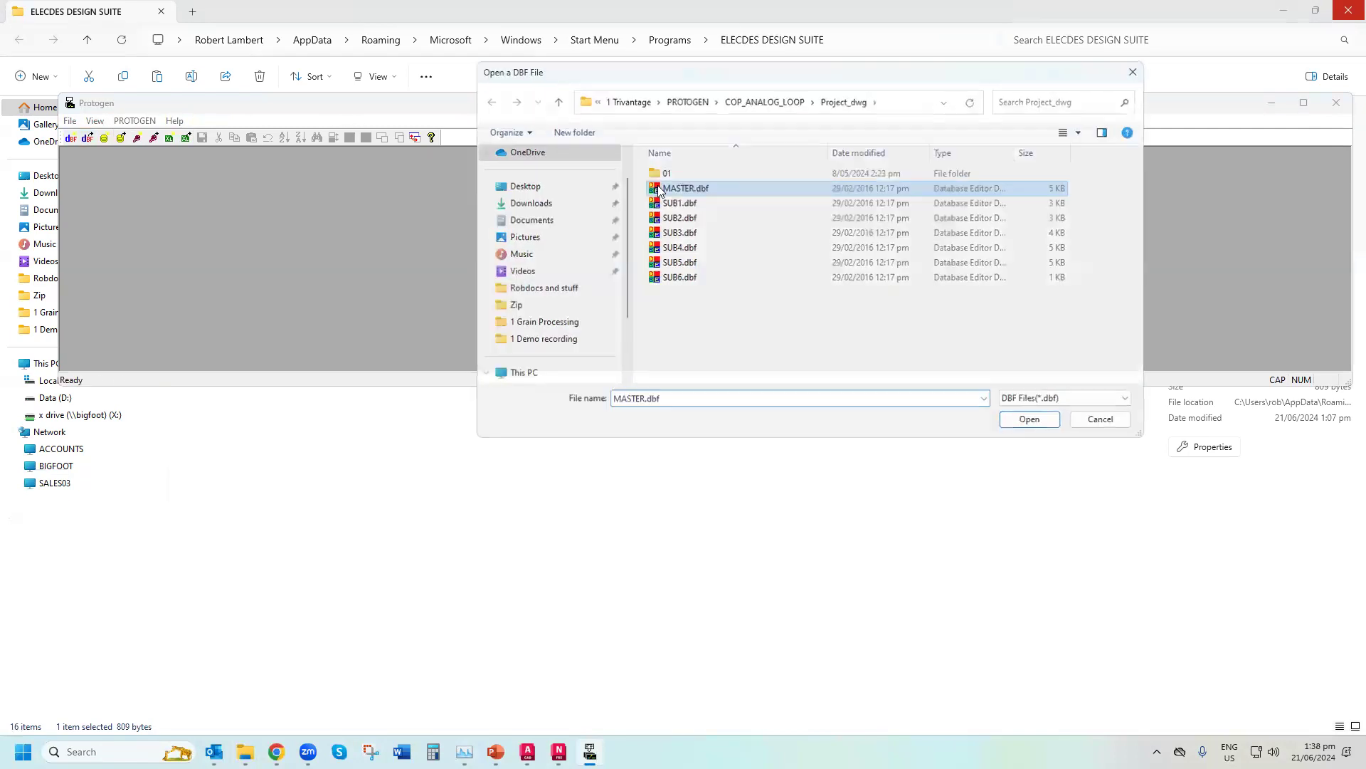
pyautogui.doubleClick(660, 189)
pyautogui.click(454, 154)
pyautogui.click(573, 154)
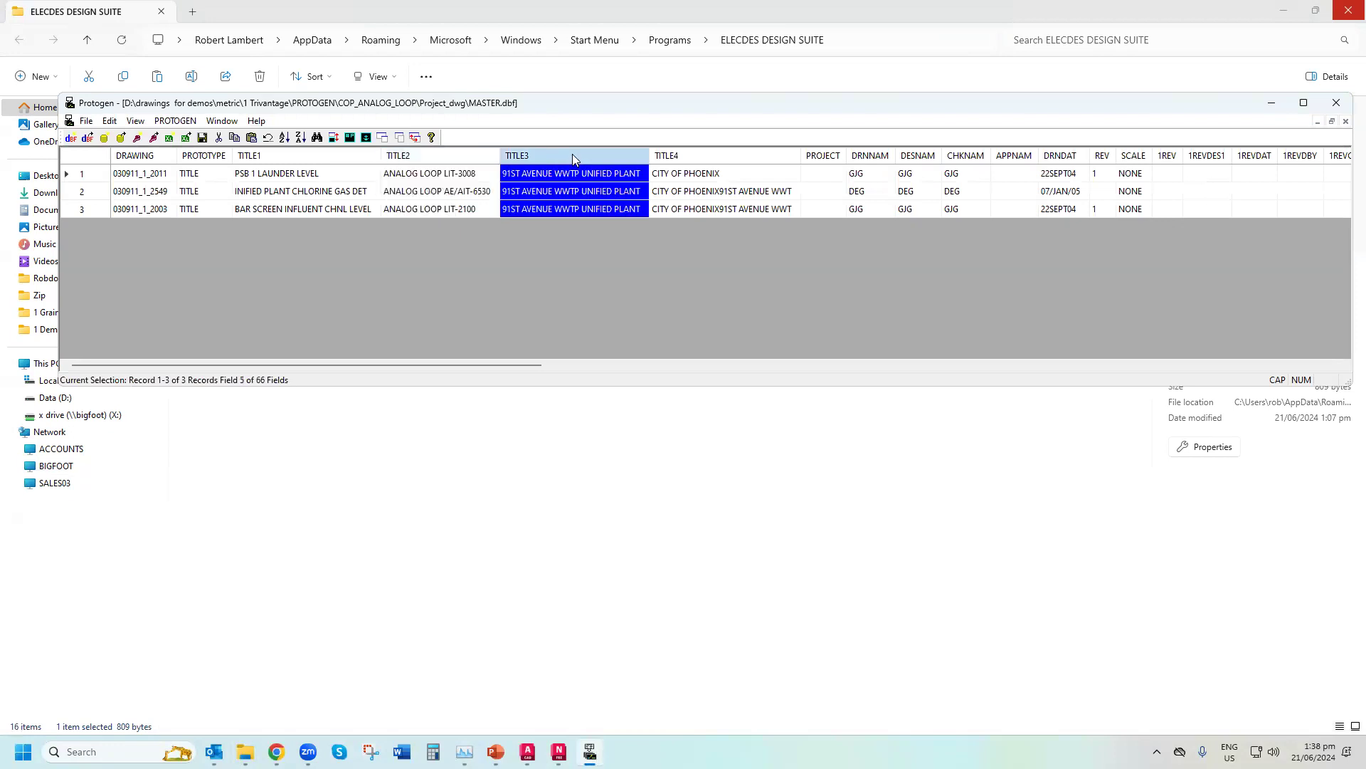
pyautogui.click(681, 154)
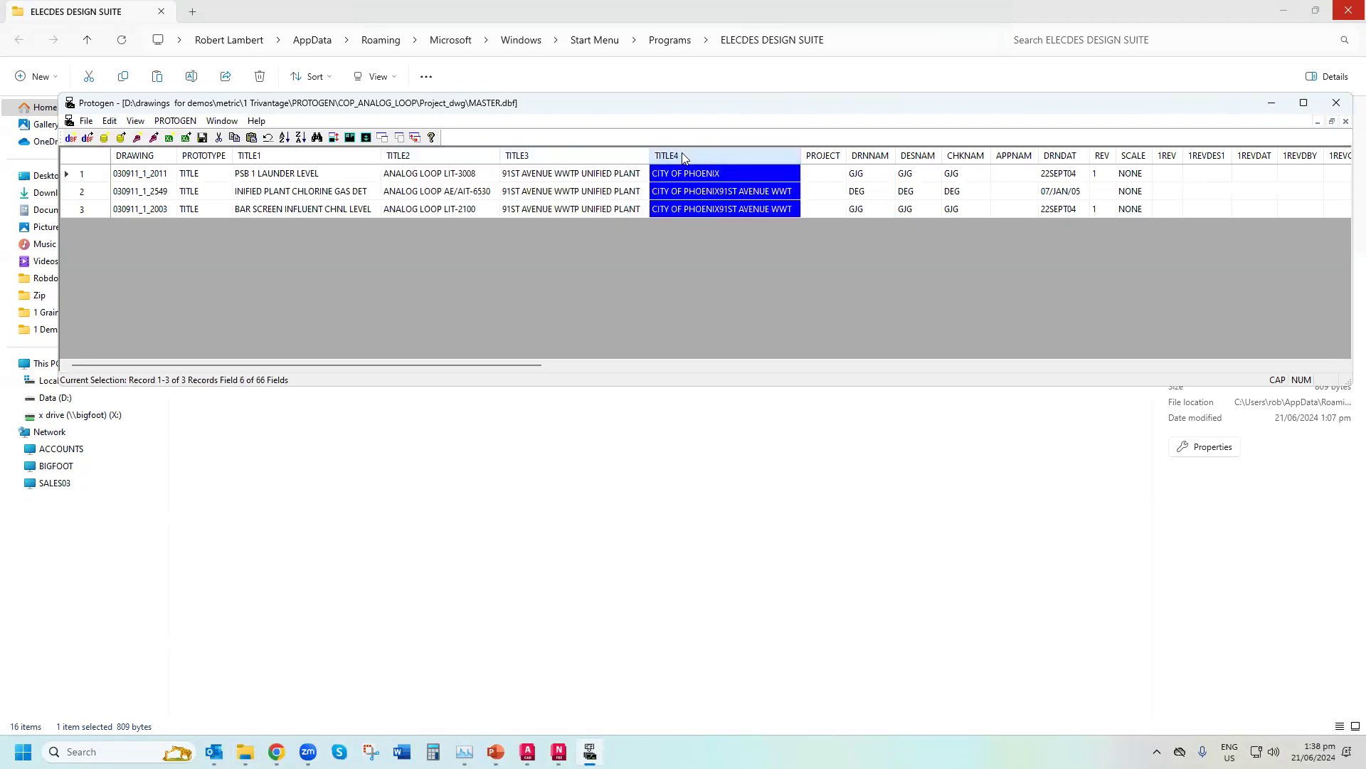
# Select the DRAWING column of MASTER.dbf and review the available record-editing and Protogen commands without running any
pyautogui.click(128, 157)
pyautogui.rightClick(129, 160)
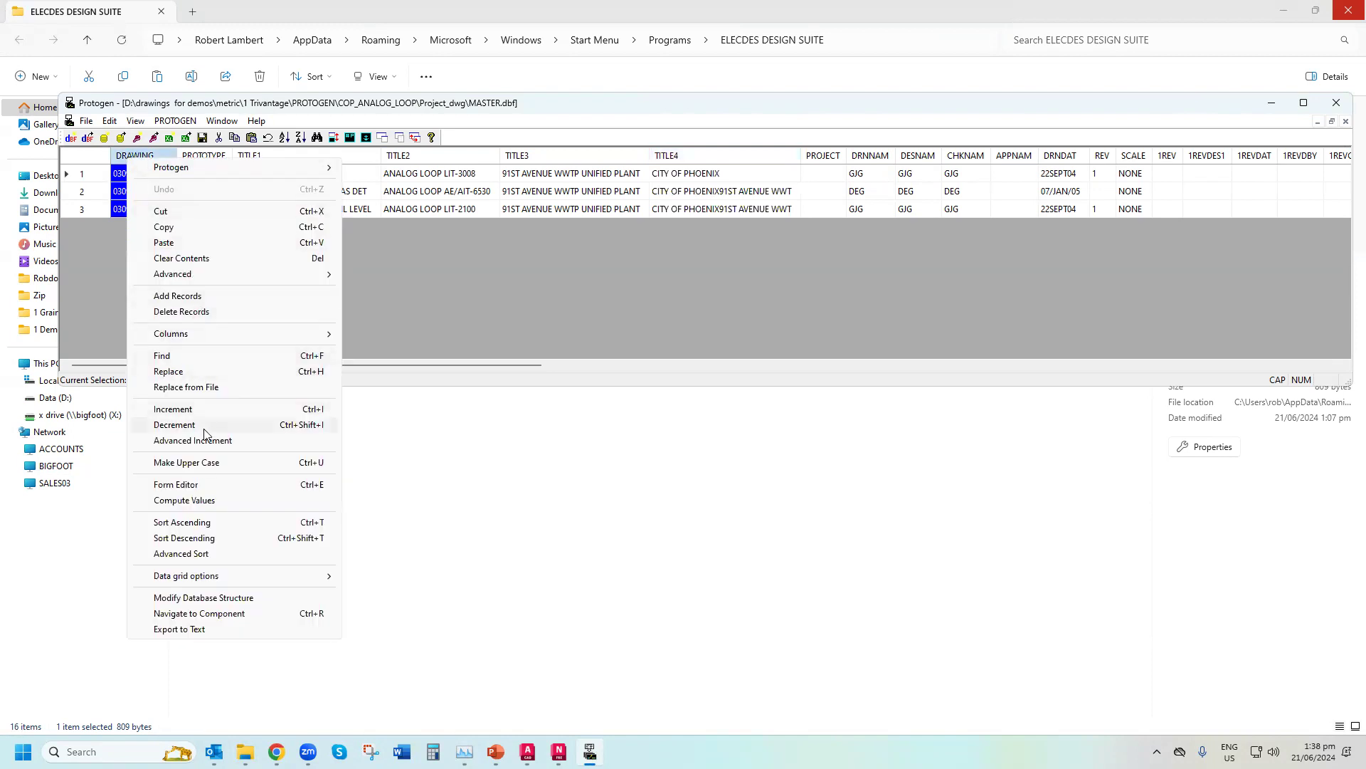
pyautogui.click(580, 105)
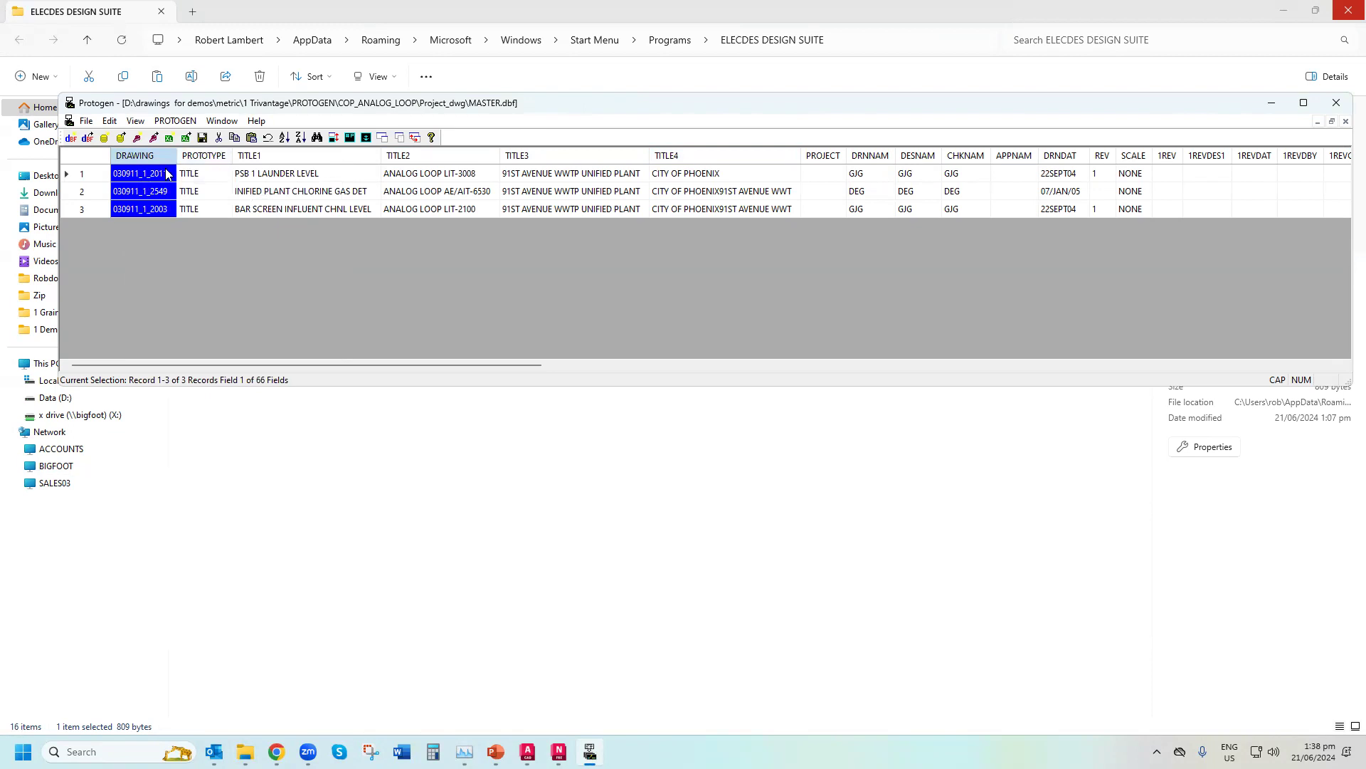
pyautogui.click(177, 121)
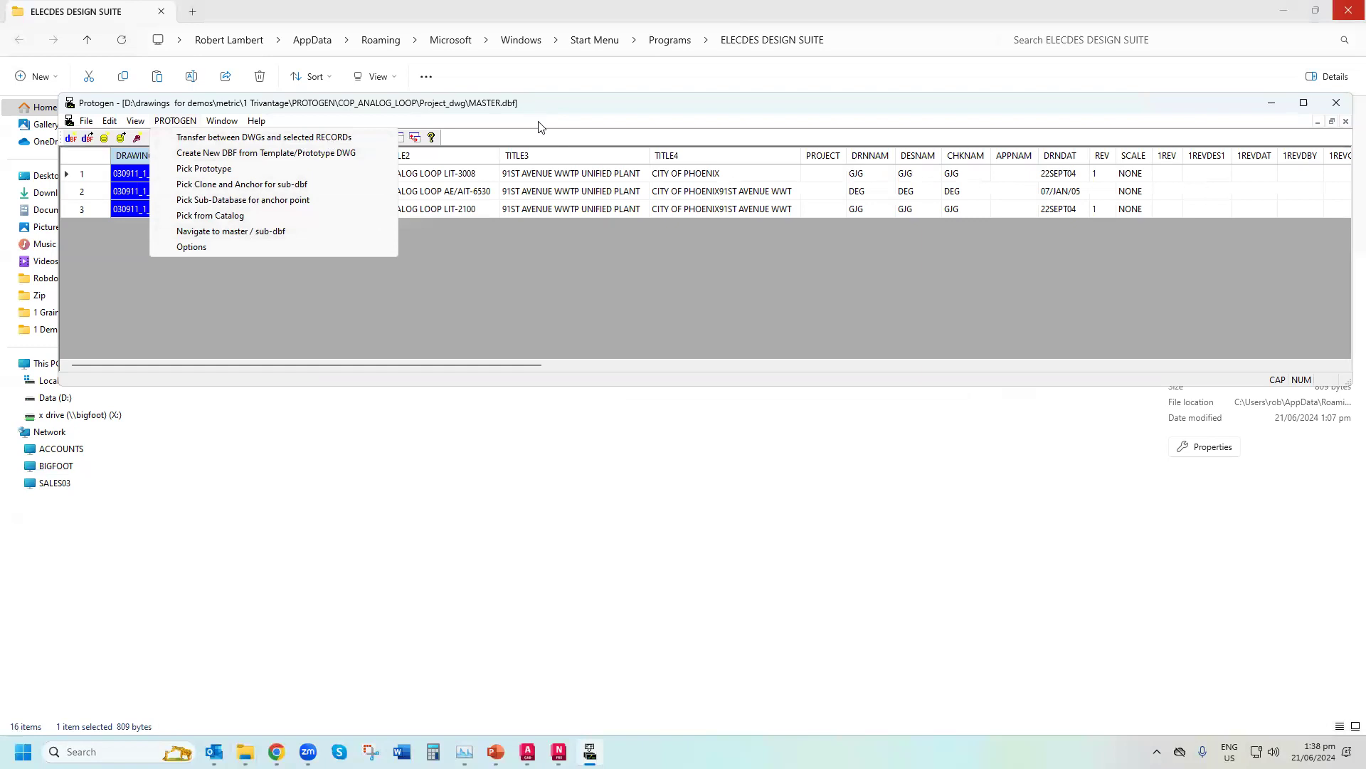
pyautogui.press('Escape')
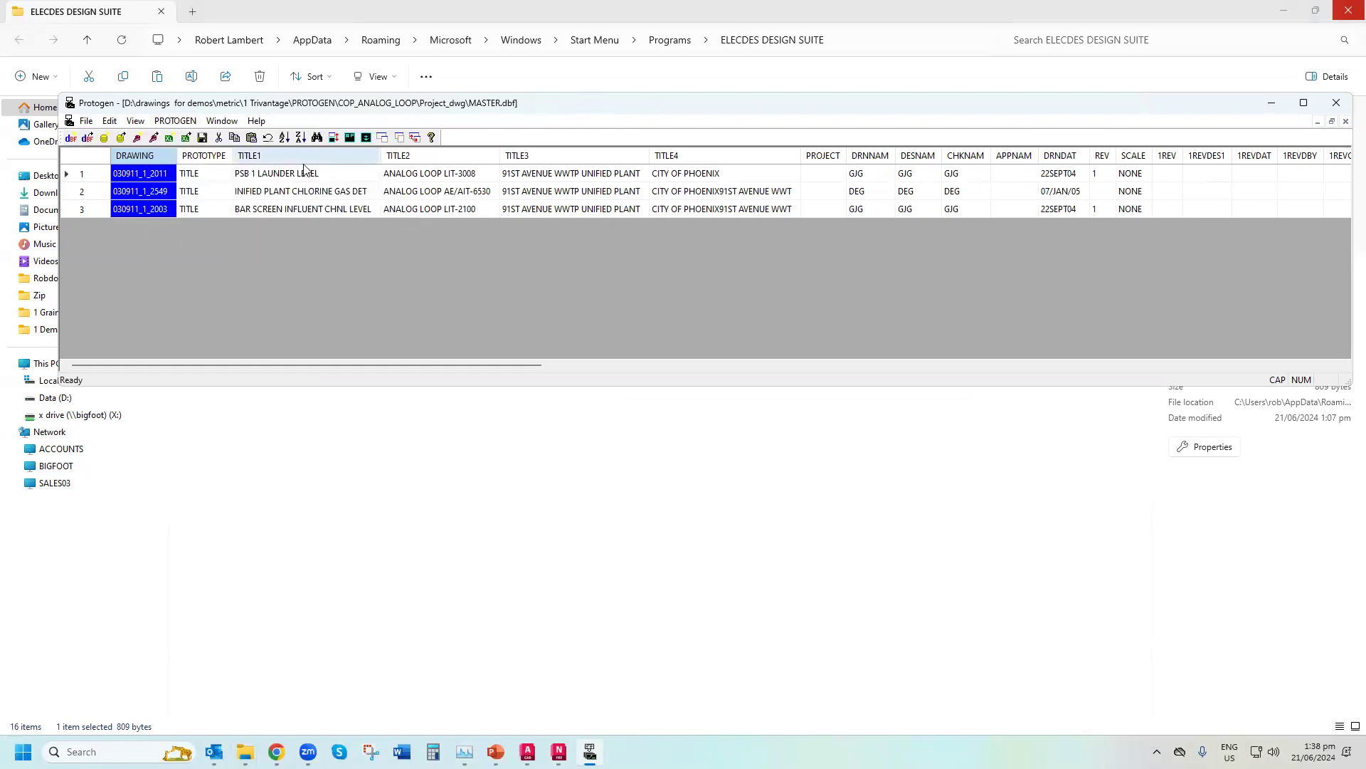
# Navigate from the master database to the SUB1 sub-database and point out the anchor name in its DRAWING field
pyautogui.click(177, 123)
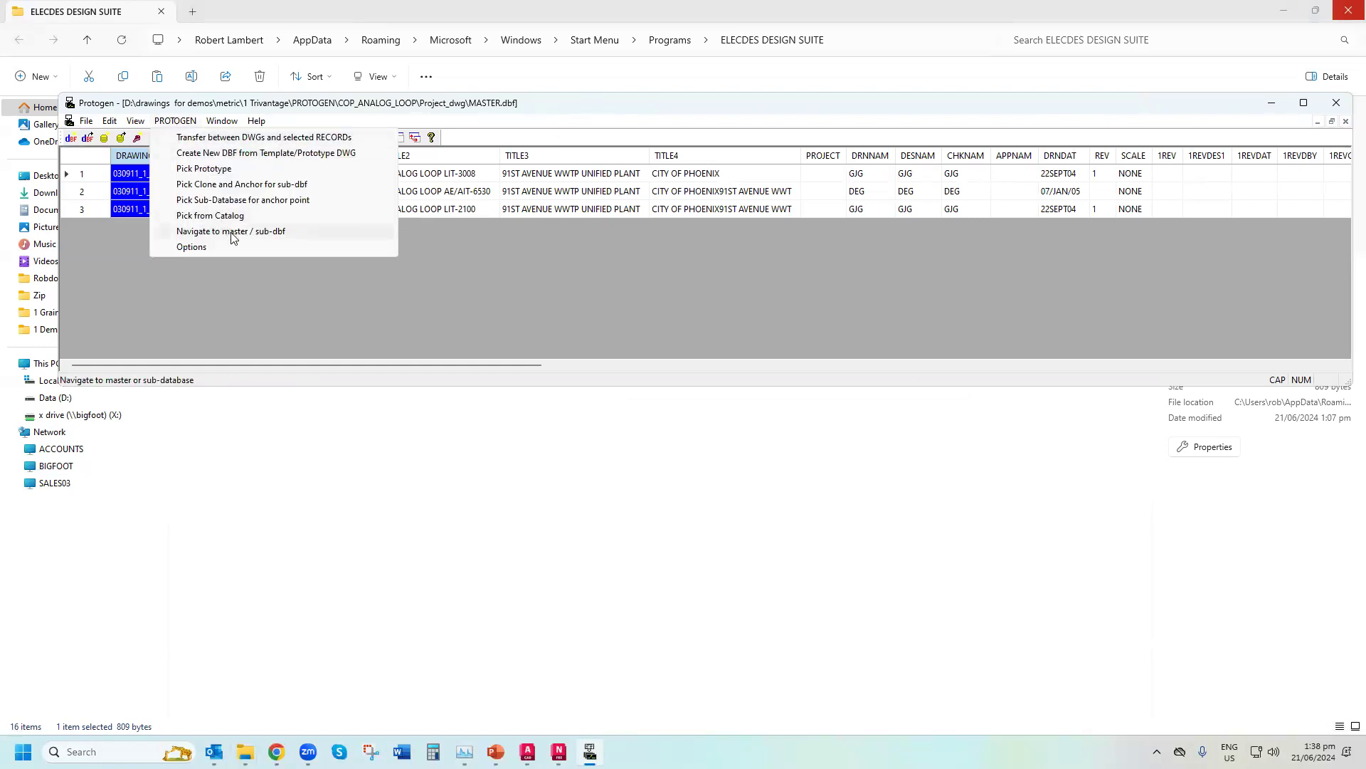
pyautogui.click(232, 232)
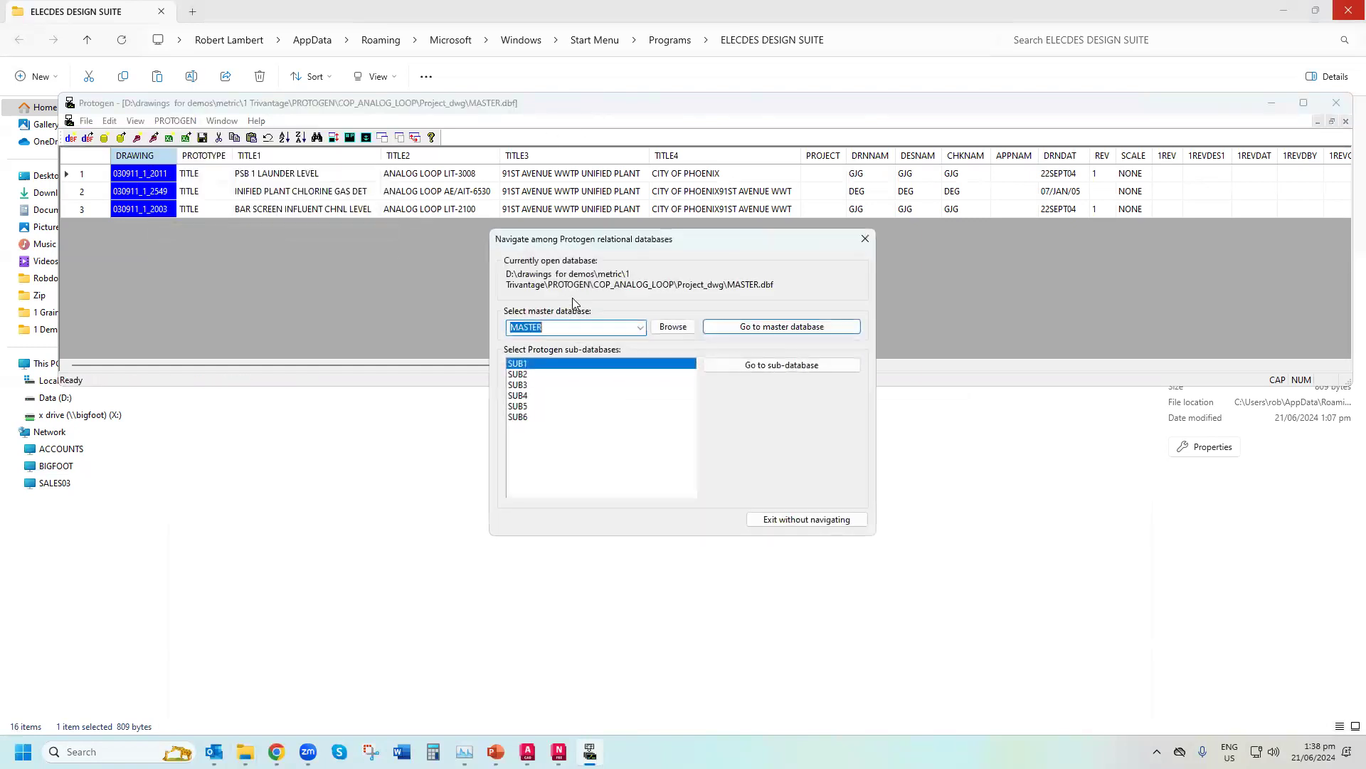
pyautogui.click(766, 368)
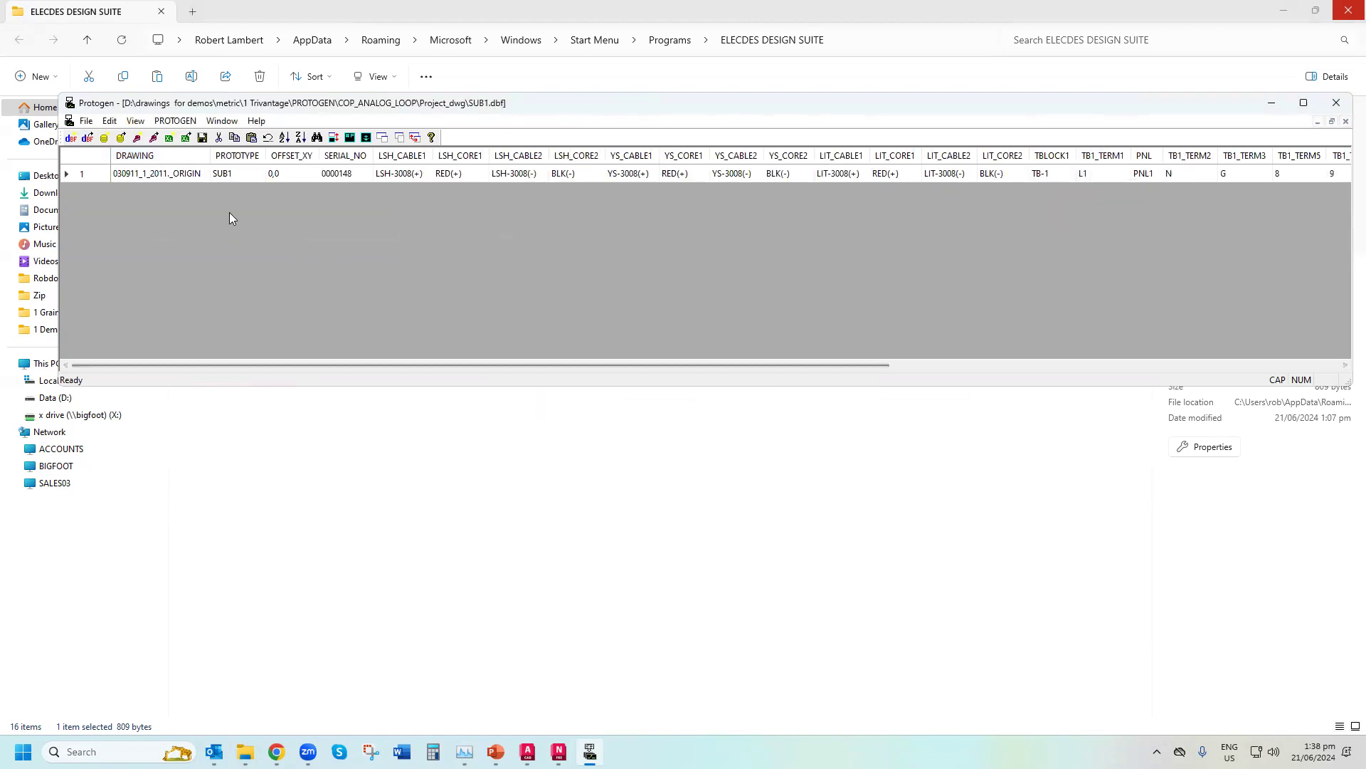
pyautogui.moveTo(205, 173); pyautogui.dragTo(169, 176)
# Locate the #_ORIGIN# anchor in TITLE.dwg and match it with the PROTOTYPE field of the SUB1 record in Protogen
pyautogui.moveTo(528, 752)
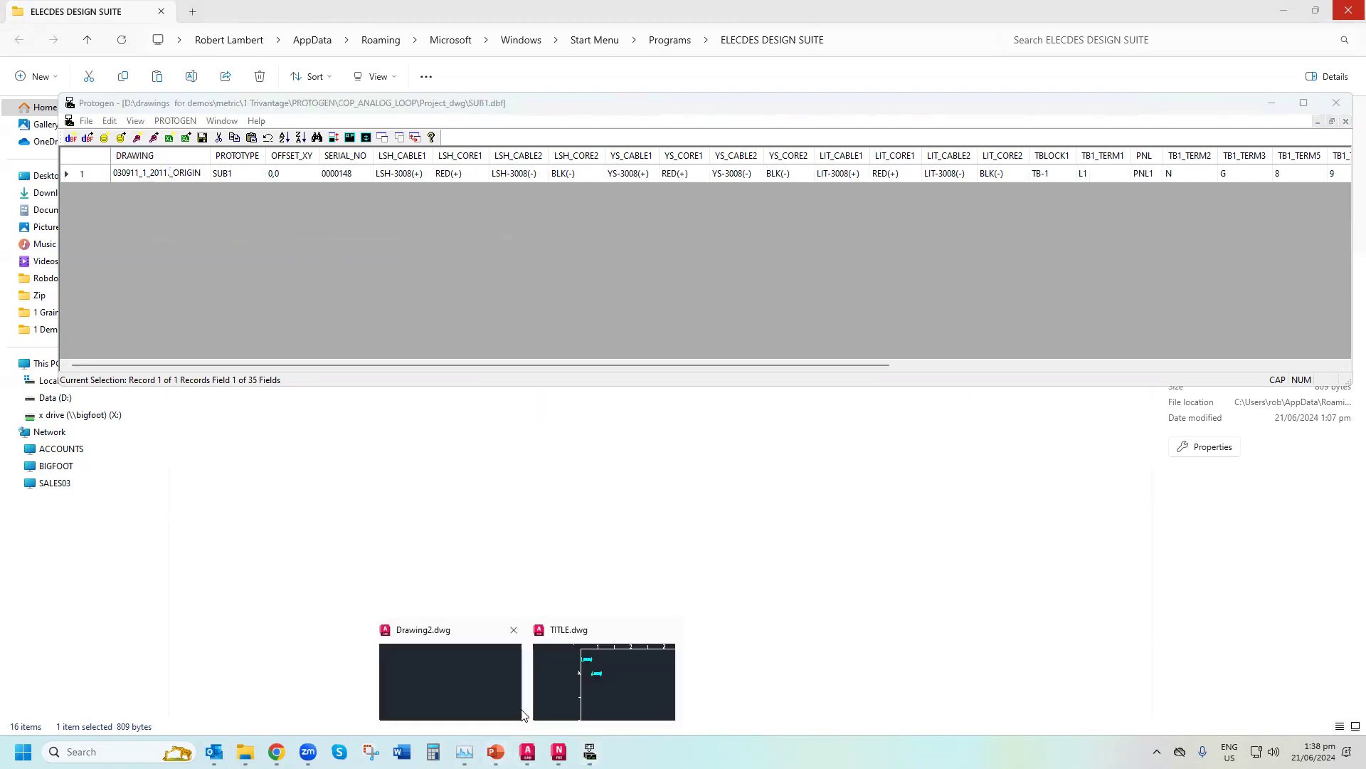
pyautogui.click(615, 701)
pyautogui.click(565, 334)
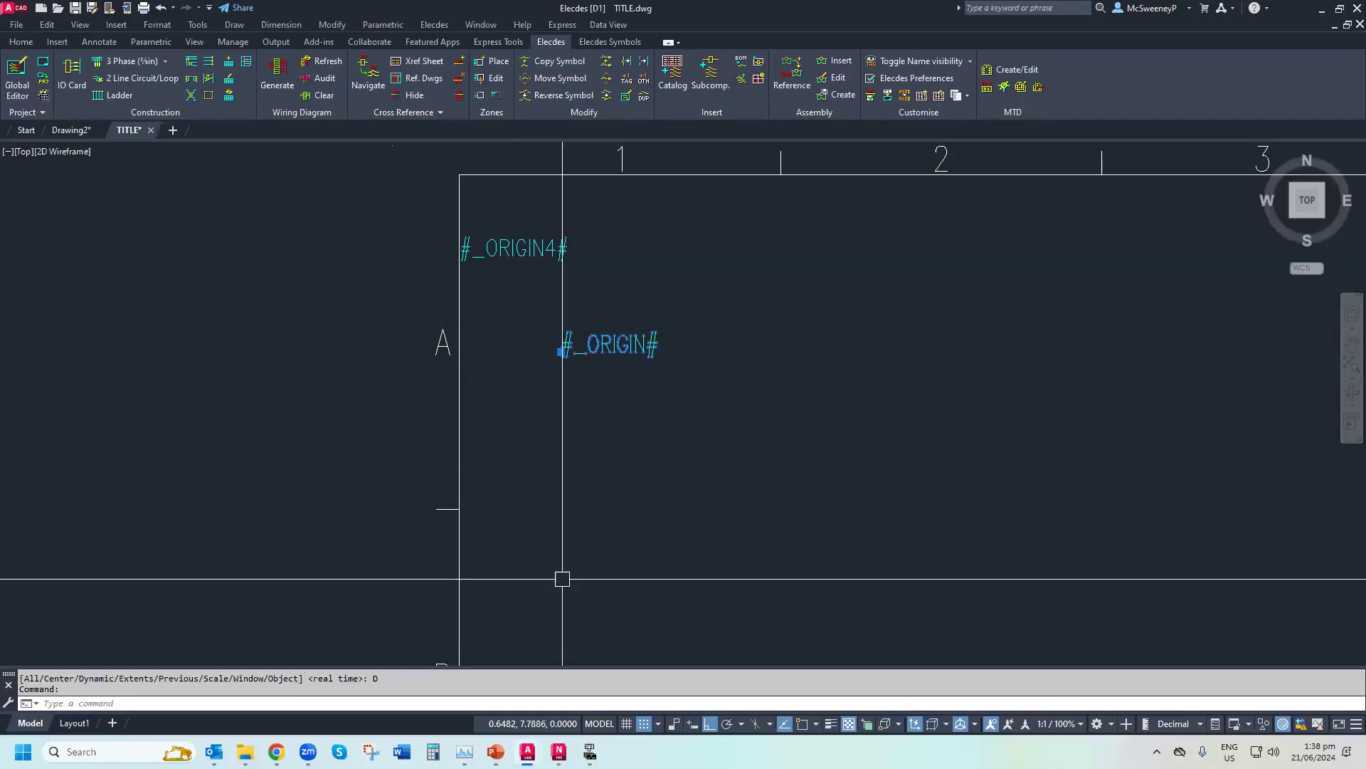
pyautogui.click(590, 752)
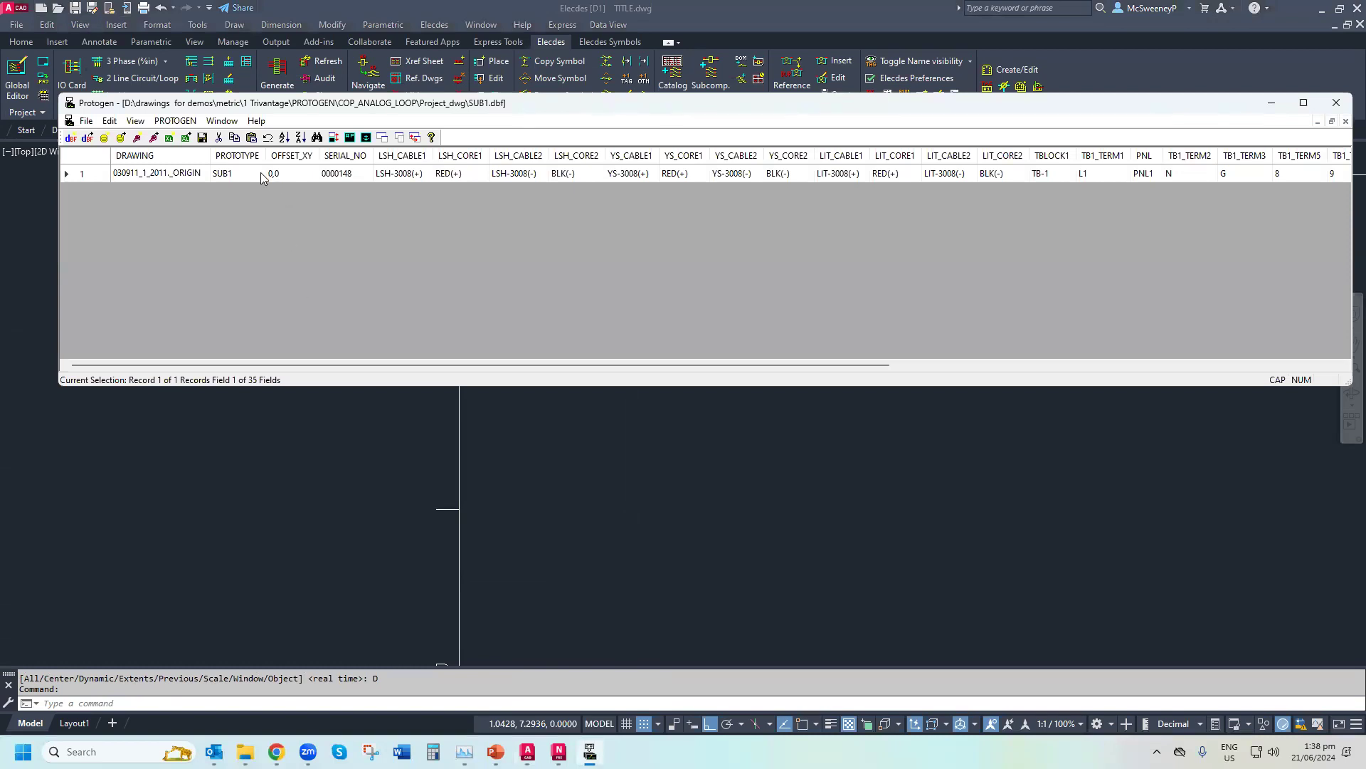
pyautogui.click(217, 173)
# Open SUB1.dwg, place the Protogen window below its circuits, and find the CONDT_NO1 field matching the conduit placeholder
pyautogui.click(279, 580)
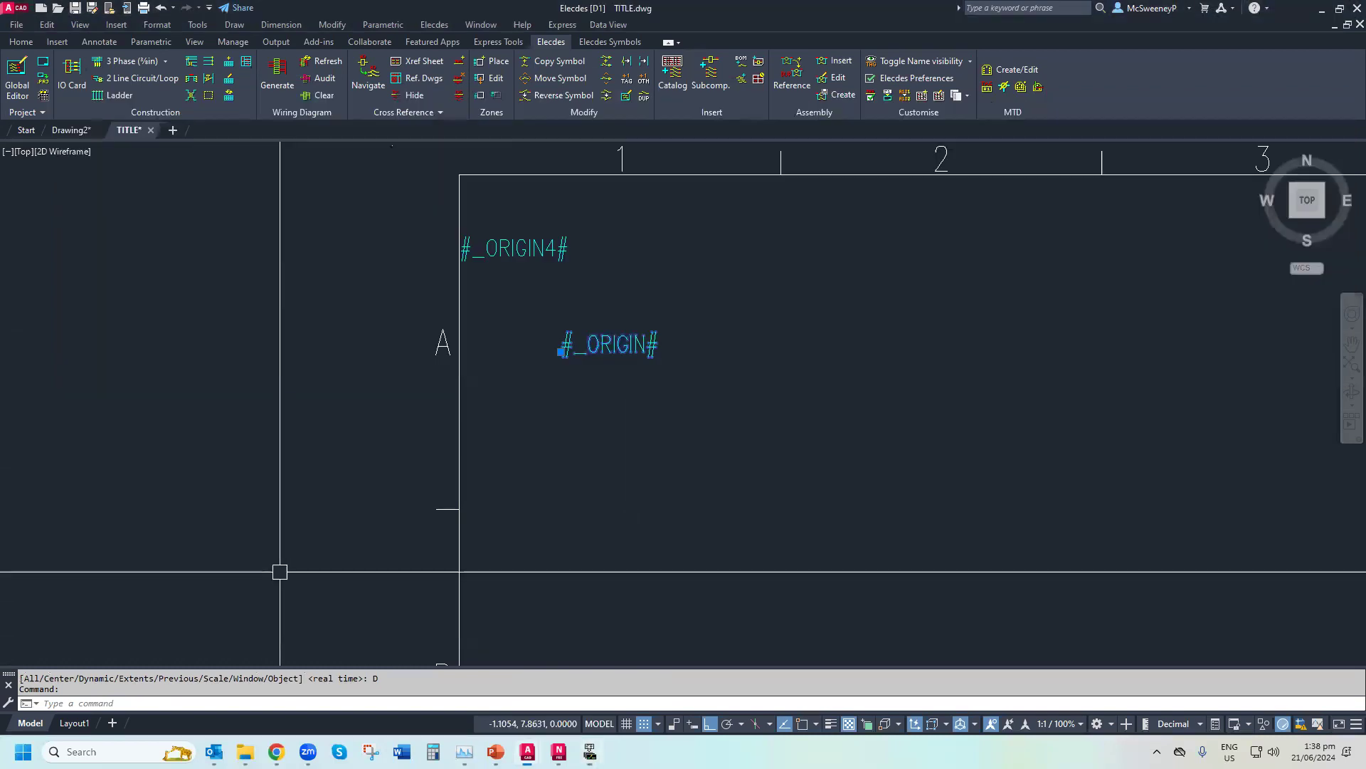
pyautogui.click(56, 10)
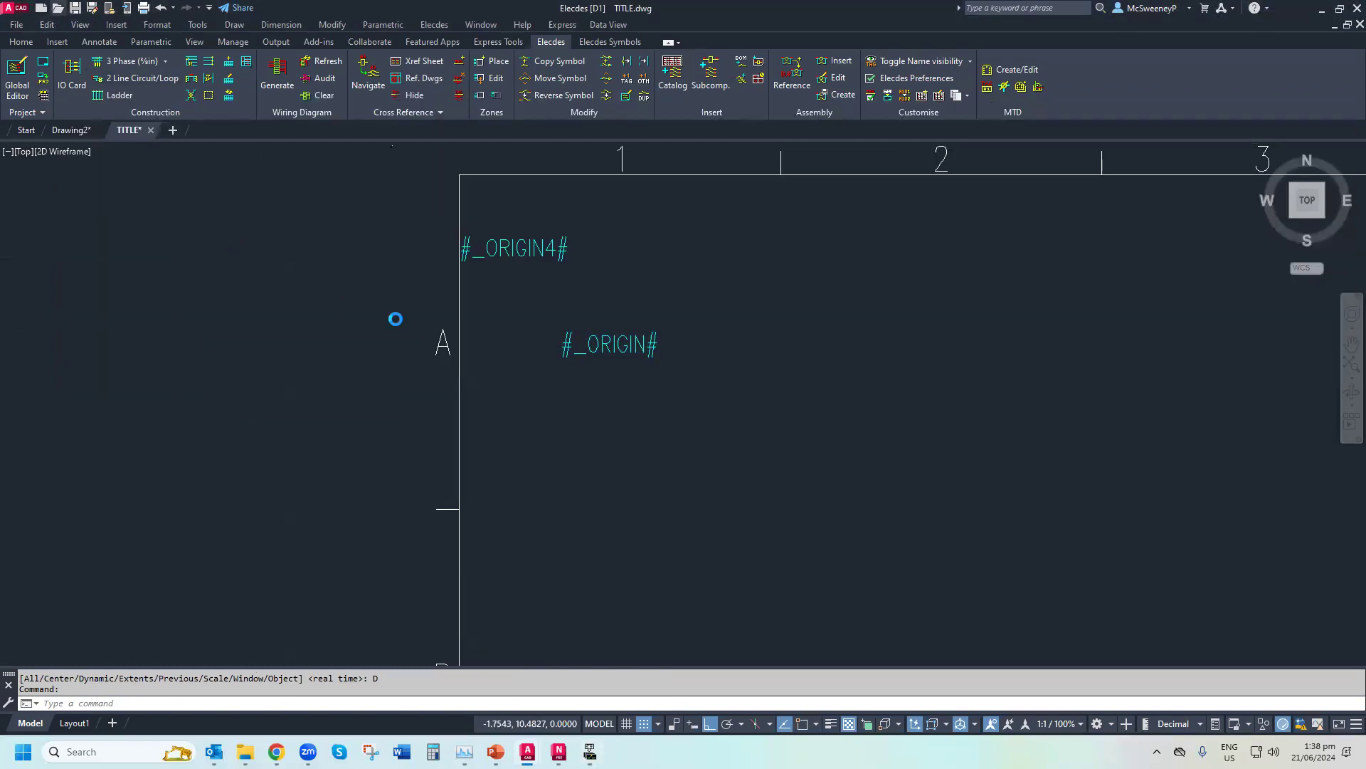
pyautogui.doubleClick(599, 259)
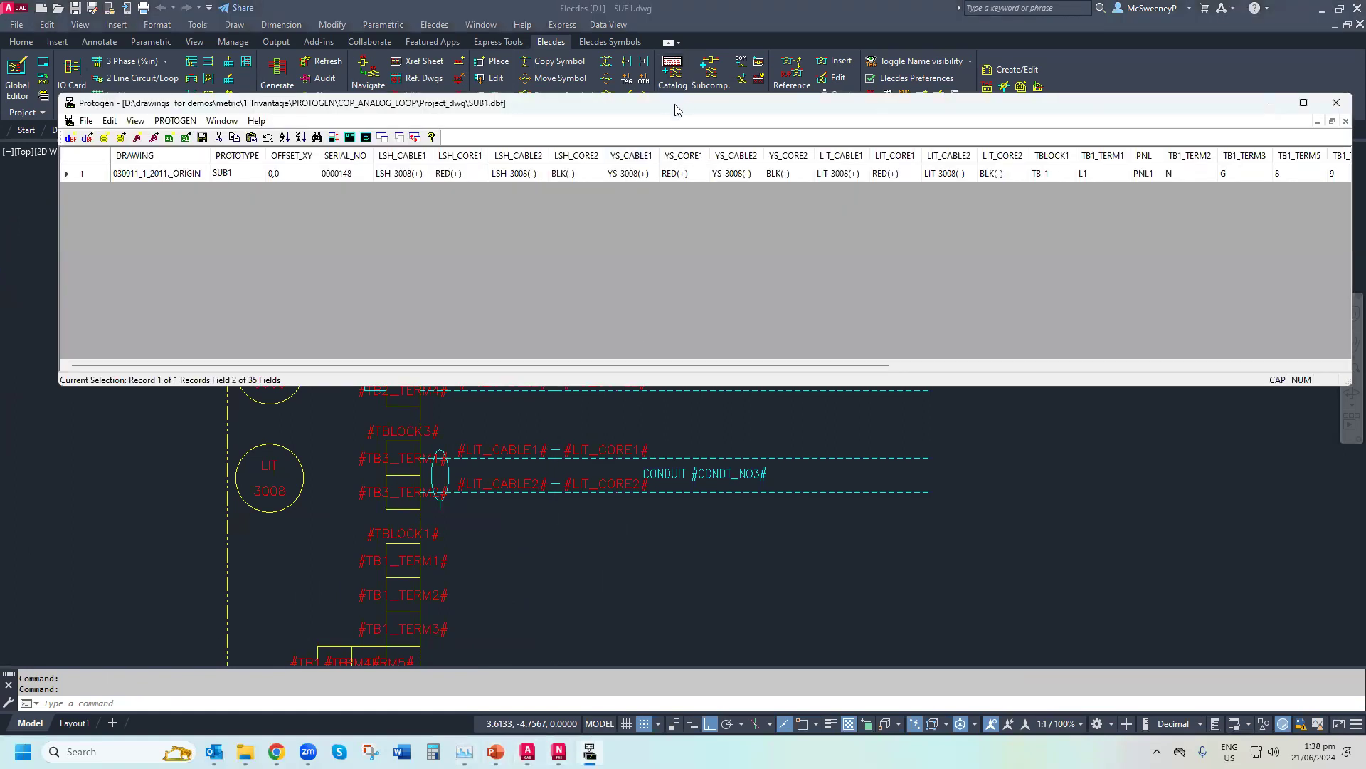
pyautogui.moveTo(676, 109); pyautogui.dragTo(620, 433)
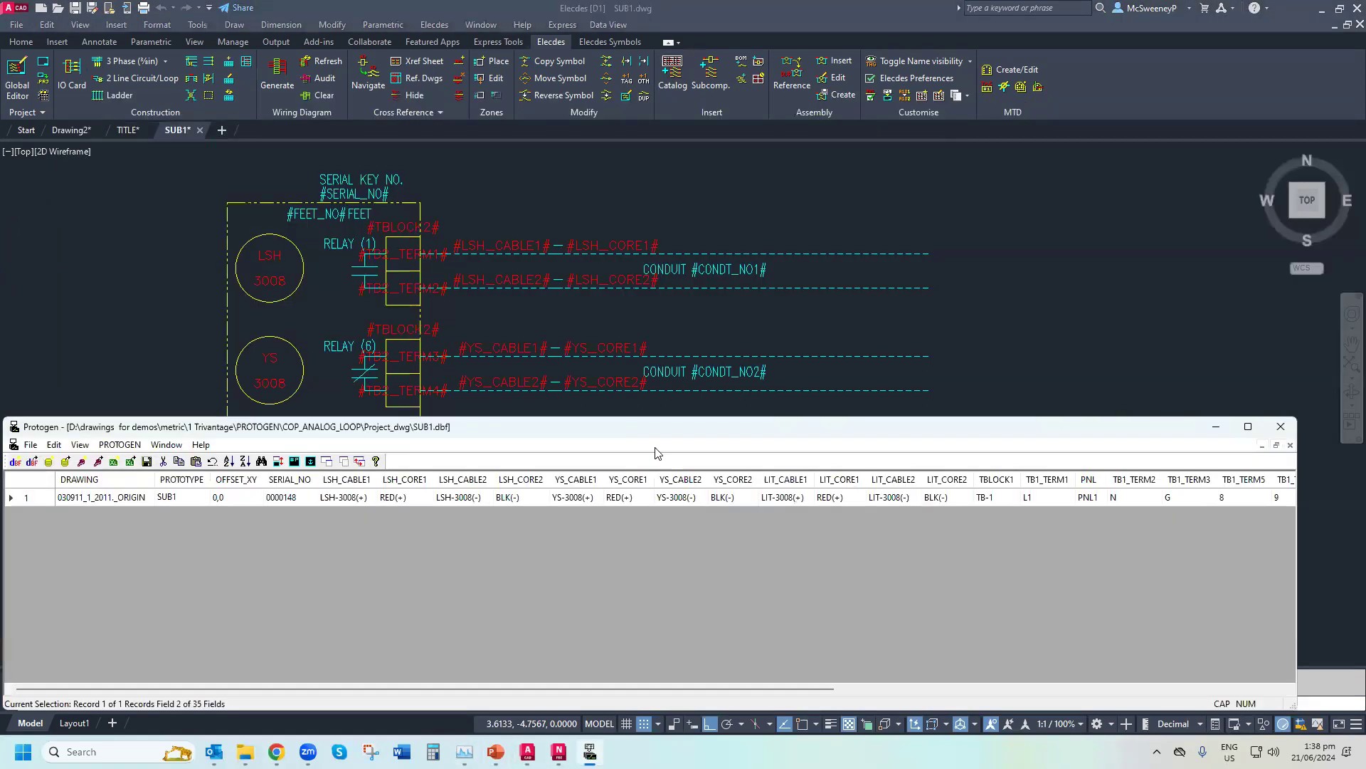
pyautogui.click(1252, 688)
pyautogui.click(1140, 484)
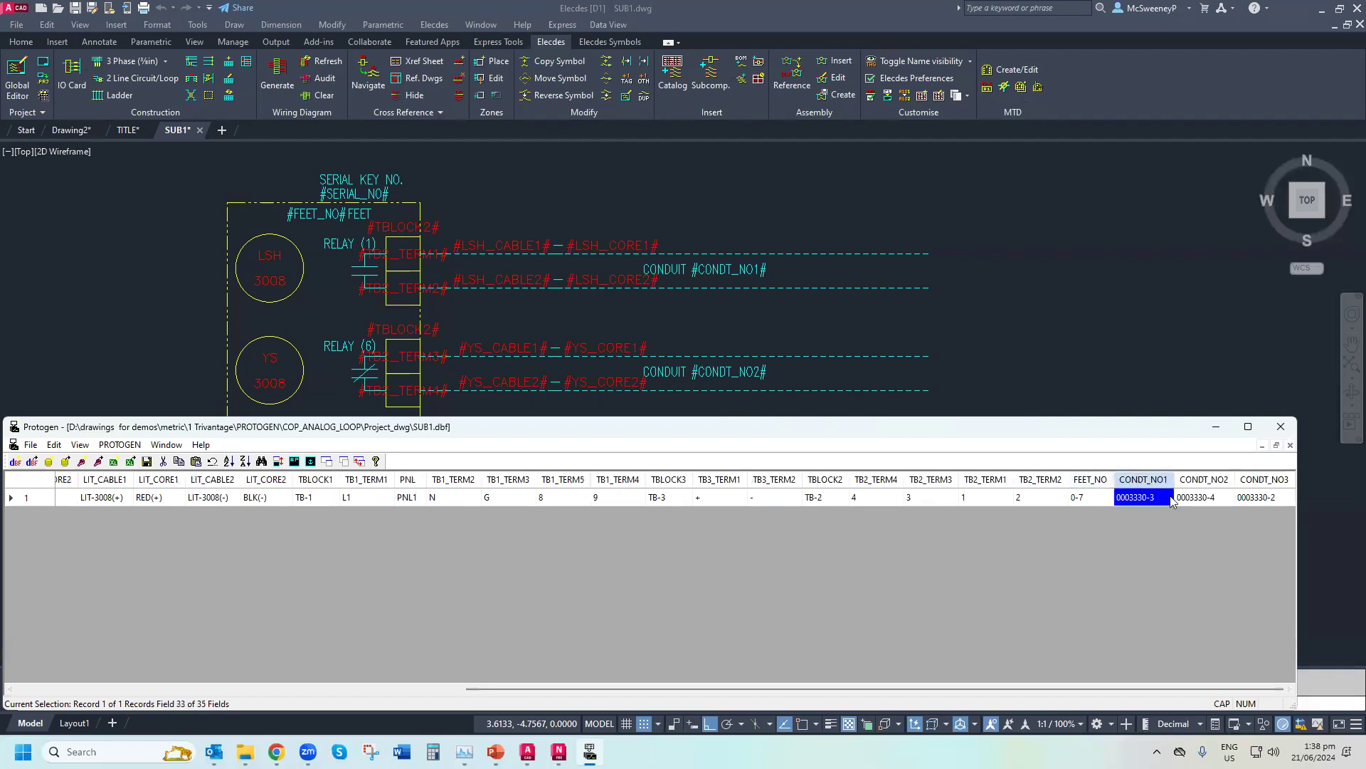
# Match the second conduit placeholder with the CONDT_NO2 field of SUB1, and navigate back to the MASTER database
pyautogui.click(1223, 486)
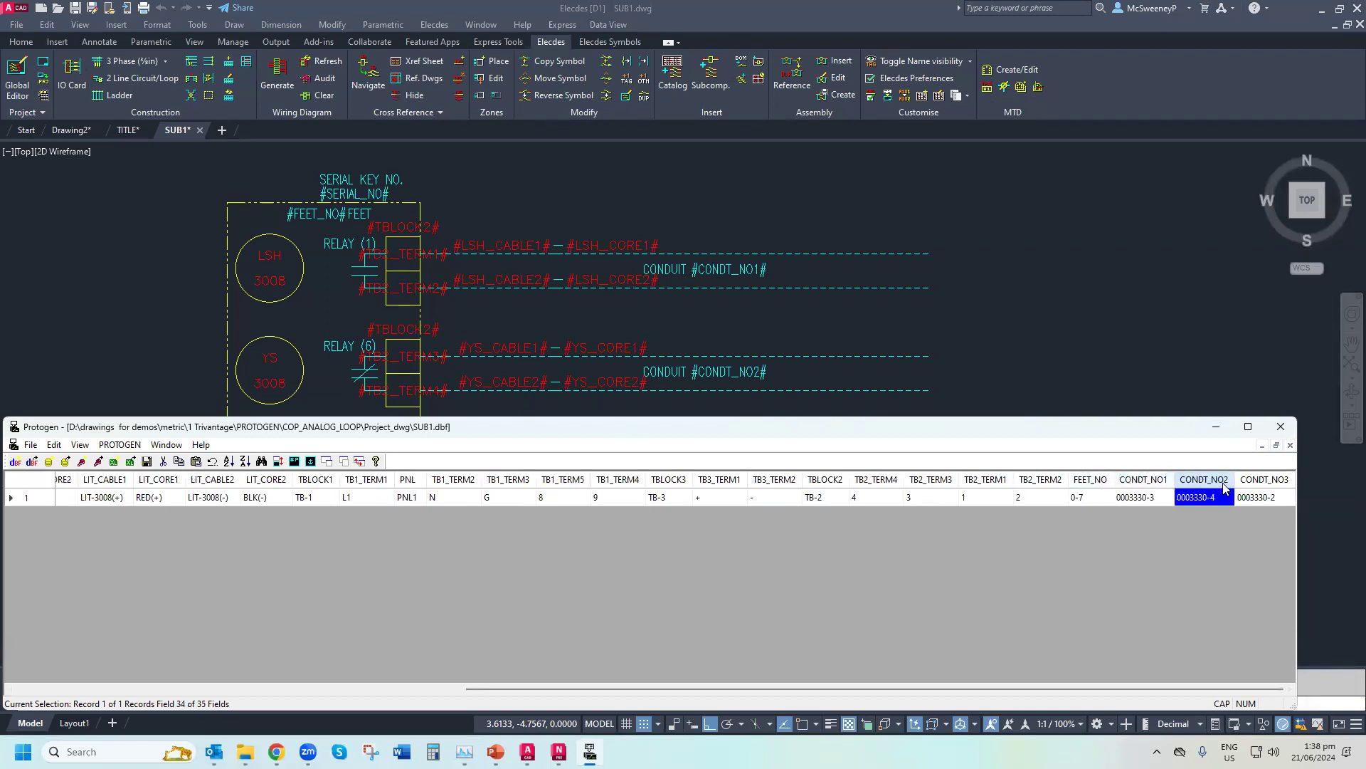
pyautogui.click(119, 445)
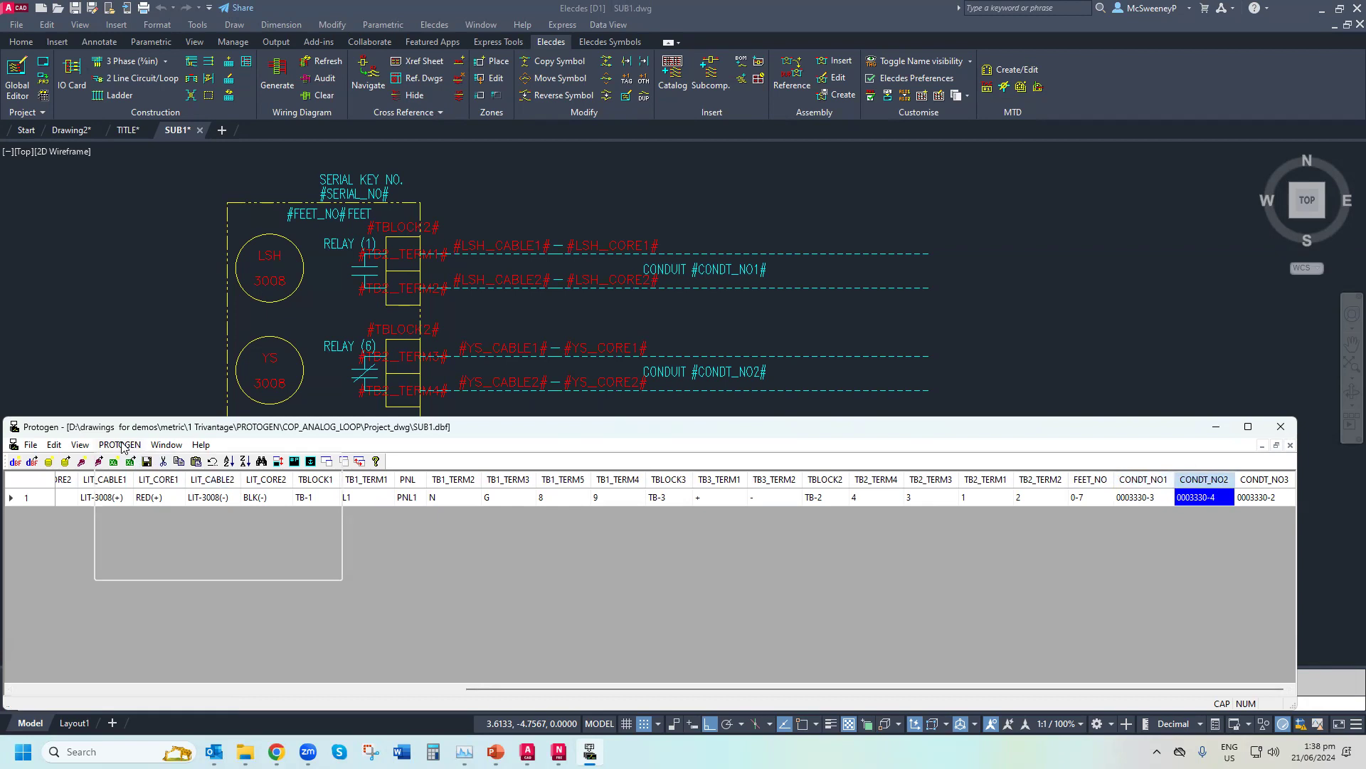
pyautogui.click(155, 554)
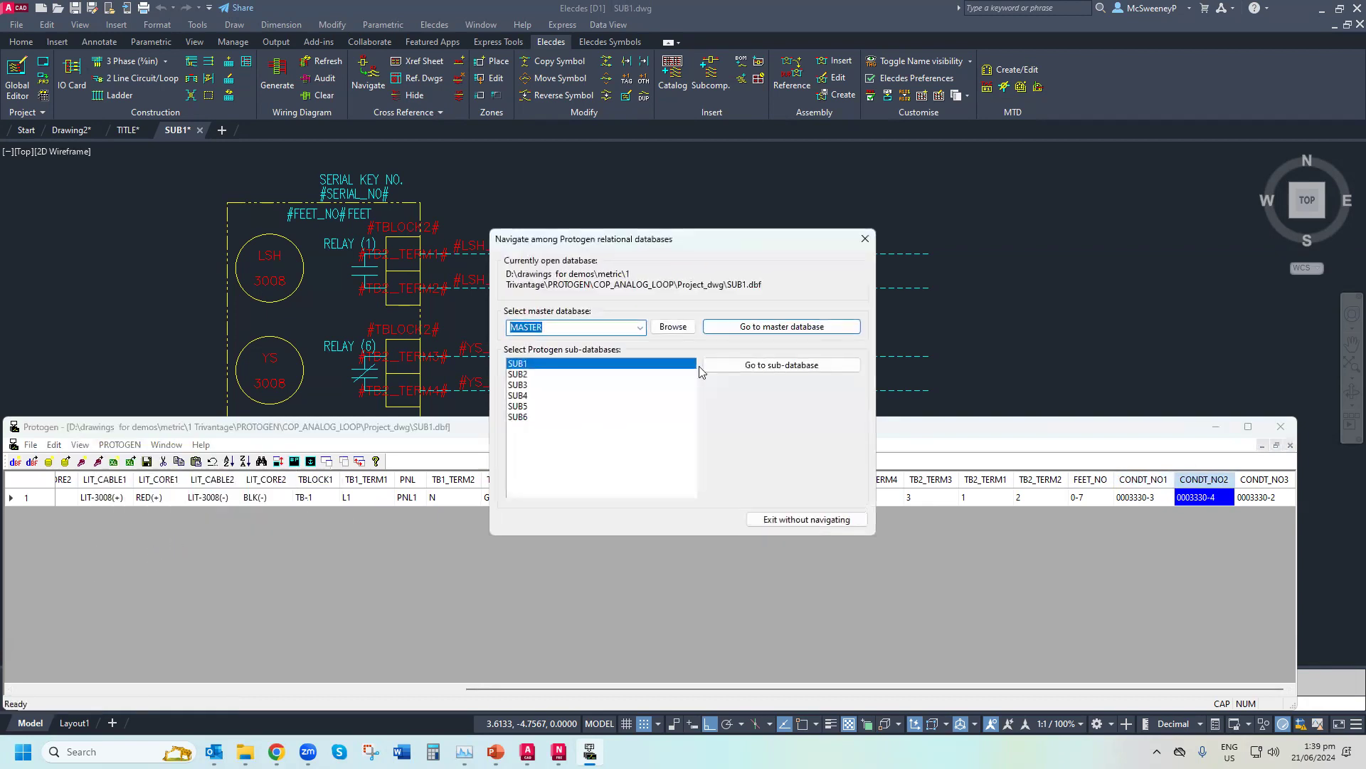
pyautogui.click(786, 325)
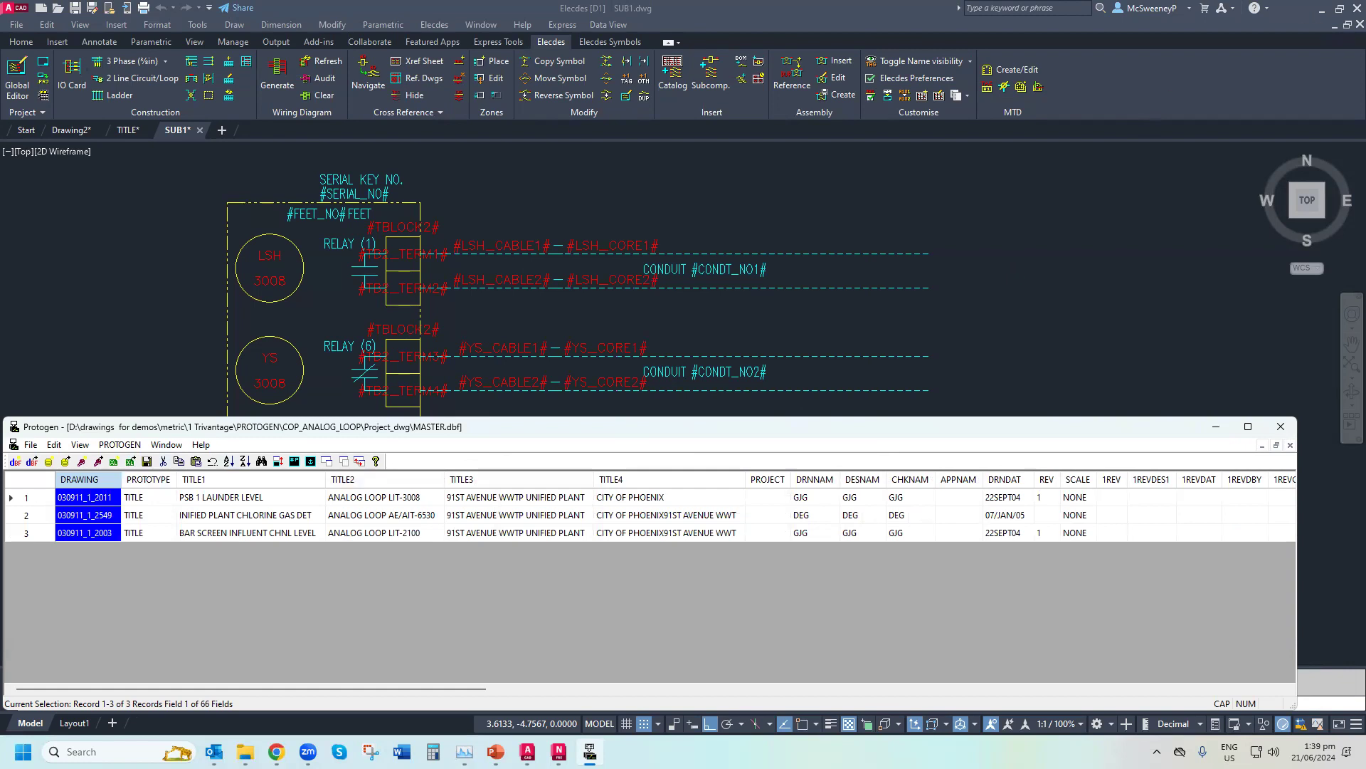
# Close the SUB1 and TITLE prototype drawings without saving changes, and close the Protogen window
pyautogui.click(1359, 24)
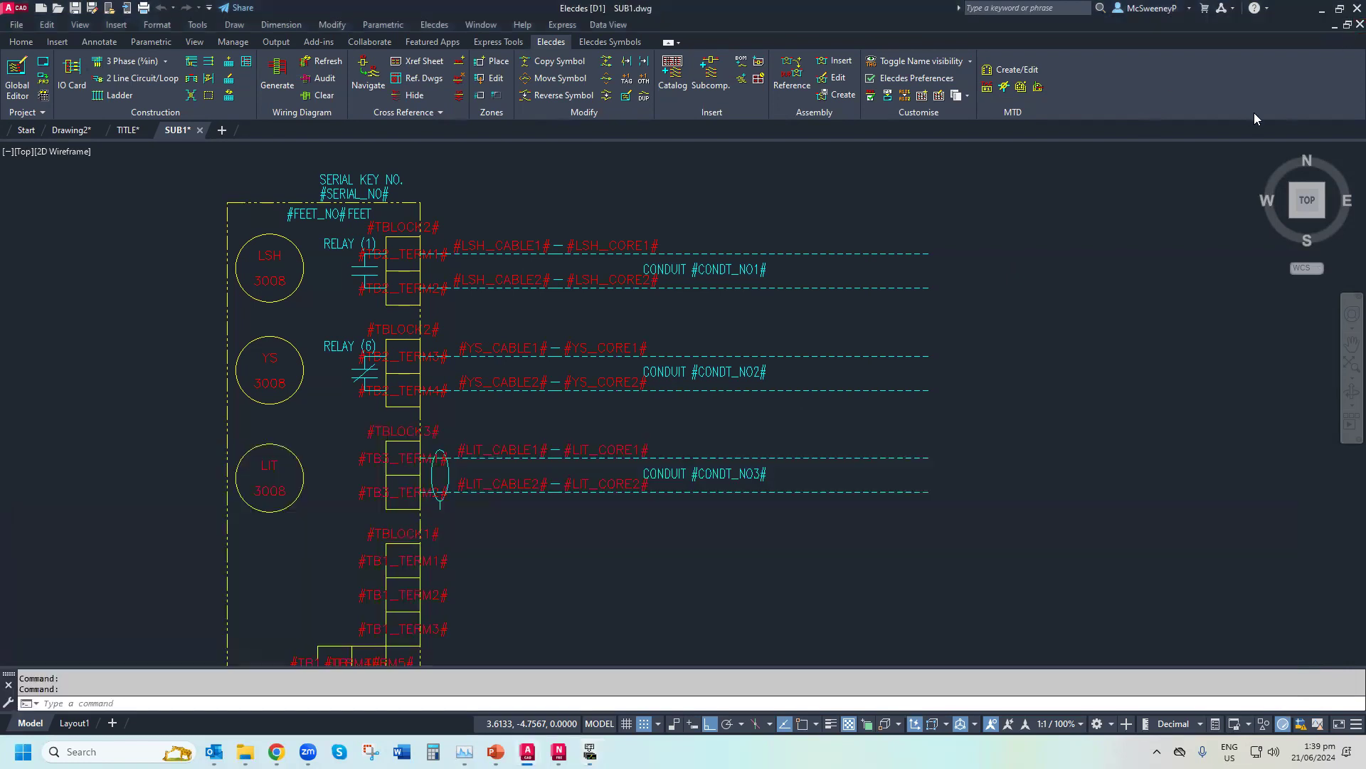
pyautogui.click(1359, 24)
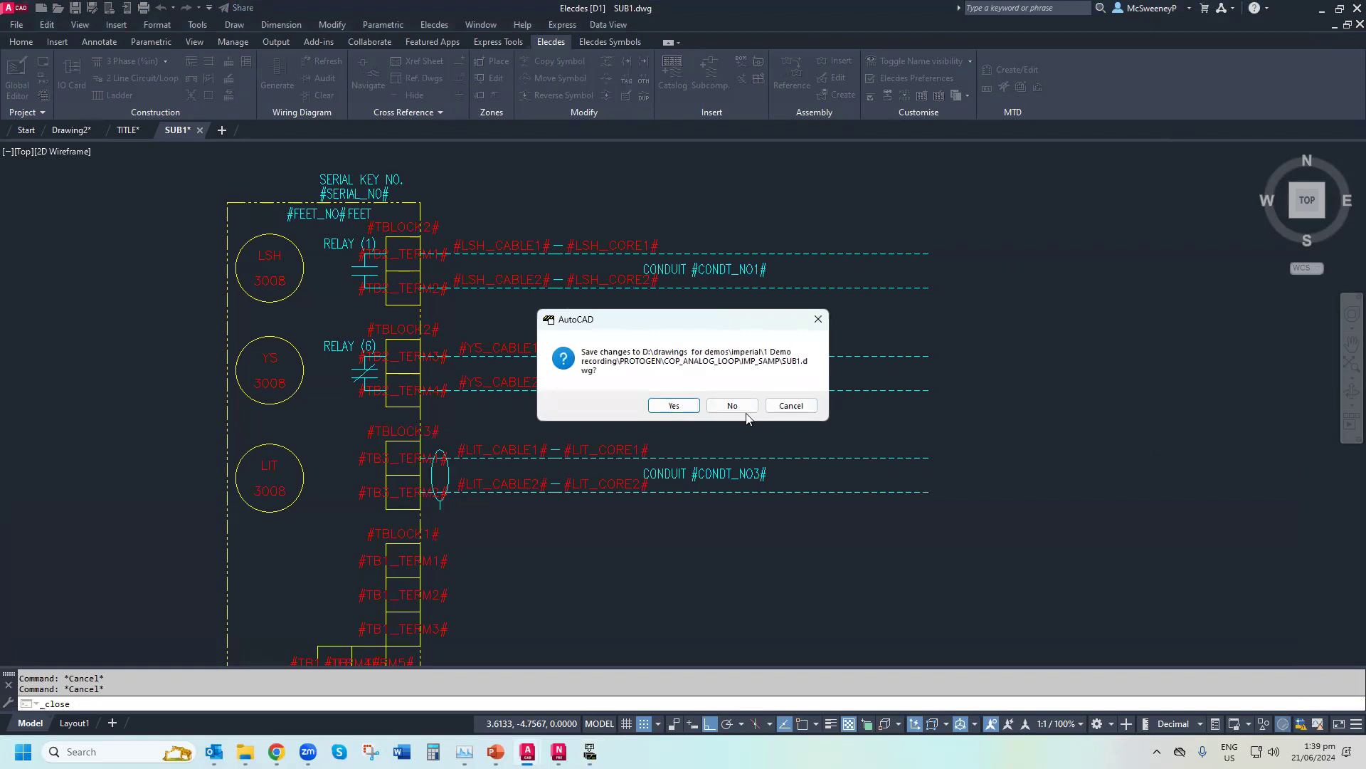
pyautogui.click(744, 408)
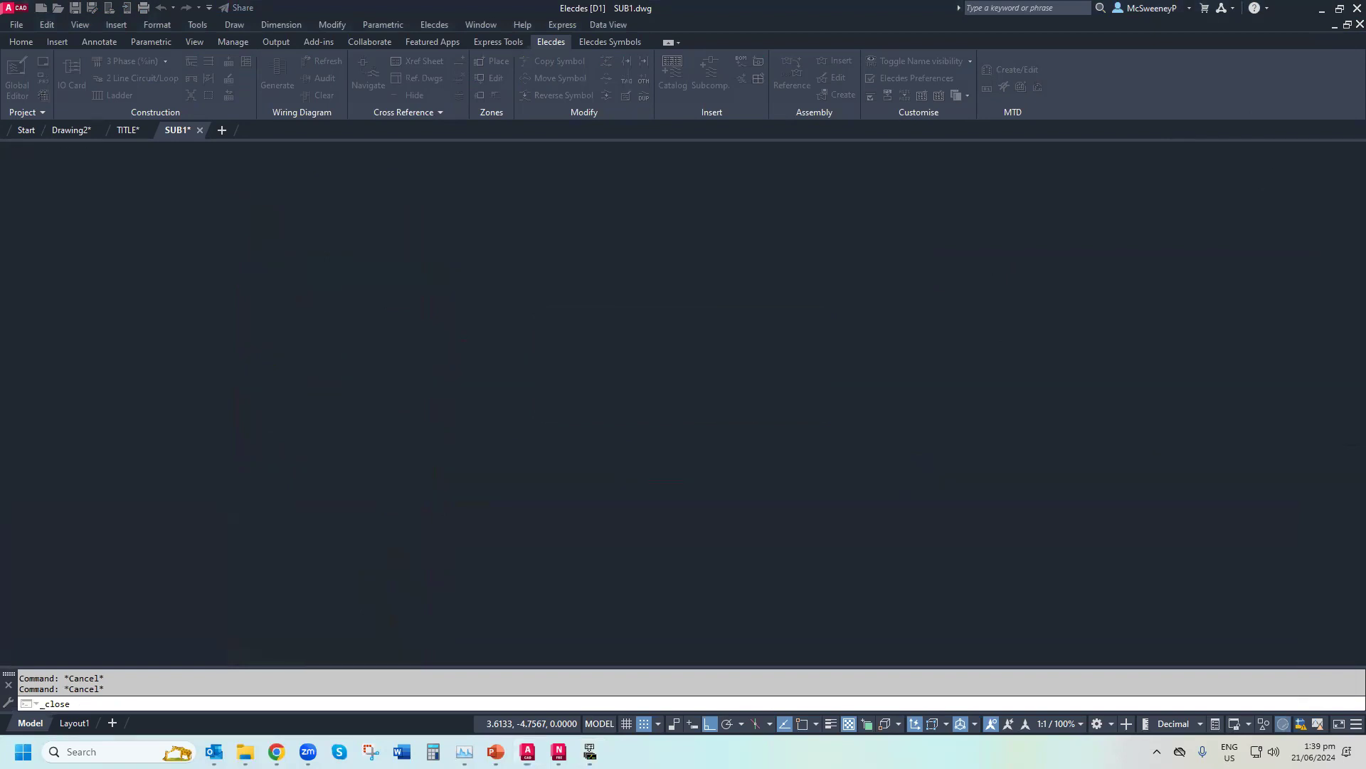
pyautogui.click(1359, 25)
pyautogui.click(735, 406)
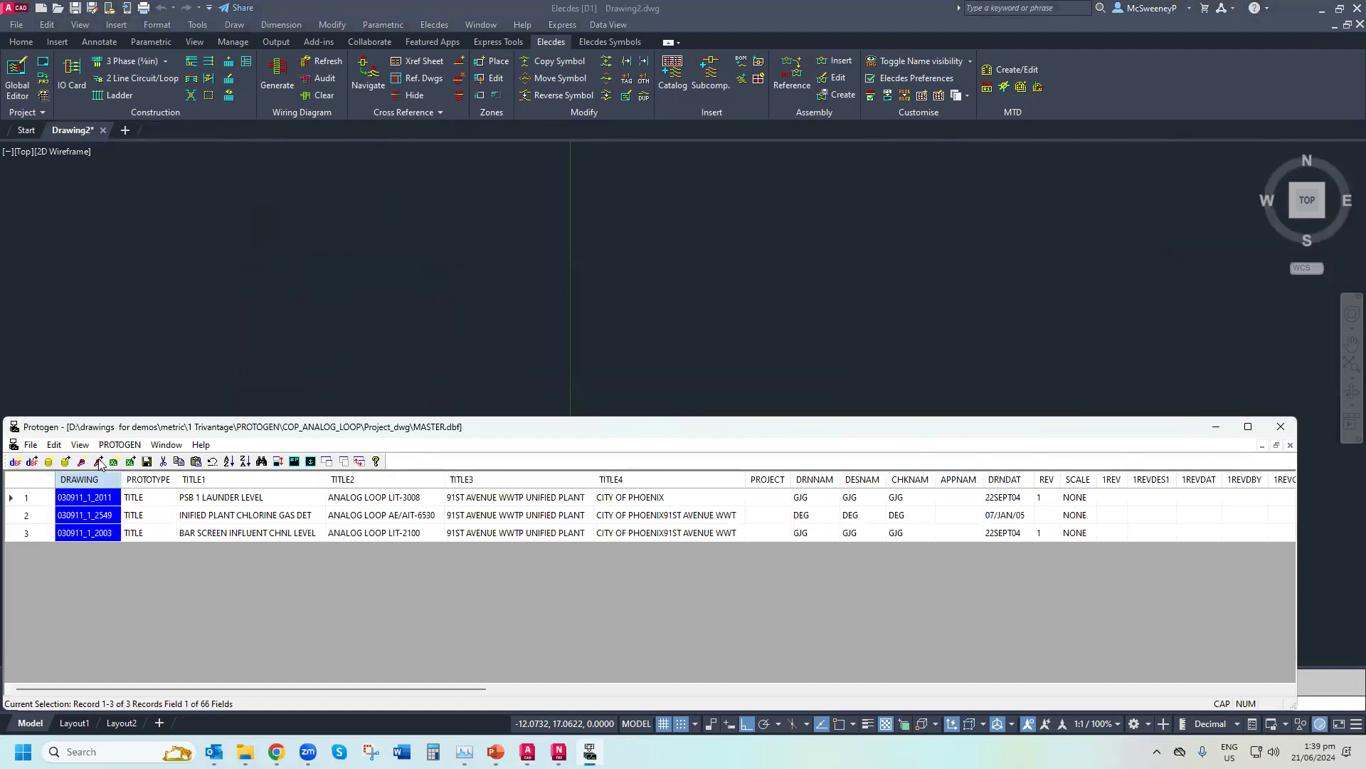
pyautogui.click(114, 444)
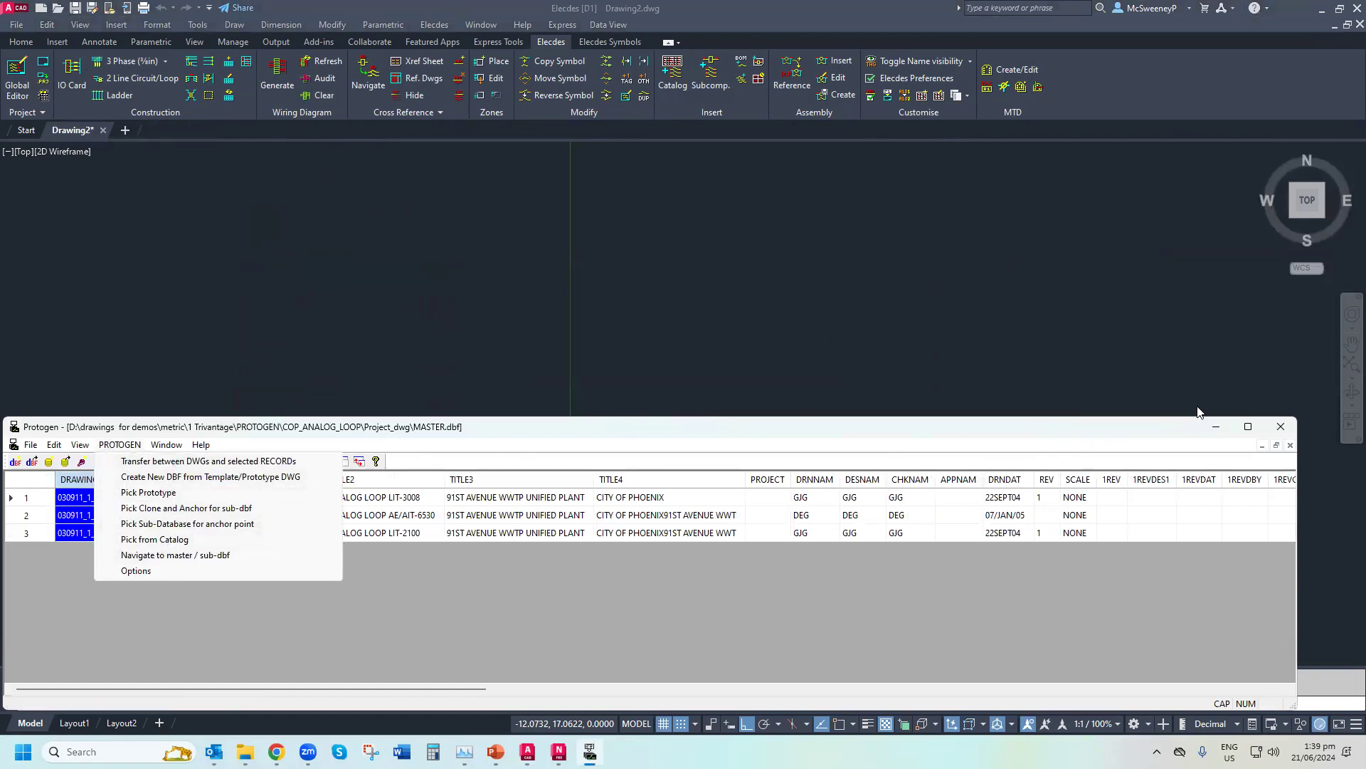
pyautogui.click(1283, 428)
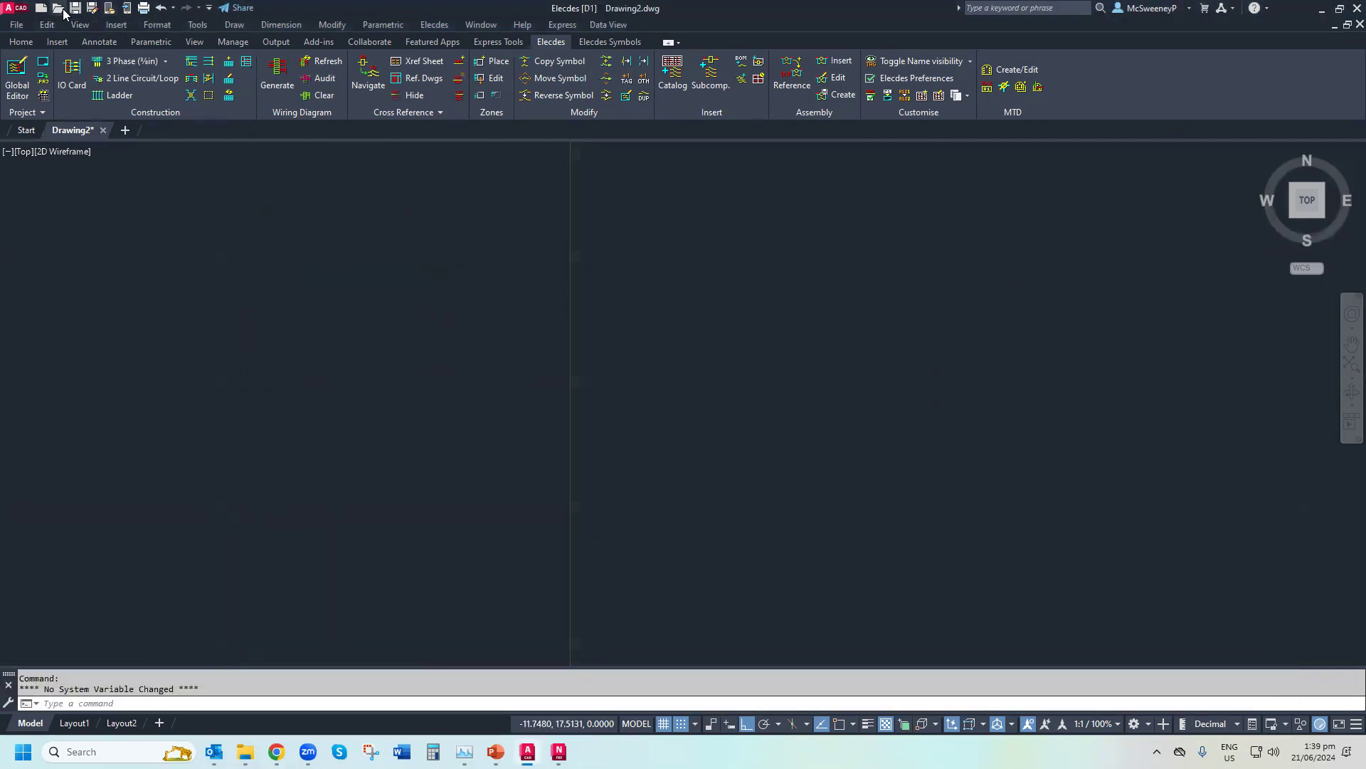
# Open the generated drawing 030911_1_2011.dwg from the Project_dwg folder and examine its filled-in conduit numbers and title block
pyautogui.click(62, 10)
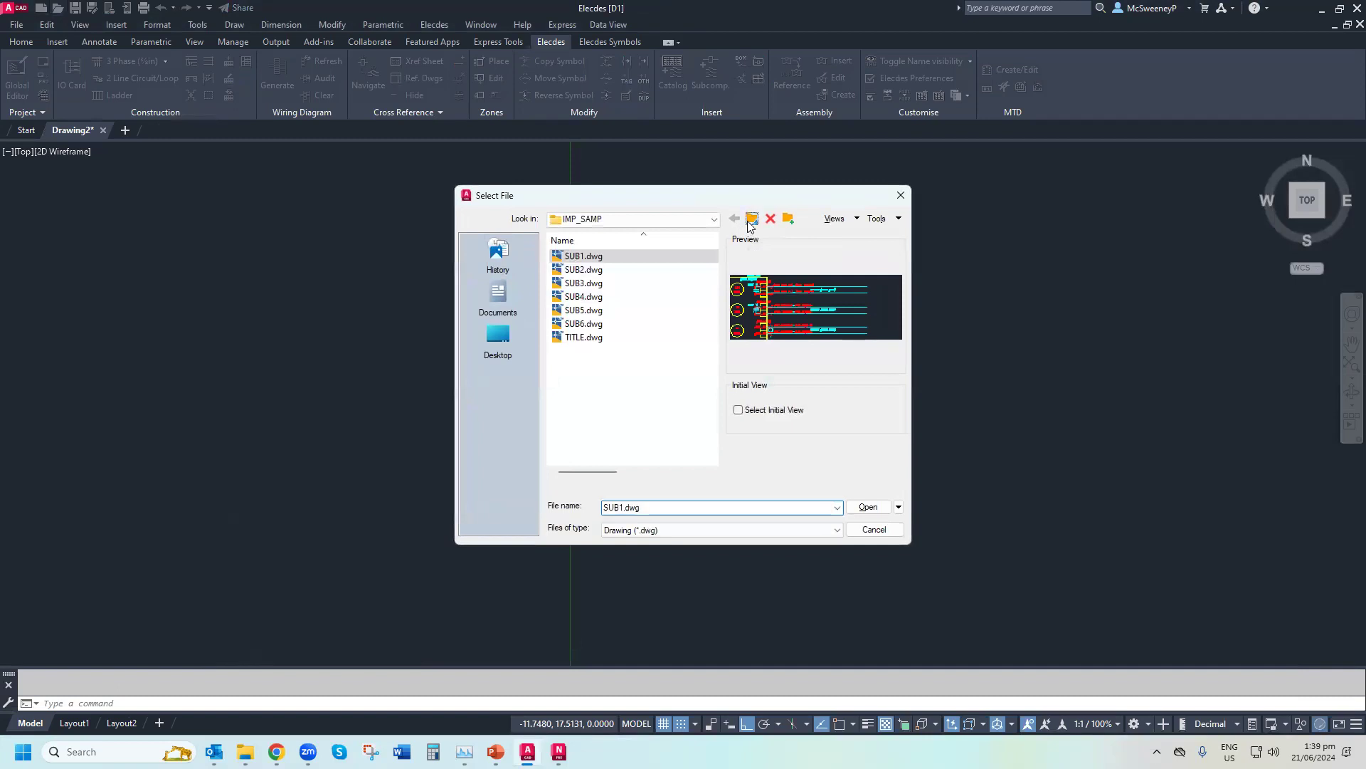
pyautogui.click(750, 220)
pyautogui.doubleClick(580, 283)
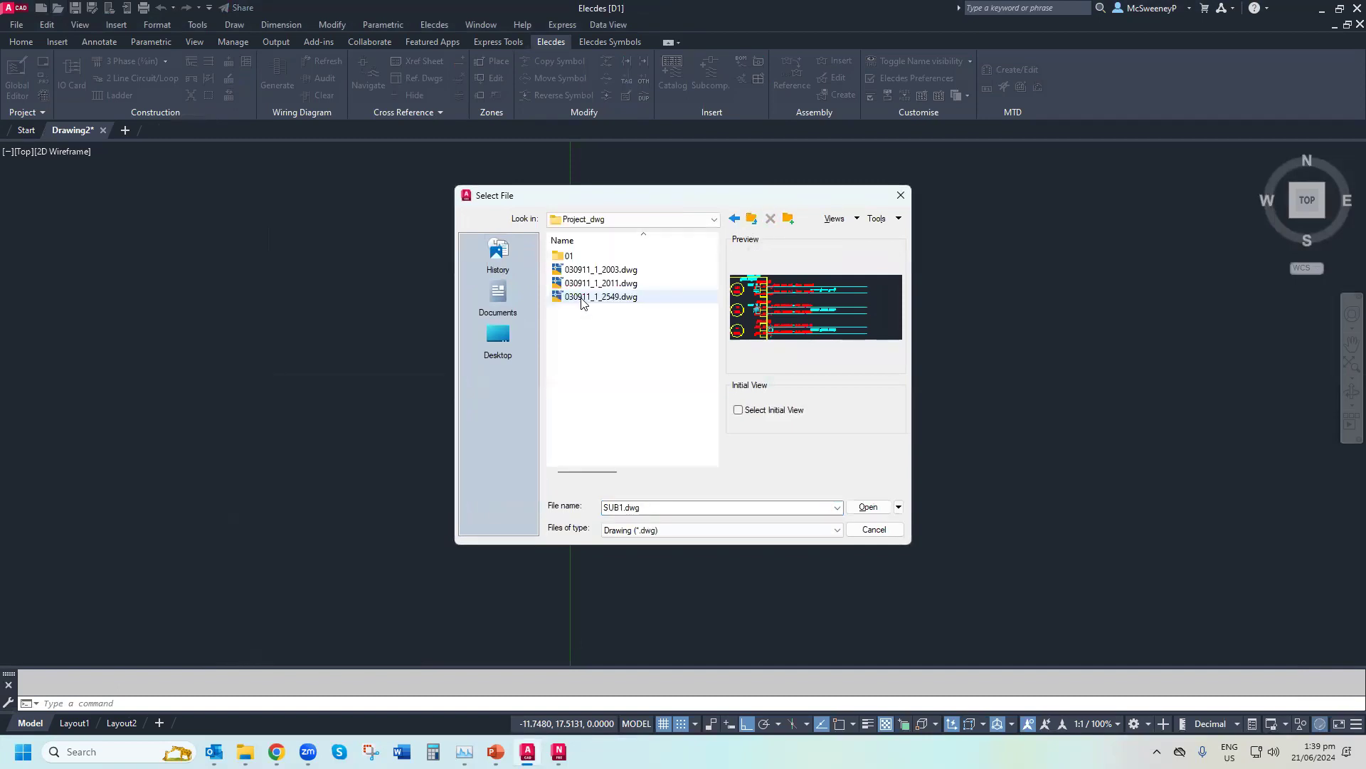
pyautogui.doubleClick(619, 283)
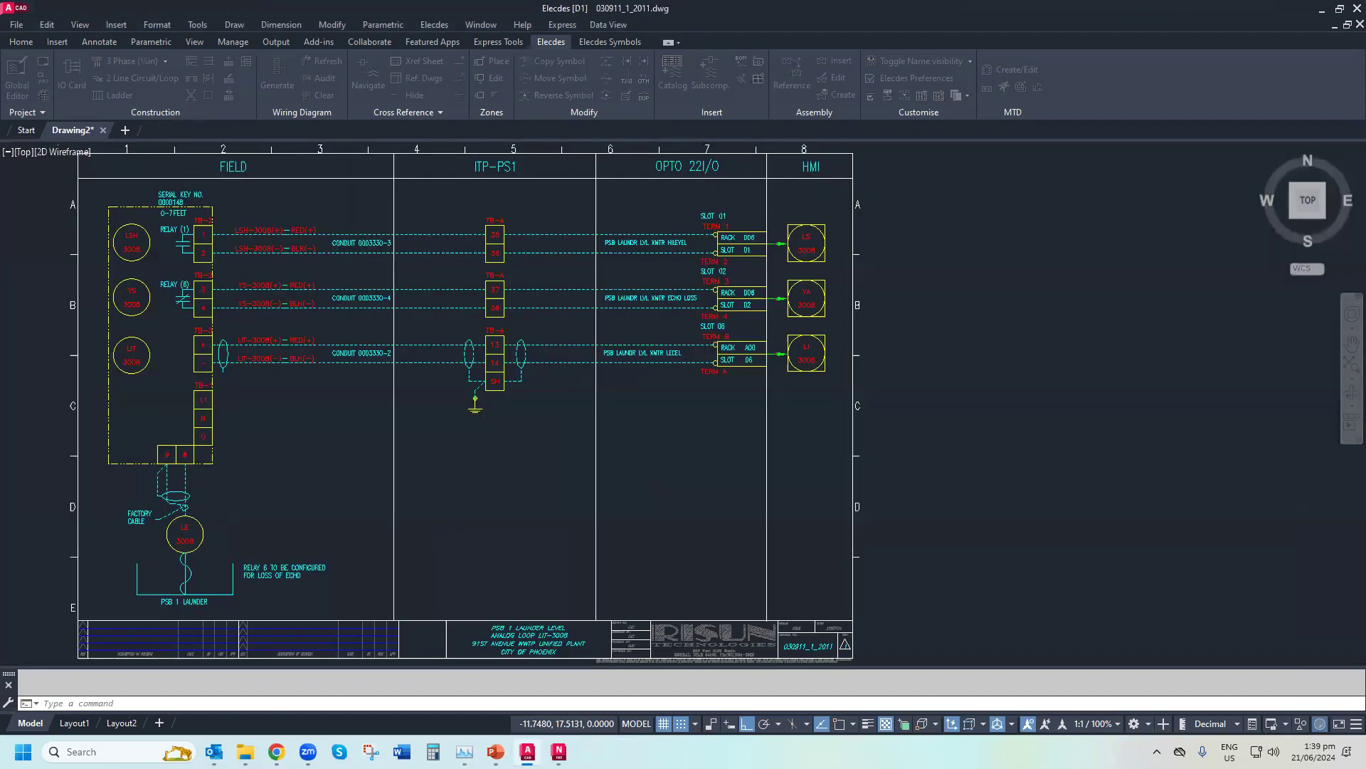
pyautogui.scroll(5, 266, 220)
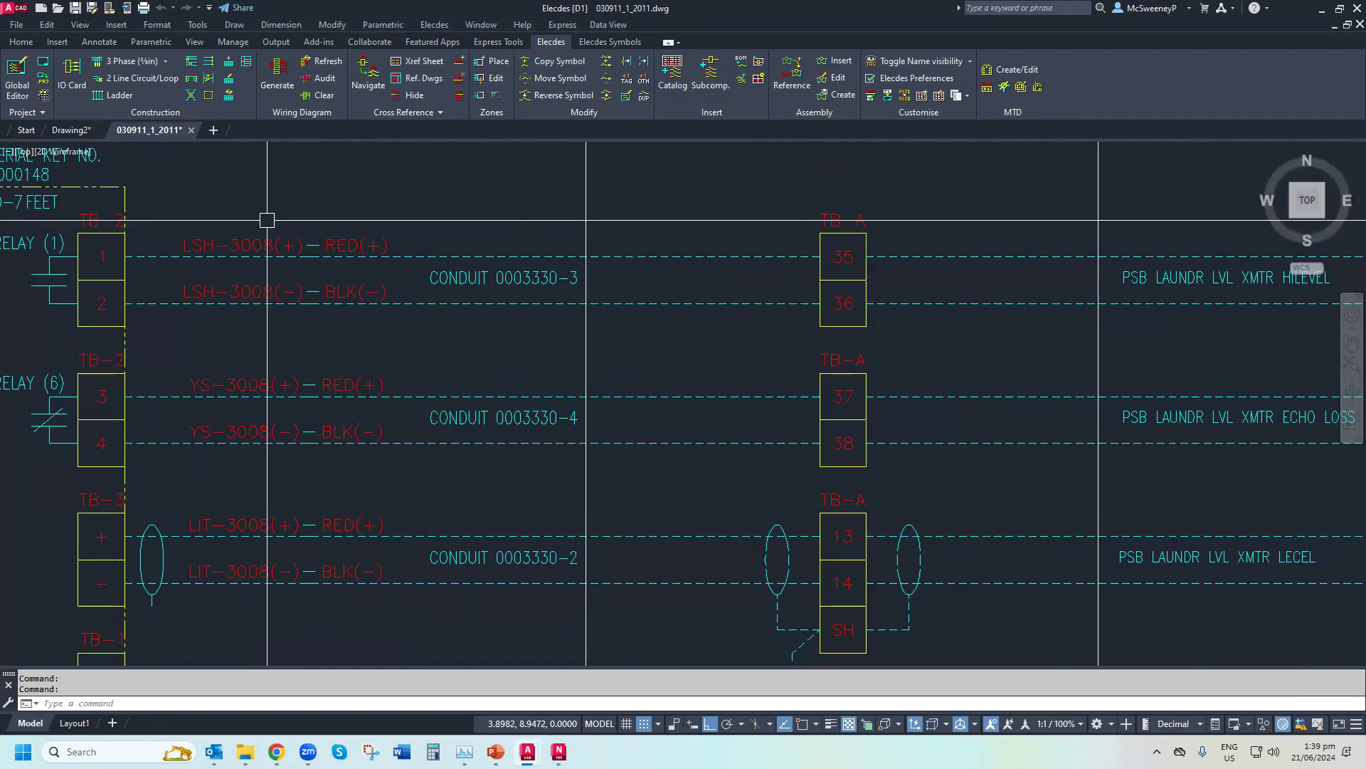
pyautogui.scroll(-4, 267, 220)
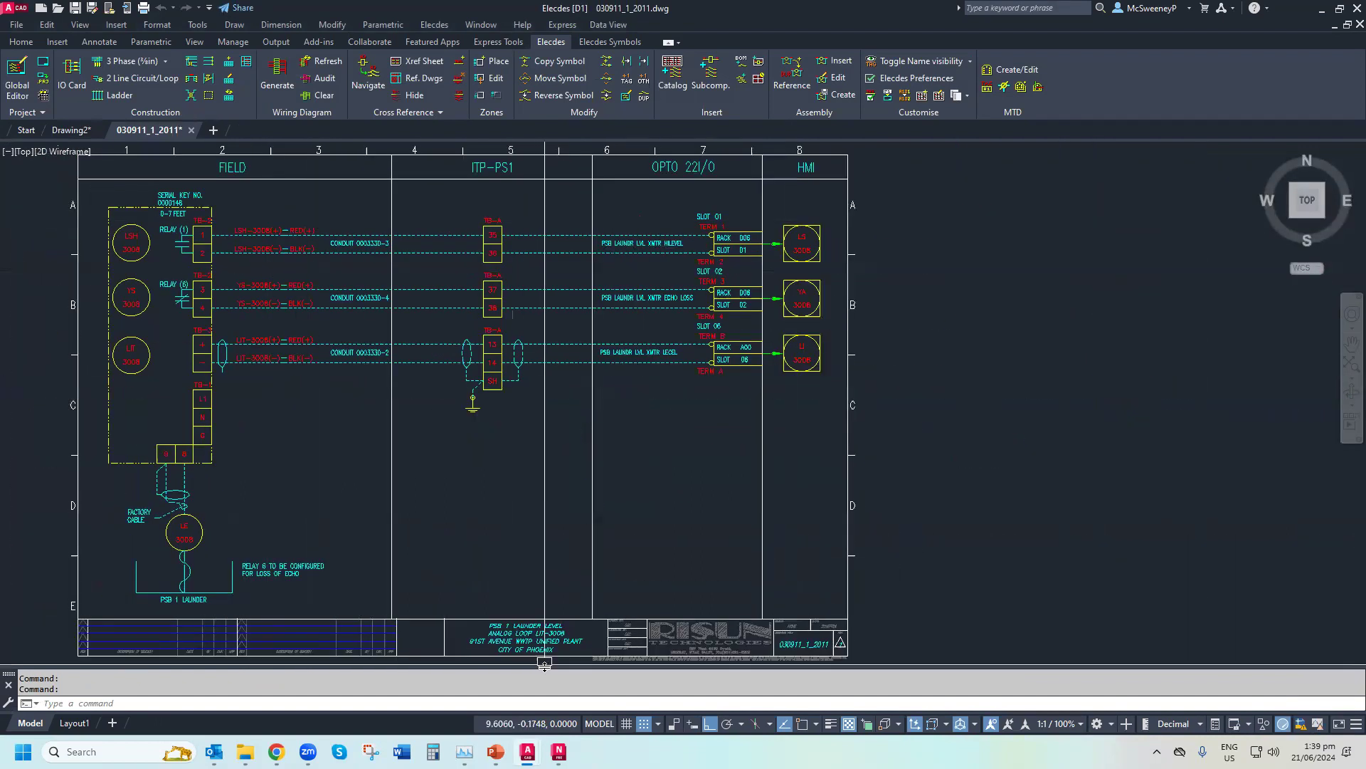
pyautogui.scroll(2, 585, 644)
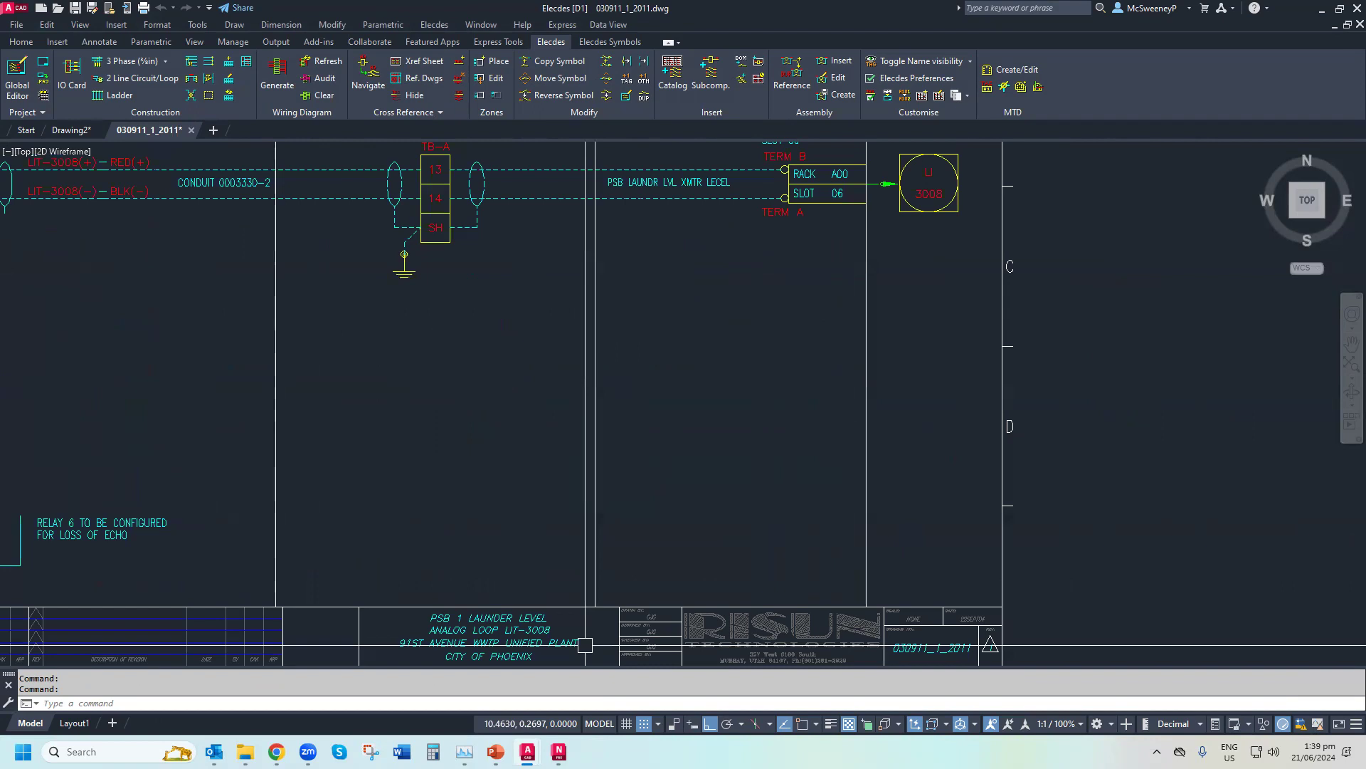
pyautogui.scroll(-2, 585, 645)
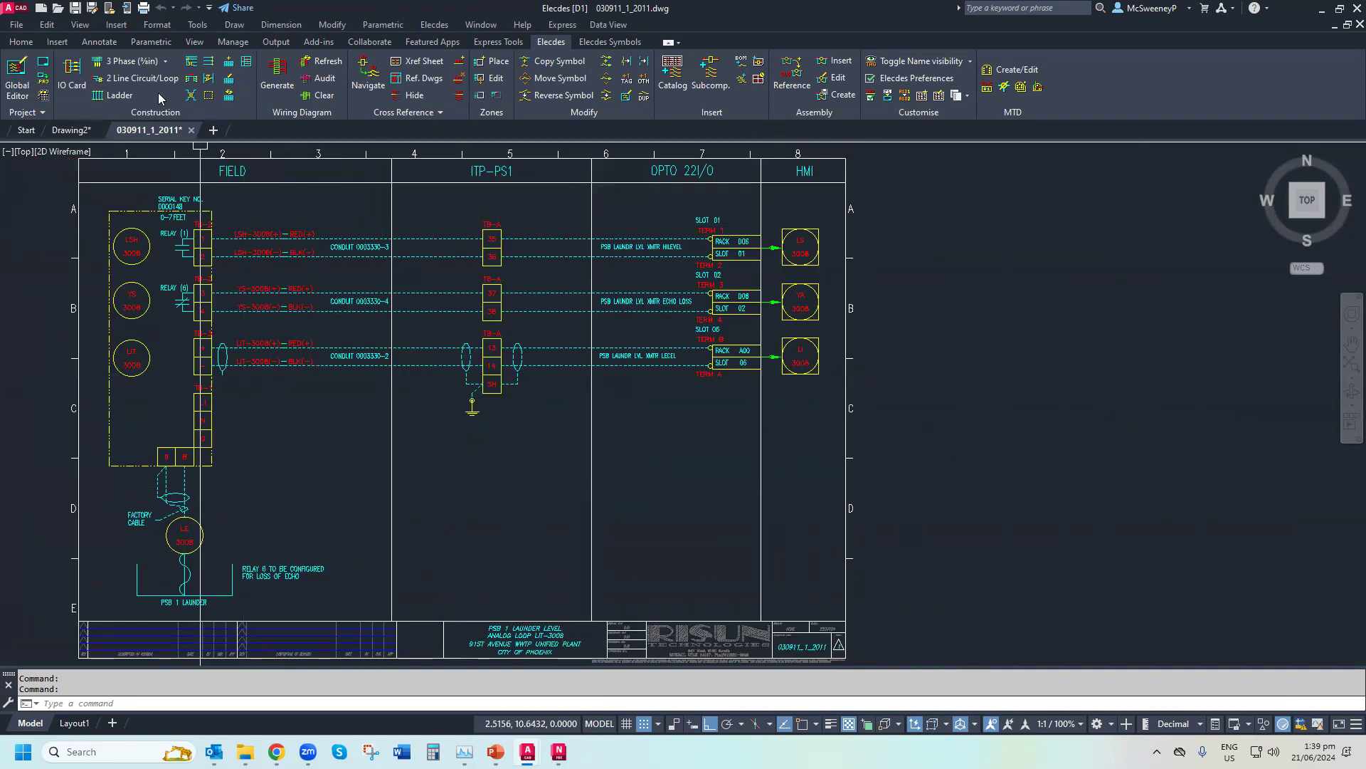
# Open the generated drawing 030911_1_2549.dwg from the Project_dwg folder to view its loop layout
pyautogui.click(57, 7)
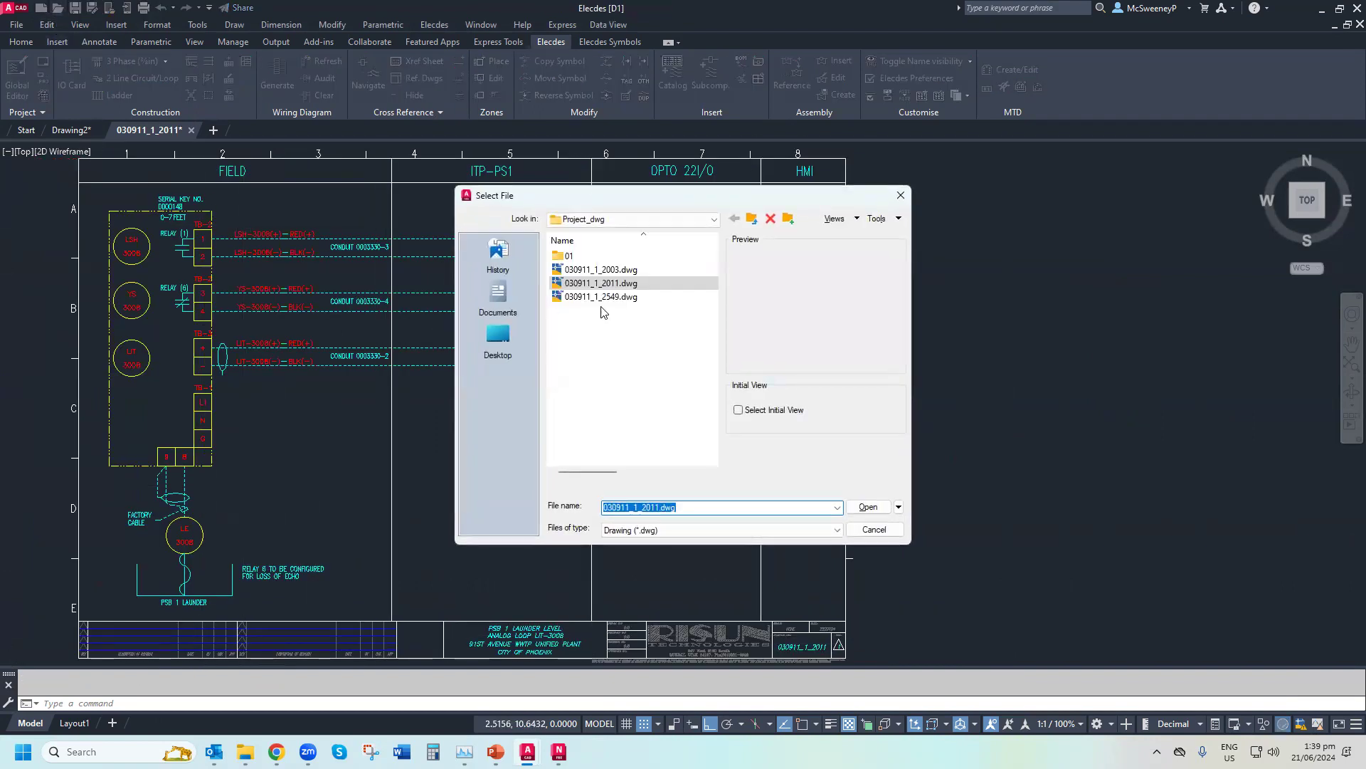
pyautogui.click(610, 298)
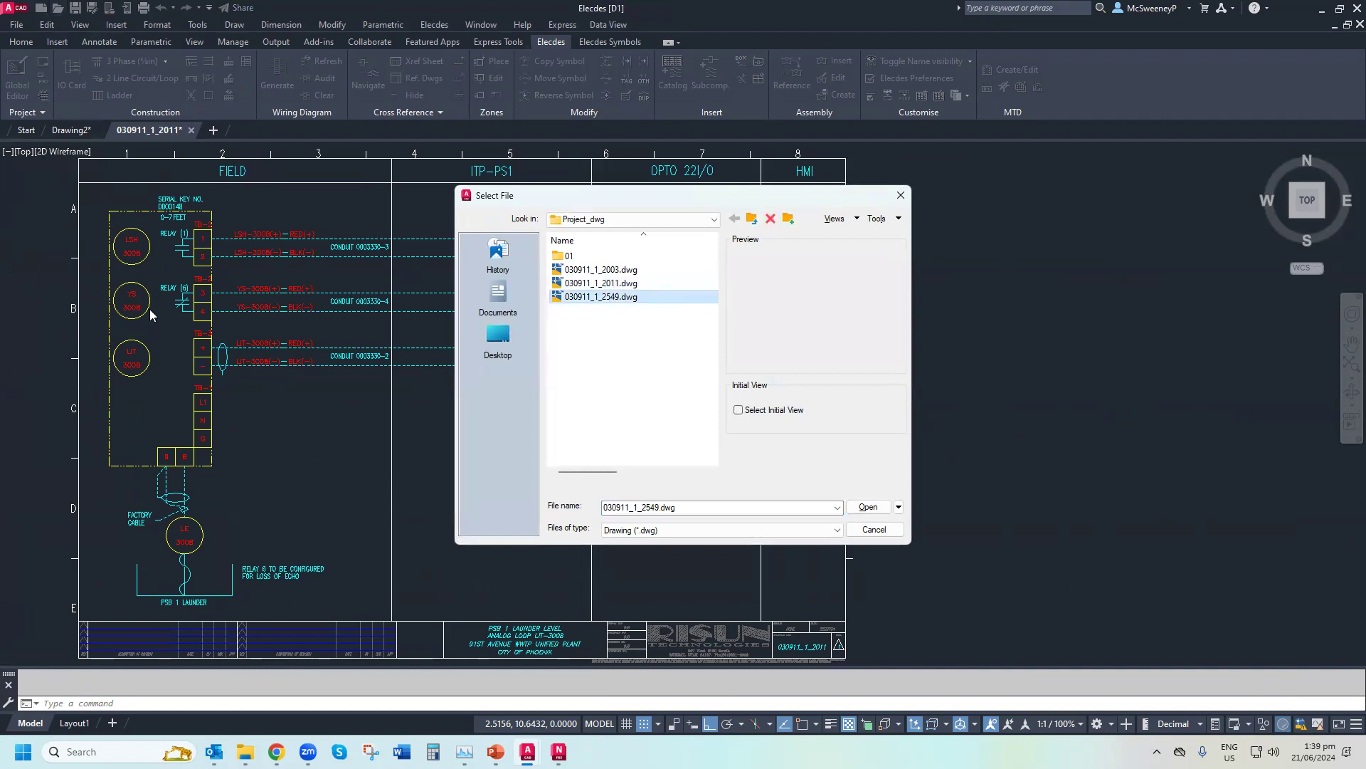
pyautogui.doubleClick(637, 299)
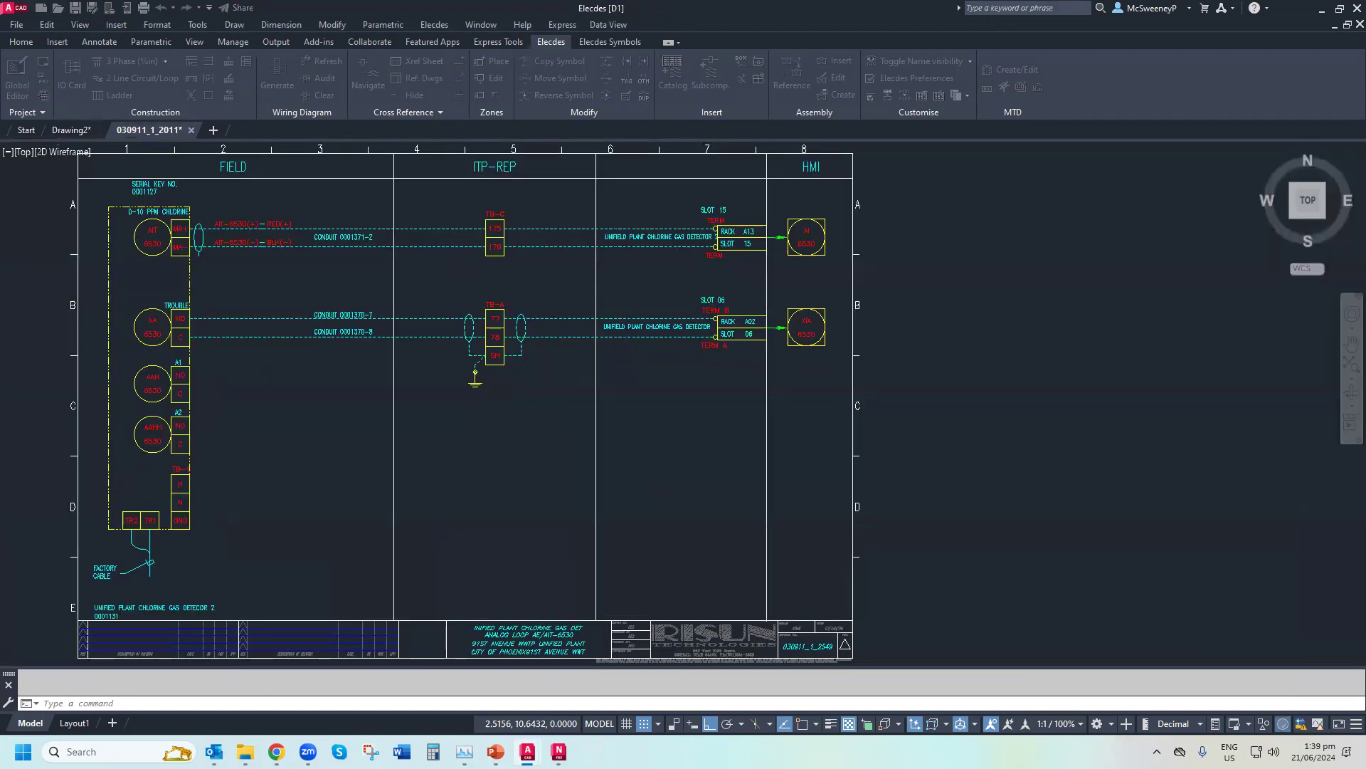
# Quit AutoCAD without saving changes to 030911_1_2011.dwg or Drawing2.dwg
pyautogui.click(1349, 9)
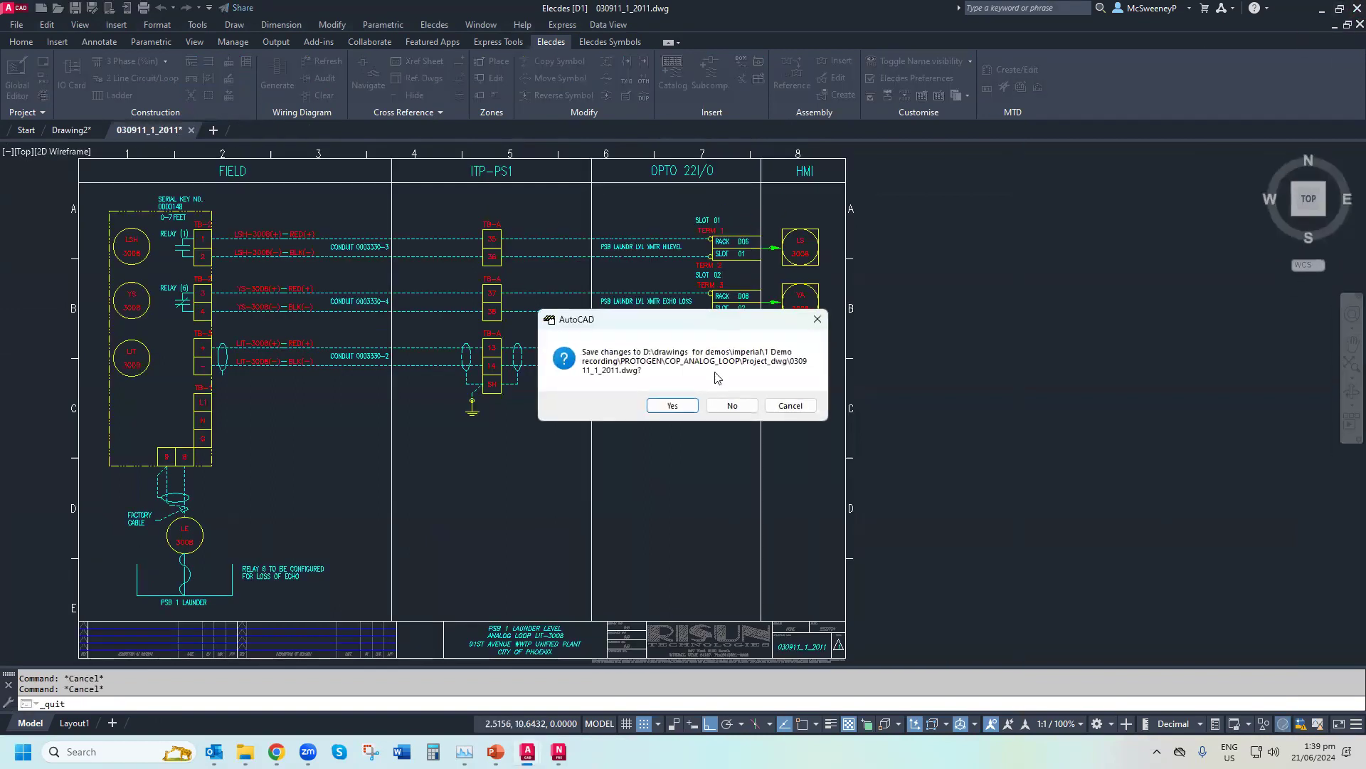
pyautogui.click(719, 411)
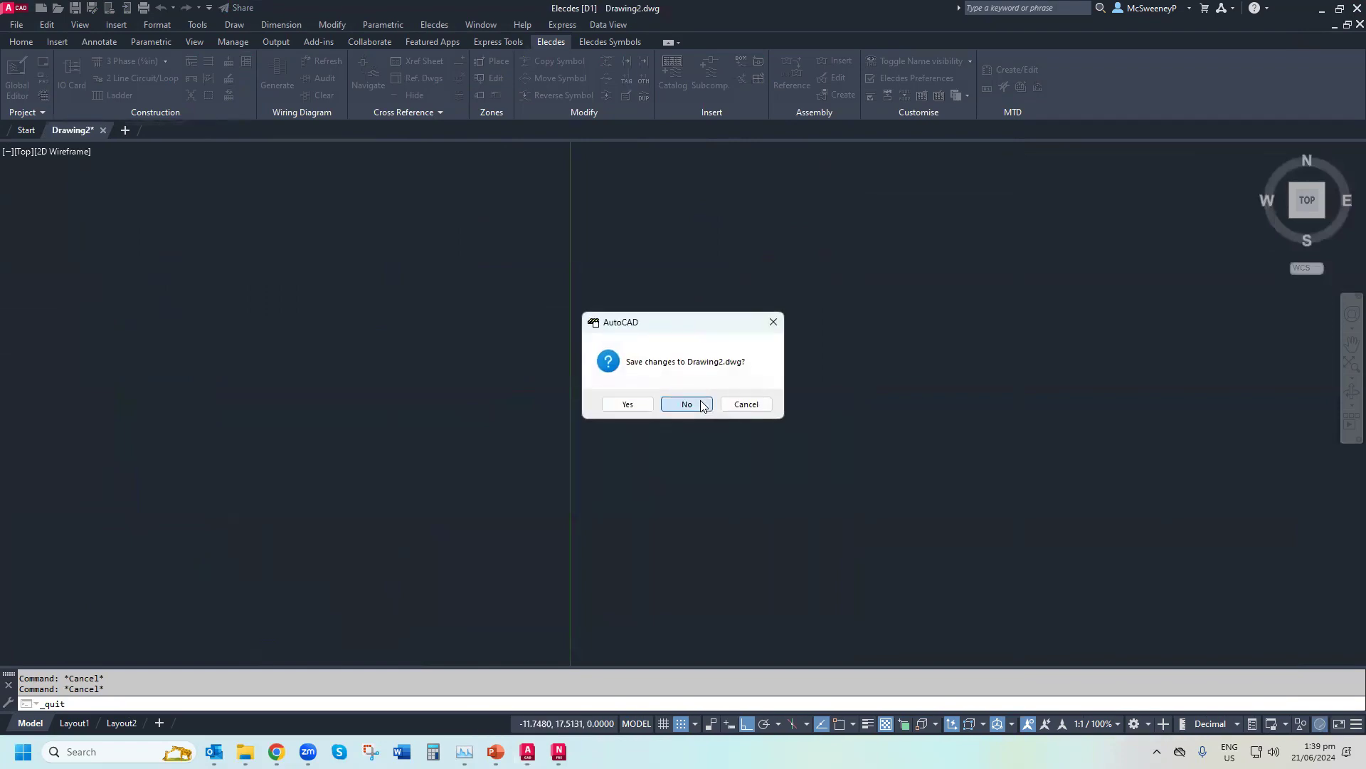
pyautogui.click(698, 404)
# Switch the Elecdes Design Suite Setup configuration to MCC Imperial without saving current preferences, overwrite the existing PROTOGEN section, and apply the setup
pyautogui.doubleClick(1006, 122)
pyautogui.click(500, 236)
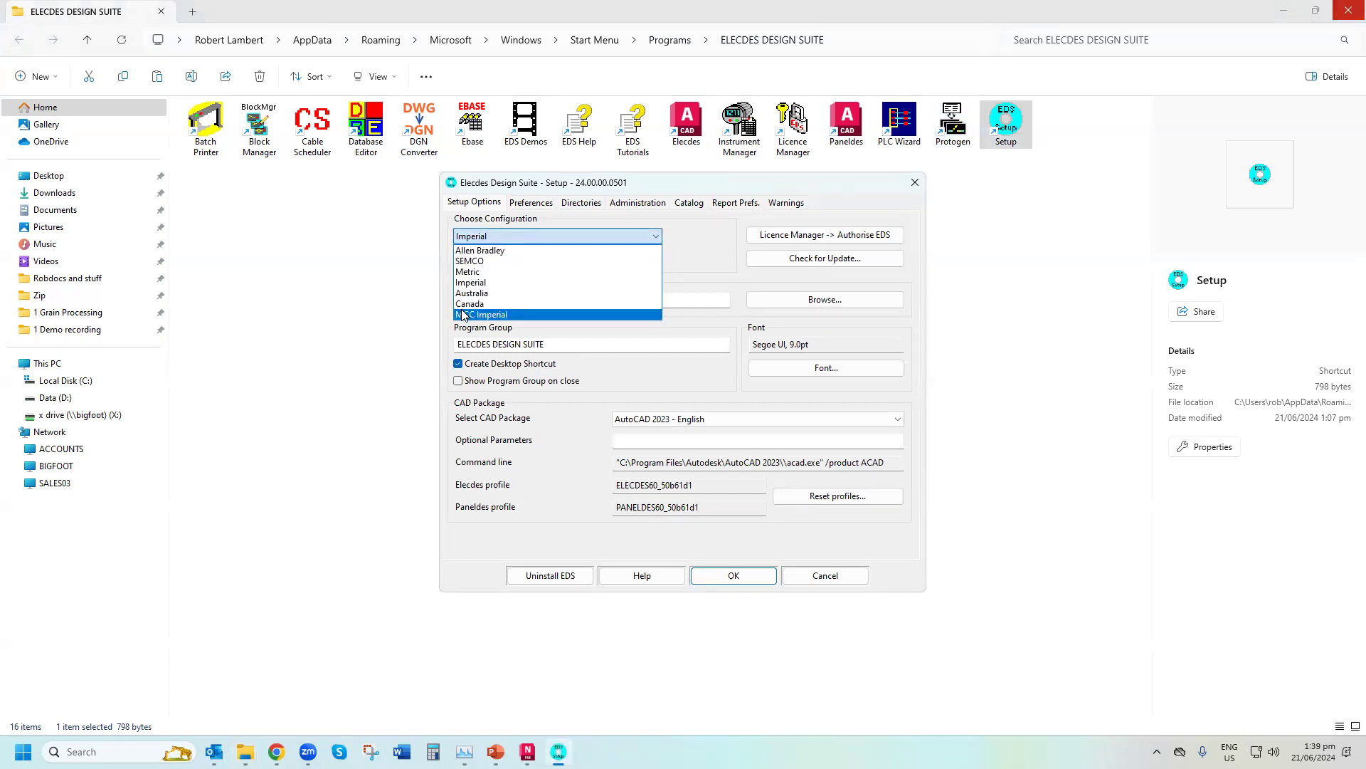
pyautogui.click(512, 315)
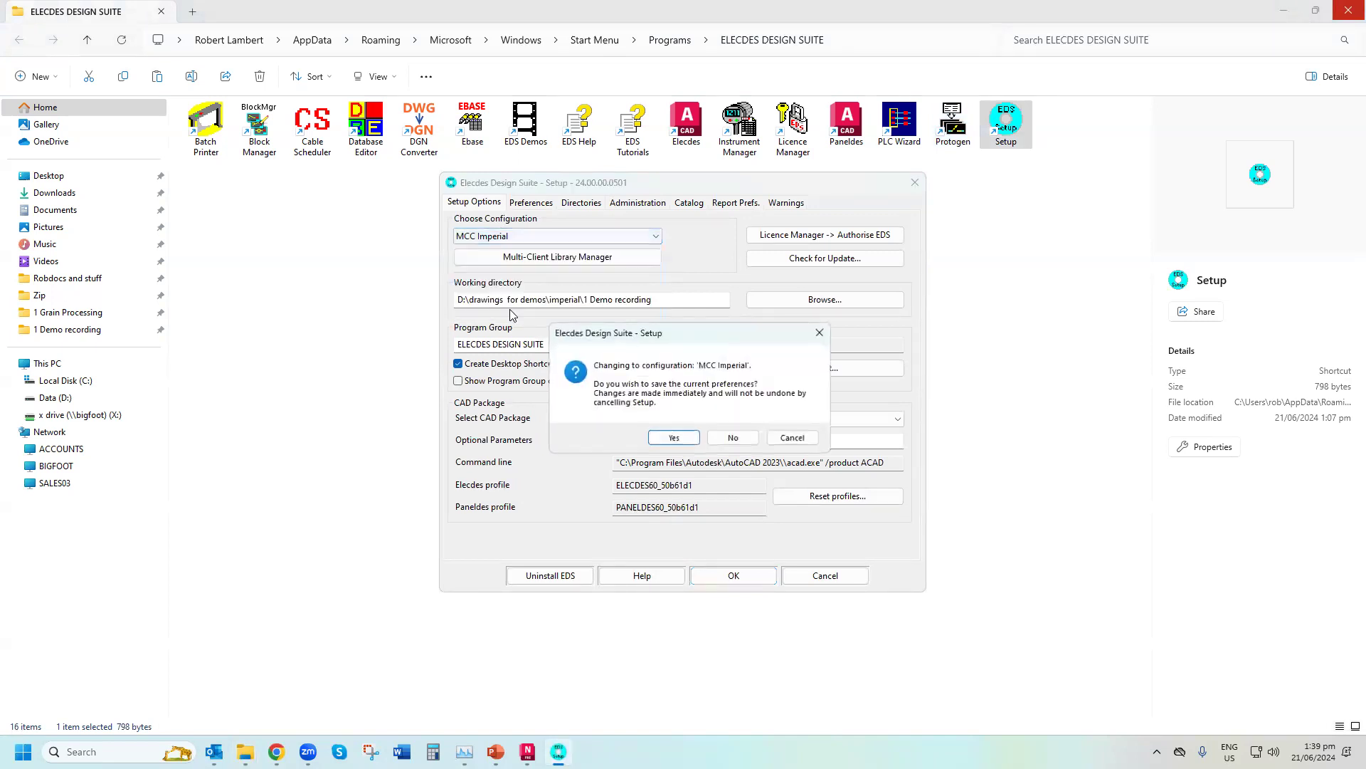
pyautogui.click(753, 439)
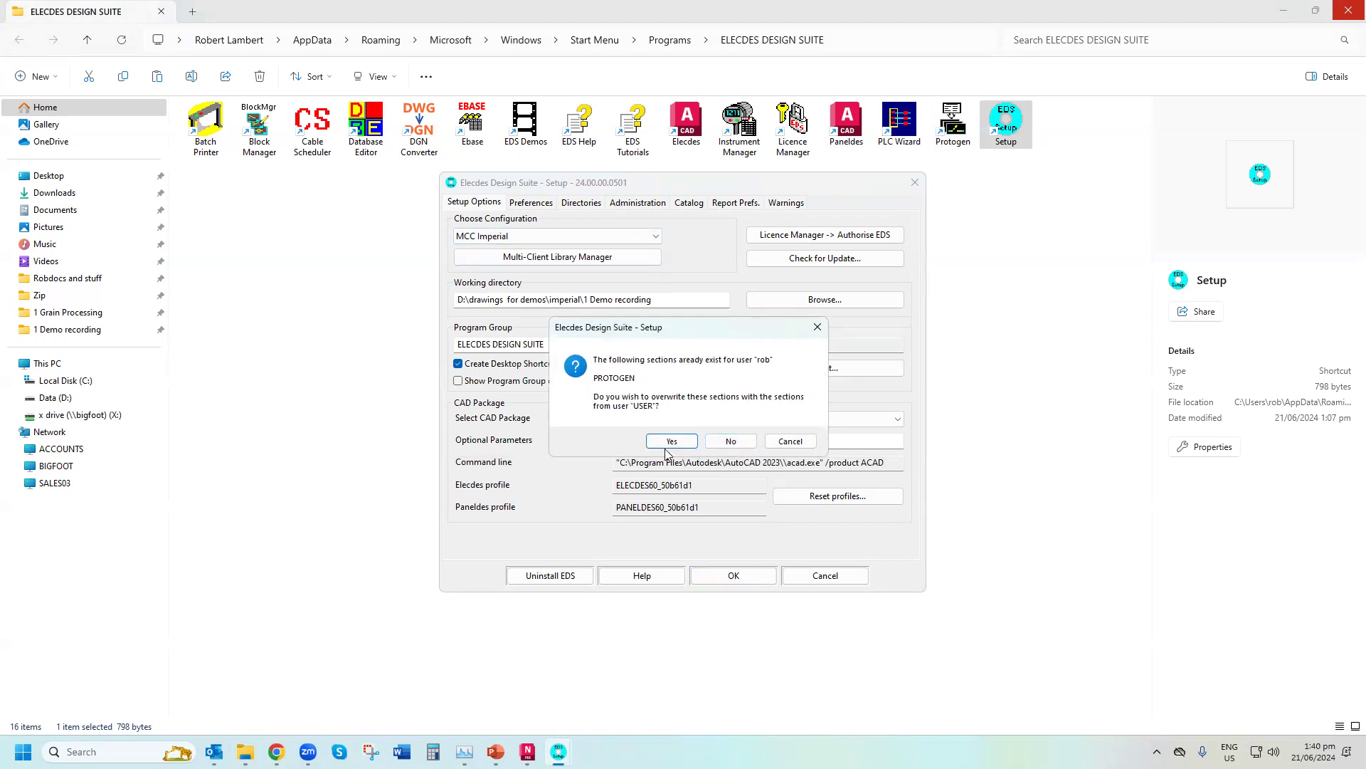
pyautogui.click(666, 447)
pyautogui.click(733, 577)
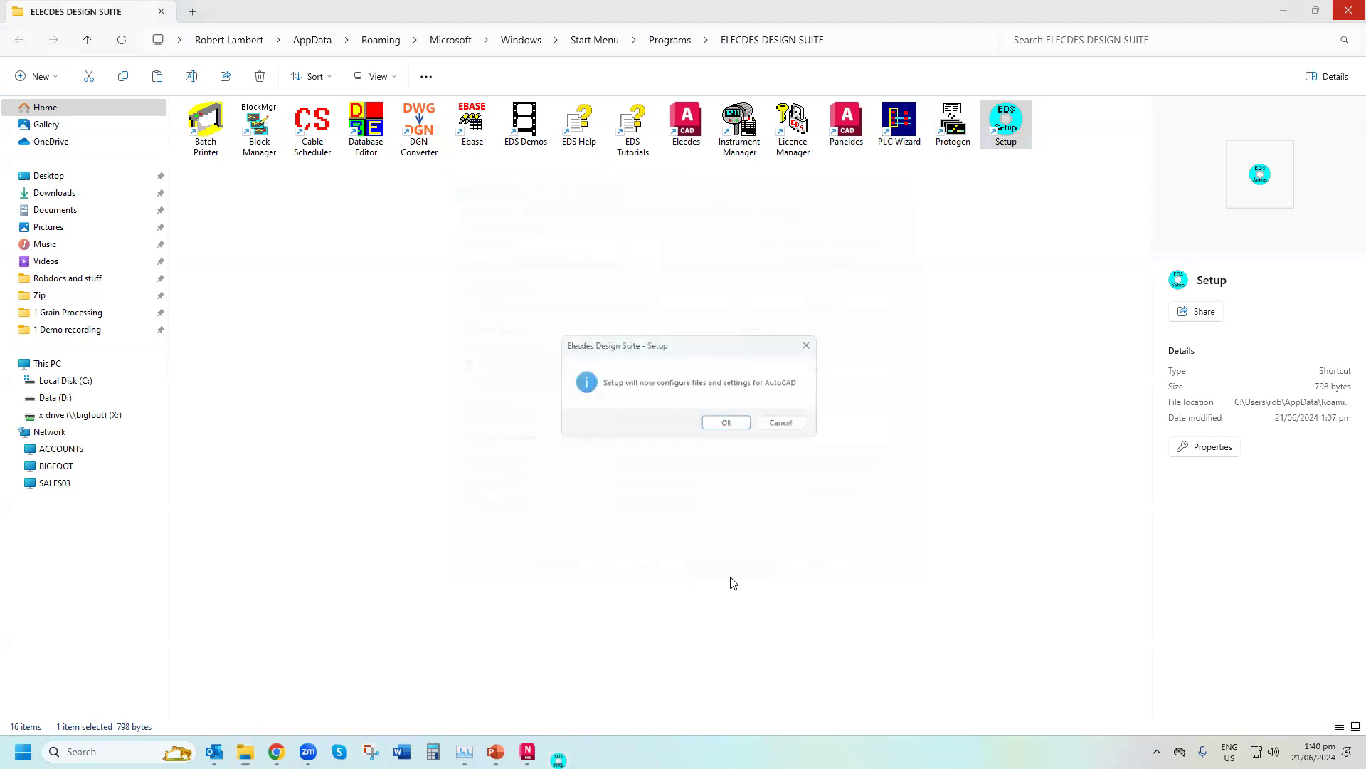
pyautogui.click(727, 425)
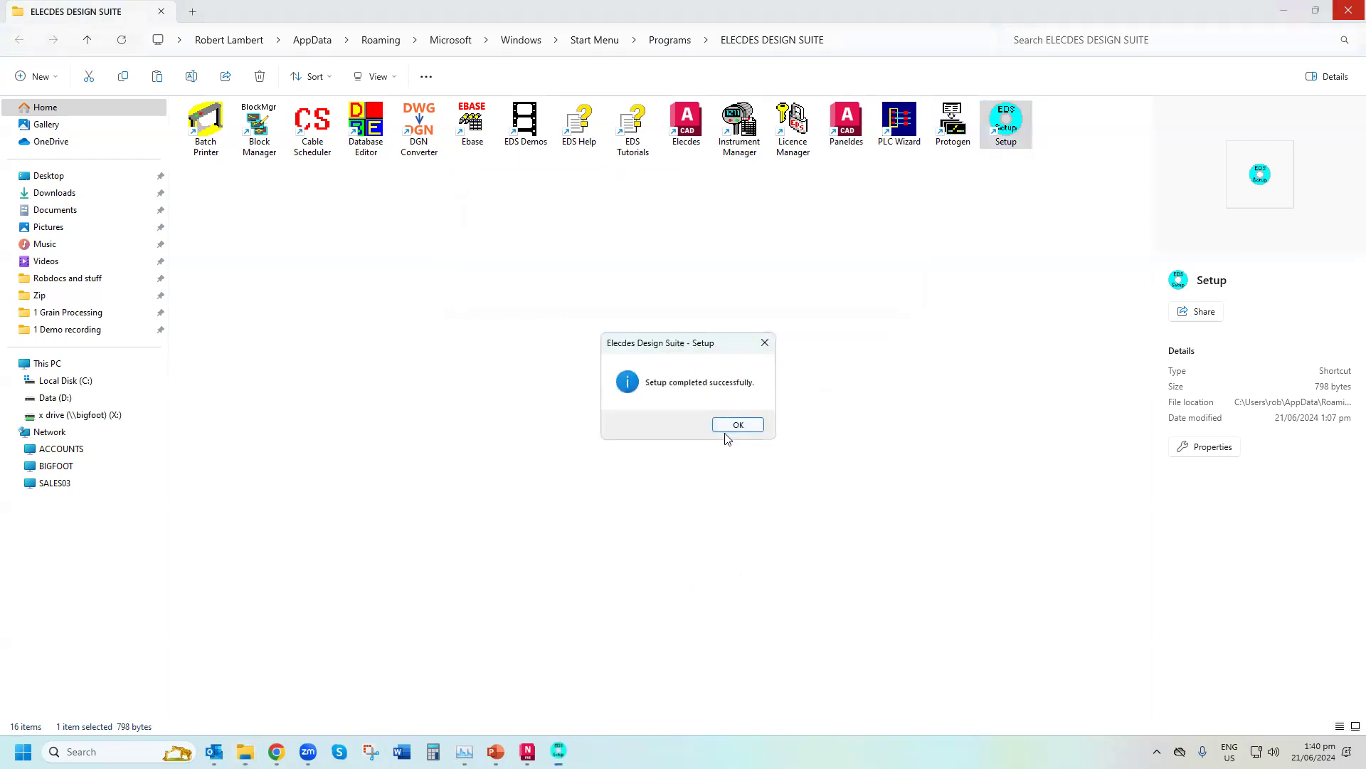
pyautogui.click(738, 425)
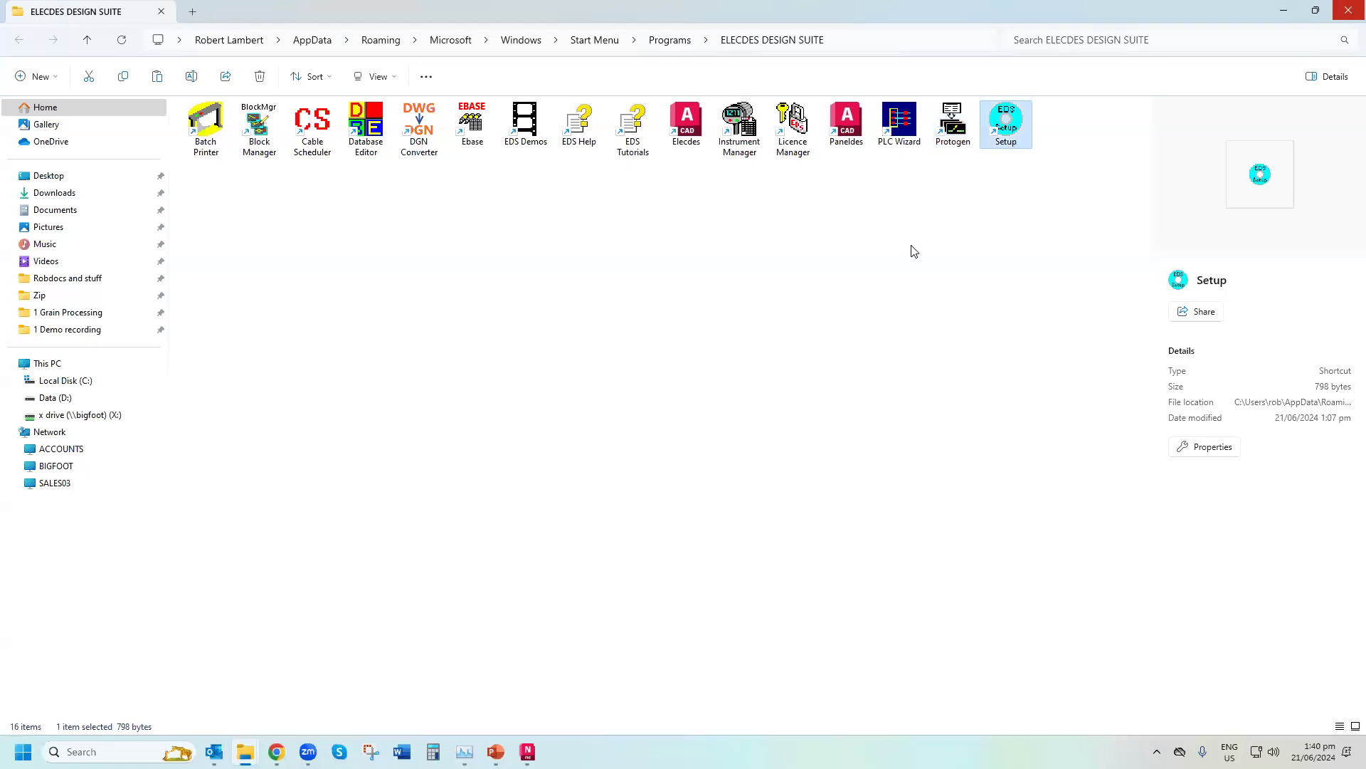
# Launch Elecdes and open the P_1L_MSTR.dwg prototype from the EDS80 IMP_SAMP folder to inspect its #_ORIGIN# anchor
pyautogui.doubleClick(685, 133)
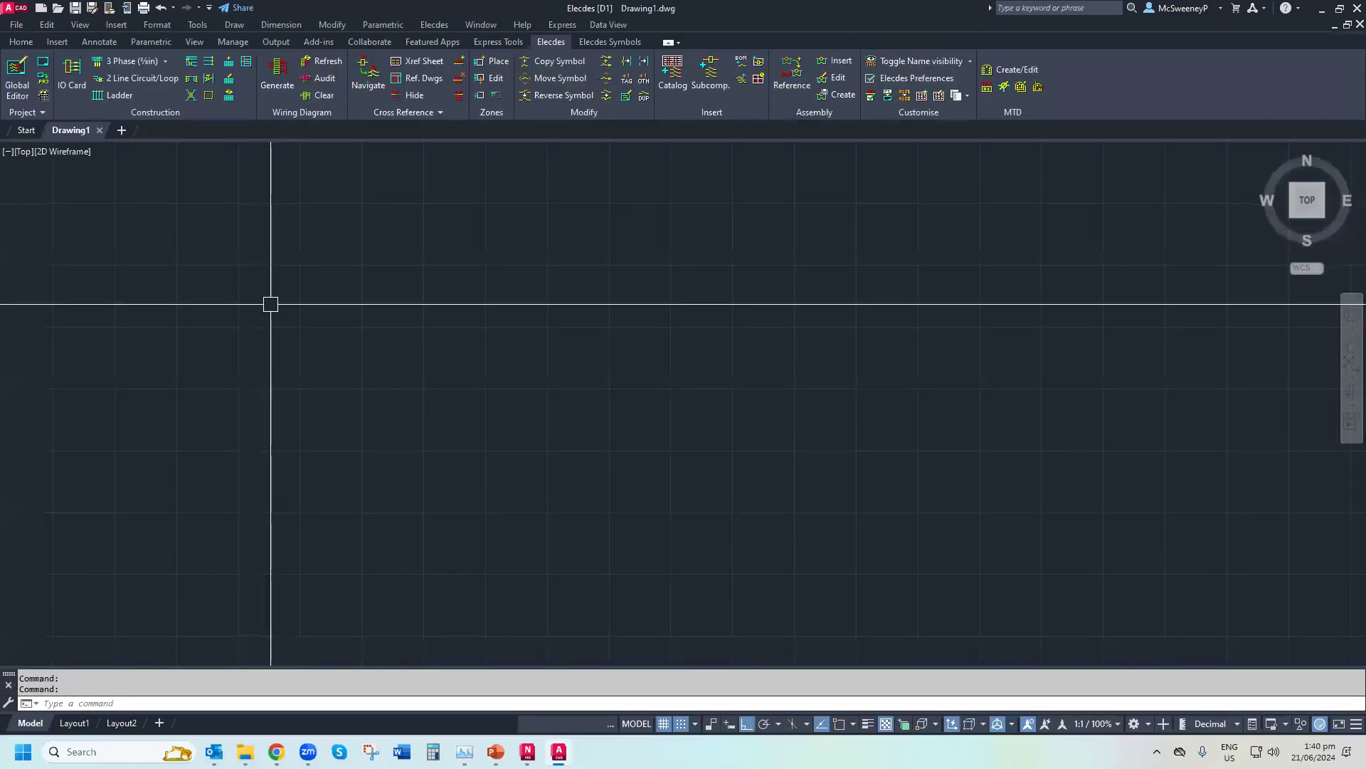
pyautogui.click(58, 9)
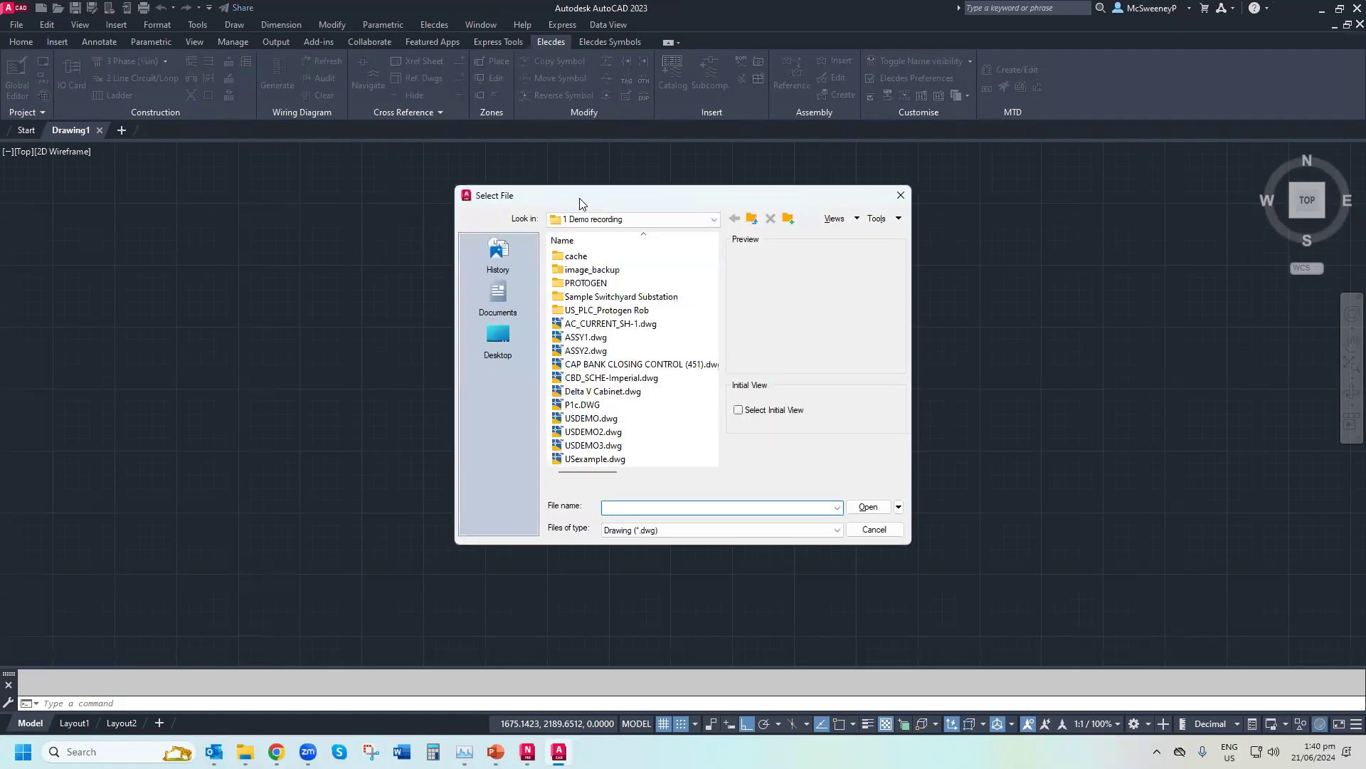
pyautogui.click(587, 214)
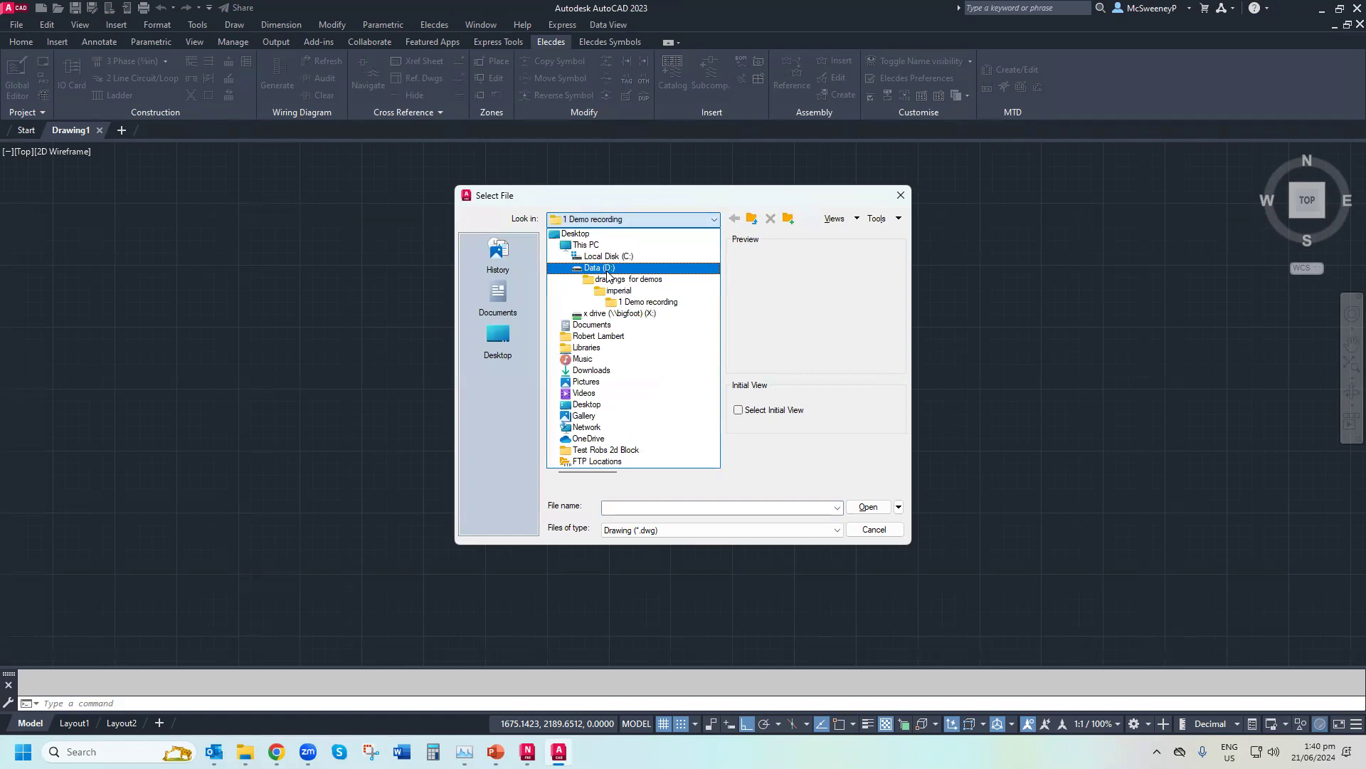
pyautogui.click(653, 336)
pyautogui.doubleClick(603, 337)
pyautogui.scroll(-4, 592, 389)
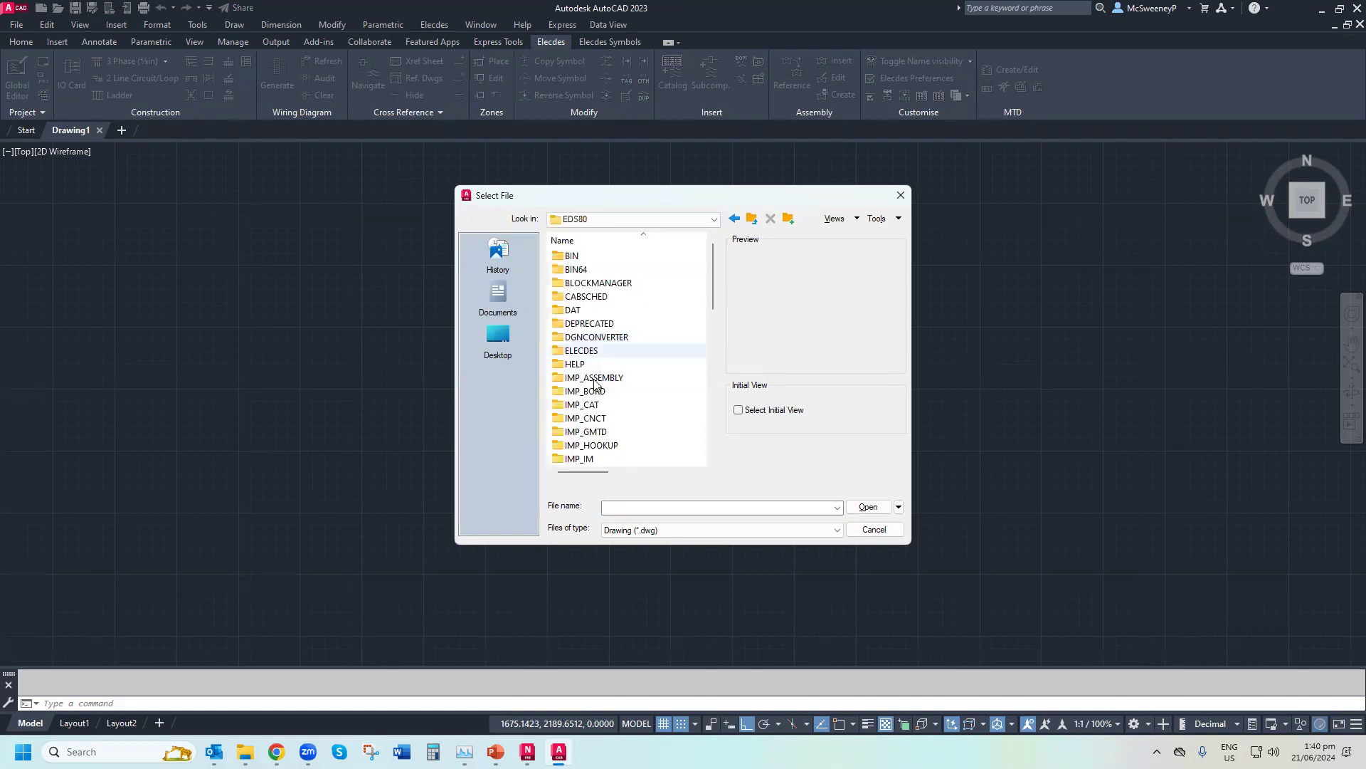
pyautogui.doubleClick(596, 363)
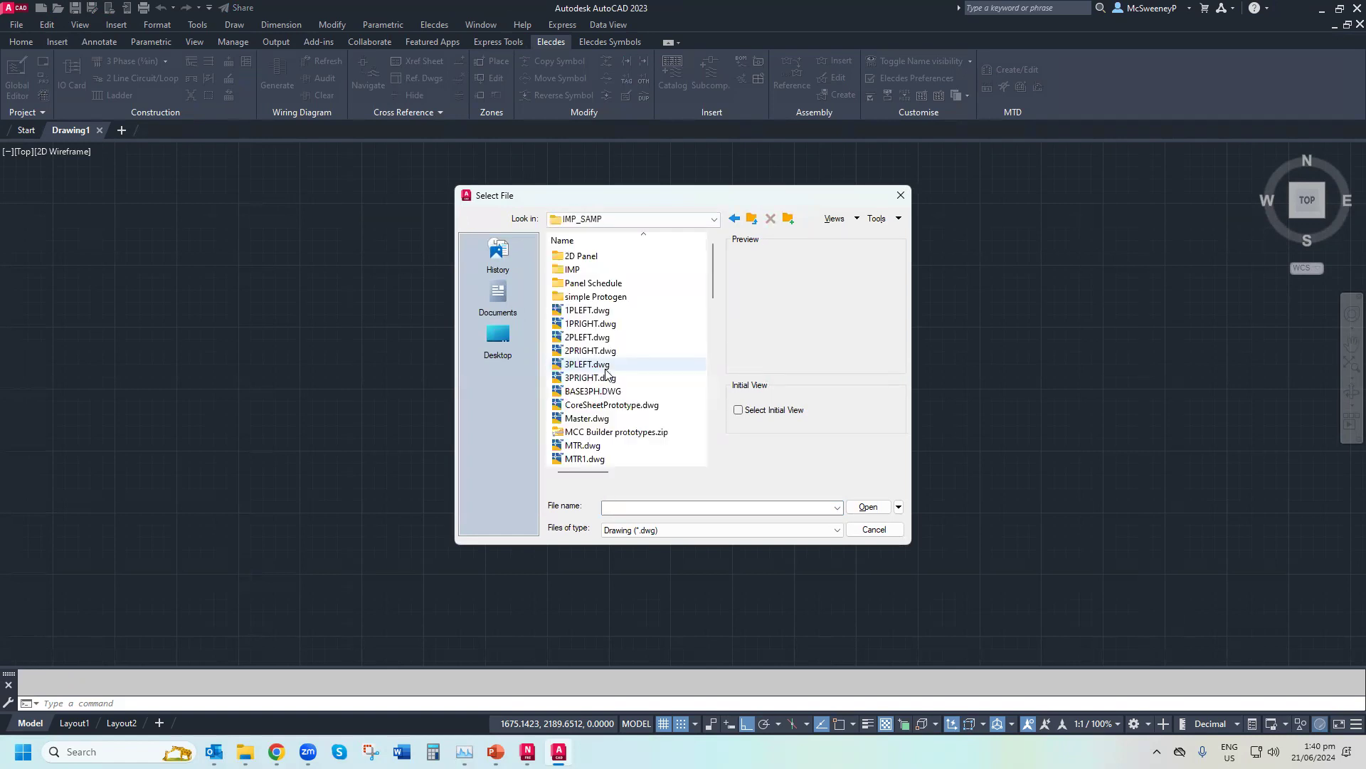
pyautogui.scroll(-1, 604, 373)
pyautogui.doubleClick(597, 391)
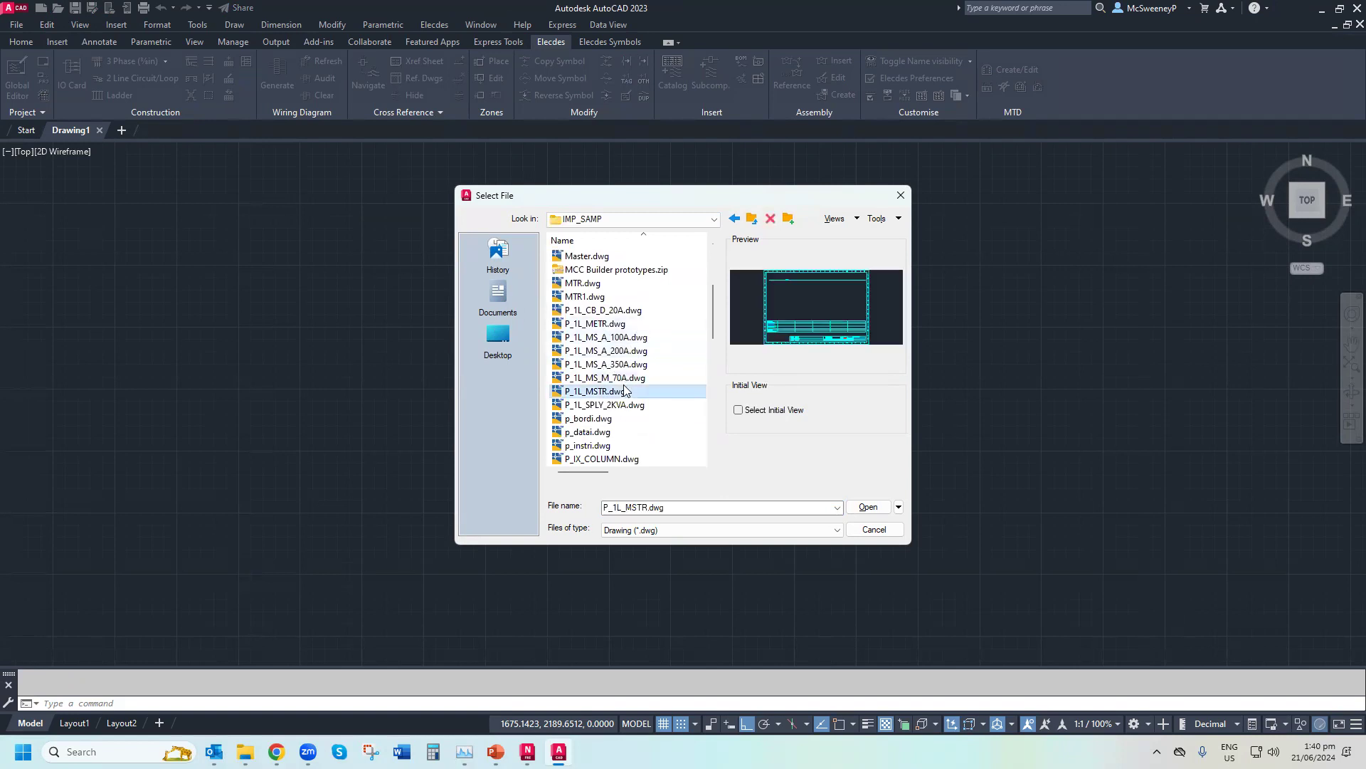
pyautogui.scroll(5, 385, 214)
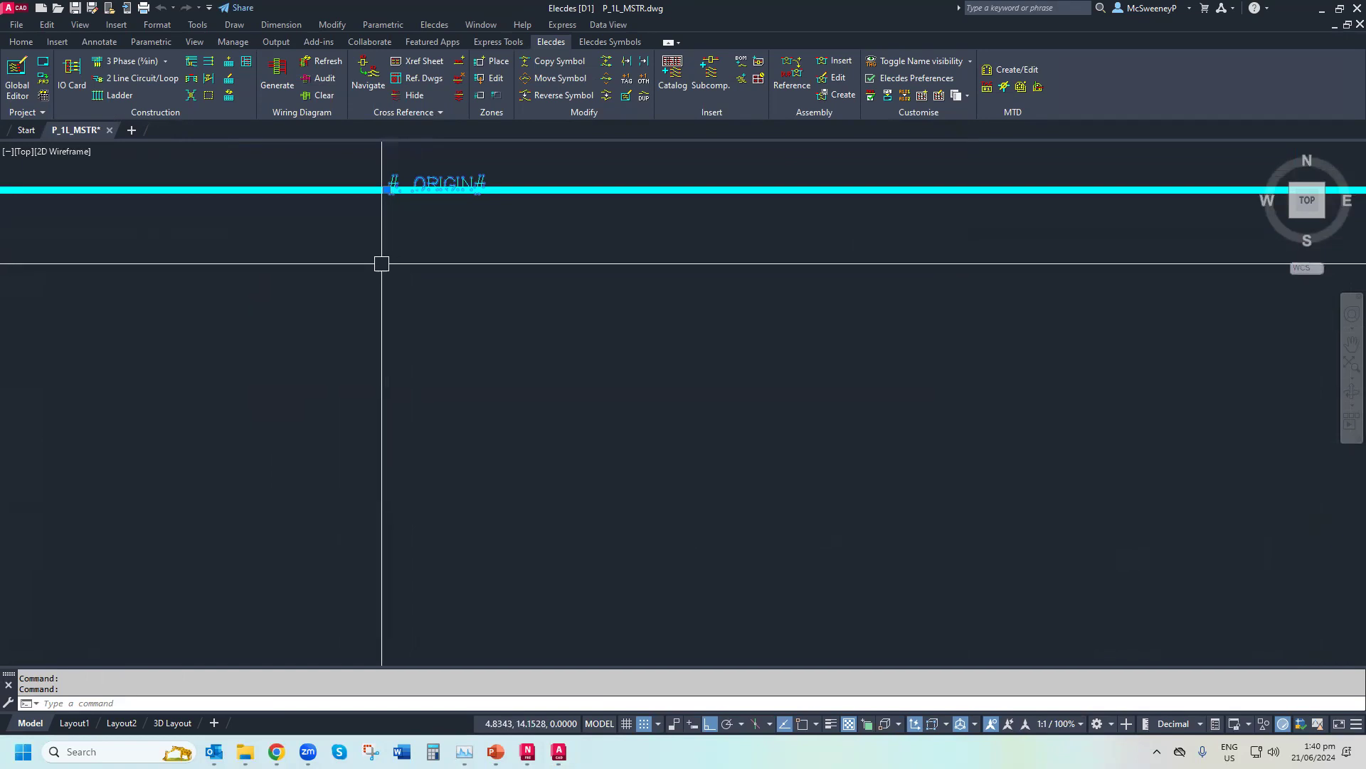
# Open the P_1L_CB_D_20A.dwg single-line prototype from the IMP_SAMP folder
pyautogui.write('z')
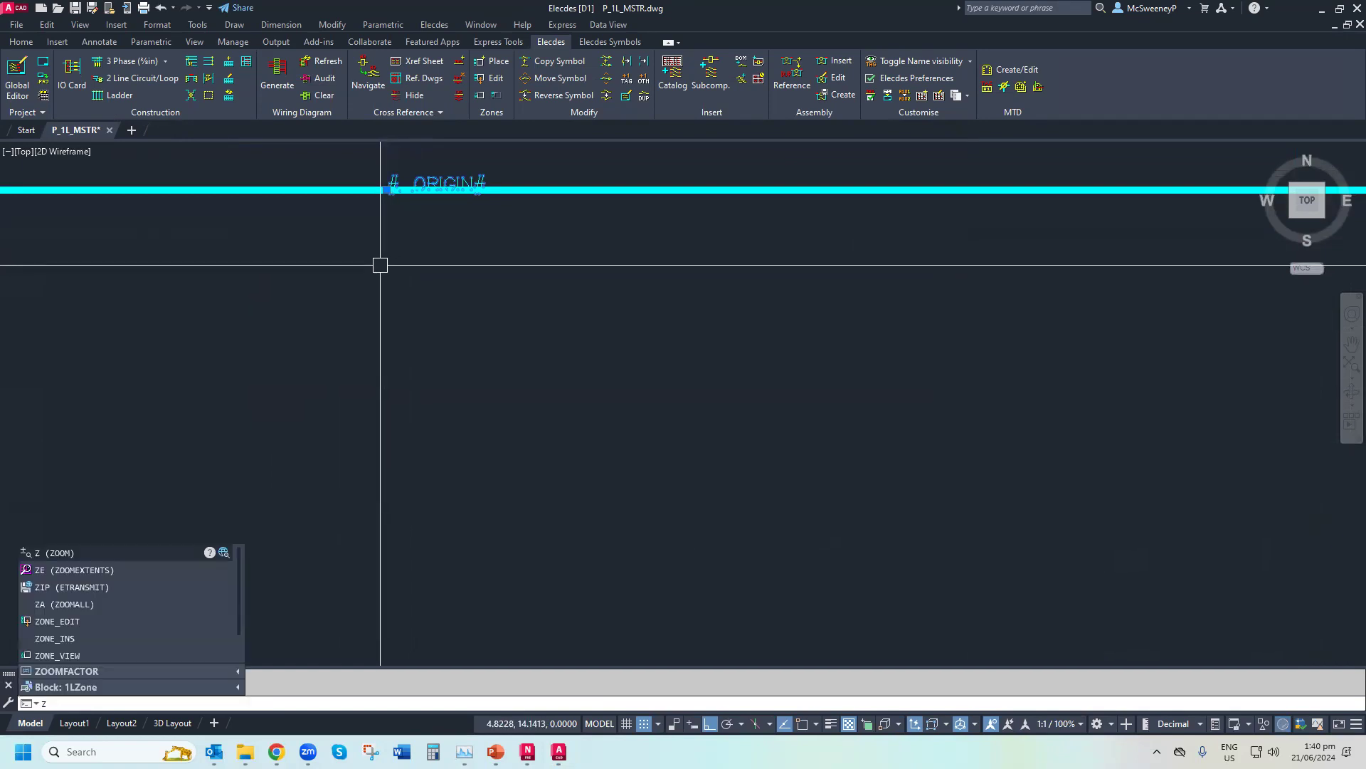
pyautogui.press('Return')
pyautogui.click(58, 9)
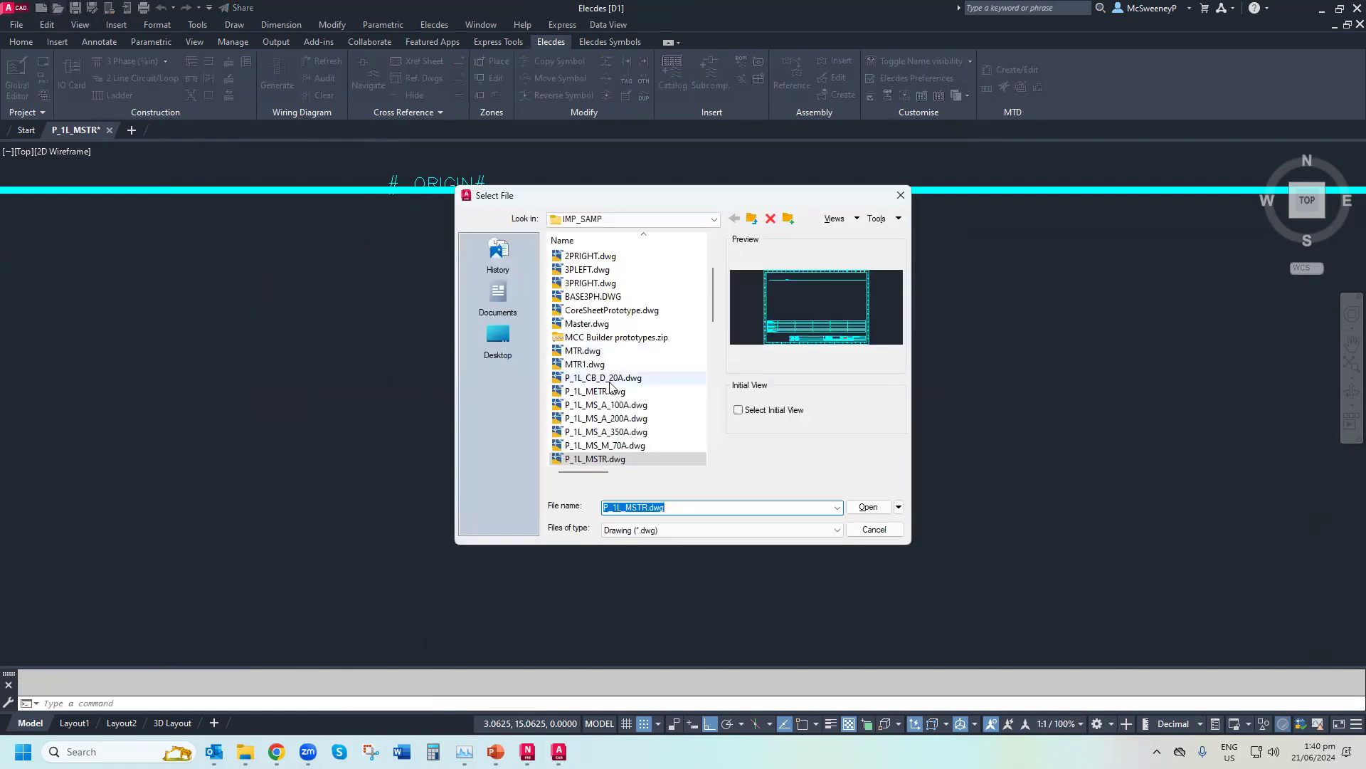
pyautogui.click(611, 382)
pyautogui.doubleClick(611, 382)
# Examine the single-line circuit symbols and the # placeholder texts below them, and close the prototype drawing
pyautogui.scroll(6, 691, 170)
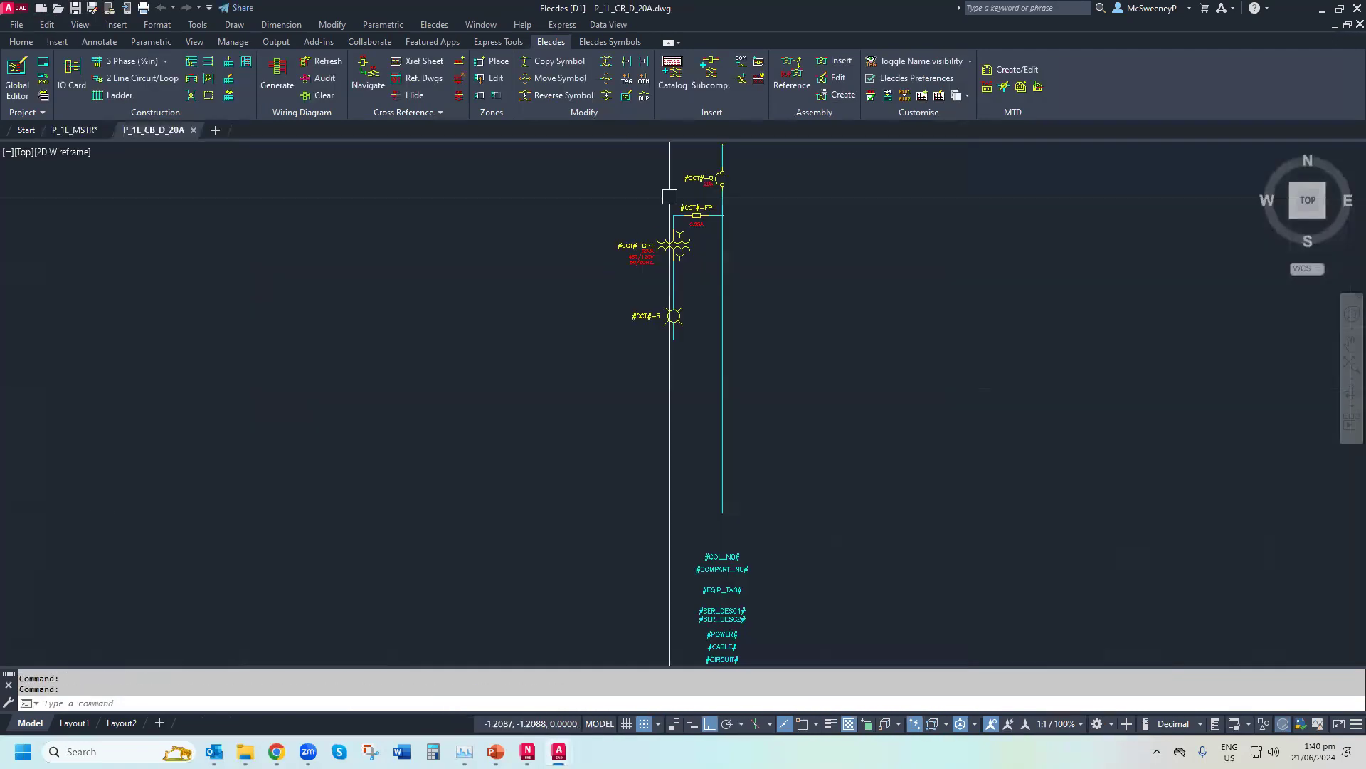
pyautogui.scroll(-4, 691, 170)
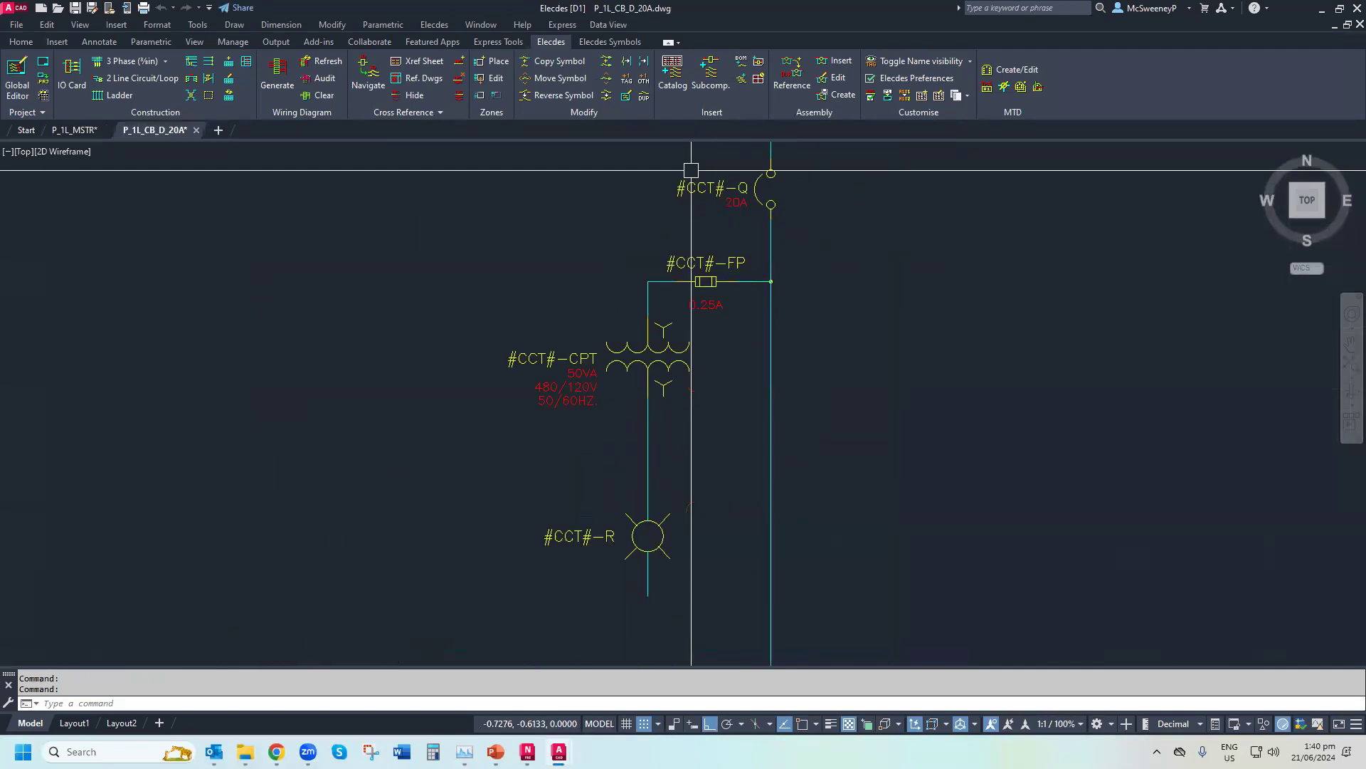
pyautogui.scroll(-4, 687, 160)
pyautogui.scroll(6, 655, 406)
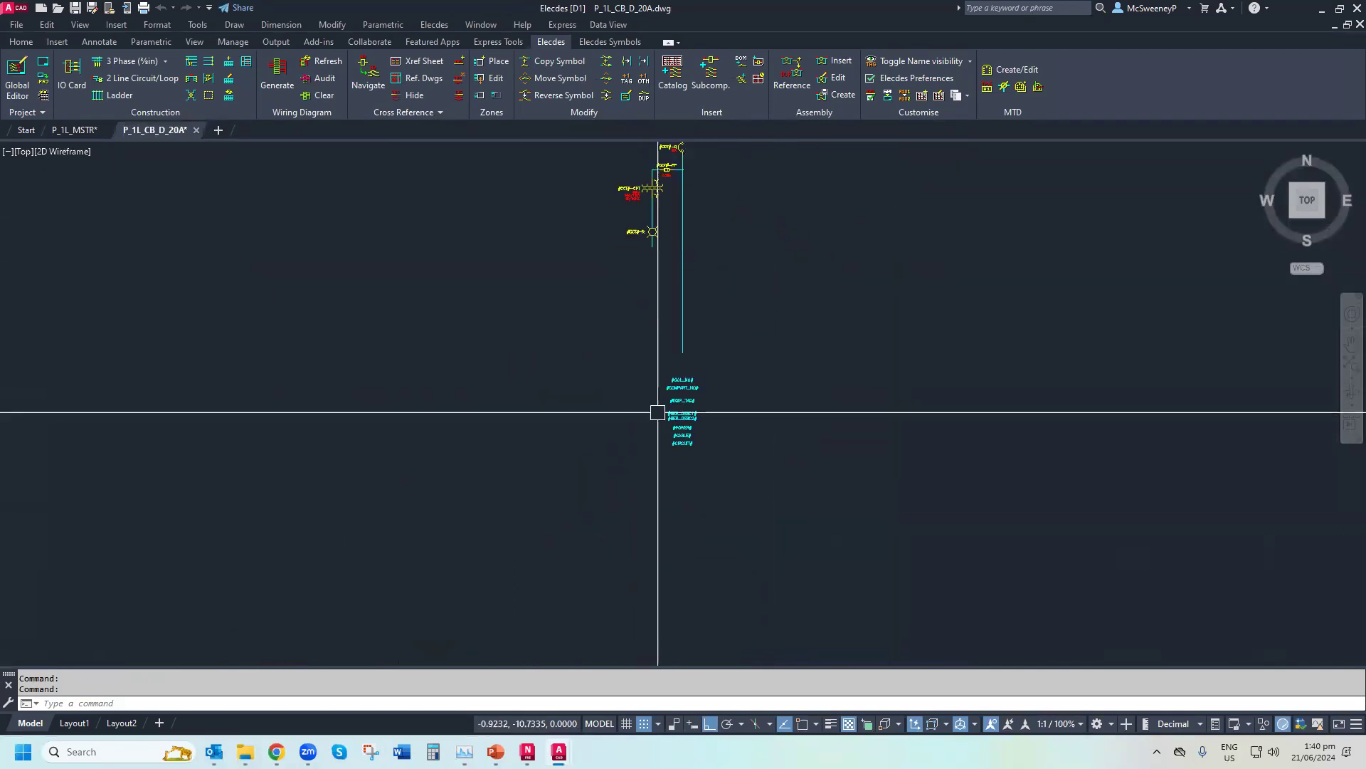
pyautogui.scroll(-5, 662, 403)
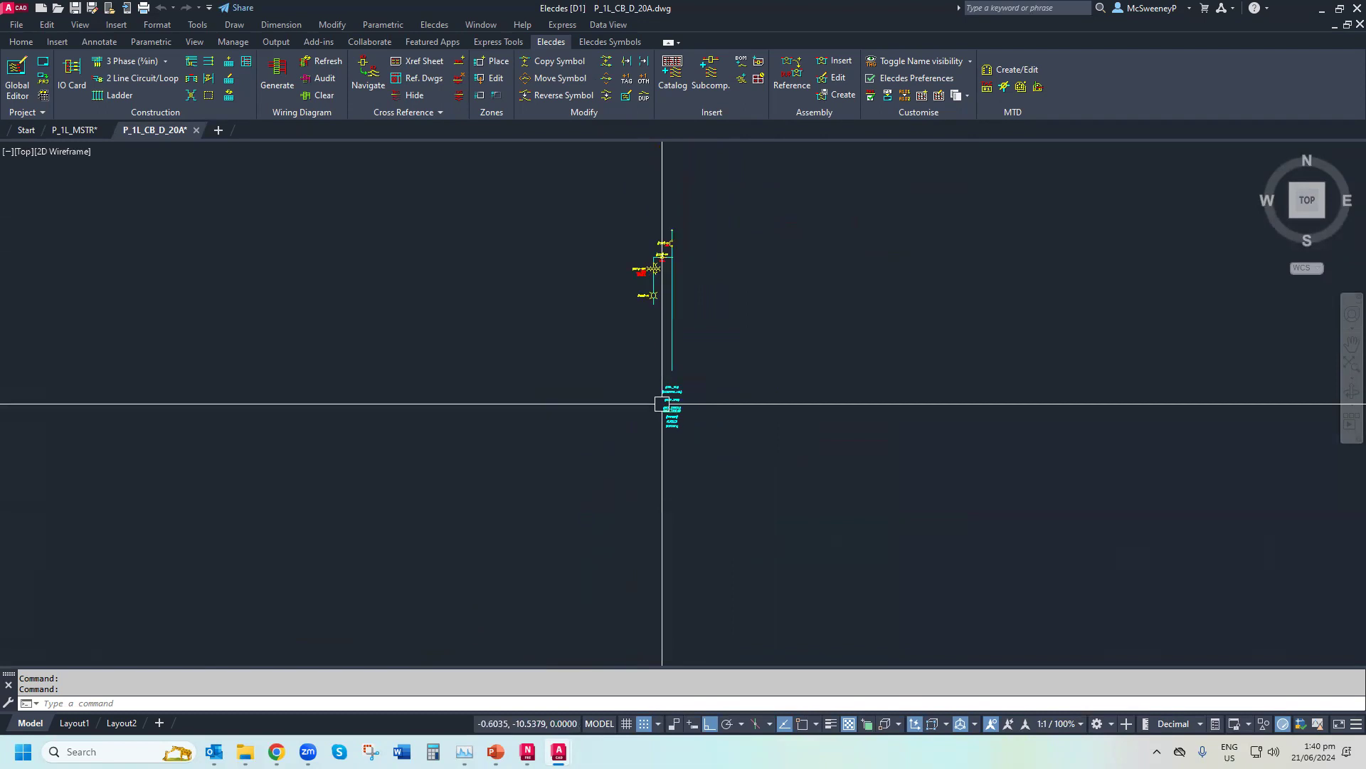
pyautogui.scroll(3, 692, 343)
pyautogui.scroll(-2, 696, 345)
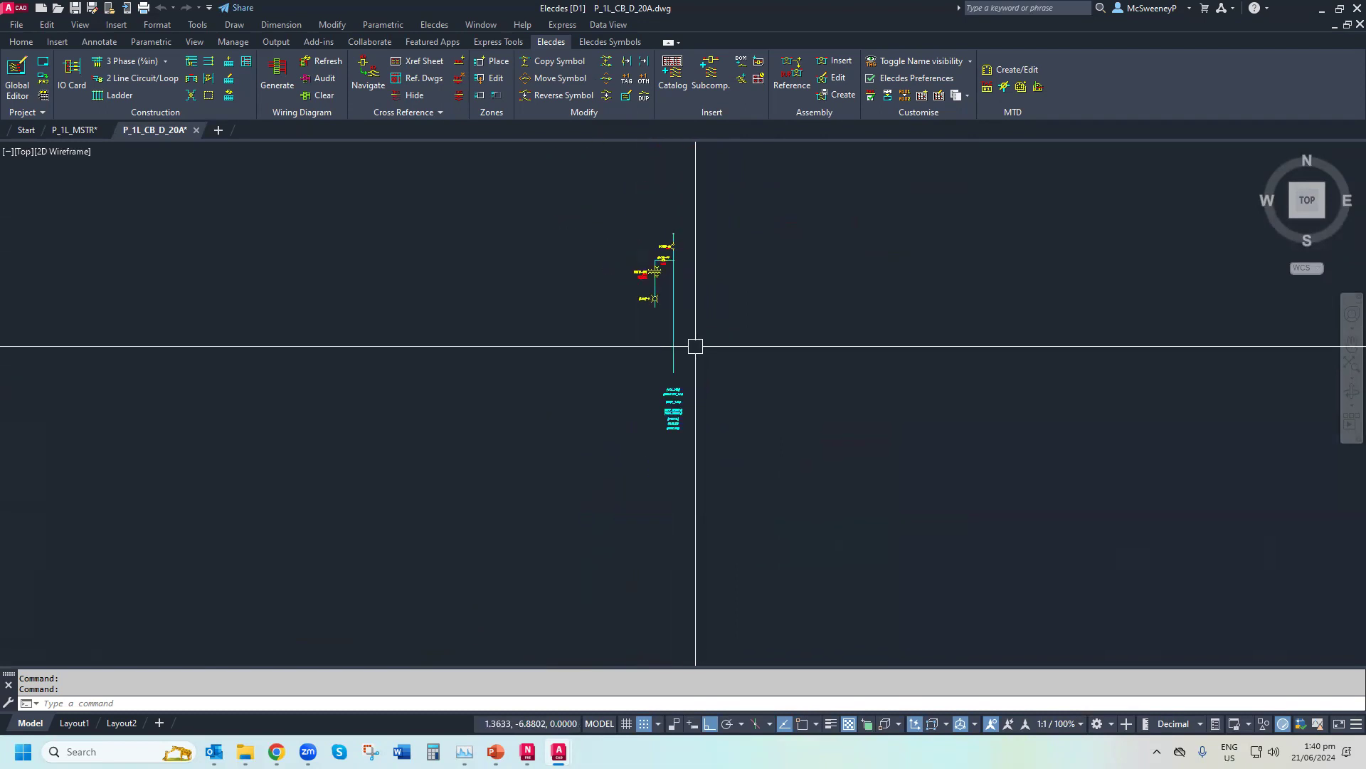
pyautogui.click(1360, 24)
pyautogui.click(669, 402)
# Preview the other single-line prototypes in IMP_SAMP, from P_1L_METR.dwg through the P_1L_MS files to P_1L_SPLY_2KVA.dwg, without opening any
pyautogui.click(57, 8)
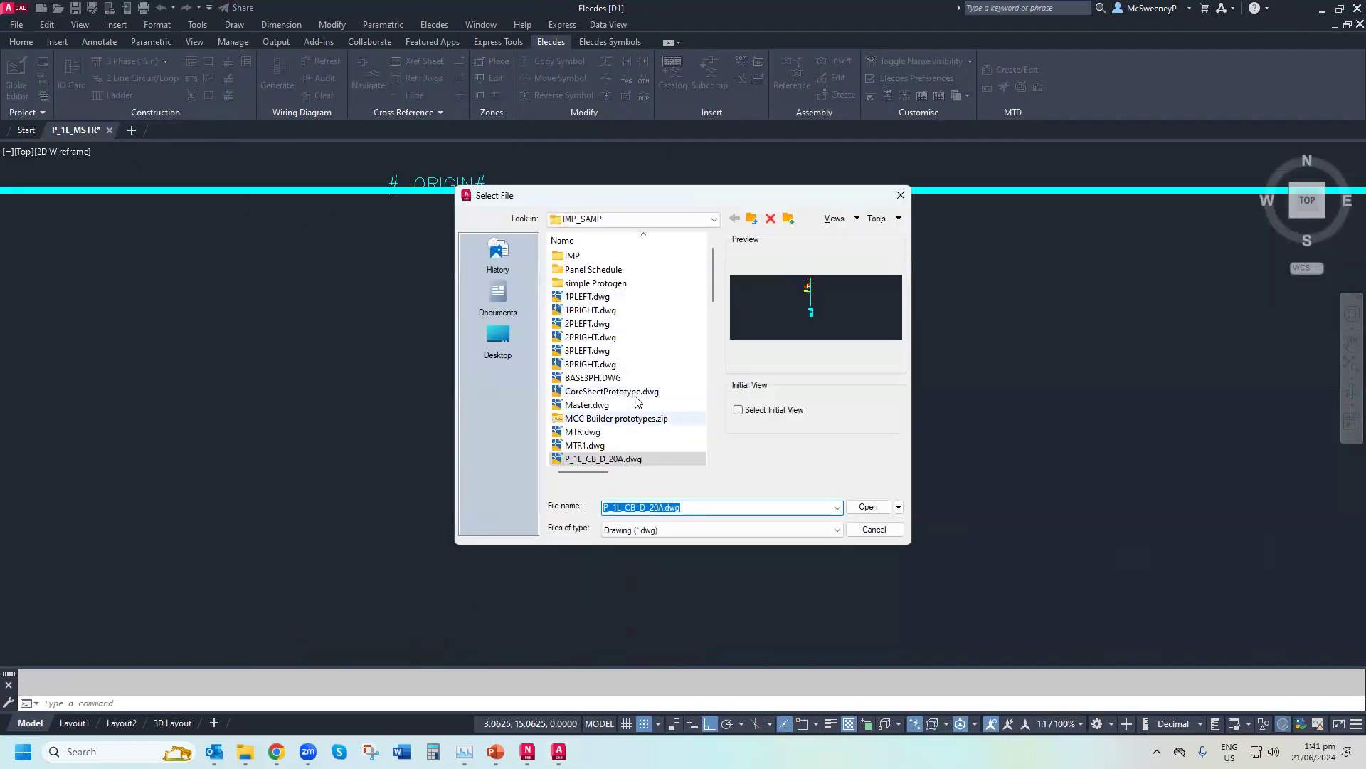
pyautogui.scroll(-2, 636, 402)
pyautogui.click(598, 391)
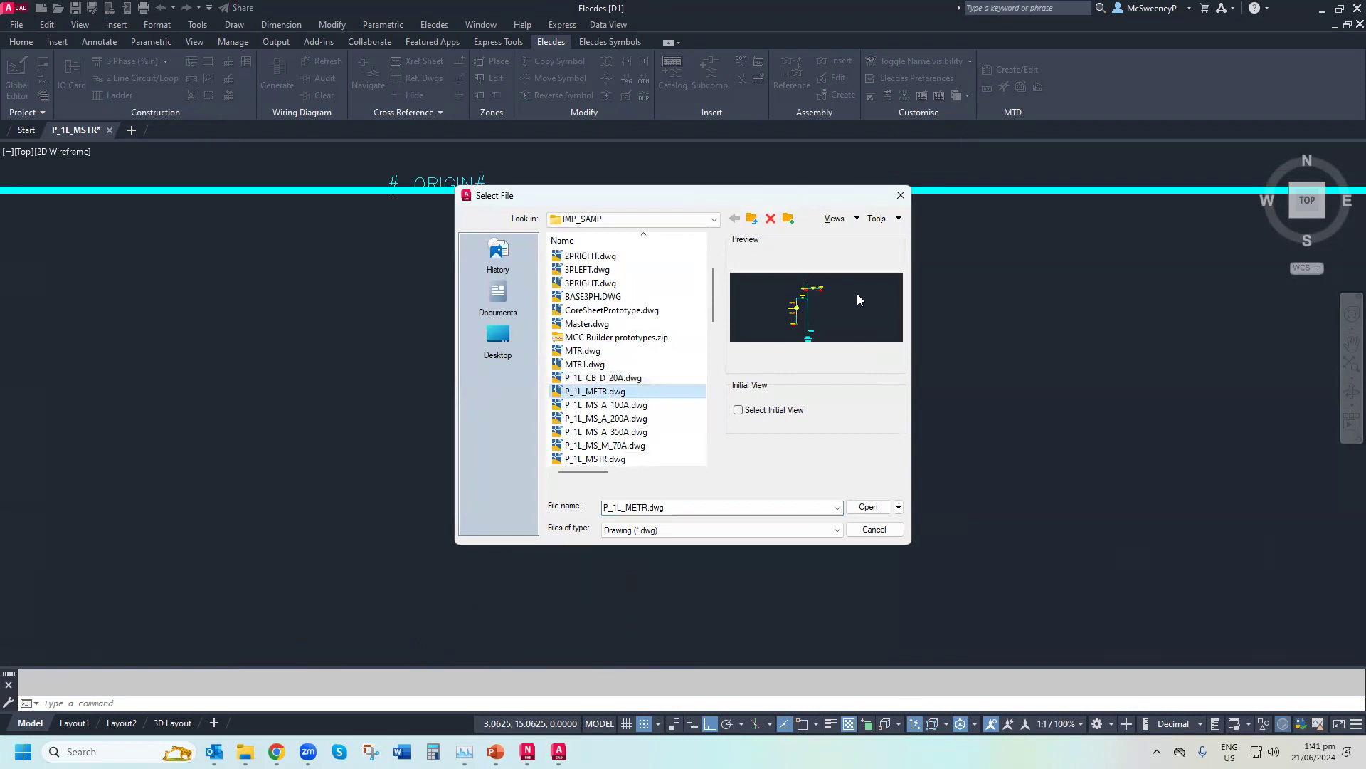
pyautogui.click(609, 405)
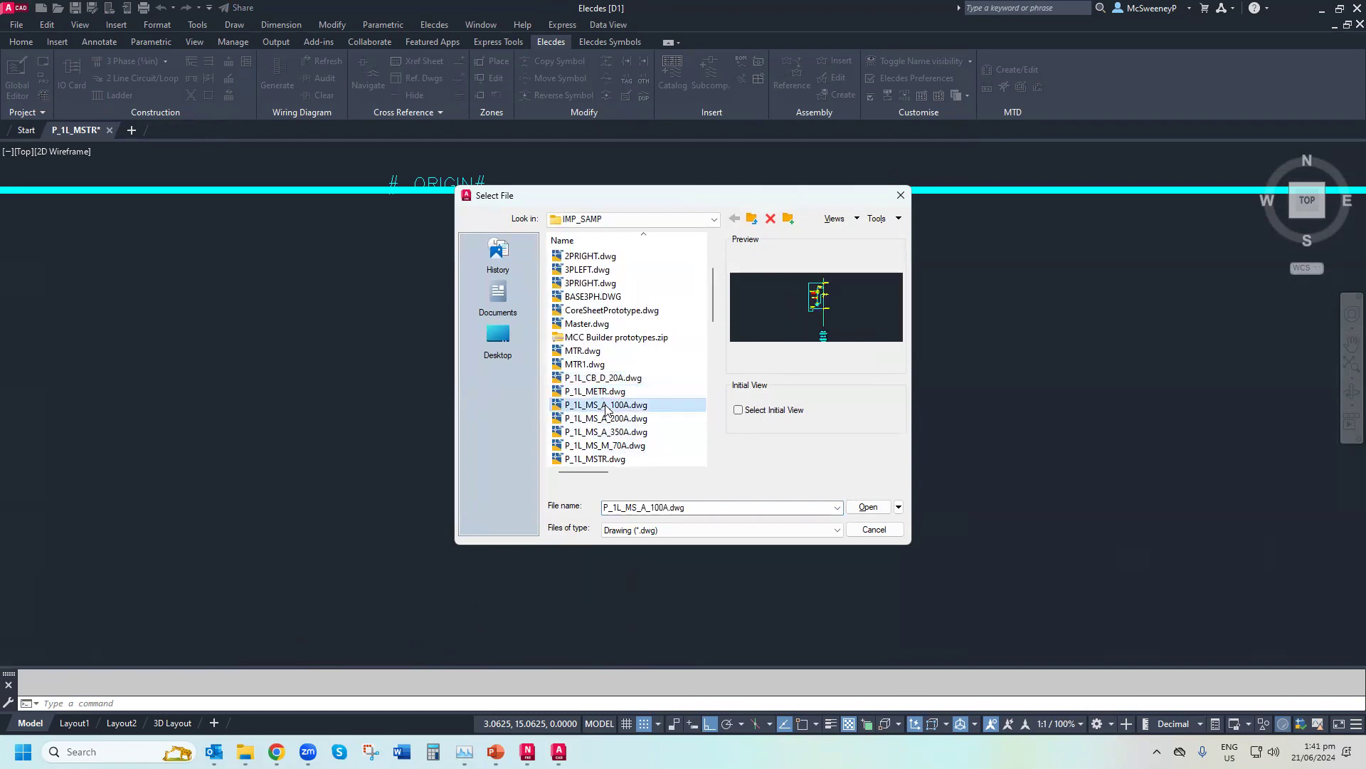
pyautogui.click(618, 419)
pyautogui.click(617, 432)
pyautogui.click(615, 445)
pyautogui.scroll(-2, 615, 445)
pyautogui.scroll(-1, 616, 445)
pyautogui.click(614, 352)
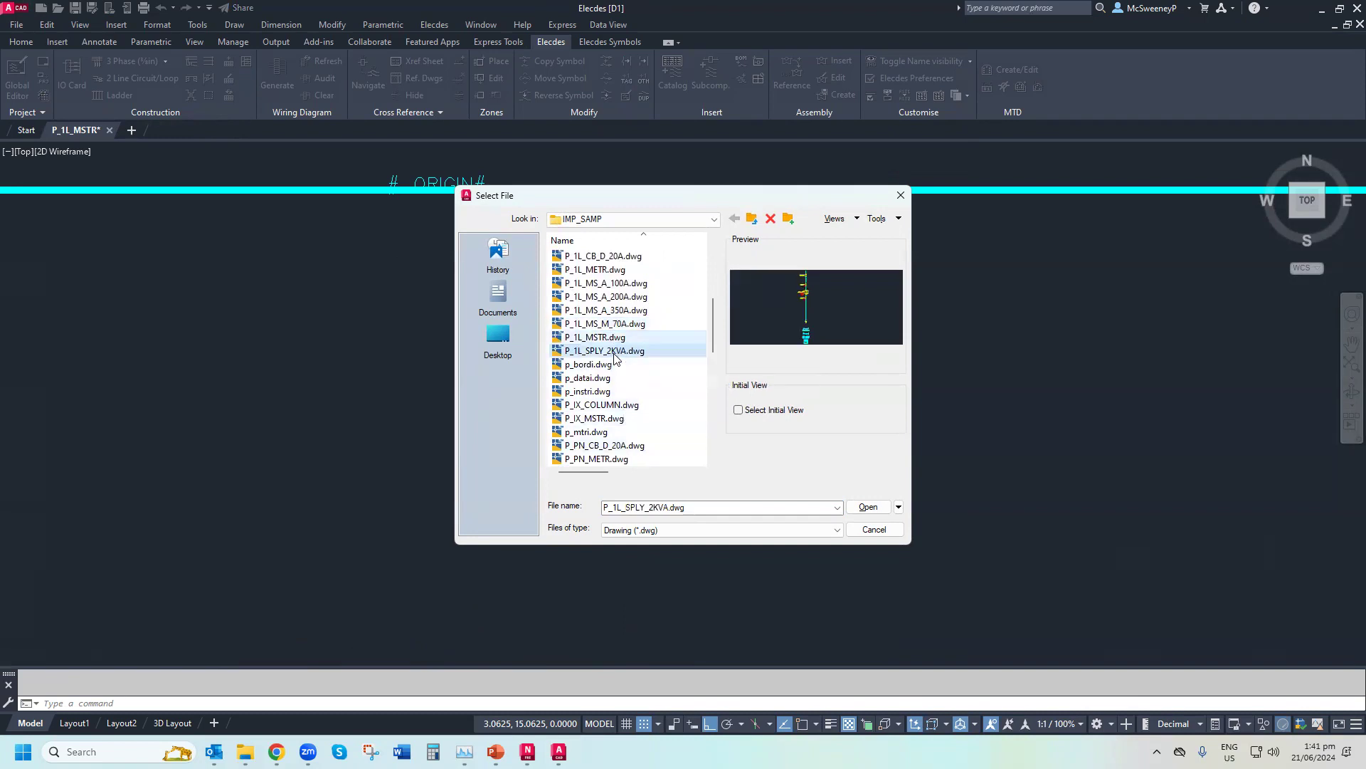
pyautogui.click(900, 529)
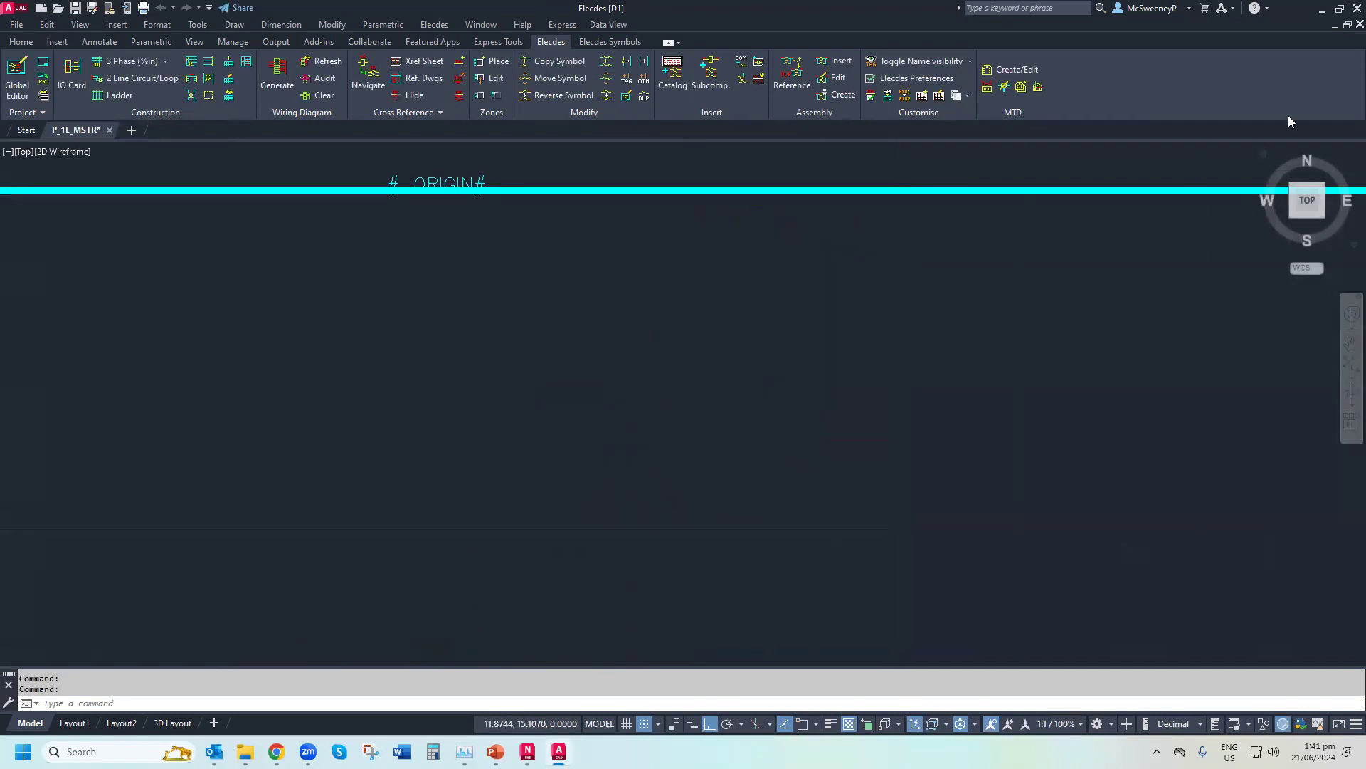
# Close P_1L_MSTR.dwg without saving and start a new drawing from the acadiso.dwt template
pyautogui.click(1357, 25)
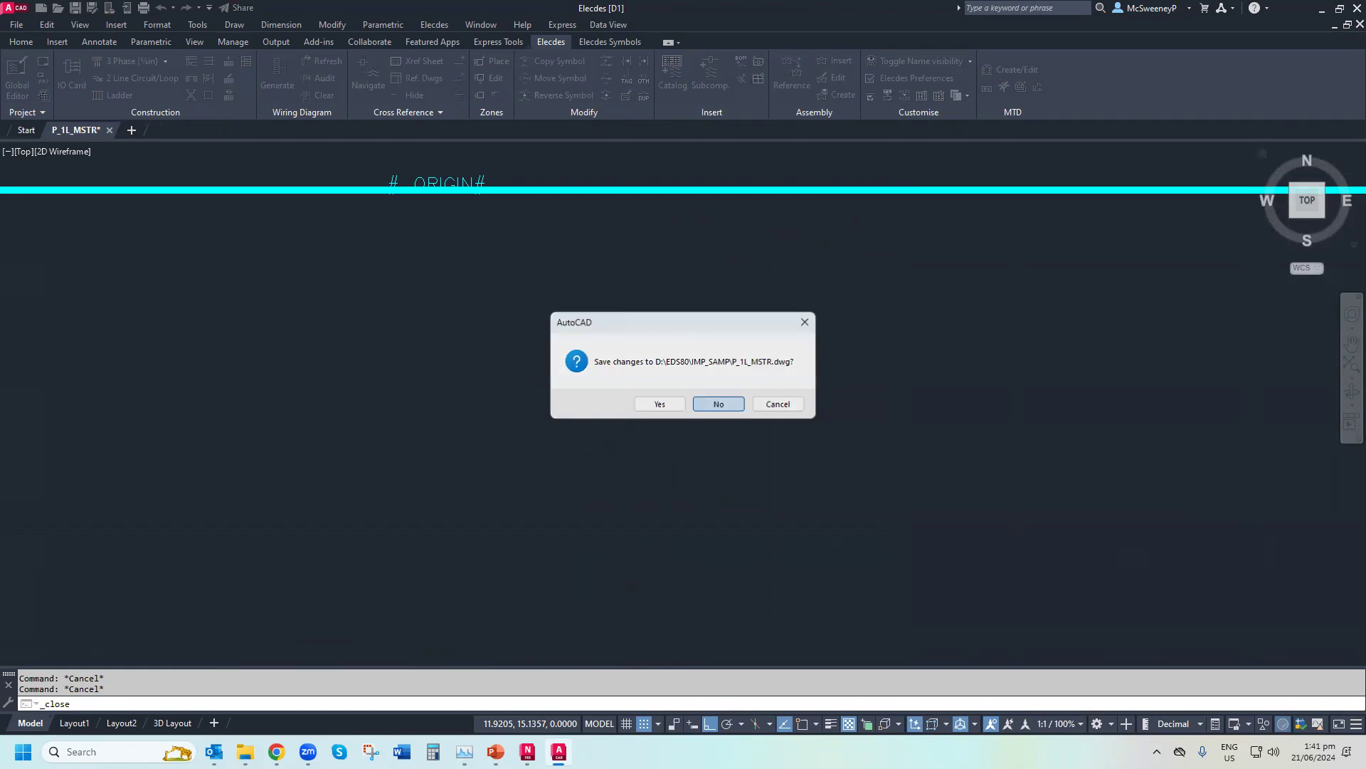
pyautogui.click(717, 405)
pyautogui.click(16, 24)
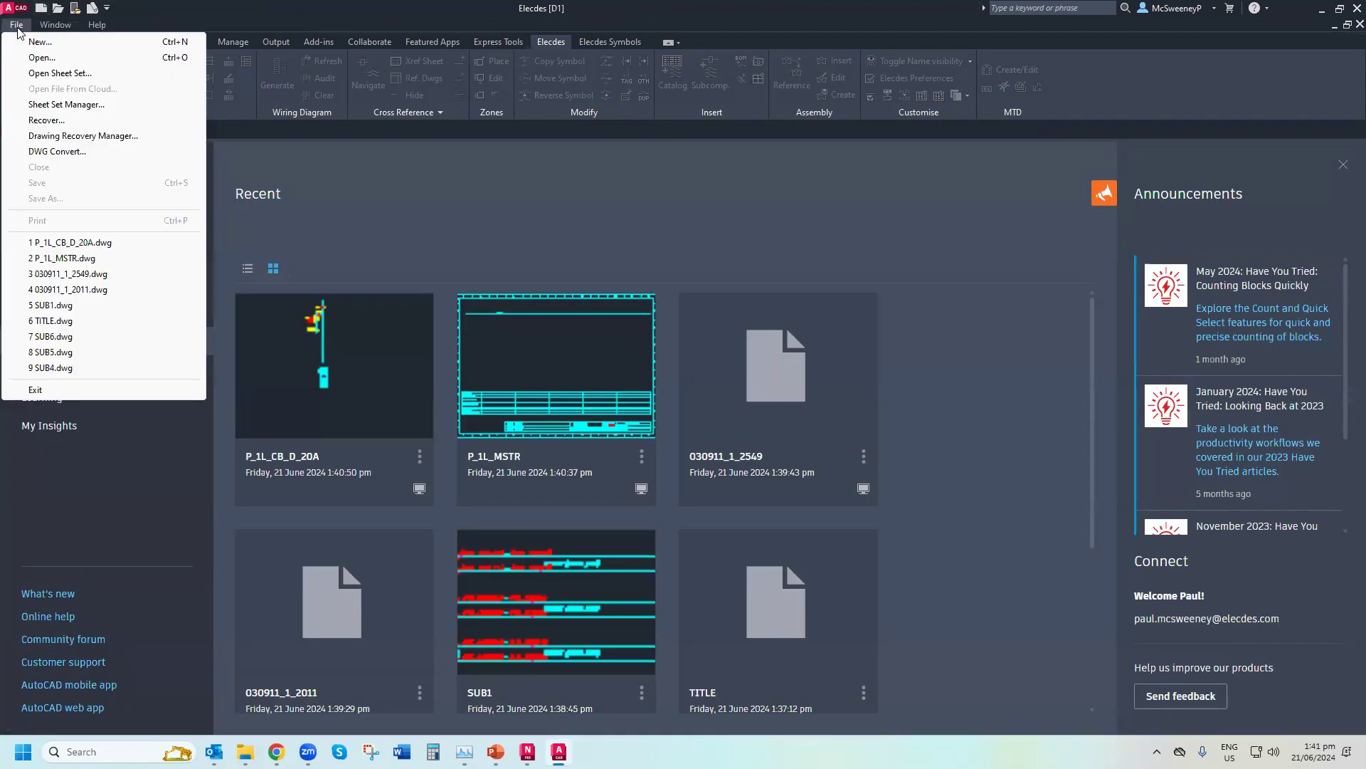
pyautogui.click(21, 41)
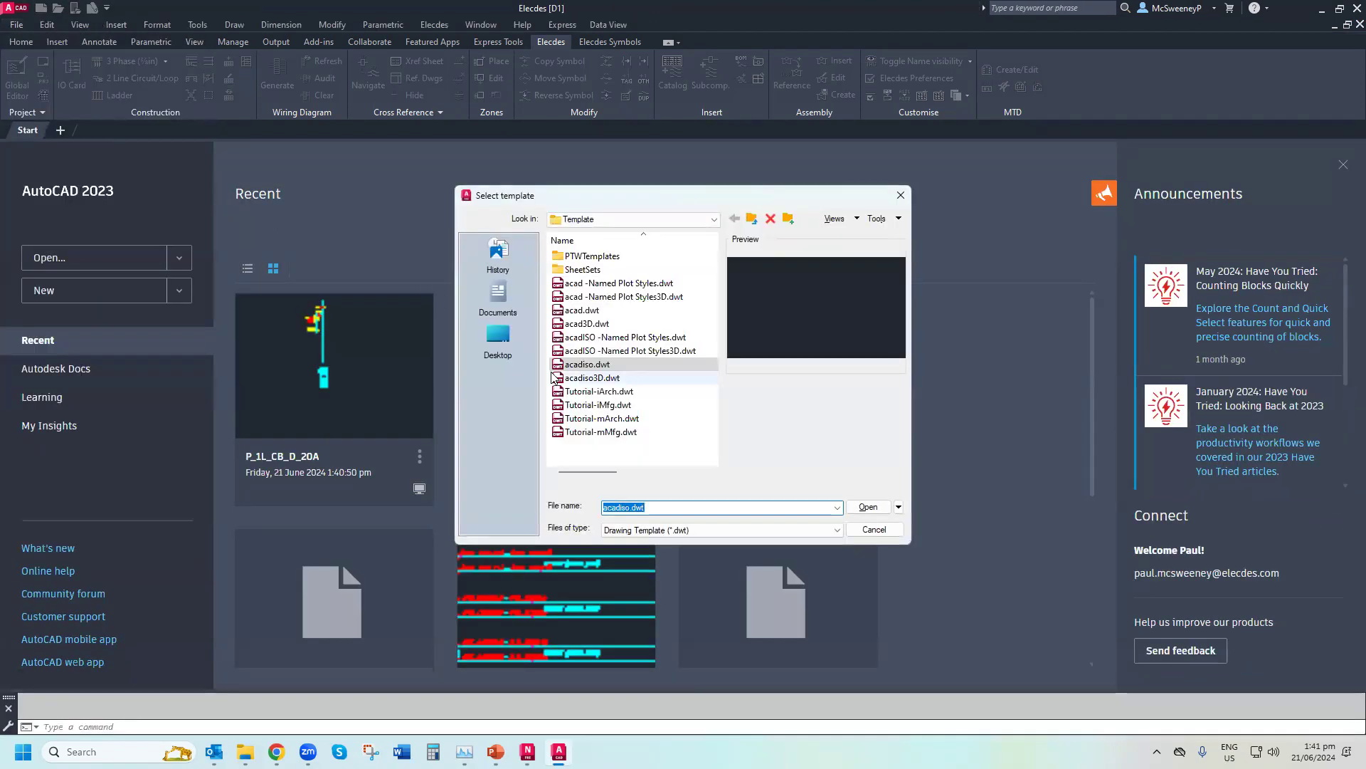
pyautogui.press('Return')
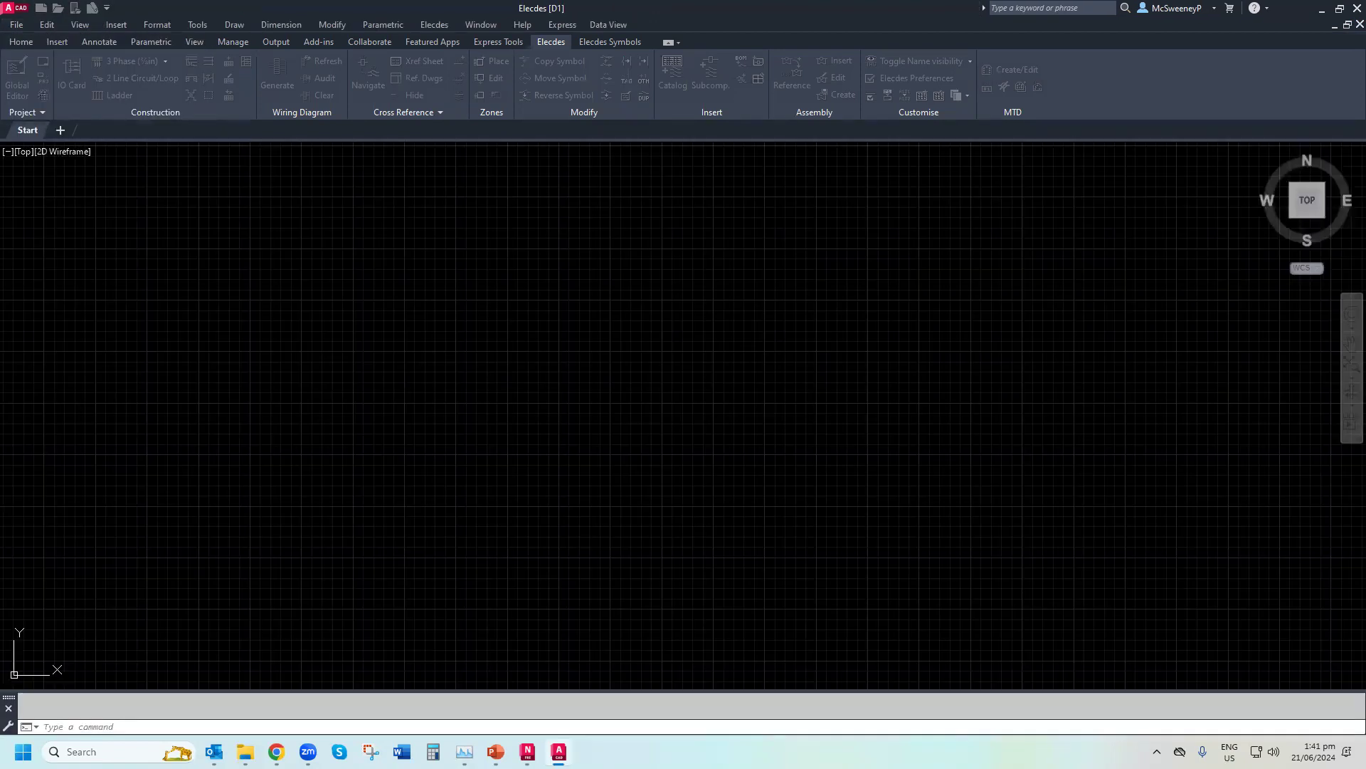
# Open the P_PN_MSTR.dwg panel master prototype from IMP_SAMP and activate the viewport holding its #_ORIGIN# anchor
pyautogui.click(58, 9)
pyautogui.moveTo(713, 290); pyautogui.dragTo(711, 386)
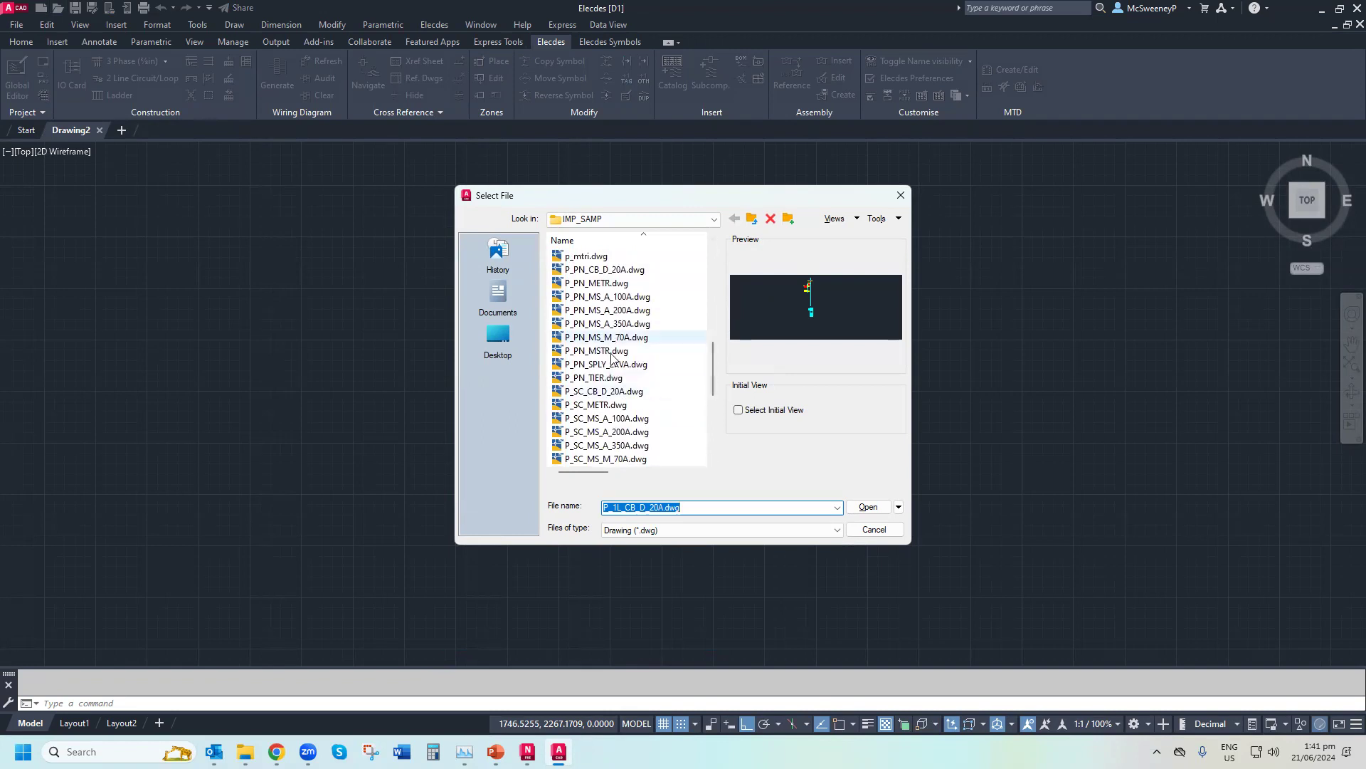
pyautogui.doubleClick(648, 352)
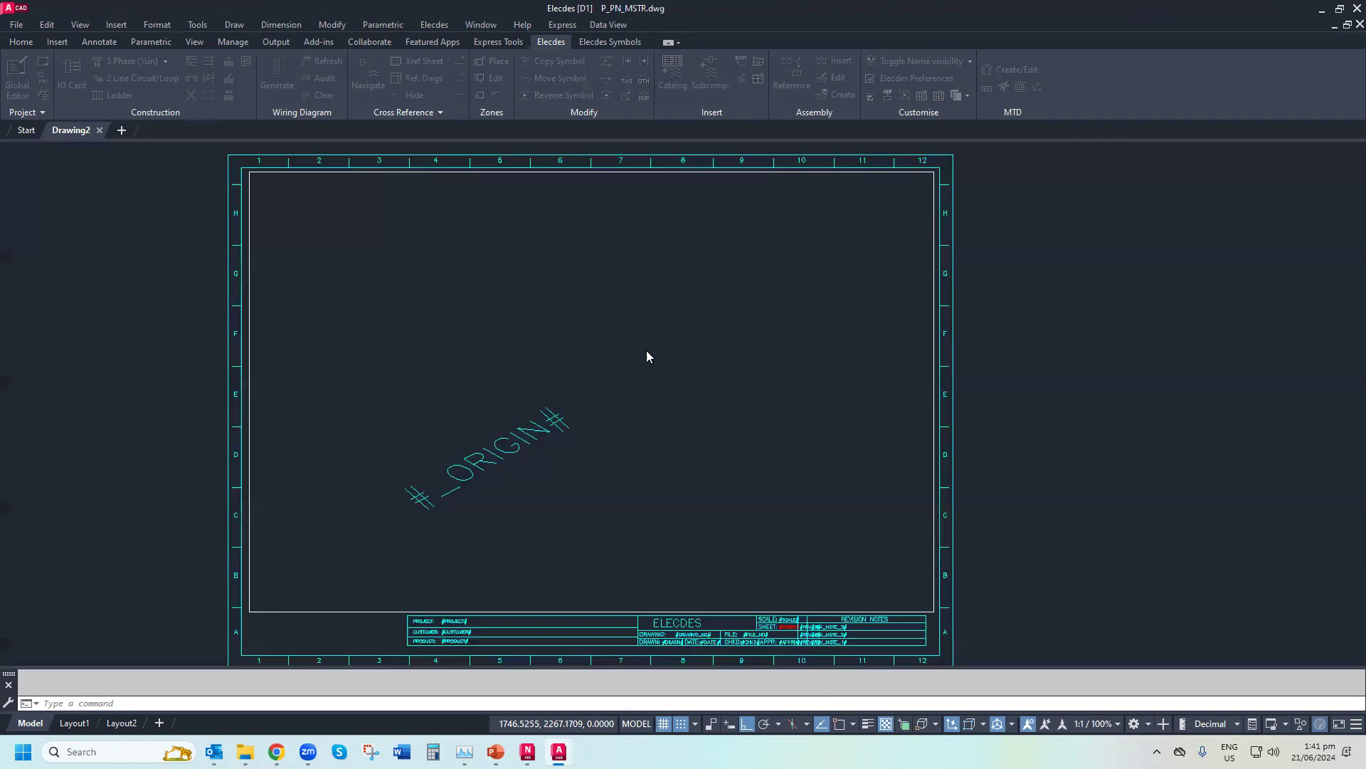
pyautogui.doubleClick(573, 392)
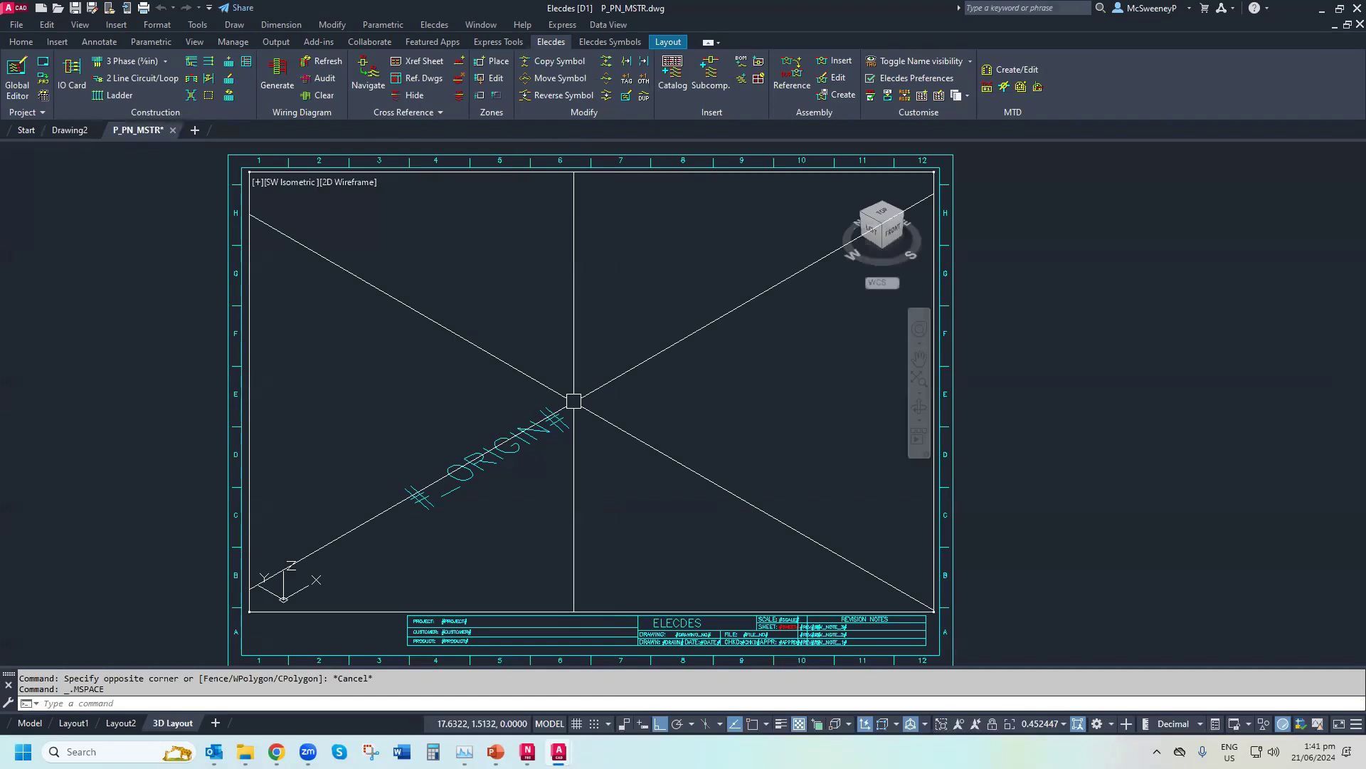
# Open the P_PN_CB_D_20A.dwg panel prototype to examine its 3D components and #CCT# tags, and close it without saving
pyautogui.click(59, 10)
pyautogui.click(612, 381)
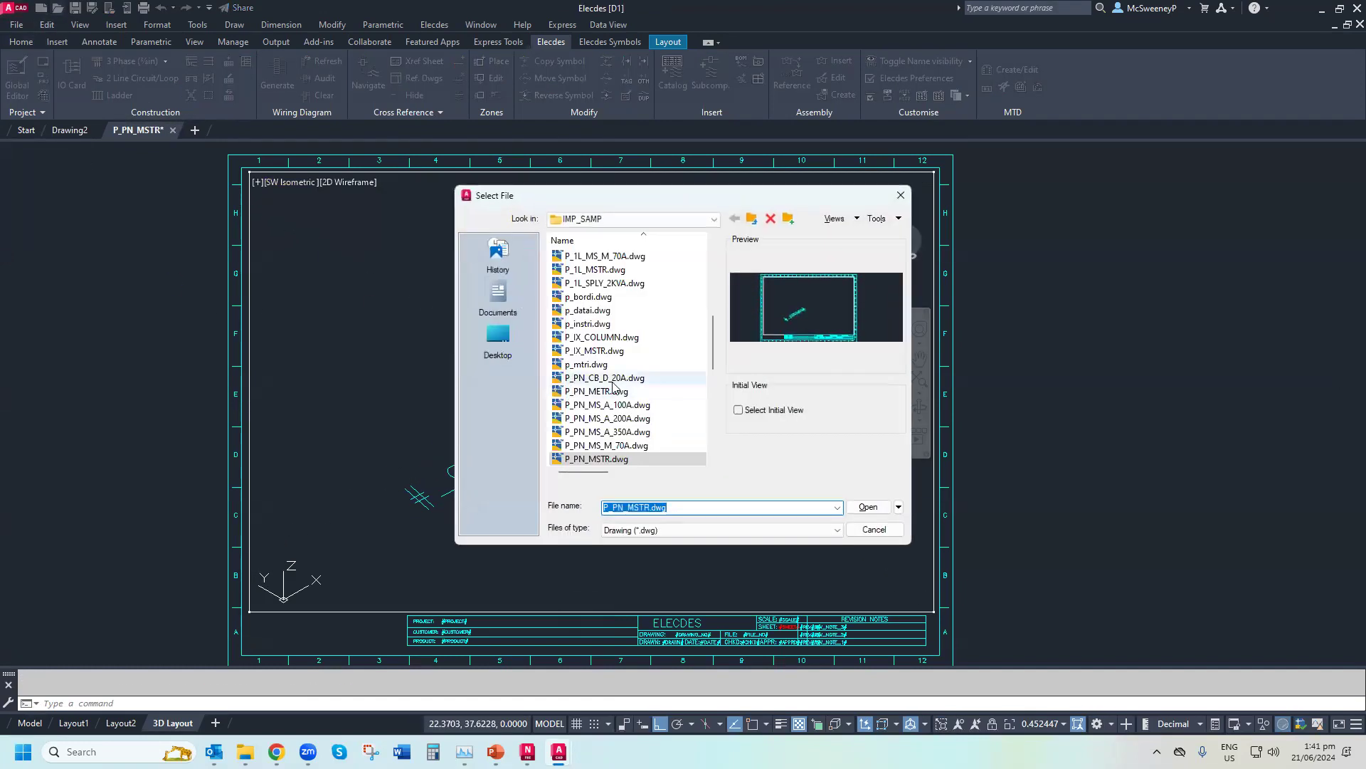
pyautogui.doubleClick(612, 383)
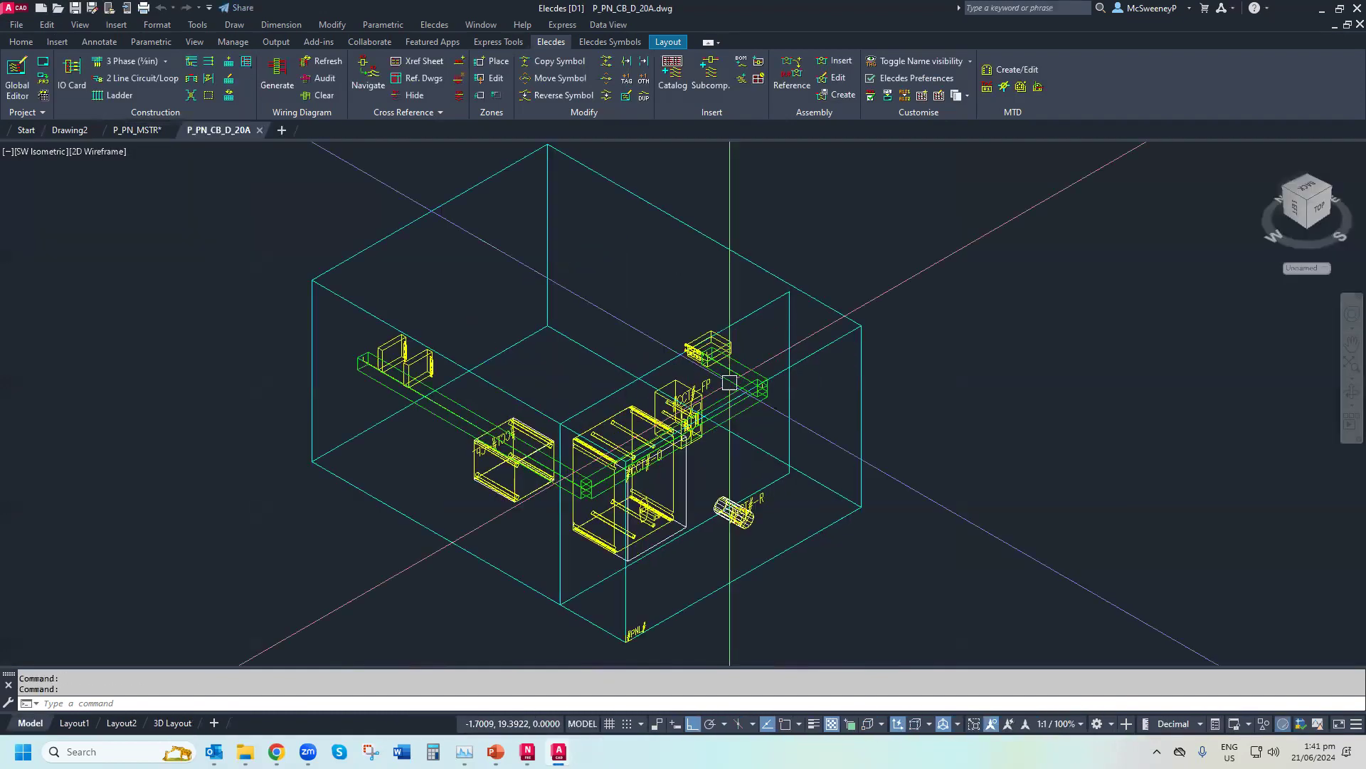
pyautogui.scroll(2, 728, 449)
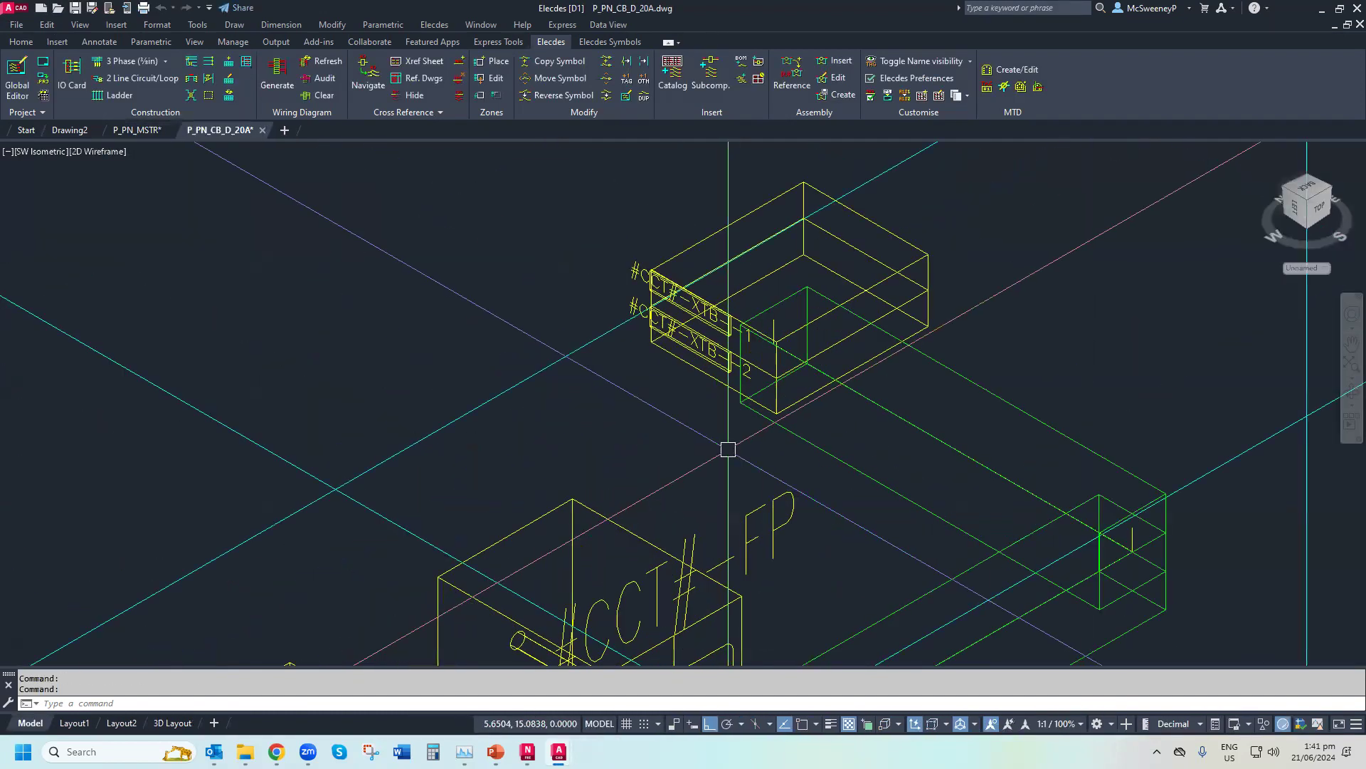
pyautogui.scroll(-4, 727, 449)
pyautogui.scroll(-5, 727, 449)
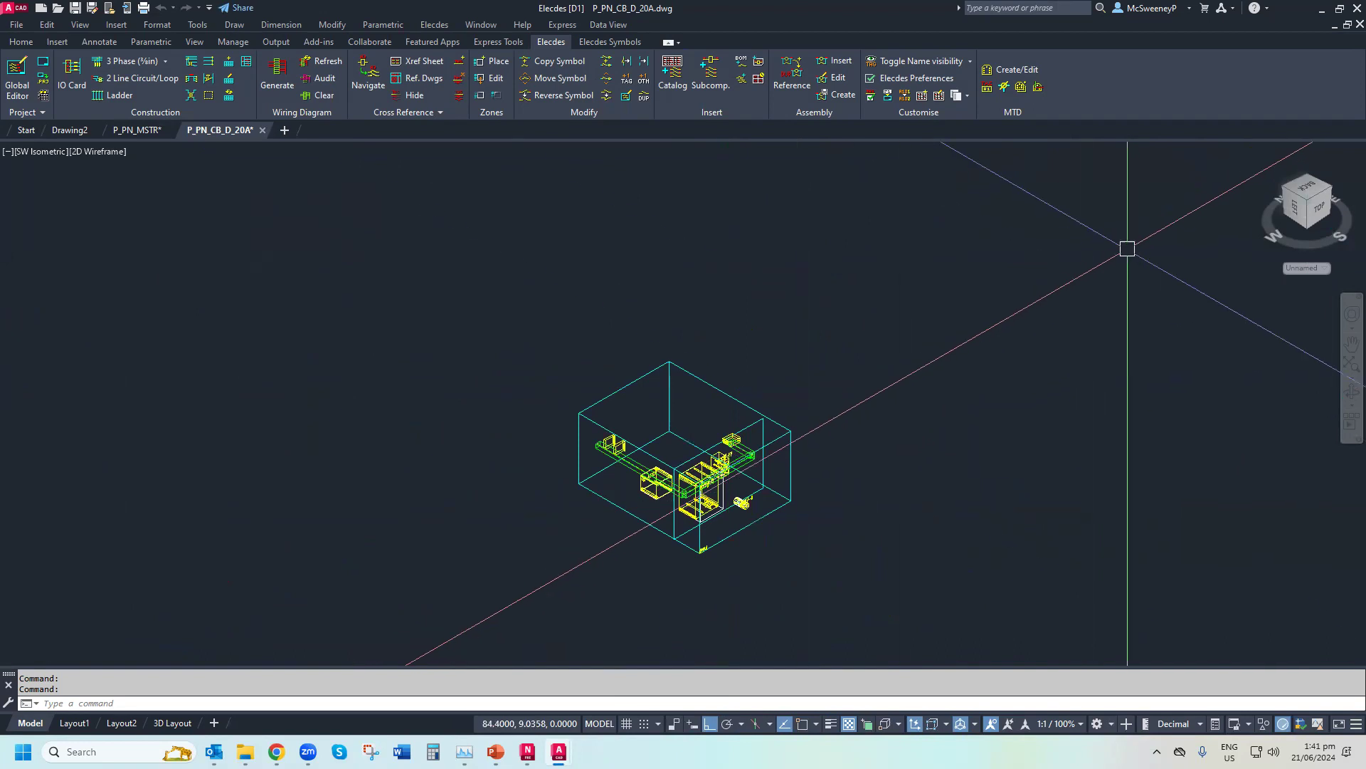
pyautogui.click(1360, 24)
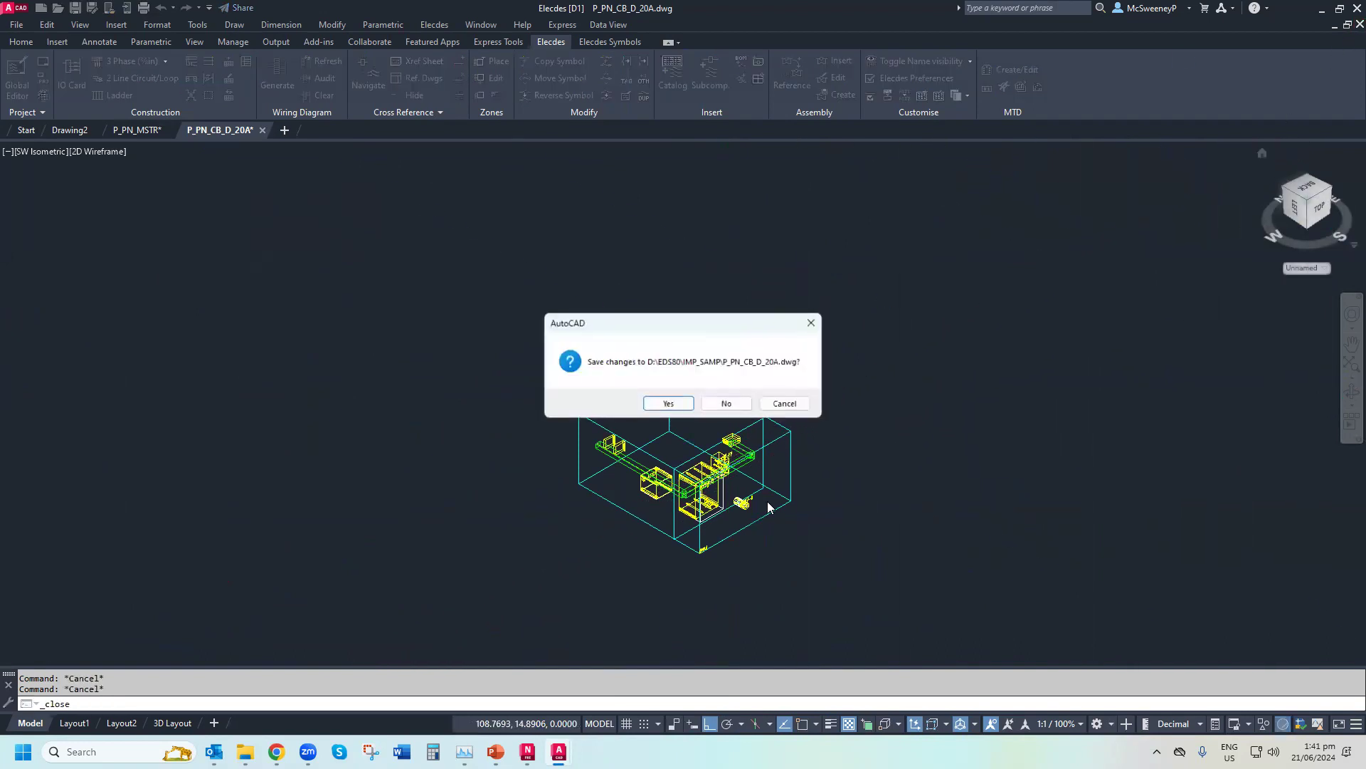
pyautogui.click(734, 404)
# Preview the remaining panel prototypes, including P_PN_METR.dwg, P_PN_MS_A_100A, 200A and 350A, P_PN_MS_M_70A and P_PN_SPLY_2KVA
pyautogui.click(57, 7)
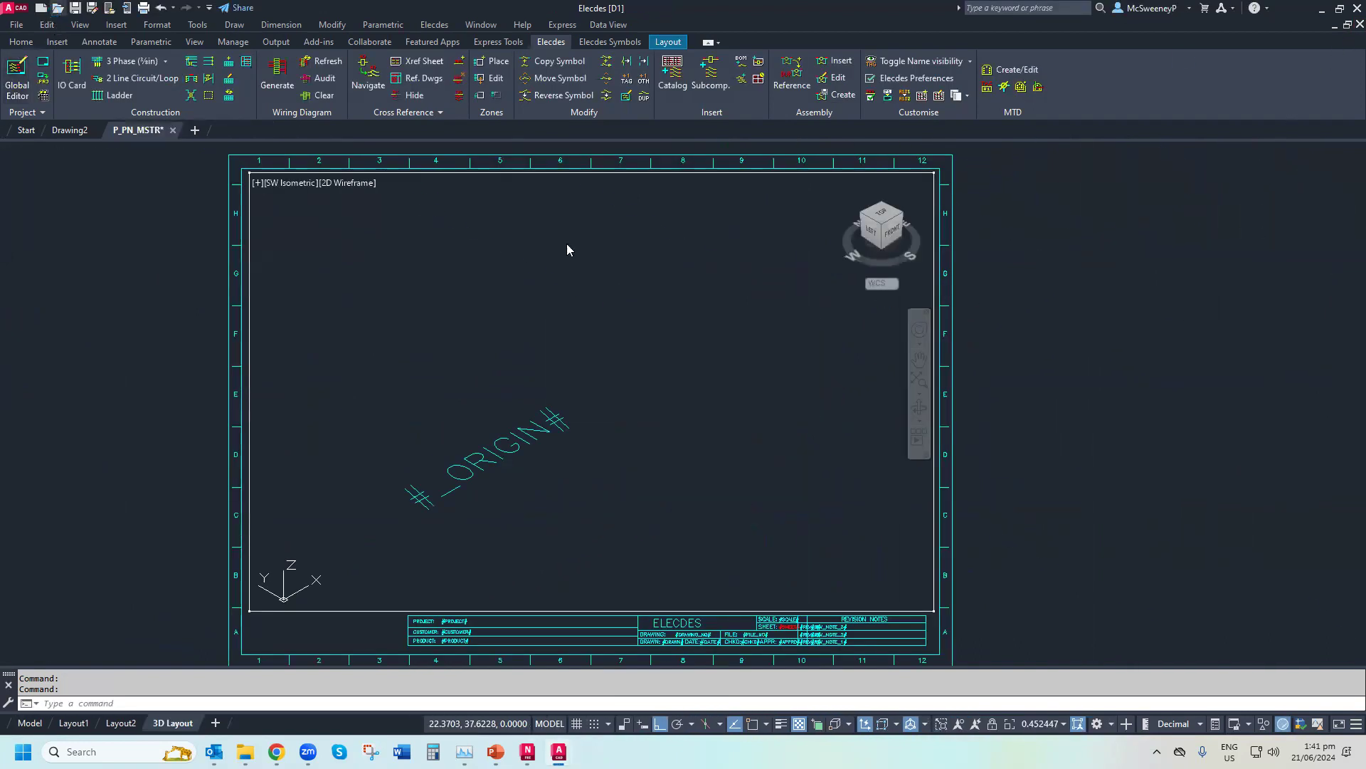
pyautogui.moveTo(713, 324); pyautogui.dragTo(712, 367)
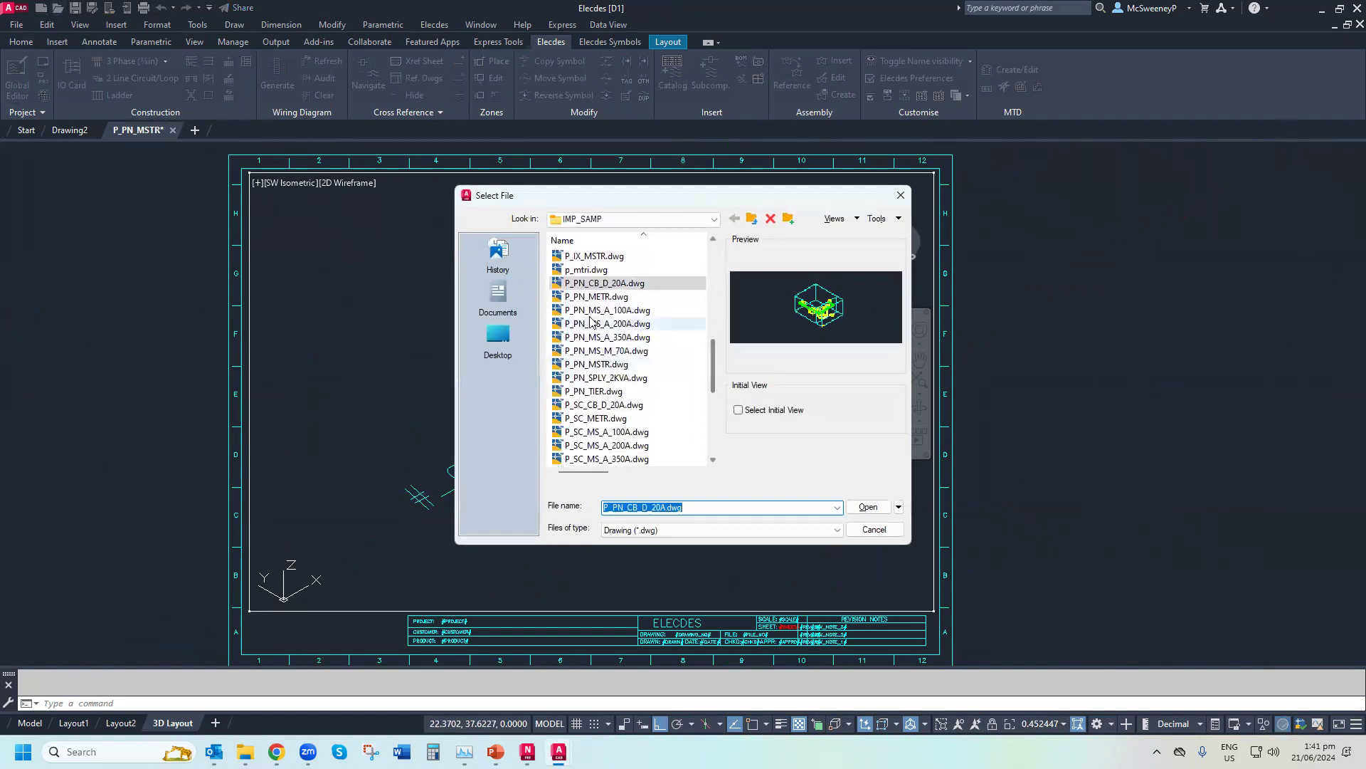
pyautogui.click(595, 299)
pyautogui.click(599, 314)
pyautogui.click(604, 327)
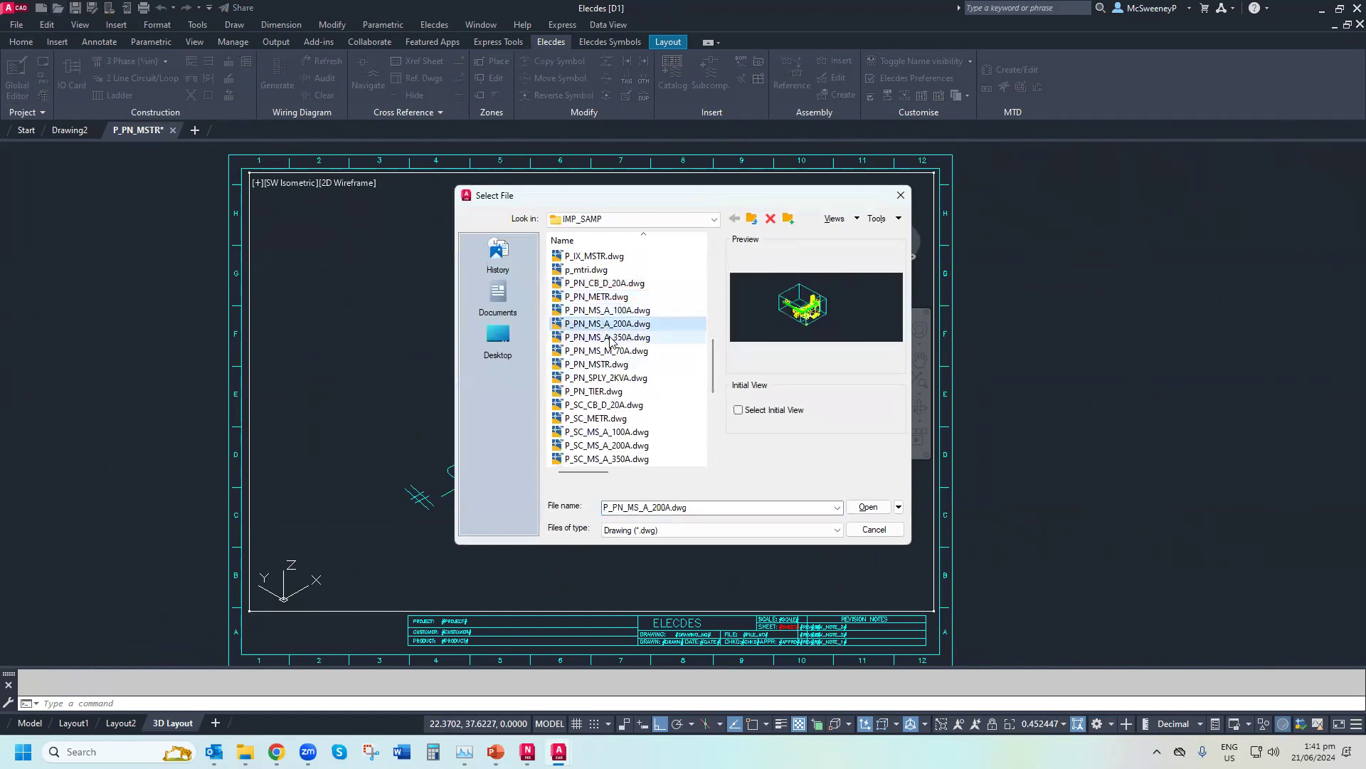
pyautogui.click(610, 341)
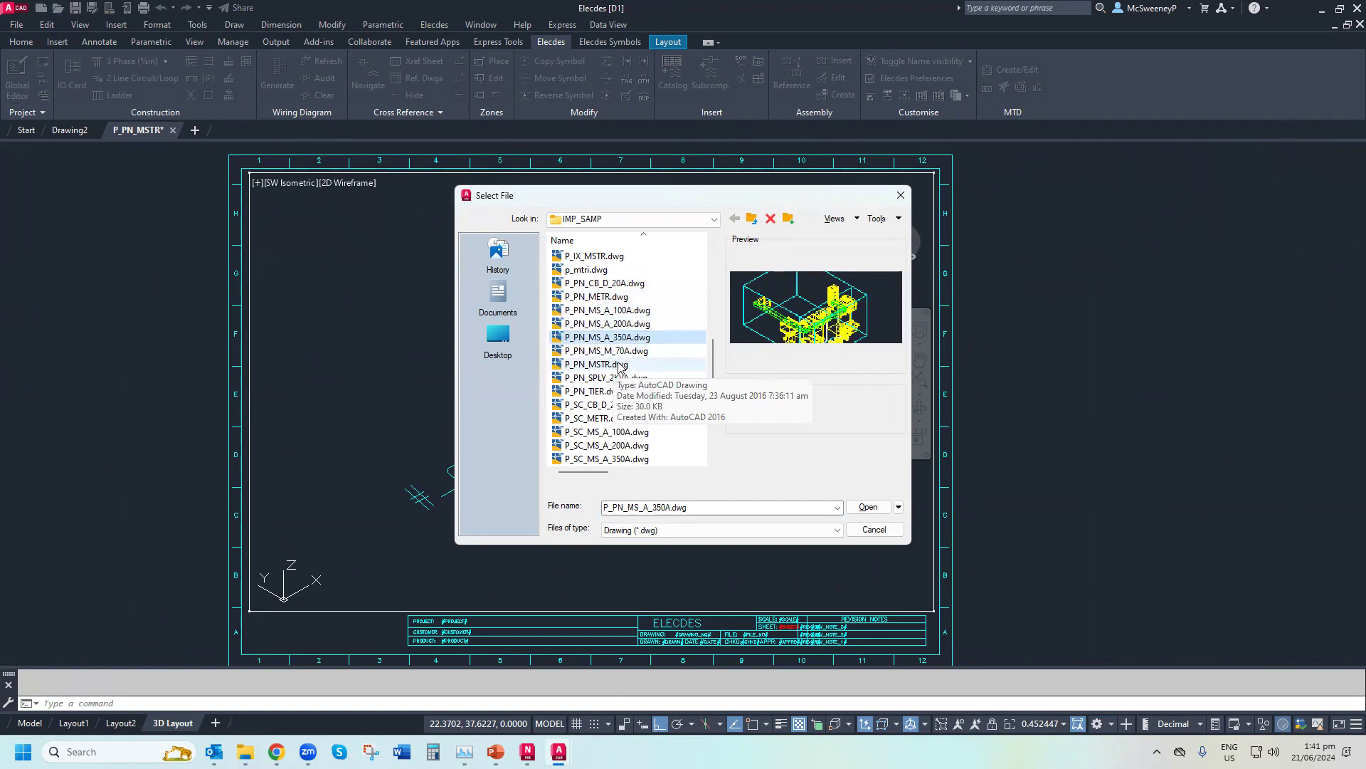
pyautogui.click(622, 352)
pyautogui.click(615, 381)
# Open P_PN_MS_A_350A.dwg to examine its 3D starter component layout, and close it without saving
pyautogui.doubleClick(631, 337)
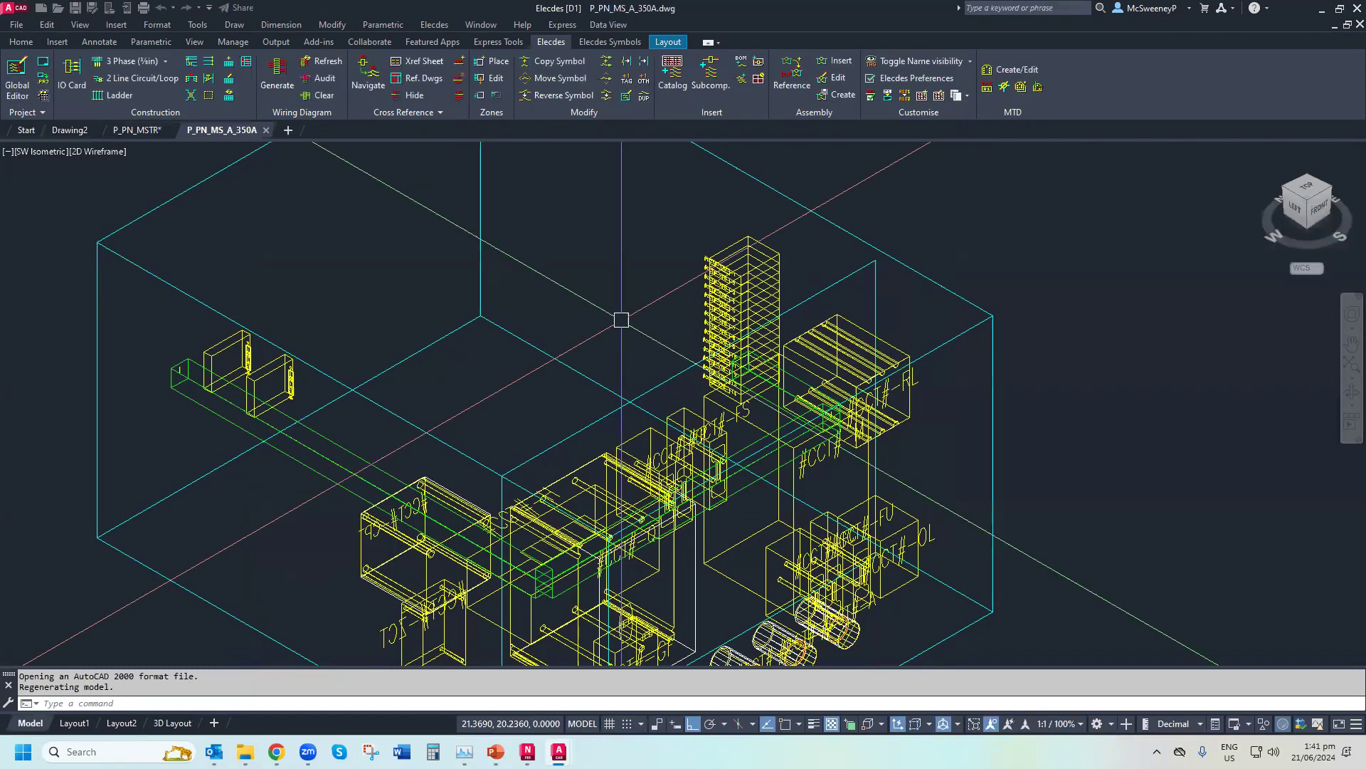
pyautogui.scroll(4, 717, 290)
pyautogui.scroll(-4, 717, 293)
pyautogui.scroll(-2, 717, 293)
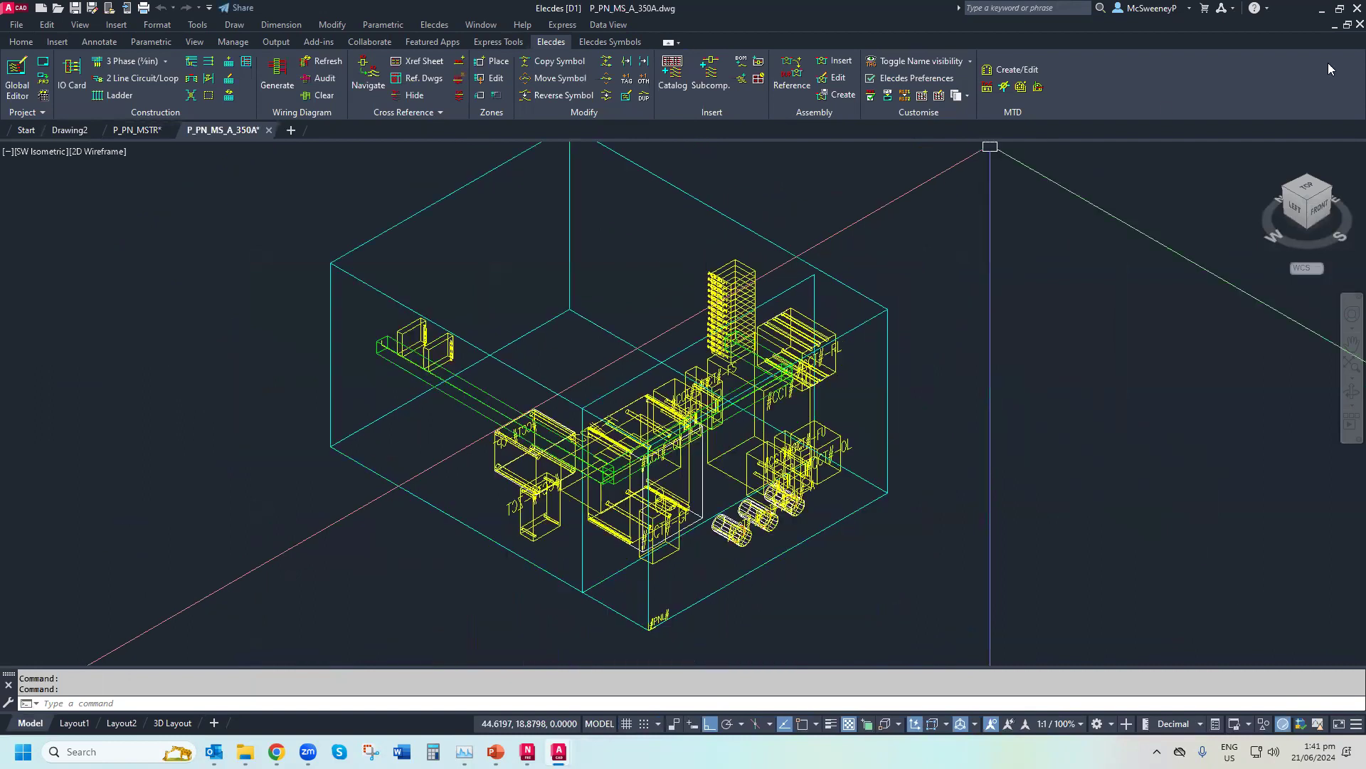
pyautogui.click(1360, 25)
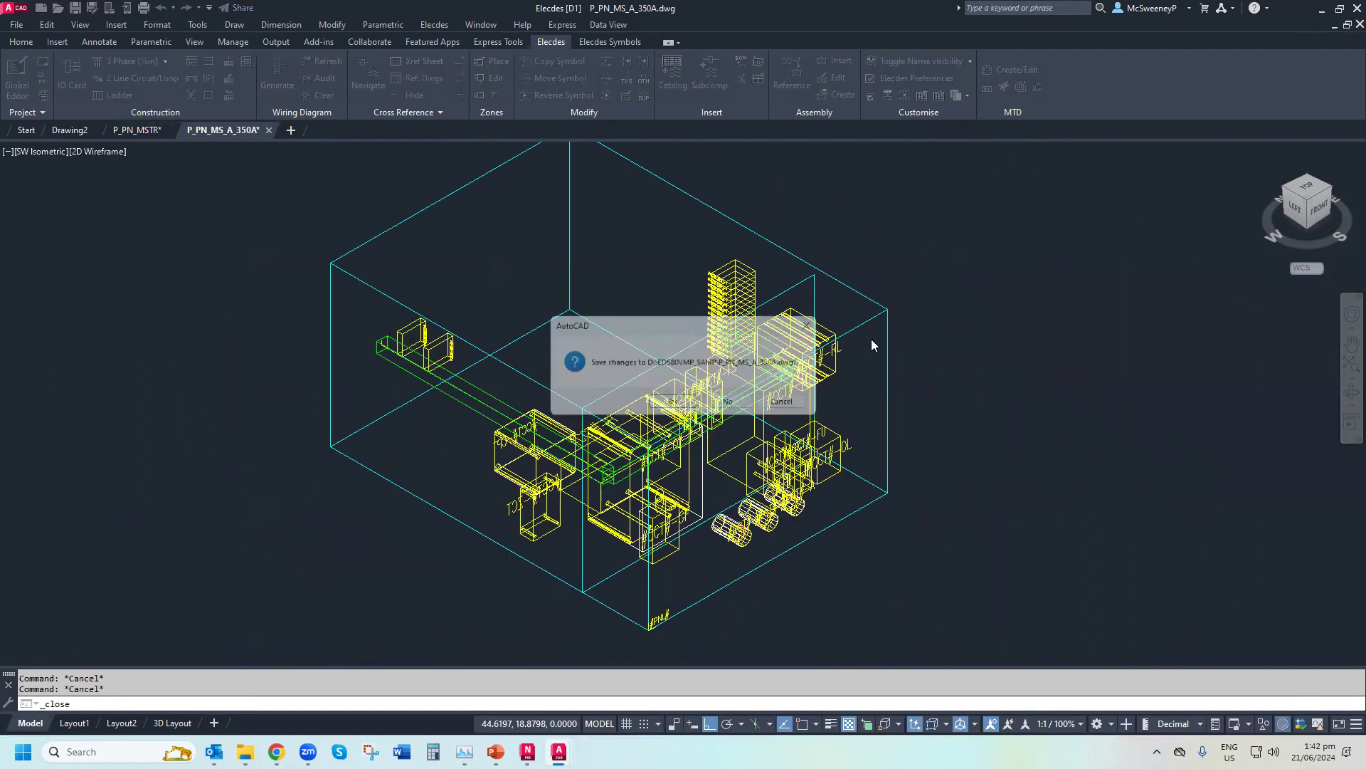
pyautogui.click(734, 404)
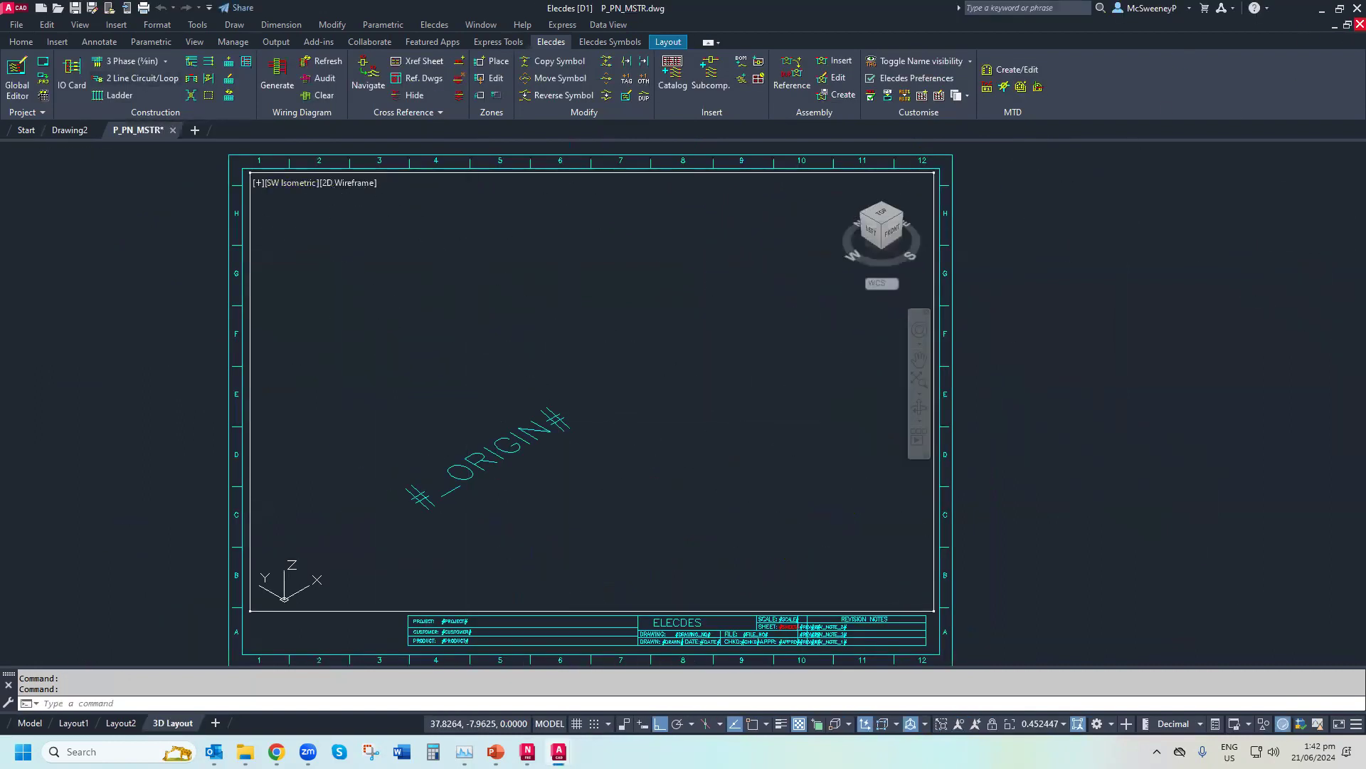
# Close P_PN_MSTR.dwg without saving and open the P_SC_MSTR.dwg schematic master prototype to examine its #_ORIGIN# anchor
pyautogui.click(1360, 25)
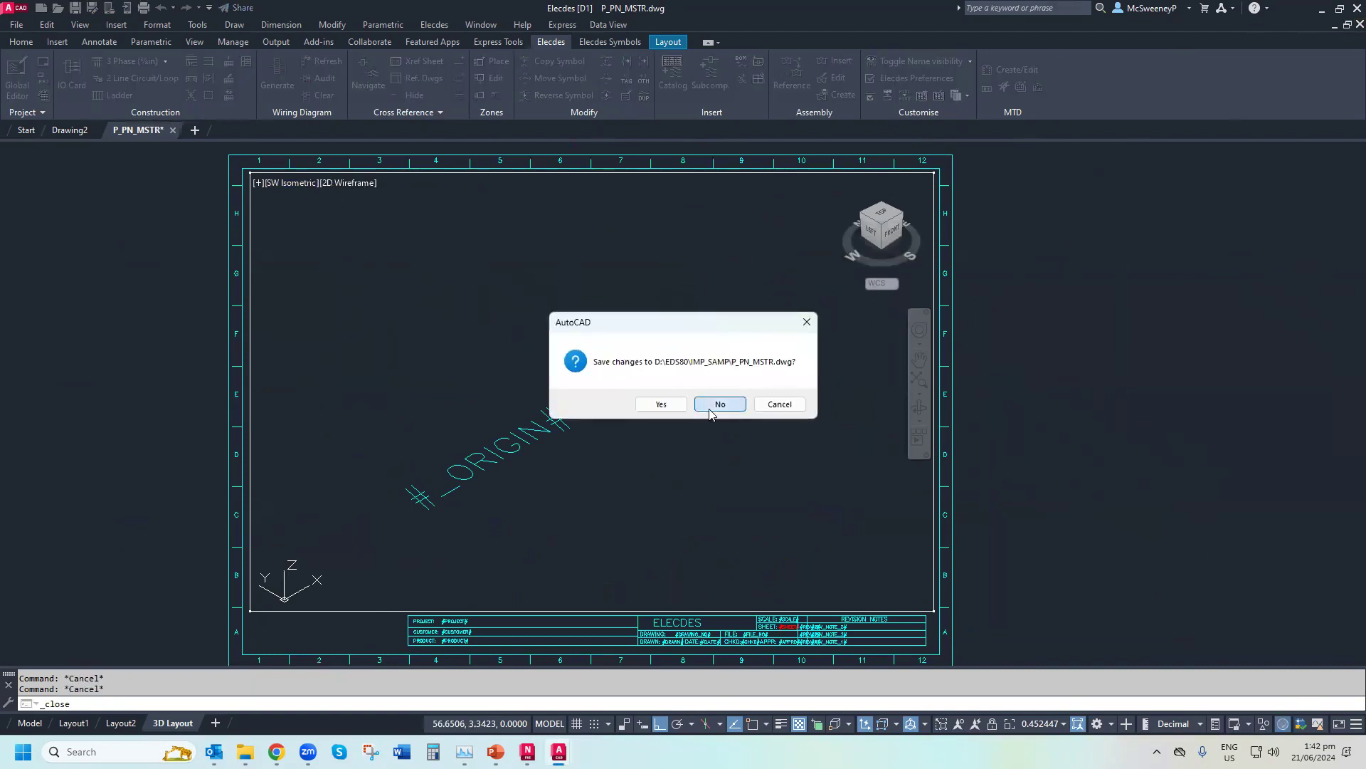
pyautogui.click(714, 404)
pyautogui.click(58, 8)
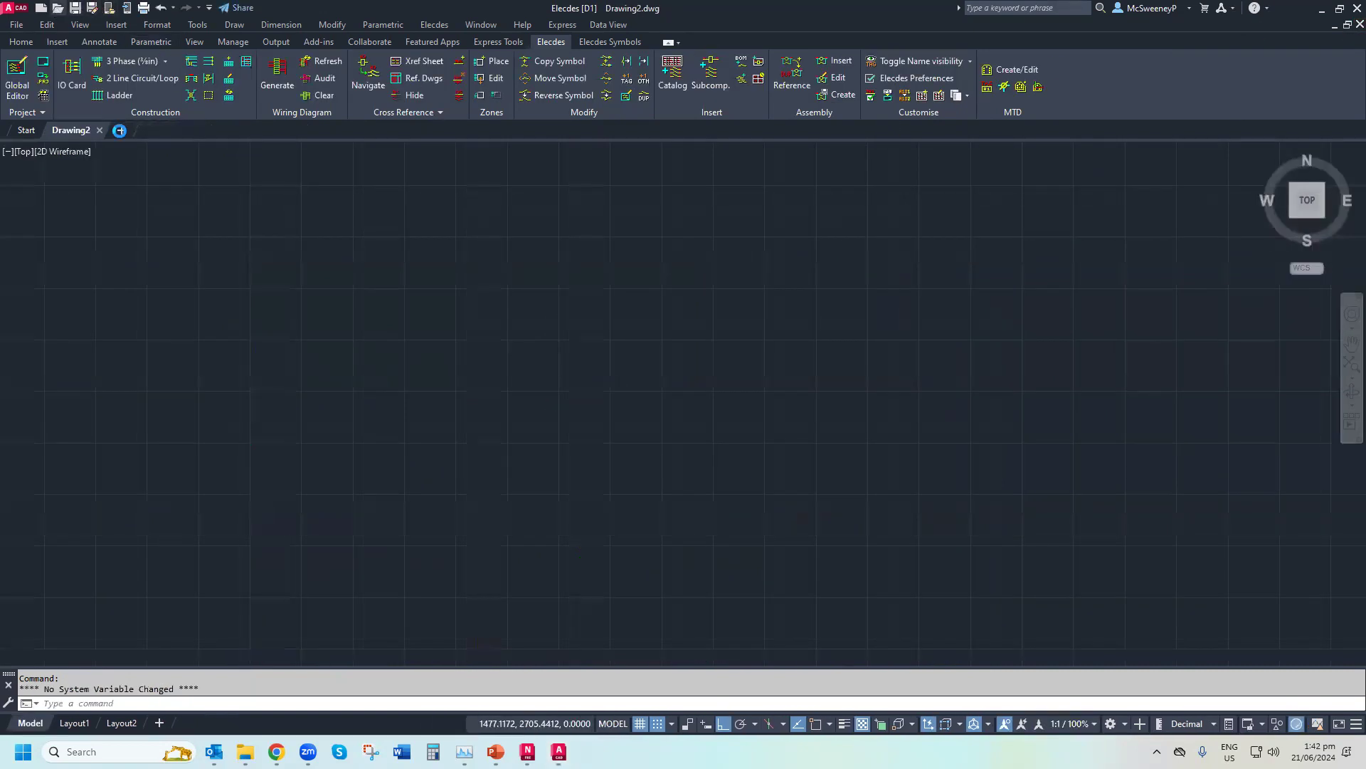
pyautogui.scroll(-5, 662, 349)
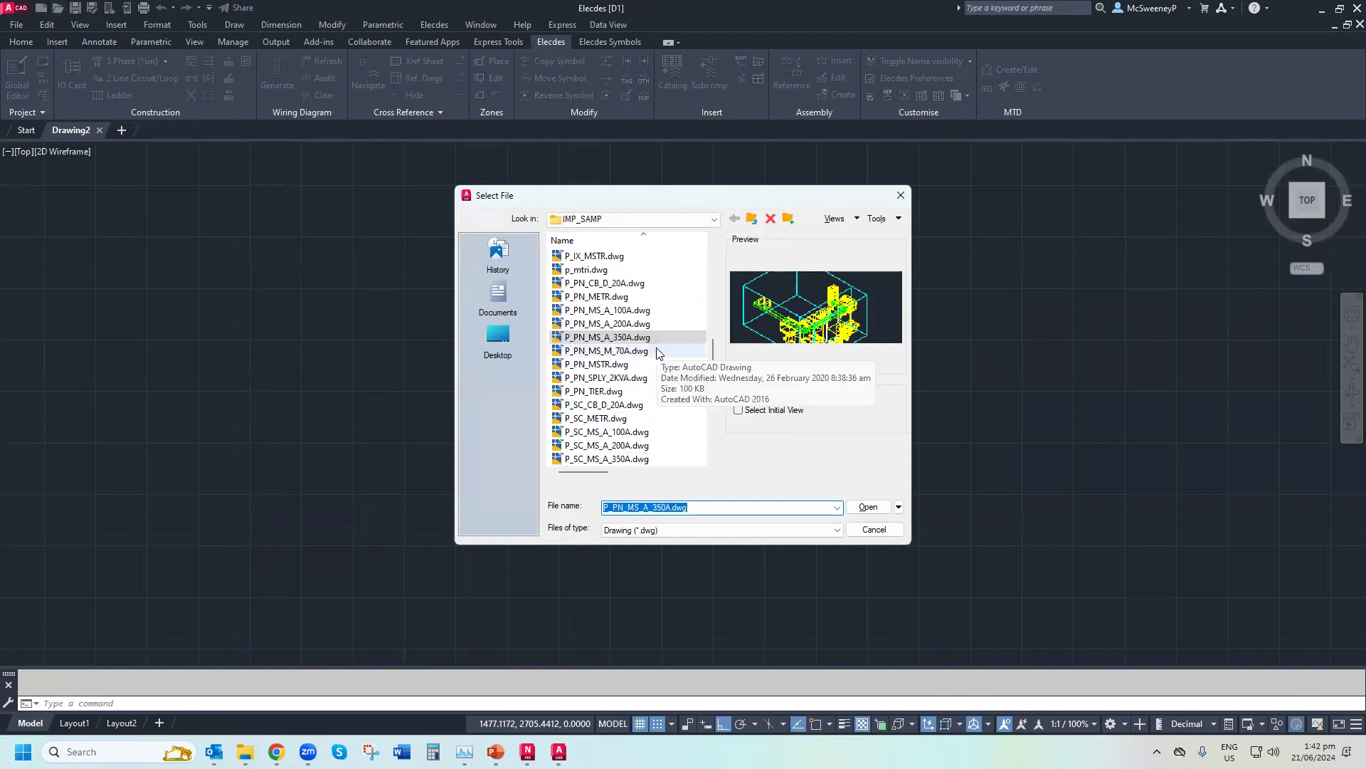
pyautogui.doubleClick(600, 324)
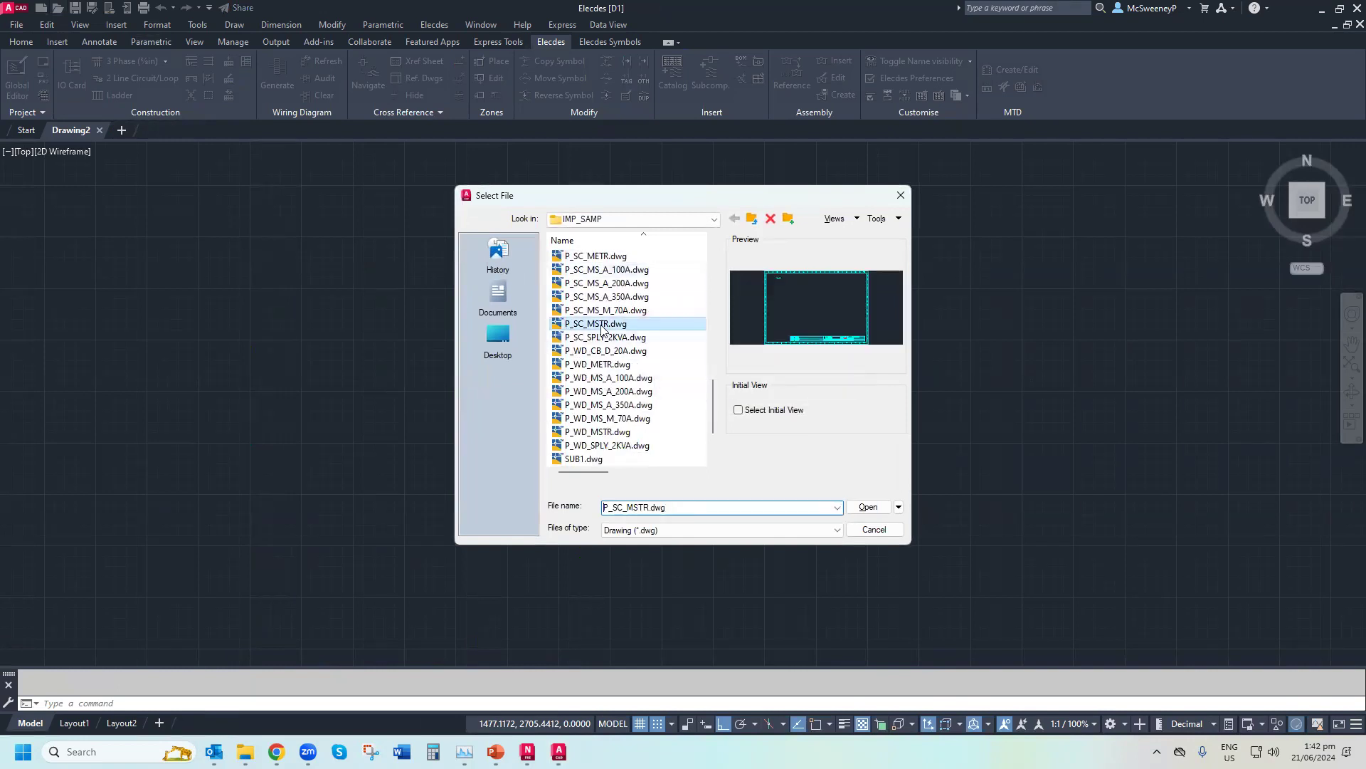
pyautogui.scroll(5, 327, 186)
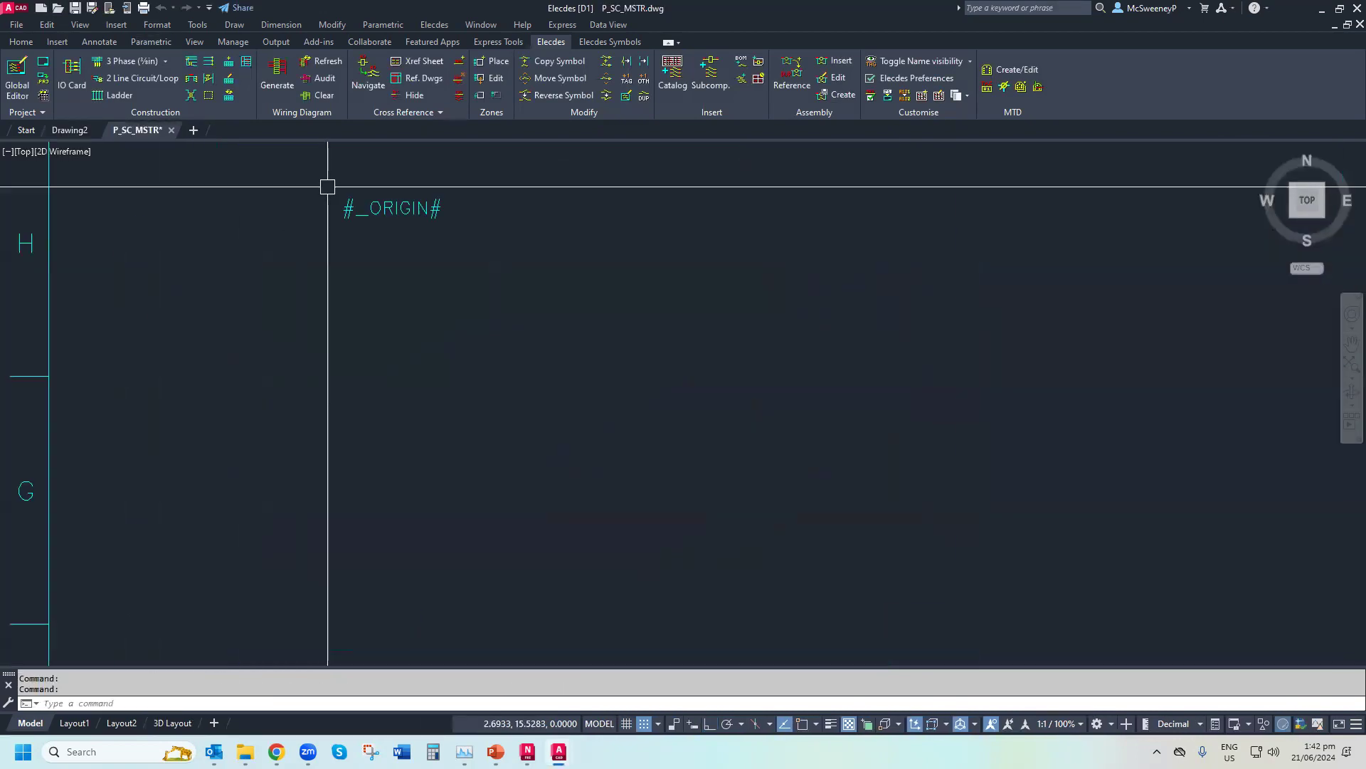
pyautogui.scroll(-6, 327, 186)
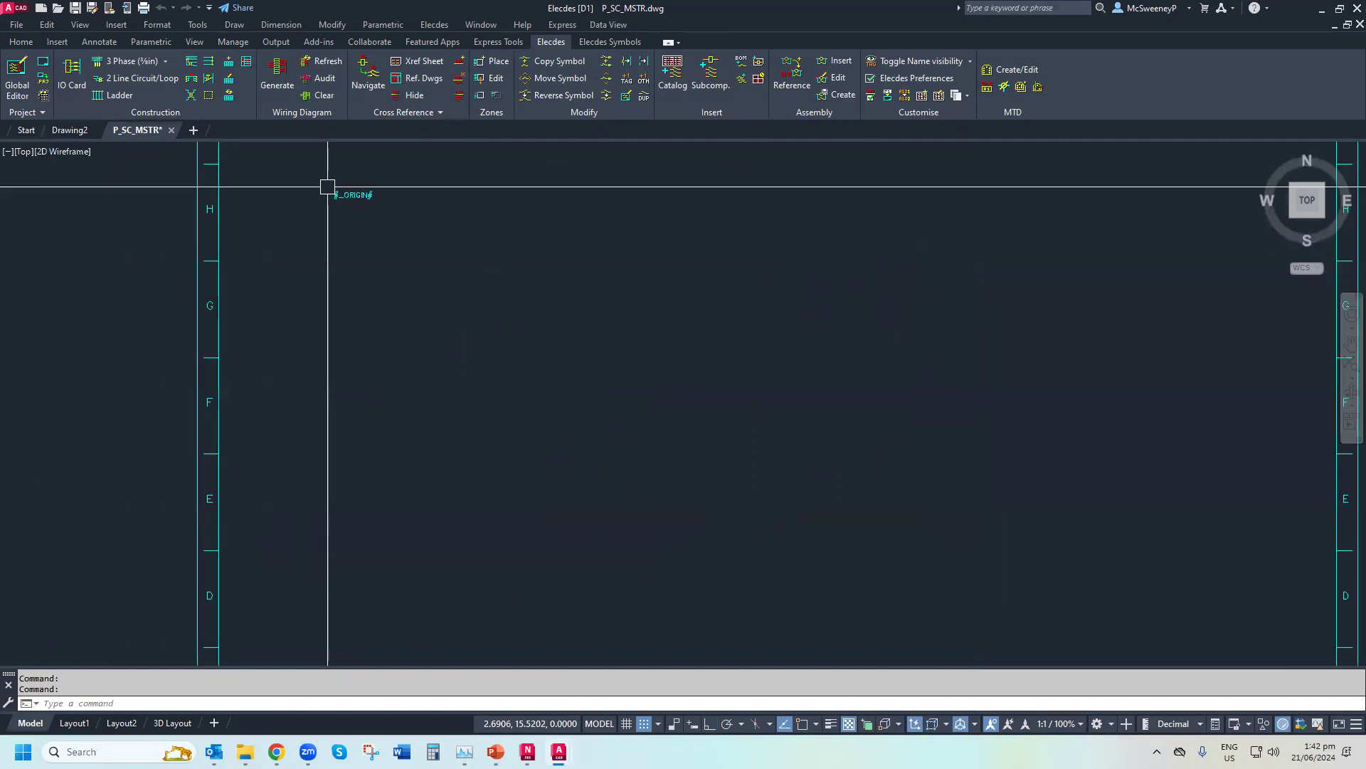
# Open the P_SC_CB_D_20A.dwg schematic prototype to examine its #CCT# and W#WIRE# tags, and close it without saving
pyautogui.click(57, 7)
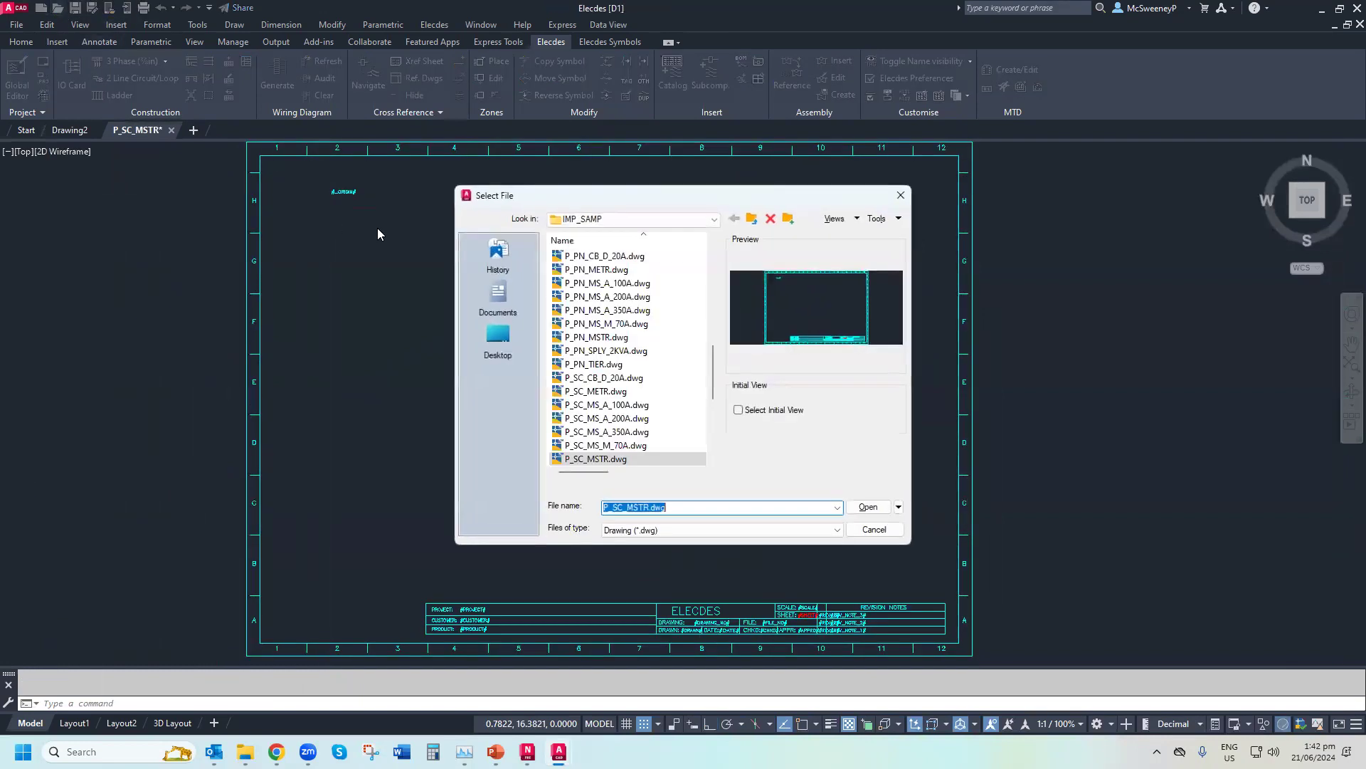
pyautogui.doubleClick(607, 378)
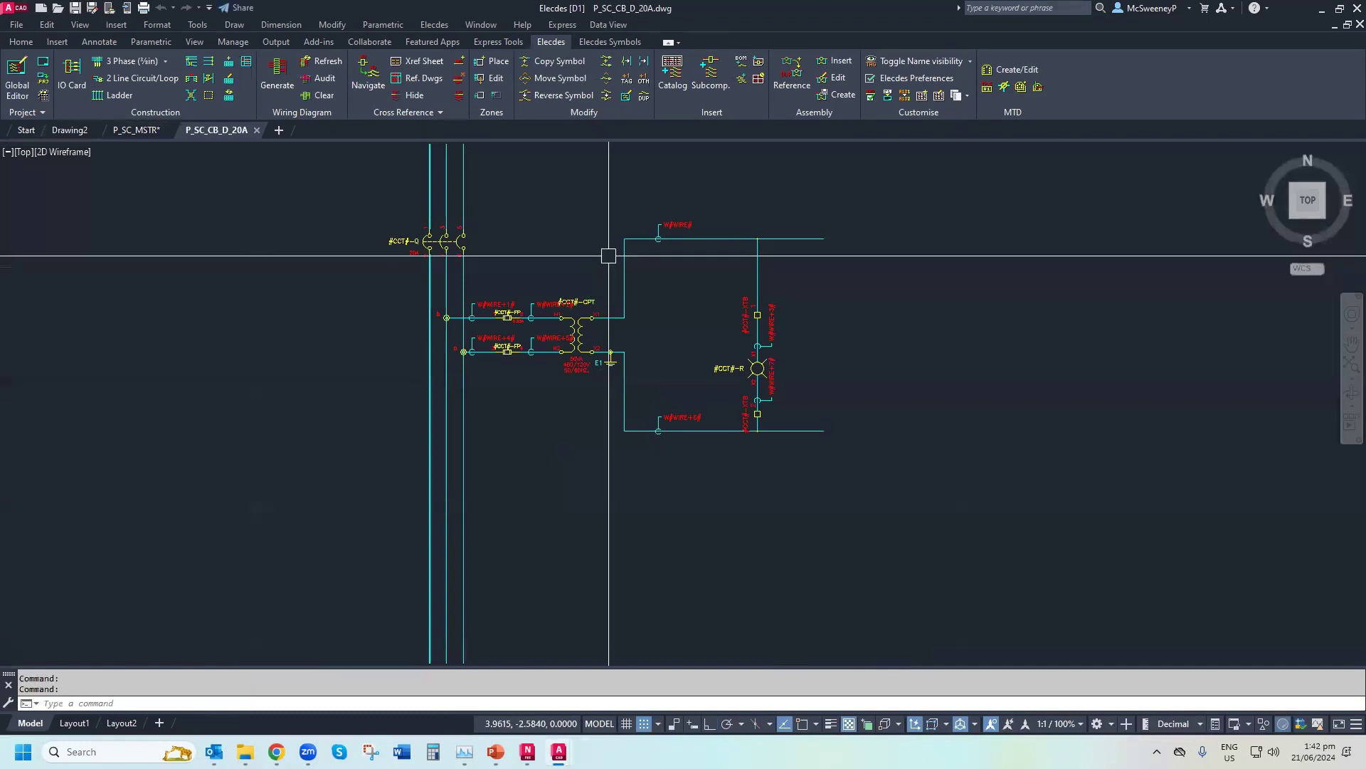
pyautogui.scroll(4, 615, 221)
pyautogui.scroll(-2, 615, 221)
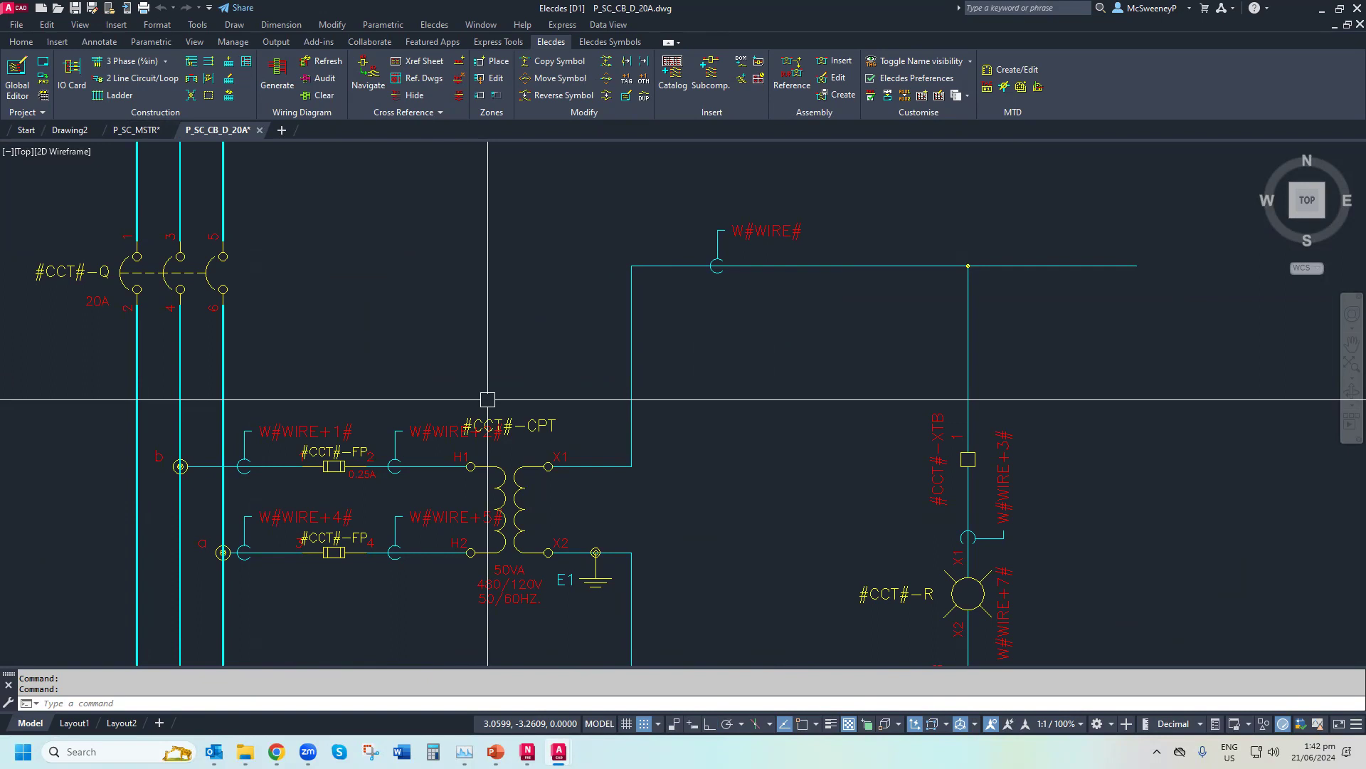
pyautogui.click(741, 229)
pyautogui.press('Escape')
pyautogui.click(395, 430)
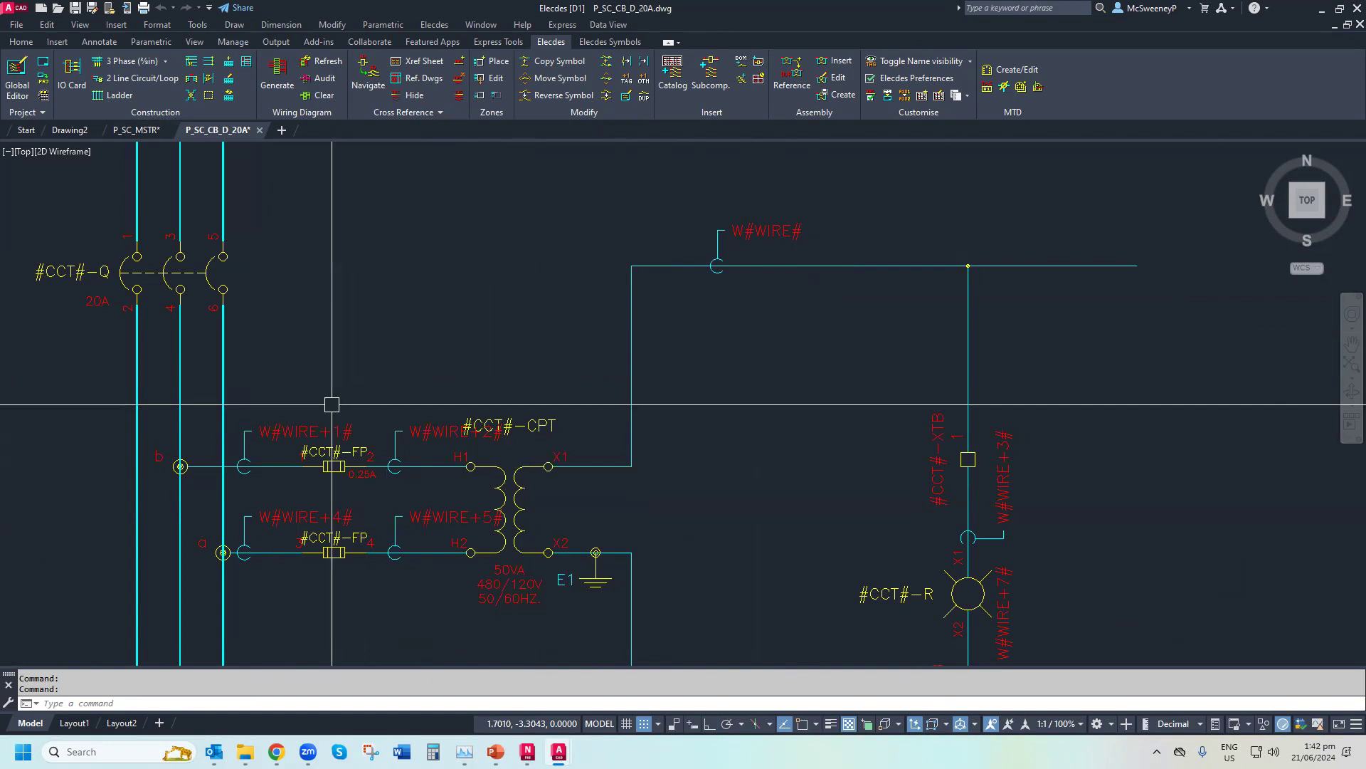
pyautogui.click(1360, 24)
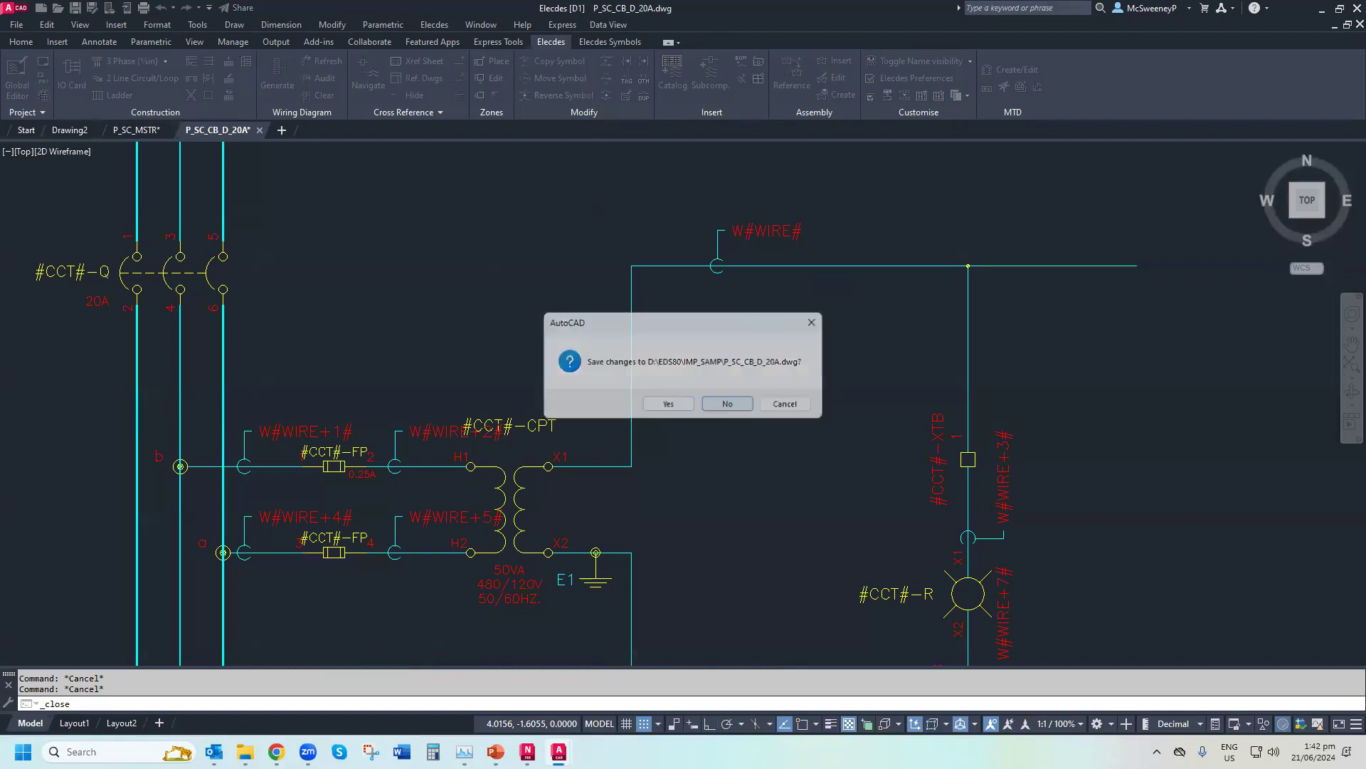
# Preview the remaining schematic prototypes, including P_SC_METR.dwg, P_SC_MS_A_100A, 200A and 350A, P_SC_MS_M_70A and P_SC_SPLY_2KVA
pyautogui.click(56, 9)
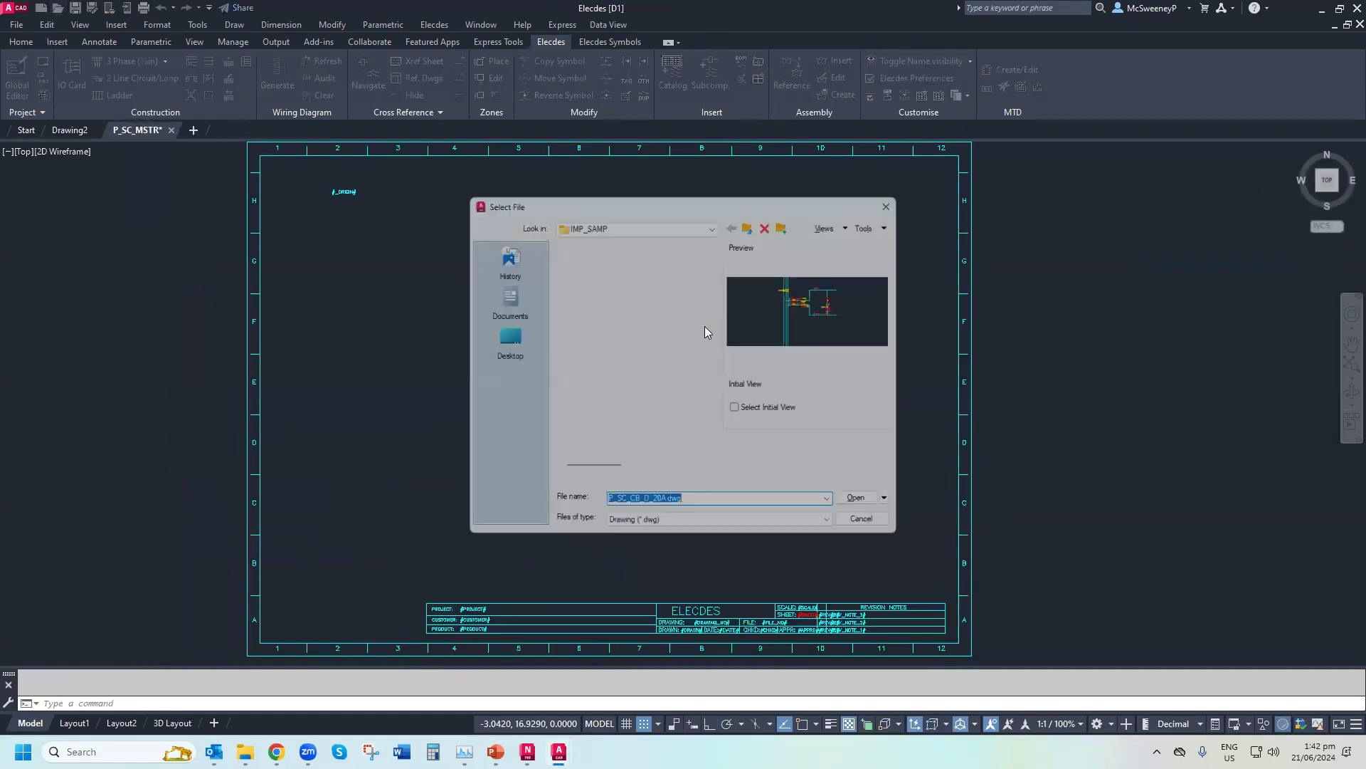
pyautogui.click(585, 351)
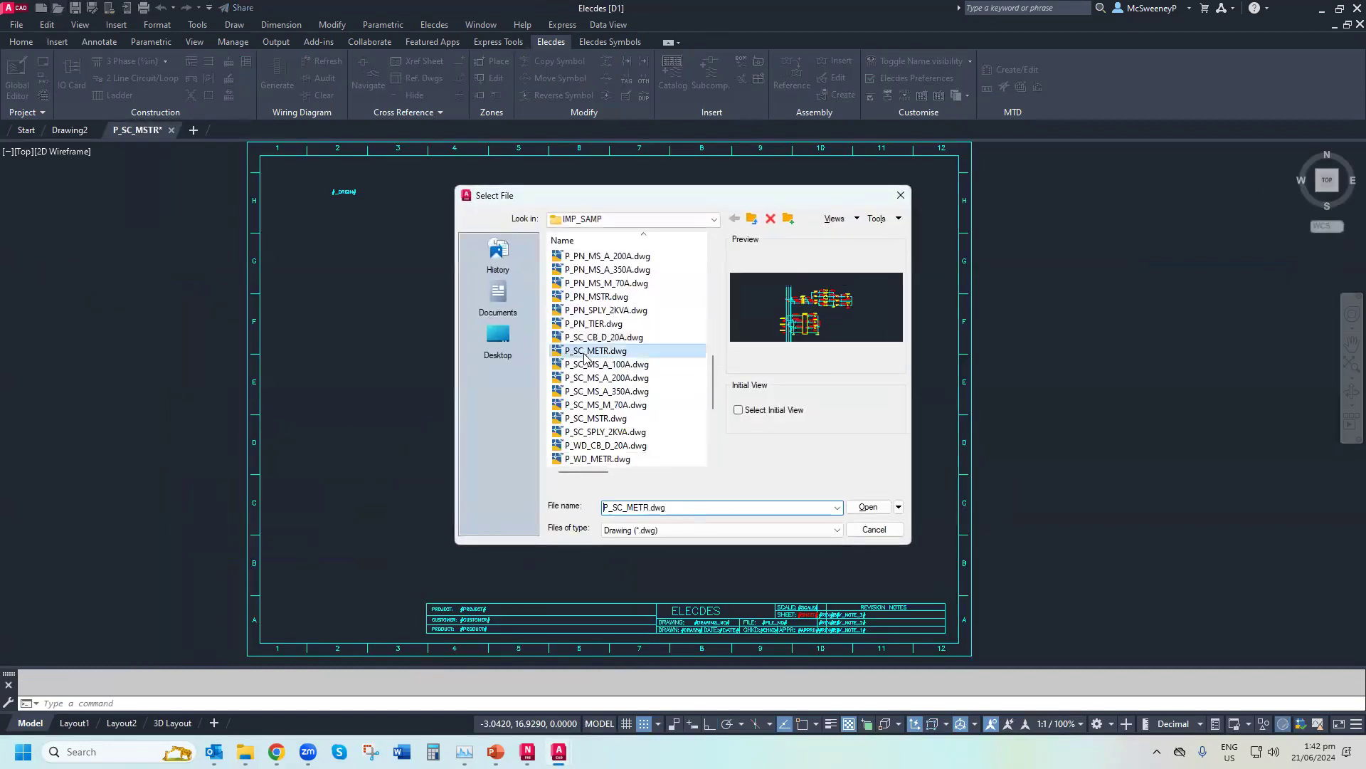
pyautogui.click(592, 364)
pyautogui.click(605, 377)
pyautogui.click(616, 391)
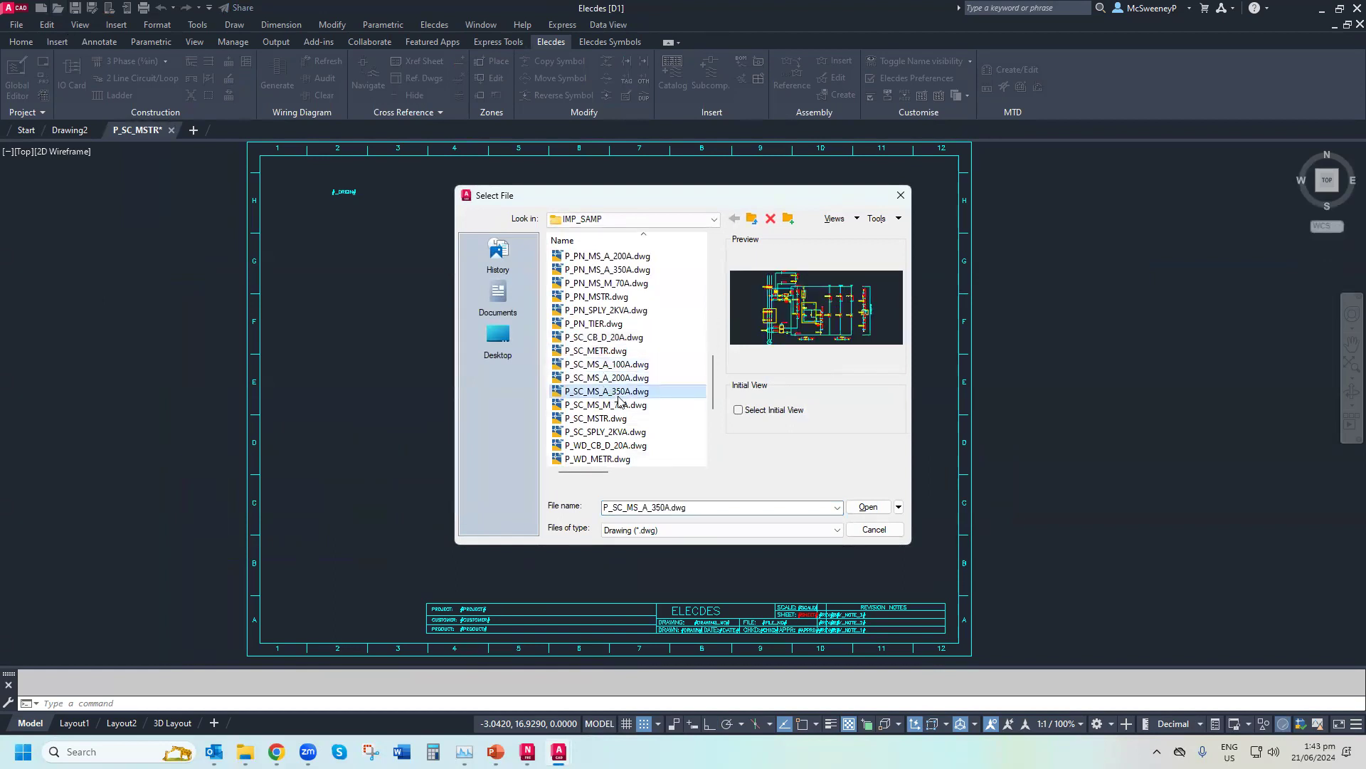
pyautogui.click(618, 403)
pyautogui.click(622, 432)
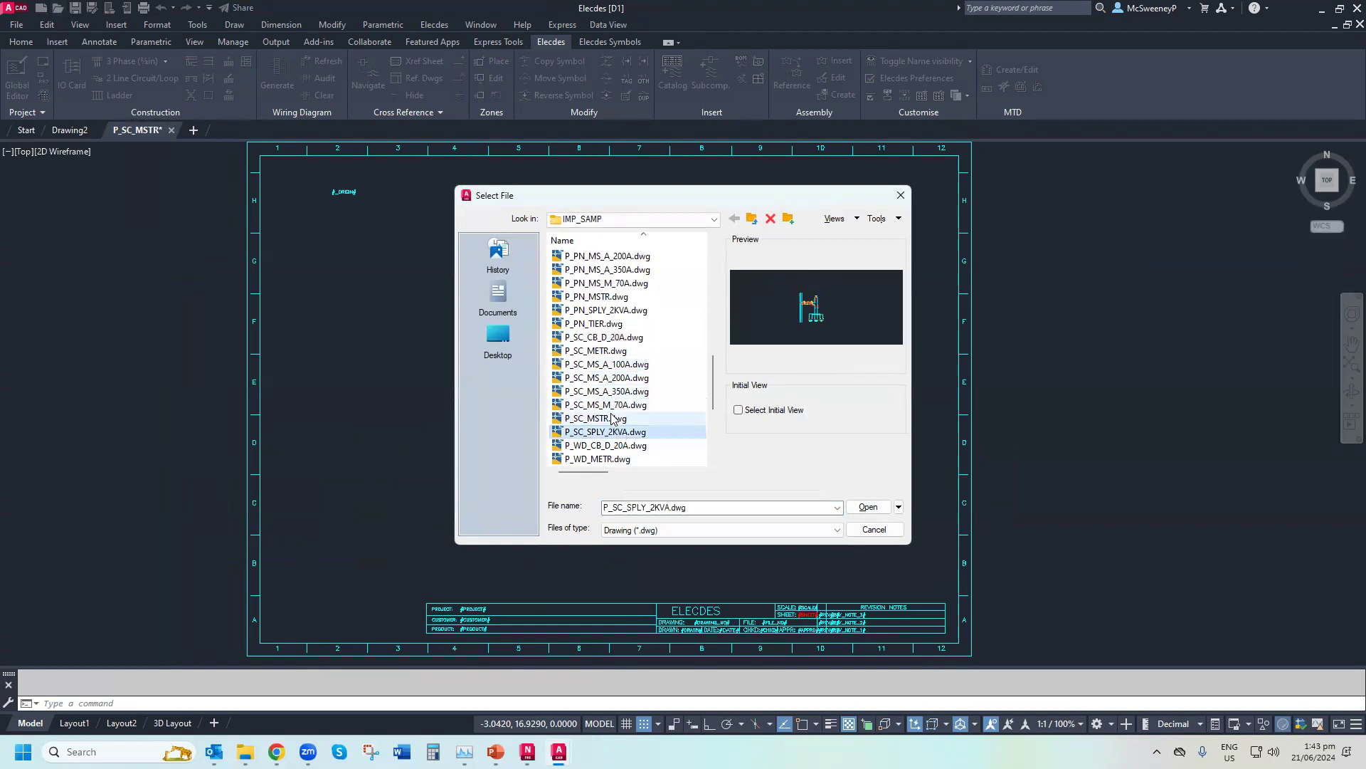
# Open P_SC_MS_A_350A.dwg to examine its starter schematic and wire tags, and close it and P_SC_MSTR.dwg without saving
pyautogui.doubleClick(602, 392)
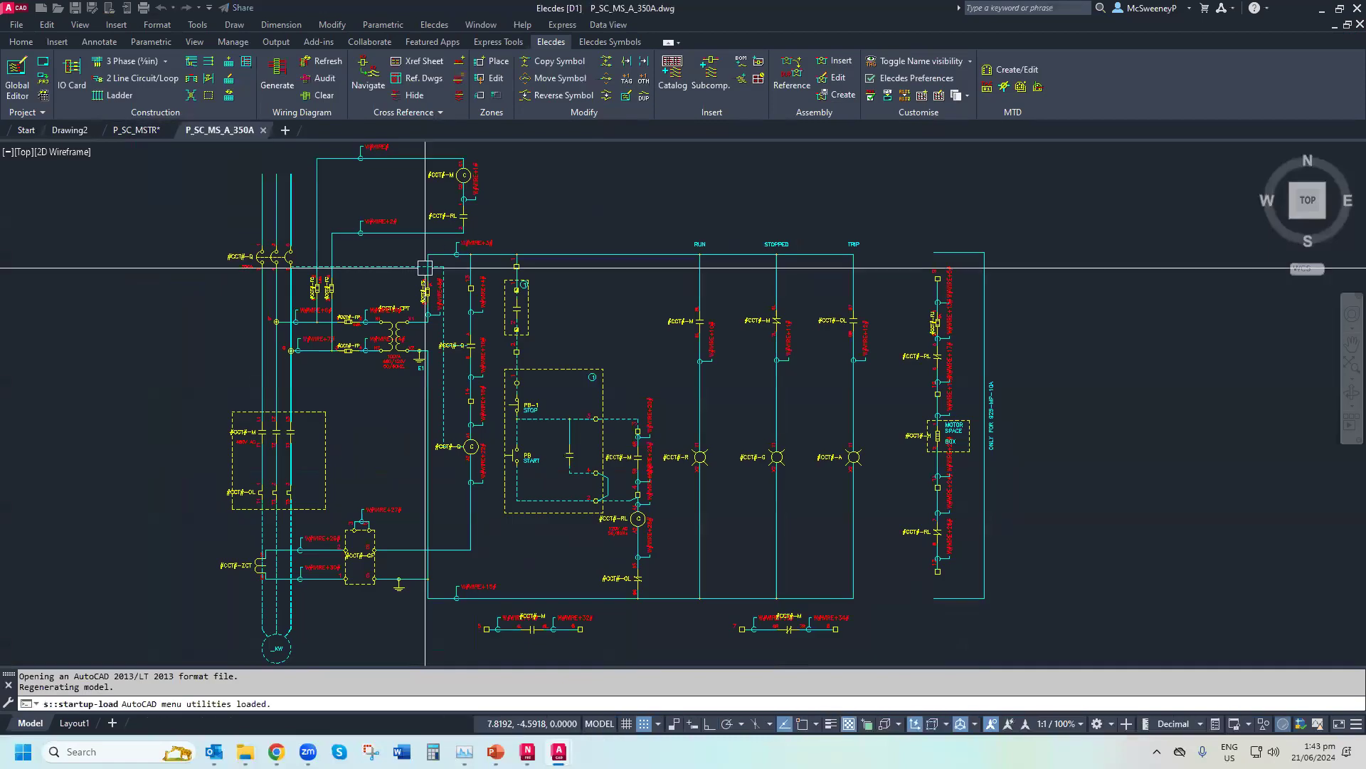
pyautogui.scroll(4, 471, 238)
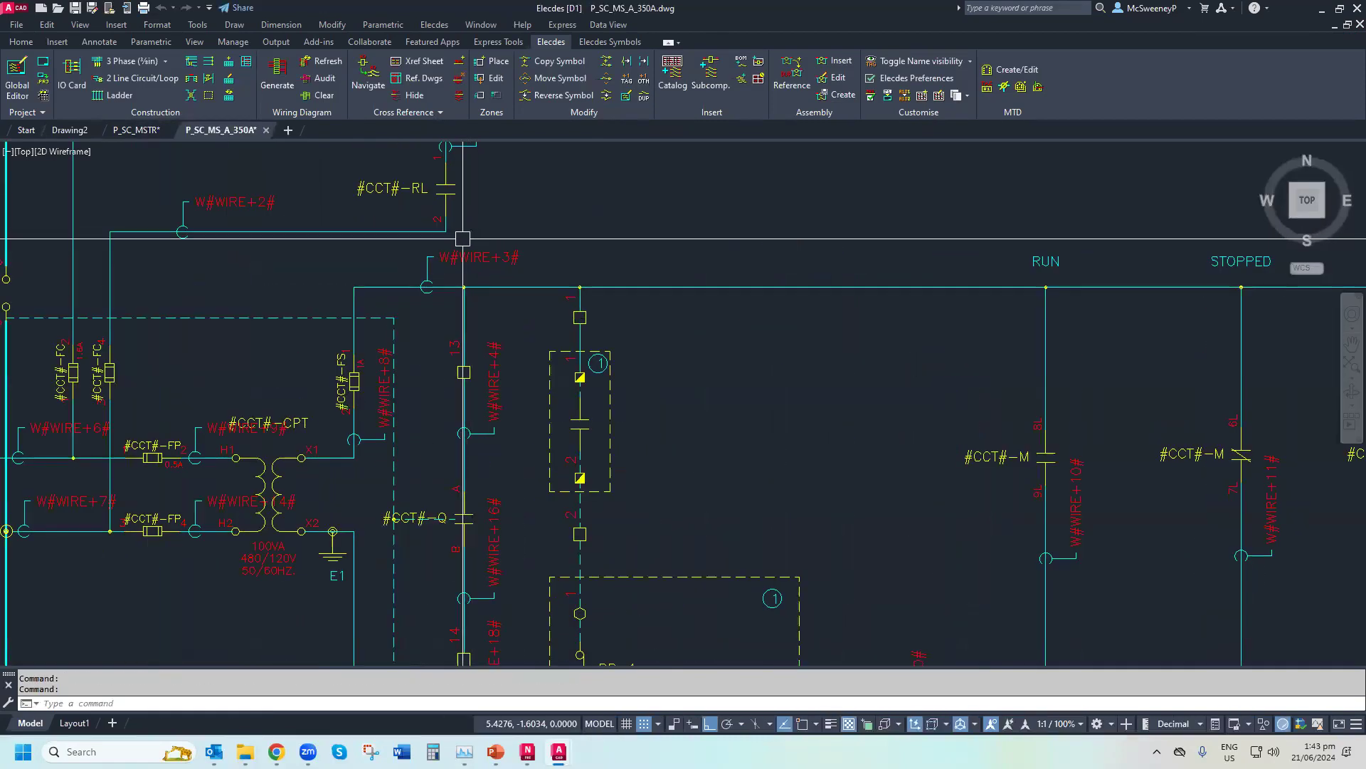
pyautogui.scroll(-4, 472, 238)
pyautogui.click(1360, 24)
pyautogui.click(743, 403)
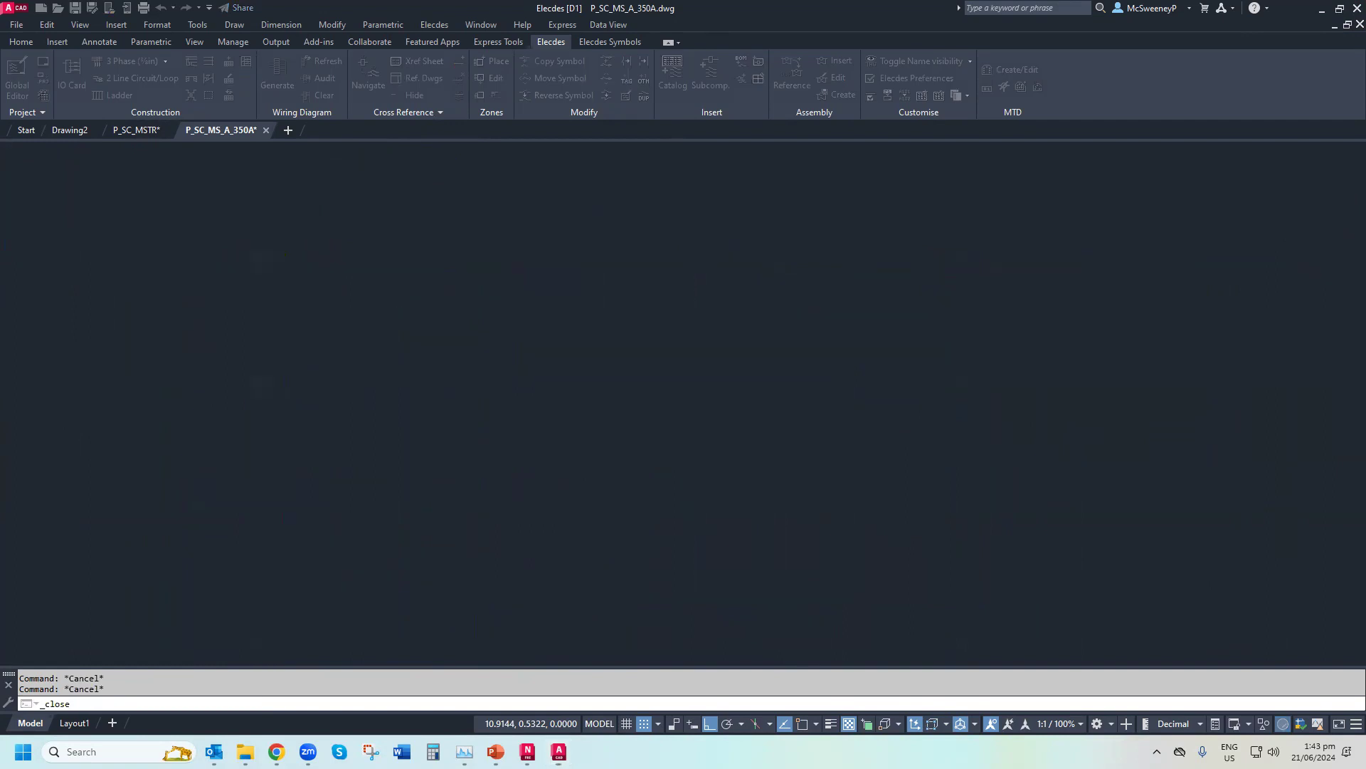
pyautogui.click(1359, 24)
pyautogui.click(725, 402)
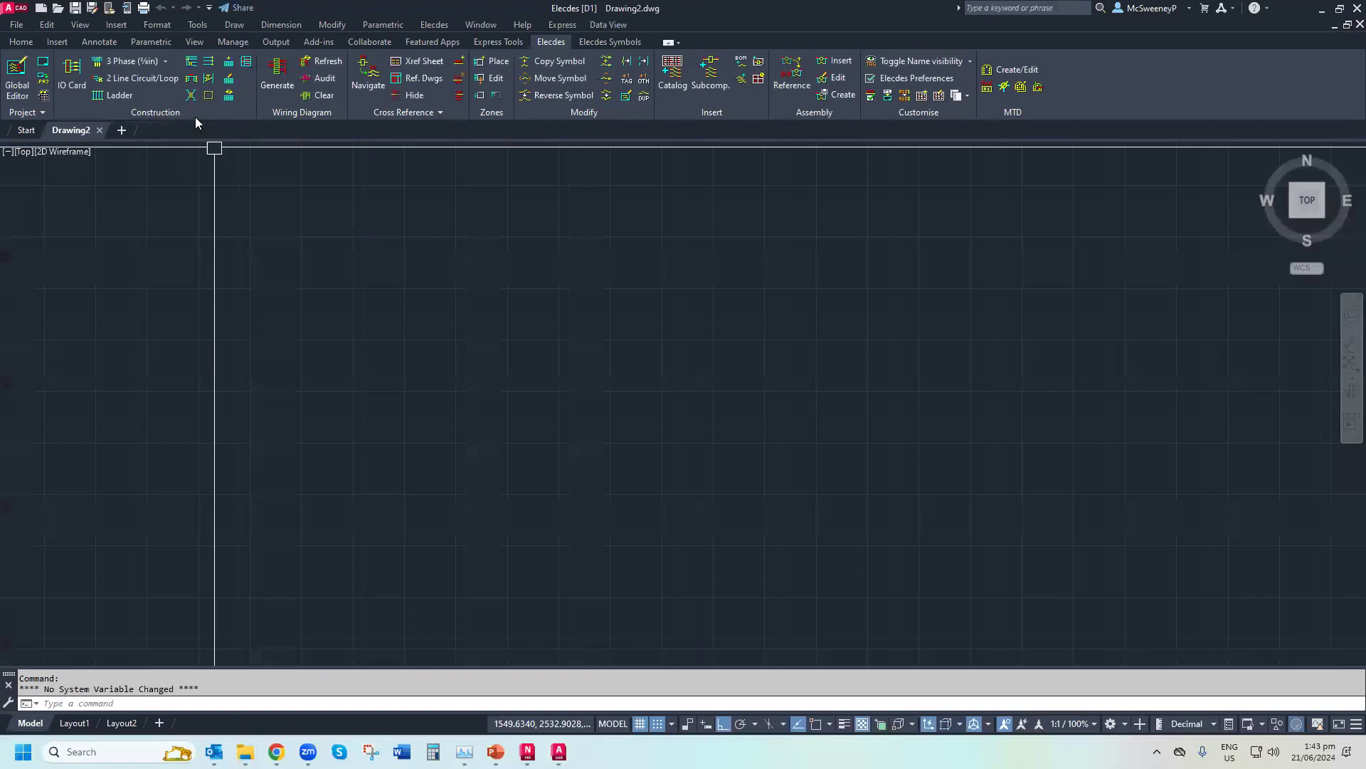
# Open the P_WD_MSTR.dwg wiring diagram master prototype from IMP_SAMP and examine its #_ORIGIN# anchor
pyautogui.click(58, 8)
pyautogui.scroll(-4, 639, 382)
pyautogui.click(609, 432)
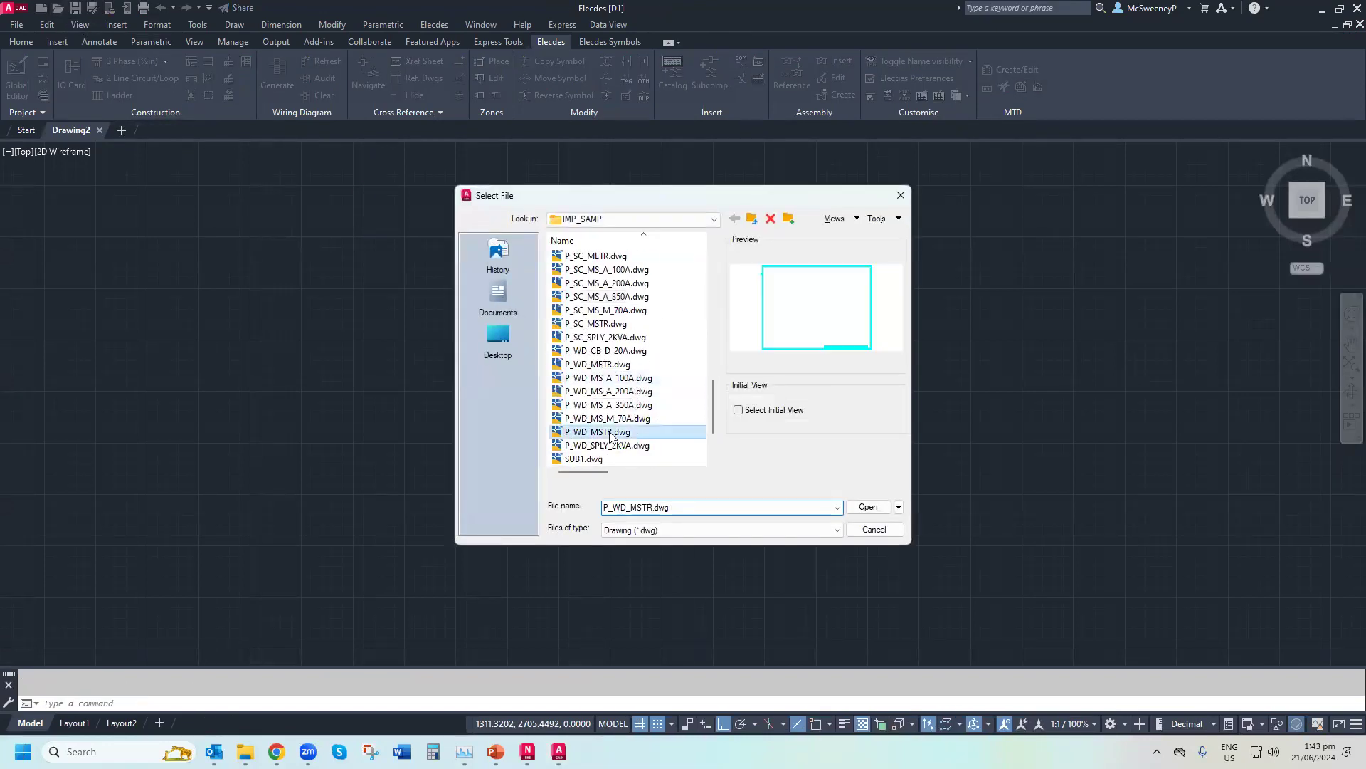
pyautogui.doubleClick(610, 432)
pyautogui.scroll(5, 207, 183)
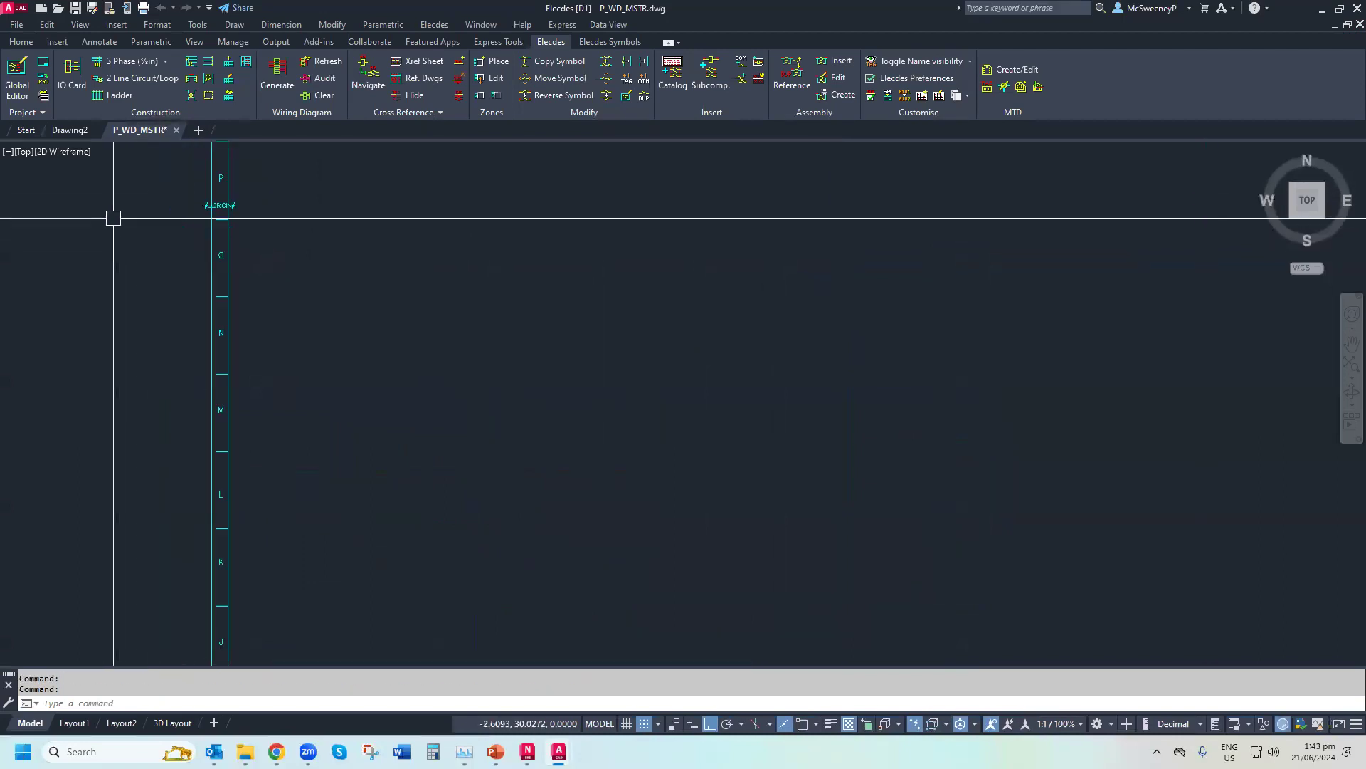
pyautogui.scroll(6, 190, 174)
pyautogui.scroll(-6, 180, 180)
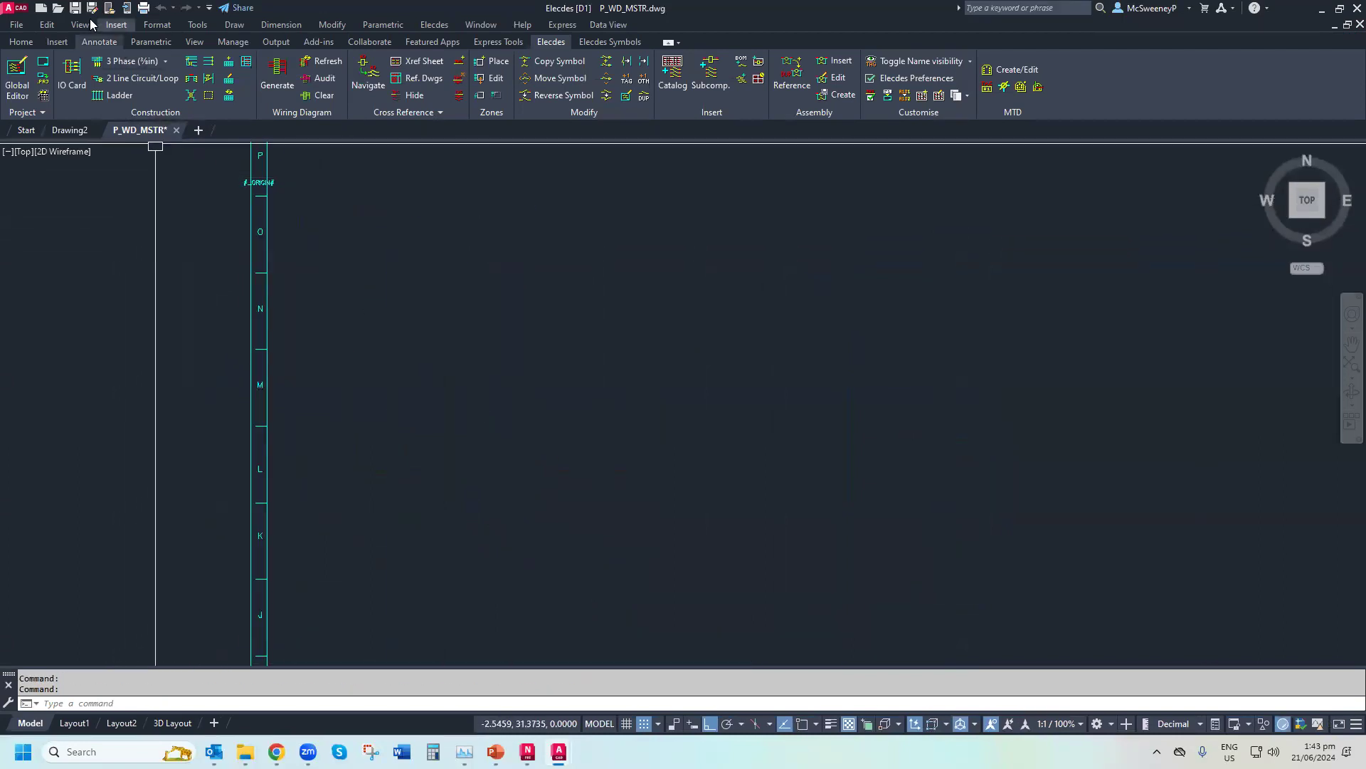
# Open the P_WD_CB_D_20A.dwg wiring prototype to examine the component markers on its side and rear plates
pyautogui.click(58, 8)
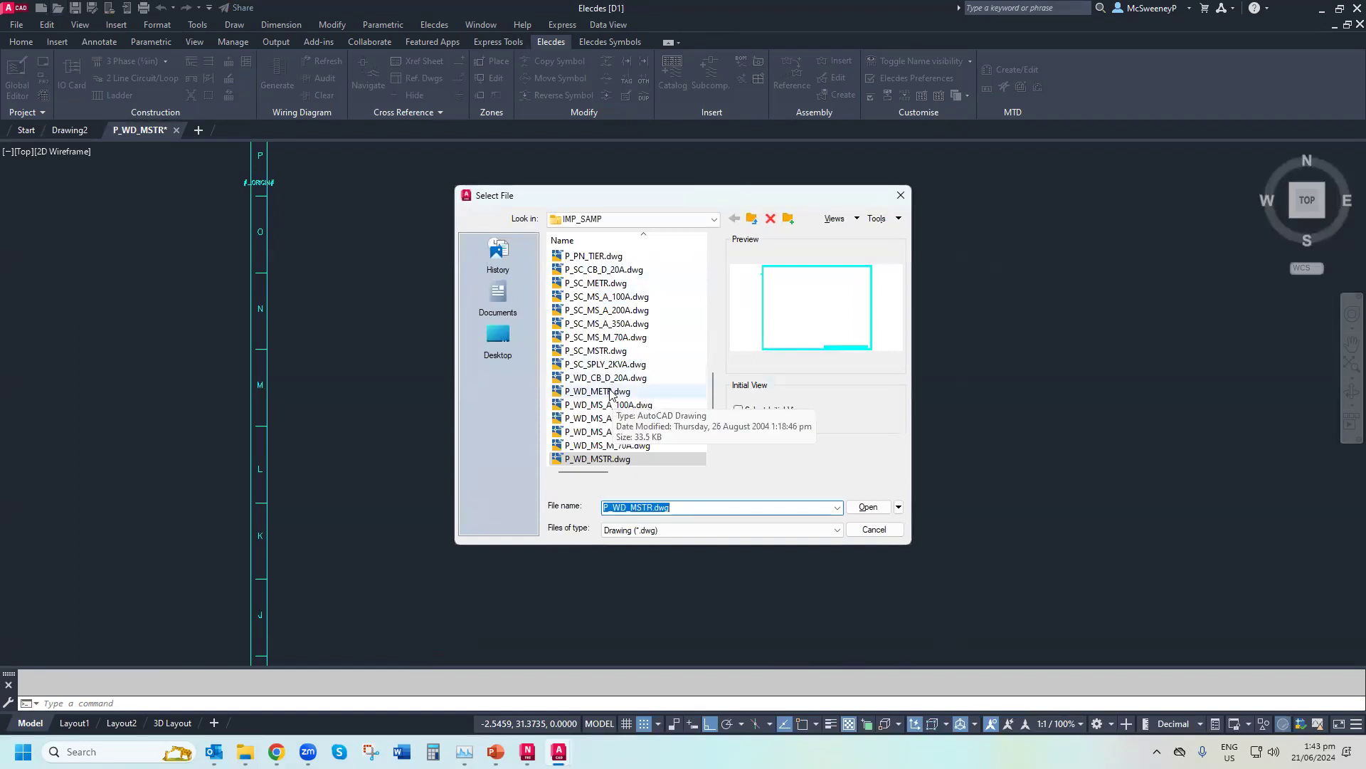
pyautogui.doubleClick(628, 378)
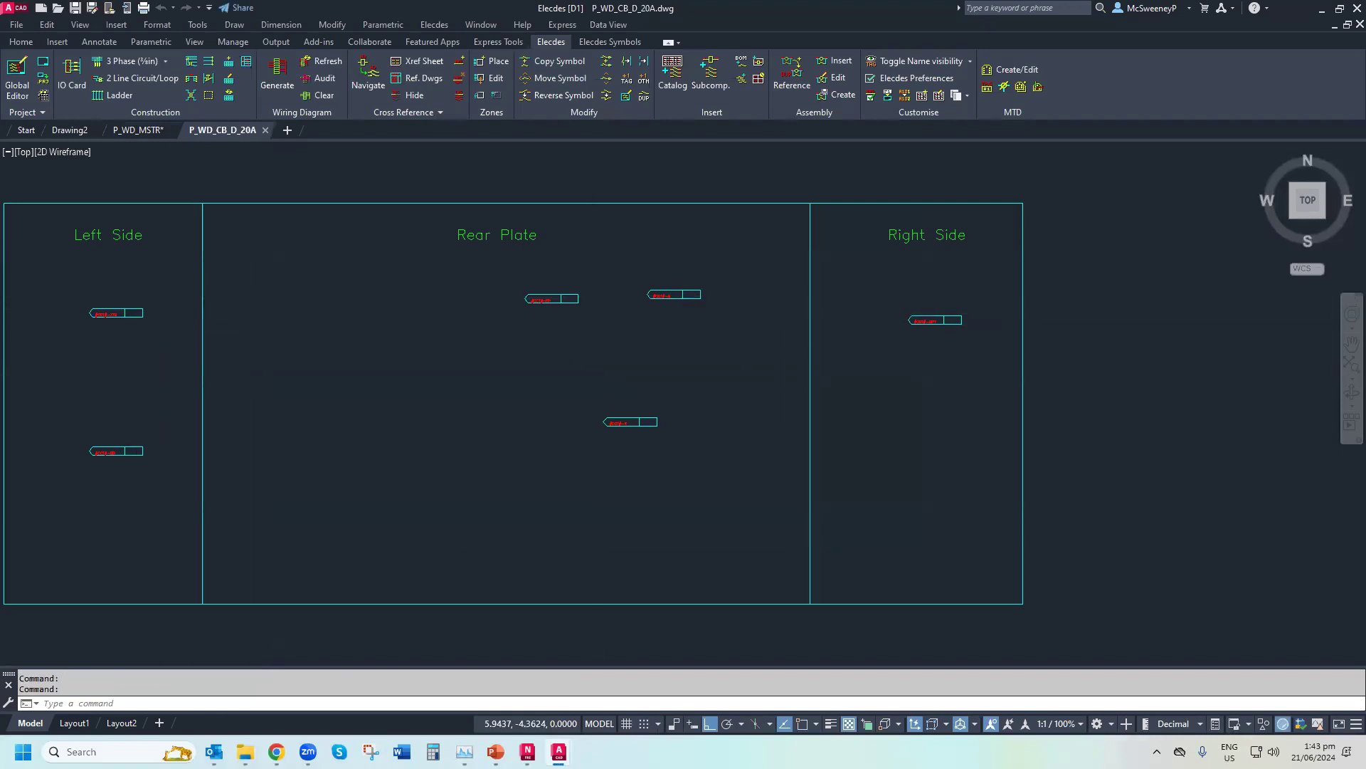
pyautogui.scroll(2, 126, 312)
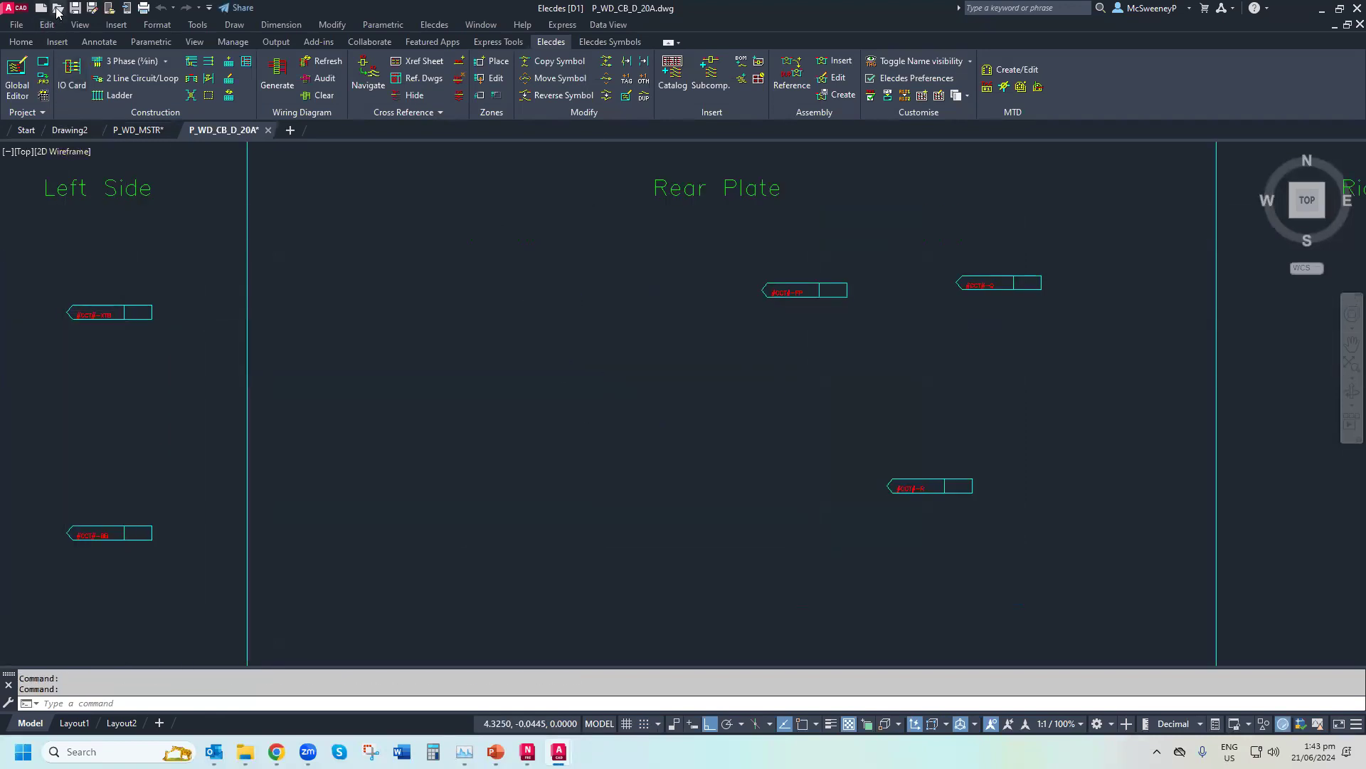
# Preview the remaining wiring prototypes, including P_WD_METR.dwg, P_WD_MS_A_100A, 200A and 350A, P_WD_MS_M_70A and P_WD_SPLY_2KVA
pyautogui.scroll(-1, 662, 400)
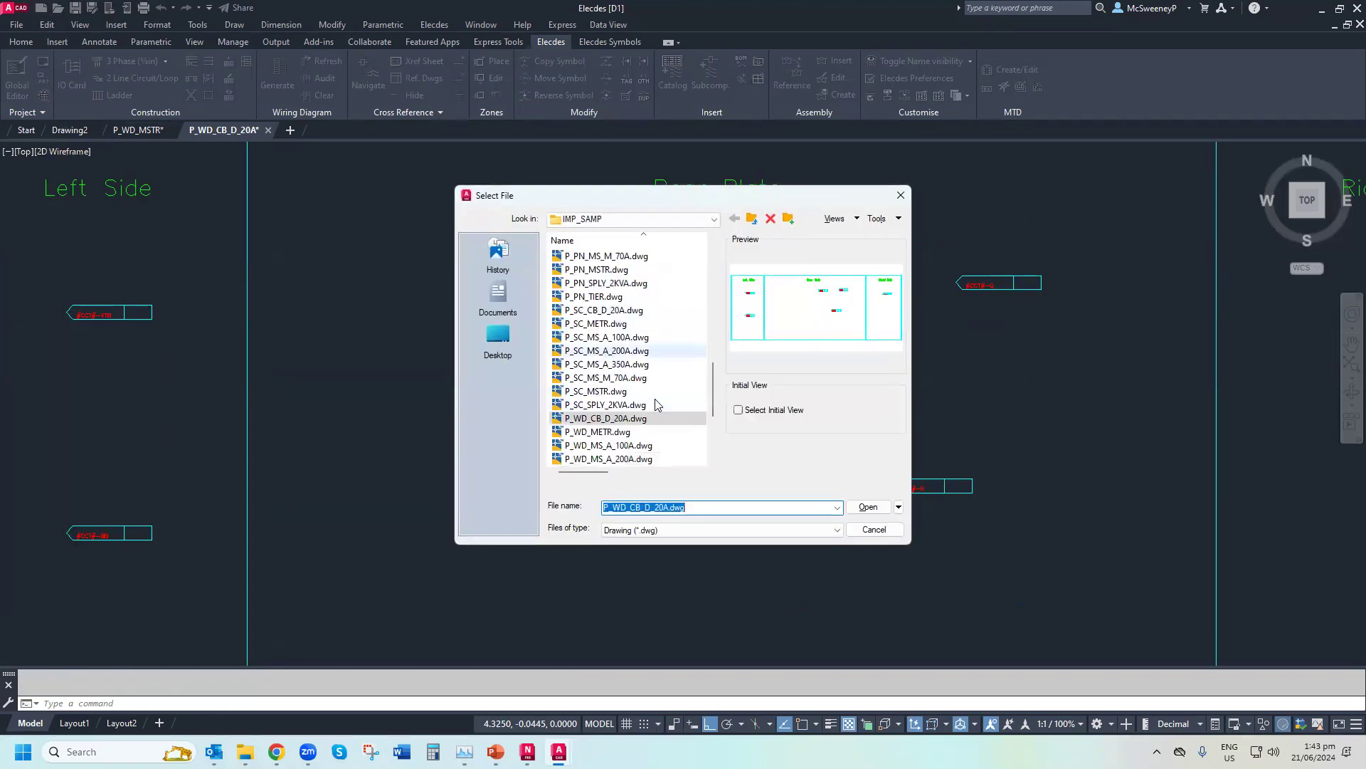
pyautogui.click(623, 435)
pyautogui.click(620, 447)
pyautogui.click(617, 457)
pyautogui.scroll(-2, 617, 457)
pyautogui.click(619, 392)
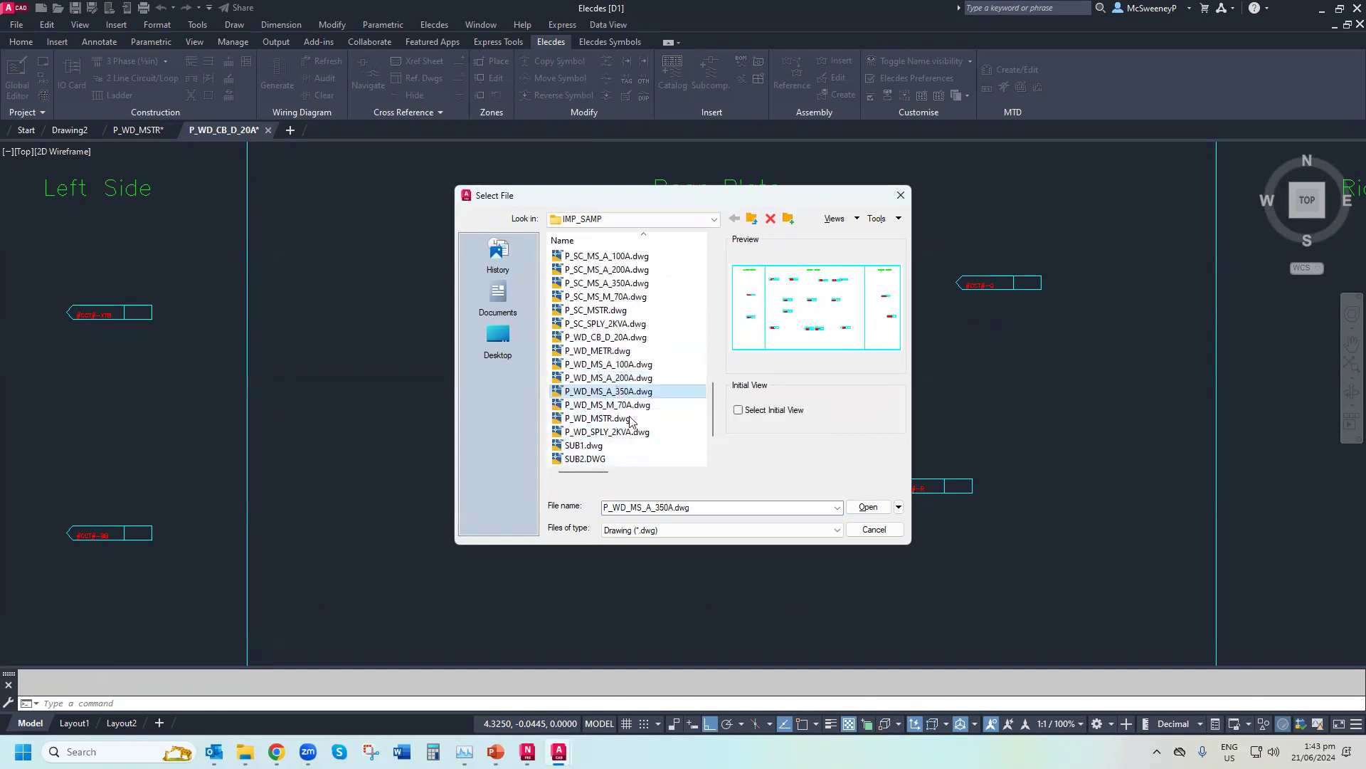
pyautogui.click(621, 405)
pyautogui.click(620, 433)
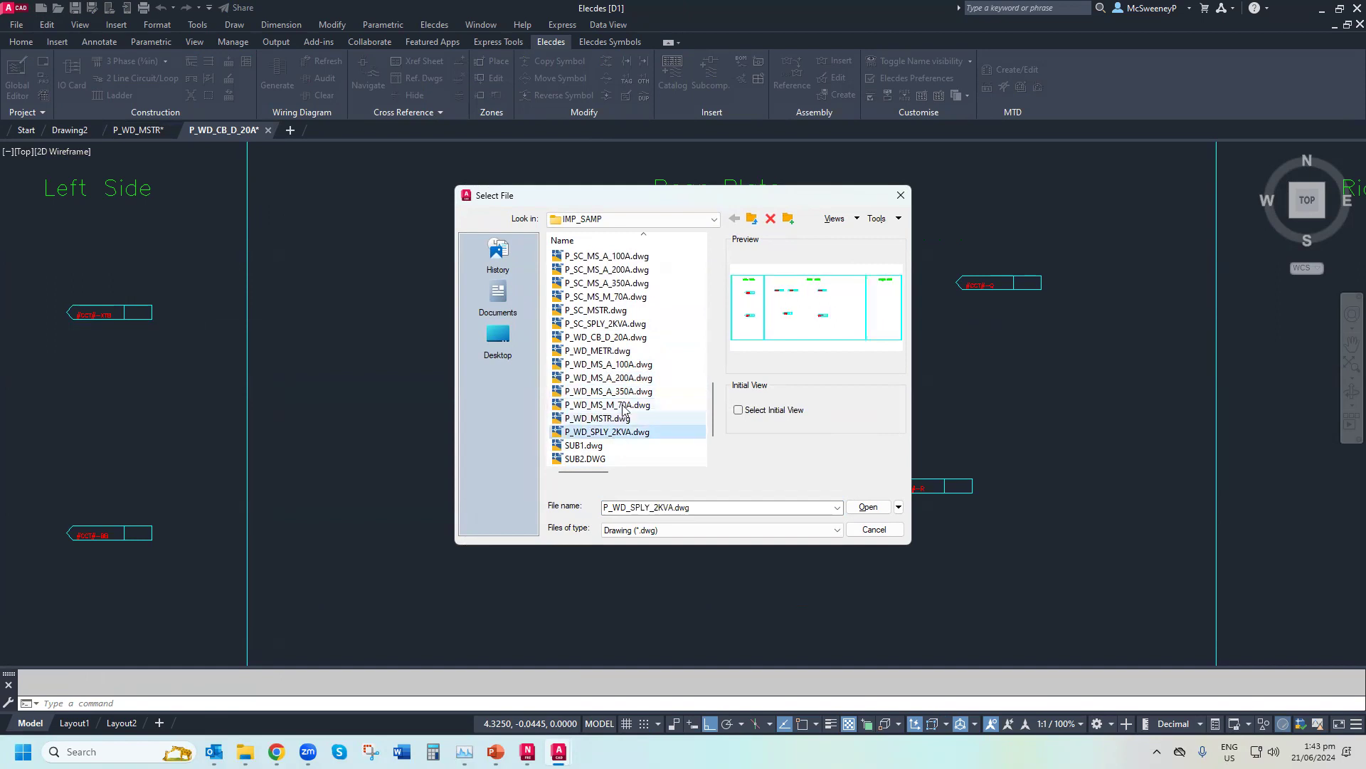
# Open P_WD_MS_A_350A.dwg to examine its component layout, and close it, P_WD_CB_D_20A.dwg and P_WD_MSTR.dwg without saving
pyautogui.doubleClick(625, 392)
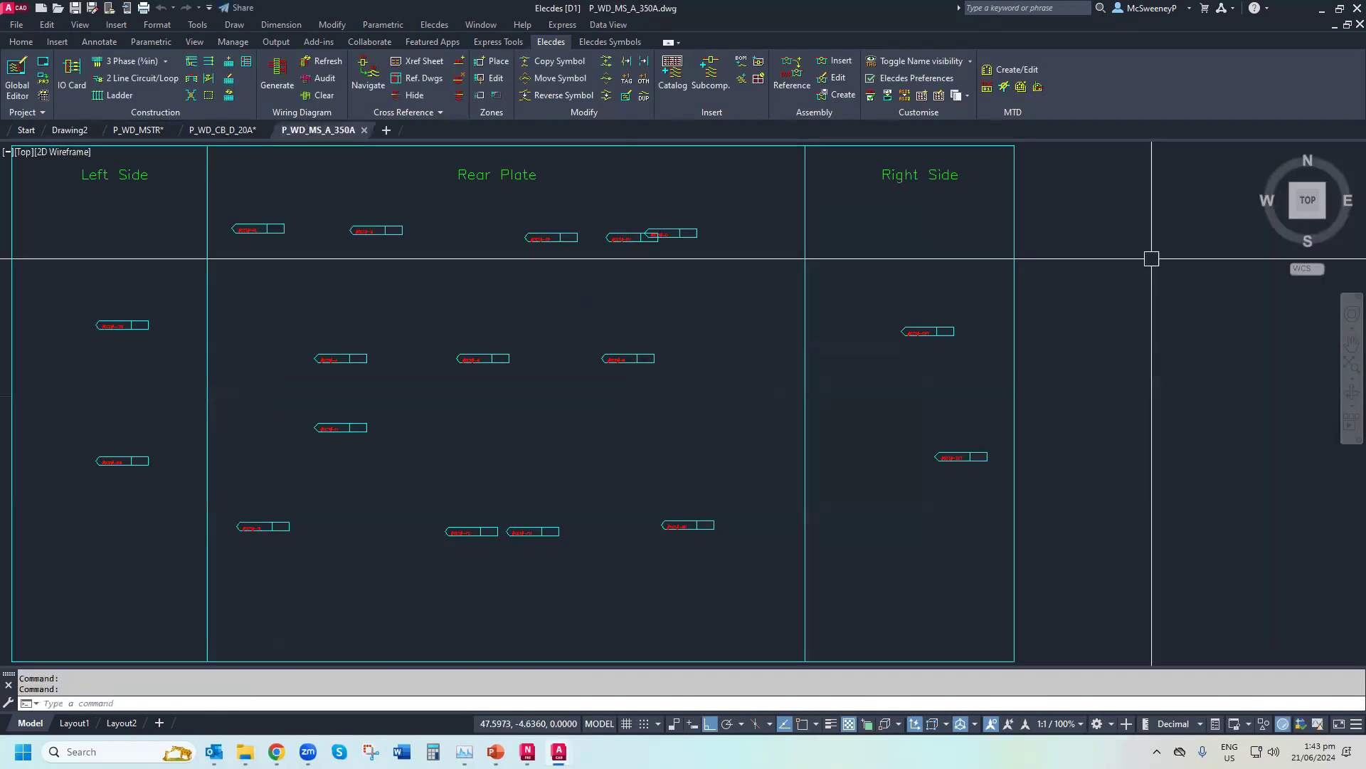
pyautogui.click(1359, 24)
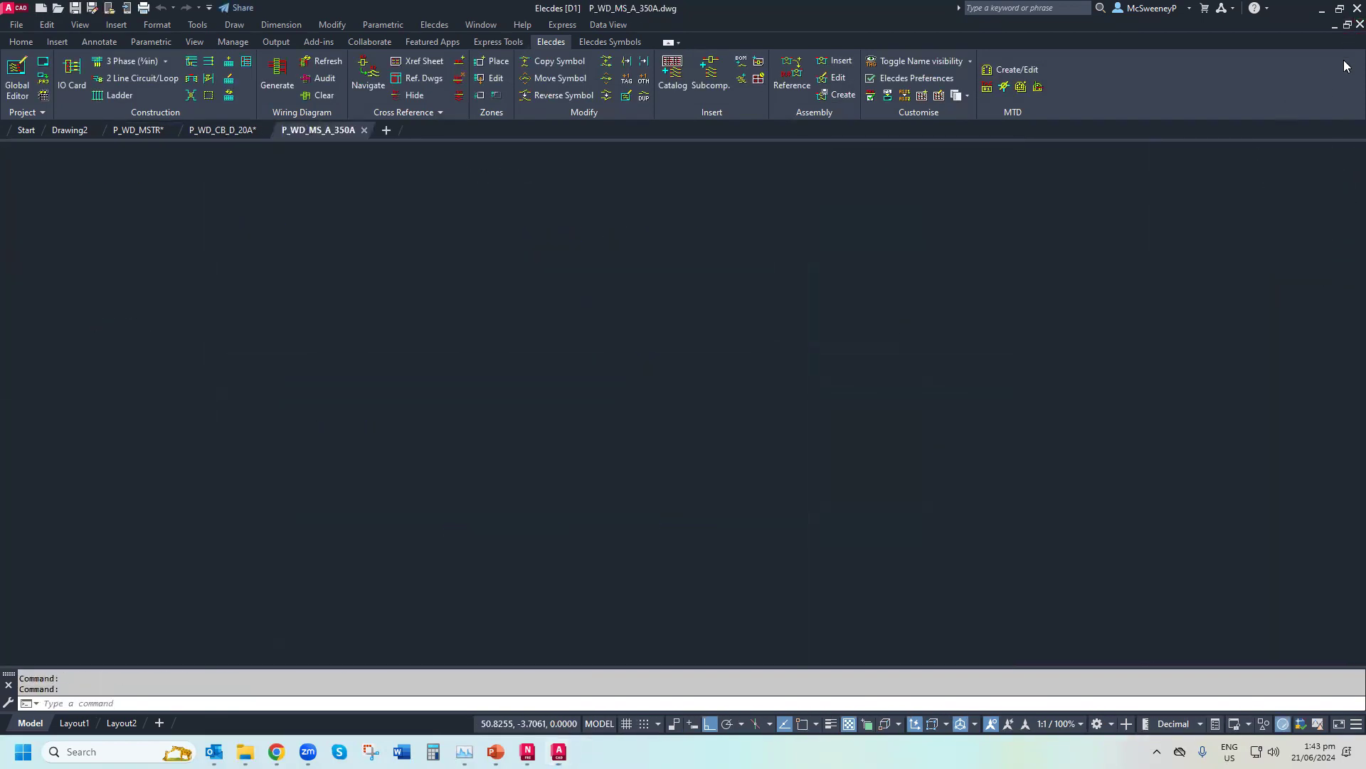
pyautogui.click(1358, 25)
pyautogui.click(729, 403)
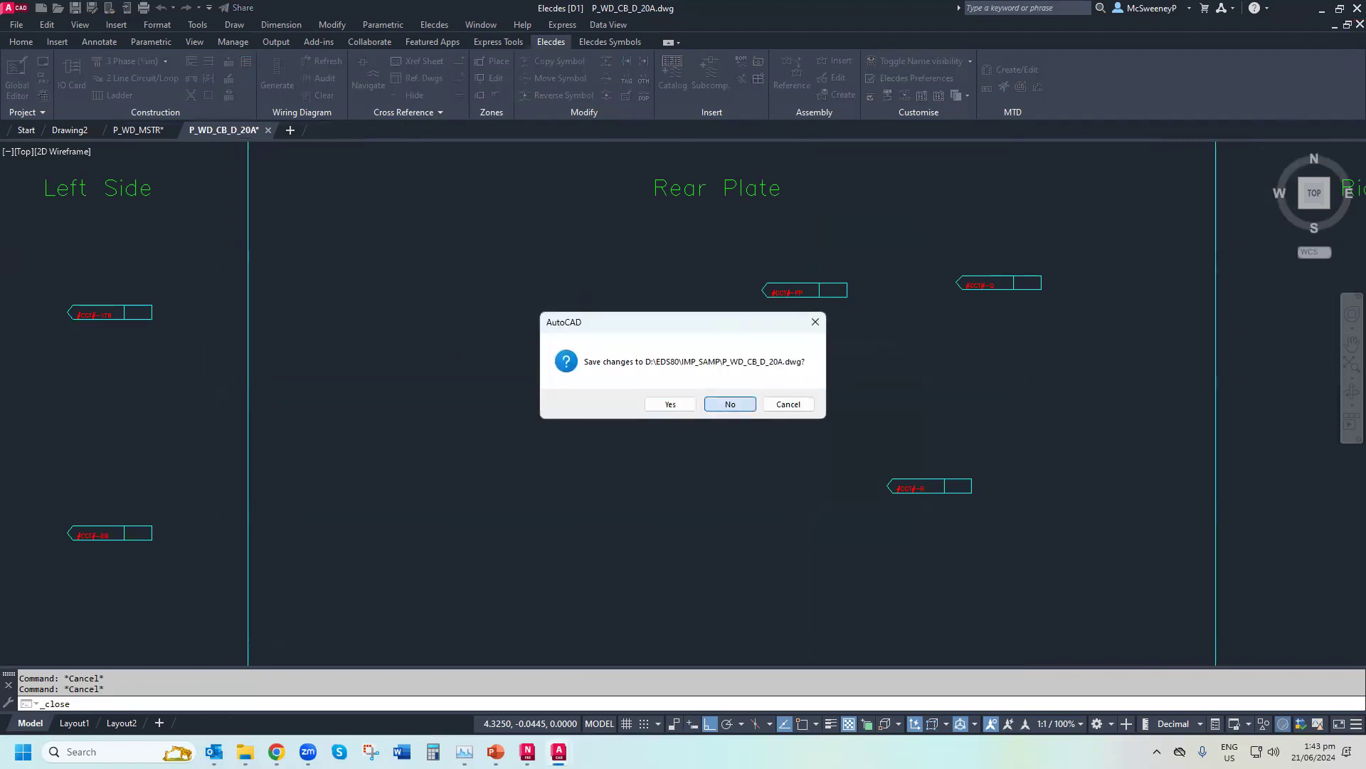
pyautogui.click(1359, 24)
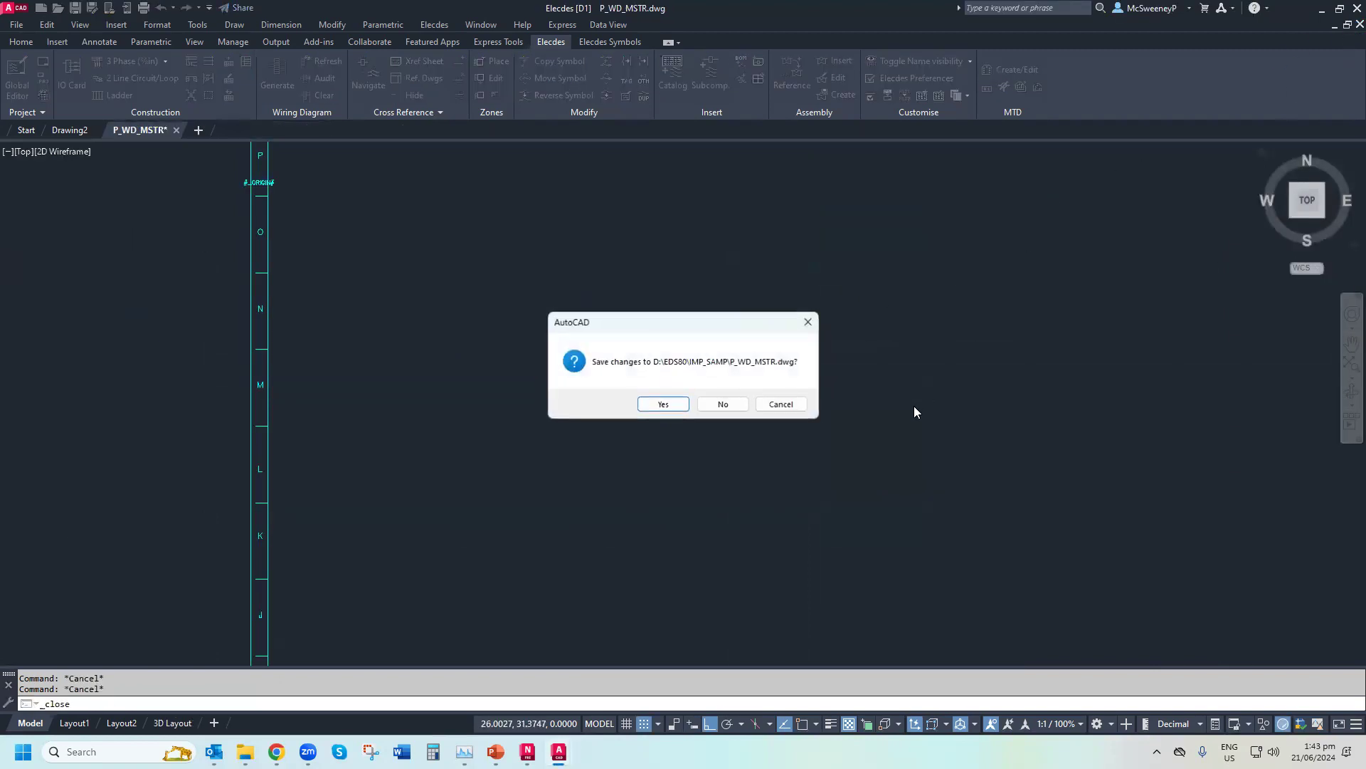
pyautogui.click(719, 406)
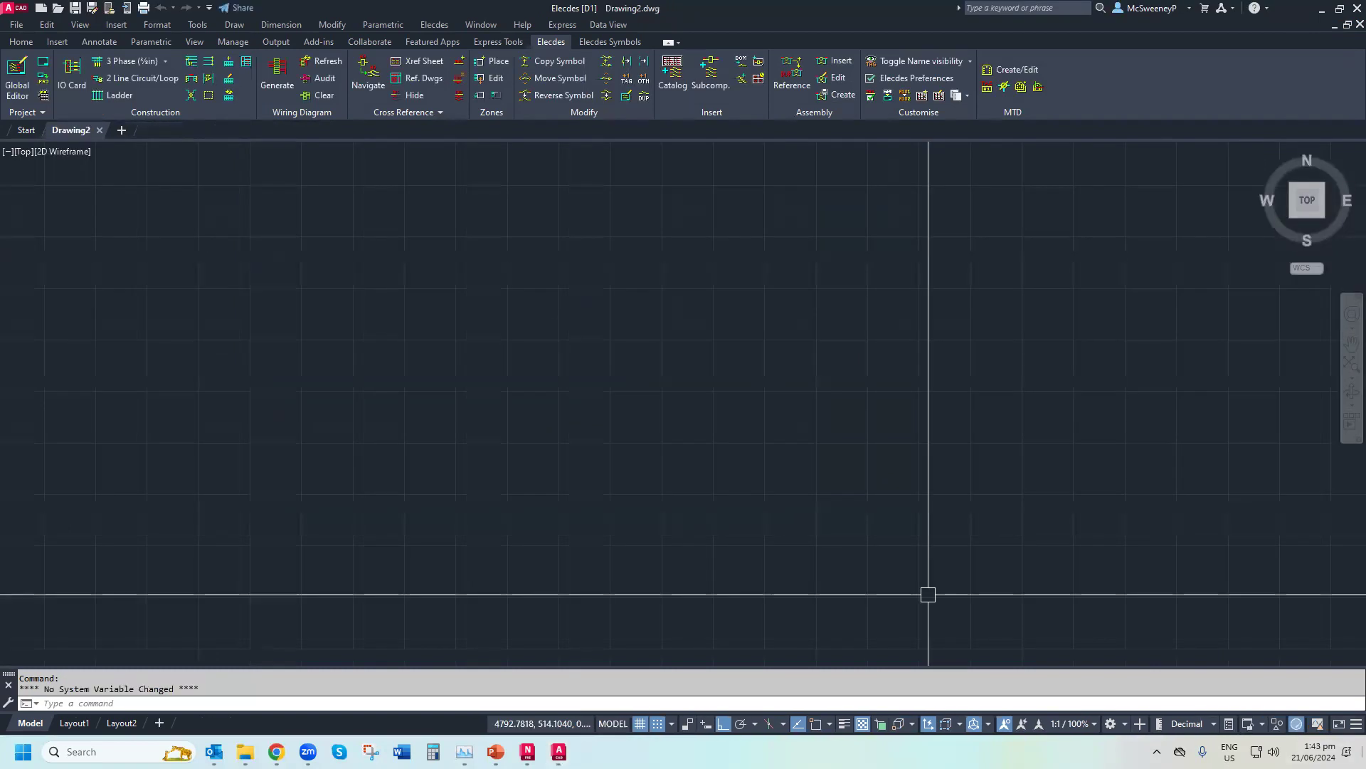
# Open the MCC Builder database from the desktop, keep the current EDS folder D:\EDS80\, and open the batch of circuits for editing
pyautogui.press('super+d')
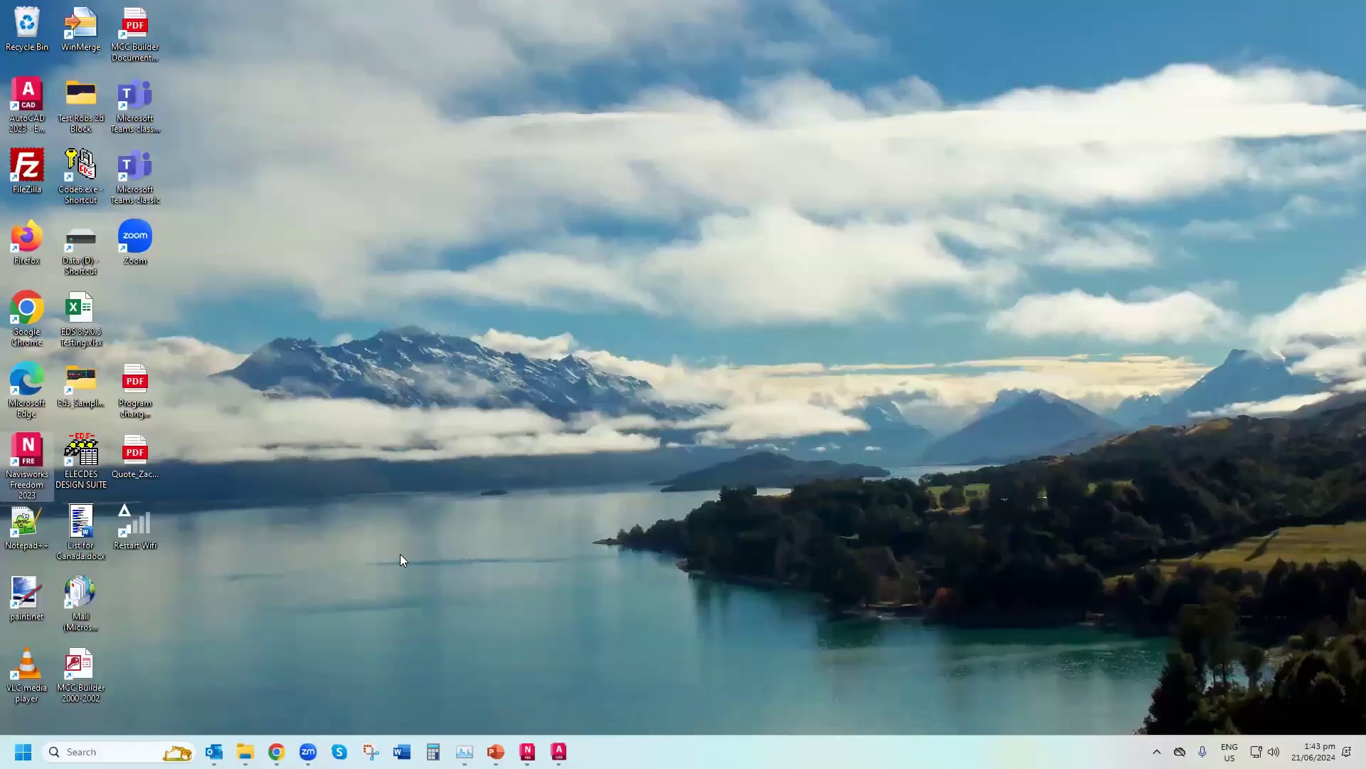
pyautogui.doubleClick(74, 680)
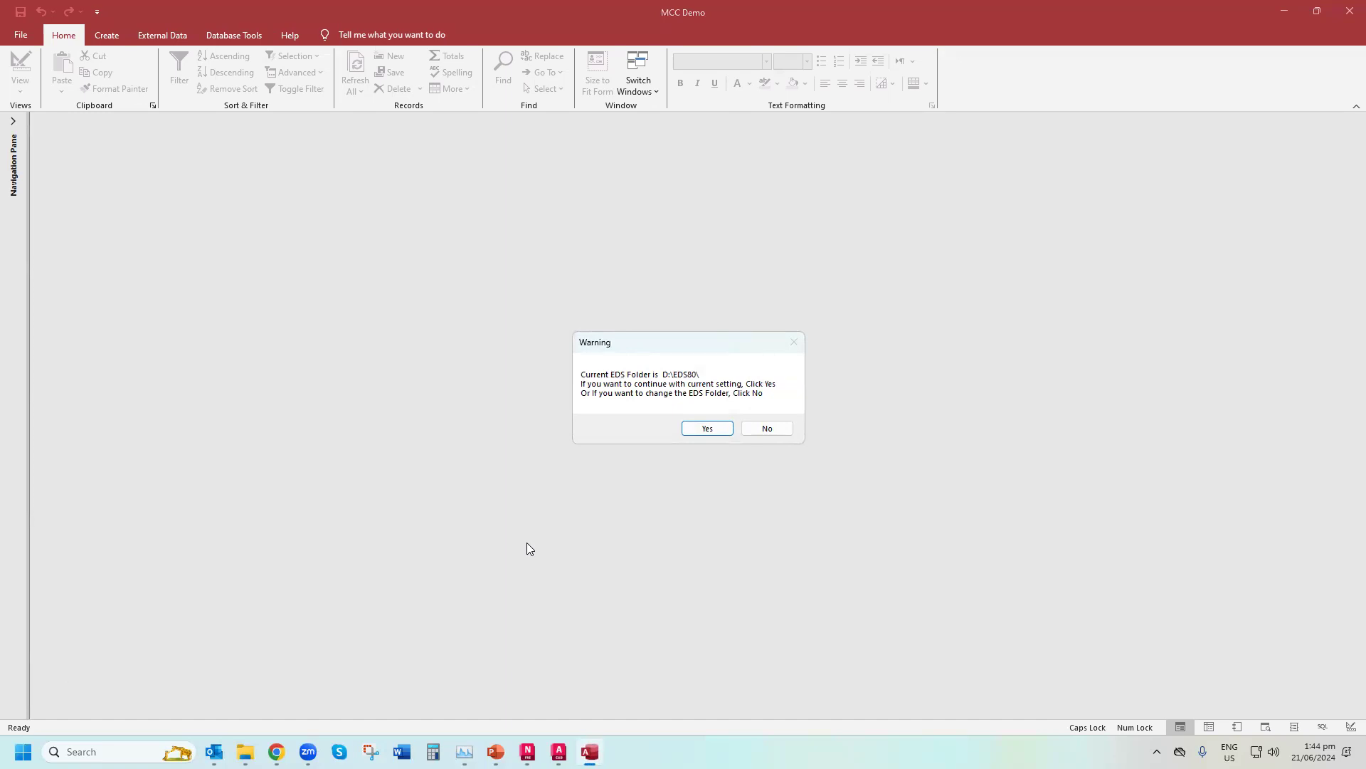
pyautogui.click(708, 429)
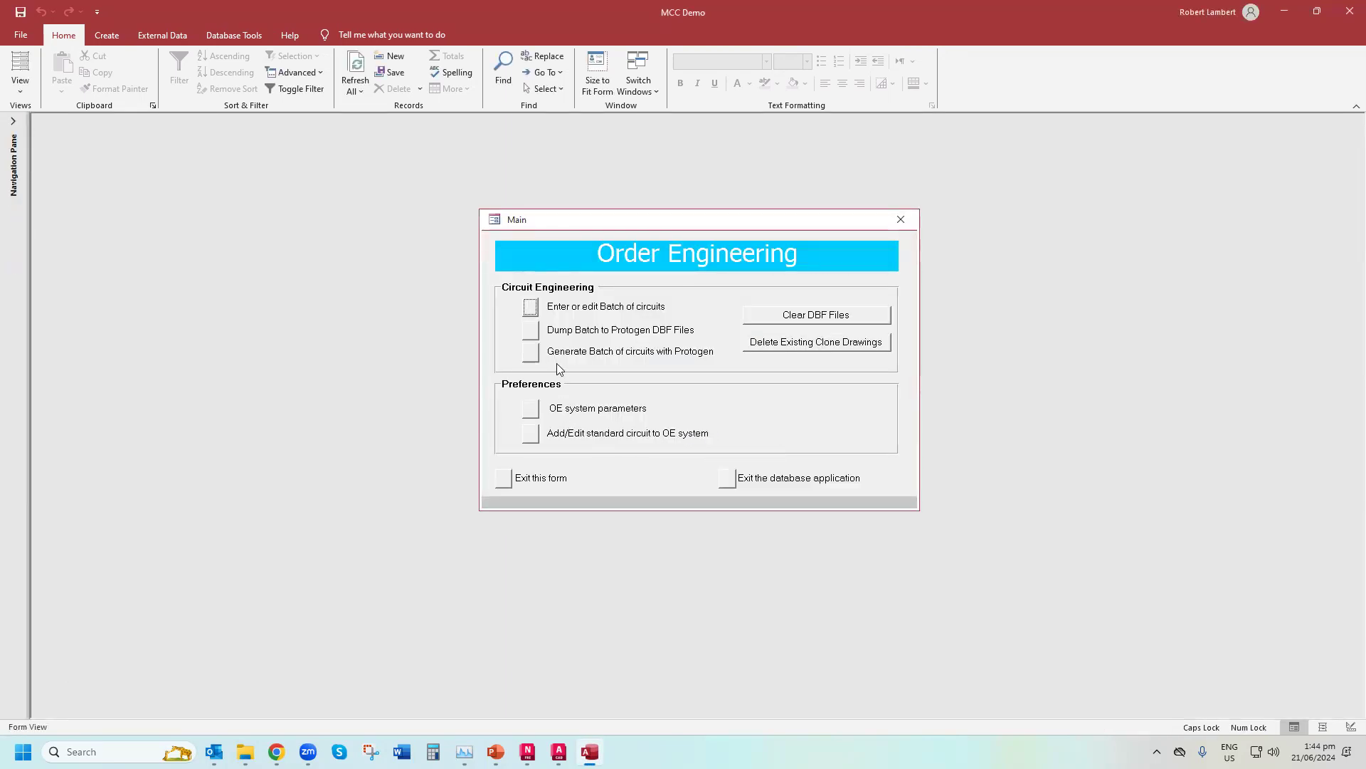
pyautogui.click(531, 307)
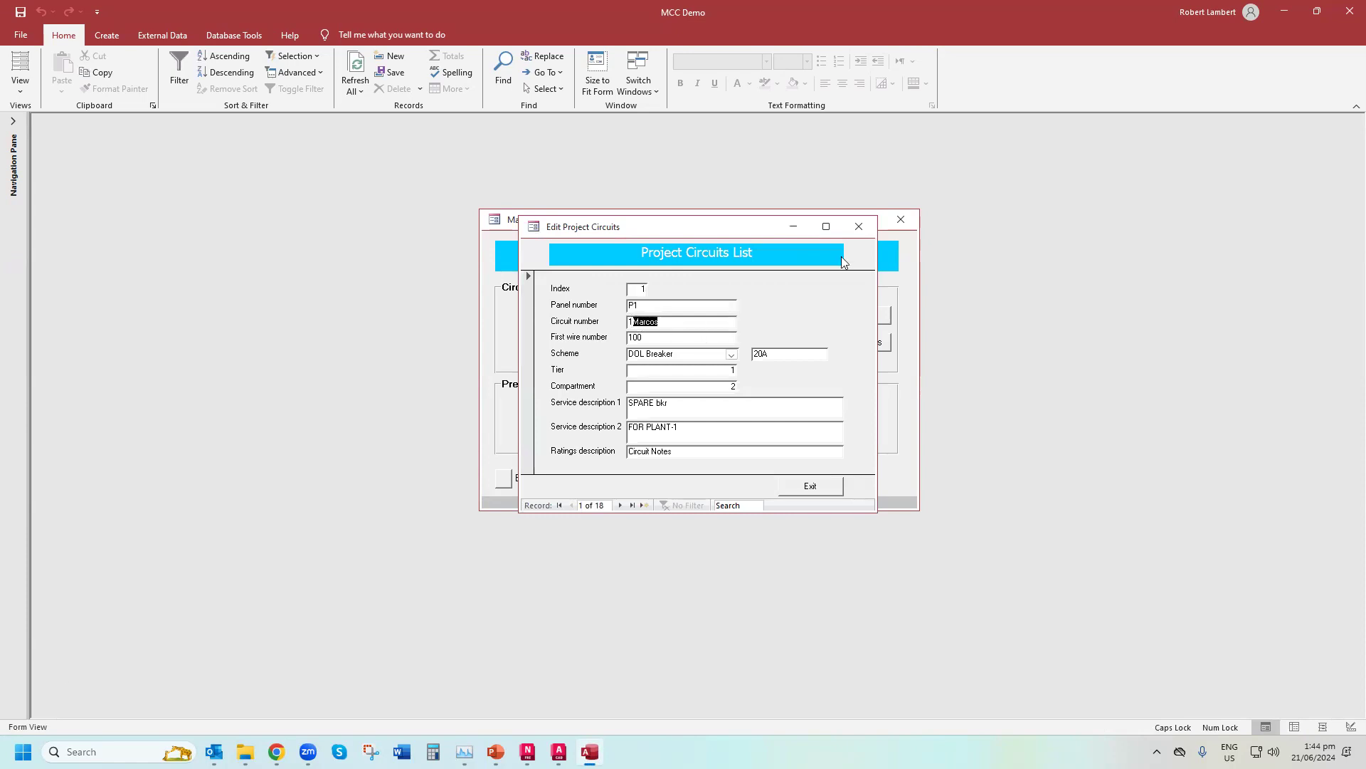
# Change the first project circuit's circuit number to 1USA!*, browse two records on, and exit the Project Circuits List
pyautogui.write('s')
pyautogui.write('A!*')
pyautogui.click(619, 505)
pyautogui.click(619, 506)
pyautogui.click(809, 487)
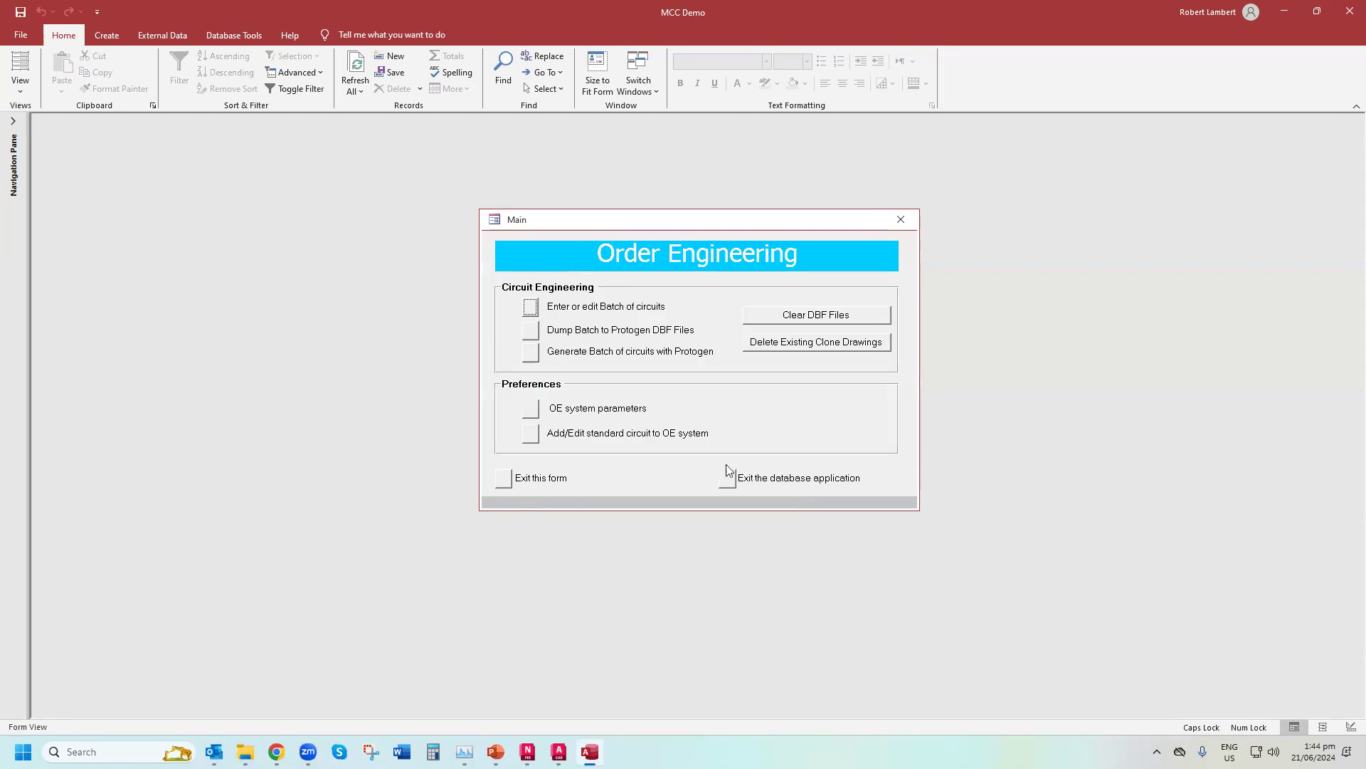
# Reopen the project circuits list to examine the available schemes and the tier and compartment fields, and exit without changing the circuit
pyautogui.click(534, 305)
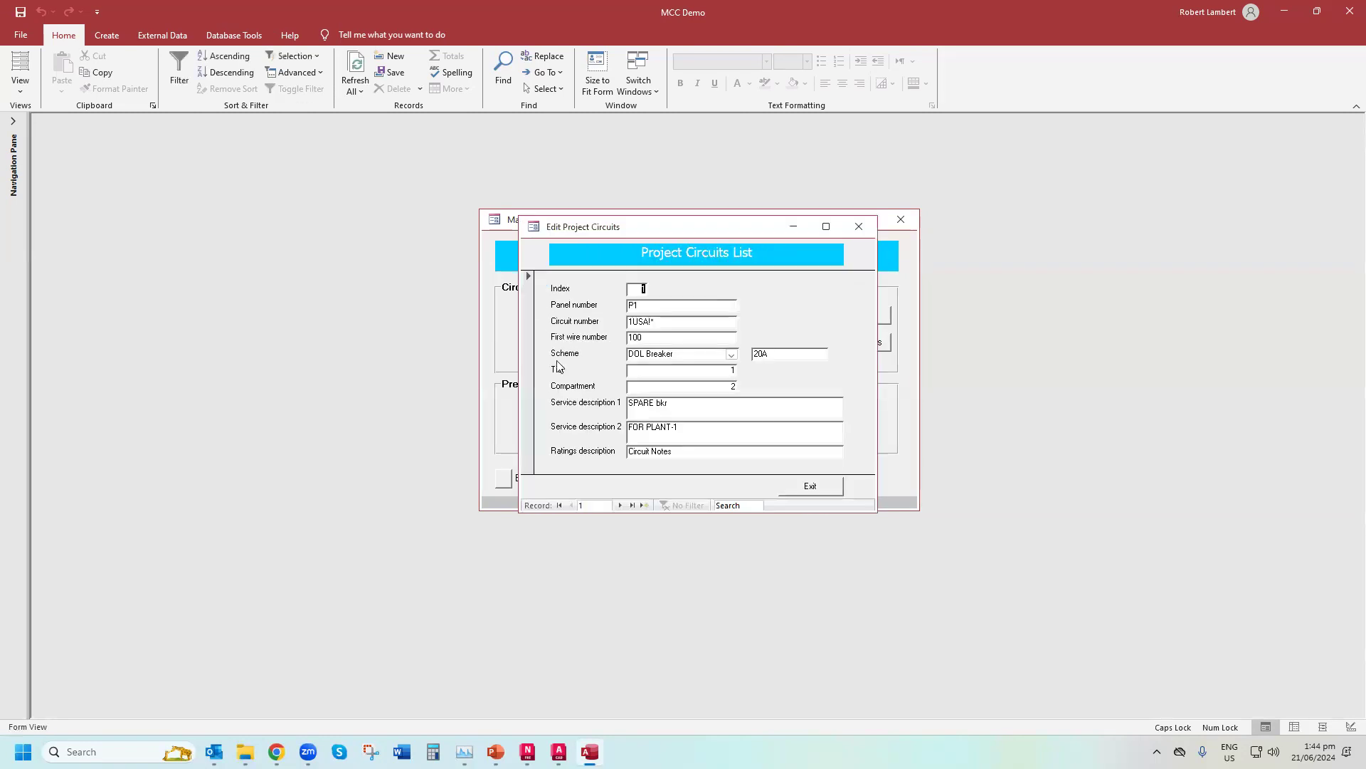
pyautogui.click(732, 355)
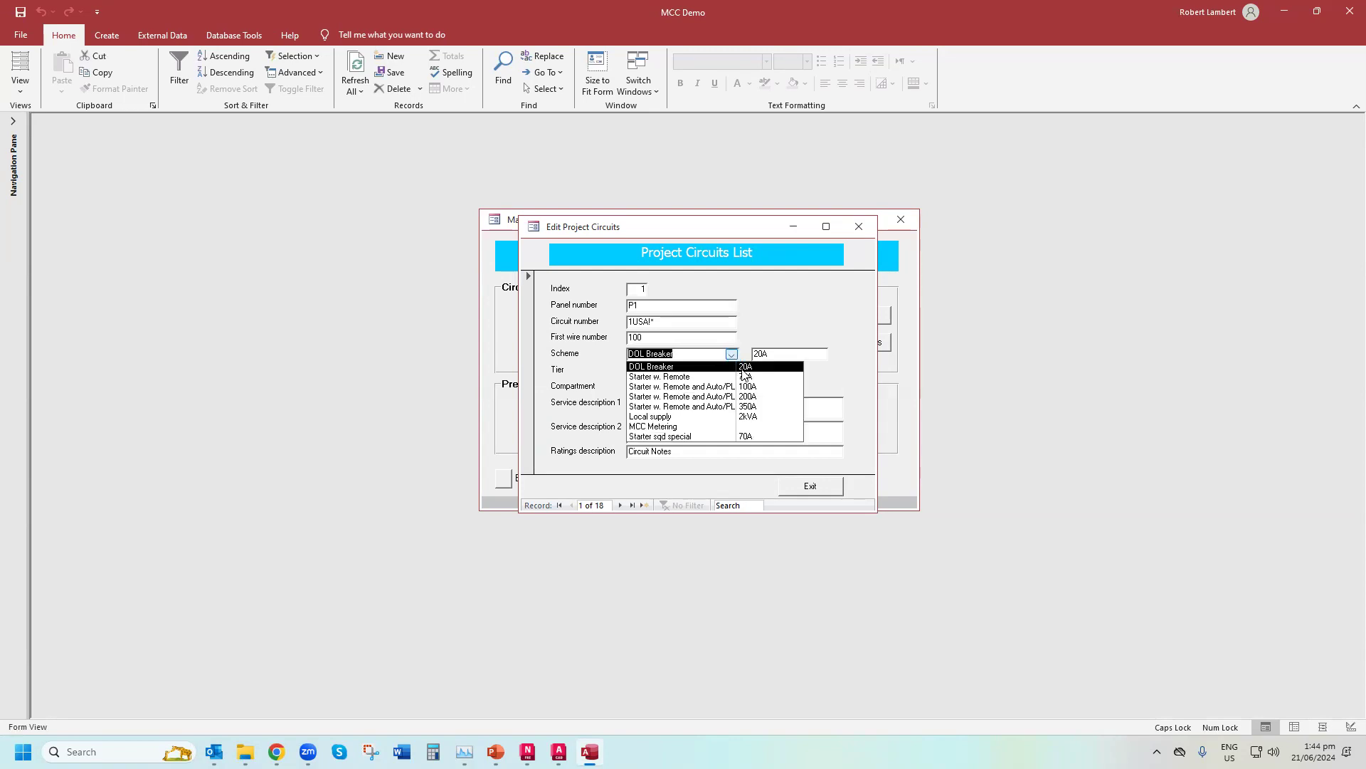
pyautogui.click(815, 298)
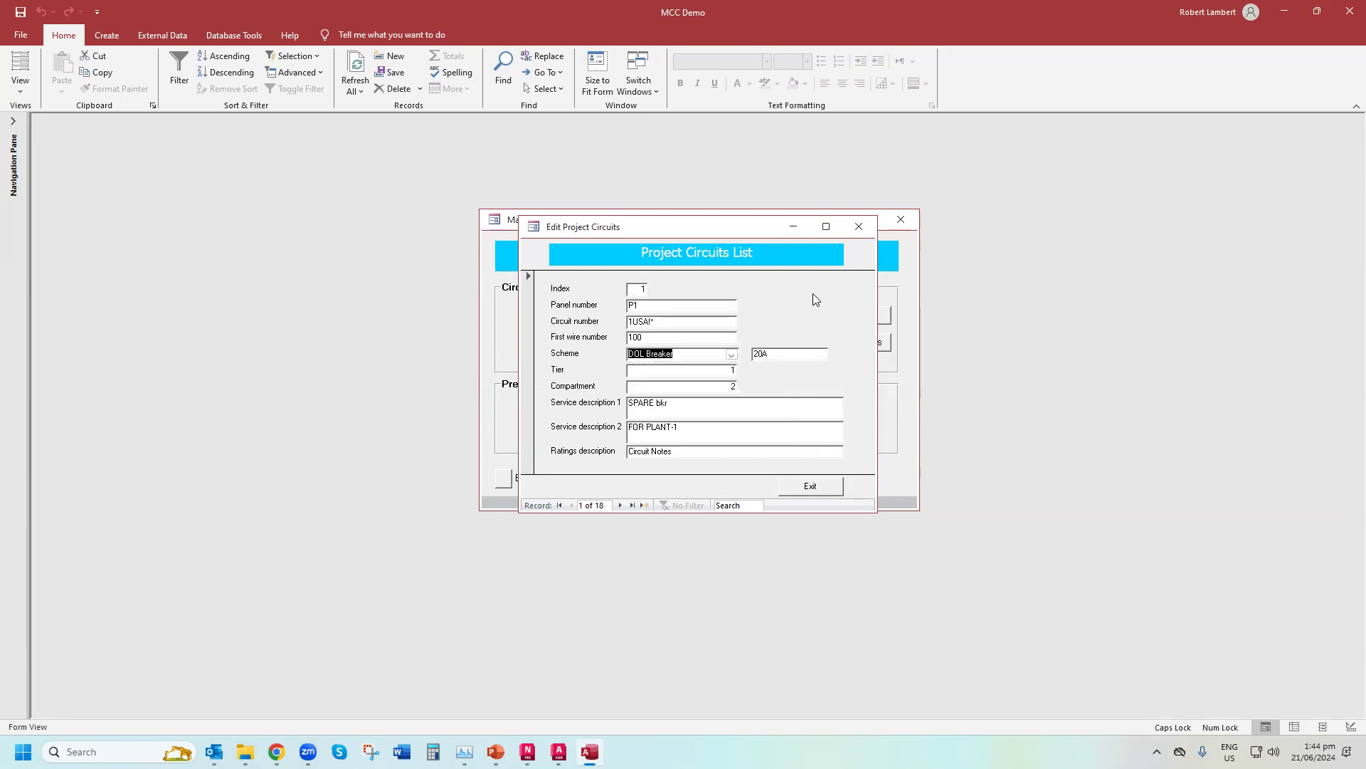
pyautogui.click(727, 368)
pyautogui.click(732, 386)
pyautogui.click(795, 491)
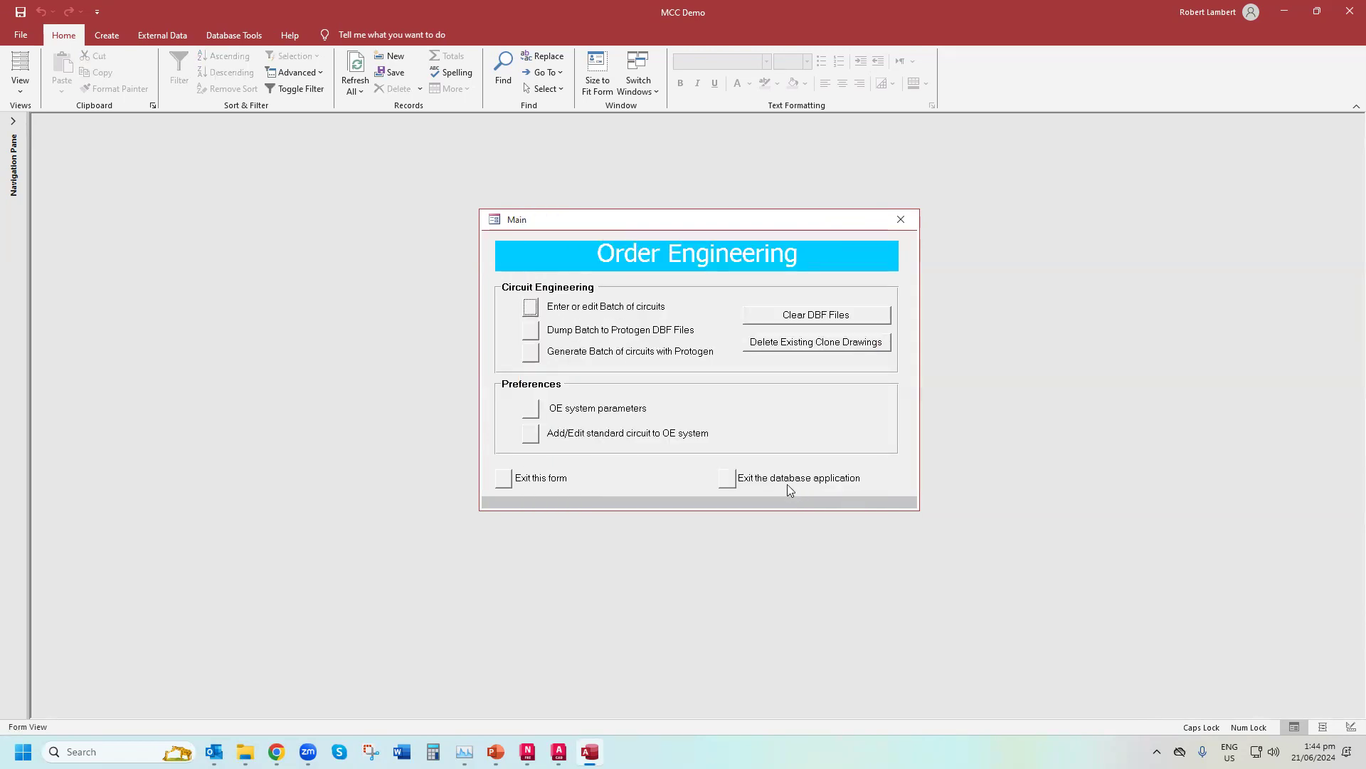
# Examine the OE system parameters, including the project directory, prototype directory, MCC and tier details and master background prototypes, and exit
pyautogui.click(536, 410)
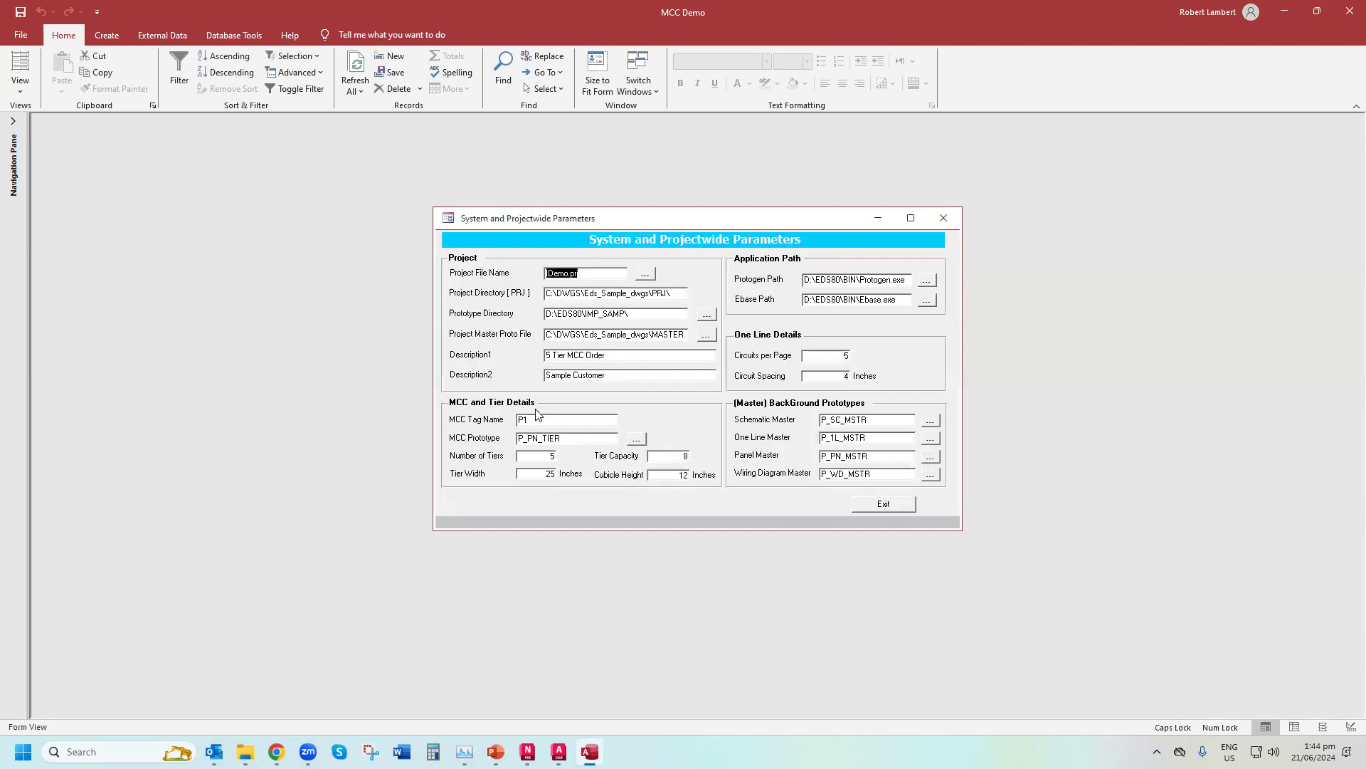
pyautogui.moveTo(665, 294); pyautogui.dragTo(516, 295)
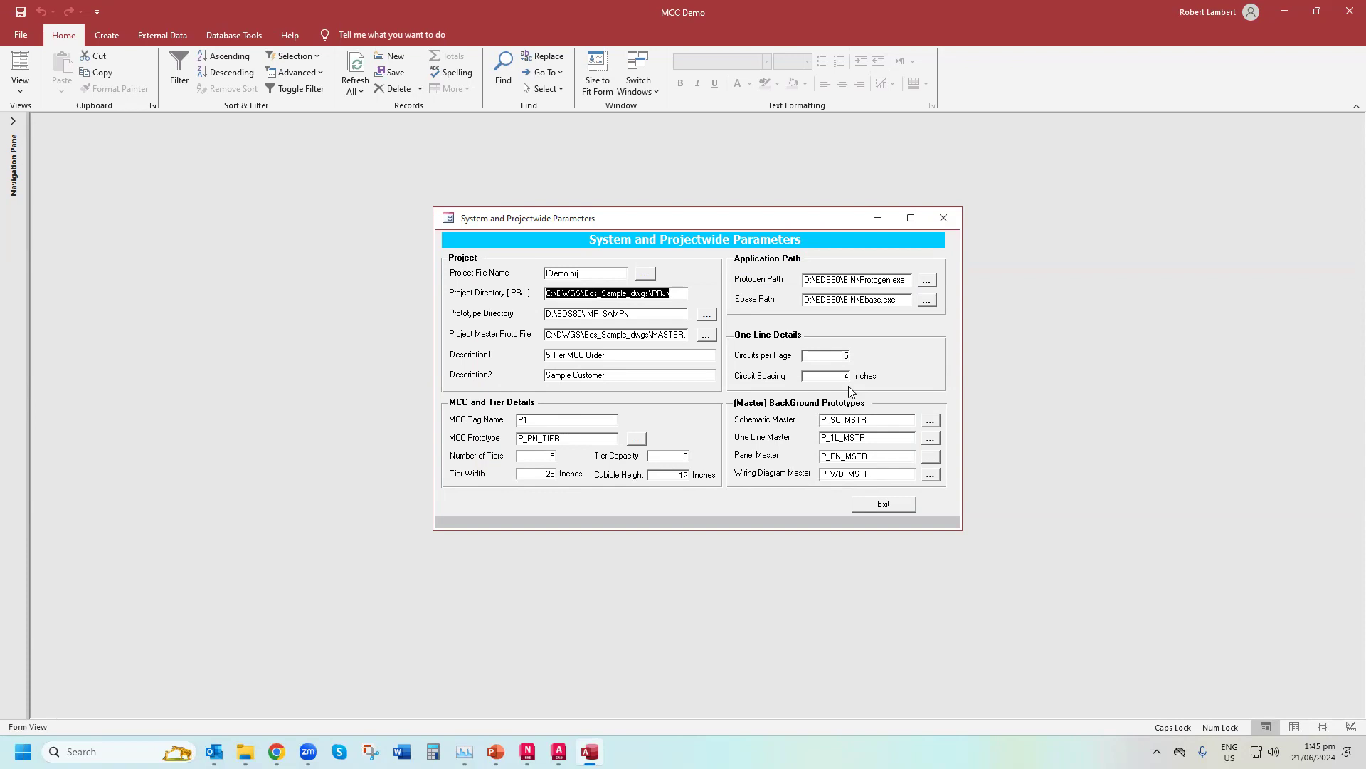
pyautogui.click(877, 505)
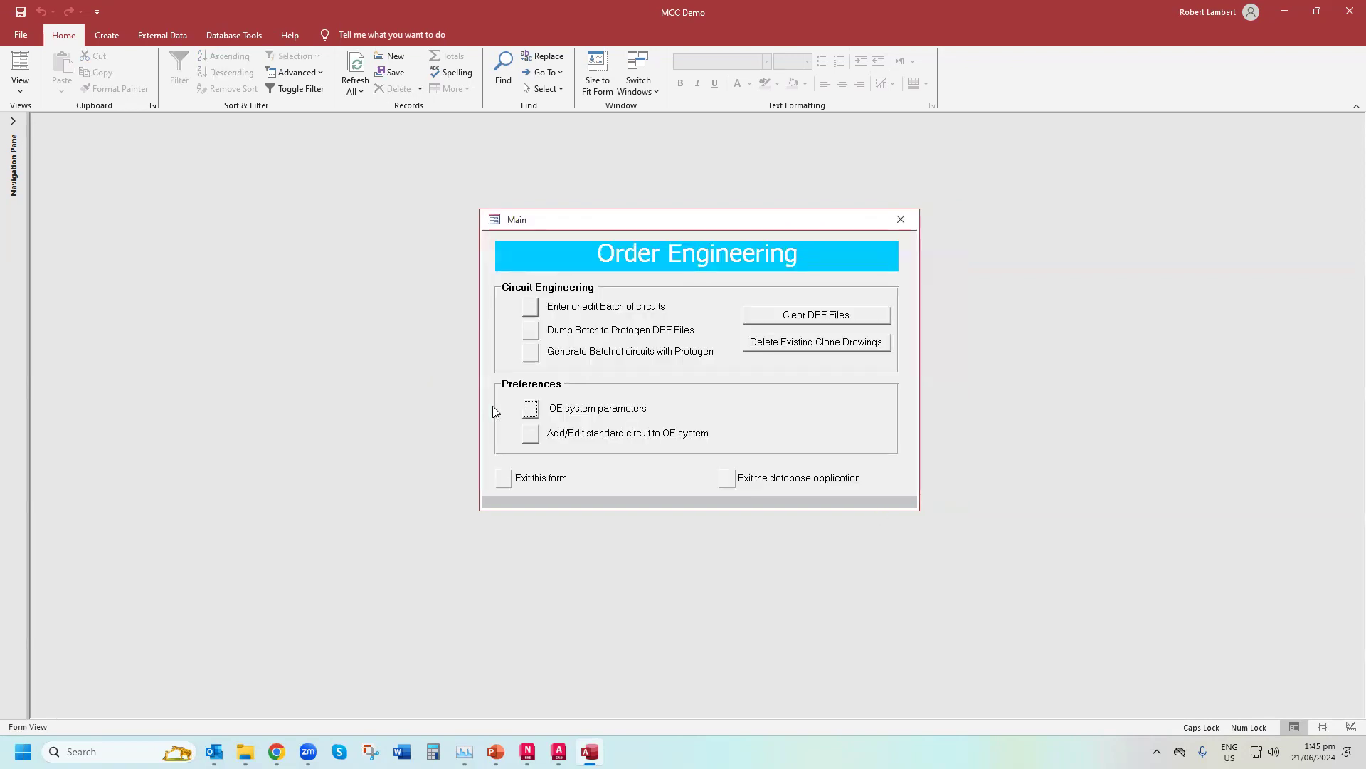
# Dump the circuit batch to the Protogen DBF files, start generating it with Protogen, and close the database
pyautogui.click(532, 339)
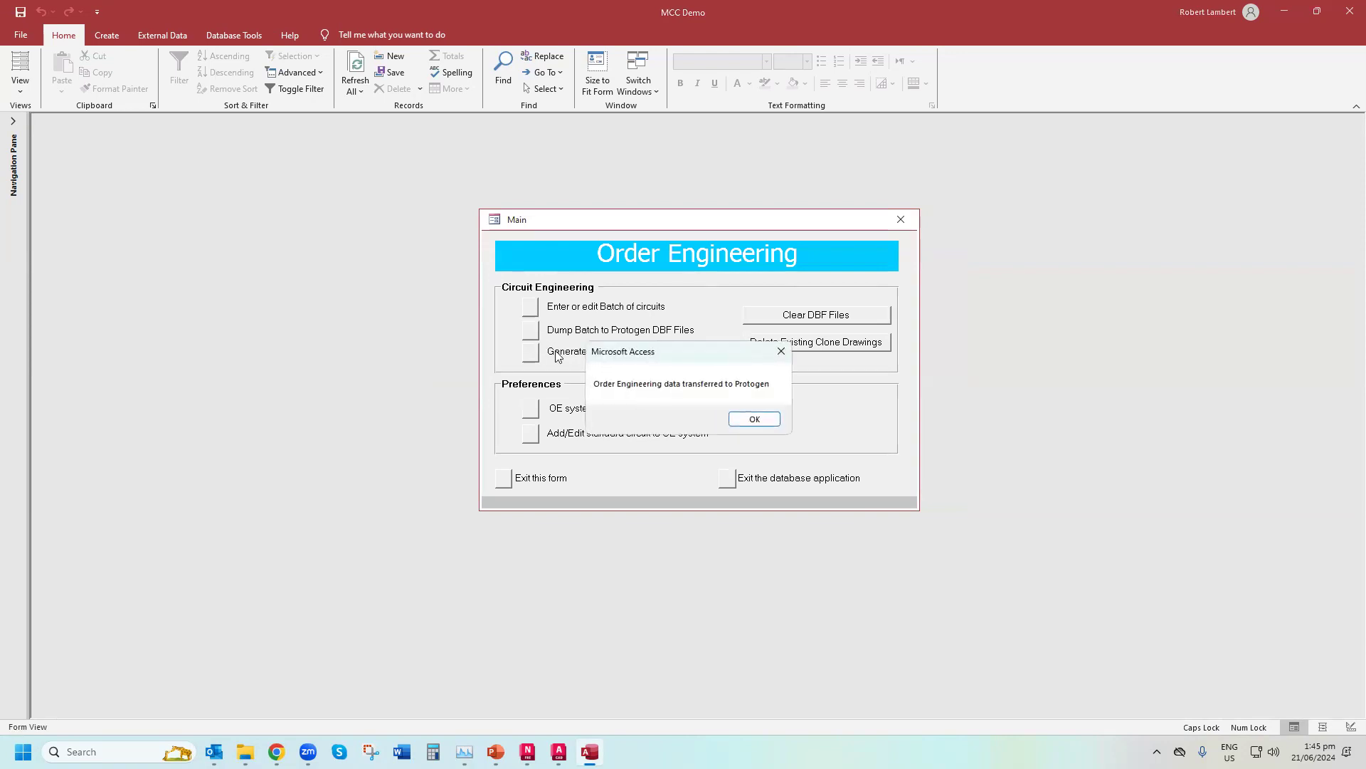
pyautogui.click(753, 419)
pyautogui.click(535, 358)
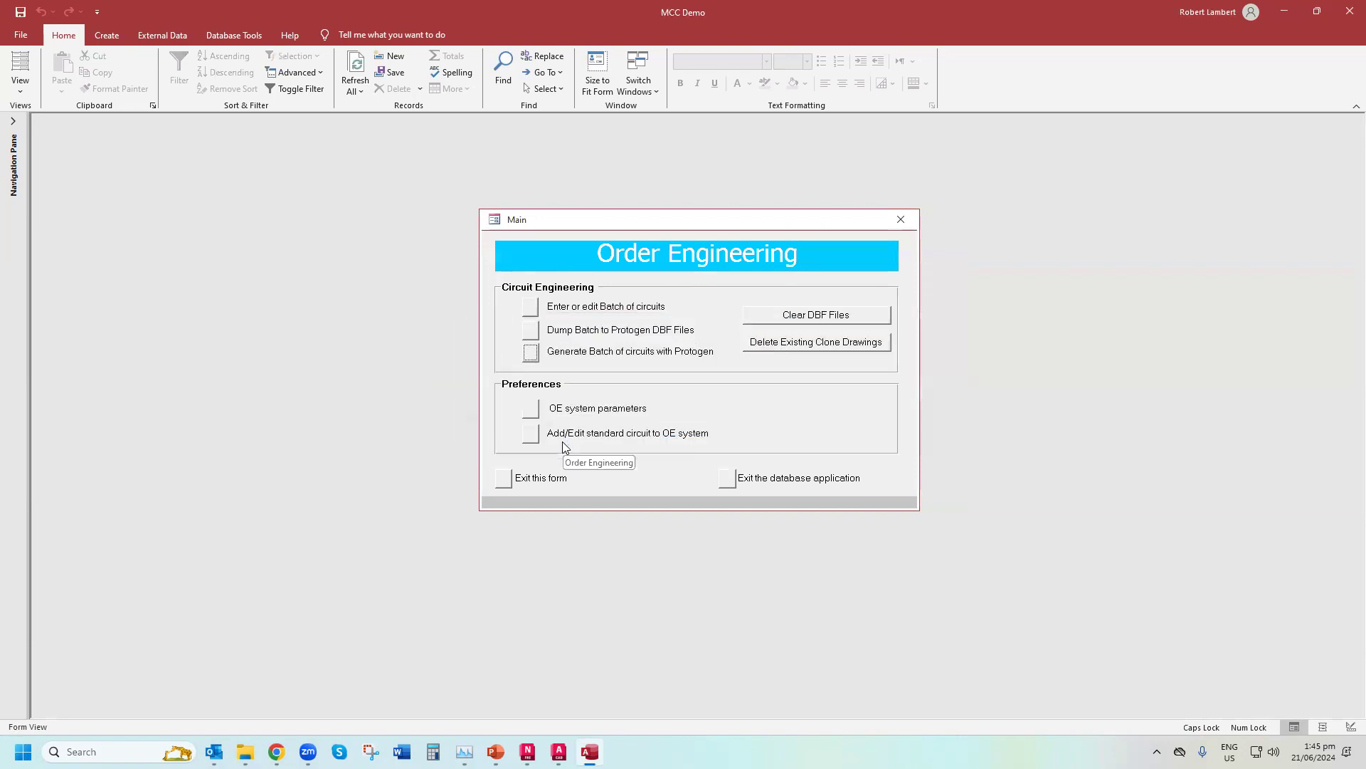
pyautogui.click(1347, 10)
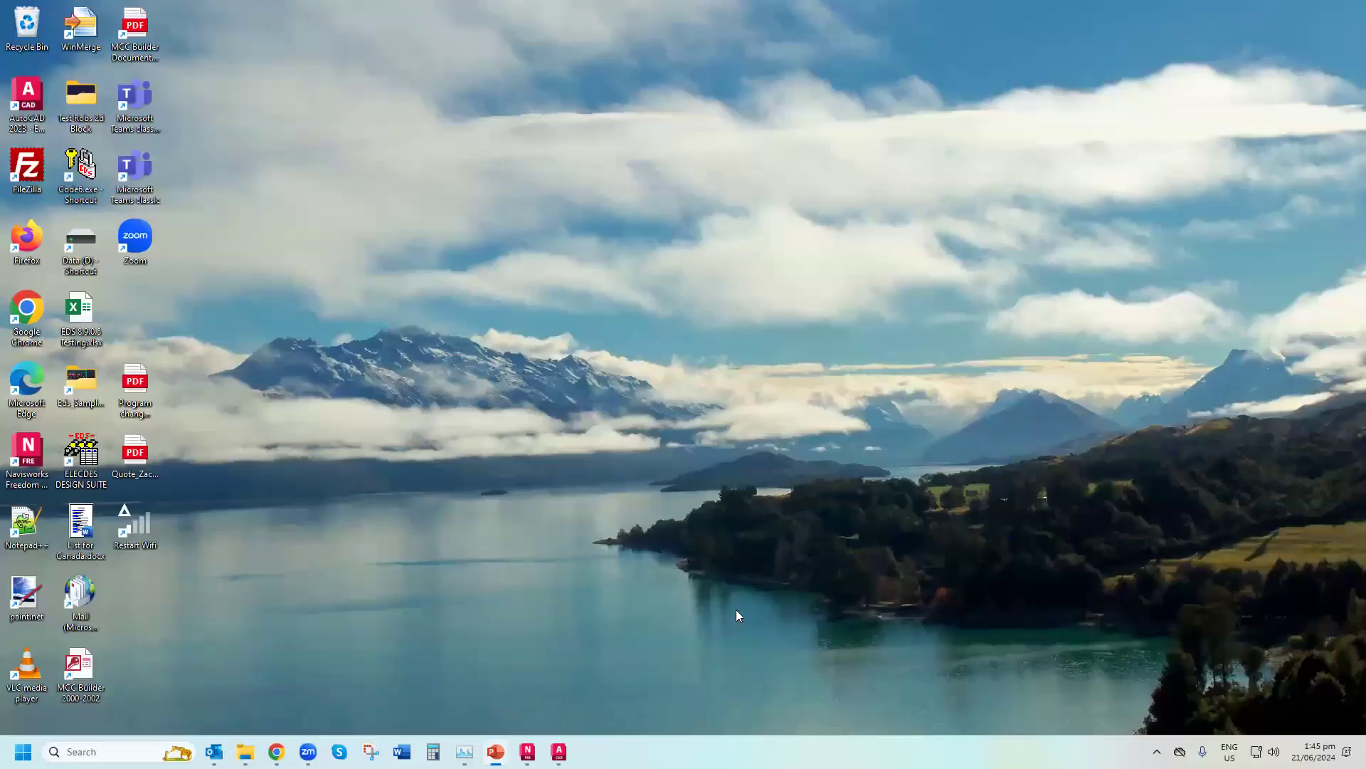
# Switch to AutoCAD and open the one-line drawing 1LD_01.dwg from C:\DWGS\Eds_Sample_dwgs
pyautogui.click(558, 752)
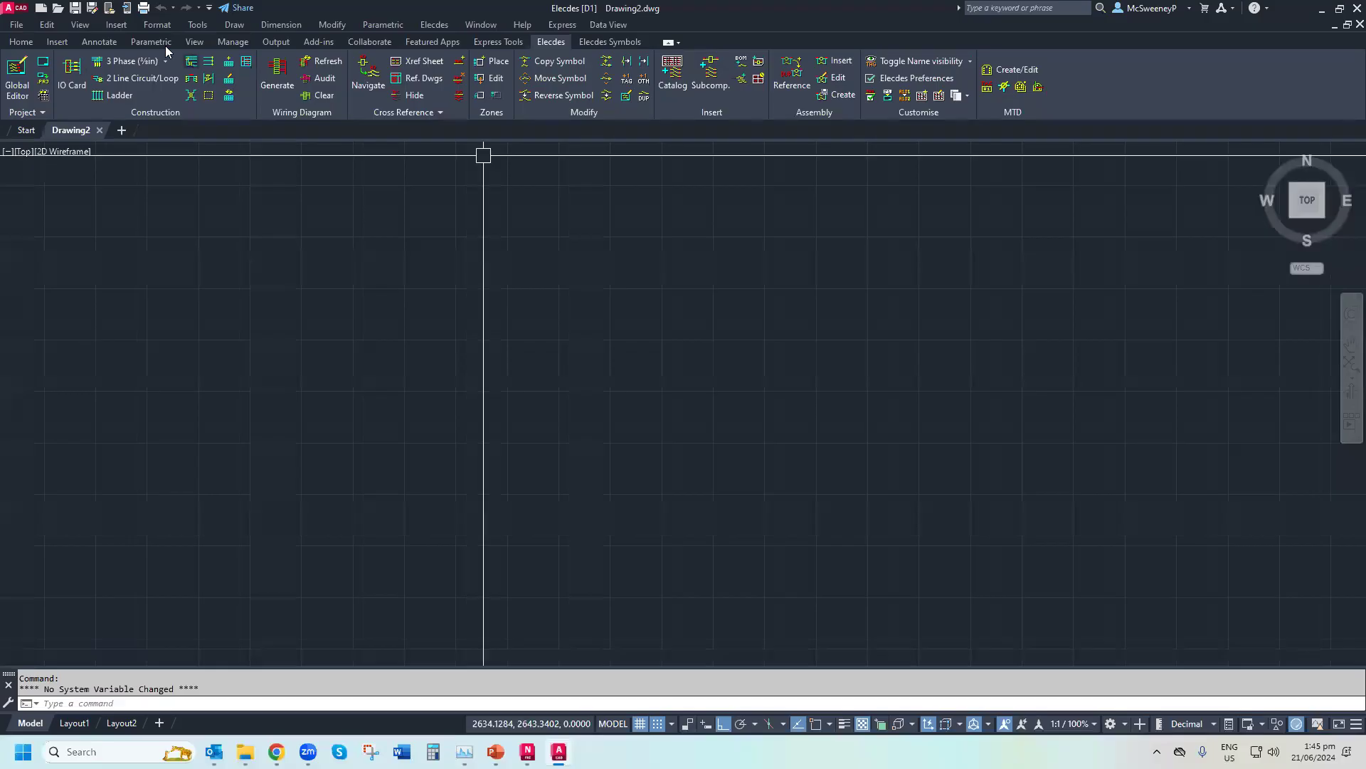
pyautogui.click(62, 7)
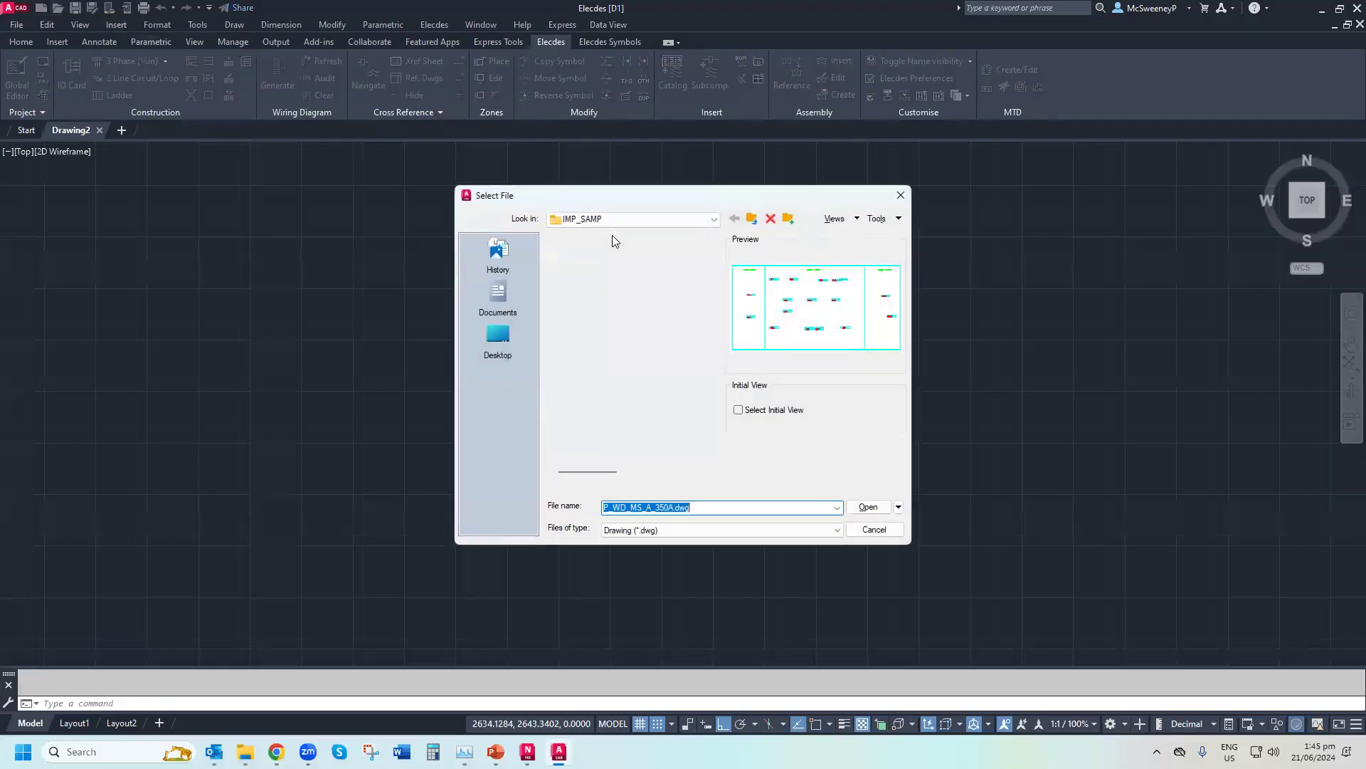
pyautogui.click(626, 221)
pyautogui.click(612, 255)
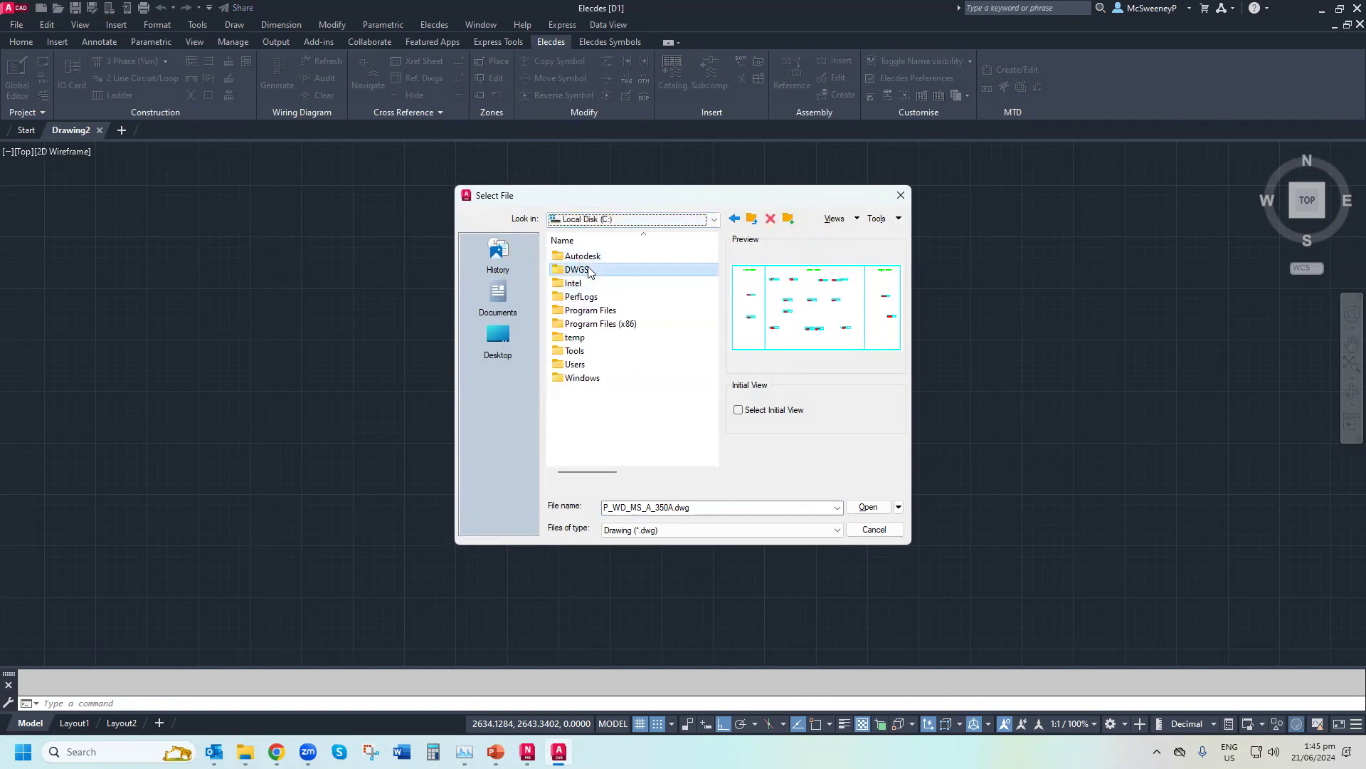
pyautogui.doubleClick(576, 269)
pyautogui.doubleClick(586, 258)
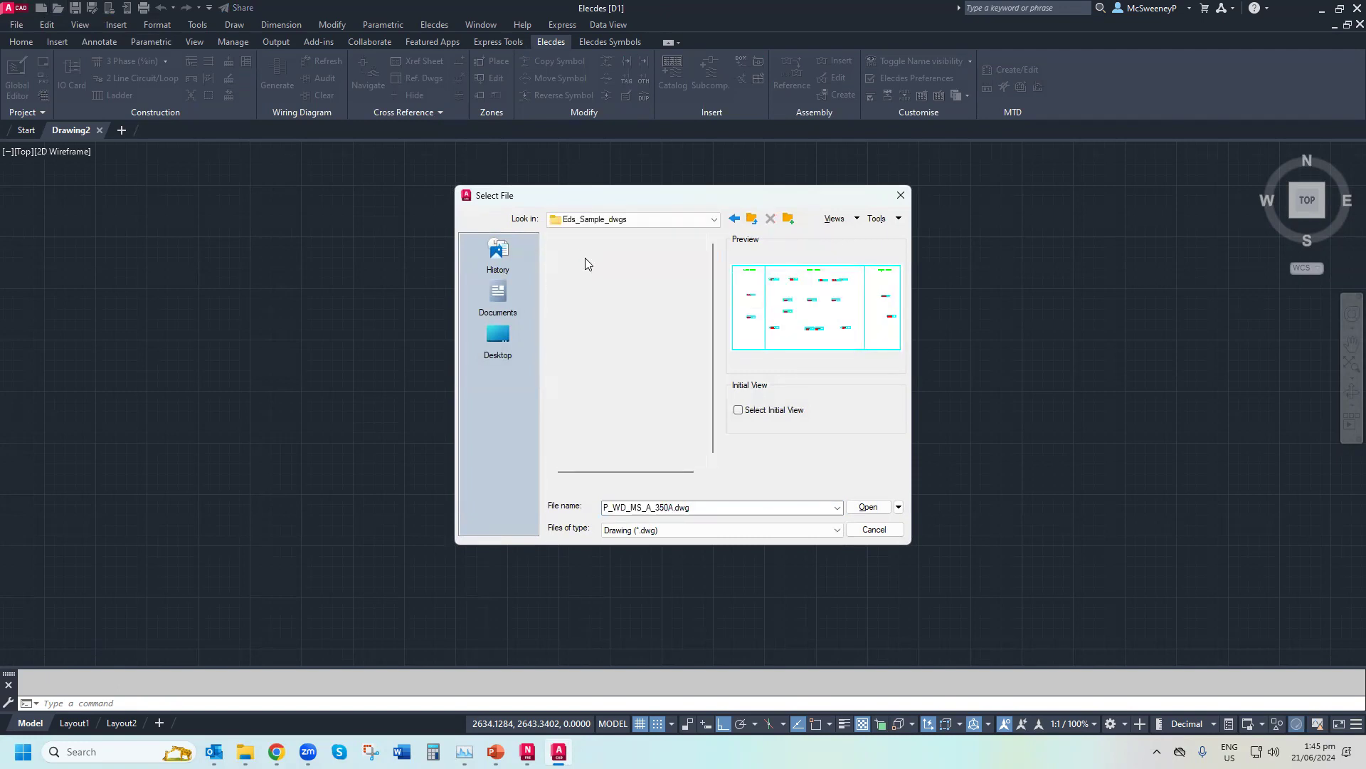
pyautogui.click(577, 272)
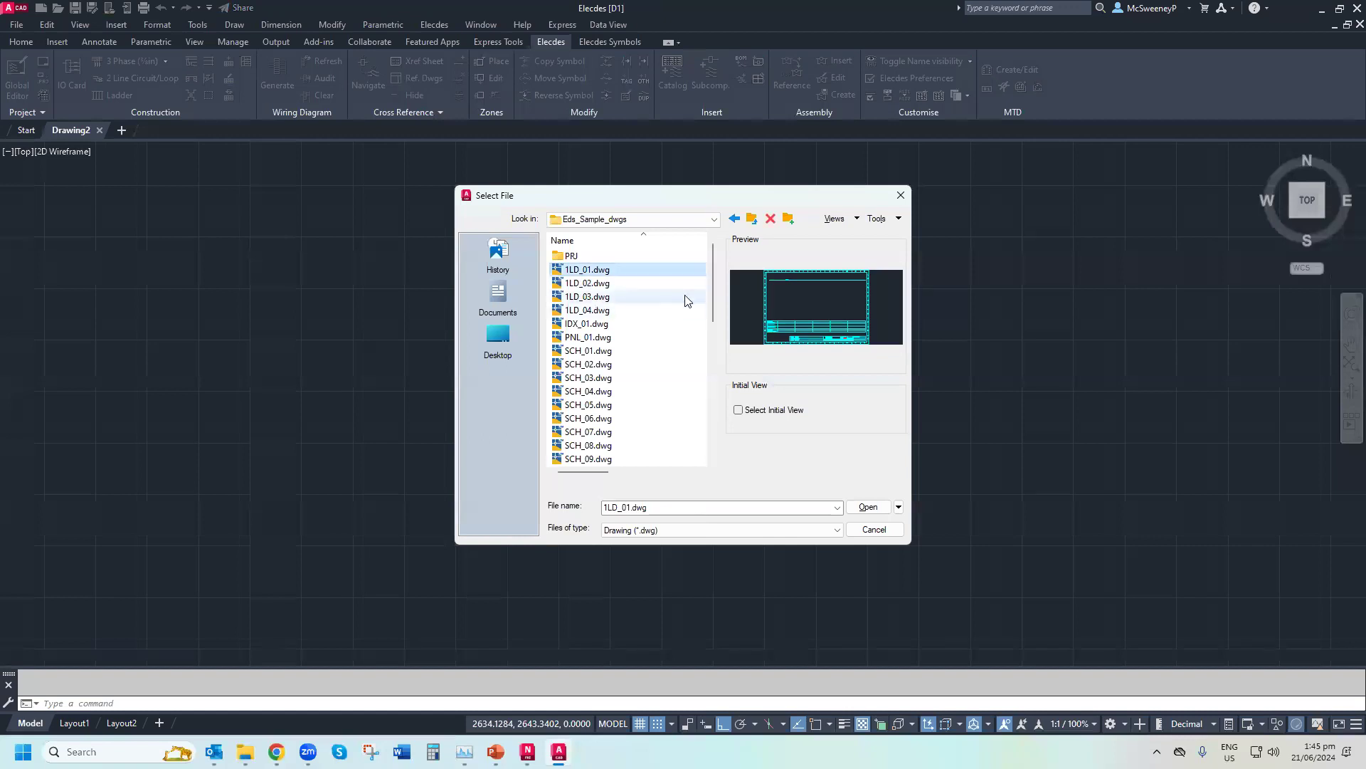
pyautogui.moveTo(713, 288); pyautogui.dragTo(690, 217)
pyautogui.click(868, 506)
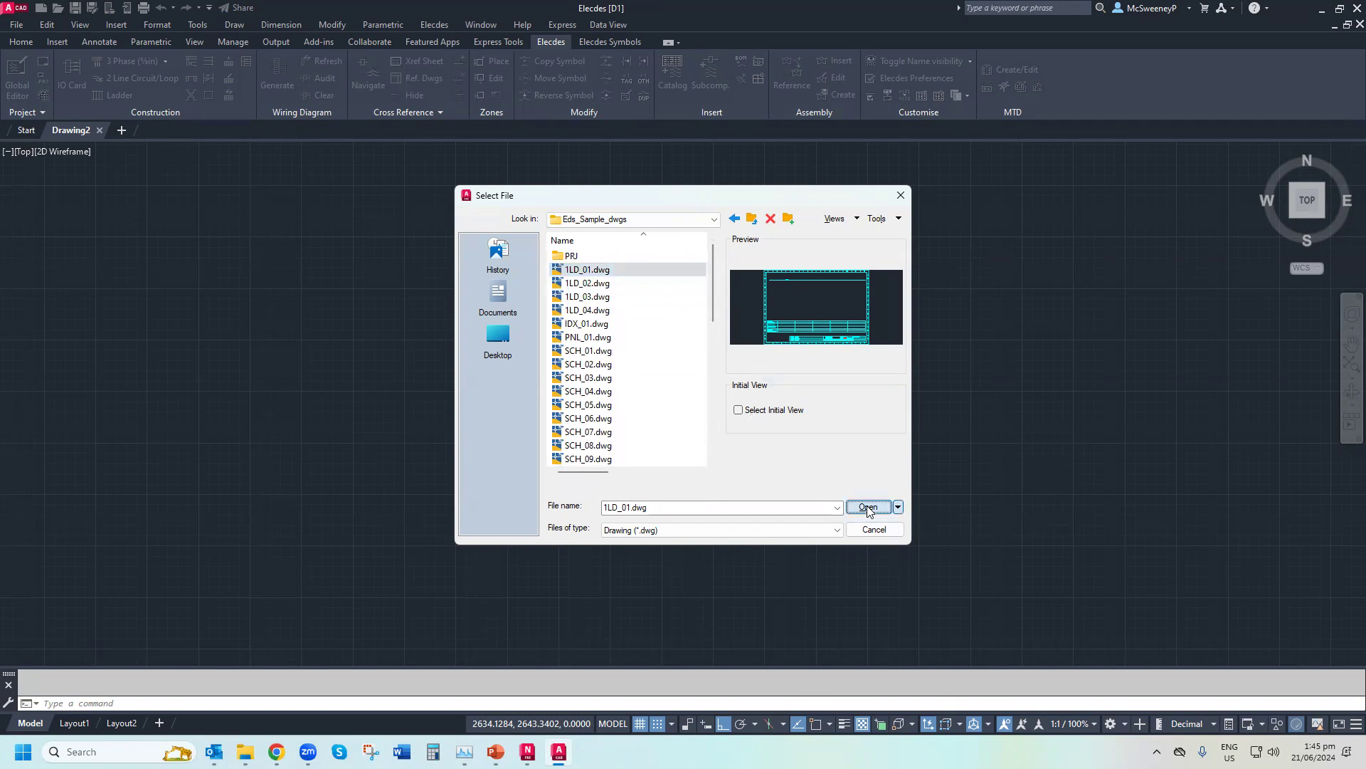
# Inspect the feeder symbols along the busbar in the 1LD_01.dwg line diagram
pyautogui.scroll(8, 334, 223)
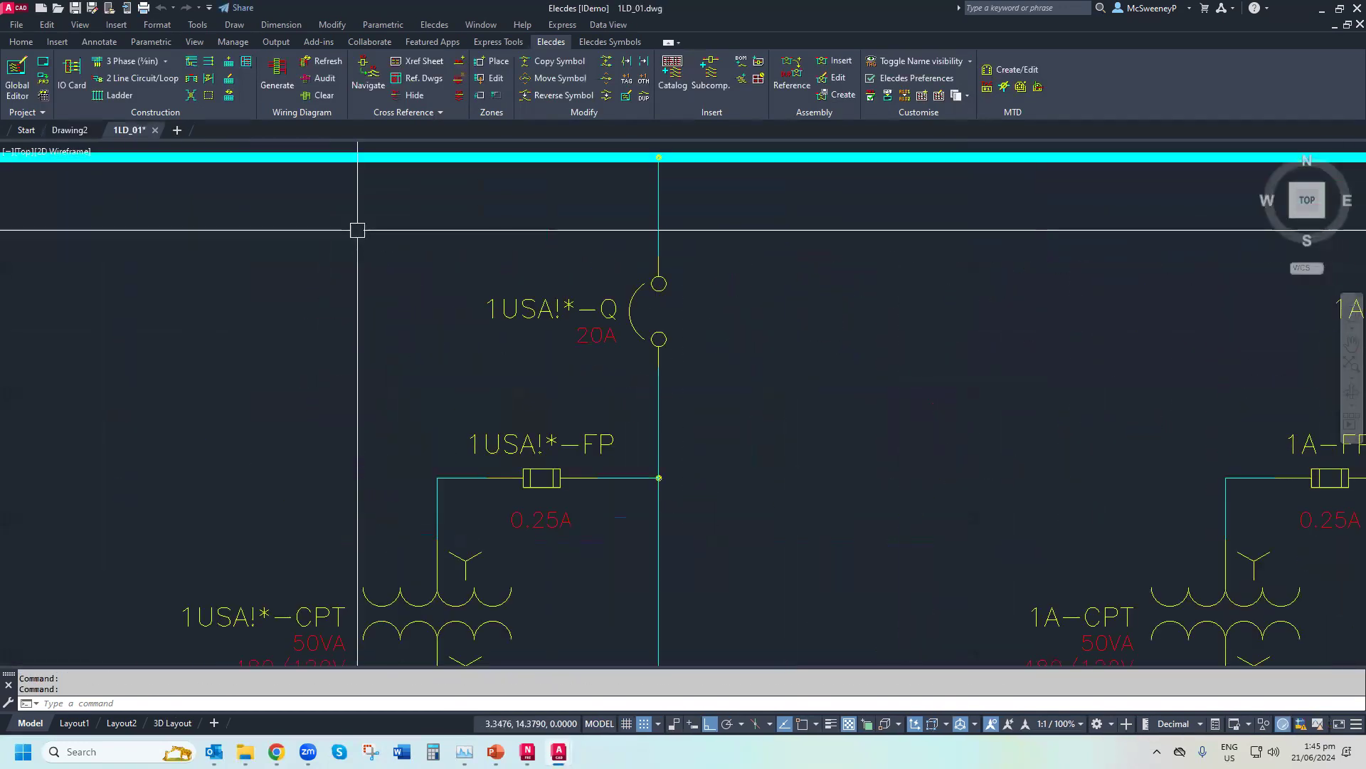
pyautogui.scroll(-4, 358, 230)
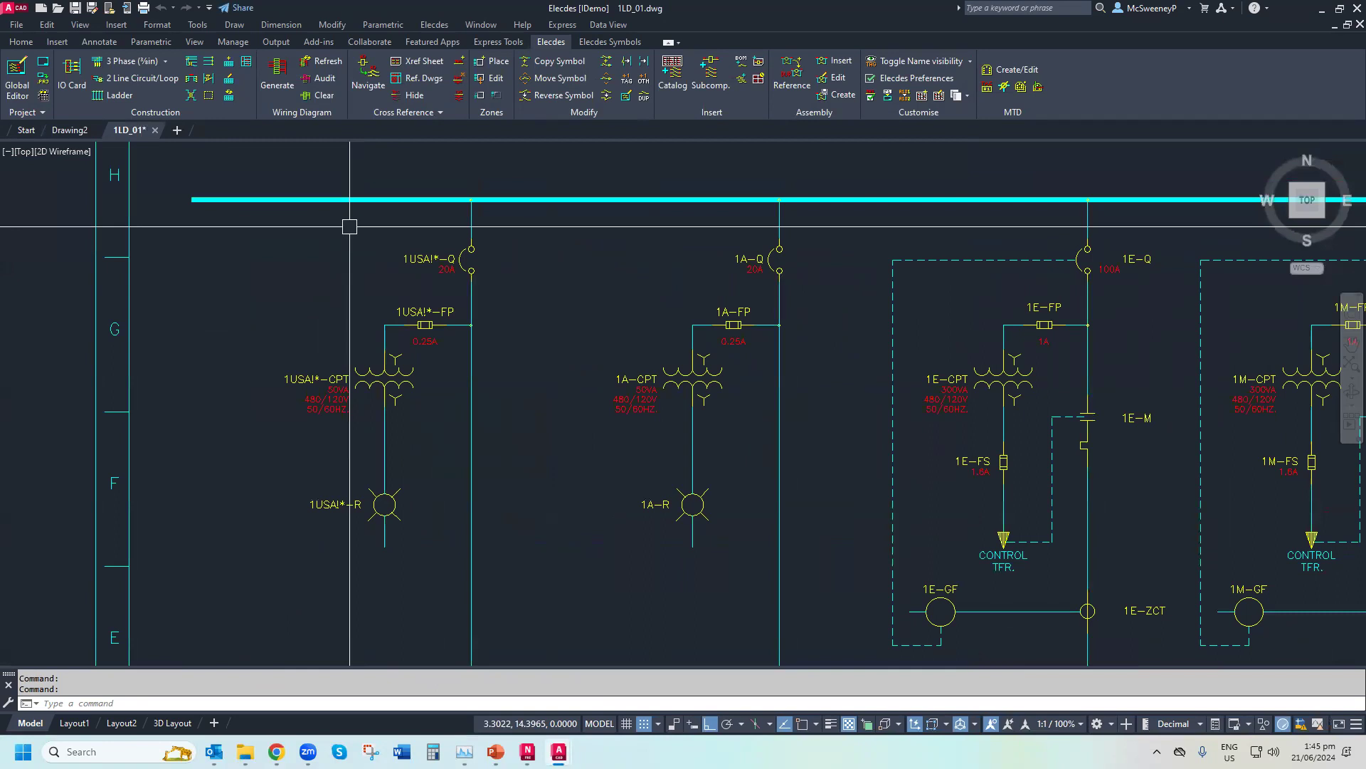
pyautogui.scroll(-2, 349, 227)
# Open PNL_01.dwg from the Eds_Sample_dwgs folder and fit the full 3D panel model in its layout viewport
pyautogui.click(59, 10)
pyautogui.doubleClick(588, 338)
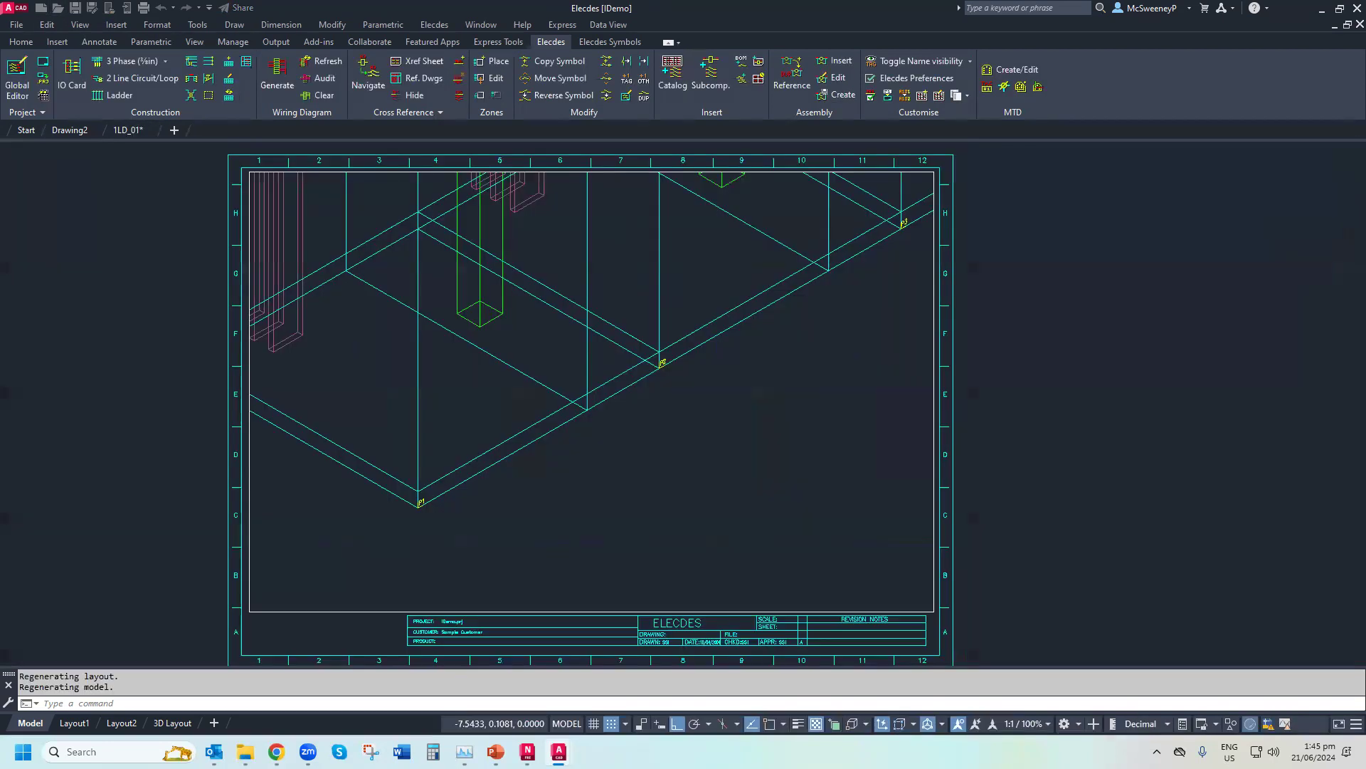
pyautogui.write('z')
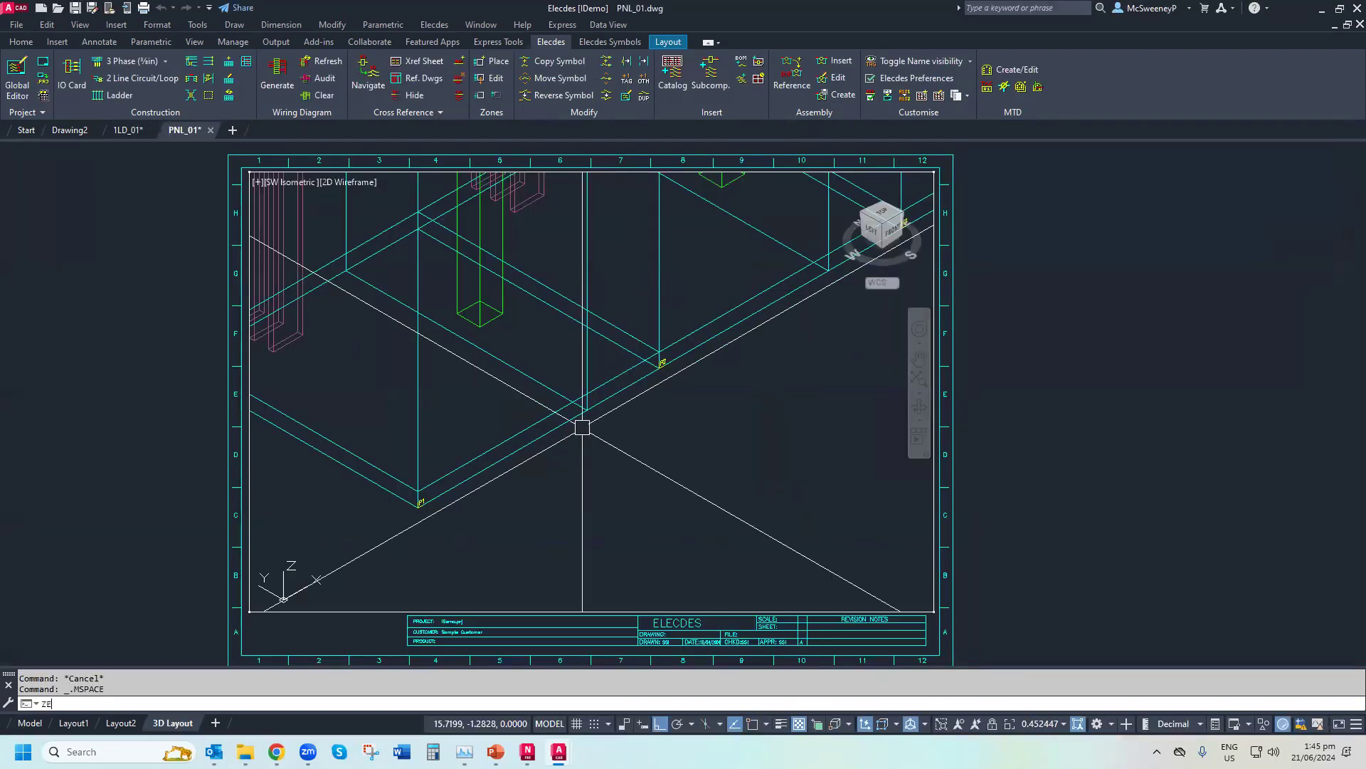
pyautogui.write('e')
pyautogui.press('Return')
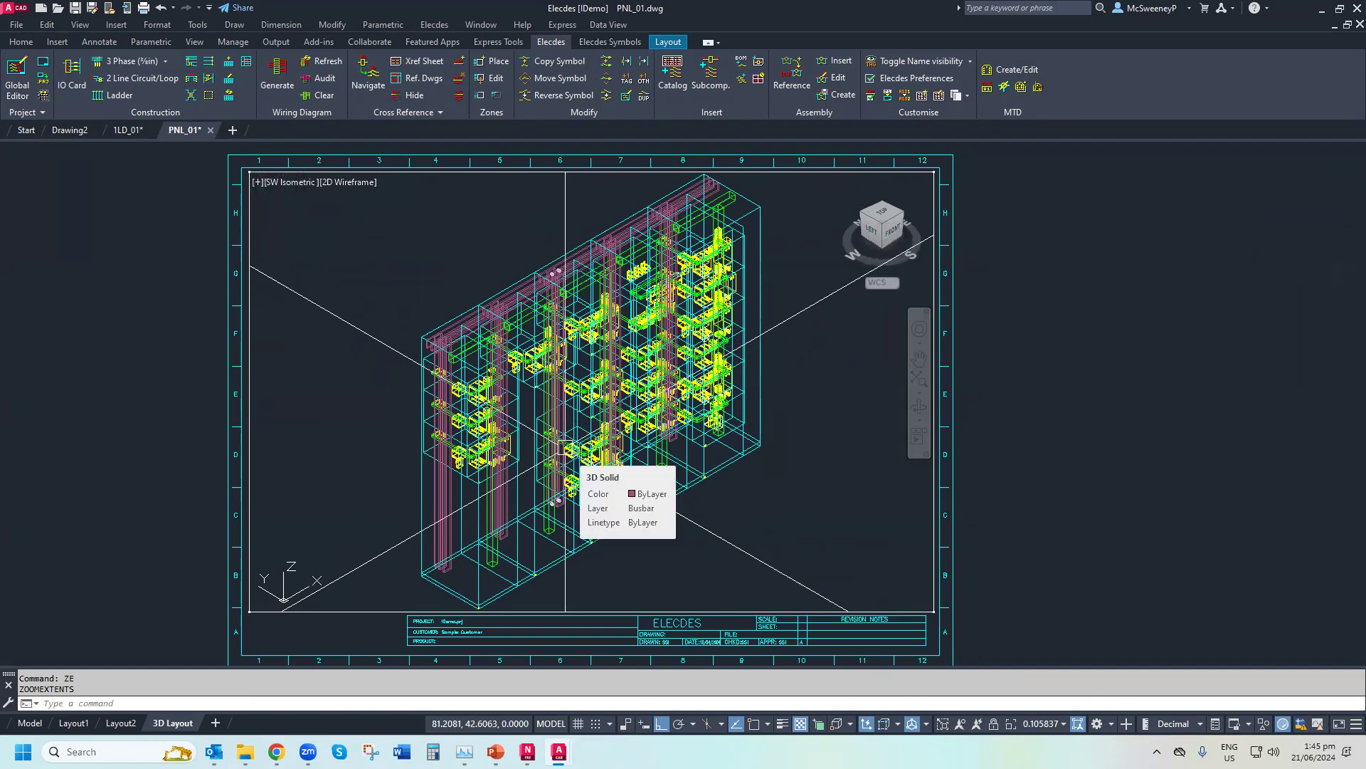
# Close the PNL_01 and 1LD_01 drawings without saving changes
pyautogui.click(1359, 24)
pyautogui.click(786, 399)
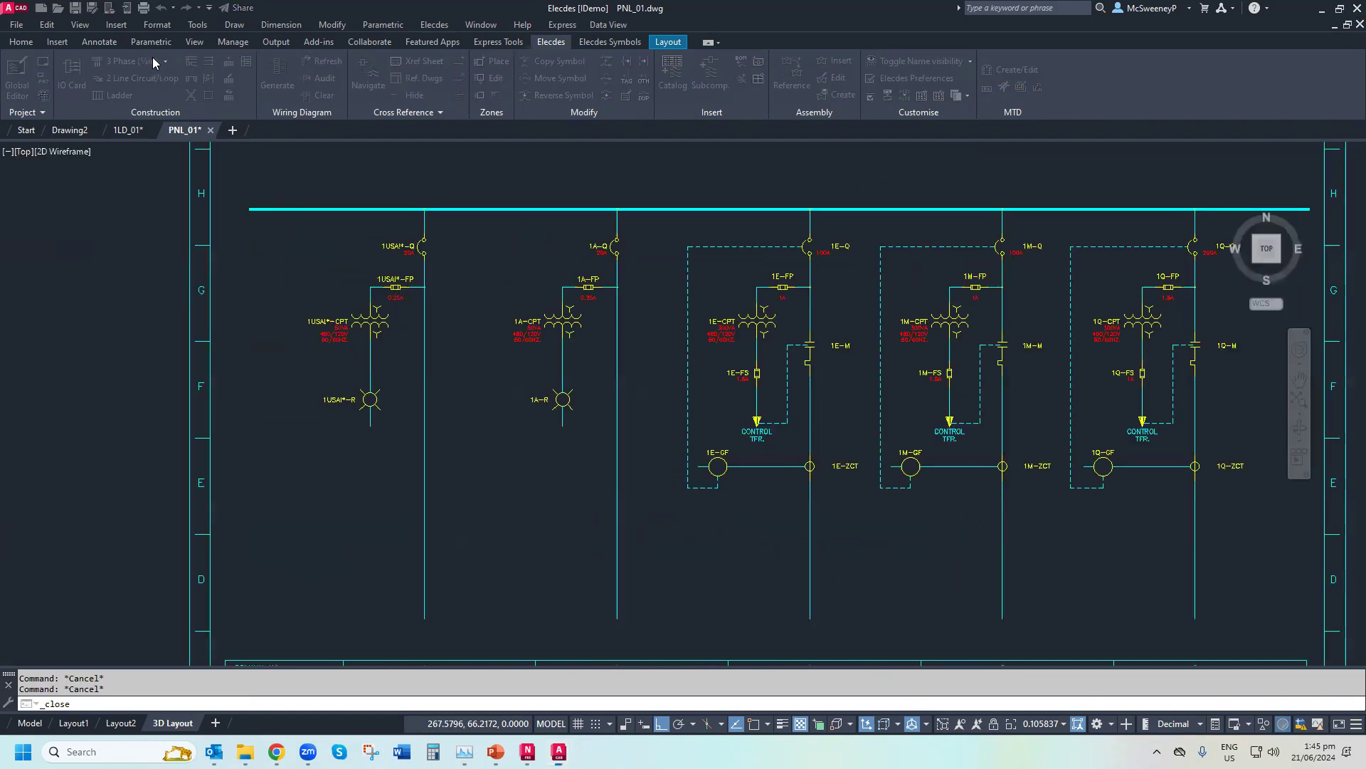
pyautogui.click(1359, 24)
pyautogui.click(726, 403)
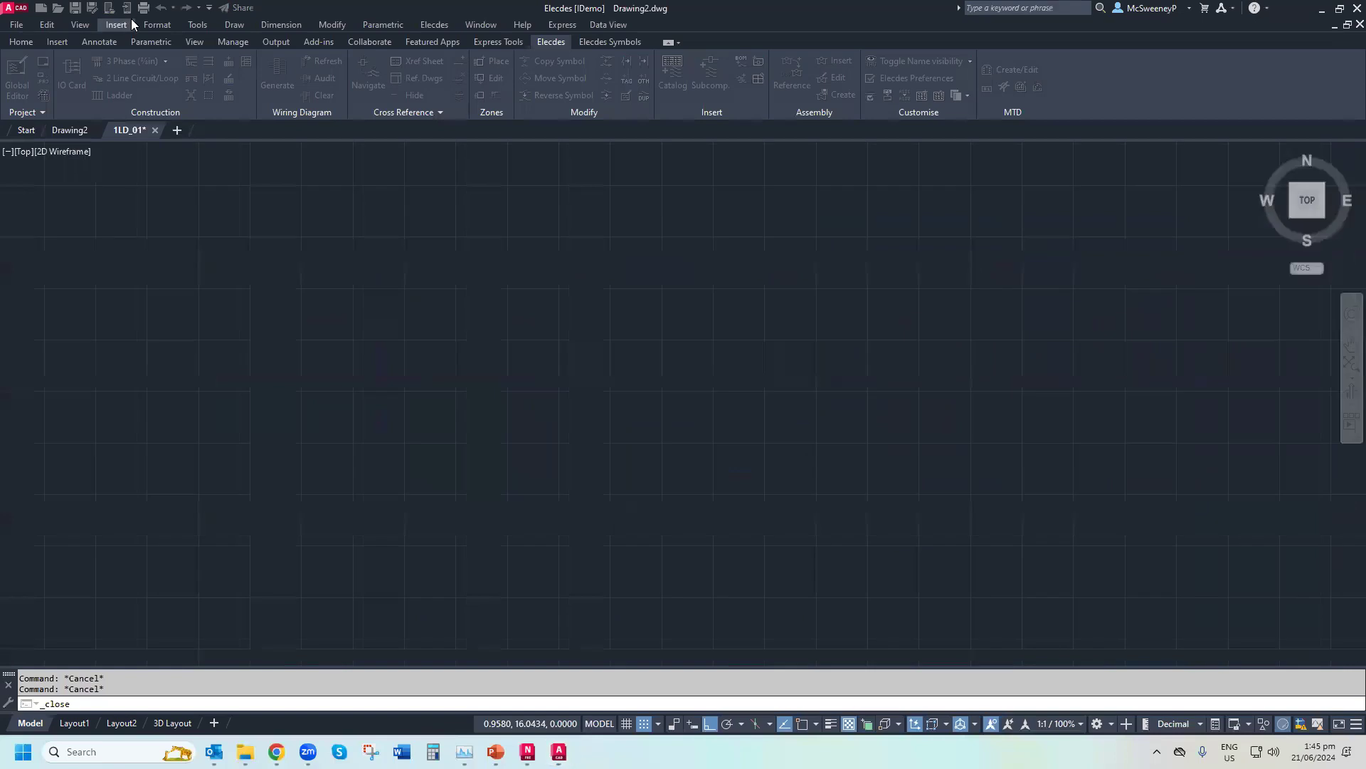
# Open SCH_016.dwg from the sample drawings to view its motor schematic, and close it without saving changes
pyautogui.click(57, 8)
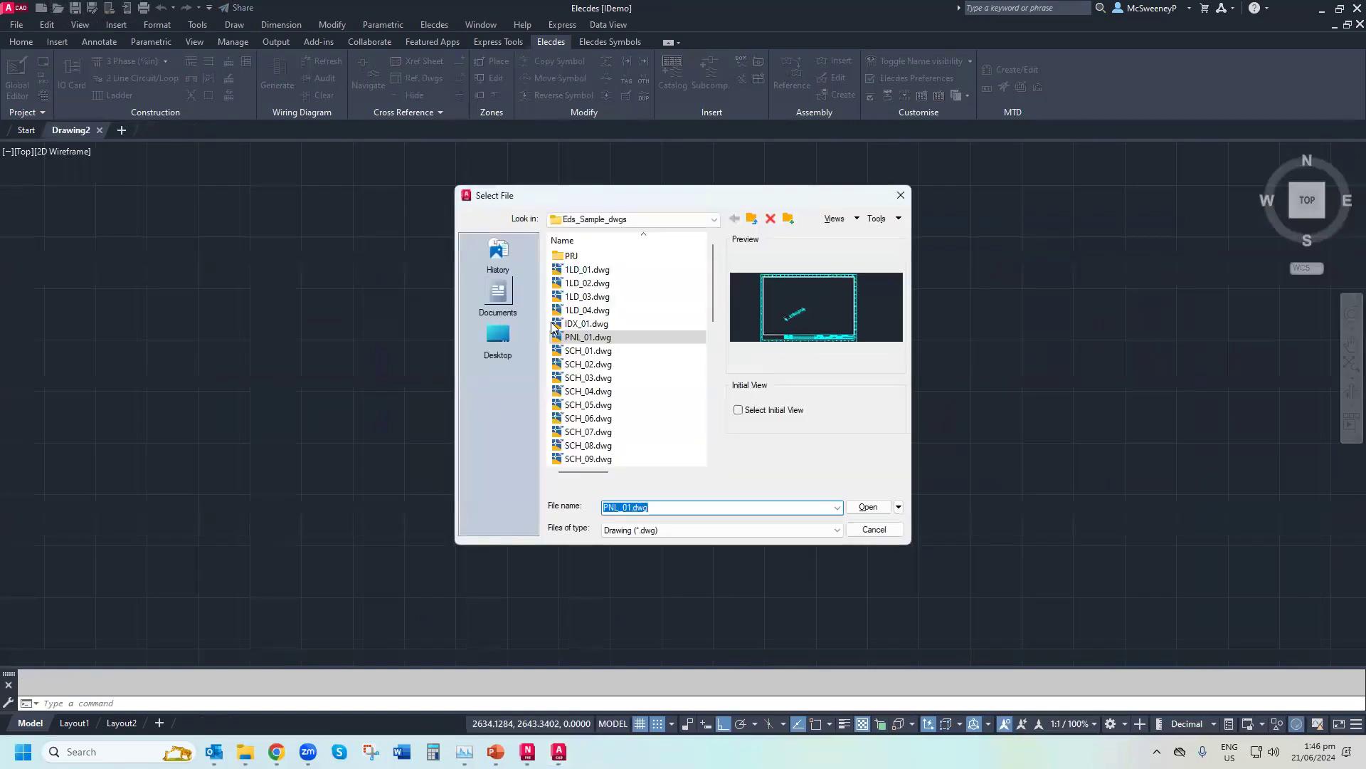
pyautogui.moveTo(710, 297); pyautogui.dragTo(708, 343)
pyautogui.doubleClick(608, 432)
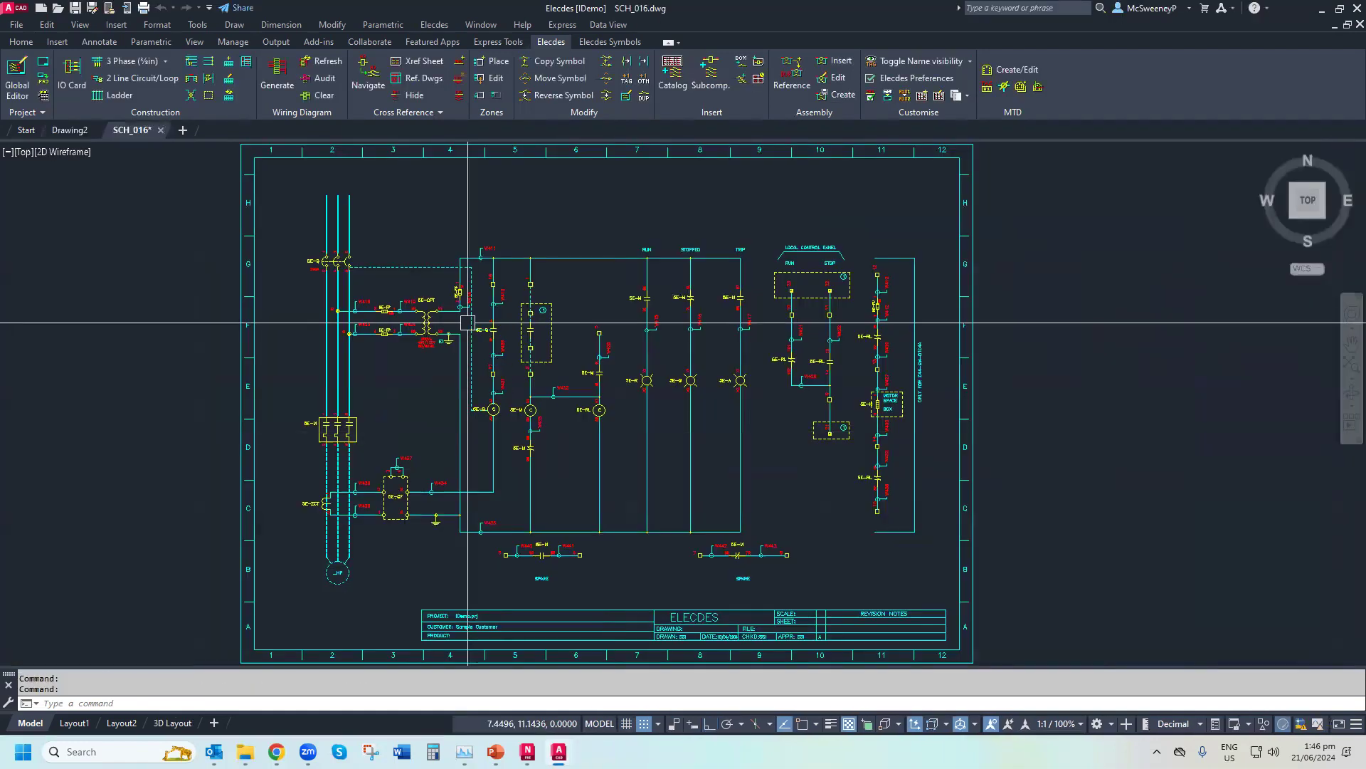
pyautogui.scroll(5, 448, 274)
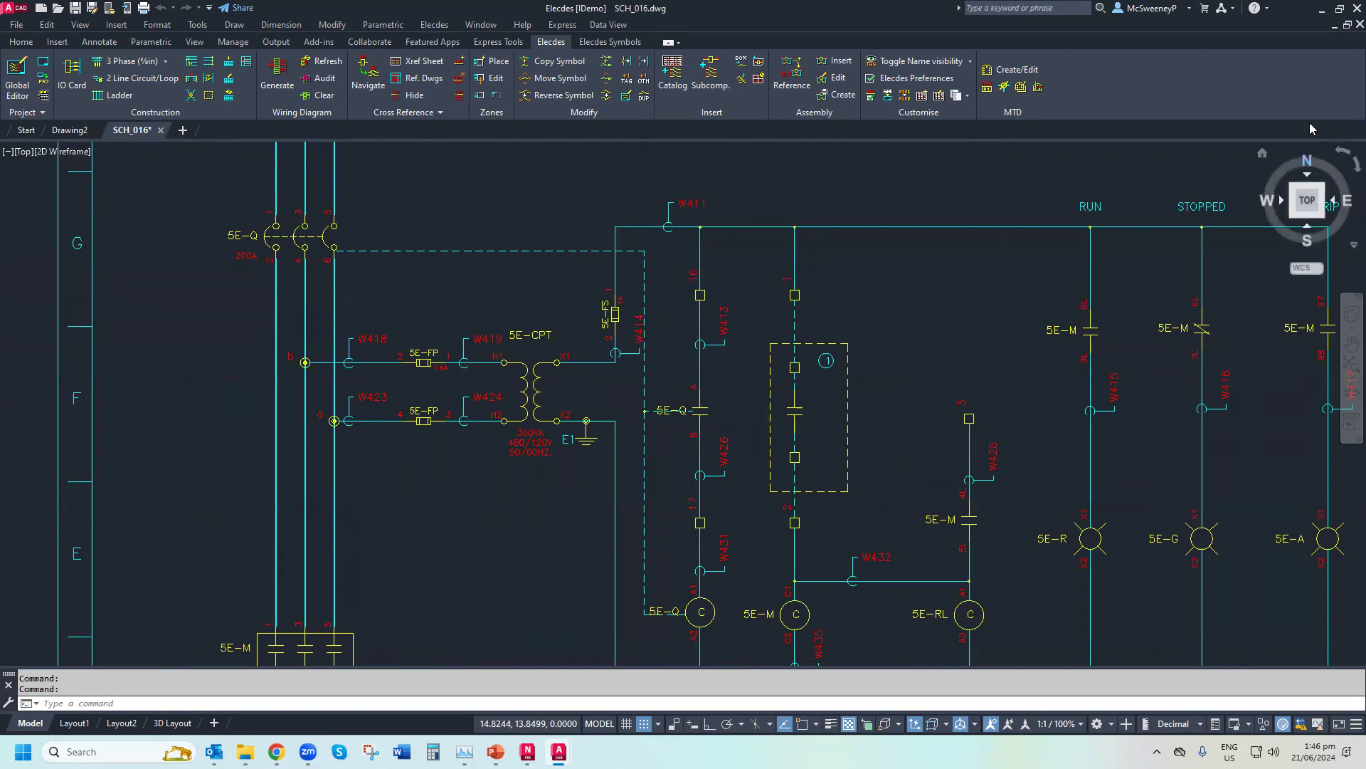
pyautogui.click(1346, 32)
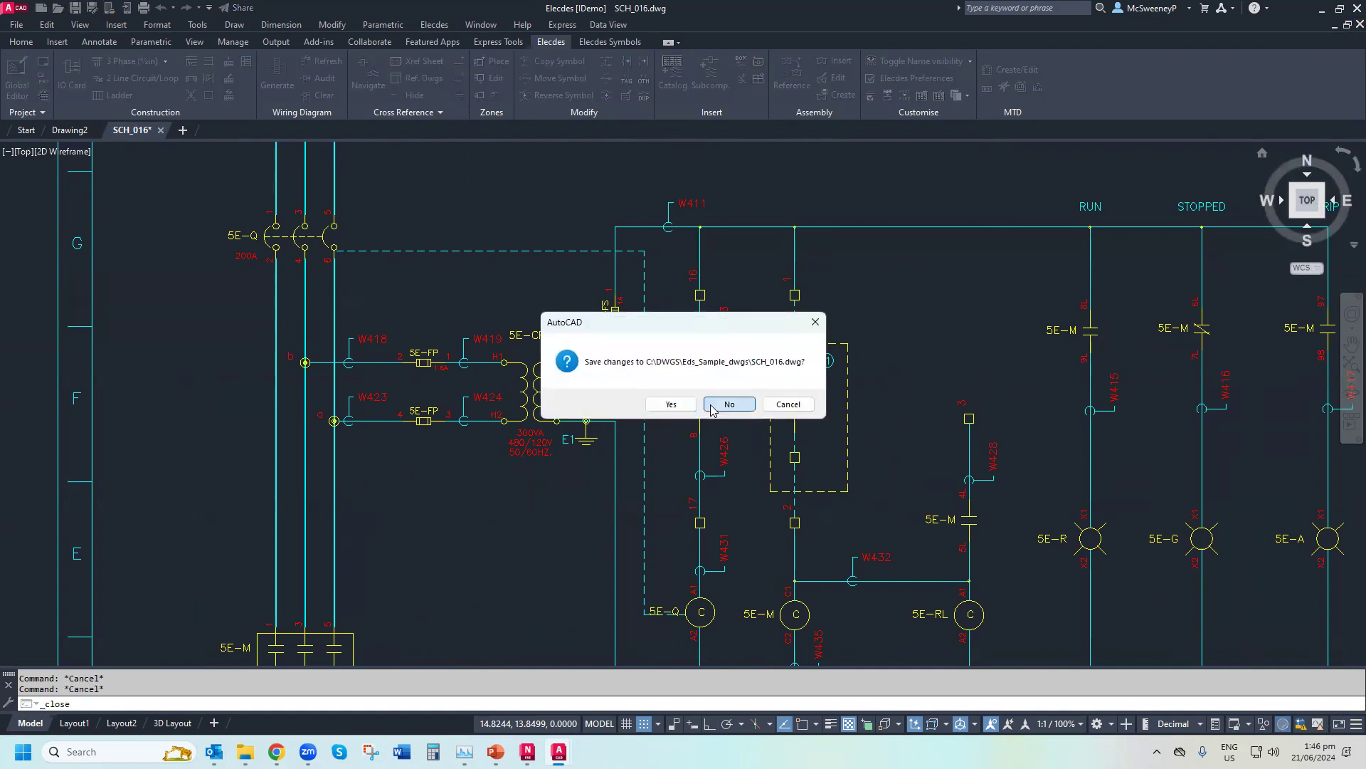
pyautogui.click(725, 403)
# Open the wiring diagram WD_016.DWG from the Eds_Sample_dwgs folder
pyautogui.click(57, 8)
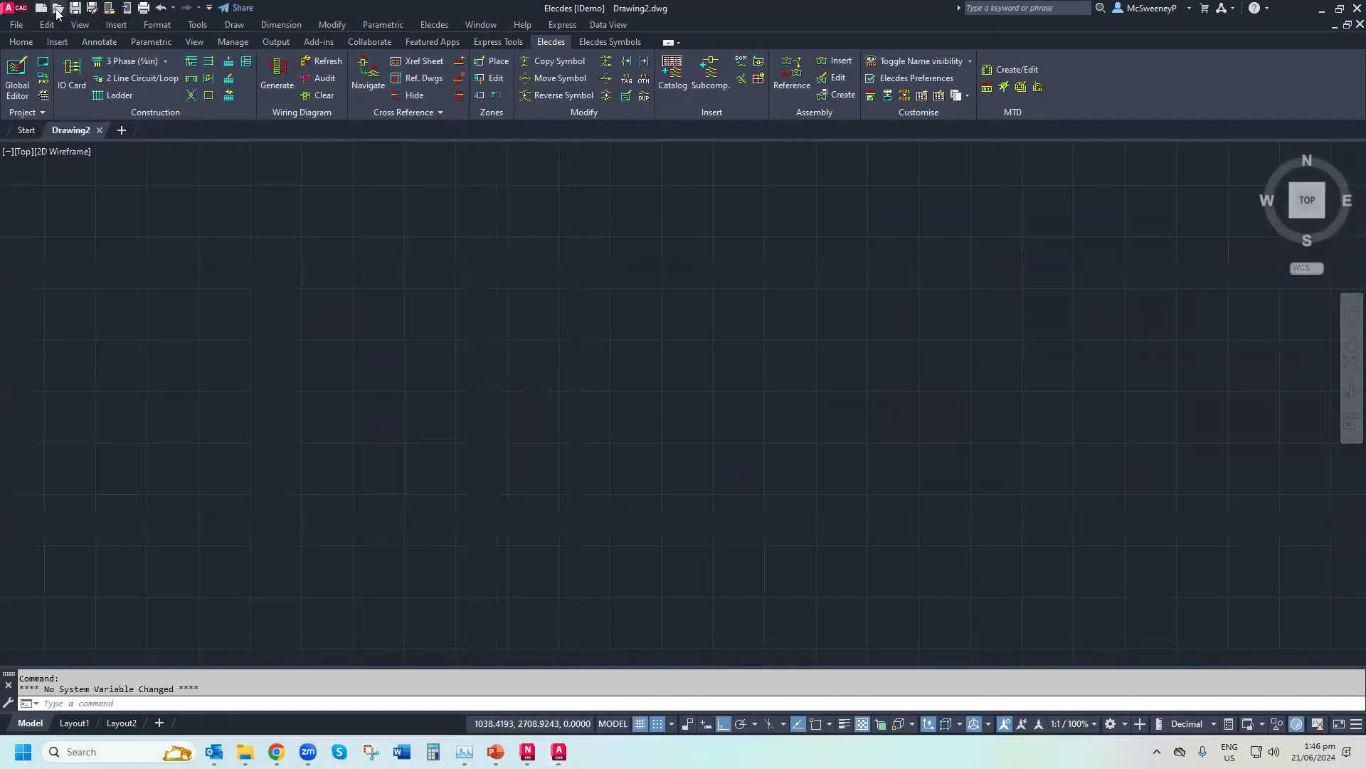
pyautogui.scroll(-5, 648, 335)
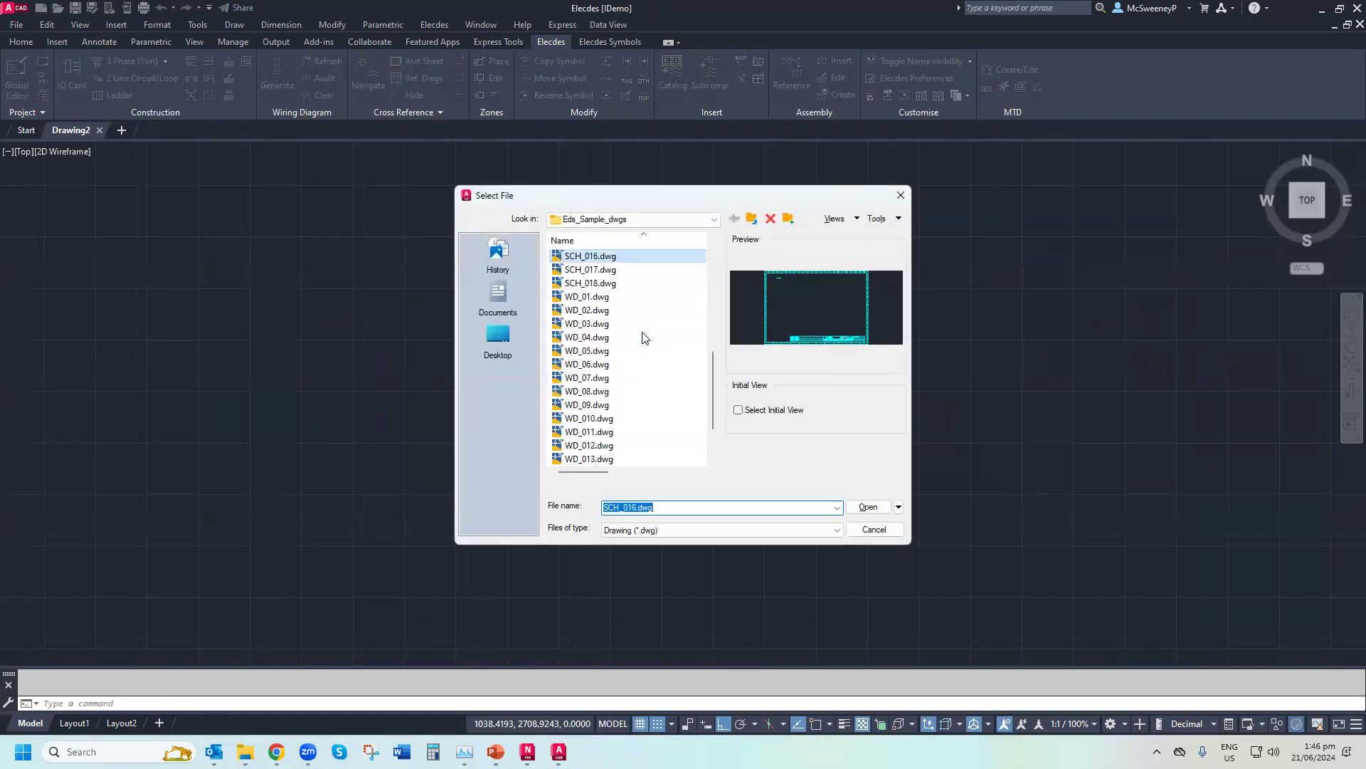
pyautogui.scroll(-2, 640, 340)
pyautogui.doubleClick(582, 433)
pyautogui.scroll(4, 321, 240)
pyautogui.scroll(-4, 322, 241)
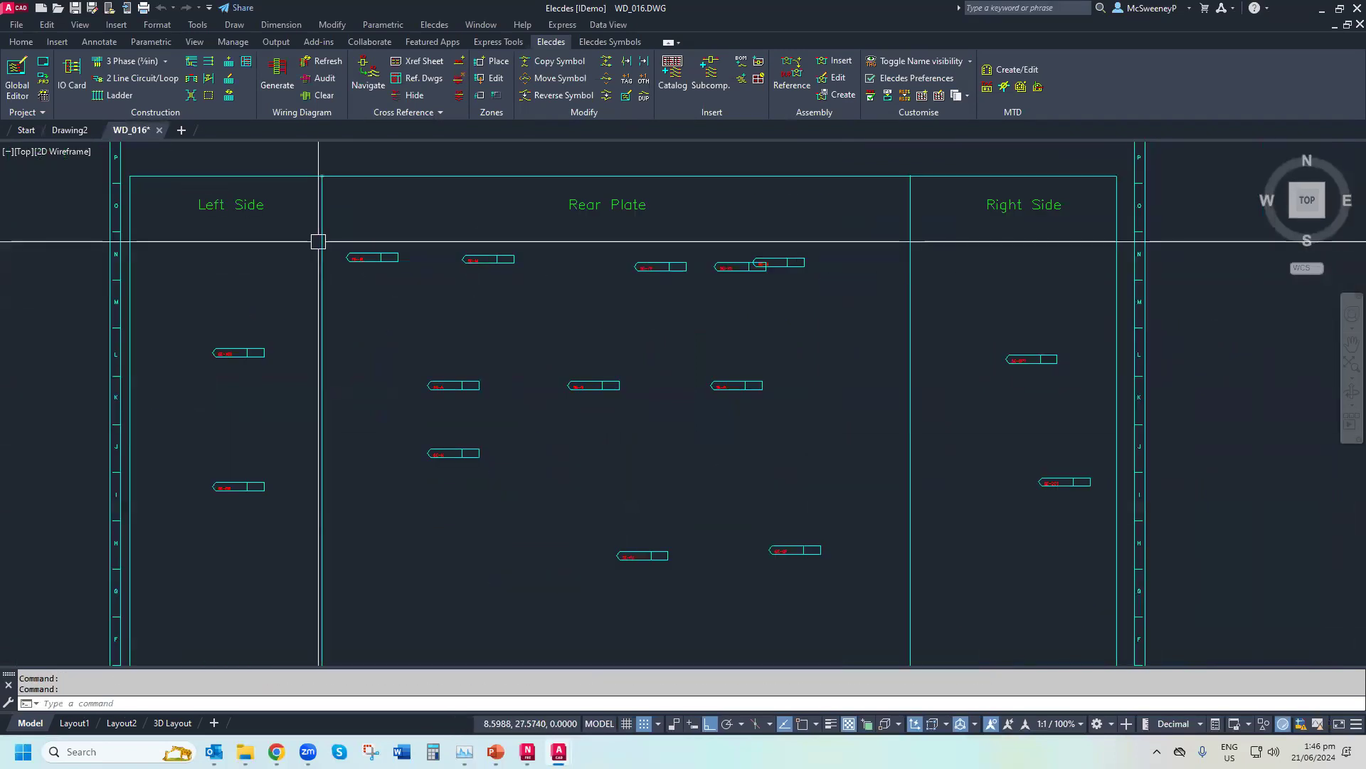
# Run WDE to refresh the wiring diagrams, keeping both WD_016.DWG and DRAWING2.DWG selected
pyautogui.write('WDE')
pyautogui.press('Return')
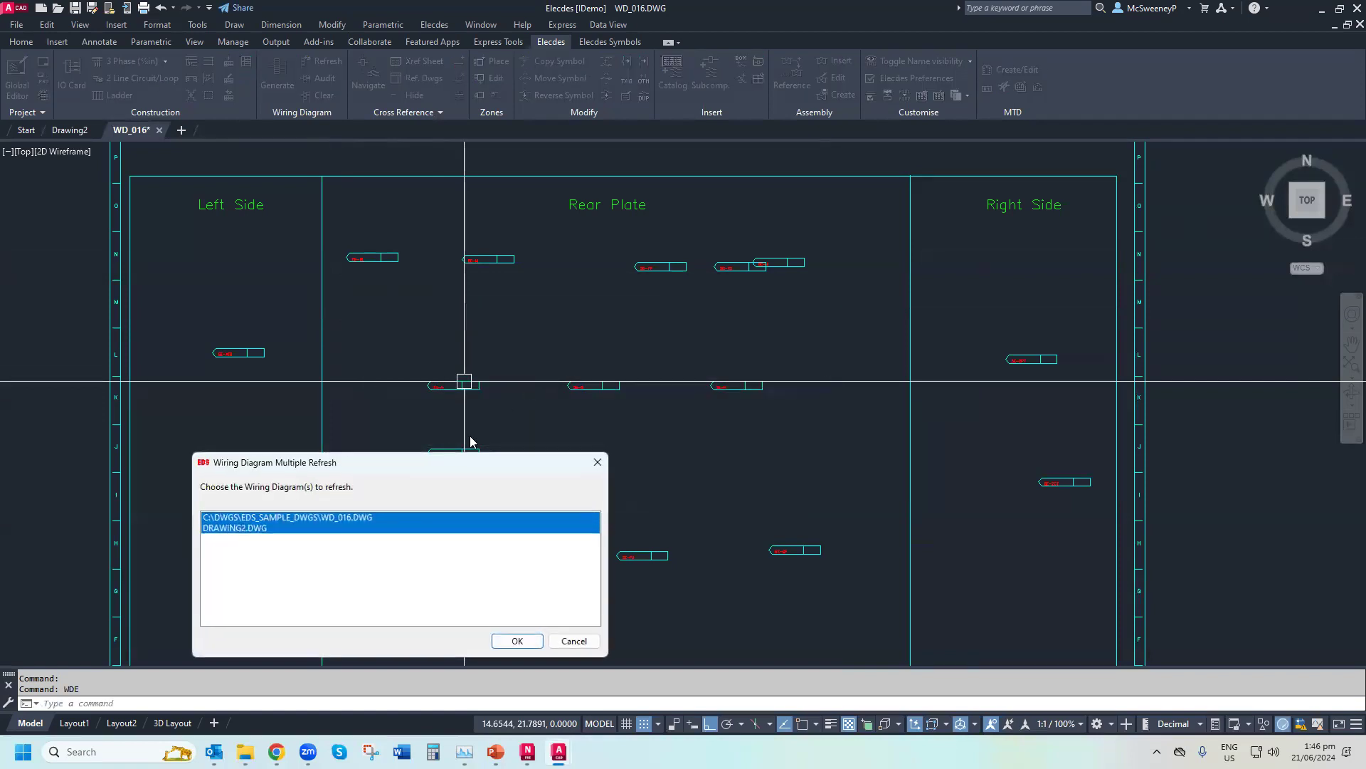
pyautogui.click(507, 643)
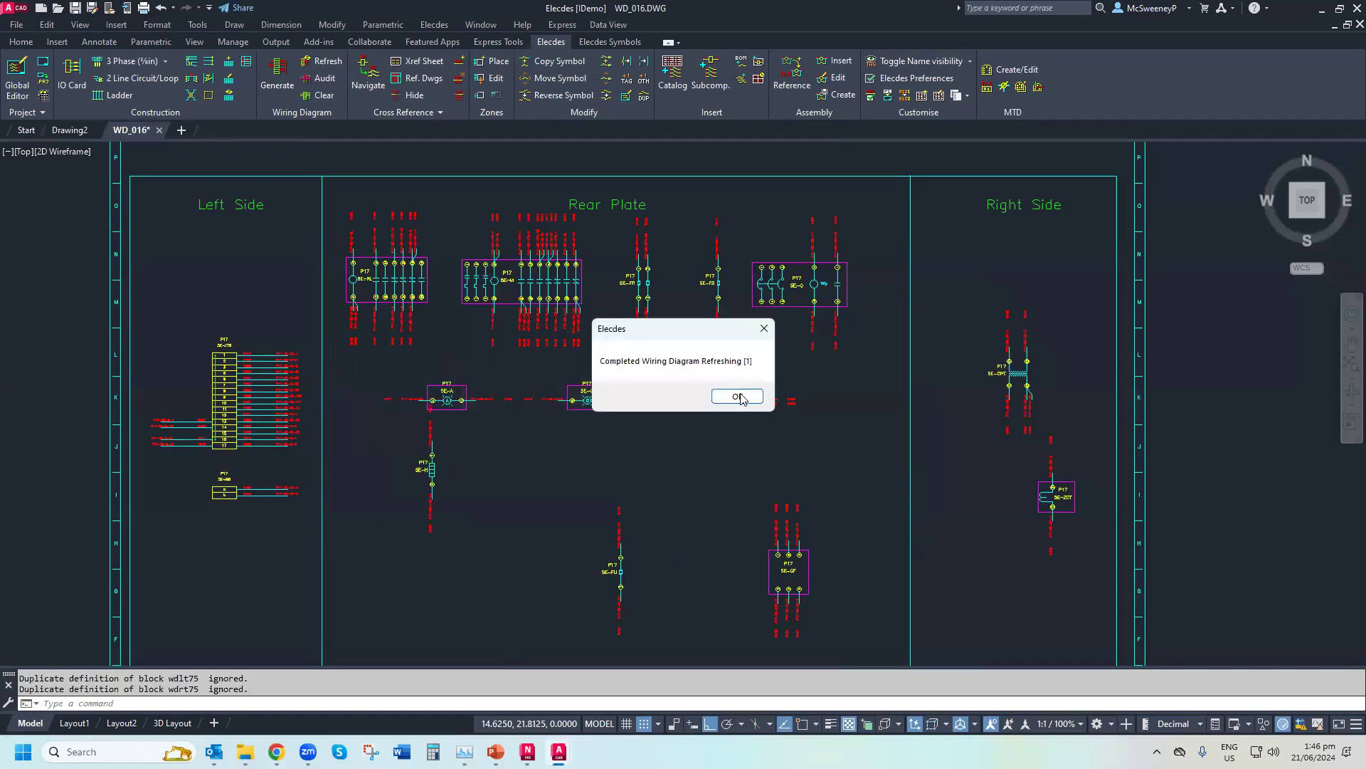
pyautogui.click(738, 398)
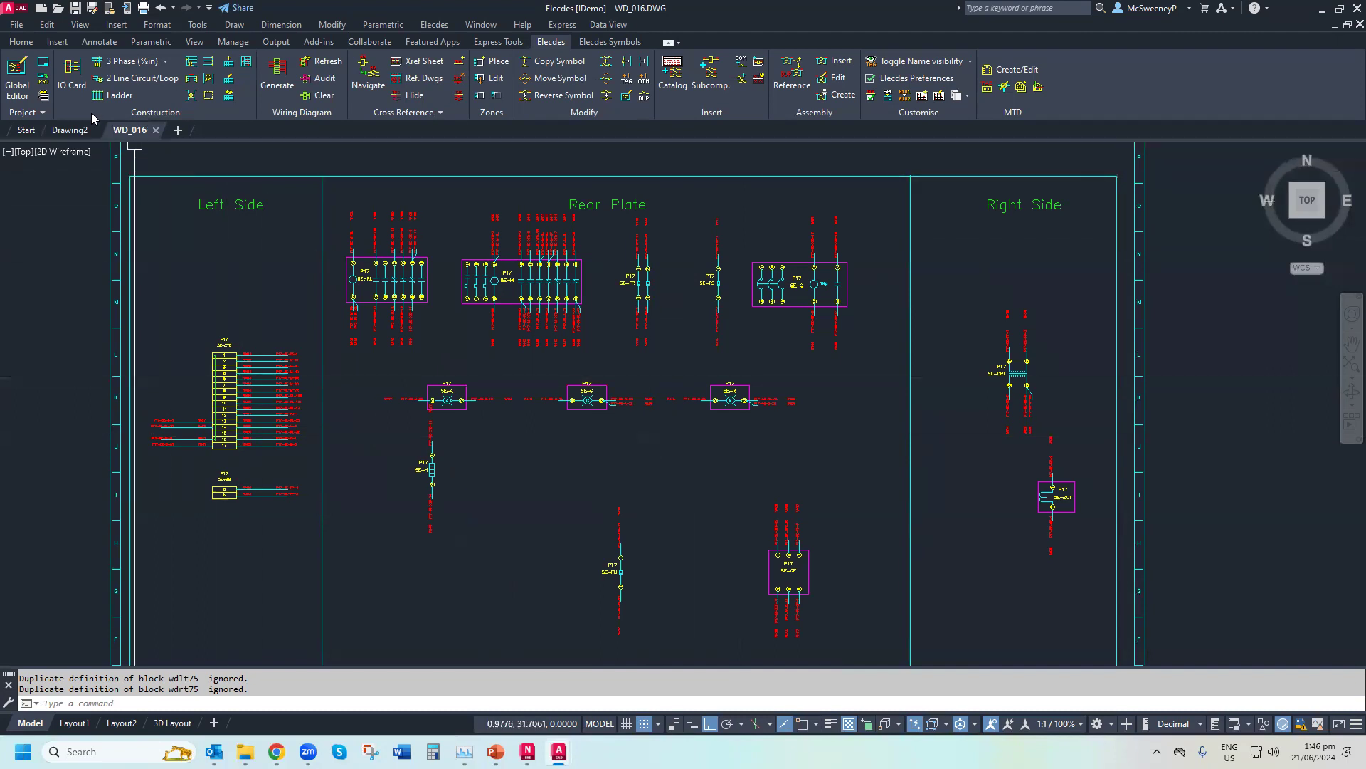
# Open USexample.dwg from the 1 Demo recording folder, under imperial in the drawings for demos folder on the D: drive
pyautogui.click(58, 9)
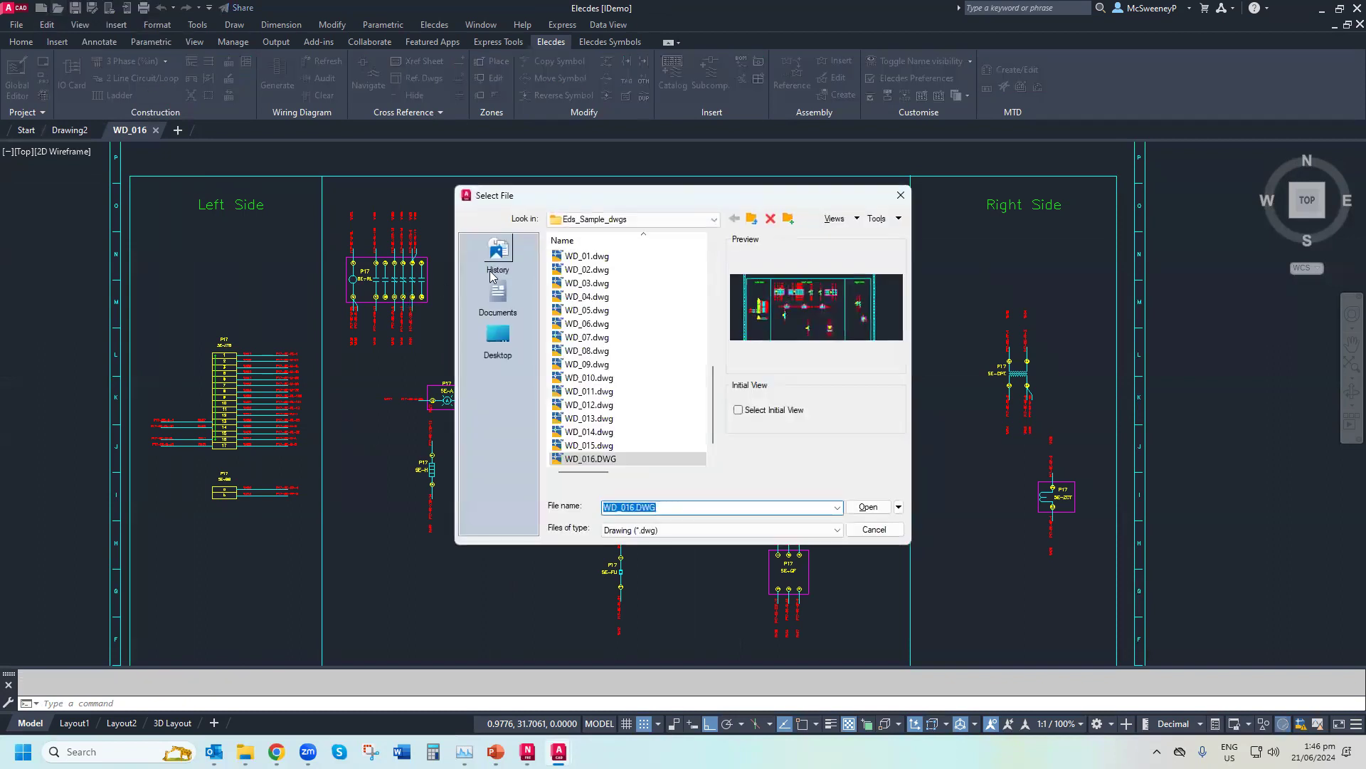
pyautogui.click(752, 218)
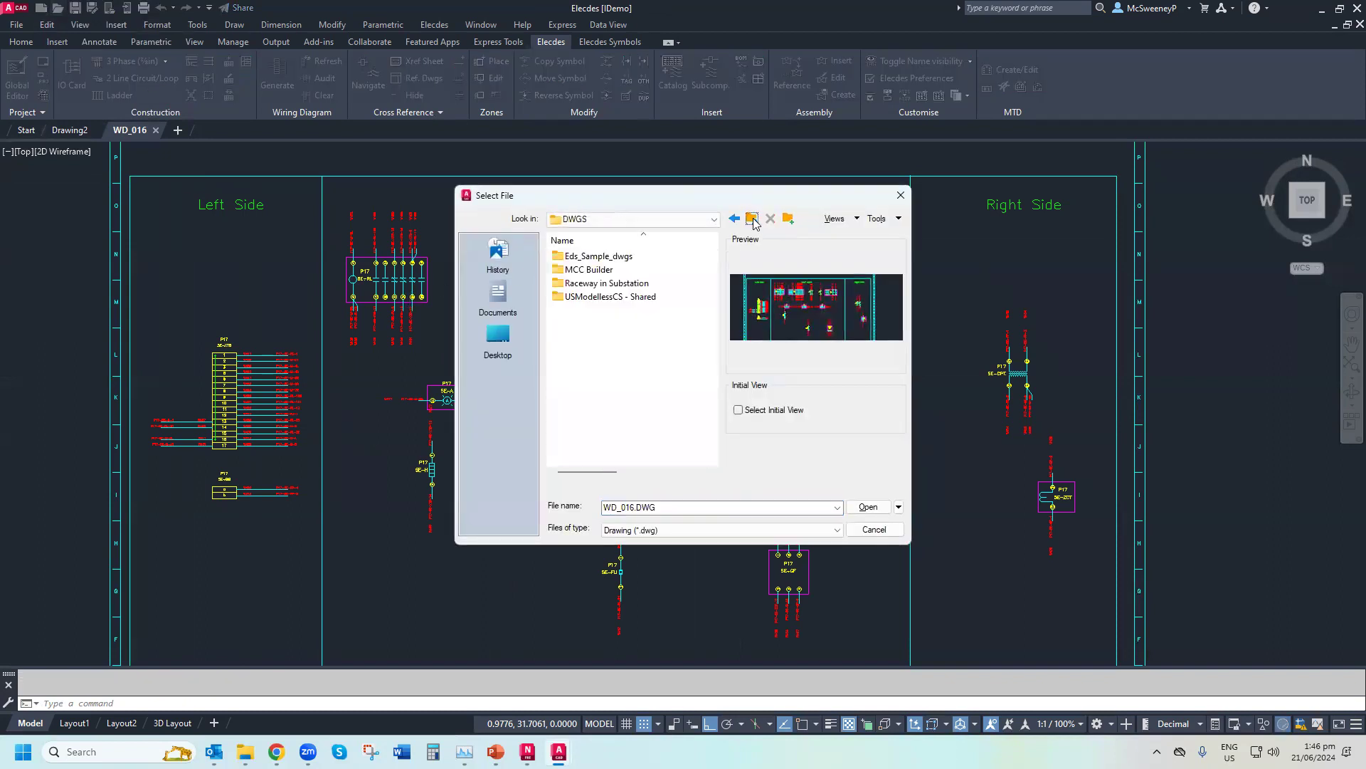
pyautogui.click(752, 219)
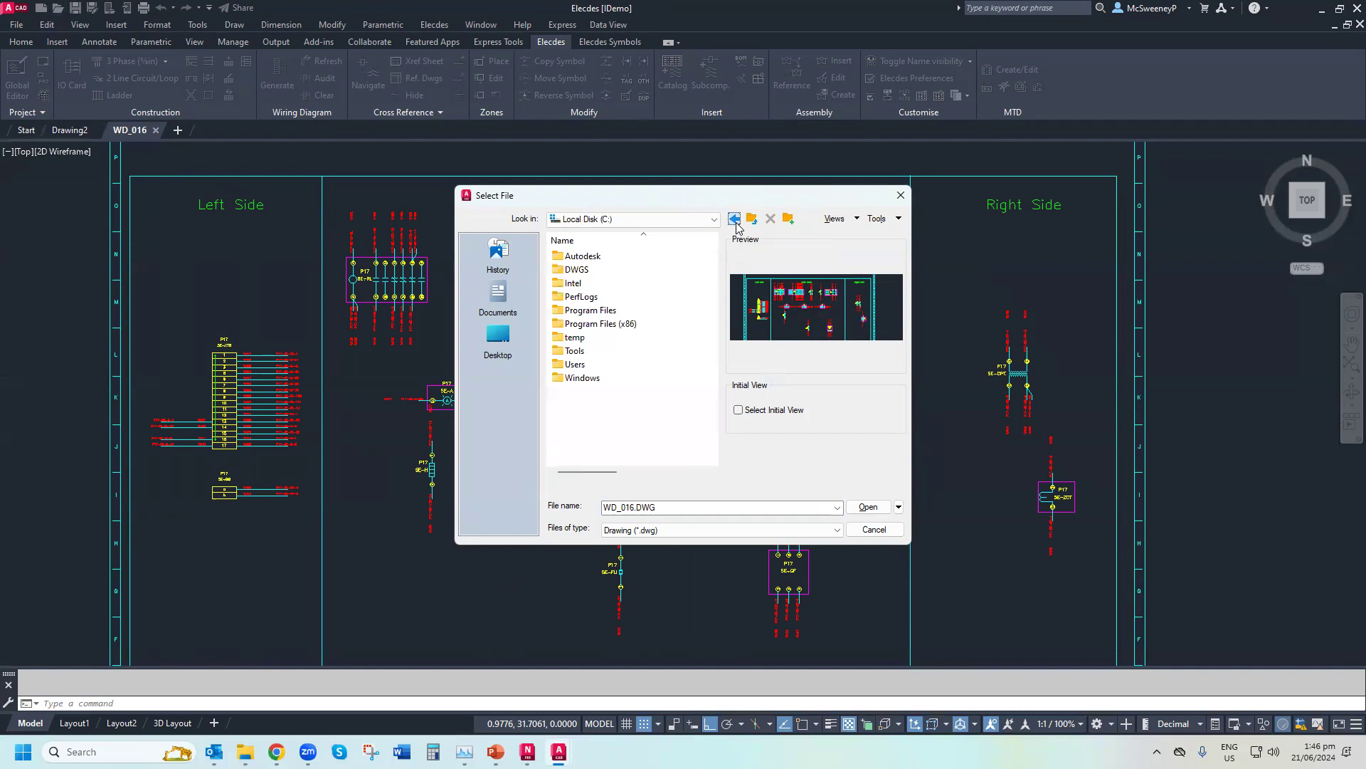
pyautogui.click(735, 219)
pyautogui.click(753, 219)
pyautogui.click(753, 220)
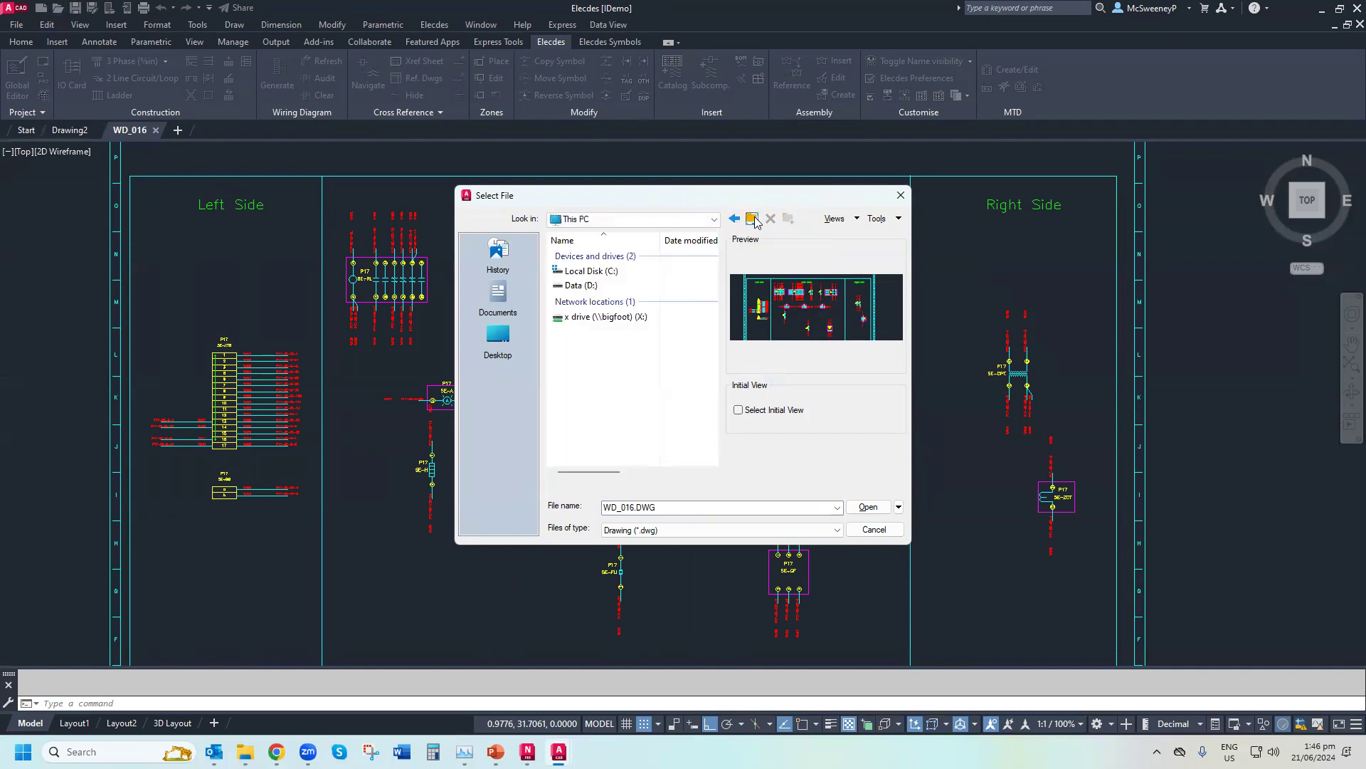
pyautogui.doubleClick(580, 284)
pyautogui.doubleClick(598, 296)
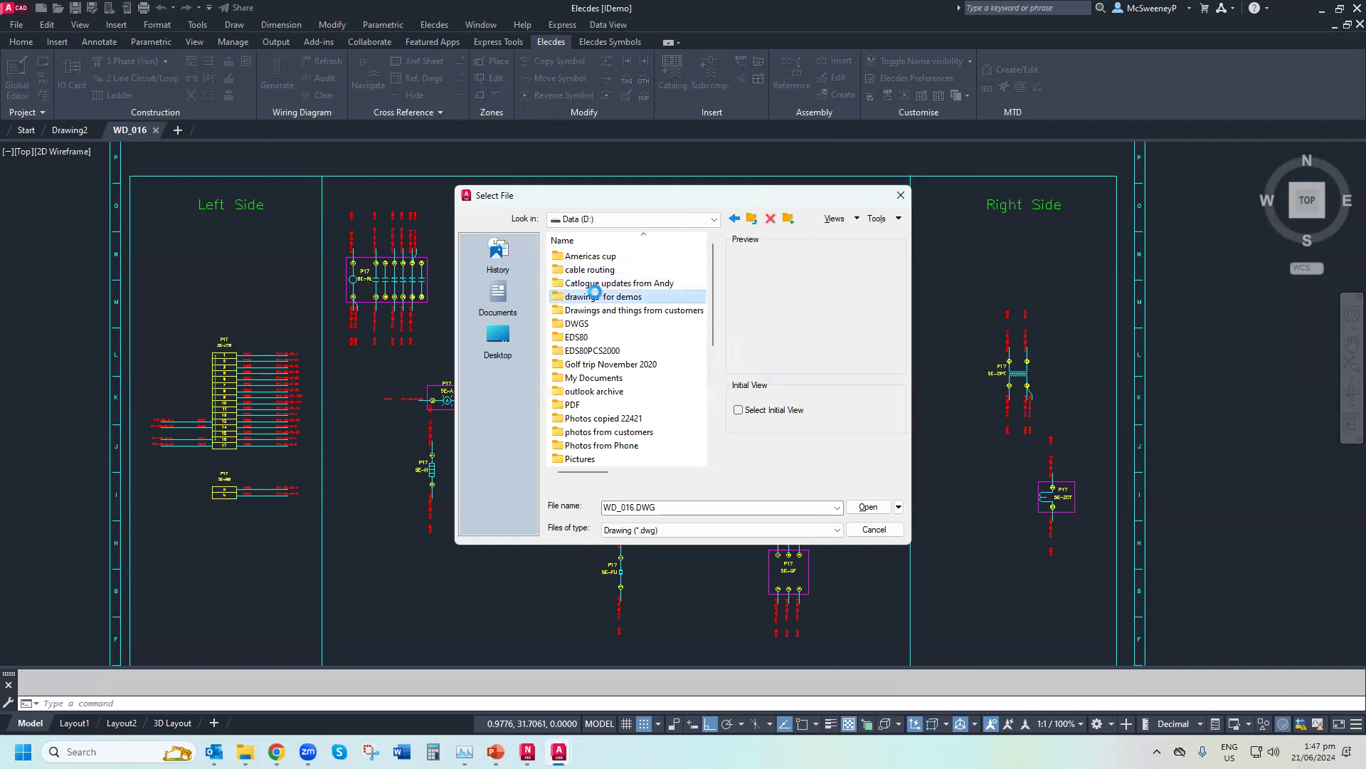
pyautogui.scroll(-4, 598, 254)
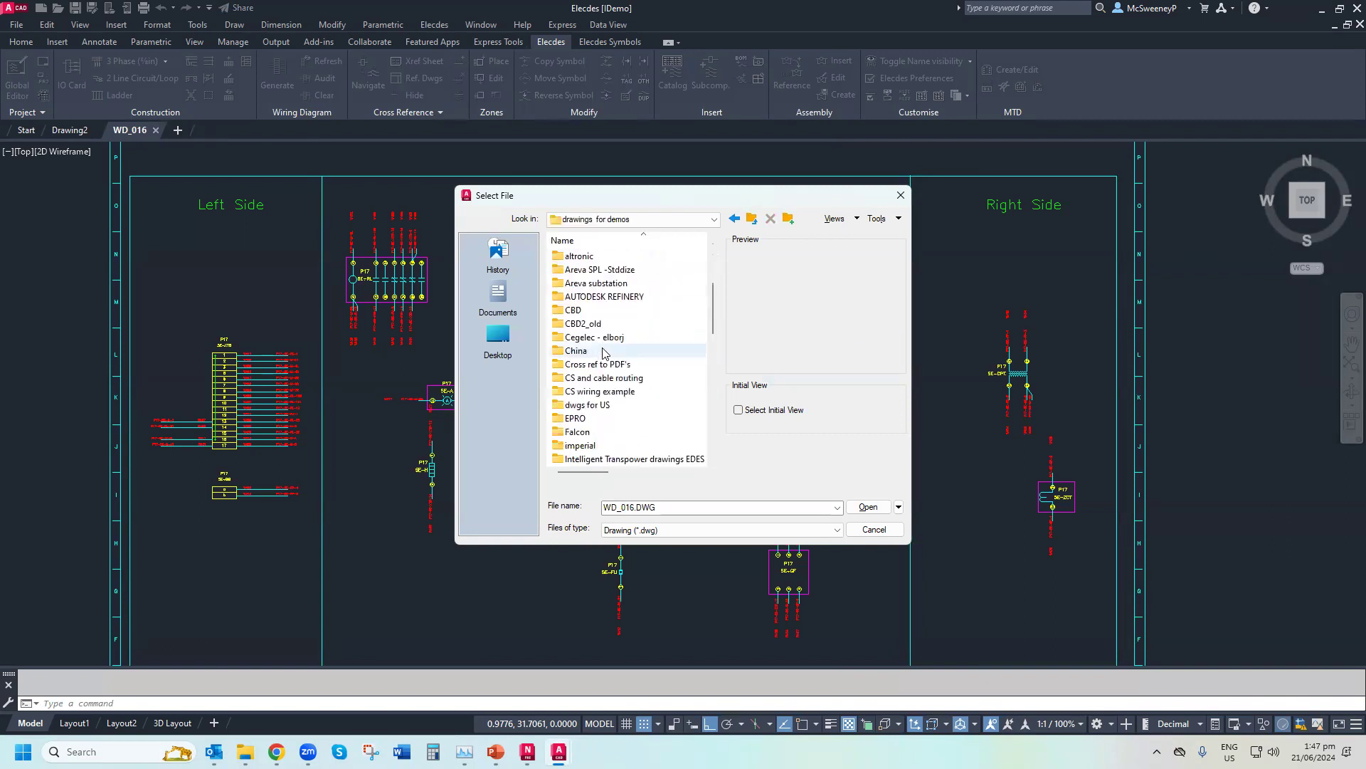
pyautogui.doubleClick(577, 445)
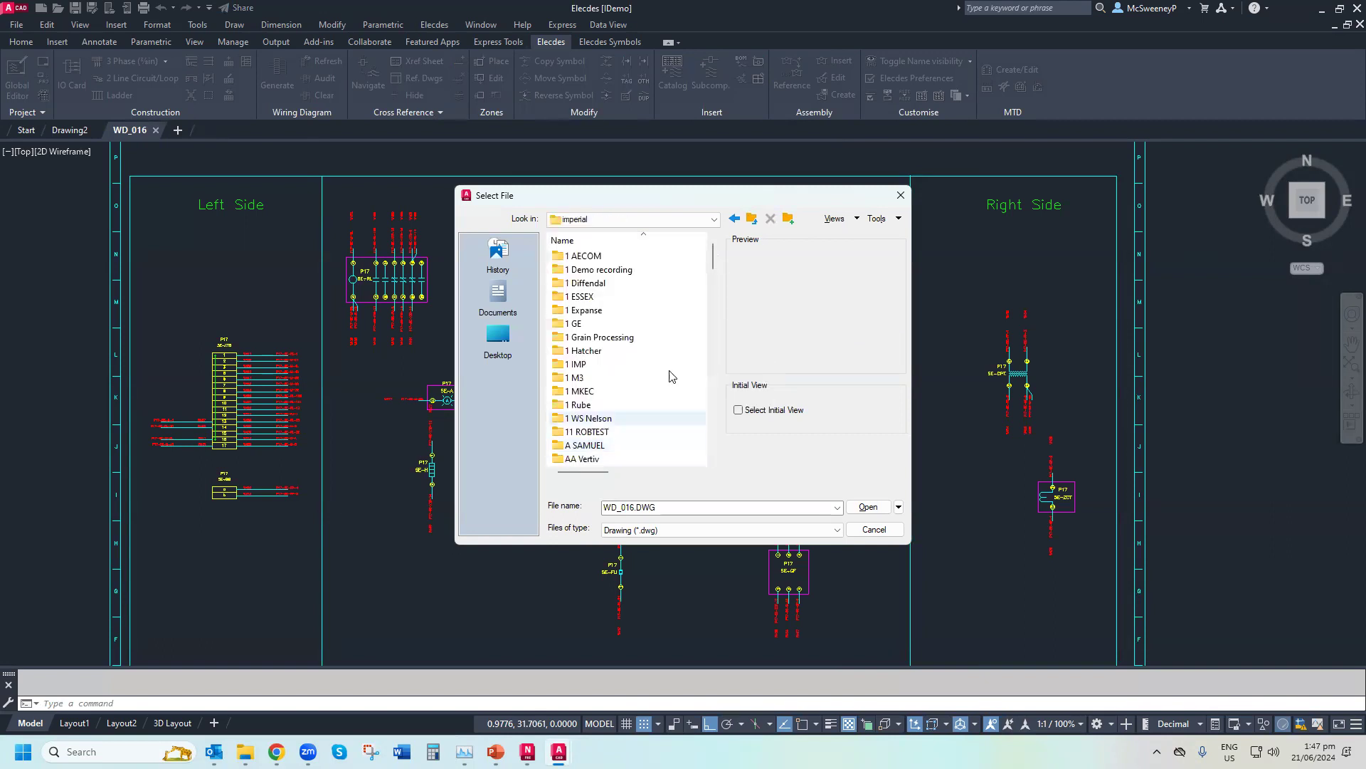
pyautogui.doubleClick(618, 270)
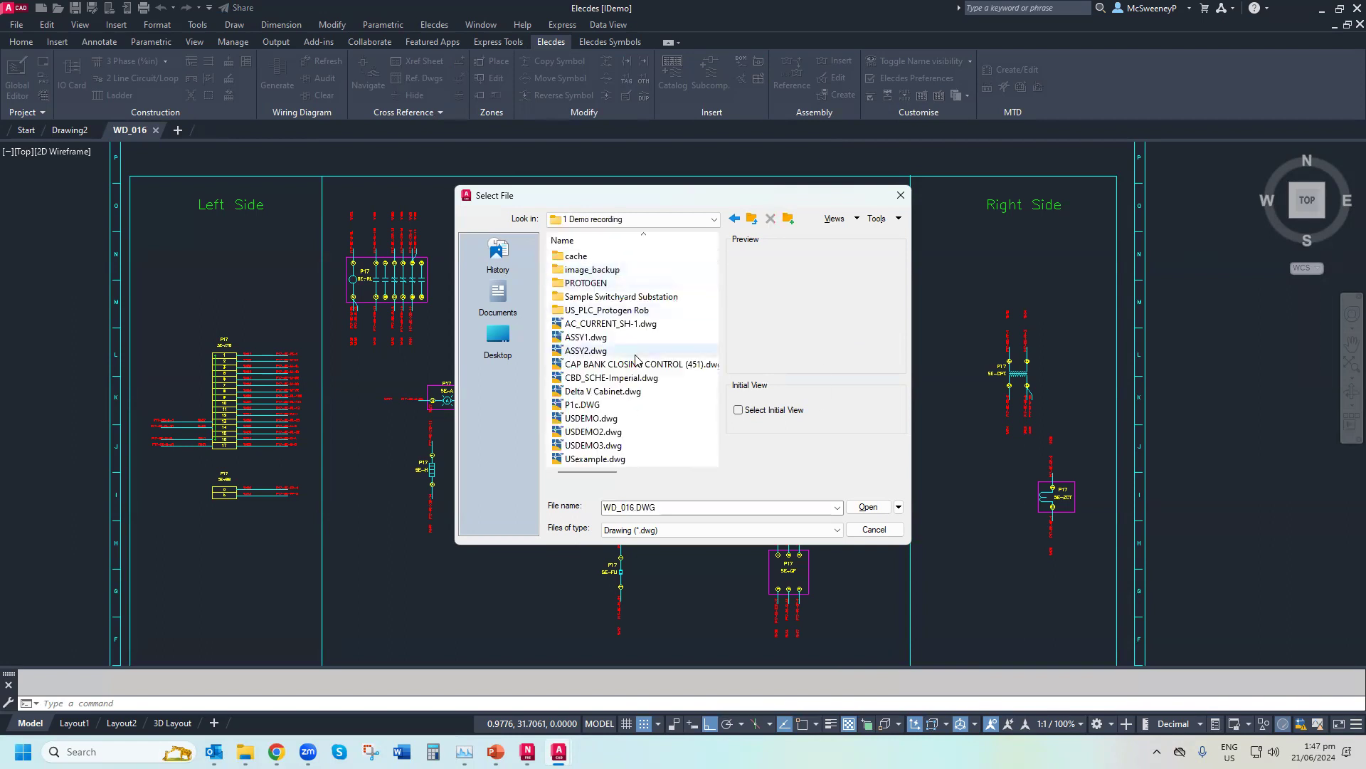
pyautogui.doubleClick(603, 458)
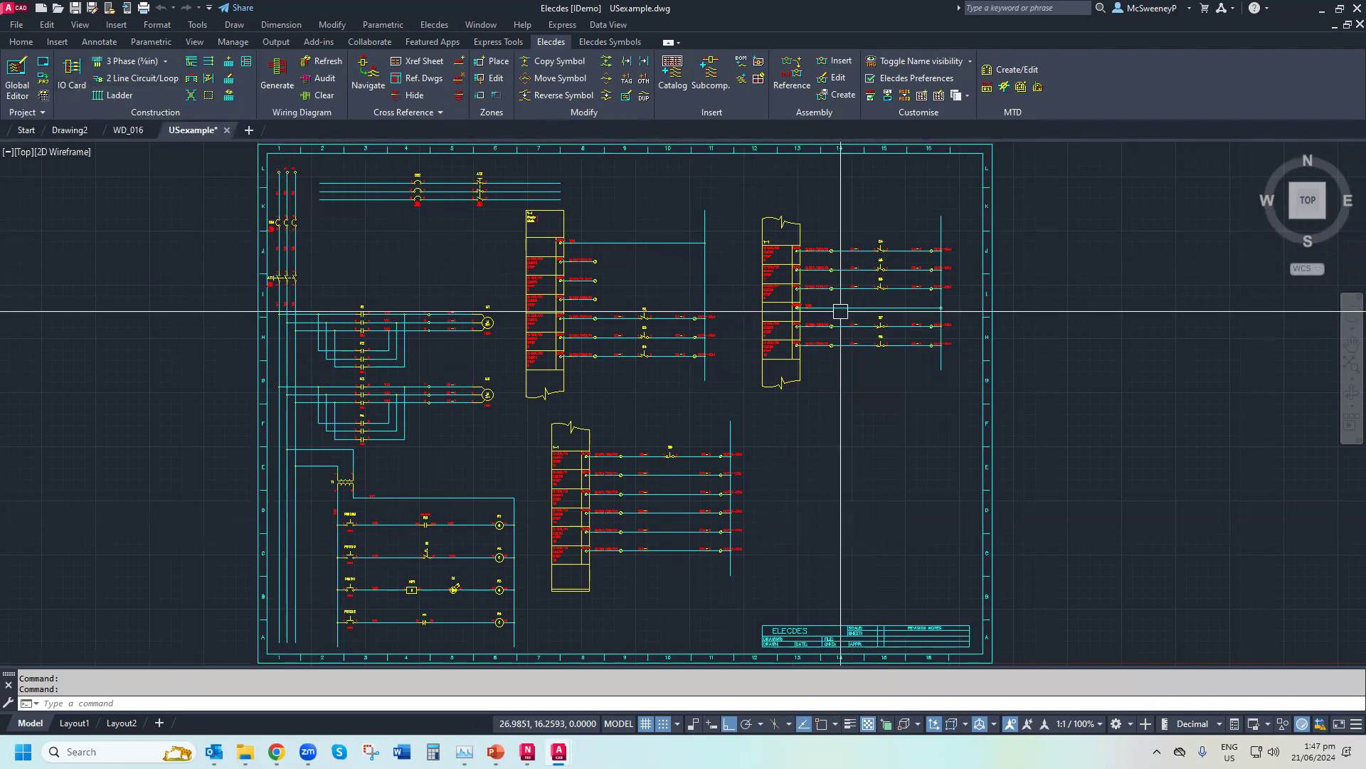
# Close the USexample and WD_016 drawings
pyautogui.click(1360, 24)
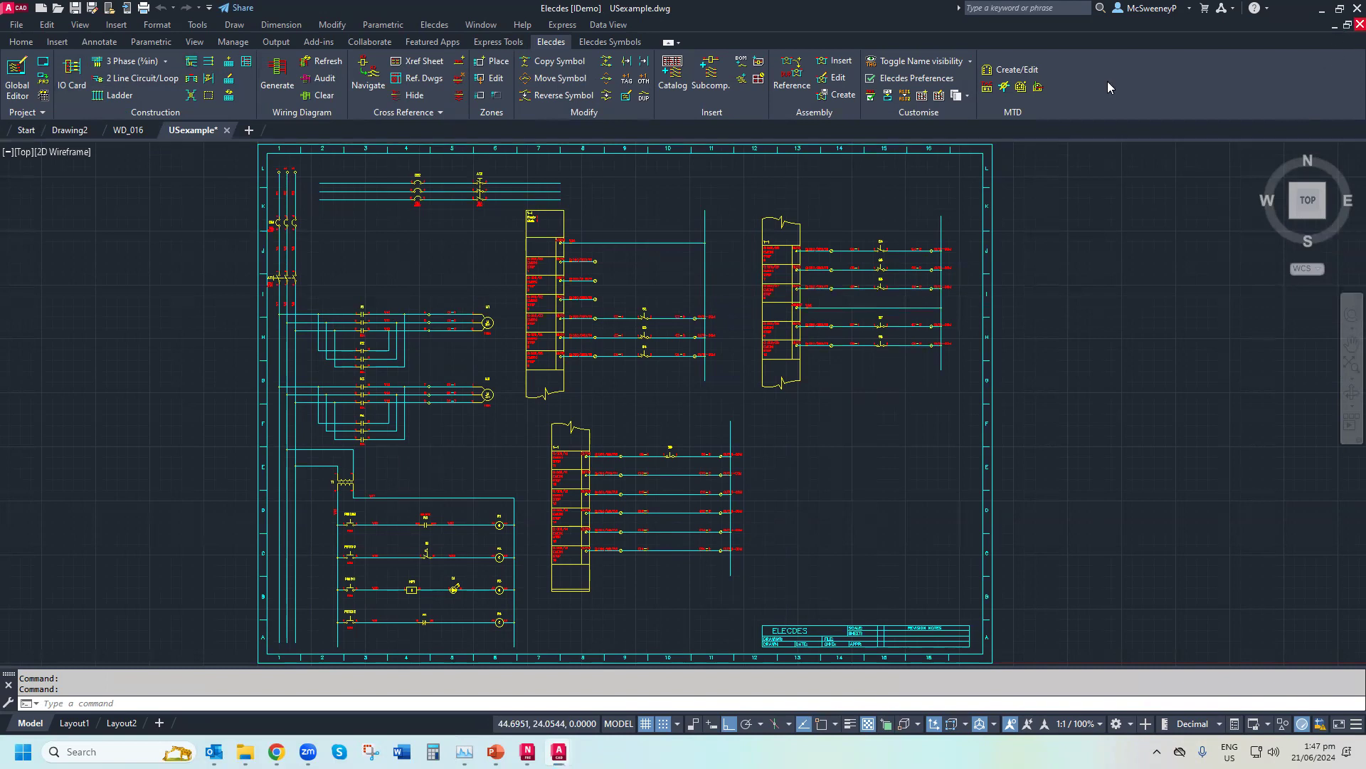
pyautogui.click(1360, 25)
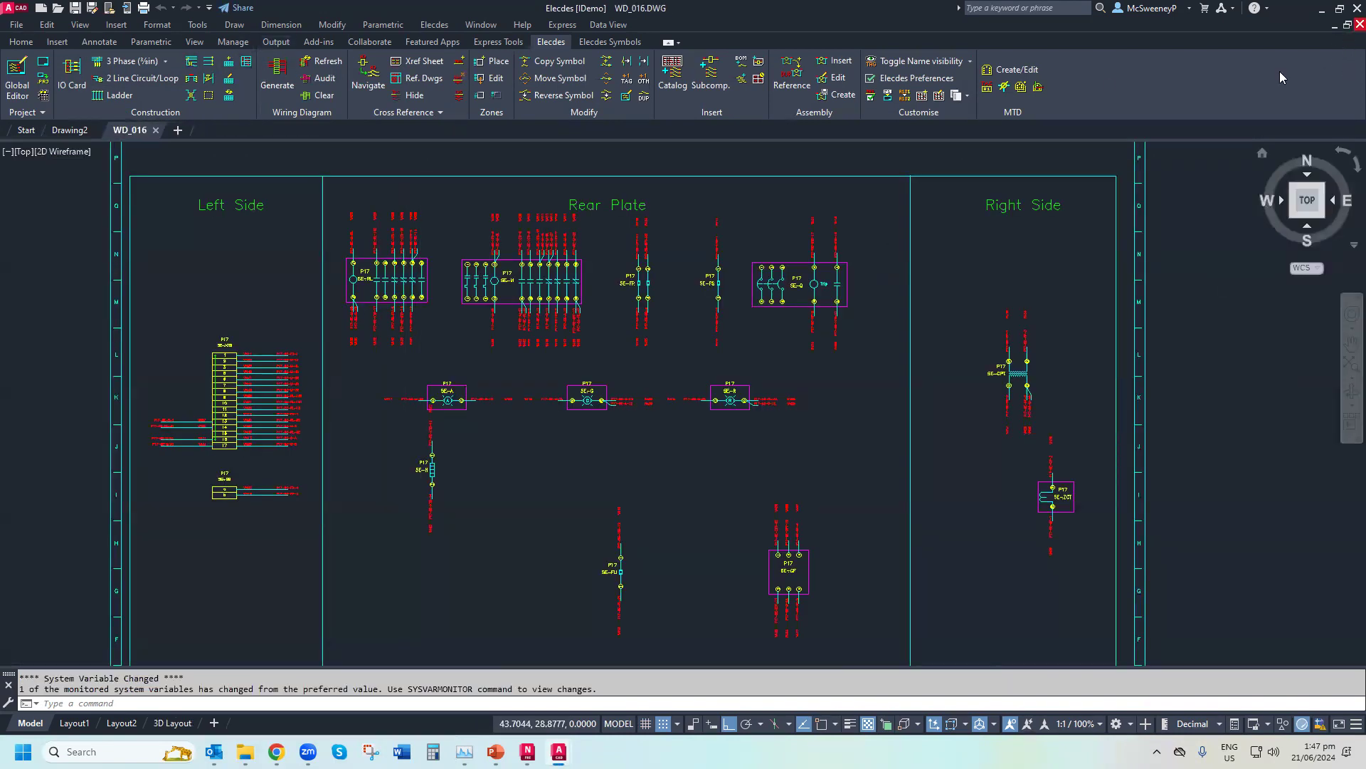
# Open MASTER_AI16_D.dwg from the IMP_SAMP folder within the US PLC Protogen folder and inspect its analog input card
pyautogui.click(59, 10)
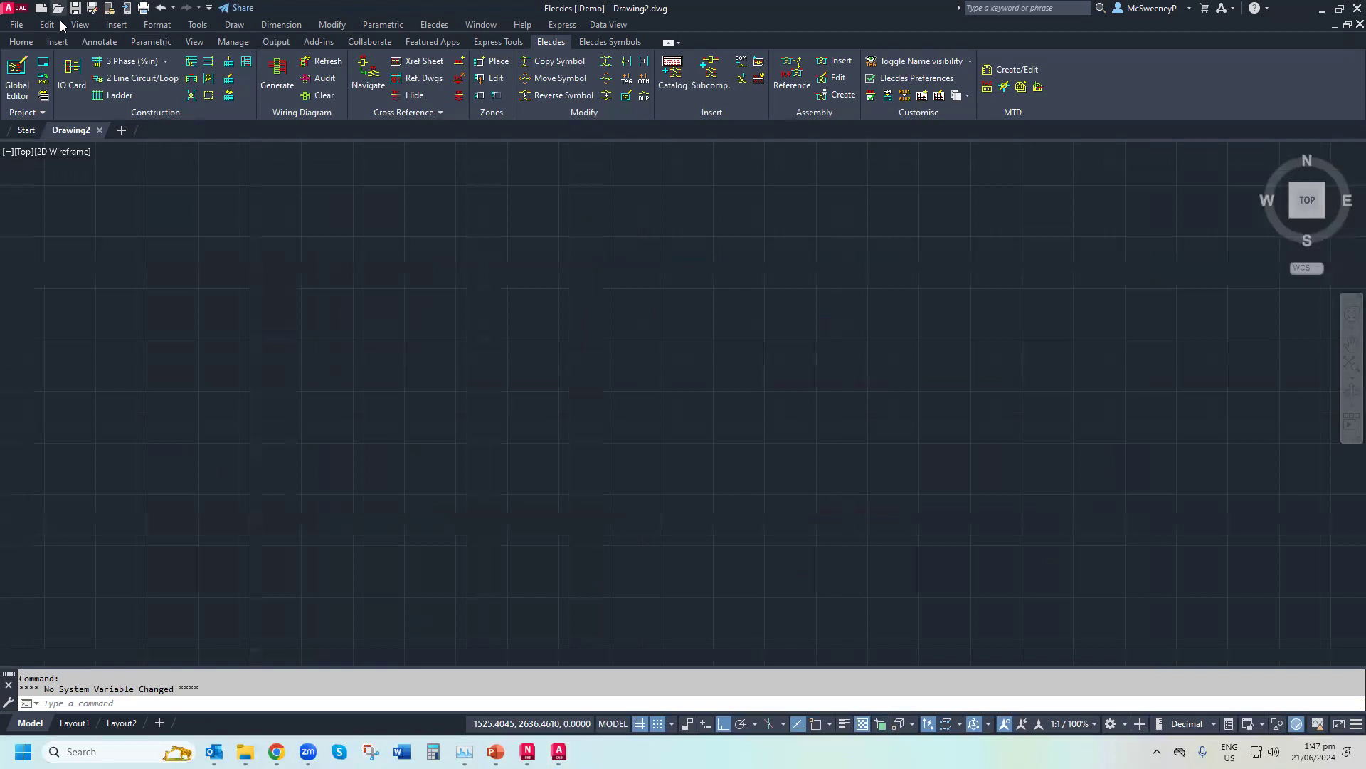
pyautogui.doubleClick(611, 310)
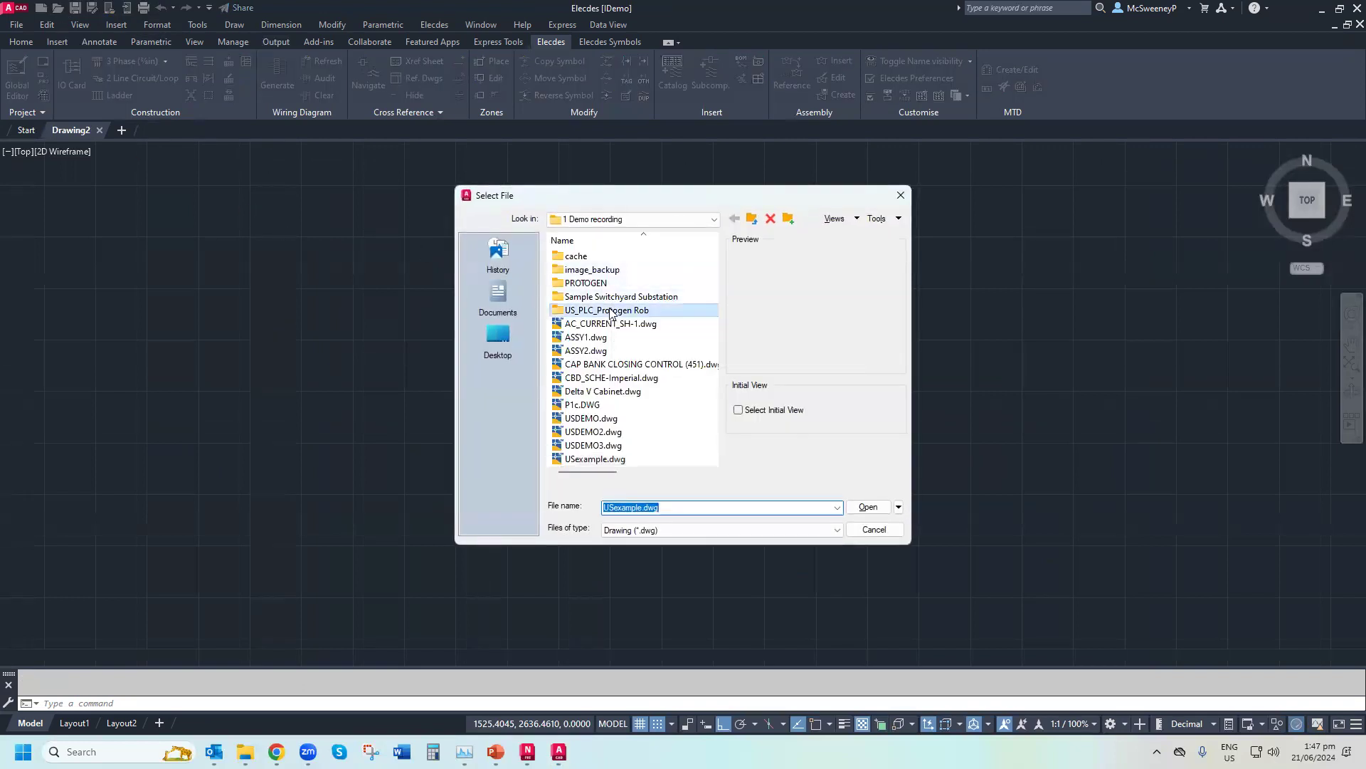
pyautogui.doubleClick(572, 257)
pyautogui.click(581, 274)
pyautogui.click(583, 285)
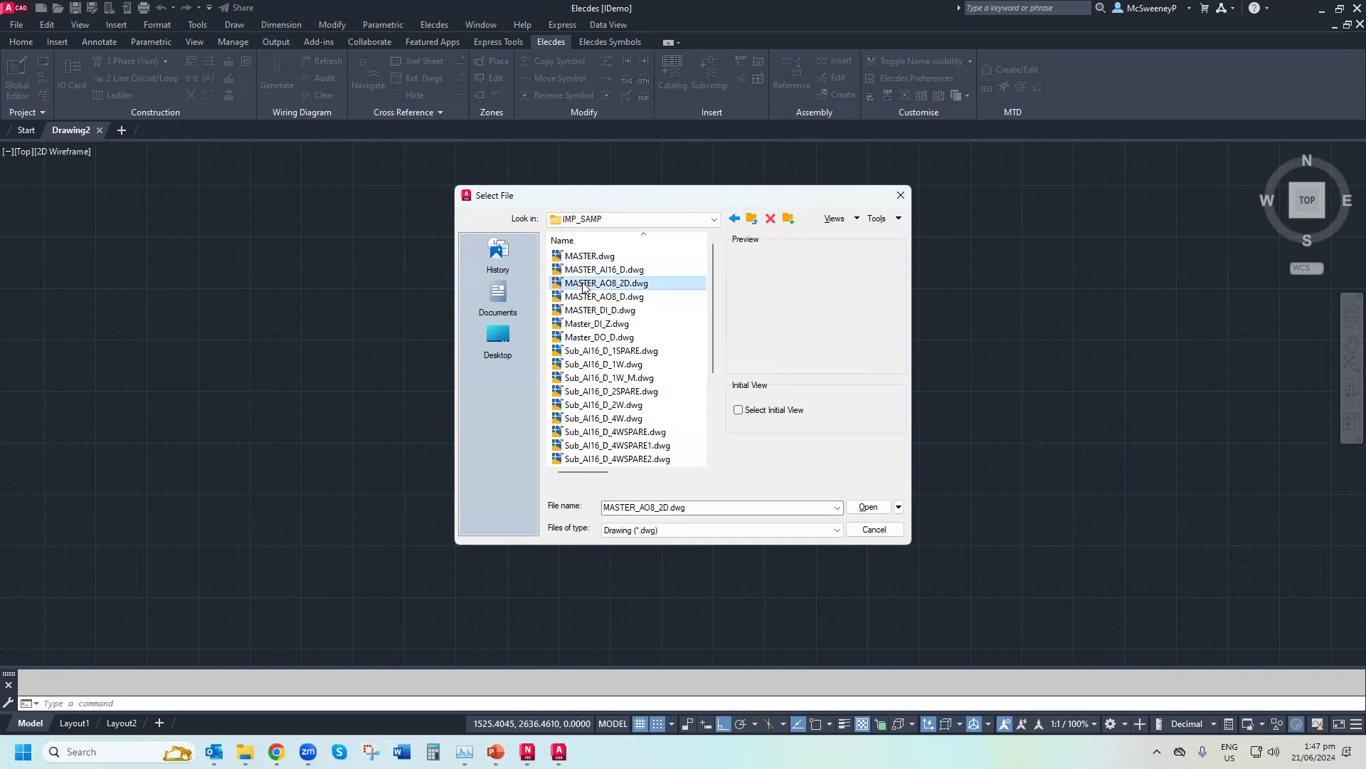
pyautogui.click(587, 314)
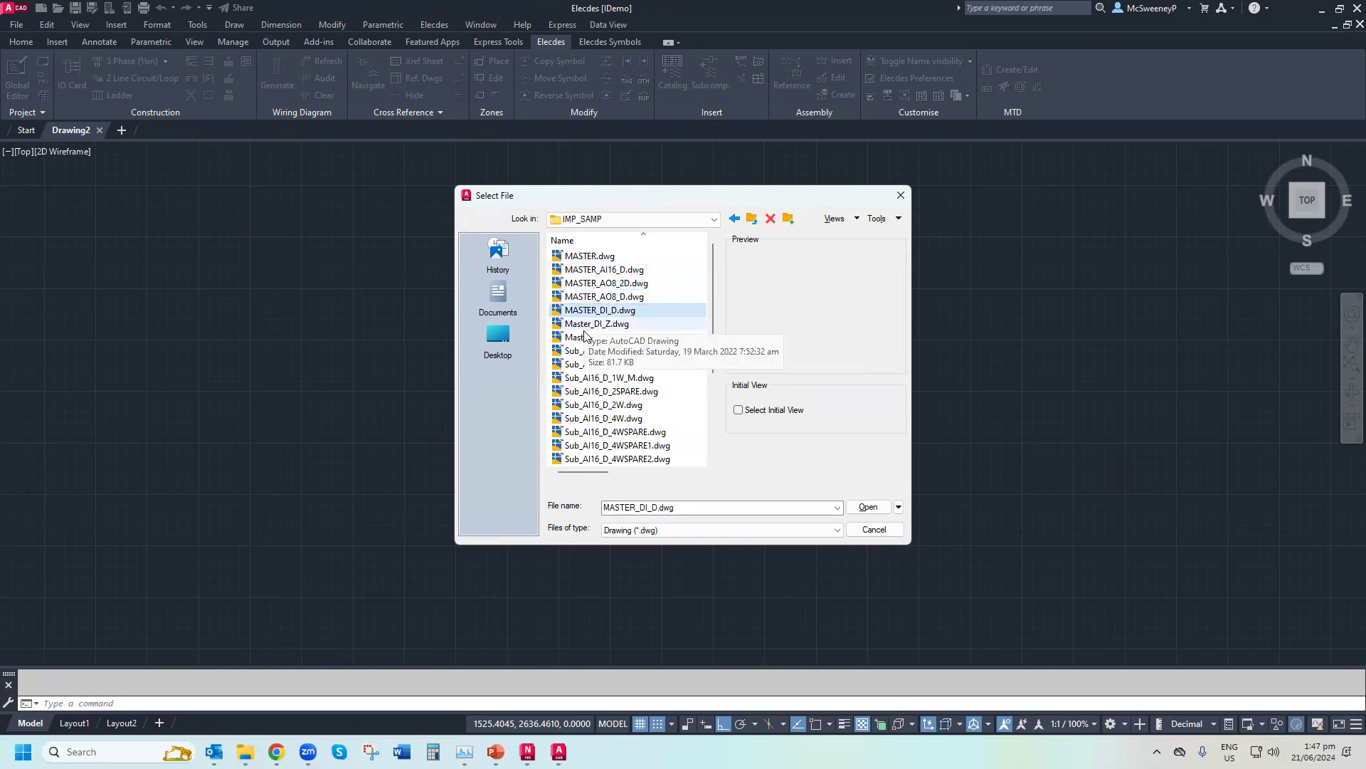
pyautogui.click(587, 338)
pyautogui.doubleClick(599, 274)
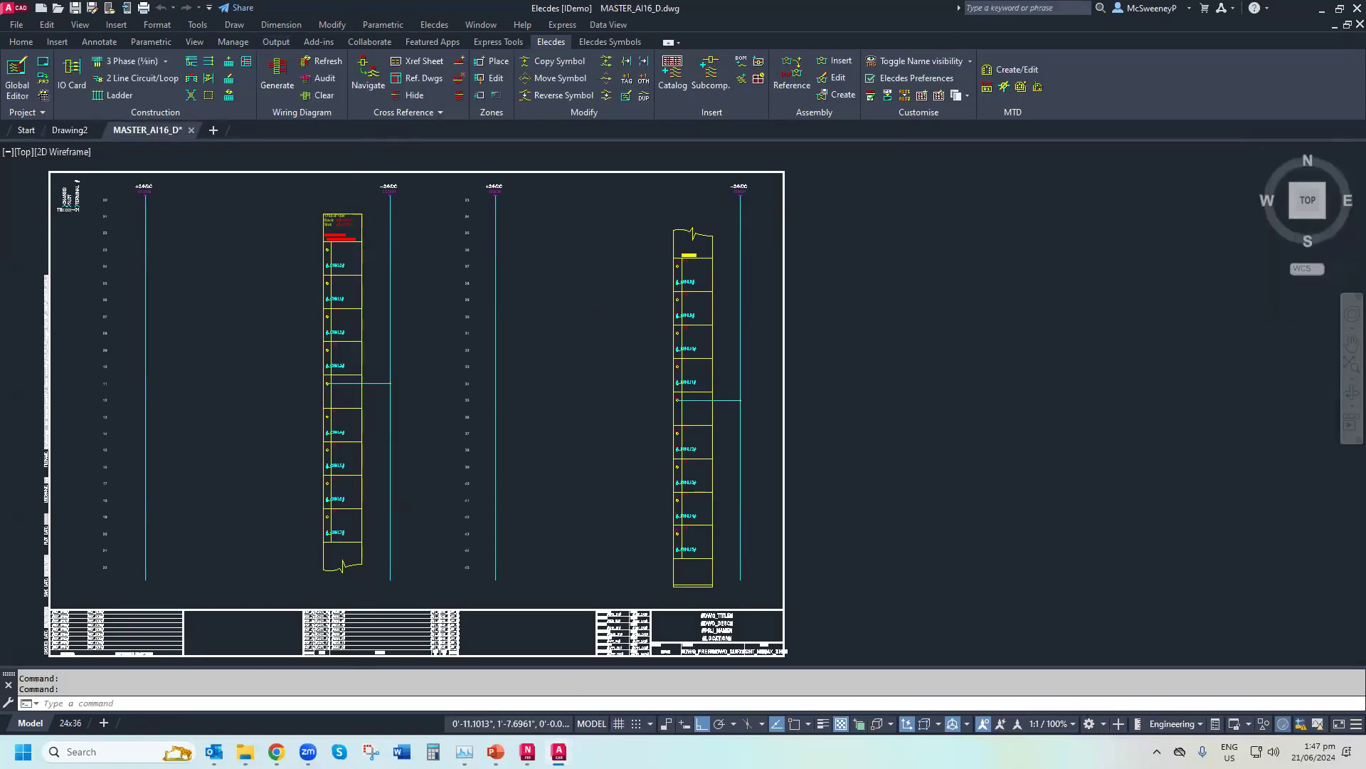
pyautogui.scroll(4, 296, 214)
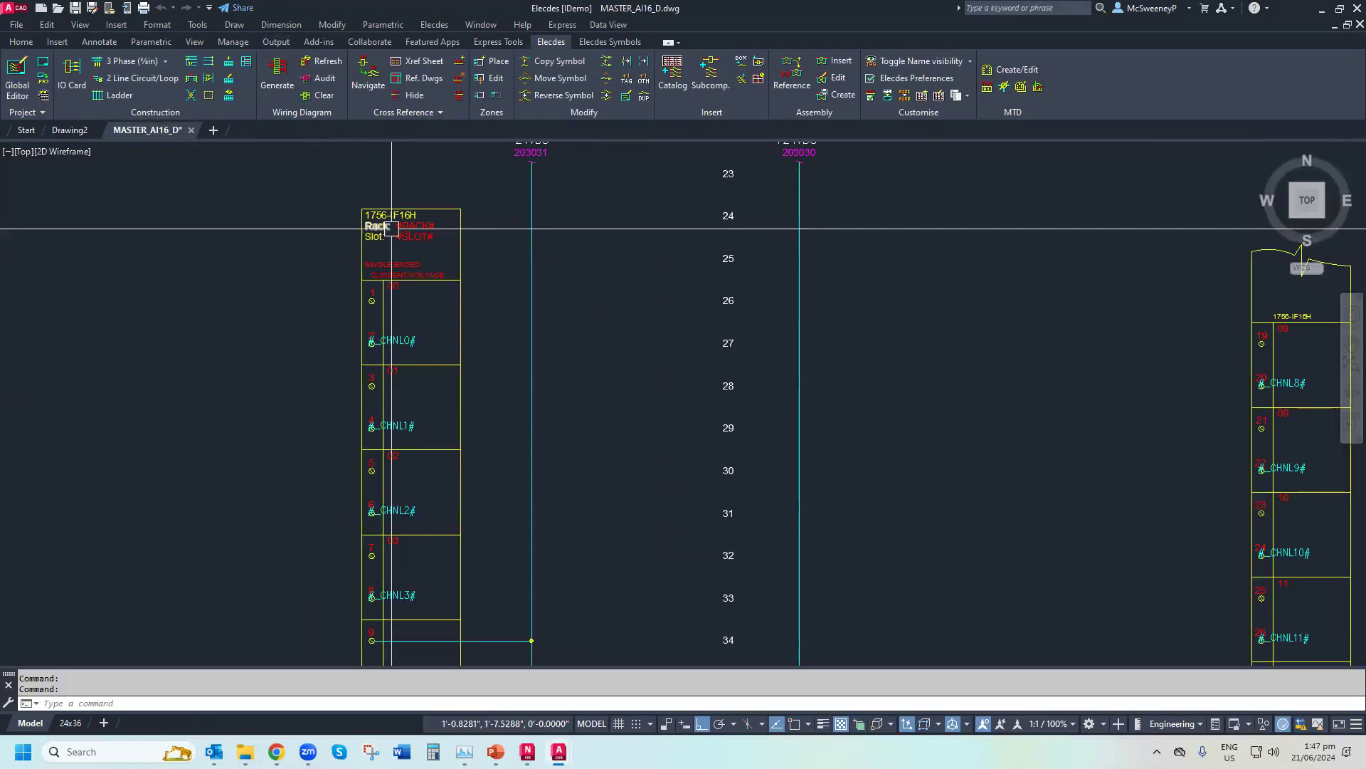
pyautogui.scroll(-4, 364, 332)
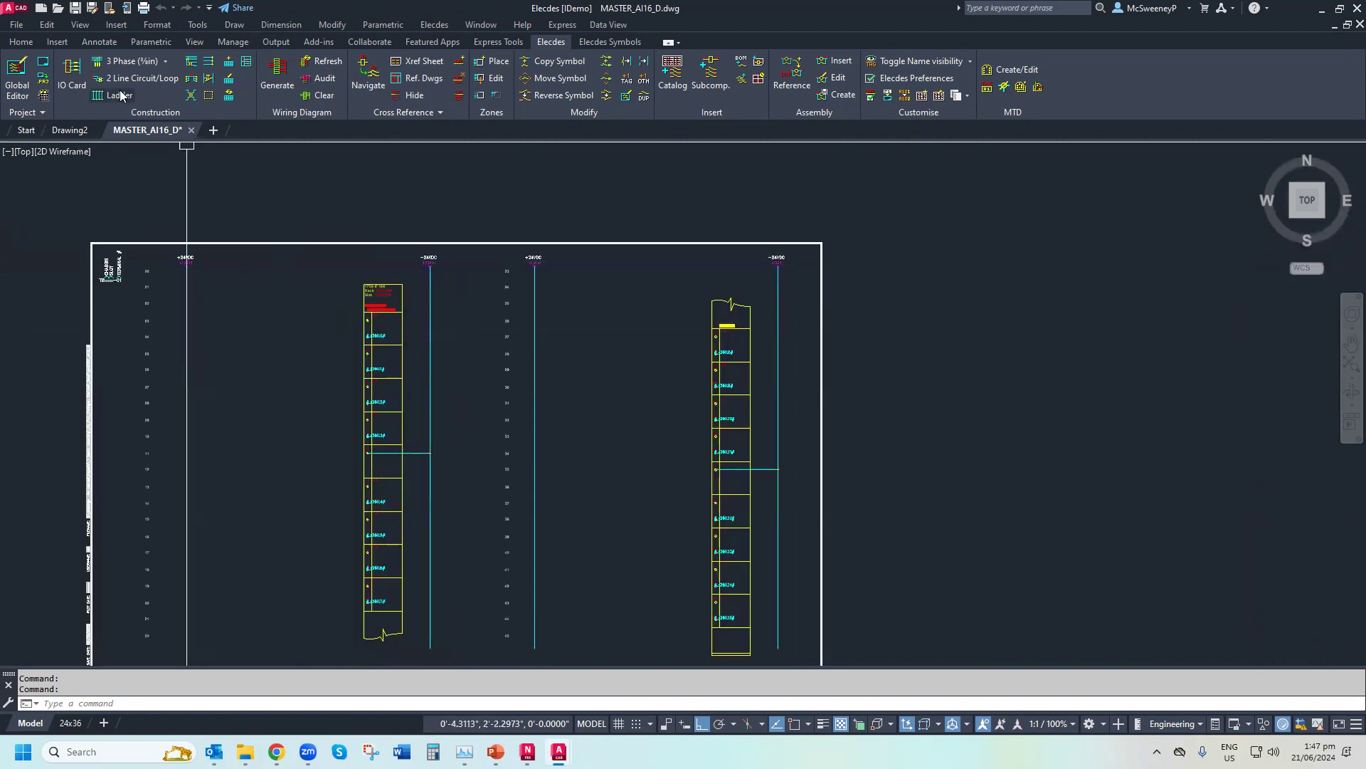
# Open Sub_AI16_D_1W.dwg from the IMP_SAMP folder to view the template, then close it and MASTER_AI16_D.dwg without saving
pyautogui.click(58, 7)
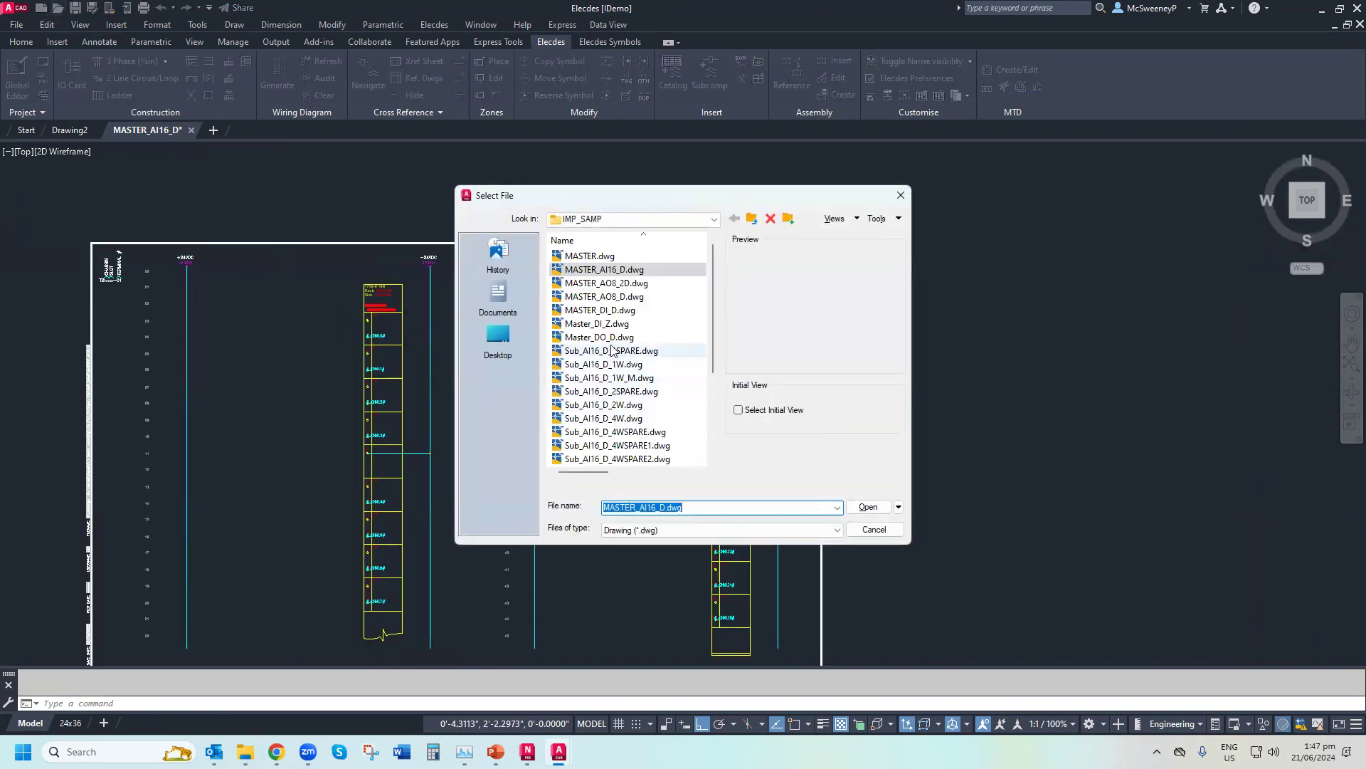
pyautogui.click(609, 369)
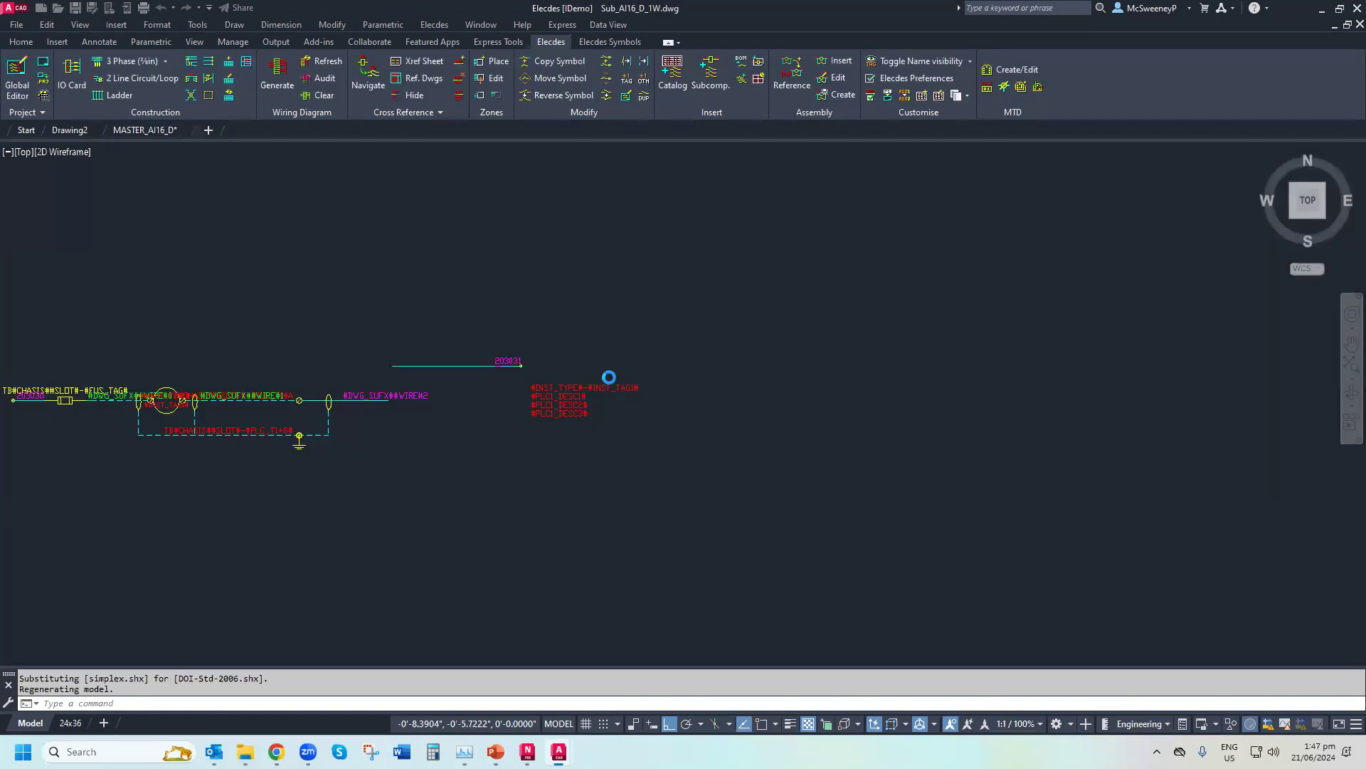
pyautogui.click(1359, 24)
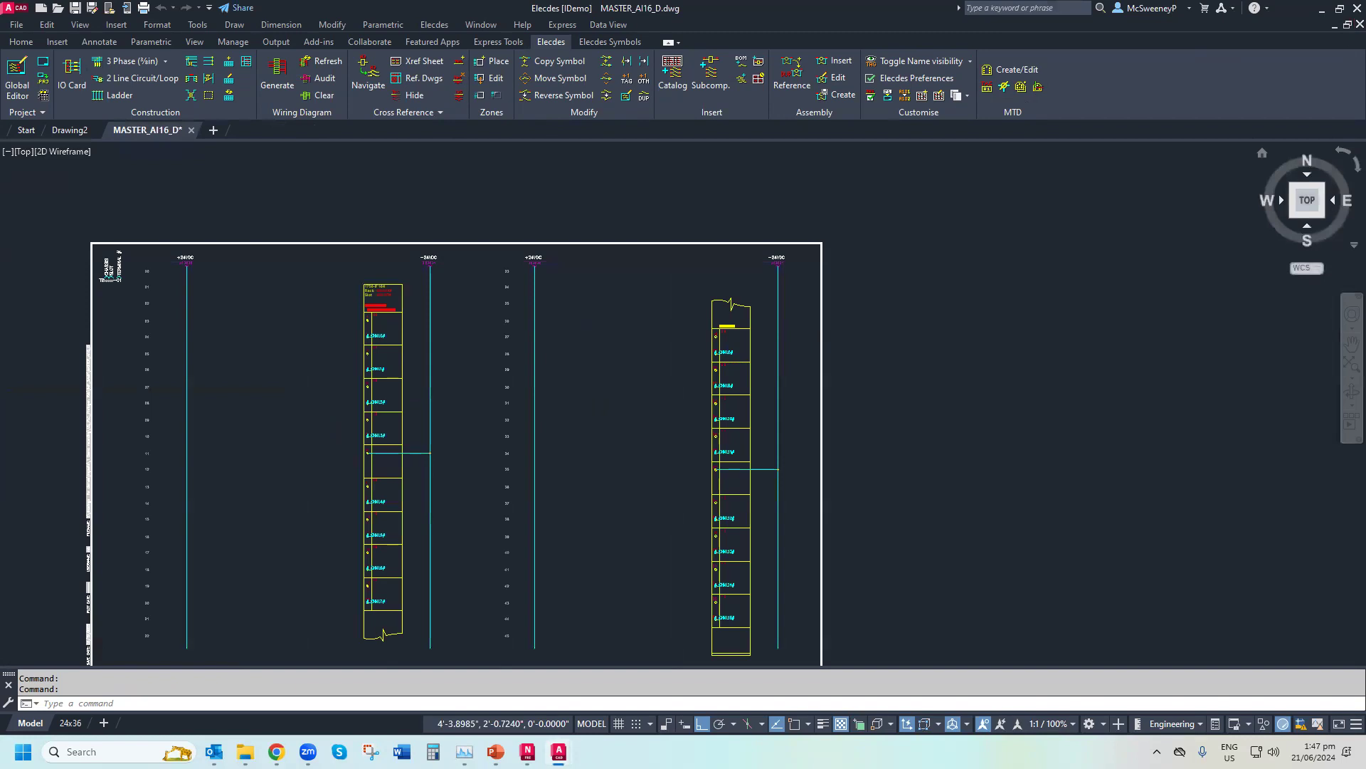
pyautogui.click(1359, 25)
pyautogui.click(726, 405)
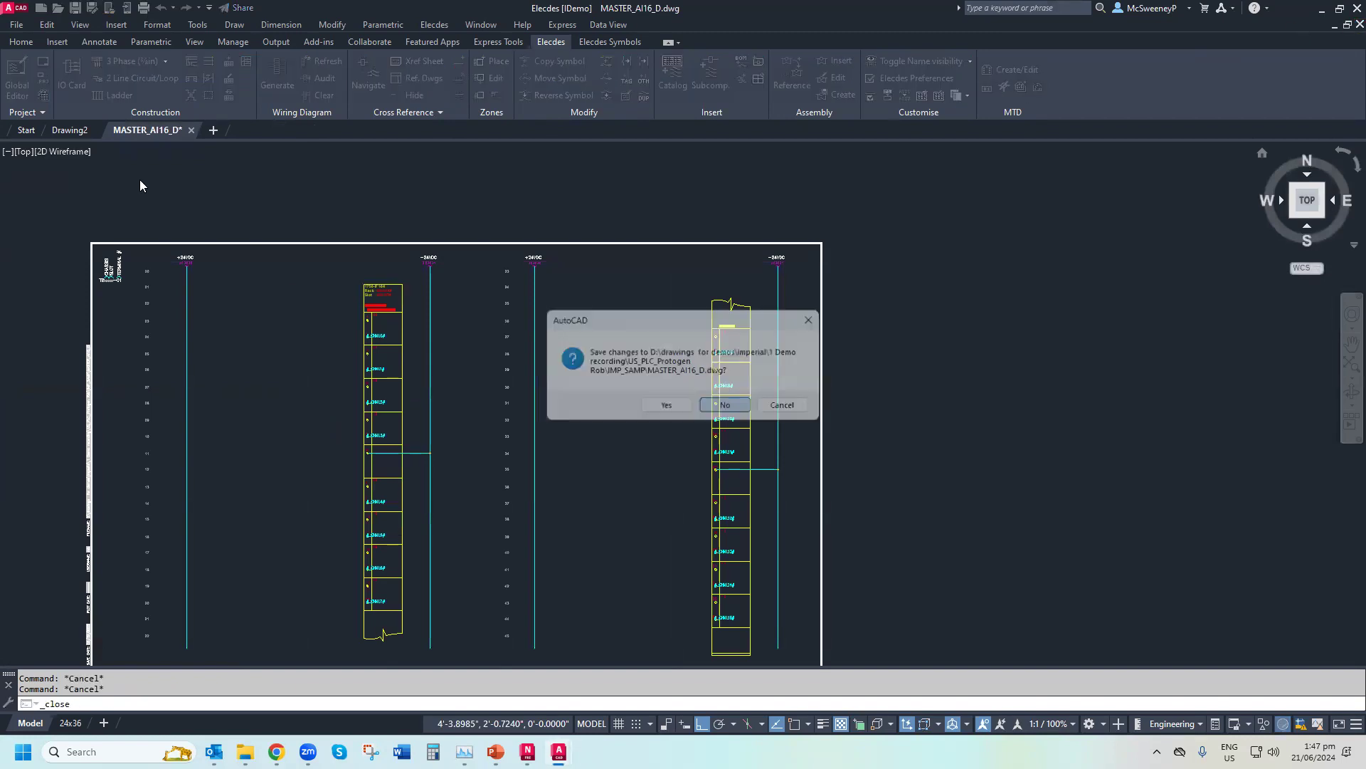
# Open 11069-LCP3A06-309_R0.dwg from the US_PLC_Protogen Rob folder to view the generated digital input sheet
pyautogui.hotkey('ctrl', 'o')
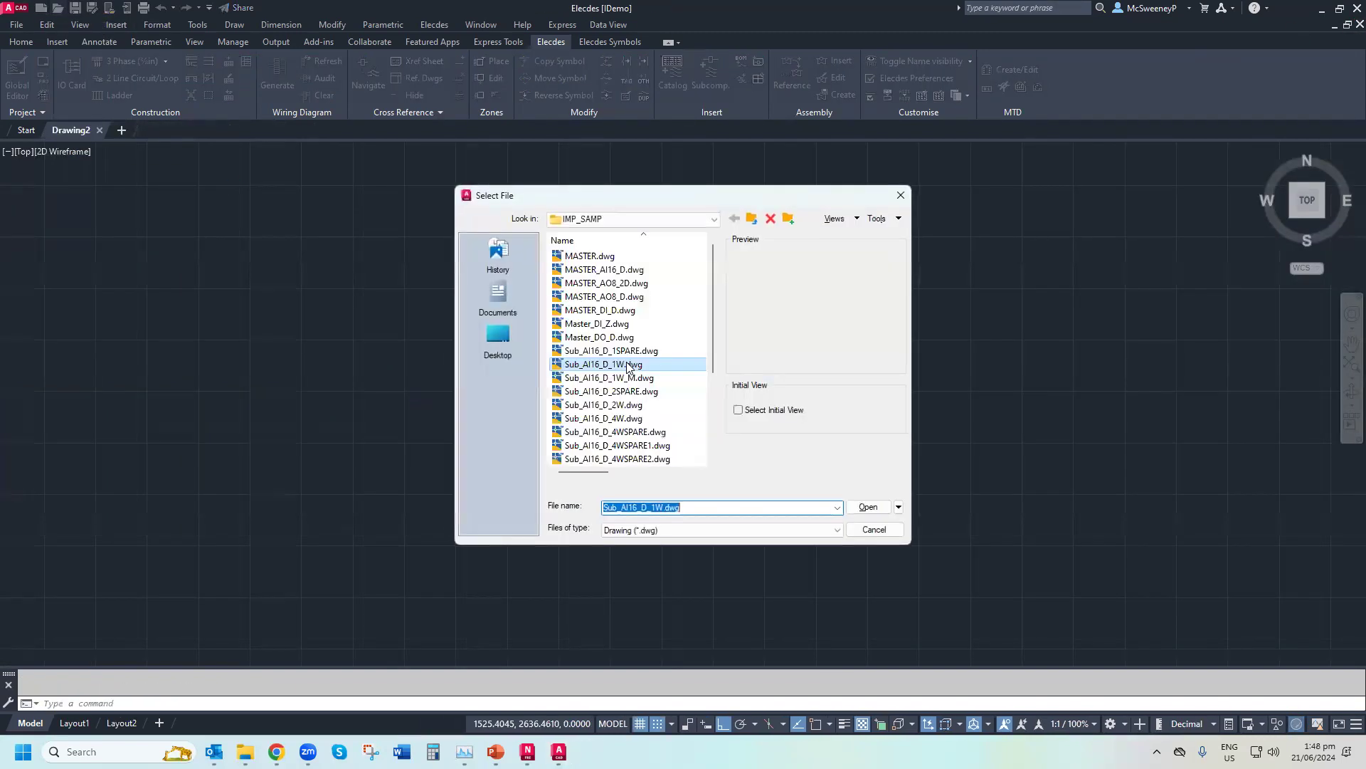
pyautogui.click(747, 223)
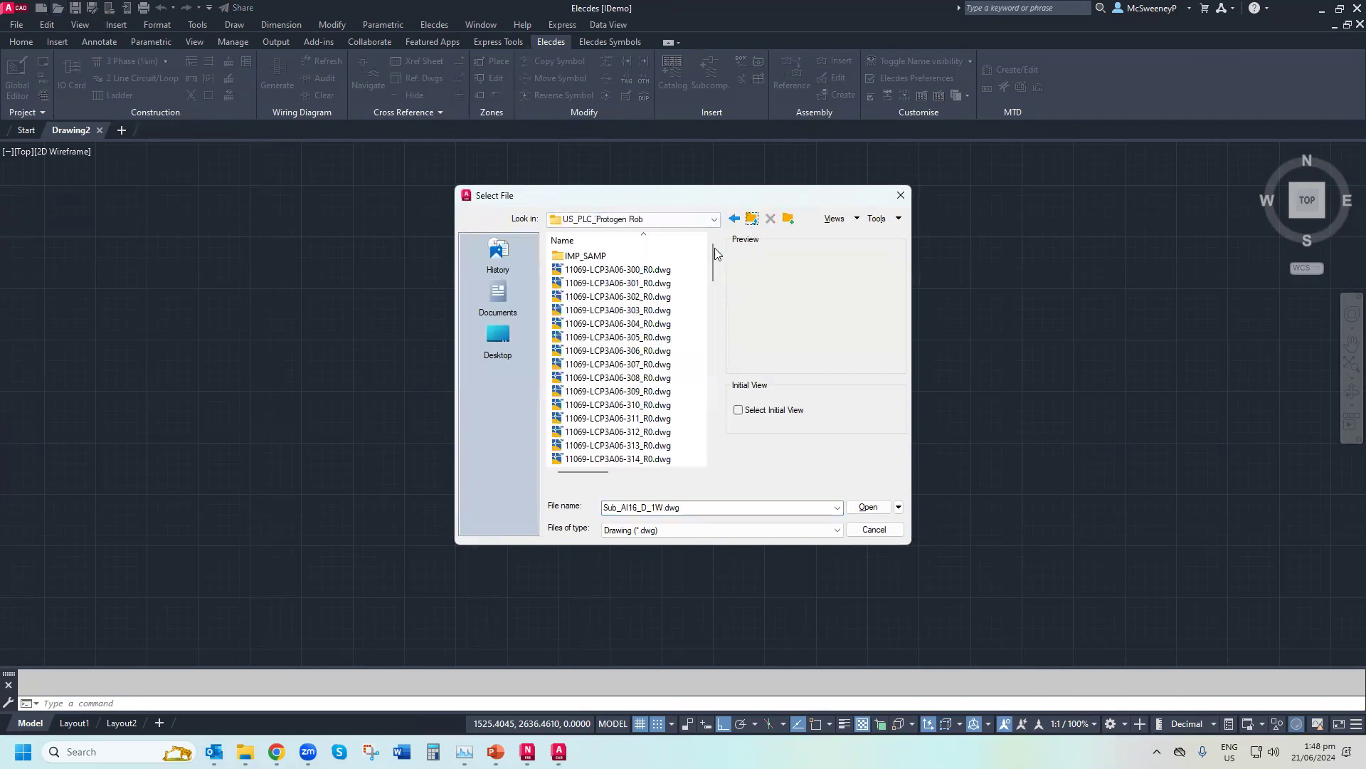
pyautogui.doubleClick(622, 394)
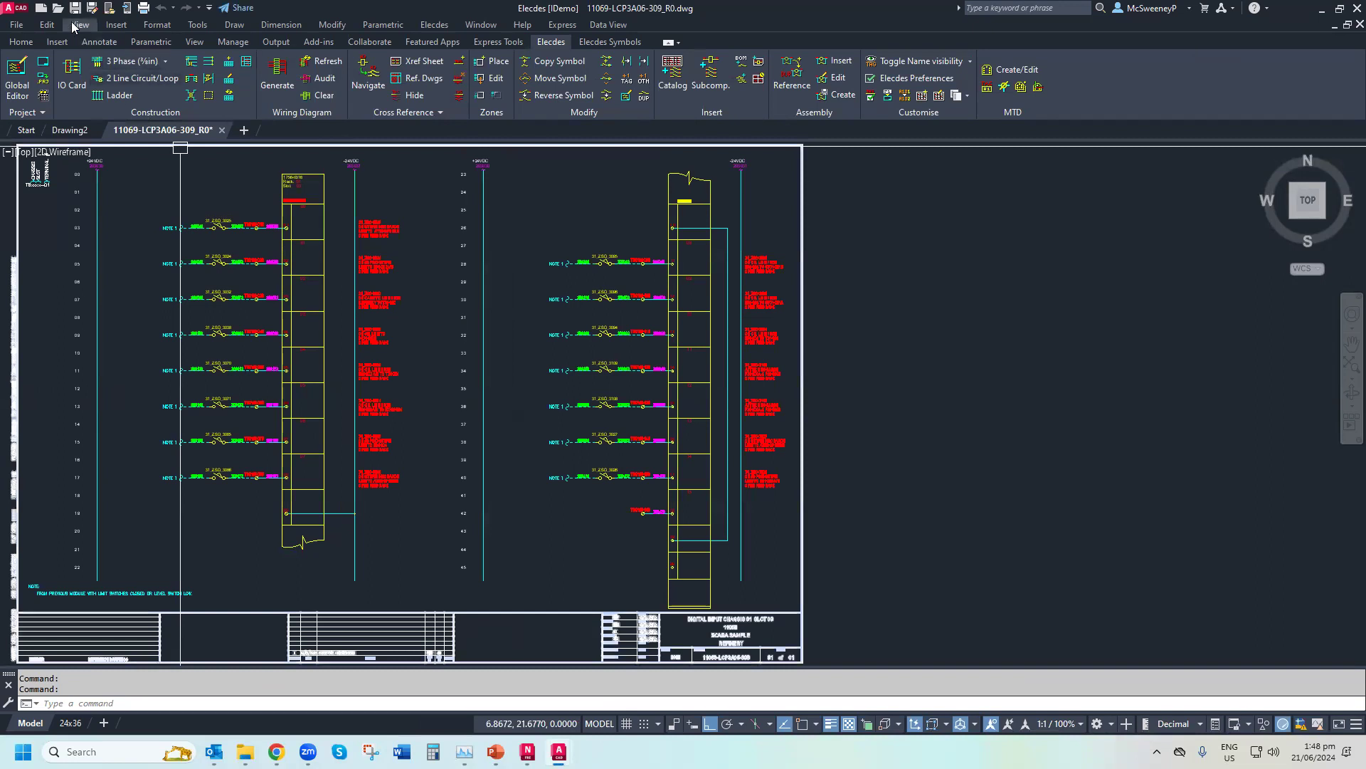
# Open 11069-LCP3A06-301_R0.dwg to view the generated analog input sheet, then close both 11069-LCP3A06 drawings
pyautogui.hotkey('ctrl', 'o')
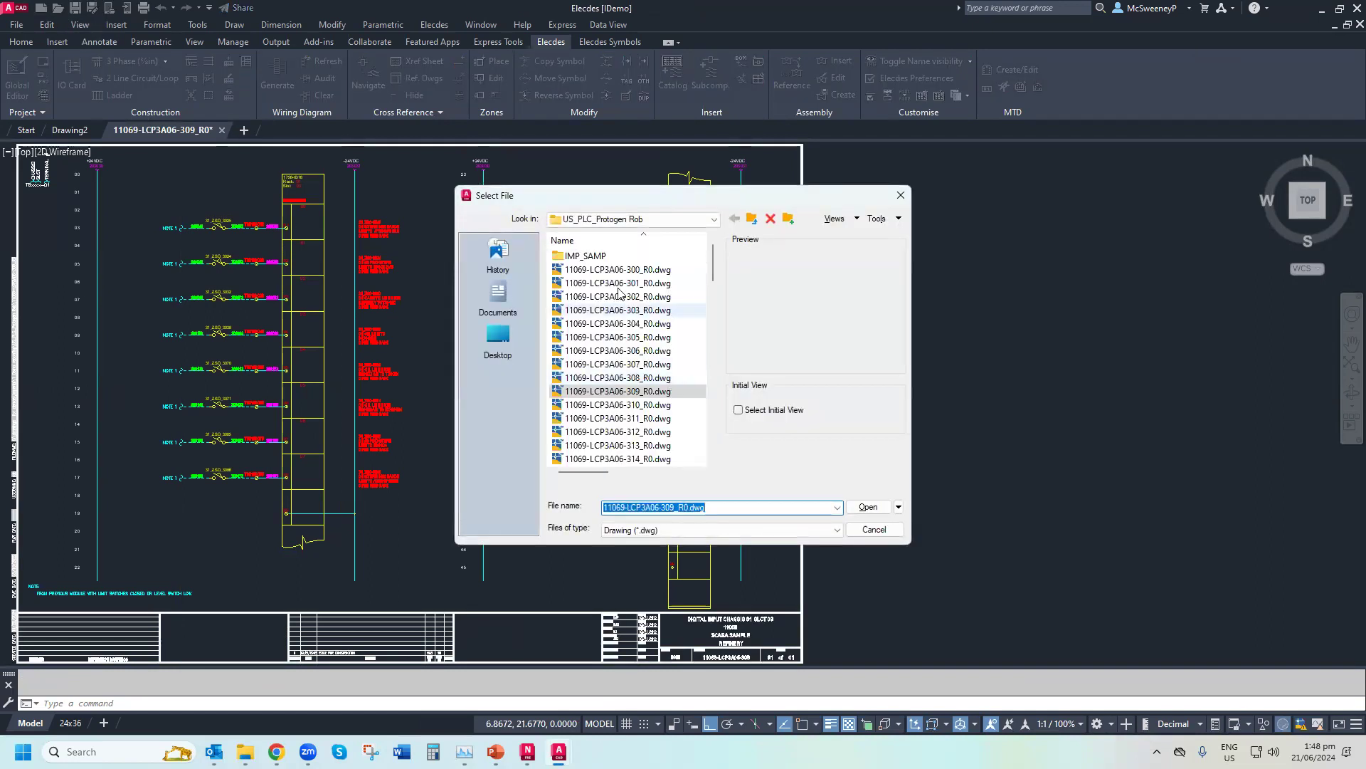
pyautogui.doubleClick(617, 285)
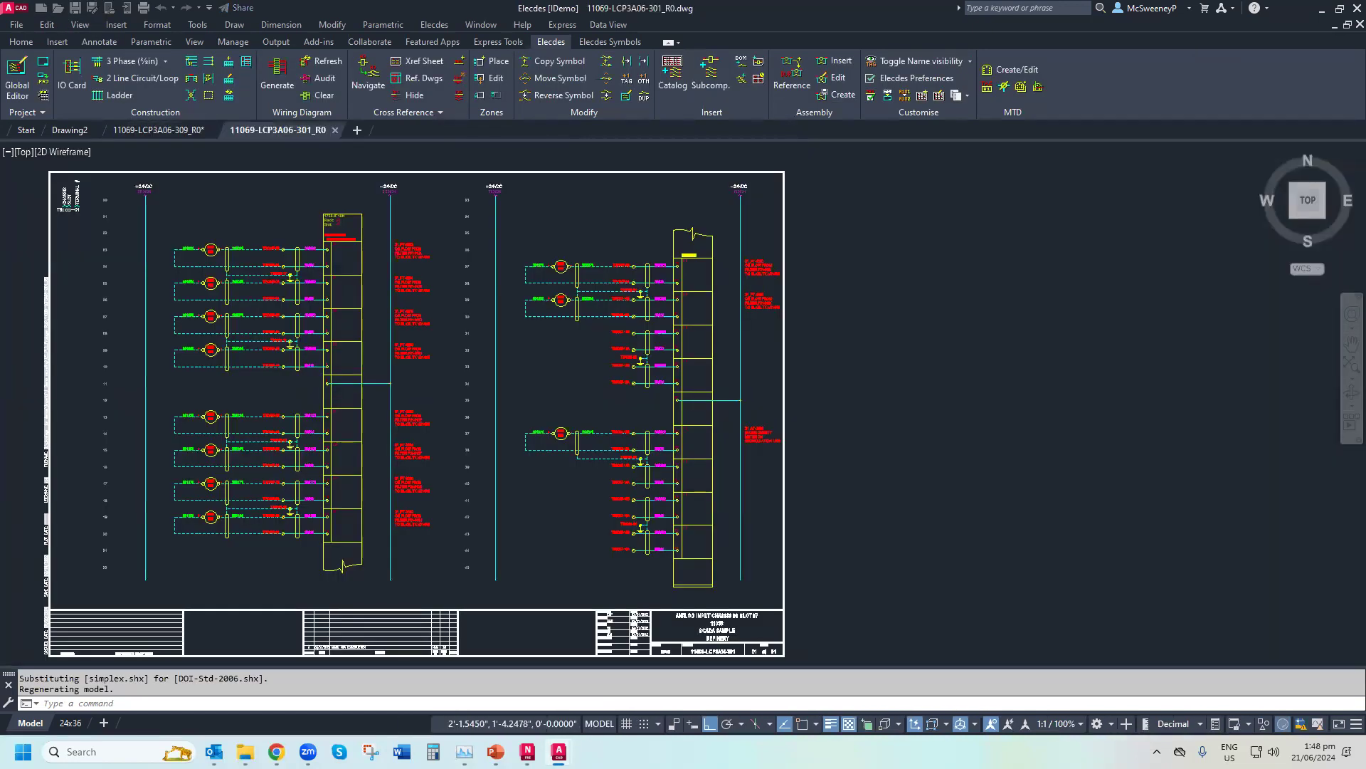
pyautogui.click(1345, 32)
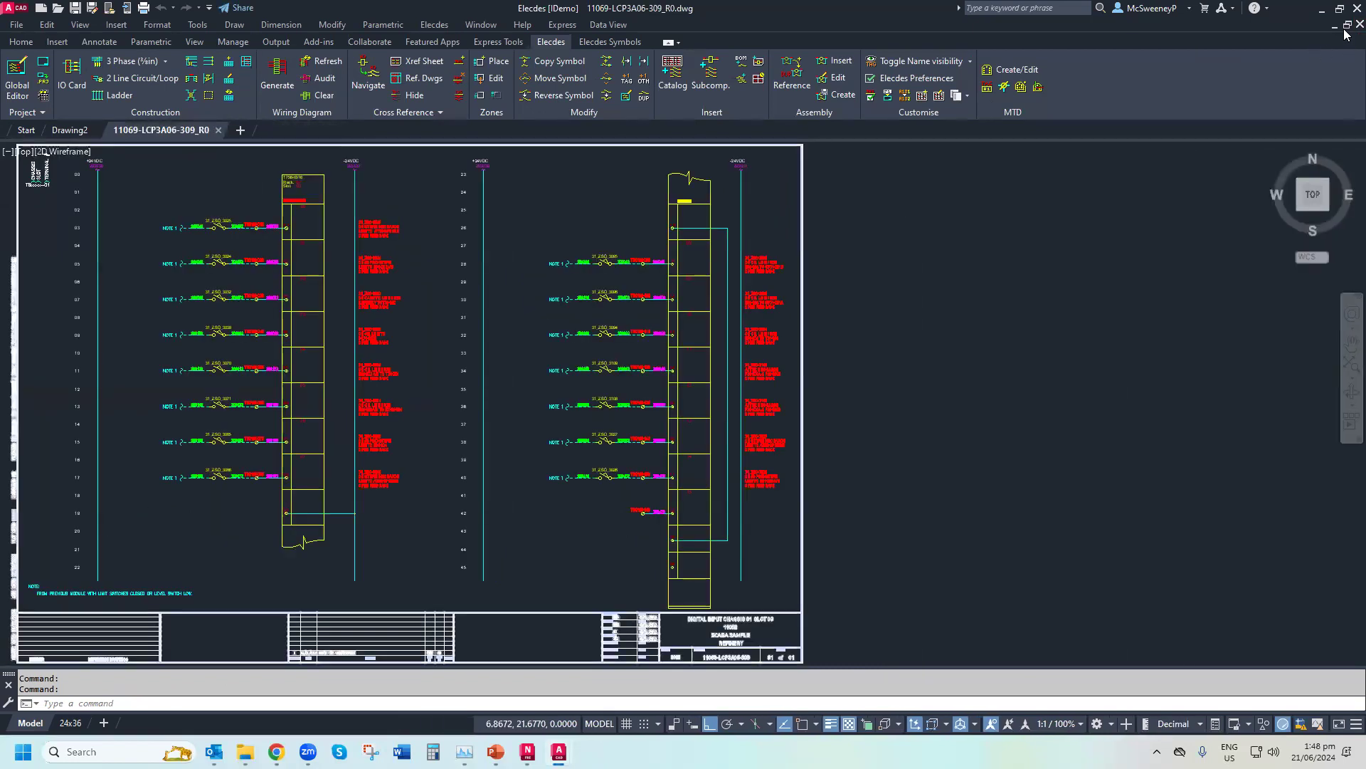
pyautogui.click(1345, 31)
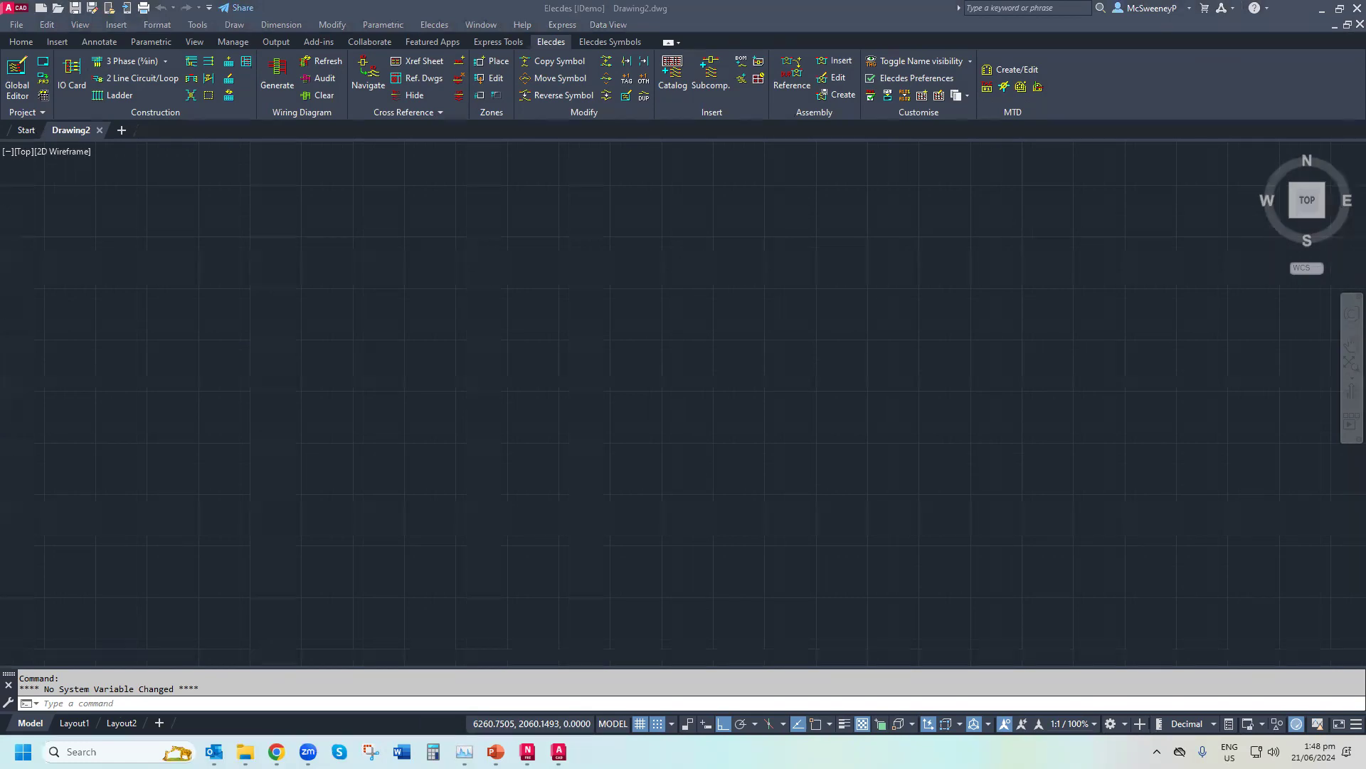
pyautogui.hotkey('alt', 'Tab')
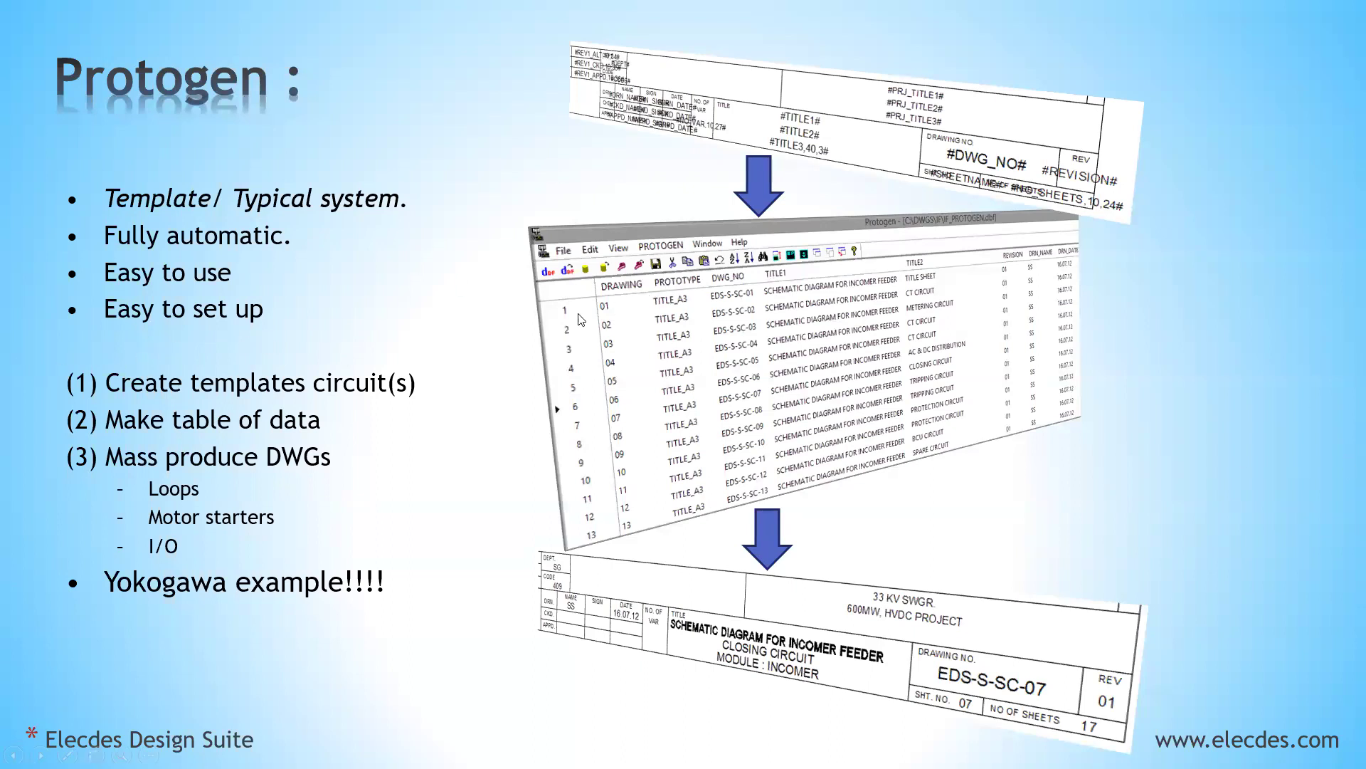
pyautogui.click(423, 408)
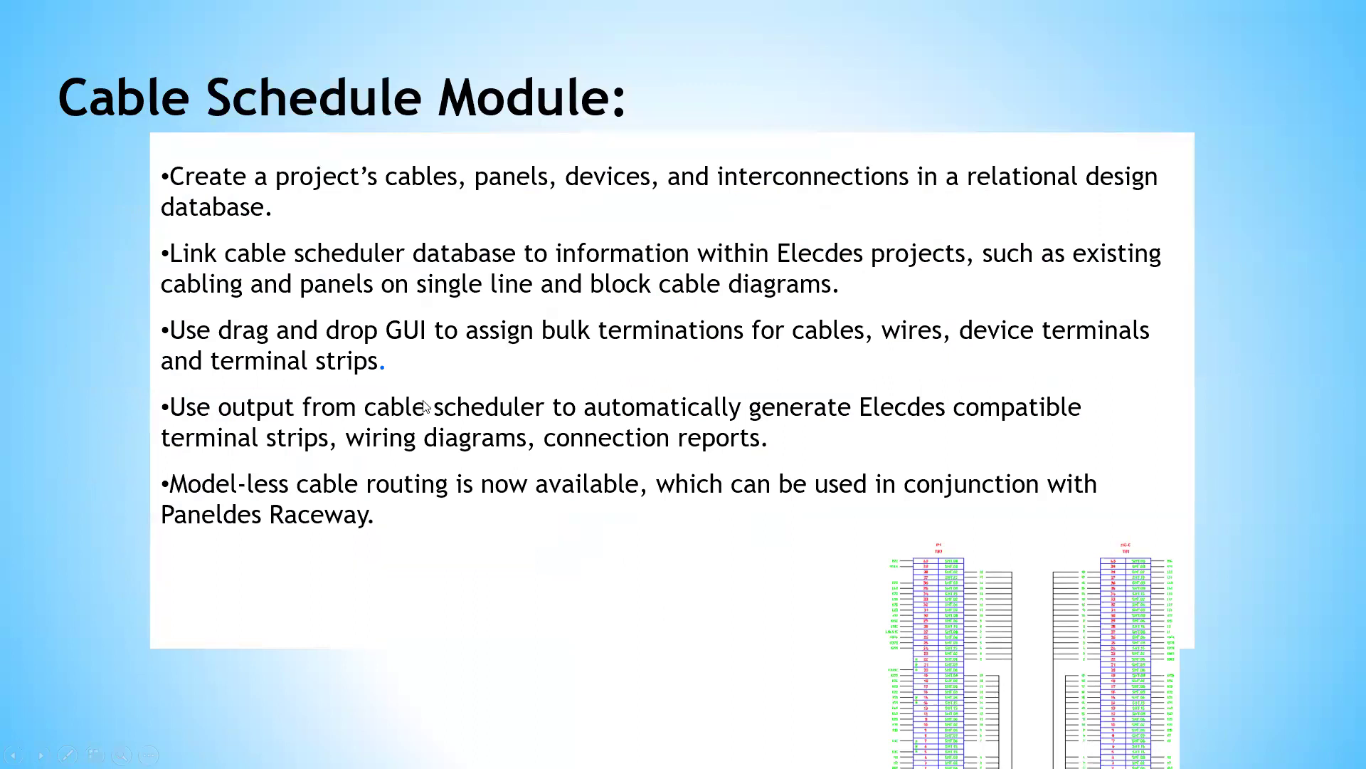
pyautogui.press('Left')
pyautogui.press('Right')
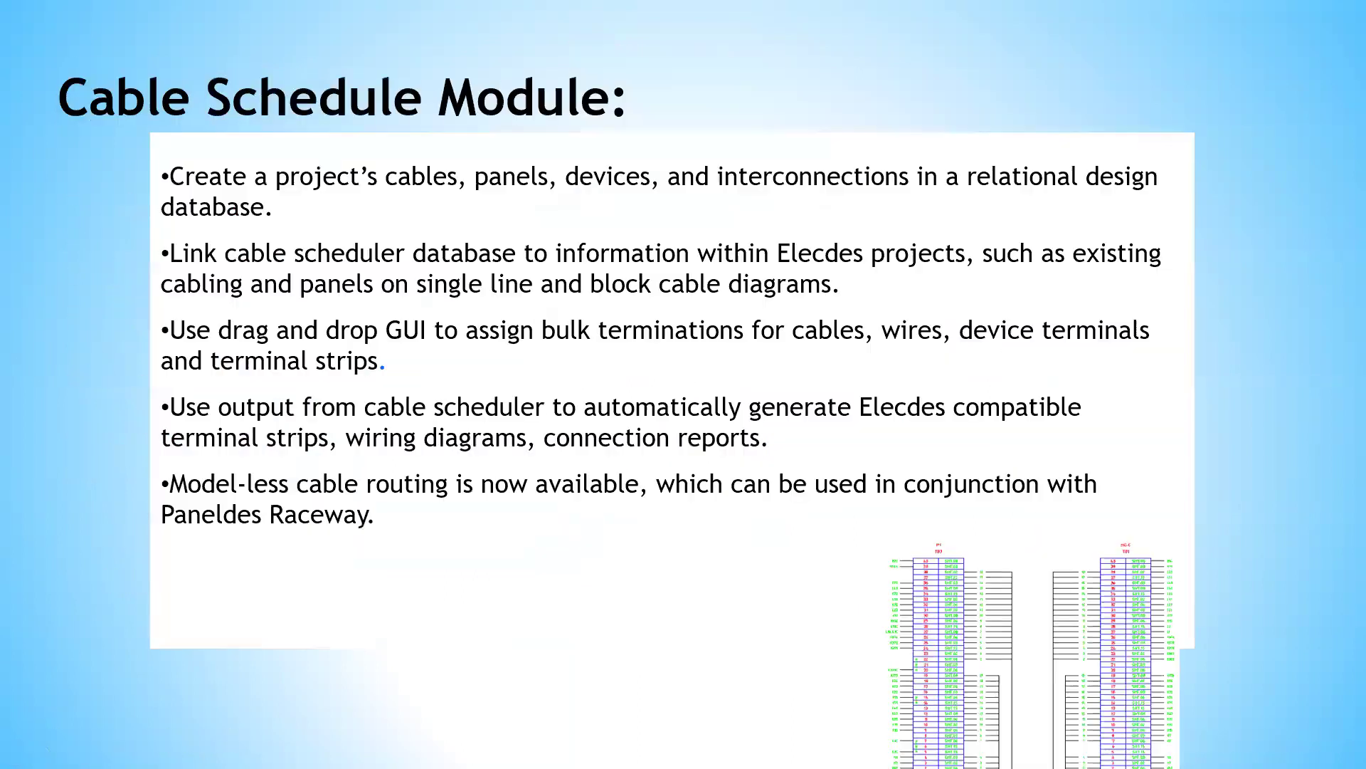
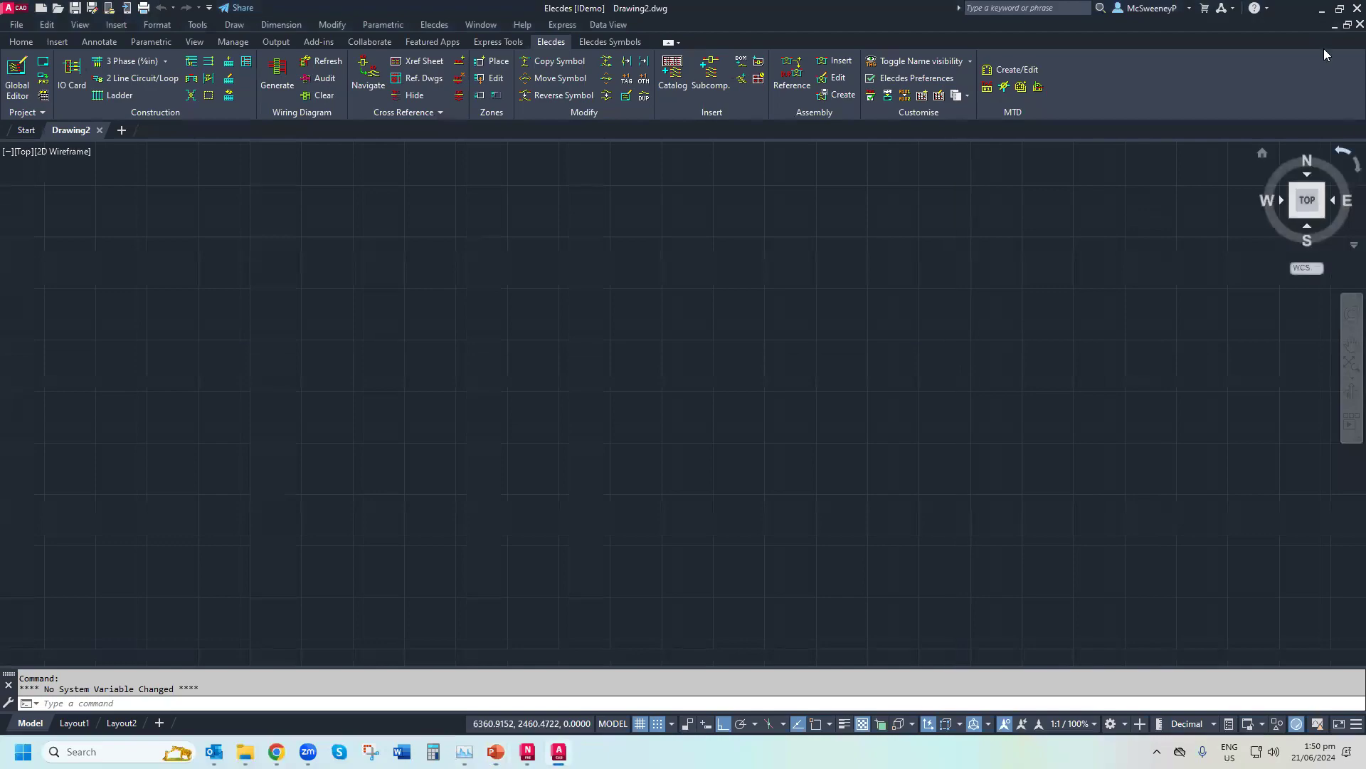
# Close the Elecdes CAD session and launch Setup from the maximized ELECDES DESIGN SUITE folder
pyautogui.click(1359, 25)
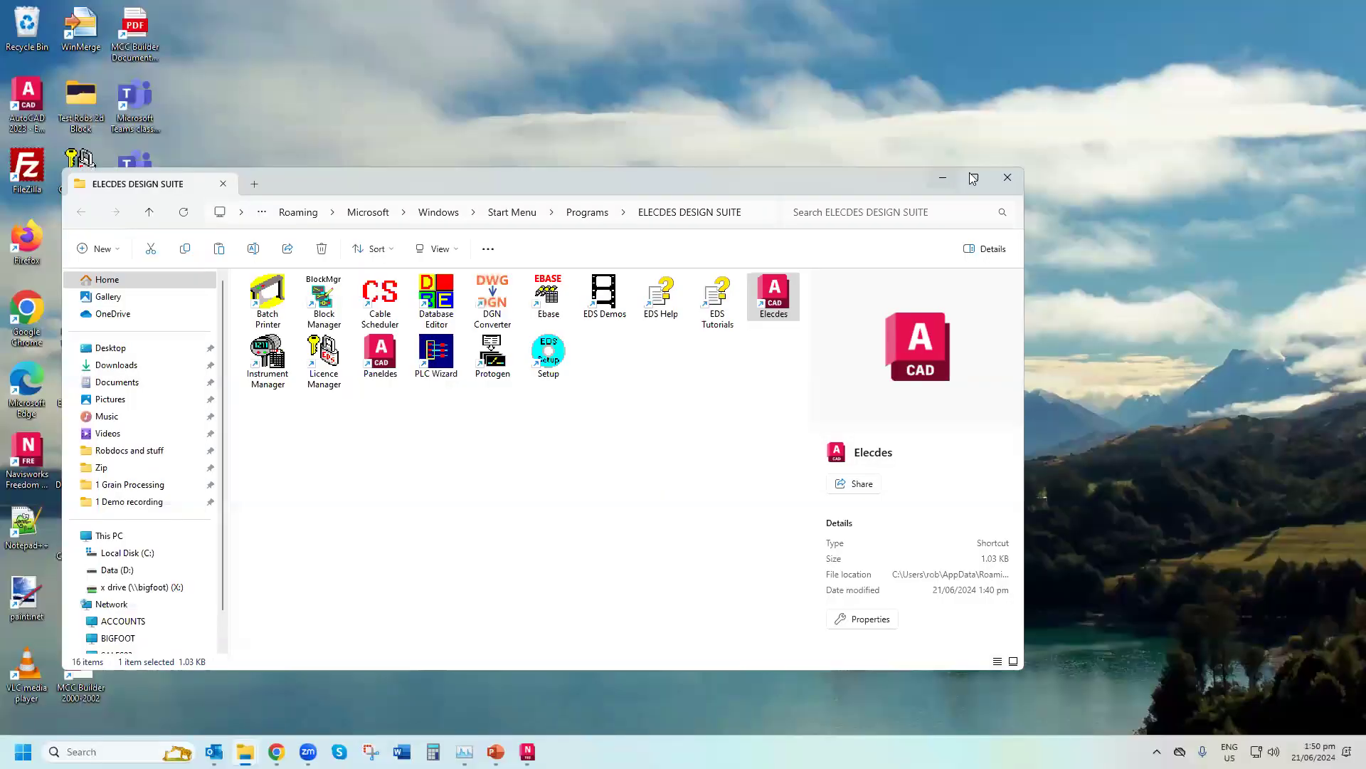
pyautogui.click(974, 180)
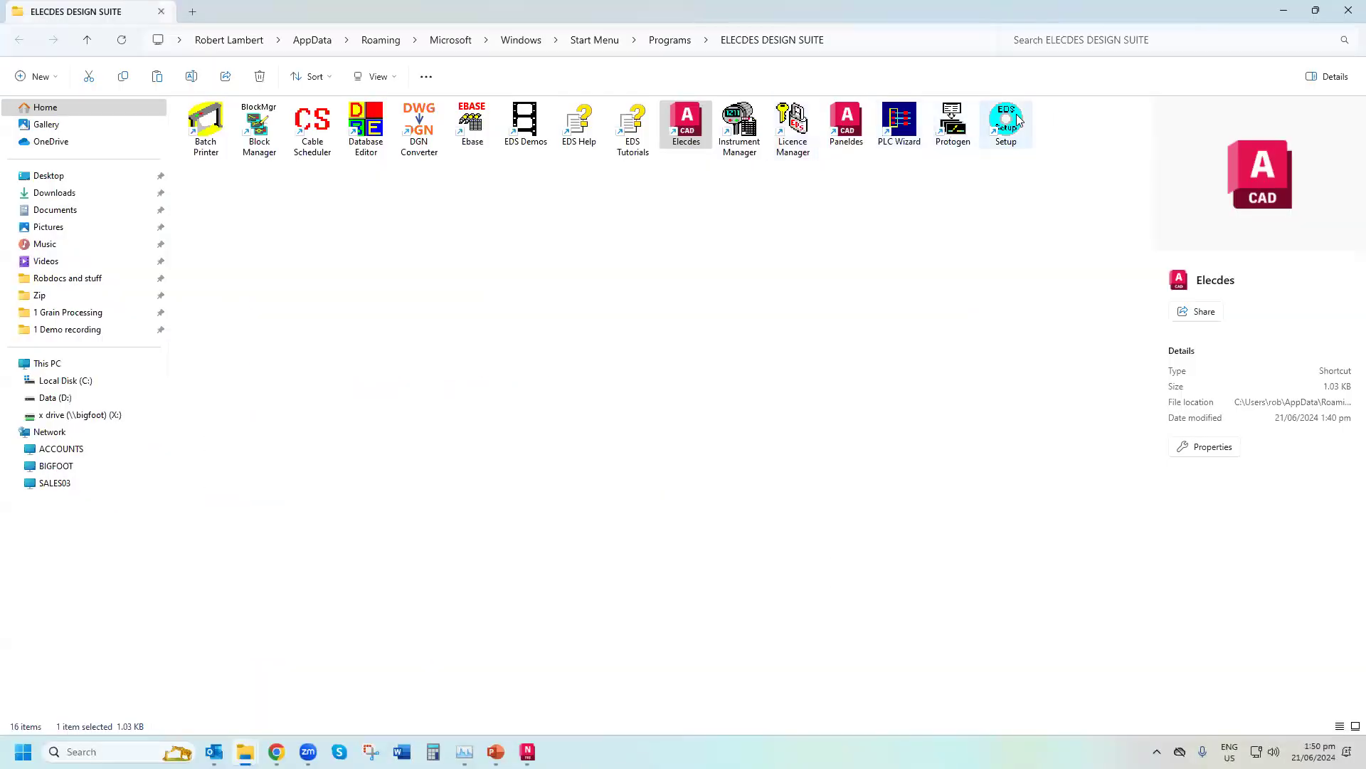
pyautogui.doubleClick(1006, 121)
# Switch the Setup configuration to Imperial without saving the current preferences, and apply the files and settings for AutoCAD
pyautogui.click(585, 237)
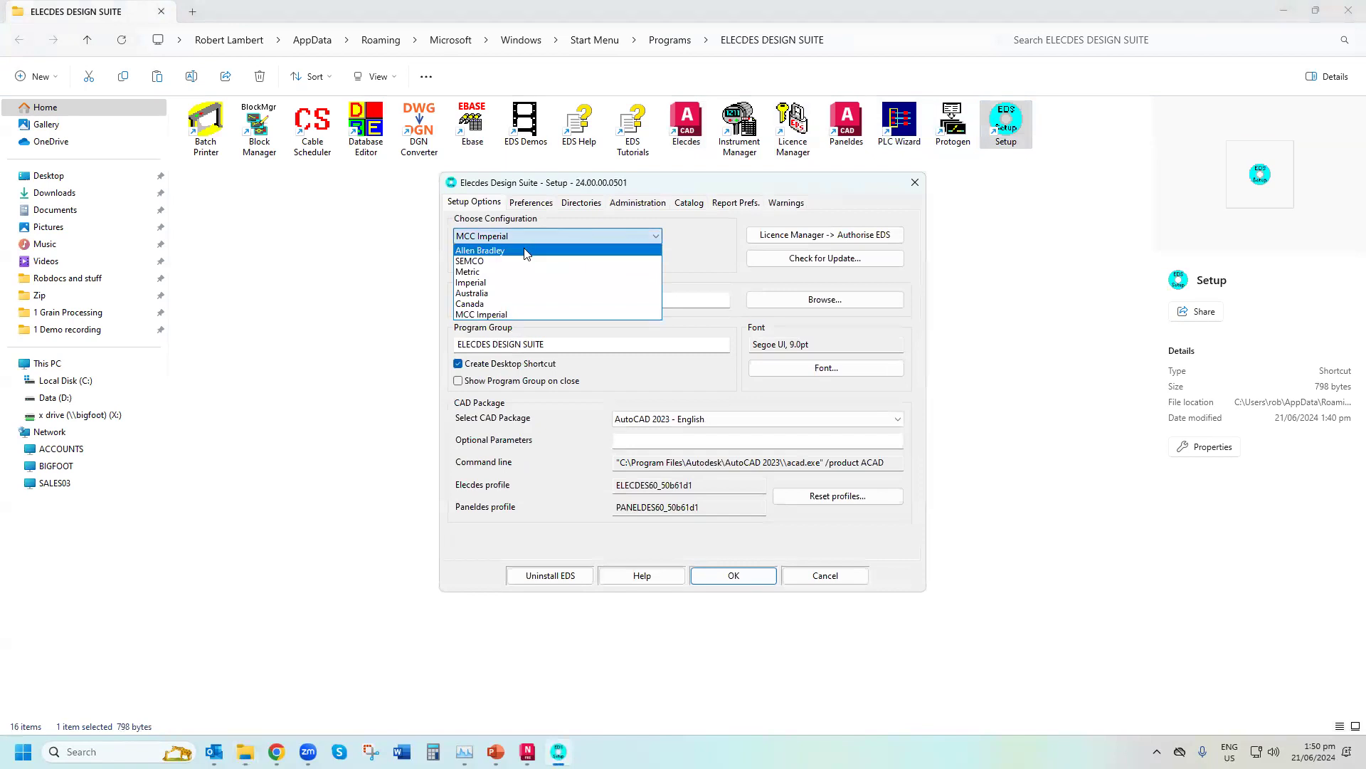
pyautogui.click(512, 283)
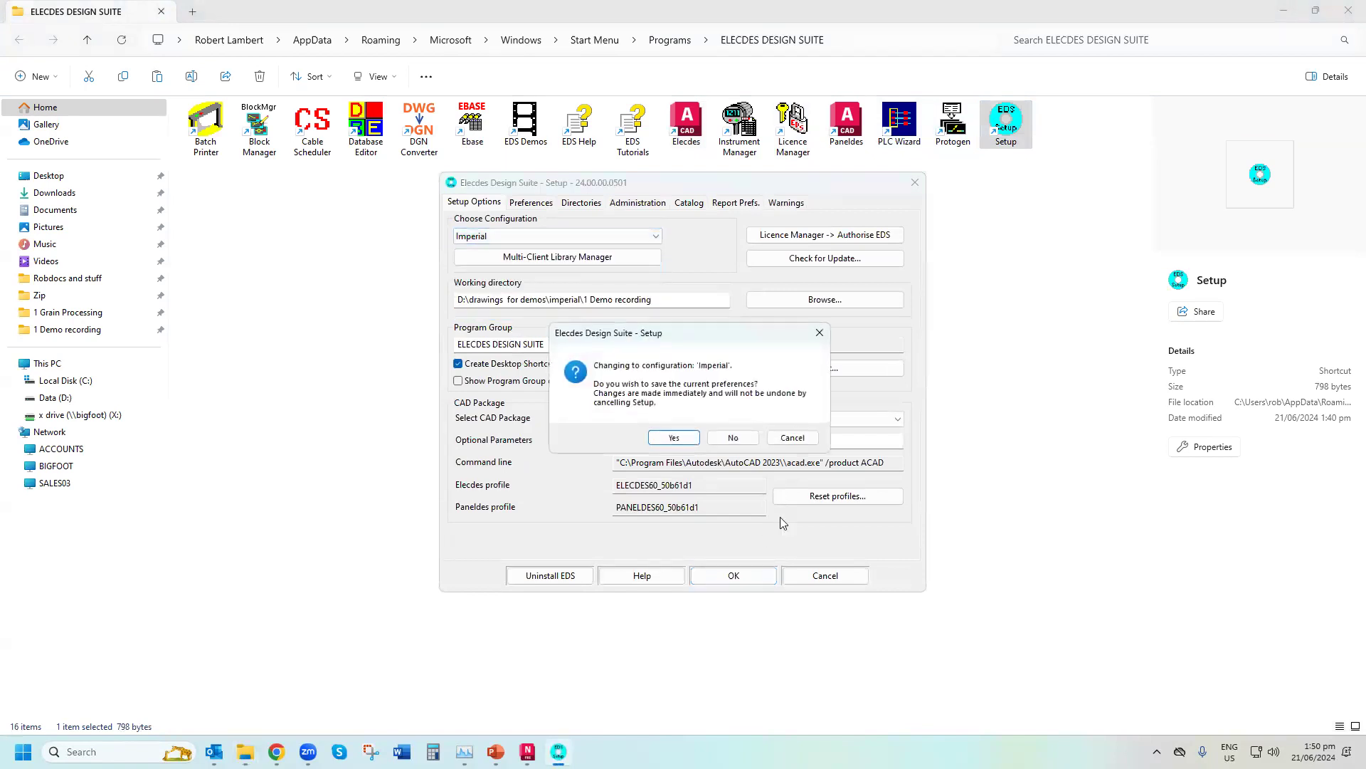
pyautogui.click(740, 441)
pyautogui.click(724, 576)
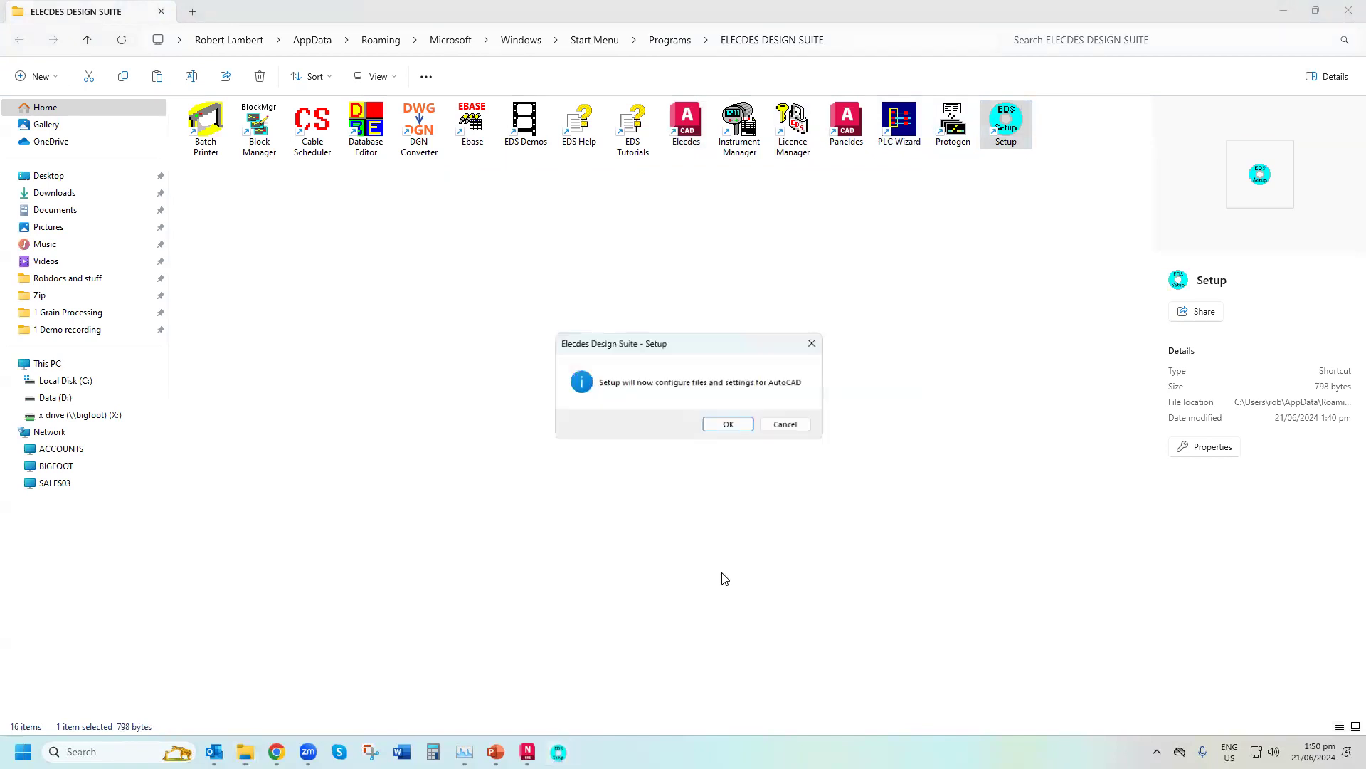
pyautogui.click(726, 425)
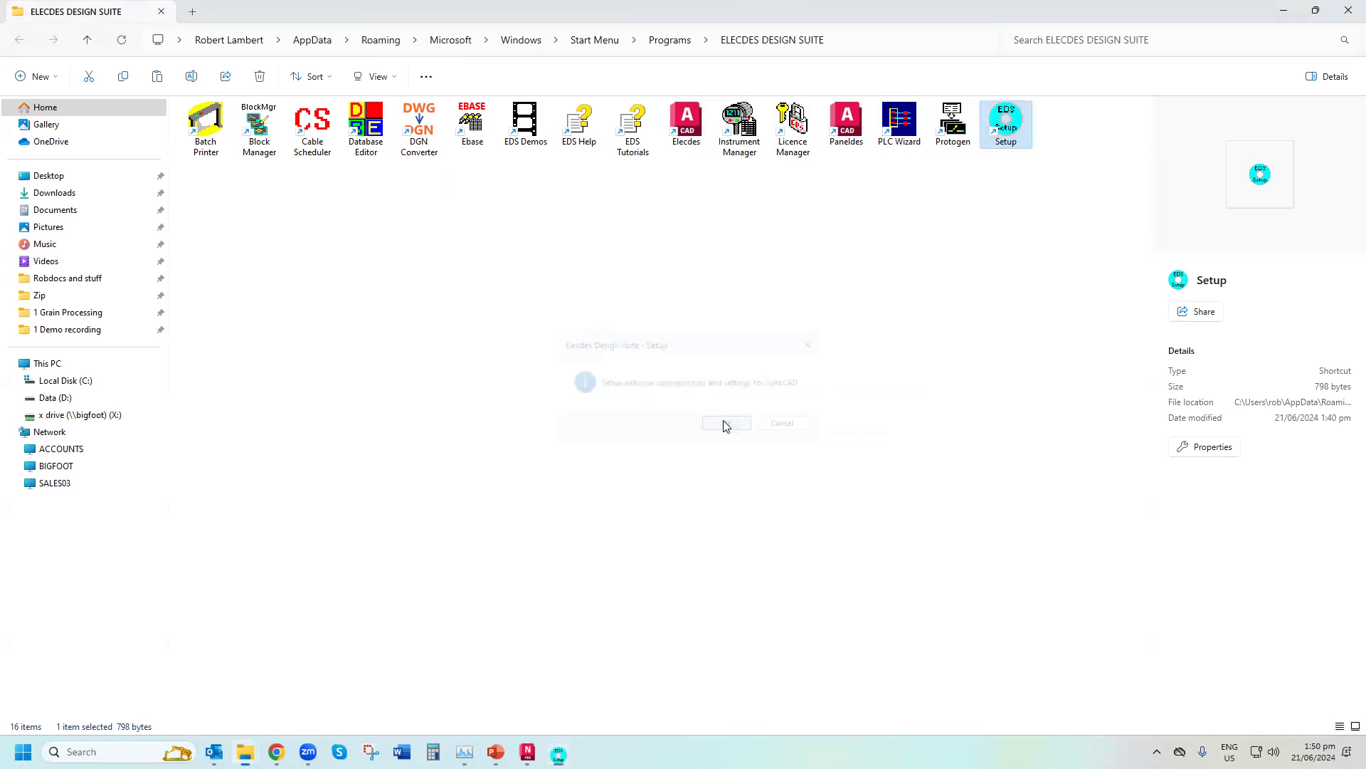
pyautogui.click(730, 425)
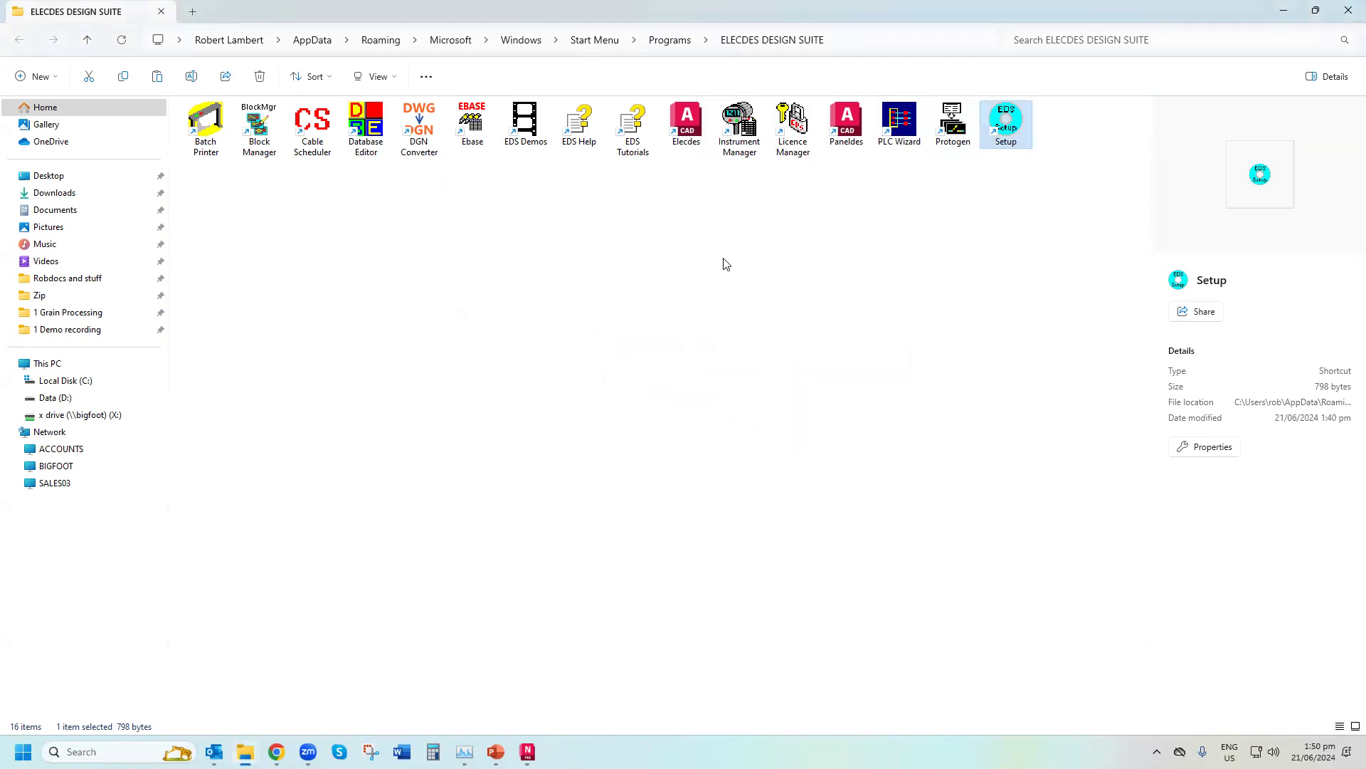
# Review the network licence configuration in Licence Manager, then exit it without changes
pyautogui.doubleClick(783, 144)
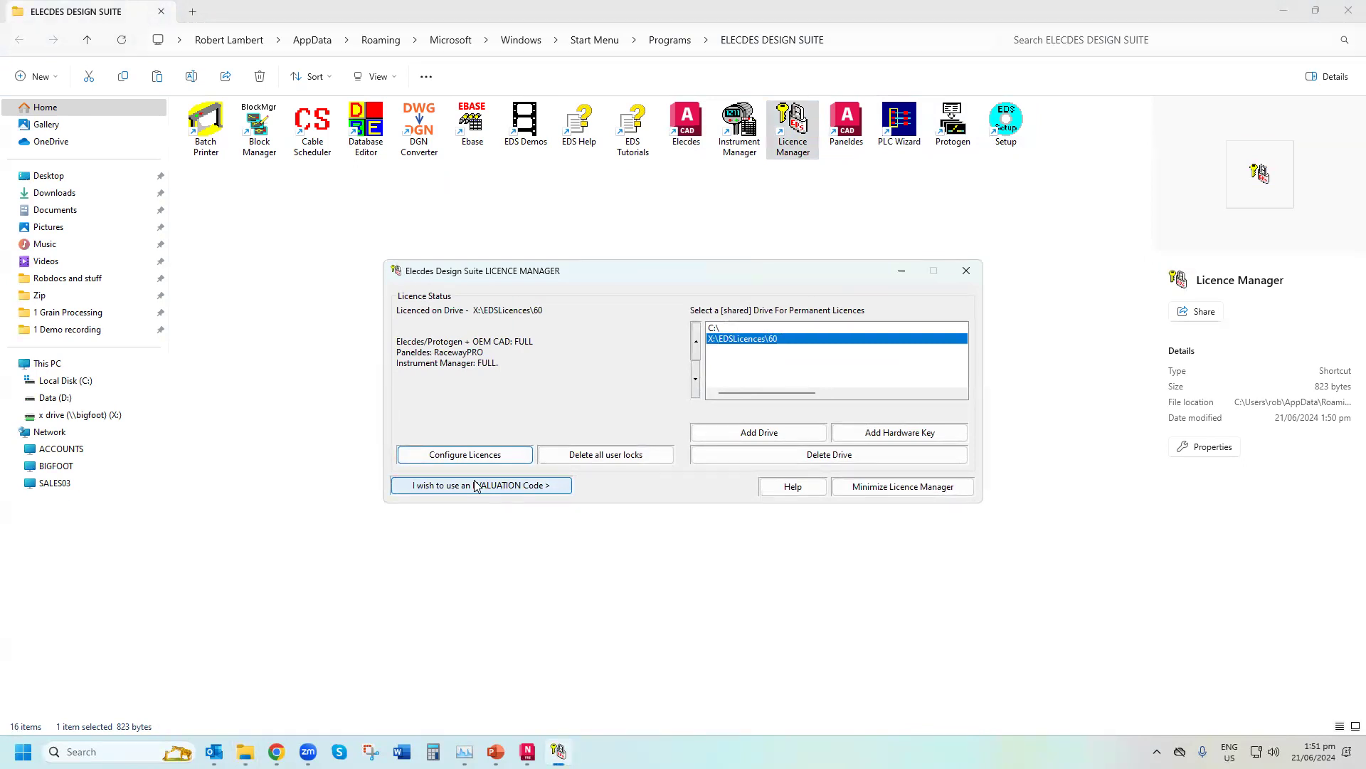
pyautogui.click(486, 454)
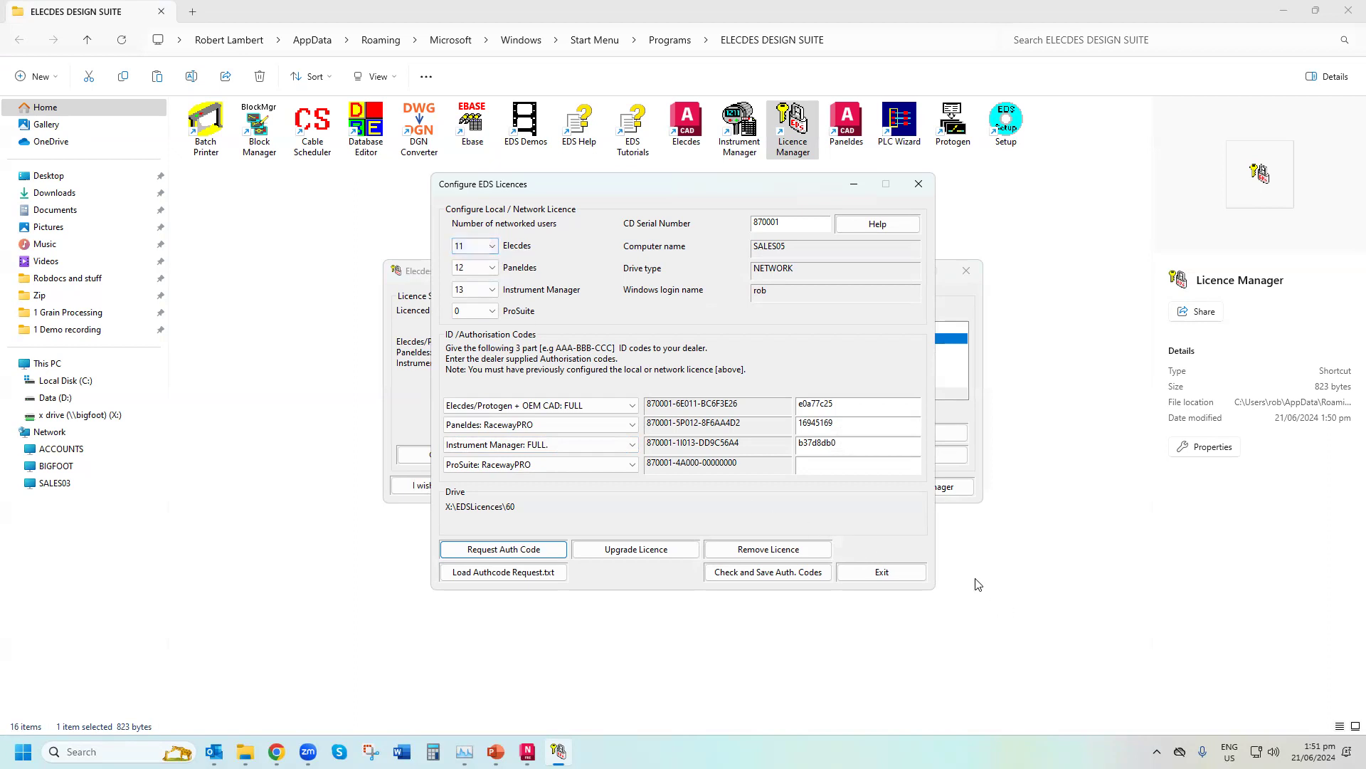
pyautogui.click(884, 572)
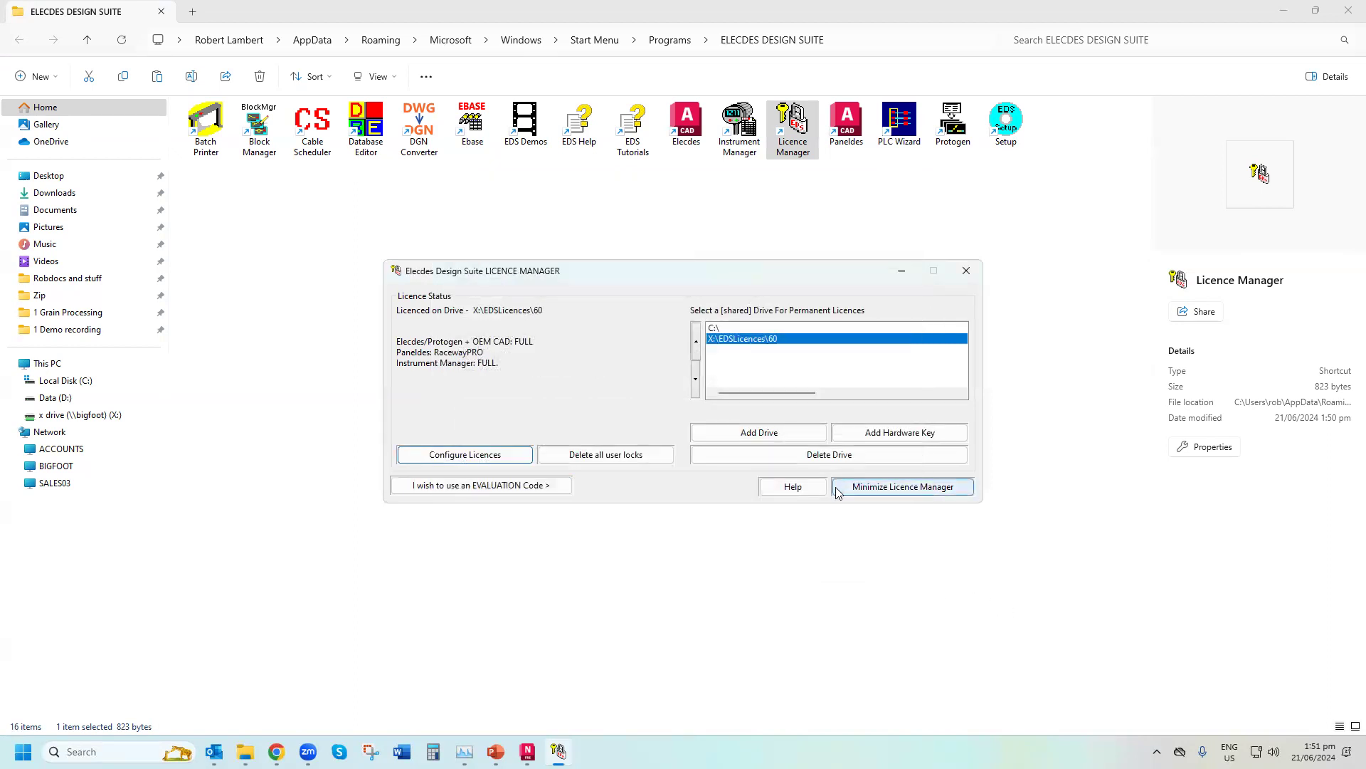
pyautogui.click(885, 490)
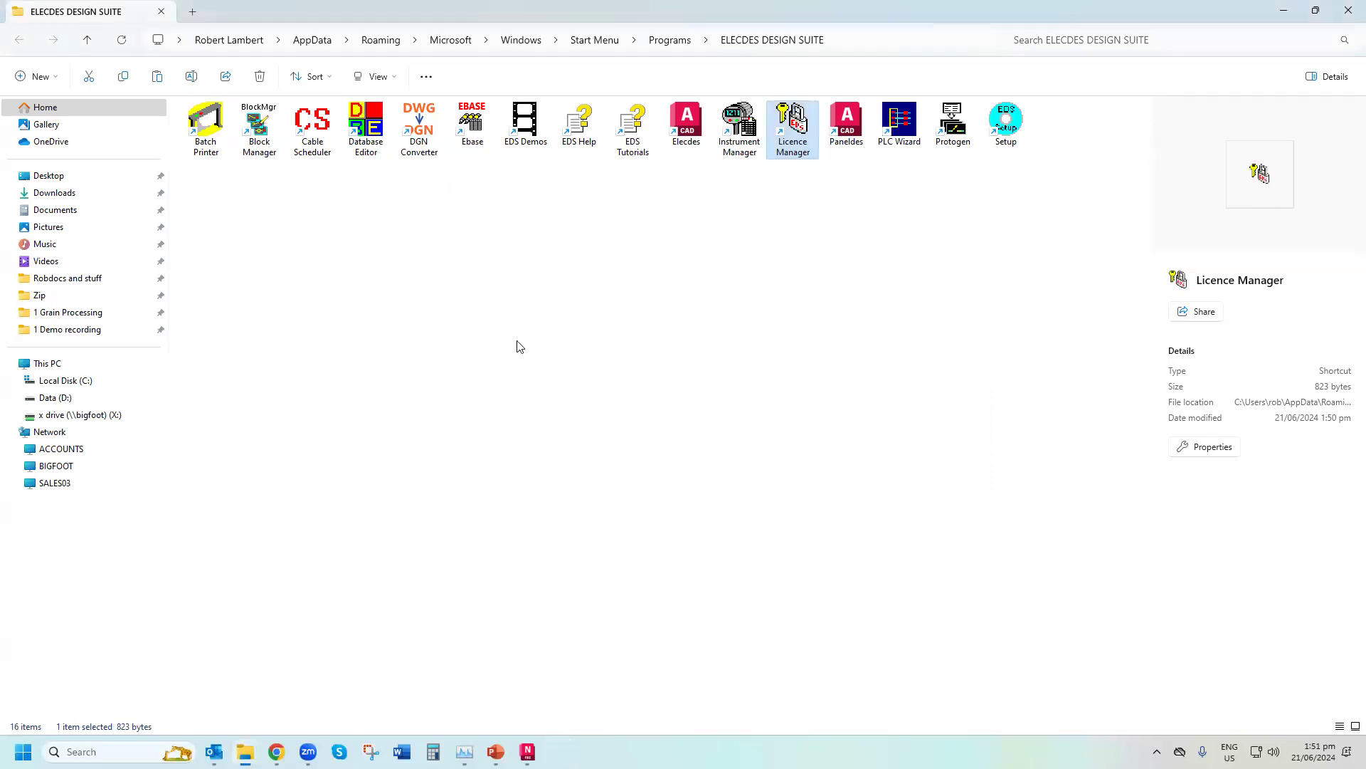
# Launch Elecdes and open CBD_SCHE-Imperial.dwg from the 1 Demo recording folder
pyautogui.doubleClick(690, 132)
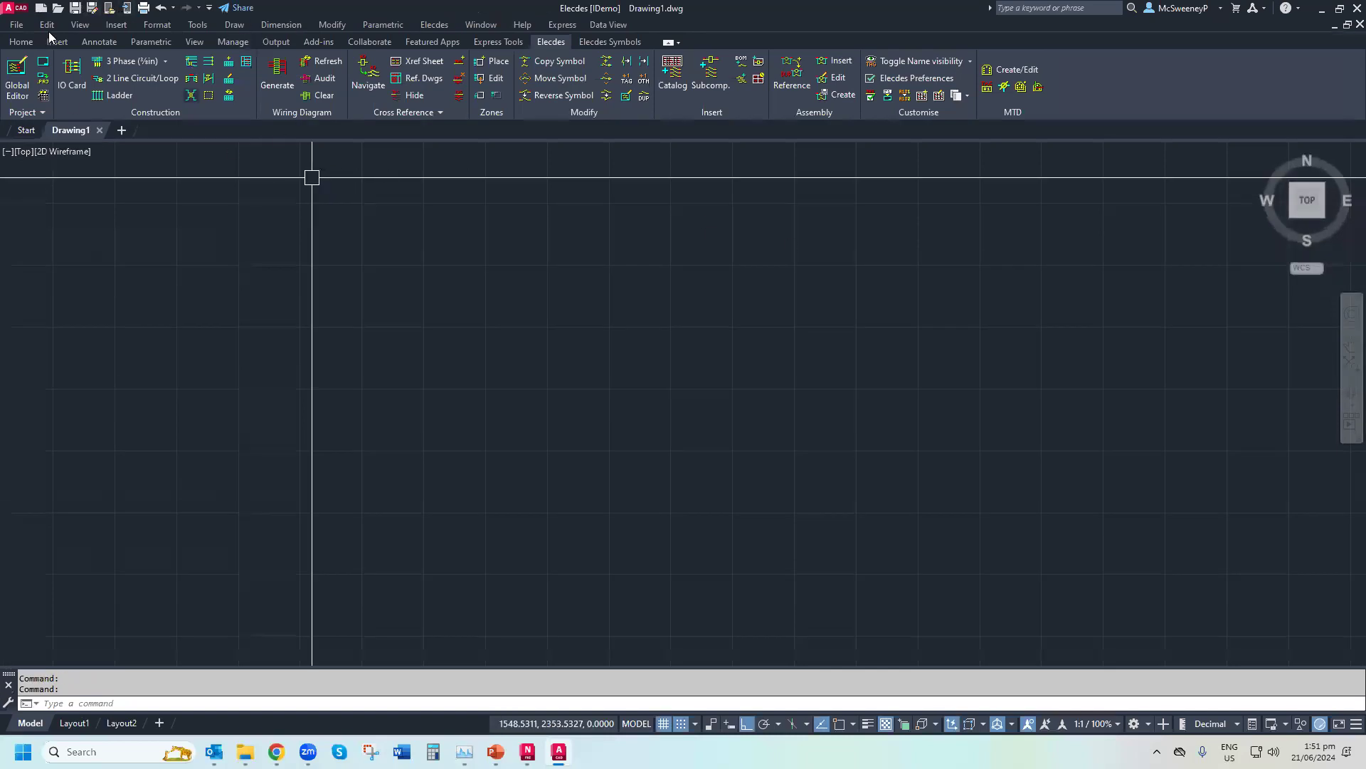
pyautogui.click(58, 8)
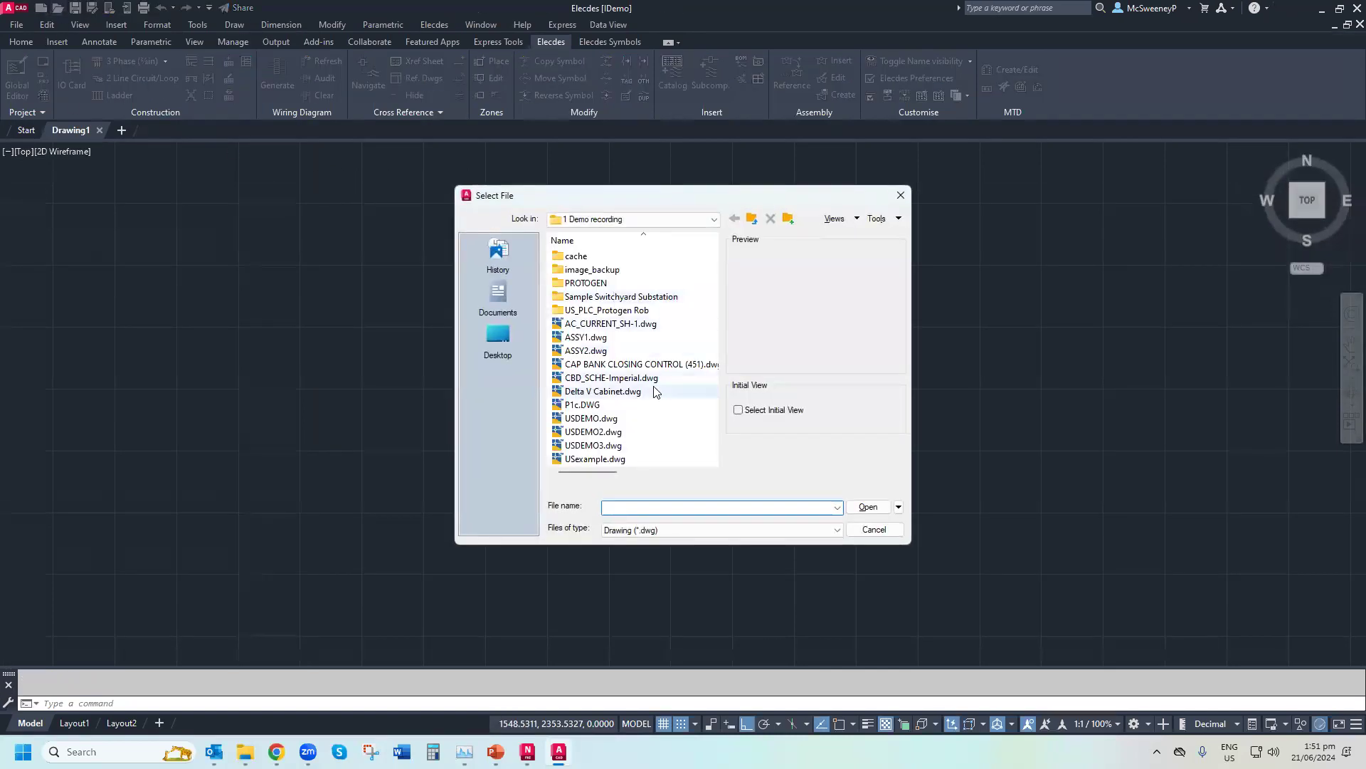
pyautogui.doubleClick(597, 377)
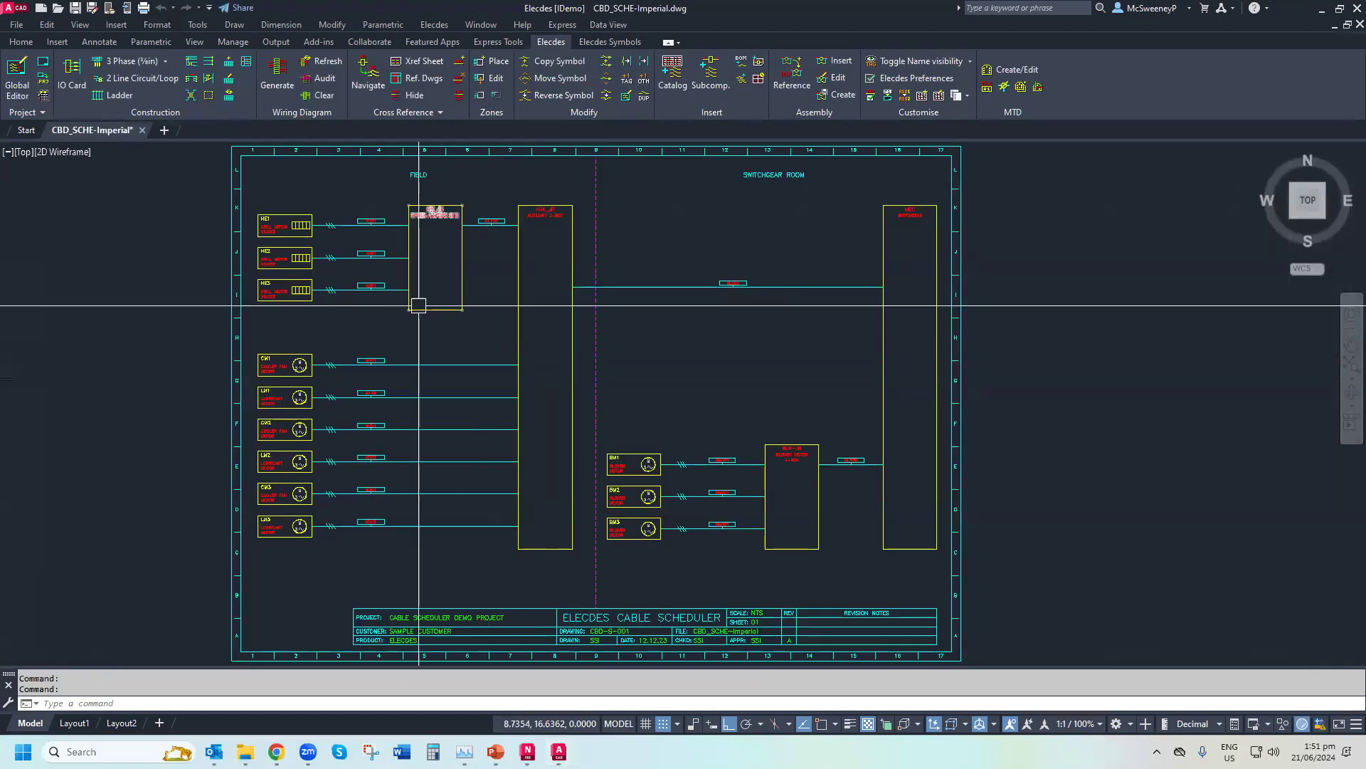
# Examine the heater and junction box cabling, then open the Global Editor for all devices in the cable block diagram
pyautogui.scroll(4, 299, 219)
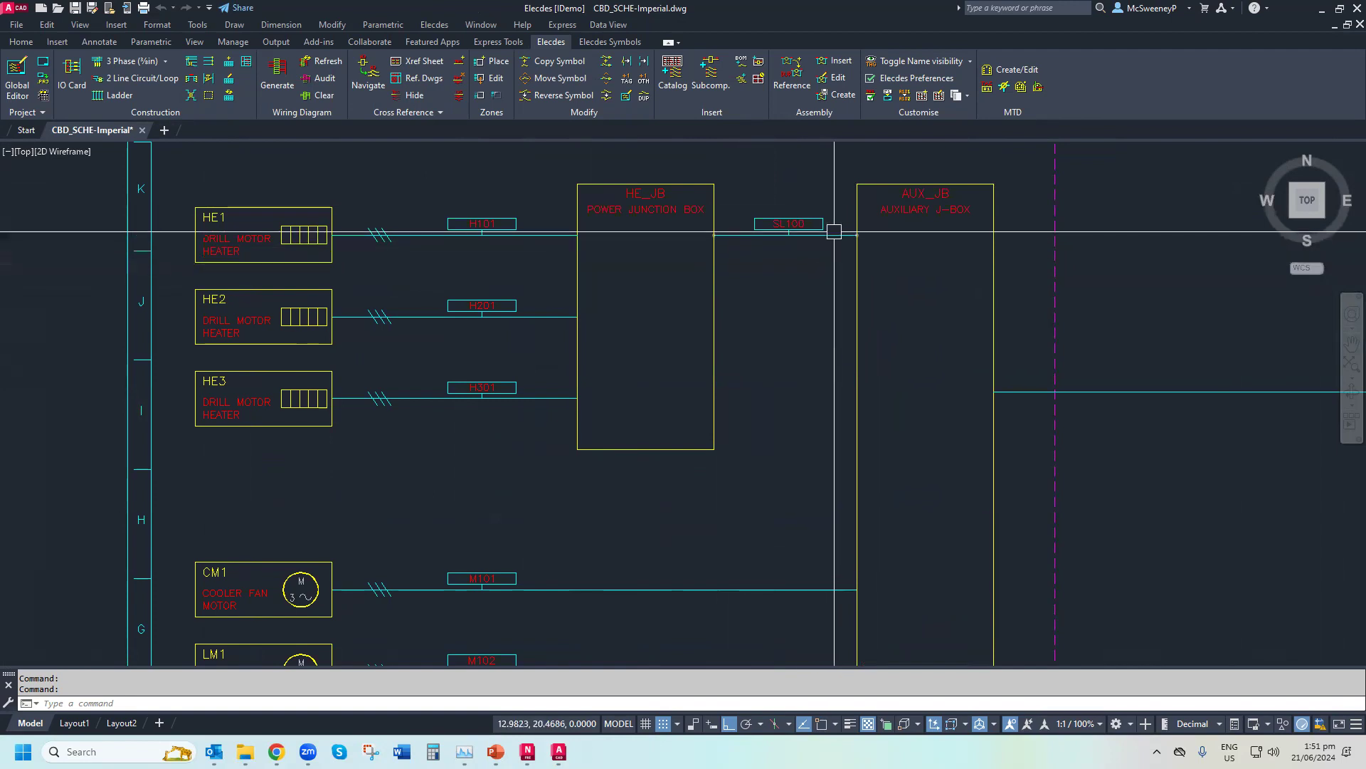
pyautogui.click(29, 95)
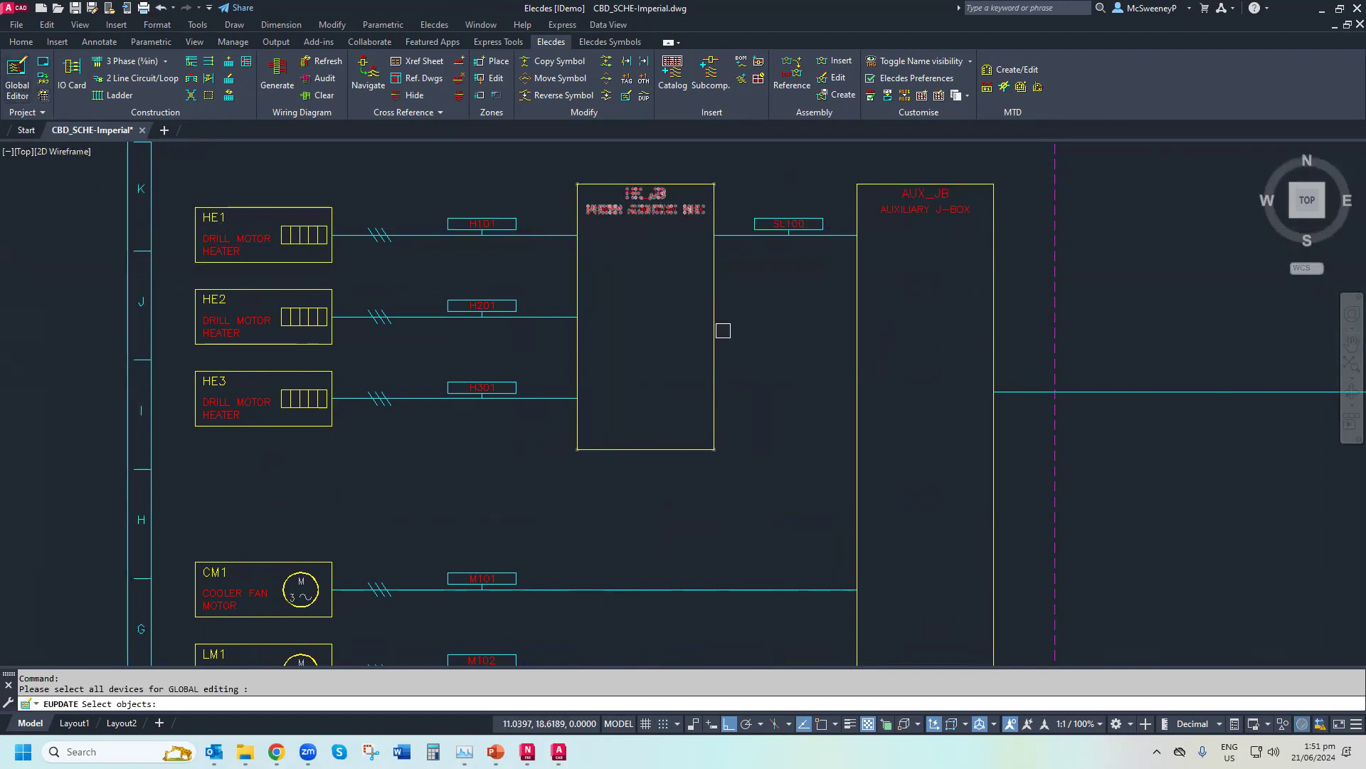
pyautogui.press('Return')
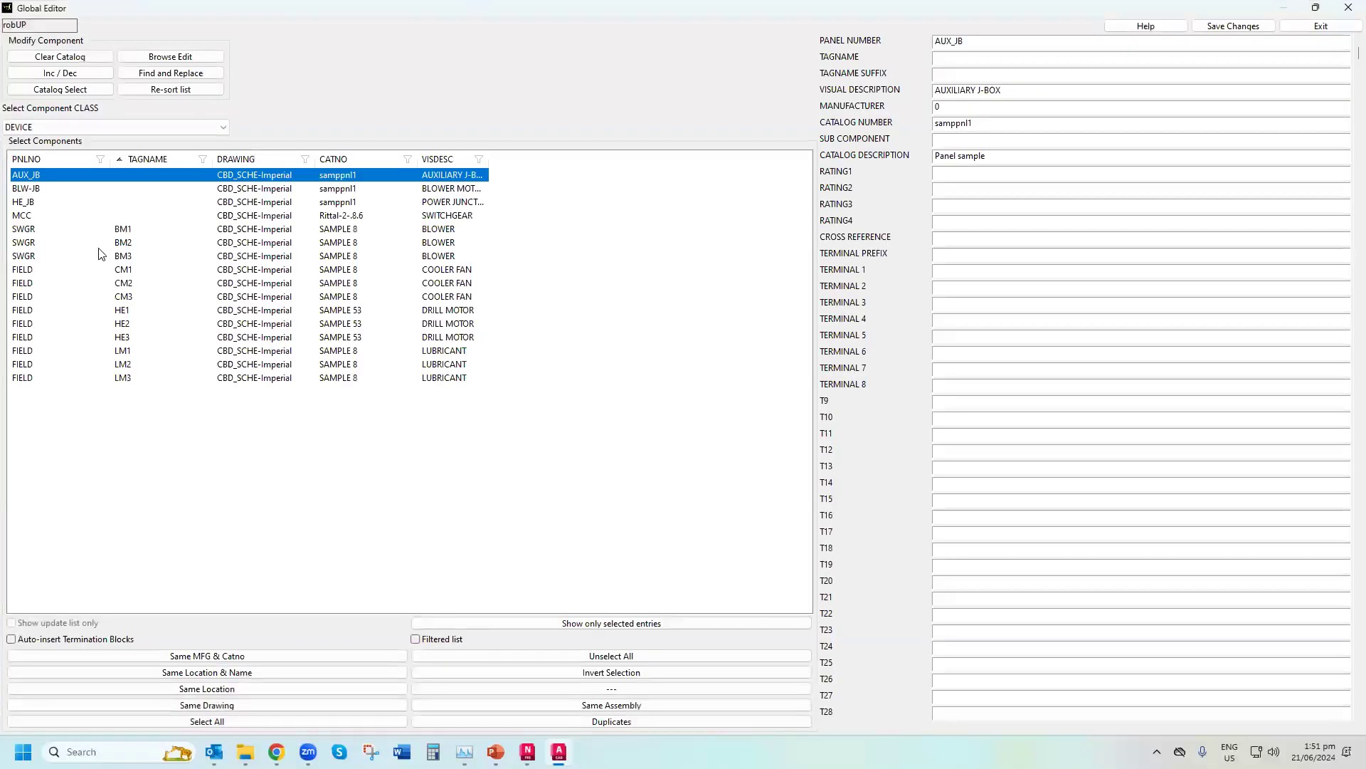
# List the CABLE class components in the Global Editor and look up cable H201's catalog entry
pyautogui.click(98, 129)
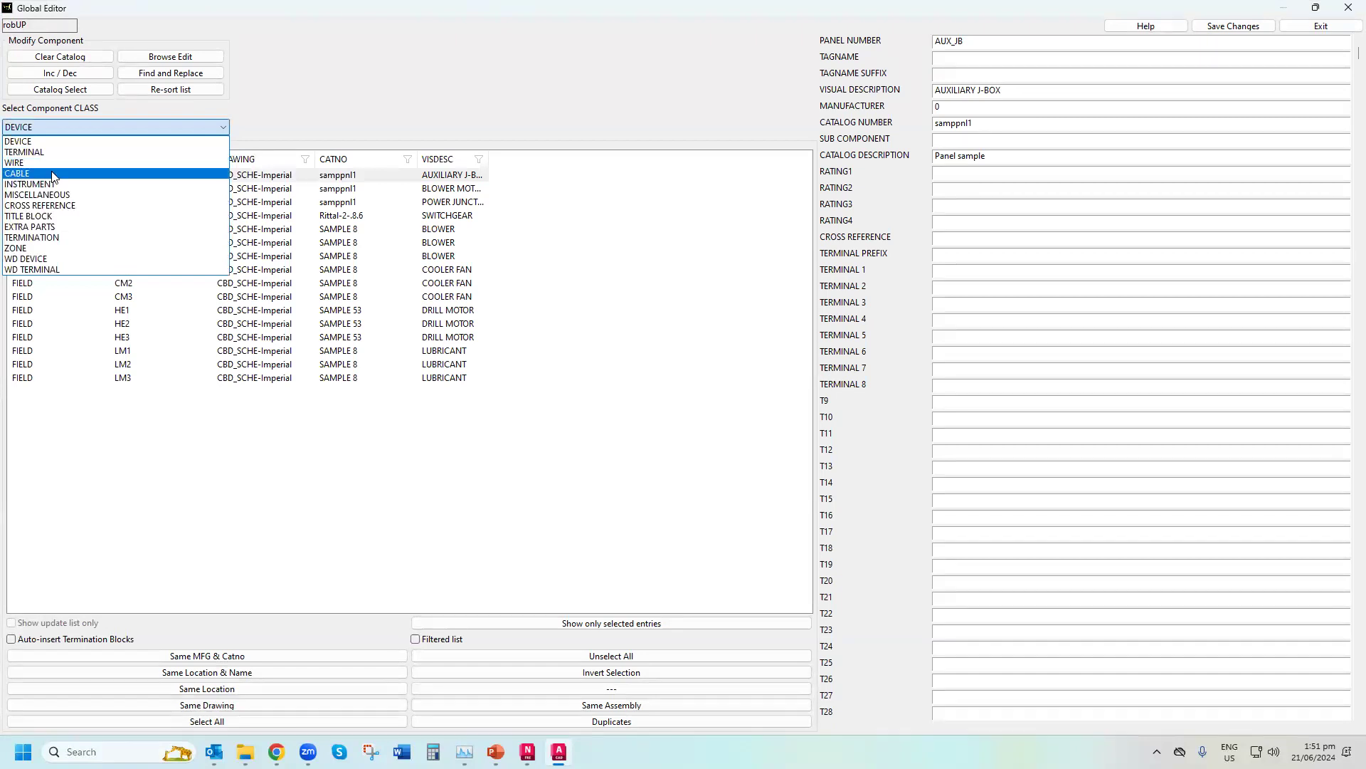
pyautogui.click(52, 173)
pyautogui.click(57, 190)
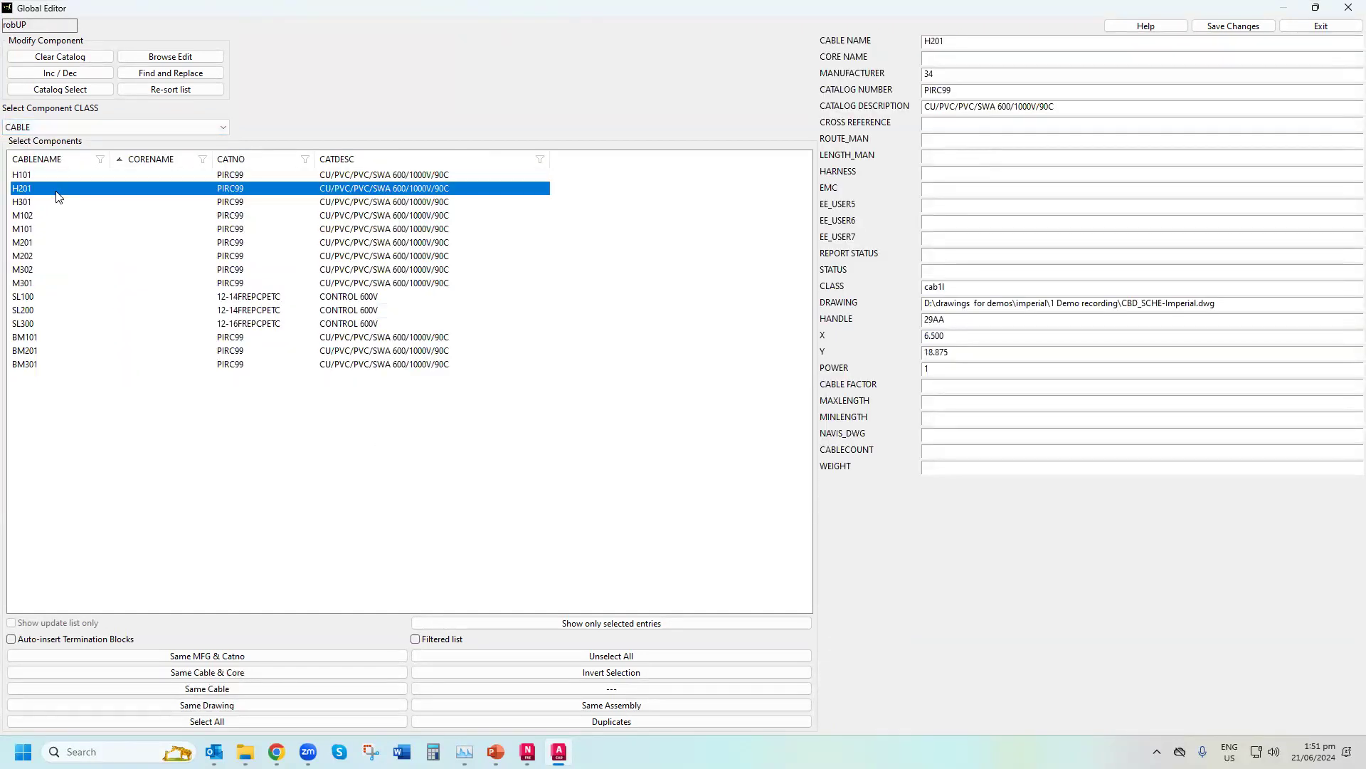
pyautogui.click(59, 89)
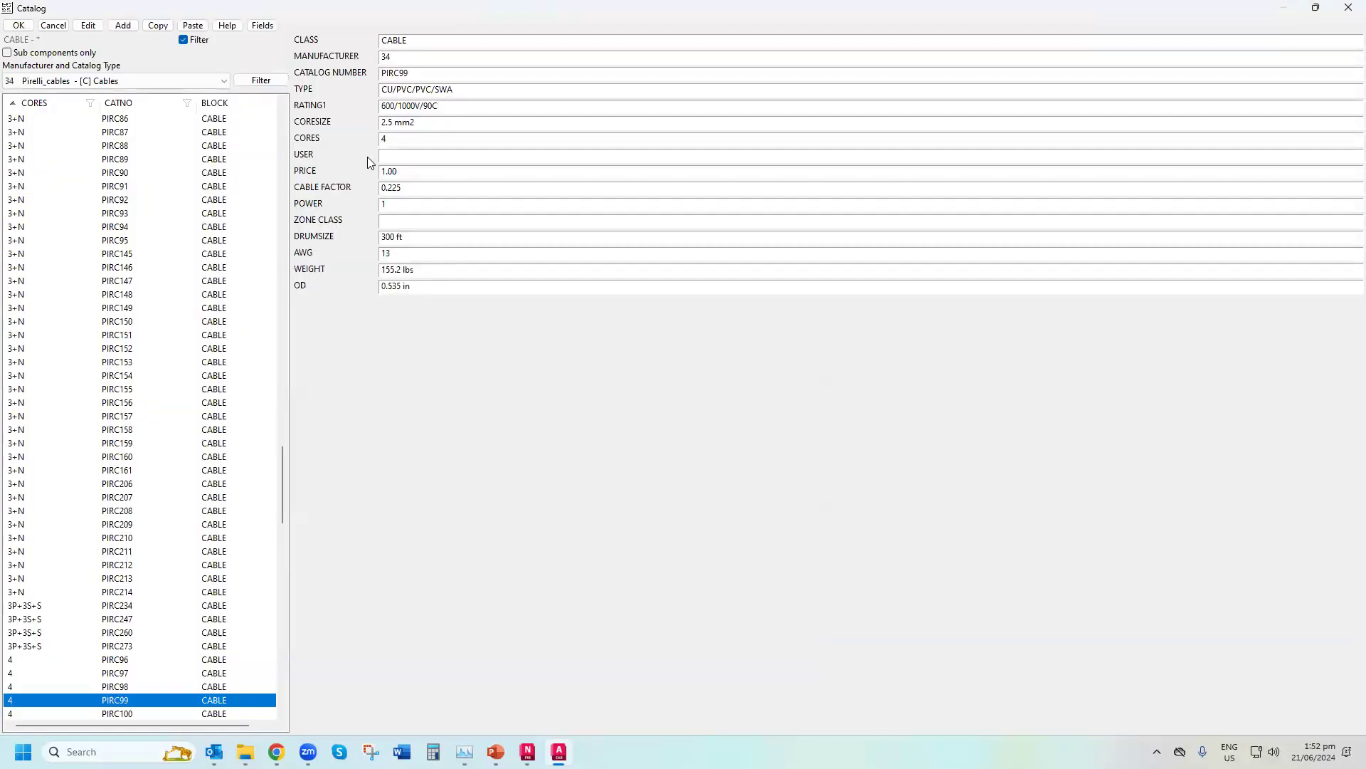
# Check the cable's CORES value in the catalog entry, close the catalog, and list the TERMINAL class components
pyautogui.click(411, 139)
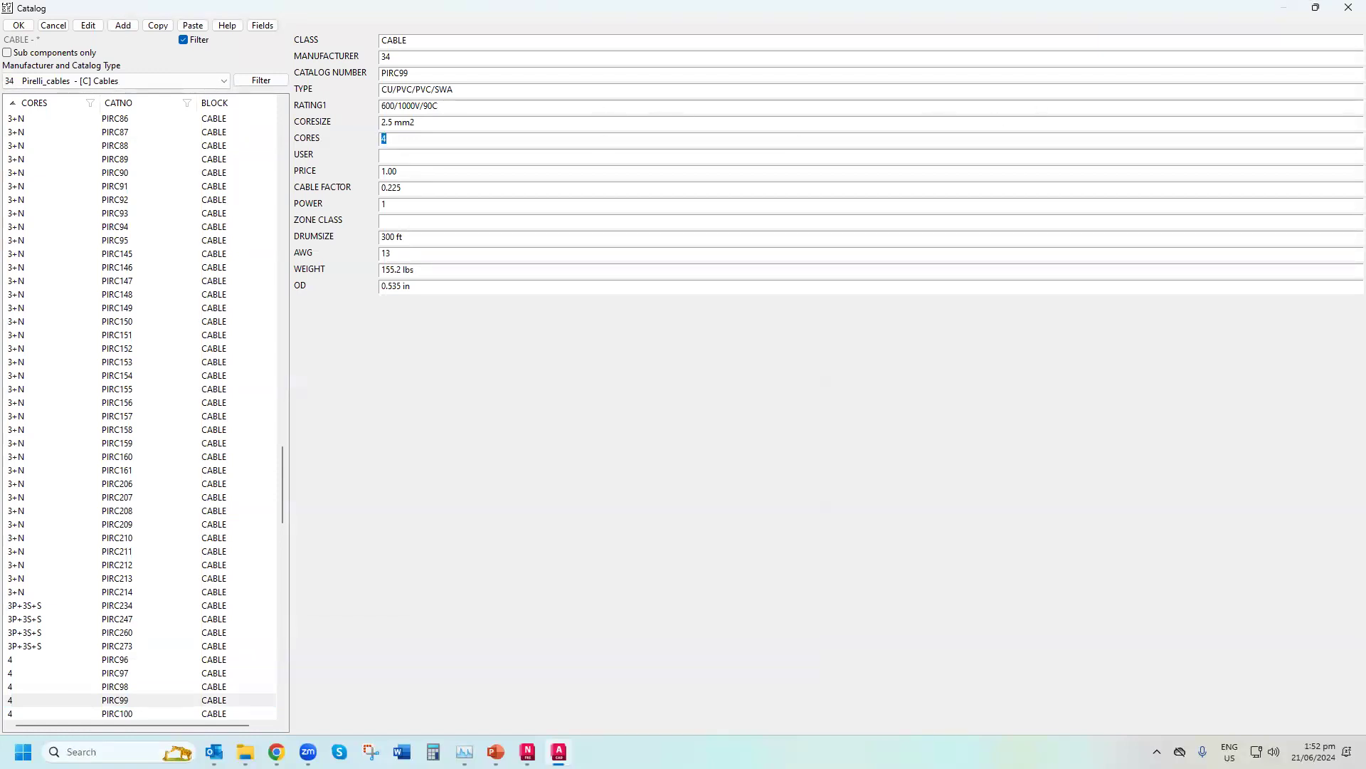
pyautogui.click(1348, 8)
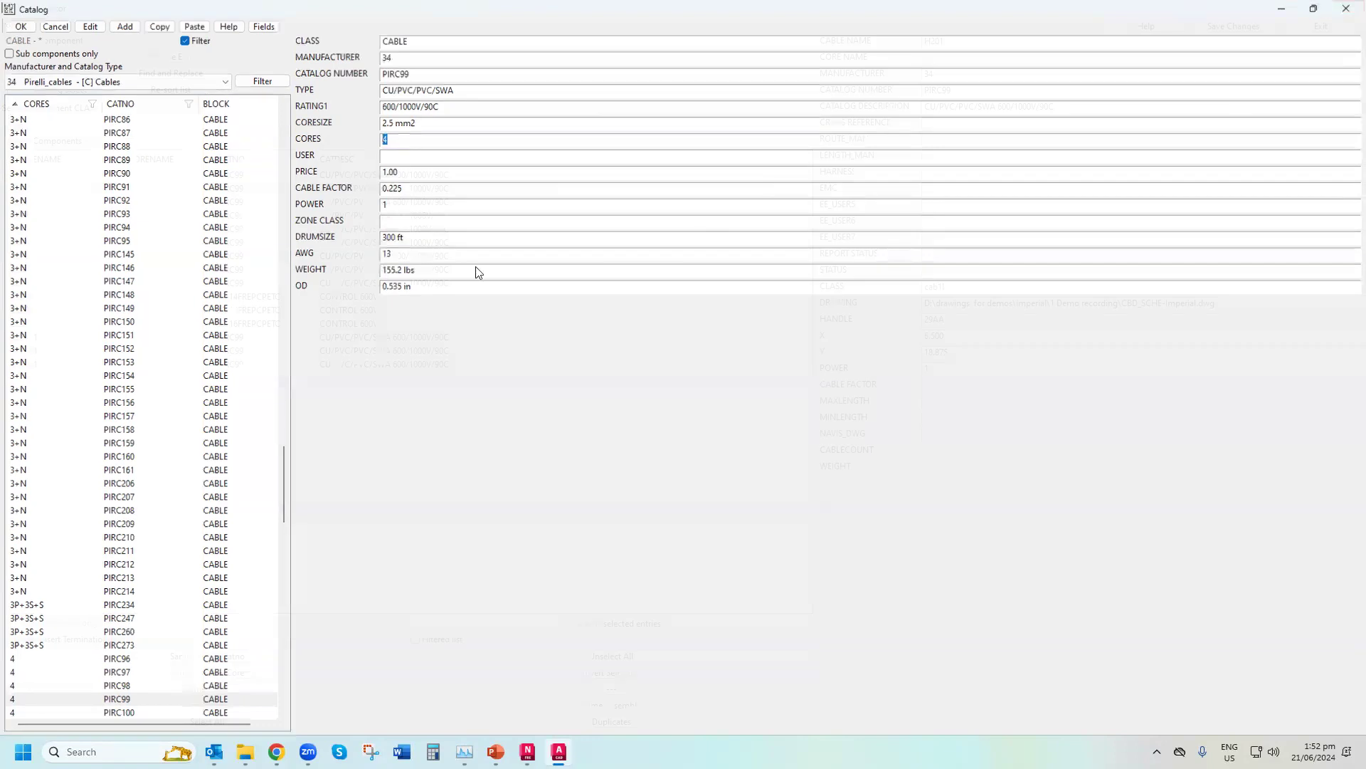
pyautogui.click(71, 128)
pyautogui.click(52, 153)
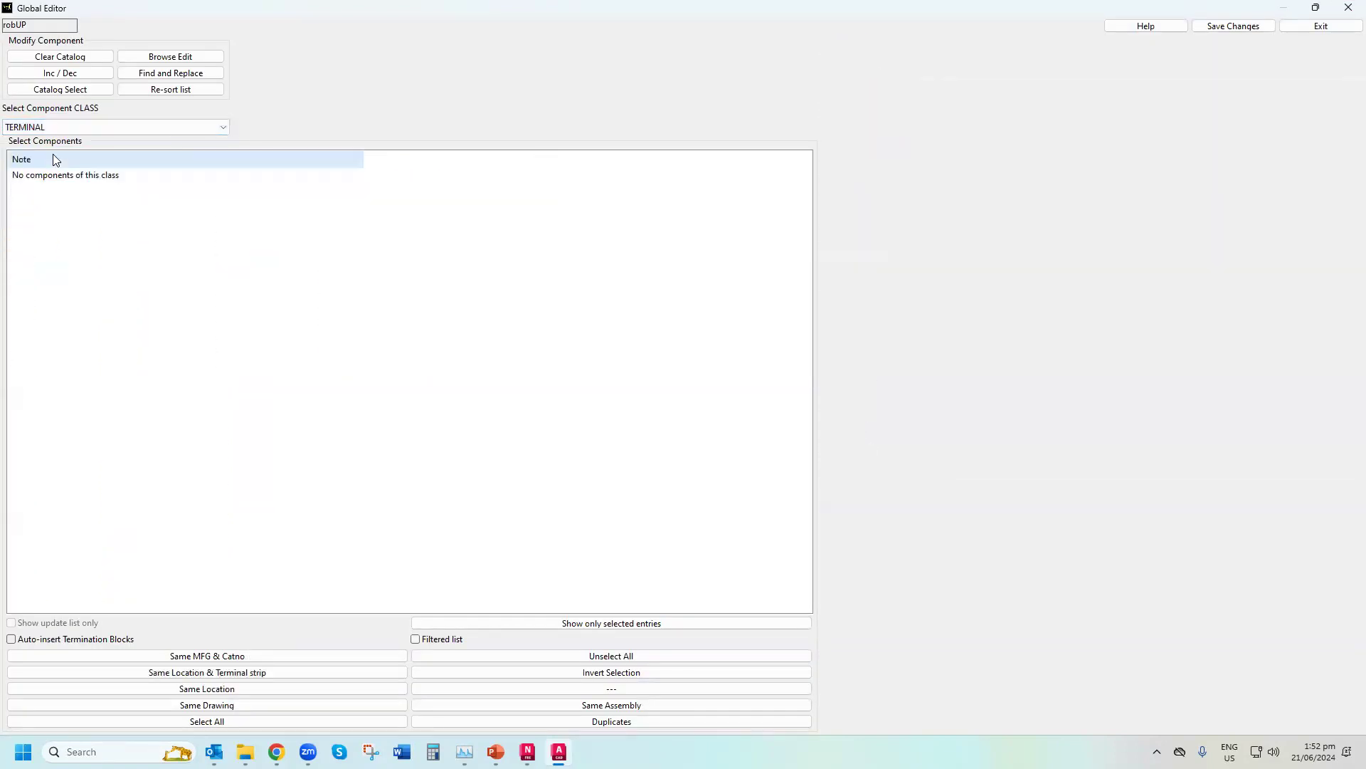
pyautogui.click(79, 128)
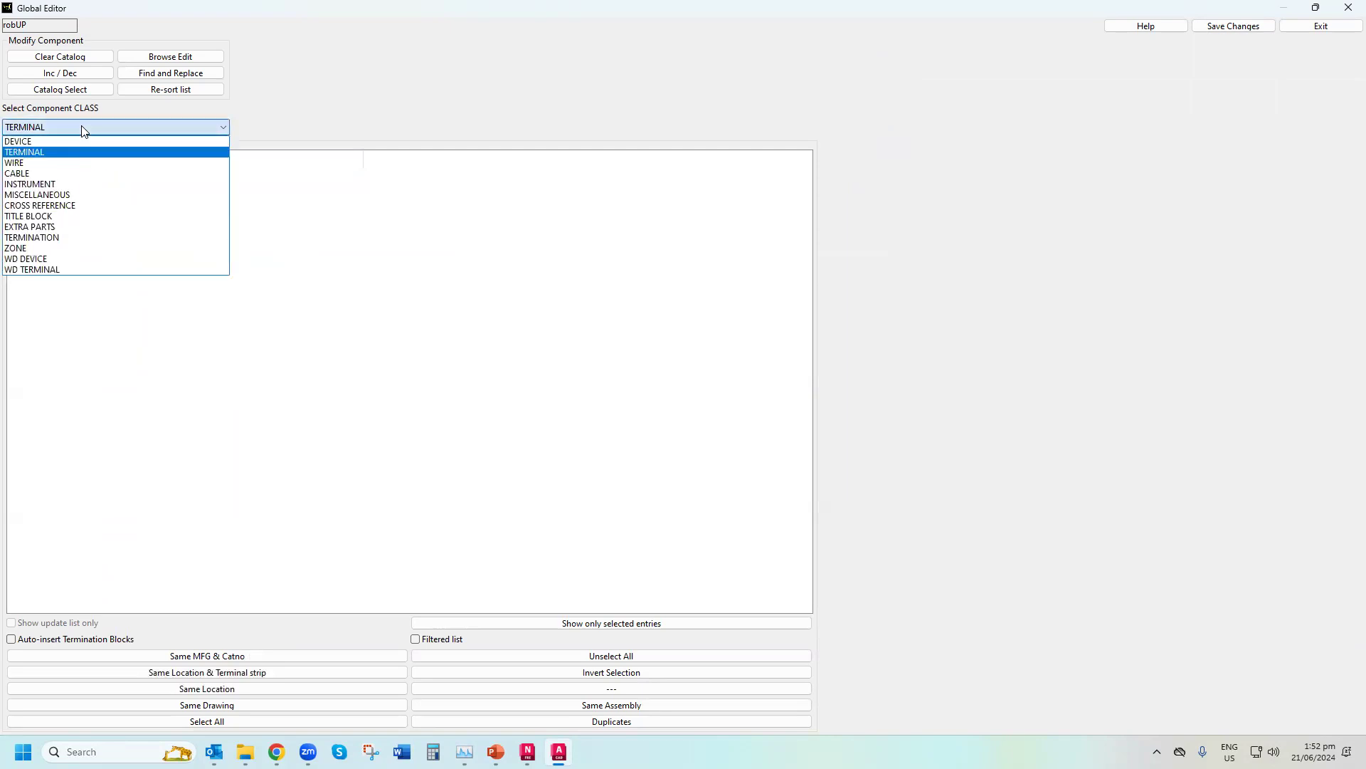
# Change the FIELD text among the MISCELLANEOUS components to "FIELD NZ", then save the changes and exit the Global Editor
pyautogui.click(66, 195)
pyautogui.click(314, 274)
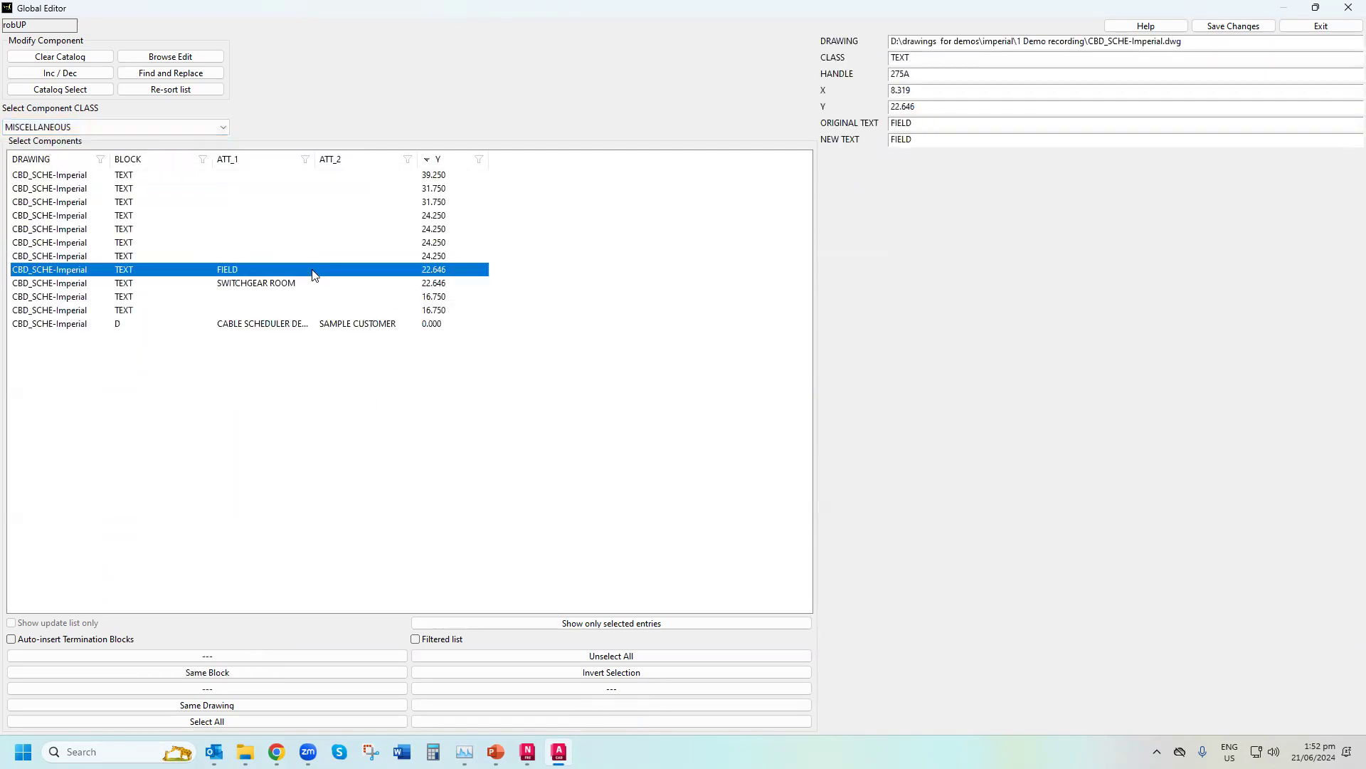
pyautogui.click(959, 123)
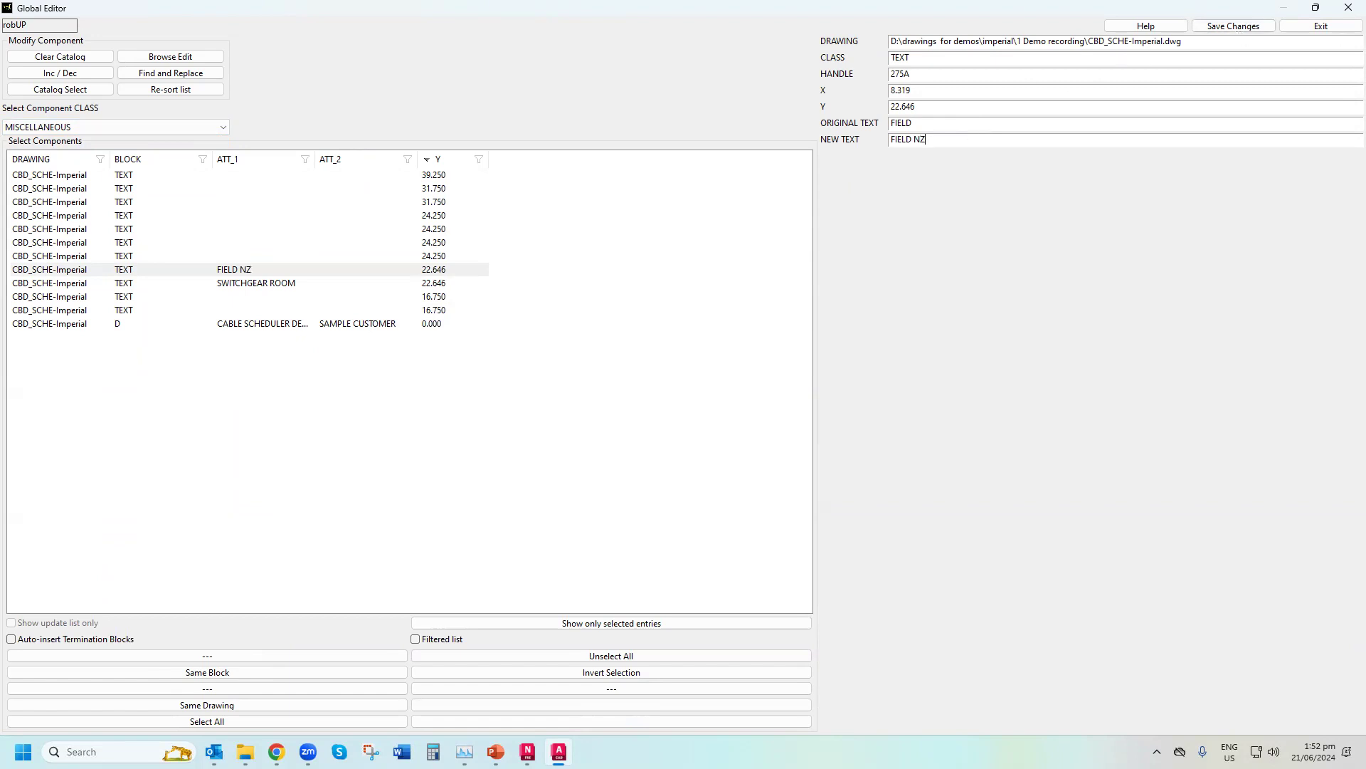
pyautogui.click(1321, 26)
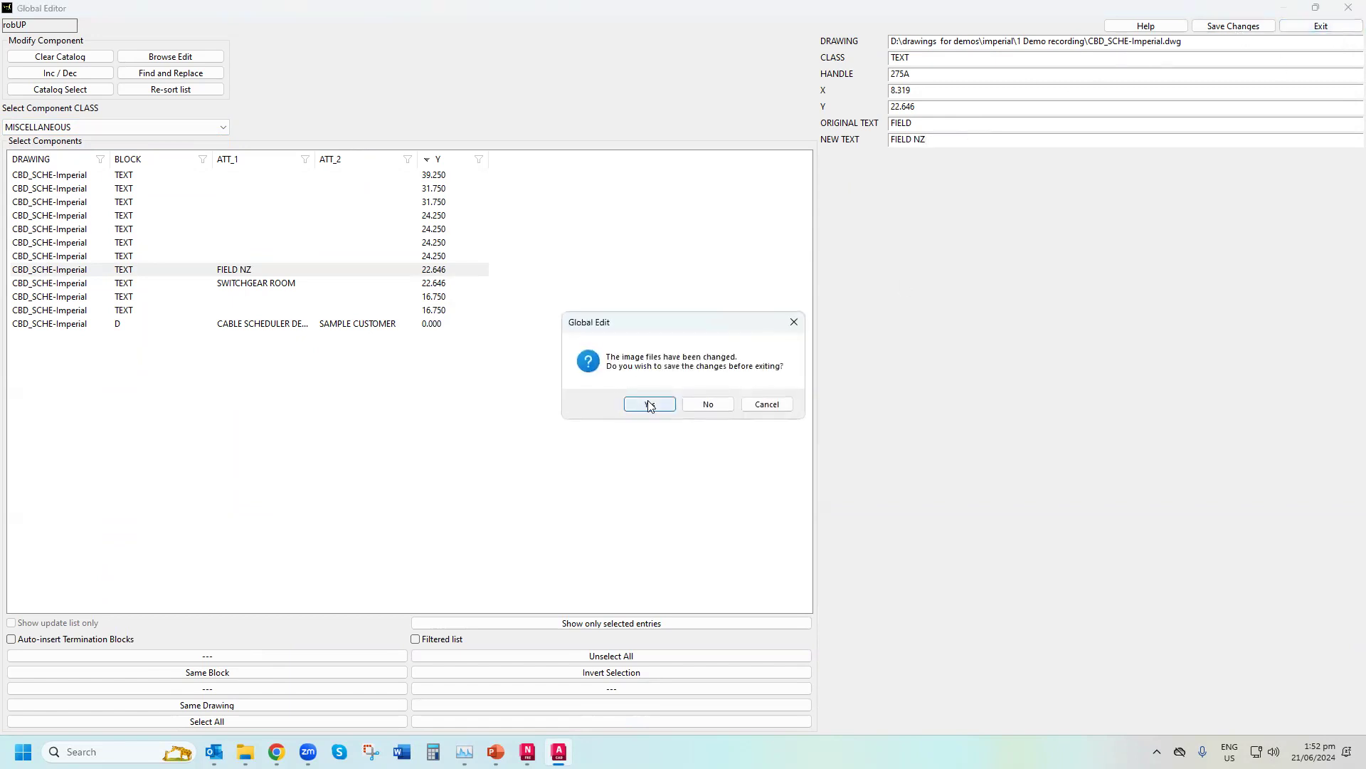
pyautogui.click(650, 404)
pyautogui.click(680, 404)
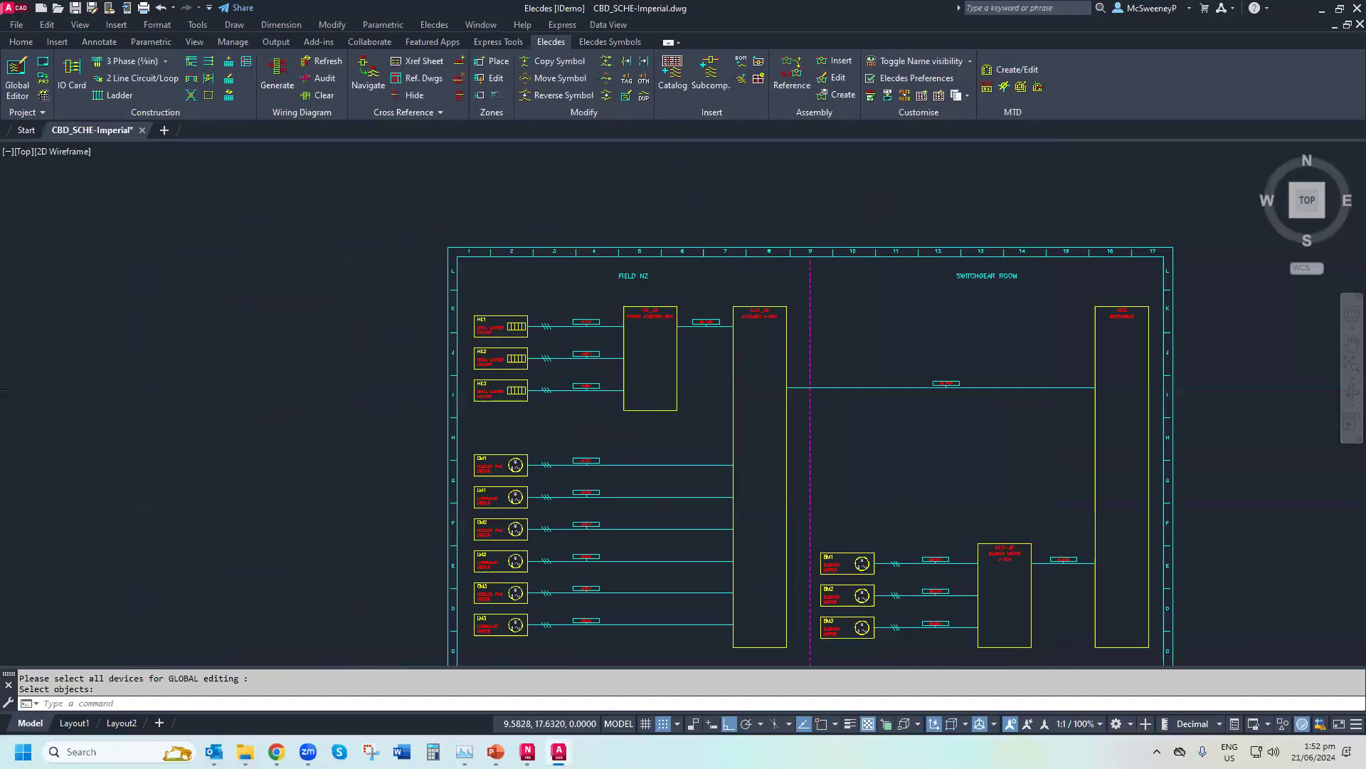
pyautogui.scroll(4, 650, 366)
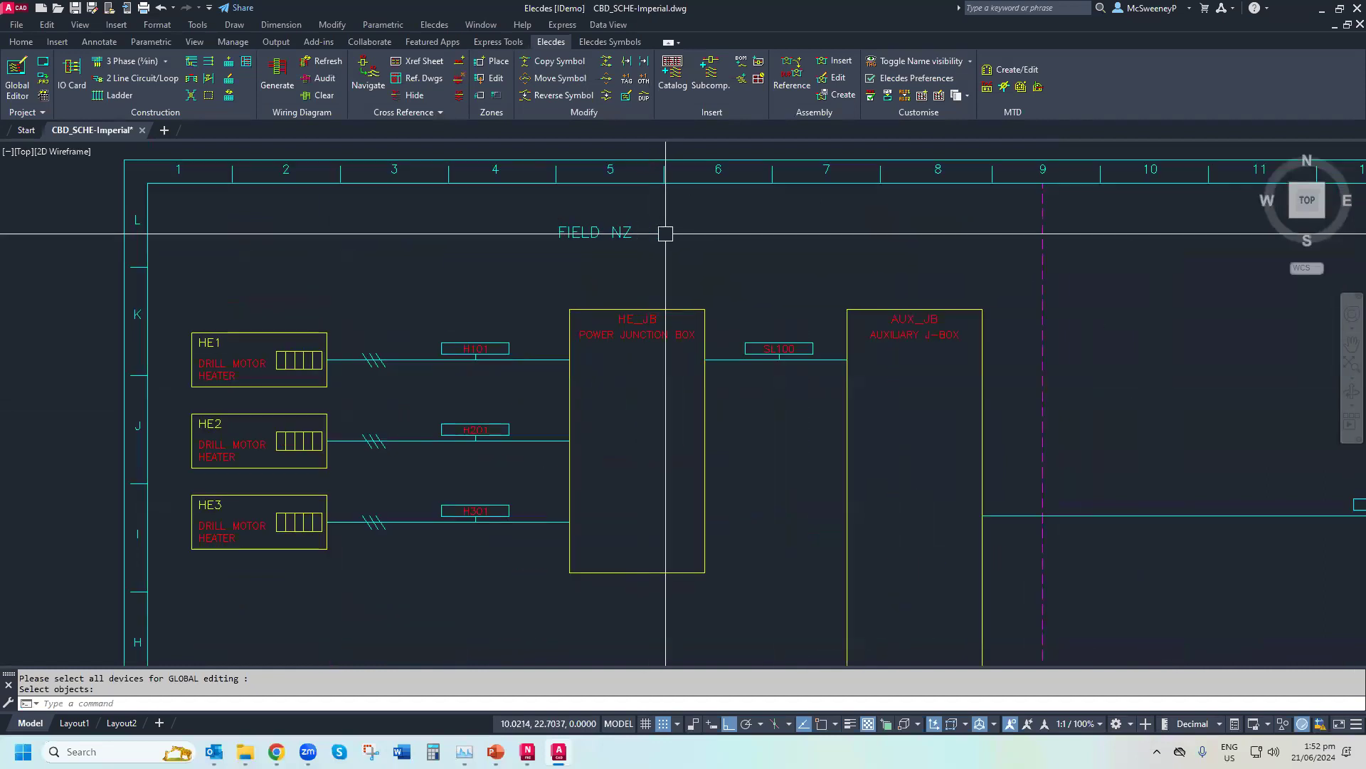
# Launch Ebase from the ELECDES DESIGN SUITE folder, review its Global Editor options, and exit it
pyautogui.moveTo(245, 751)
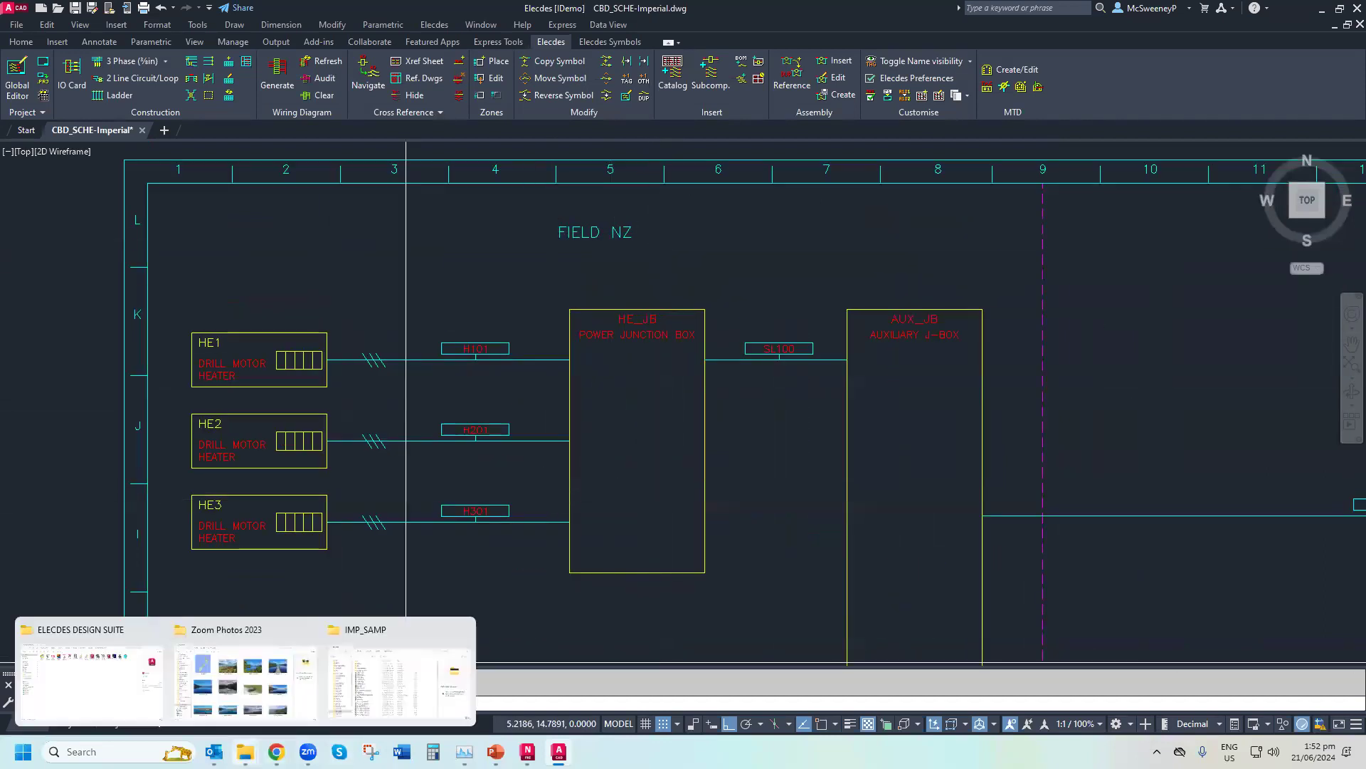
pyautogui.click(53, 696)
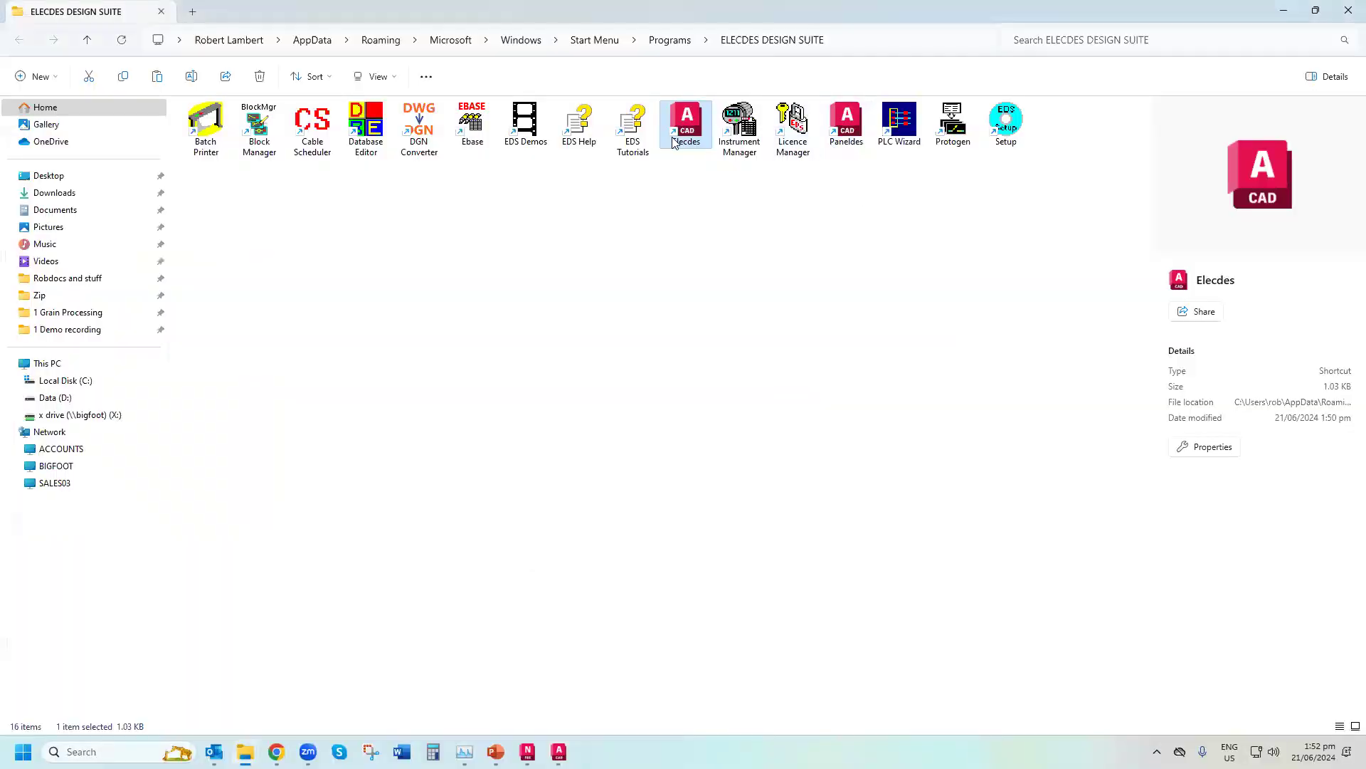
pyautogui.doubleClick(473, 125)
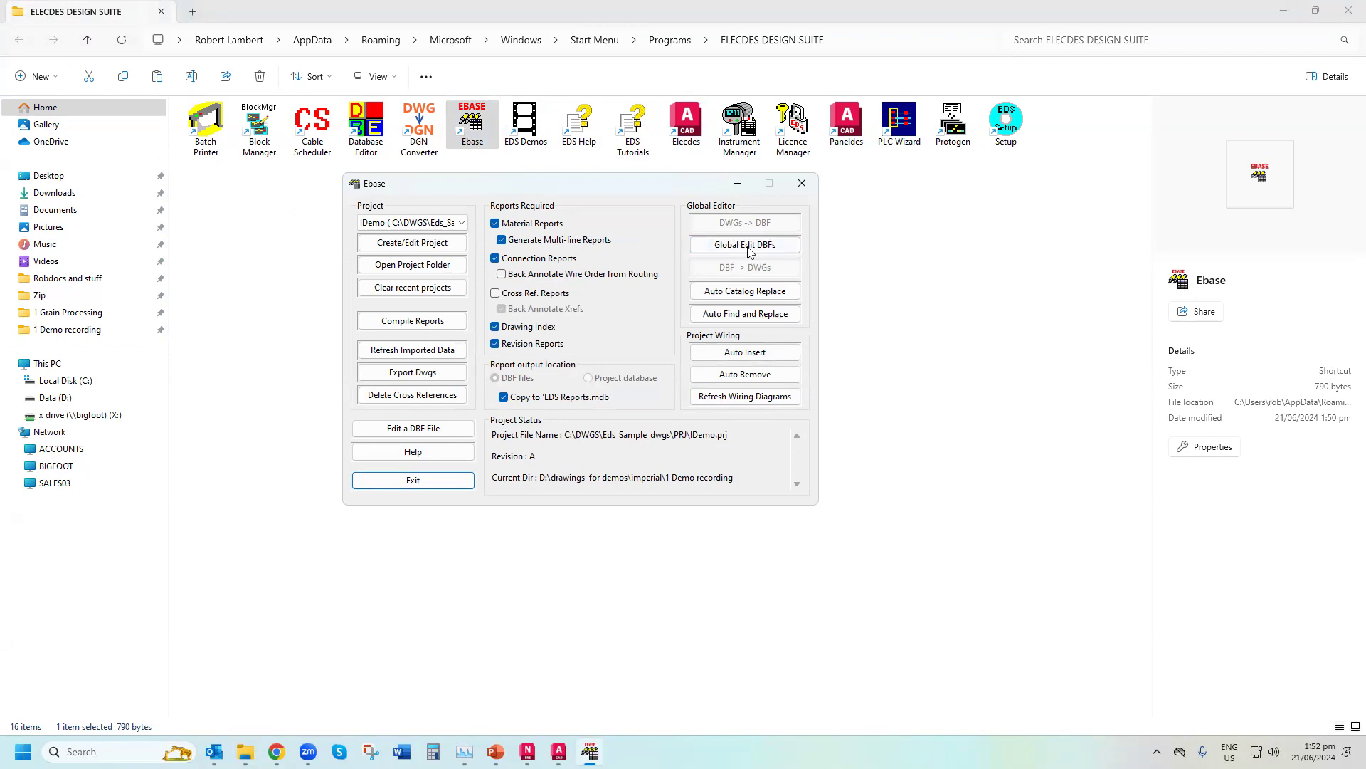
pyautogui.click(367, 486)
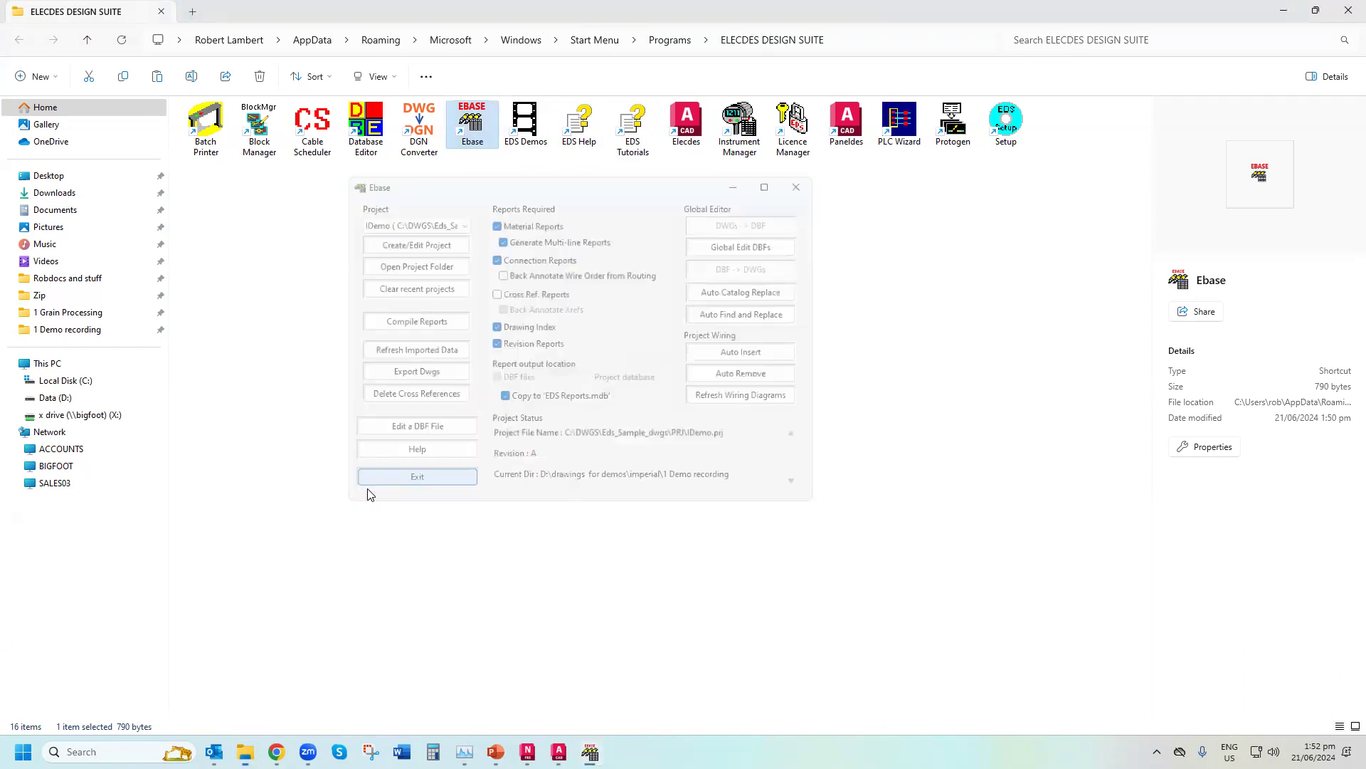
pyautogui.click(381, 145)
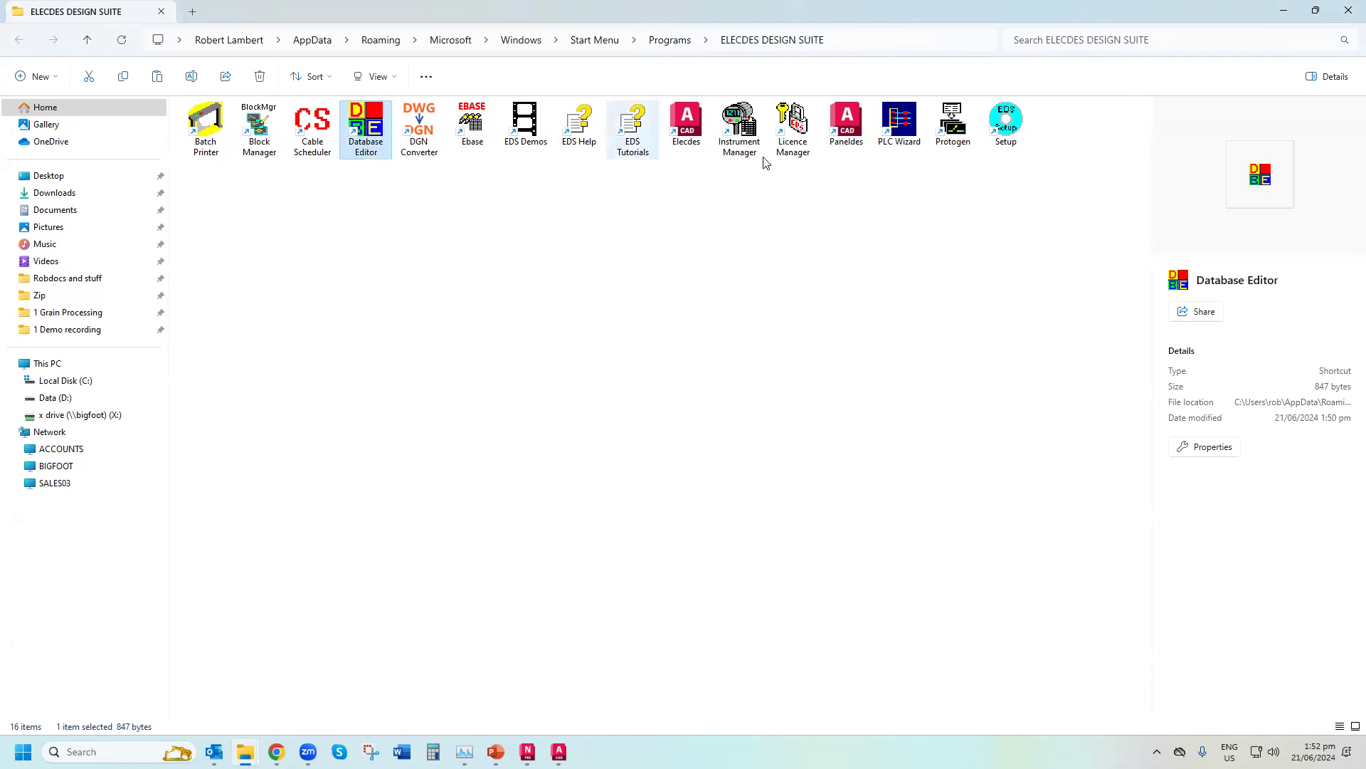
# Enable Manual Image Update in the Elecdes Setup preferences, then review the Global Editor options in Ebase and exit it
pyautogui.click(1006, 125)
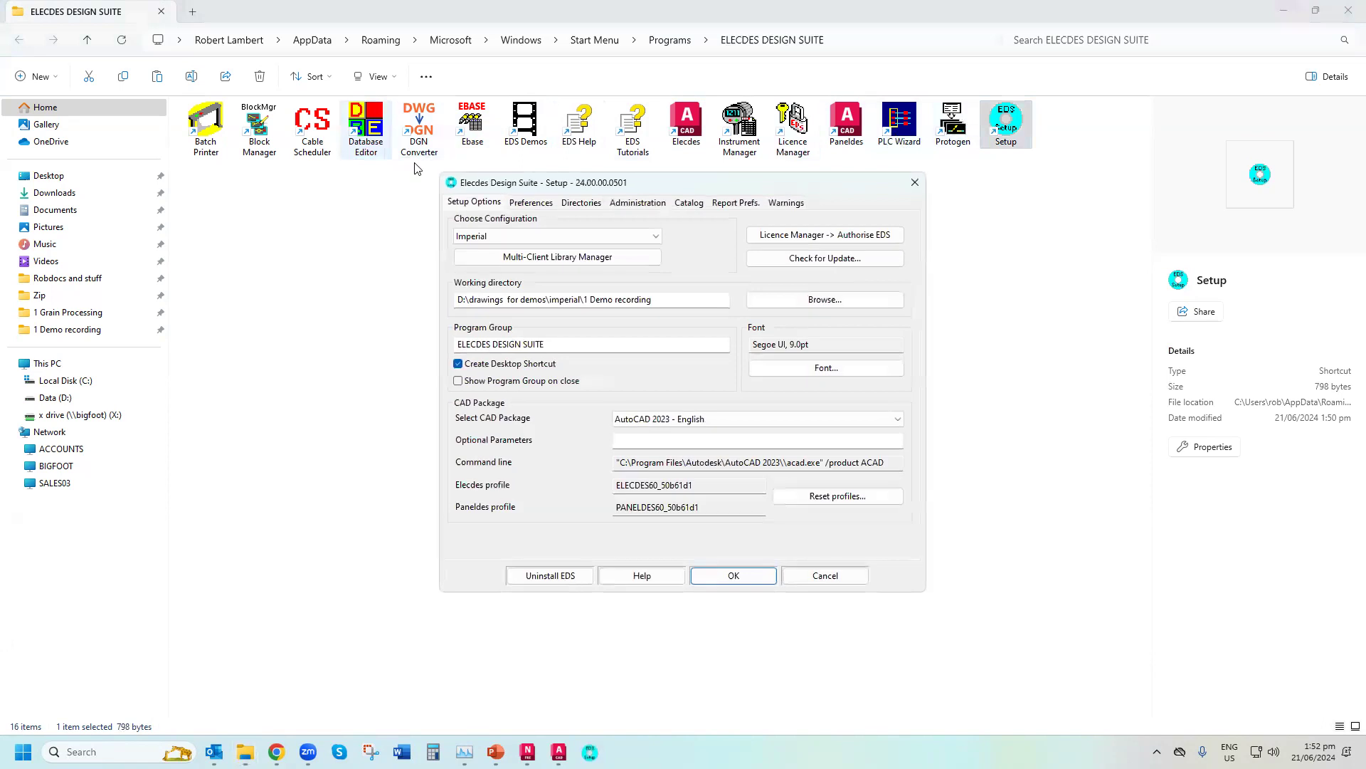
pyautogui.click(528, 202)
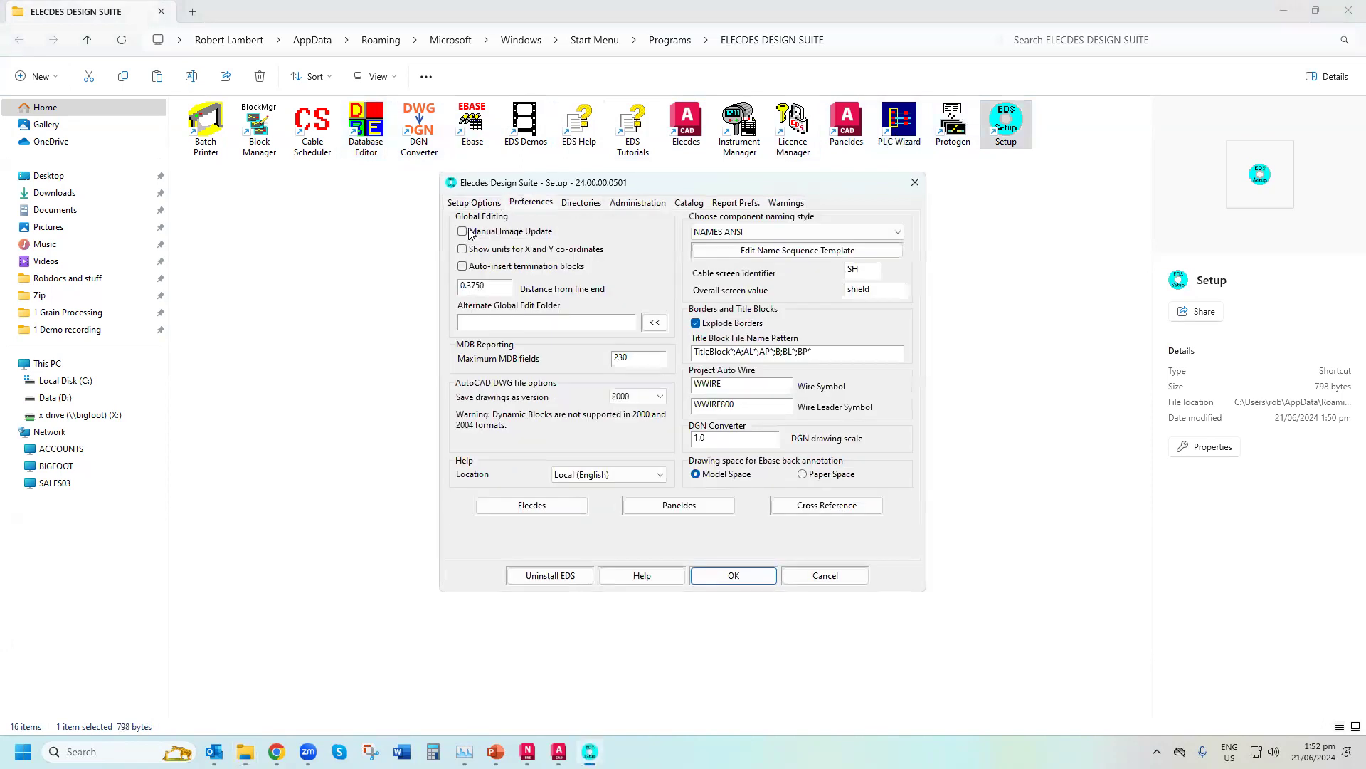
pyautogui.click(726, 578)
pyautogui.click(726, 425)
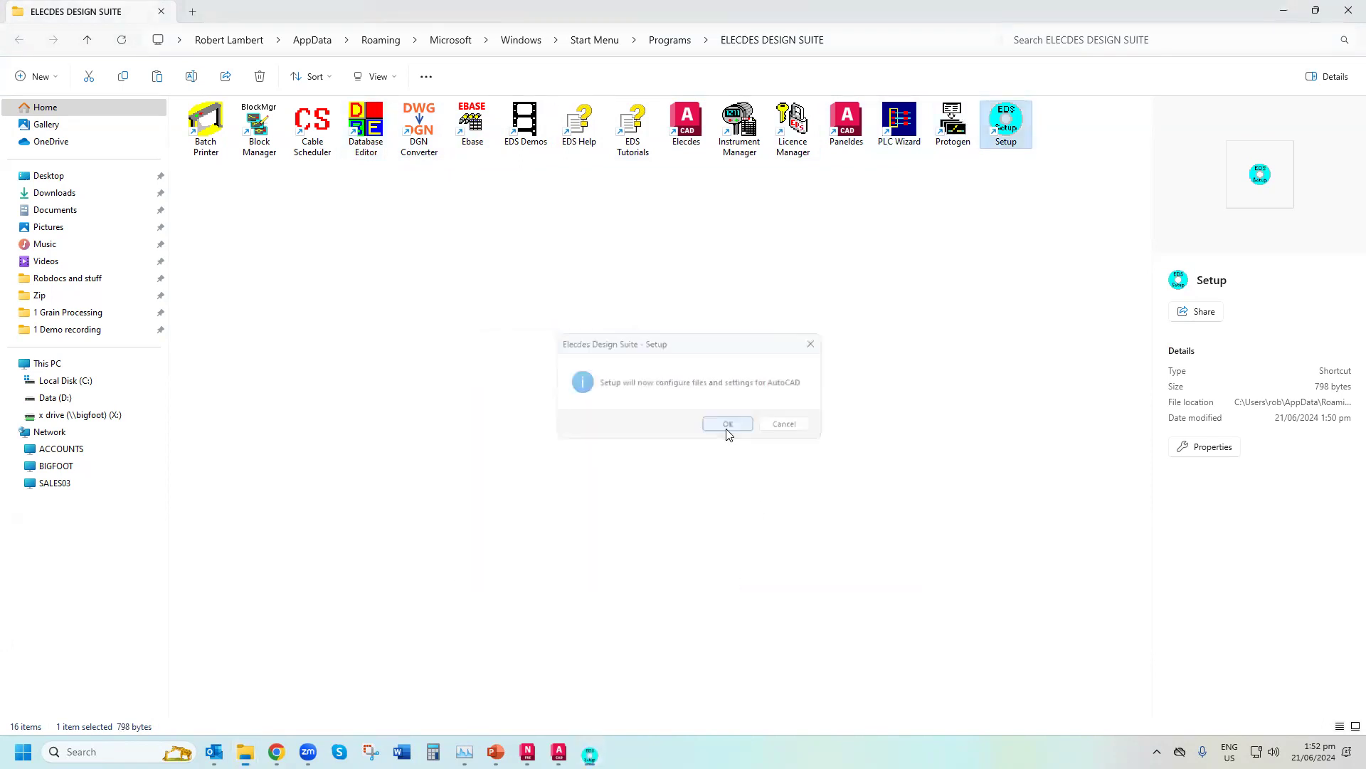
pyautogui.click(737, 425)
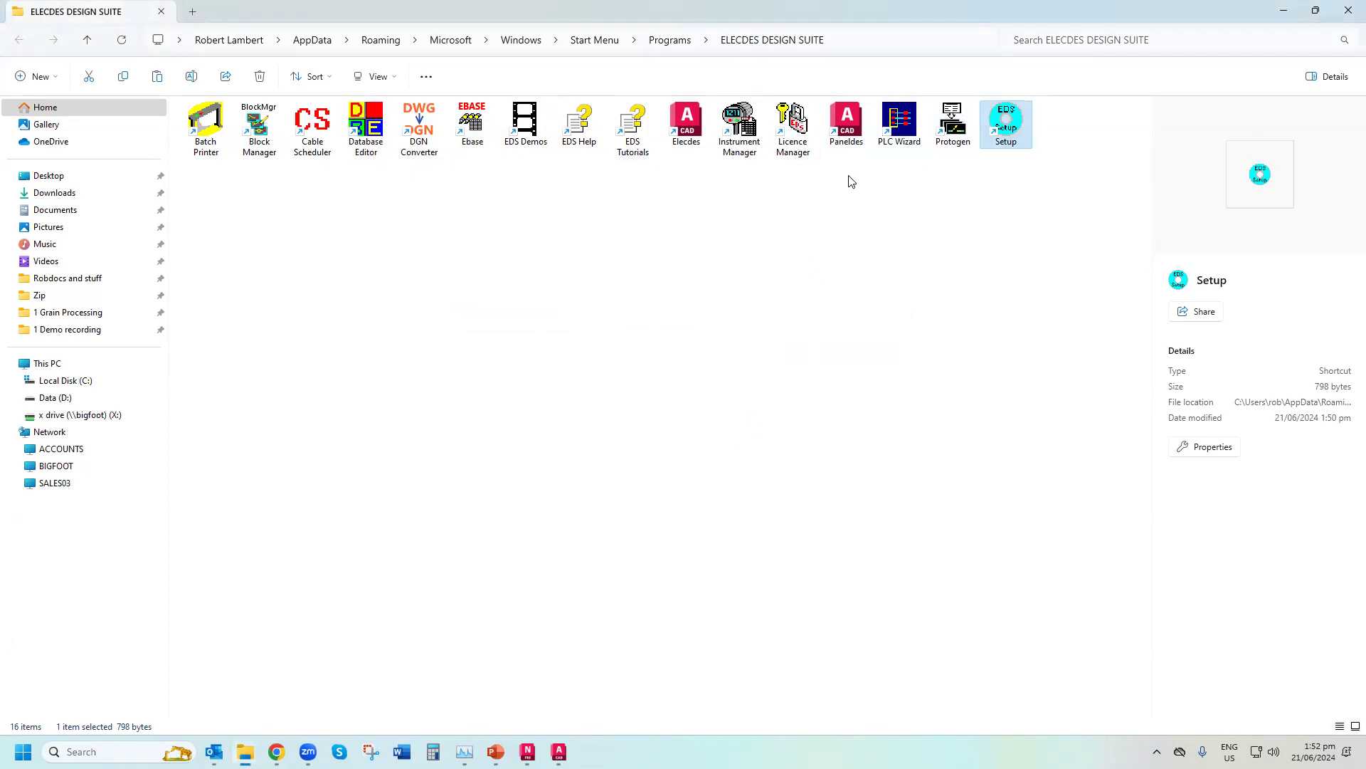
pyautogui.doubleClick(472, 122)
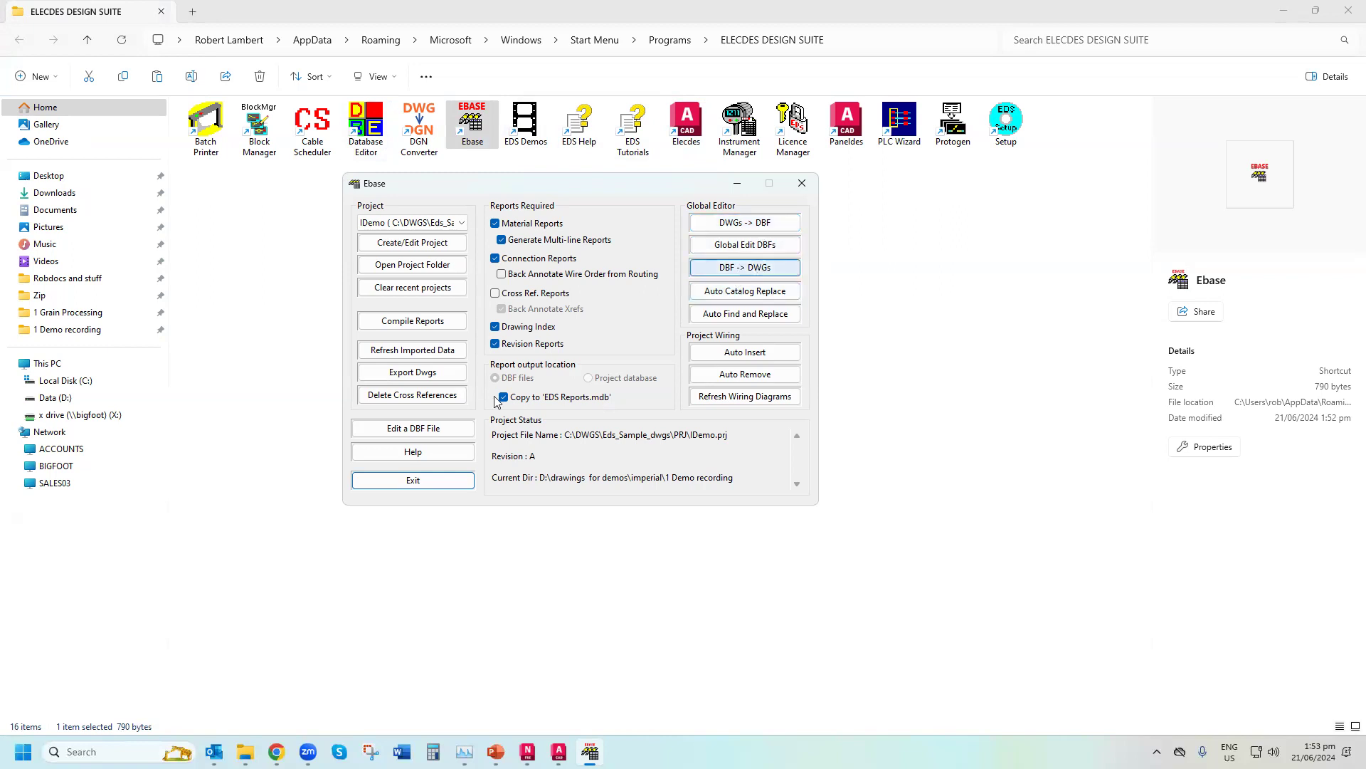
pyautogui.click(412, 481)
# Disable Manual Image Update in the Elecdes Setup preferences and apply the AutoCAD configuration
pyautogui.doubleClick(1018, 126)
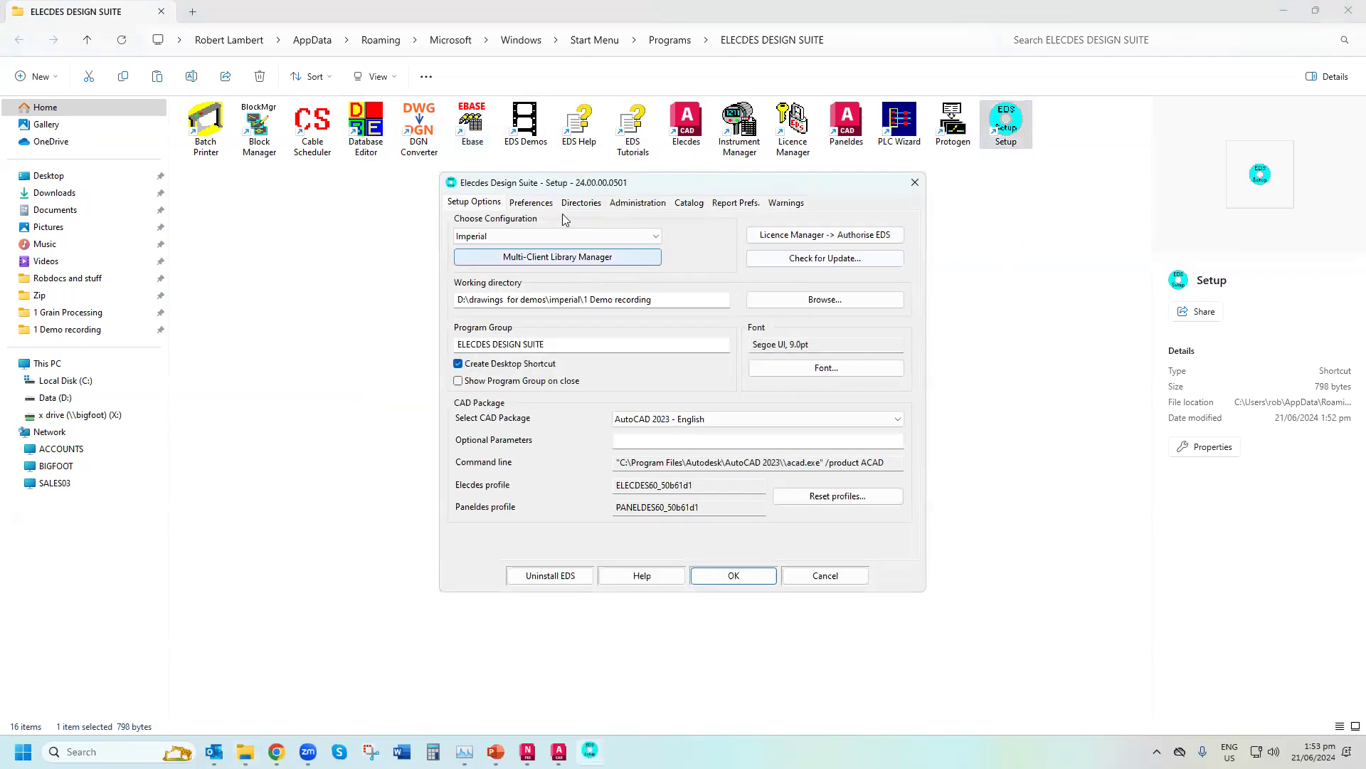
pyautogui.click(535, 204)
pyautogui.click(503, 232)
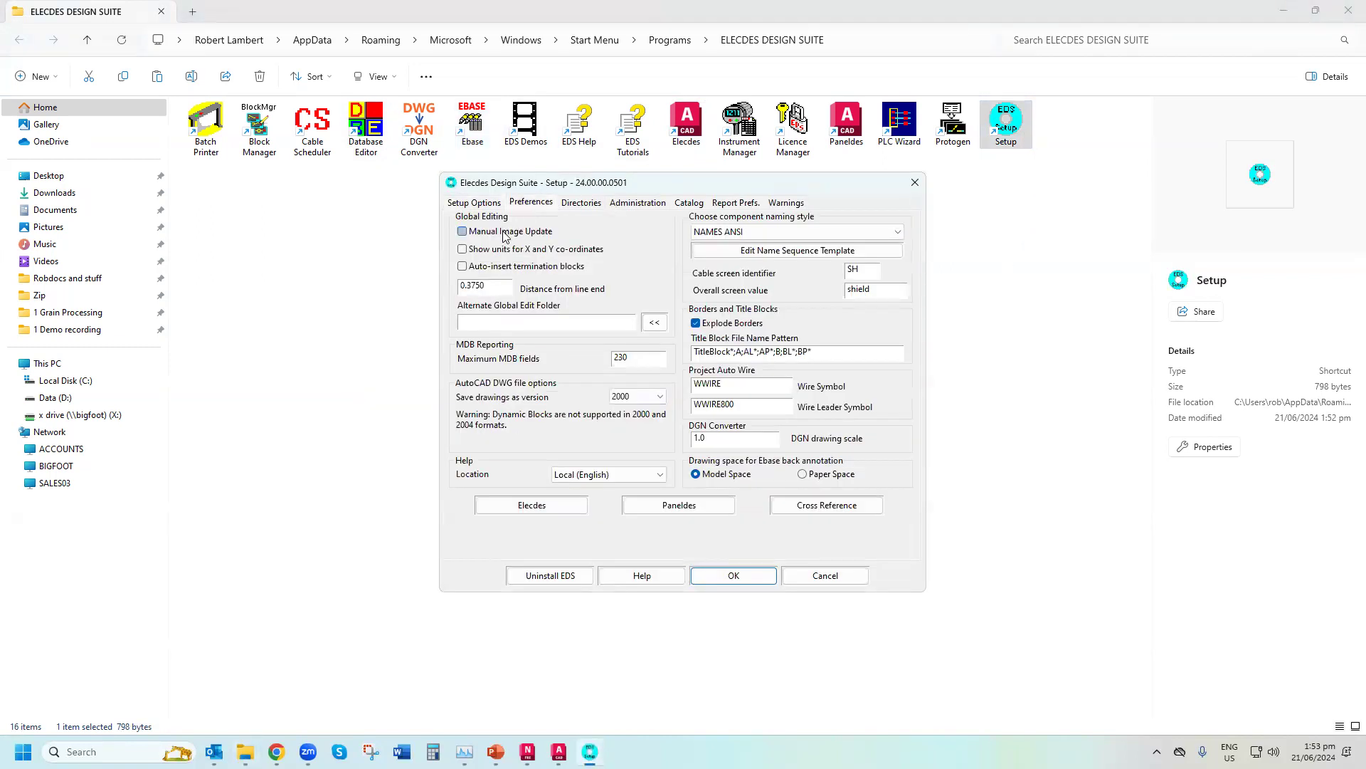
pyautogui.click(736, 577)
pyautogui.click(712, 424)
pyautogui.click(736, 425)
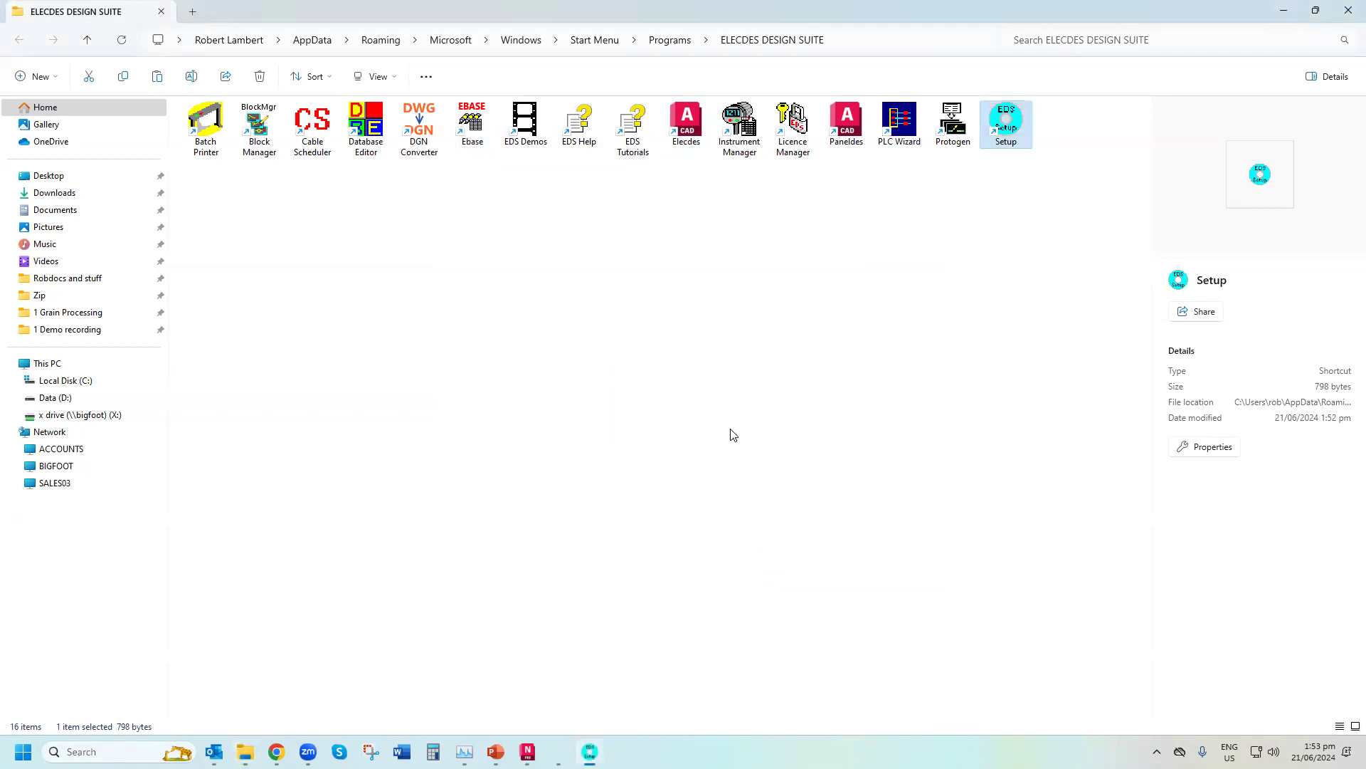
# Launch Ebase and open the project selection for loading or creating a project
pyautogui.click(474, 146)
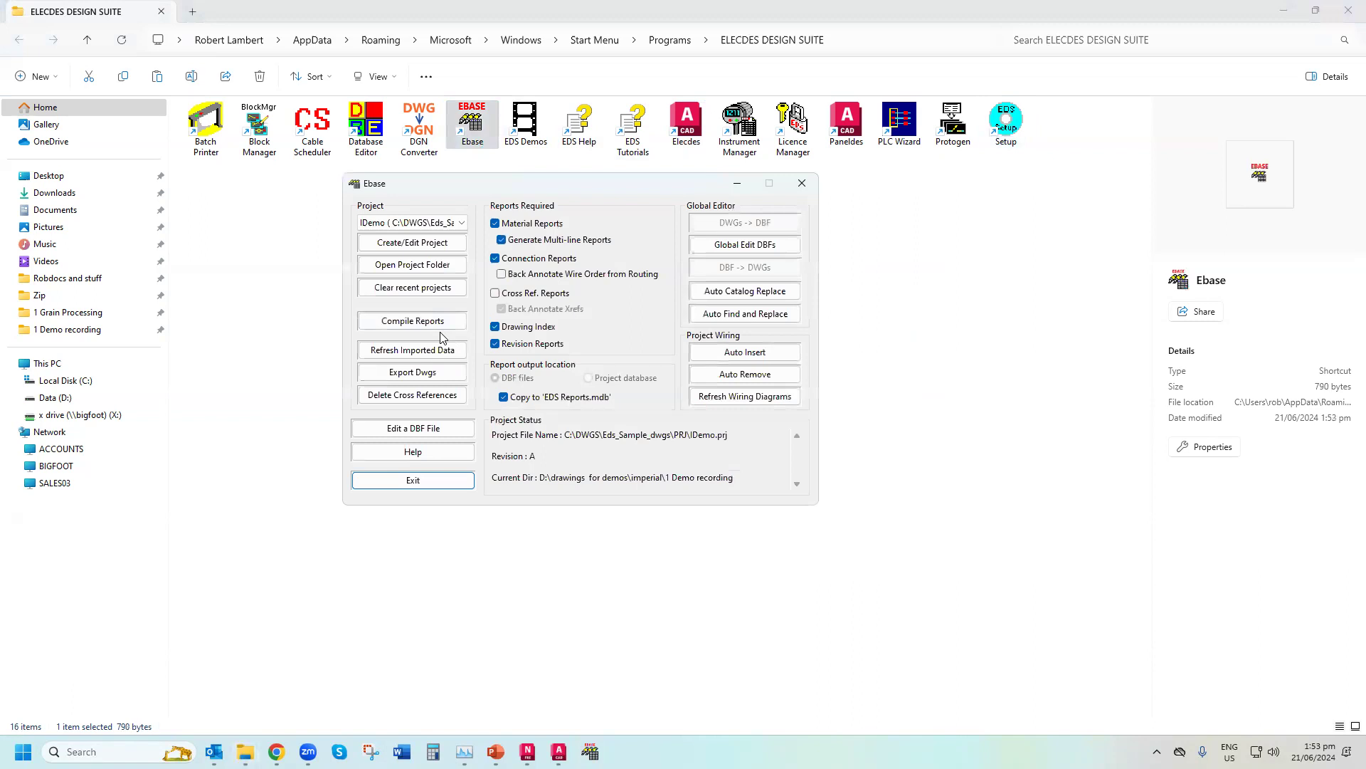
pyautogui.click(435, 244)
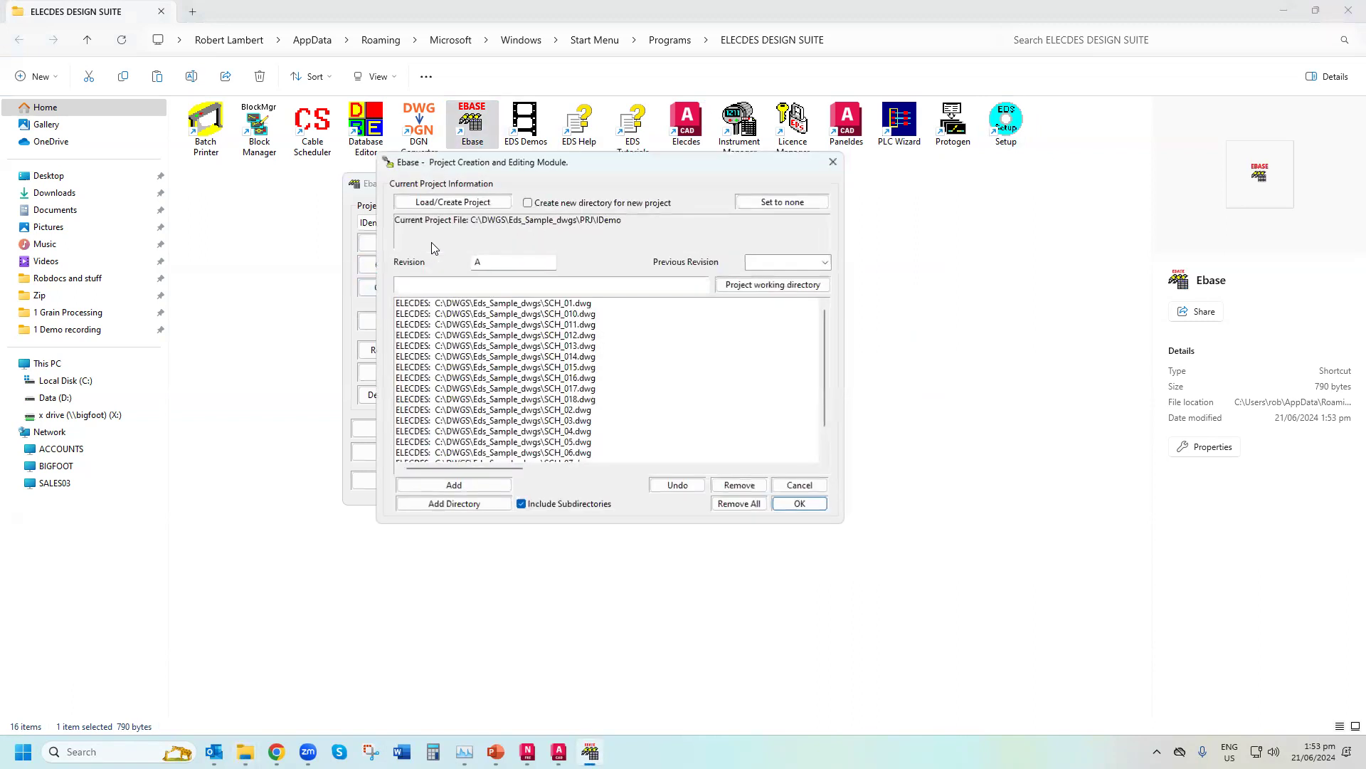
pyautogui.click(464, 206)
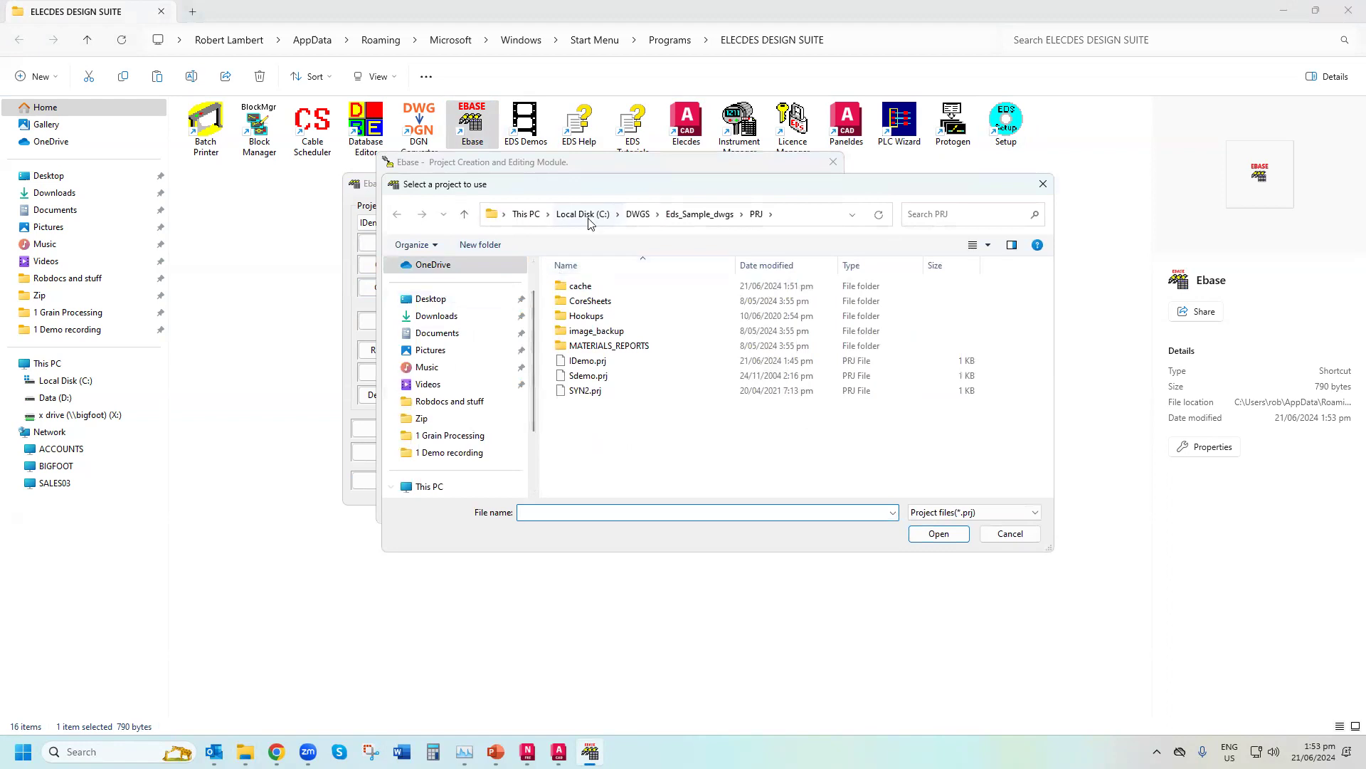
pyautogui.click(505, 215)
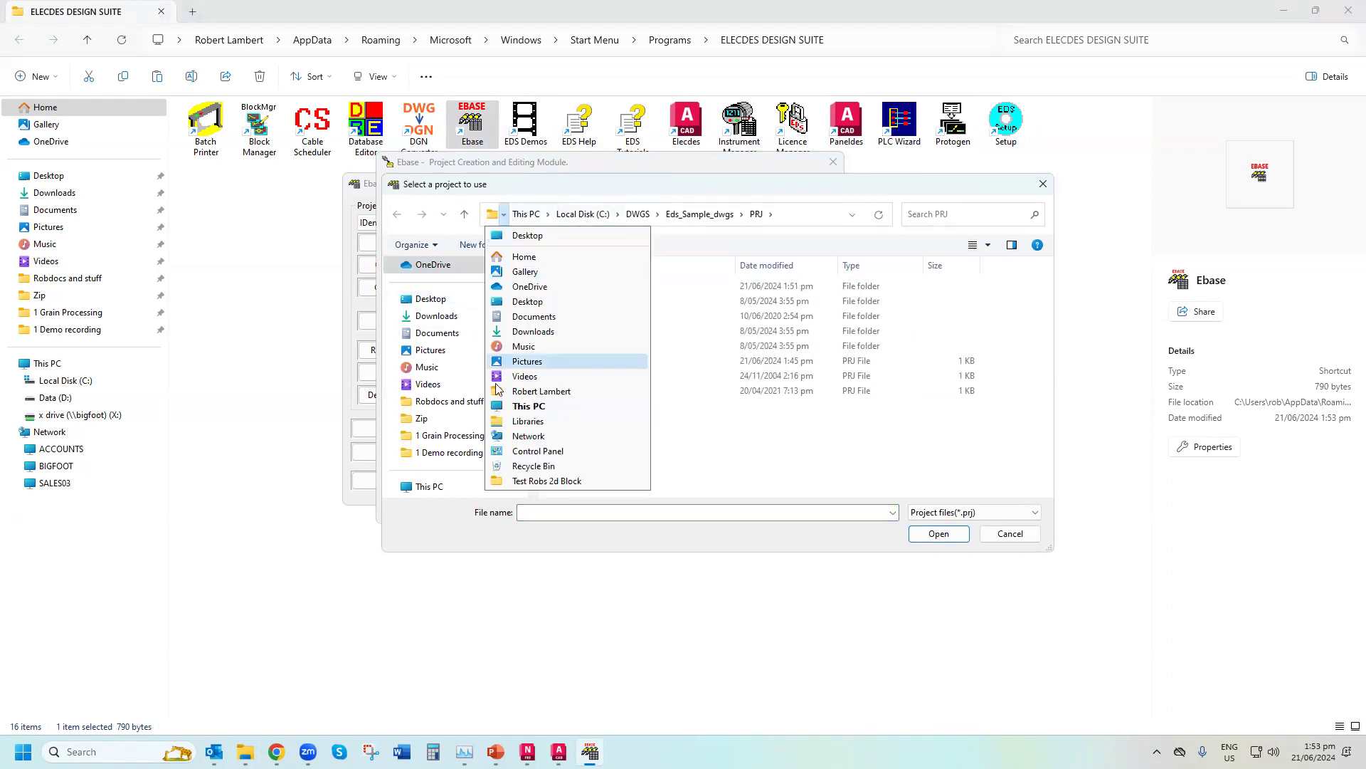
pyautogui.click(850, 188)
pyautogui.click(852, 209)
pyautogui.click(853, 209)
pyautogui.click(857, 209)
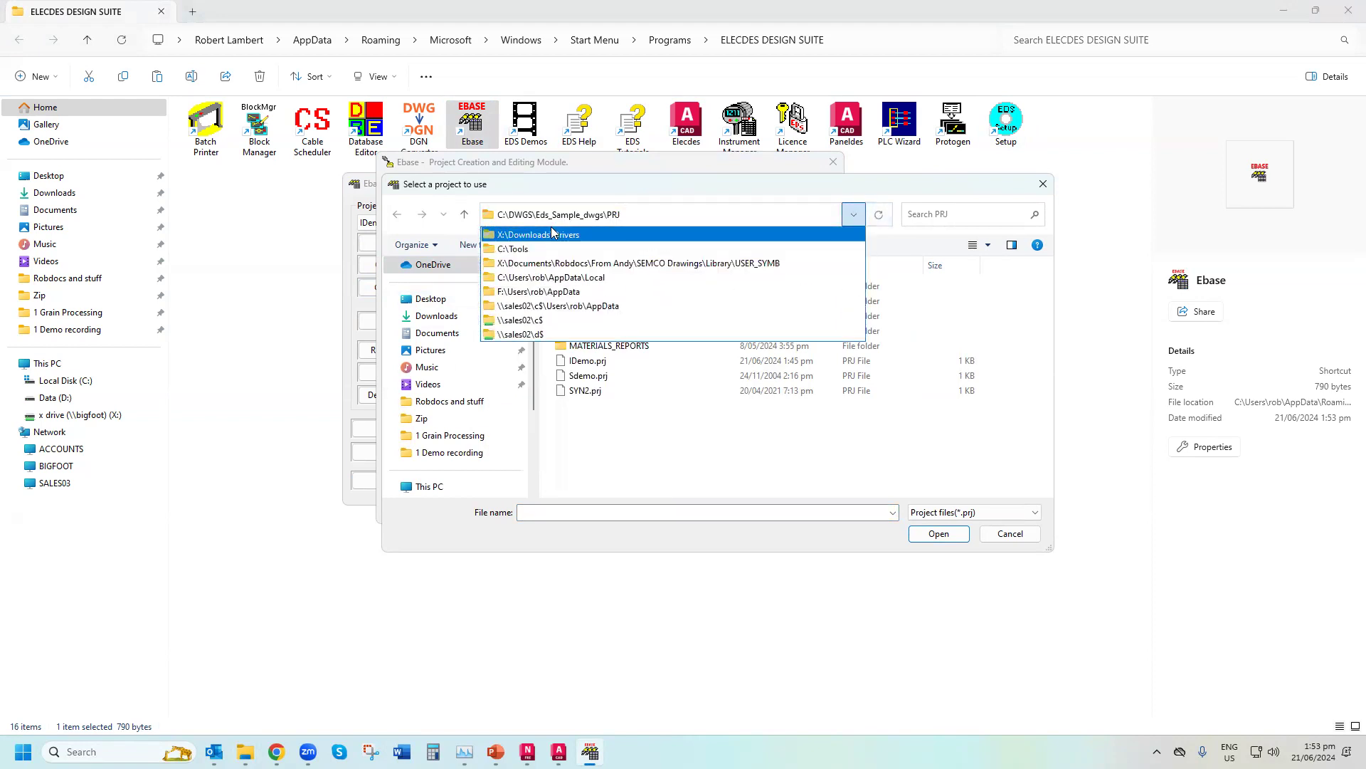
pyautogui.press('Escape')
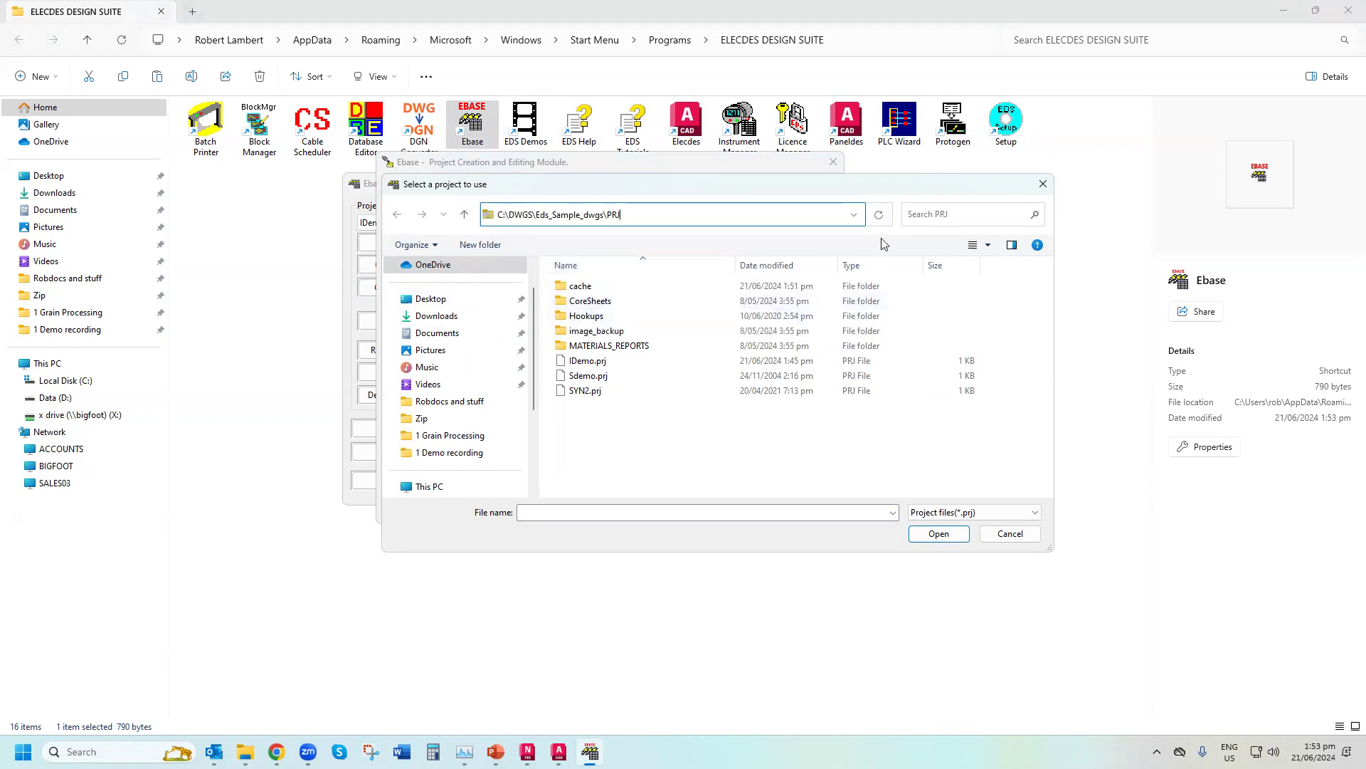
pyautogui.click(986, 242)
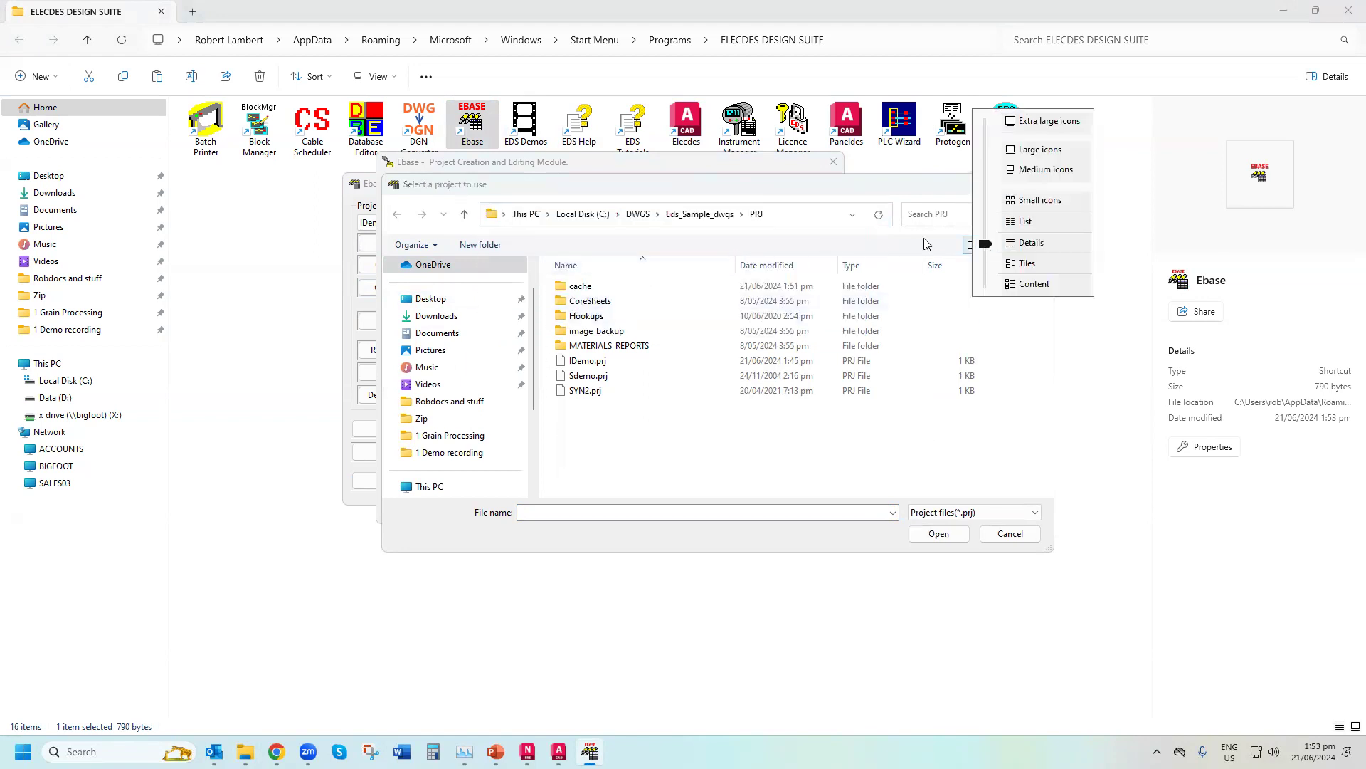
pyautogui.click(739, 232)
# Load the D2.prj project from the "drawings for demos\imperial\1 Demo recording" folder on the D: drive
pyautogui.click(464, 214)
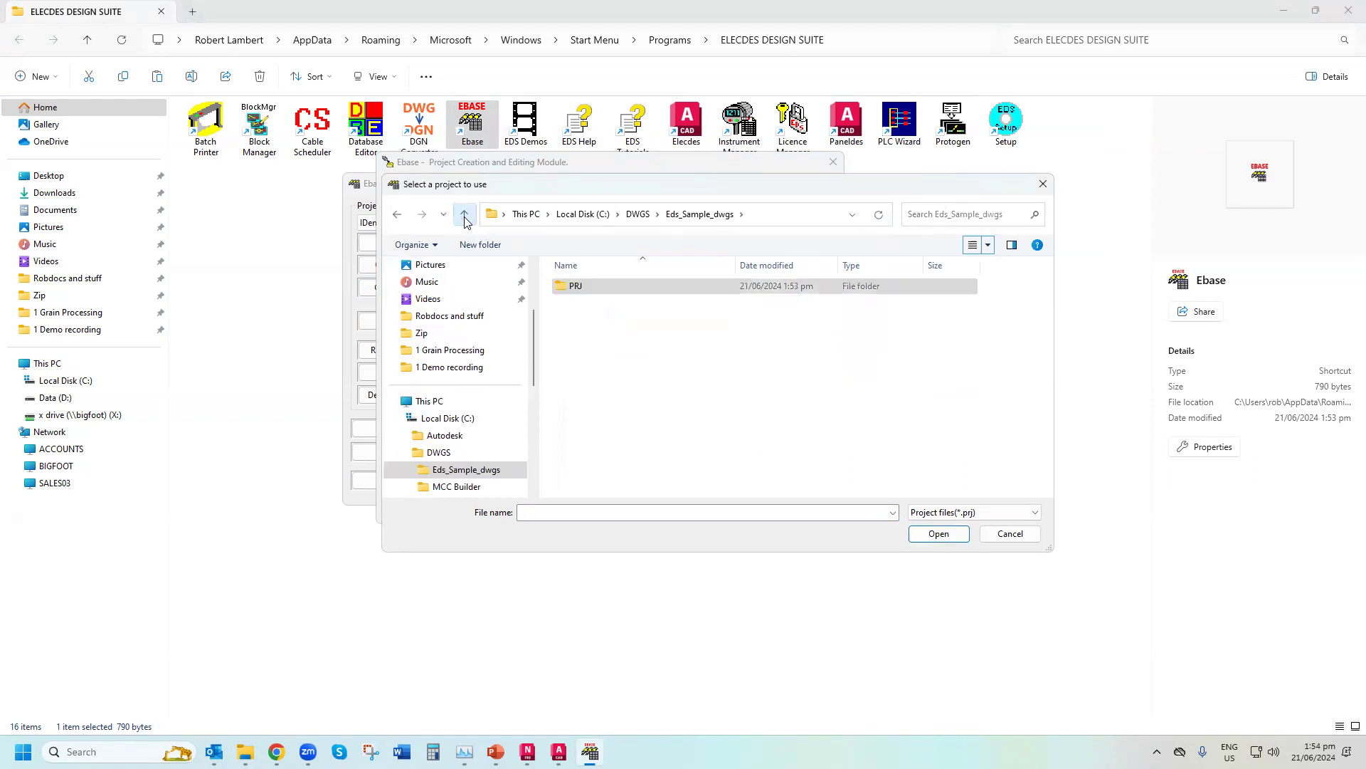
pyautogui.scroll(-3, 438, 421)
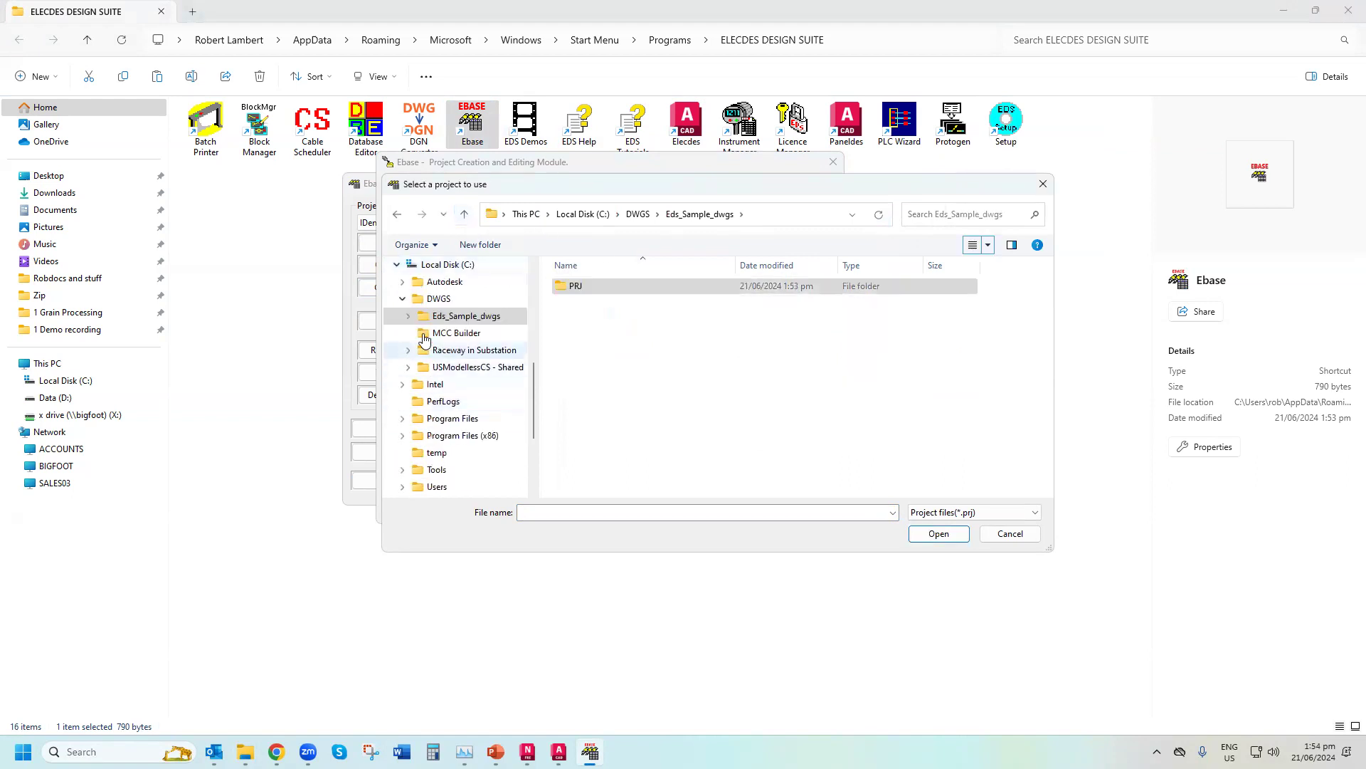
pyautogui.click(397, 265)
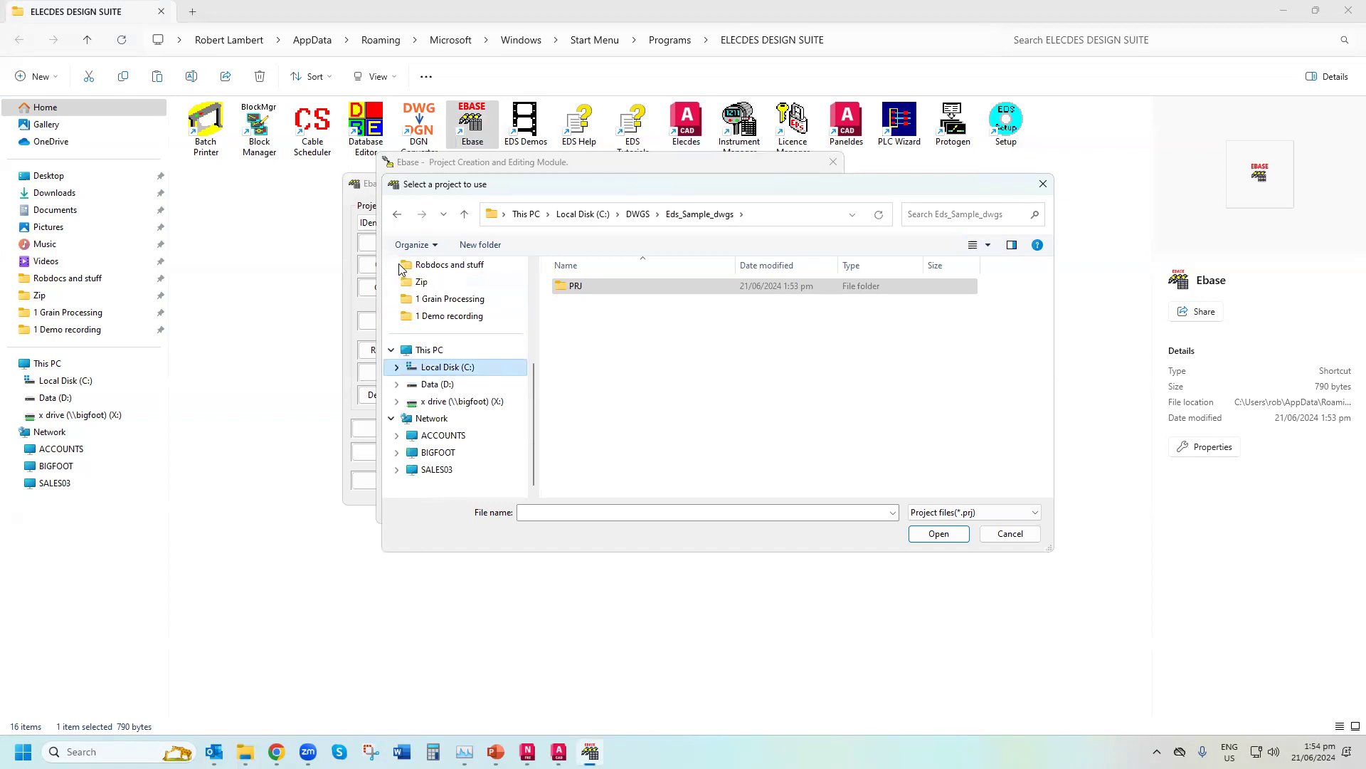
pyautogui.click(399, 376)
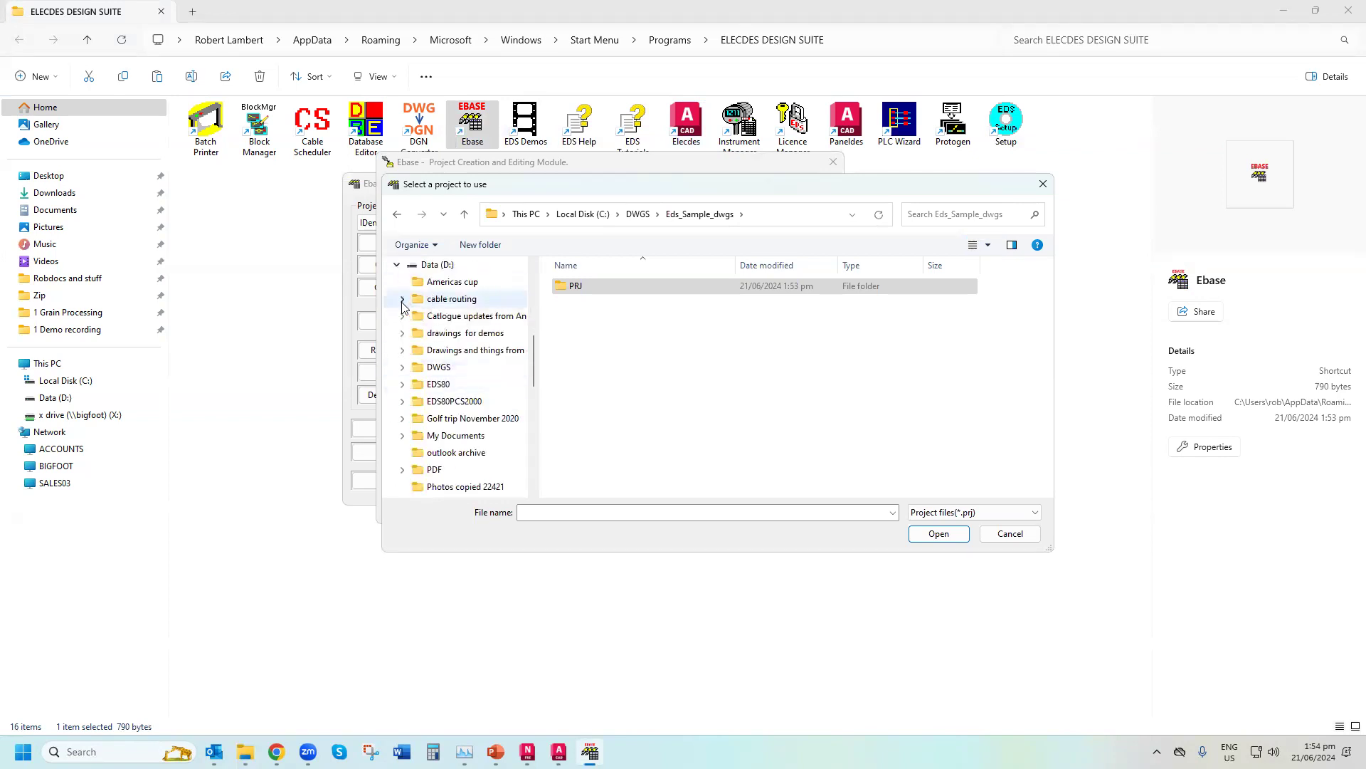
pyautogui.click(403, 334)
pyautogui.scroll(-5, 463, 456)
pyautogui.click(409, 469)
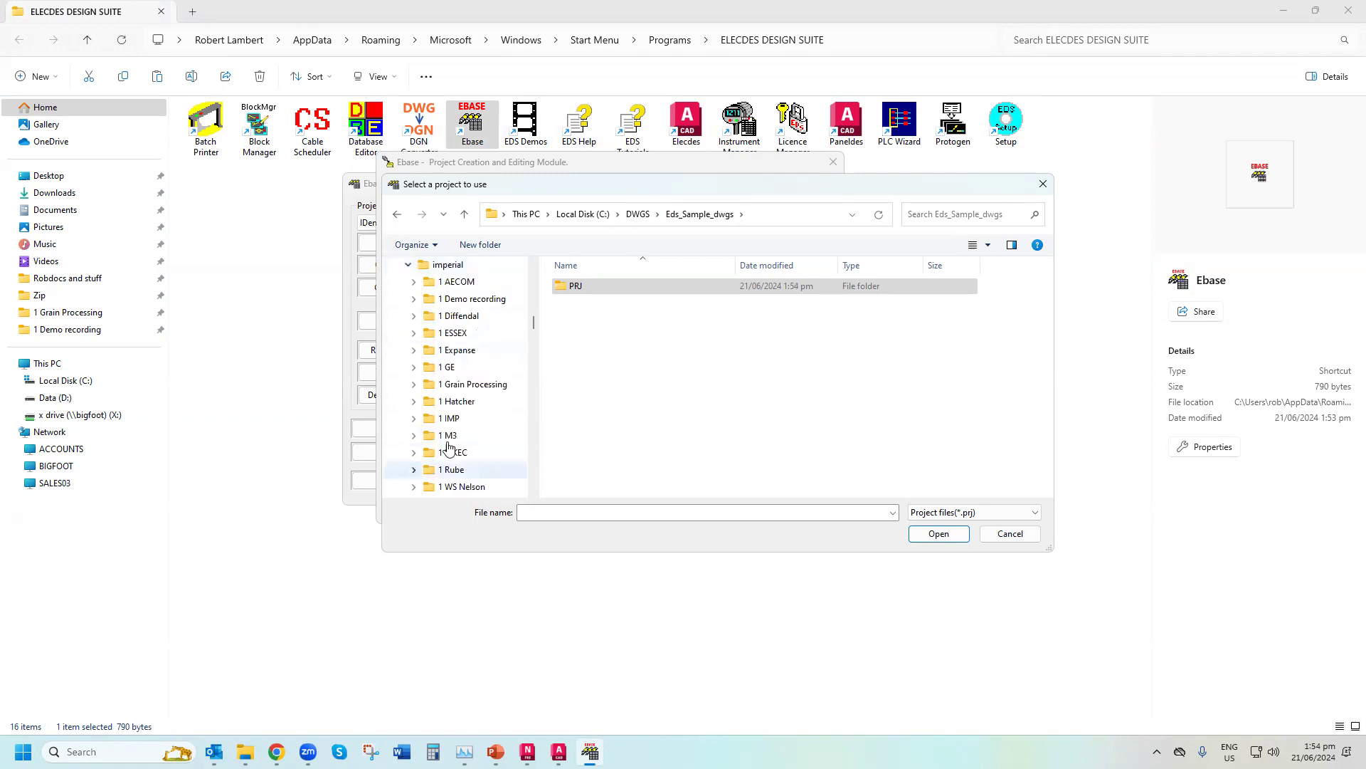
pyautogui.click(456, 298)
pyautogui.doubleClick(581, 391)
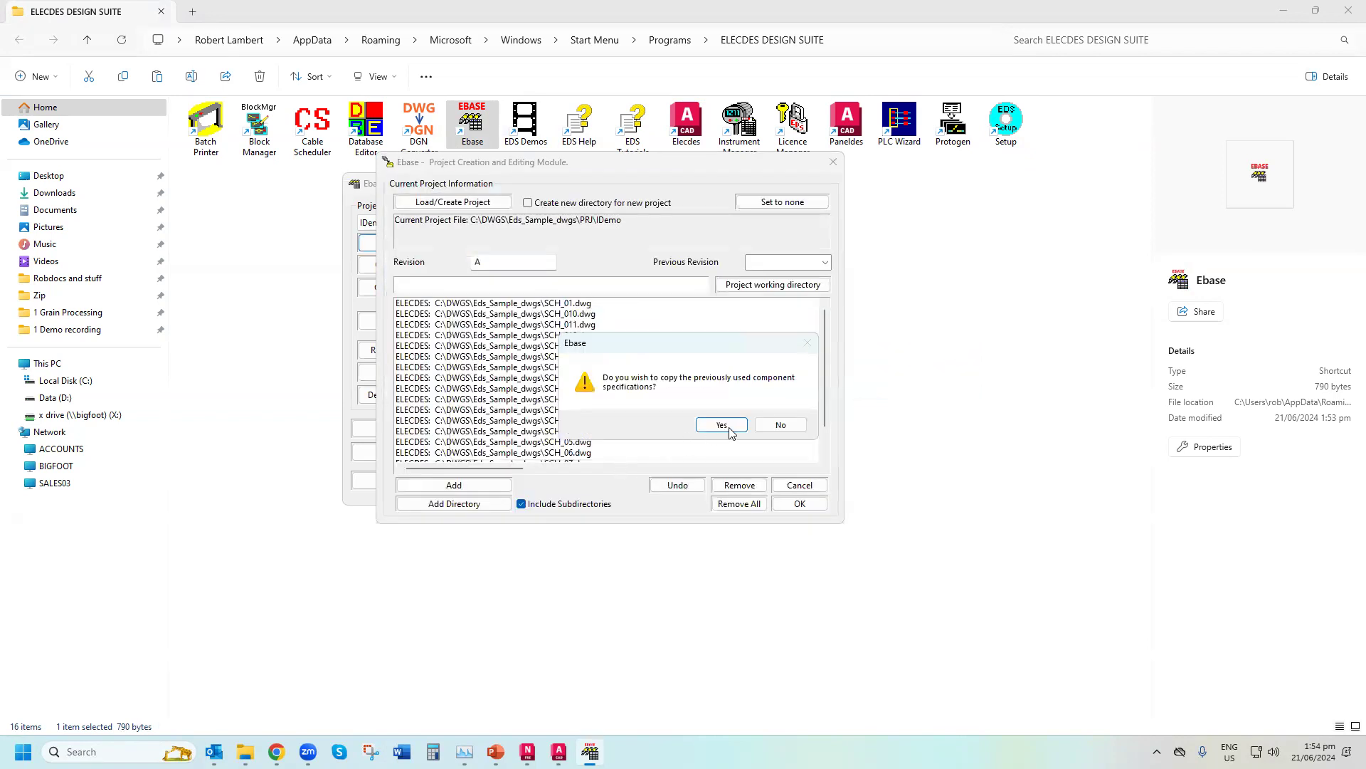
# Decline copying the previously used component specifications, accept the project with CBD_SCHE-Imperial.dwg, and exit Ebase
pyautogui.click(767, 425)
pyautogui.click(679, 305)
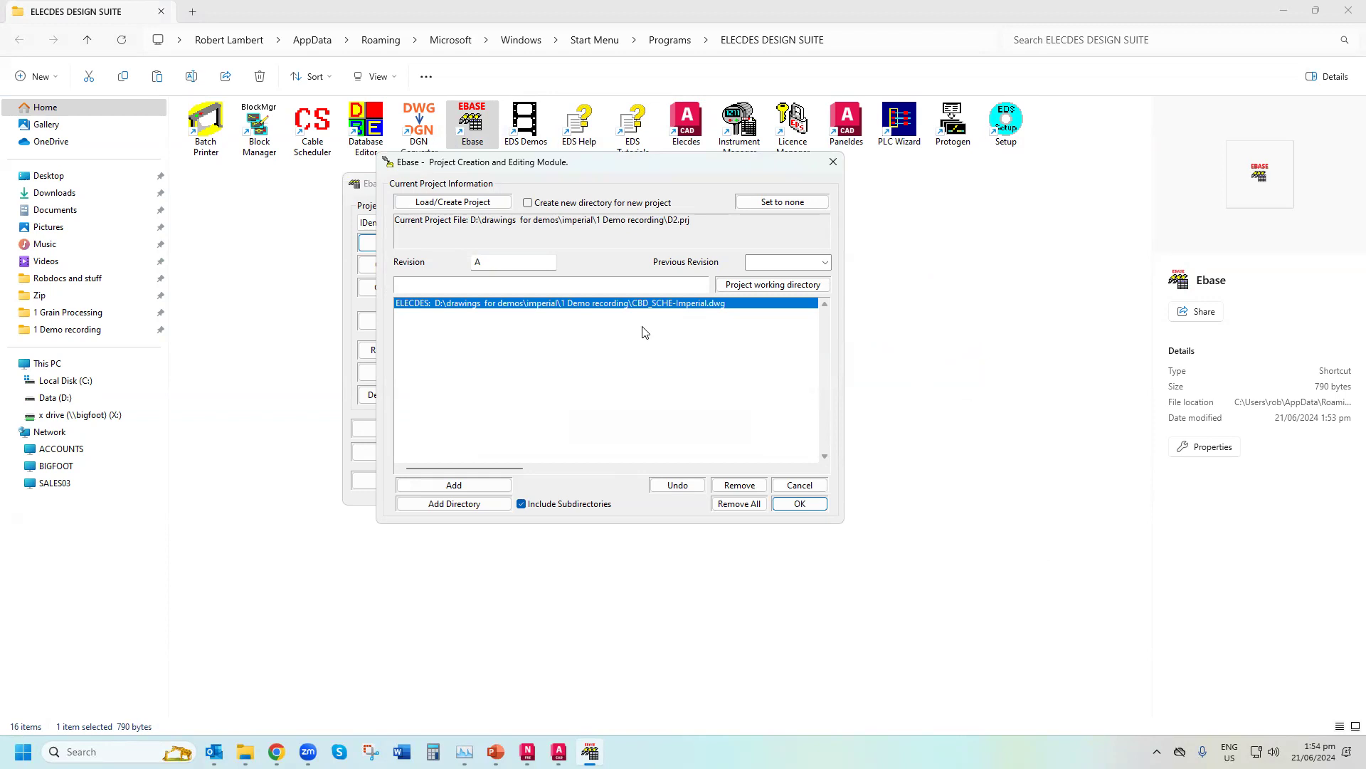
pyautogui.click(790, 503)
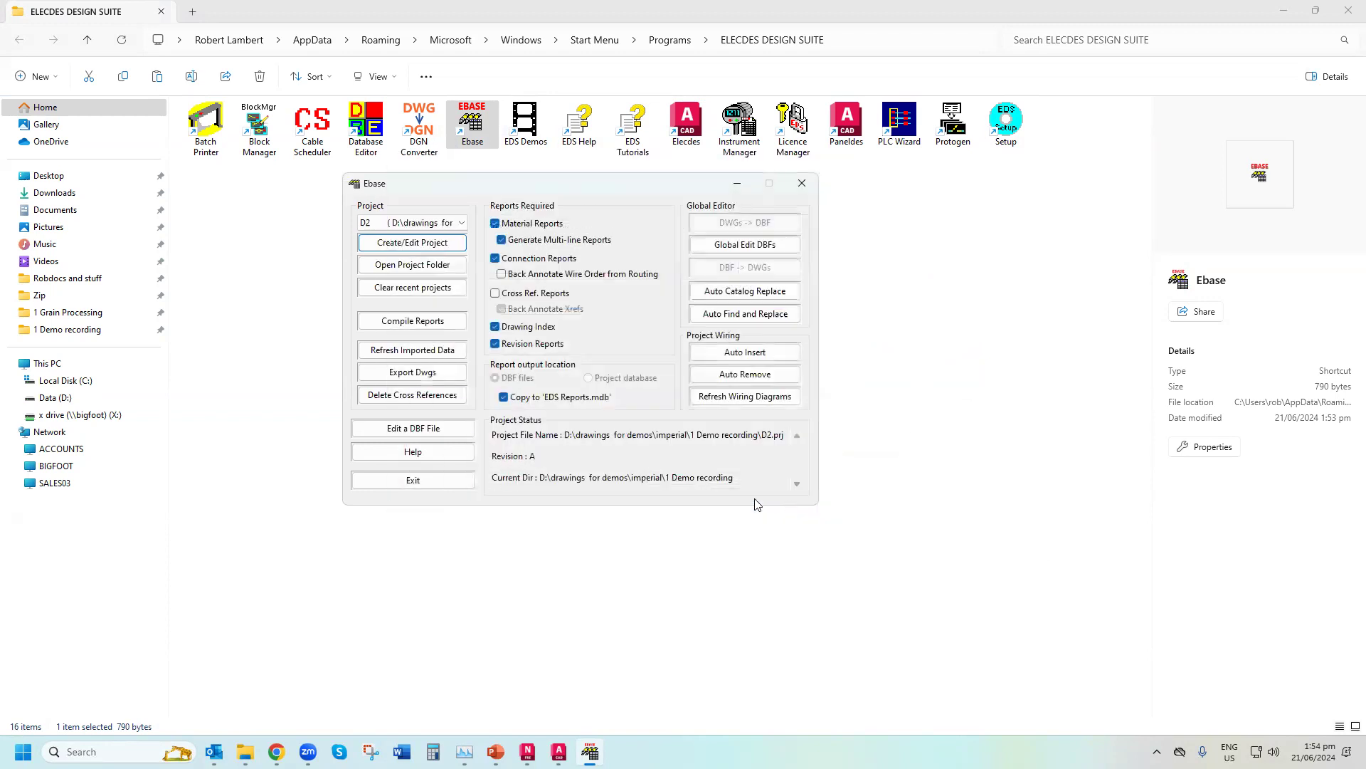
pyautogui.click(435, 484)
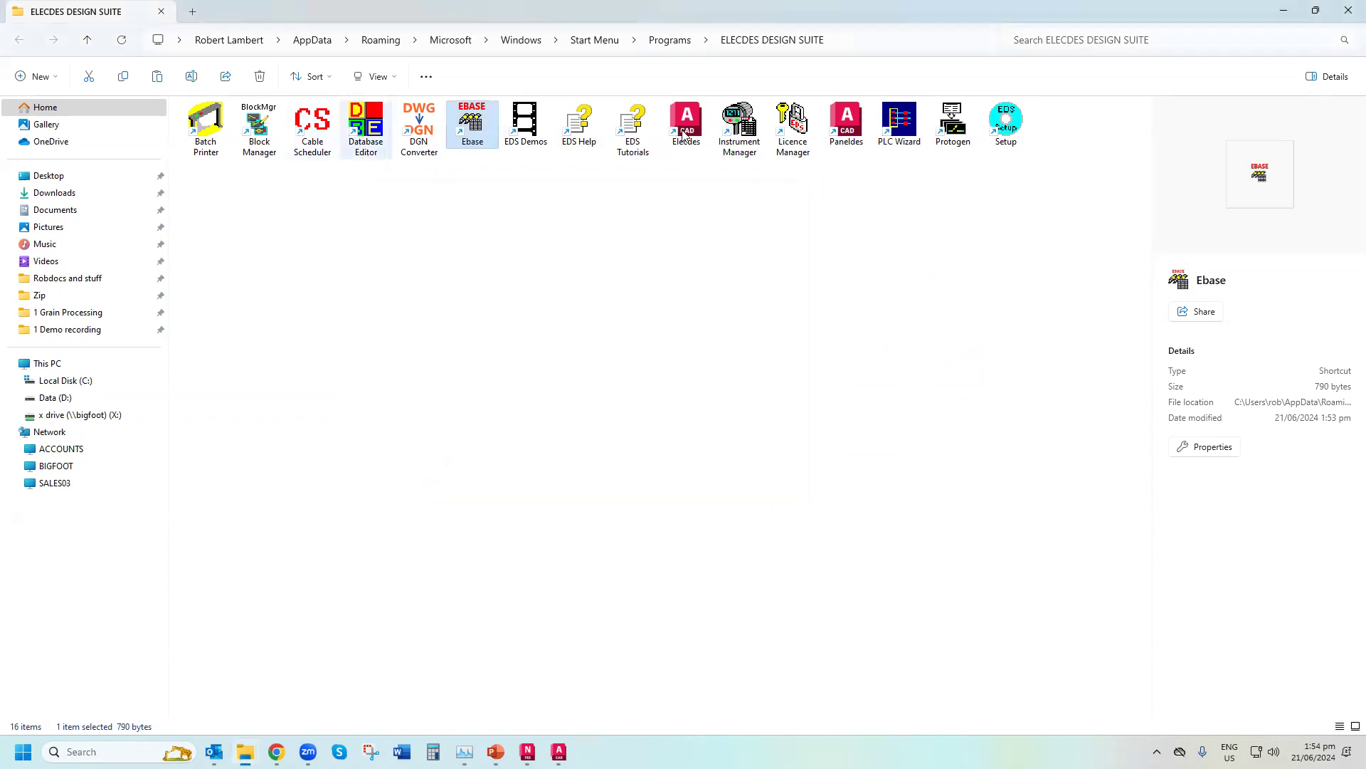
# Launch Cable Scheduler and open the current D2 project with an MS Access database named D2.mdb, maximizing its window
pyautogui.doubleClick(313, 152)
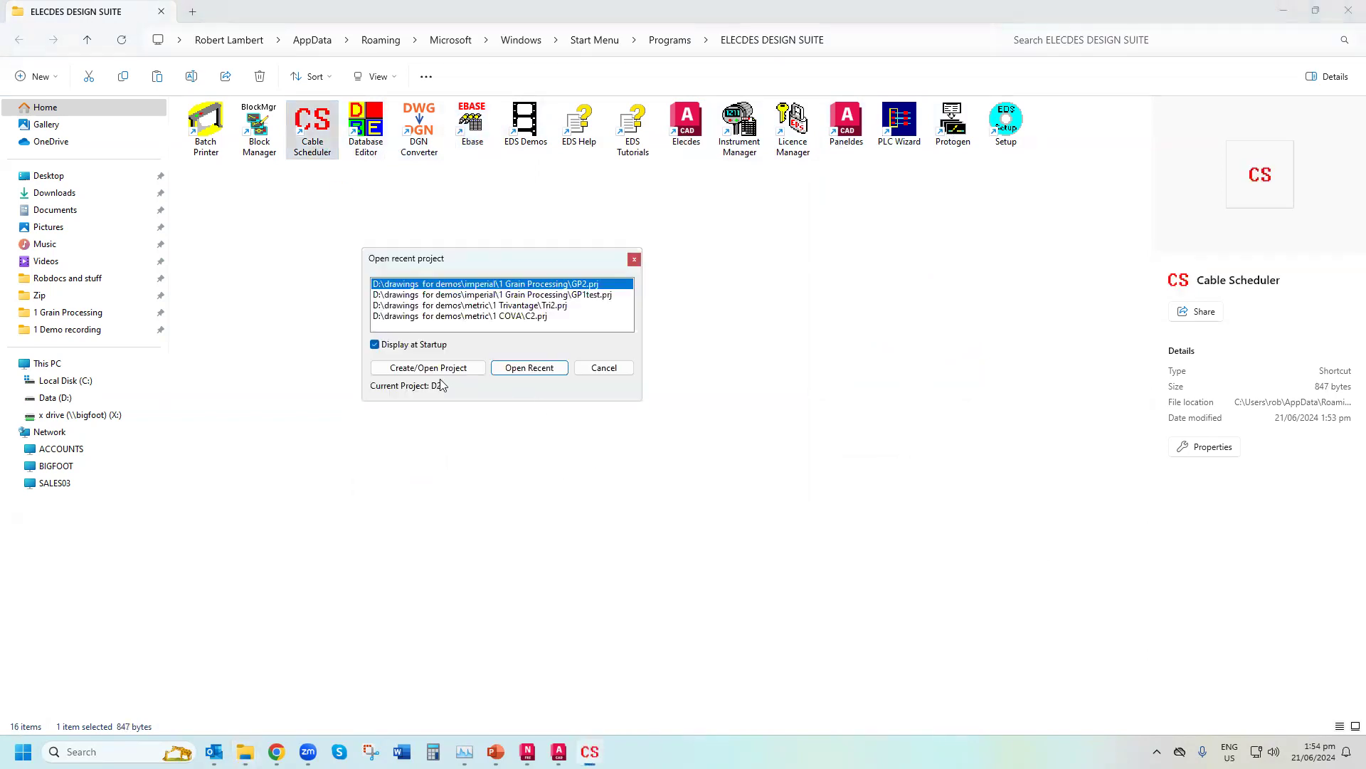
pyautogui.click(436, 369)
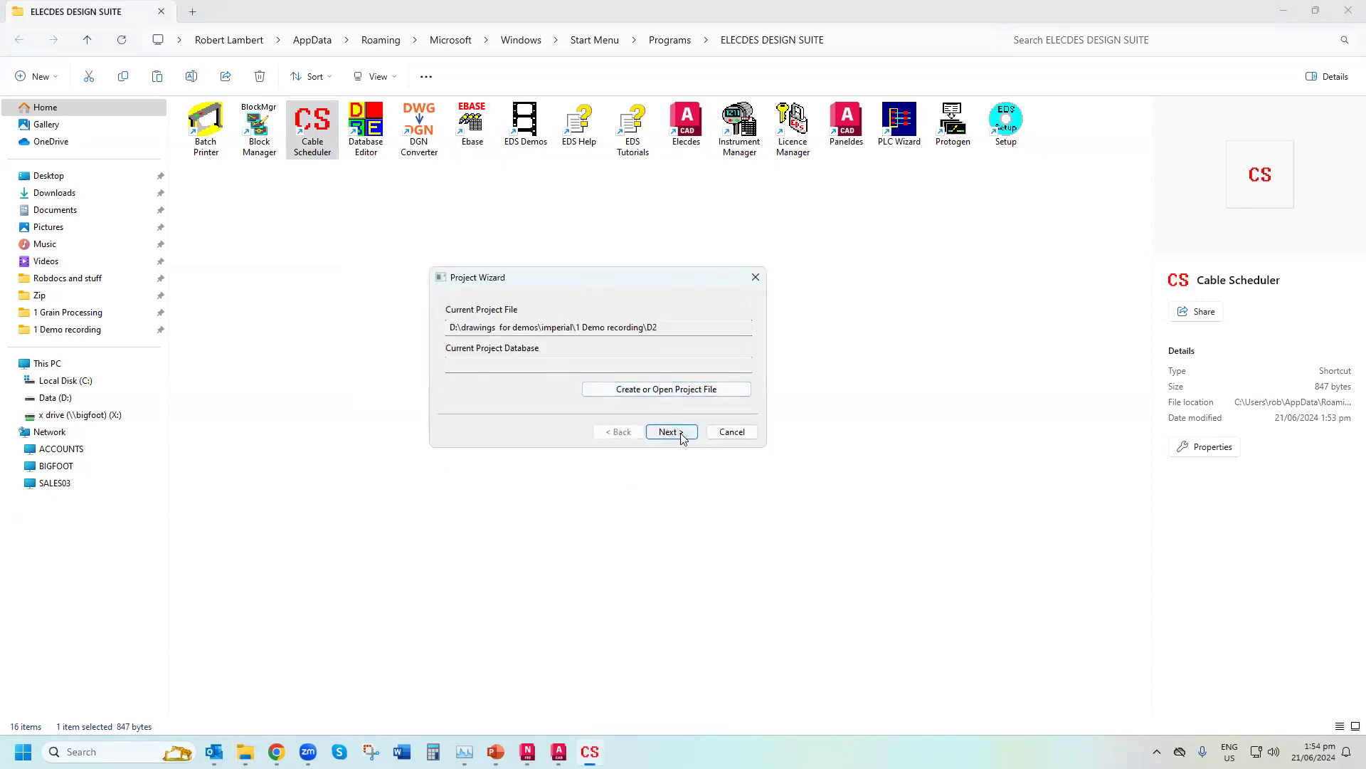
pyautogui.click(672, 432)
pyautogui.click(659, 371)
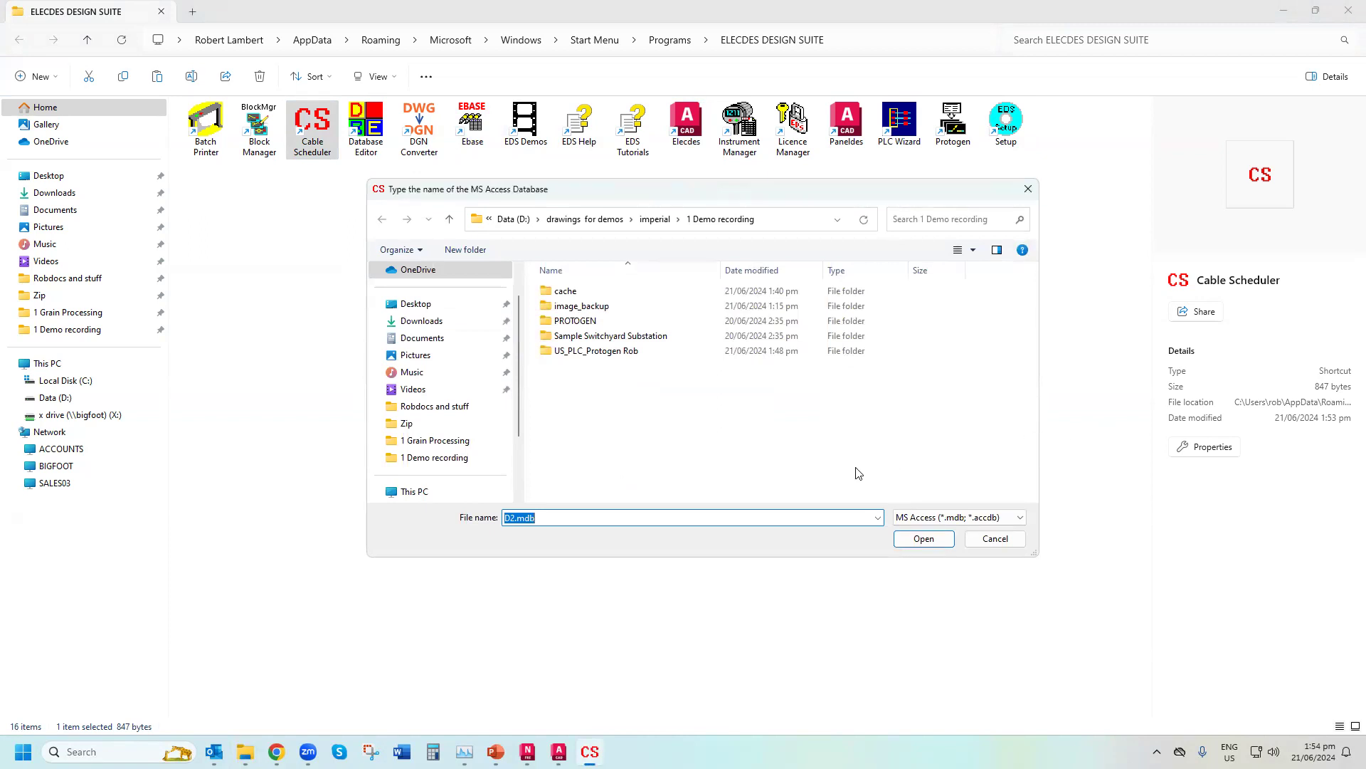
pyautogui.click(924, 539)
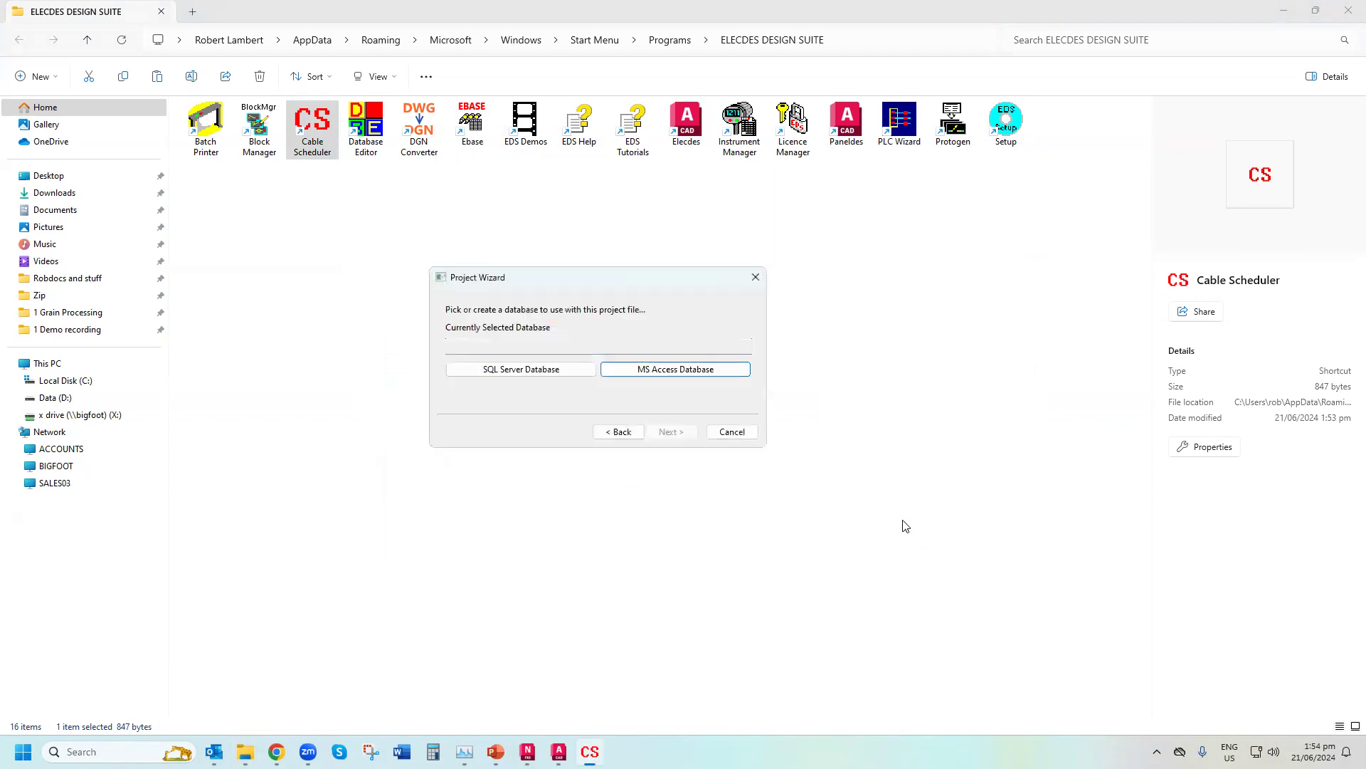
pyautogui.click(672, 432)
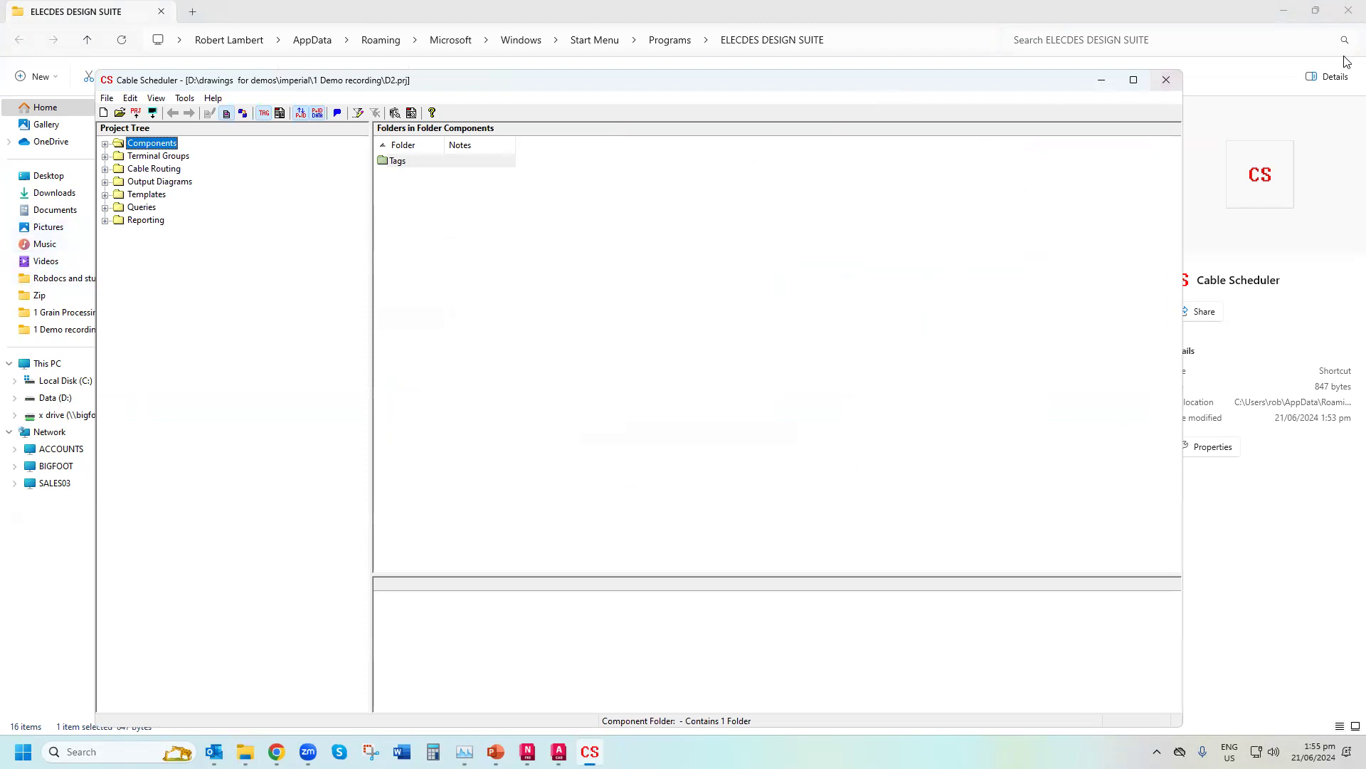
pyautogui.click(1133, 80)
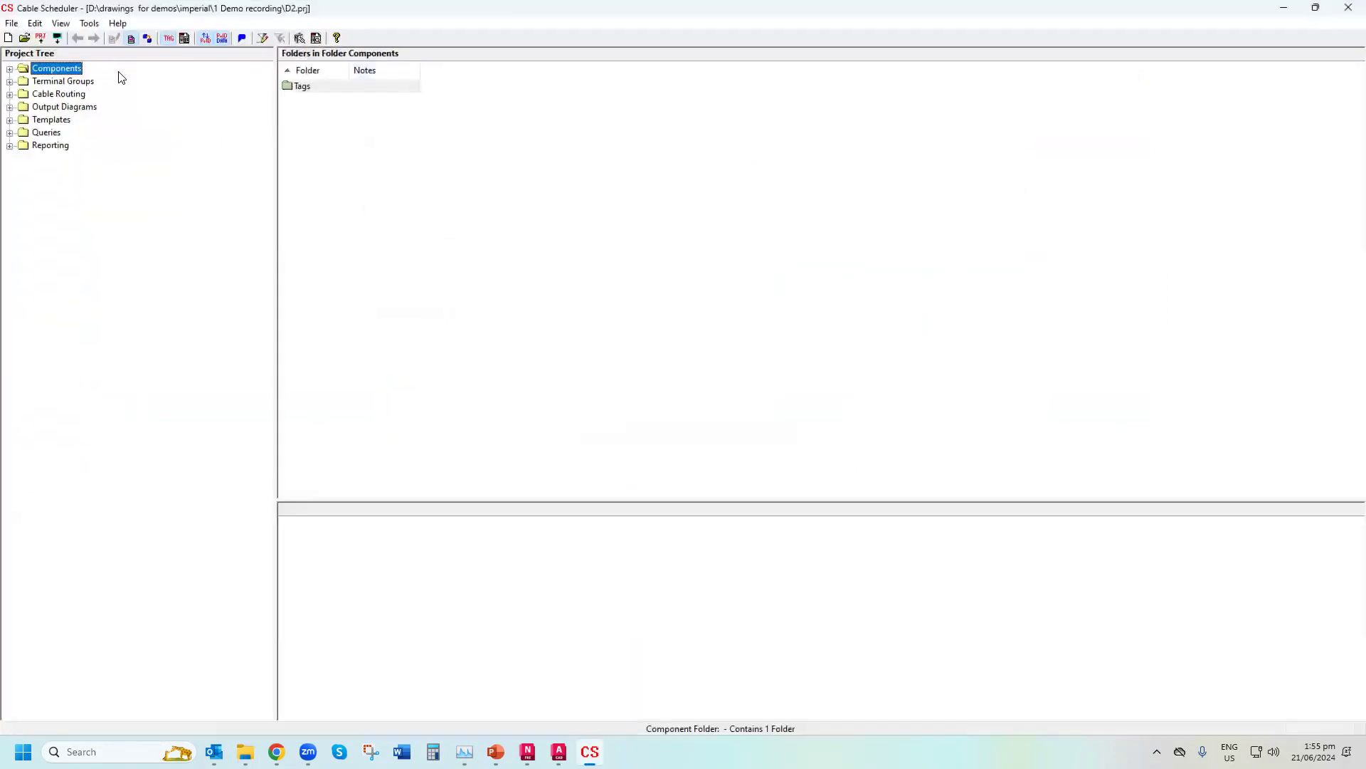
# Examine the areas and enclosures under the component tags and compare them with the cable block diagram in AutoCAD
pyautogui.click(11, 70)
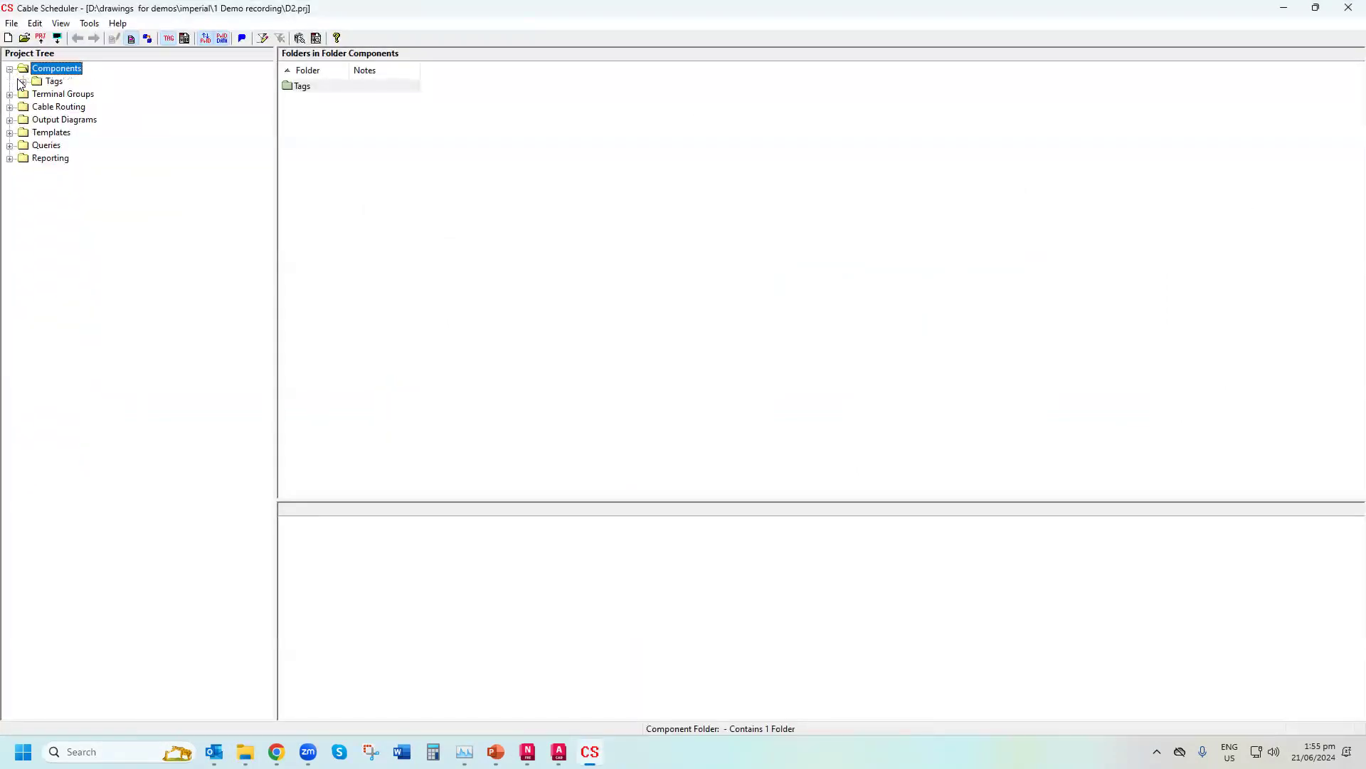
pyautogui.click(23, 82)
pyautogui.click(37, 94)
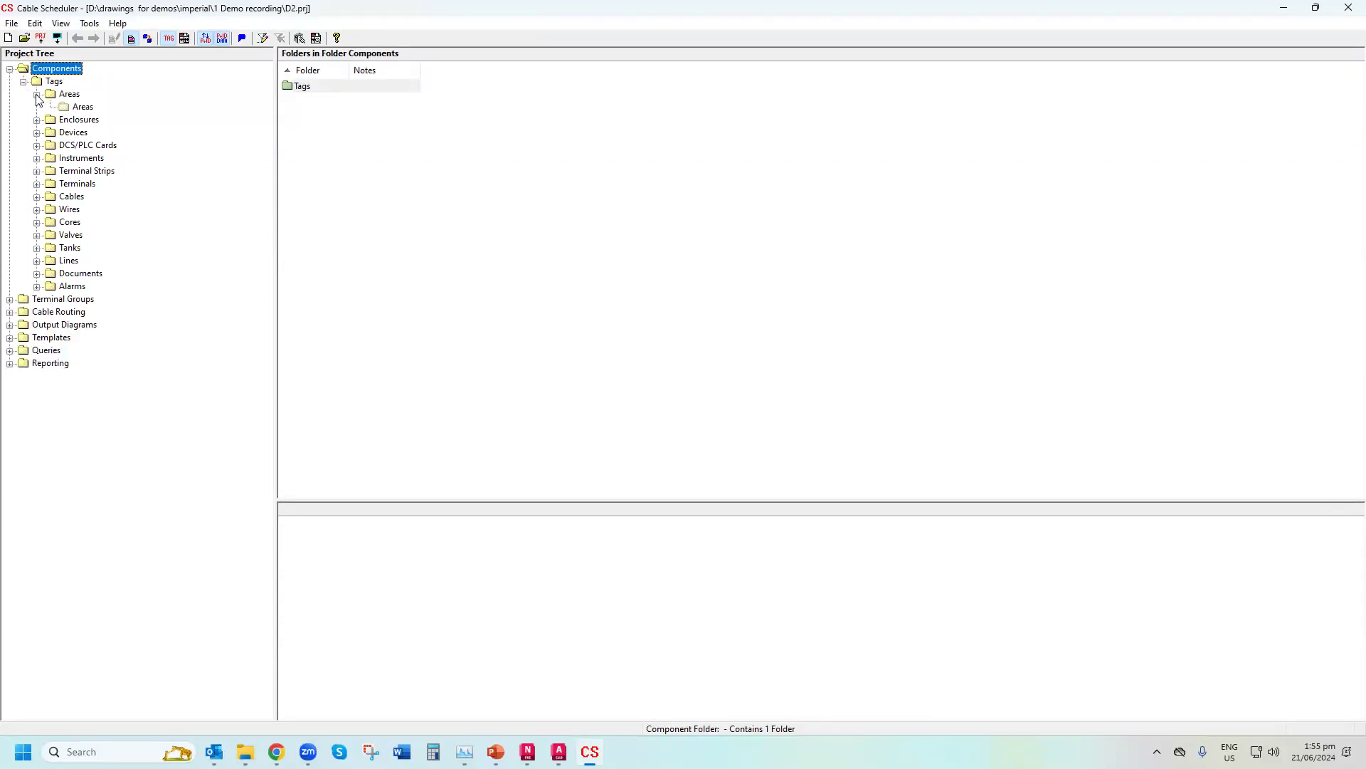
pyautogui.click(37, 120)
pyautogui.click(50, 133)
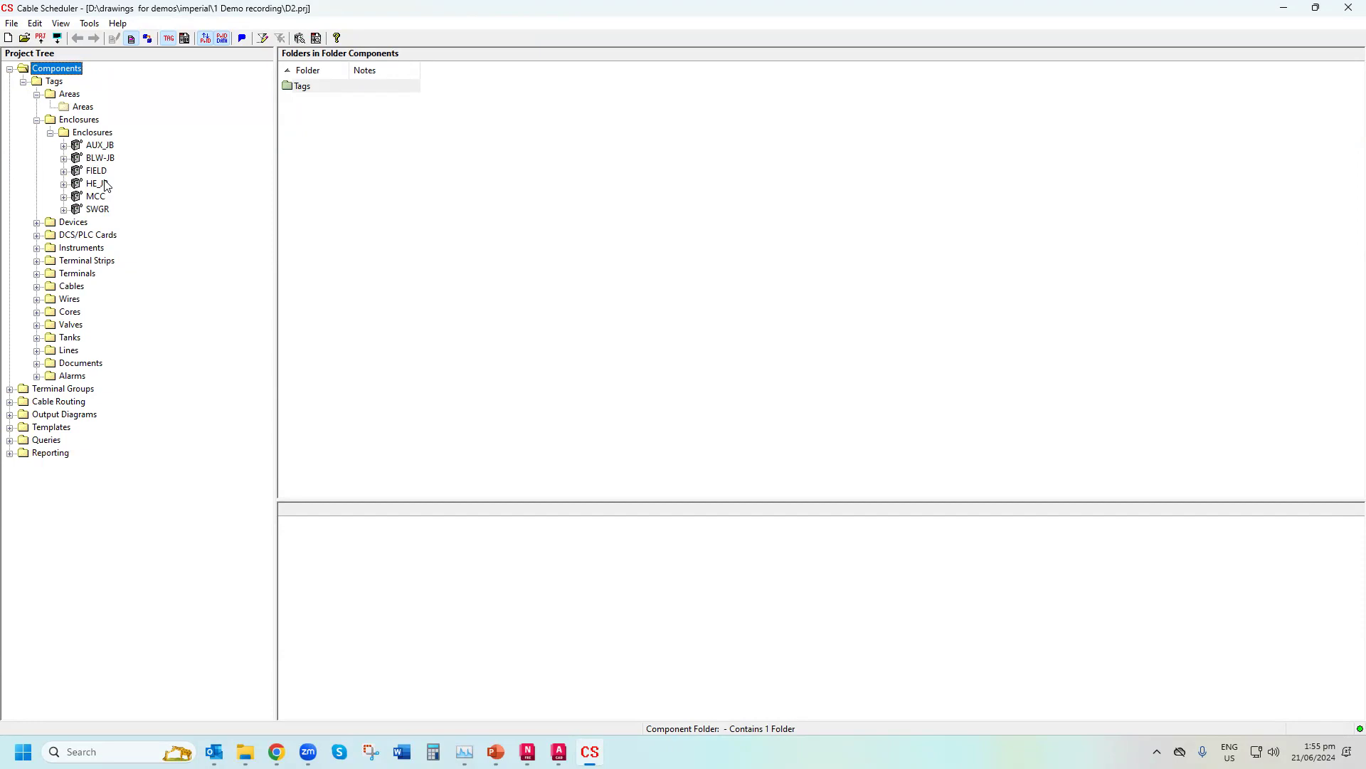
pyautogui.click(559, 751)
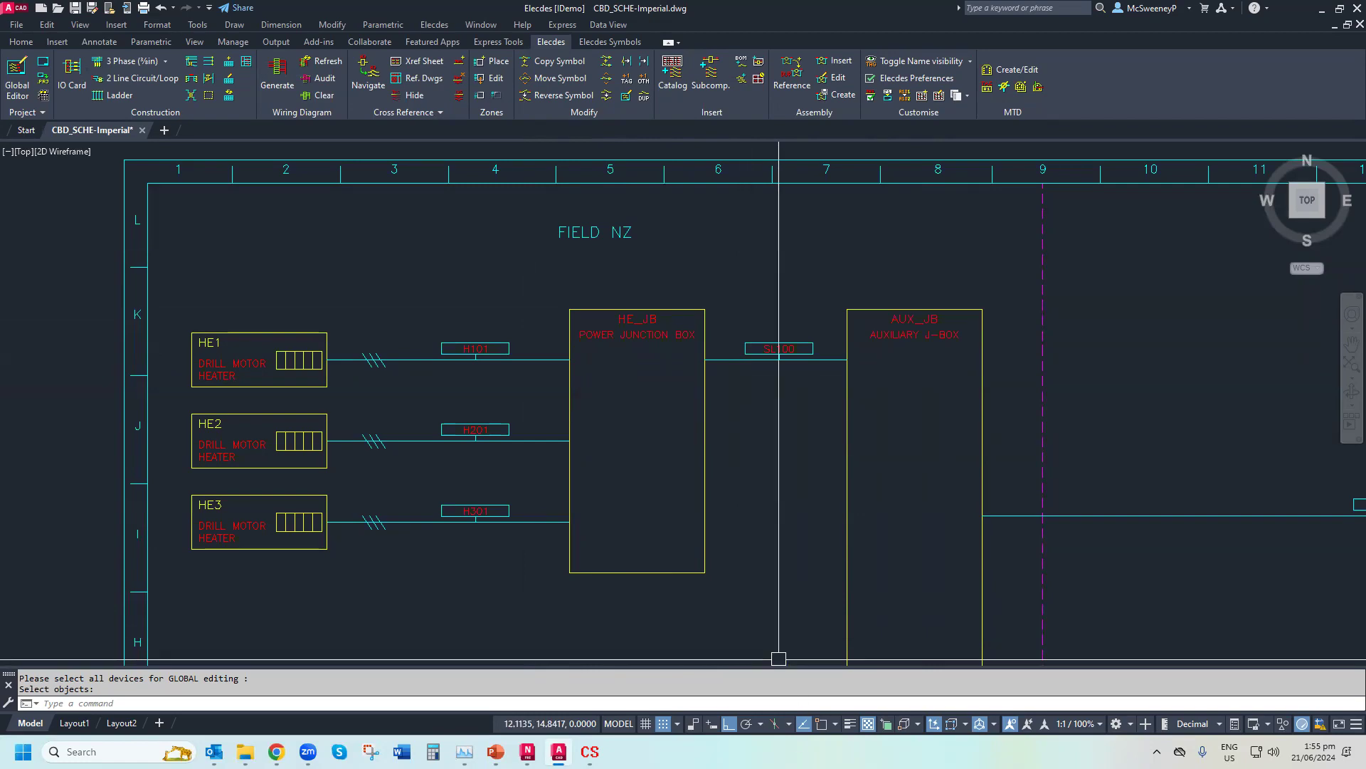
pyautogui.hotkey('alt', 'Tab')
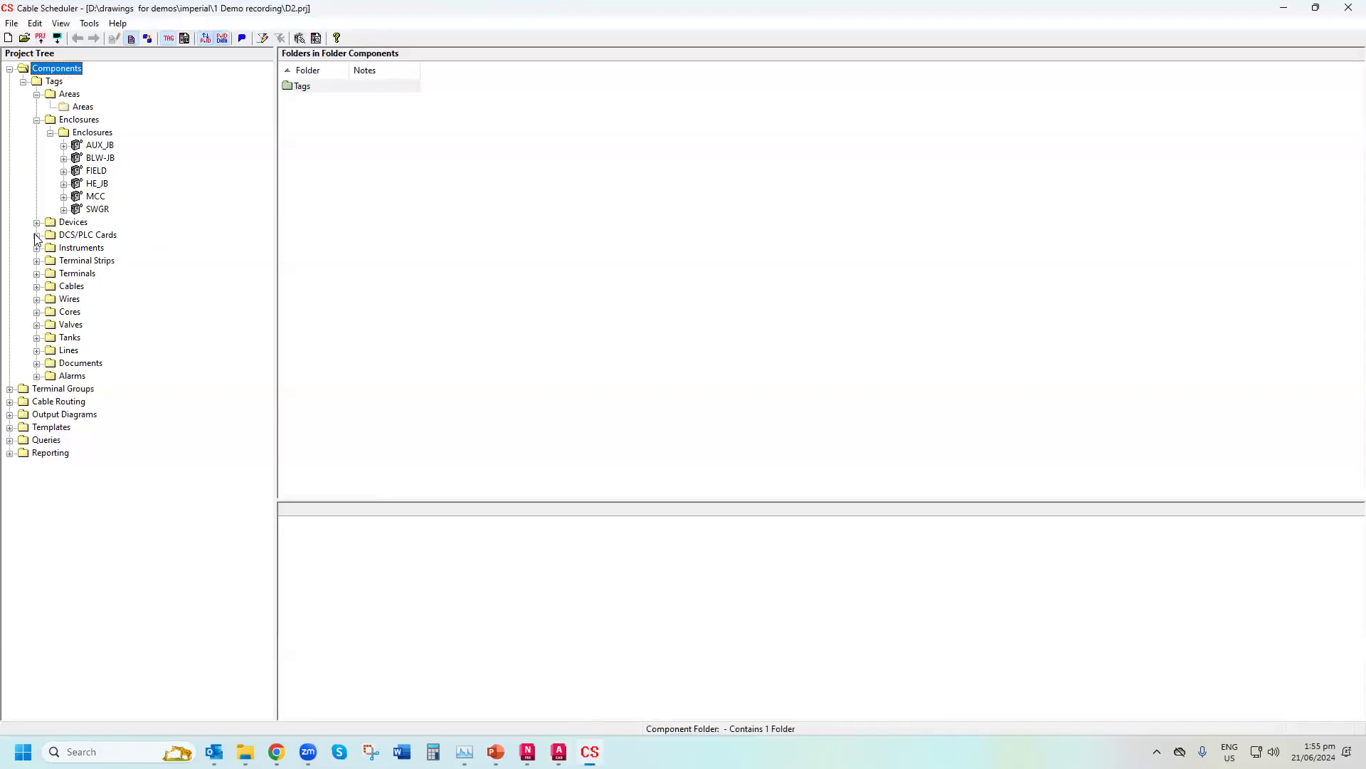
# Examine the connections and cores of cables H201 and SL100, comparing them with the cable block diagram in AutoCAD
pyautogui.click(36, 286)
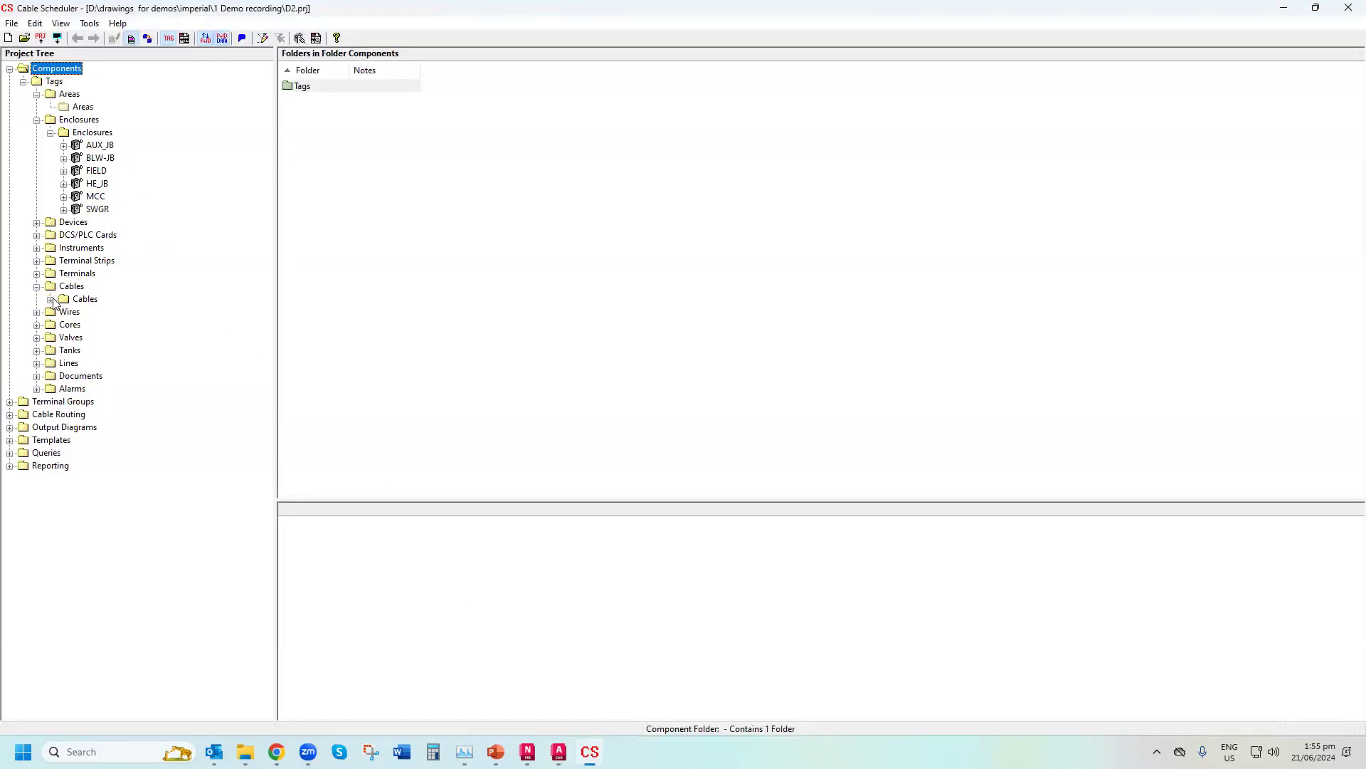
pyautogui.click(50, 300)
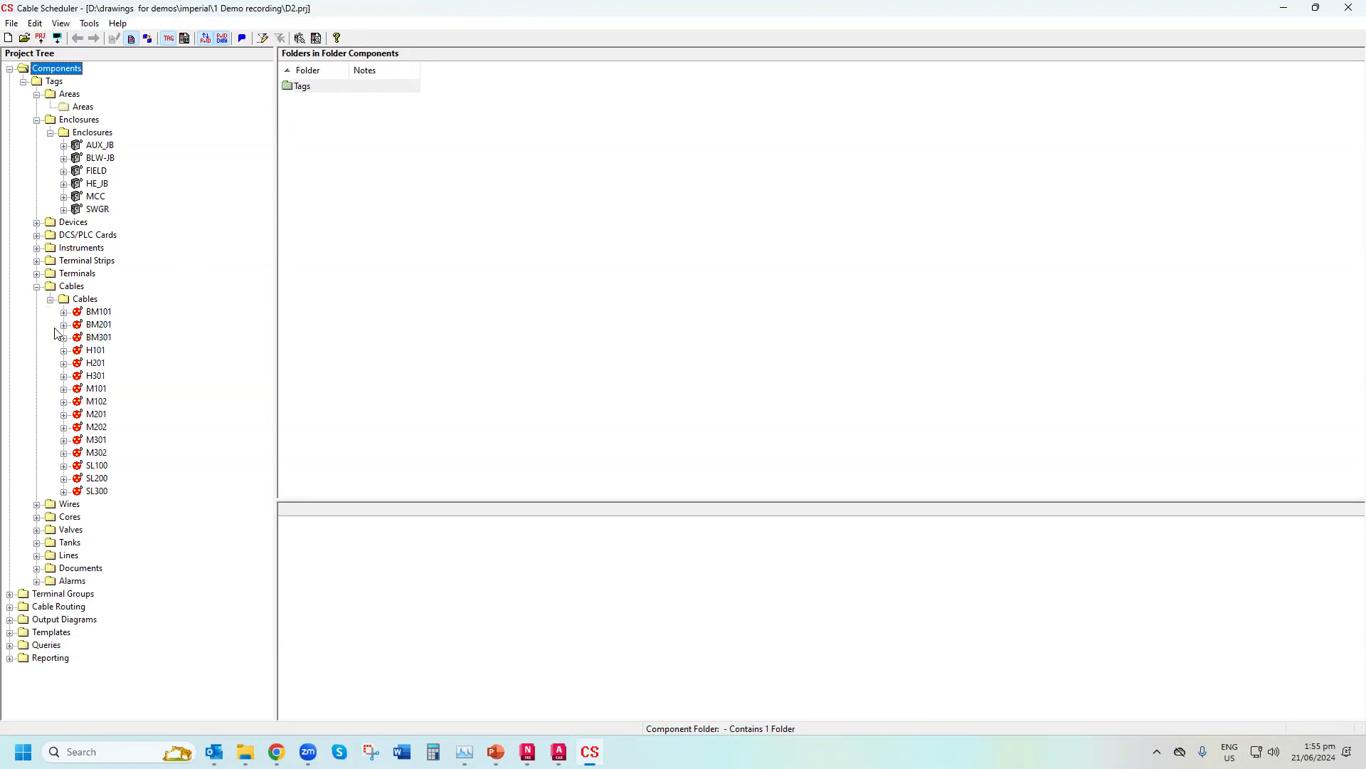
pyautogui.click(64, 364)
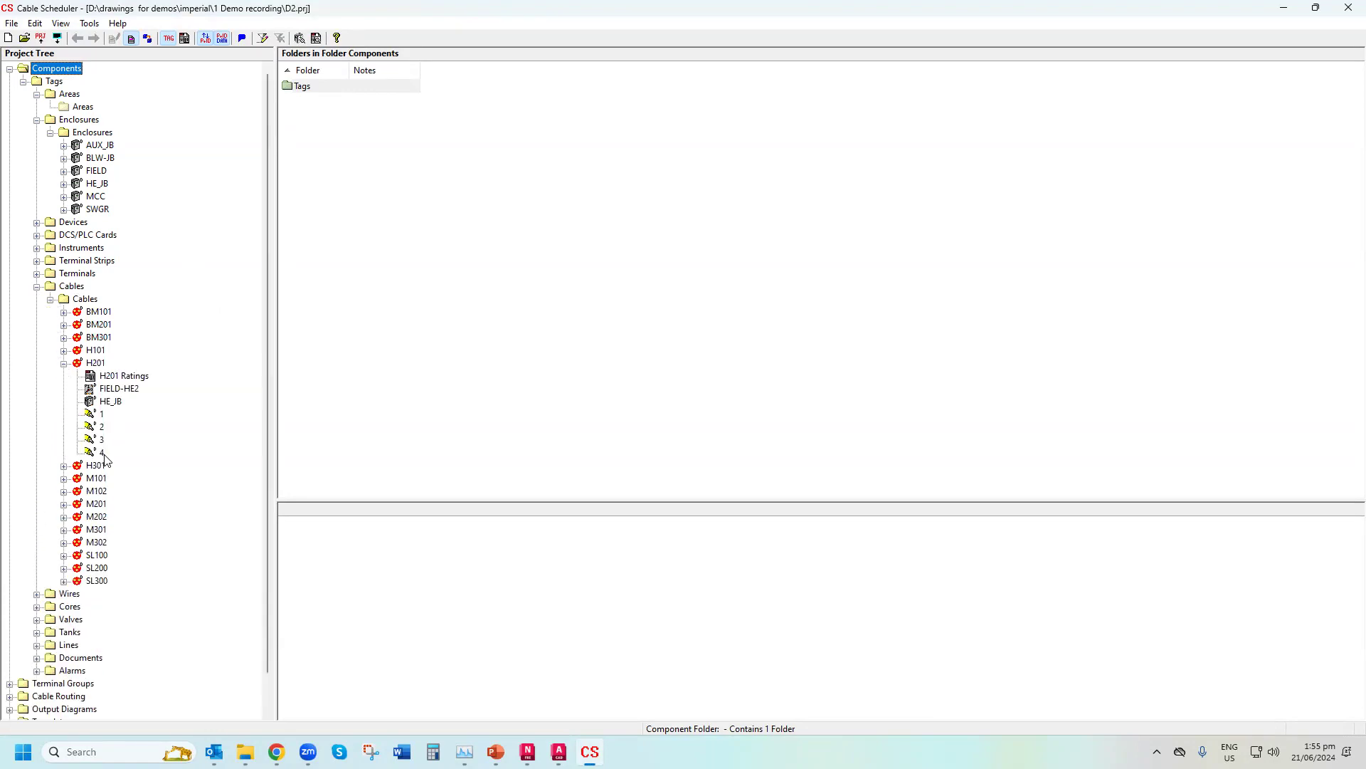
pyautogui.click(64, 556)
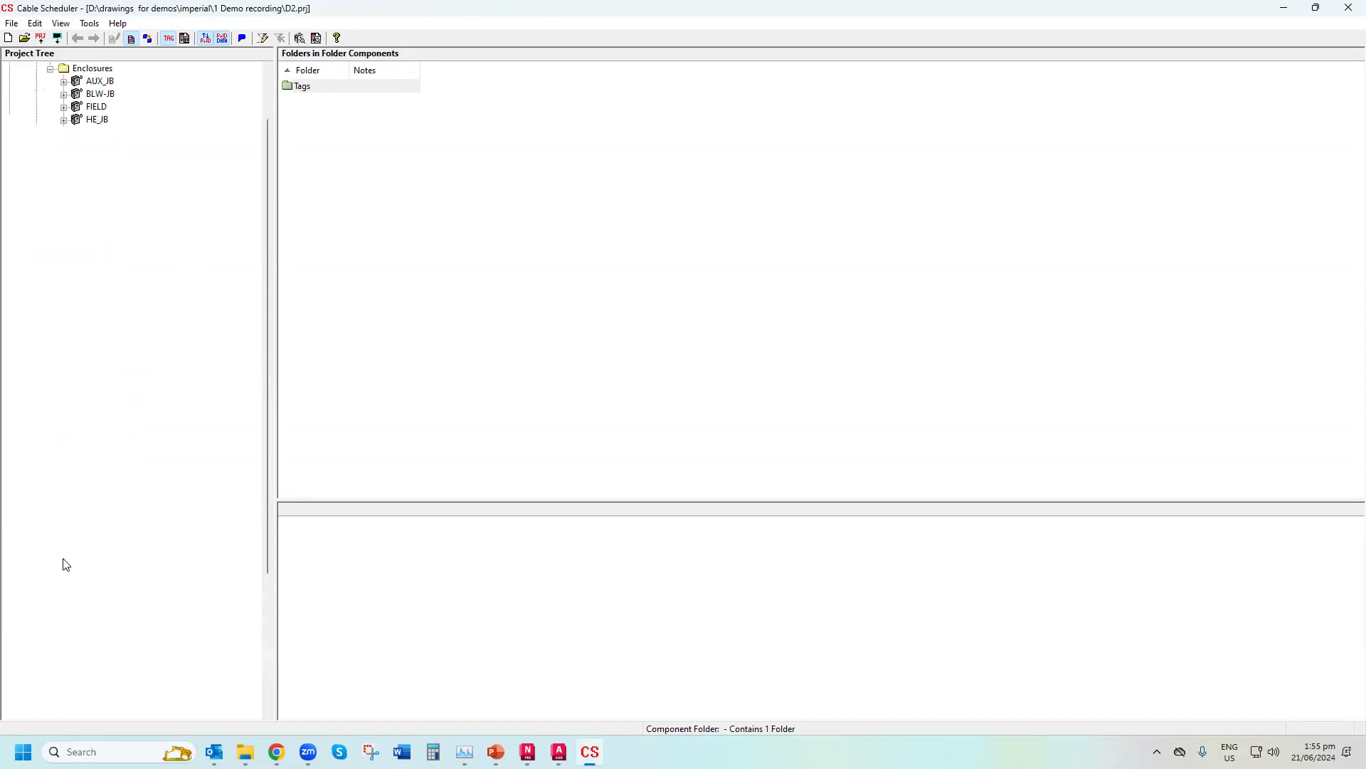
pyautogui.click(560, 751)
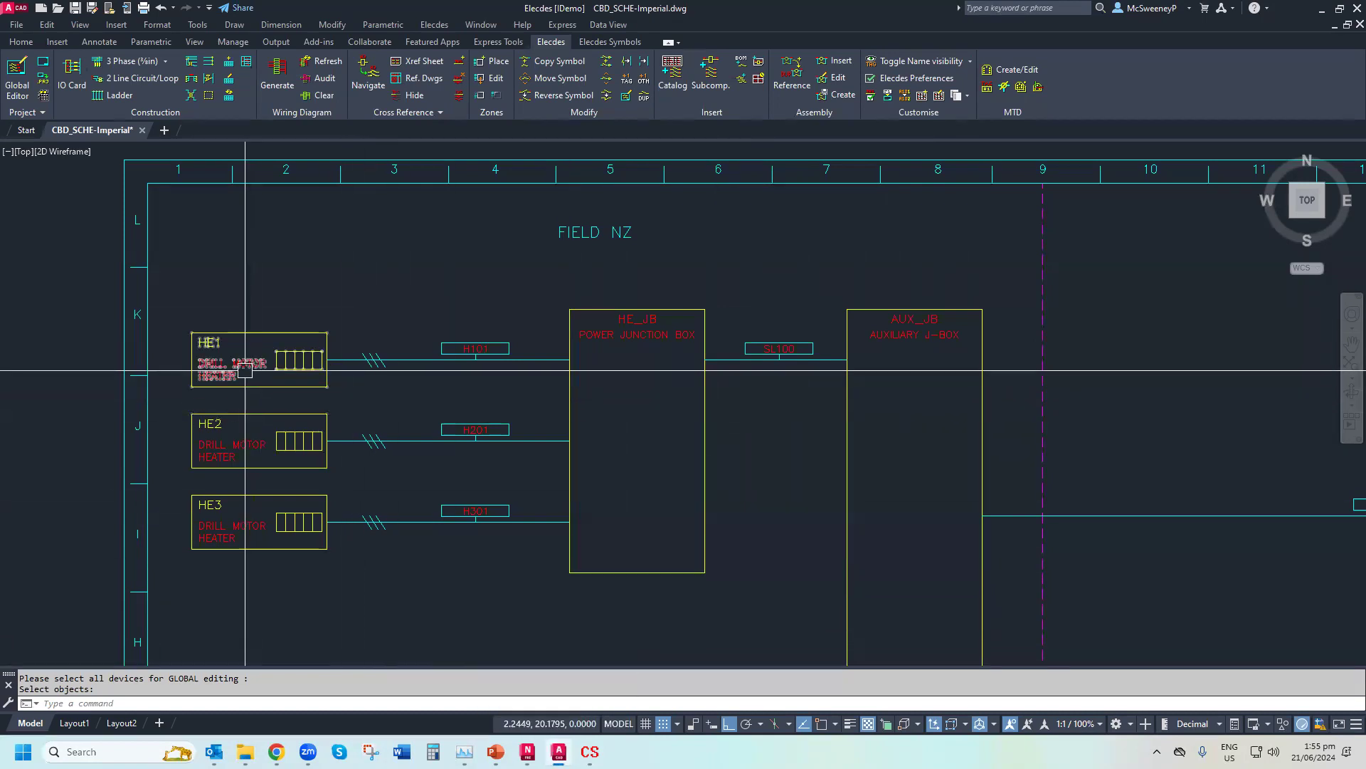
pyautogui.click(590, 751)
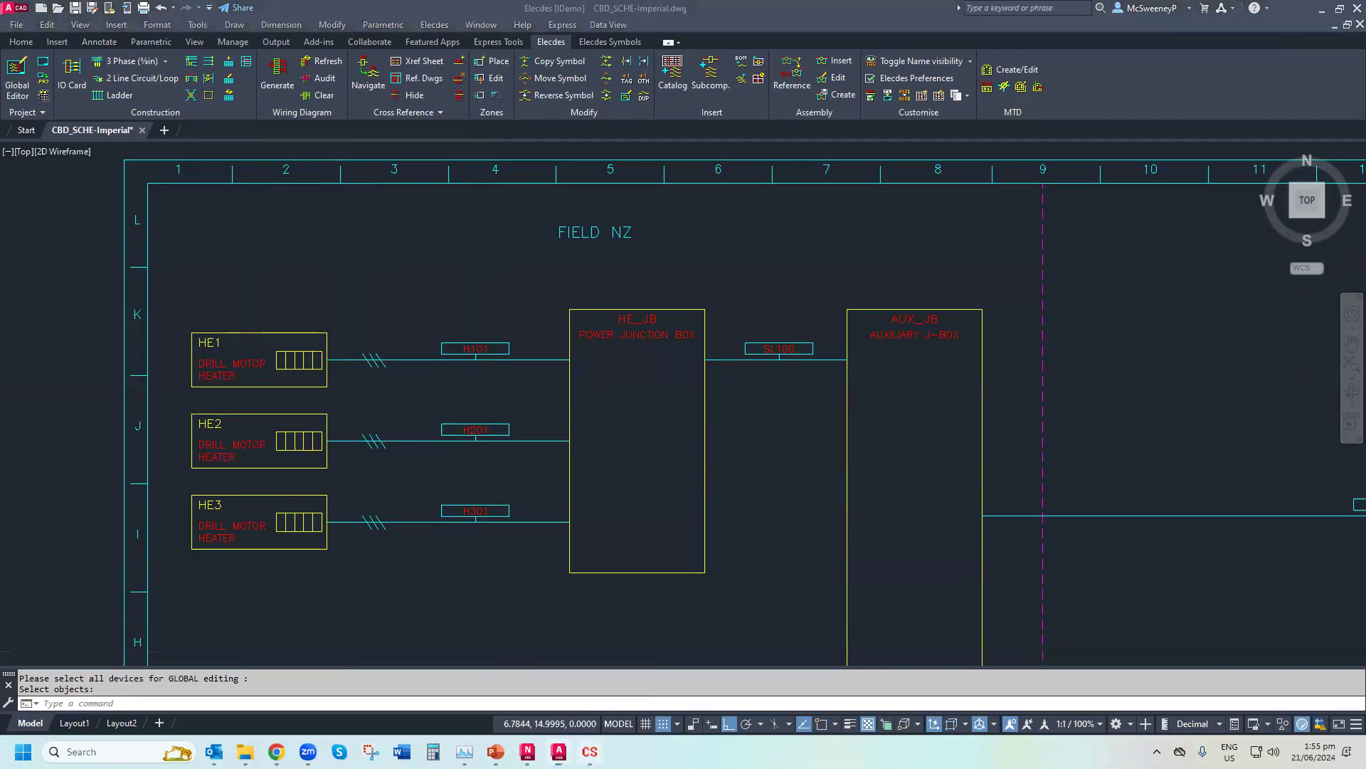
# Examine the project's devices in Cable Scheduler and display the components under device FIELD-HE1
pyautogui.click(36, 160)
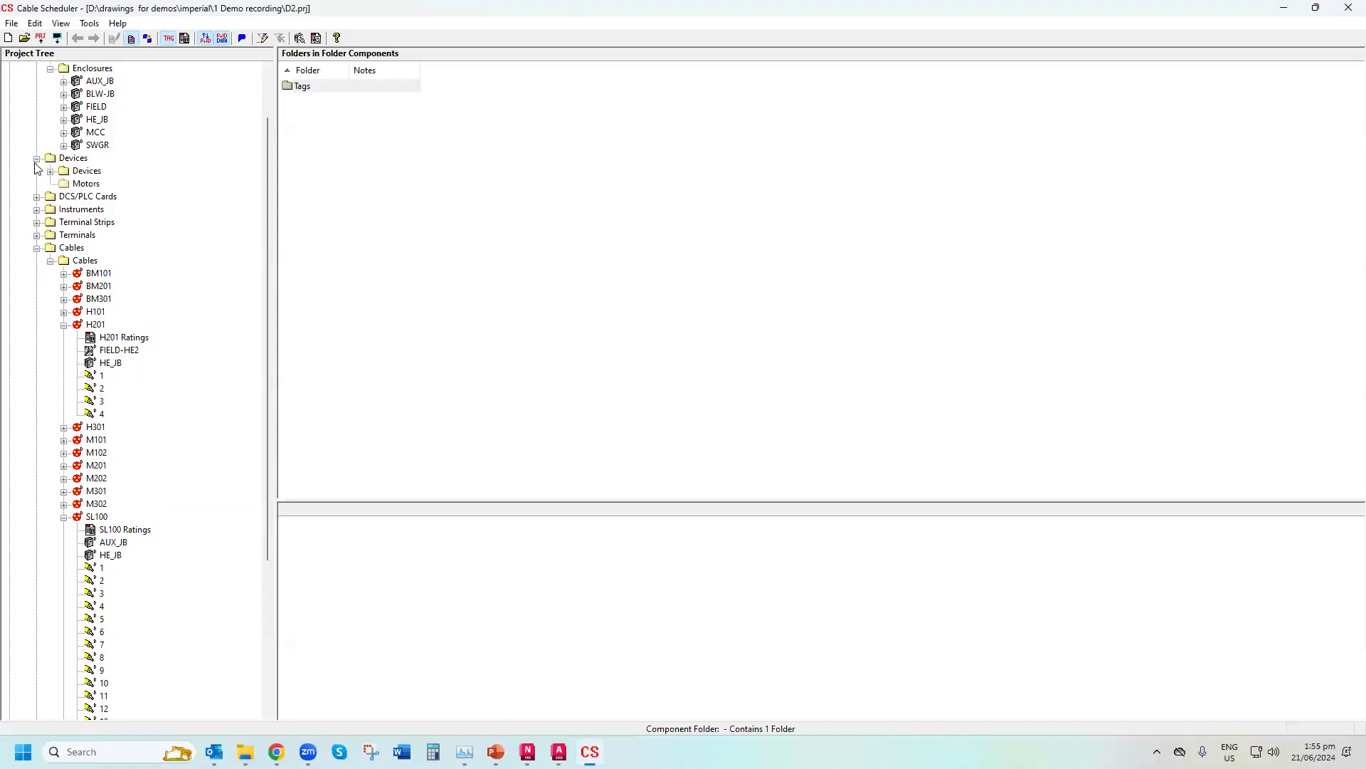
pyautogui.click(50, 172)
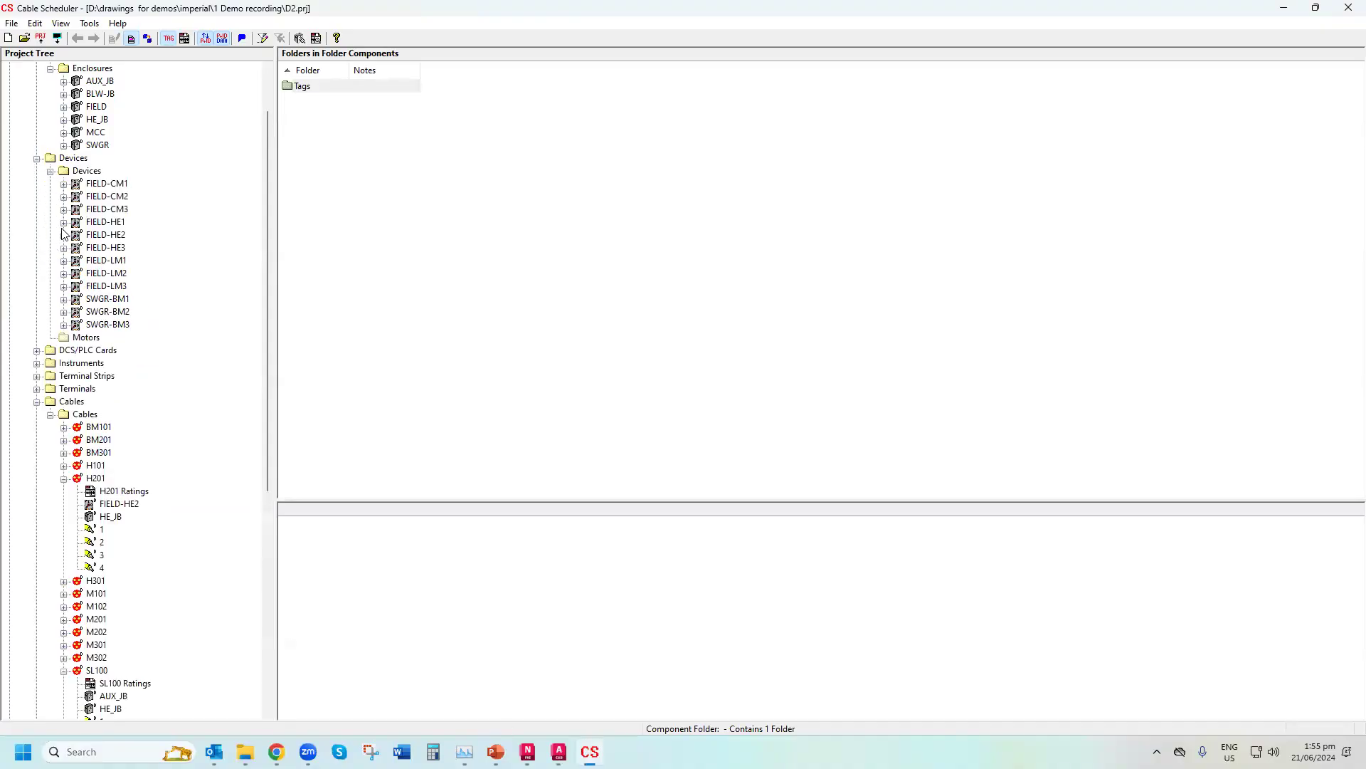
pyautogui.doubleClick(92, 222)
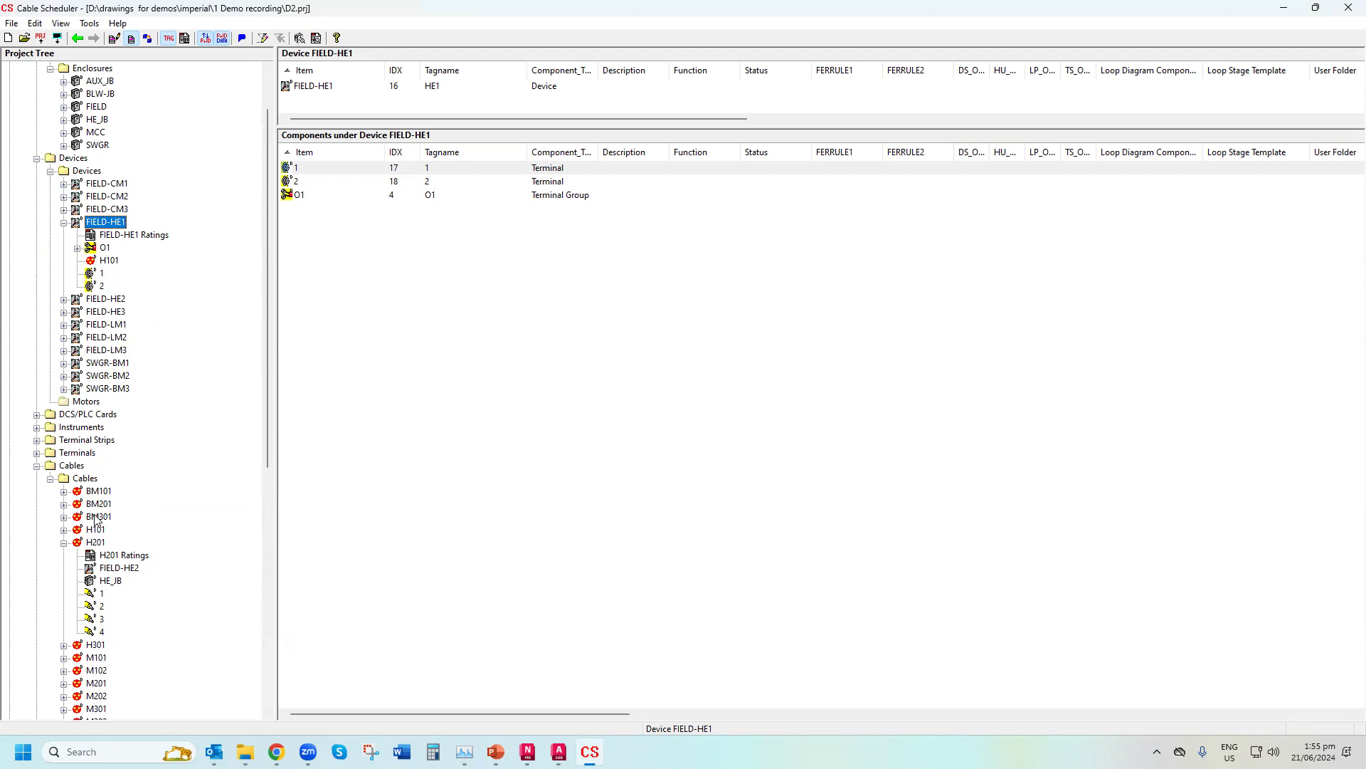
# Examine the Device Terminals and Terminal Strips folders, and check the junction boxes on the AutoCAD block diagram
pyautogui.click(37, 453)
pyautogui.click(83, 467)
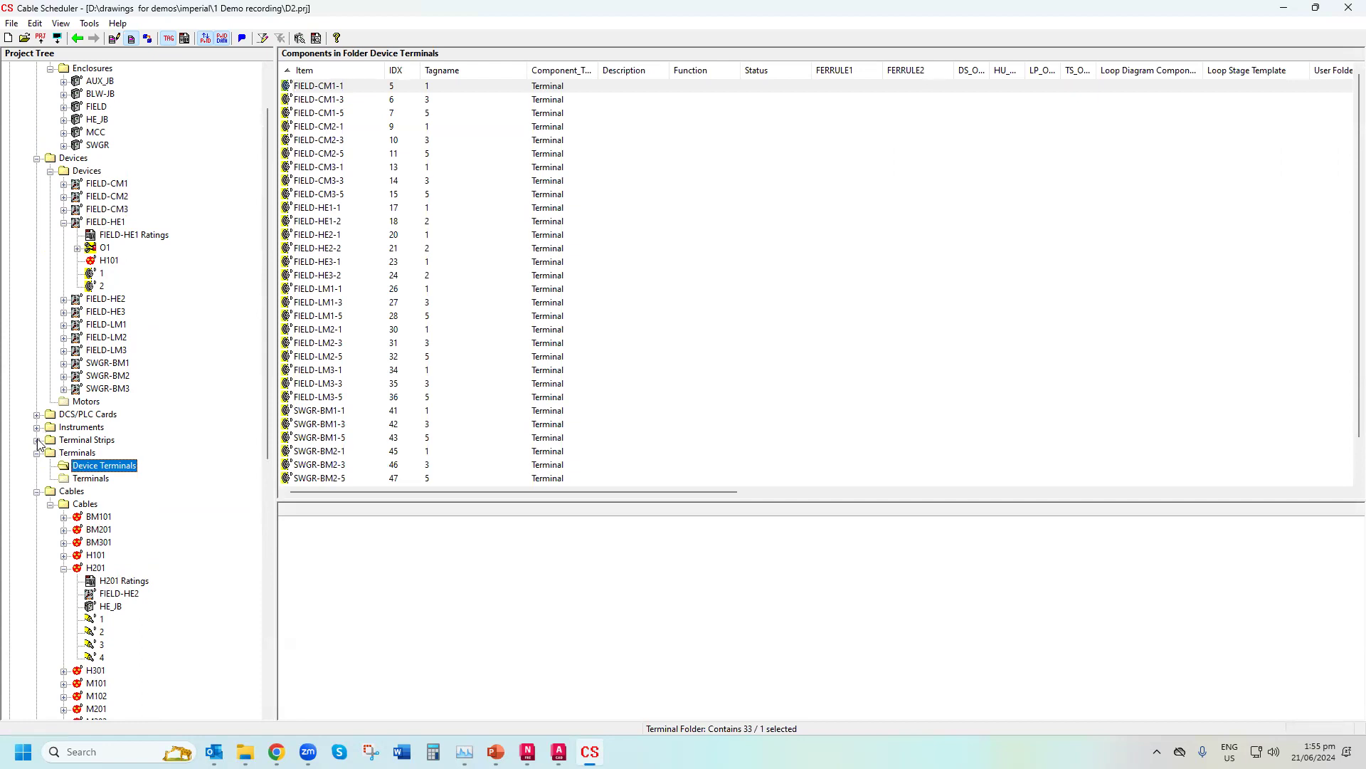
pyautogui.click(37, 441)
pyautogui.click(92, 456)
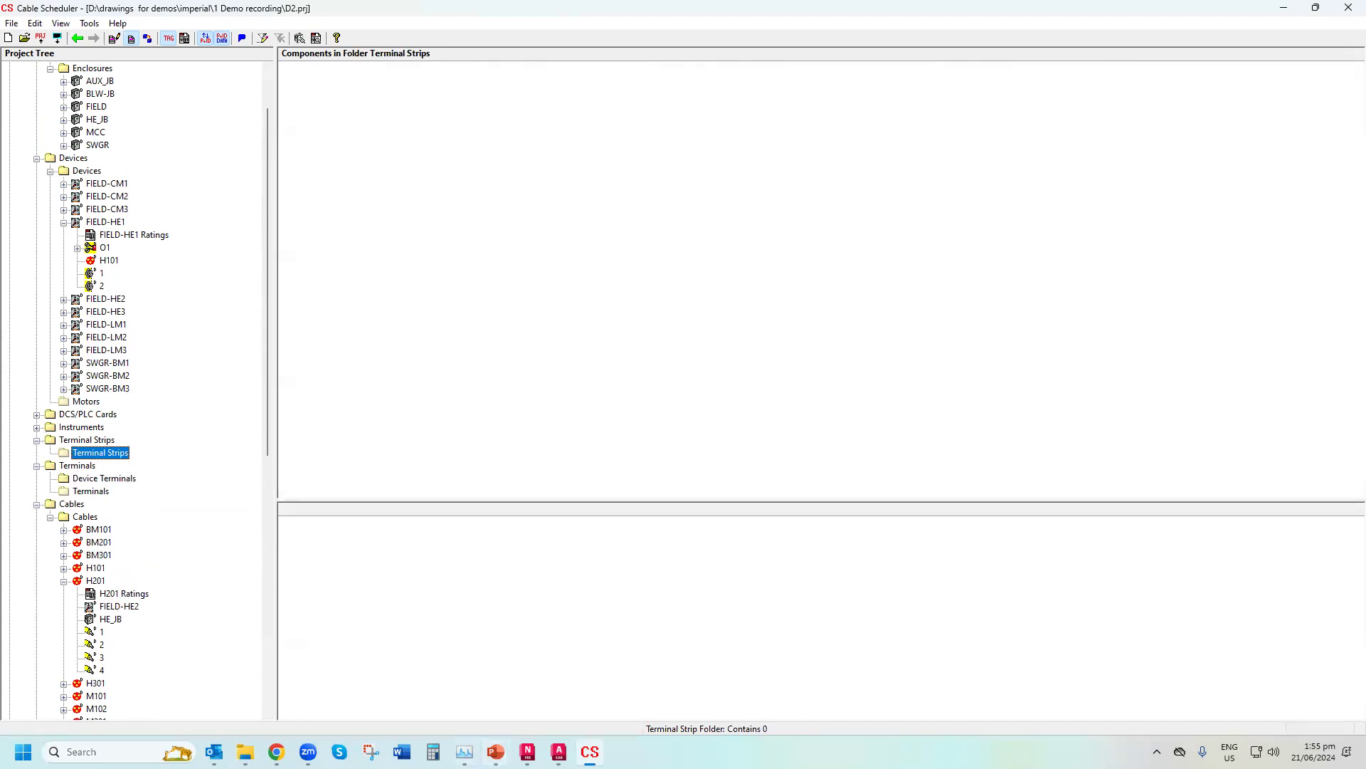
pyautogui.click(558, 751)
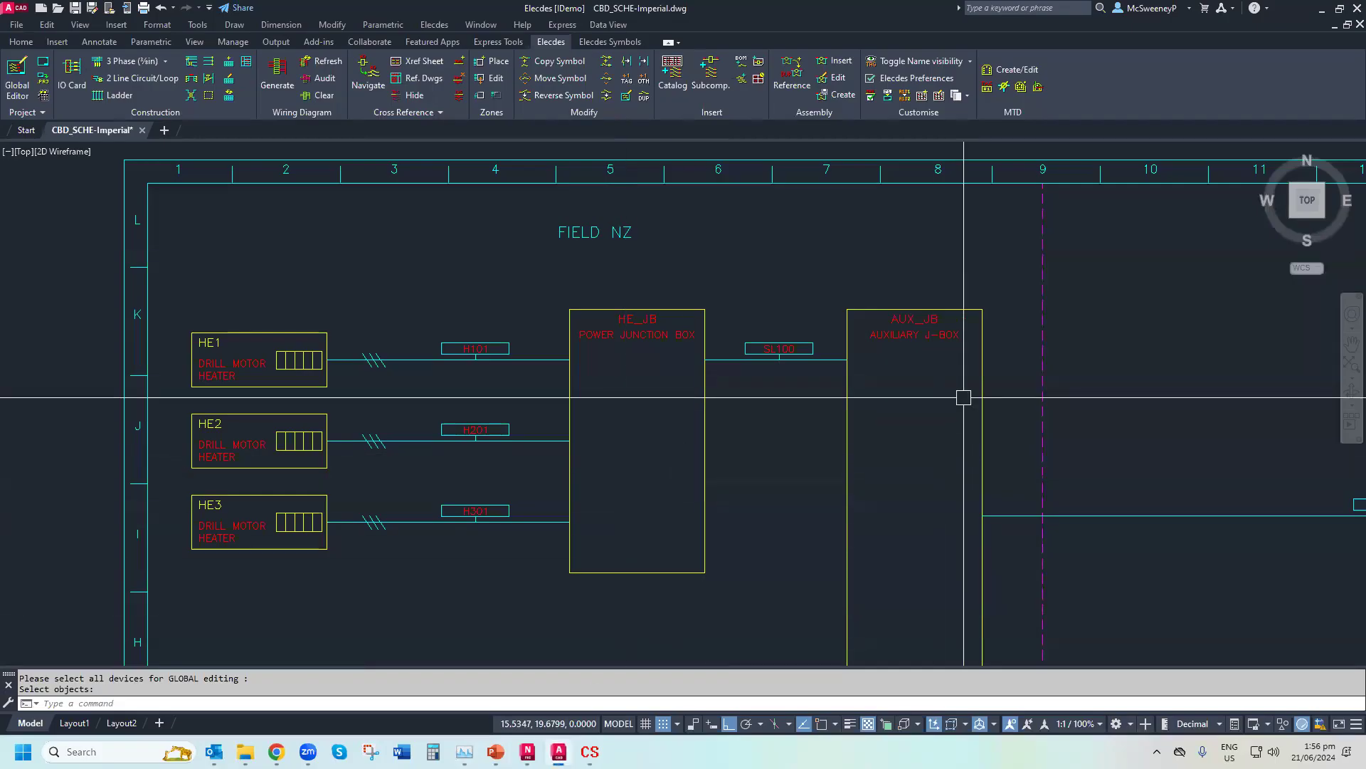
pyautogui.click(590, 752)
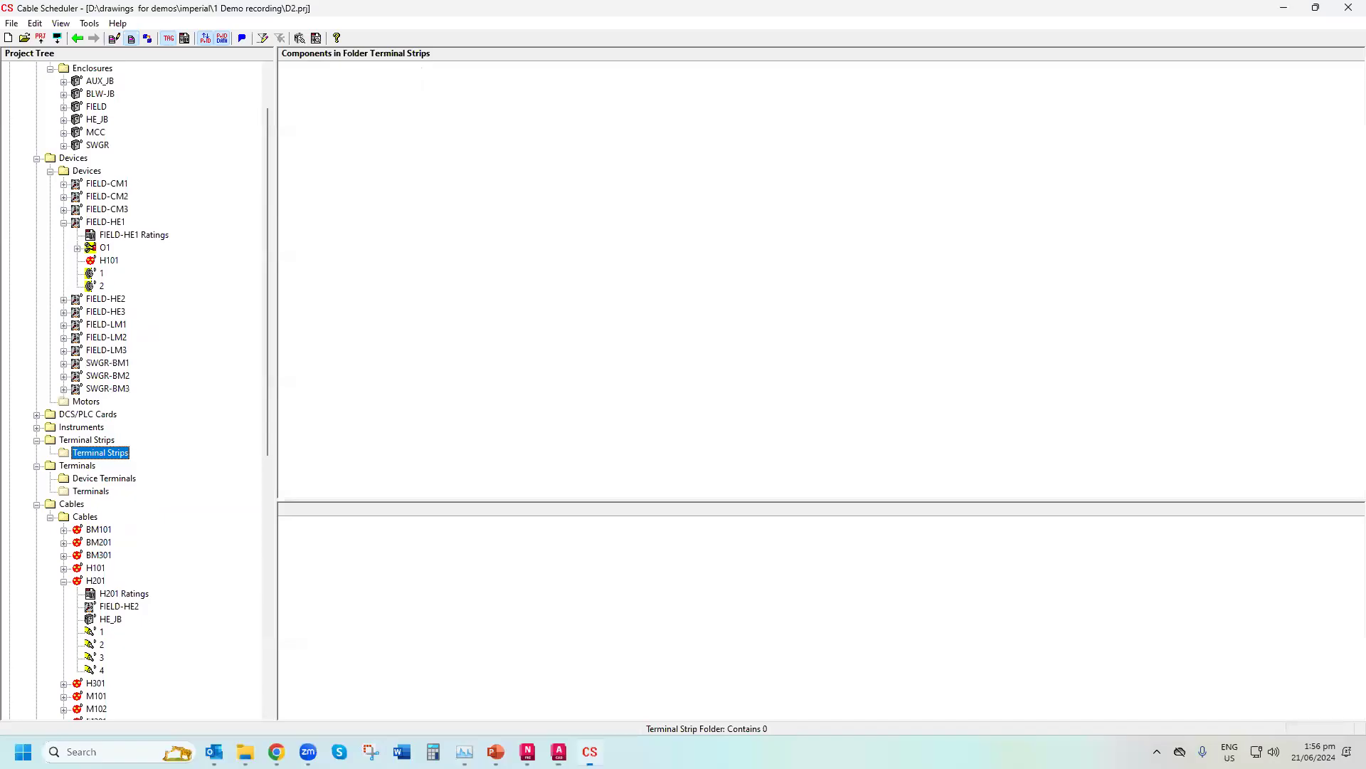
# Add terminal strip TB1 with 30 terminals, using catalog terminal AB1-BB18535, and decline adding a terminal strip diagram
pyautogui.rightClick(101, 455)
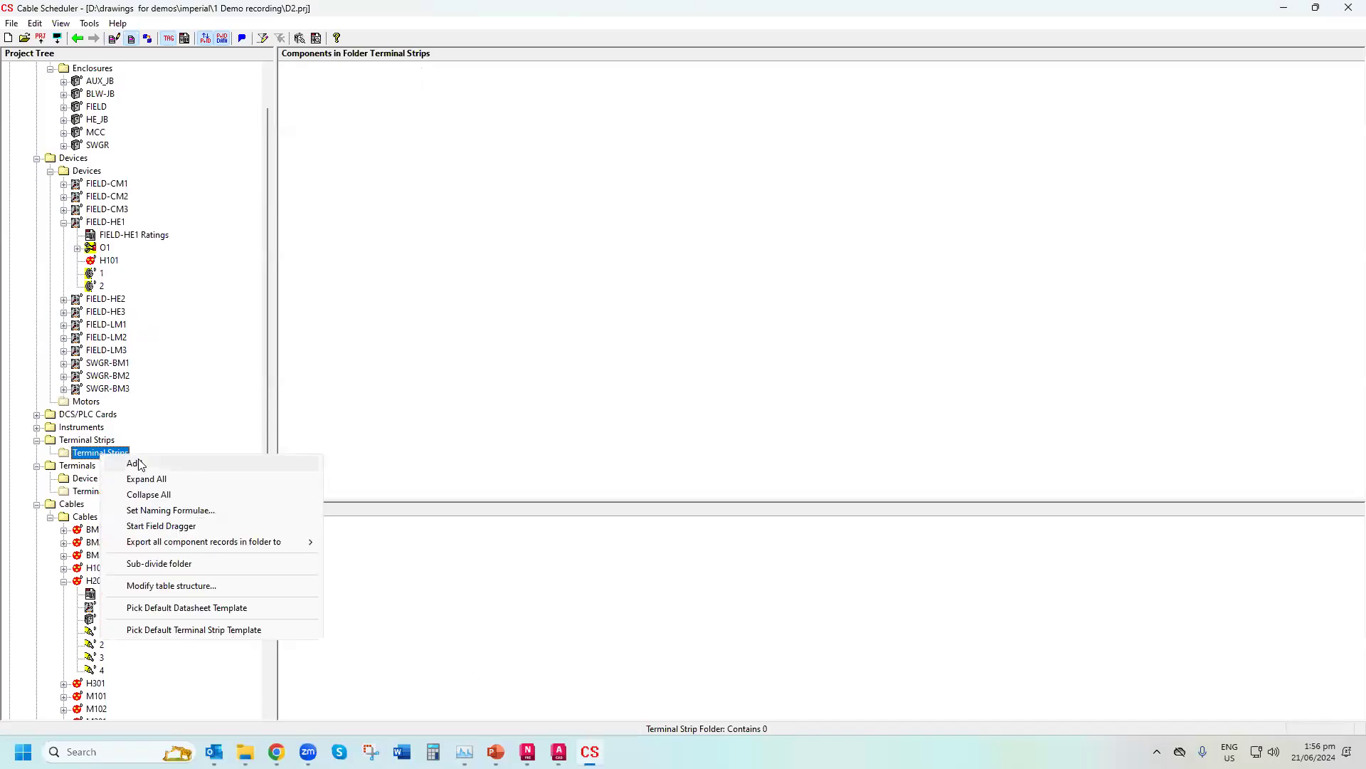
pyautogui.click(137, 462)
pyautogui.click(630, 281)
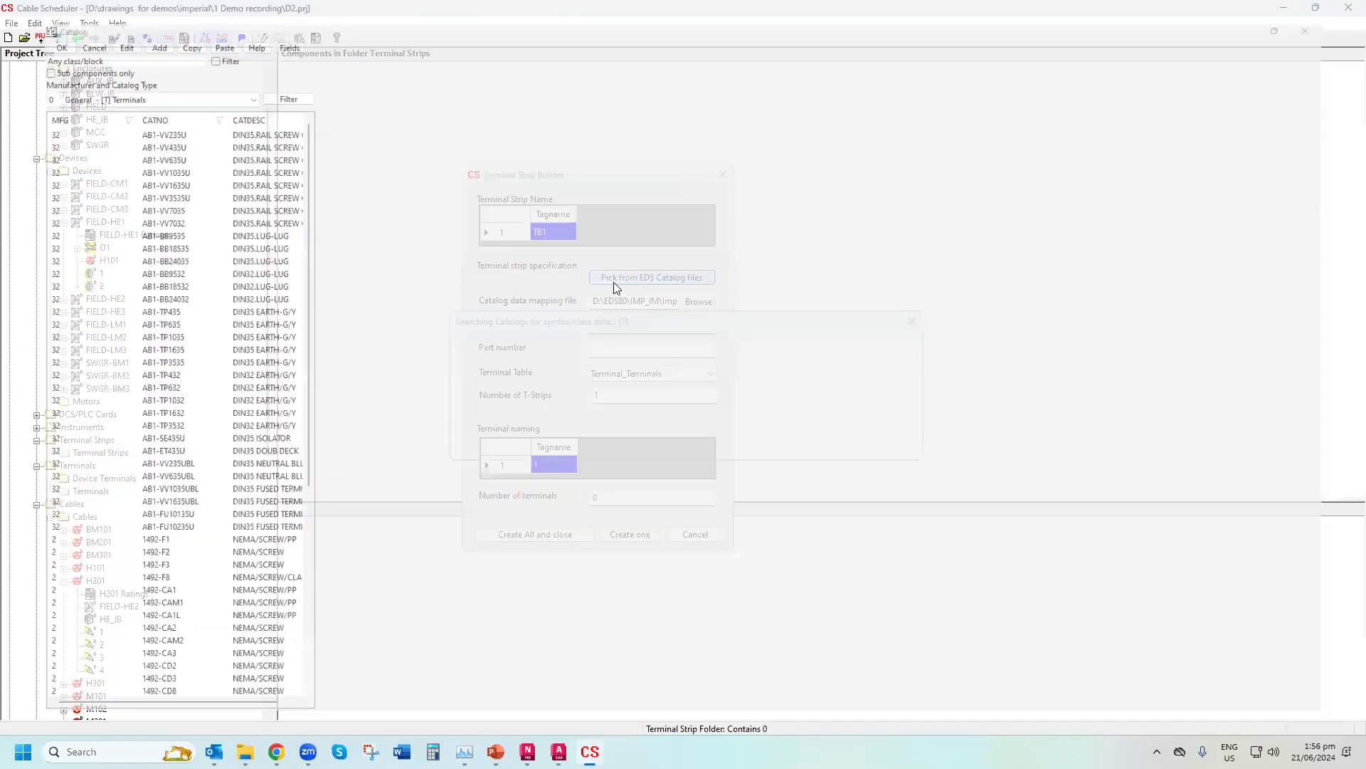
pyautogui.click(163, 243)
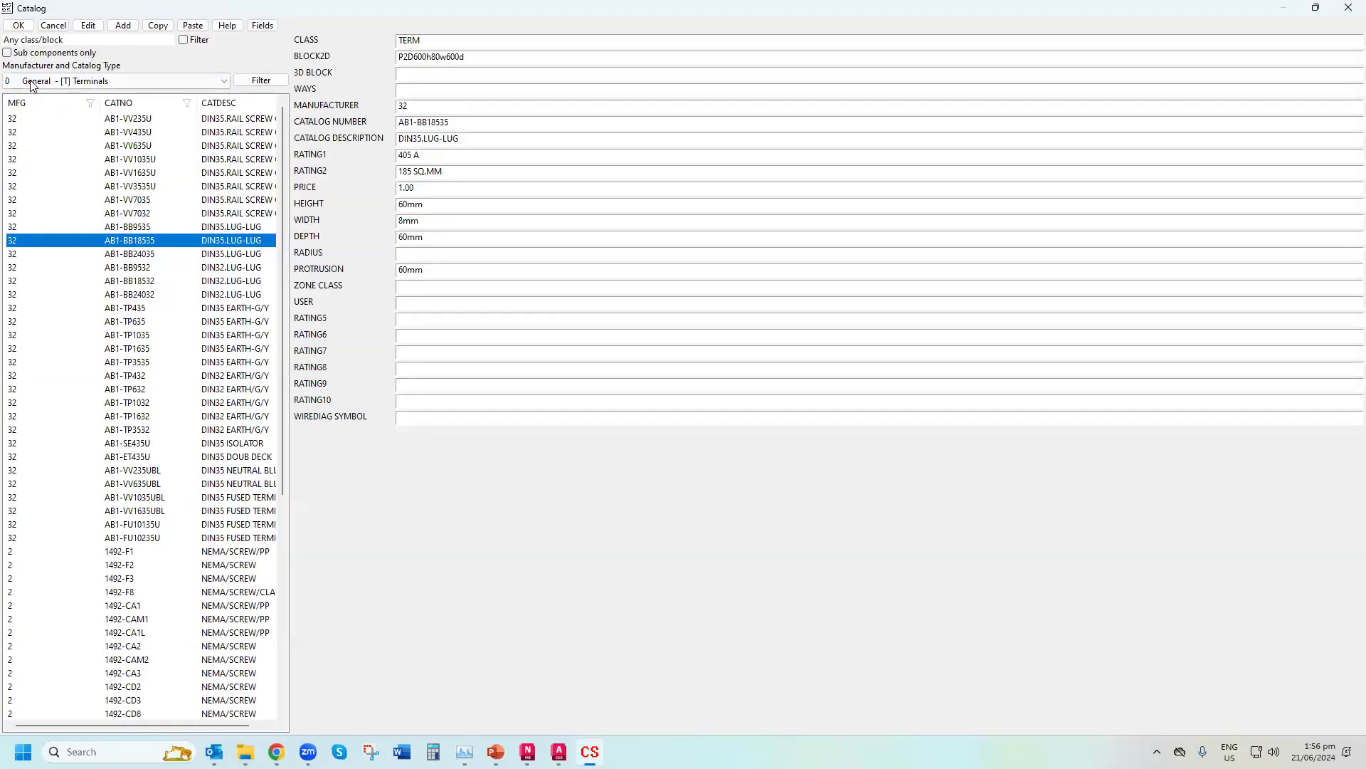
pyautogui.click(20, 25)
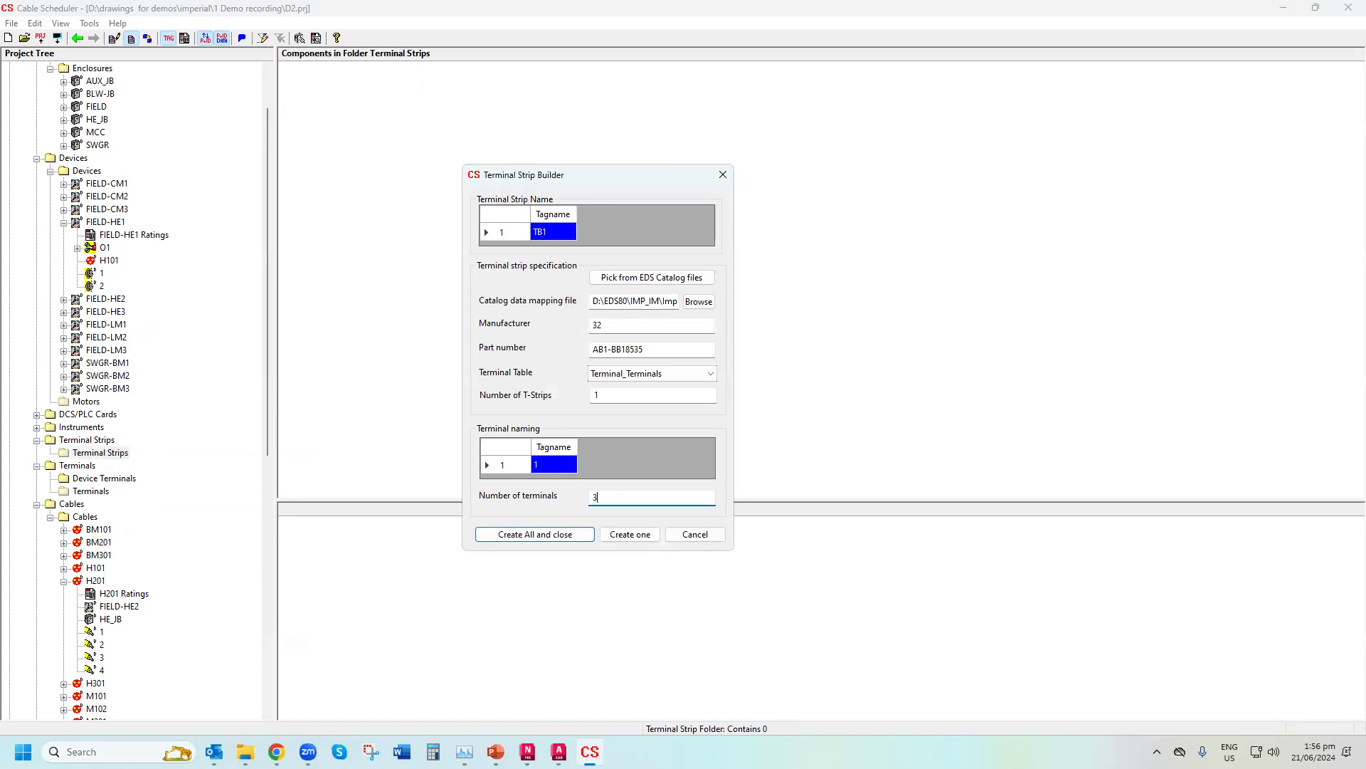
pyautogui.click(552, 534)
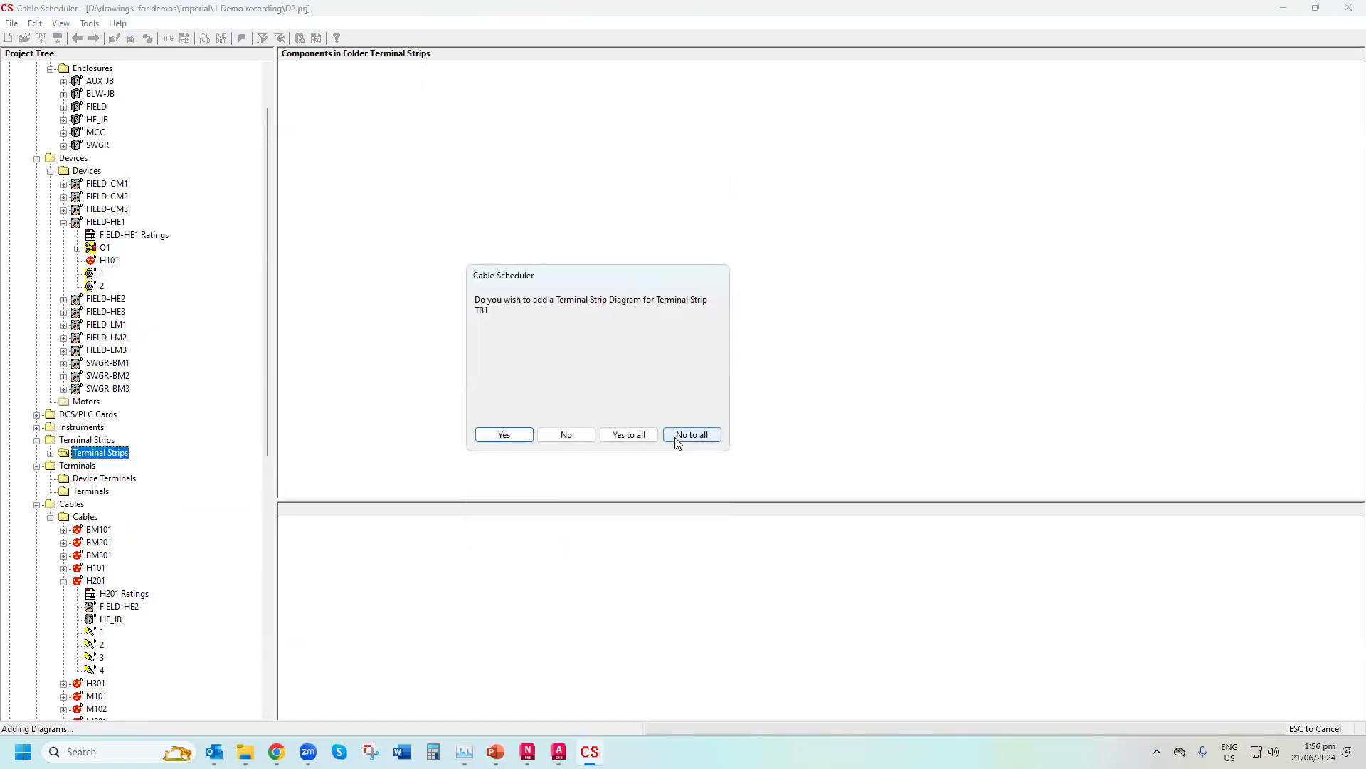
pyautogui.click(673, 435)
# Assign enclosure HE_JB as the parent of terminal strip TB1 and display the components under HE_JB in the project tree
pyautogui.click(50, 453)
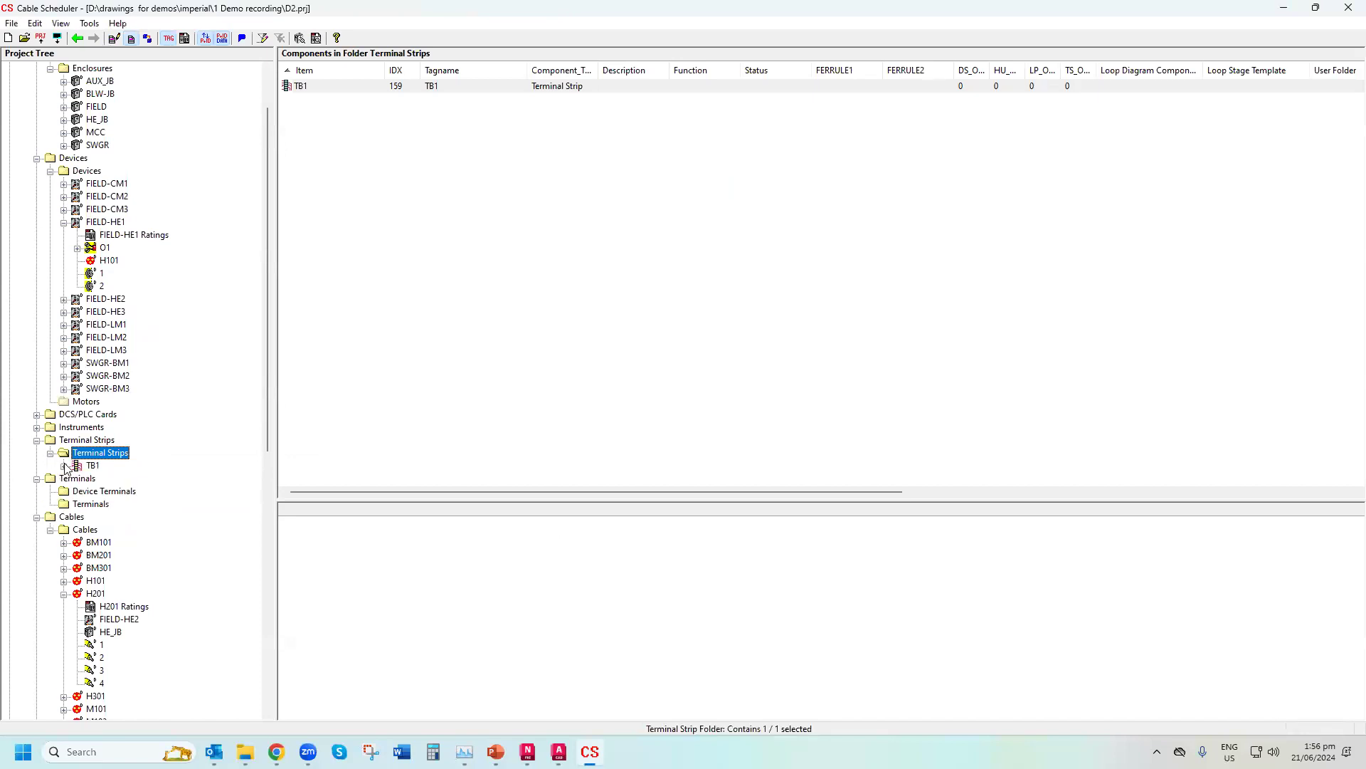
pyautogui.click(64, 466)
pyautogui.click(64, 326)
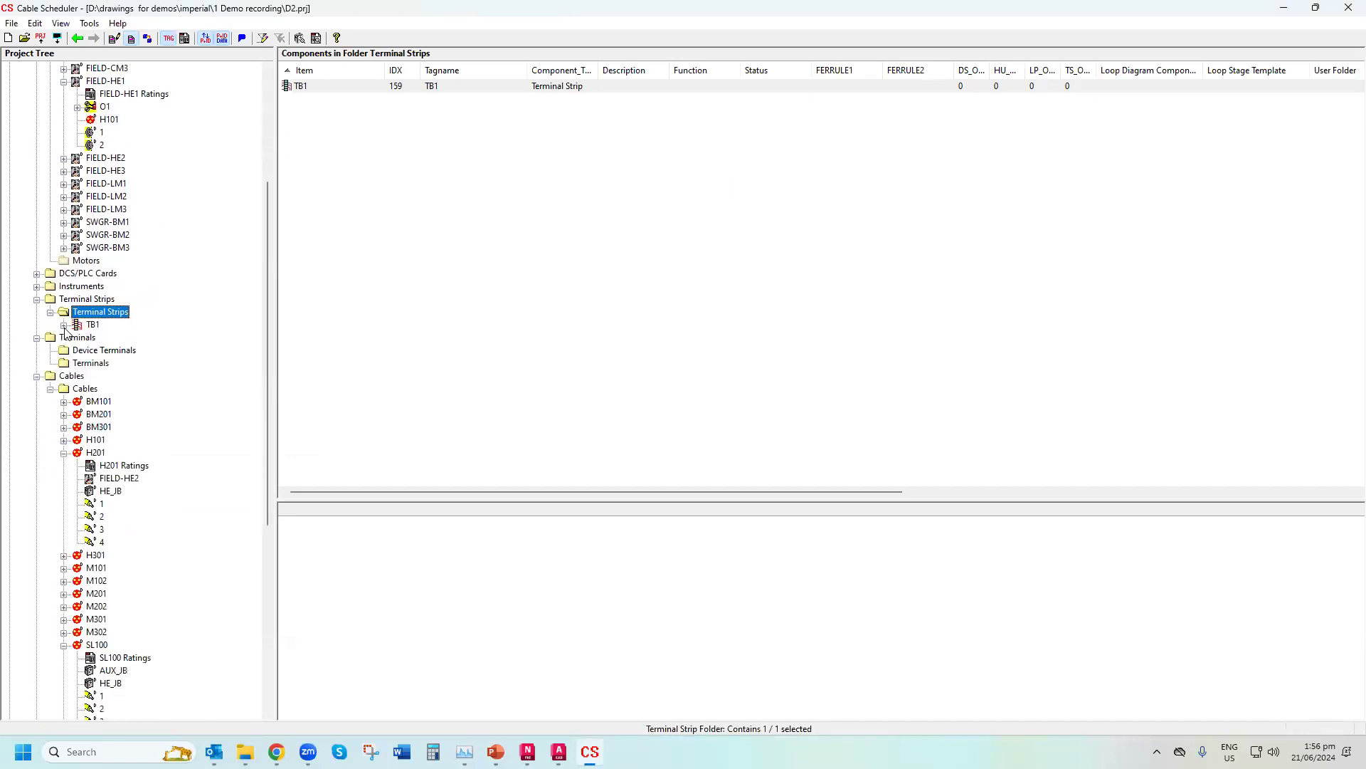
pyautogui.click(90, 326)
pyautogui.rightClick(91, 330)
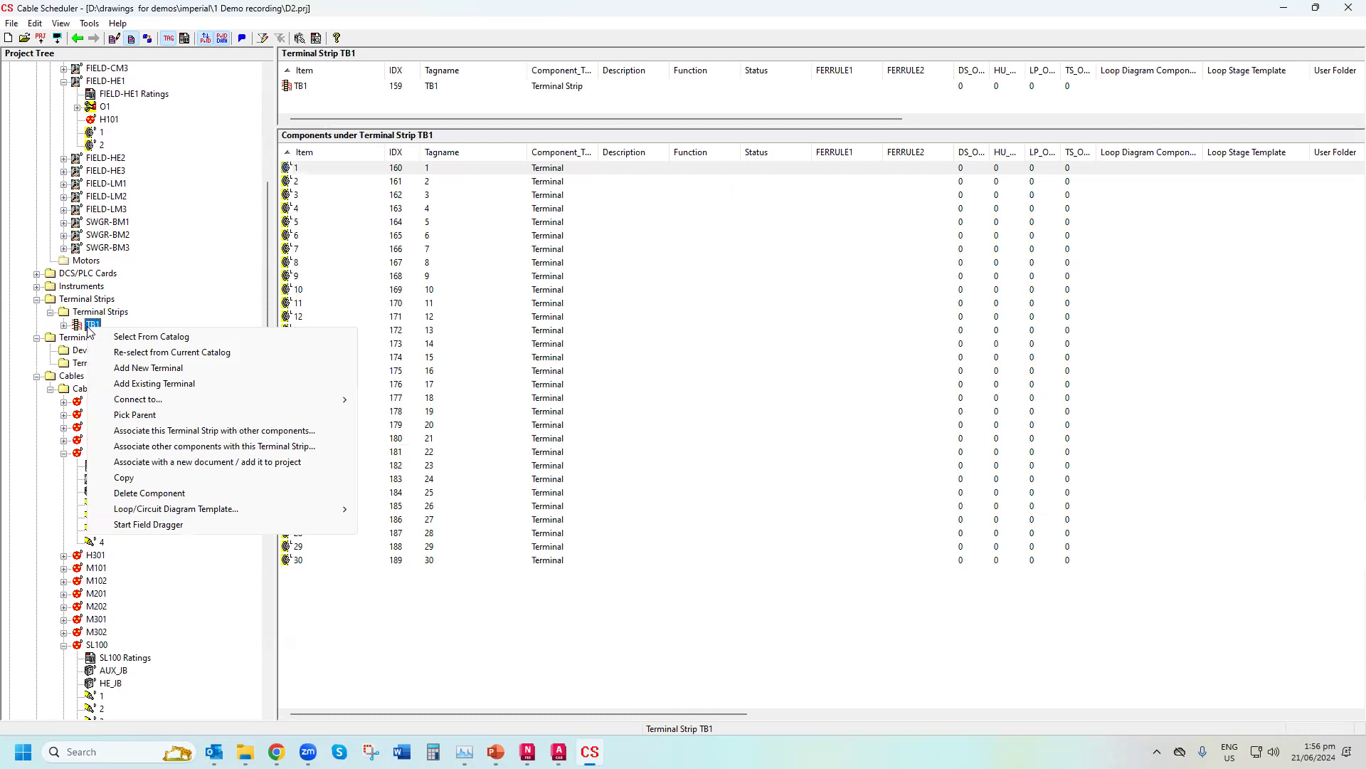
pyautogui.click(135, 415)
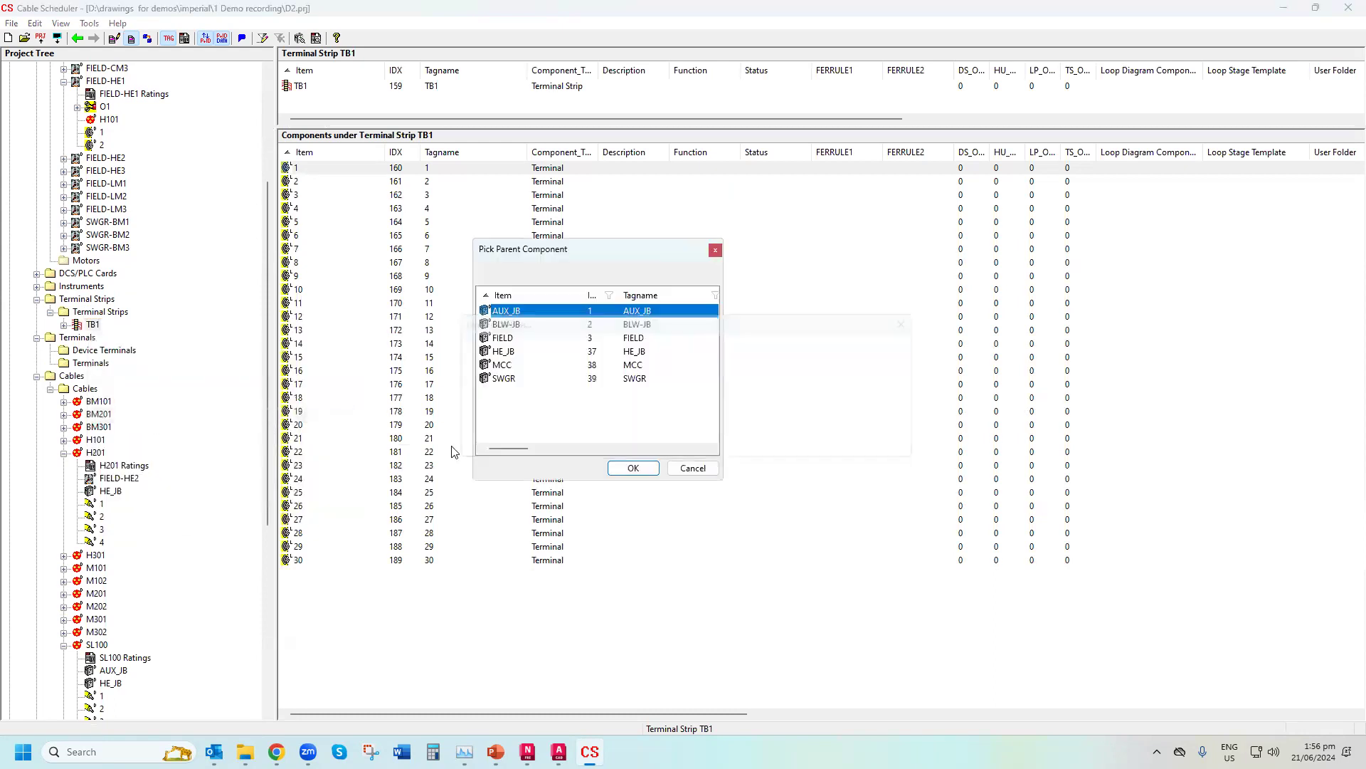
pyautogui.click(545, 351)
pyautogui.click(631, 467)
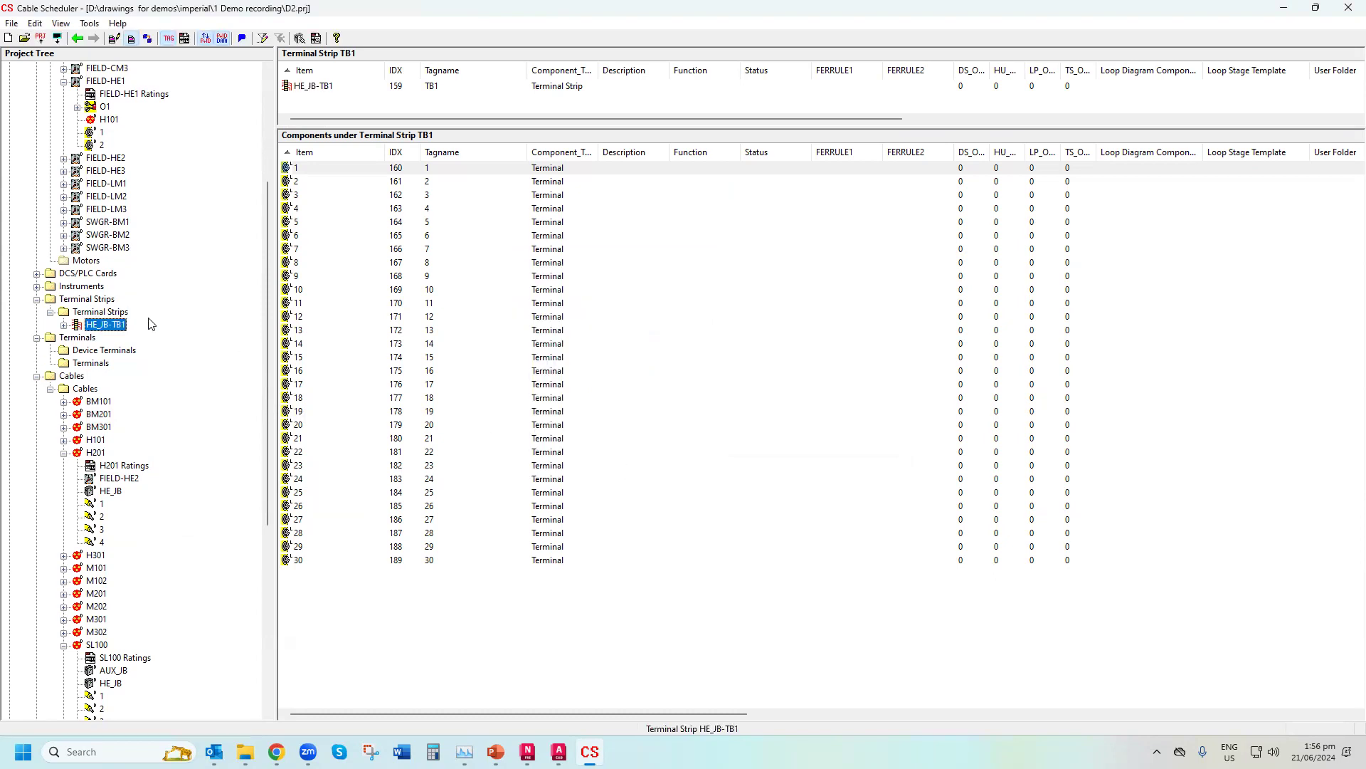
pyautogui.moveTo(268, 397); pyautogui.dragTo(268, 288)
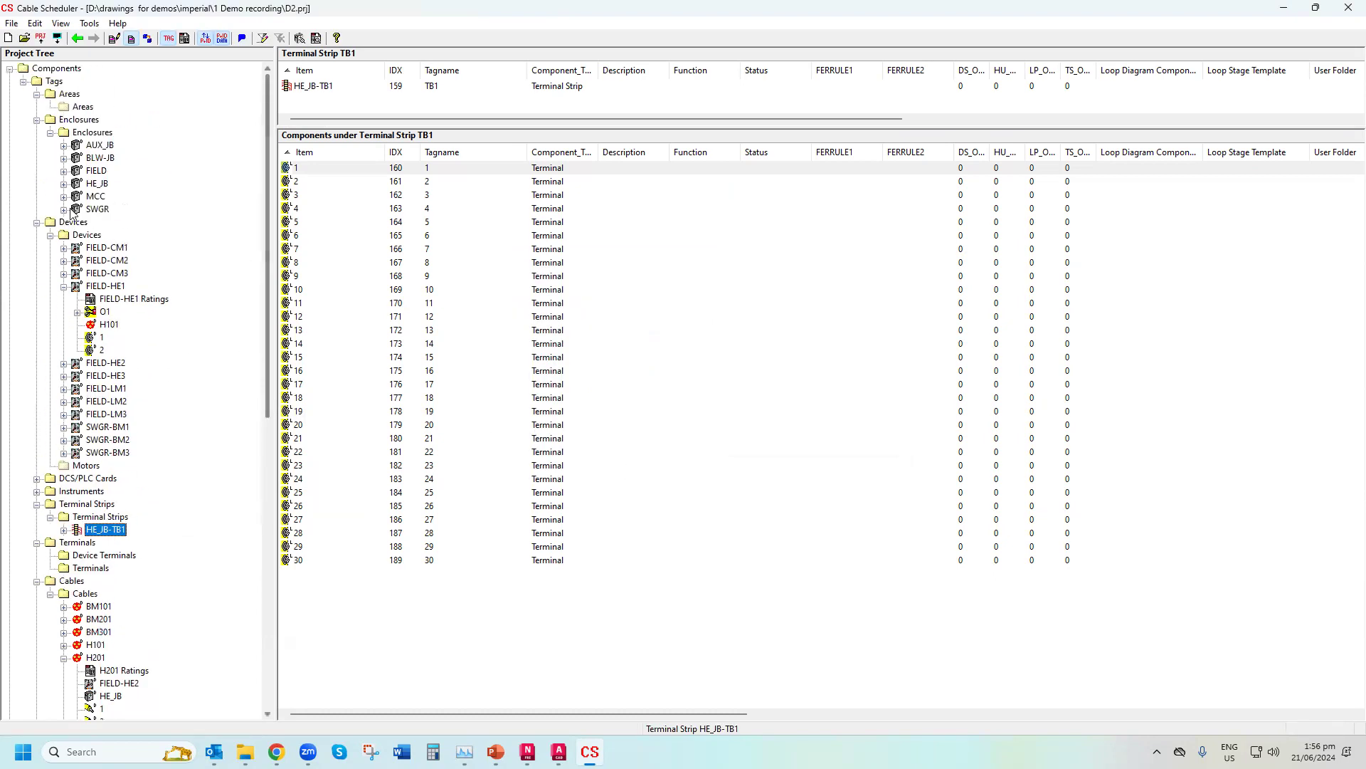
pyautogui.click(63, 184)
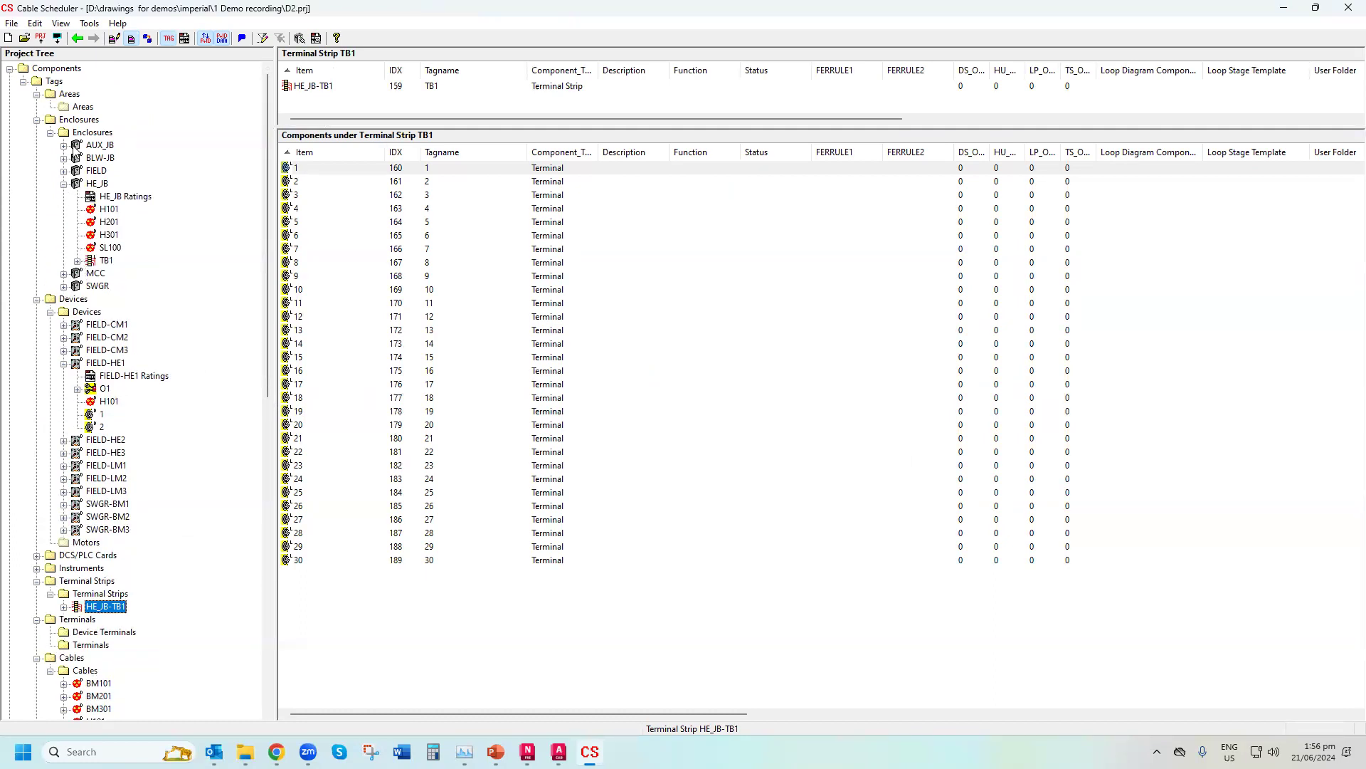
# Add terminal strip TB2 with 30 AB1-BB18535 terminals under enclosure AUX_JB and check it in the Terminal Strips folder
pyautogui.click(64, 146)
pyautogui.click(93, 146)
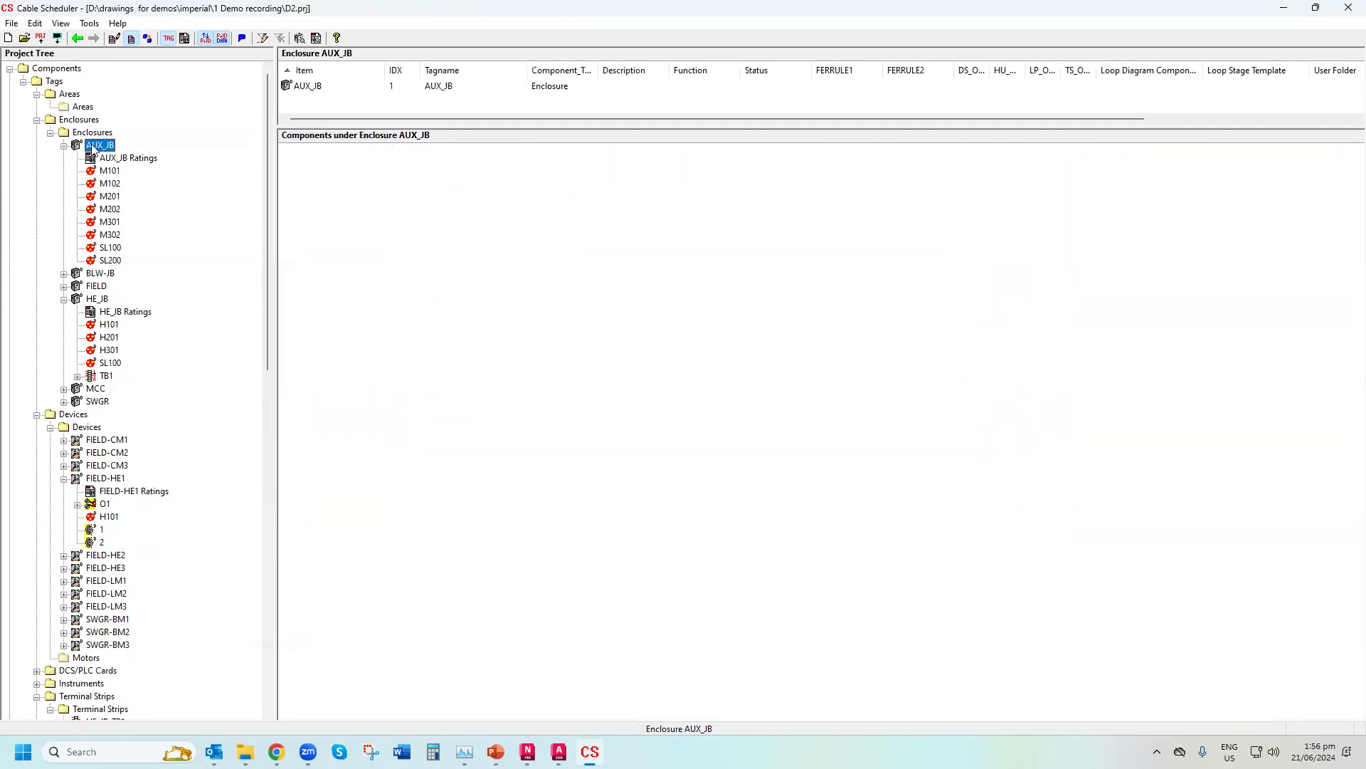
pyautogui.rightClick(93, 148)
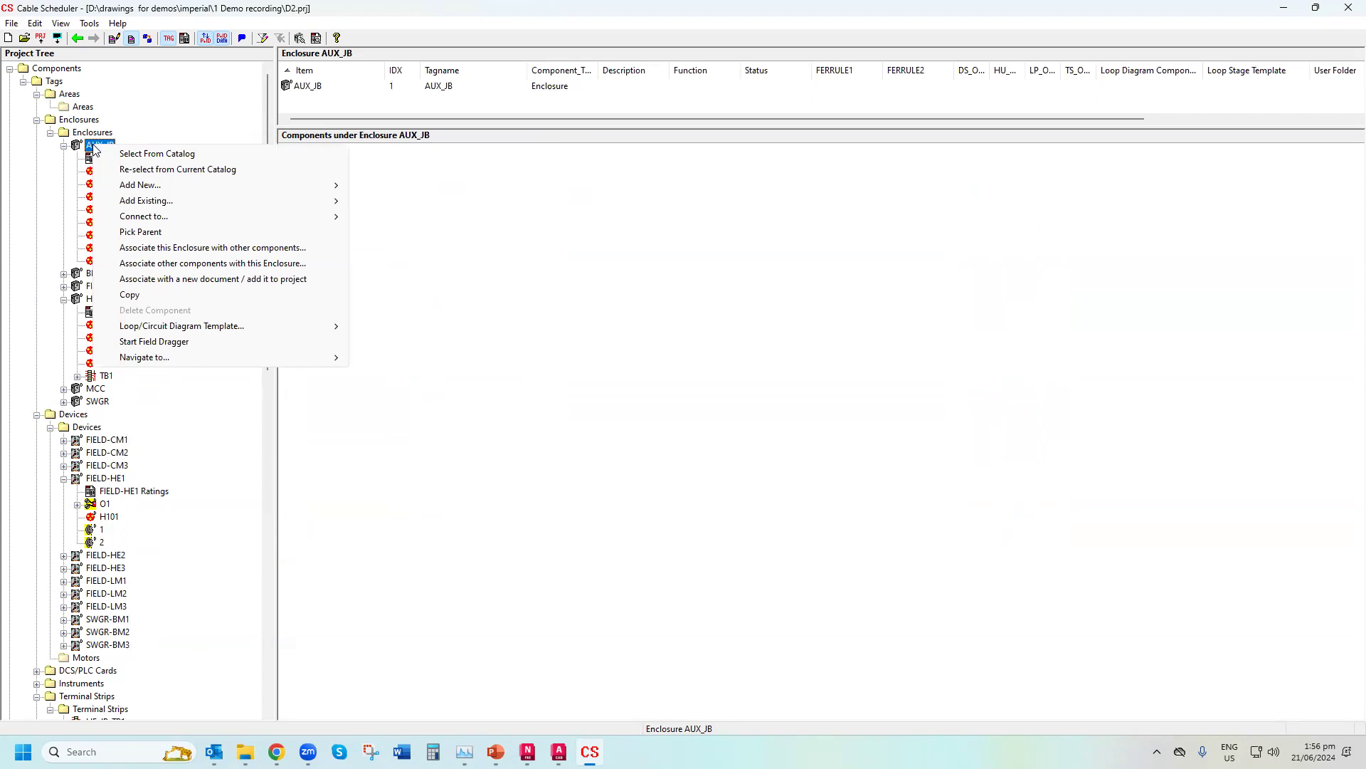
pyautogui.moveTo(129, 191)
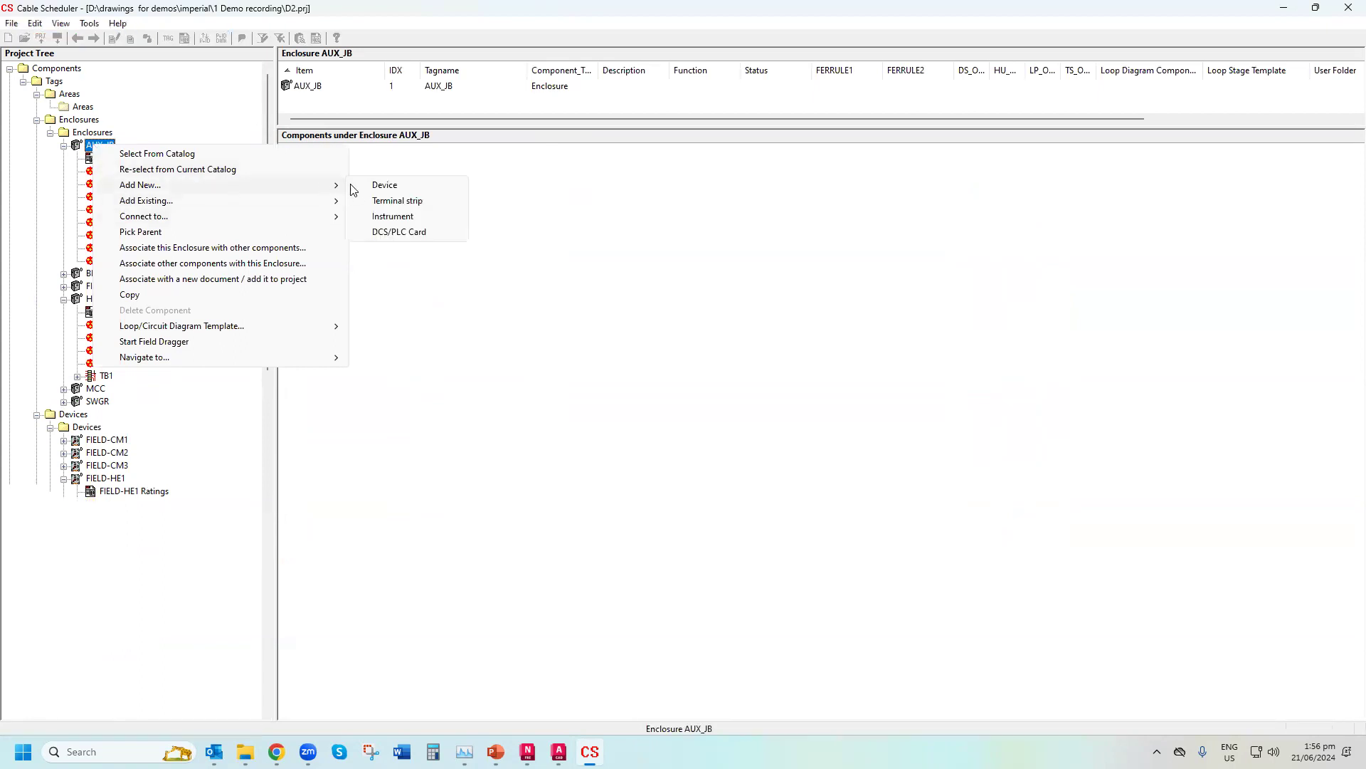
pyautogui.click(404, 202)
pyautogui.click(633, 469)
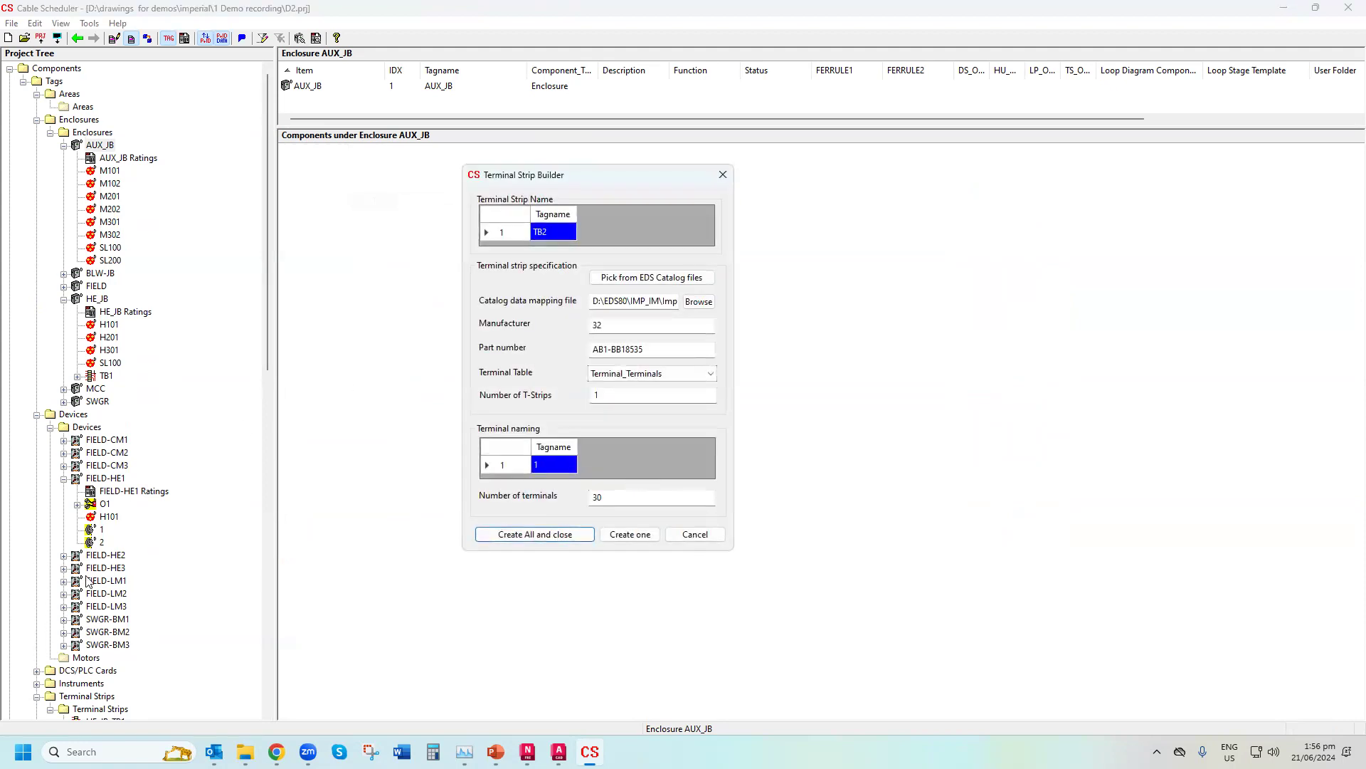
pyautogui.click(560, 536)
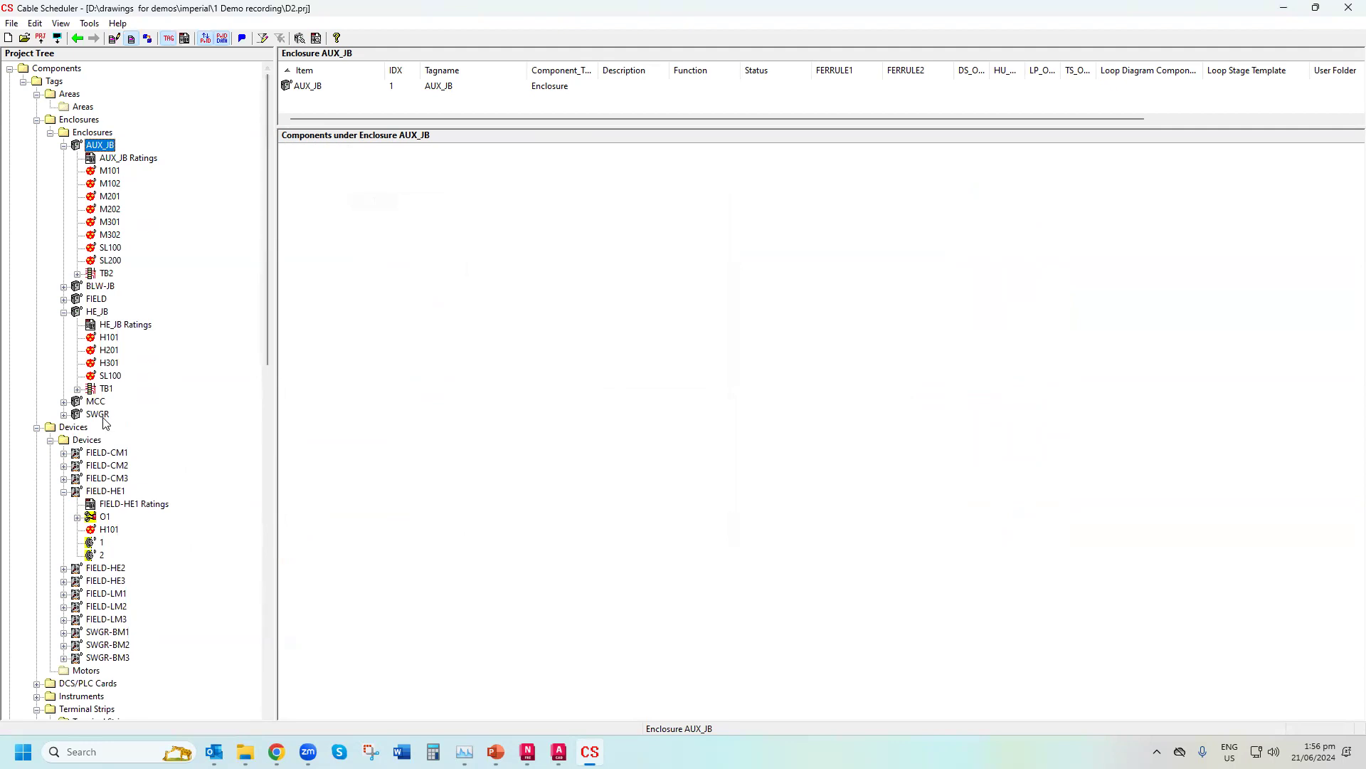
pyautogui.scroll(-5, 104, 427)
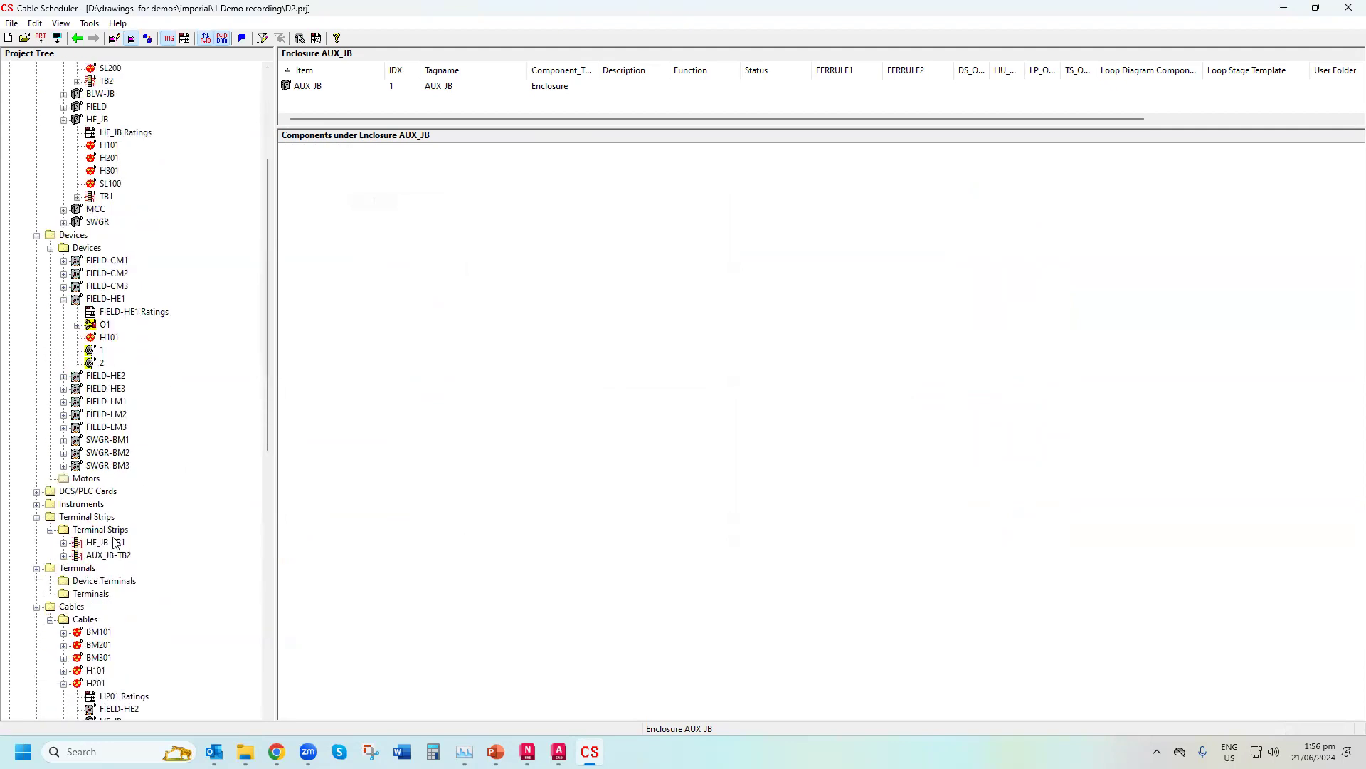
pyautogui.scroll(5, 125, 550)
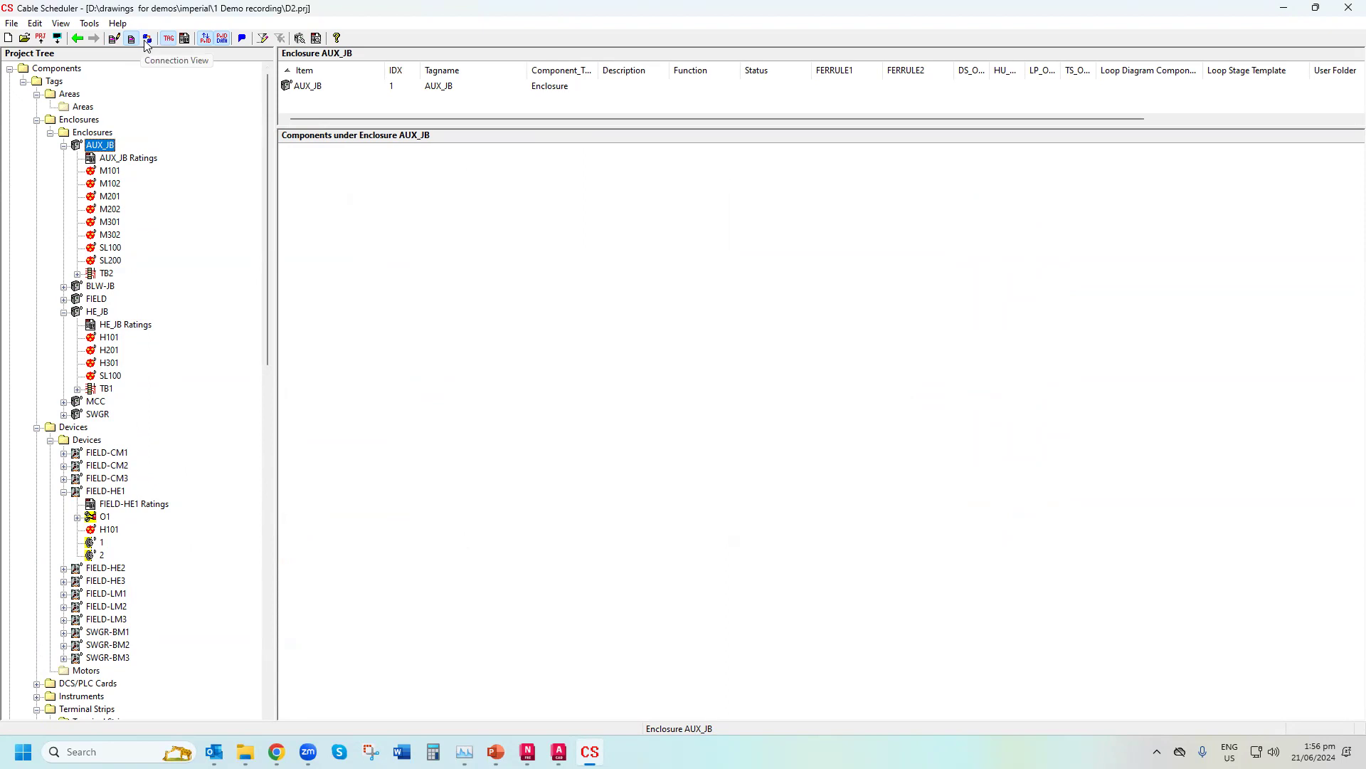
# Switch to Connection View and list the terminal strips in the Right Component Tree
pyautogui.click(58, 40)
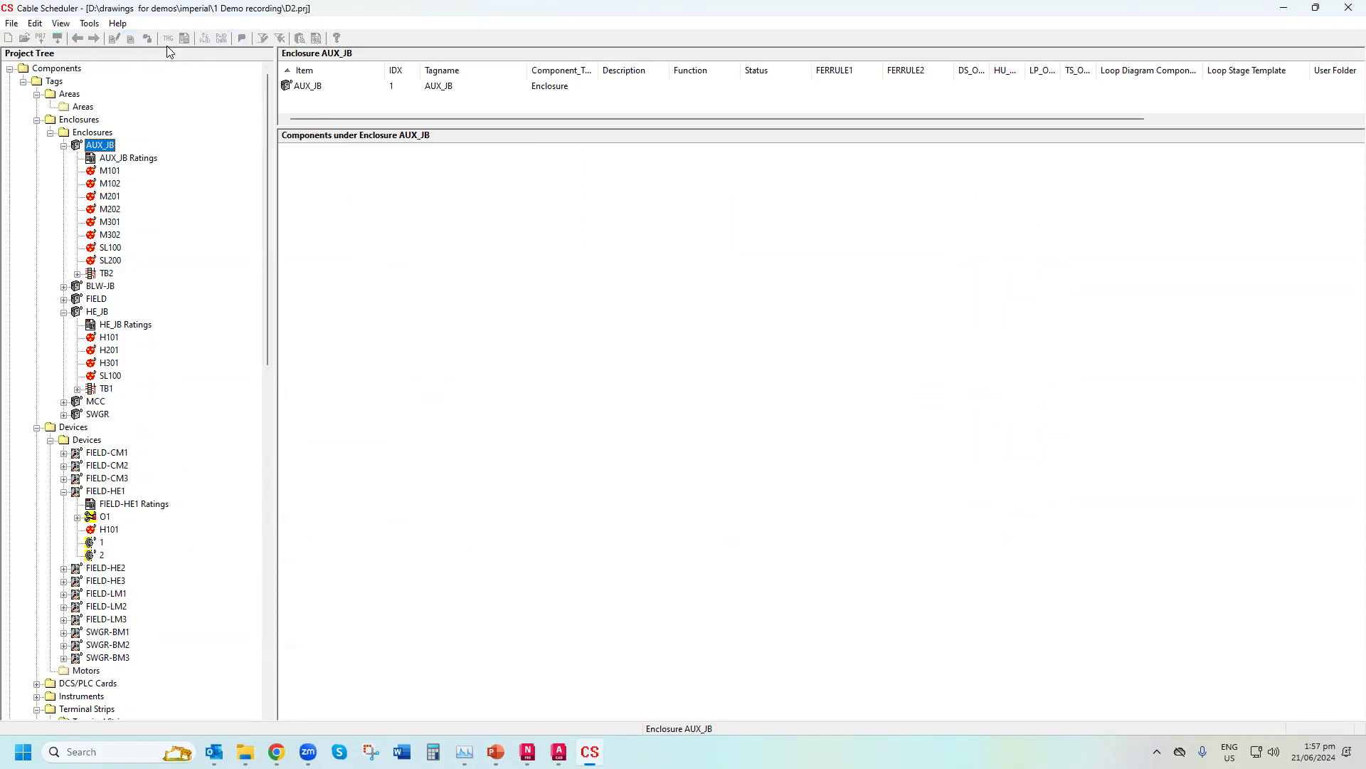
pyautogui.click(147, 39)
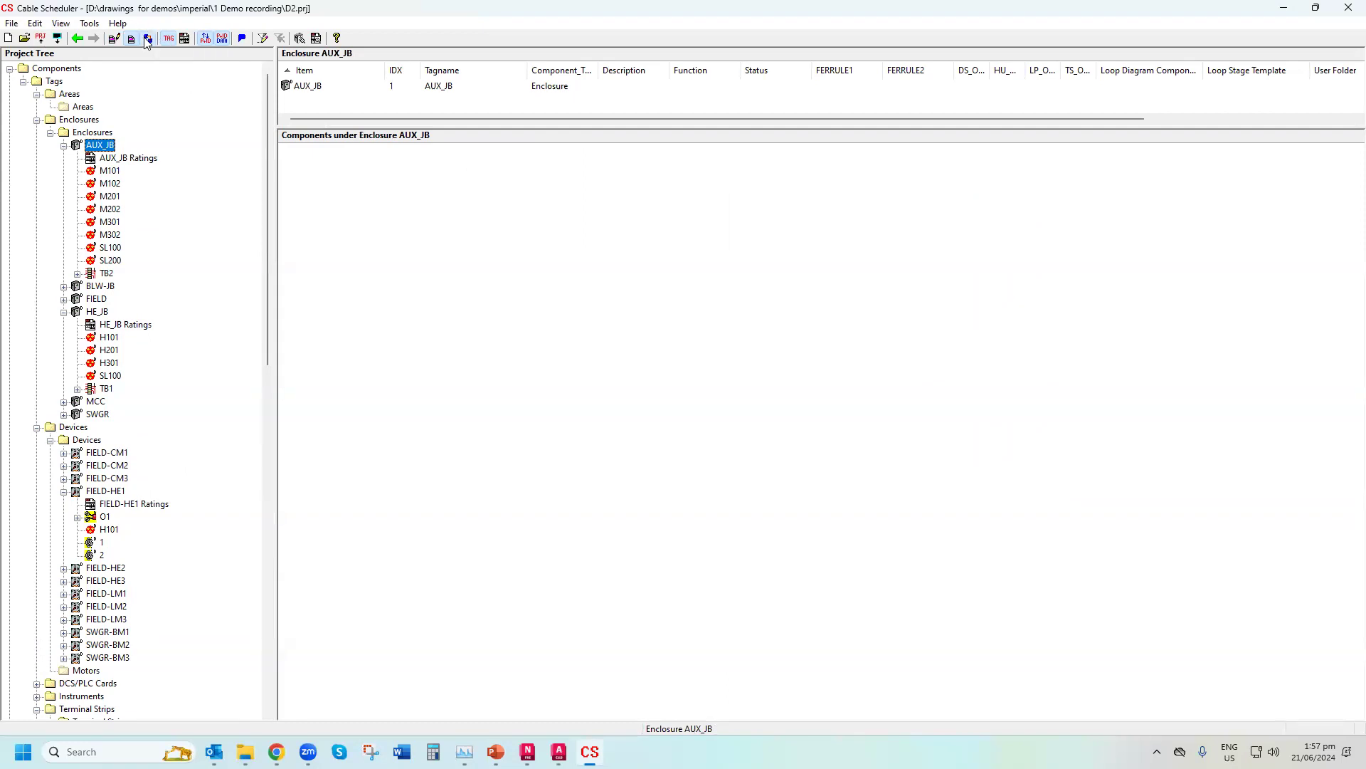
pyautogui.moveTo(623, 566); pyautogui.dragTo(630, 371)
pyautogui.click(932, 69)
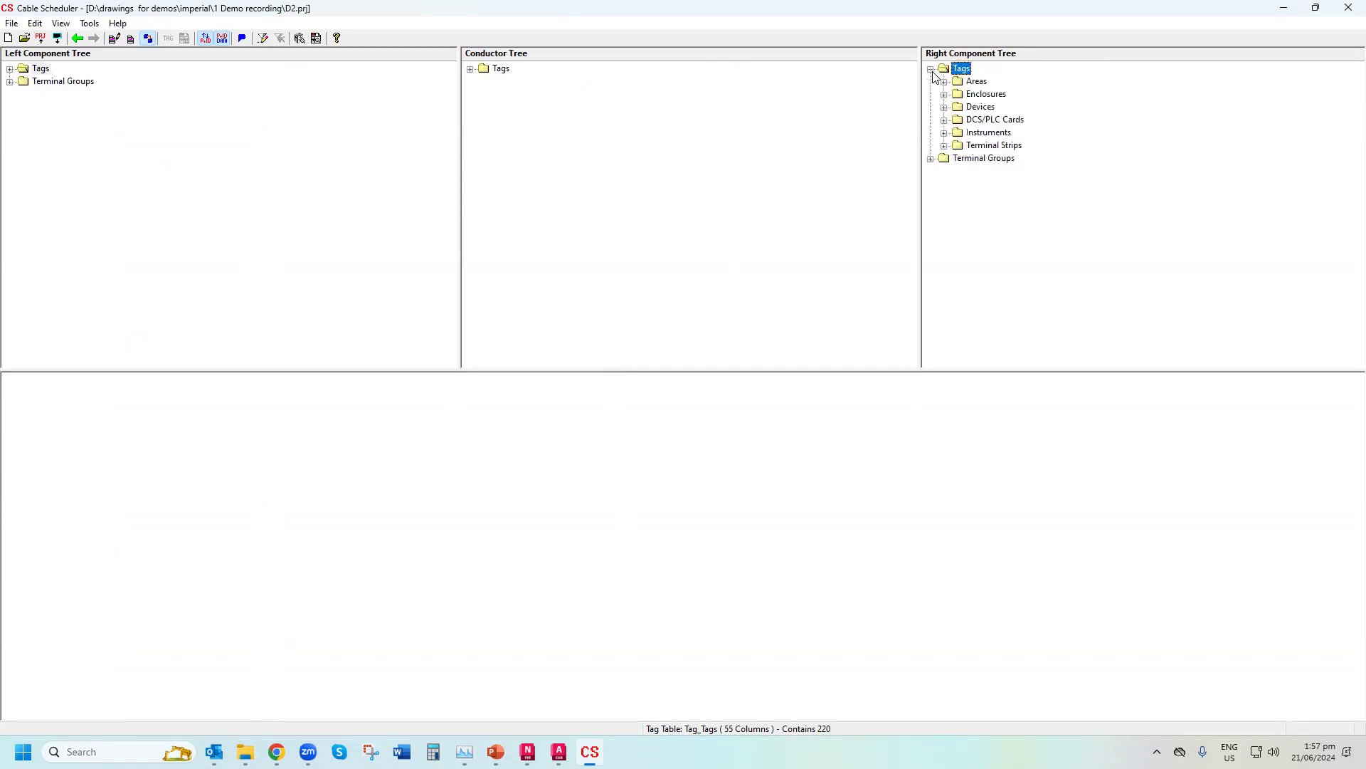
pyautogui.click(945, 145)
pyautogui.click(957, 159)
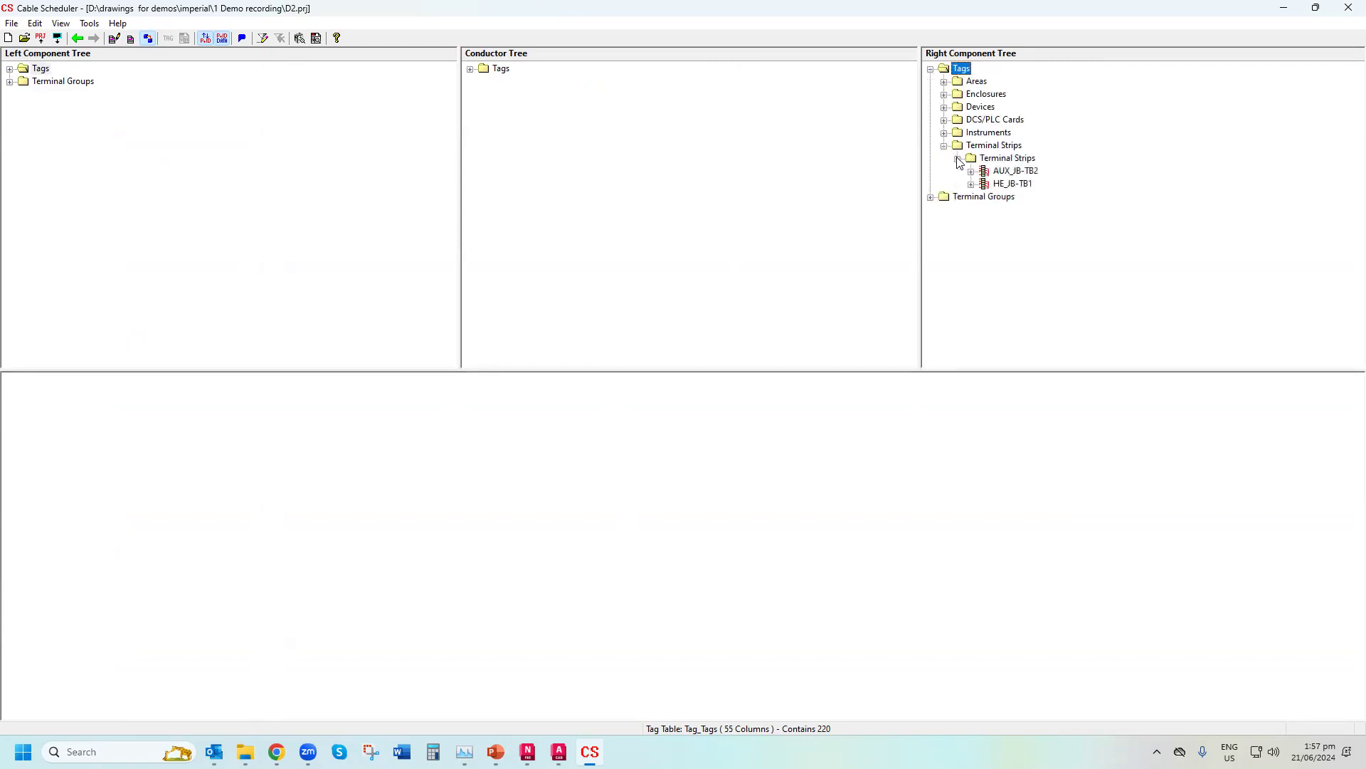
# List the project's cables in the Conductor Tree and its devices in the Left Component Tree
pyautogui.click(470, 69)
pyautogui.click(484, 81)
pyautogui.click(498, 94)
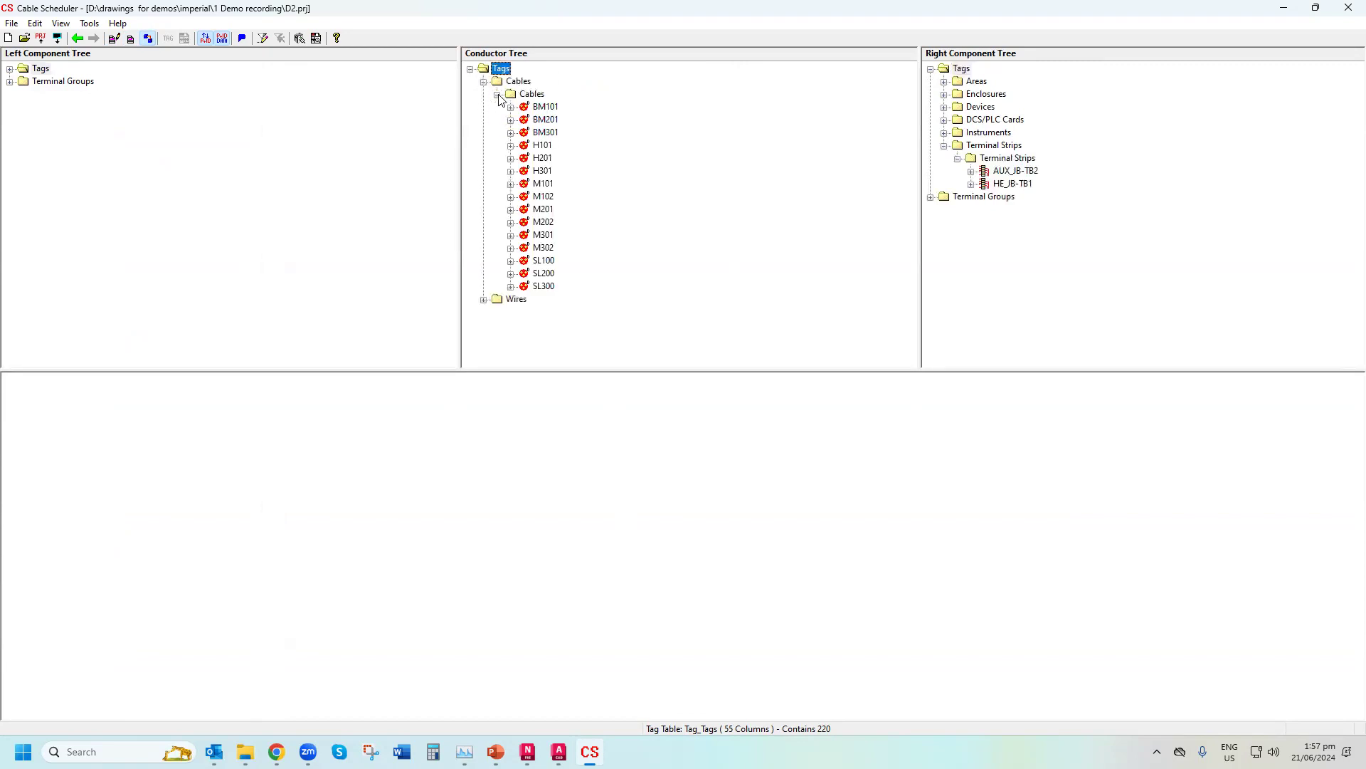
pyautogui.click(9, 69)
pyautogui.click(23, 107)
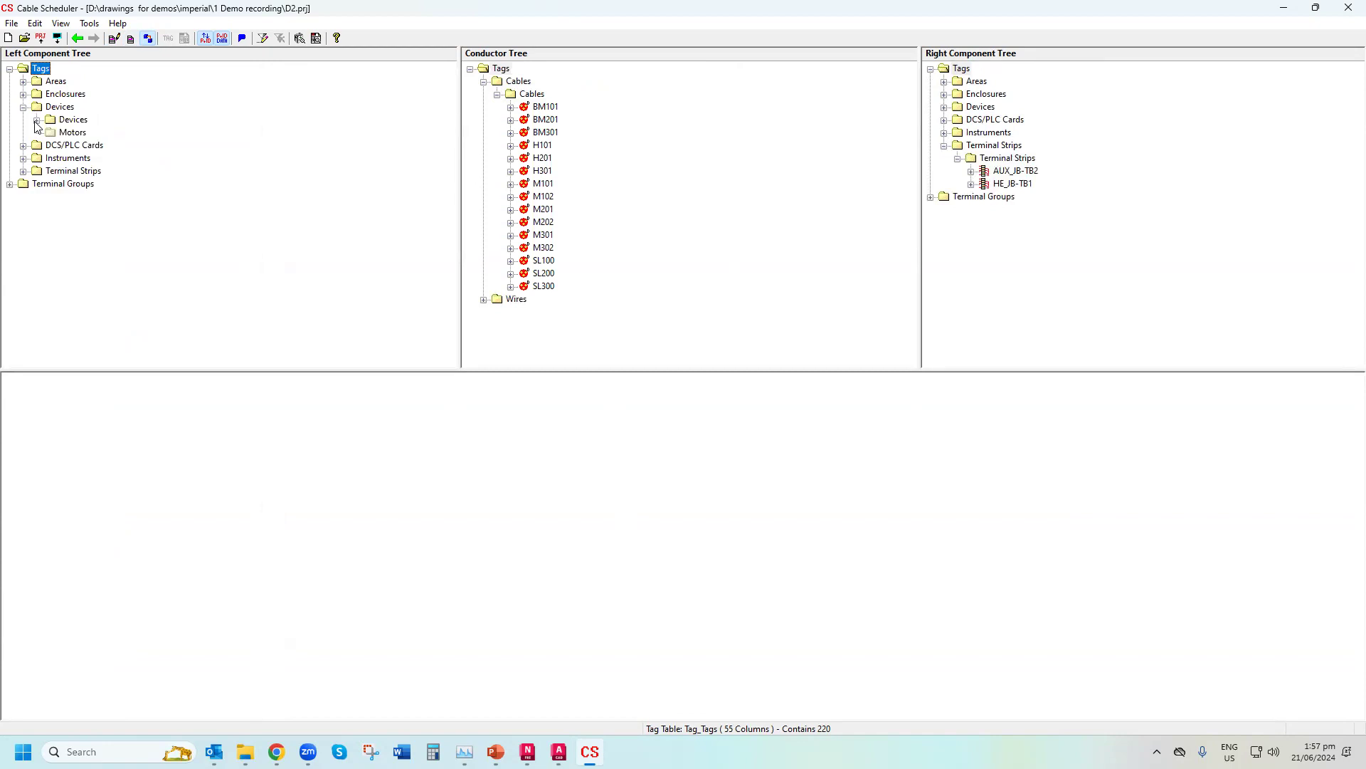
pyautogui.click(36, 120)
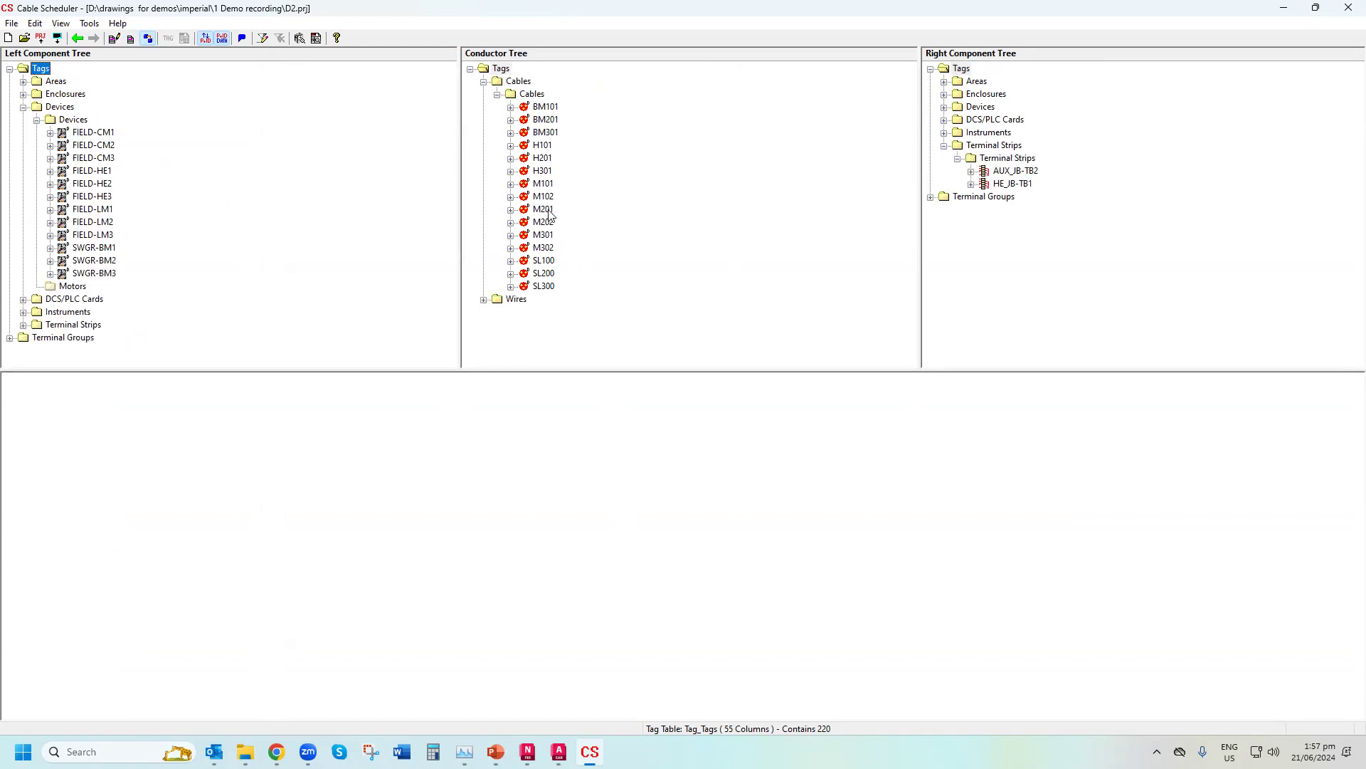
# Connect cable H201 to terminals 1 and 2 of device FIELD-HE2 and to terminals 1 to 4 of terminal strip HE_JB-TB1
pyautogui.click(549, 162)
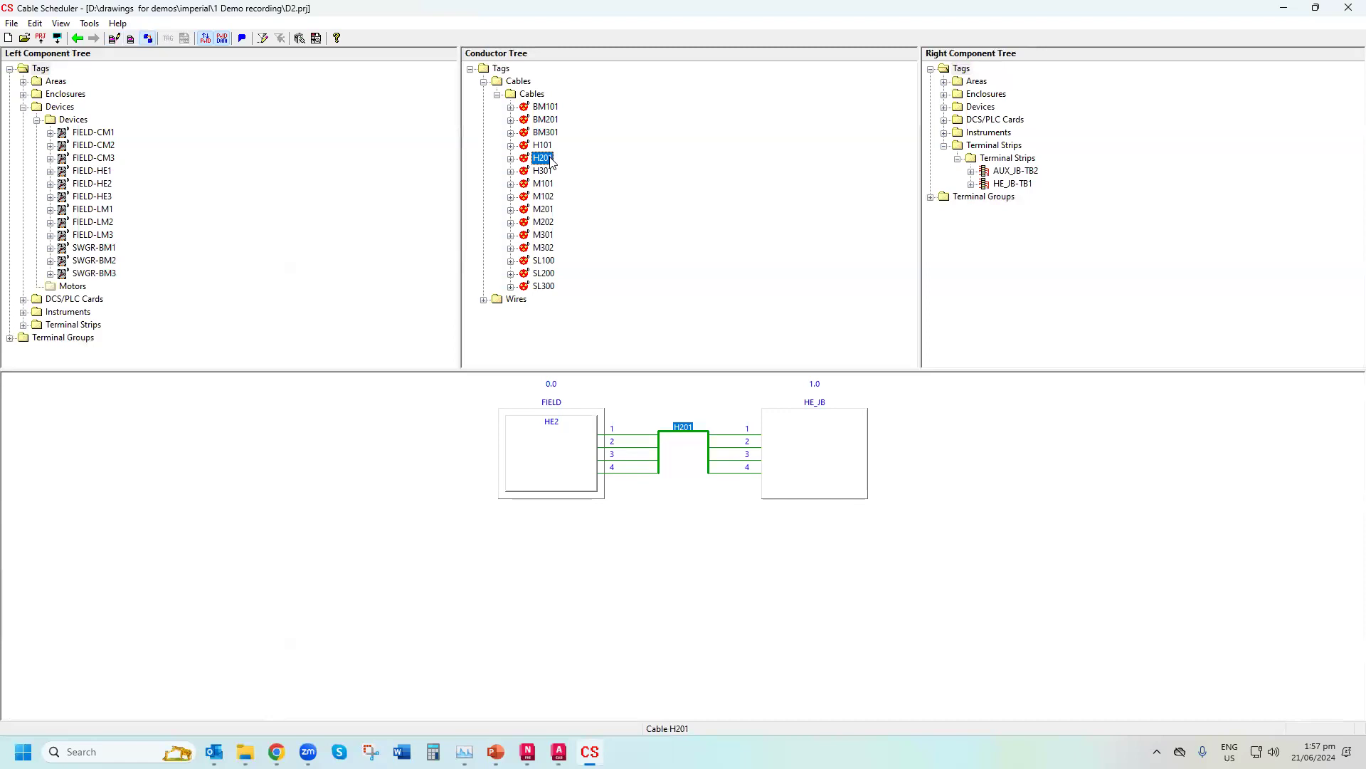
pyautogui.moveTo(545, 160); pyautogui.dragTo(172, 178)
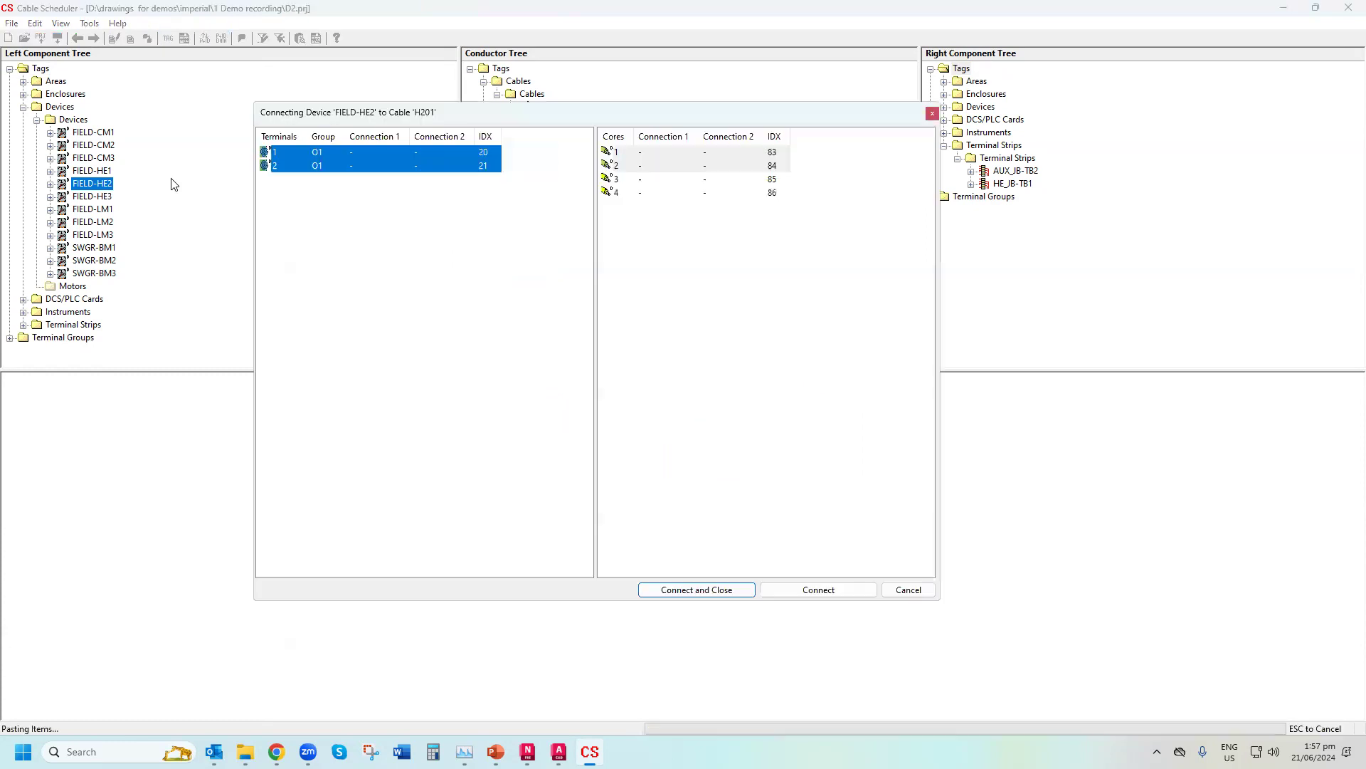
pyautogui.click(716, 595)
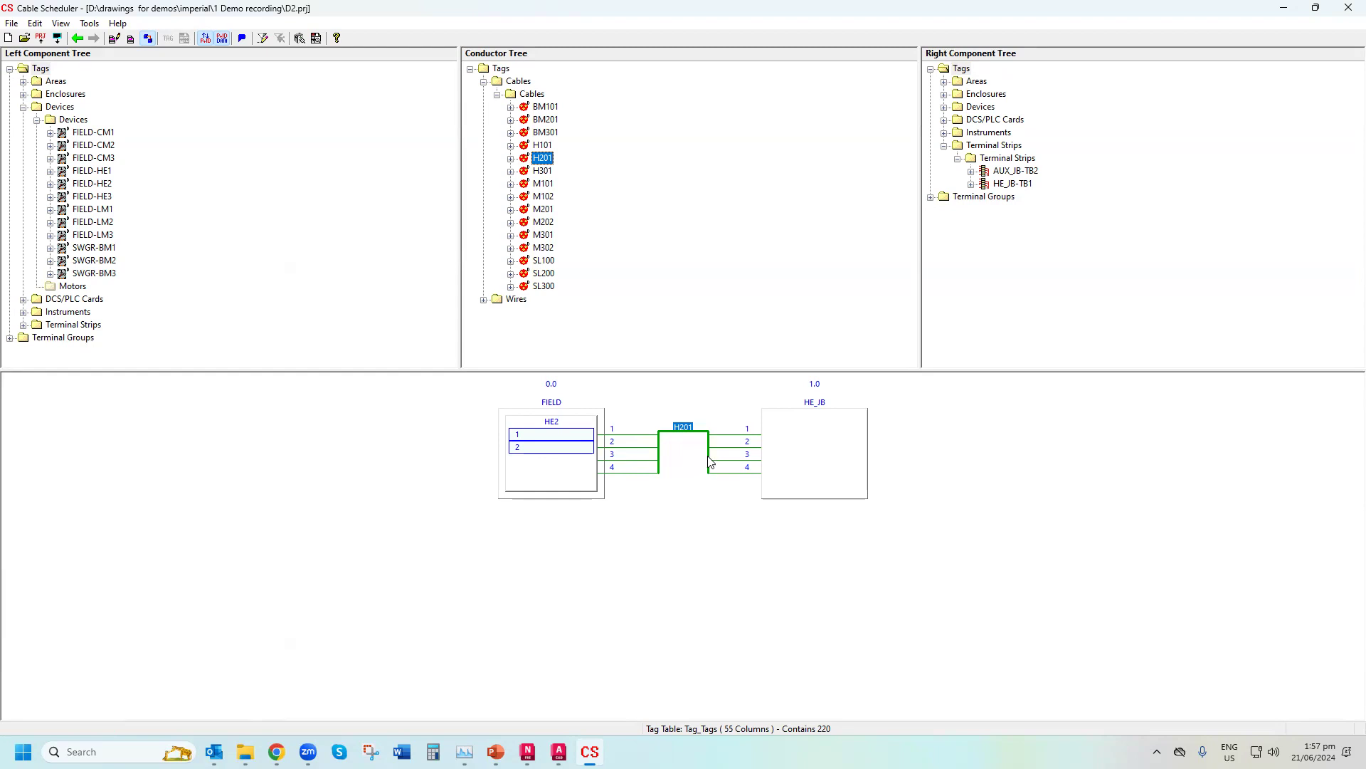
pyautogui.moveTo(545, 160); pyautogui.dragTo(1032, 185)
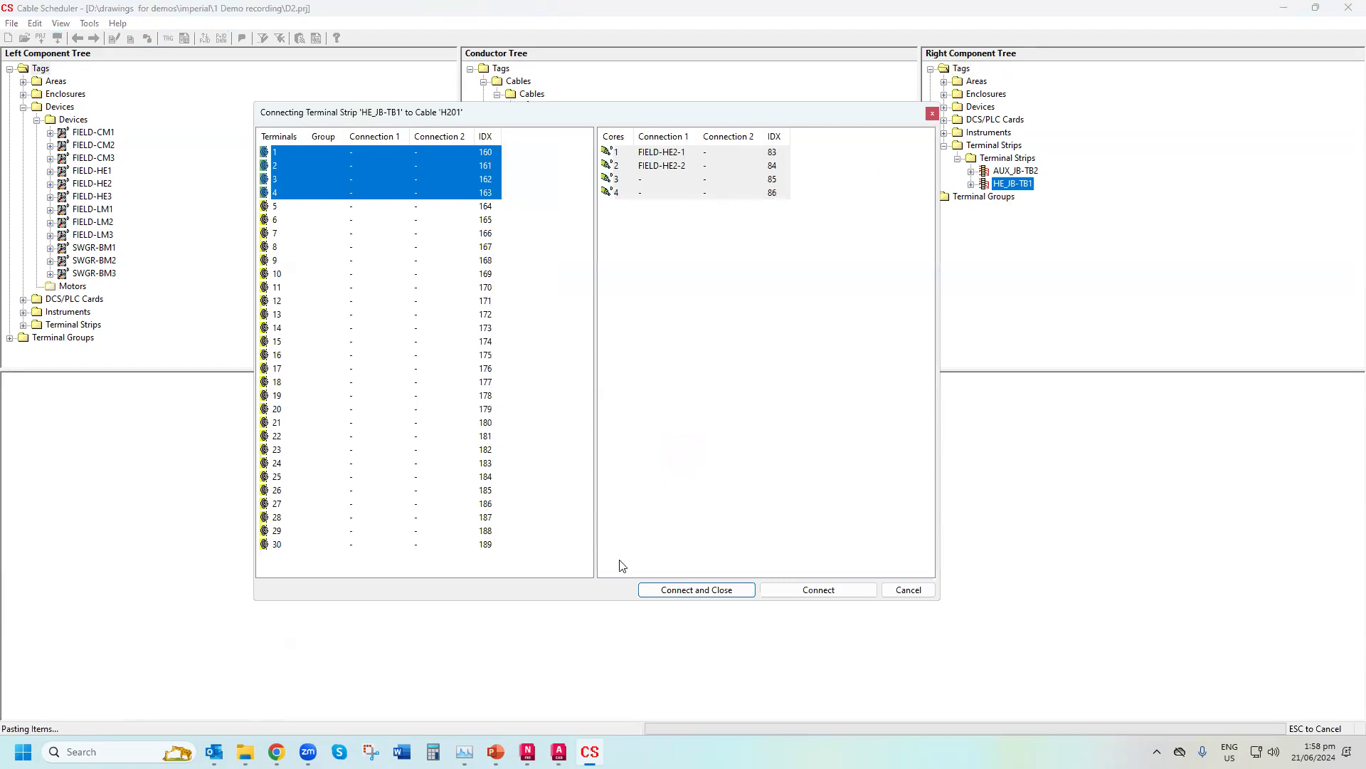
pyautogui.click(673, 593)
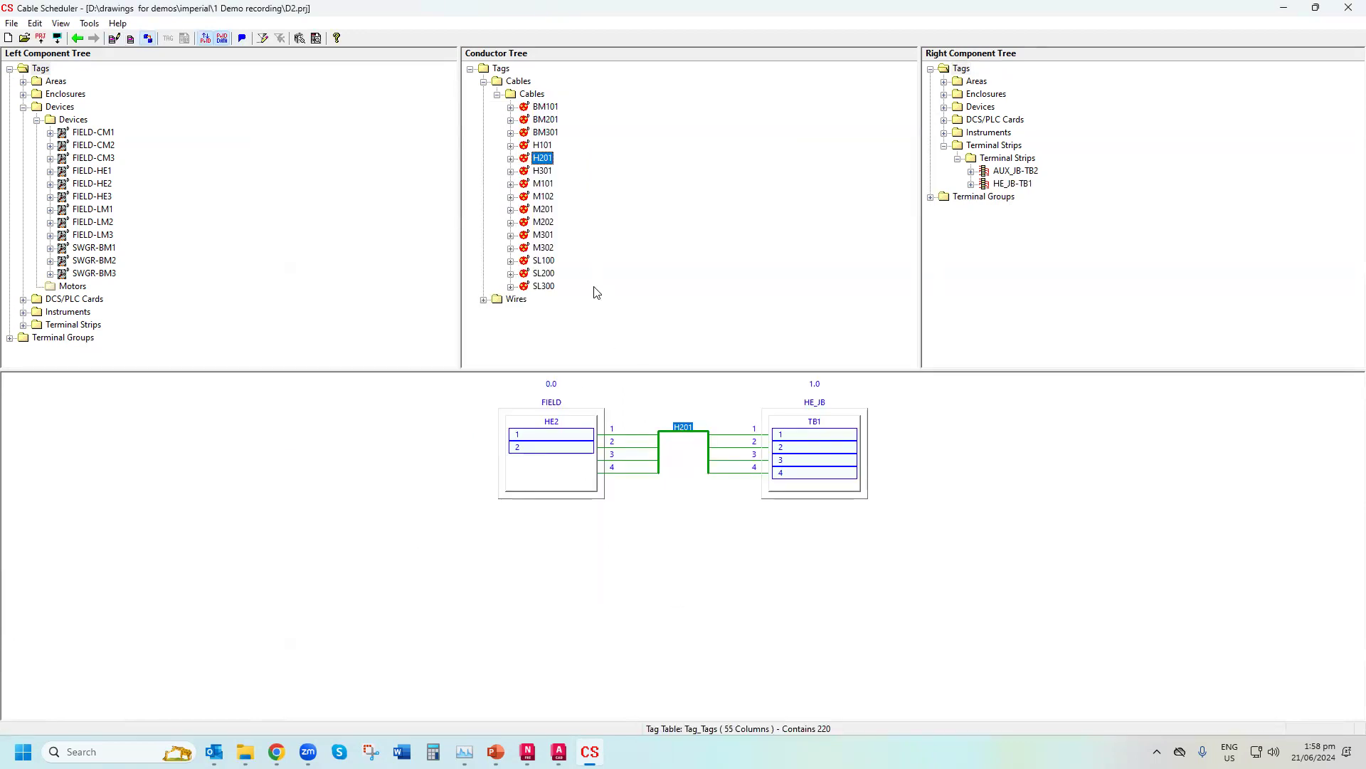
# Connect cable SL100 to terminals 5 to 18 of terminal strip HE_JB-TB1 and terminals 1 to 14 of AUX_JB-TB2
pyautogui.click(540, 261)
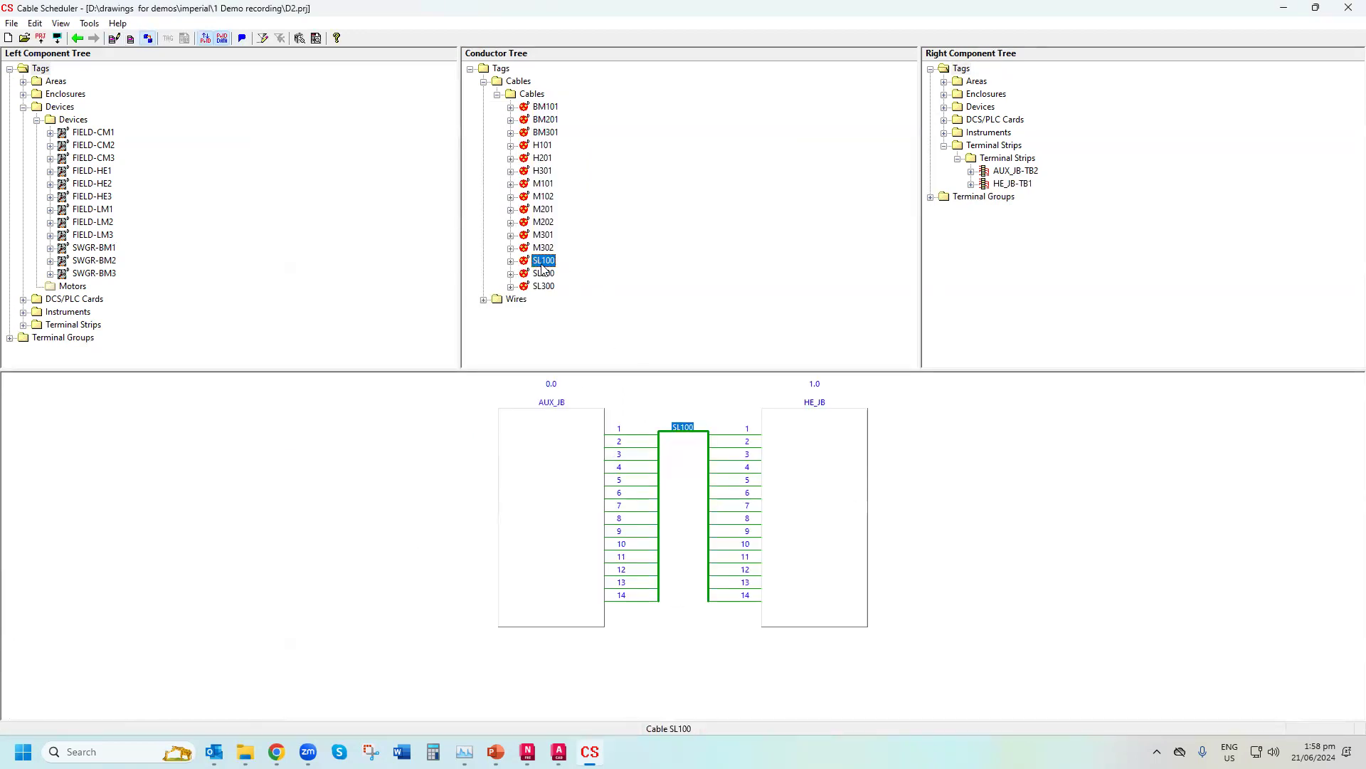
pyautogui.moveTo(541, 269); pyautogui.dragTo(1022, 190)
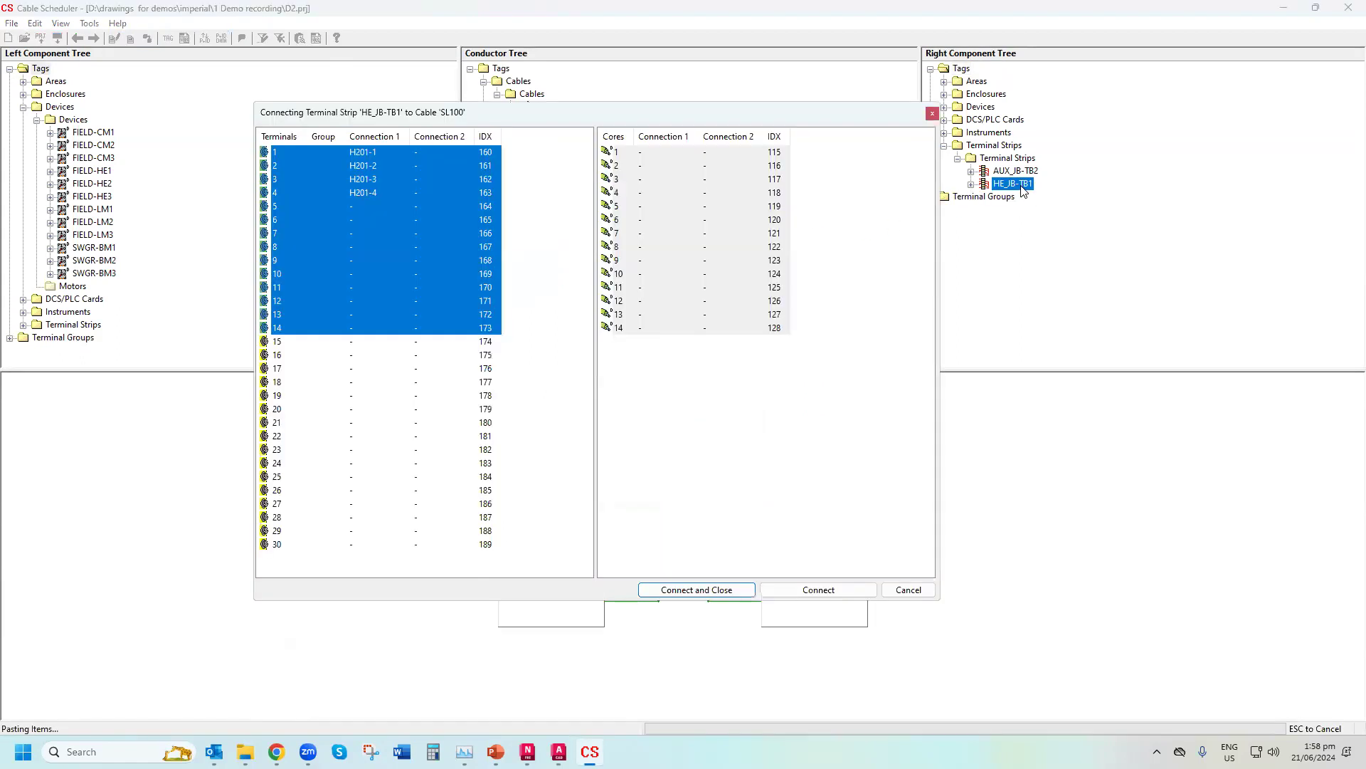
pyautogui.click(365, 211)
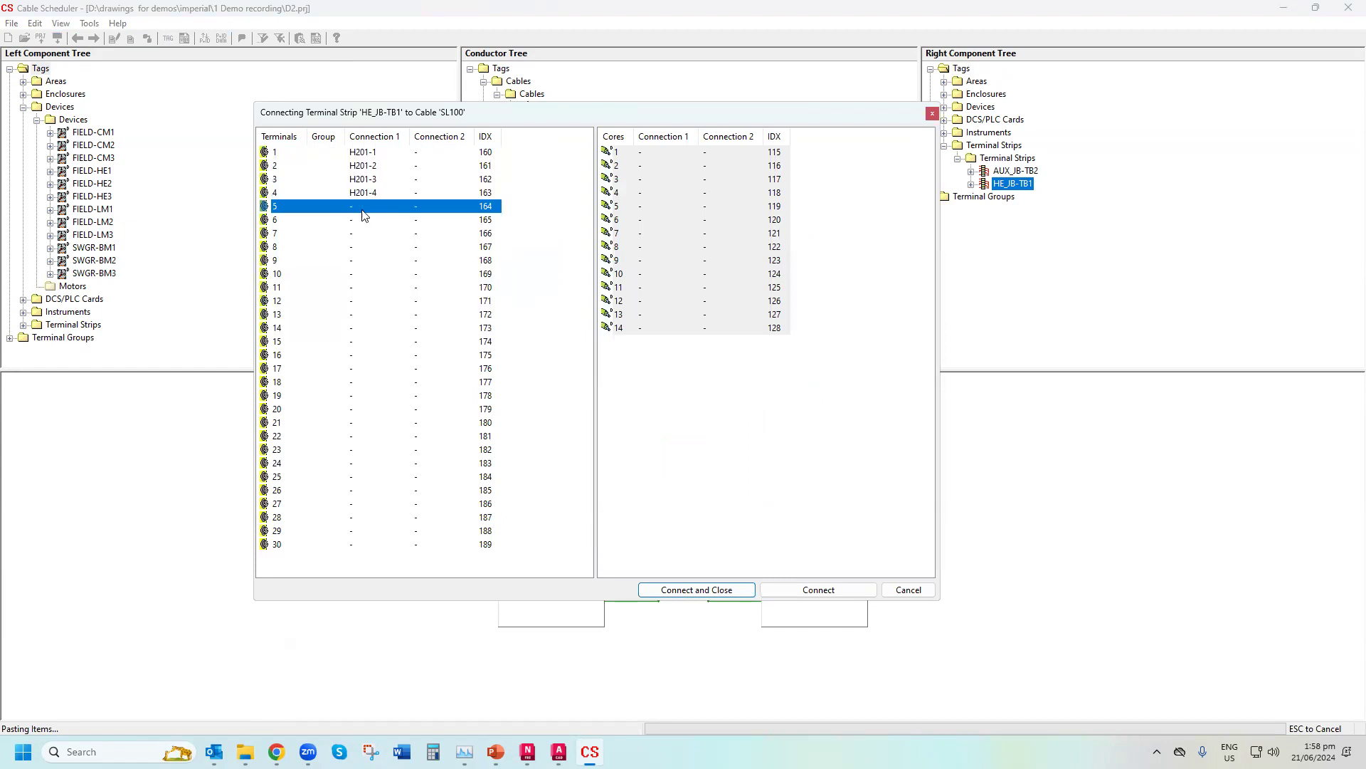
pyautogui.keyDown('shift'); pyautogui.click(353, 412); pyautogui.keyUp('shift')
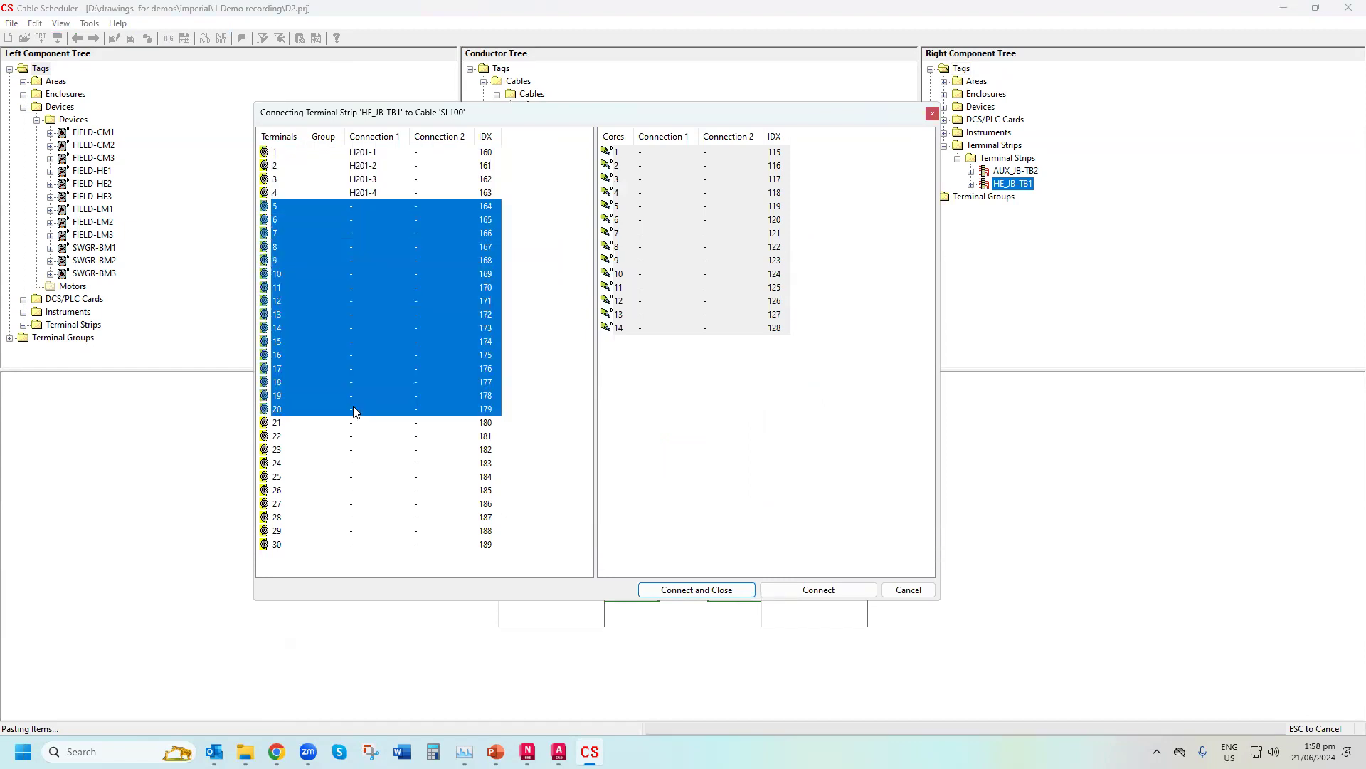
pyautogui.click(700, 590)
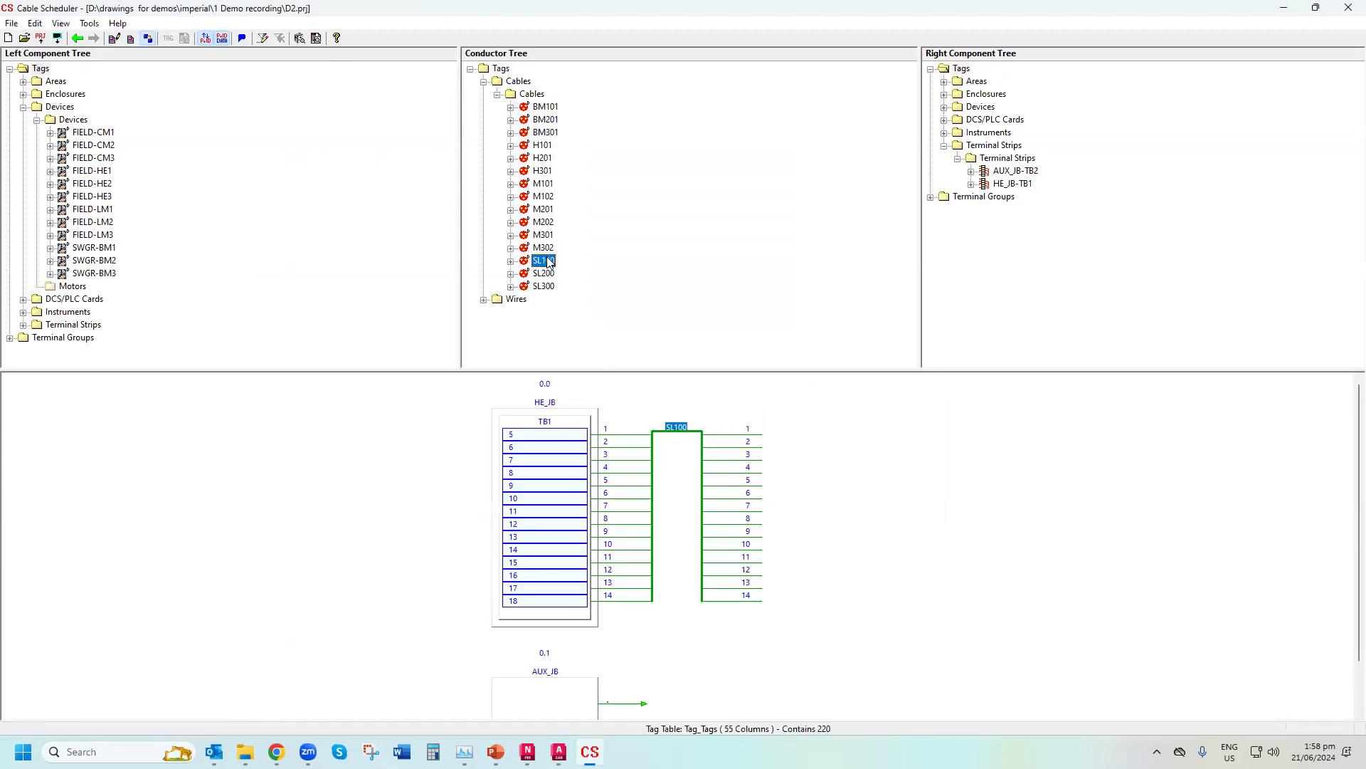
pyautogui.moveTo(546, 260); pyautogui.dragTo(1045, 178)
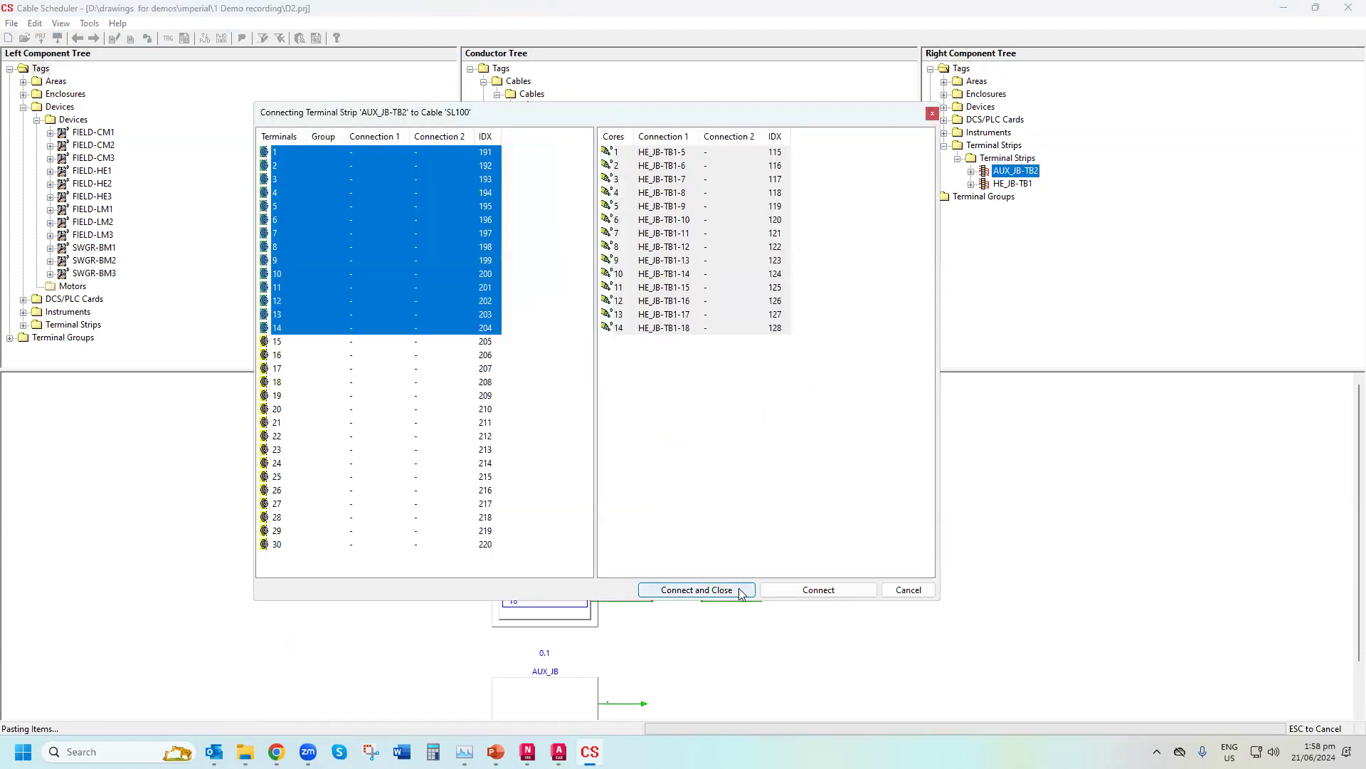
pyautogui.click(740, 592)
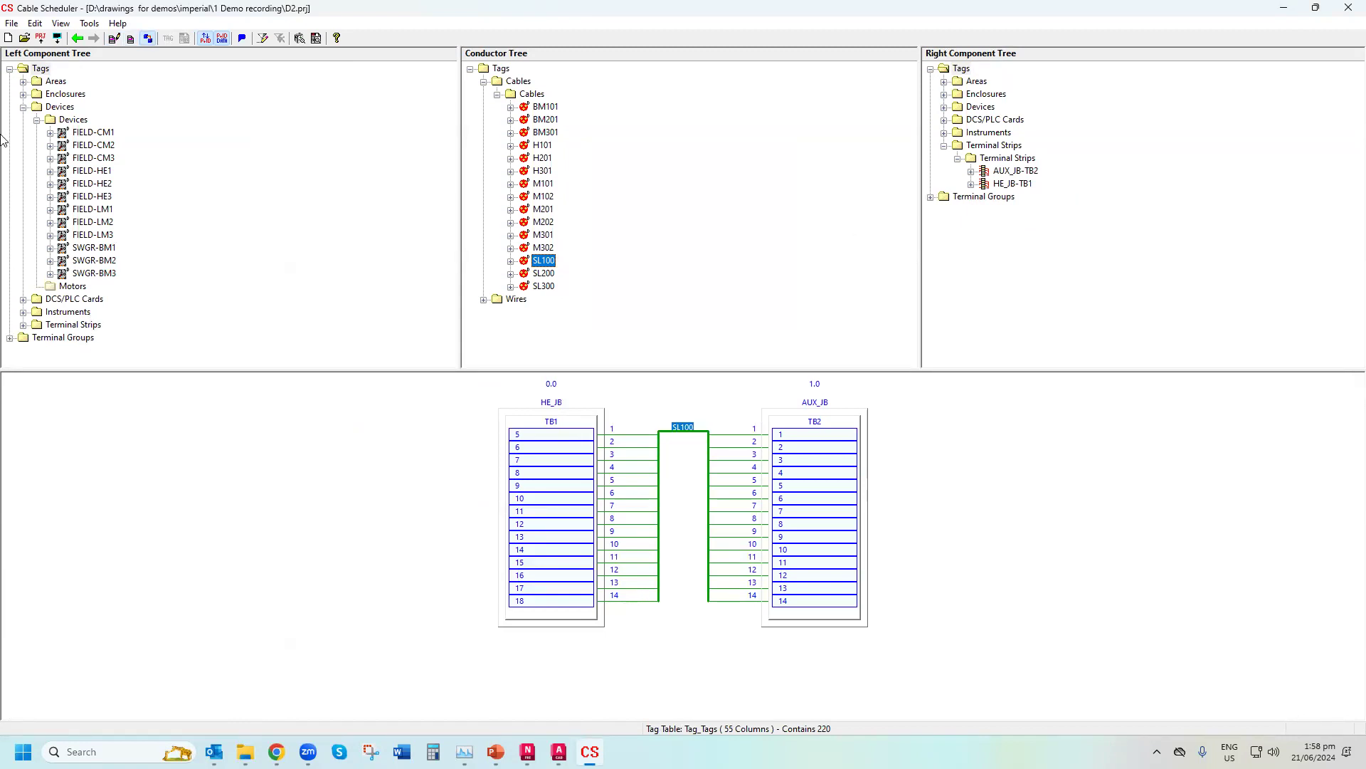
# Generate the Ebase reports with the selected core sheet drawings refreshed, and dismiss the resulting warnings table
pyautogui.click(12, 24)
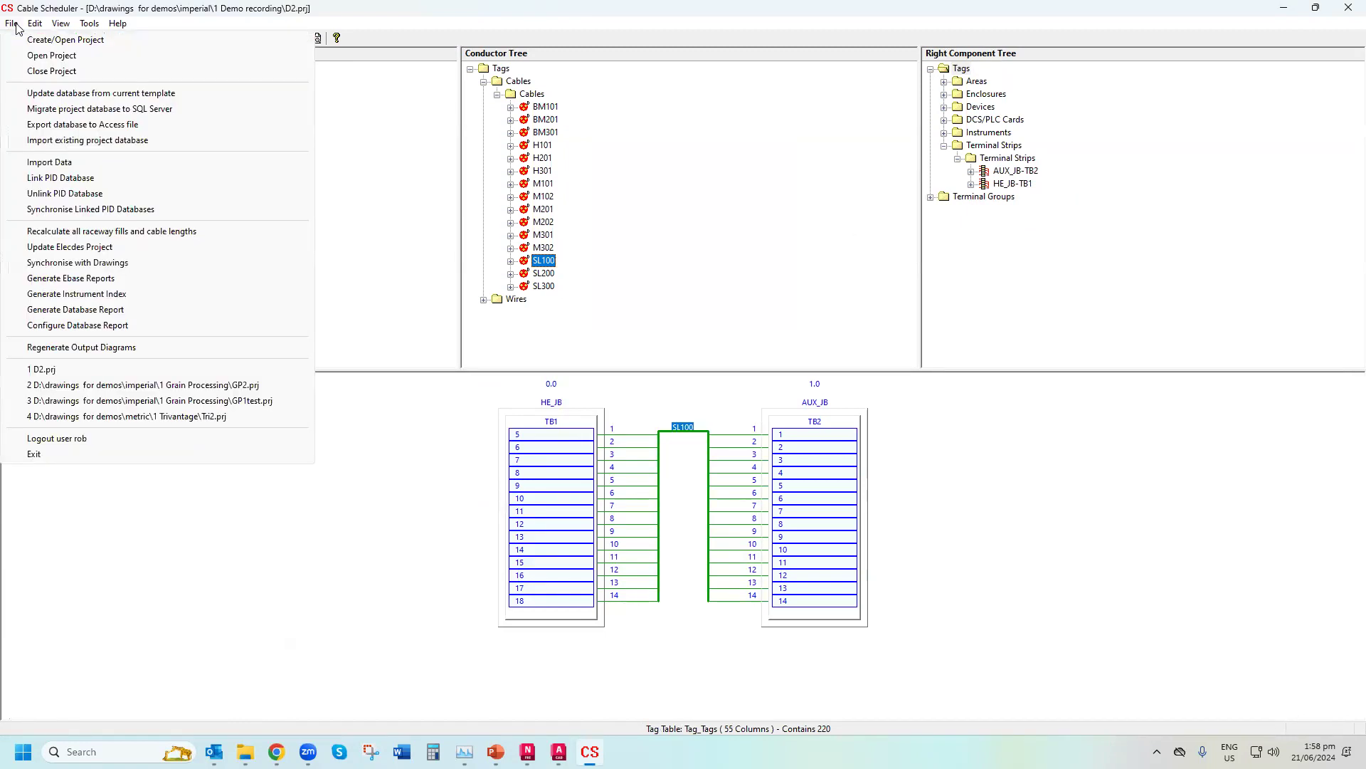
pyautogui.click(68, 279)
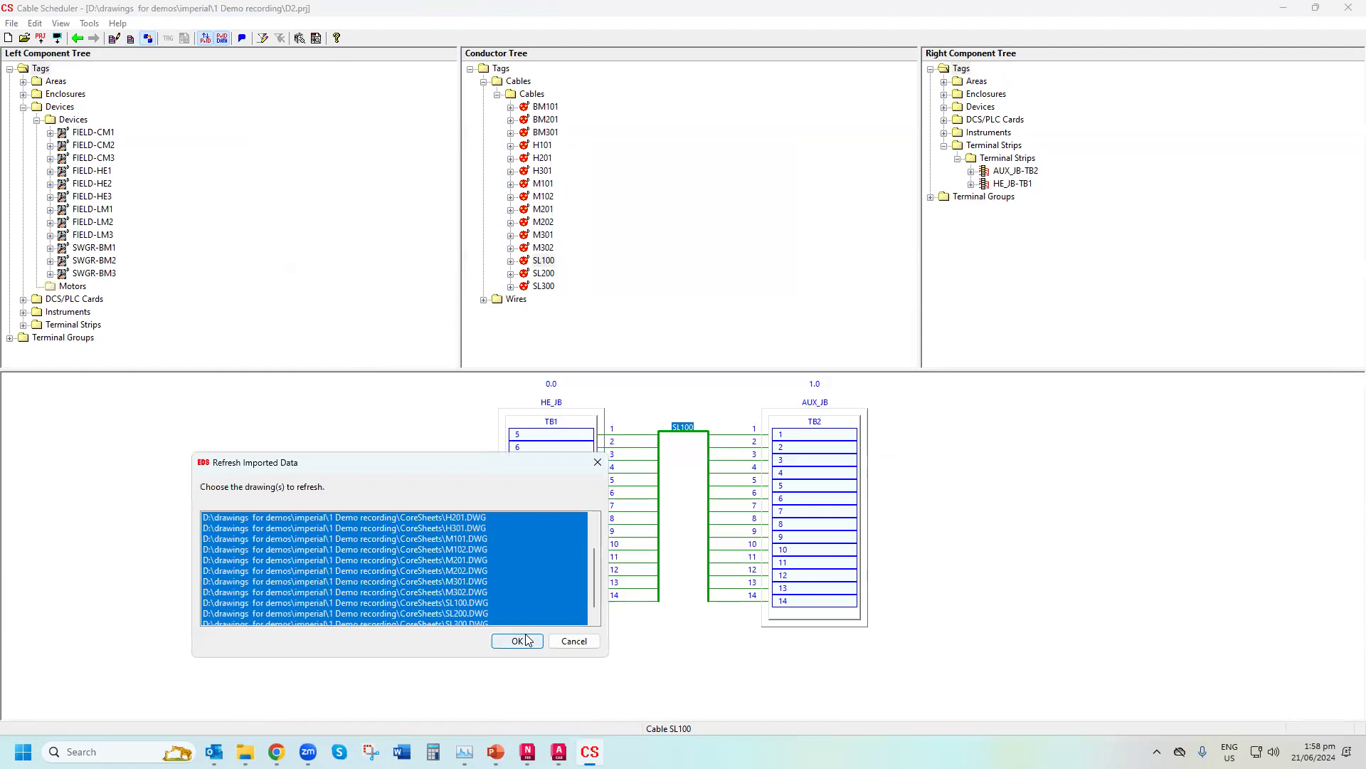
pyautogui.click(528, 639)
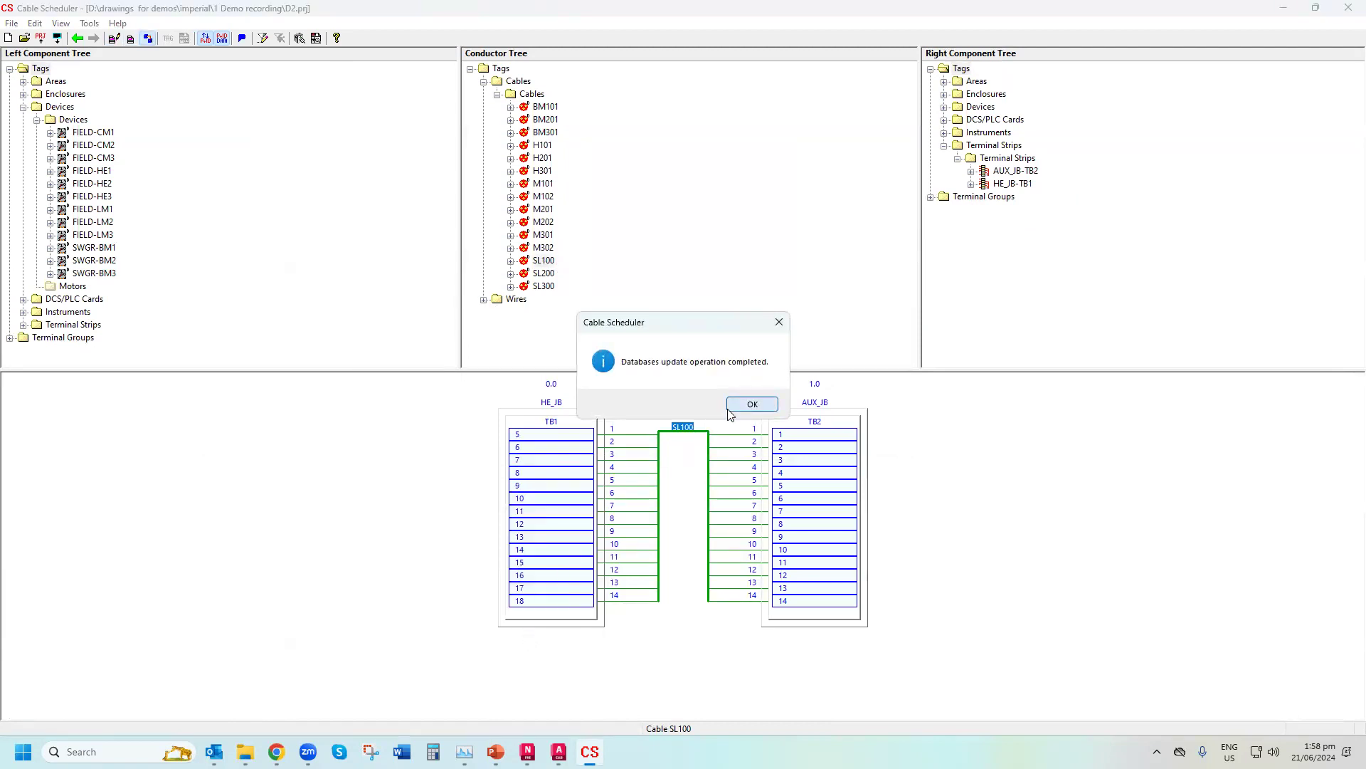
pyautogui.click(742, 406)
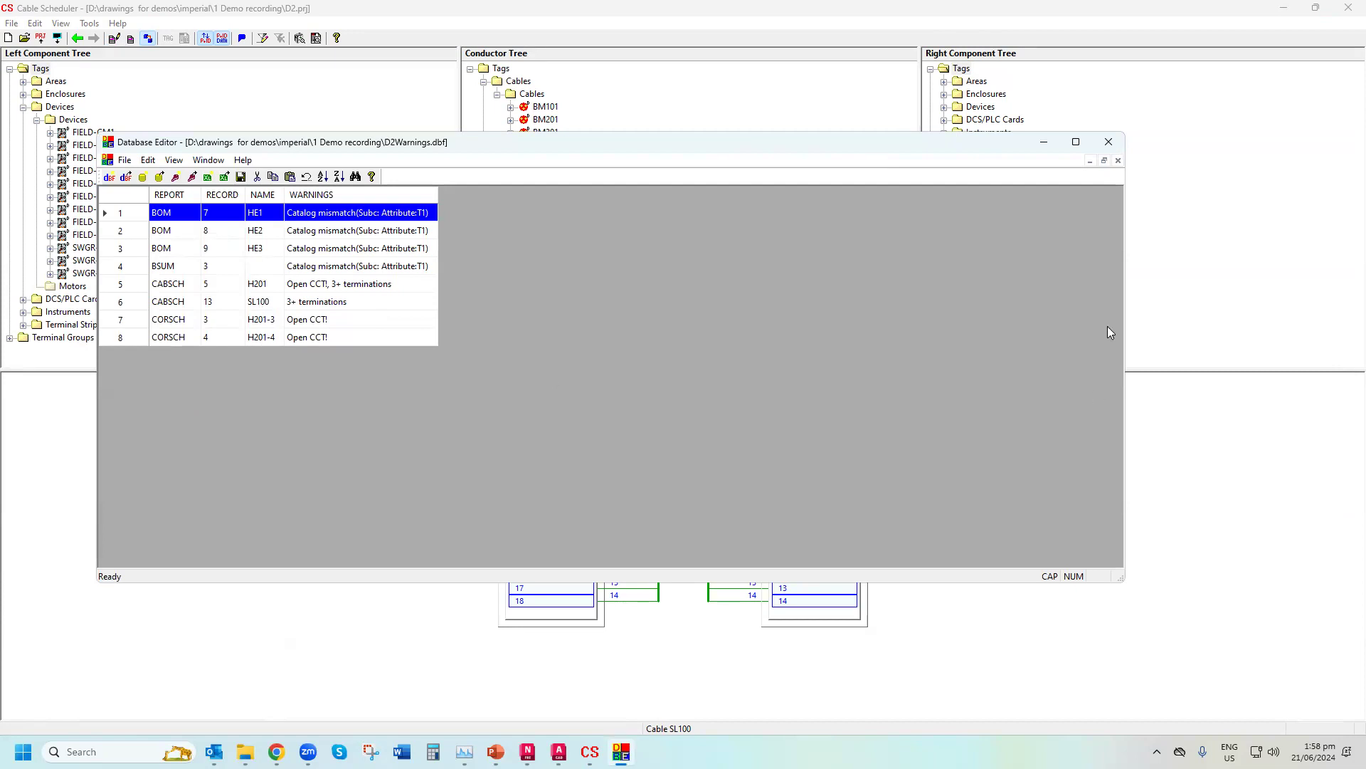
pyautogui.click(1108, 141)
# Launch Database Editor from the ELECDES DESIGN SUITE folder and open D2Corsch.dbf from the 1 Demo recording folder
pyautogui.moveTo(246, 752)
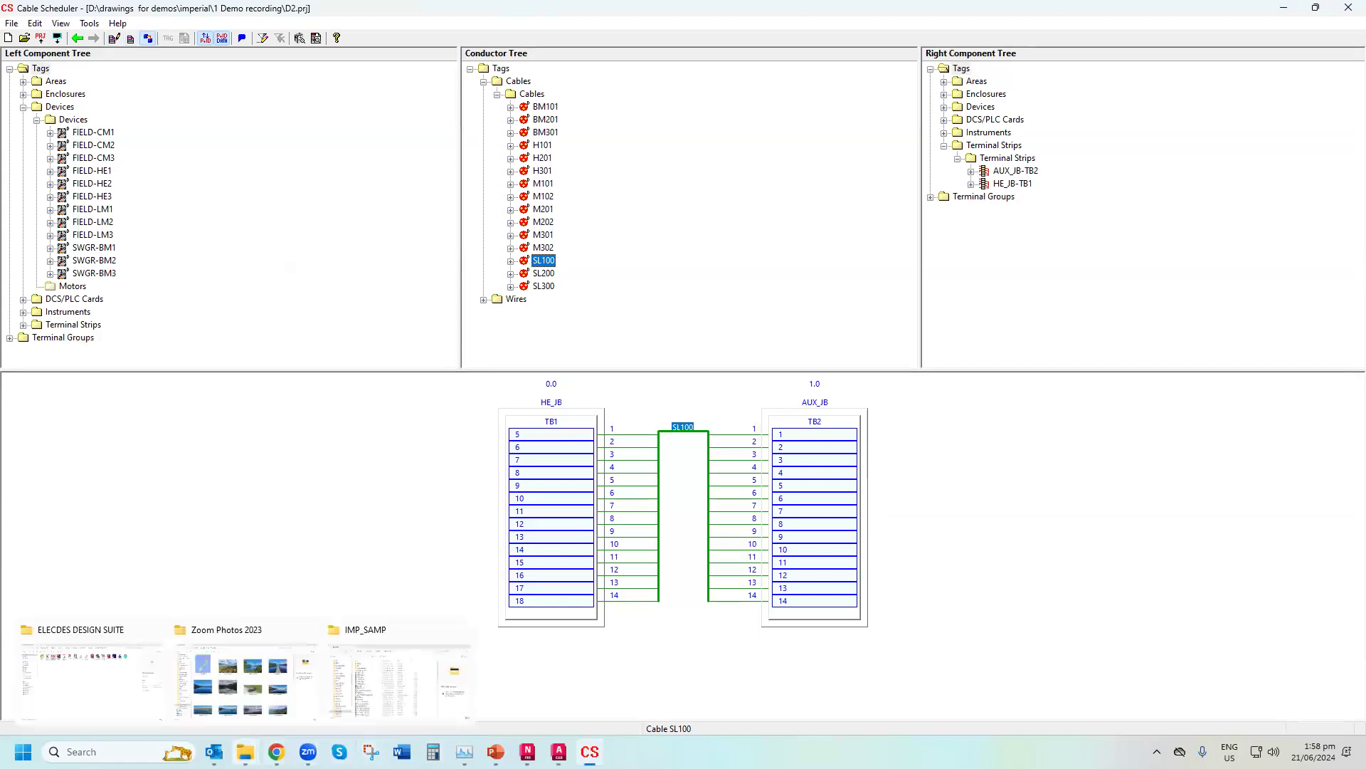
pyautogui.click(153, 701)
pyautogui.doubleClick(364, 121)
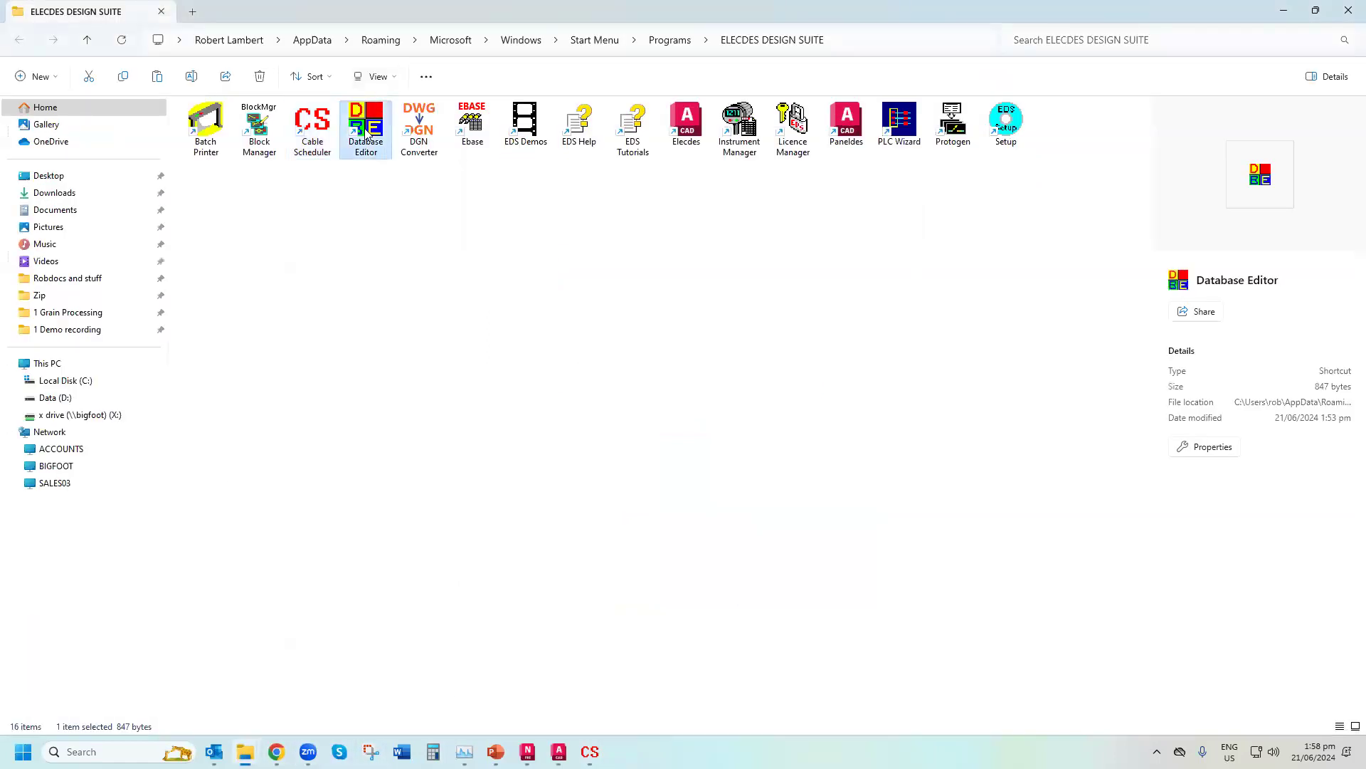
pyautogui.click(126, 177)
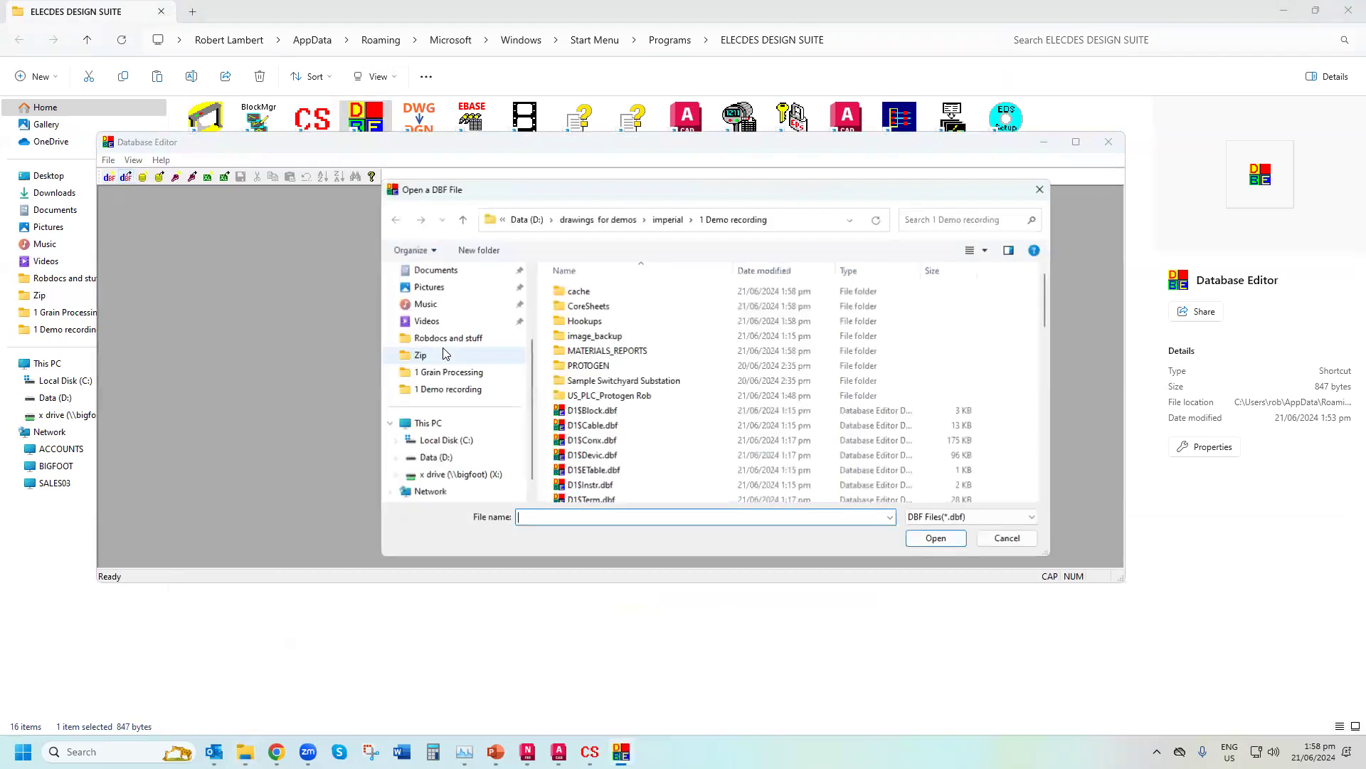
pyautogui.scroll(-5, 690, 403)
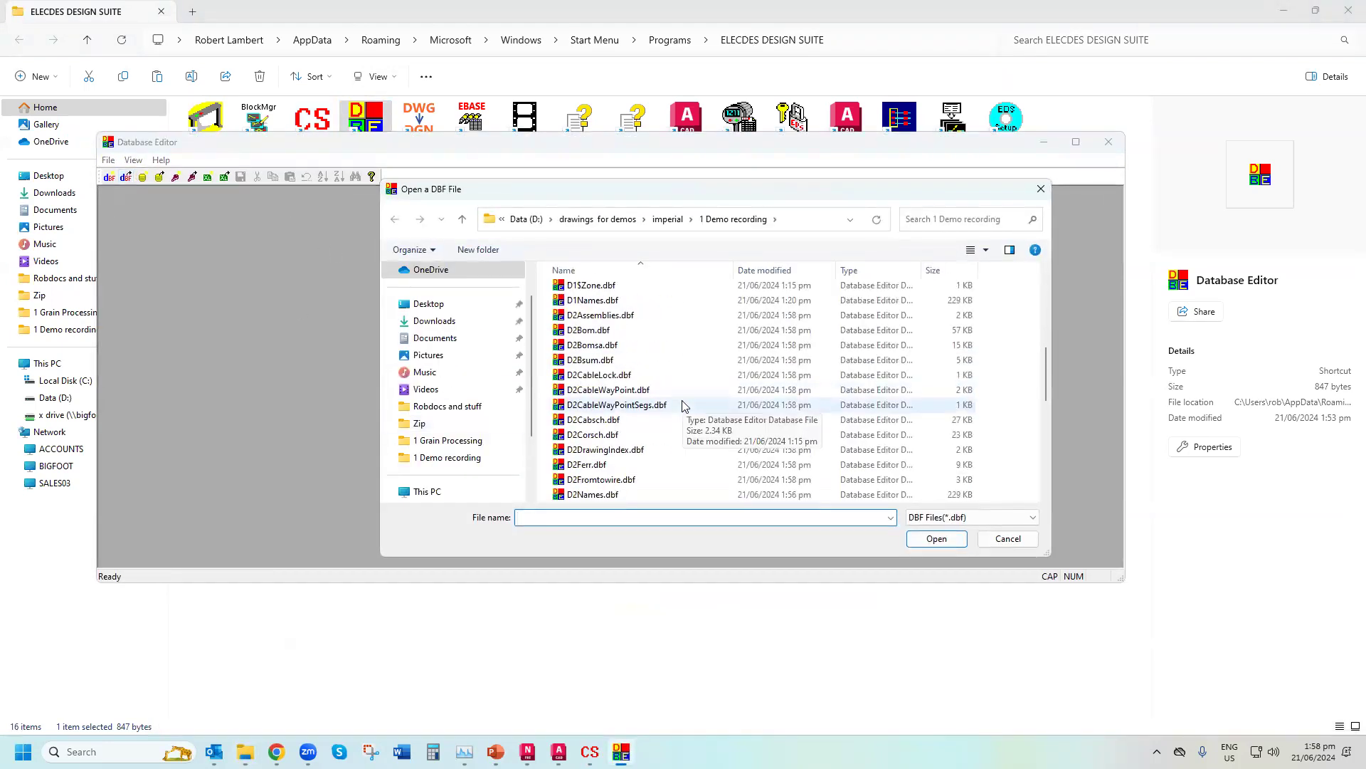
pyautogui.scroll(-3, 672, 404)
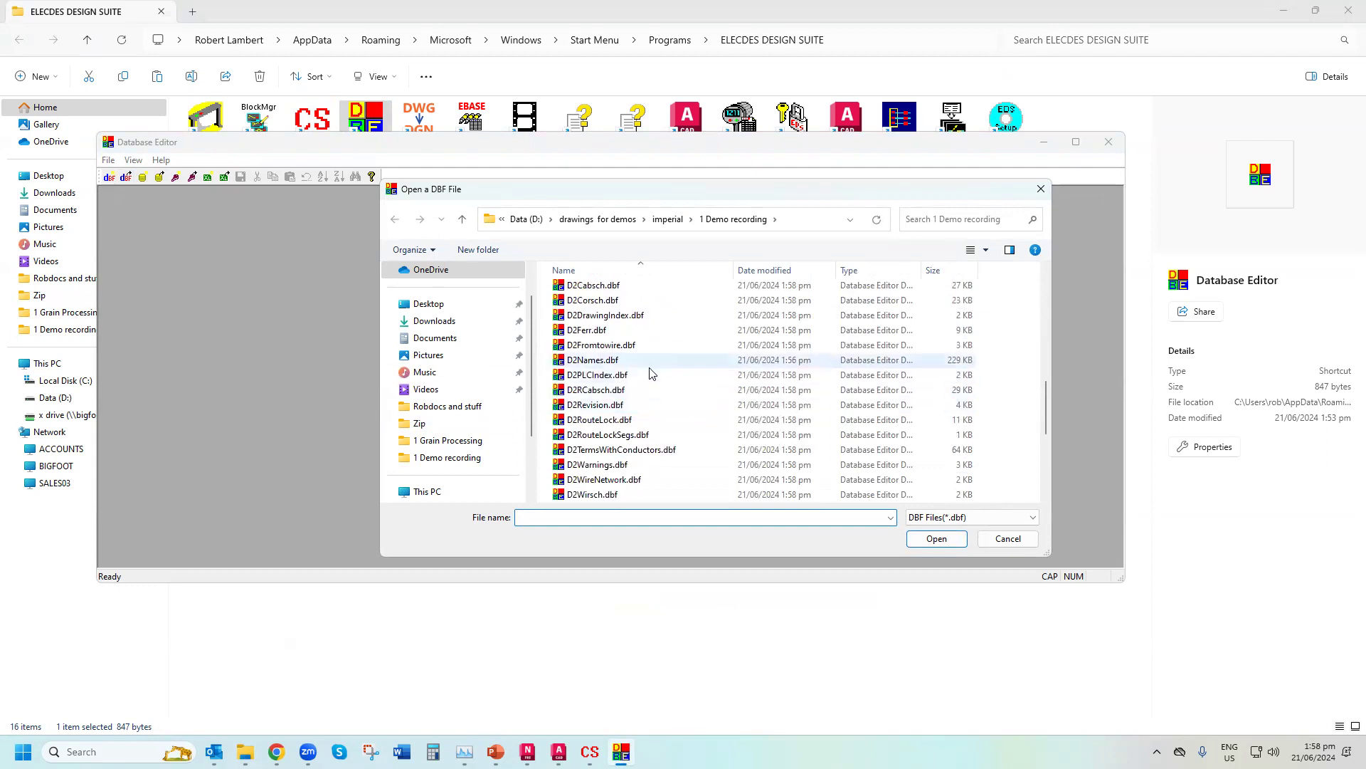
pyautogui.scroll(1, 647, 386)
pyautogui.doubleClick(610, 330)
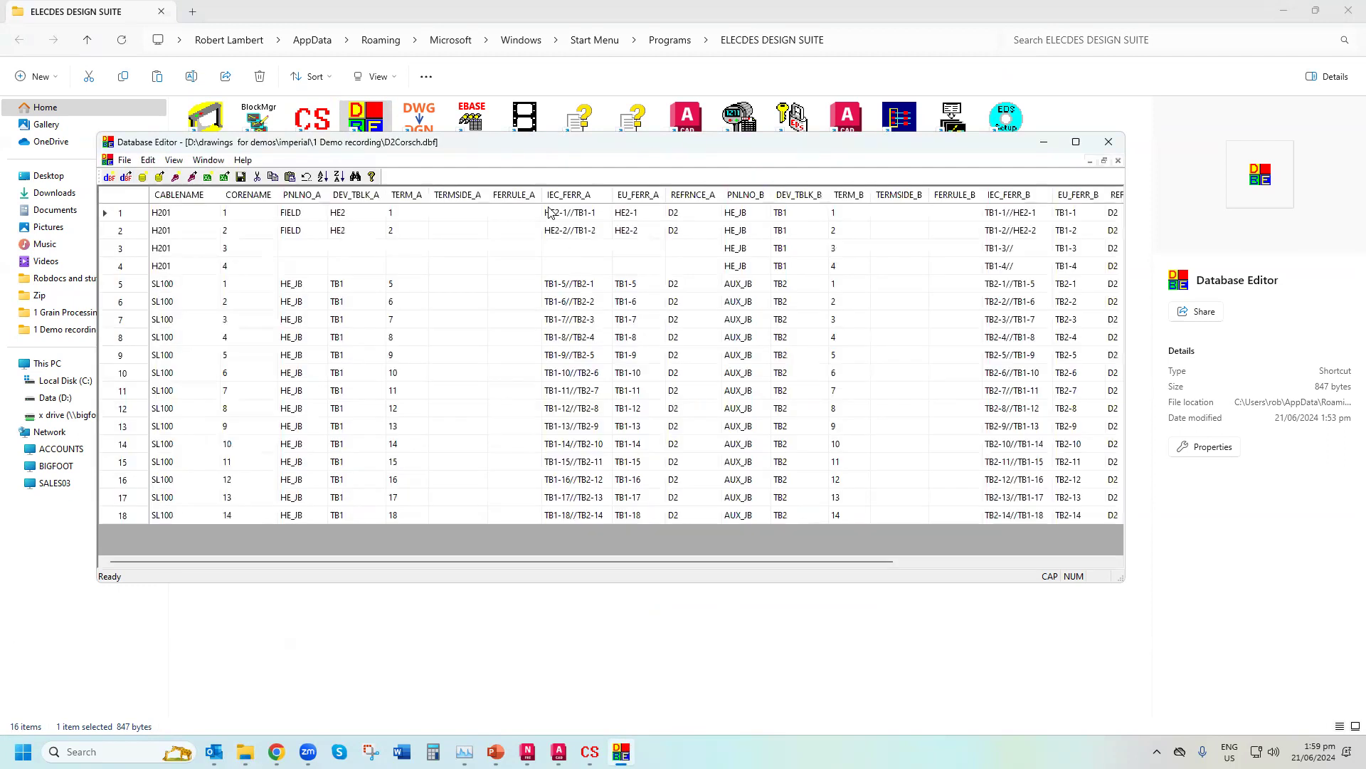
# Examine the IEC_FERR_A and IEC_FERR_B ferrule values for cores 1 and 2 of cable H201, and close Database Editor
pyautogui.click(552, 212)
pyautogui.moveTo(551, 212); pyautogui.dragTo(553, 228)
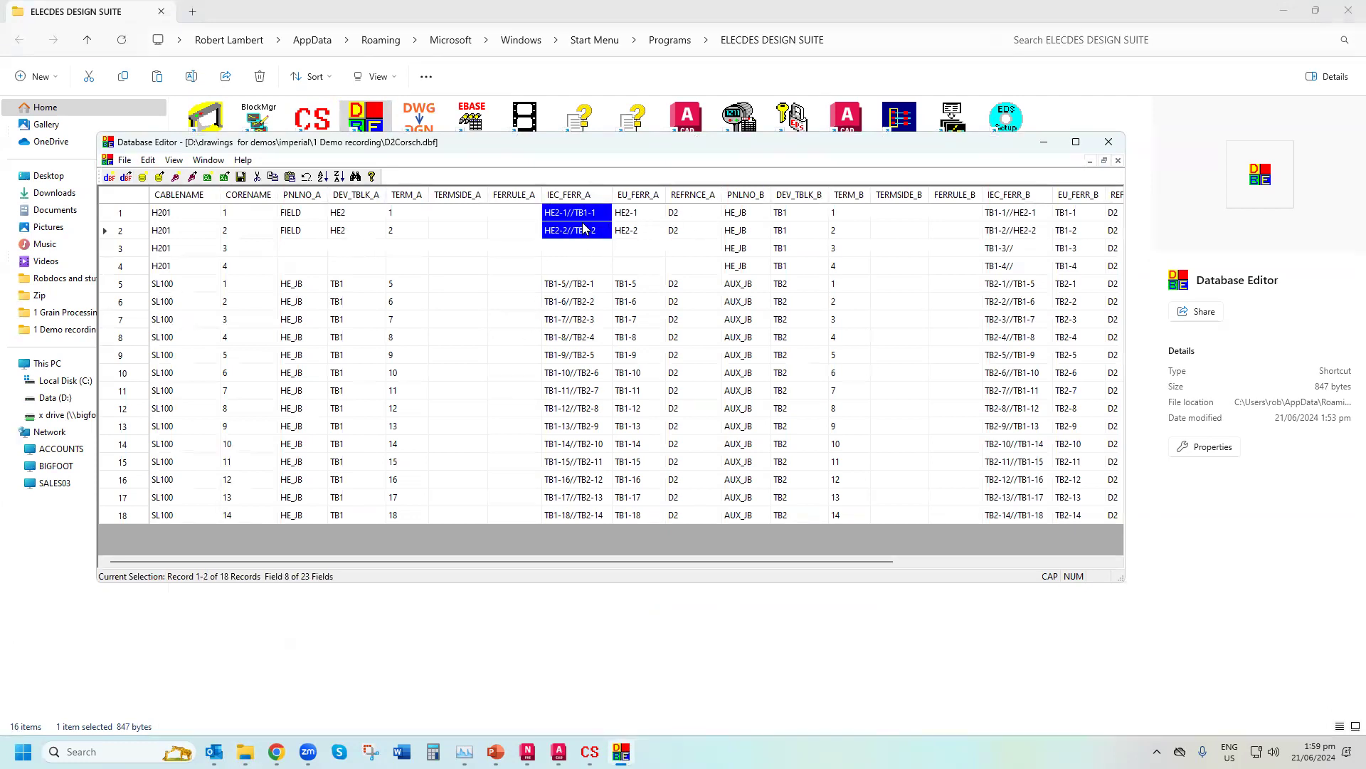
pyautogui.moveTo(993, 215); pyautogui.dragTo(988, 241)
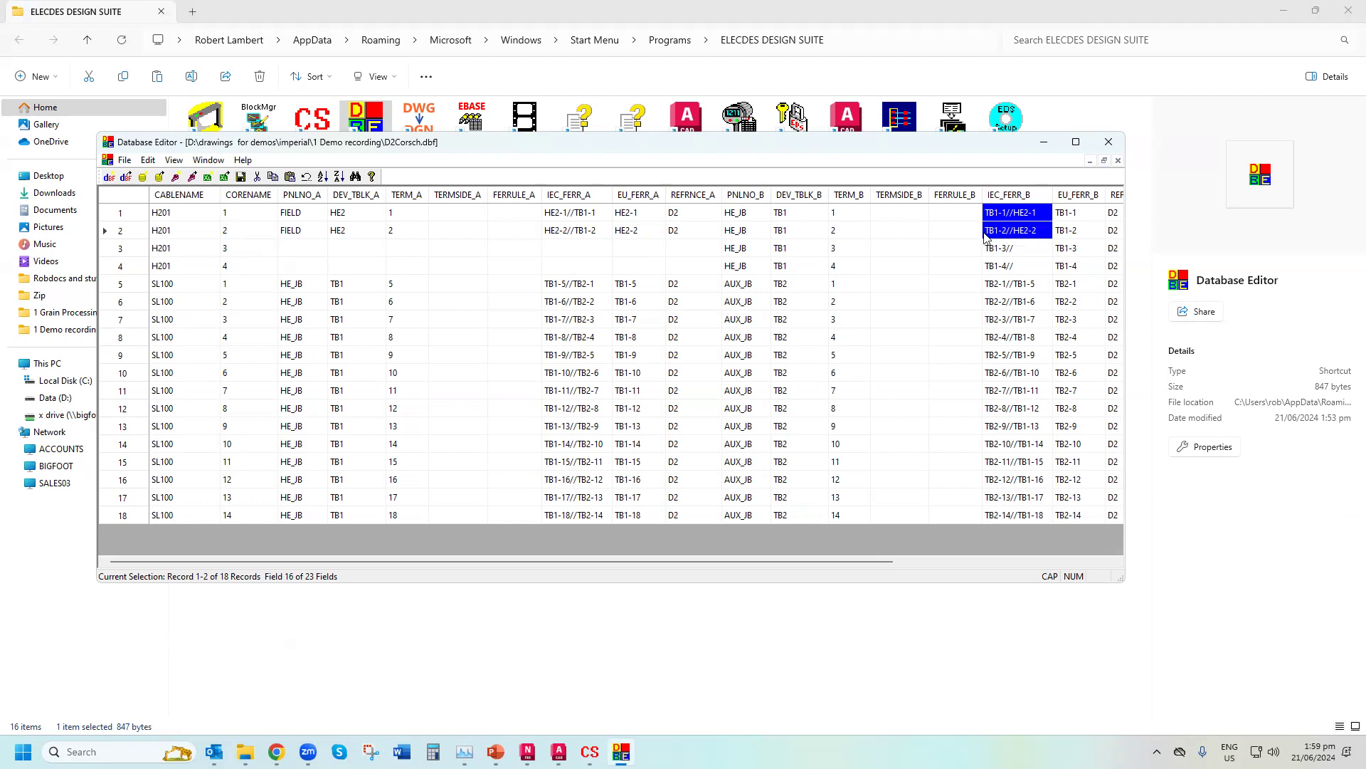
pyautogui.click(1109, 142)
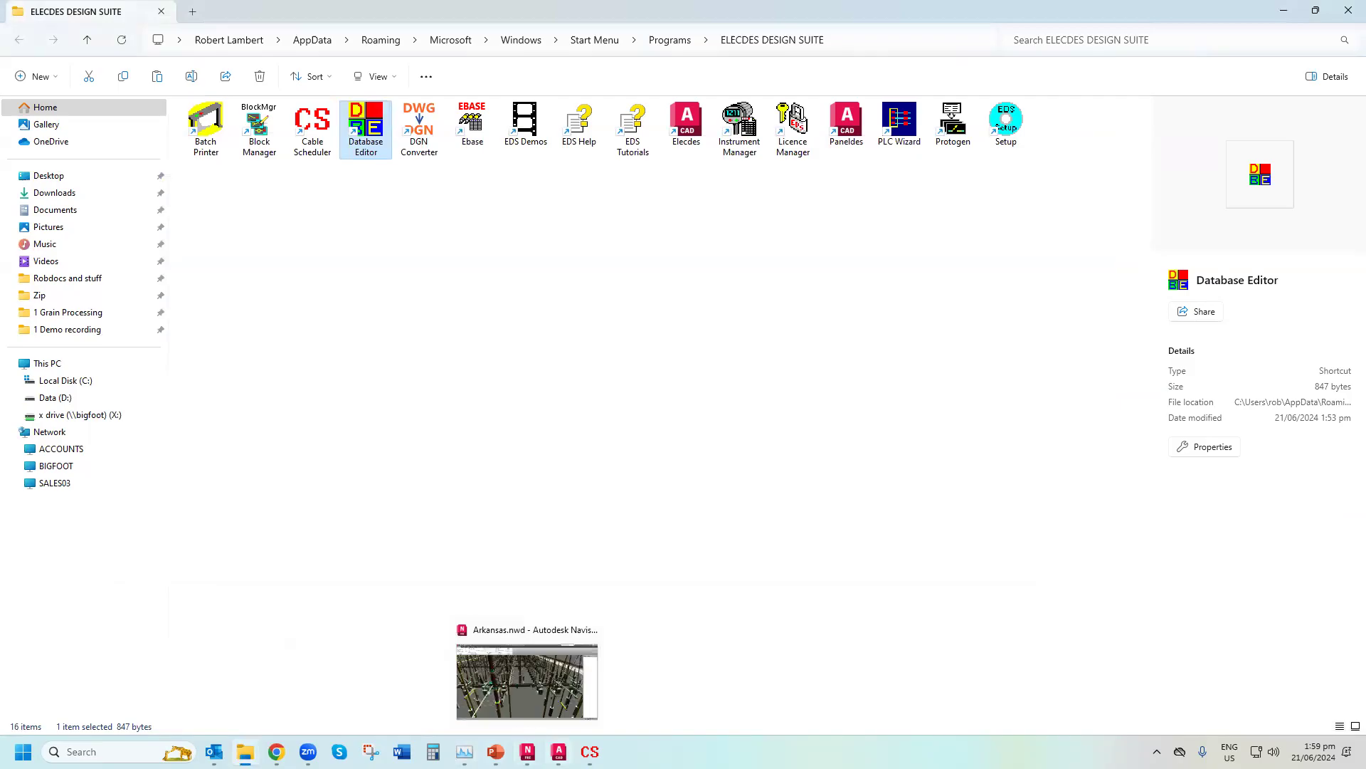
# Switch to Elecdes in AutoCAD and close CBD_SCHE-Imperial.dwg without saving changes
pyautogui.click(559, 752)
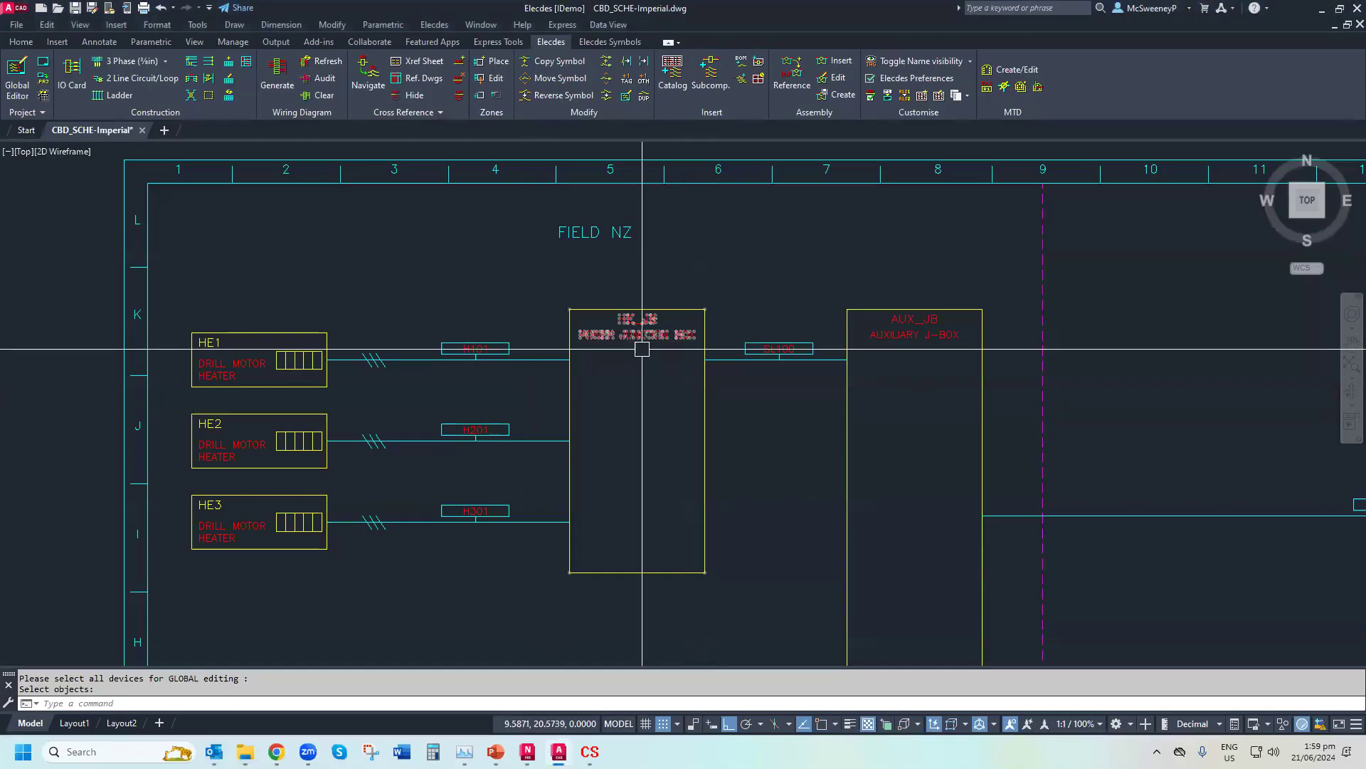
pyautogui.click(1359, 25)
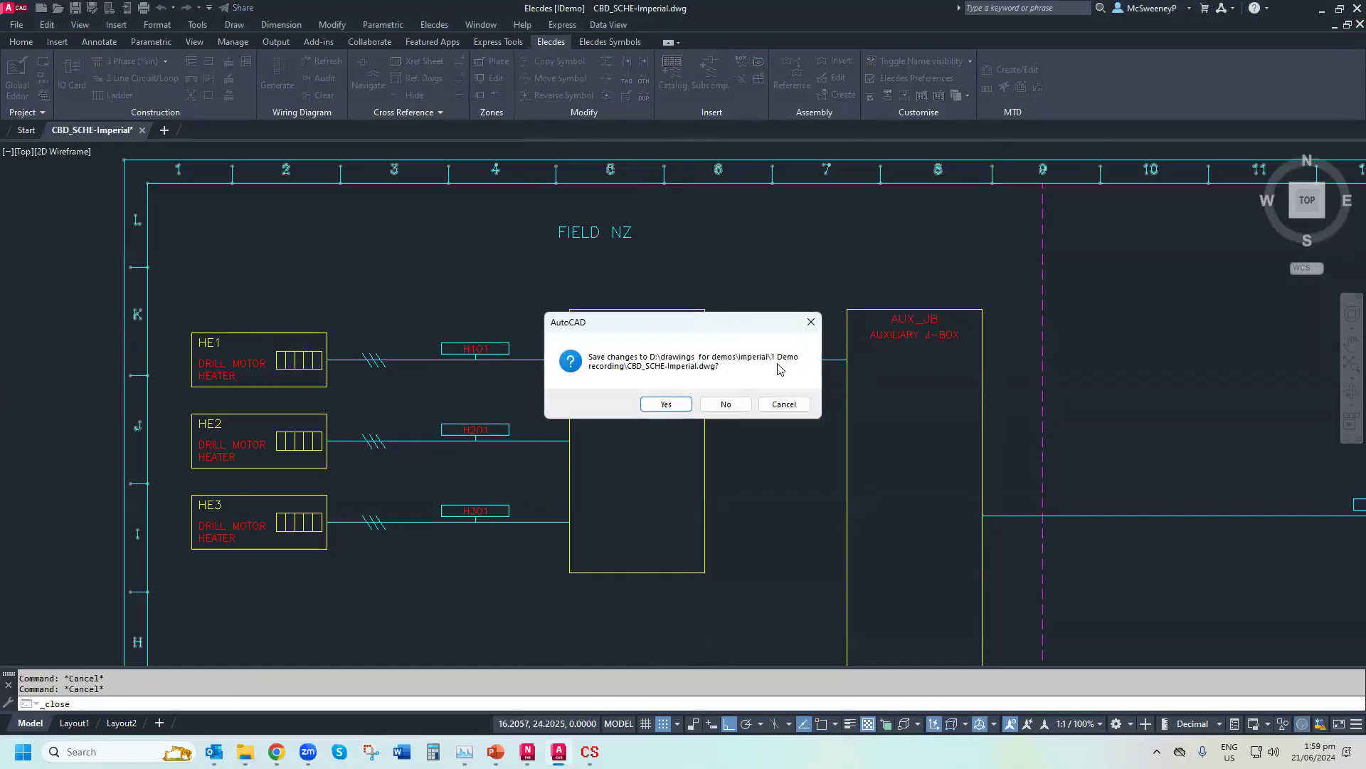
pyautogui.click(735, 401)
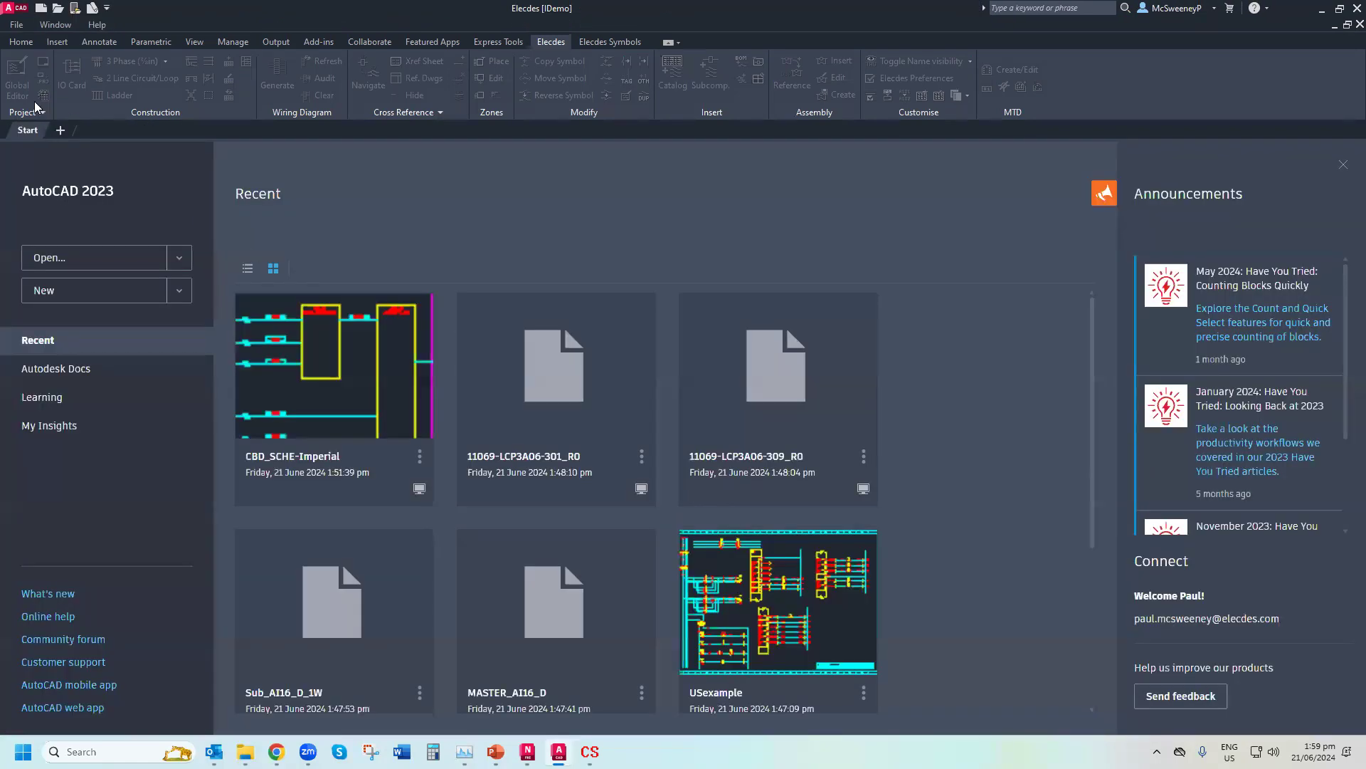
# Create a drawing from the acadiso.dwt template and insert the C.DWG border from the IMP_BORD folder
pyautogui.click(16, 25)
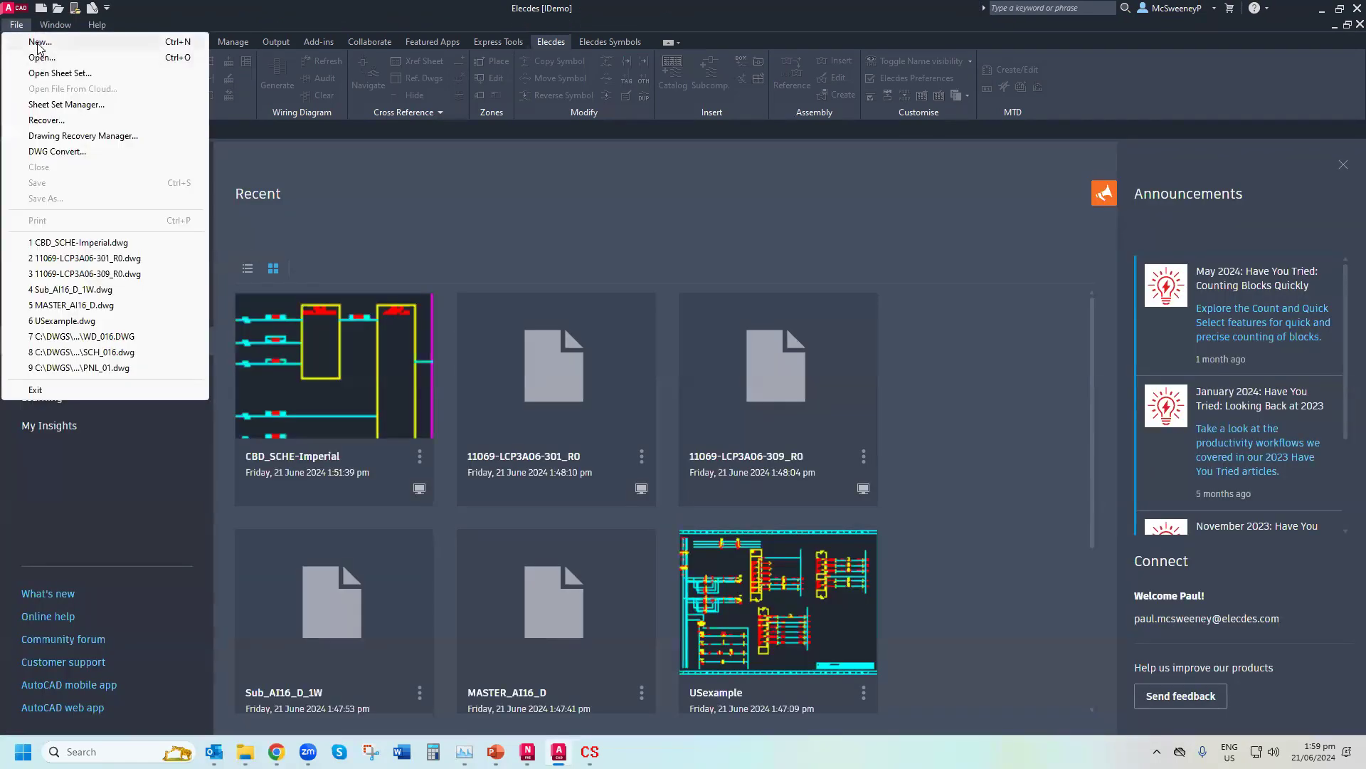
pyautogui.click(35, 42)
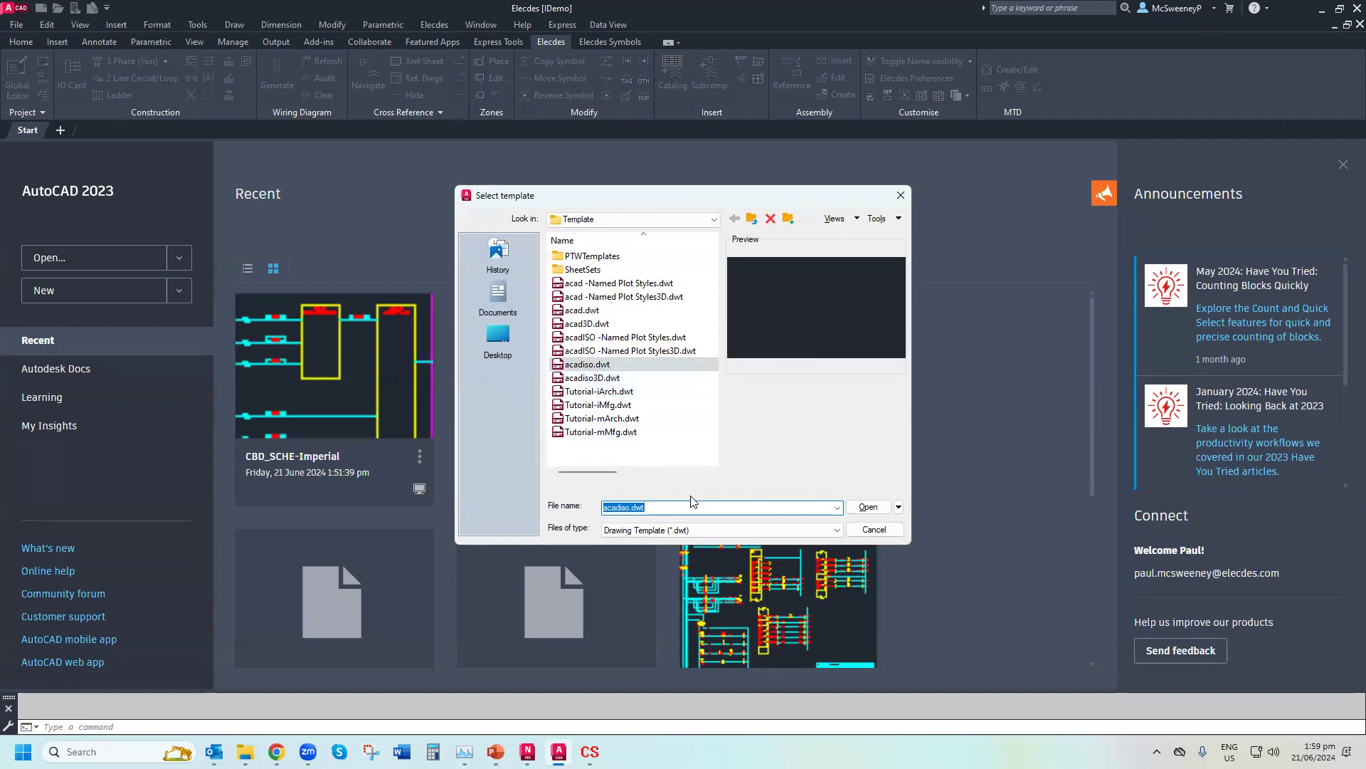
pyautogui.click(866, 506)
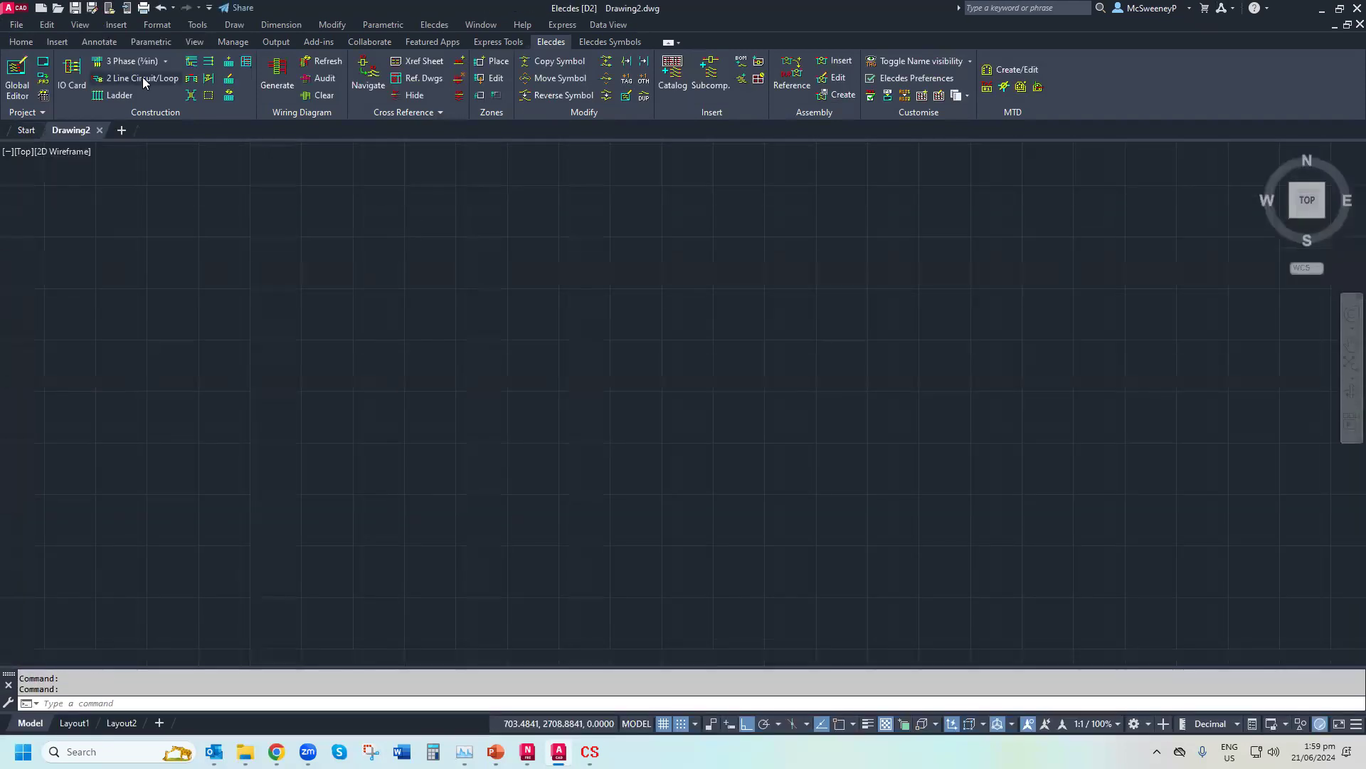
pyautogui.click(43, 61)
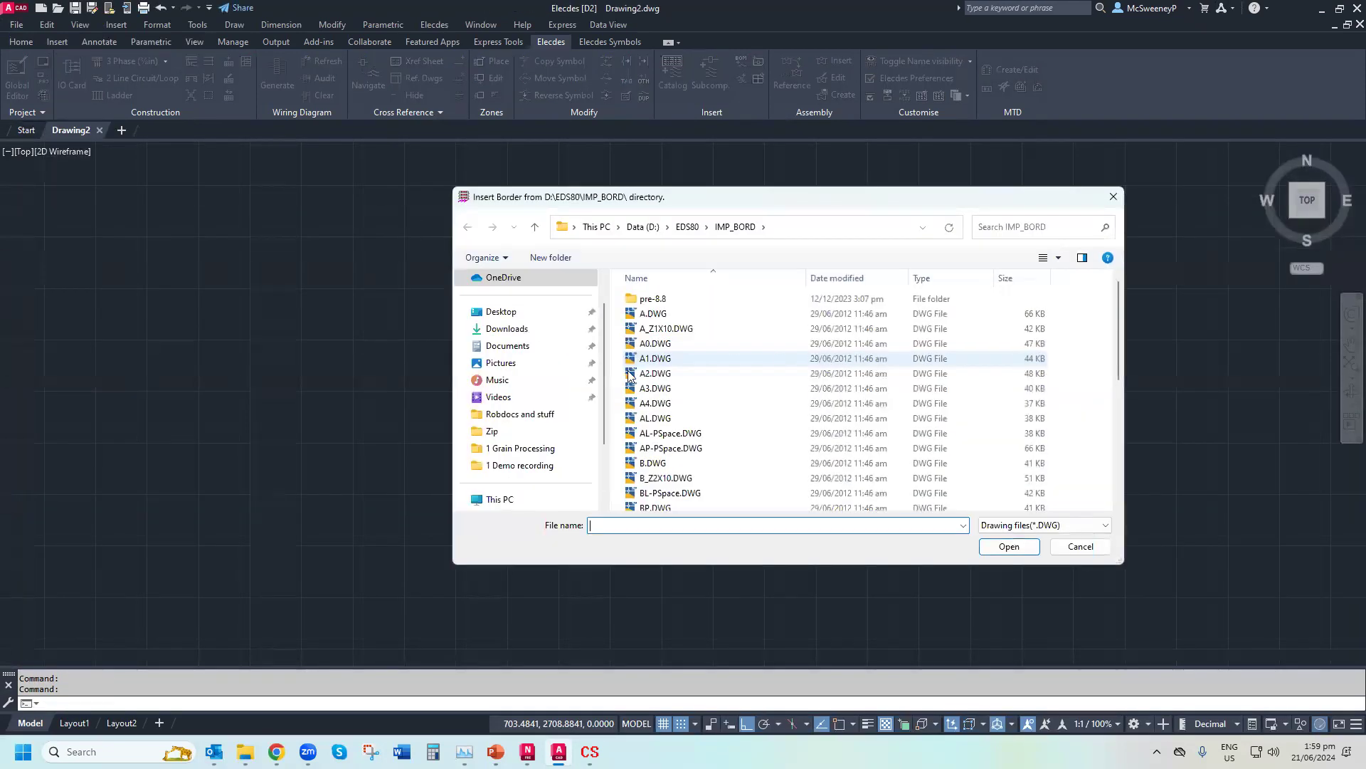
pyautogui.scroll(-3, 710, 422)
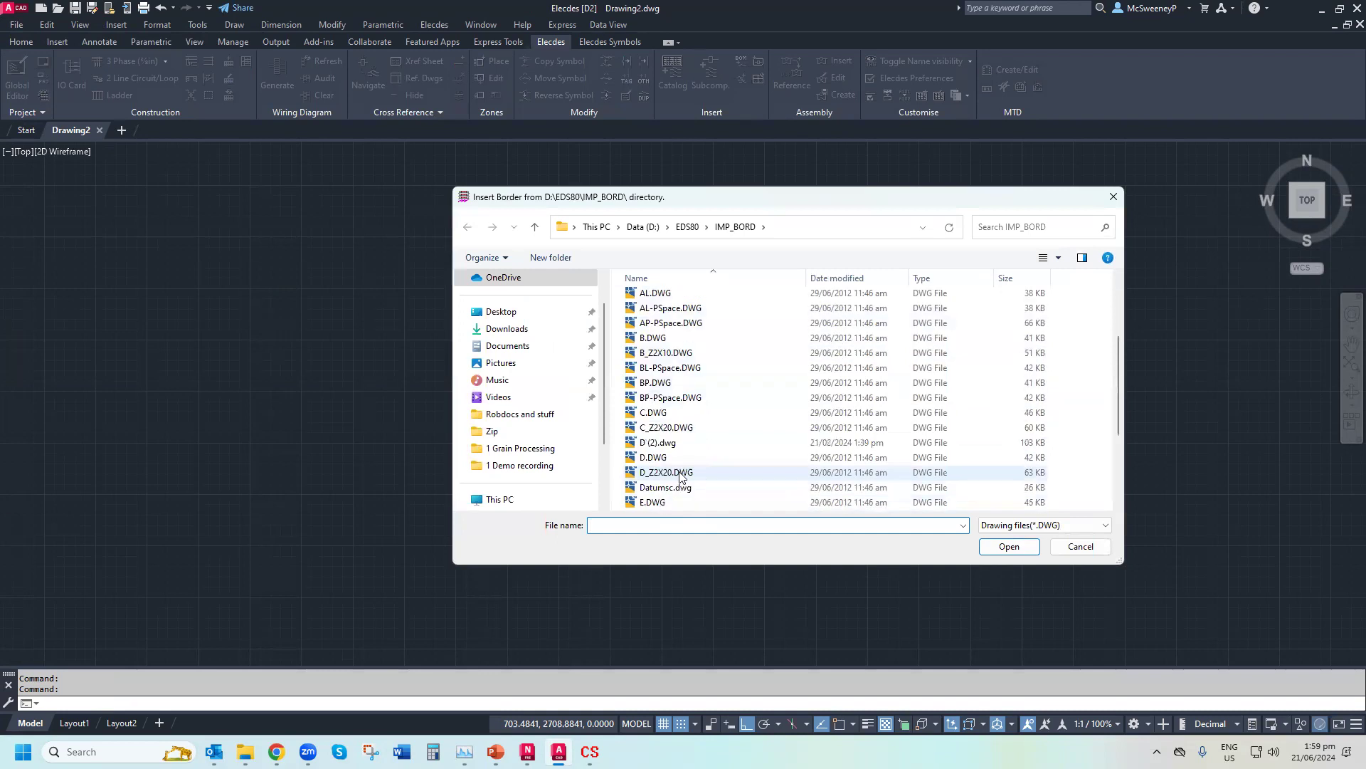
pyautogui.doubleClick(669, 411)
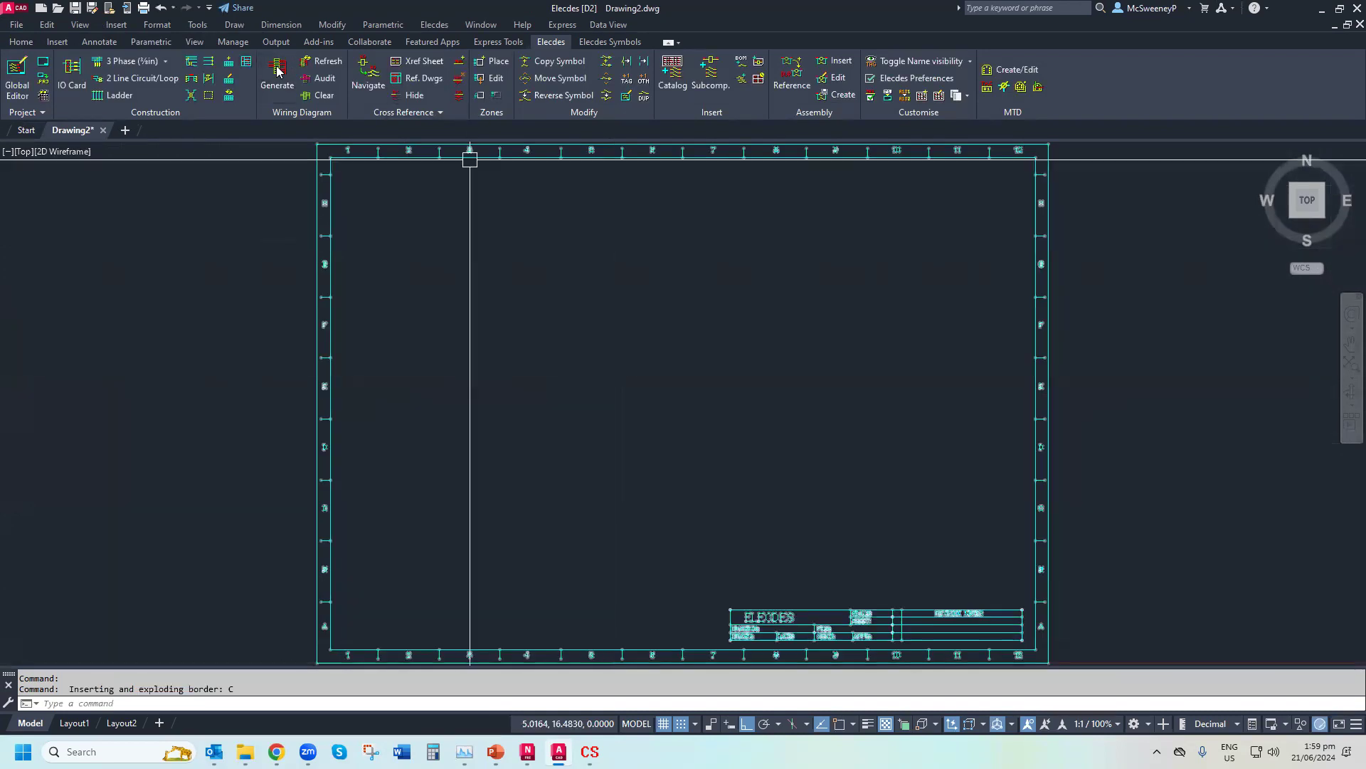
# Generate wiring diagrams for terminal strips AUX_JB:TB2 and HE_JB:TB1 in project D2, placed in the upper part of the border
pyautogui.click(278, 68)
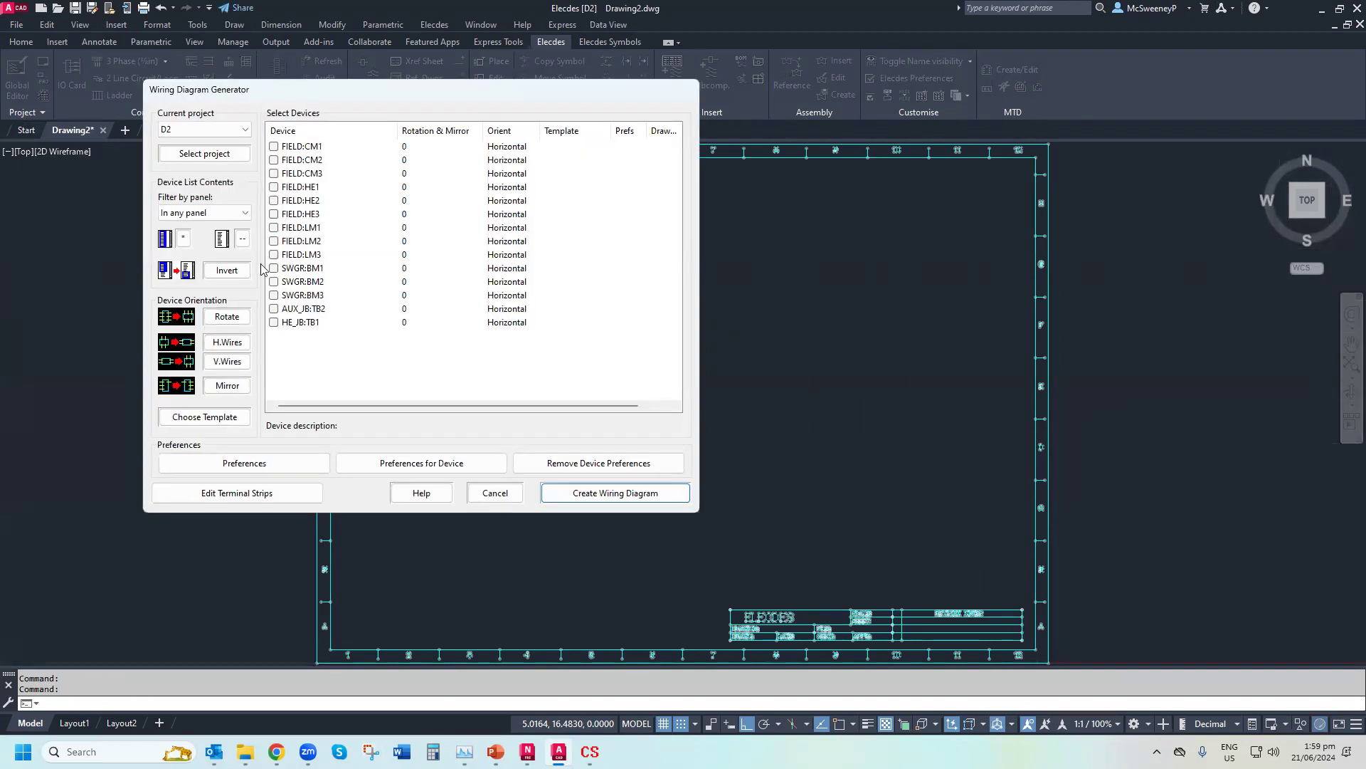
pyautogui.click(268, 311)
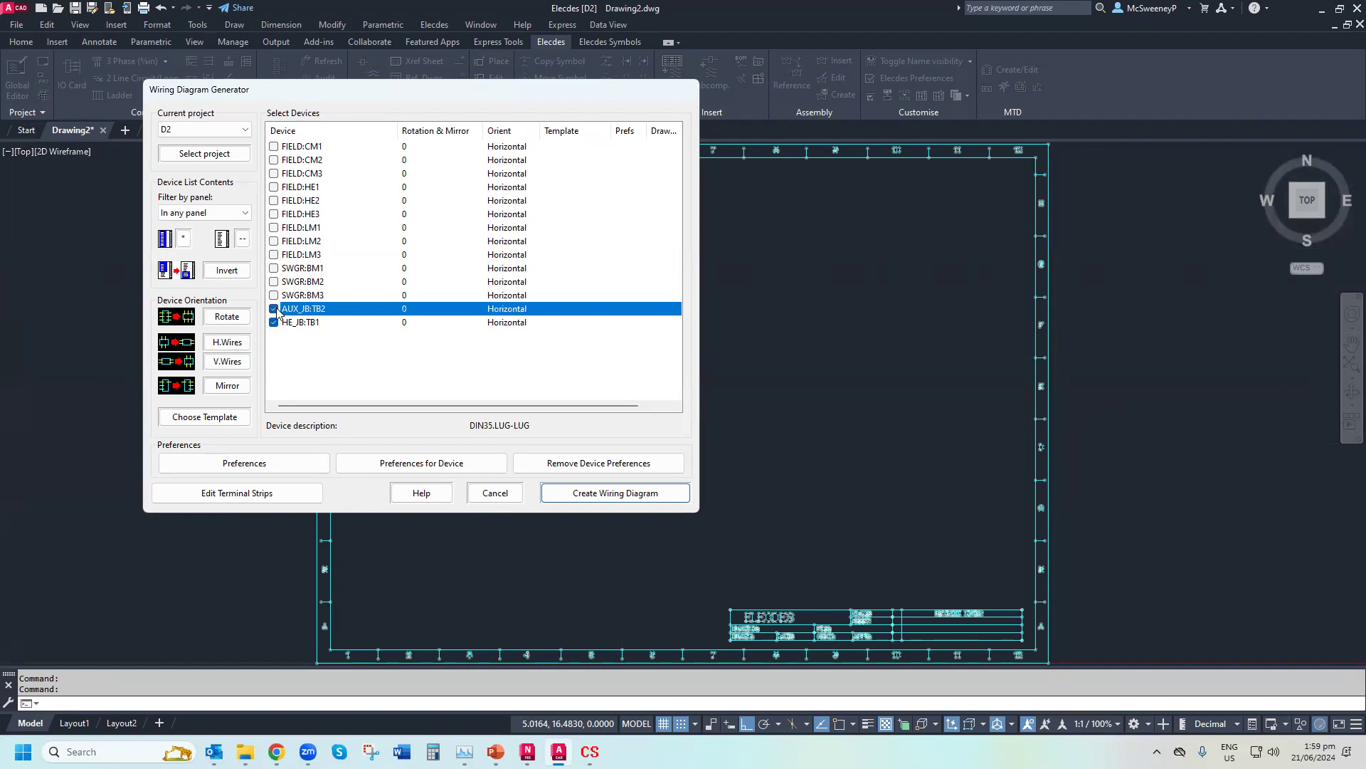
pyautogui.click(270, 203)
pyautogui.click(594, 496)
pyautogui.click(610, 207)
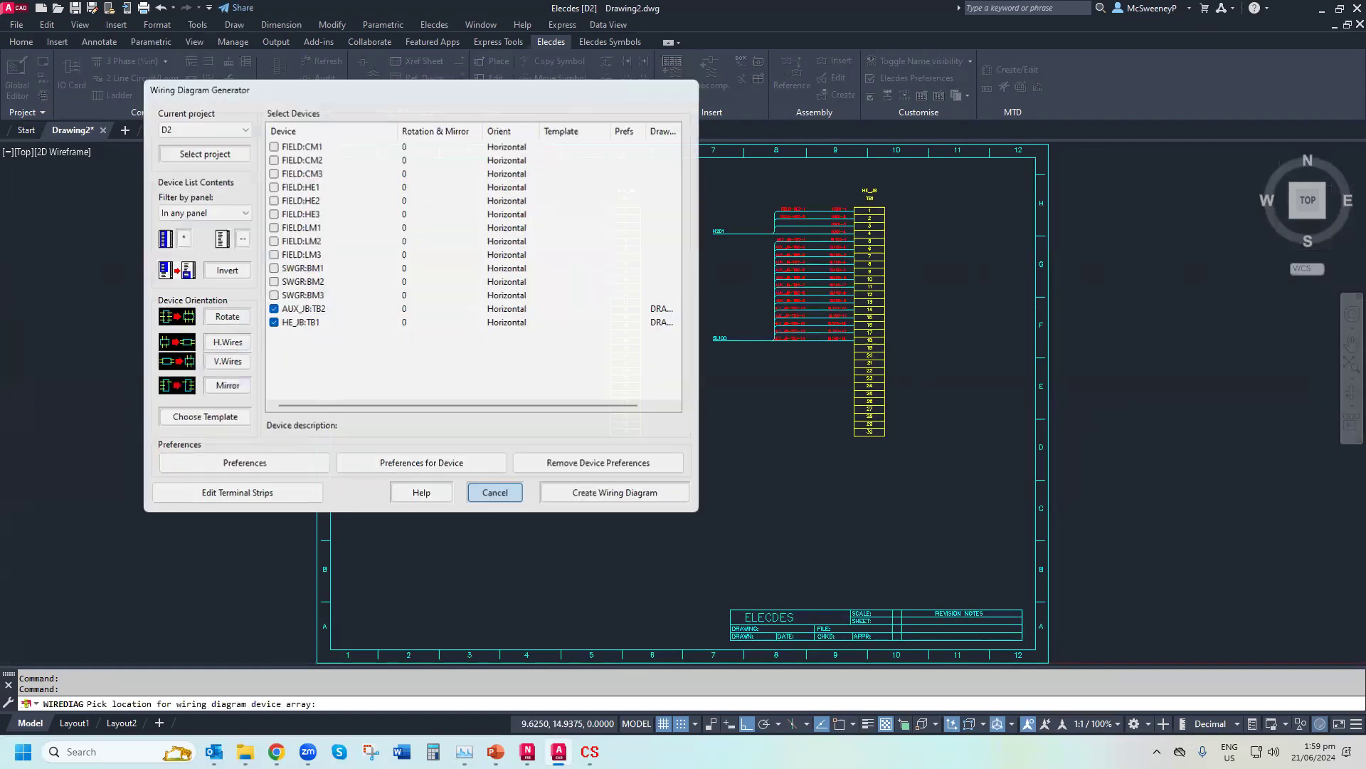
pyautogui.click(495, 491)
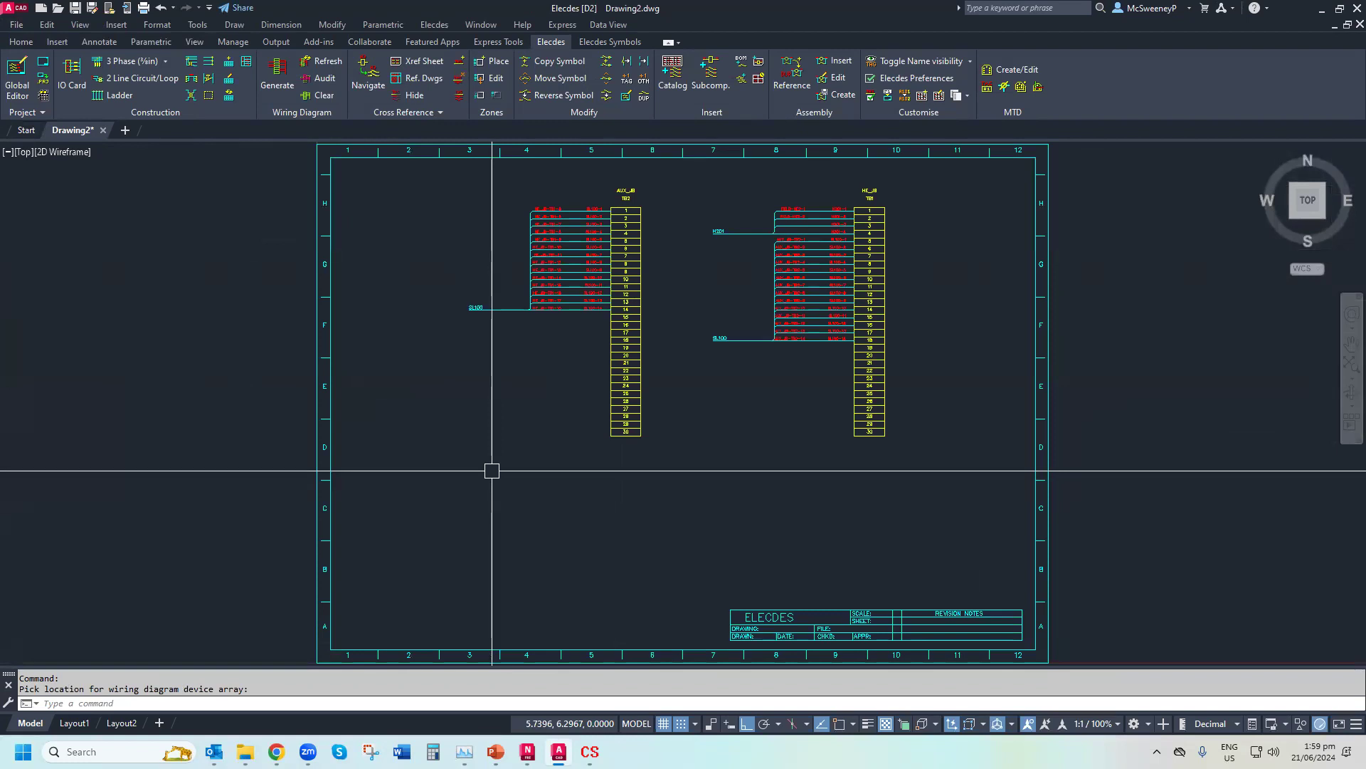
pyautogui.scroll(2, 598, 184)
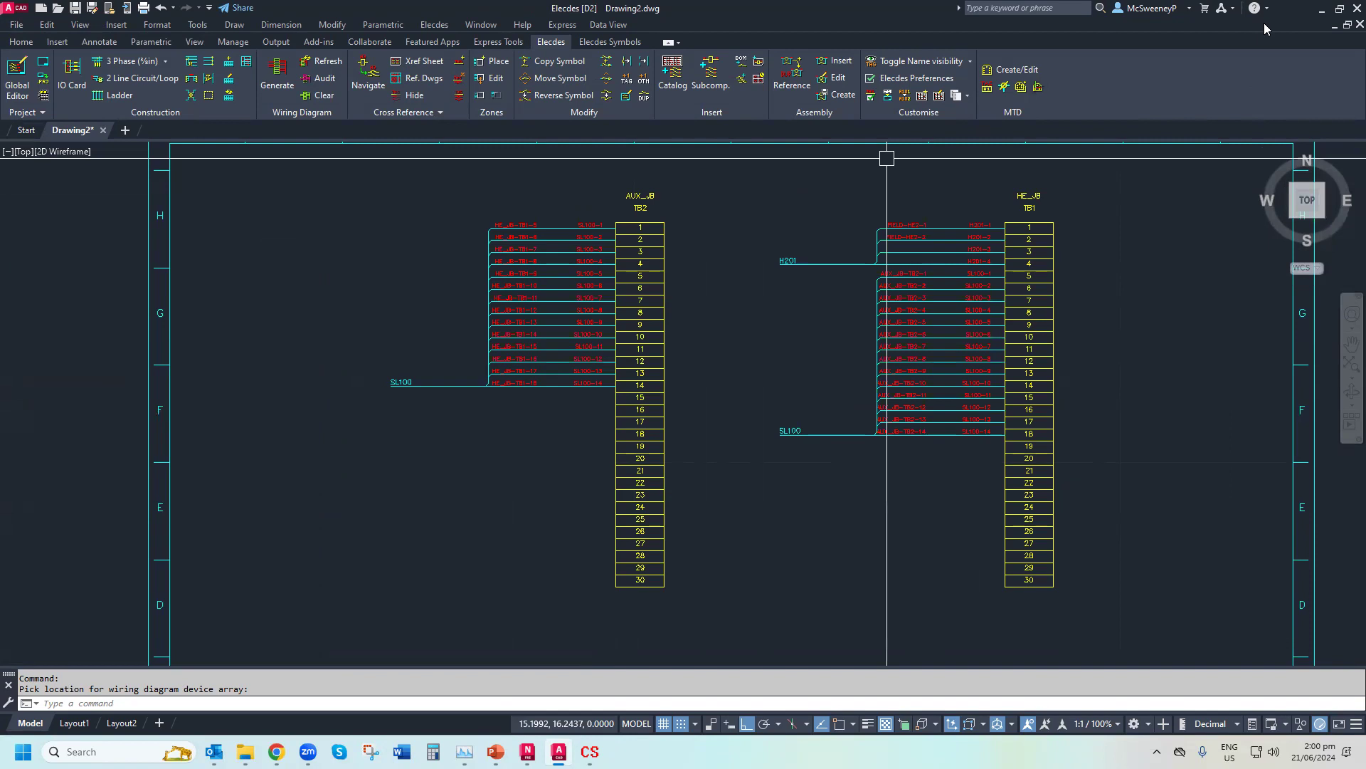
# Close Drawing2.dwg without saving changes and create a drawing from the acadiso.dwt template
pyautogui.click(1360, 24)
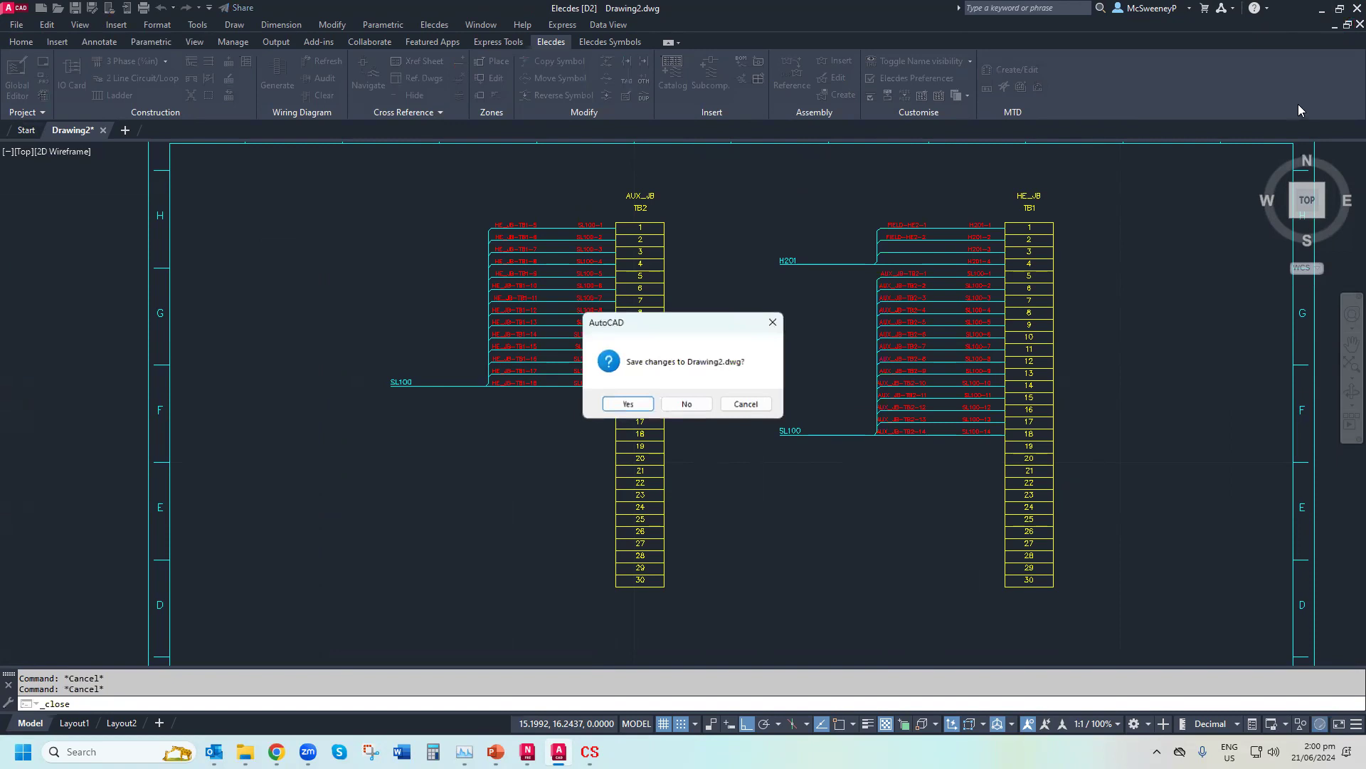
pyautogui.click(689, 402)
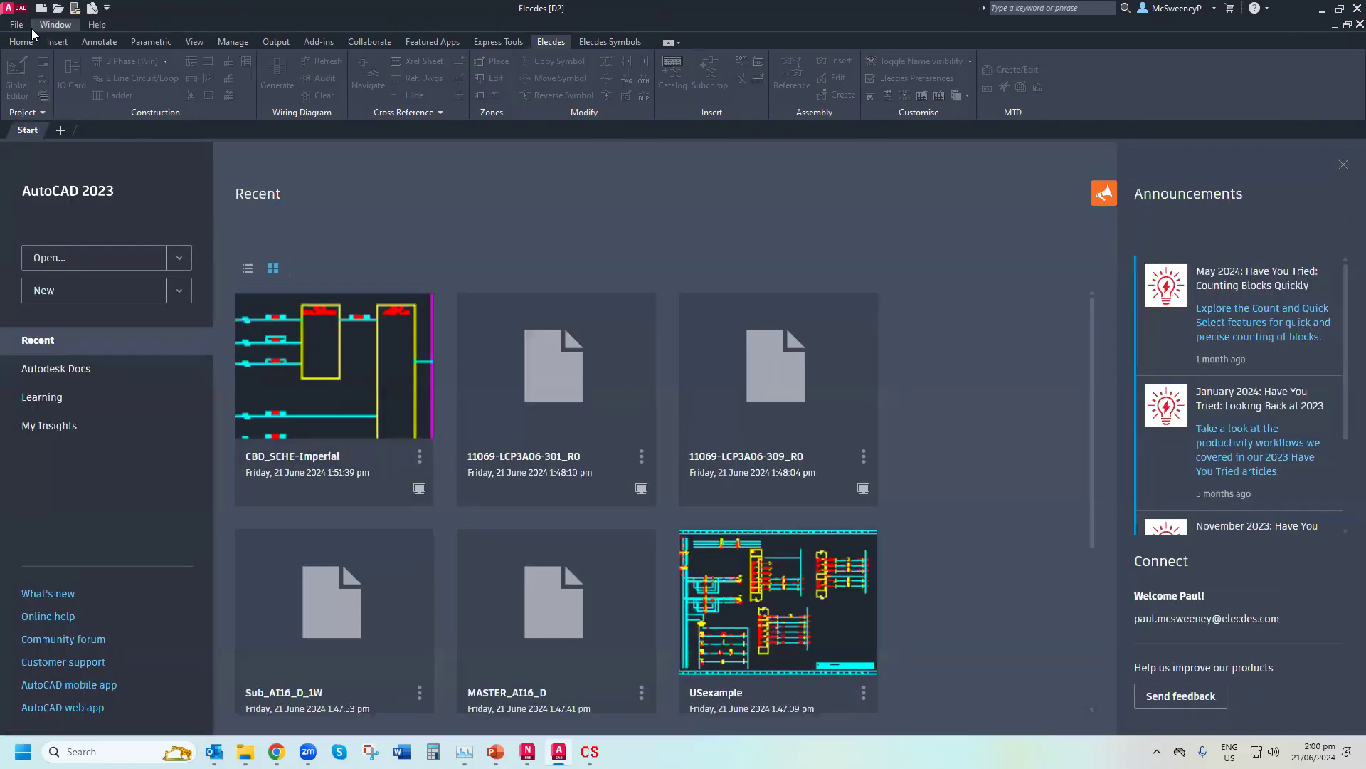
pyautogui.click(16, 25)
pyautogui.click(28, 37)
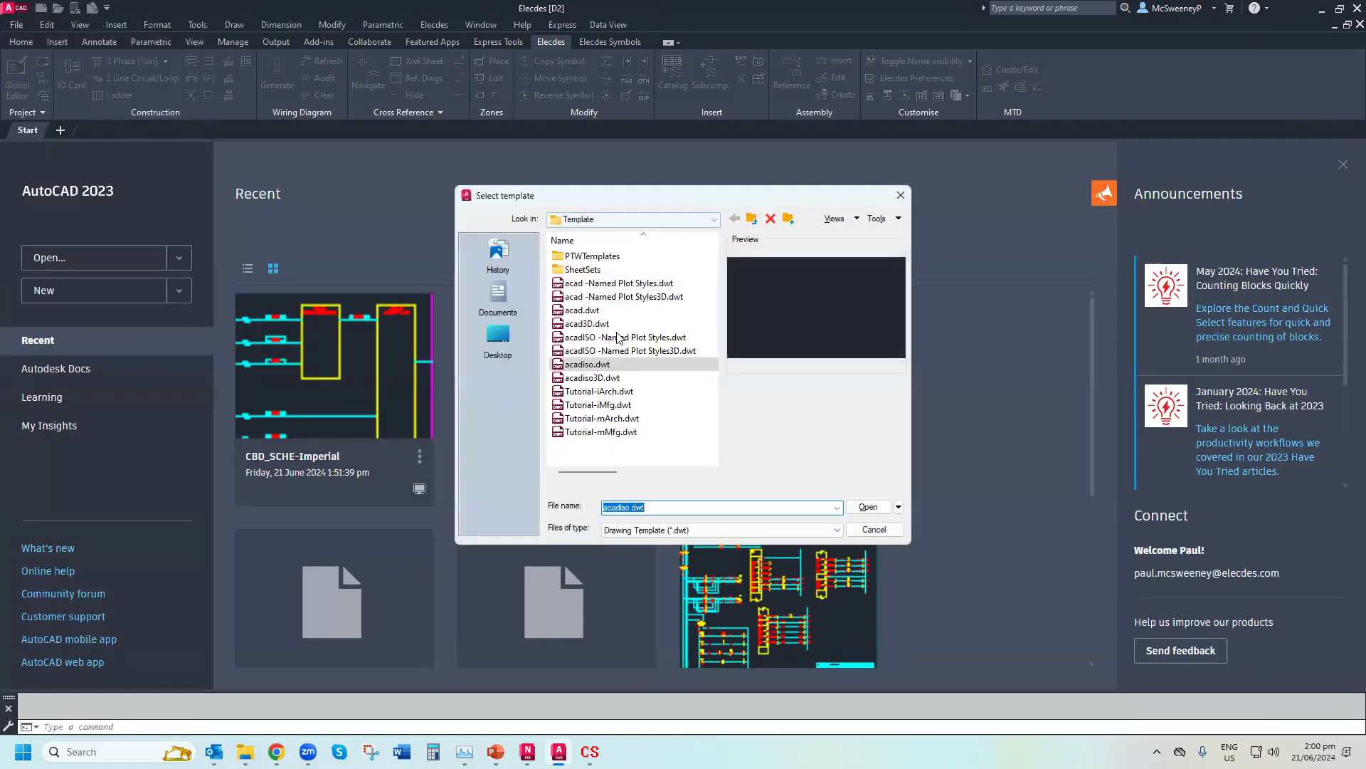
pyautogui.click(868, 507)
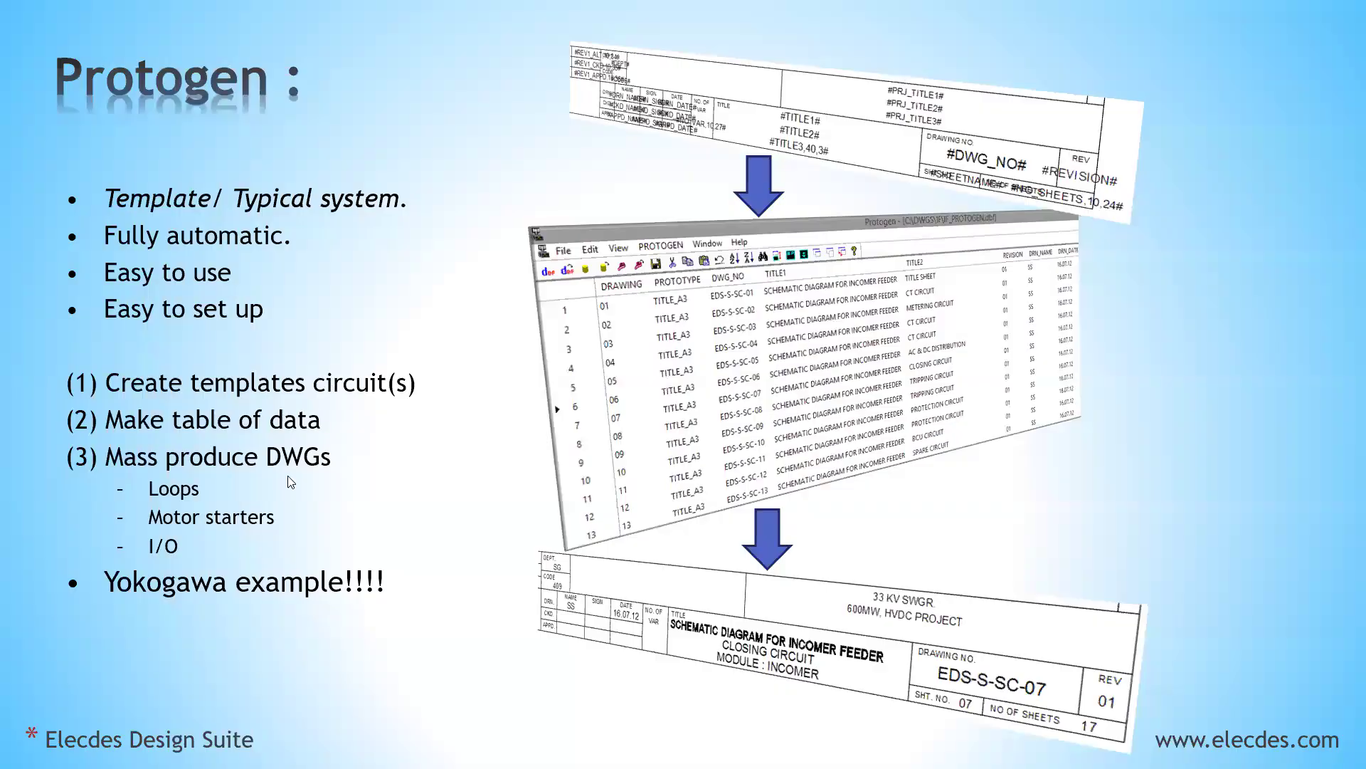
pyautogui.click(337, 349)
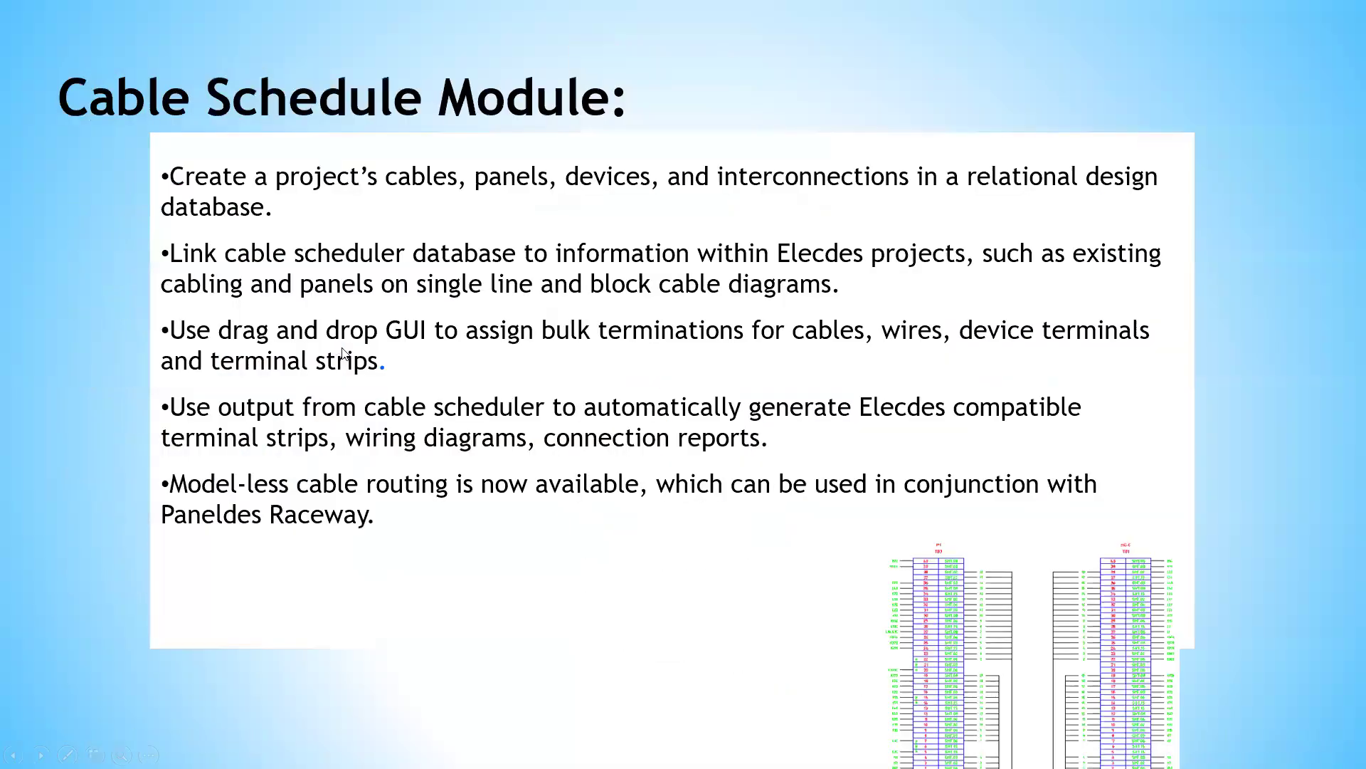
pyautogui.click(342, 354)
pyautogui.scroll(1, 353, 318)
pyautogui.press('Right')
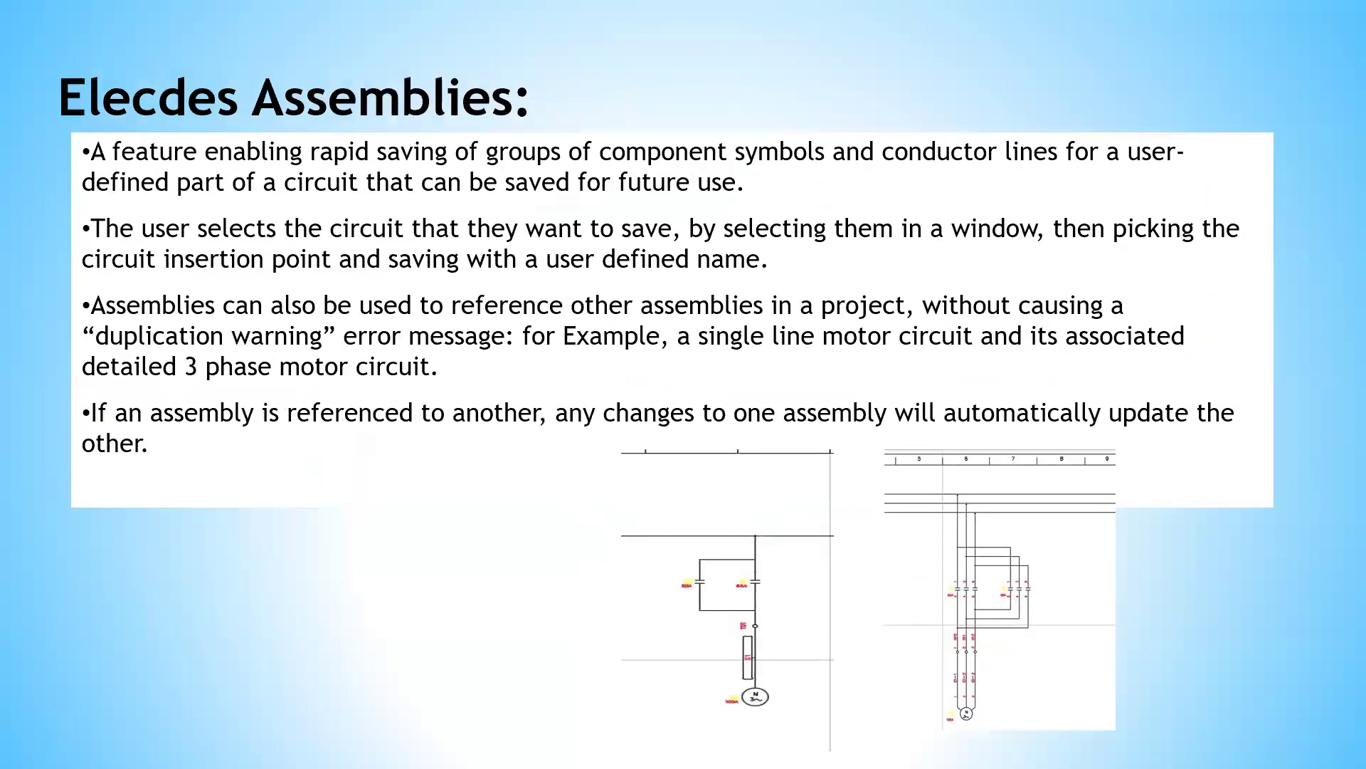
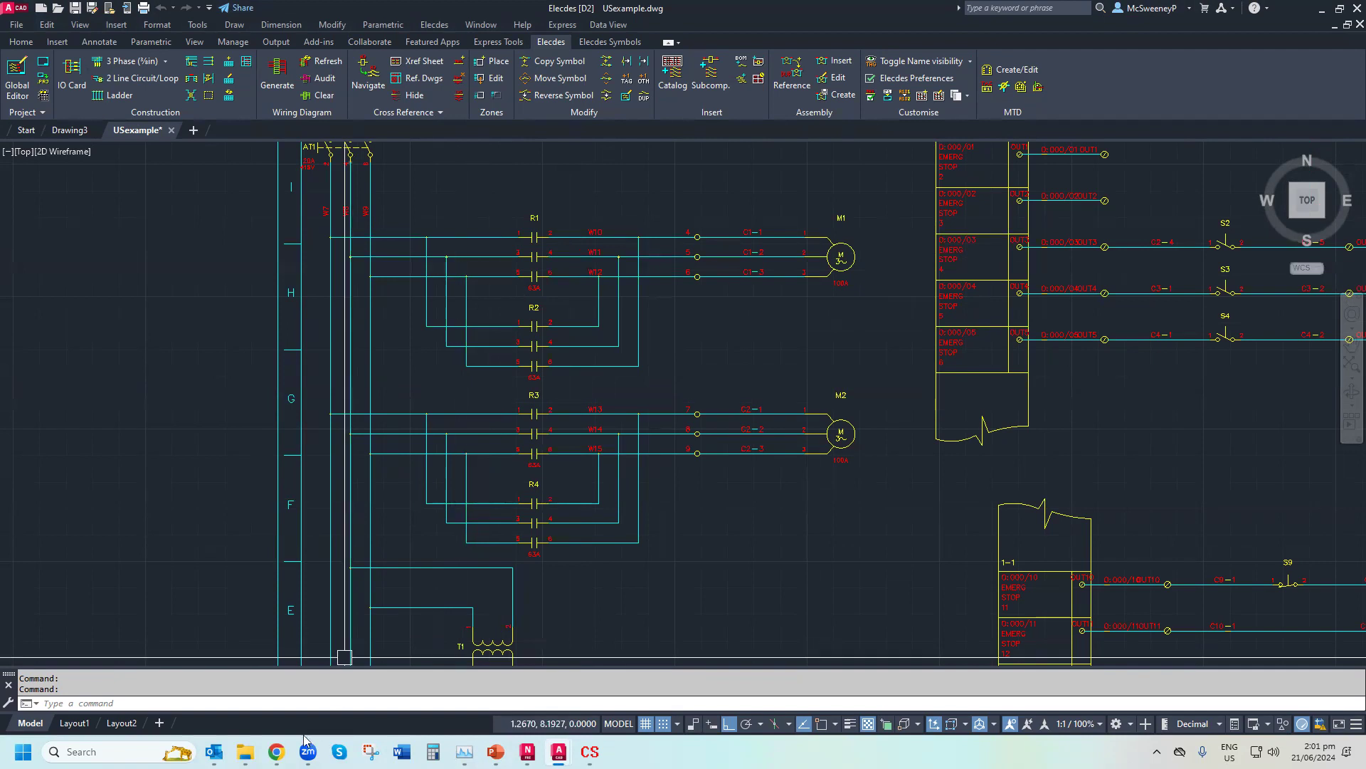
# View the assembly drawings stored in the IMP_ASSEMBLY folder in File Explorer and close the folder window
pyautogui.moveTo(245, 751)
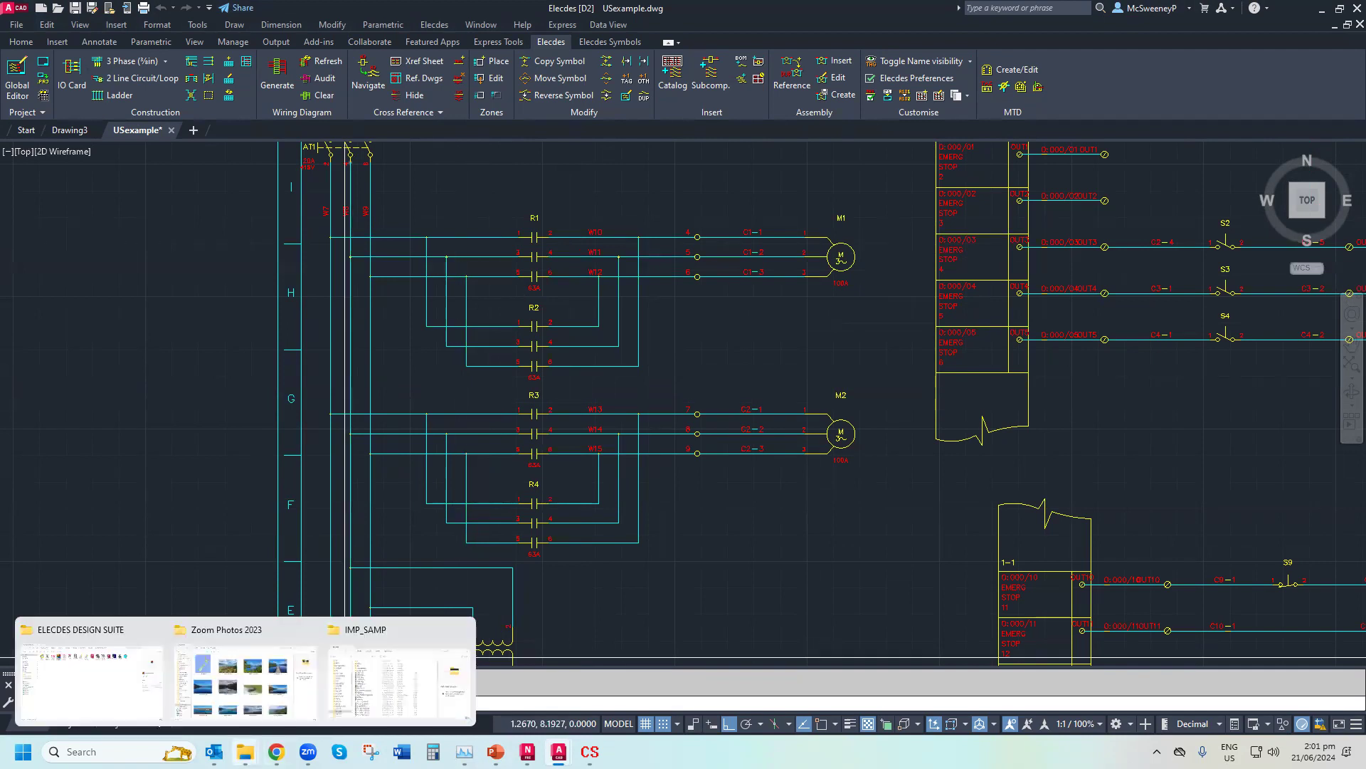
pyautogui.click(376, 698)
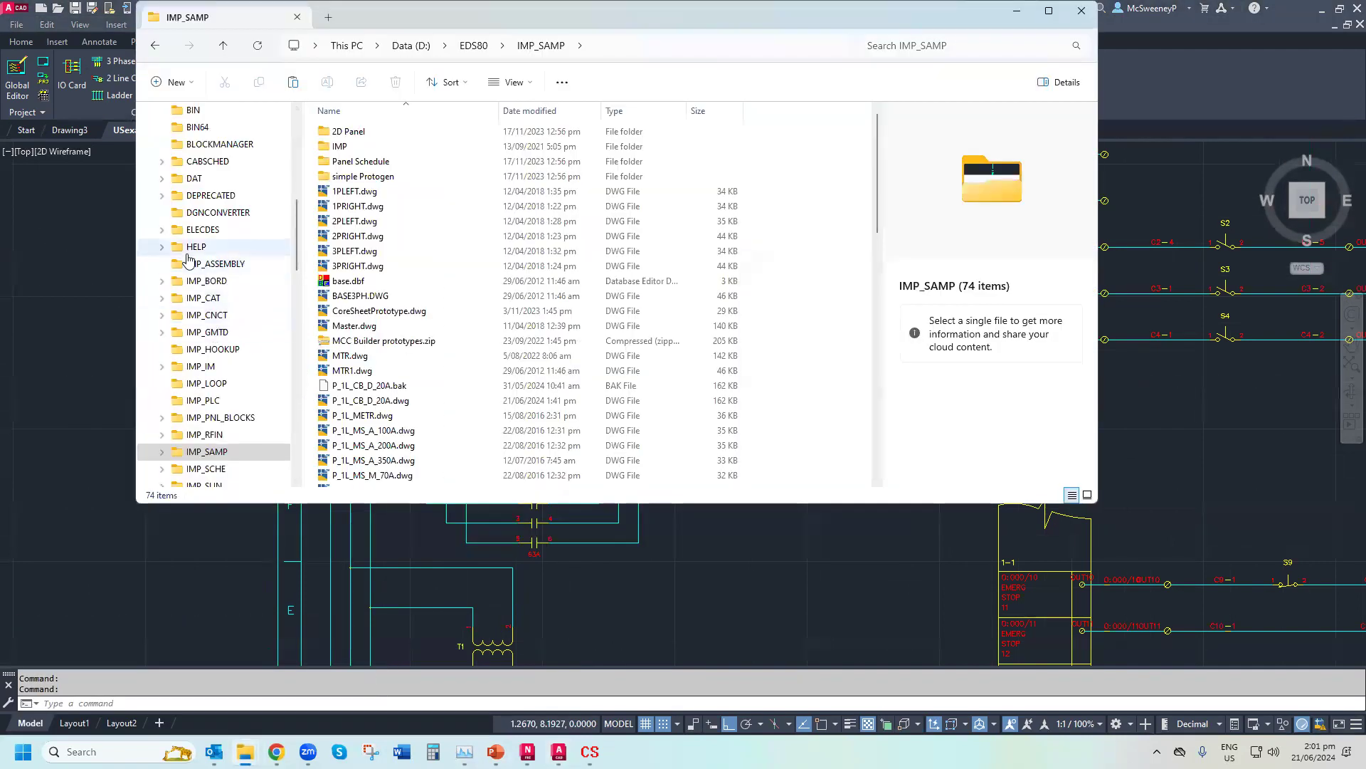
pyautogui.click(213, 263)
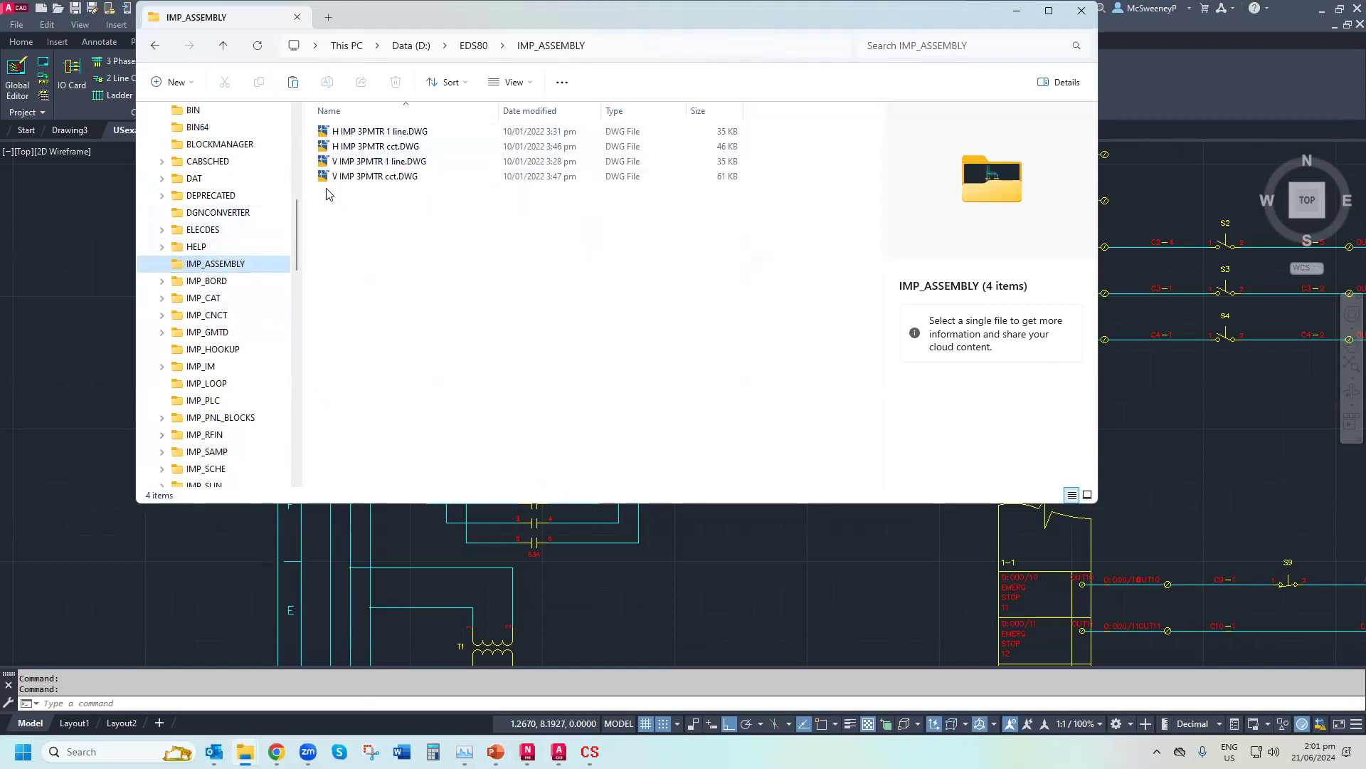
pyautogui.click(1081, 16)
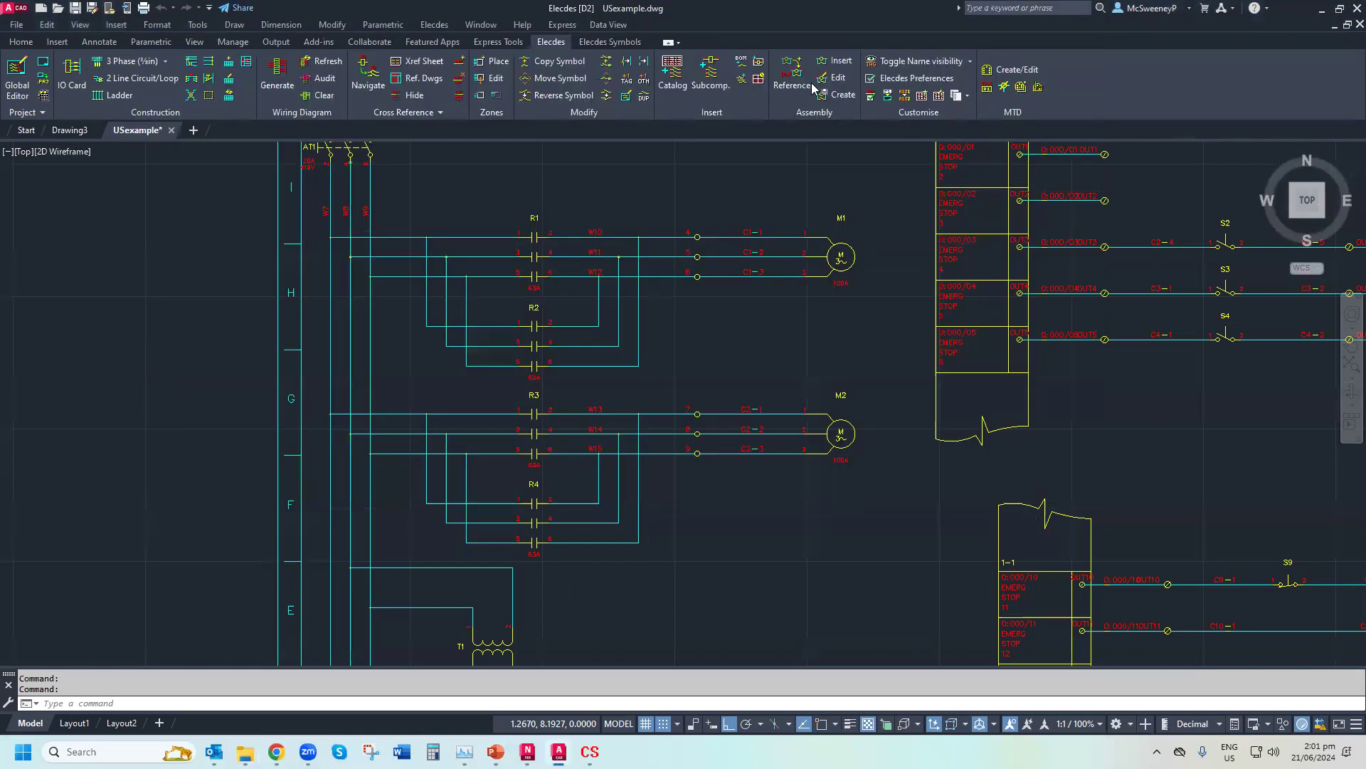
# Try to create an assembly from the R1, R2 and M1 motor circuit, based at the endpoint of its uppermost conductor
pyautogui.click(840, 94)
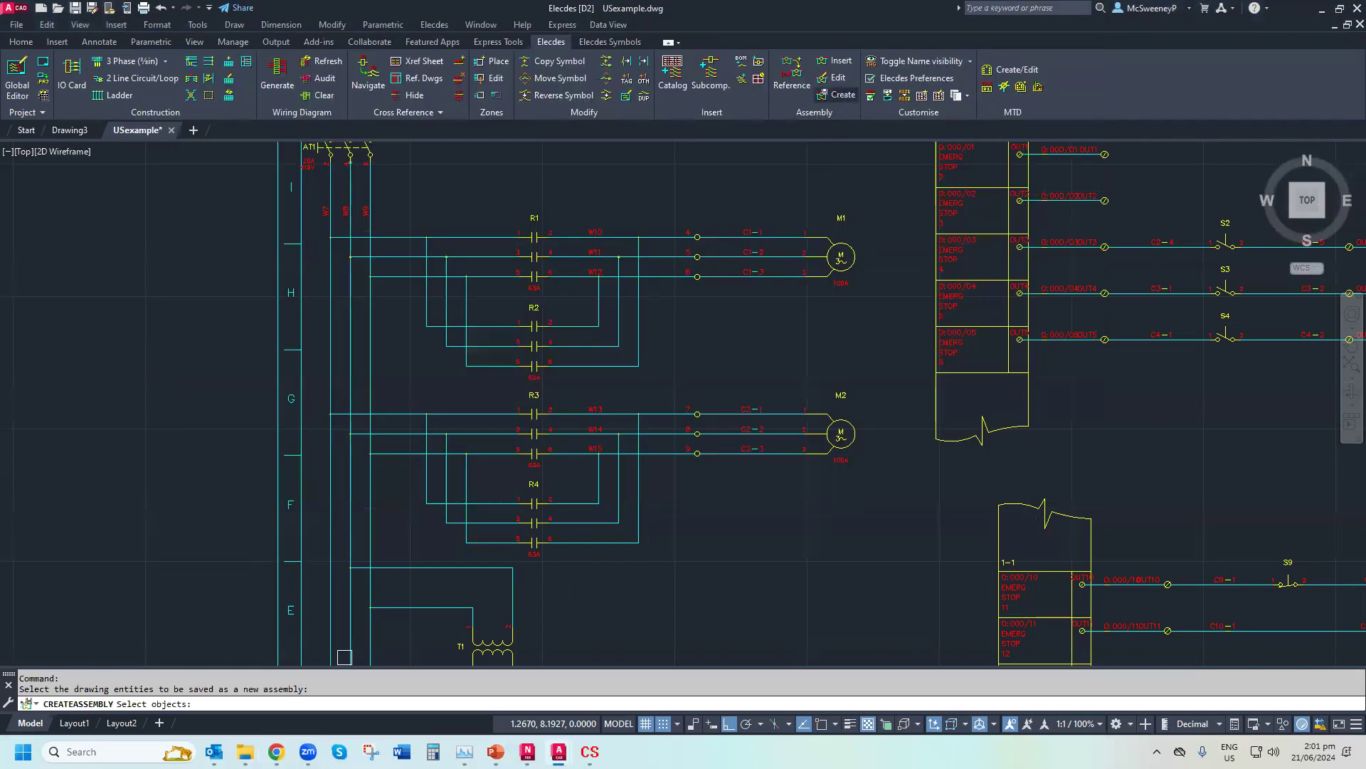
pyautogui.click(313, 389)
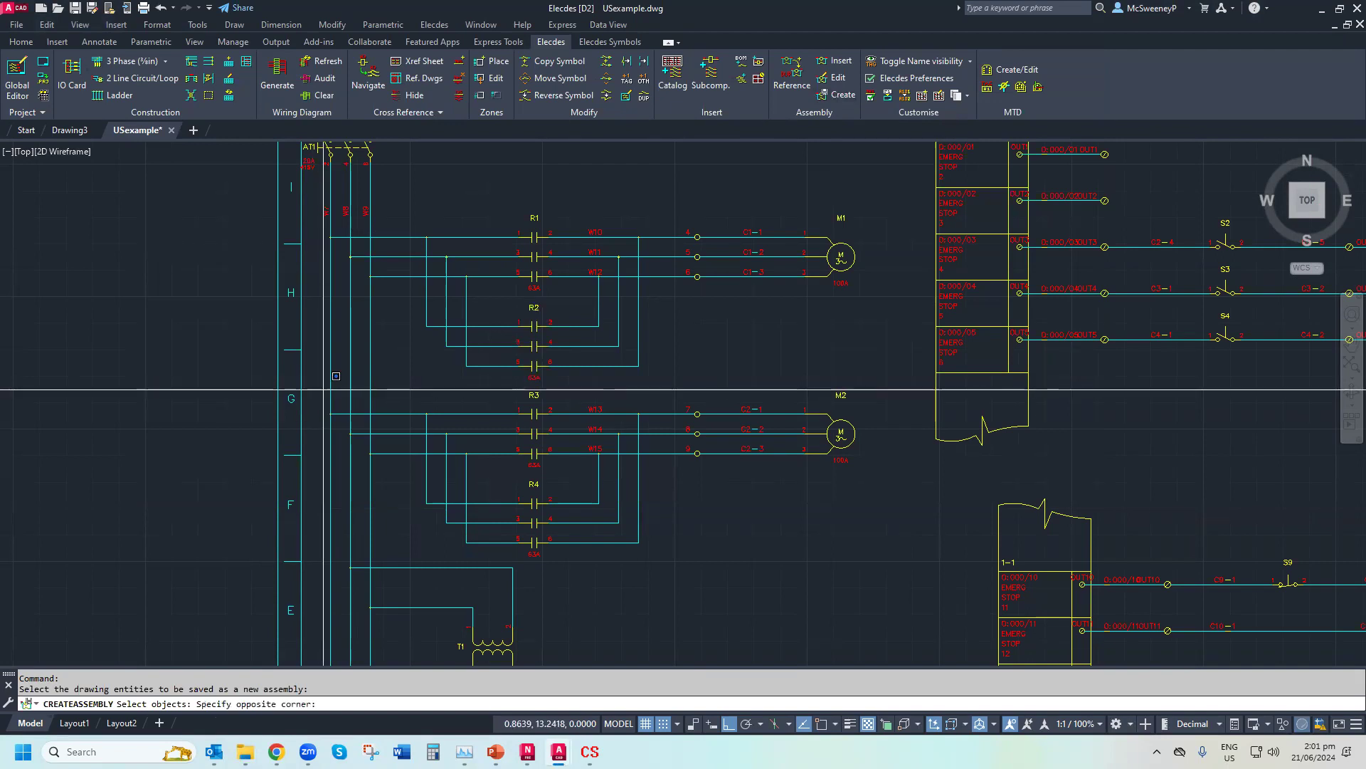
pyautogui.click(896, 210)
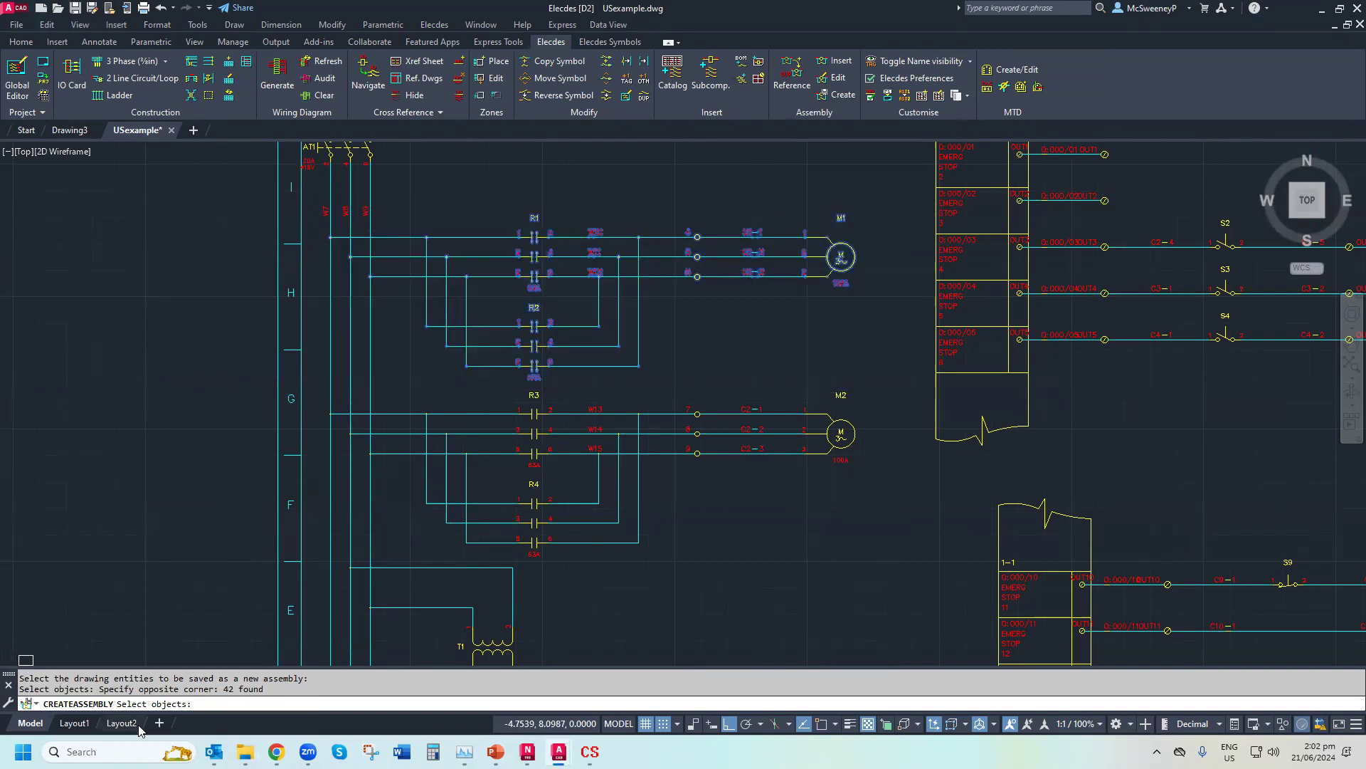
pyautogui.press('Return')
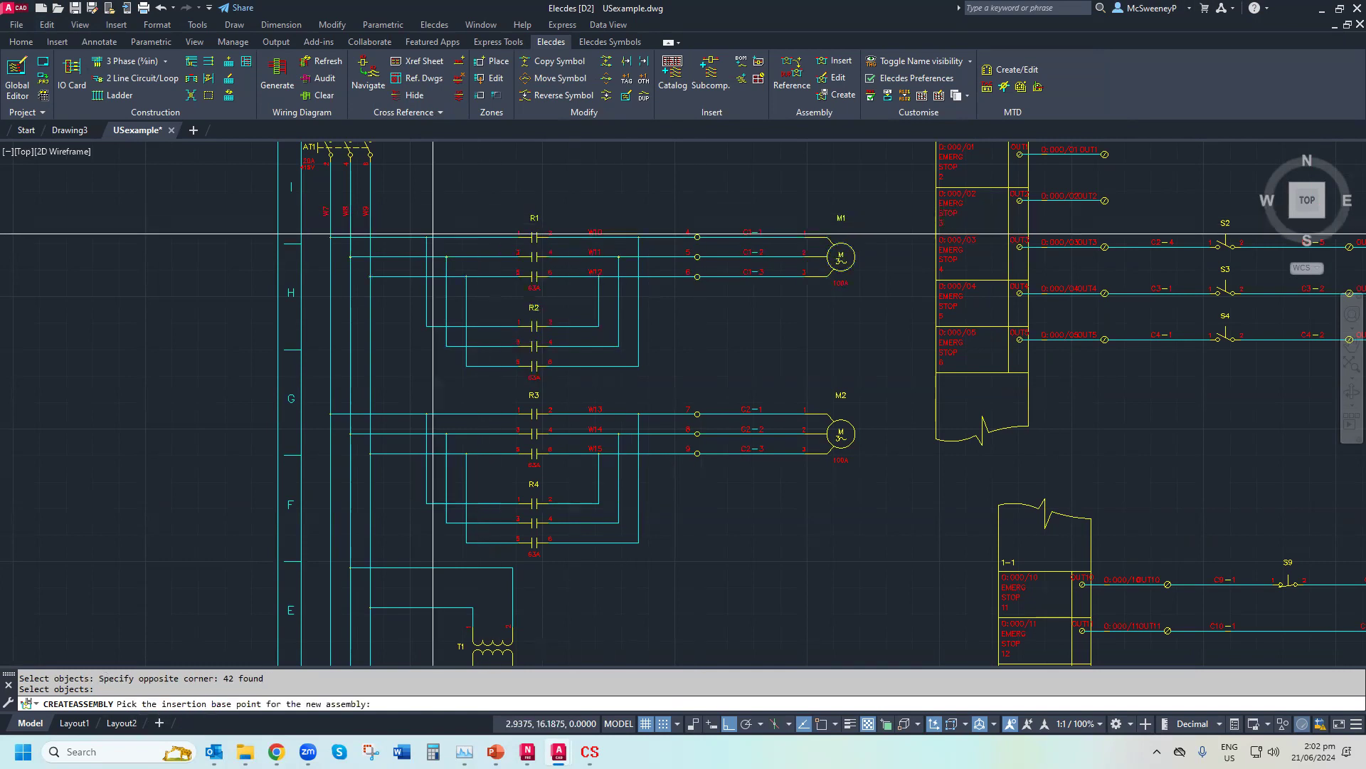
pyautogui.write('END')
pyautogui.press('Return')
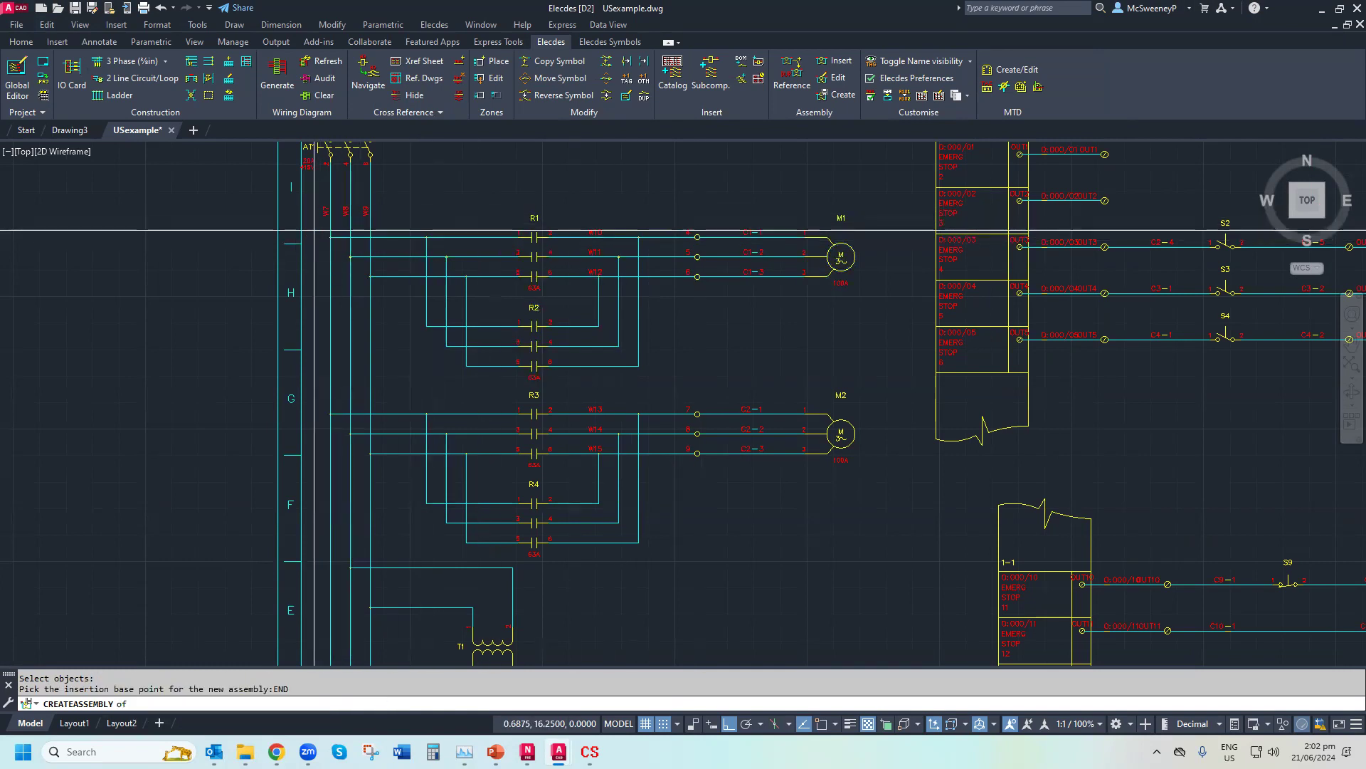
pyautogui.click(331, 237)
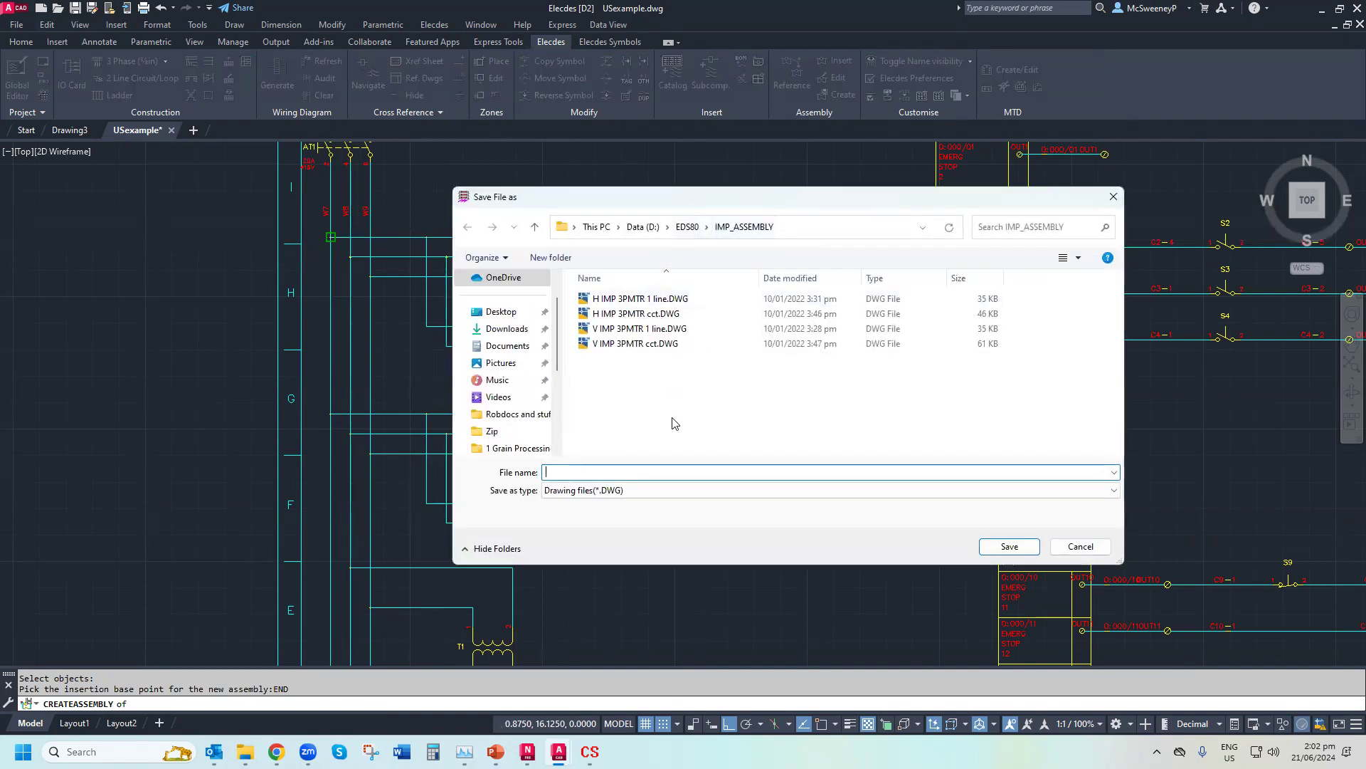
pyautogui.click(1089, 551)
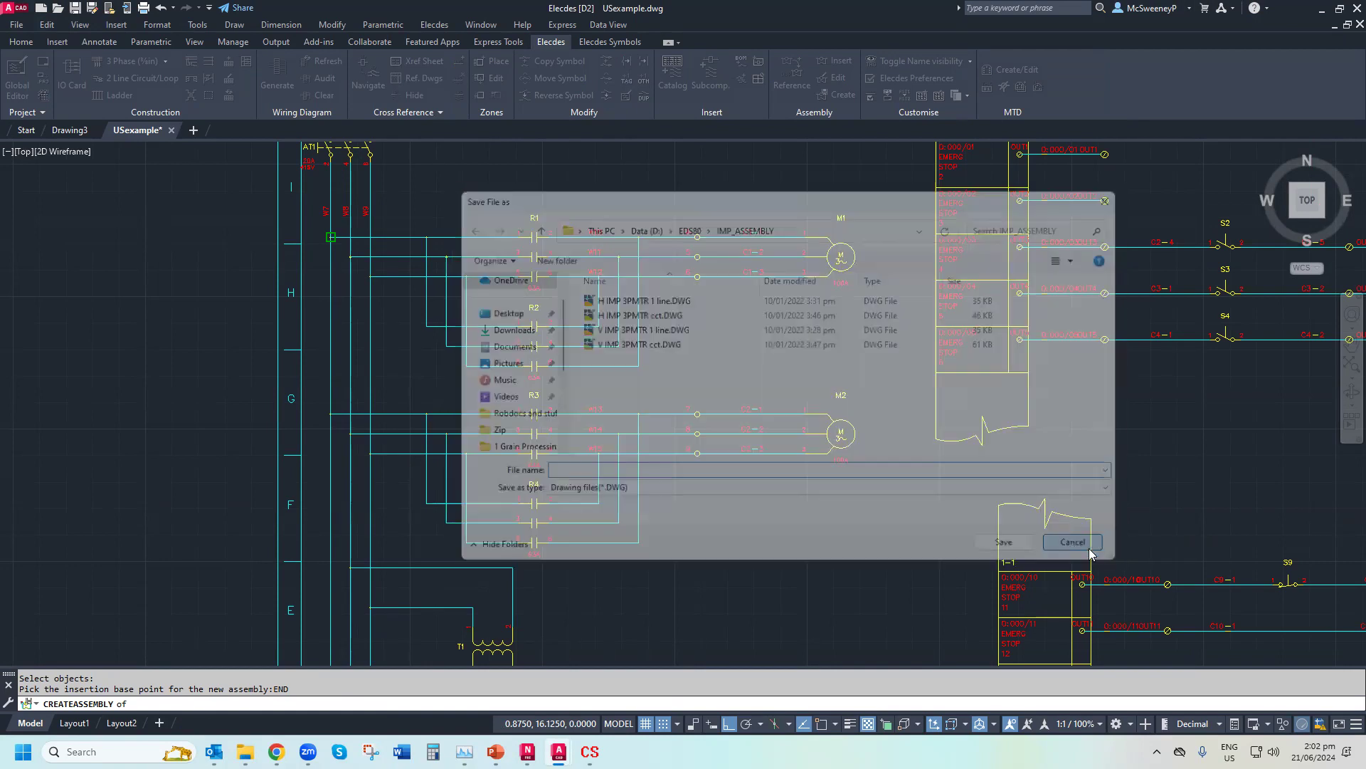
# Close USexample.dwg without saving changes and open ASSY1.dwg and ASSY2.dwg from the 1 Demo recording folder
pyautogui.click(1347, 29)
pyautogui.click(730, 407)
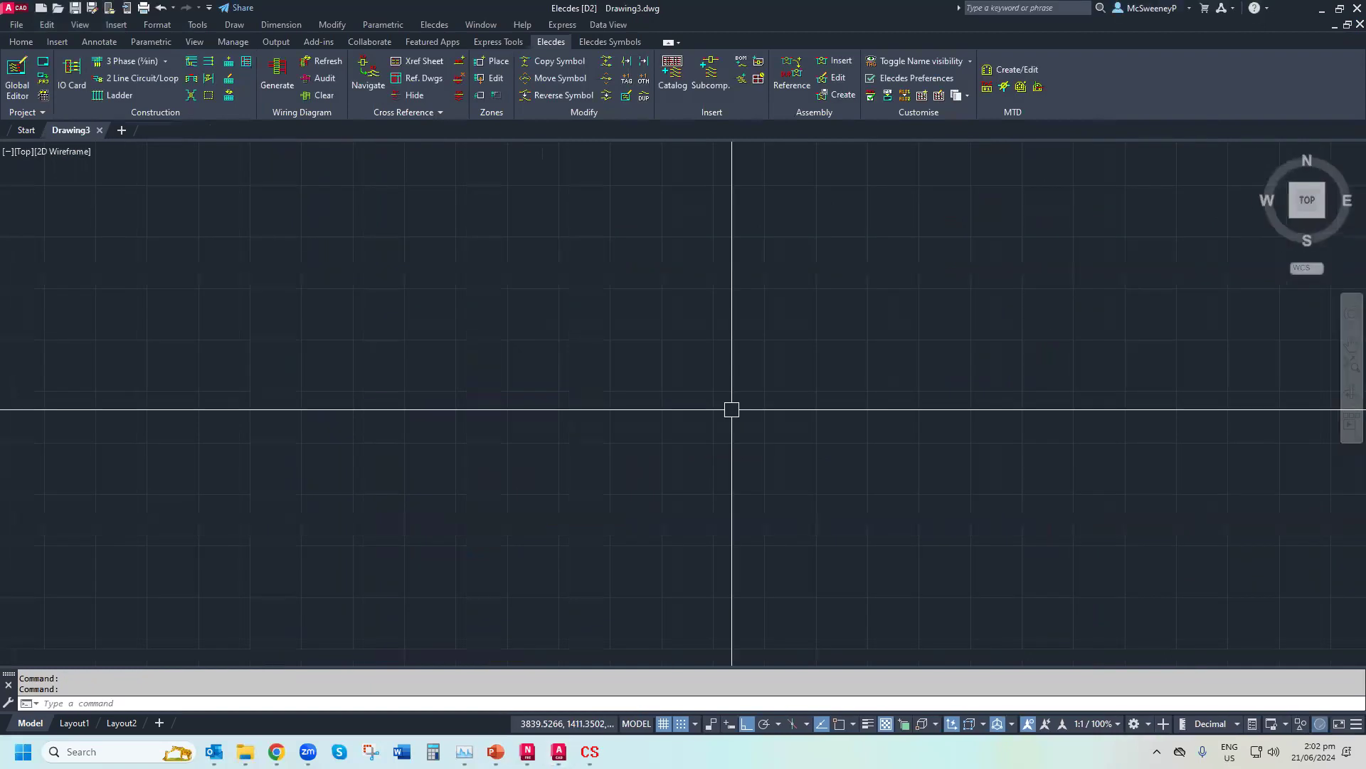
pyautogui.click(58, 8)
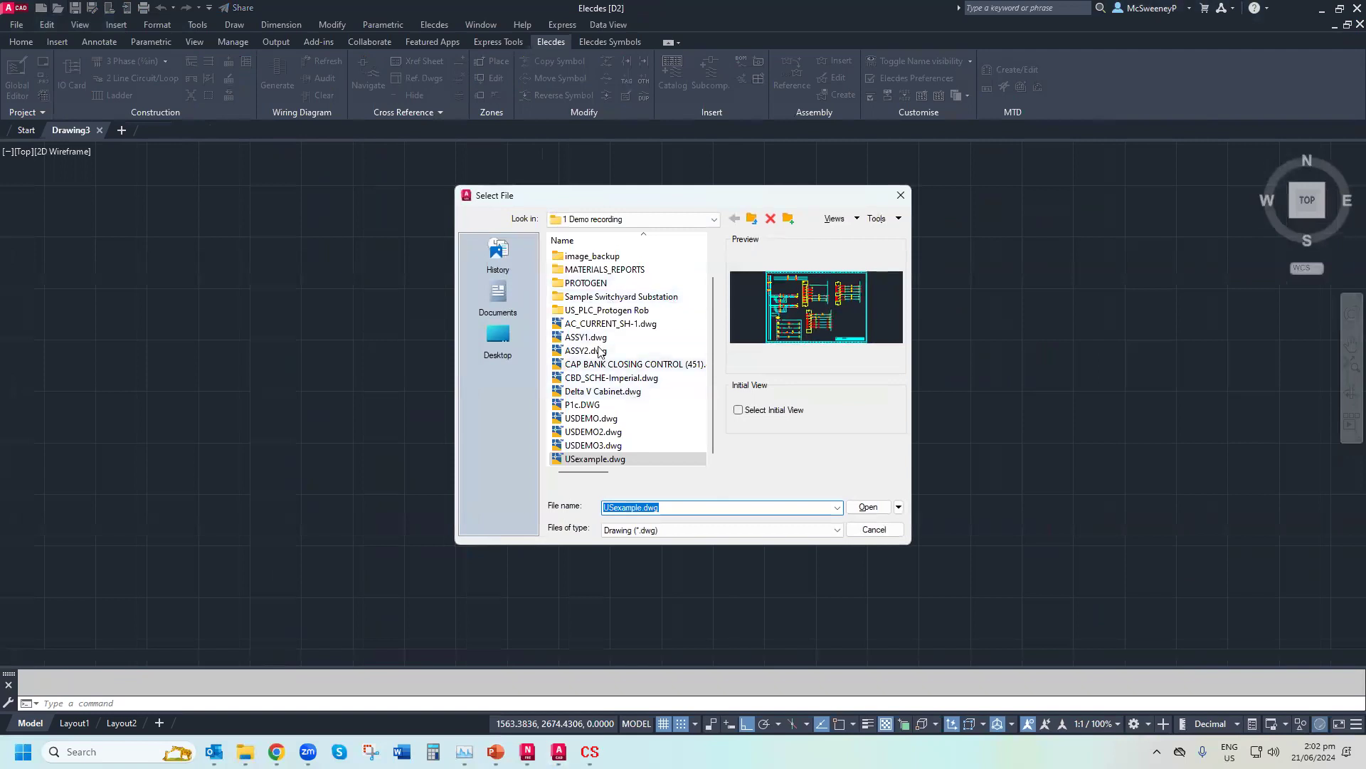
pyautogui.doubleClick(586, 337)
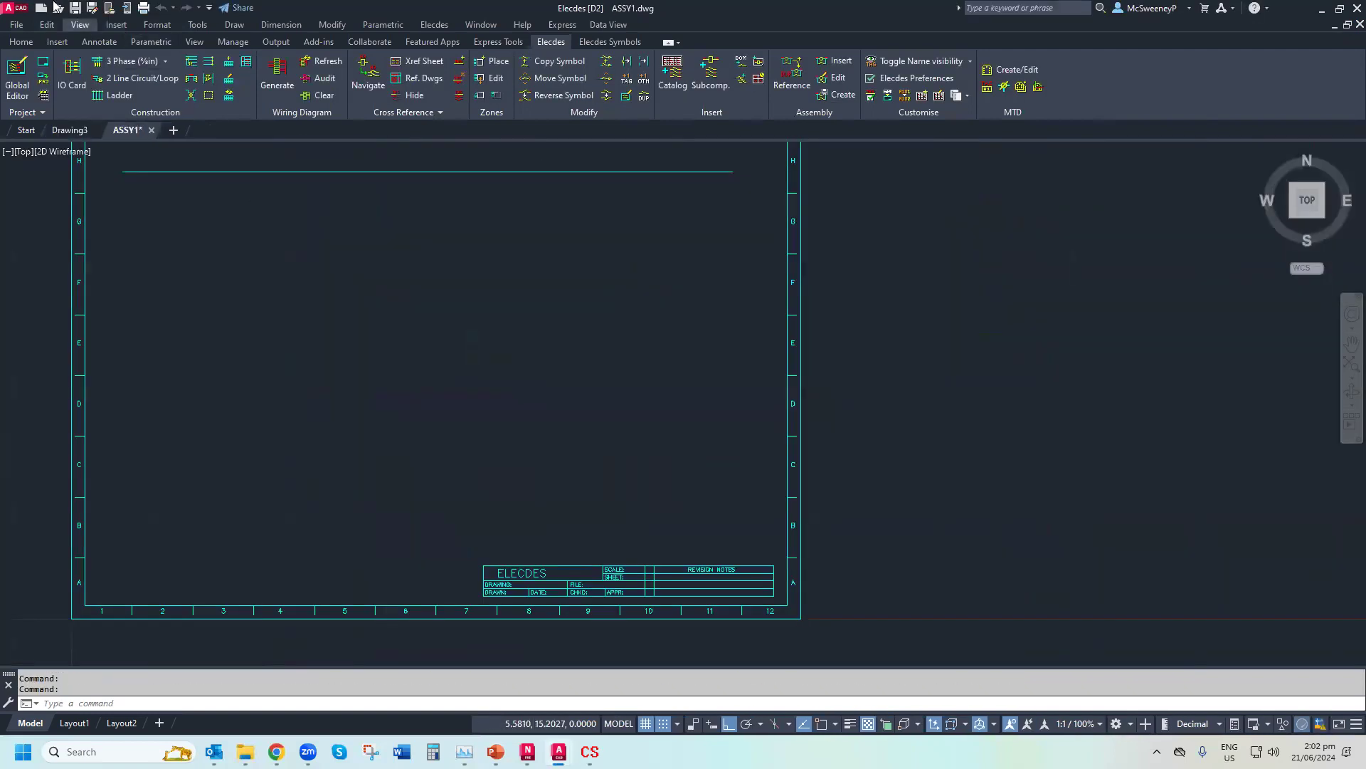
pyautogui.click(57, 10)
pyautogui.doubleClick(608, 392)
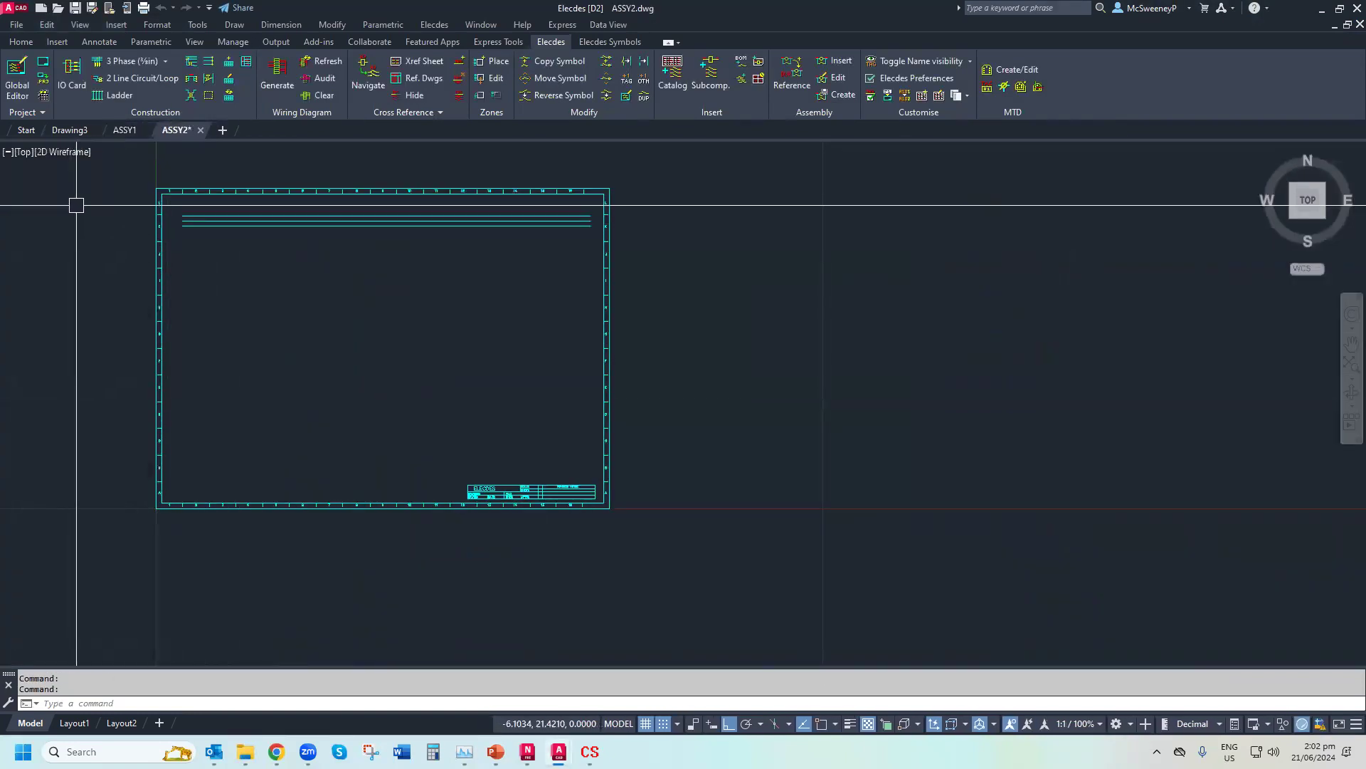
# Load project D3.prj as the current project in Ebase and exit Ebase
pyautogui.click(43, 96)
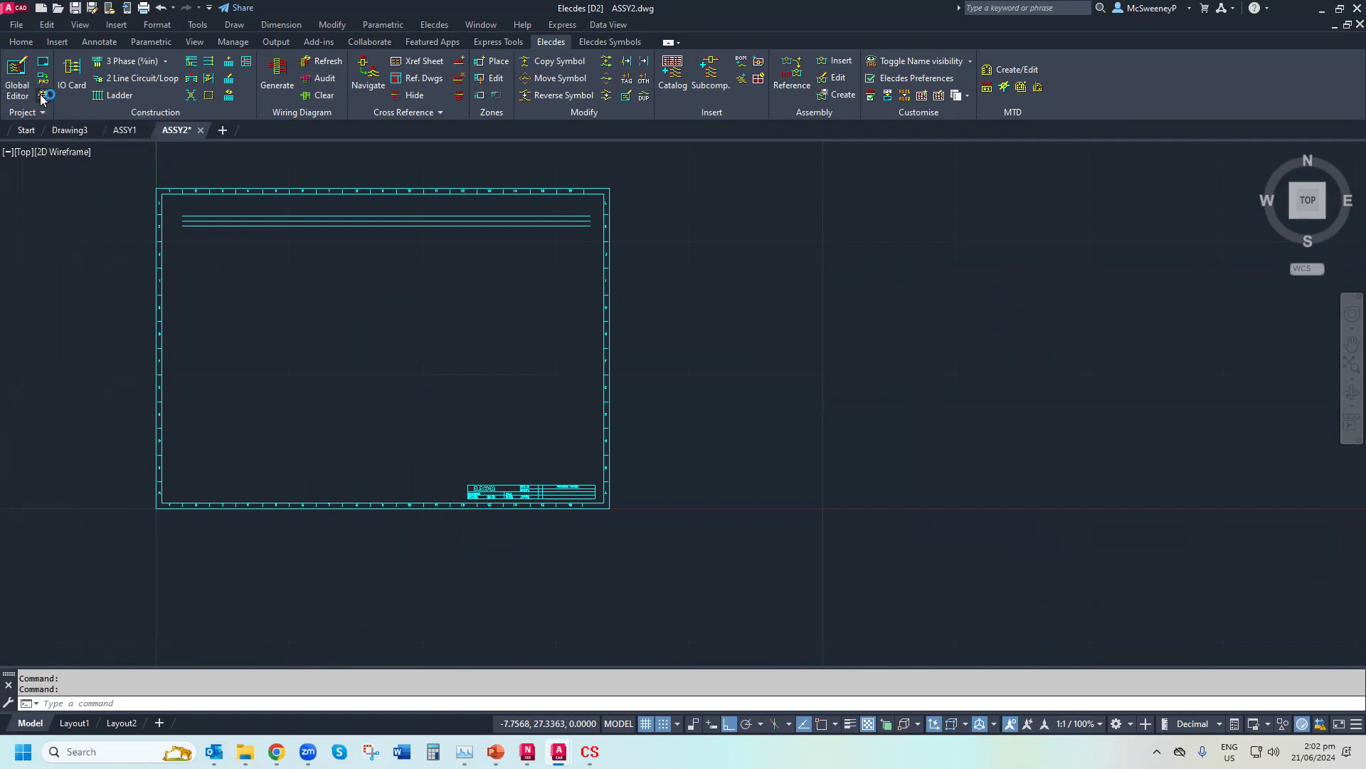
pyautogui.click(402, 245)
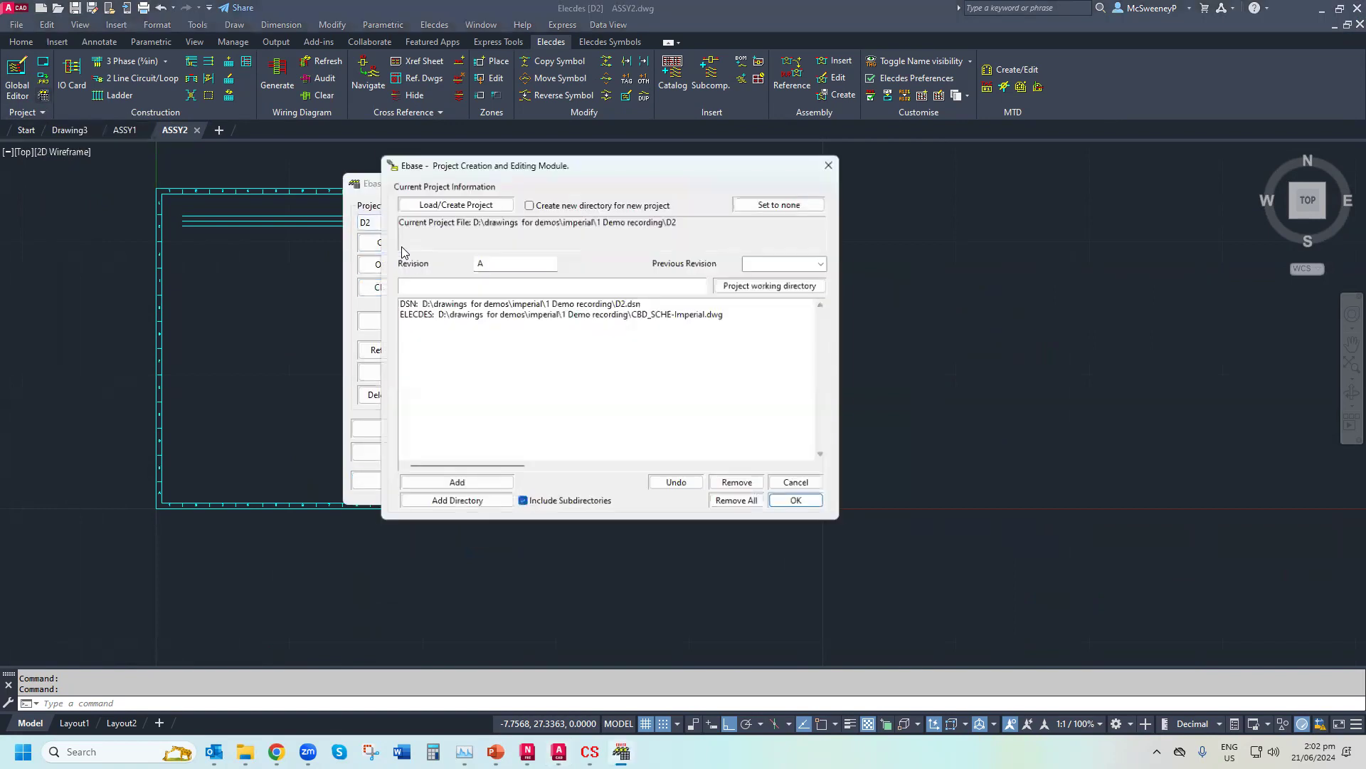
pyautogui.click(429, 205)
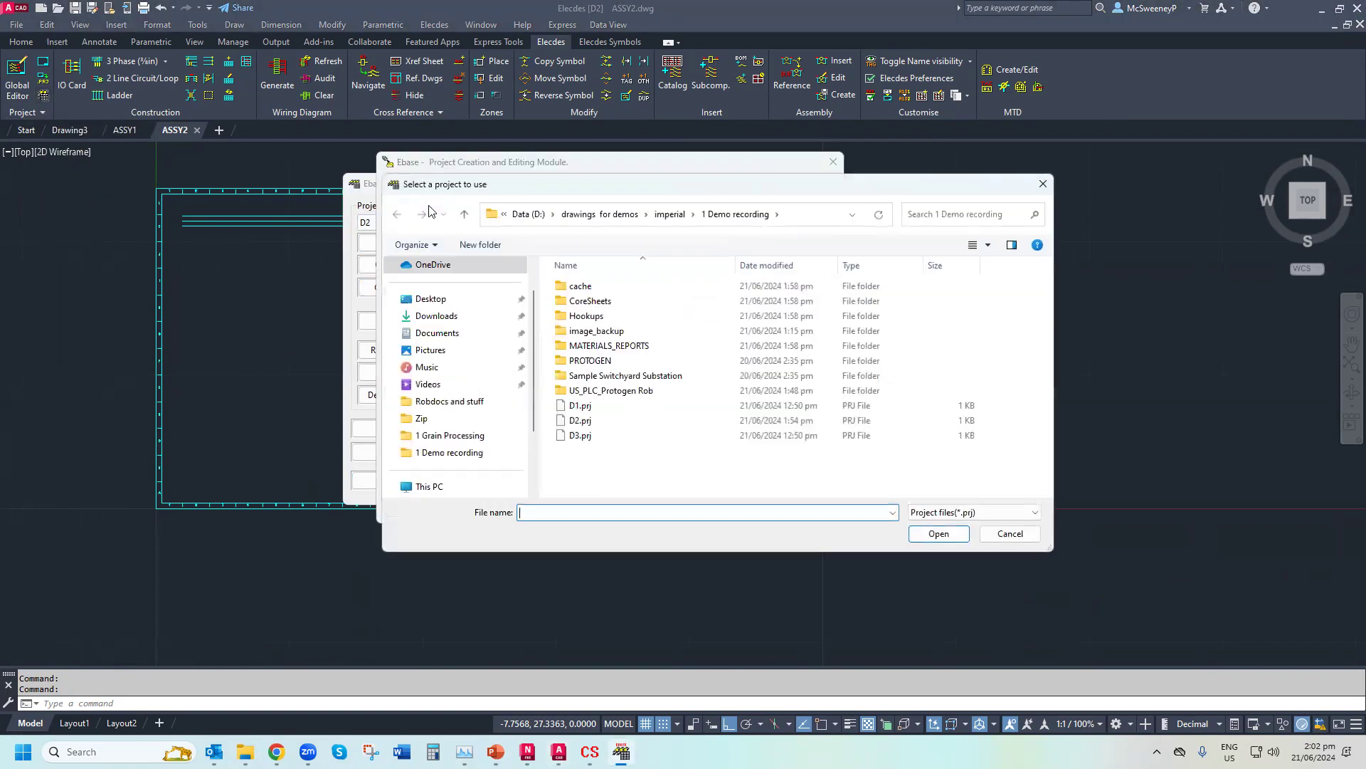
pyautogui.click(580, 435)
pyautogui.click(938, 534)
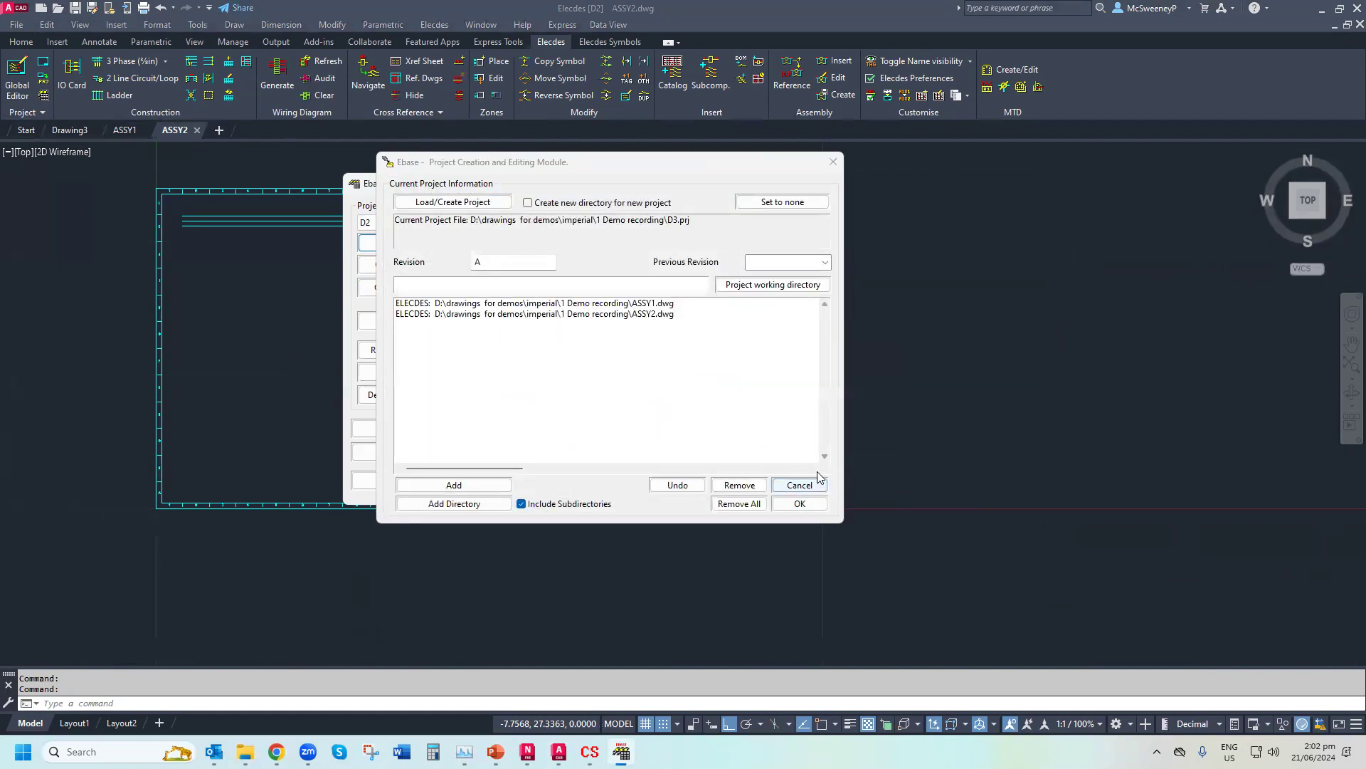
pyautogui.click(799, 503)
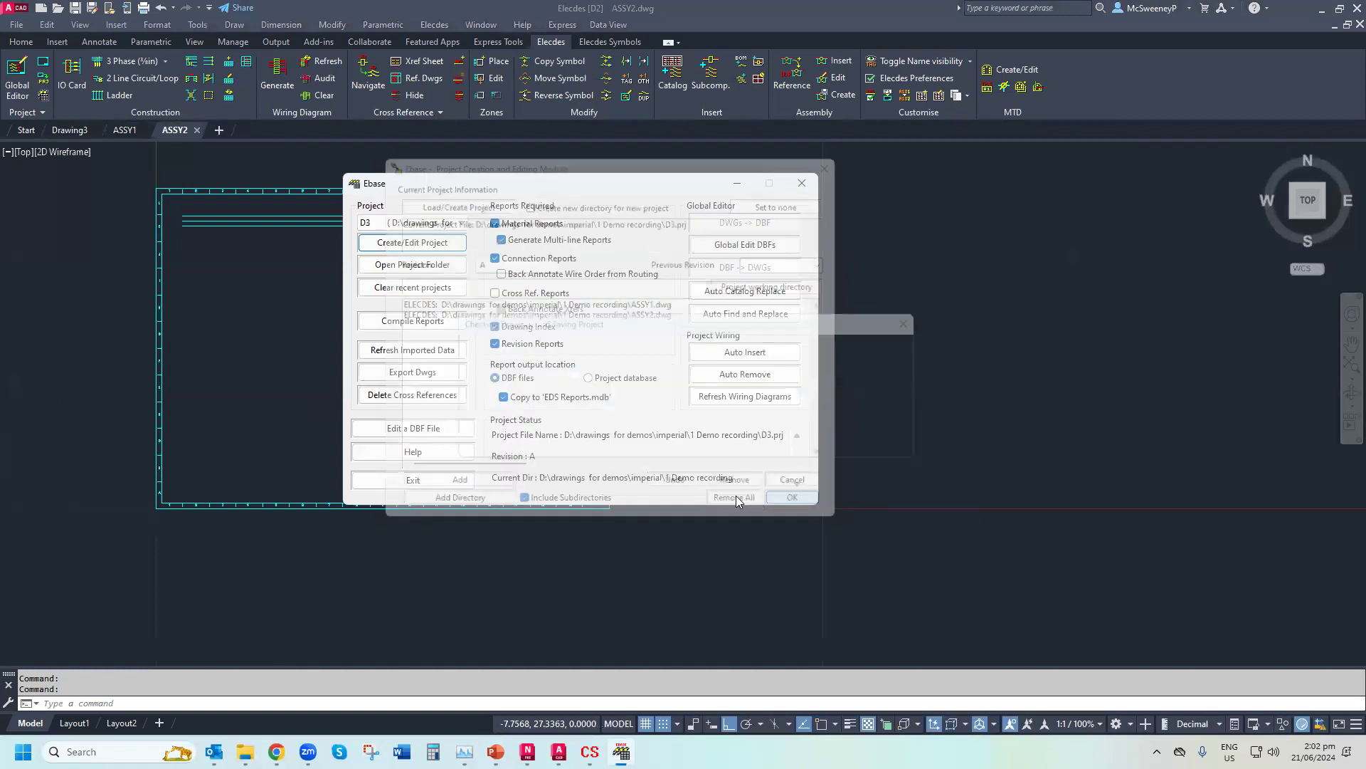
pyautogui.click(413, 479)
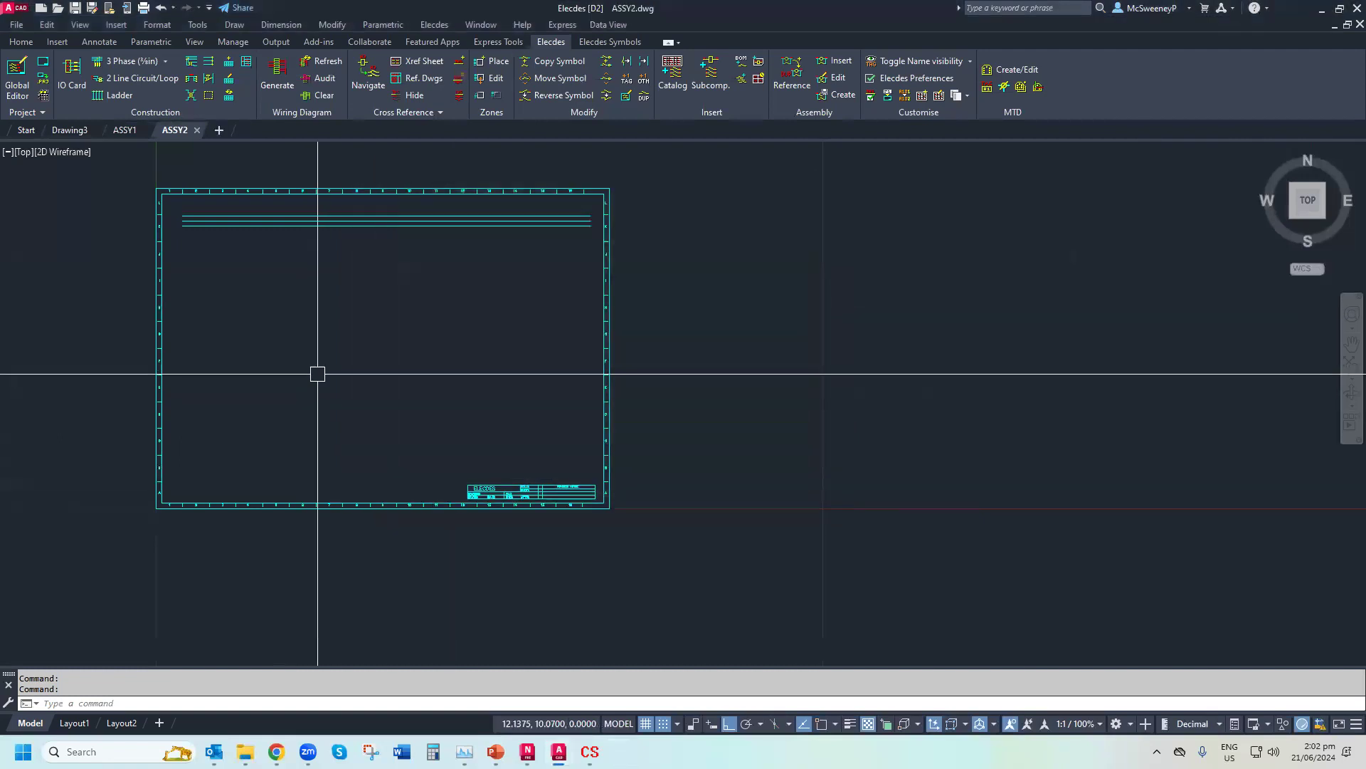
# Insert the V IMP 3PMTR 1 line.DWG assembly into ASSY1.dwg, attached to the horizontal conductor in border column 6
pyautogui.scroll(3, 159, 230)
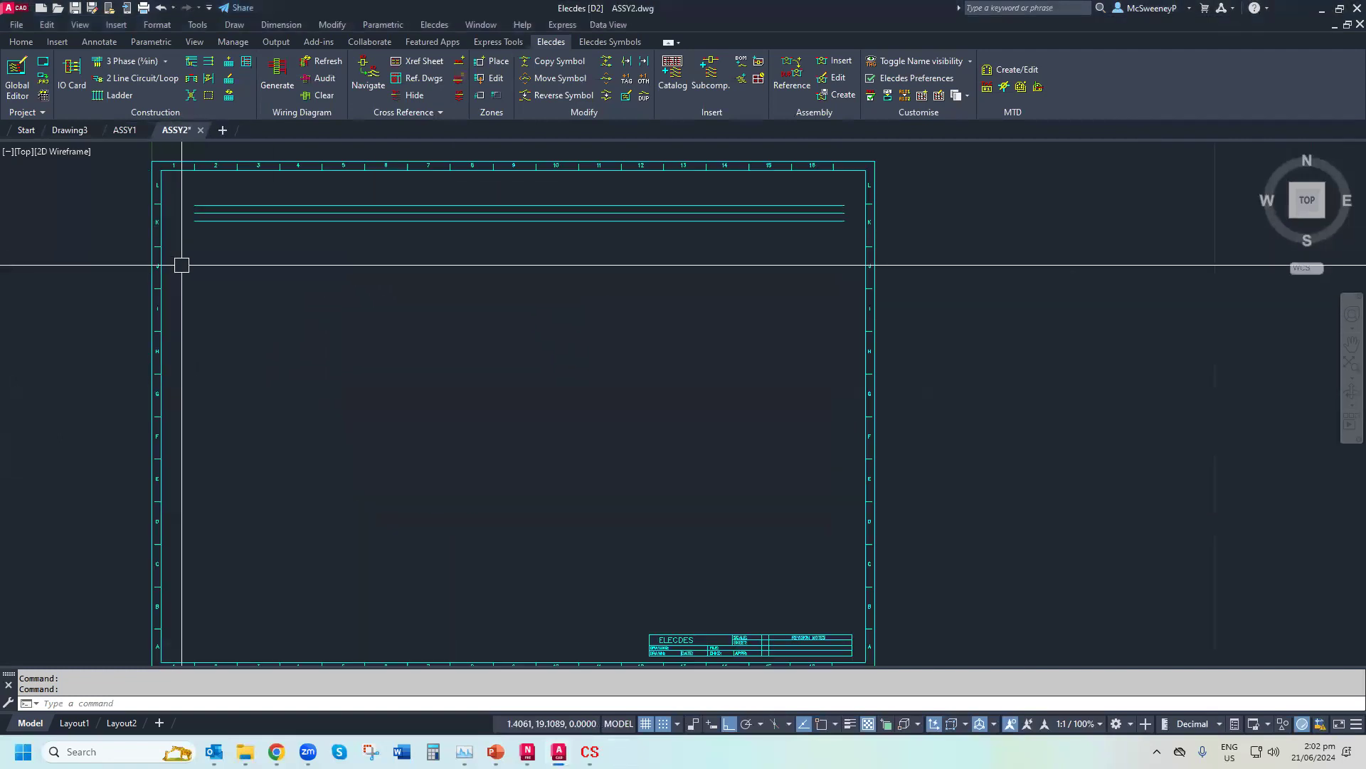
pyautogui.click(125, 130)
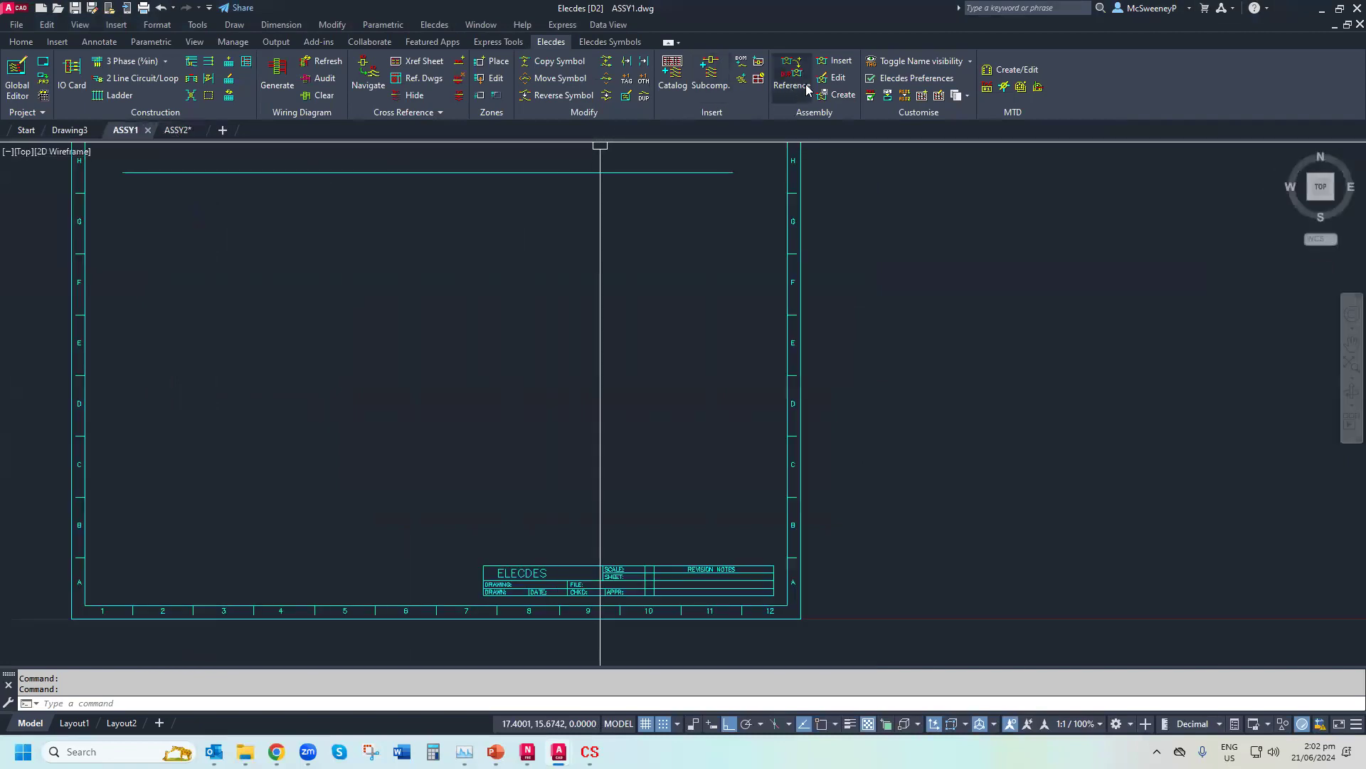
pyautogui.click(836, 61)
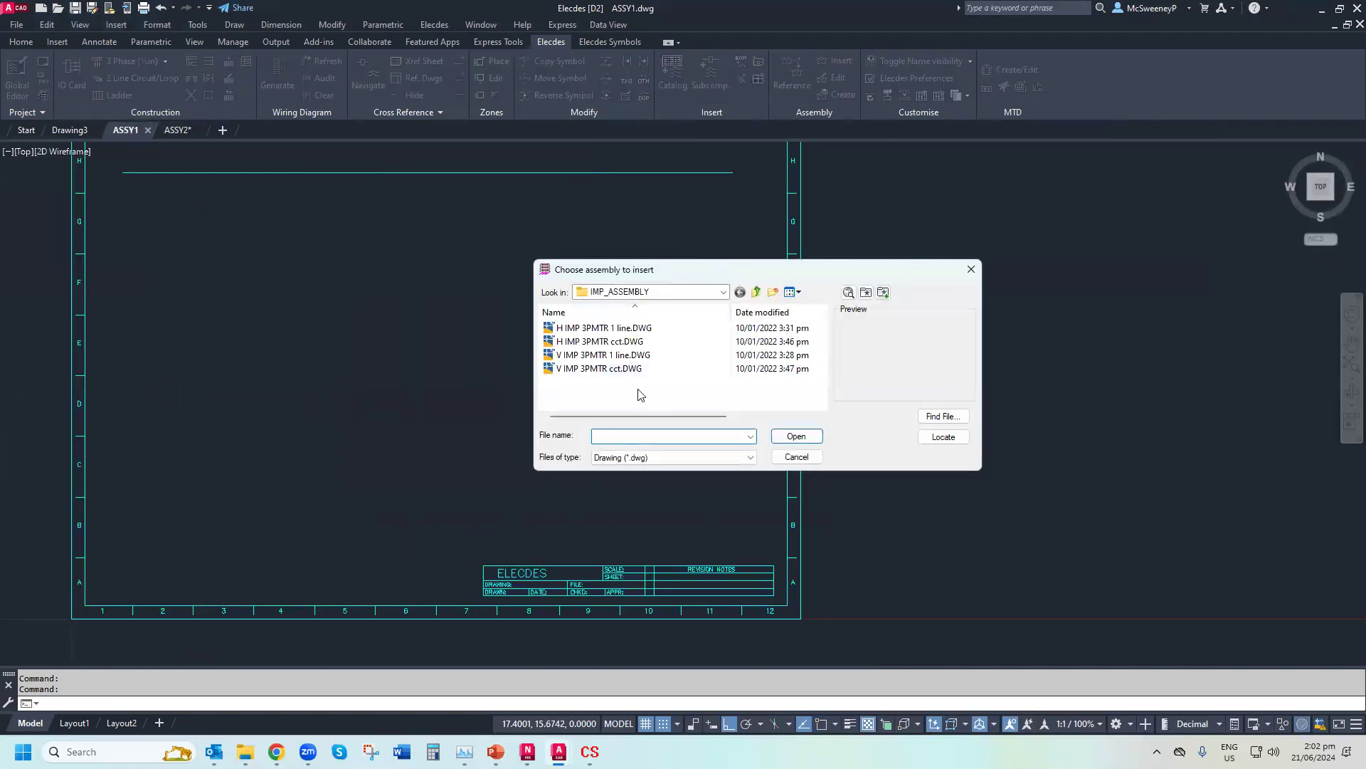
pyautogui.click(610, 355)
pyautogui.doubleClick(610, 355)
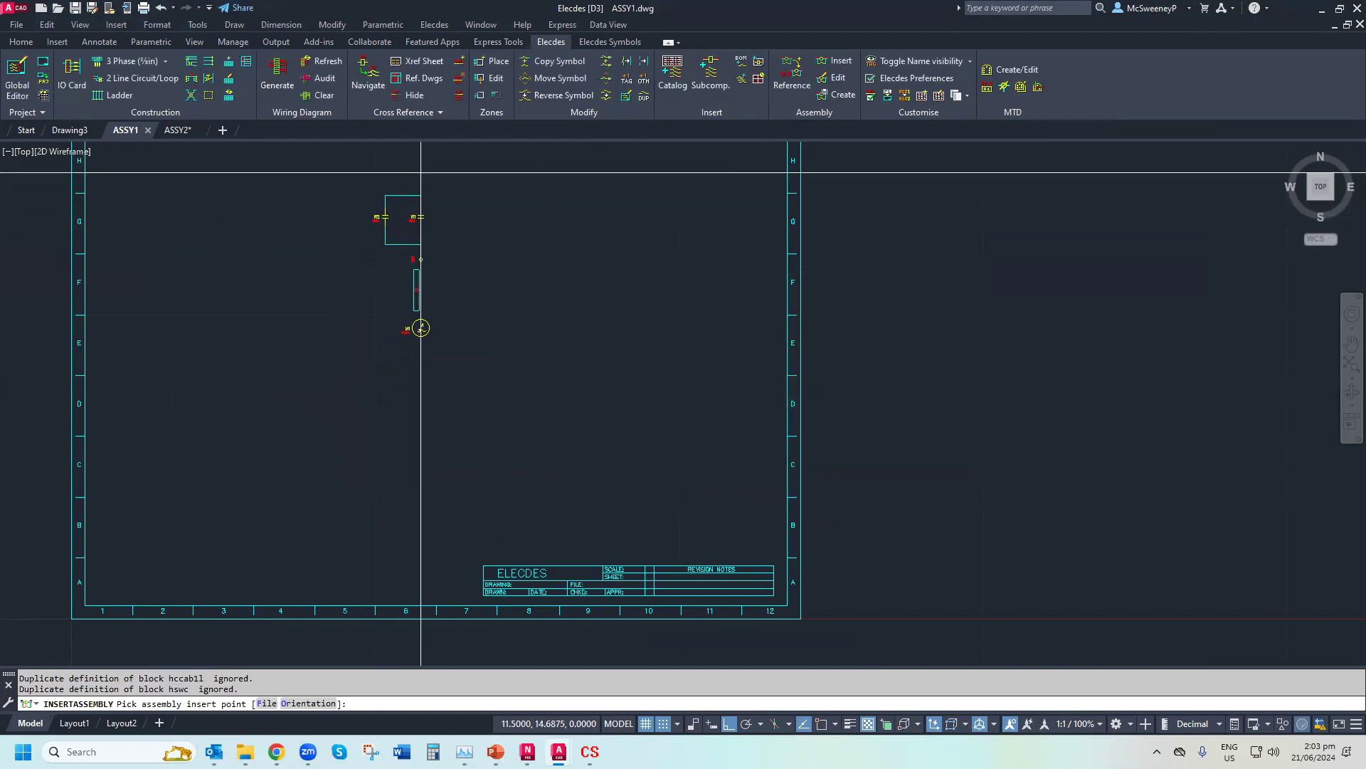
pyautogui.click(420, 172)
pyautogui.click(828, 592)
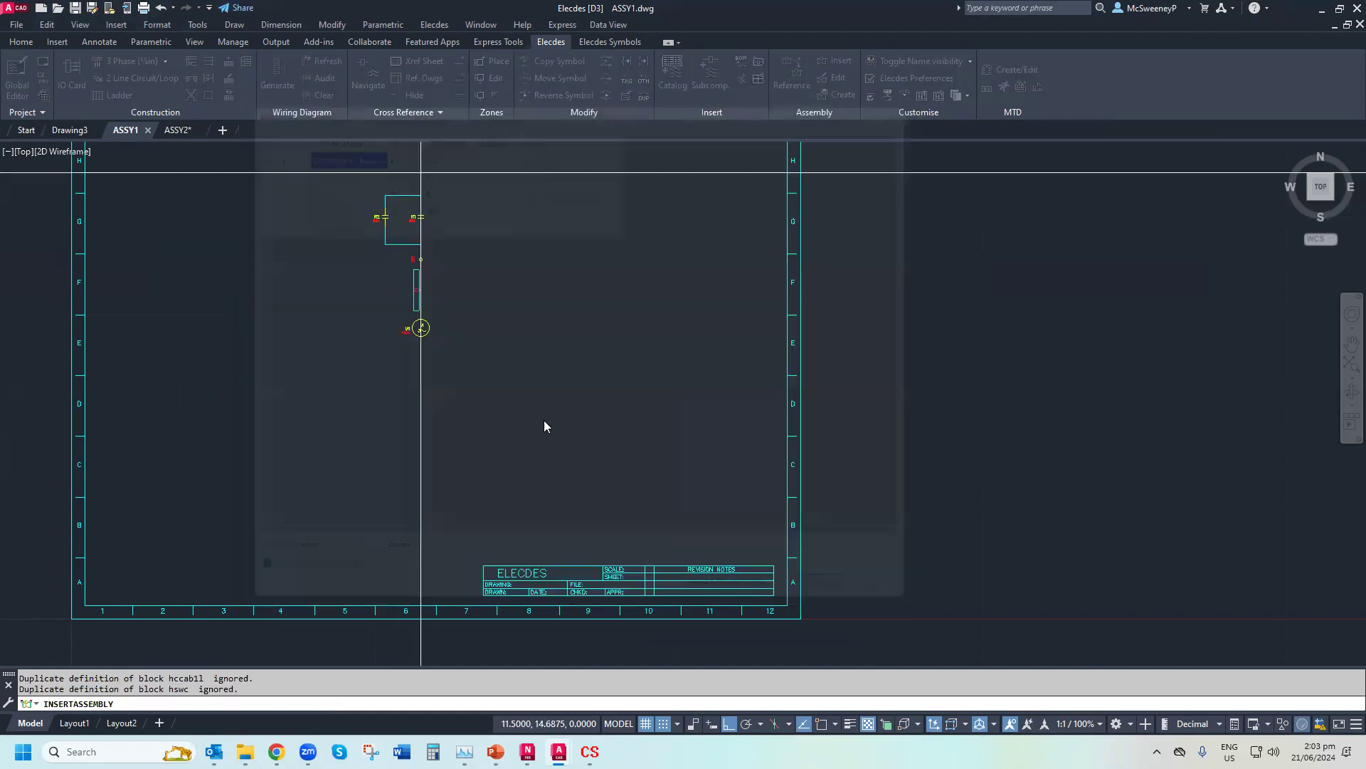
pyautogui.scroll(4, 390, 351)
pyautogui.scroll(-4, 381, 347)
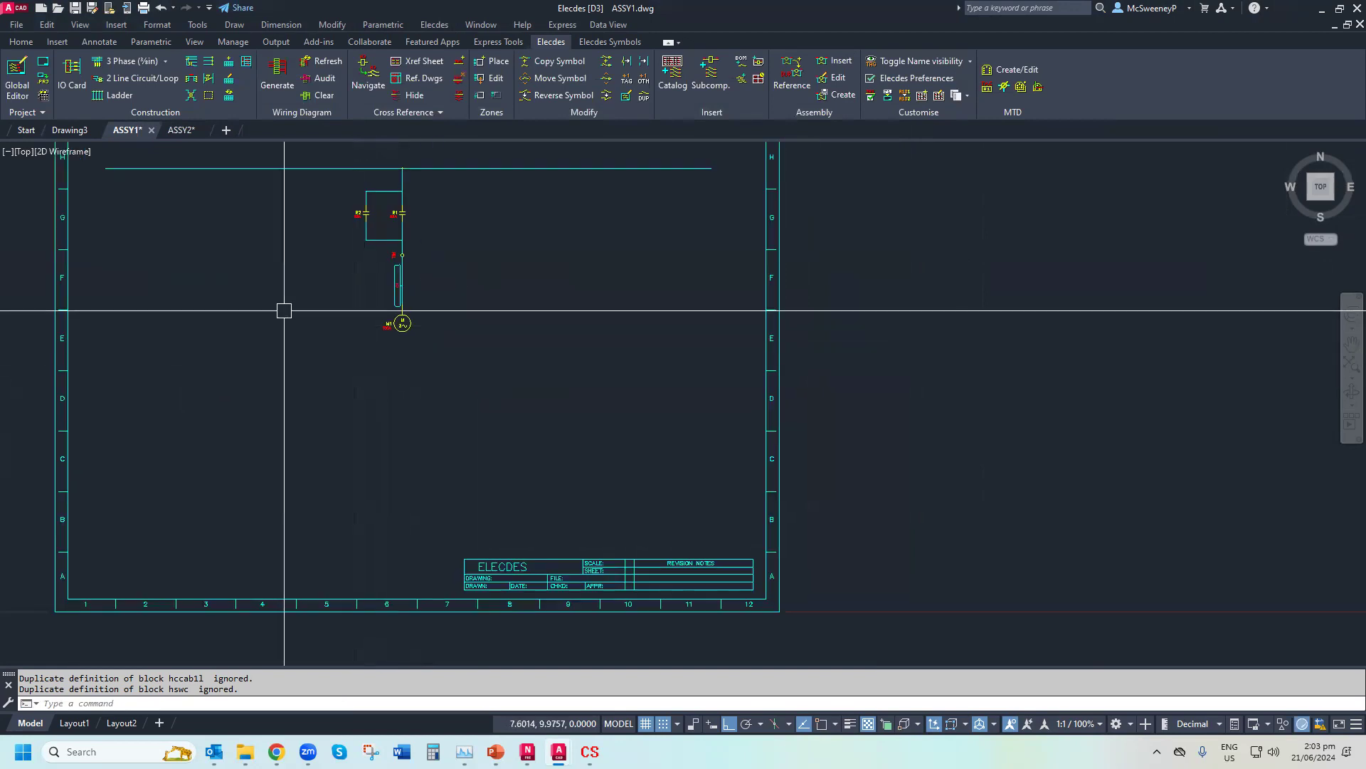
pyautogui.scroll(4, 290, 159)
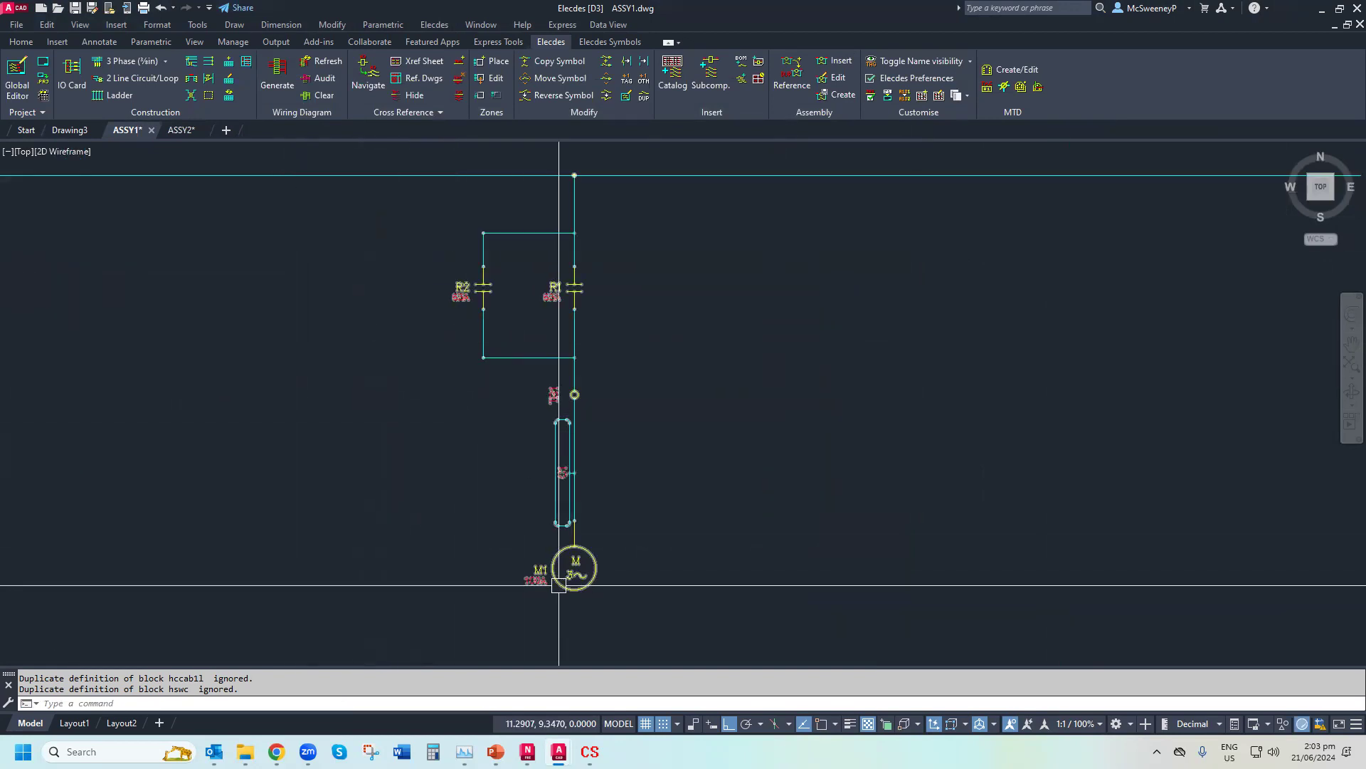
# Reference Assembly1 from ASSY1.dwg in ASSY2.dwg using V IMP 3PMTR cct.DWG, placed on the uppermost horizontal conductor at border column 11
pyautogui.click(182, 130)
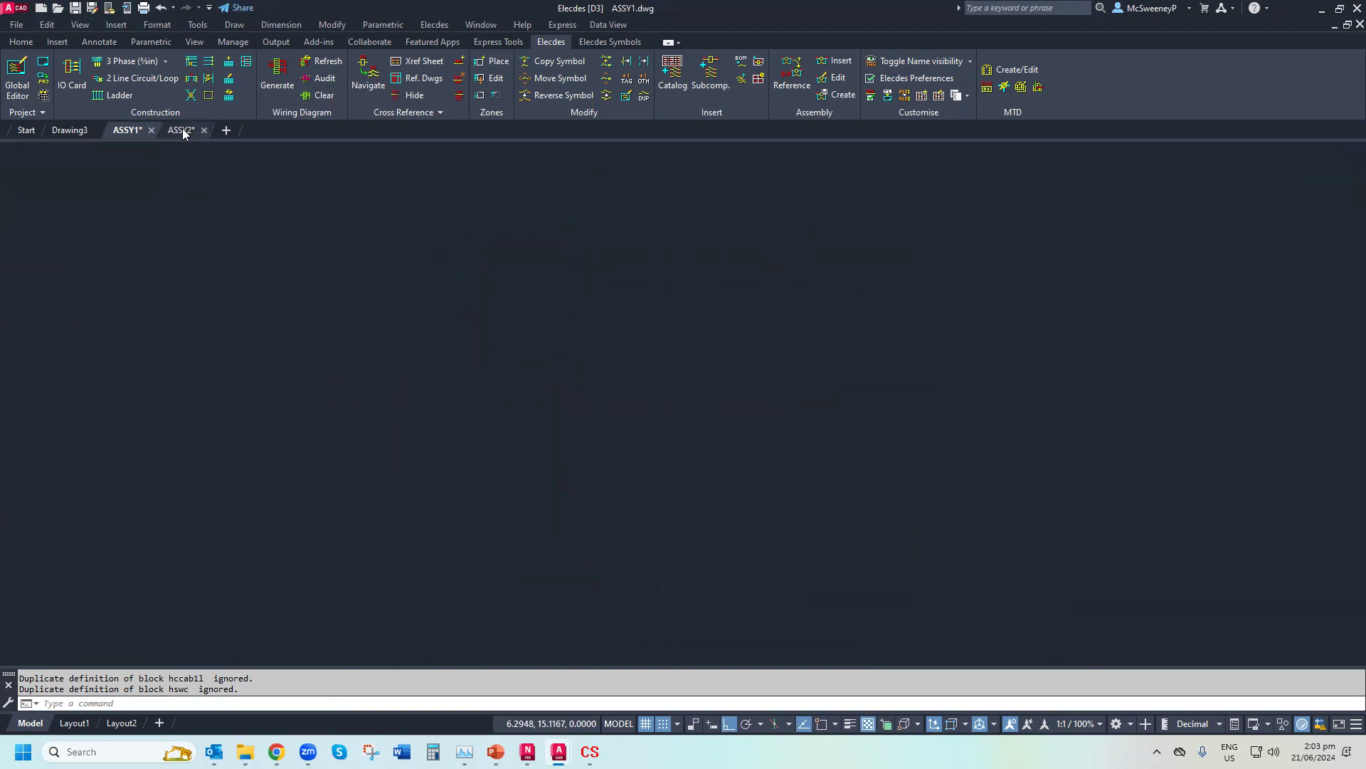
pyautogui.click(799, 84)
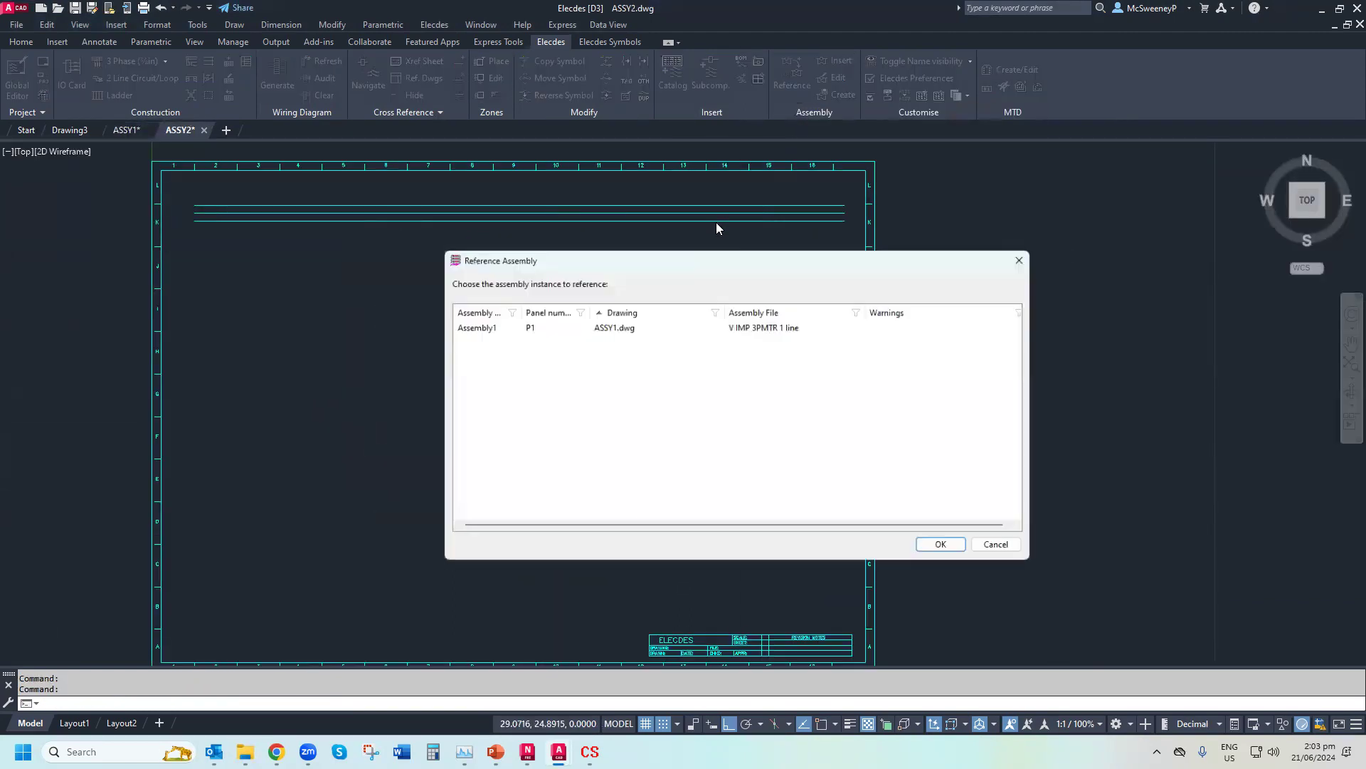
pyautogui.click(474, 326)
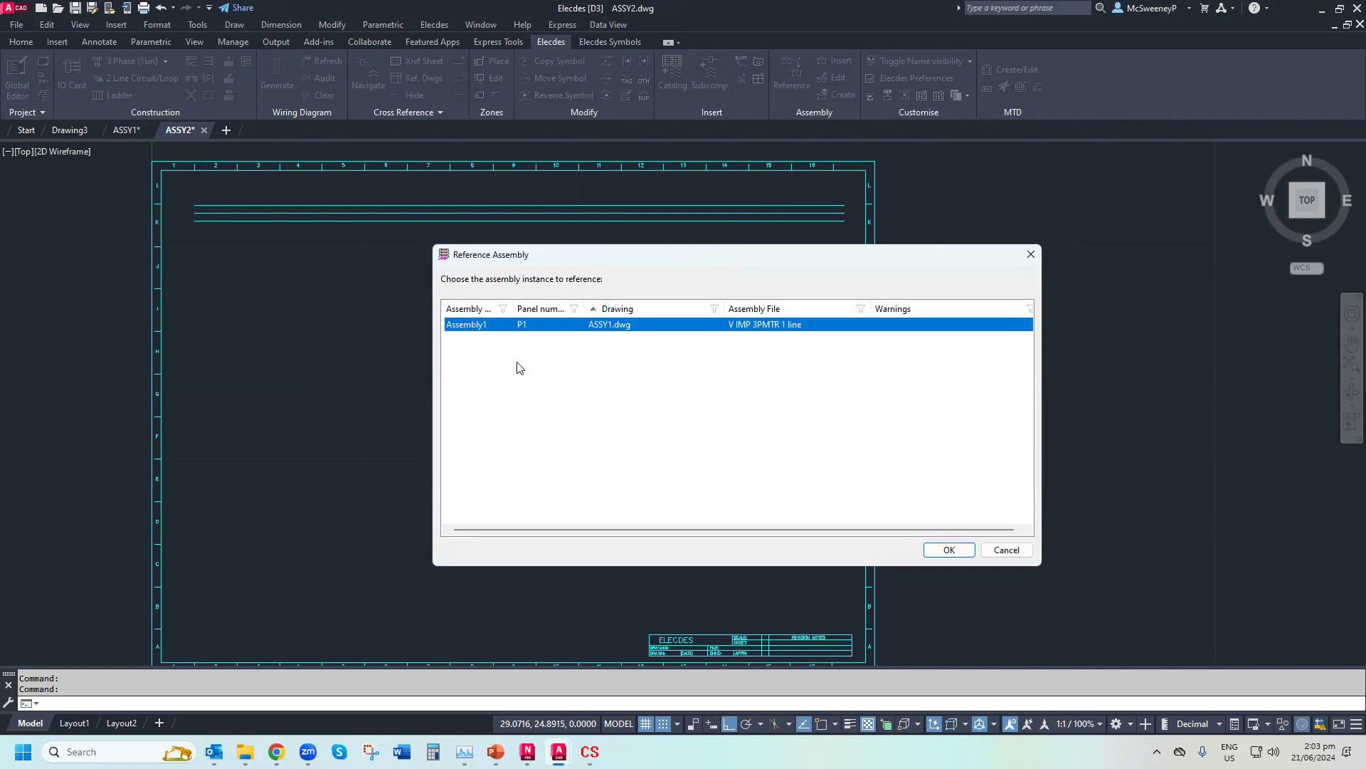
pyautogui.click(948, 553)
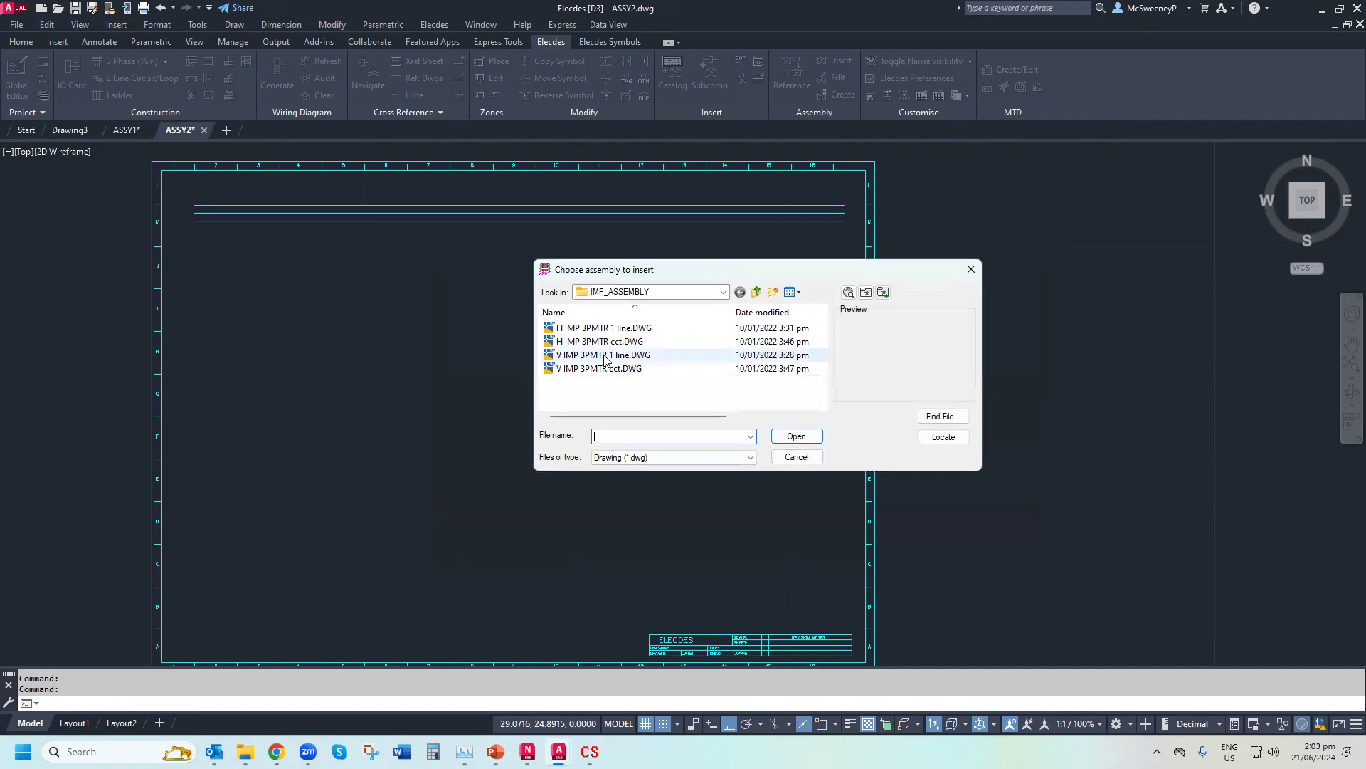
pyautogui.doubleClick(595, 368)
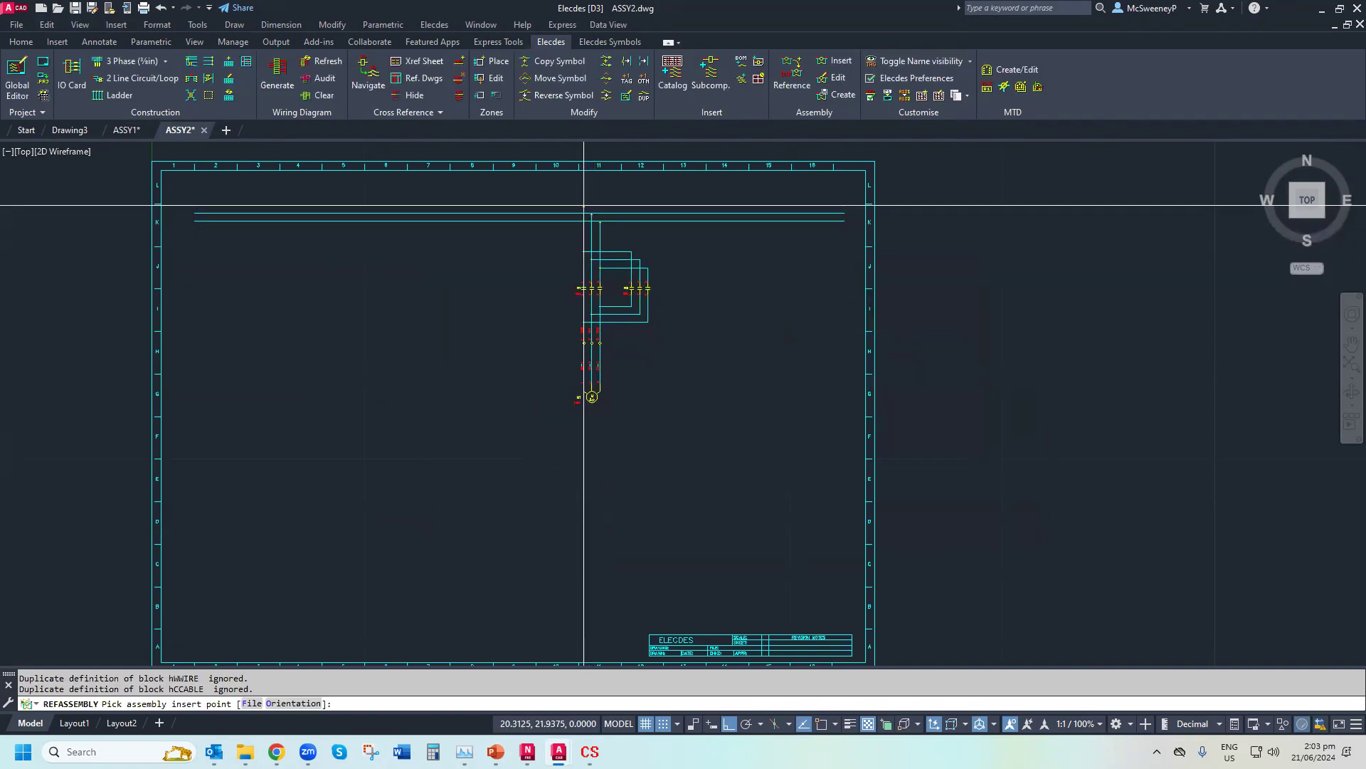
pyautogui.click(584, 205)
pyautogui.click(825, 591)
# Set the TAGNAME of motor M1 in ASSY2.dwg to M1 HEXAGON and check the motor's tag in ASSY1.dwg
pyautogui.scroll(4, 587, 441)
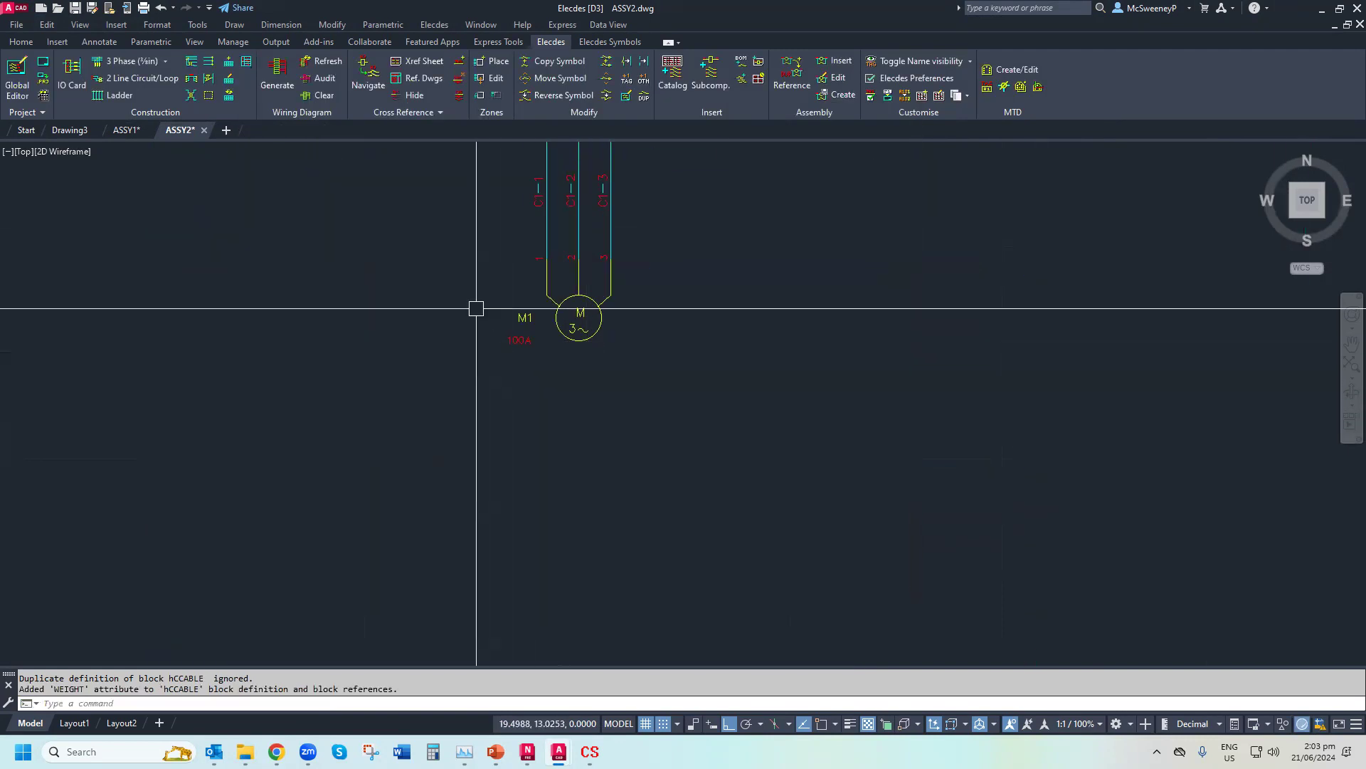
pyautogui.write('AE')
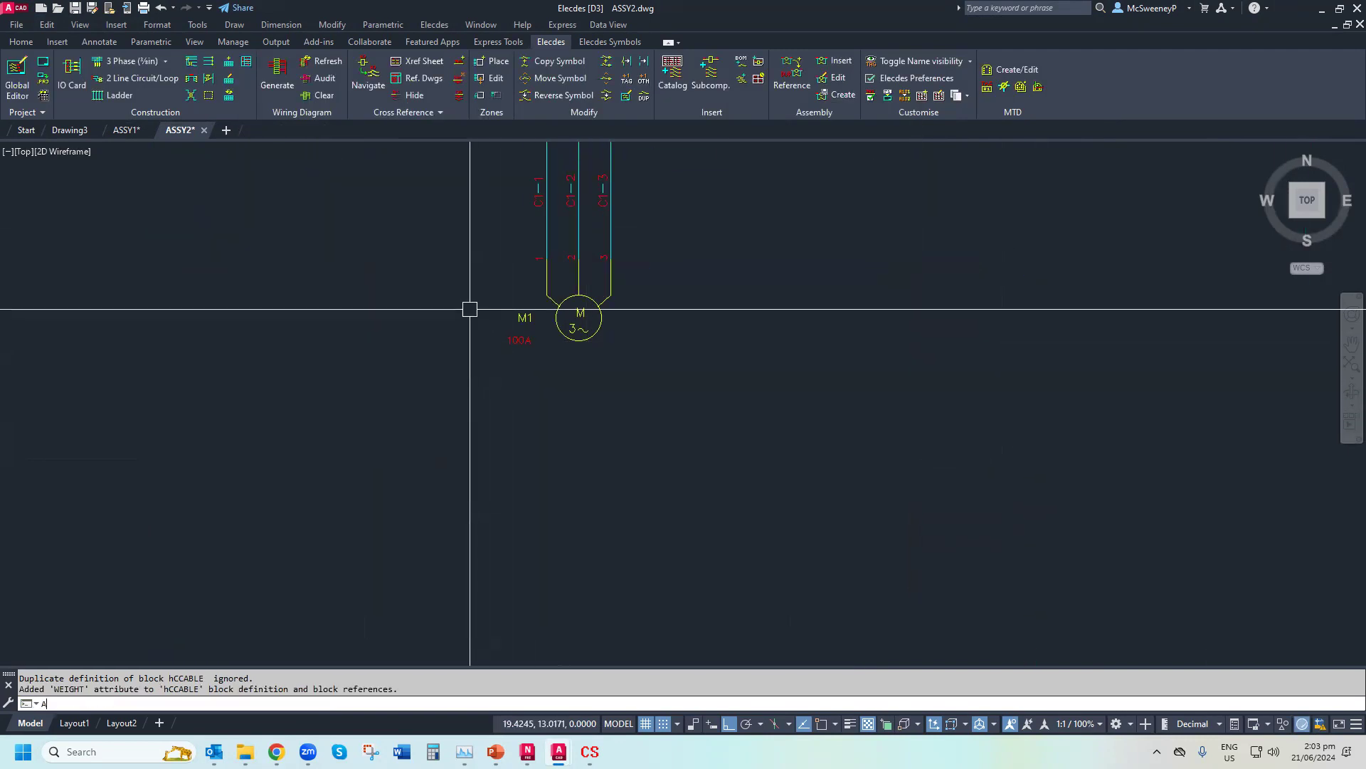
pyautogui.press('Return')
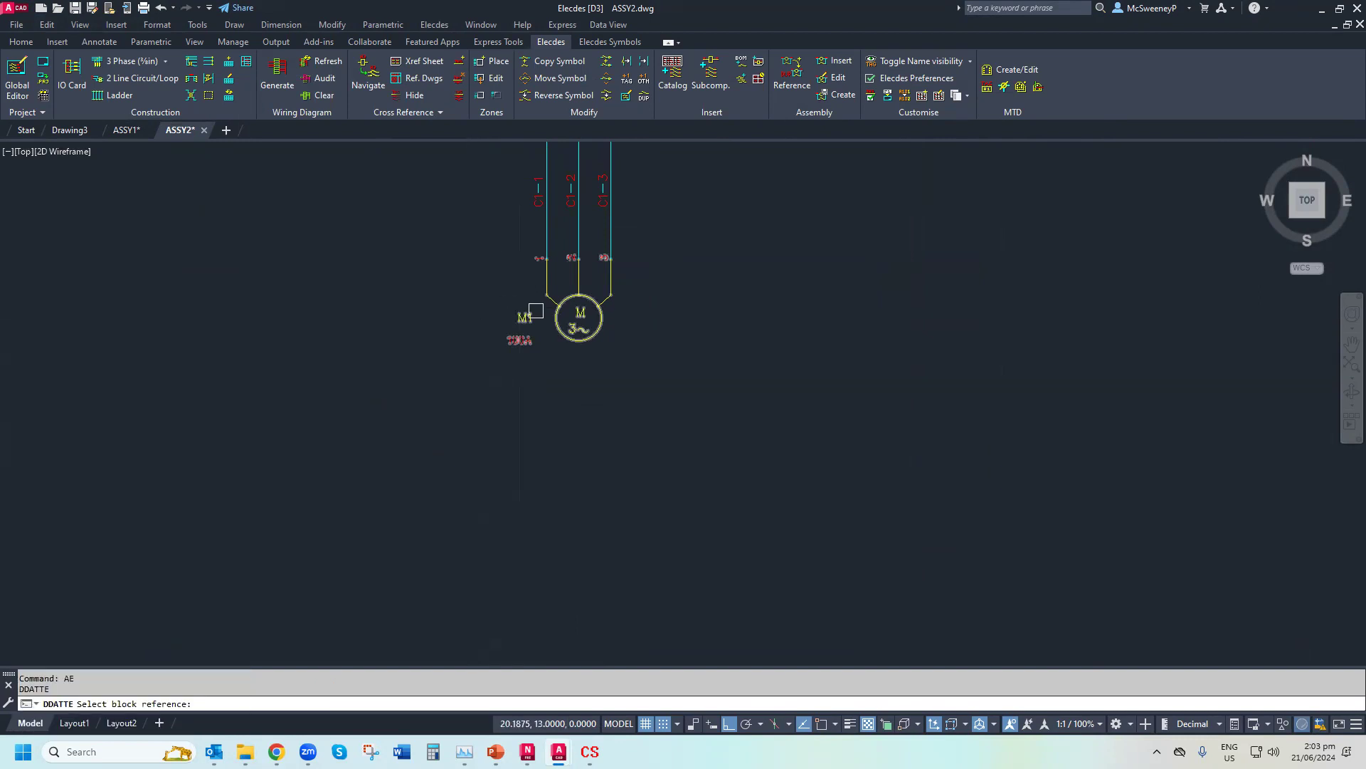
pyautogui.click(526, 317)
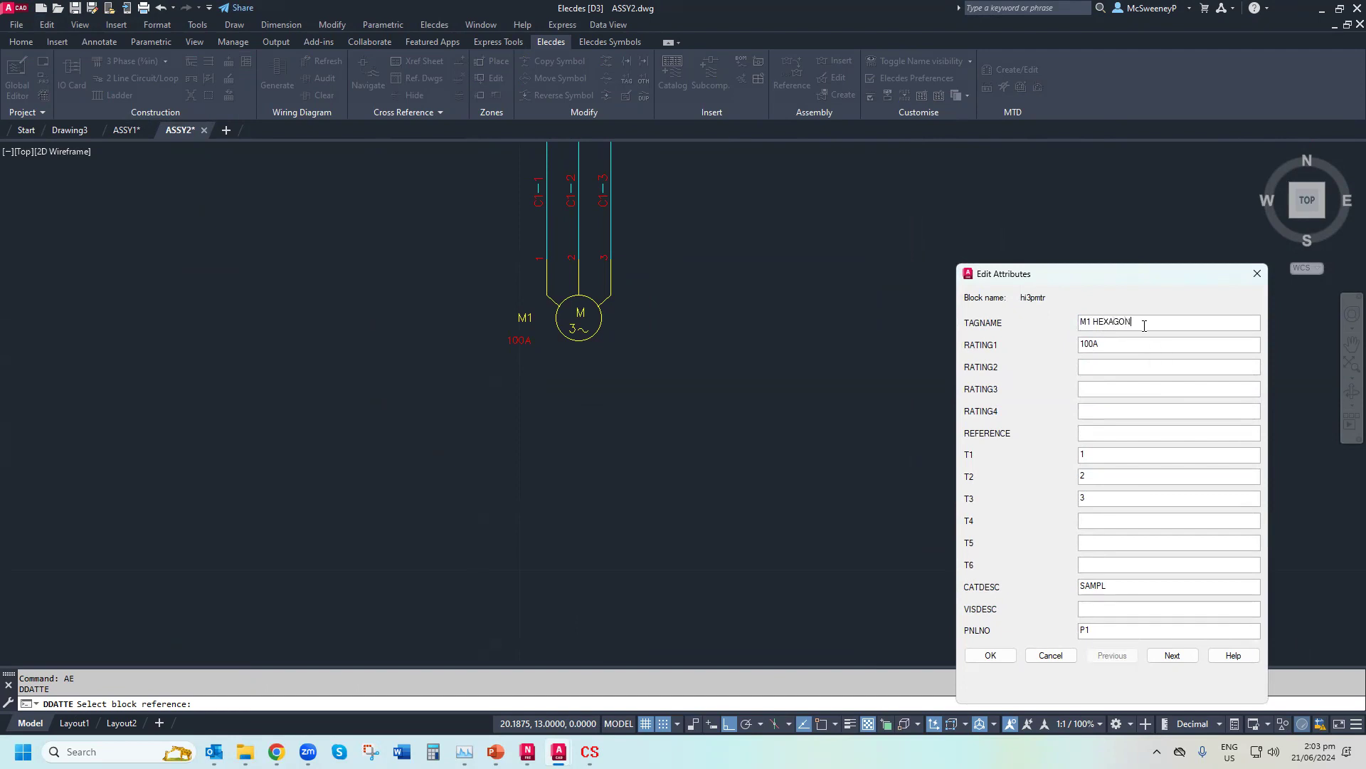
pyautogui.click(1003, 660)
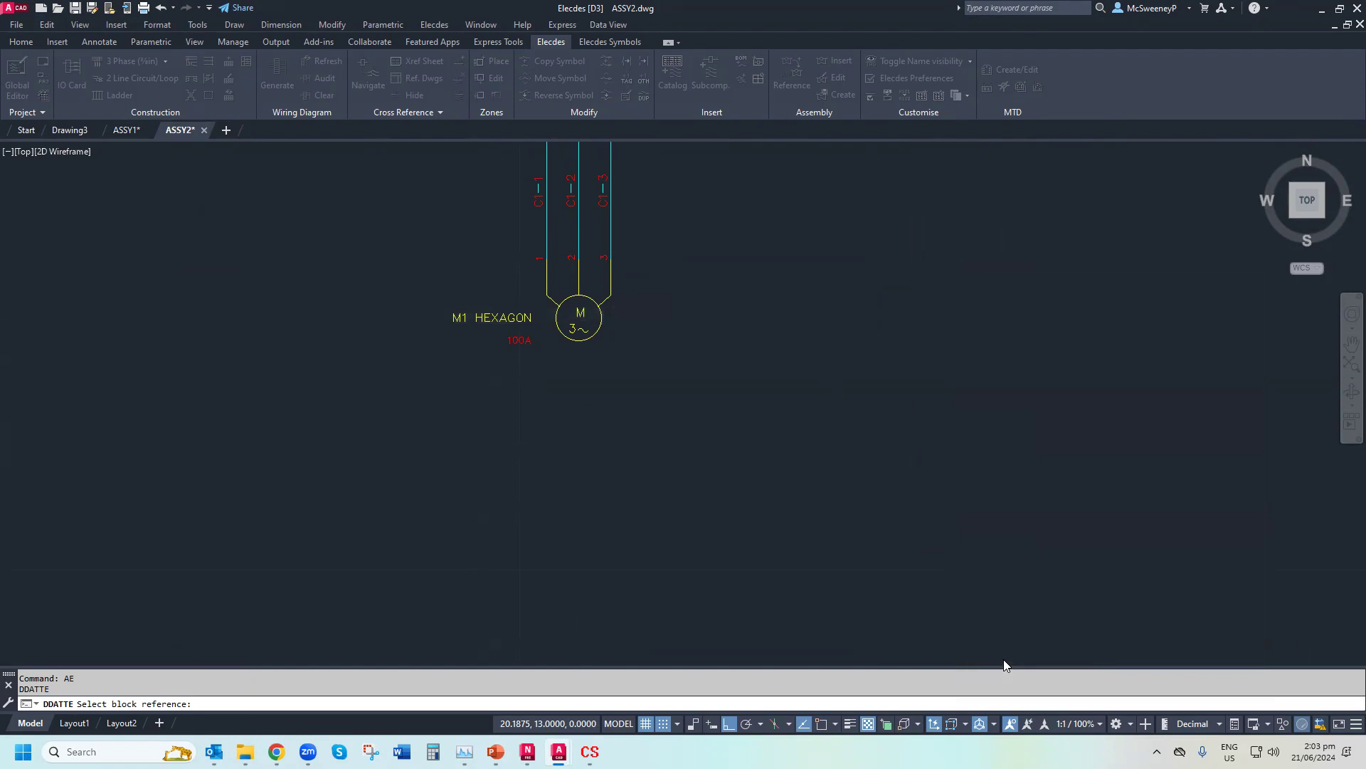
pyautogui.click(138, 130)
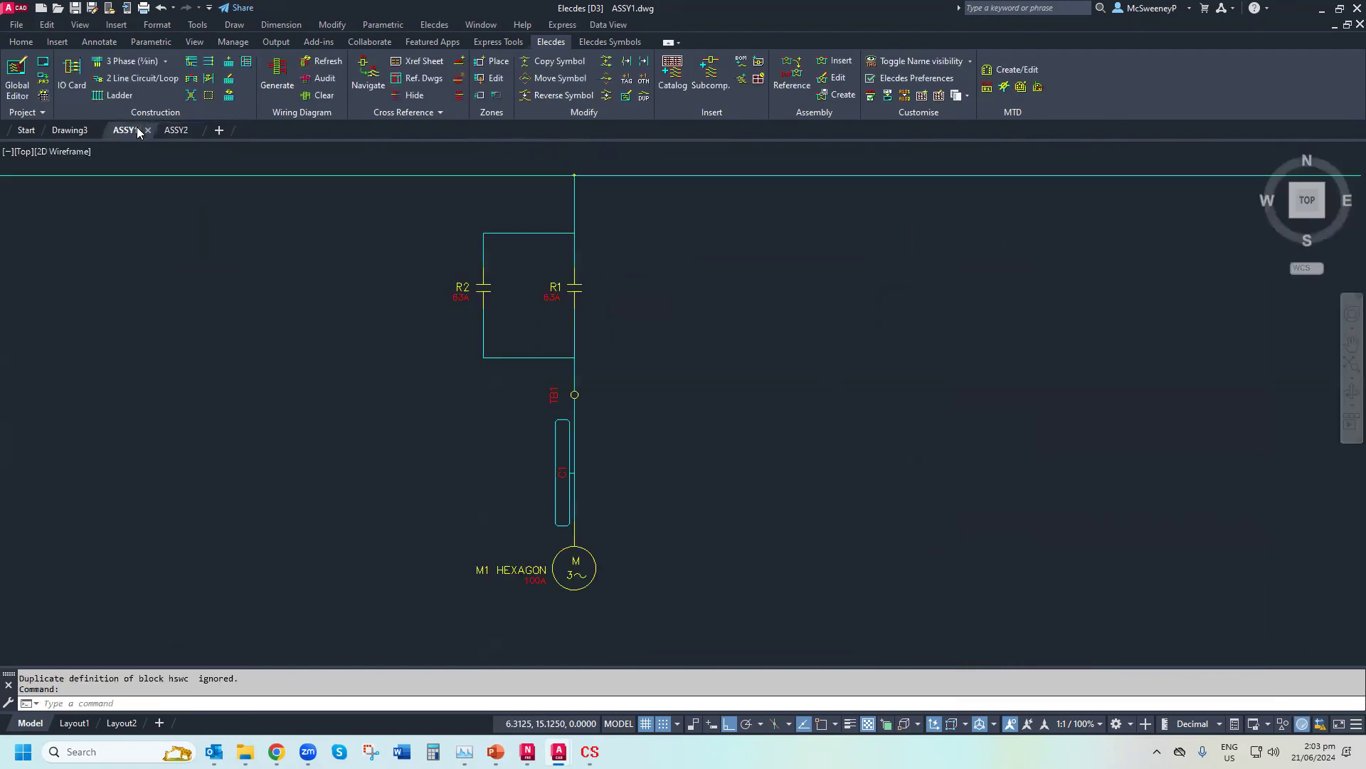
pyautogui.scroll(-5, 369, 596)
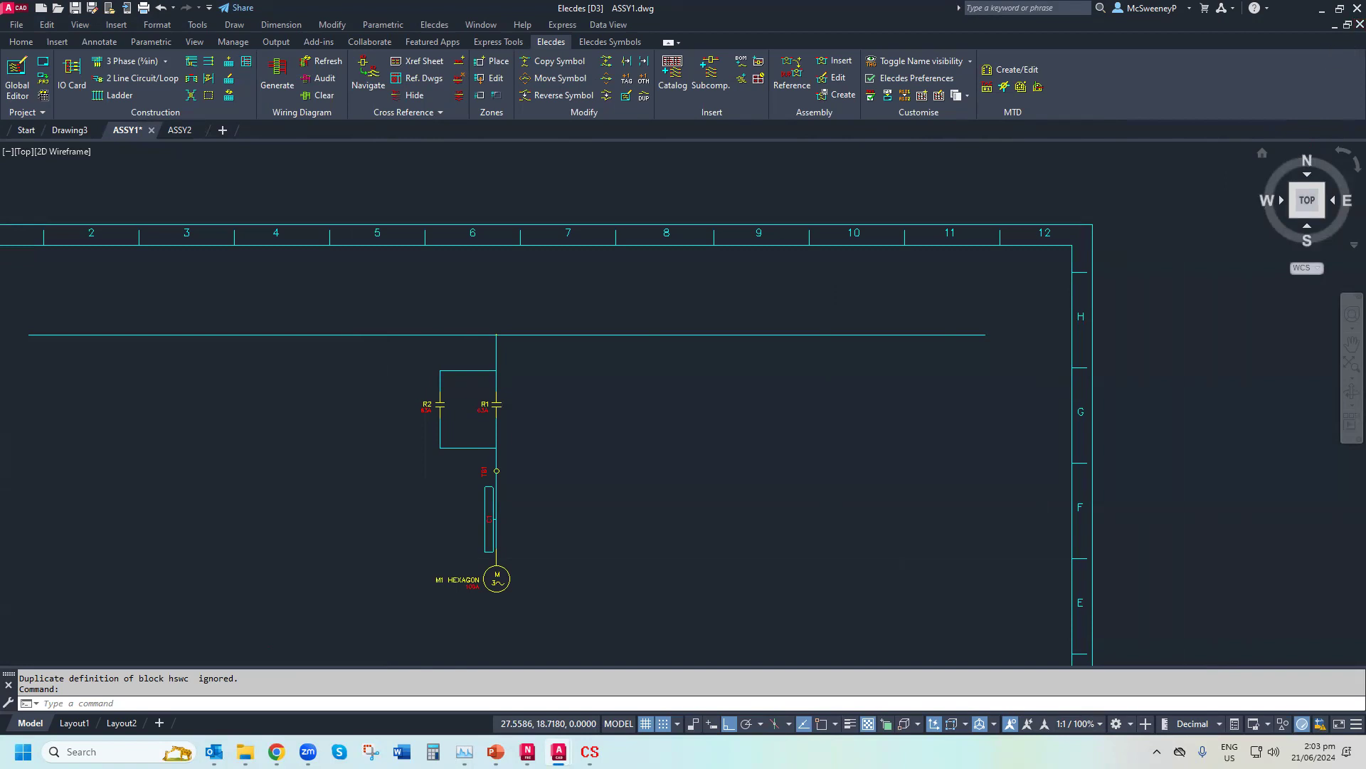
# Open the Elecdes Design Suite Setup from the ELECDES DESIGN SUITE folder and review the report warning options
pyautogui.hotkey('alt', 'Tab')
pyautogui.click(566, 303)
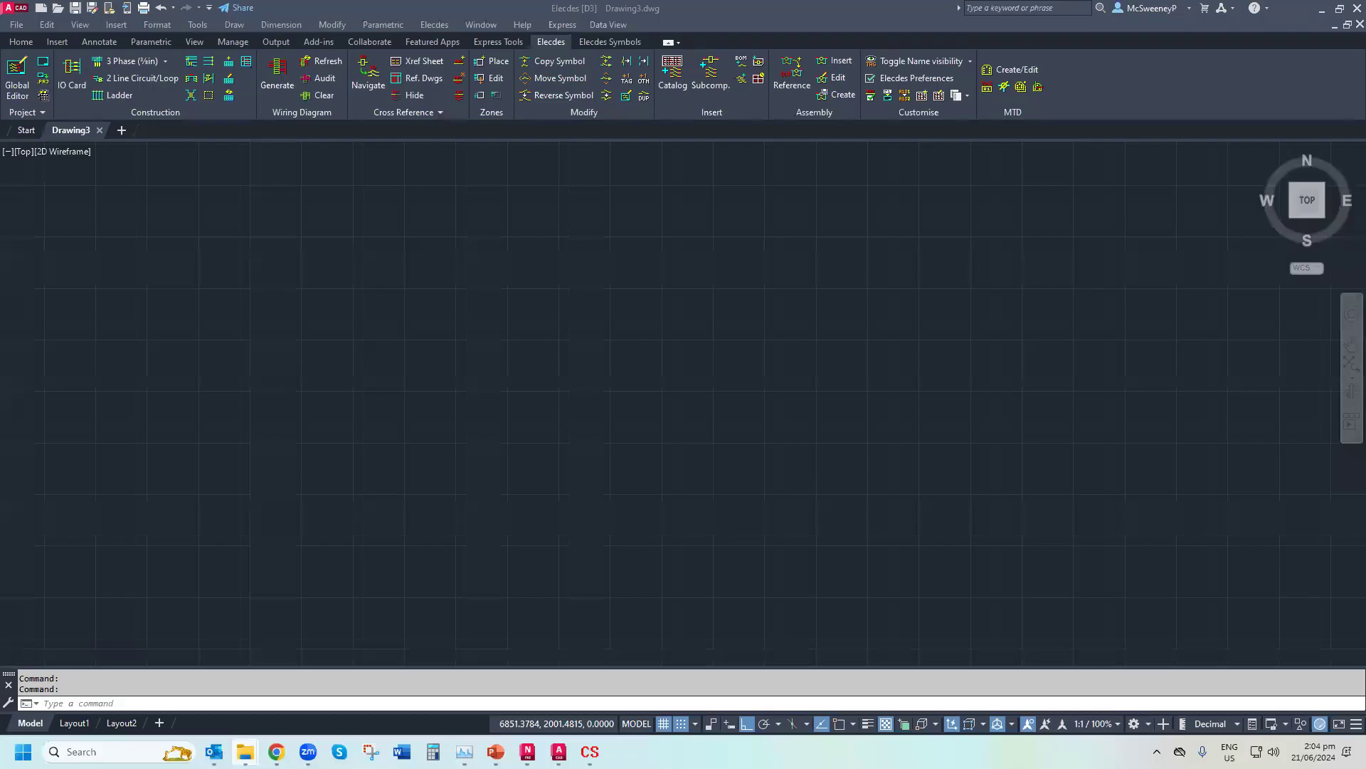
pyautogui.moveTo(245, 751)
pyautogui.click(63, 674)
pyautogui.doubleClick(1006, 122)
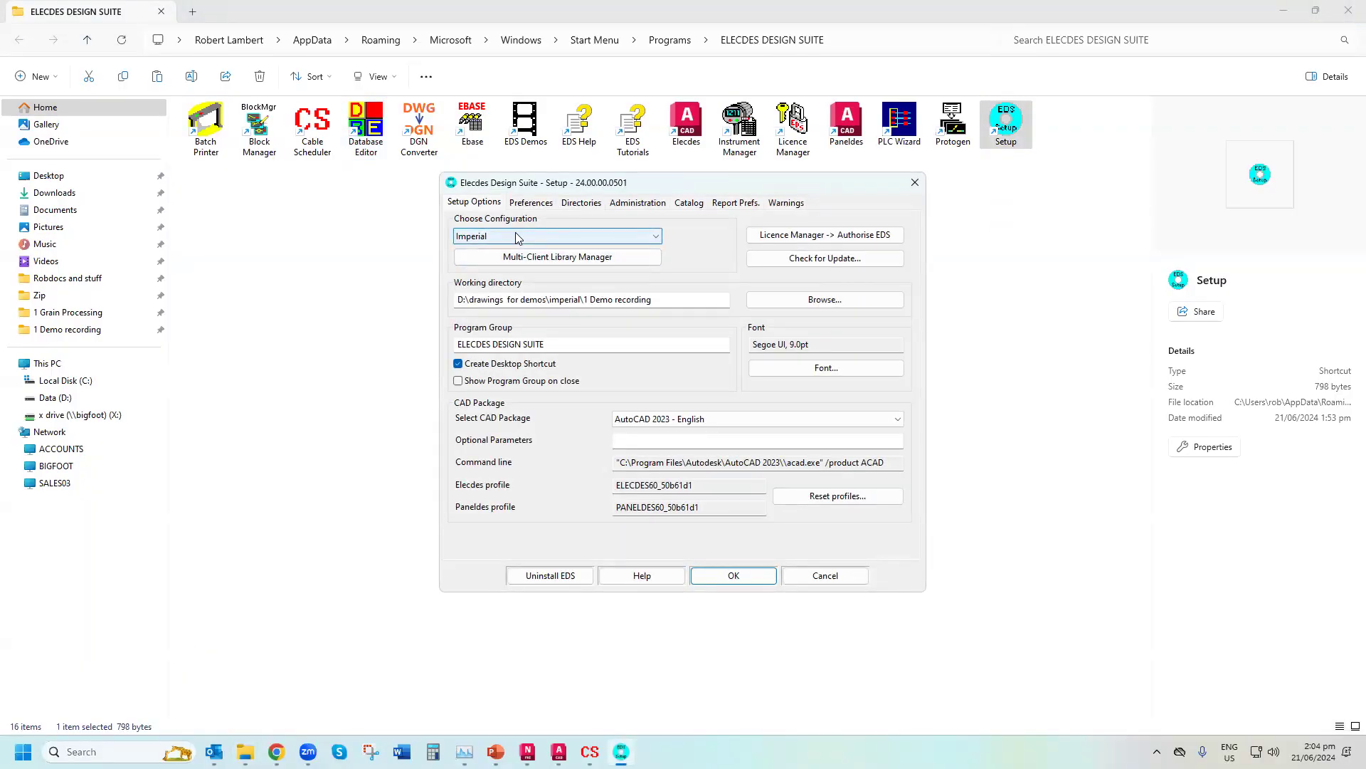
pyautogui.click(775, 206)
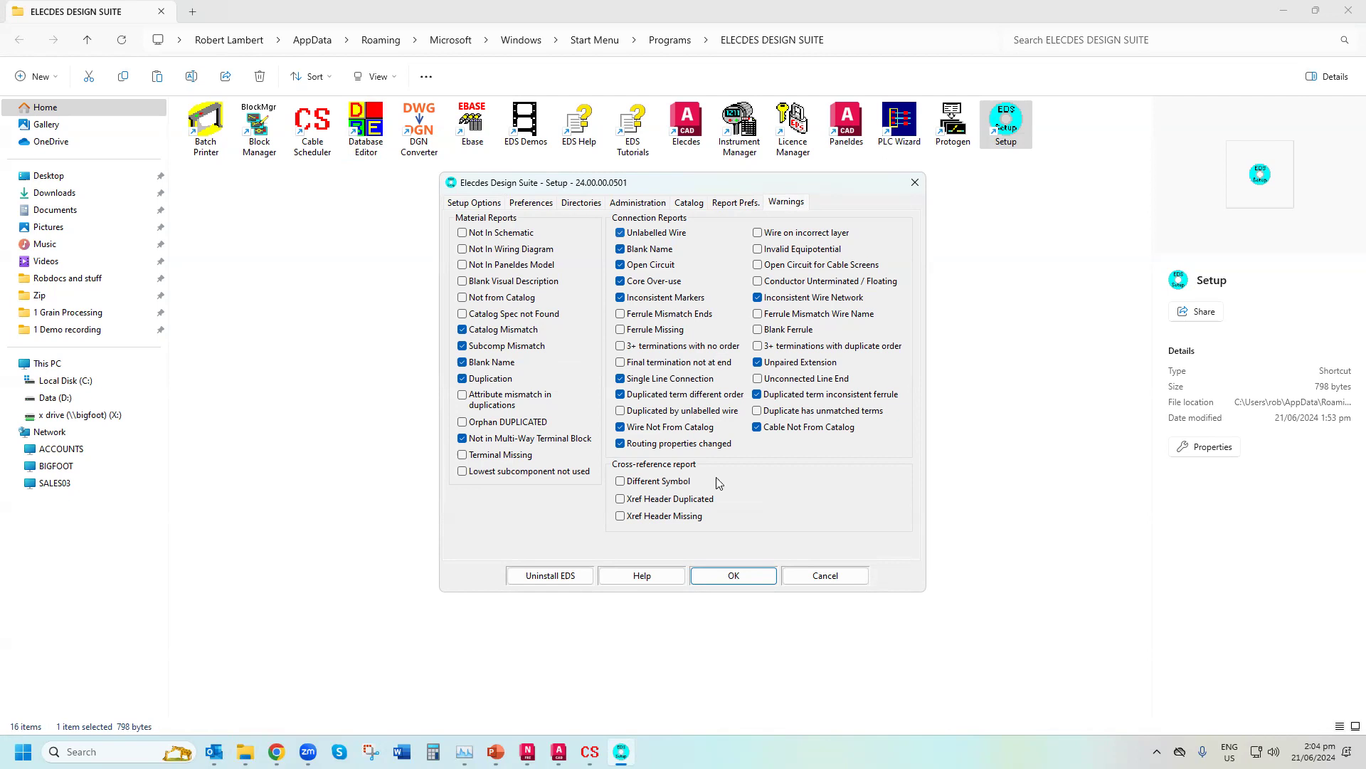
# Review the report preferences in Setup, including Hybrid Device Terms -> BOM, and close Setup without saving changes
pyautogui.click(733, 204)
pyautogui.moveTo(712, 229); pyautogui.dragTo(686, 231)
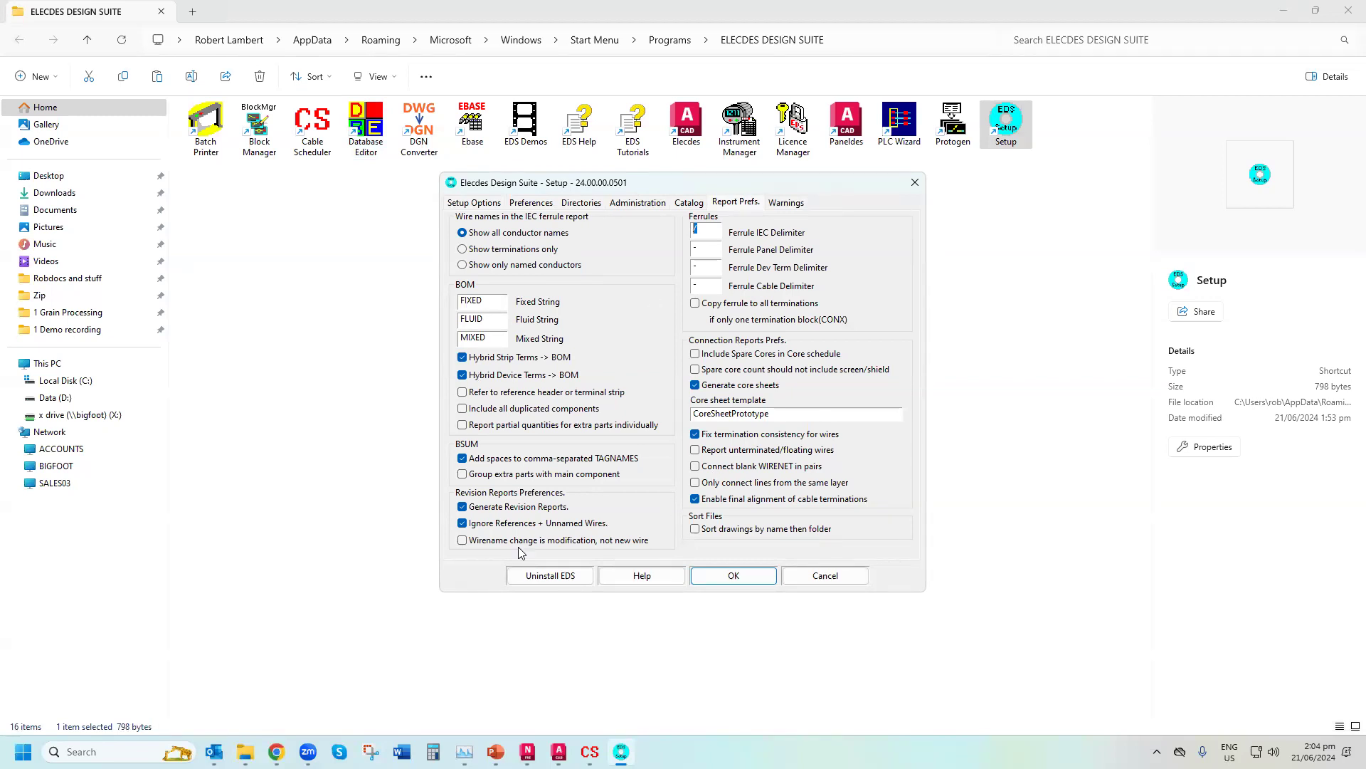
pyautogui.click(463, 374)
pyautogui.click(469, 373)
pyautogui.click(798, 573)
# Search EDS Help for HYBRID and read the topic on connecting to equipment that is not in the project
pyautogui.click(589, 128)
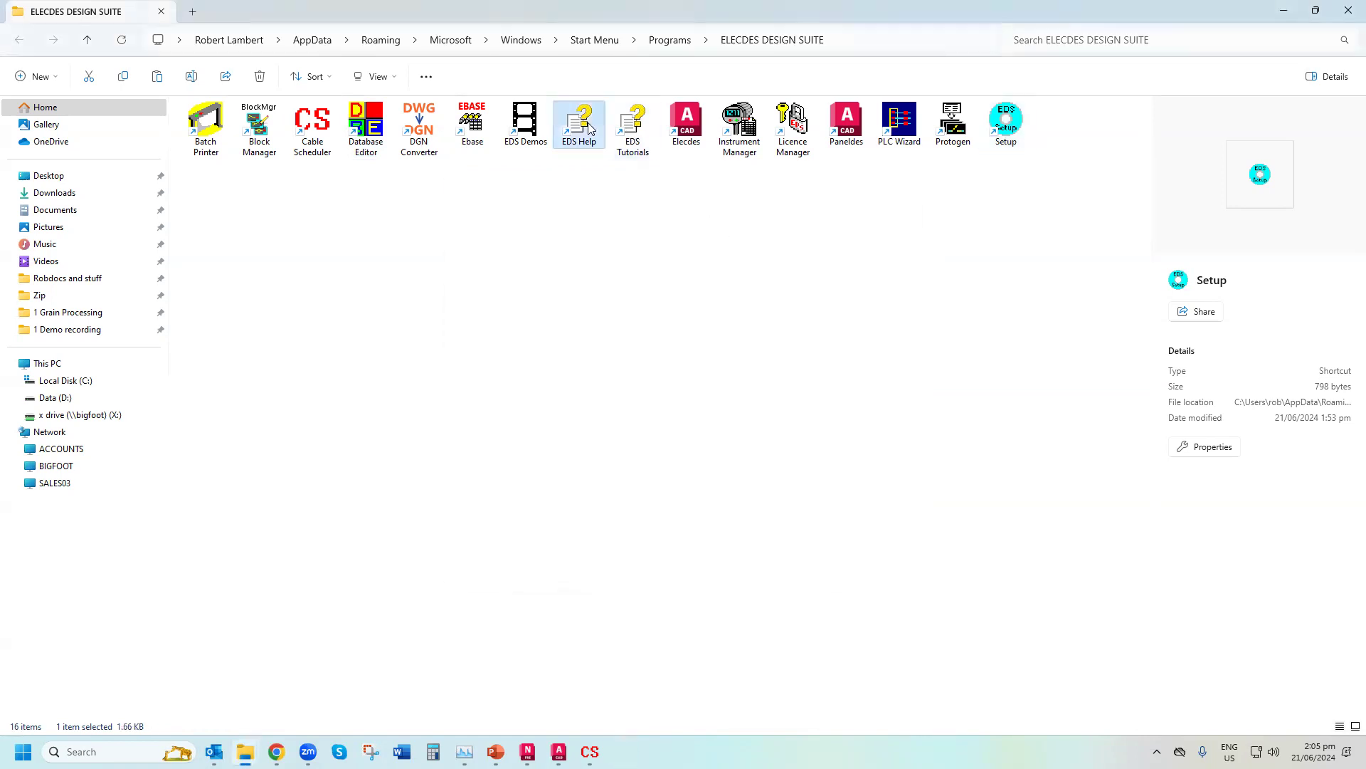
pyautogui.doubleClick(589, 128)
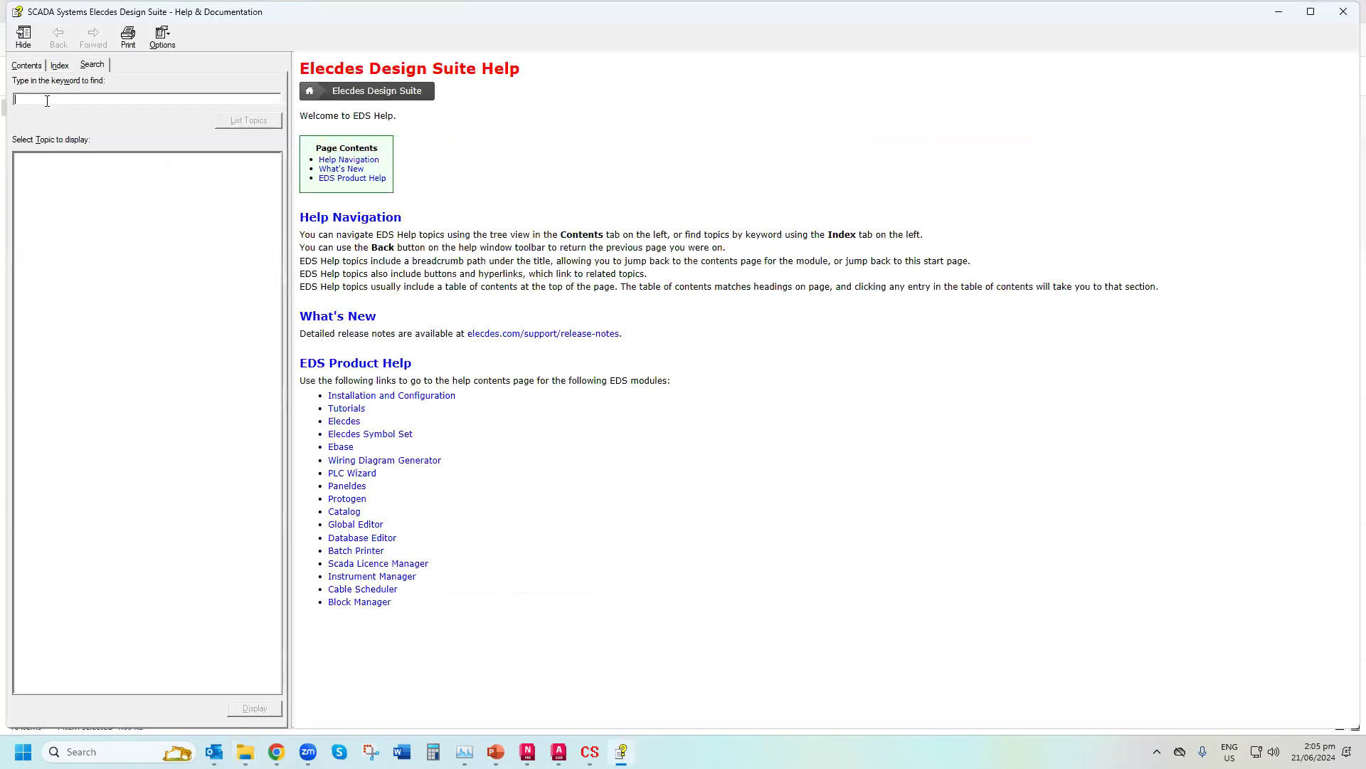
pyautogui.write('HYBRID')
pyautogui.press('Return')
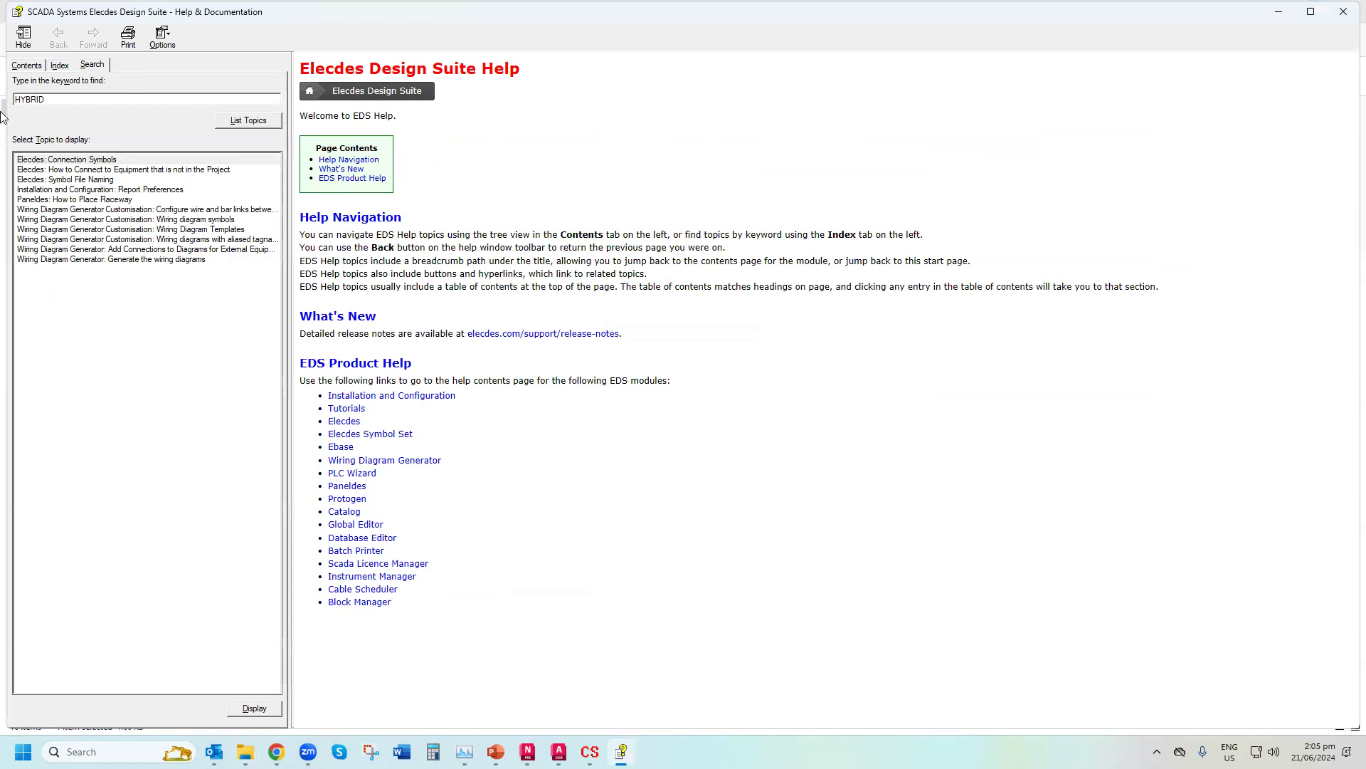
pyautogui.doubleClick(115, 171)
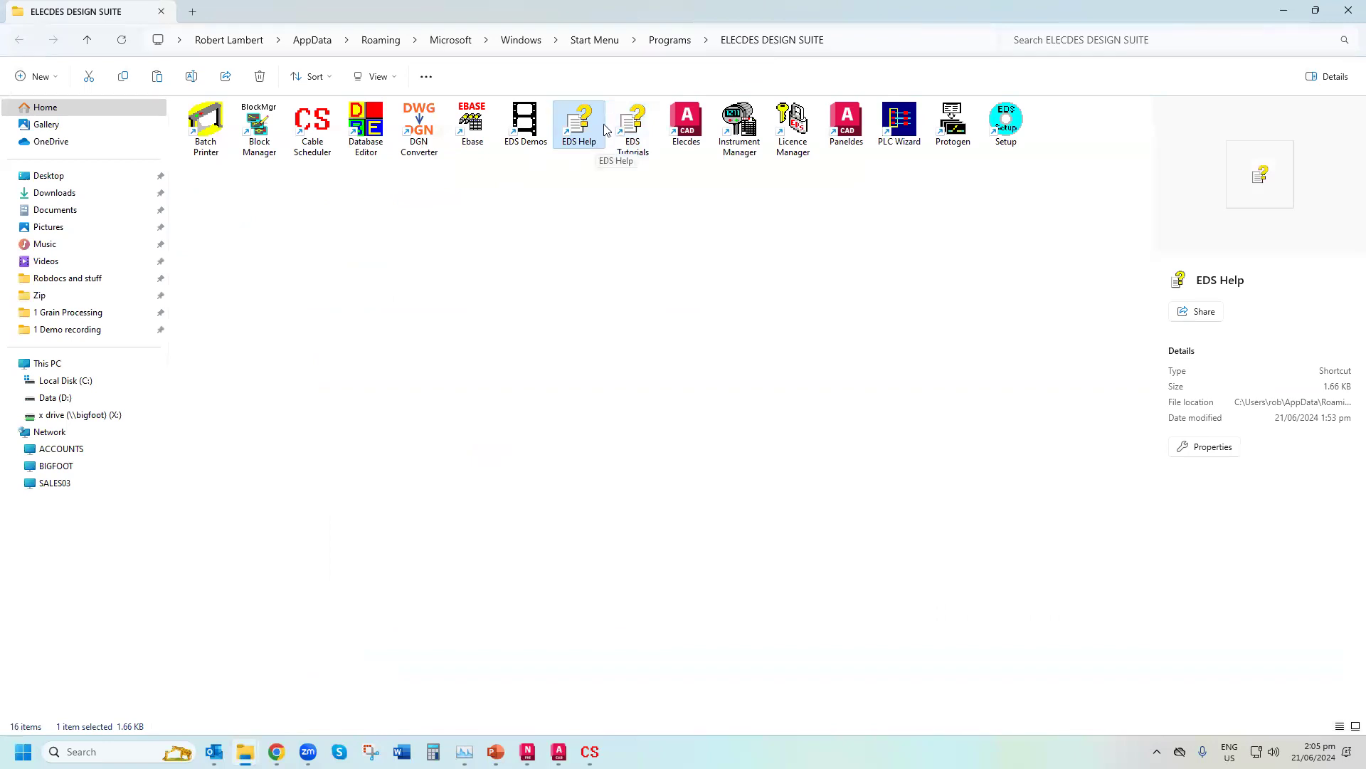
# Play the imperial demo movie Drawing schematic circuits with Elecdes from EDS Demos, fast-forward it and close the viewer
pyautogui.click(525, 134)
pyautogui.doubleClick(525, 134)
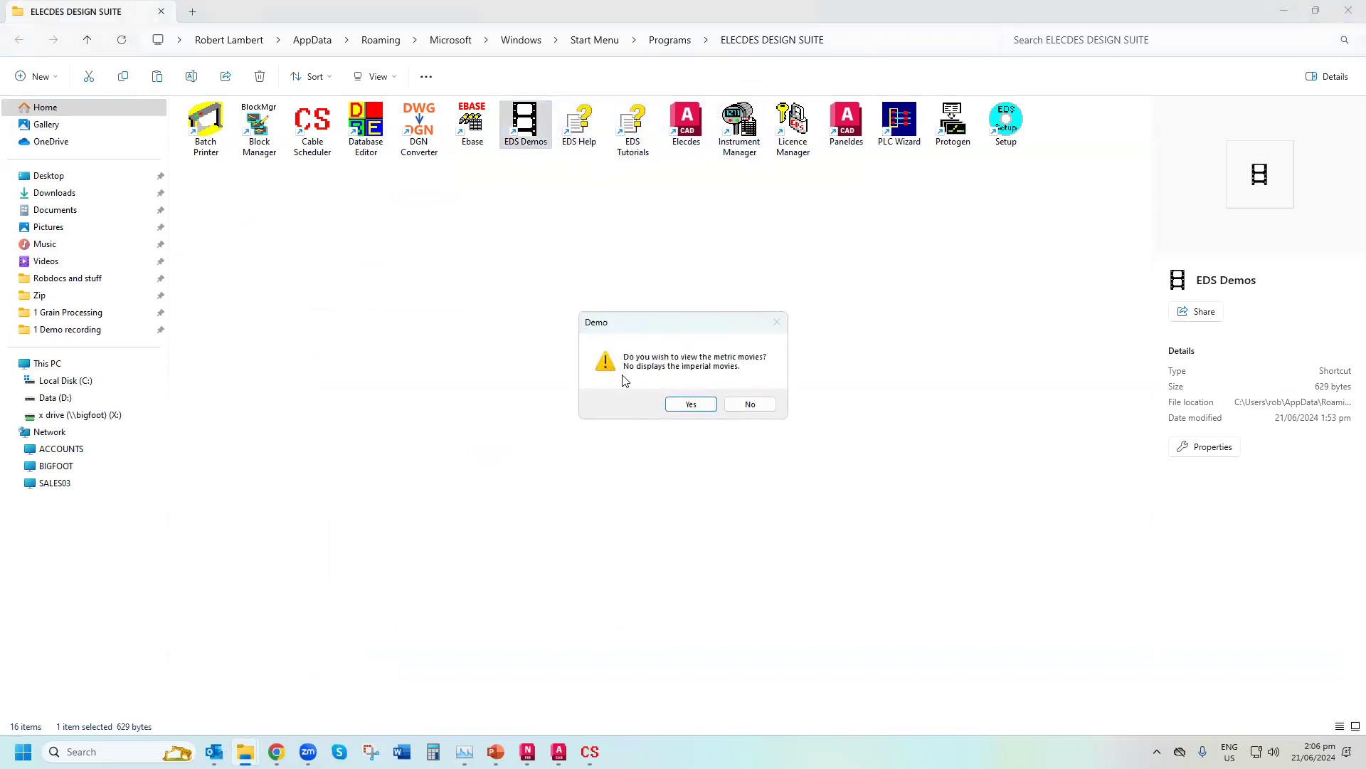
pyautogui.click(743, 406)
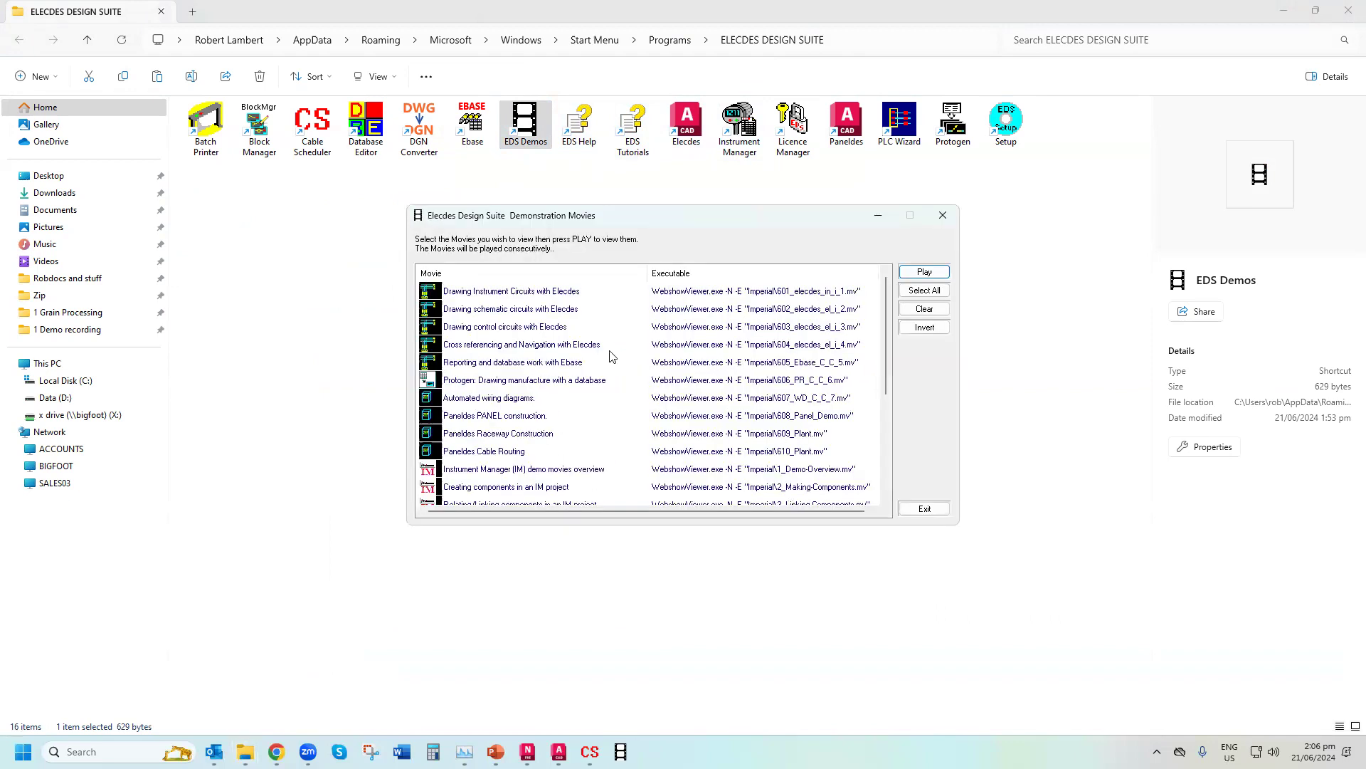
pyautogui.doubleClick(513, 310)
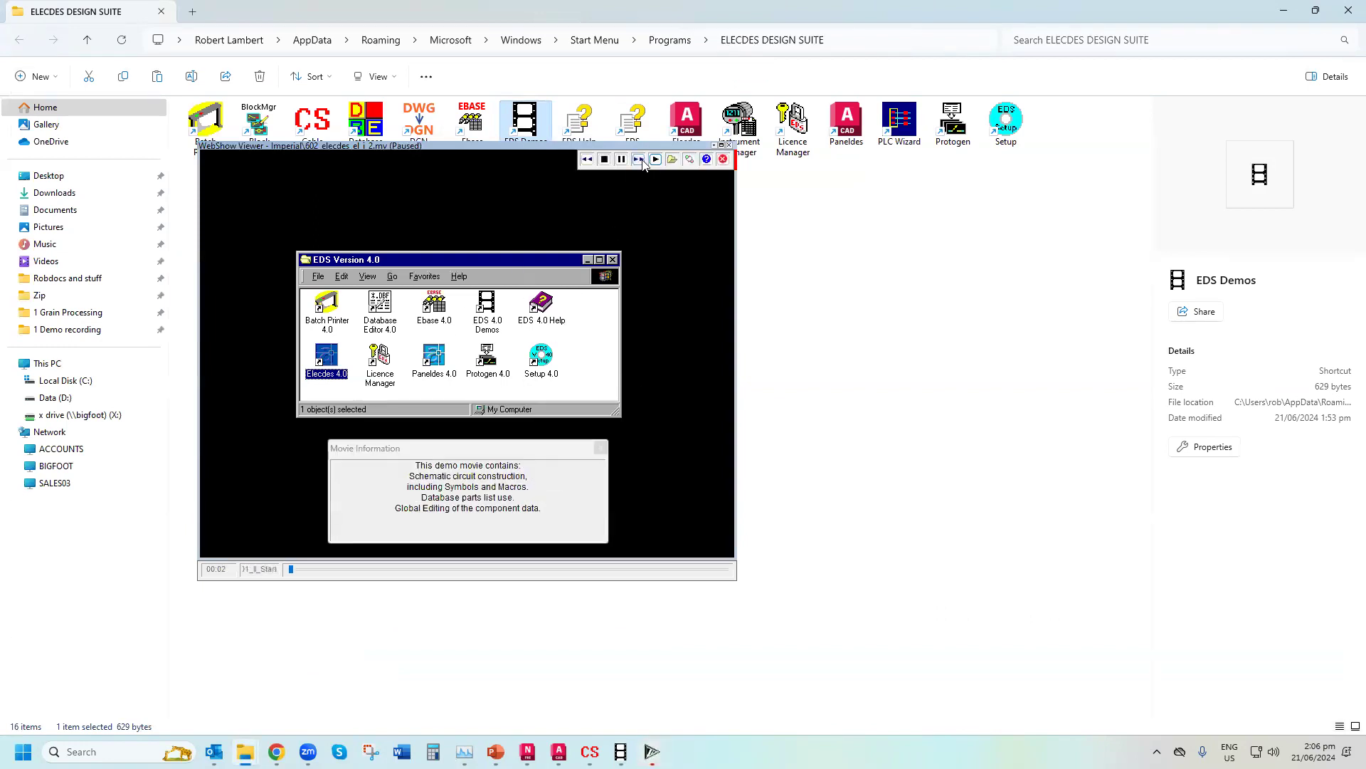
pyautogui.click(639, 159)
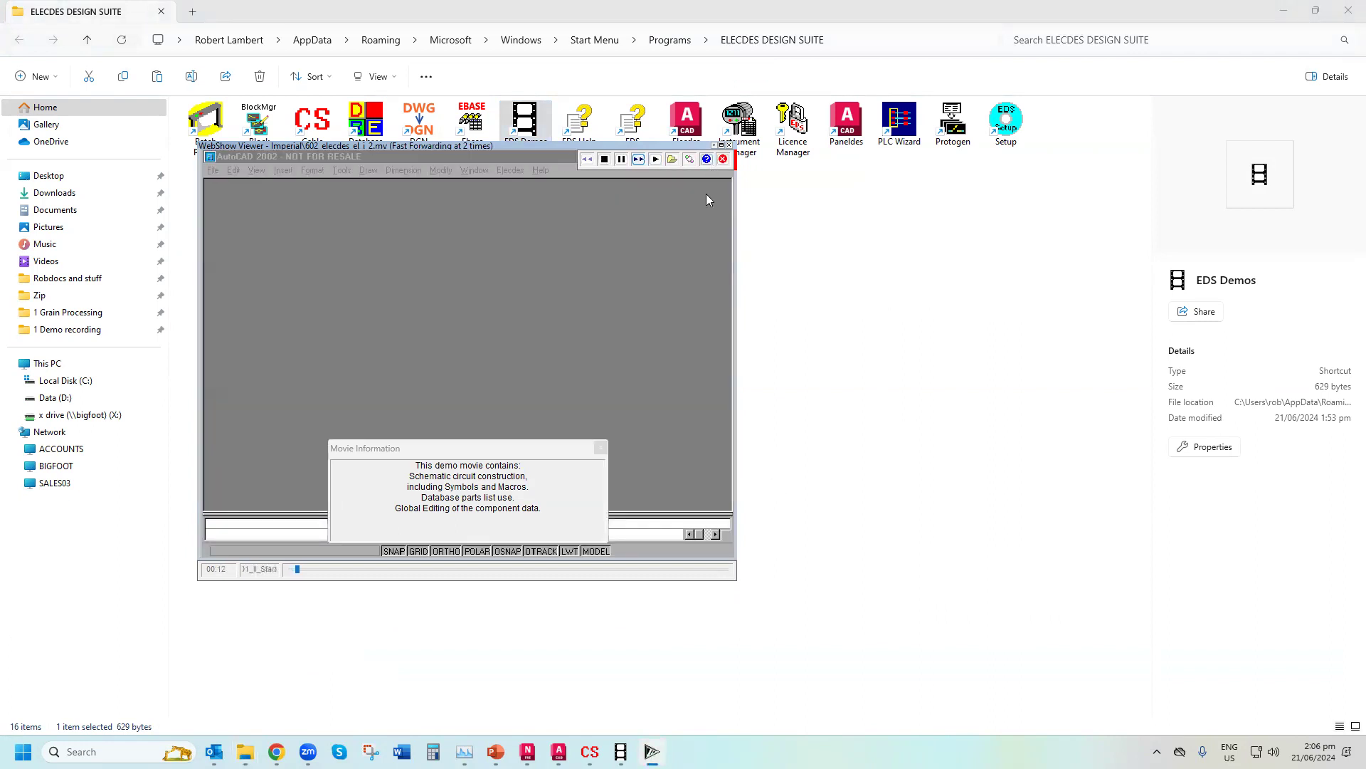
pyautogui.click(723, 159)
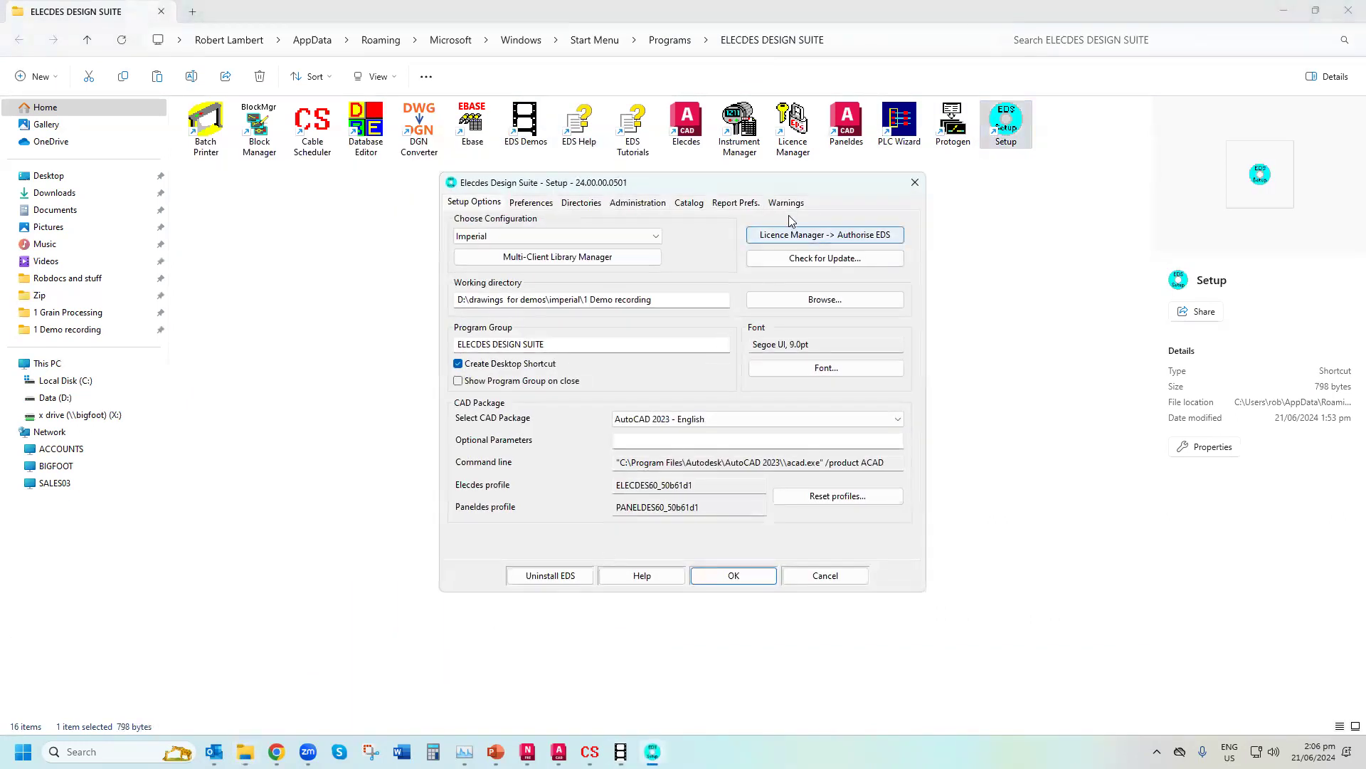
# Review the warnings, report preferences and catalog location settings in the Elecdes Design Suite Setup
pyautogui.click(785, 206)
pyautogui.click(737, 205)
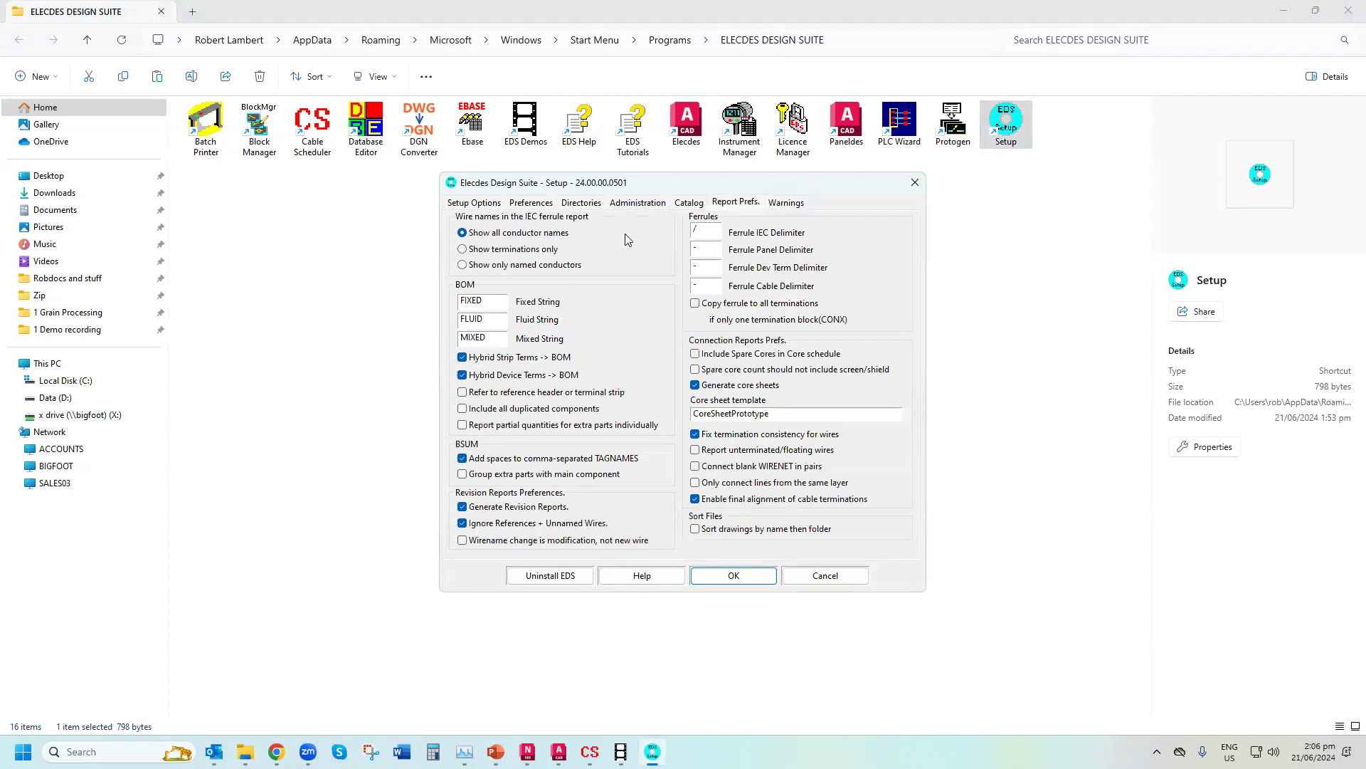
pyautogui.click(681, 206)
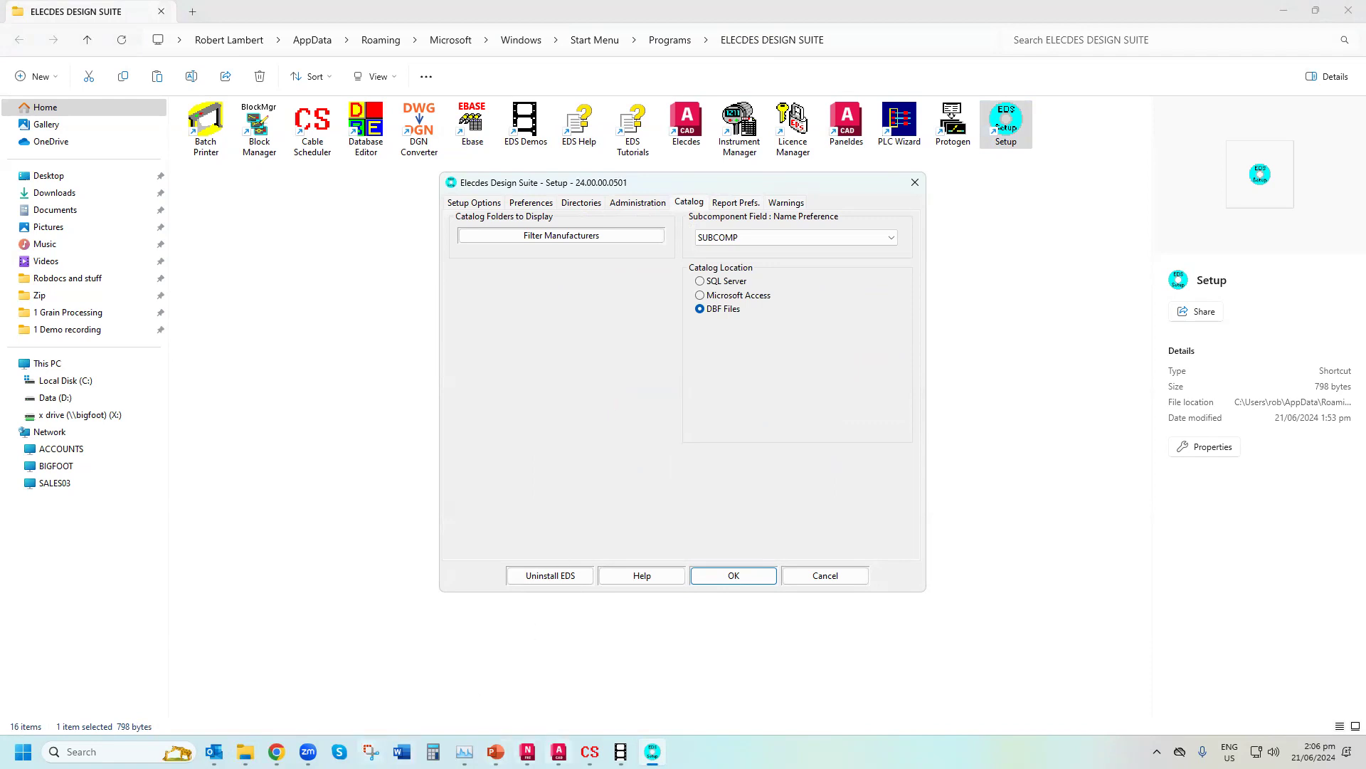
pyautogui.click(559, 752)
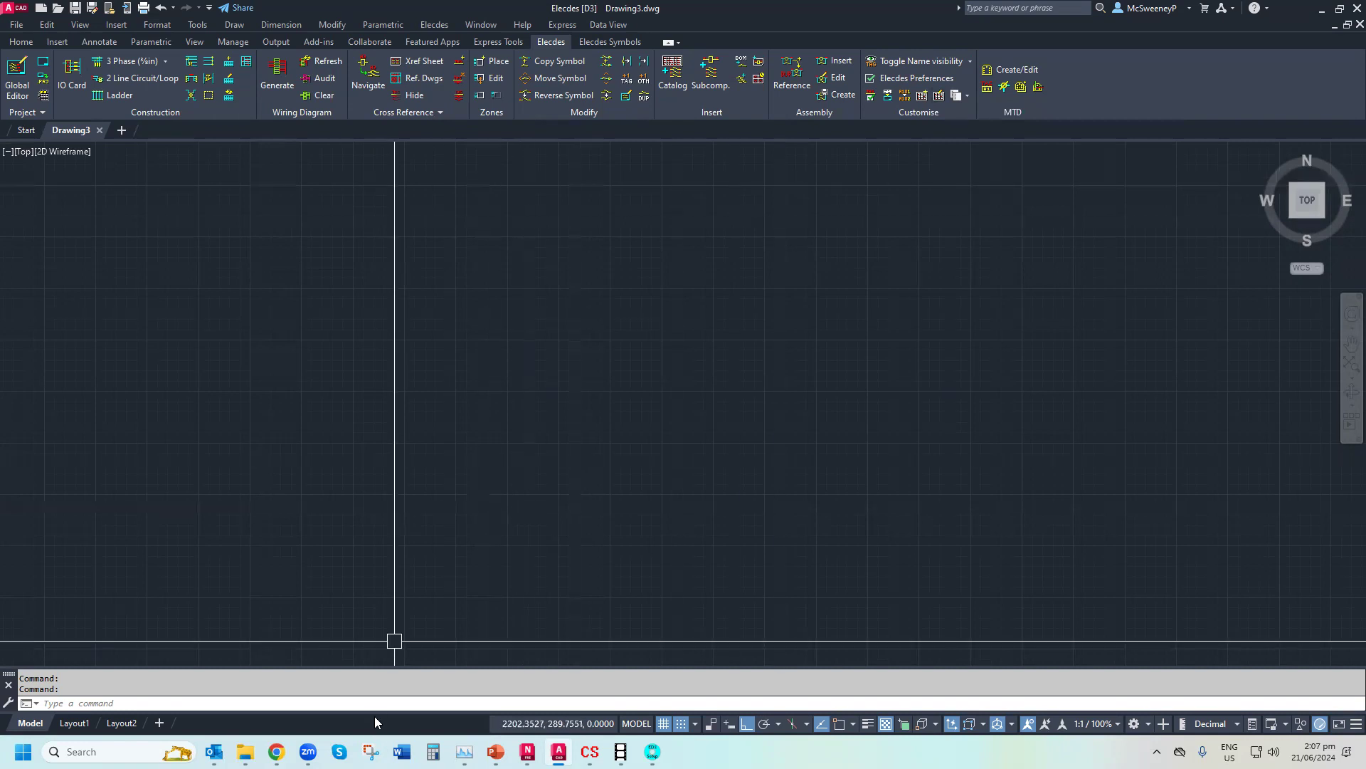
pyautogui.moveTo(245, 749)
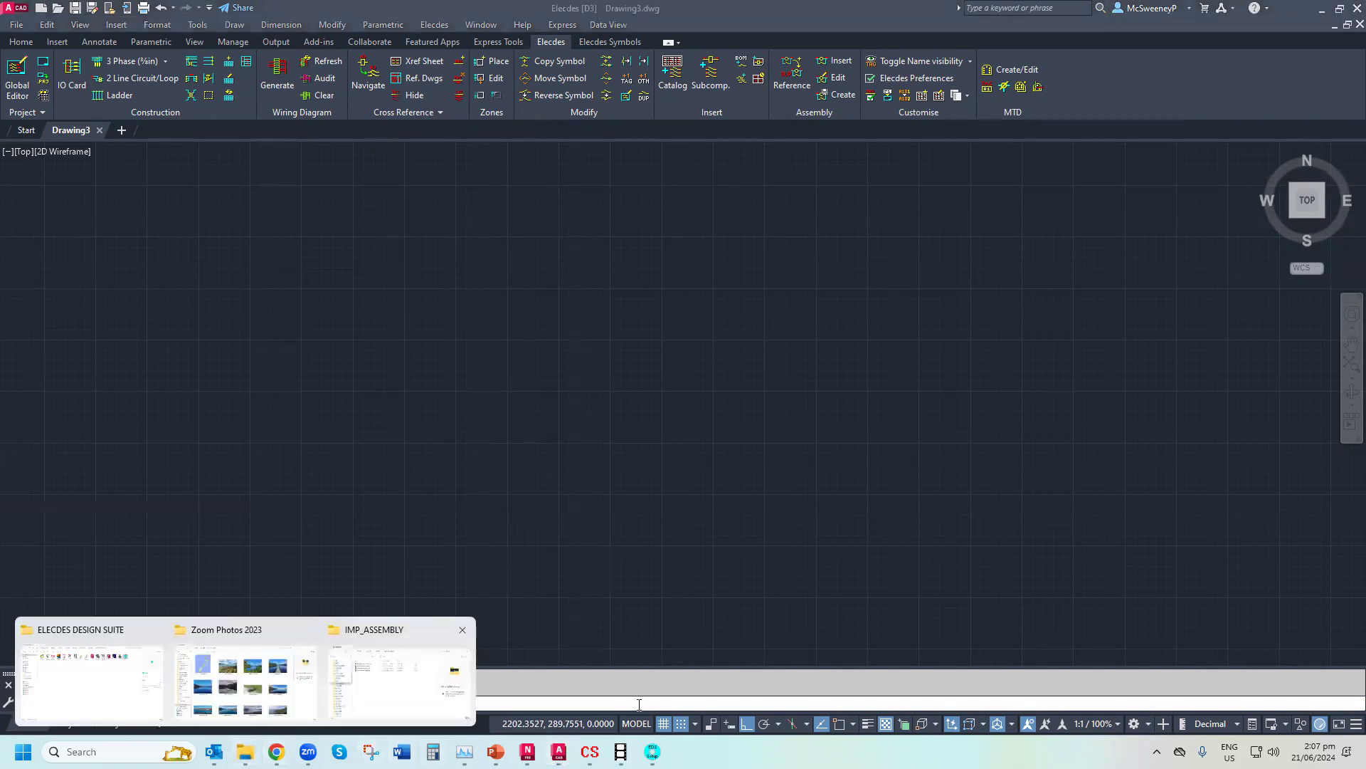
pyautogui.click(77, 678)
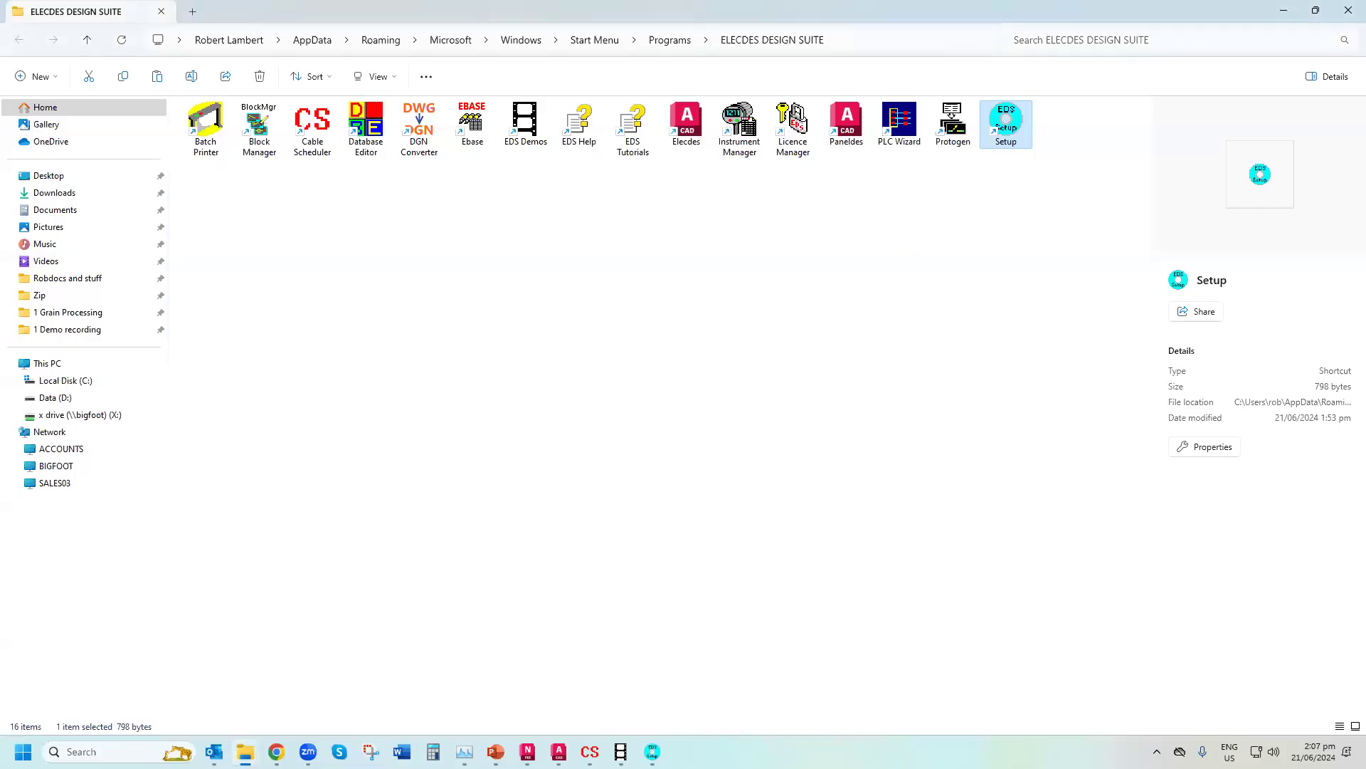
pyautogui.click(653, 751)
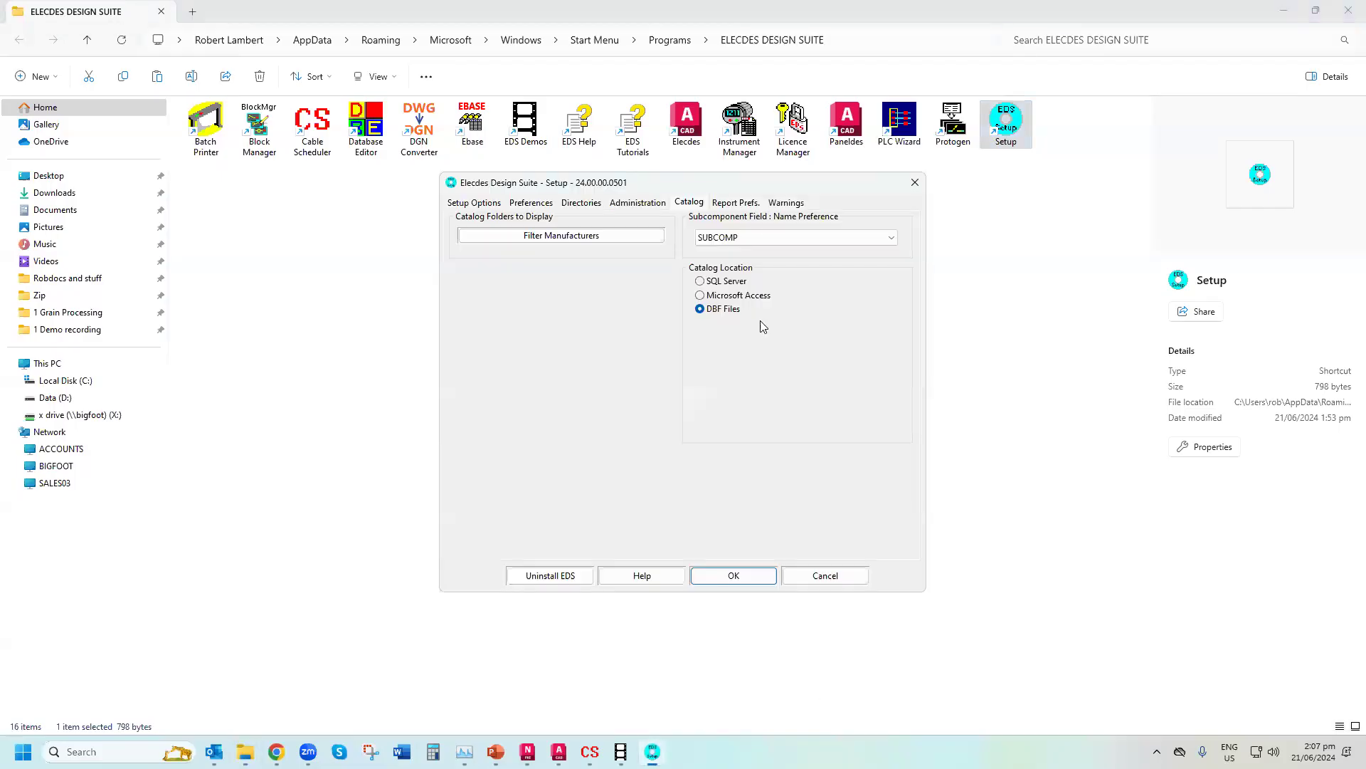
# Examine the administration sections and the metric and imperial library directories in Setup
pyautogui.click(639, 203)
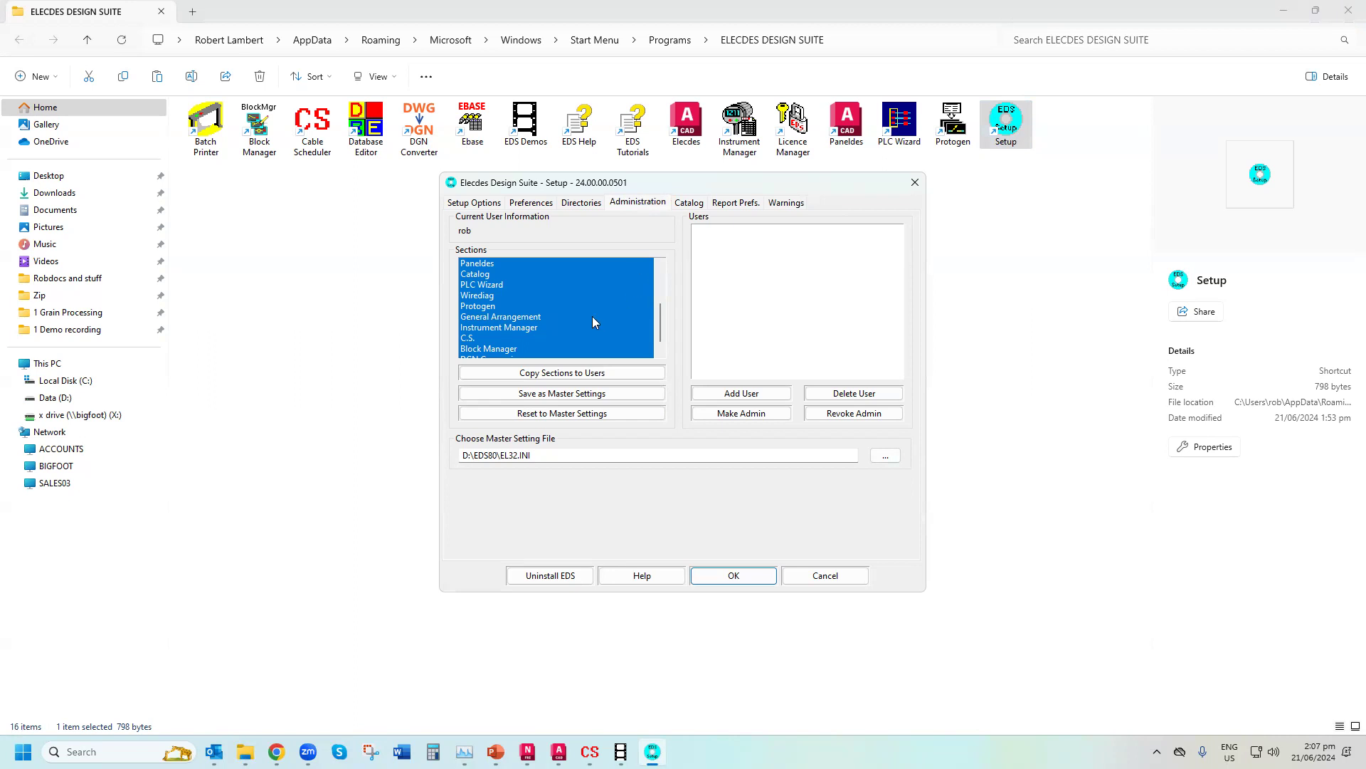
pyautogui.scroll(3, 510, 326)
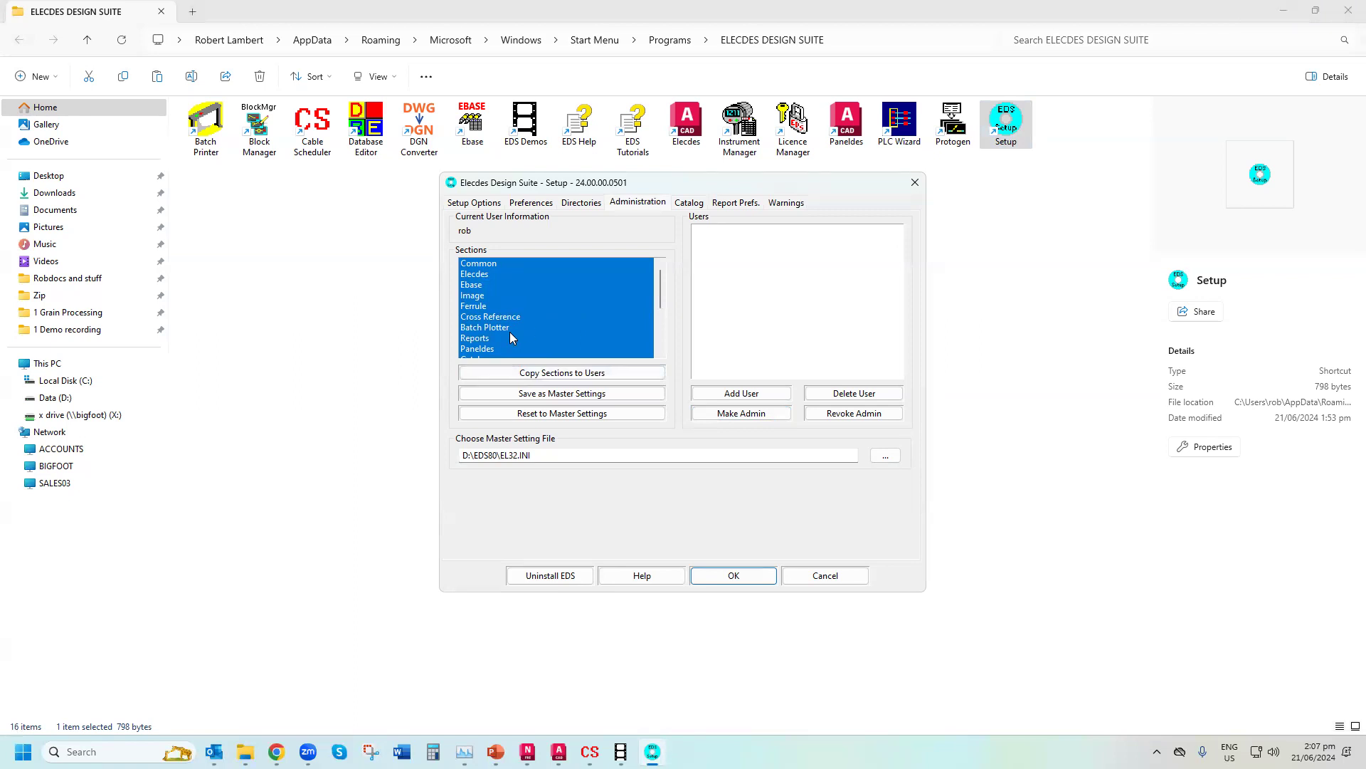
pyautogui.scroll(-1, 494, 326)
pyautogui.scroll(-5, 494, 326)
pyautogui.click(597, 203)
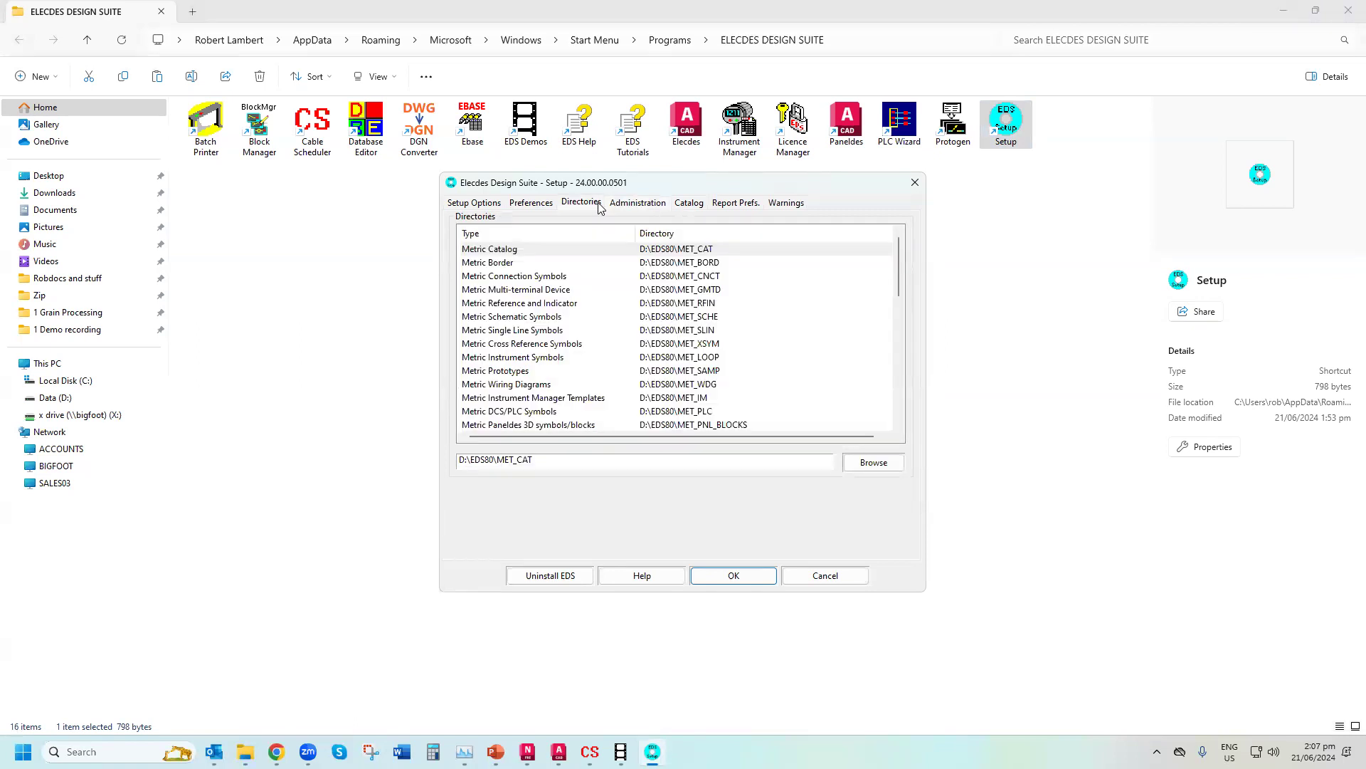
pyautogui.moveTo(895, 259); pyautogui.dragTo(895, 380)
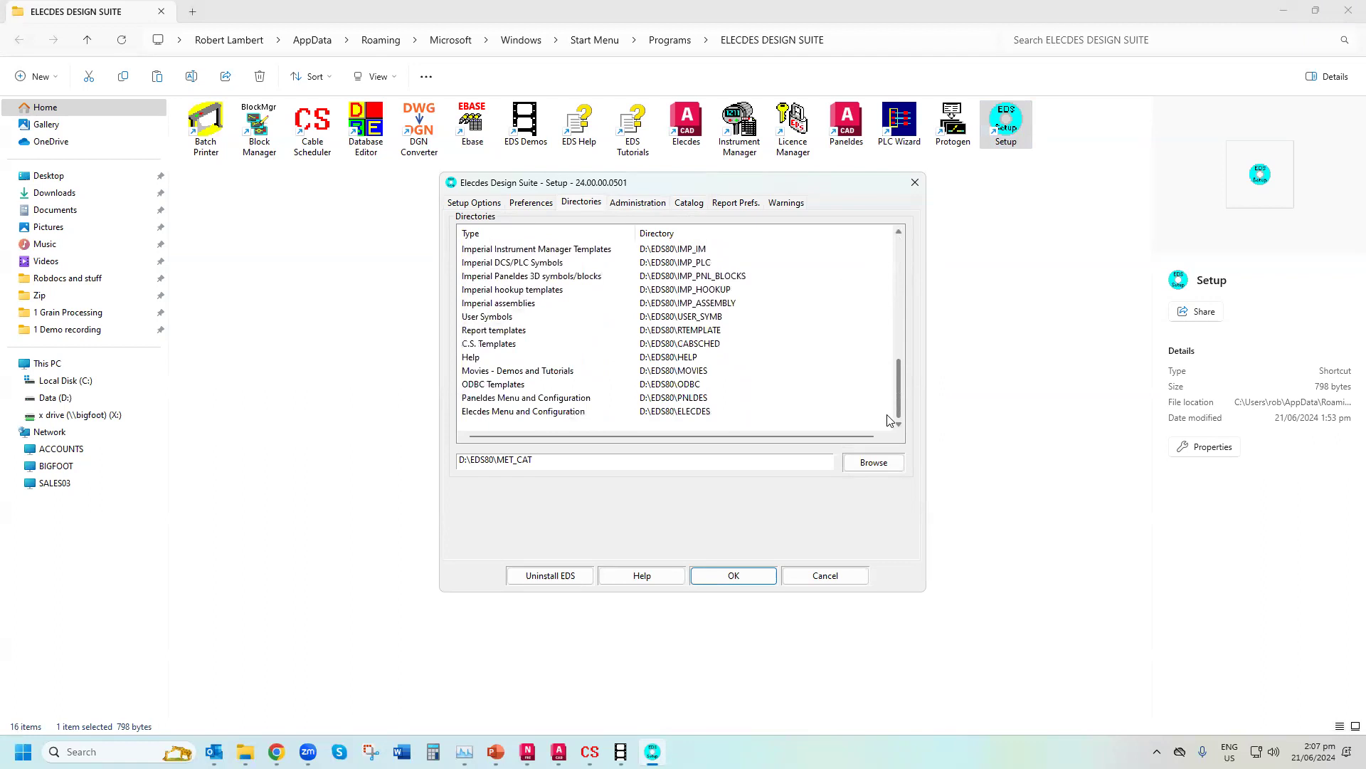
# Review the report, ODBC, help, imperial and metric library entries in the Setup directories list
pyautogui.click(490, 334)
pyautogui.click(485, 386)
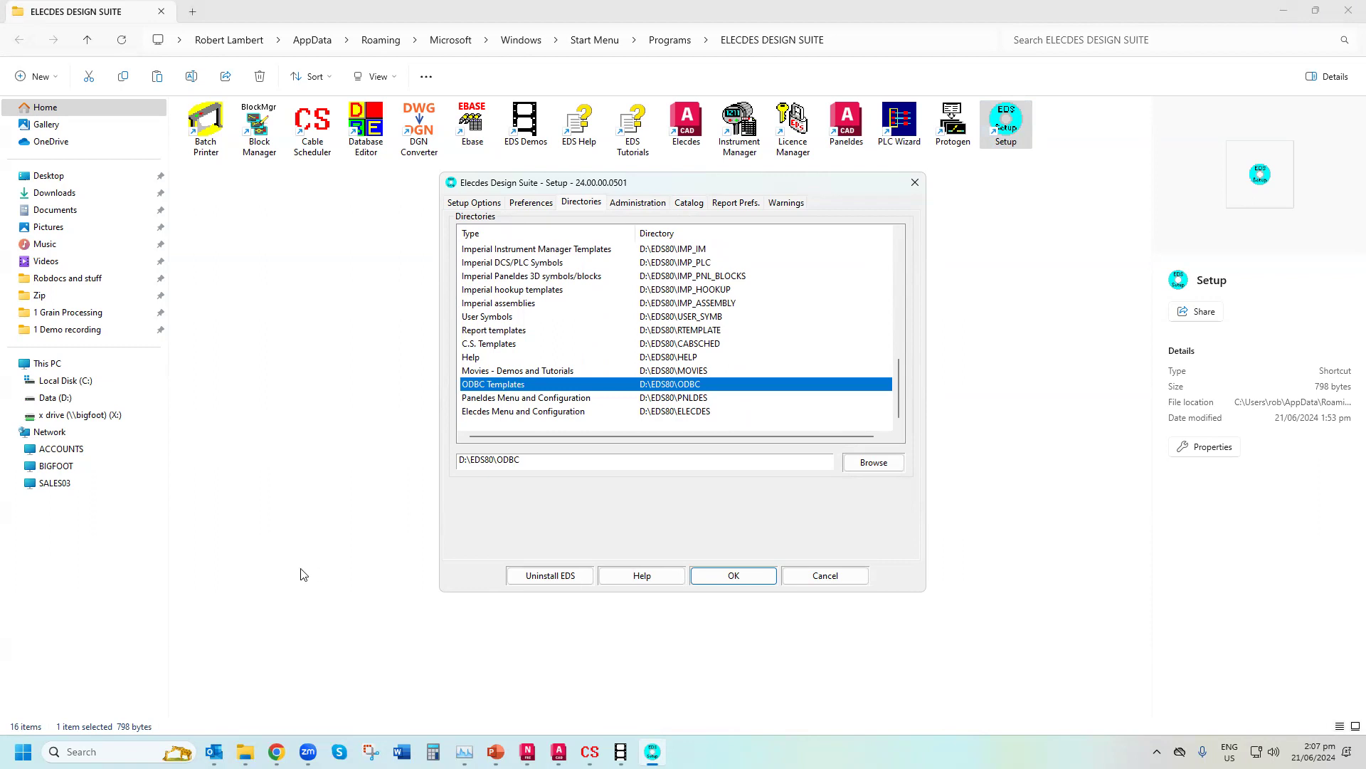
pyautogui.moveTo(899, 384); pyautogui.dragTo(907, 339)
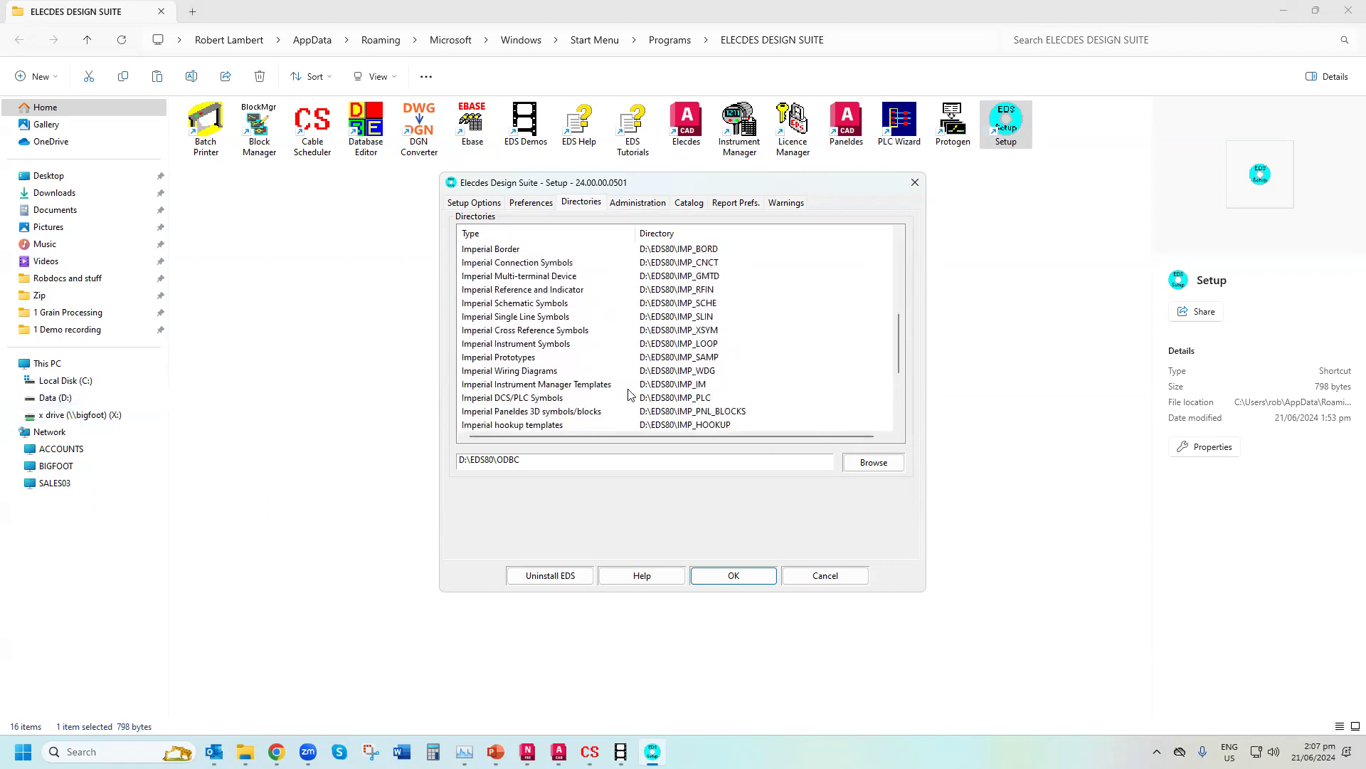
pyautogui.scroll(-3, 496, 361)
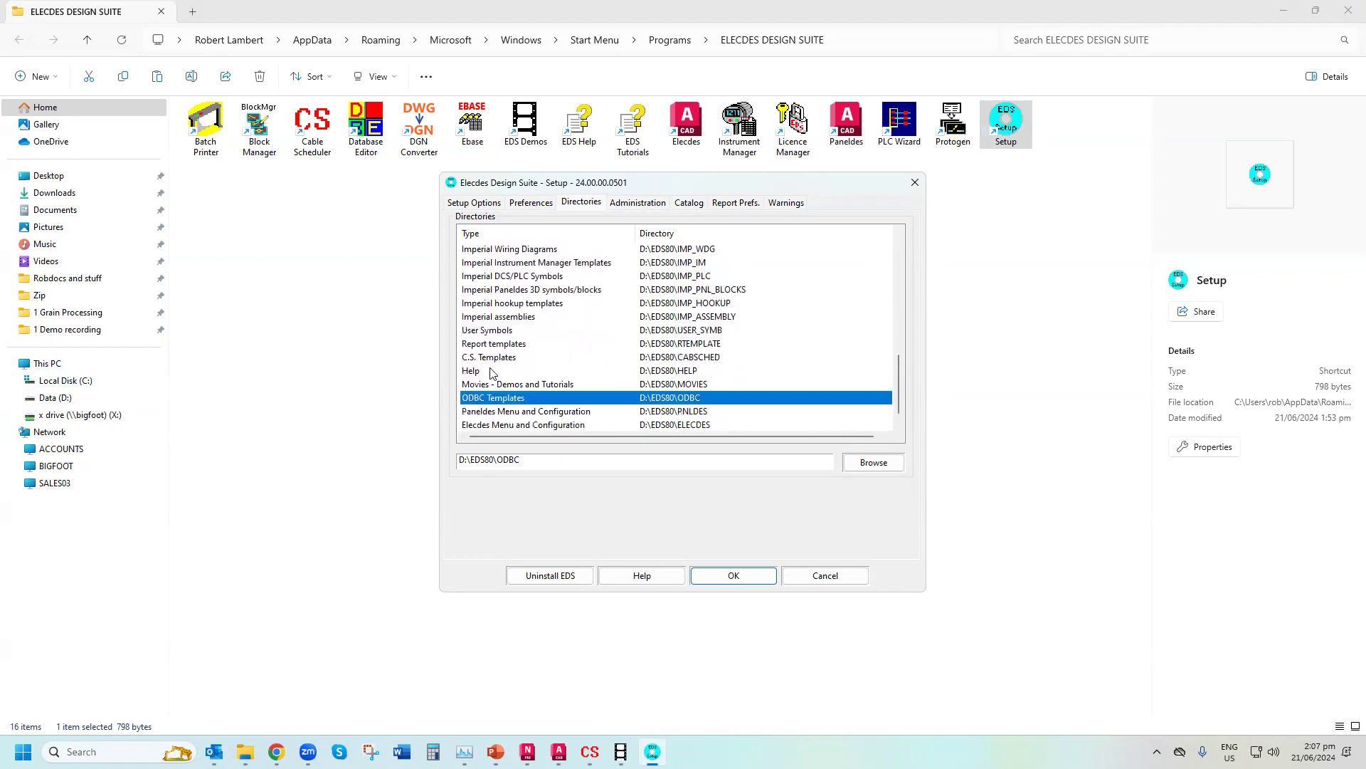
pyautogui.scroll(8, 491, 377)
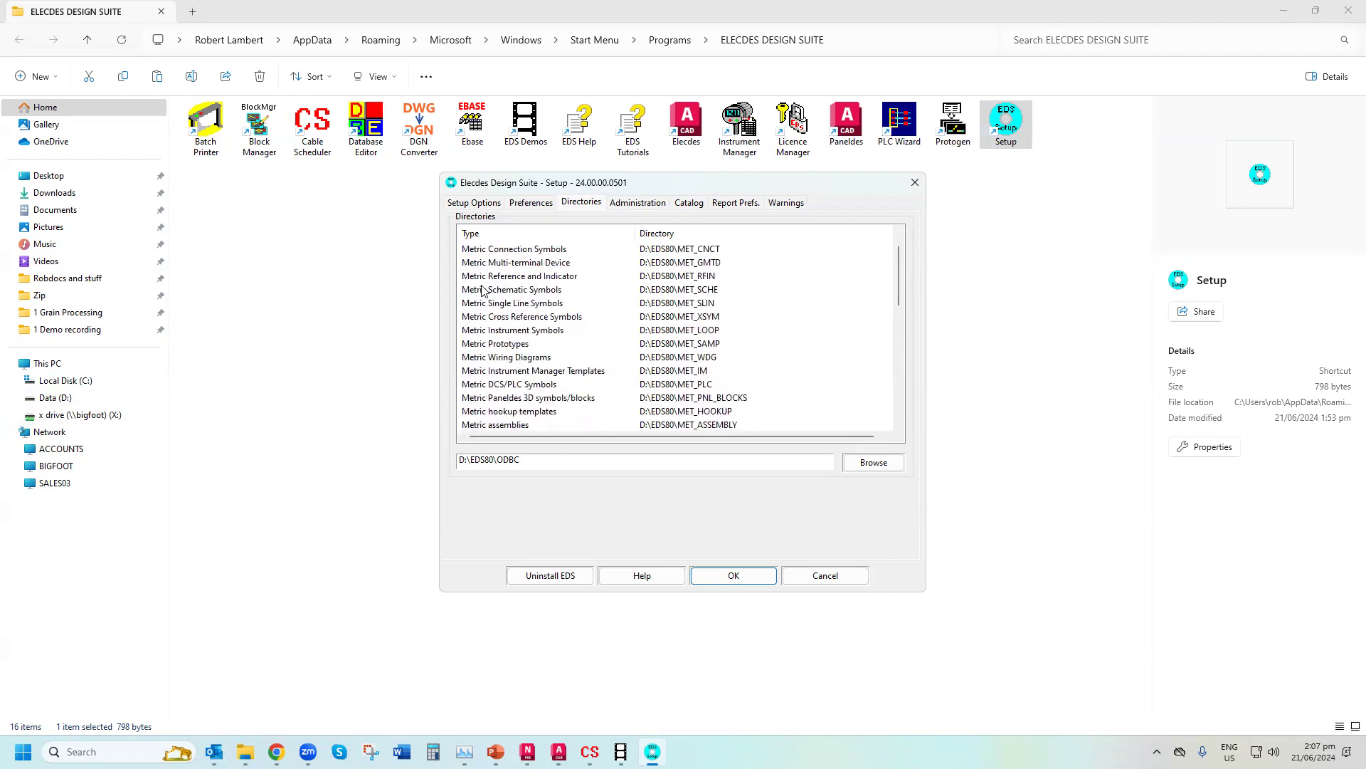
pyautogui.scroll(1, 487, 292)
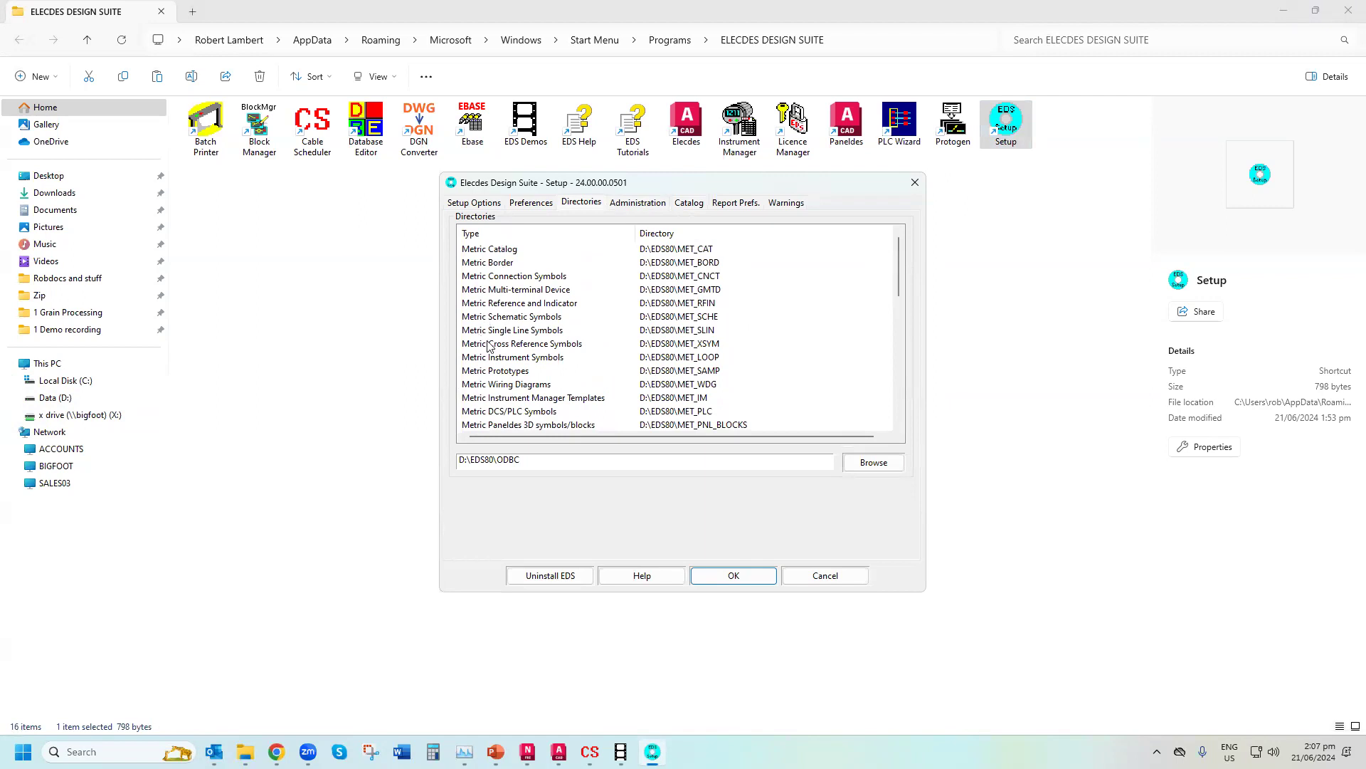
# Browse the available folders for the Metric Prototypes directory and cancel without choosing another one
pyautogui.click(521, 371)
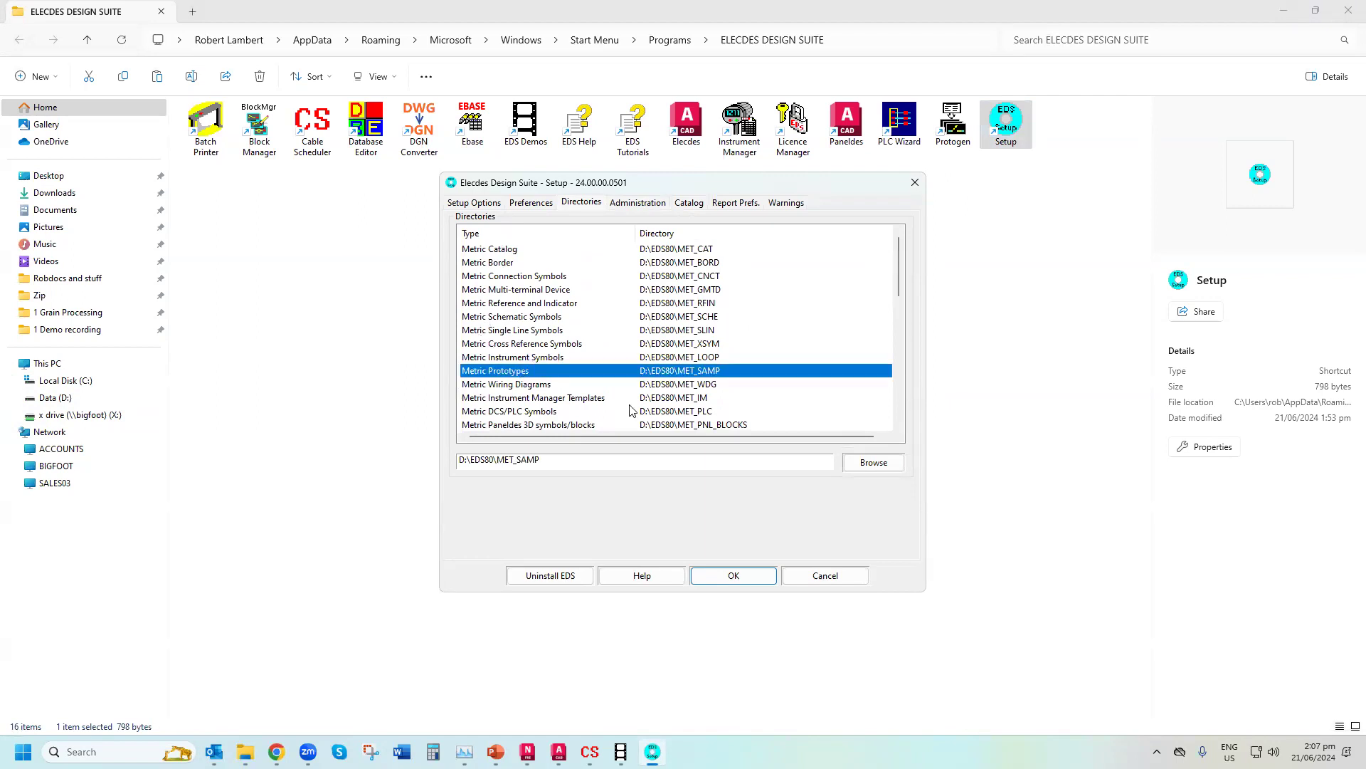
pyautogui.click(872, 461)
pyautogui.scroll(-3, 756, 493)
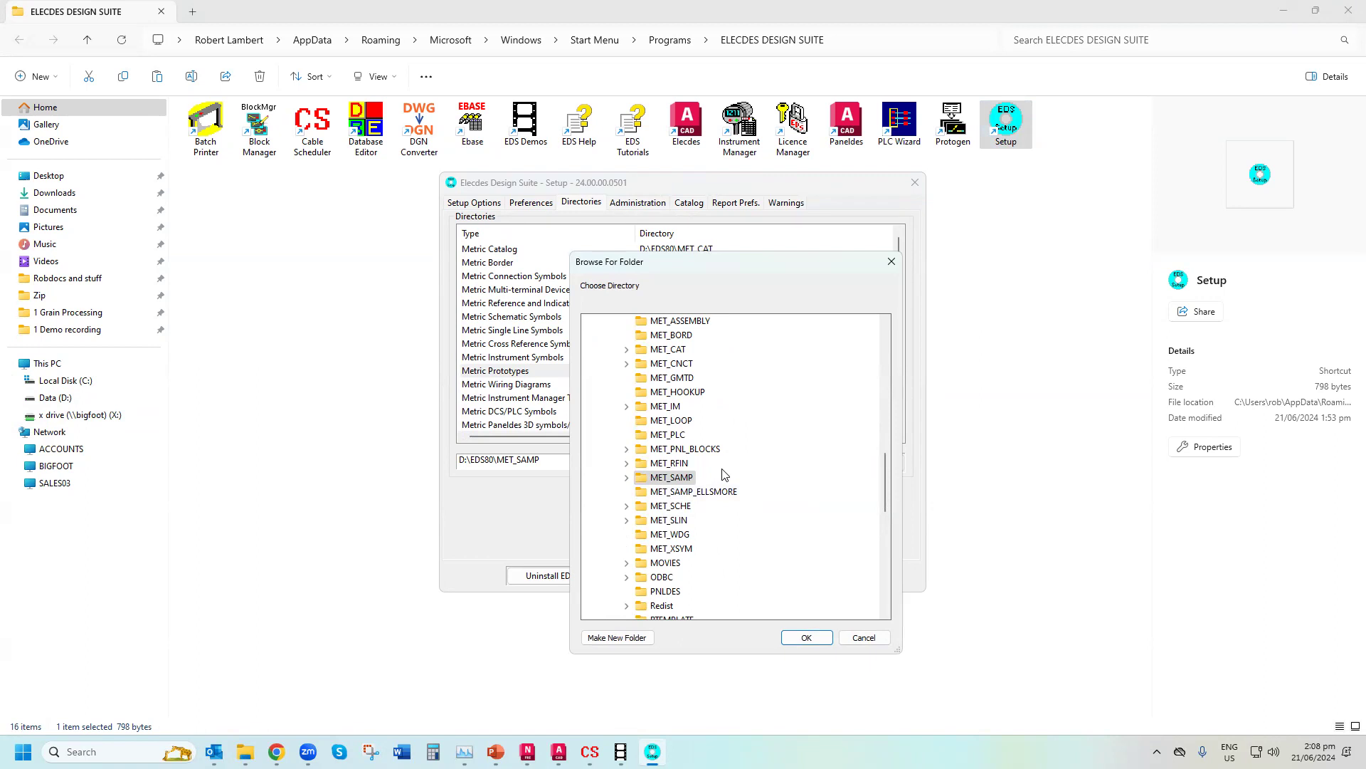
pyautogui.click(860, 644)
# Review the component naming styles in the Setup preferences and open the NAMES ANSI name sequence template in a full-size window
pyautogui.click(541, 206)
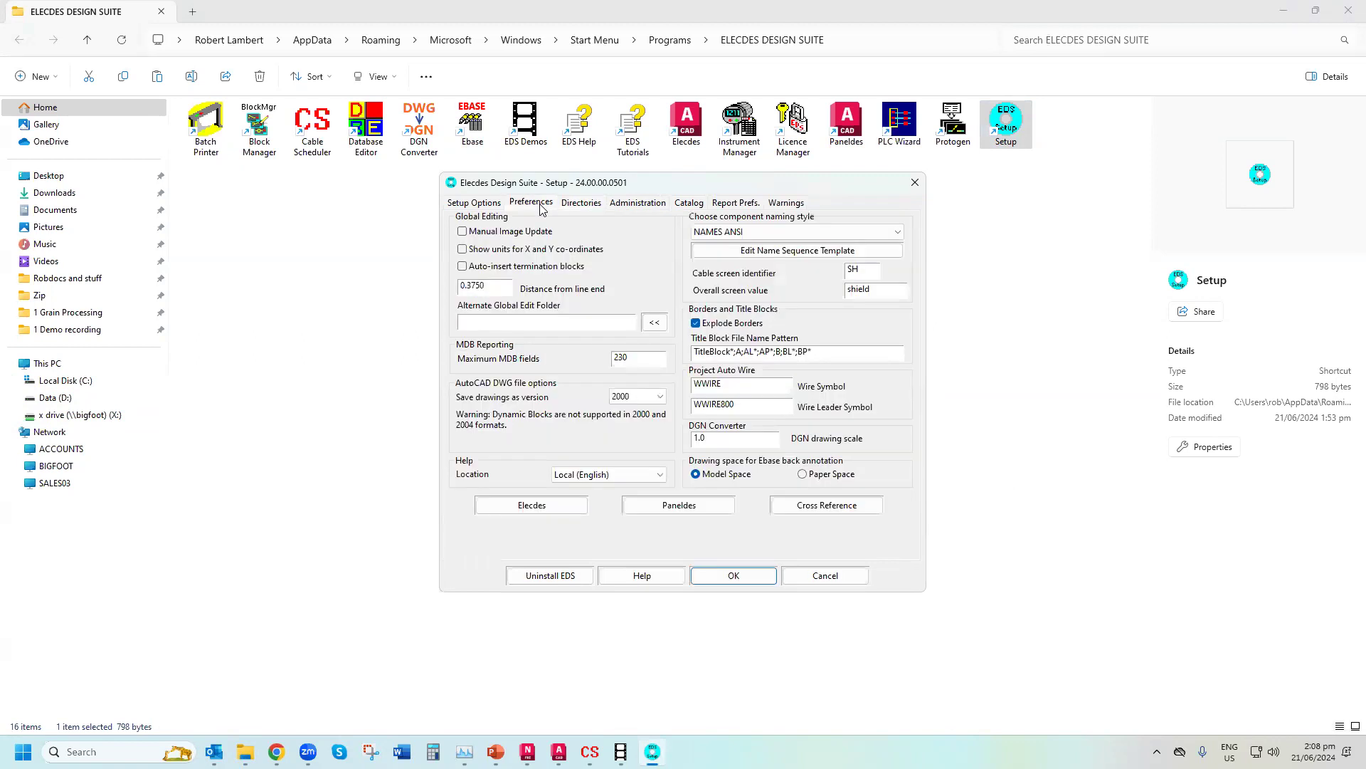
pyautogui.click(747, 231)
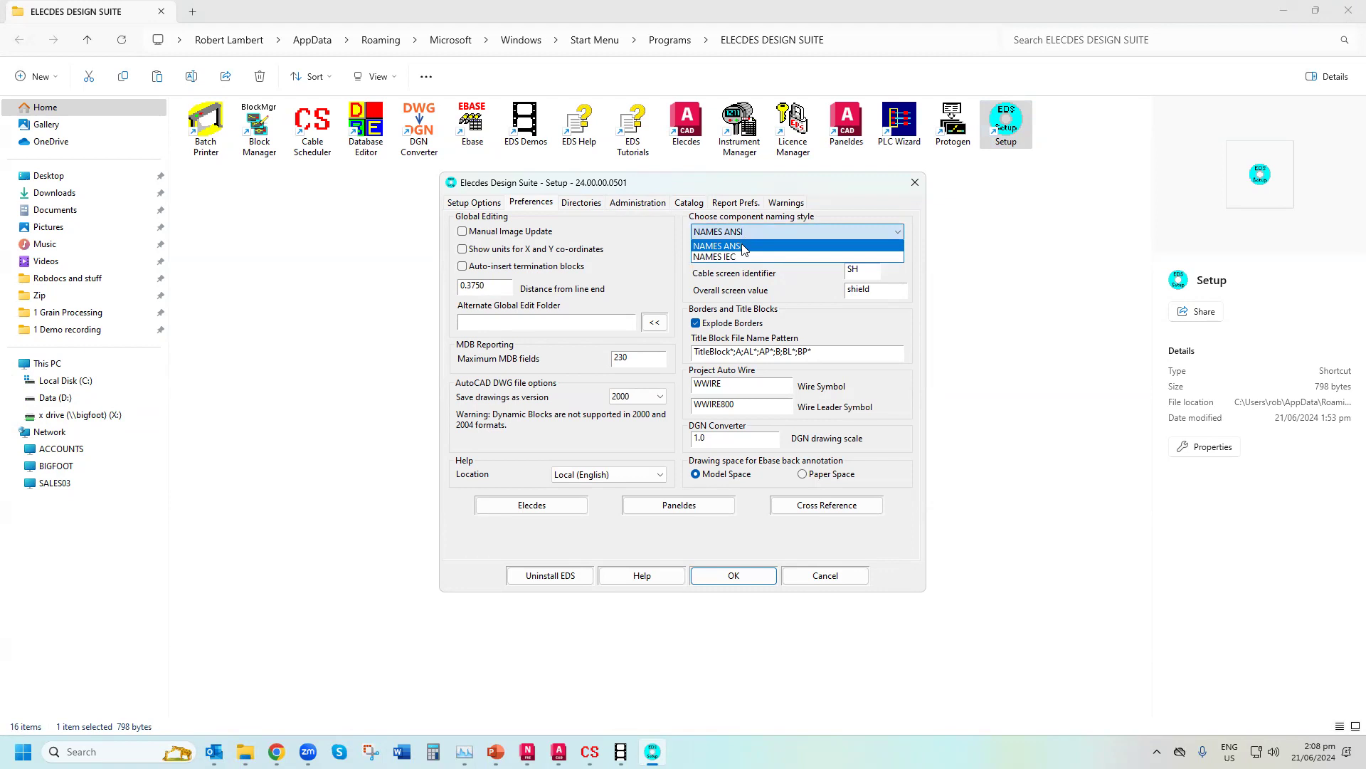
pyautogui.click(860, 192)
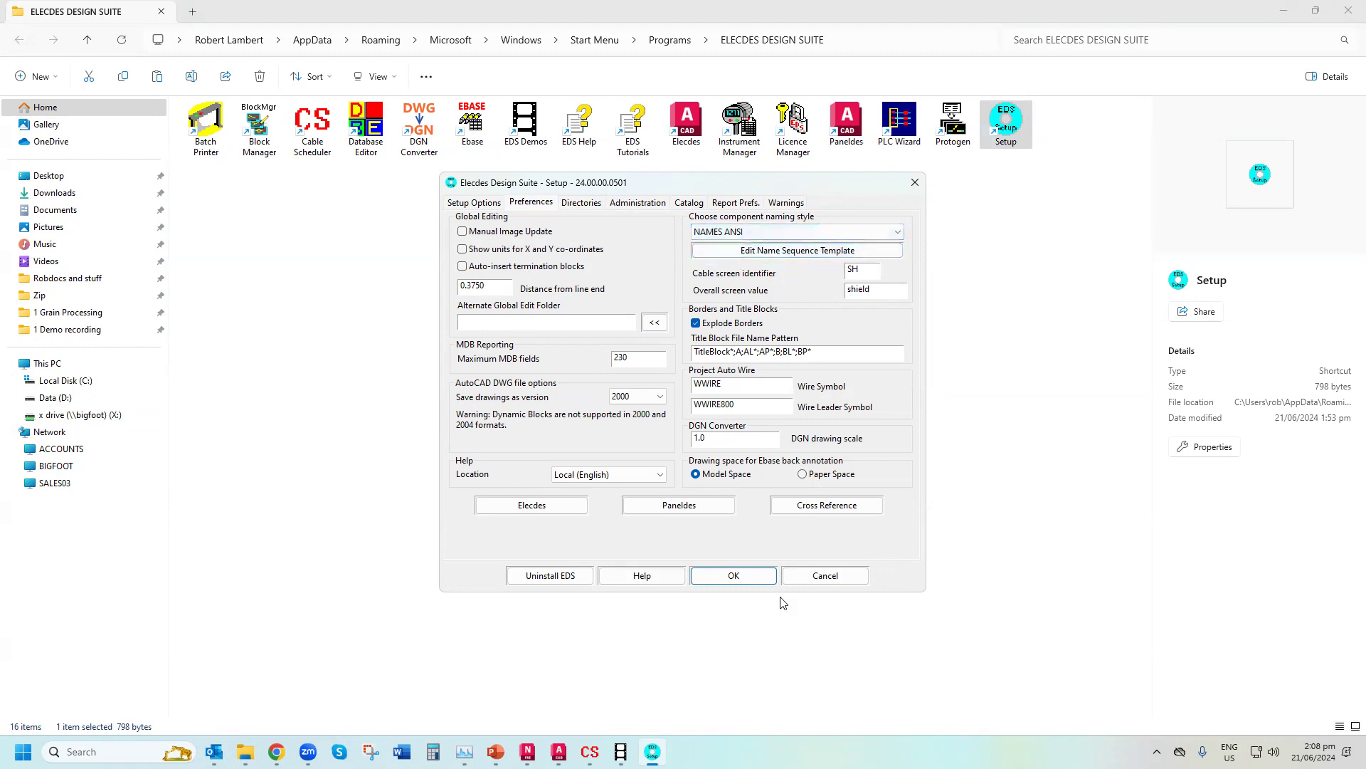
pyautogui.click(794, 251)
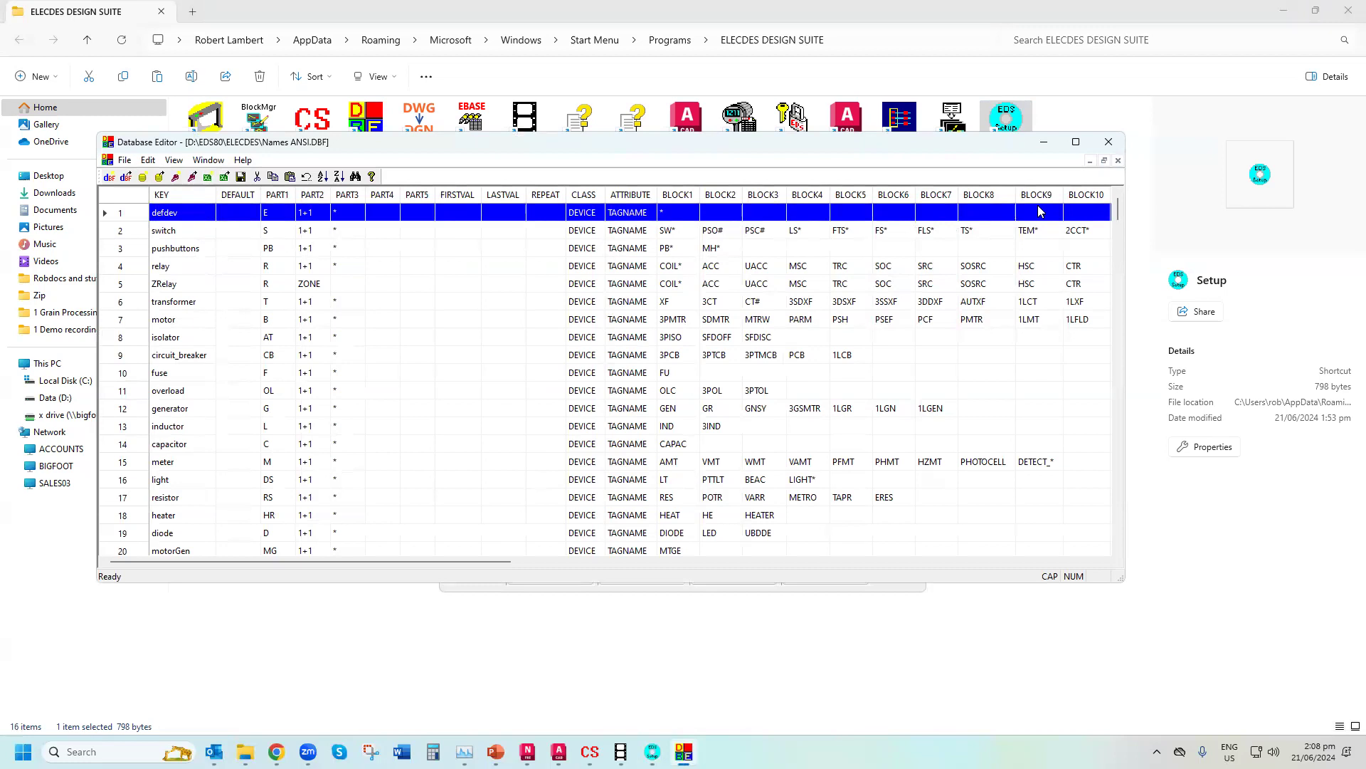
pyautogui.moveTo(1076, 142)
pyautogui.click(1076, 142)
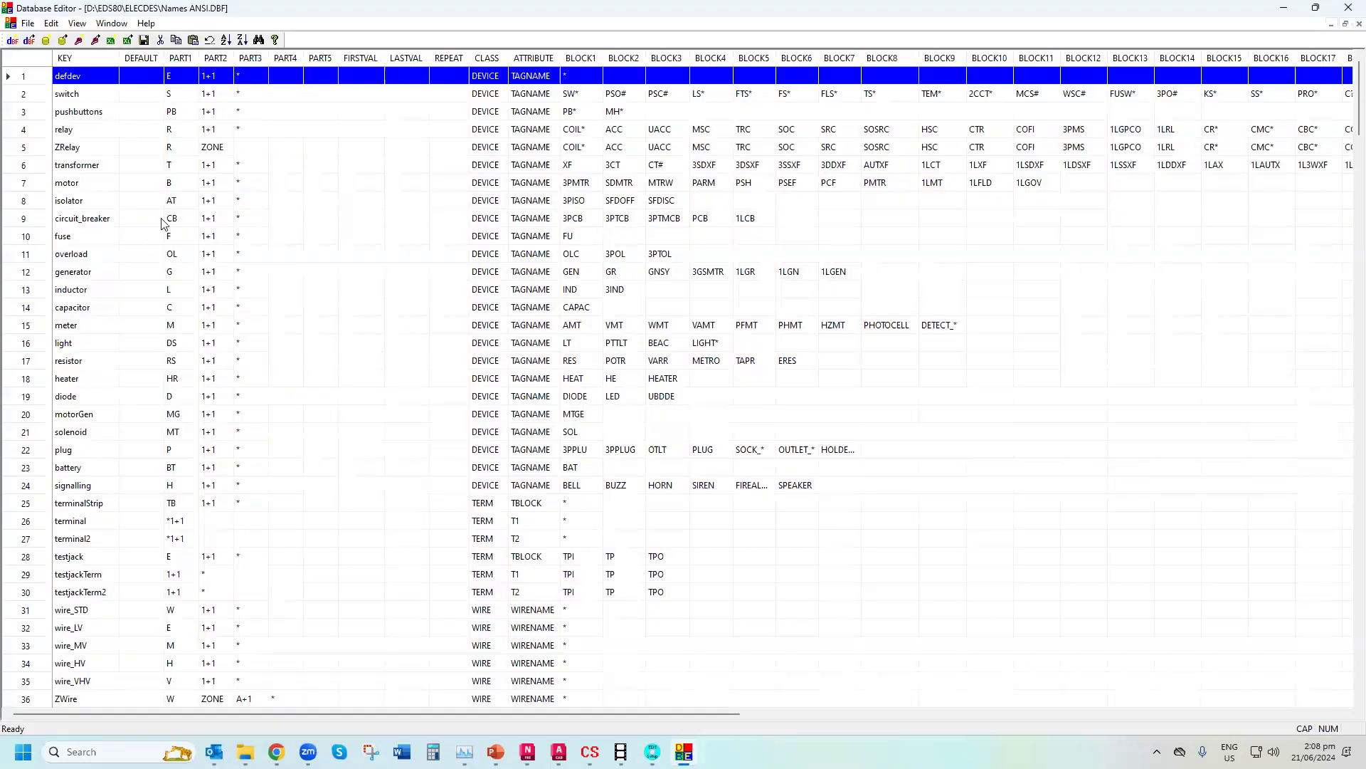
# Change the pushbuttons naming sequence so PART2 is 1, PART3 is a hyphen and PART4 is A+1
pyautogui.moveTo(214, 115); pyautogui.dragTo(184, 119)
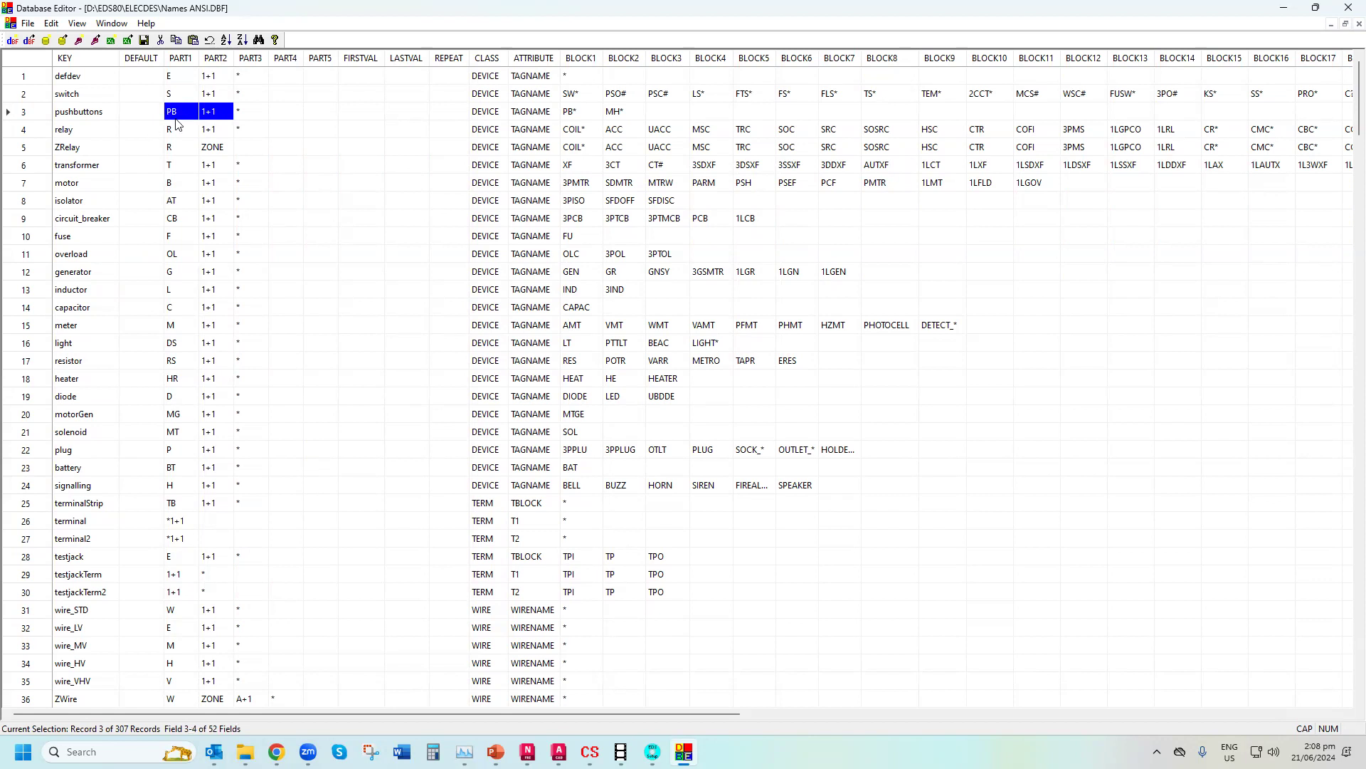
pyautogui.click(213, 111)
pyautogui.moveTo(221, 111); pyautogui.dragTo(206, 111)
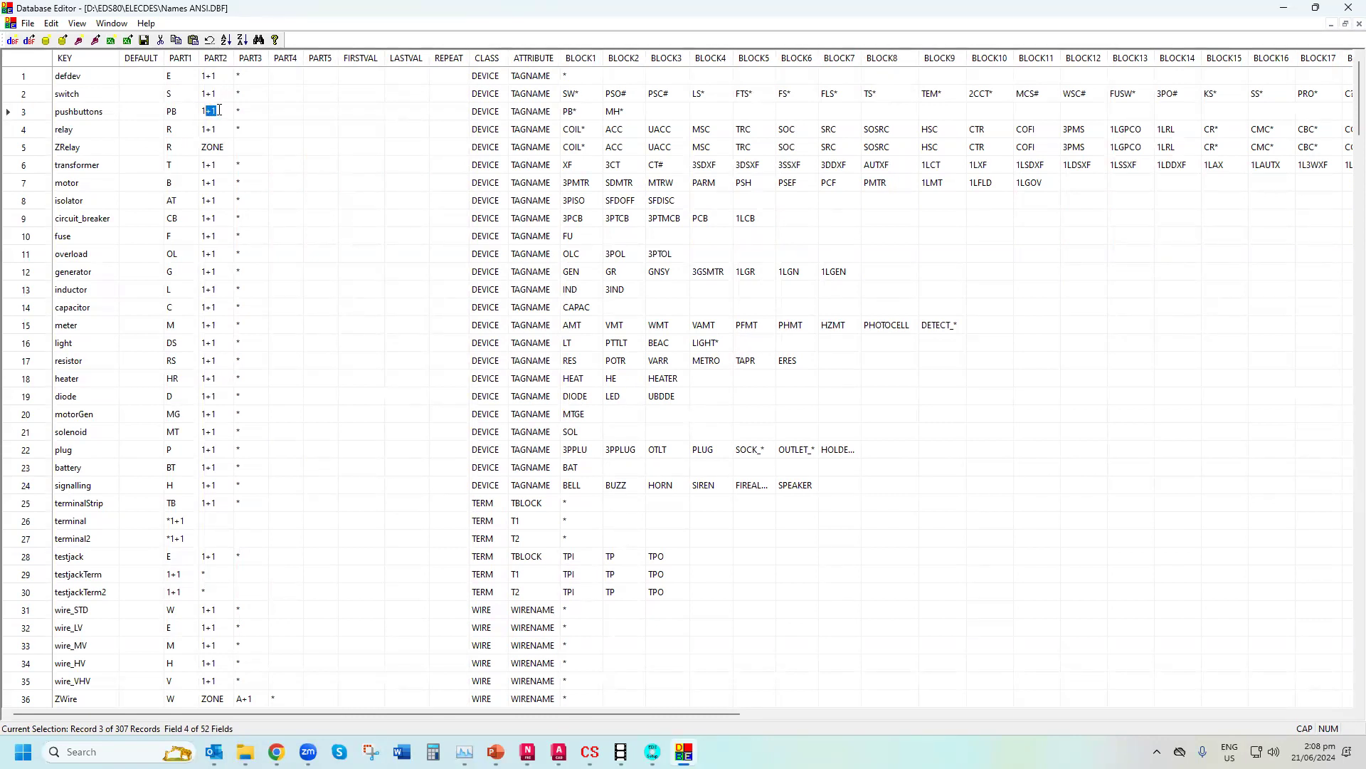
pyautogui.moveTo(219, 111); pyautogui.dragTo(208, 111)
pyautogui.press('Delete')
pyautogui.click(240, 111)
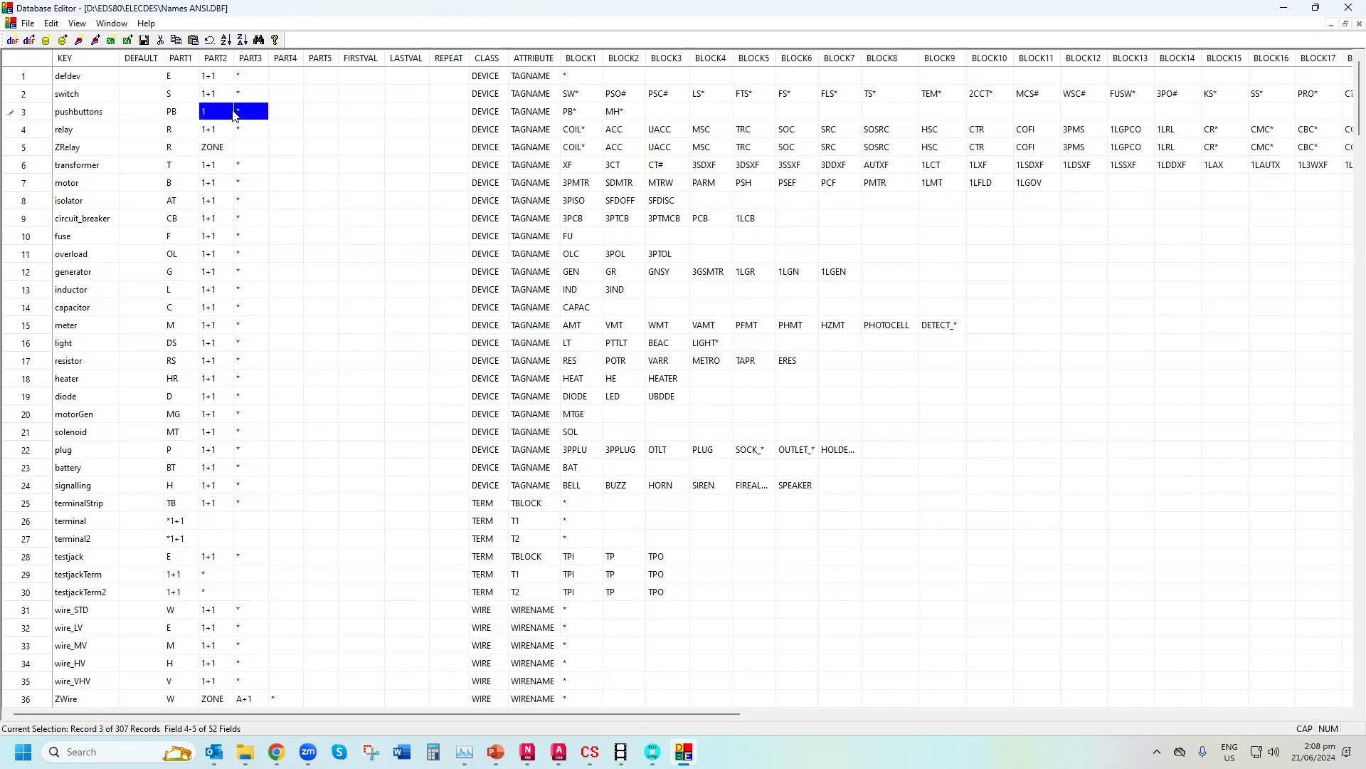
pyautogui.press('Delete')
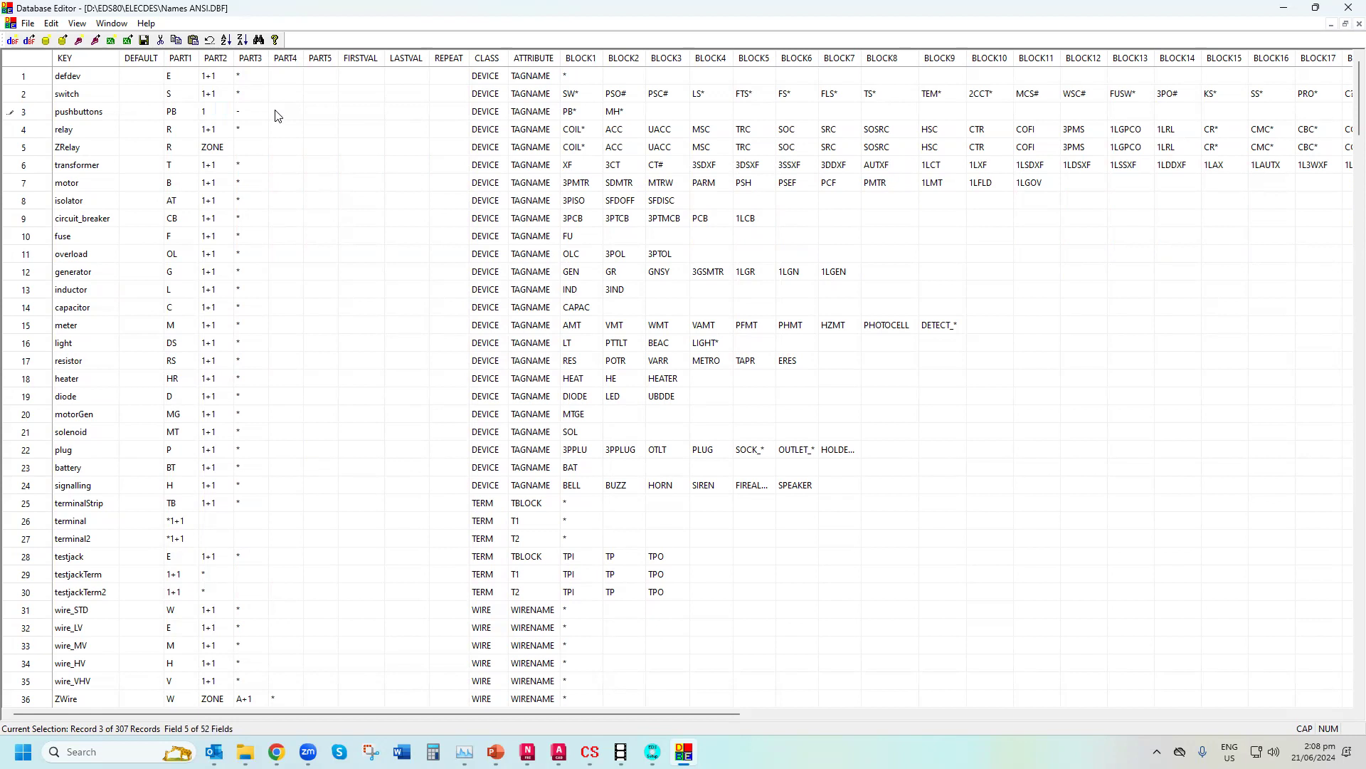
pyautogui.write('1+1')
pyautogui.press('Left')
pyautogui.press('Left')
pyautogui.write('A')
# Add PBHEXAGON as the BLOCK3 entry of the pushbuttons record
pyautogui.click(671, 111)
pyautogui.write('PBHEXAGON')
pyautogui.doubleClick(688, 110)
pyautogui.moveTo(658, 112); pyautogui.dragTo(665, 113)
pyautogui.click(666, 112)
pyautogui.press('BackSpace')
pyautogui.doubleClick(683, 111)
pyautogui.click(141, 58)
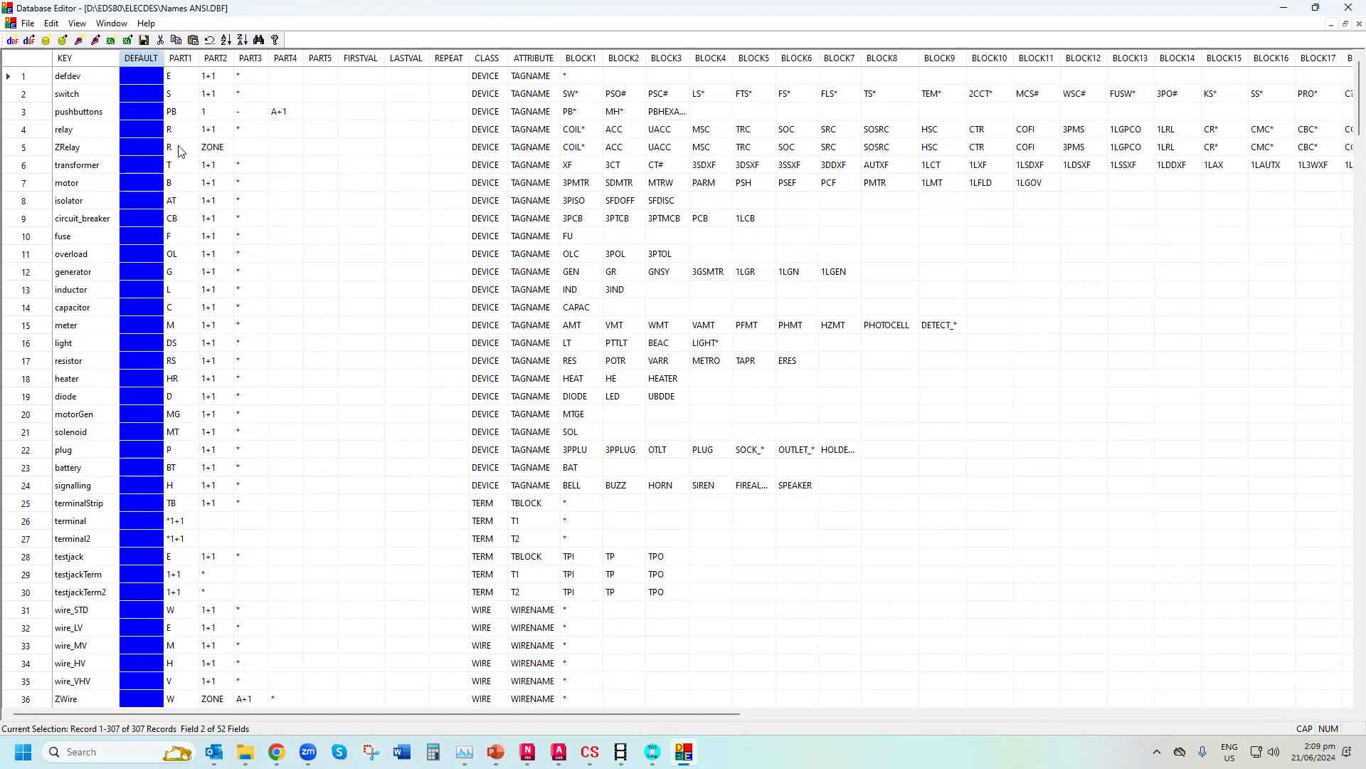
# Examine the zone-based naming entries in PART1 and PART2 of the ZRelay record
pyautogui.rightClick(439, 165)
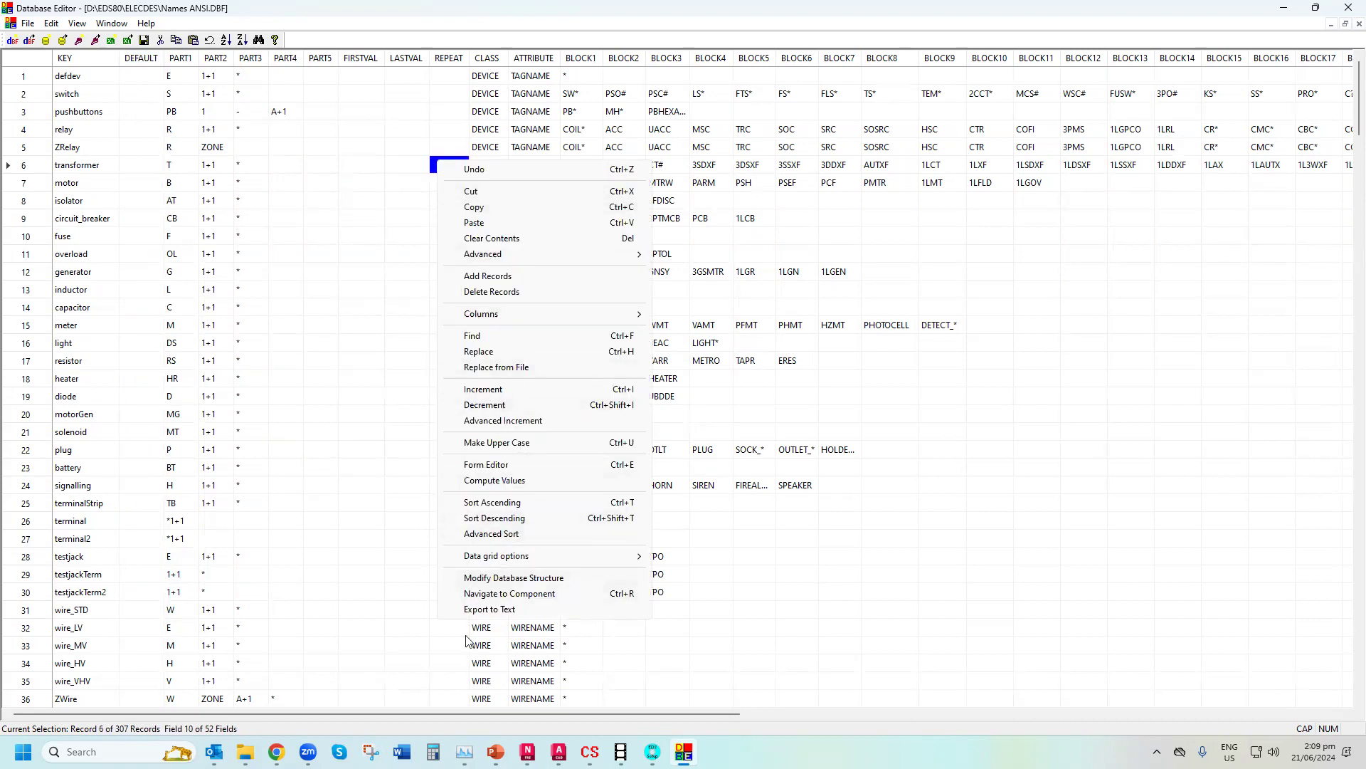
pyautogui.click(231, 144)
pyautogui.moveTo(228, 143); pyautogui.dragTo(166, 146)
pyautogui.click(173, 145)
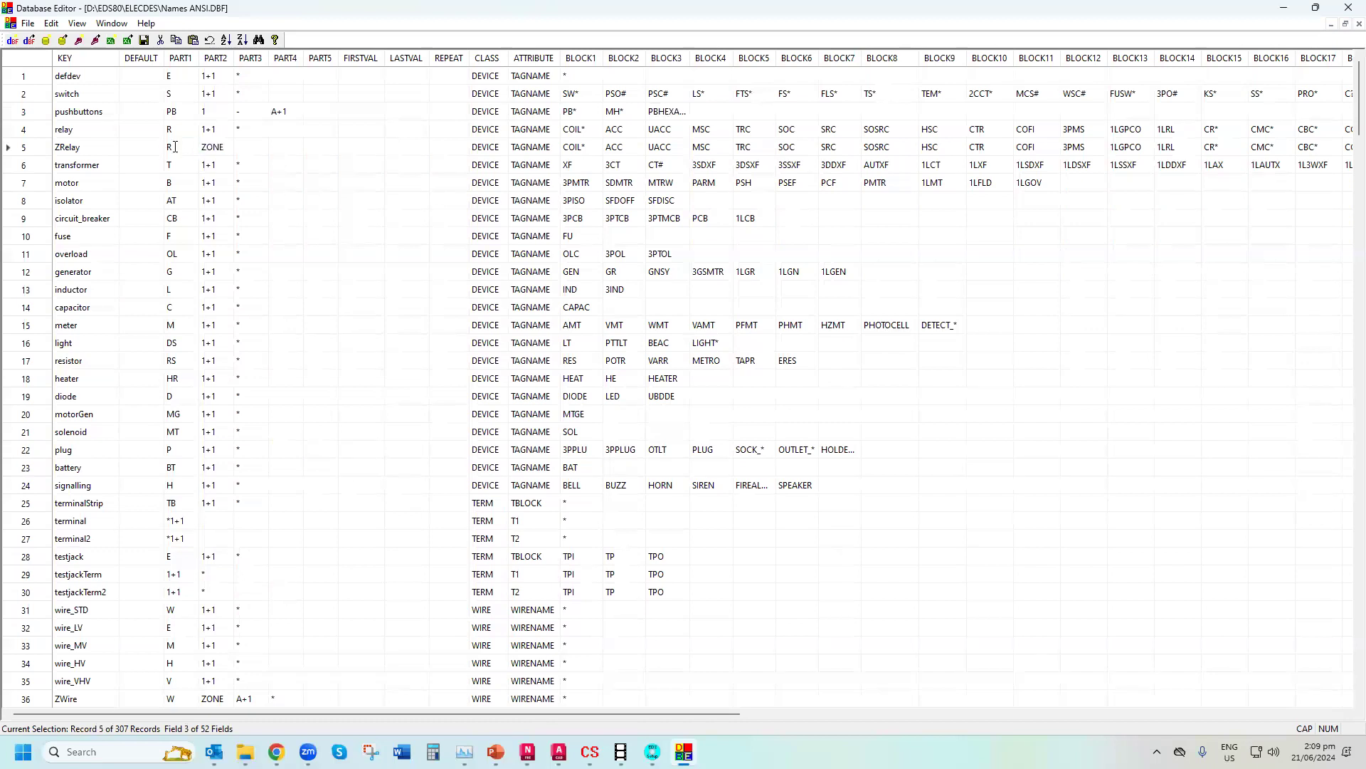
pyautogui.moveTo(214, 151); pyautogui.dragTo(179, 155)
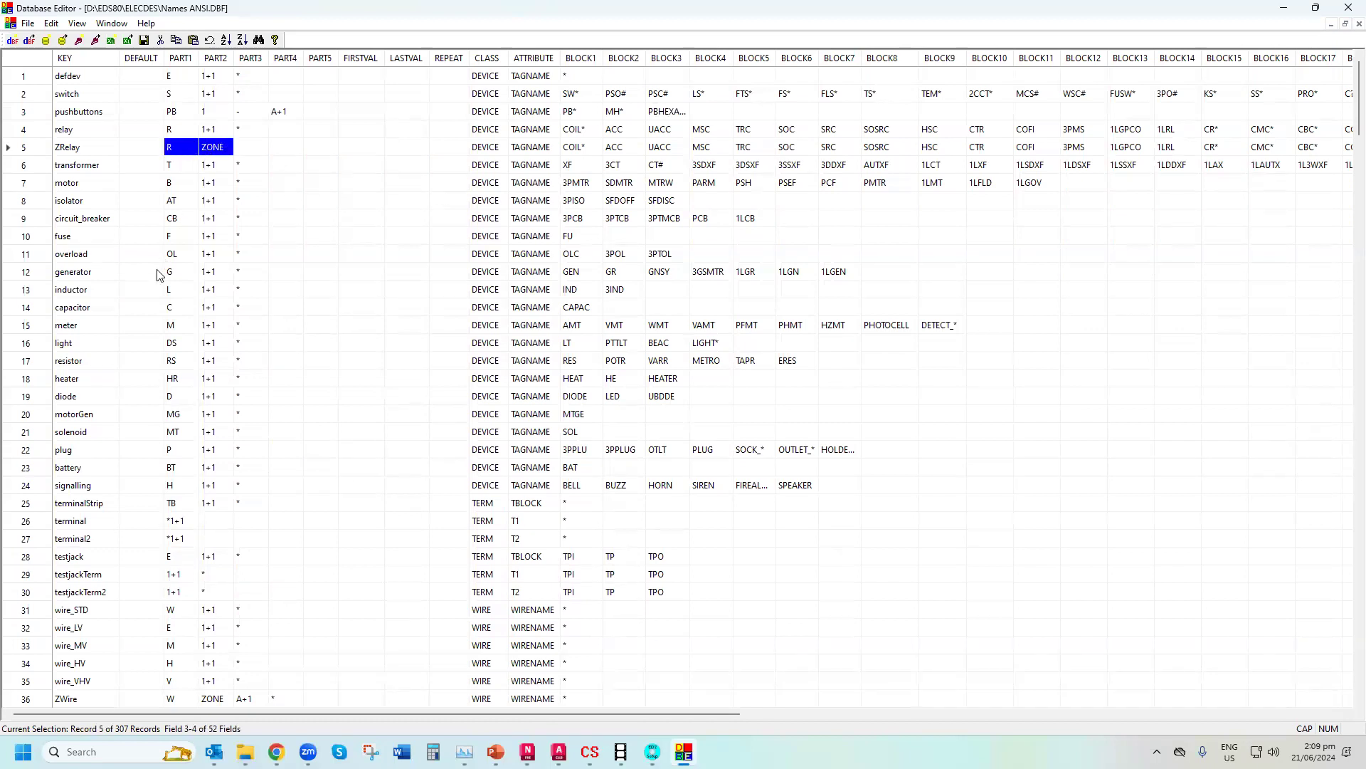
# Check the Setup preferences window again, then close the Names ANSI.DBF template without saving its changes
pyautogui.moveTo(652, 751)
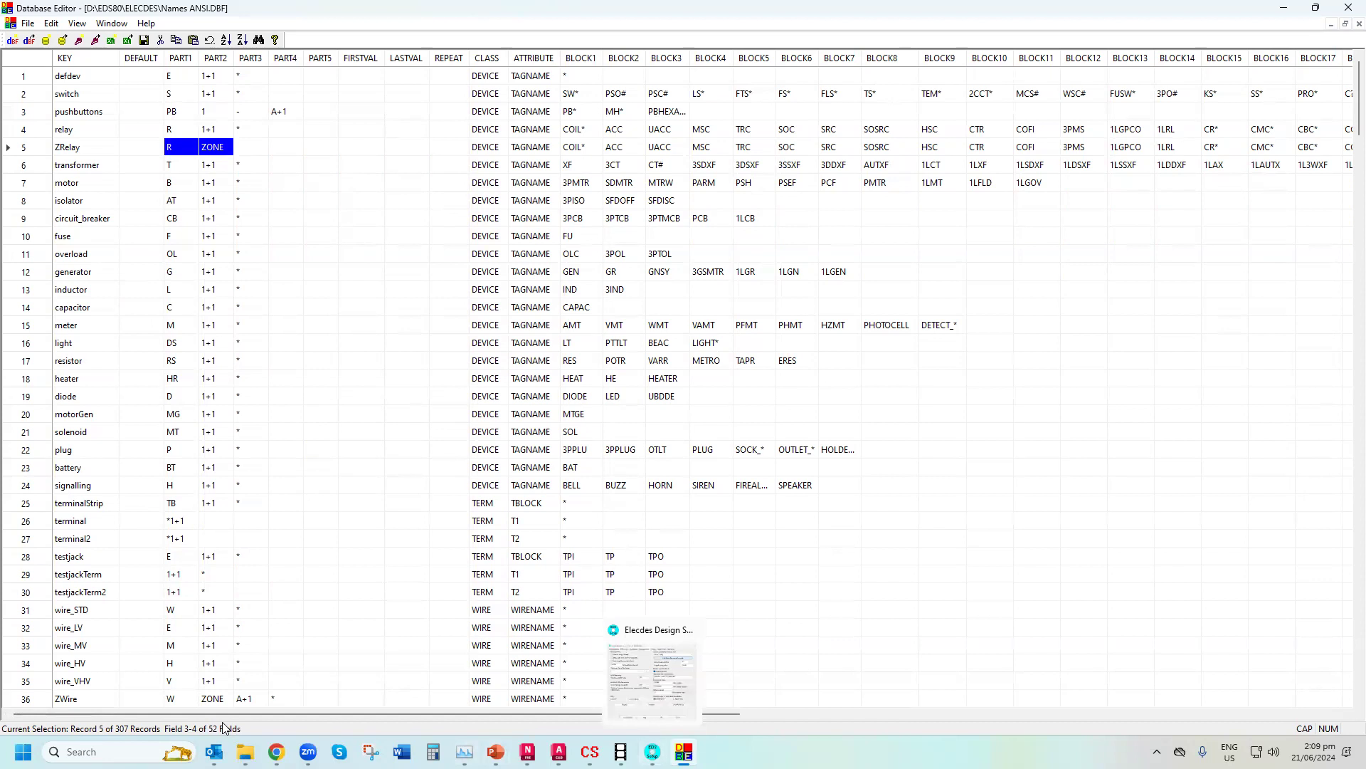
pyautogui.moveTo(245, 752)
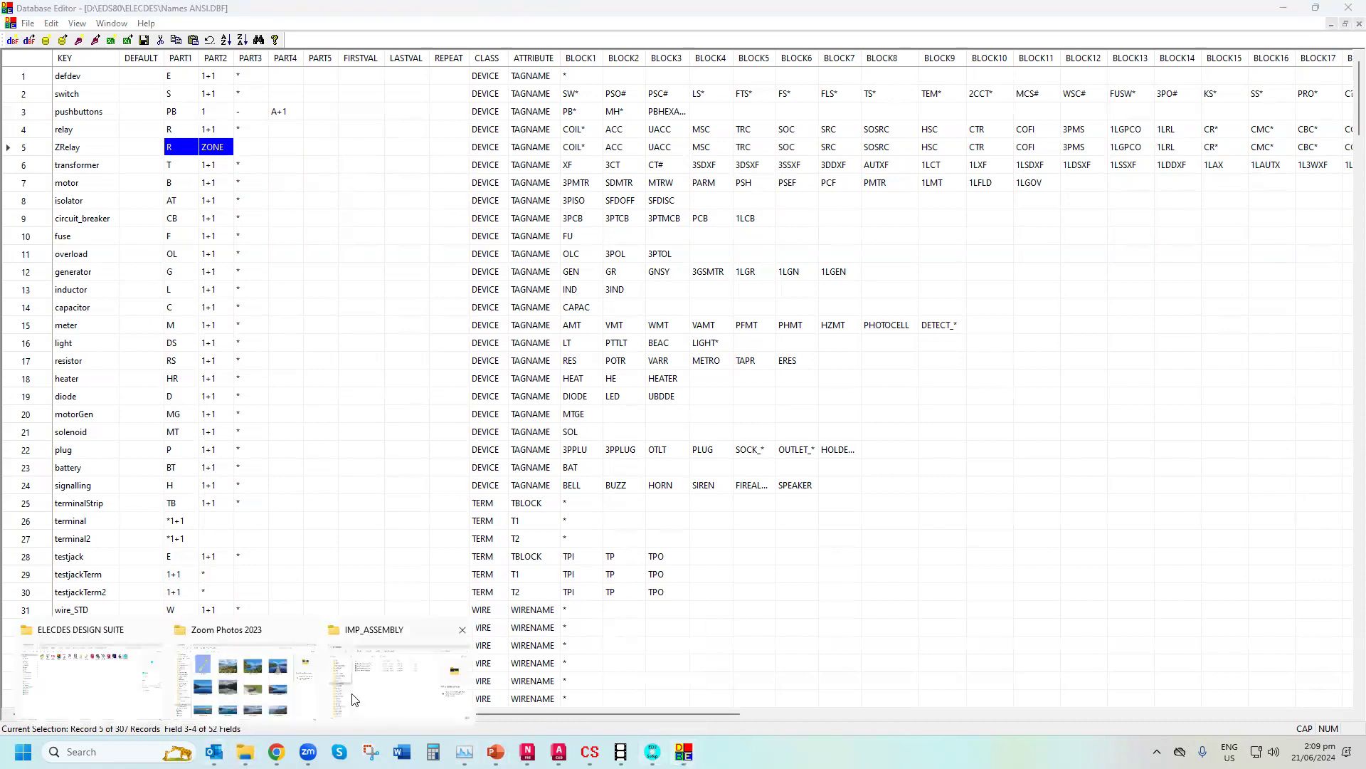
pyautogui.click(91, 686)
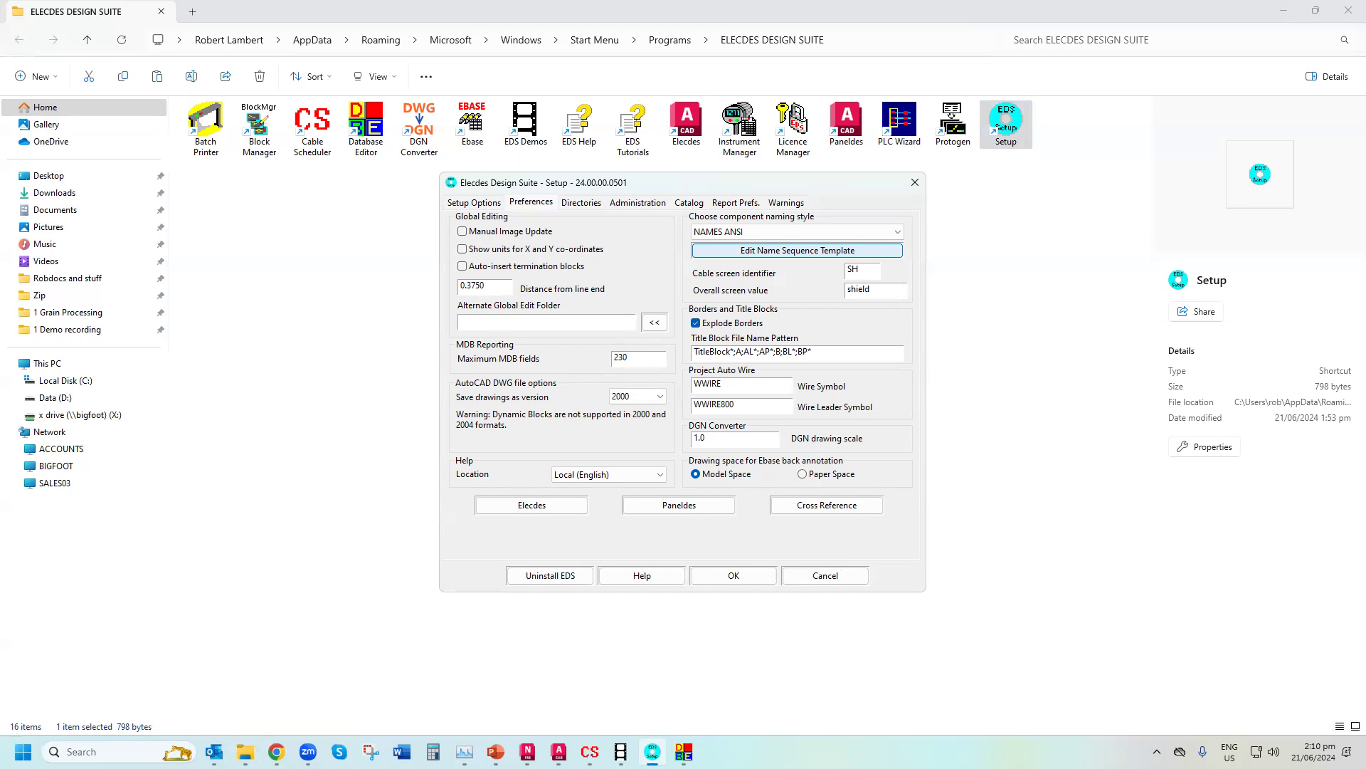
pyautogui.click(683, 751)
pyautogui.click(1348, 7)
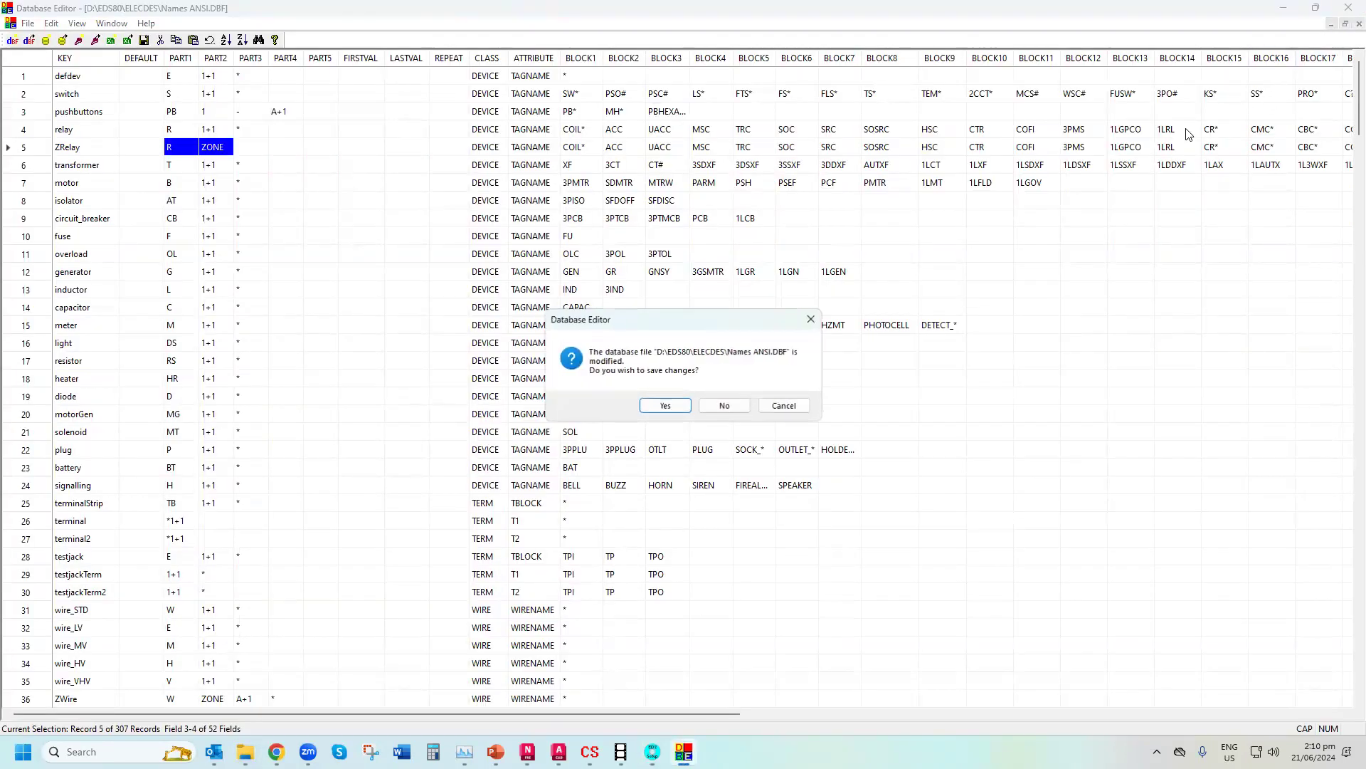
pyautogui.click(721, 406)
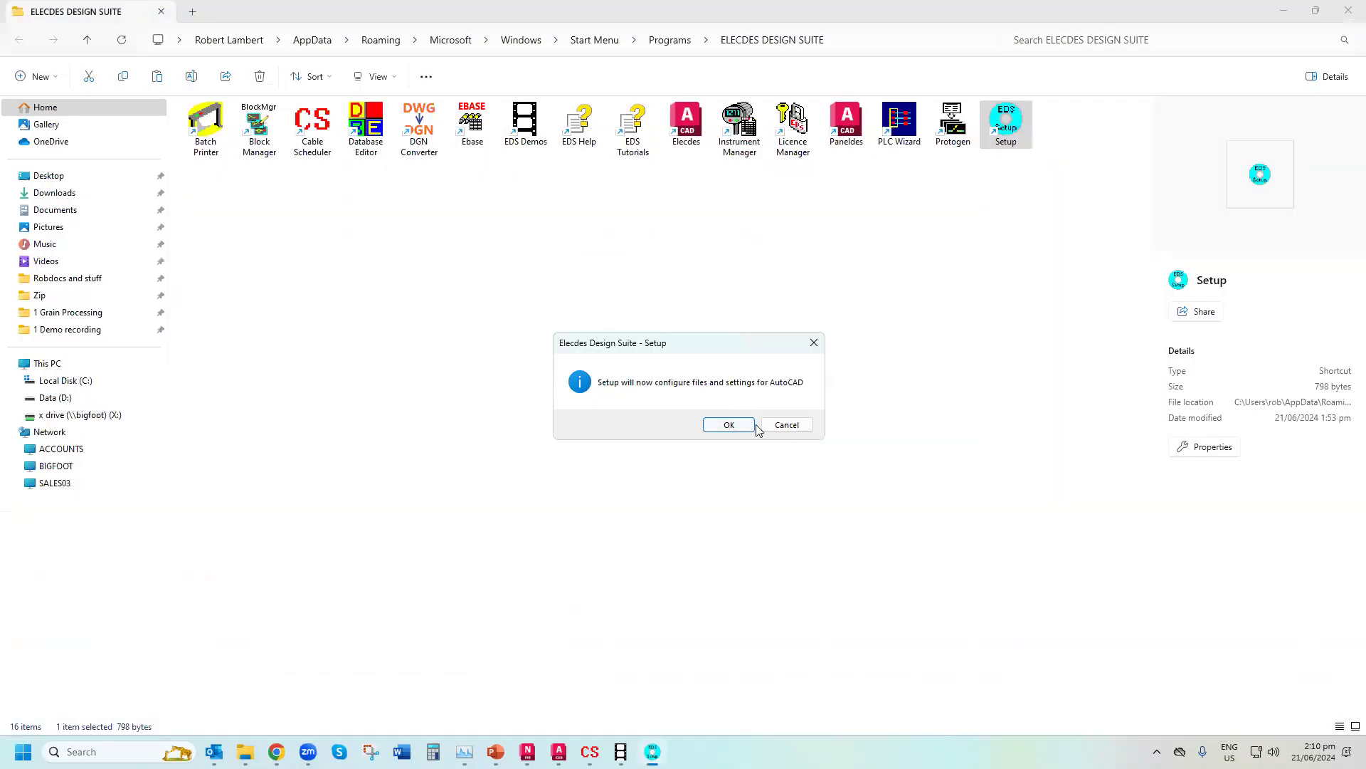
# Let Setup configure the files and settings for AutoCAD, then reopen Setup and cancel it
pyautogui.click(733, 425)
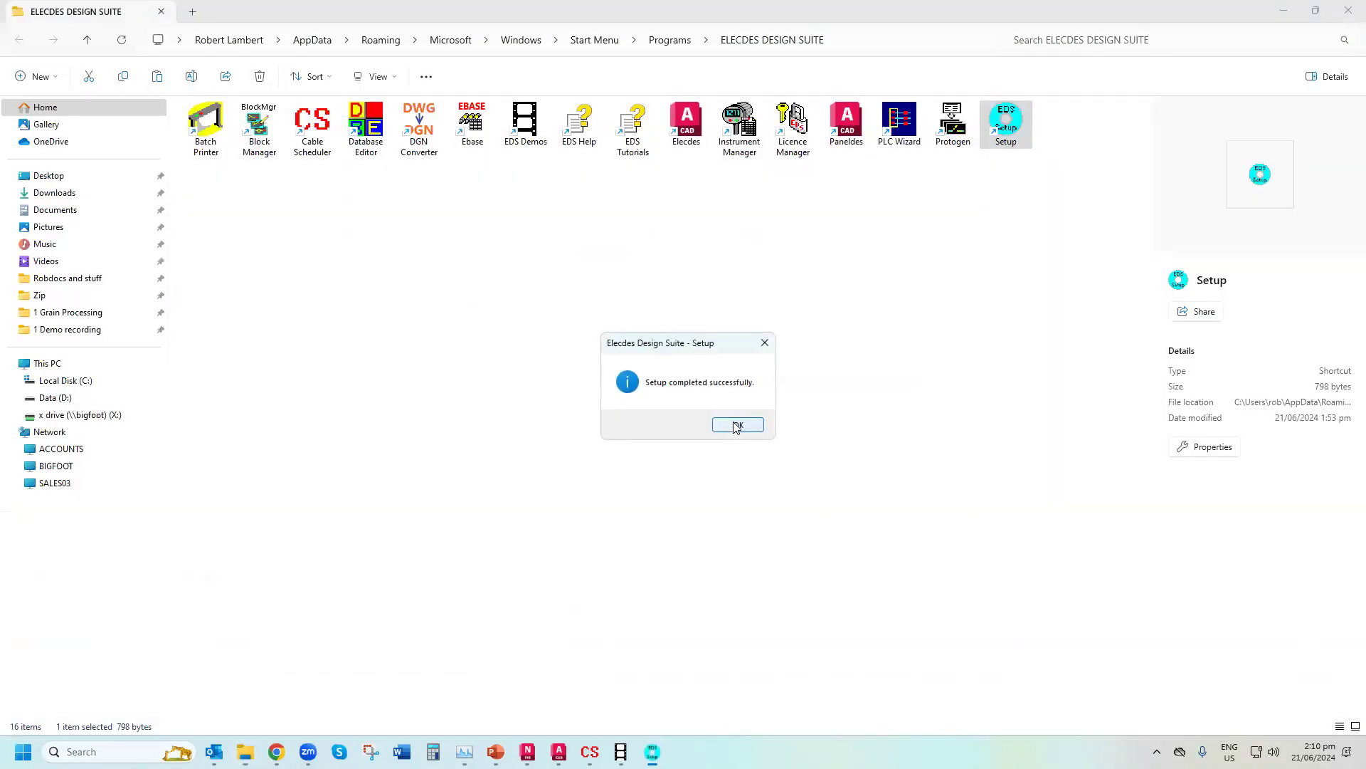
pyautogui.click(736, 425)
pyautogui.doubleClick(1009, 117)
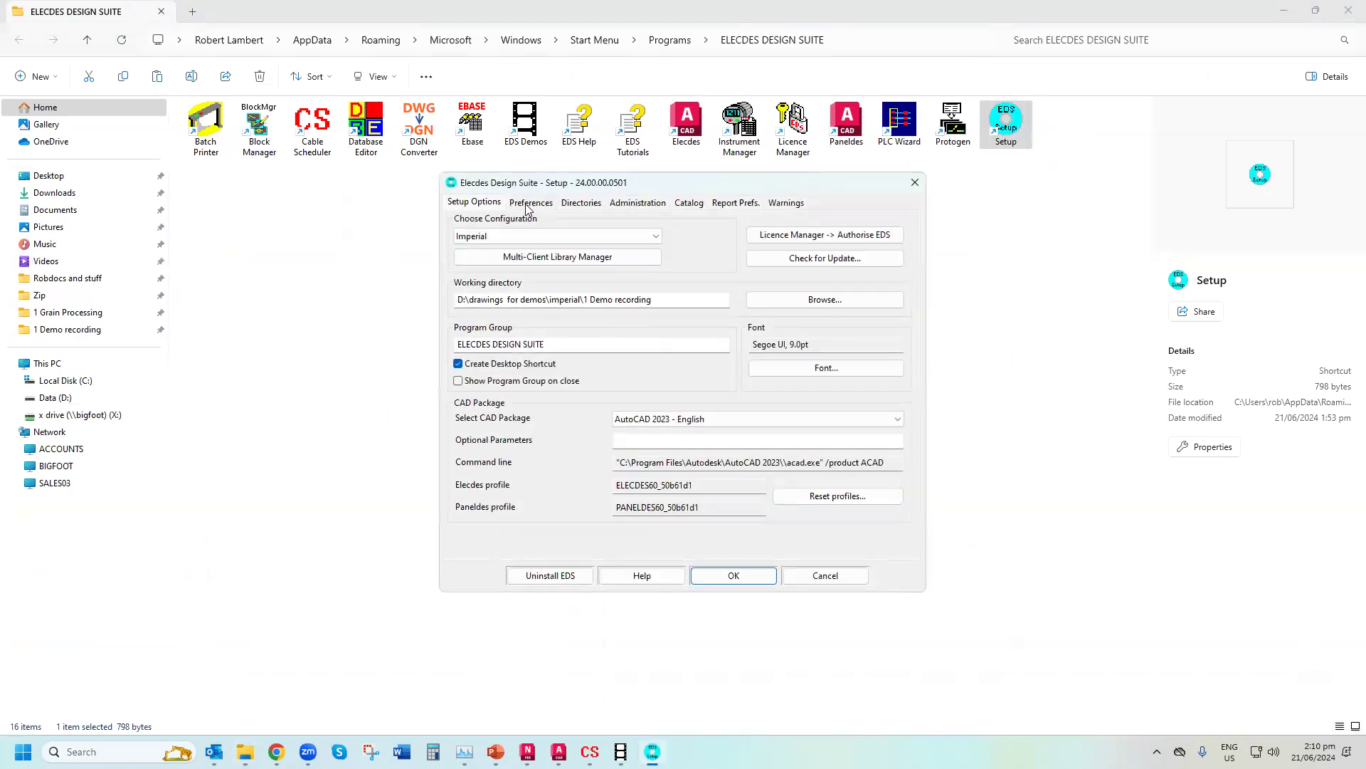
pyautogui.click(829, 575)
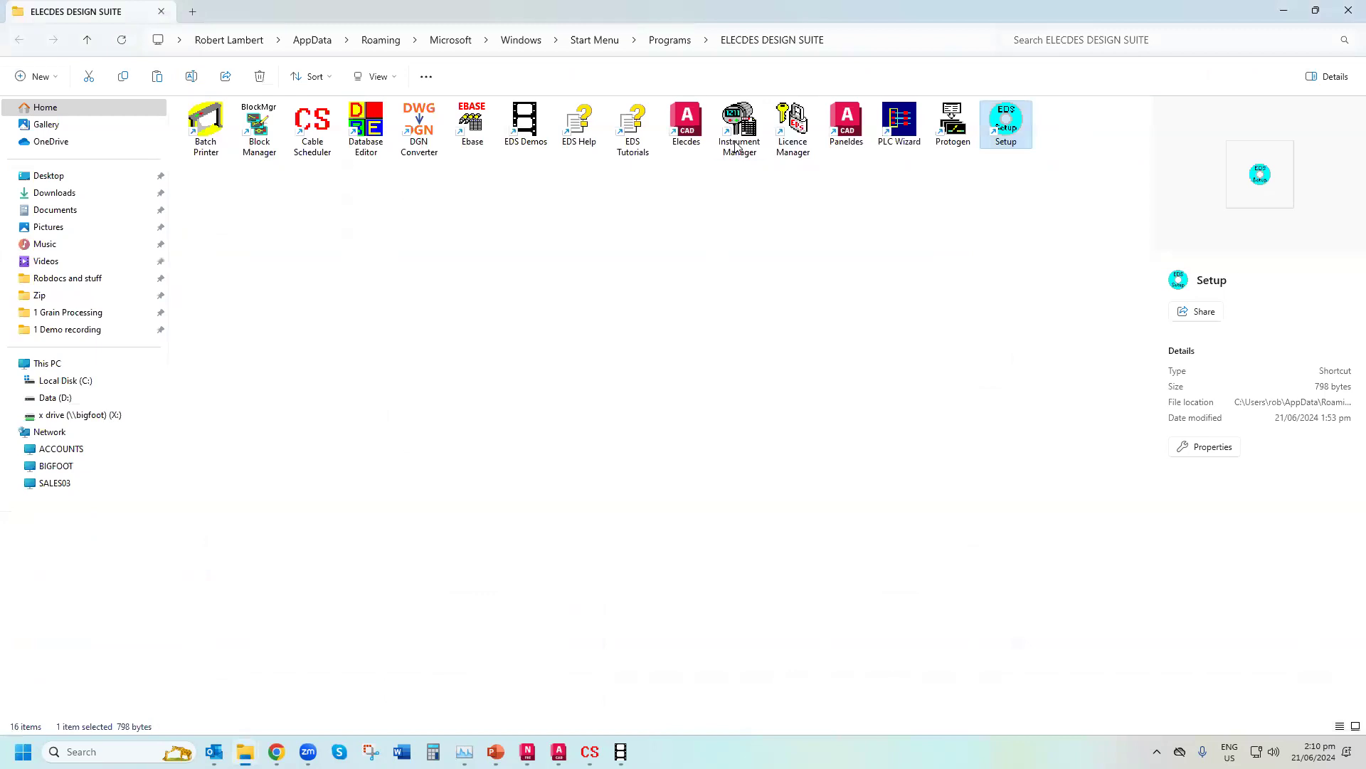
# Start the Database Editor and open Names ANSI.DBF from D:\EDS80\ELECDES
pyautogui.click(357, 146)
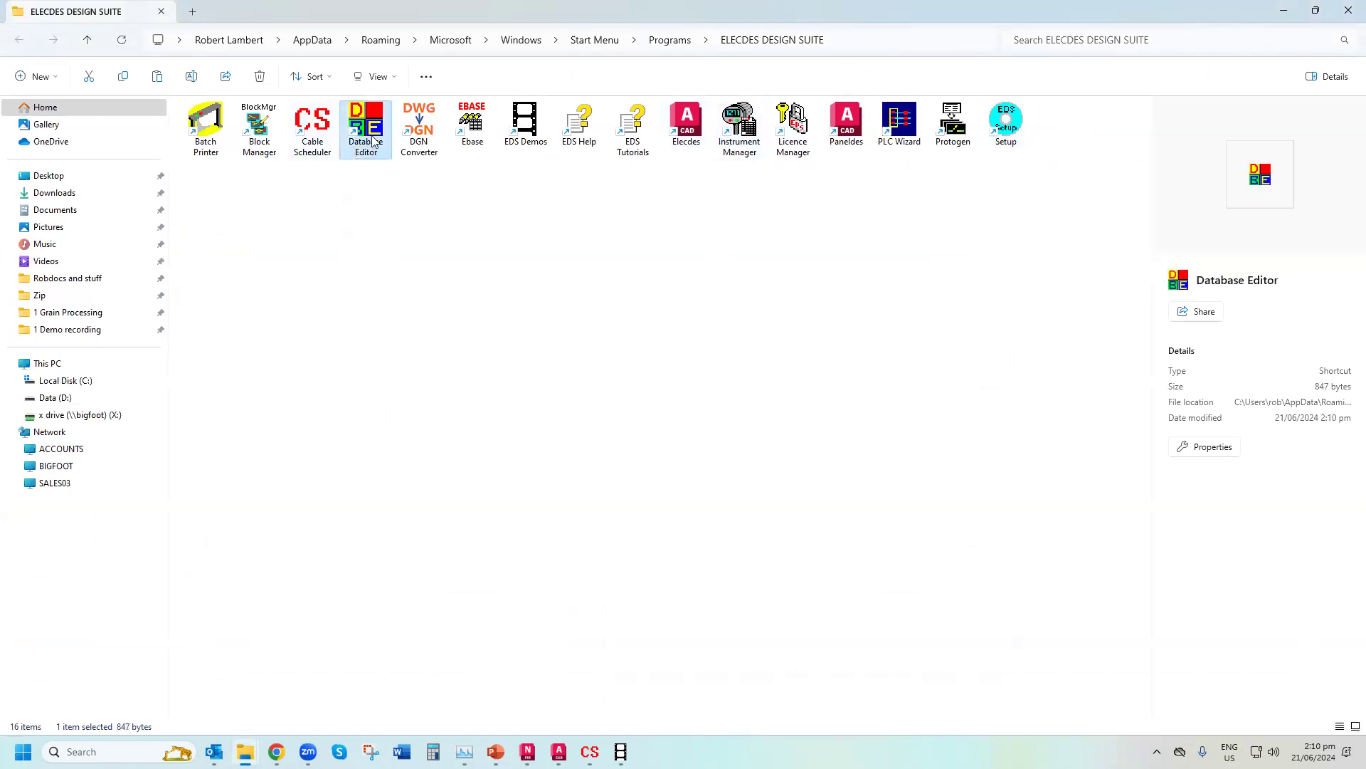
pyautogui.doubleClick(373, 142)
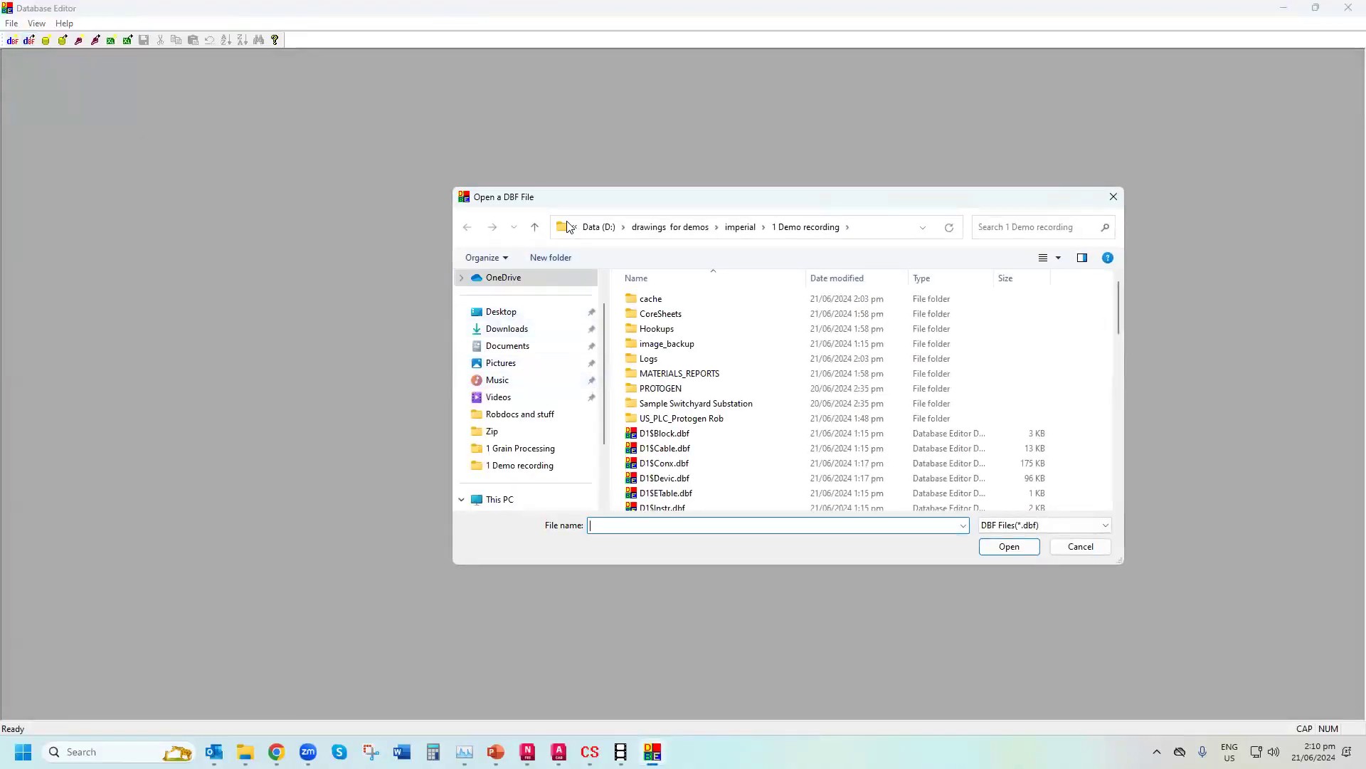
pyautogui.click(587, 227)
pyautogui.doubleClick(661, 388)
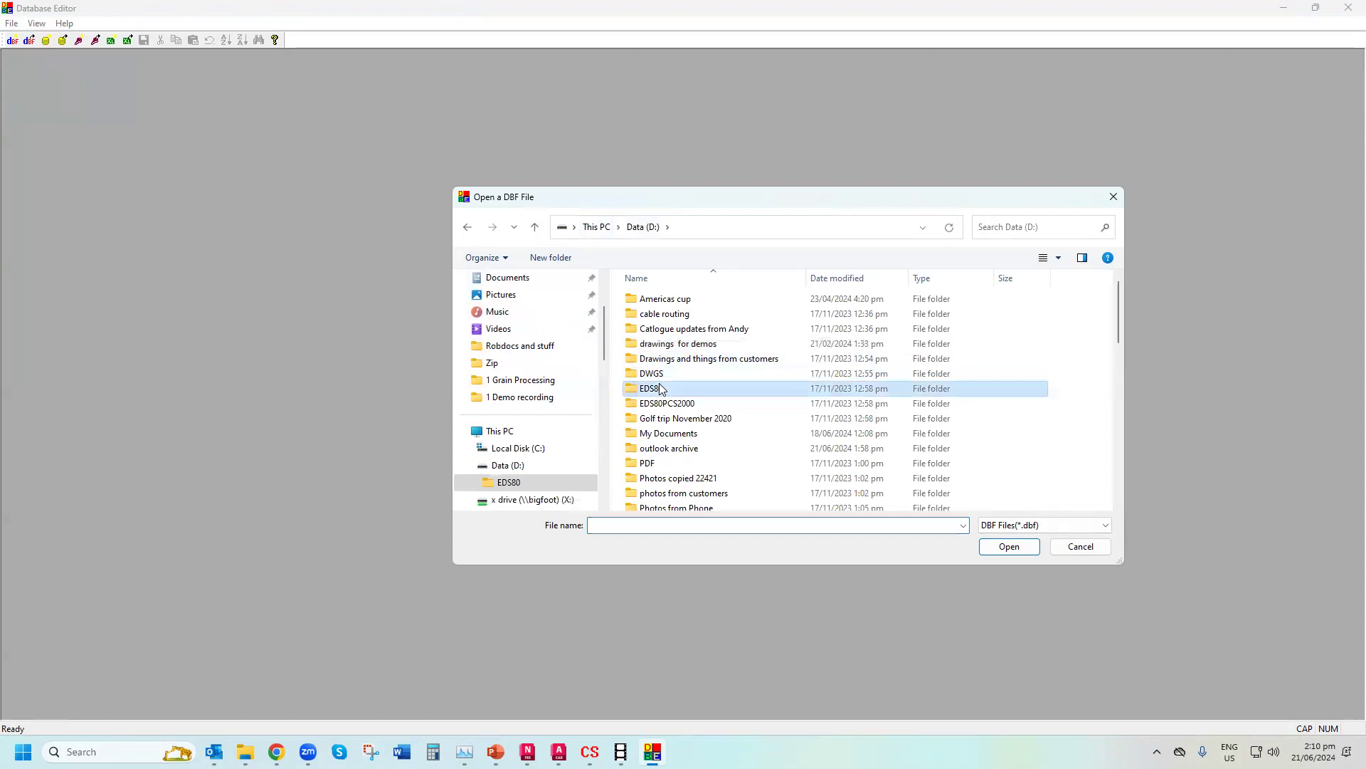
pyautogui.click(656, 404)
pyautogui.doubleClick(656, 404)
pyautogui.doubleClick(683, 393)
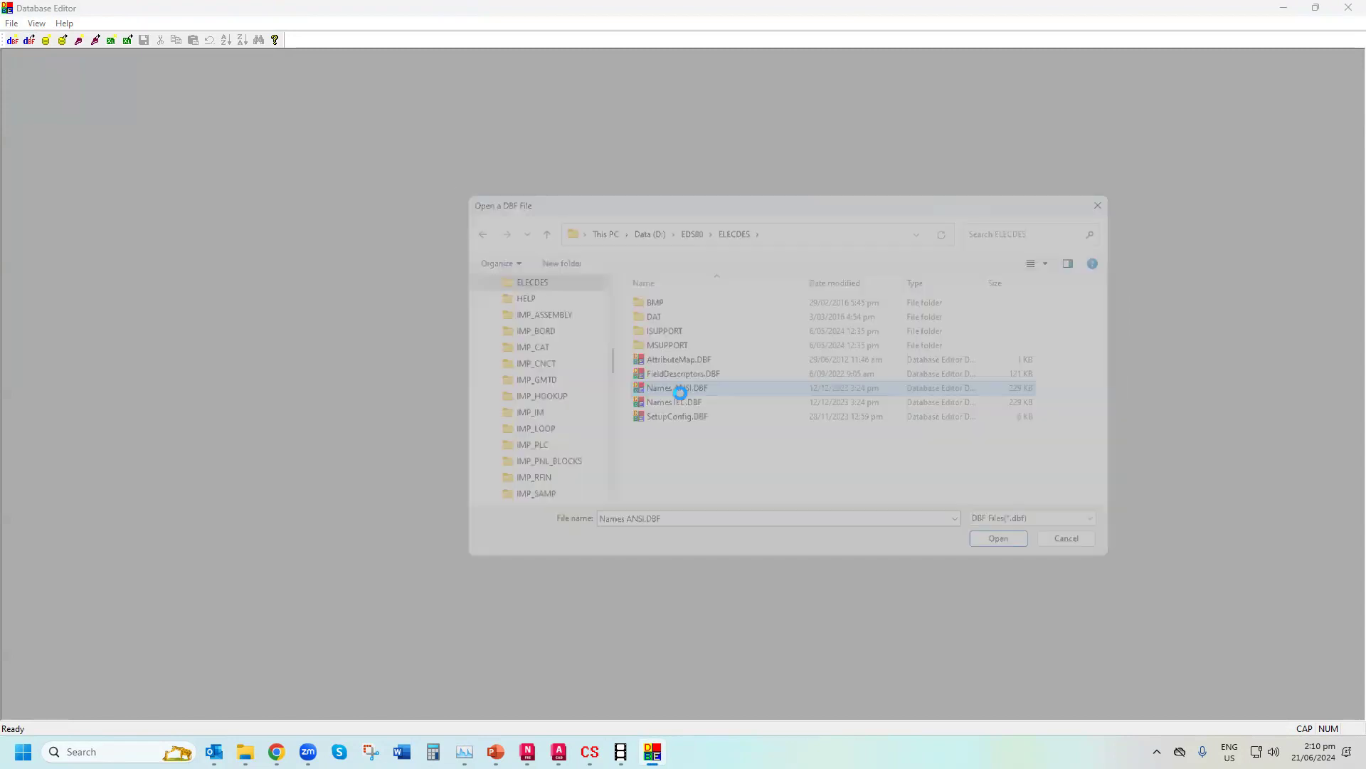
# Check the pushbuttons naming values in PART1 and PART2, minimize the Database Editor and reopen Setup
pyautogui.moveTo(225, 116); pyautogui.dragTo(184, 118)
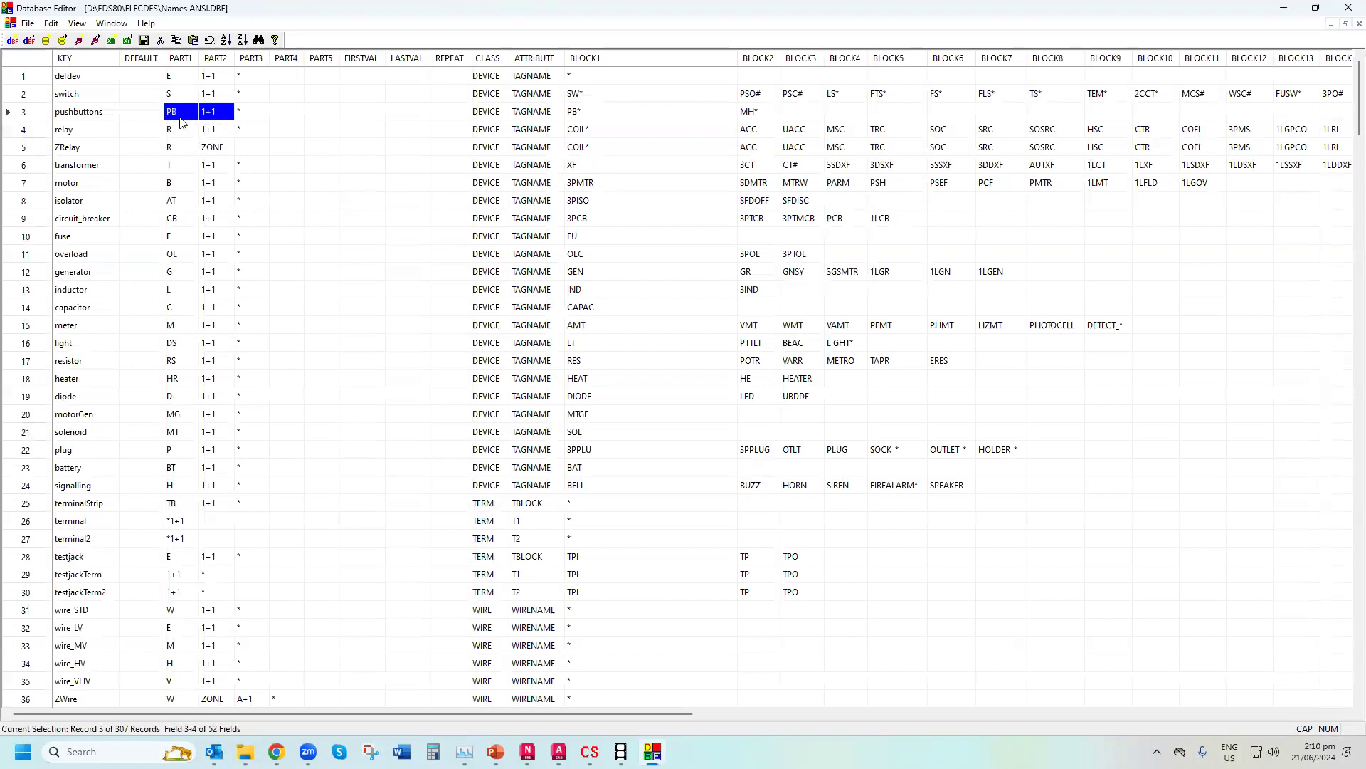
pyautogui.click(1286, 12)
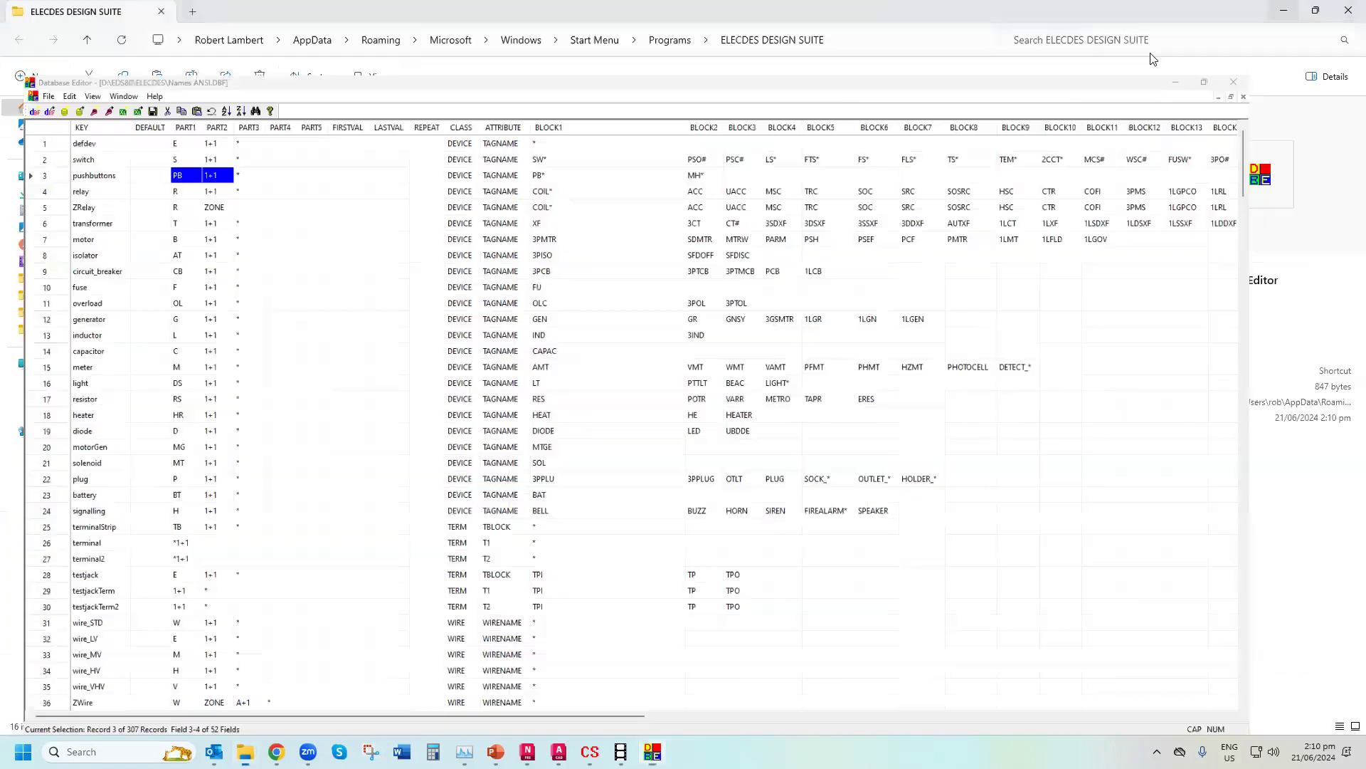
pyautogui.doubleClick(1023, 135)
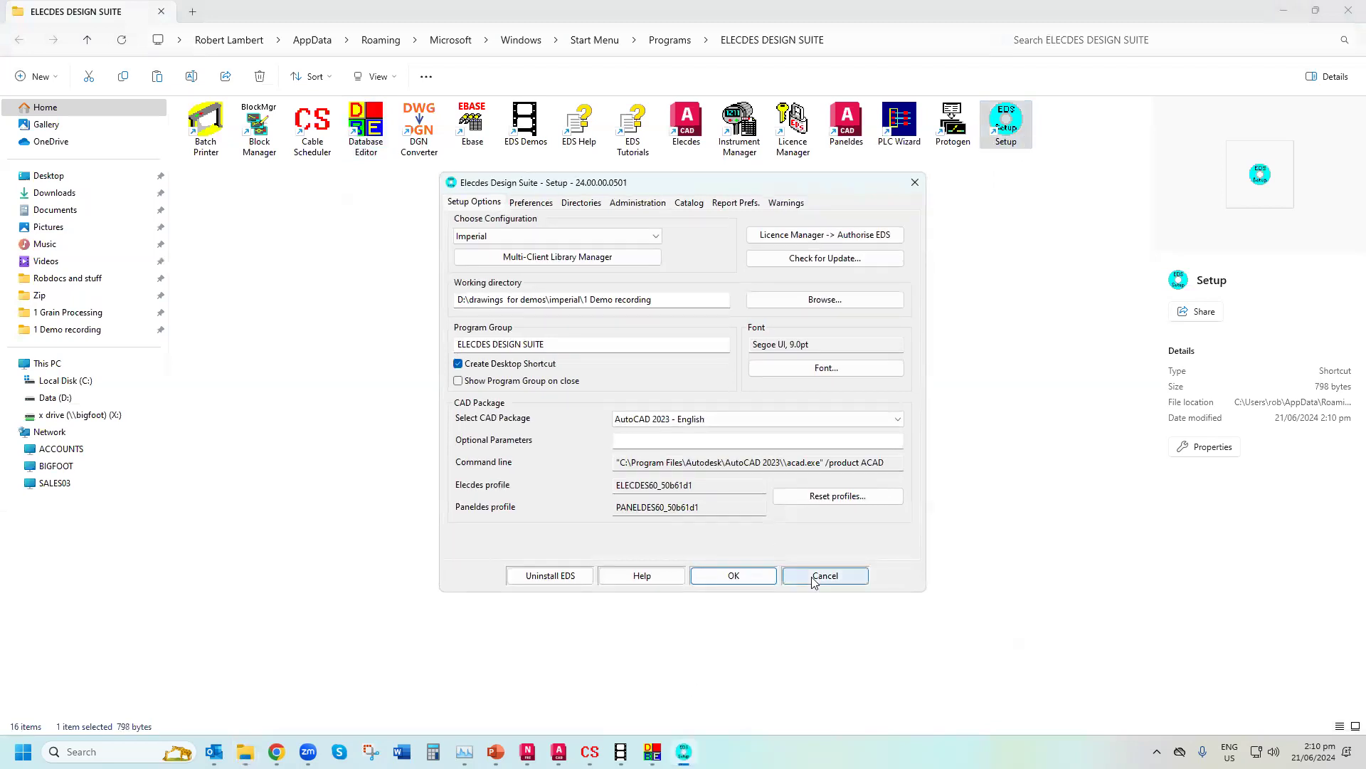
# Cancel Setup, open EDS Tutorials, highlight the Day 1 Tutorials: Elecdes and Protogen heading, and minimize the tutorials window
pyautogui.click(815, 578)
pyautogui.doubleClick(632, 128)
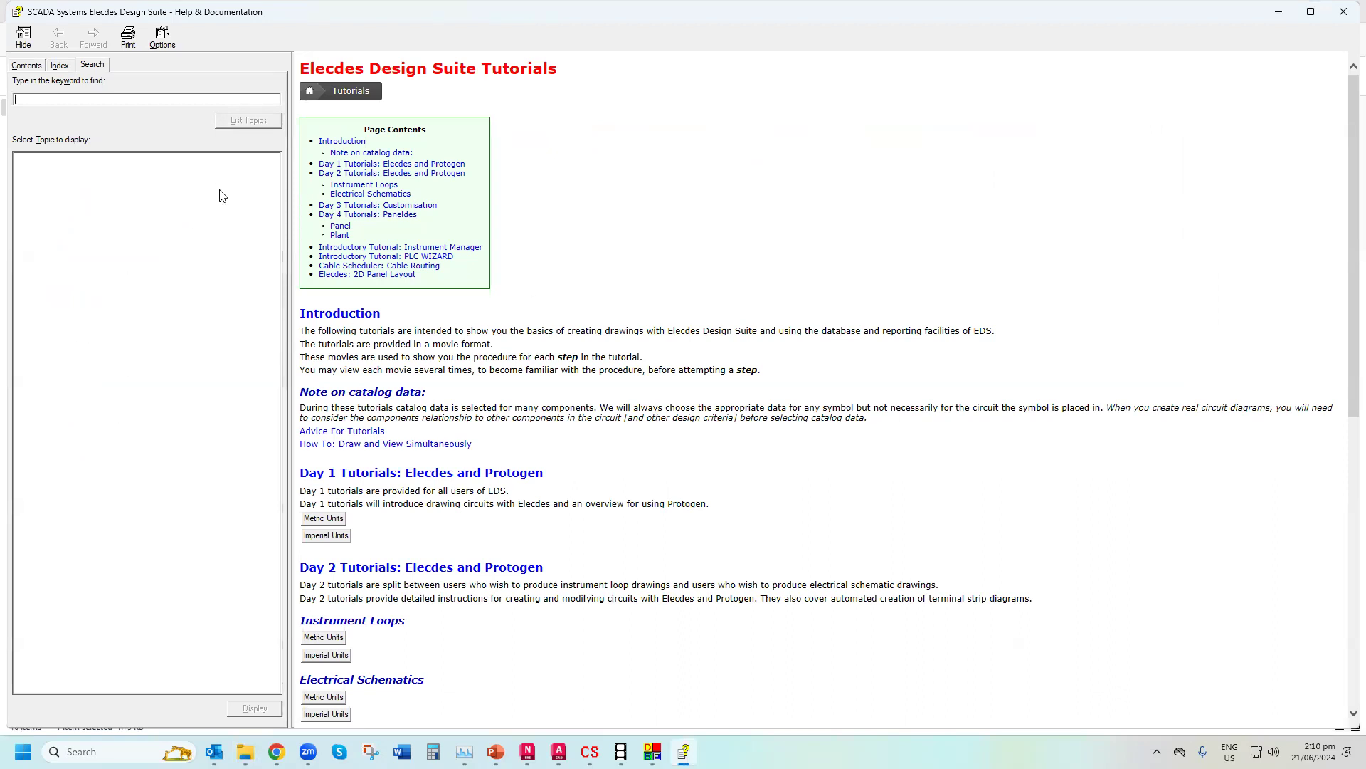
pyautogui.moveTo(551, 476); pyautogui.dragTo(300, 473)
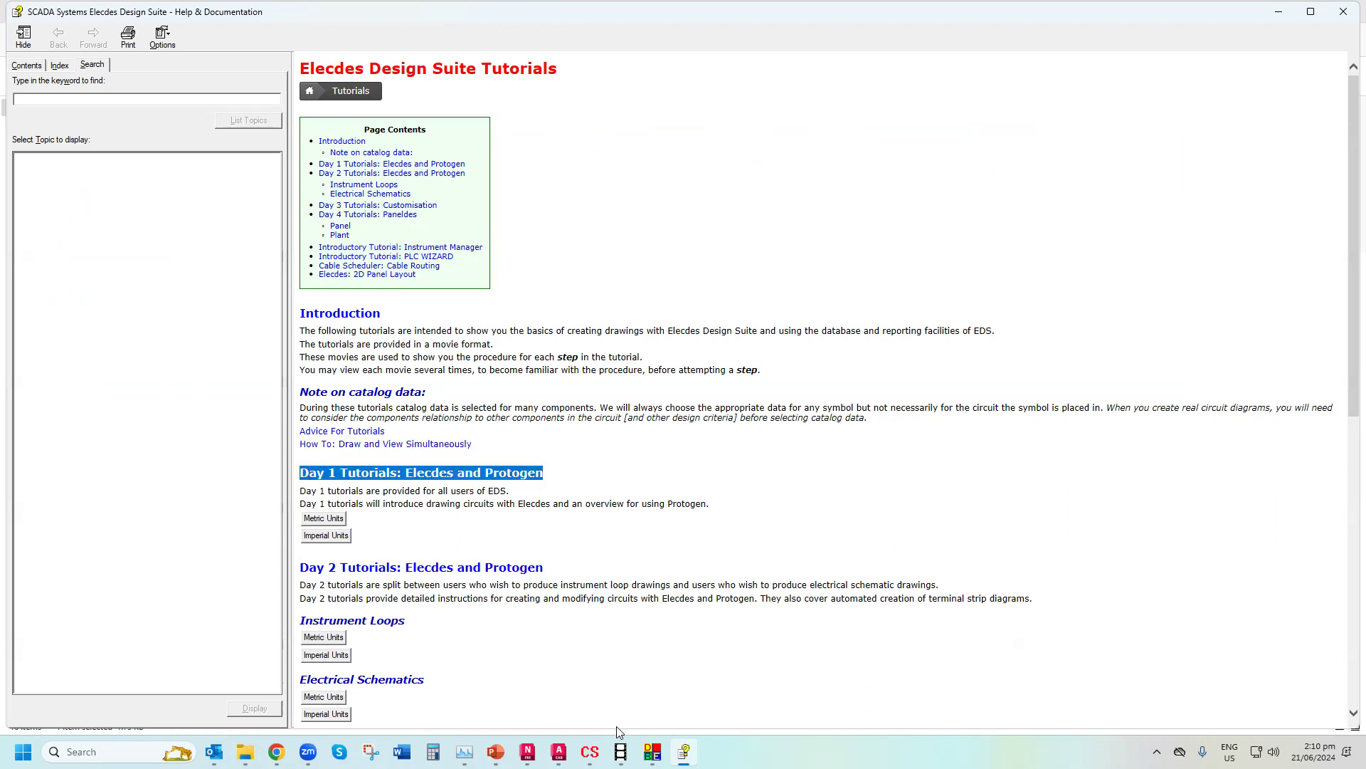
pyautogui.click(684, 752)
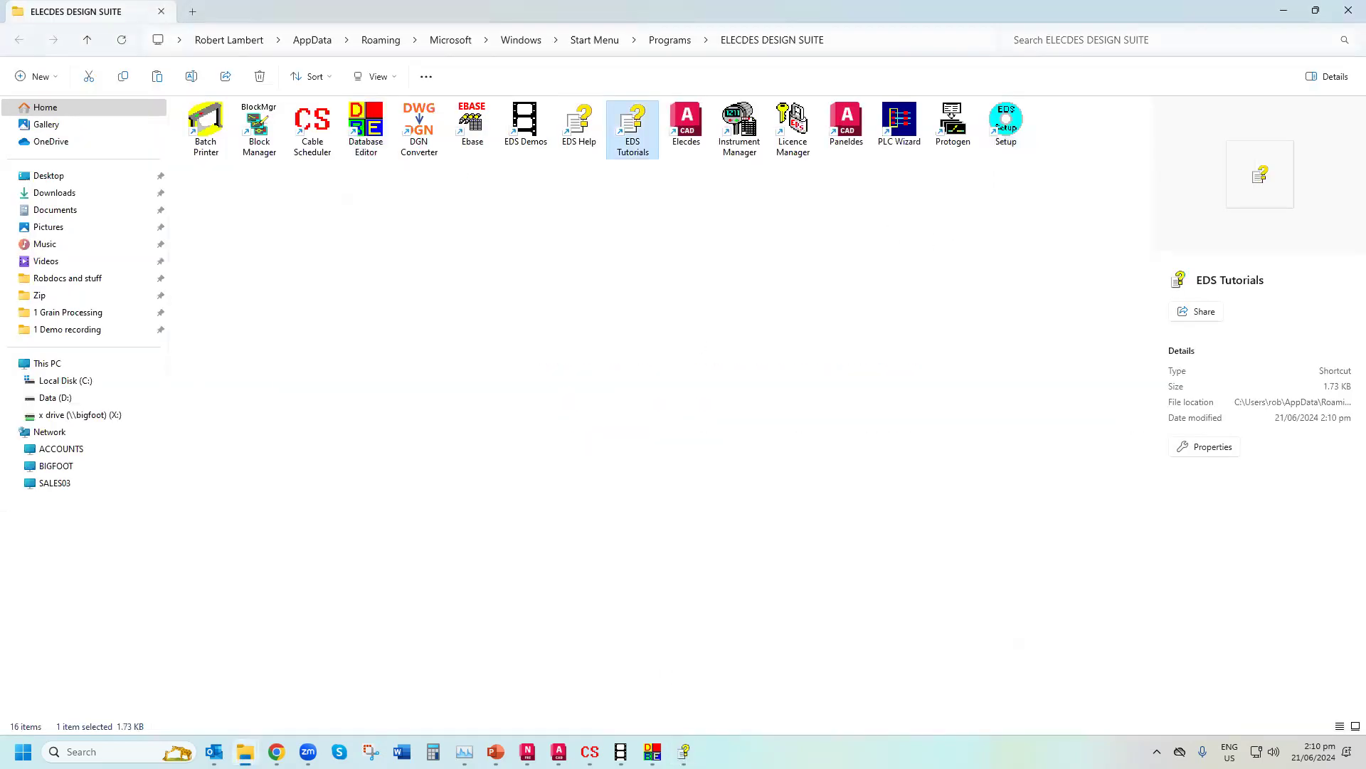
# Open the Licence Manager, view the evaluation code entry prompt, cancel it and close the Licence Manager
pyautogui.moveTo(684, 751)
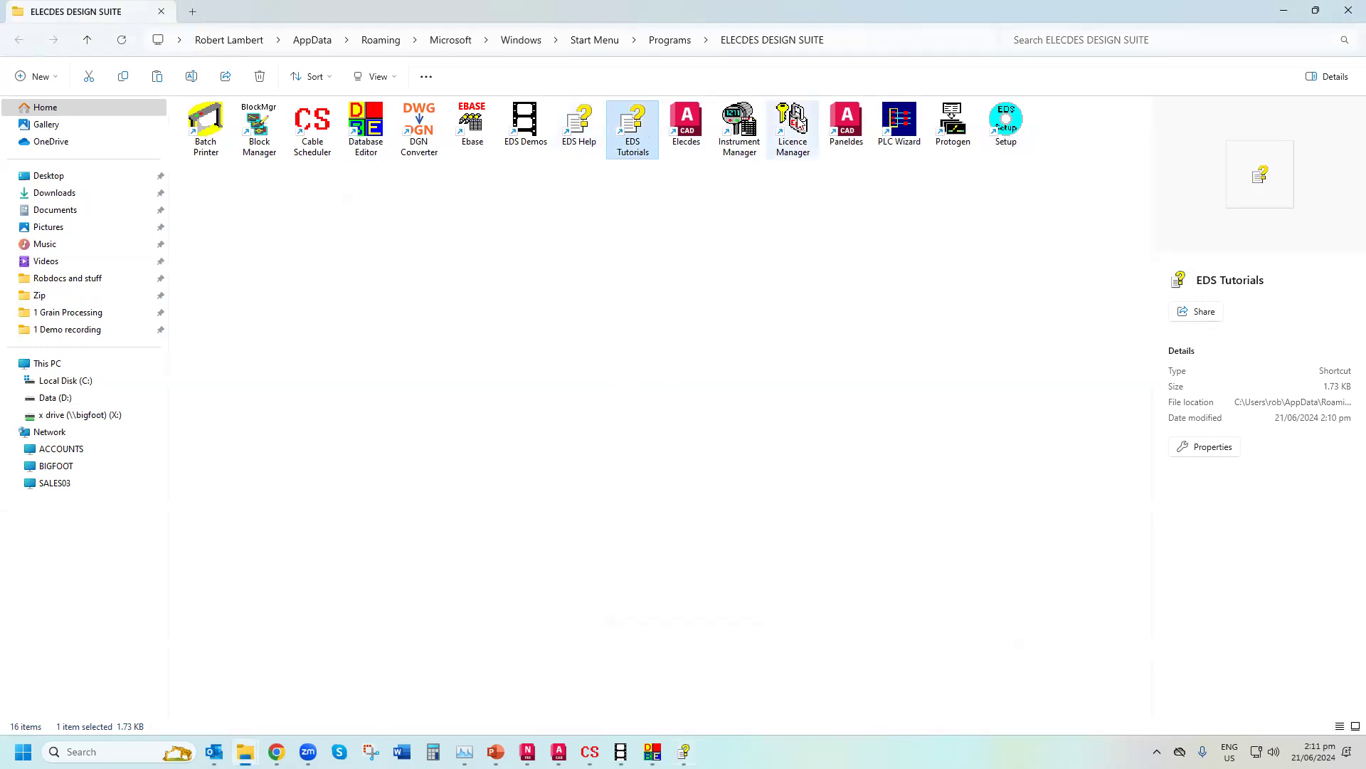
pyautogui.click(785, 126)
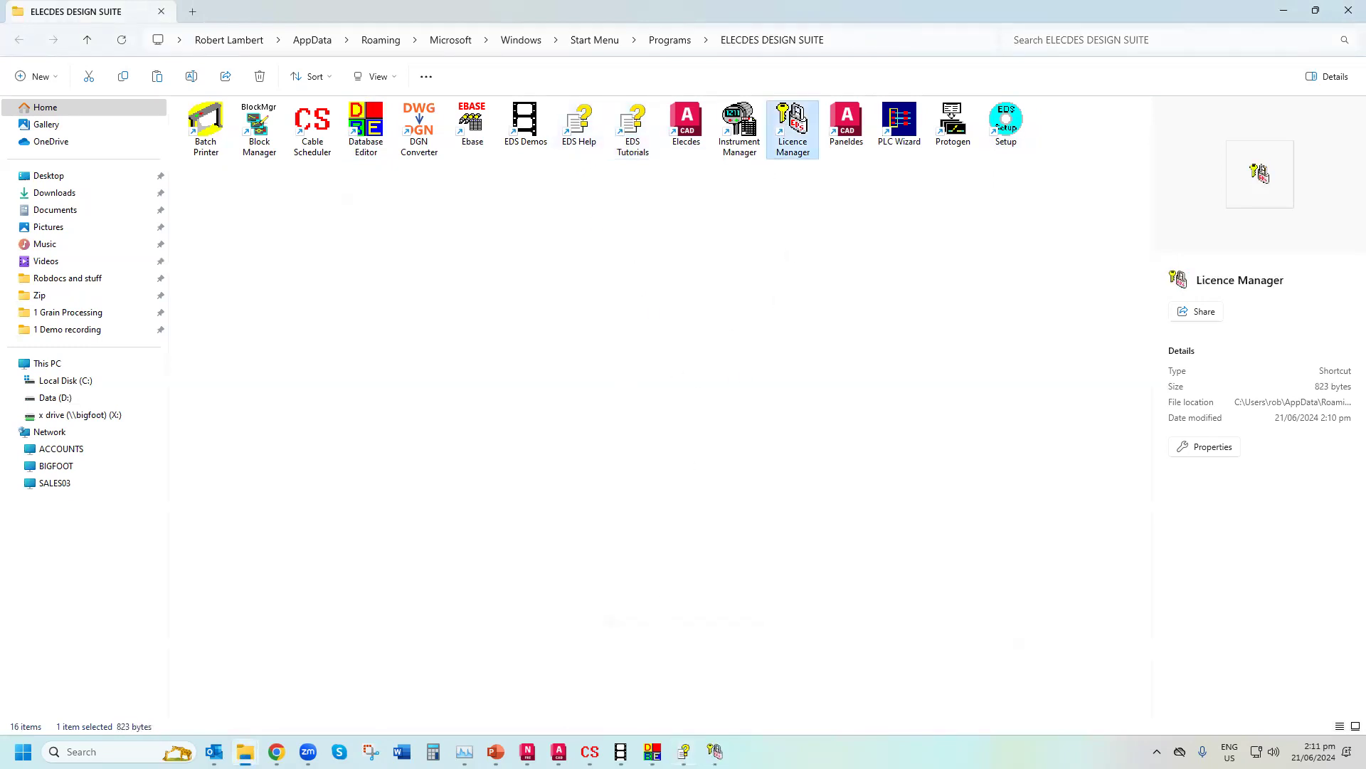
pyautogui.click(714, 751)
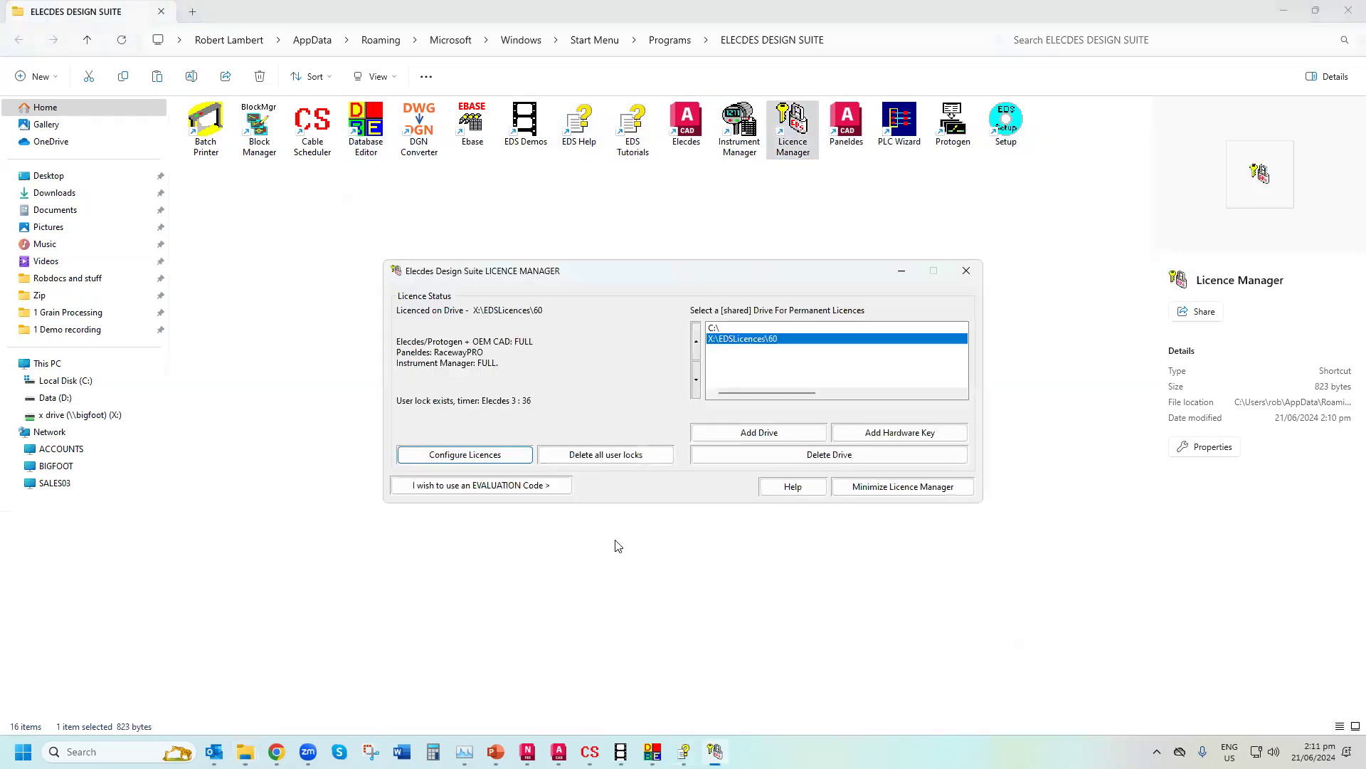
pyautogui.click(450, 492)
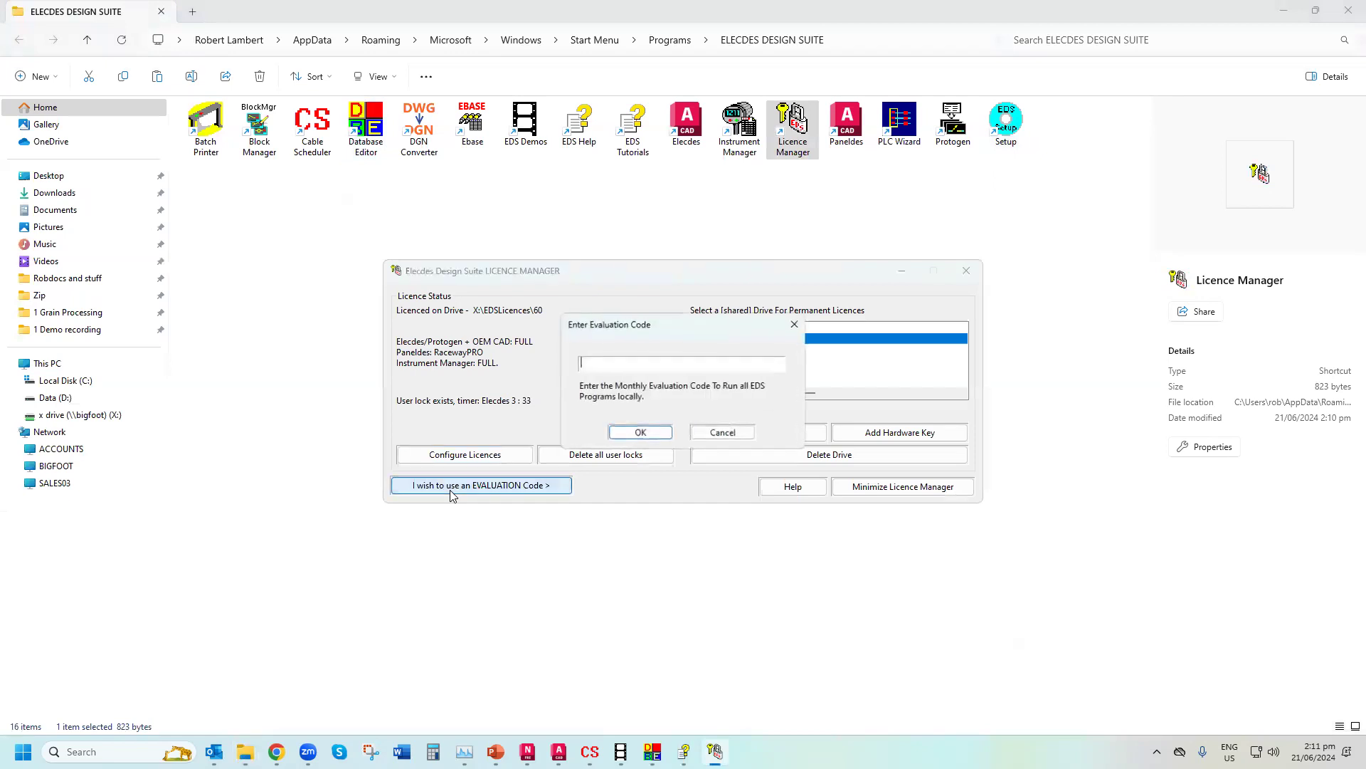
pyautogui.click(716, 434)
pyautogui.click(972, 275)
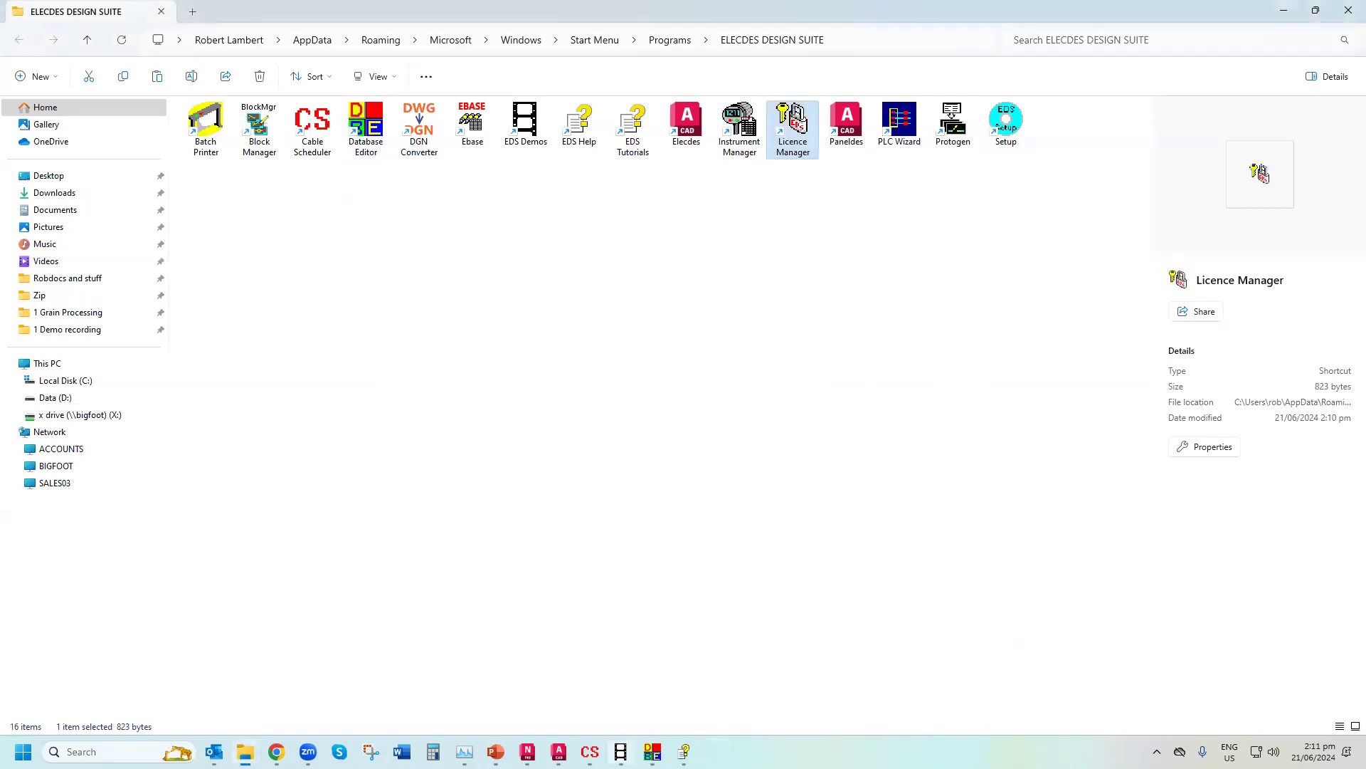
# Return to EDS Tutorials, open the Day 1 Imperial Units movie list and play Basic Drawing Startup in Elecdes
pyautogui.click(685, 751)
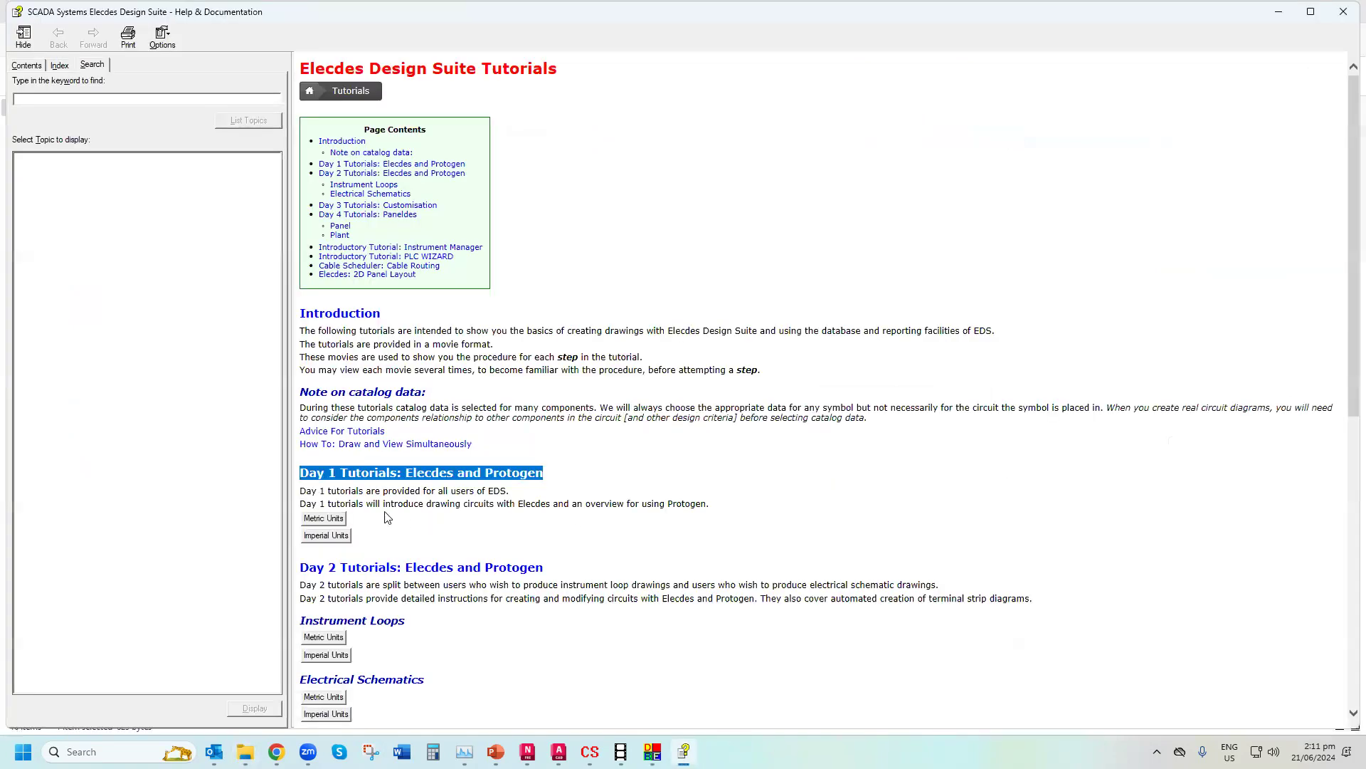
pyautogui.click(324, 536)
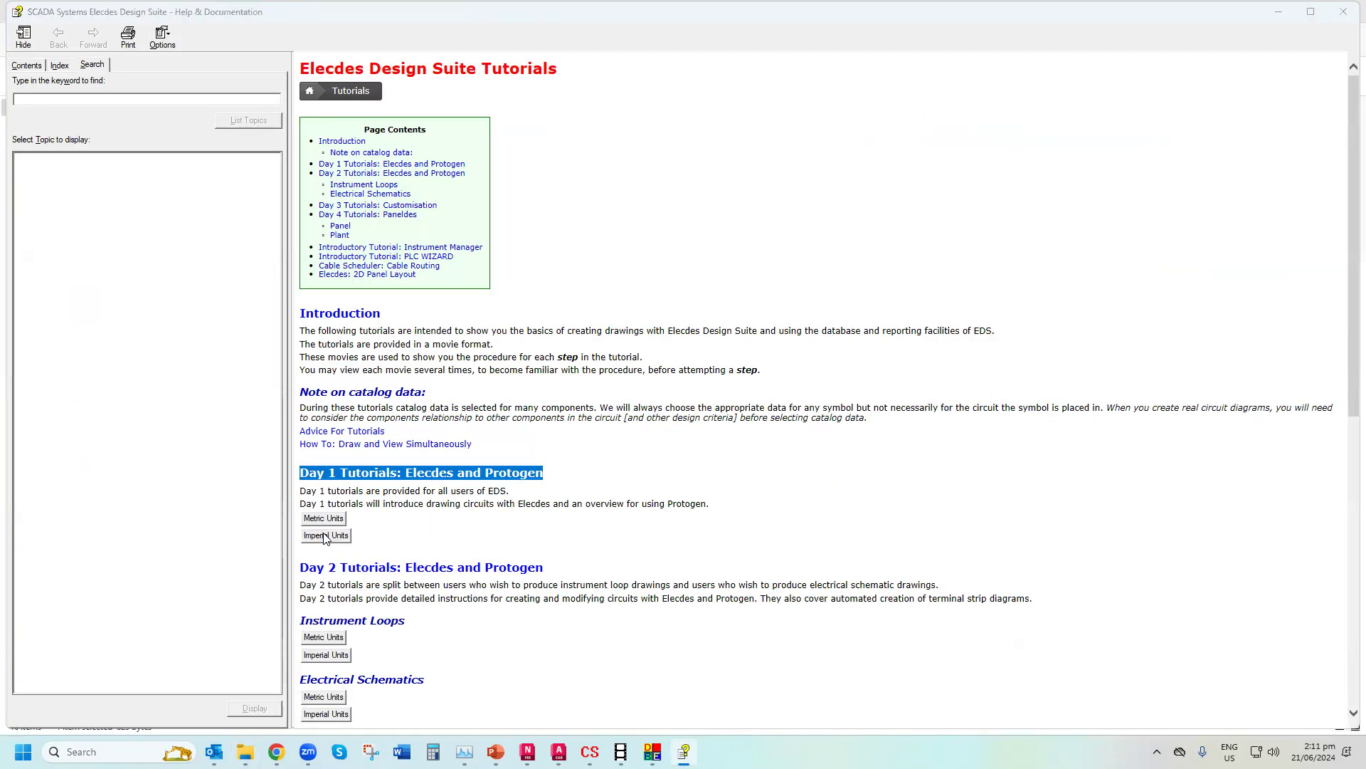
pyautogui.click(732, 431)
pyautogui.click(503, 292)
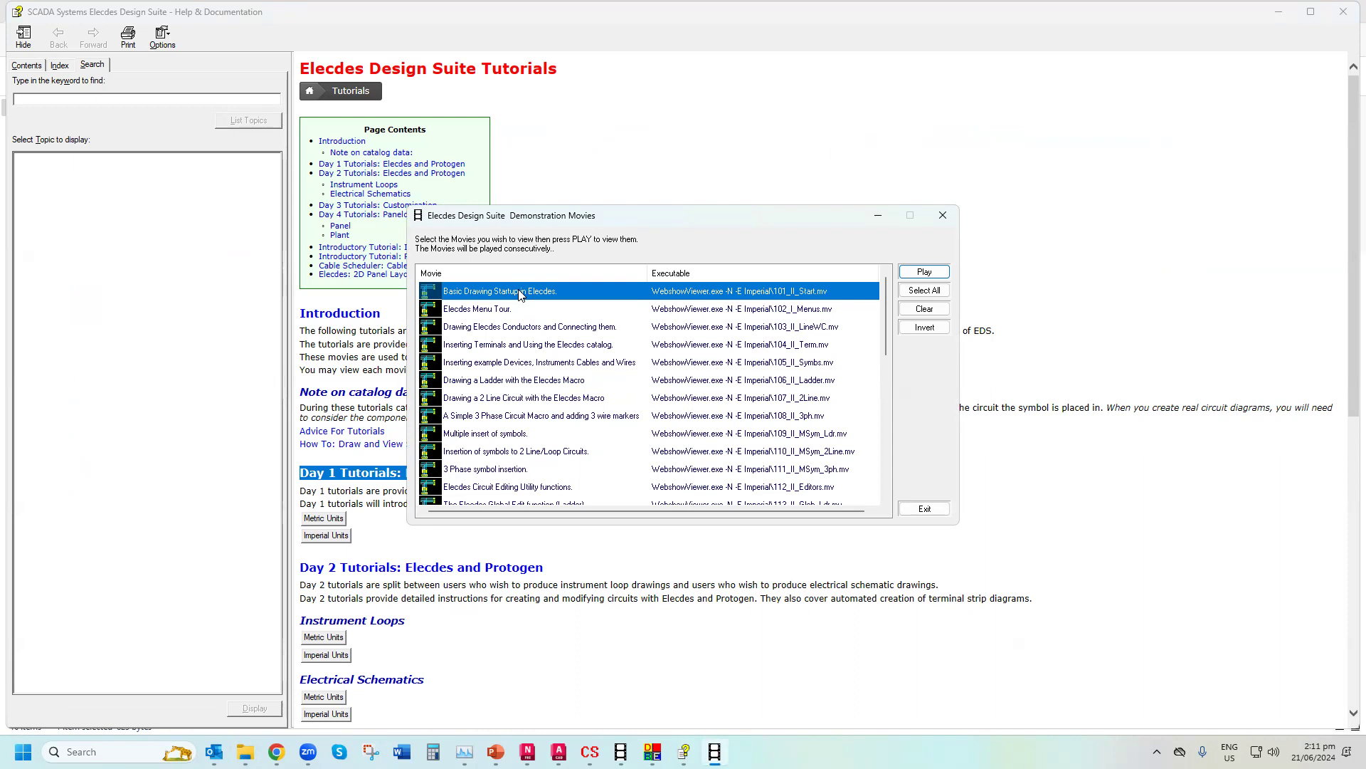
pyautogui.click(944, 273)
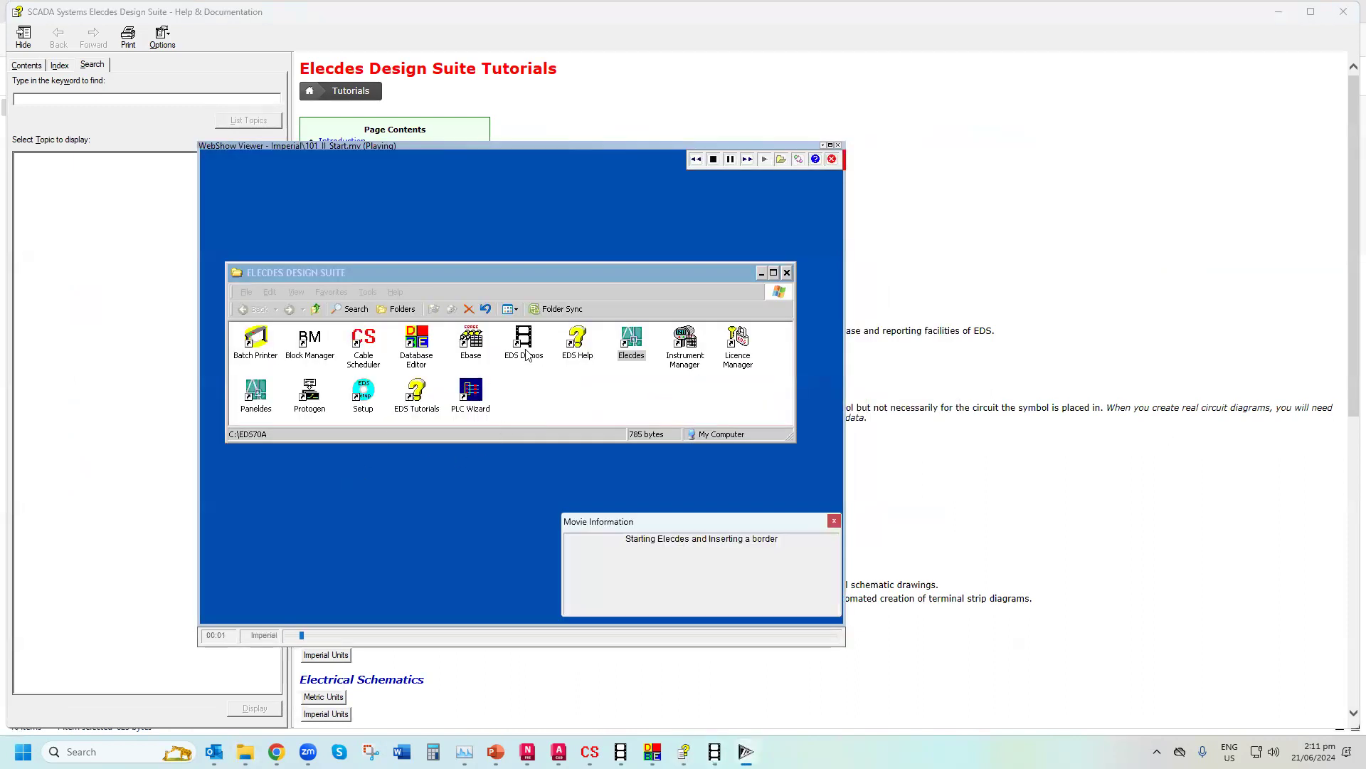
# Fast-forward the movie to the border insertion, pause at the C.DWG selection, and fast-forward through the rest
pyautogui.click(746, 159)
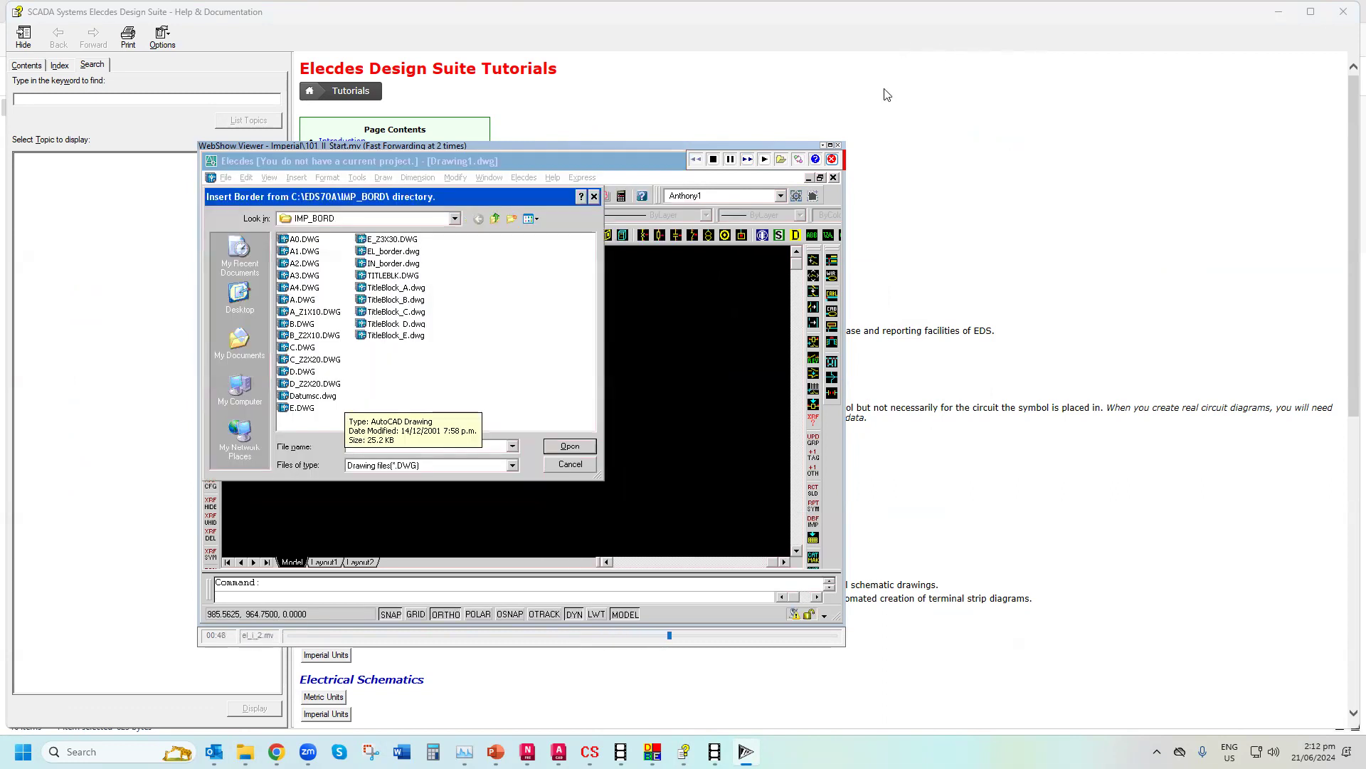
pyautogui.click(730, 159)
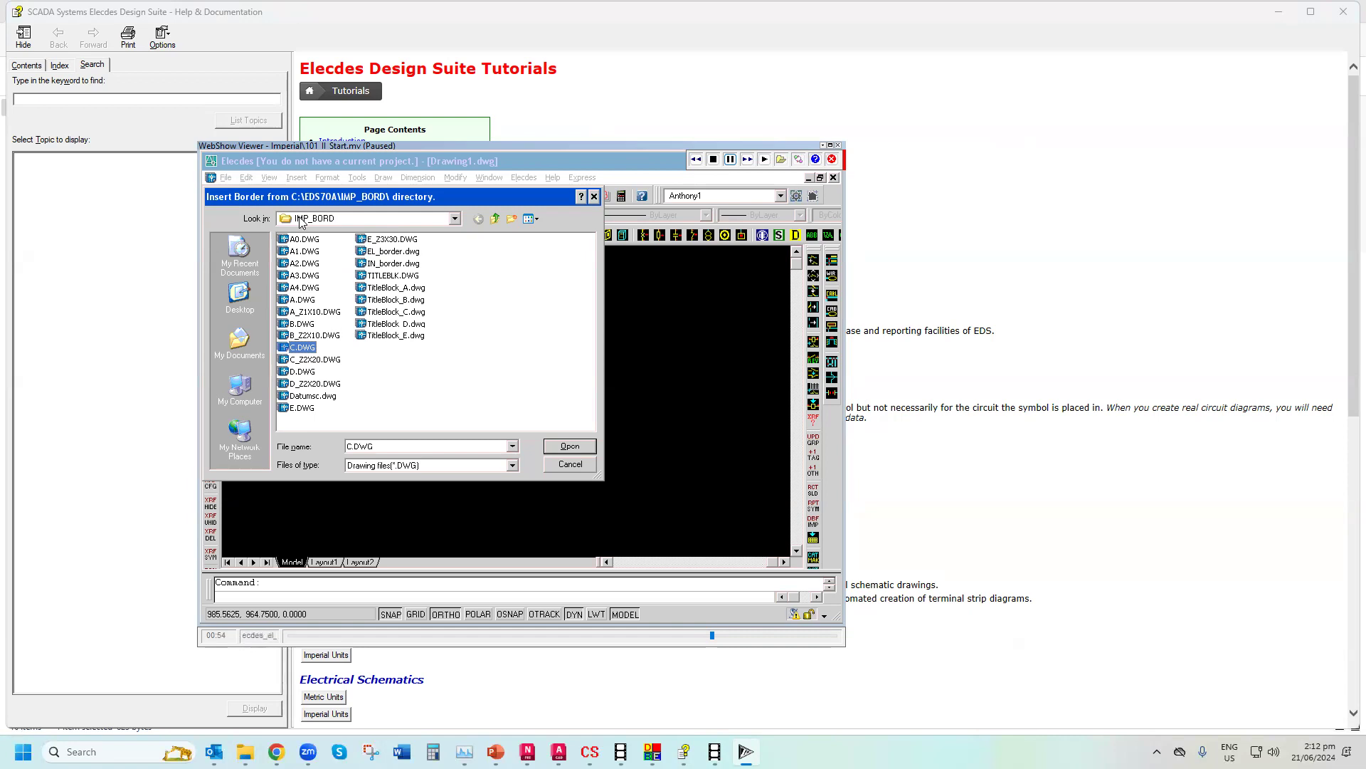
pyautogui.click(745, 160)
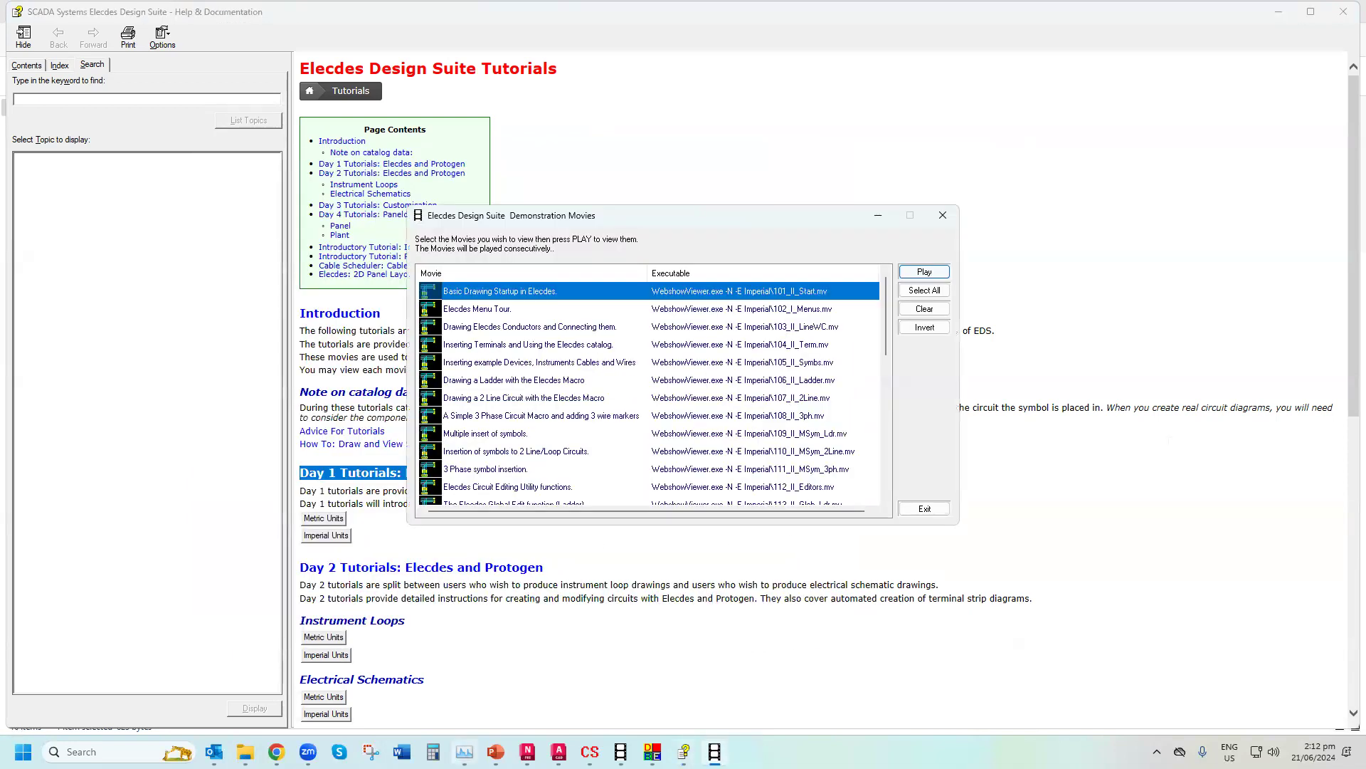
# Switch to AutoCAD and insert the C.DWG border from the IMP_BORD directory into Drawing3
pyautogui.click(559, 753)
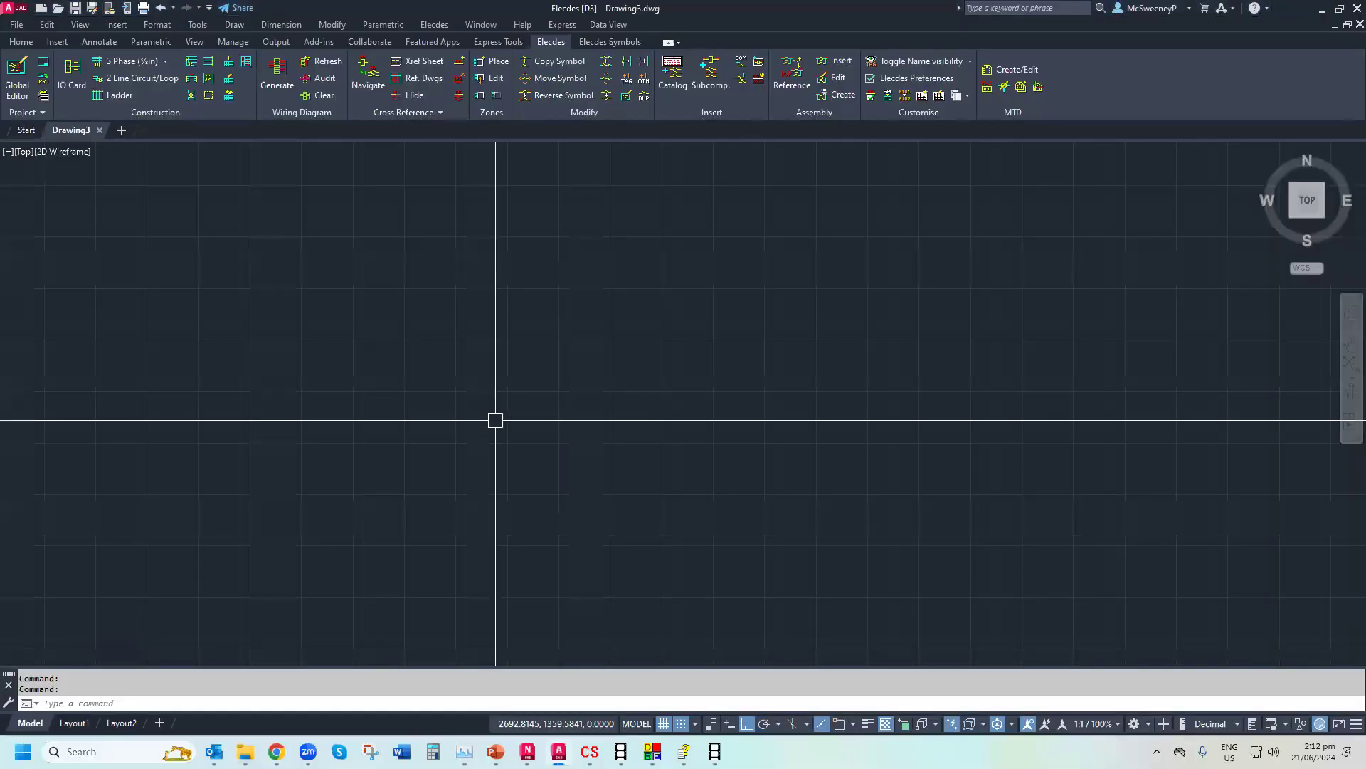
pyautogui.click(434, 24)
pyautogui.moveTo(462, 96)
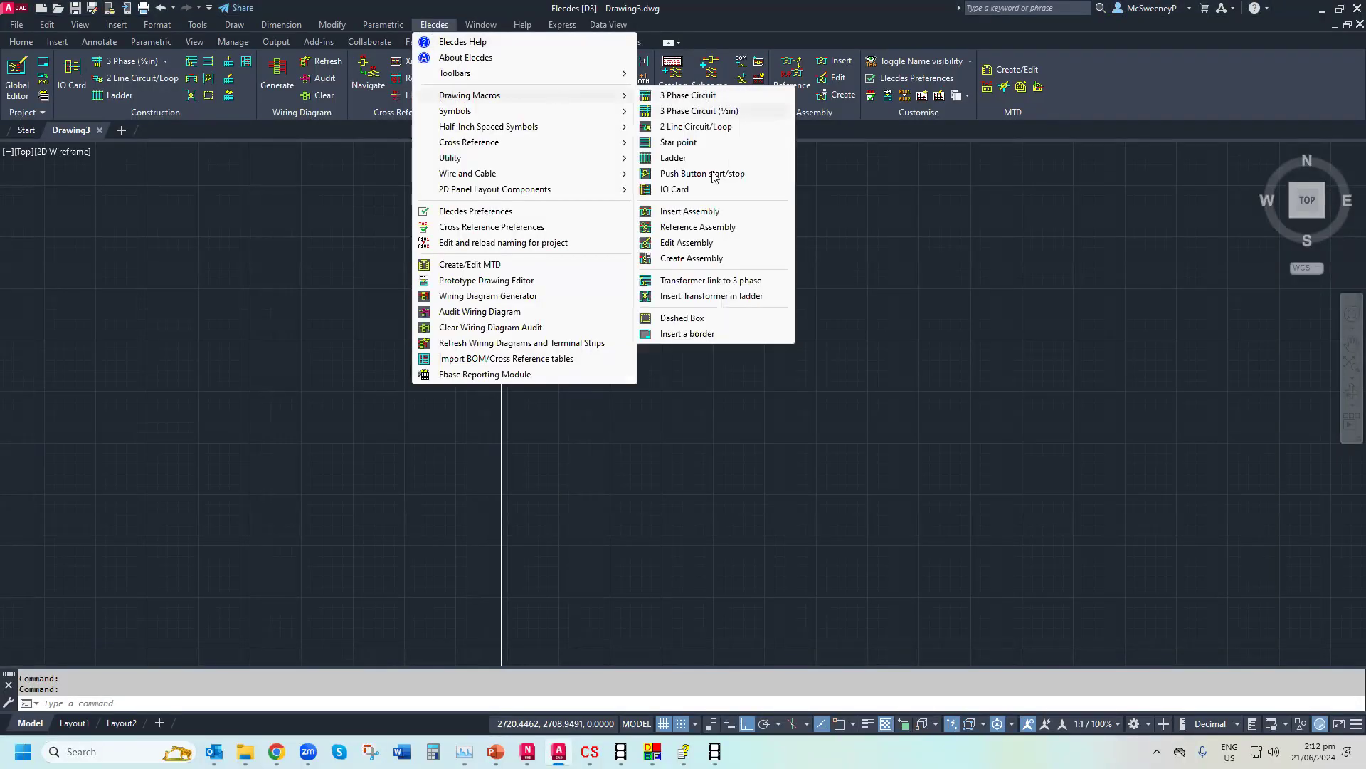
pyautogui.click(697, 334)
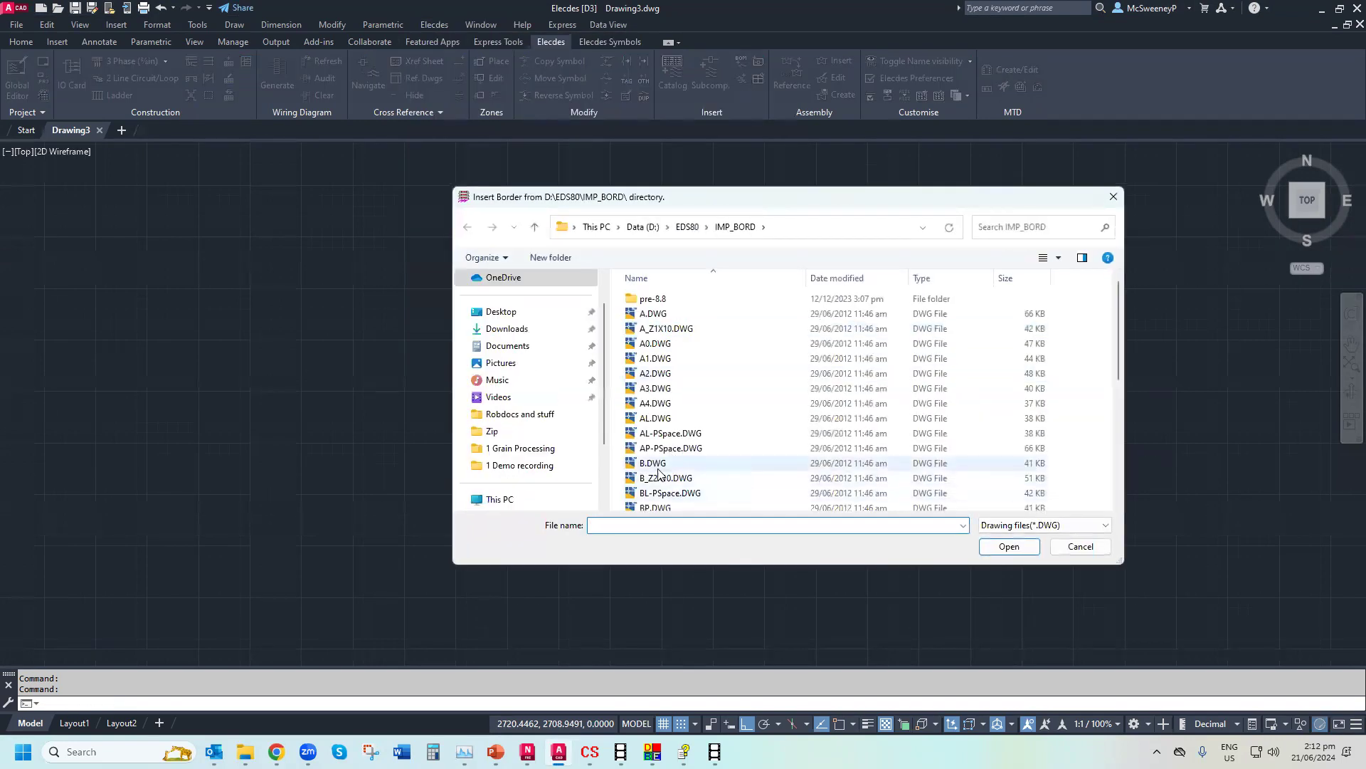
pyautogui.scroll(-3, 669, 455)
pyautogui.doubleClick(653, 413)
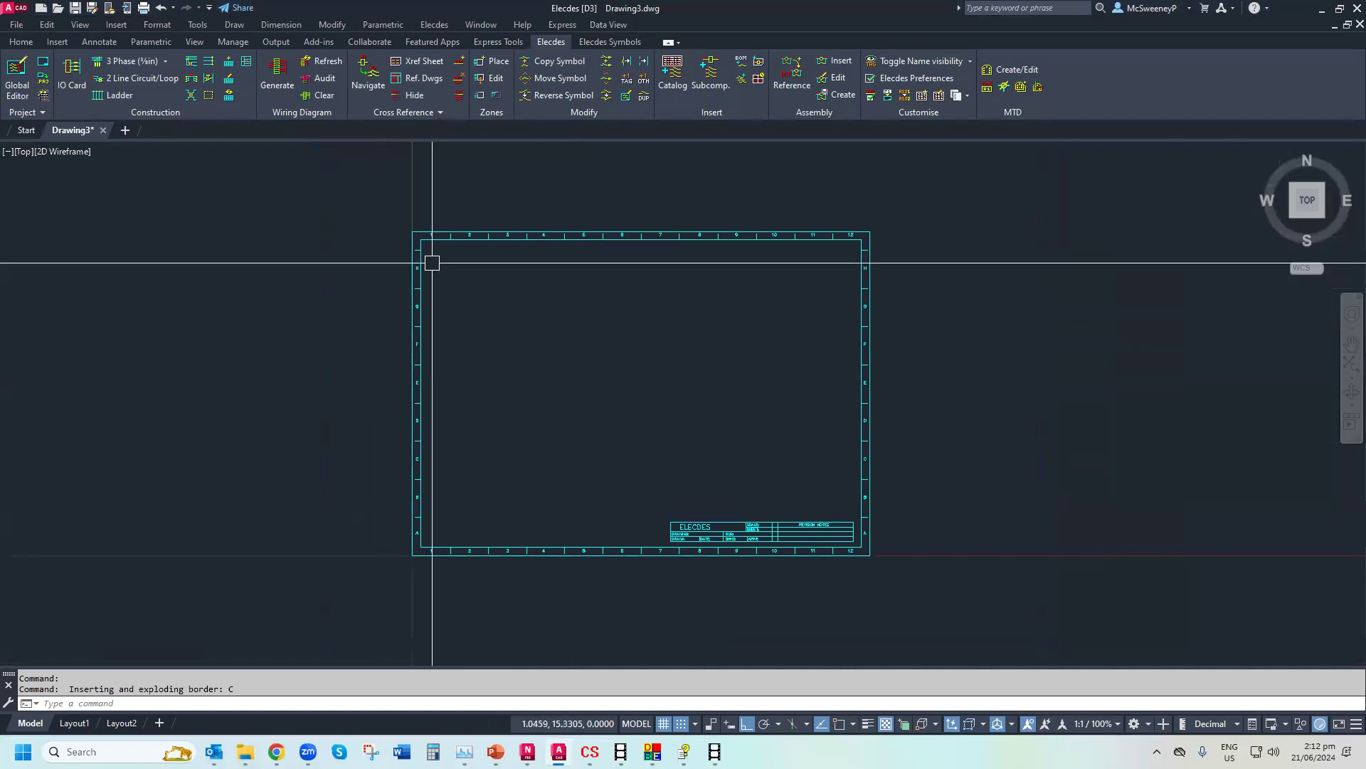
pyautogui.scroll(2, 428, 241)
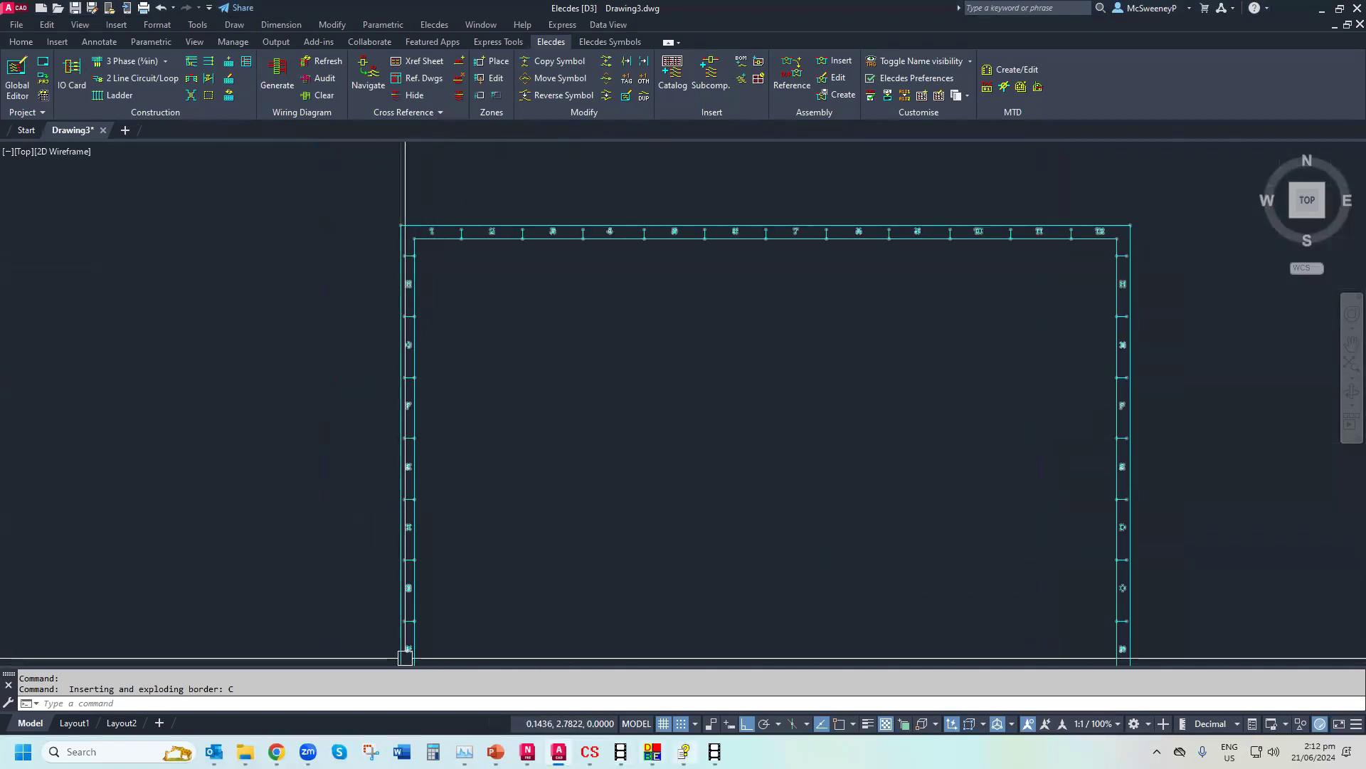
# Return to the Day 1 movie list, browse from Elecdes Menu Tour to Protogen Intro, and exit the list
pyautogui.click(715, 752)
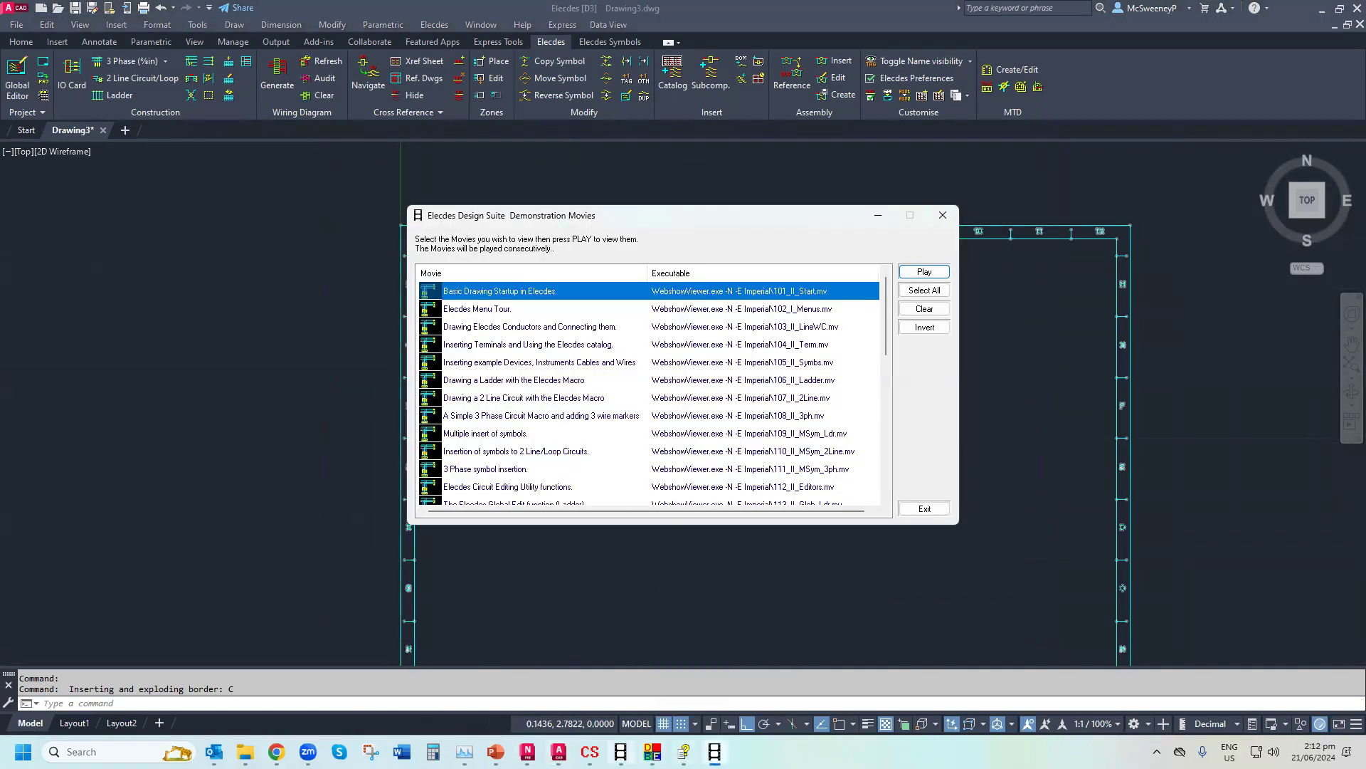
pyautogui.click(684, 751)
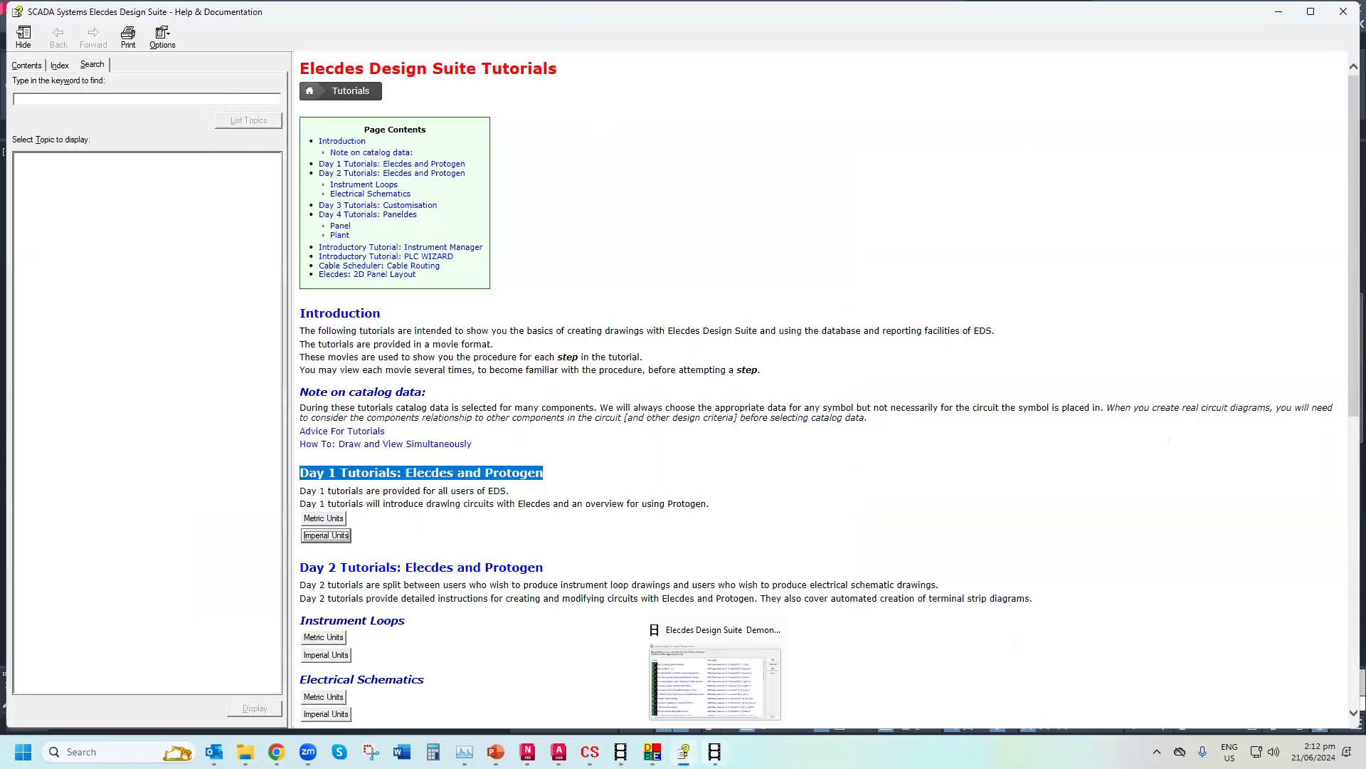
pyautogui.click(714, 752)
pyautogui.click(494, 308)
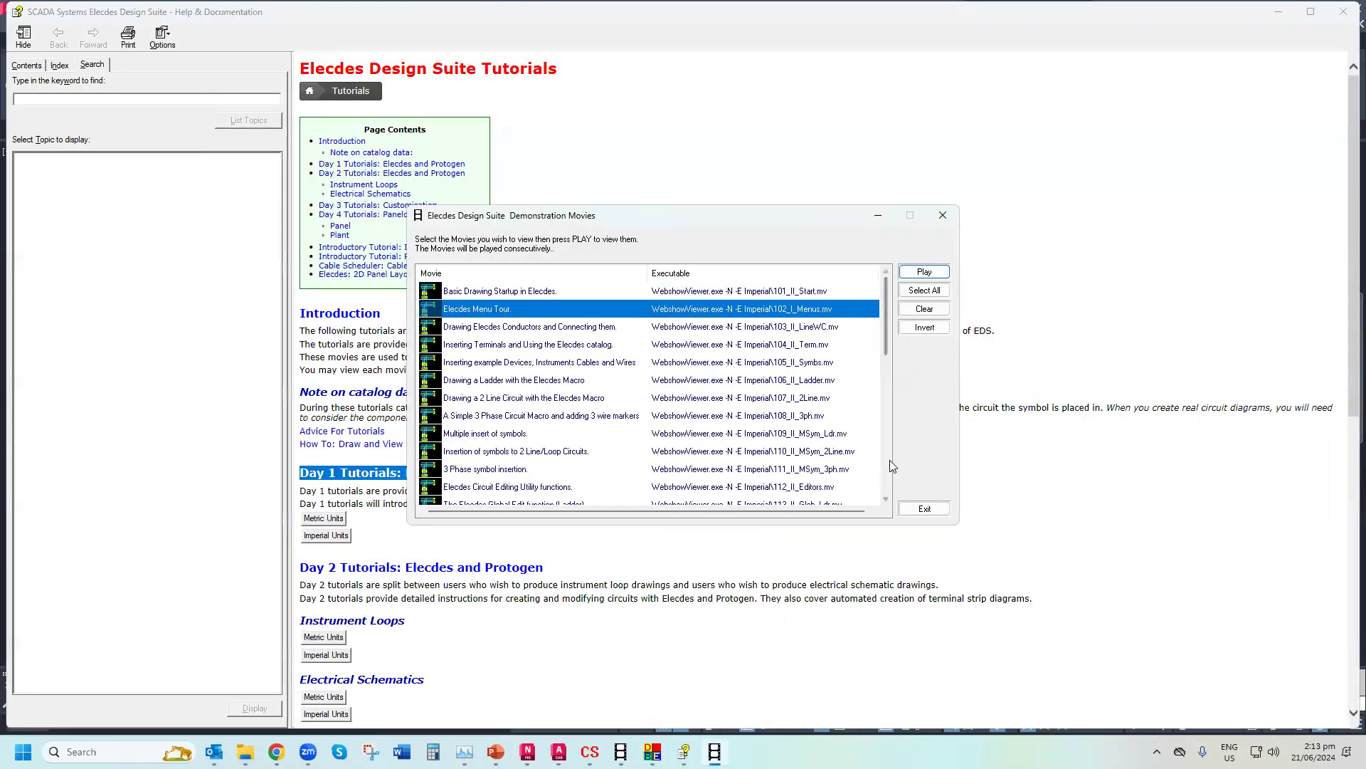
pyautogui.scroll(-3, 772, 417)
pyautogui.click(466, 381)
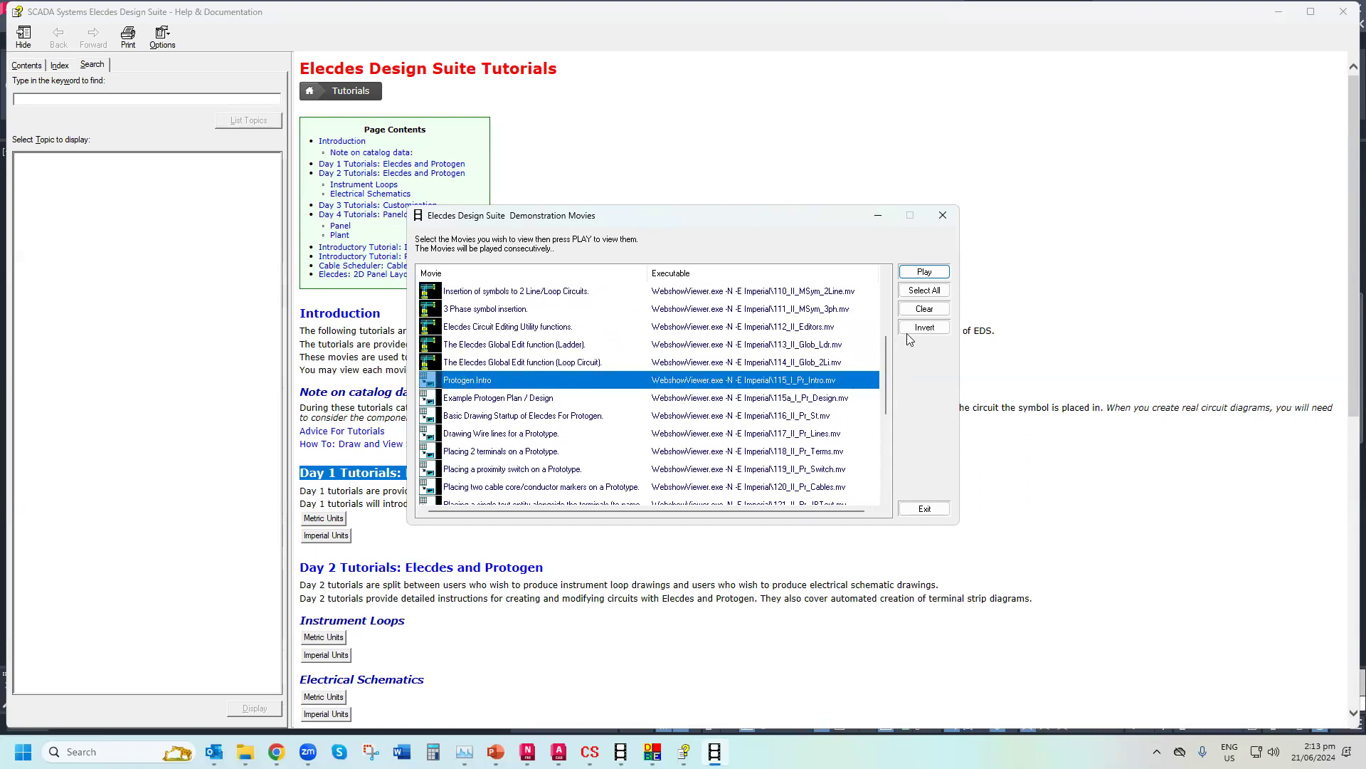
pyautogui.click(924, 509)
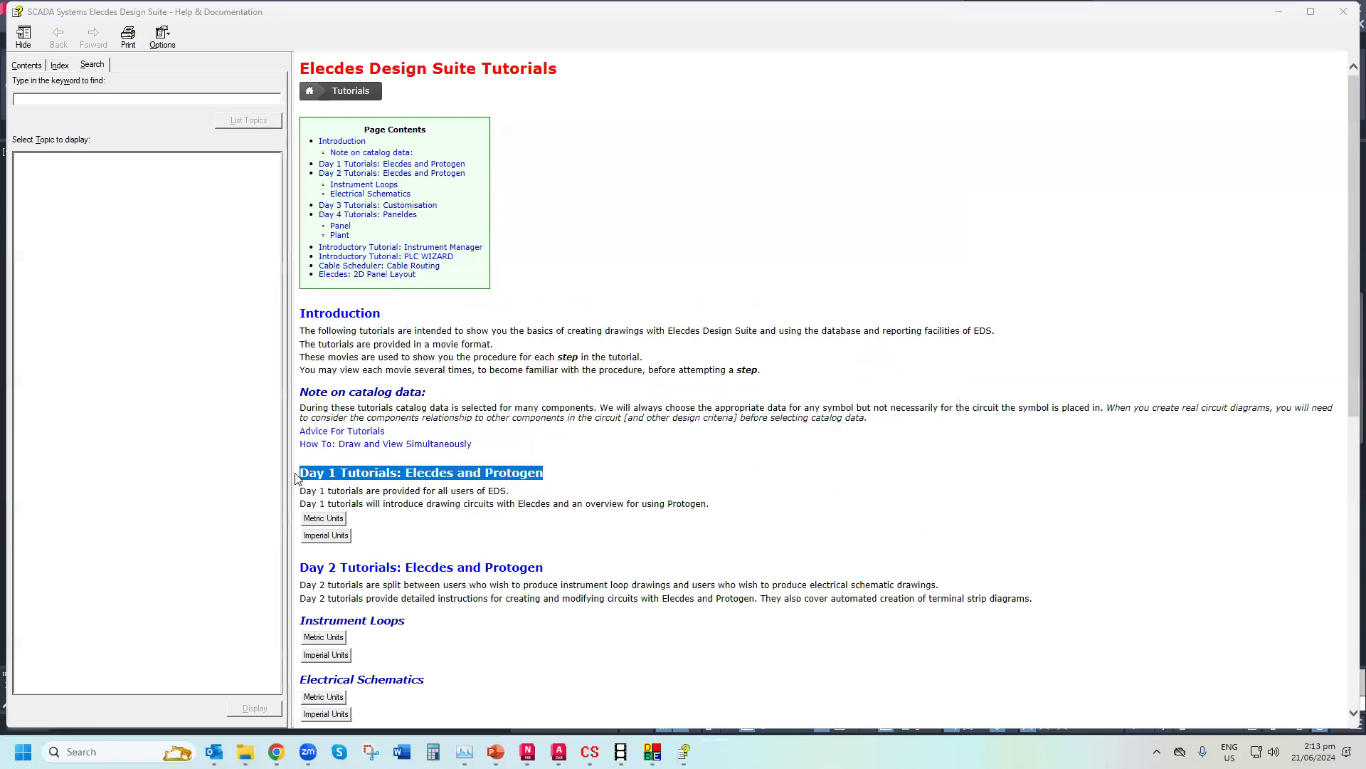
# Look through the remaining tutorial days and highlight the Instrument Loops heading under Day 2
pyautogui.scroll(-4, 299, 572)
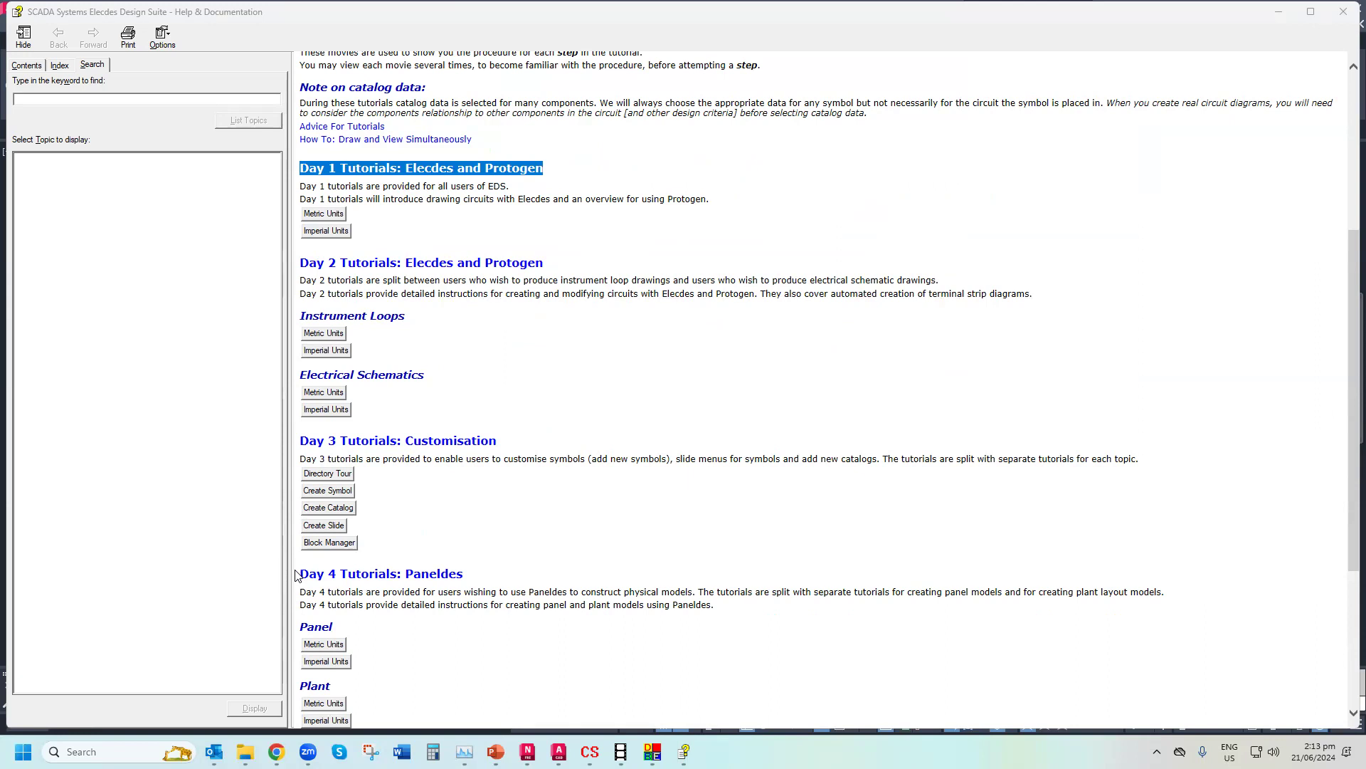
pyautogui.moveTo(420, 324); pyautogui.dragTo(299, 317)
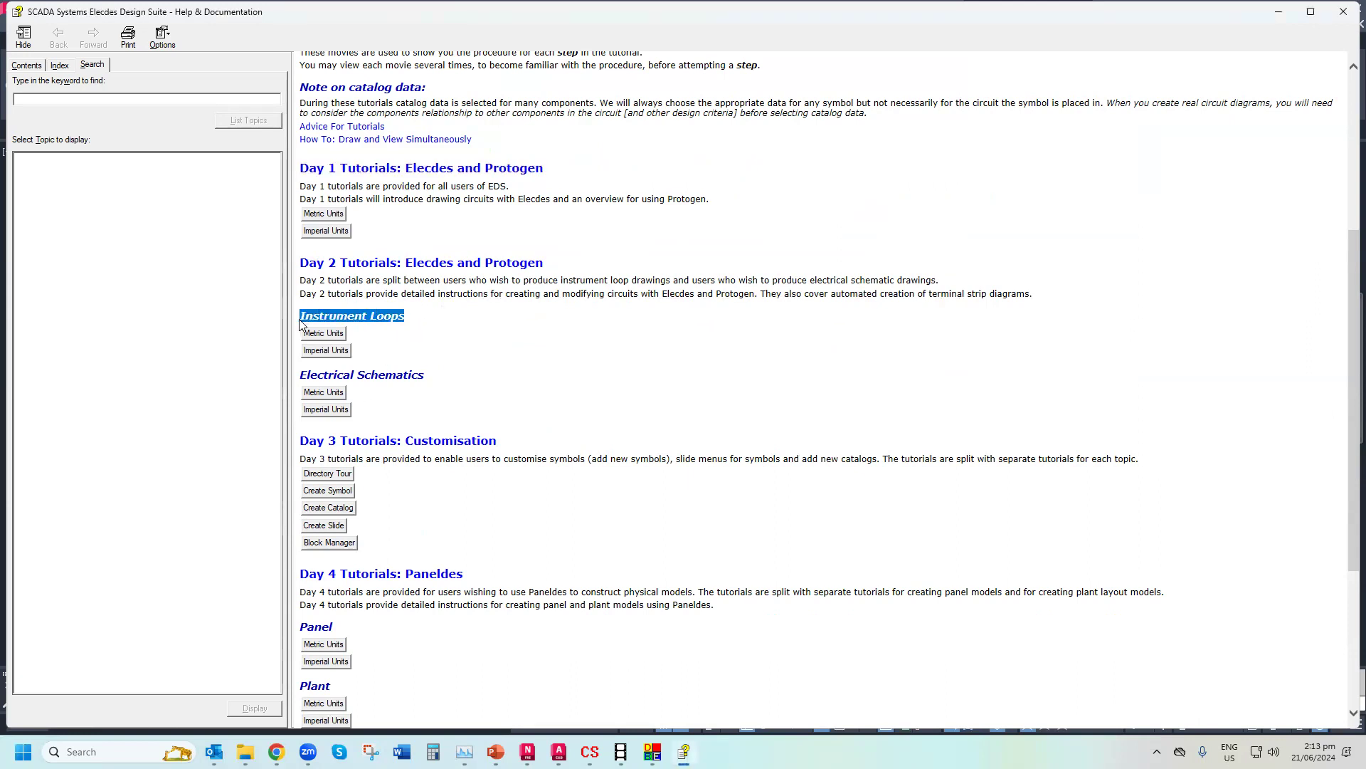
# View the list of imperial-unit demonstration movies for the Day 2 Instrument Loops tutorials, allowing the blocked content, and close the list
pyautogui.click(325, 351)
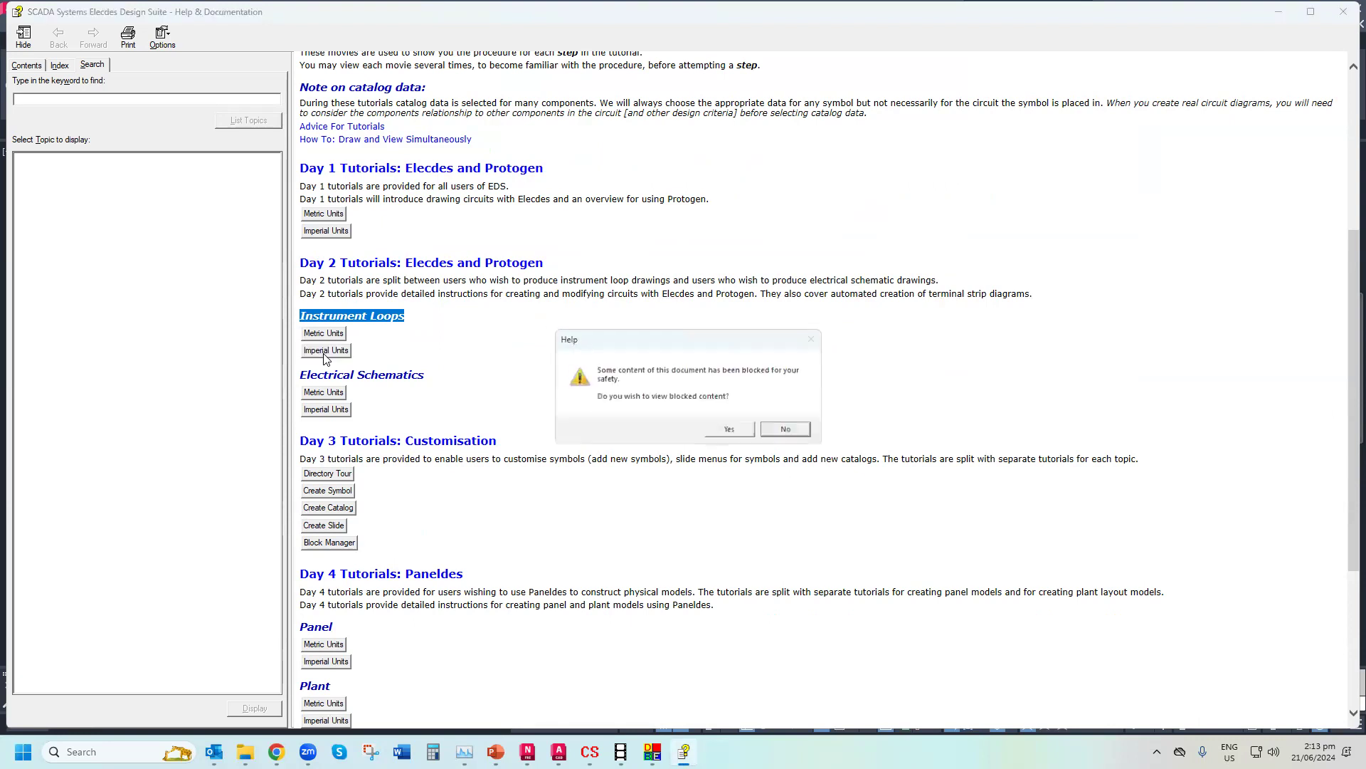
pyautogui.click(738, 431)
pyautogui.click(459, 298)
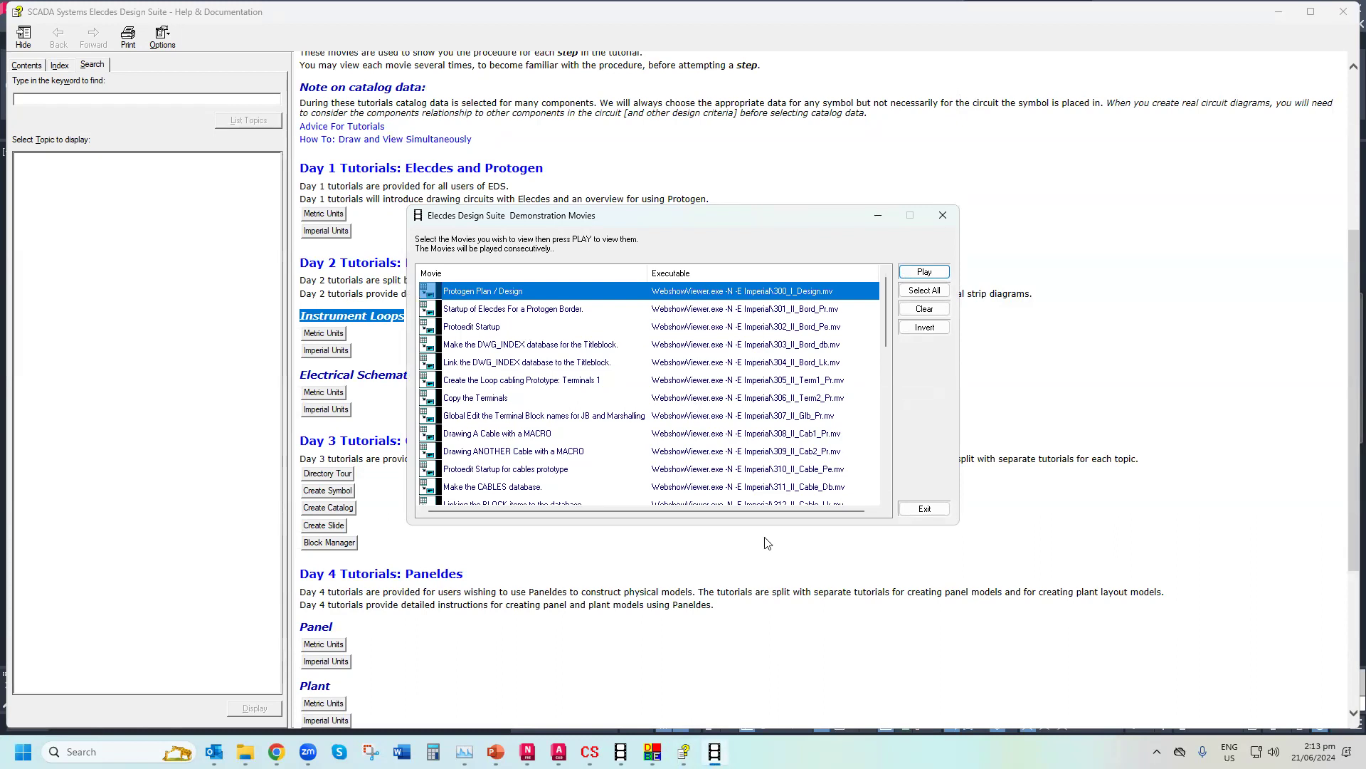
pyautogui.click(923, 508)
# Review the remaining tutorial sections in the help, including Day 3 Customisation, and close the help window
pyautogui.scroll(-3, 549, 448)
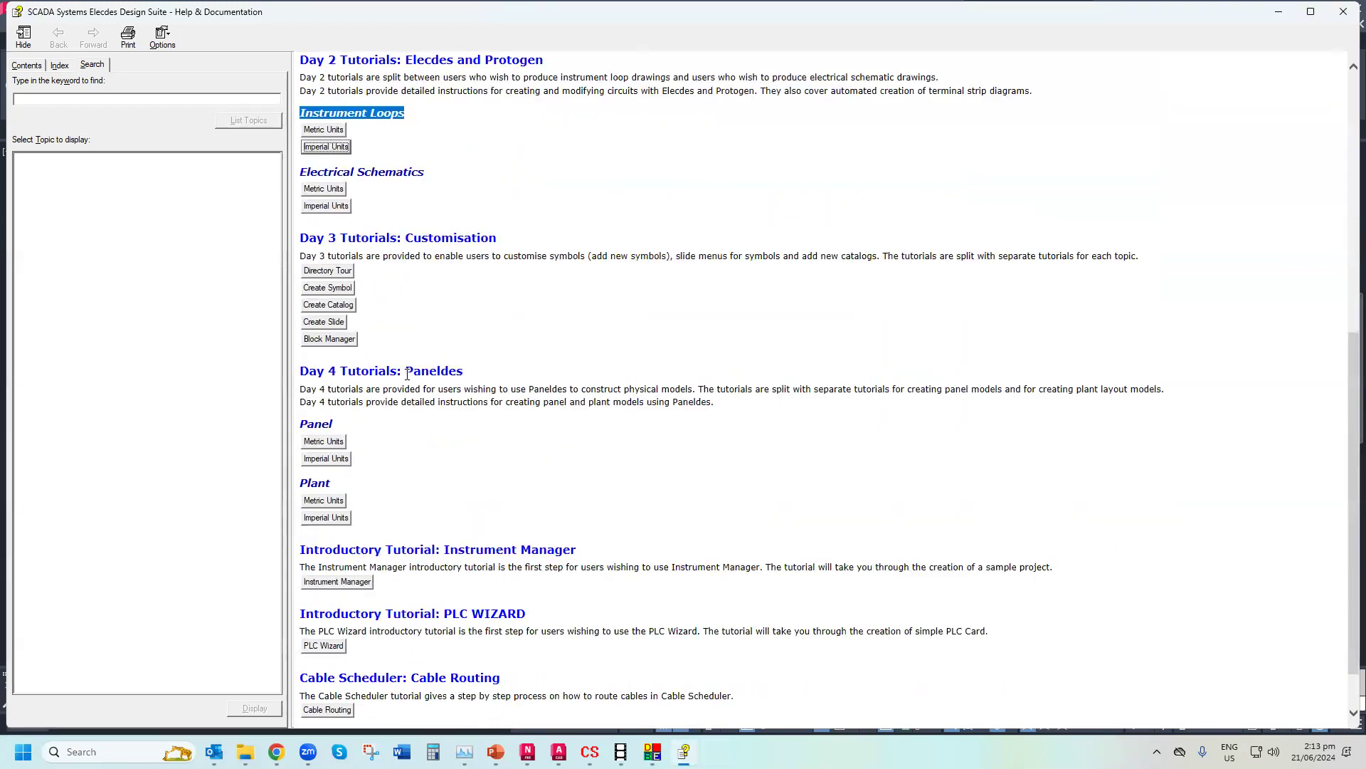
pyautogui.moveTo(498, 238); pyautogui.dragTo(302, 242)
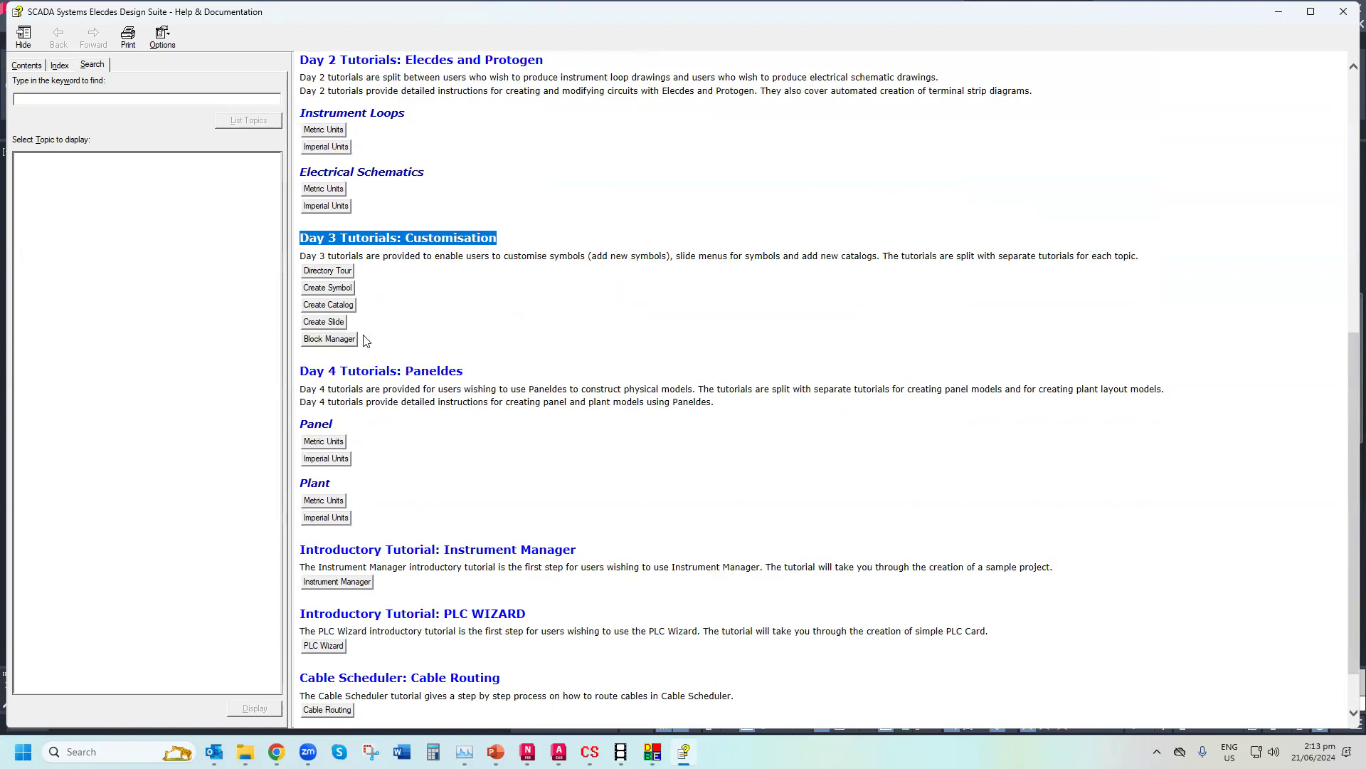
pyautogui.scroll(-2, 363, 340)
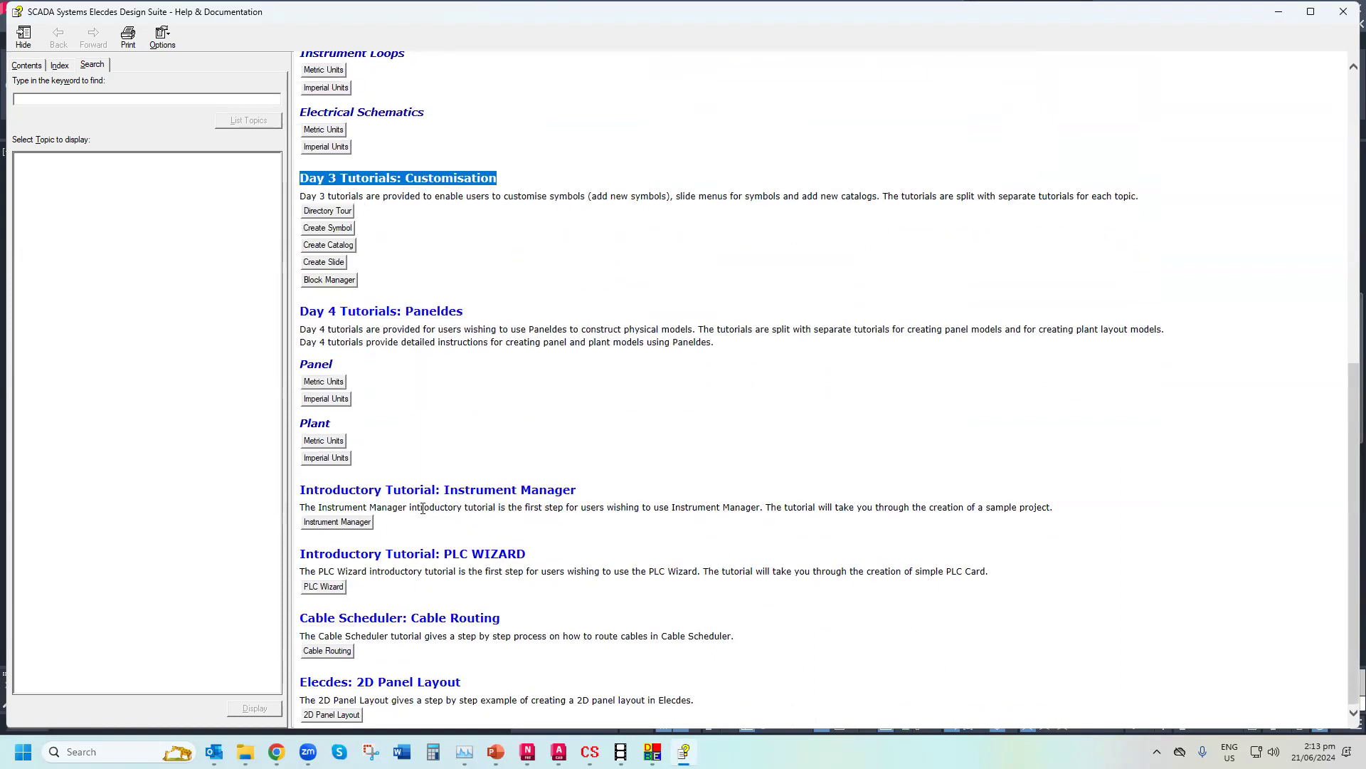
pyautogui.scroll(10, 423, 514)
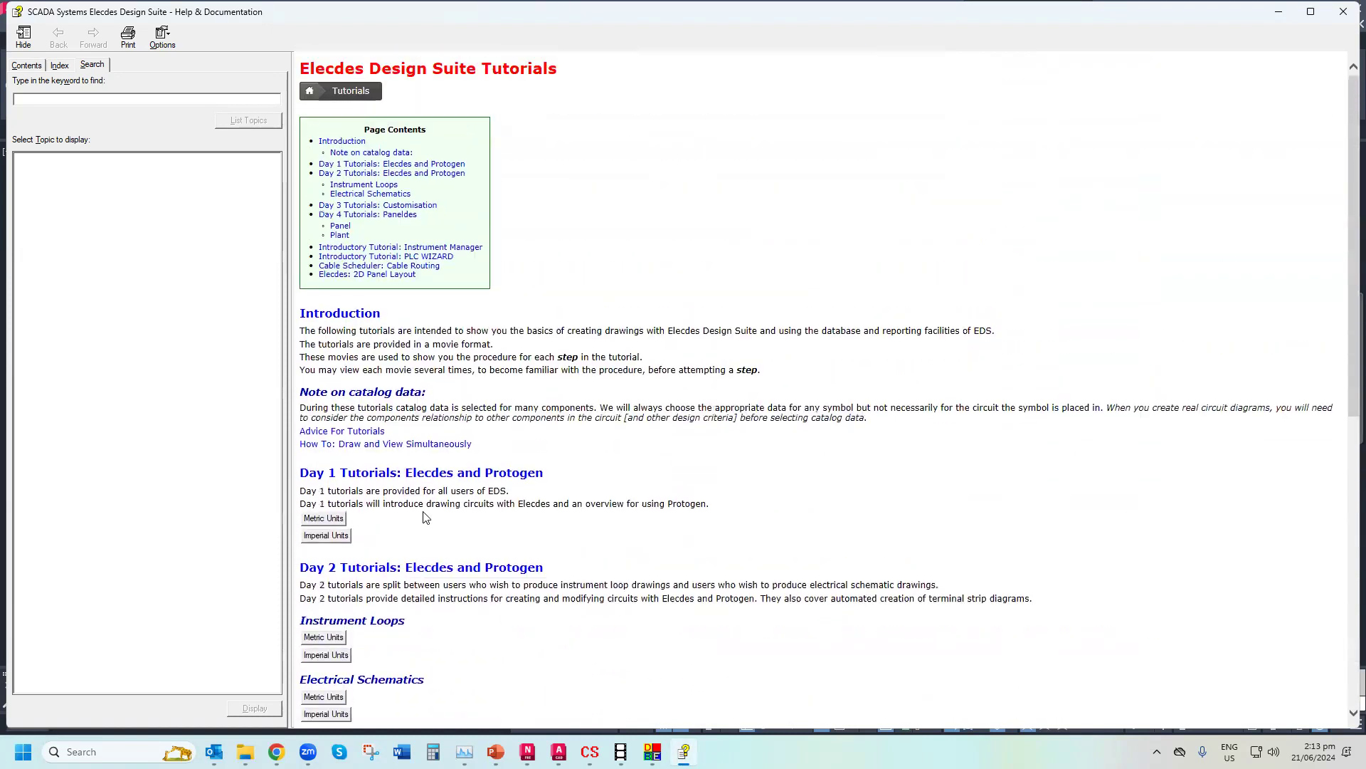
pyautogui.click(1342, 11)
# Start Setup from the ELECDES DESIGN SUITE folder and open the Cross Reference settings within its preferences
pyautogui.scroll(-4, 442, 479)
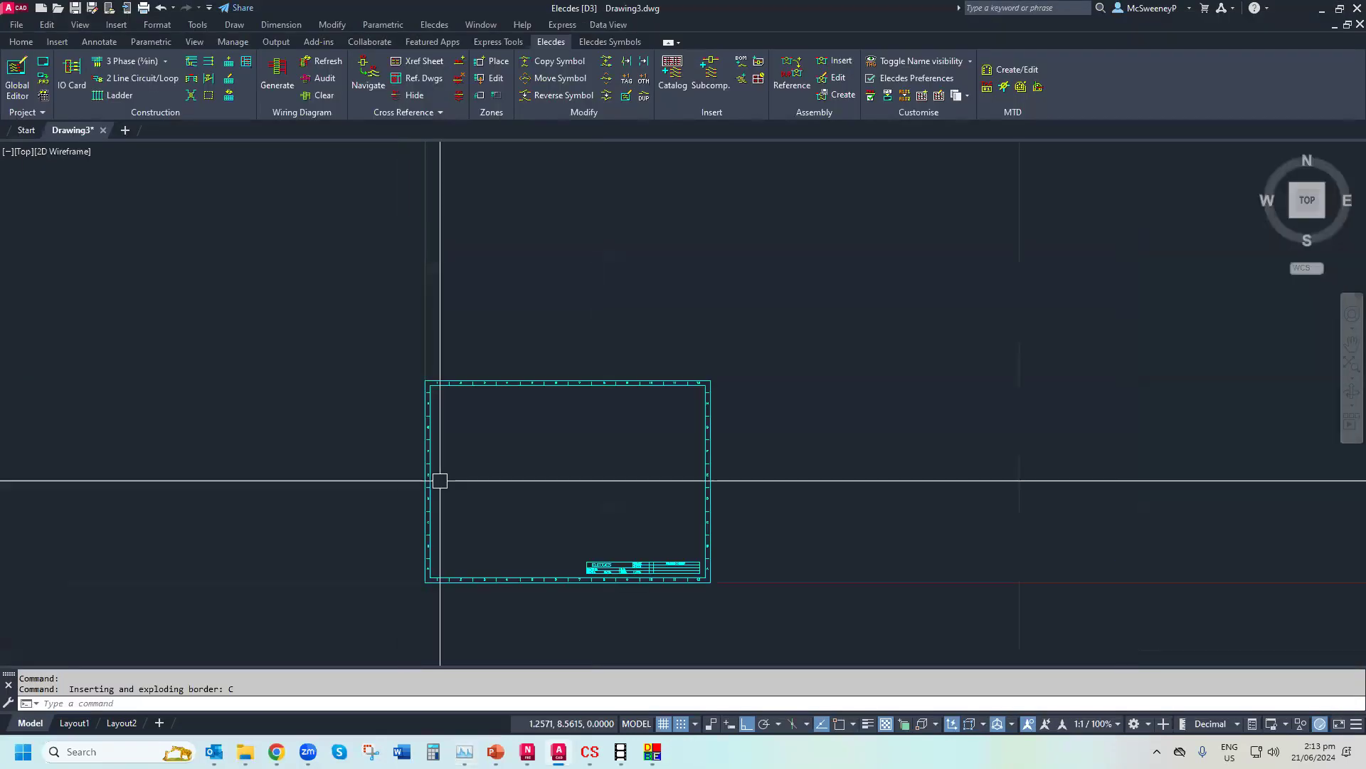
pyautogui.scroll(4, 476, 615)
pyautogui.scroll(-2, 452, 442)
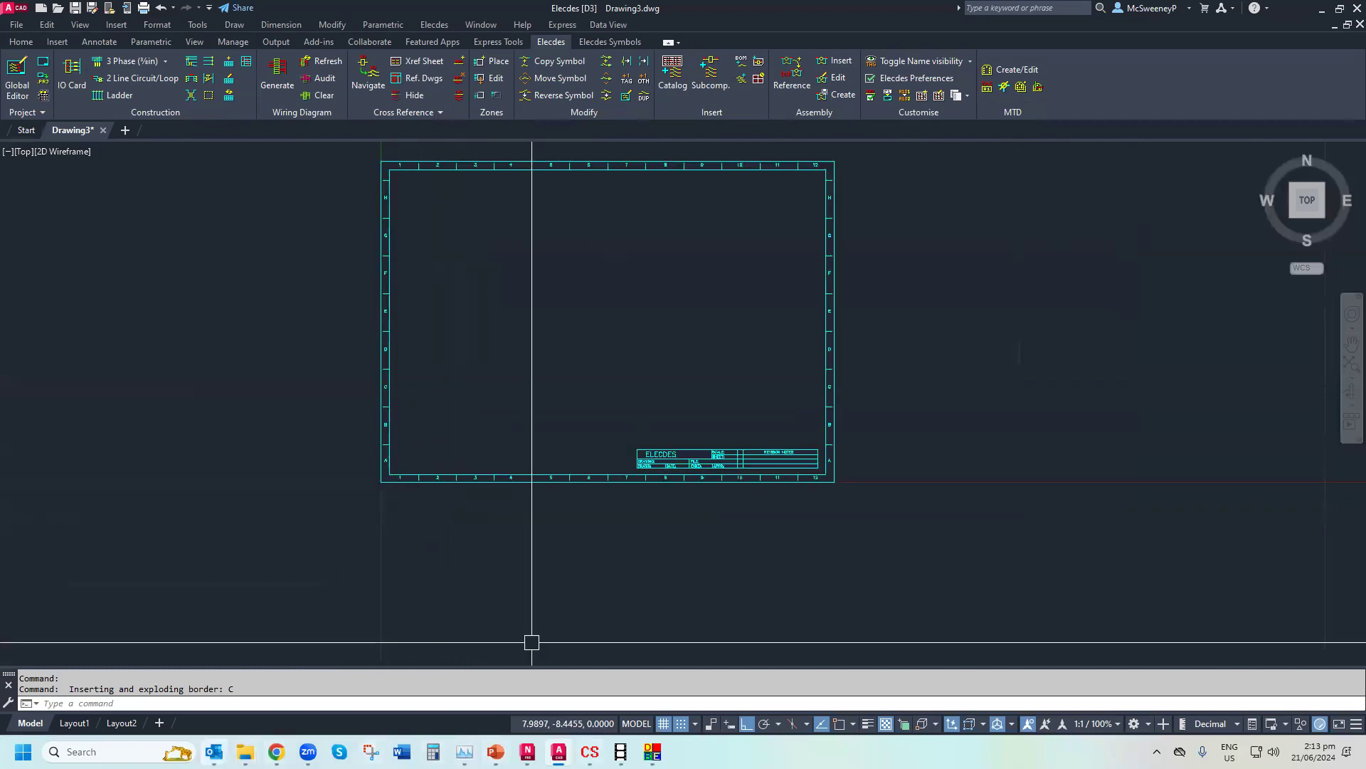
pyautogui.moveTo(245, 751)
pyautogui.click(132, 685)
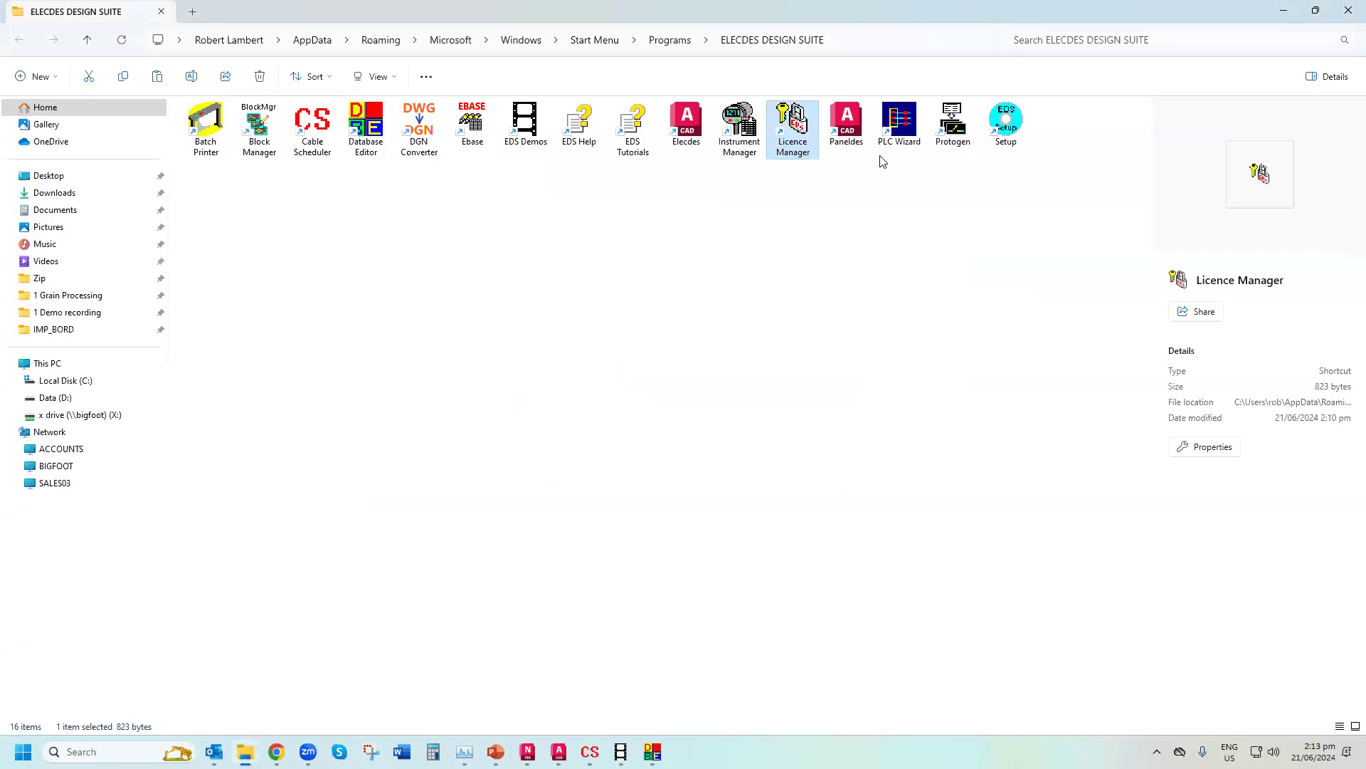
pyautogui.click(1008, 124)
pyautogui.doubleClick(1008, 124)
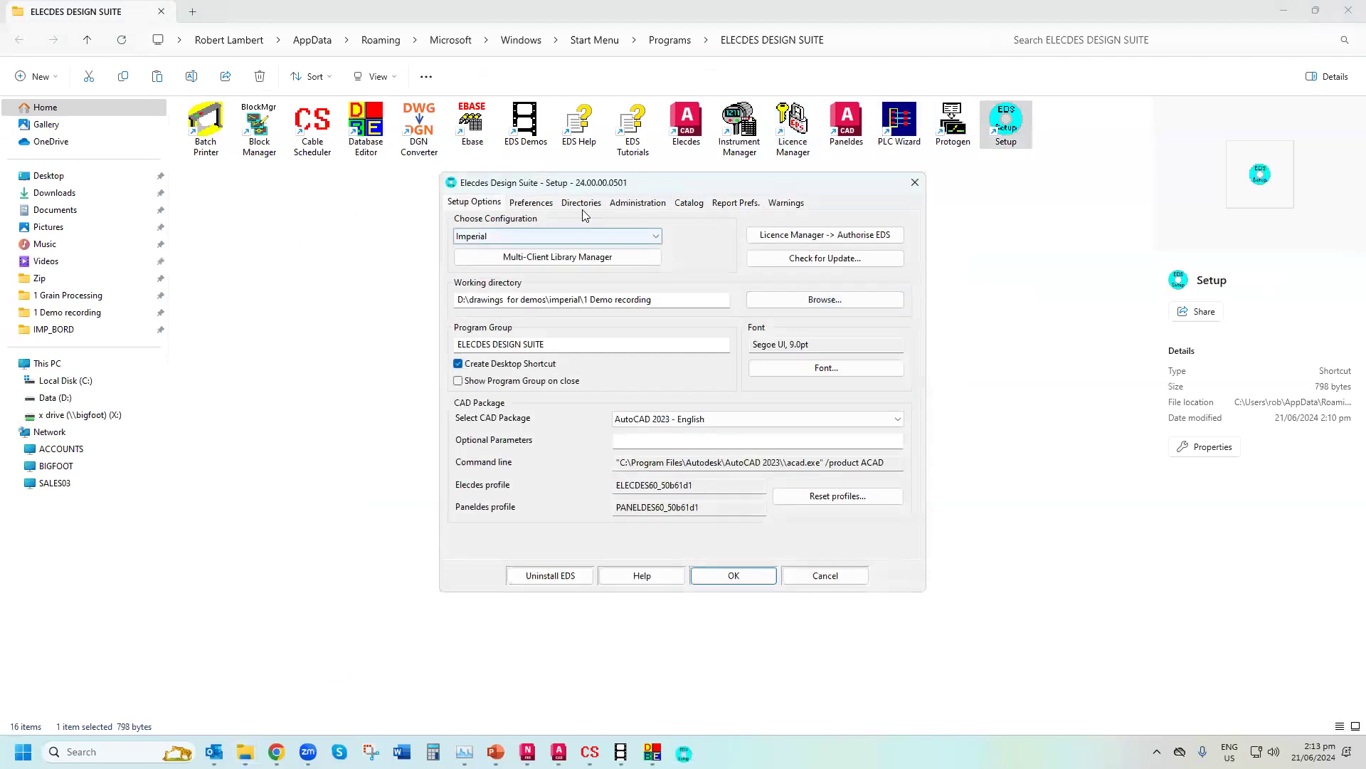
pyautogui.click(531, 203)
pyautogui.click(828, 506)
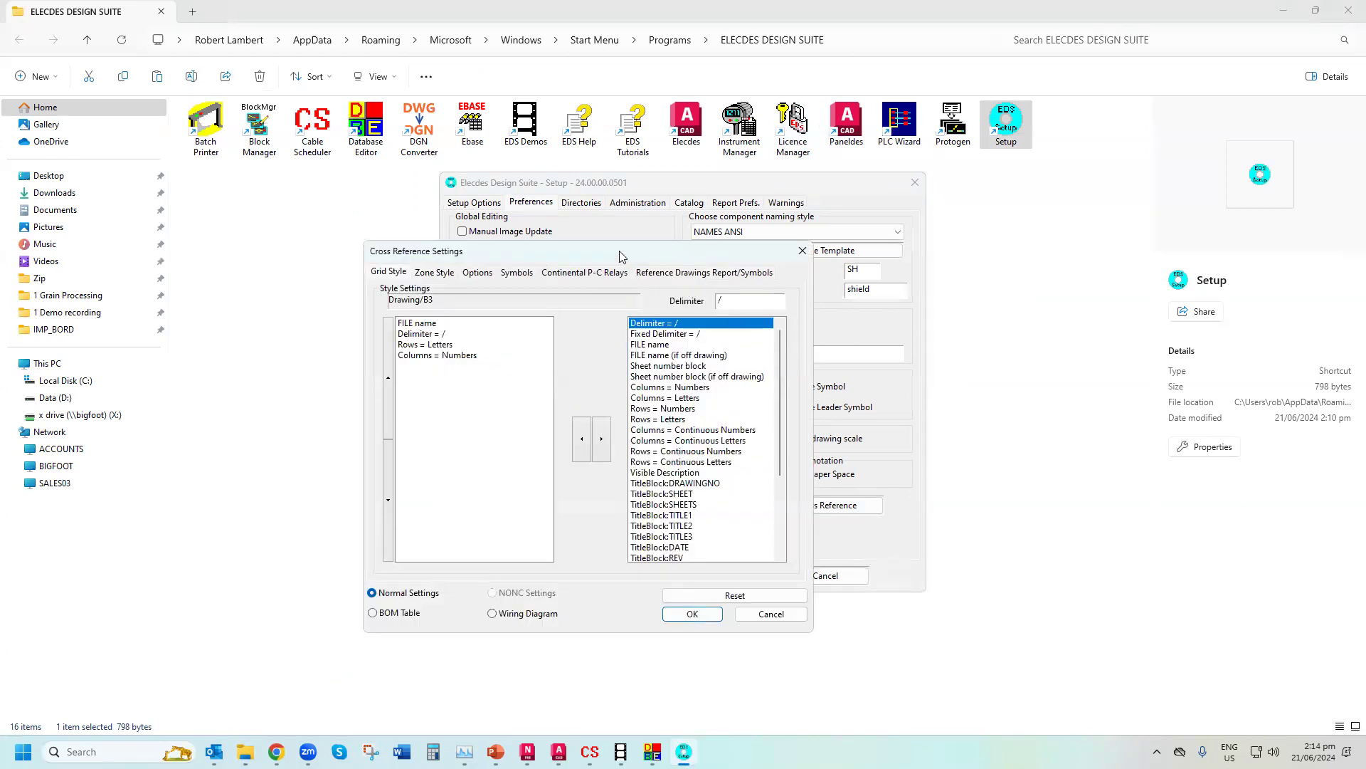
# Try replacing the Columns = Numbers item with Columns = Letters in the cross-reference grid style
pyautogui.moveTo(621, 256); pyautogui.dragTo(536, 125)
pyautogui.click(339, 214)
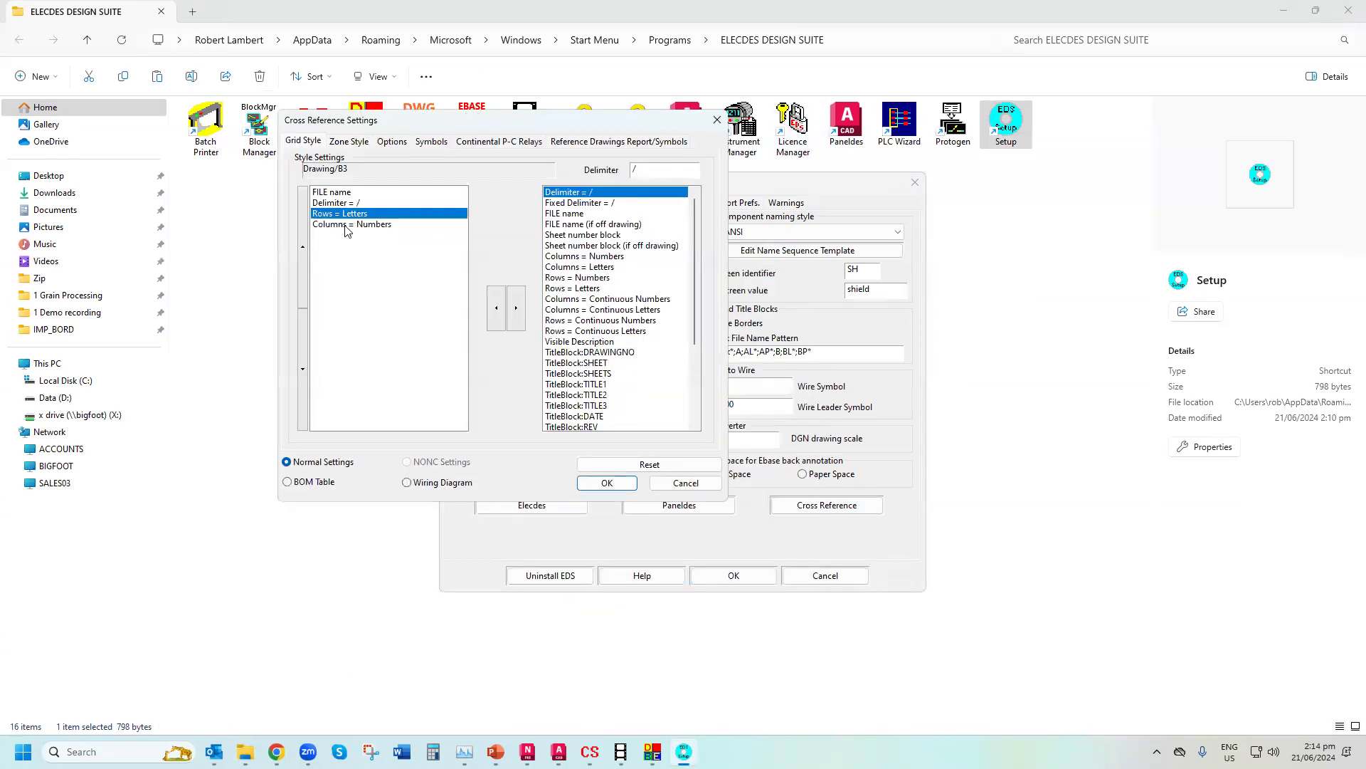
pyautogui.click(346, 227)
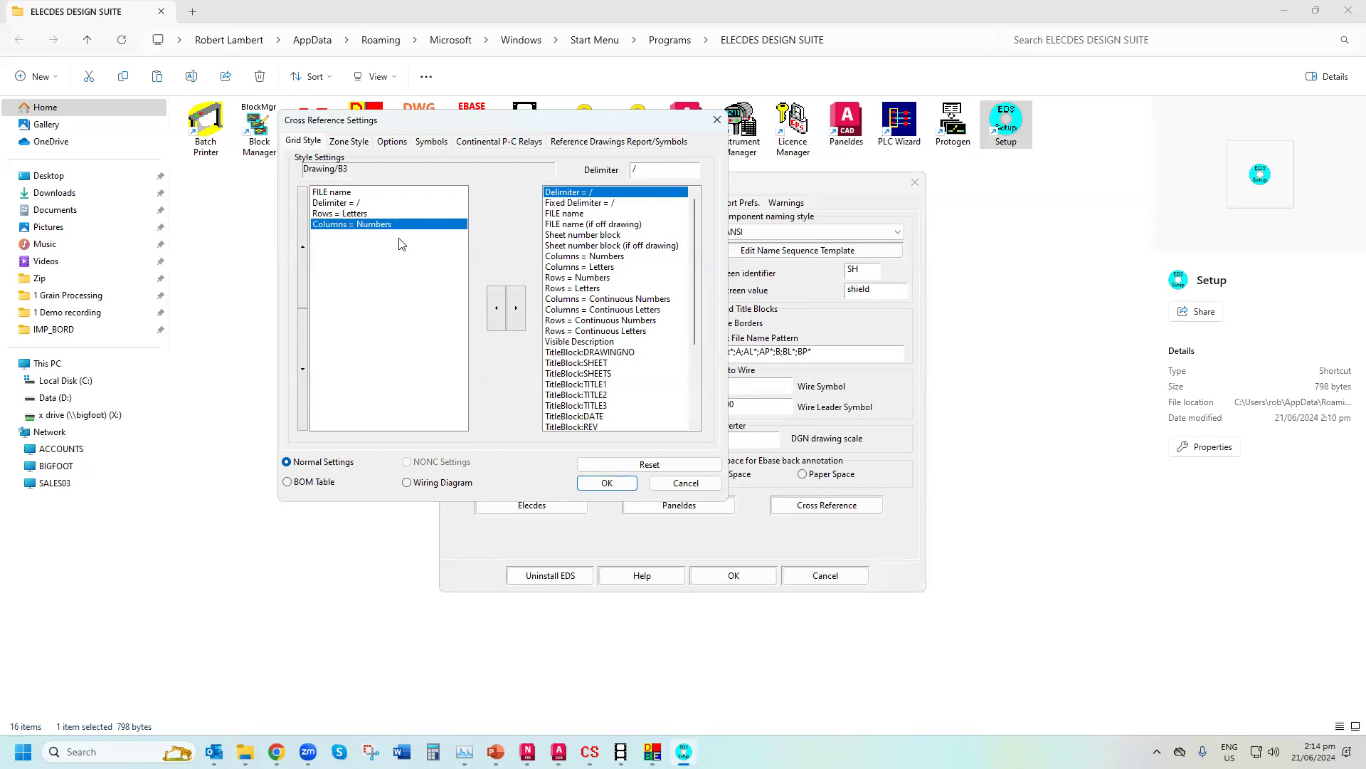
pyautogui.click(518, 313)
pyautogui.click(566, 267)
pyautogui.click(506, 303)
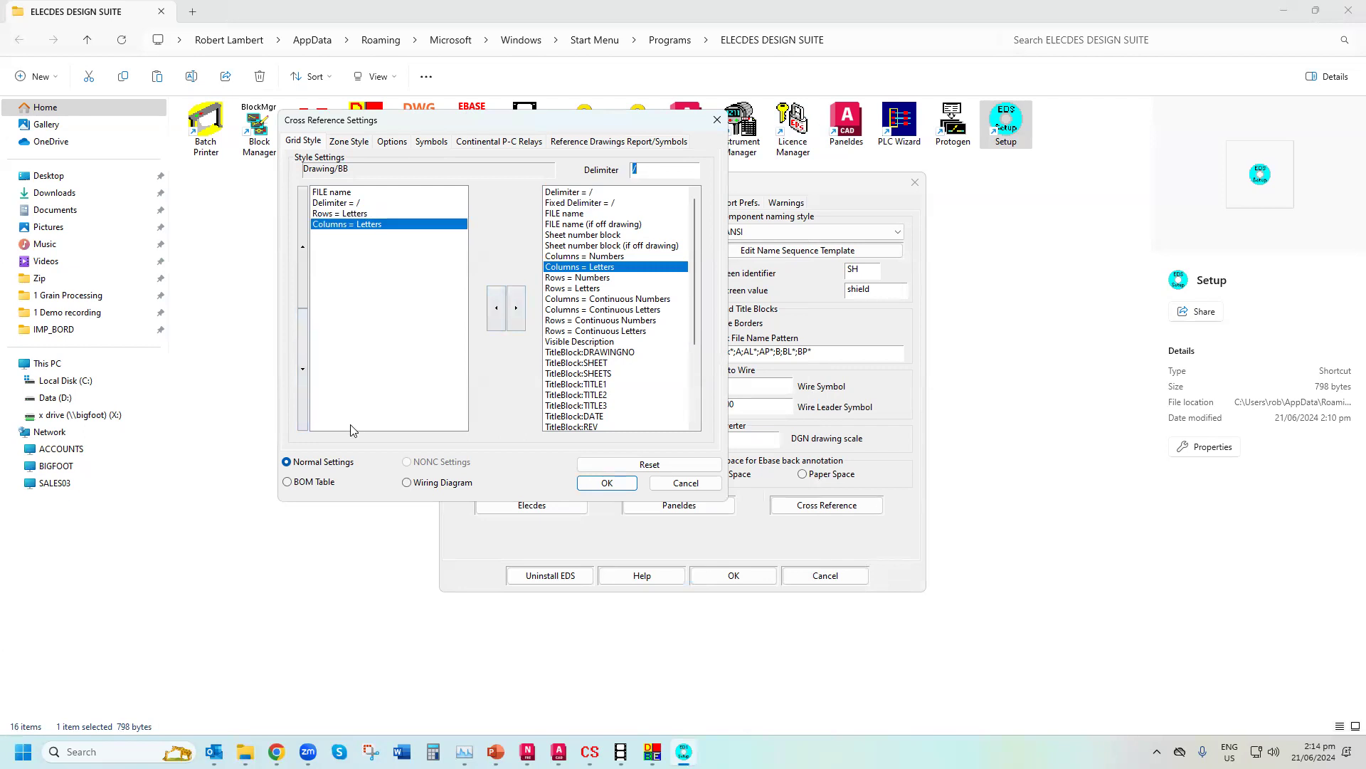
# Examine the X and Y grid size in the cross-reference options, and leave Setup without saving
pyautogui.click(390, 143)
pyautogui.moveTo(437, 352); pyautogui.dragTo(400, 355)
pyautogui.moveTo(484, 353); pyautogui.dragTo(407, 353)
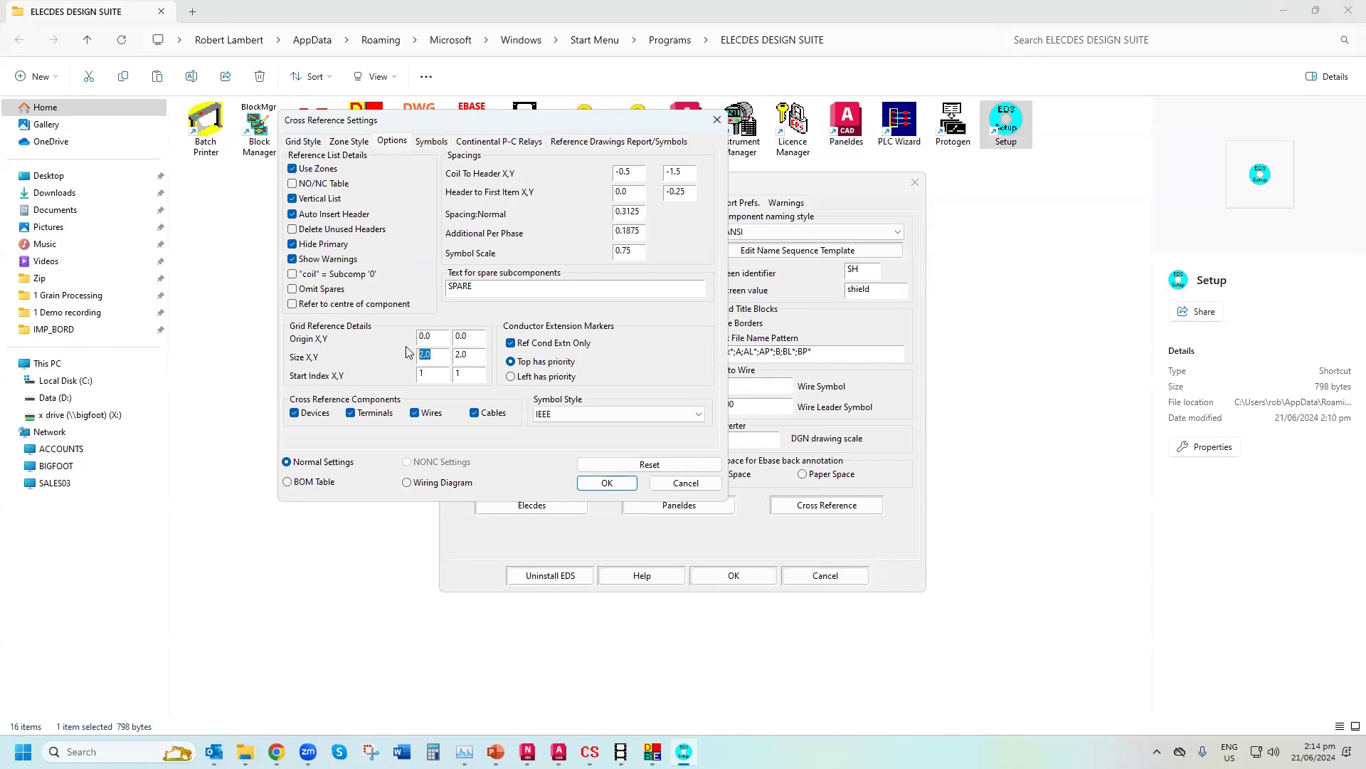
pyautogui.click(669, 486)
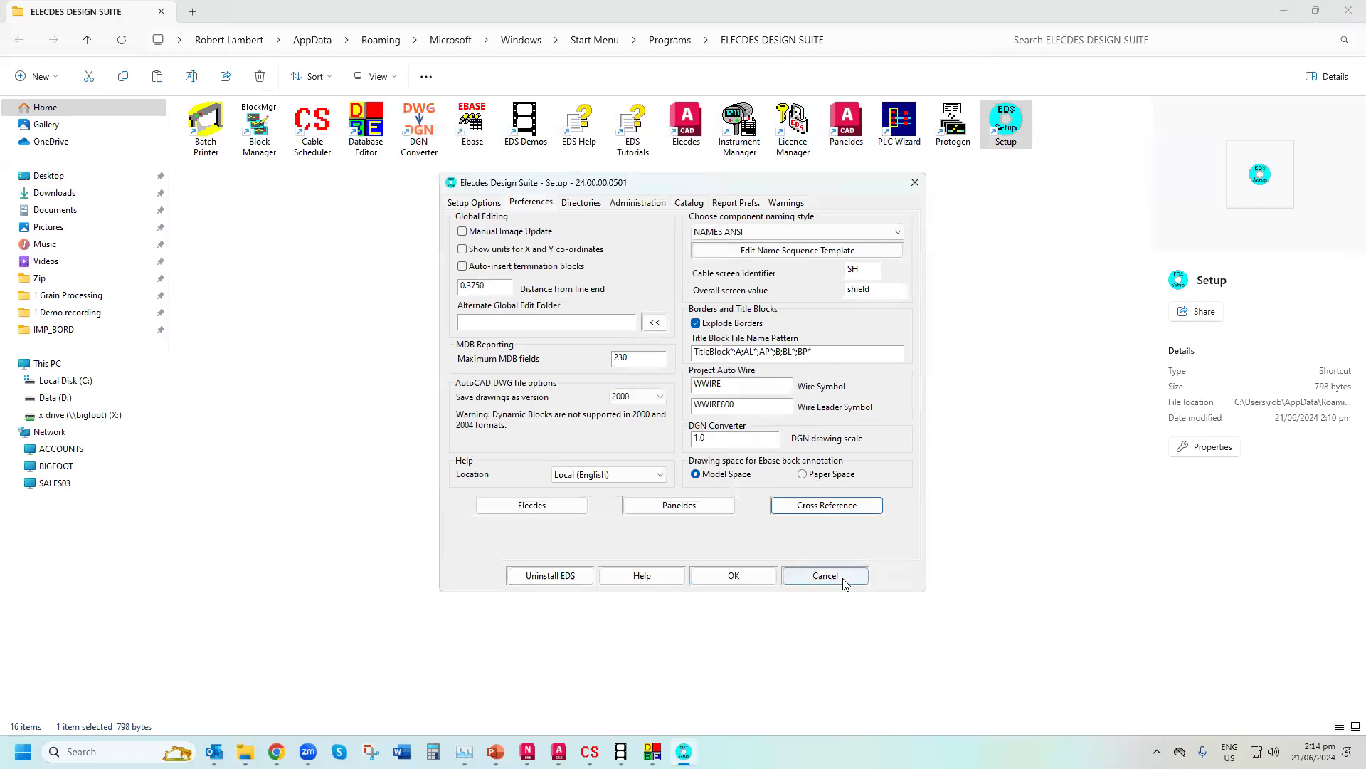
pyautogui.click(843, 578)
# Switch to the AutoCAD drawing, examine the grid reference sizes in its Cross Reference Preferences, and cancel the settings
pyautogui.click(558, 752)
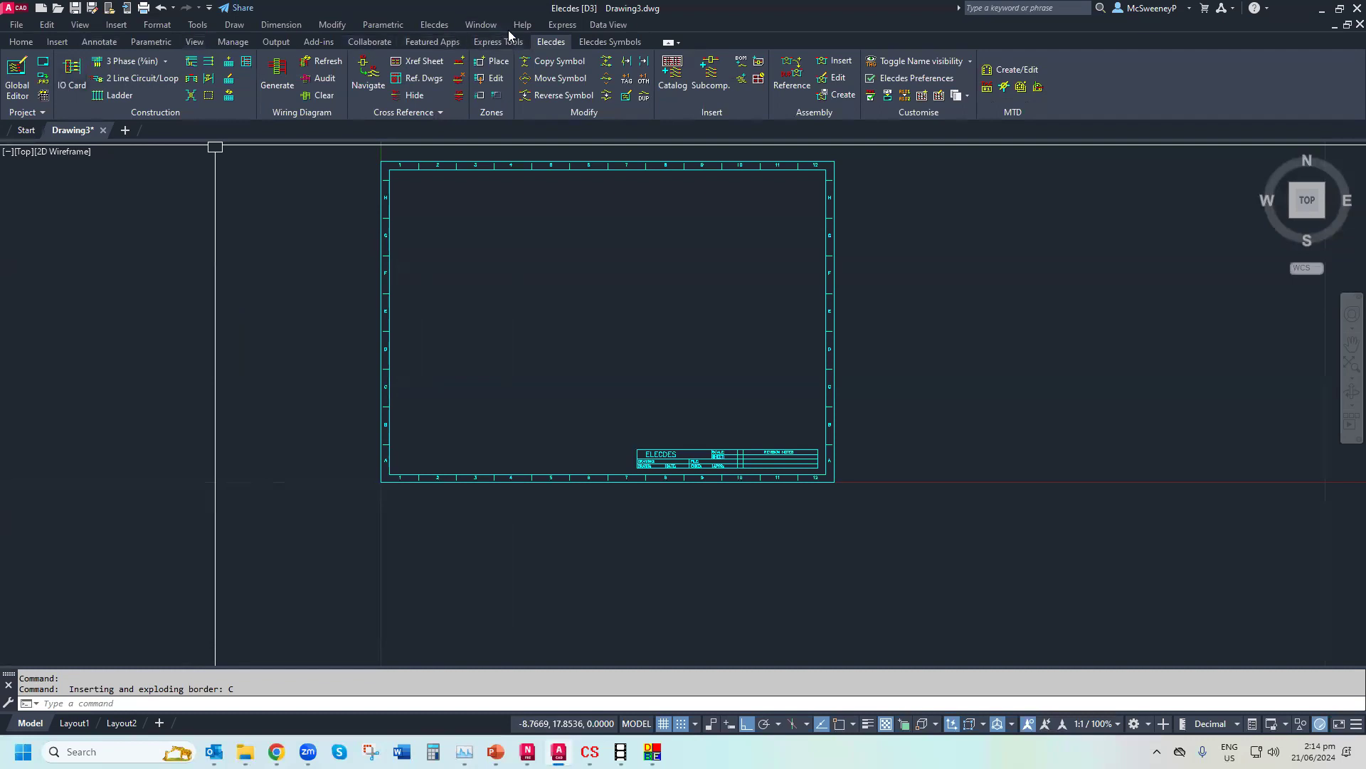
pyautogui.click(434, 24)
pyautogui.moveTo(442, 142)
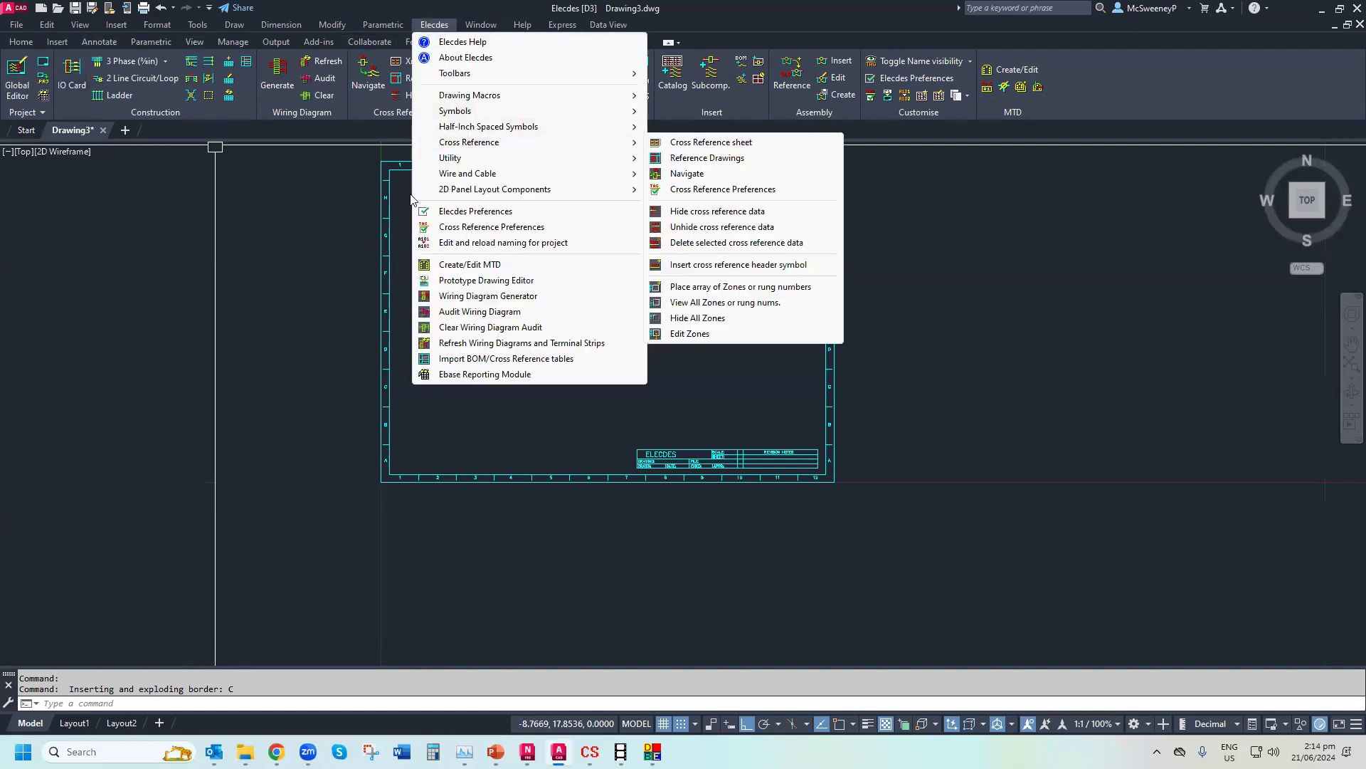
pyautogui.click(461, 228)
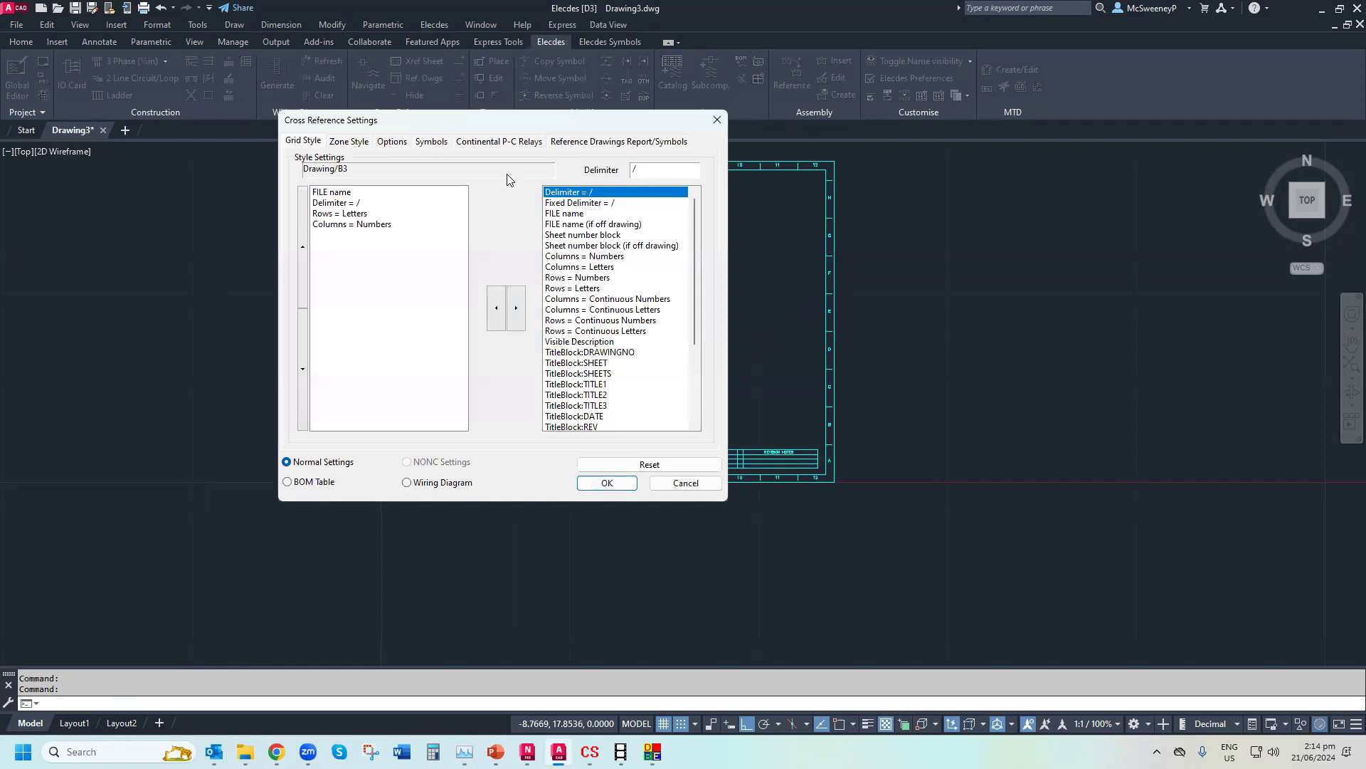
pyautogui.click(393, 141)
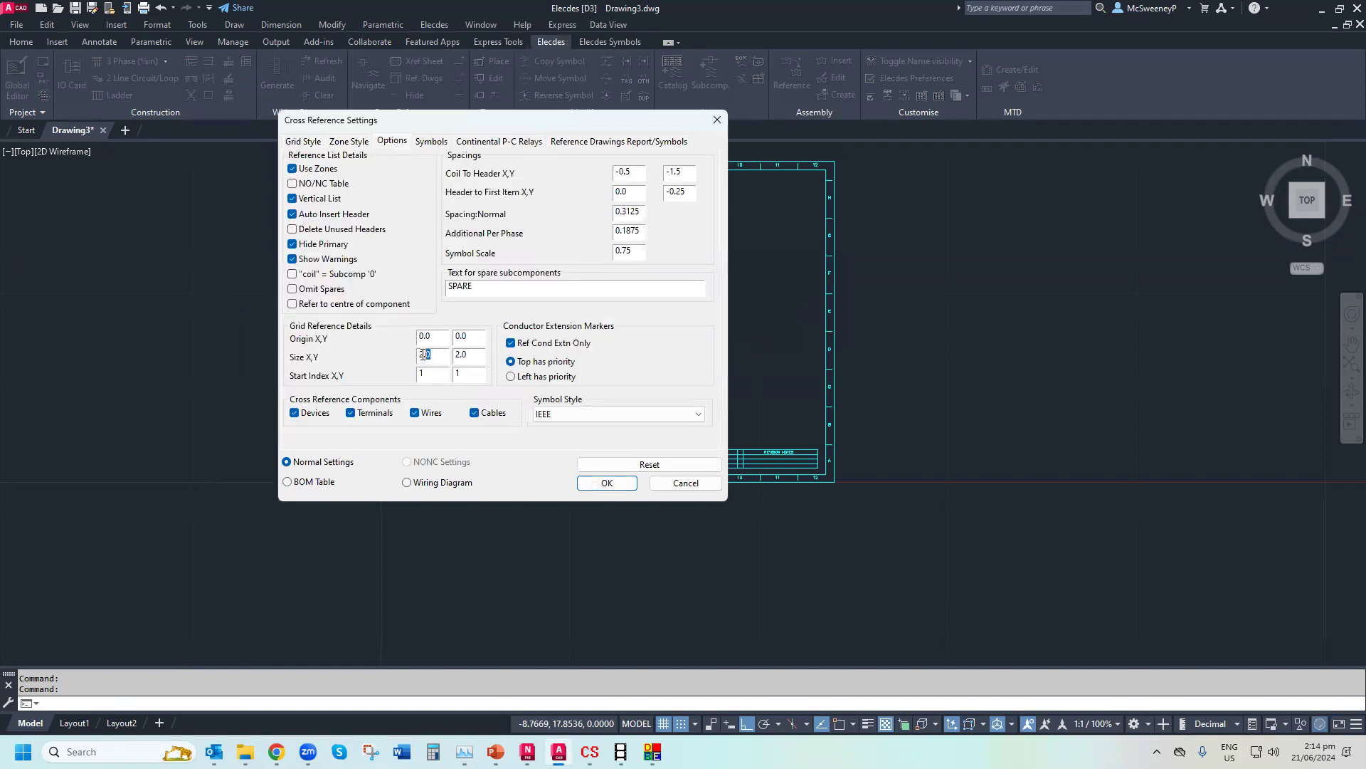
pyautogui.press('Tab')
pyautogui.moveTo(561, 126); pyautogui.dragTo(1108, 134)
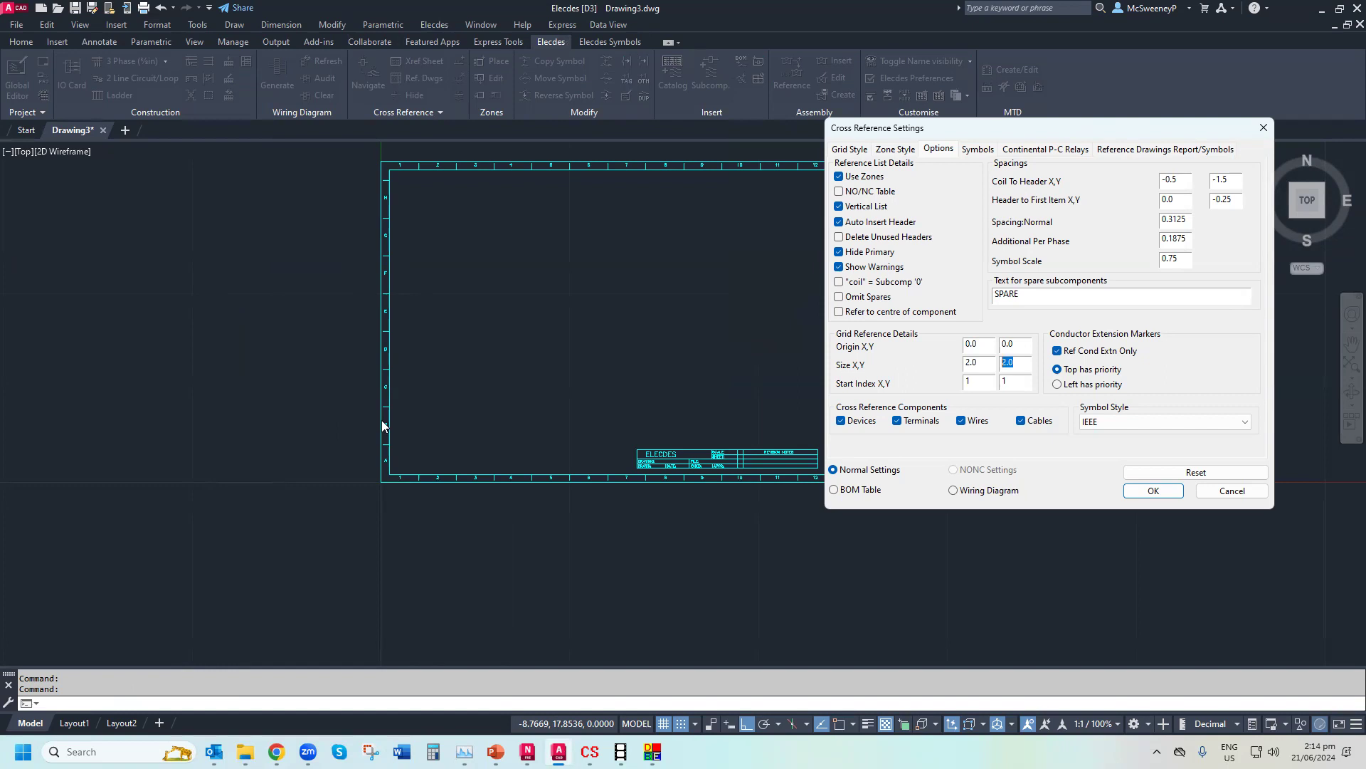
pyautogui.moveTo(979, 367)
pyautogui.mouseDown()
pyautogui.moveTo(960, 365)
pyautogui.moveTo(994, 365)
pyautogui.mouseUp()
pyautogui.click(989, 364)
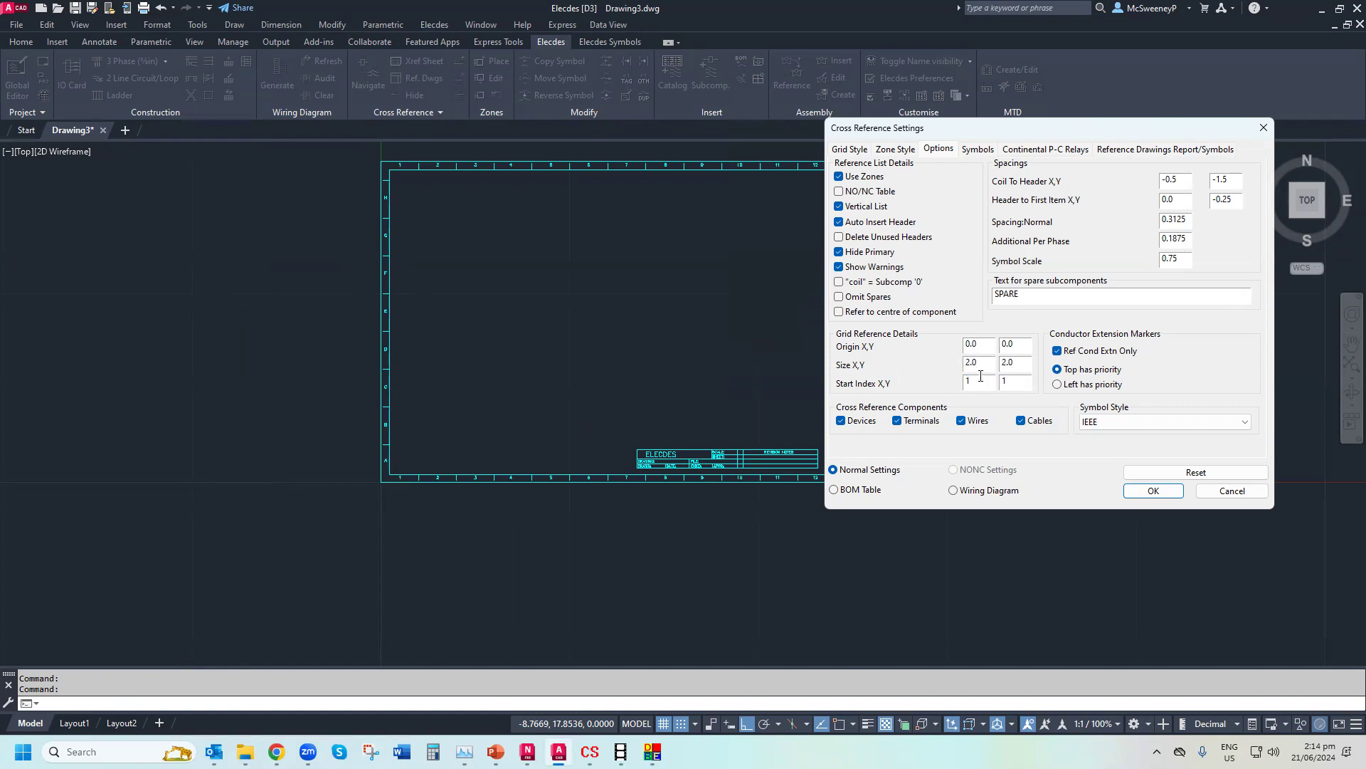
pyautogui.click(1232, 491)
pyautogui.press('Return')
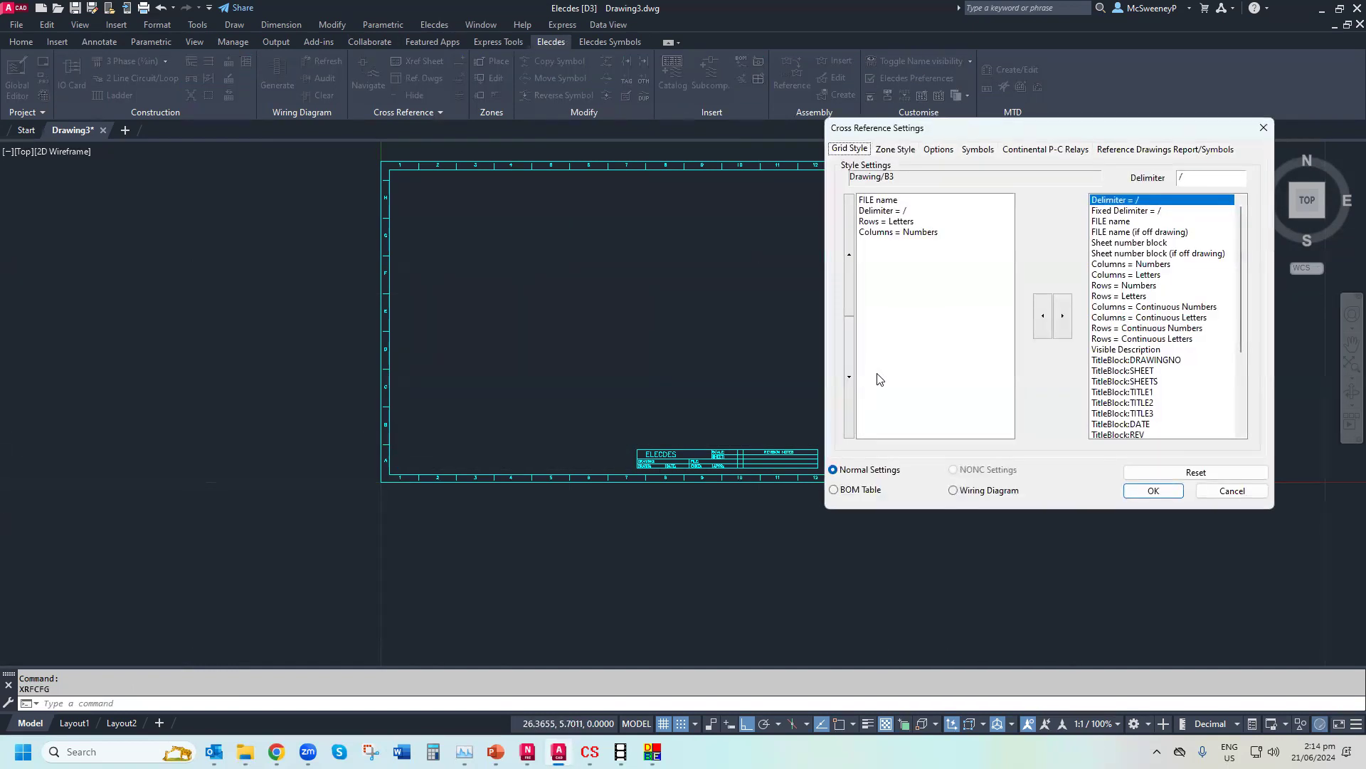
pyautogui.press('Escape')
# Draw a rectangular frame of four lines just outside the existing drawing border
pyautogui.press('Return')
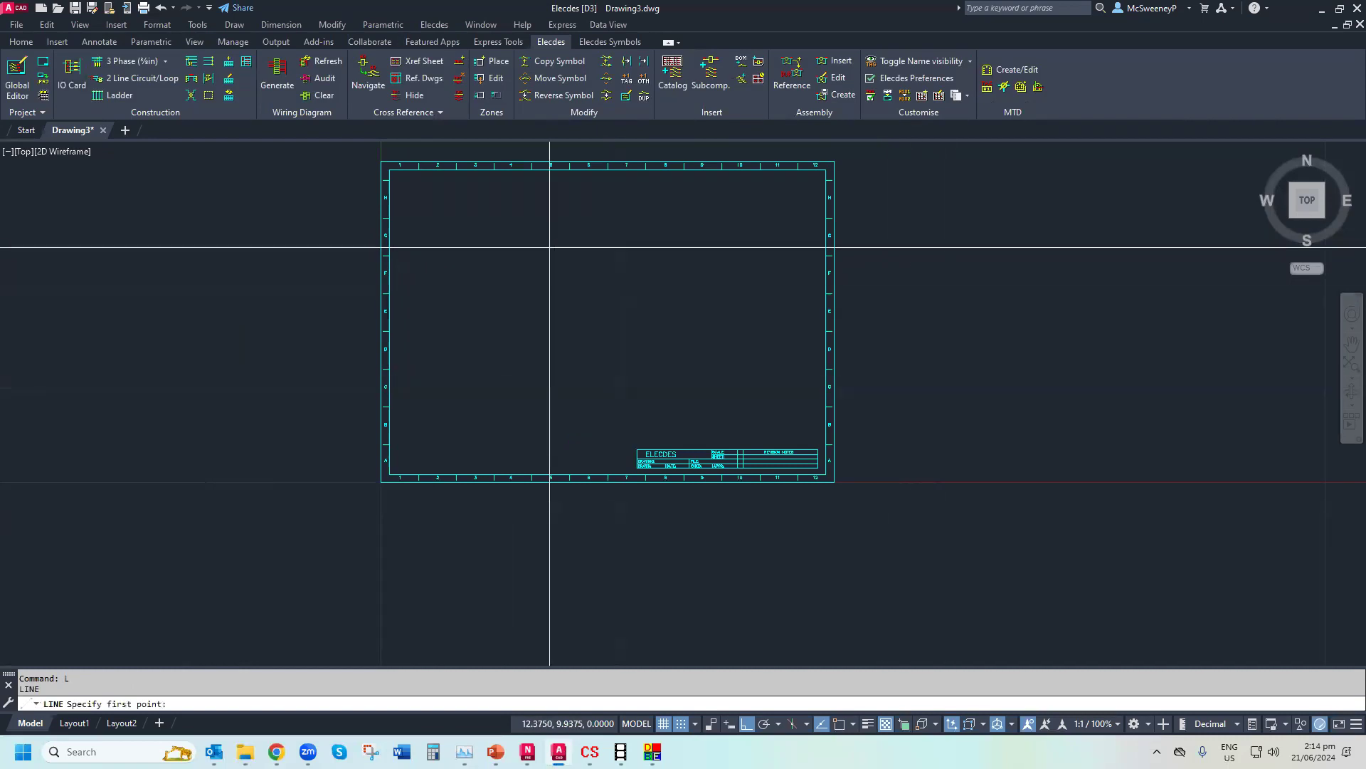
pyautogui.click(368, 149)
pyautogui.click(853, 232)
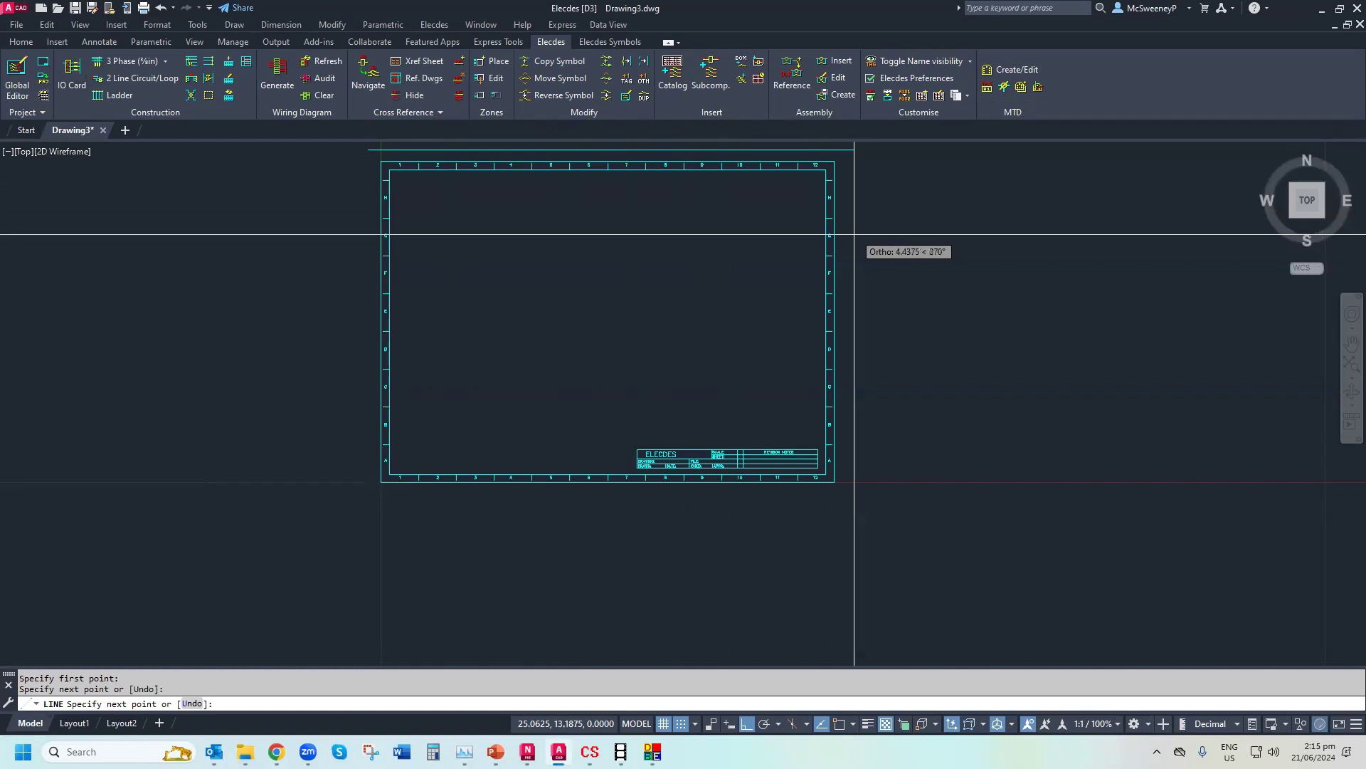
pyautogui.click(895, 498)
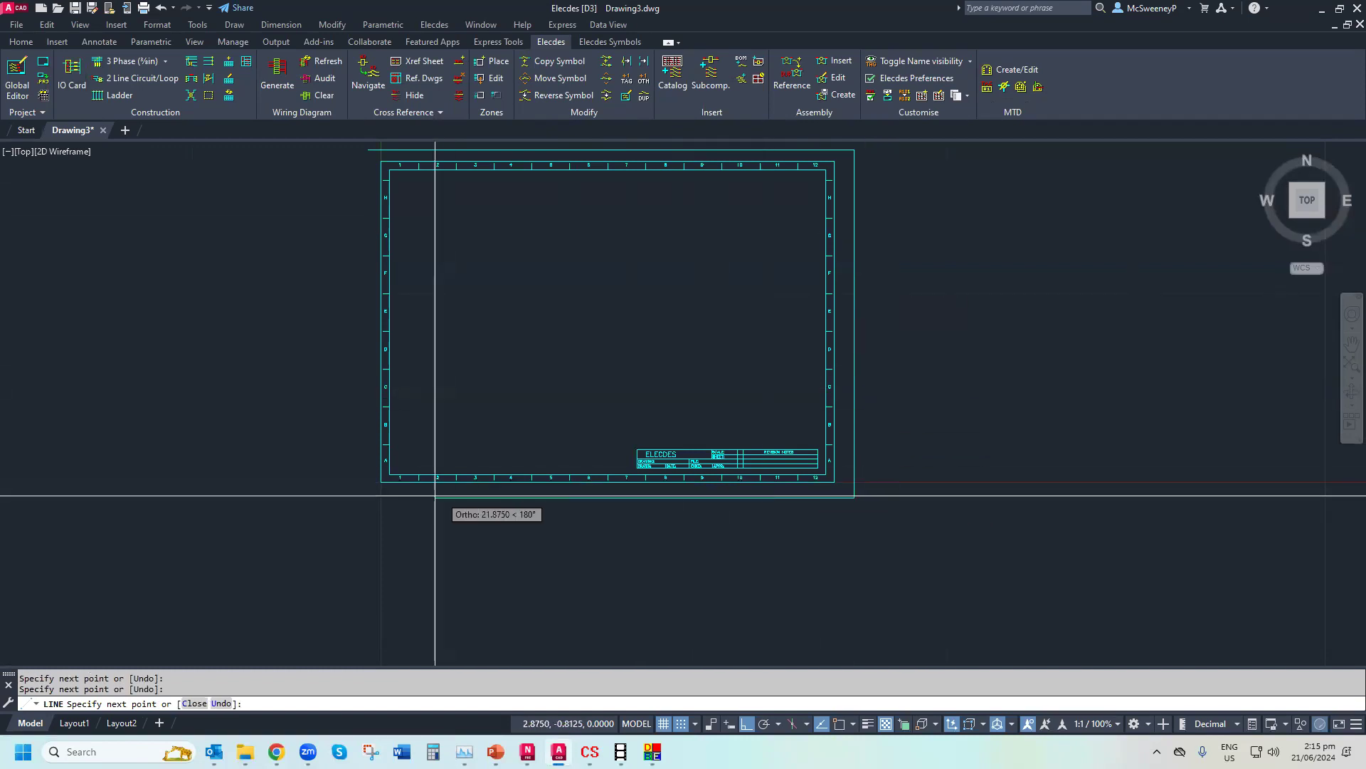
pyautogui.click(368, 488)
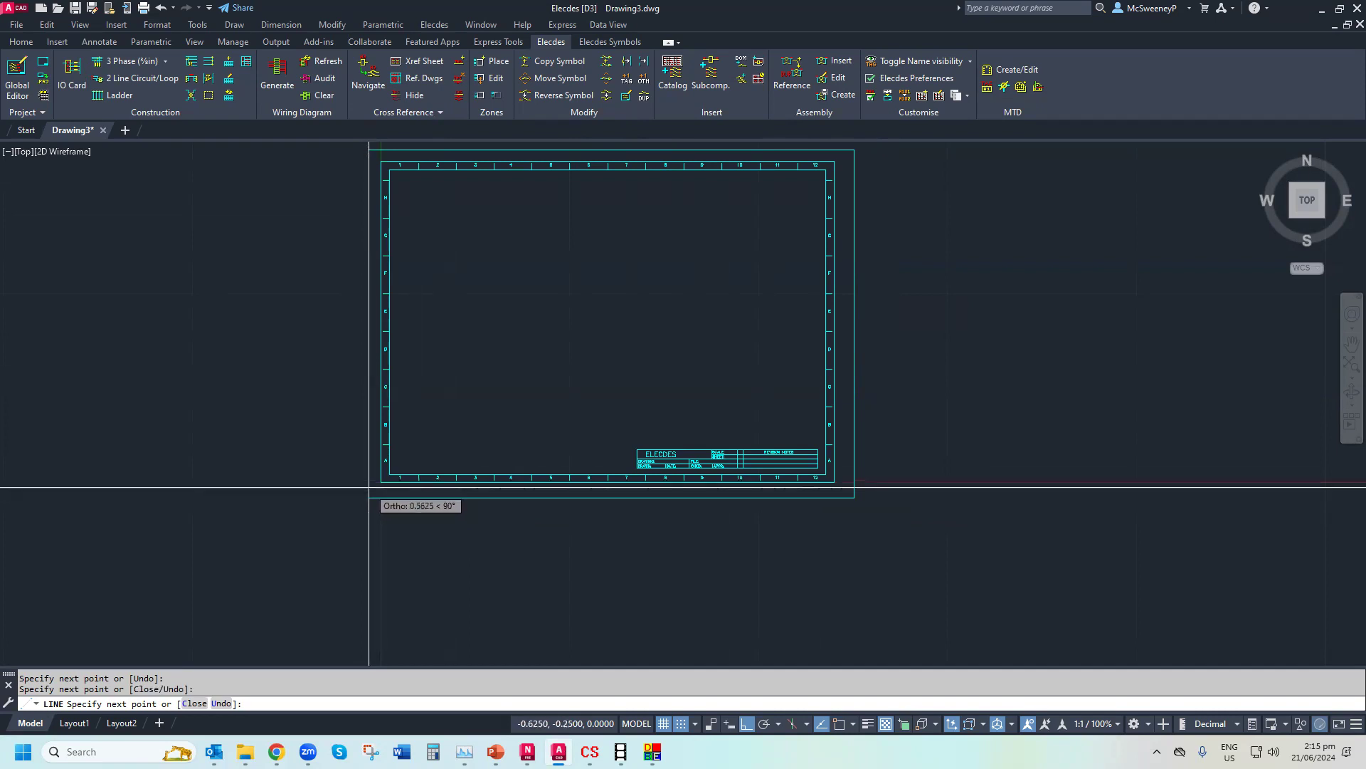
pyautogui.click(379, 150)
pyautogui.rightClick(379, 148)
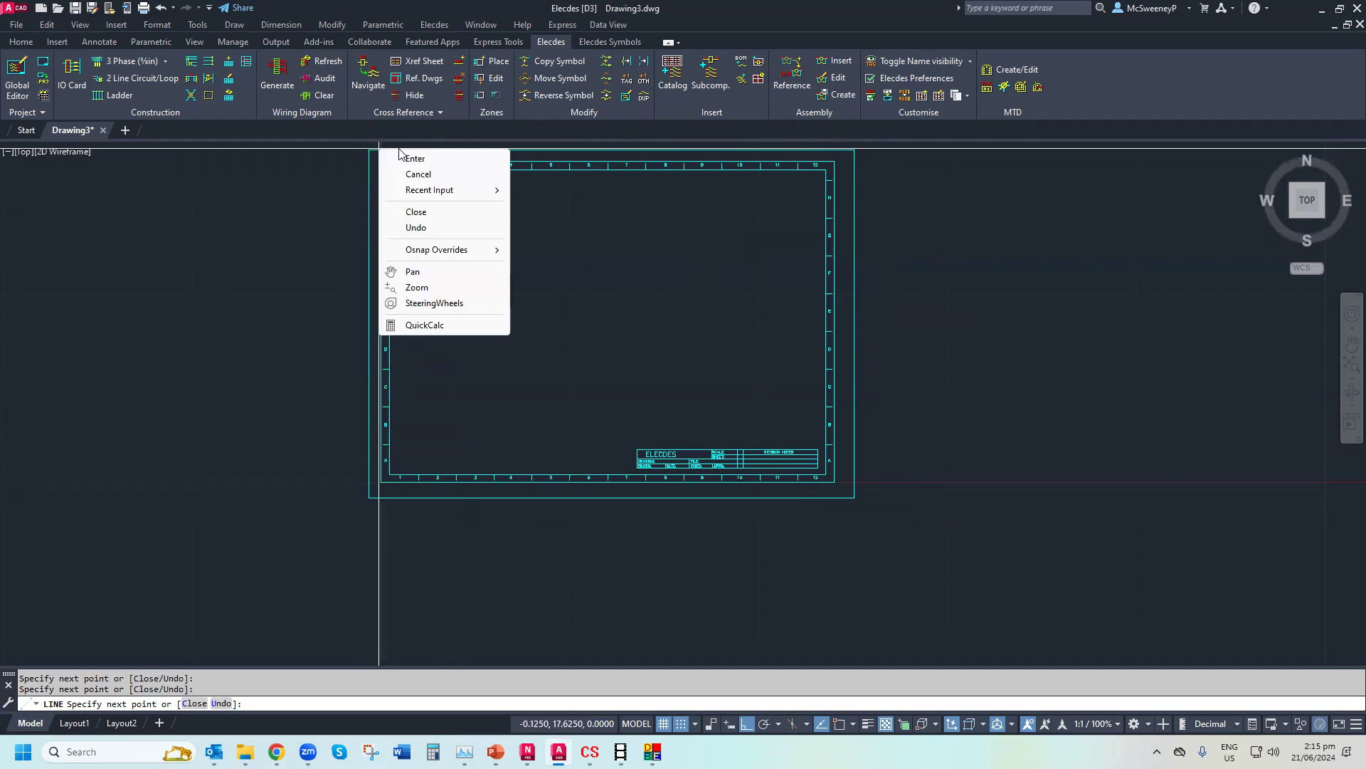
pyautogui.click(426, 159)
# Erase the original border with its title block from inside the new line frame
pyautogui.write('e')
pyautogui.press('Return')
pyautogui.click(435, 175)
pyautogui.press('Return')
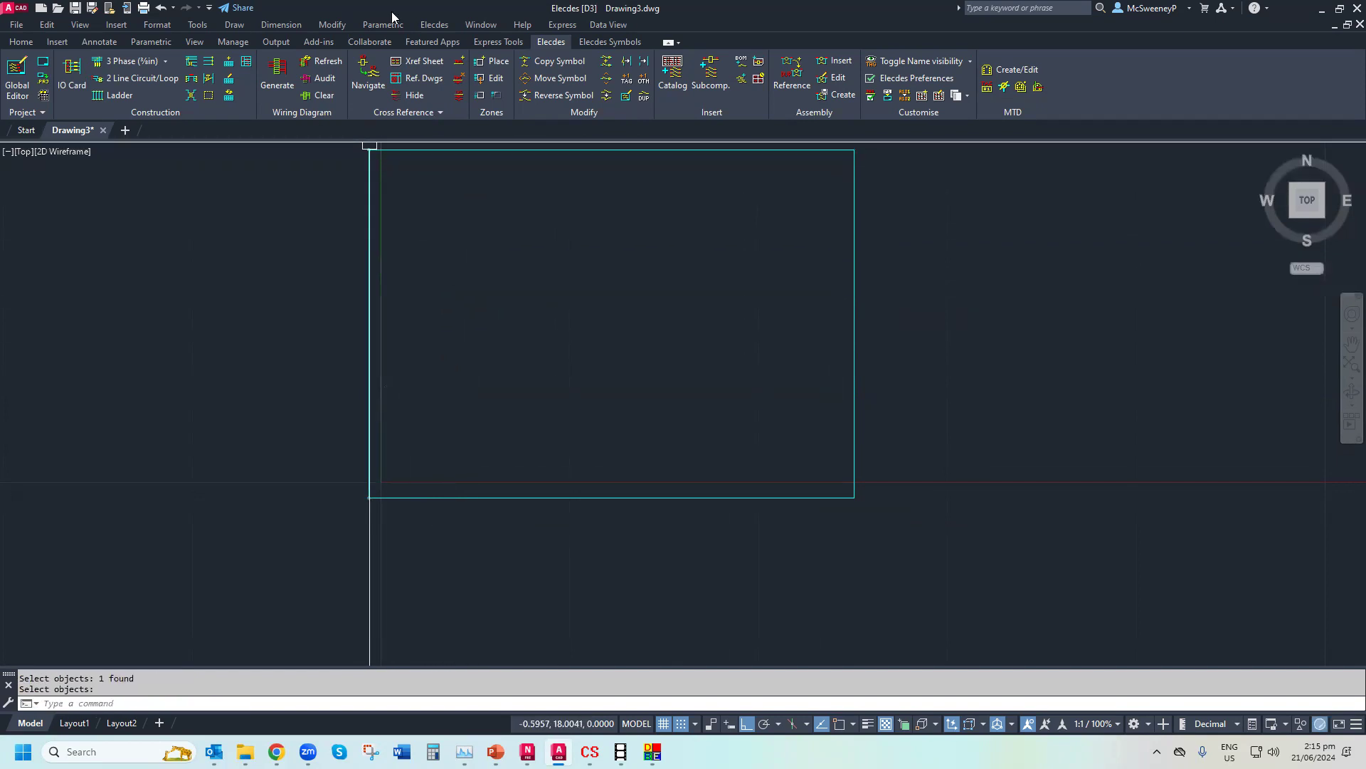
# Place a vertical zone array of 25 rows and 2 columns starting at 001, picking its bounding rectangle inside the frame
pyautogui.click(434, 25)
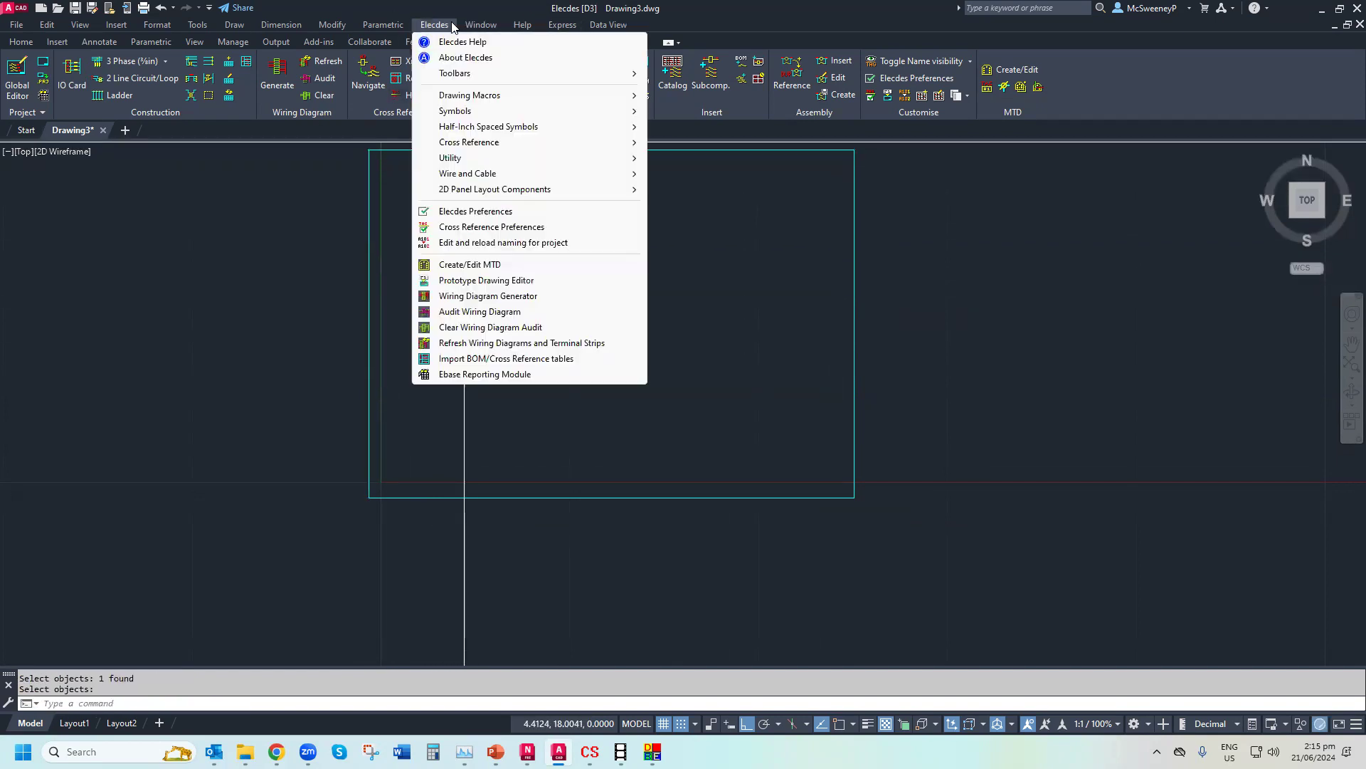
pyautogui.moveTo(456, 142)
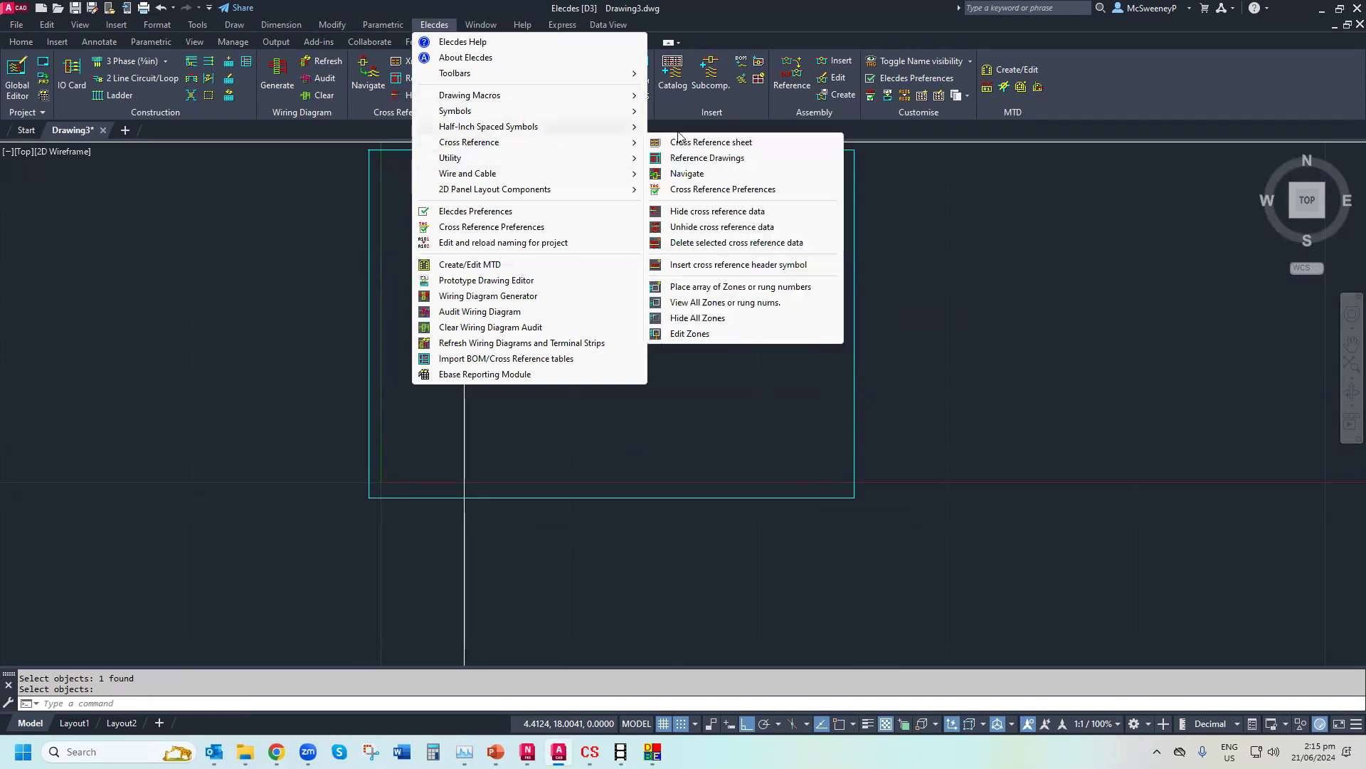
pyautogui.click(727, 286)
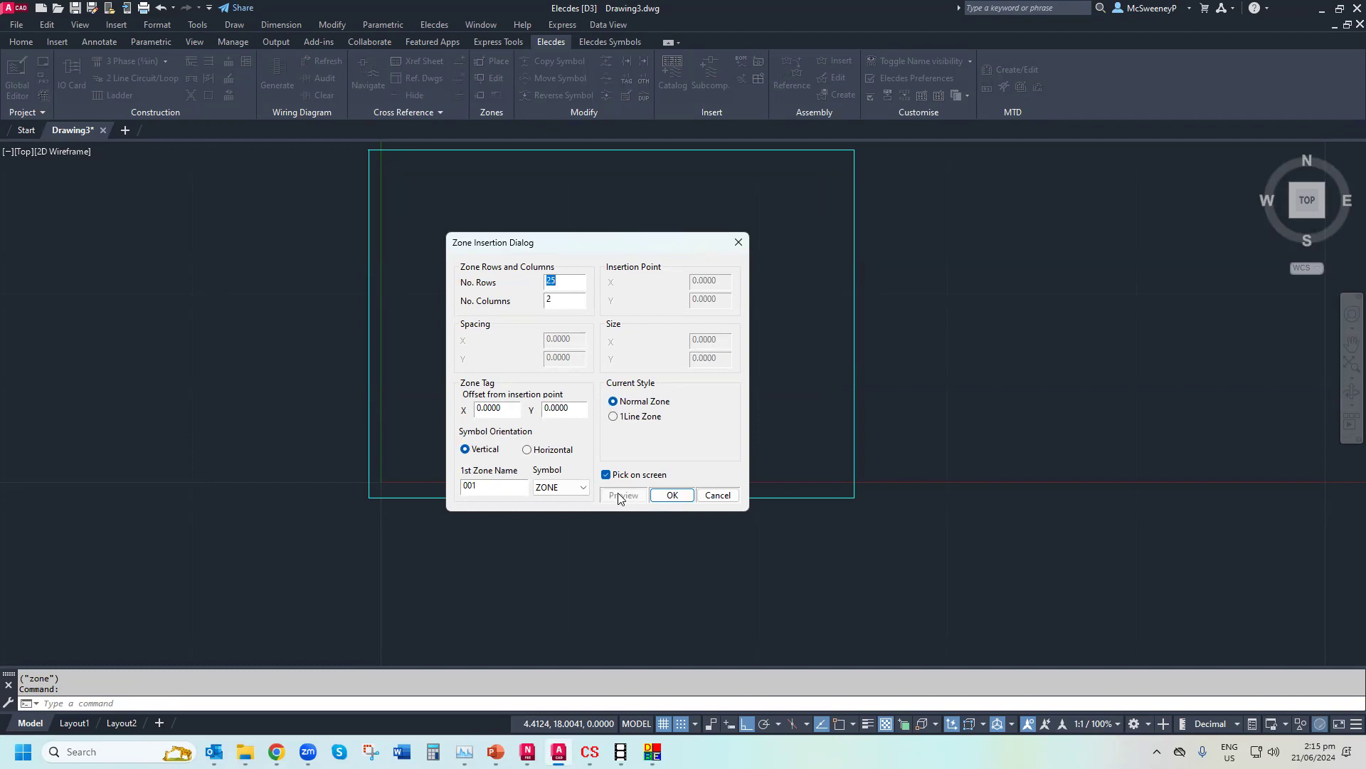
pyautogui.click(674, 496)
pyautogui.click(381, 161)
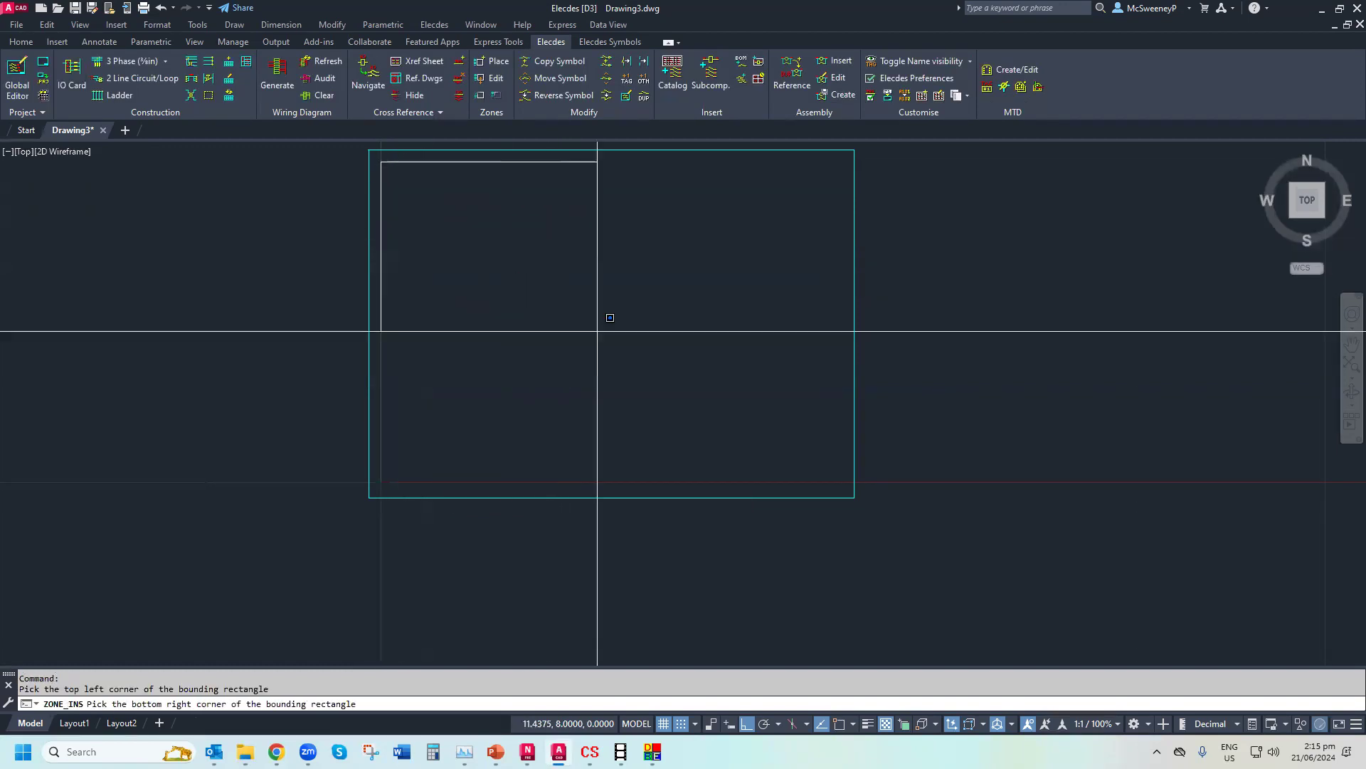
pyautogui.click(837, 469)
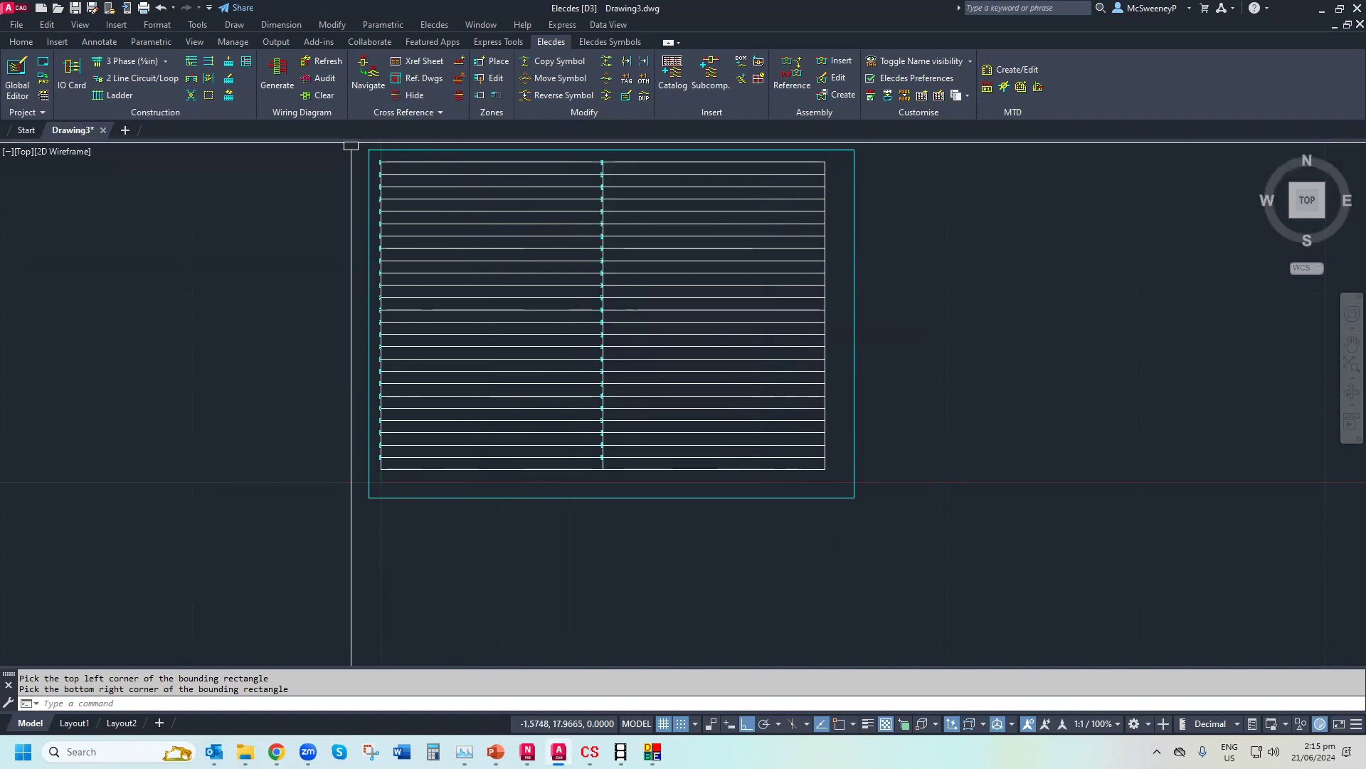
pyautogui.scroll(2, 351, 146)
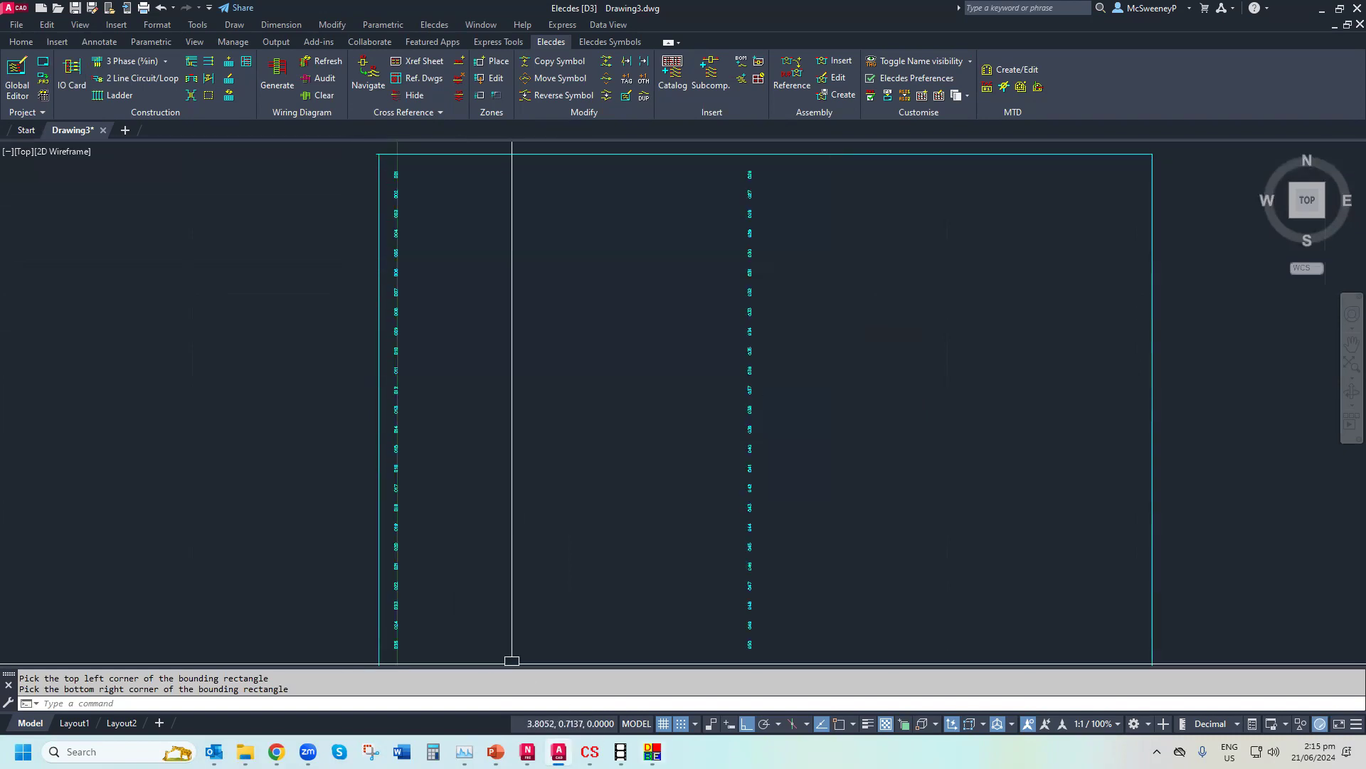
# Switch to the Database Editor and set the ZRelay record's PART3 to - and PART4 to 1+1
pyautogui.click(652, 752)
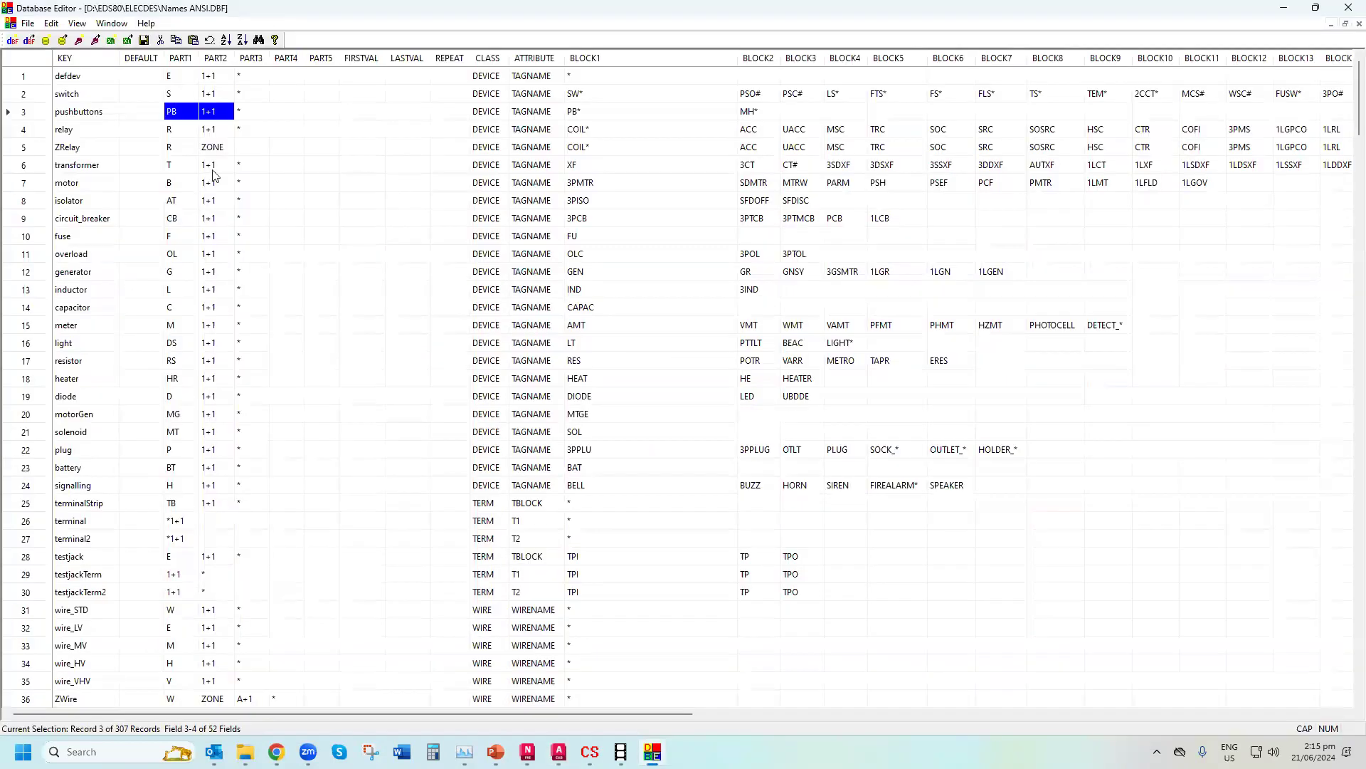
pyautogui.moveTo(237, 146); pyautogui.dragTo(185, 147)
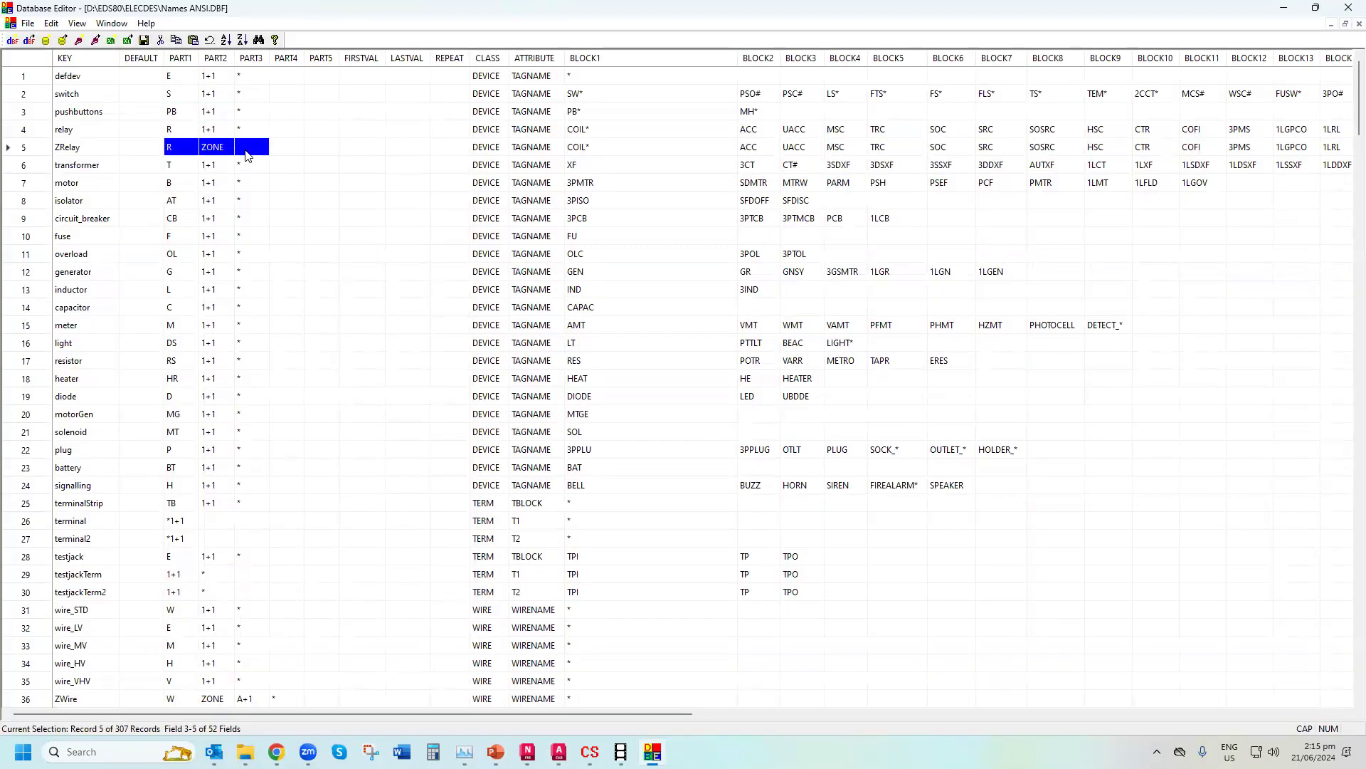
pyautogui.click(244, 151)
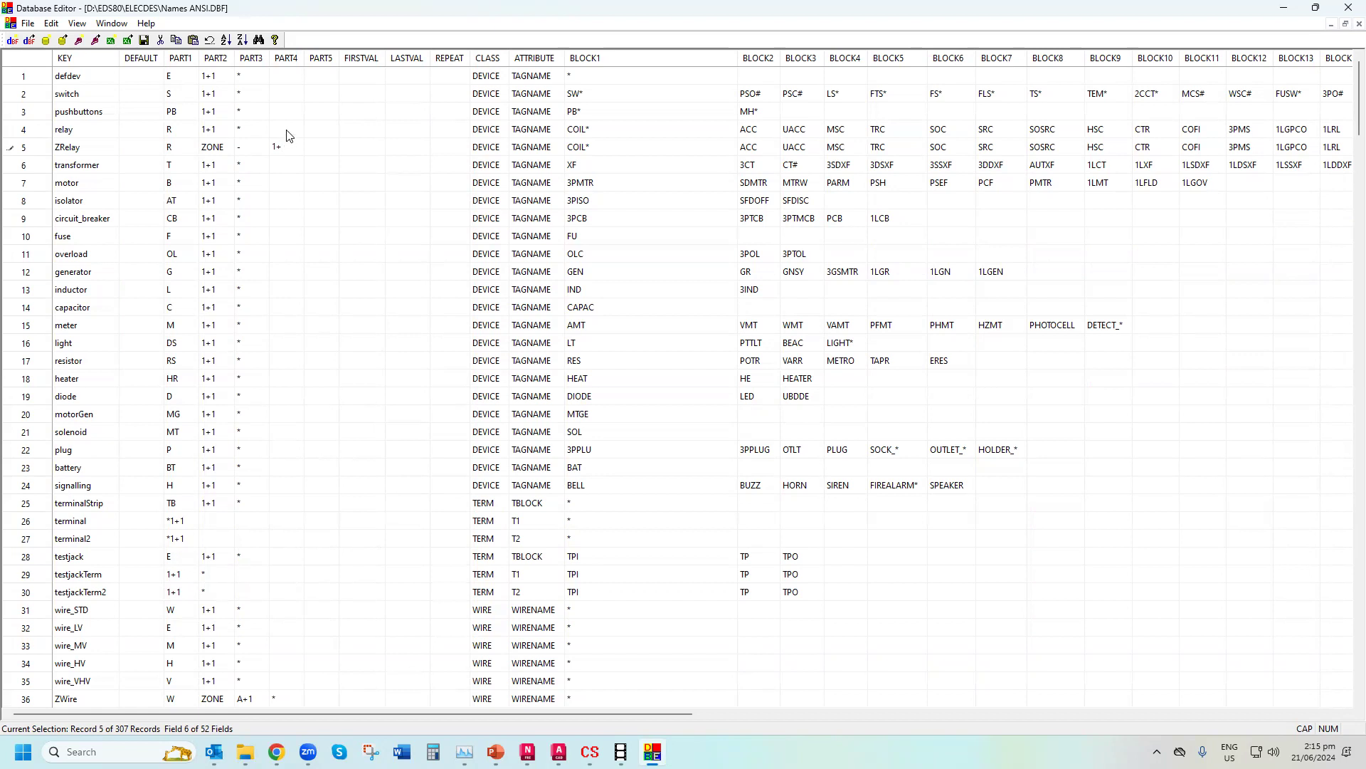
pyautogui.moveTo(284, 148)
pyautogui.mouseDown()
pyautogui.moveTo(142, 147)
pyautogui.moveTo(283, 156)
pyautogui.mouseUp()
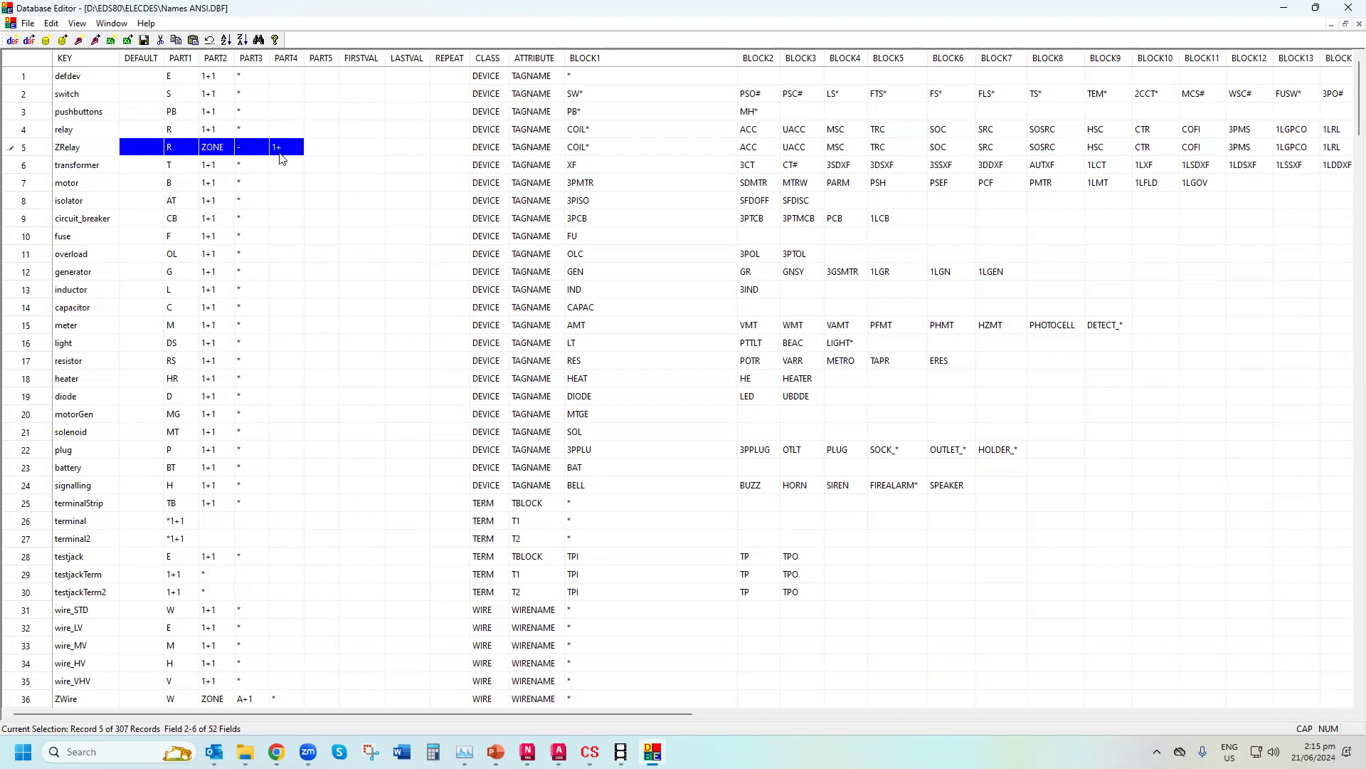
pyautogui.click(296, 152)
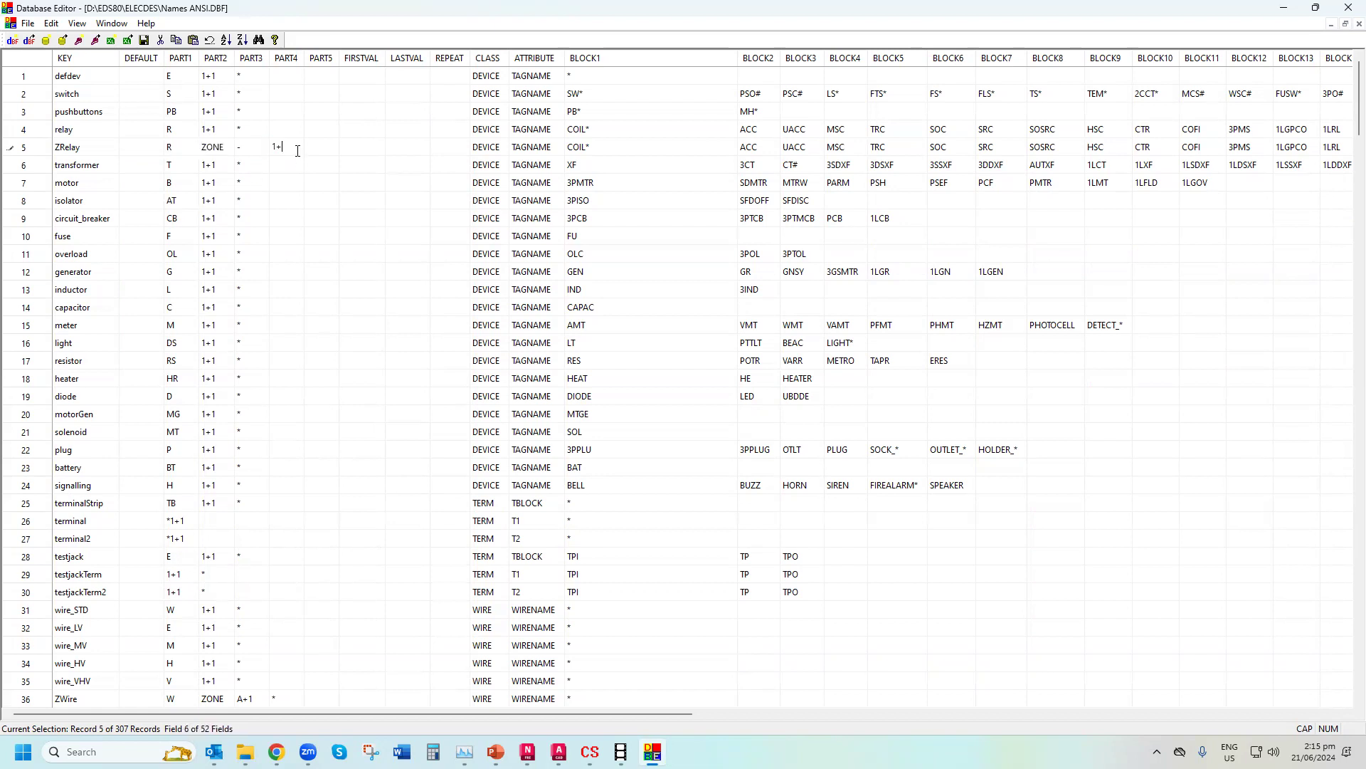
pyautogui.moveTo(293, 147)
pyautogui.mouseDown()
pyautogui.moveTo(190, 144)
pyautogui.moveTo(288, 150)
pyautogui.mouseUp()
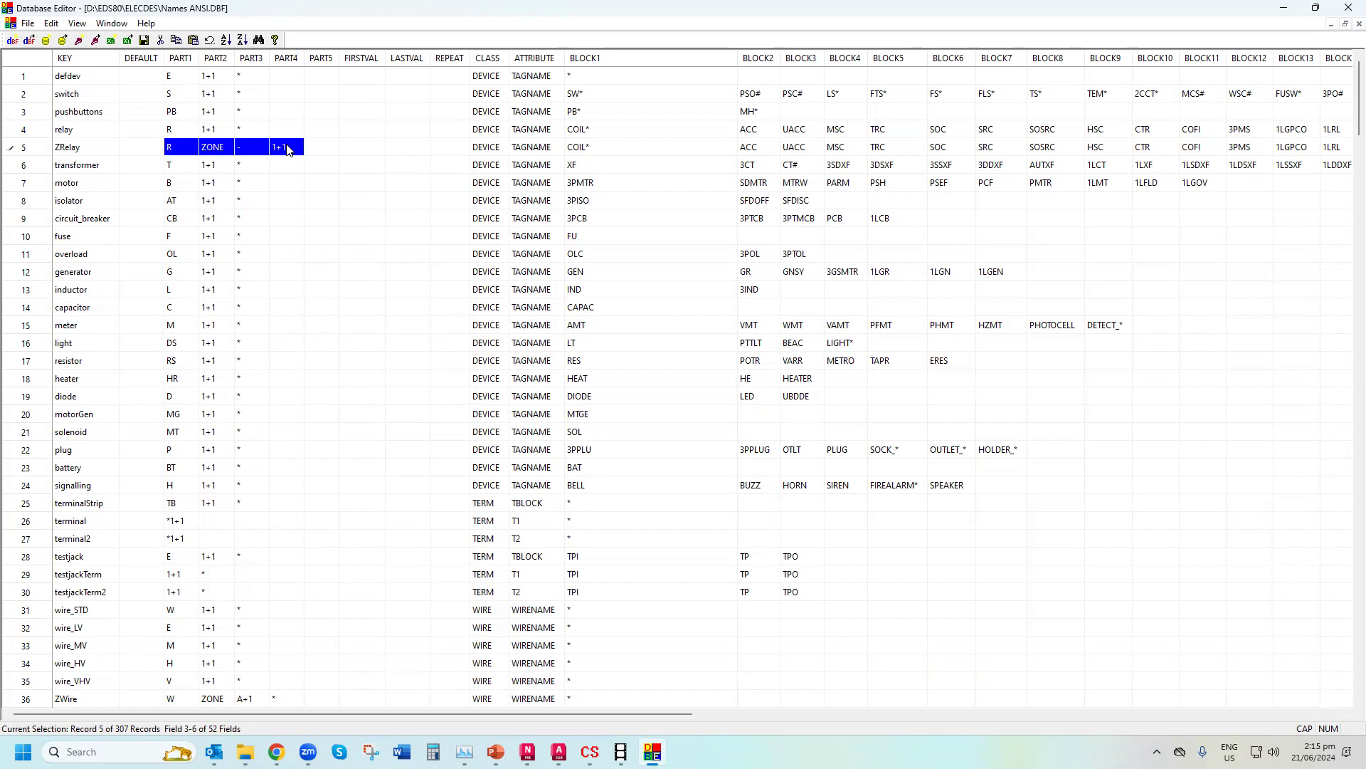
# Examine the naming parts of the ZWire record, and close the Database Editor without saving the changes
pyautogui.scroll(-4, 205, 481)
pyautogui.moveTo(260, 485); pyautogui.dragTo(184, 485)
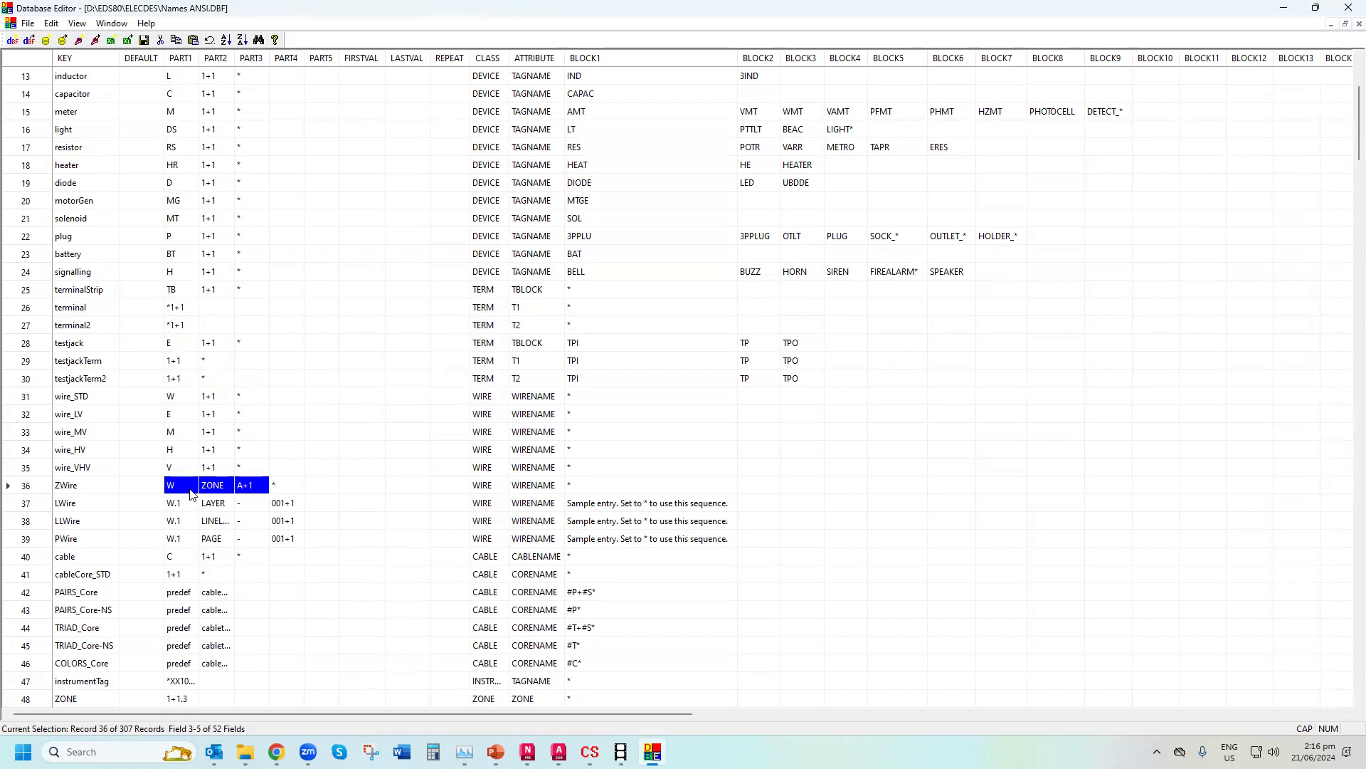
pyautogui.click(1347, 9)
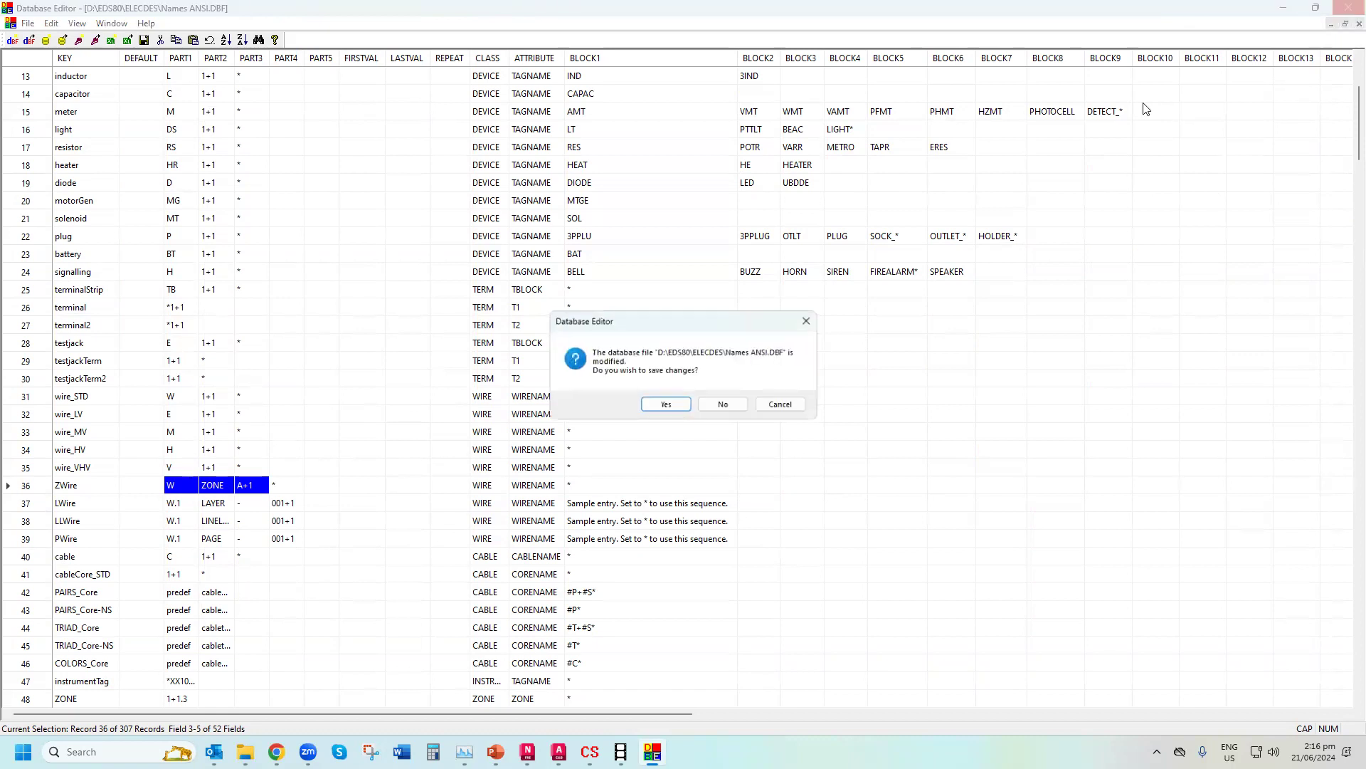
pyautogui.click(719, 405)
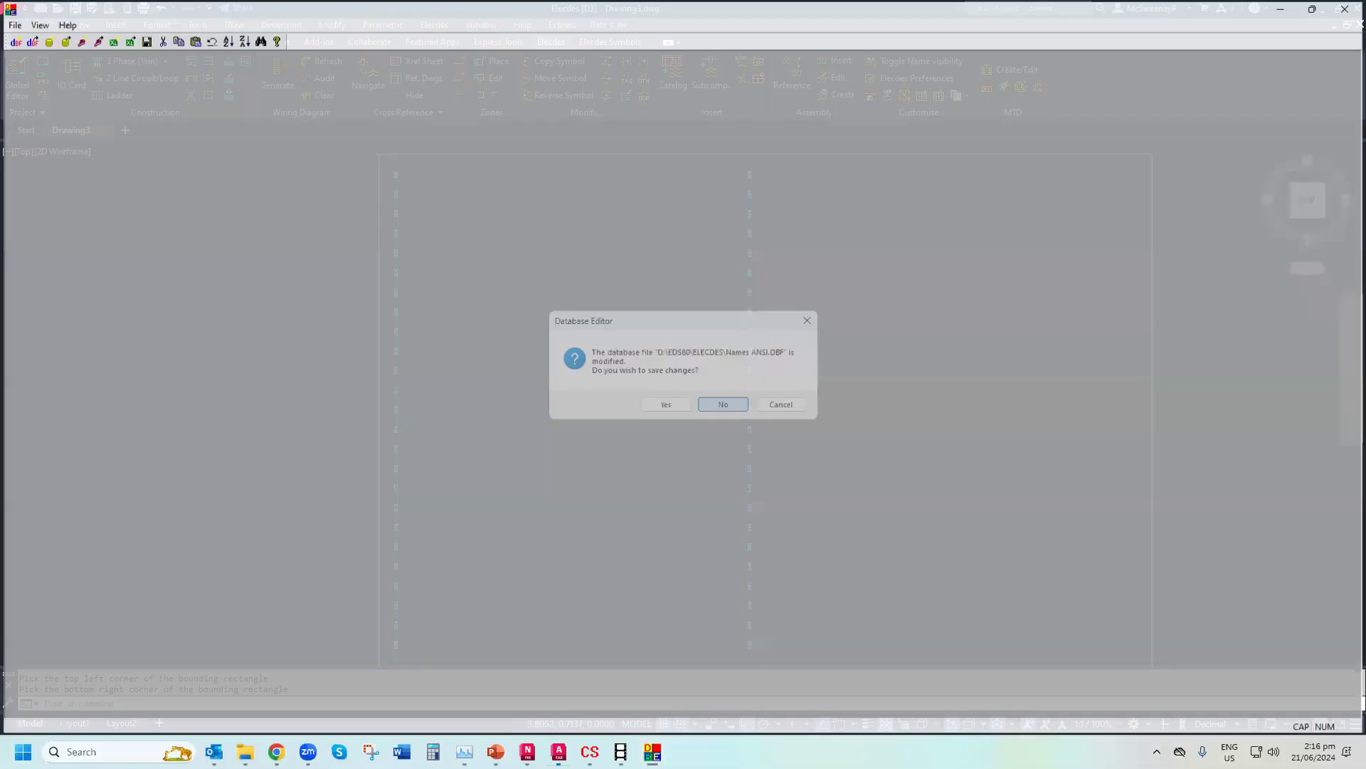
# Erase all objects from the AutoCAD drawing
pyautogui.scroll(-6, 1027, 267)
pyautogui.write('e')
pyautogui.press('Return')
pyautogui.write('ALL')
pyautogui.press('Return')
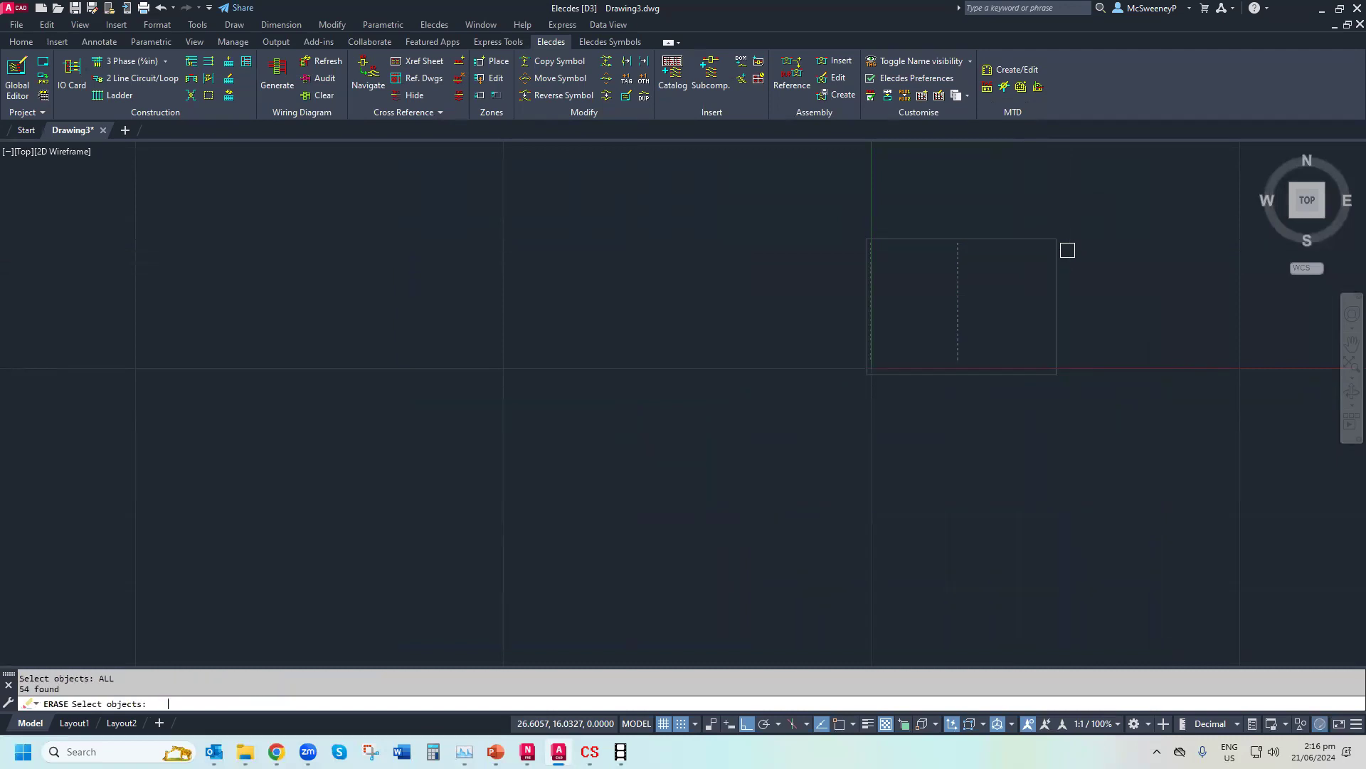
pyautogui.press('Return')
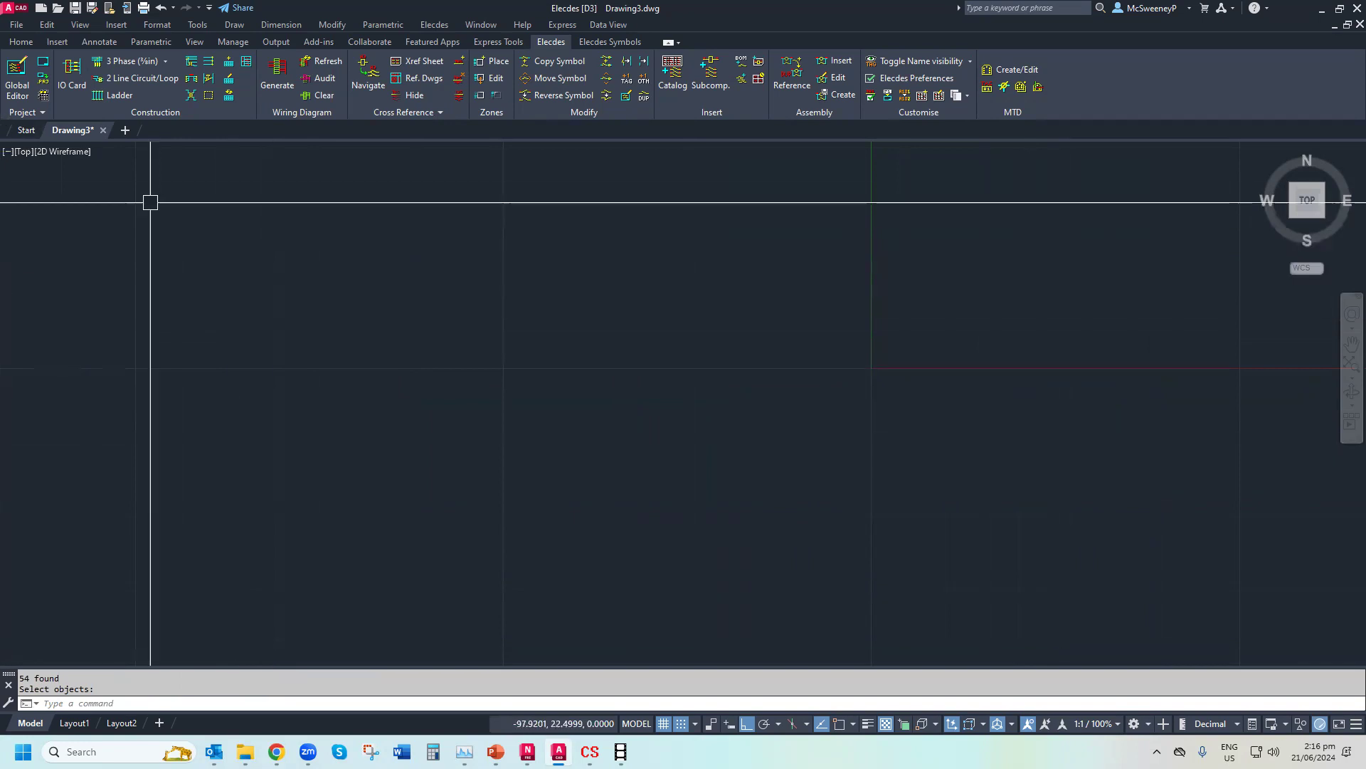
# Save the emptied drawing as Drawing1.dwg in the 1 Demo recording folder
pyautogui.click(16, 24)
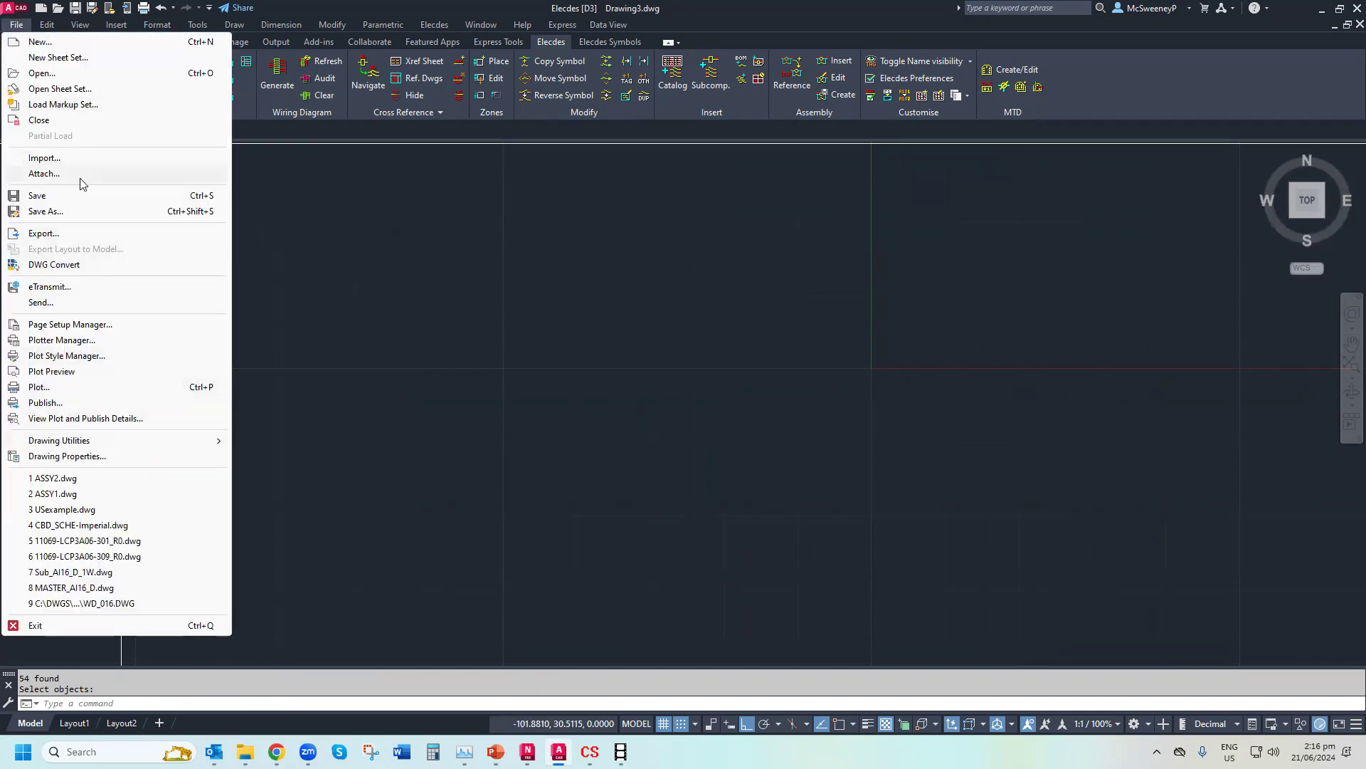
pyautogui.click(69, 213)
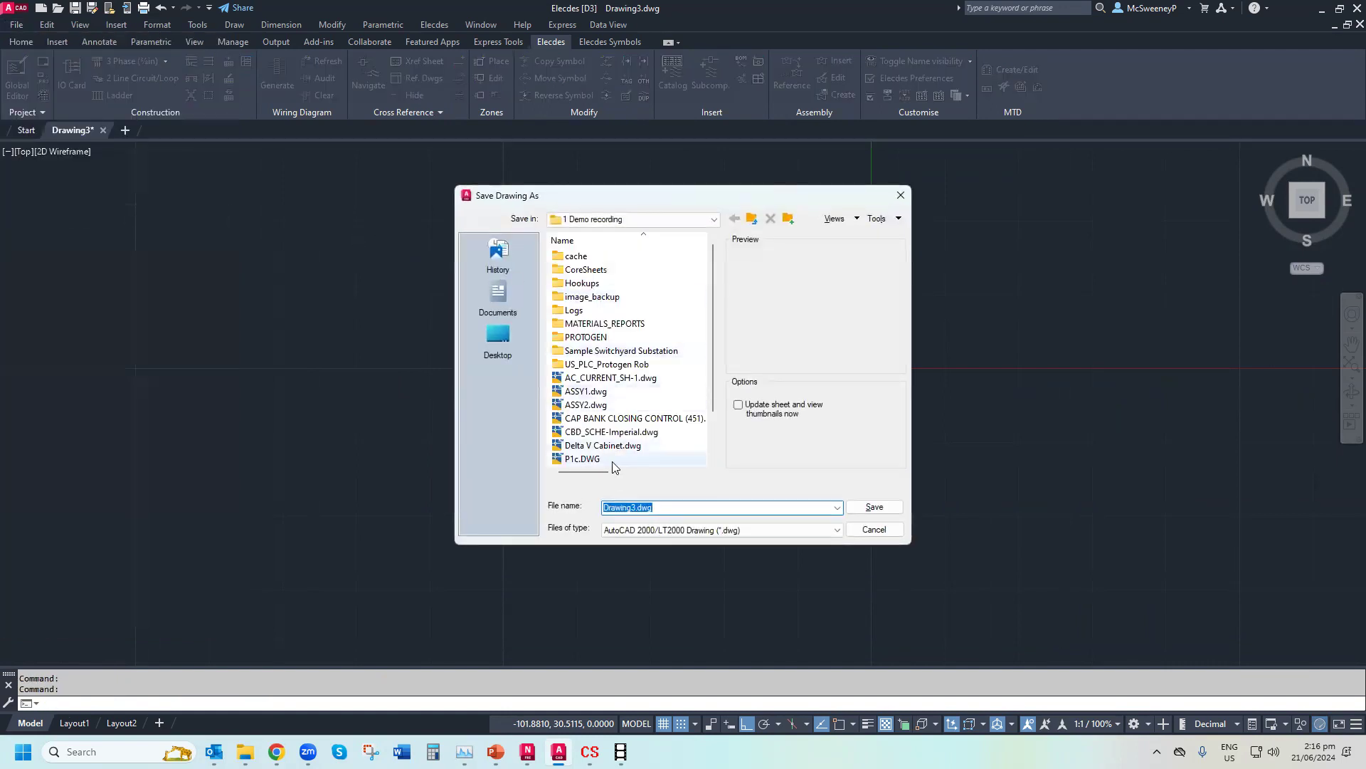
pyautogui.click(634, 508)
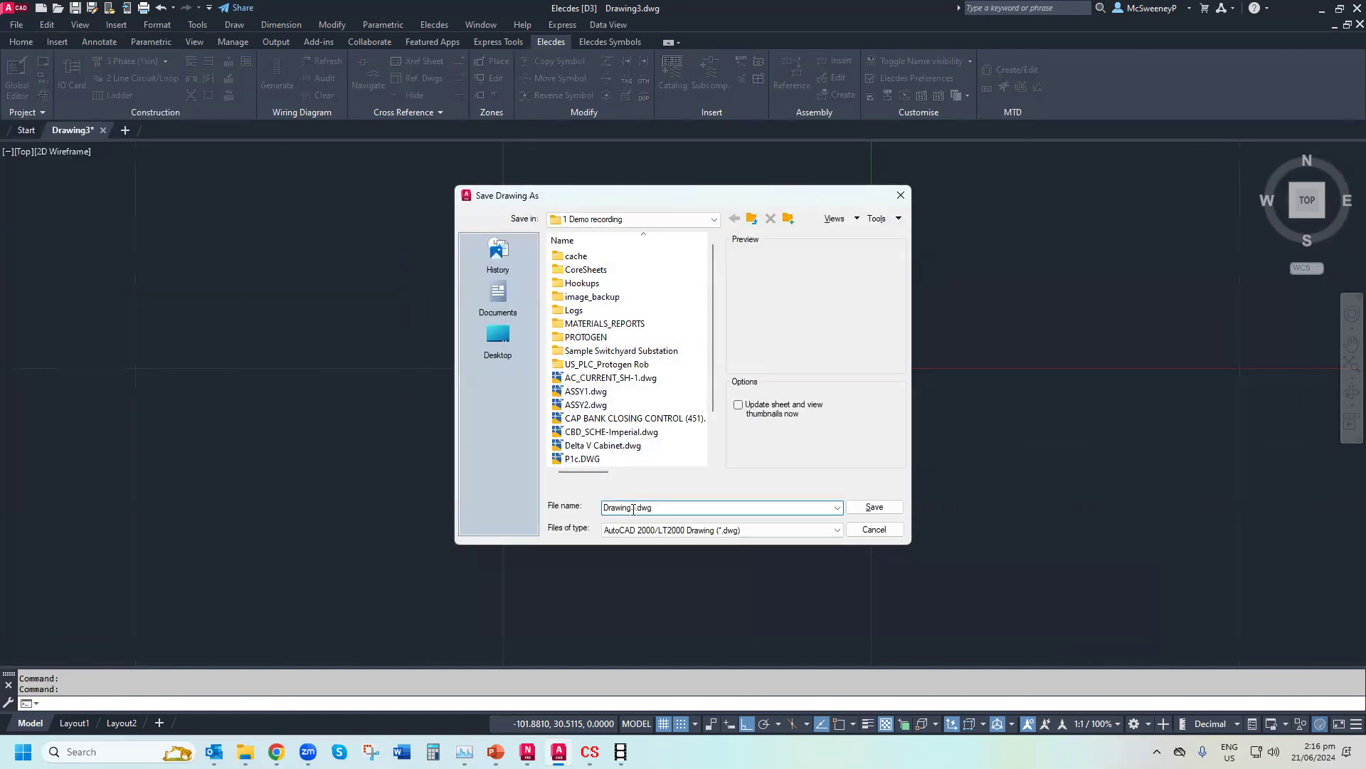
pyautogui.write('1')
pyautogui.click(874, 506)
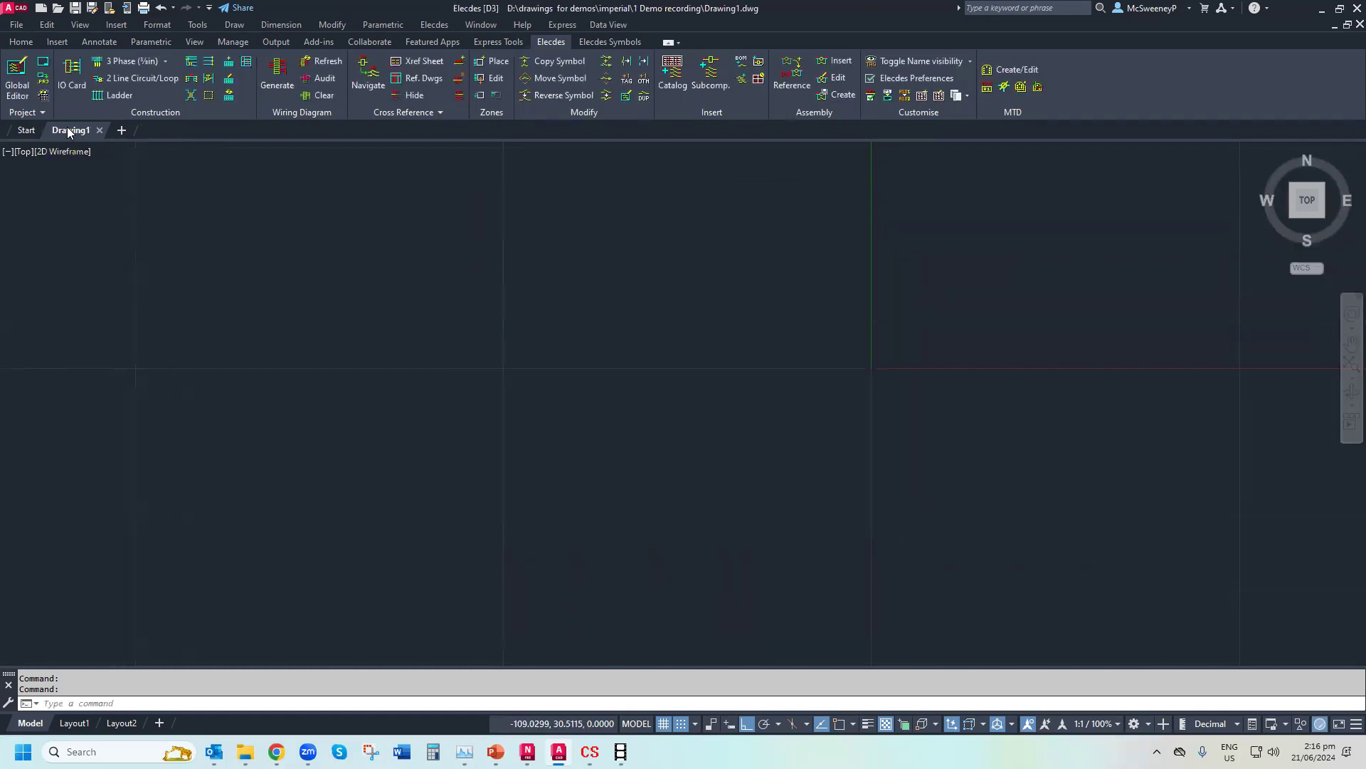
# Insert the D.DWG border from the IMP_BORD directory into the drawing
pyautogui.click(44, 66)
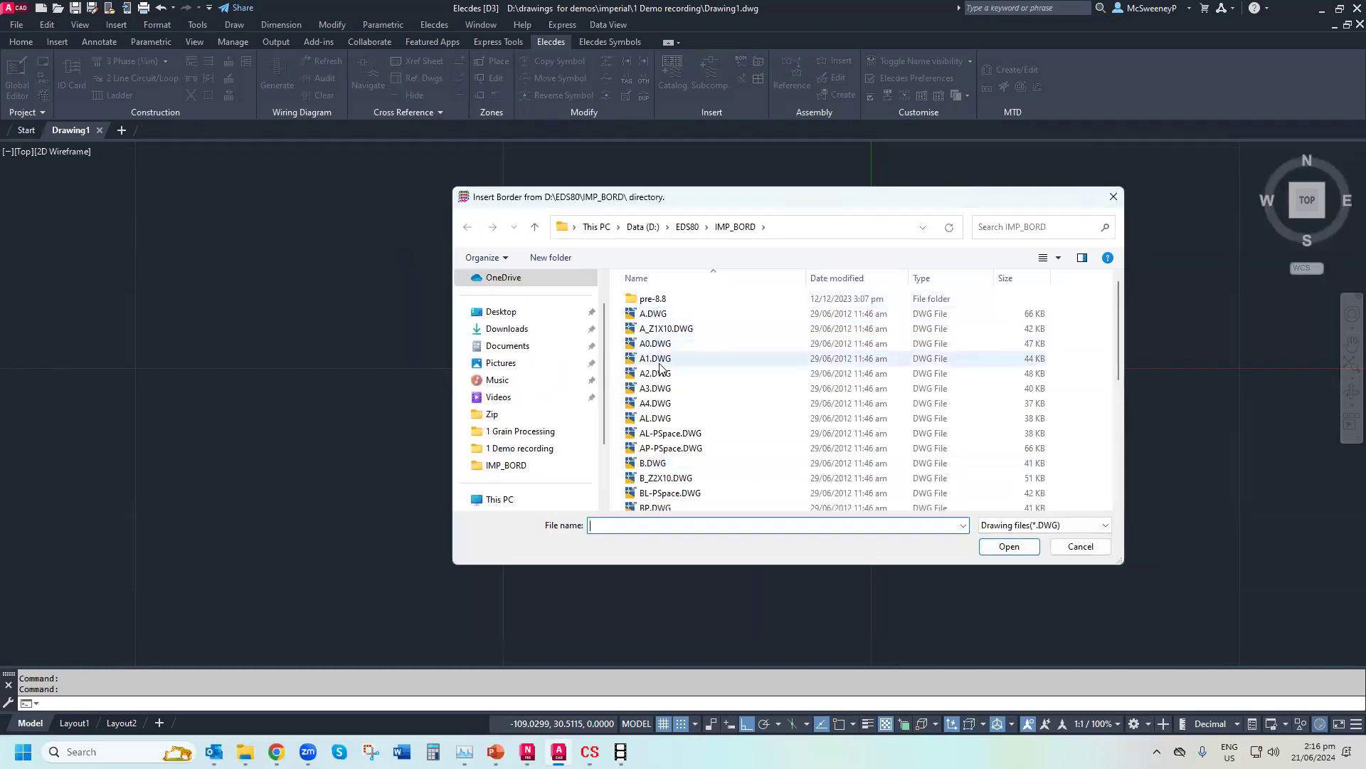
pyautogui.scroll(-2, 715, 448)
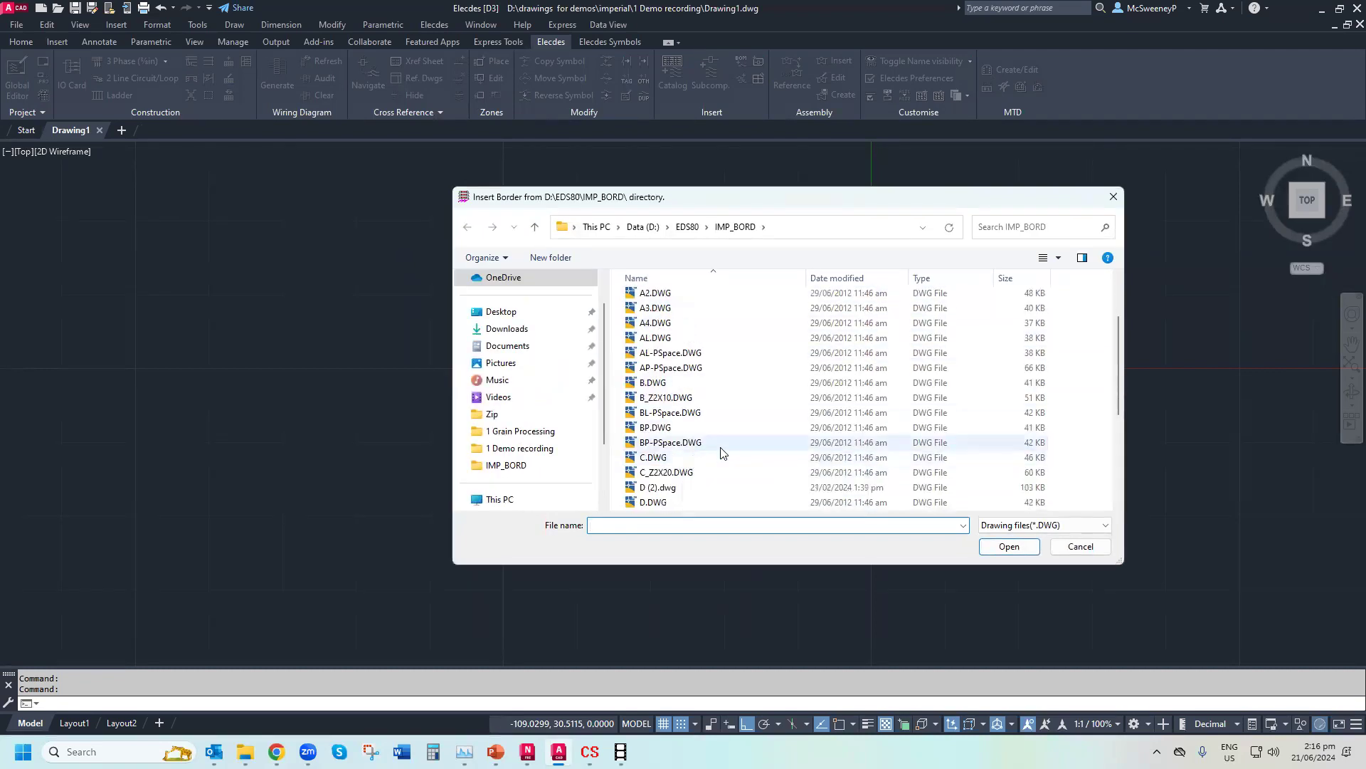
pyautogui.doubleClick(676, 505)
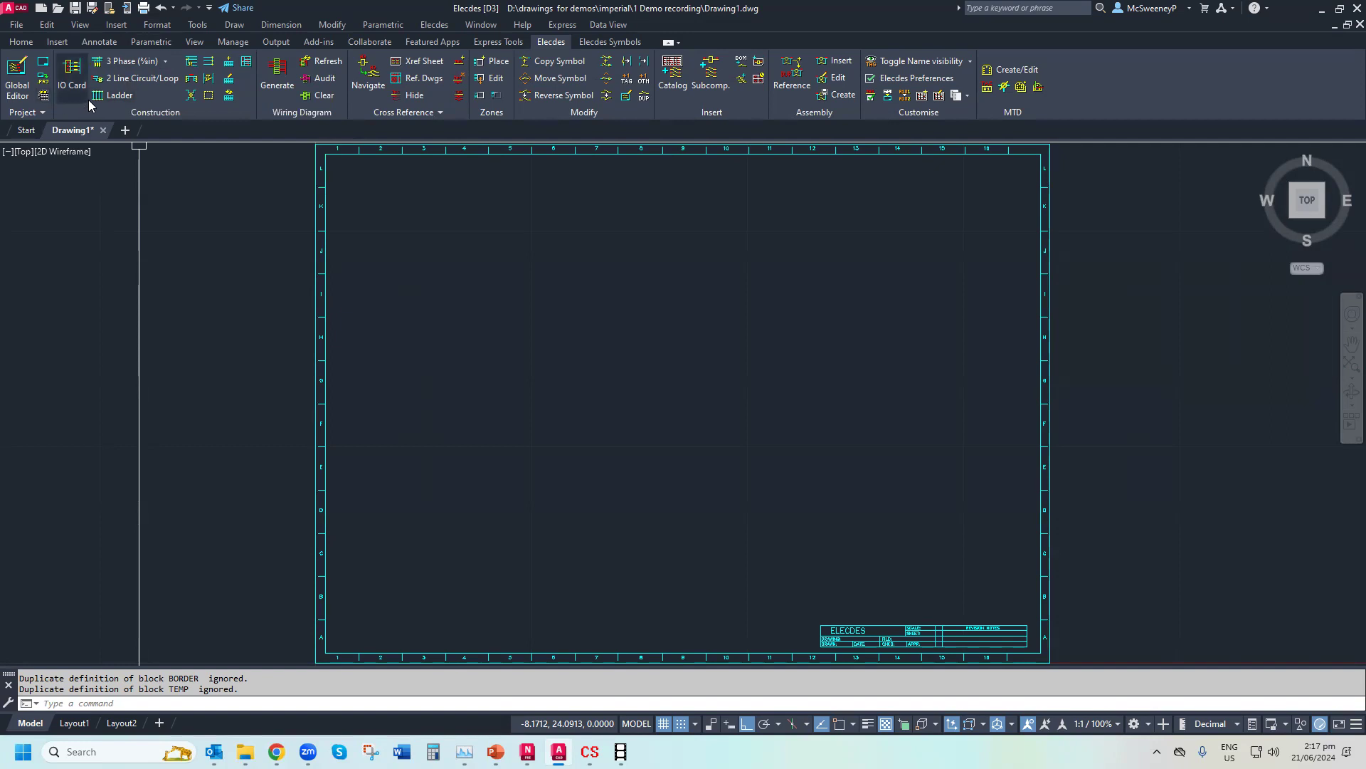
# Save the open drawings and create a new Ebase project named D4
pyautogui.click(43, 92)
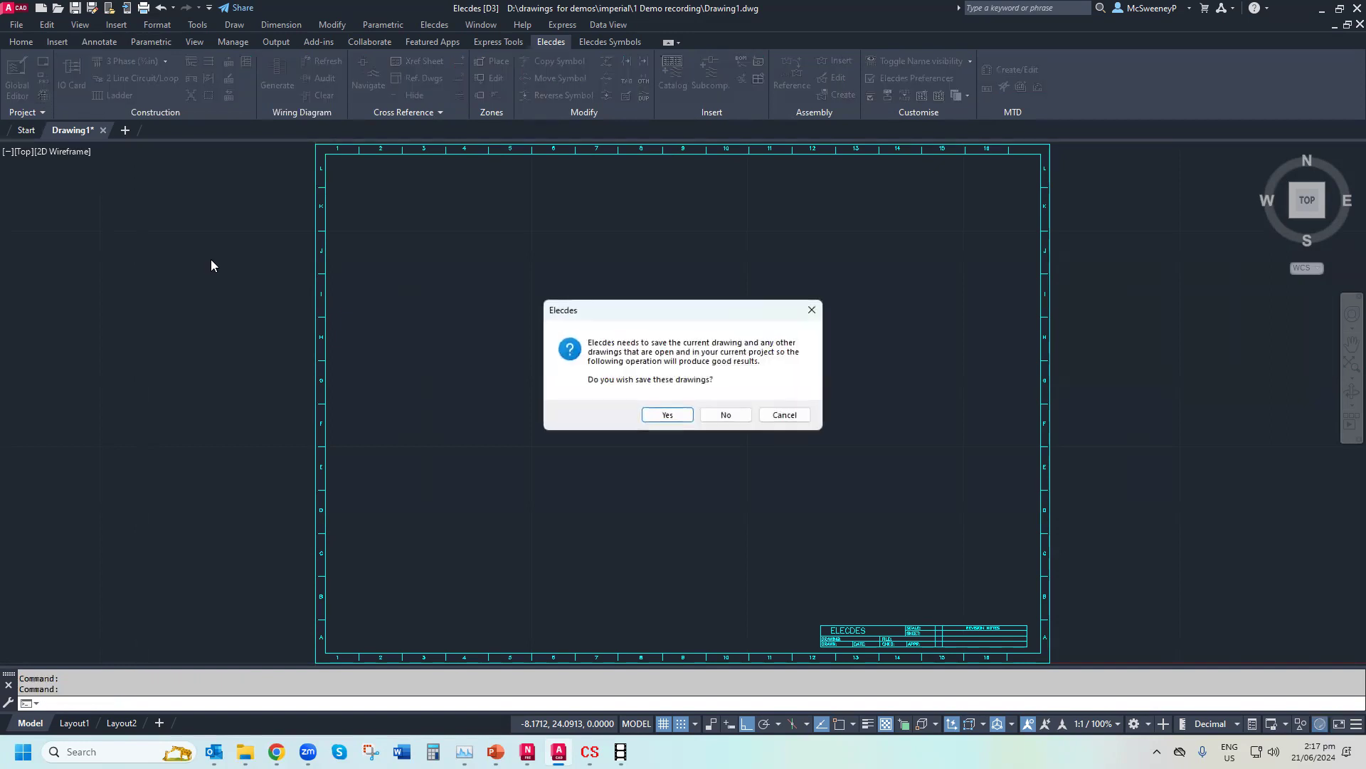
pyautogui.click(655, 416)
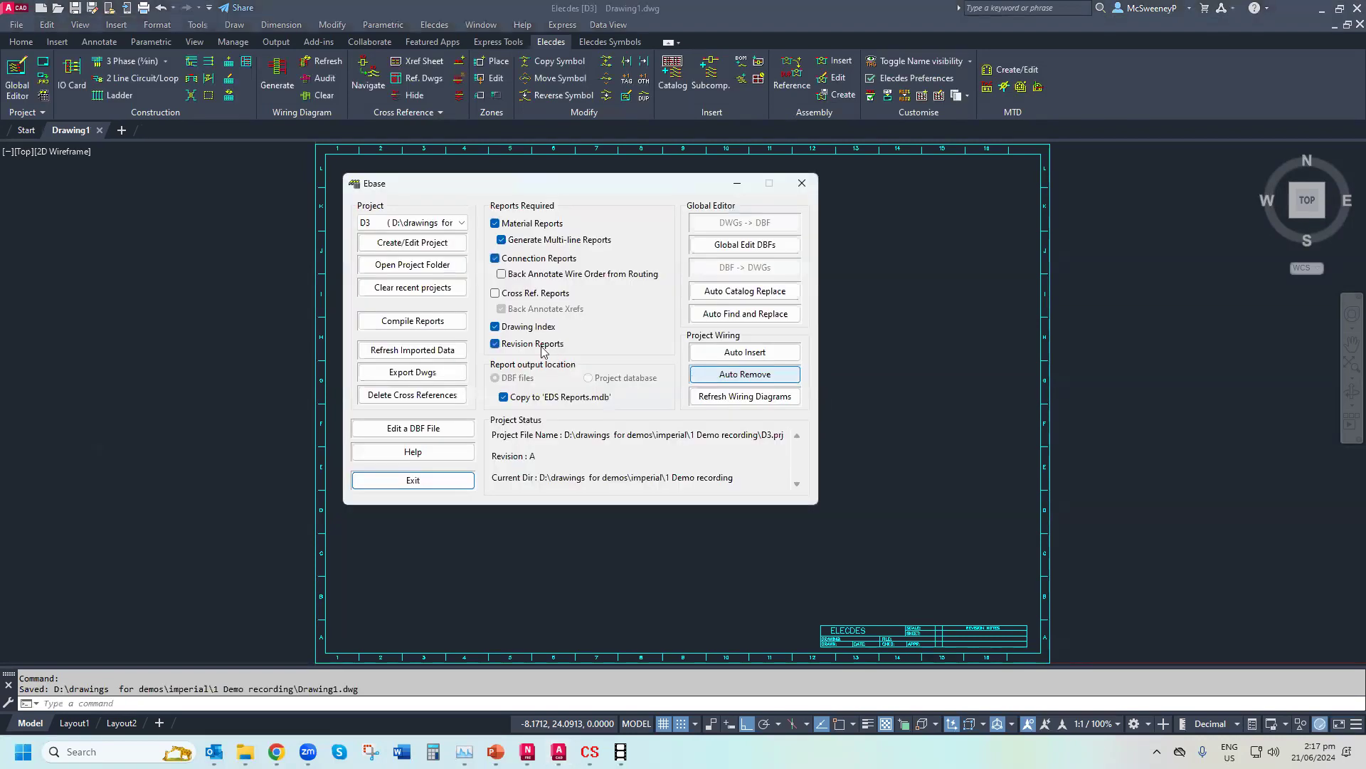
pyautogui.click(405, 246)
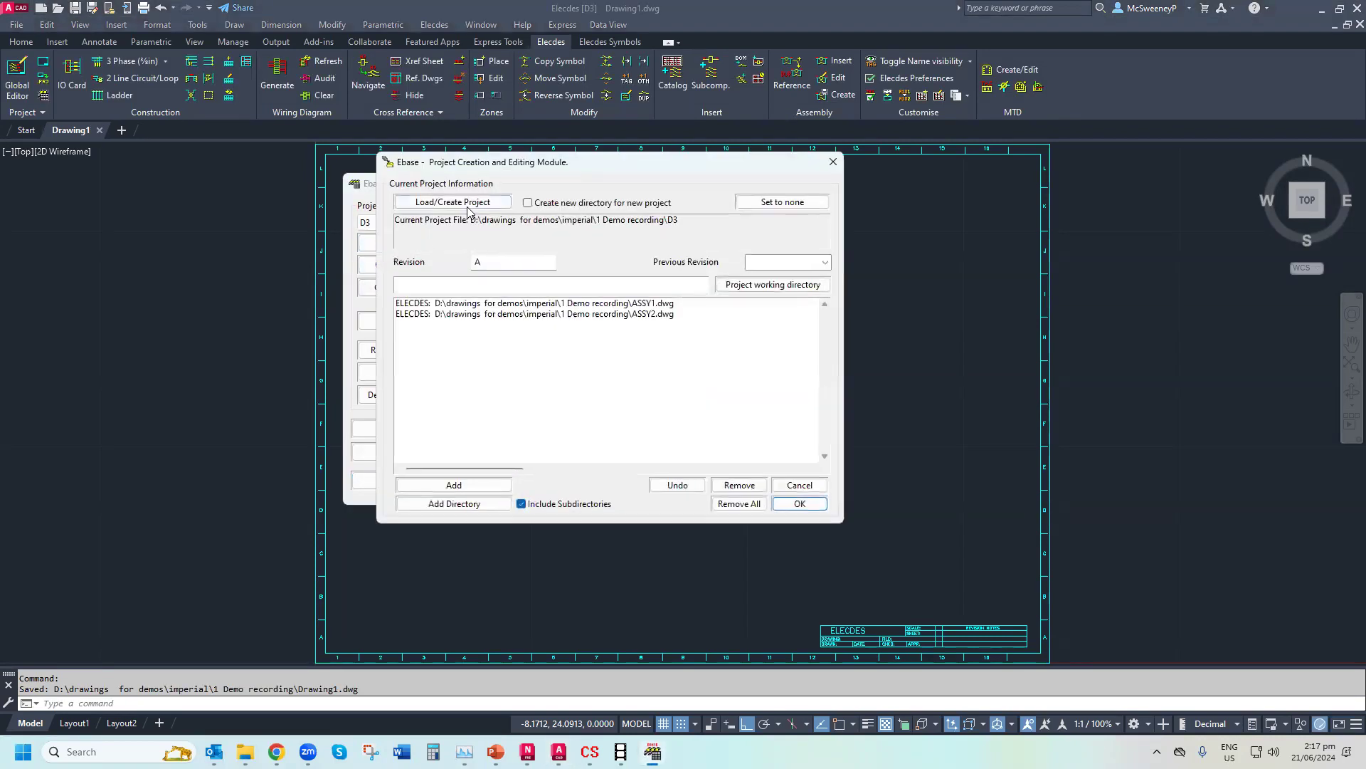
pyautogui.click(466, 204)
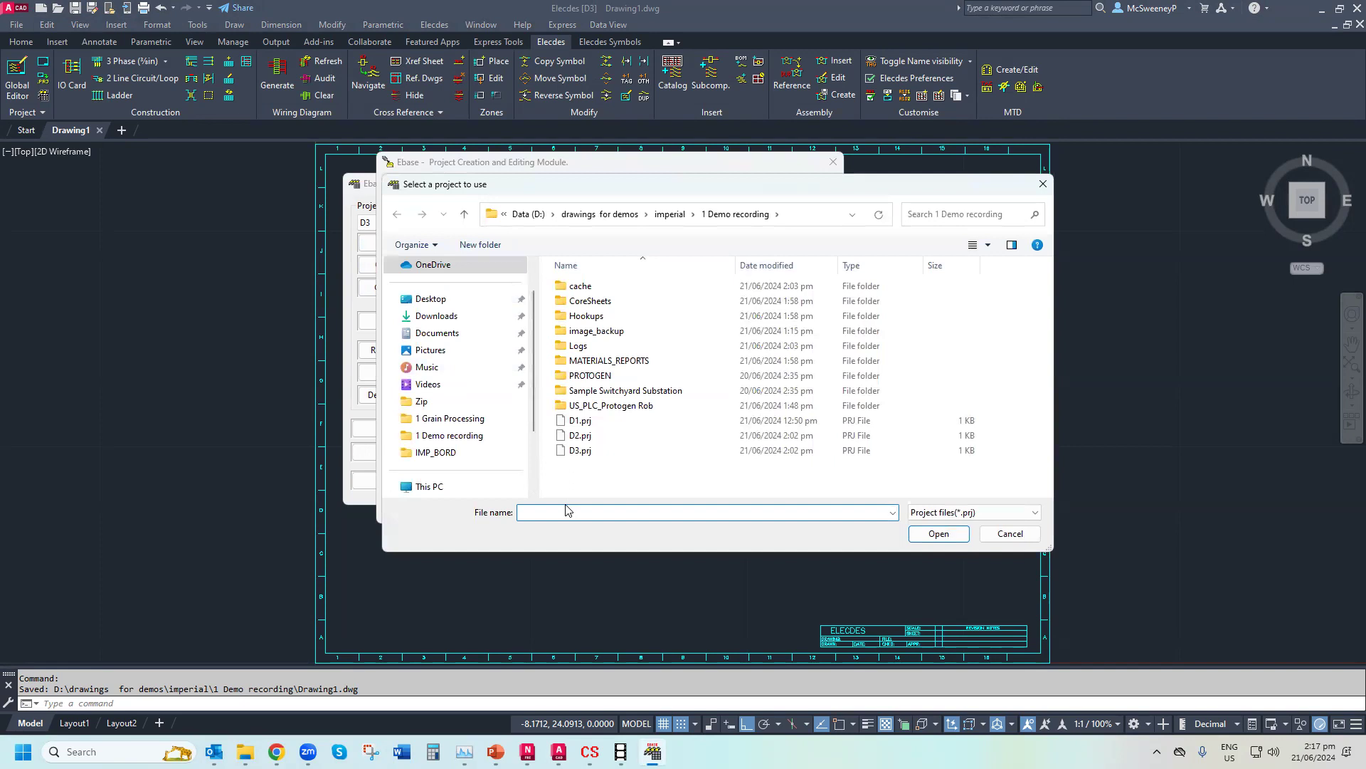
pyautogui.write('D4')
pyautogui.click(939, 533)
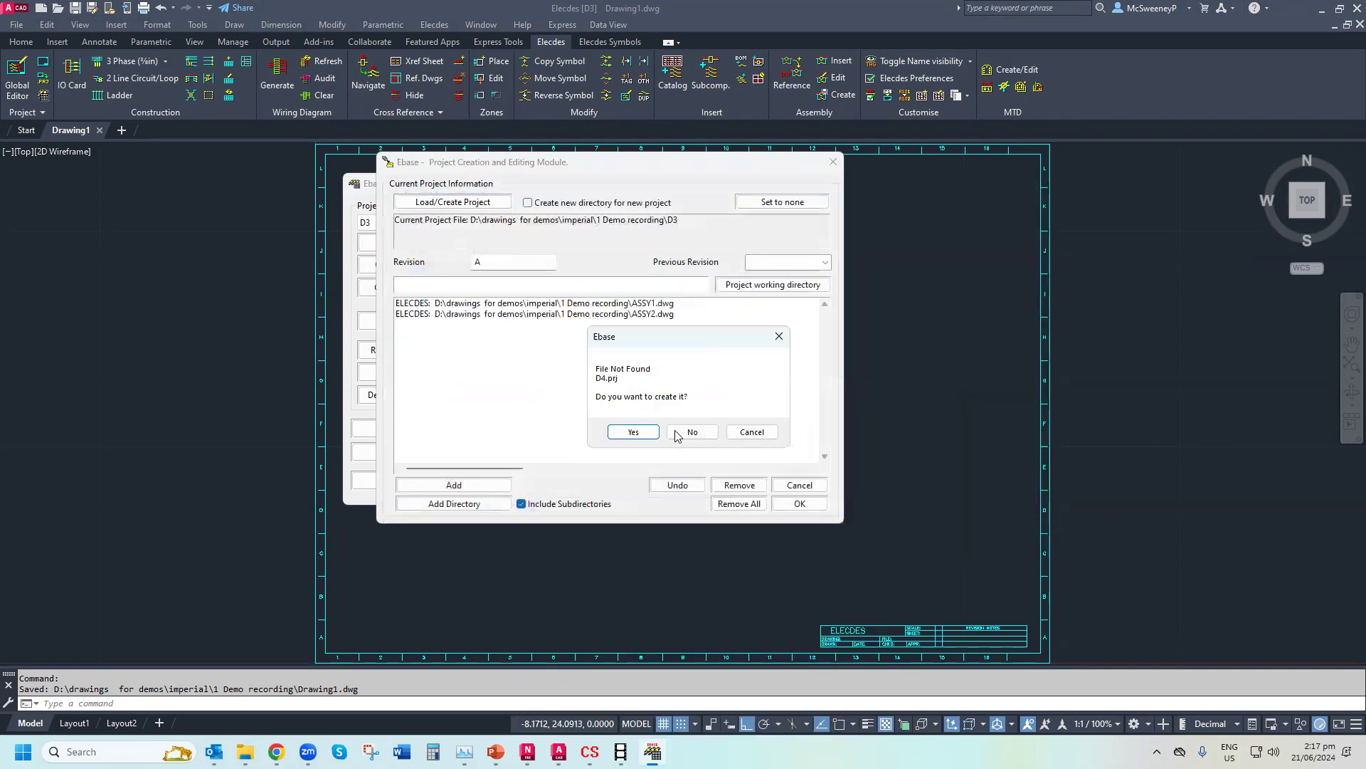
pyautogui.click(628, 431)
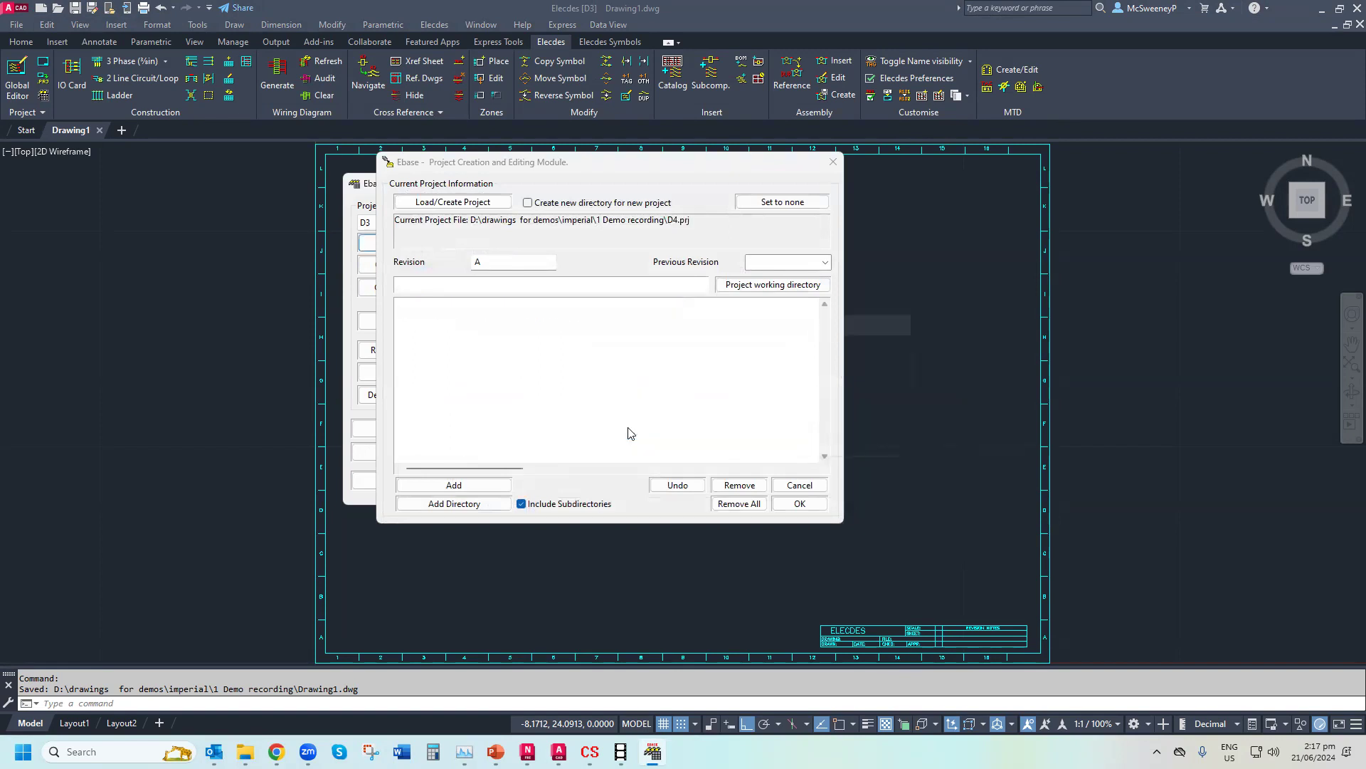
# Add Drawing1.dwg to the D4 project, accept the project settings, and exit Ebase
pyautogui.click(486, 489)
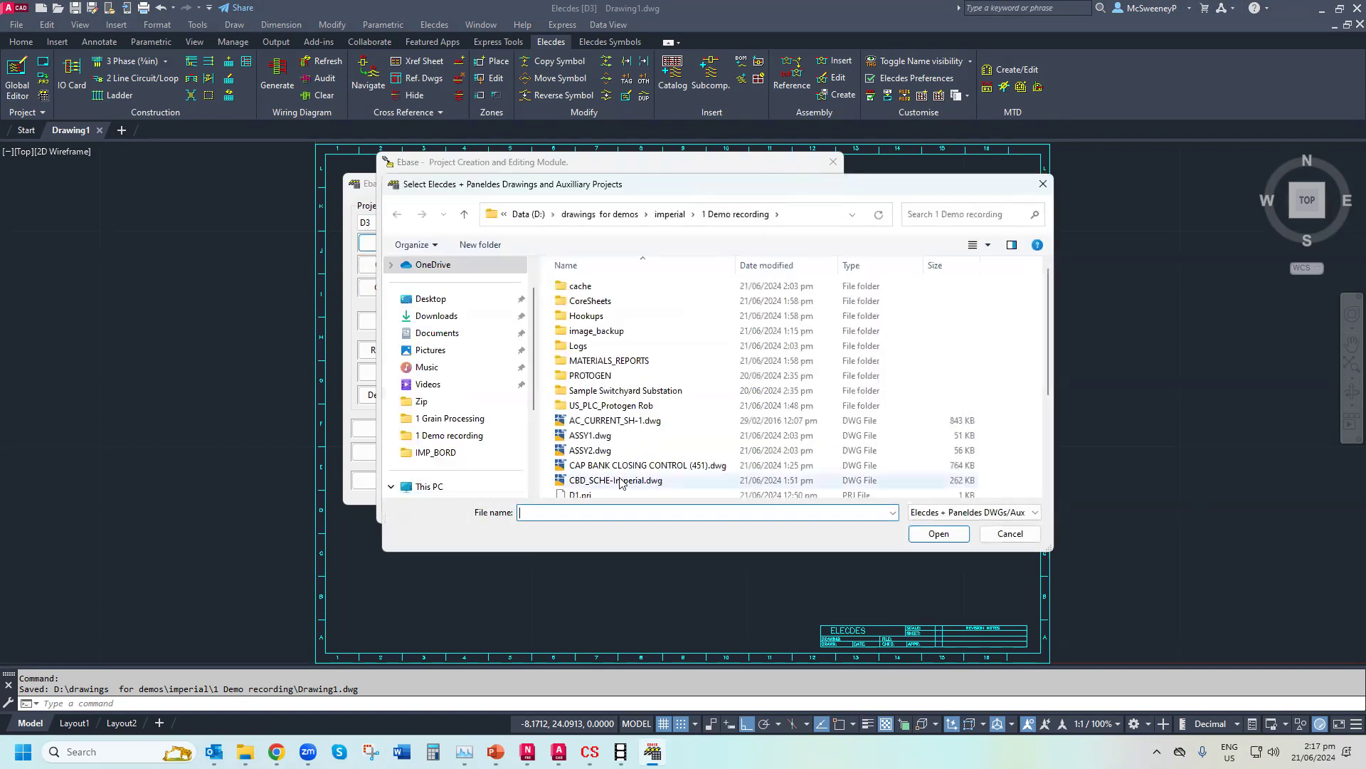
pyautogui.scroll(-4, 618, 468)
pyautogui.doubleClick(596, 445)
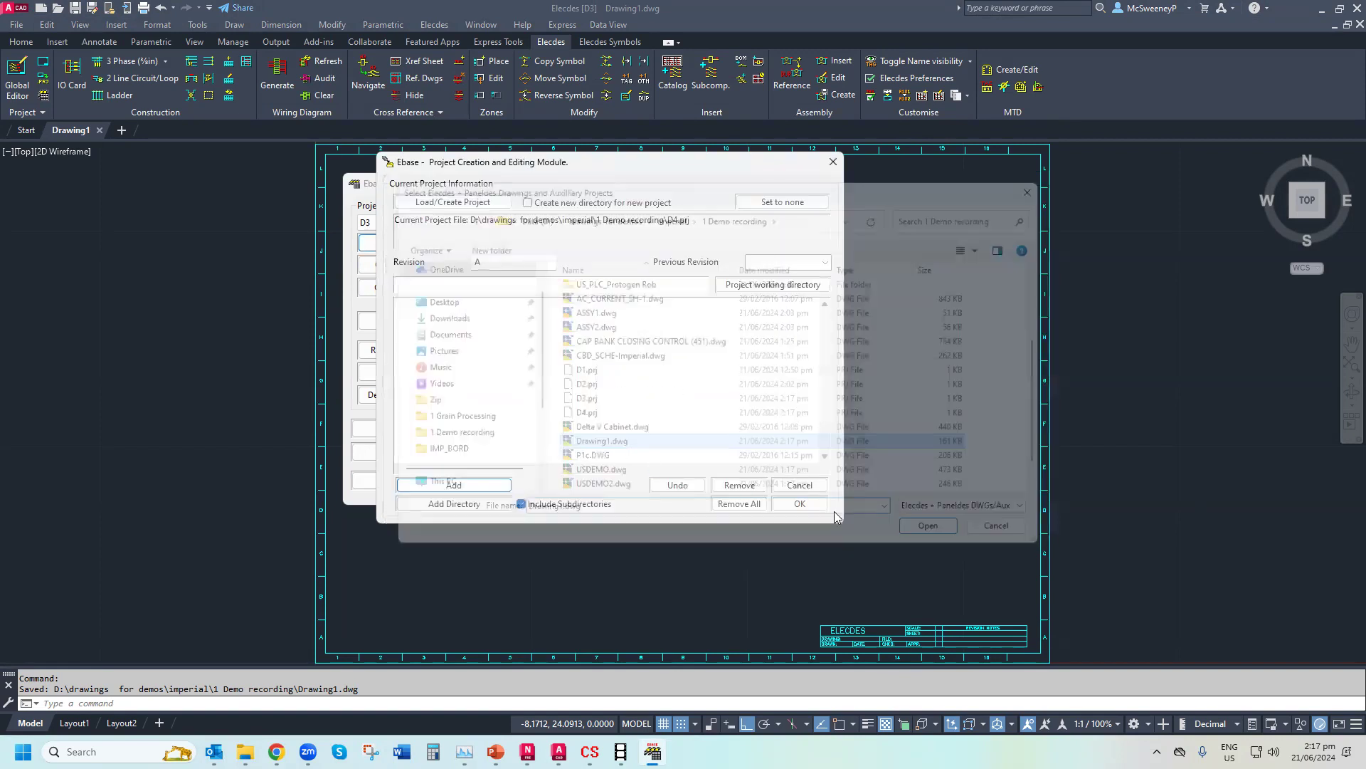
pyautogui.click(808, 501)
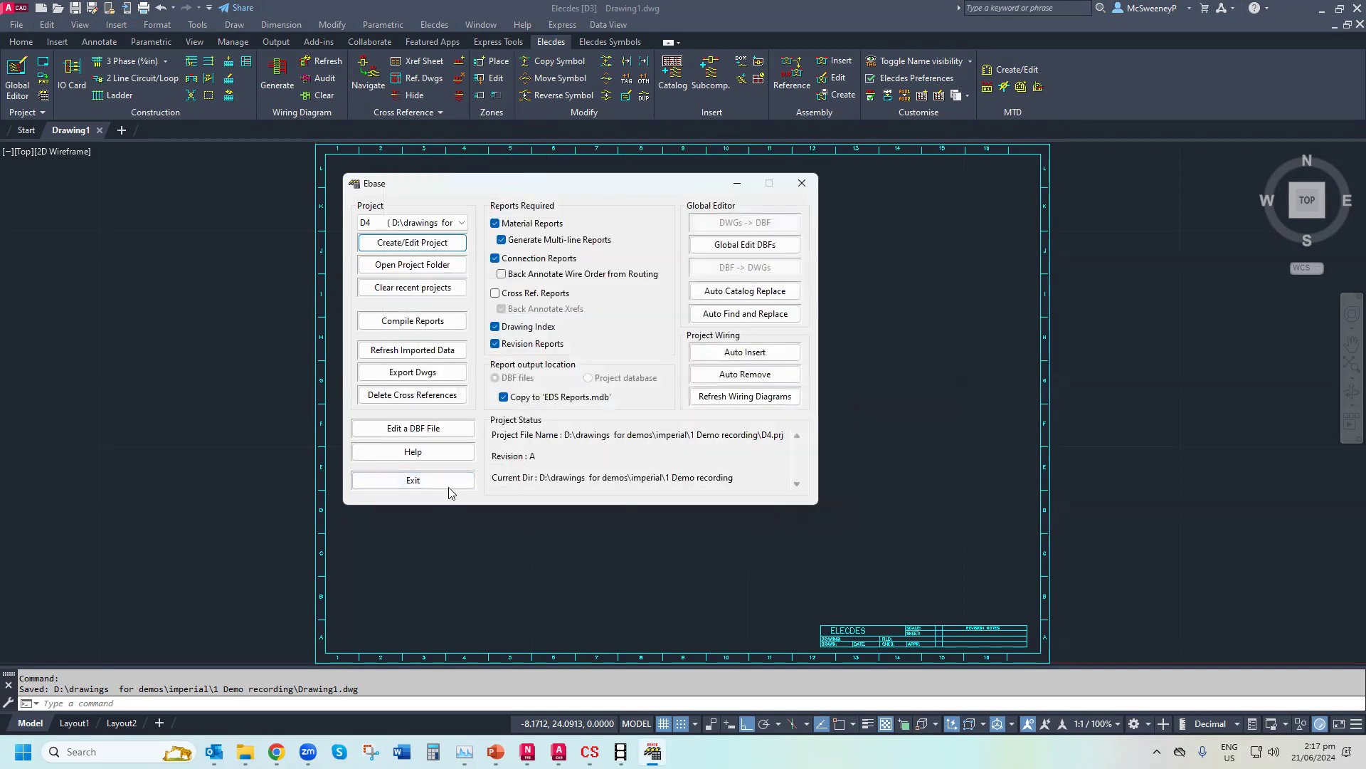
pyautogui.click(447, 484)
# Insert a ladder with vertical rails about 10.7 units apart and ten rungs spaced 2 units in the left part of the border
pyautogui.click(114, 95)
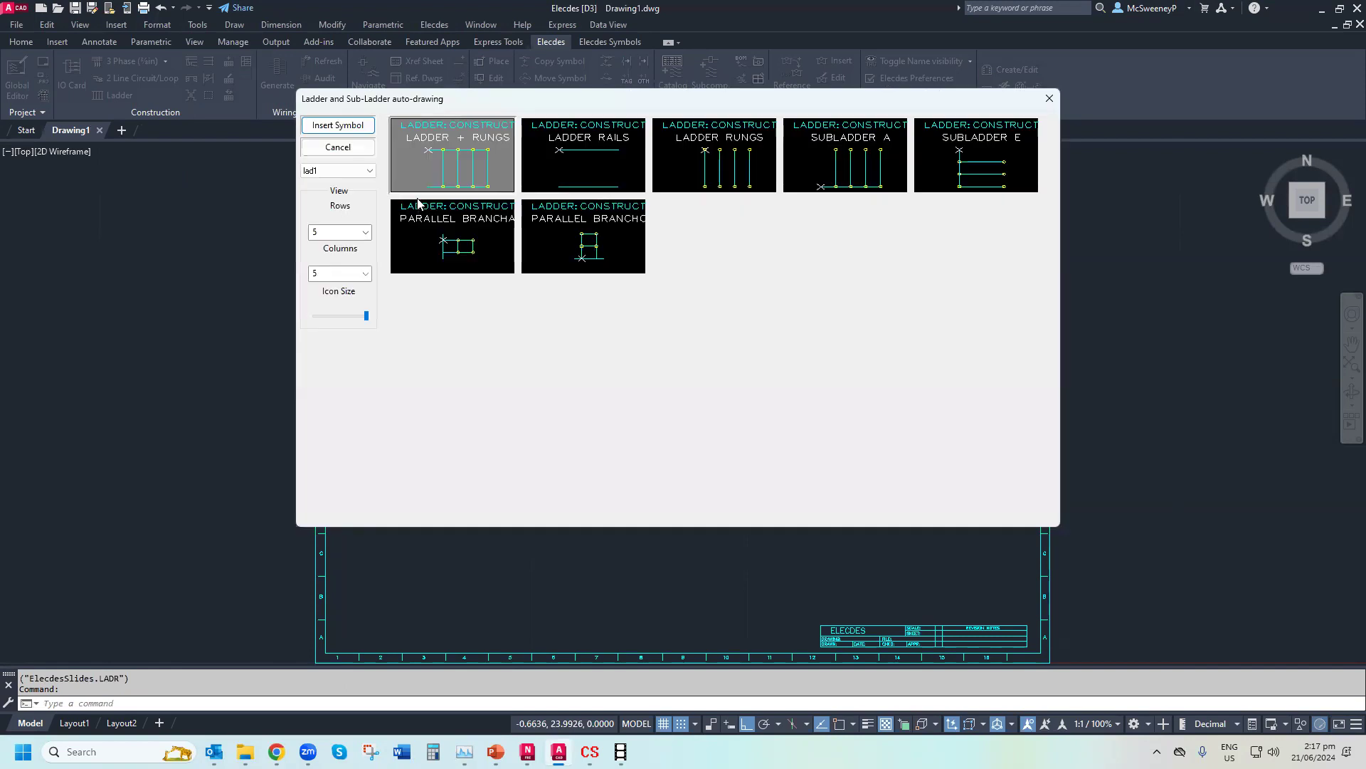
pyautogui.doubleClick(453, 178)
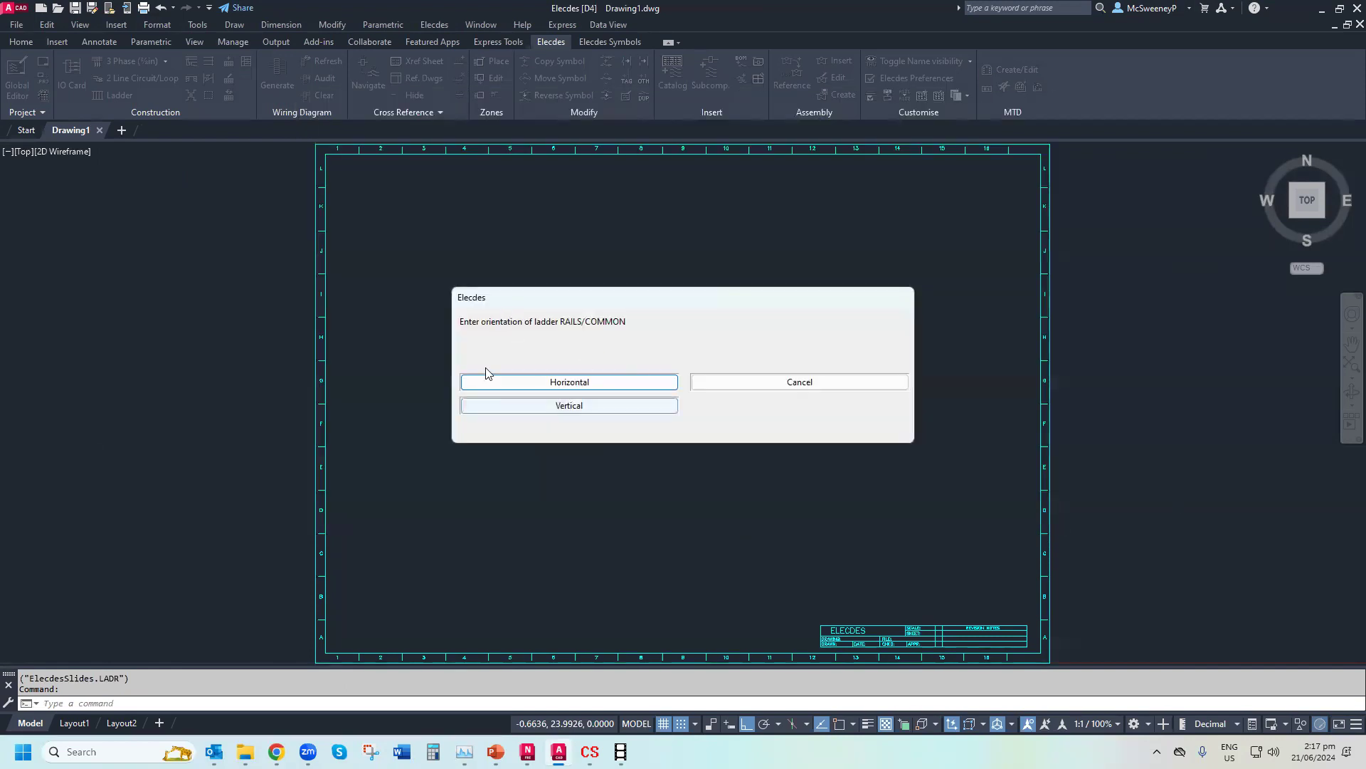
pyautogui.click(578, 407)
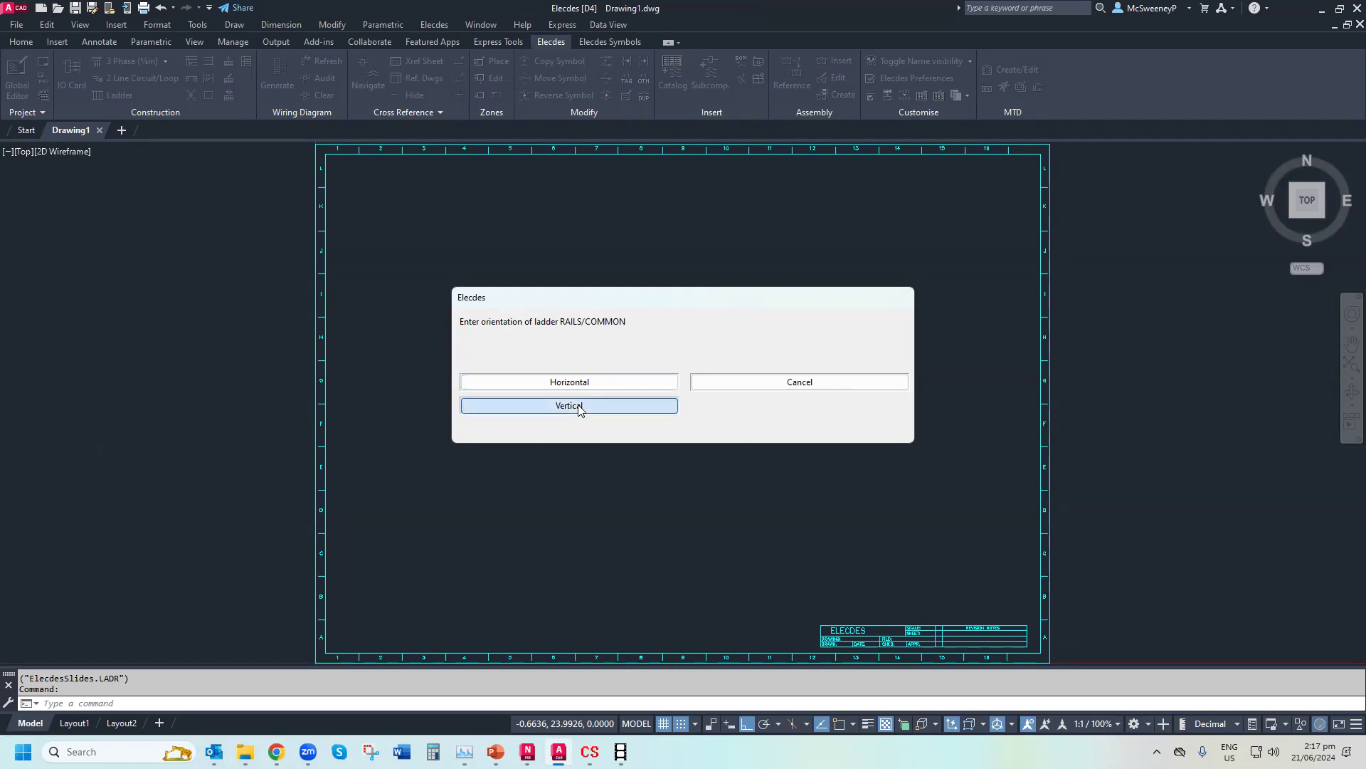
pyautogui.click(355, 174)
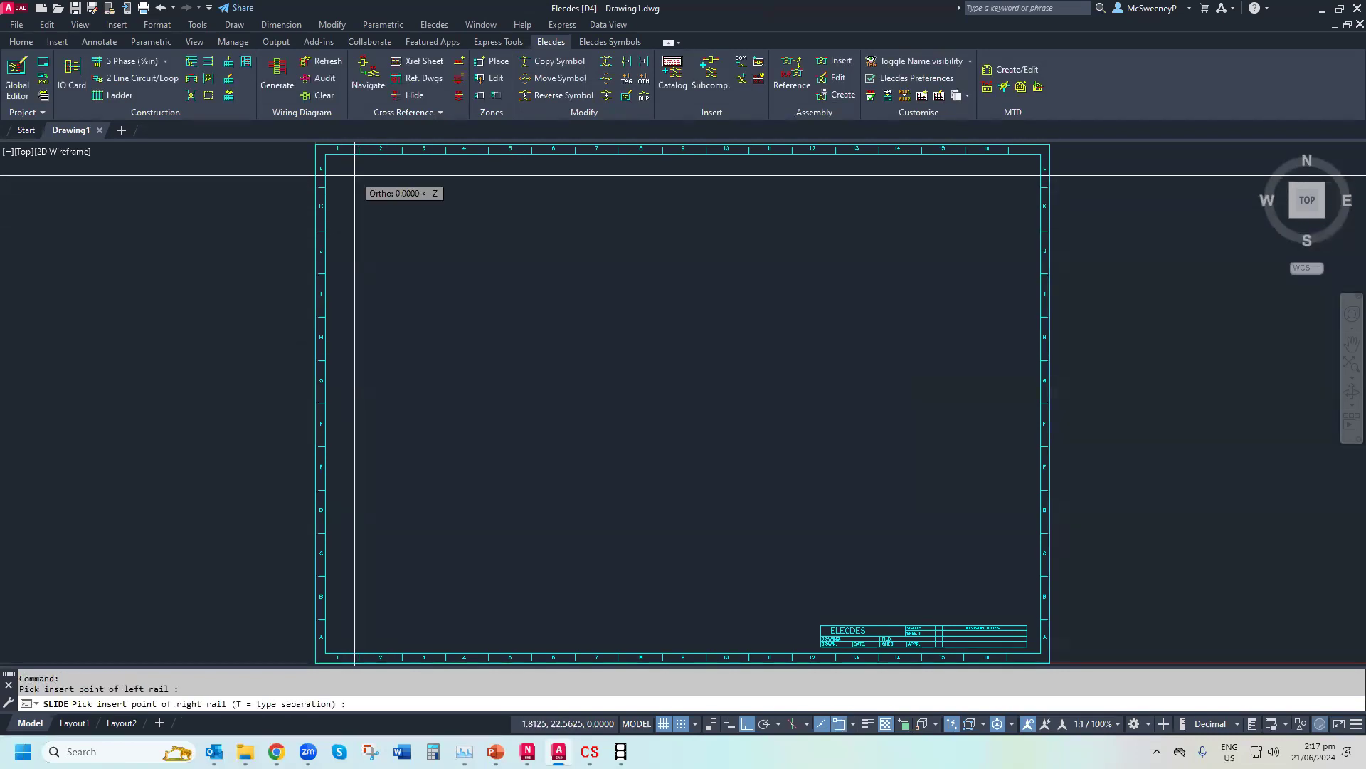
pyautogui.click(586, 207)
pyautogui.press('t')
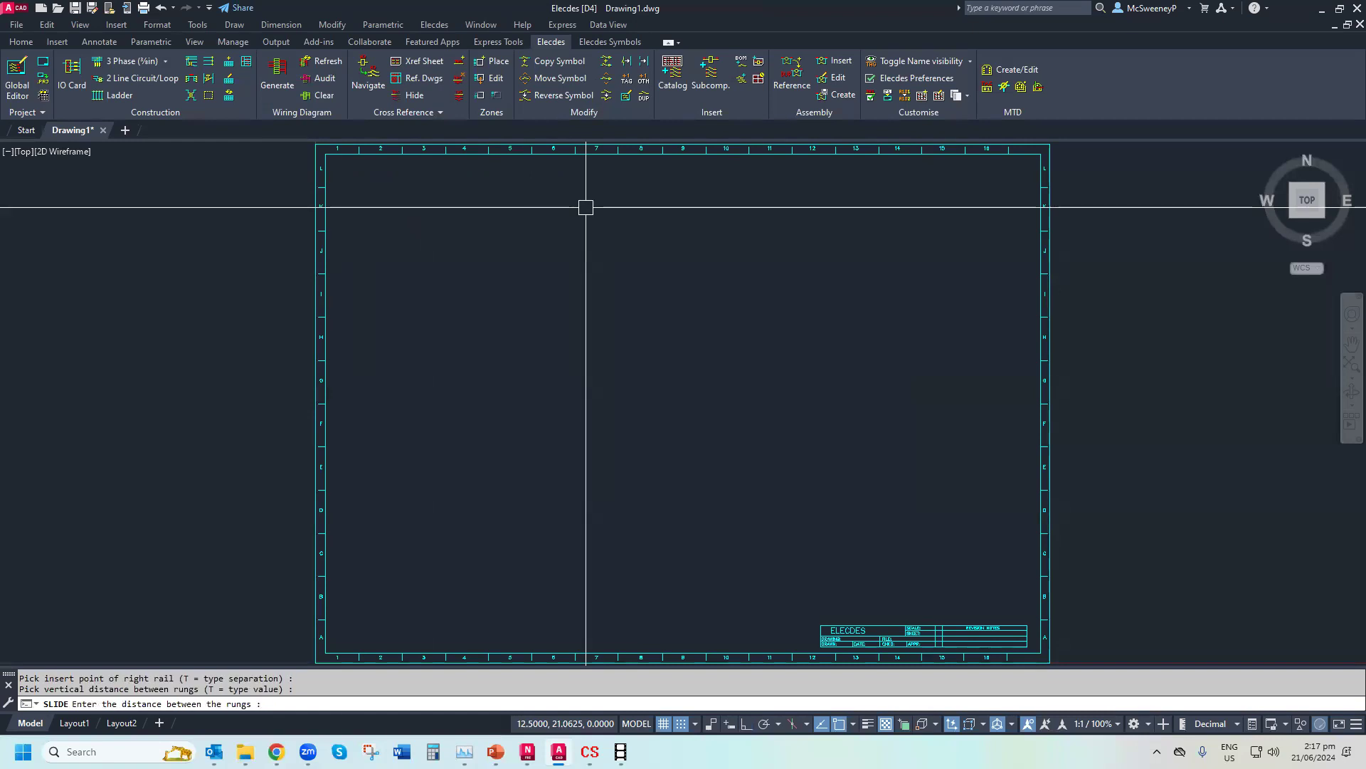
pyautogui.press('Return')
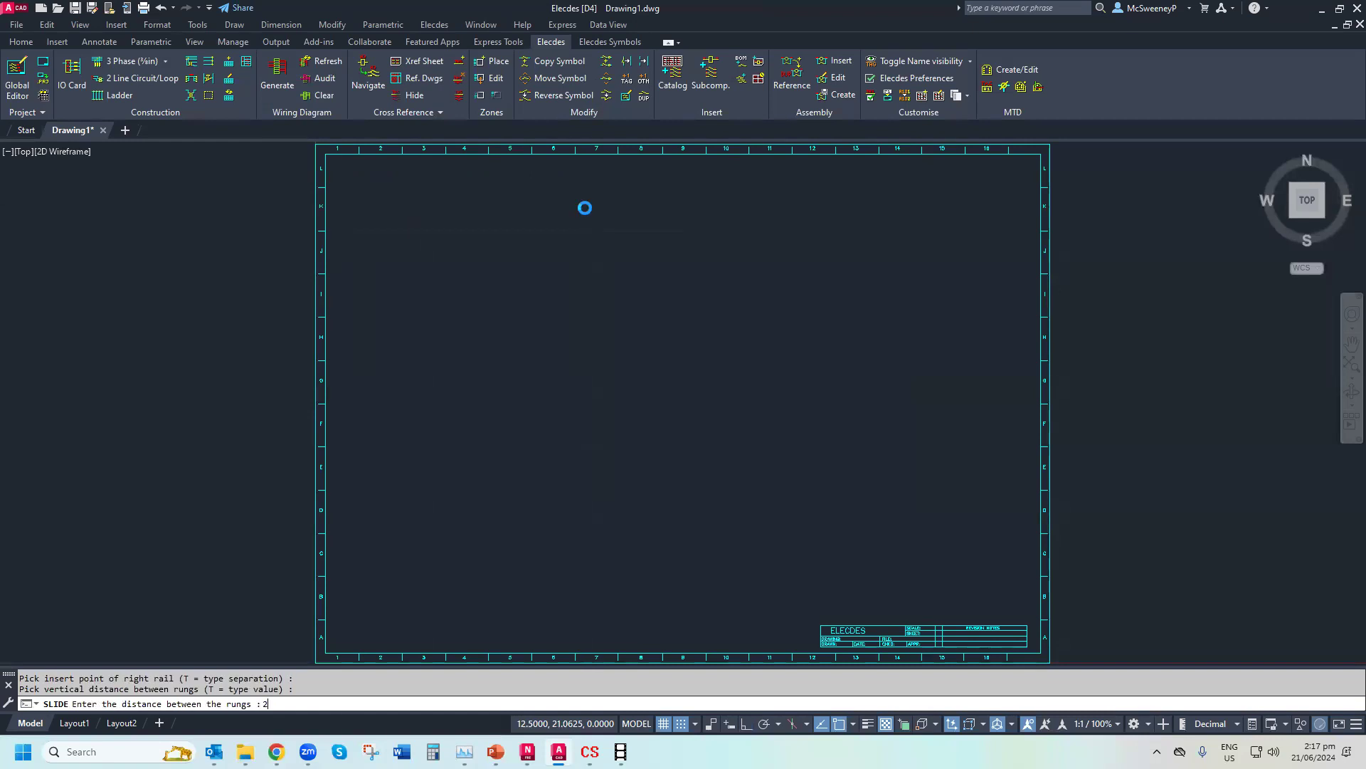
pyautogui.click(751, 366)
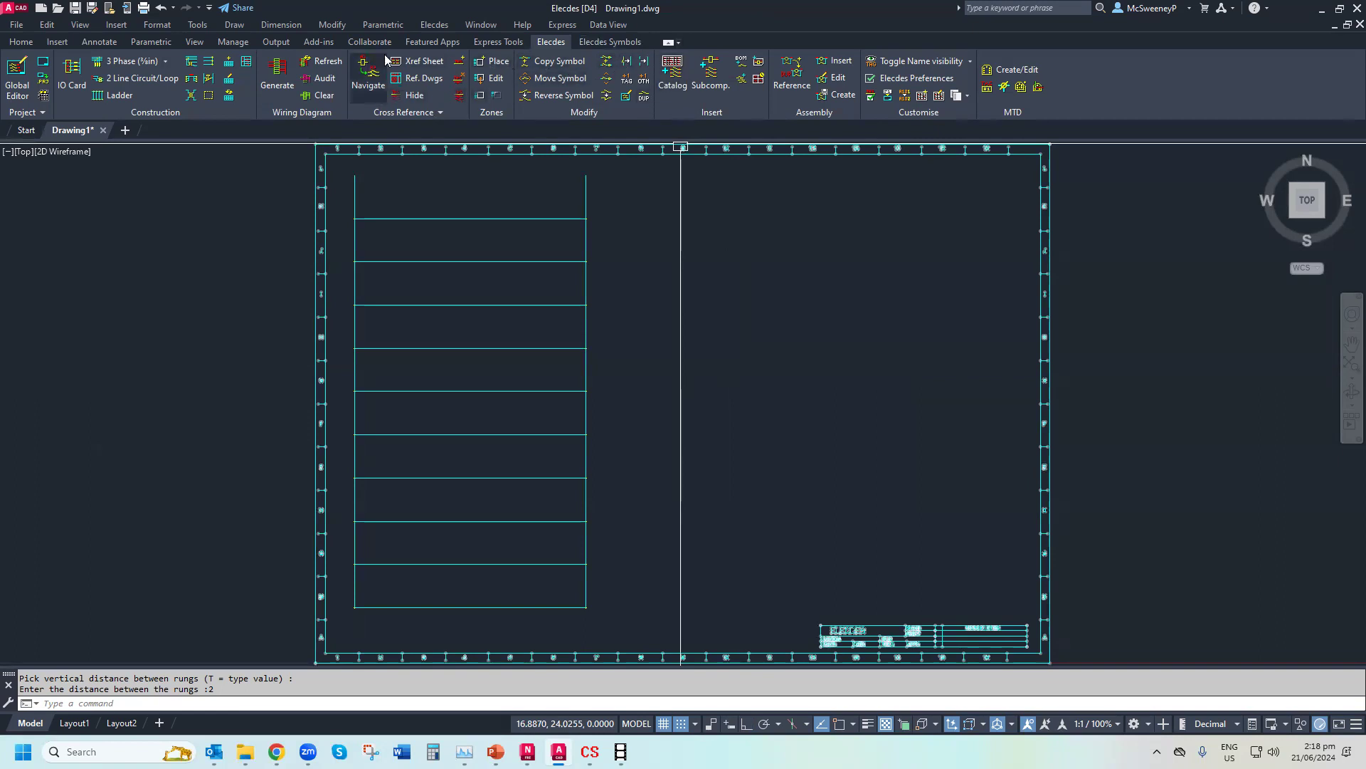
pyautogui.click(585, 41)
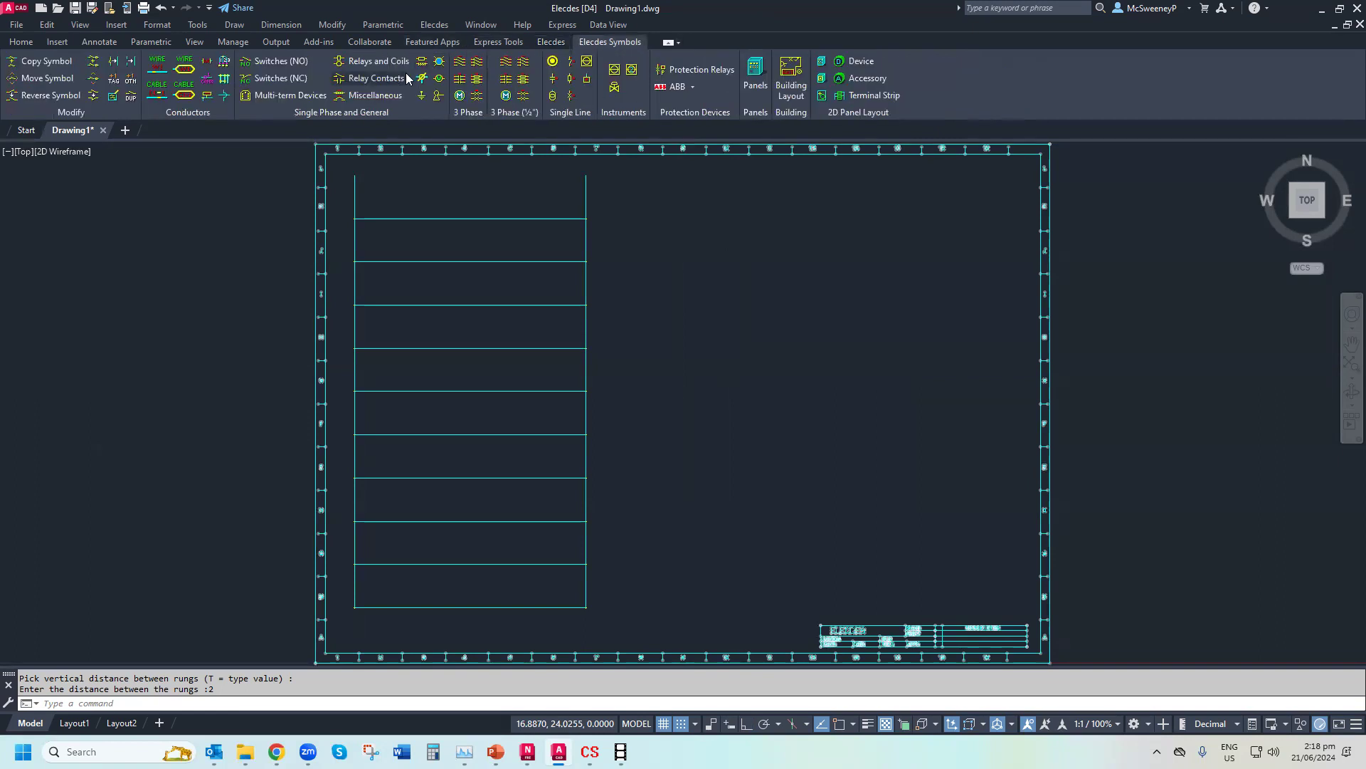
pyautogui.click(293, 67)
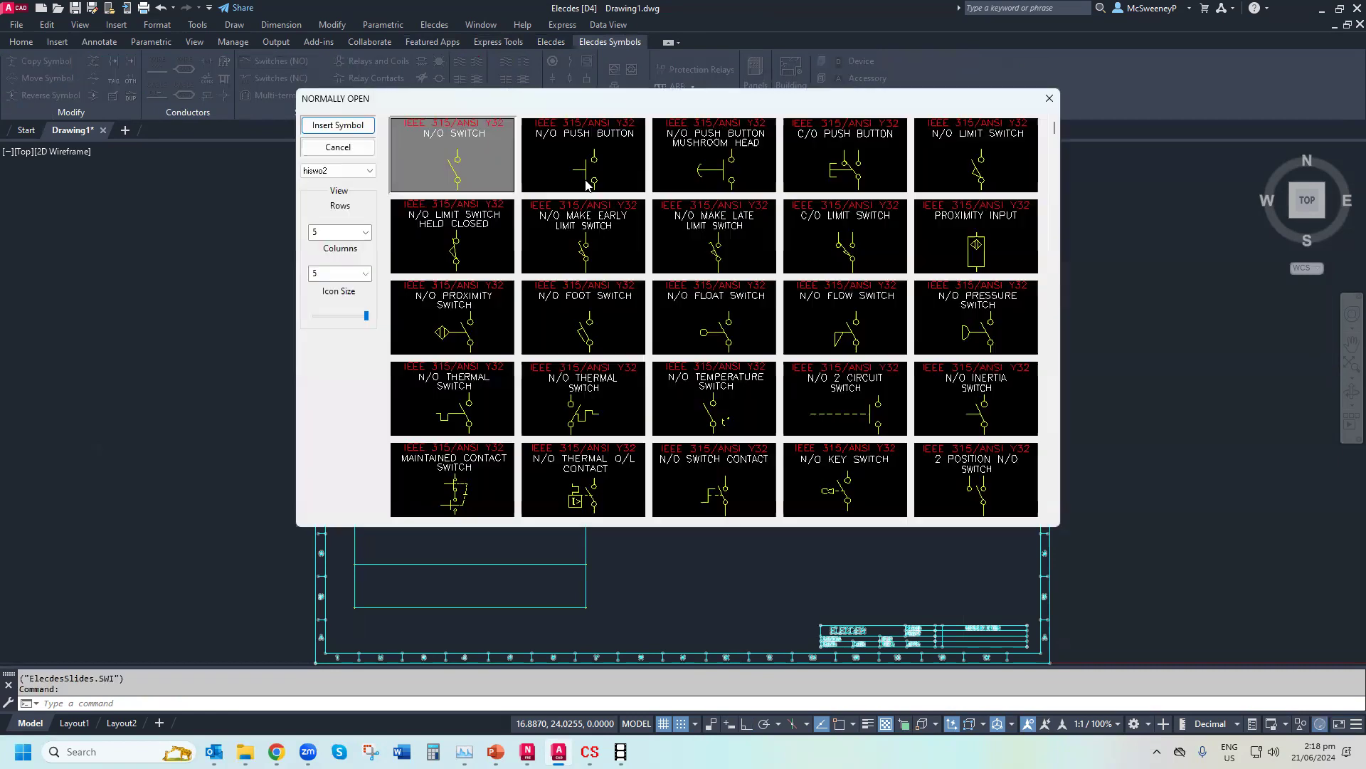
pyautogui.doubleClick(599, 203)
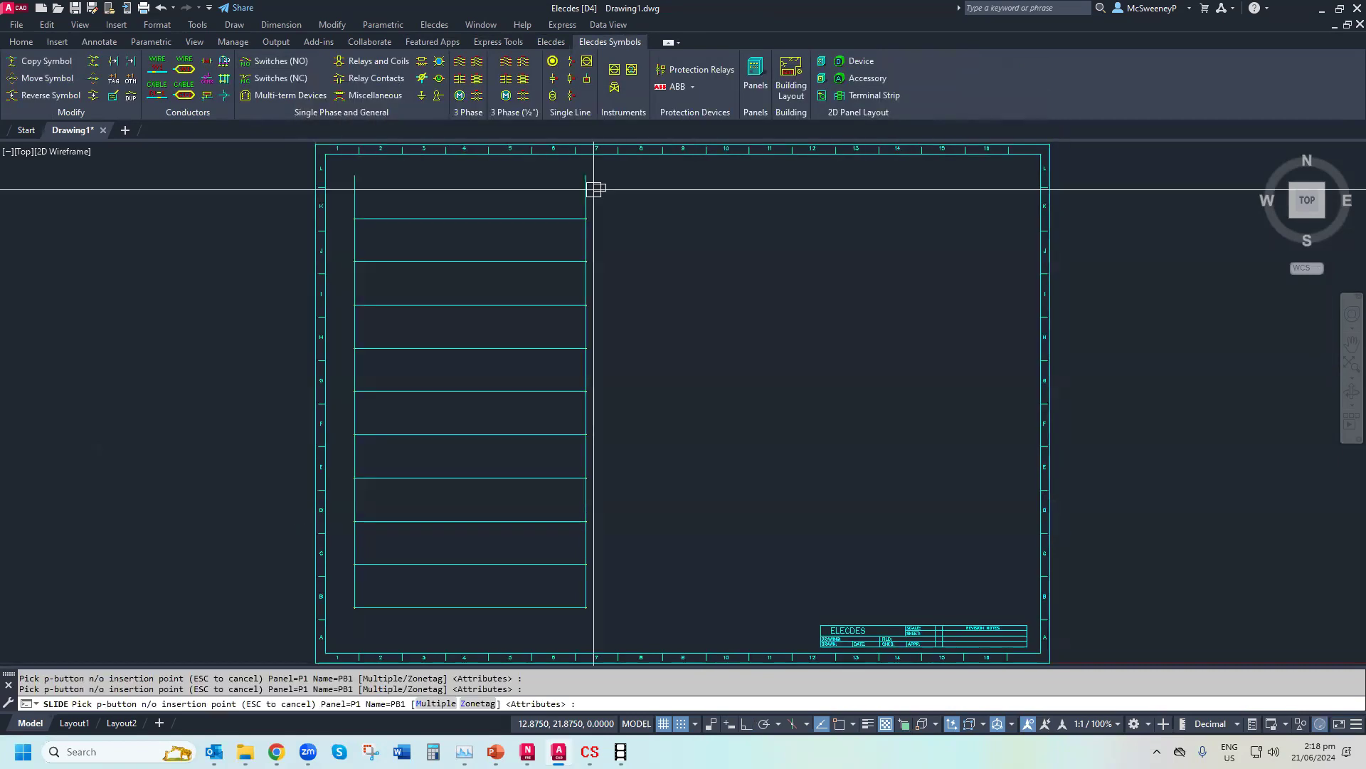
pyautogui.press('BackSpace')
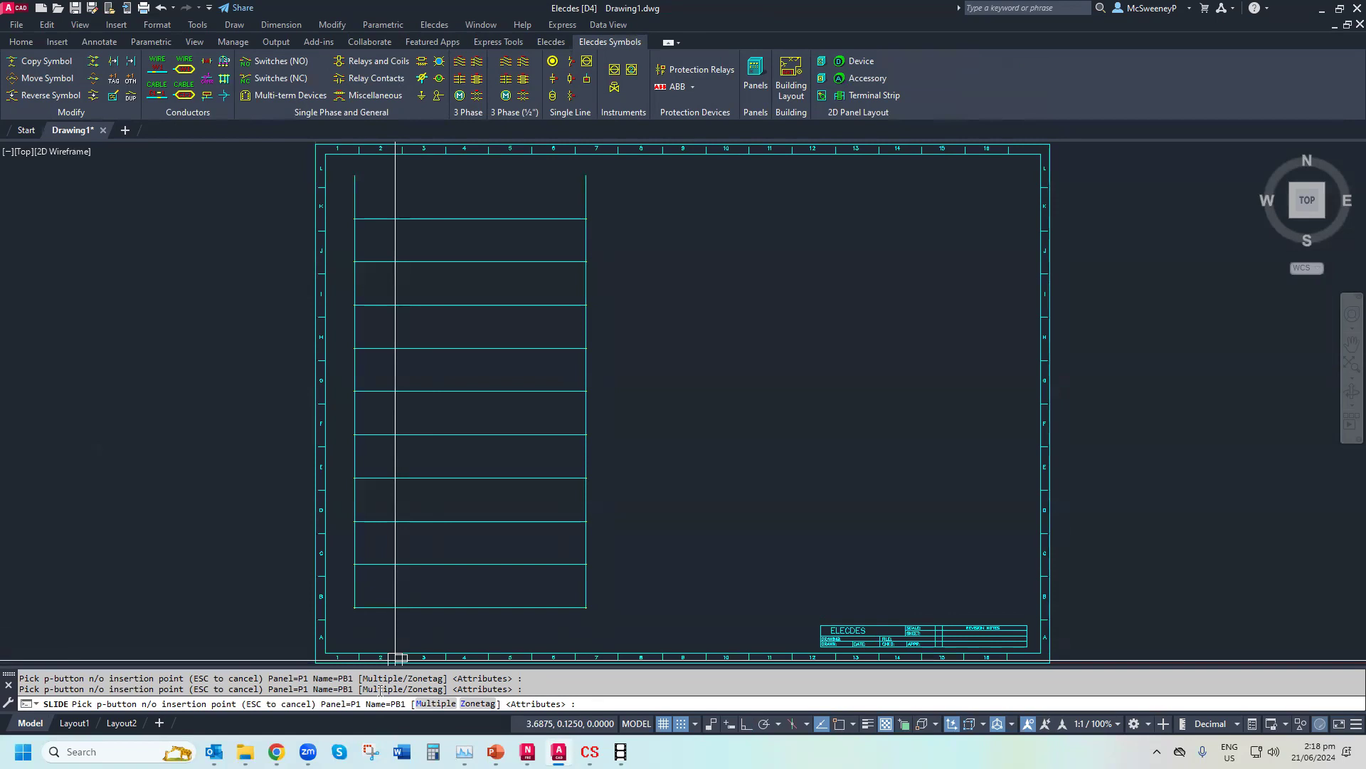
pyautogui.click(459, 658)
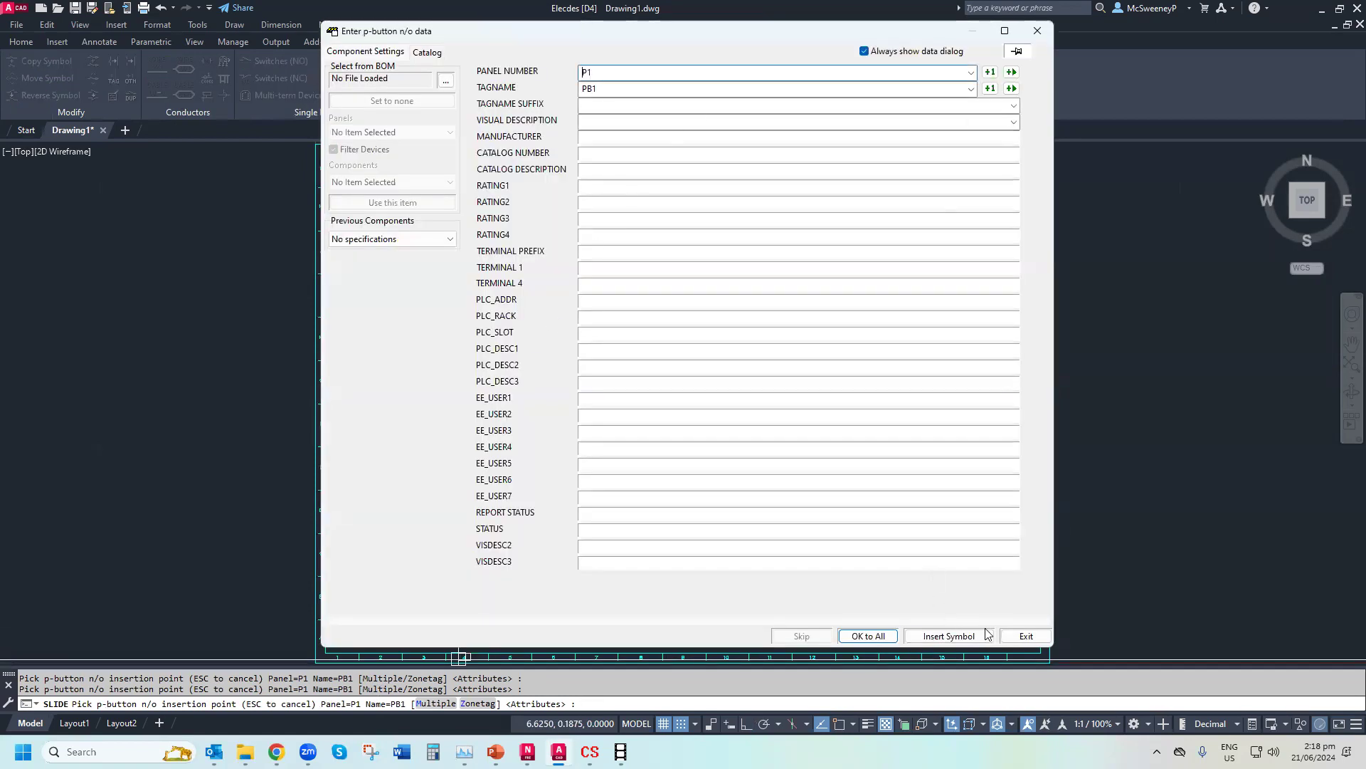
pyautogui.click(1026, 635)
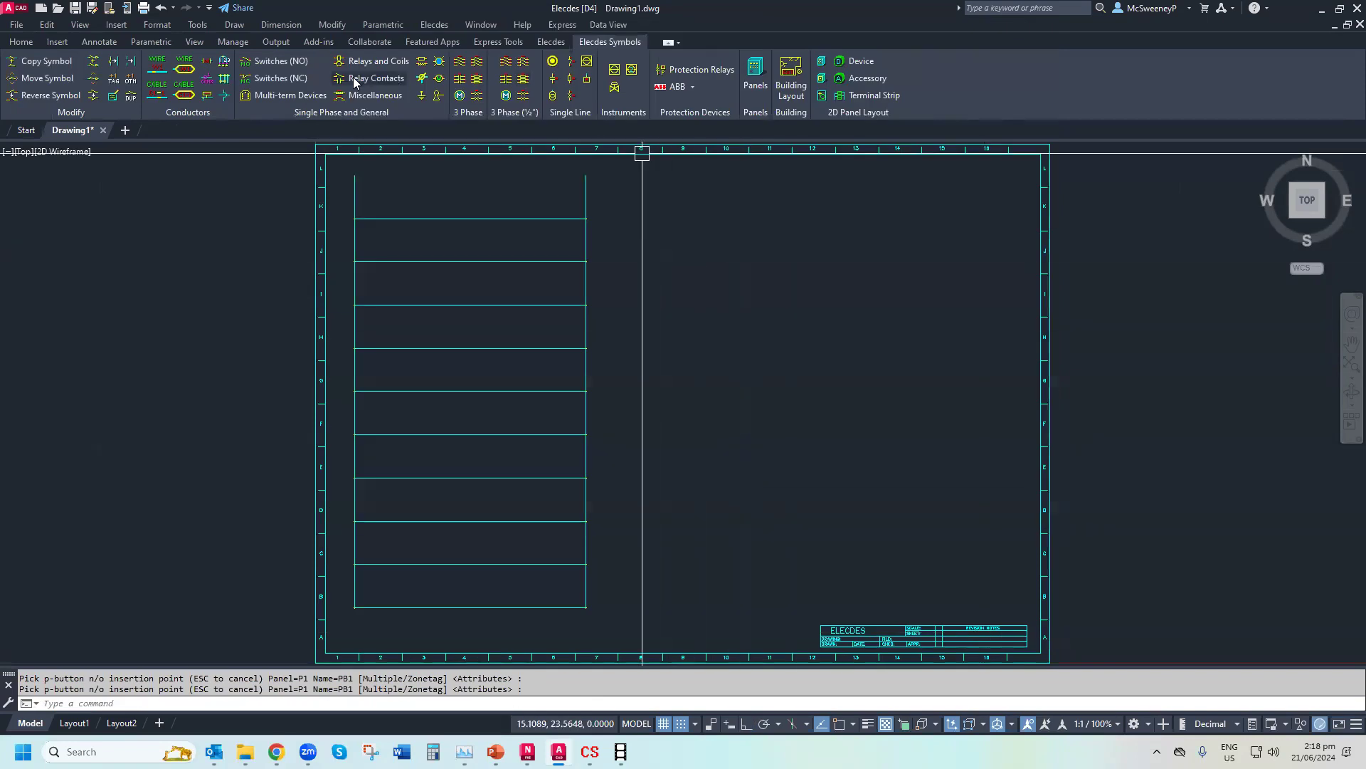
pyautogui.click(277, 62)
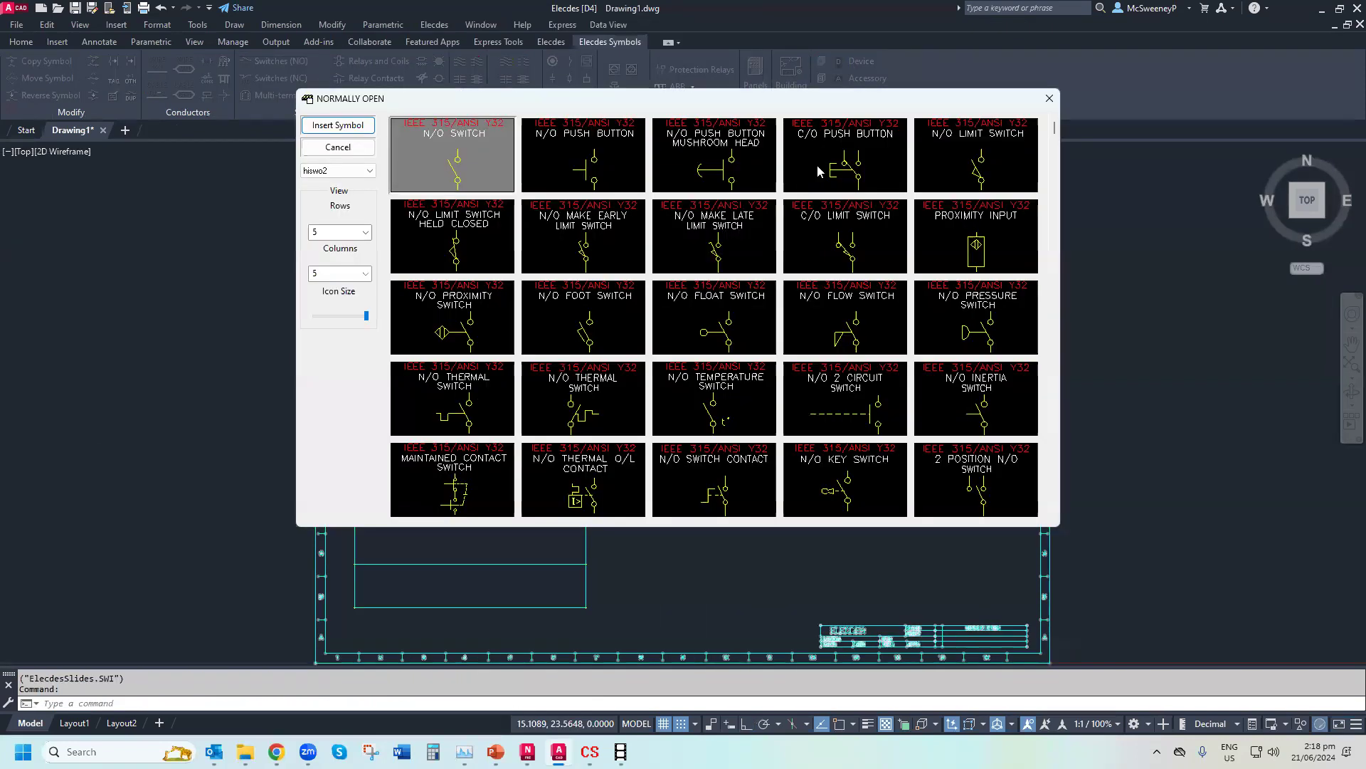
pyautogui.doubleClick(817, 165)
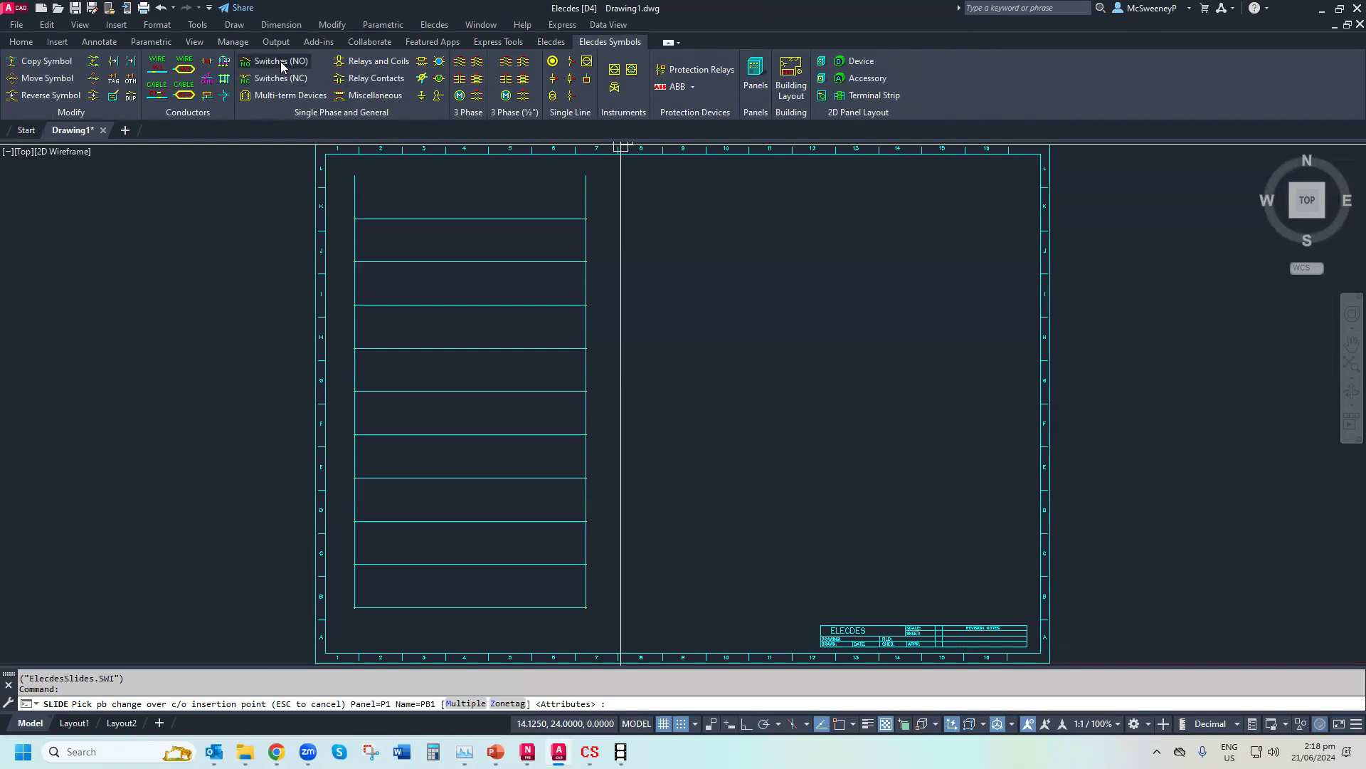
# Insert a vertical line of N/O push buttons across all ten rungs near the right rail, using catalog item 100A PB
pyautogui.click(280, 61)
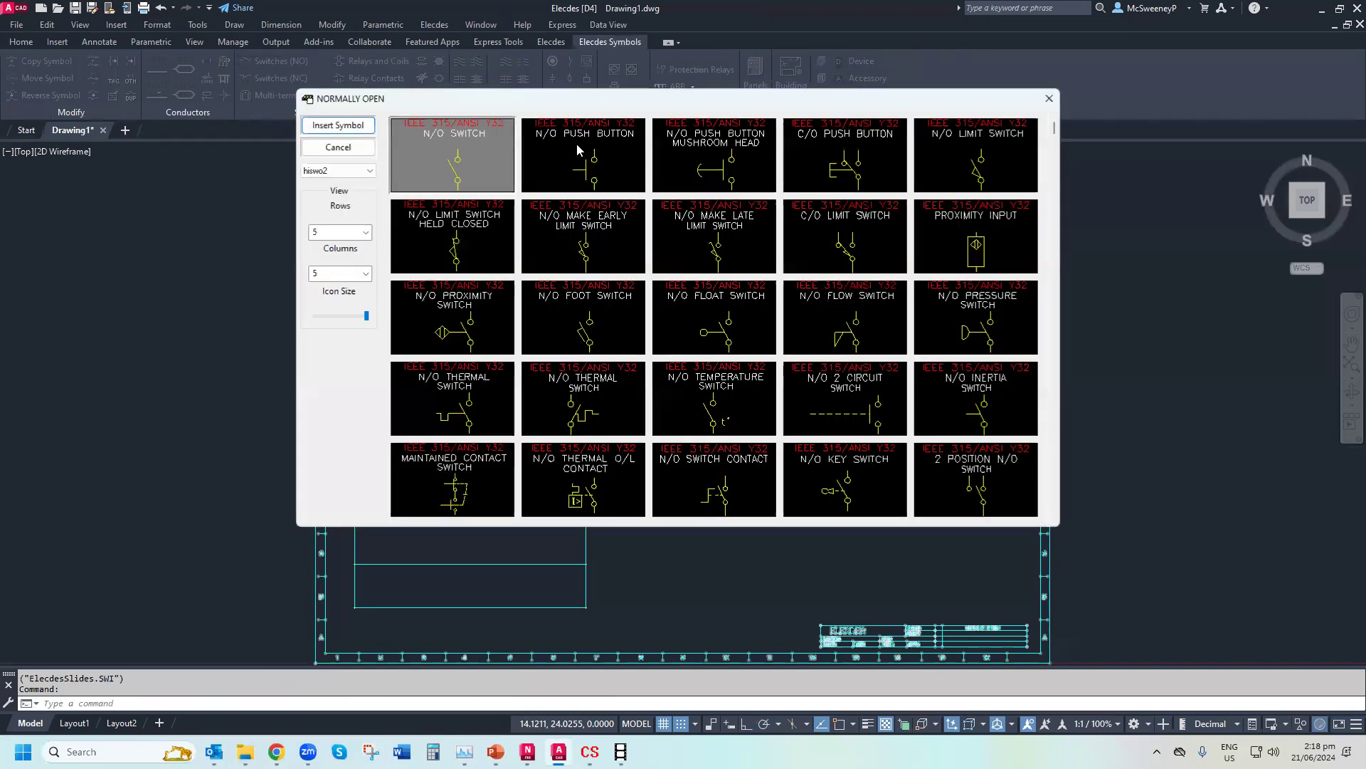
pyautogui.doubleClick(563, 146)
pyautogui.write('M')
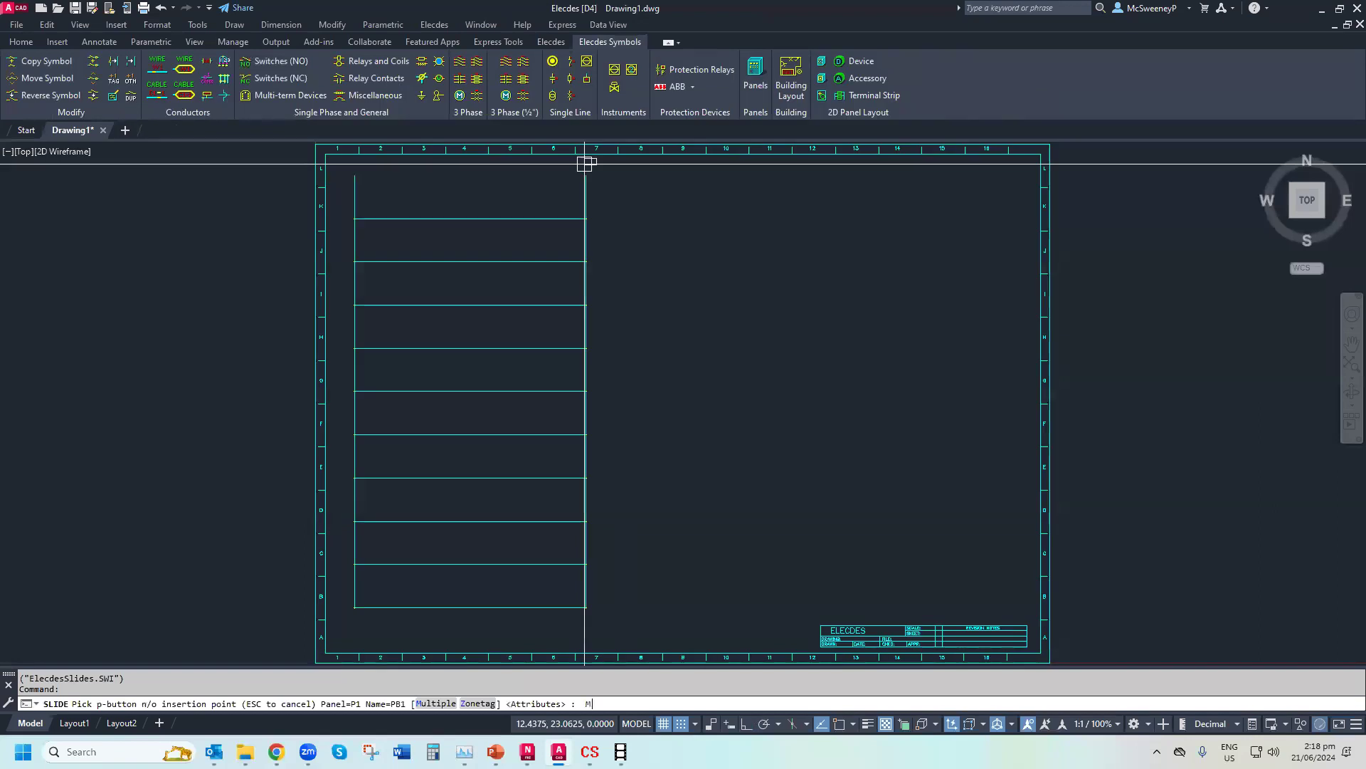
pyautogui.press('Return')
pyautogui.click(554, 192)
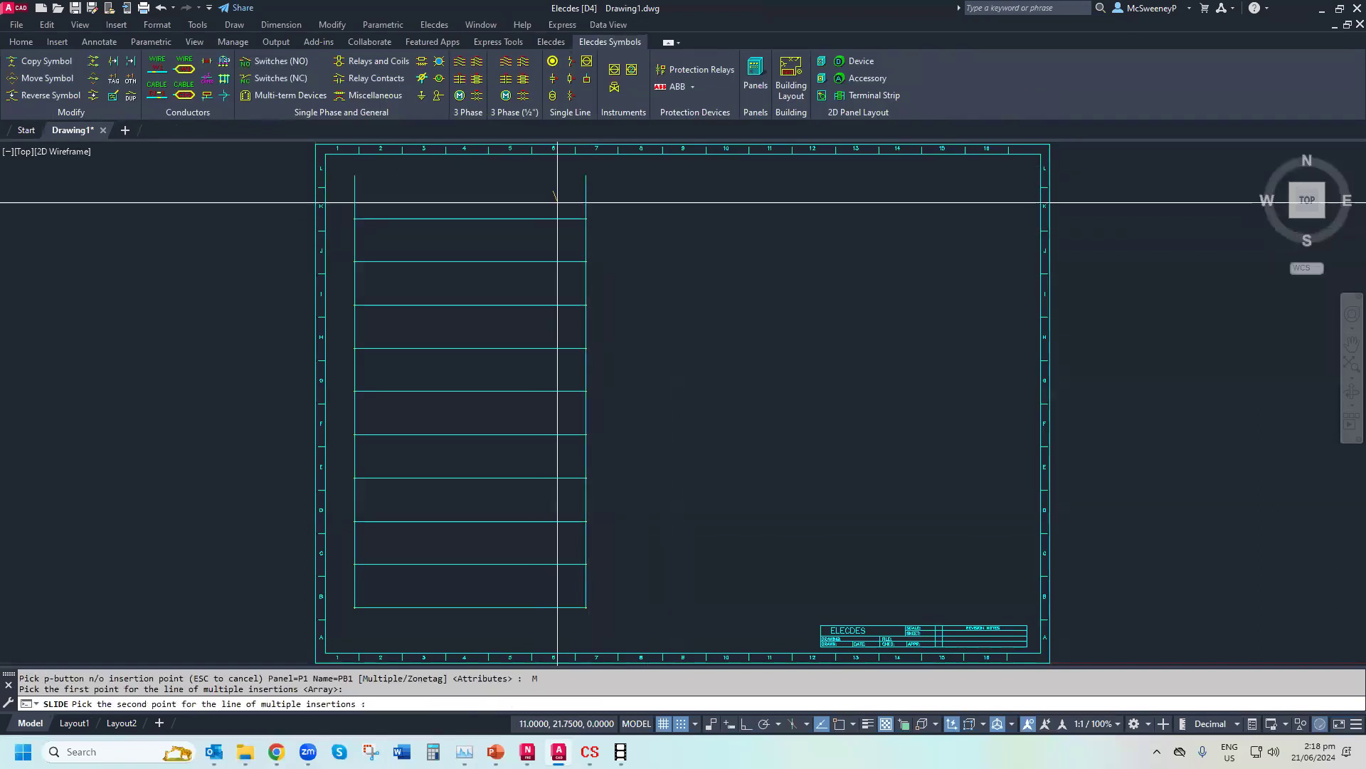
pyautogui.press('F8')
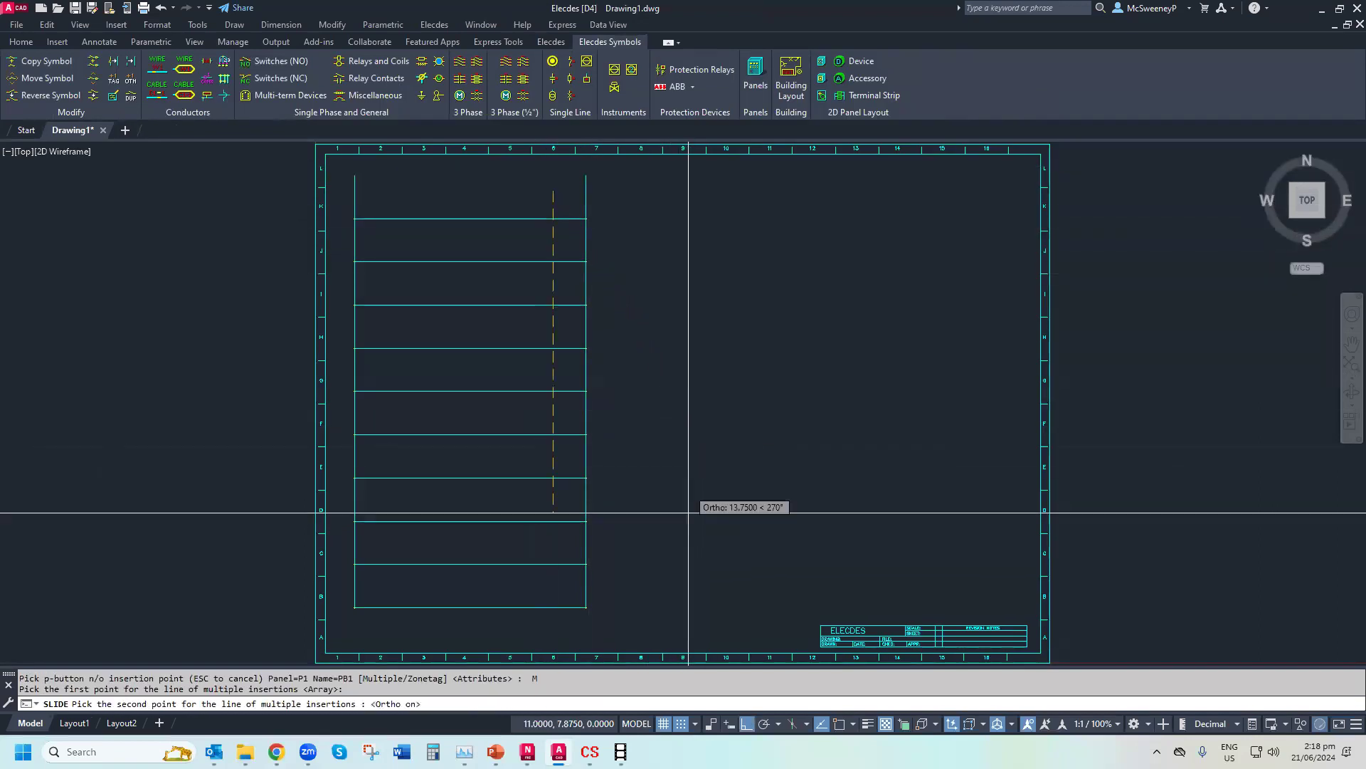
pyautogui.click(700, 627)
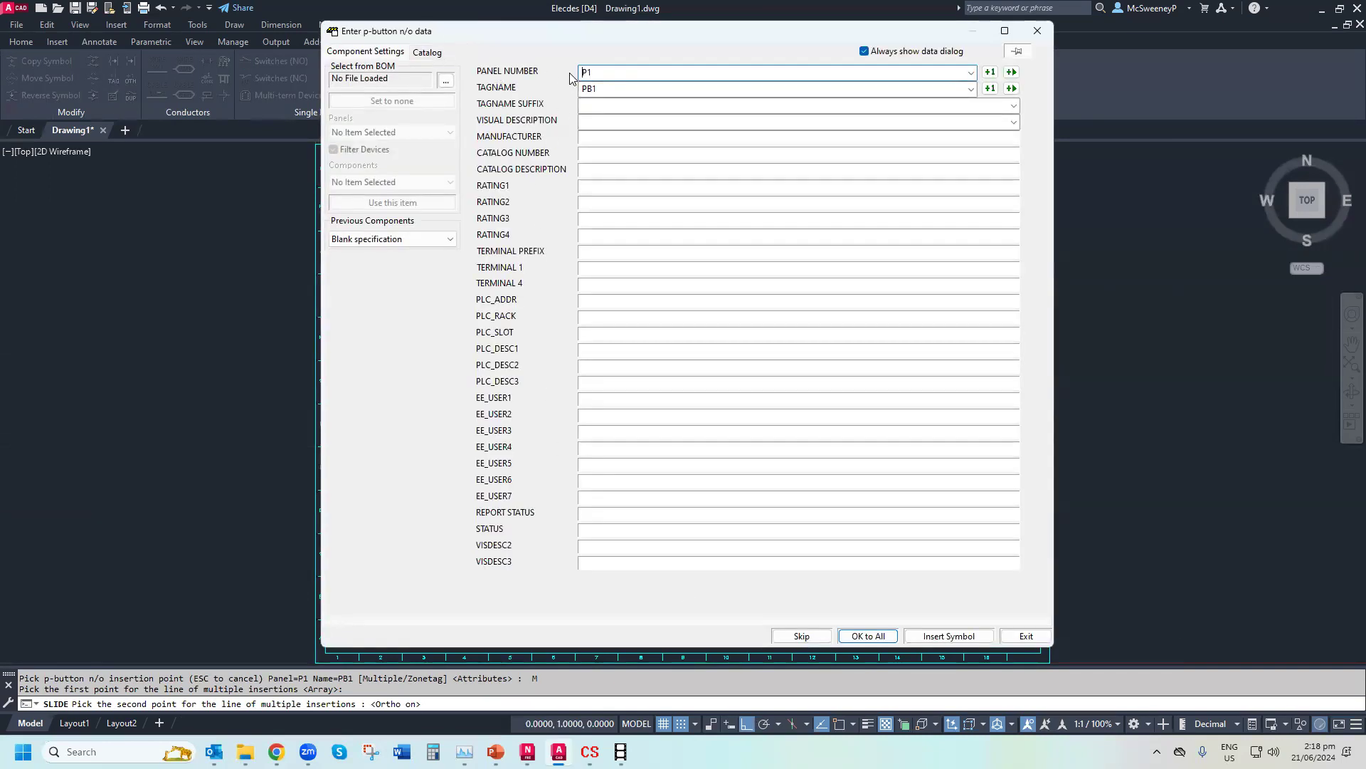
pyautogui.click(429, 52)
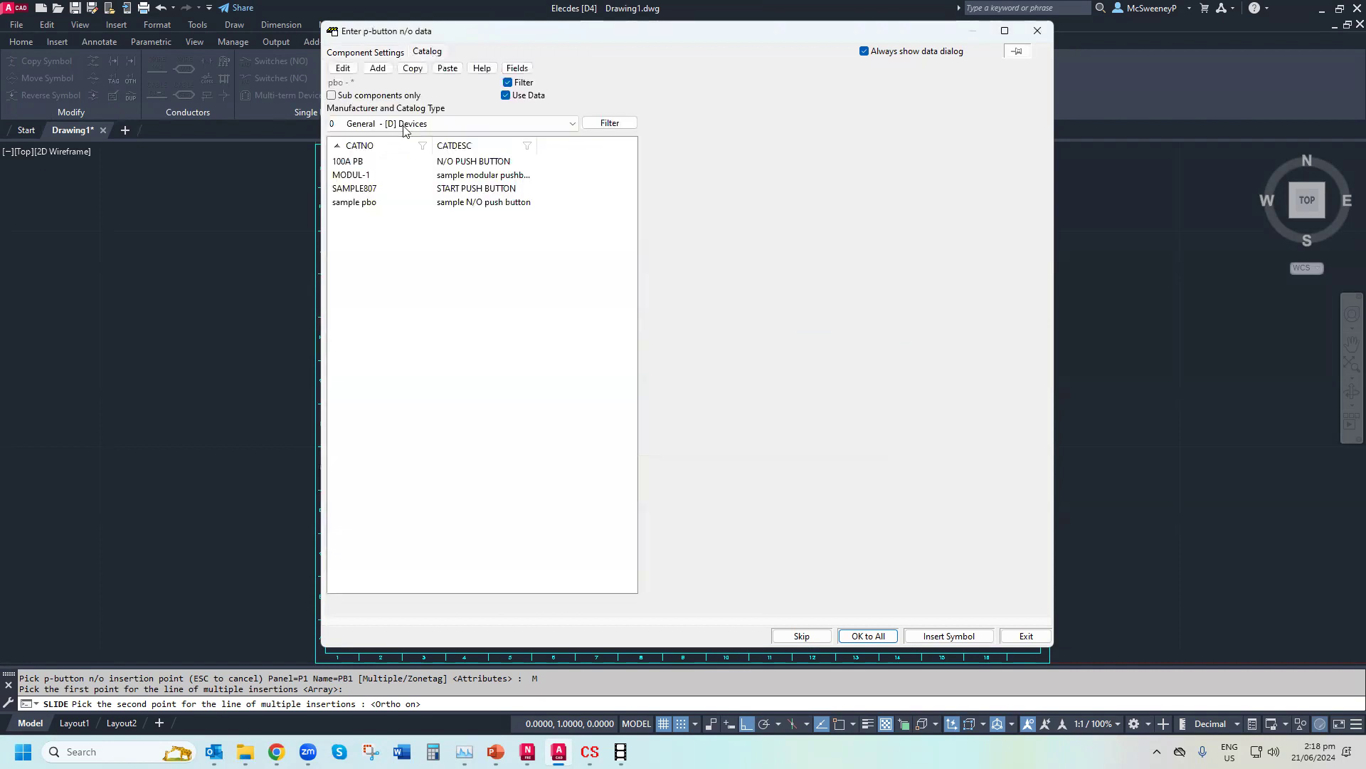
pyautogui.click(388, 163)
pyautogui.click(865, 636)
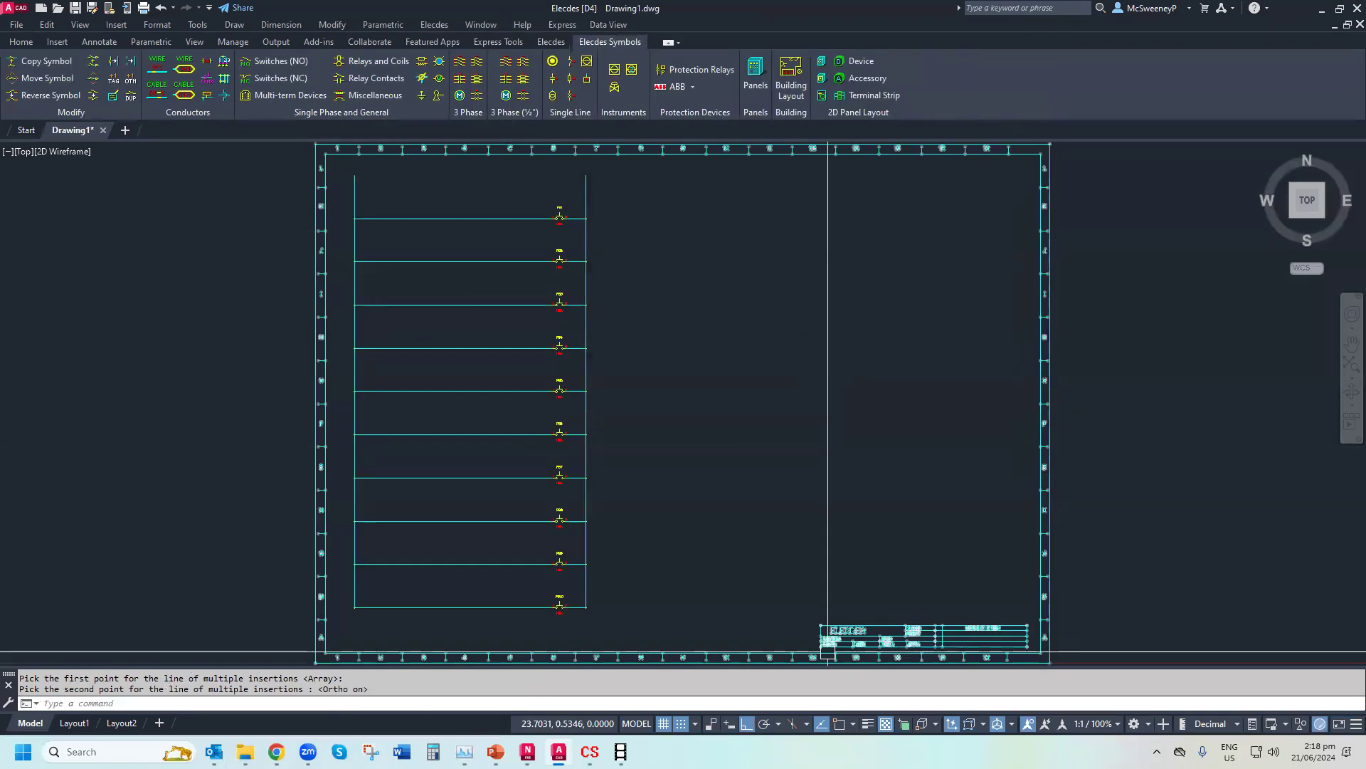
# Set up a multiple insertion of round slashed ANSI/IEEE terminal blocks along a vertical line through all ten rungs, left of the push buttons
pyautogui.scroll(3, 533, 229)
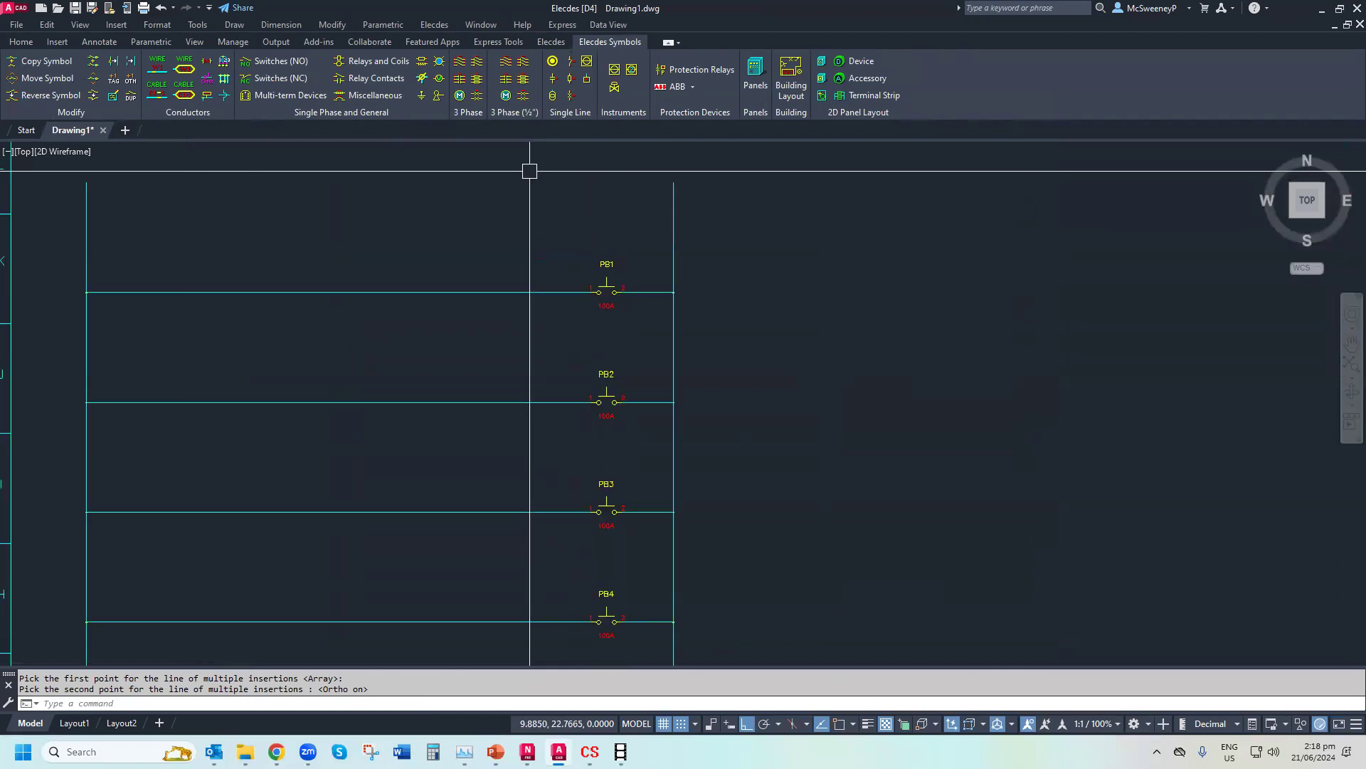
pyautogui.scroll(-2, 535, 184)
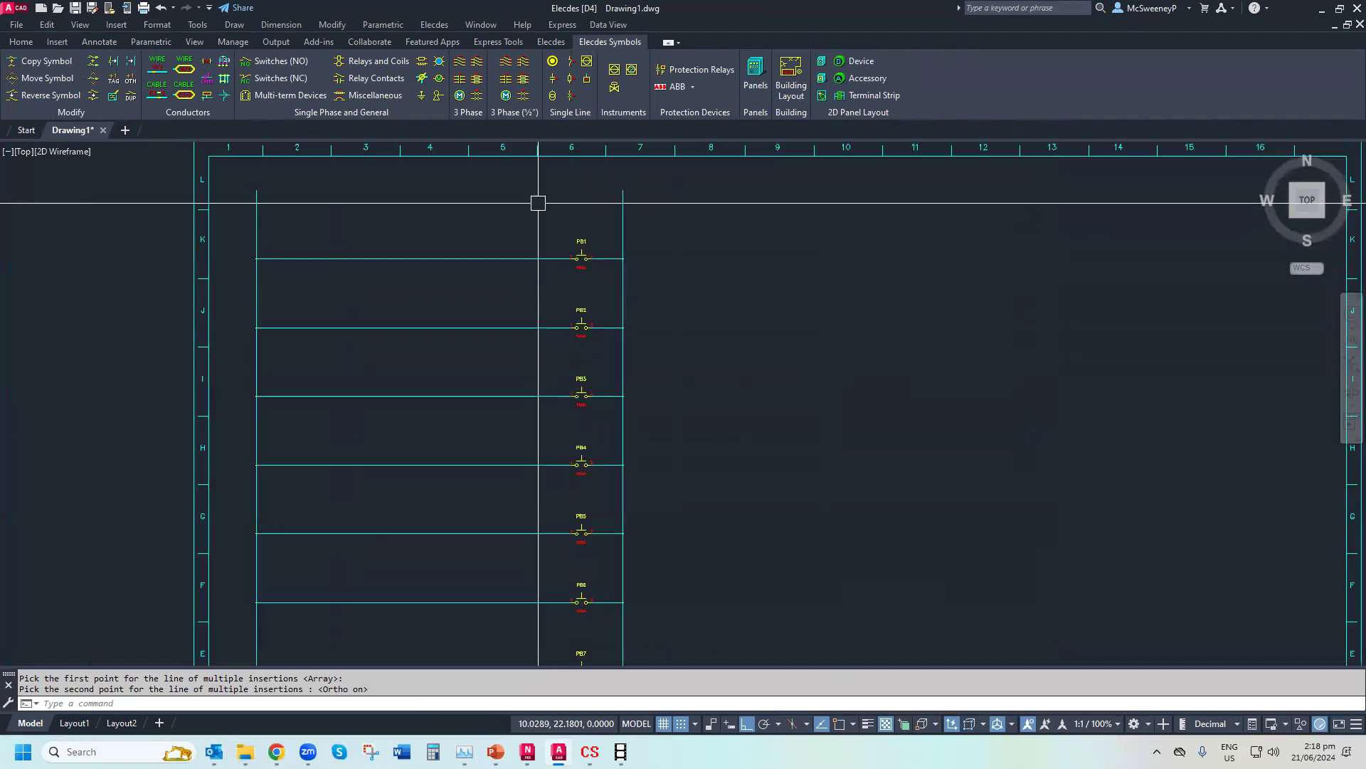
pyautogui.scroll(-3, 538, 202)
pyautogui.scroll(1, 538, 203)
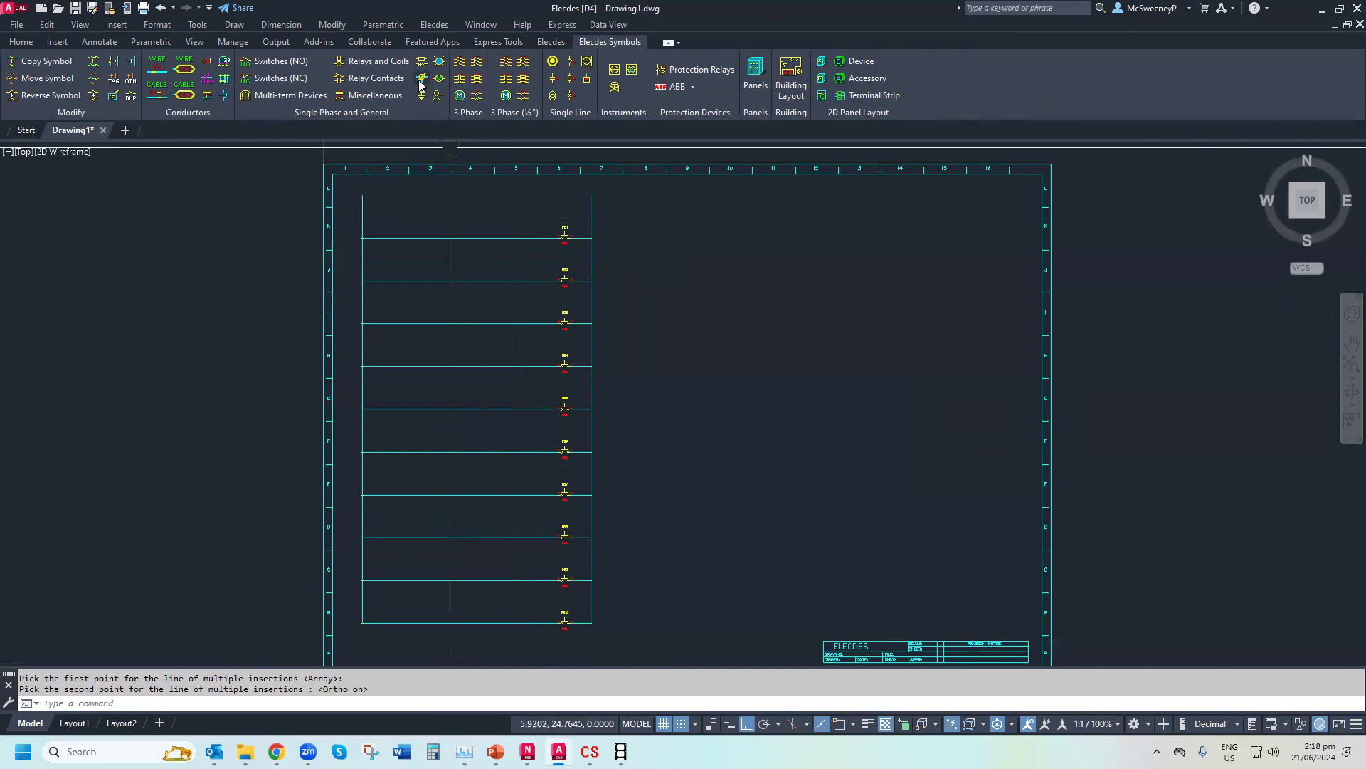
pyautogui.click(439, 95)
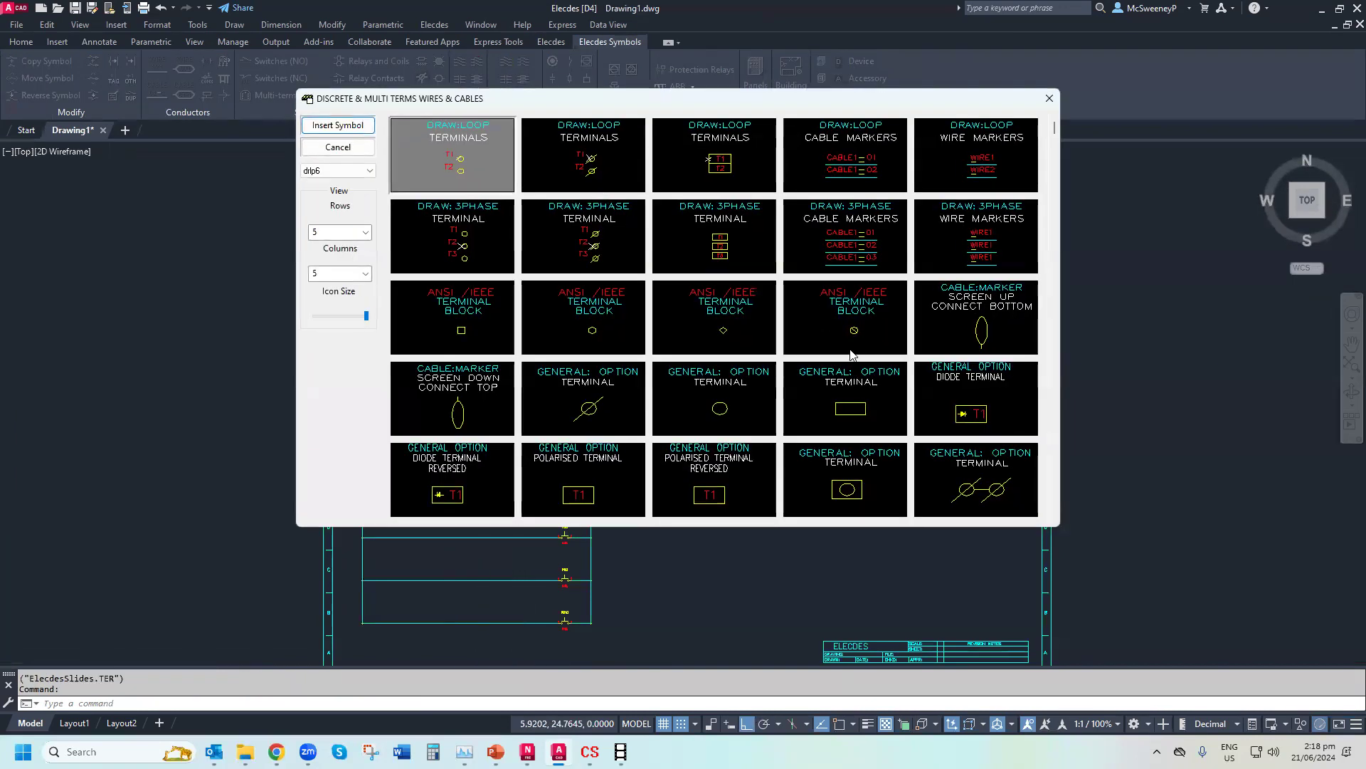
pyautogui.doubleClick(854, 335)
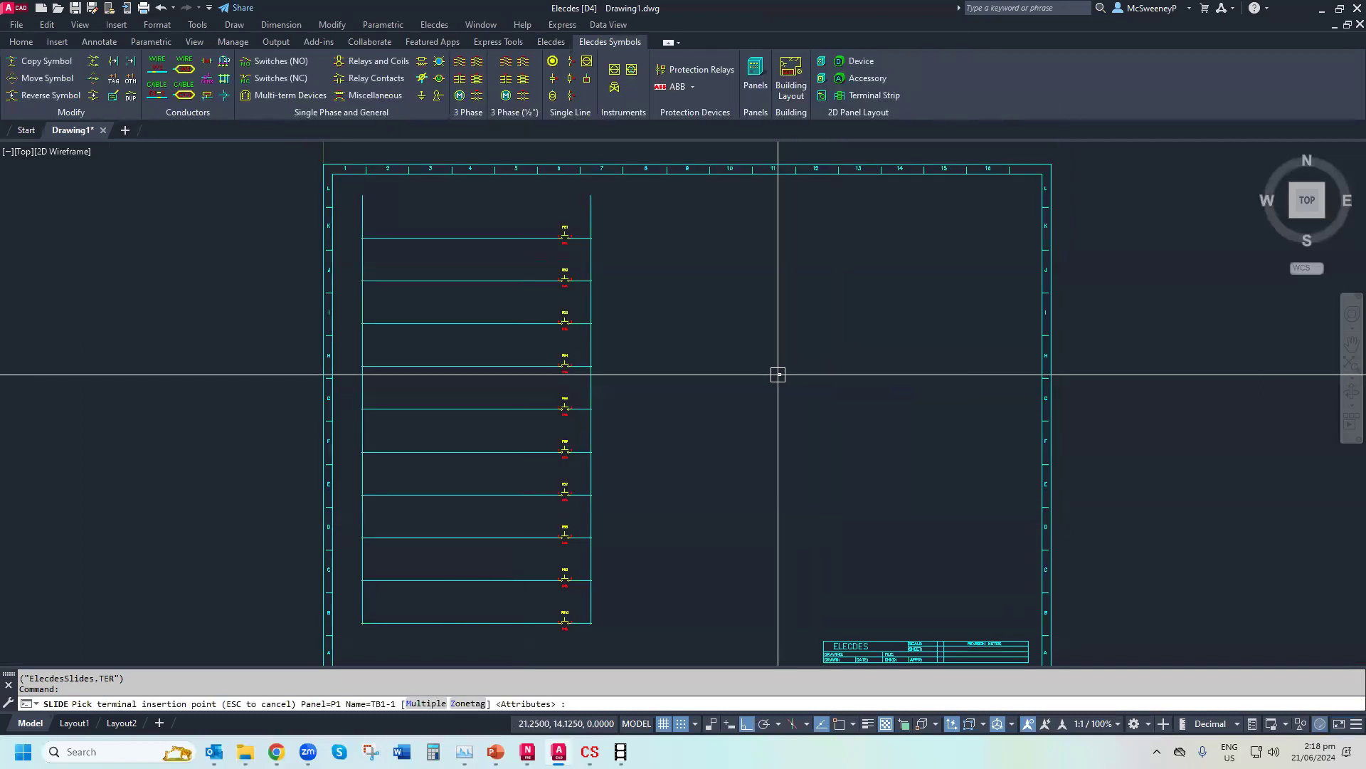
pyautogui.write('M')
pyautogui.press('Return')
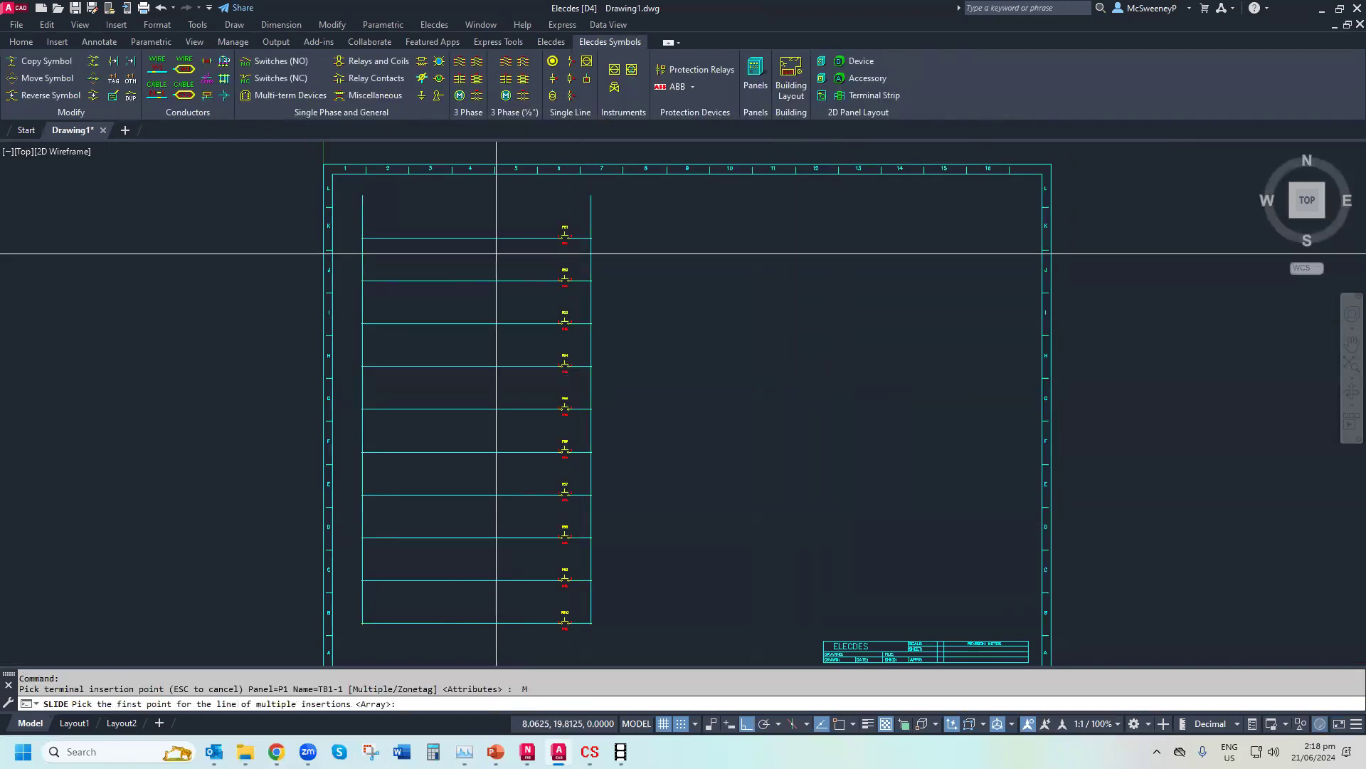
pyautogui.click(517, 221)
pyautogui.click(607, 469)
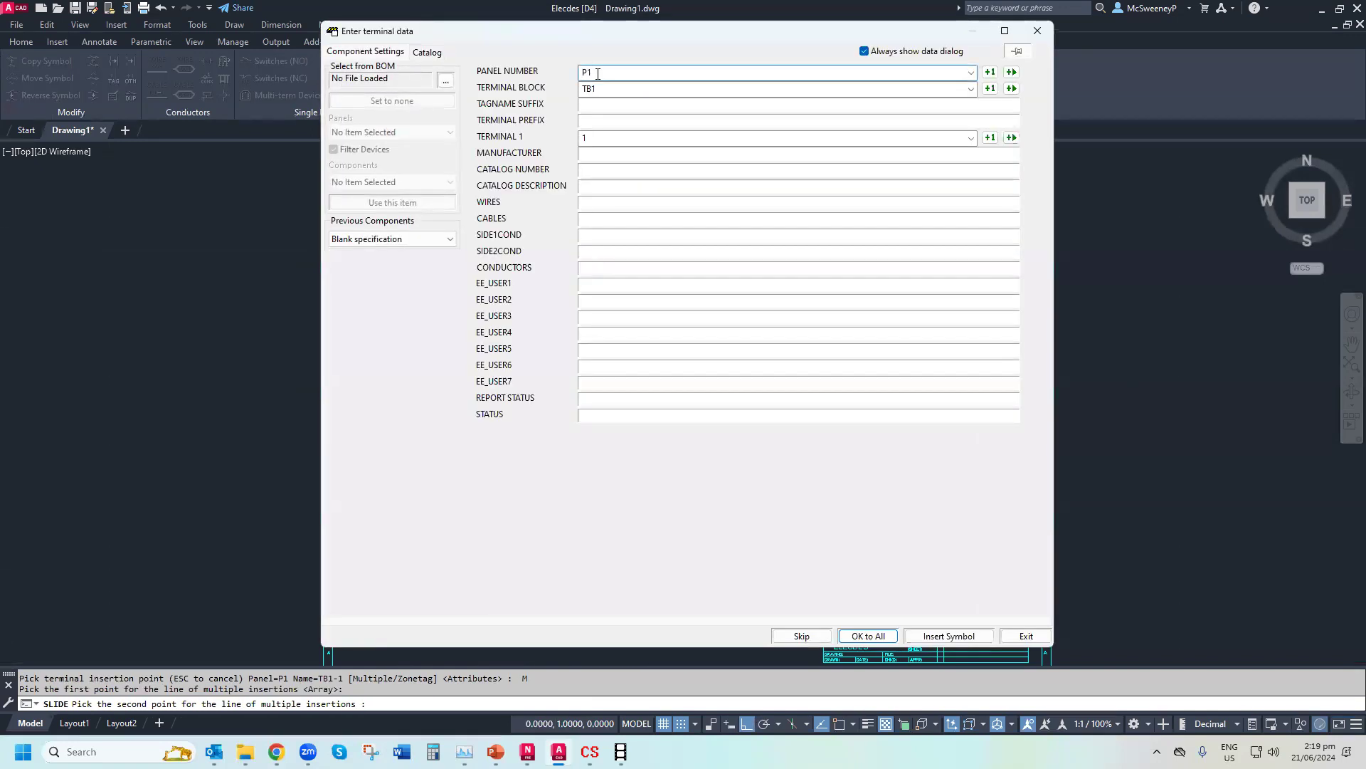
# Assign catalog item AB1-VV7035 to the terminals of block TB1 in panel P1 and insert them all
pyautogui.click(628, 89)
pyautogui.click(609, 137)
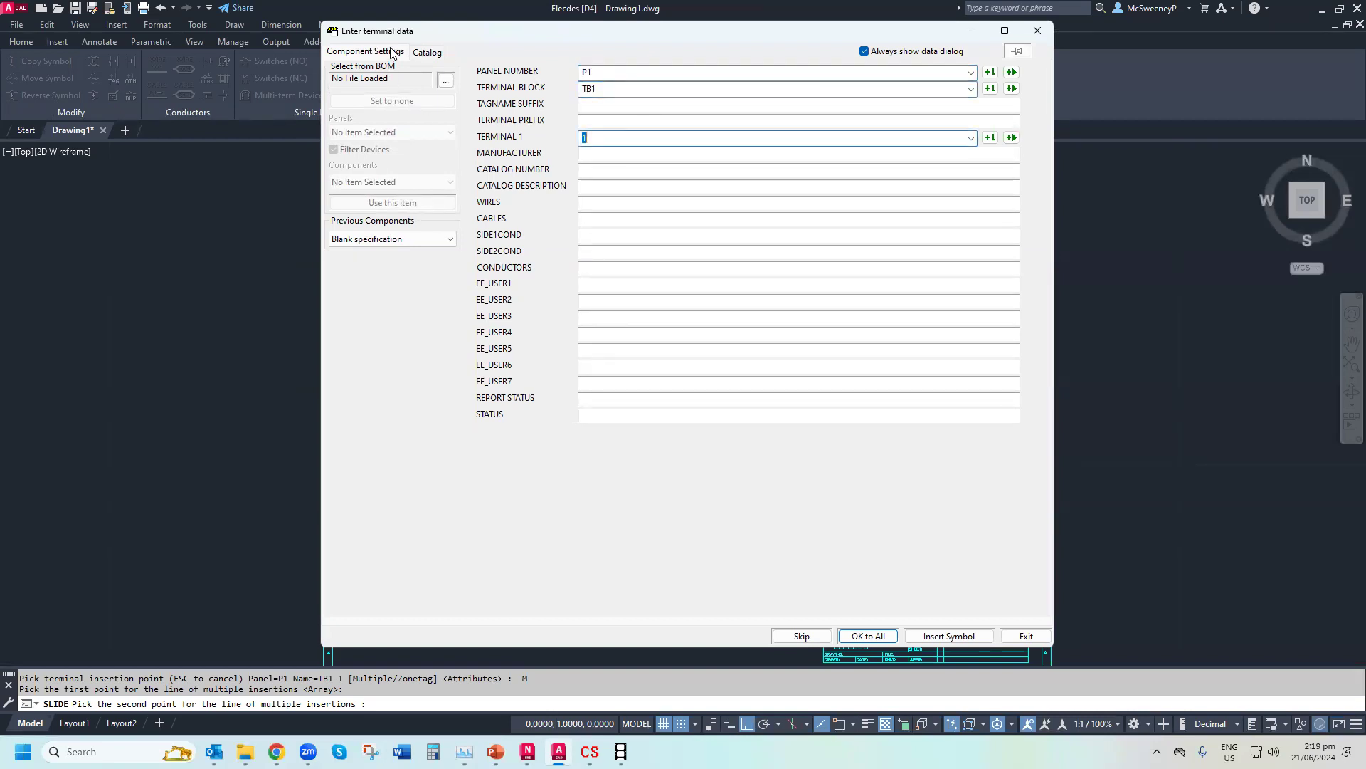
pyautogui.click(426, 52)
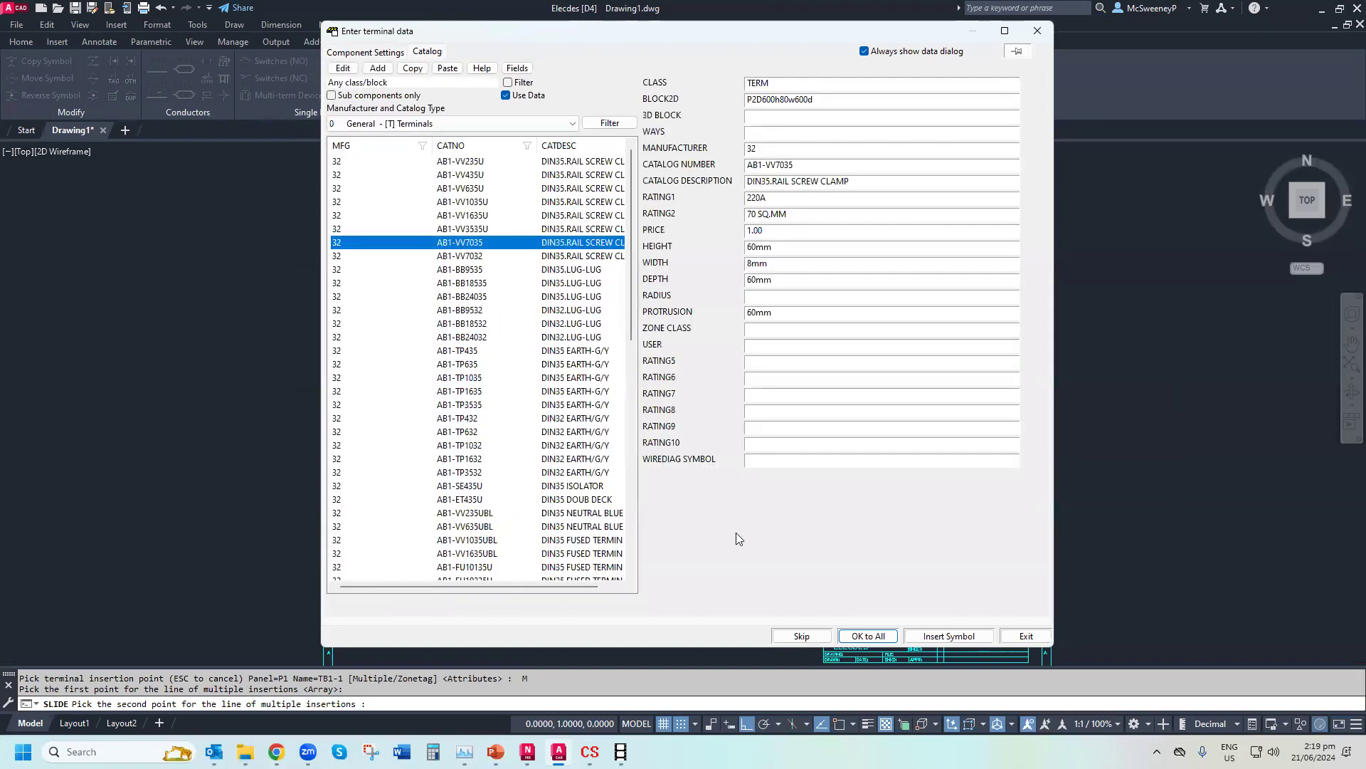
pyautogui.click(845, 635)
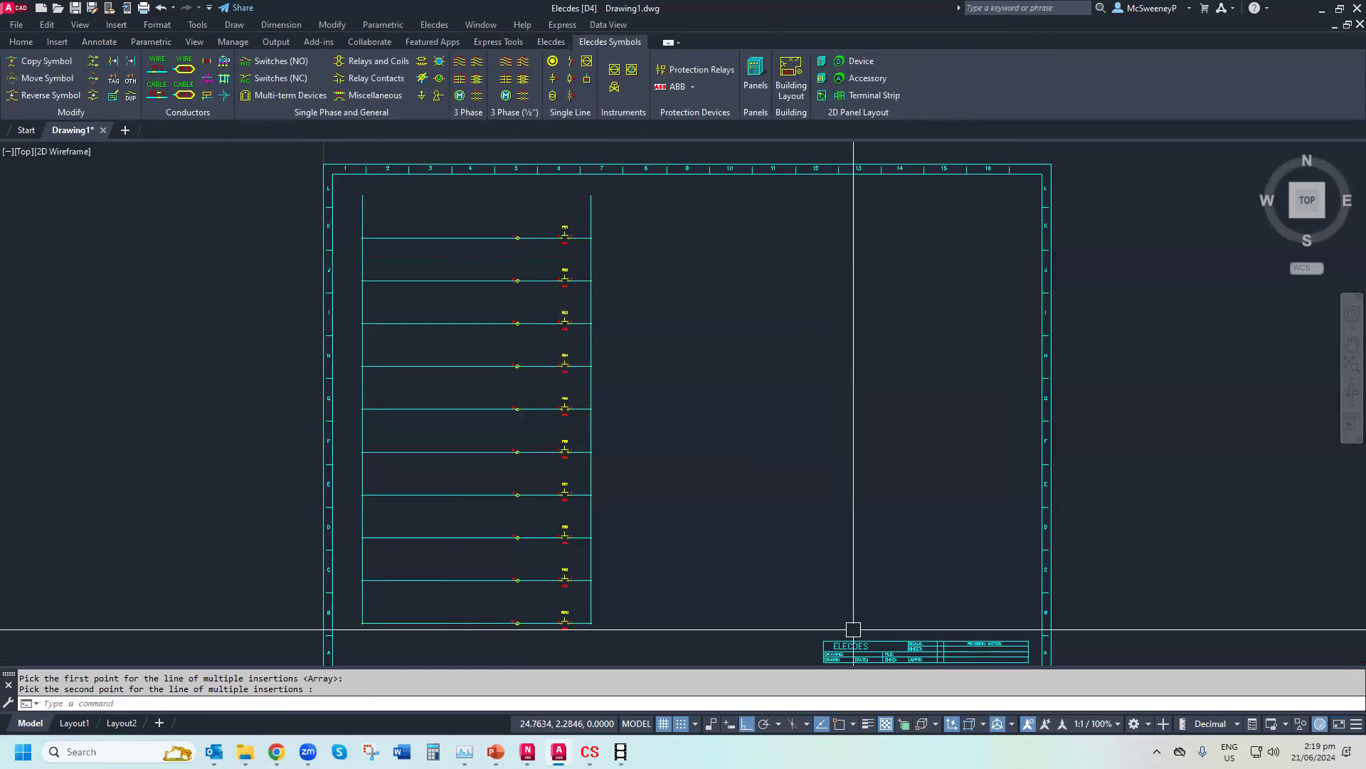
# Insert a vertical line of half-filled triangle alternate terminals across all ten rungs near the left rail, with panel number P2
pyautogui.click(421, 78)
pyautogui.scroll(-5, 958, 356)
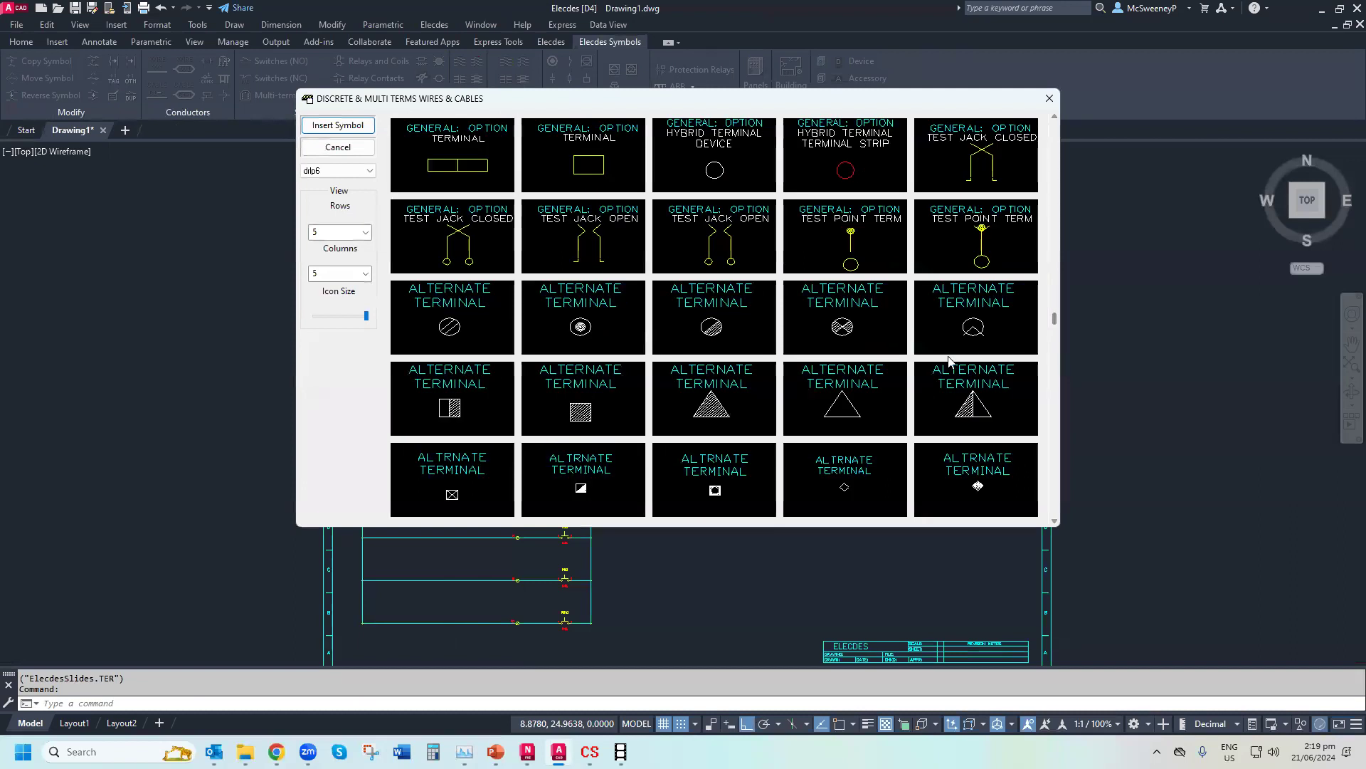
pyautogui.doubleClick(959, 409)
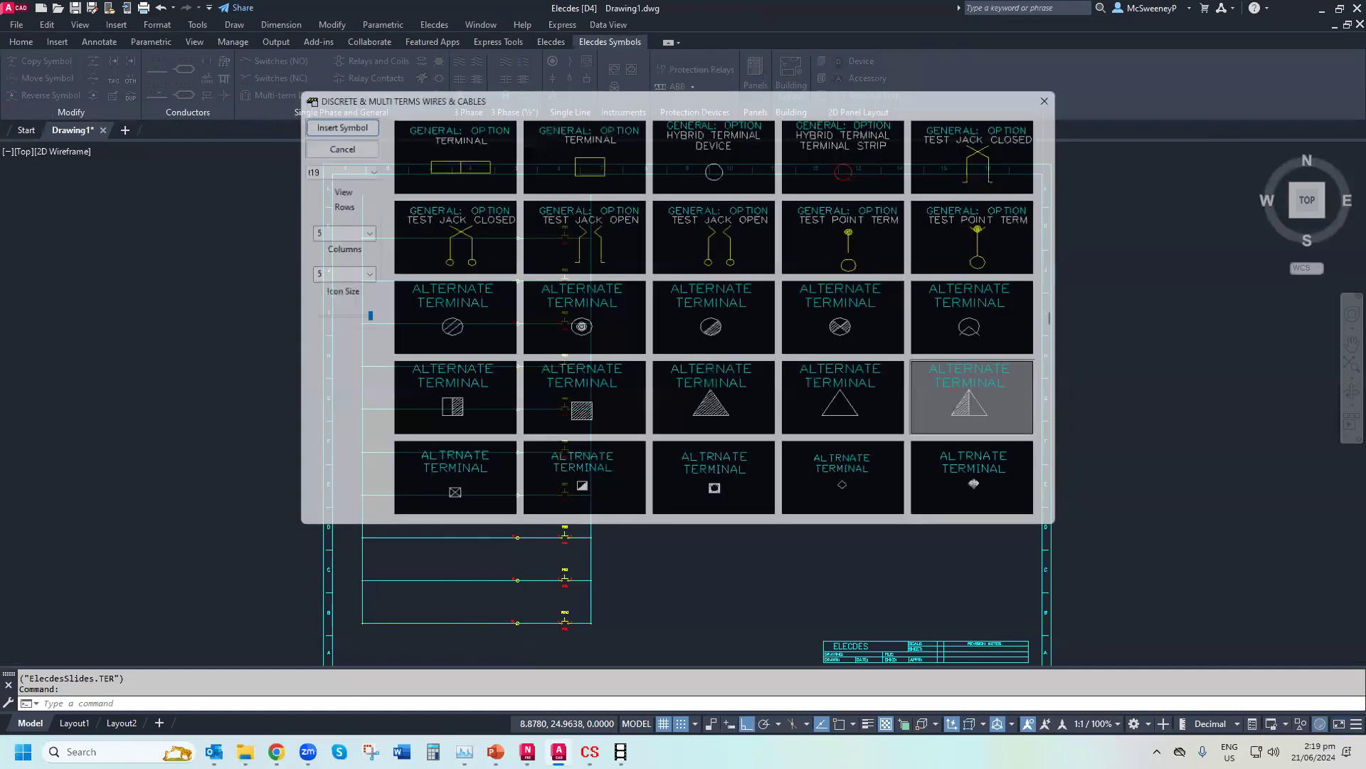
pyautogui.write('M')
pyautogui.press('Return')
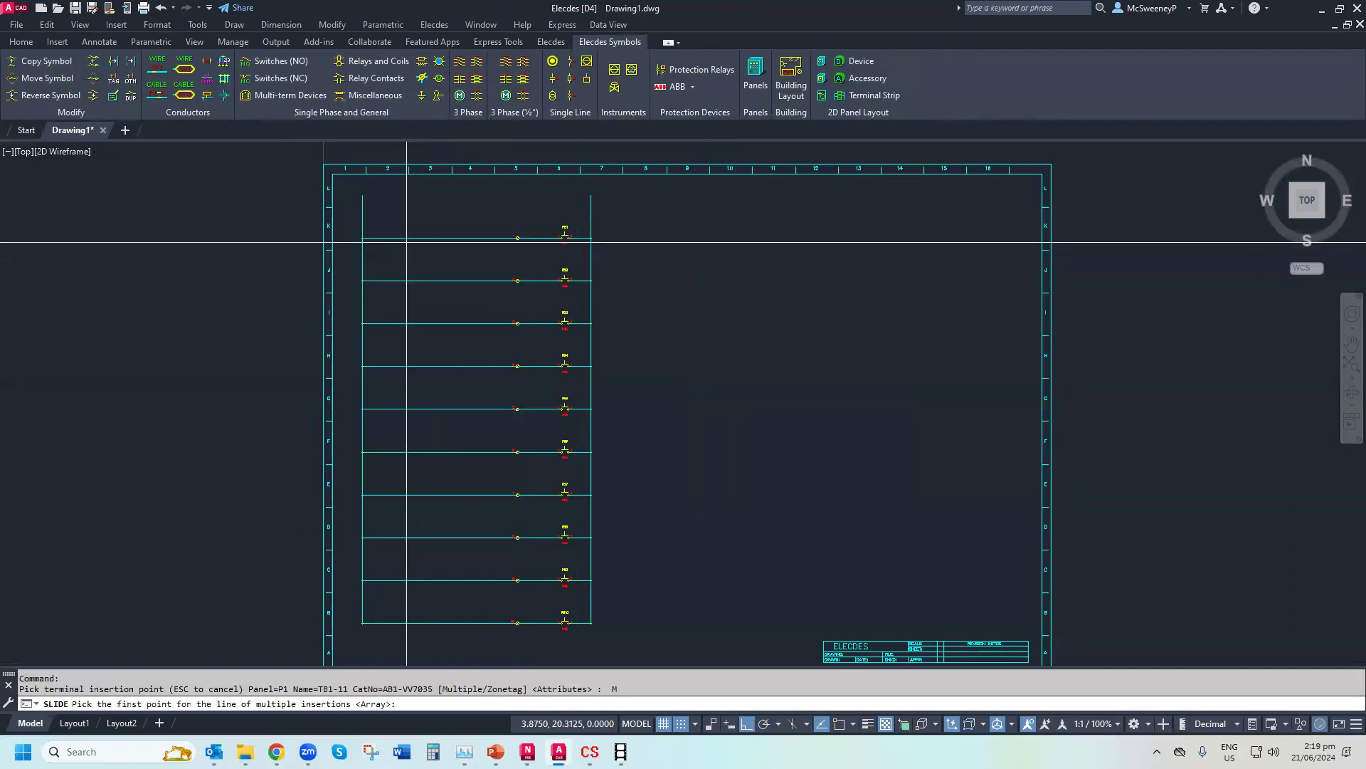
pyautogui.click(408, 225)
pyautogui.click(588, 635)
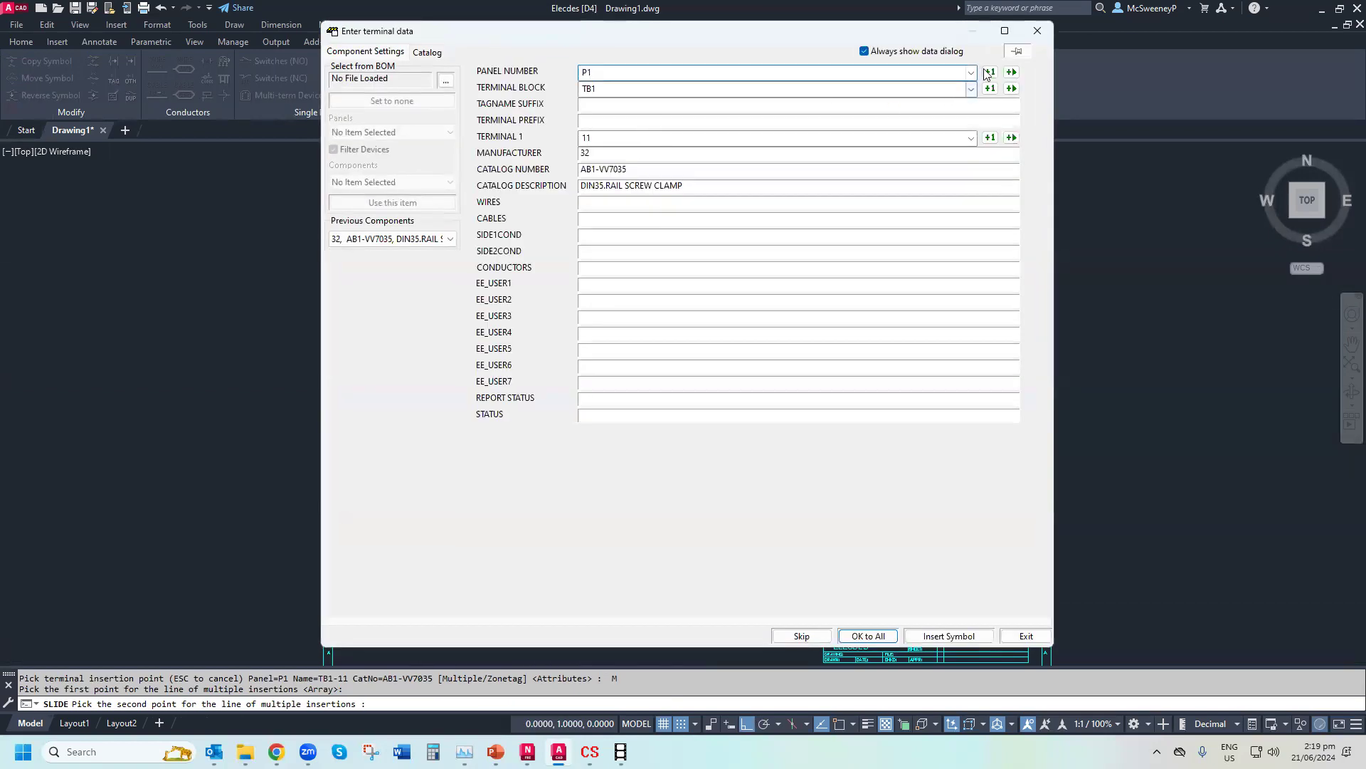
pyautogui.click(989, 73)
pyautogui.click(660, 139)
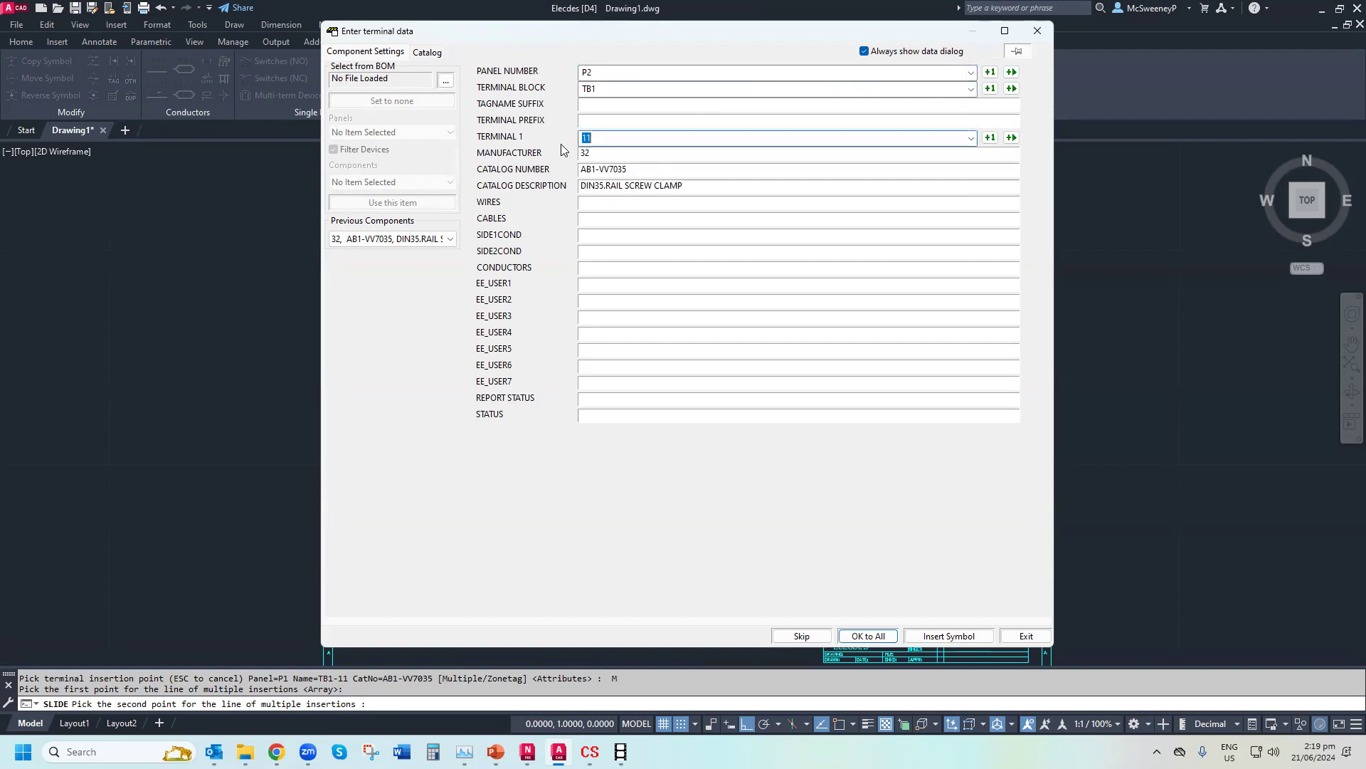
pyautogui.click(853, 640)
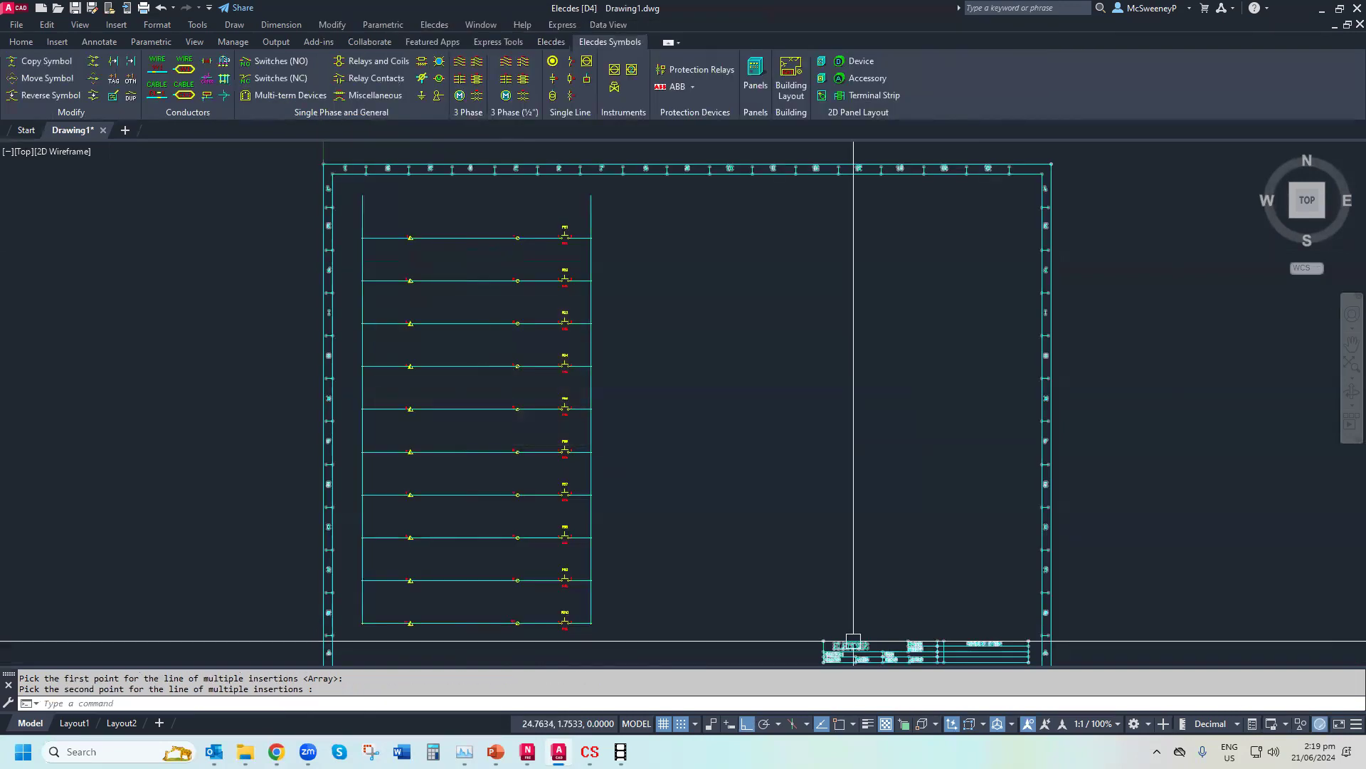
# Erase the ten rung wire segments between the two columns of terminals
pyautogui.write('E')
pyautogui.press('Return')
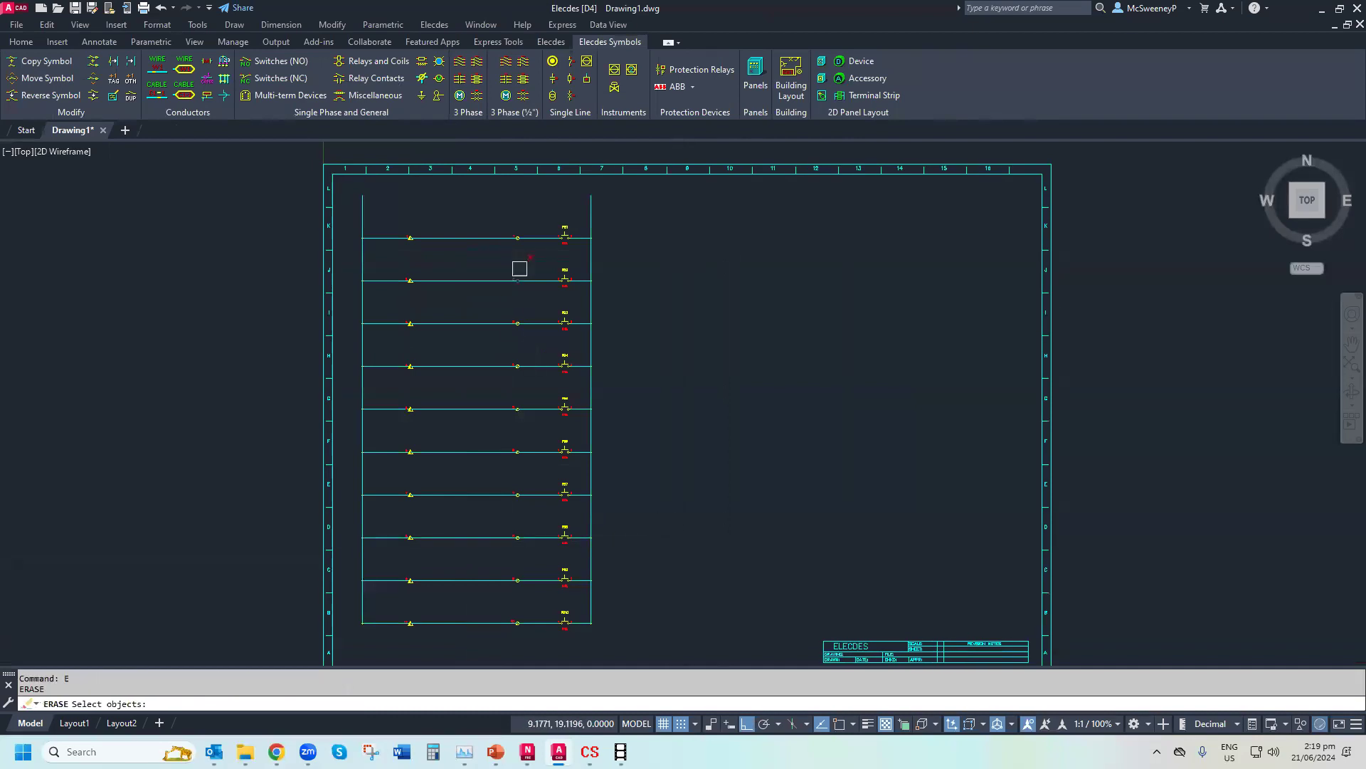
pyautogui.click(484, 198)
pyautogui.click(437, 641)
pyautogui.press('Return')
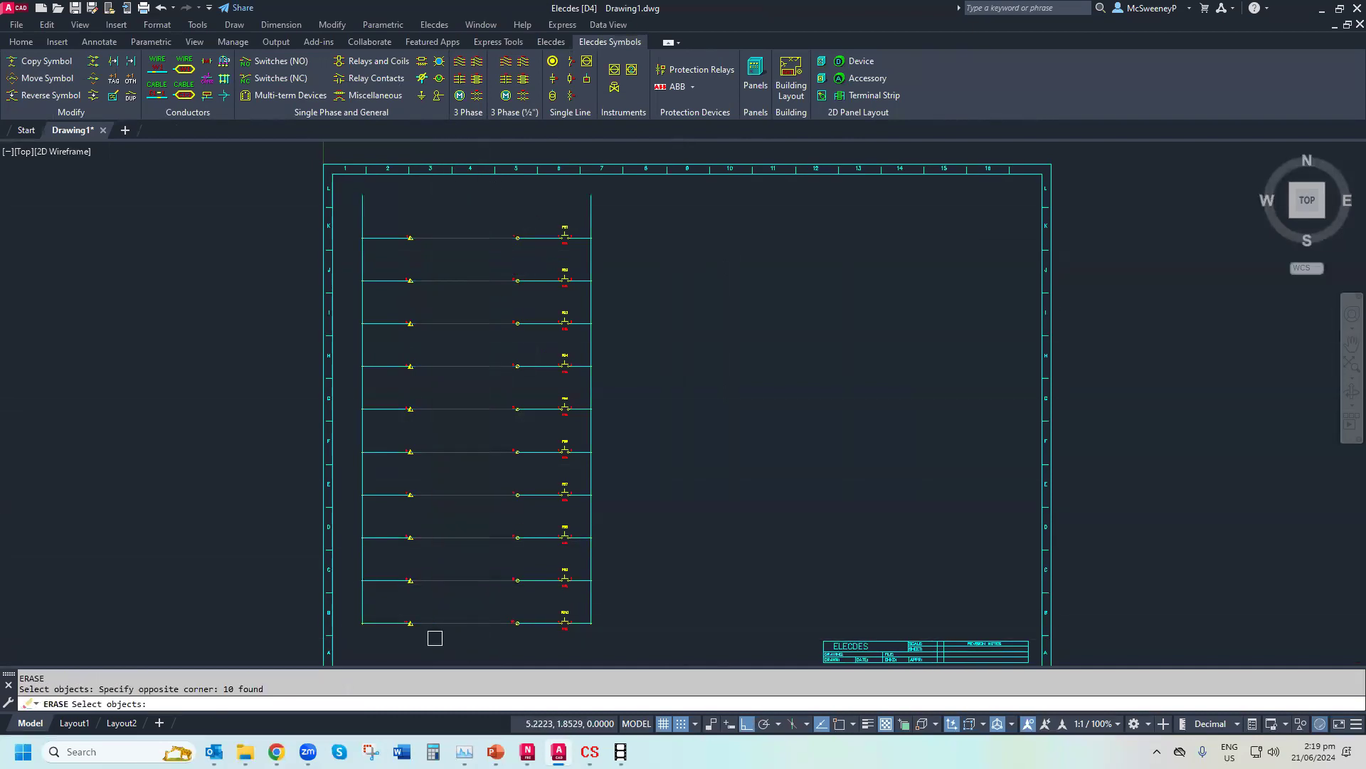
# Make the TBLOCK and PNLNO attributes visible on the first-rung terminals of both the P2 and P1 columns
pyautogui.write('z')
pyautogui.press('Return')
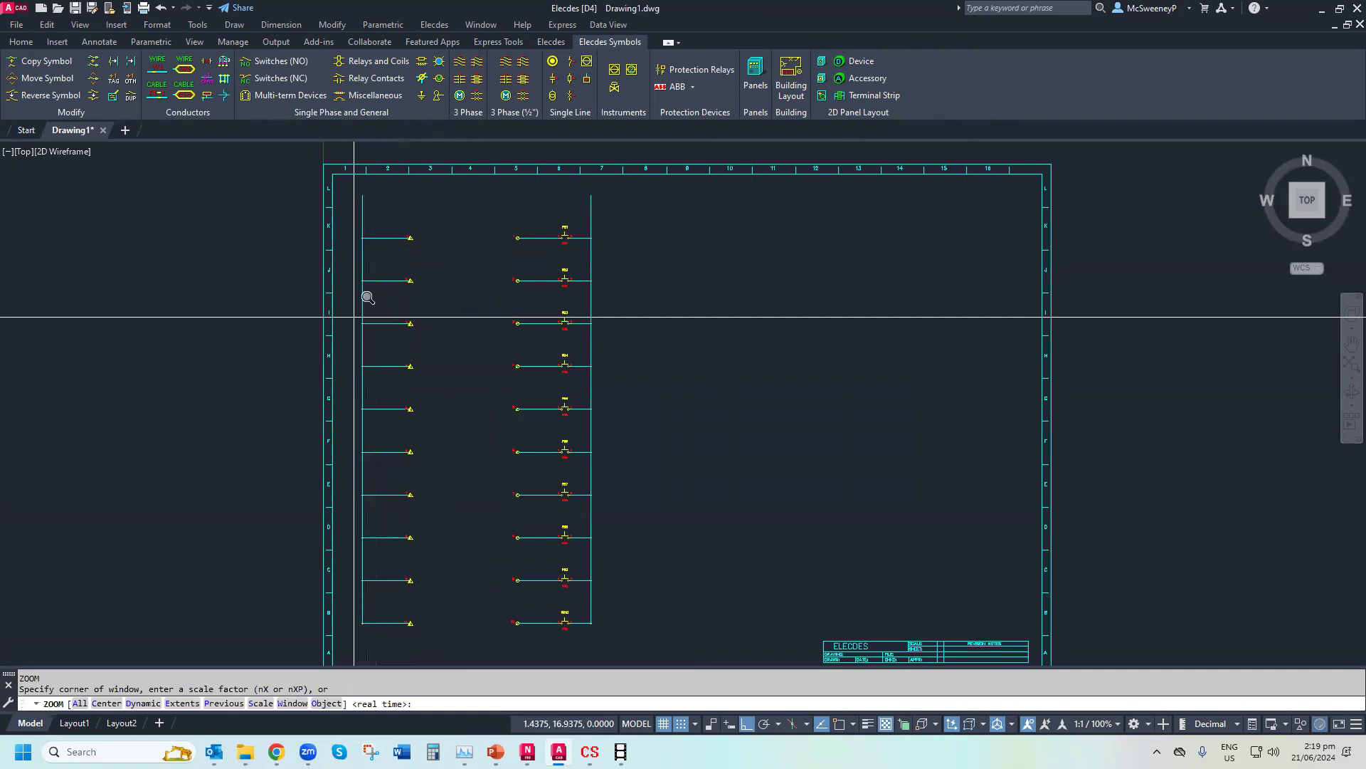
pyautogui.click(348, 320)
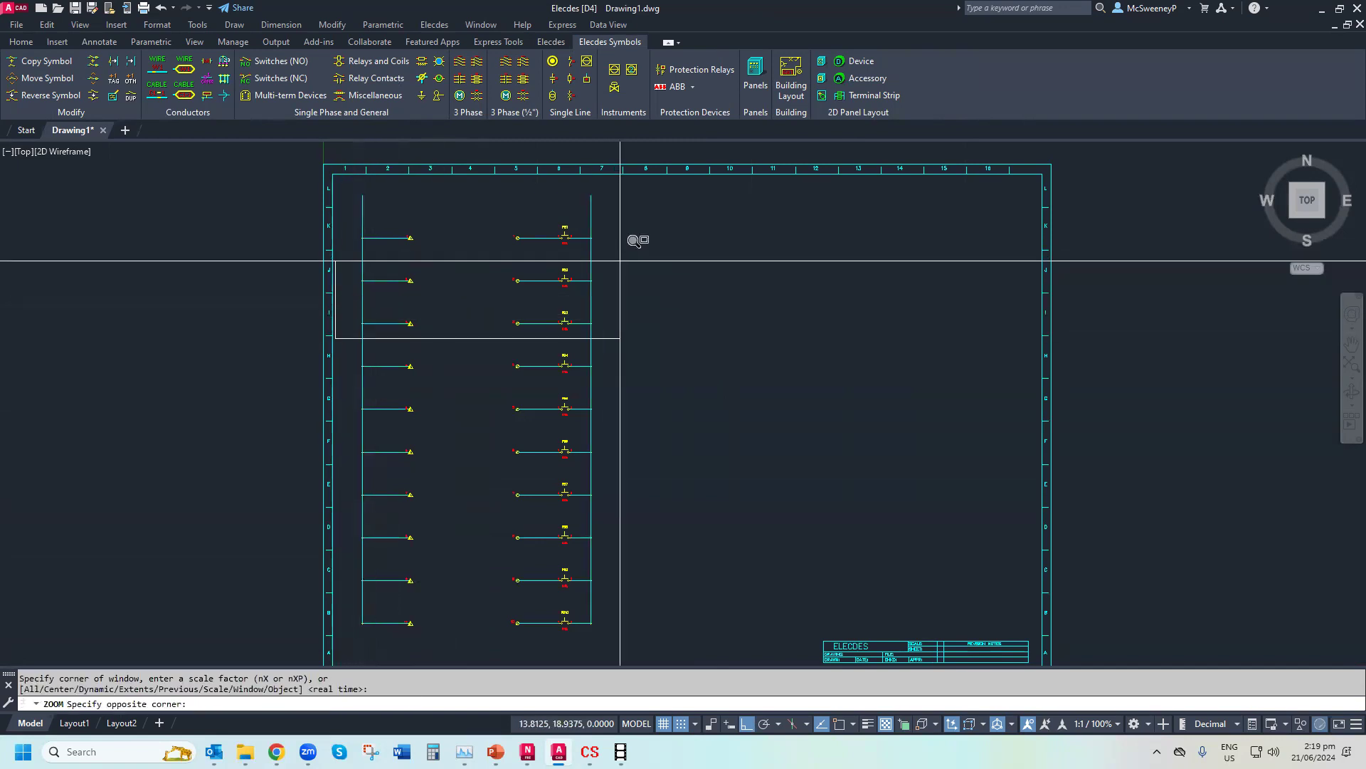
pyautogui.click(665, 187)
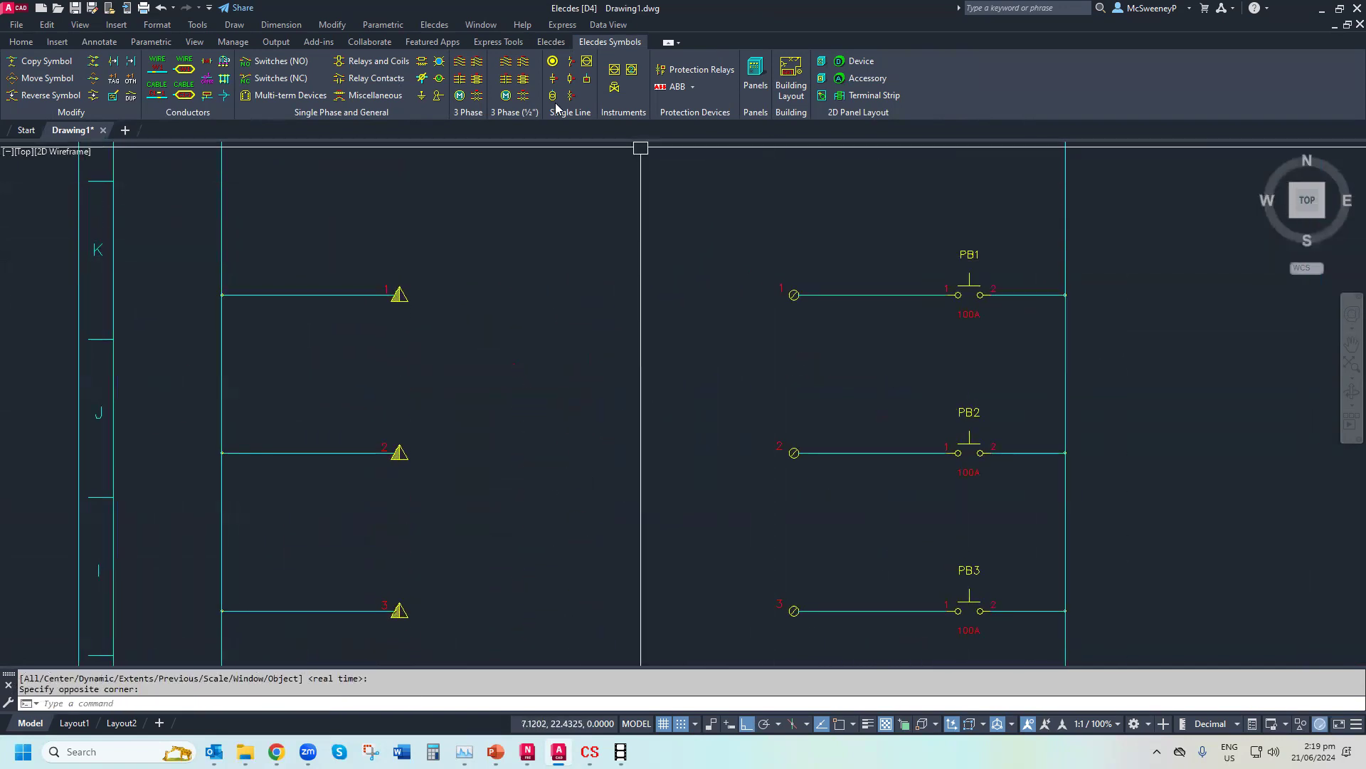
pyautogui.click(555, 44)
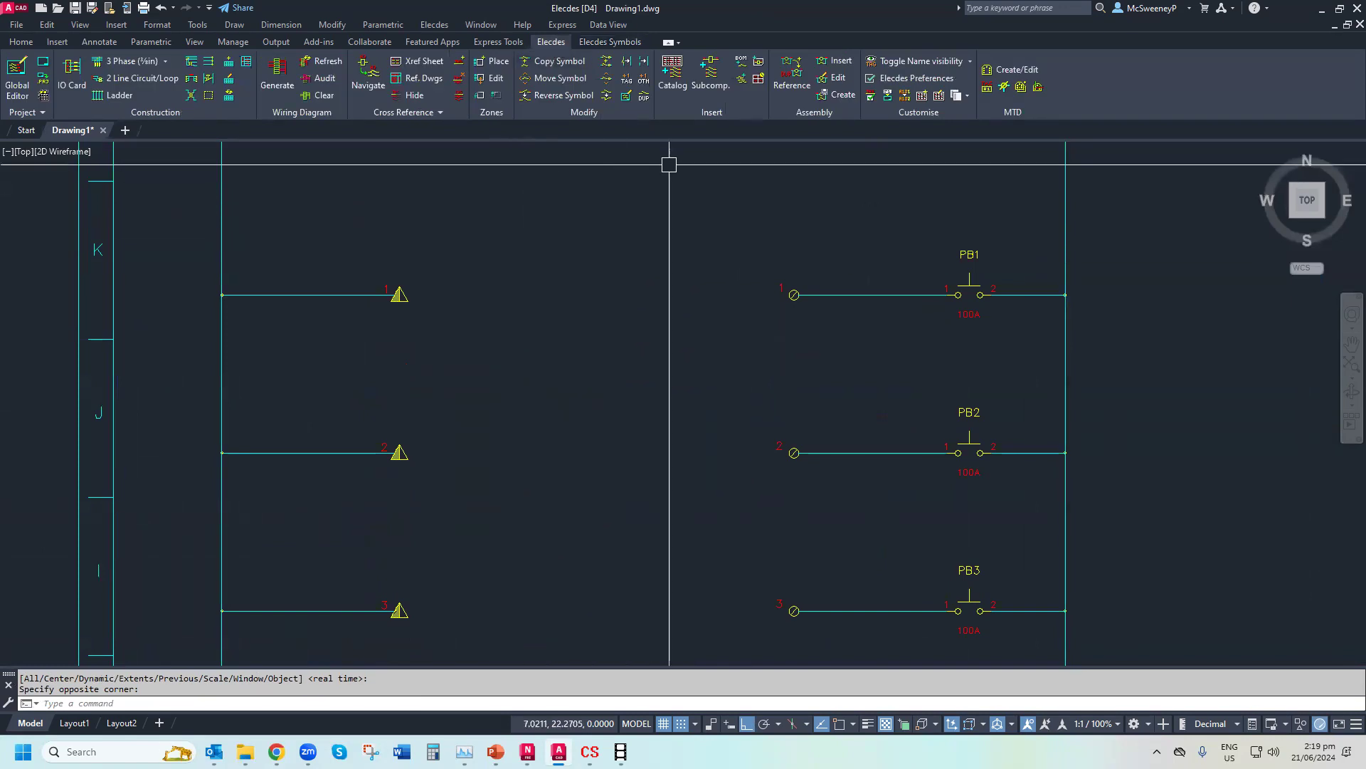
pyautogui.click(916, 64)
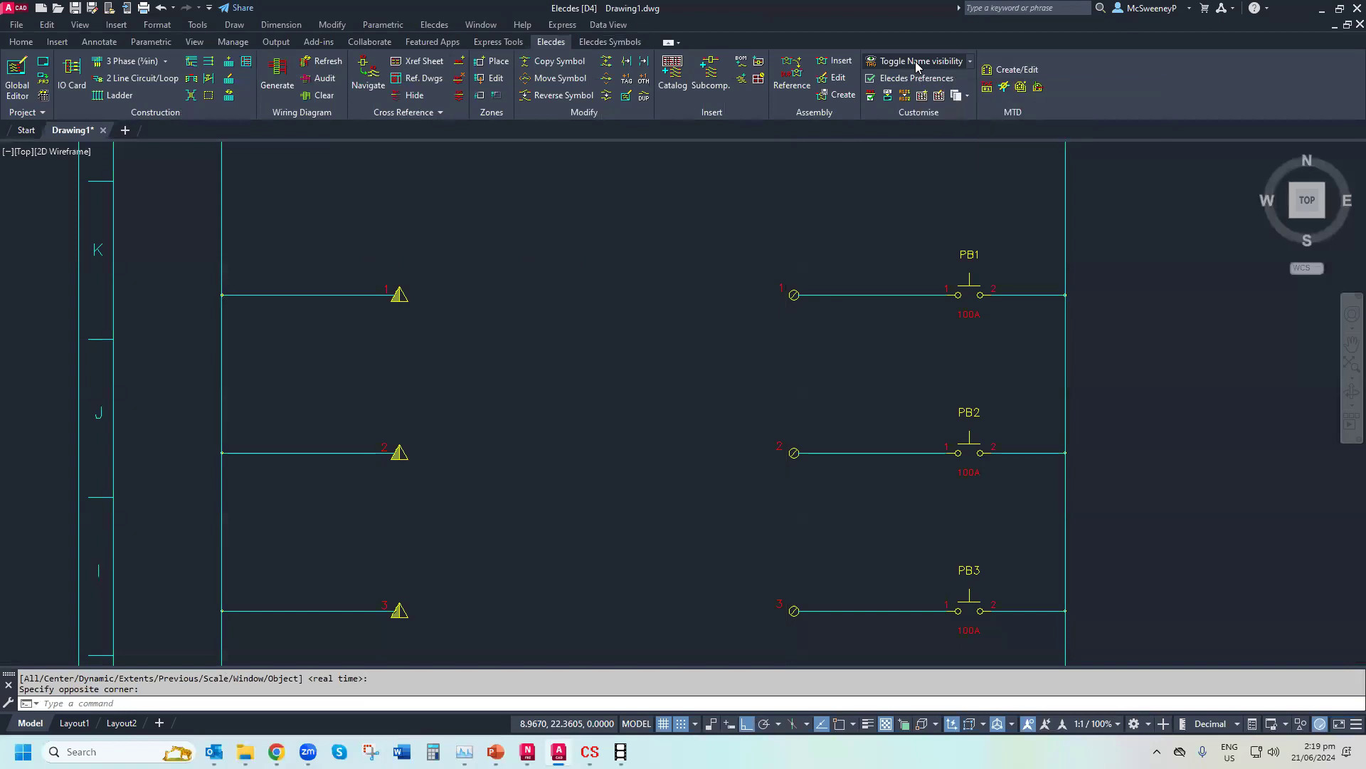
pyautogui.click(401, 299)
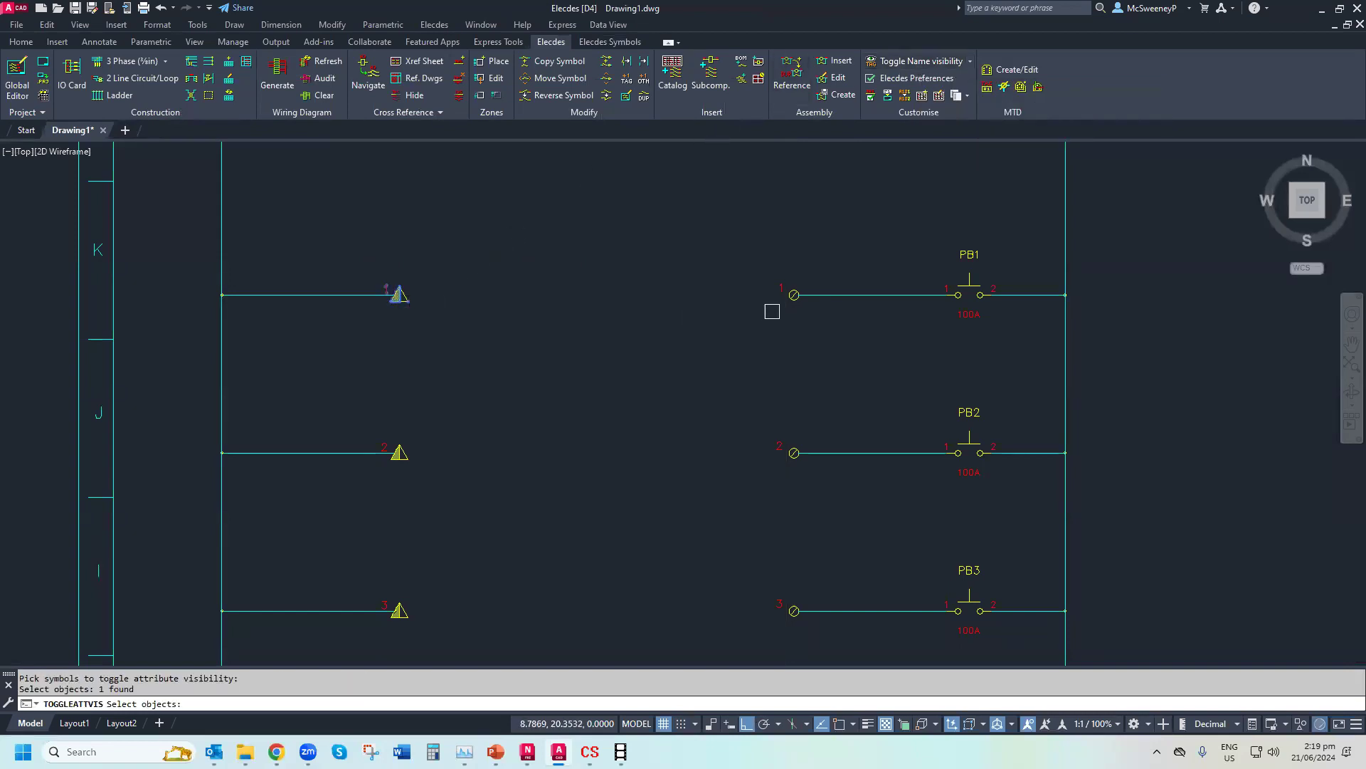
pyautogui.click(786, 293)
pyautogui.press('Return')
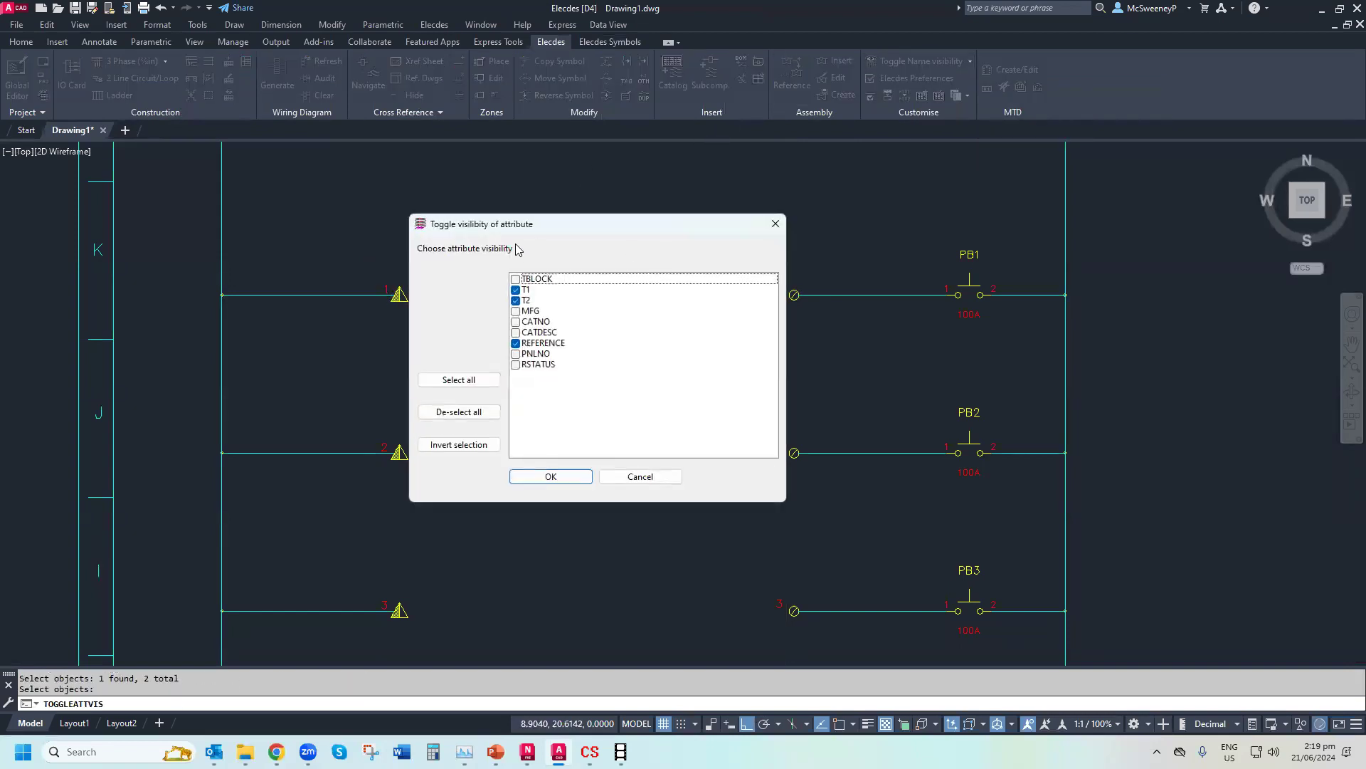
pyautogui.click(516, 280)
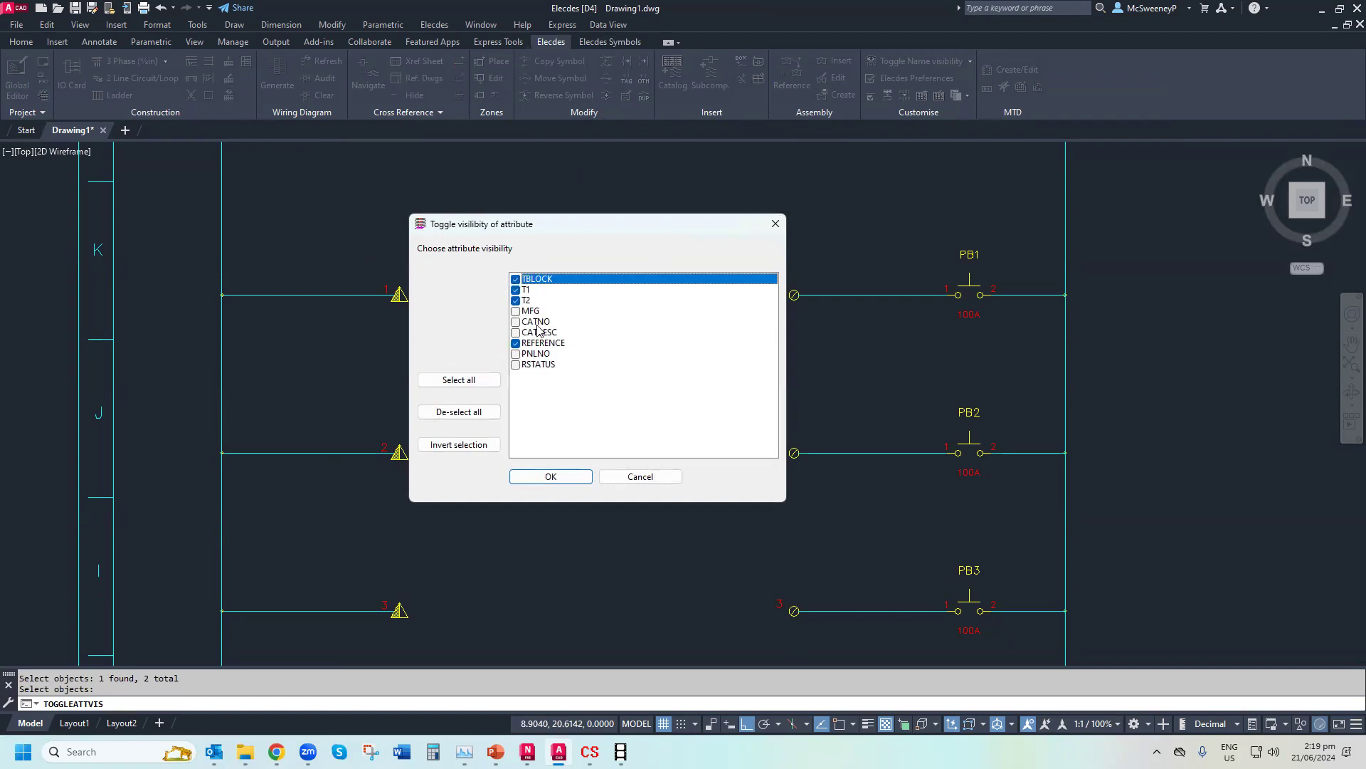
pyautogui.click(517, 356)
pyautogui.click(552, 477)
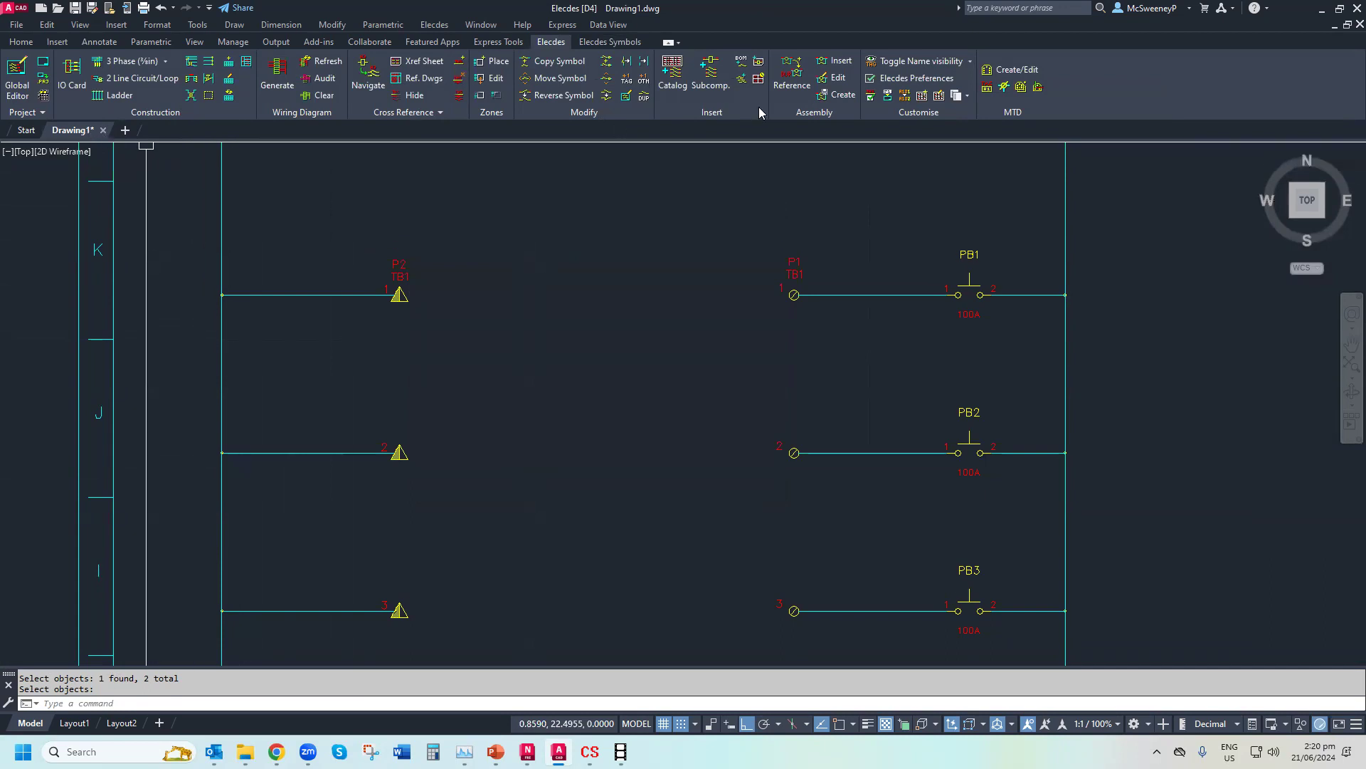
# Move the PB1 circuit segment, from its P1 terminal to the rail, upward to just below the drawing border
pyautogui.click(610, 42)
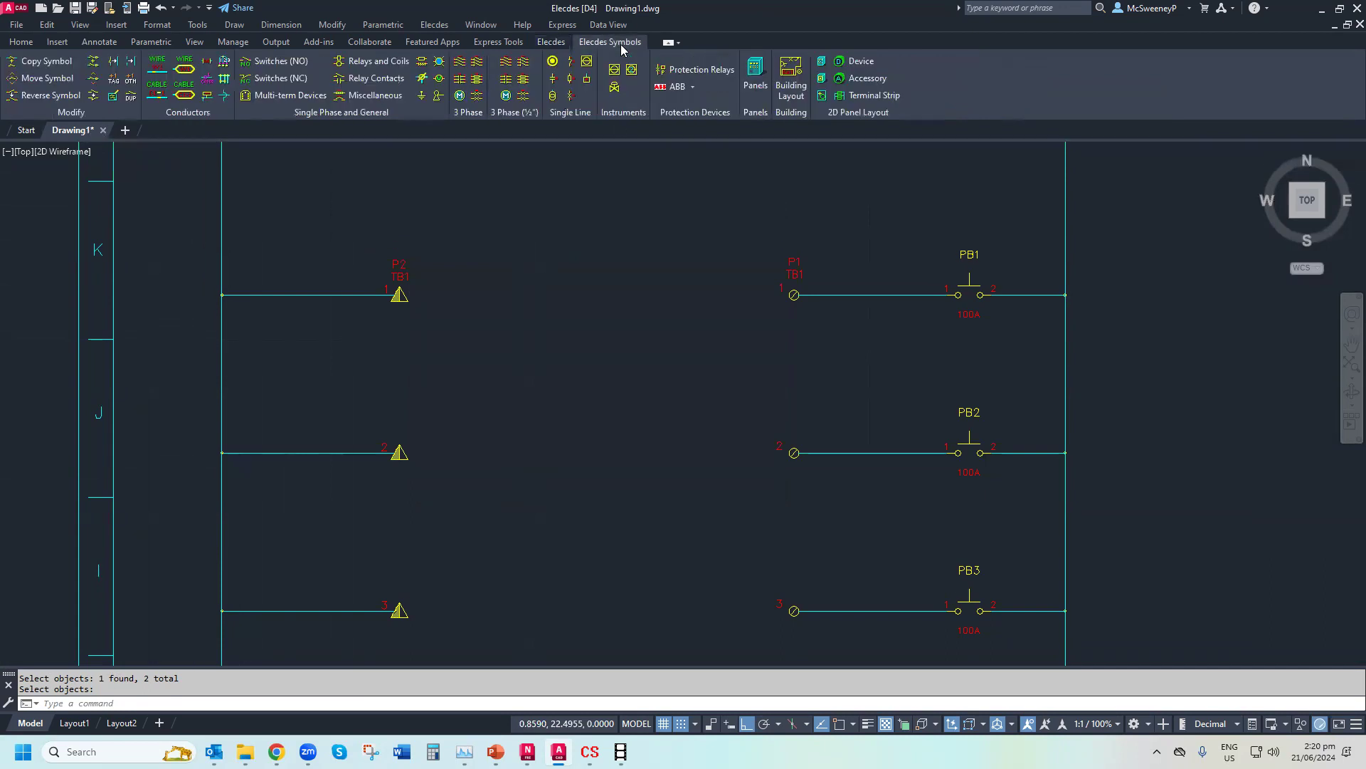
pyautogui.click(98, 79)
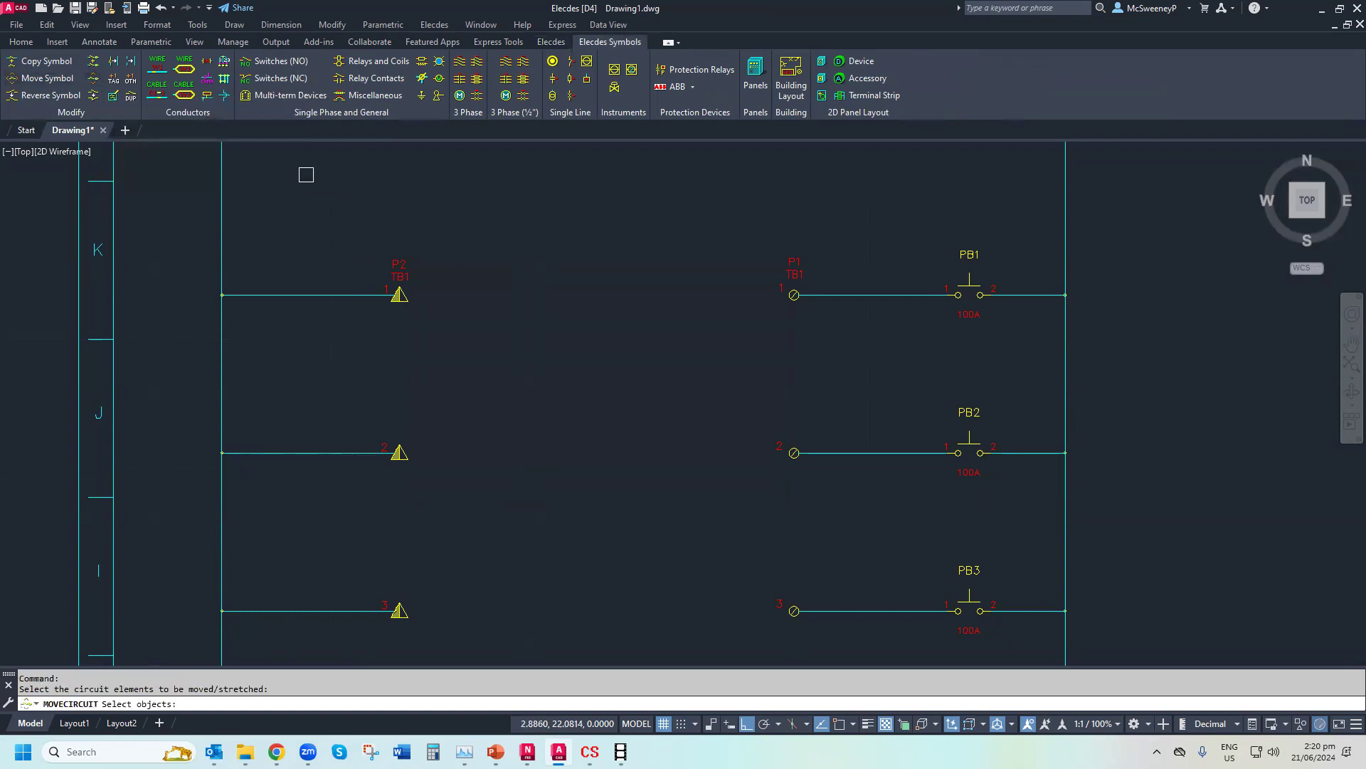
pyautogui.click(816, 288)
pyautogui.press('Return')
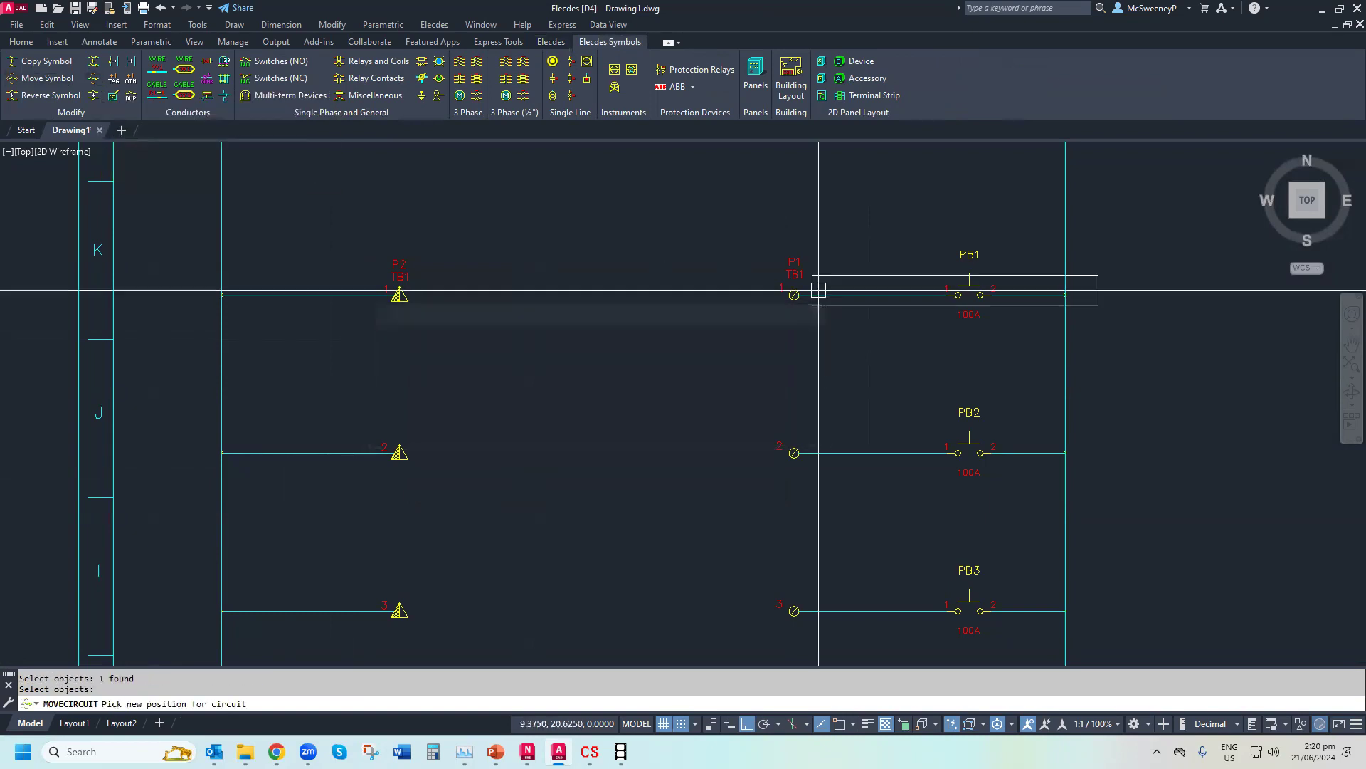
pyautogui.click(789, 170)
pyautogui.scroll(-4, 789, 430)
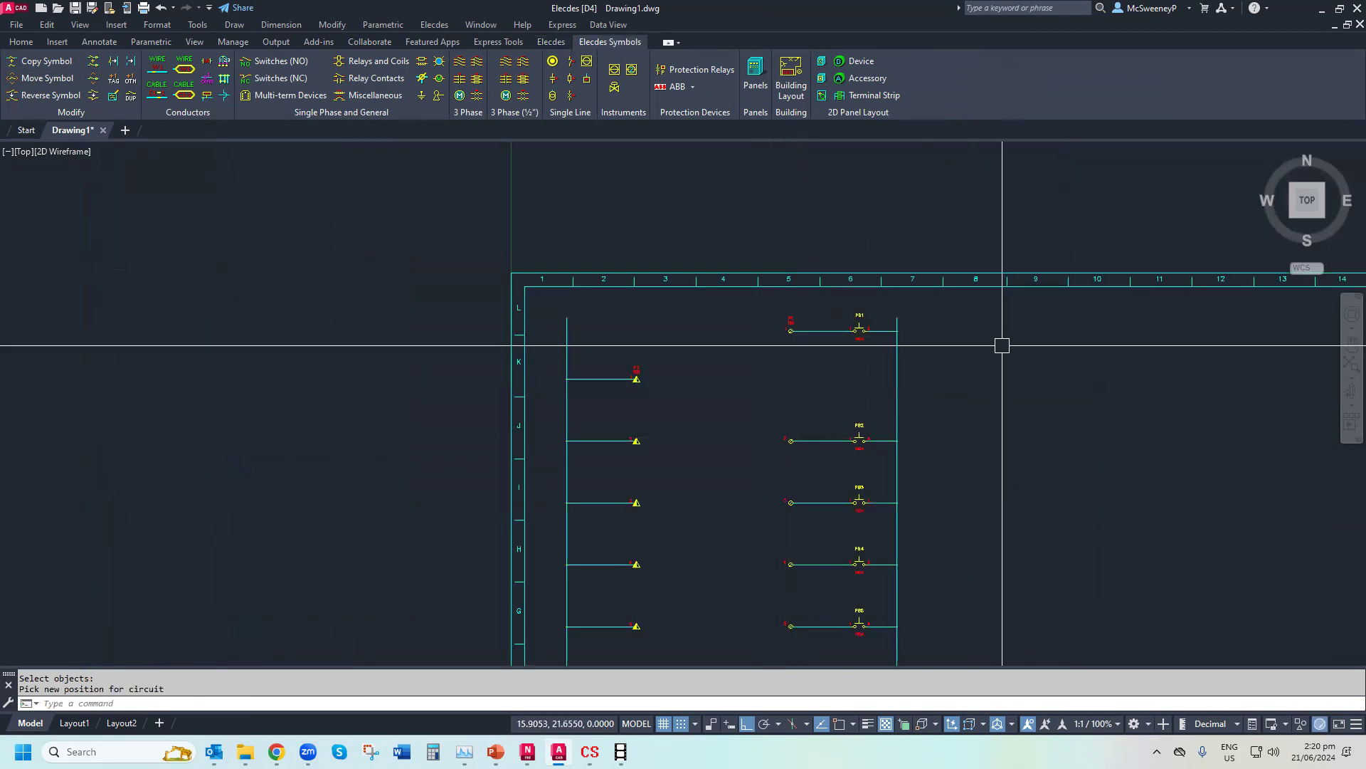
pyautogui.write('ZE')
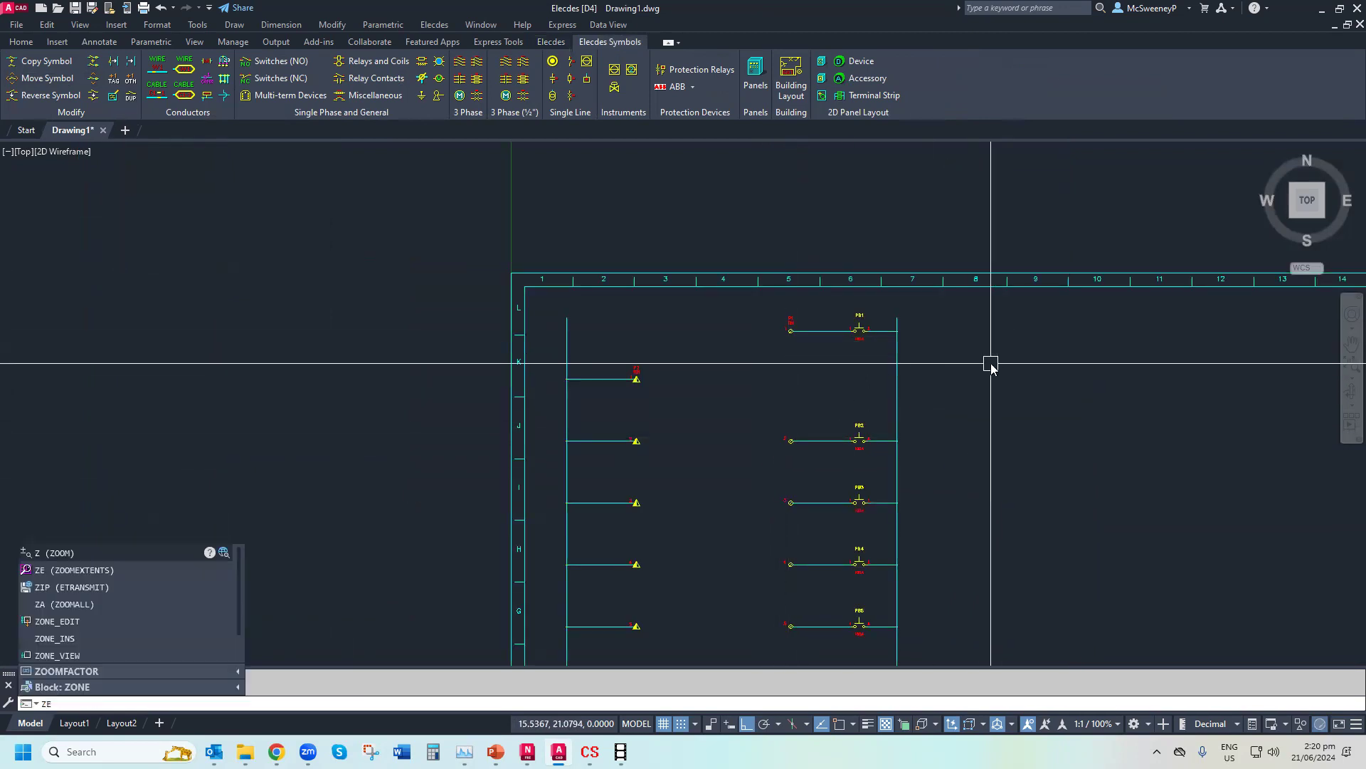
pyautogui.press('Return')
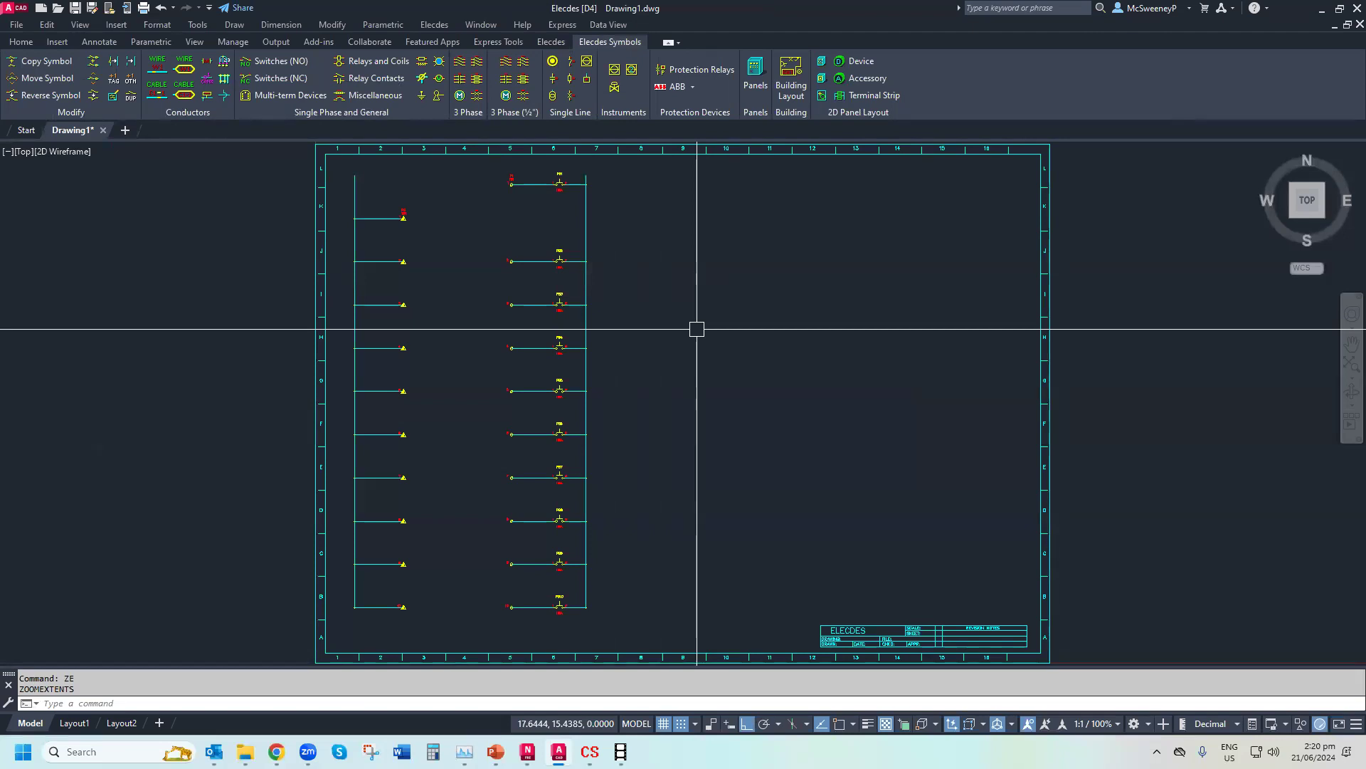
# Place single-line text reading GIDDAY FROM NZ beside the ladder, with the default height of 2.5 and rotation 0
pyautogui.write('p')
pyautogui.press('Return')
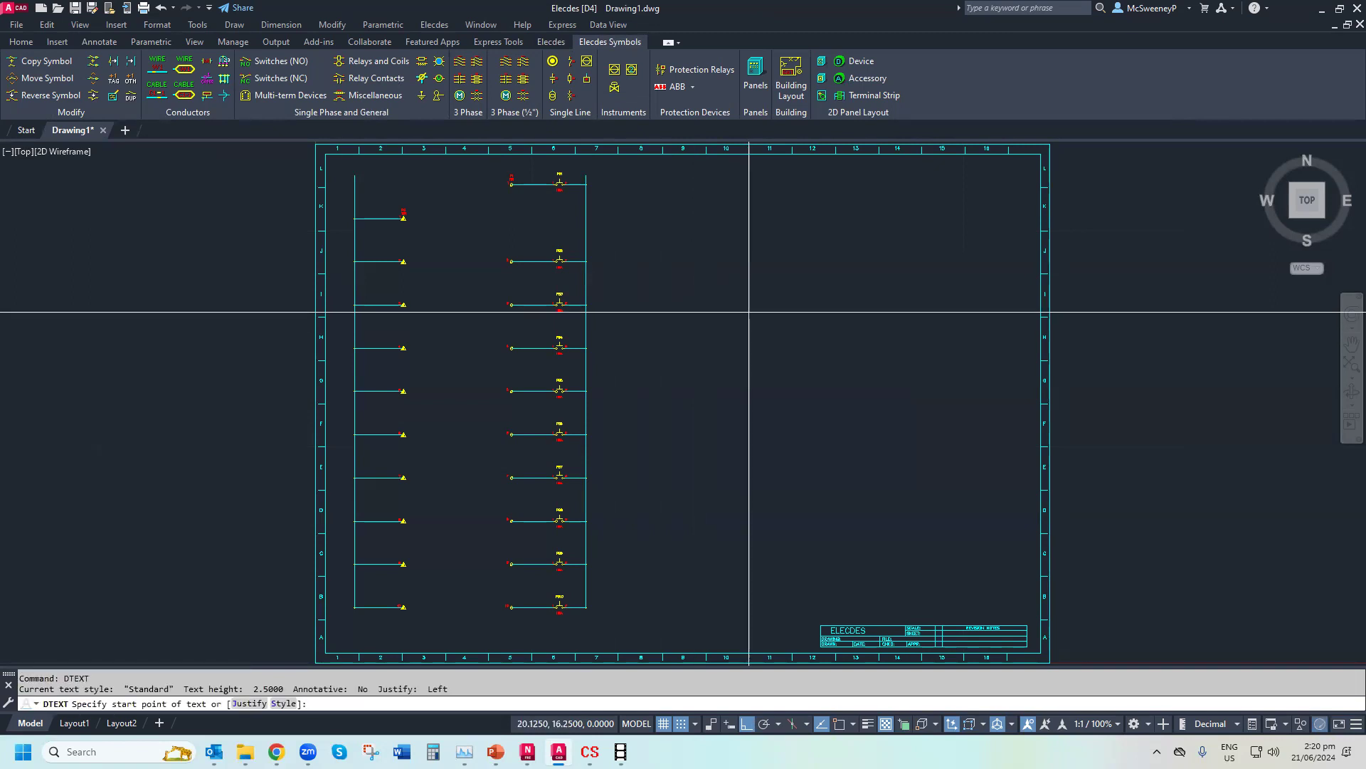
pyautogui.click(616, 258)
pyautogui.press('Return')
pyautogui.press('Return')
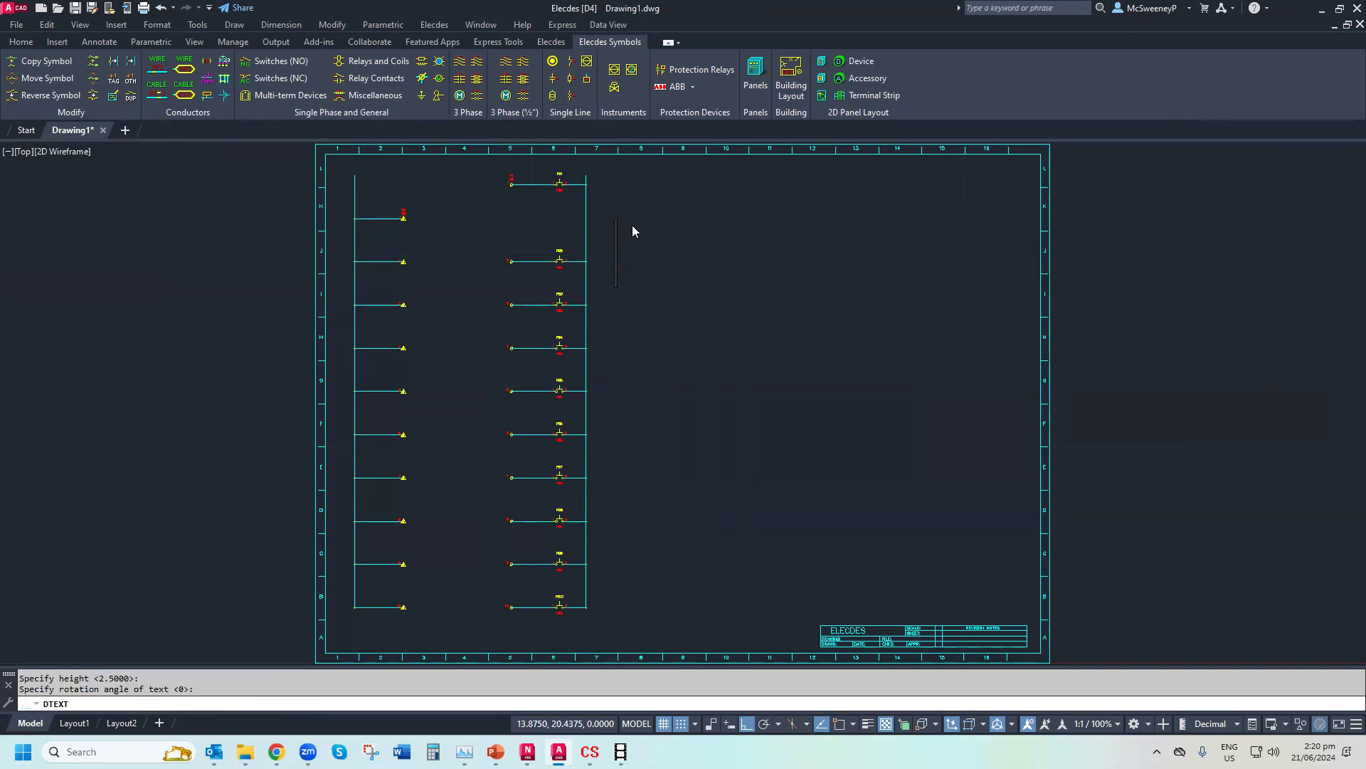
pyautogui.write('GIDDAY')
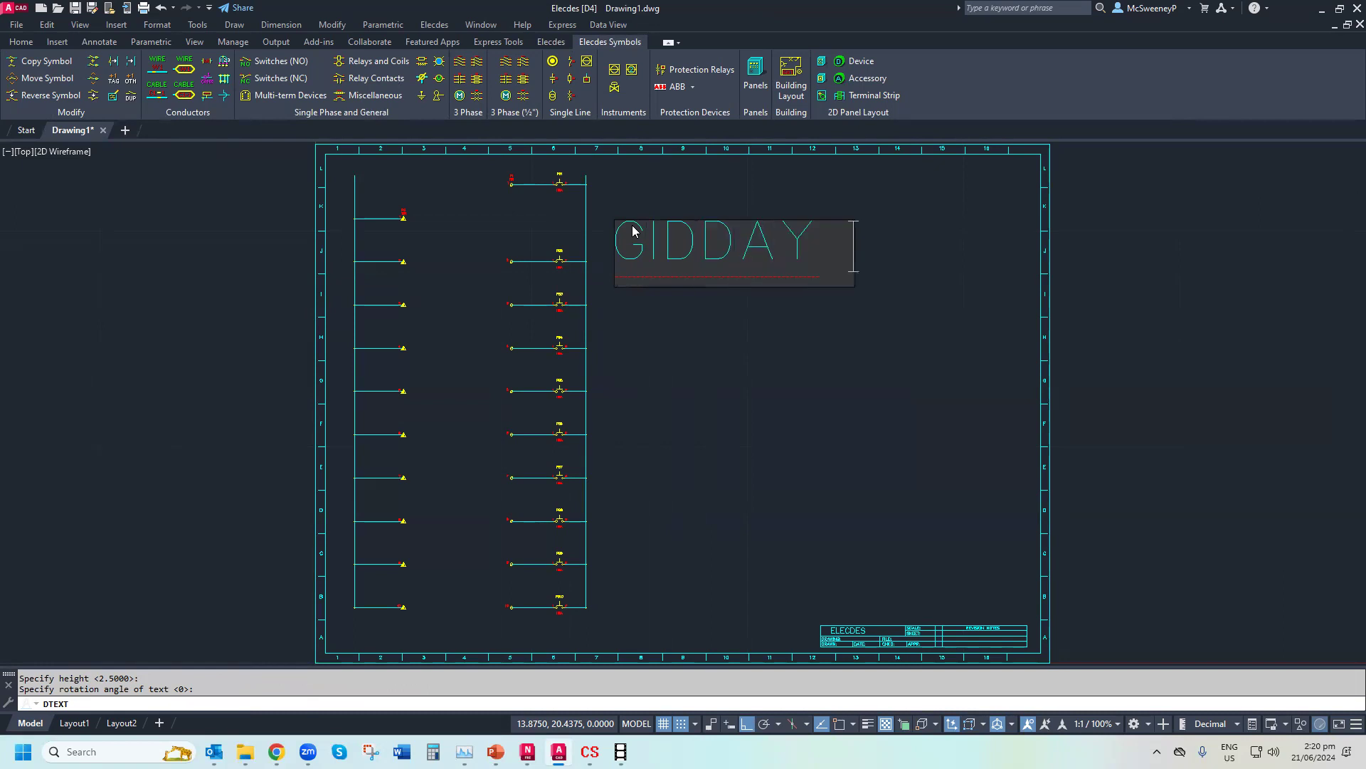
pyautogui.write(' FROM NZ')
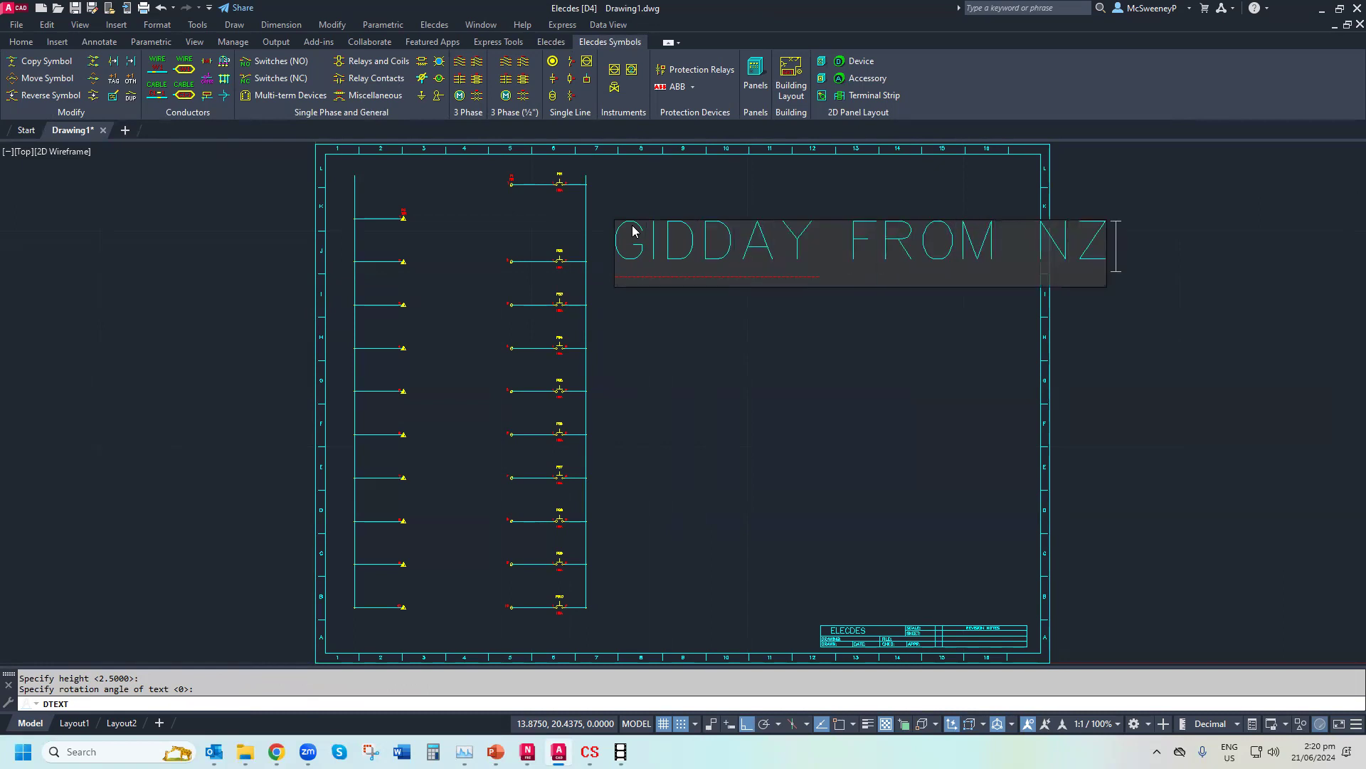
pyautogui.press('Return')
pyautogui.press('Return')
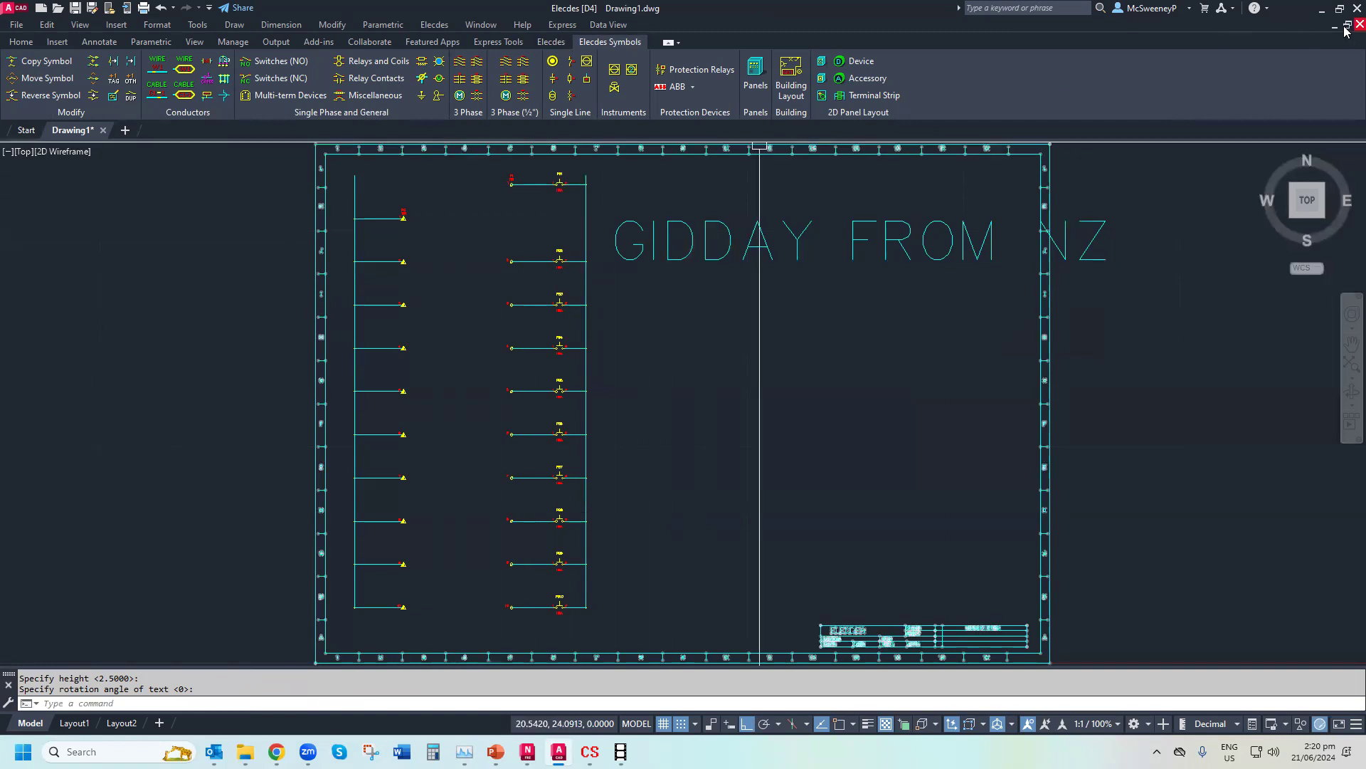
# Save Drawing1 and close it
pyautogui.click(15, 25)
pyautogui.click(64, 197)
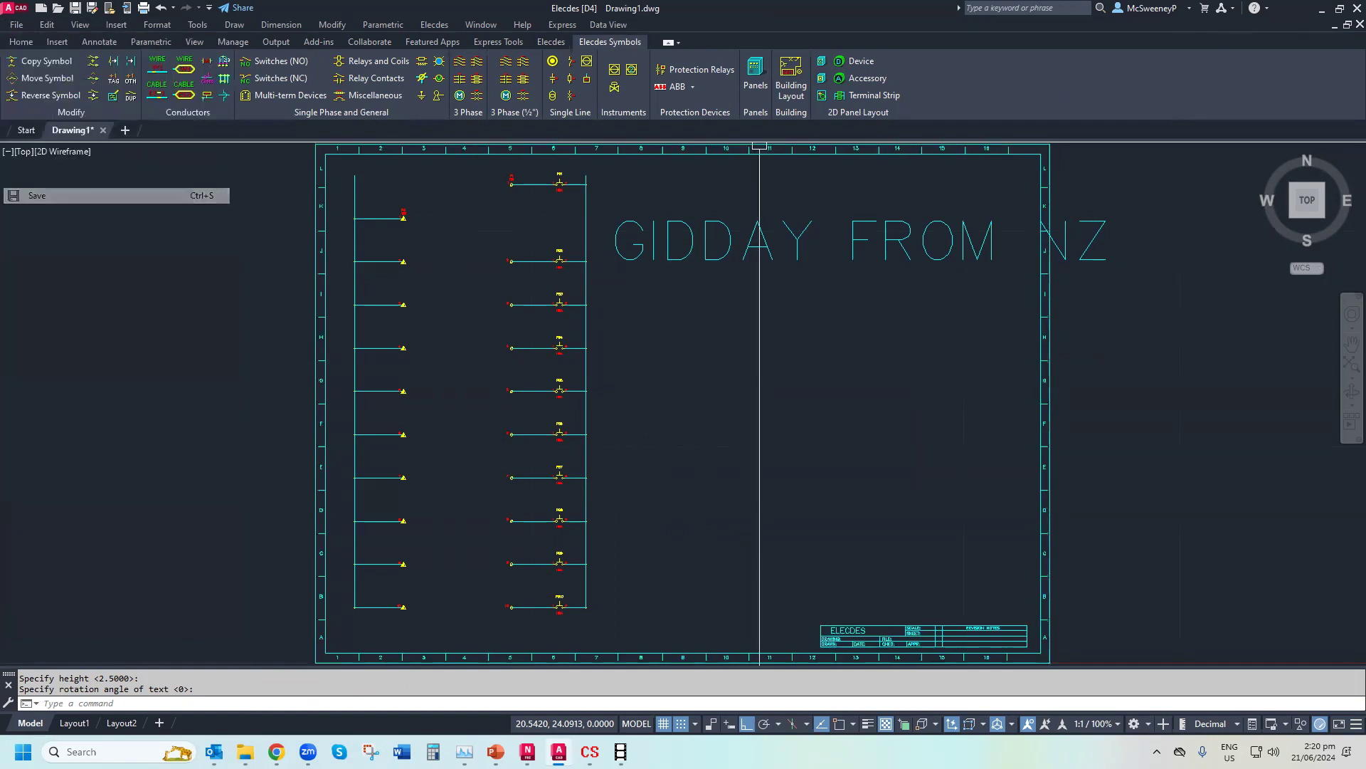
pyautogui.click(1360, 24)
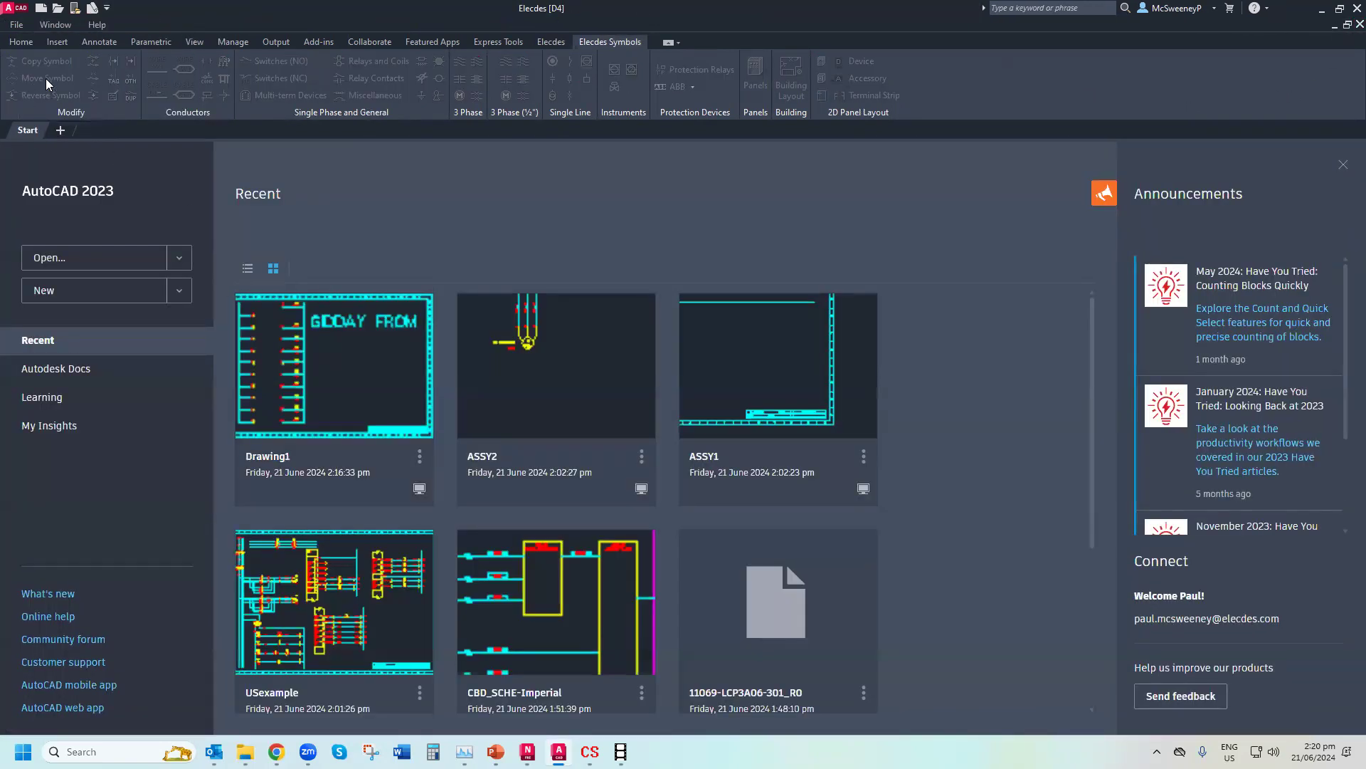
# Start a new drawing
pyautogui.click(16, 25)
pyautogui.click(44, 47)
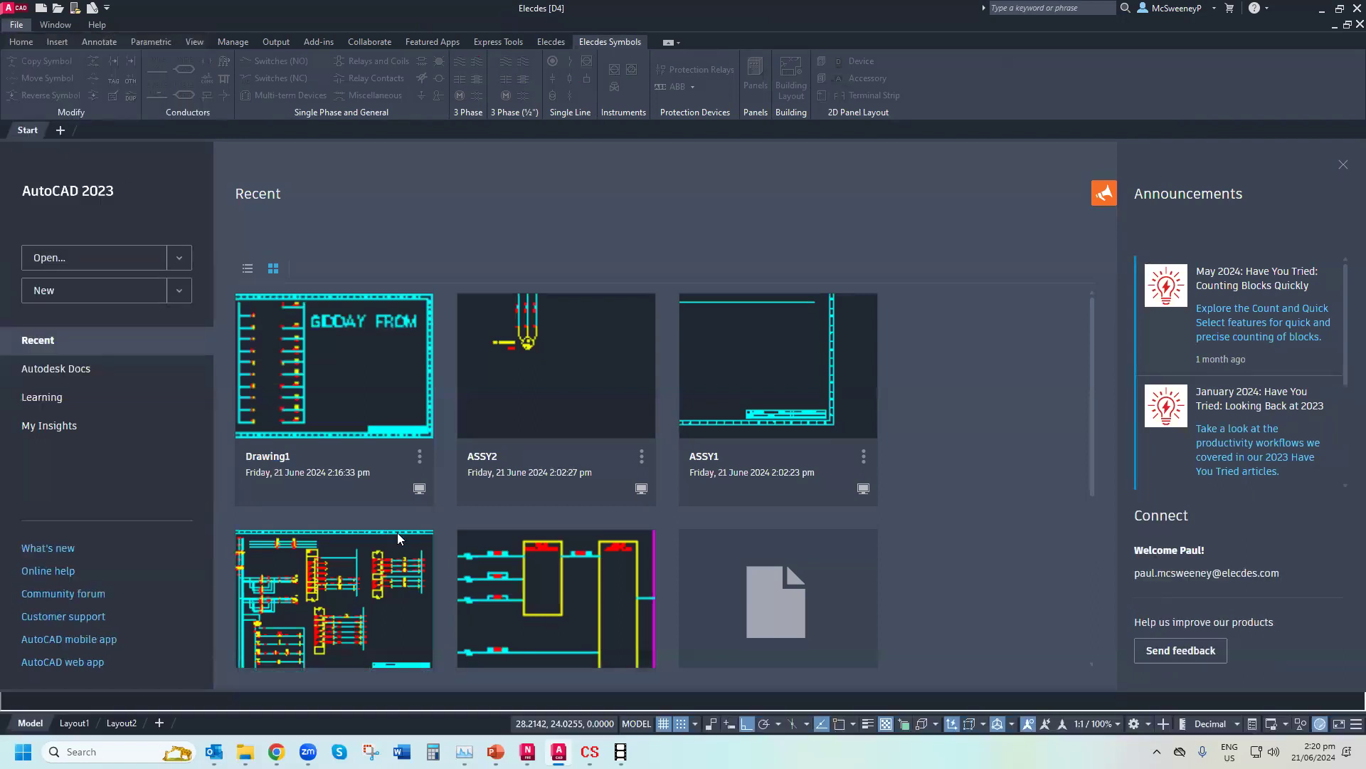
pyautogui.click(869, 508)
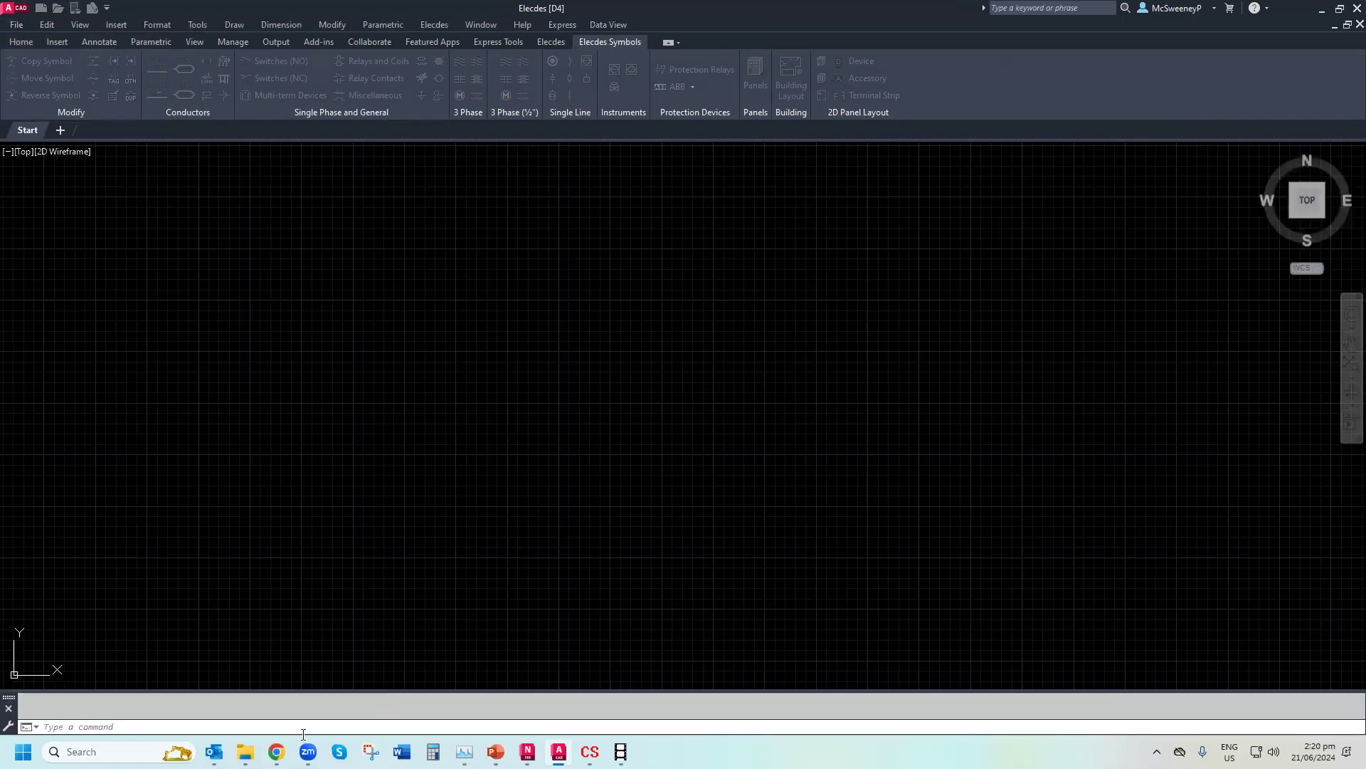
# Switch to Ebase from the ELECDES DESIGN SUITE folder and open project D4's data in the Global Editor
pyautogui.click(246, 752)
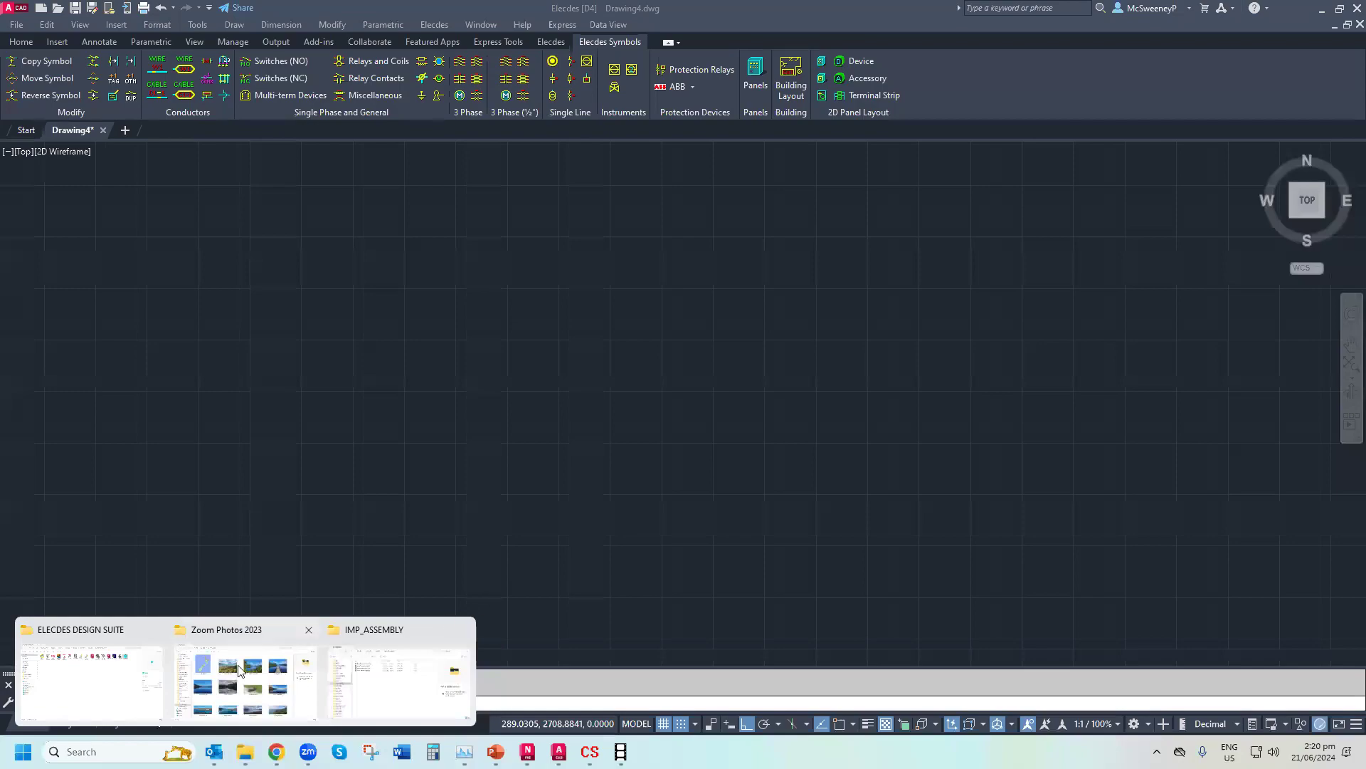
pyautogui.click(80, 692)
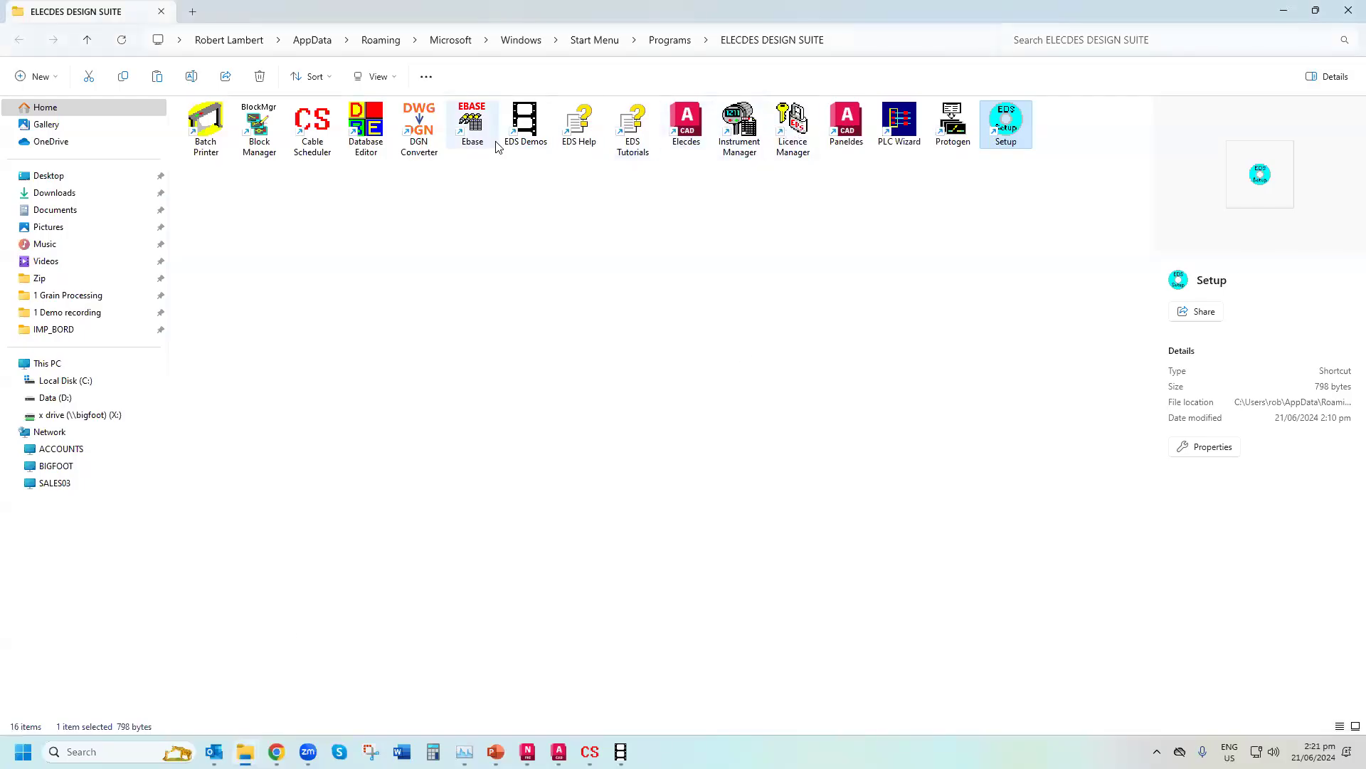
pyautogui.doubleClick(473, 124)
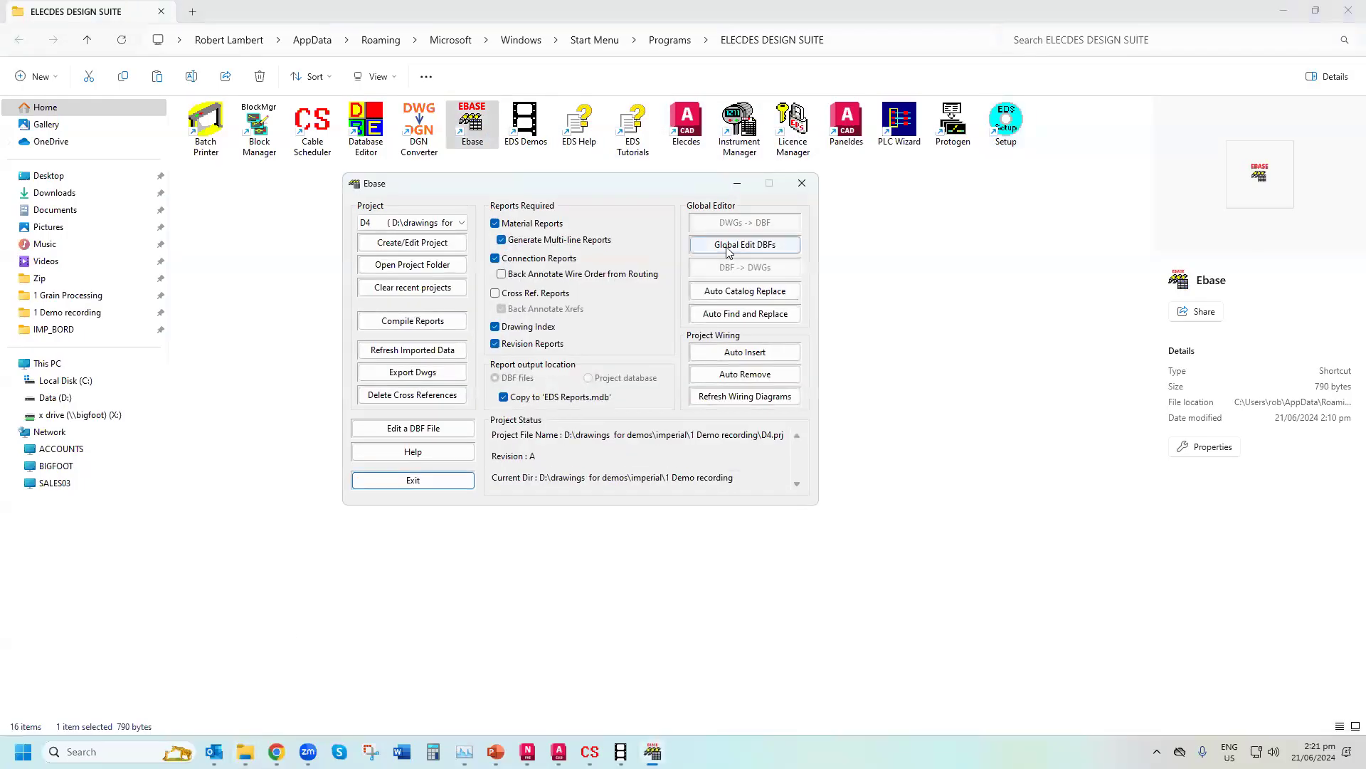
pyautogui.click(728, 247)
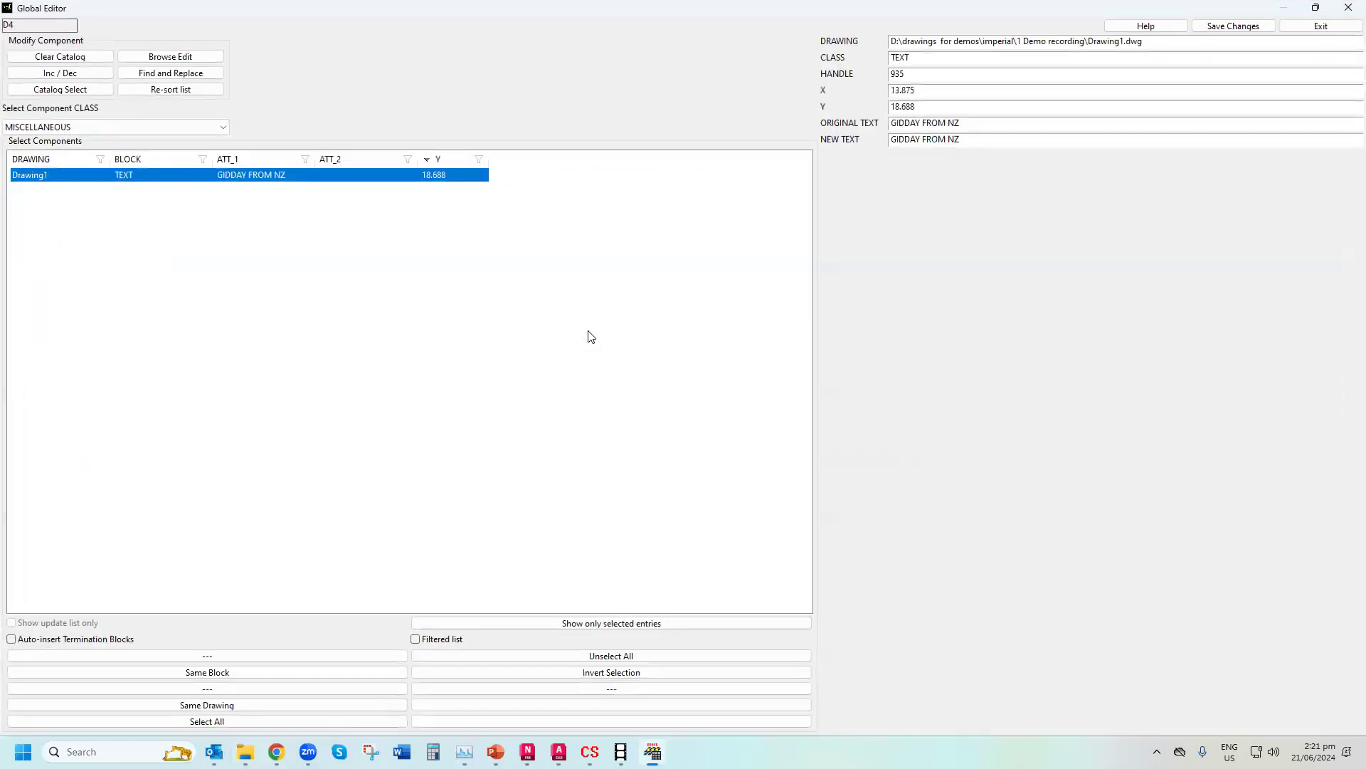
# Assign Telemecanique catalog item XAC-A2013 to all DEVICE components sharing the manufacturer and catalog number of push button PB1
pyautogui.click(50, 127)
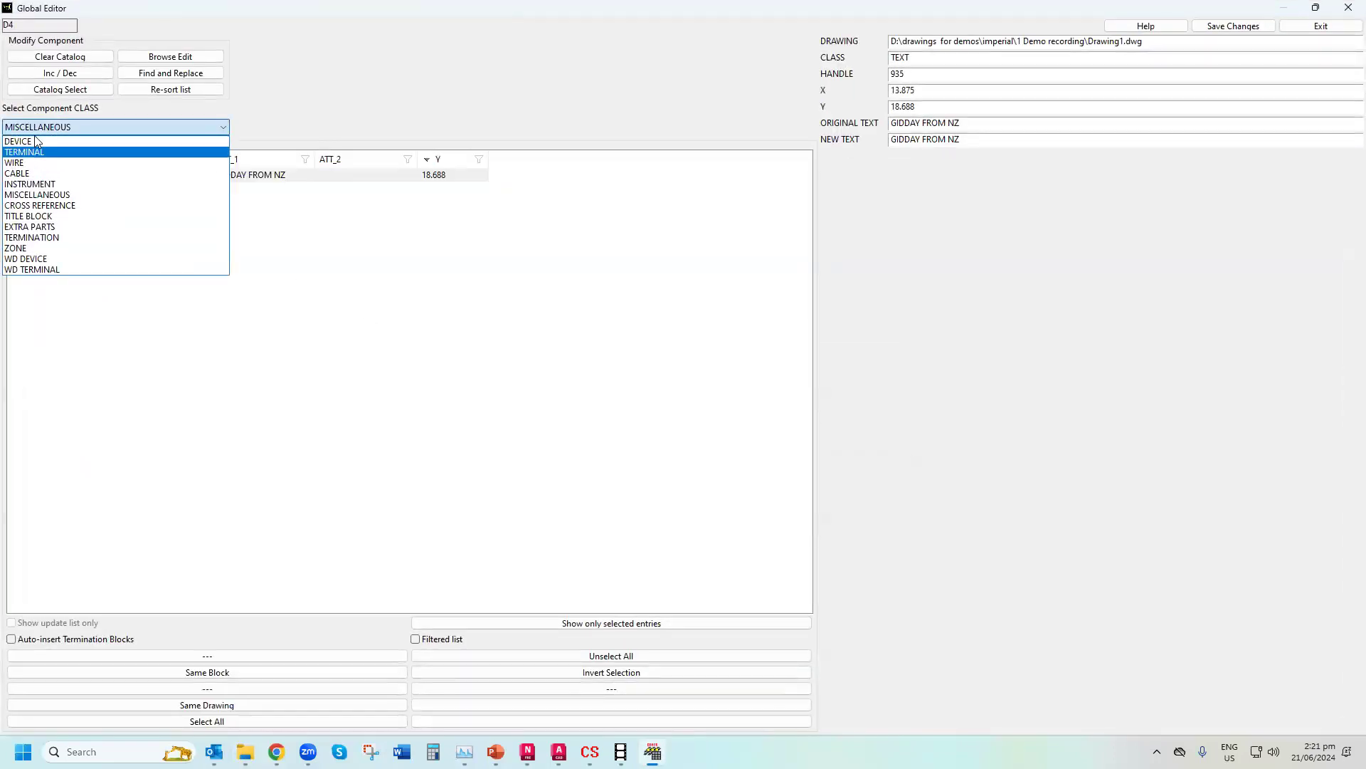
pyautogui.click(39, 142)
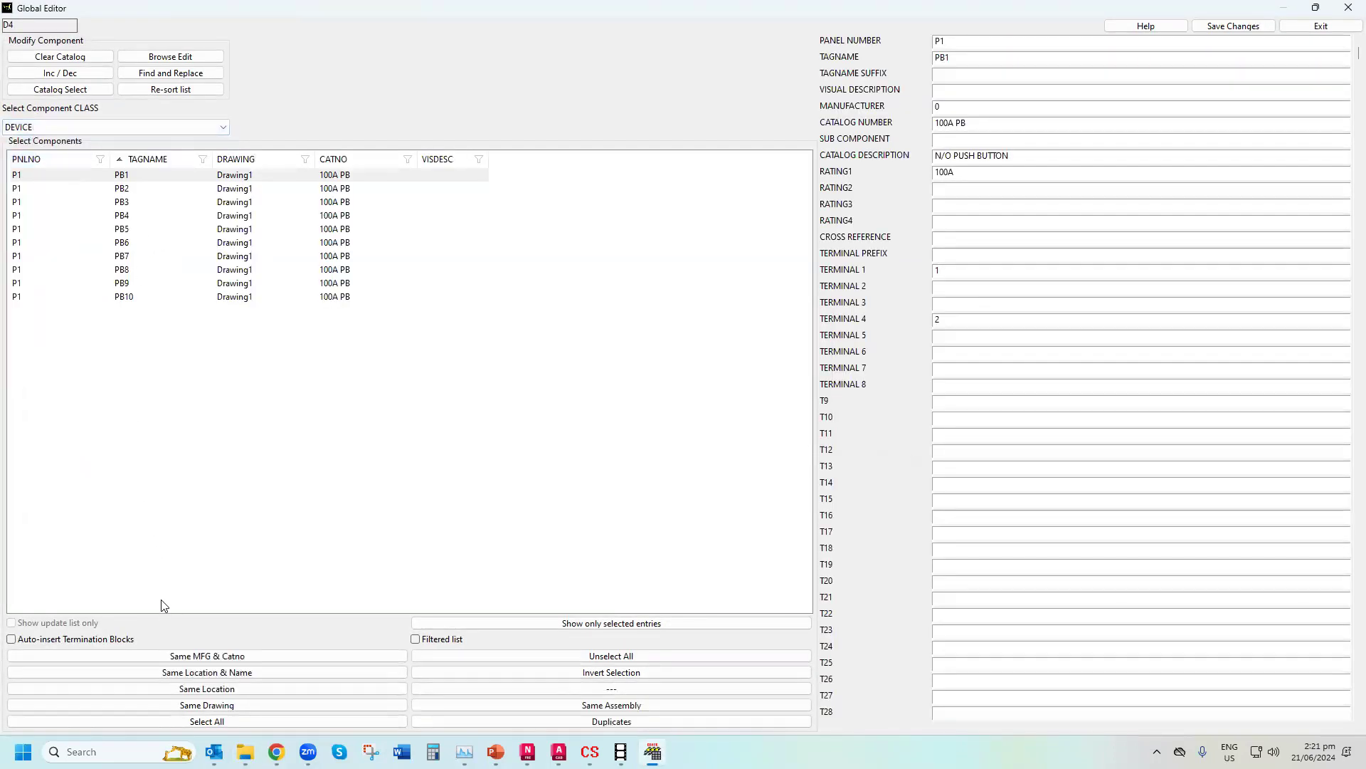
pyautogui.click(193, 656)
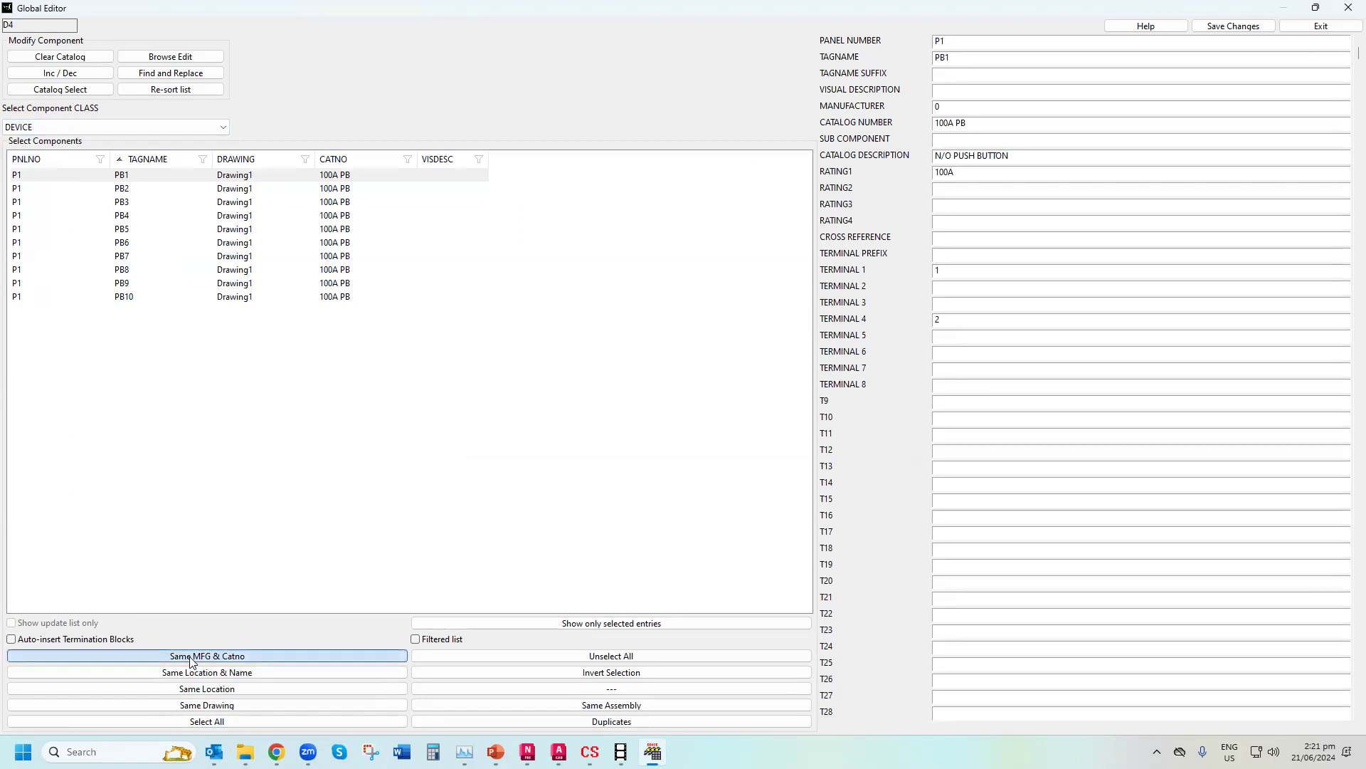
pyautogui.click(74, 91)
pyautogui.click(59, 81)
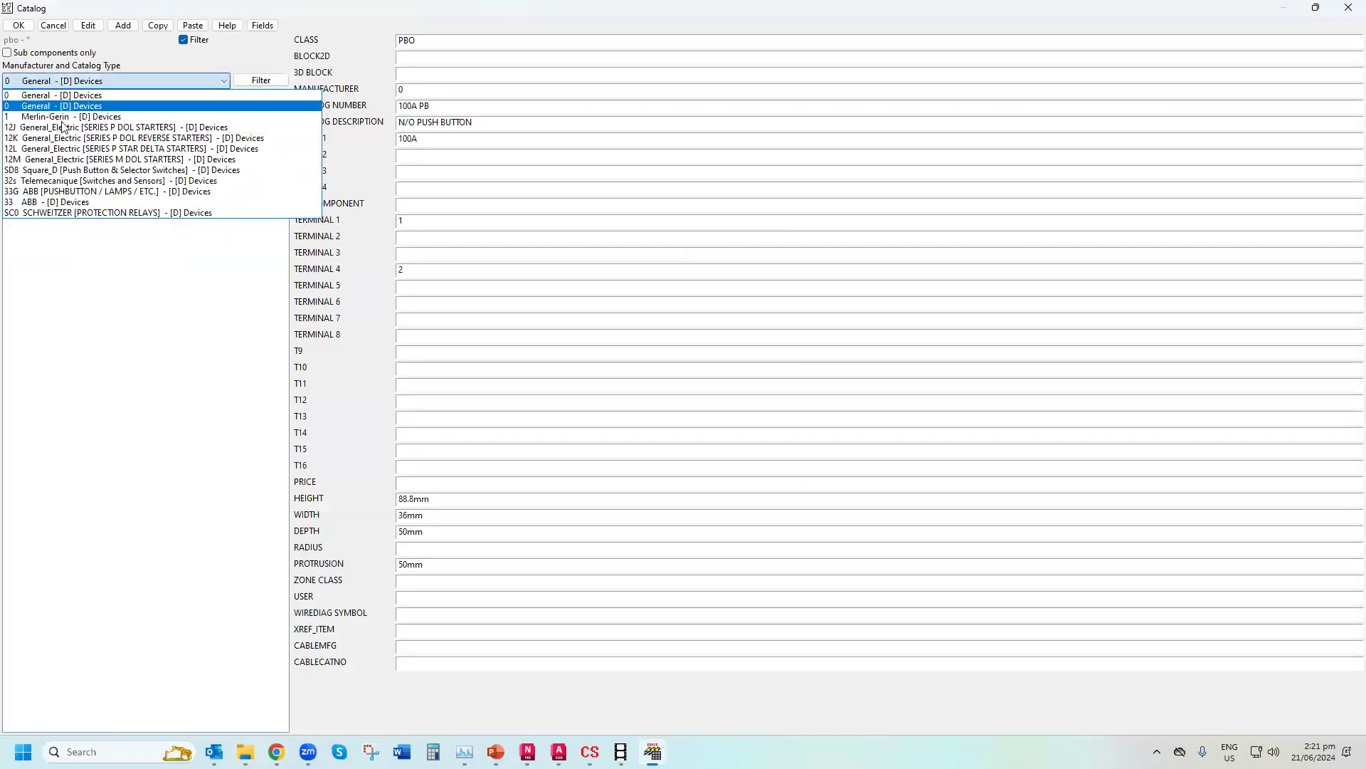
pyautogui.click(63, 177)
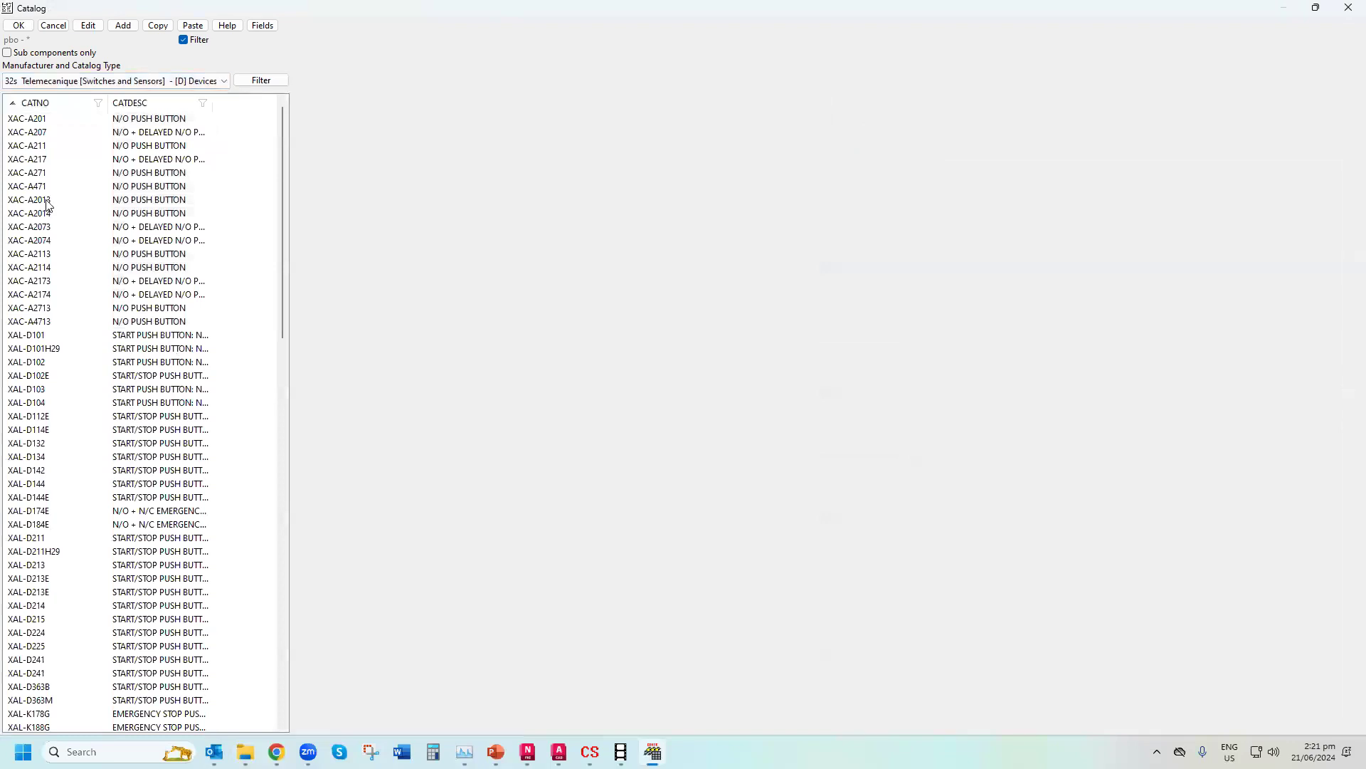
pyautogui.click(47, 202)
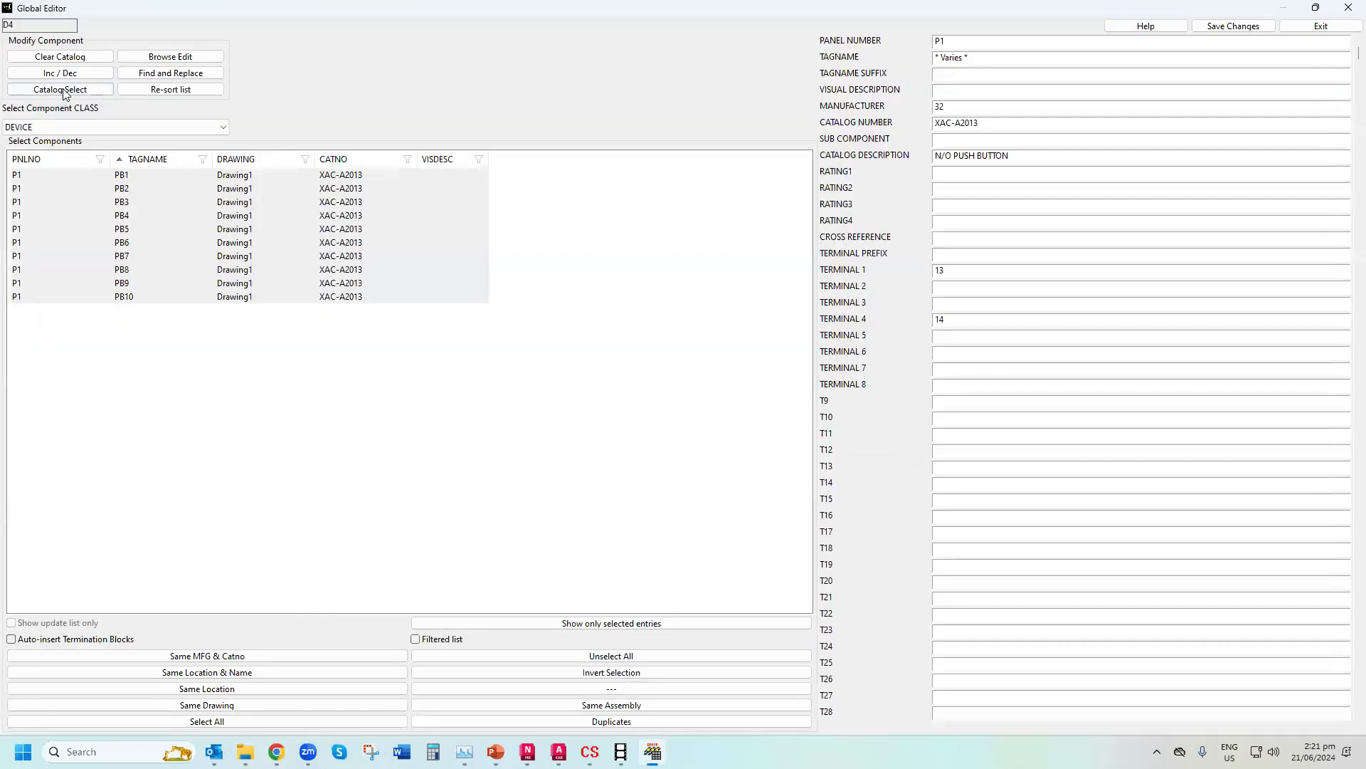
# Increment the selected push buttons' tagnames so that they run from PB500 to PB509
pyautogui.click(64, 77)
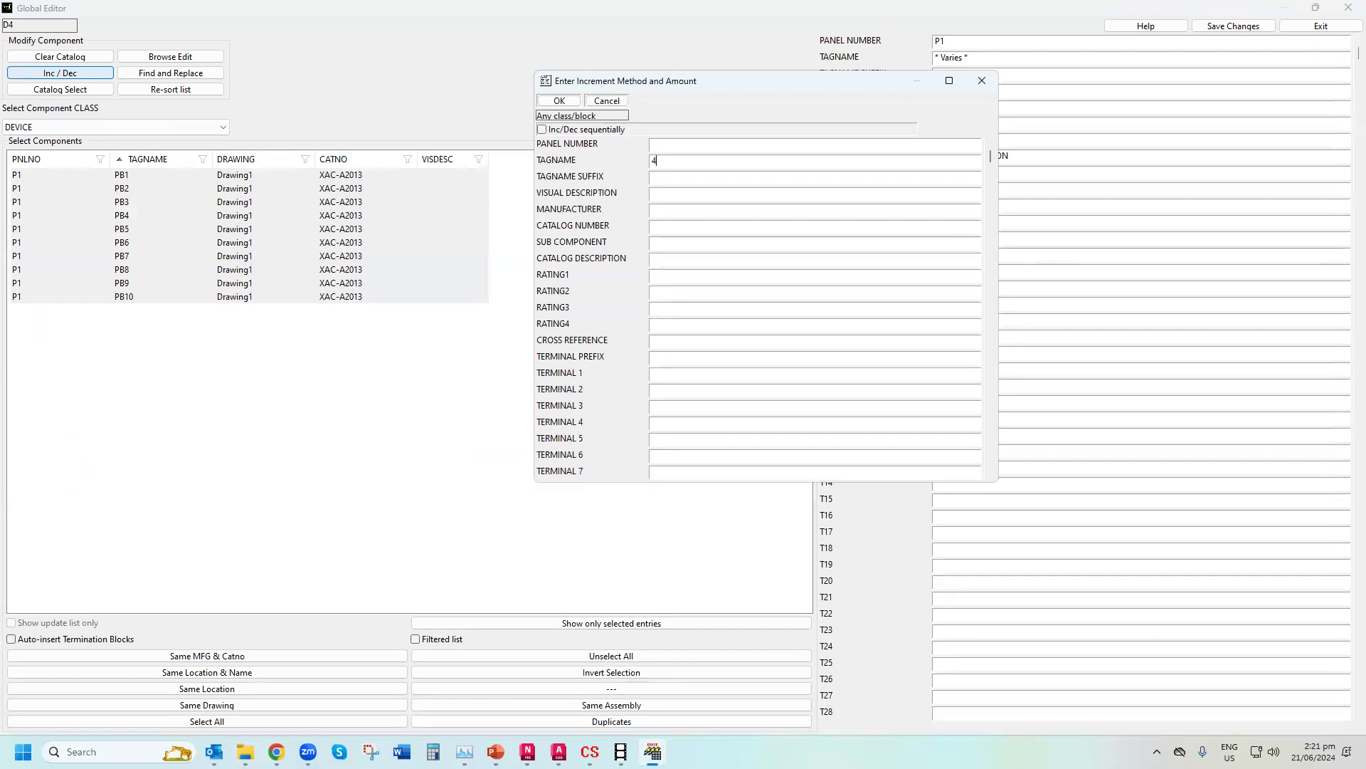
pyautogui.click(559, 100)
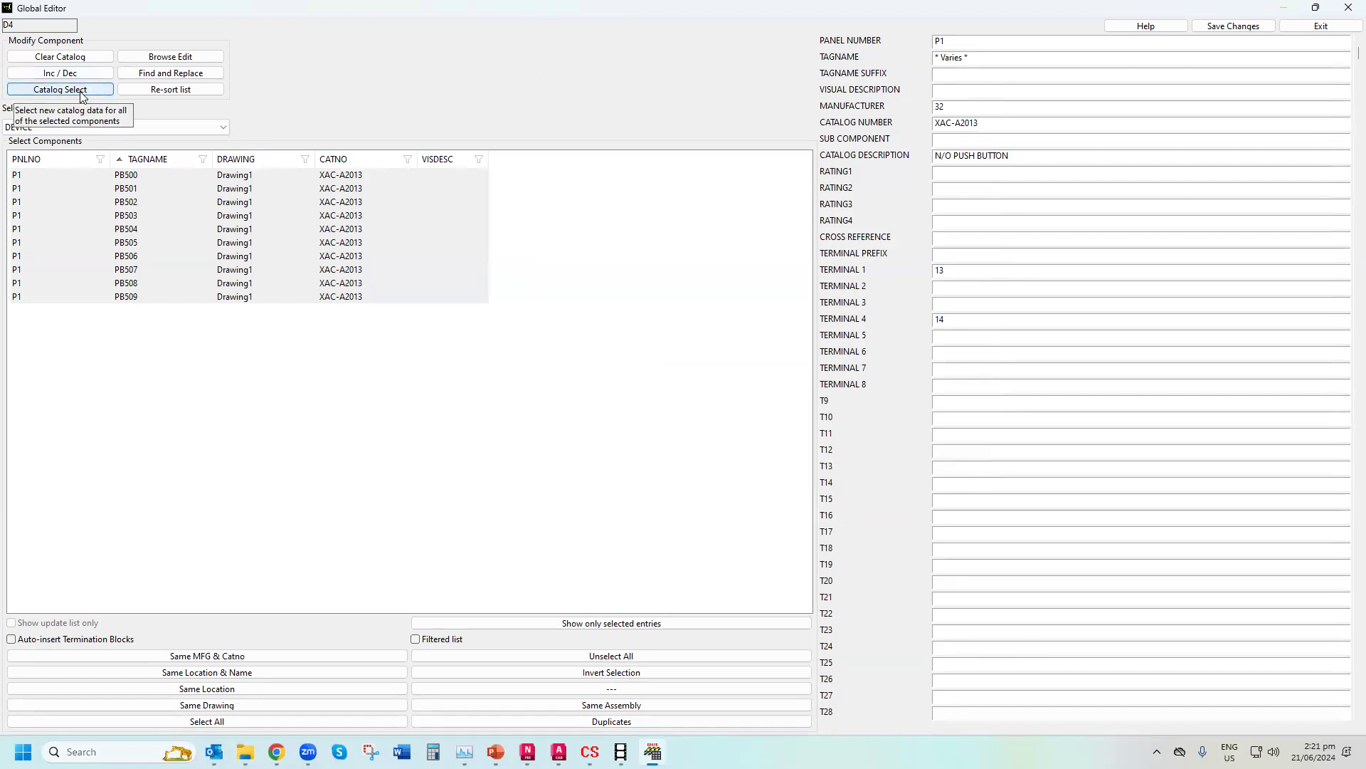
# Switch to the MISCELLANEOUS component class and replace the text entry's new text with "US CRICKET IS OK"
pyautogui.click(114, 127)
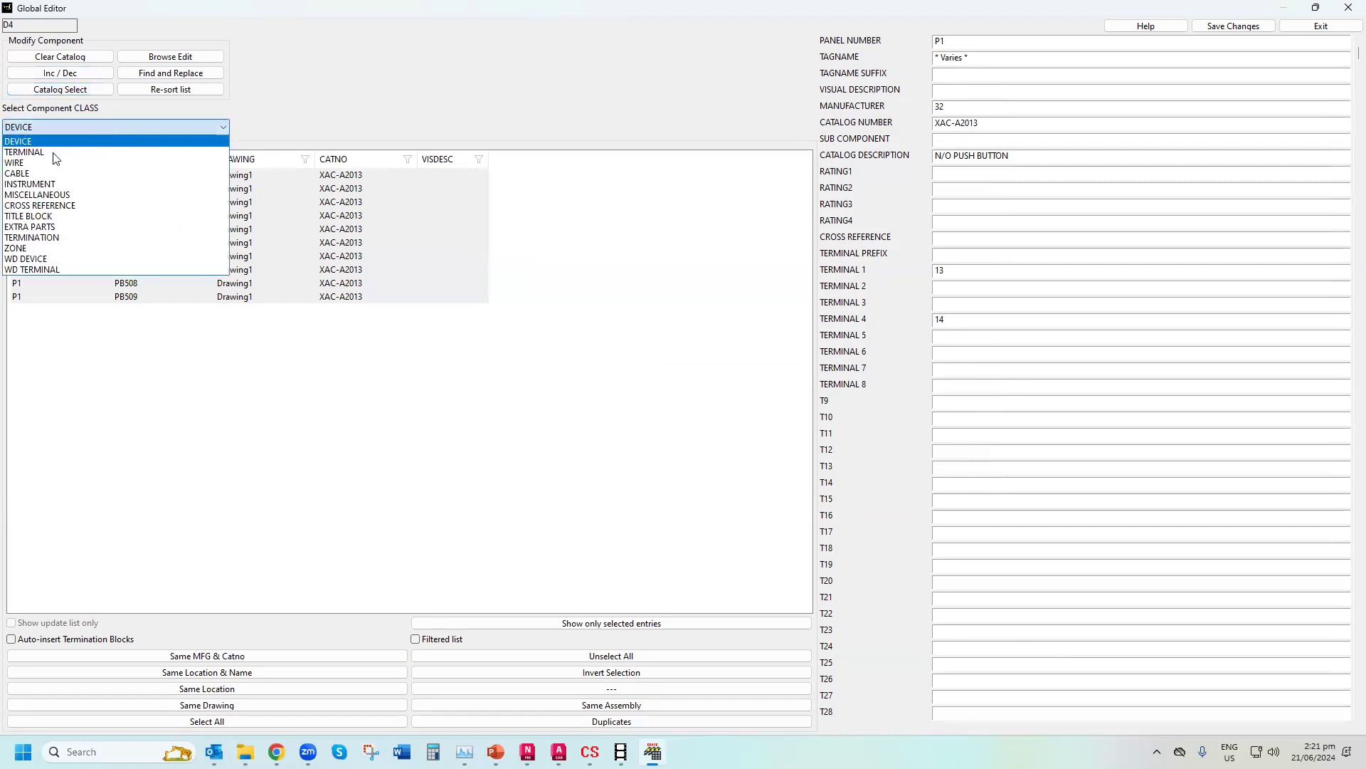
pyautogui.click(72, 195)
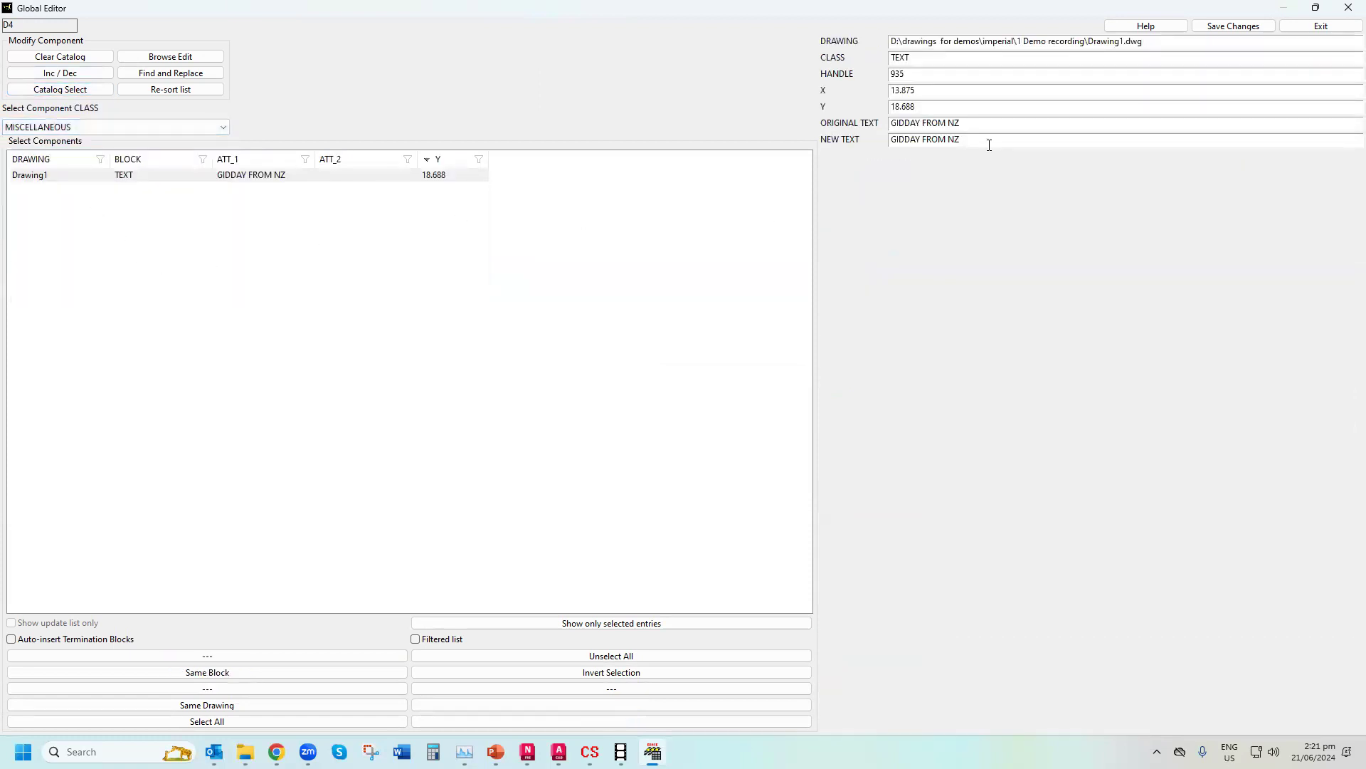
pyautogui.moveTo(989, 145); pyautogui.dragTo(855, 145)
pyautogui.write('US CRICKET IS OK')
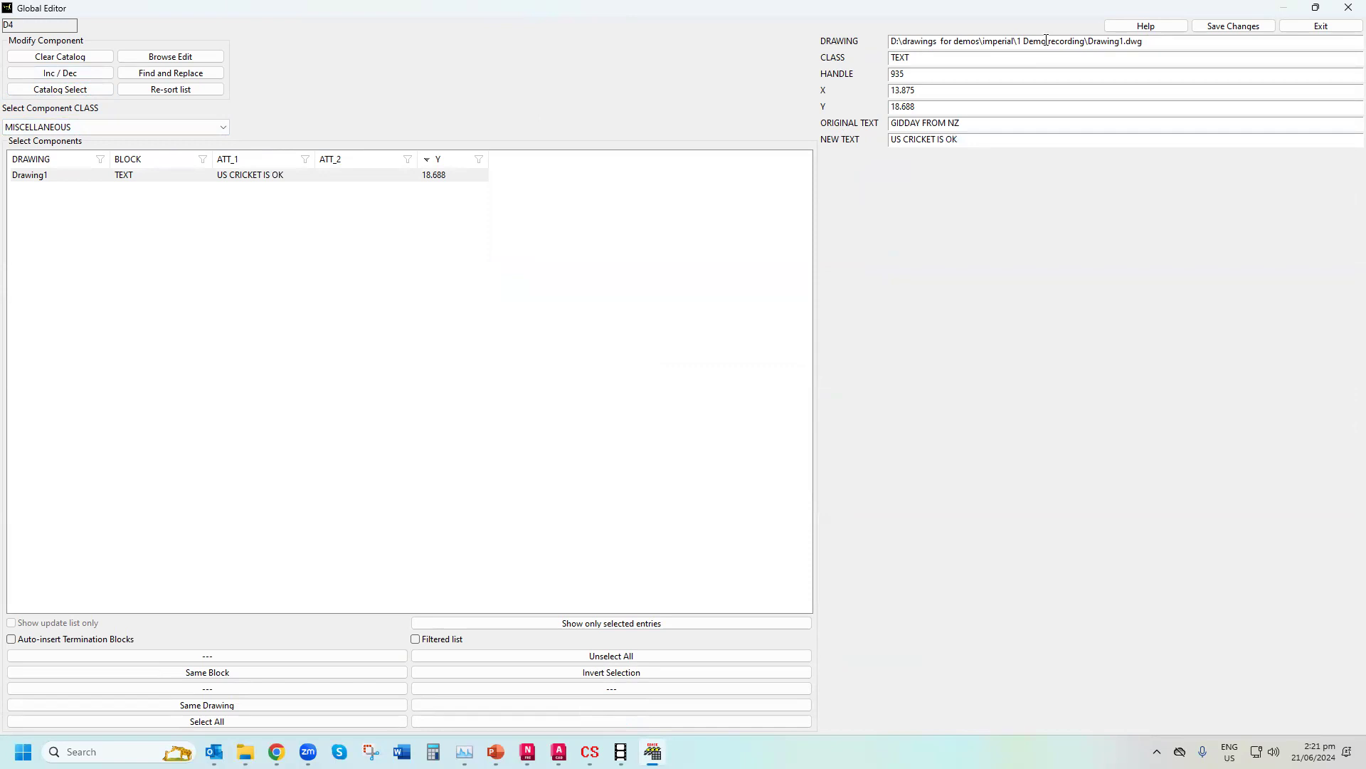
# Exit the Global Editor with the changes saved and written back to the drawings, and close Ebase
pyautogui.click(1332, 27)
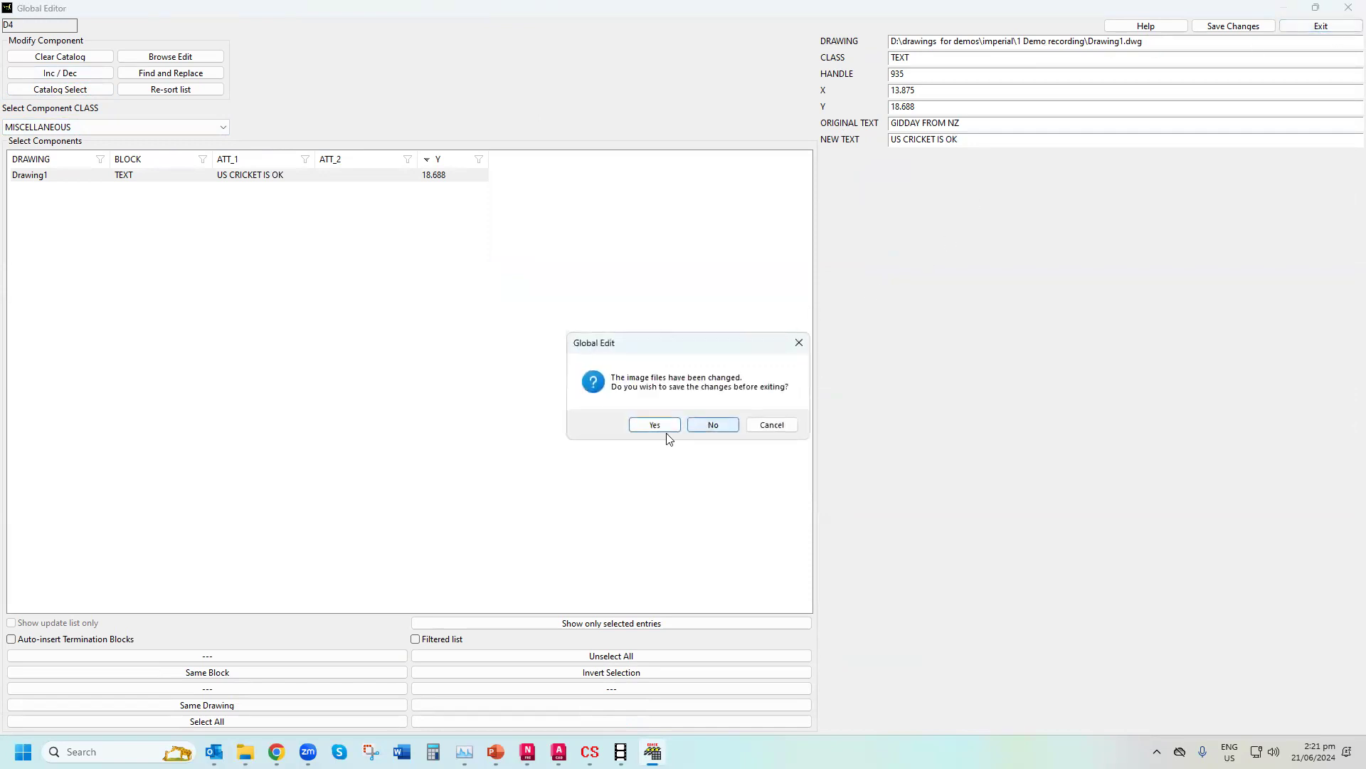
pyautogui.click(667, 430)
pyautogui.click(722, 427)
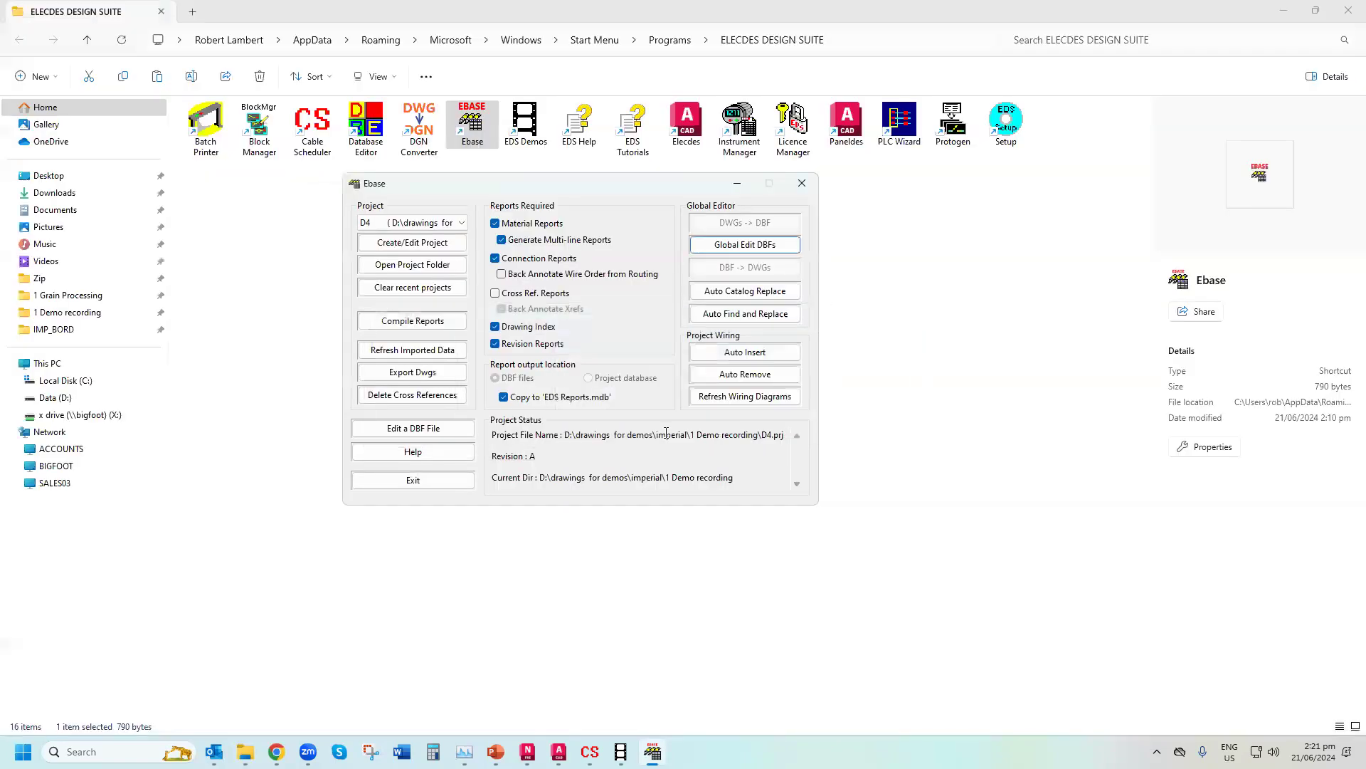
pyautogui.click(412, 479)
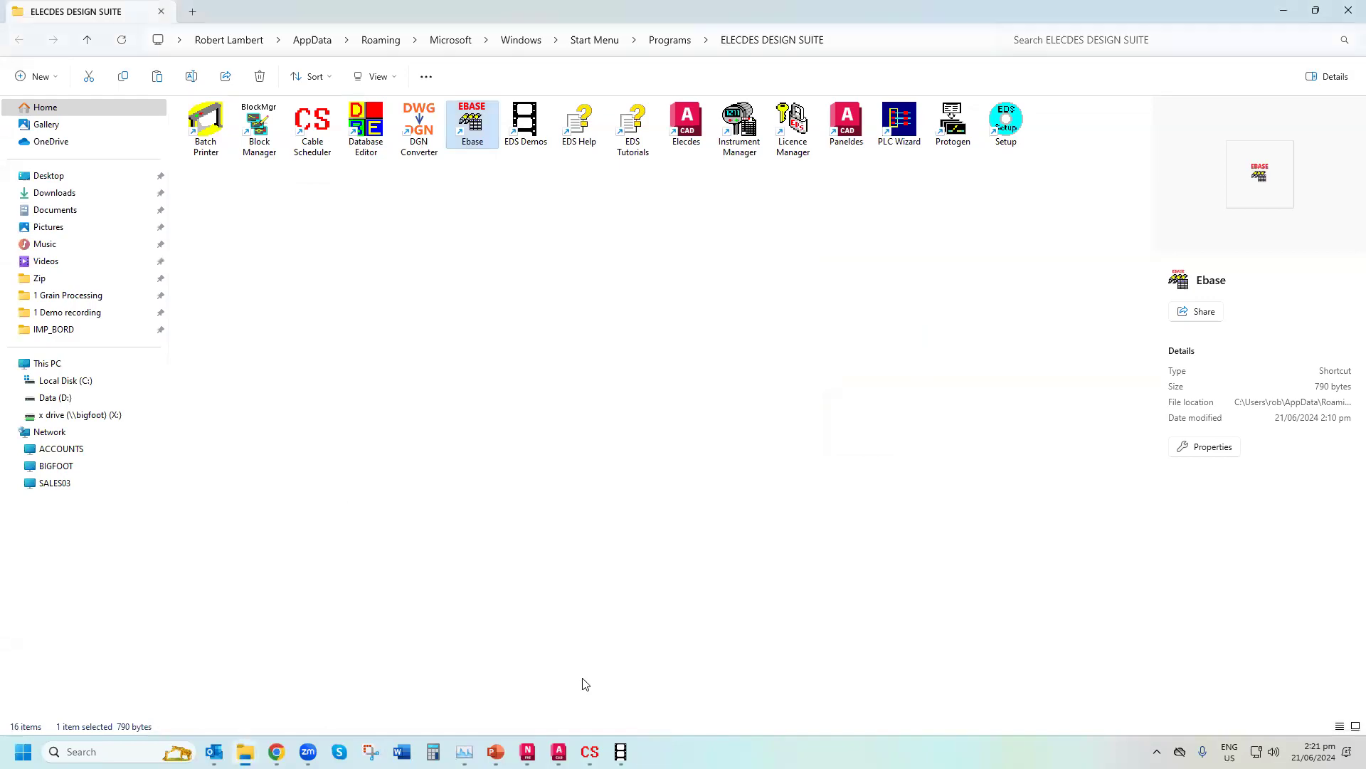
# Switch to Elecdes in AutoCAD, open Drawing1.dwg and inspect the updated push buttons and text
pyautogui.click(559, 751)
pyautogui.click(58, 8)
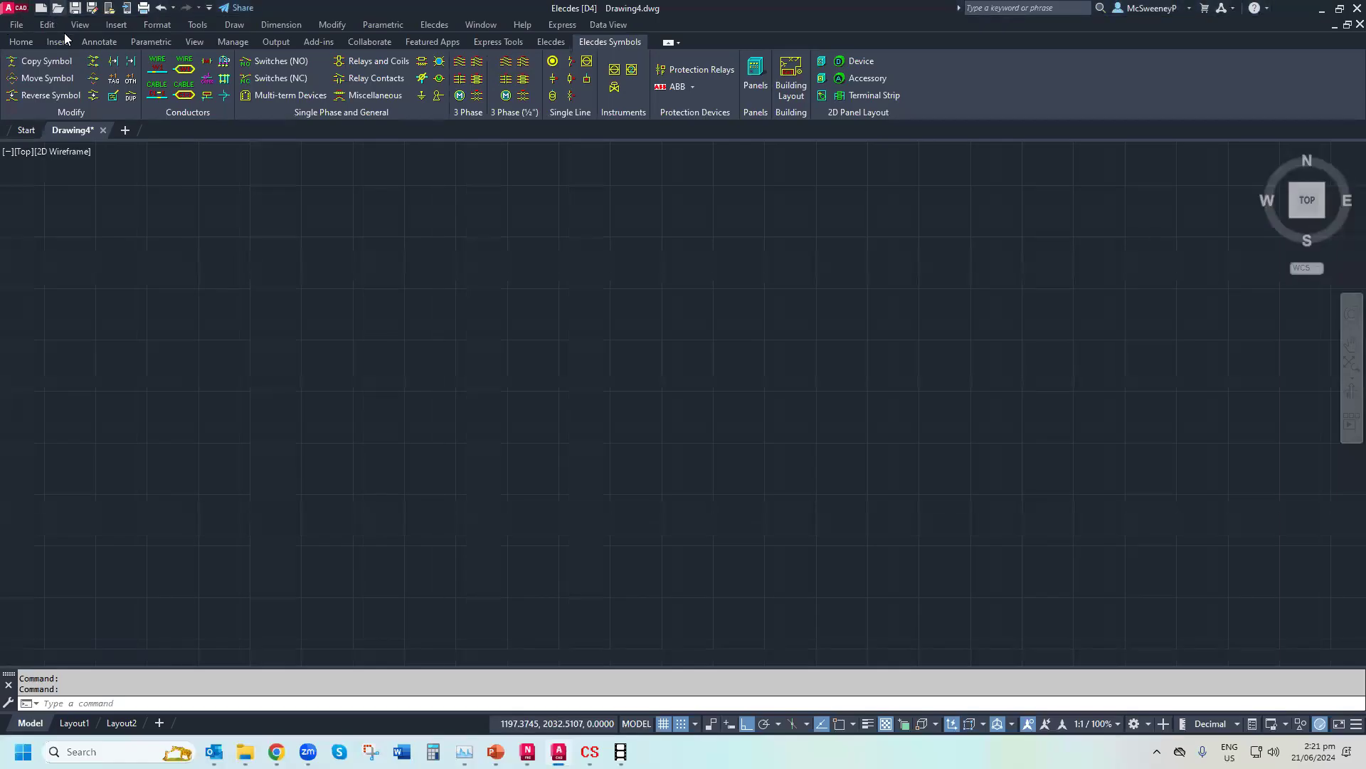
pyautogui.doubleClick(597, 457)
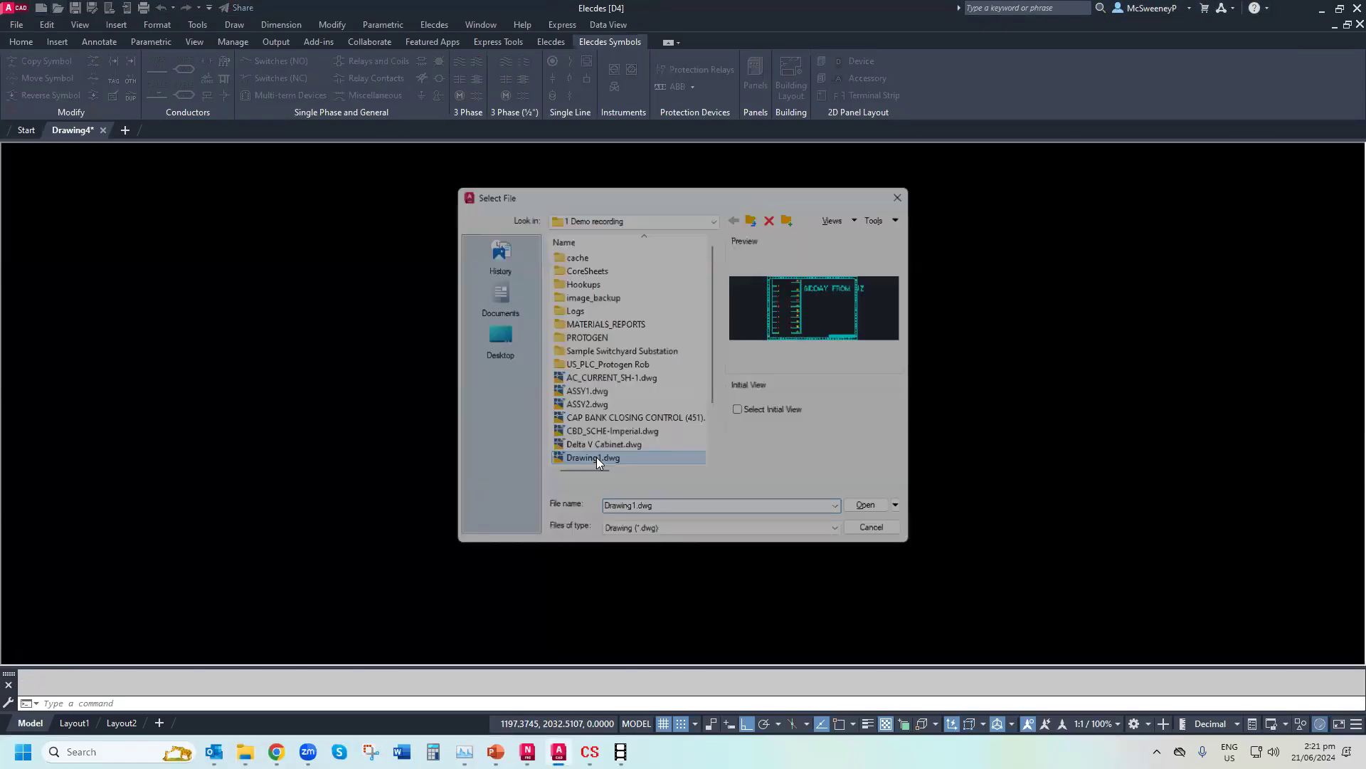
pyautogui.scroll(3, 638, 195)
pyautogui.scroll(-3, 638, 195)
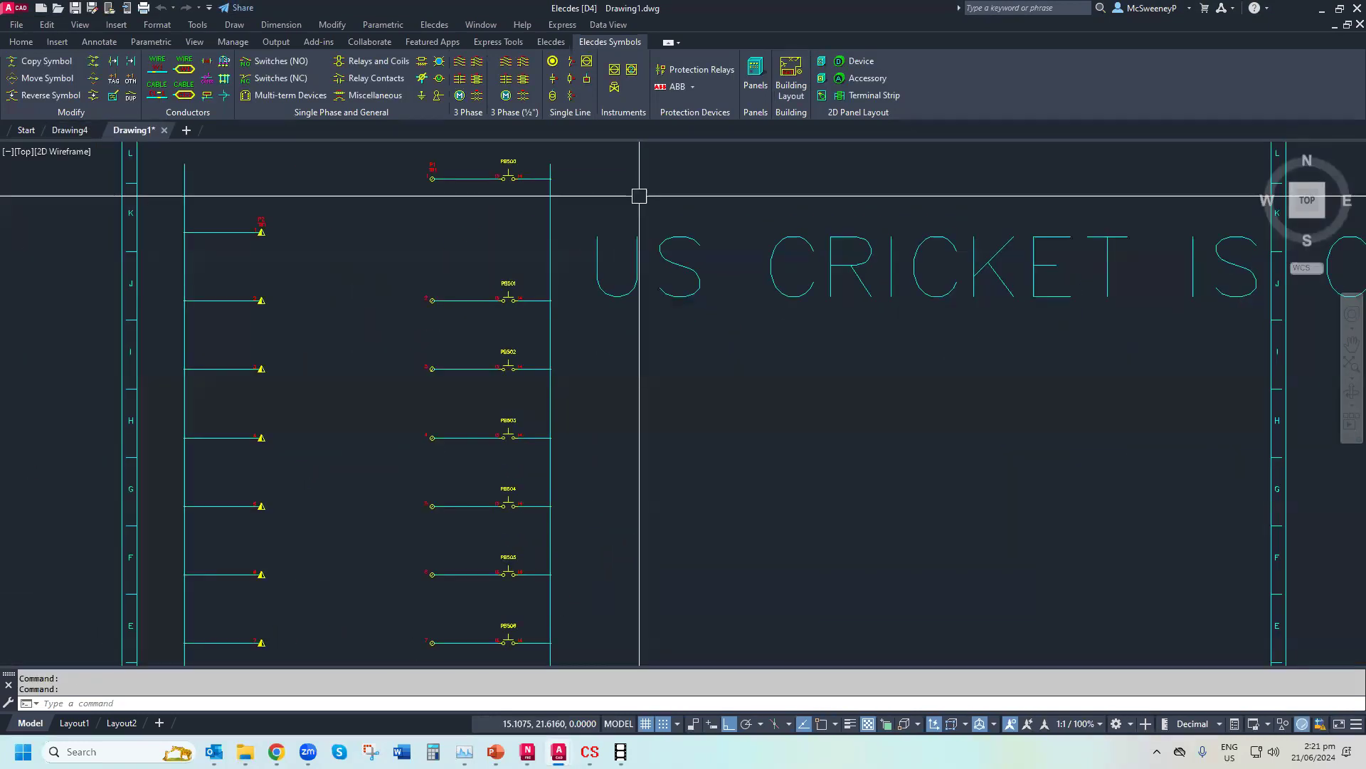
pyautogui.scroll(2, 278, 176)
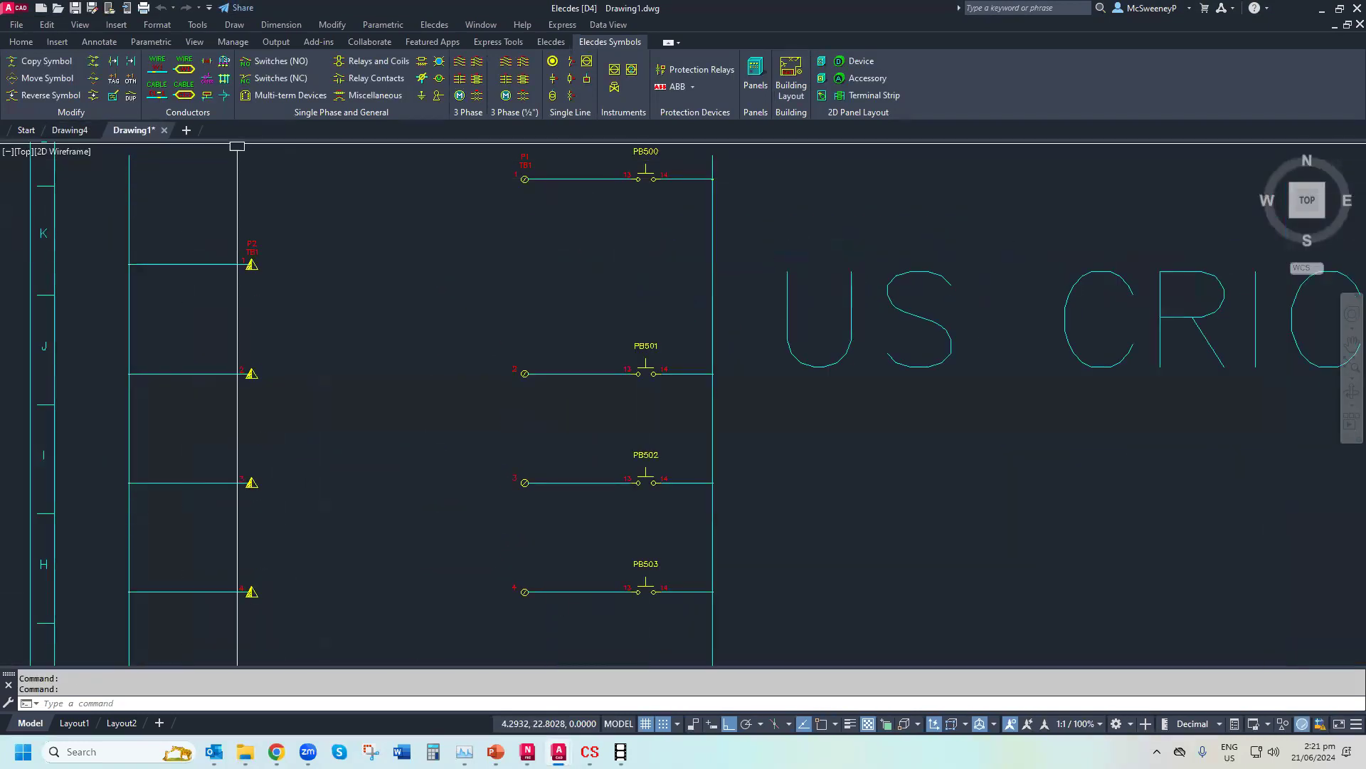
# Load all of Drawing1's components into the Global Editor from within Elecdes and show the DEVICE class
pyautogui.click(551, 41)
pyautogui.click(17, 77)
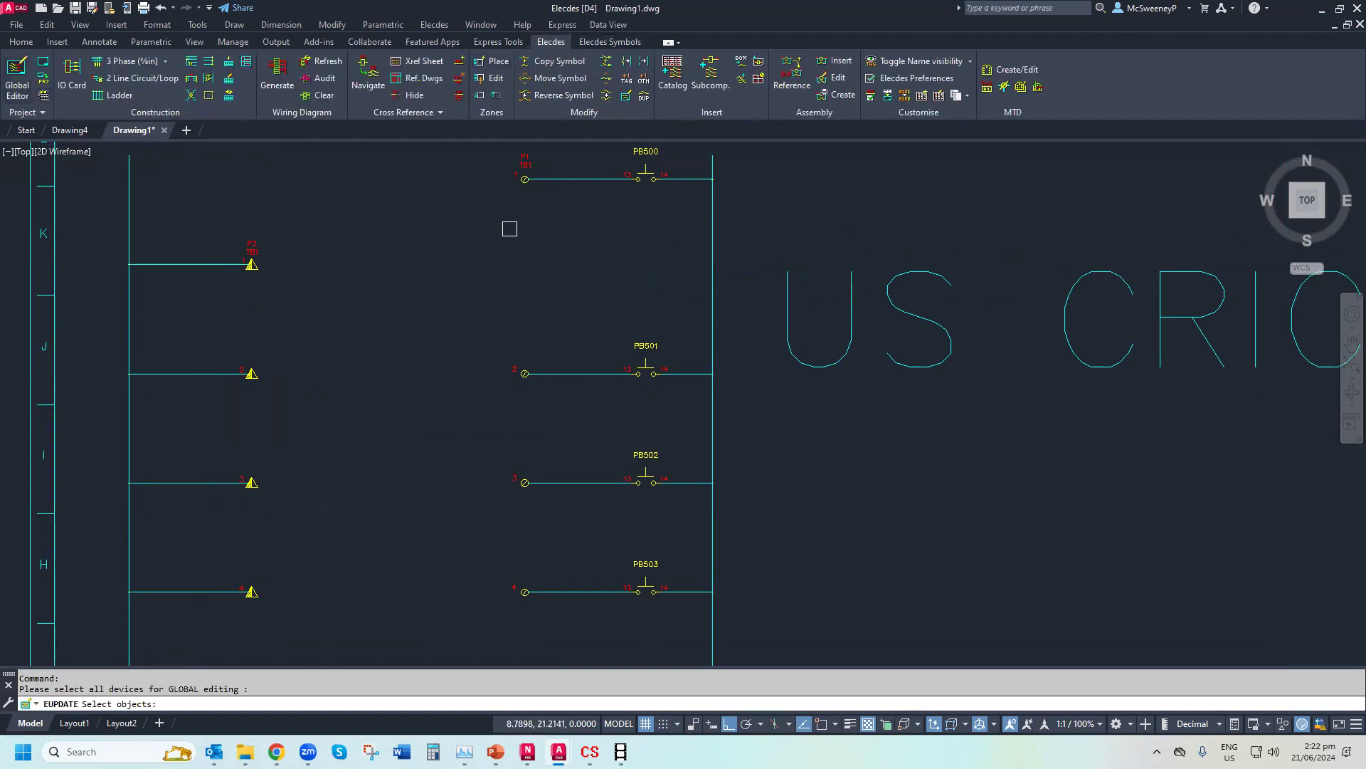
pyautogui.rightClick(448, 253)
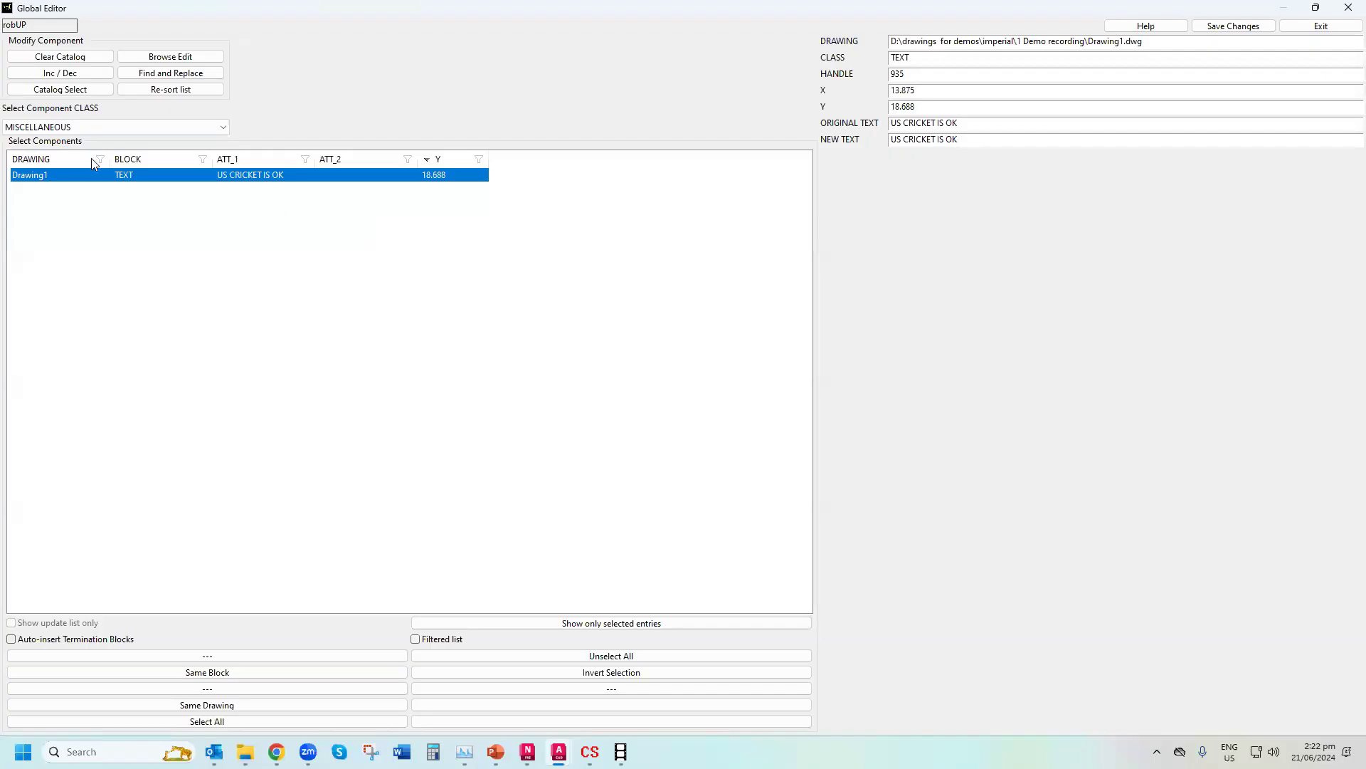
pyautogui.click(92, 130)
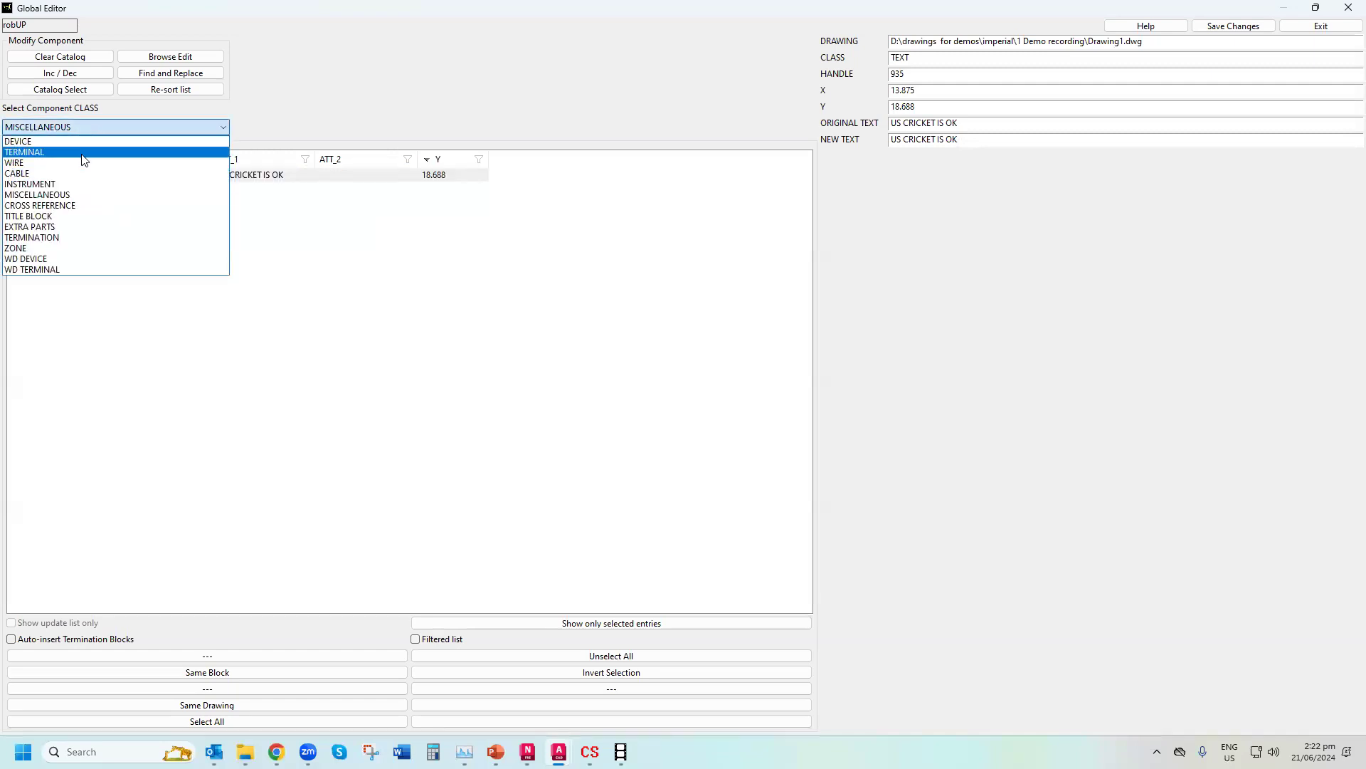
pyautogui.click(72, 132)
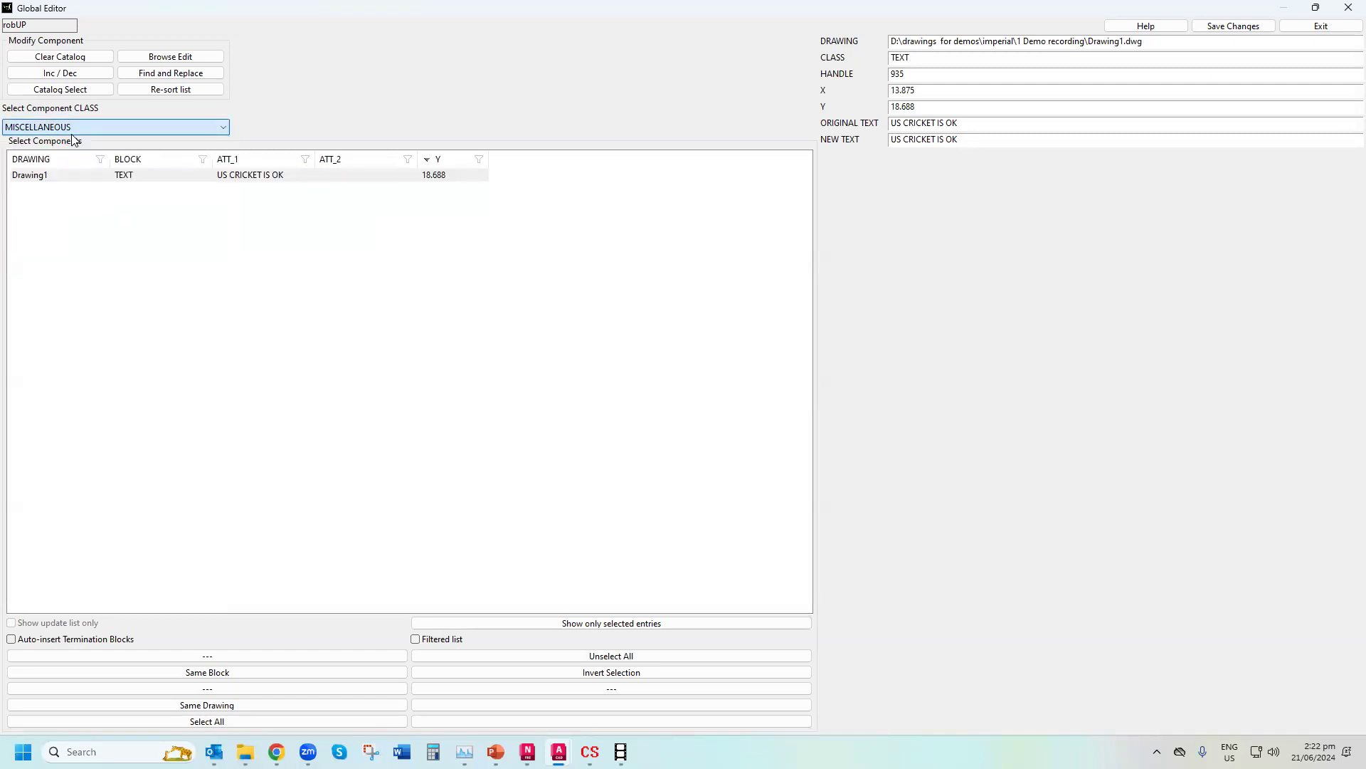
pyautogui.click(86, 129)
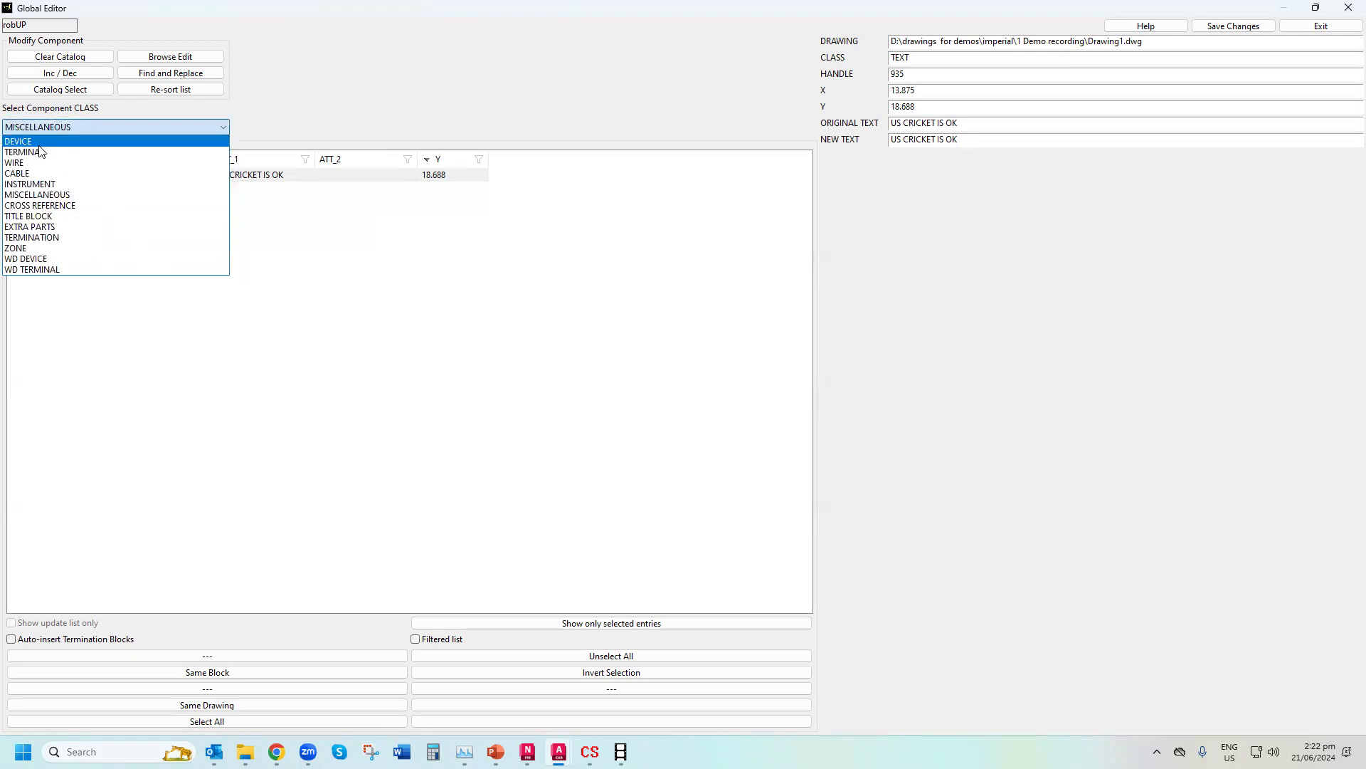
pyautogui.click(61, 138)
# Assign Merlin-Gerin catalog item 15136 to all devices sharing manufacturer and catalog number, and increment their tagnames to PB1000 through PB1009
pyautogui.click(235, 656)
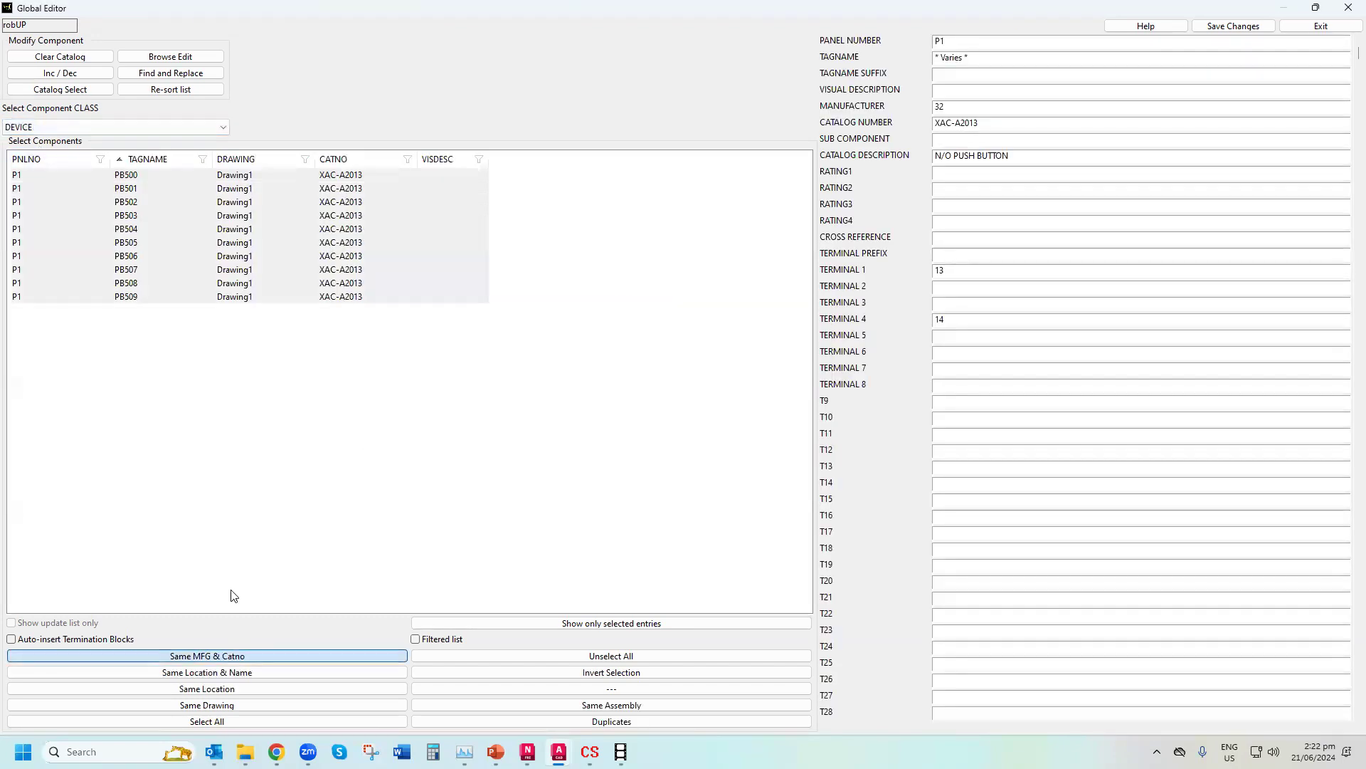
pyautogui.click(71, 89)
pyautogui.click(57, 81)
pyautogui.click(43, 109)
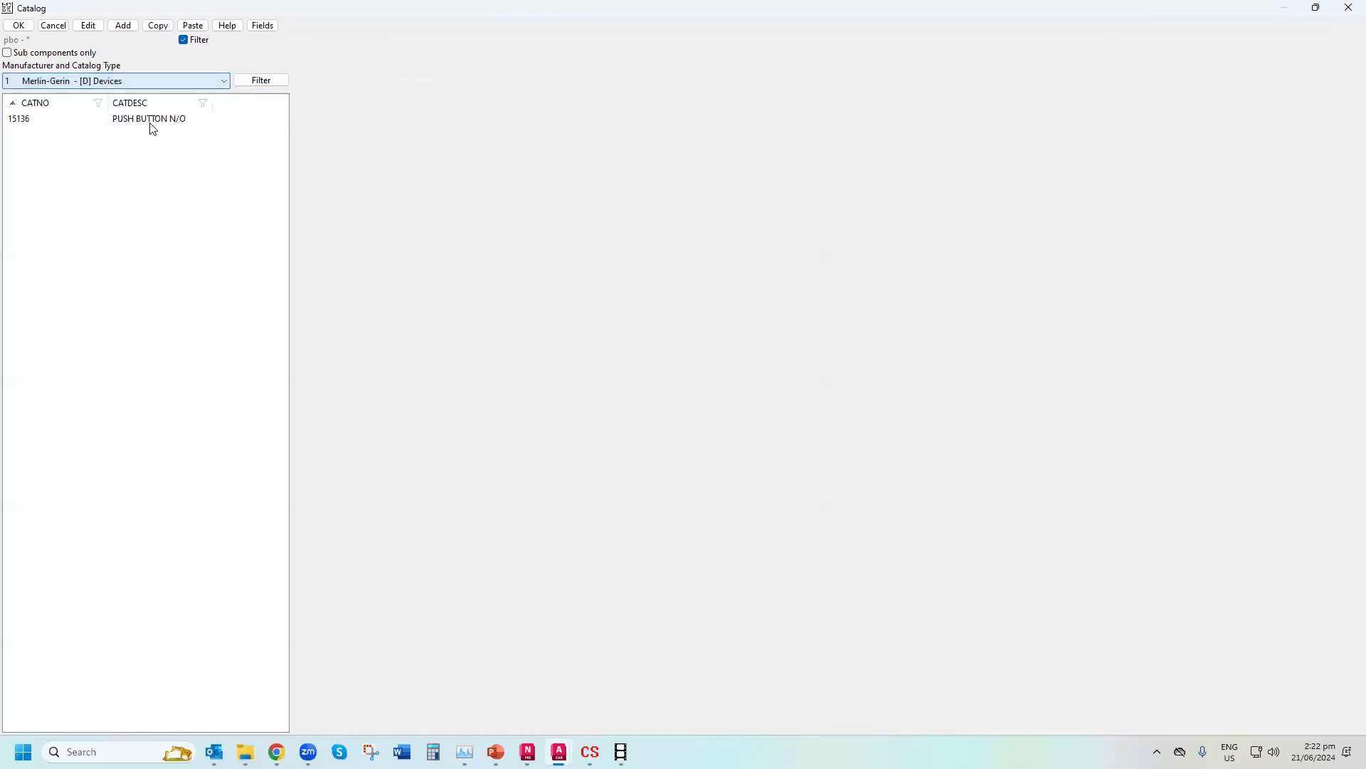
pyautogui.click(173, 120)
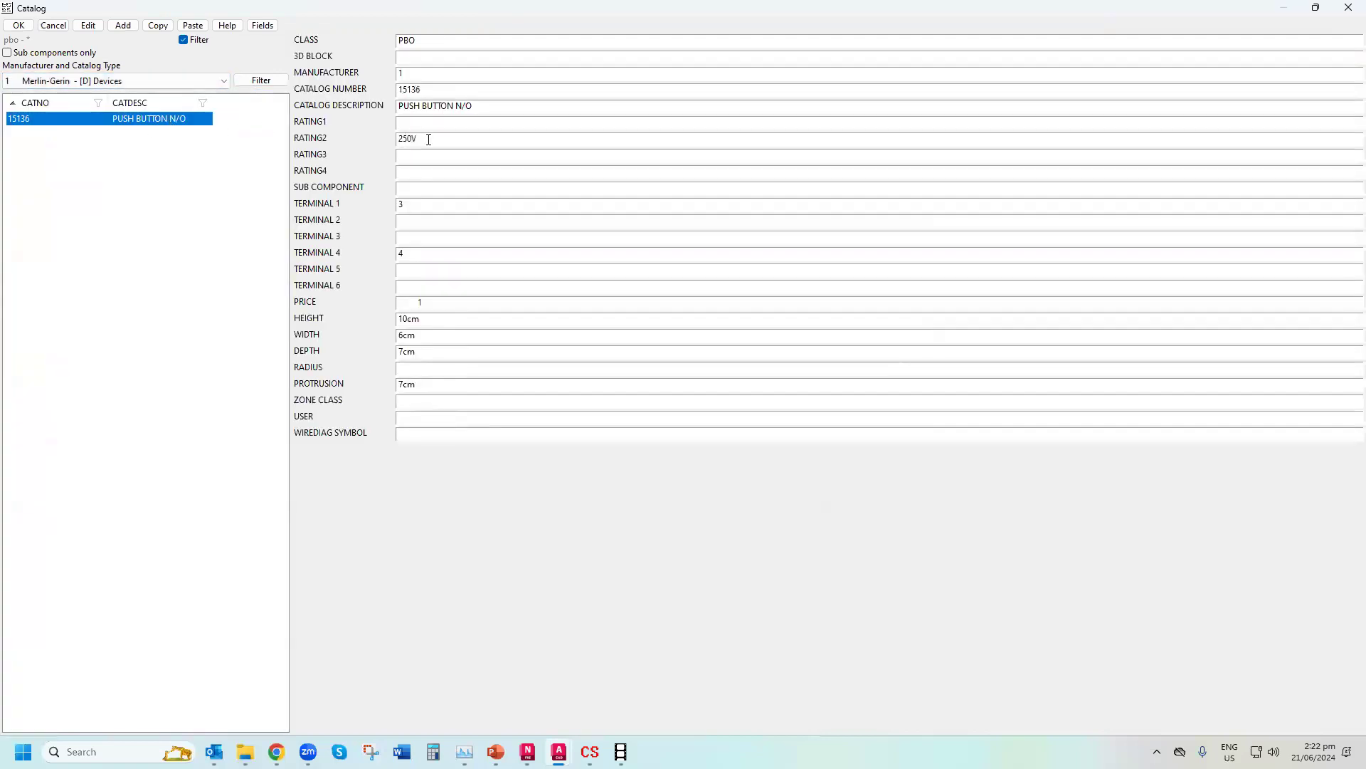
pyautogui.moveTo(429, 140); pyautogui.dragTo(403, 141)
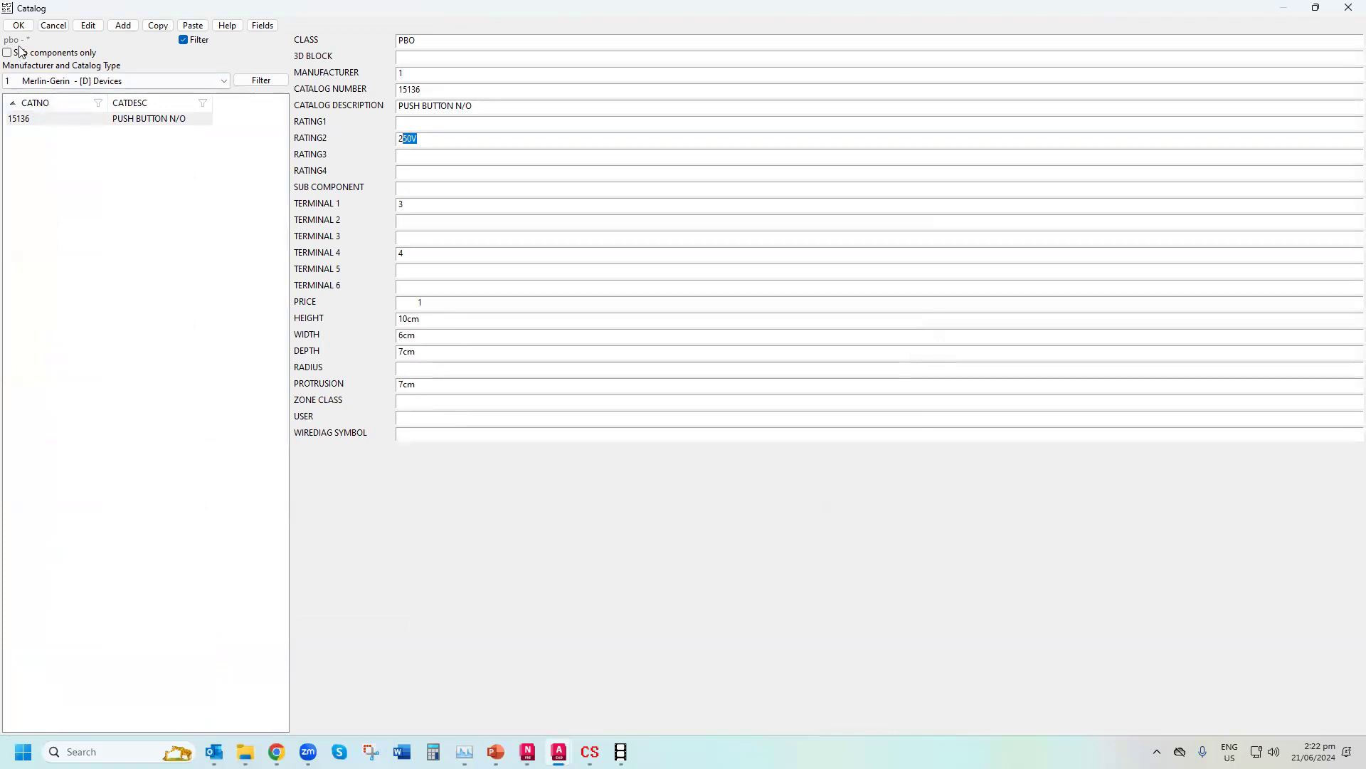
pyautogui.click(19, 25)
pyautogui.click(60, 72)
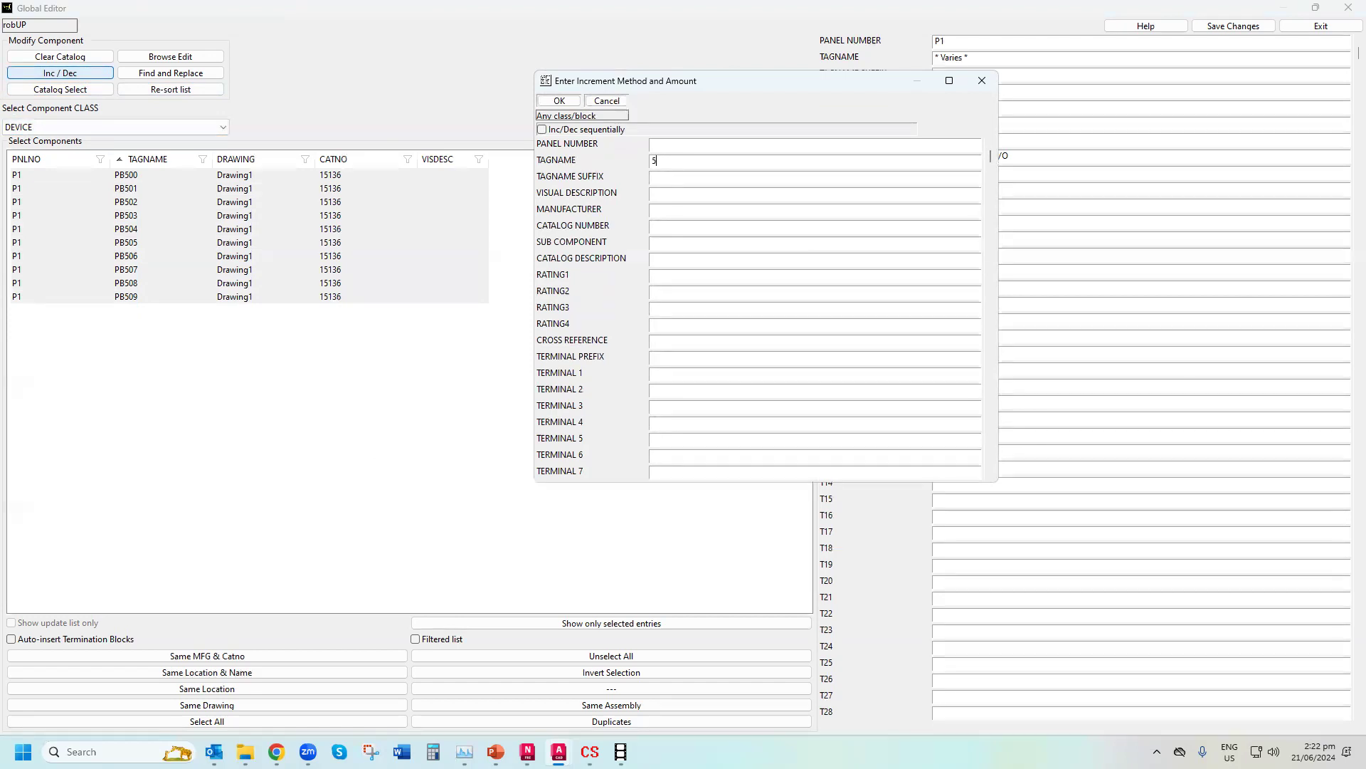
pyautogui.click(549, 103)
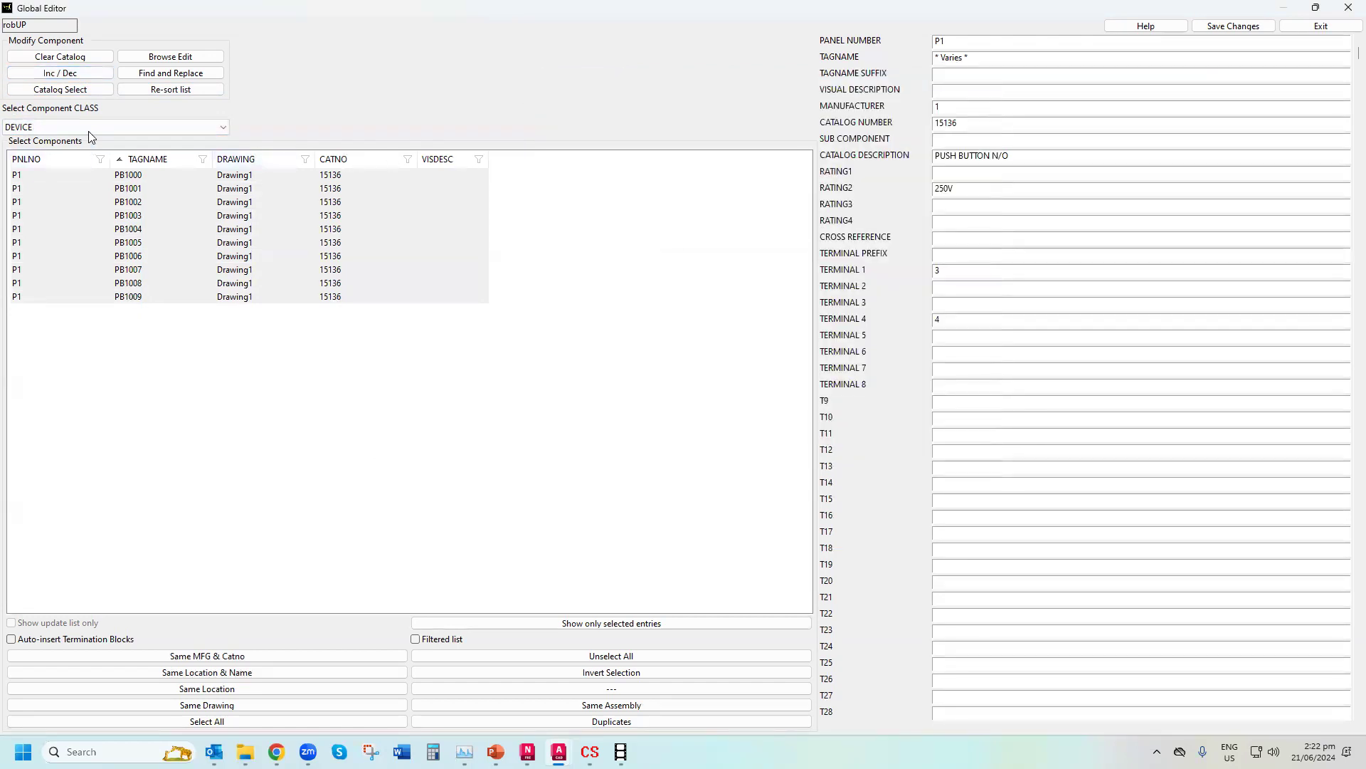
# Switch to the MISCELLANEOUS component class and set the text entry's new text to "HEY Y'ALL!"
pyautogui.click(88, 128)
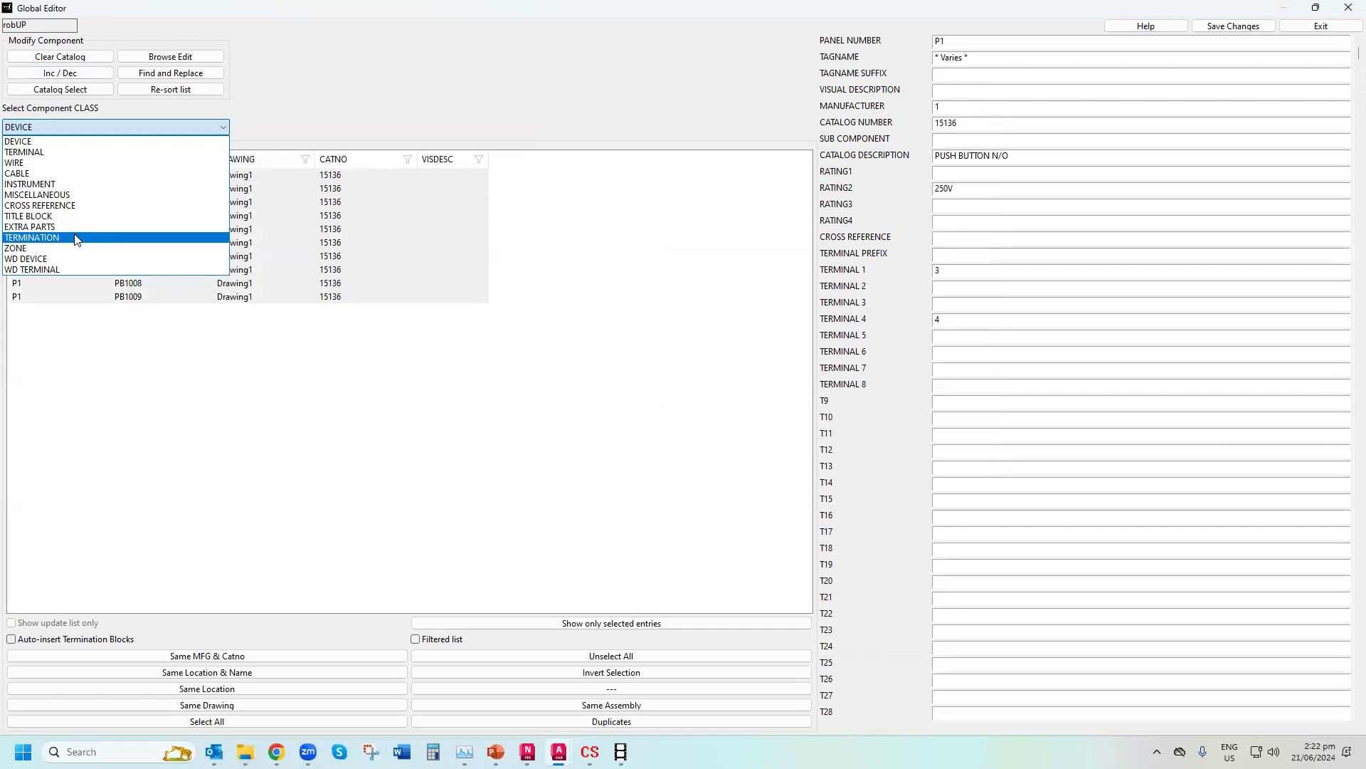
pyautogui.click(62, 194)
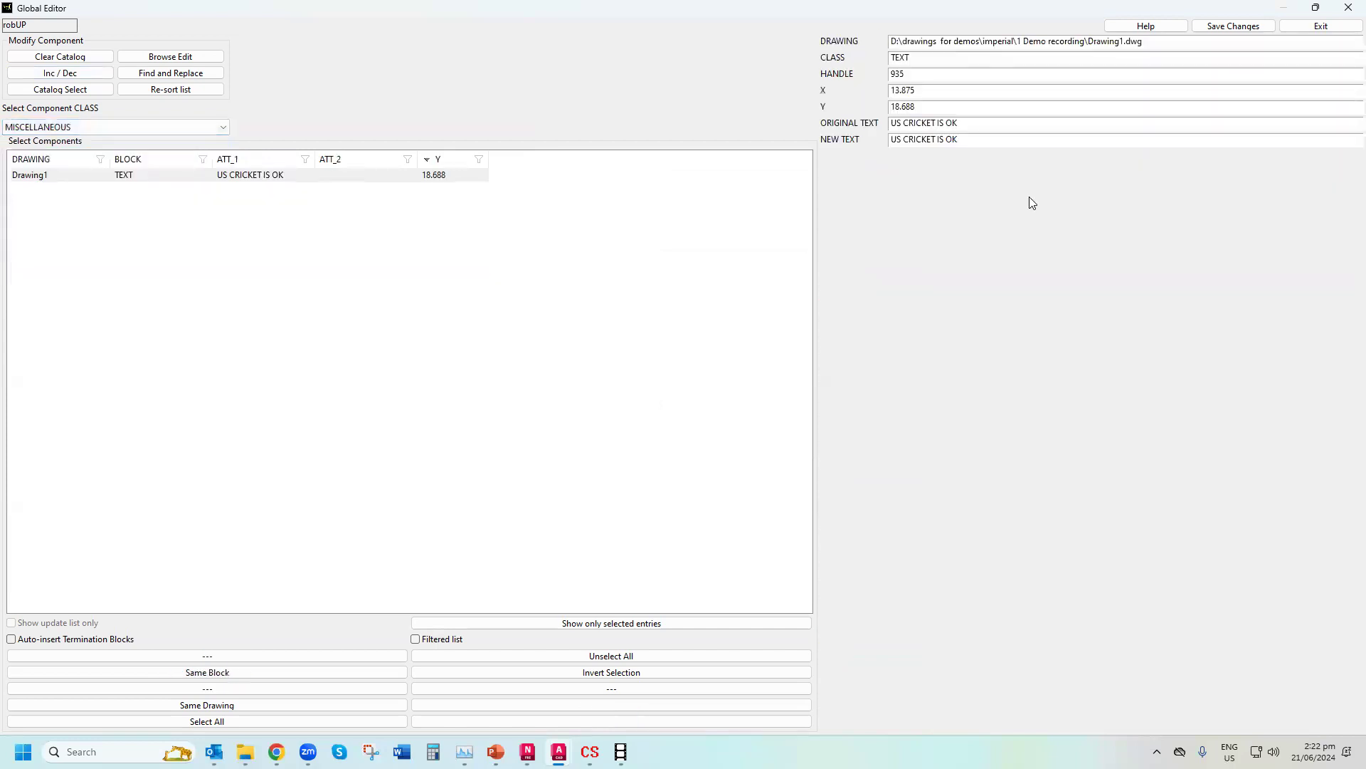
pyautogui.moveTo(1011, 139); pyautogui.dragTo(827, 145)
pyautogui.write("HEY Y'ALL!")
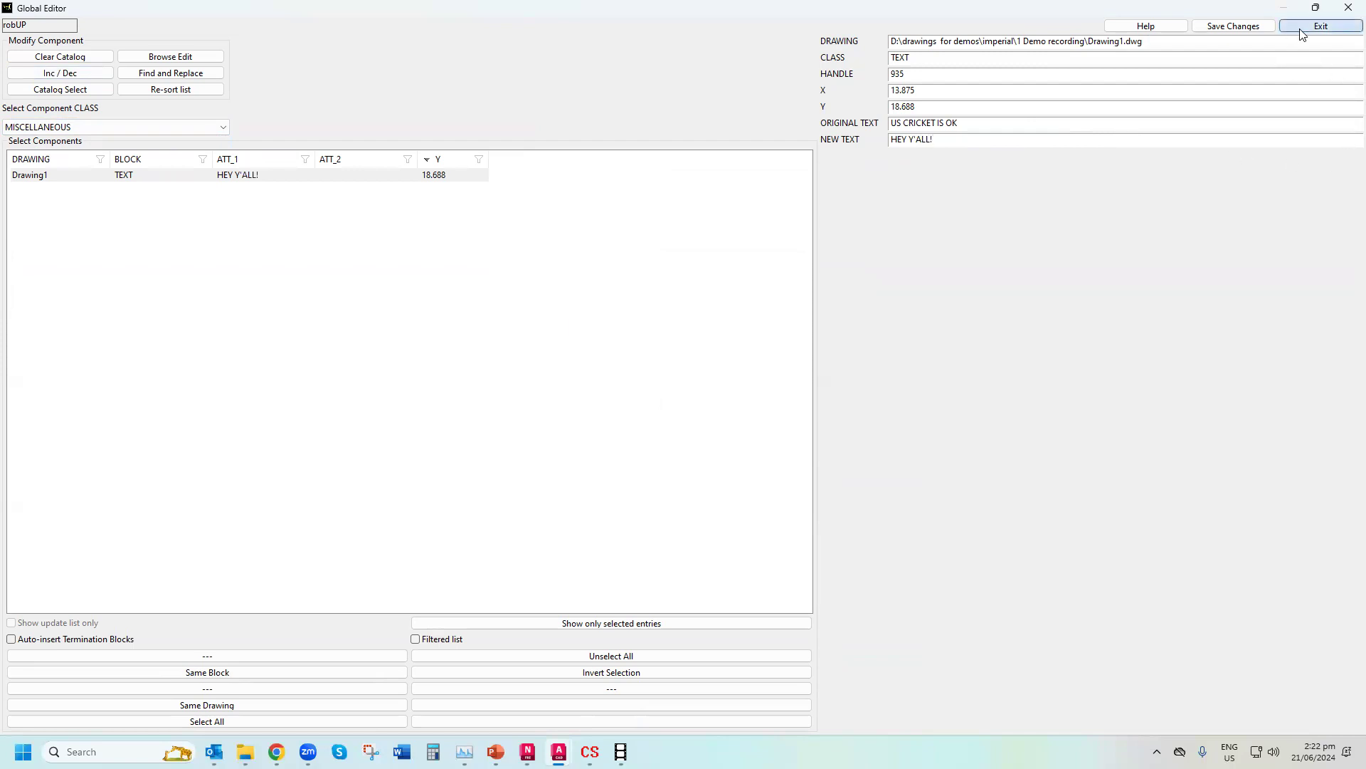
# Exit the Global Editor, saving the edits and writing them back to the open drawing
pyautogui.click(1321, 26)
pyautogui.click(667, 410)
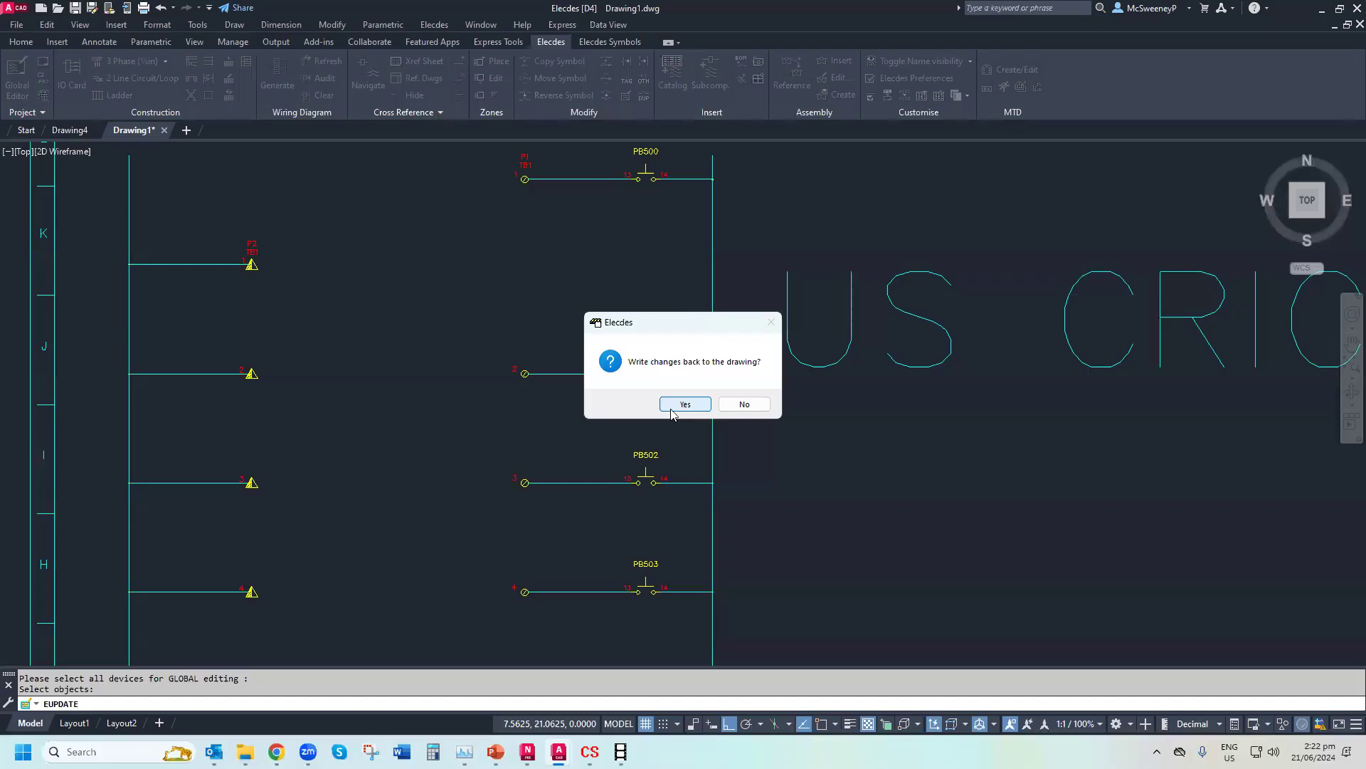
pyautogui.click(670, 408)
# Erase the ladder circuits and the large text, keeping only the drawing border and title block
pyautogui.scroll(-6, 679, 415)
pyautogui.scroll(6, 647, 384)
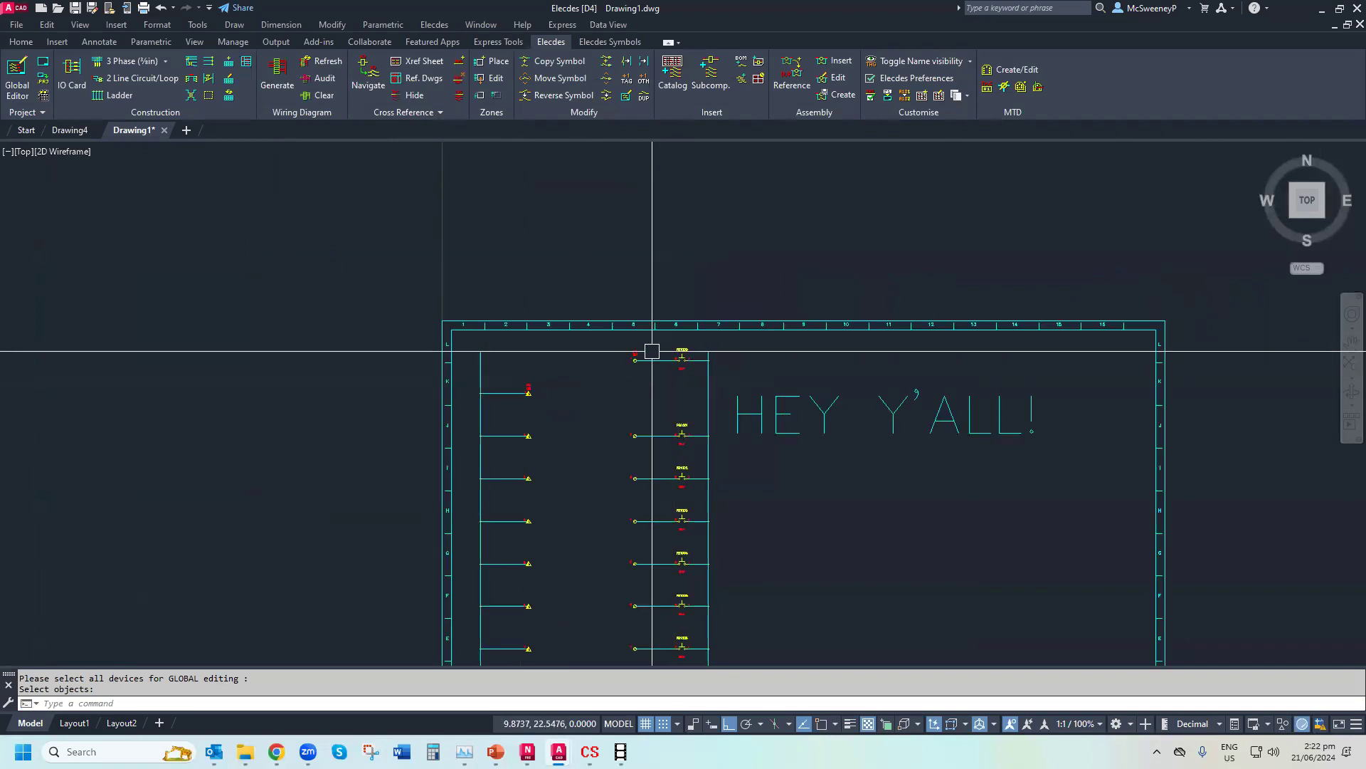
pyautogui.write('ze')
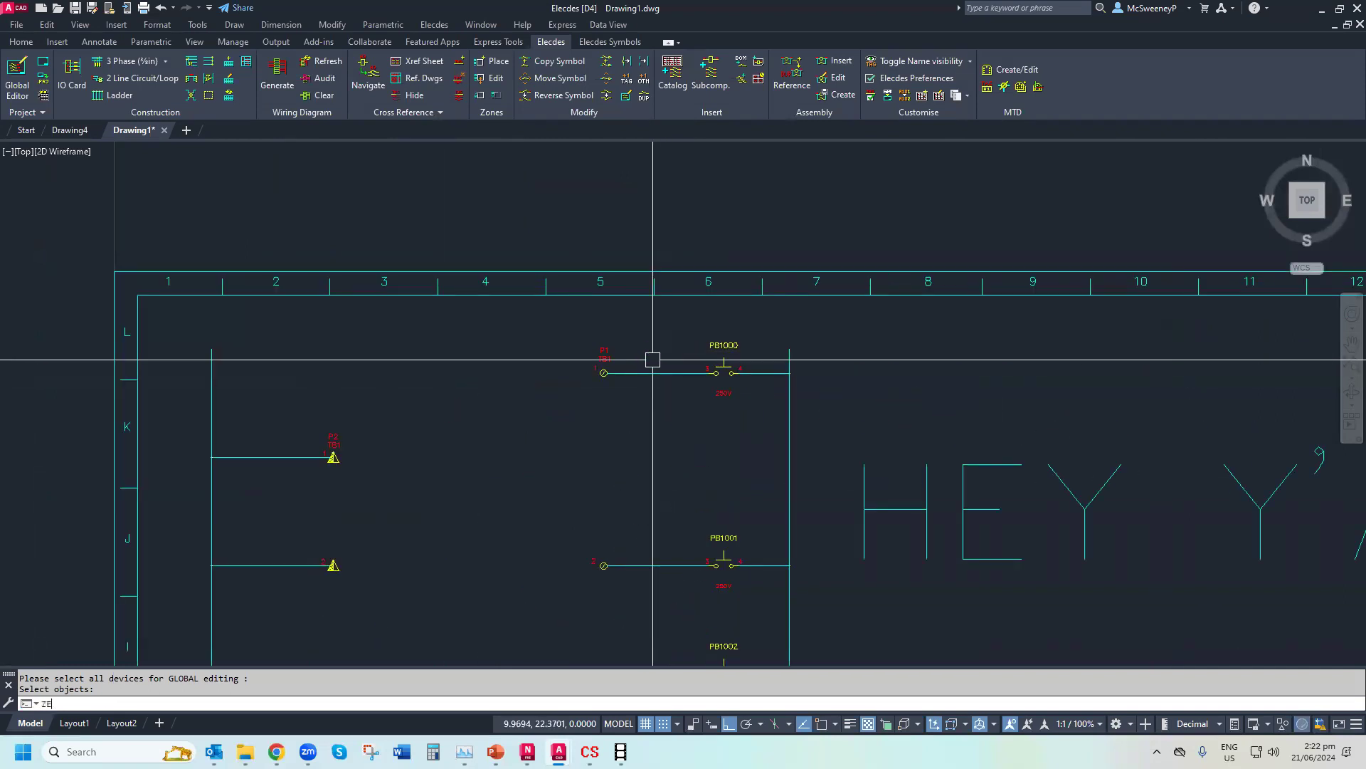
pyautogui.press('Return')
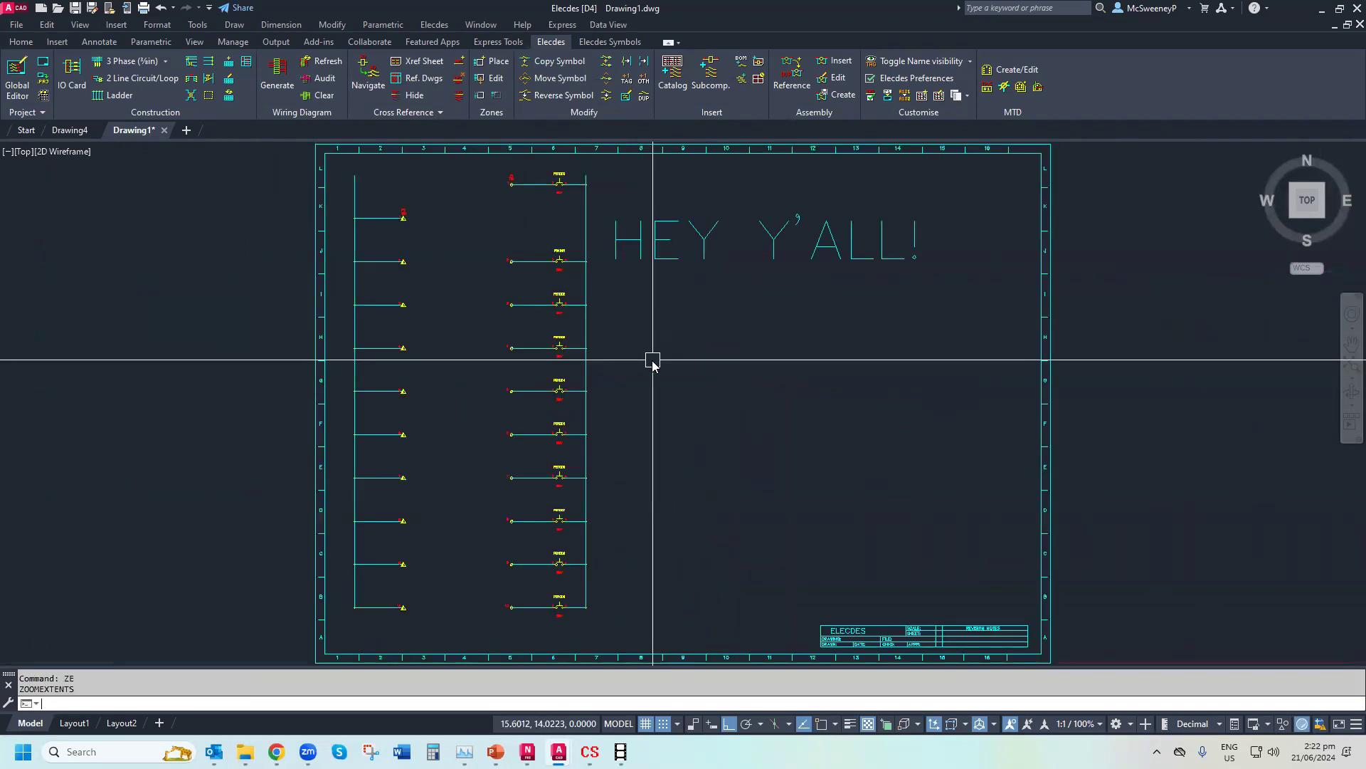
pyautogui.write('e')
pyautogui.press('Return')
pyautogui.click(948, 170)
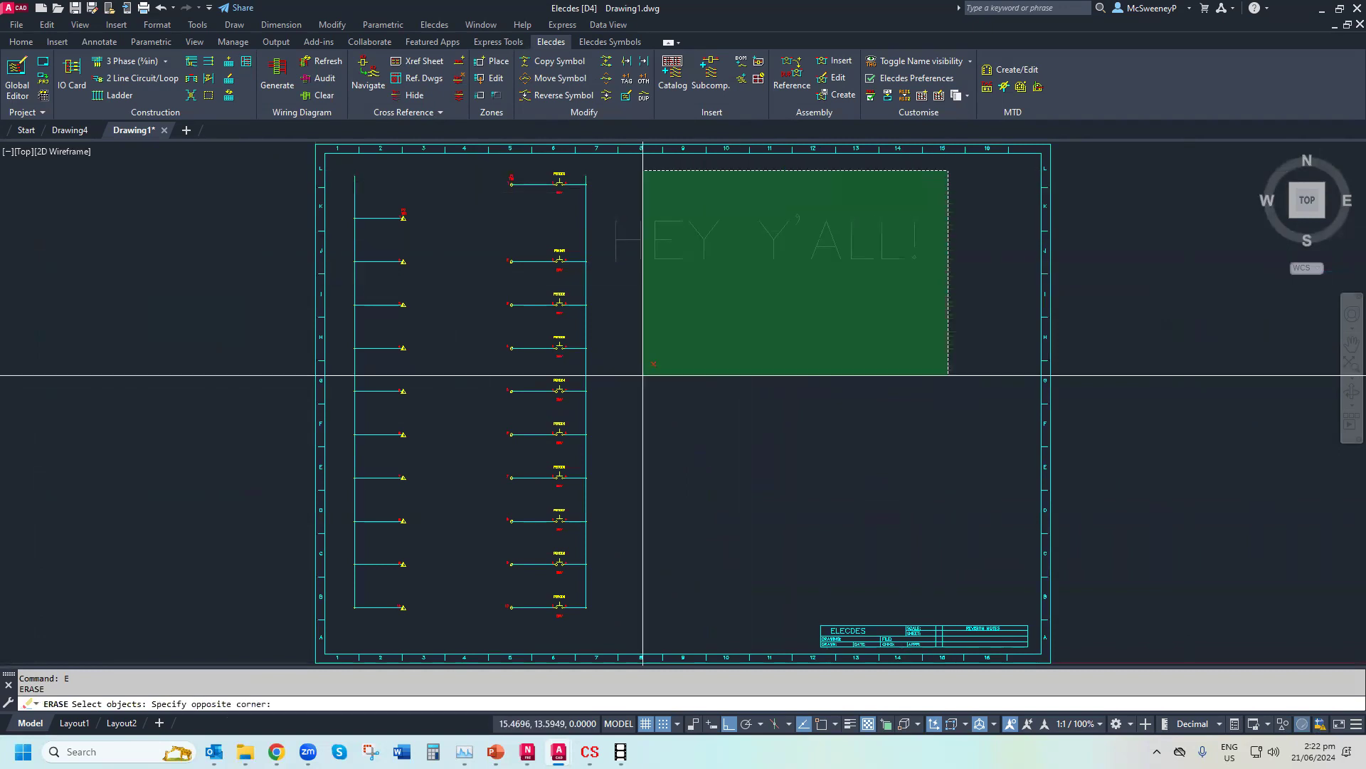
pyautogui.click(346, 610)
pyautogui.press('Return')
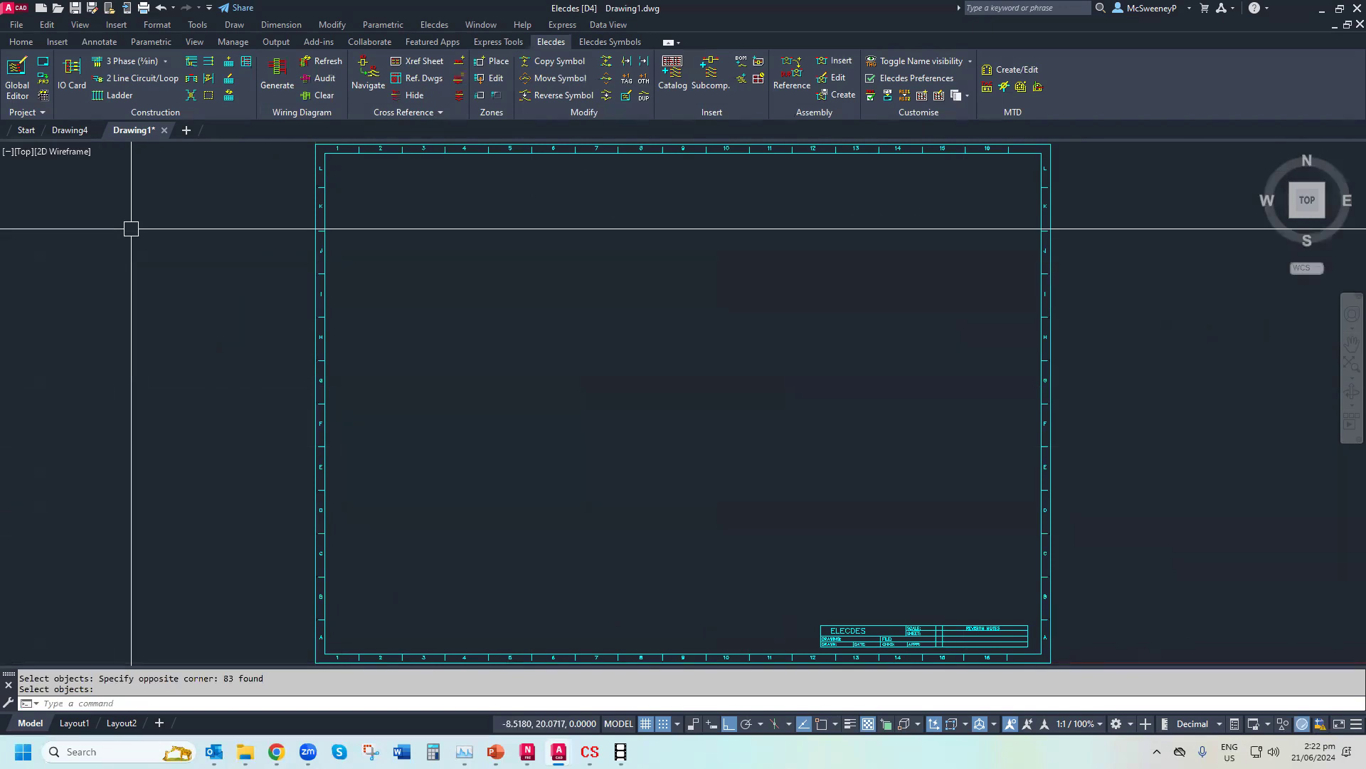
# Start a three-phase autodraw circuit at the upper-left corner inside the border, numbering its starting terminals from 1 and applying the data to all
pyautogui.click(109, 63)
pyautogui.doubleClick(431, 247)
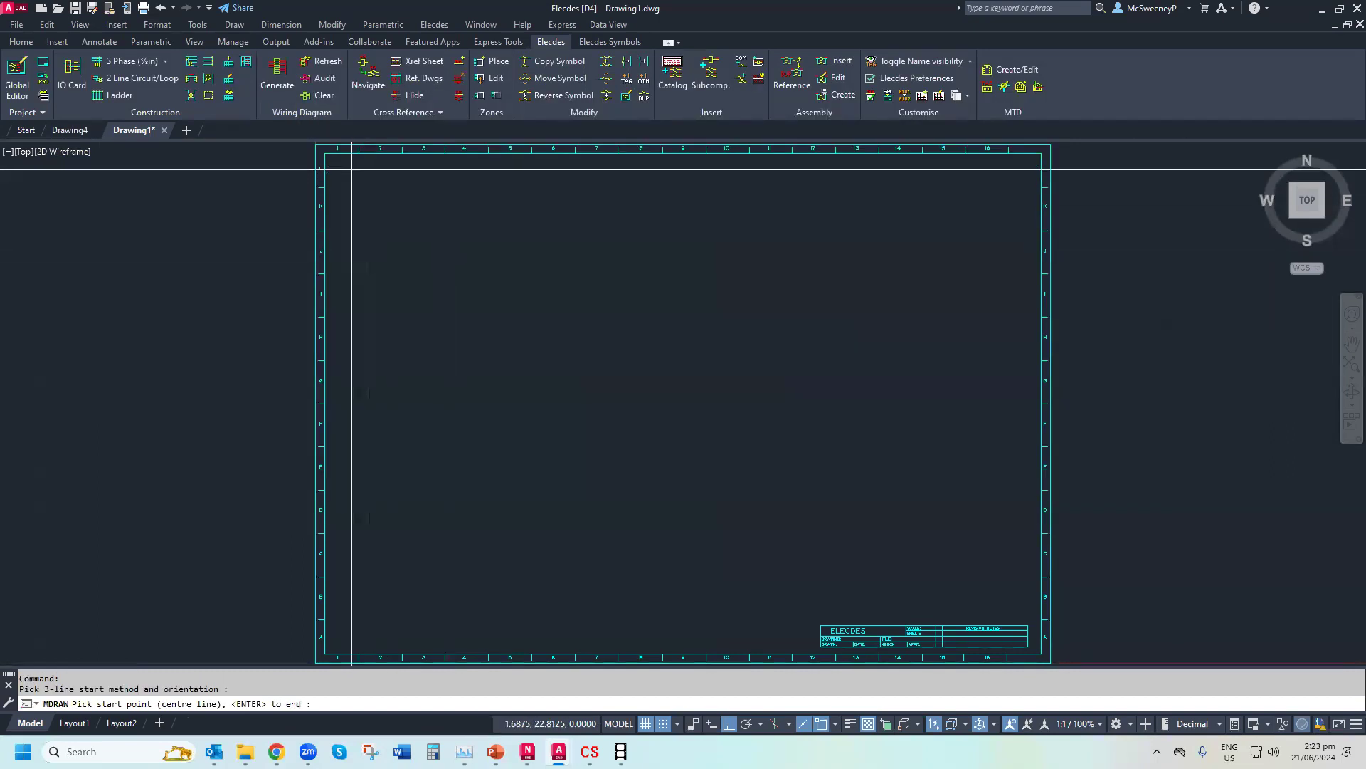
pyautogui.click(351, 169)
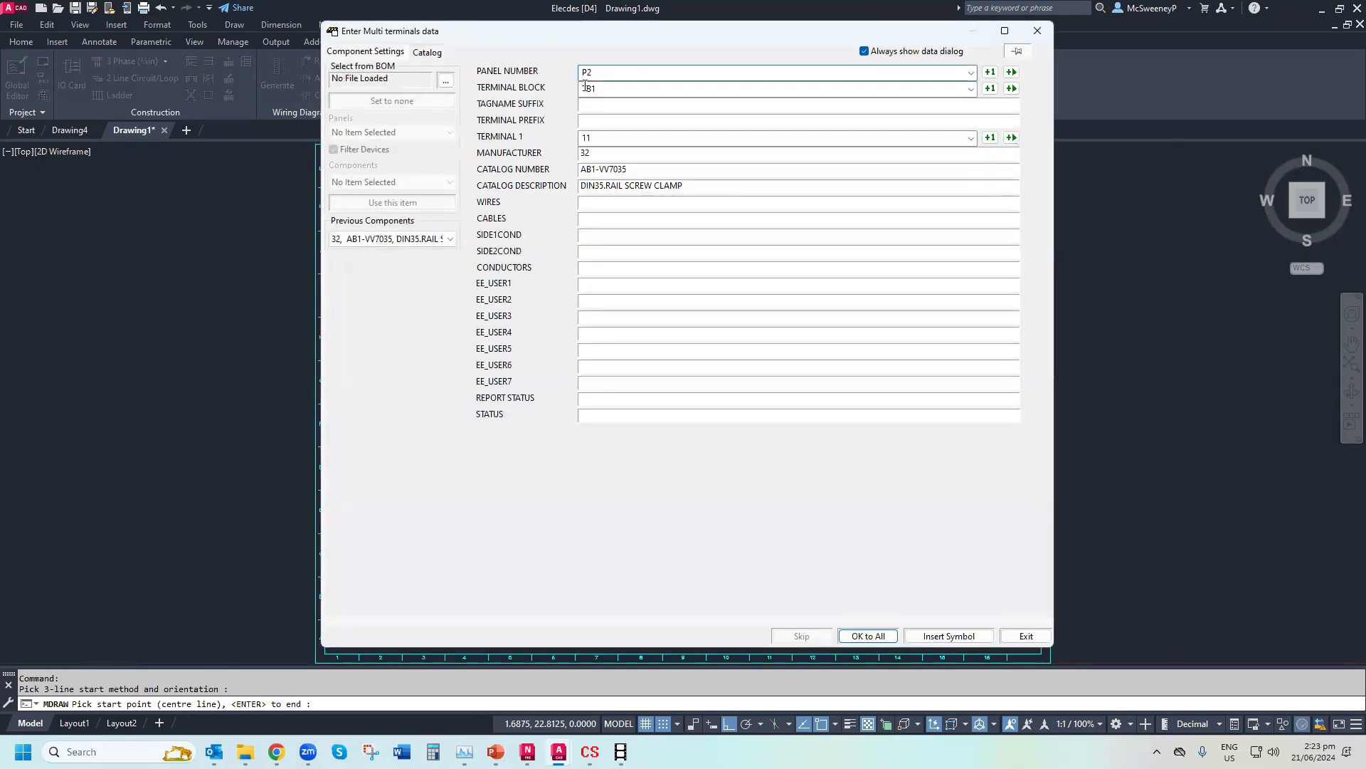
pyautogui.press('BackSpace')
pyautogui.doubleClick(600, 138)
pyautogui.write('1')
pyautogui.click(883, 636)
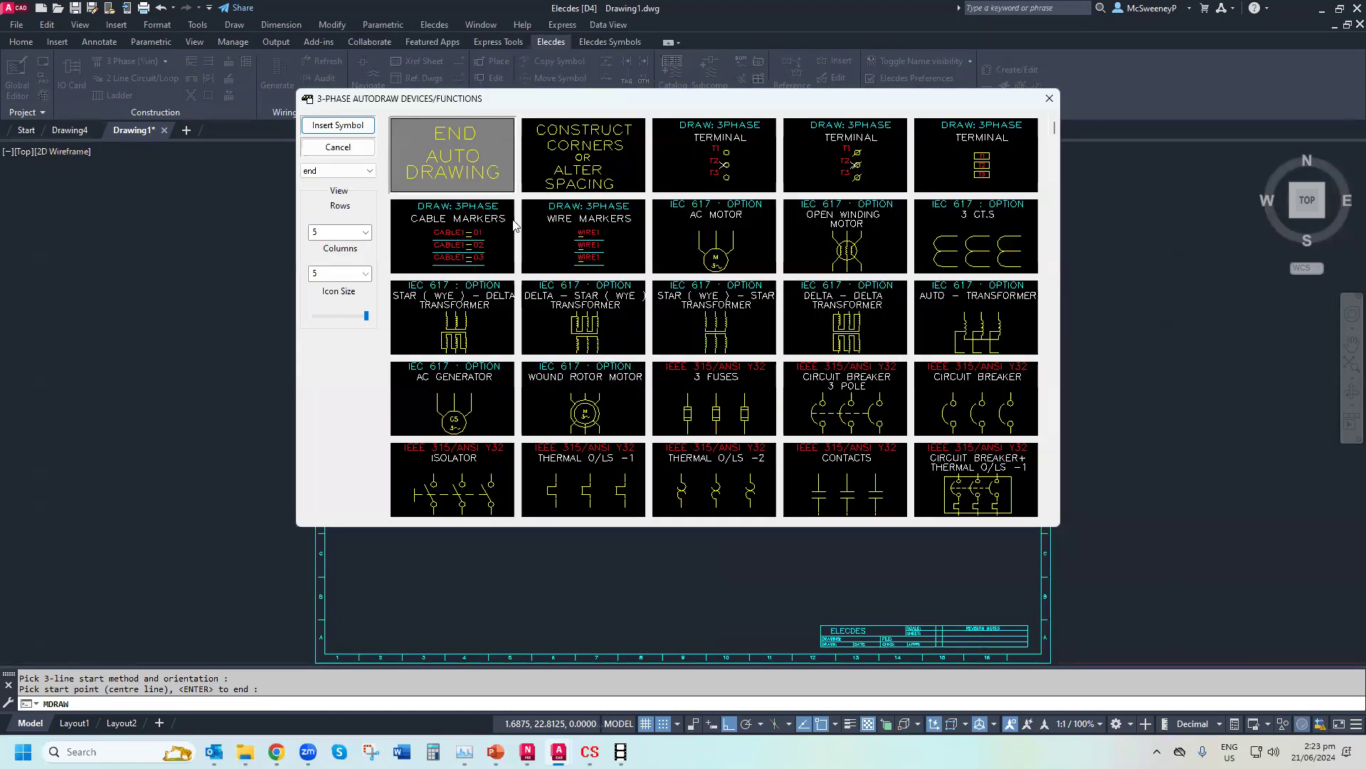
pyautogui.click(560, 246)
pyautogui.click(991, 393)
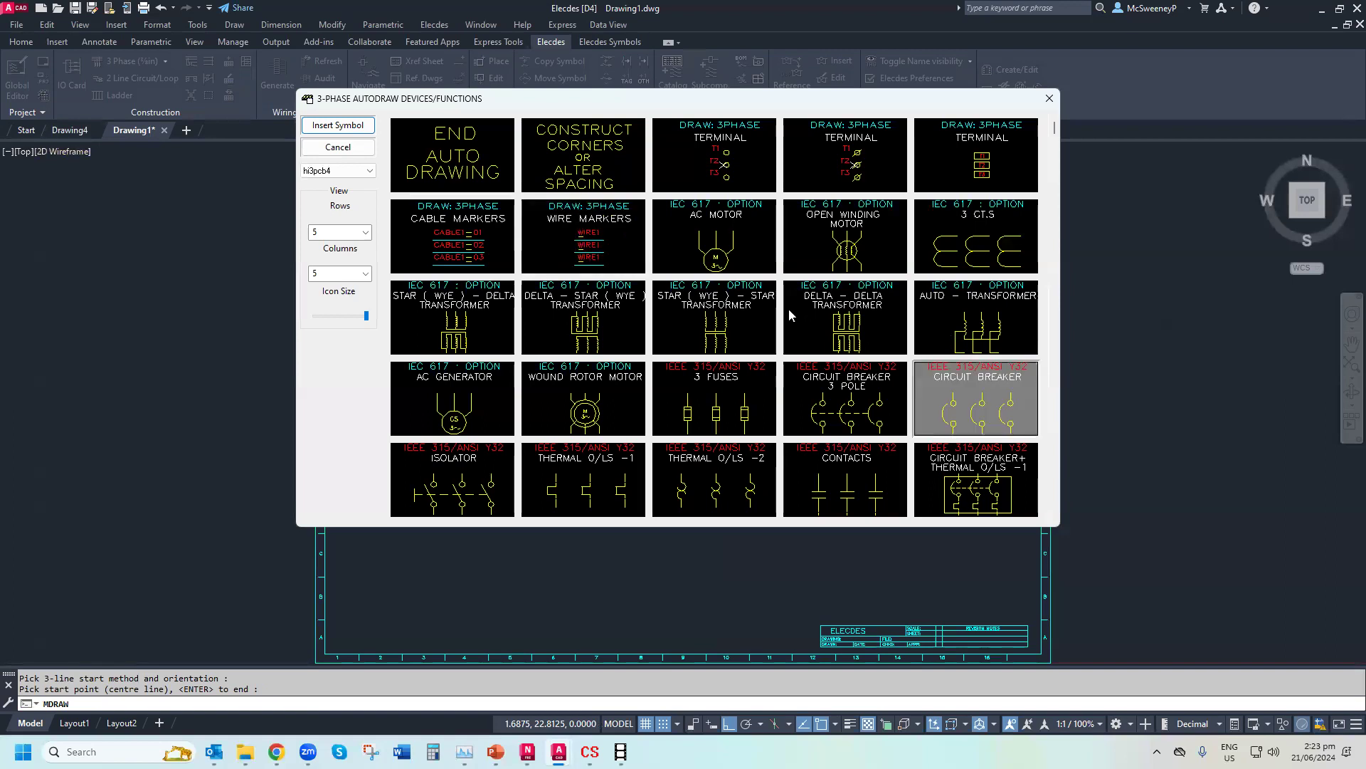
pyautogui.click(586, 234)
pyautogui.click(474, 493)
pyautogui.click(557, 263)
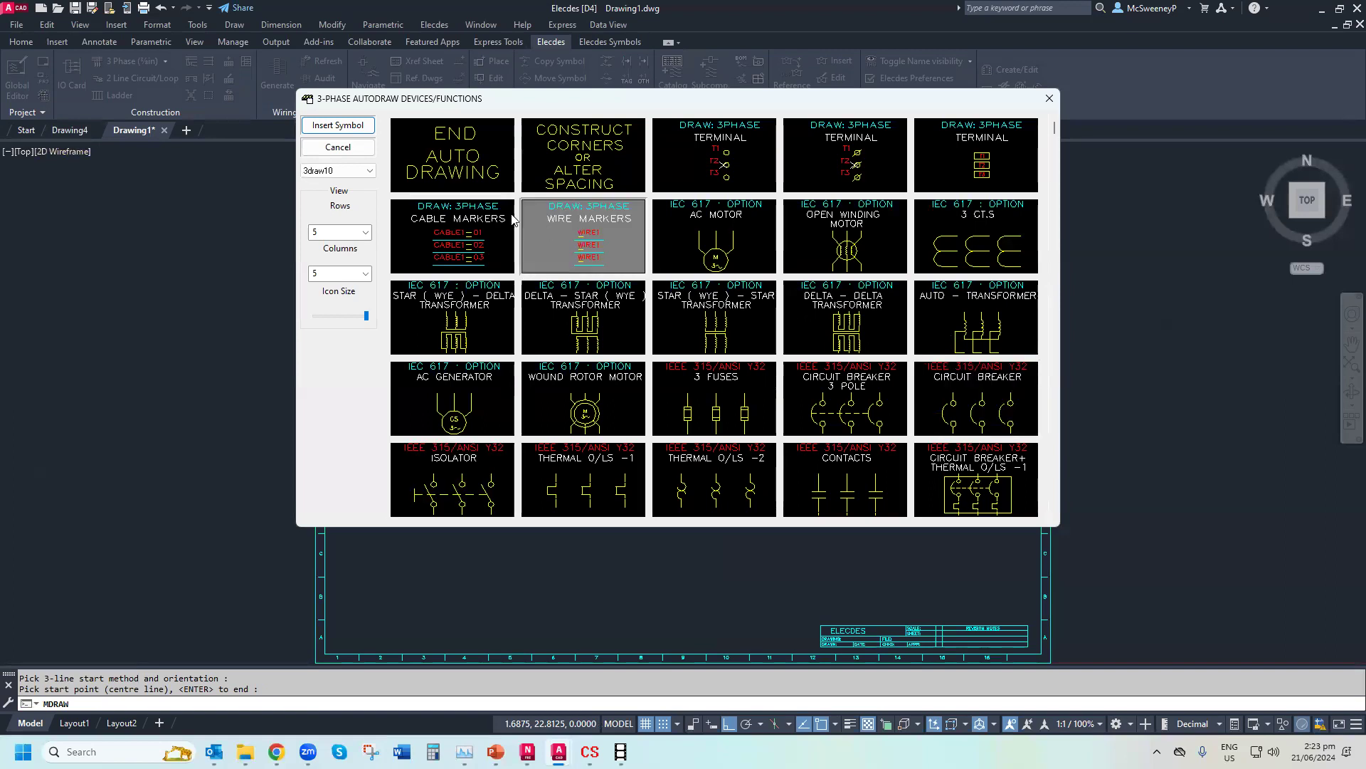
pyautogui.click(464, 183)
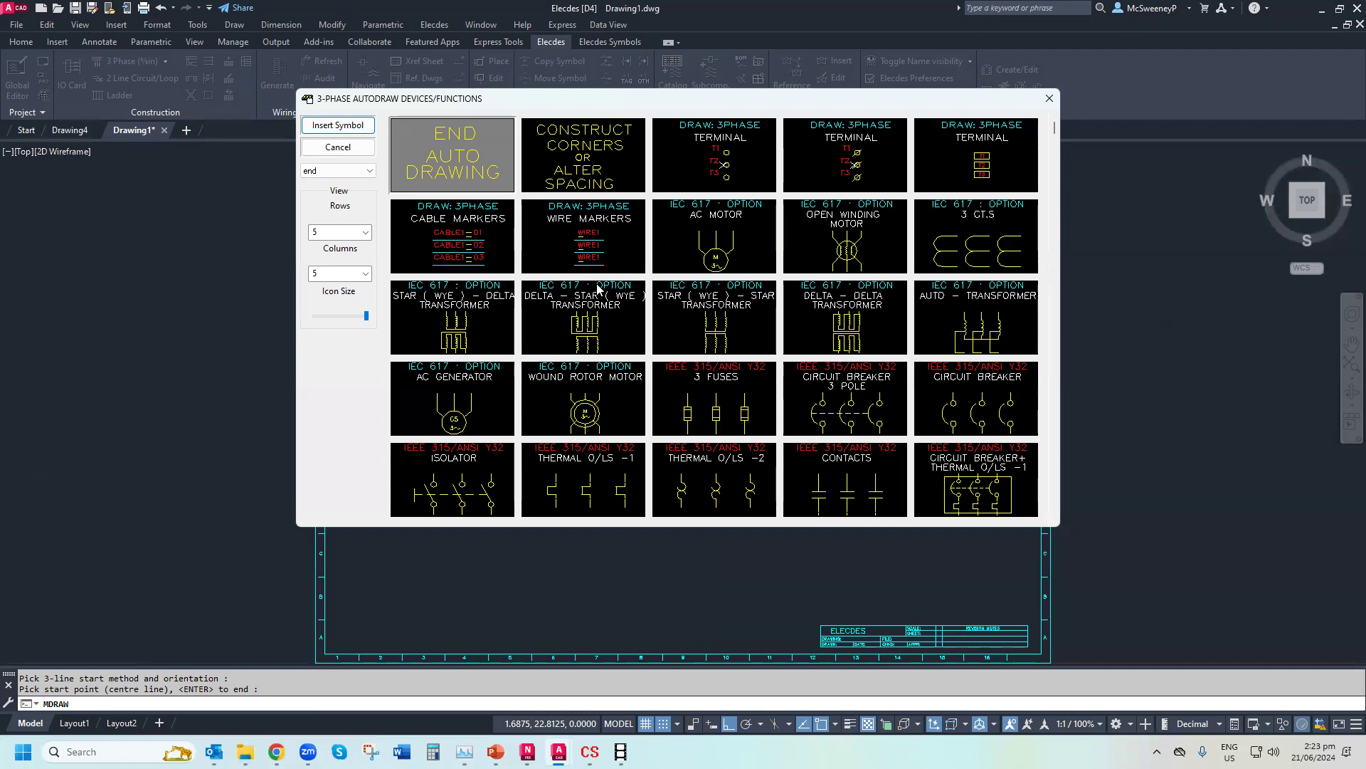
# Add wire markers to the three-phase circuit using wire catalog number 1102, applying the data to all three
pyautogui.doubleClick(608, 231)
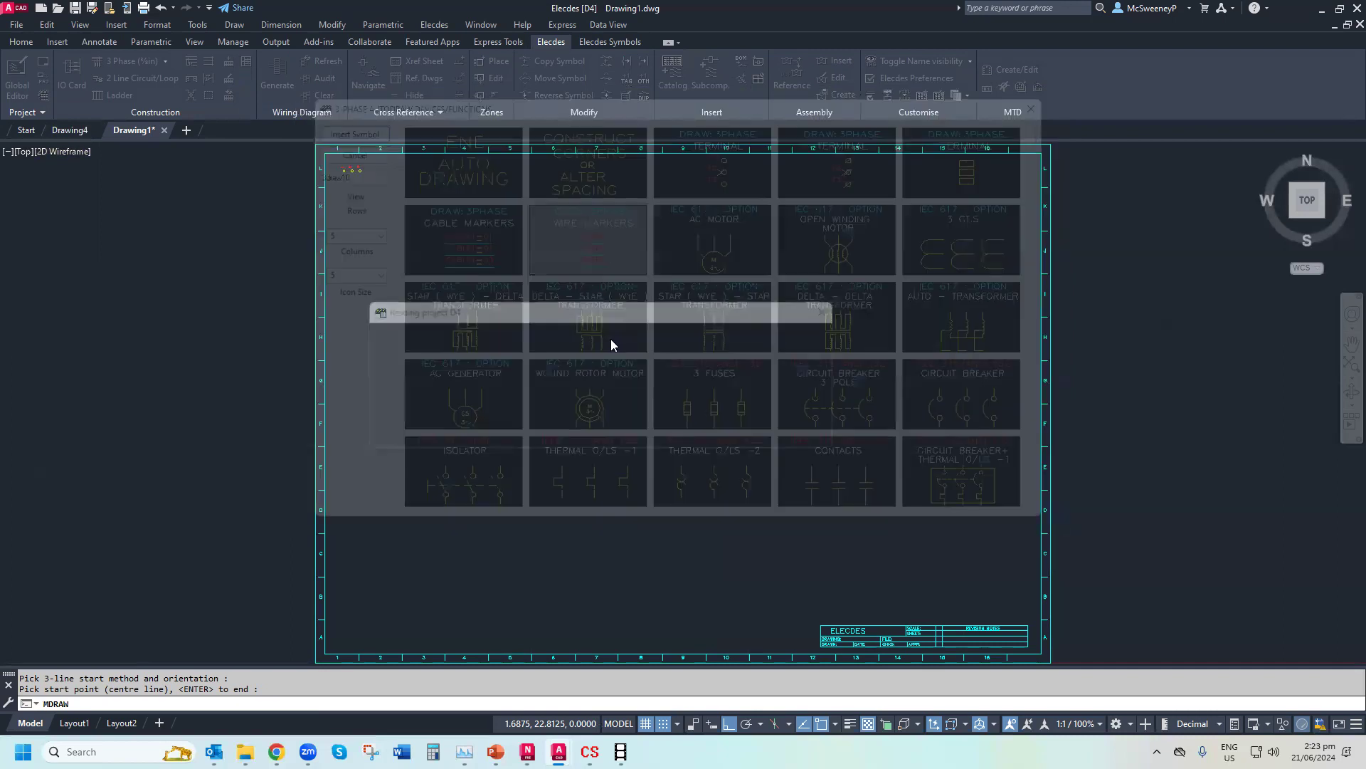
pyautogui.click(427, 52)
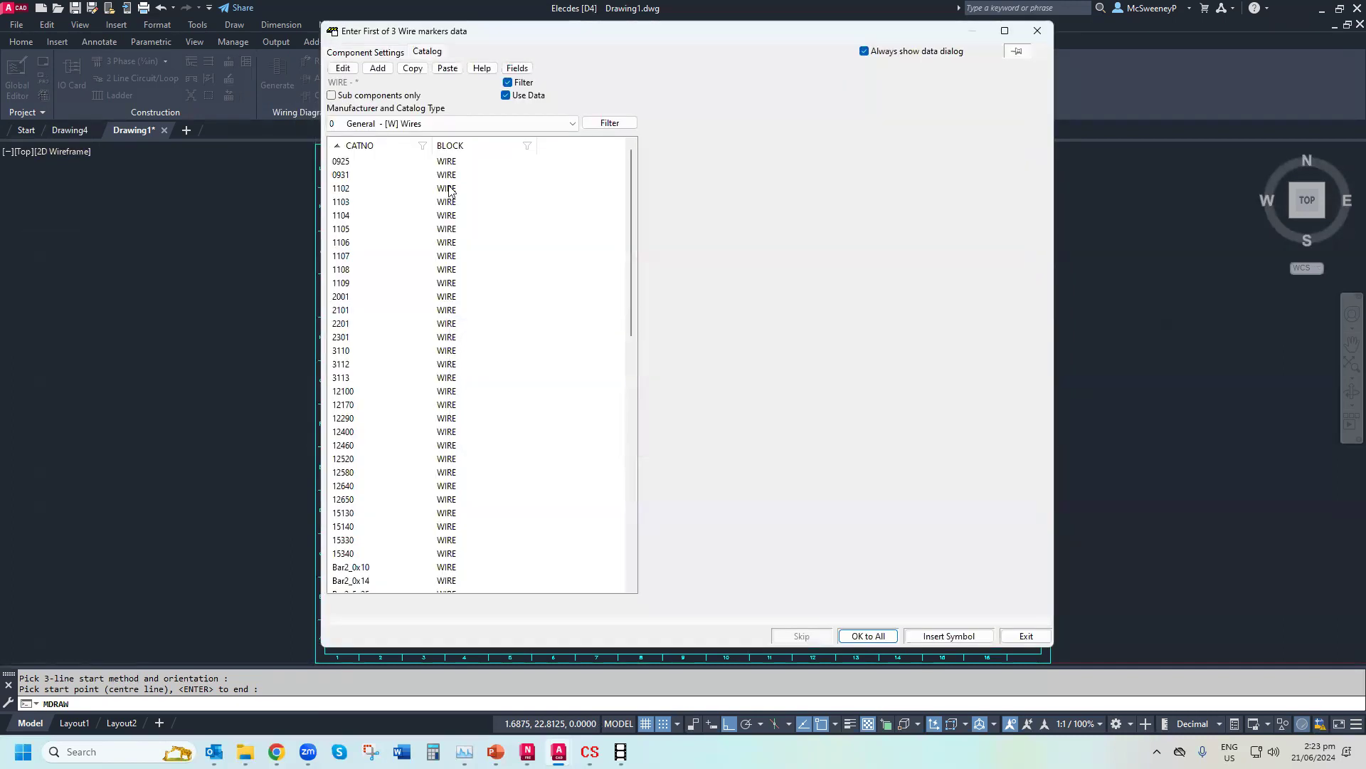
pyautogui.click(366, 187)
pyautogui.click(868, 636)
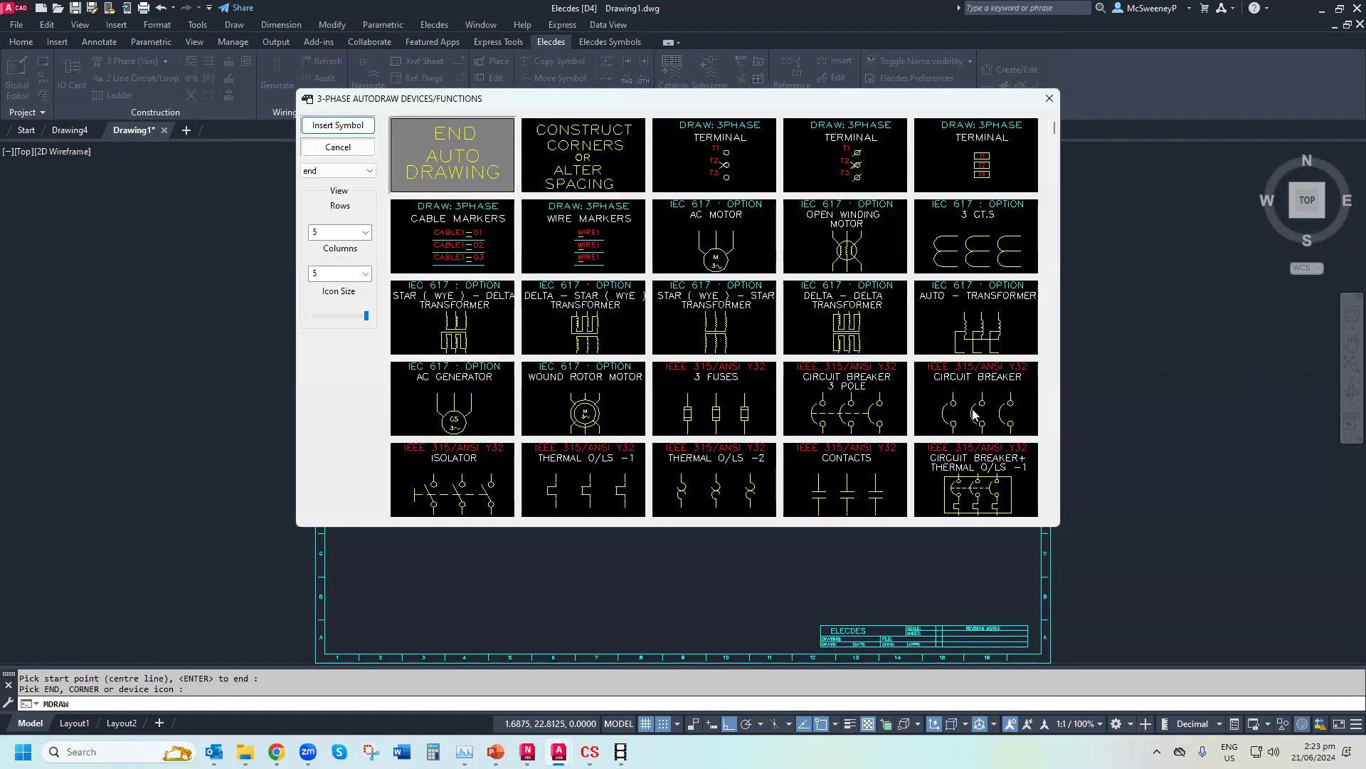
# Add a three-phase circuit breaker below the wire markers, using the 20A B-curve Merlin-Gerin catalog entry 11268
pyautogui.doubleClick(973, 414)
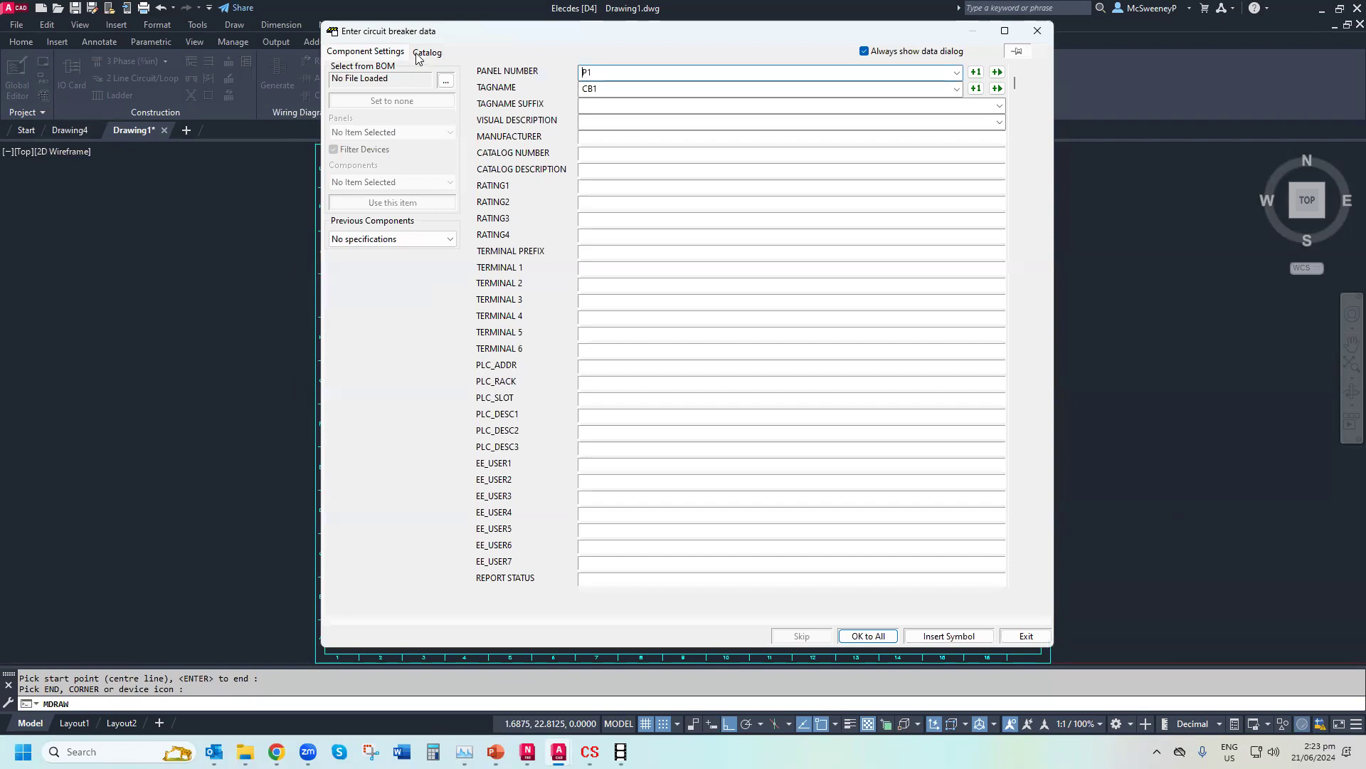
pyautogui.click(418, 54)
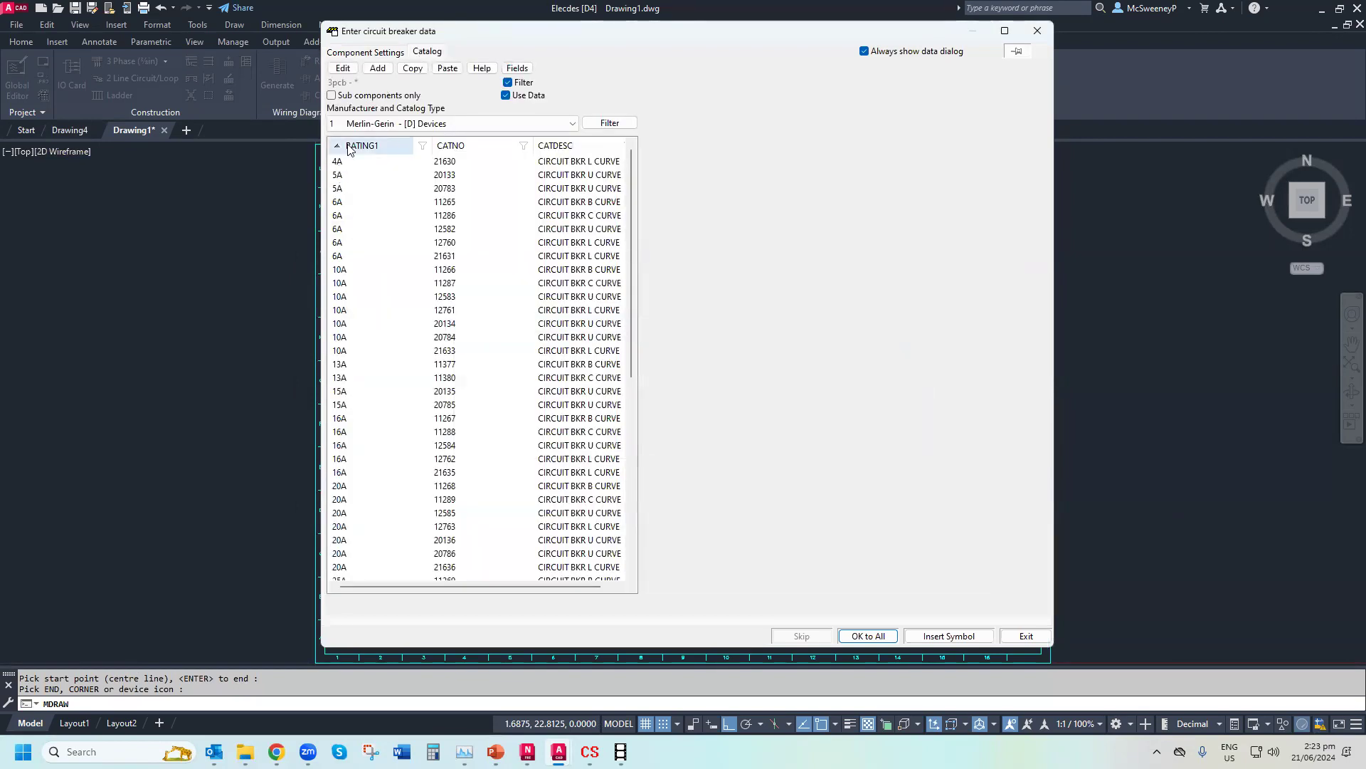
pyautogui.doubleClick(352, 488)
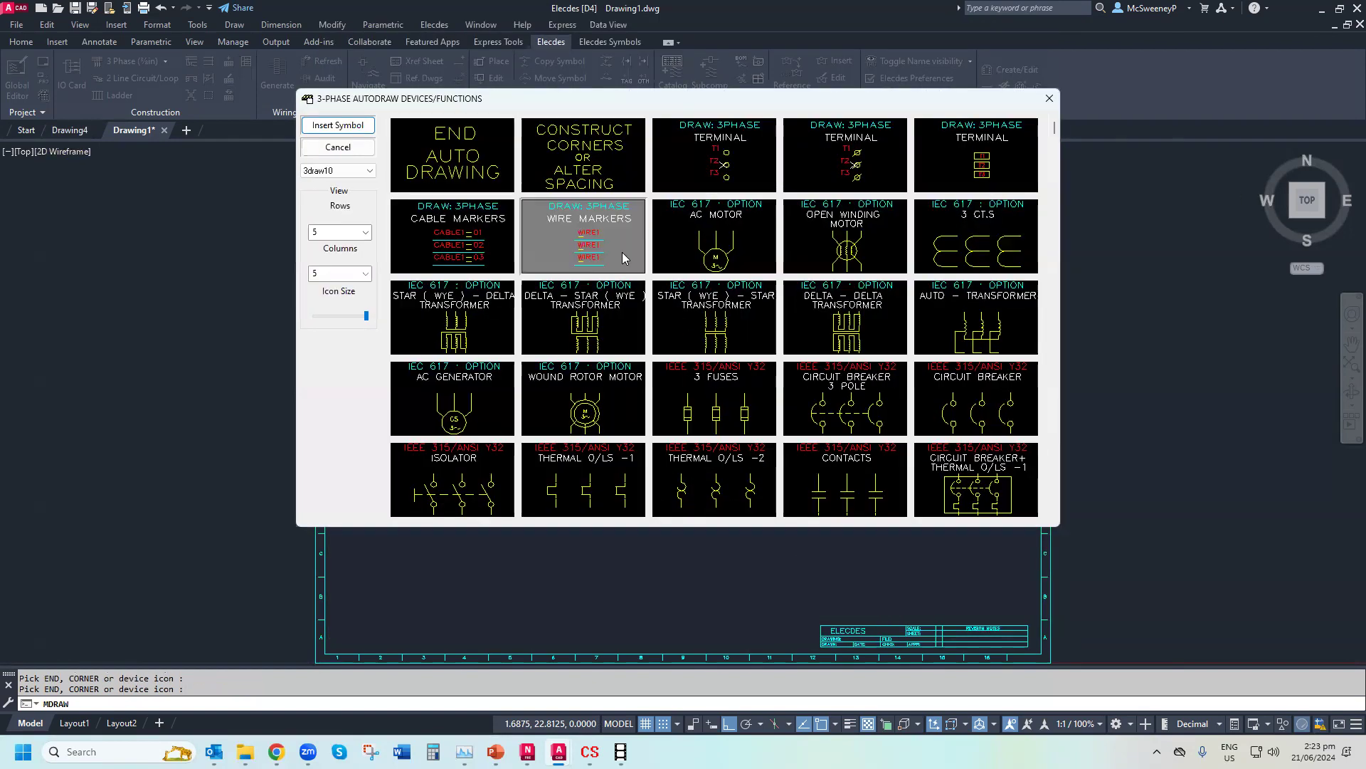
# Add wire markers with the same data below the breaker, followed by a 20A on-load isolator, catalog number 15007
pyautogui.click(622, 251)
pyautogui.click(864, 636)
pyautogui.click(501, 483)
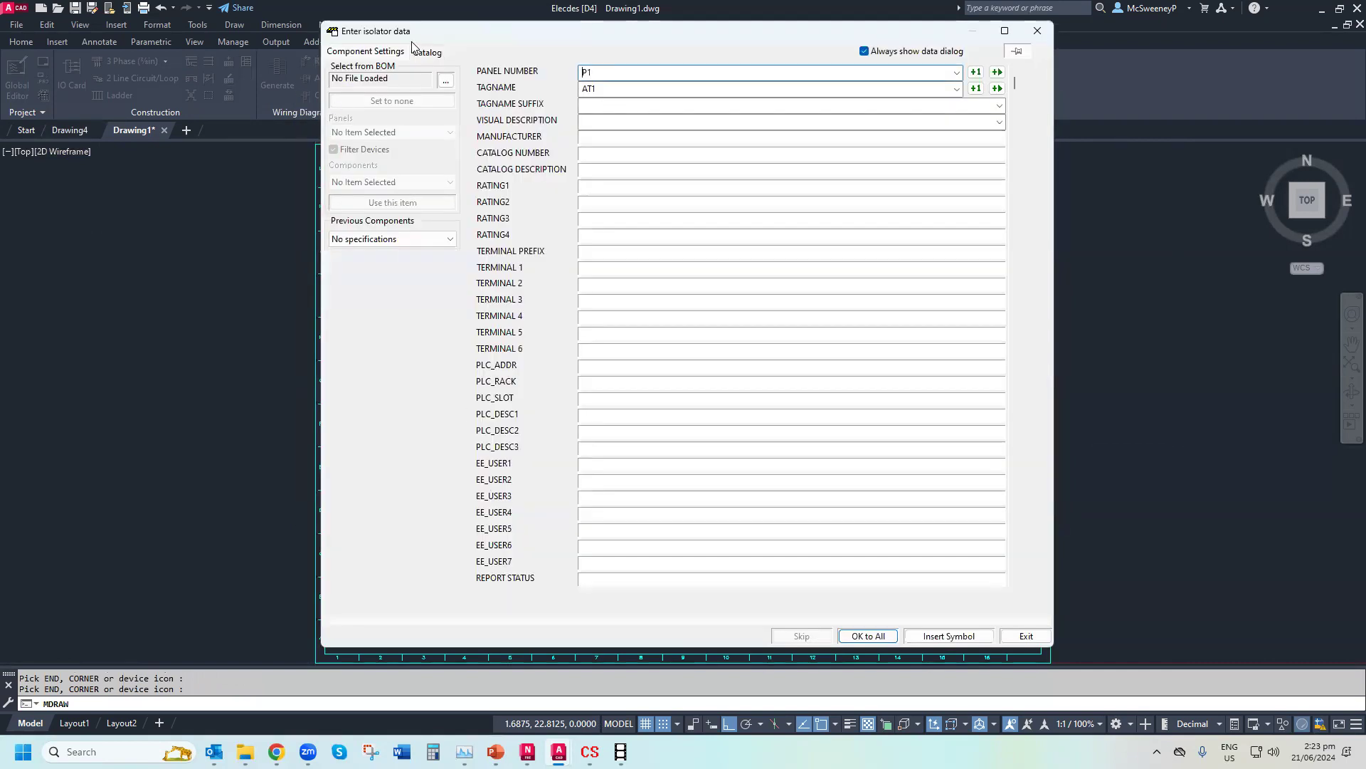
pyautogui.click(420, 53)
pyautogui.click(384, 164)
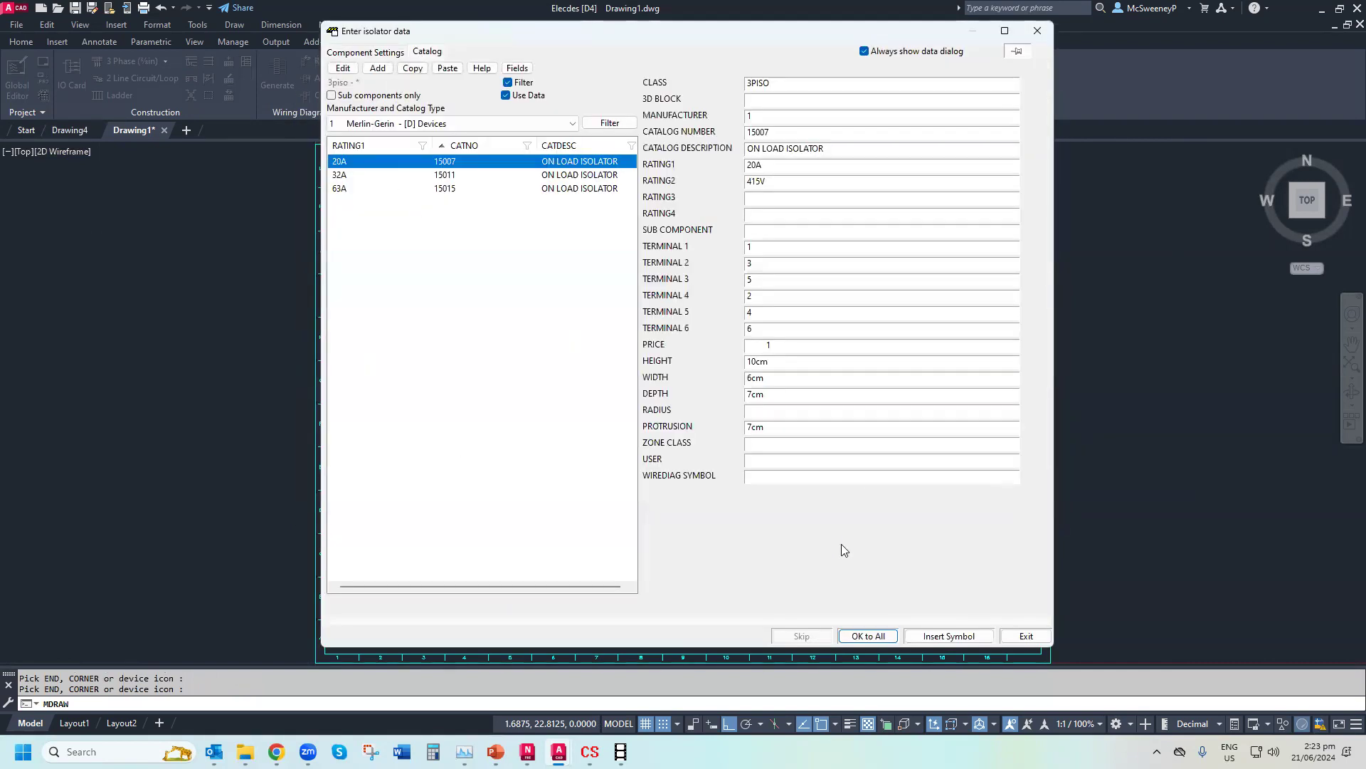
pyautogui.click(867, 636)
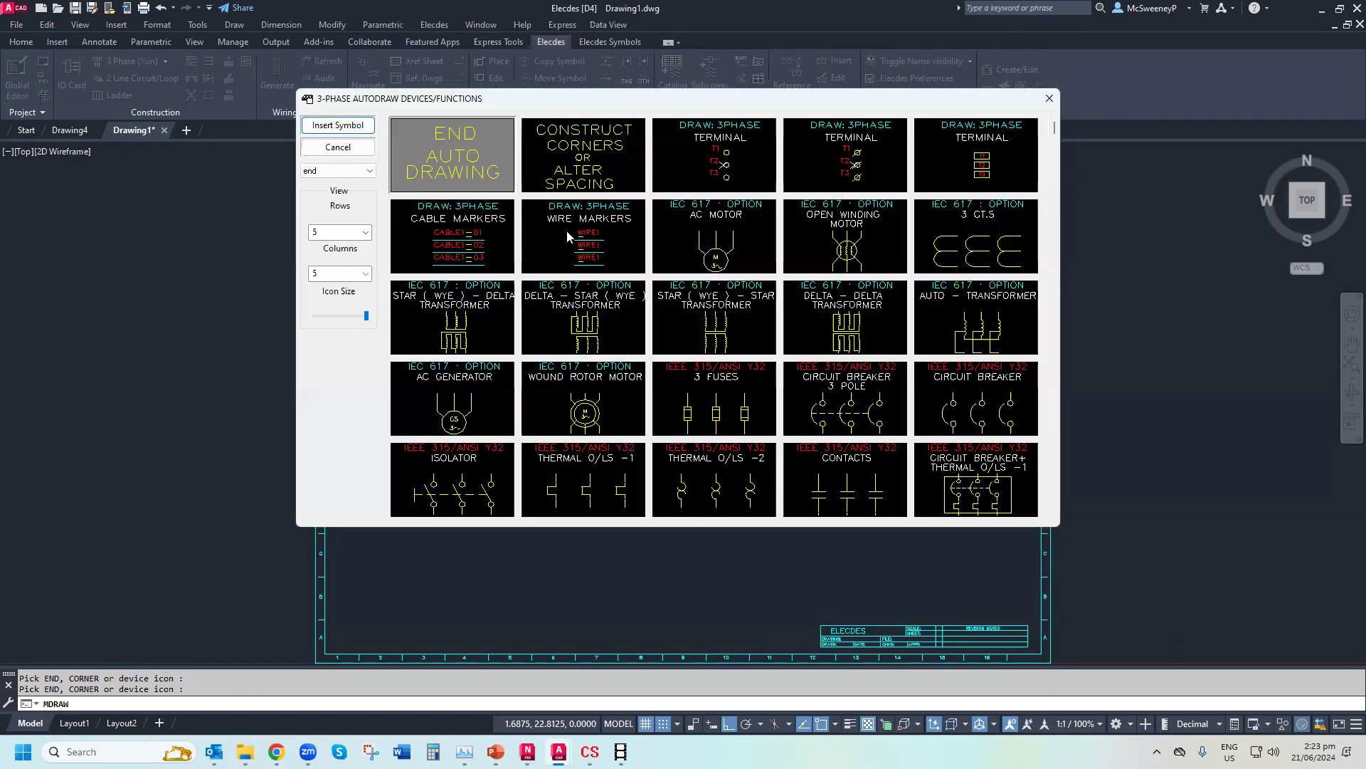
# Add wire markers below the isolator and finish the circuit with bare ends just above the lower drawing border
pyautogui.click(566, 235)
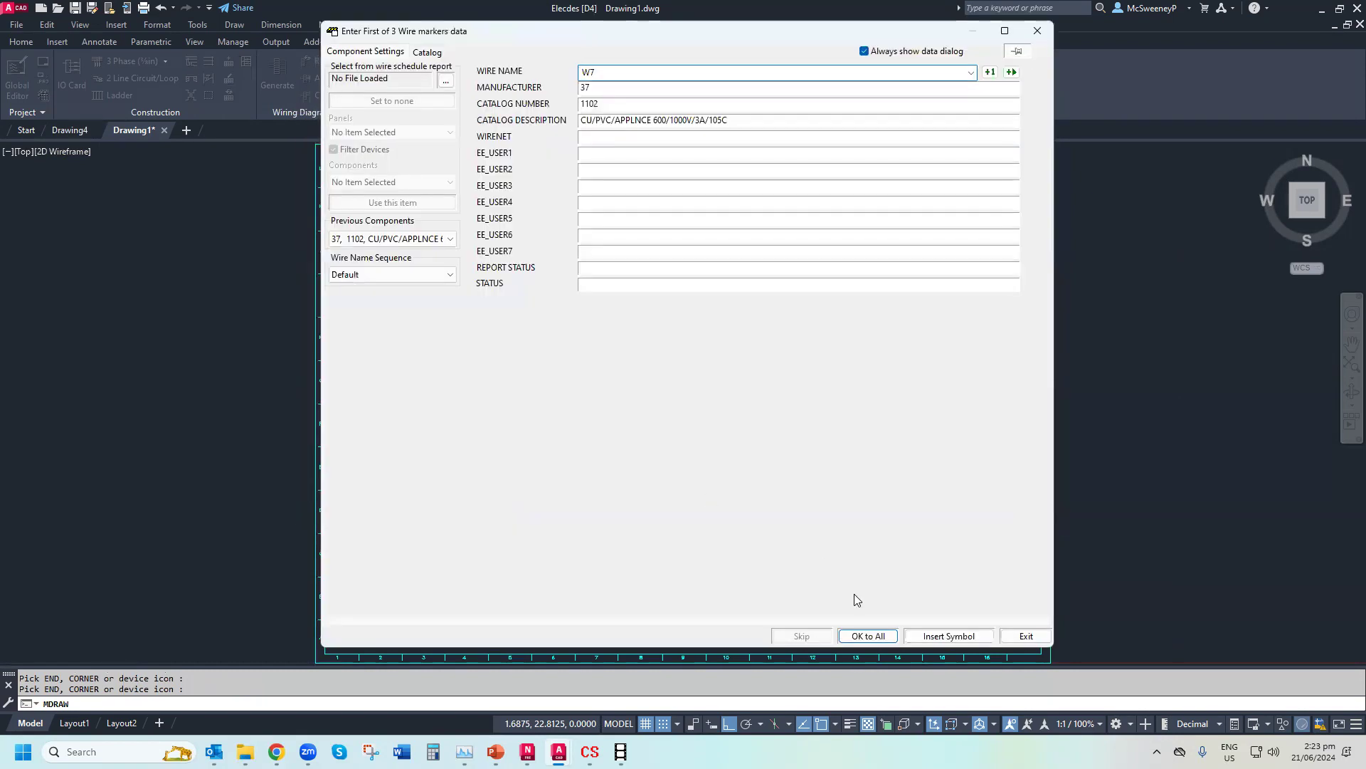
pyautogui.click(859, 635)
pyautogui.click(473, 166)
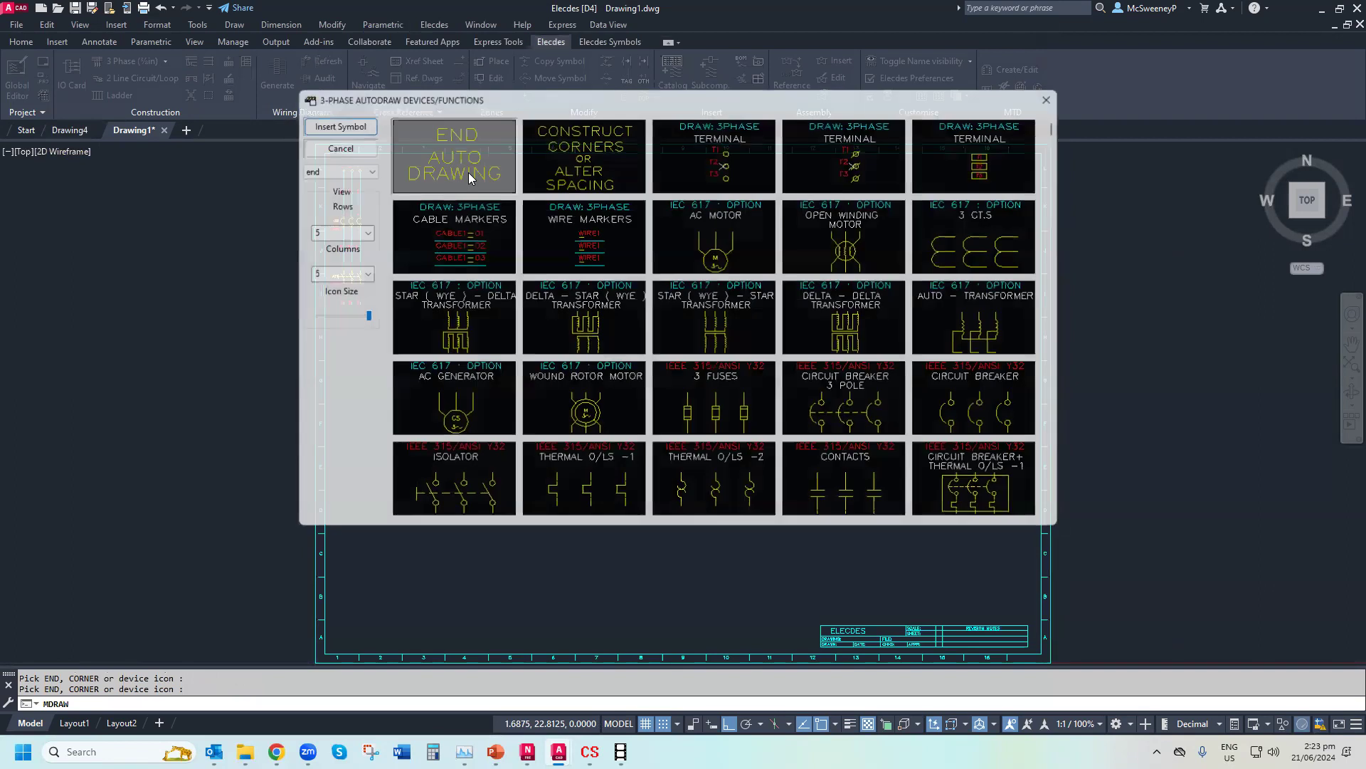
pyautogui.click(534, 648)
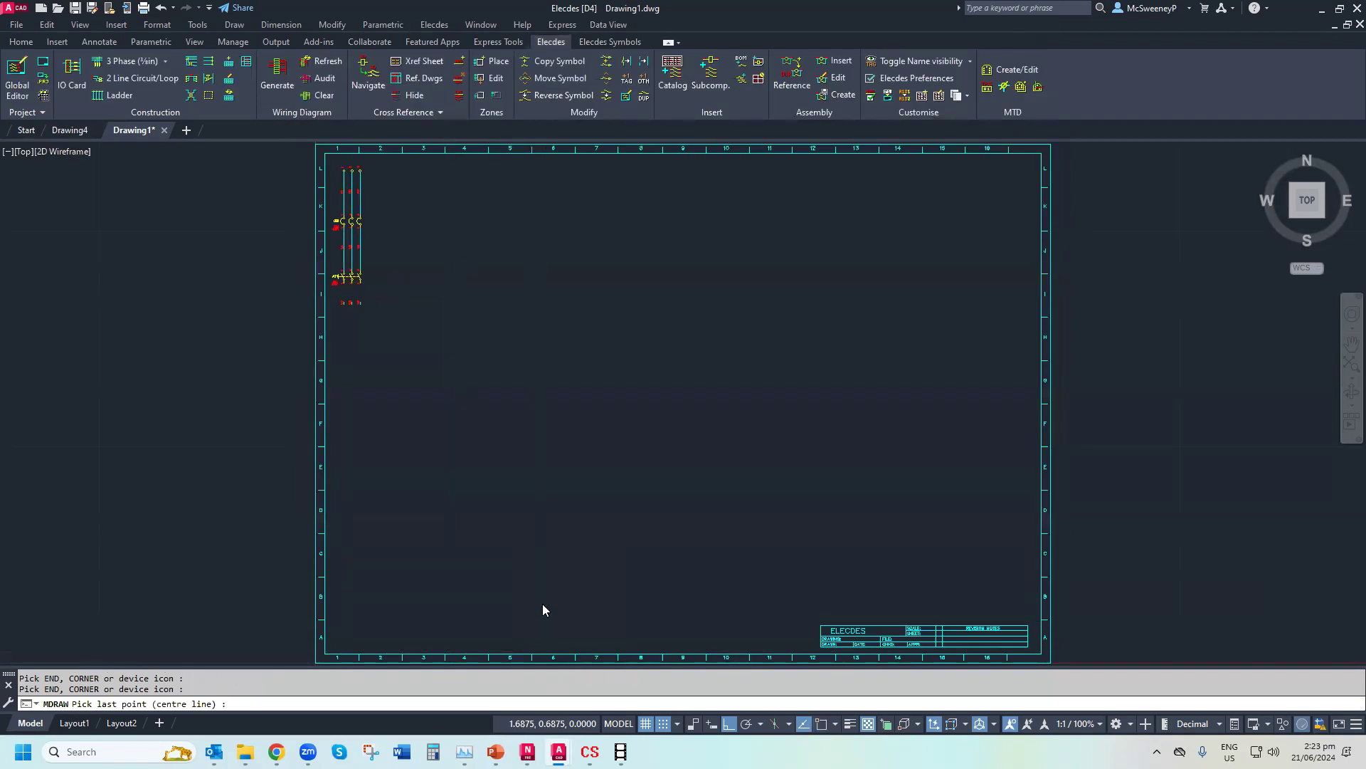
pyautogui.click(442, 141)
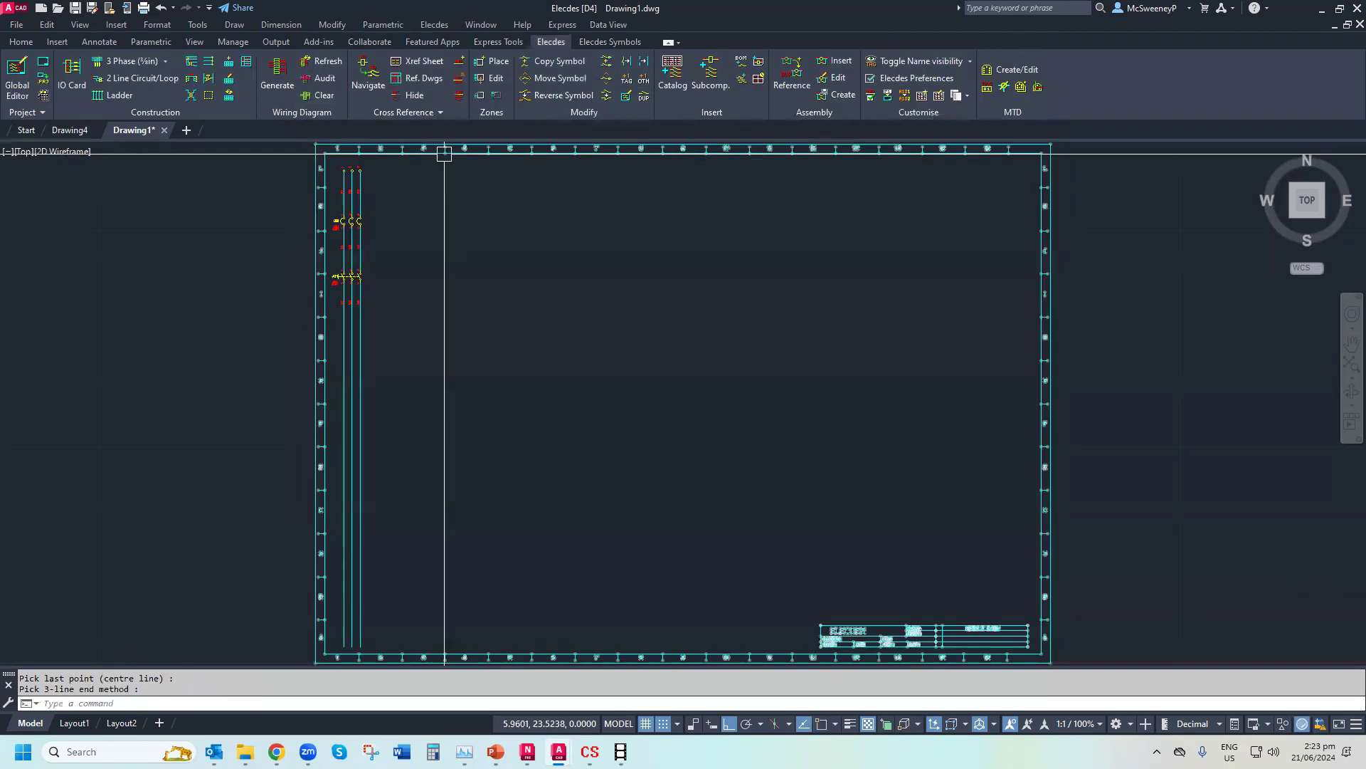
# Start a horizontal three-phase circuit with bare ends beside the first one and add a circuit breaker with catalog number 11268
pyautogui.click(307, 338)
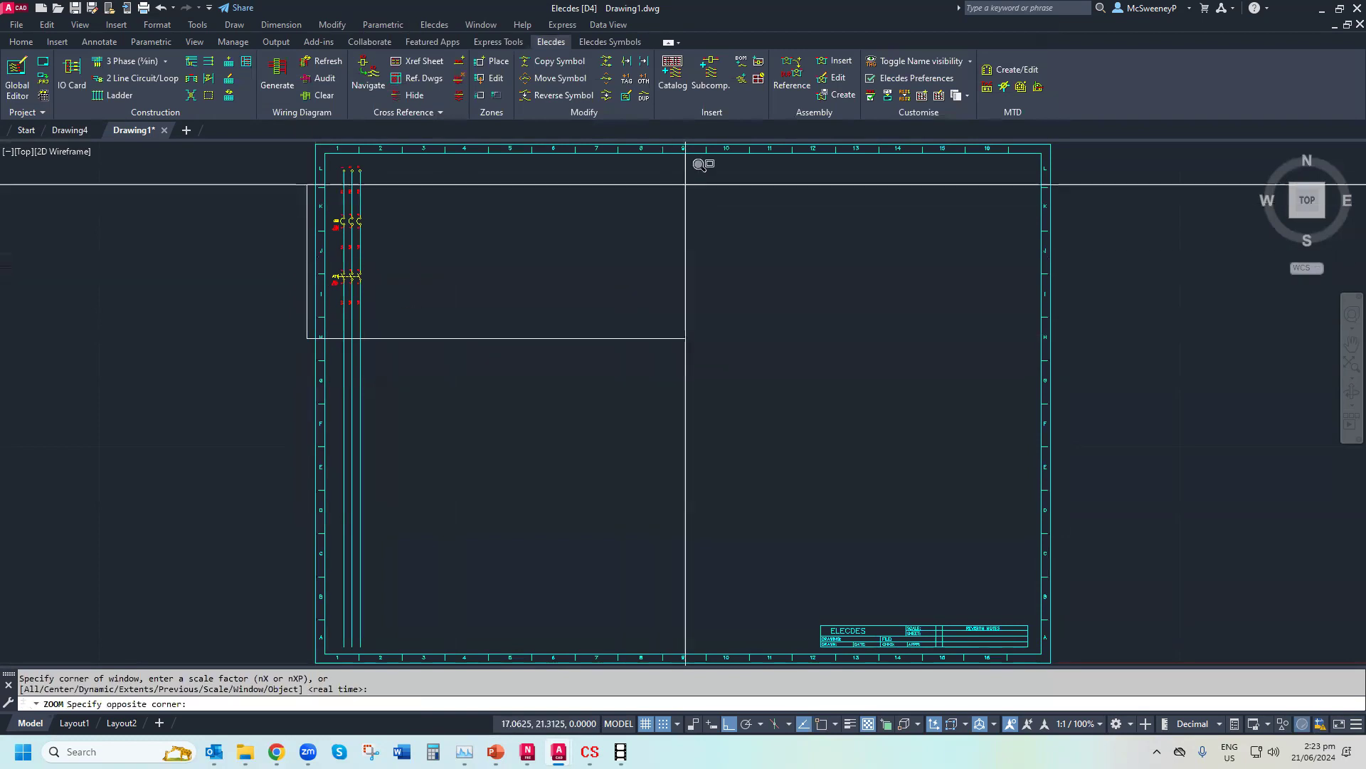
pyautogui.click(704, 148)
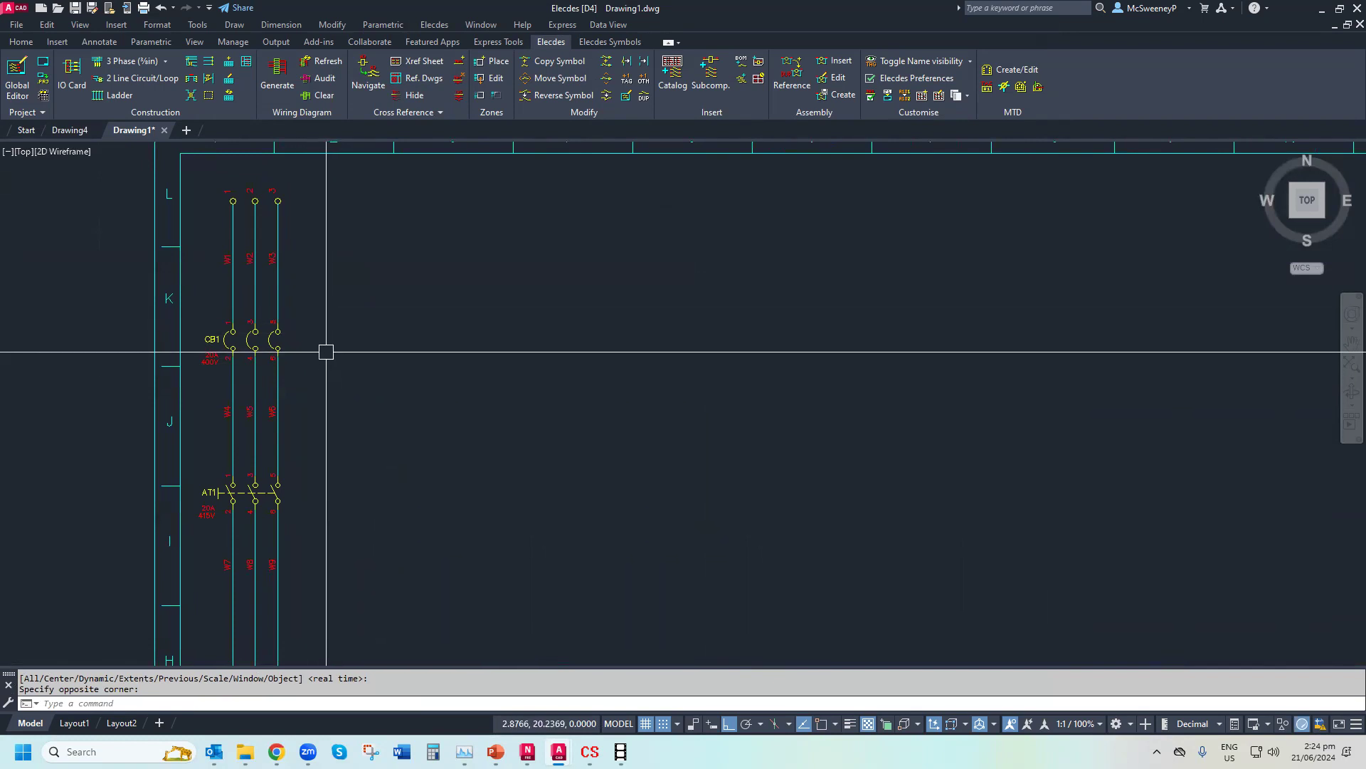
pyautogui.click(107, 62)
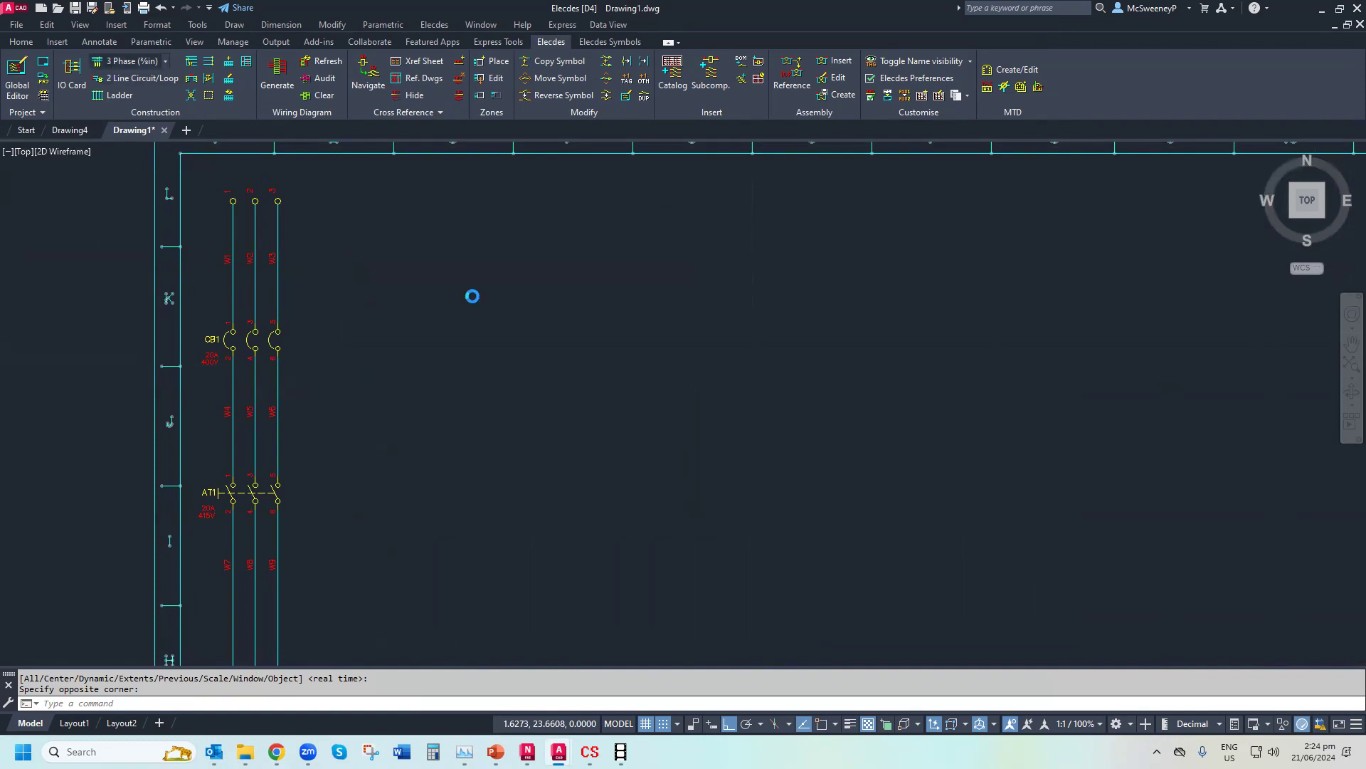
pyautogui.doubleClick(466, 162)
pyautogui.click(364, 250)
pyautogui.click(590, 167)
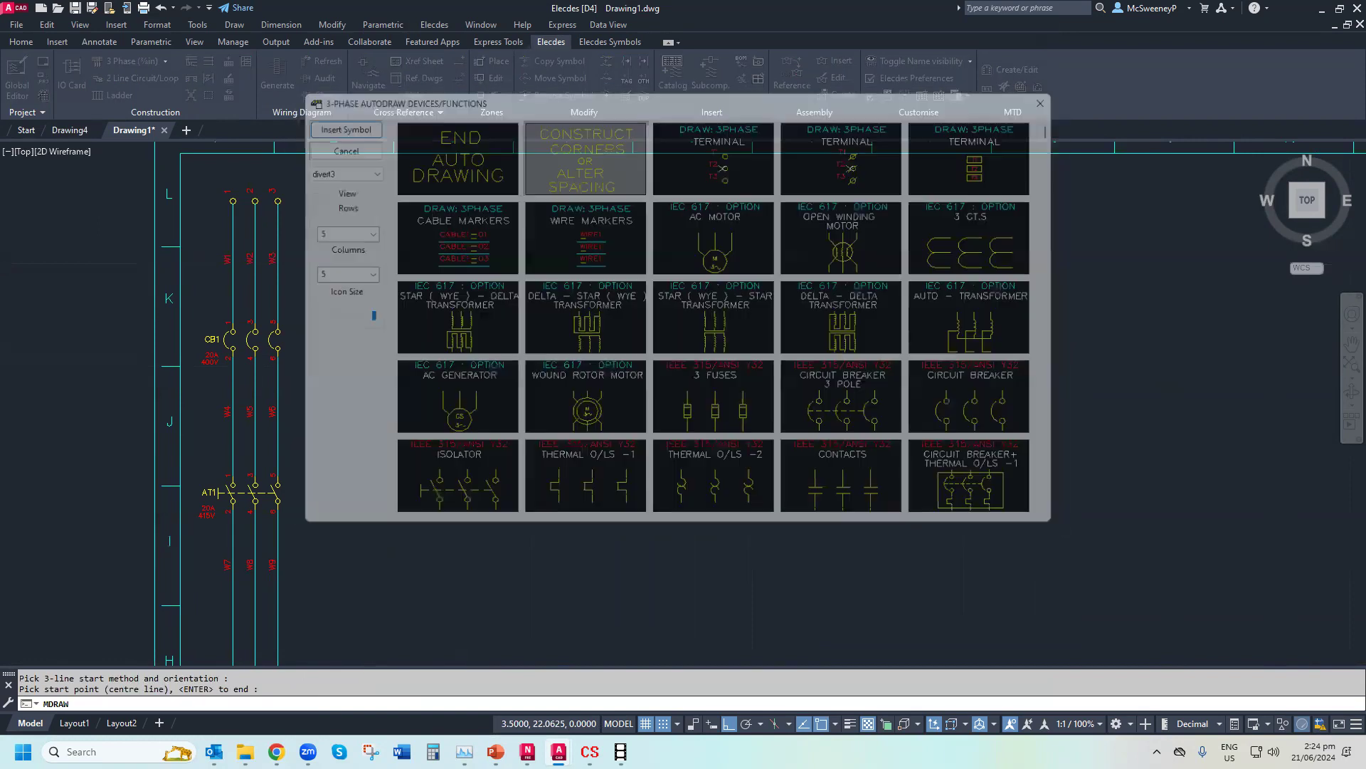
pyautogui.click(632, 287)
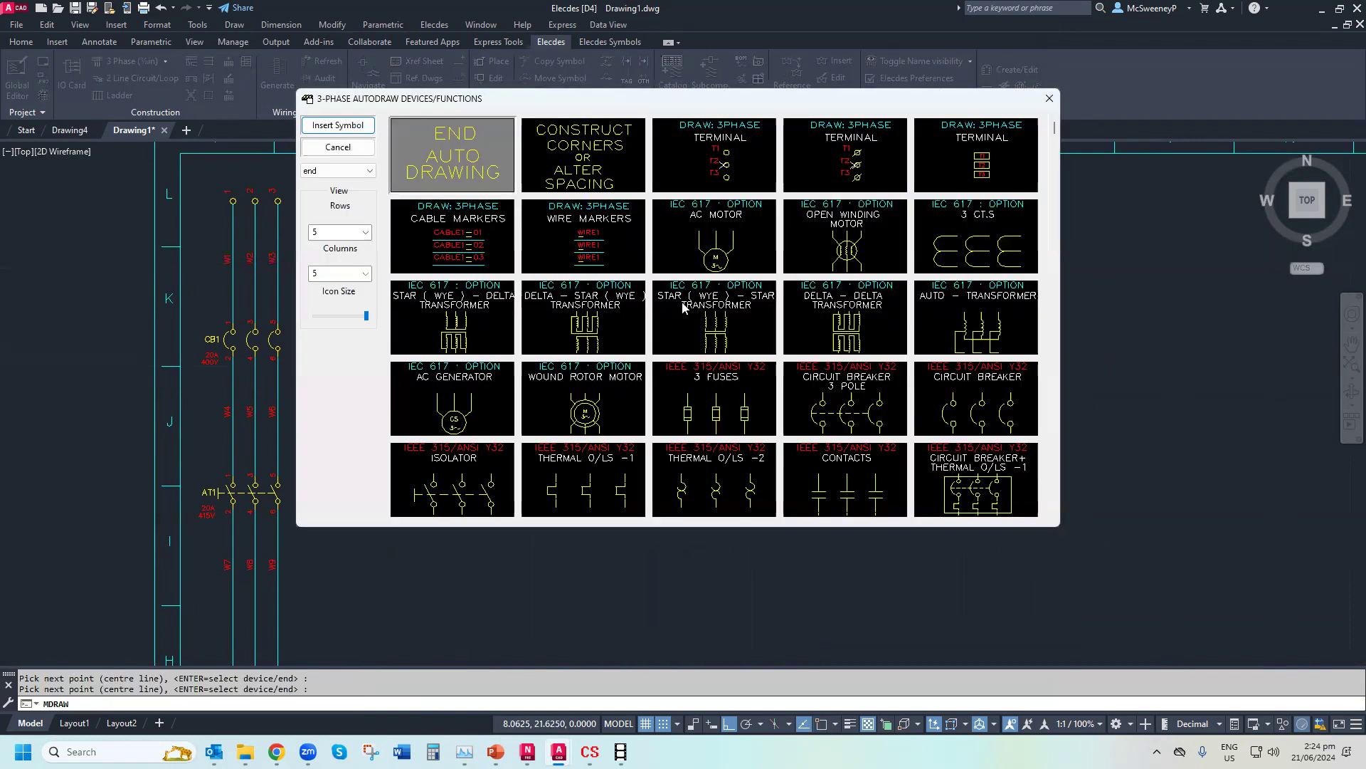
pyautogui.doubleClick(975, 409)
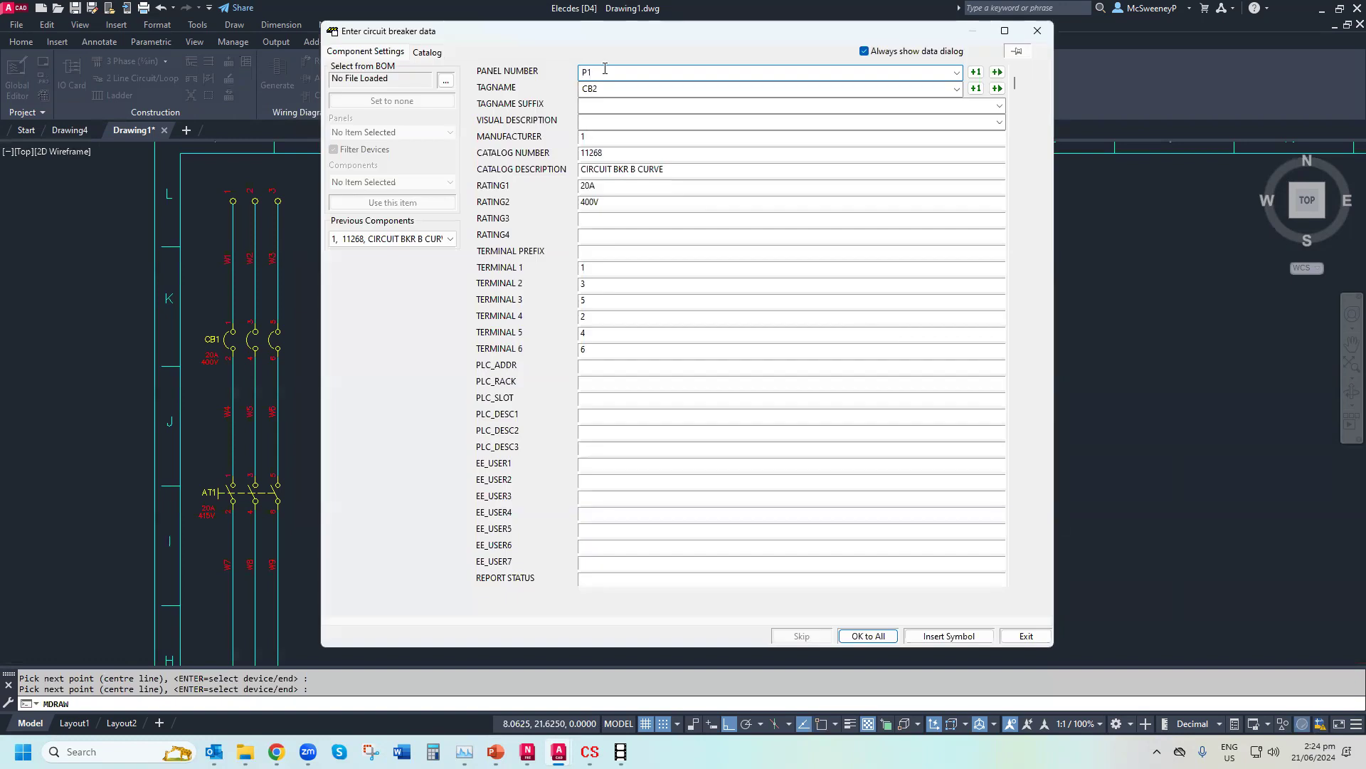
pyautogui.click(918, 638)
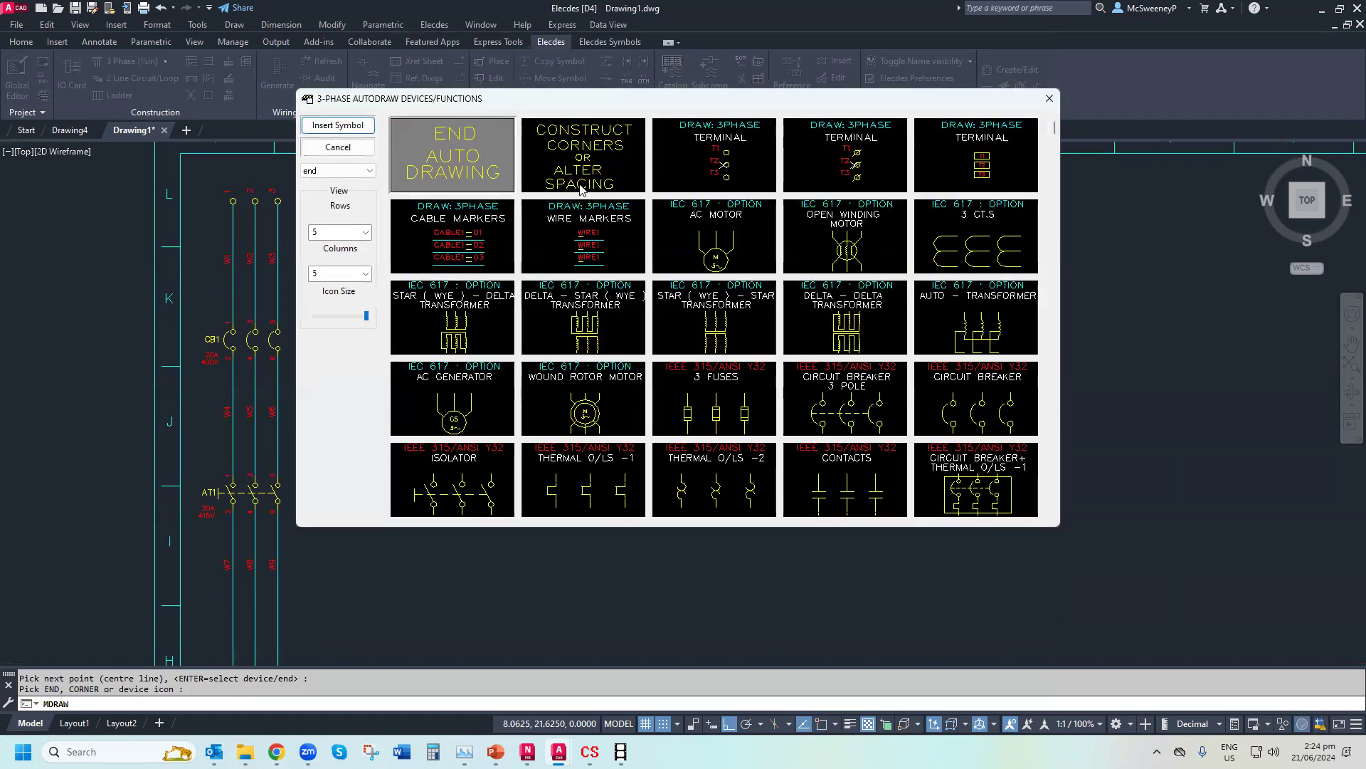
# Route the second circuit past the breaker through a downward U-shaped loop, back to its original level, and finish with bare ends
pyautogui.doubleClick(578, 198)
pyautogui.click(824, 243)
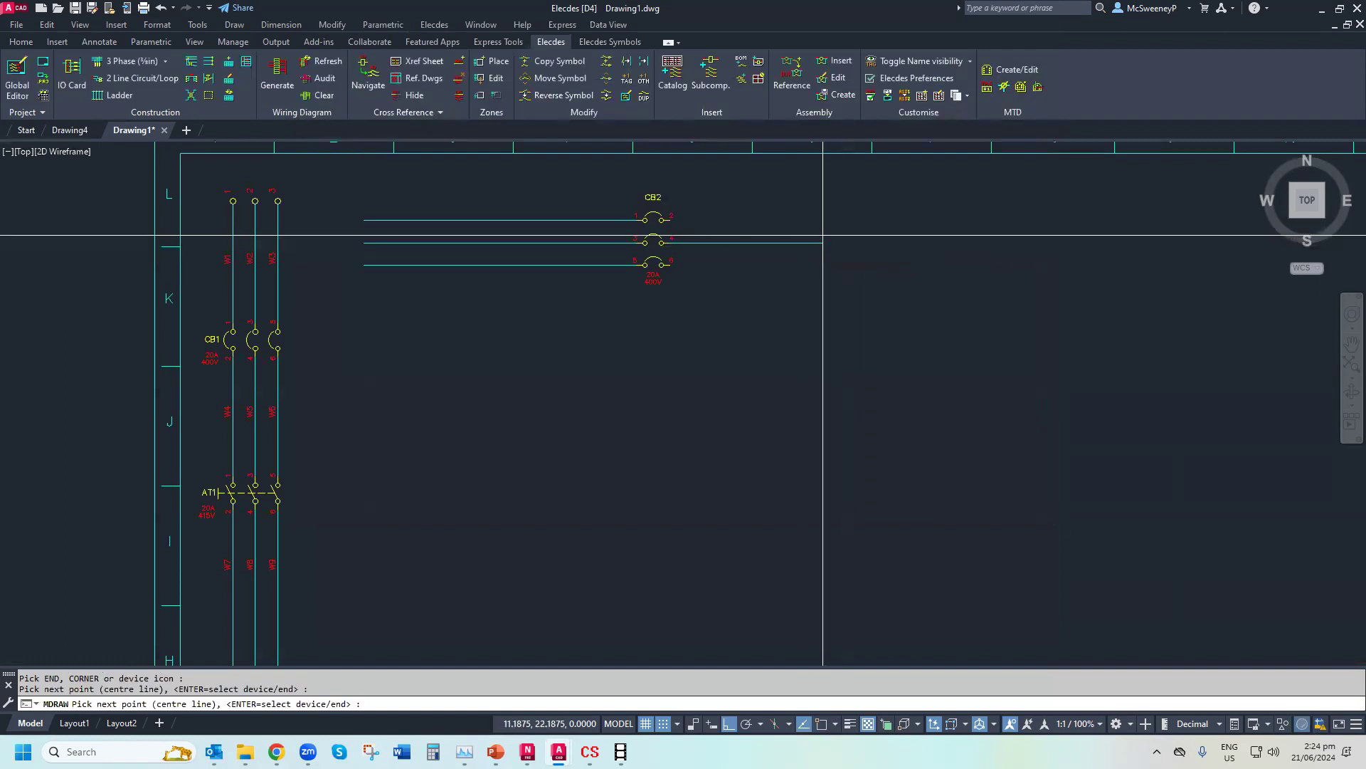
pyautogui.click(838, 459)
pyautogui.click(1148, 459)
pyautogui.click(1221, 247)
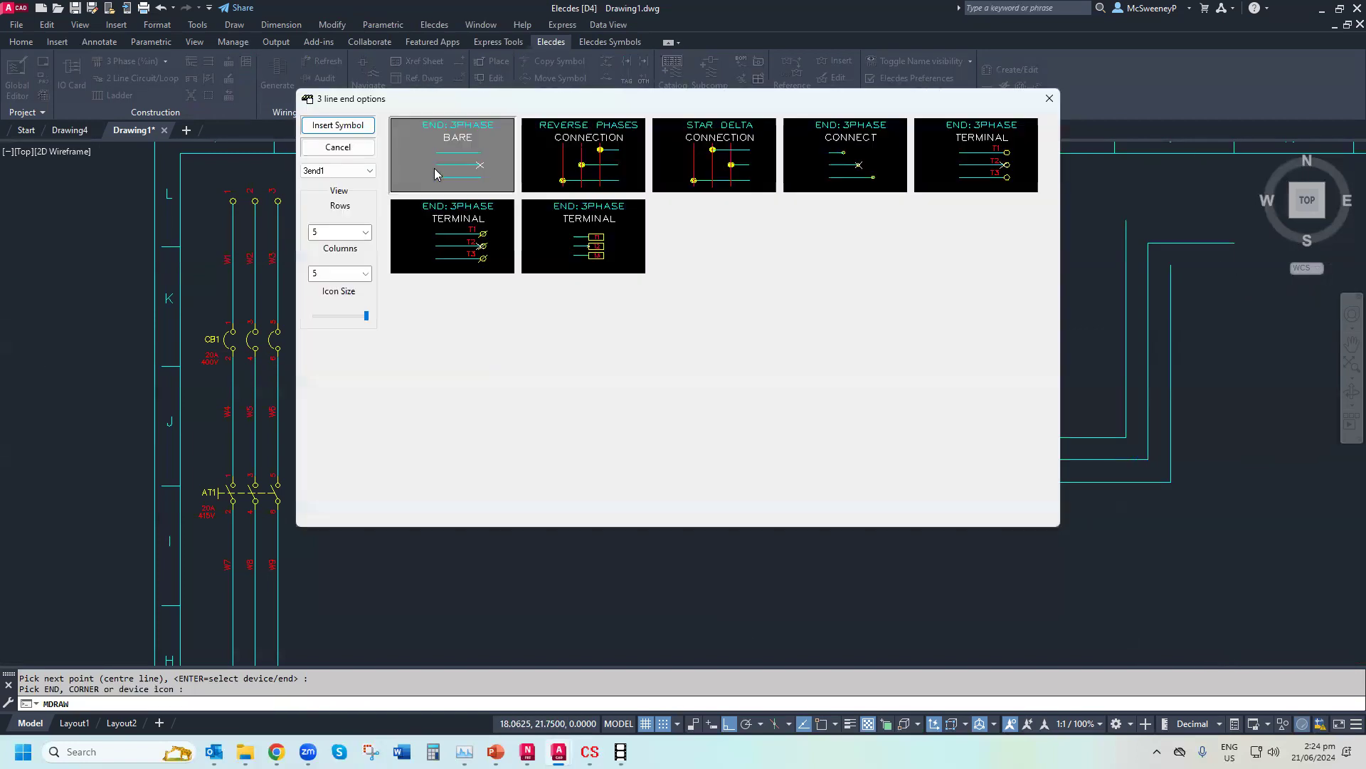
pyautogui.doubleClick(436, 174)
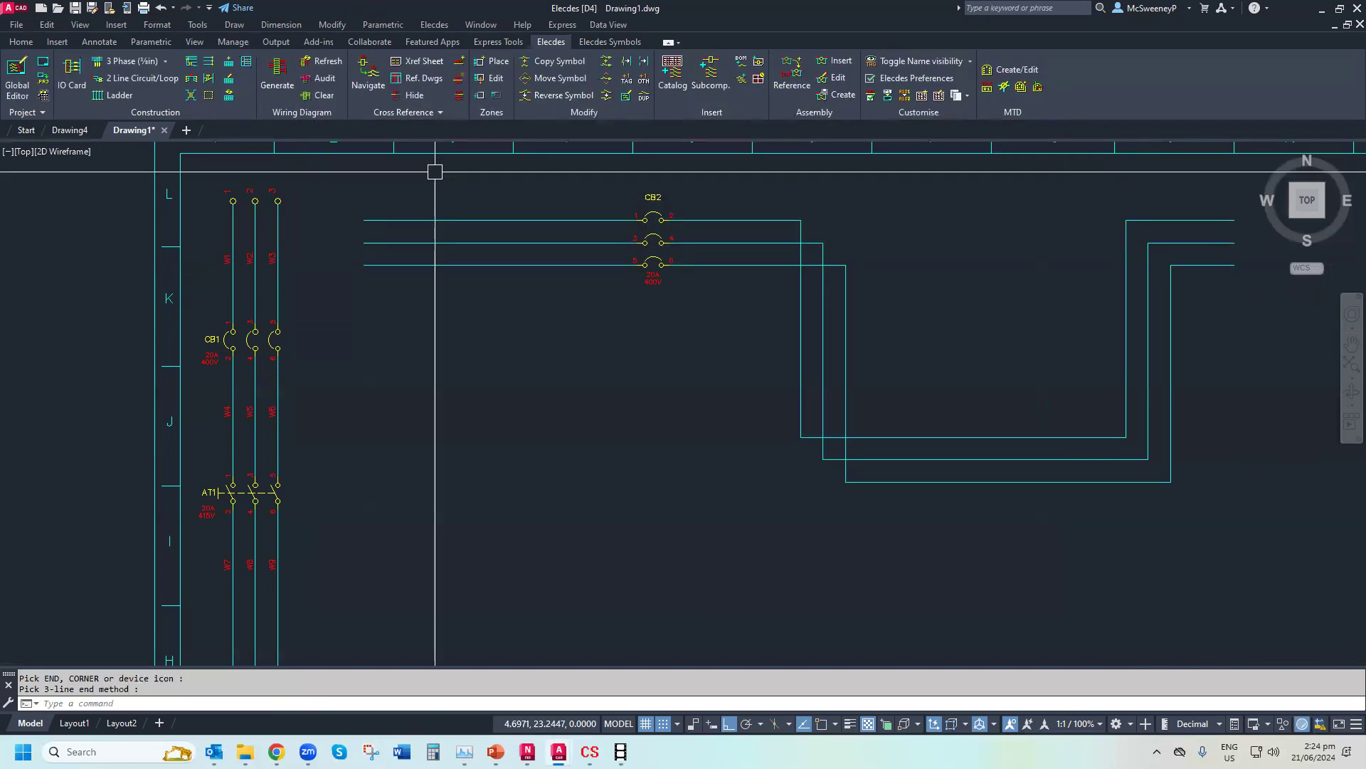
# Insert a three-phase isolator with catalog number 15007 on the first vertical drop of the looped circuit
pyautogui.click(598, 45)
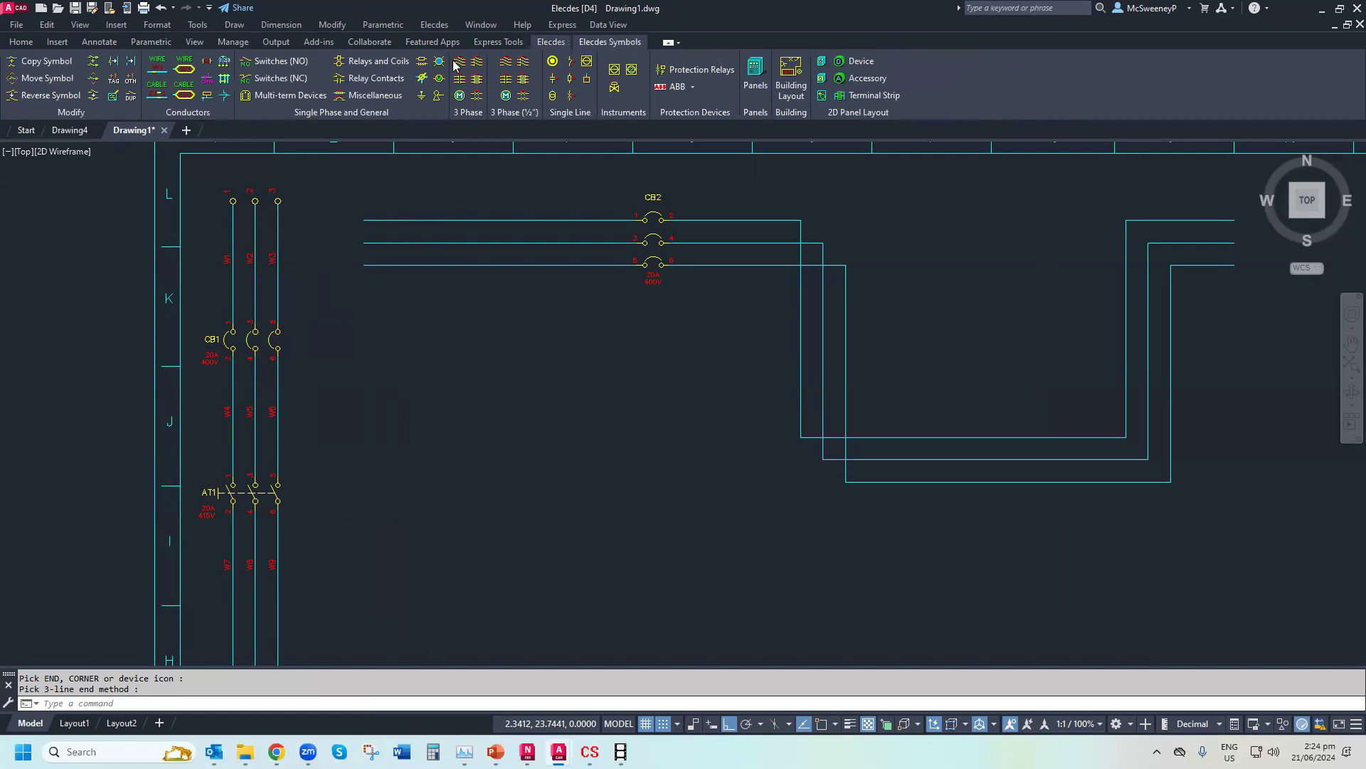
pyautogui.click(461, 67)
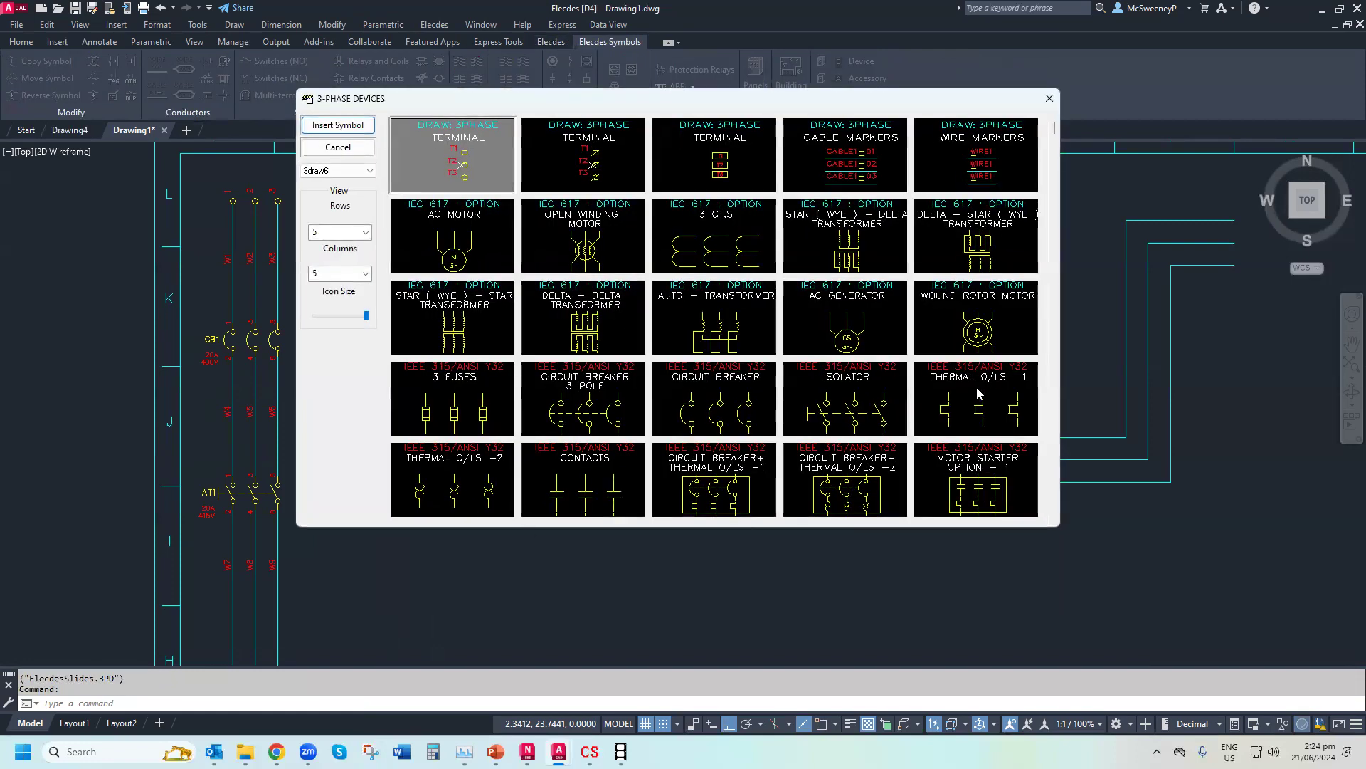
pyautogui.doubleClick(812, 397)
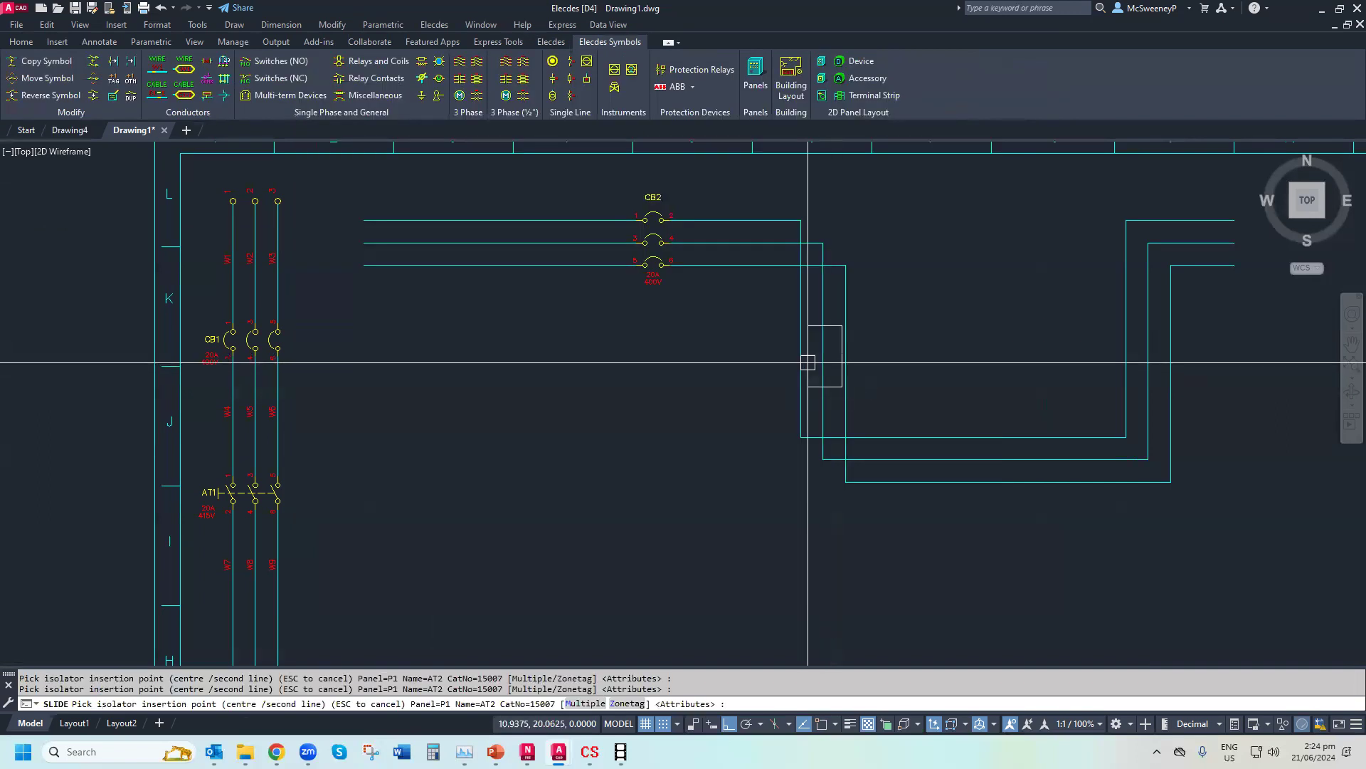
pyautogui.click(804, 363)
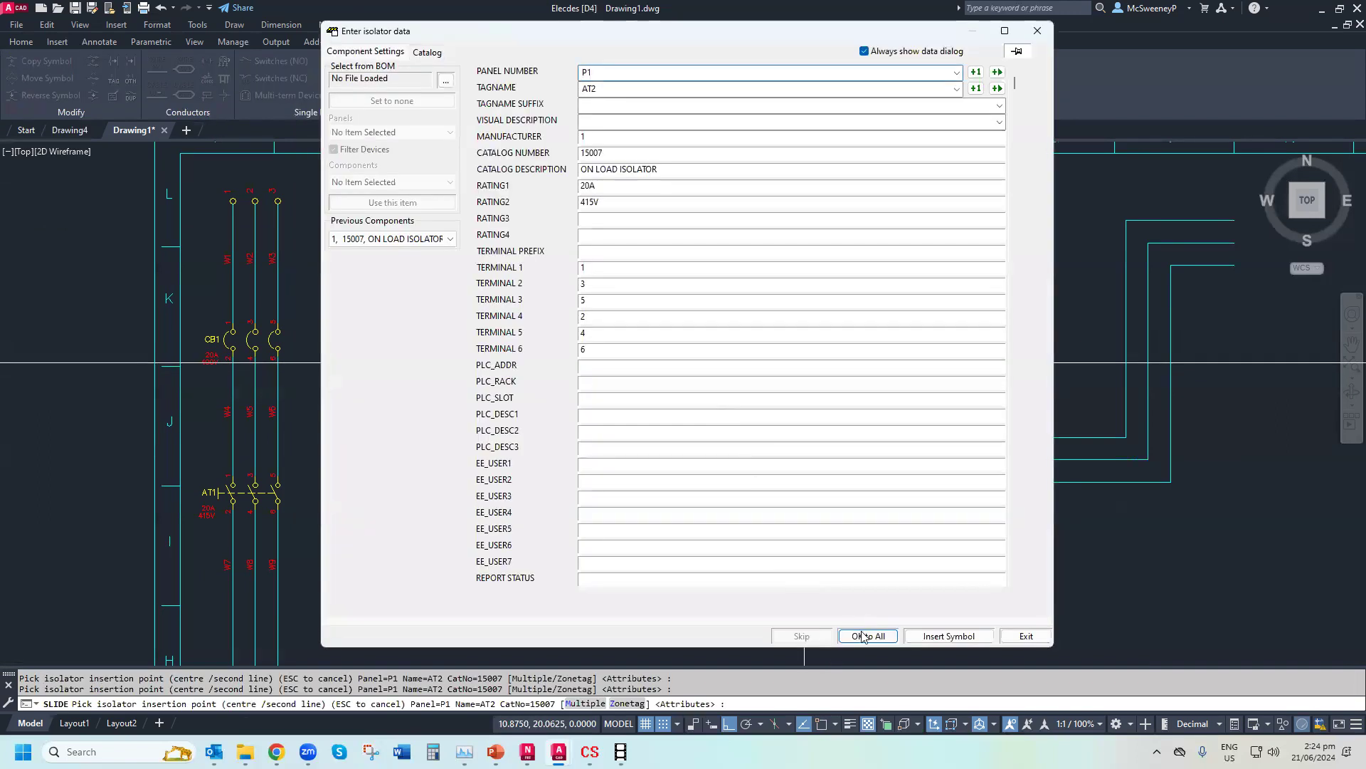
pyautogui.click(864, 633)
pyautogui.press('Escape')
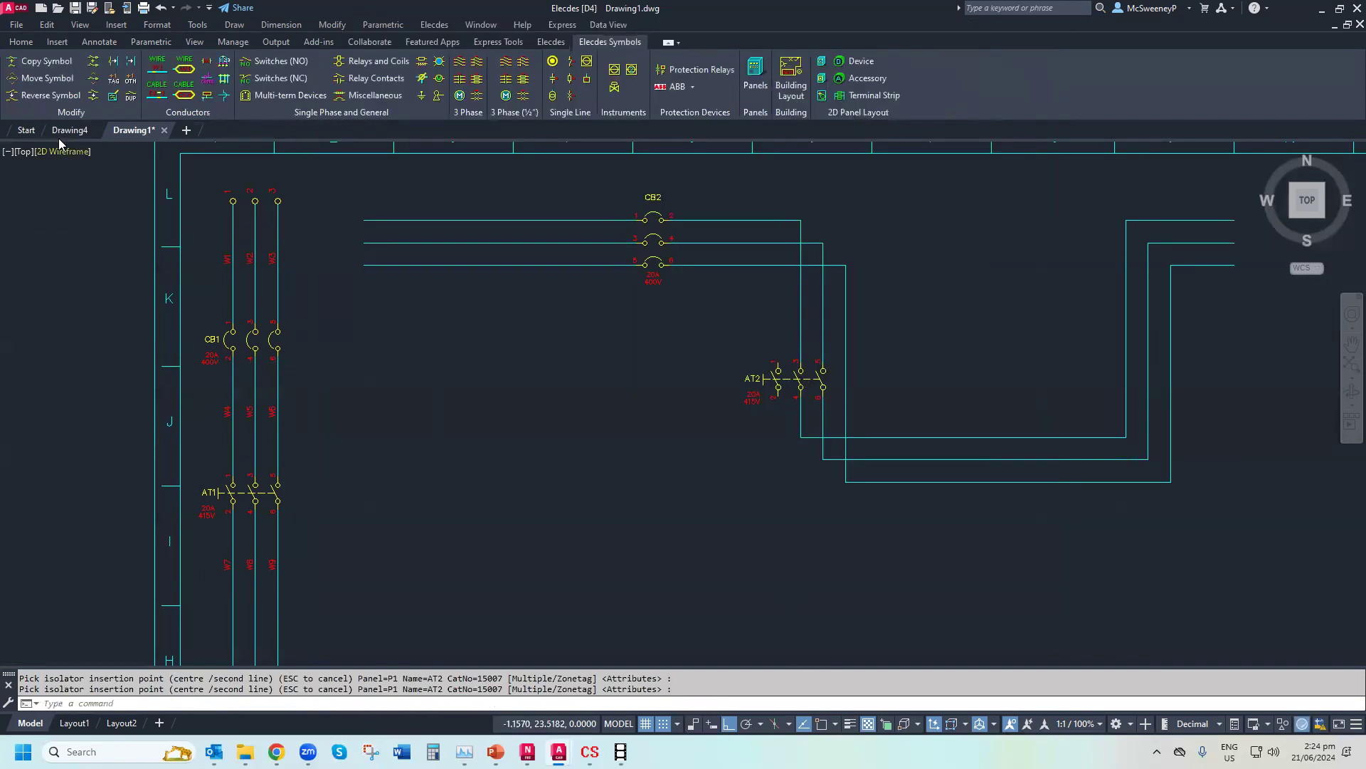
# Move the new isolator from the vertical drop to the middle of the loop's lower horizontal run
pyautogui.click(50, 80)
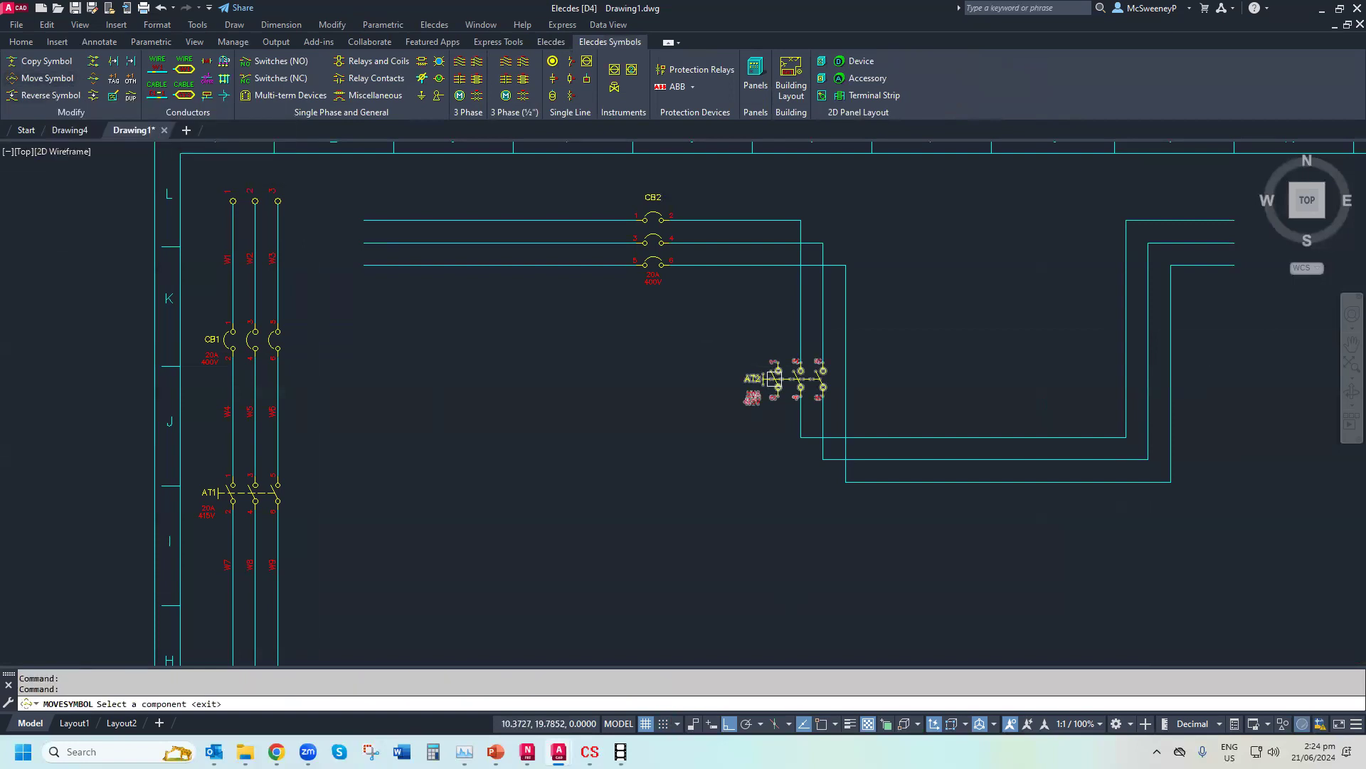
pyautogui.click(753, 378)
pyautogui.click(967, 459)
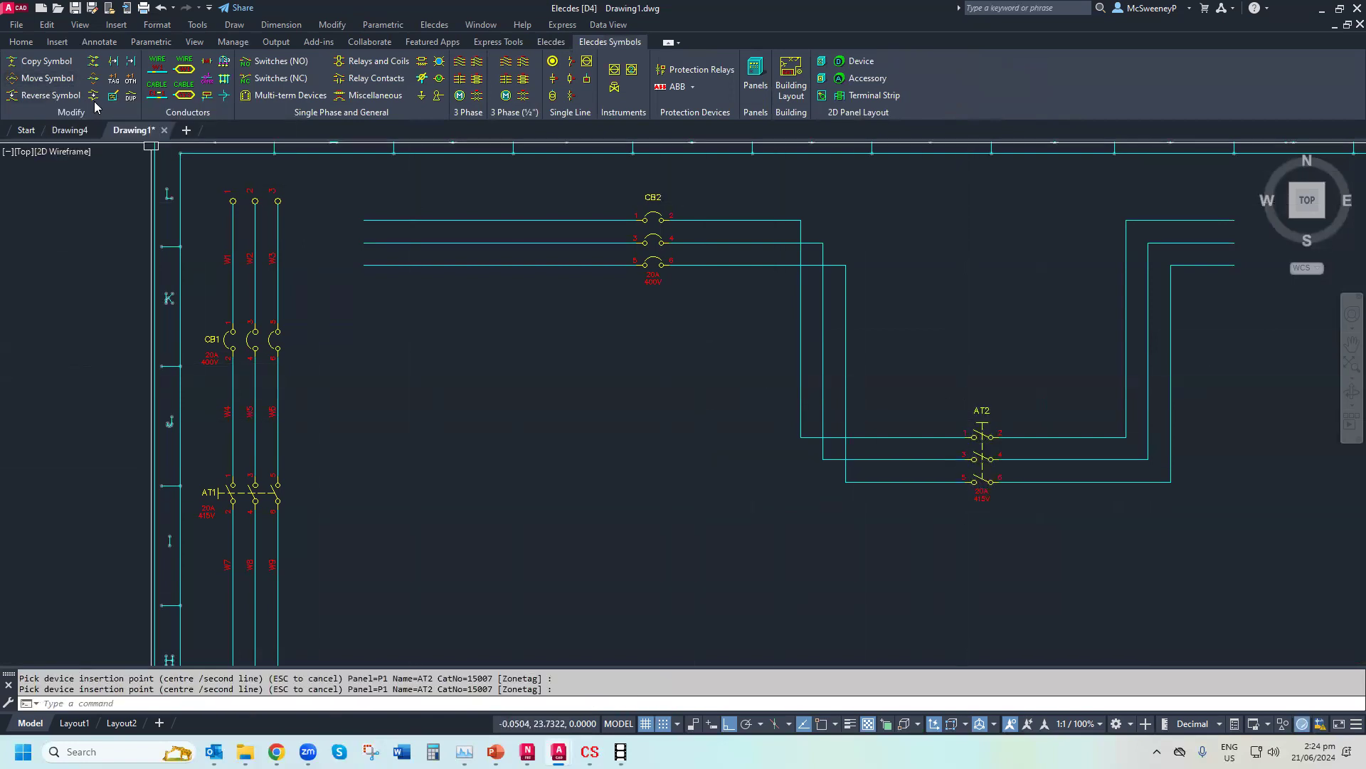
# Move the looped lower run of the second circuit up in line with its circuit breaker, straightening the circuit
pyautogui.click(98, 78)
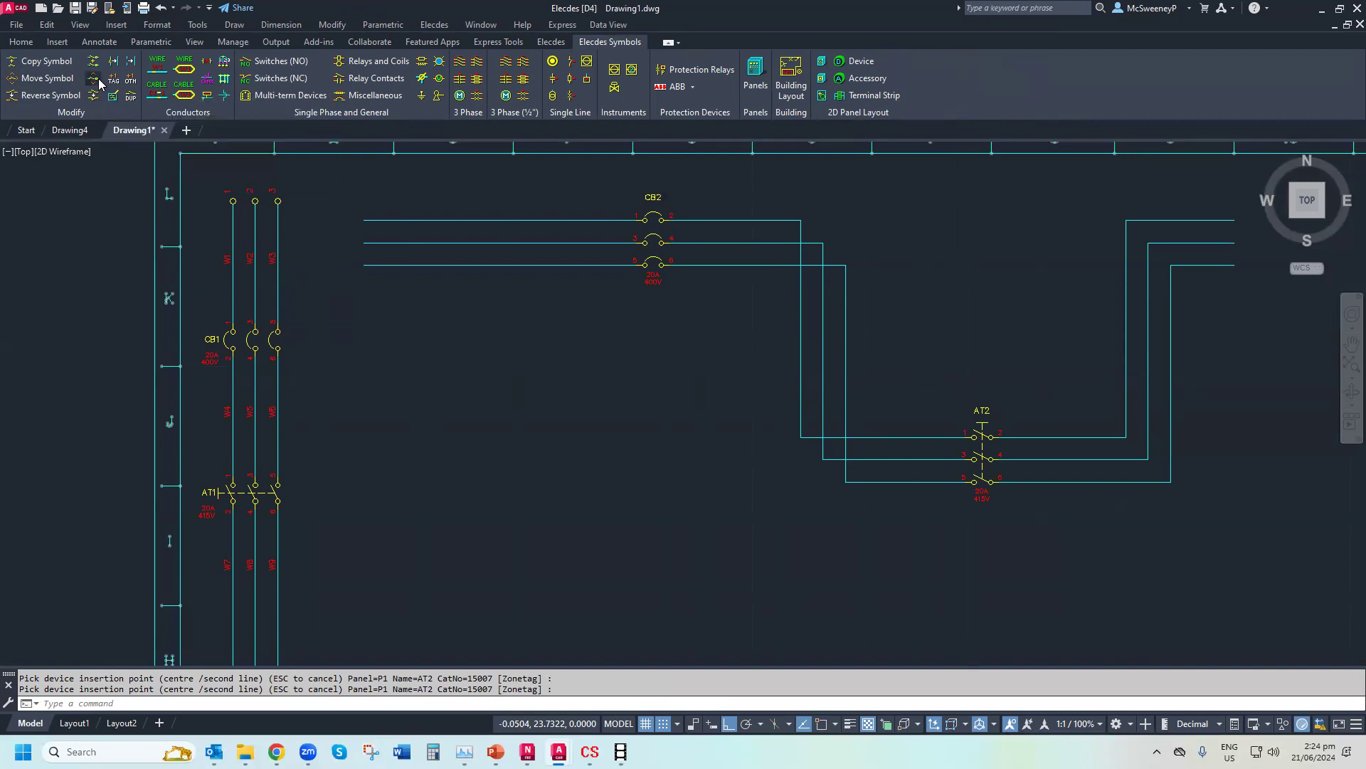
pyautogui.press('Return')
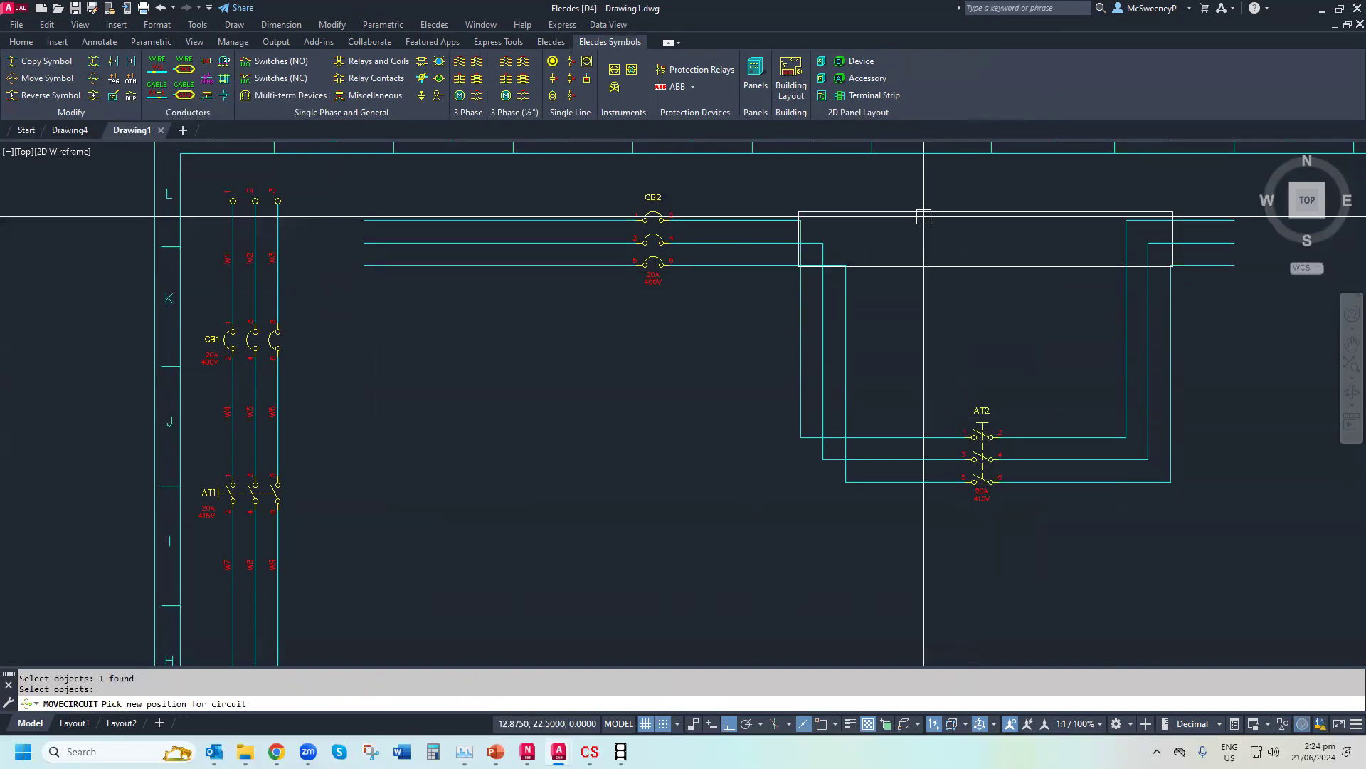
pyautogui.click(923, 219)
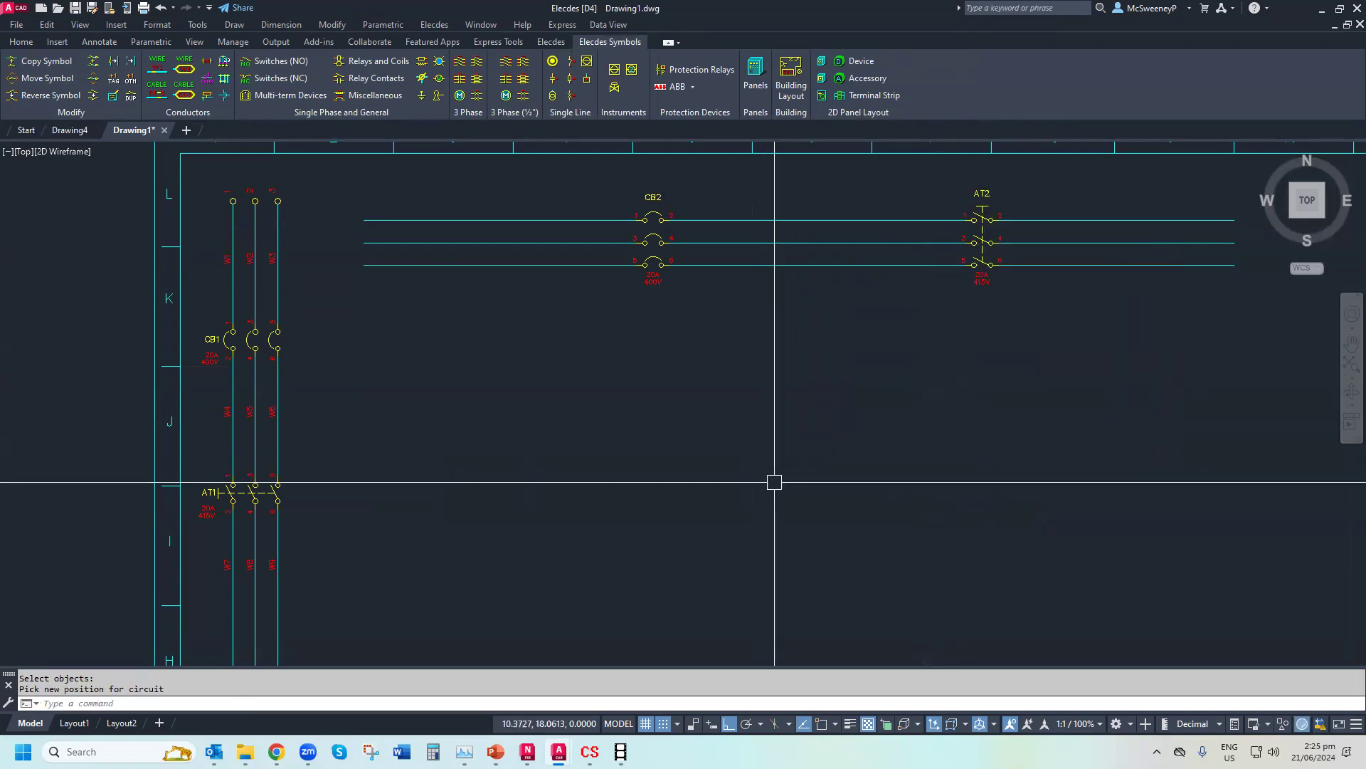
# Start a connected three-phase branch on the vertical circuit below isolator AT1 and run it horizontally into the empty area beside it
pyautogui.write('z')
pyautogui.press('Return')
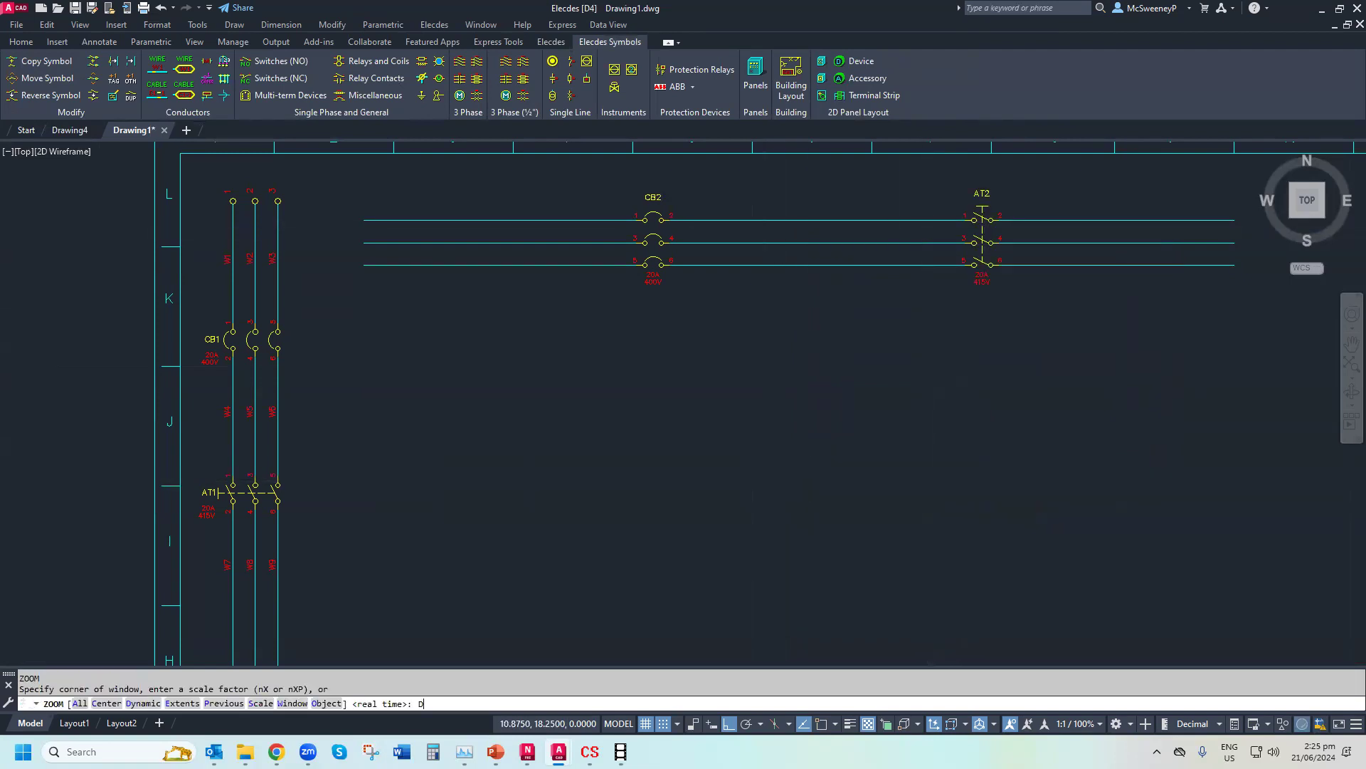
pyautogui.write('D')
pyautogui.press('Return')
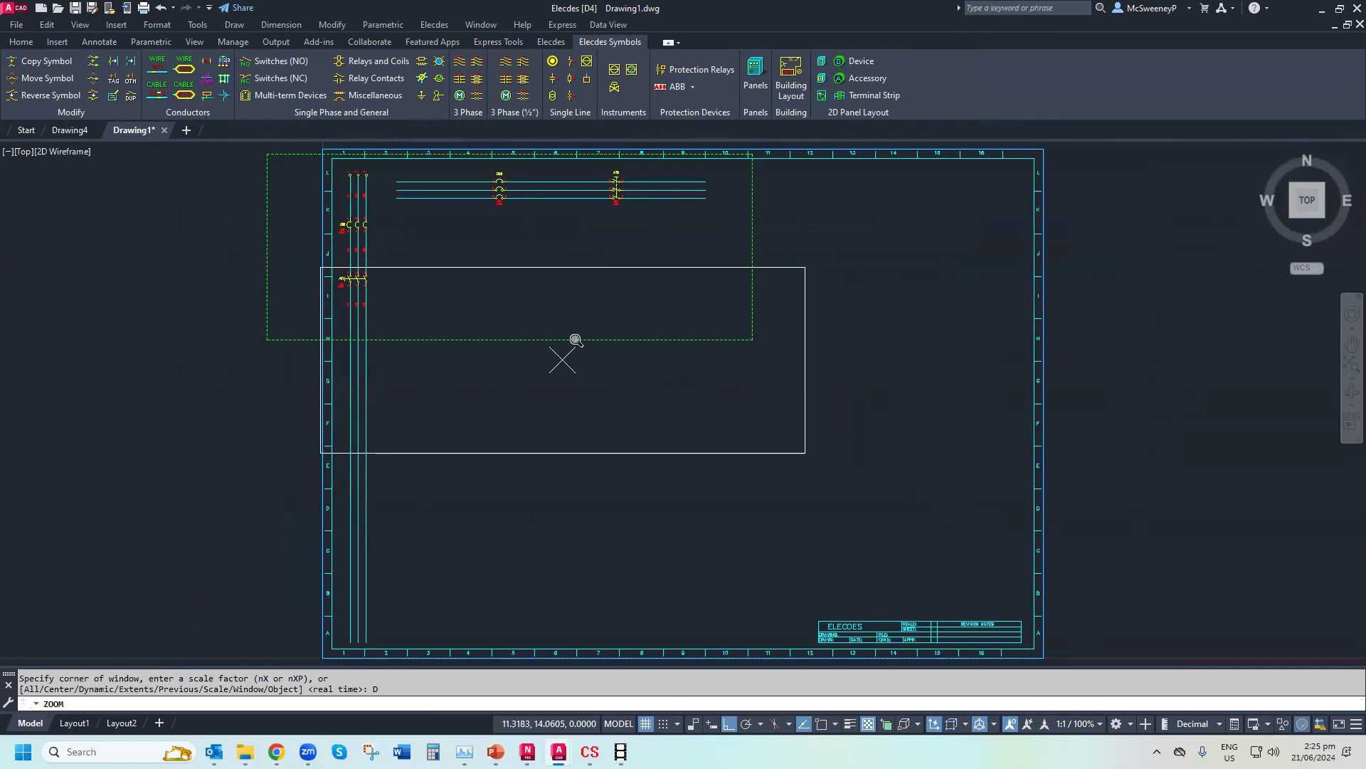
pyautogui.press('Return')
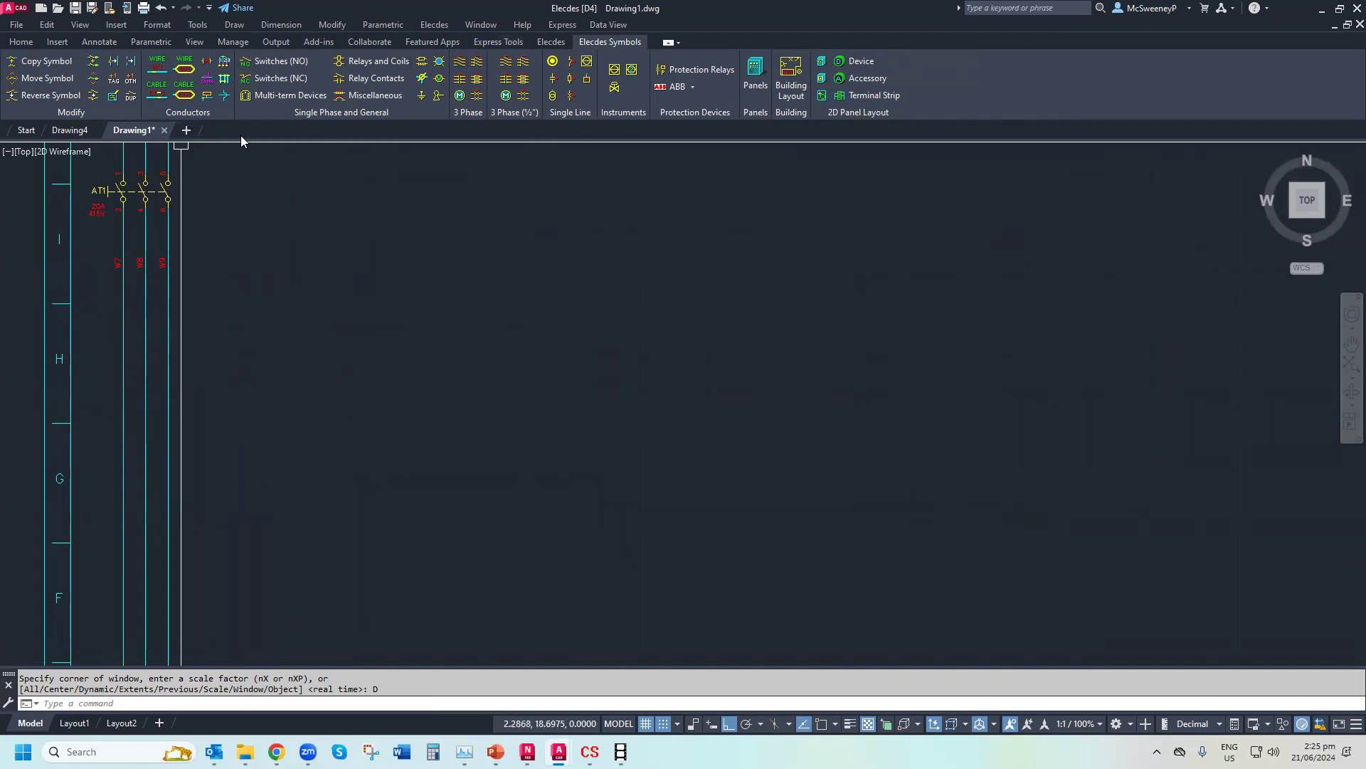
pyautogui.click(549, 42)
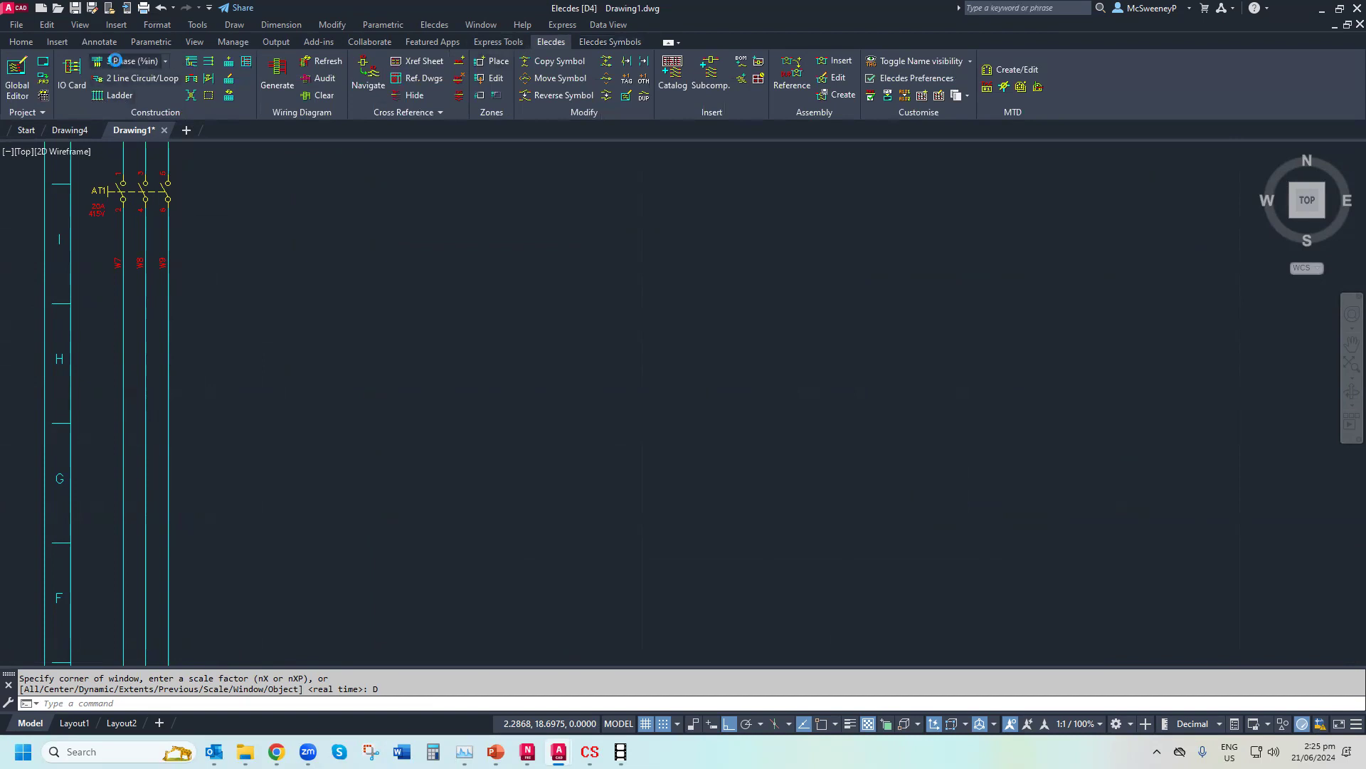
pyautogui.click(115, 60)
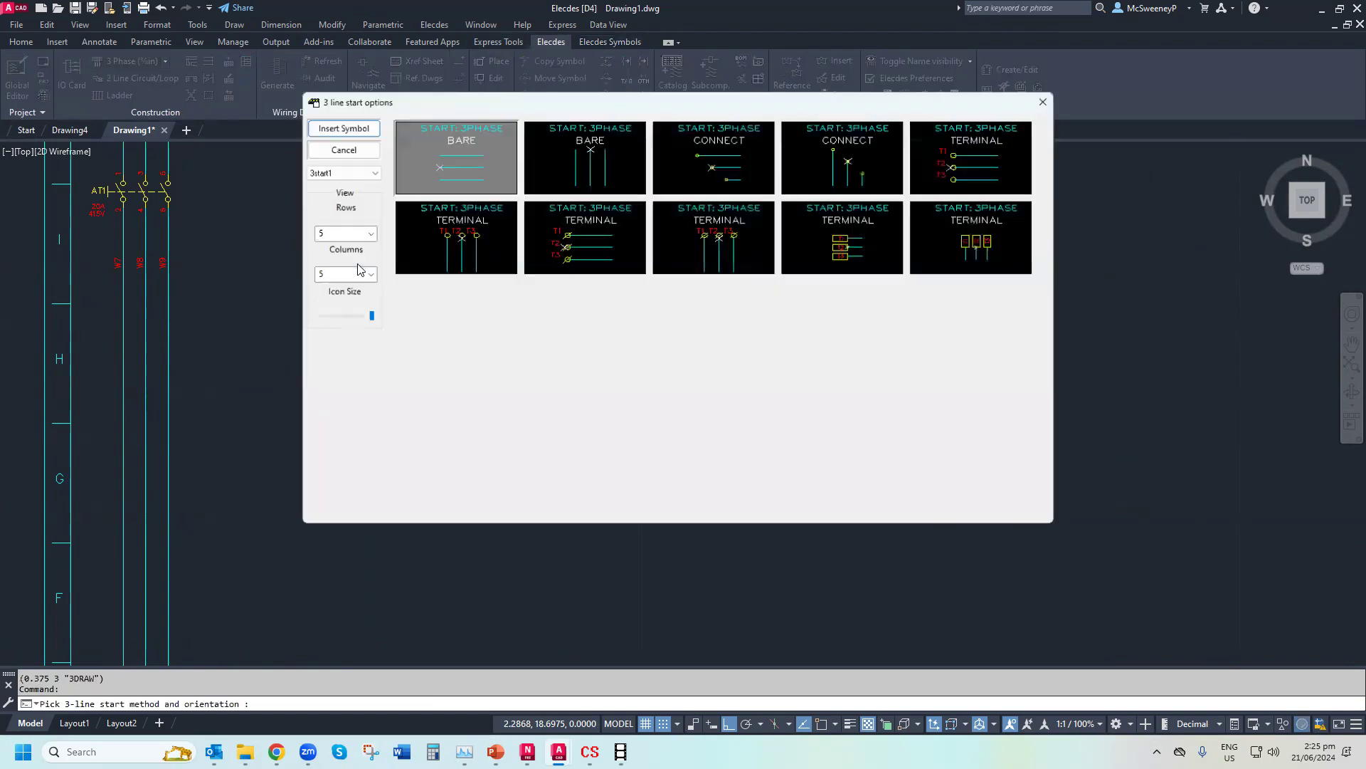
pyautogui.click(731, 174)
pyautogui.doubleClick(722, 165)
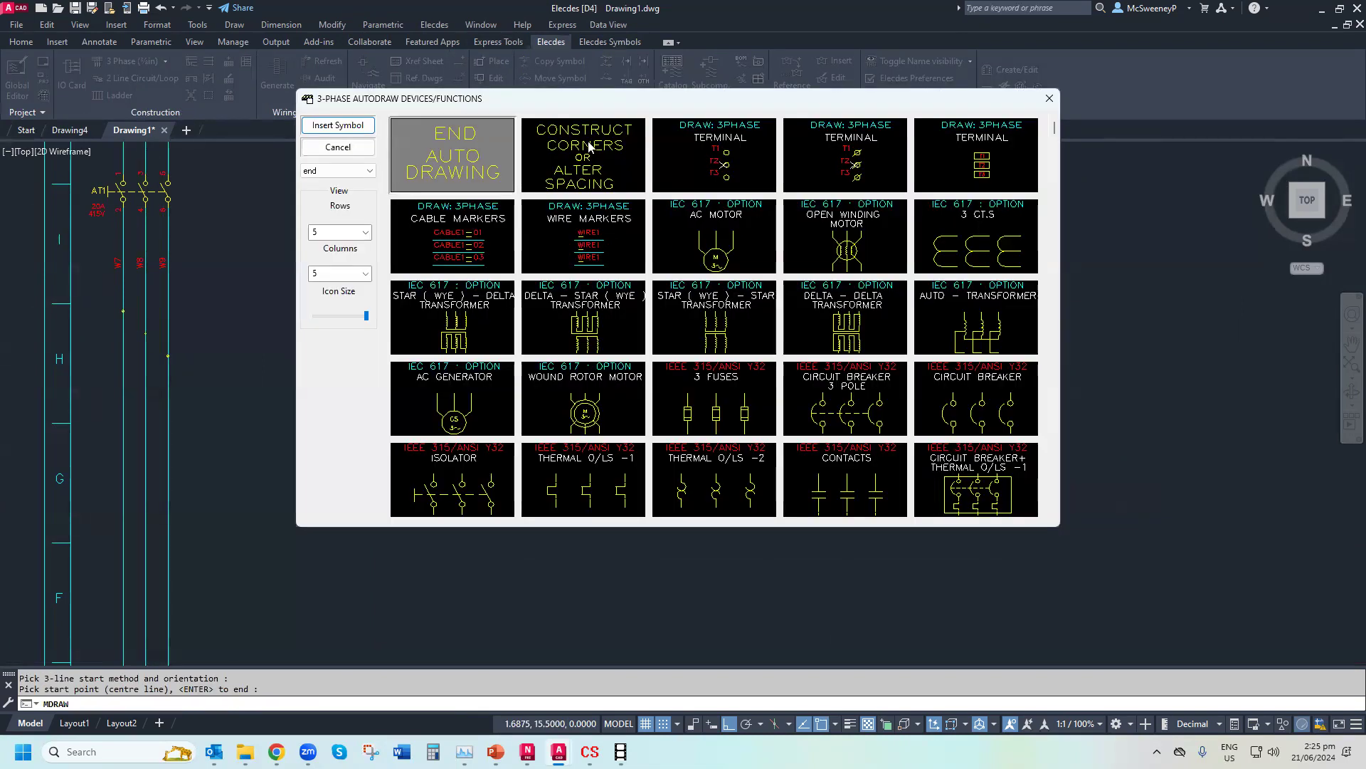
pyautogui.doubleClick(587, 147)
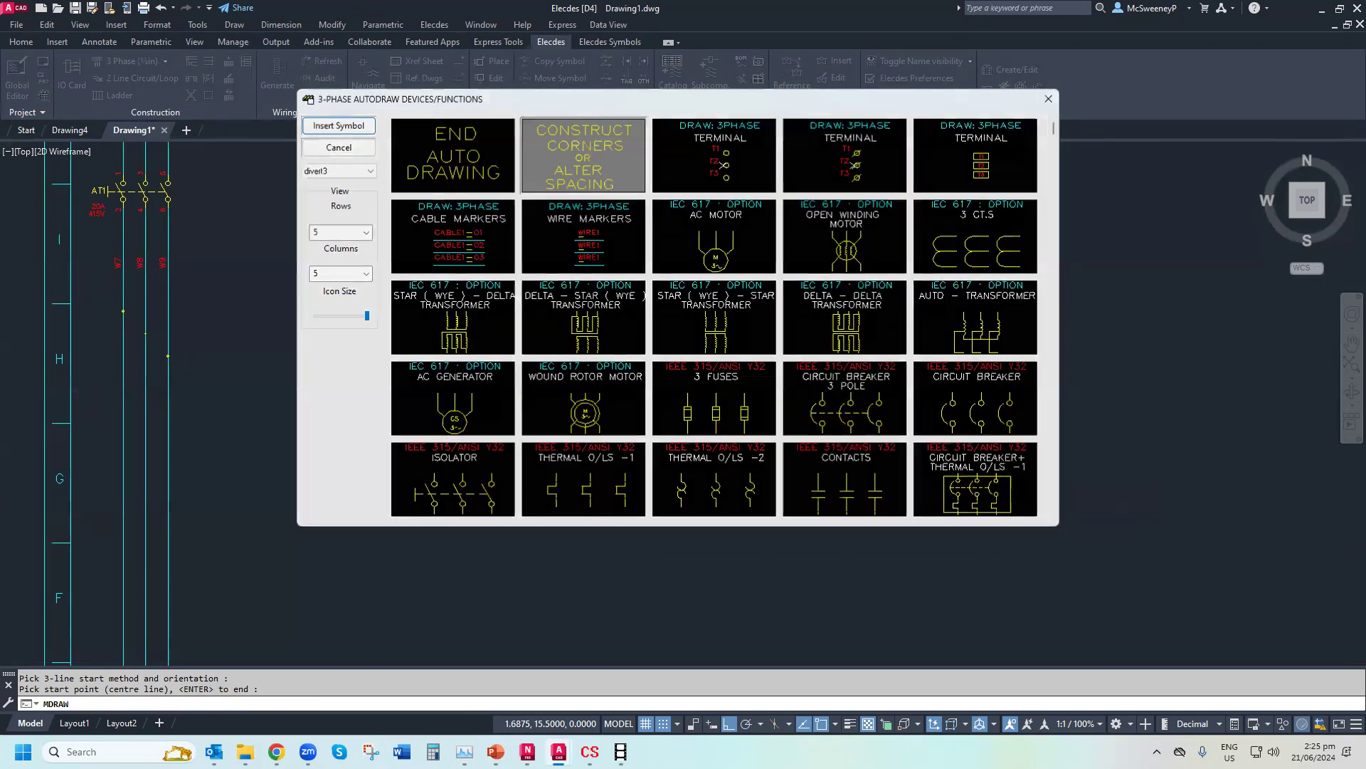
pyautogui.click(440, 270)
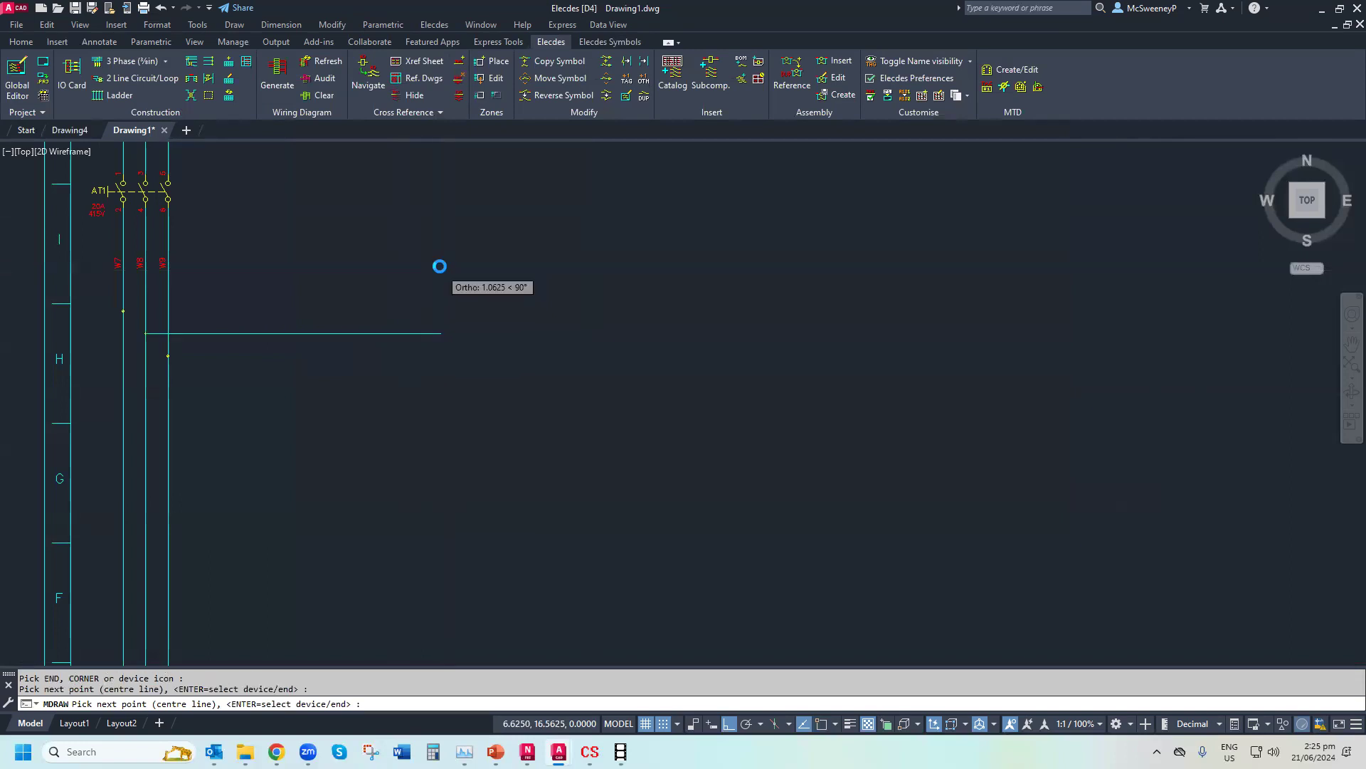
# Add three-phase contacts at the end of the branch and choose Merlin-Gerin catalog number 16397 for them
pyautogui.doubleClick(867, 491)
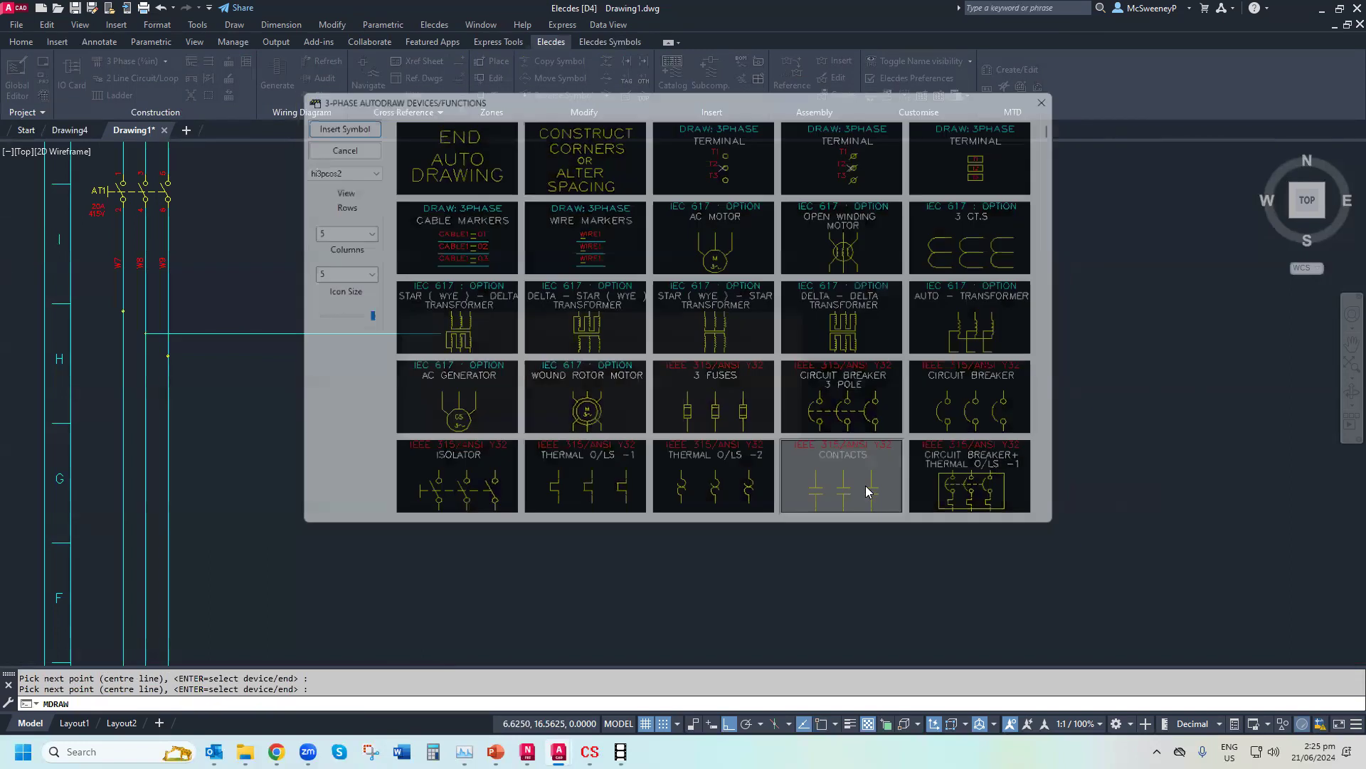
pyautogui.click(428, 53)
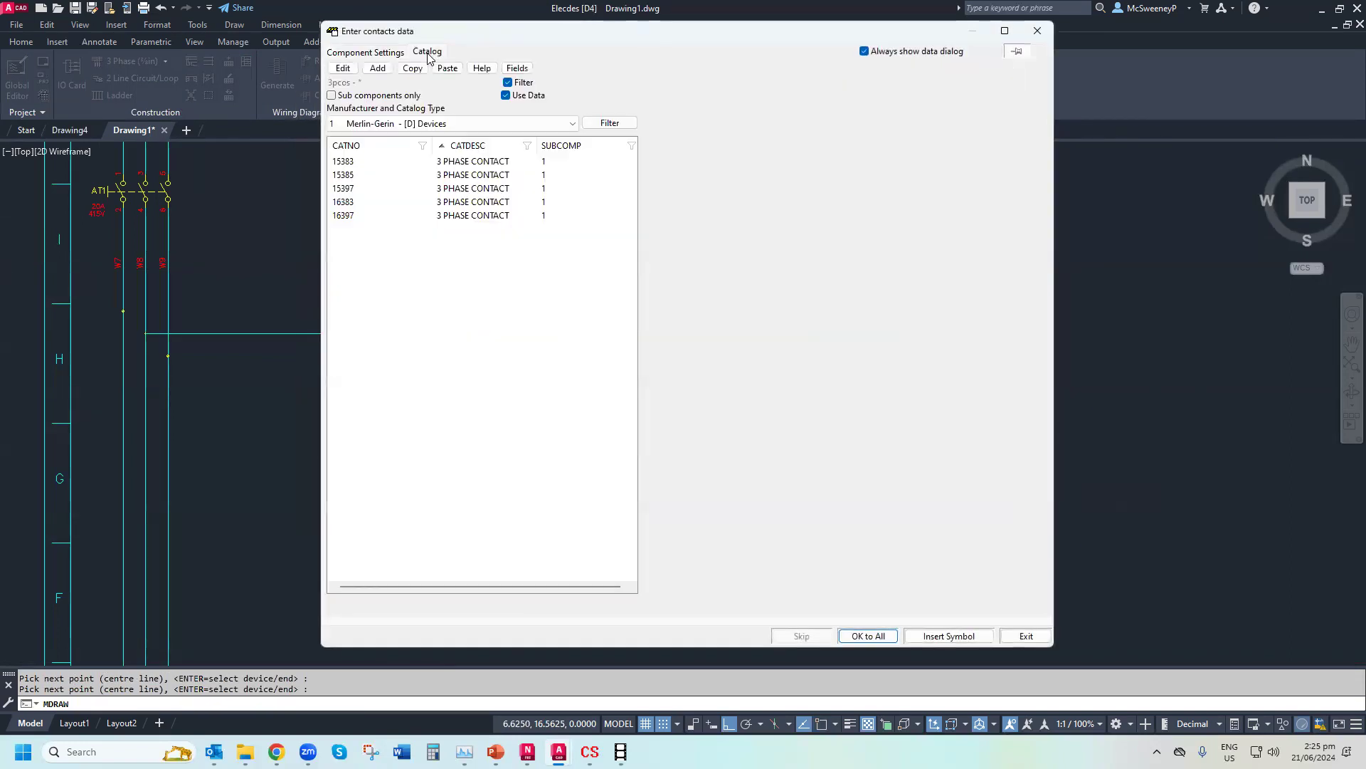
pyautogui.click(364, 215)
# List only the subcomponents of catalog number 16397 and examine the coil entry's description and subcomponent number
pyautogui.click(353, 95)
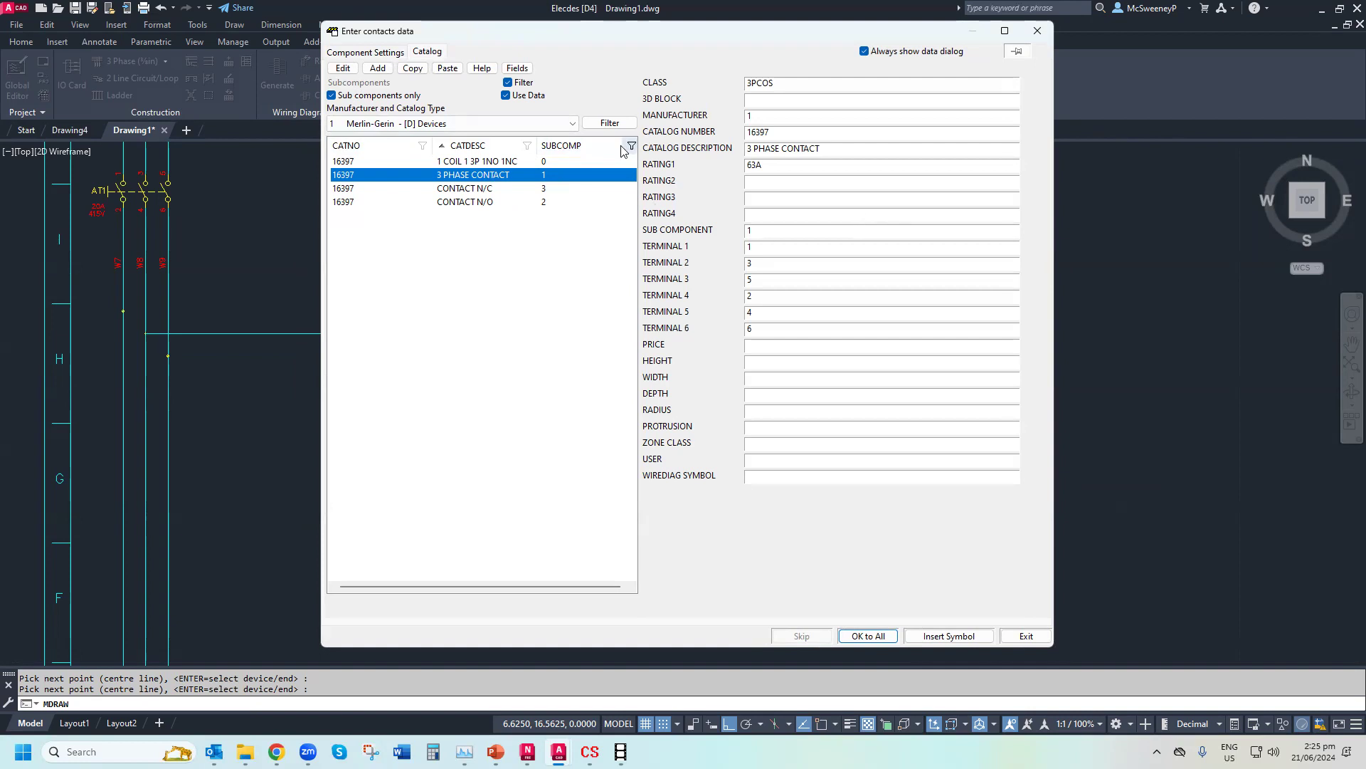
pyautogui.click(540, 164)
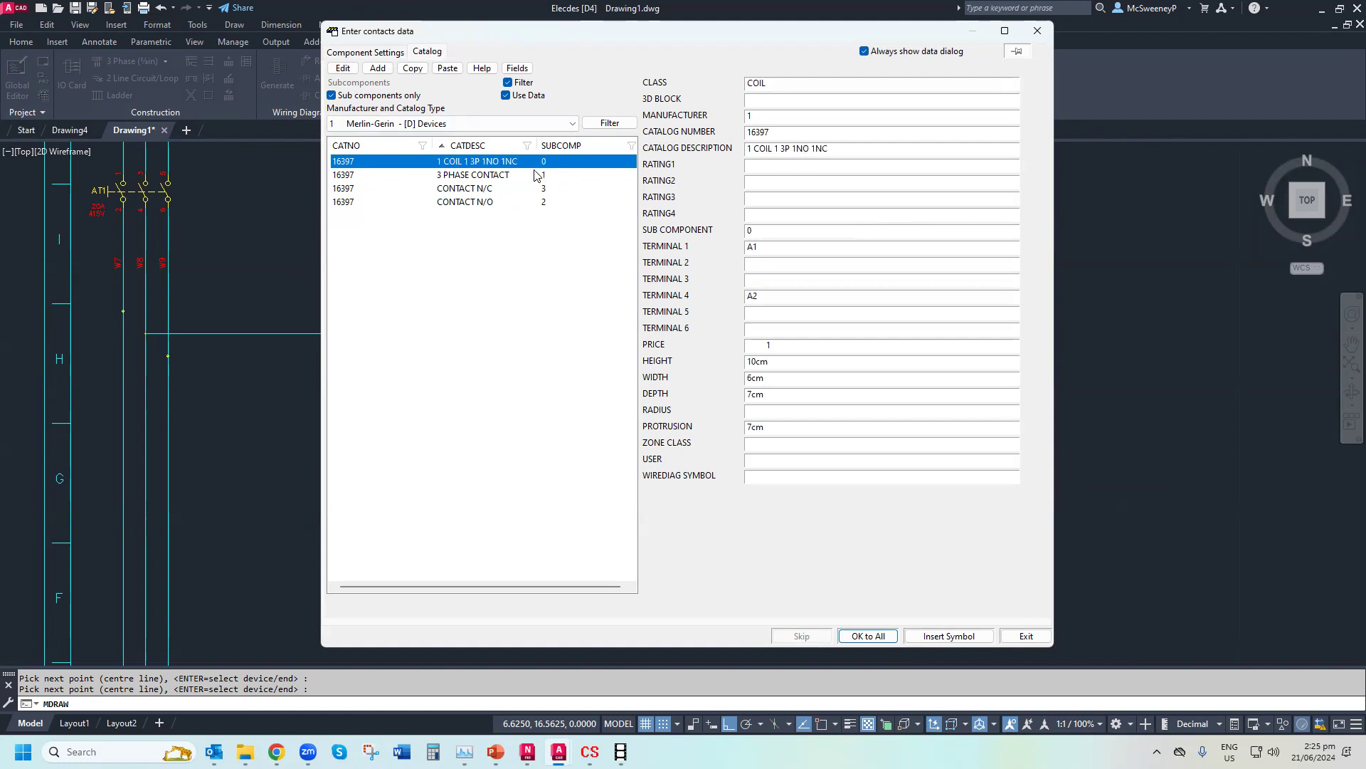
pyautogui.click(811, 150)
pyautogui.doubleClick(762, 149)
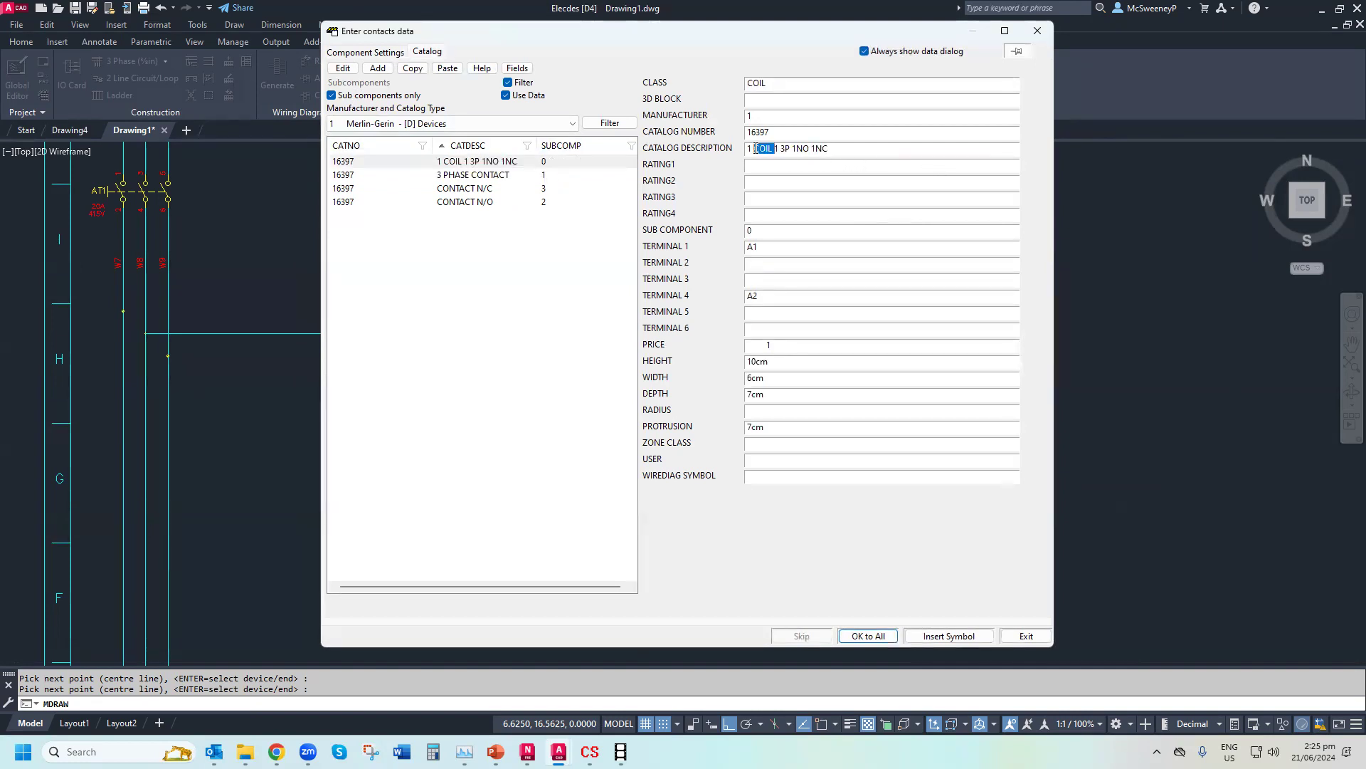
pyautogui.moveTo(831, 149); pyautogui.dragTo(753, 154)
pyautogui.click(748, 230)
pyautogui.press('BackSpace')
pyautogui.click(438, 145)
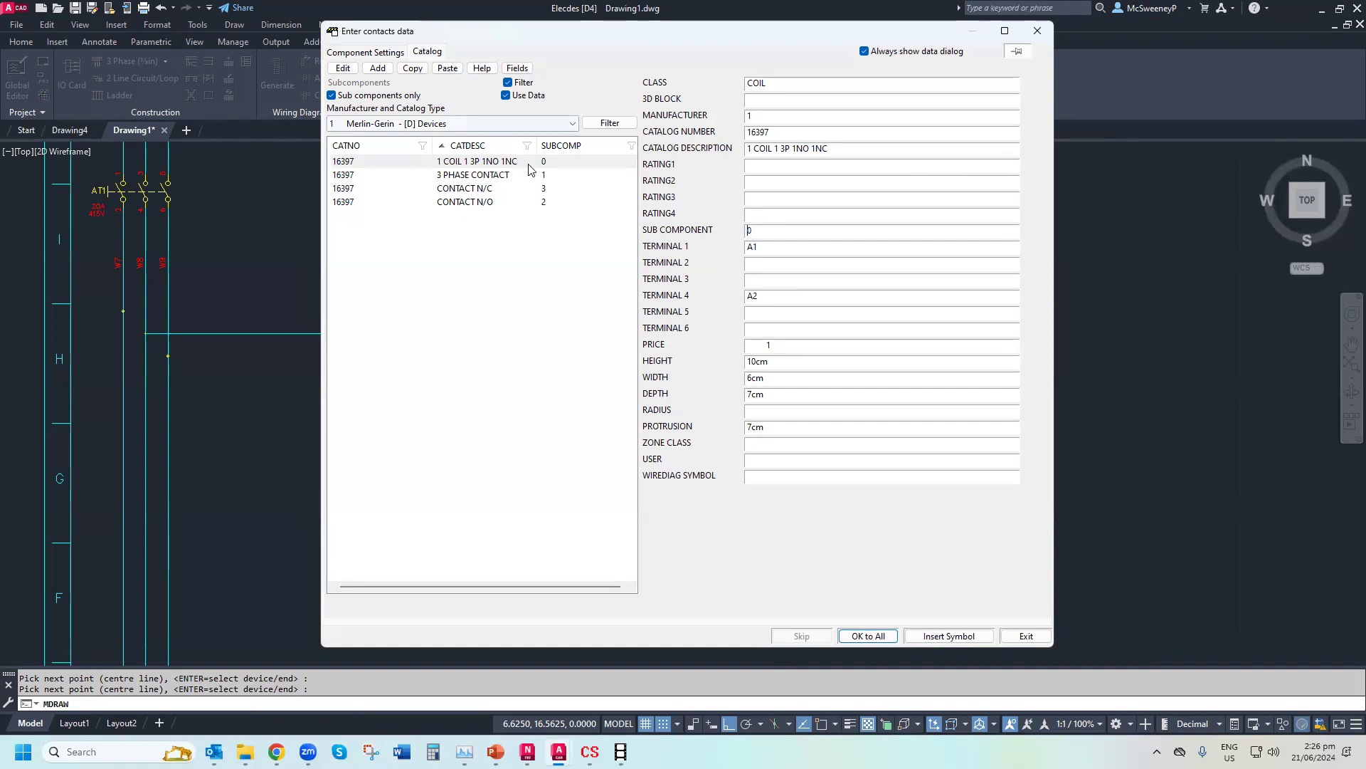
# Try to use the coil subcomponent for the contacts without saving the catalog changes, then choose to select another component
pyautogui.click(882, 638)
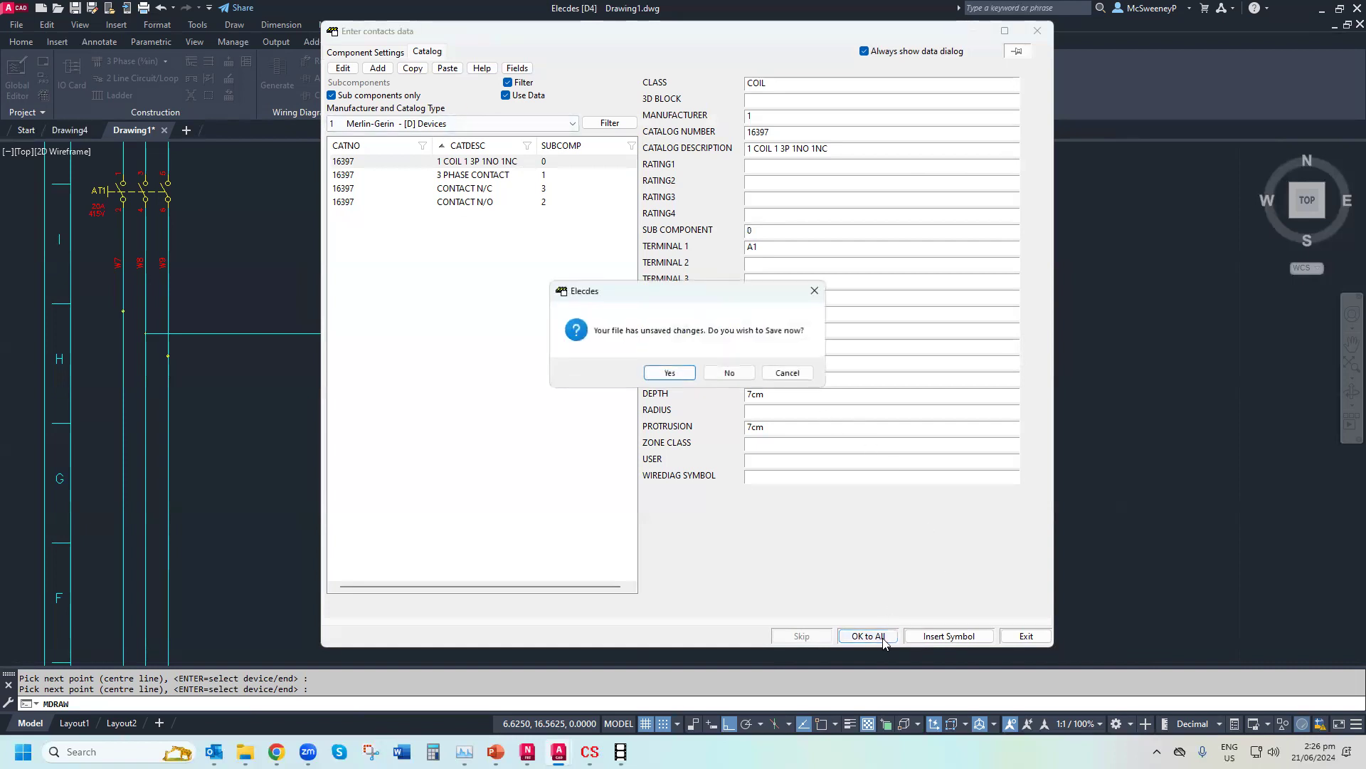
pyautogui.click(736, 377)
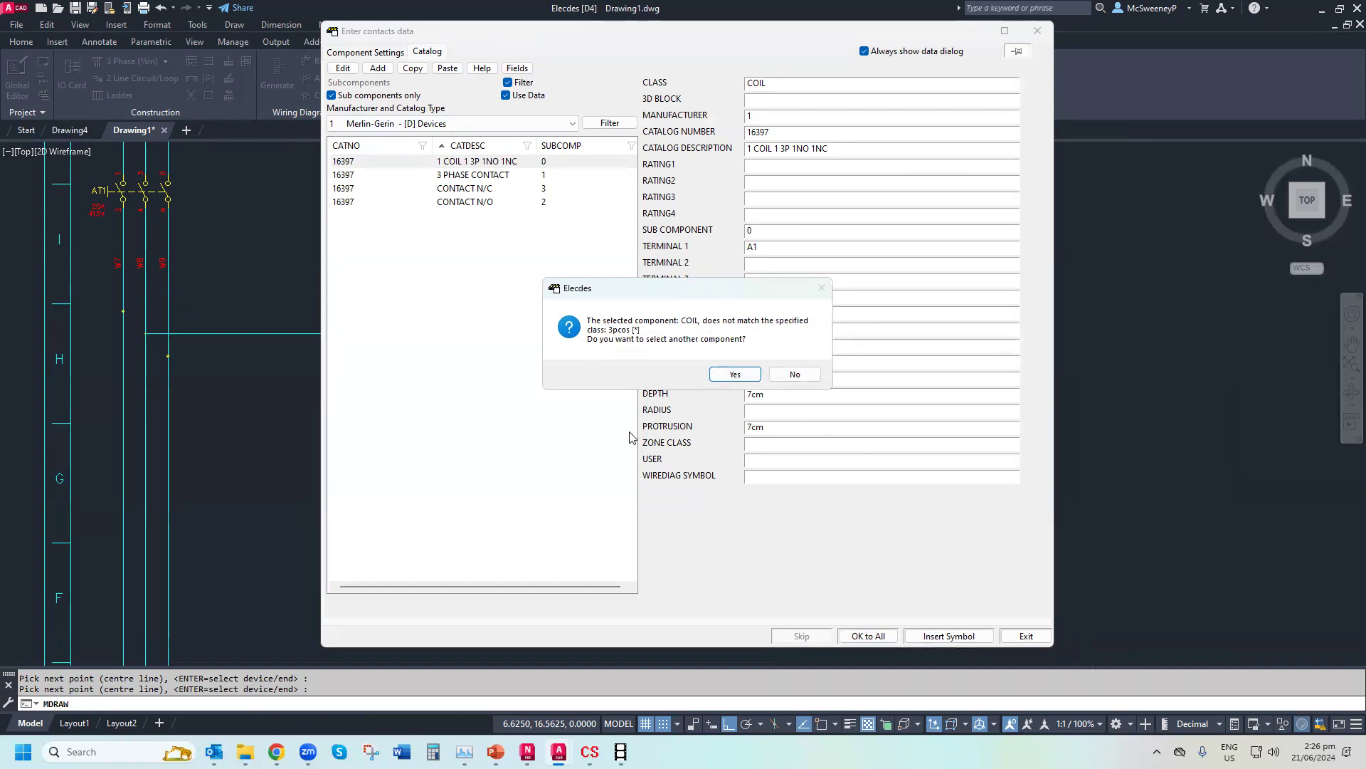
pyautogui.click(724, 377)
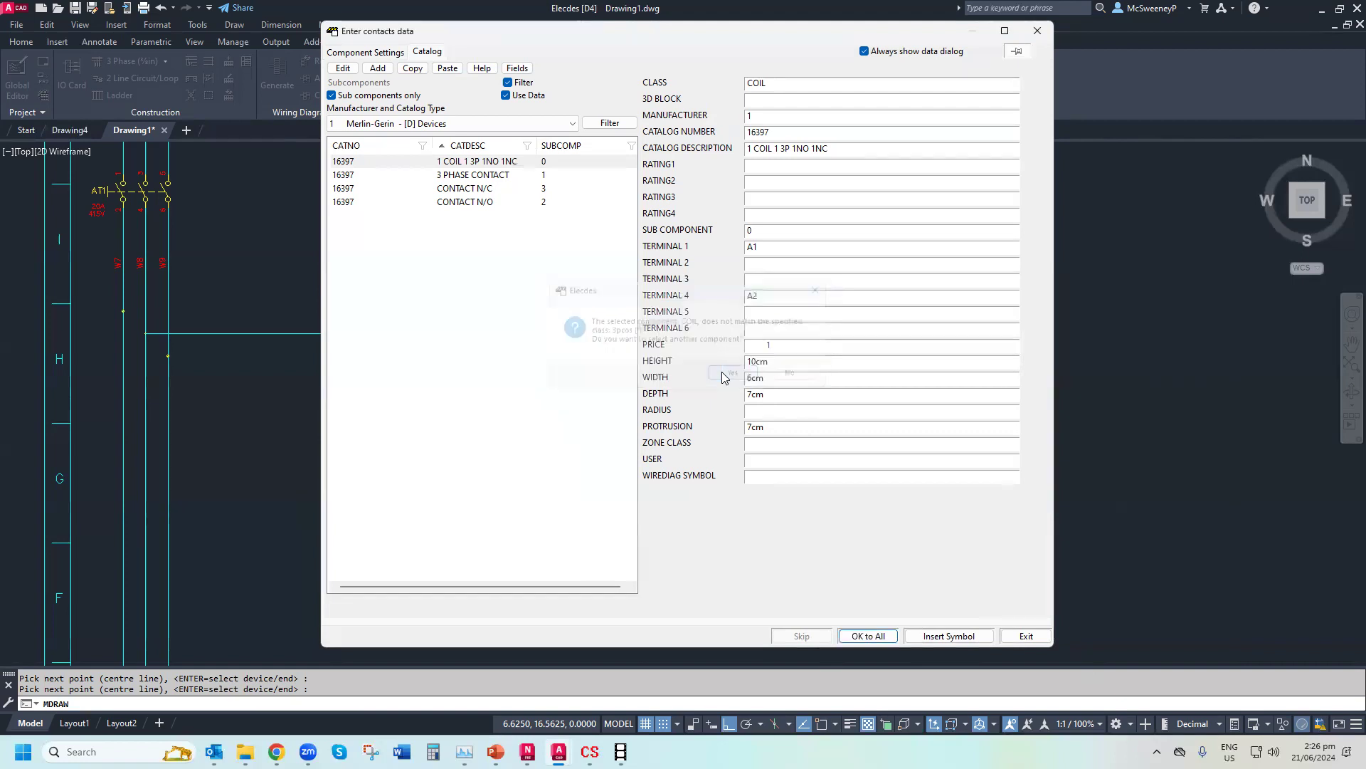
# Insert the contacts with the 3 PHASE CONTACT subcomponent of catalog number 16397, without saving the catalog changes
pyautogui.click(454, 175)
pyautogui.click(872, 636)
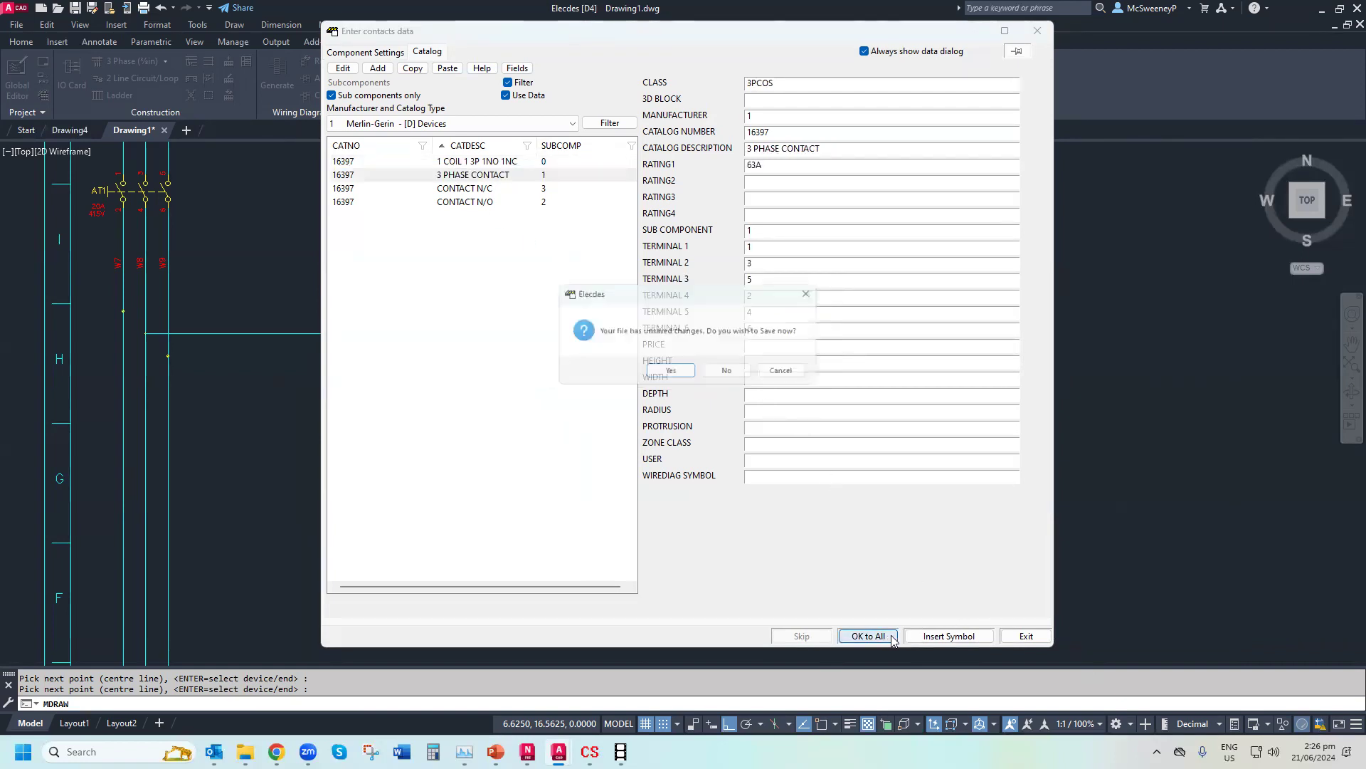
pyautogui.click(729, 373)
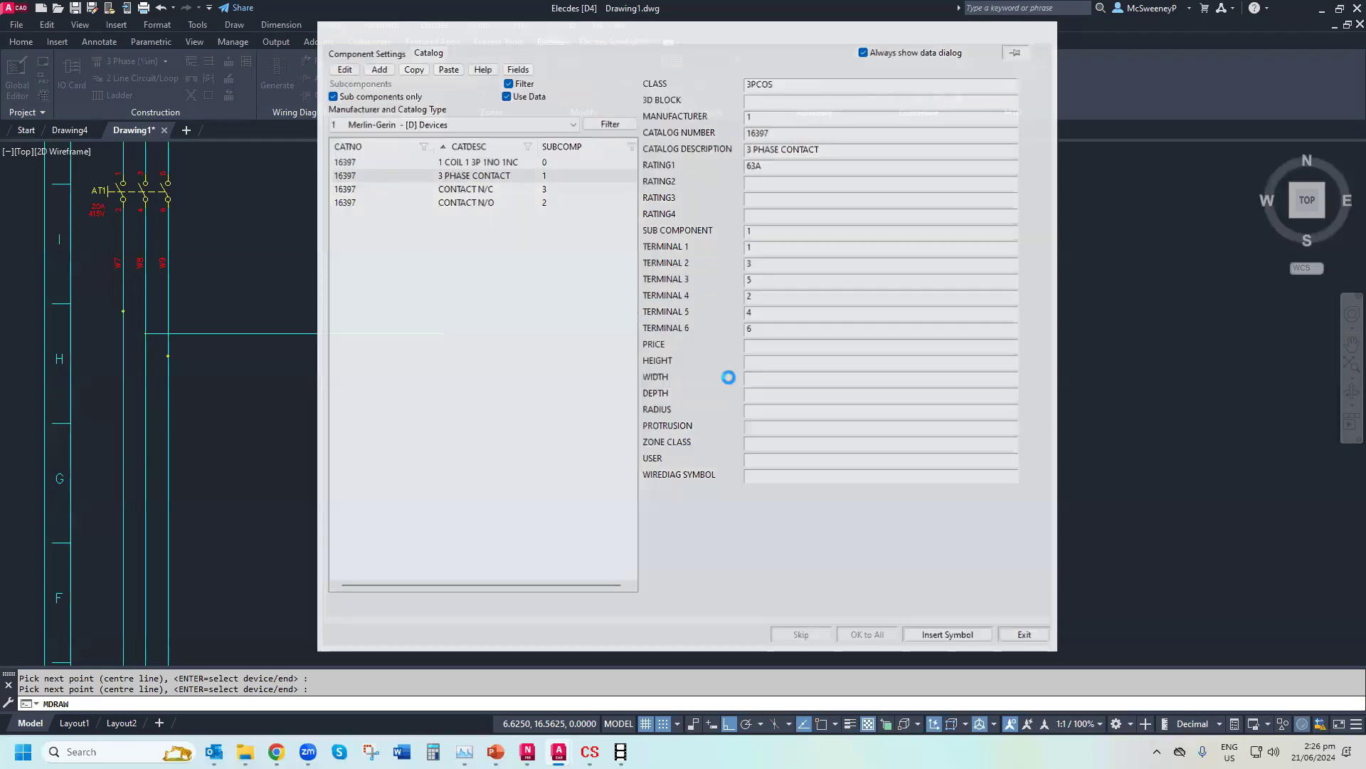
# Extend the branch horizontally past the contacts and insert three terminals from terminal block TB1 in panel P1, starting at terminal 4
pyautogui.doubleClick(616, 183)
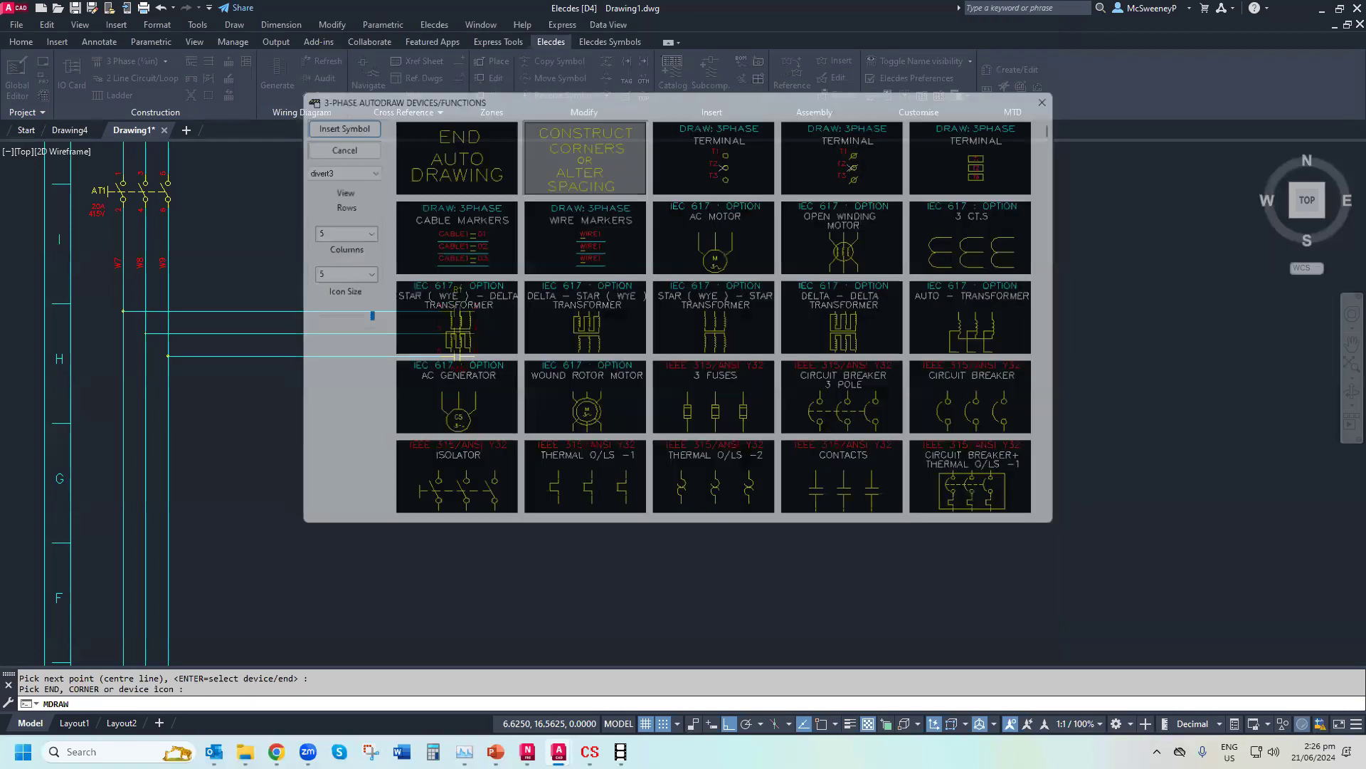
pyautogui.press('Return')
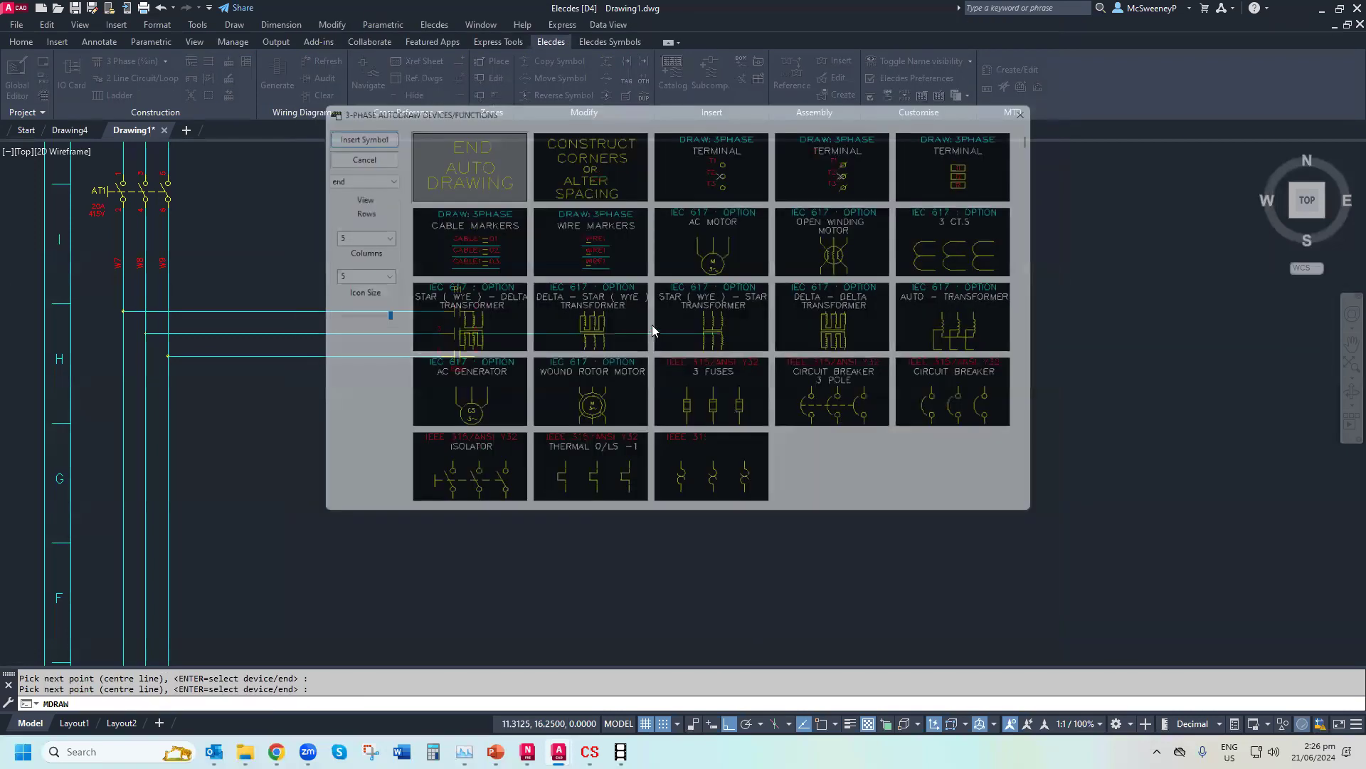
pyautogui.doubleClick(691, 151)
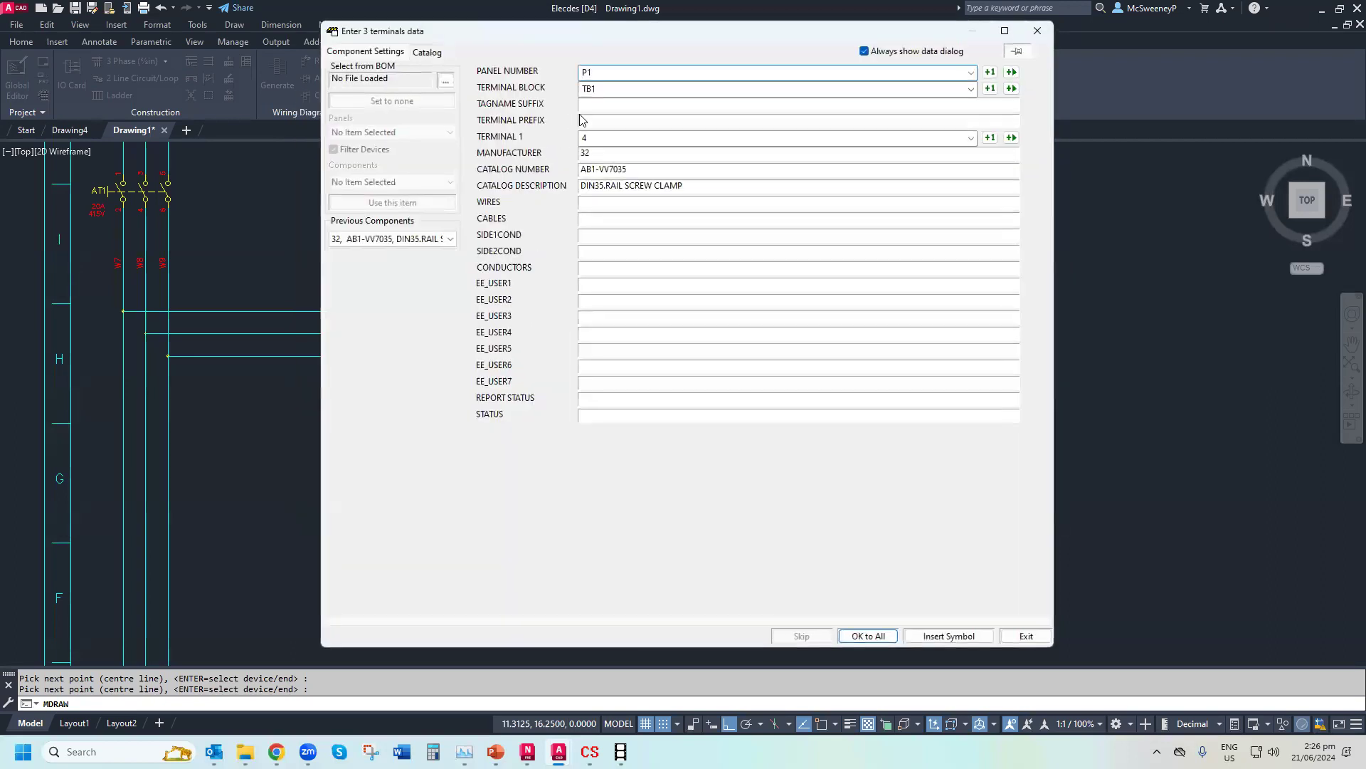
pyautogui.click(883, 640)
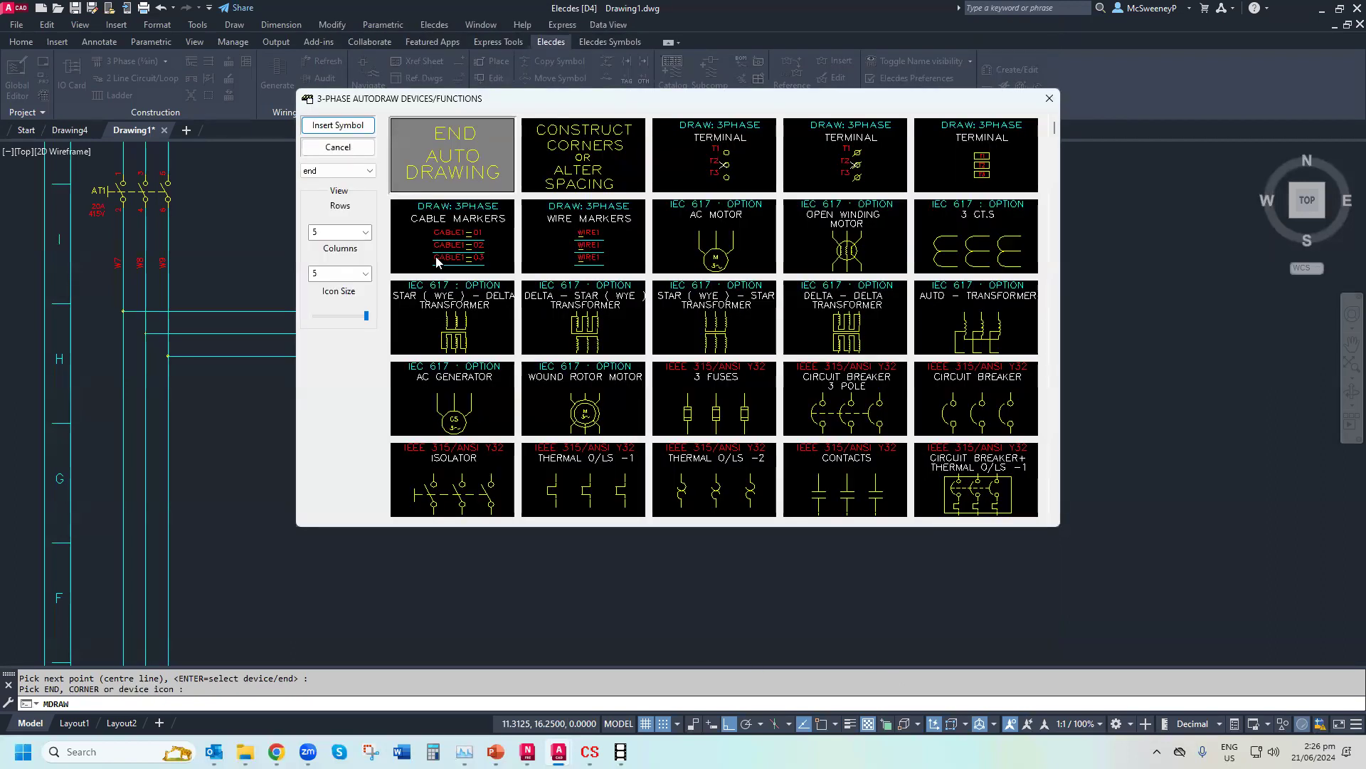
# Add cable markers for cable C1 after the terminals, using BELDEN catalog number 28156A for all three cores
pyautogui.doubleClick(437, 262)
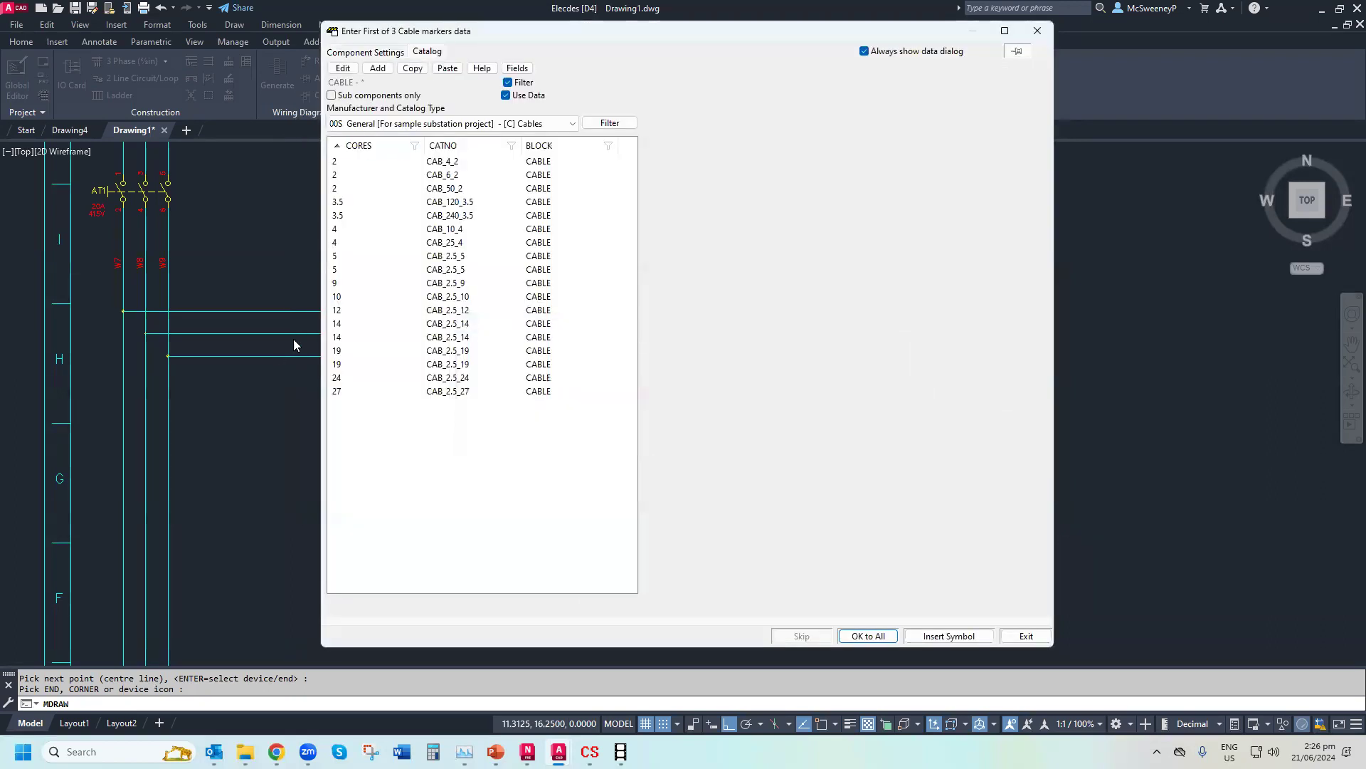
pyautogui.click(388, 124)
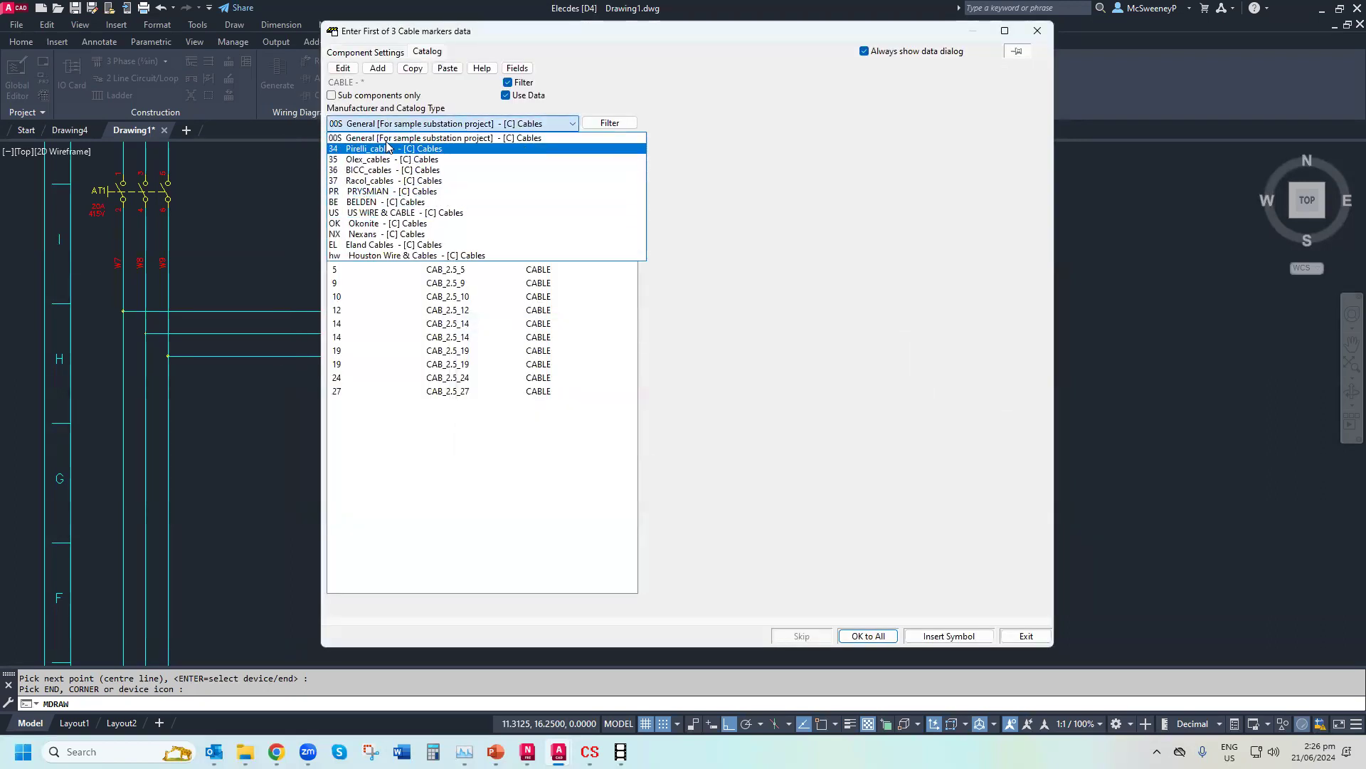
pyautogui.click(383, 202)
pyautogui.scroll(-15, 413, 469)
pyautogui.doubleClick(385, 459)
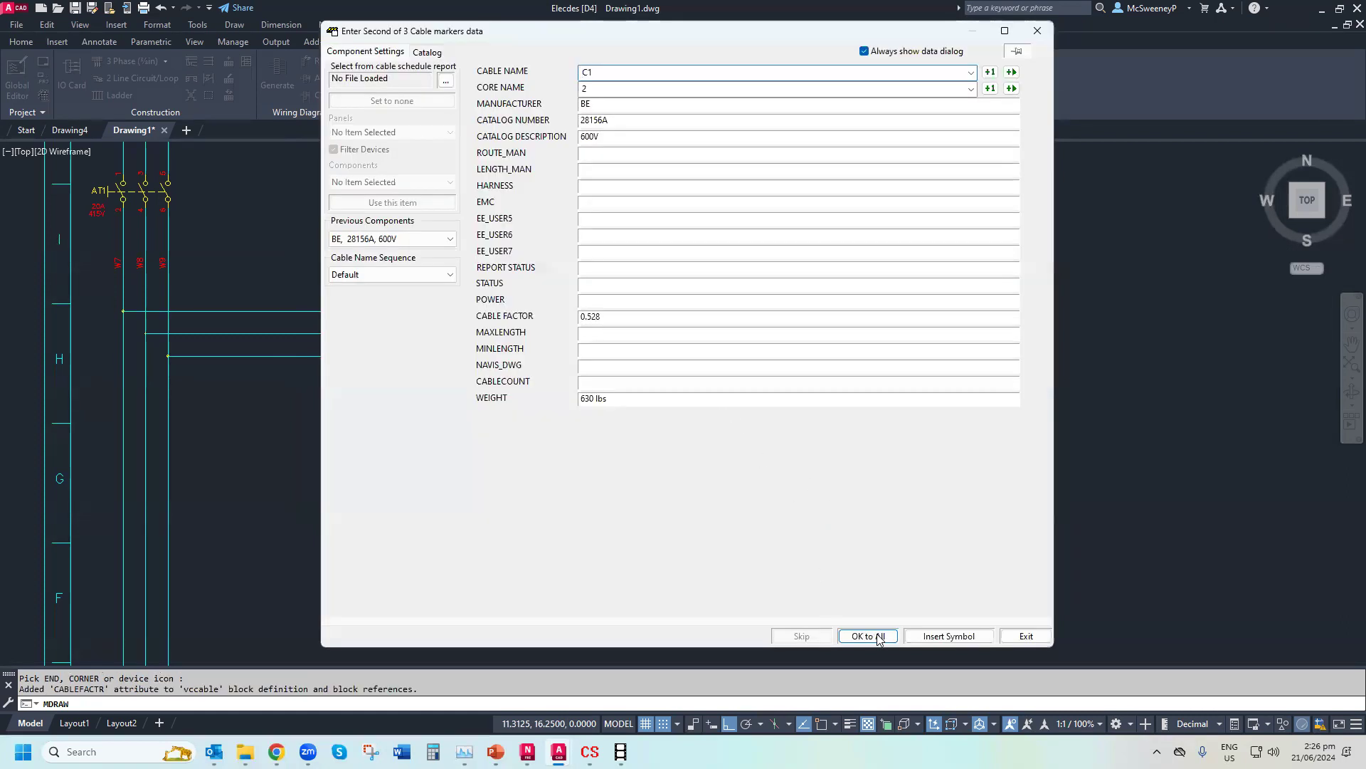
pyautogui.click(870, 636)
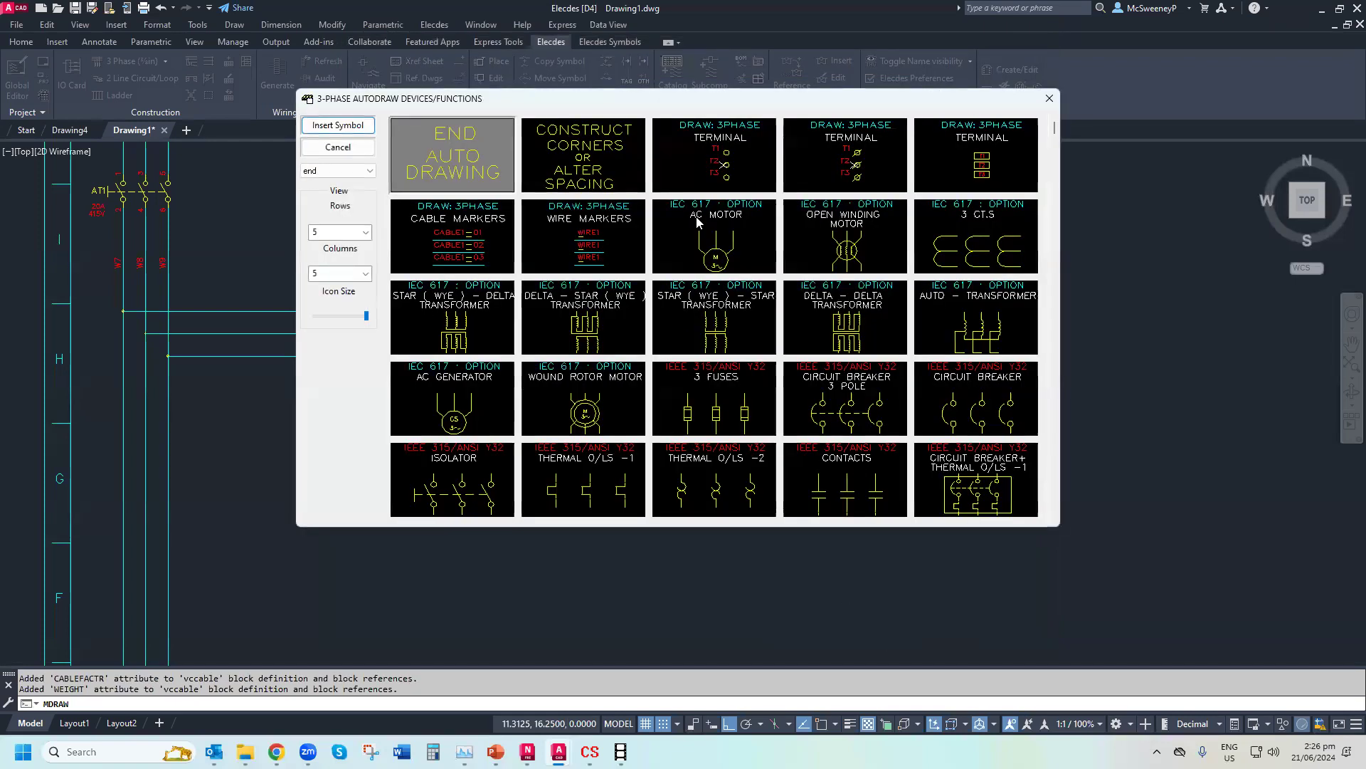
# End the three-phase branch with an AC motor in panel P1, tagname M1, using catalog number 100A MTR
pyautogui.doubleClick(696, 221)
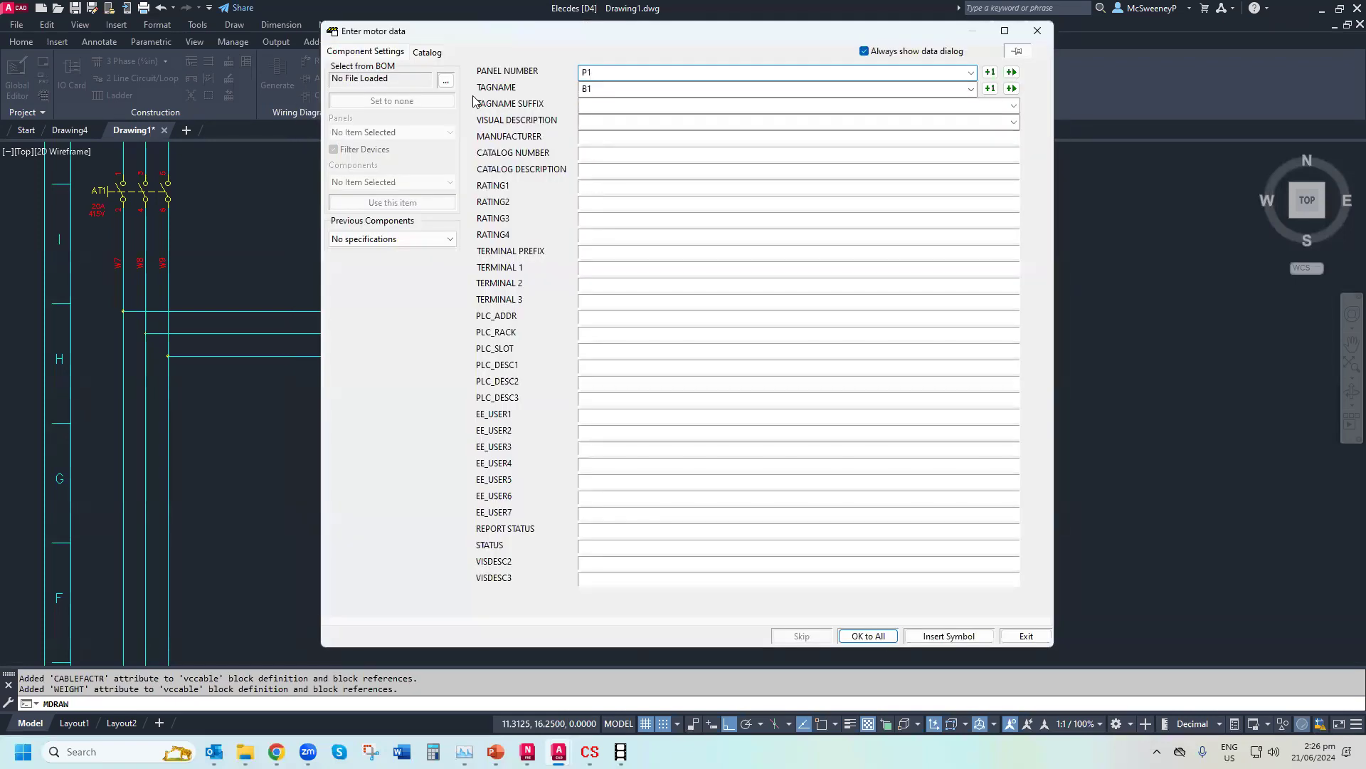
pyautogui.click(585, 90)
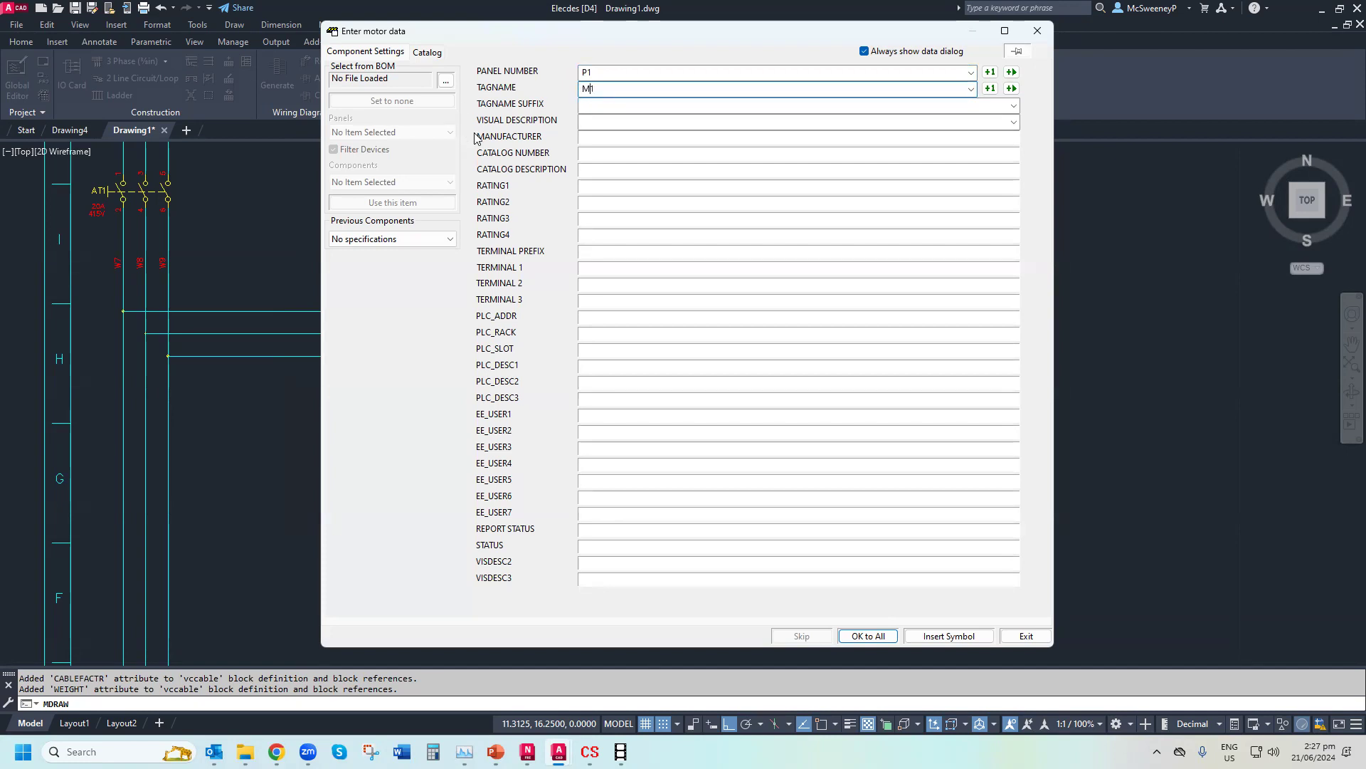
pyautogui.click(423, 52)
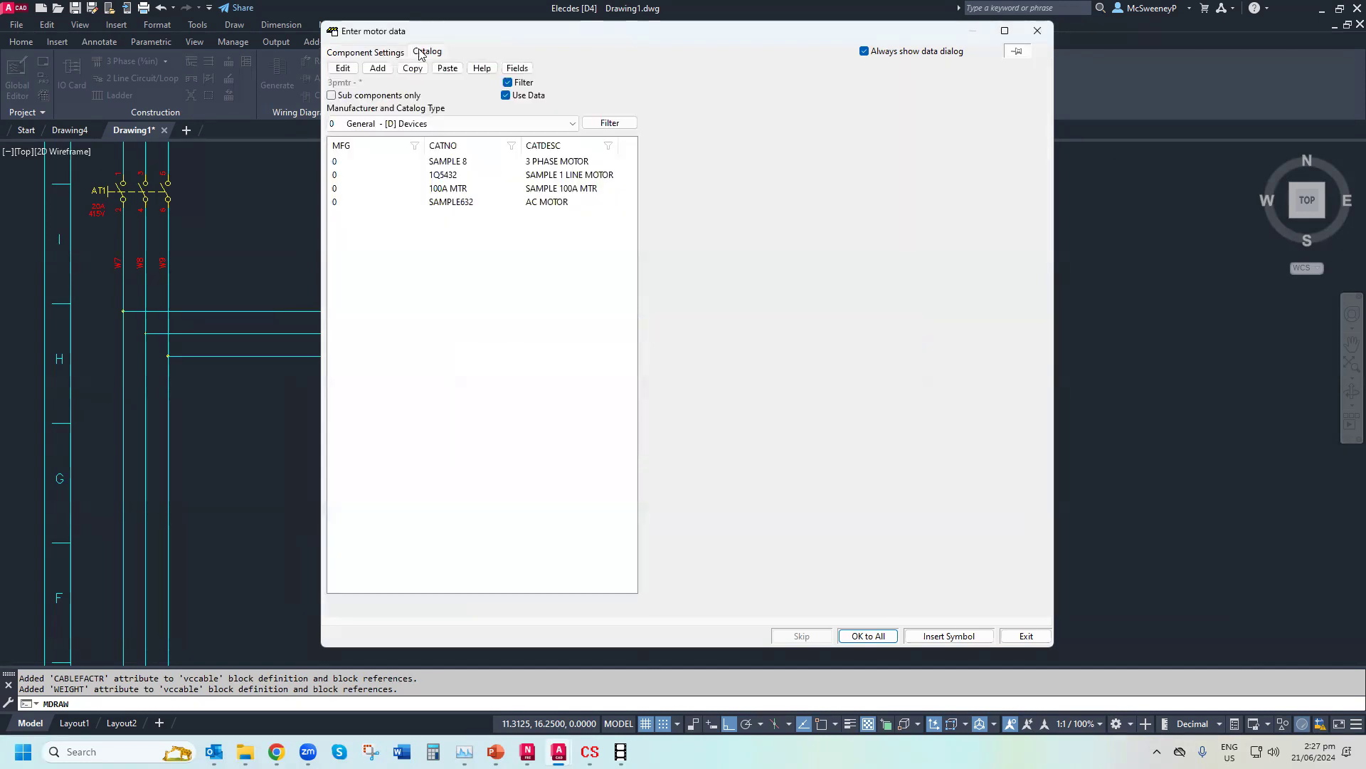
pyautogui.click(506, 189)
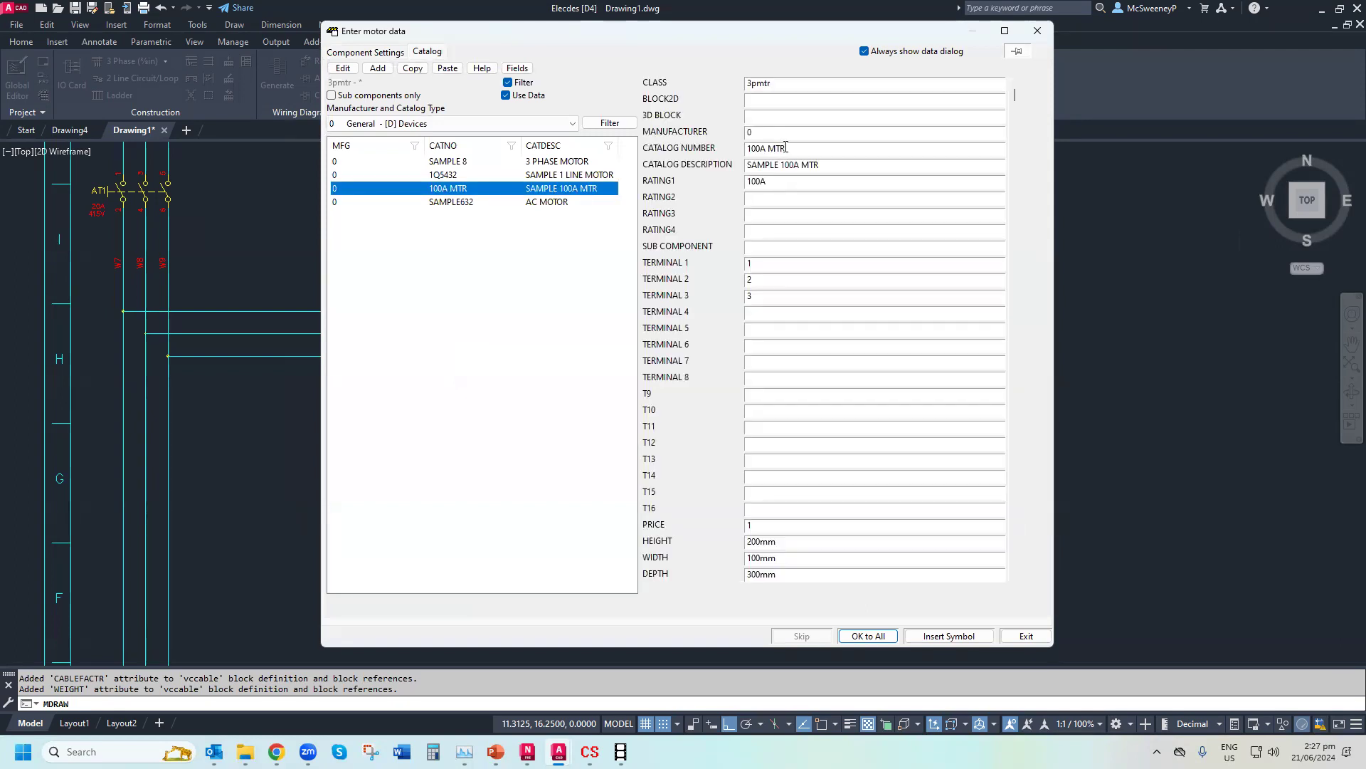
pyautogui.moveTo(786, 147); pyautogui.dragTo(733, 151)
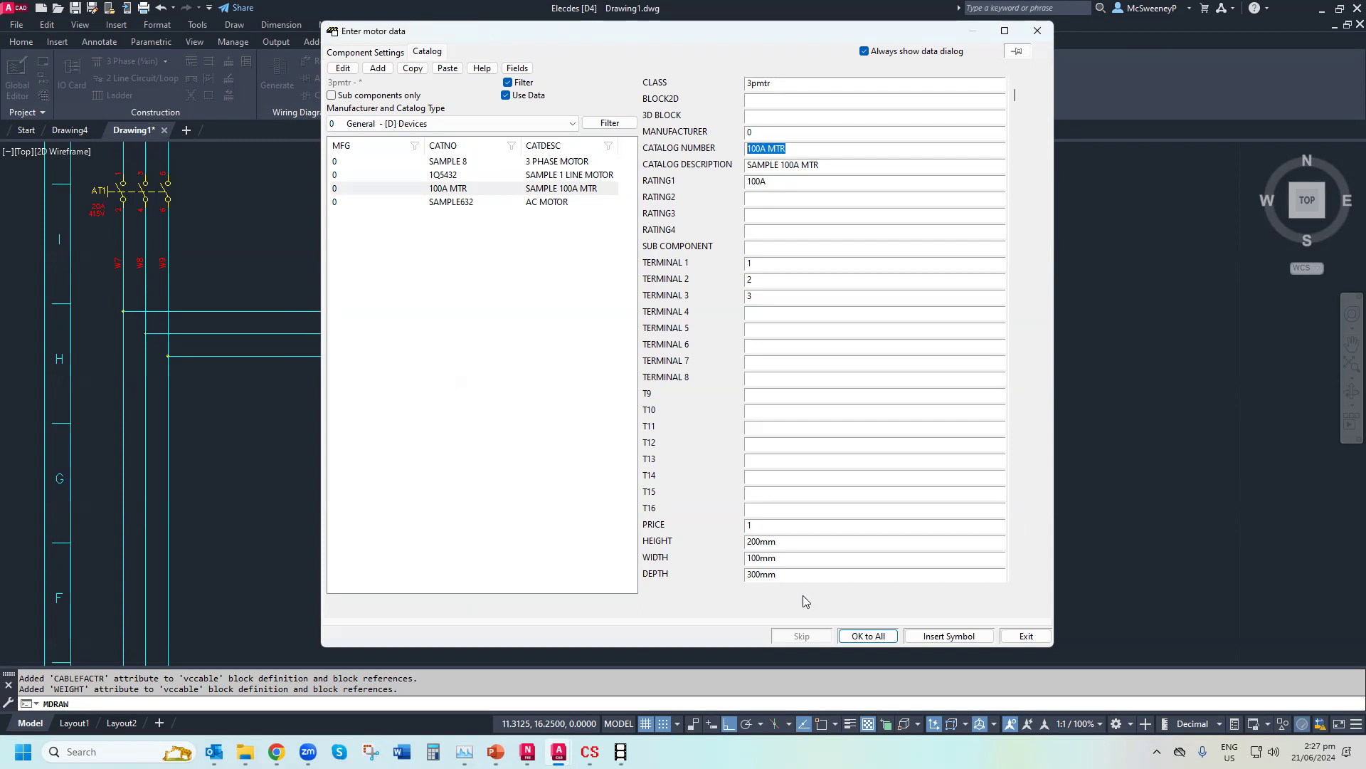
pyautogui.click(868, 636)
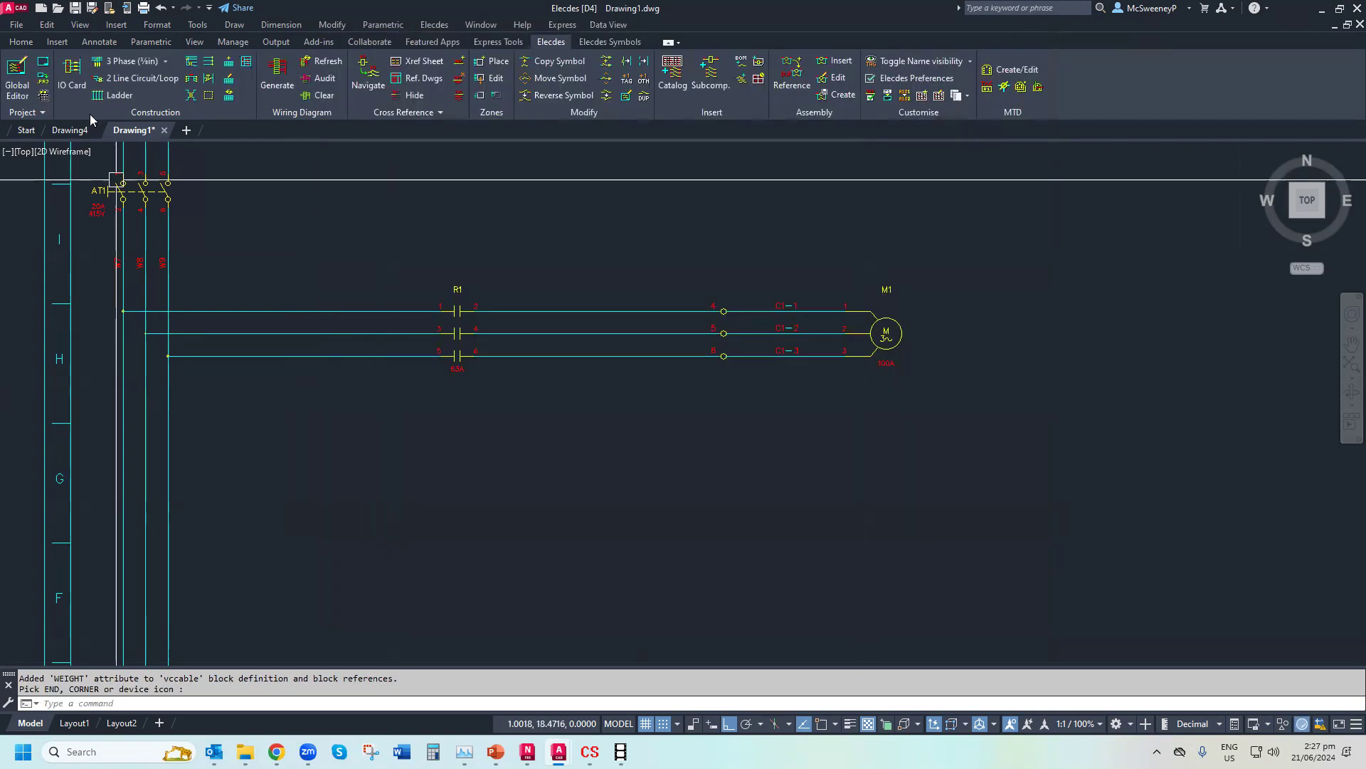
# Autodraw a connected three-phase branch from the R1 supply lines down and across to below R1, and choose Contacts as its device
pyautogui.click(122, 62)
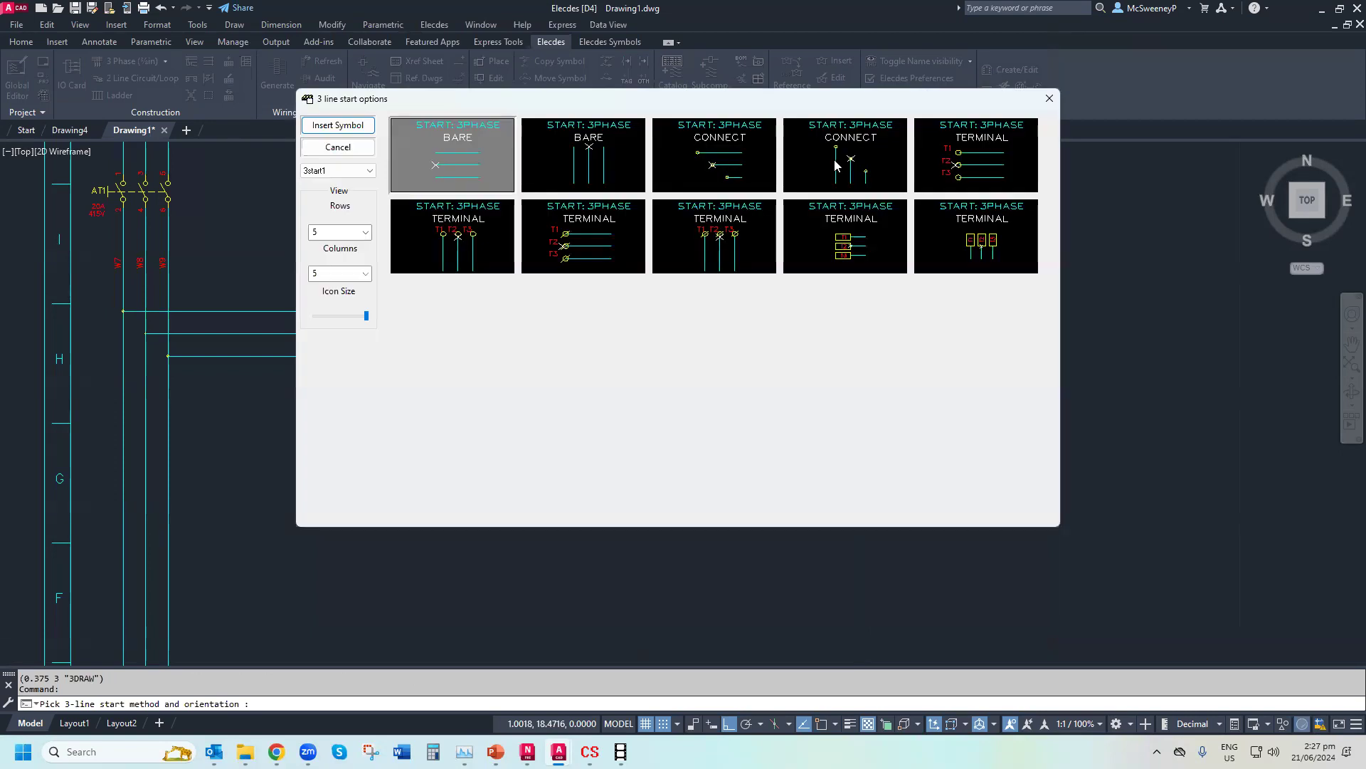
pyautogui.doubleClick(837, 165)
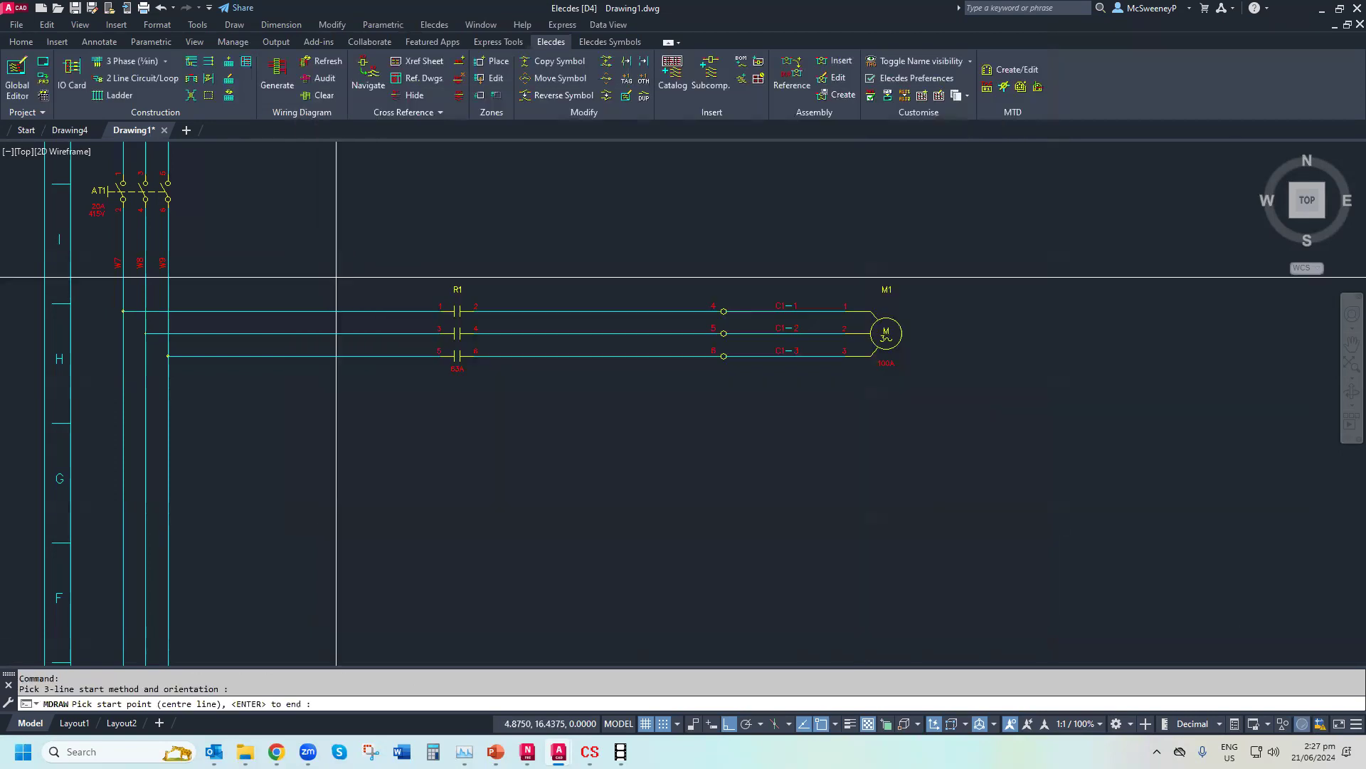
pyautogui.click(302, 333)
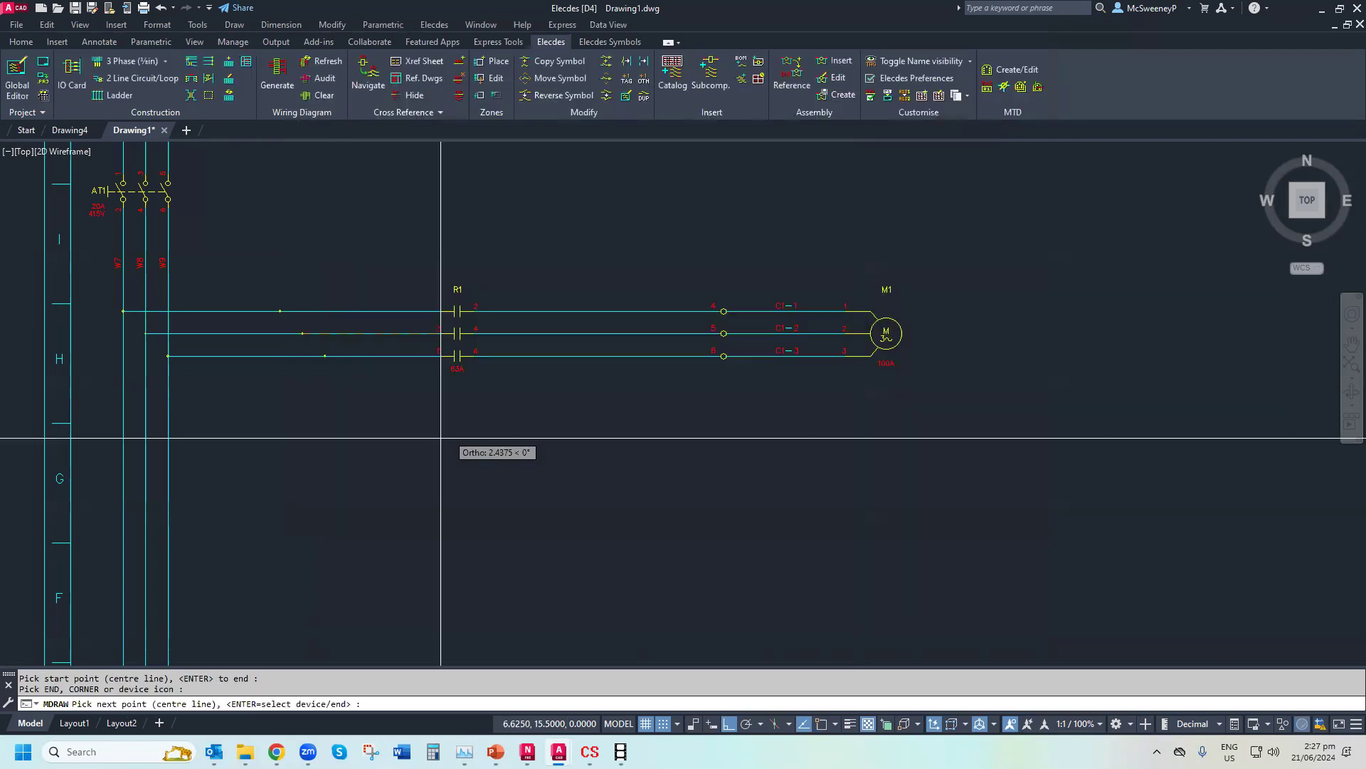
pyautogui.click(335, 442)
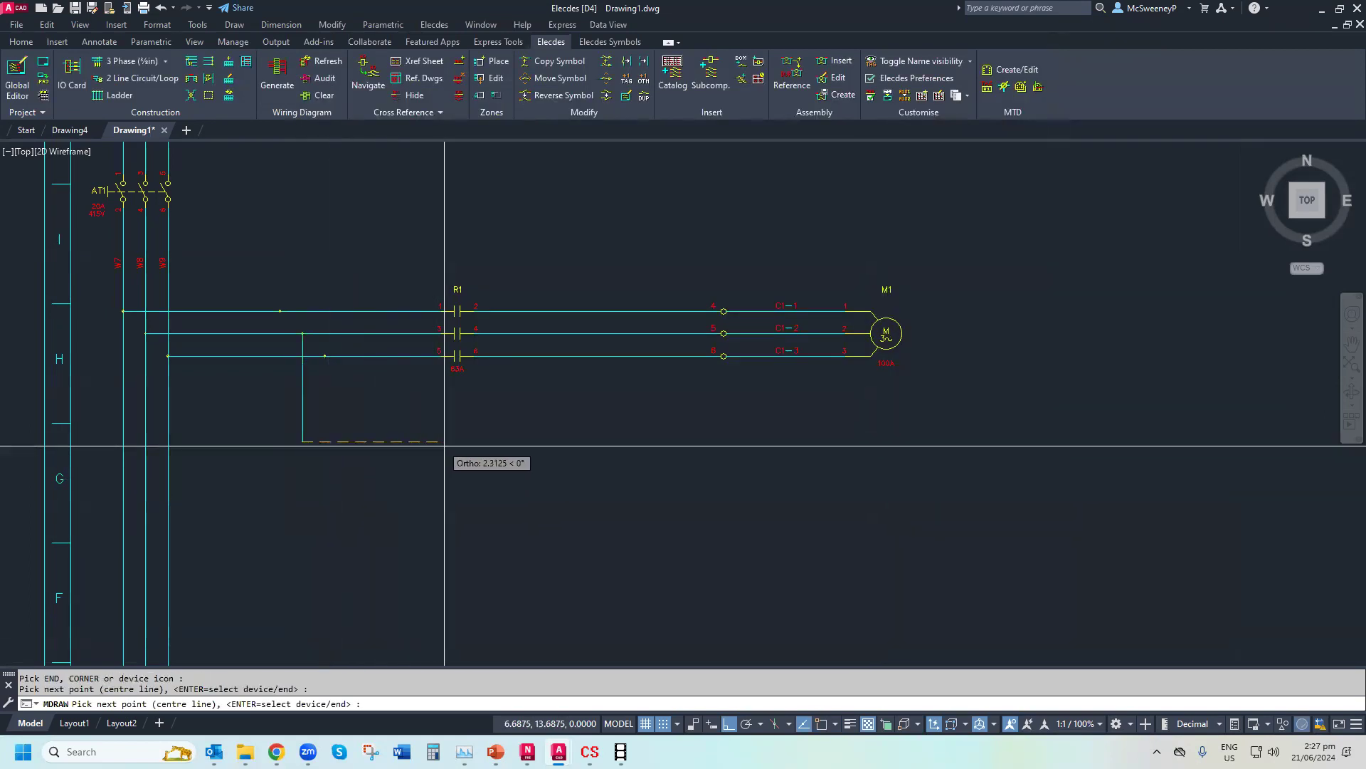
pyautogui.press('Return')
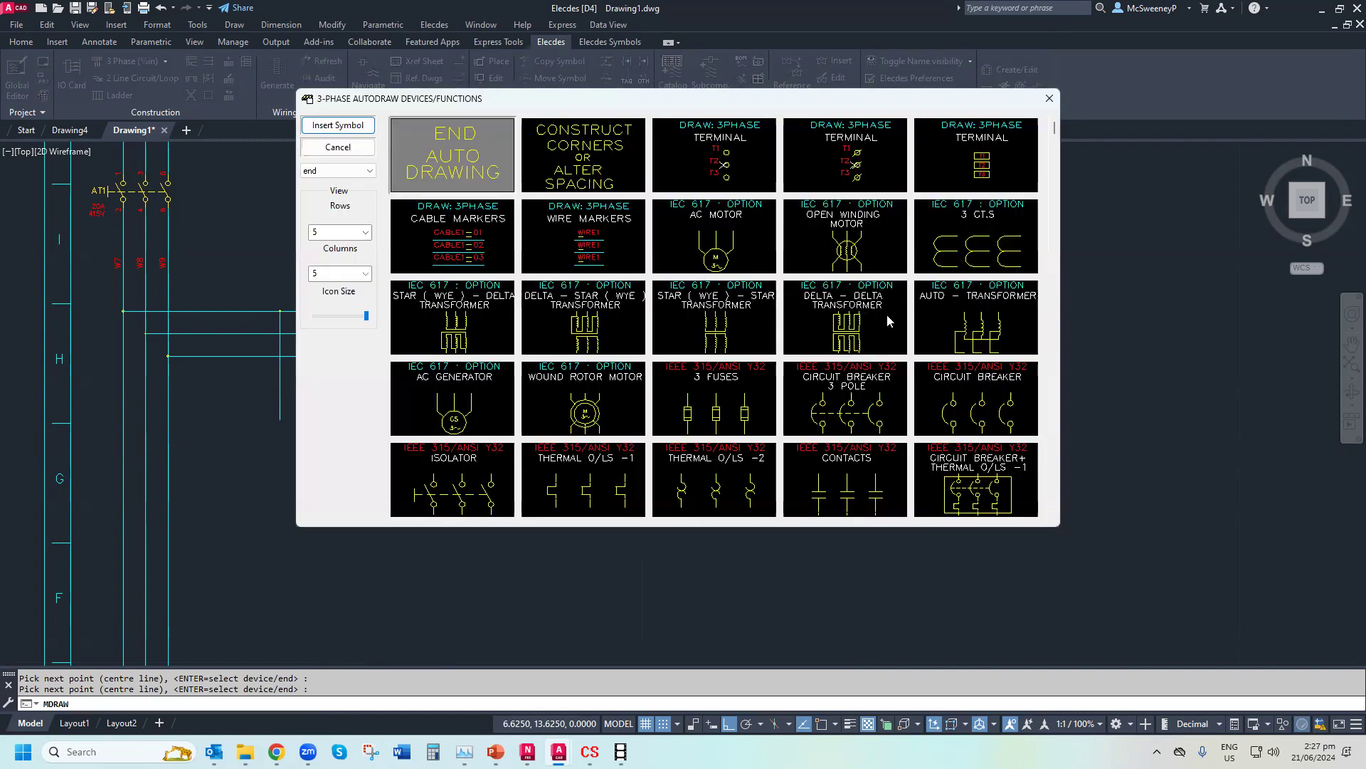
pyautogui.click(880, 466)
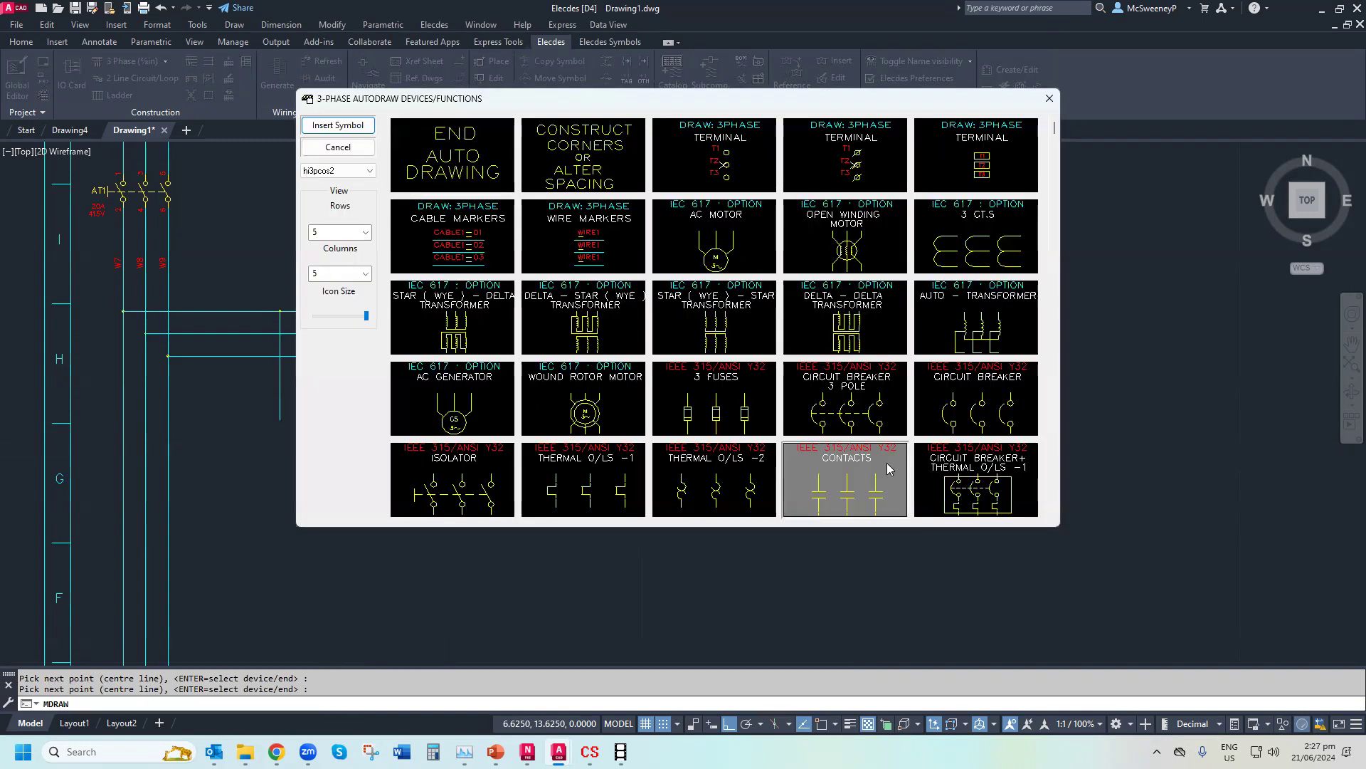
pyautogui.doubleClick(886, 470)
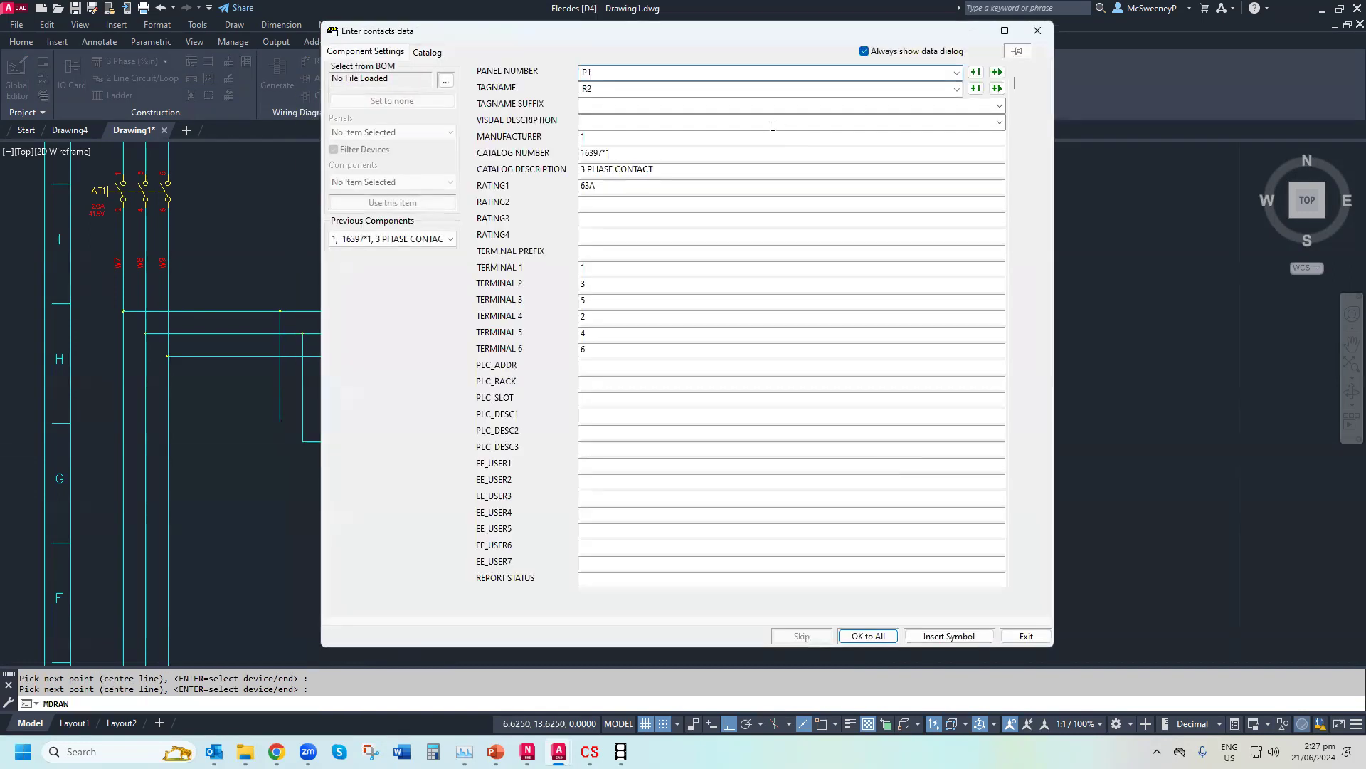
# Try to assign the new contacts to existing tagname R1, and return to the attribute data
pyautogui.click(957, 89)
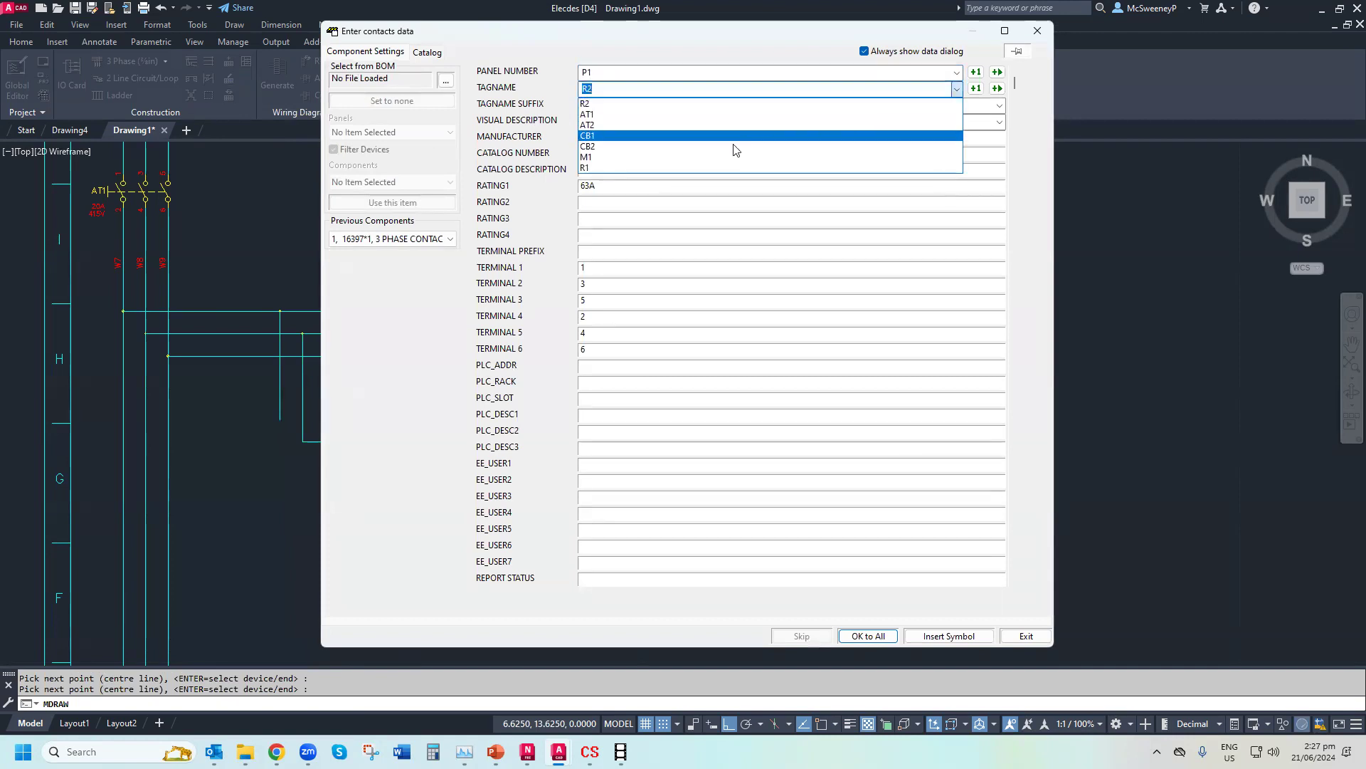
pyautogui.click(732, 168)
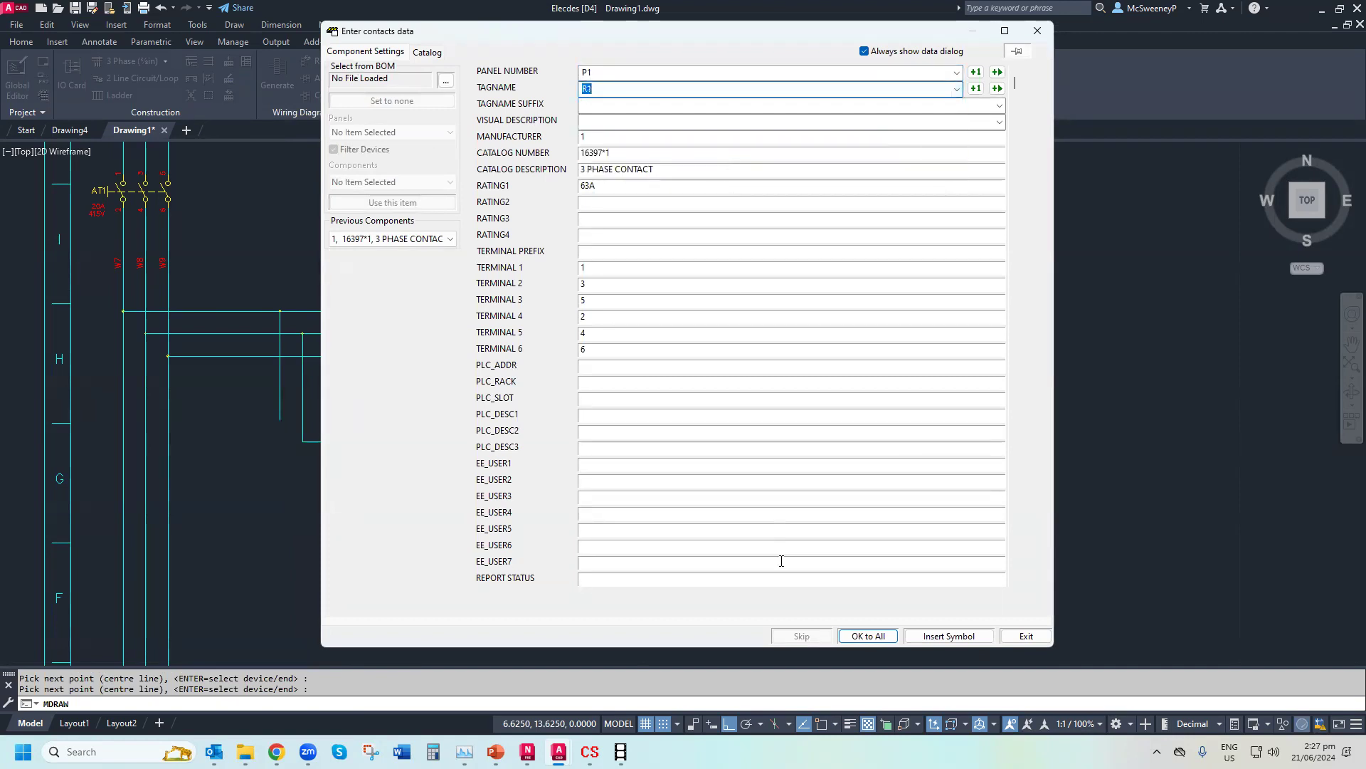
pyautogui.click(859, 636)
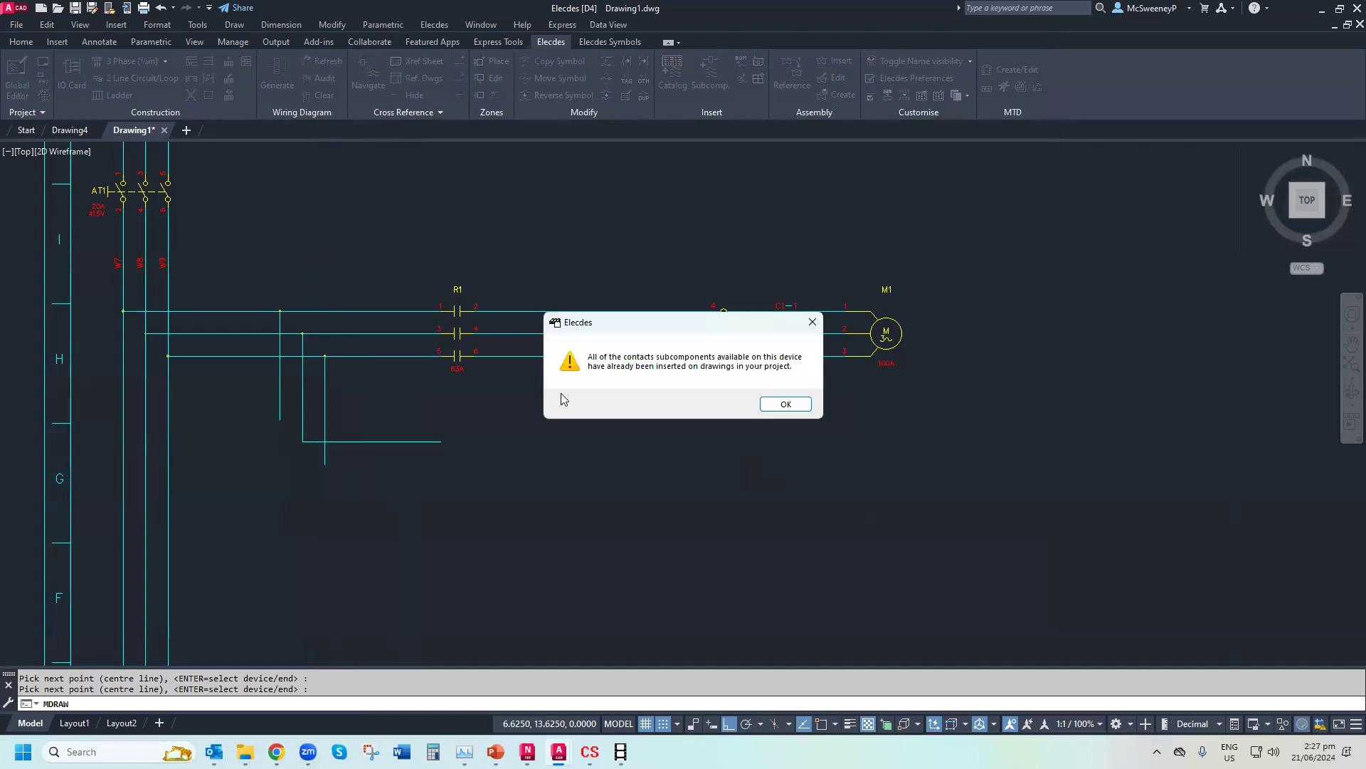
pyautogui.click(773, 404)
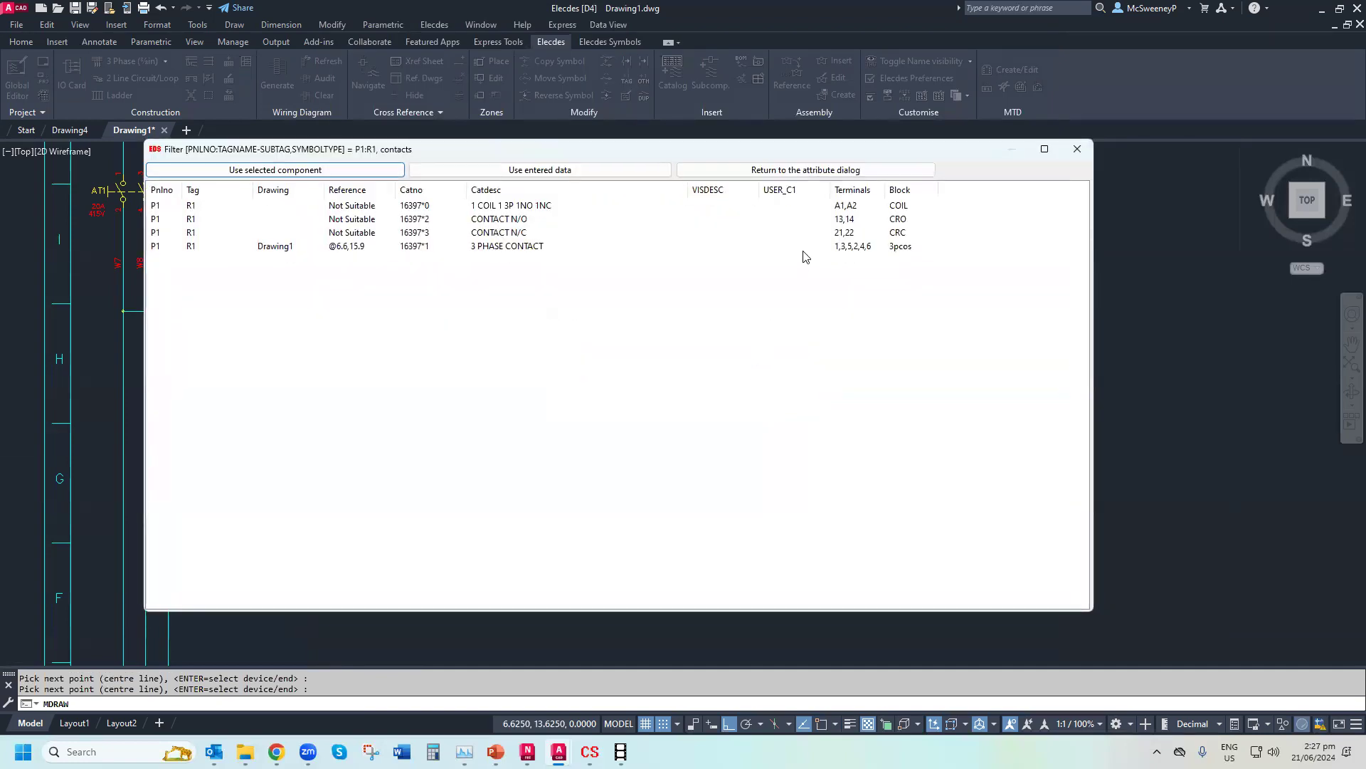
pyautogui.click(806, 170)
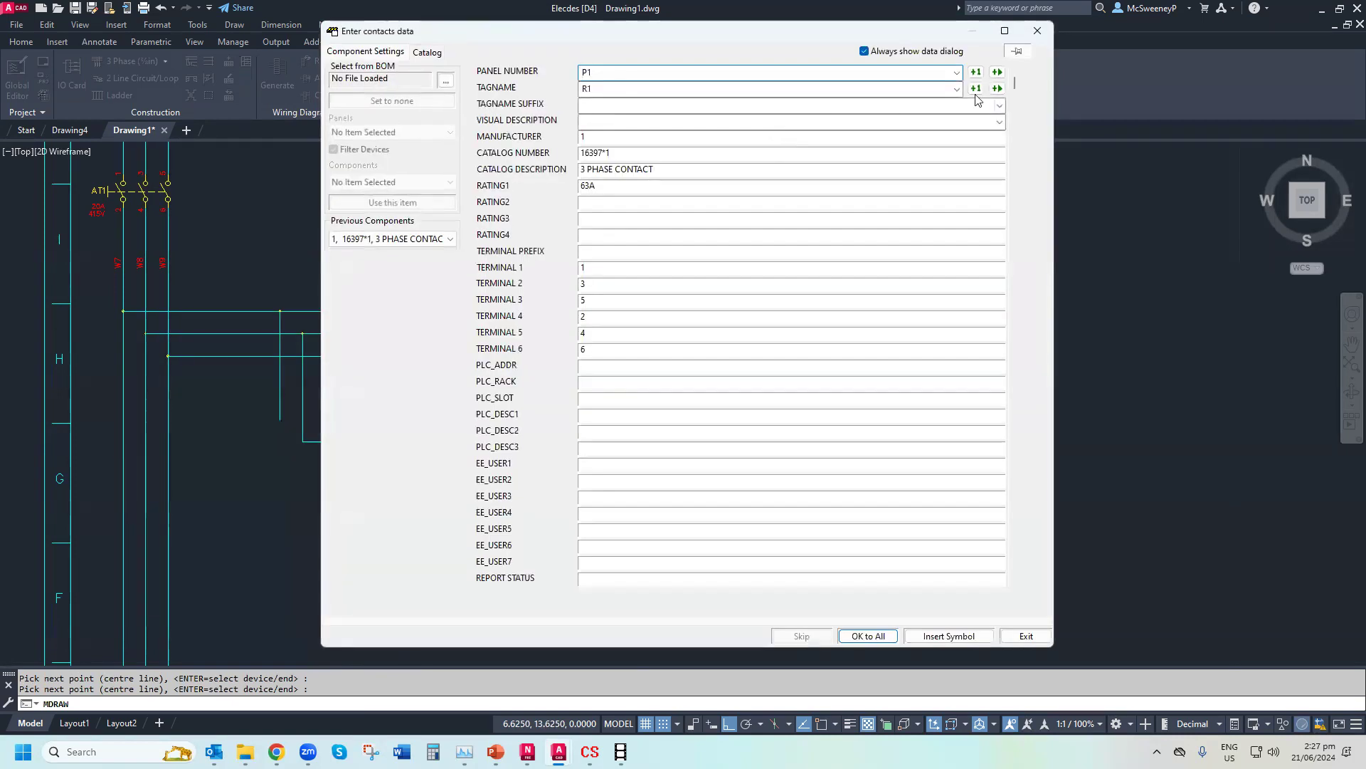
# Increment the contacts' tagname to R2 and insert them with catalog number 16397*1
pyautogui.click(976, 89)
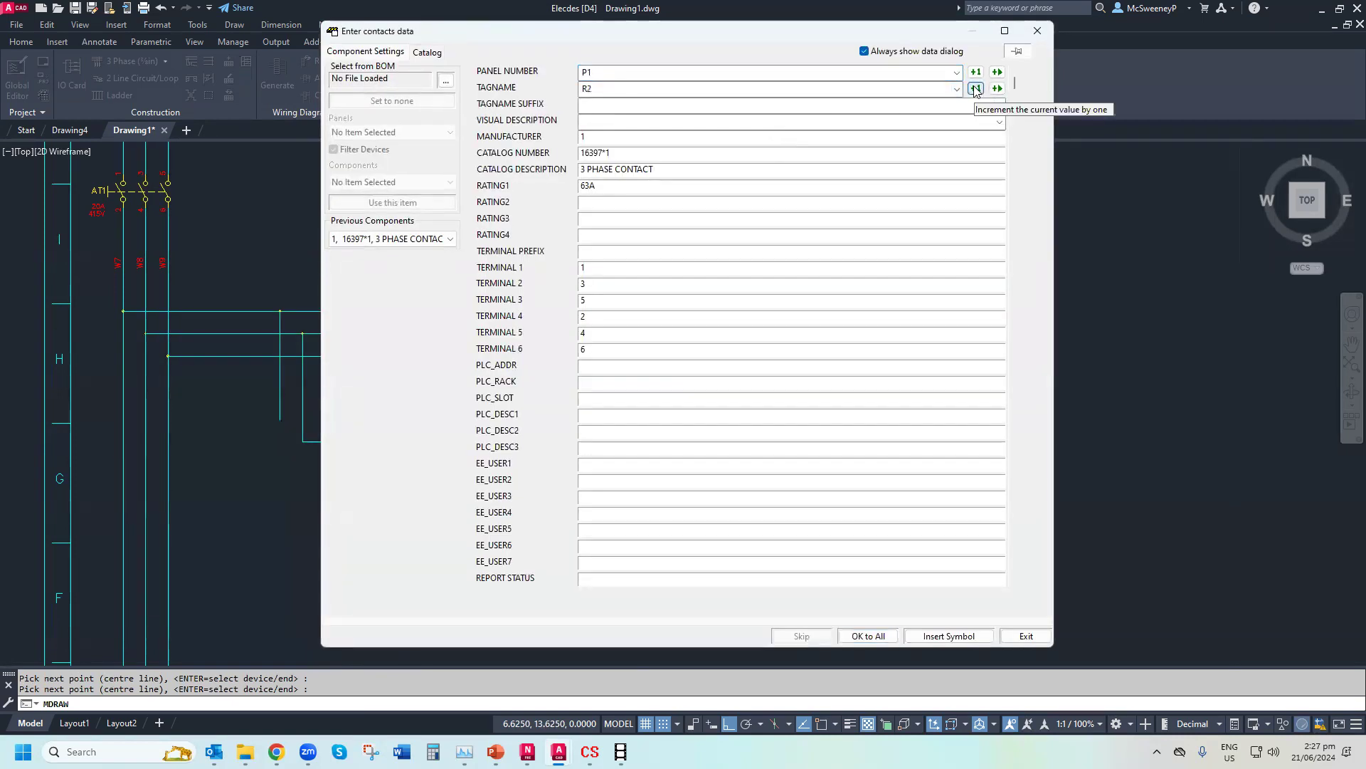
pyautogui.click(881, 638)
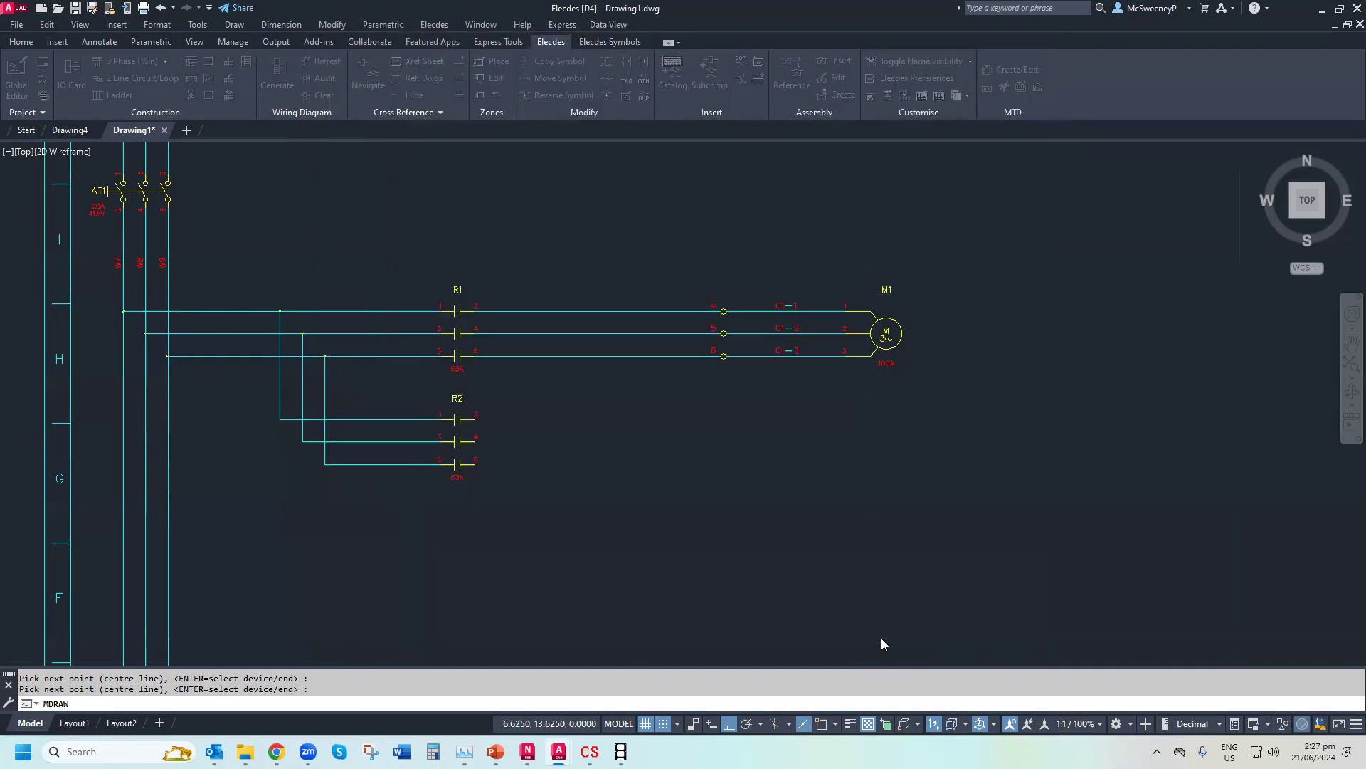
# Route the branch from the R2 contacts up to the wires after R1 and end it with connections that swap the outer phases
pyautogui.doubleClick(582, 160)
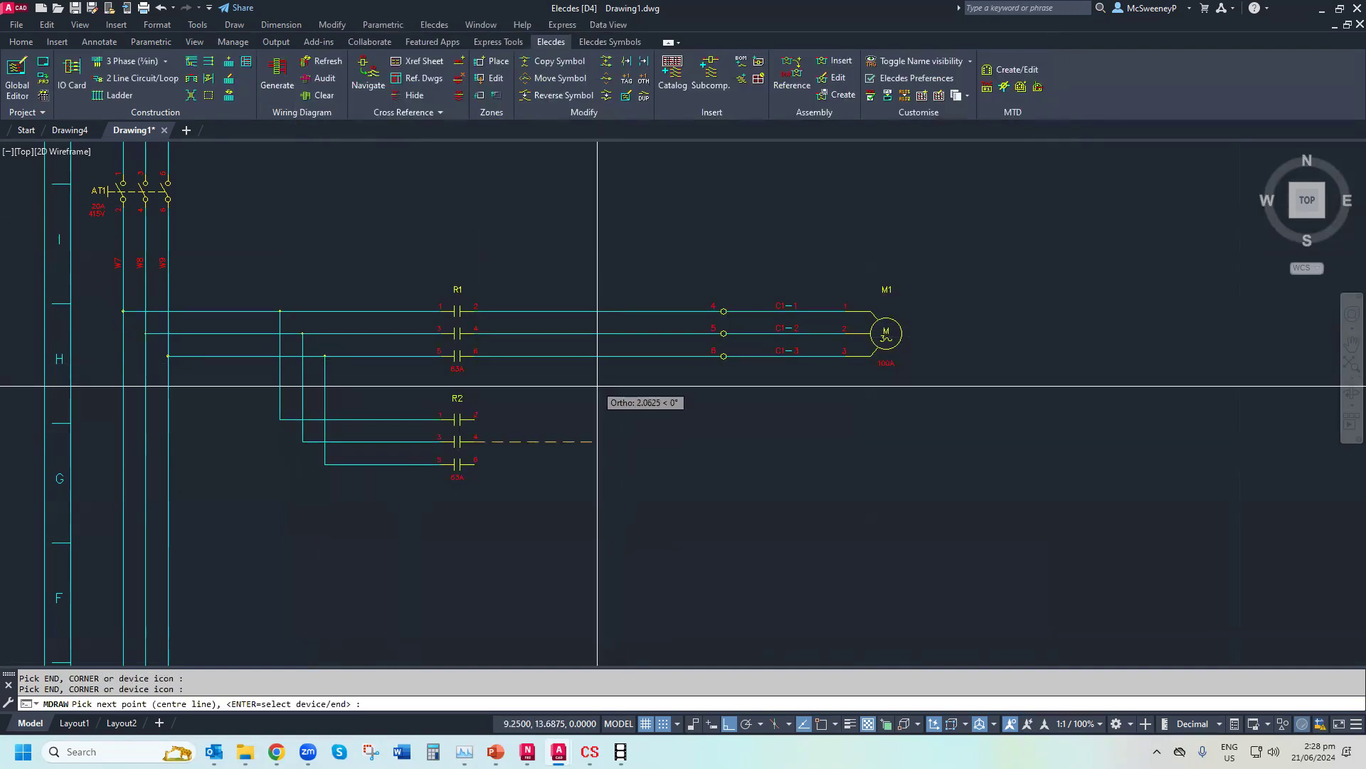
pyautogui.click(595, 333)
pyautogui.press('Return')
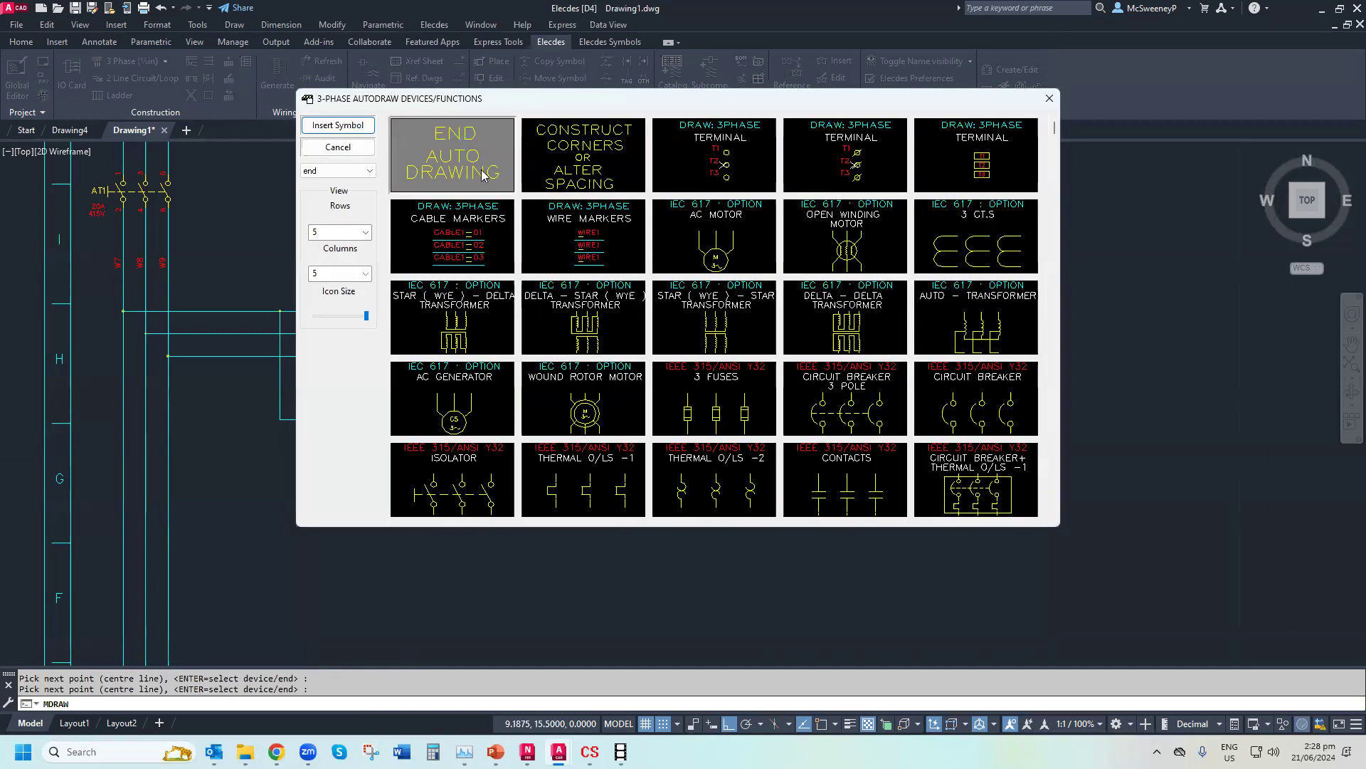
pyautogui.doubleClick(482, 175)
pyautogui.doubleClick(569, 171)
pyautogui.click(458, 390)
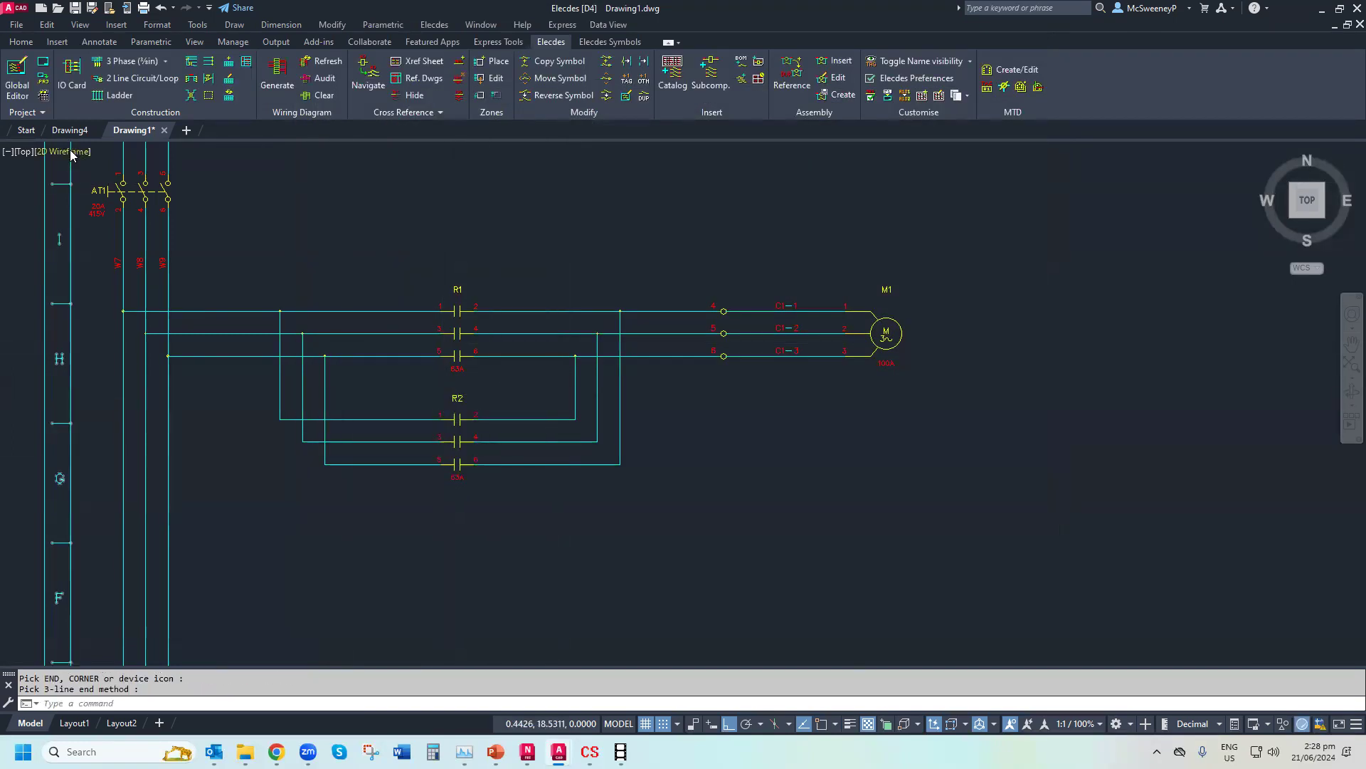
# Move the R2 contacts above R1 as a circuit so their wiring follows
pyautogui.click(602, 41)
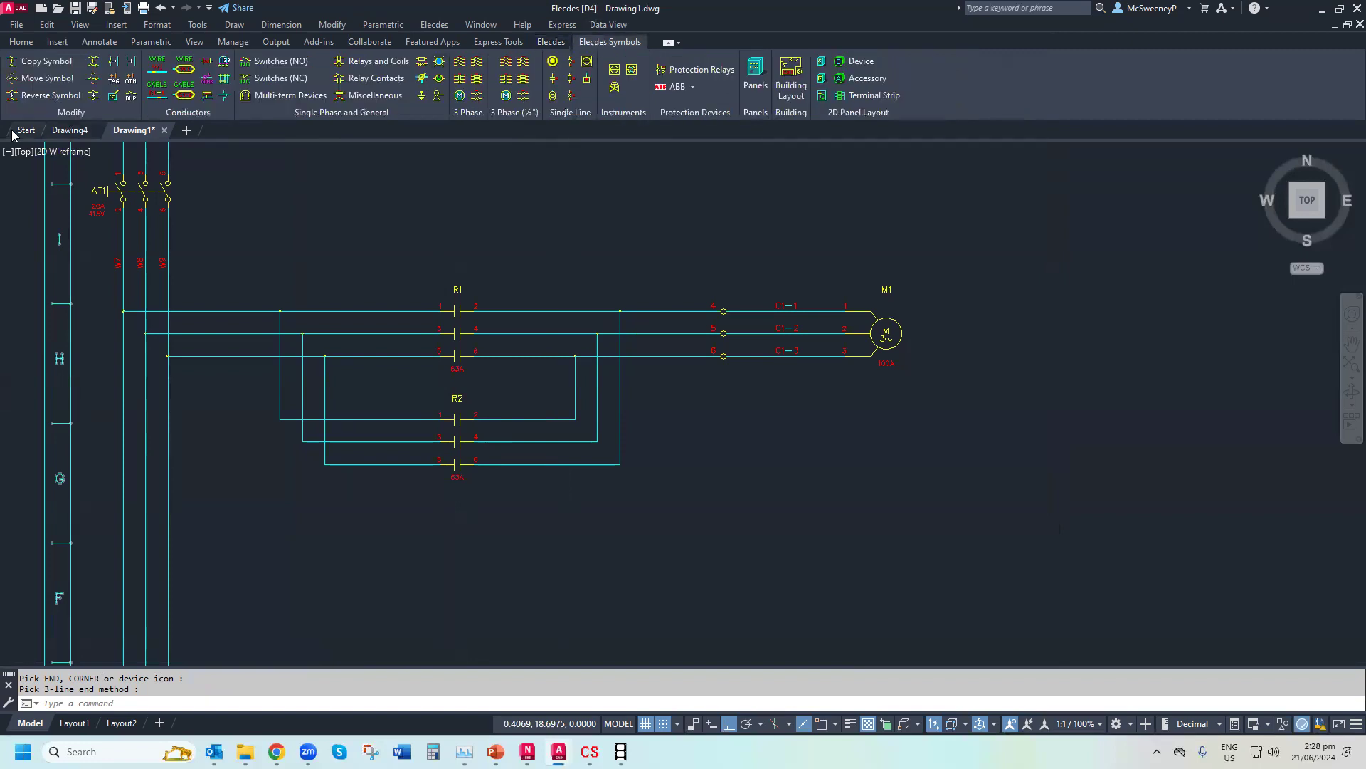
pyautogui.click(94, 80)
pyautogui.click(436, 423)
pyautogui.press('Return')
pyautogui.click(427, 206)
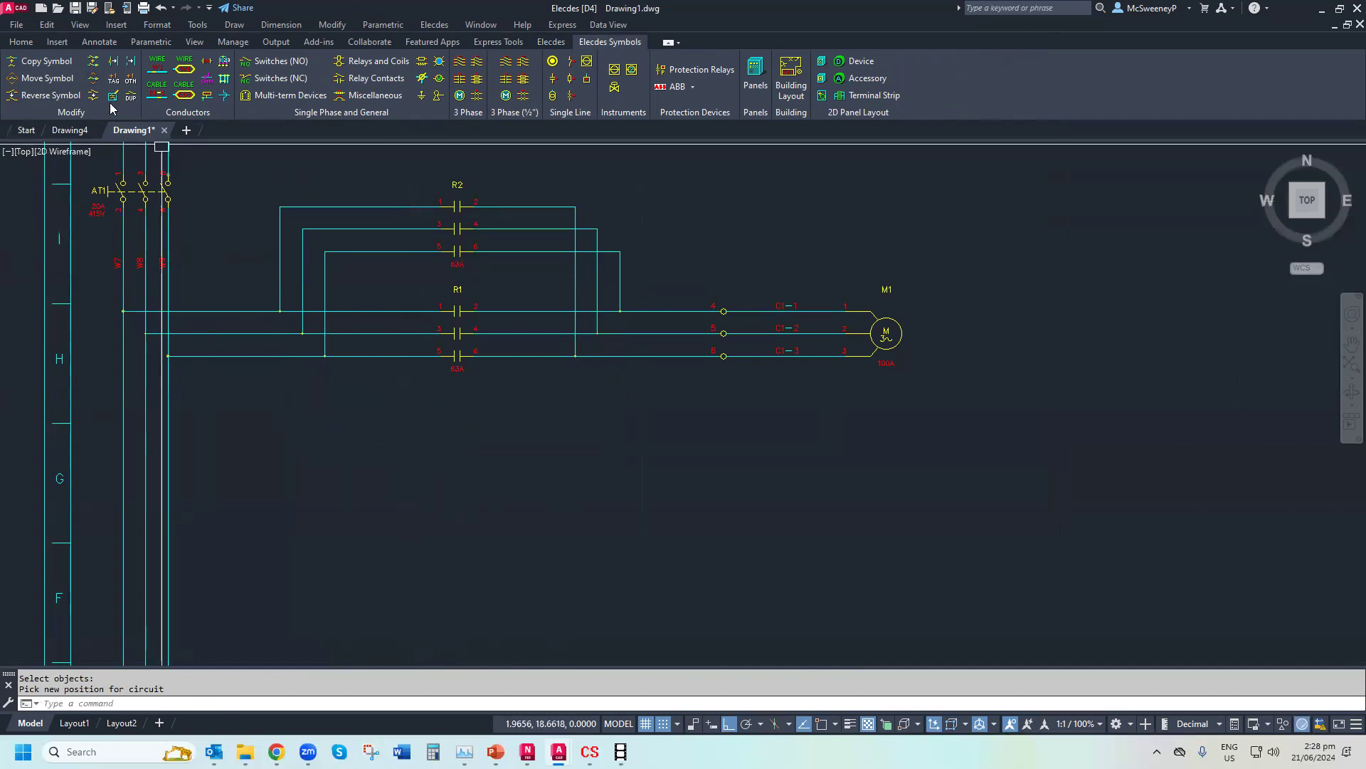
# Move the R2 contacts circuit back below R1 with its wiring attached
pyautogui.click(470, 207)
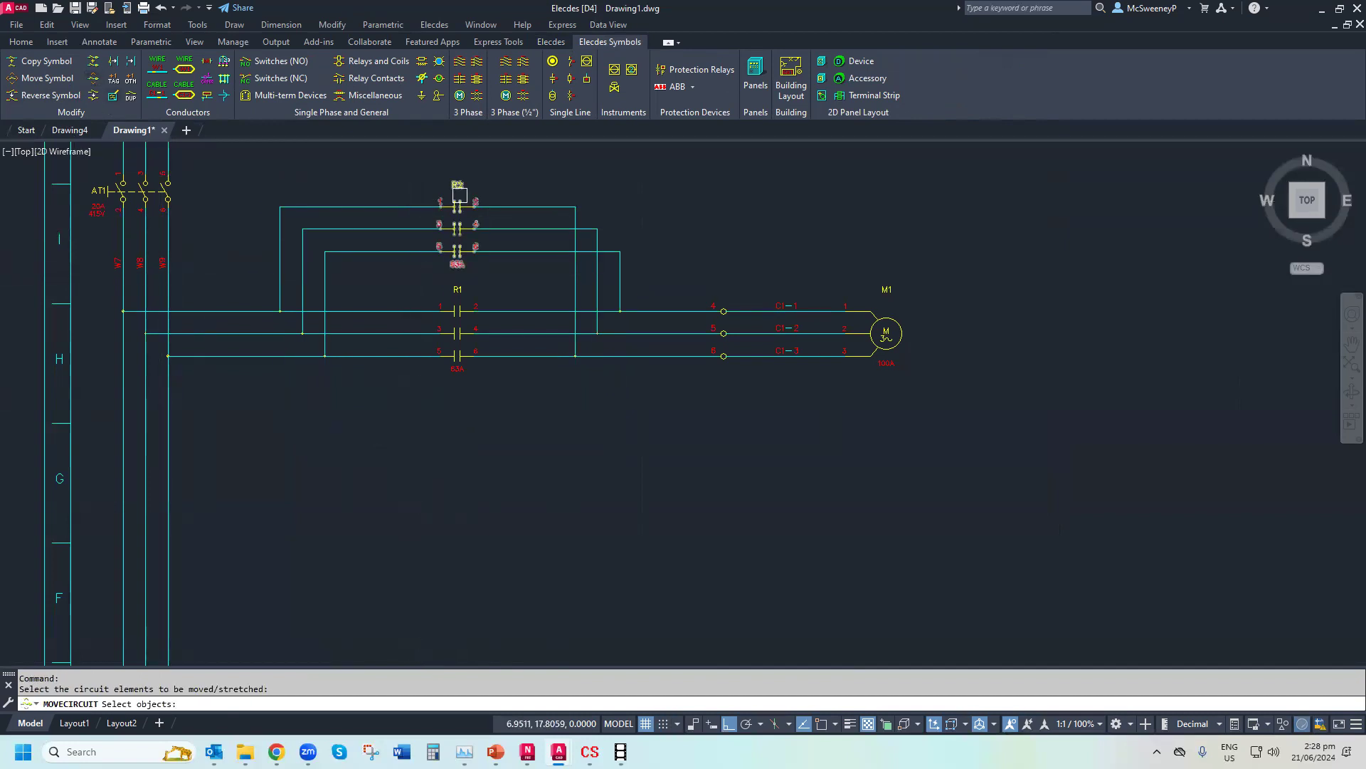
pyautogui.press('Return')
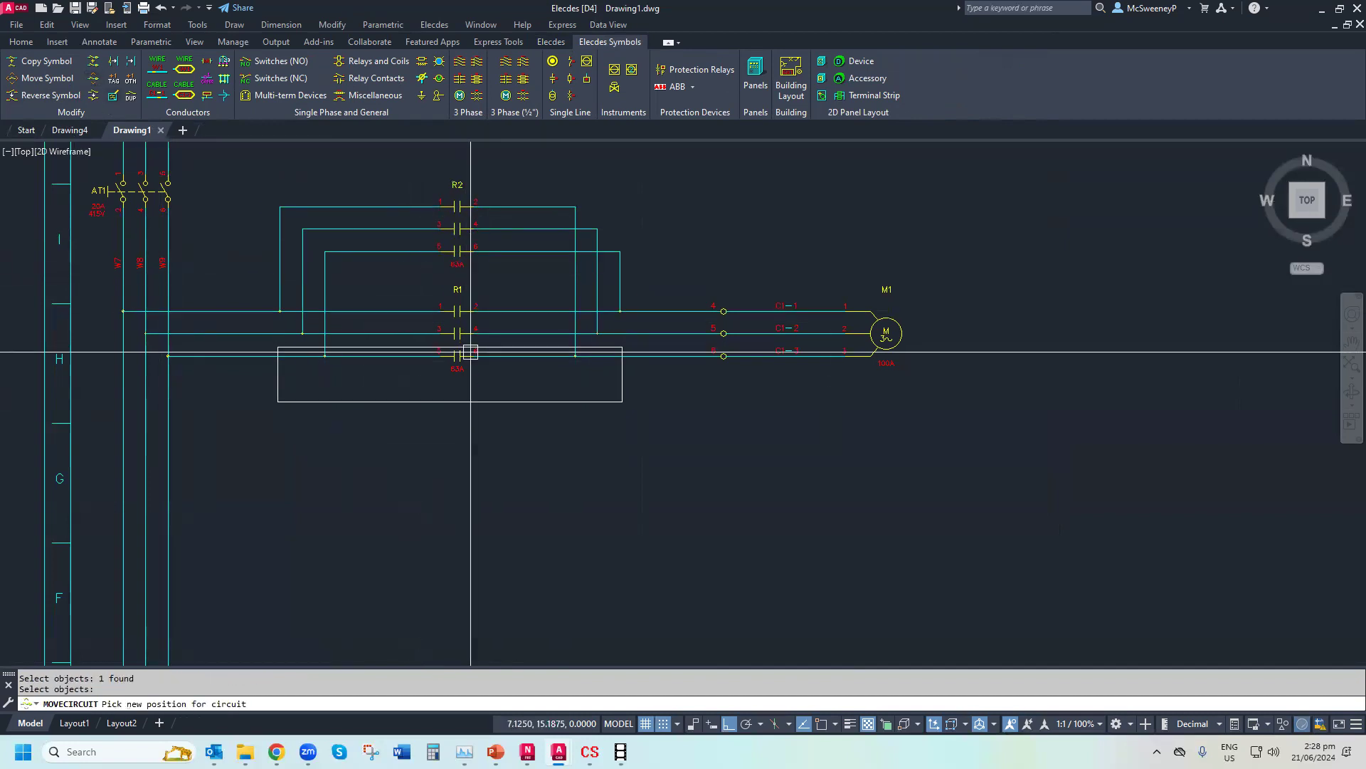
pyautogui.click(482, 409)
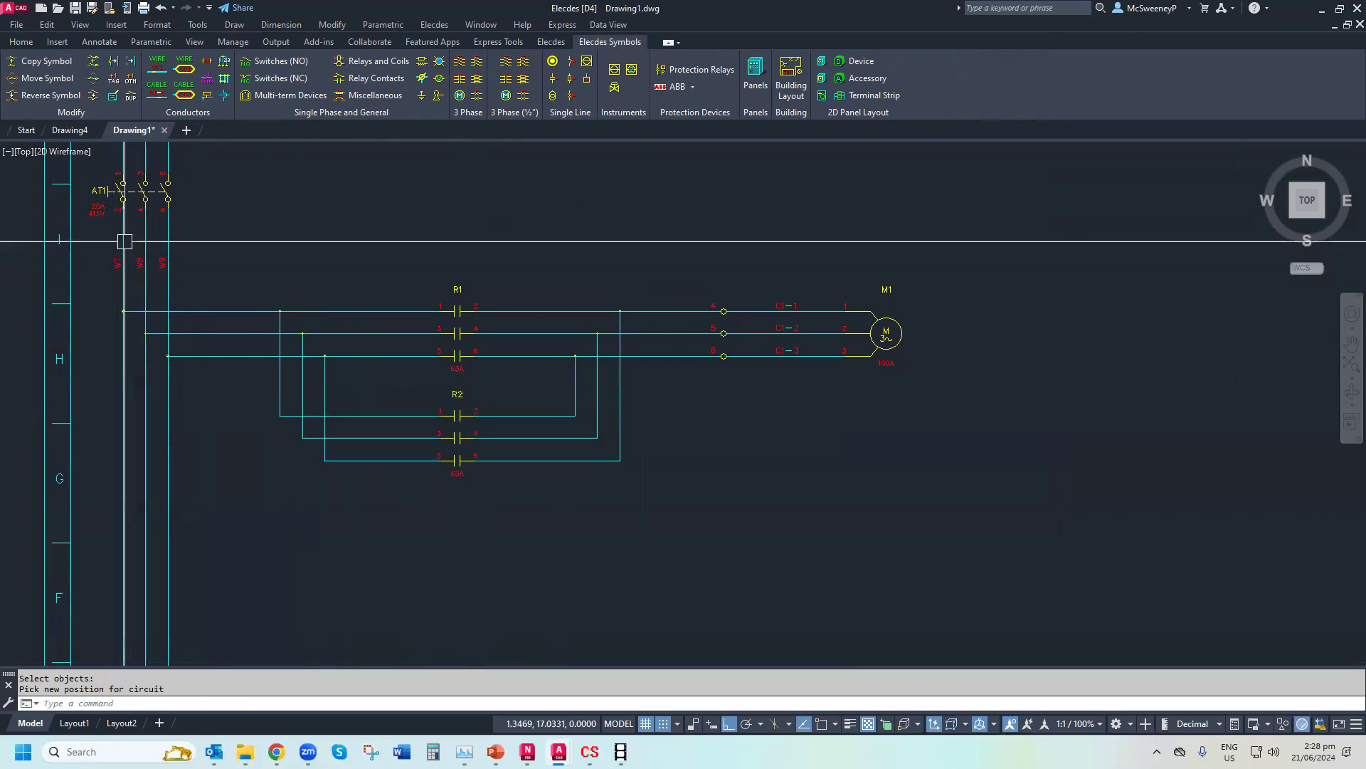
# Auto-number the wires in the motor circuit area, saving the open drawings, starting at W10 with catalog number 1102
pyautogui.scroll(2, 125, 238)
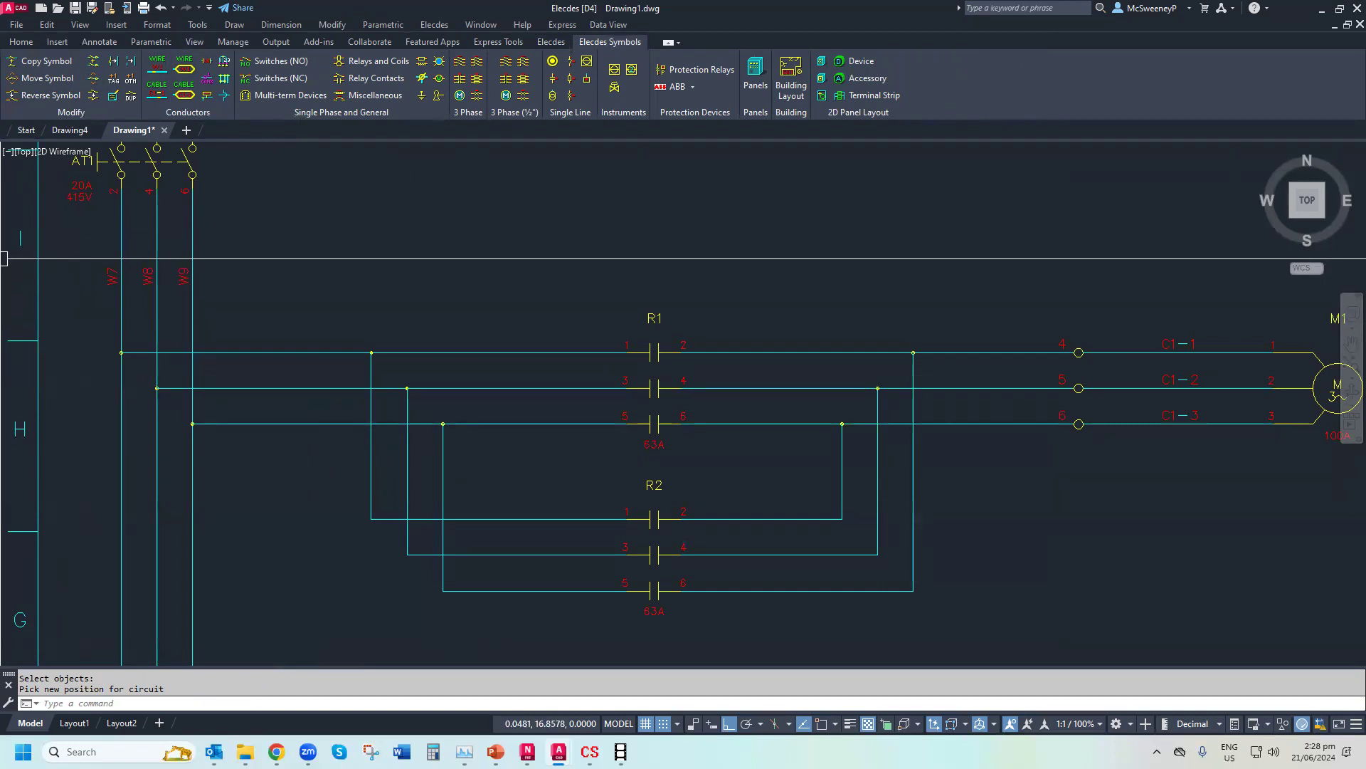
pyautogui.click(153, 68)
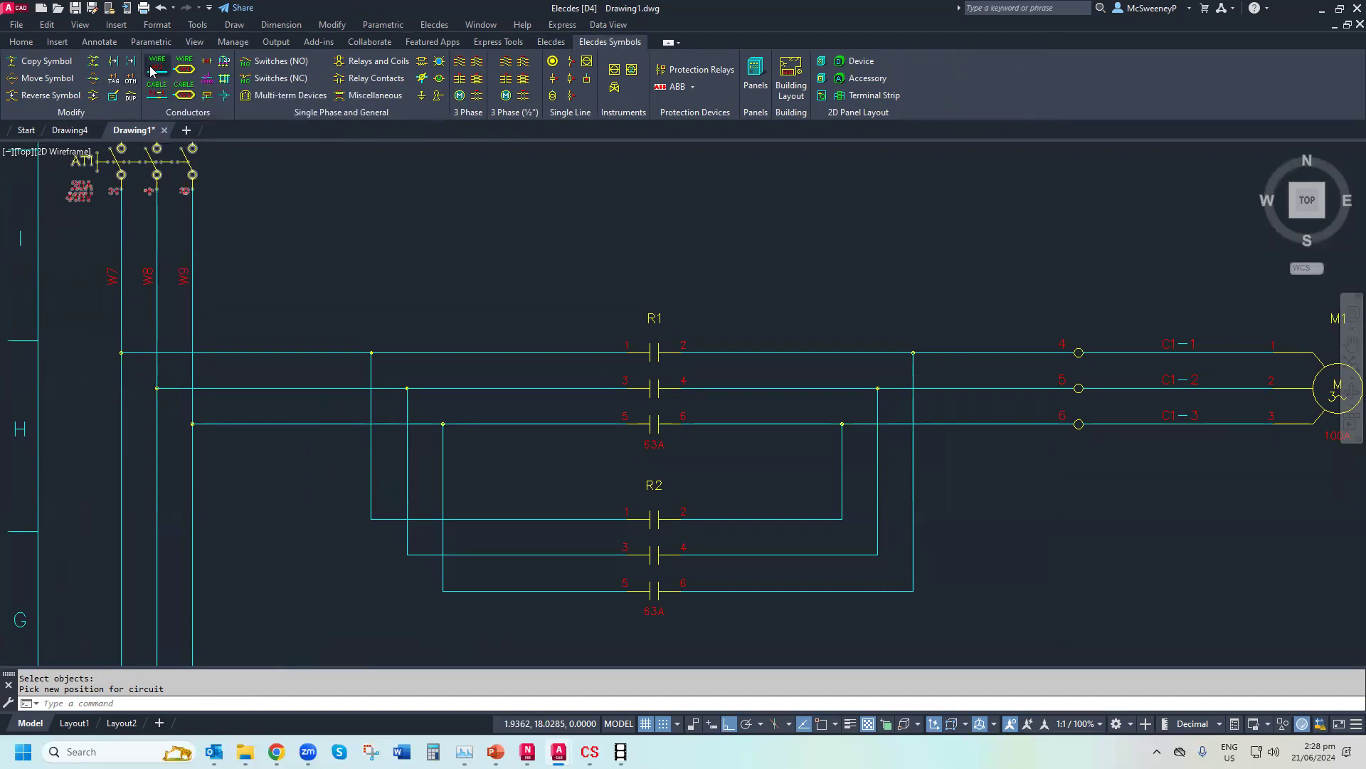
pyautogui.click(1146, 257)
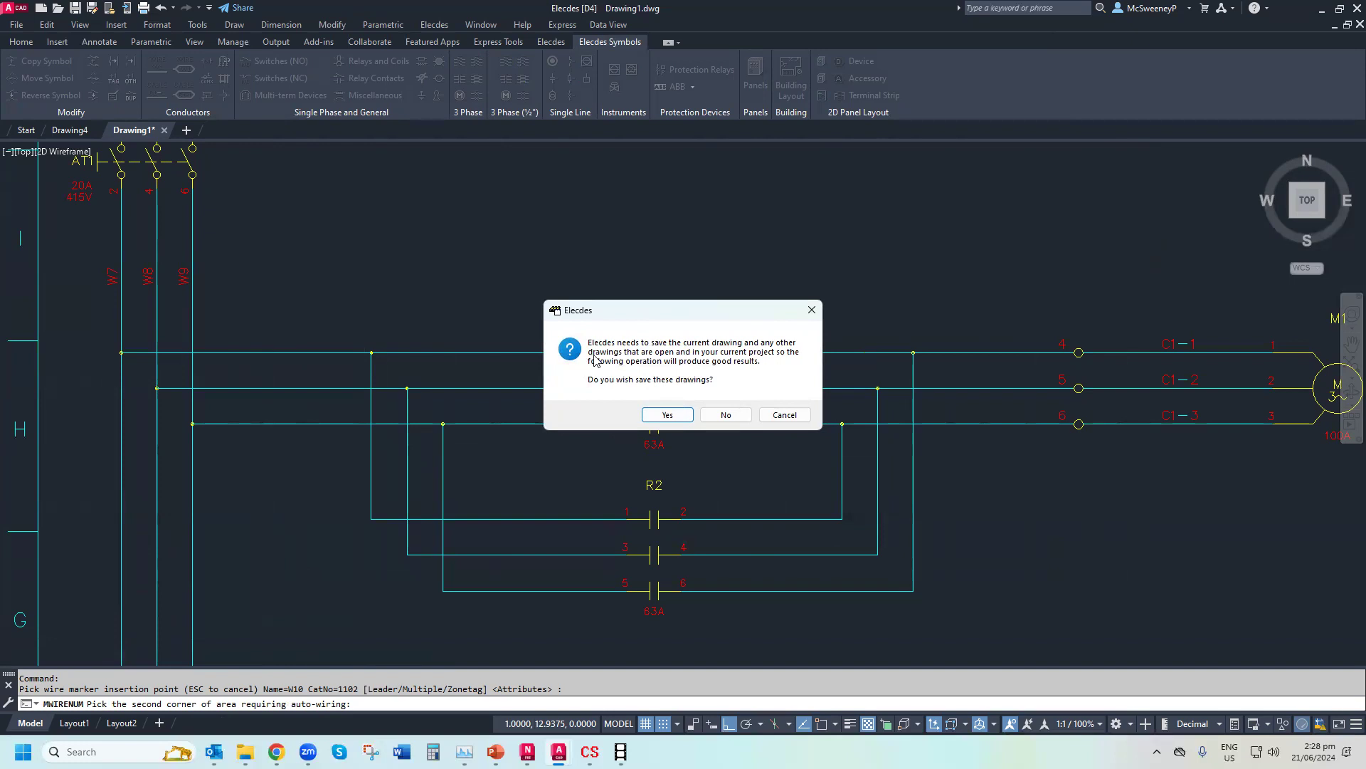
pyautogui.click(667, 415)
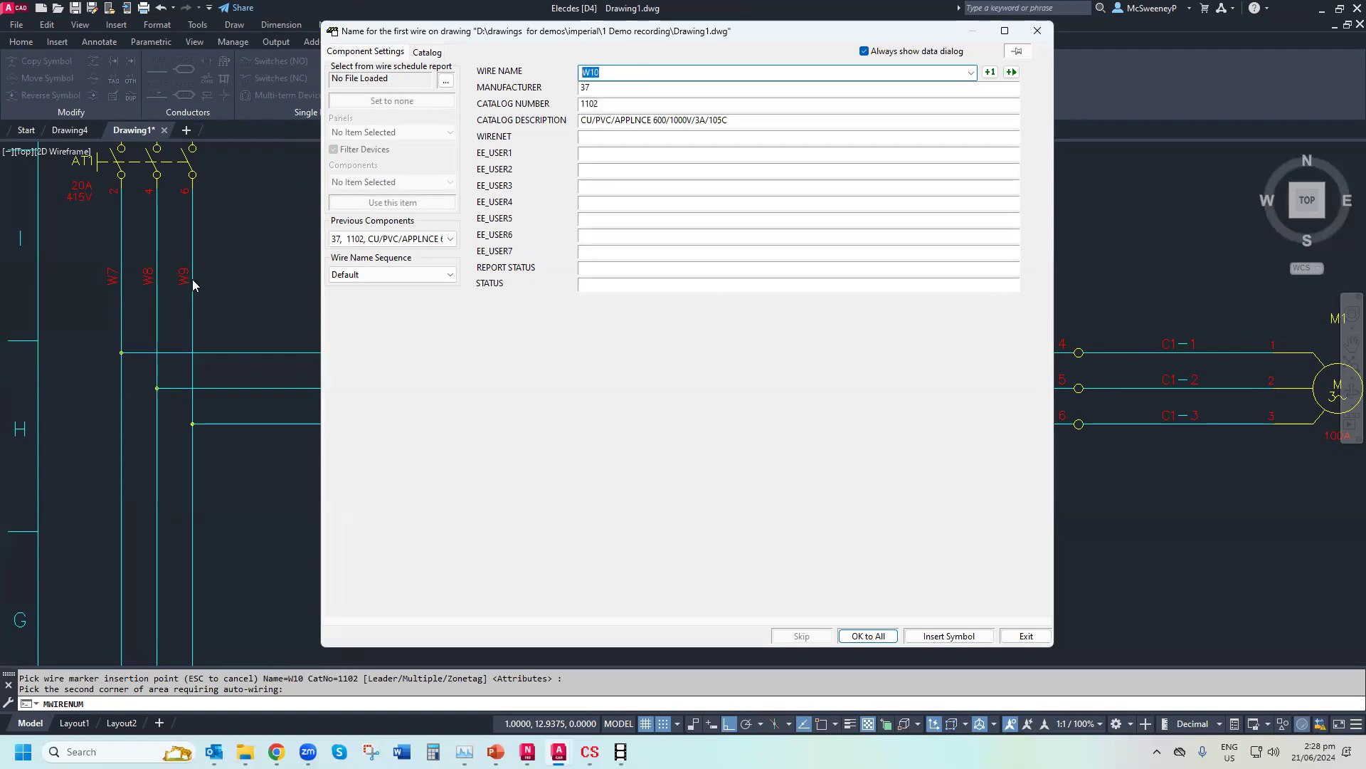
pyautogui.click(869, 636)
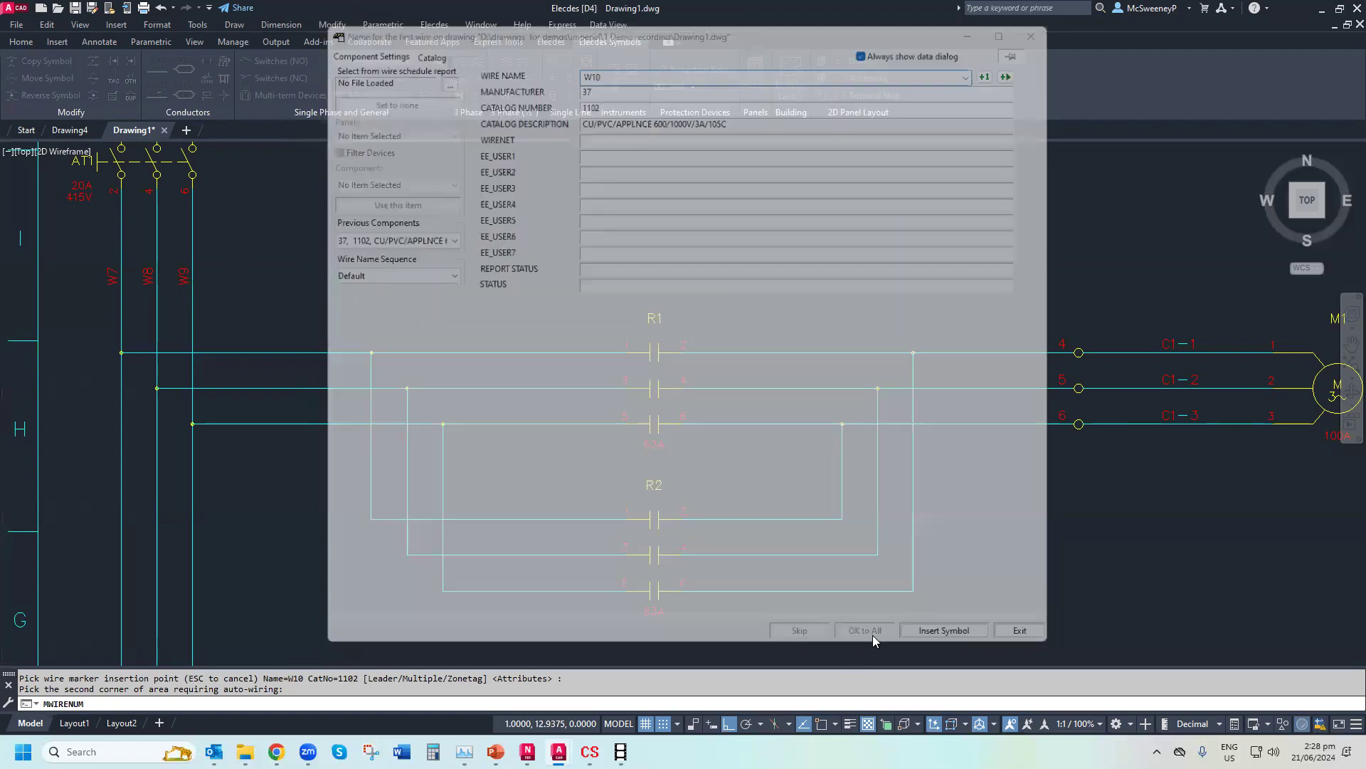
pyautogui.scroll(-4, 878, 639)
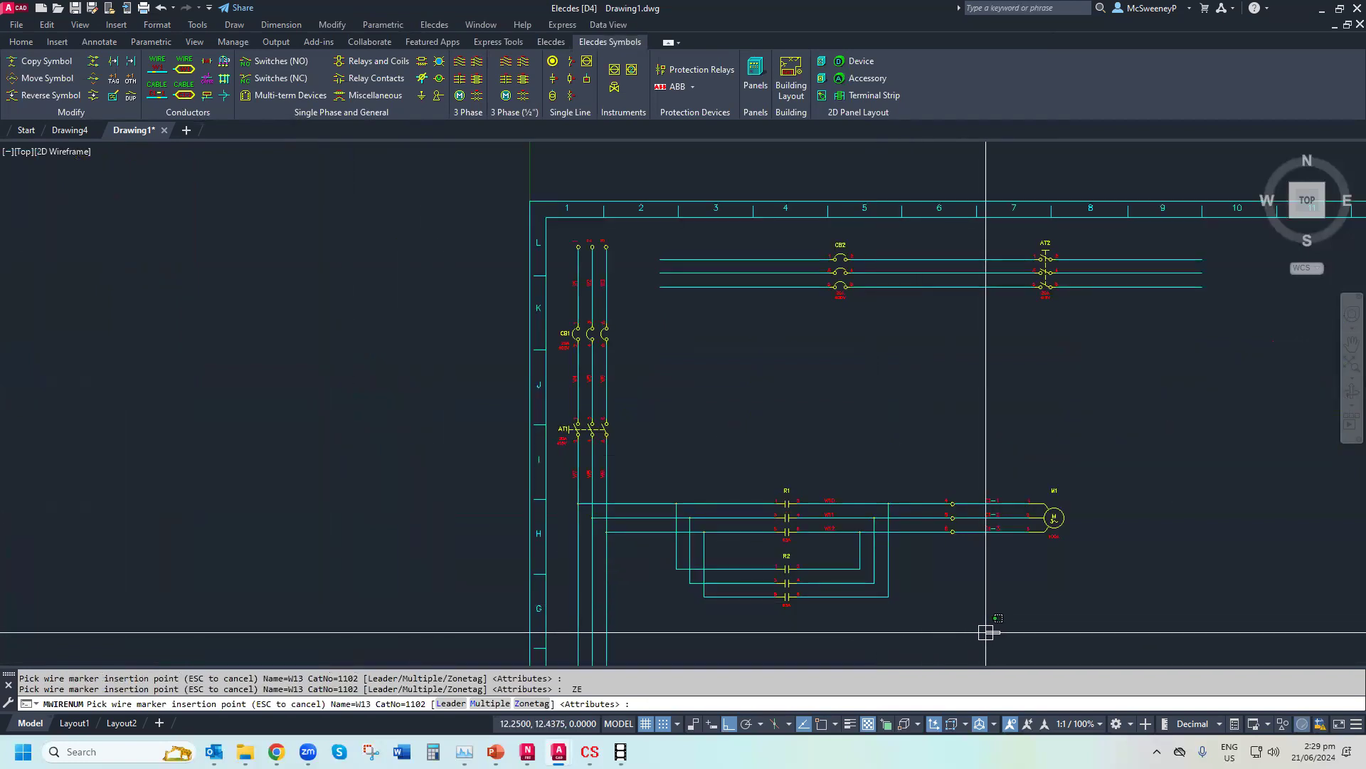
pyautogui.press('Escape')
pyautogui.write('z')
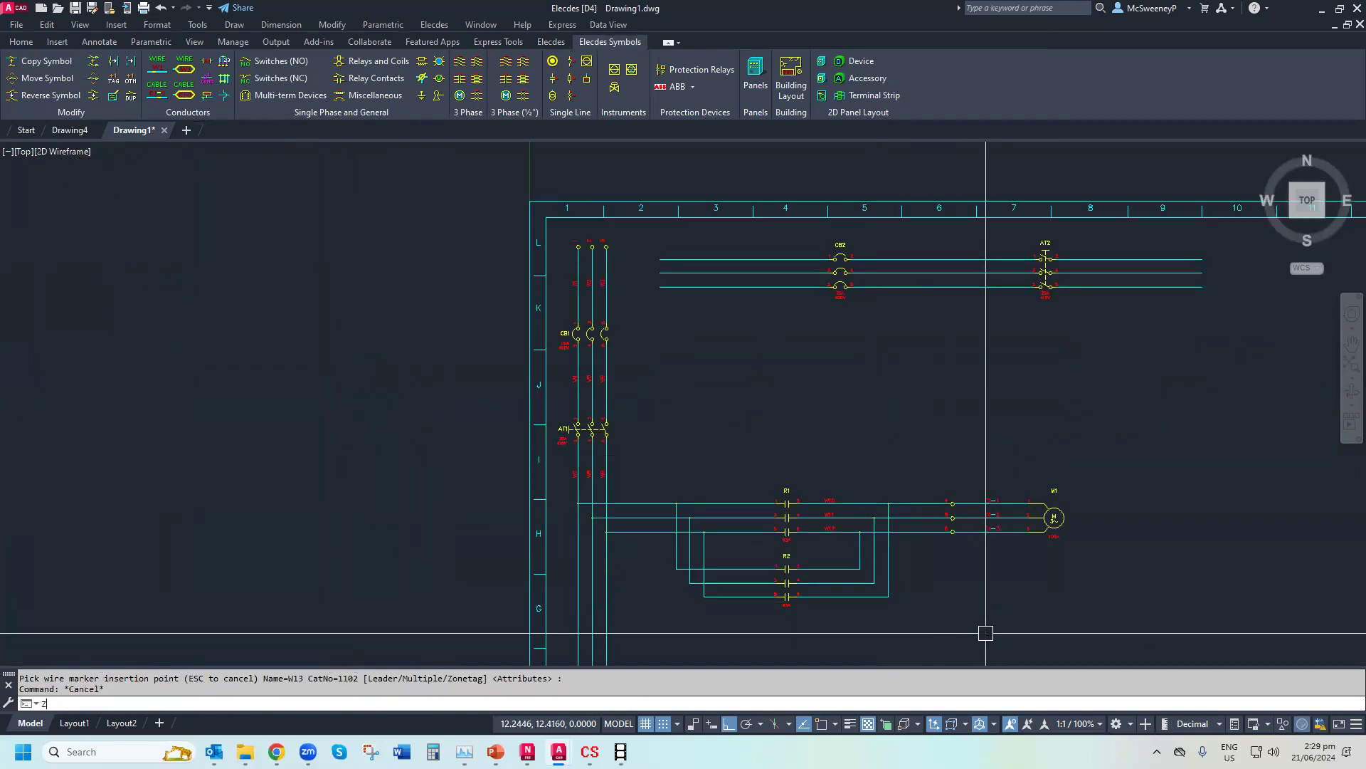
# Move the complete M1 reversing motor circuit slightly up along the vertical three-phase supply bus
pyautogui.write('e')
pyautogui.press('Return')
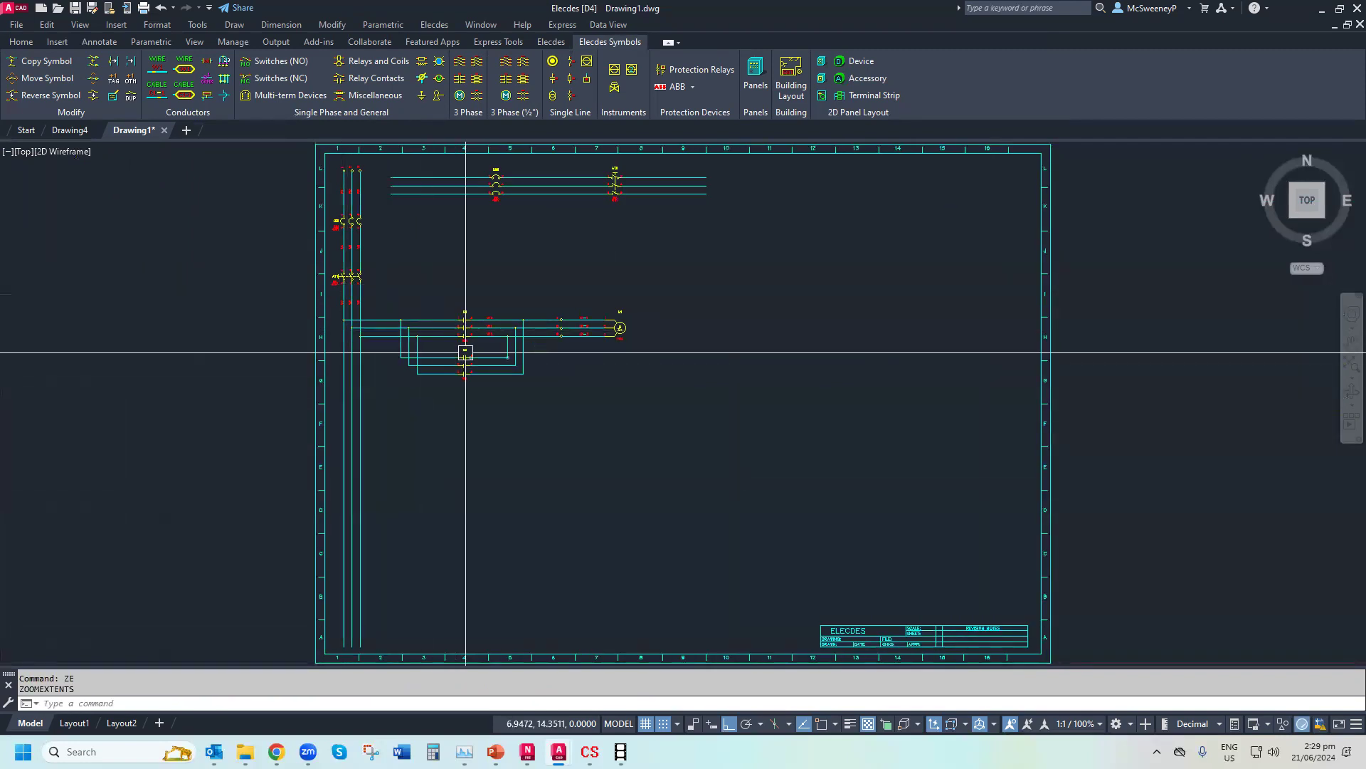
pyautogui.scroll(5, 400, 448)
pyautogui.scroll(-5, 399, 448)
pyautogui.scroll(2, 358, 443)
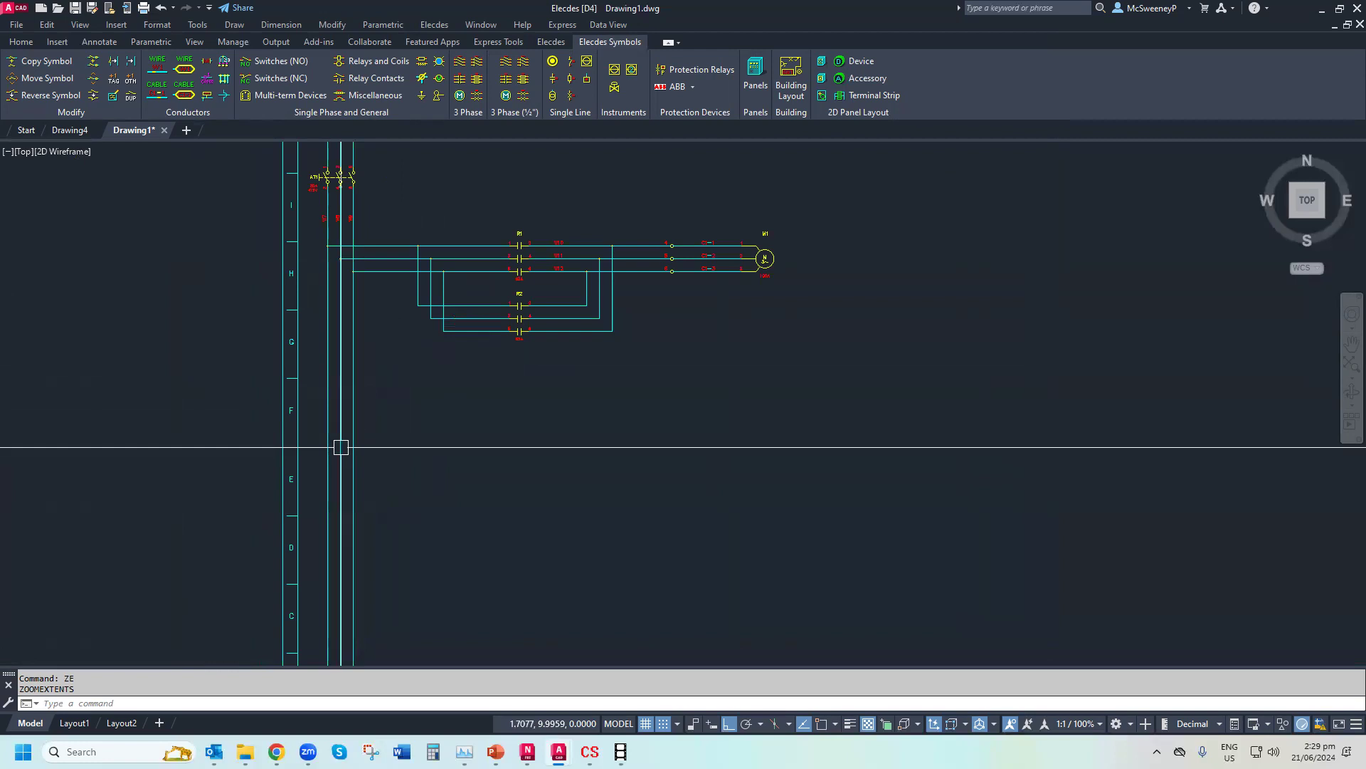
pyautogui.write('m')
pyautogui.press('Return')
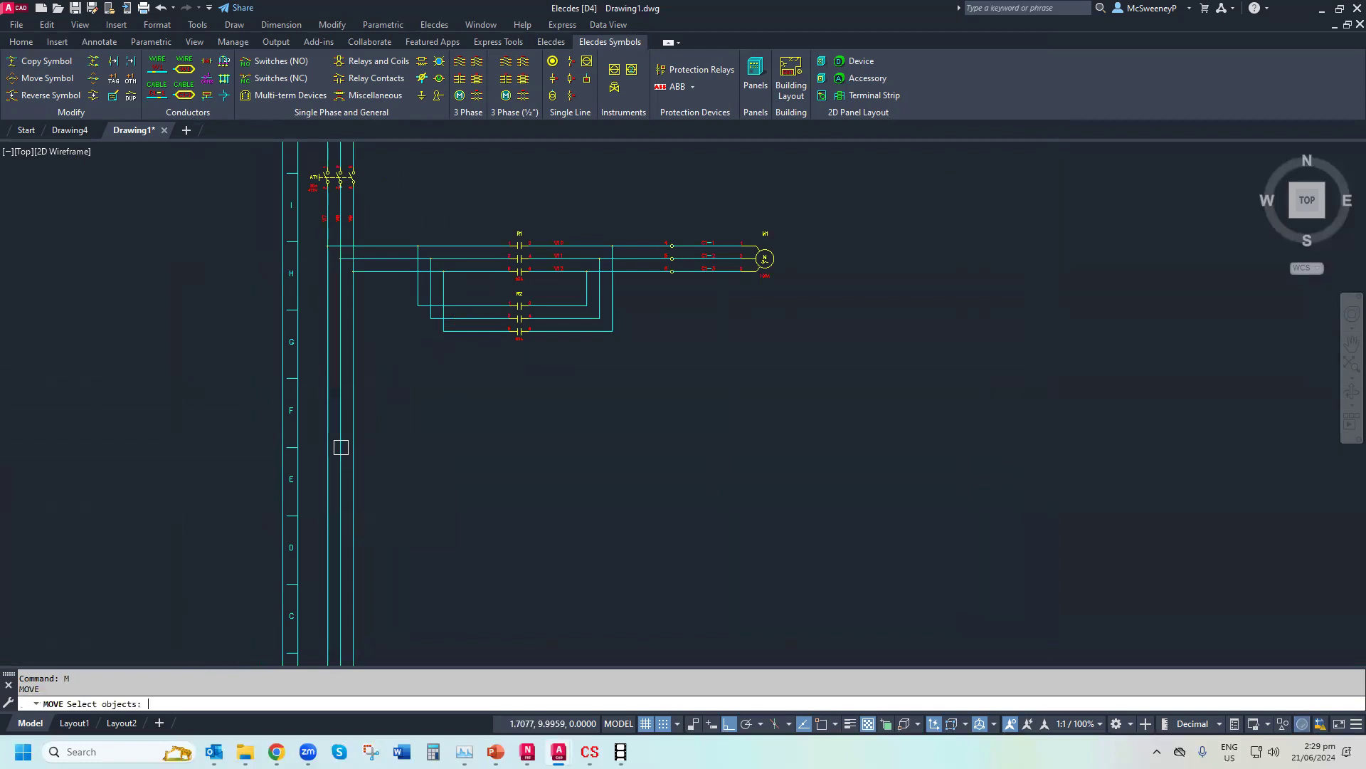
pyautogui.click(307, 402)
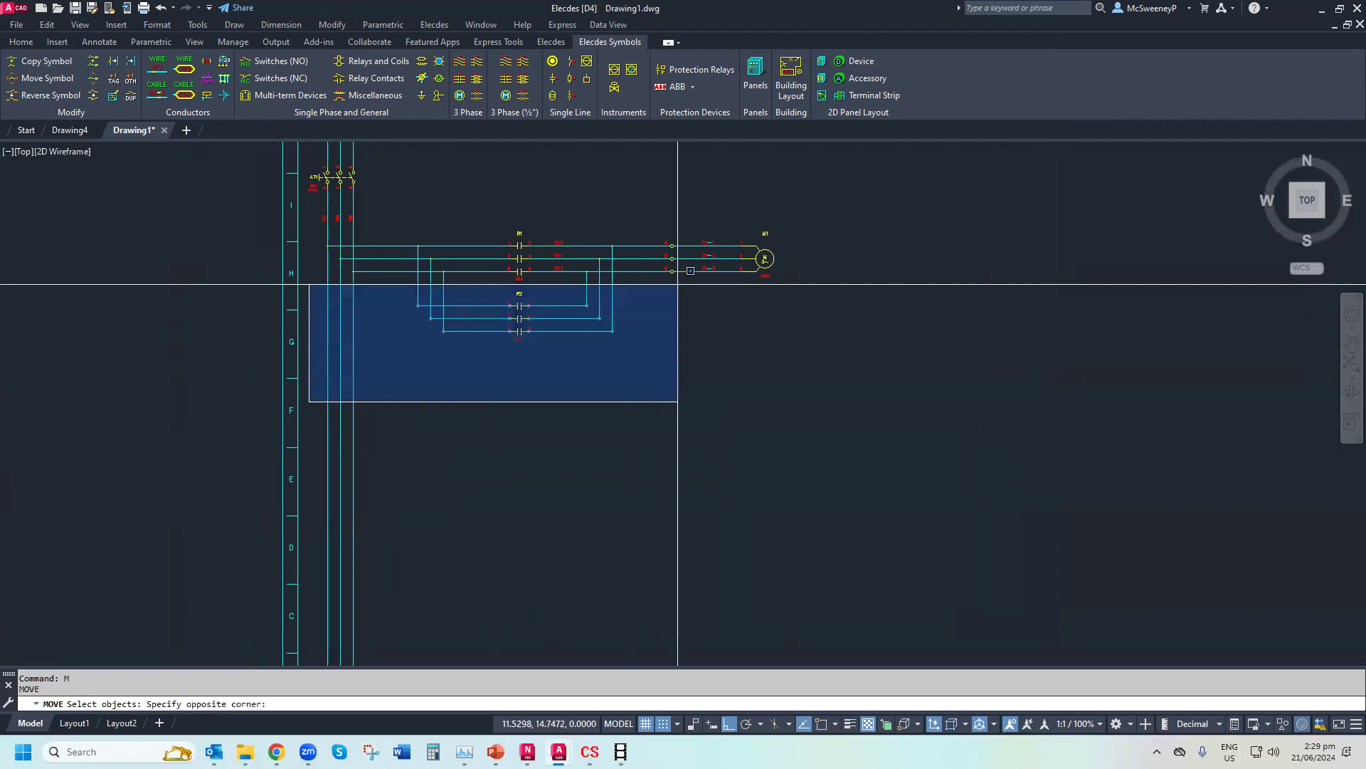
pyautogui.click(776, 227)
pyautogui.press('Return')
pyautogui.click(740, 334)
pyautogui.click(758, 317)
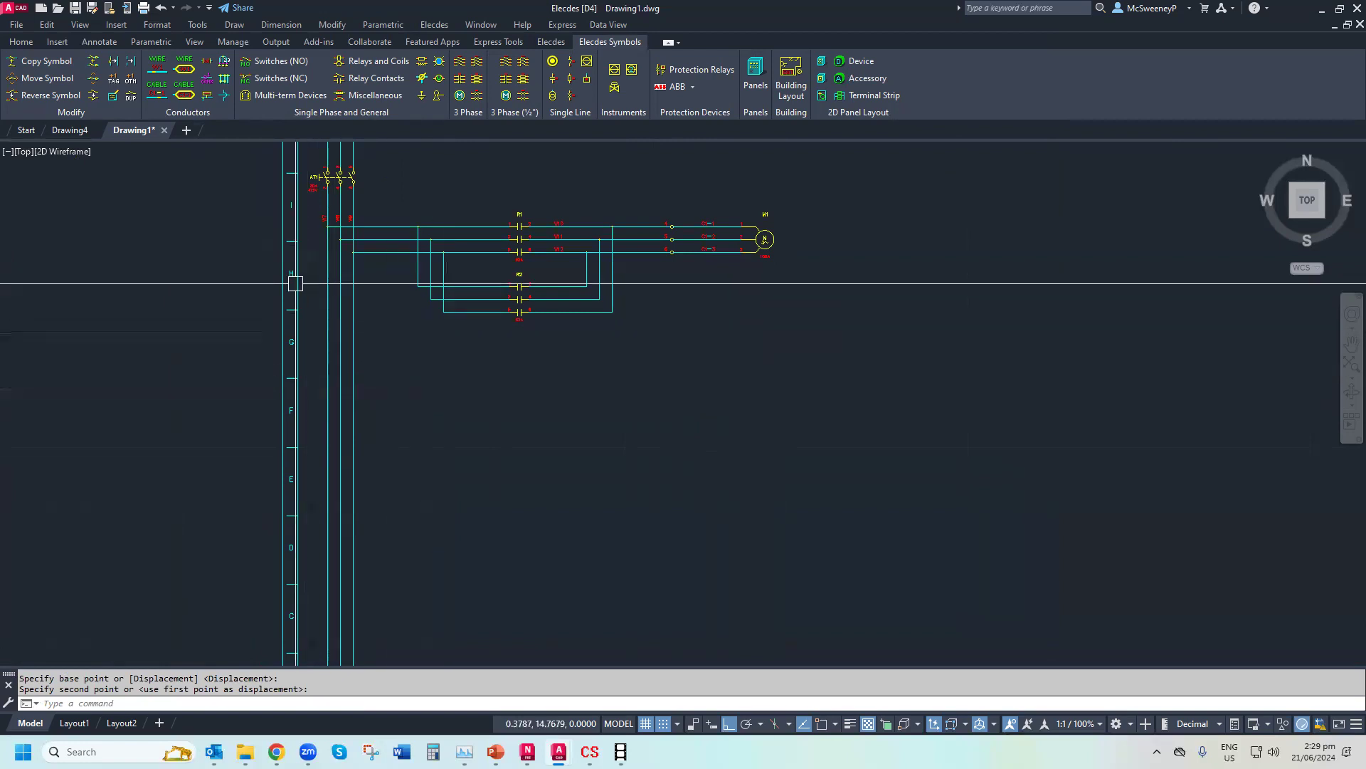
# Copy the whole M1 motor circuit, including the R1 and R2 contacts, as a circuit directly below the original on the same bus
pyautogui.scroll(2, 319, 299)
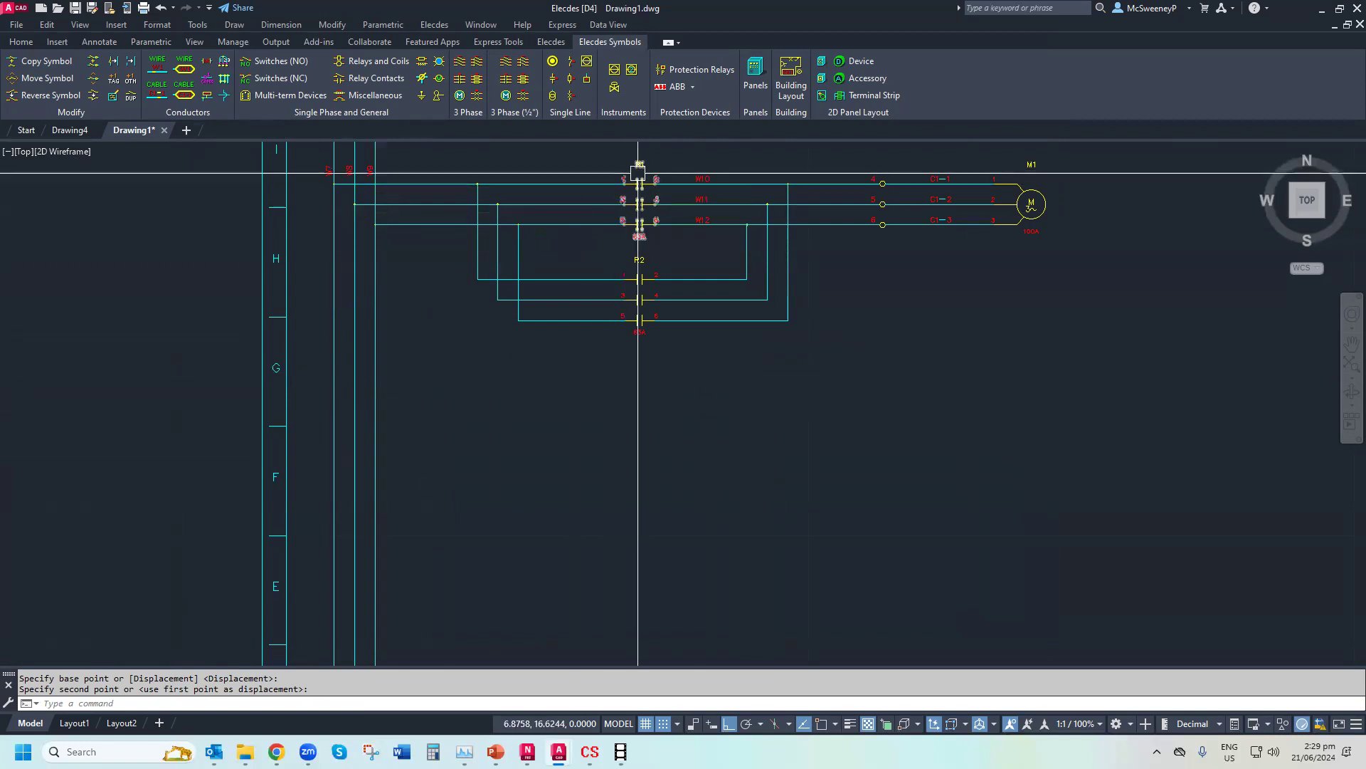
pyautogui.click(695, 180)
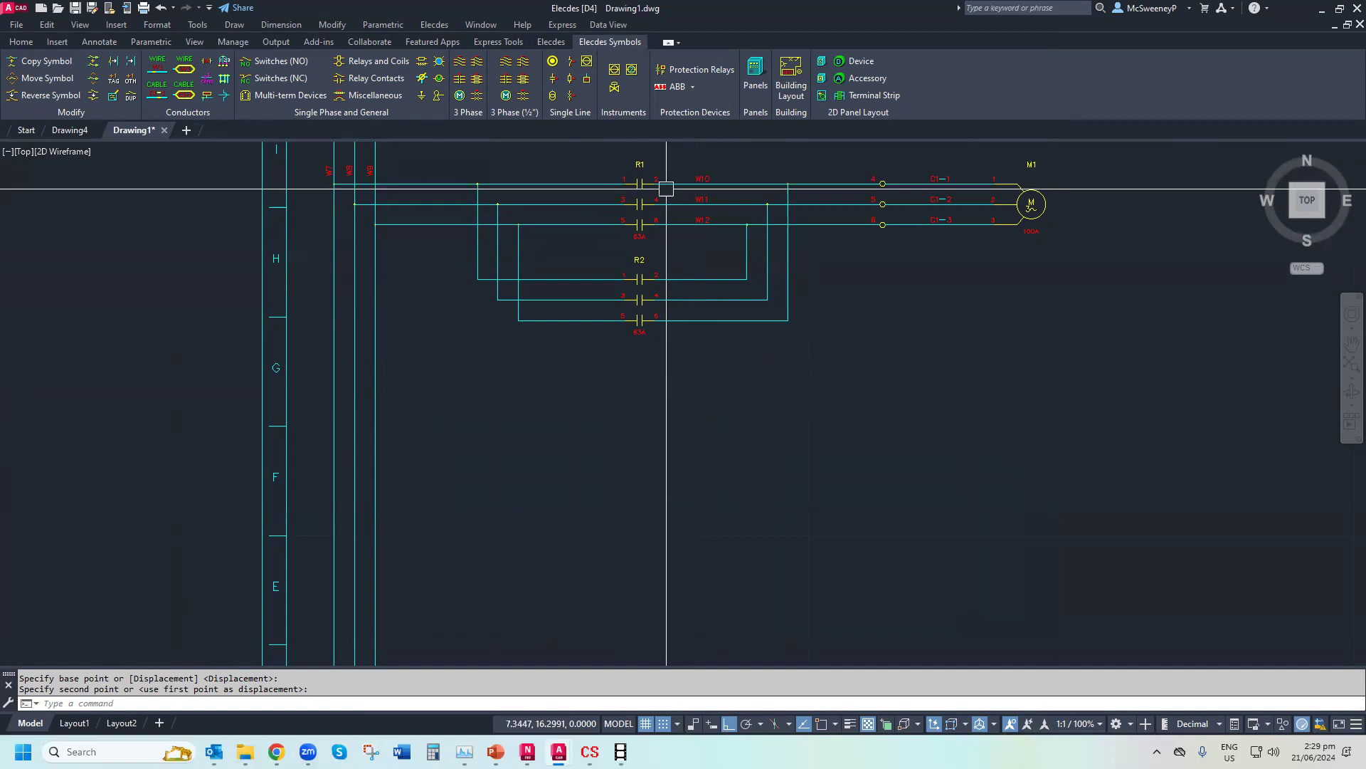
pyautogui.click(560, 42)
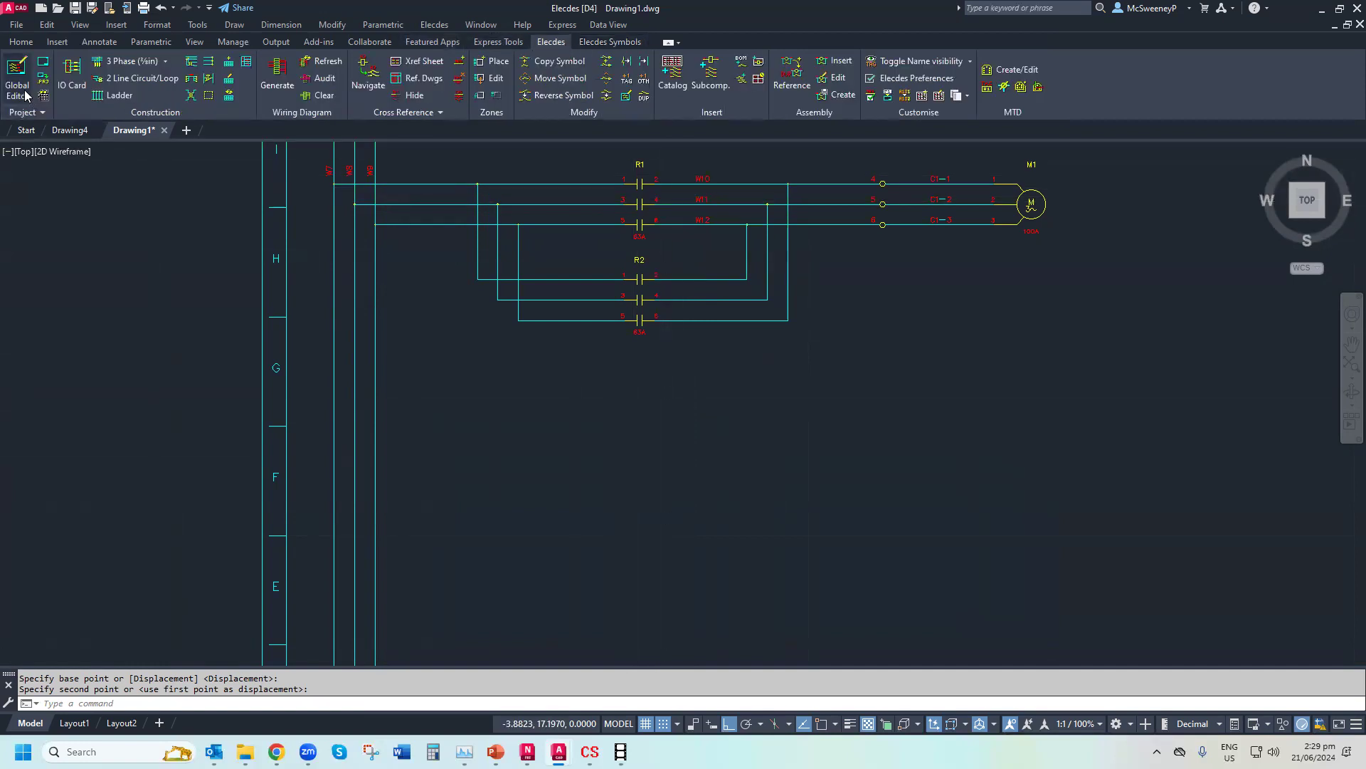
pyautogui.click(594, 43)
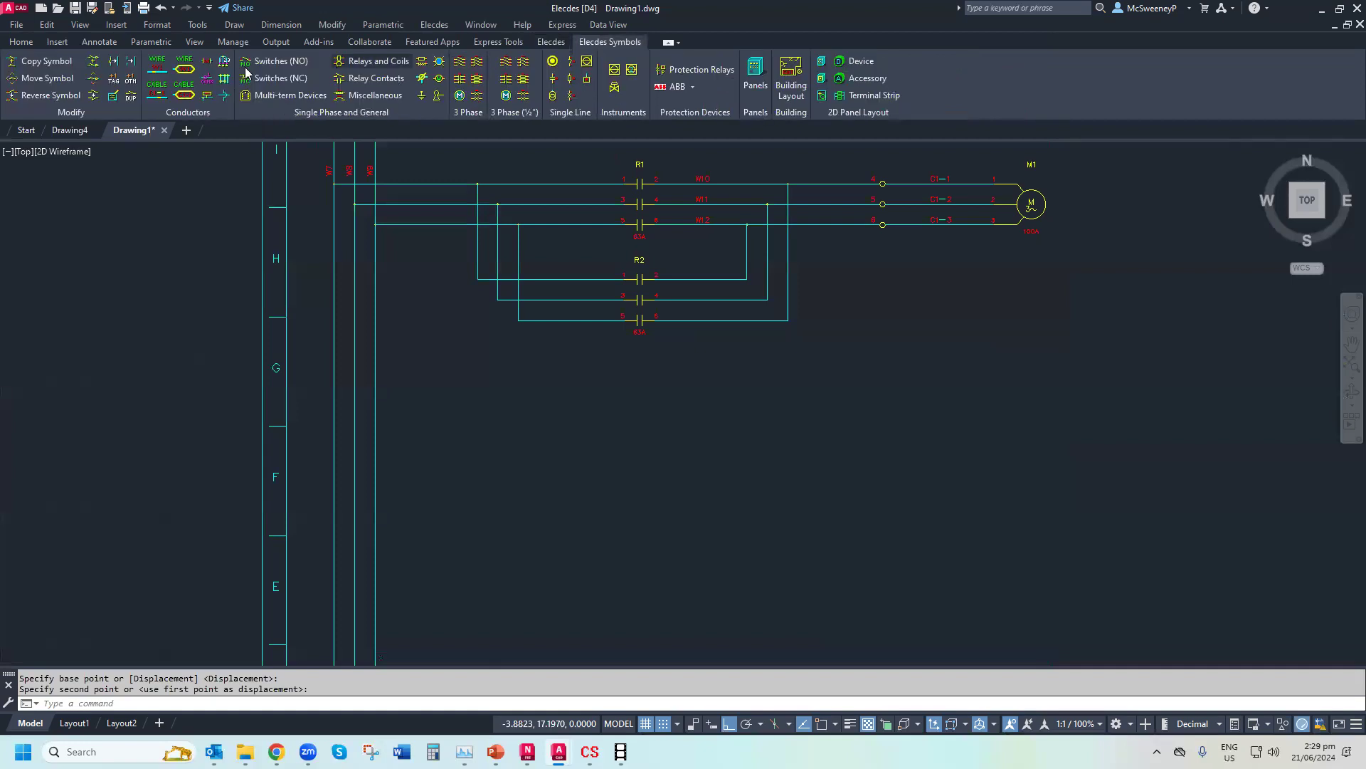
pyautogui.click(94, 61)
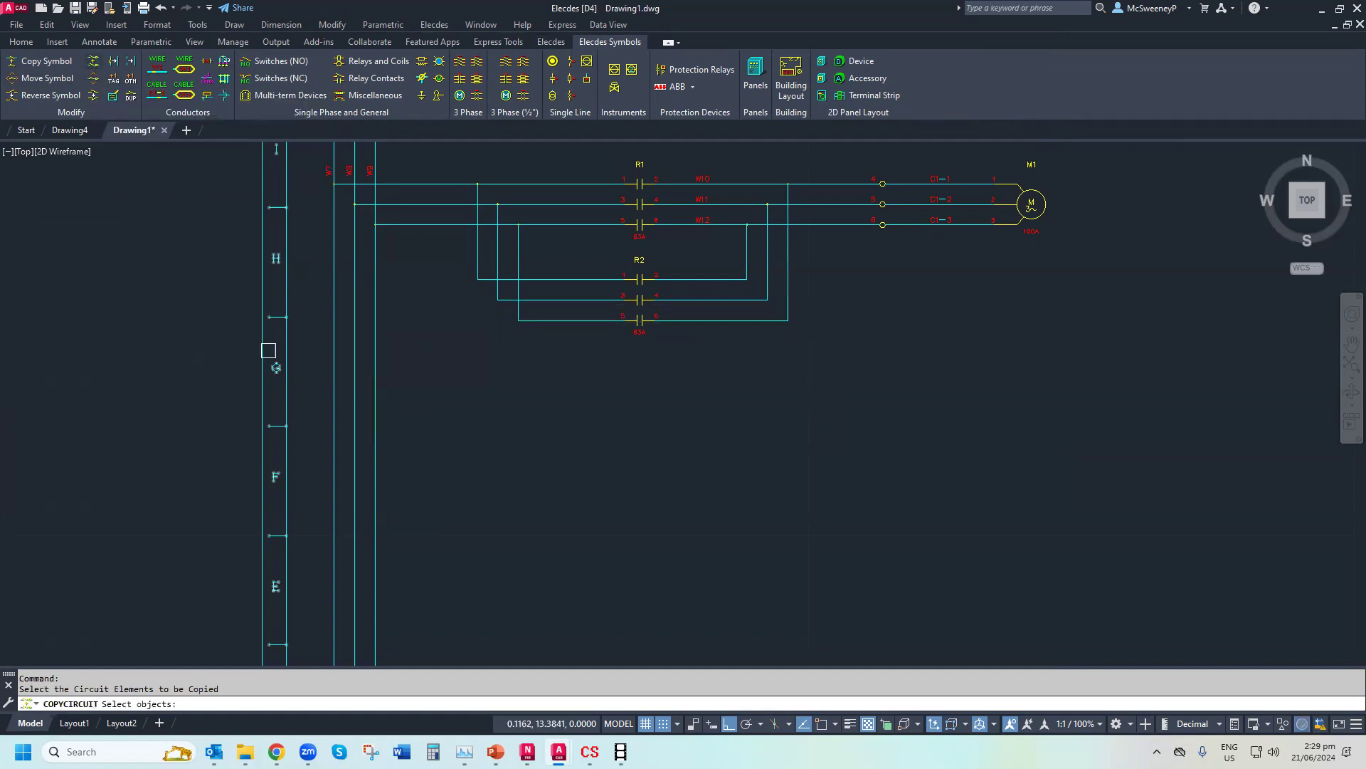
pyautogui.click(306, 381)
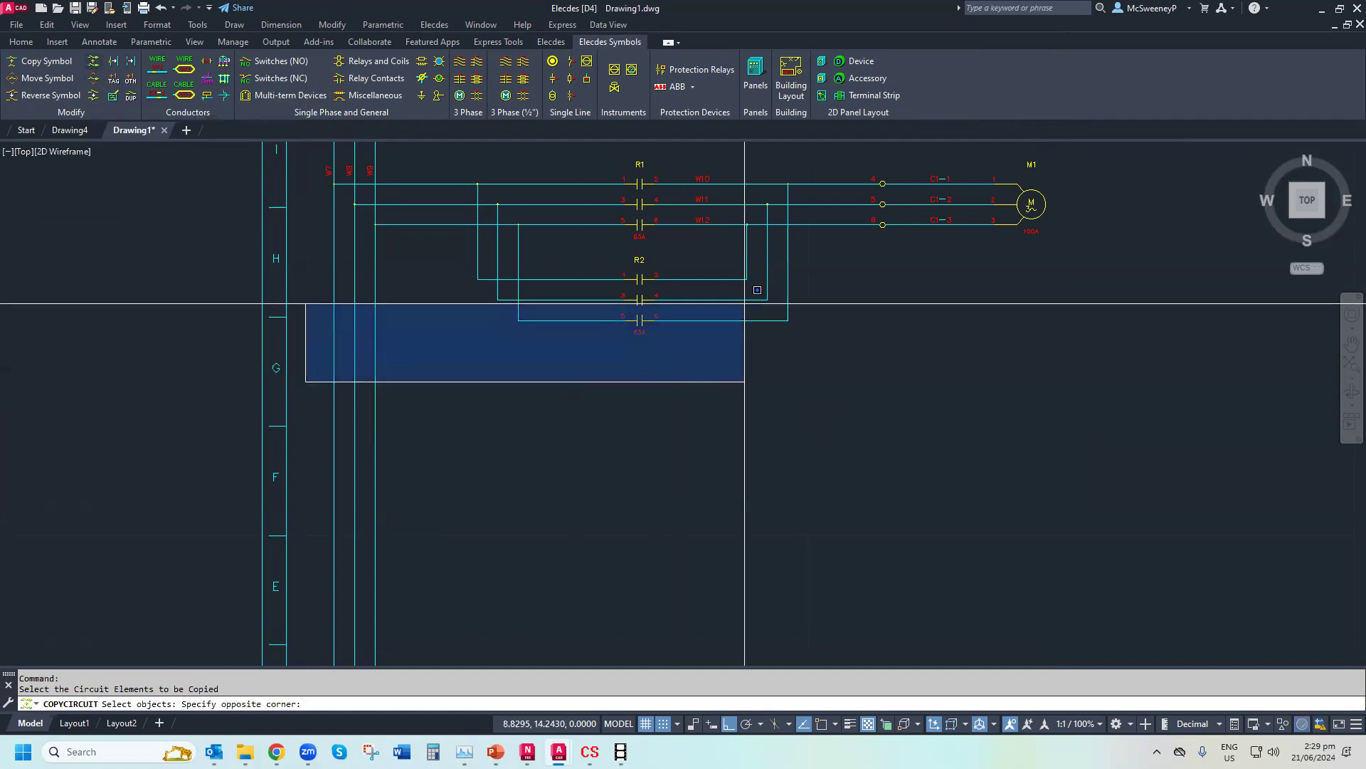
pyautogui.click(1083, 175)
pyautogui.click(1094, 156)
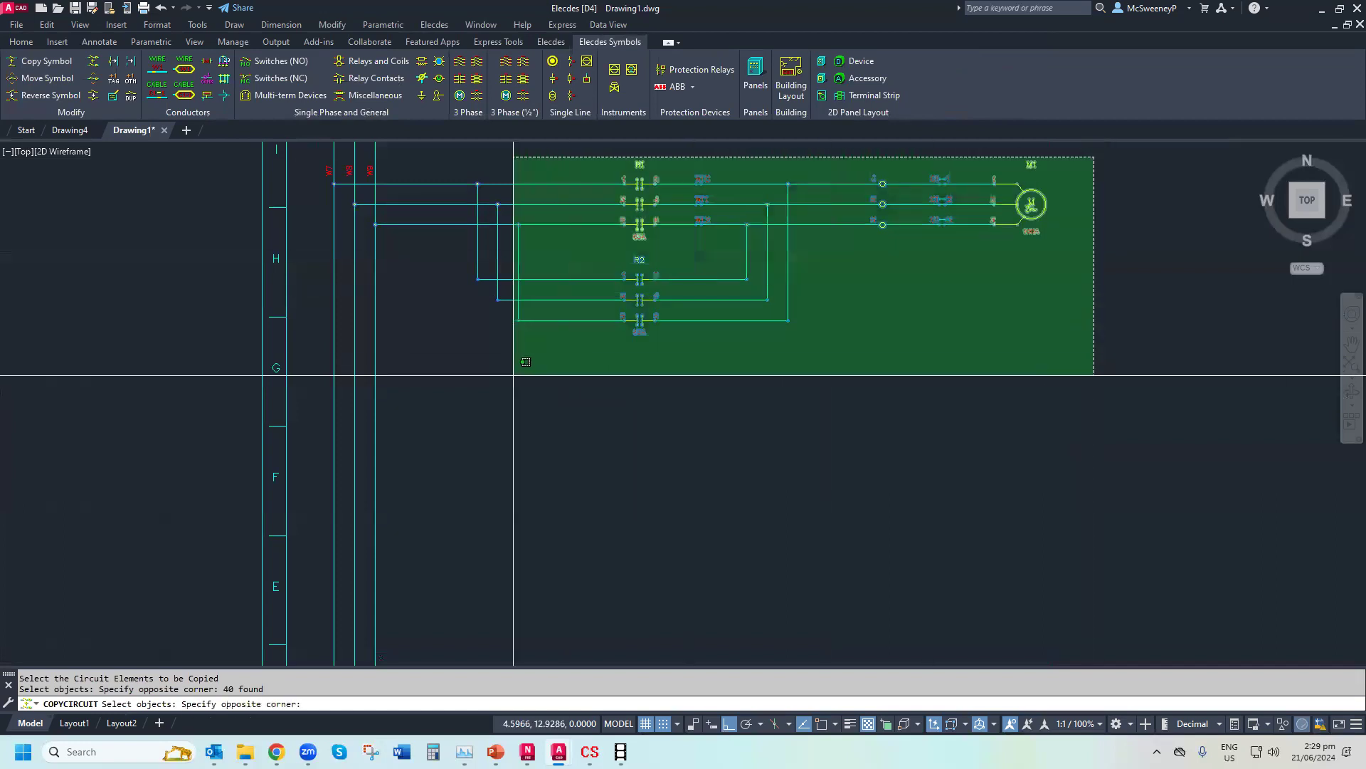
pyautogui.click(463, 363)
pyautogui.press('Return')
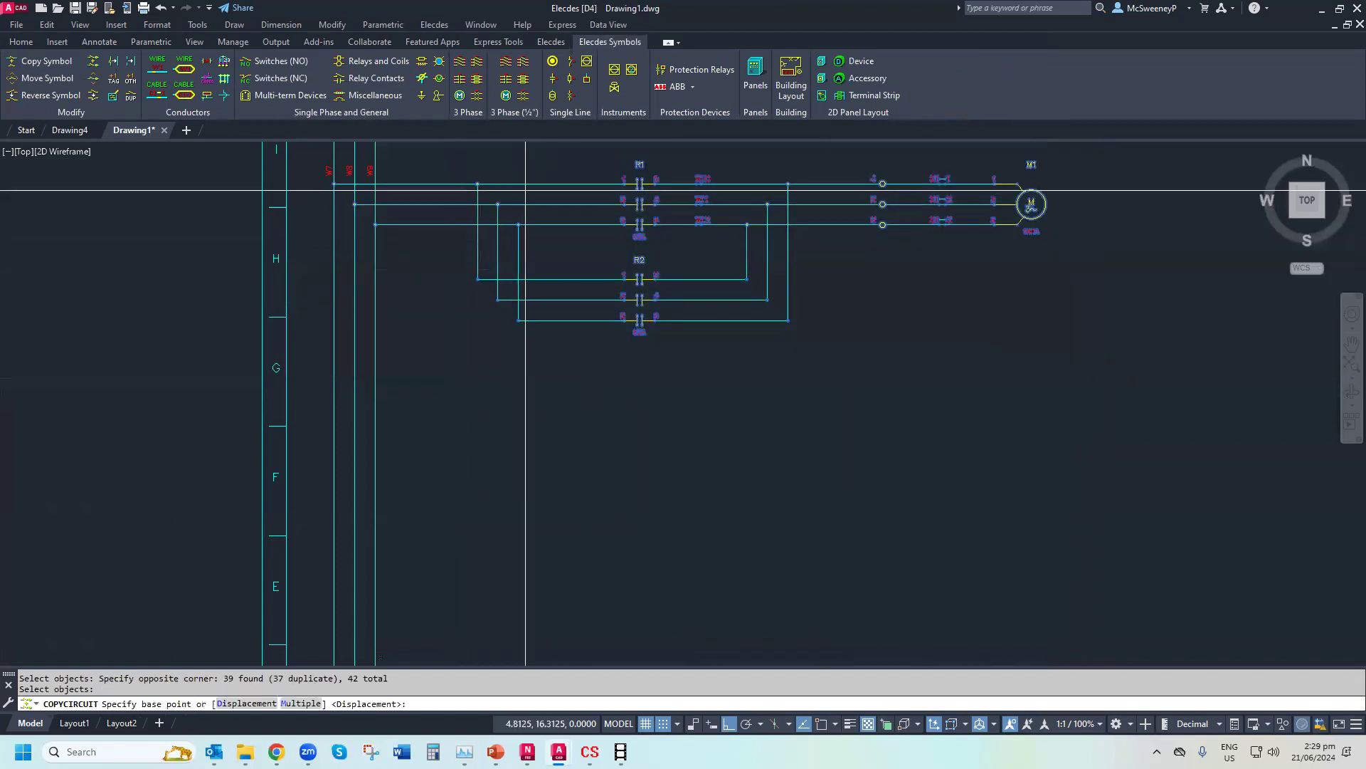
pyautogui.click(509, 147)
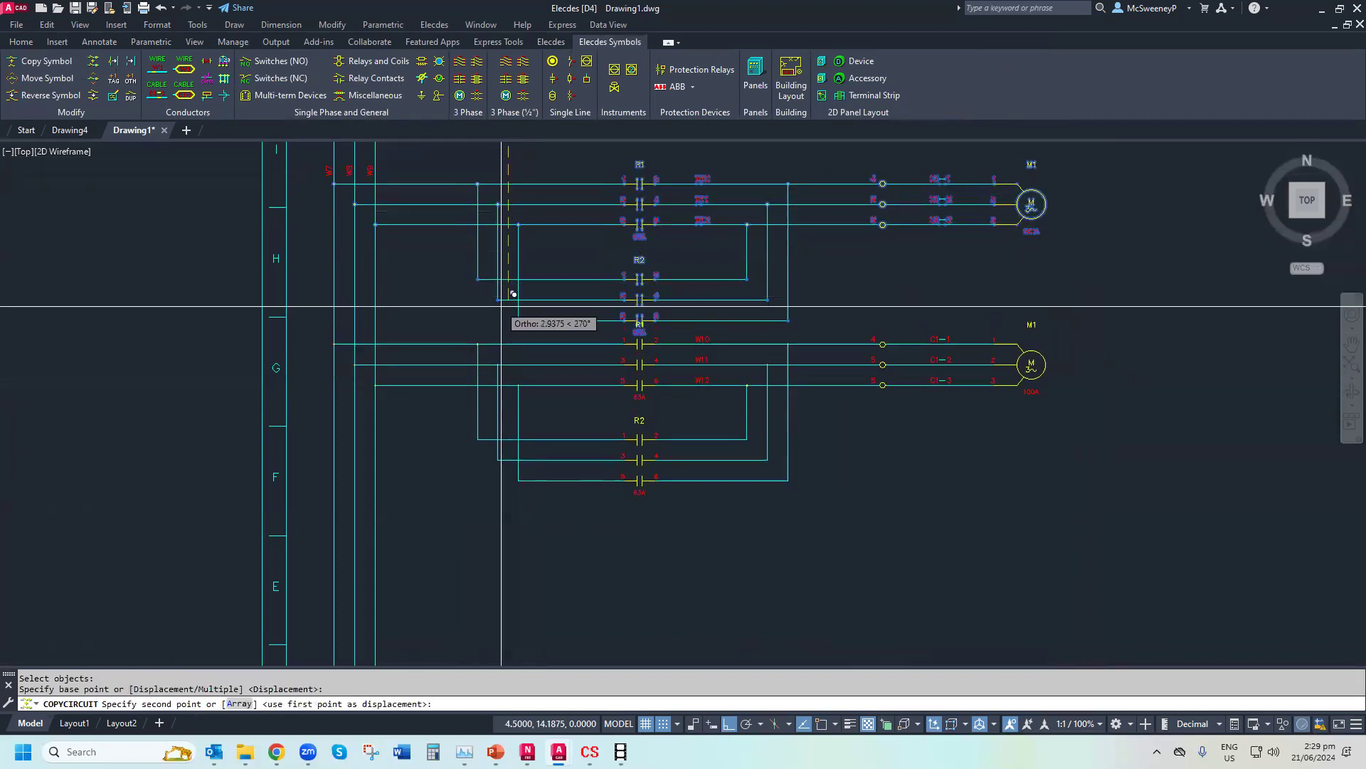
pyautogui.click(498, 334)
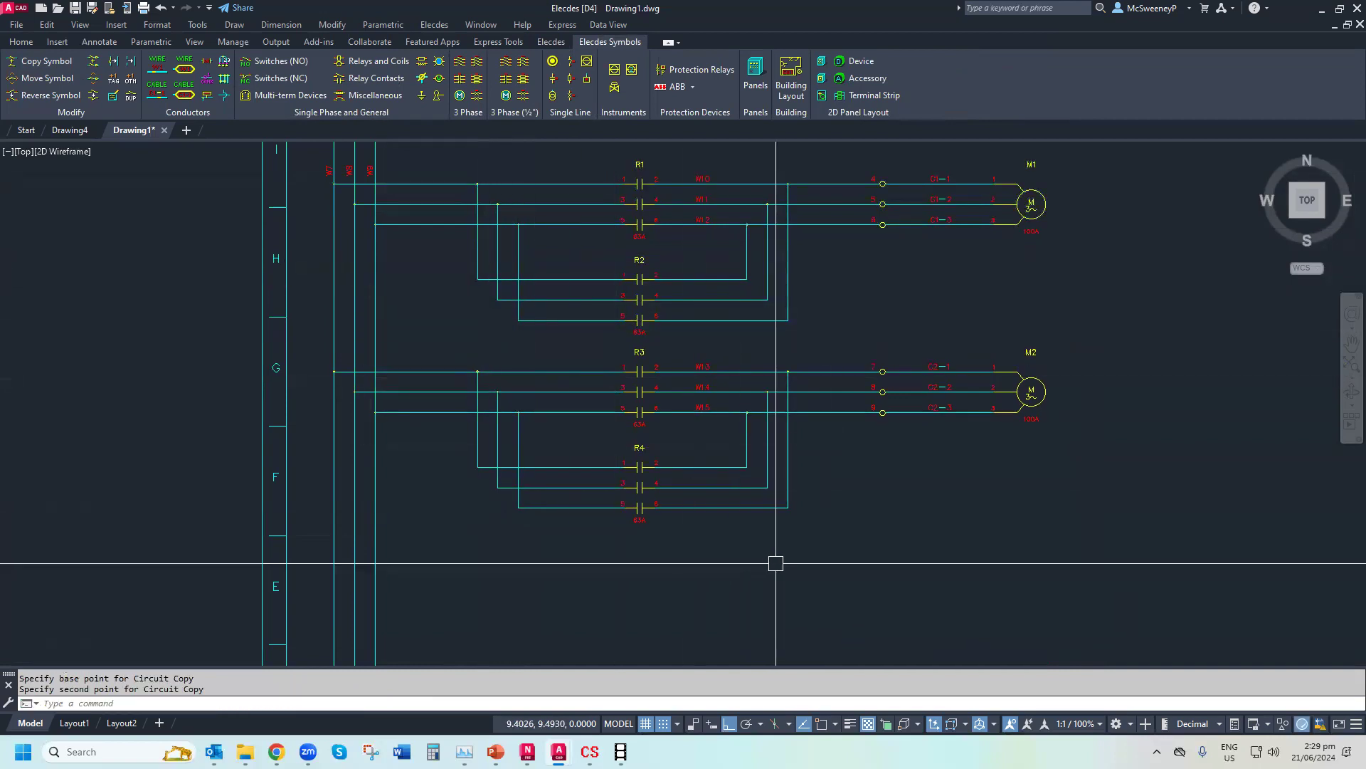
# Tap a transformer off the second and third bus phases below the M2 circuit and set the distances of its two rails from the bus
pyautogui.write('ZE')
pyautogui.press('Return')
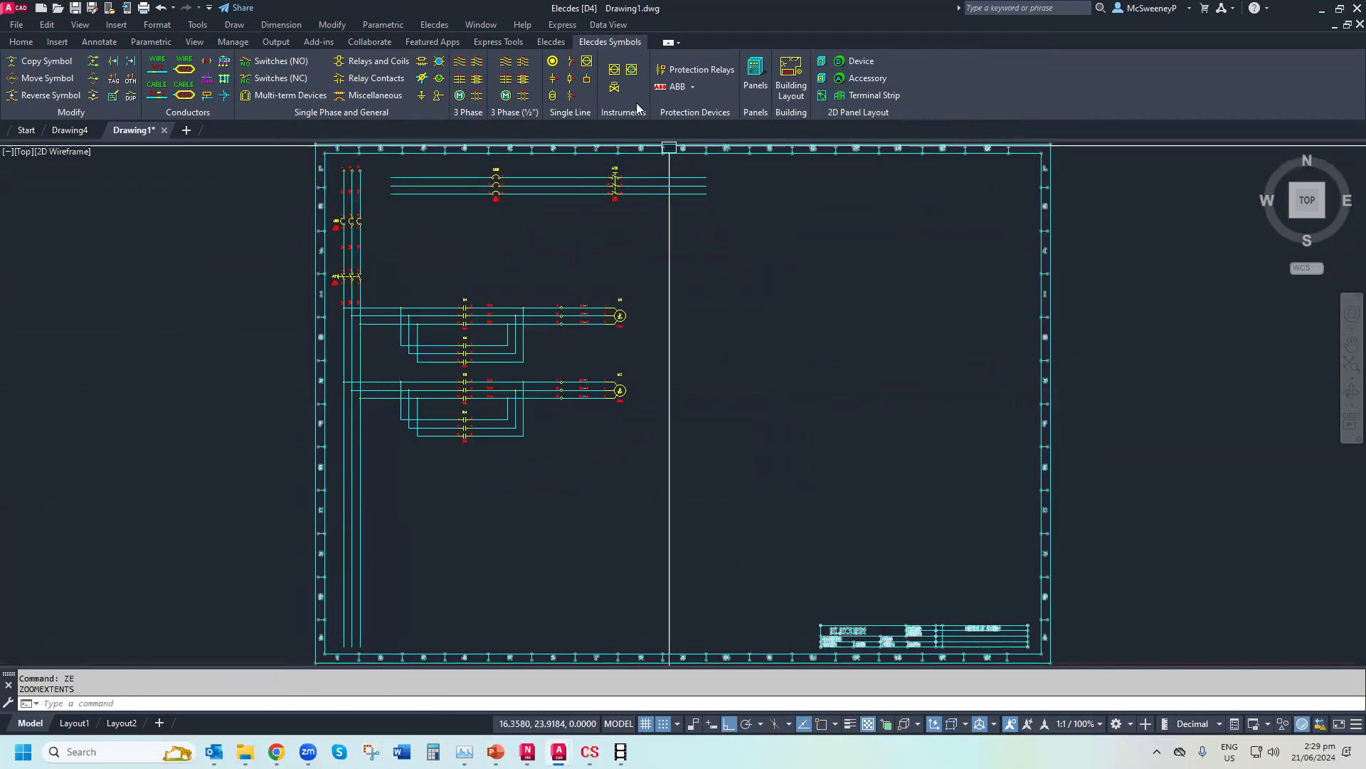
pyautogui.click(551, 43)
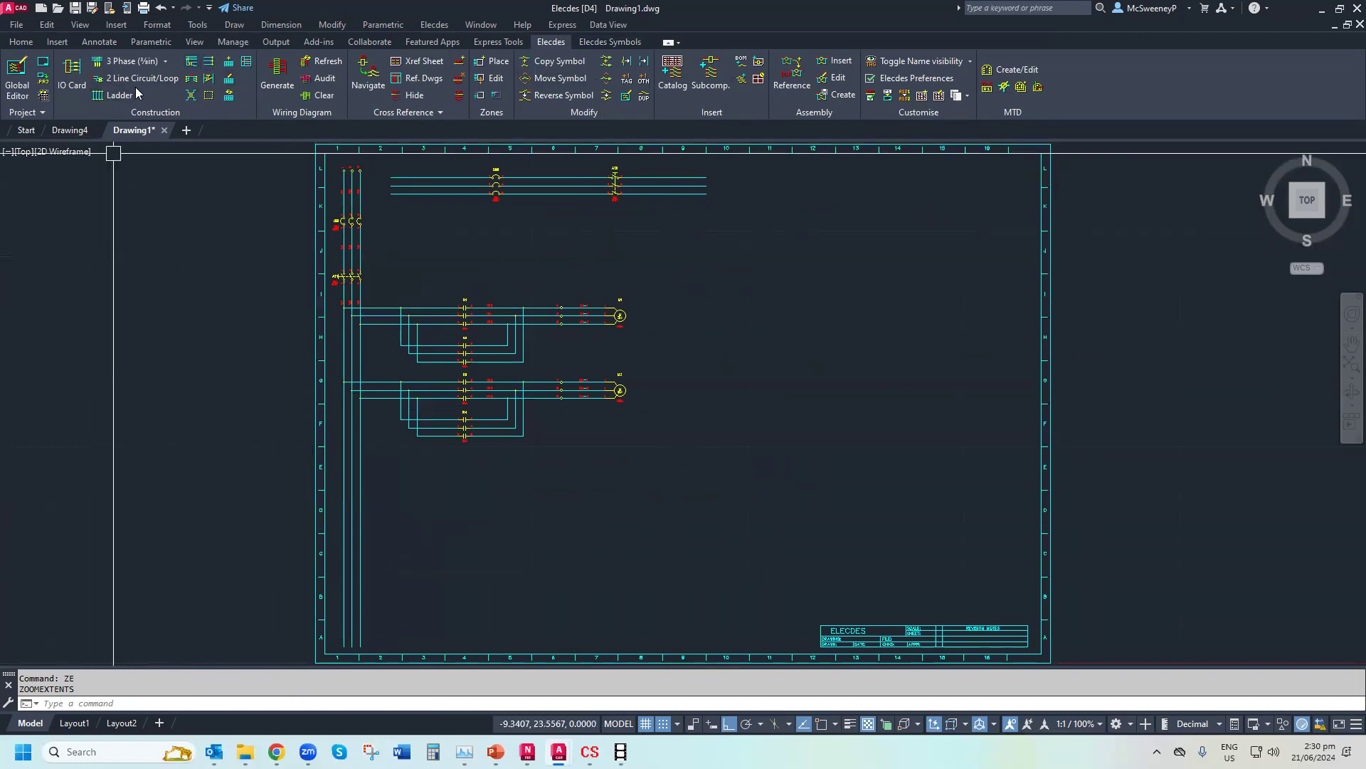
pyautogui.click(190, 64)
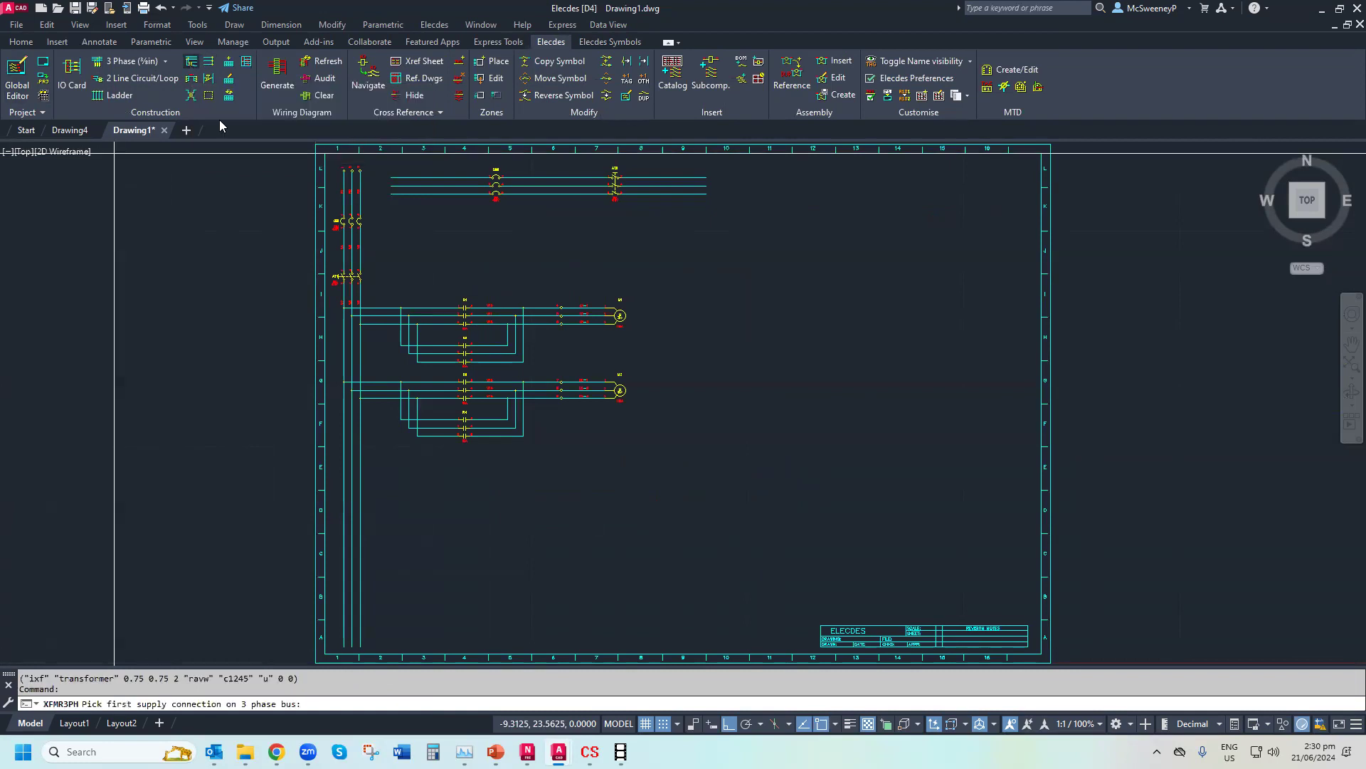
pyautogui.click(351, 445)
pyautogui.click(361, 467)
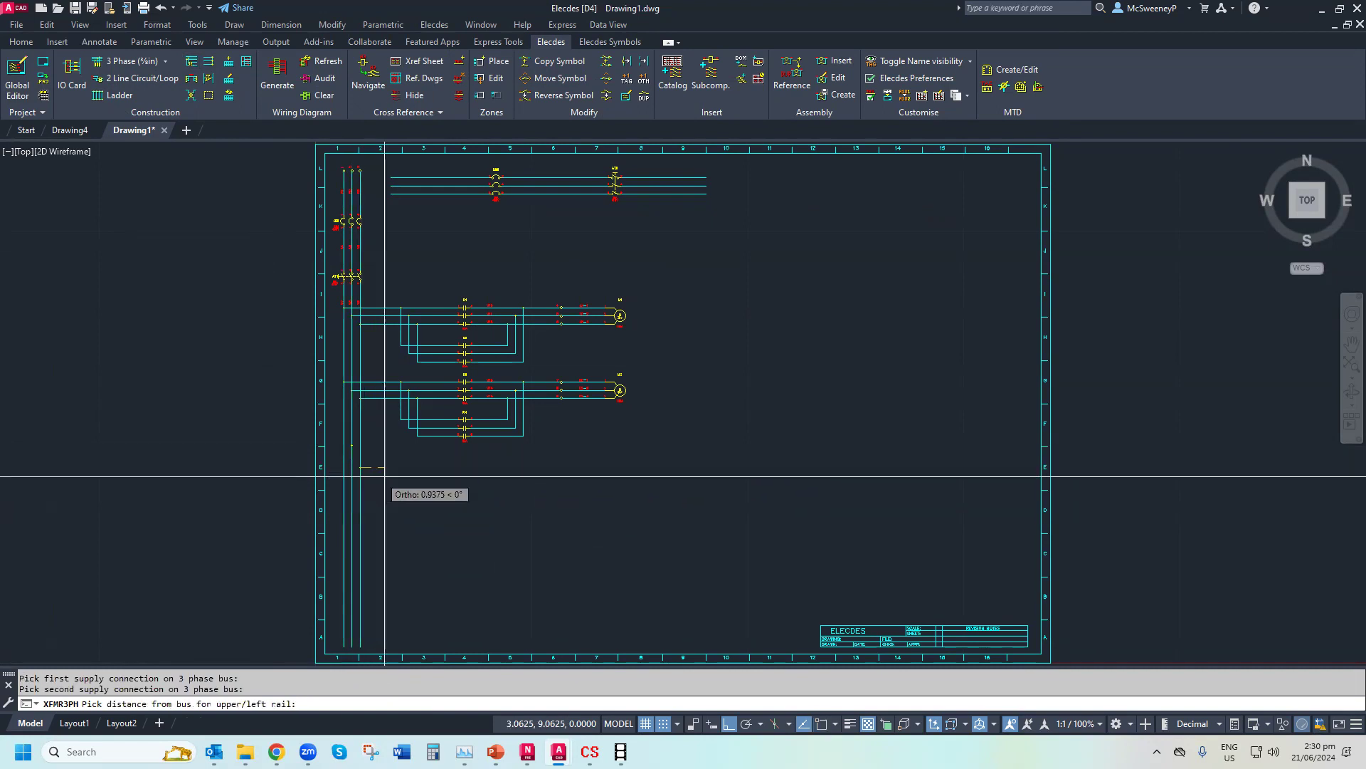
pyautogui.click(434, 486)
pyautogui.click(667, 505)
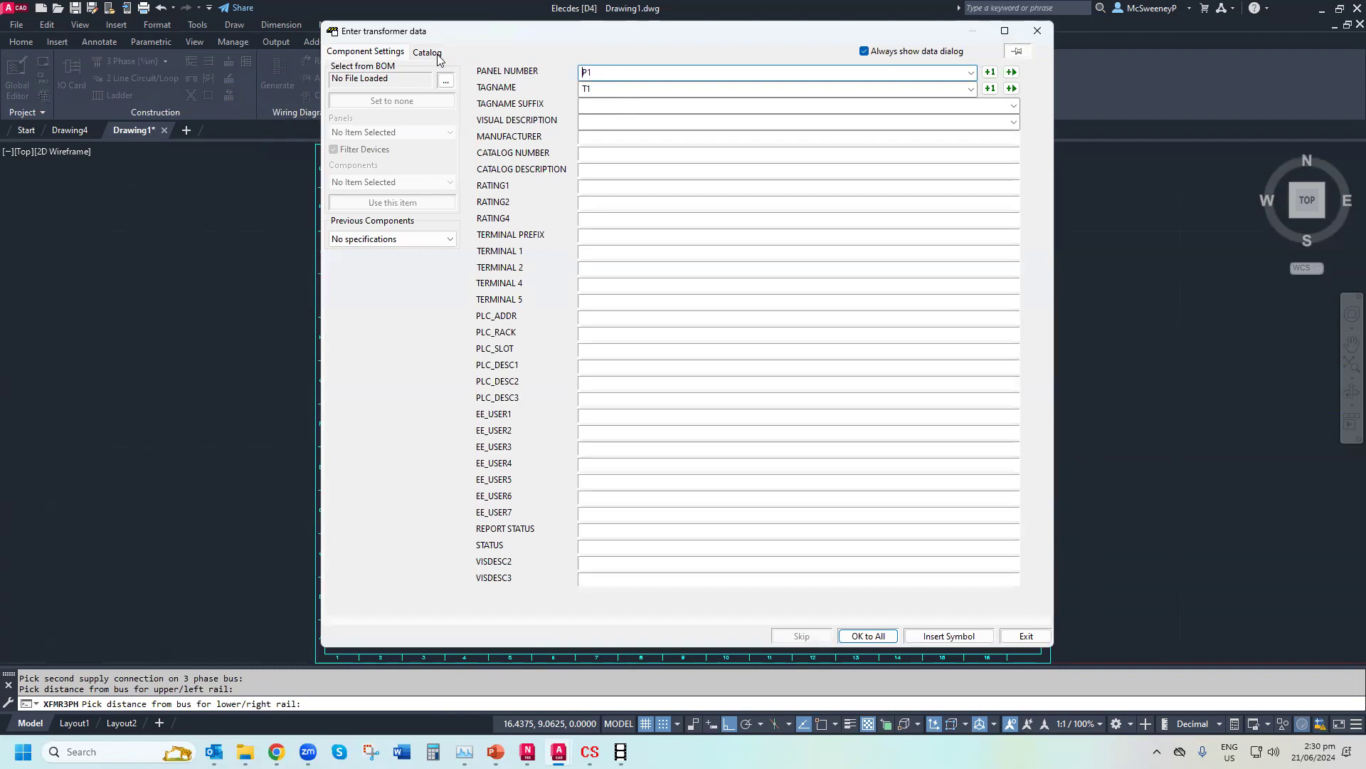
# Assign catalog item XF-SAMPLE to transformer T1 and extend its two rails down to the end of the supply bus
pyautogui.click(429, 52)
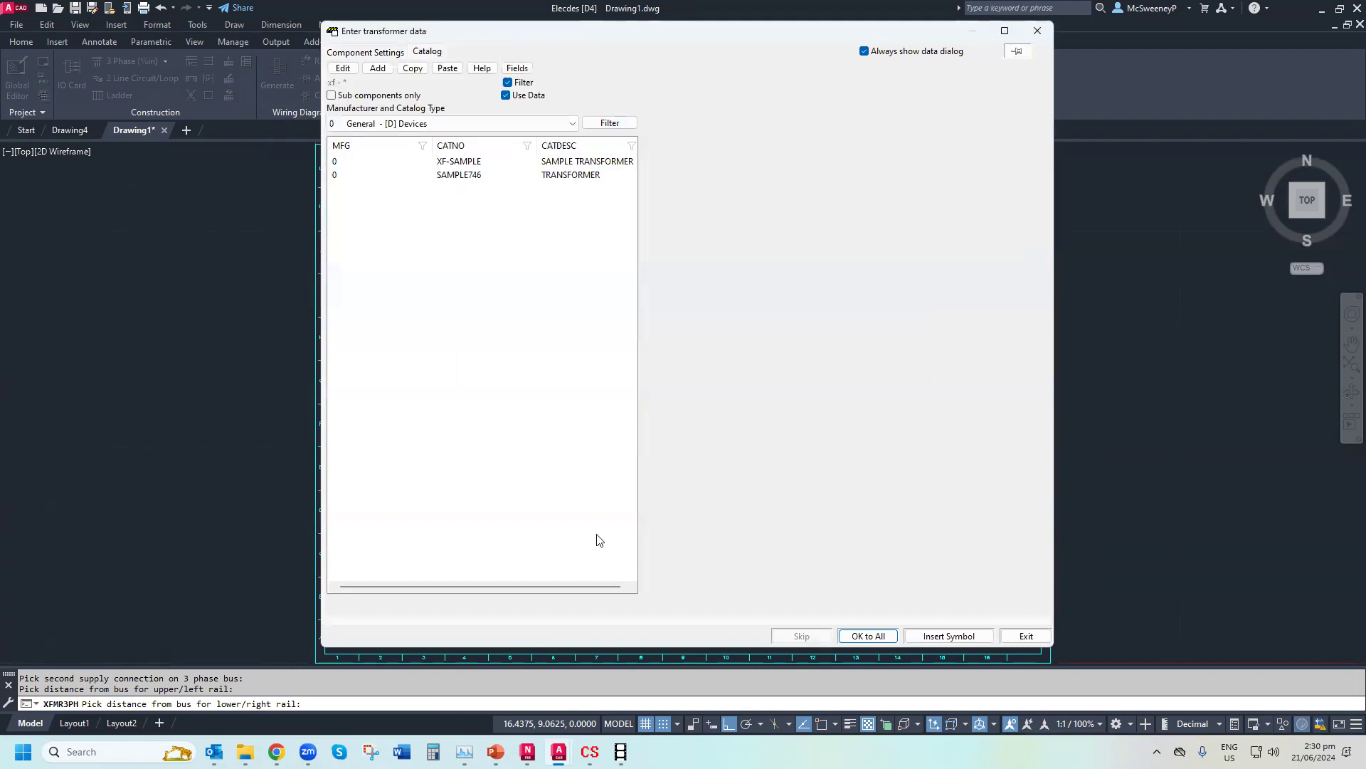
pyautogui.click(476, 162)
pyautogui.click(868, 636)
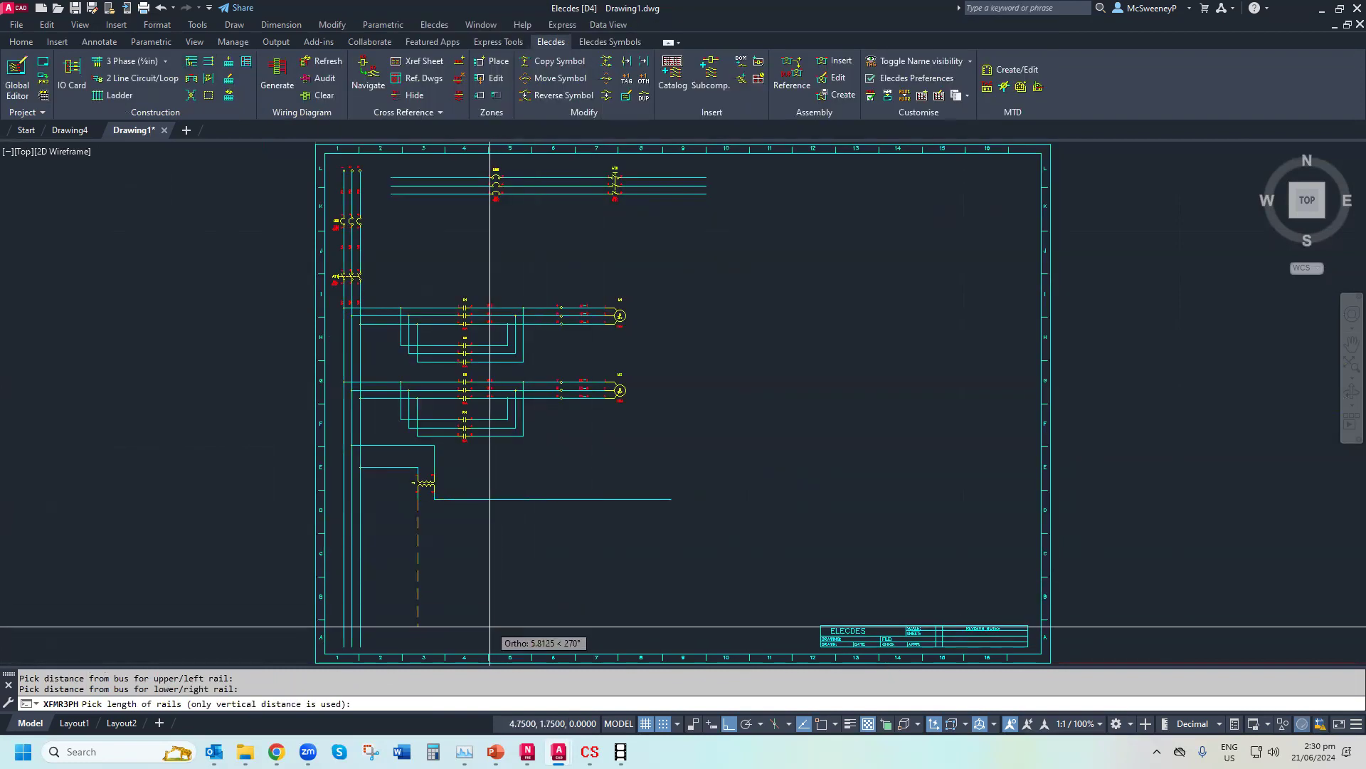
pyautogui.click(491, 649)
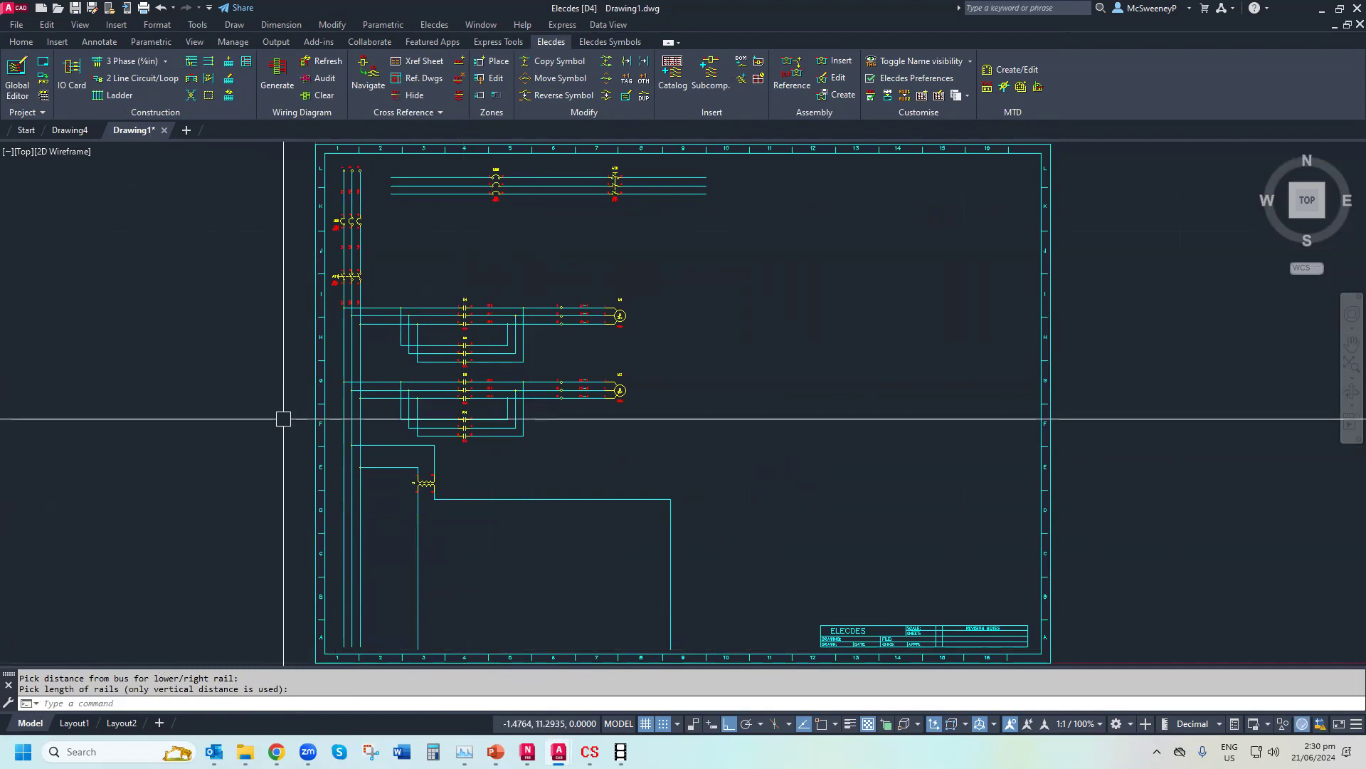
# Try a single-phase transformer T2 with XF-SAMPLE data between the two control rails, and undo the insertion
pyautogui.click(192, 95)
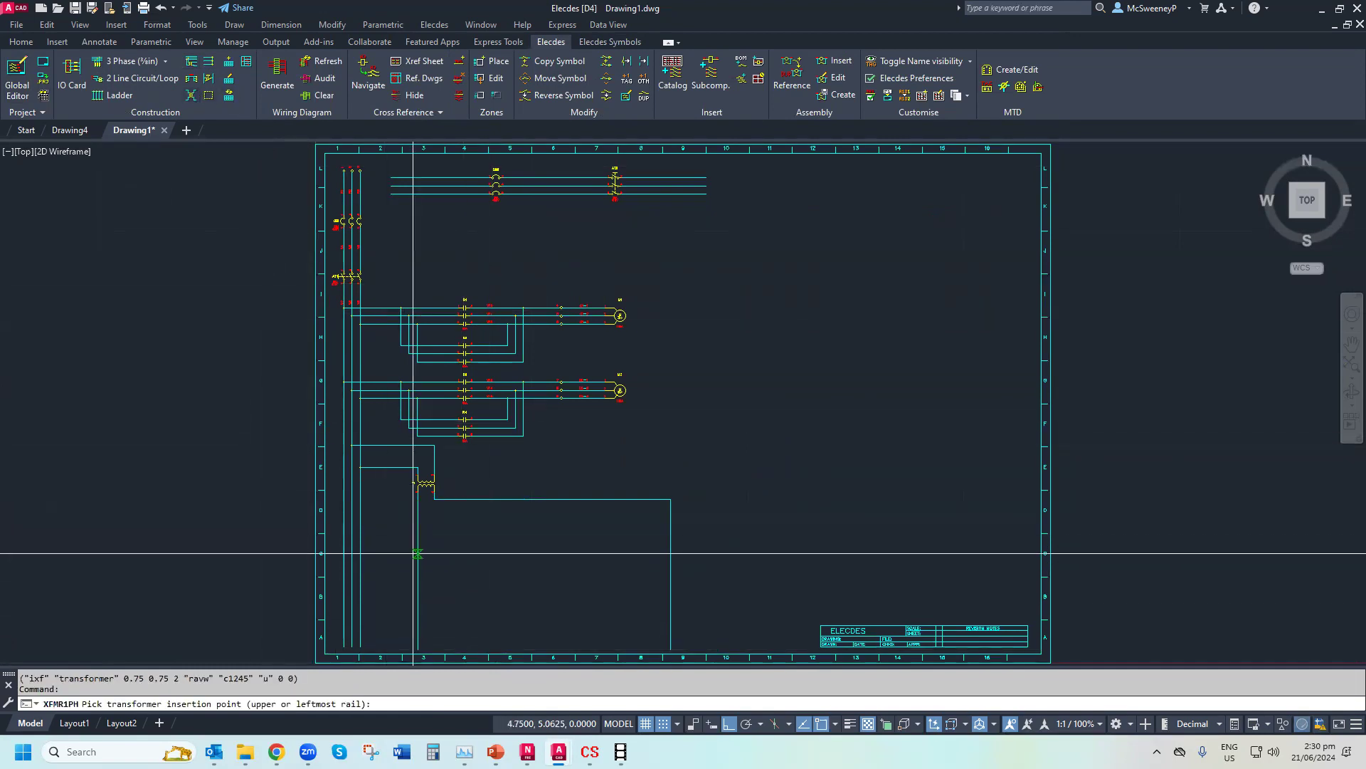
pyautogui.click(418, 554)
pyautogui.click(670, 561)
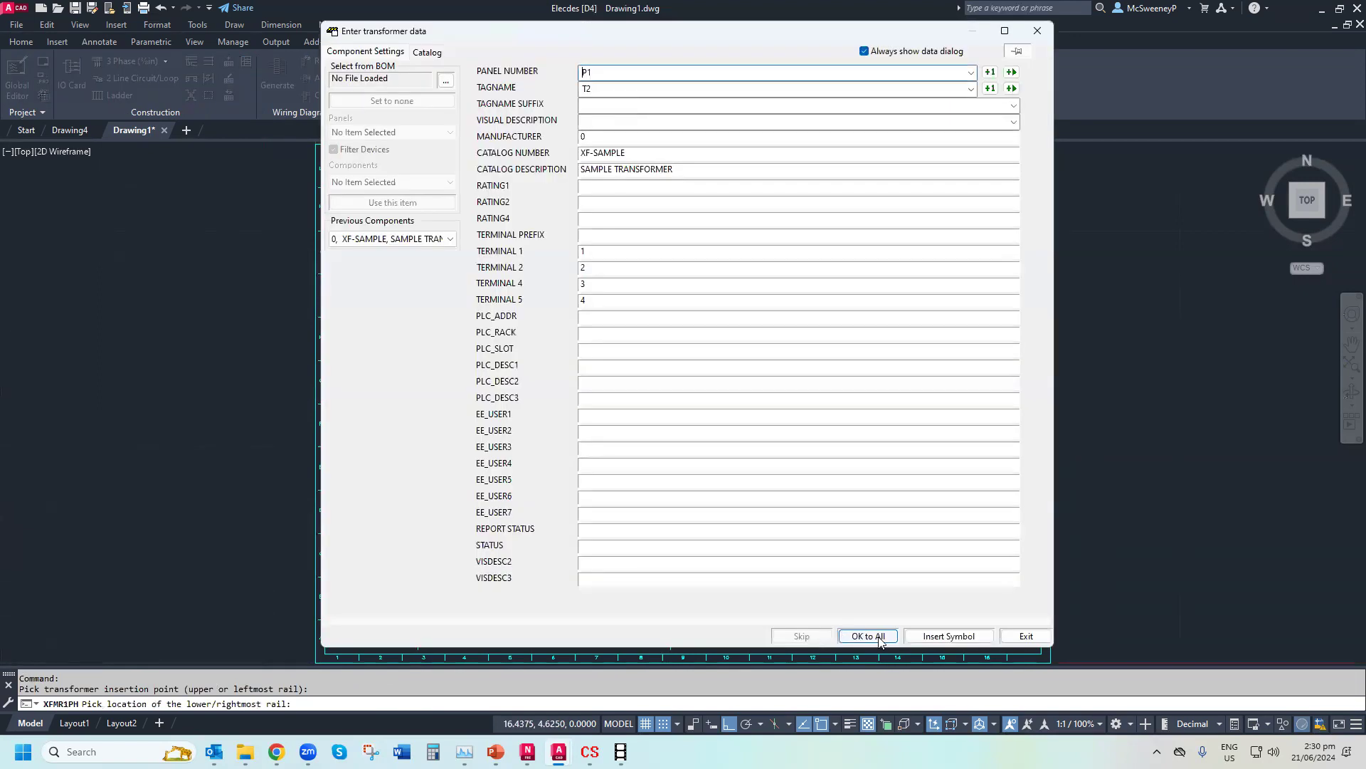
pyautogui.click(877, 638)
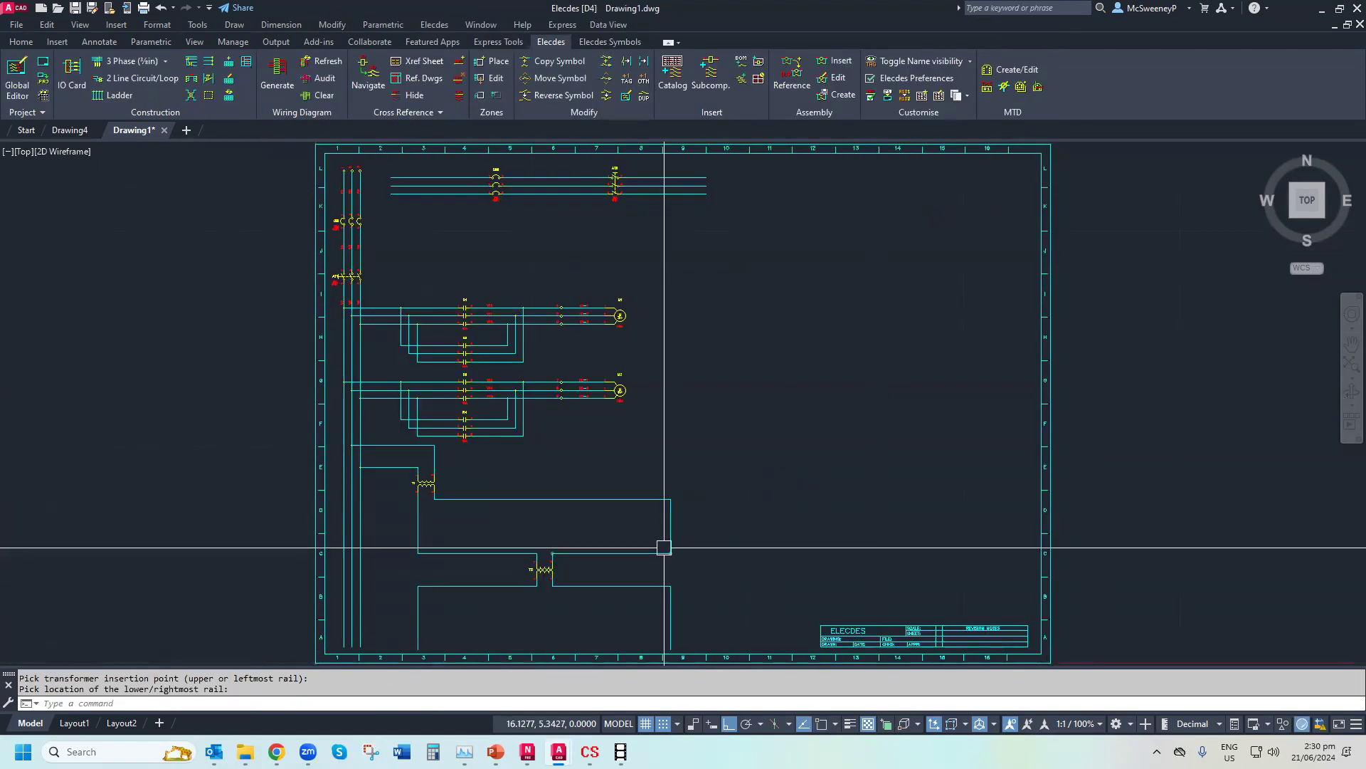
pyautogui.hotkey('ctrl', 'z')
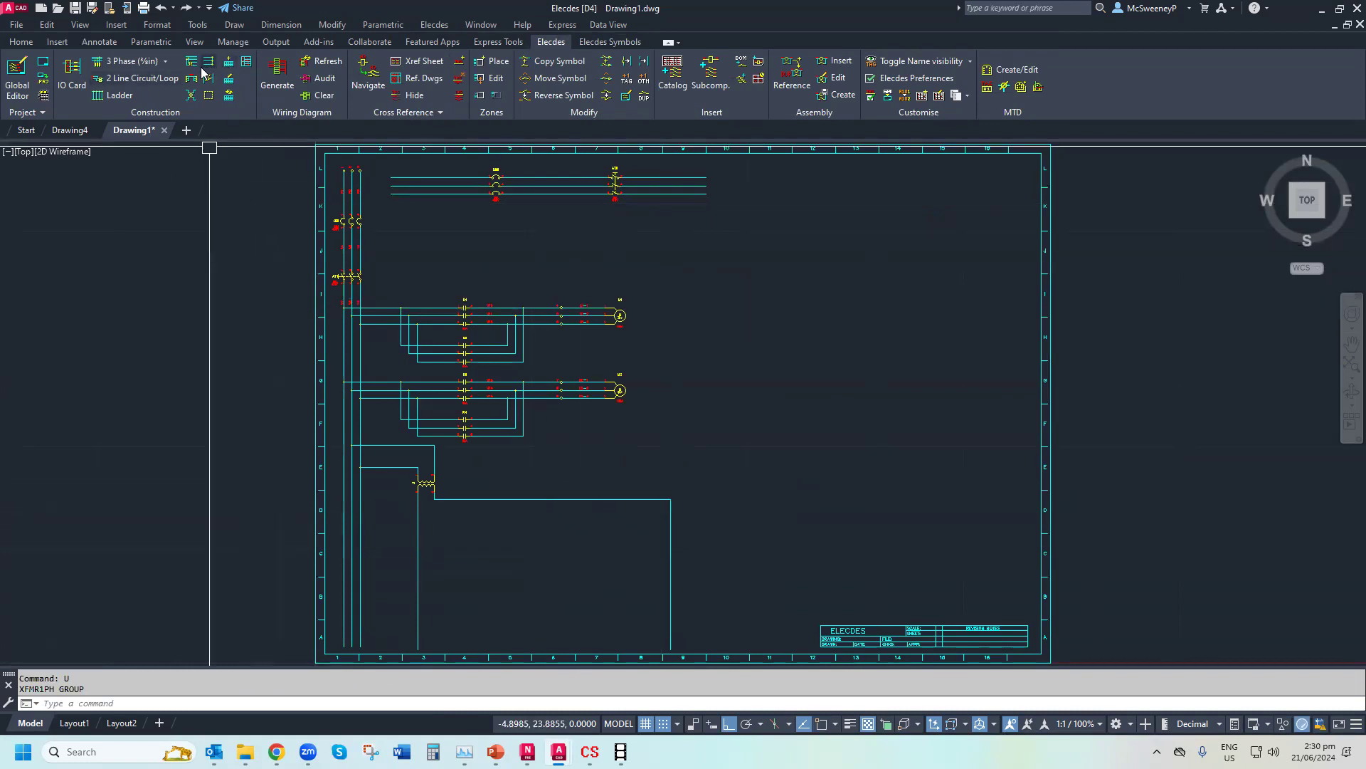
# Autodraw four ladder rungs between the vertical control rails below transformer T1, spaced 1.5 apart
pyautogui.click(118, 95)
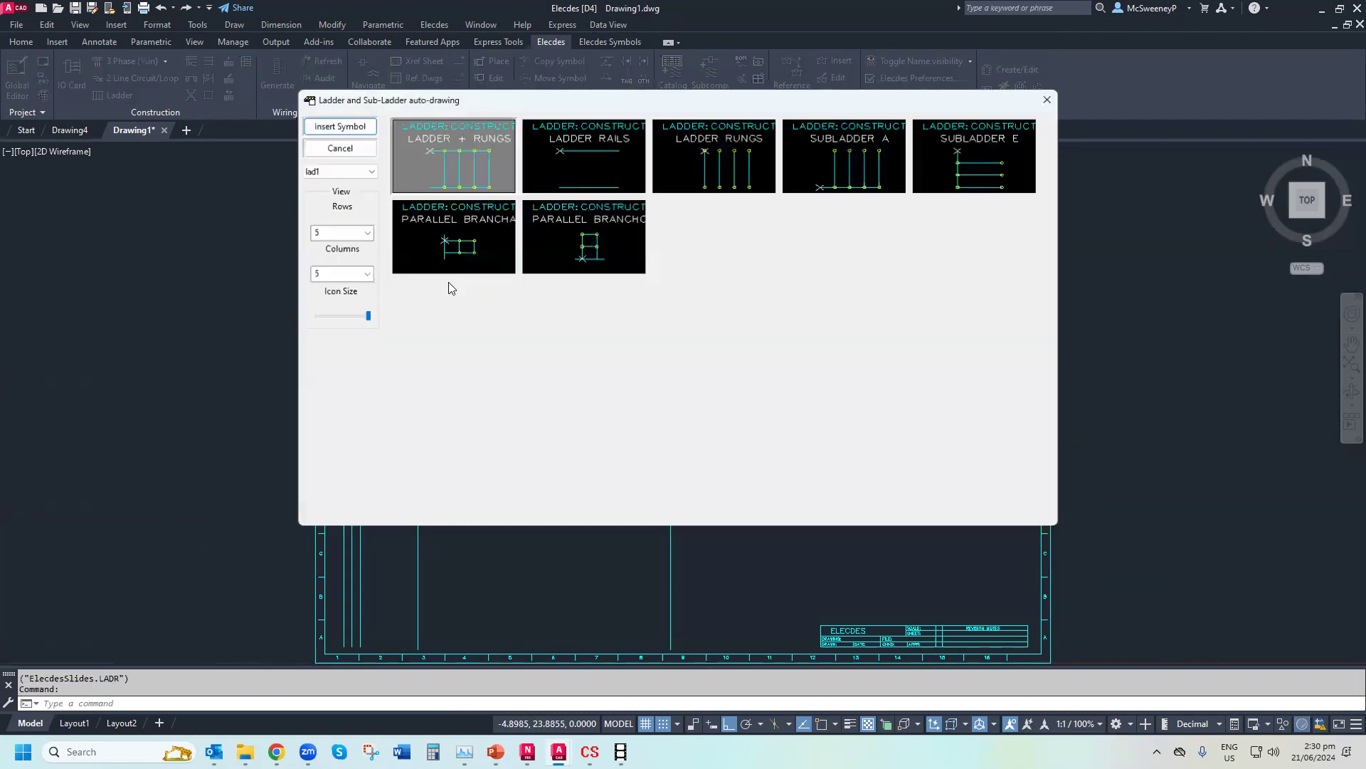
pyautogui.click(735, 166)
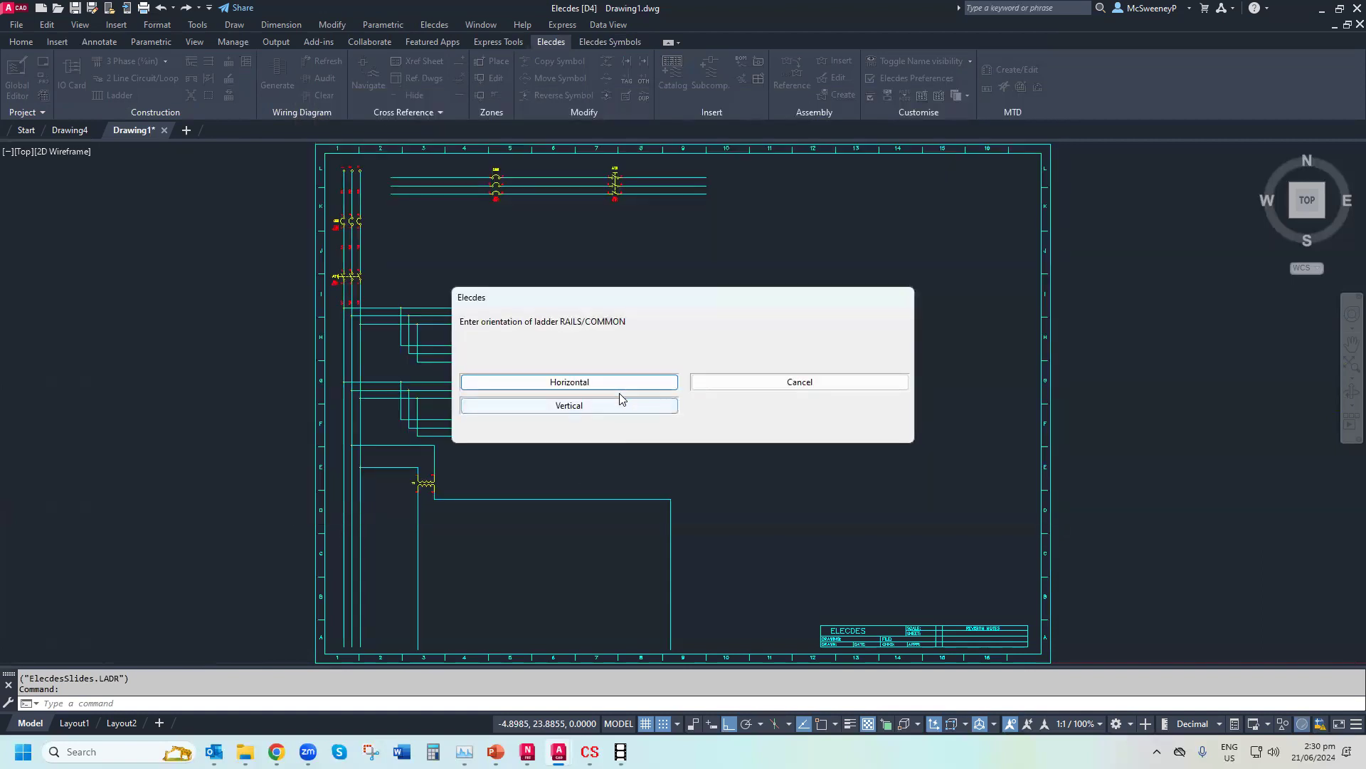
pyautogui.click(613, 403)
pyautogui.click(423, 523)
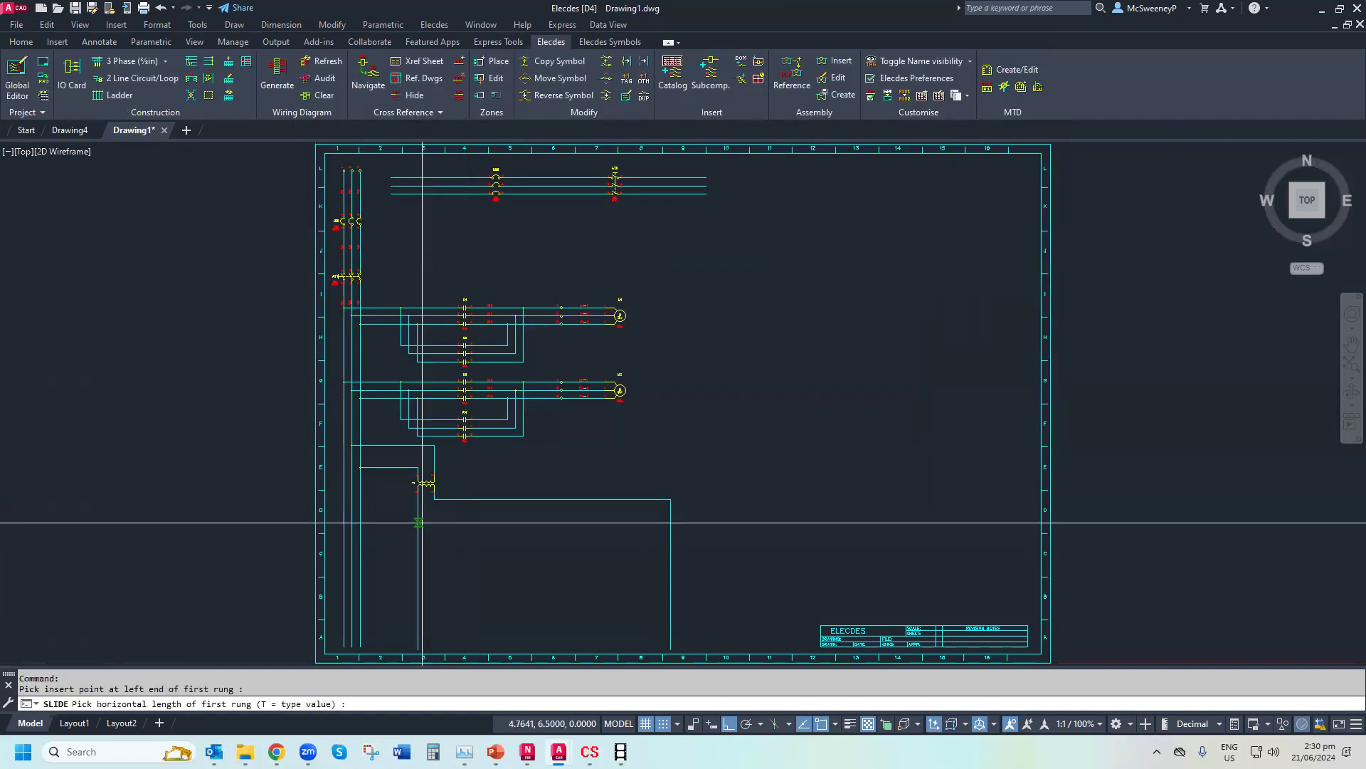
pyautogui.click(666, 522)
pyautogui.write('t')
pyautogui.write('1.5')
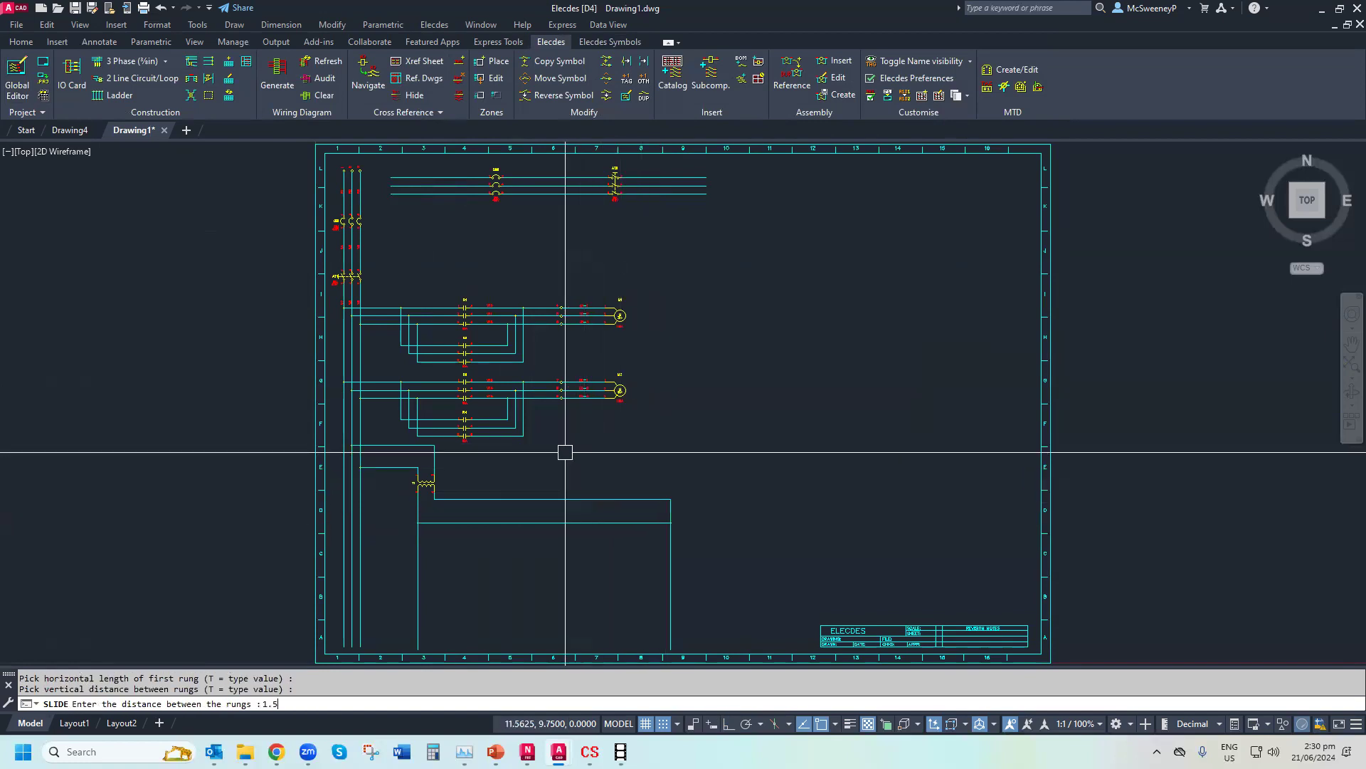
pyautogui.press('Return')
pyautogui.write('4')
pyautogui.press('Return')
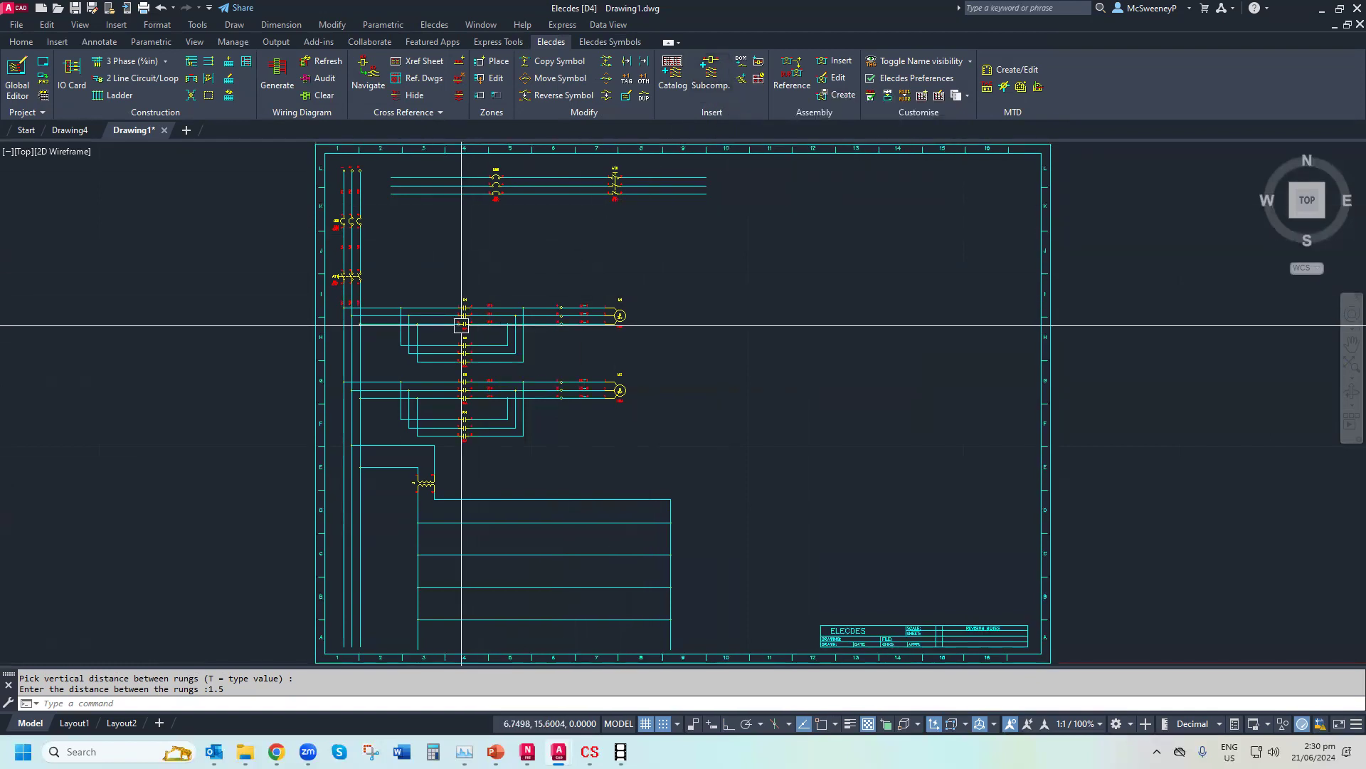
# Check which subcomponents of relay R1 are used or available, without inserting any
pyautogui.click(714, 74)
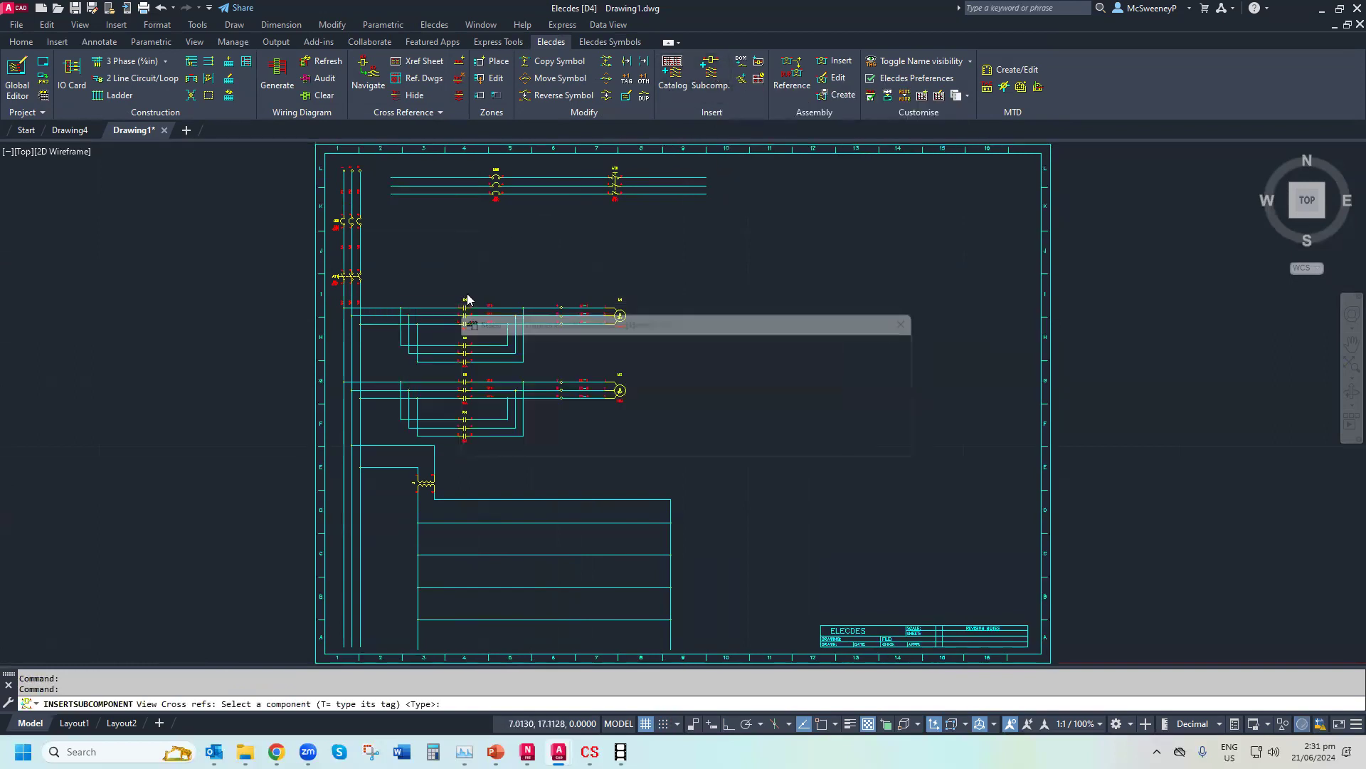
pyautogui.click(468, 299)
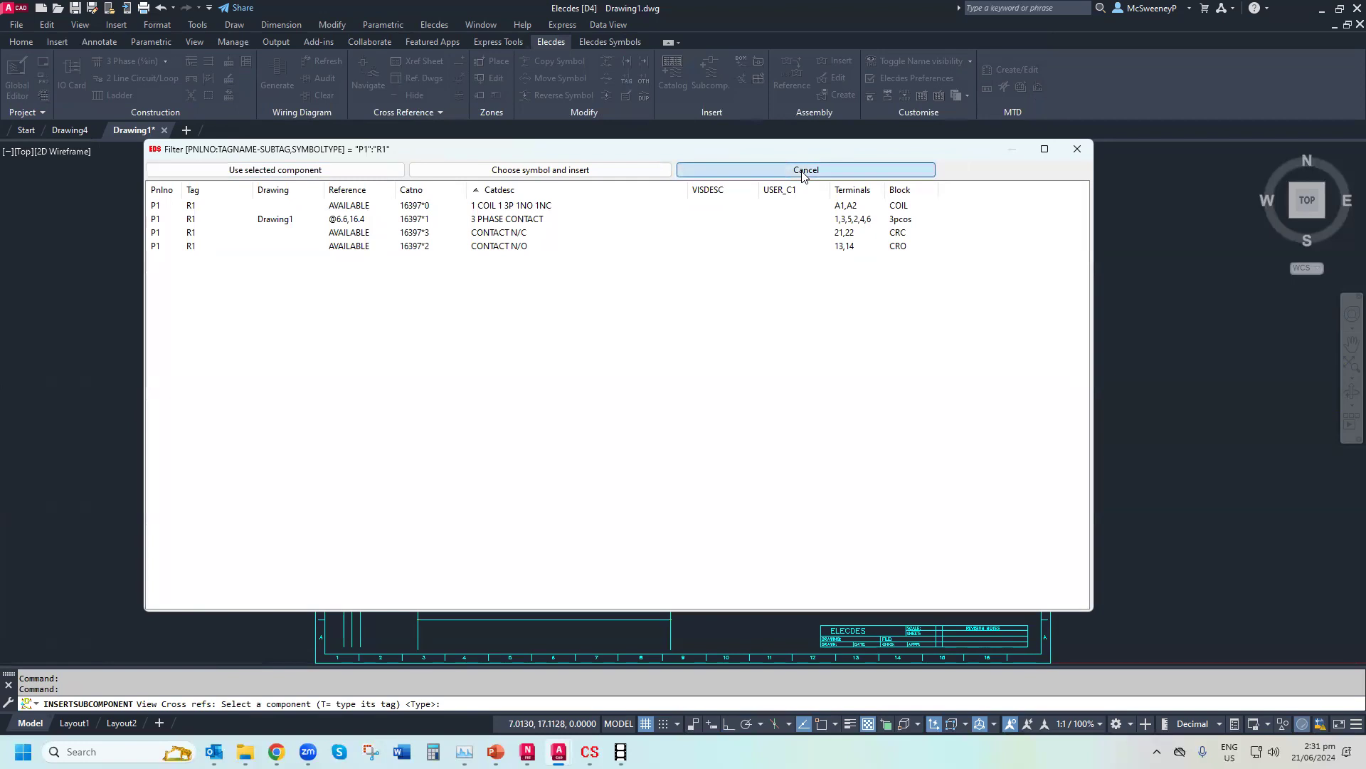
pyautogui.click(804, 172)
# List the used and available subcomponents of all relays matching the name R*, without inserting any
pyautogui.click(711, 73)
pyautogui.press('Return')
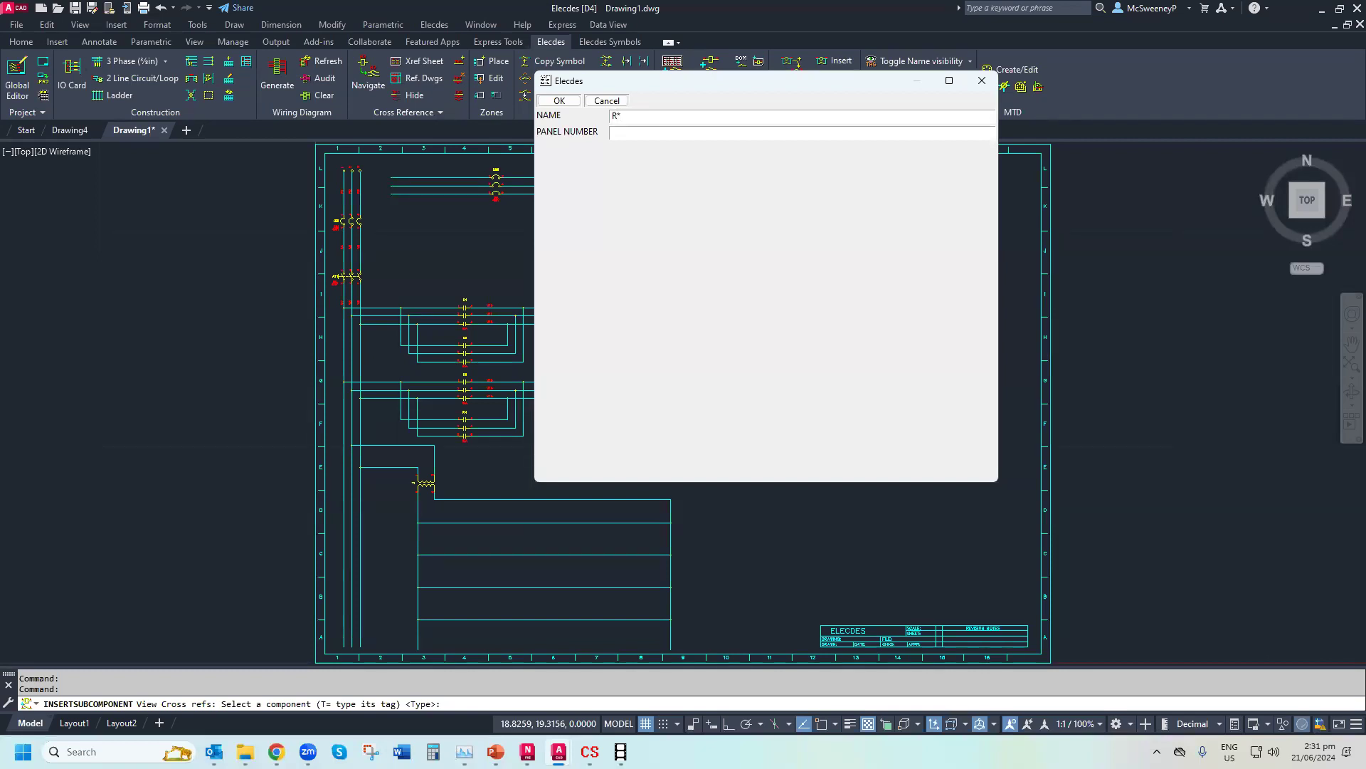
pyautogui.press('Return')
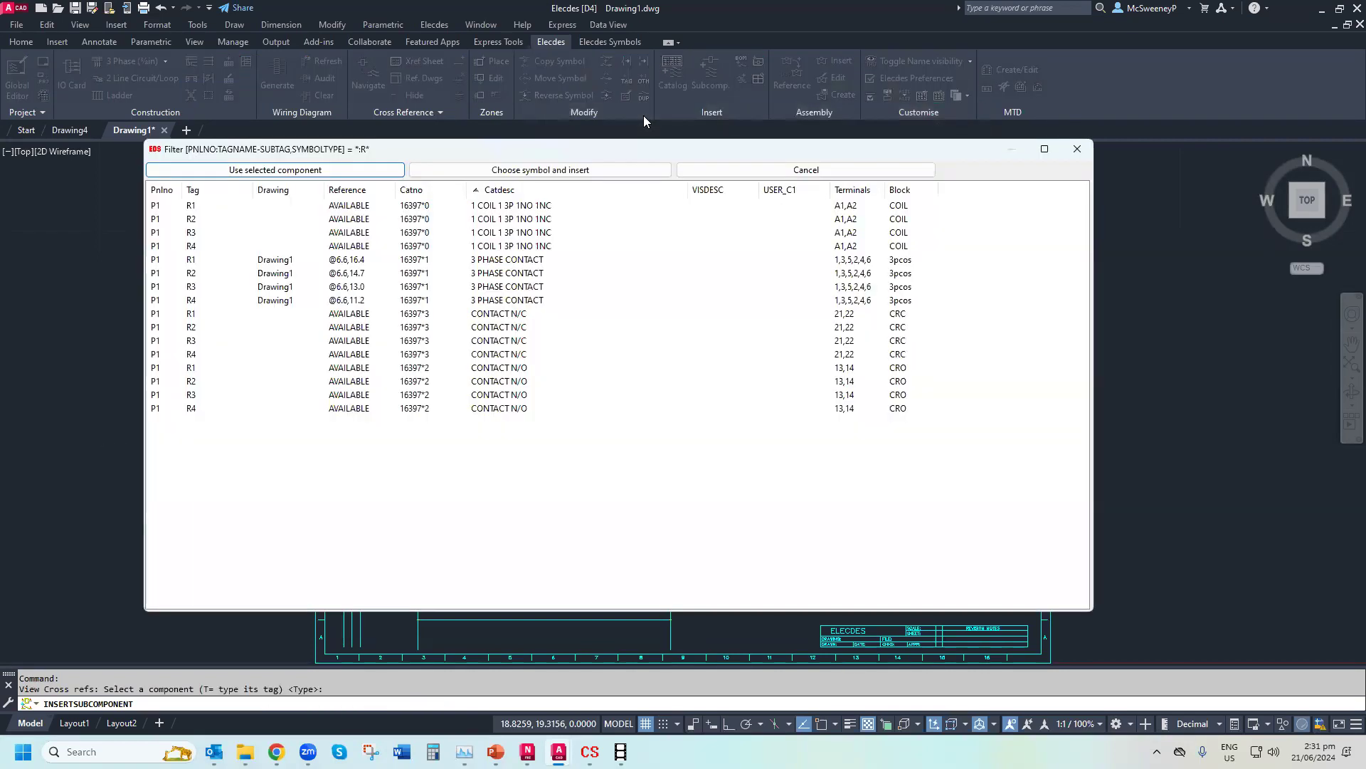
pyautogui.click(1076, 149)
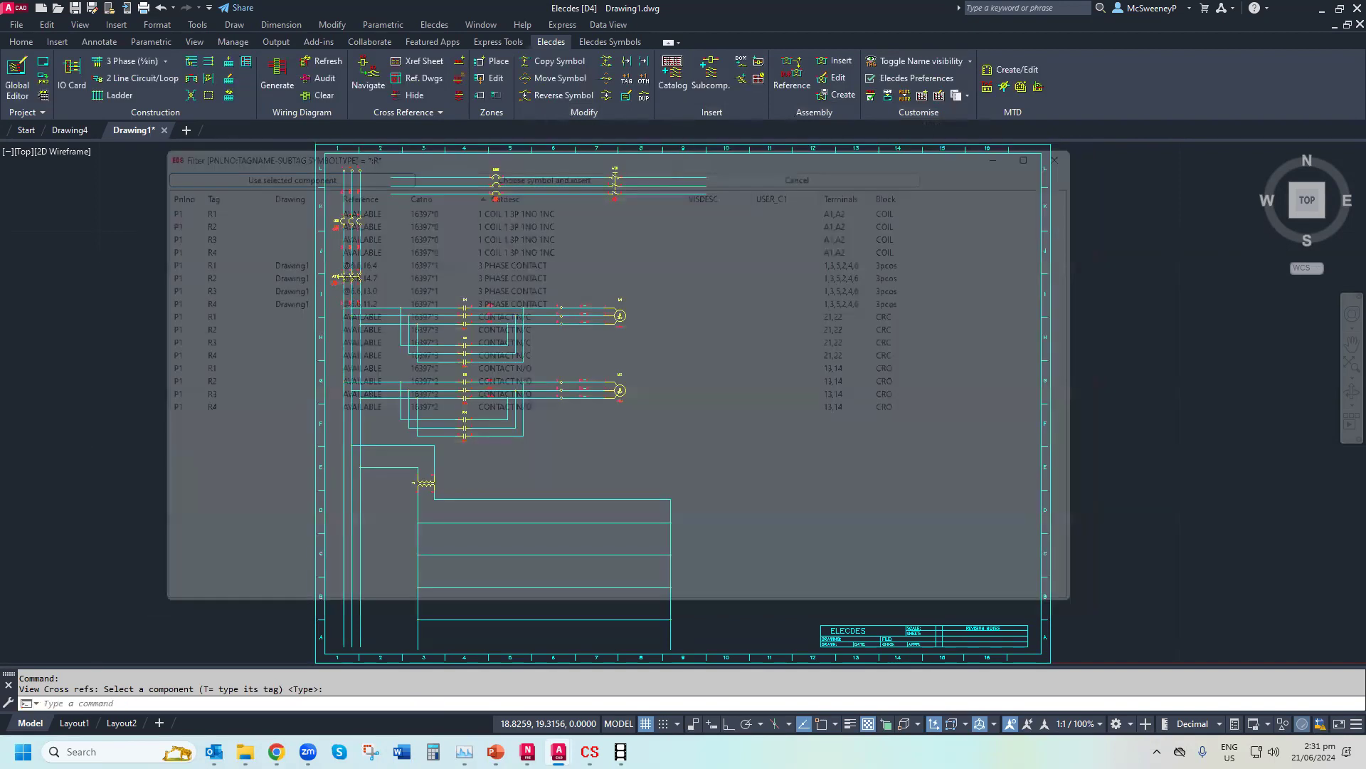
# Set up a multiple insertion of the circular C coil symbol straight down across the four ladder rungs, near the right-hand rail
pyautogui.write('z')
pyautogui.press('Return')
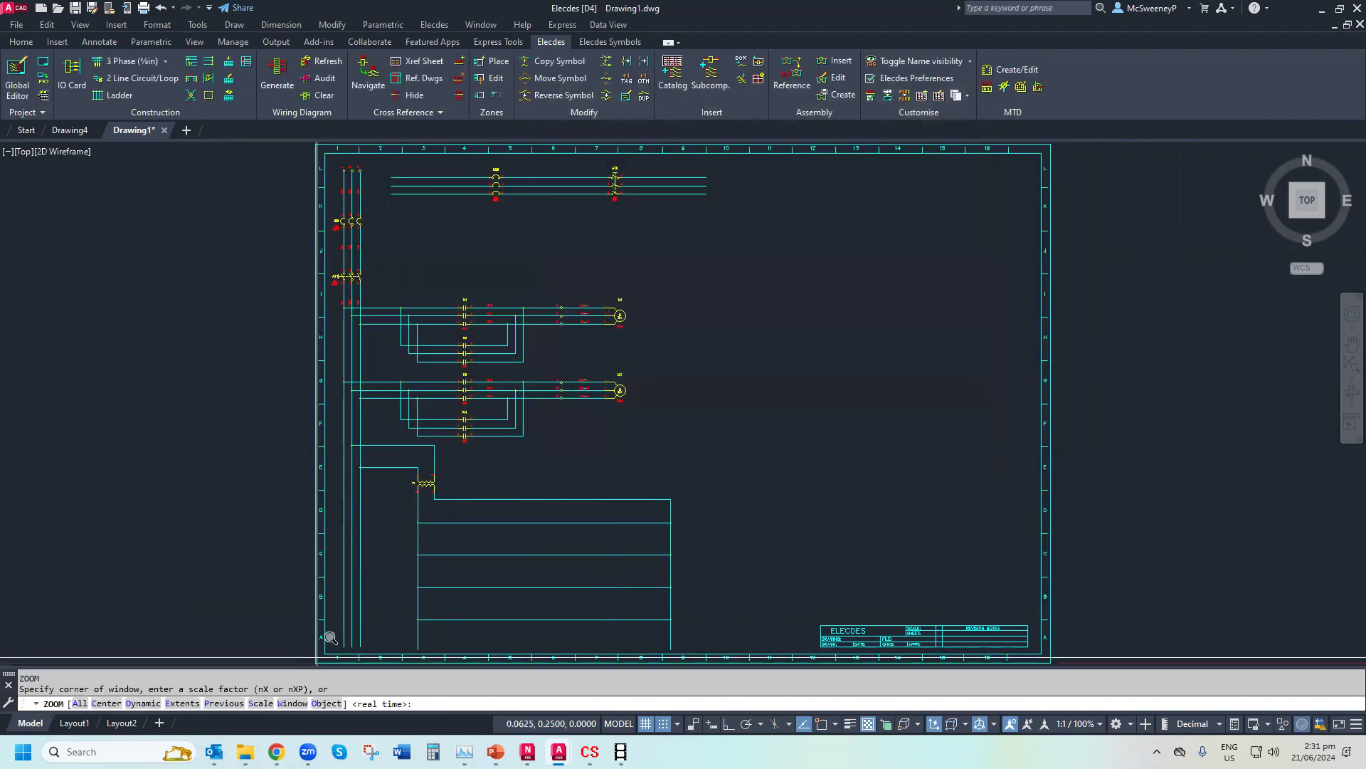
pyautogui.click(708, 448)
pyautogui.click(752, 389)
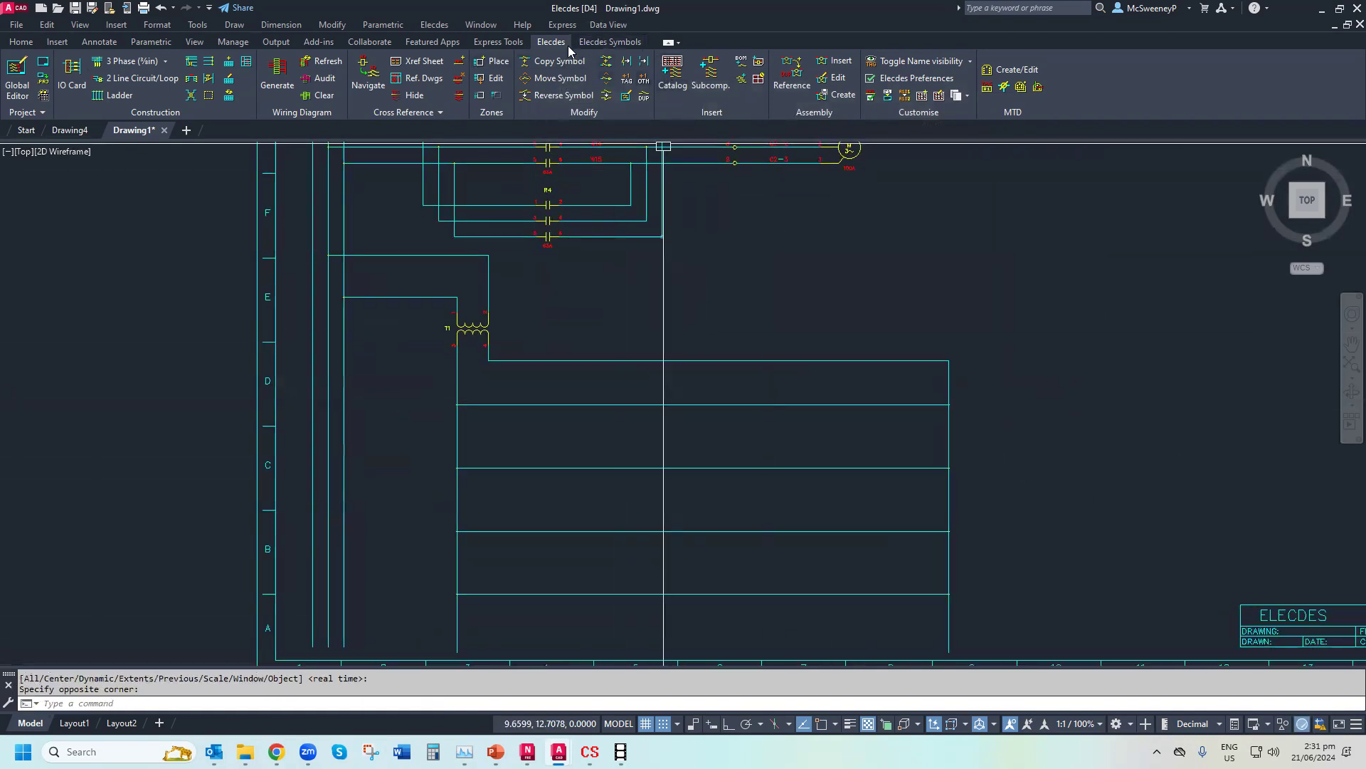
pyautogui.click(595, 42)
pyautogui.click(376, 62)
pyautogui.click(859, 164)
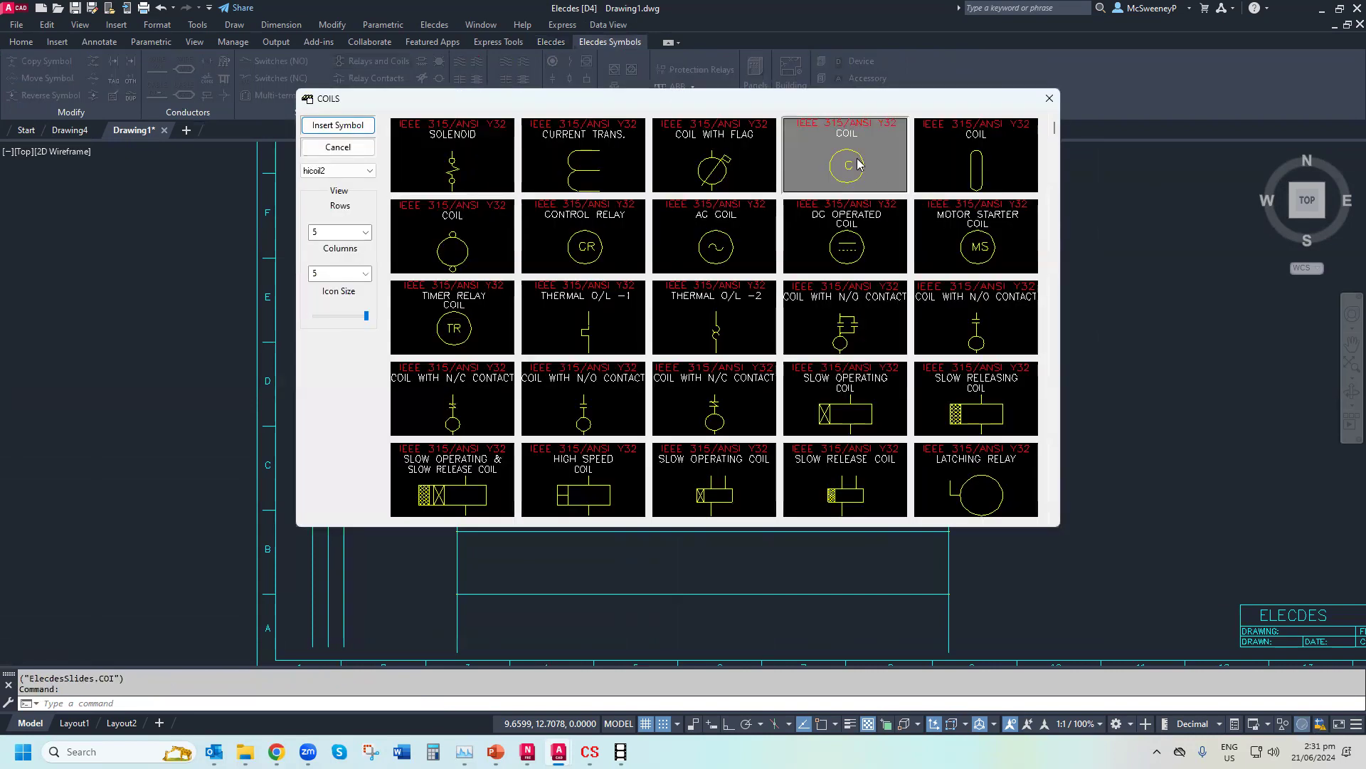
pyautogui.doubleClick(858, 163)
pyautogui.write('M')
pyautogui.press('Return')
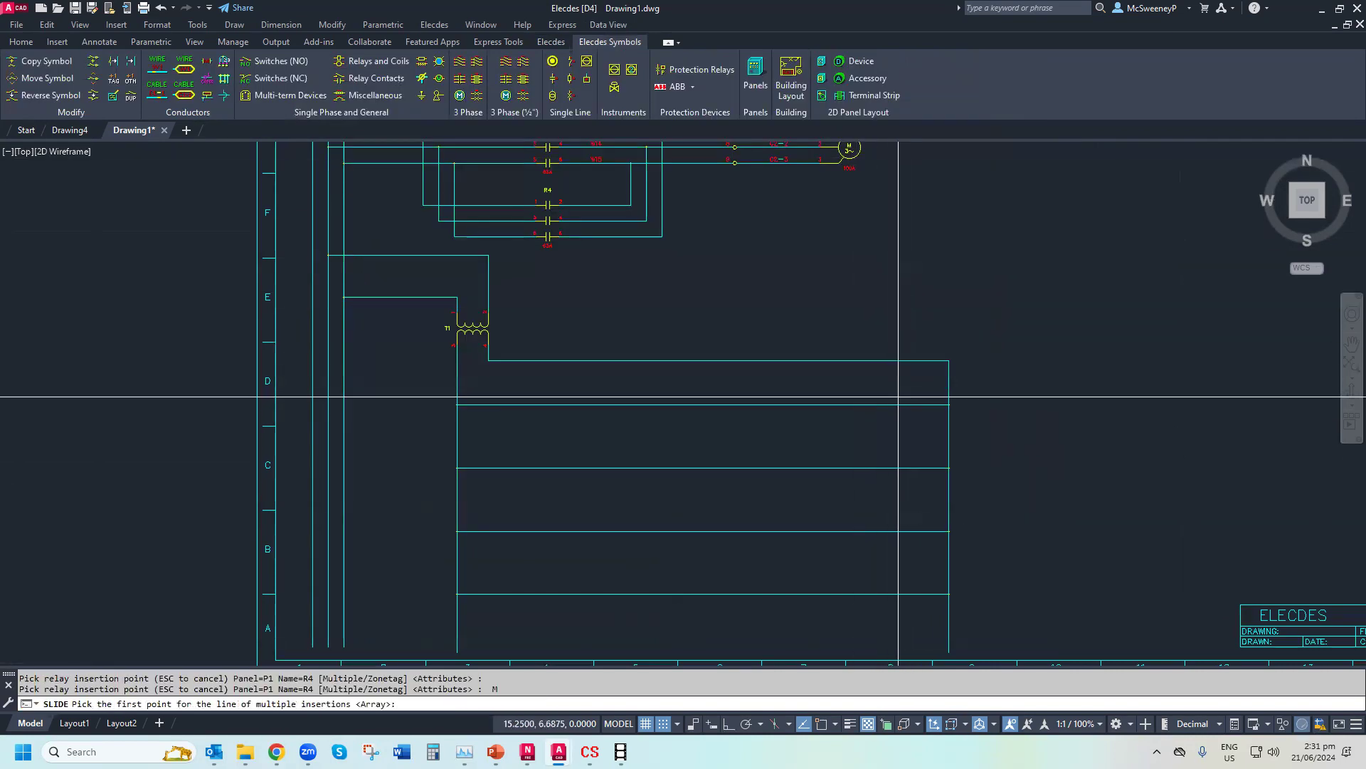
pyautogui.click(896, 384)
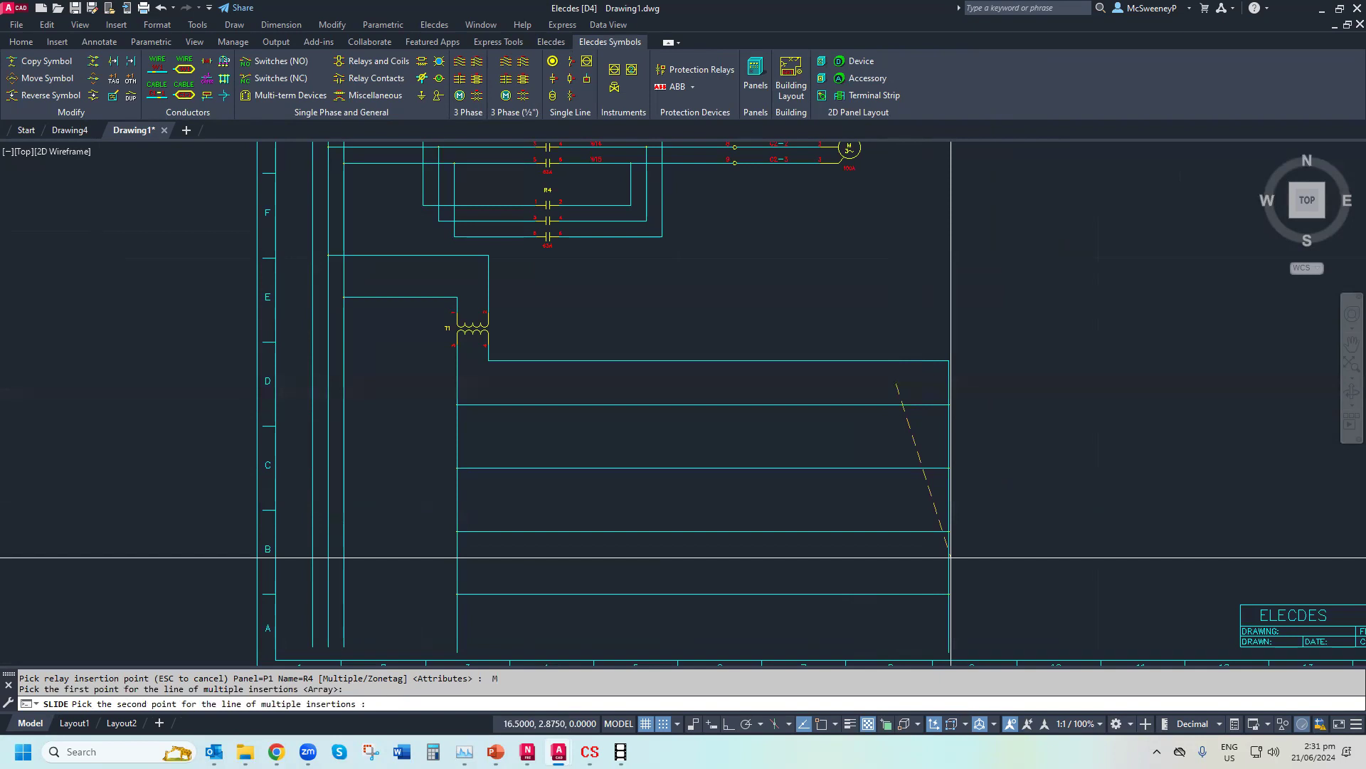
pyautogui.press('F8')
pyautogui.click(980, 621)
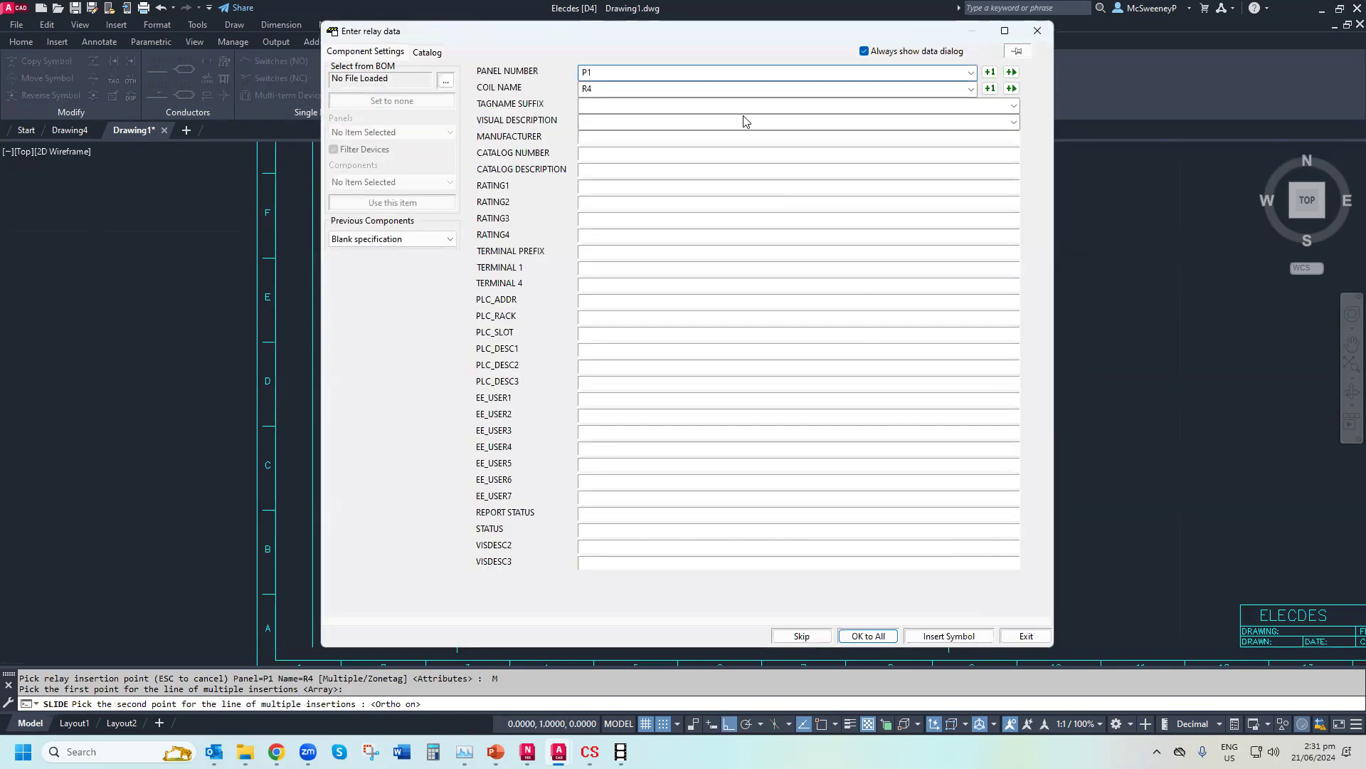
# Name the first coil R1 in panel P1 and assign the available catalog coils of R1 to R4 down the rungs
pyautogui.doubleClick(600, 90)
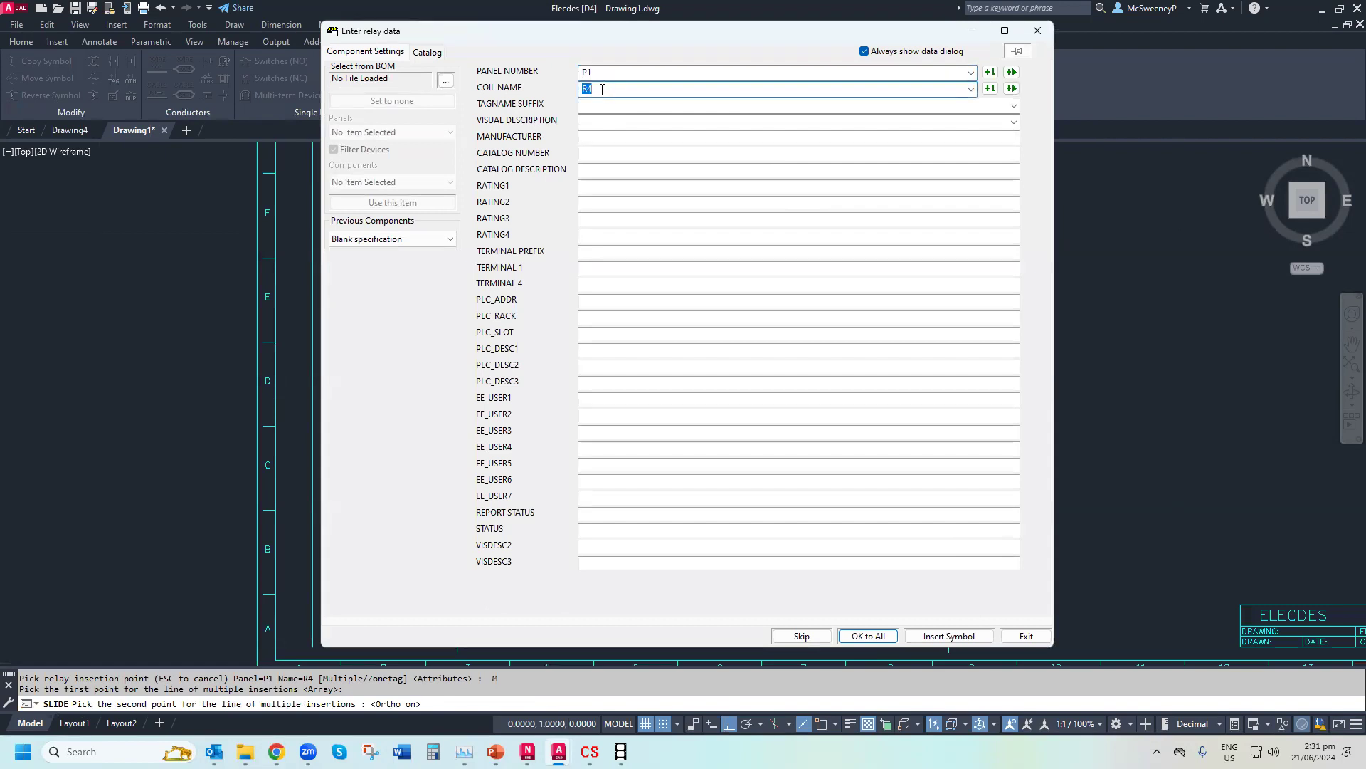
pyautogui.click(972, 88)
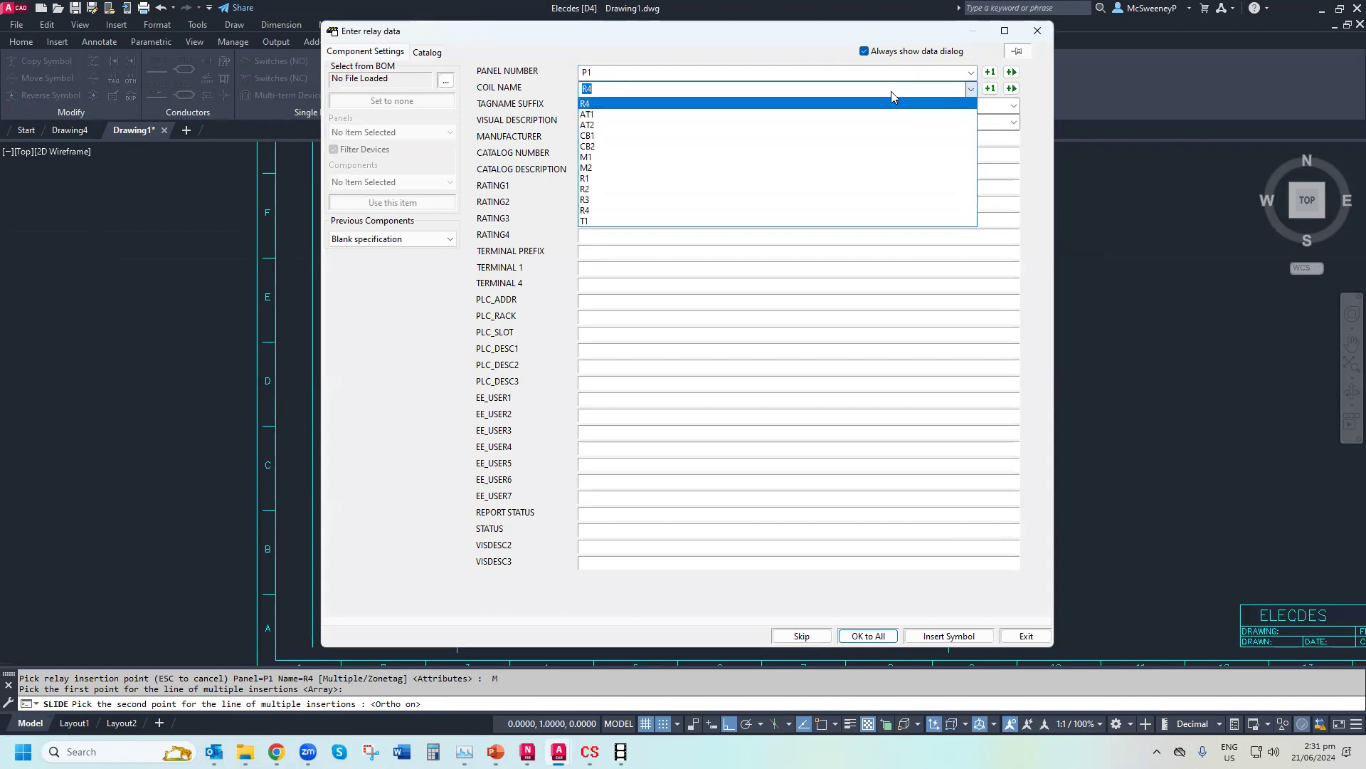
pyautogui.click(683, 178)
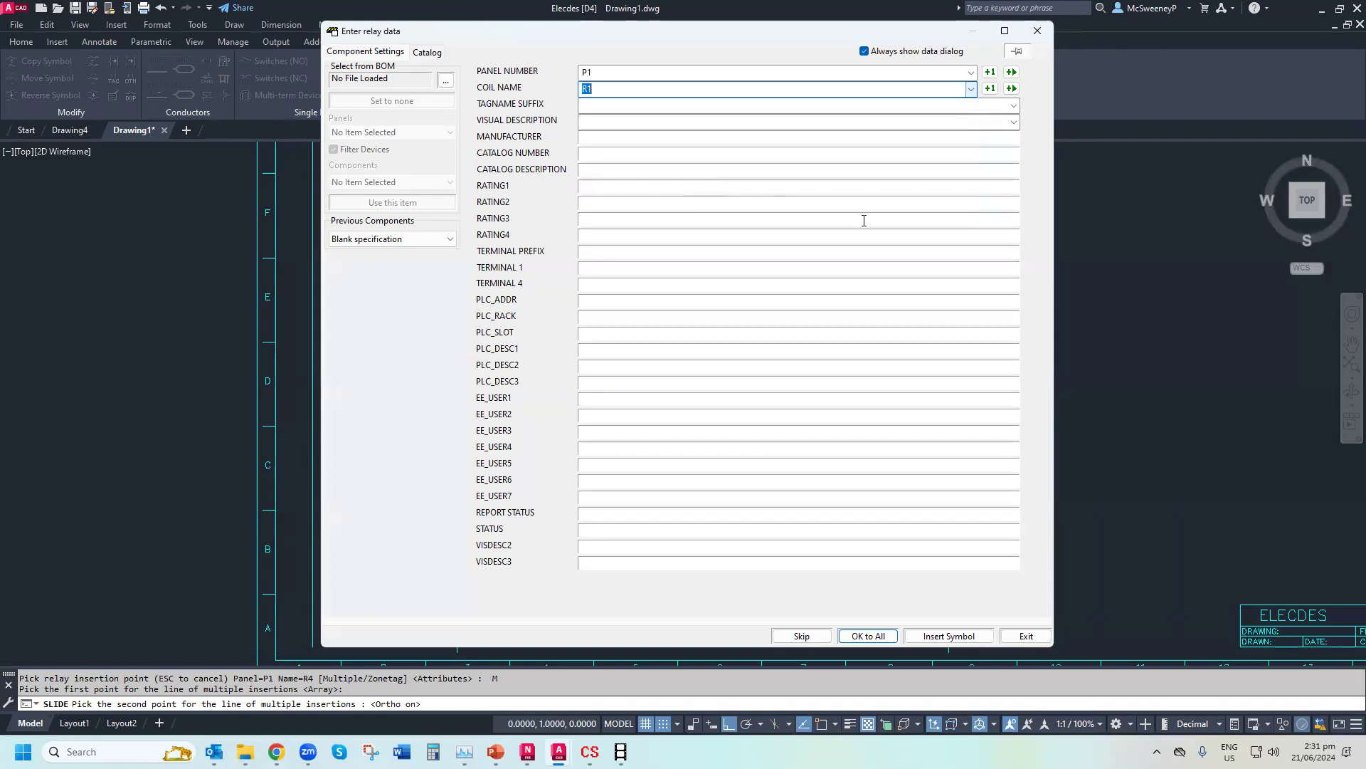
pyautogui.press('Return')
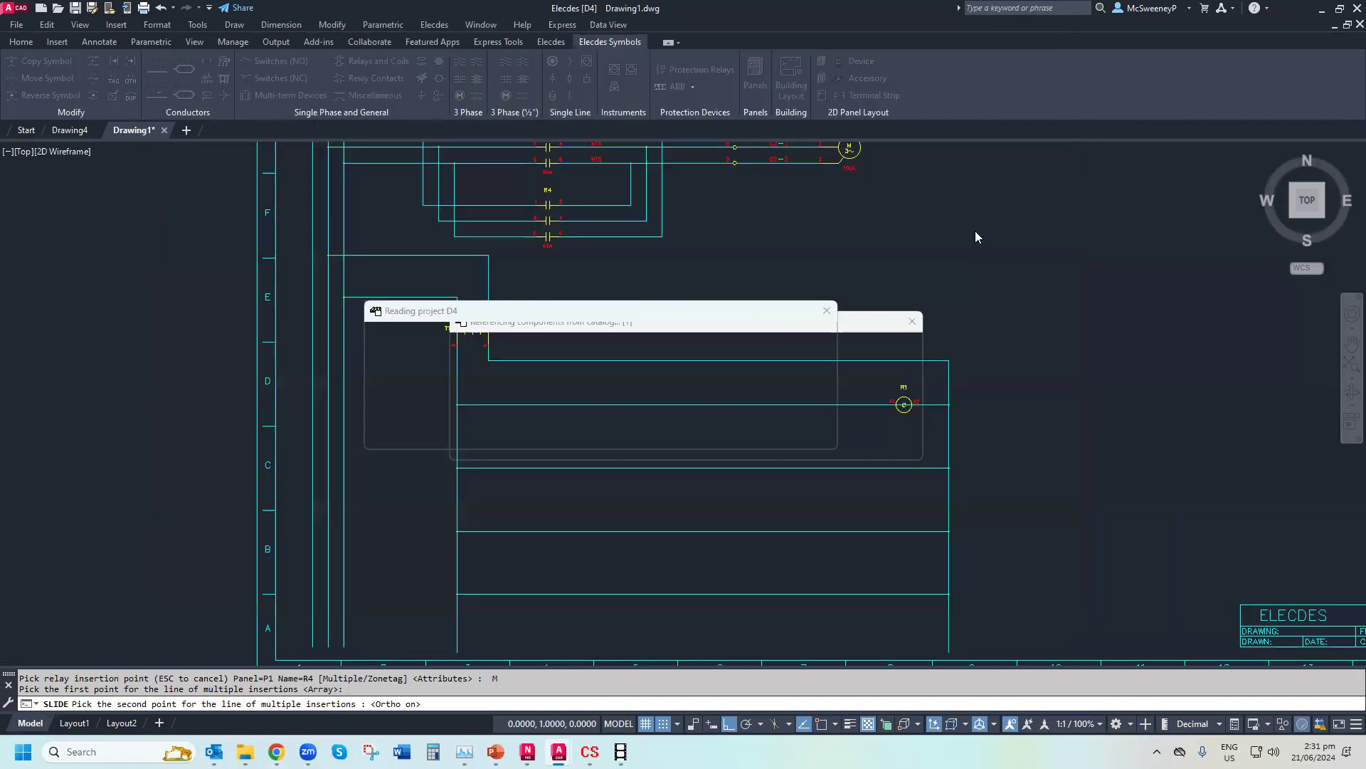
pyautogui.press('Return')
pyautogui.press('Return')
pyautogui.press('Return')
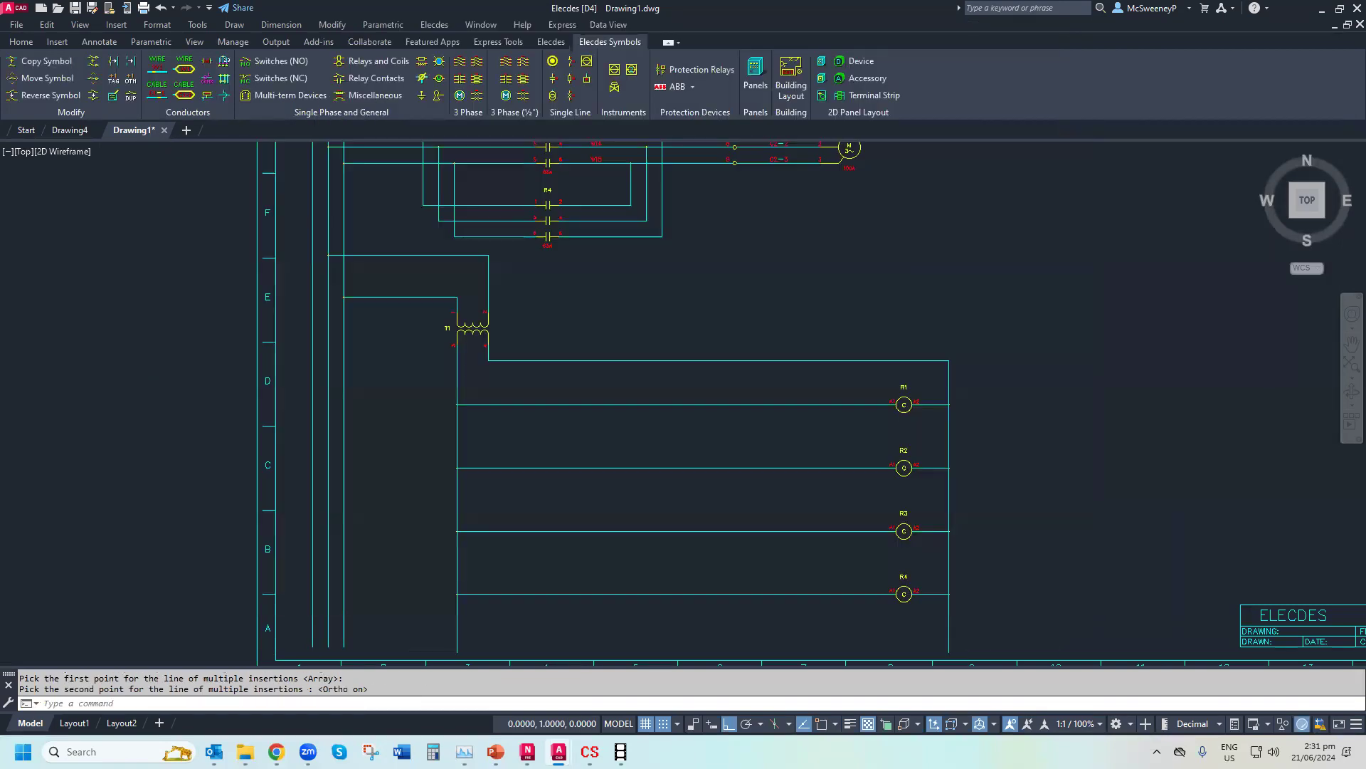
# Insert N/O push buttons on all four rungs beside the left-hand rail, applying the 100A PB catalog data to all
pyautogui.click(550, 40)
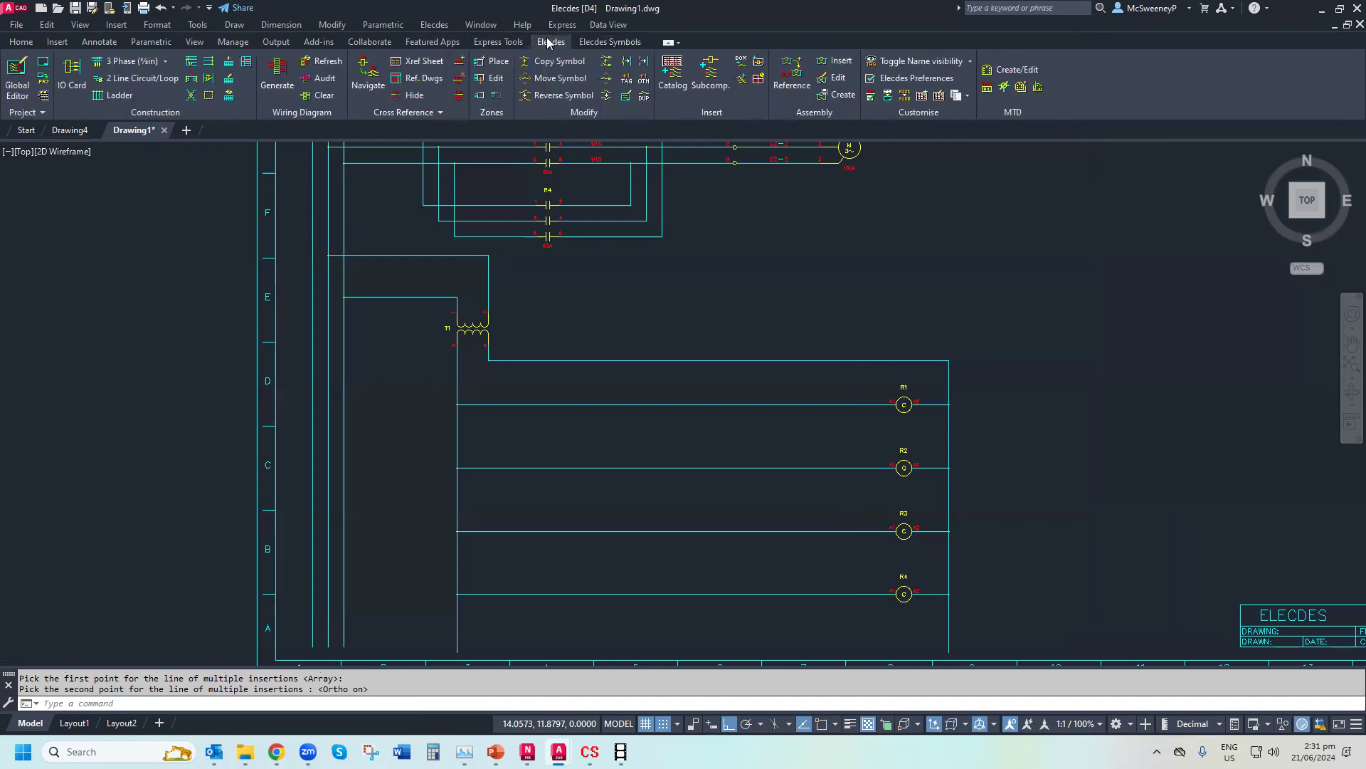
pyautogui.click(610, 42)
pyautogui.click(265, 63)
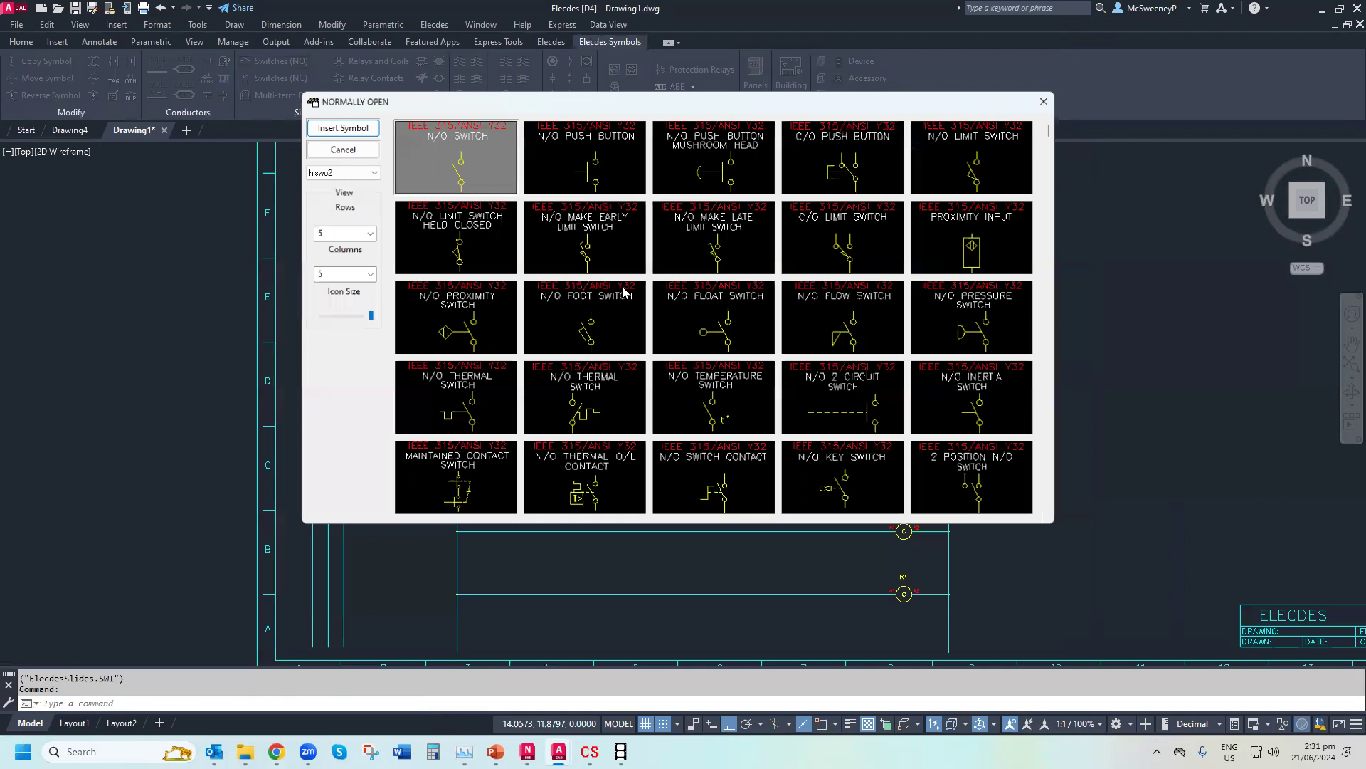
pyautogui.doubleClick(567, 165)
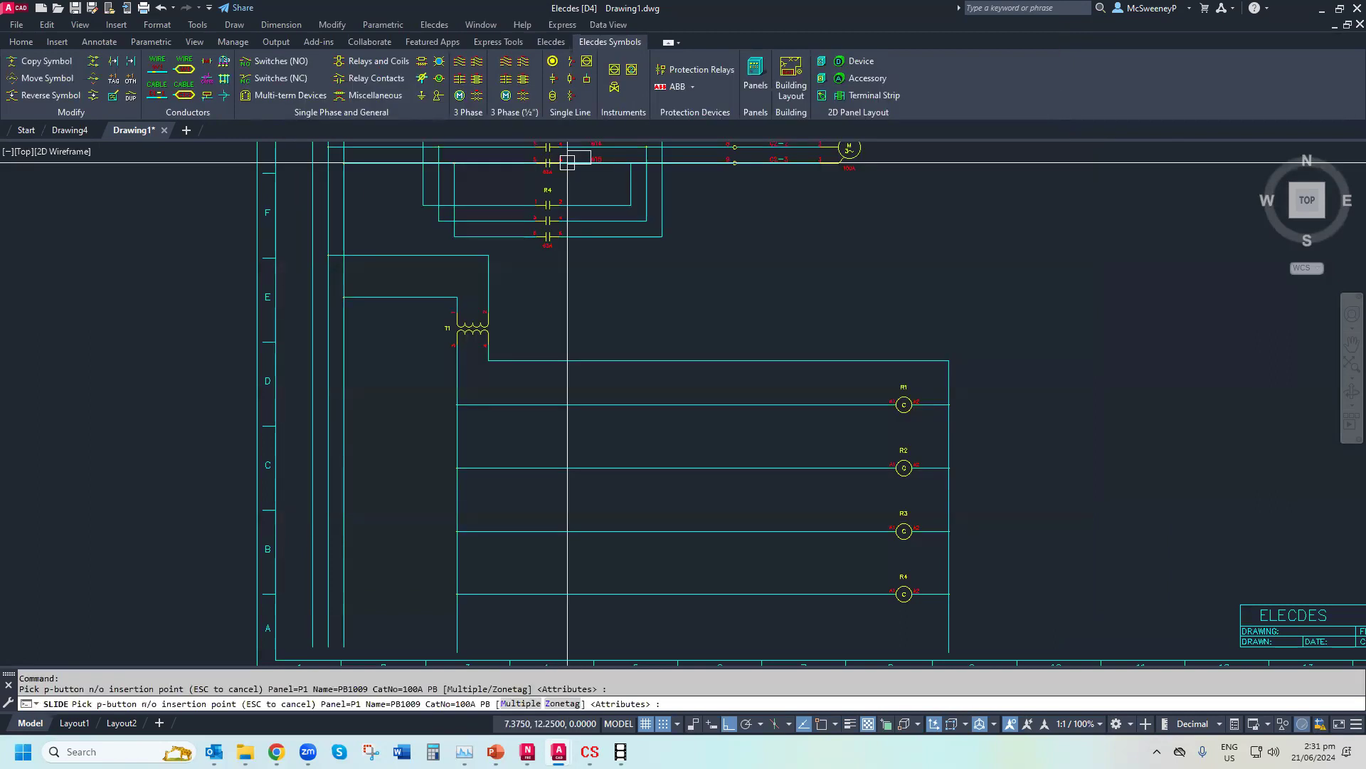
pyautogui.click(457, 404)
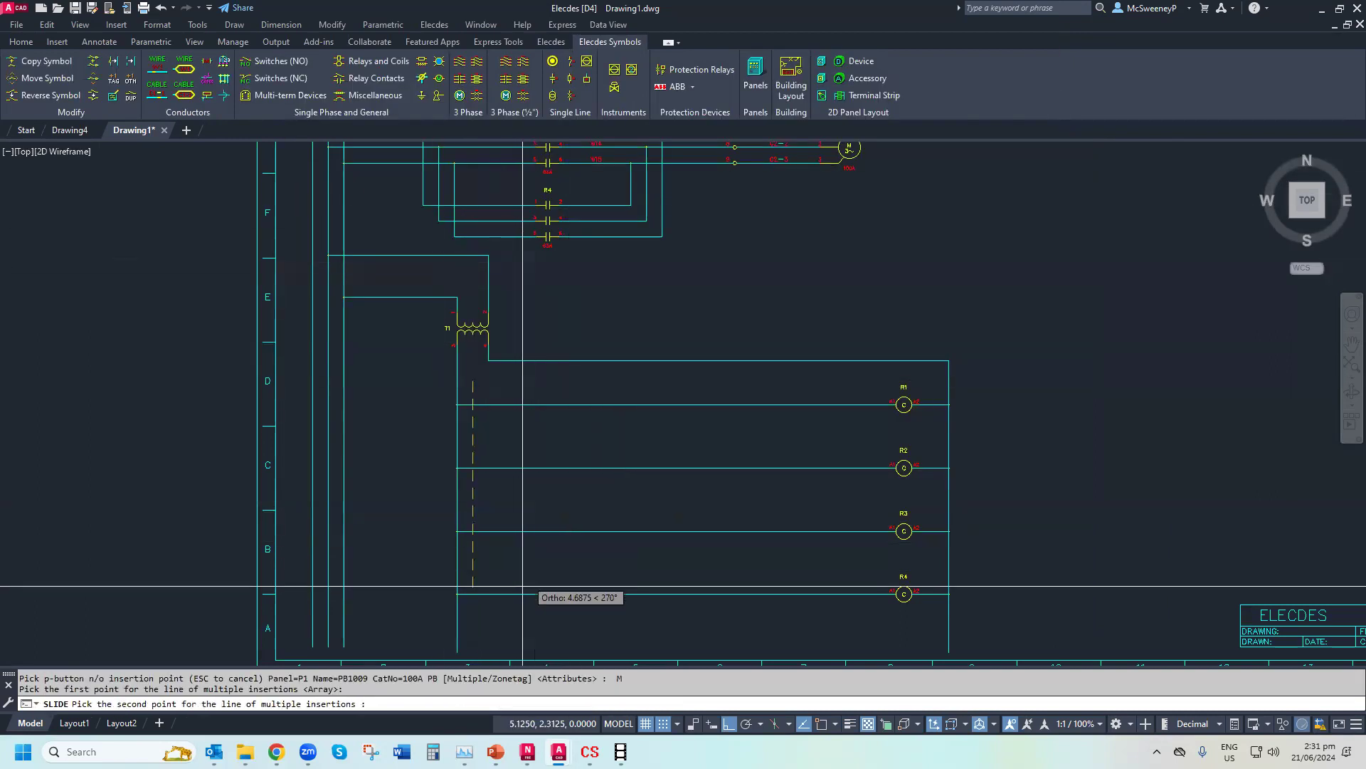
pyautogui.click(810, 560)
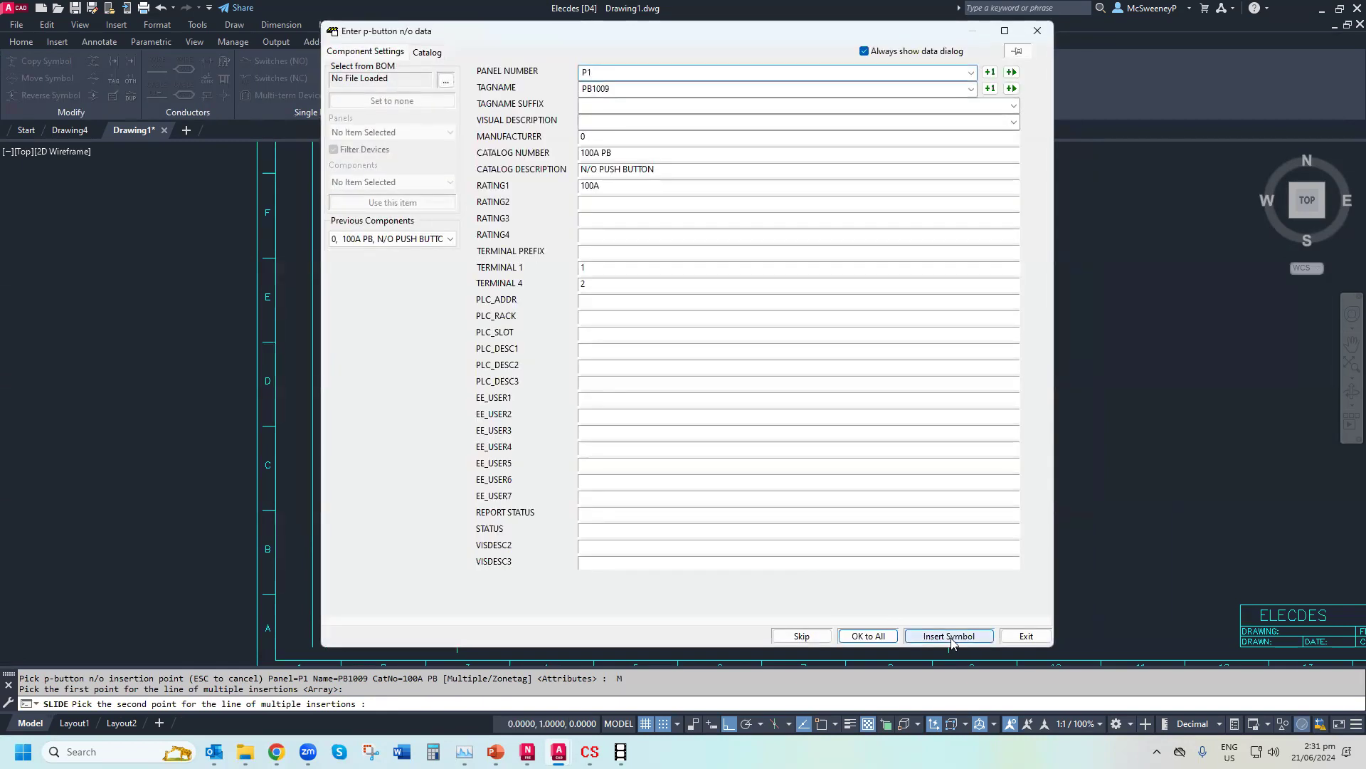
pyautogui.click(868, 635)
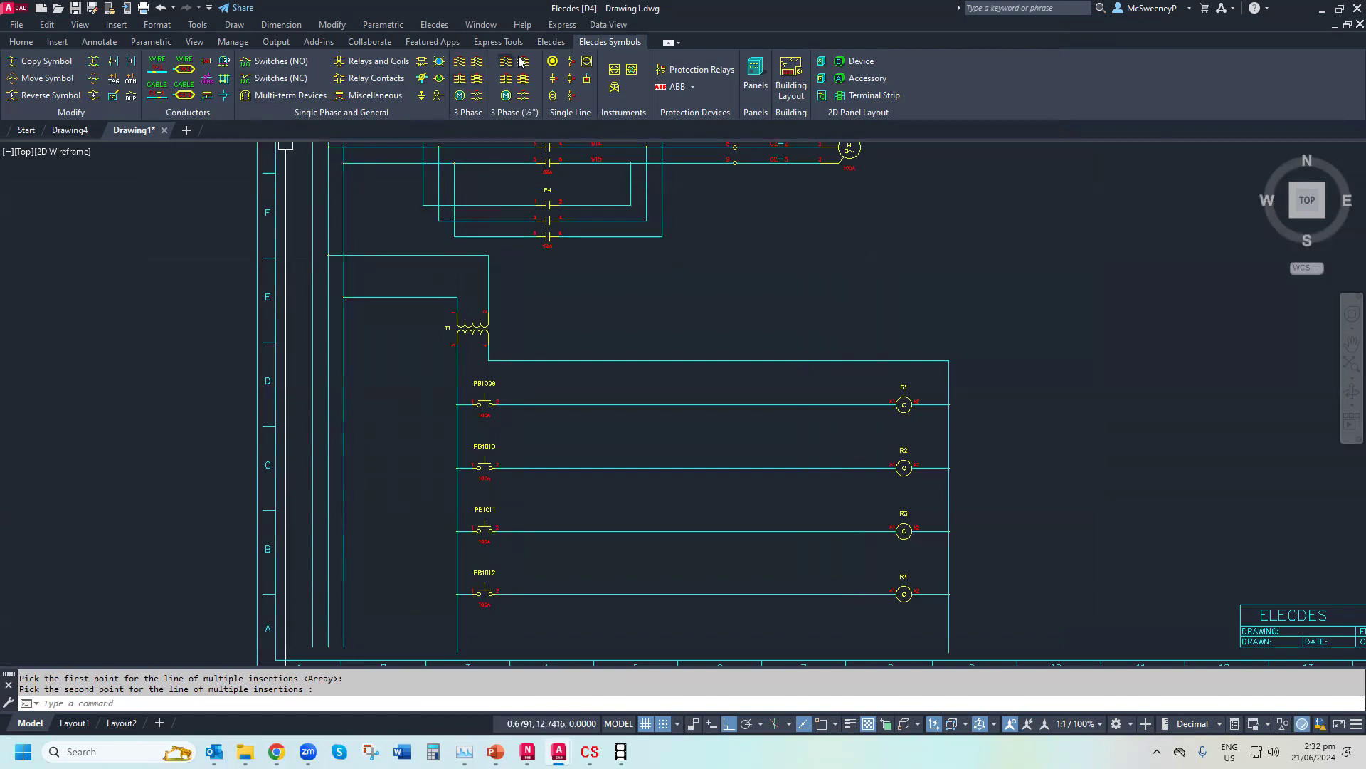
# Insert an N/O contact midway along the R4 coil's rung and assign it relay R1's available contact with terminals 13,14
pyautogui.click(385, 82)
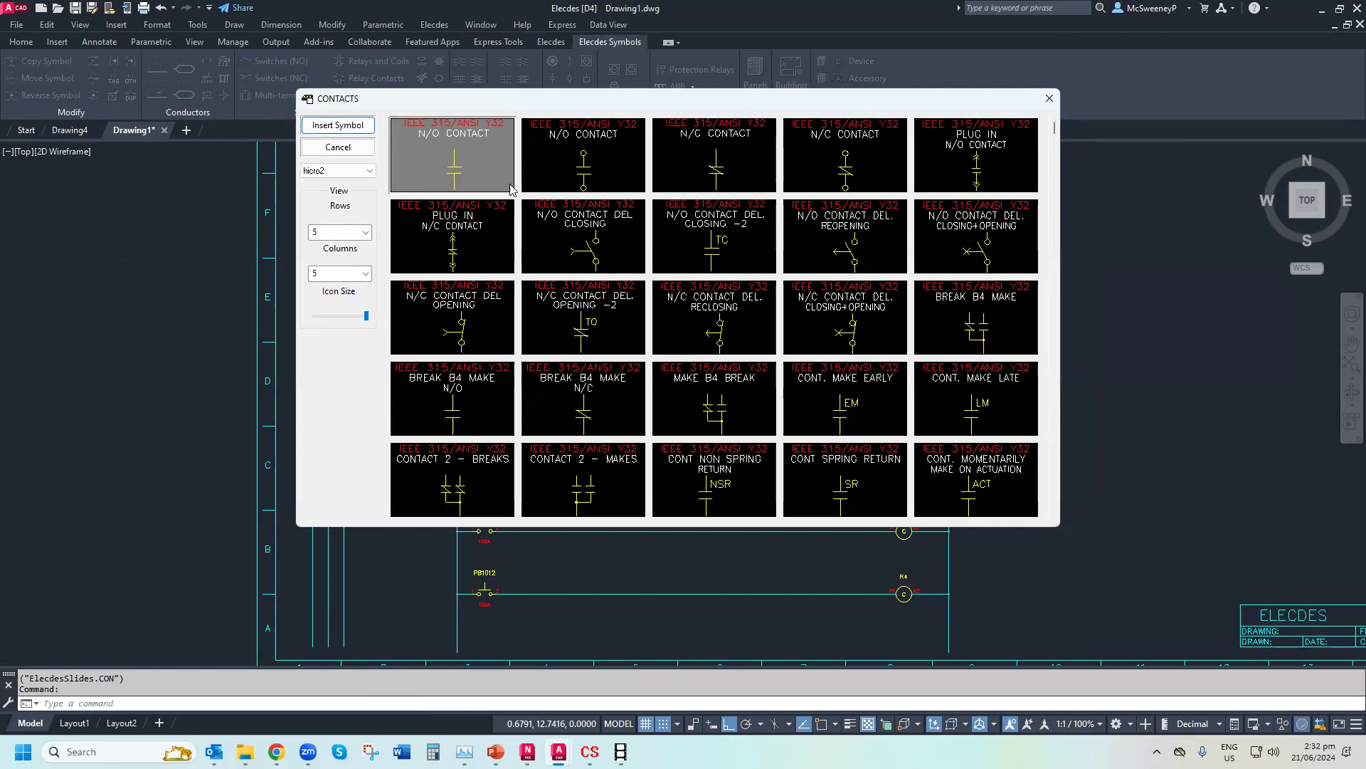
pyautogui.doubleClick(466, 173)
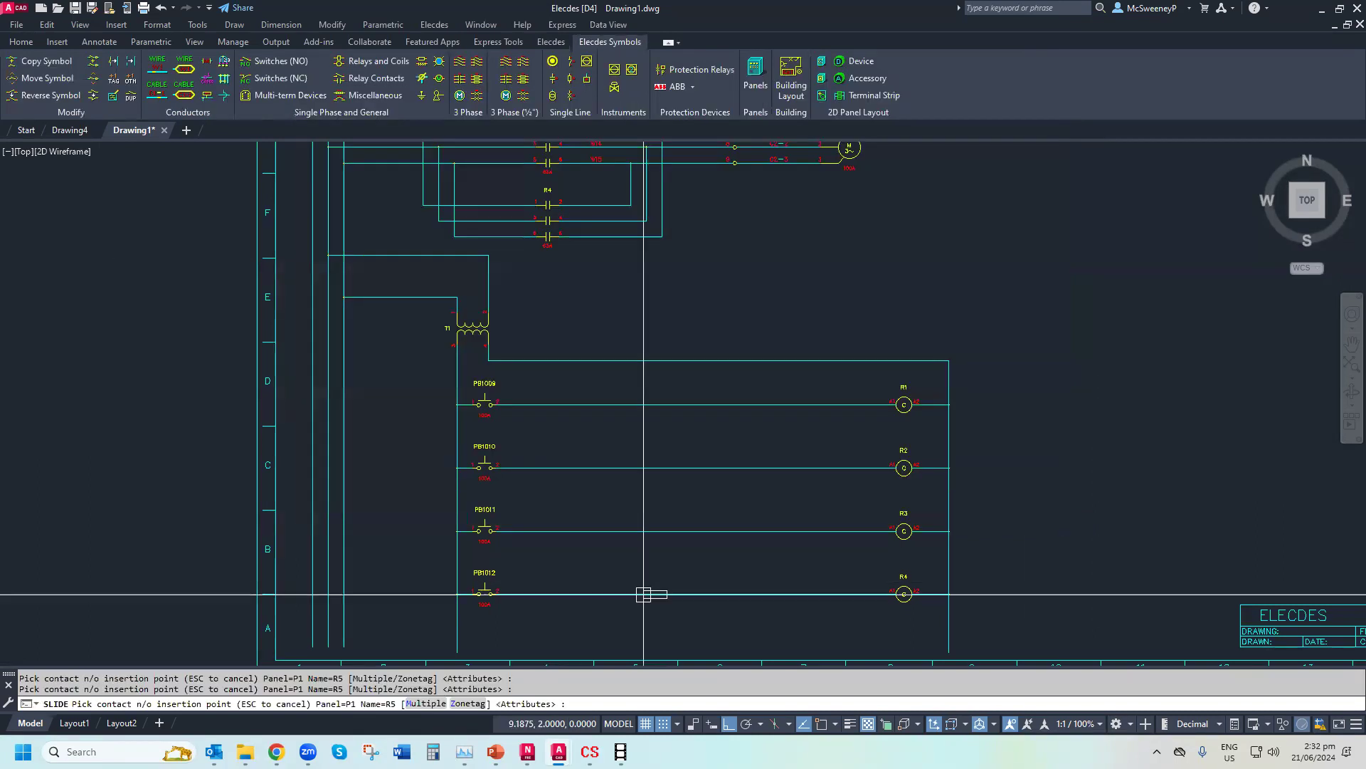
pyautogui.click(654, 594)
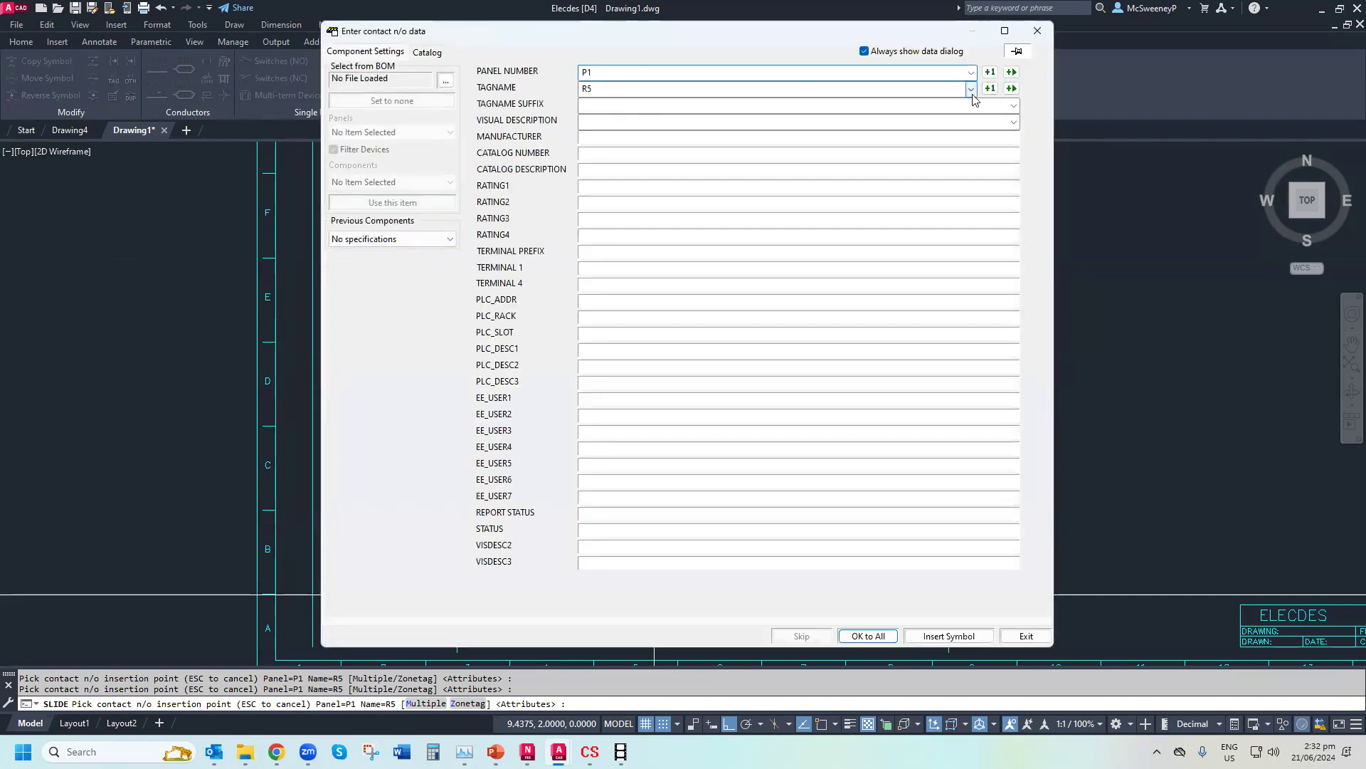
pyautogui.click(970, 88)
pyautogui.click(669, 222)
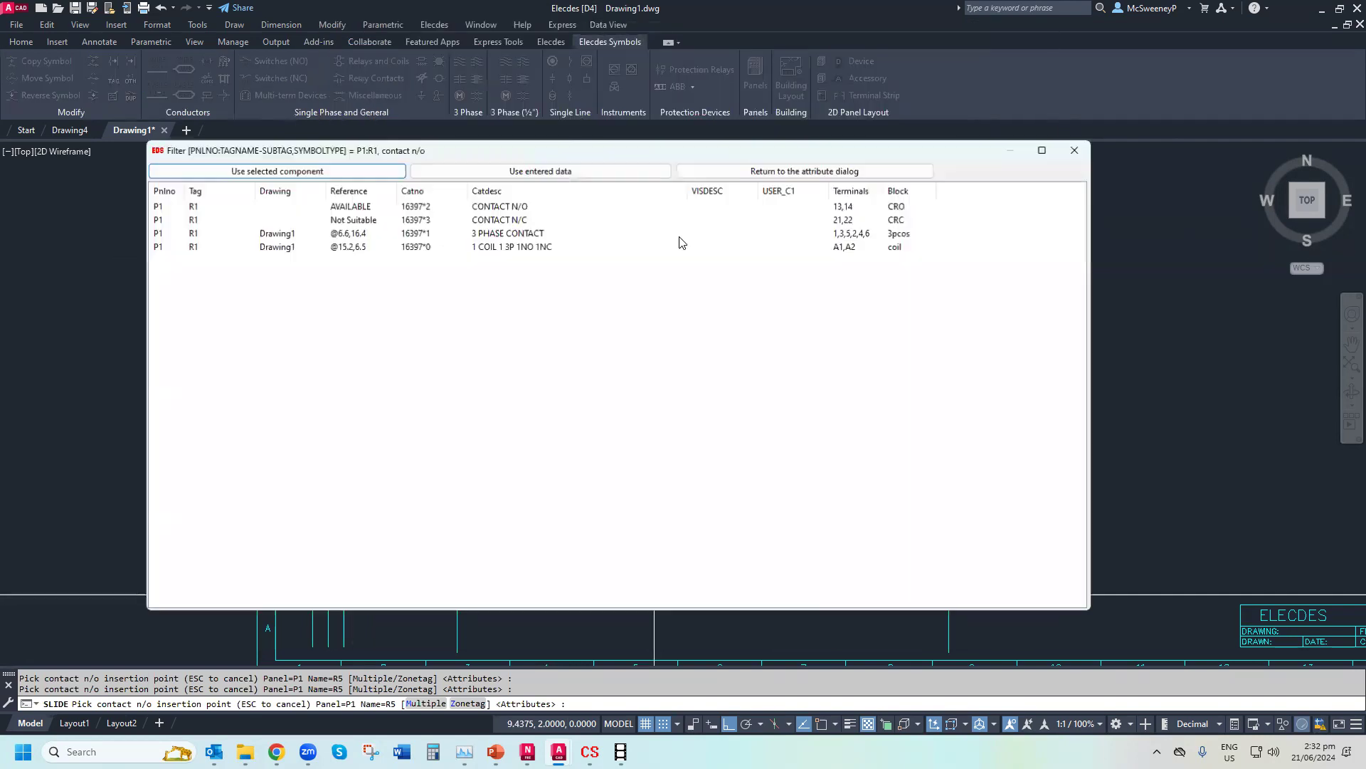
pyautogui.doubleClick(502, 208)
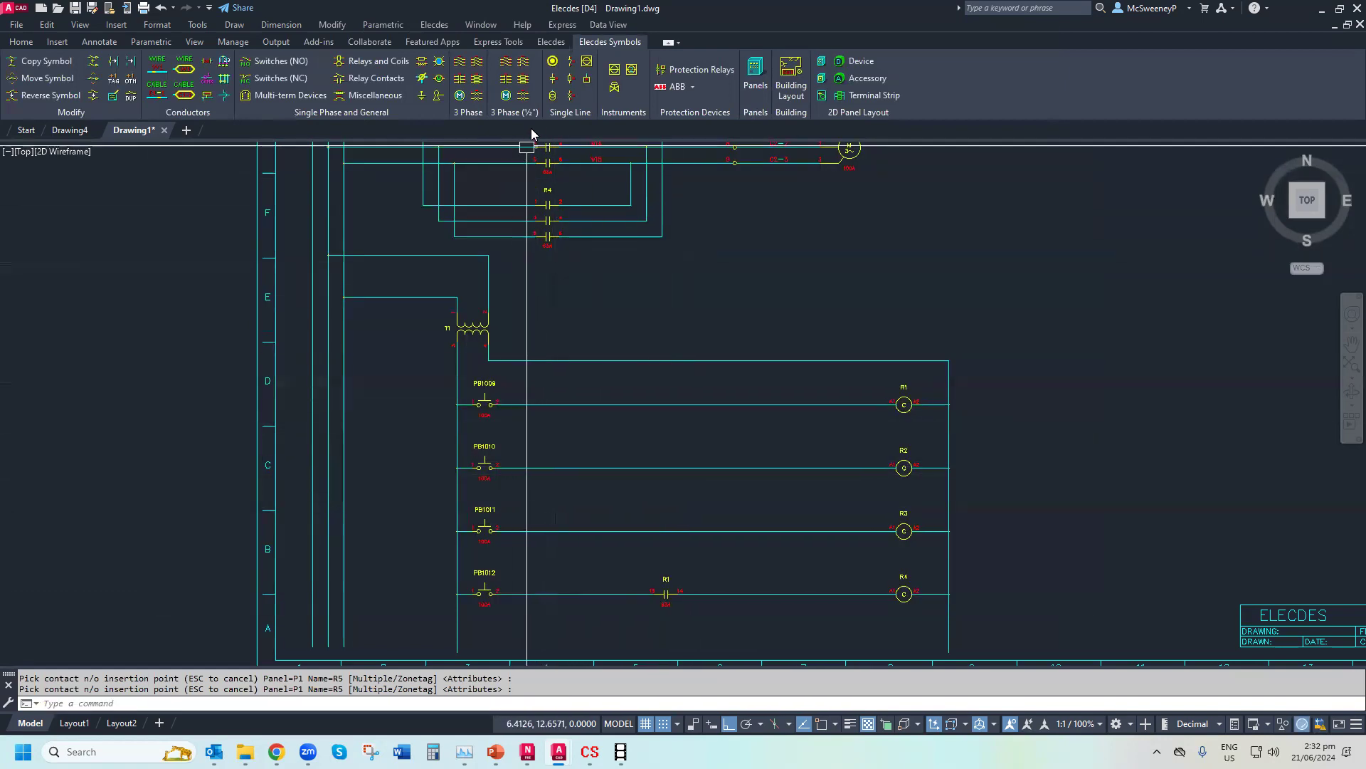
pyautogui.click(550, 42)
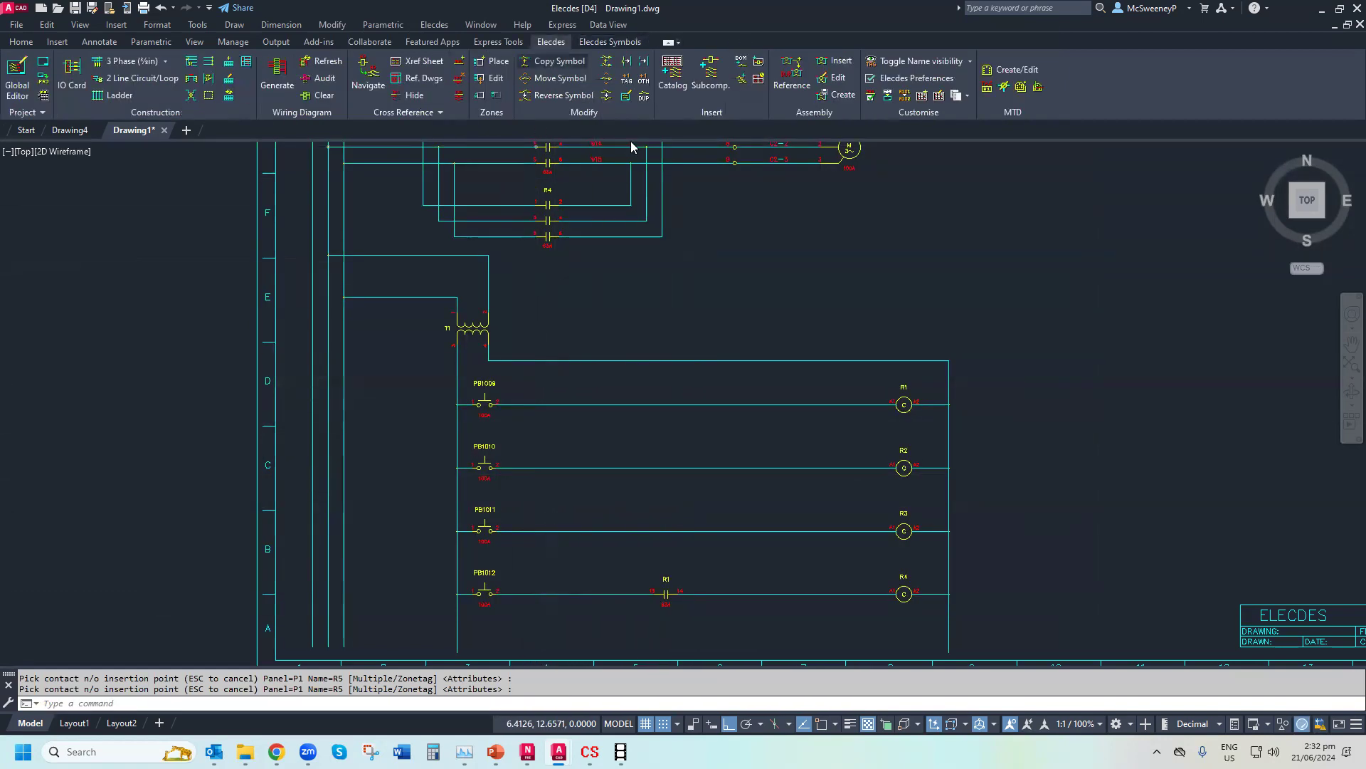
# Replace the R1 contact on the PB1012 rung with the available CONTACT N/C subcomponent of R1
pyautogui.click(604, 95)
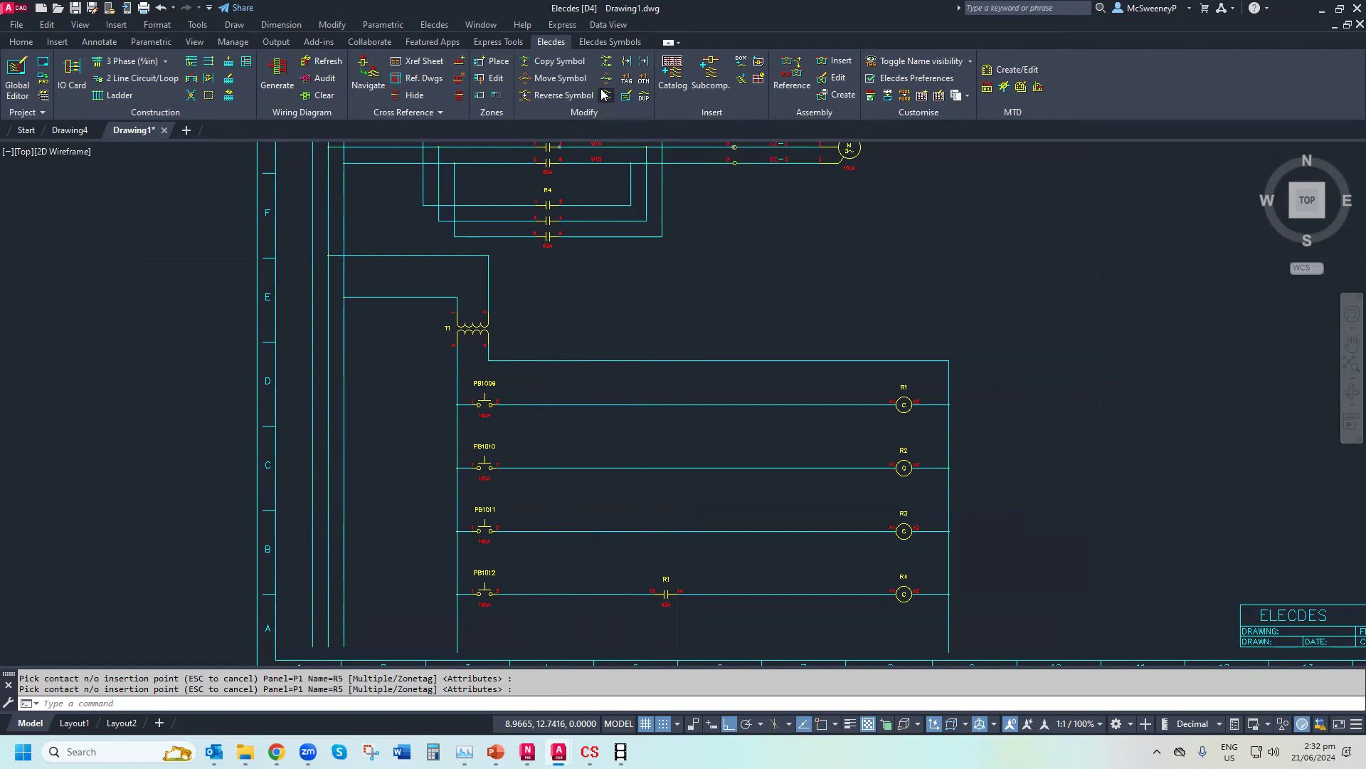
pyautogui.click(667, 589)
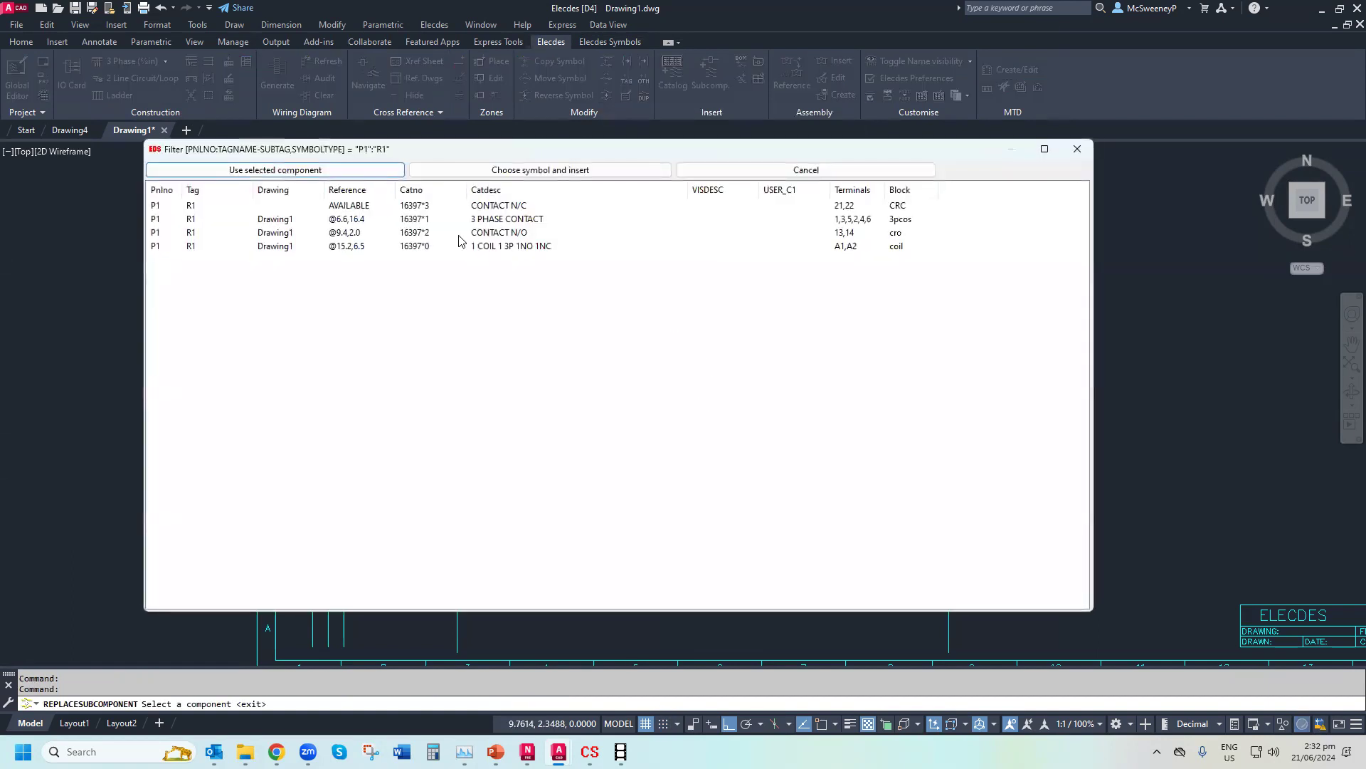
pyautogui.click(356, 190)
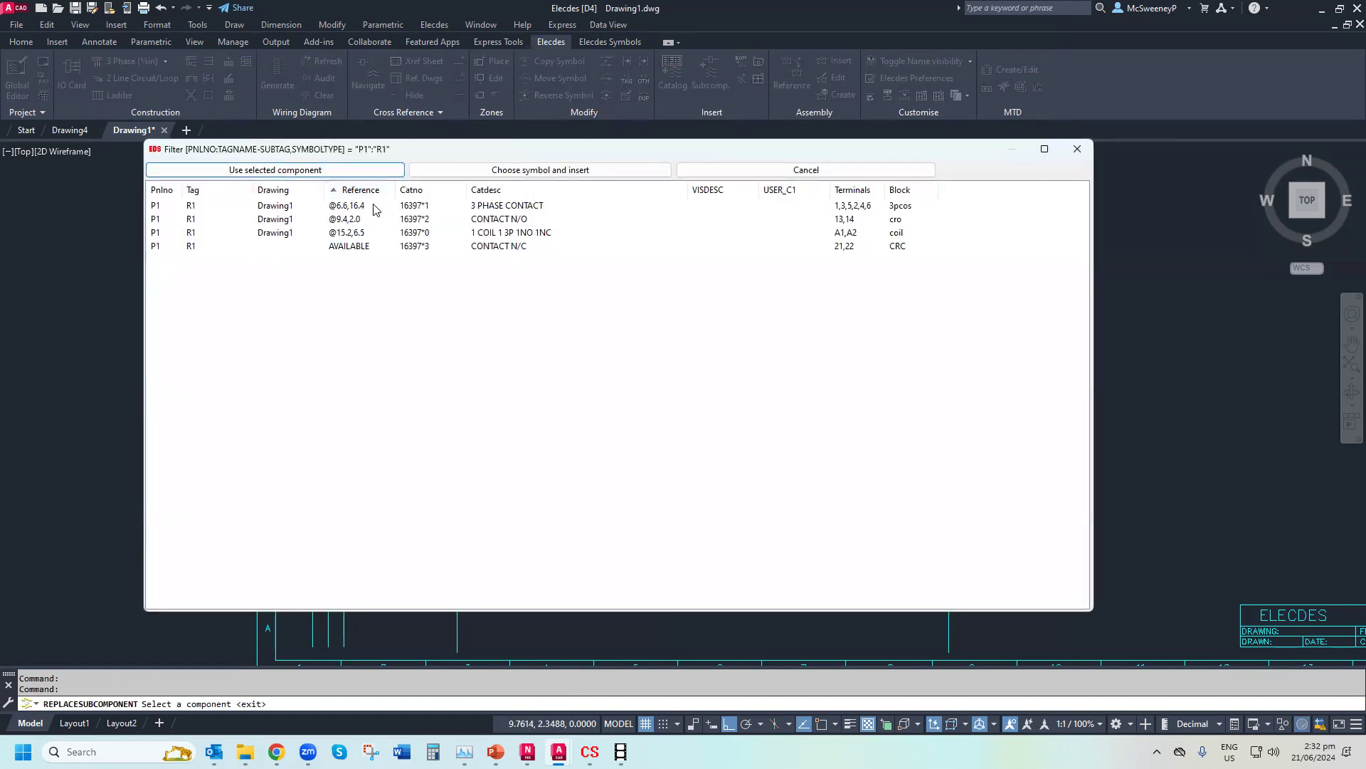
pyautogui.doubleClick(391, 246)
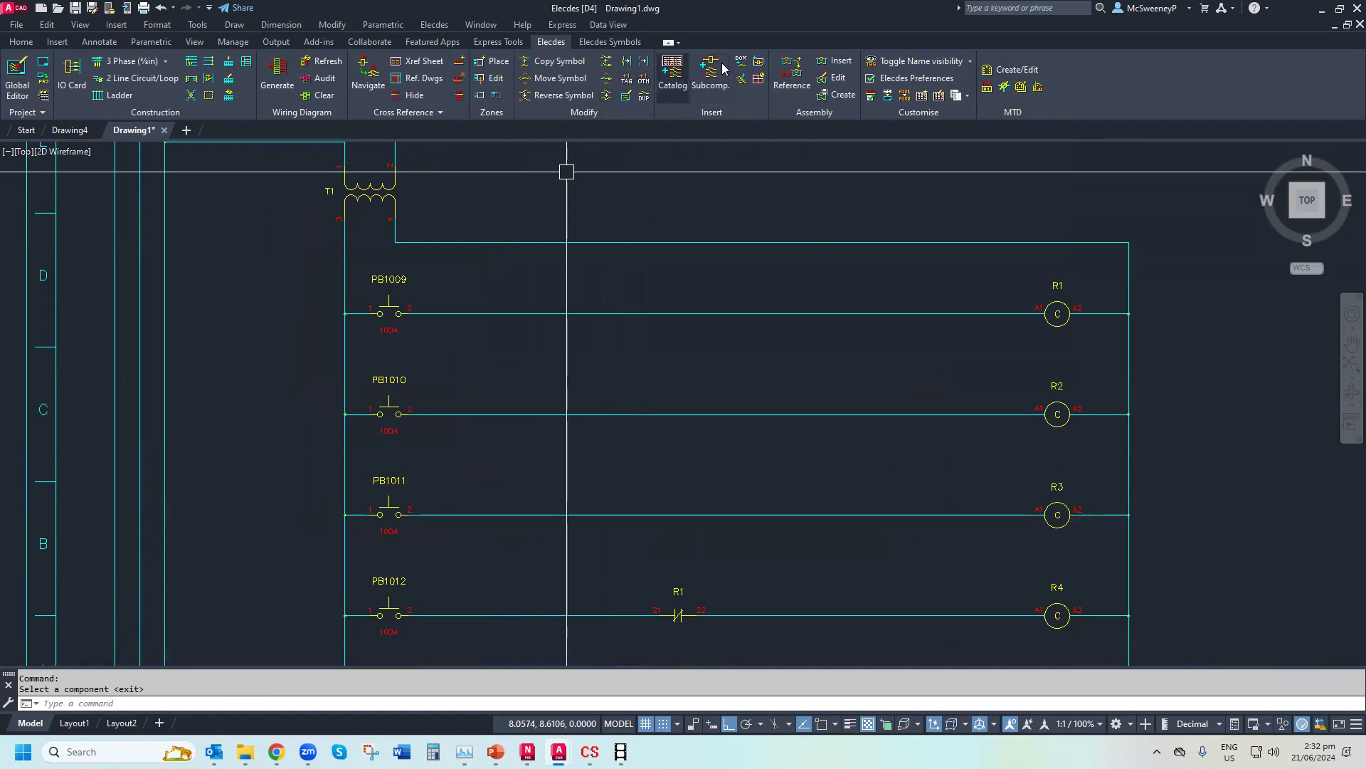
# Open the component catalog in a smaller window and list the Merlin-Gerin devices
pyautogui.click(685, 56)
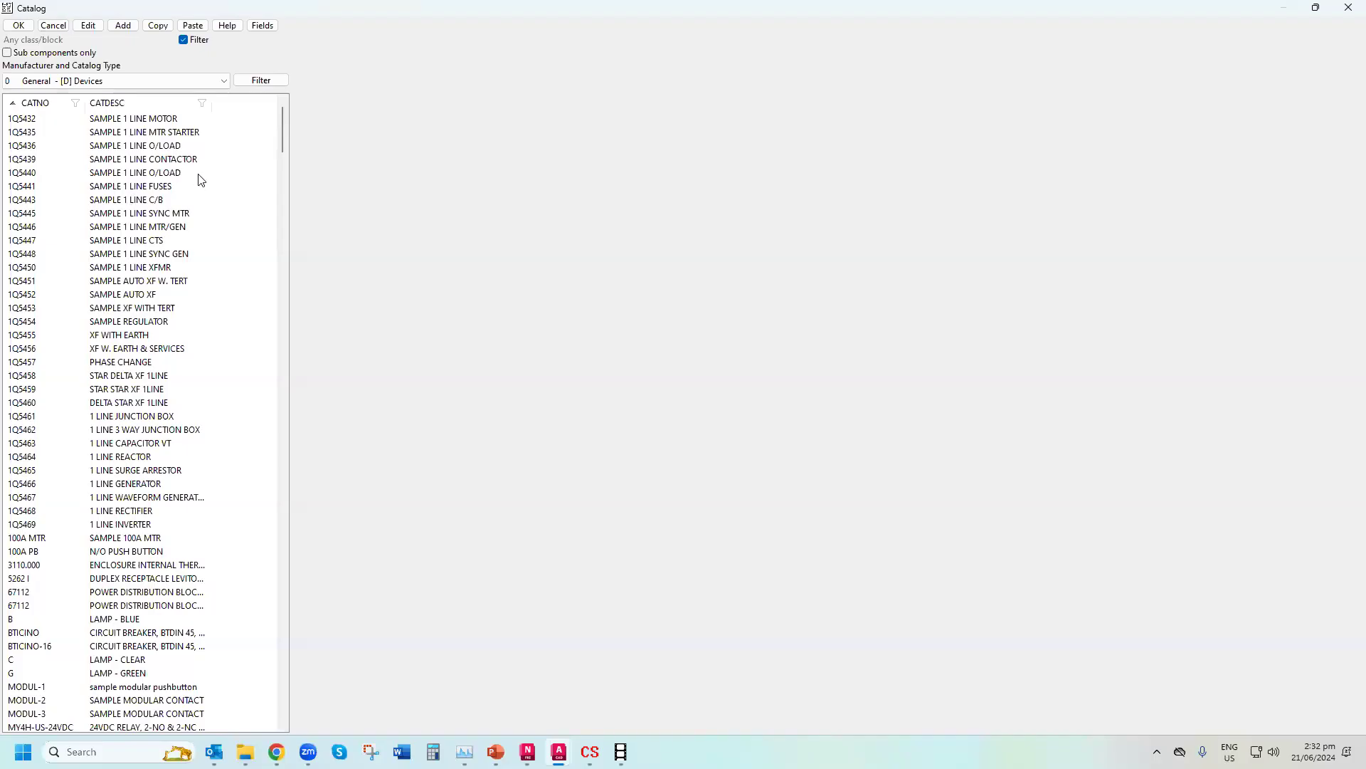
pyautogui.click(1315, 8)
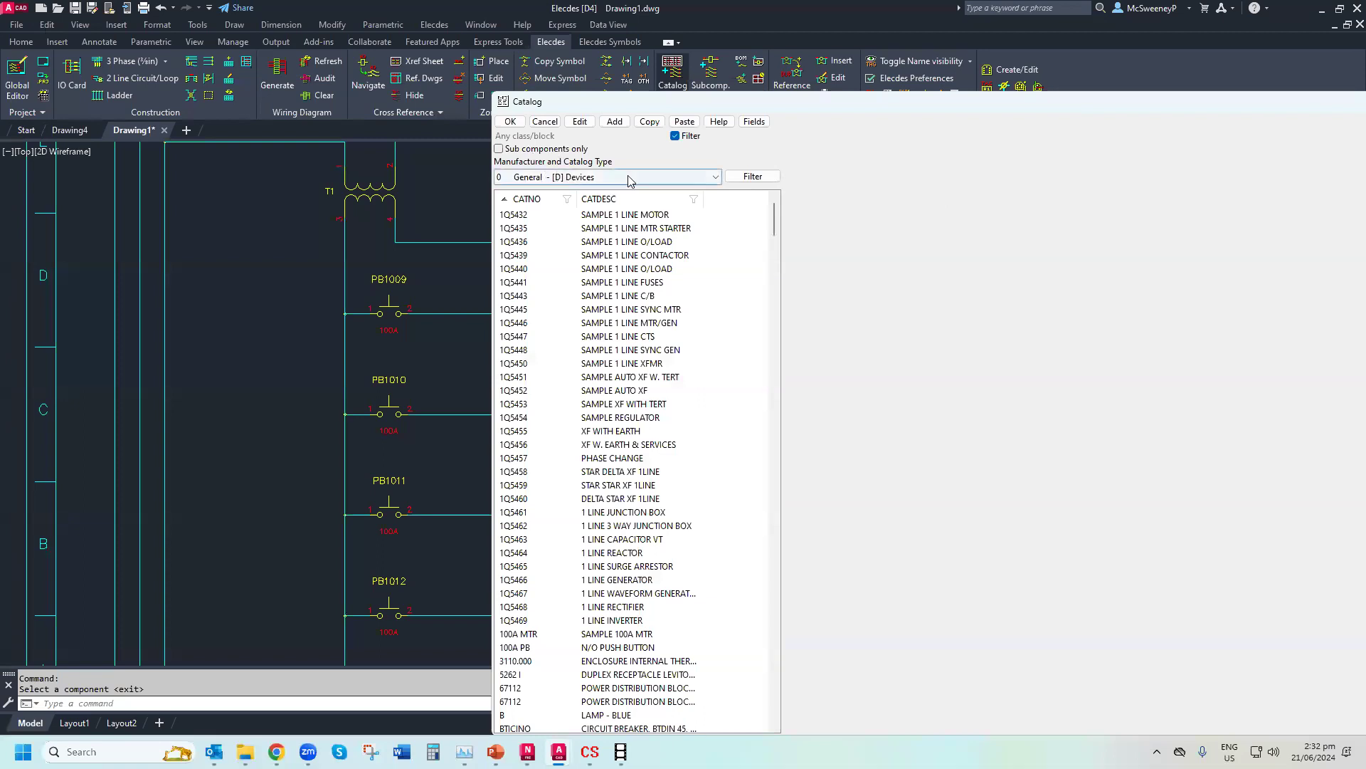
pyautogui.click(718, 180)
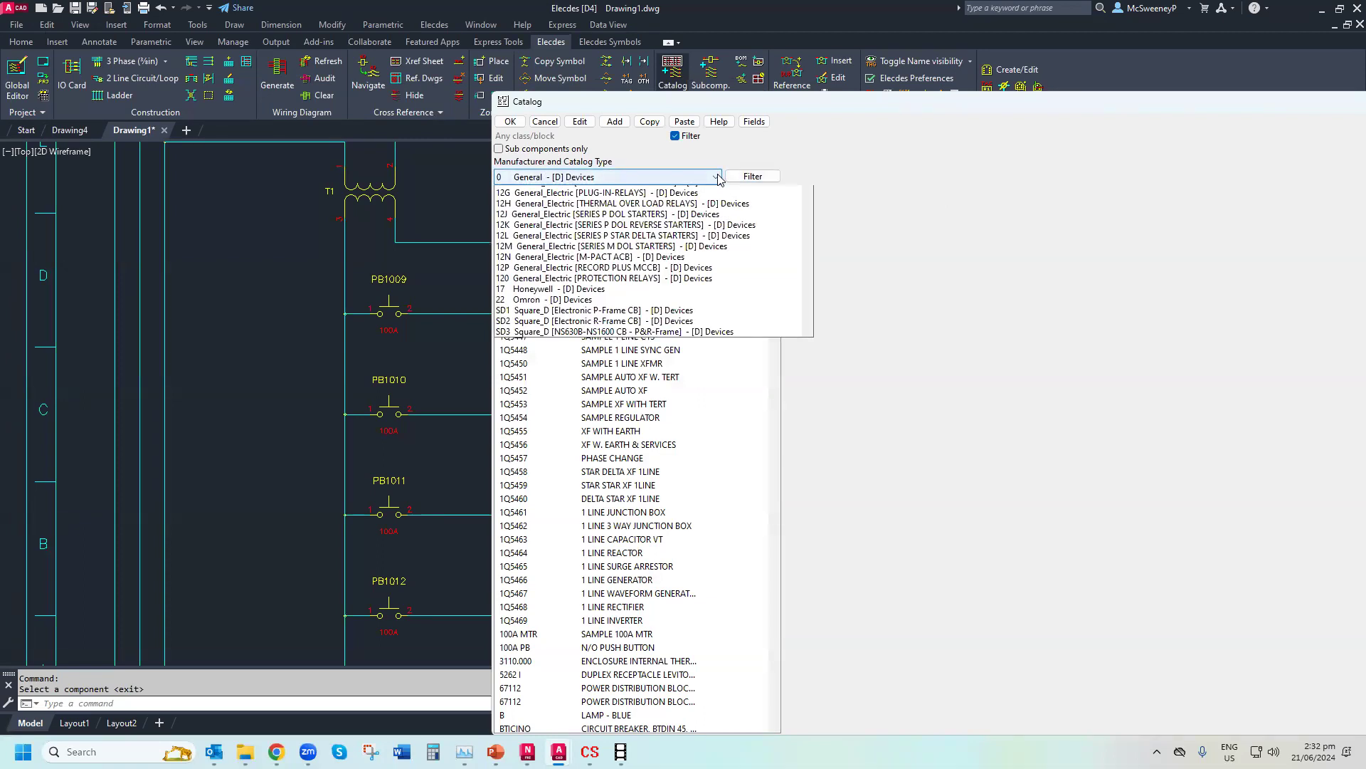
pyautogui.click(625, 197)
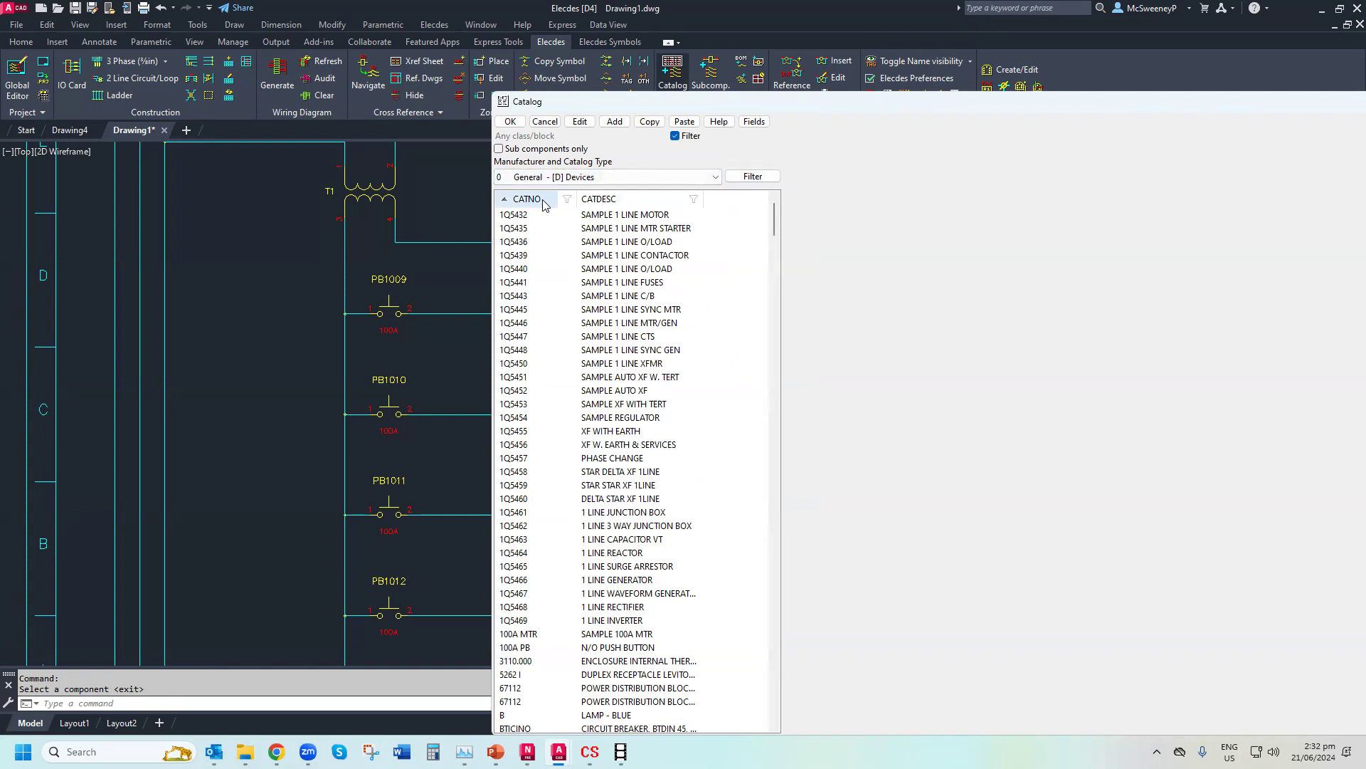
pyautogui.click(562, 179)
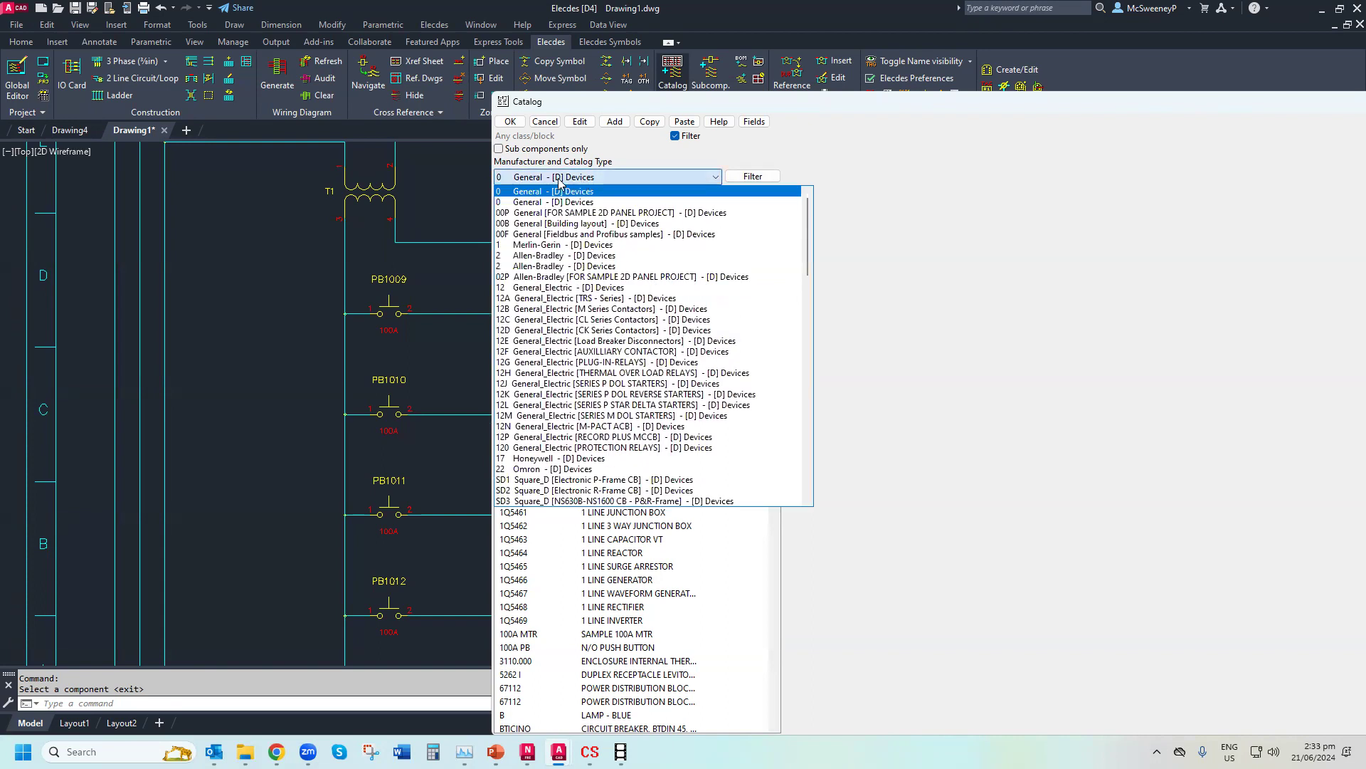
pyautogui.click(540, 245)
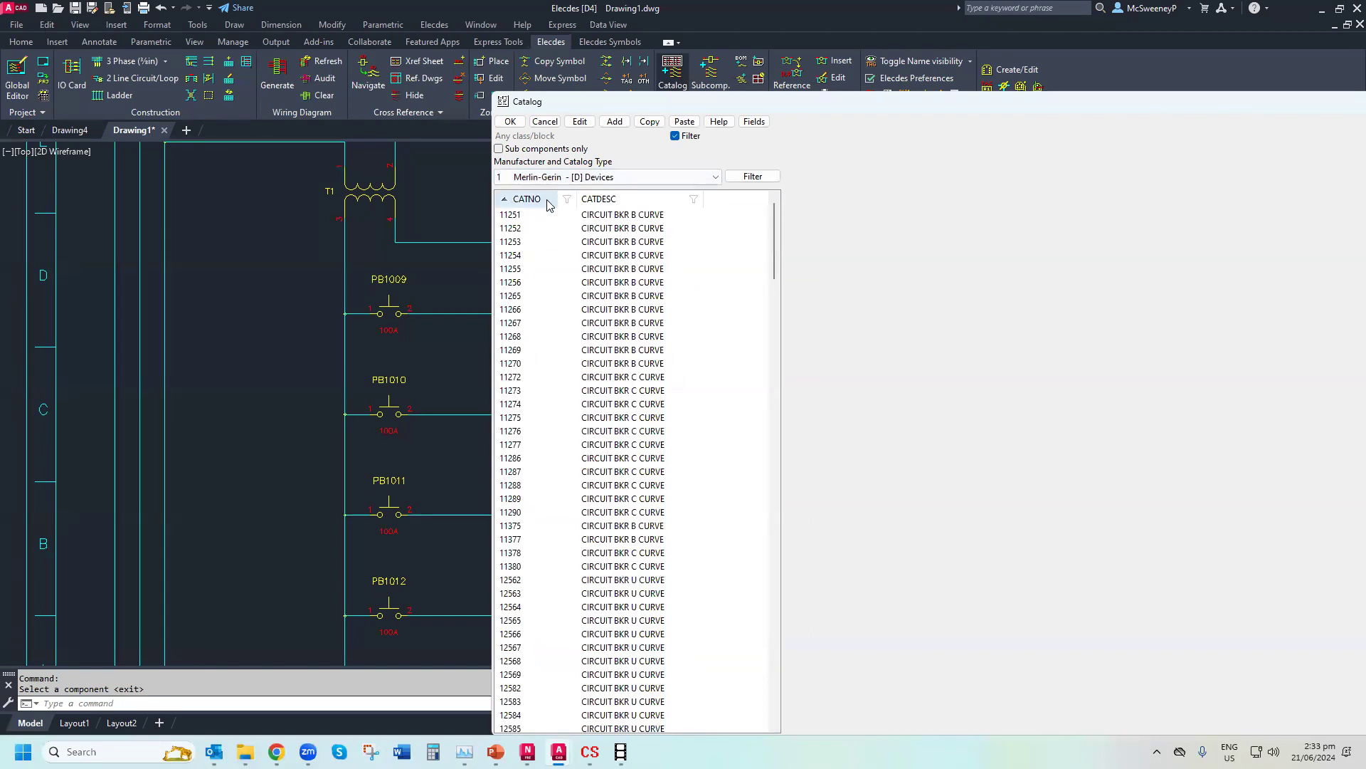
# Filter the Merlin-Gerin catalog numbers by 1513 and review the N/C and N/O push button entries
pyautogui.click(545, 199)
pyautogui.click(569, 198)
pyautogui.write('1')
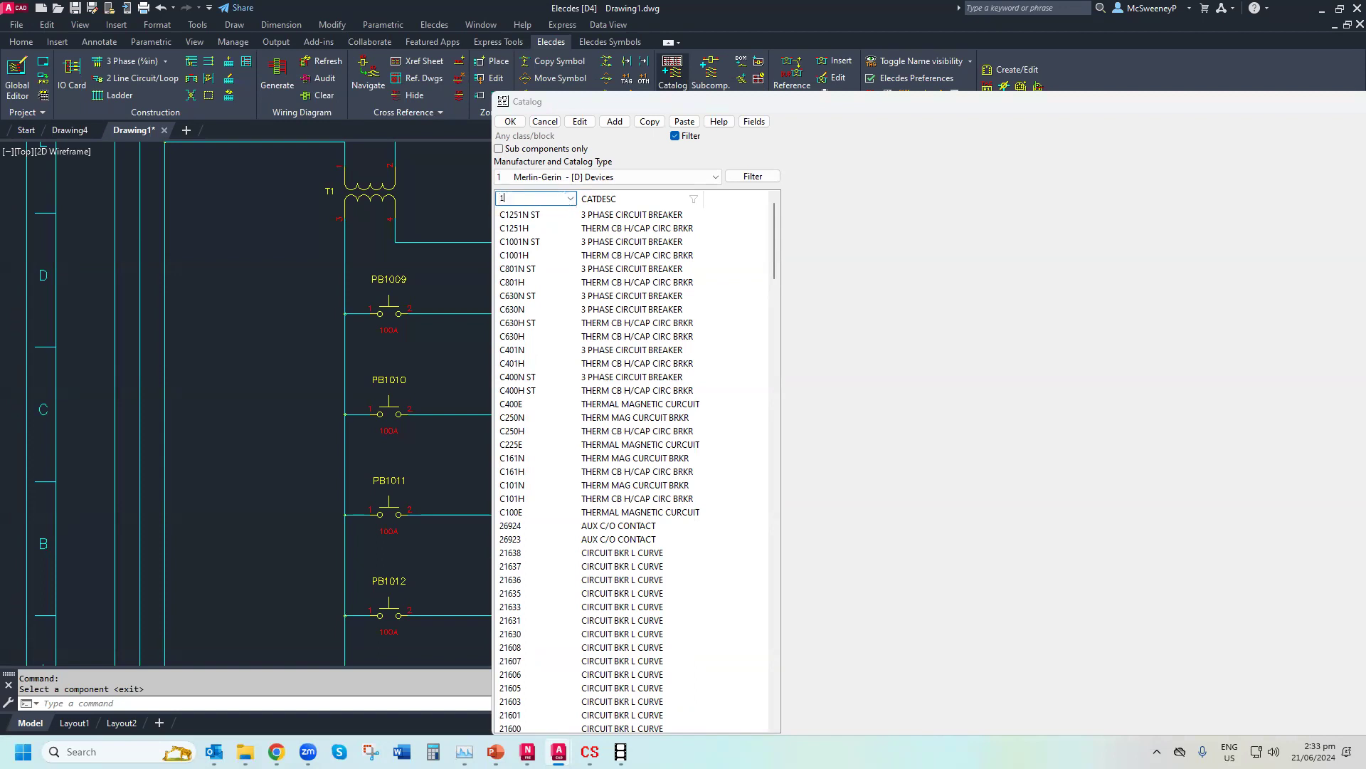
pyautogui.write('513')
pyautogui.press('Return')
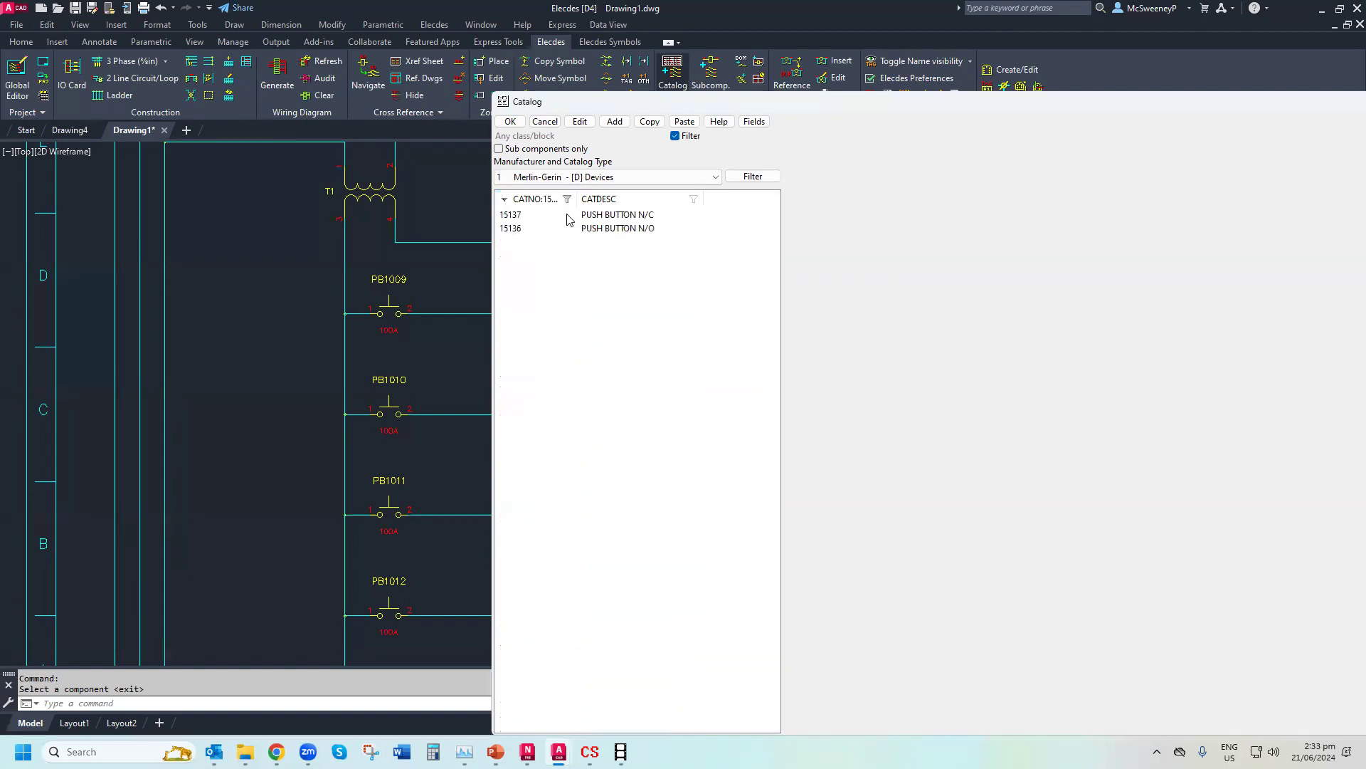
pyautogui.click(569, 217)
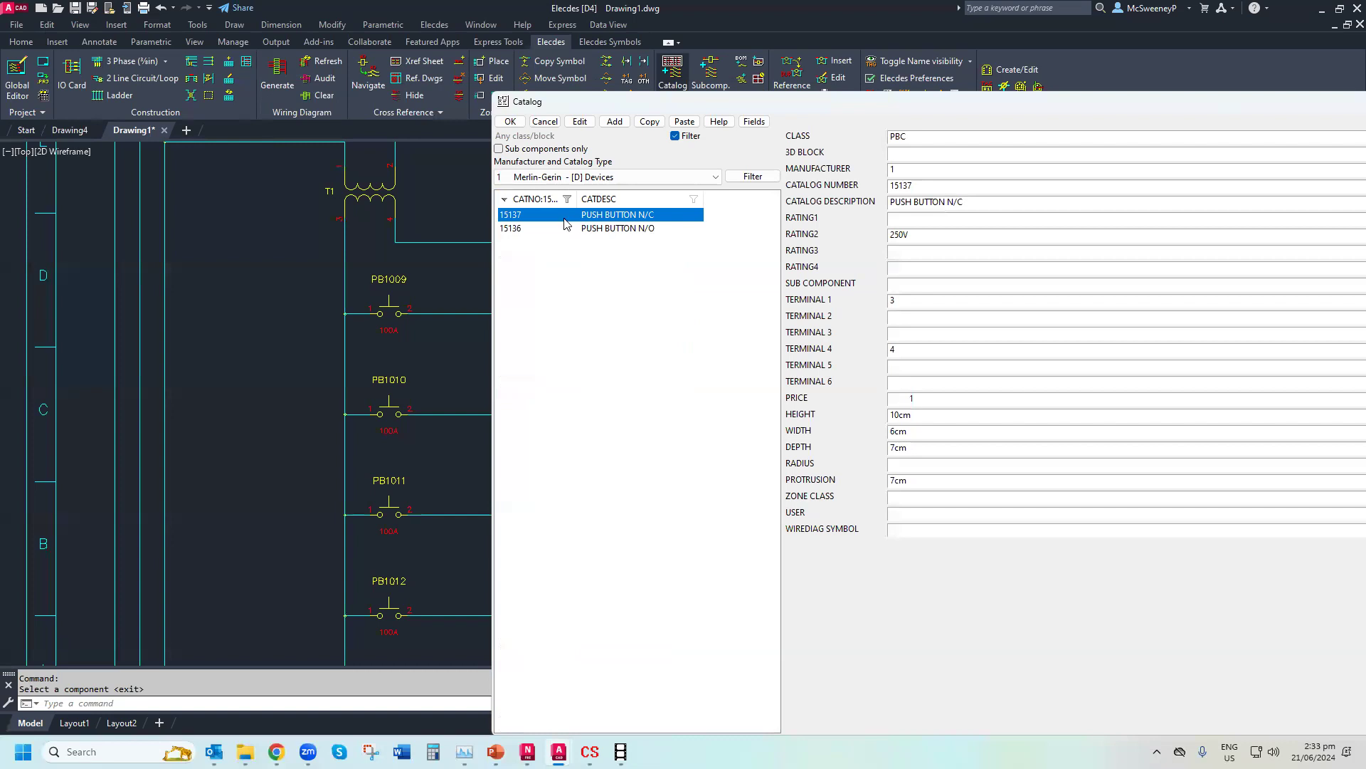
pyautogui.click(561, 229)
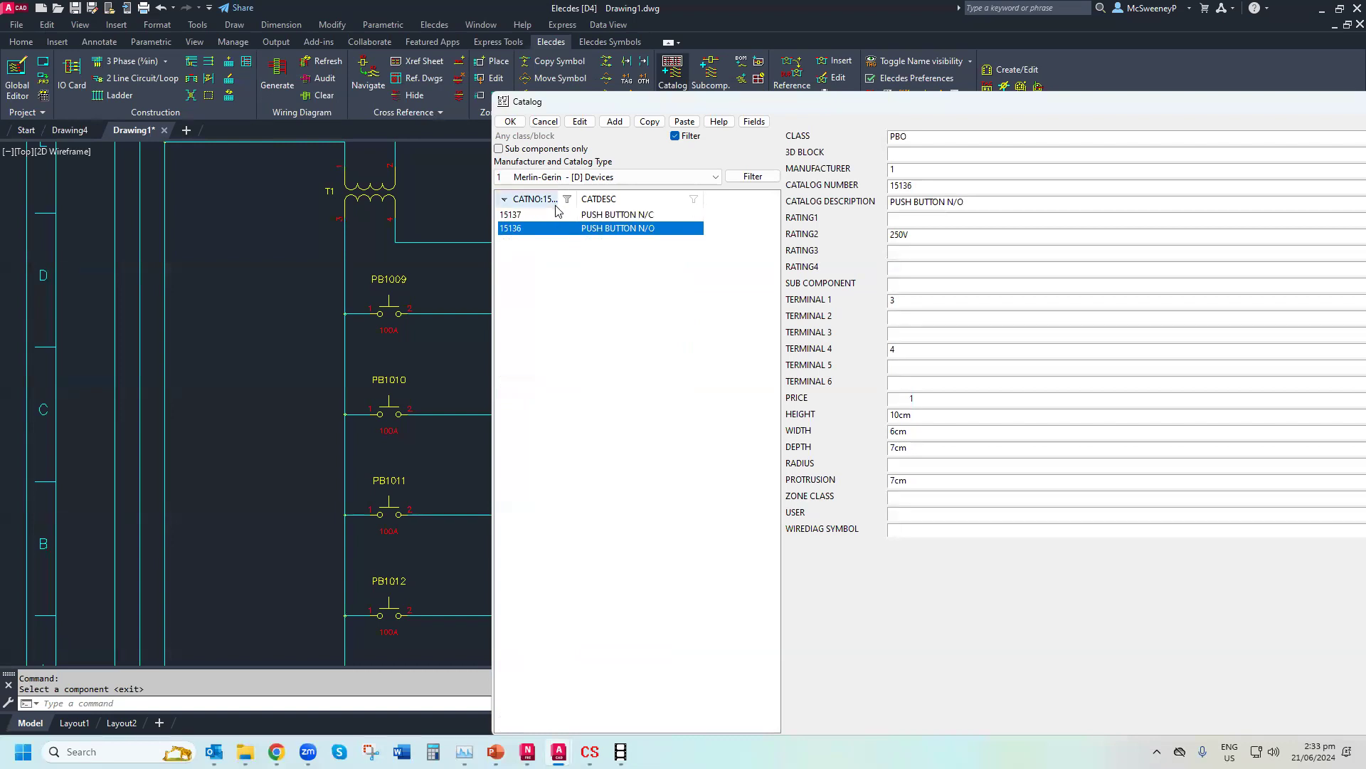
# Switch the catalog back to General devices and place the description column ahead of the catalog number column
pyautogui.click(604, 179)
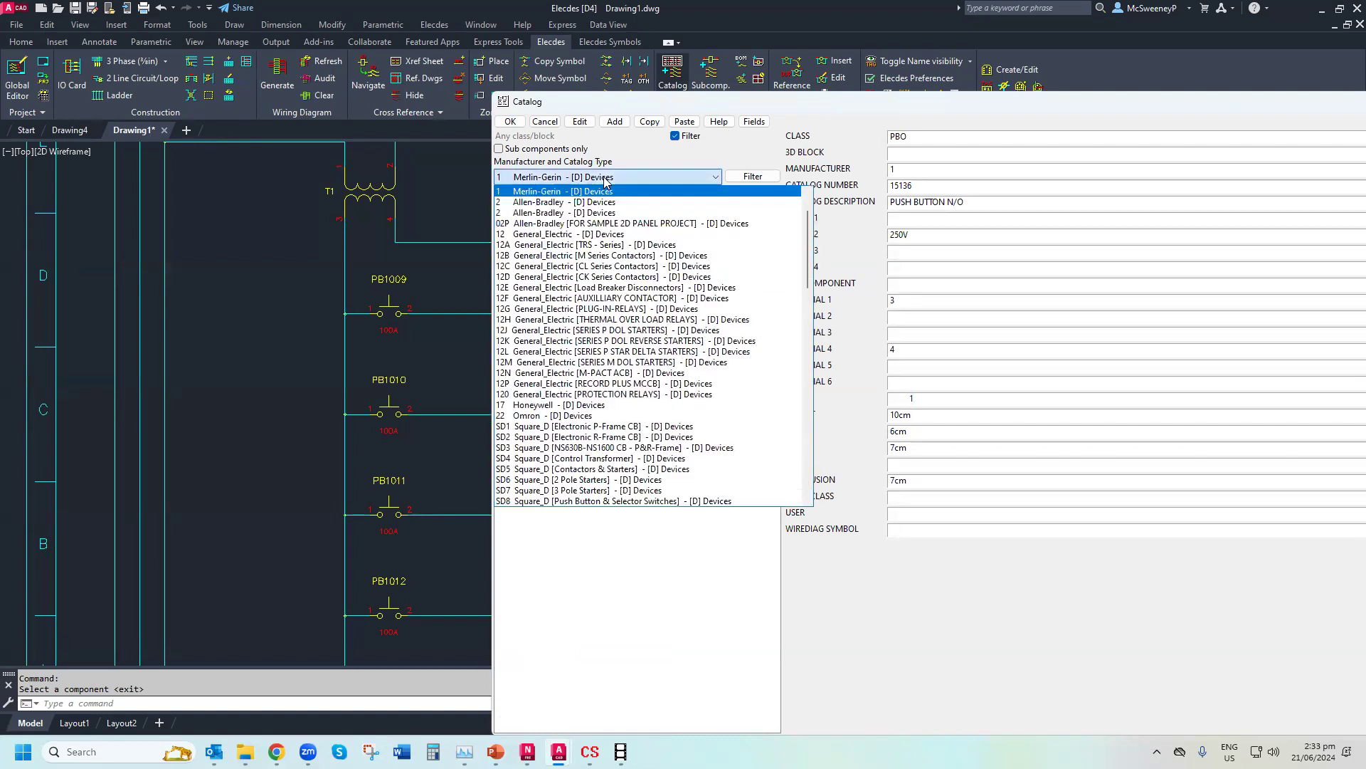
pyautogui.moveTo(808, 242); pyautogui.dragTo(809, 227)
pyautogui.click(654, 192)
pyautogui.moveTo(655, 198); pyautogui.dragTo(518, 200)
pyautogui.click(541, 198)
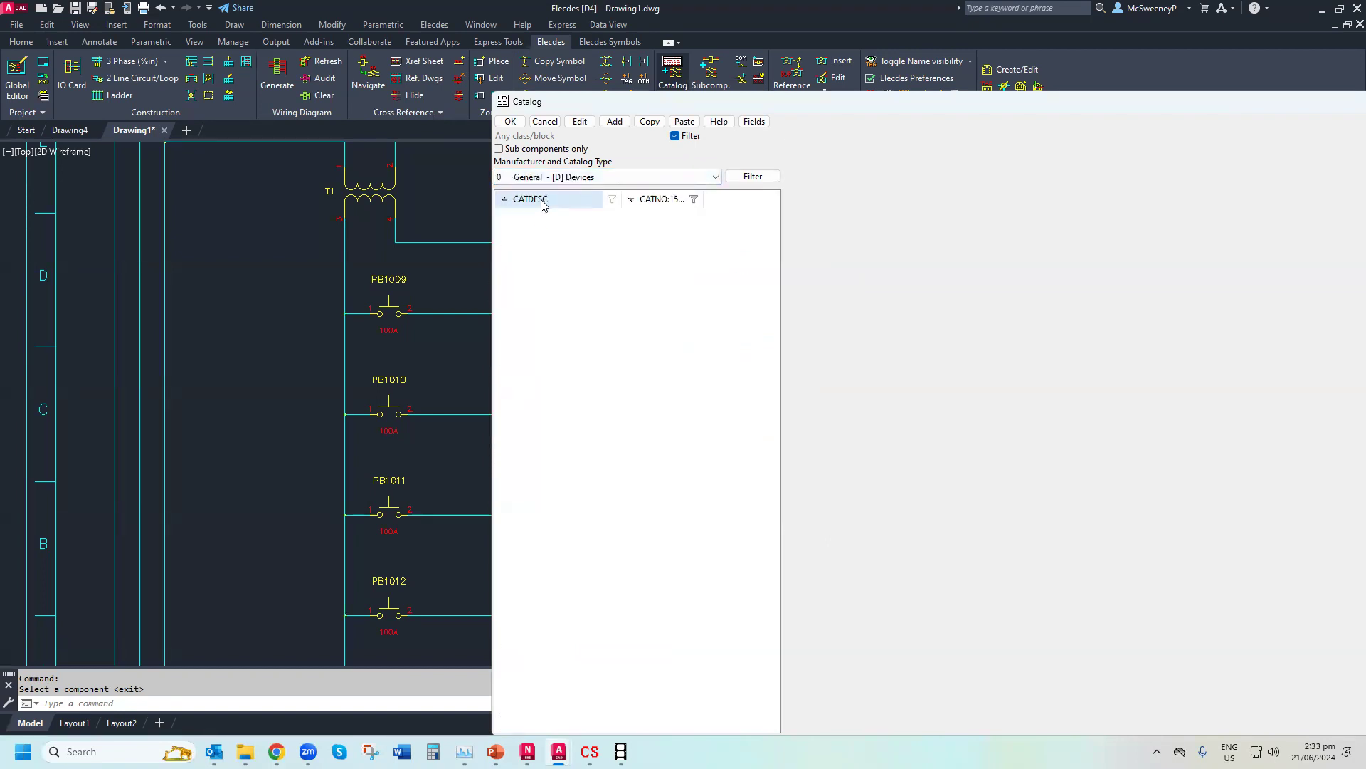
# Filter the catalog descriptions by H and clear the catalog number filter
pyautogui.click(612, 199)
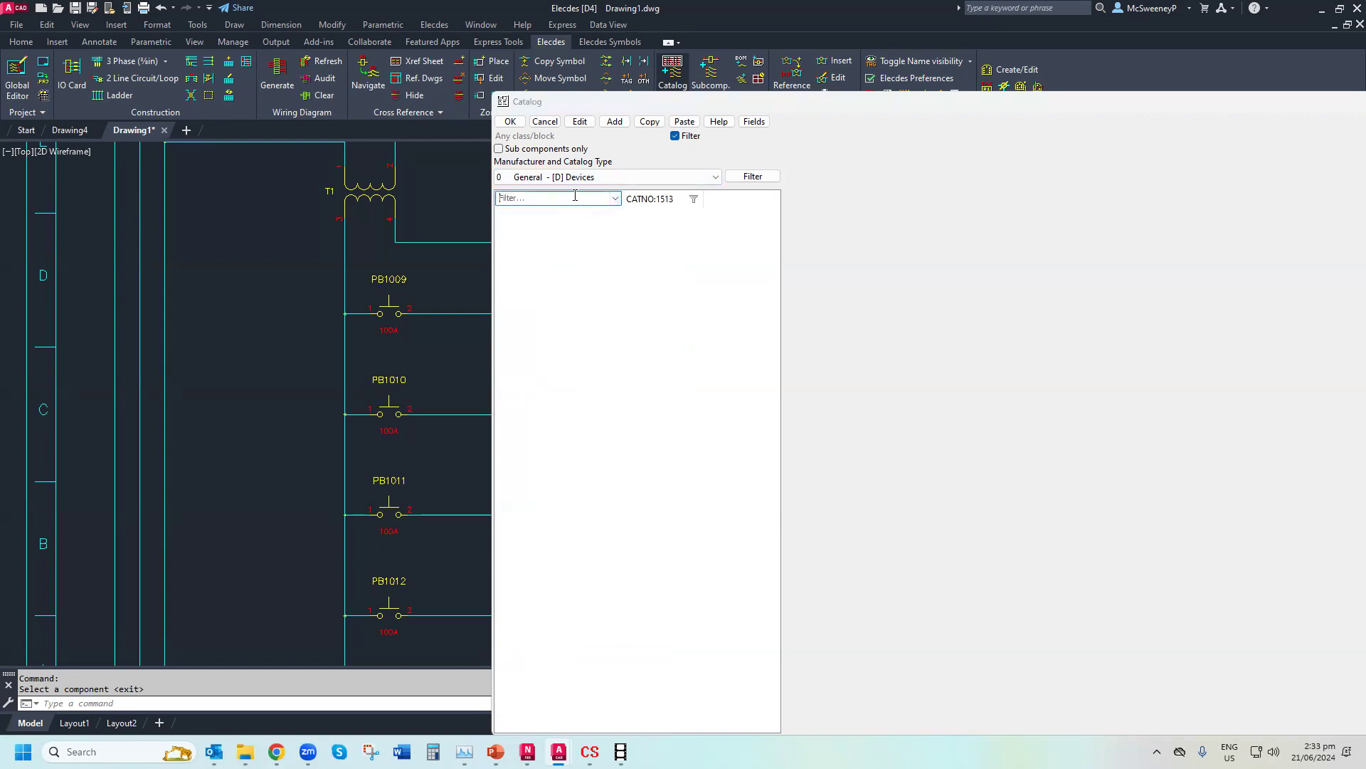
pyautogui.write('H')
pyautogui.press('Return')
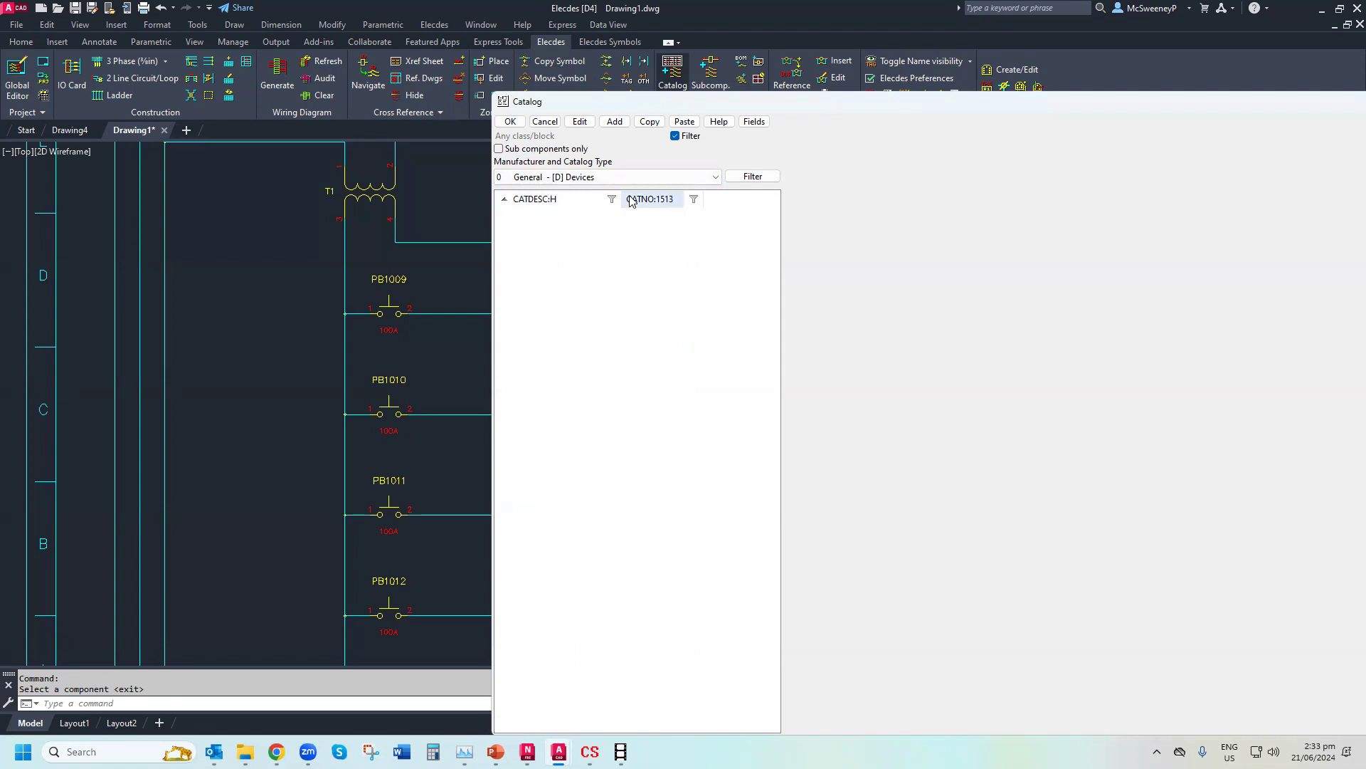
pyautogui.click(682, 201)
pyautogui.click(676, 200)
pyautogui.click(667, 200)
pyautogui.moveTo(697, 198); pyautogui.dragTo(698, 198)
pyautogui.click(694, 200)
pyautogui.press('BackSpace')
pyautogui.press('Return')
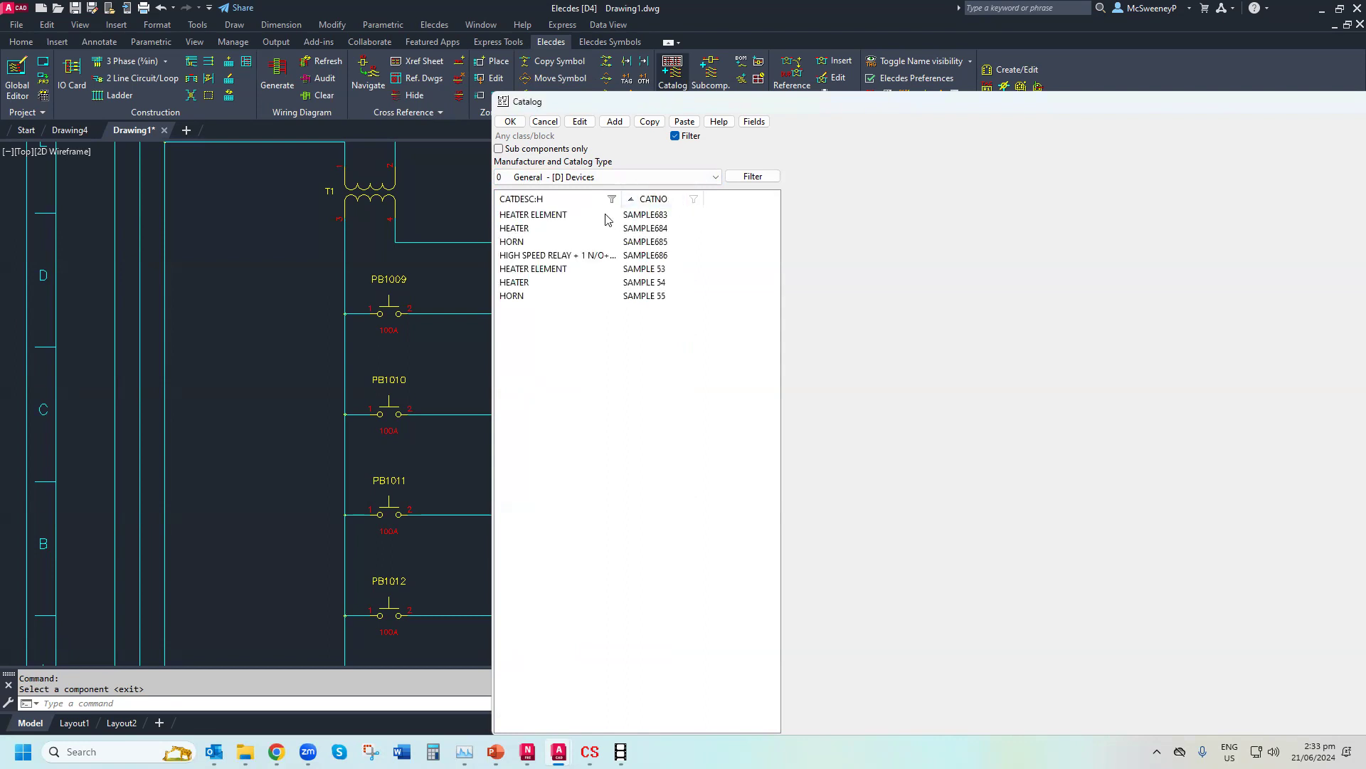
# Insert the HEATER with catalog number SAMPLE684 on the PB1011 rung, using tag name HR1 in panel P1
pyautogui.click(581, 229)
pyautogui.doubleClick(581, 229)
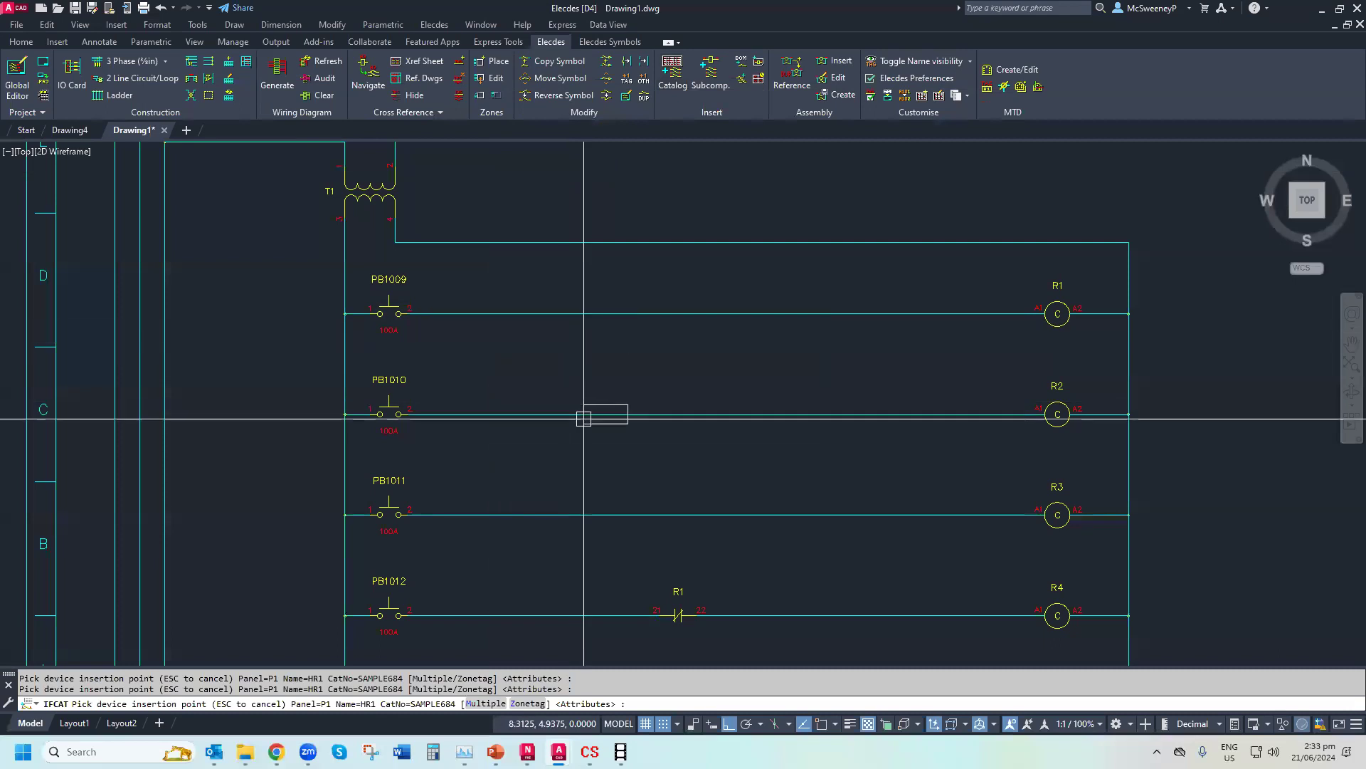
pyautogui.click(588, 515)
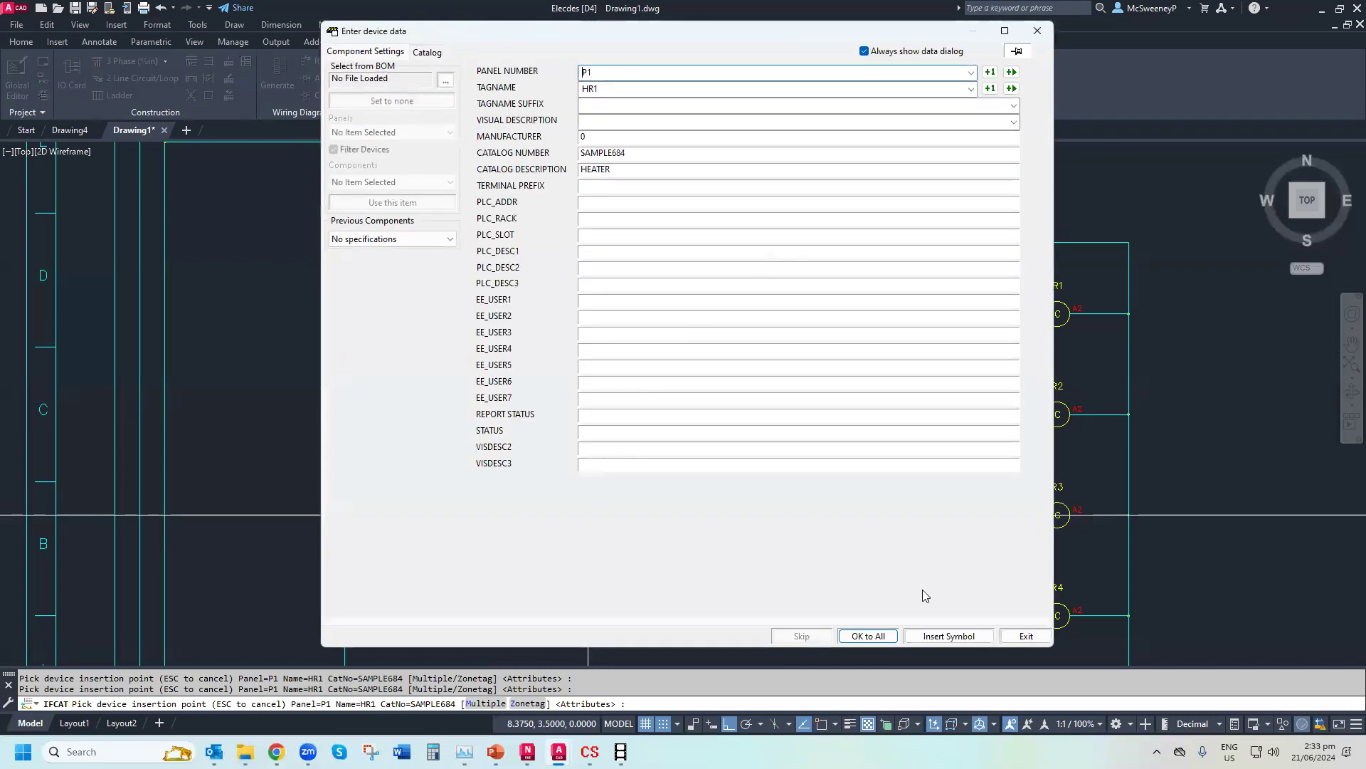
pyautogui.click(936, 634)
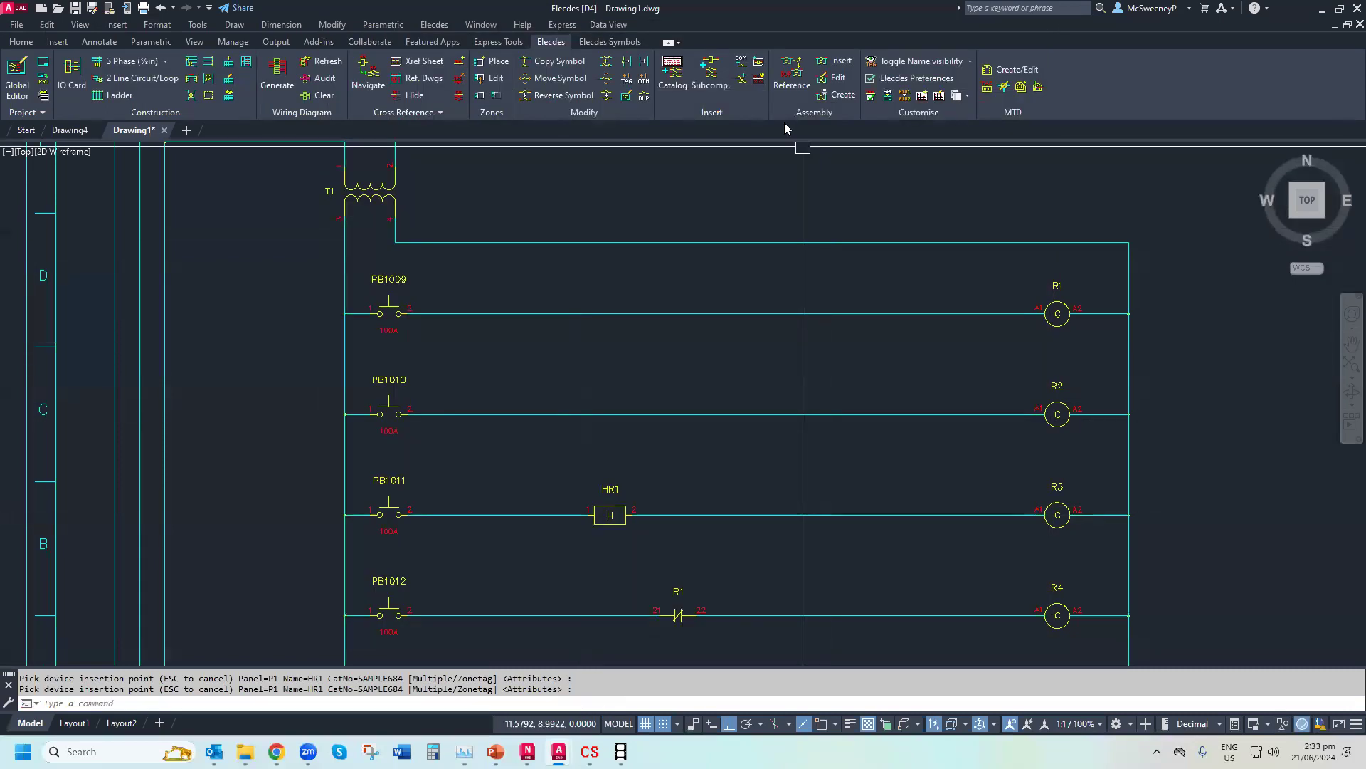
# Reopen the component catalog and clear the H filter from the description column
pyautogui.click(673, 75)
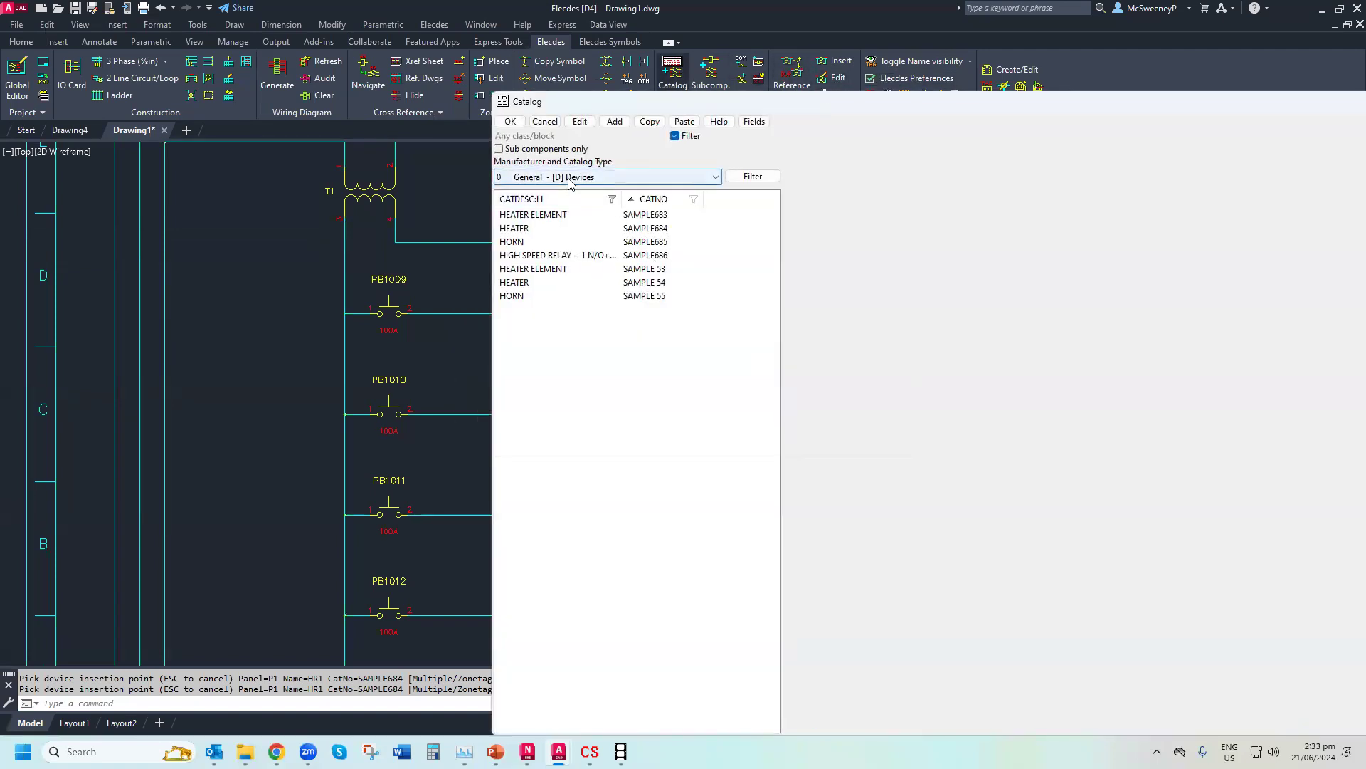
pyautogui.click(555, 202)
pyautogui.click(572, 202)
pyautogui.click(613, 200)
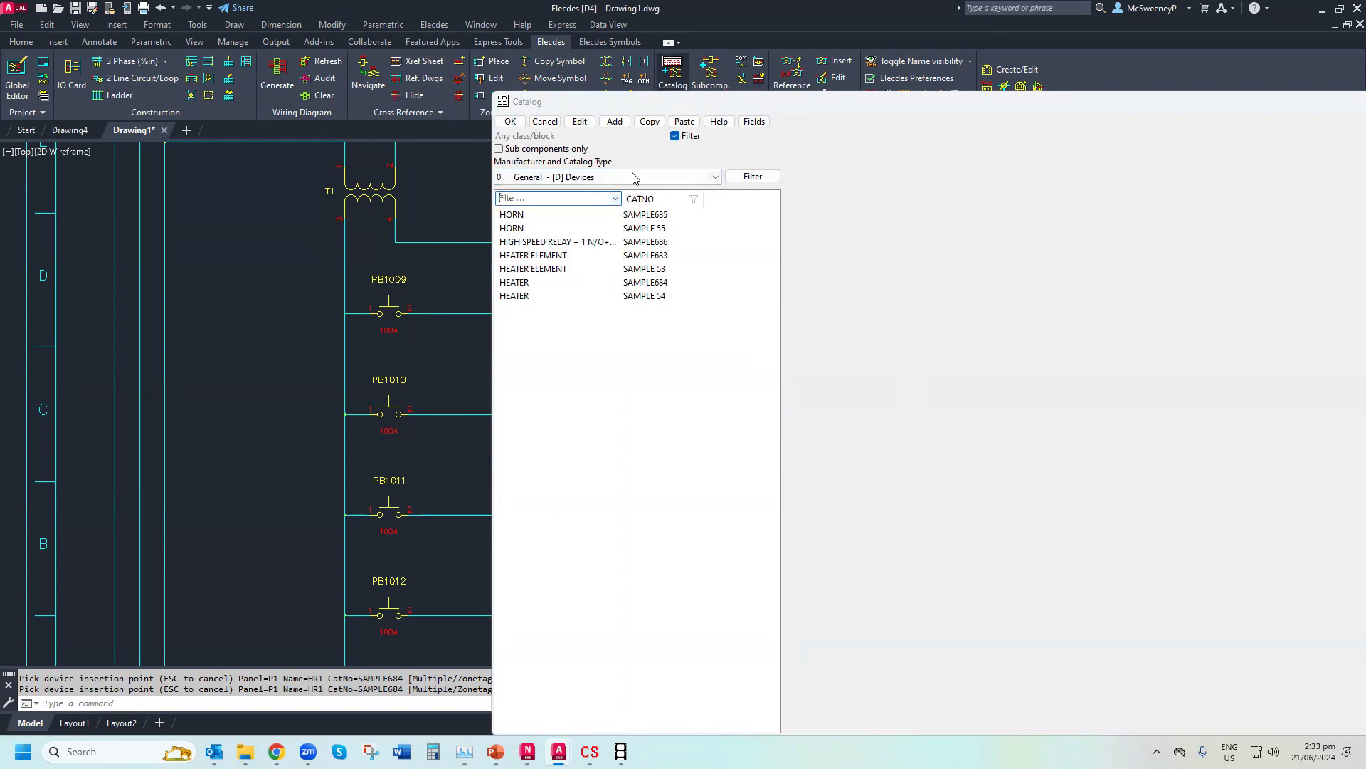
pyautogui.click(624, 187)
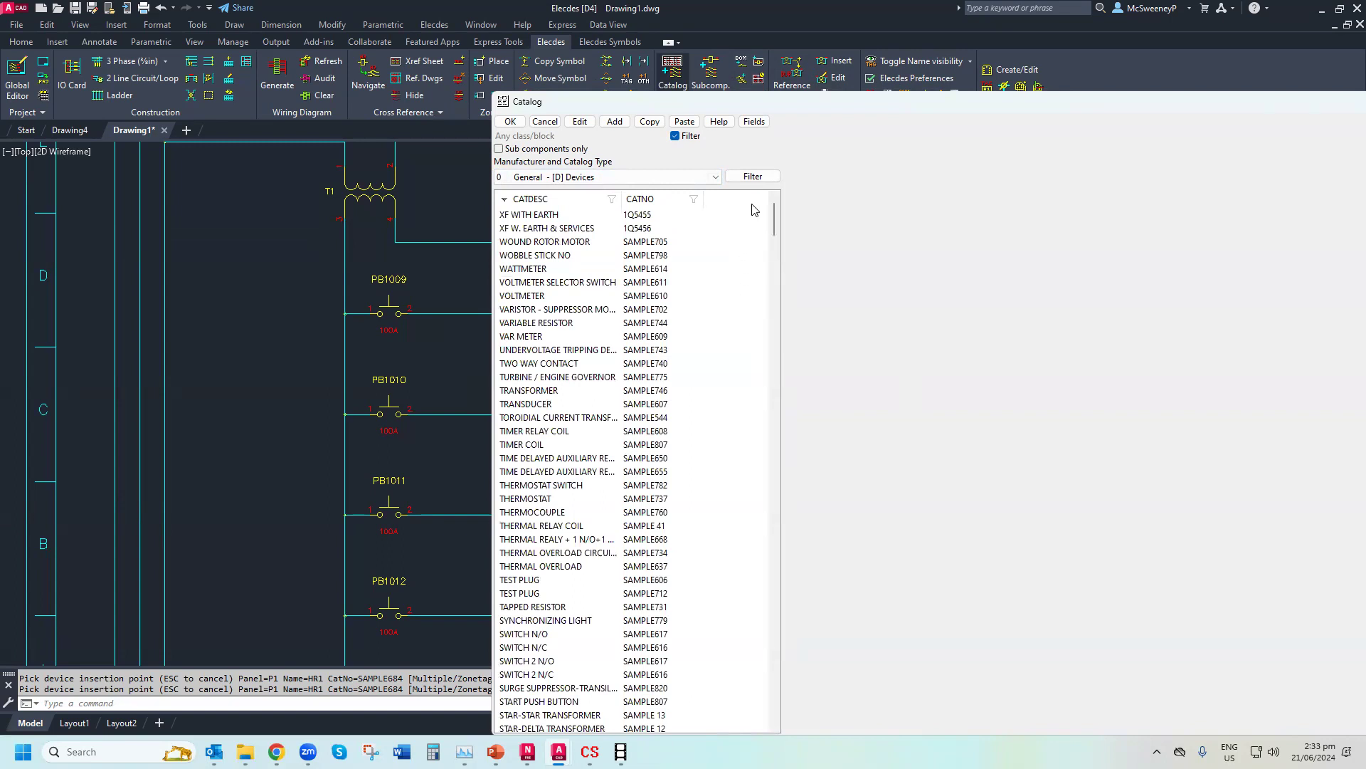
# Sort the General devices by description and review the 1 CORE VOLTAGE TRANSFORMER entry
pyautogui.rightClick(732, 252)
pyautogui.click(531, 199)
pyautogui.click(579, 229)
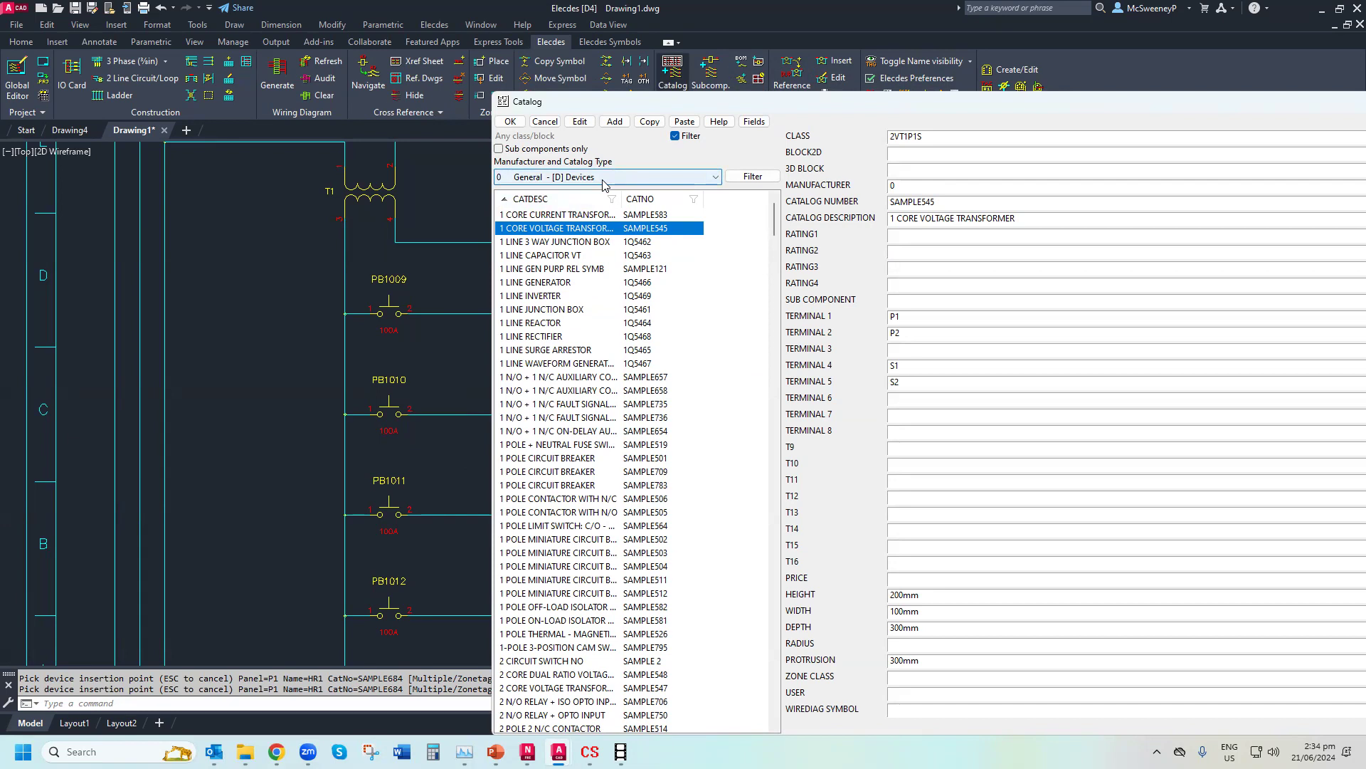
pyautogui.click(570, 201)
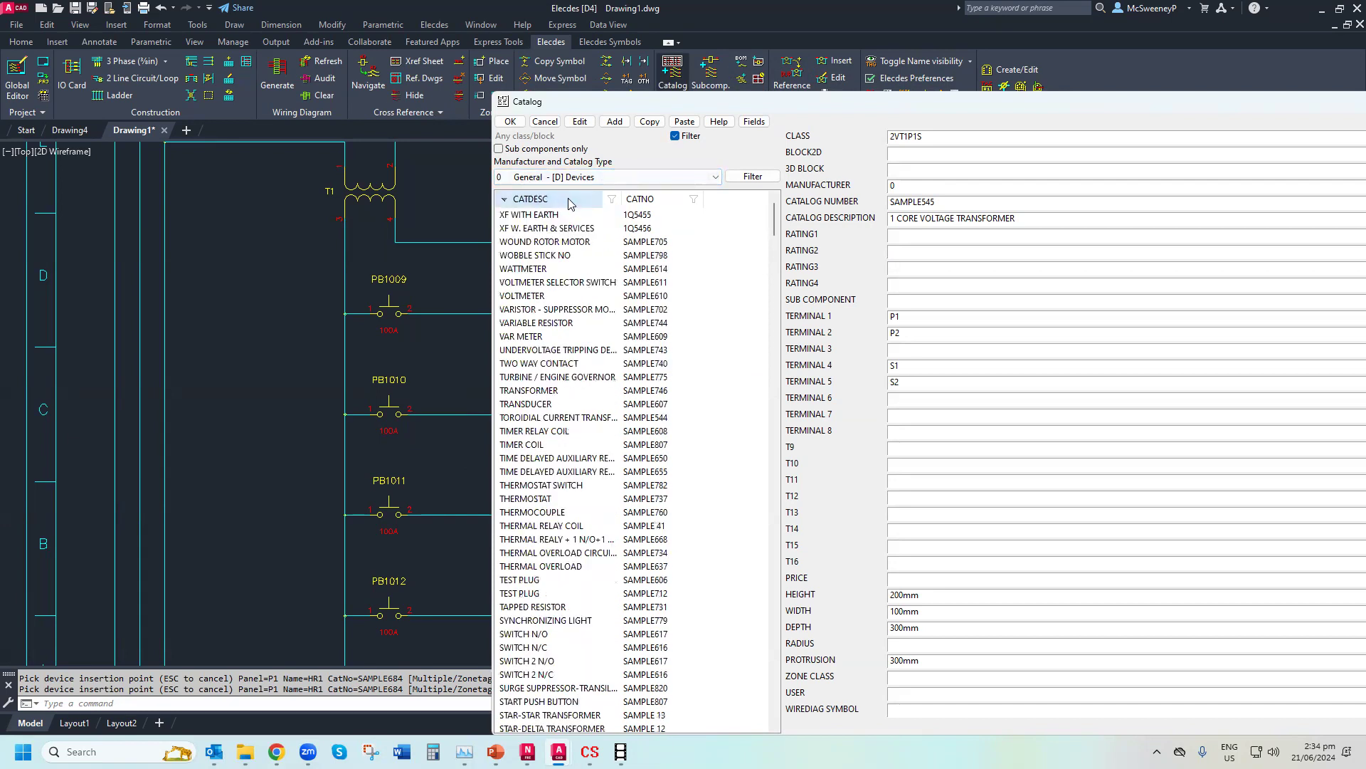
# Filter the descriptions by L and insert the SAMPLE690 light-emitting diode between HR1 and R3 on the PB1011 rung
pyautogui.click(616, 202)
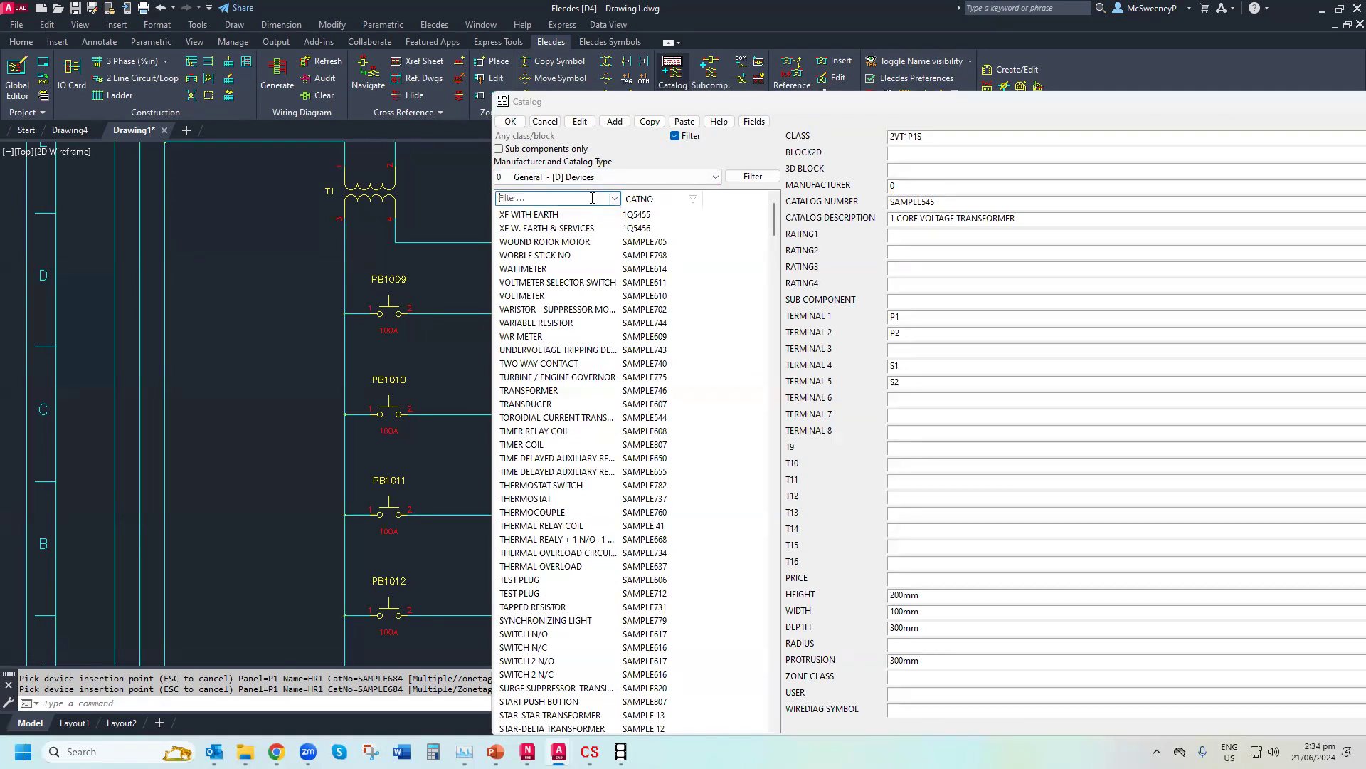
pyautogui.write('L')
pyautogui.doubleClick(538, 349)
pyautogui.click(776, 516)
pyautogui.click(872, 636)
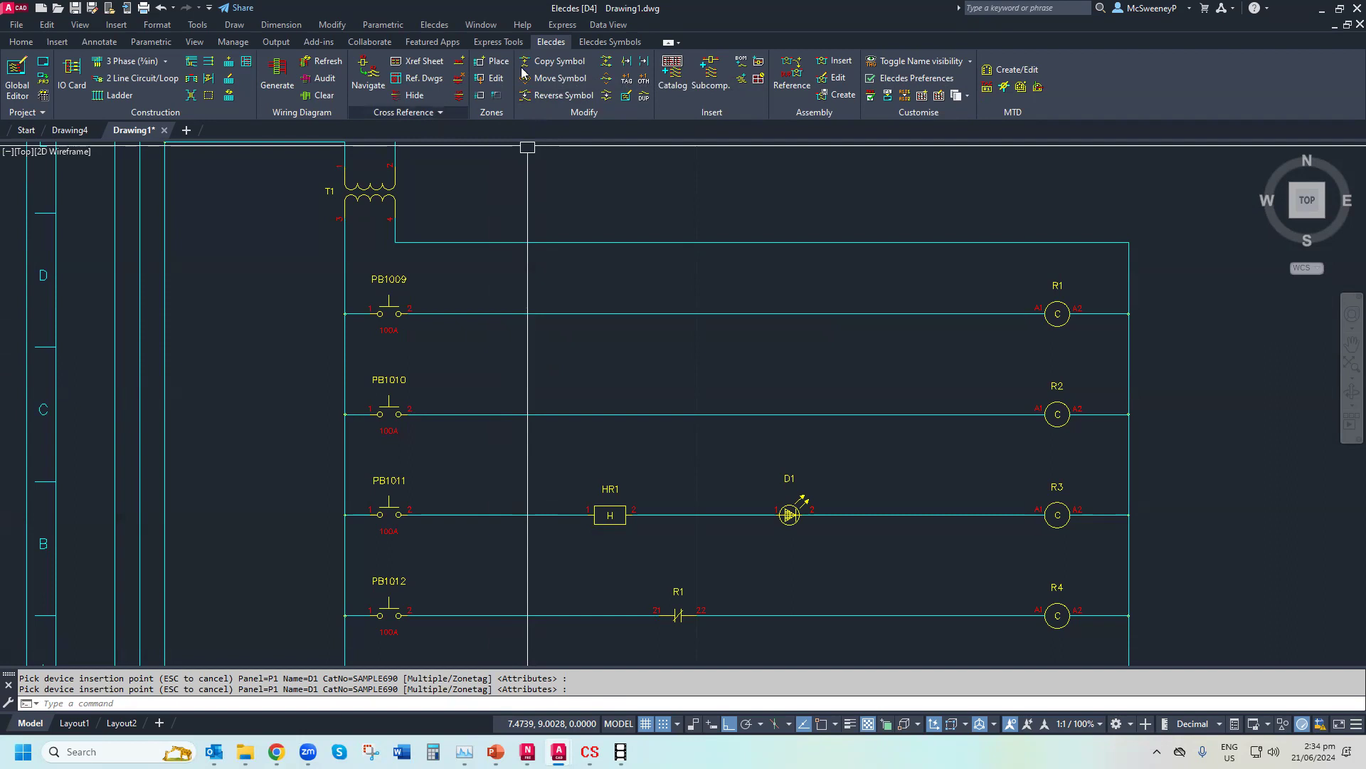
# Insert a normally open thermal switch from the N/O switch symbols on the PB1010 rung, with tag name S1 in panel P1
pyautogui.click(614, 42)
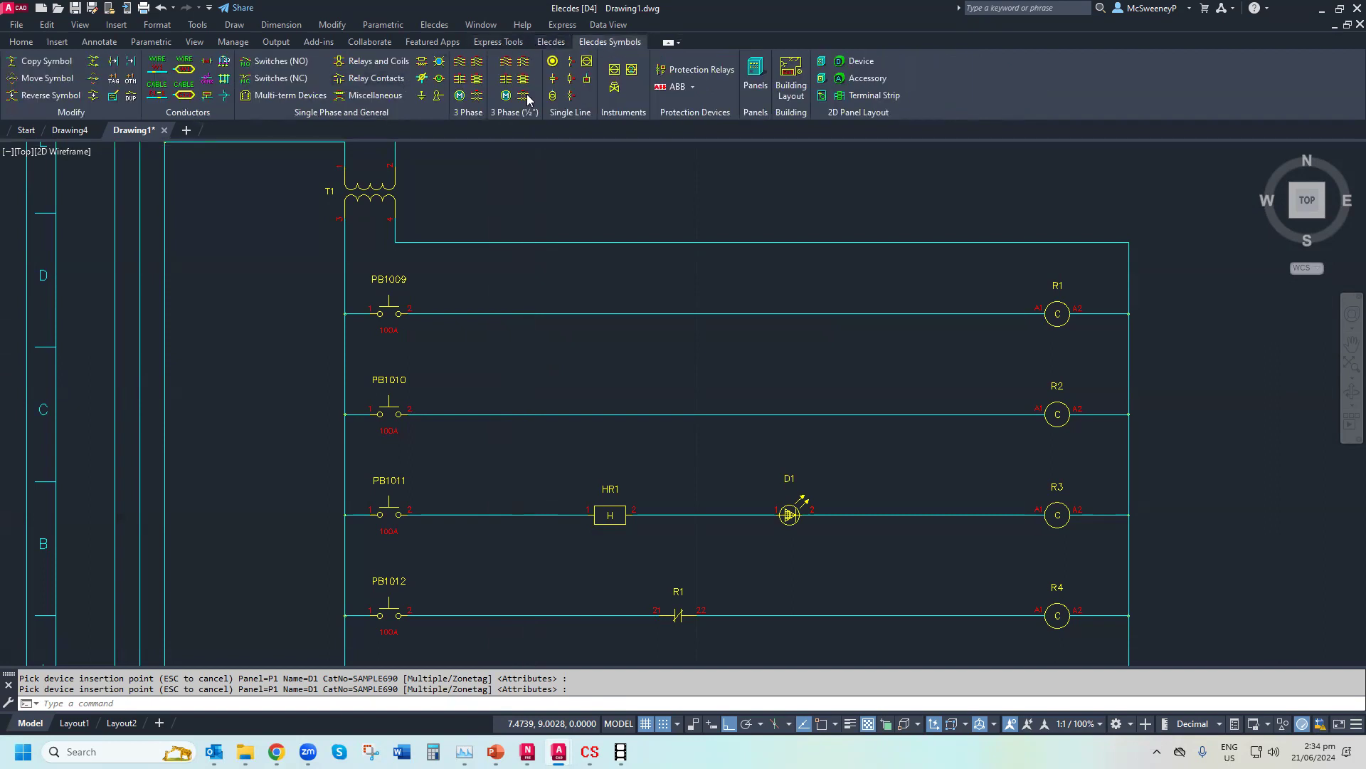
pyautogui.click(274, 61)
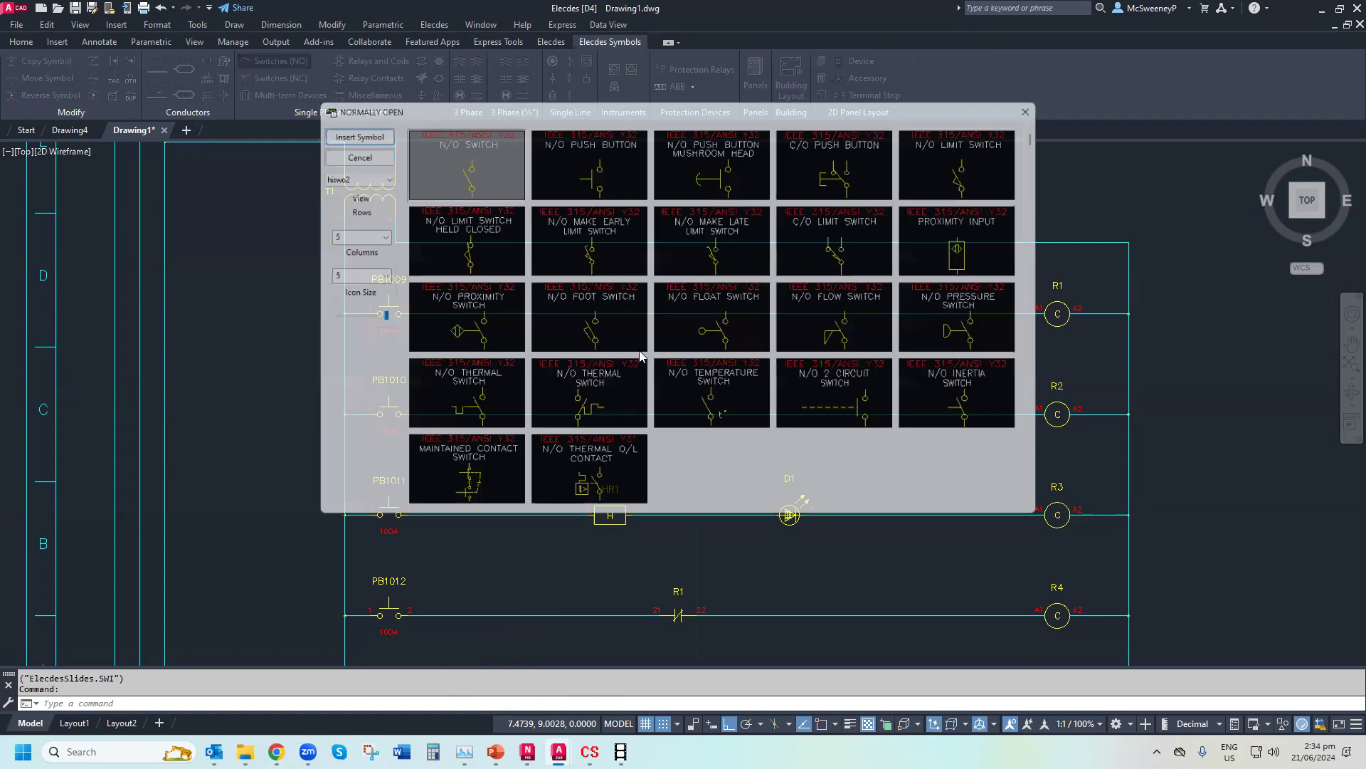
pyautogui.doubleClick(425, 413)
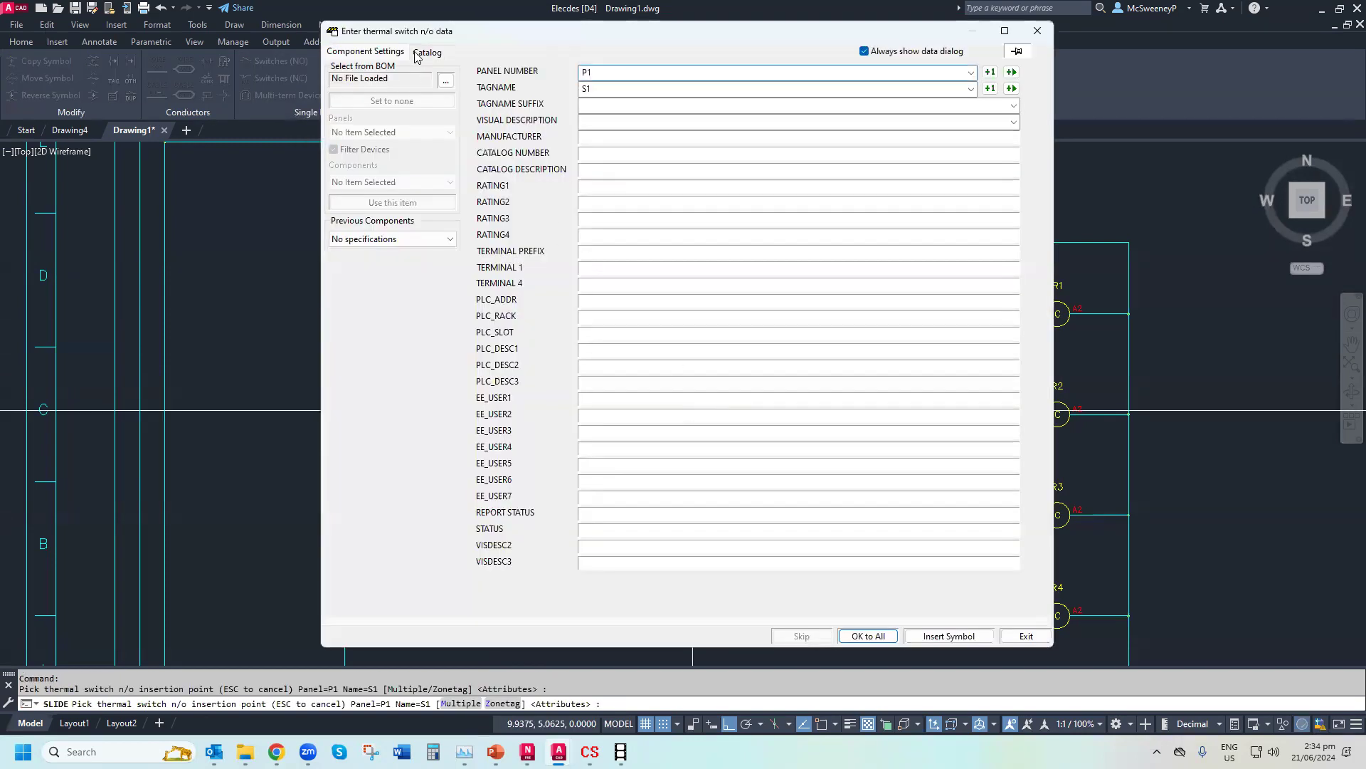
pyautogui.click(424, 53)
pyautogui.click(415, 162)
pyautogui.click(868, 634)
# Inspect the block attributes of the S1 thermal switch with the attribute edit command AE, leaving them as they are
pyautogui.scroll(4, 752, 422)
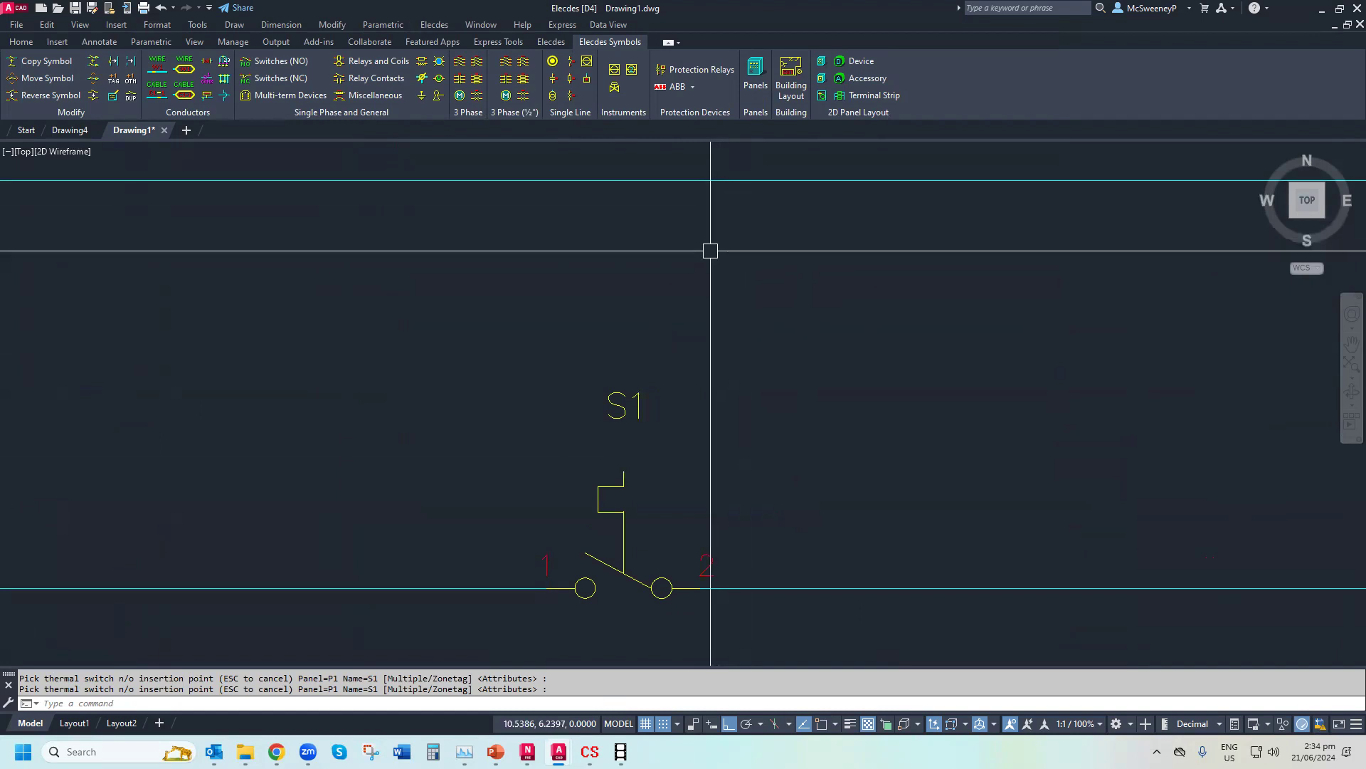
pyautogui.write('AE')
pyautogui.press('Return')
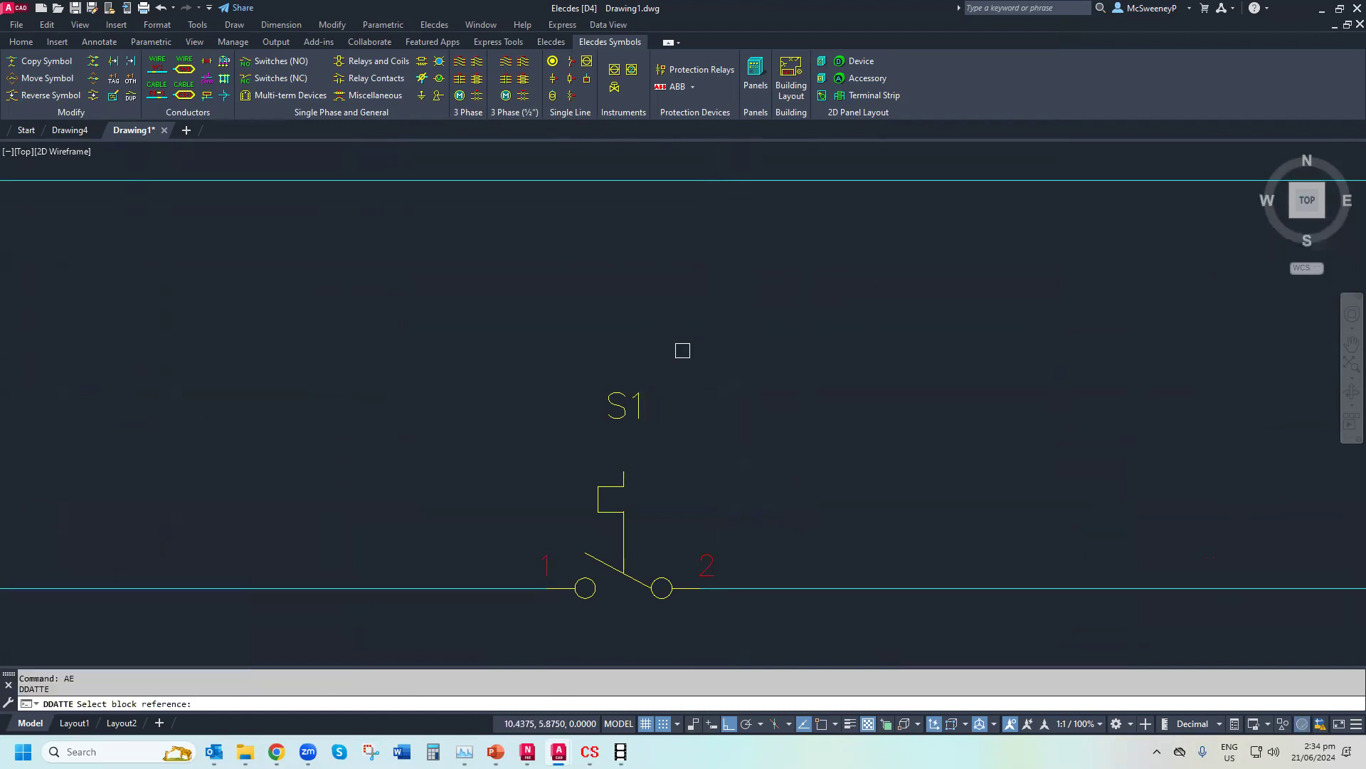
pyautogui.click(633, 399)
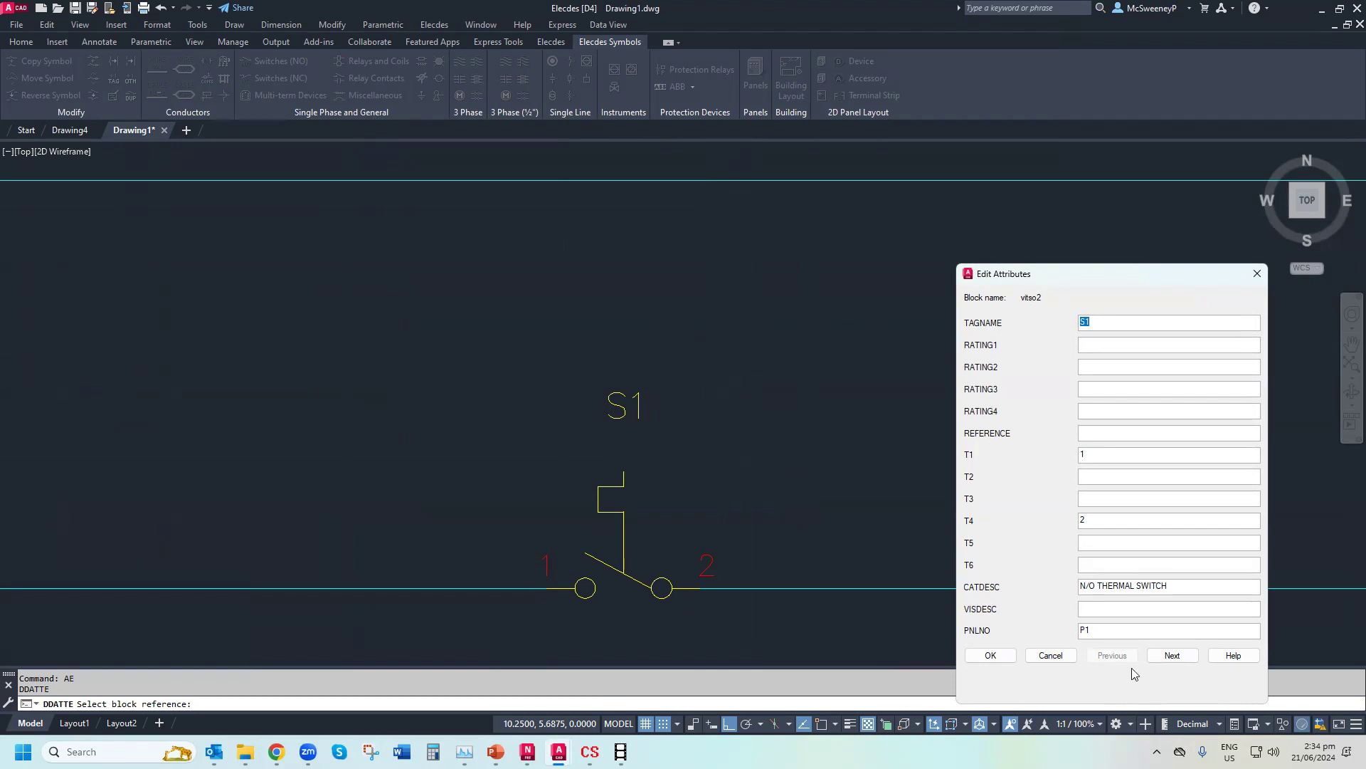
pyautogui.click(1071, 657)
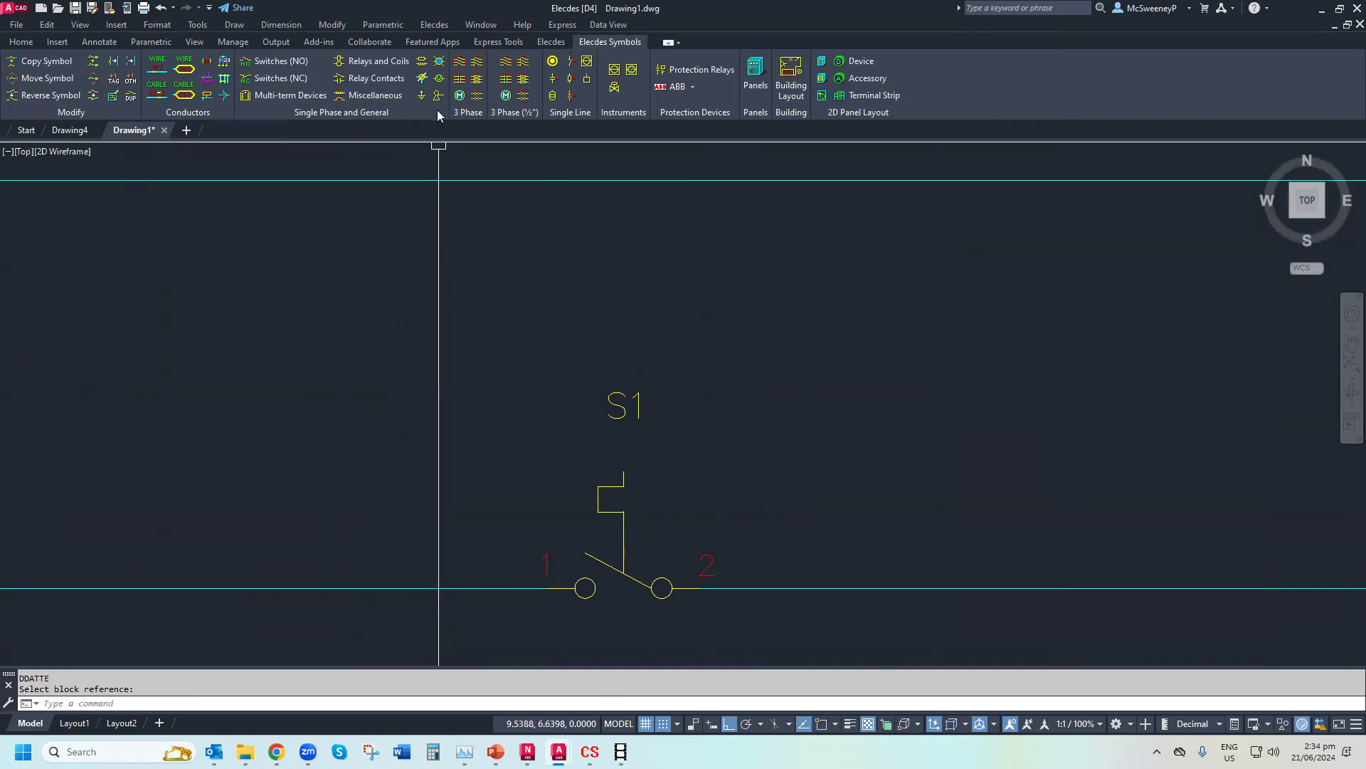
# Reverse the S1 thermal switch symbol on its wire and reverse it once more to restore its original orientation
pyautogui.click(550, 42)
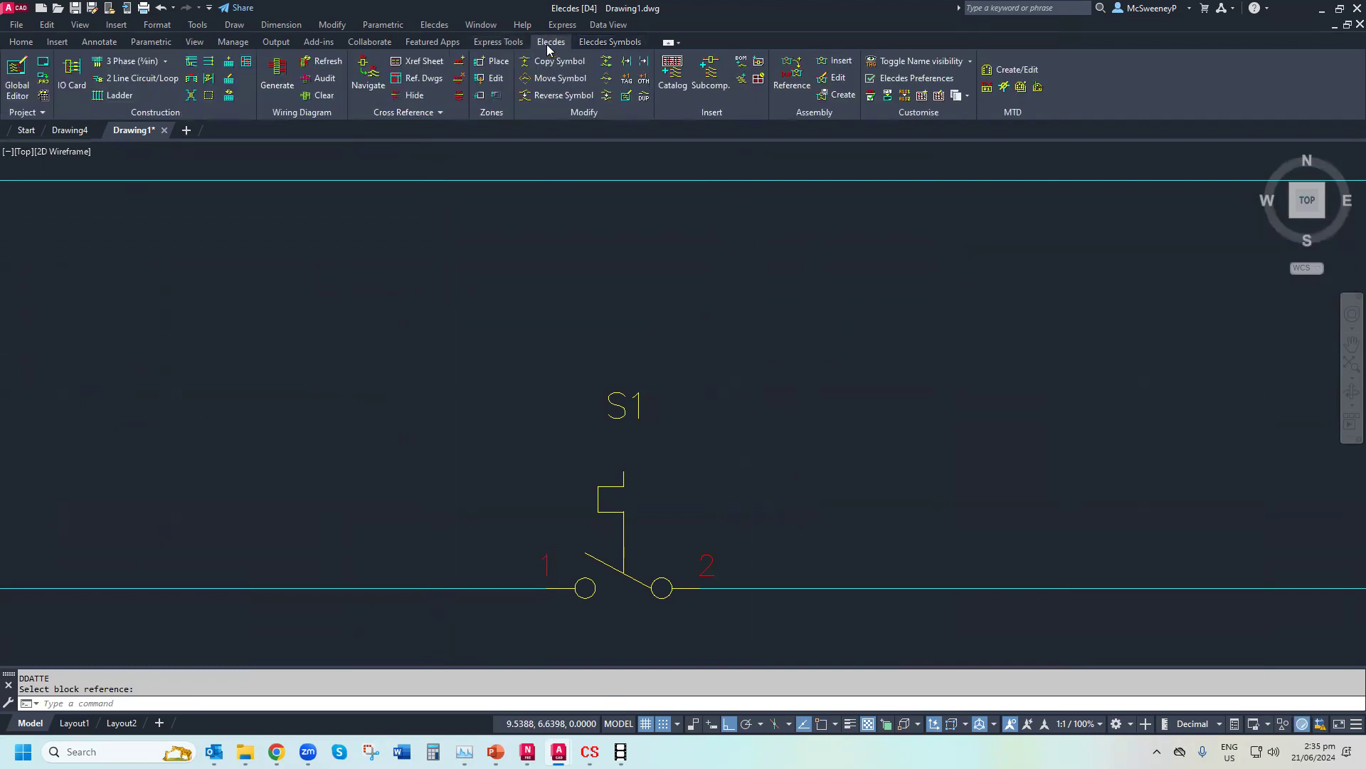
pyautogui.click(550, 95)
pyautogui.click(624, 392)
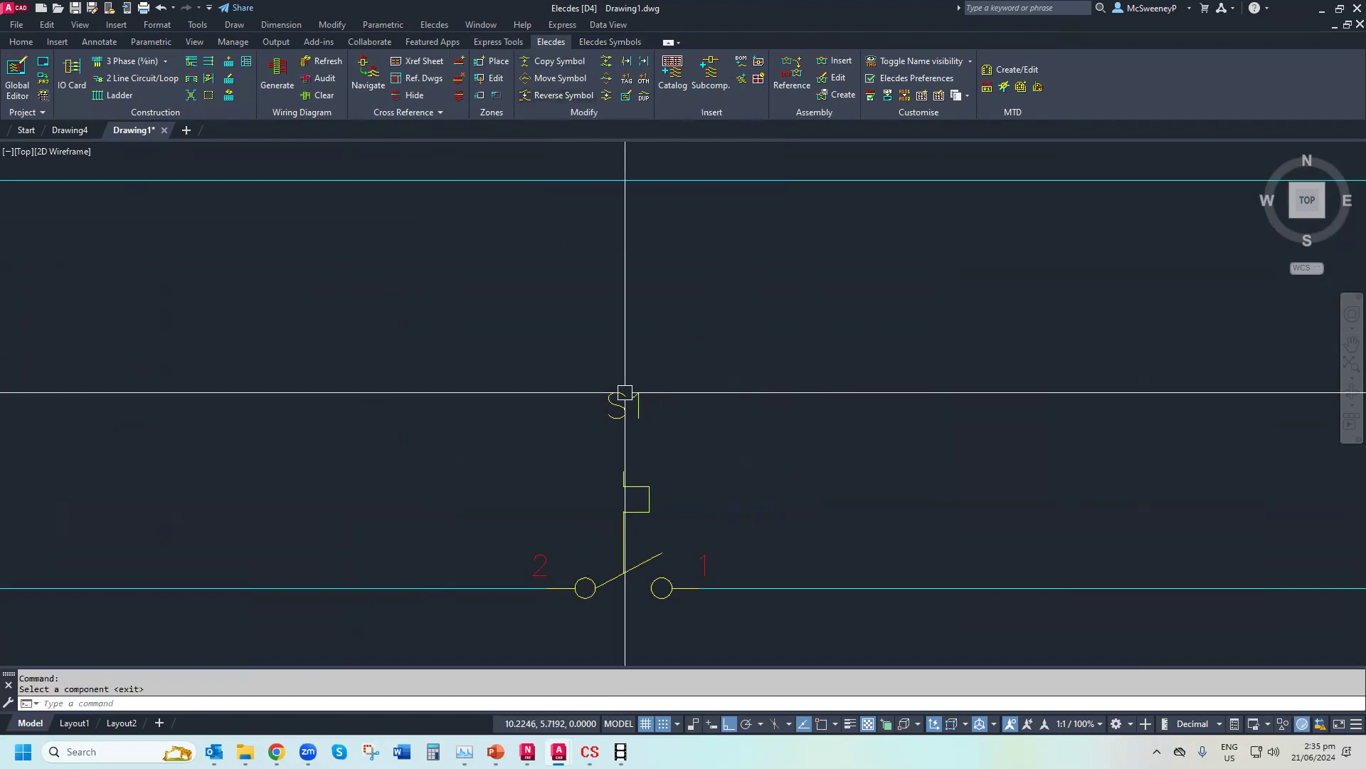
pyautogui.click(557, 96)
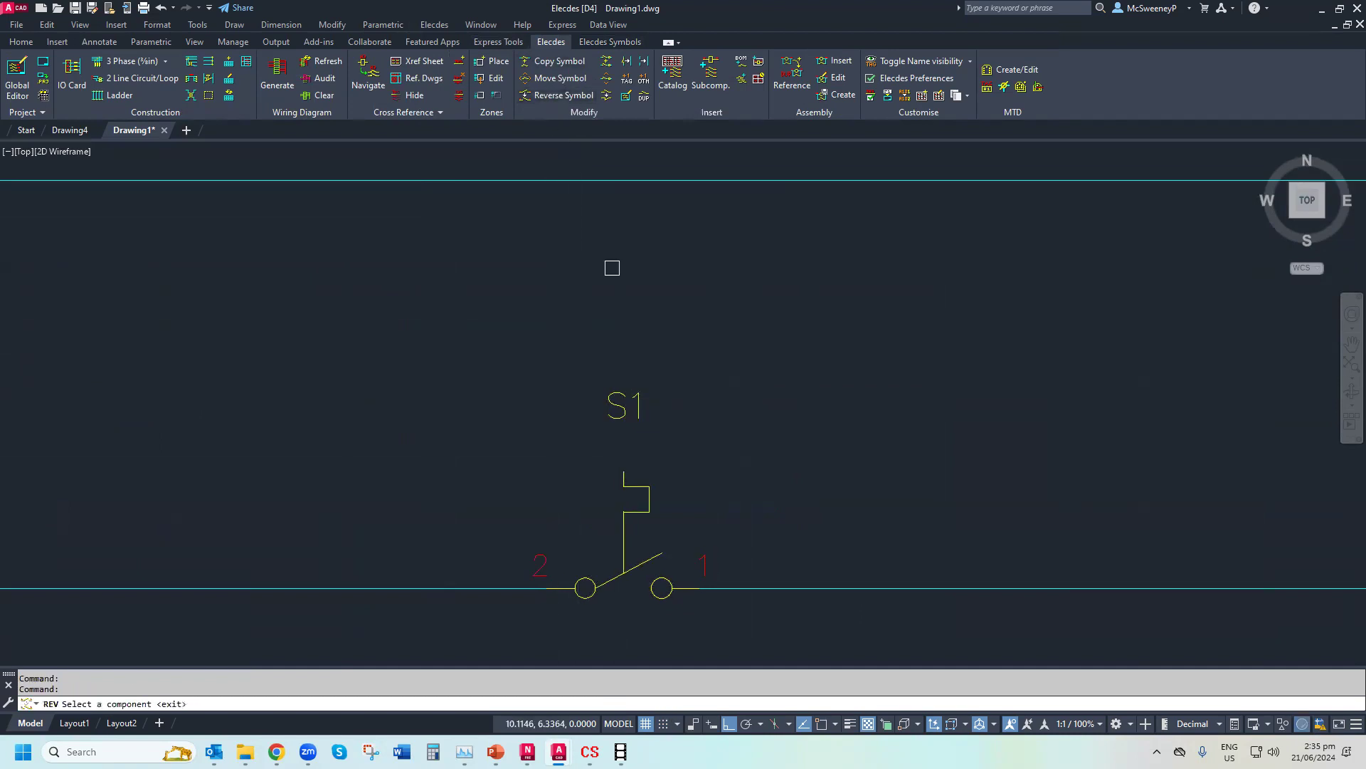
pyautogui.click(631, 385)
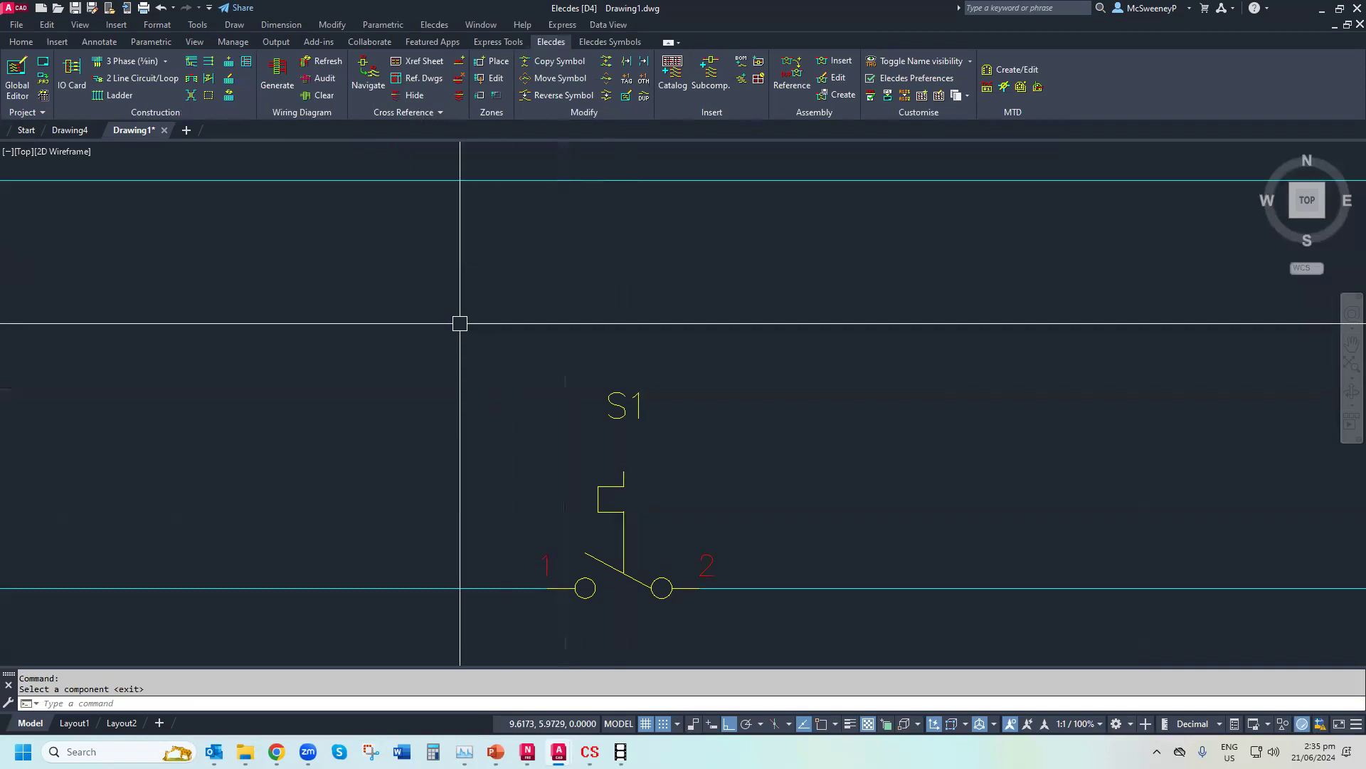
# Open the CAP BANK CLOSING CONTROL (451) drawing, examine its relay board layout, and close it to return to Drawing1
pyautogui.press('Return')
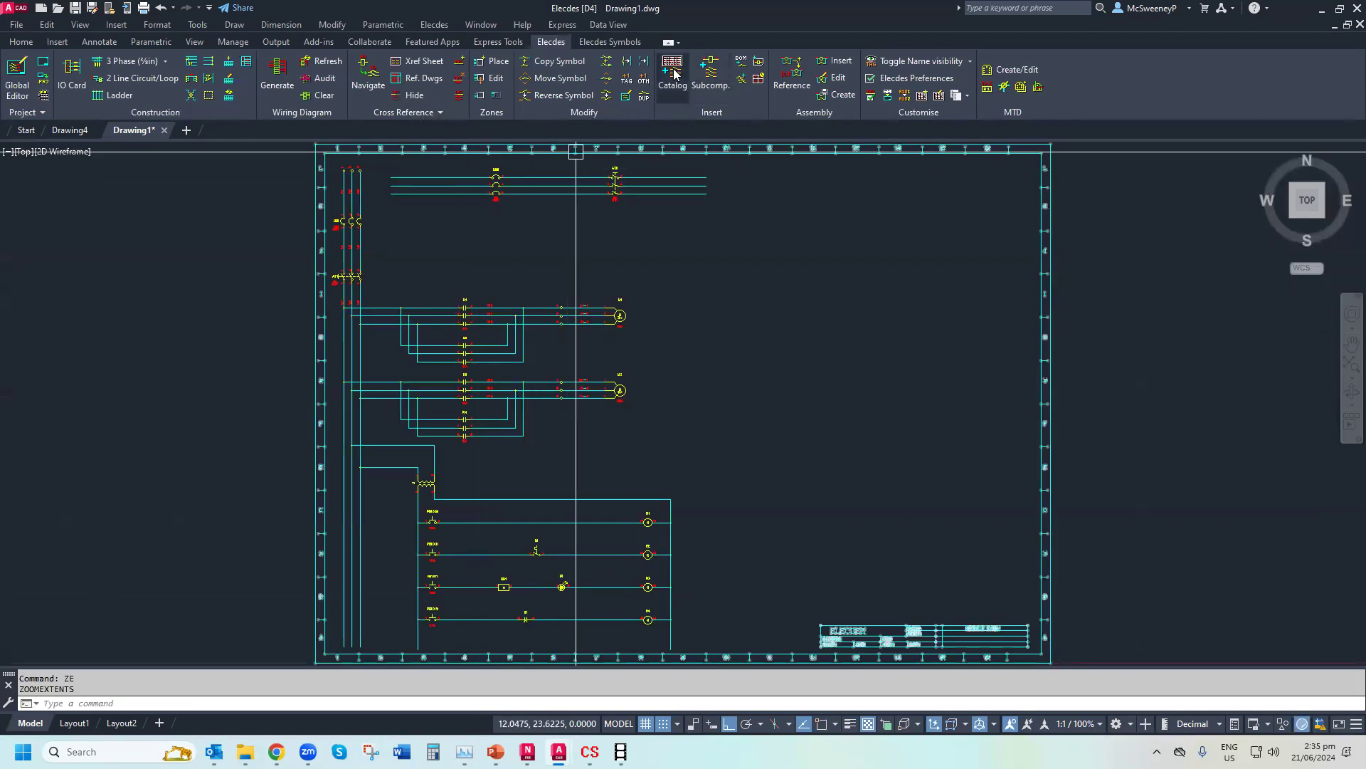
pyautogui.click(58, 8)
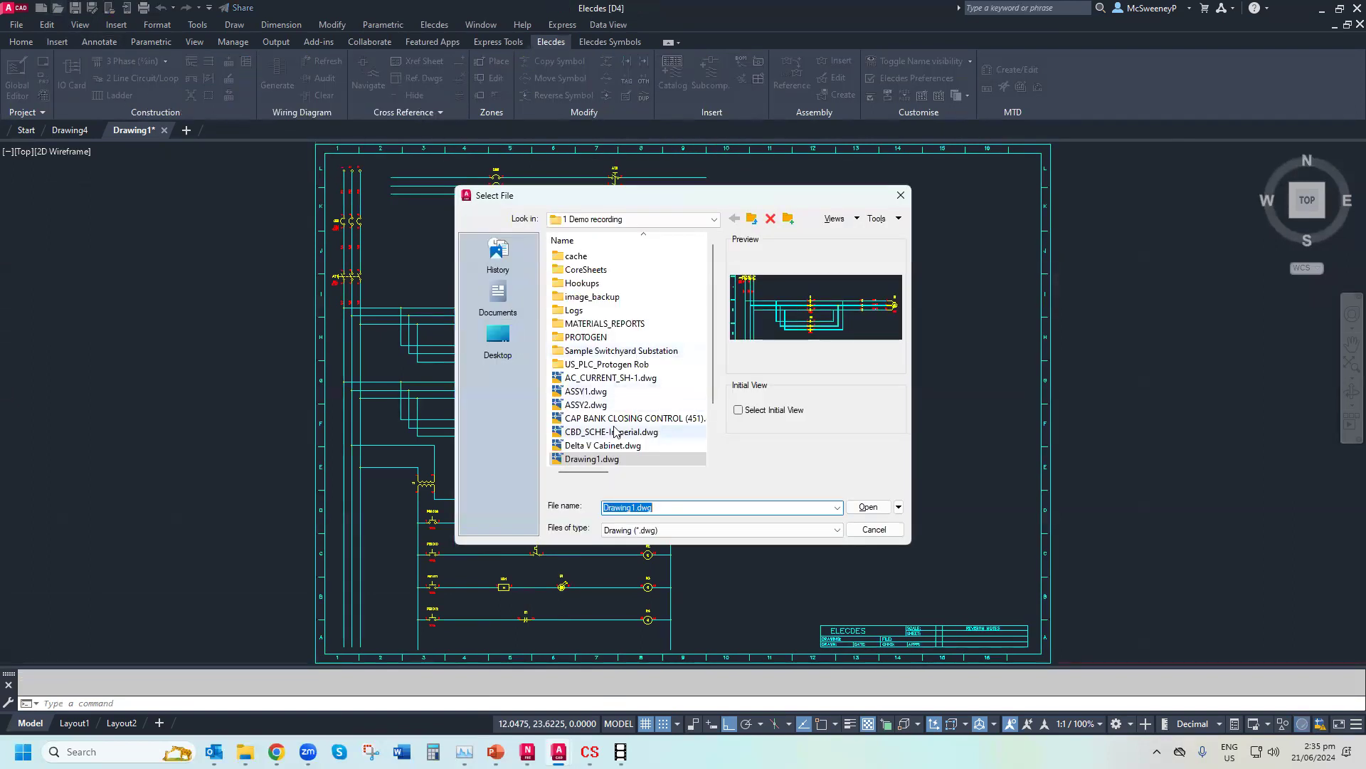
pyautogui.doubleClick(616, 420)
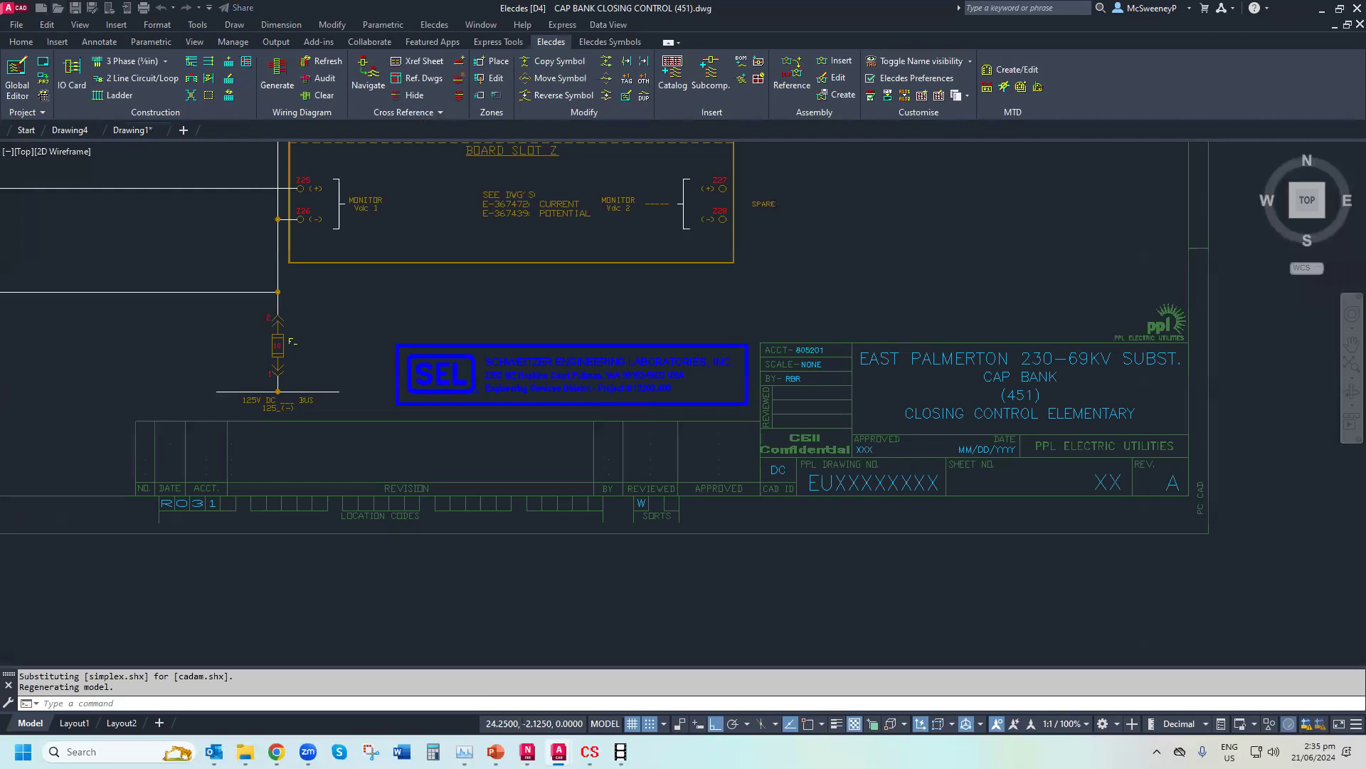
pyautogui.scroll(-5, 457, 280)
pyautogui.scroll(10, 416, 217)
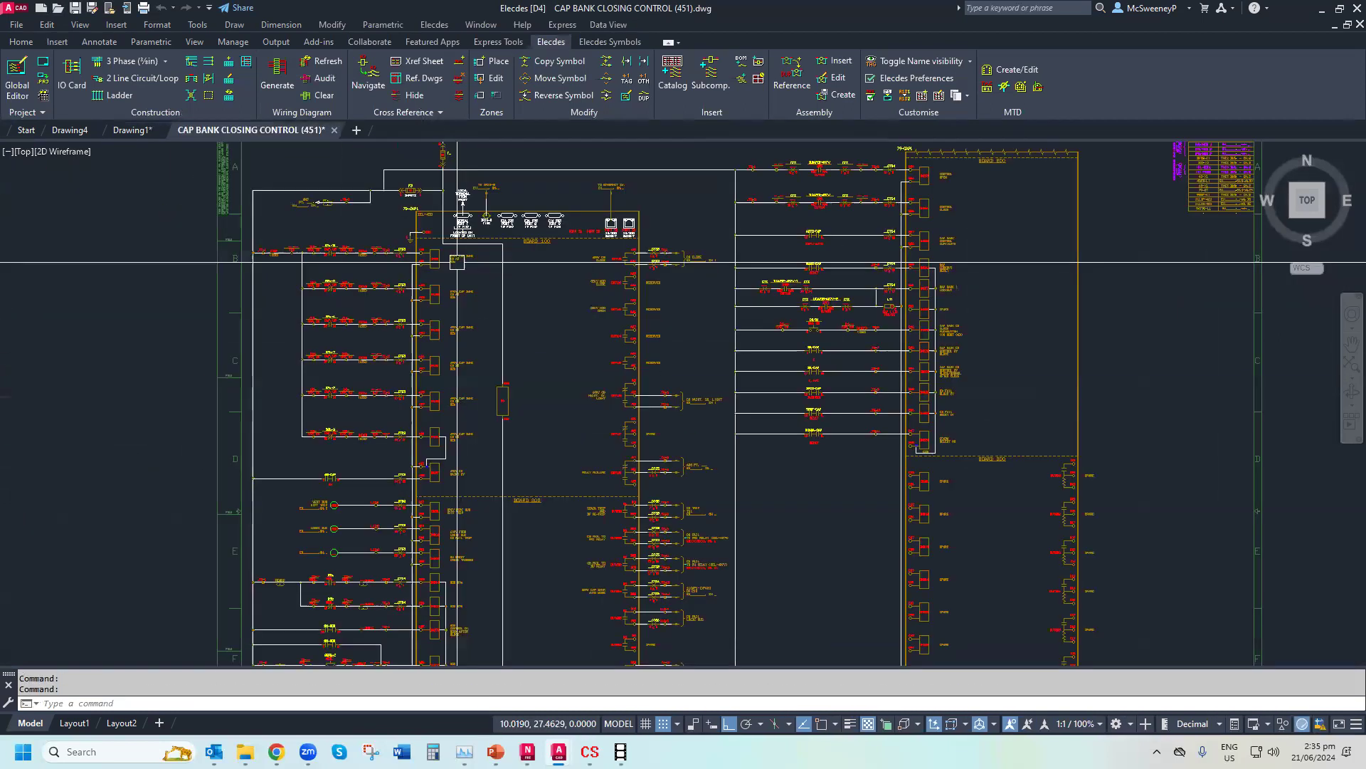
pyautogui.scroll(-2, 357, 246)
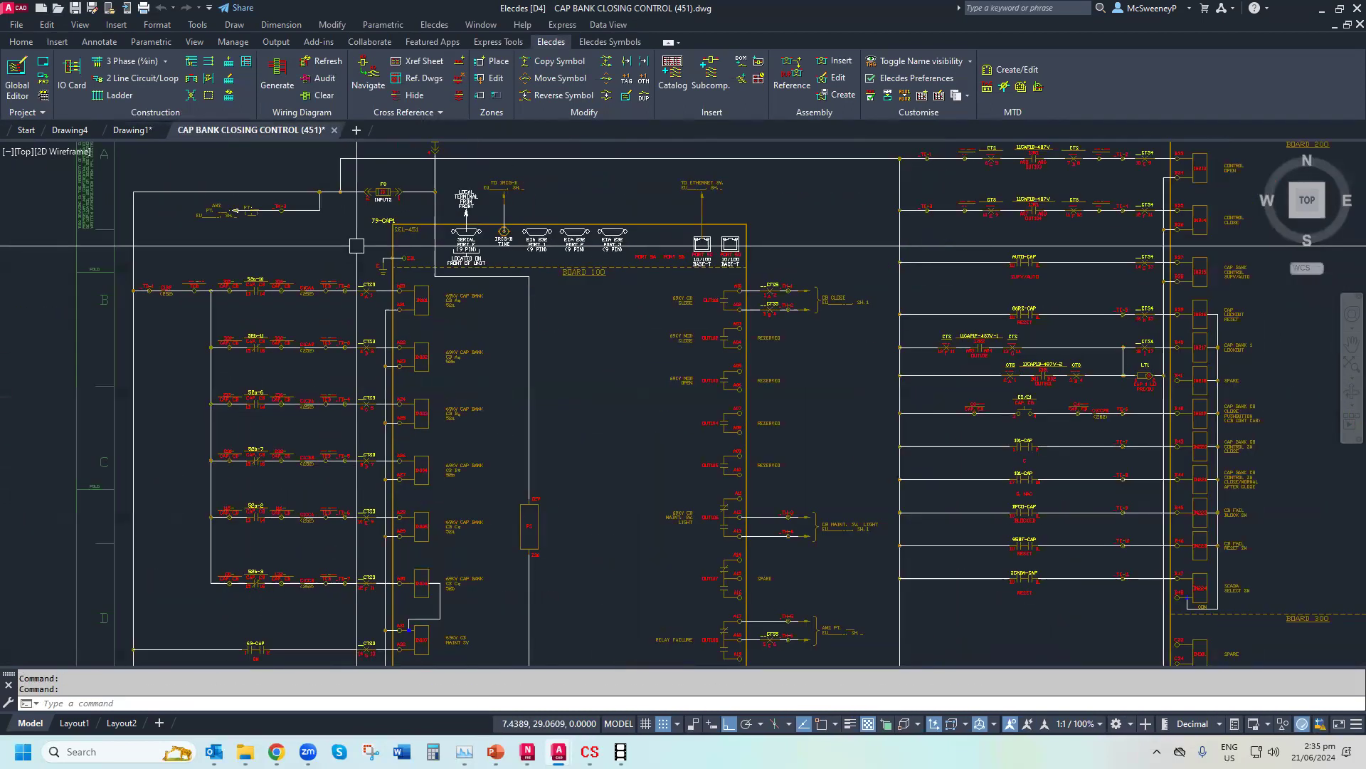
pyautogui.click(1360, 24)
pyautogui.click(712, 400)
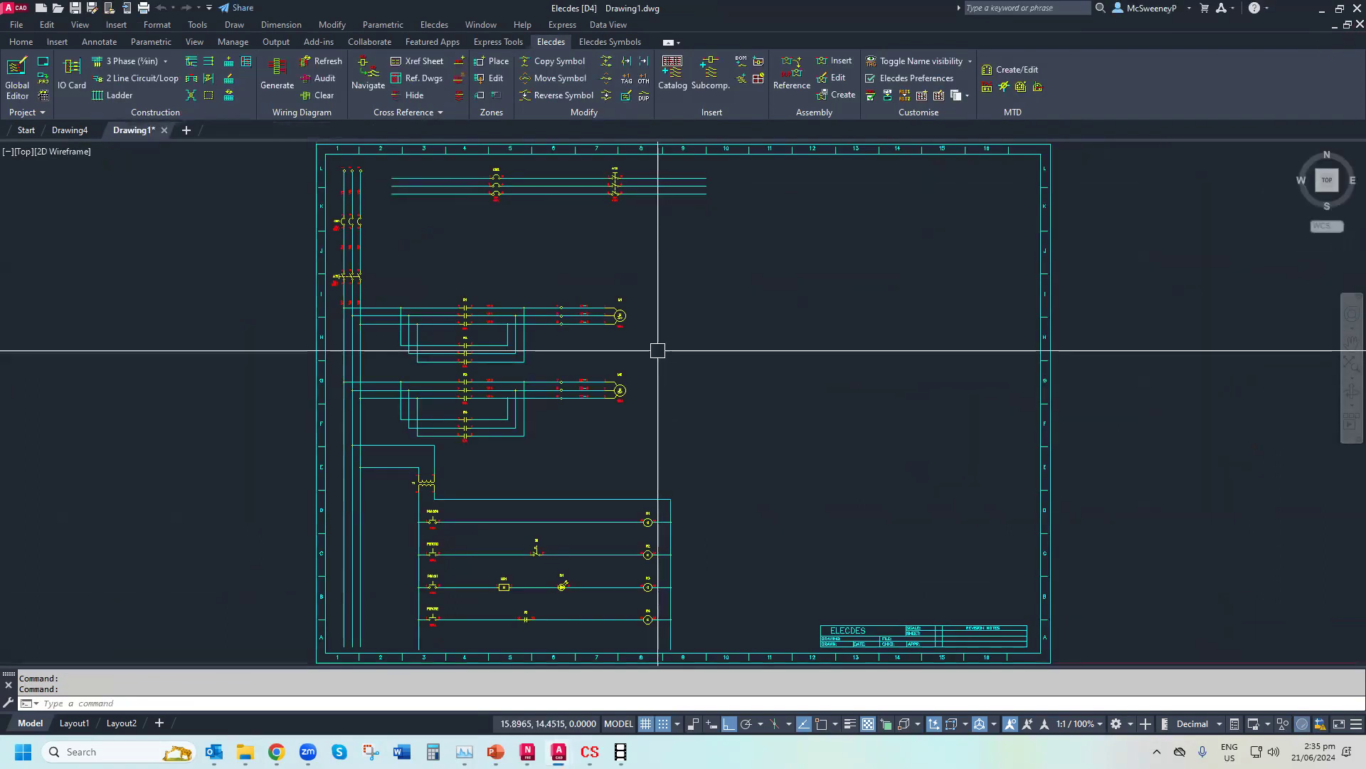
# Reopen the component catalog and clear the L filter from the description column
pyautogui.click(672, 71)
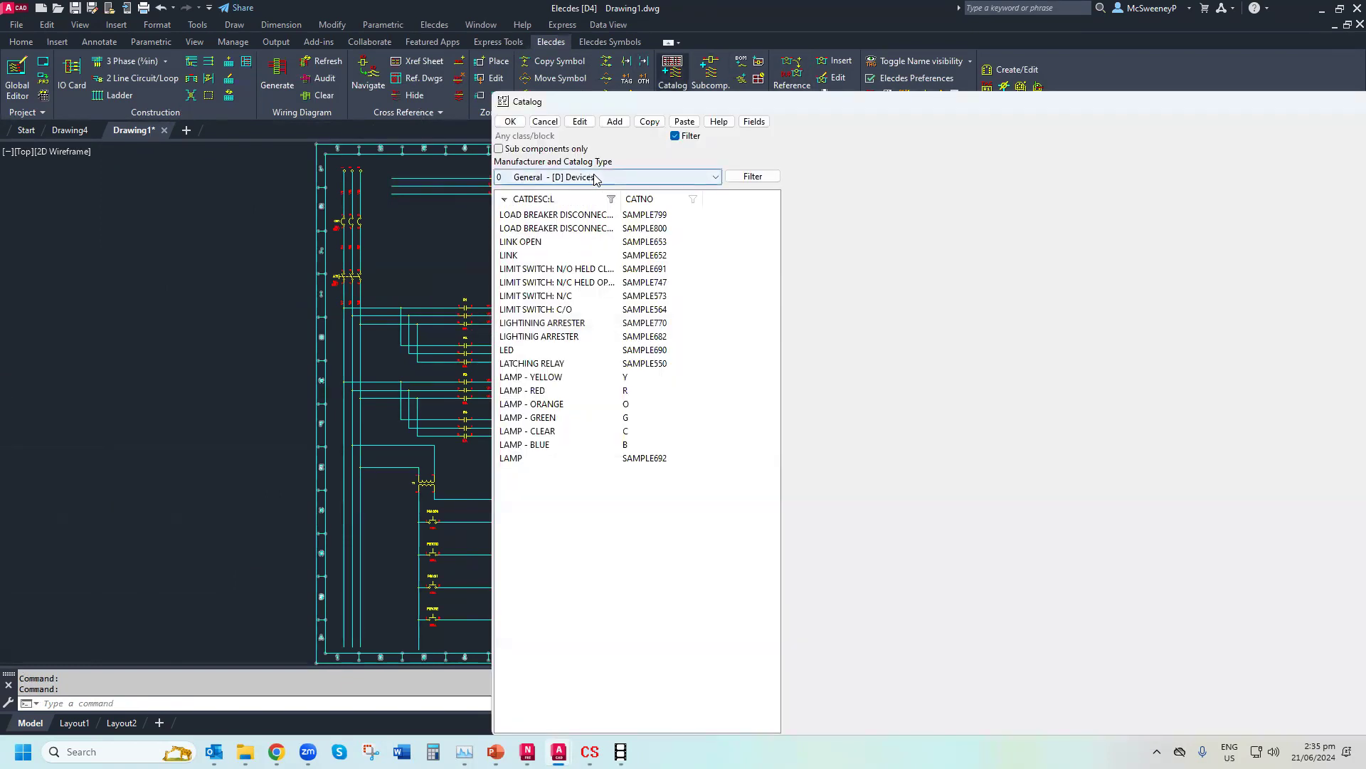
pyautogui.click(592, 205)
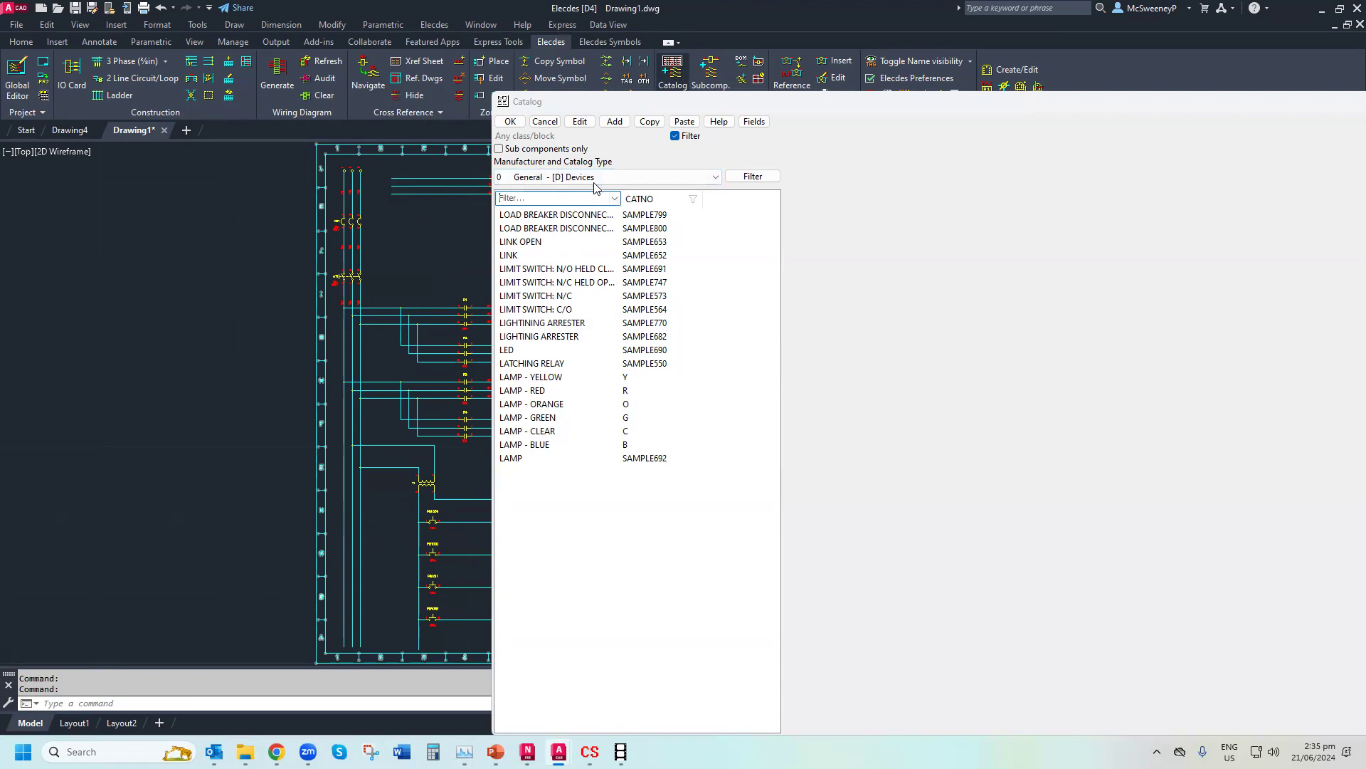
pyautogui.press('Return')
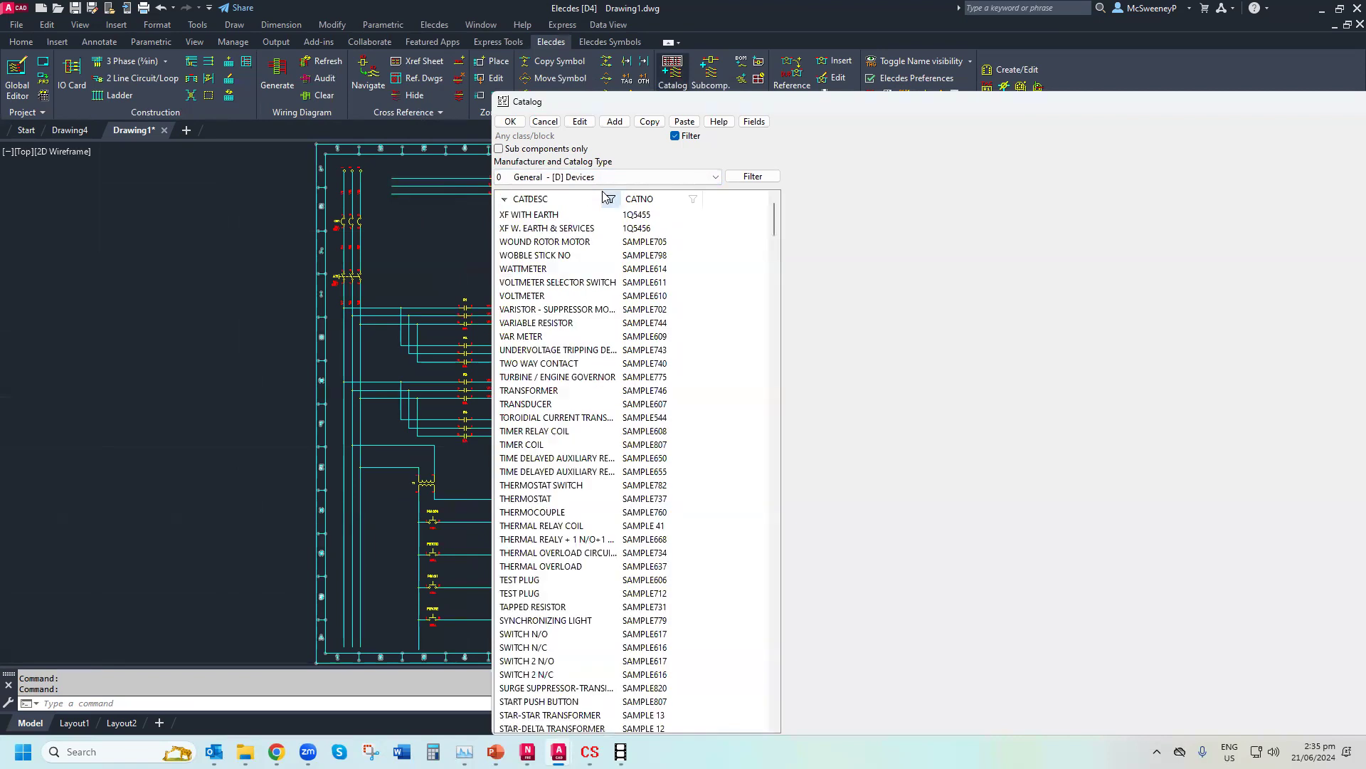
# Switch the catalog to the SC0 SCHWEITZER [PROTECTION RELAYS] devices
pyautogui.click(655, 176)
pyautogui.scroll(-5, 580, 421)
pyautogui.scroll(-15, 580, 422)
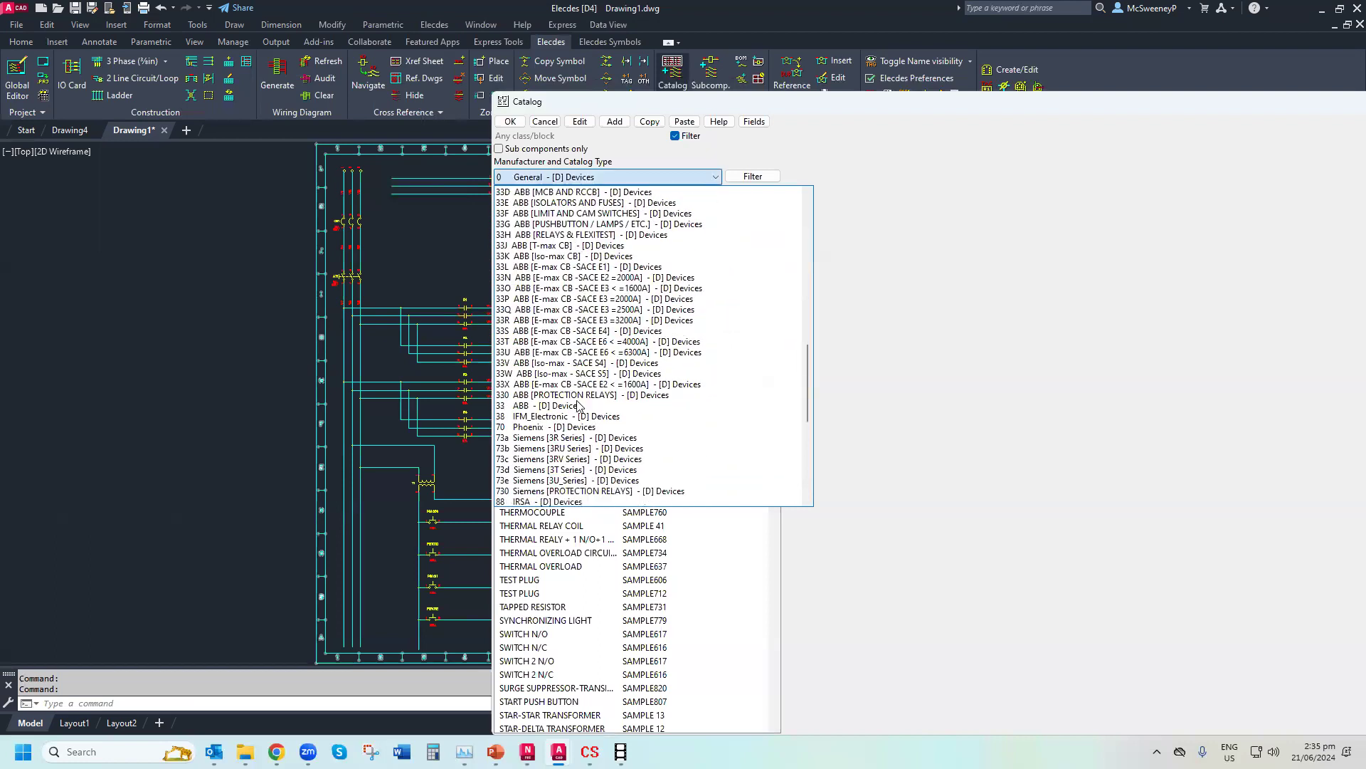
pyautogui.scroll(-9, 579, 404)
pyautogui.scroll(-1, 578, 404)
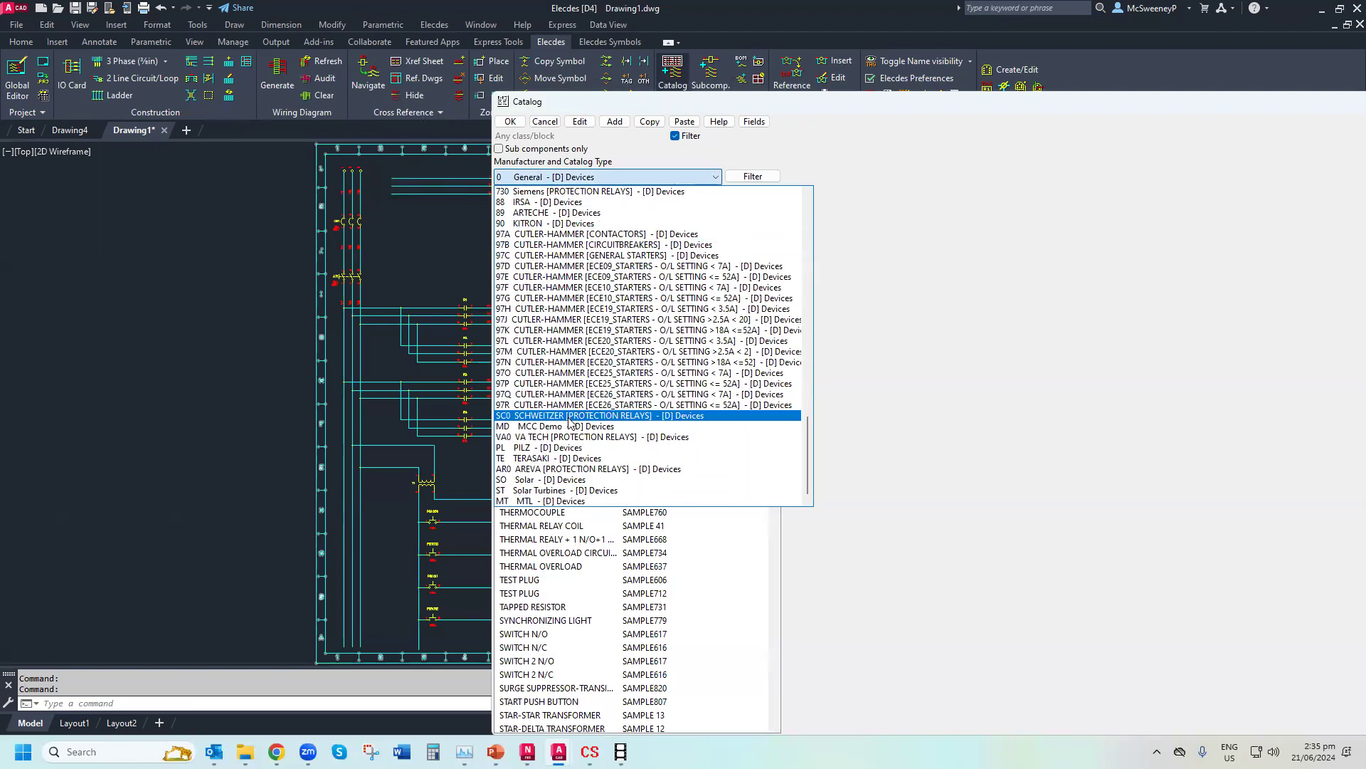
pyautogui.click(569, 417)
# Add a WD_TPLT column to the catalog list and sort the list ascending by CATNO, placed ahead of CATDESC
pyautogui.rightClick(750, 208)
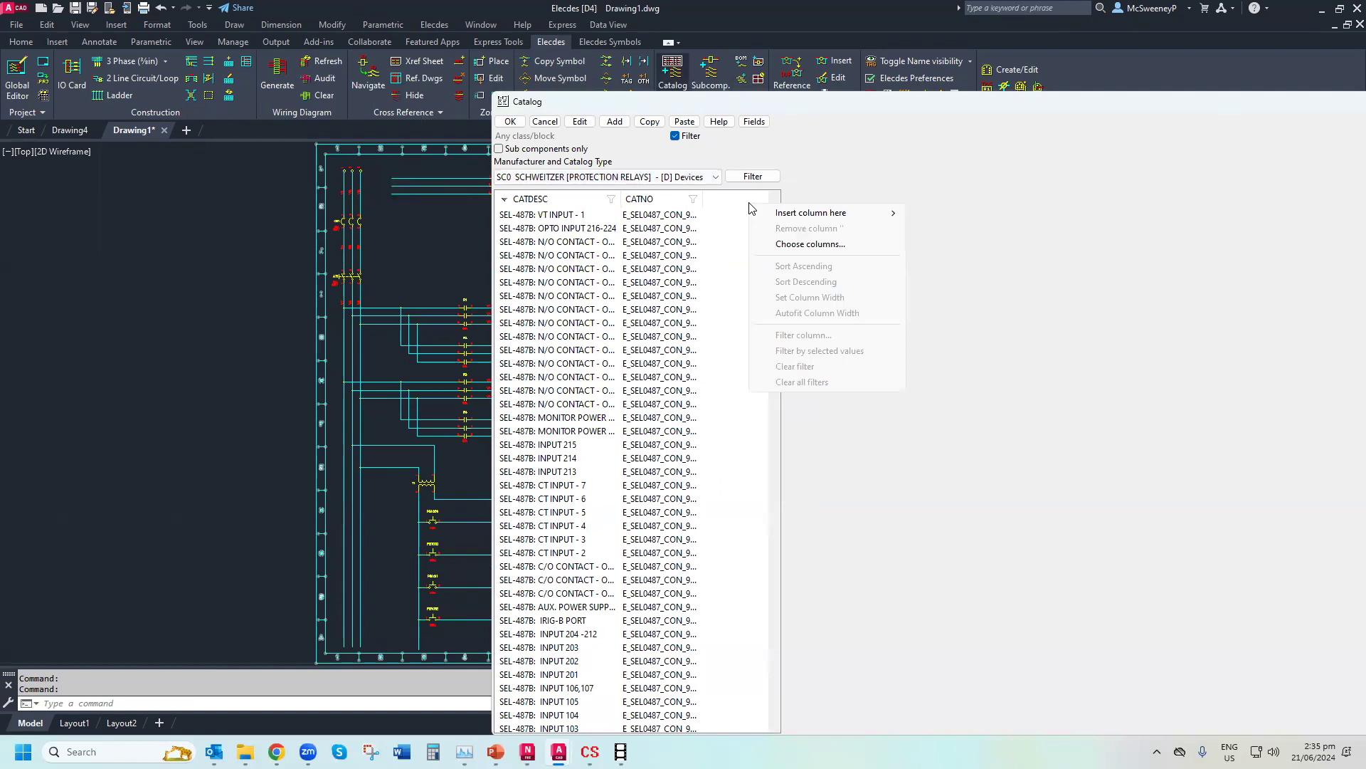
pyautogui.moveTo(818, 213)
pyautogui.moveTo(939, 391)
pyautogui.click(1044, 386)
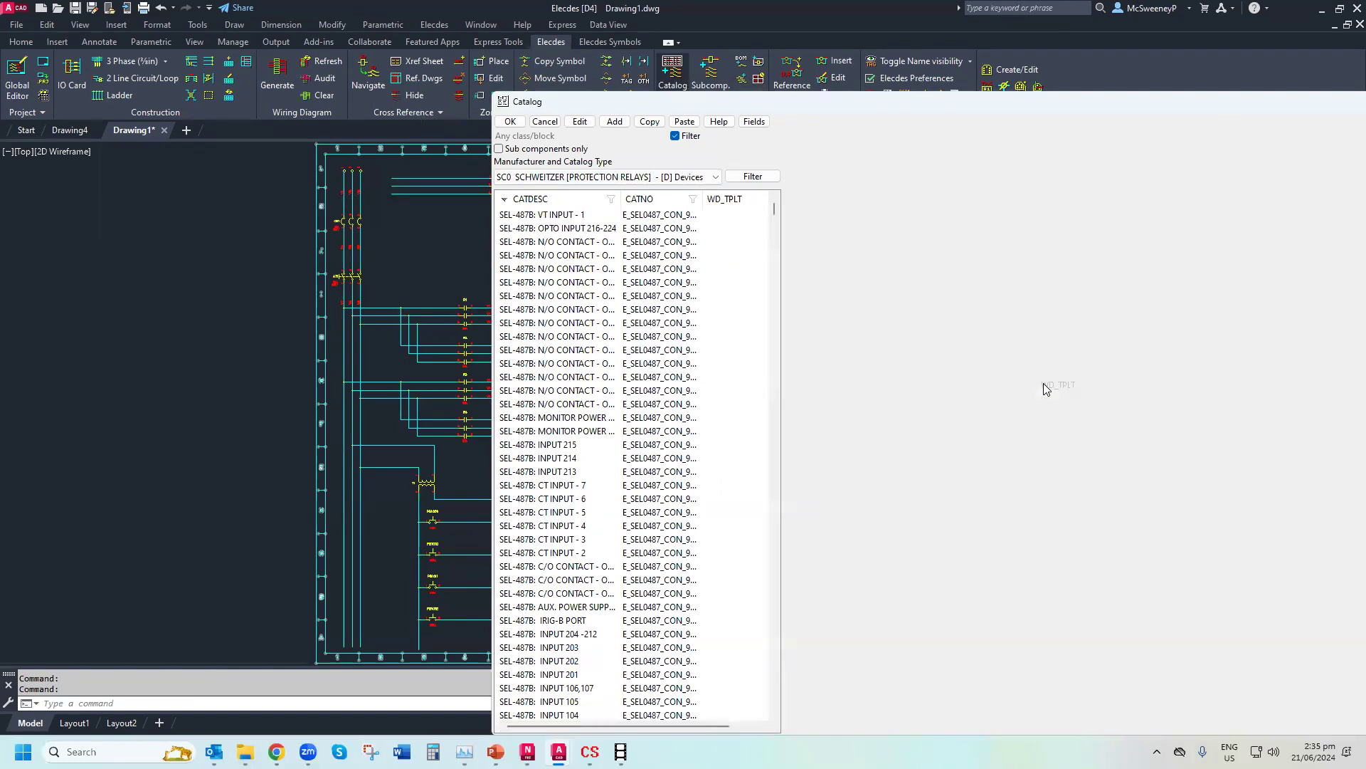
pyautogui.moveTo(649, 199); pyautogui.dragTo(522, 202)
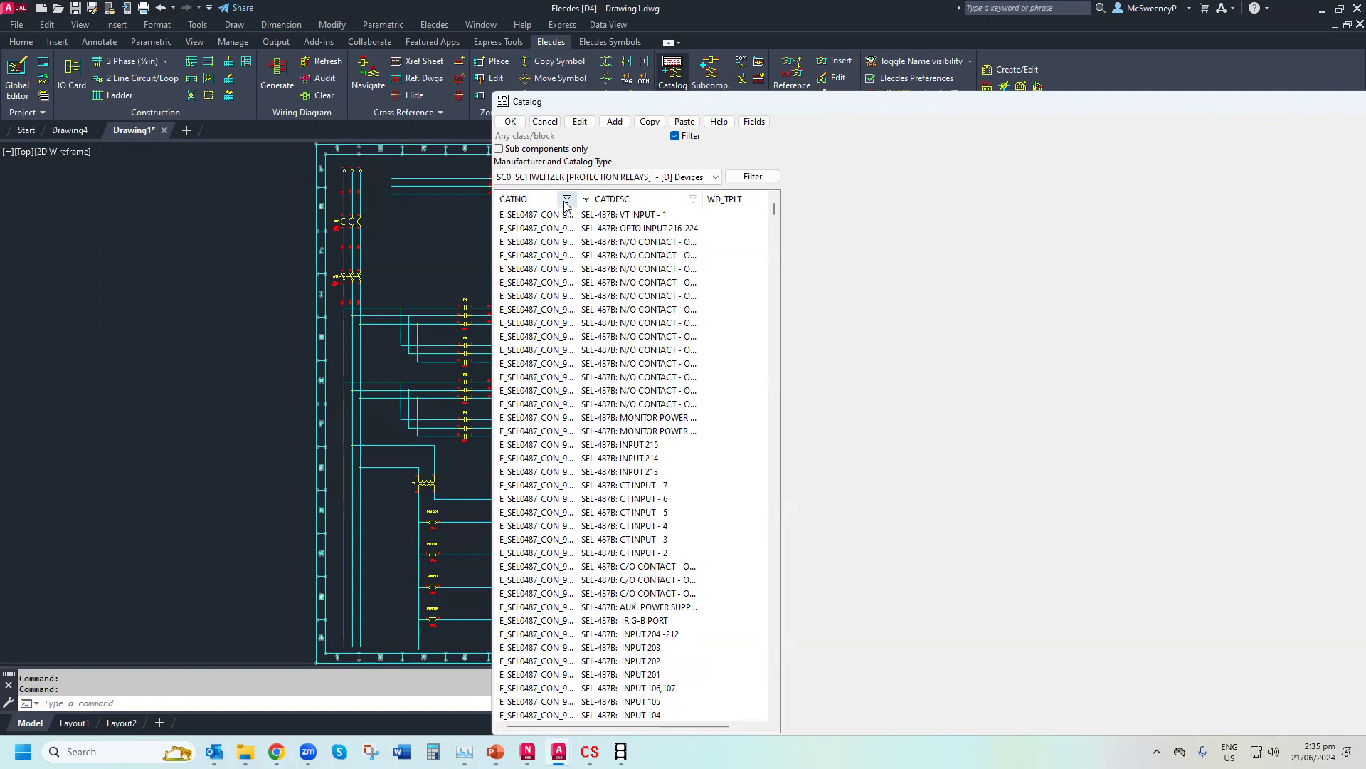
pyautogui.click(538, 202)
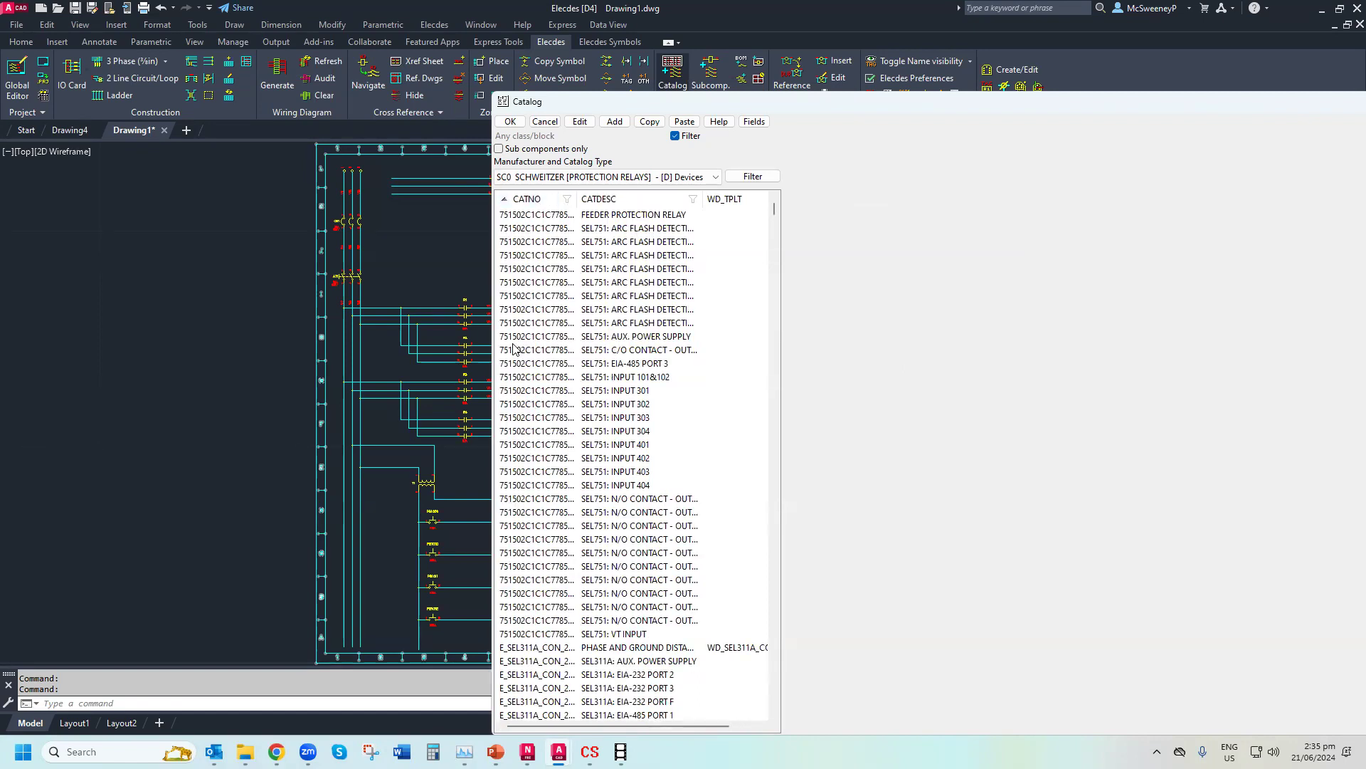
# Browse the Schweitzer relays and review the advanced distance relay entries E_SEL311C_CON_3U_F and E_SEL311C_CON_3U_R
pyautogui.scroll(-15, 514, 348)
pyautogui.scroll(-6, 503, 350)
pyautogui.scroll(-12, 496, 370)
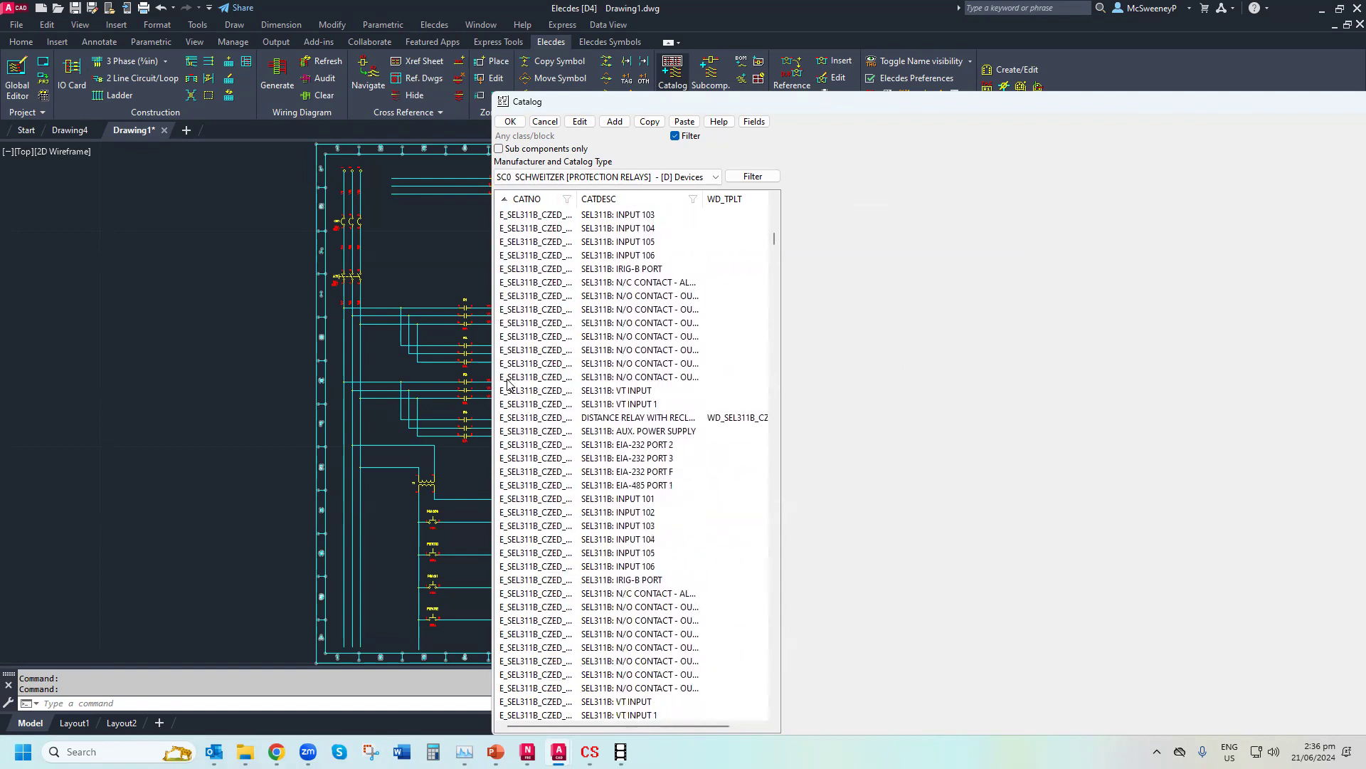
pyautogui.scroll(-10, 504, 384)
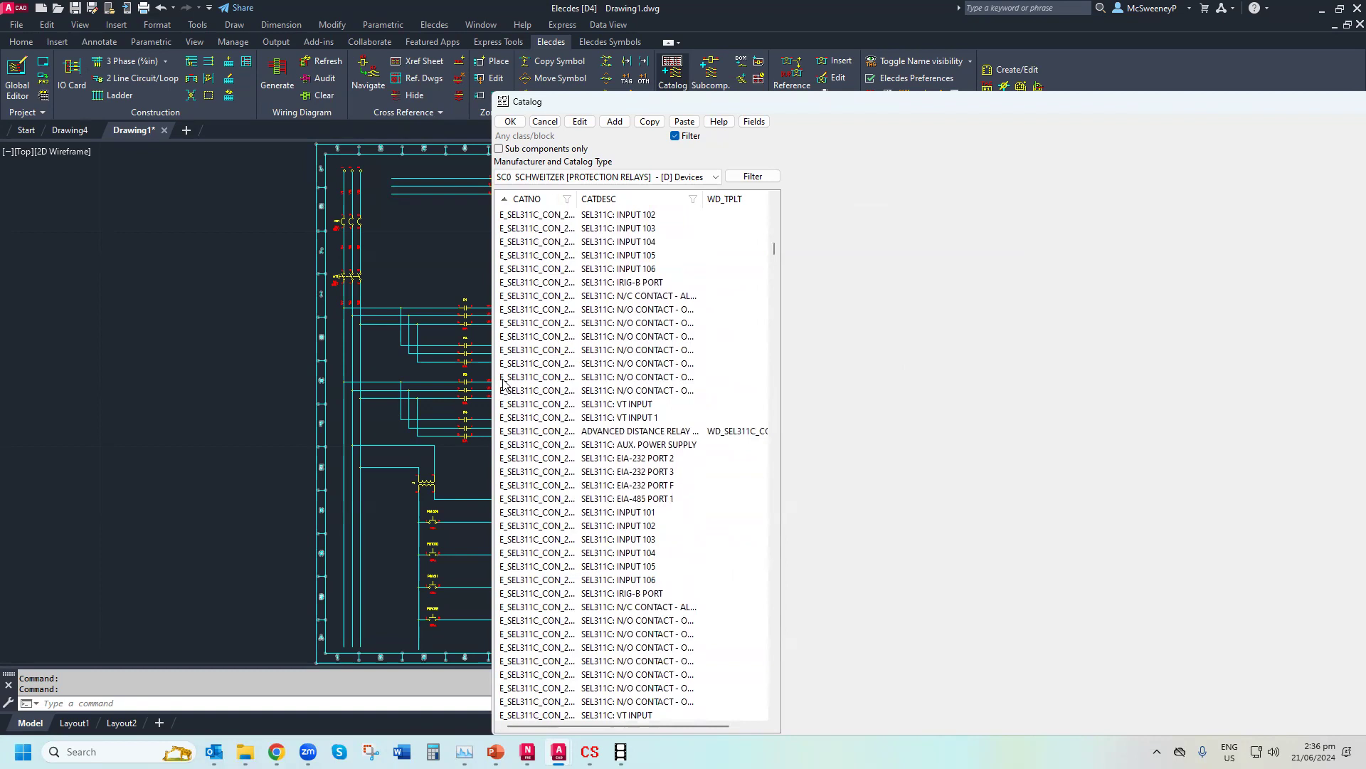
pyautogui.scroll(-4, 502, 383)
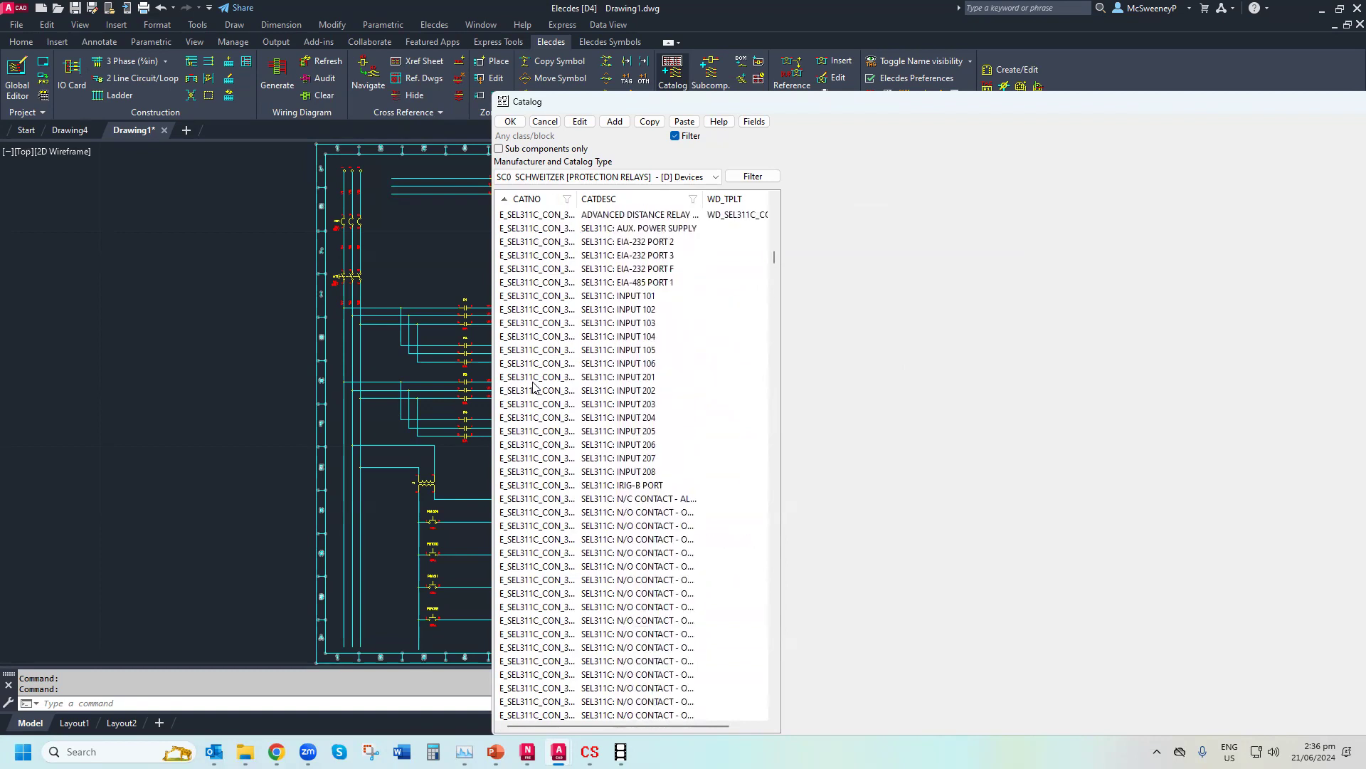
pyautogui.scroll(2, 534, 386)
pyautogui.click(716, 298)
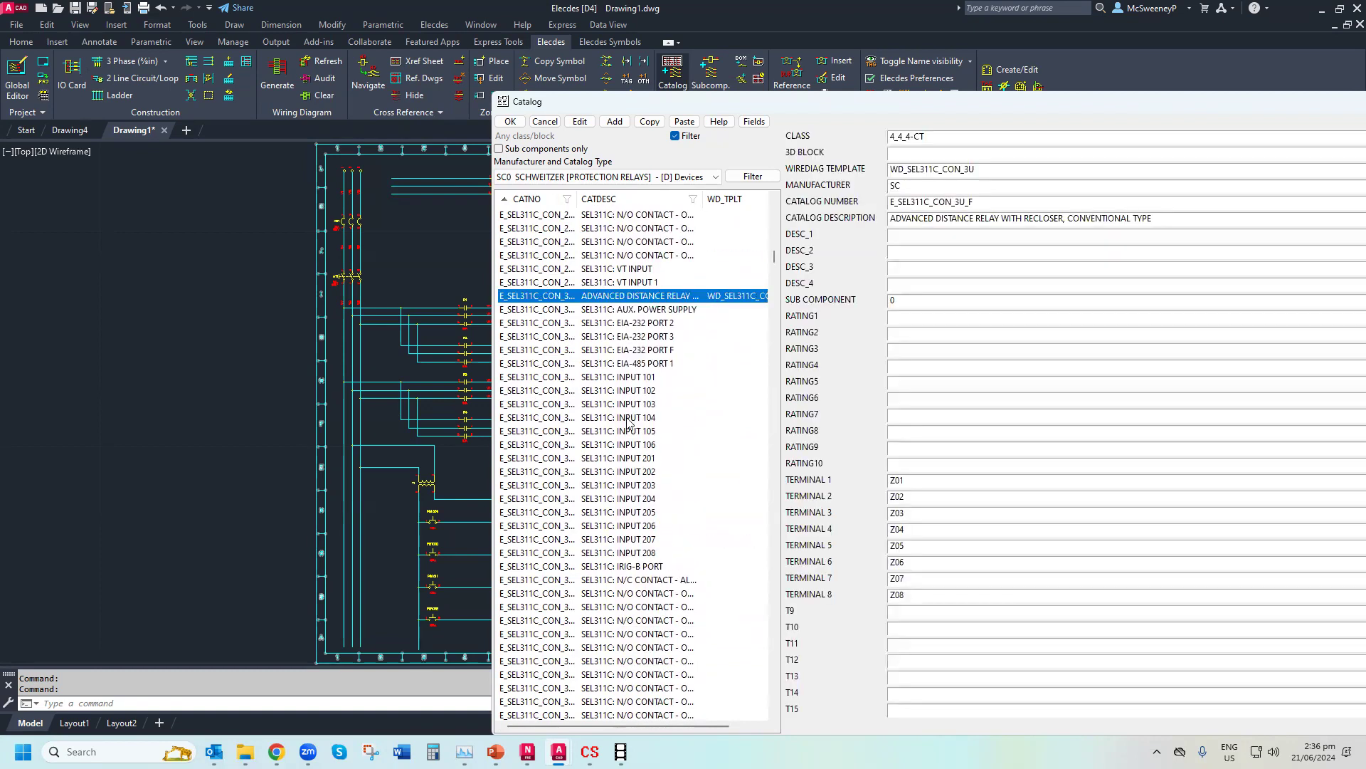
pyautogui.scroll(-7, 626, 427)
pyautogui.click(696, 594)
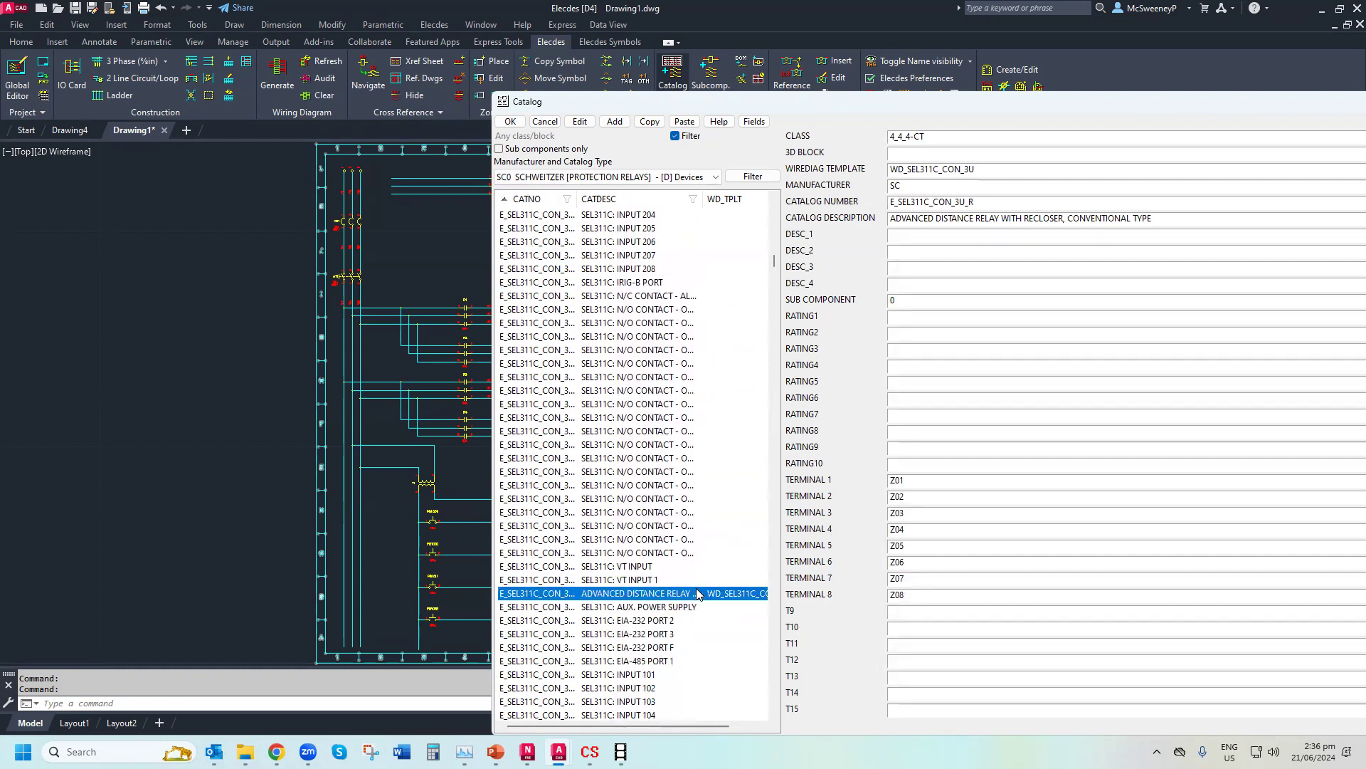
# Insert the SEL311C N/O CONTACT - OUTPUT 209 device on the PB1009 rung in panel P1, using the next free tag name R5
pyautogui.click(630, 513)
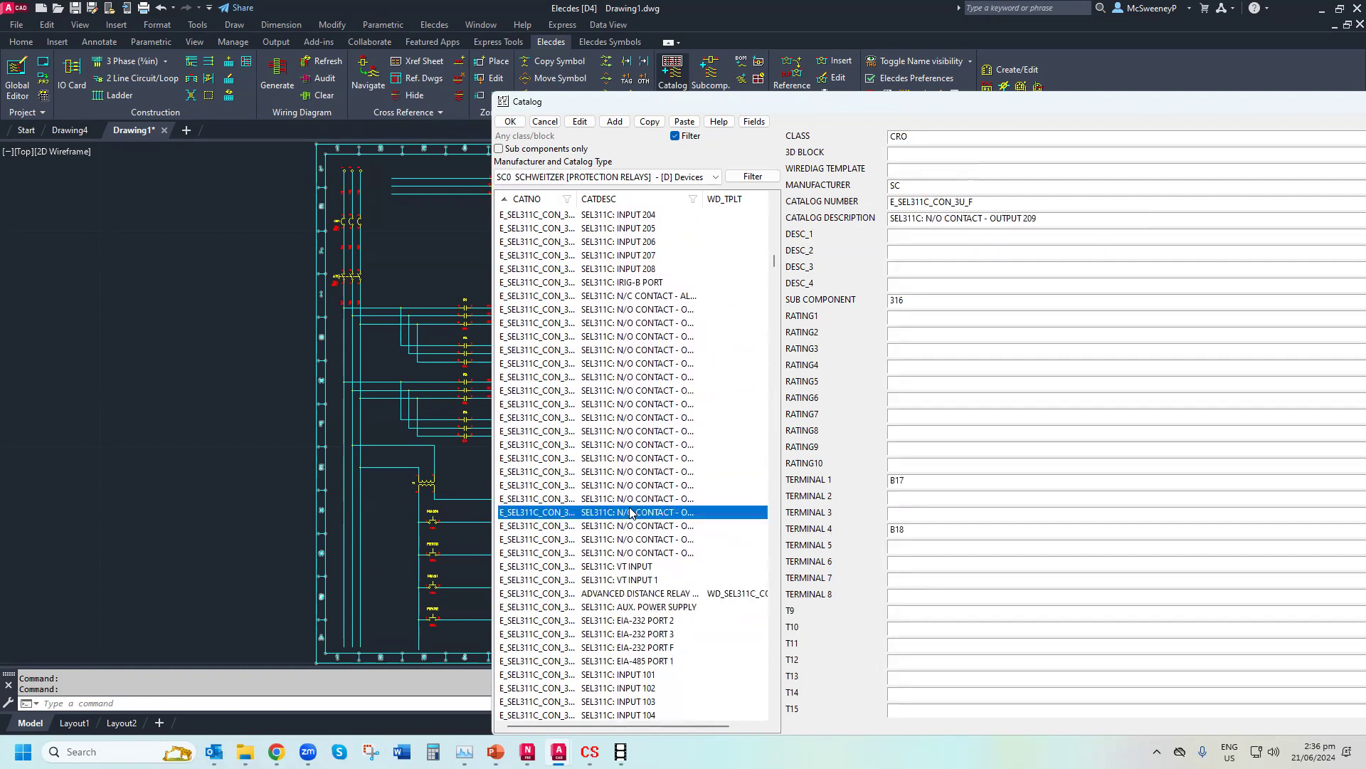
pyautogui.doubleClick(630, 512)
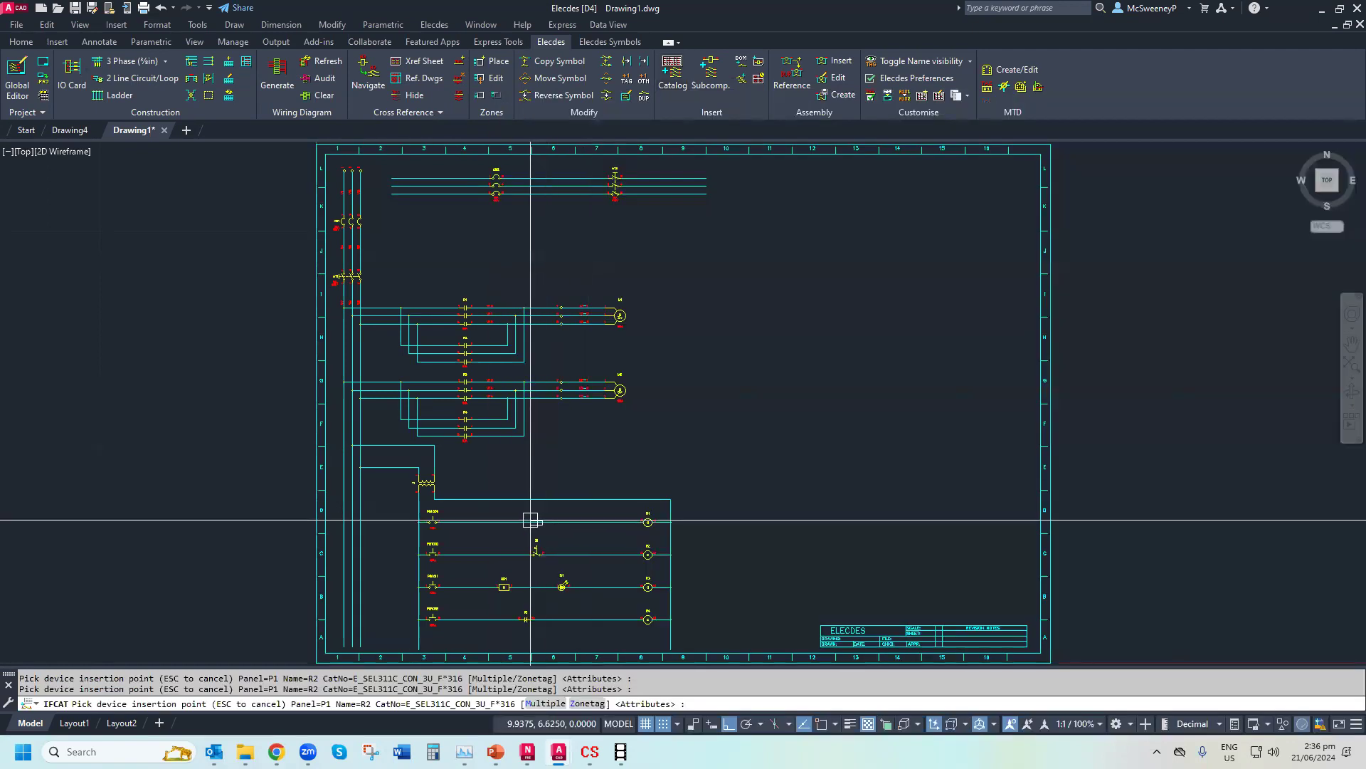
pyautogui.scroll(4, 530, 520)
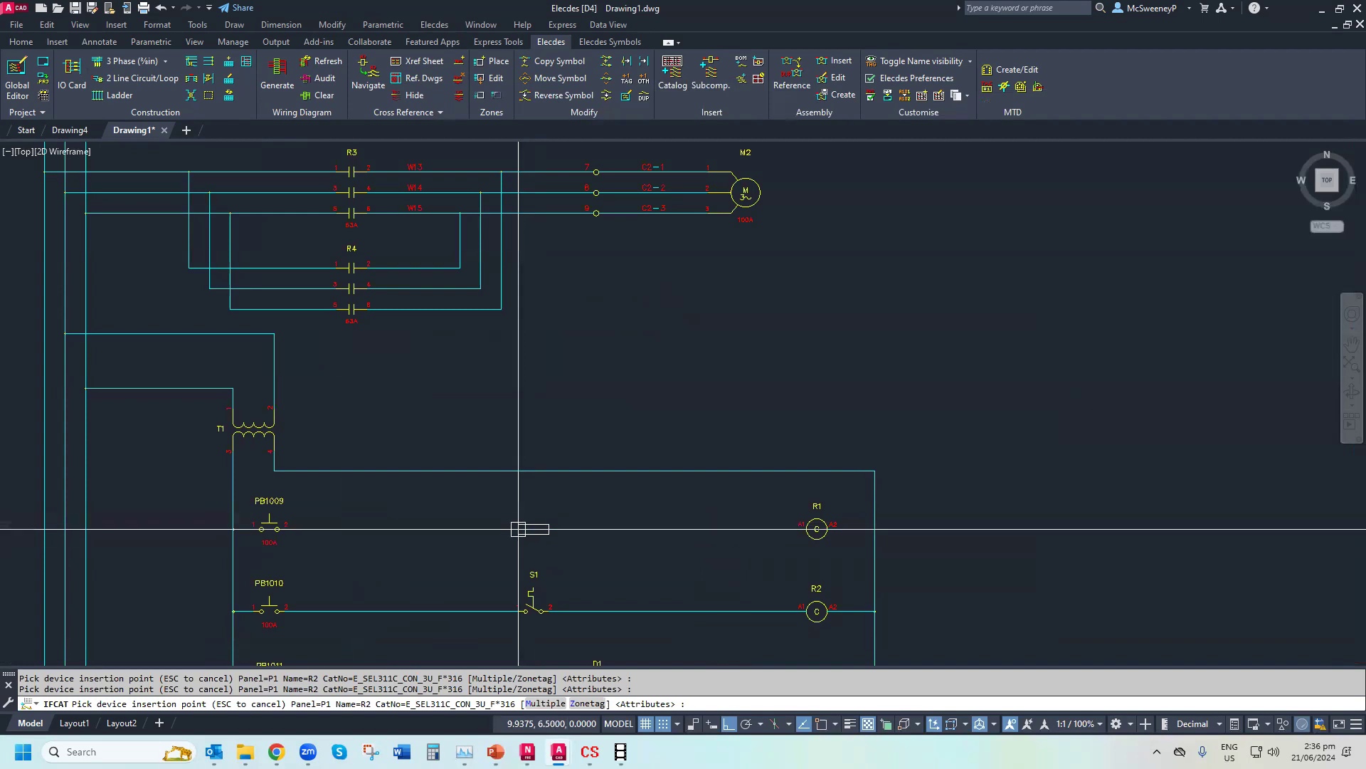
pyautogui.click(518, 529)
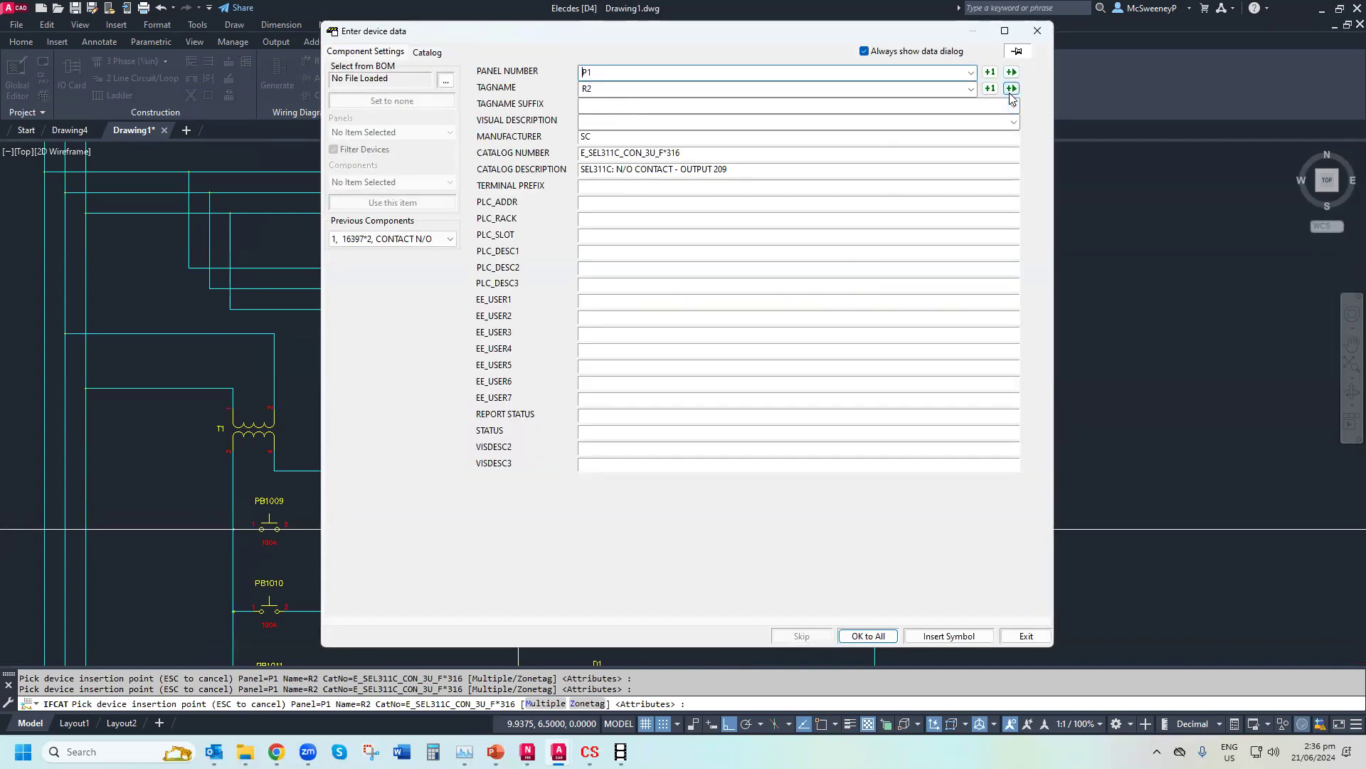
pyautogui.click(1011, 88)
pyautogui.click(868, 635)
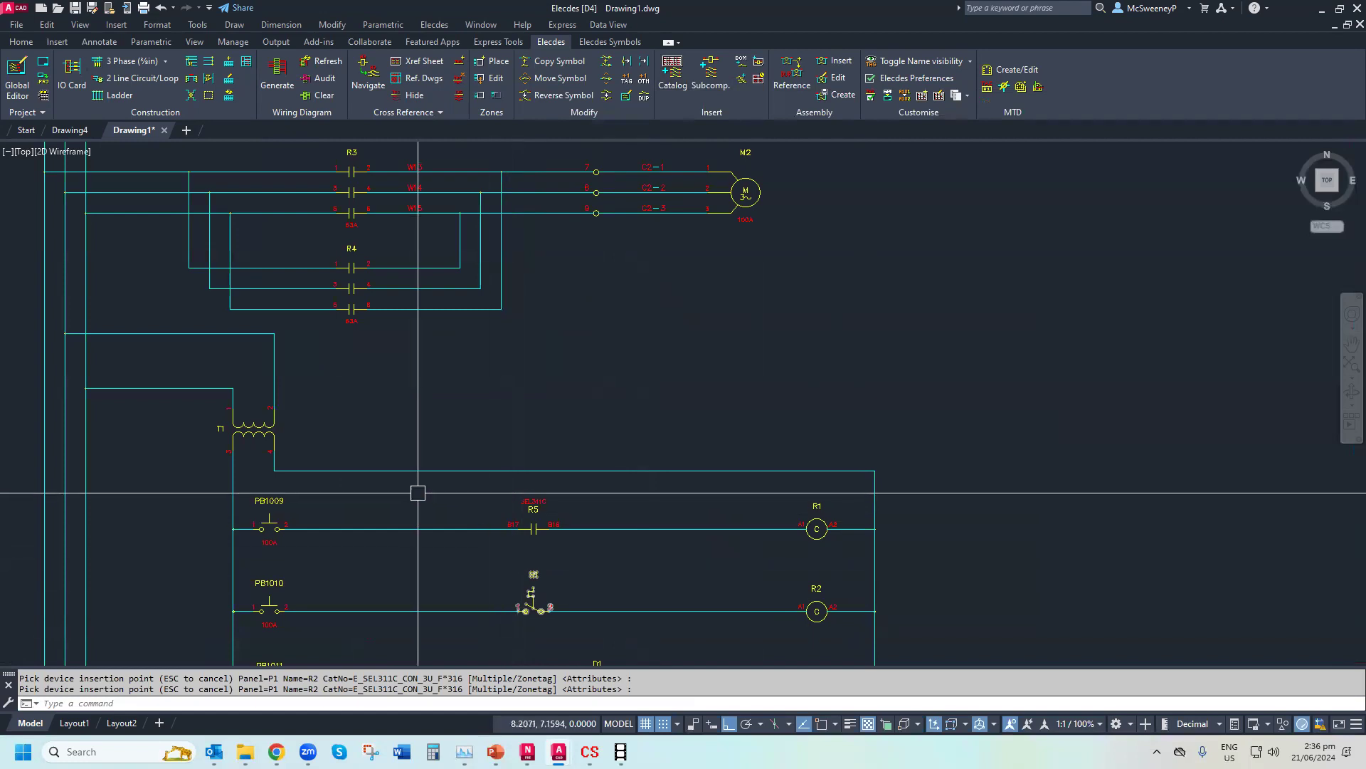
pyautogui.scroll(-2, 412, 488)
pyautogui.scroll(2, 412, 592)
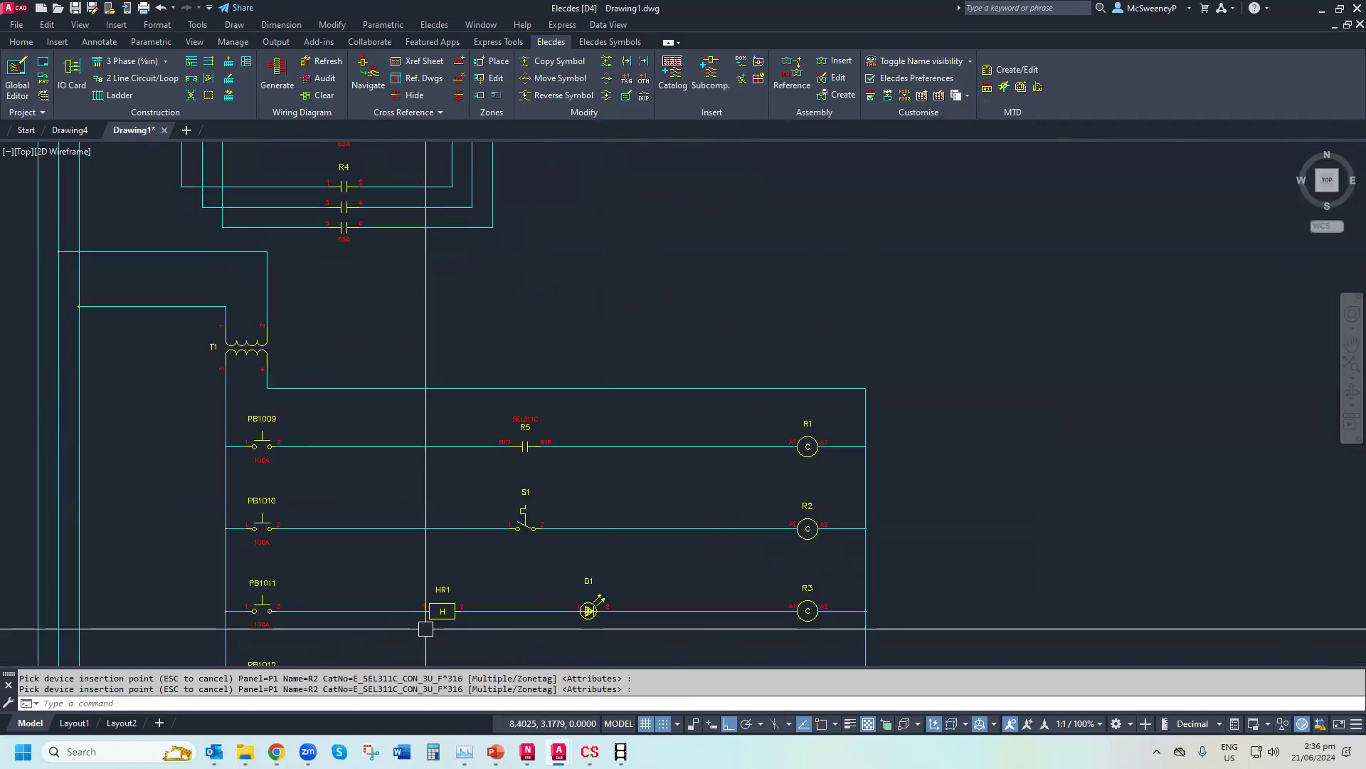
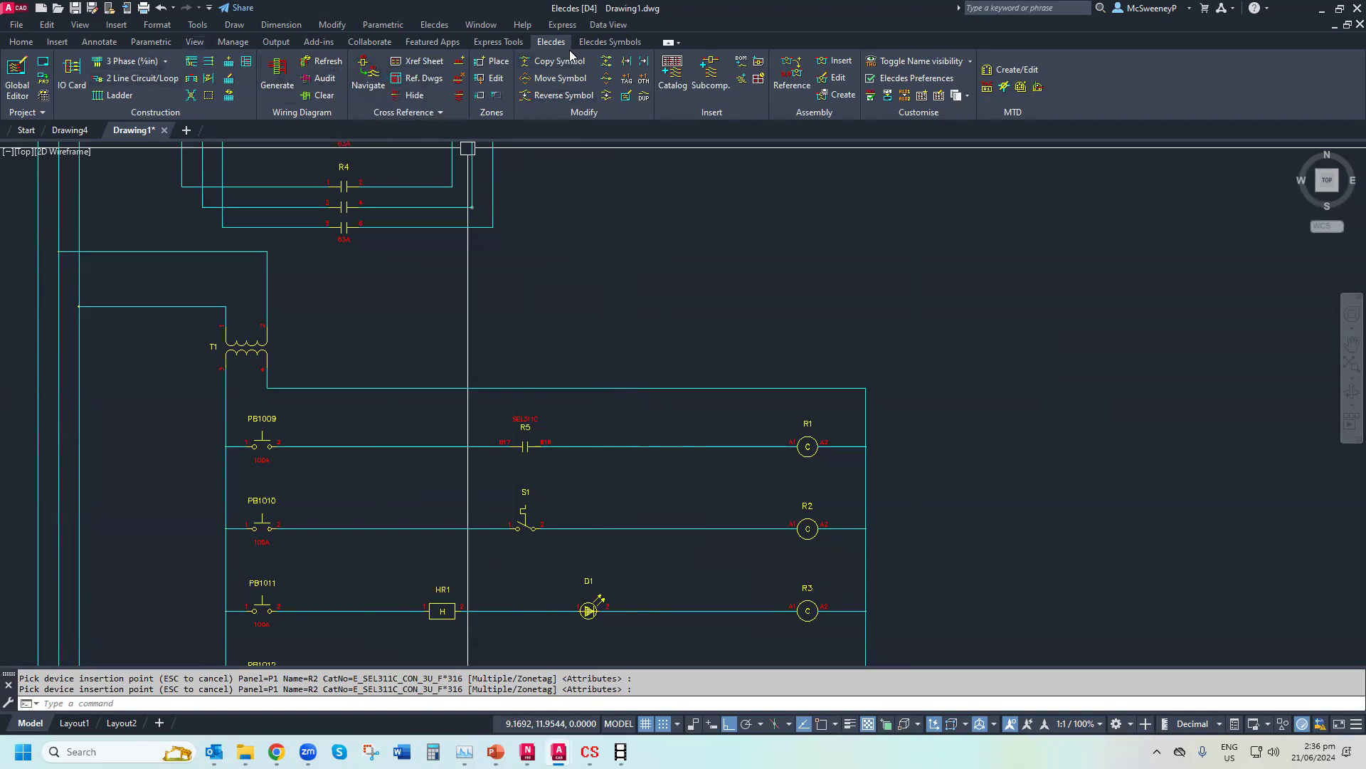
# Start automatic wire numbering over an area of the control rungs and exit the wire data for W16 without applying it
pyautogui.click(629, 45)
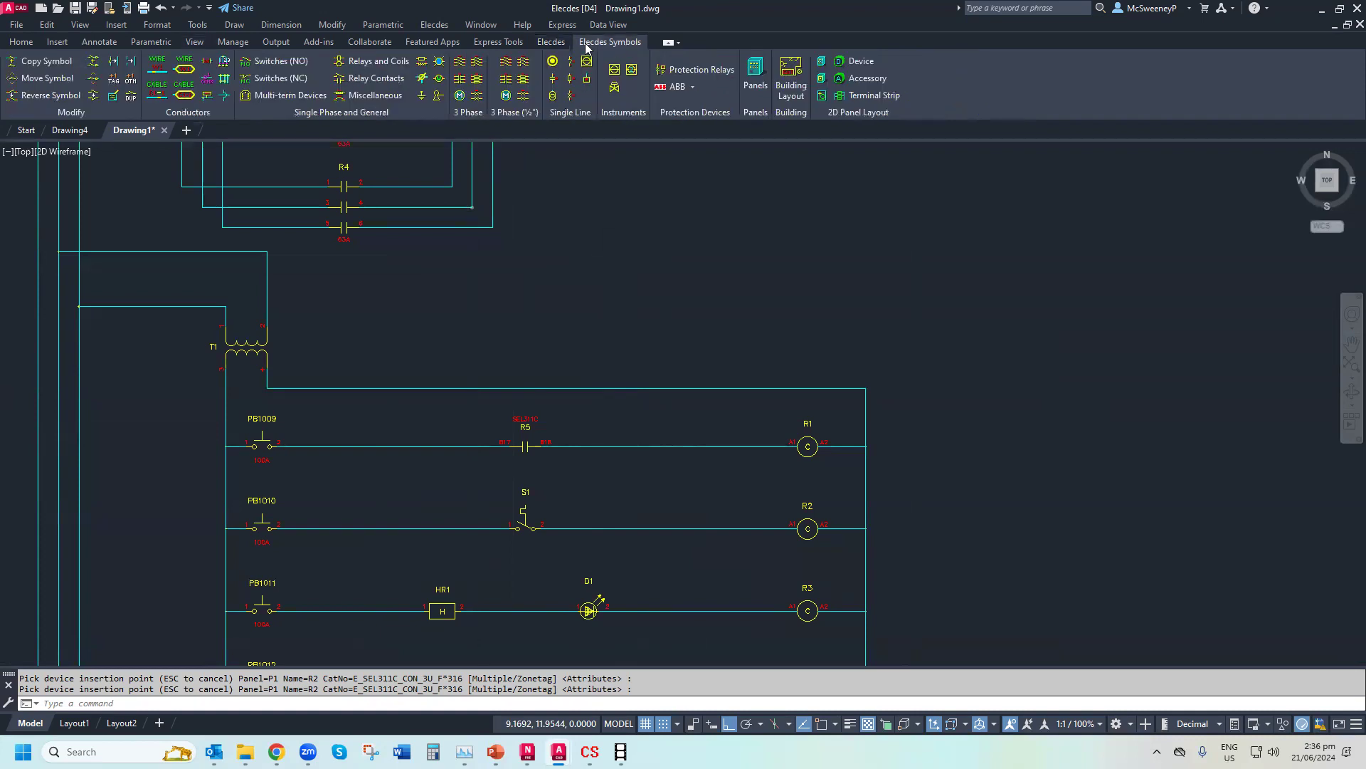
pyautogui.click(158, 73)
pyautogui.click(329, 347)
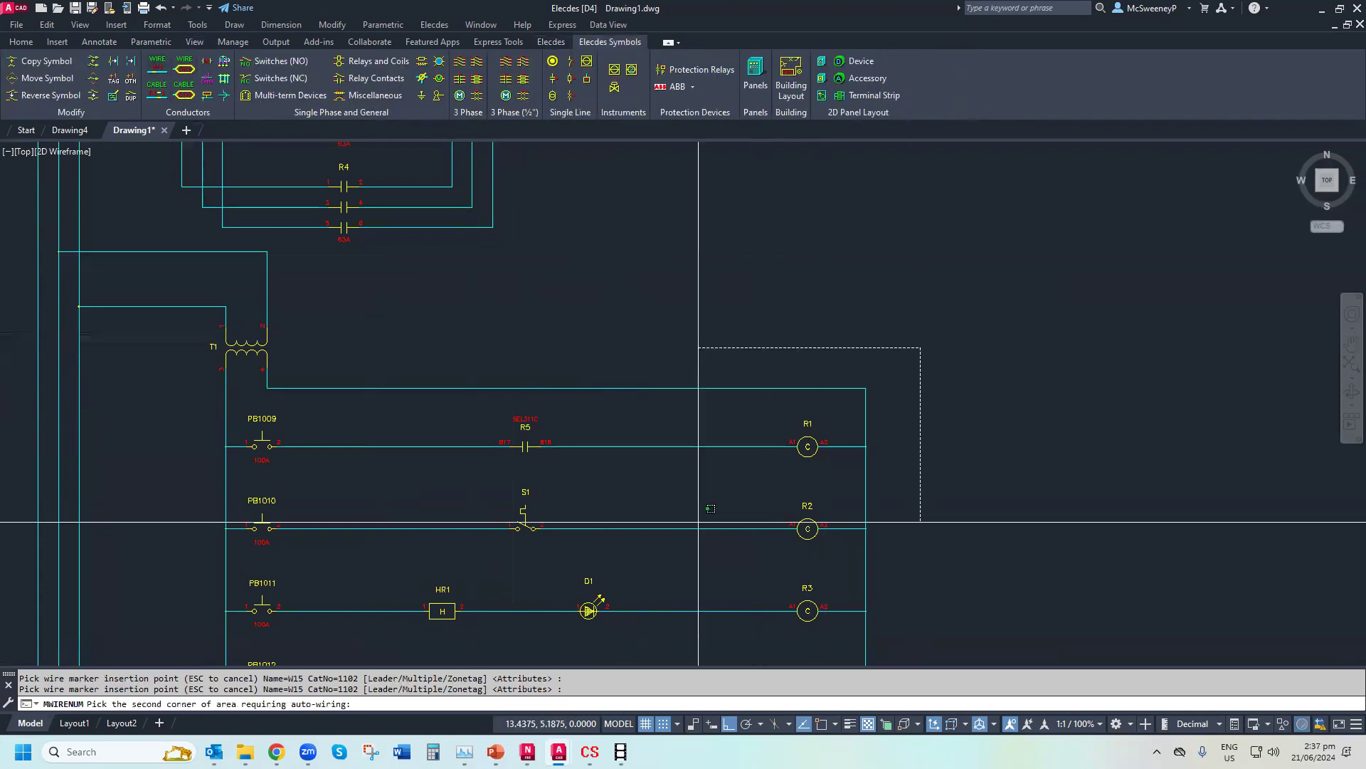
pyautogui.click(283, 603)
pyautogui.click(684, 418)
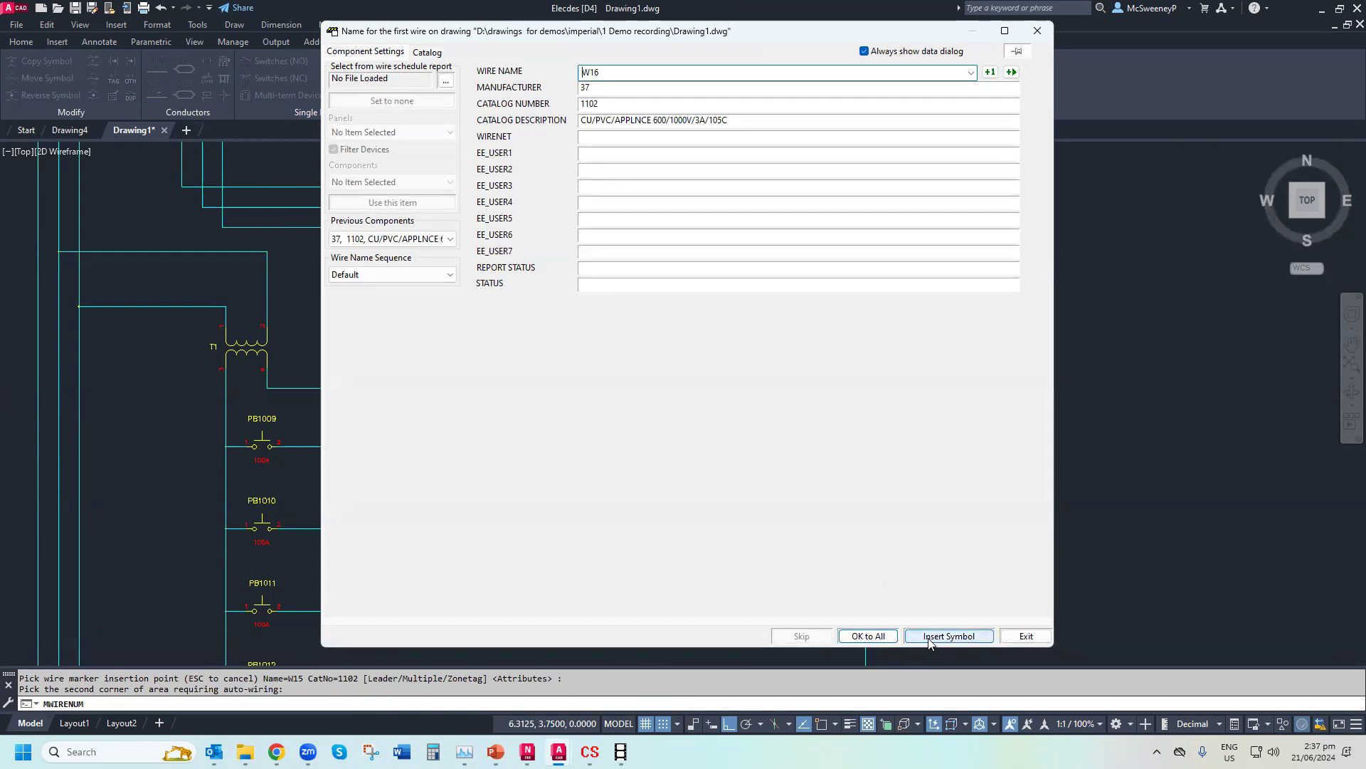
pyautogui.click(1026, 636)
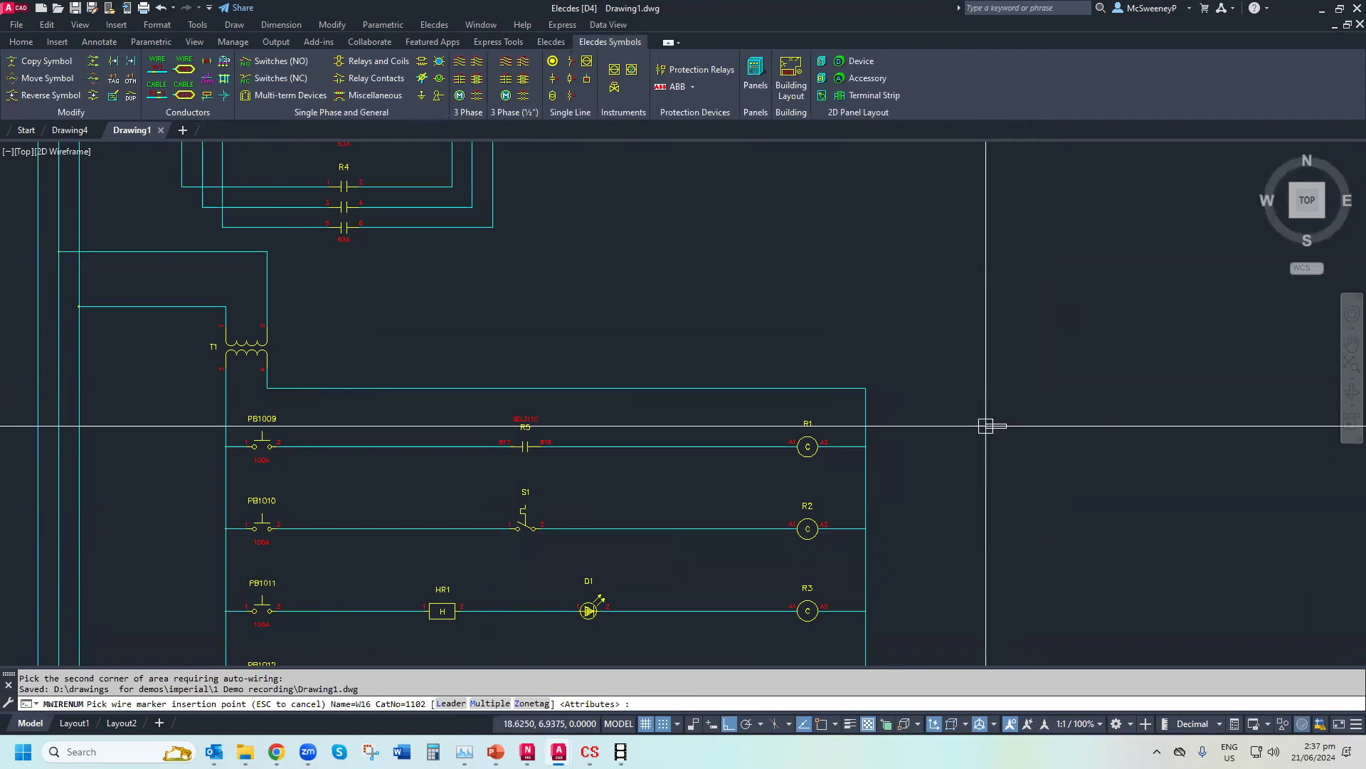
# Auto-number all wires of the transformer-fed control circuit, starting at W16 with catalog number 1102
pyautogui.click(995, 173)
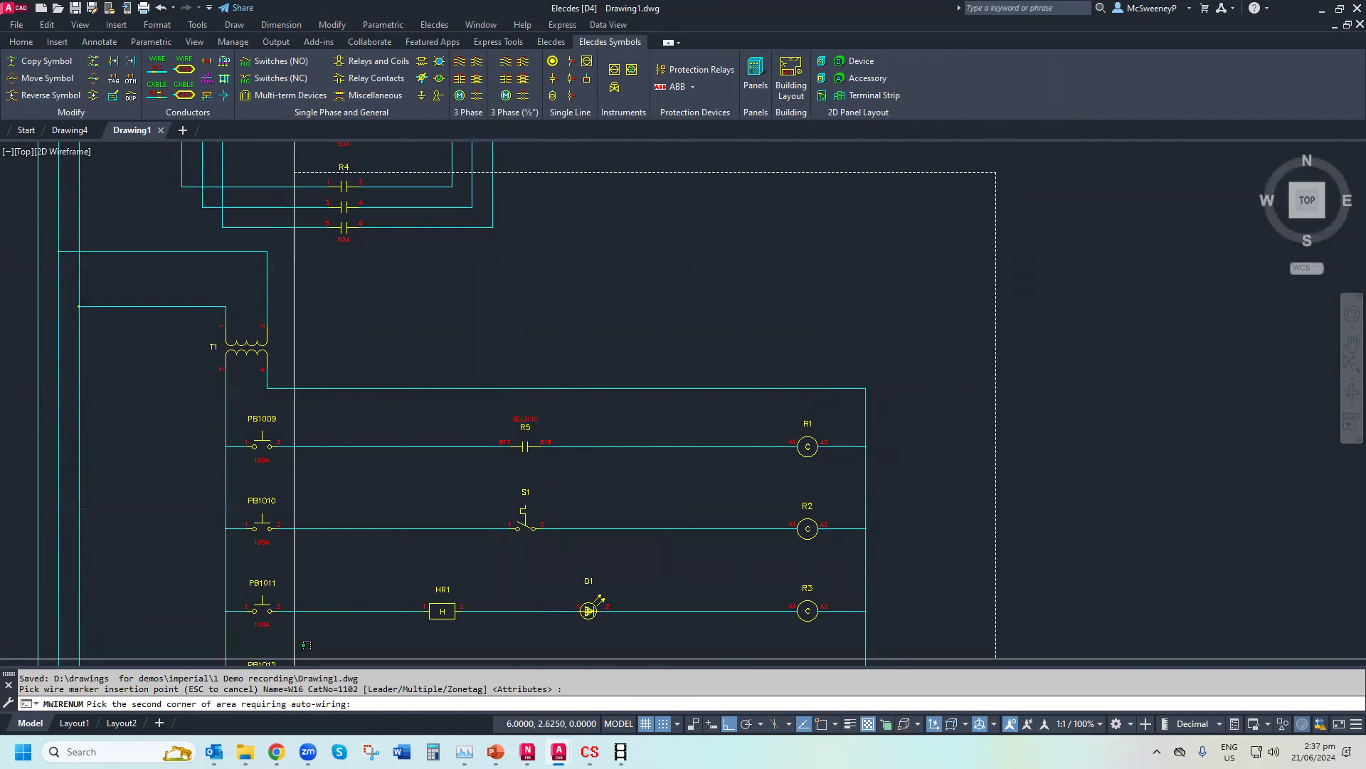
pyautogui.click(27, 653)
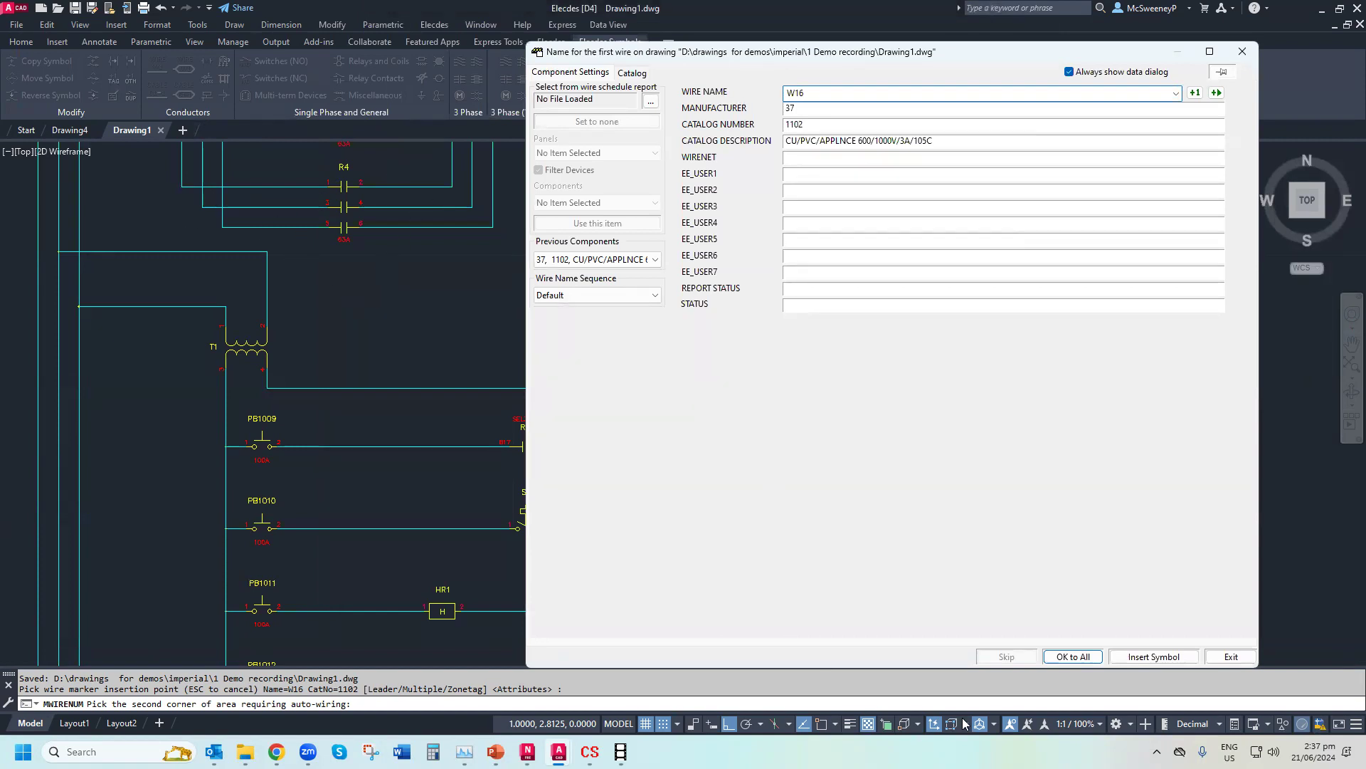
pyautogui.click(1072, 656)
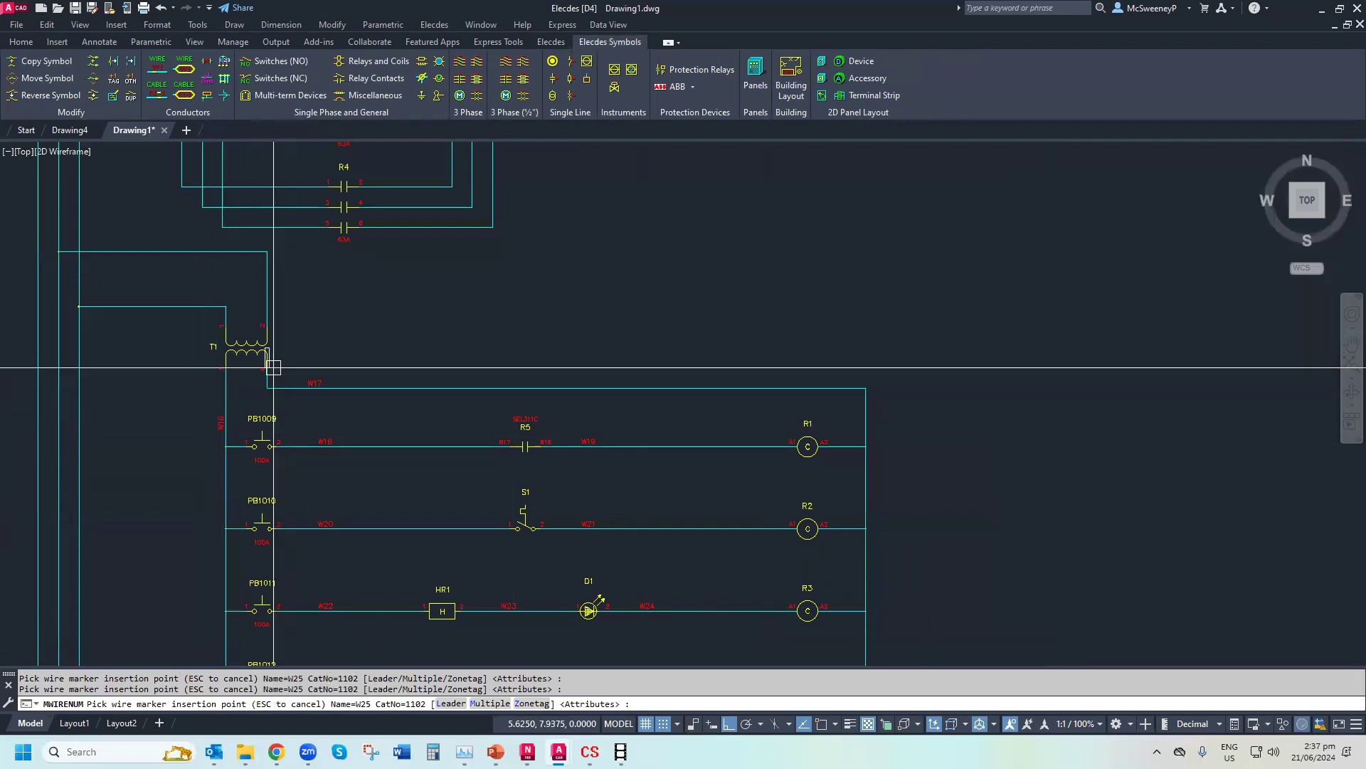
pyautogui.scroll(6, 326, 466)
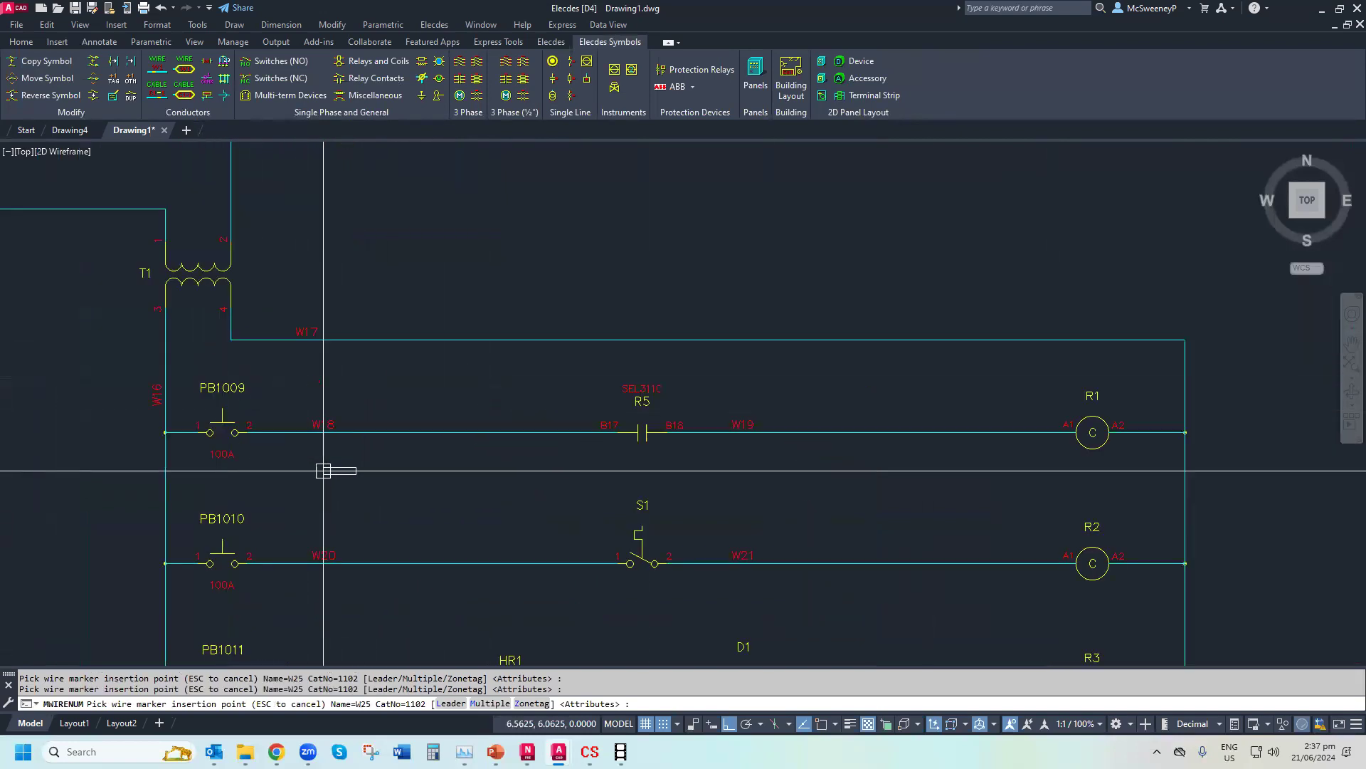
pyautogui.scroll(-4, 309, 492)
pyautogui.scroll(2, 722, 503)
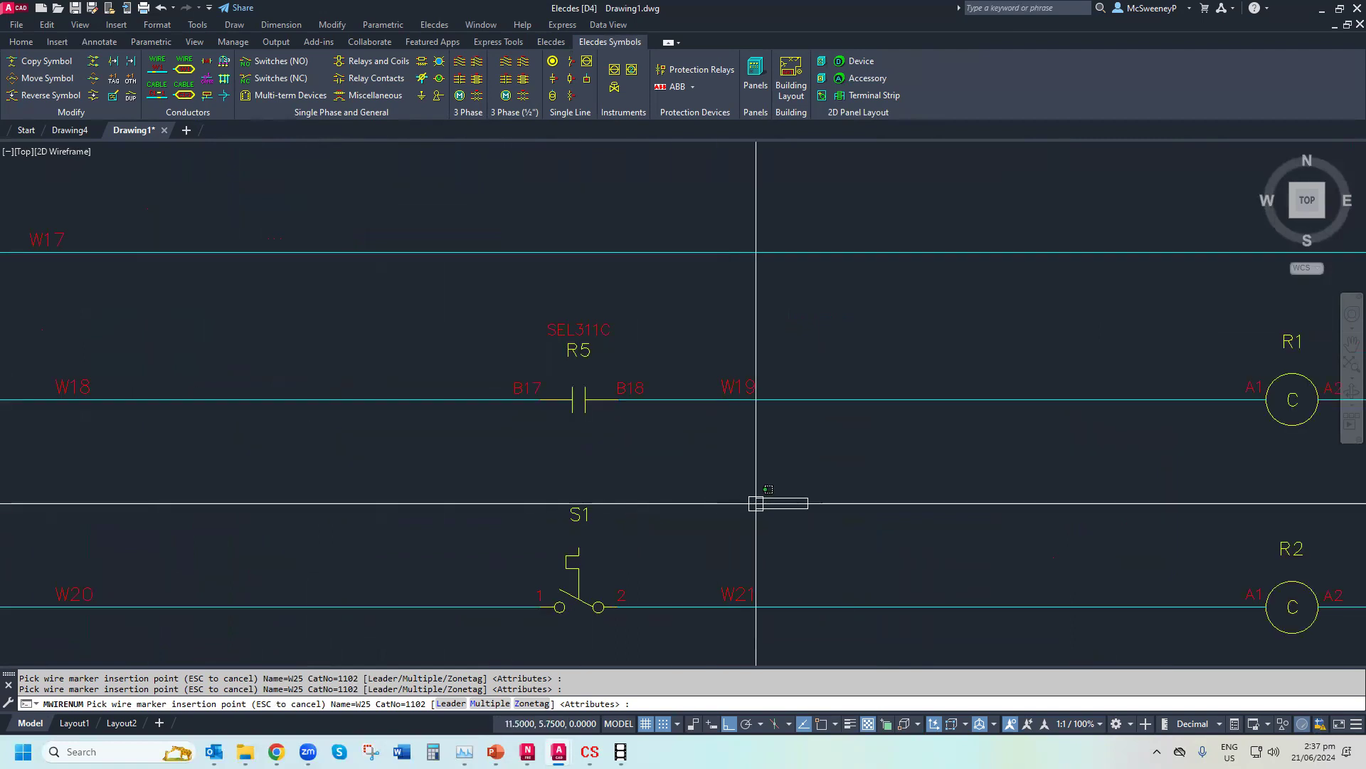
pyautogui.press('Escape')
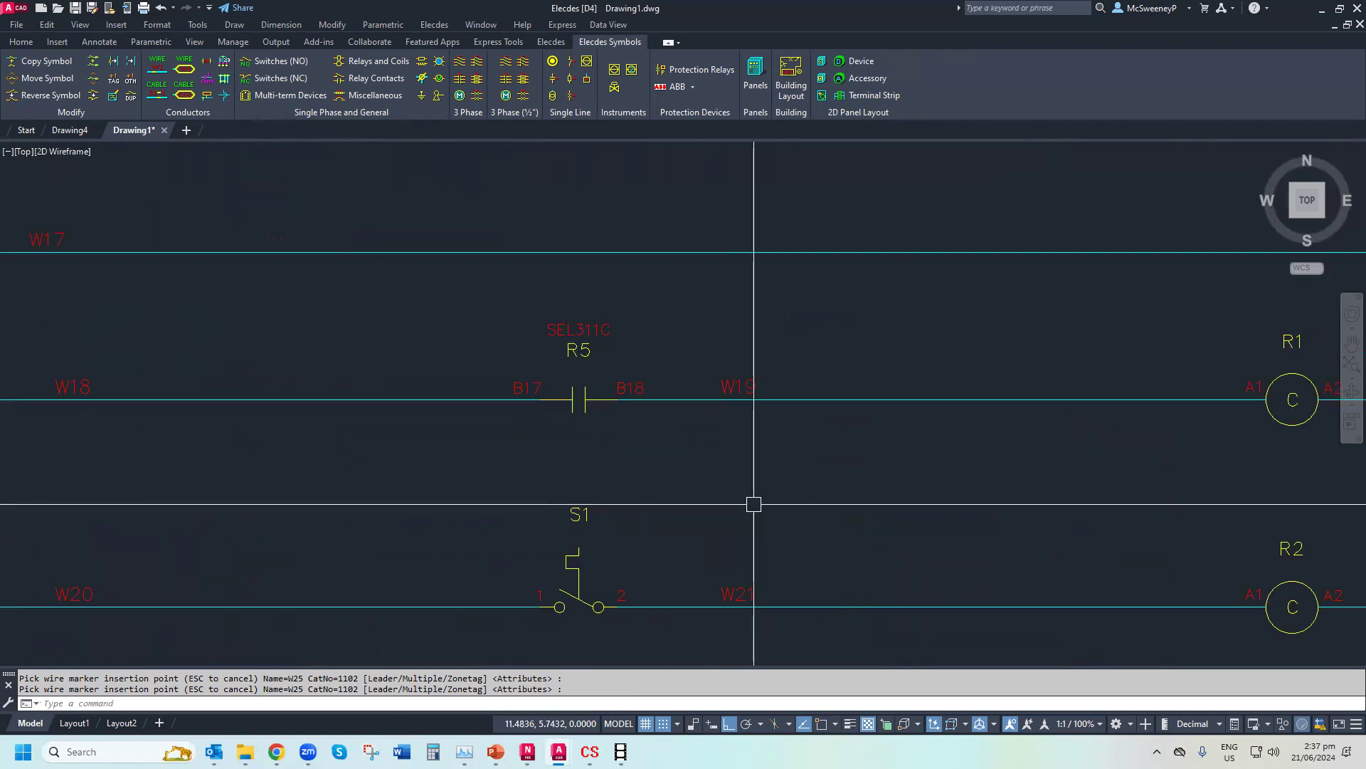
pyautogui.press('Return')
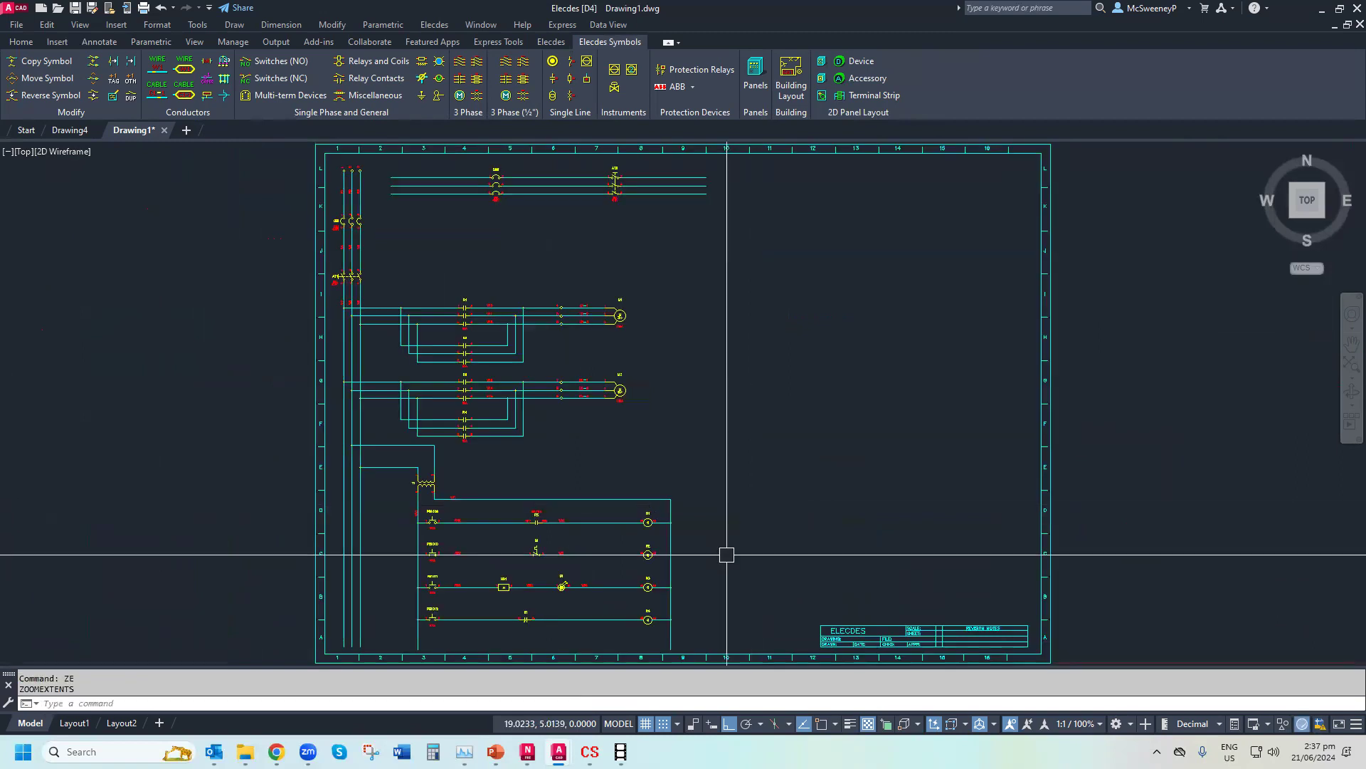
pyautogui.click(678, 86)
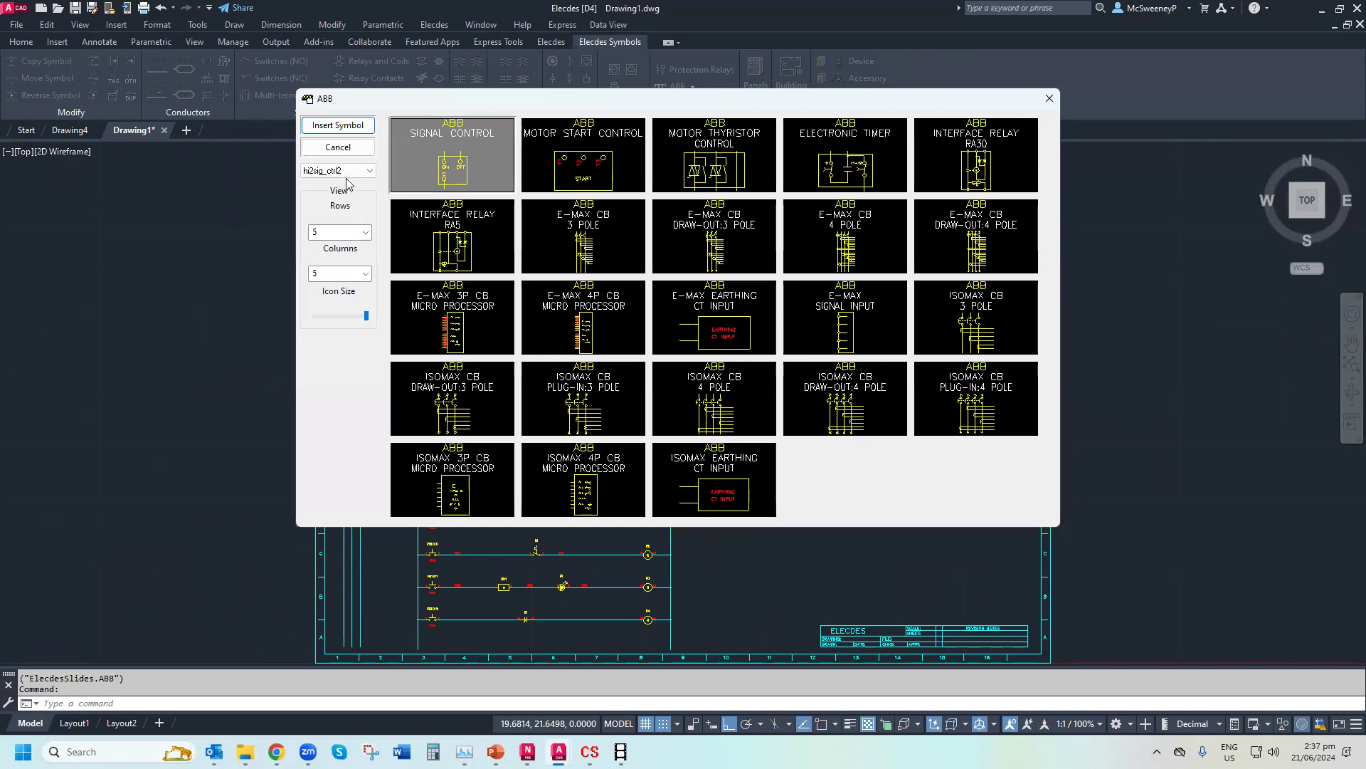
pyautogui.click(355, 148)
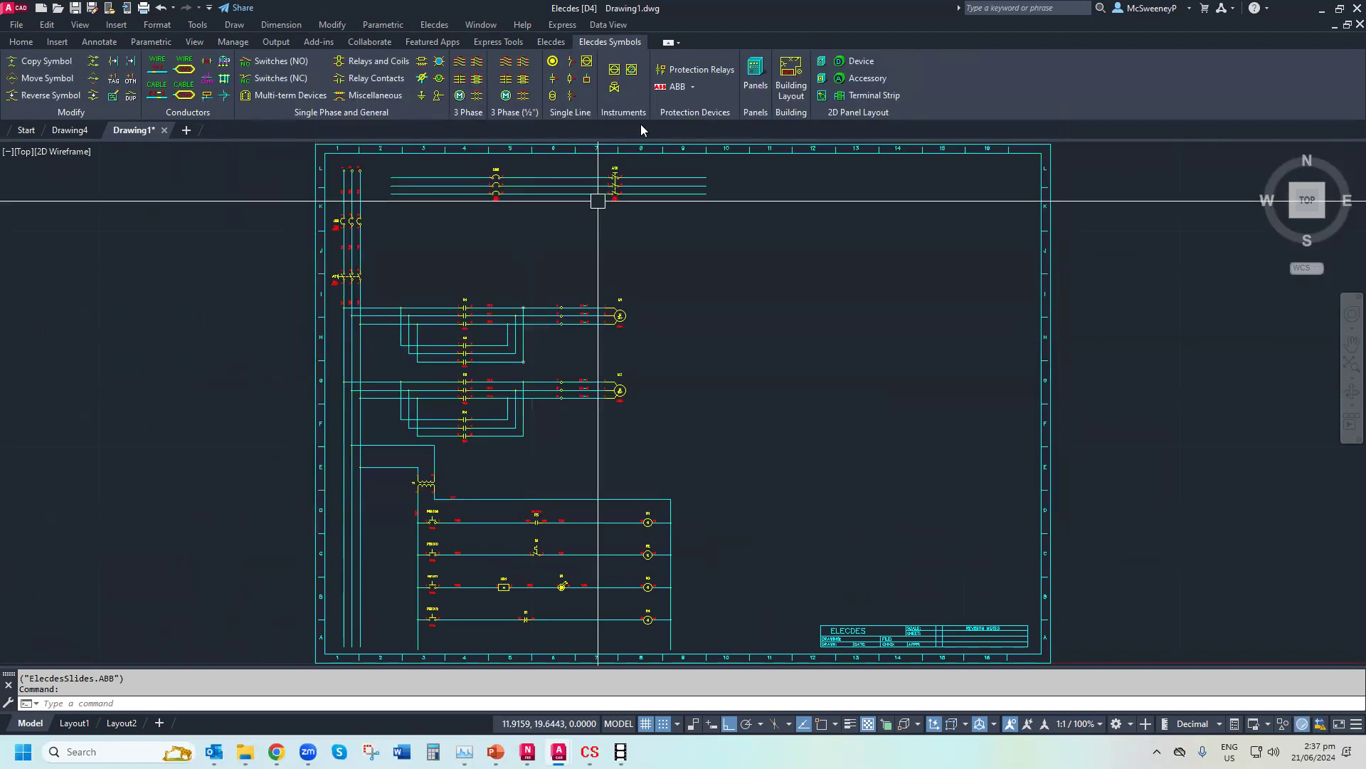
# Insert R5's advanced distance relay and SEL311C AUX. POWER SUPPLY subcomponents in the empty upper area of the drawing sheet
pyautogui.click(560, 41)
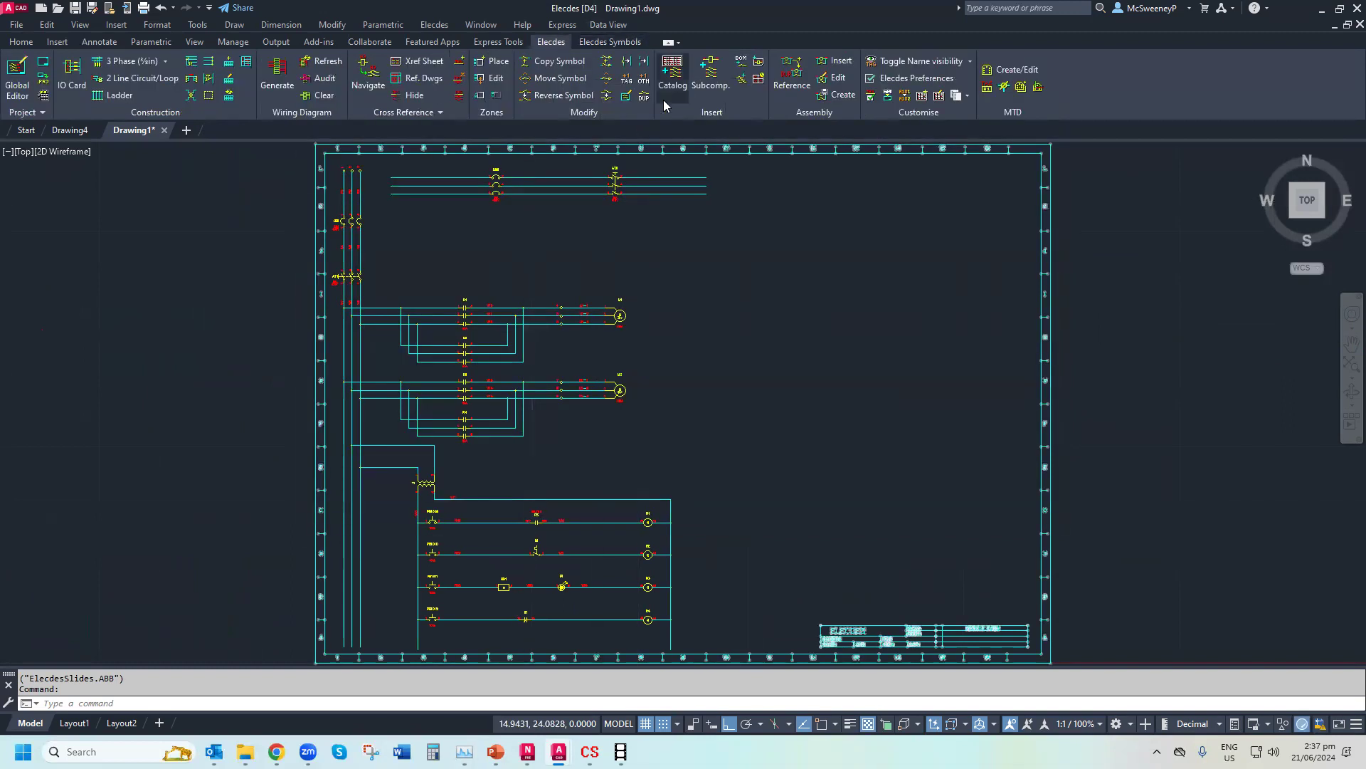
pyautogui.click(710, 75)
pyautogui.click(538, 516)
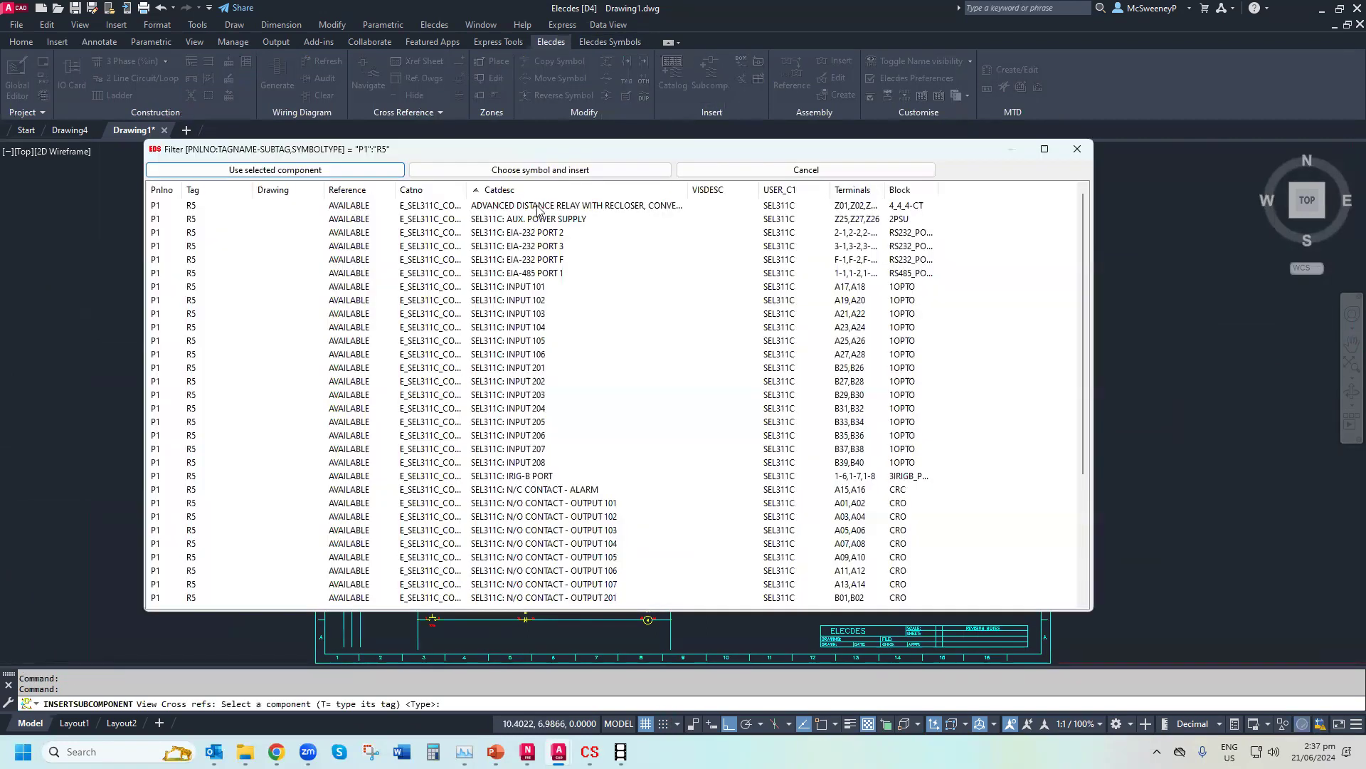
pyautogui.doubleClick(538, 206)
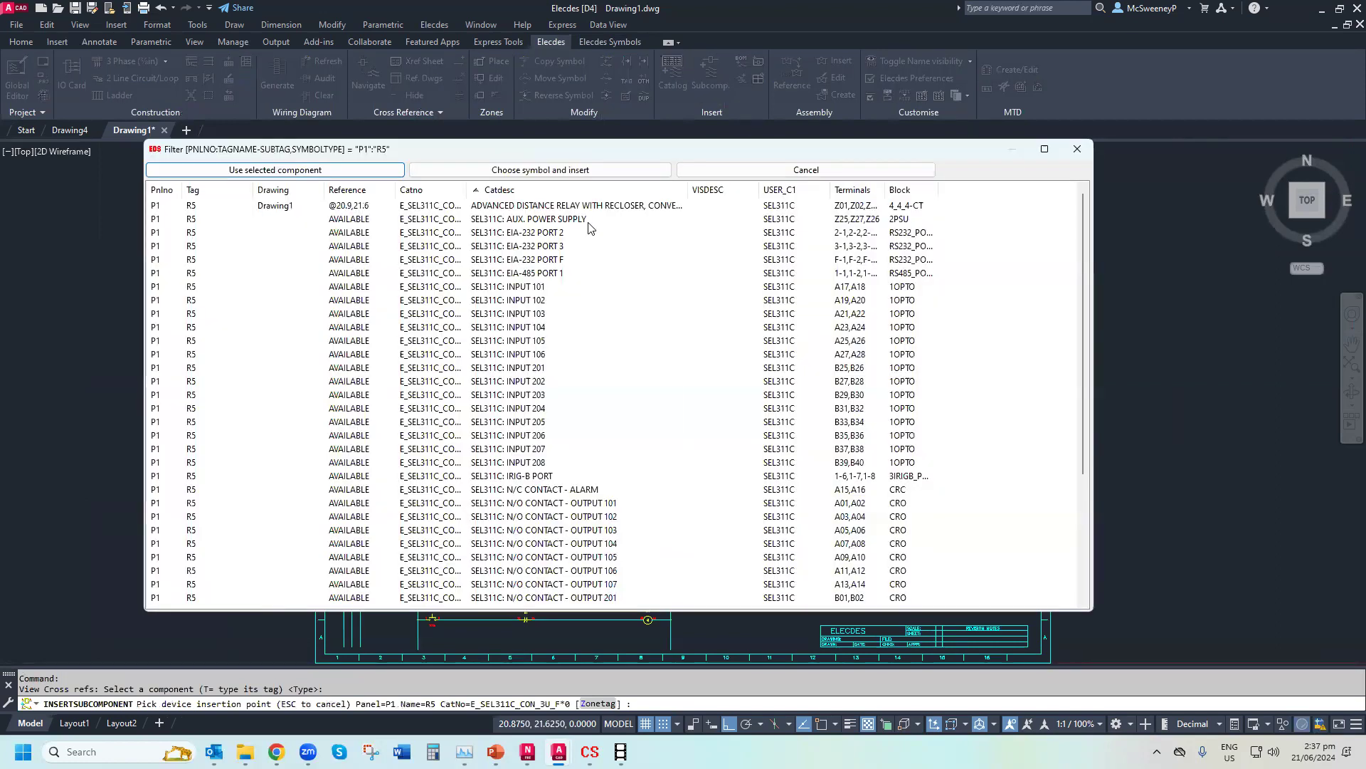
pyautogui.doubleClick(587, 221)
pyautogui.click(884, 230)
# Insert R5's SEL311C EIA-232 PORT 2 and INPUT 102 subcomponents below the first two, and close the subcomponent list
pyautogui.doubleClick(599, 235)
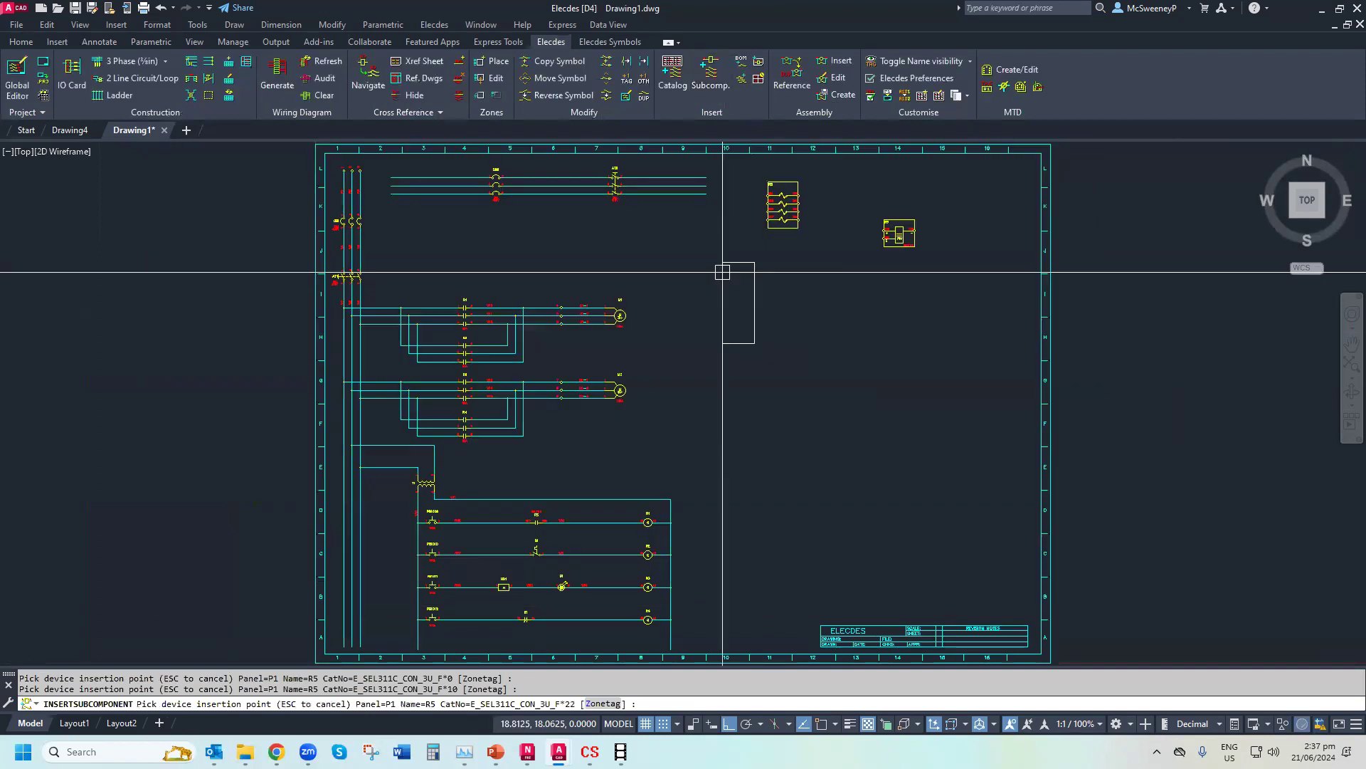
pyautogui.click(636, 323)
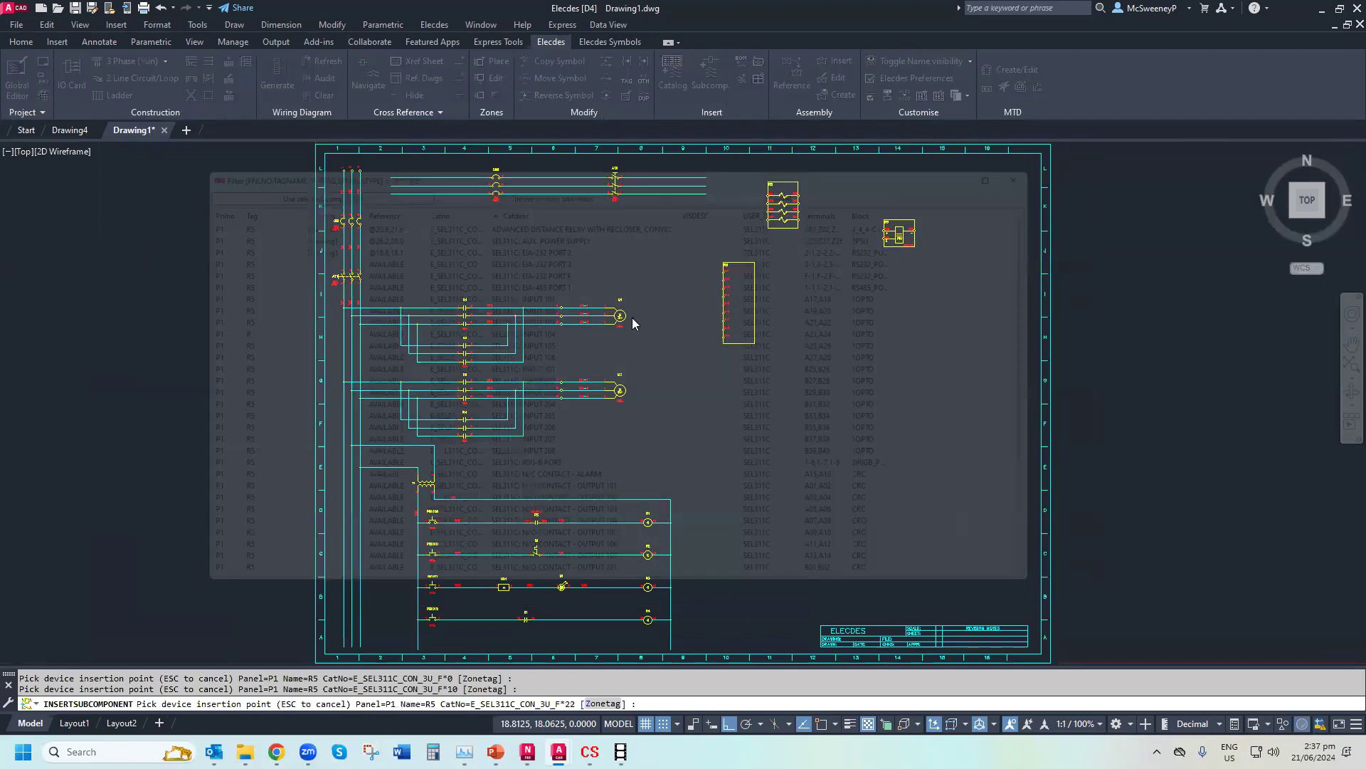
pyautogui.doubleClick(554, 301)
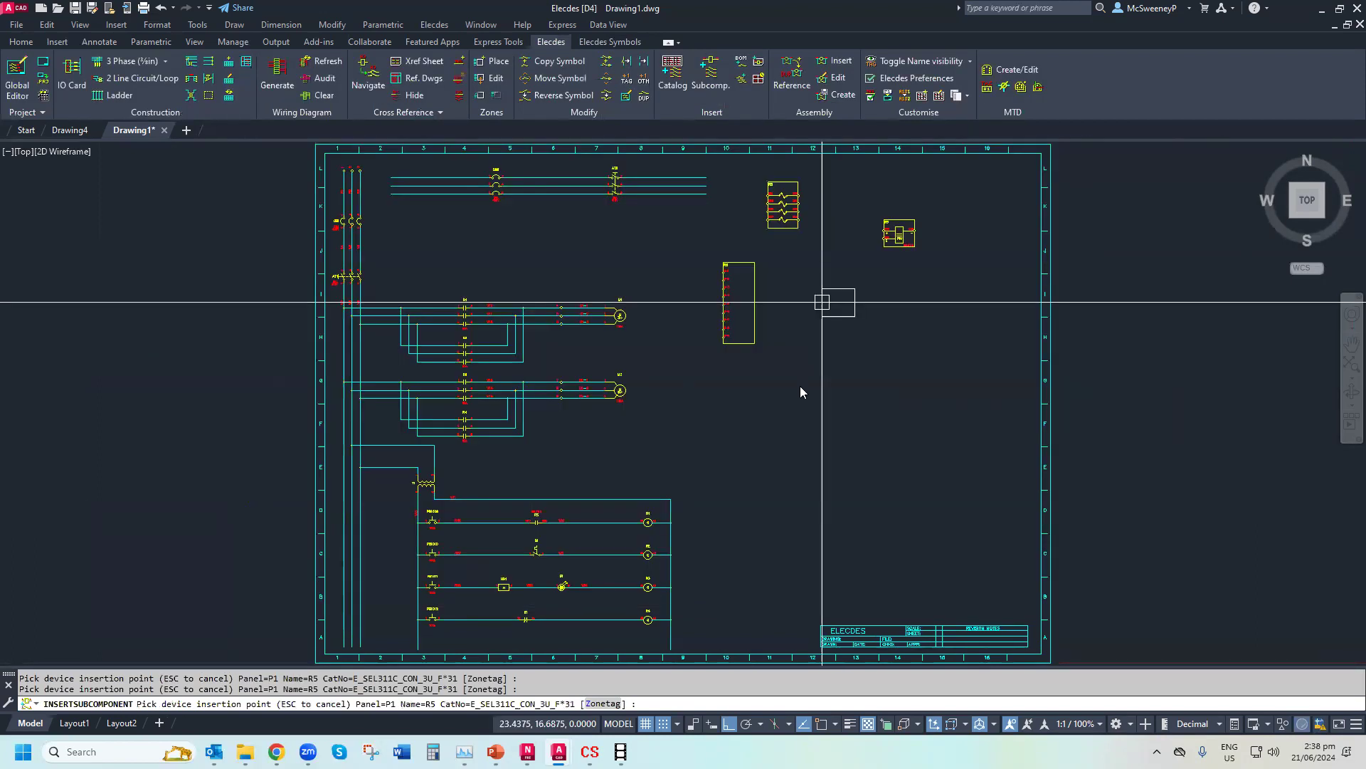
pyautogui.click(800, 389)
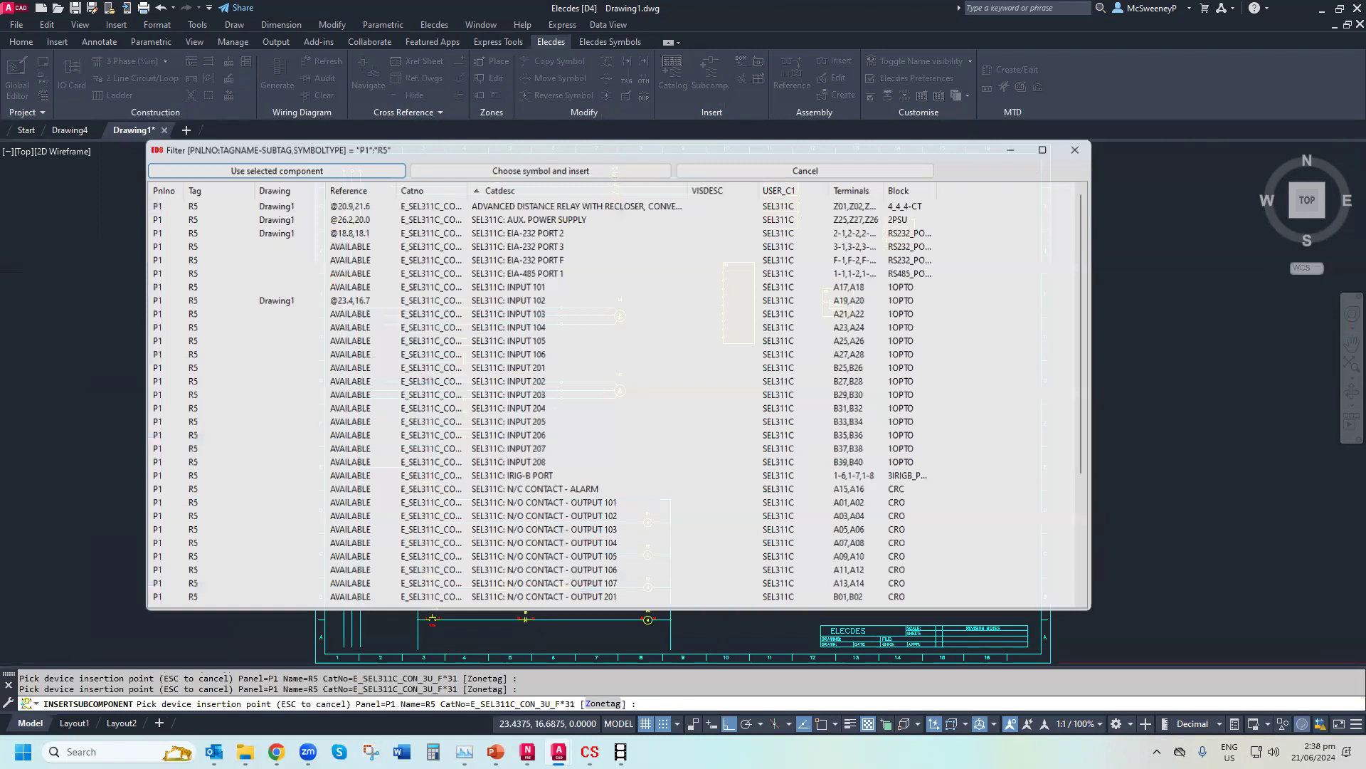
pyautogui.click(1074, 150)
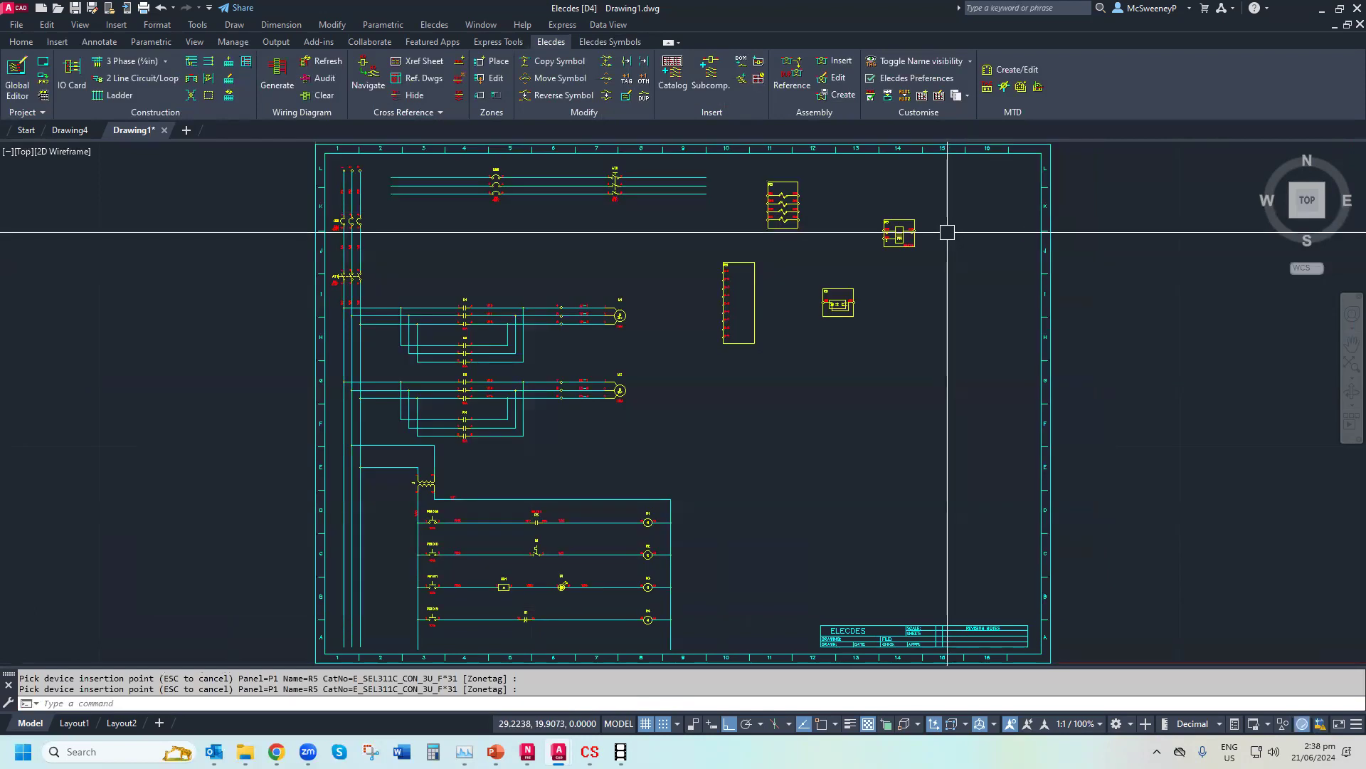
# Erase the four R5 subcomponent symbols from the empty area of the drawing sheet
pyautogui.write('E')
pyautogui.press('Return')
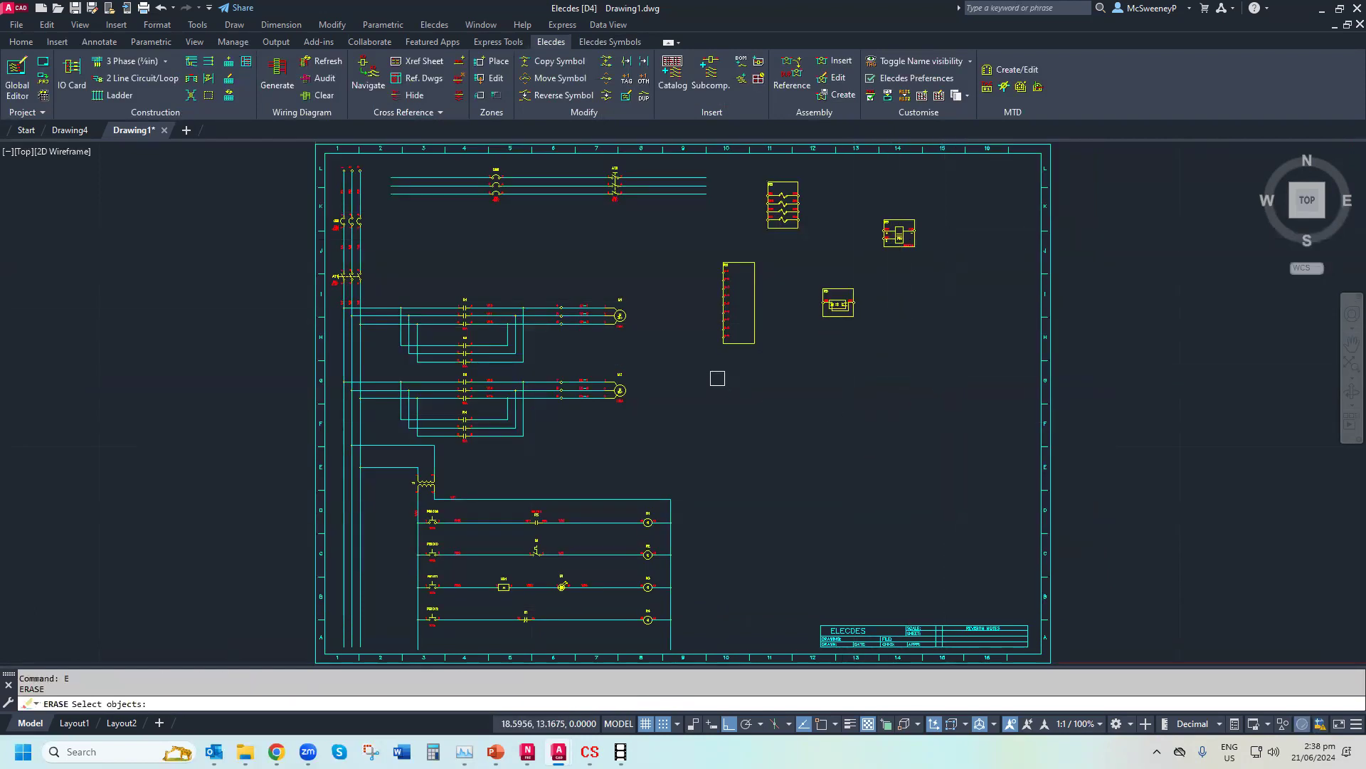
pyautogui.click(715, 376)
pyautogui.click(972, 180)
pyautogui.press('Return')
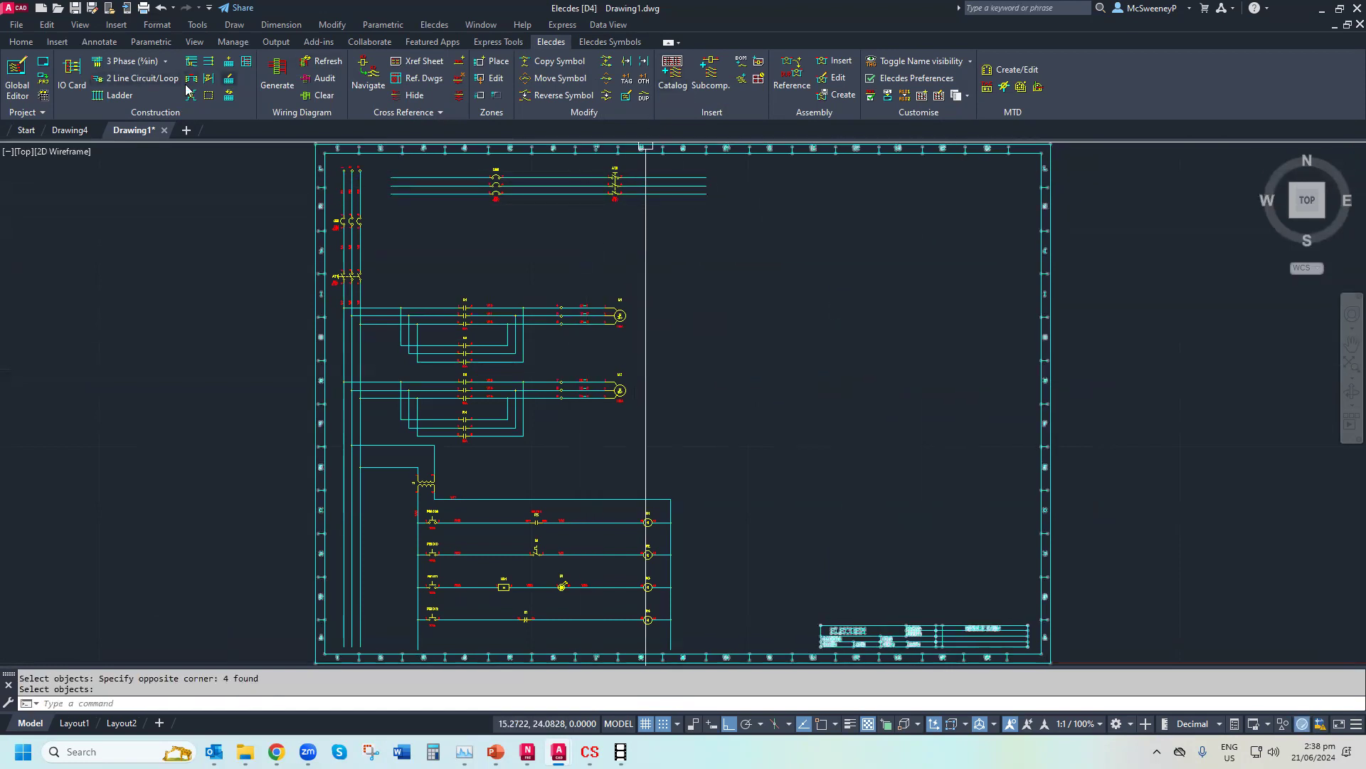
# Save the drawing, and generate the wiring diagram of device P1:R5 in the empty area beside the motor circuits
pyautogui.click(16, 25)
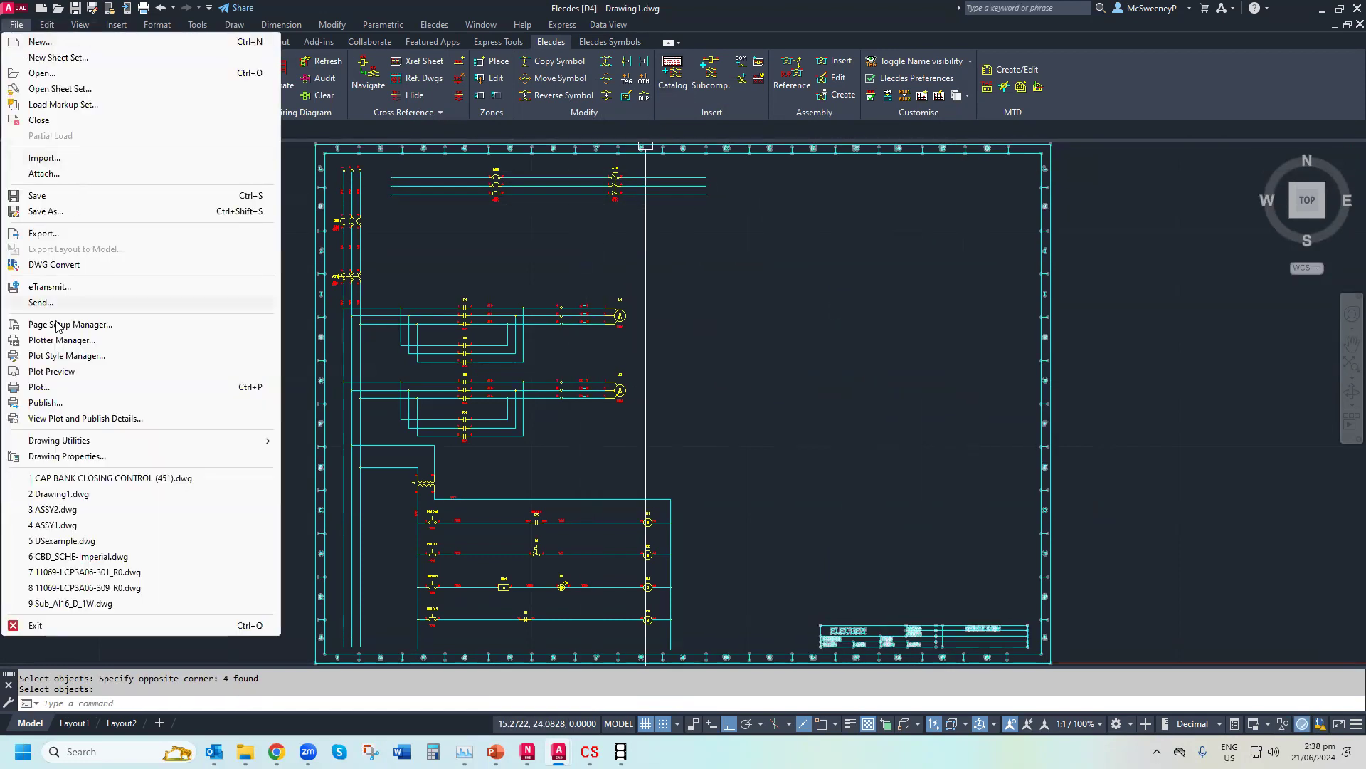
pyautogui.click(61, 198)
pyautogui.click(277, 71)
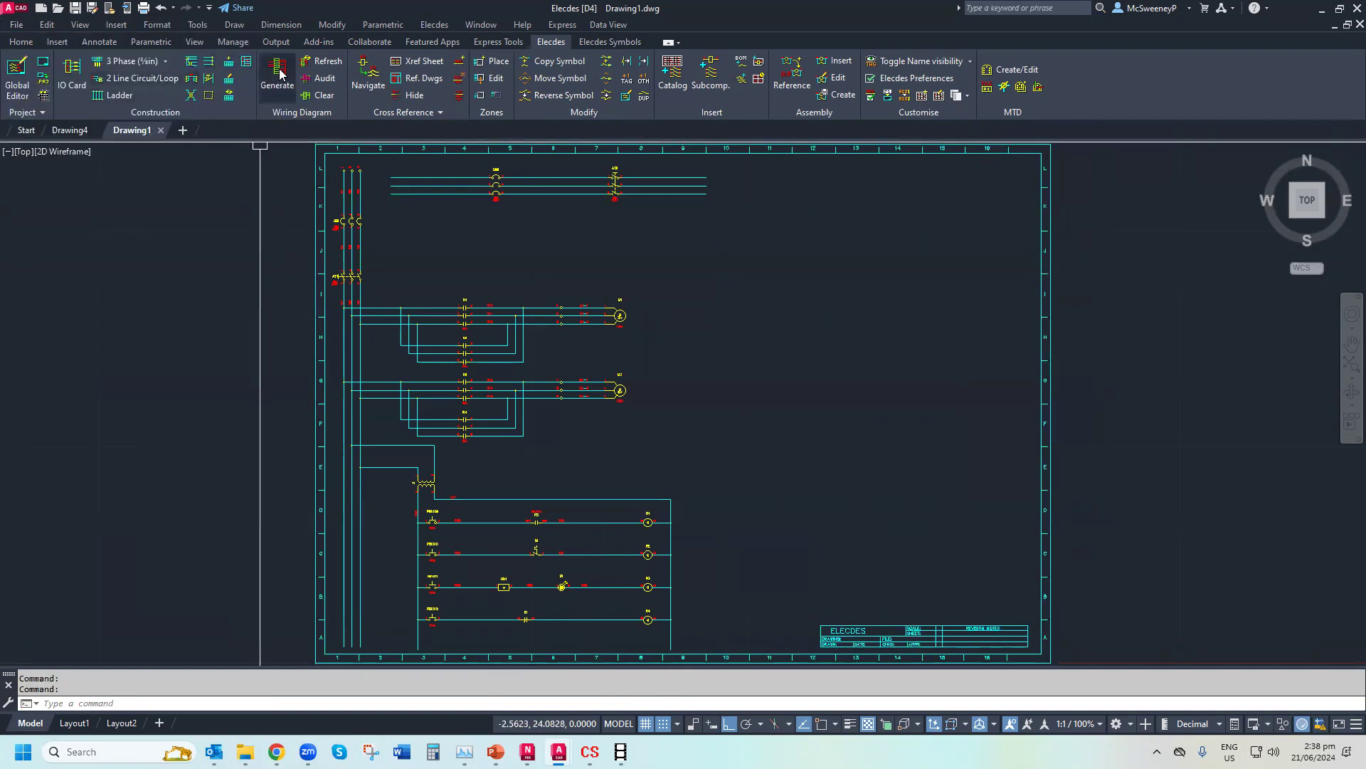
pyautogui.click(671, 413)
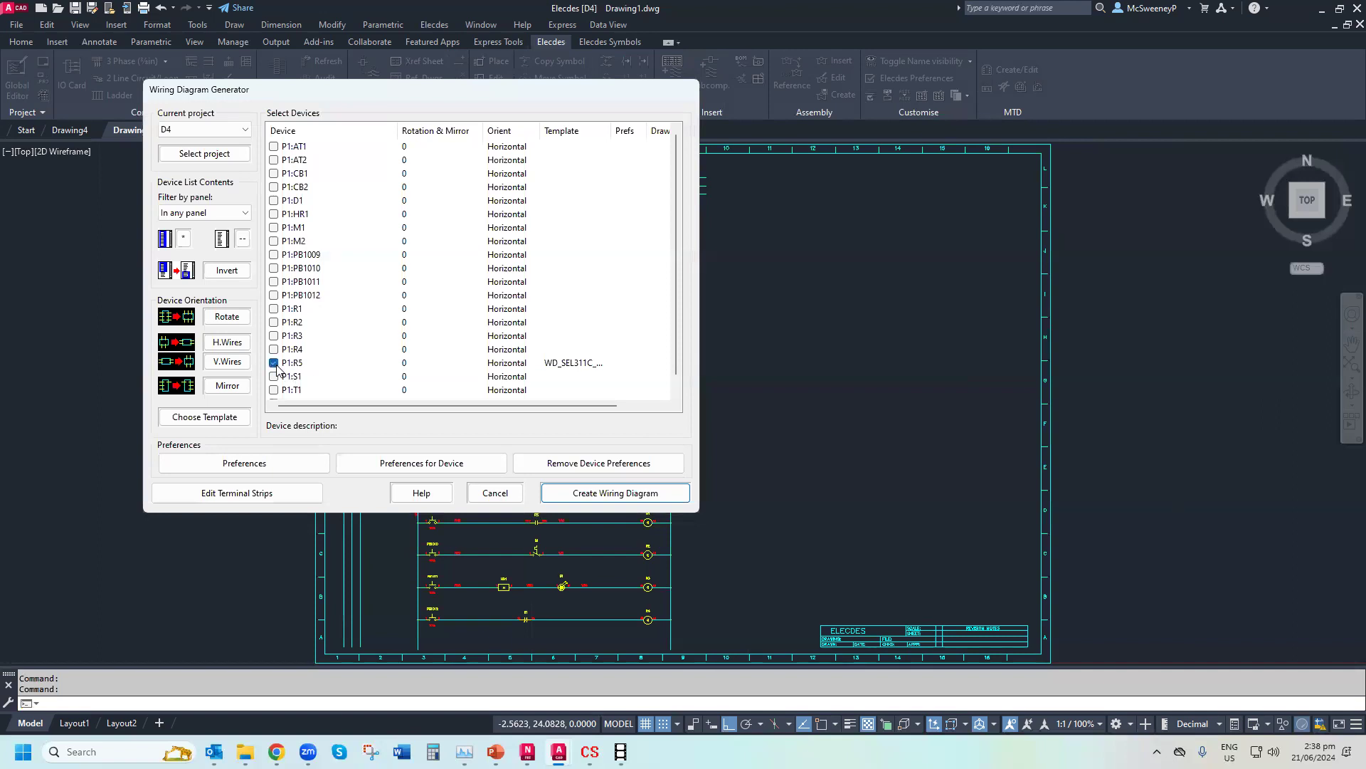
pyautogui.click(594, 493)
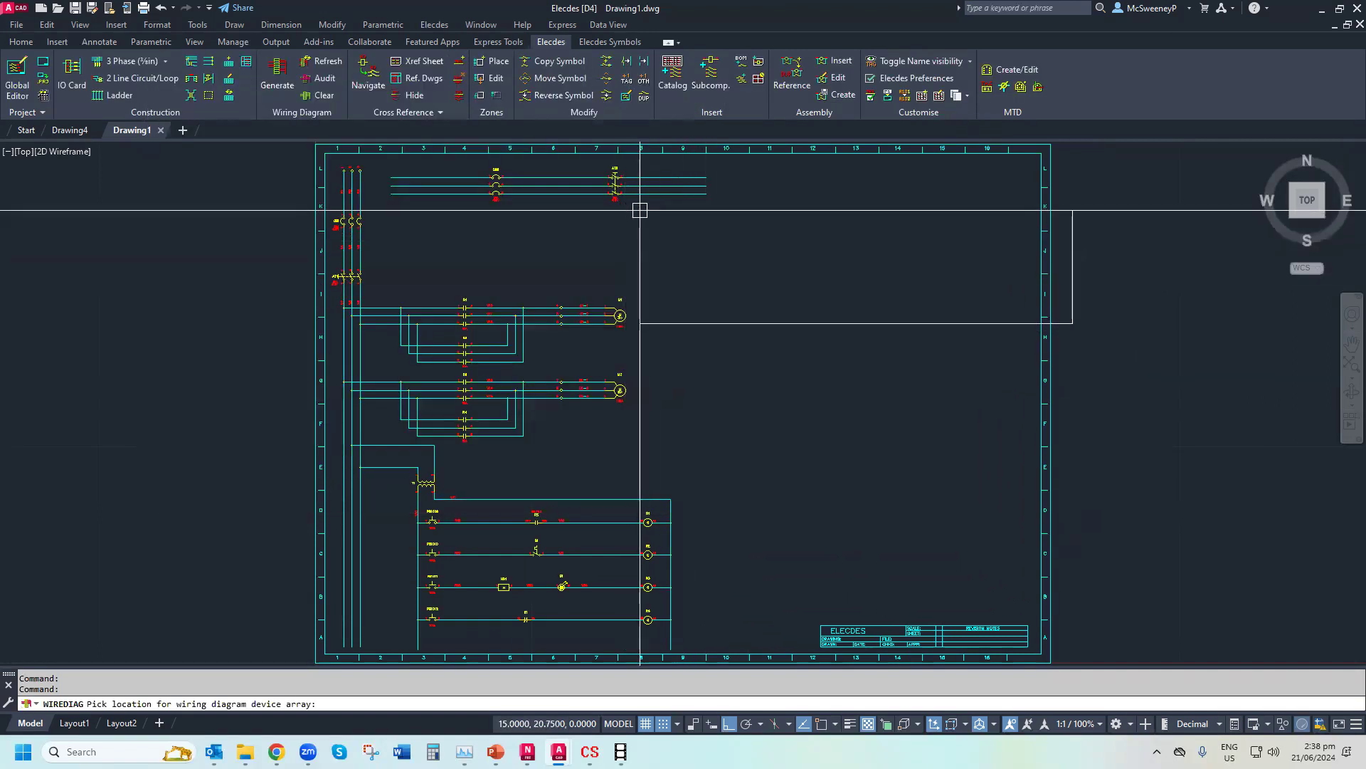
pyautogui.click(641, 232)
pyautogui.click(489, 494)
pyautogui.scroll(8, 705, 377)
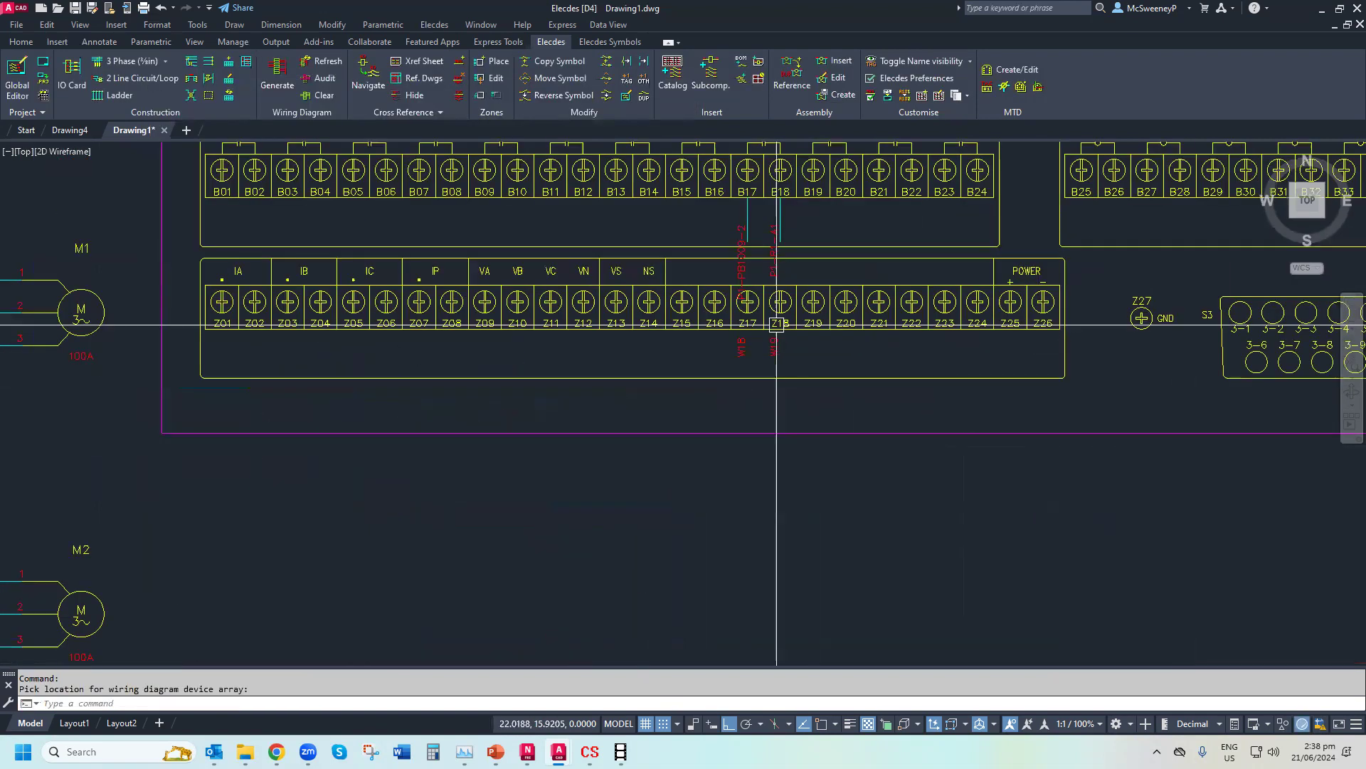
pyautogui.scroll(2, 776, 324)
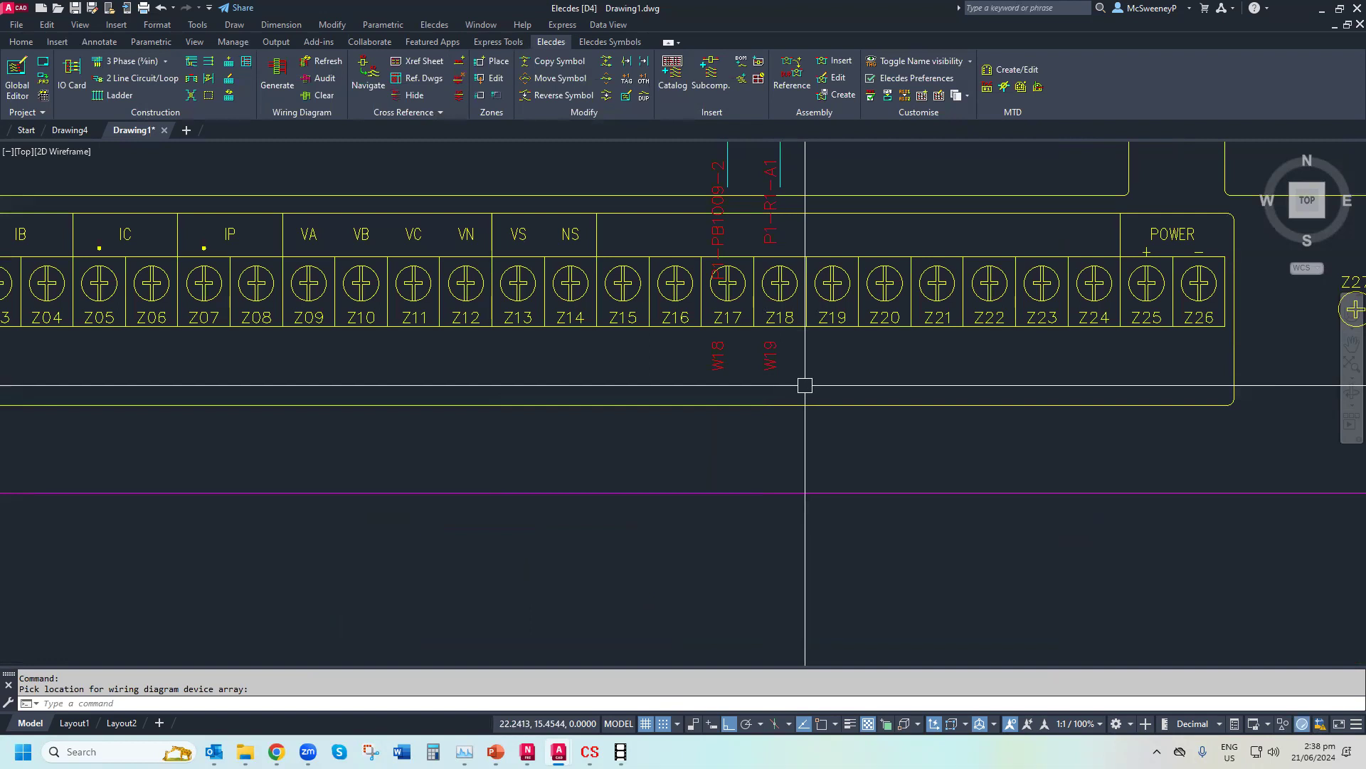
pyautogui.scroll(-4, 808, 385)
pyautogui.scroll(4, 832, 299)
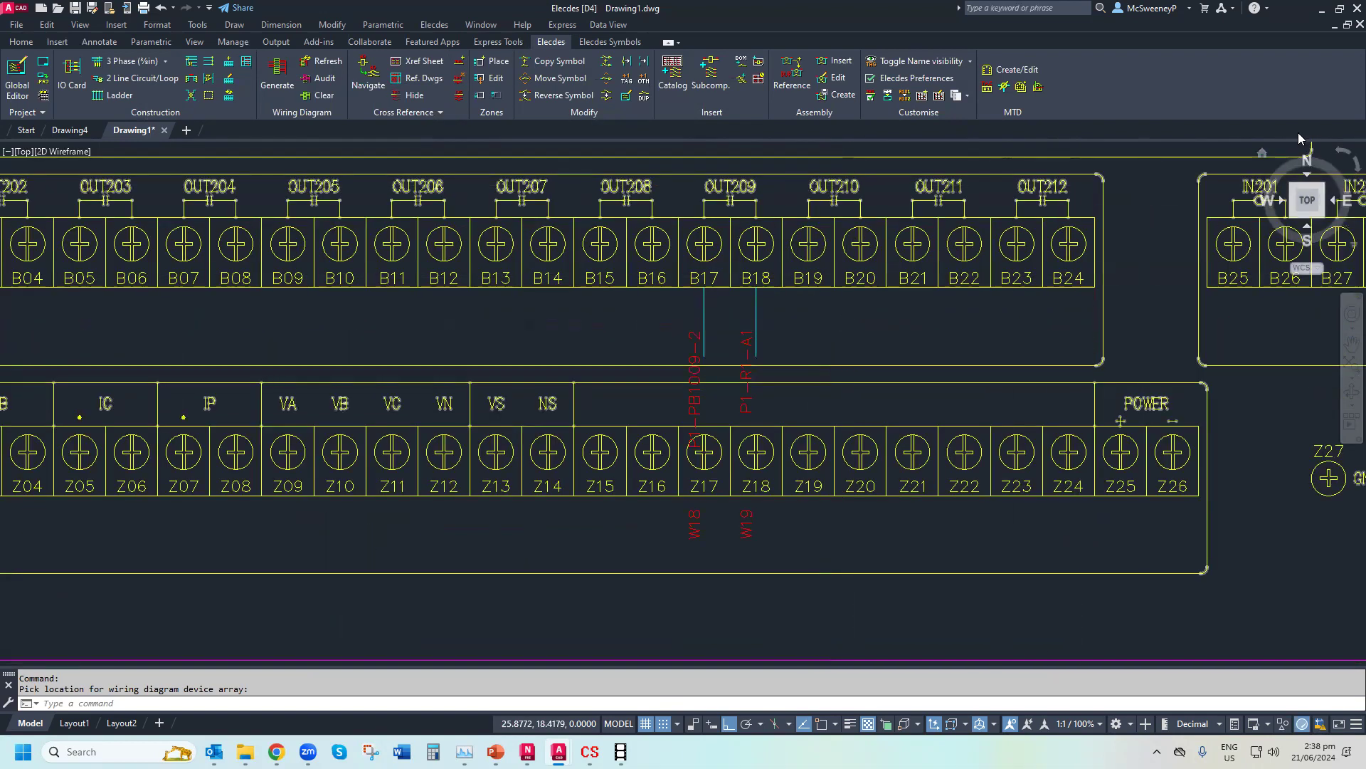
# Erase the whole generated R5 wiring diagram from the drawing
pyautogui.press('Escape')
pyautogui.write('ze')
pyautogui.press('Return')
pyautogui.write('e')
pyautogui.press('Return')
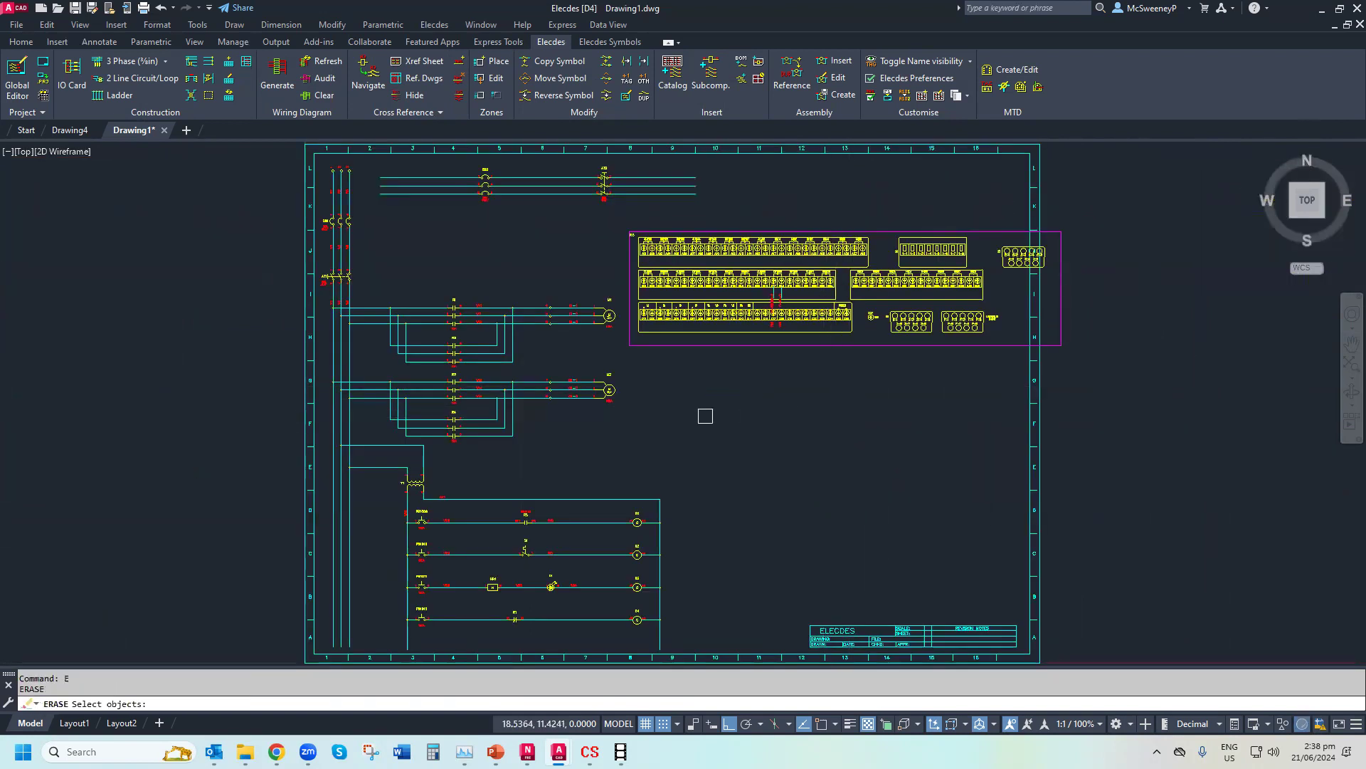
pyautogui.click(624, 359)
pyautogui.click(1151, 209)
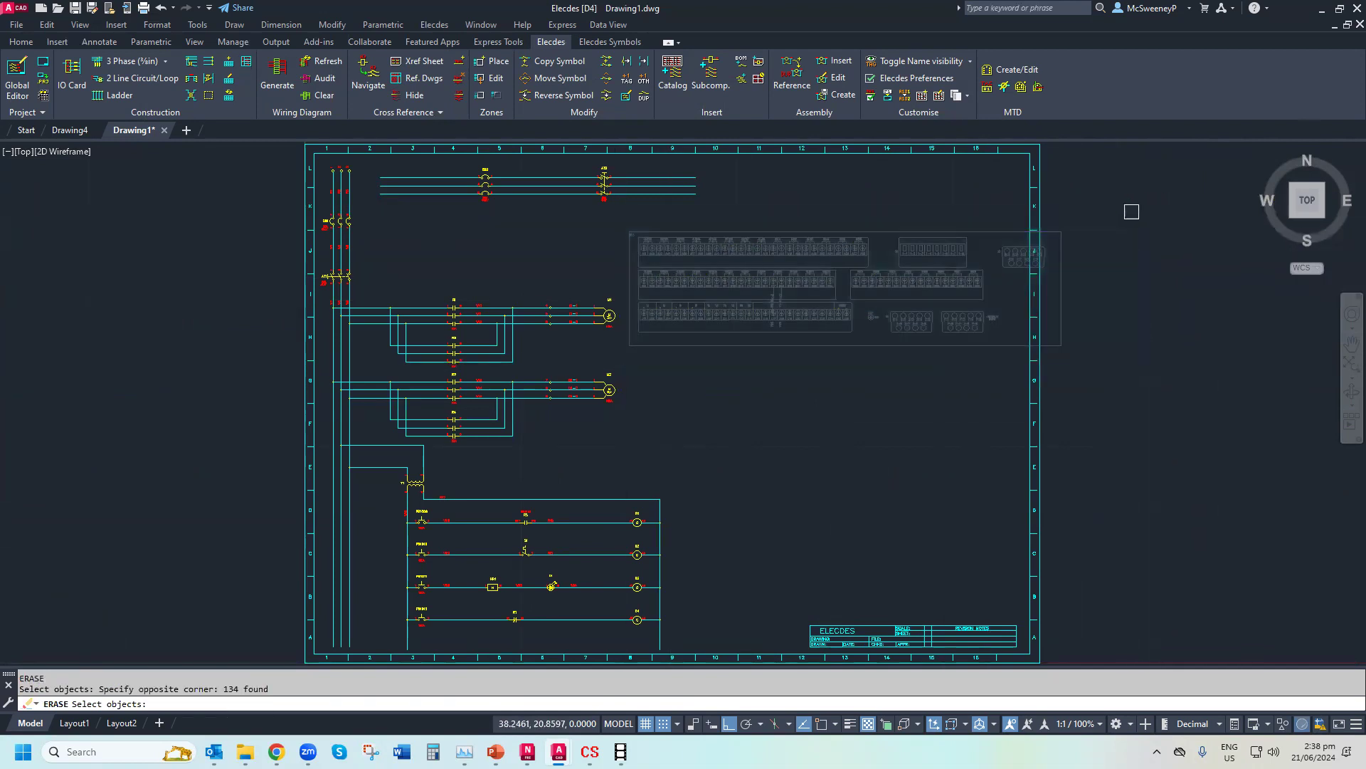
pyautogui.press('Return')
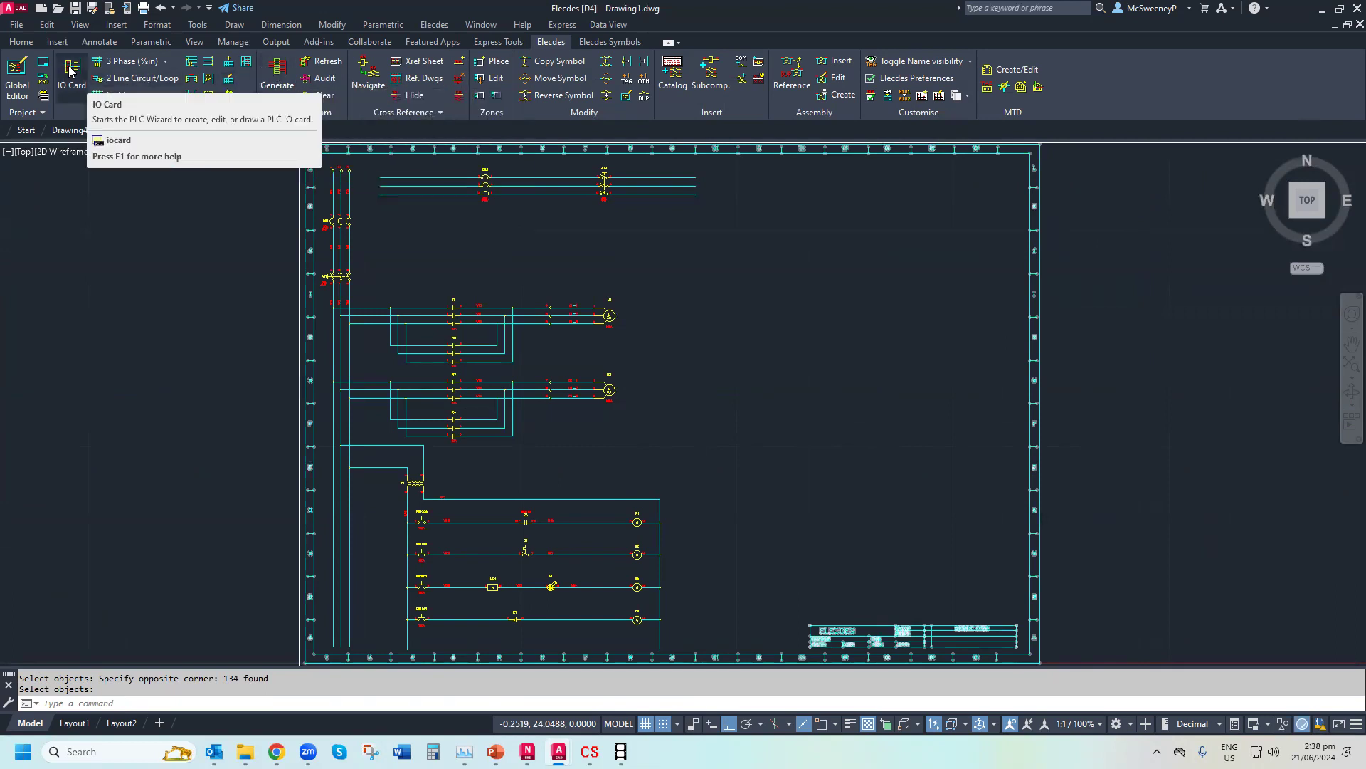
# Switch to the ELECDES DESIGN SUITE folder and start the PLC Wizard to specify an IO card
pyautogui.moveTo(245, 751)
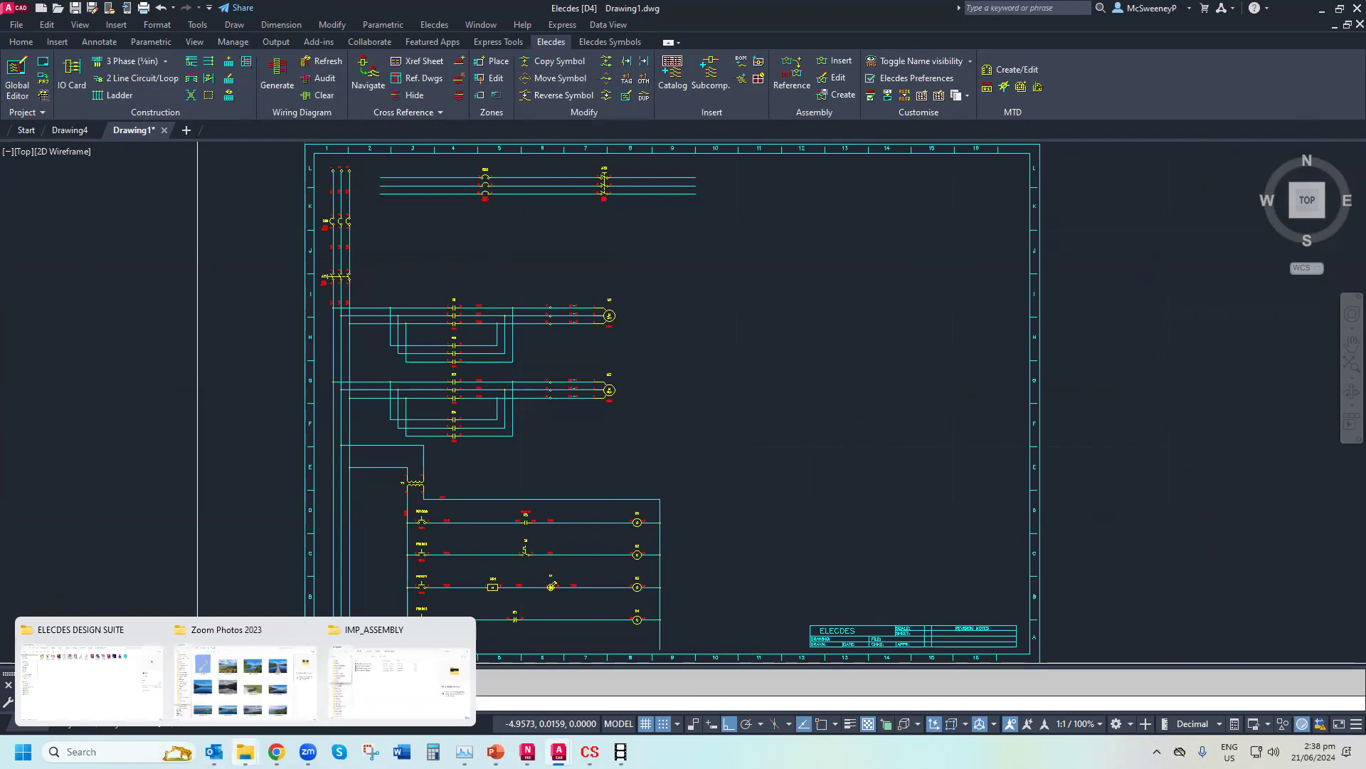
pyautogui.click(124, 687)
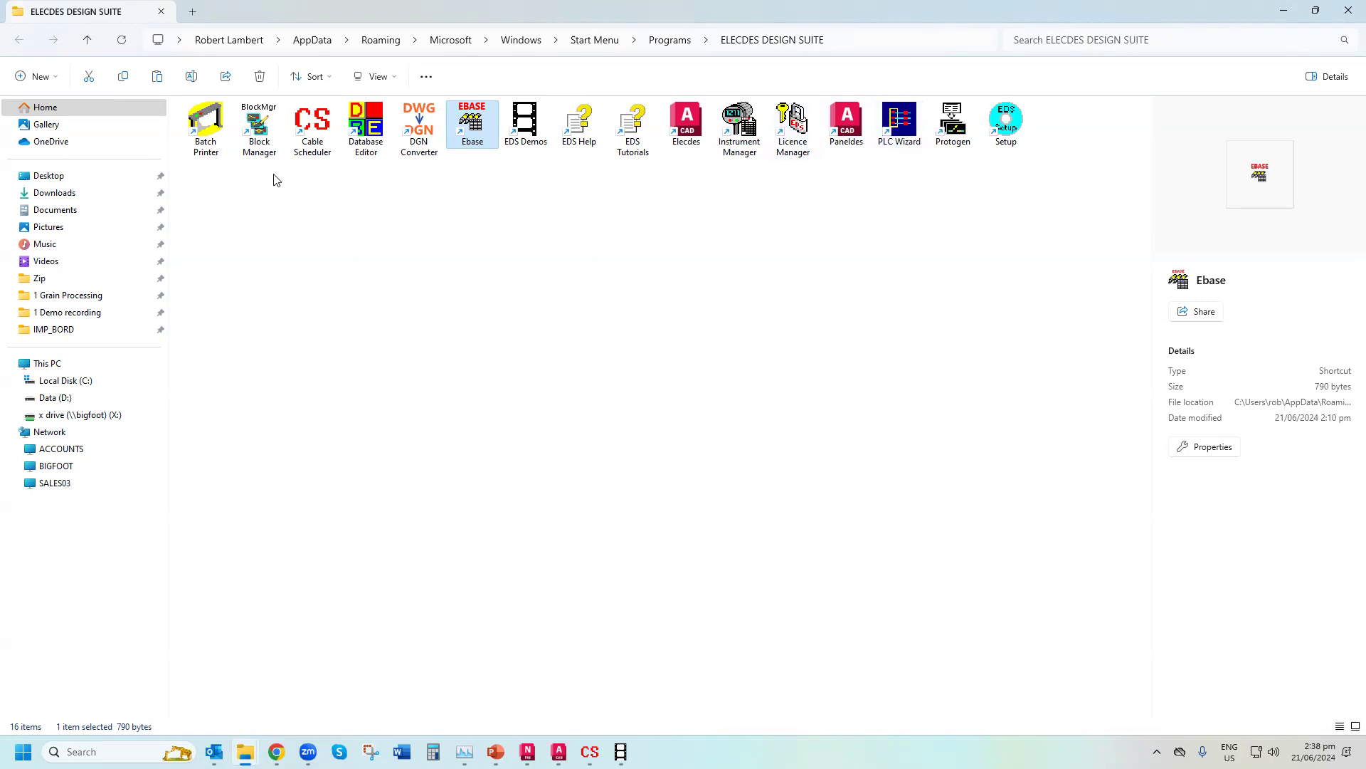
pyautogui.doubleClick(896, 141)
pyautogui.click(557, 388)
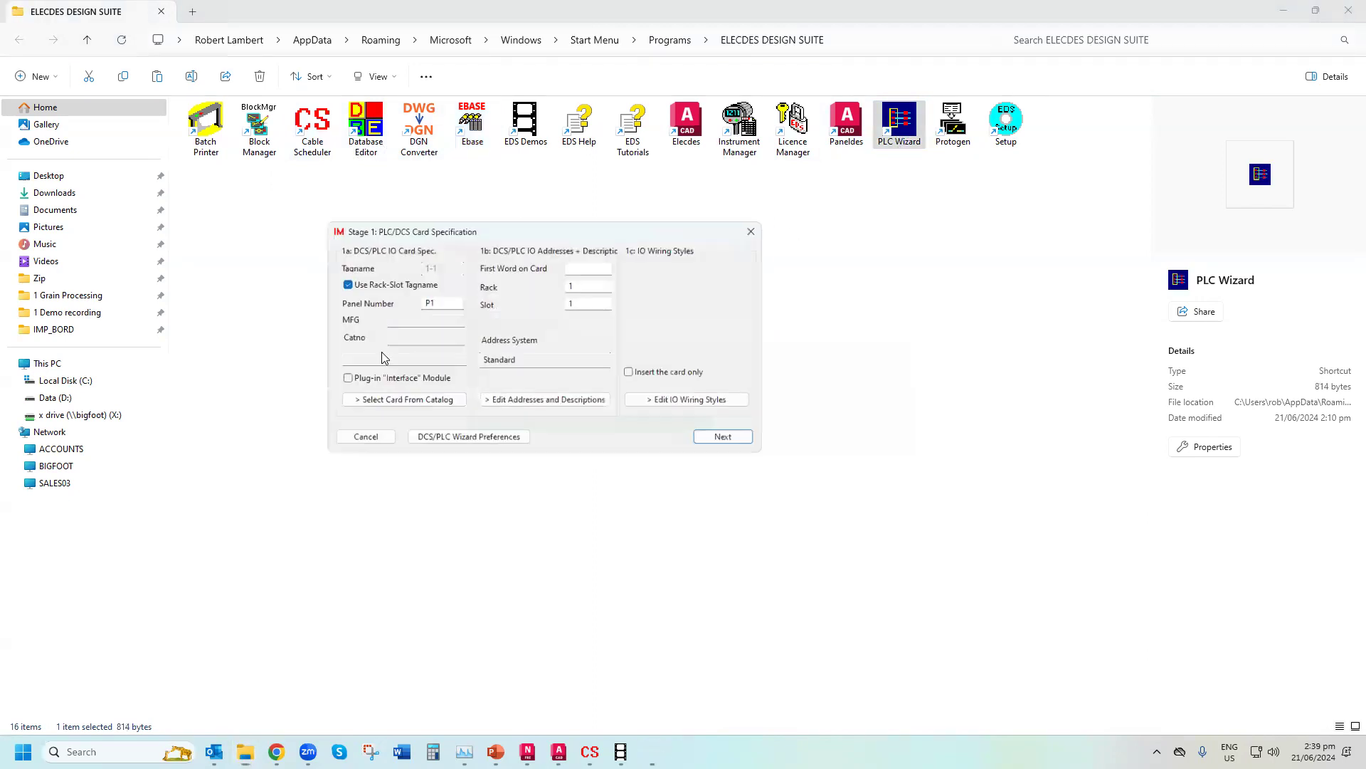
# Choose the Allen-Bradley 1746-OW16 16-output AC/DC relay module from the catalog, examining its point configuration and terminal list
pyautogui.click(412, 400)
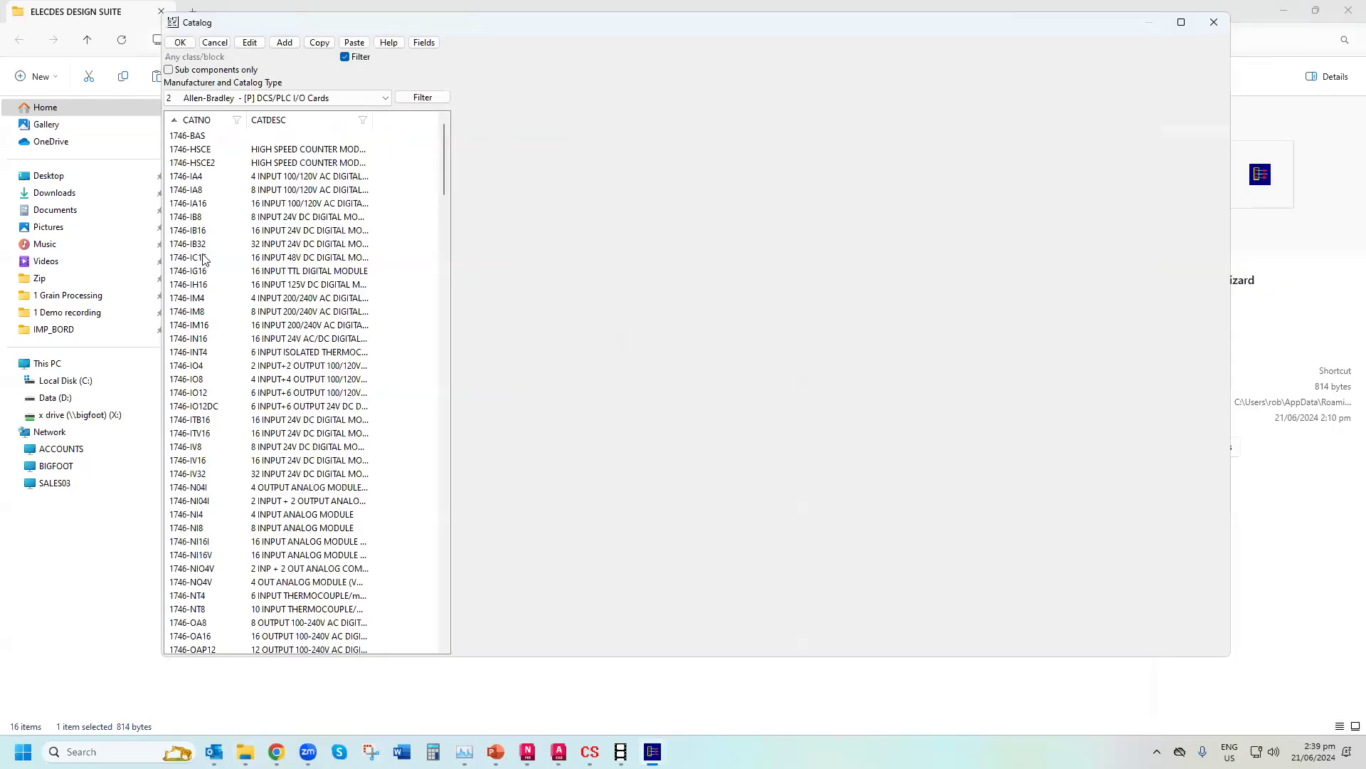
pyautogui.click(370, 151)
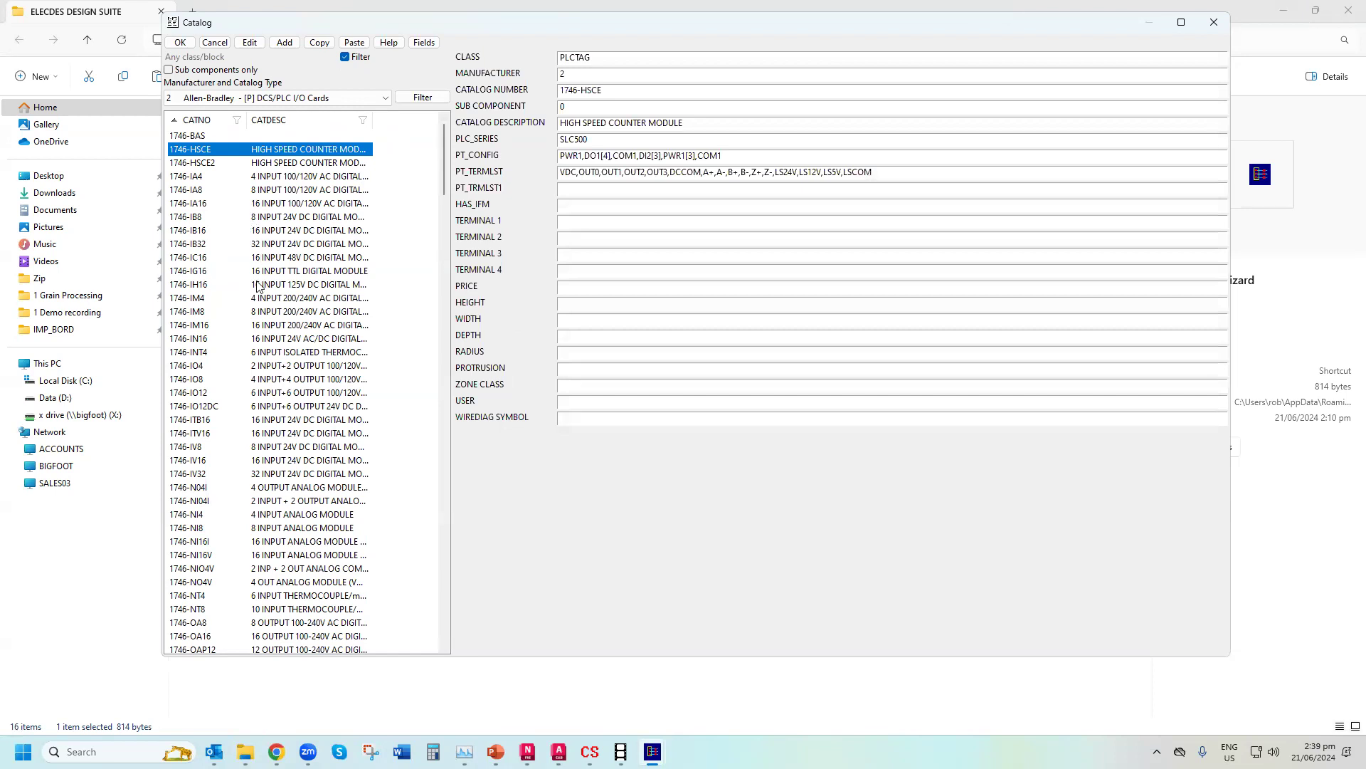
pyautogui.scroll(-12, 257, 285)
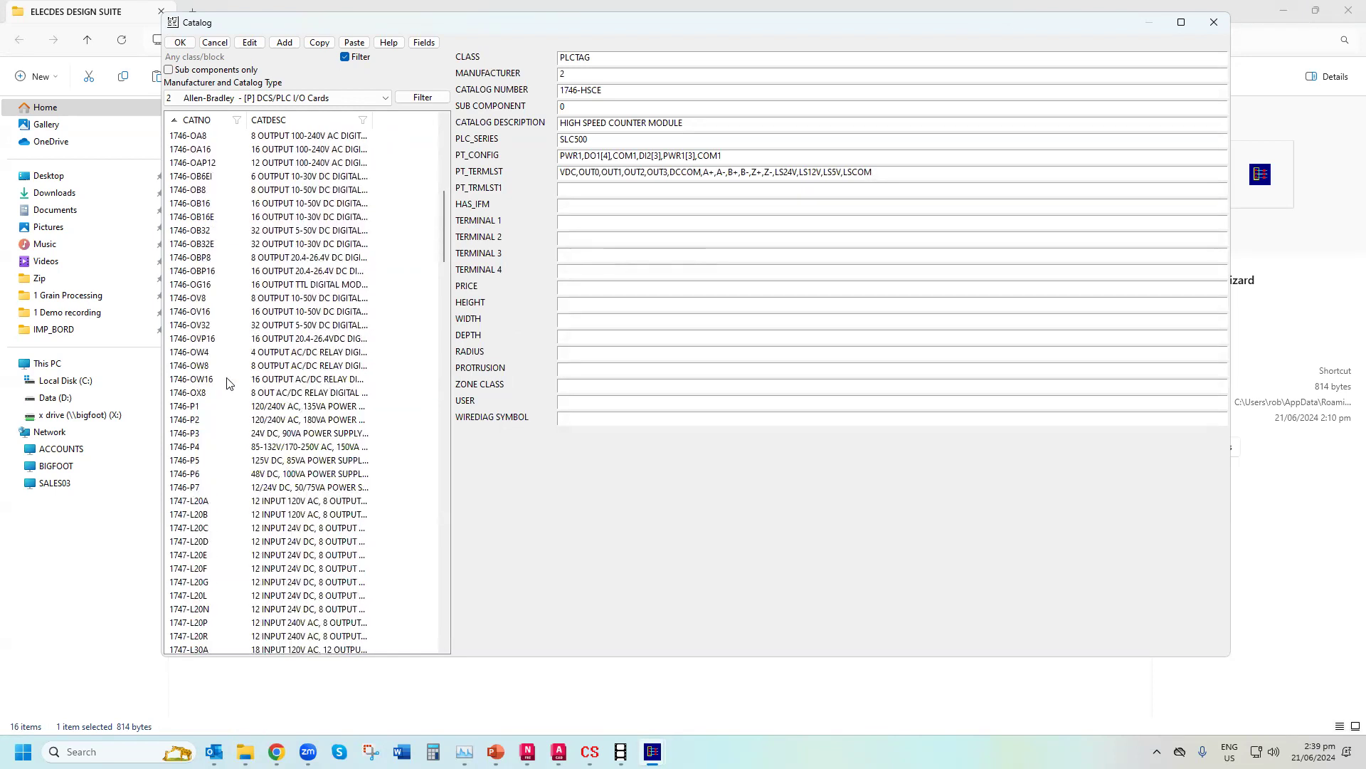
pyautogui.click(223, 380)
pyautogui.moveTo(680, 152); pyautogui.dragTo(558, 157)
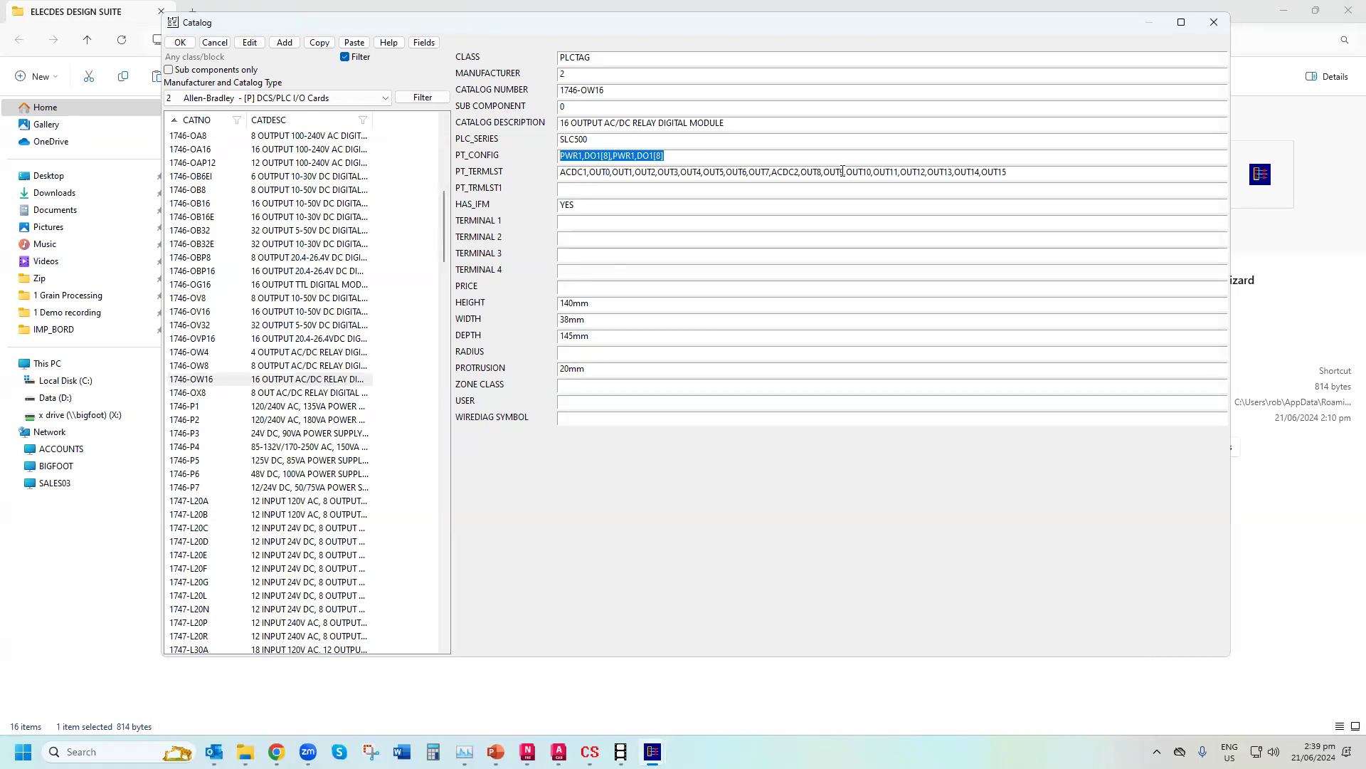
pyautogui.moveTo(1027, 169); pyautogui.dragTo(562, 187)
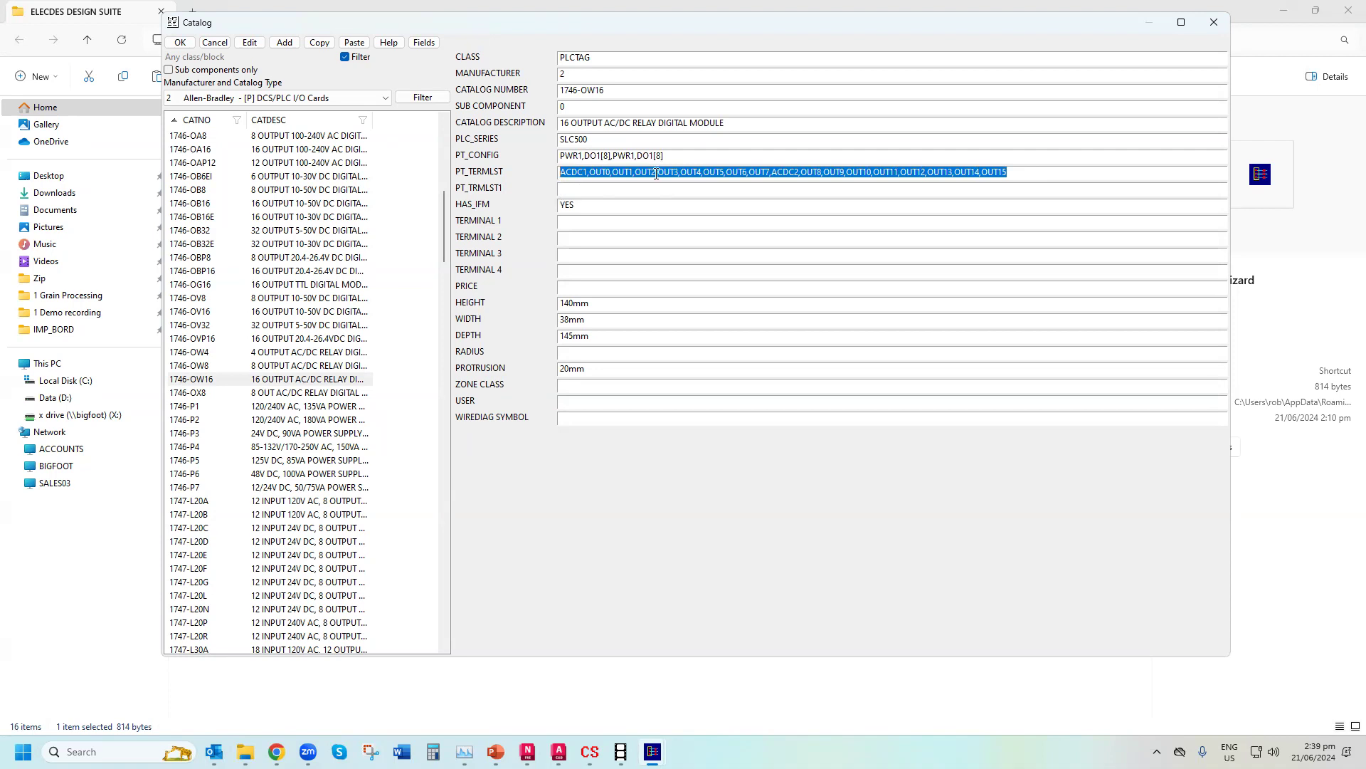
pyautogui.click(269, 324)
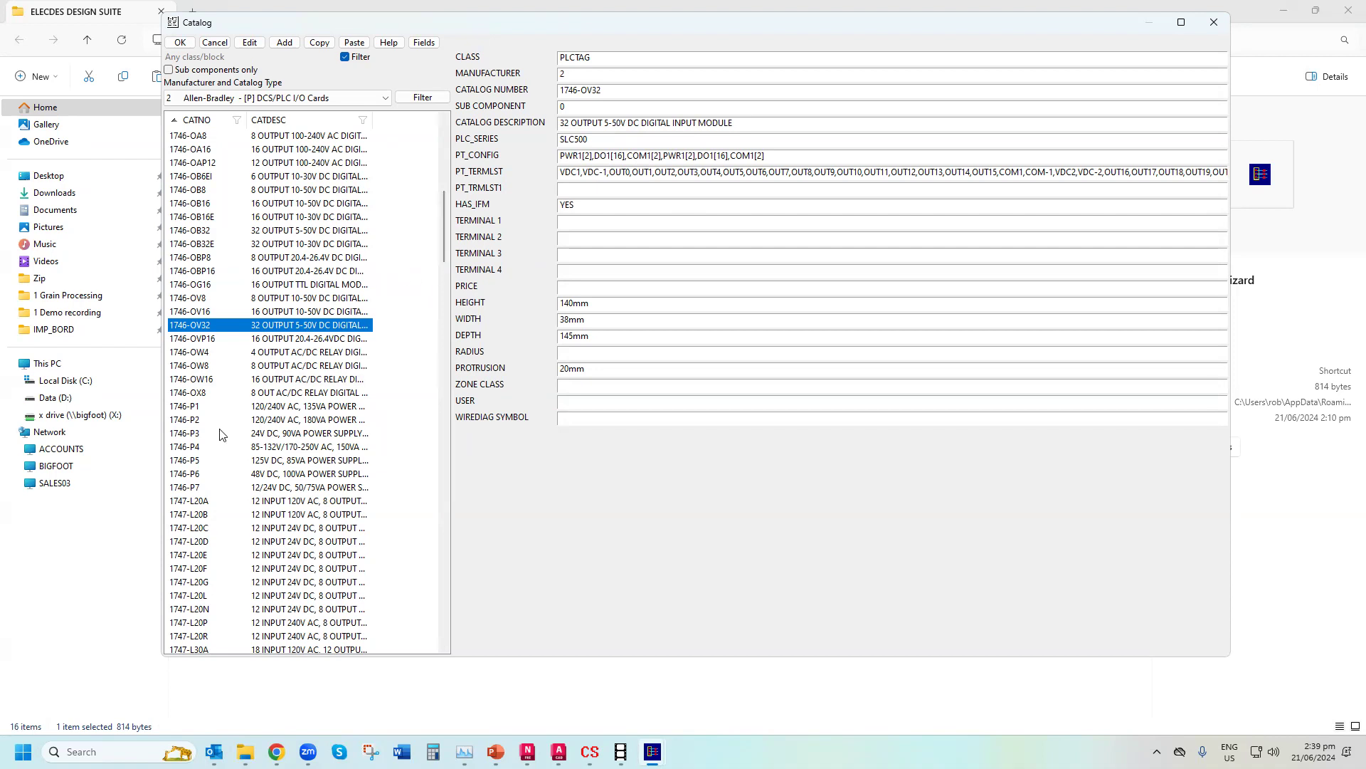
pyautogui.click(204, 380)
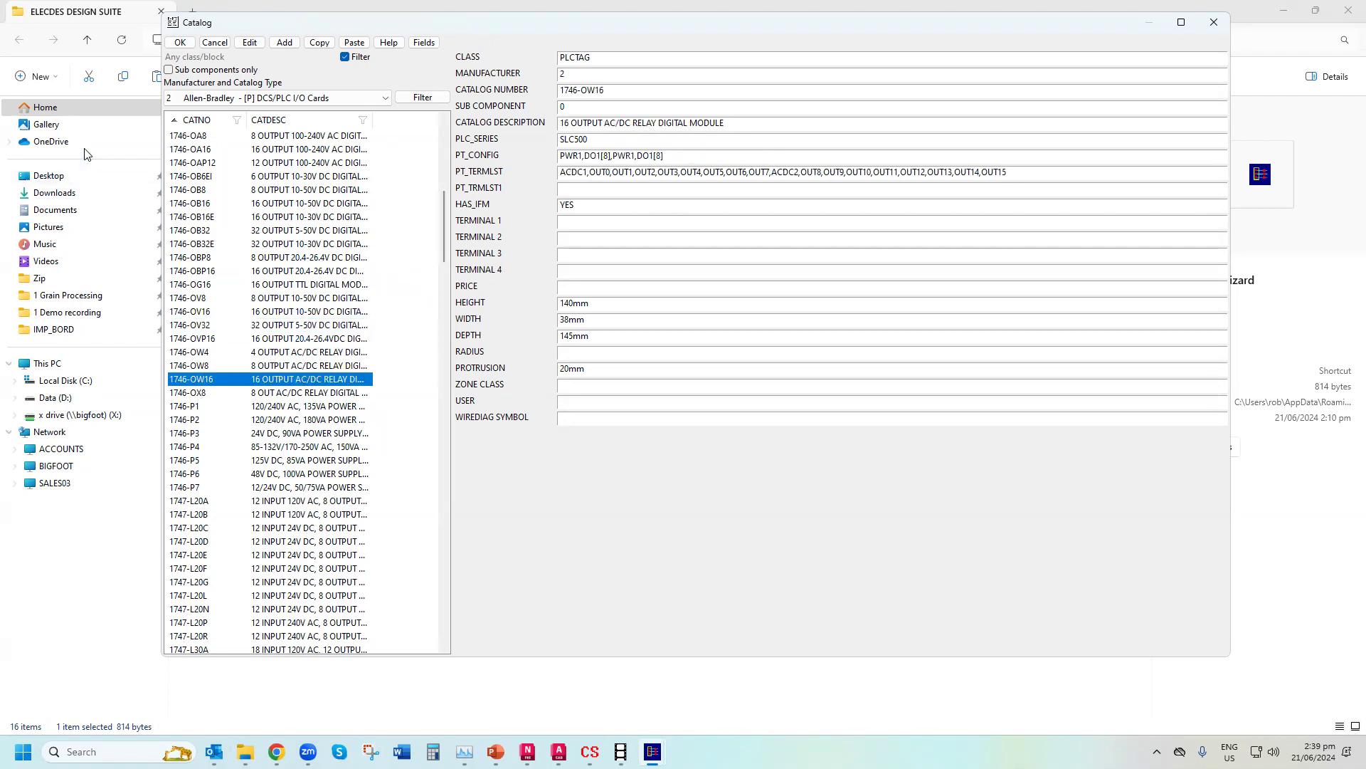
pyautogui.click(180, 43)
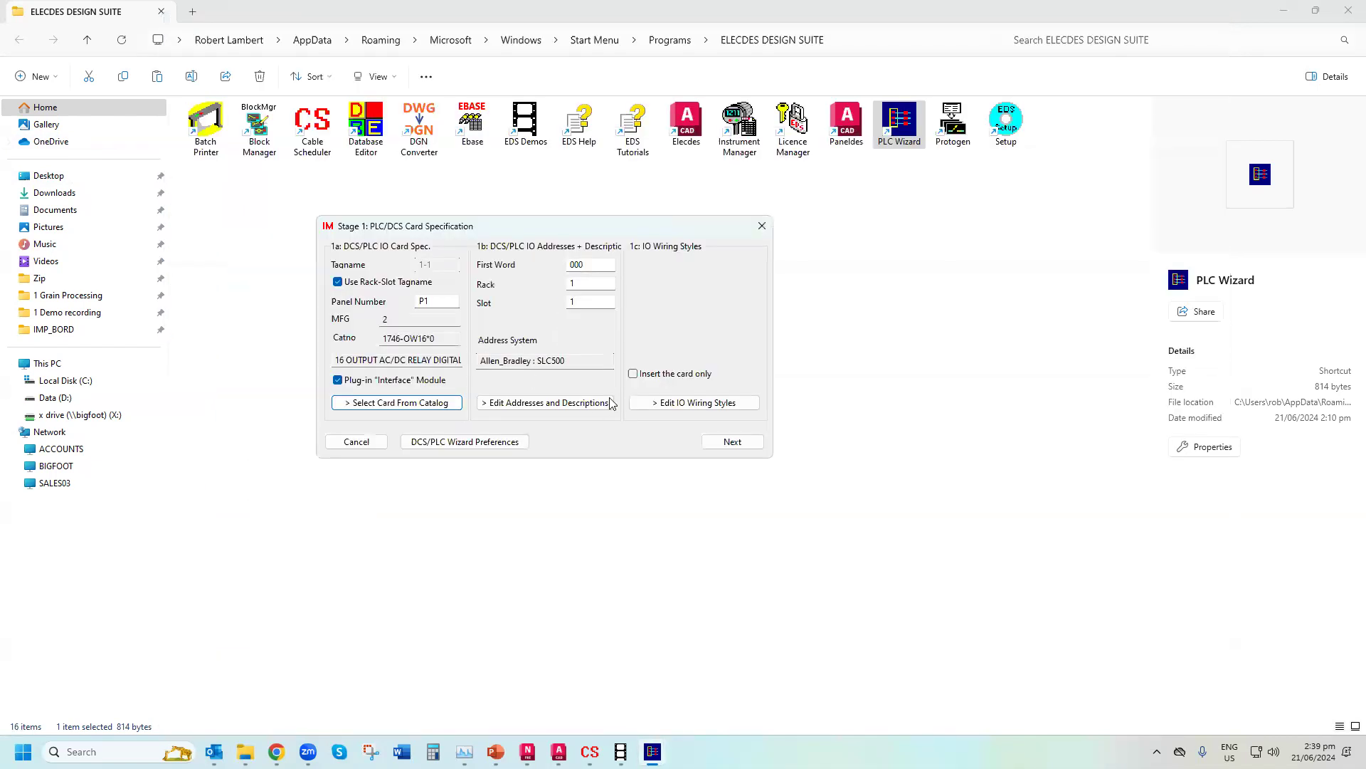
# Fill the three description fields of all 16 digital outputs with EMERG, STOP and 1 in the card's address table
pyautogui.click(589, 406)
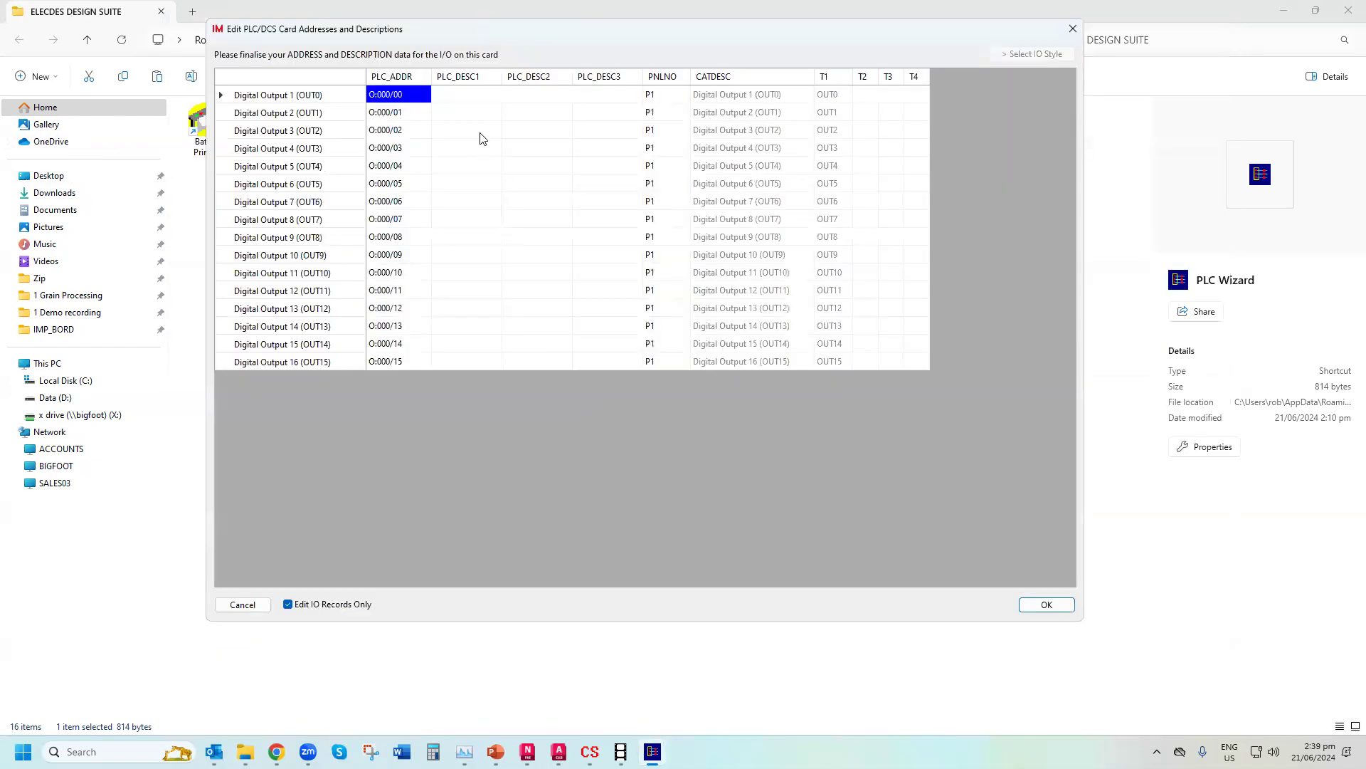
pyautogui.click(481, 101)
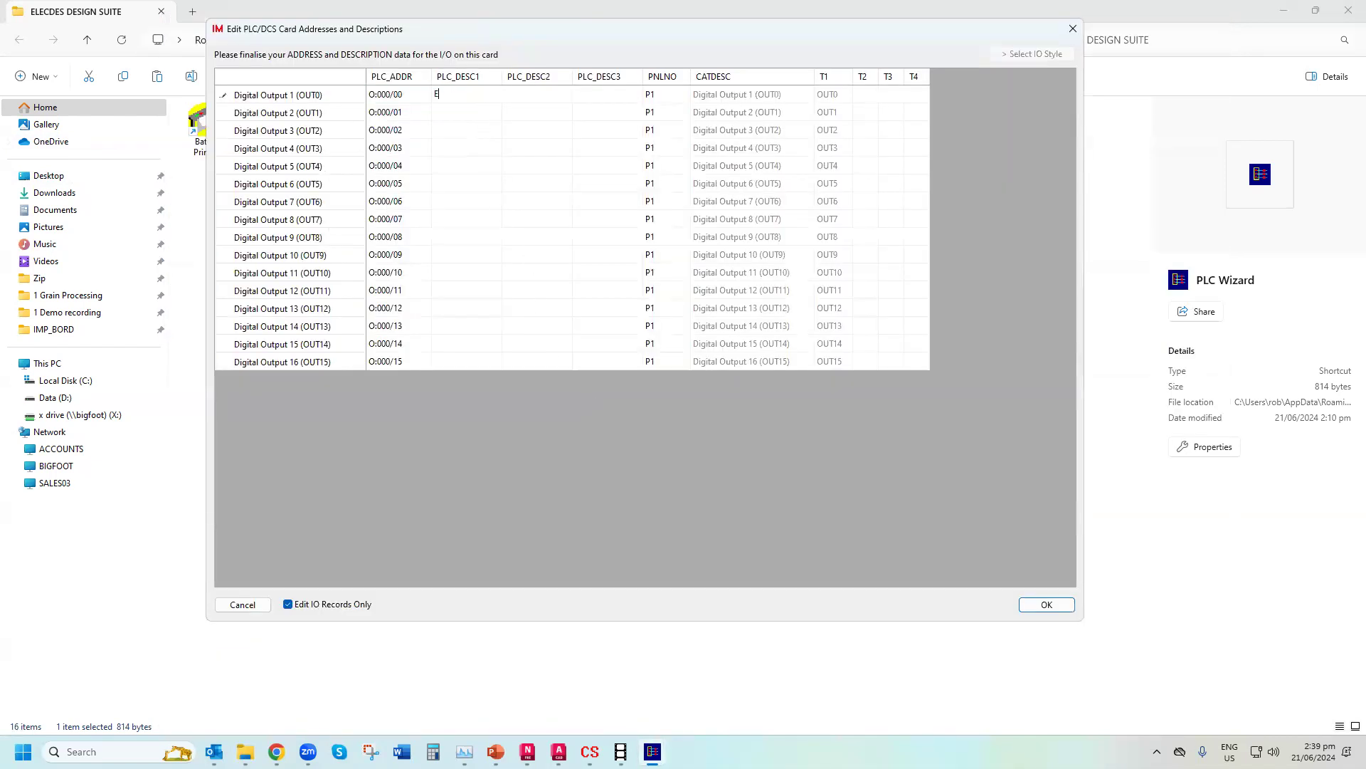
pyautogui.press('Tab')
pyautogui.moveTo(491, 101); pyautogui.dragTo(467, 383)
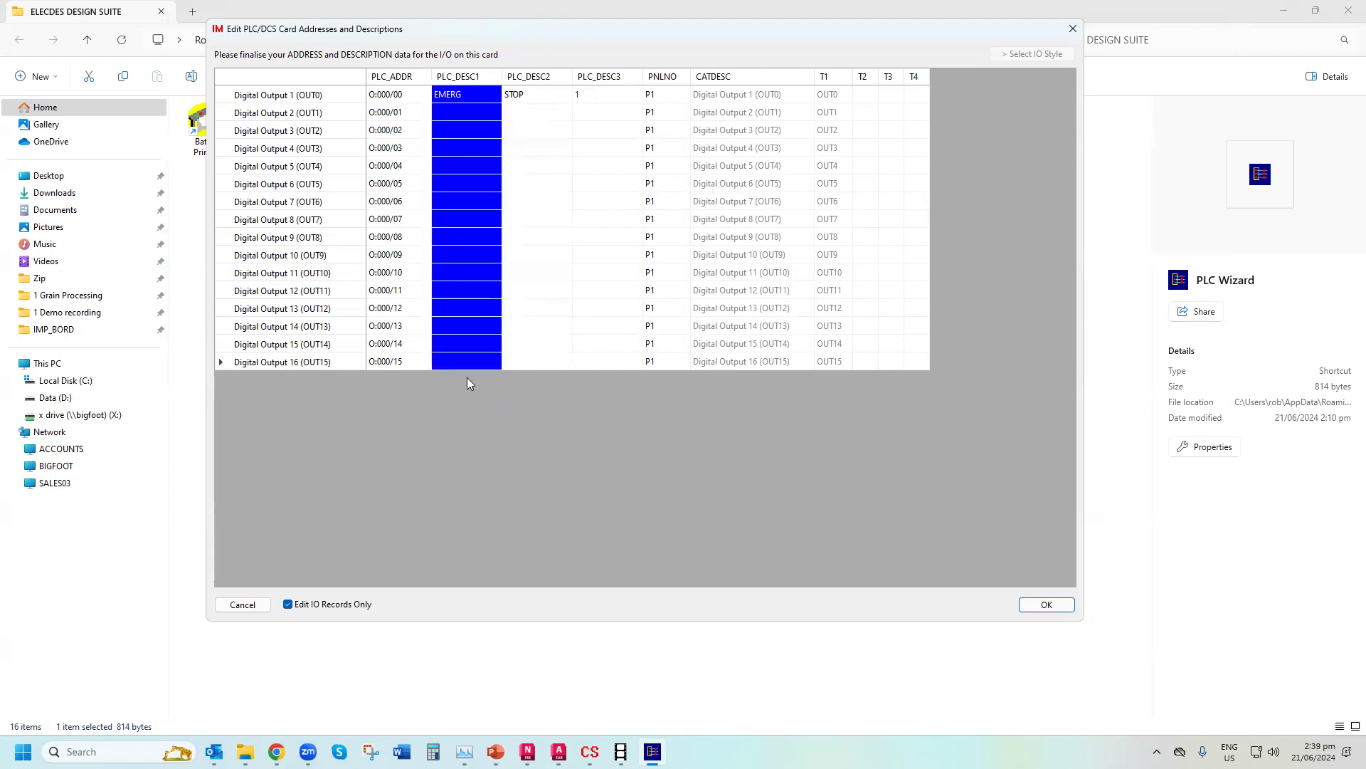
pyautogui.write('EMERG\tSTOP\t1 EMERG\tSTOP\t1 EMERG\tSTOP\t1 EMERG\tSTOP\t1 EMERG\tSTOP\t1 EMERG\tSTOP\t1 EMERG\tSTOP\t1 EMERG\tSTOP\t1 EMERG\tSTOP\t1 EMERG\tSTOP\t1 EMERG\tSTOP\t1 EMERG\tSTOP\t1 EMERG\tSTOP\t1 EMERG\tSTOP\t1 EMERG\tSTOP\t1')
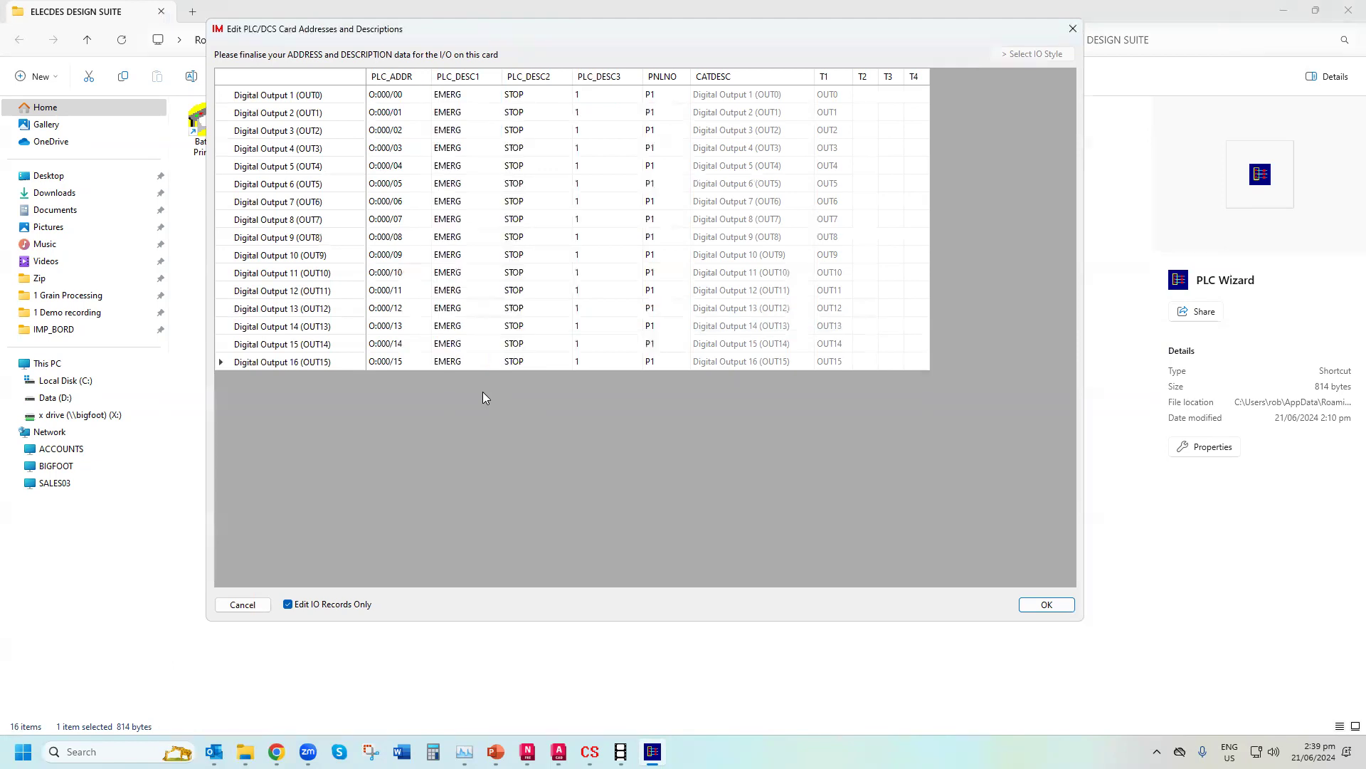
# Increment the PLC_DESC3 values from 1 to 16 across the digital outputs and accept the addresses and descriptions
pyautogui.click(610, 82)
pyautogui.rightClick(610, 82)
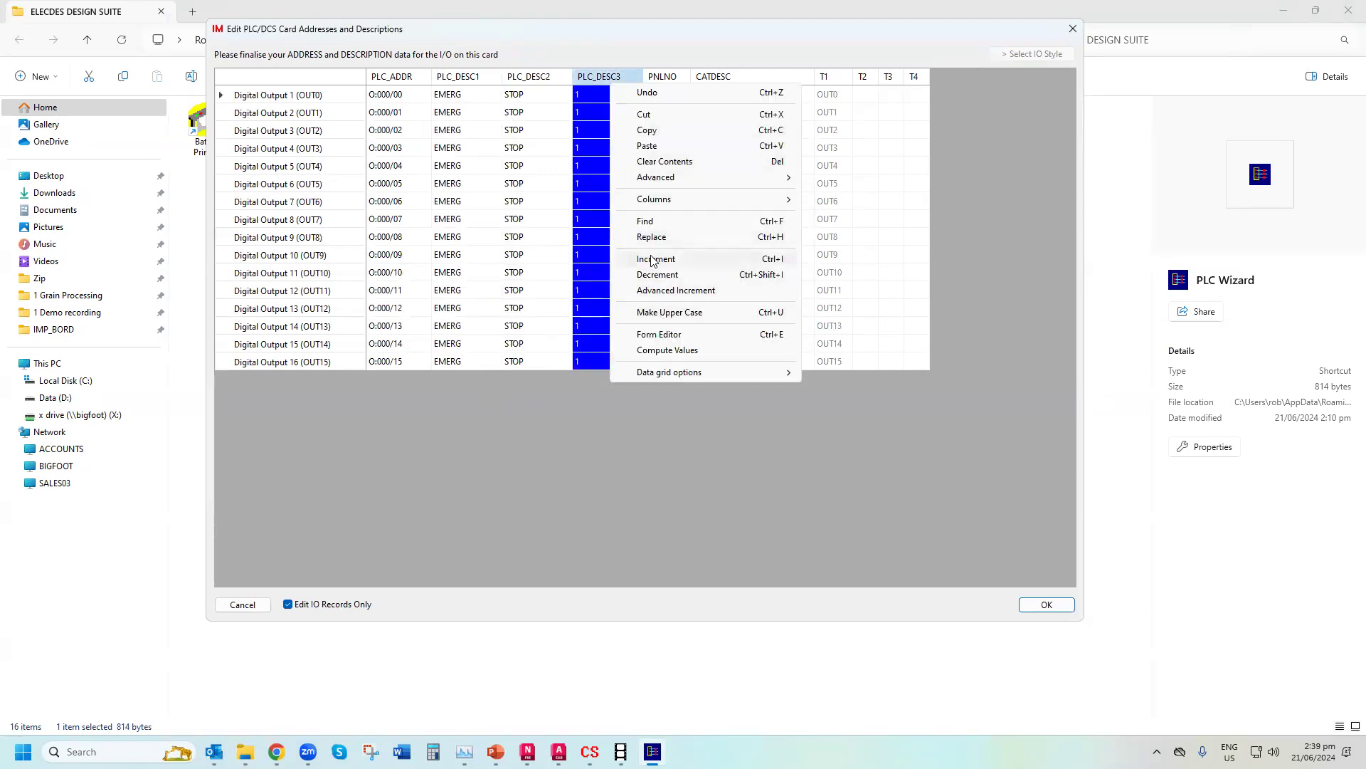
pyautogui.click(653, 259)
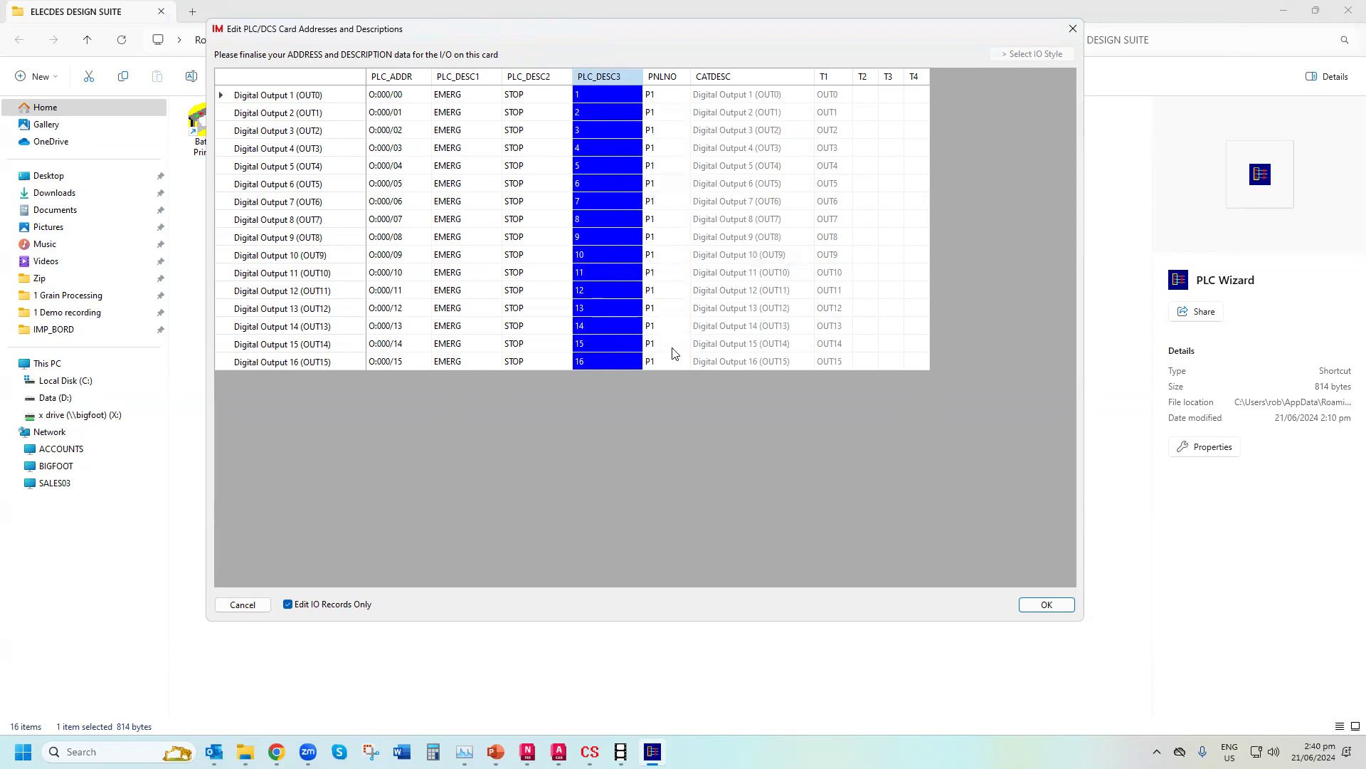
pyautogui.click(1046, 604)
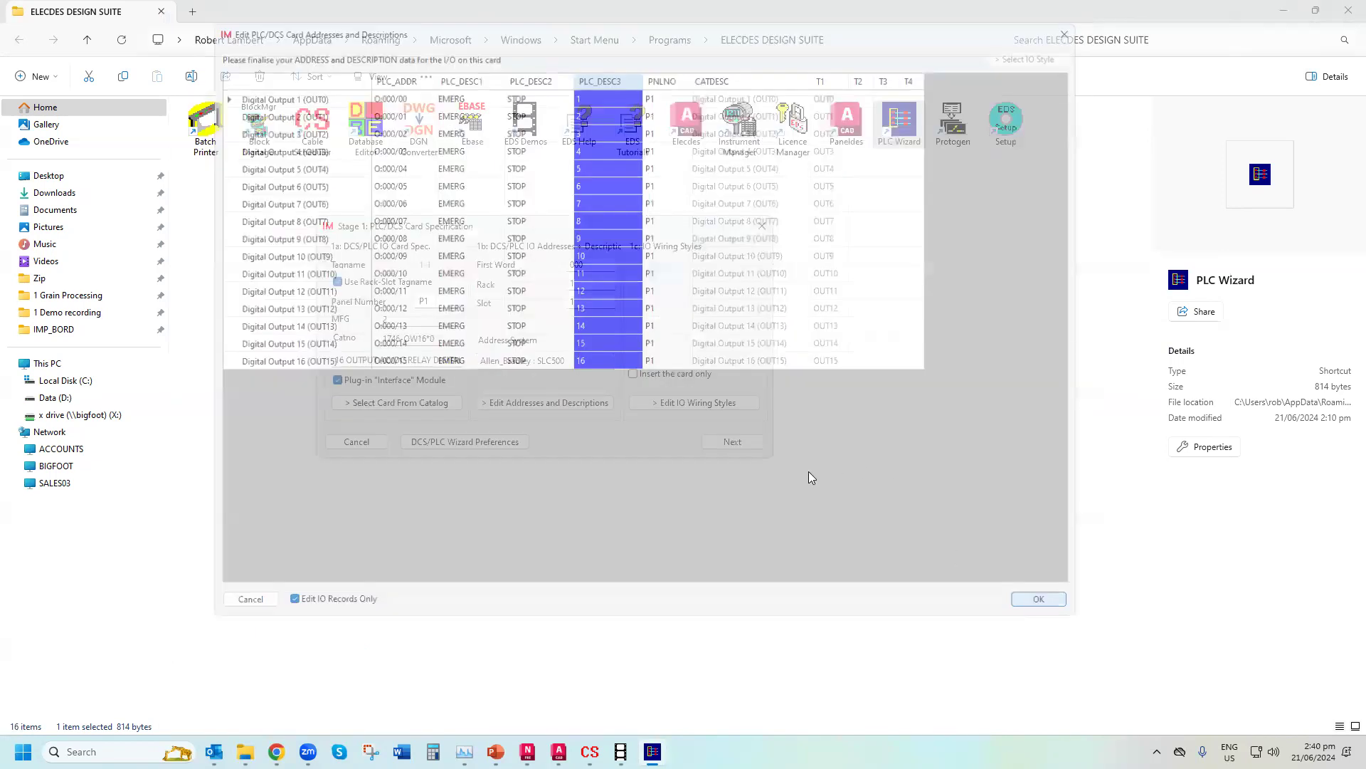
# Assign the SPARE1 Standard 1 Wire Spare wiring style to Digital Outputs 1 and 2
pyautogui.click(680, 401)
pyautogui.click(402, 99)
pyautogui.rightClick(411, 100)
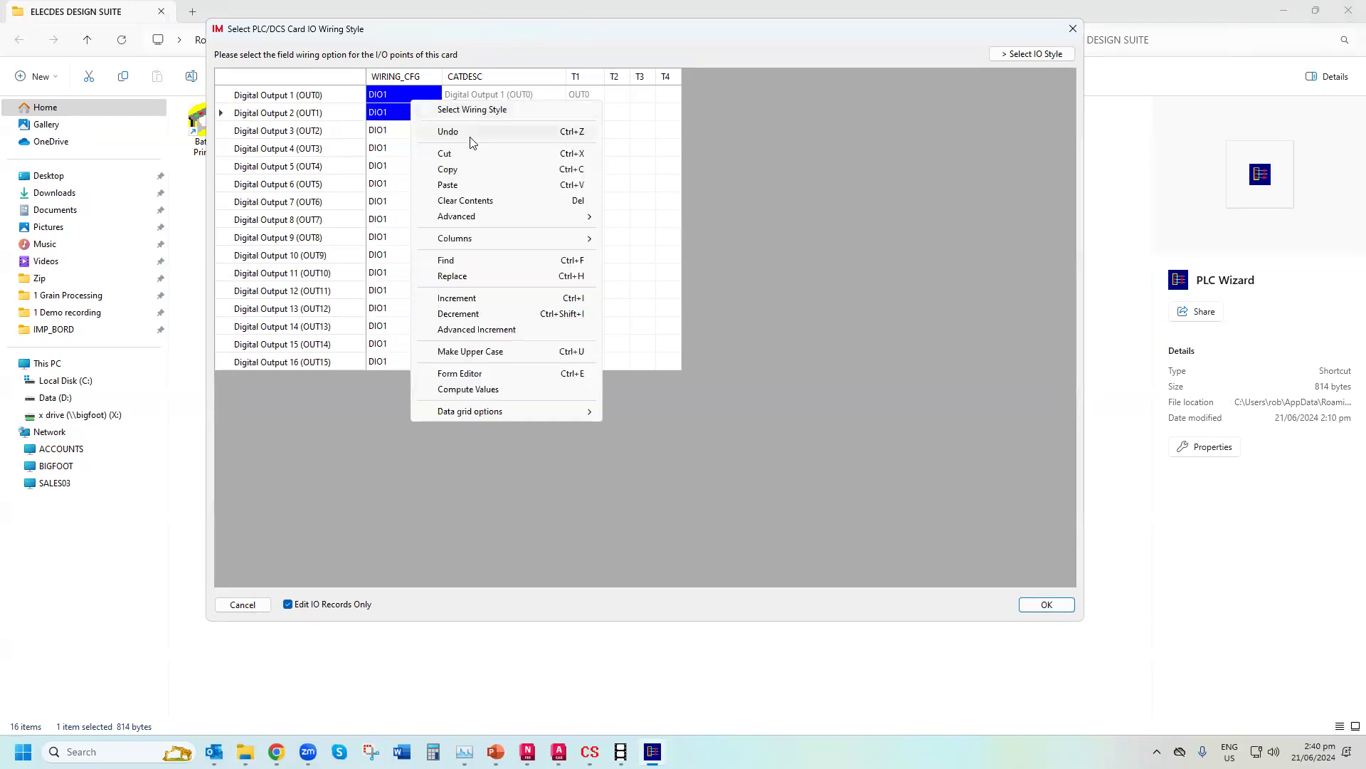
pyautogui.click(476, 109)
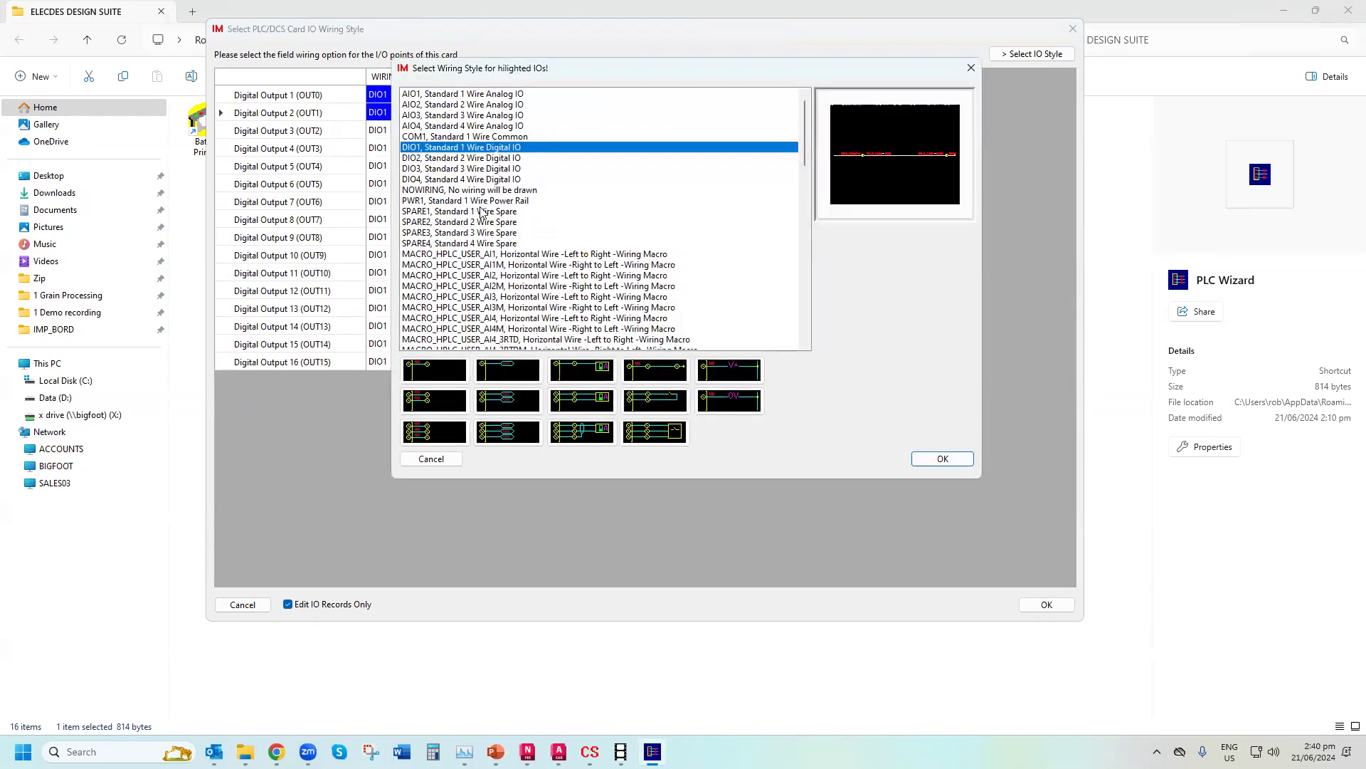
pyautogui.click(481, 212)
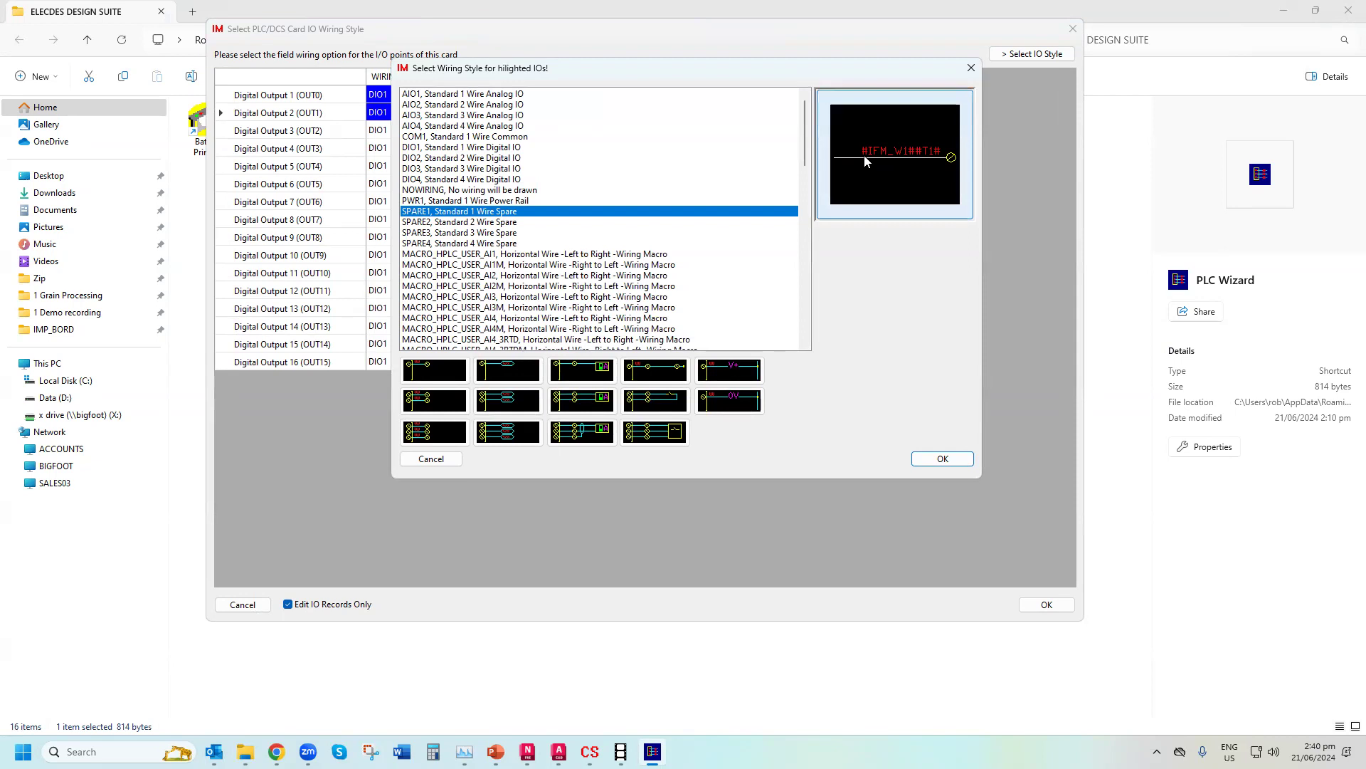
pyautogui.click(942, 458)
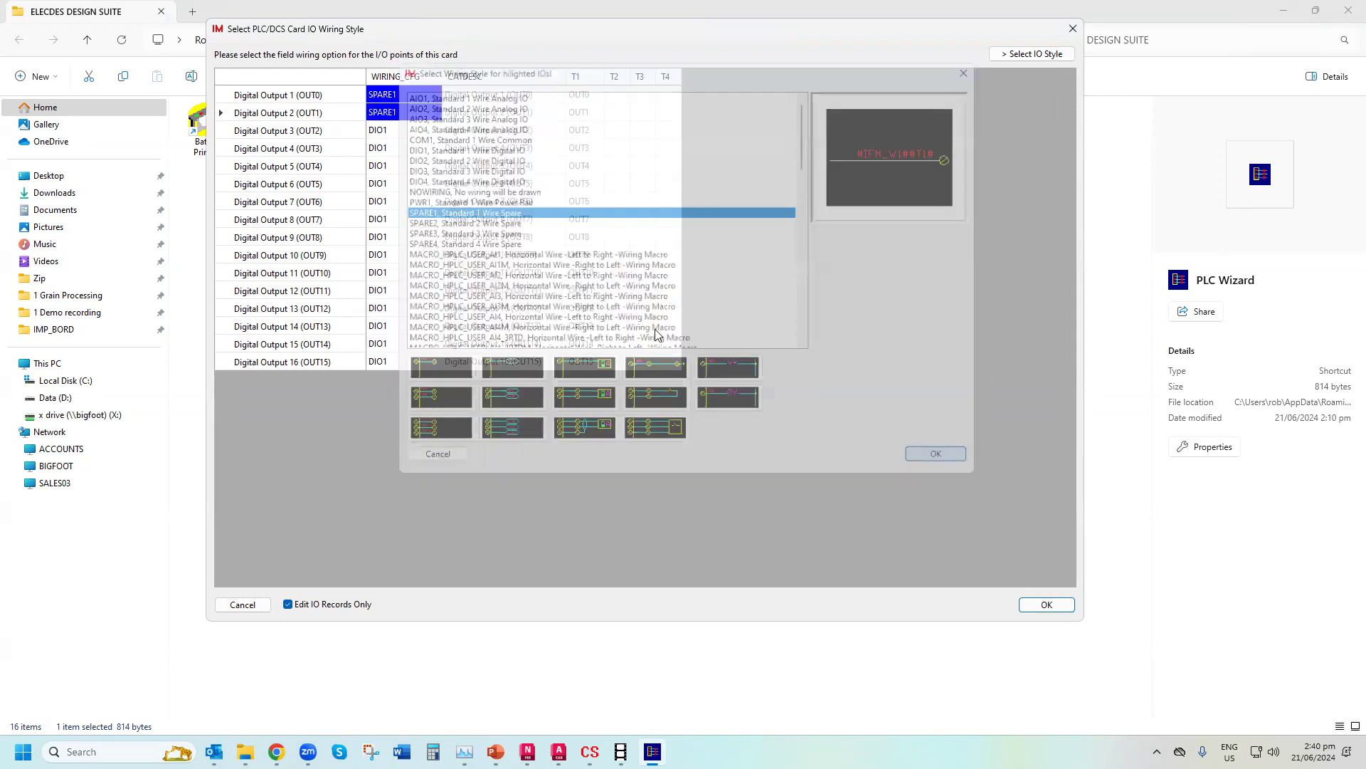
# Assign the MACRO_HPLC_USER_DIO1_LS wiring style to Digital Outputs 3 to 13 and accept the card's IO wiring styles
pyautogui.moveTo(410, 131); pyautogui.dragTo(417, 299)
pyautogui.rightClick(418, 291)
pyautogui.click(469, 301)
pyautogui.scroll(-3, 500, 274)
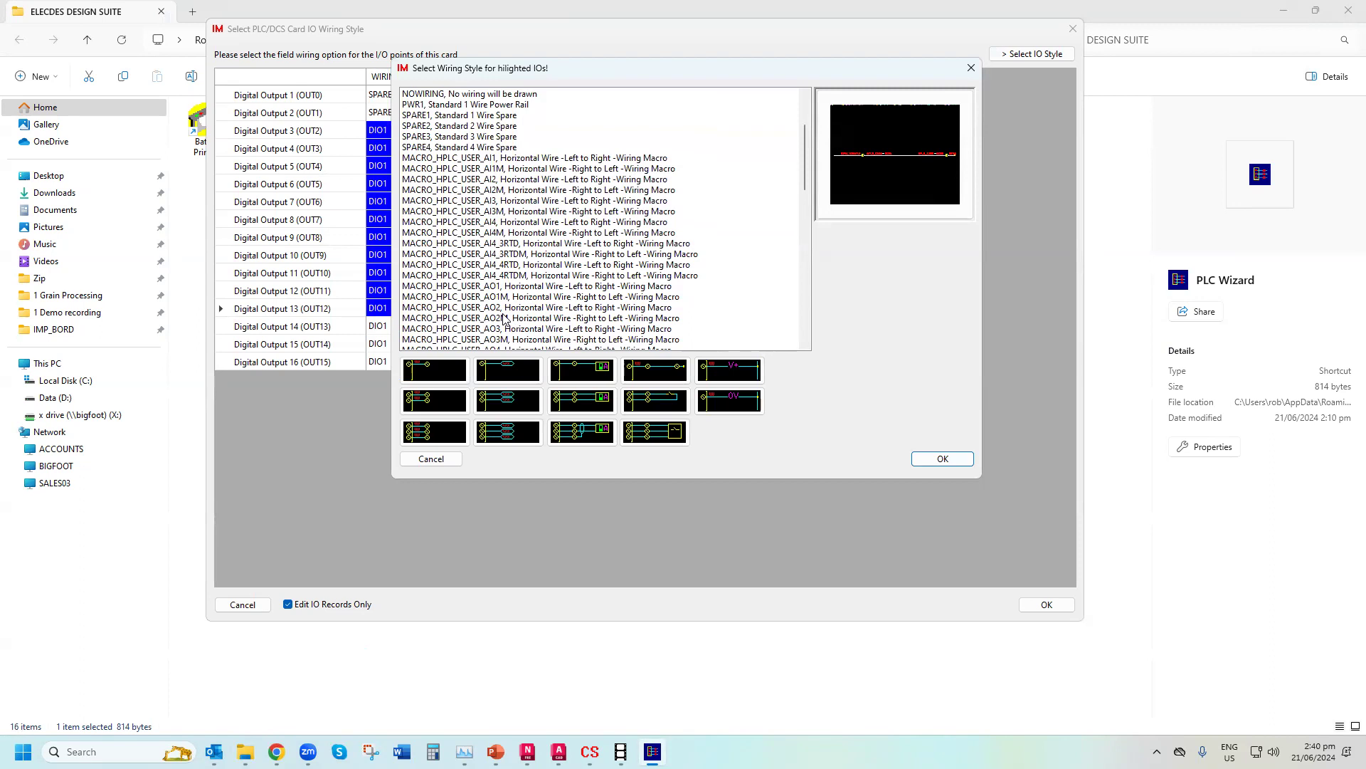
pyautogui.click(498, 288)
pyautogui.scroll(-4, 501, 306)
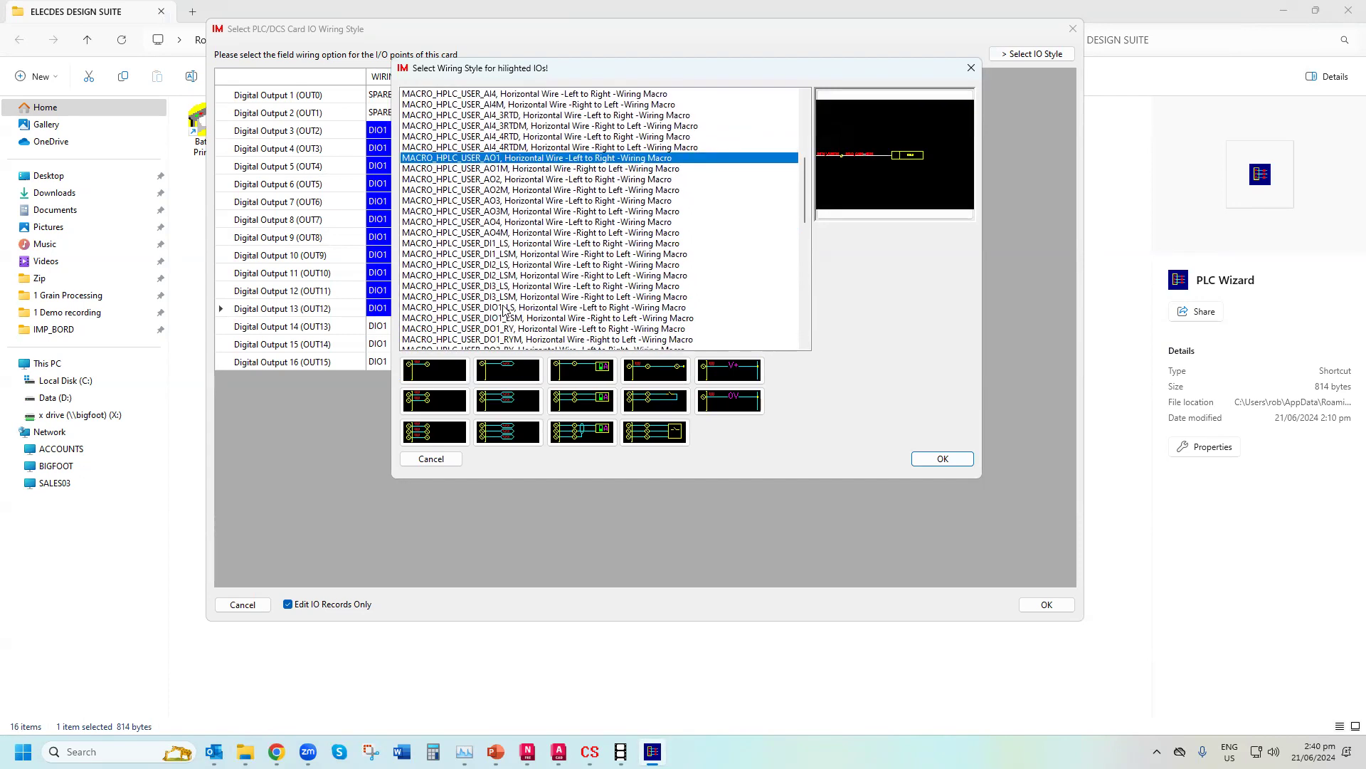
pyautogui.scroll(-2, 519, 289)
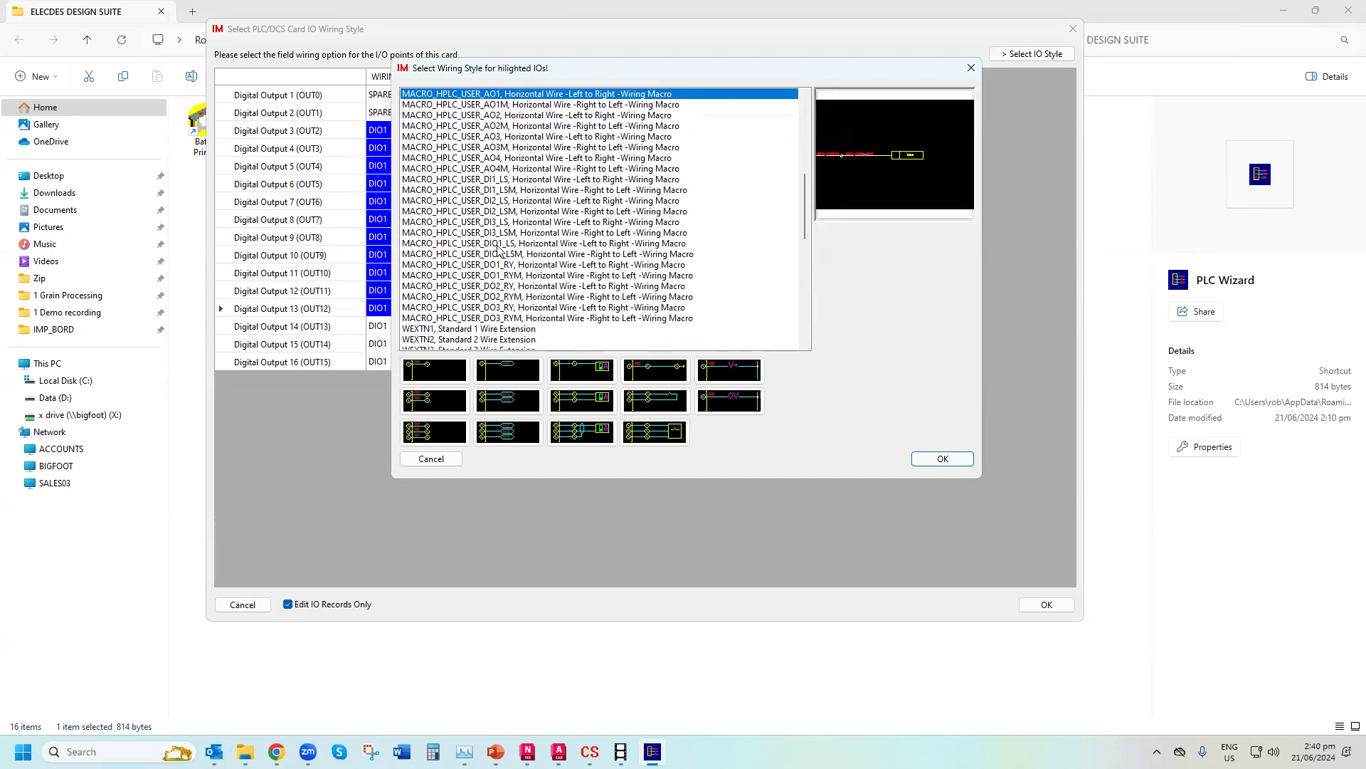
pyautogui.click(500, 245)
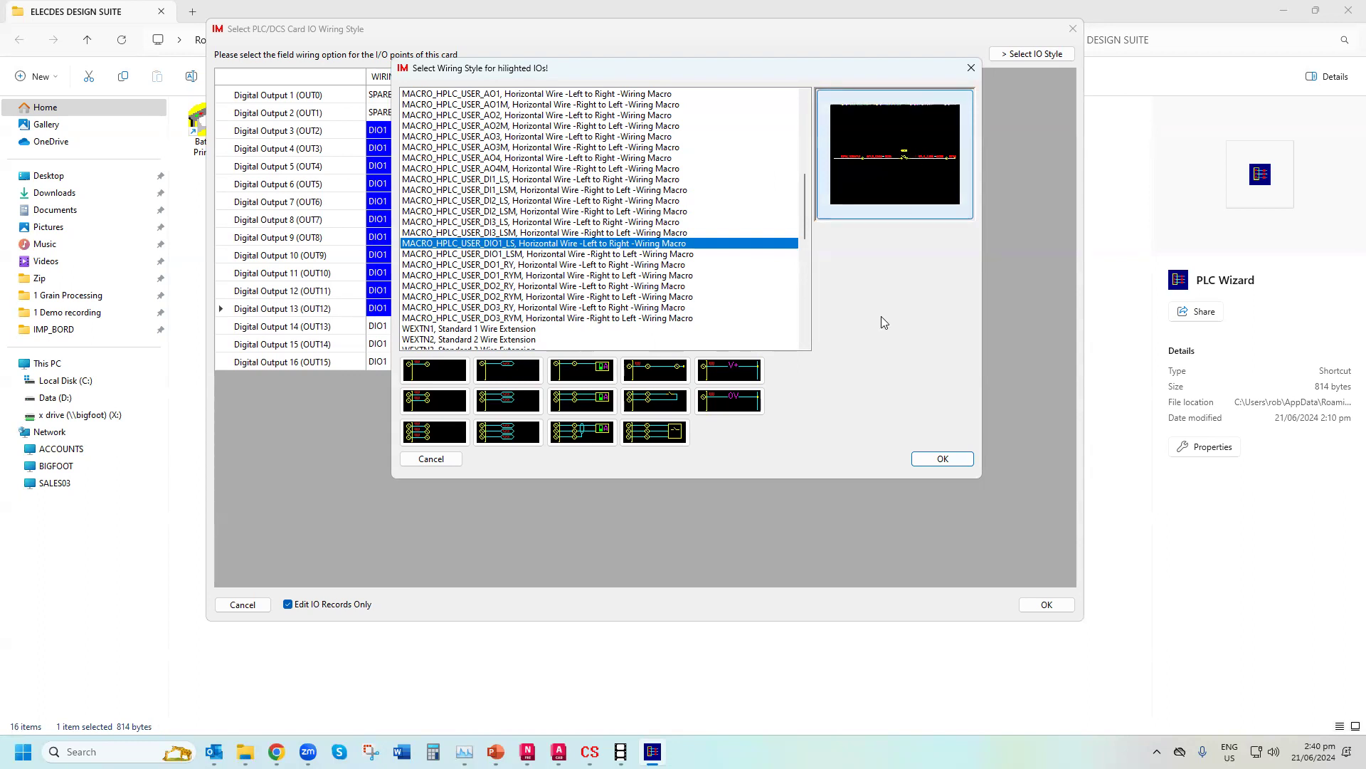
pyautogui.click(937, 460)
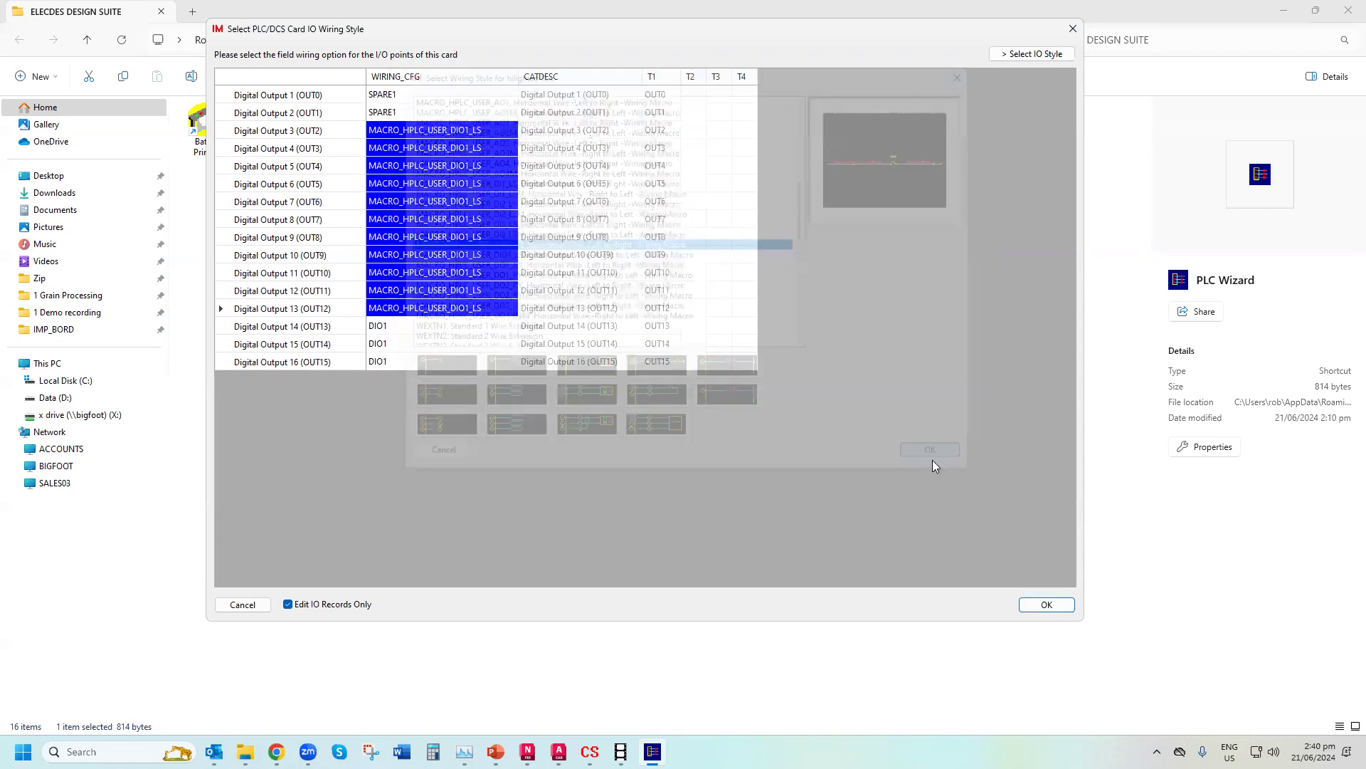
pyautogui.click(1023, 606)
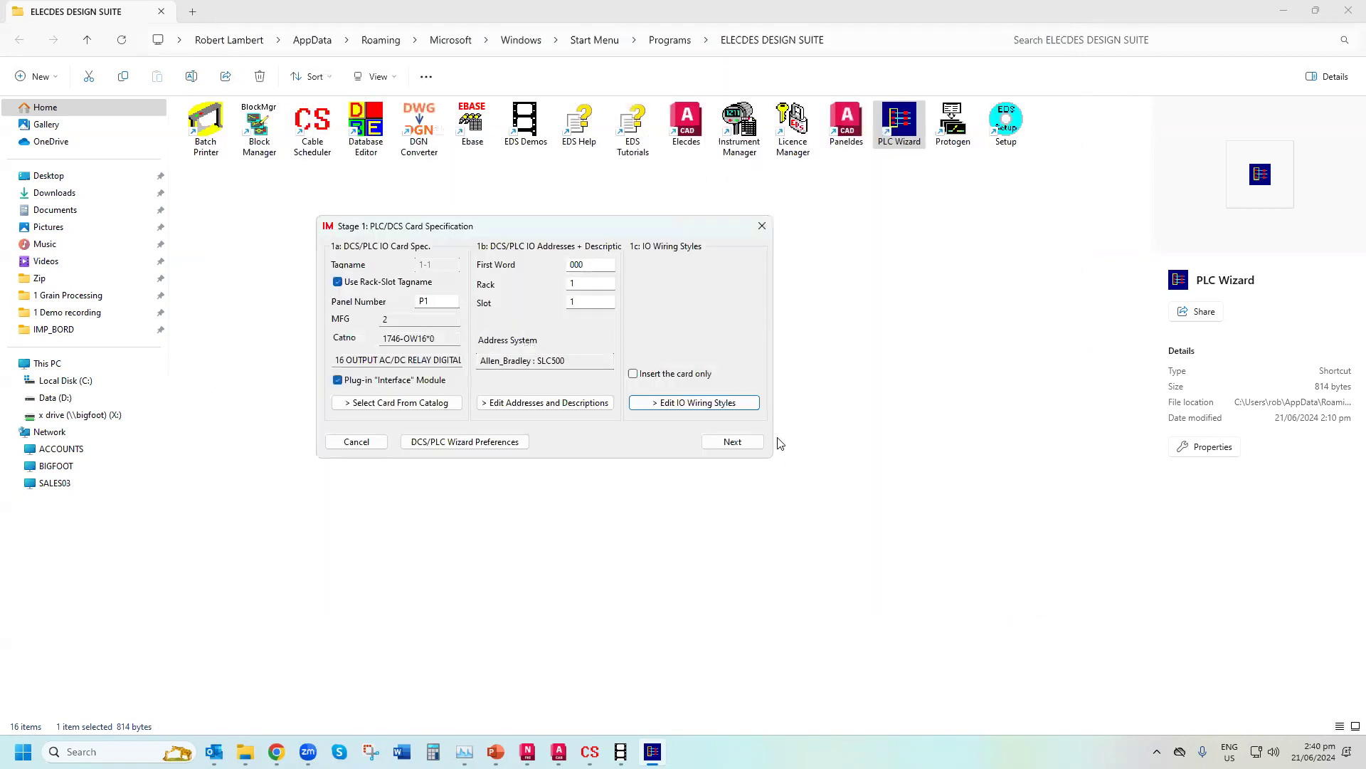
# Continue to the IO component specification and review the wire names of the card's individual IO wires
pyautogui.click(737, 443)
pyautogui.click(436, 435)
pyautogui.moveTo(811, 202); pyautogui.dragTo(815, 336)
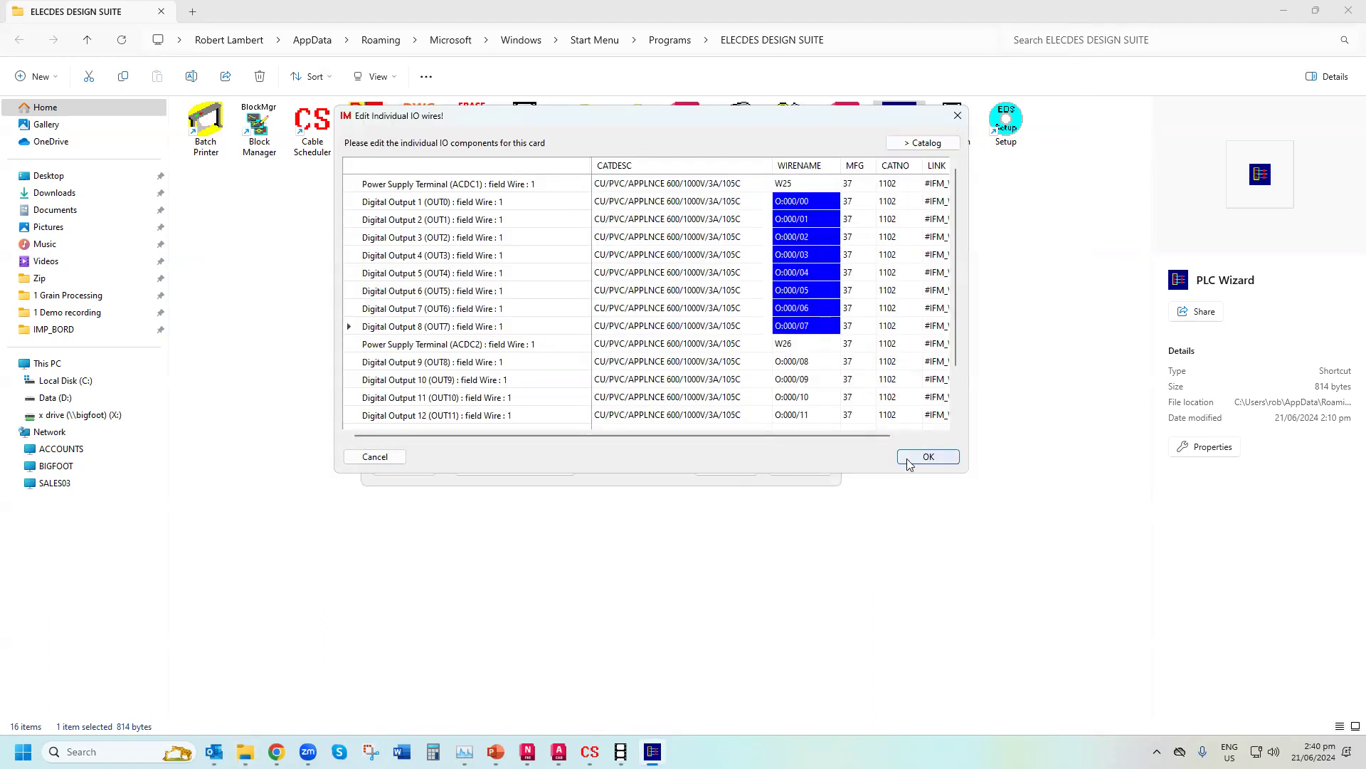
pyautogui.click(926, 456)
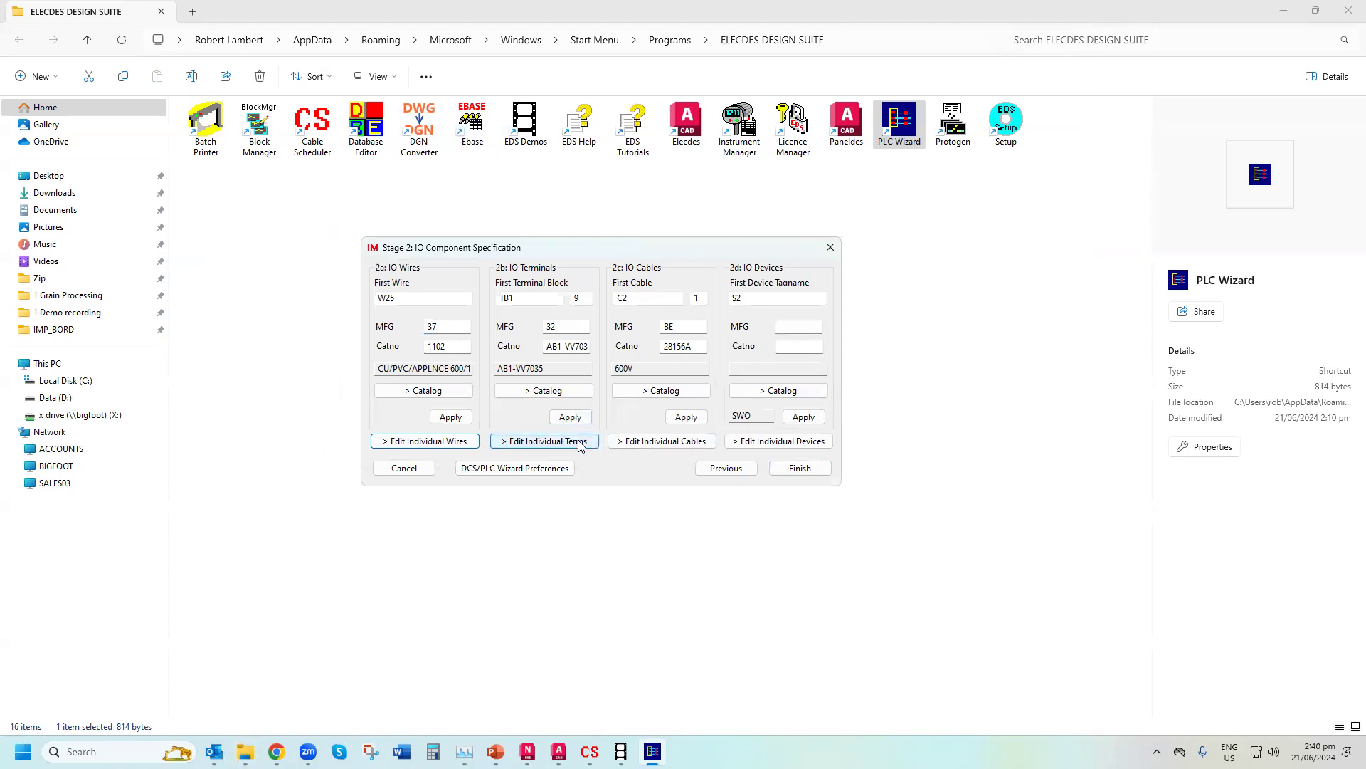
# Assign the Allen-Bradley 802R-CWC CAT WHISKER NC catalog item to the field devices of Digital Outputs 3 to 10
pyautogui.click(747, 441)
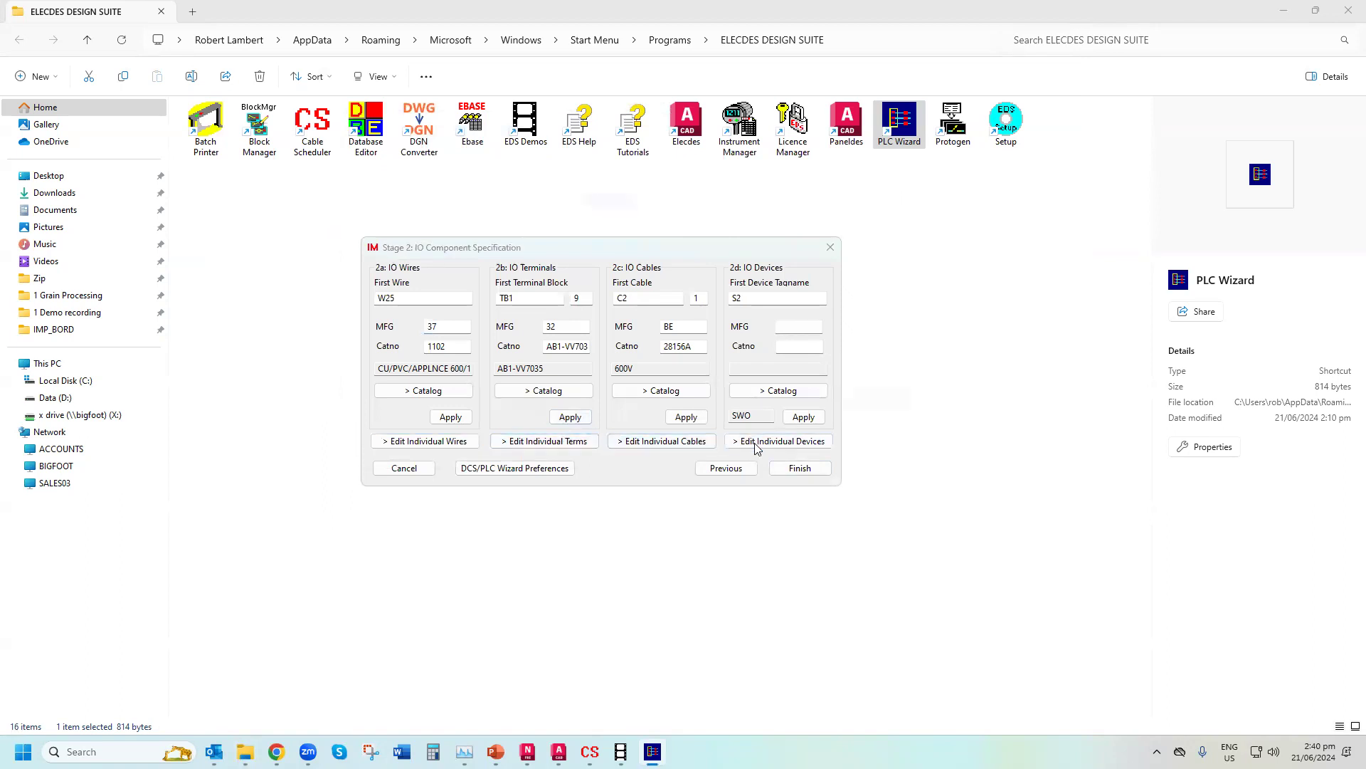
pyautogui.moveTo(610, 183); pyautogui.dragTo(616, 299)
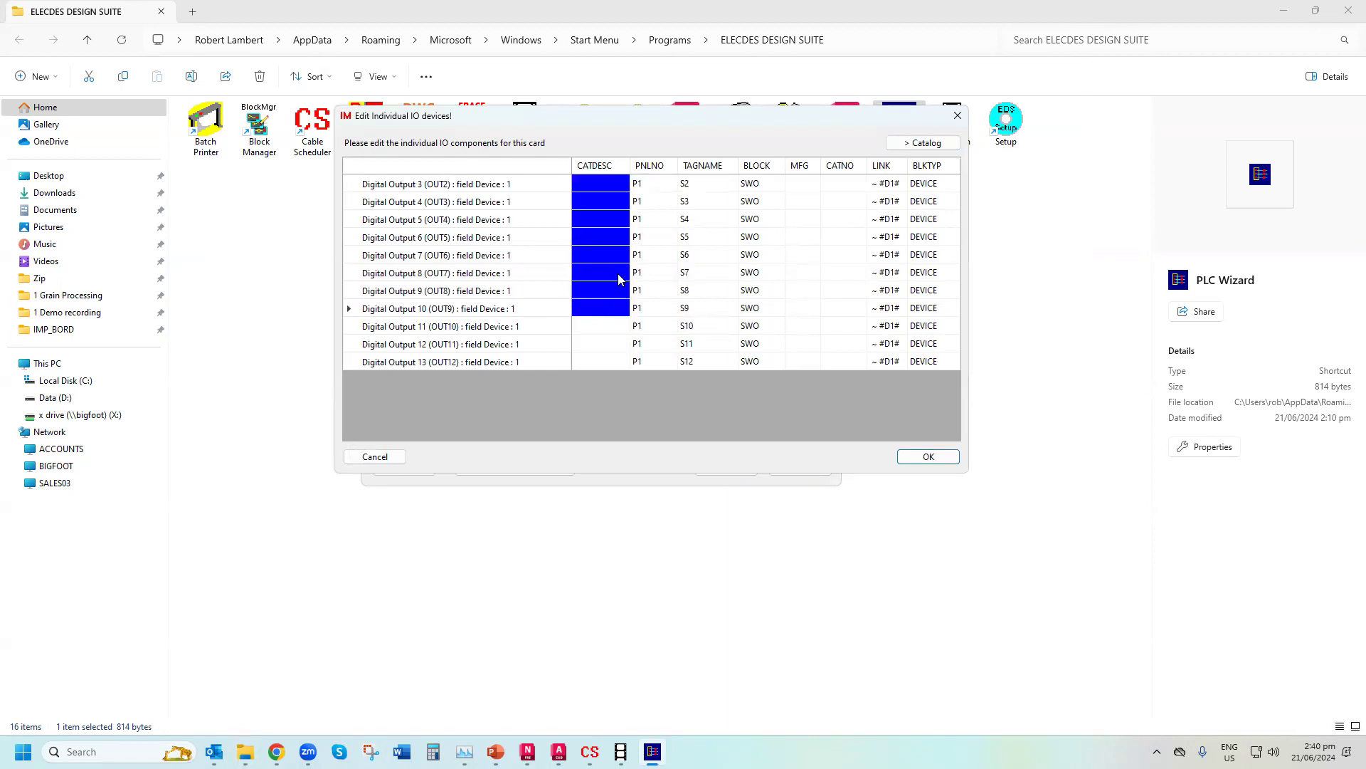
pyautogui.rightClick(619, 277)
pyautogui.click(668, 283)
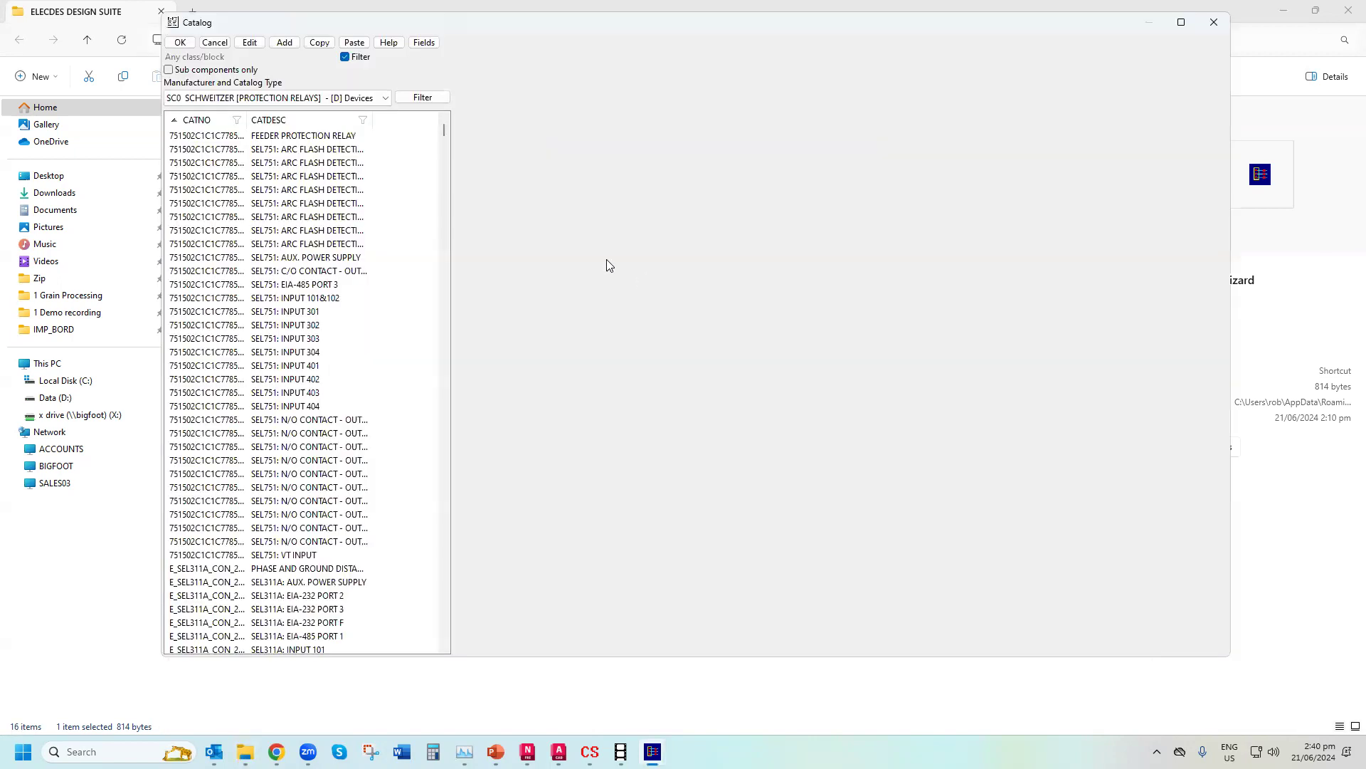
pyautogui.click(274, 98)
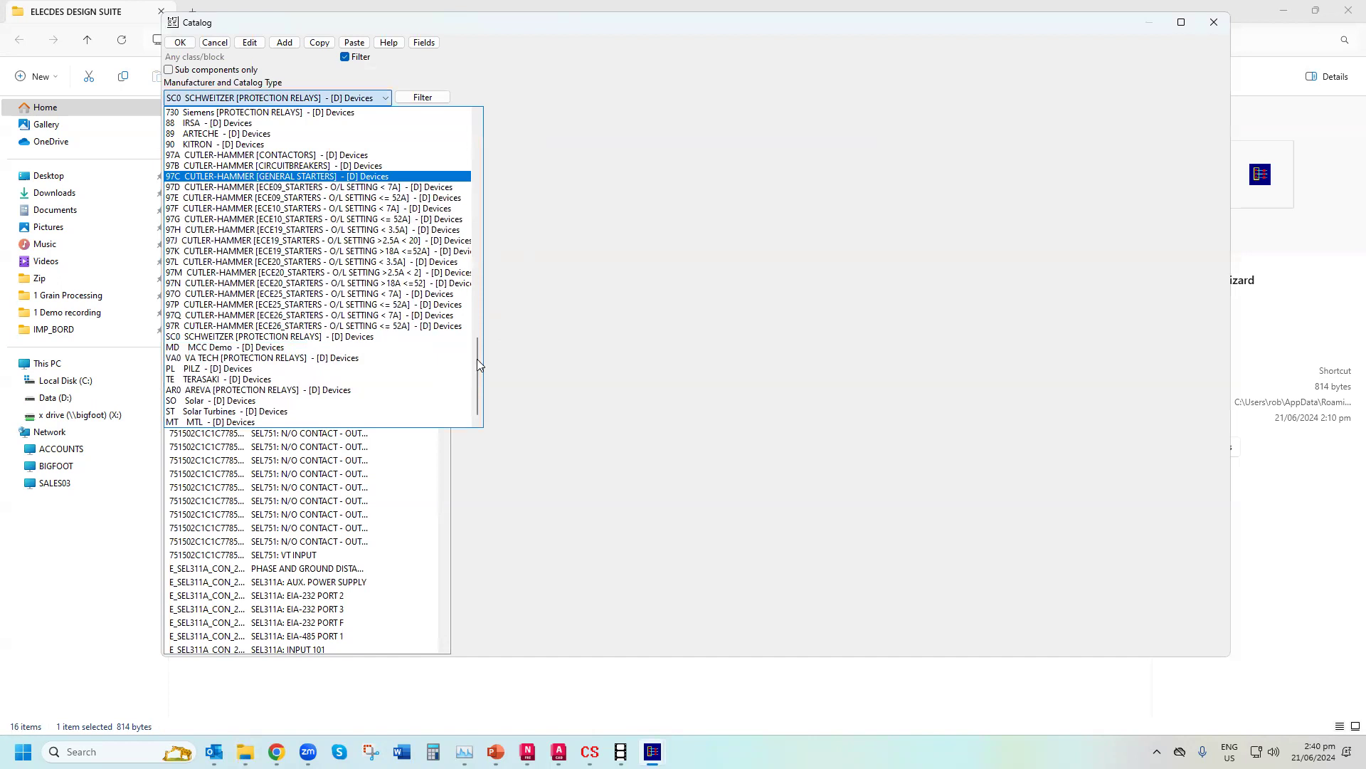
pyautogui.scroll(10, 458, 228)
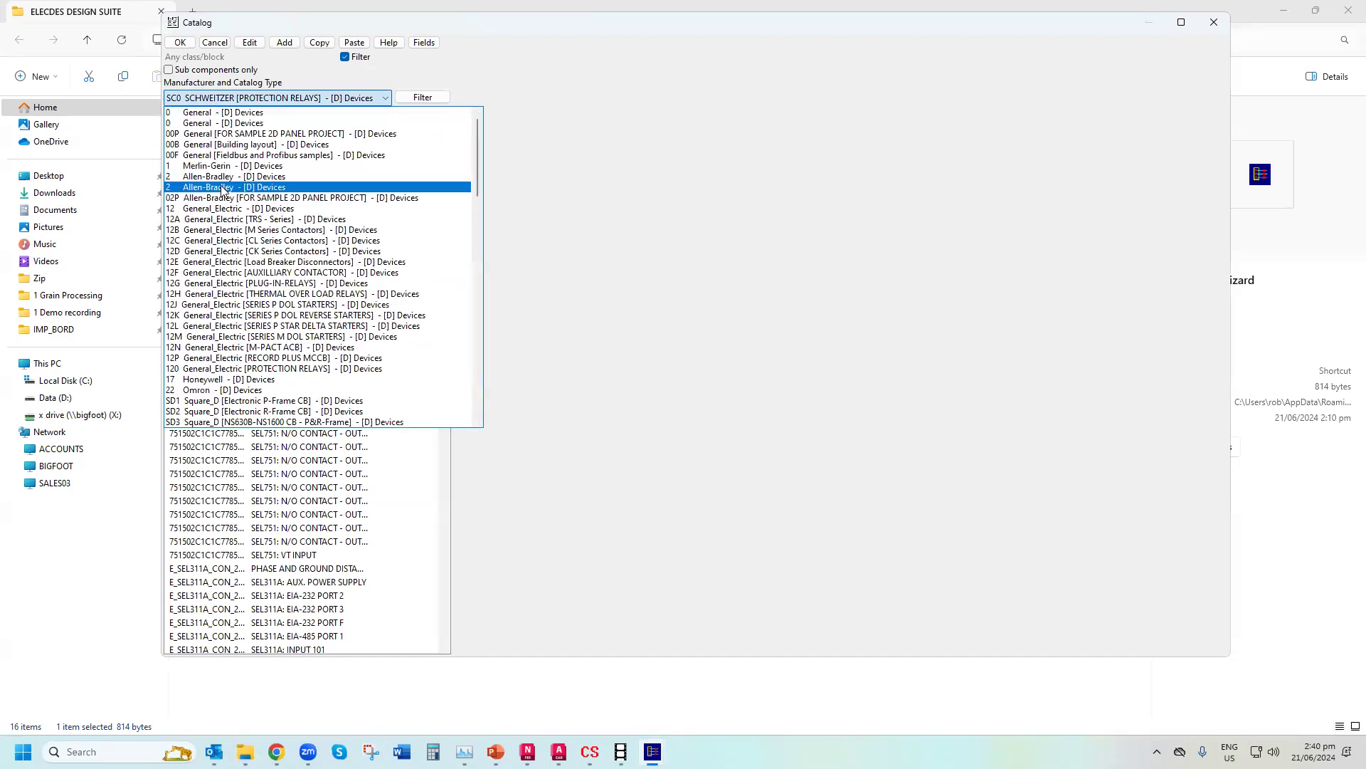
pyautogui.click(223, 188)
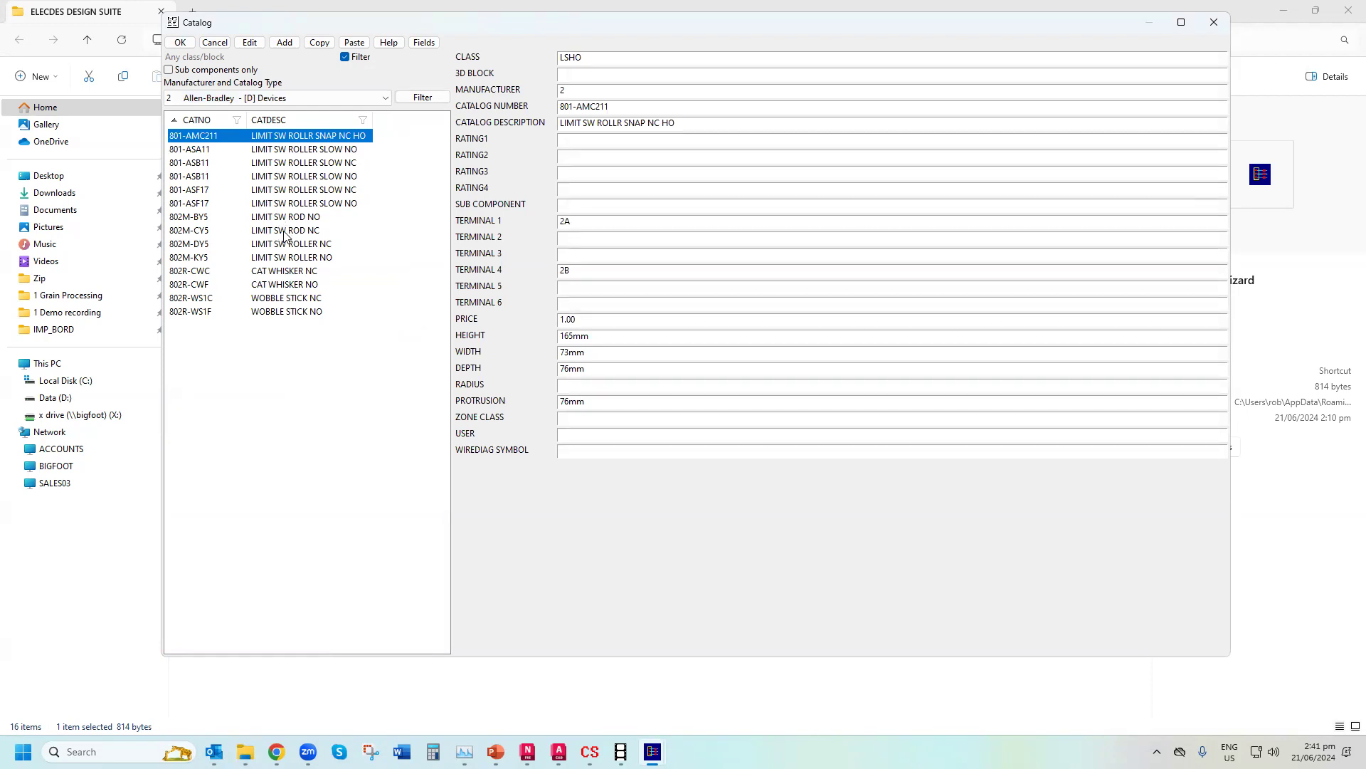
pyautogui.doubleClick(303, 271)
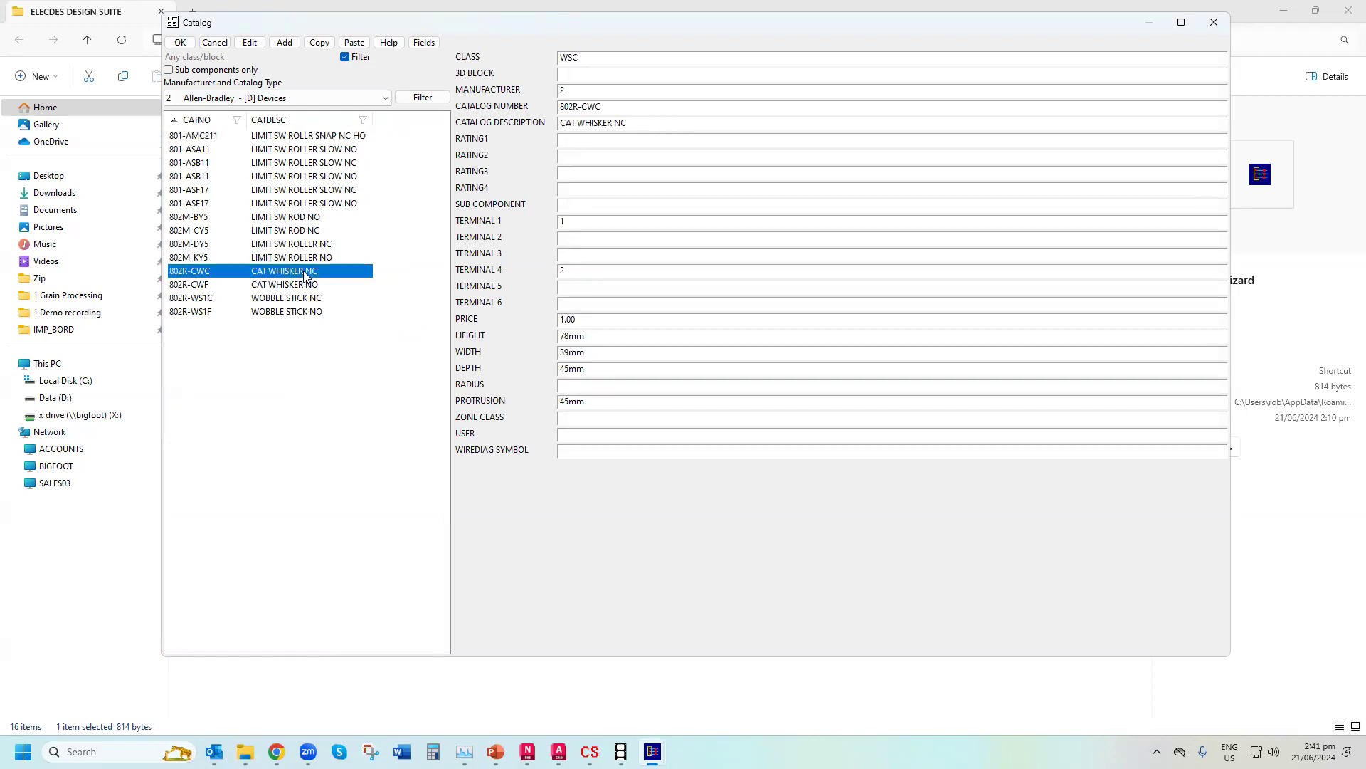
# Assign the Allen-Bradley 802R-WS1F WOBBLE STICK NO catalog item to the field devices of Digital Outputs 11 to 13
pyautogui.moveTo(584, 326); pyautogui.dragTo(589, 377)
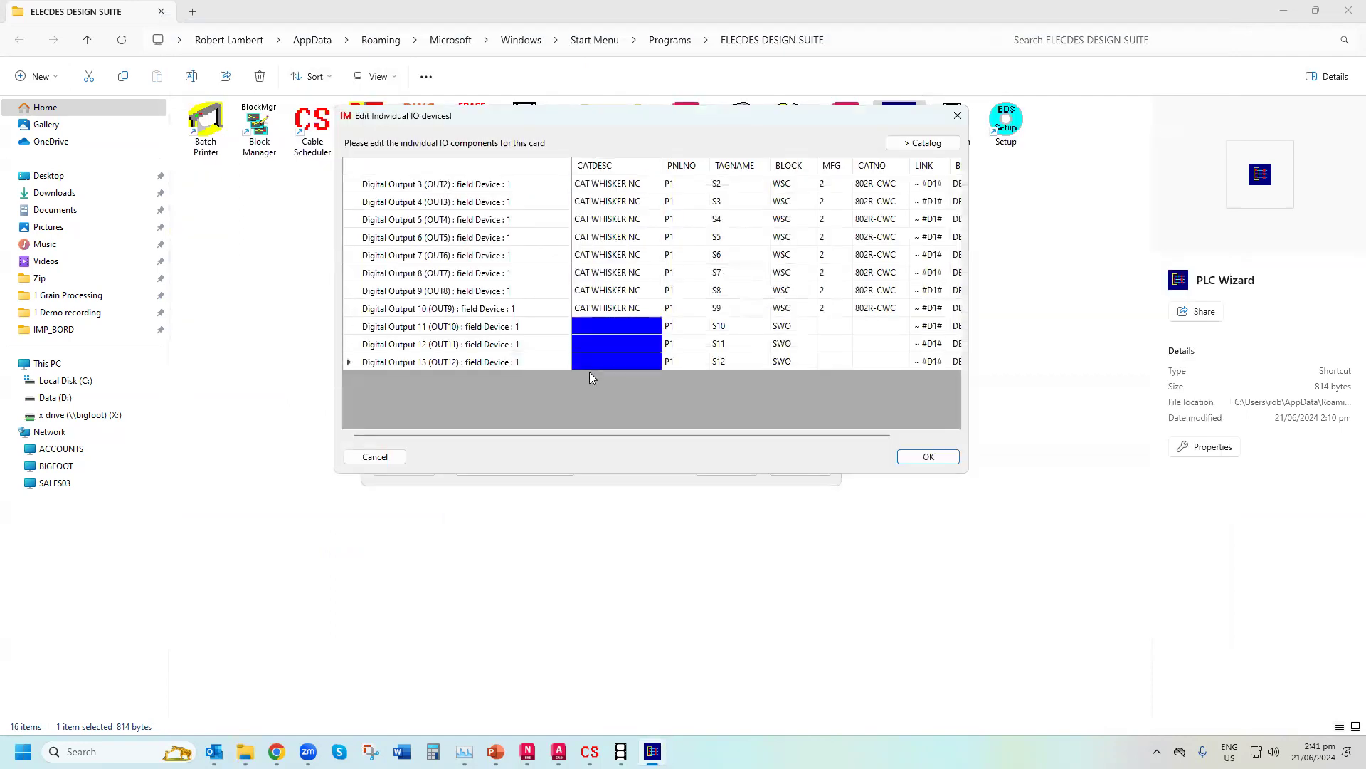
pyautogui.rightClick(628, 342)
pyautogui.click(676, 347)
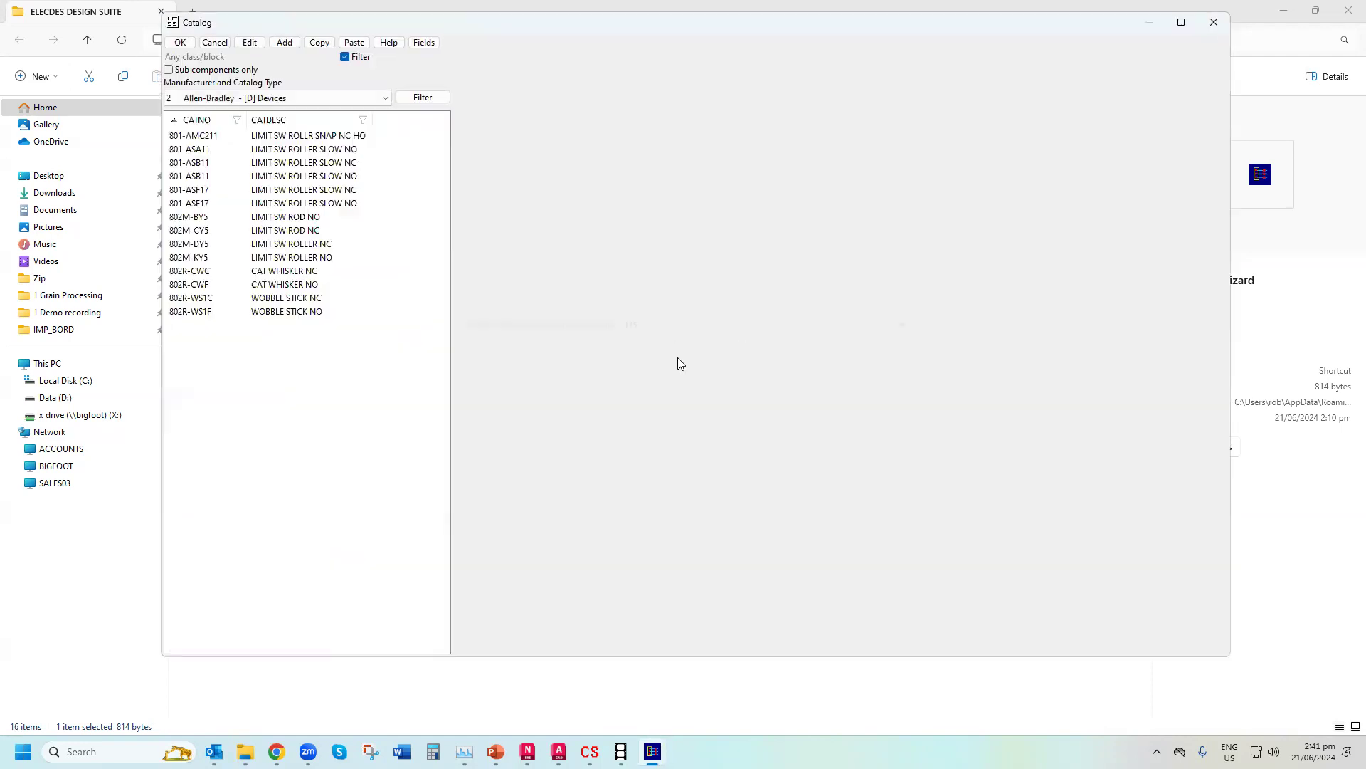
pyautogui.click(314, 311)
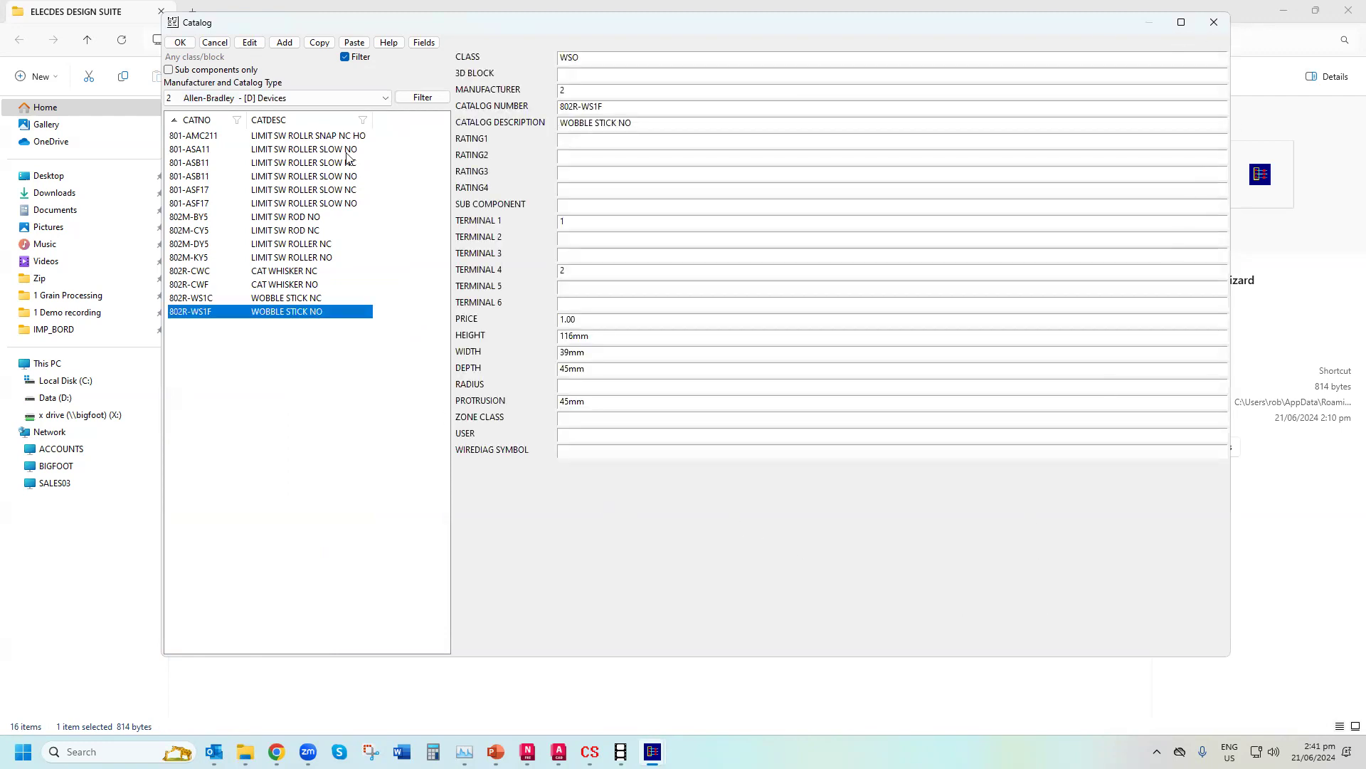
pyautogui.click(180, 42)
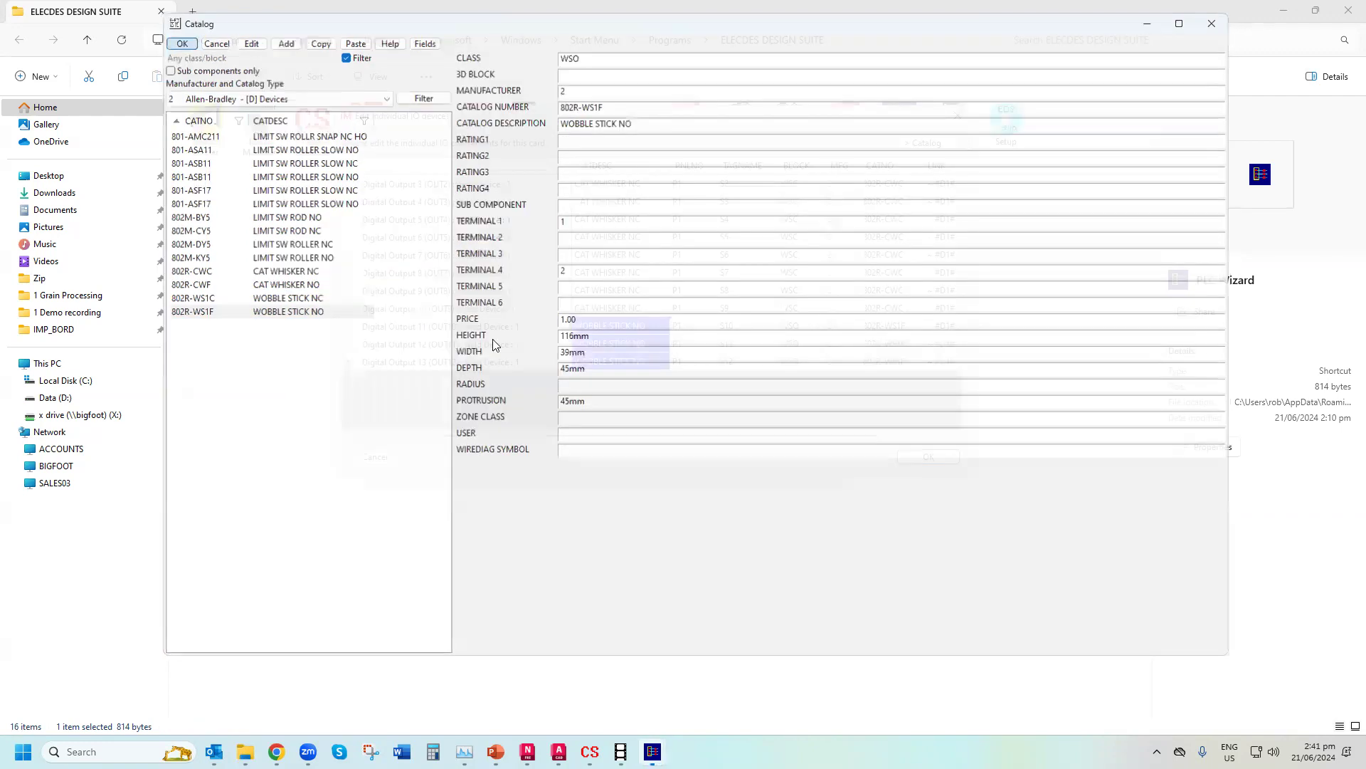
# Accept the individual IO devices, finish the component specification and save the PLC configuration as PLCCard1-1.DBF
pyautogui.click(924, 457)
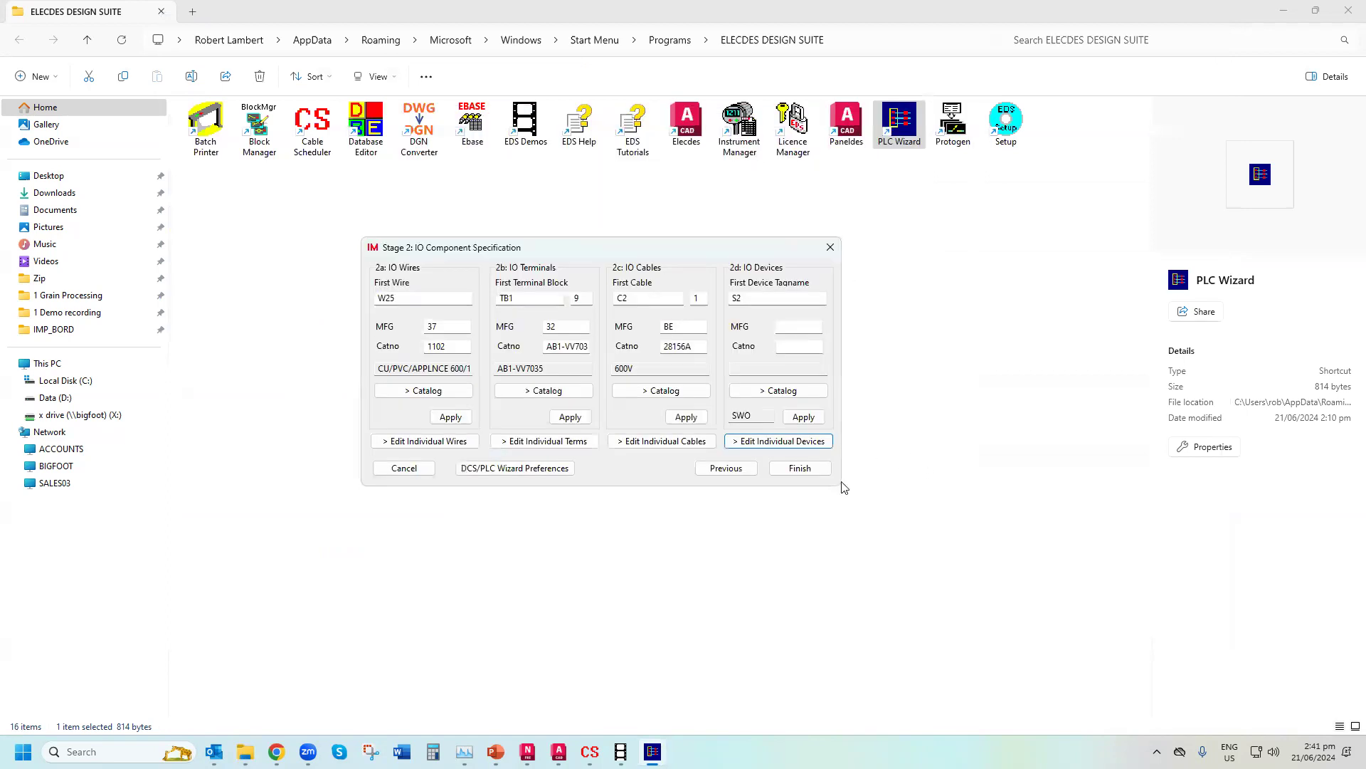
pyautogui.click(794, 464)
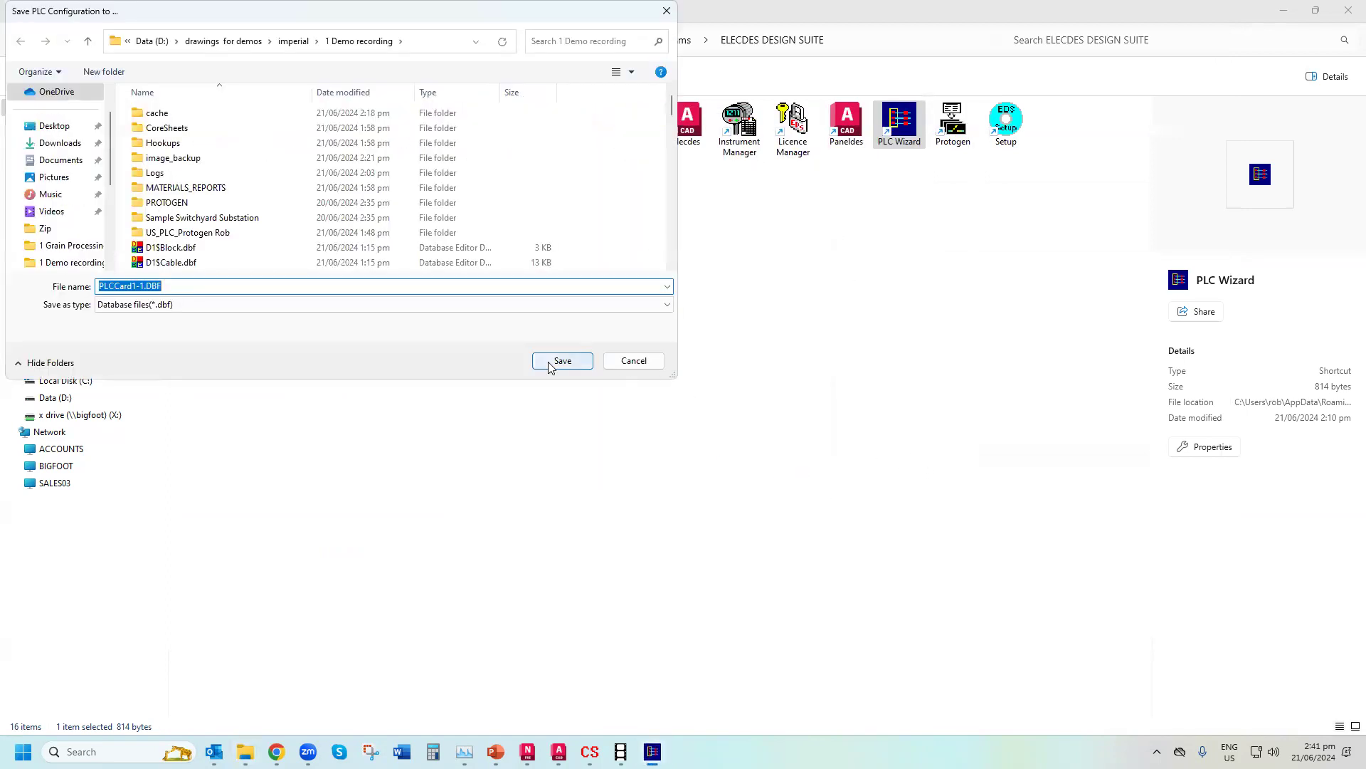
pyautogui.click(562, 362)
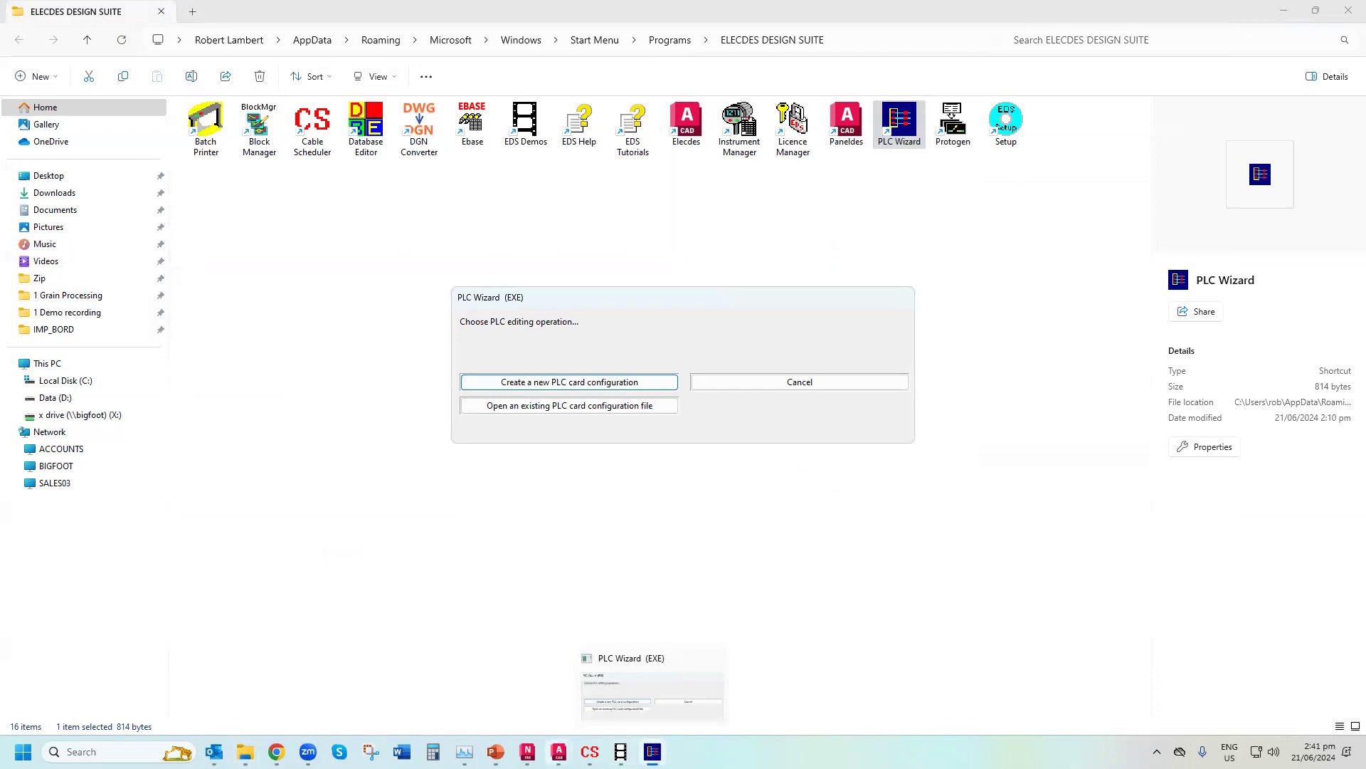
# Switch to Drawing1 in AutoCAD and start an IO Card insertion from the PLCCard1-1.DBF configuration file
pyautogui.moveTo(558, 752)
pyautogui.click(624, 694)
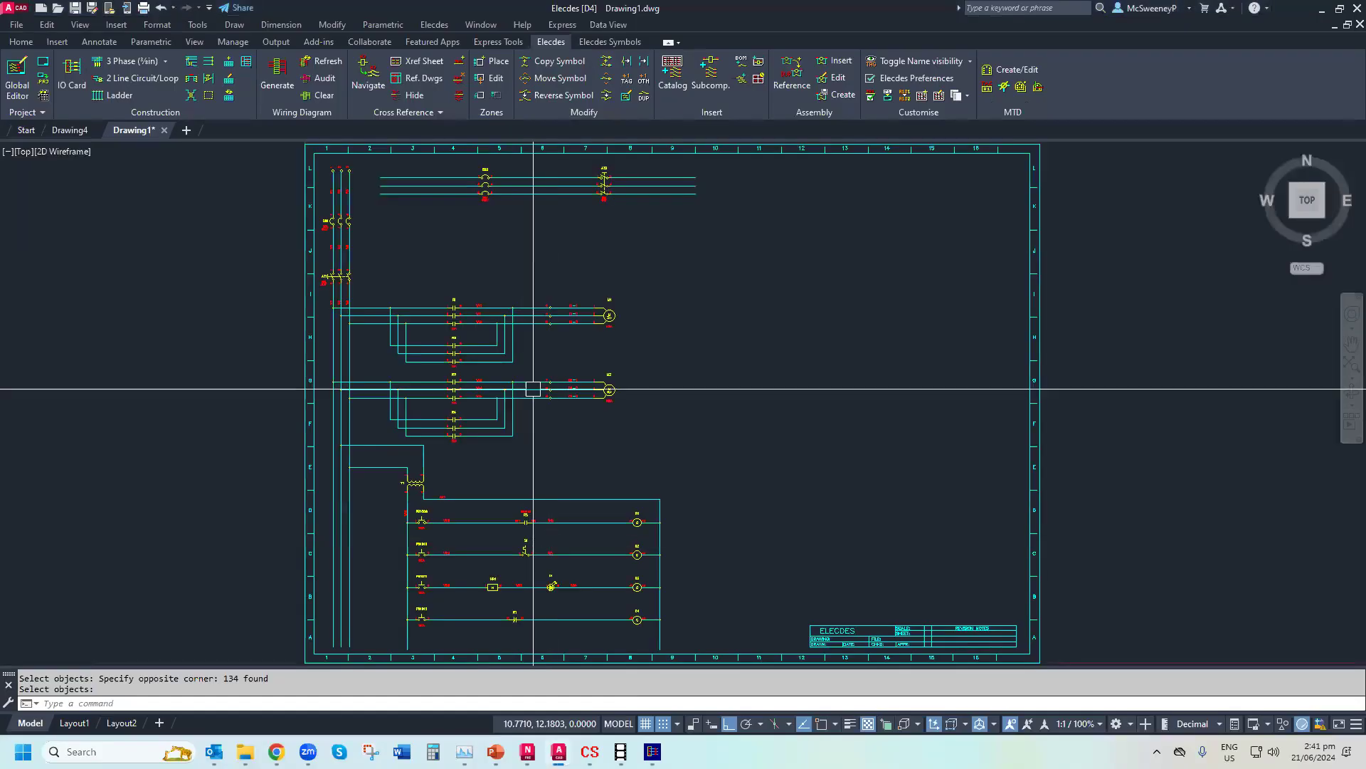
pyautogui.click(77, 77)
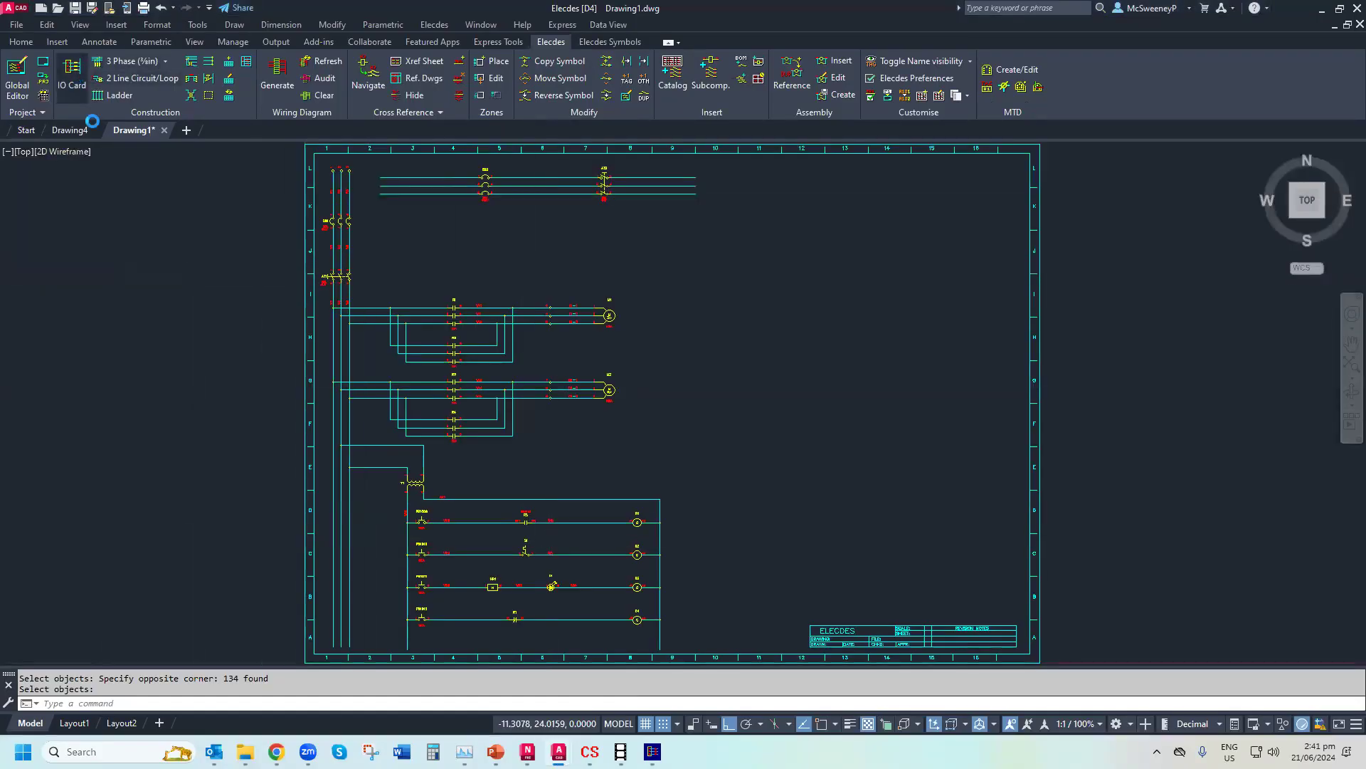
pyautogui.click(755, 384)
pyautogui.scroll(-4, 688, 399)
pyautogui.scroll(-8, 688, 399)
pyautogui.scroll(2, 813, 418)
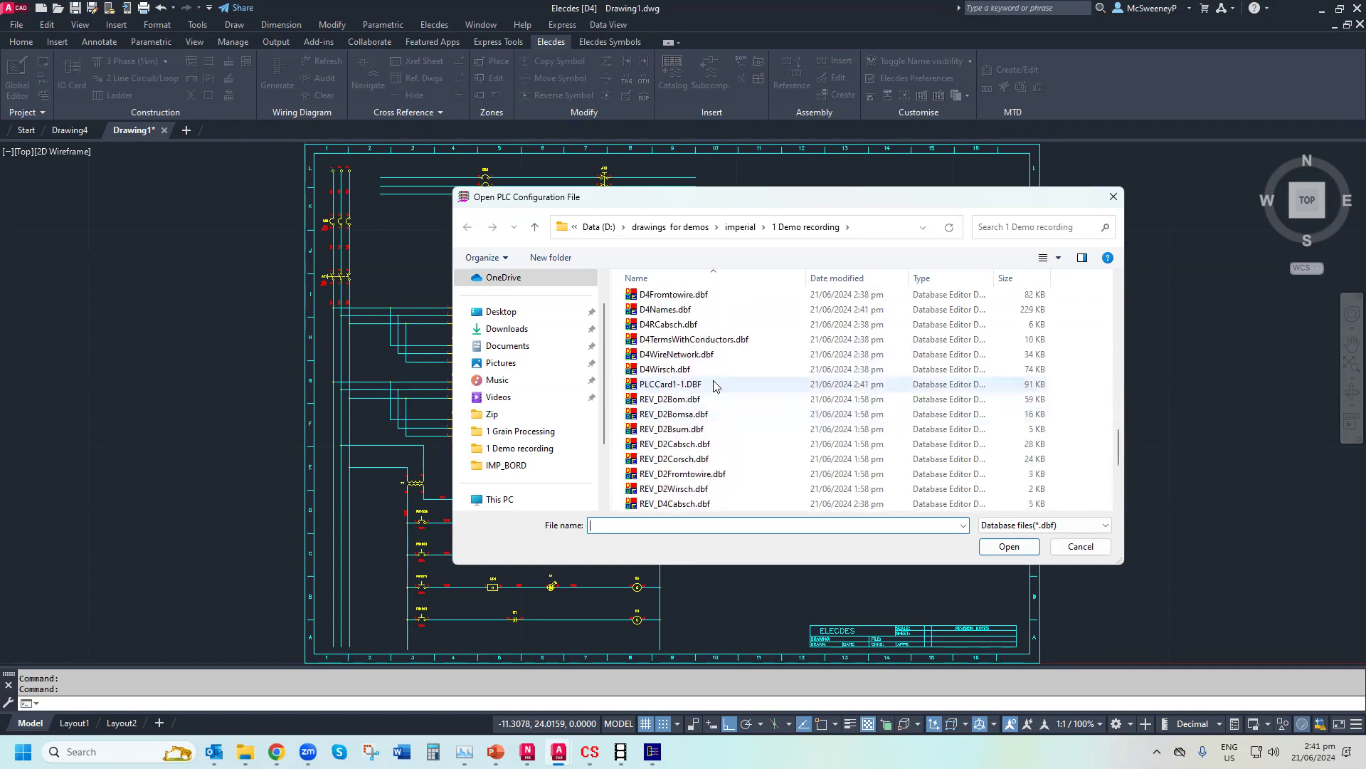
pyautogui.click(715, 385)
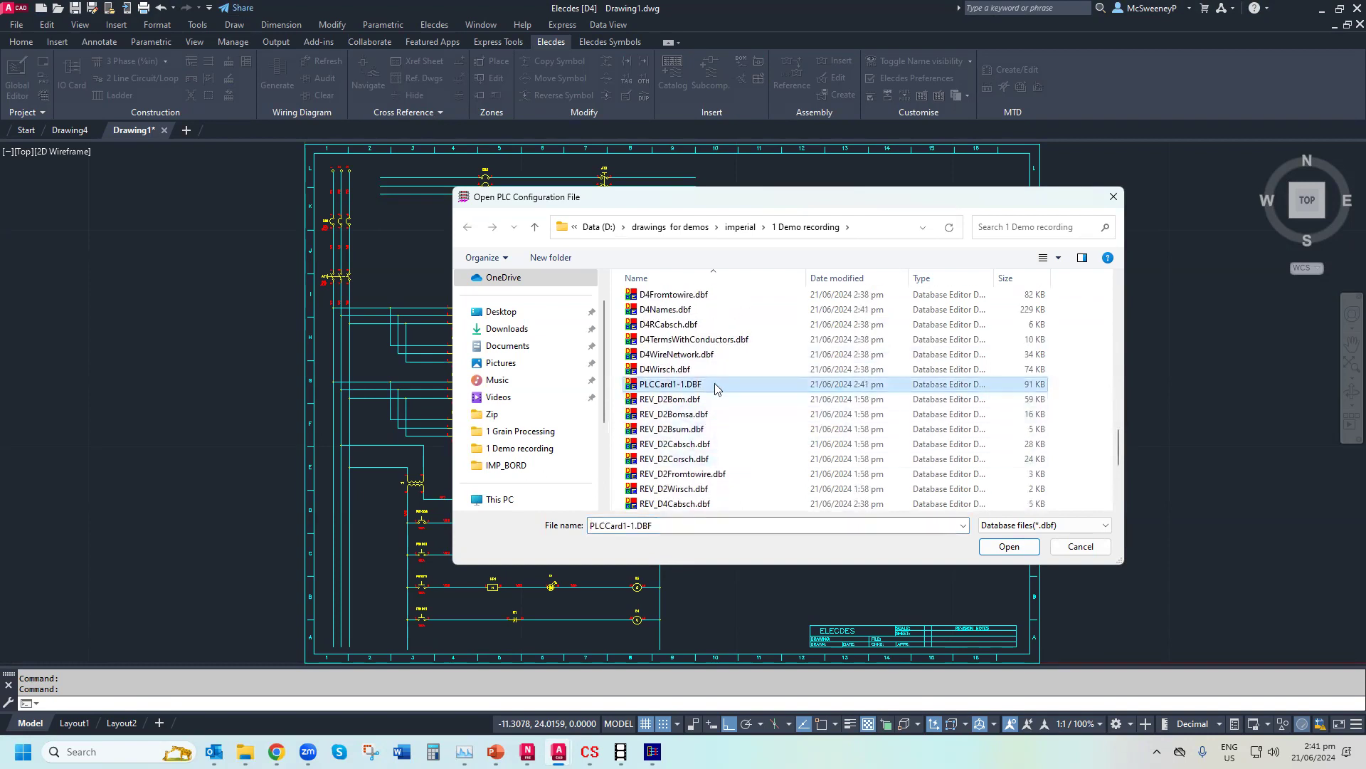
pyautogui.doubleClick(715, 387)
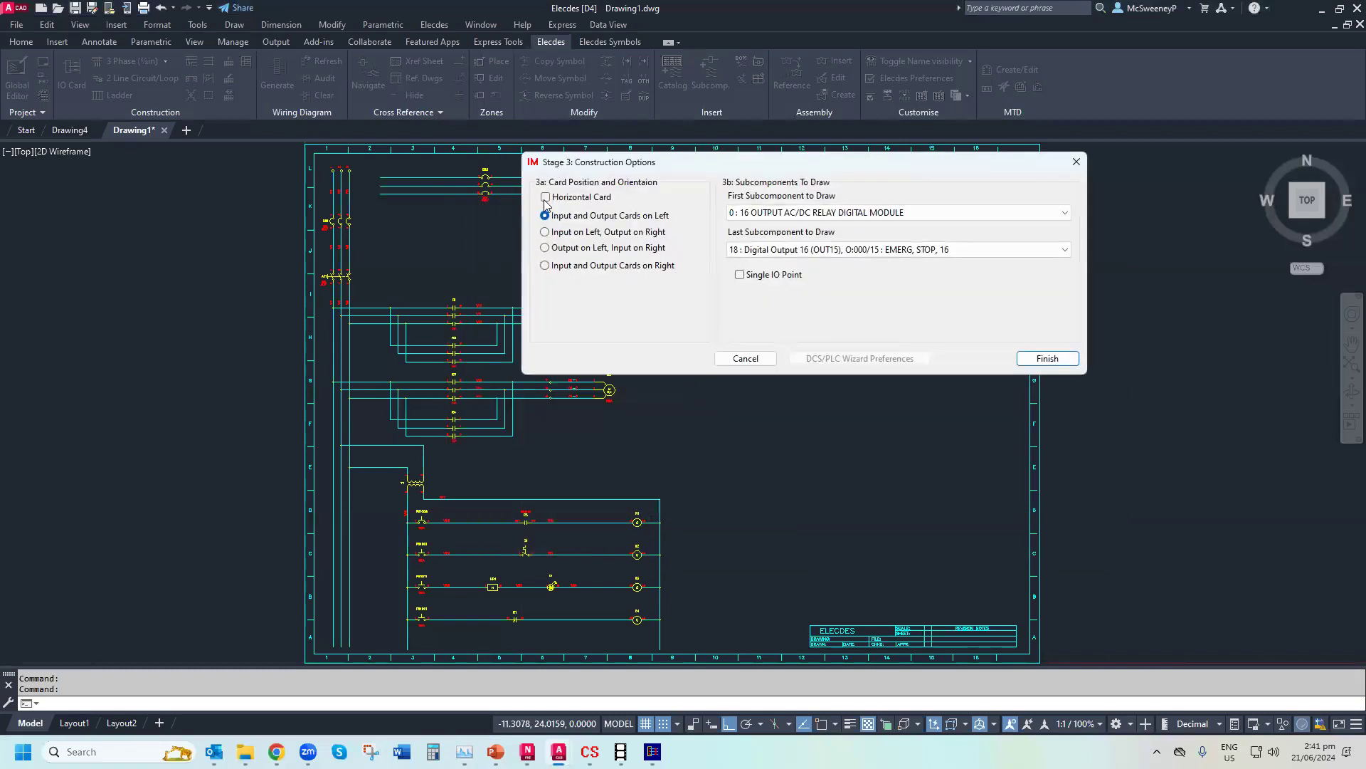
pyautogui.click(545, 197)
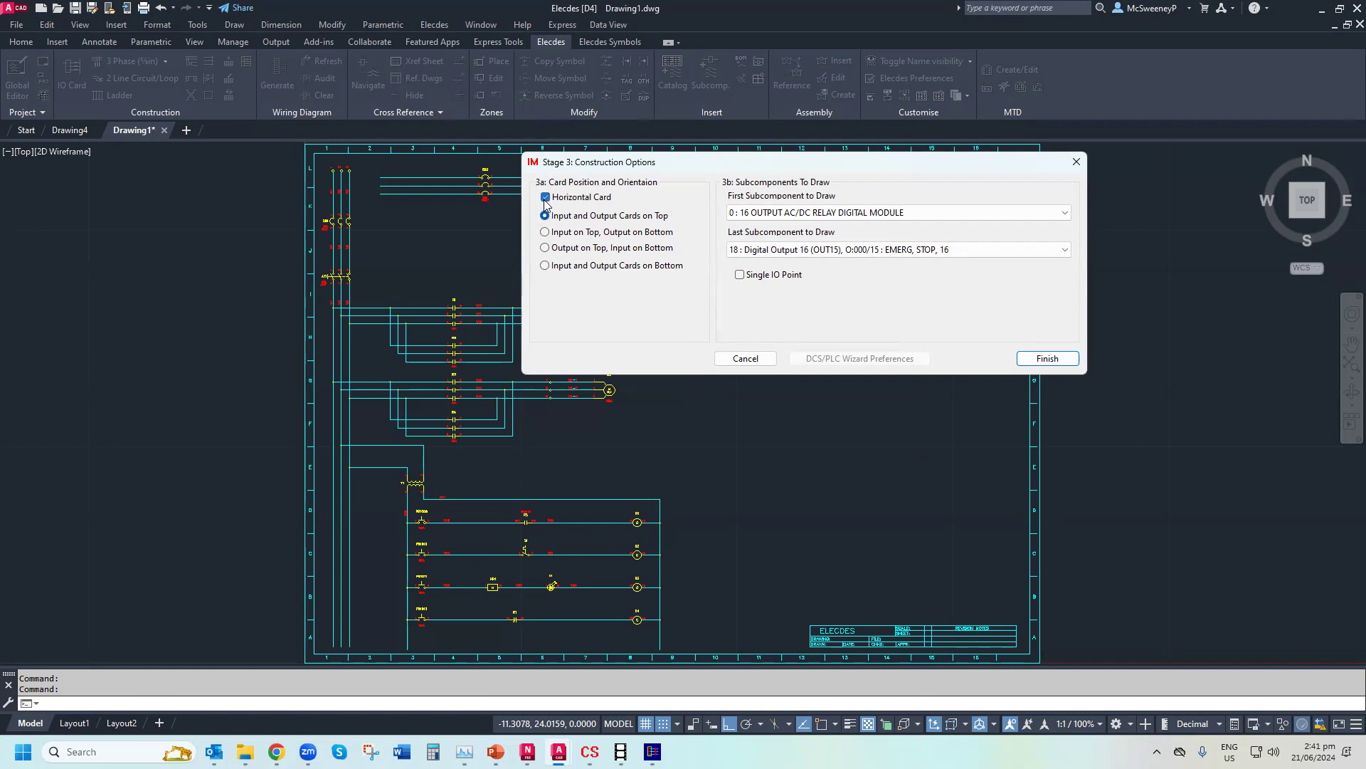
pyautogui.click(546, 198)
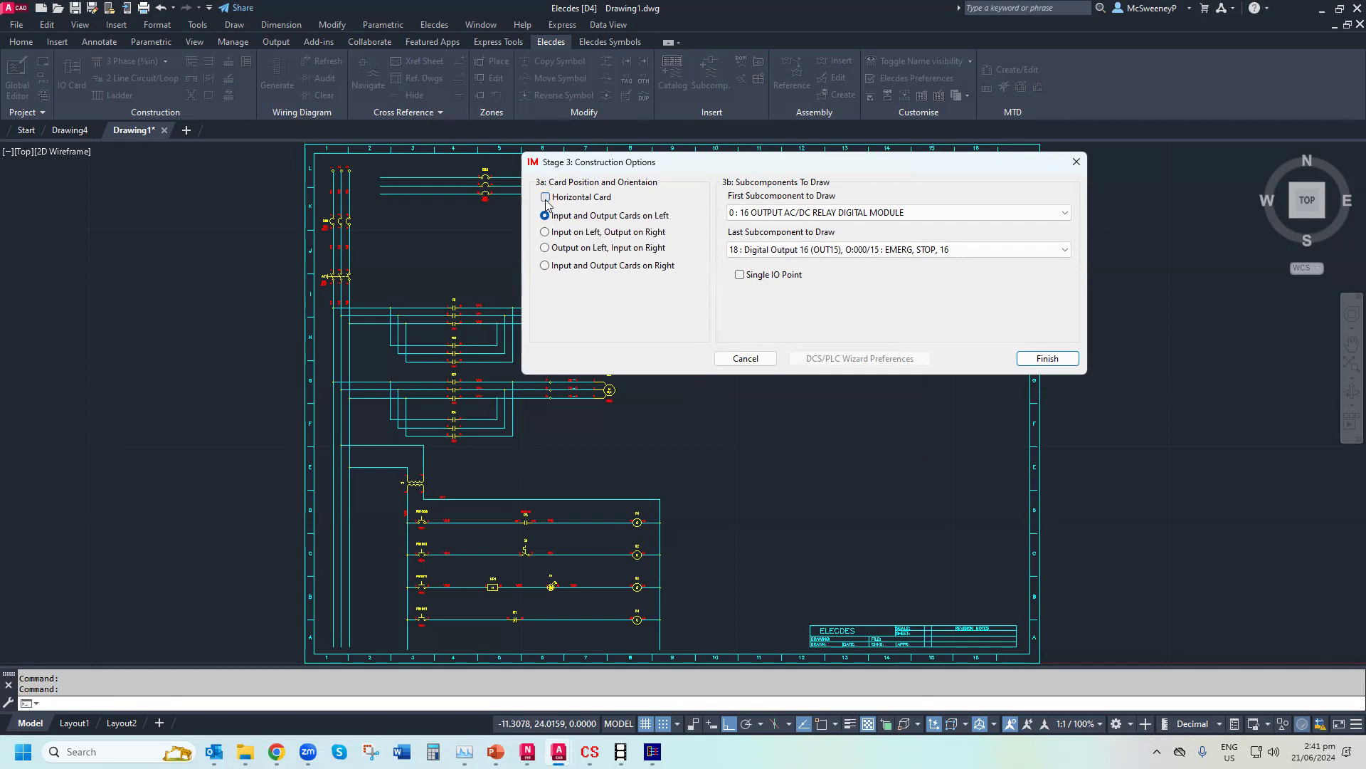
pyautogui.click(890, 212)
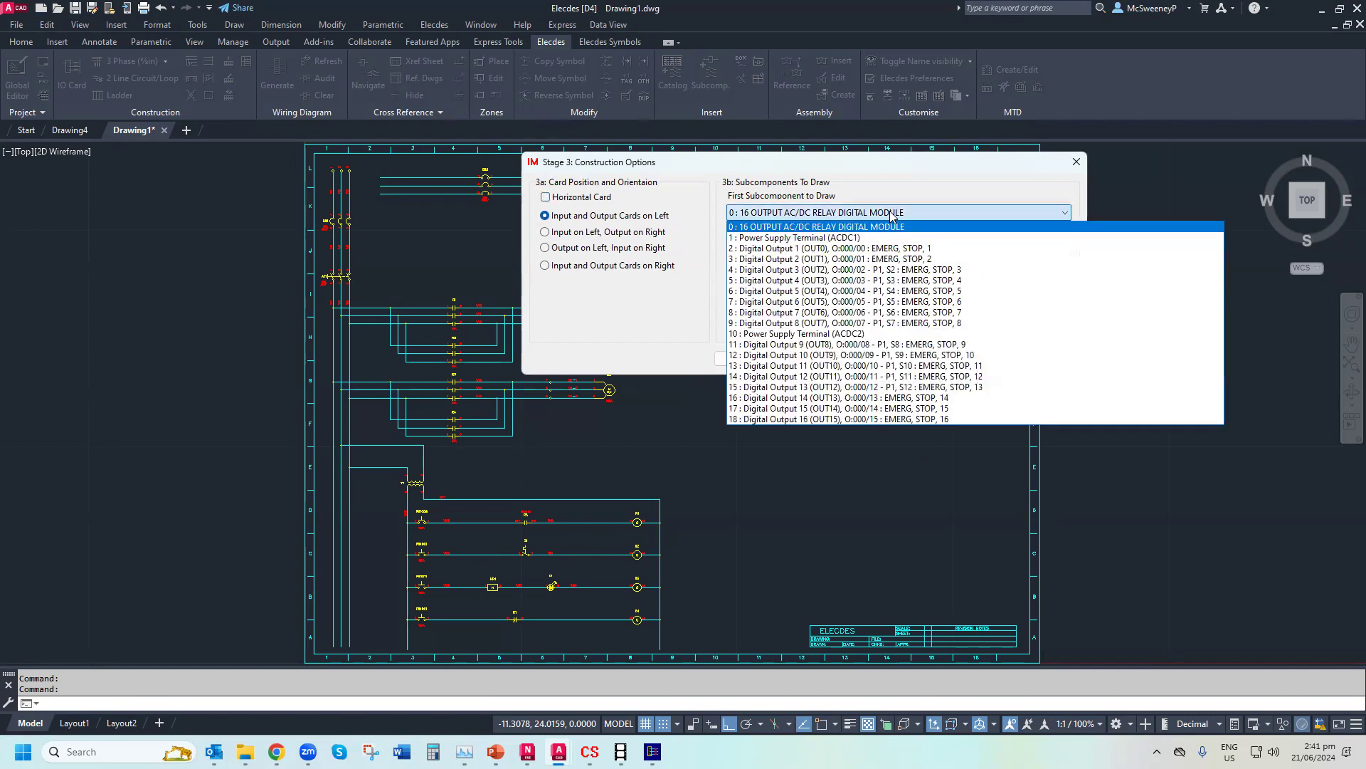
pyautogui.click(860, 301)
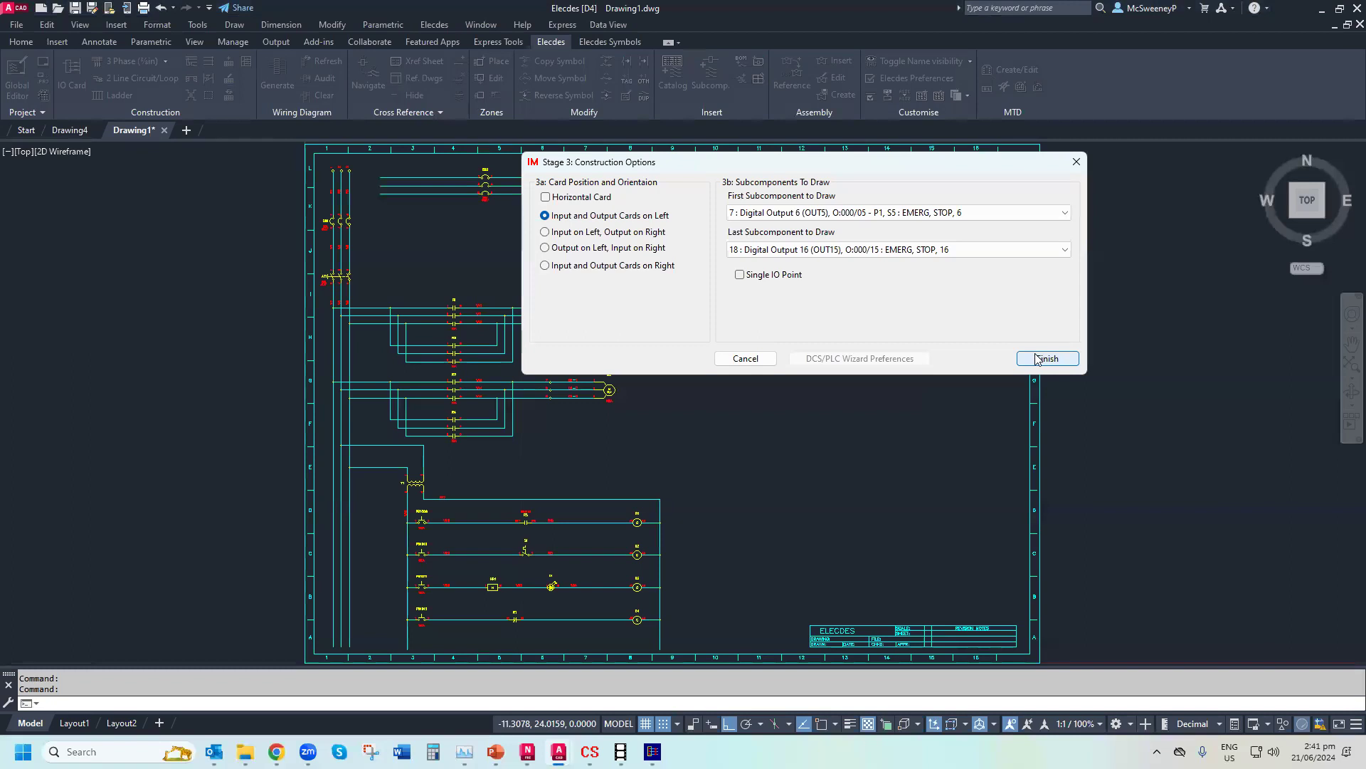
pyautogui.click(914, 216)
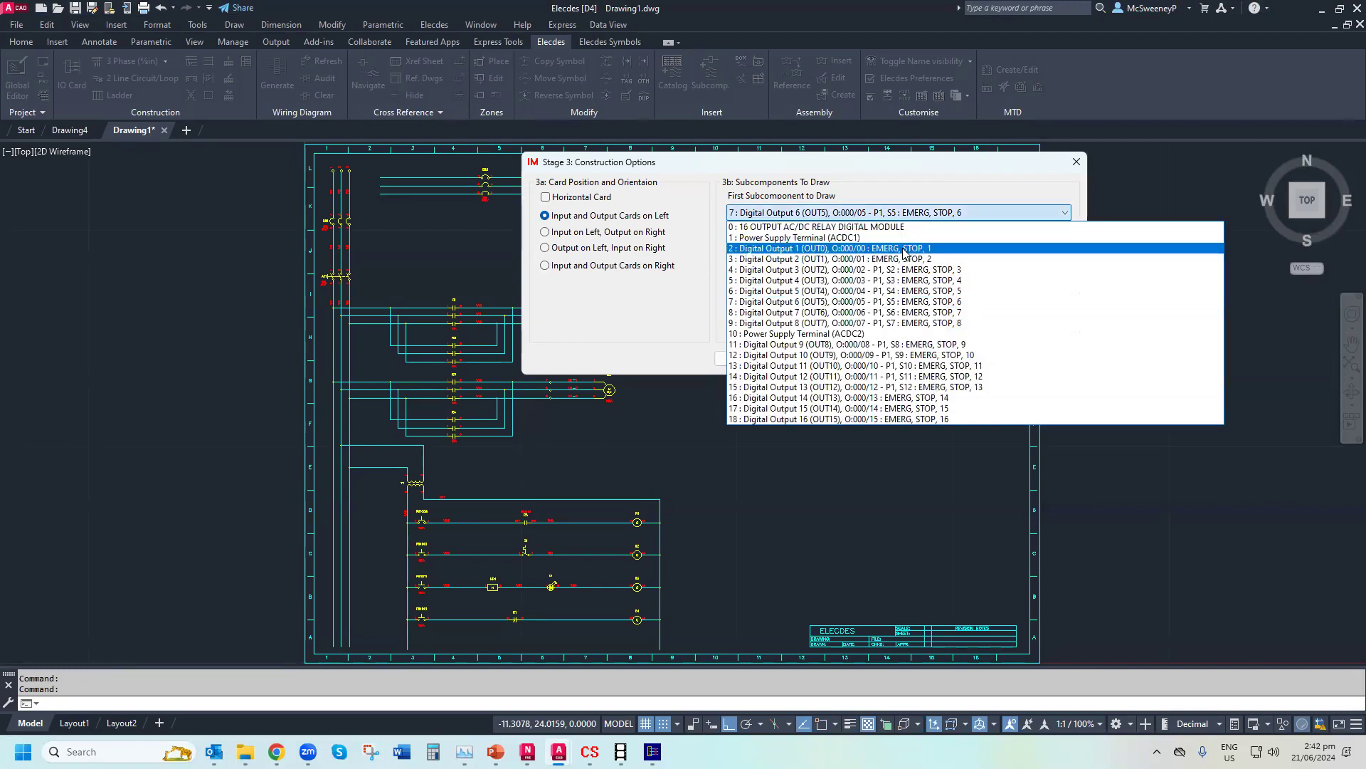
pyautogui.click(876, 231)
# Draw the card from the 16 output relay module through Digital Output 6, placing it beside the motor circuits at about 18.9, 17.1
pyautogui.click(854, 249)
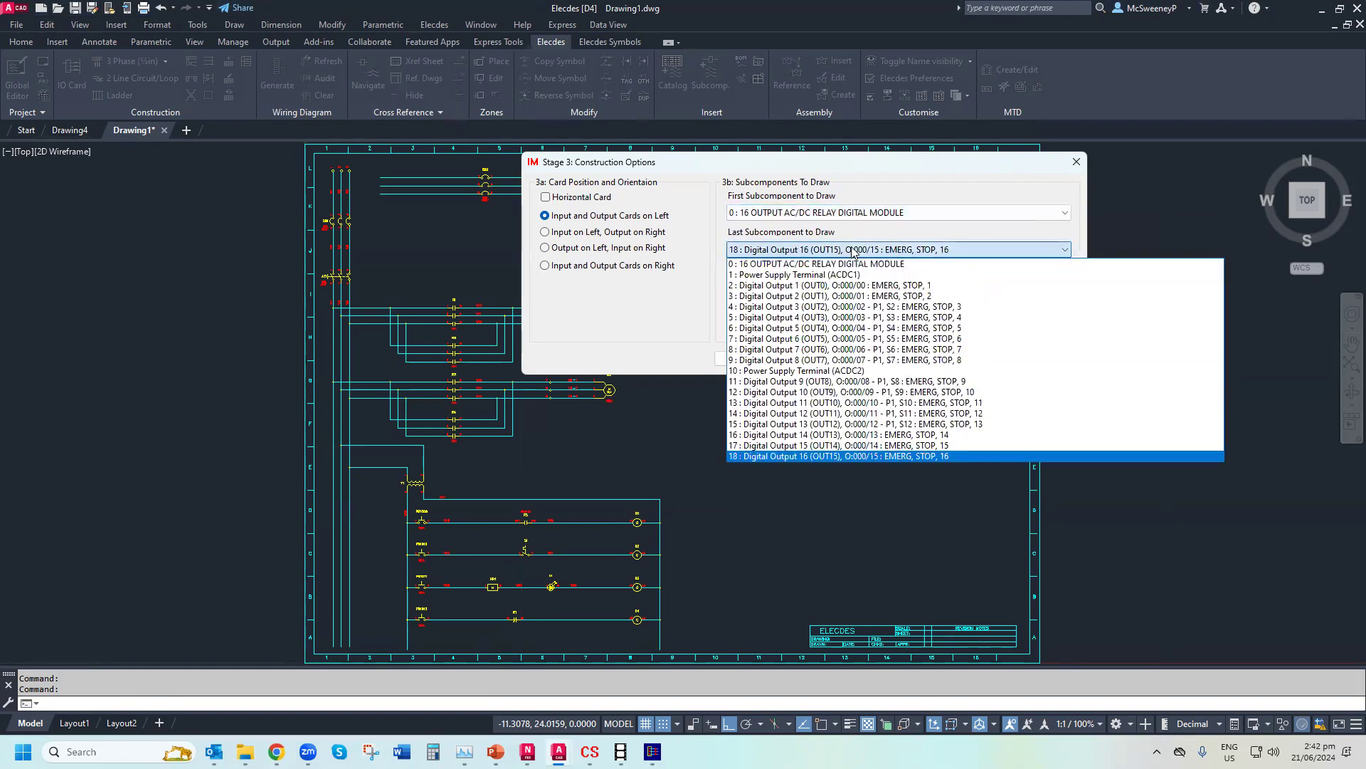
pyautogui.click(779, 340)
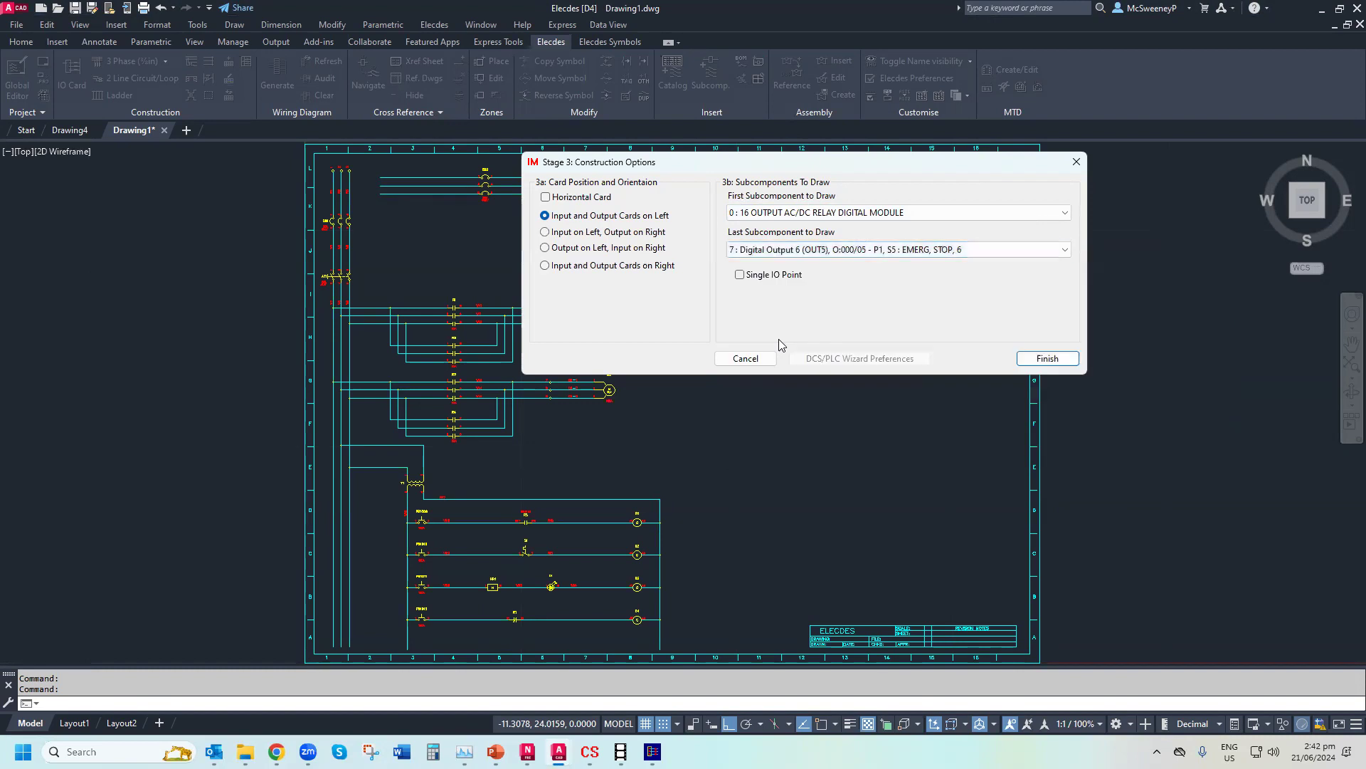
pyautogui.click(1047, 359)
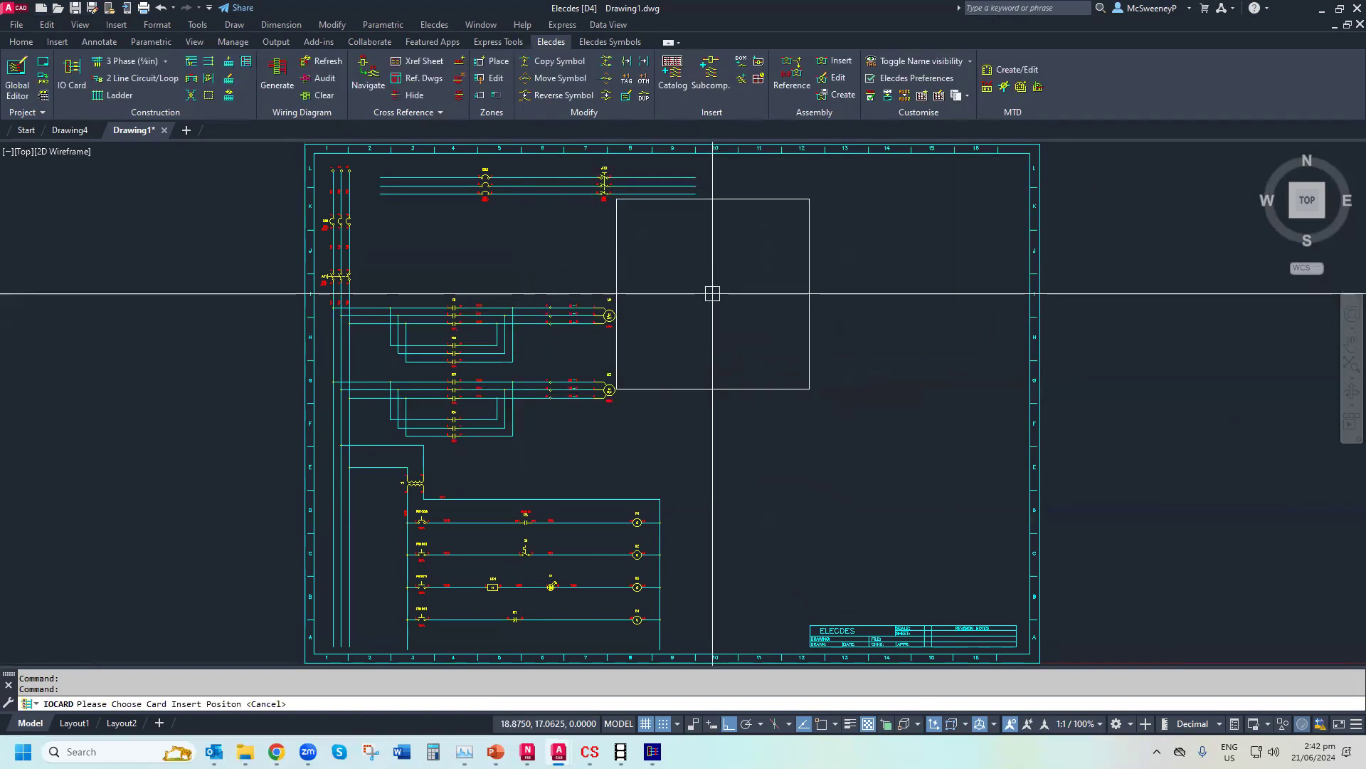
pyautogui.click(713, 293)
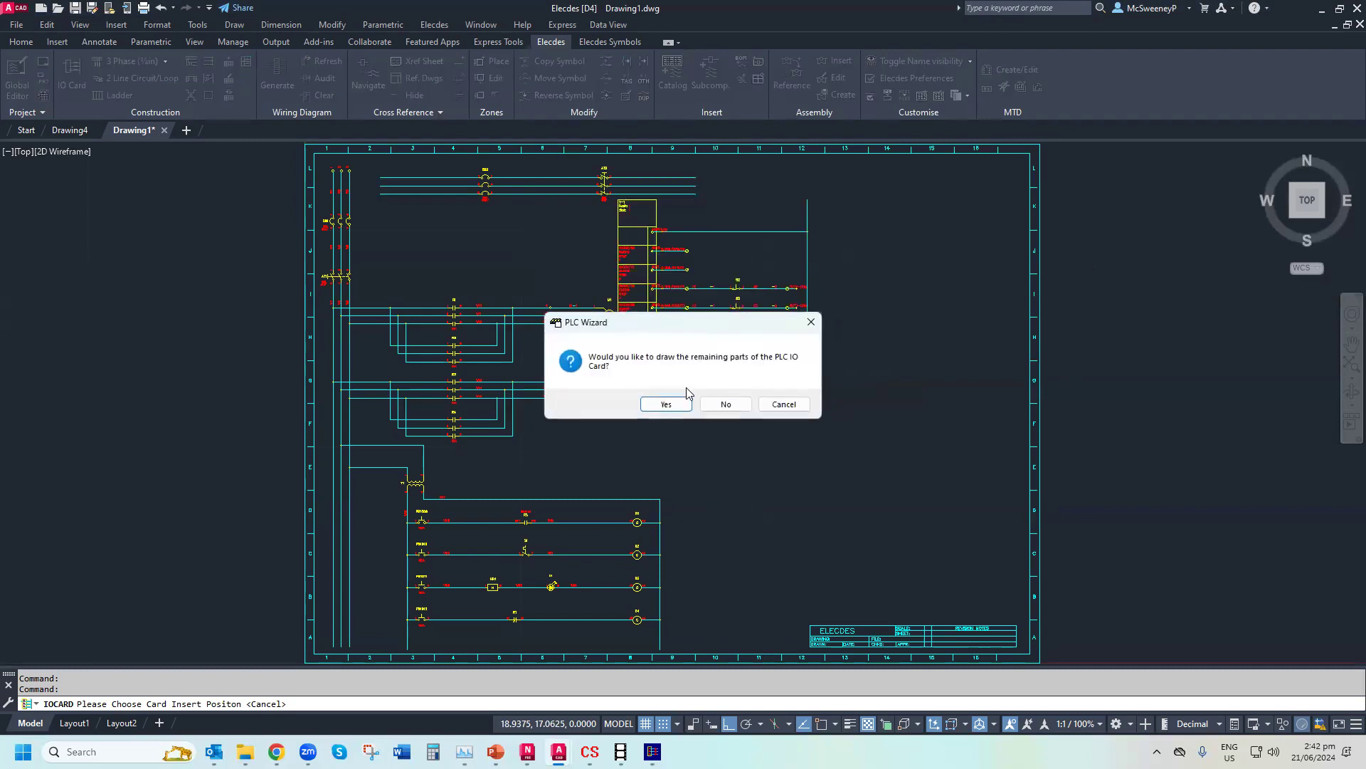
# Continue with the card's remaining parts, drawing Digital Output 7 through Digital Output 11 beside the first section at 28.5, 17.5
pyautogui.click(675, 404)
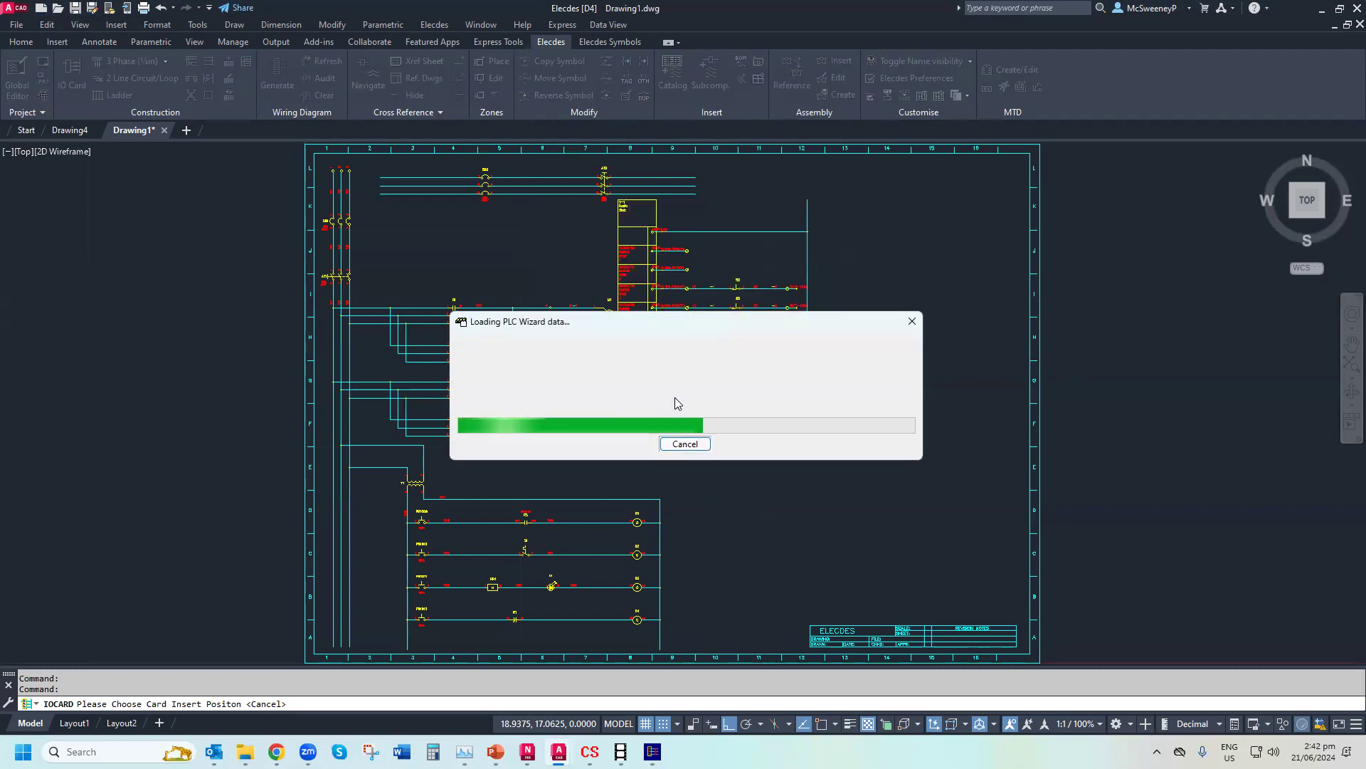
pyautogui.click(783, 212)
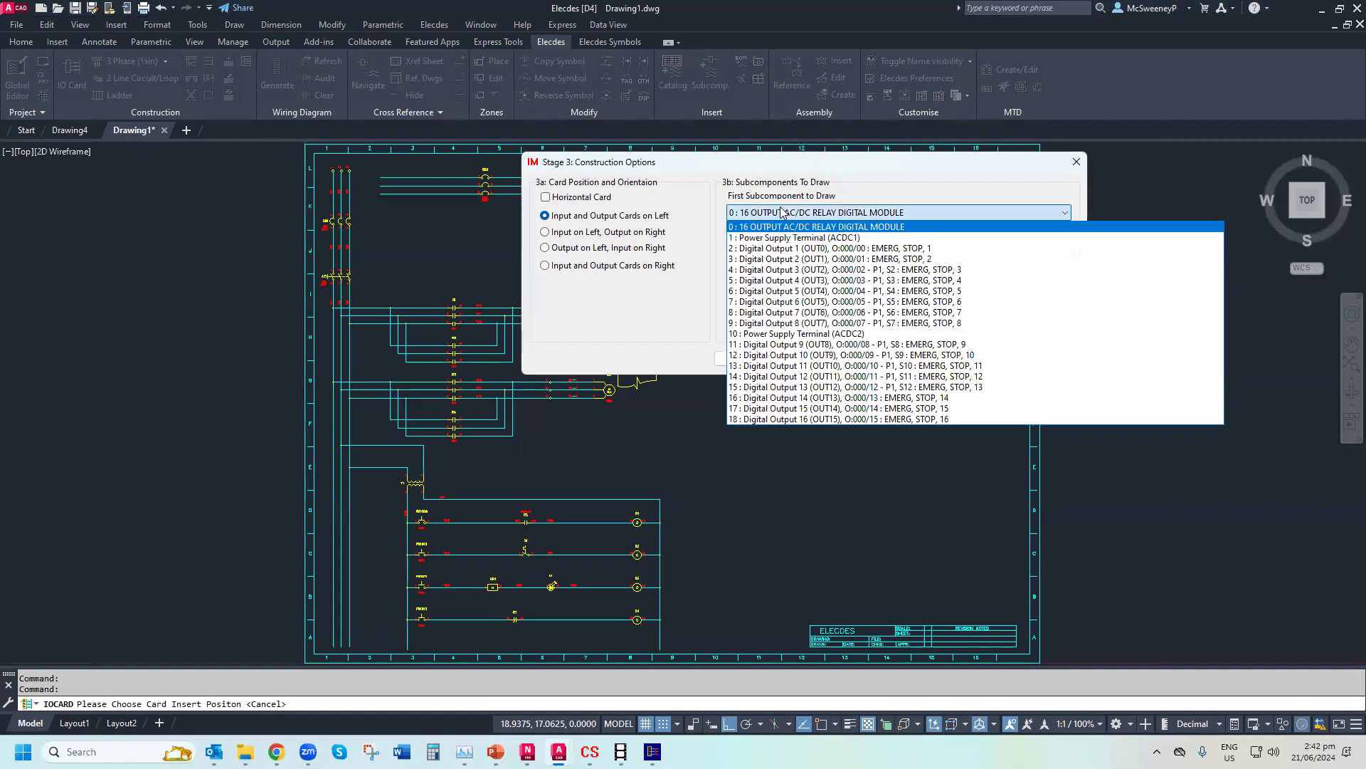
pyautogui.click(761, 313)
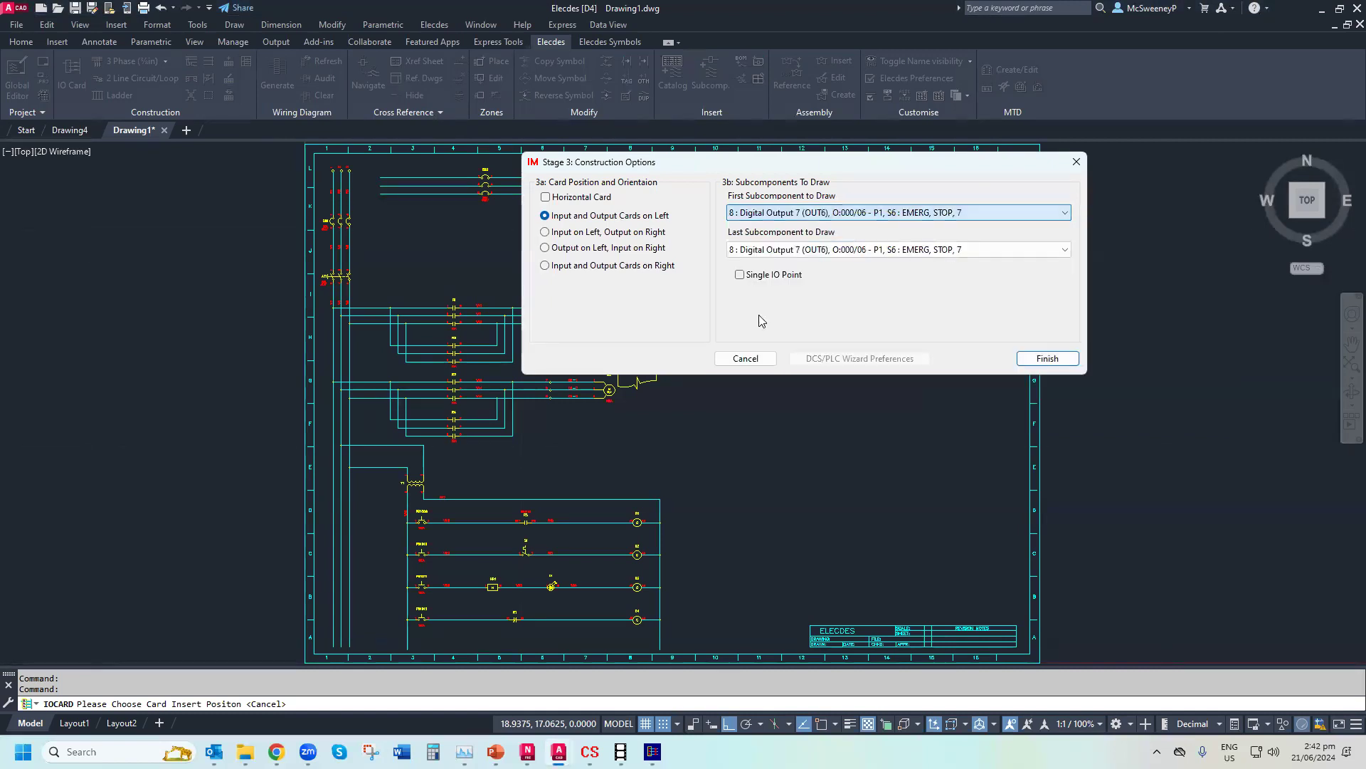
pyautogui.click(798, 251)
pyautogui.click(818, 402)
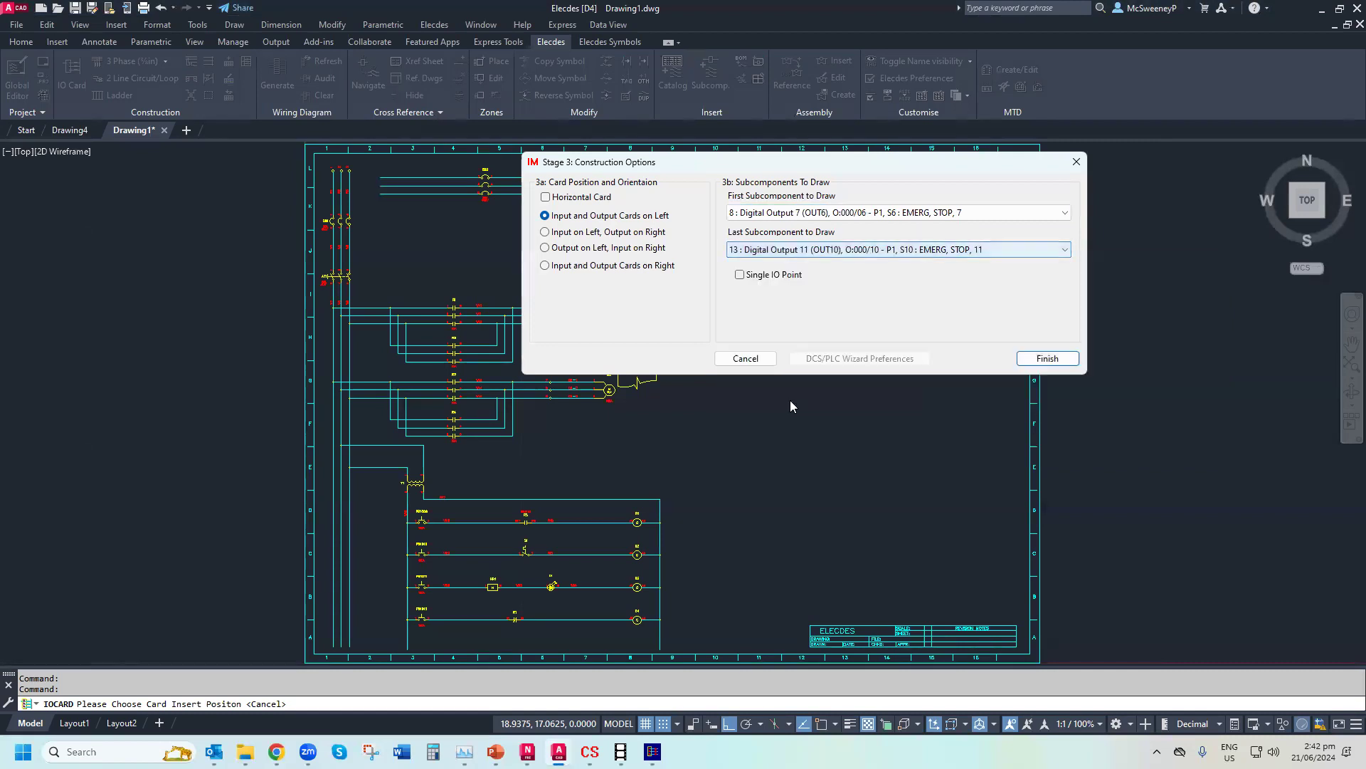
pyautogui.click(1057, 361)
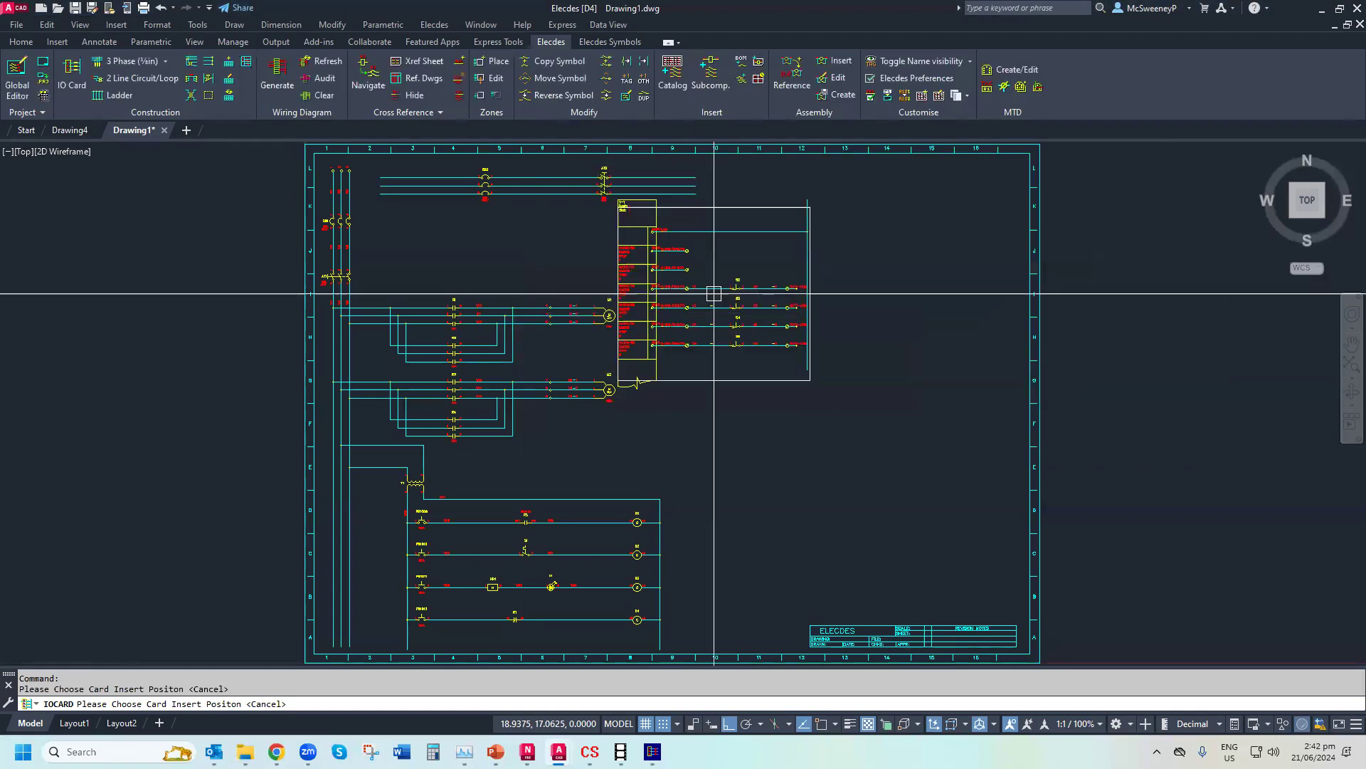
pyautogui.click(921, 284)
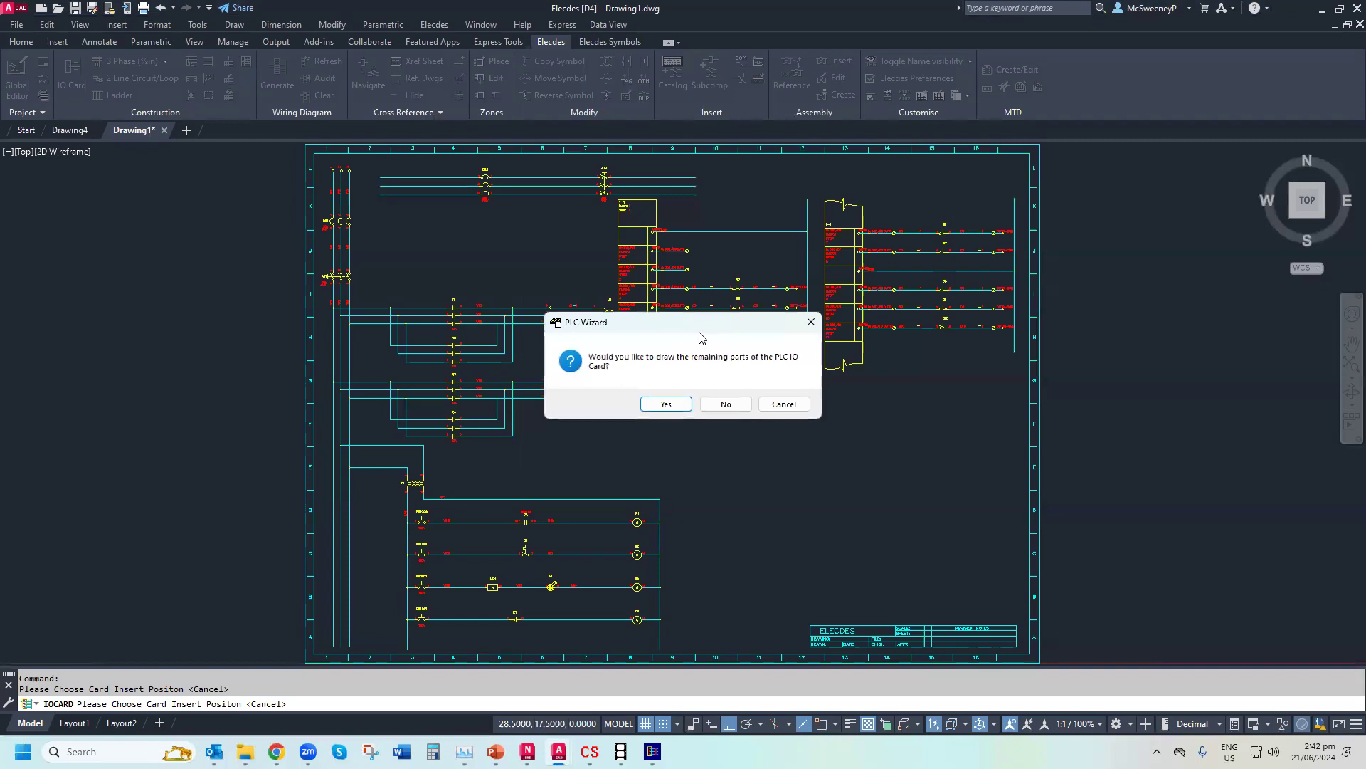
# Draw the card's remaining Digital Output 12 through Digital Output 16 below the other sections at about 23.9, 8.1, and leave PLC Wizard
pyautogui.click(667, 404)
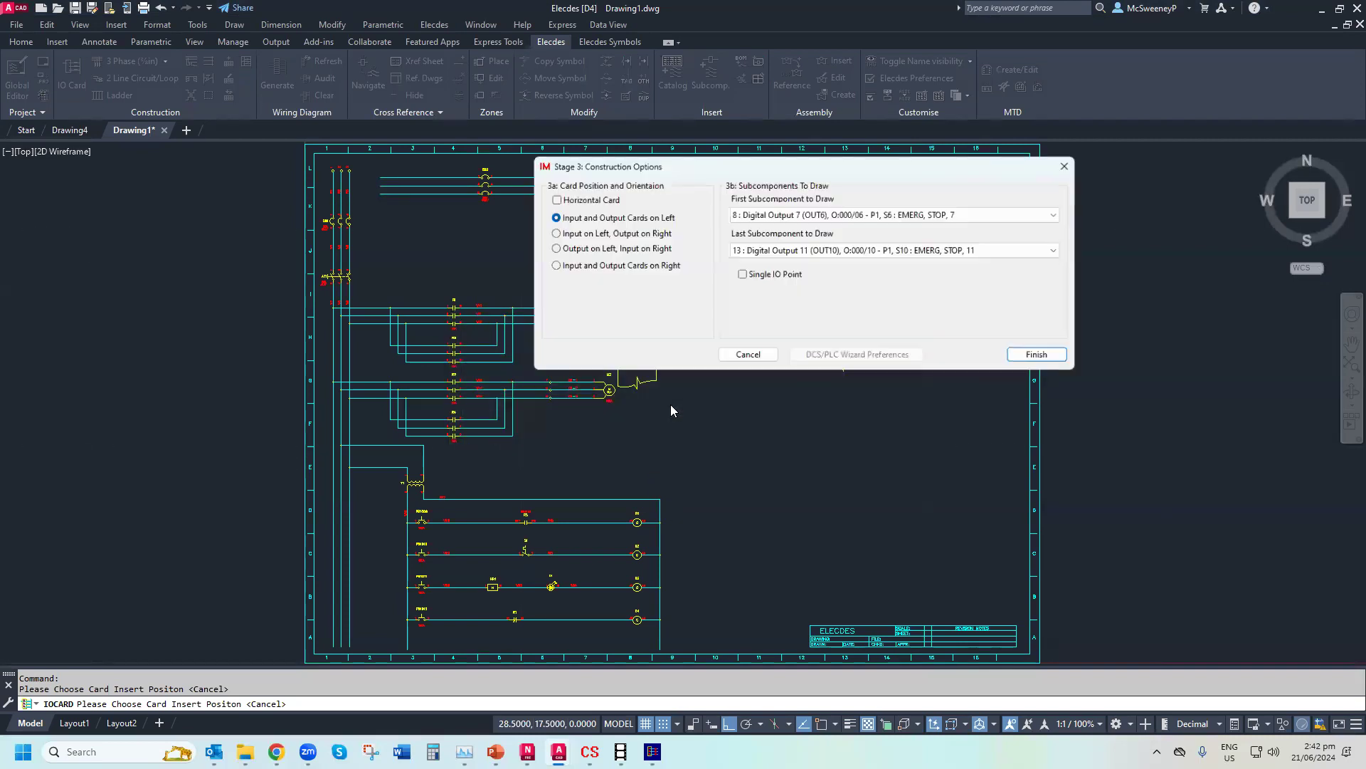
pyautogui.click(769, 208)
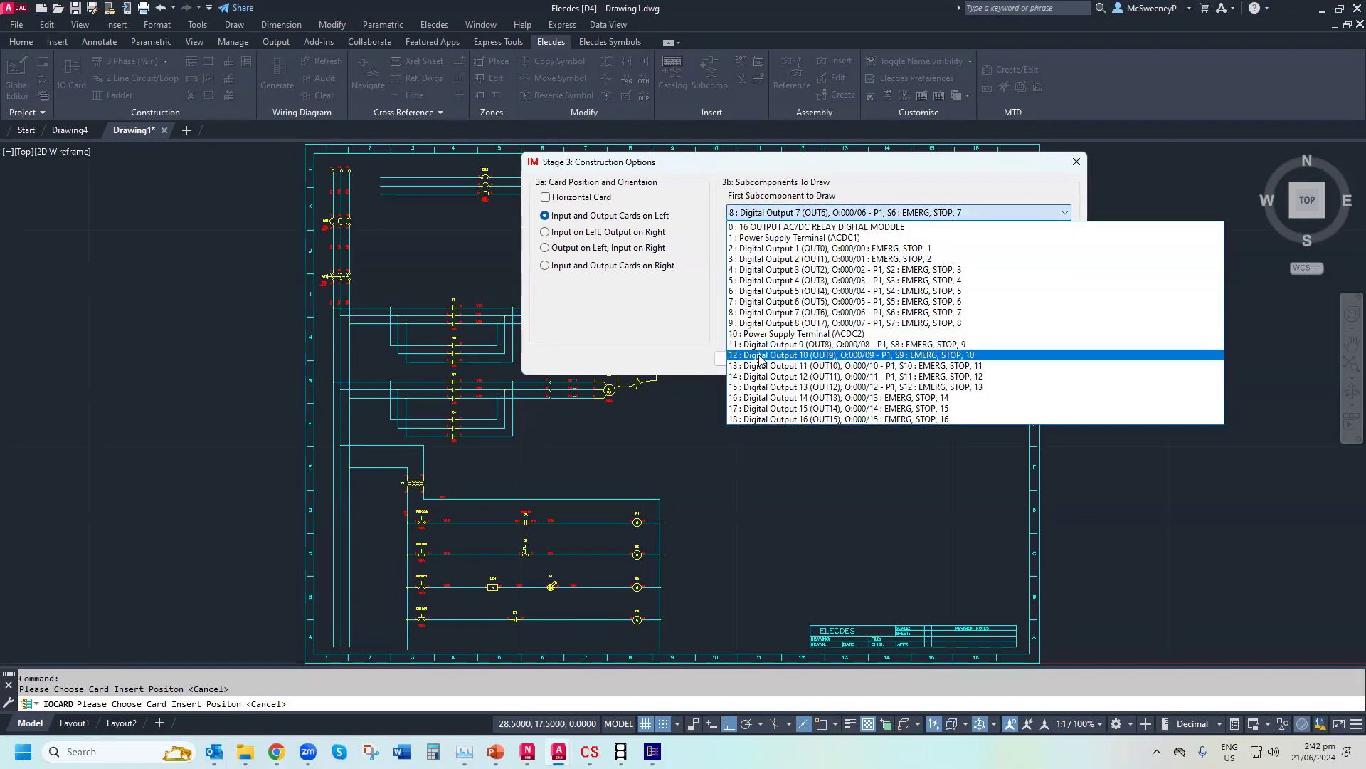
pyautogui.click(761, 379)
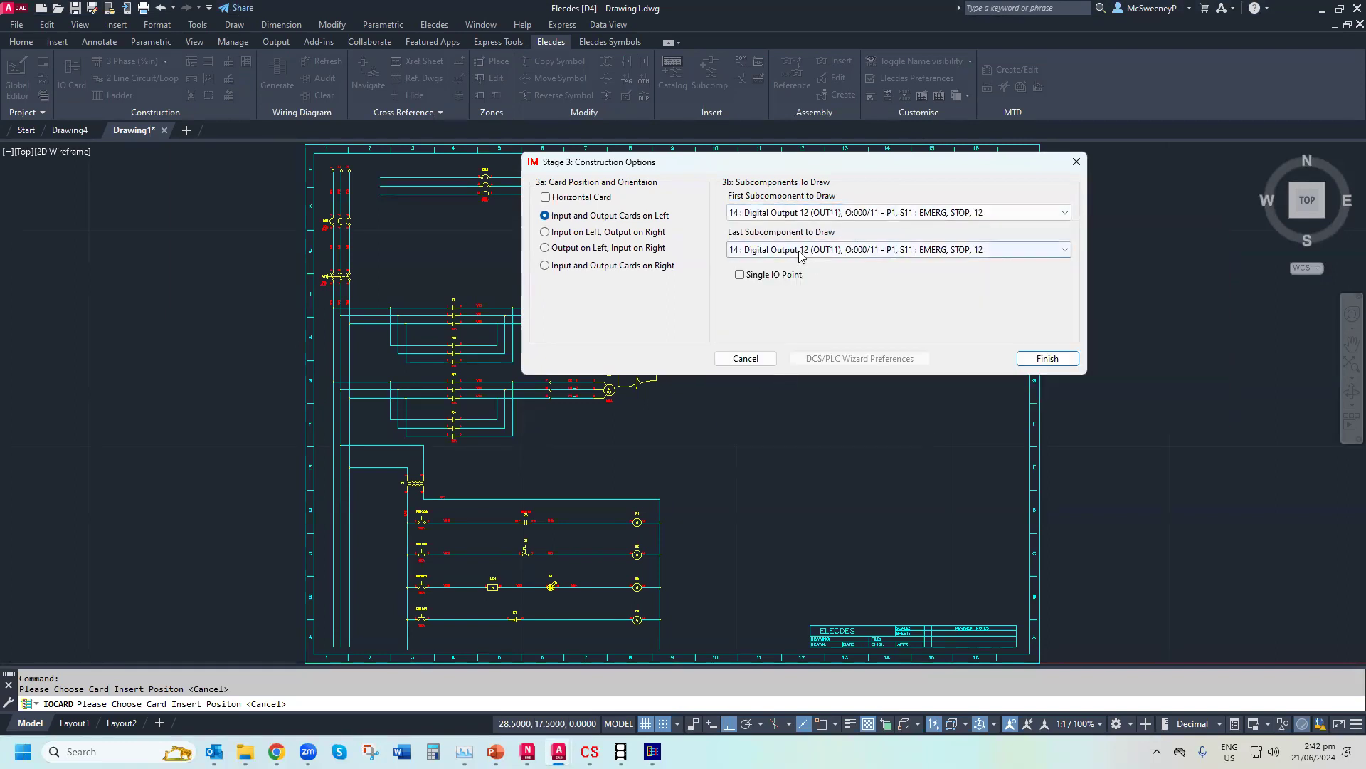
pyautogui.click(801, 250)
pyautogui.click(800, 458)
pyautogui.click(1053, 359)
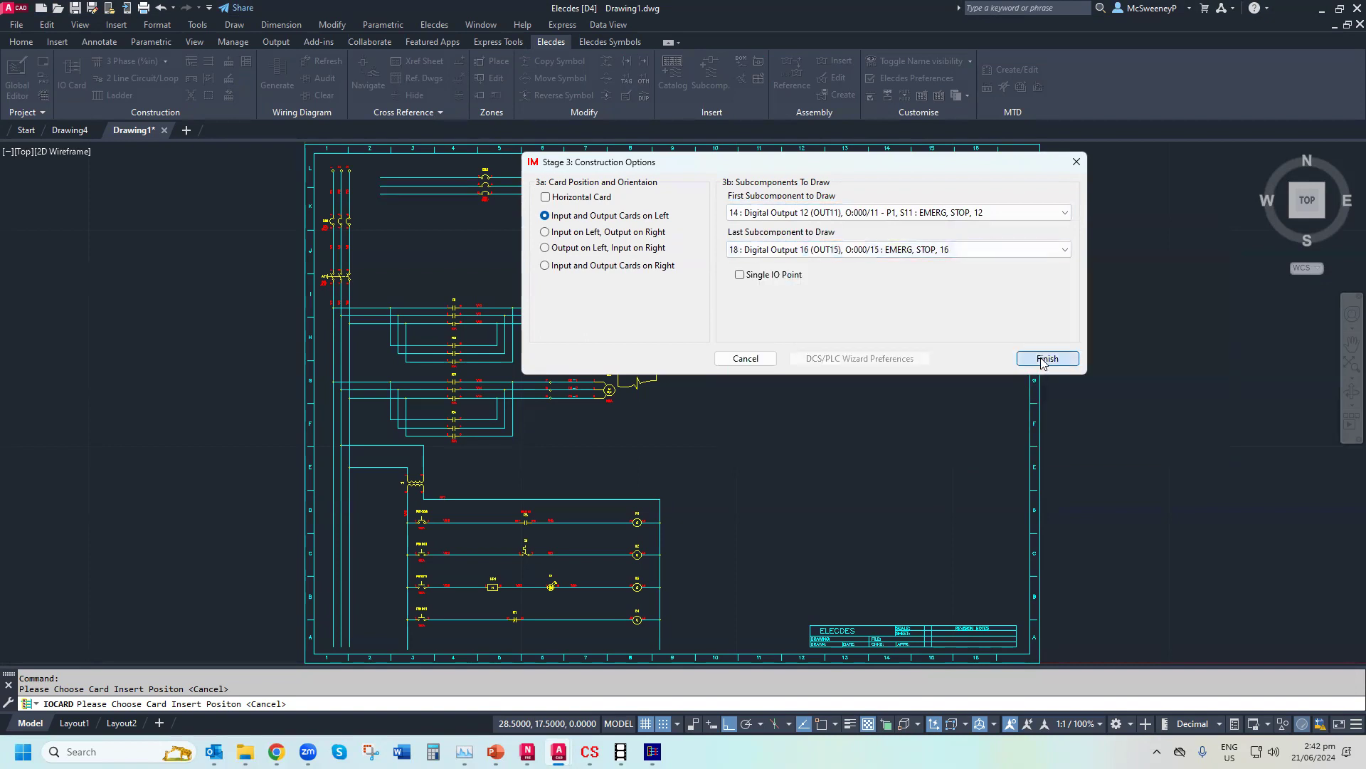
pyautogui.click(824, 489)
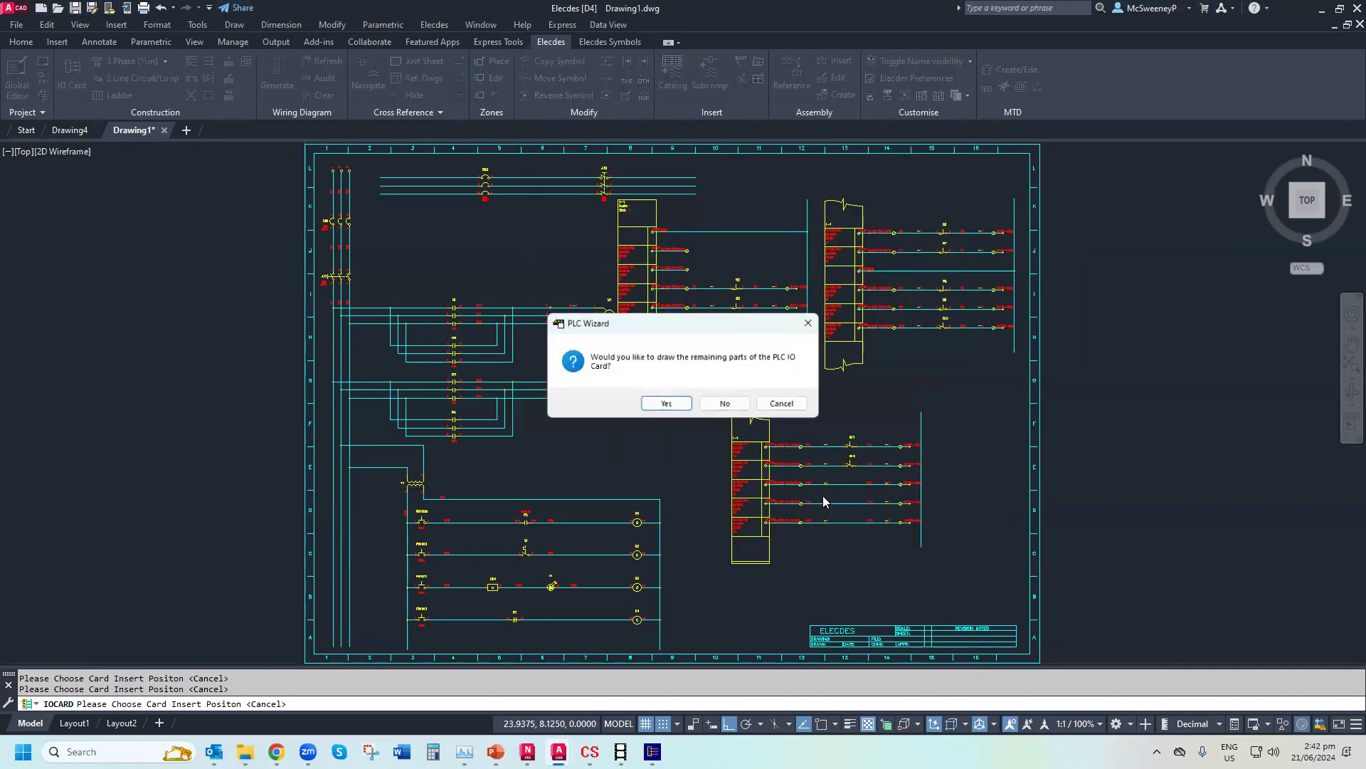
pyautogui.click(725, 402)
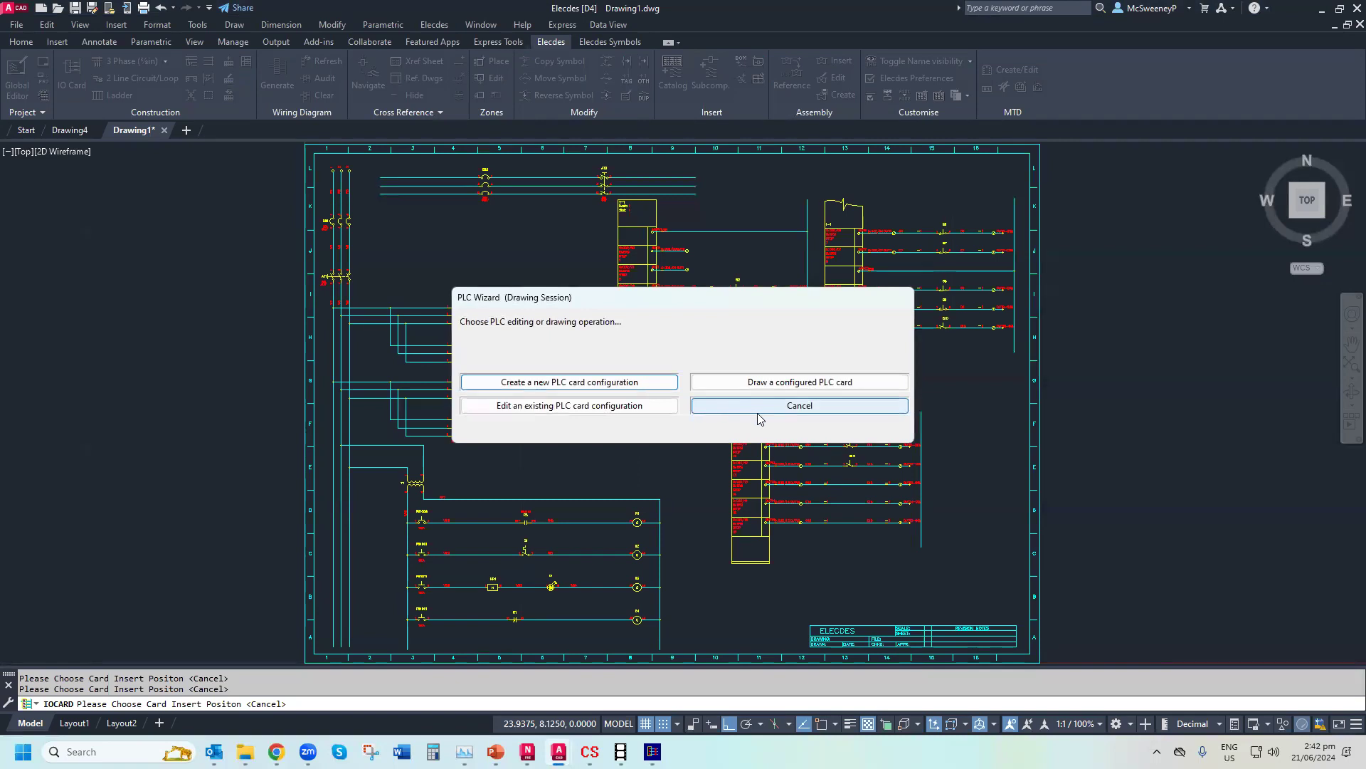
pyautogui.click(759, 410)
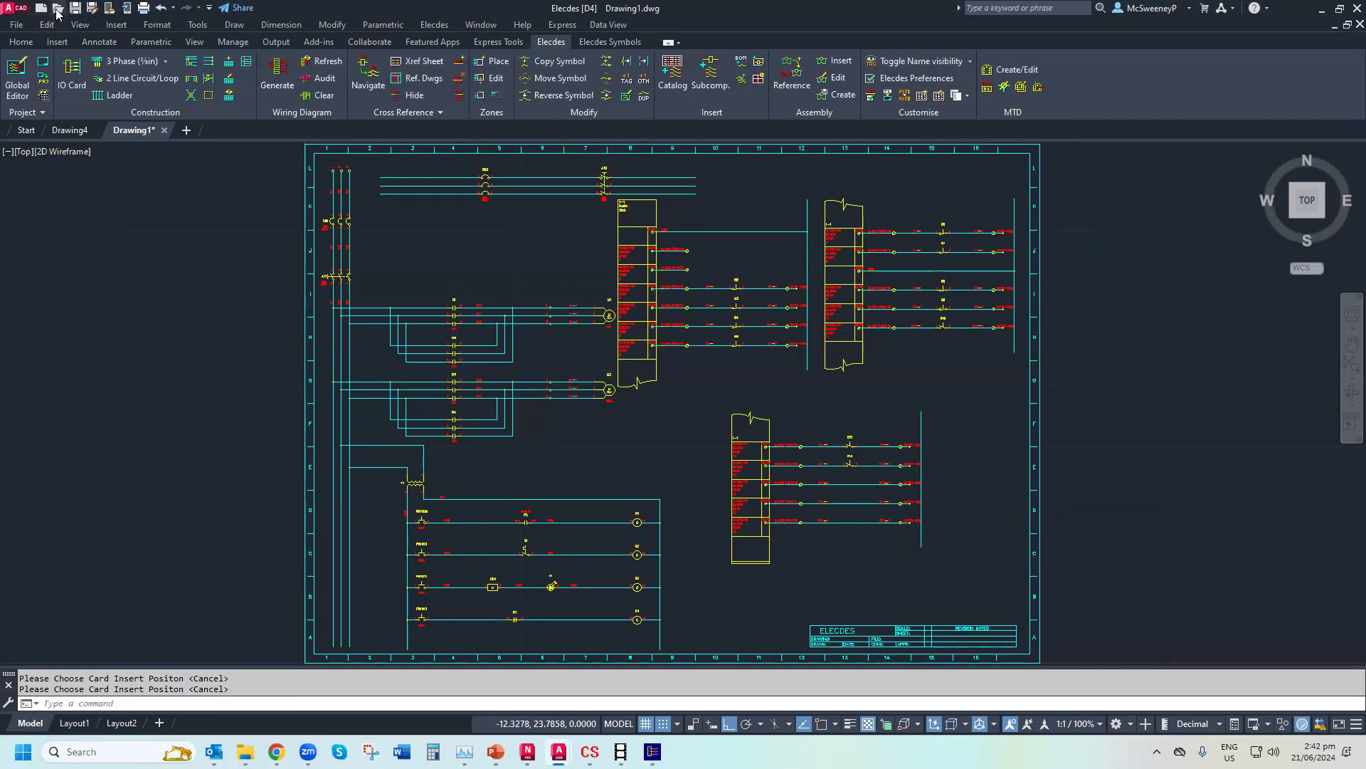
# Examine the newly drawn card sections, their output addresses, cable labels and emergency stop wiring across Drawing1
pyautogui.scroll(5, 668, 354)
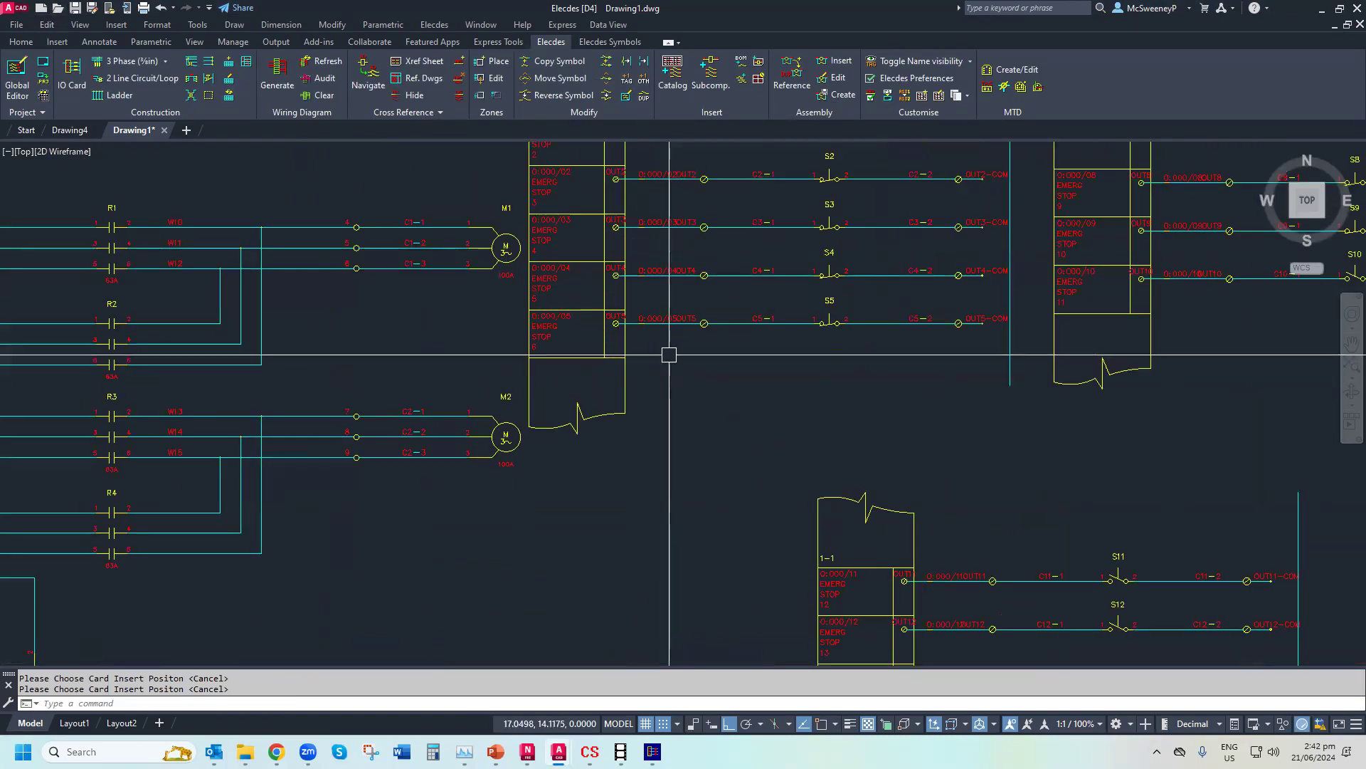
pyautogui.scroll(-3, 669, 354)
pyautogui.scroll(5, 632, 196)
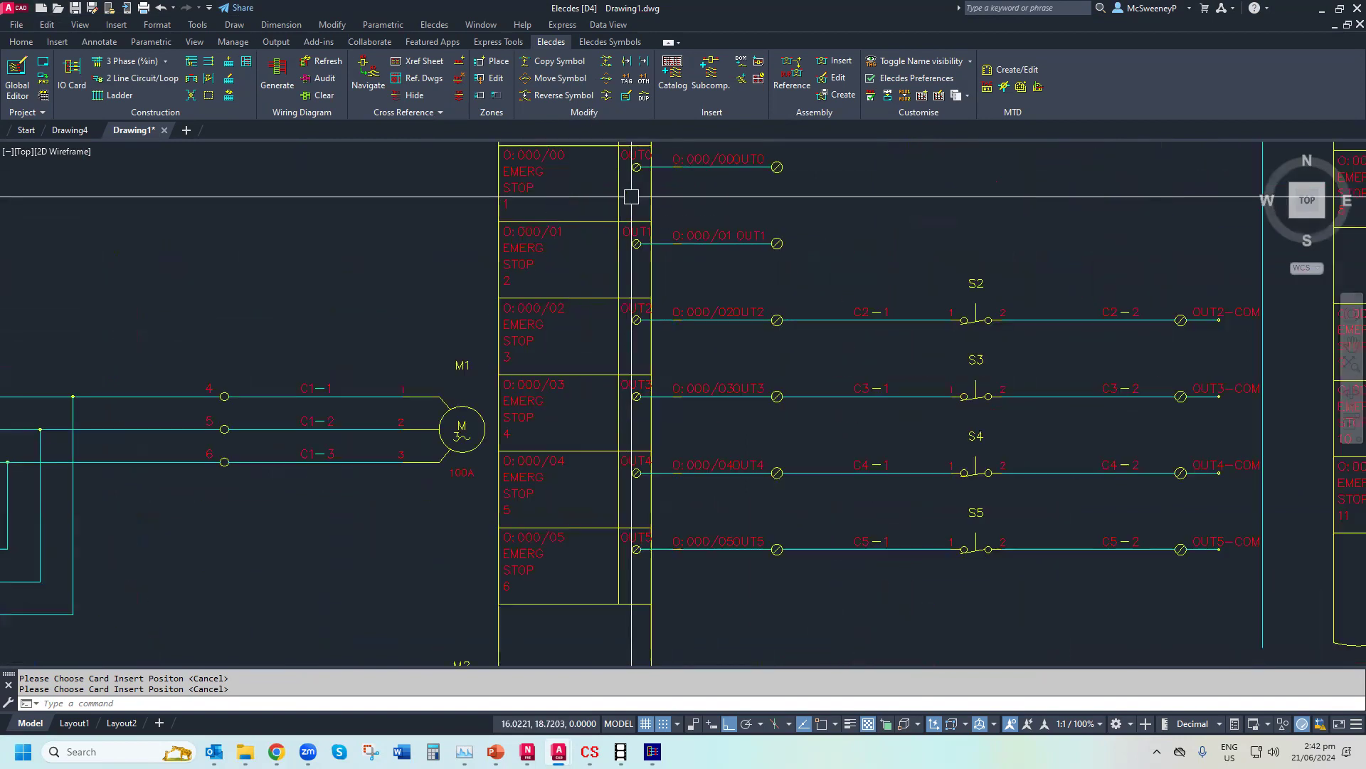
pyautogui.scroll(-3, 631, 196)
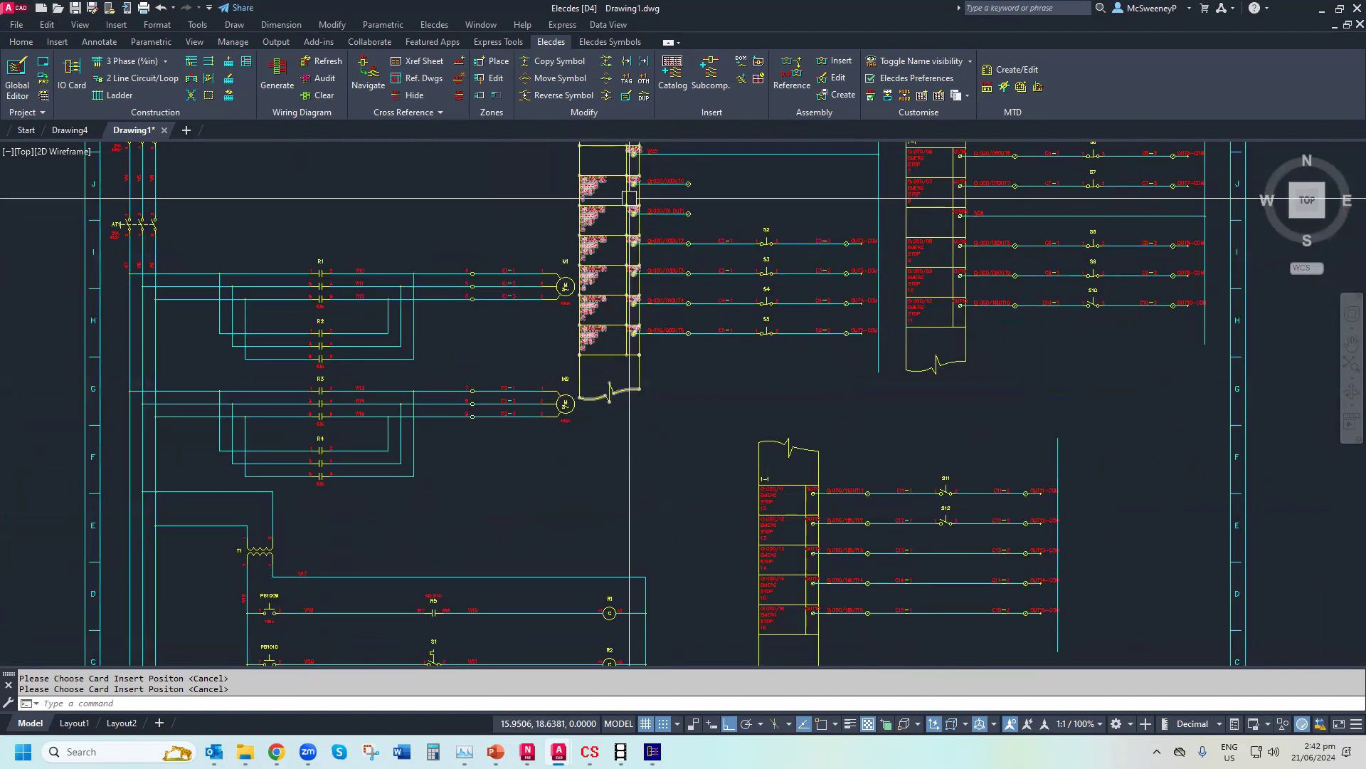
pyautogui.write('ZE')
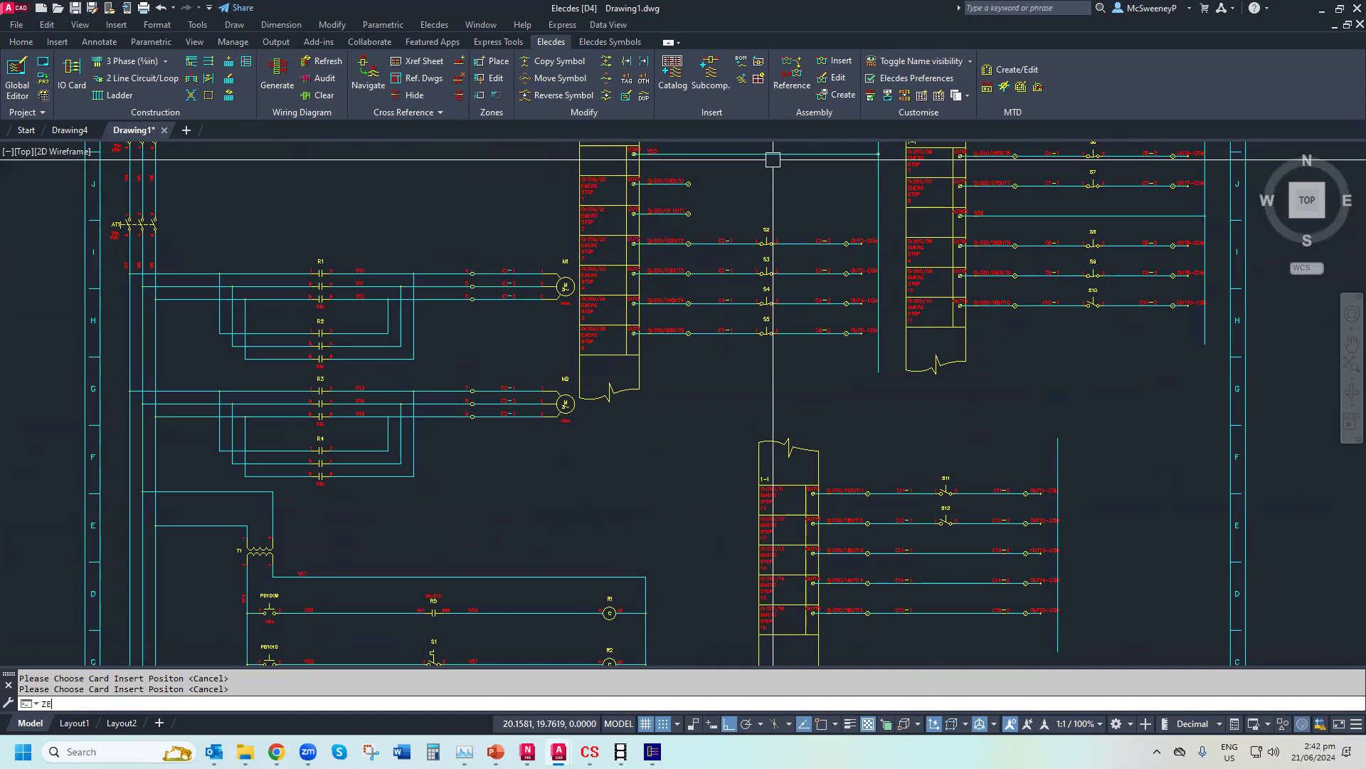
pyautogui.press('Return')
pyautogui.press('Return')
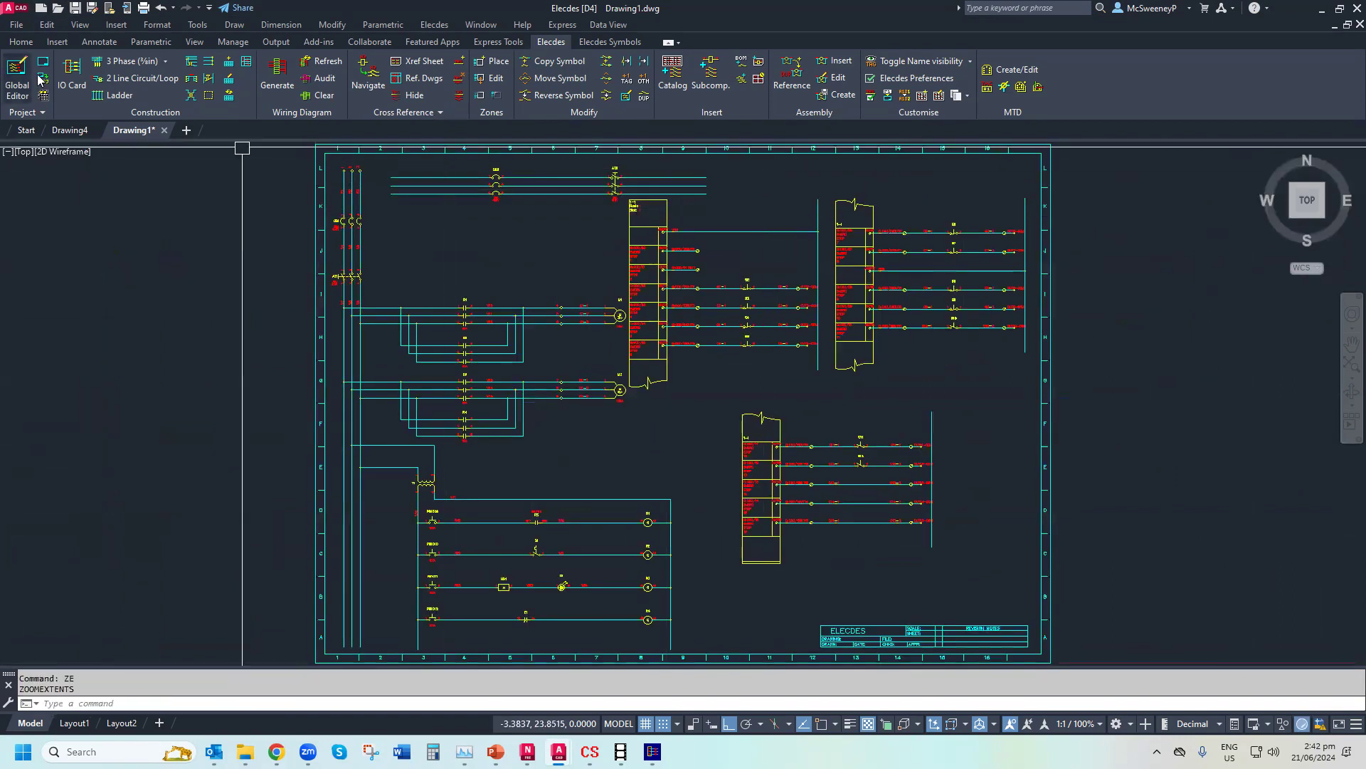
# Save the open project drawings and set Ebase to produce Material, Connection and Cross Ref. Reports, without drawing index, revision reports or Xref back annotation
pyautogui.click(40, 101)
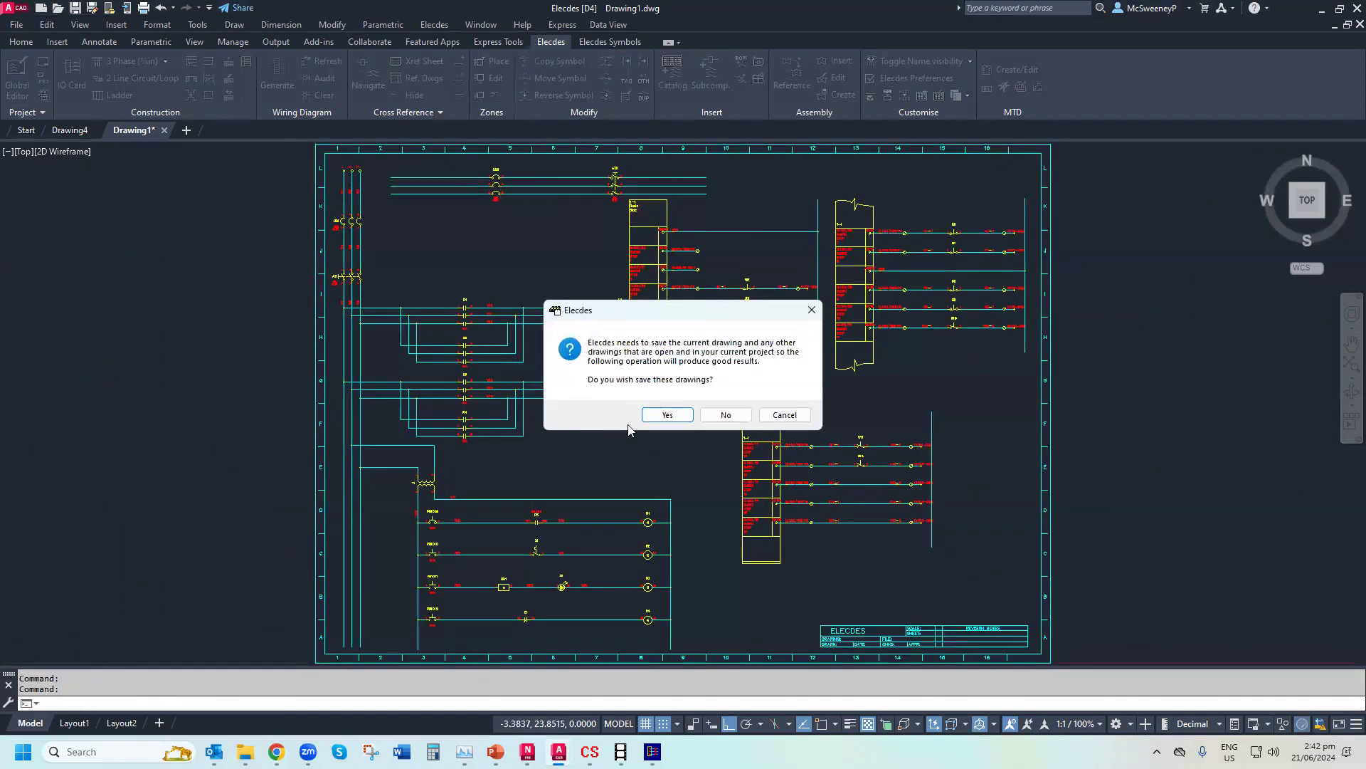
pyautogui.click(670, 415)
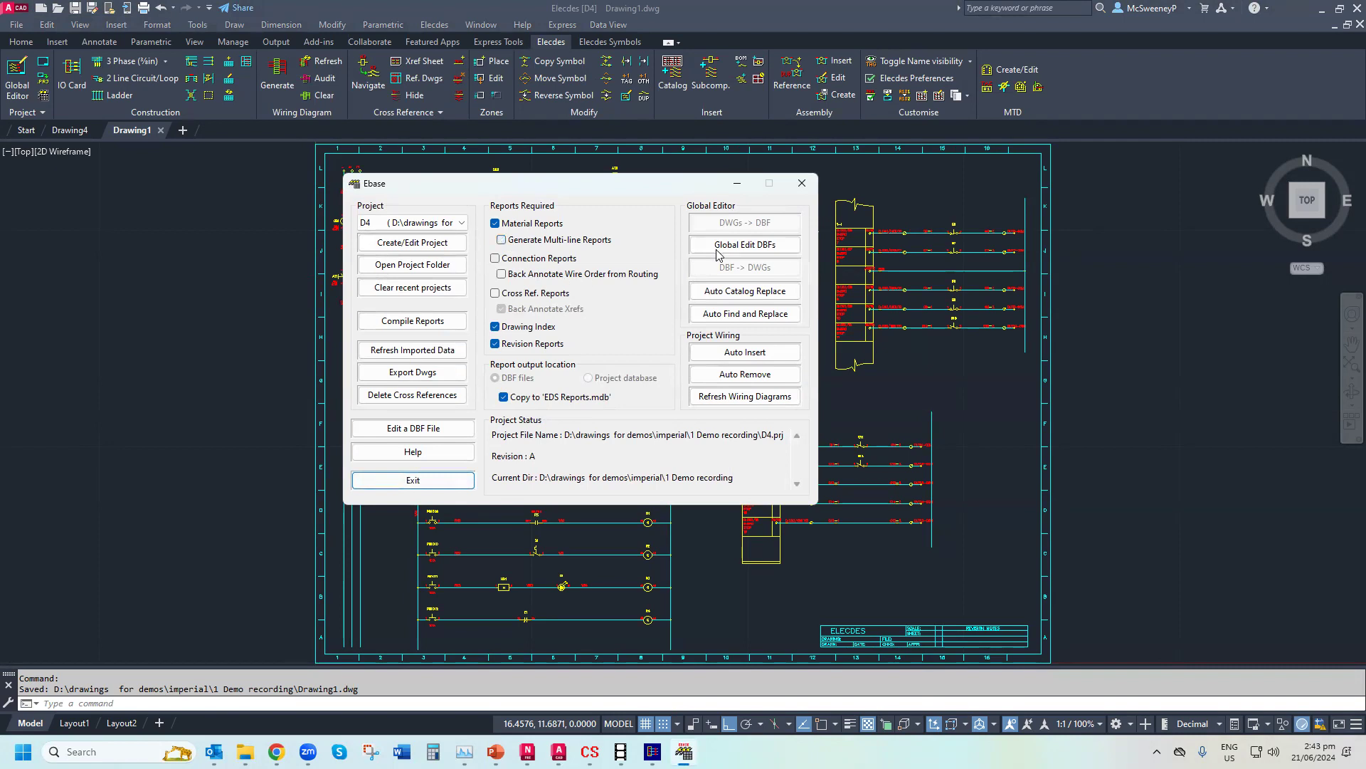
pyautogui.click(498, 346)
pyautogui.click(495, 292)
pyautogui.click(501, 309)
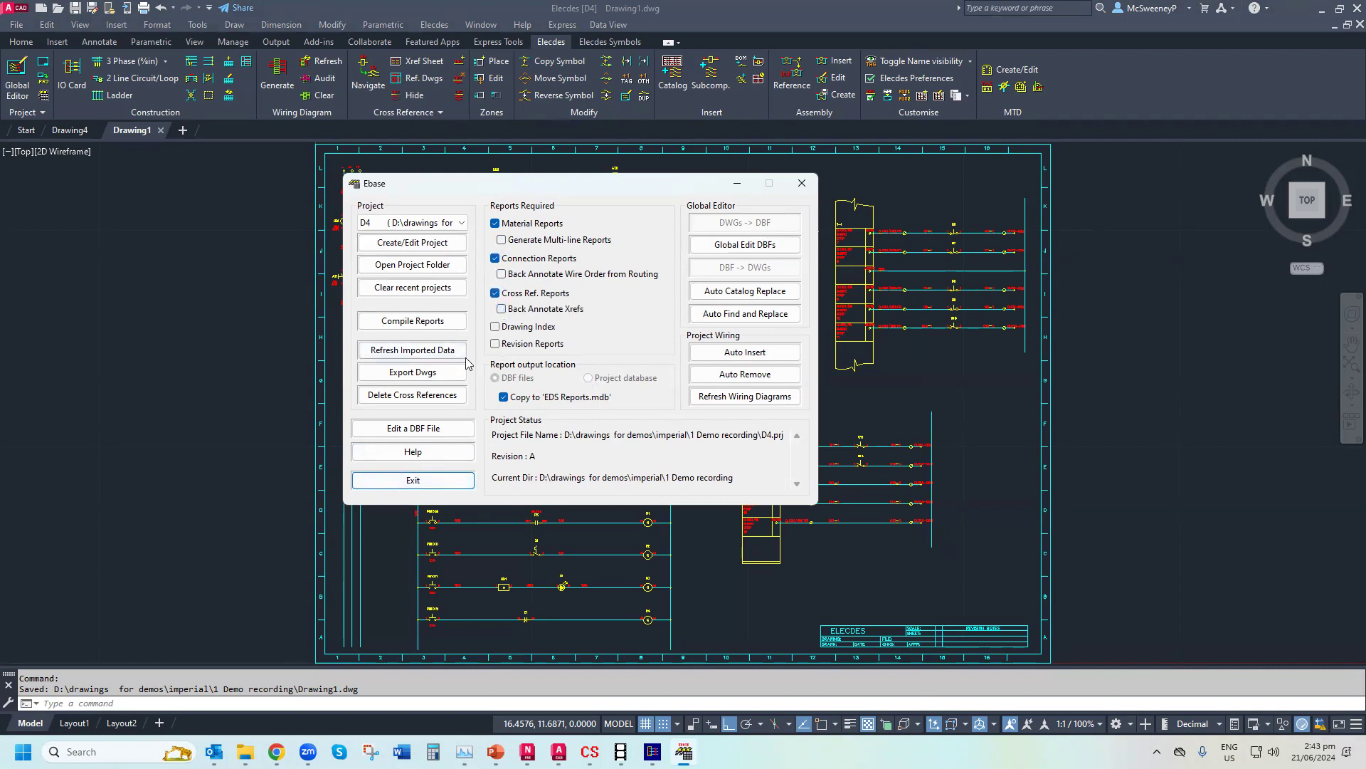
# Compile the D4 project reports, refreshing the imported data of all listed drawings
pyautogui.click(399, 321)
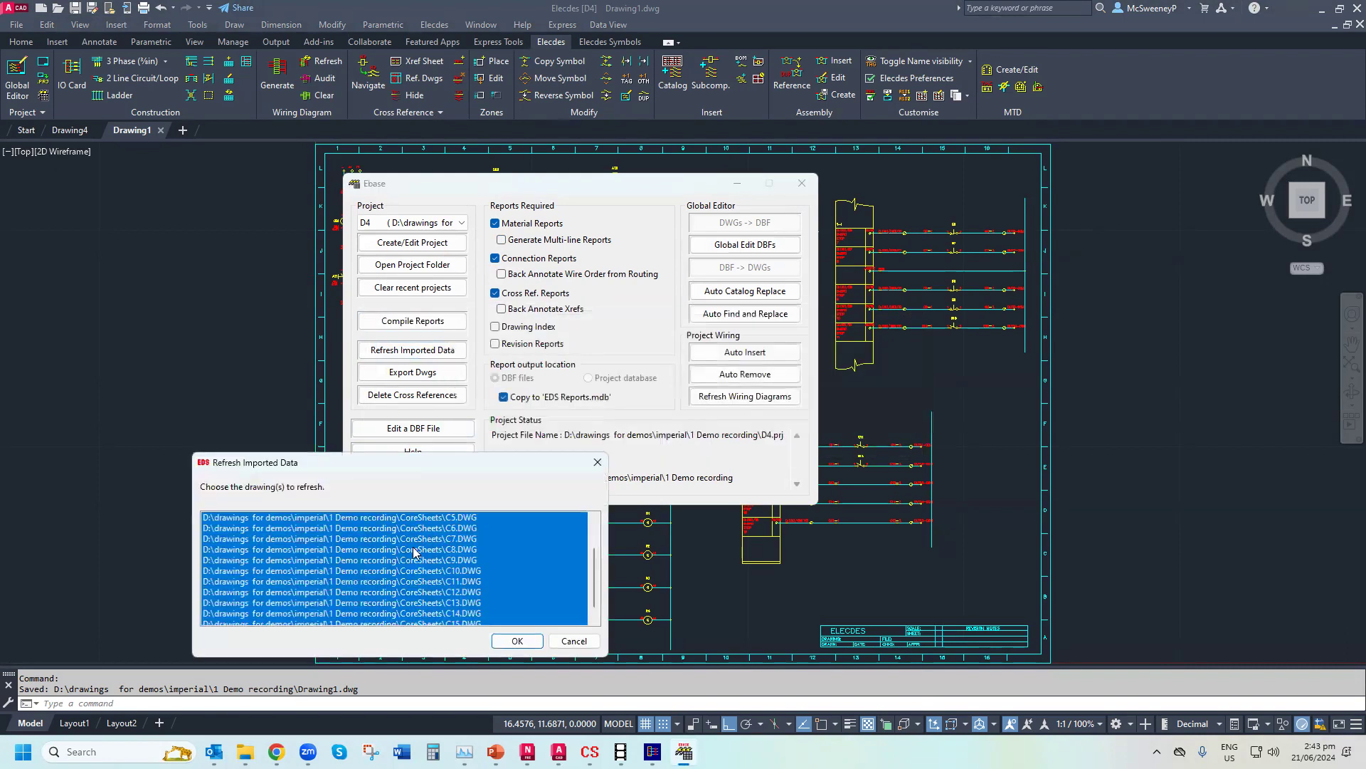
pyautogui.click(518, 641)
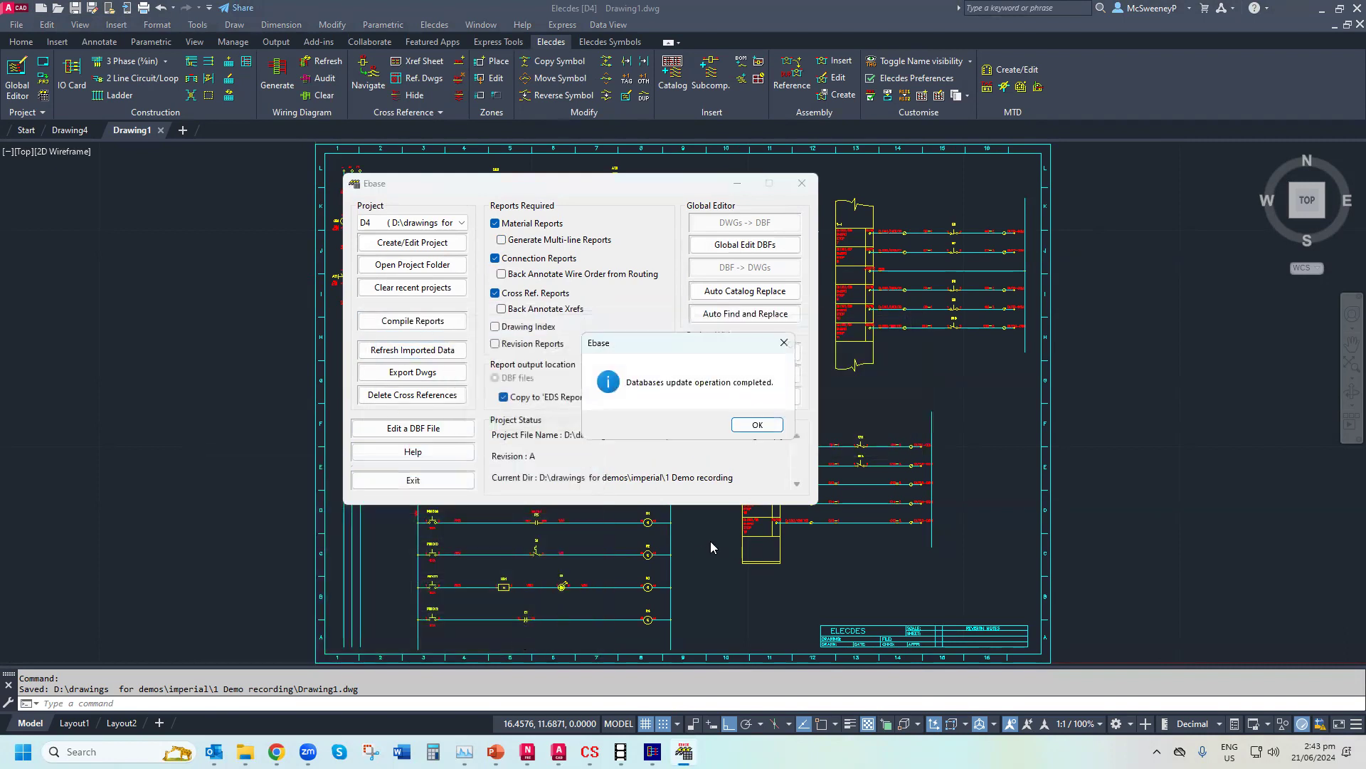
pyautogui.click(749, 427)
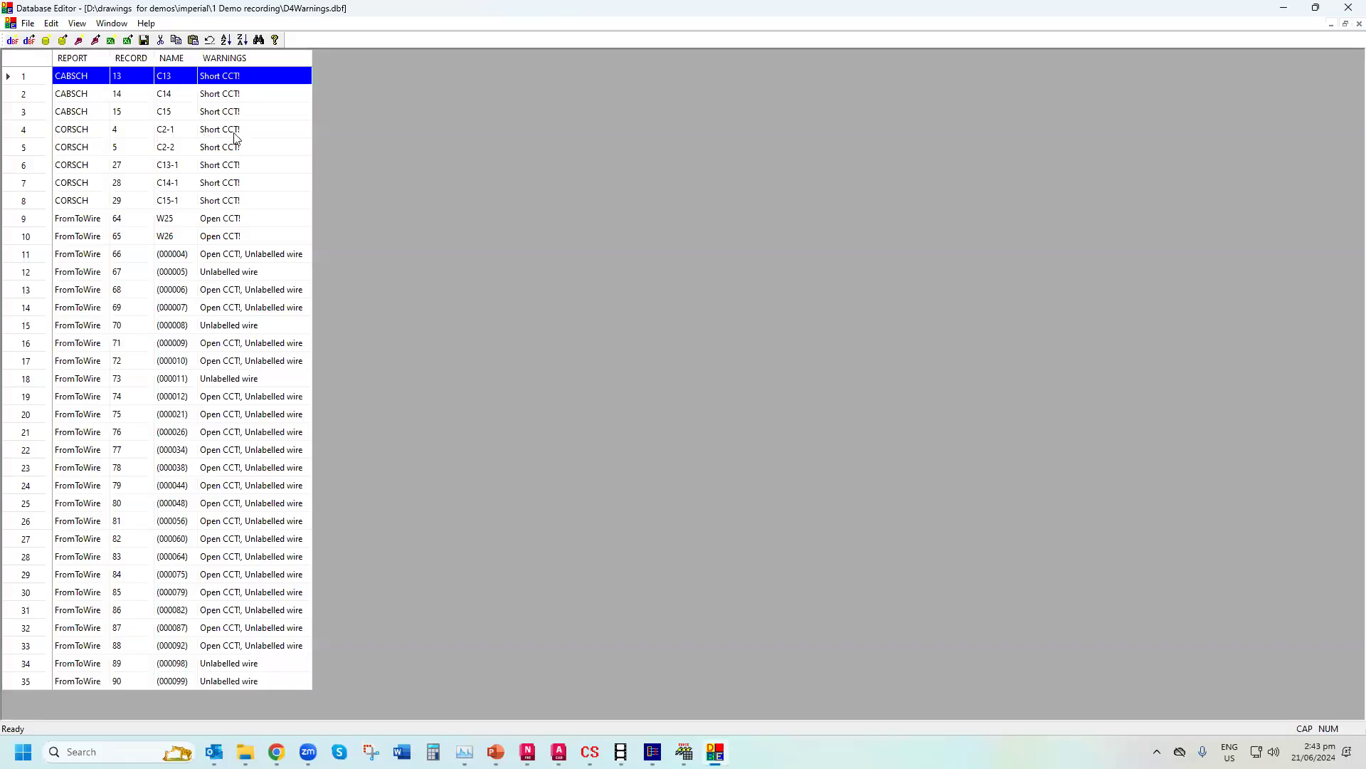
# Review the short circuit and unlabelled wire entries in the D4Warnings.dbf report
pyautogui.moveTo(235, 112); pyautogui.dragTo(232, 182)
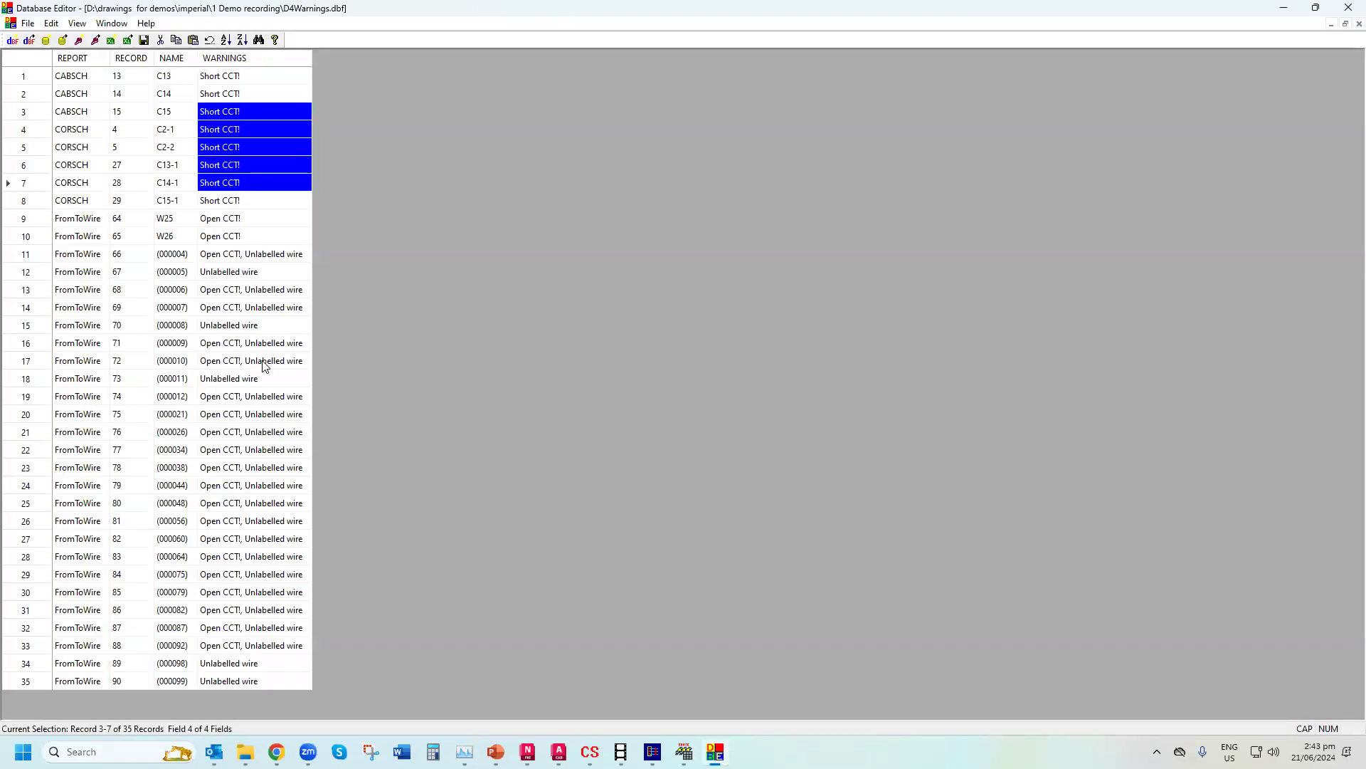
pyautogui.moveTo(249, 326); pyautogui.dragTo(200, 325)
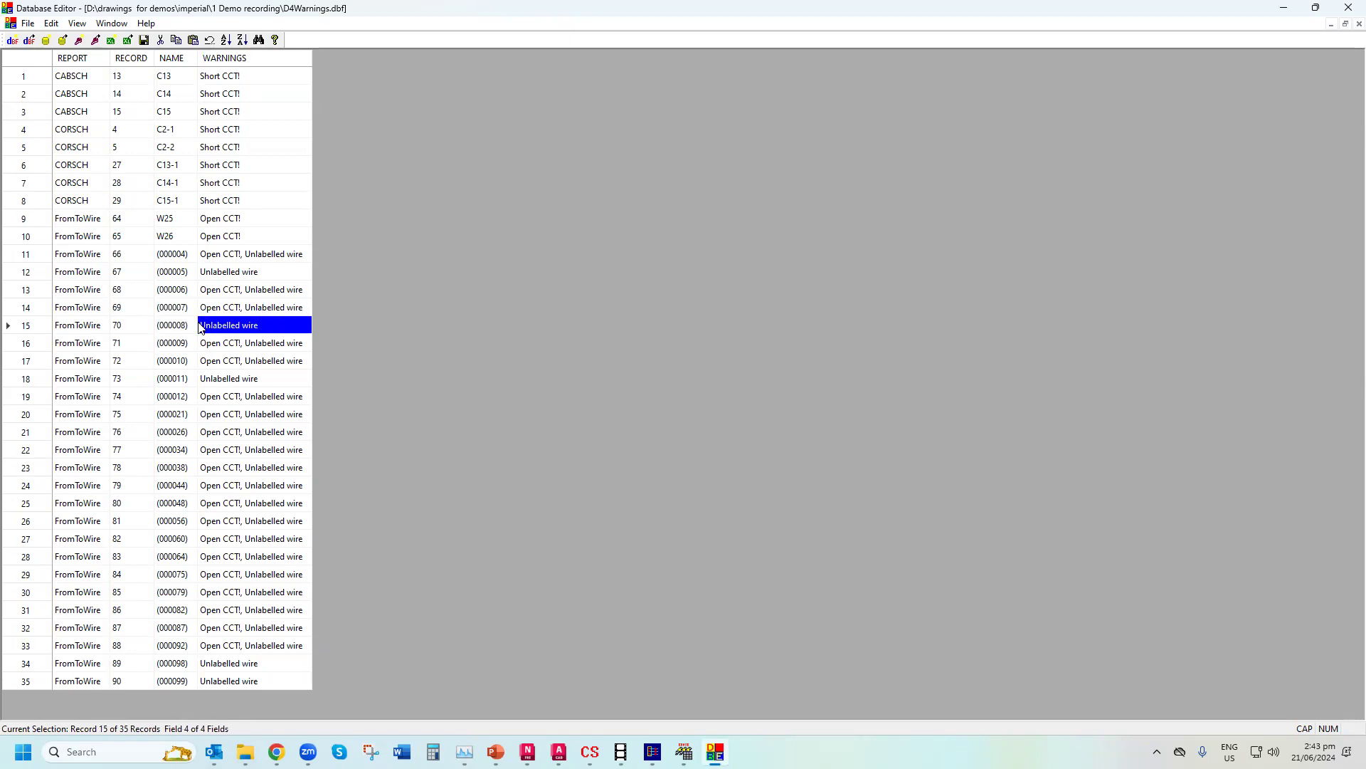
pyautogui.click(200, 326)
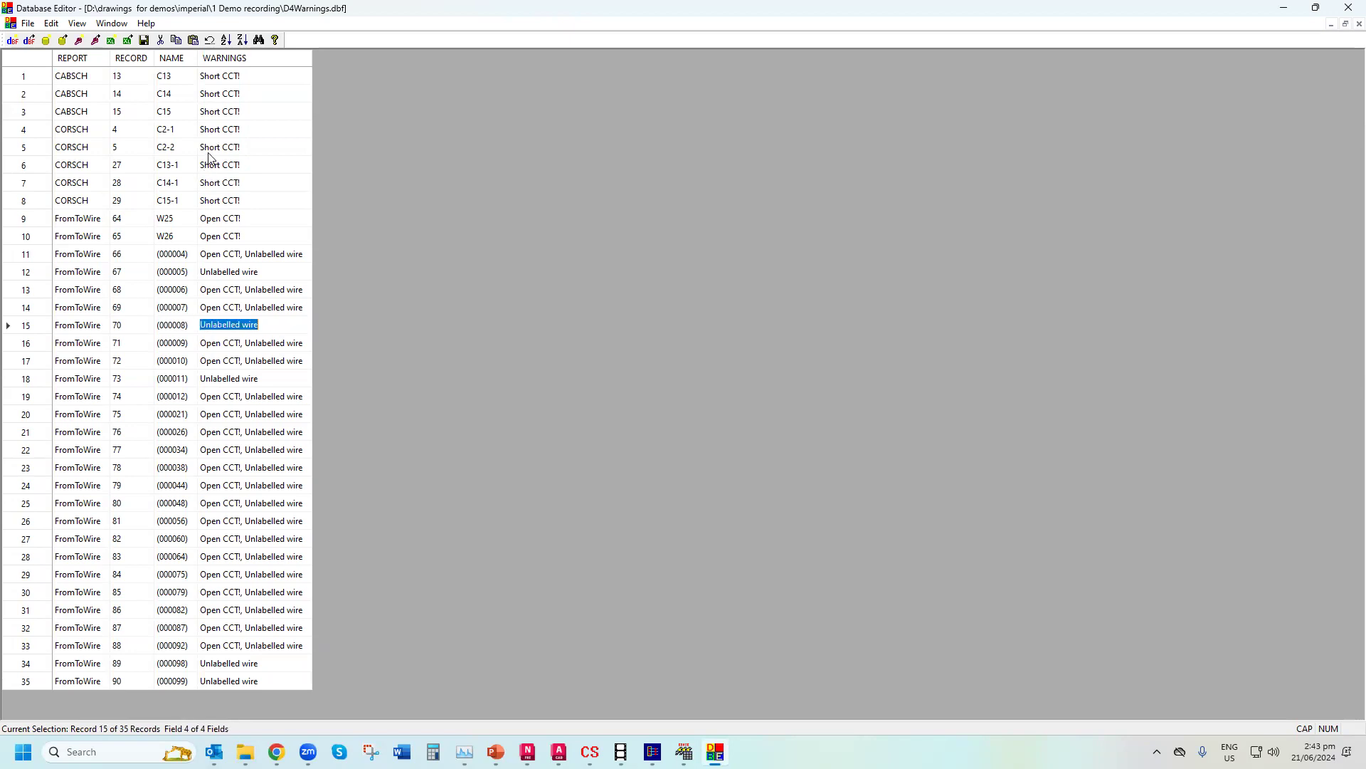
# Return to Drawing1 in AutoCAD and inspect the C13, C14 and C15 cable runs on the card's last section
pyautogui.click(1280, 10)
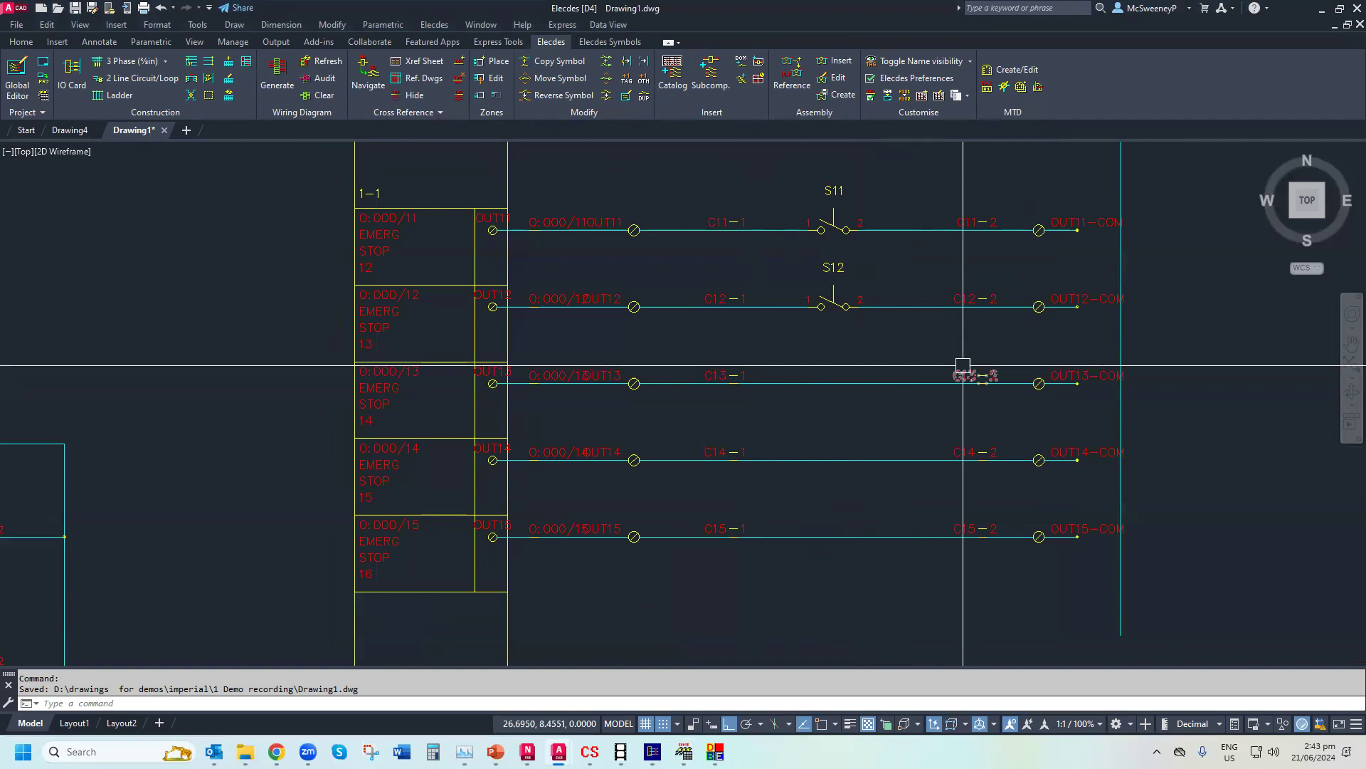
pyautogui.scroll(-6, 779, 360)
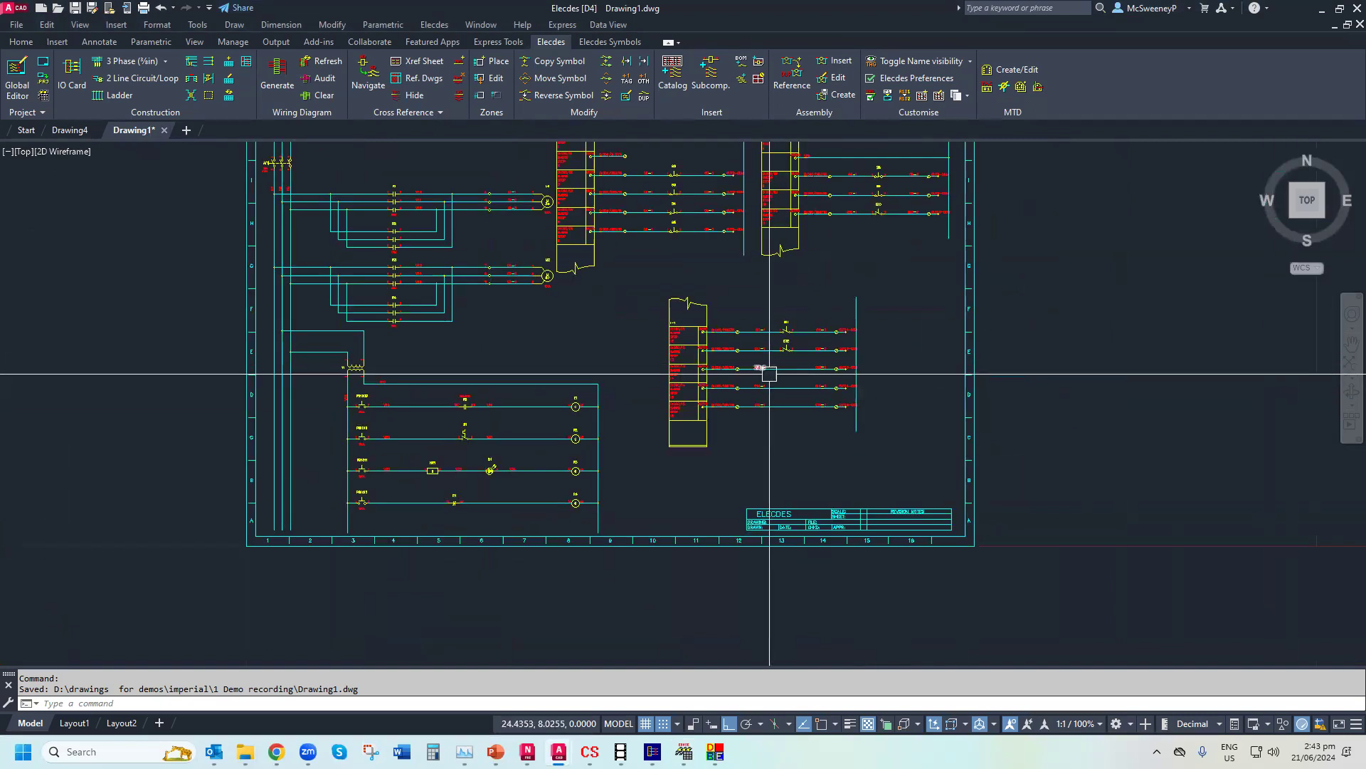
pyautogui.write('z')
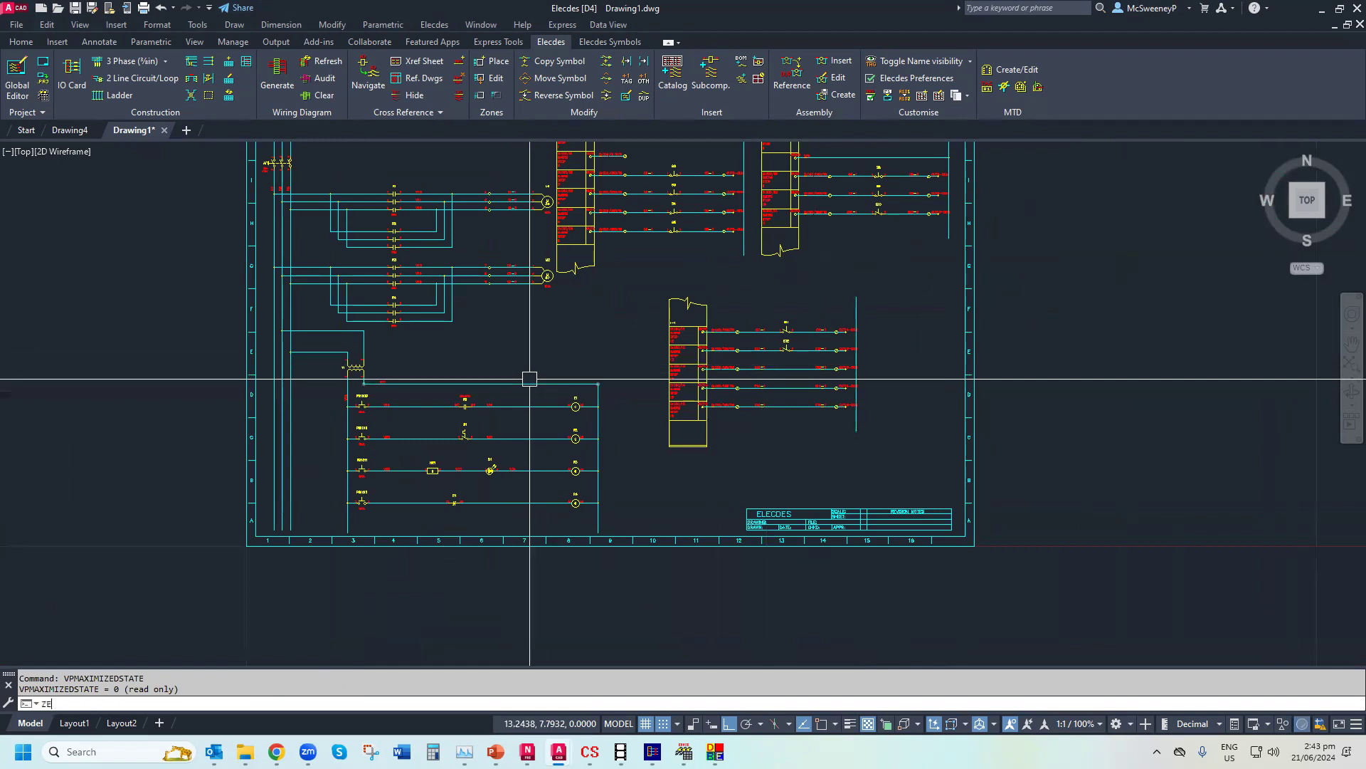
pyautogui.write('e')
pyautogui.press('Return')
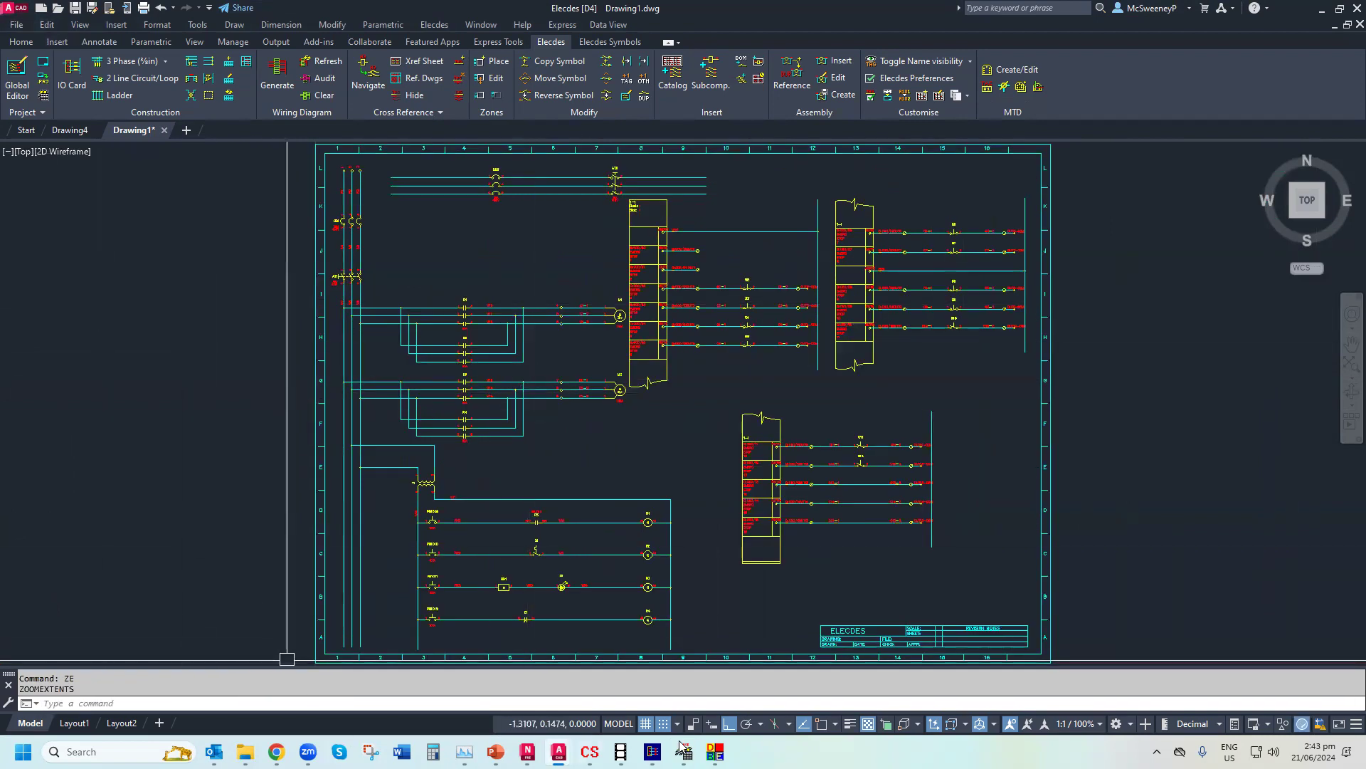
# Switch to Database Editor, open D4PLCIndex.dbf, review the PLC_DESC1 column and close the editor
pyautogui.click(715, 751)
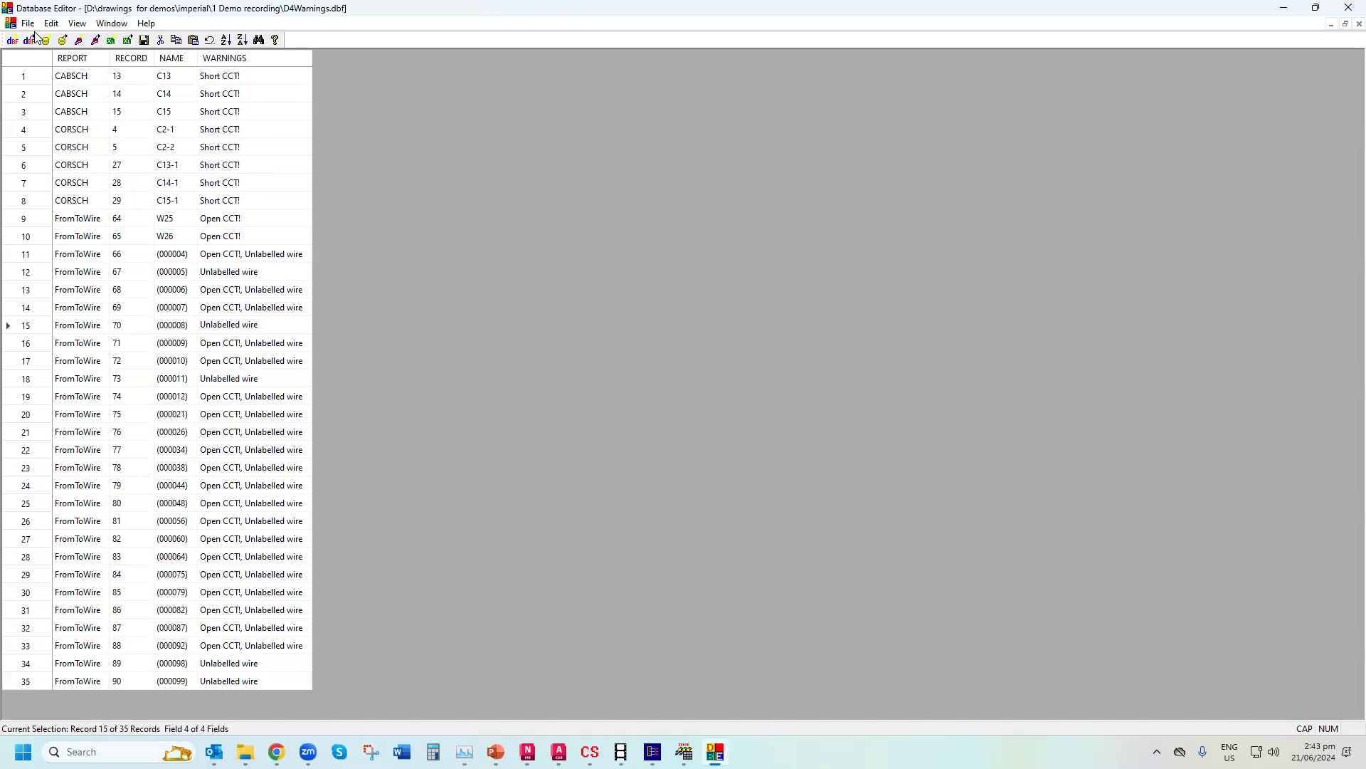
pyautogui.click(33, 38)
pyautogui.scroll(-15, 715, 423)
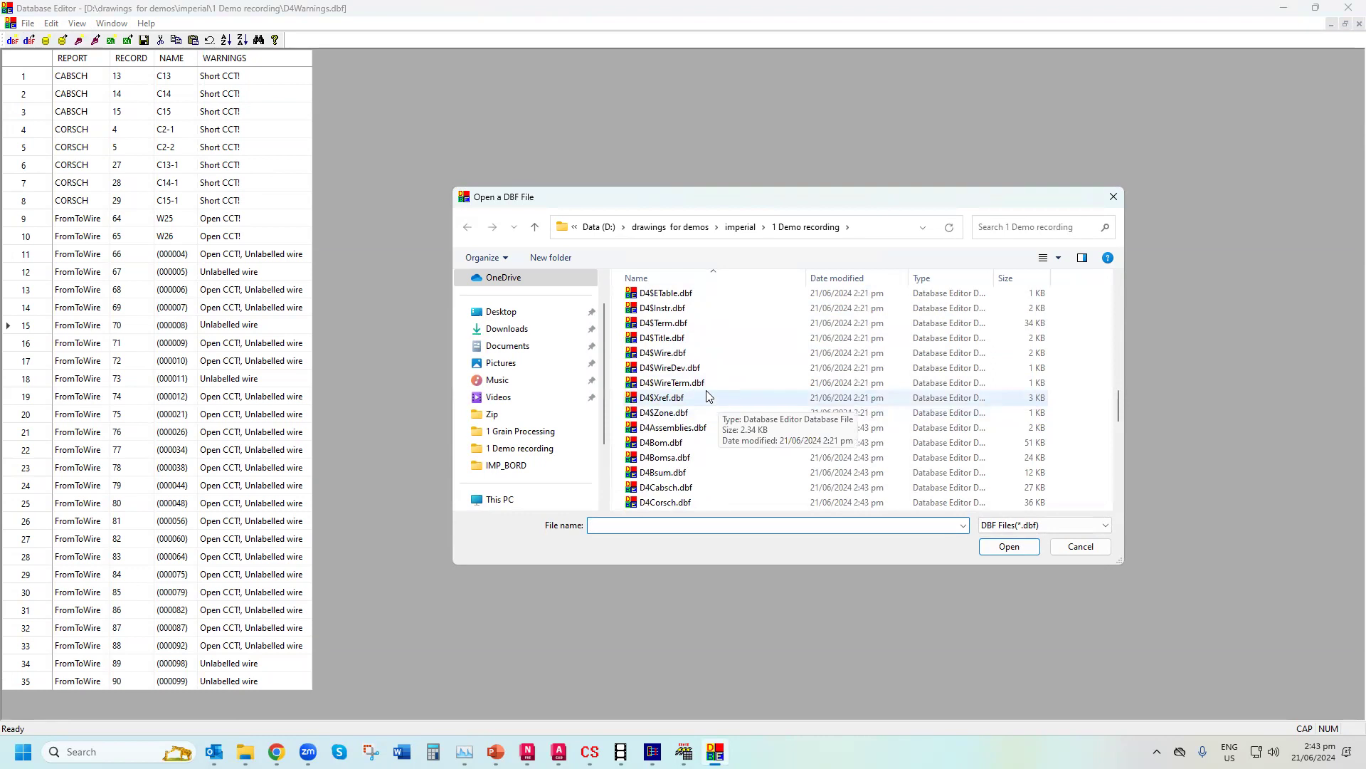
pyautogui.scroll(-3, 708, 396)
pyautogui.click(695, 428)
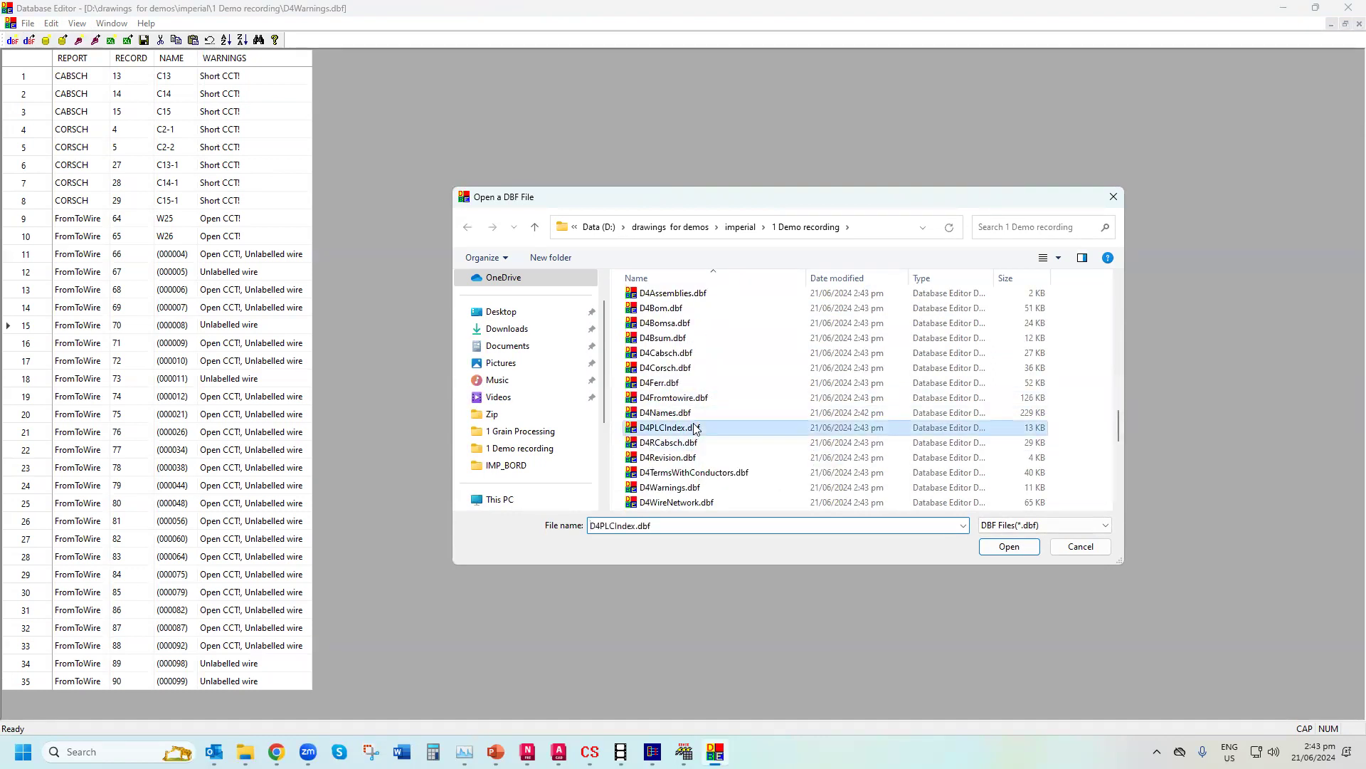
pyautogui.doubleClick(695, 428)
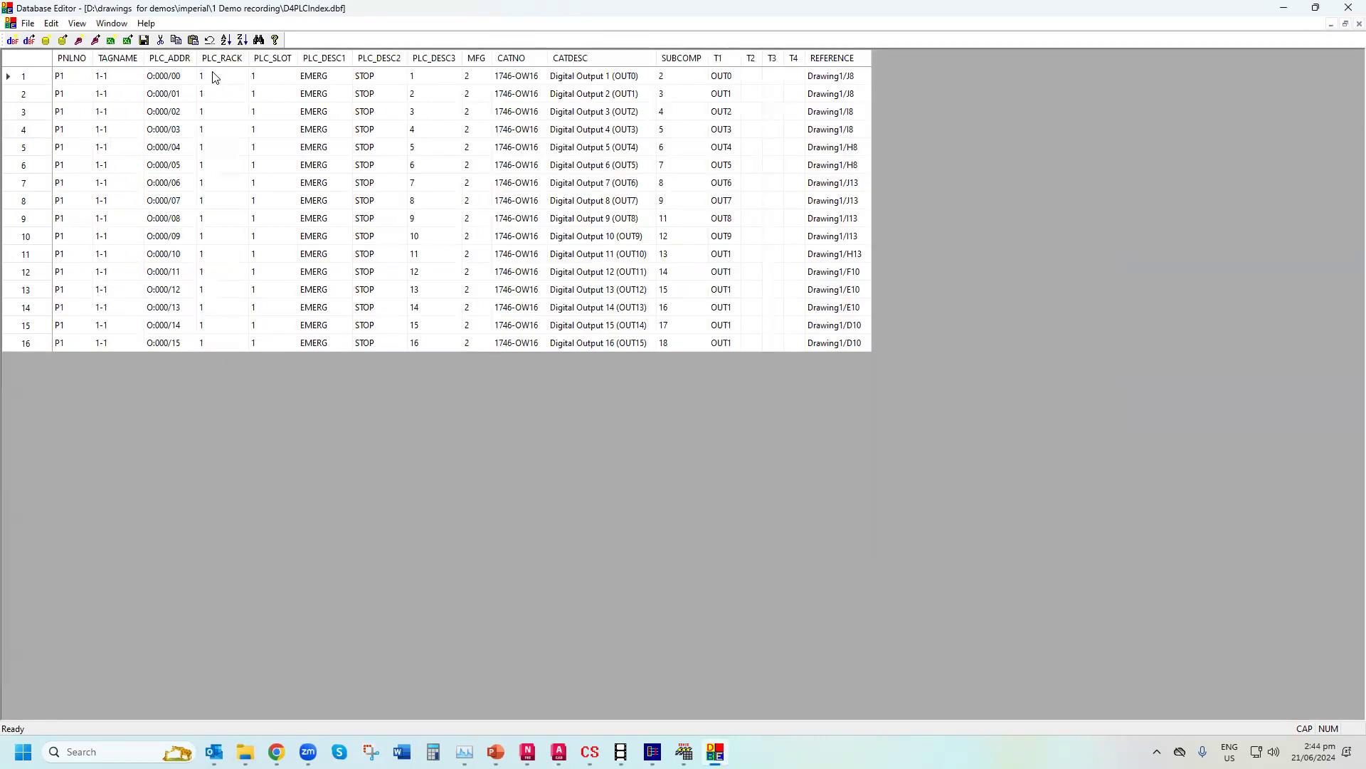
pyautogui.click(334, 57)
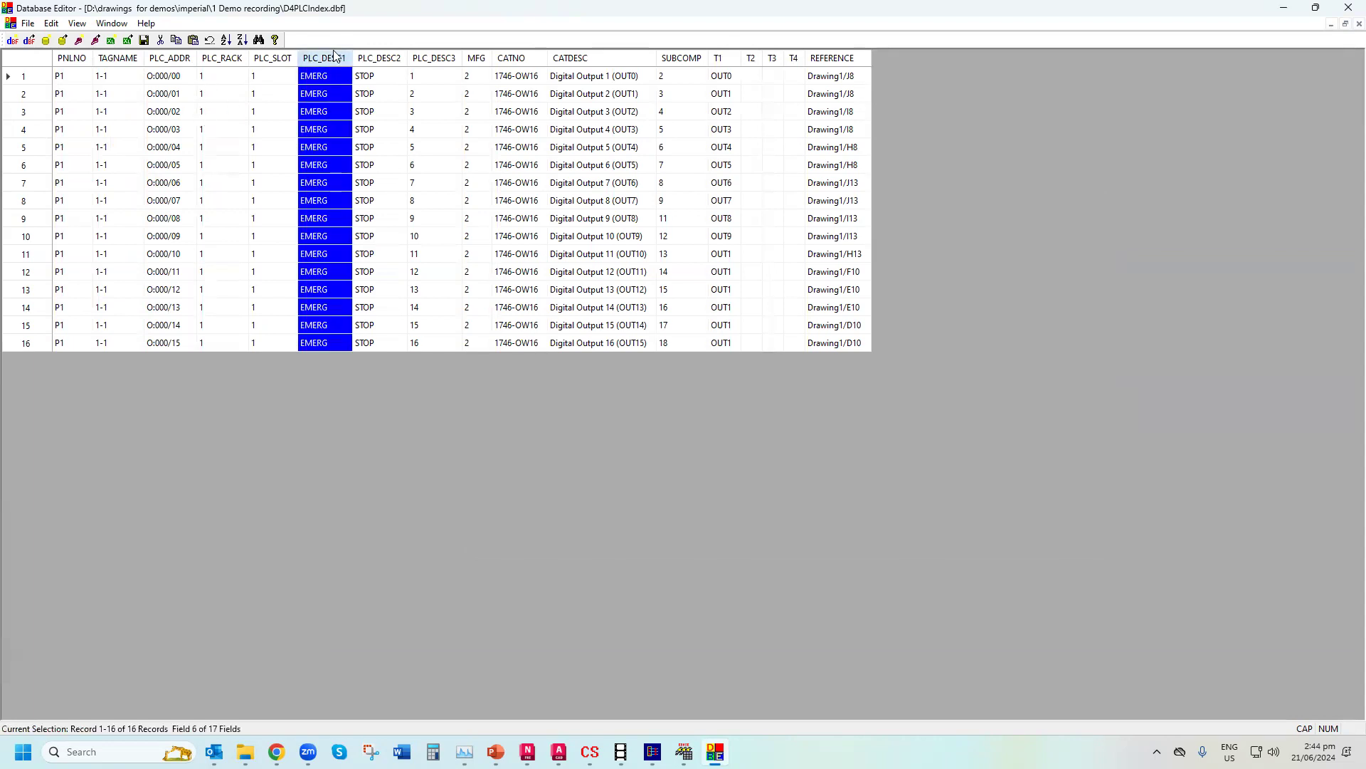
pyautogui.click(1347, 9)
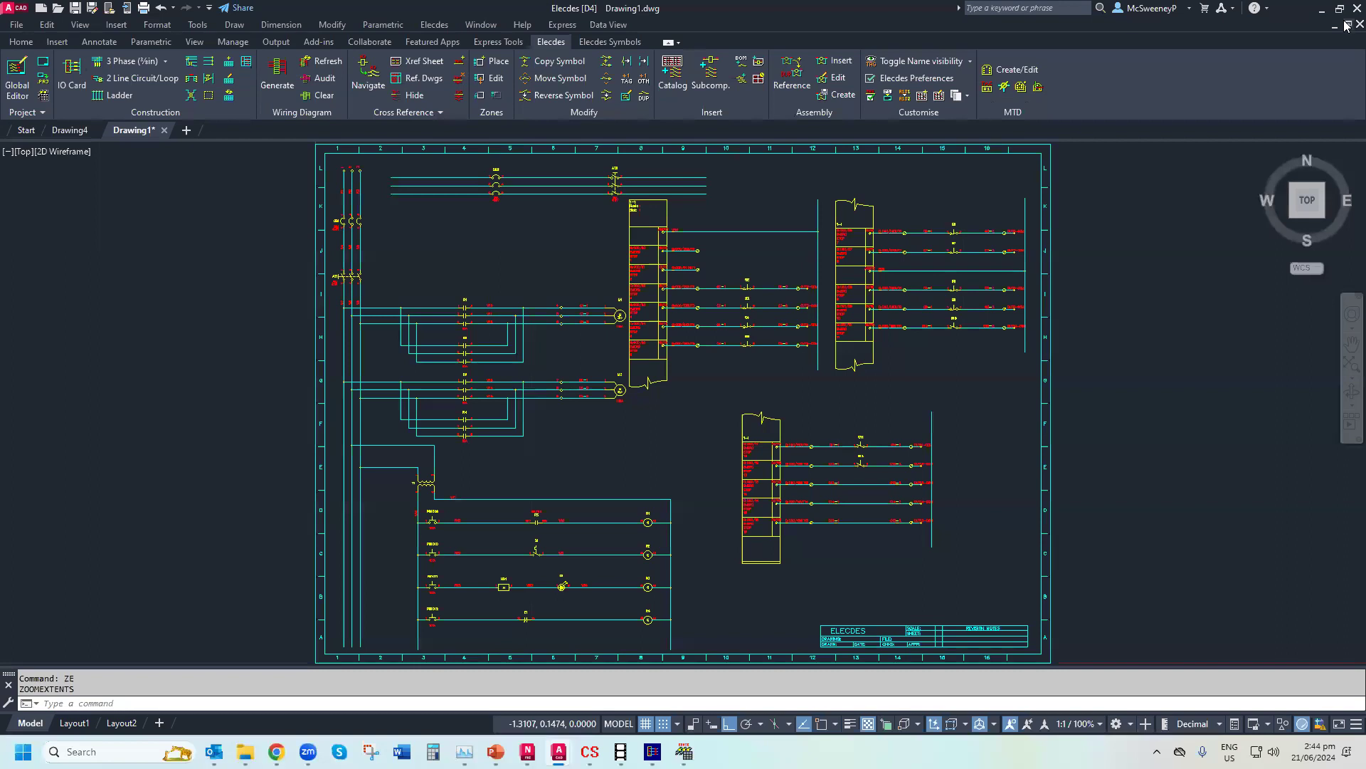
# Close Drawing1 and open USDEMO.dwg from the 1 Demo recording folder
pyautogui.click(1360, 24)
pyautogui.click(679, 405)
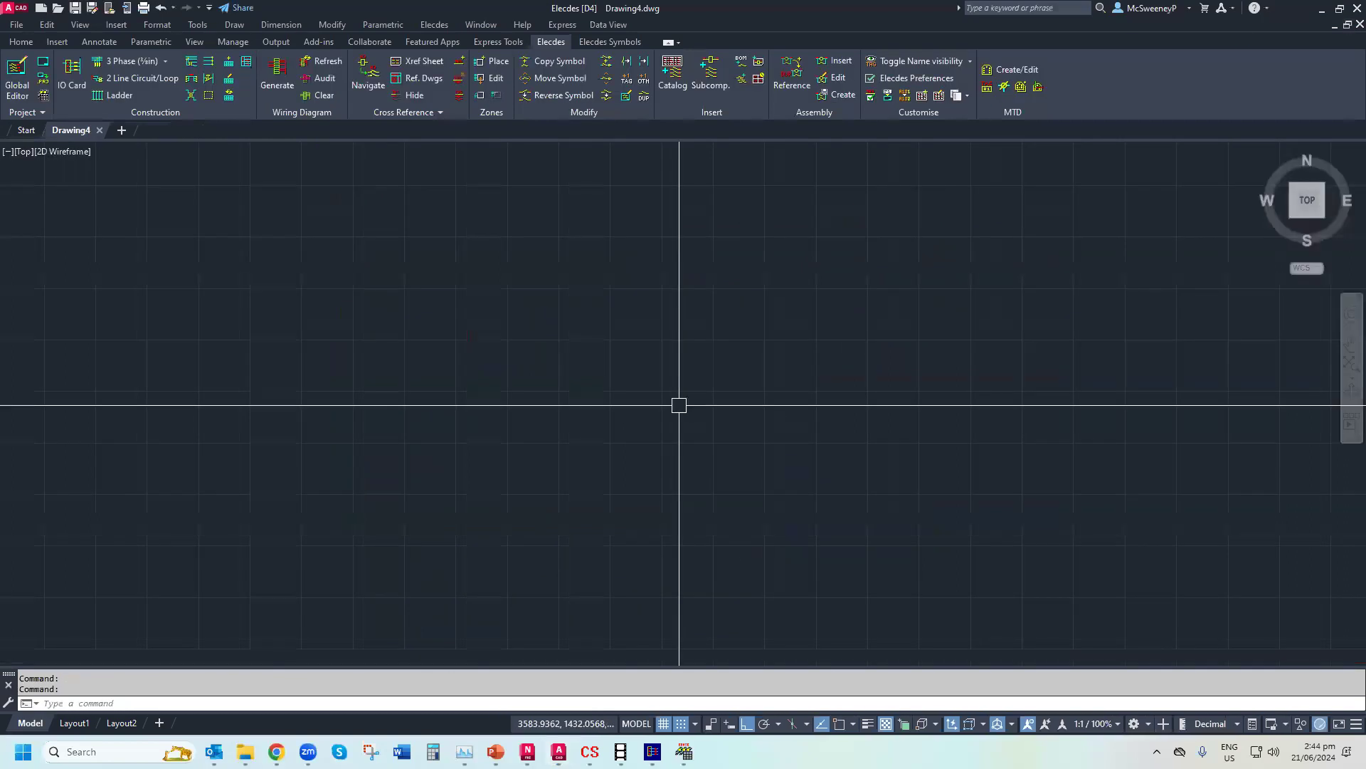
pyautogui.click(59, 12)
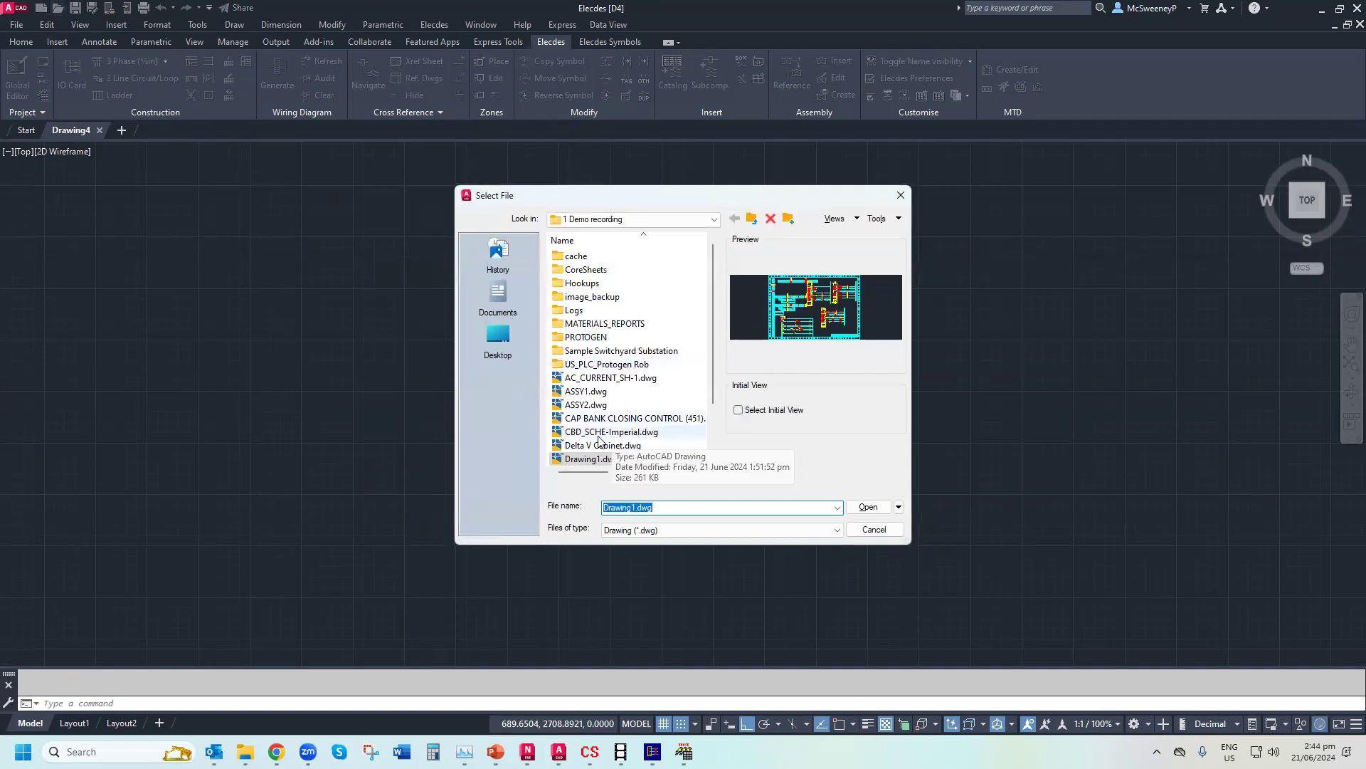
pyautogui.scroll(-2, 599, 437)
pyautogui.doubleClick(614, 420)
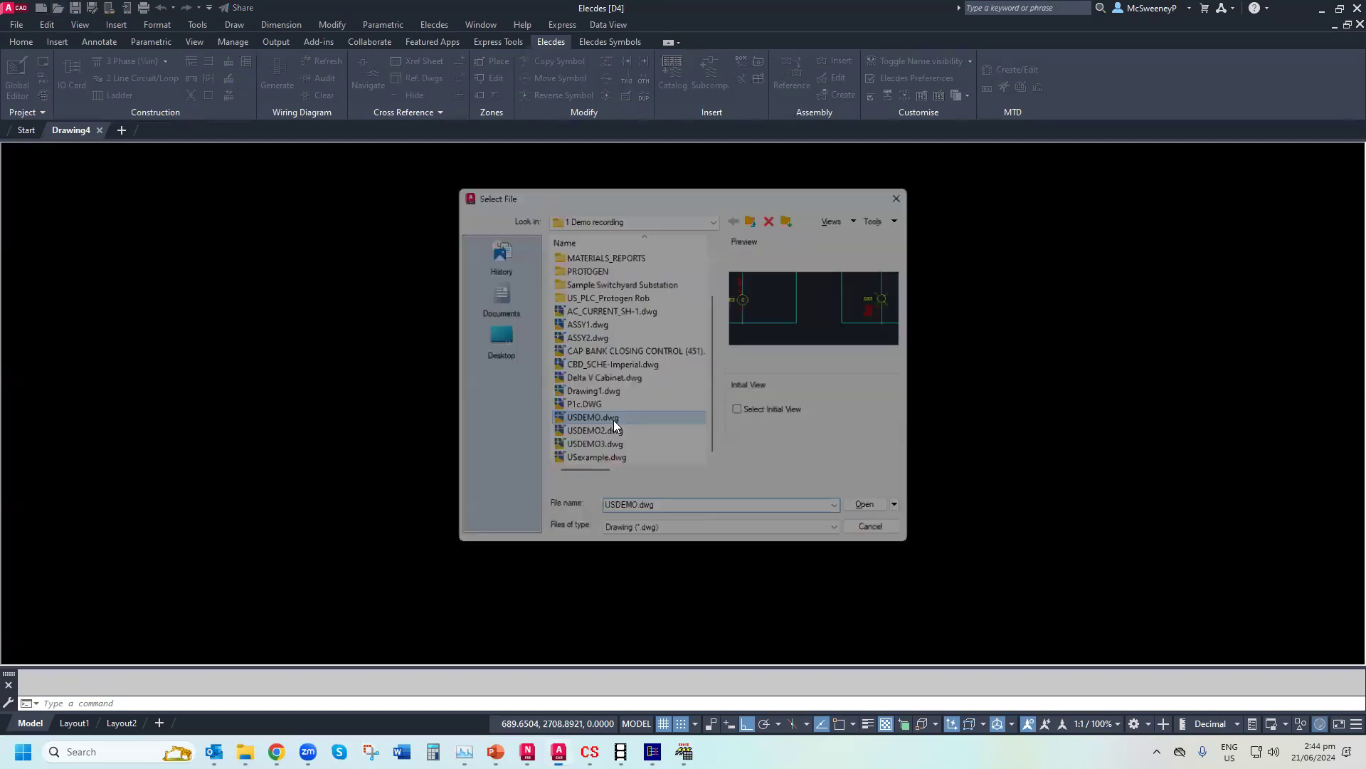
pyautogui.write('ZE')
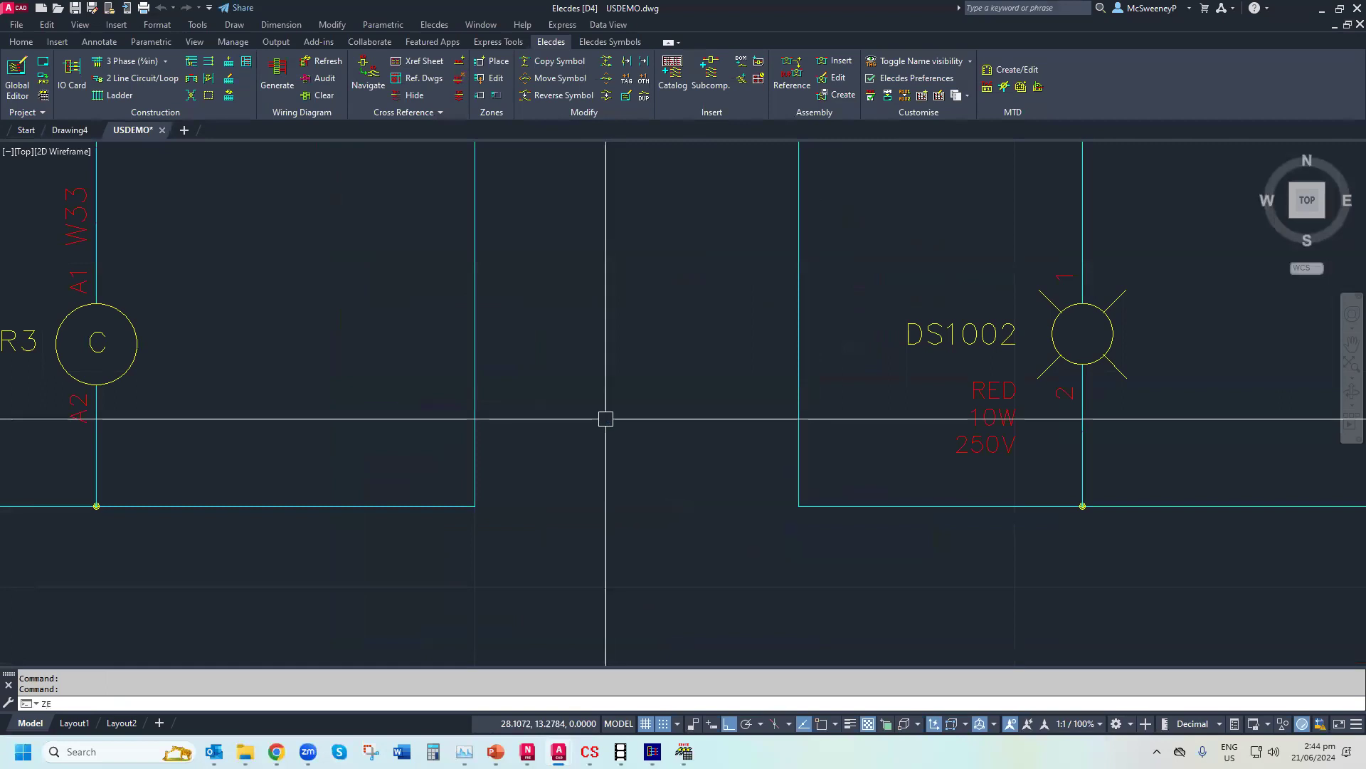
# Examine the lamp circuits and the W31 conductor extension marker in the USDEMO drawing against the full sheet
pyautogui.press('Return')
pyautogui.scroll(5, 1018, 341)
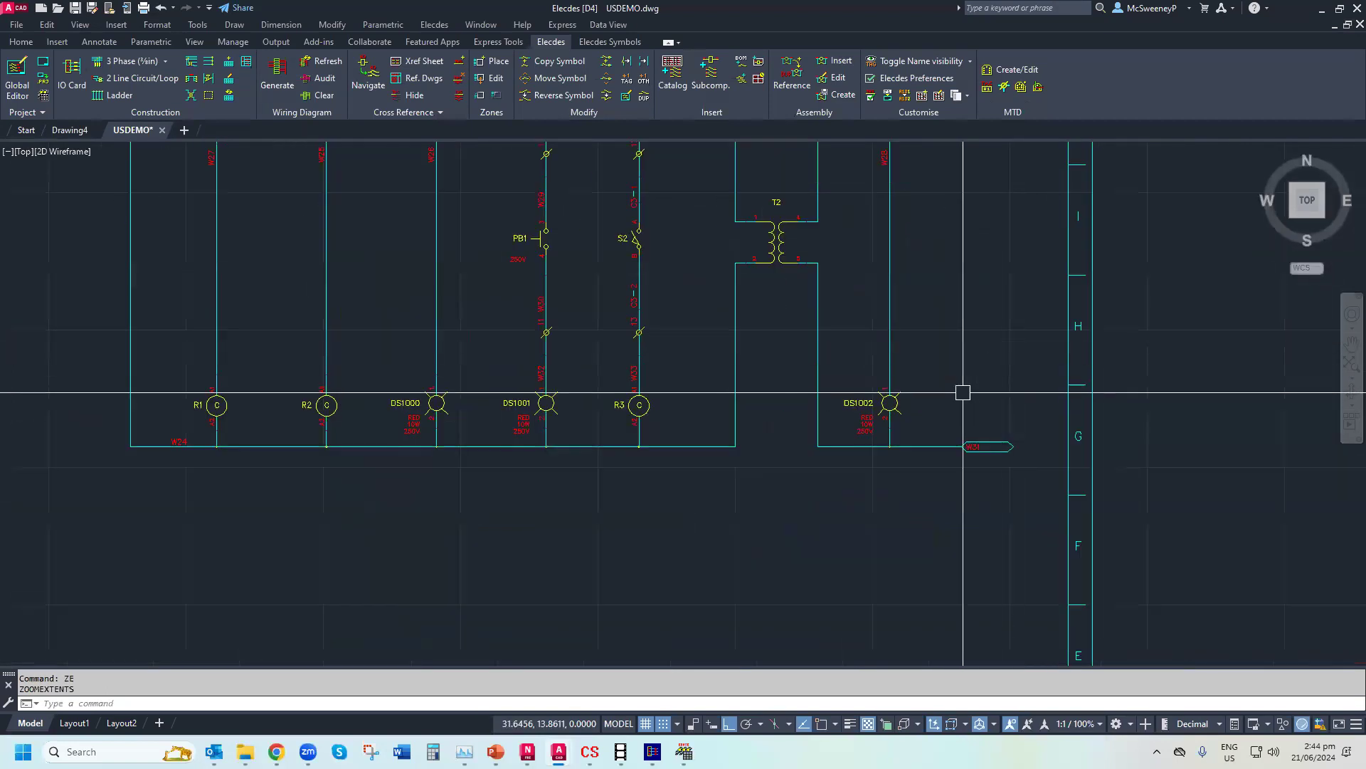
pyautogui.scroll(2, 962, 392)
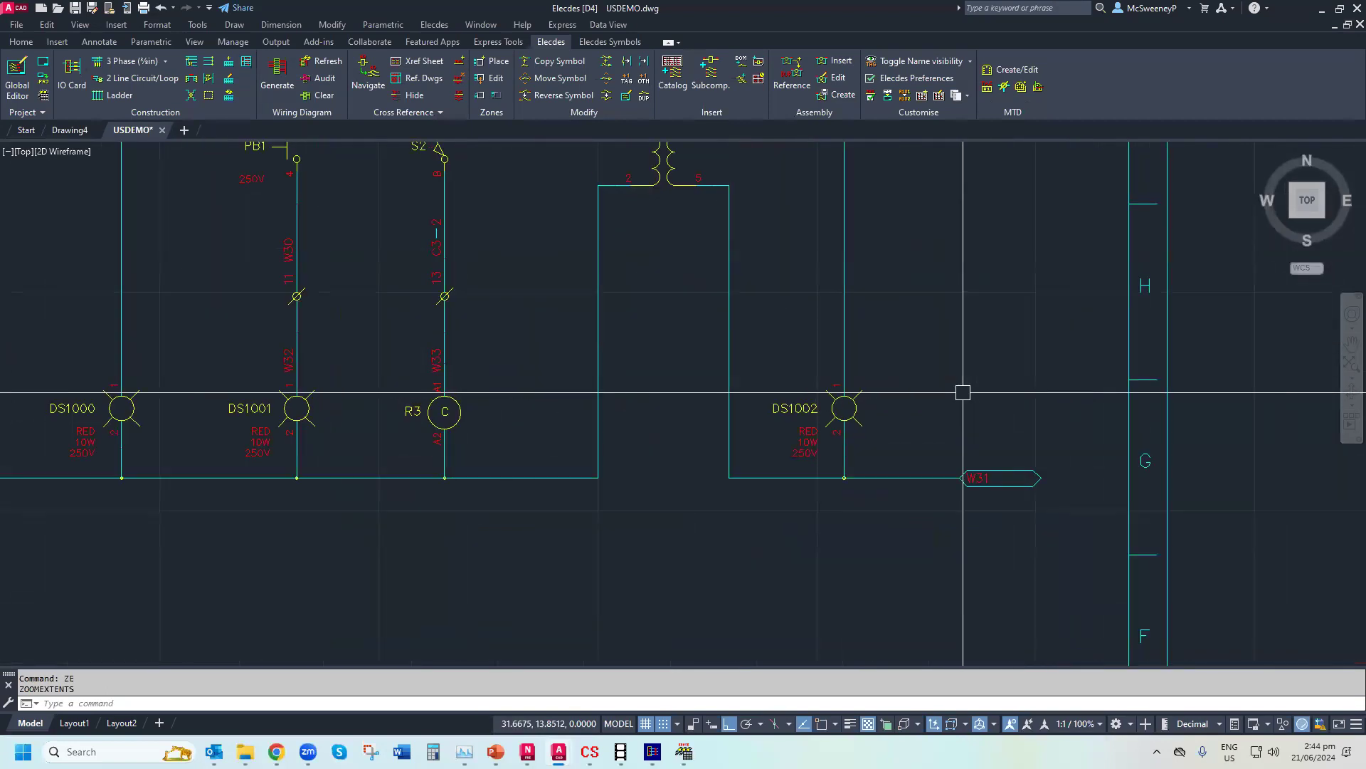
pyautogui.scroll(-4, 963, 392)
pyautogui.scroll(-2, 963, 392)
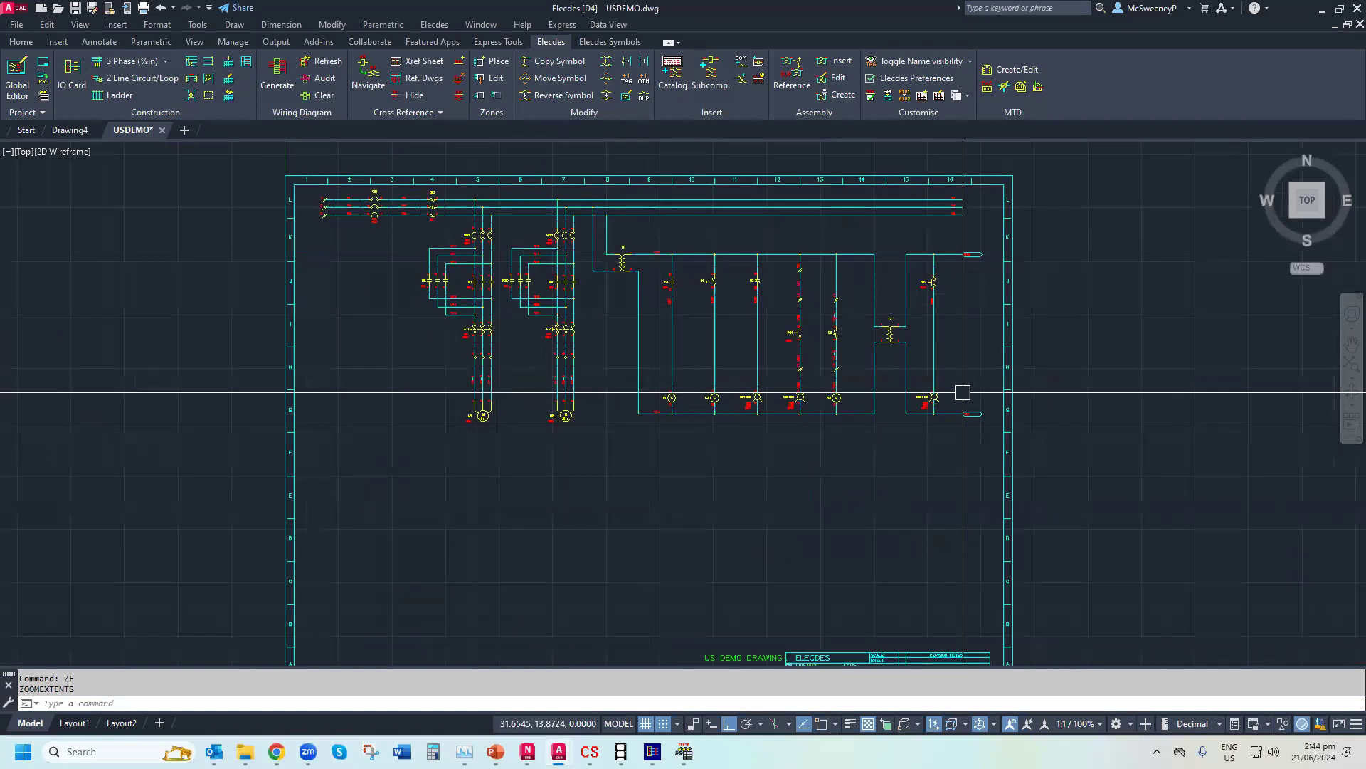
# Inspect USDEMO's M1 and M2 motor circuits and the S1, R3 and LK1 control rungs before returning to the full drawing
pyautogui.scroll(4, 556, 312)
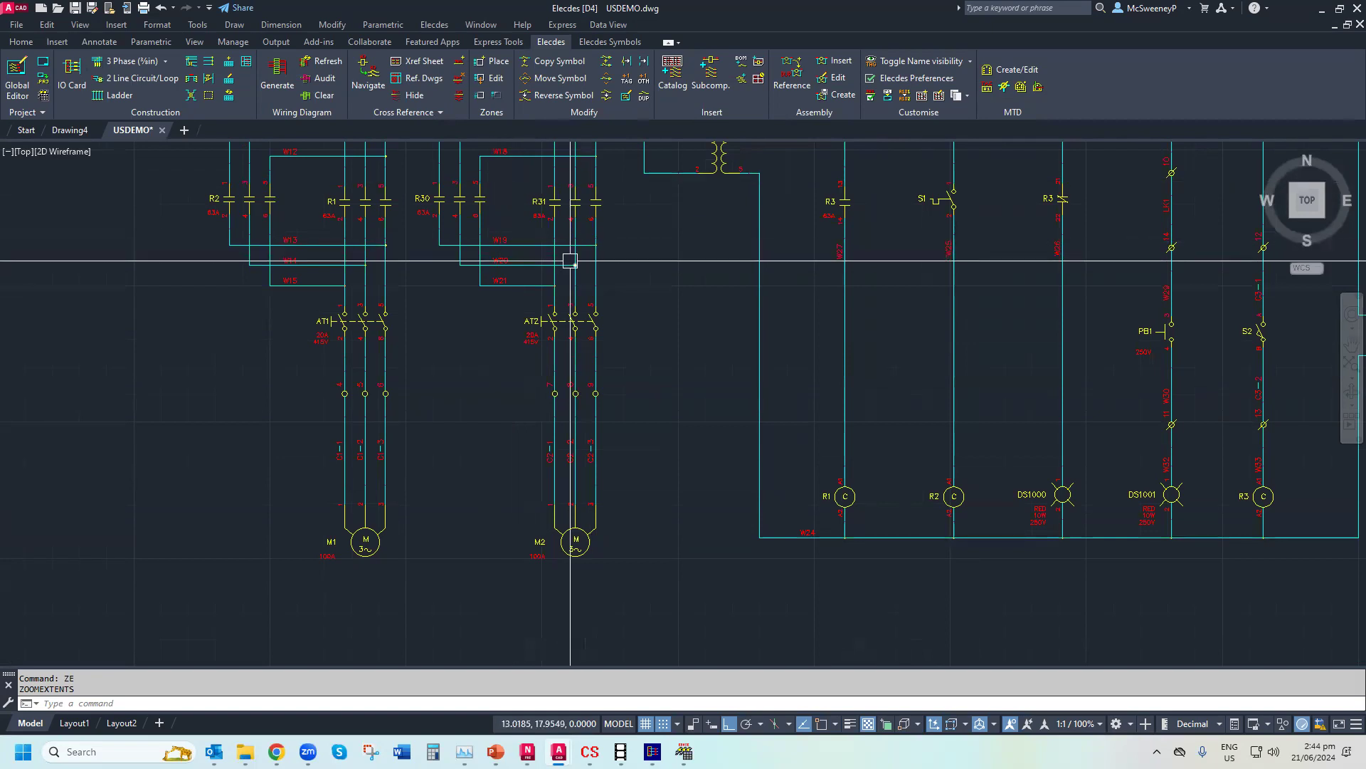
pyautogui.scroll(-5, 591, 242)
pyautogui.scroll(6, 868, 235)
pyautogui.scroll(4, 824, 326)
pyautogui.scroll(-6, 804, 296)
pyautogui.scroll(5, 754, 217)
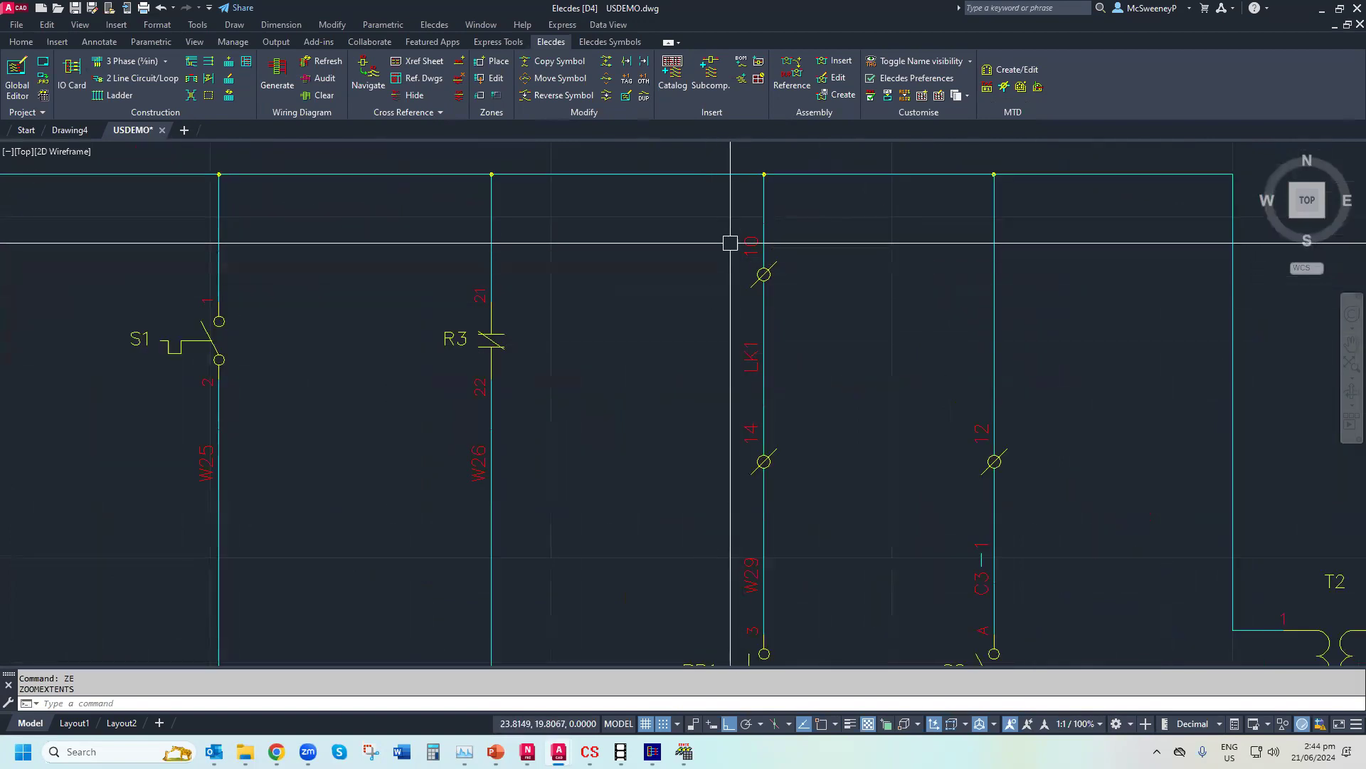
pyautogui.scroll(-5, 743, 482)
pyautogui.scroll(5, 1068, 435)
pyautogui.write('ZE')
pyautogui.press('Return')
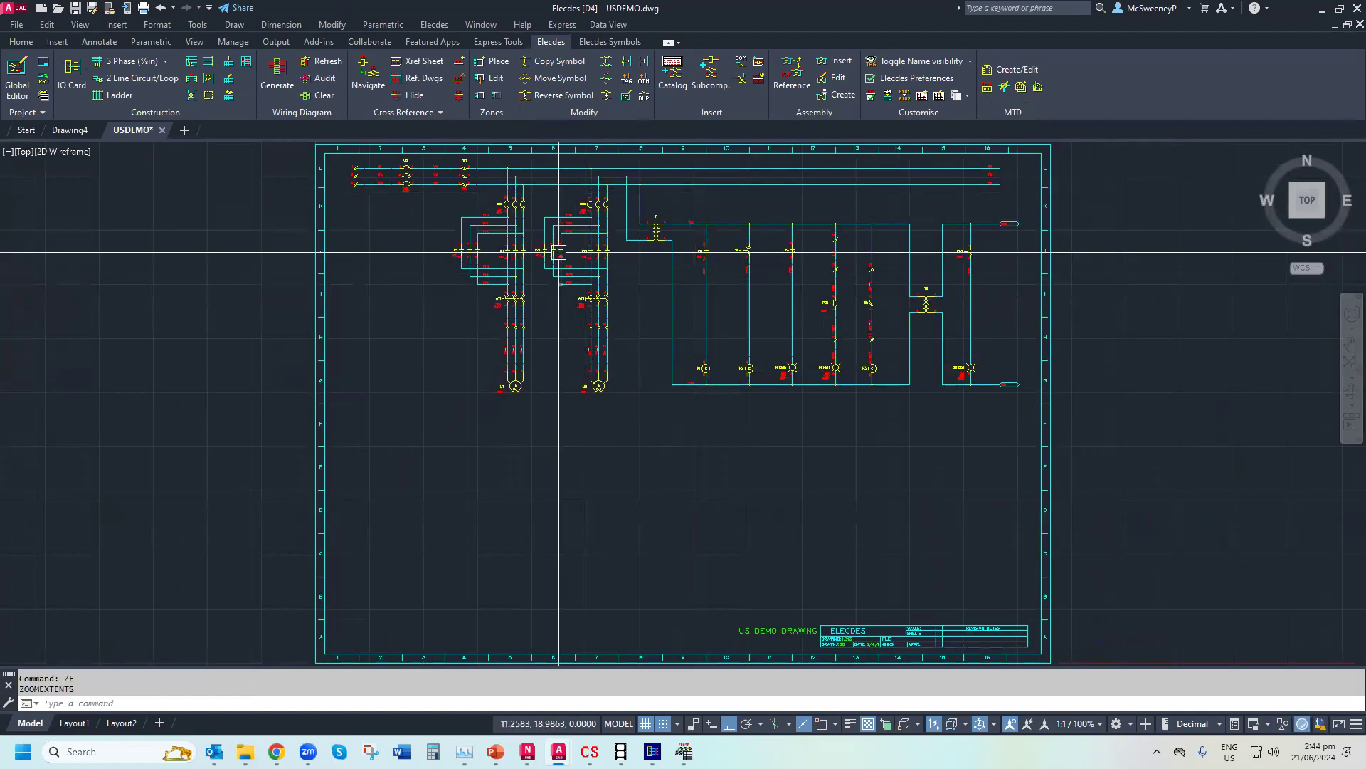
# Close USDEMO and open USDEMO2.dwg at the row of lamps and relay coils around R30
pyautogui.click(1358, 25)
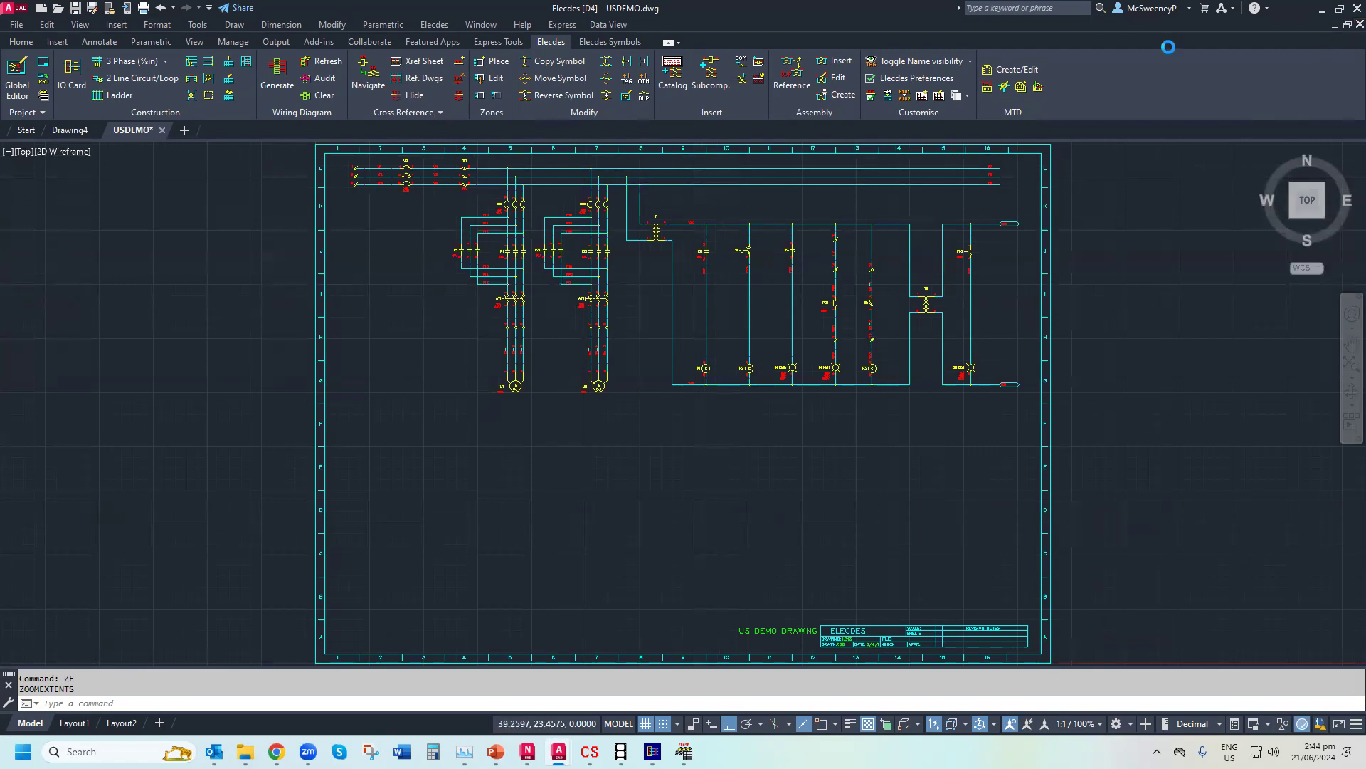
pyautogui.press('Escape')
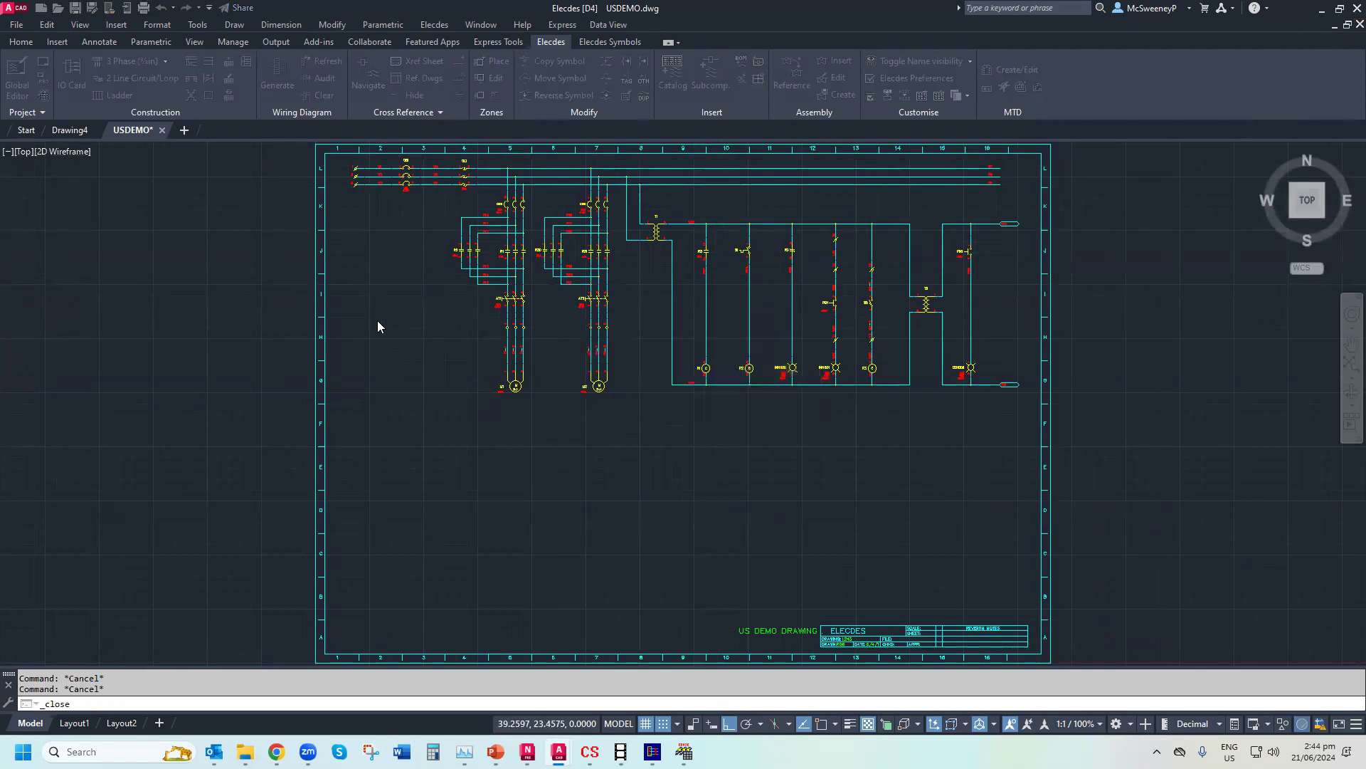
pyautogui.click(57, 9)
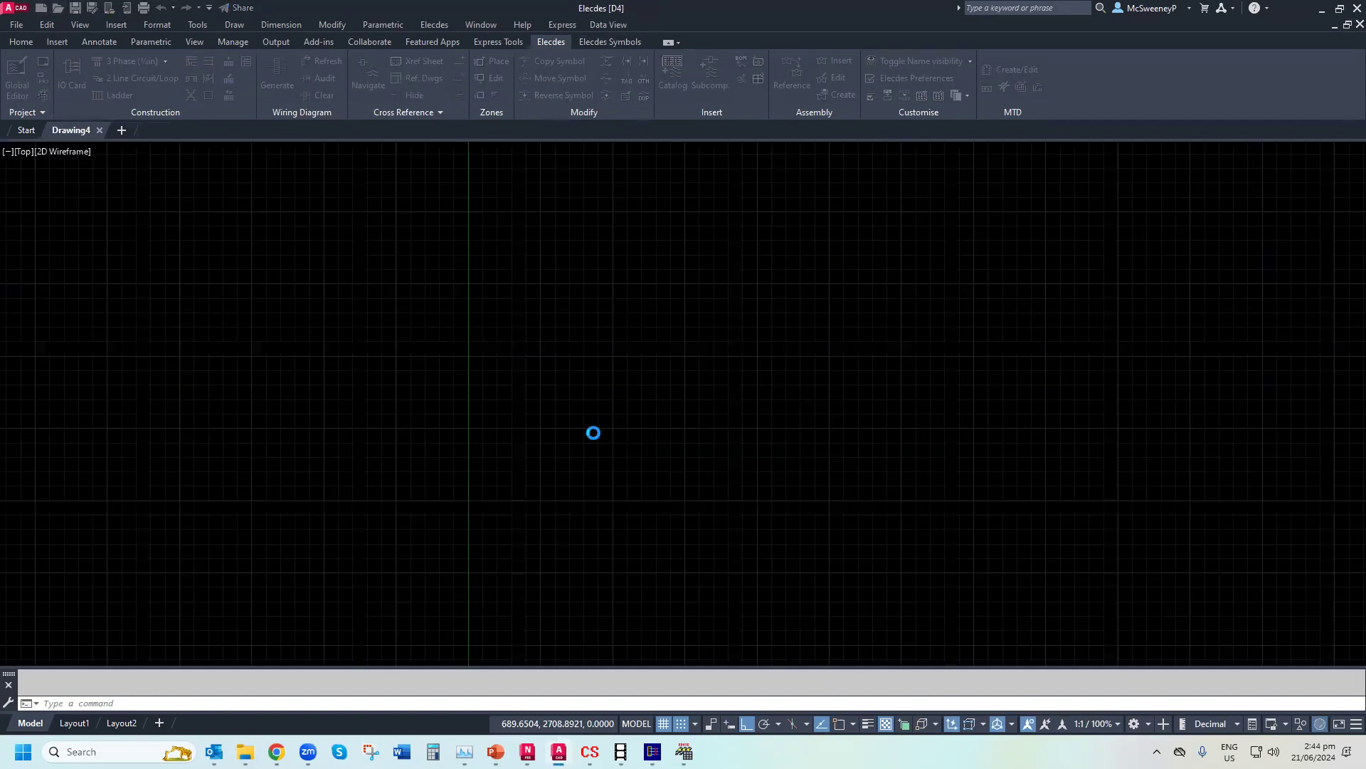
pyautogui.scroll(8, 702, 563)
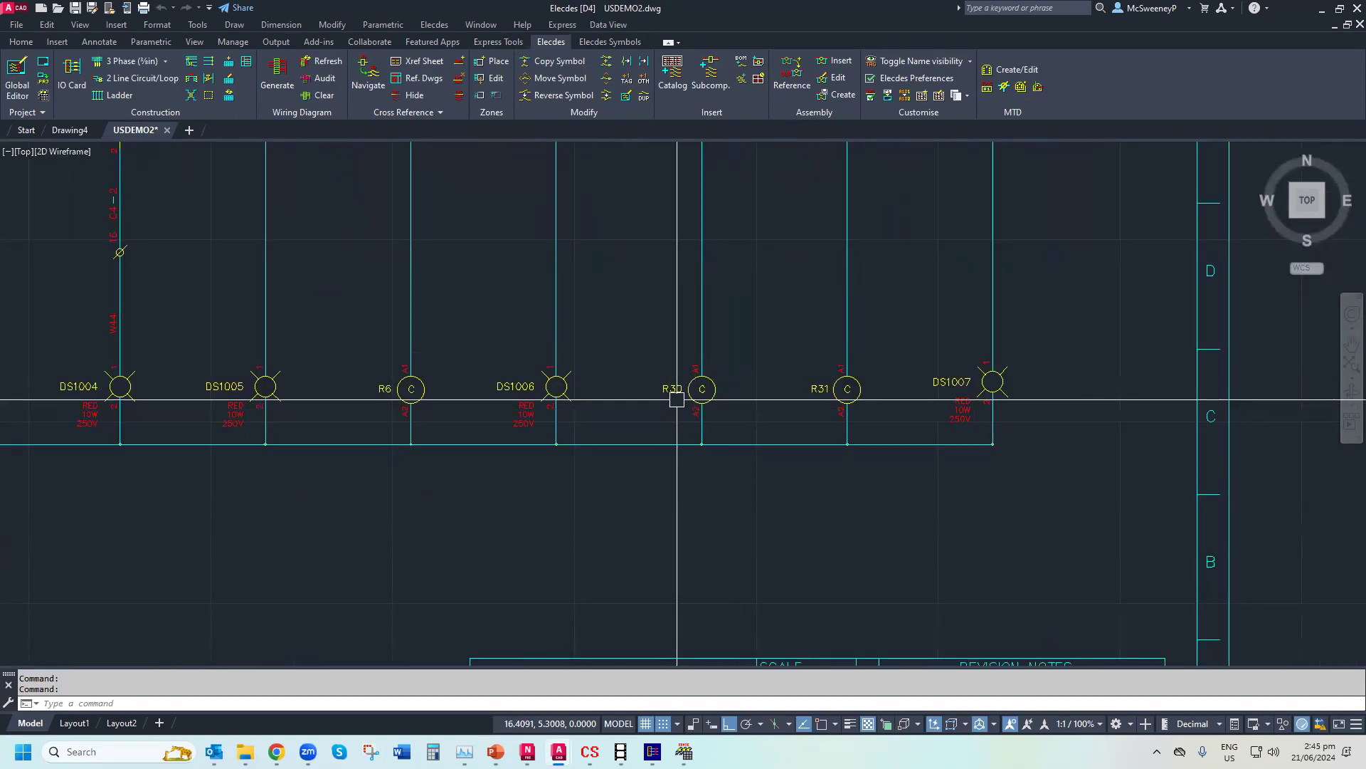
# Review the Coil To Header spacings and the Hide Primary option in the Cross Reference Preferences, and leave without saving changes
pyautogui.click(498, 41)
pyautogui.click(434, 24)
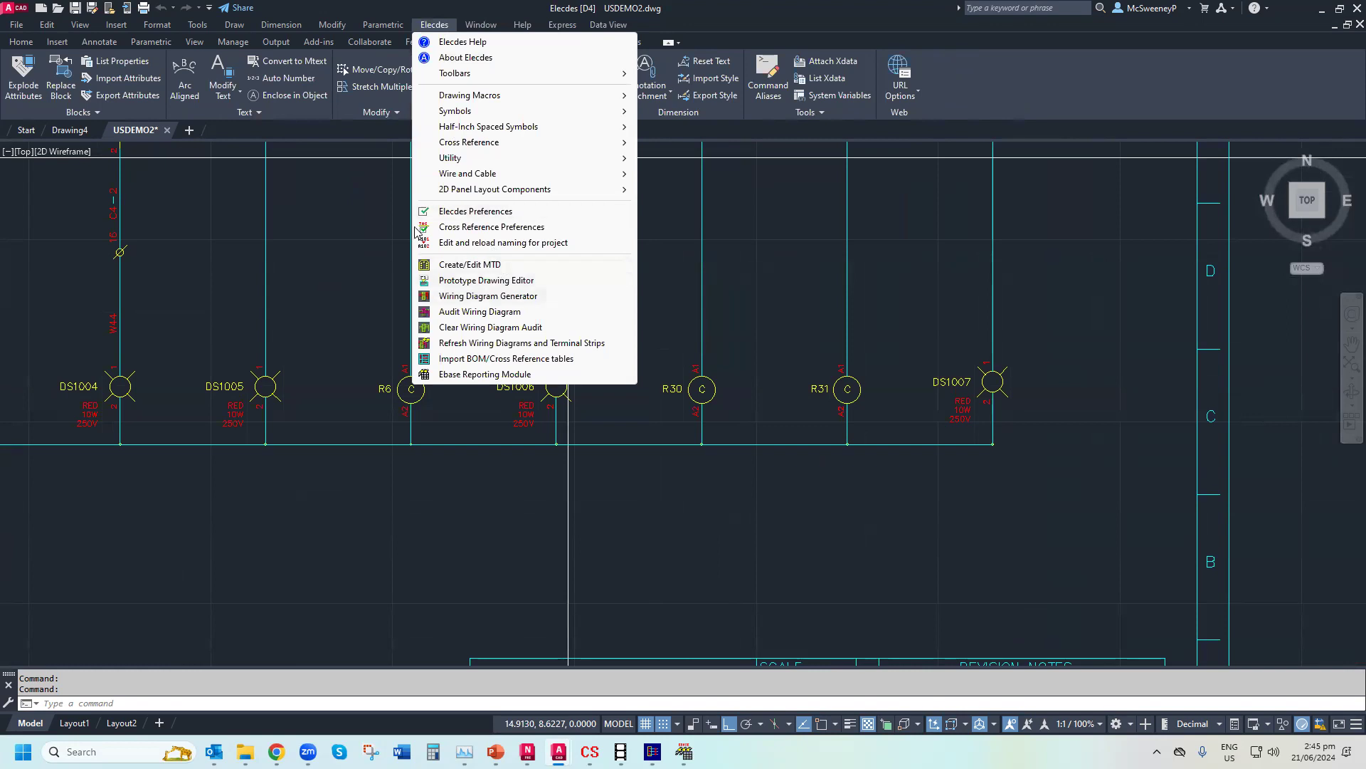
pyautogui.click(498, 226)
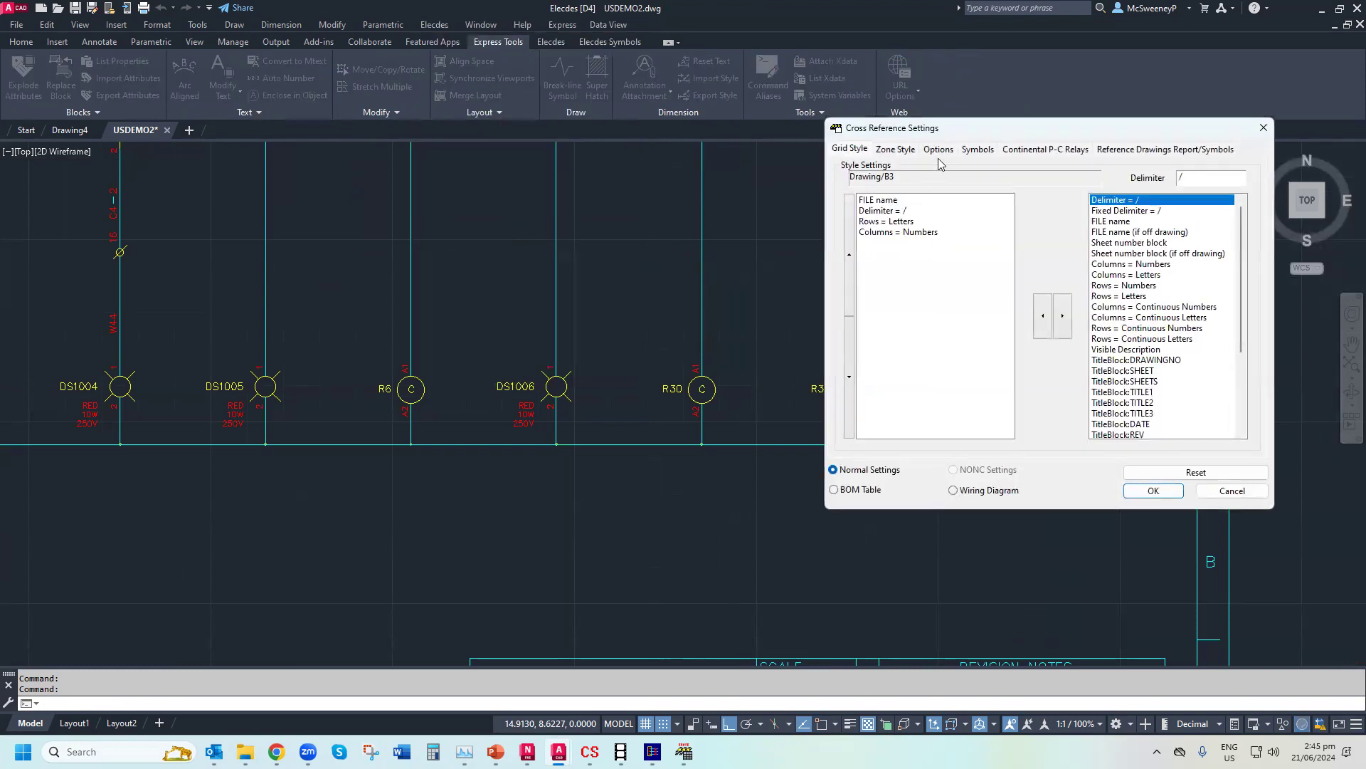
pyautogui.click(938, 149)
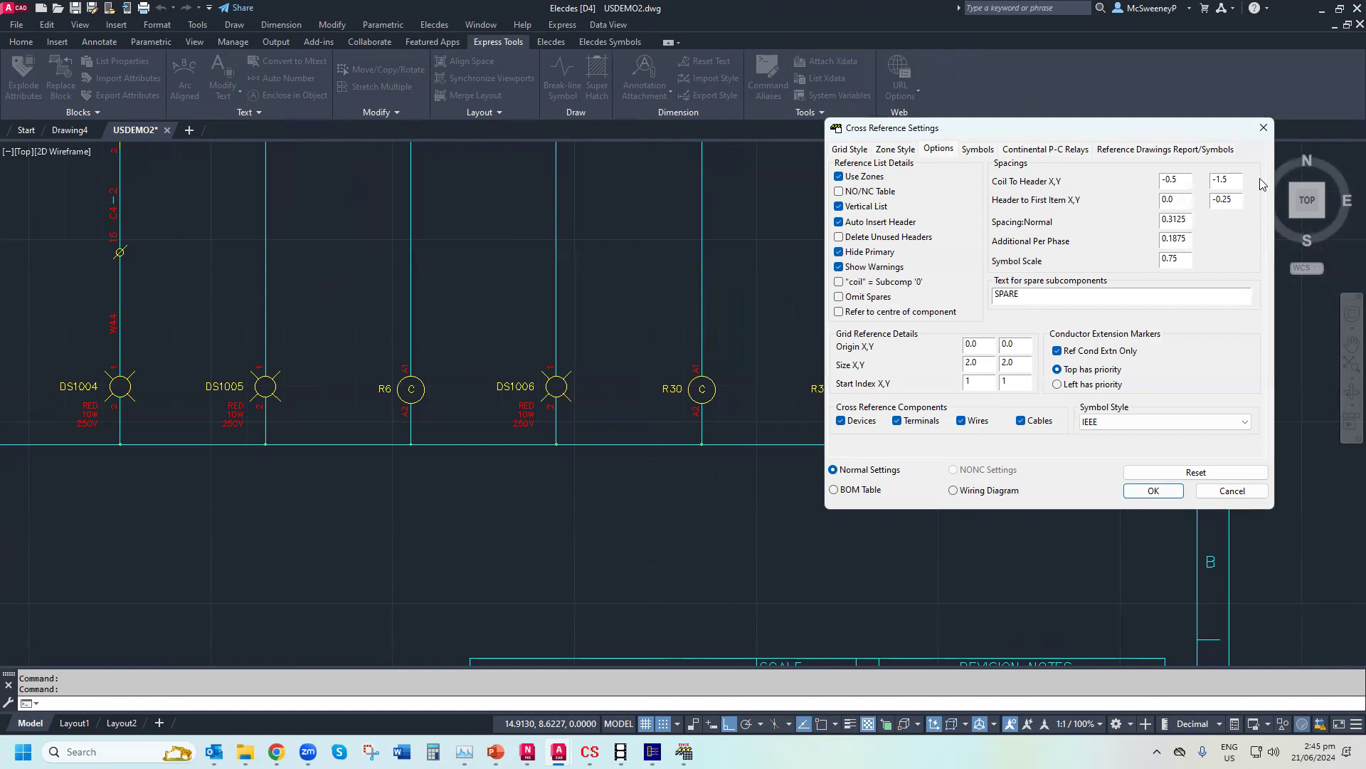
pyautogui.doubleClick(1188, 182)
pyautogui.doubleClick(1232, 181)
pyautogui.moveTo(1046, 132); pyautogui.dragTo(406, 120)
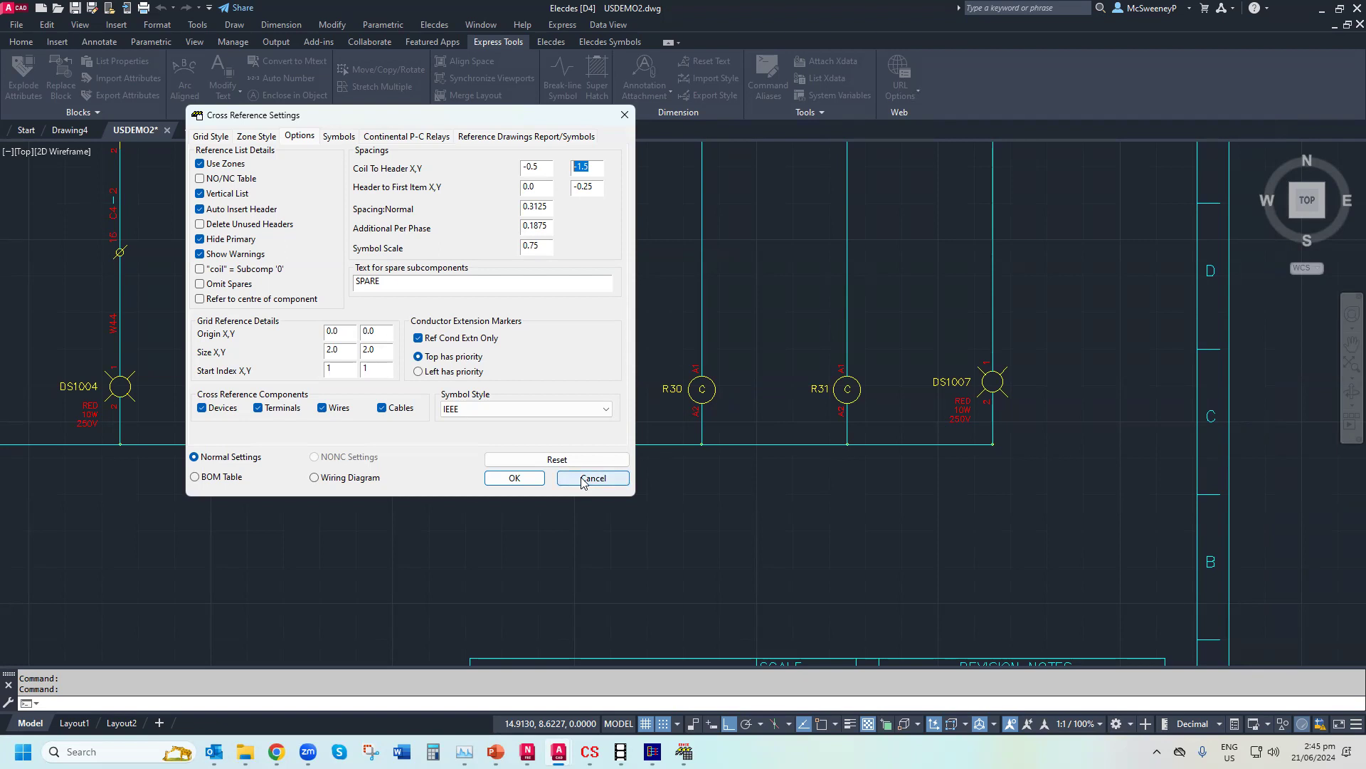
pyautogui.click(203, 241)
pyautogui.click(202, 240)
pyautogui.click(592, 480)
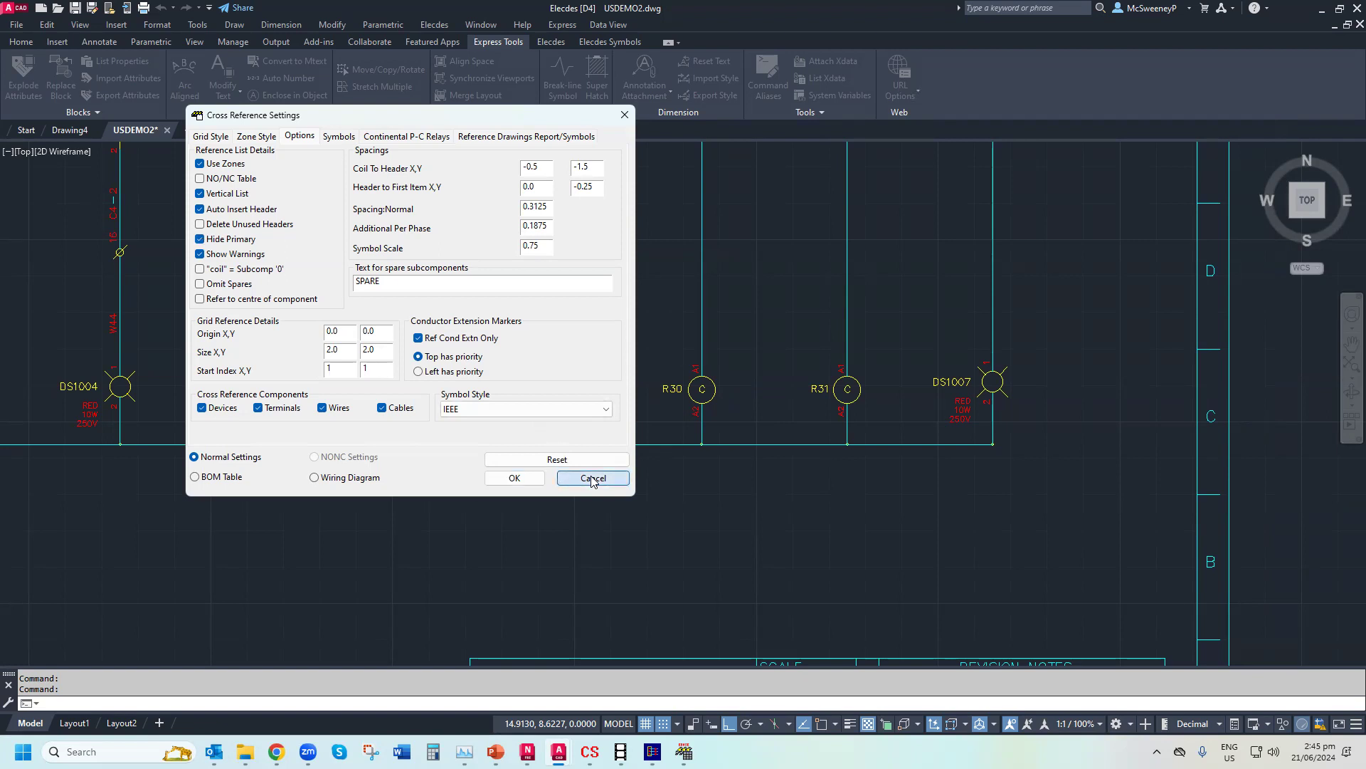
# View the full extents of USDEMO2, close it and open USDEMO3.dwg from the 1 Demo recording folder
pyautogui.write('ze')
pyautogui.press('Return')
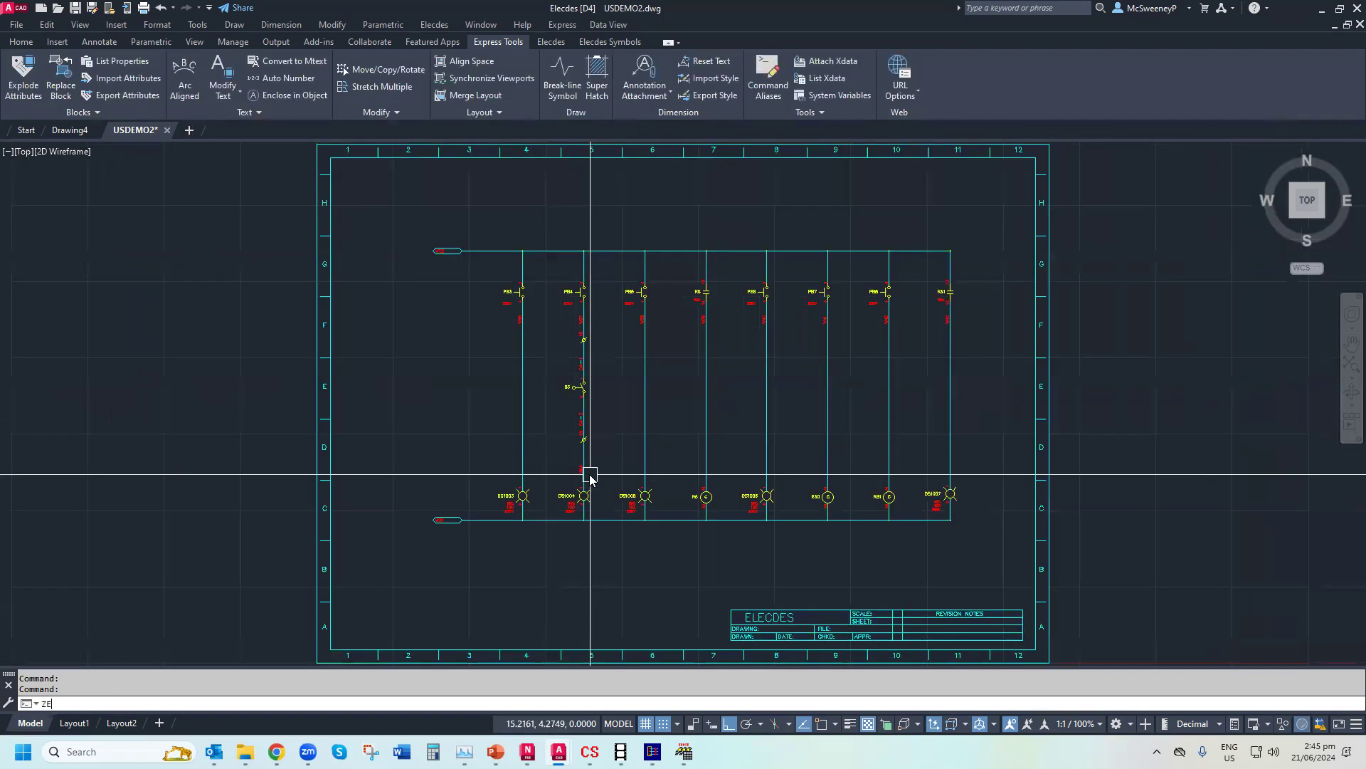
pyautogui.click(1360, 24)
pyautogui.click(667, 405)
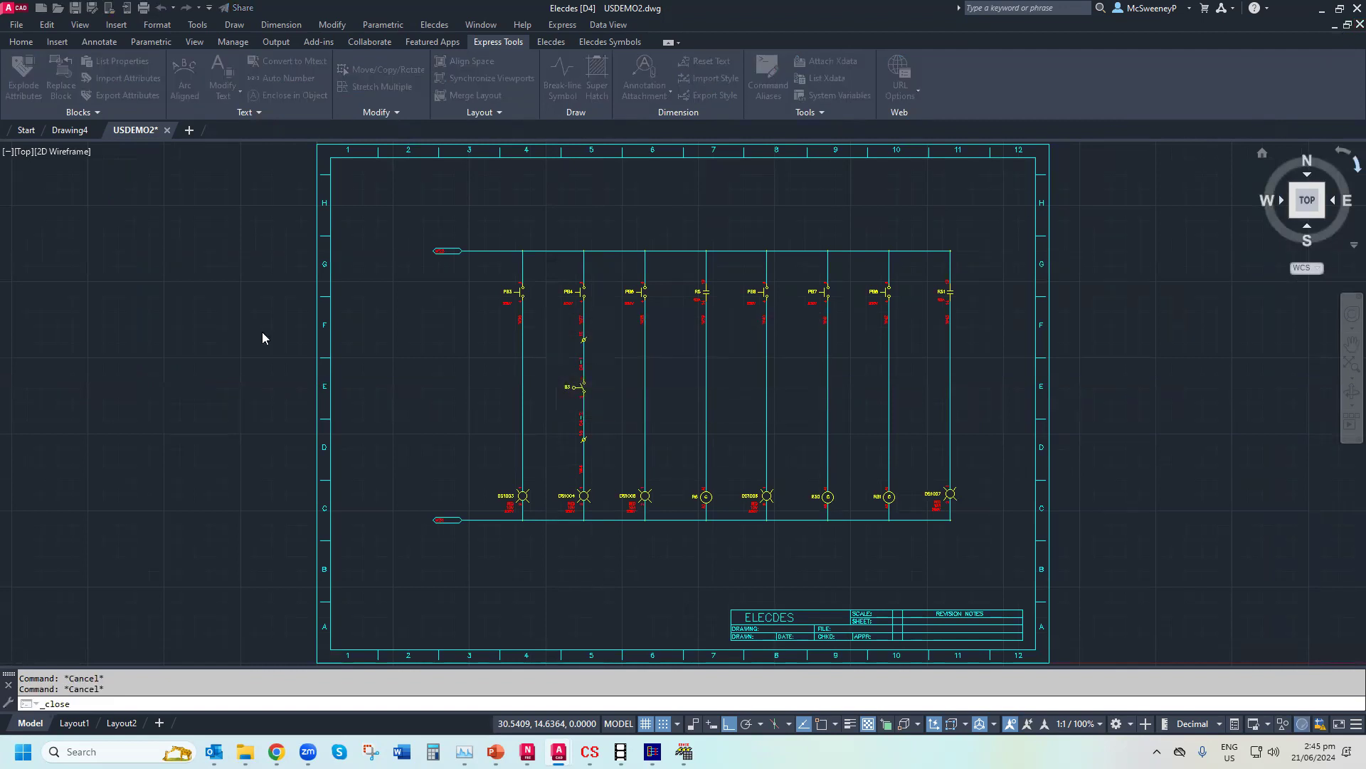
pyautogui.click(57, 7)
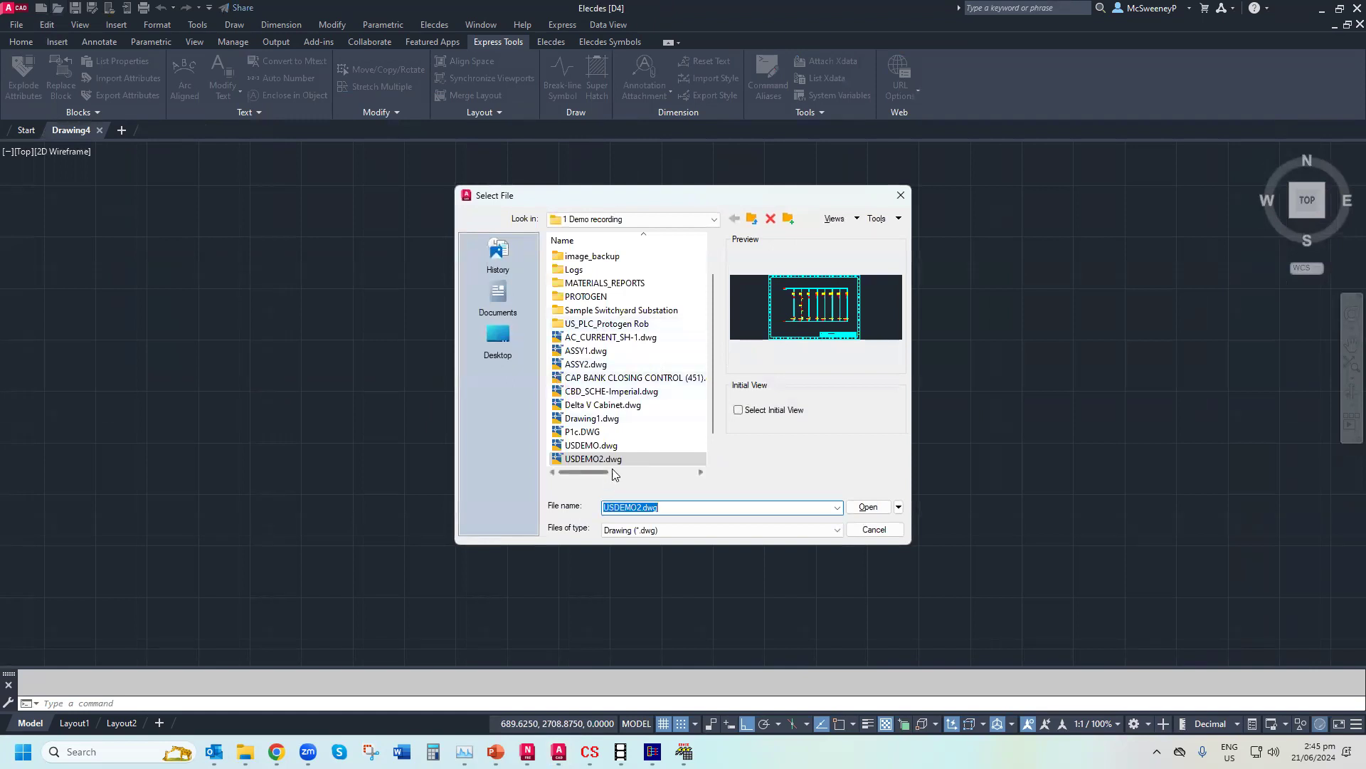
pyautogui.scroll(-1, 610, 444)
pyautogui.doubleClick(606, 444)
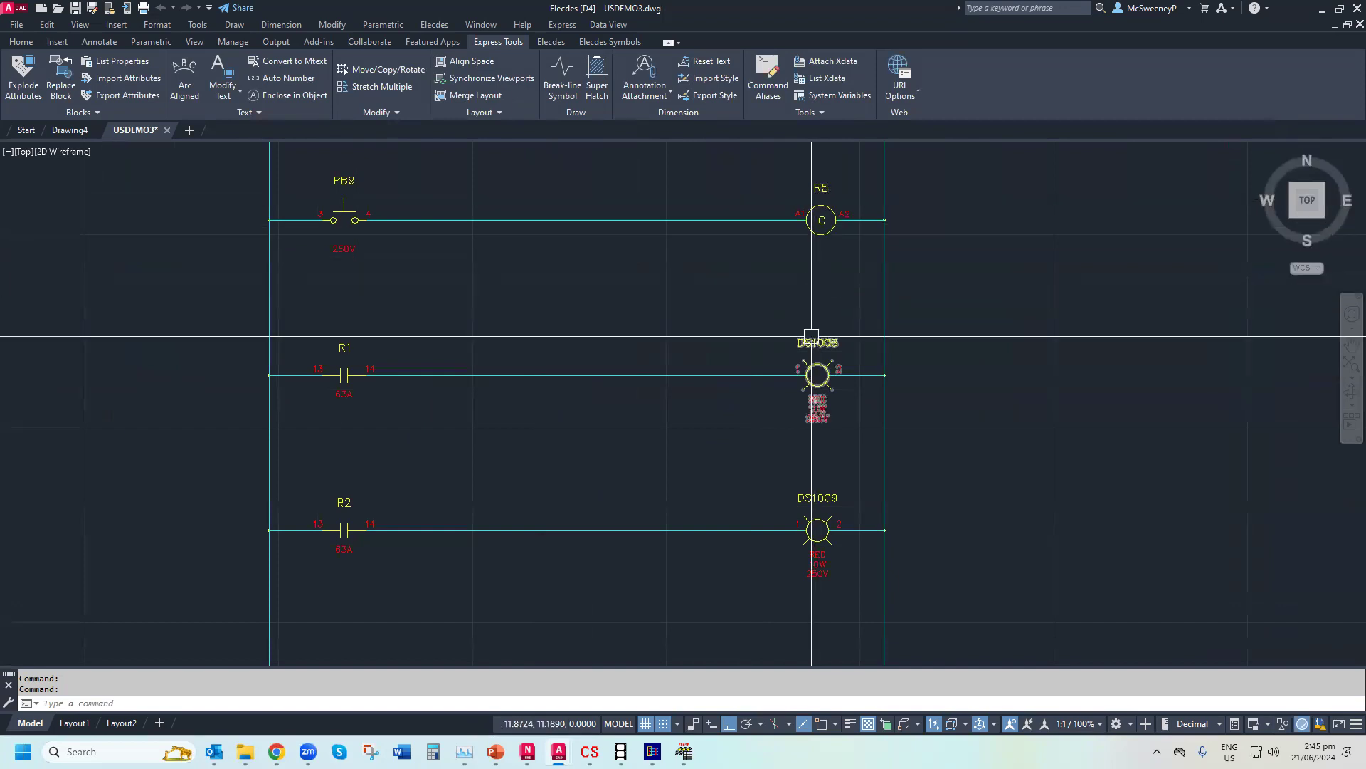
# Insert the rheadv cross-reference header for relay coil R5 outside the ladder beside its rung, and close USDEMO3
pyautogui.click(552, 42)
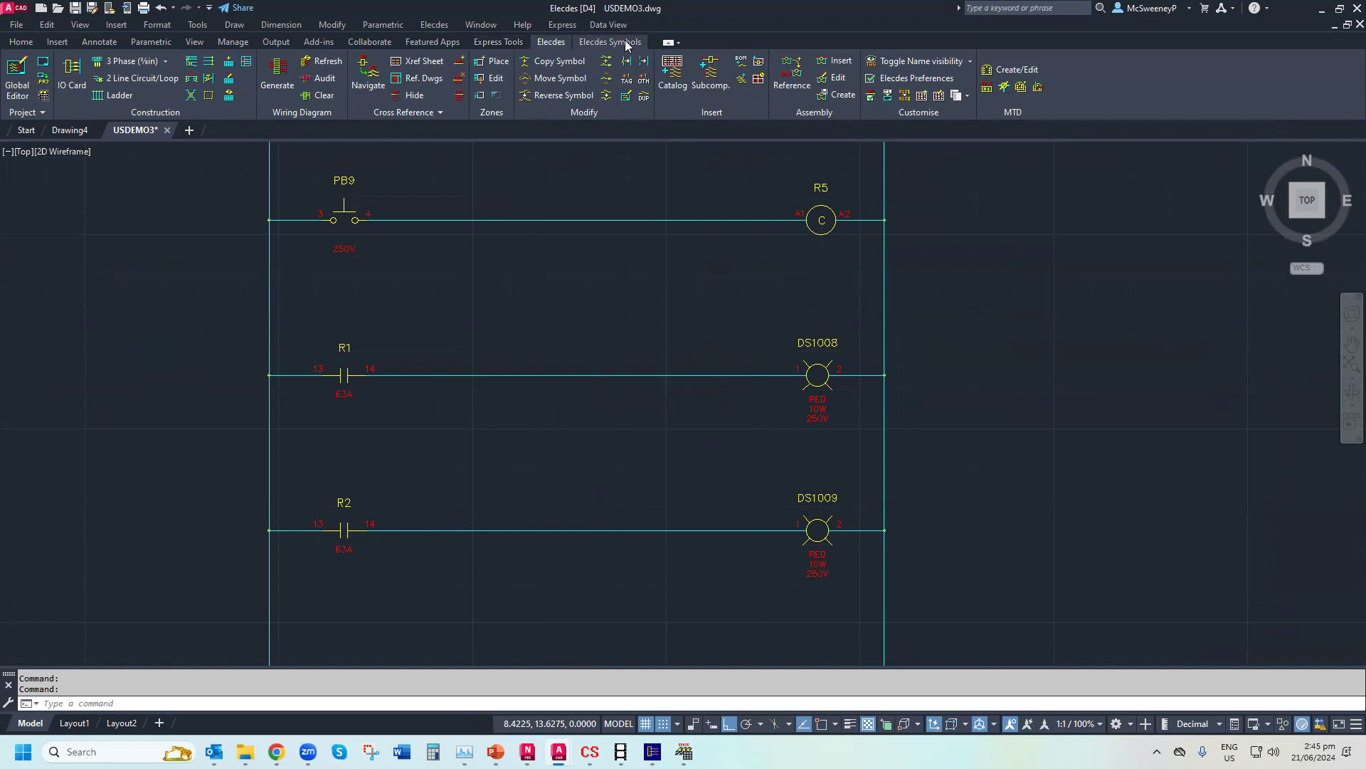
pyautogui.click(462, 66)
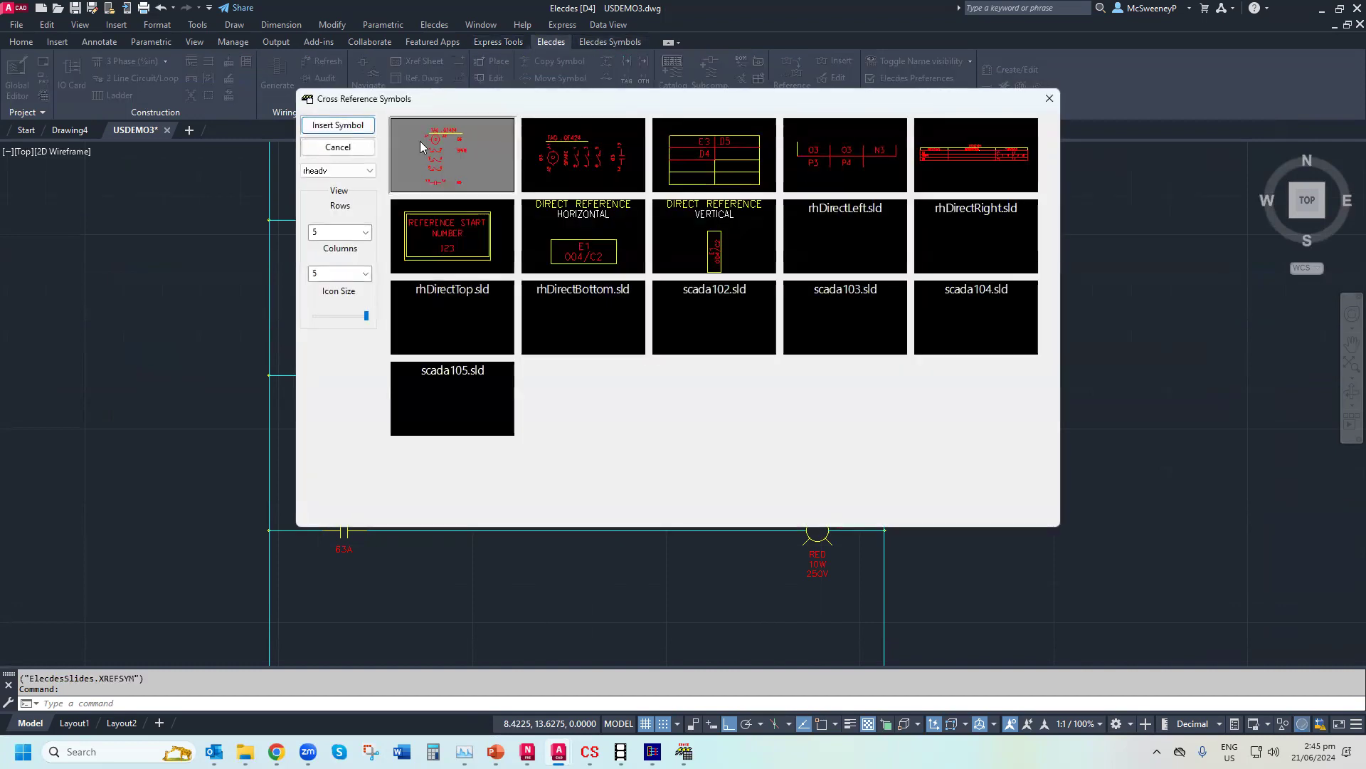
pyautogui.doubleClick(427, 136)
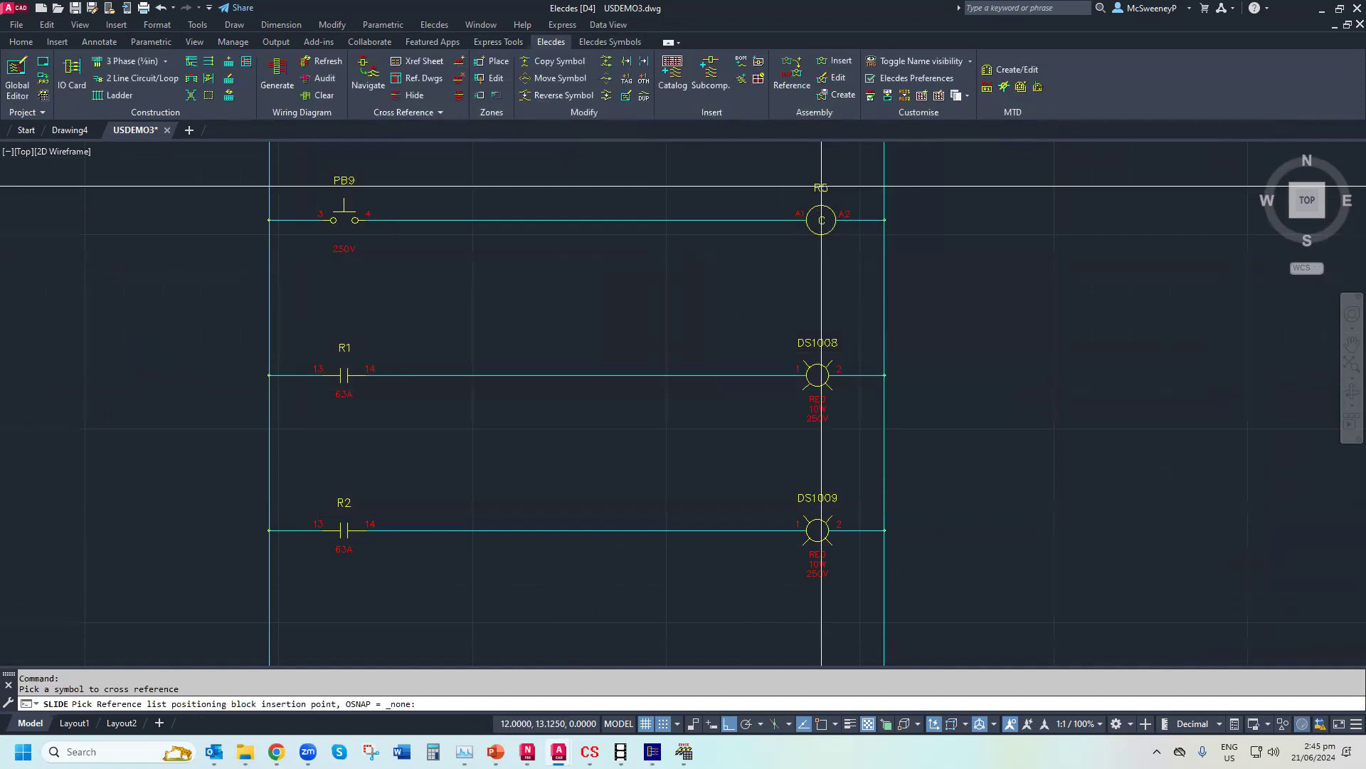
pyautogui.click(931, 187)
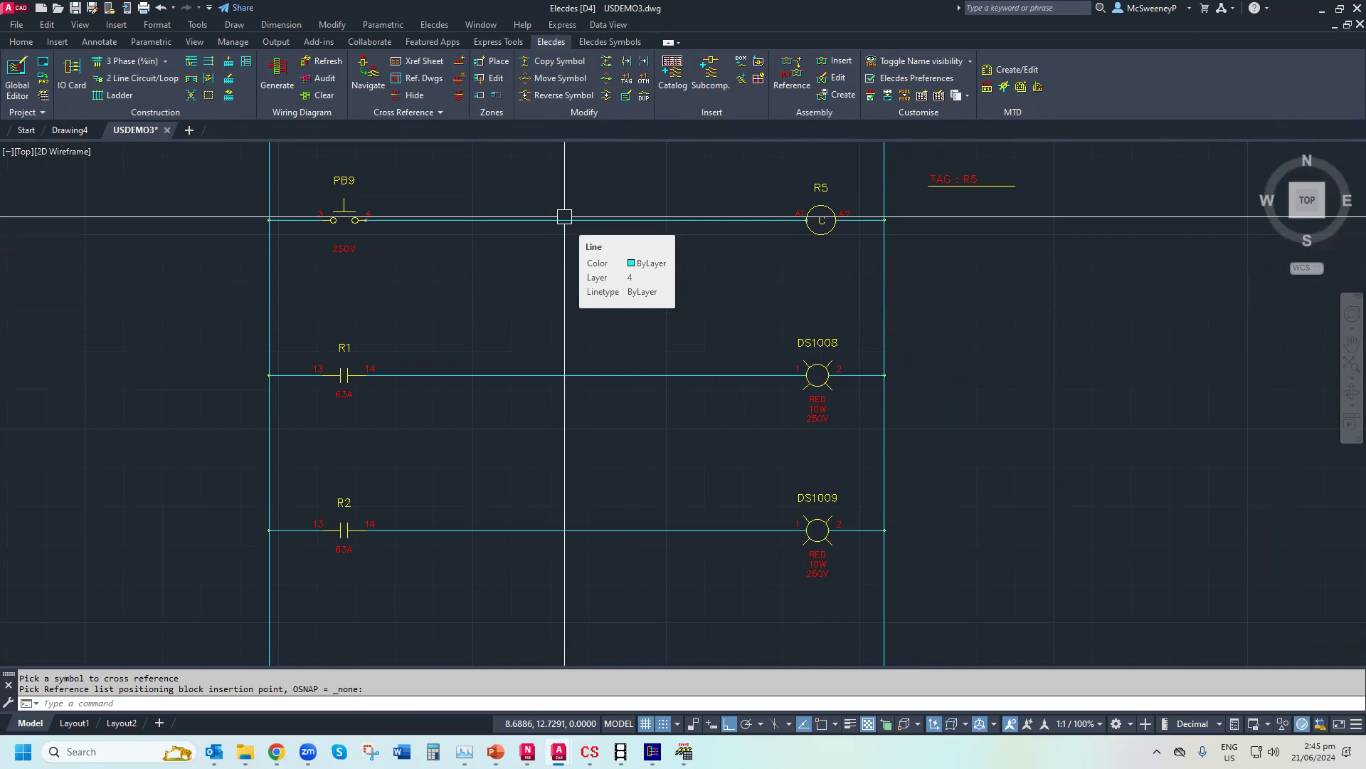
pyautogui.click(1360, 25)
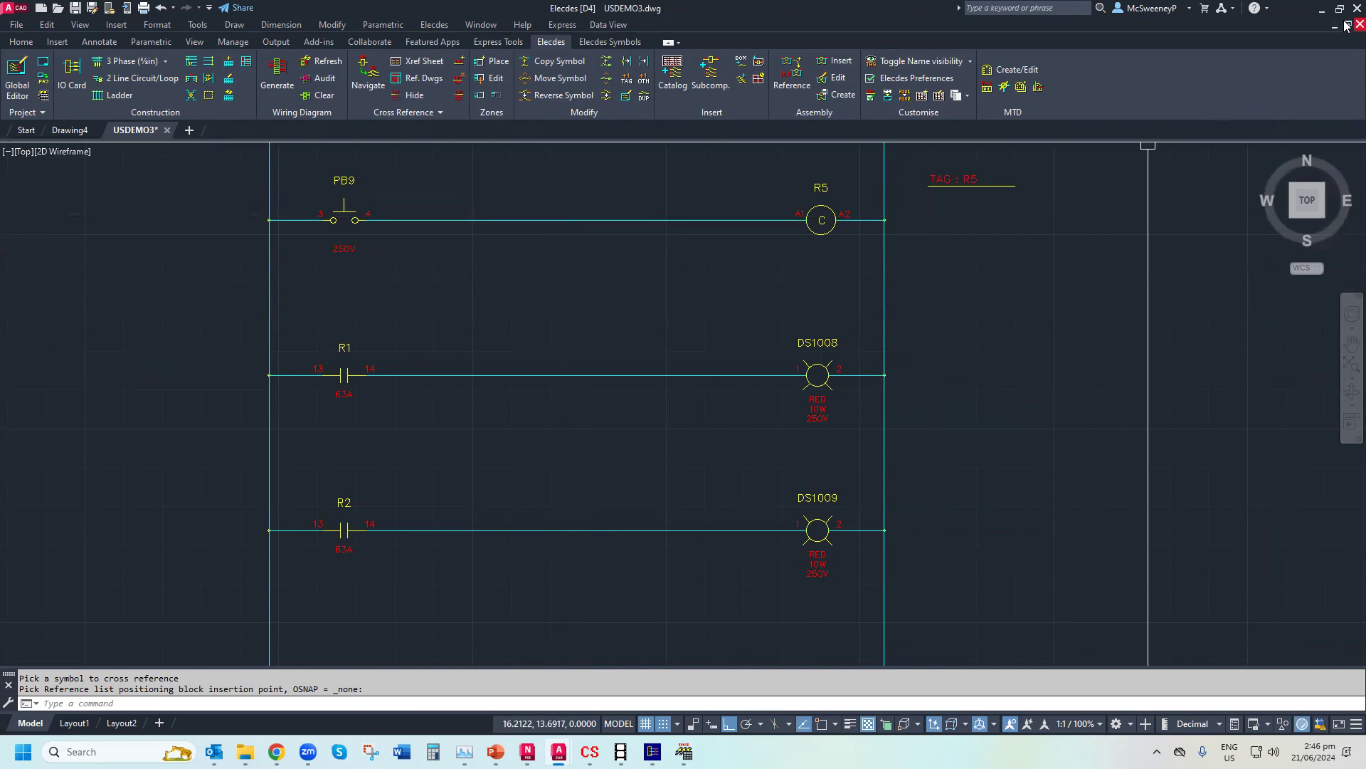
pyautogui.click(667, 404)
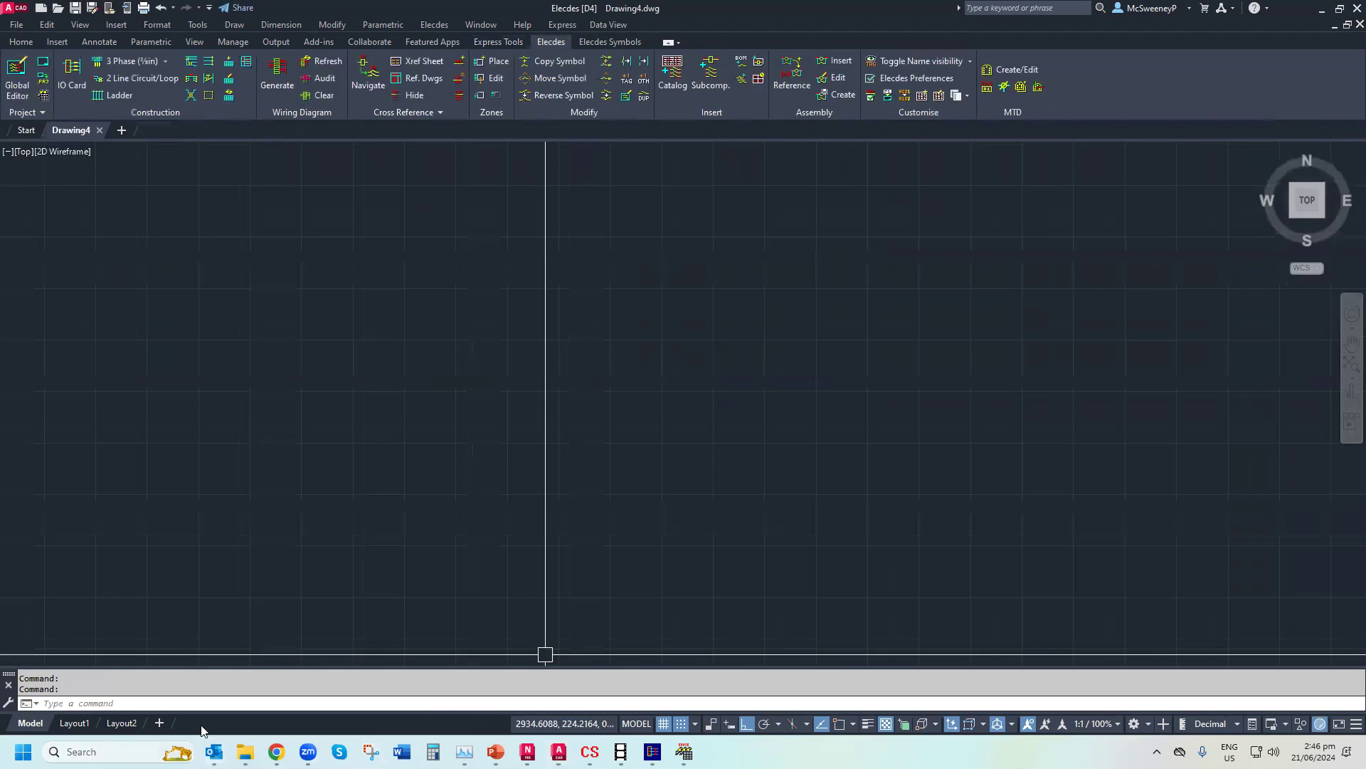
# Launch Ebase from the ELECDES DESIGN SUITE folder and make D1 the current project
pyautogui.click(244, 752)
pyautogui.click(126, 713)
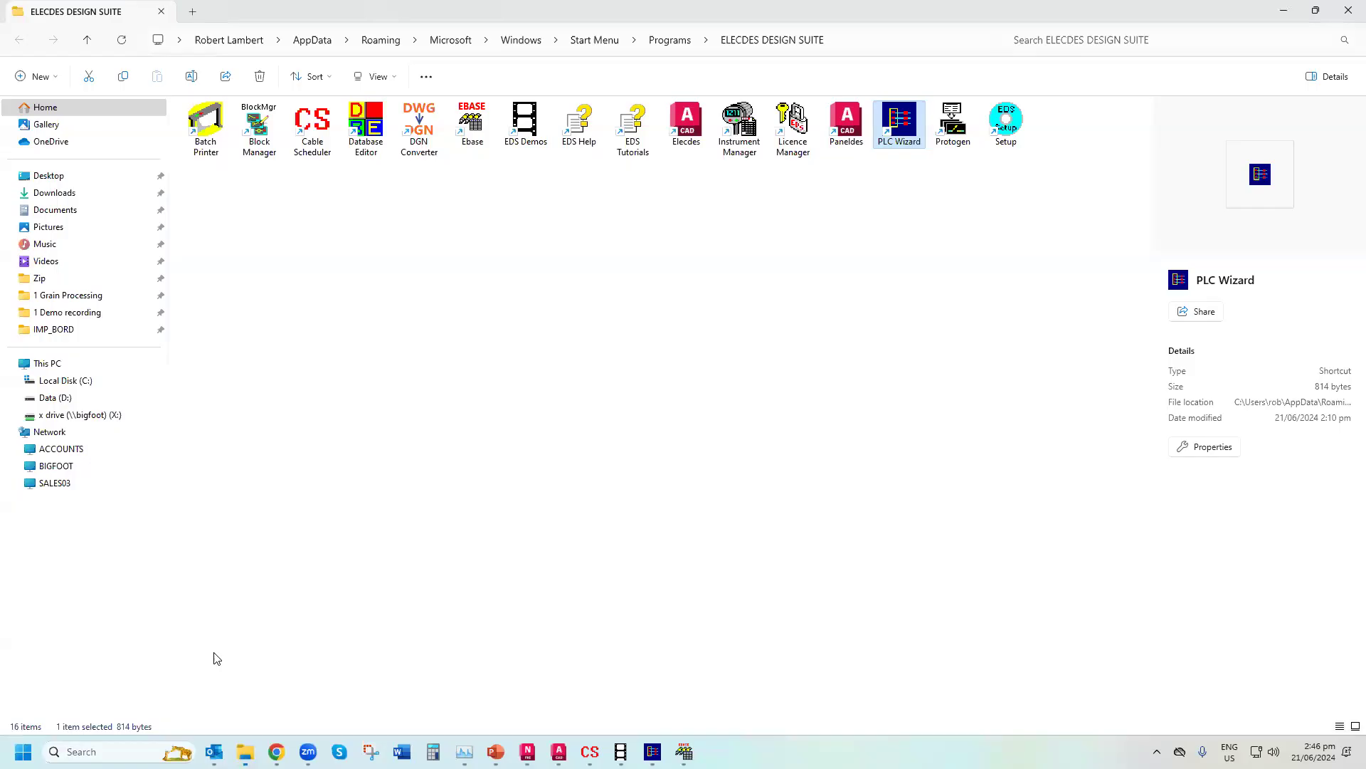
pyautogui.doubleClick(472, 126)
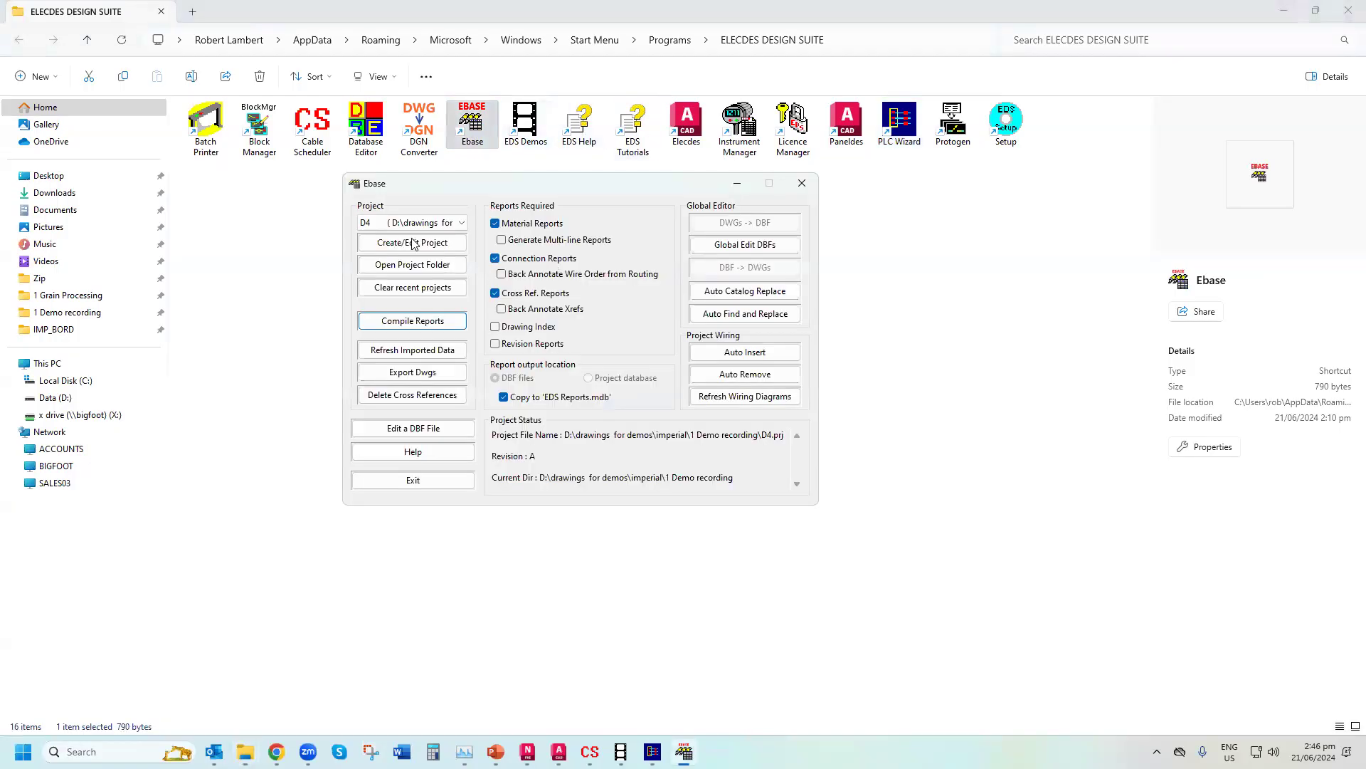
pyautogui.click(393, 224)
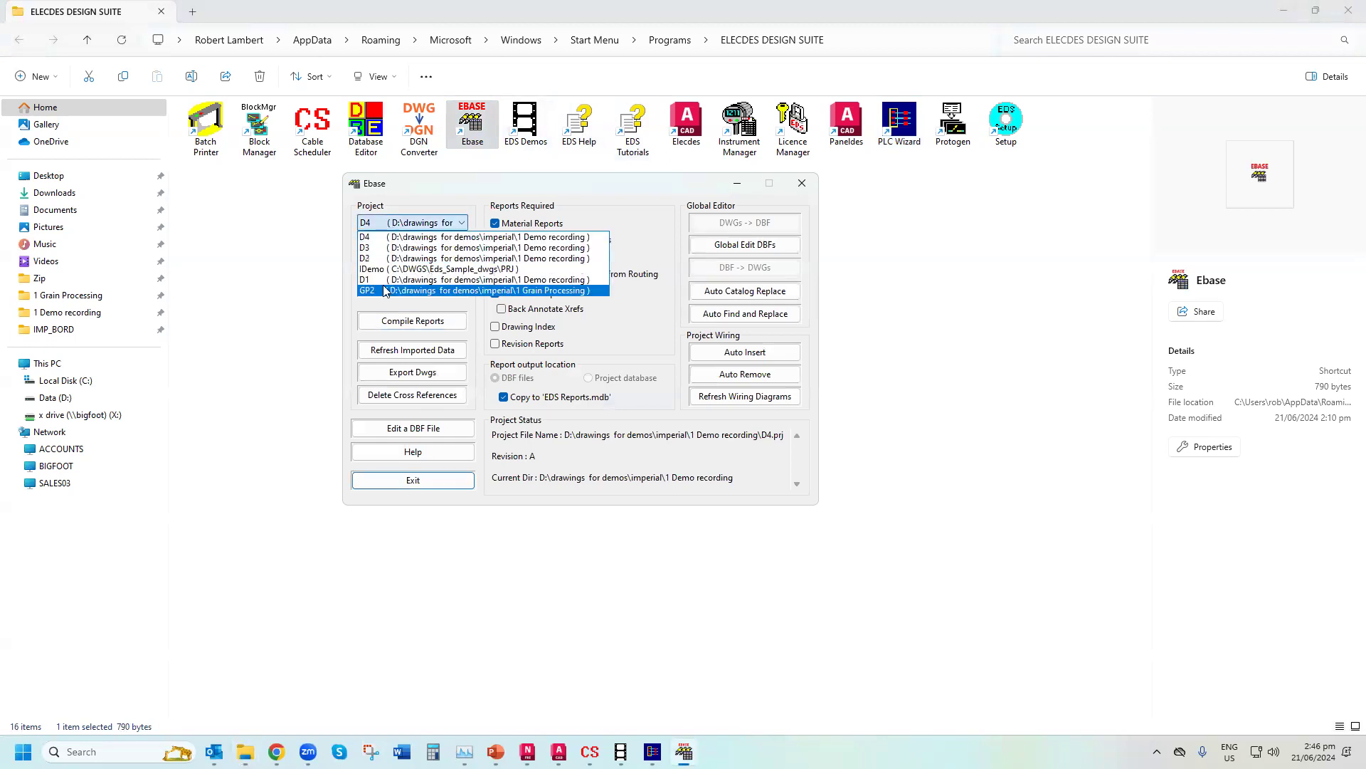
pyautogui.click(413, 280)
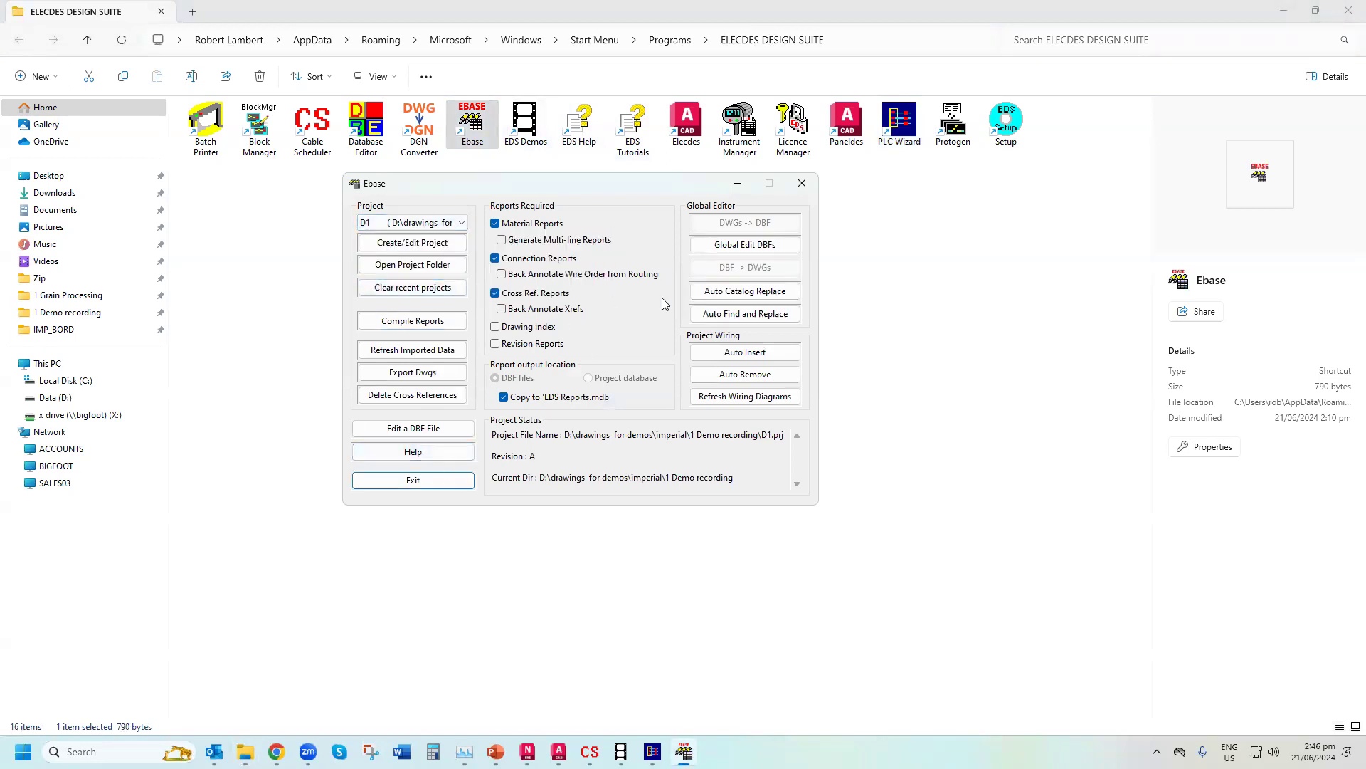
# Open D1's databases in the Global Editor and select every device with the same manufacturer and catalog number as DS1002
pyautogui.click(745, 244)
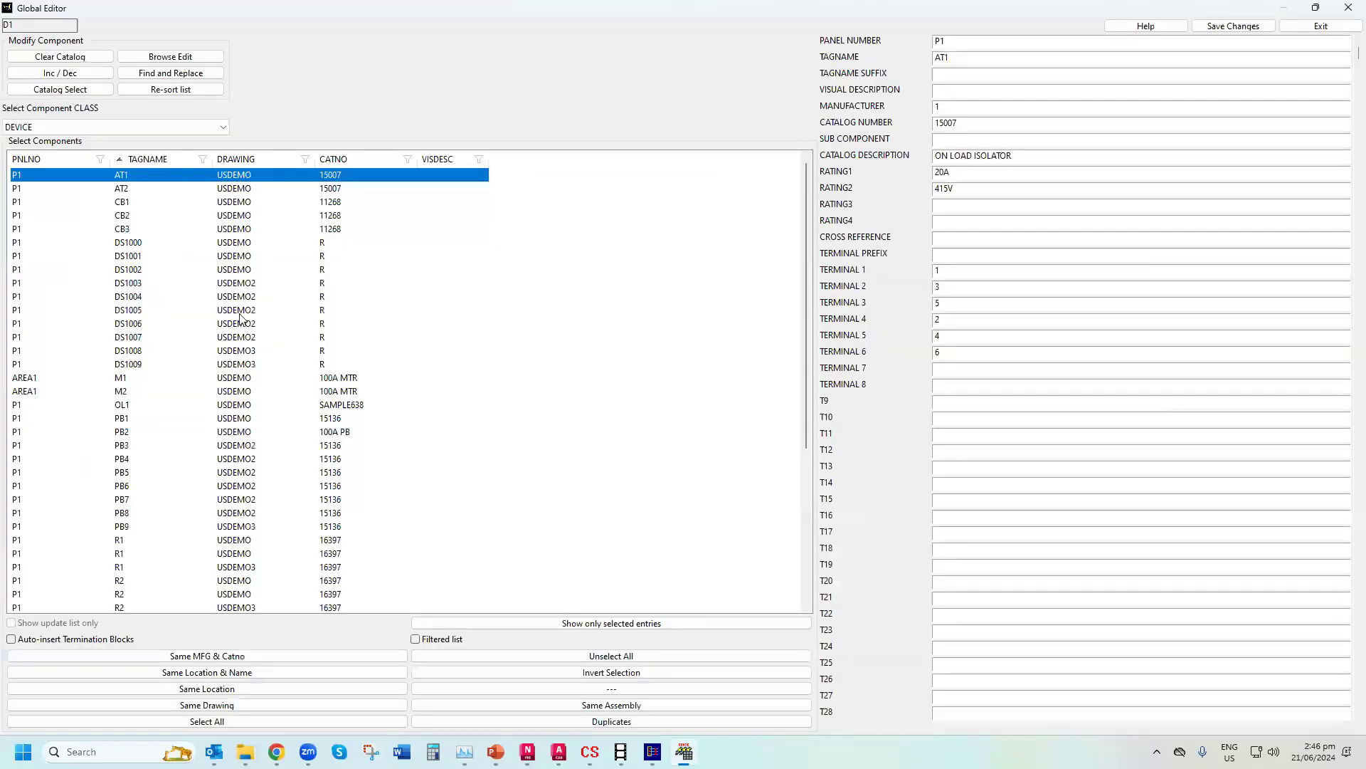
pyautogui.click(135, 271)
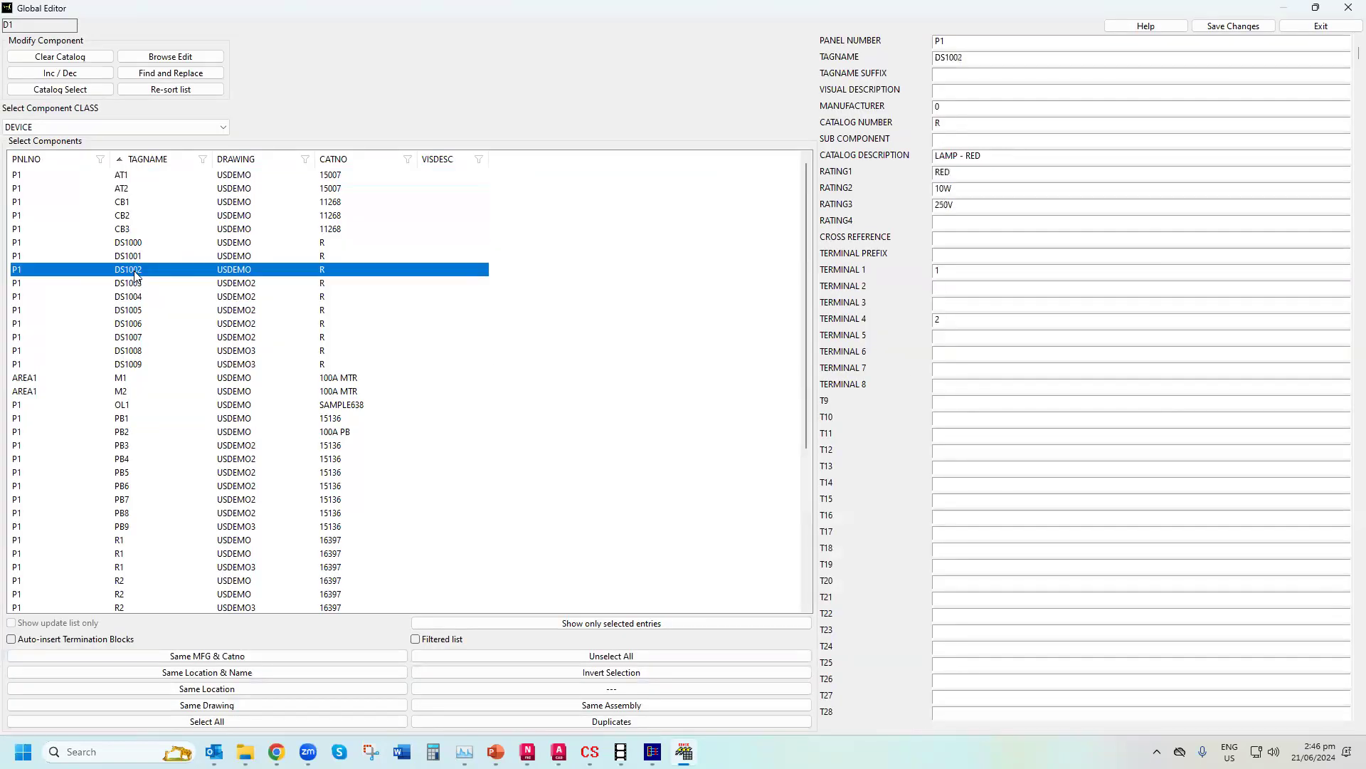
pyautogui.click(174, 655)
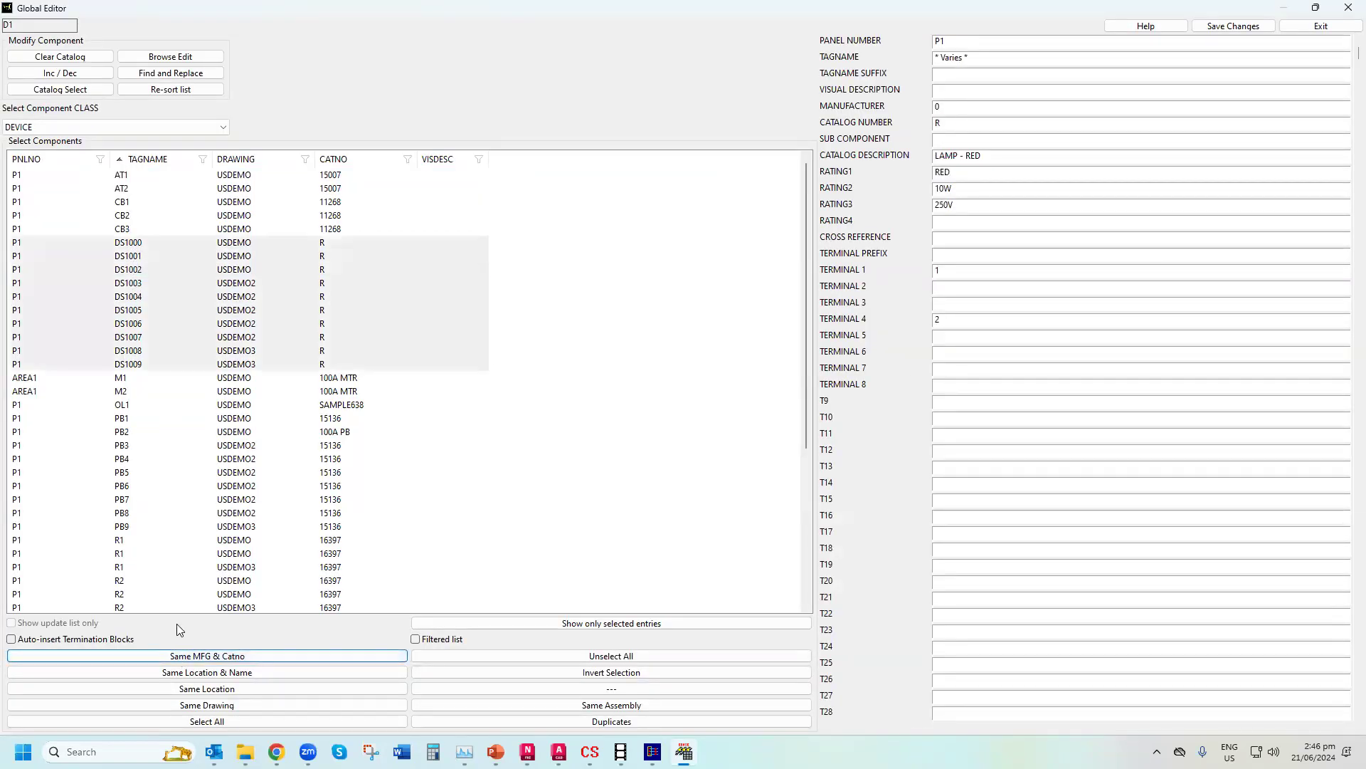
# Assign Merlin-Gerin catalog number 15107 to the selected lamps DS1000 to DS1009
pyautogui.click(61, 89)
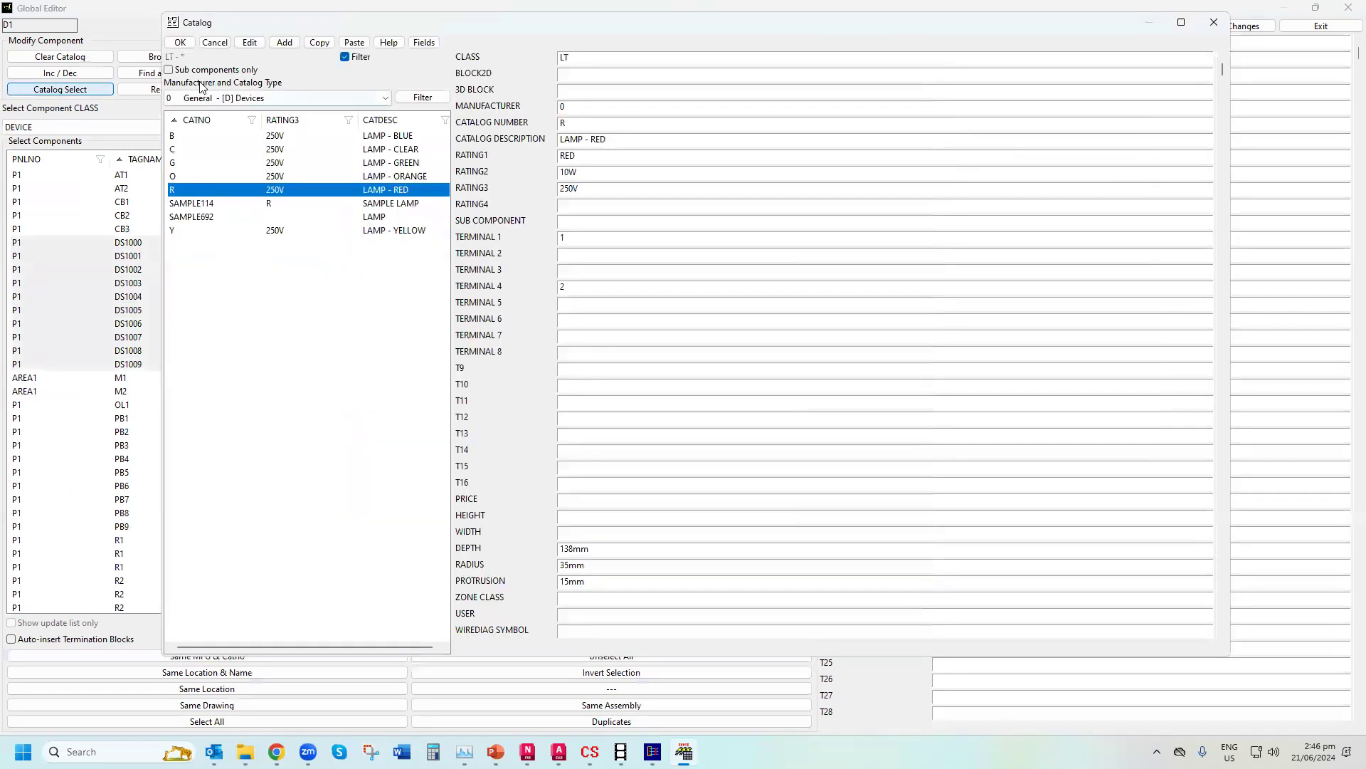
pyautogui.click(214, 98)
pyautogui.click(206, 135)
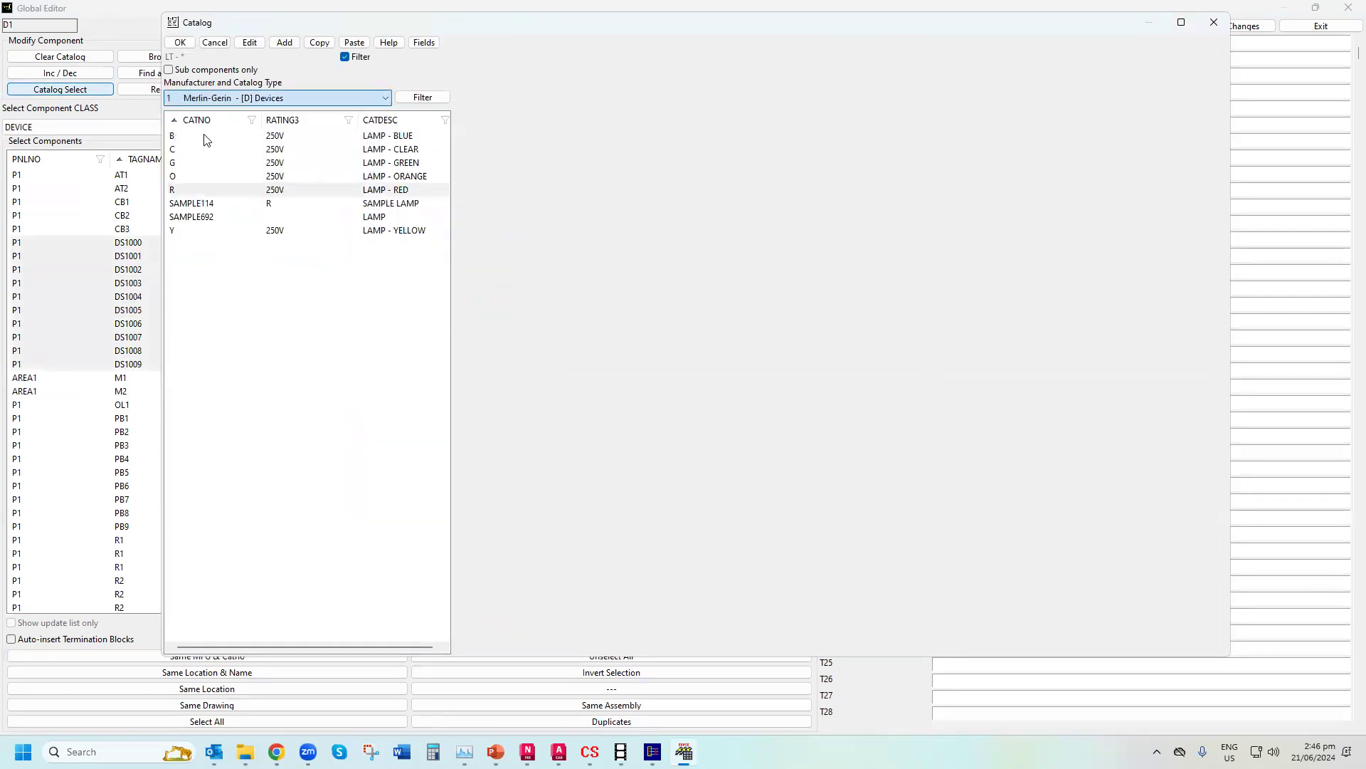
pyautogui.doubleClick(282, 151)
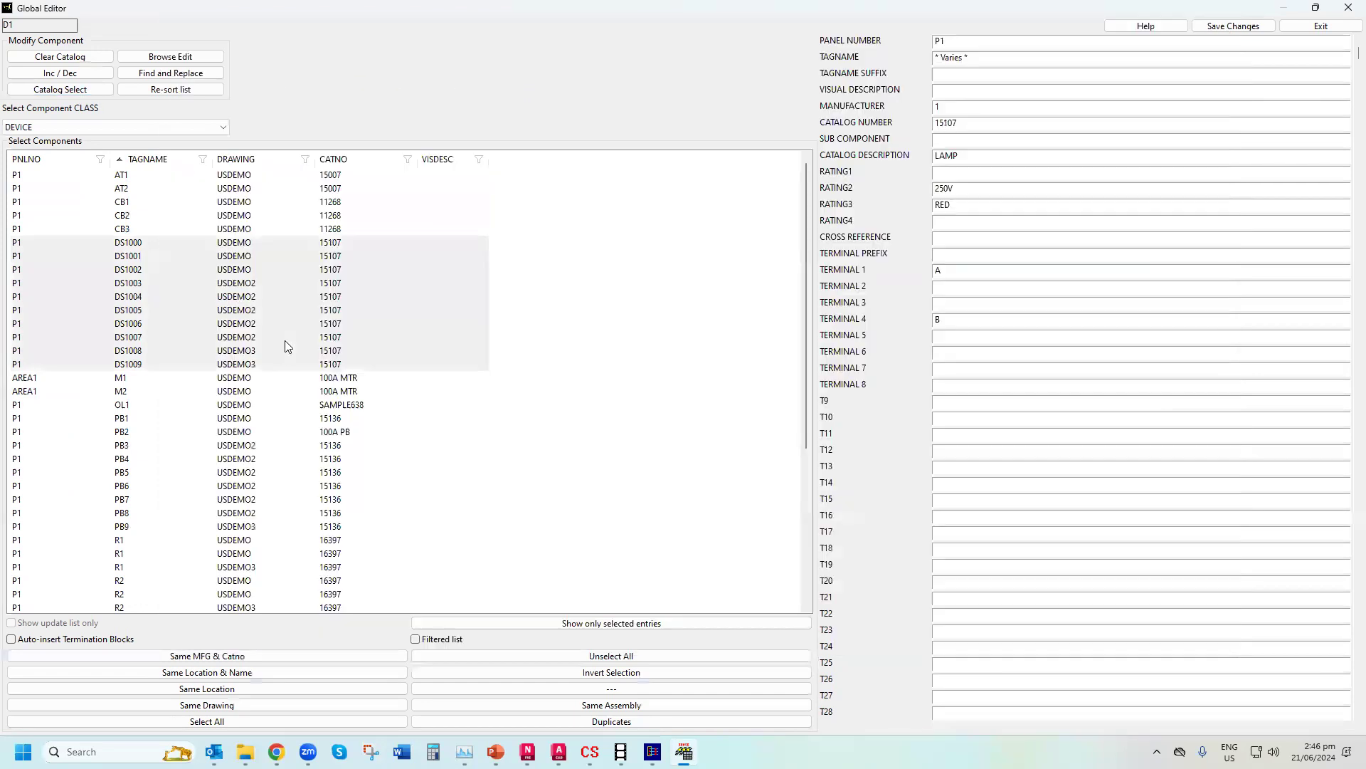
# Select every device with the same manufacturer and catalog number as the R1 relay and reapply Merlin-Gerin catalog entry 16397
pyautogui.click(173, 555)
pyautogui.click(200, 655)
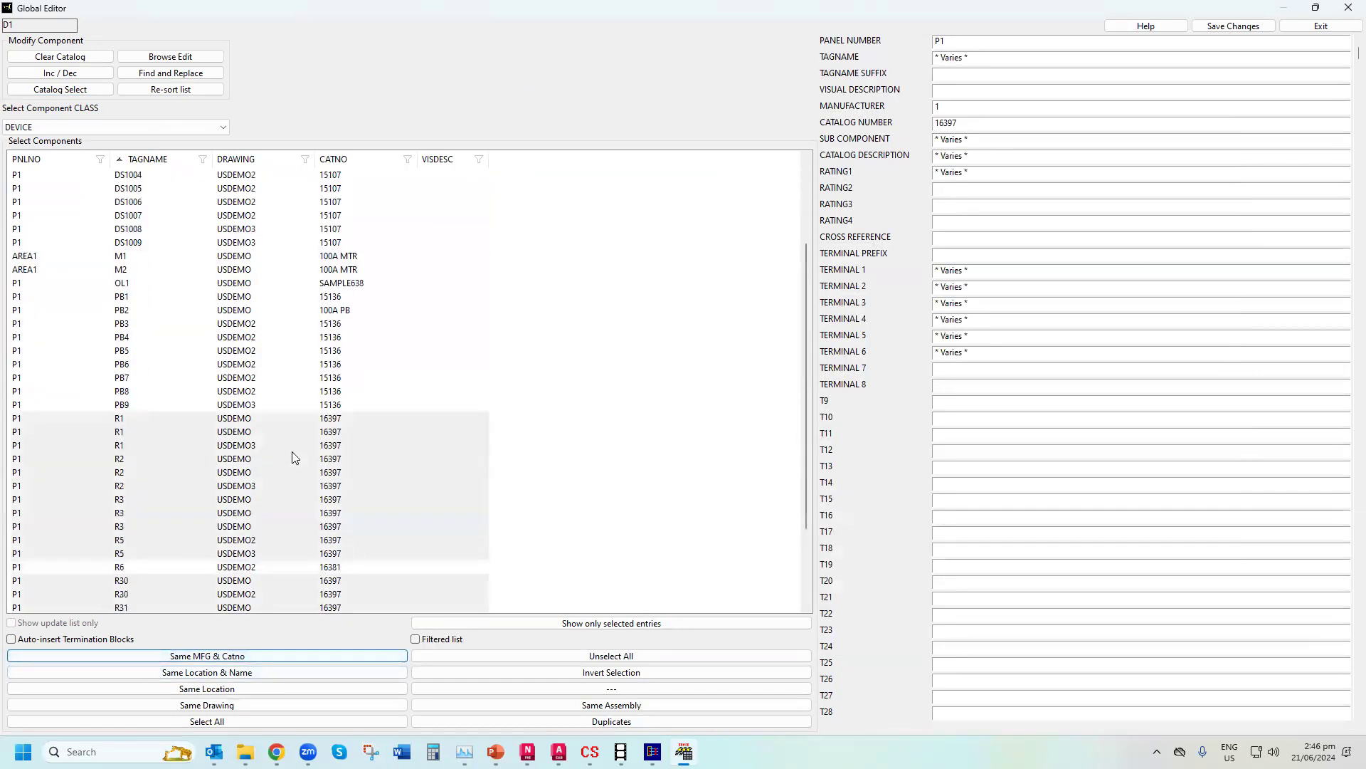
pyautogui.scroll(-2, 292, 448)
pyautogui.click(60, 89)
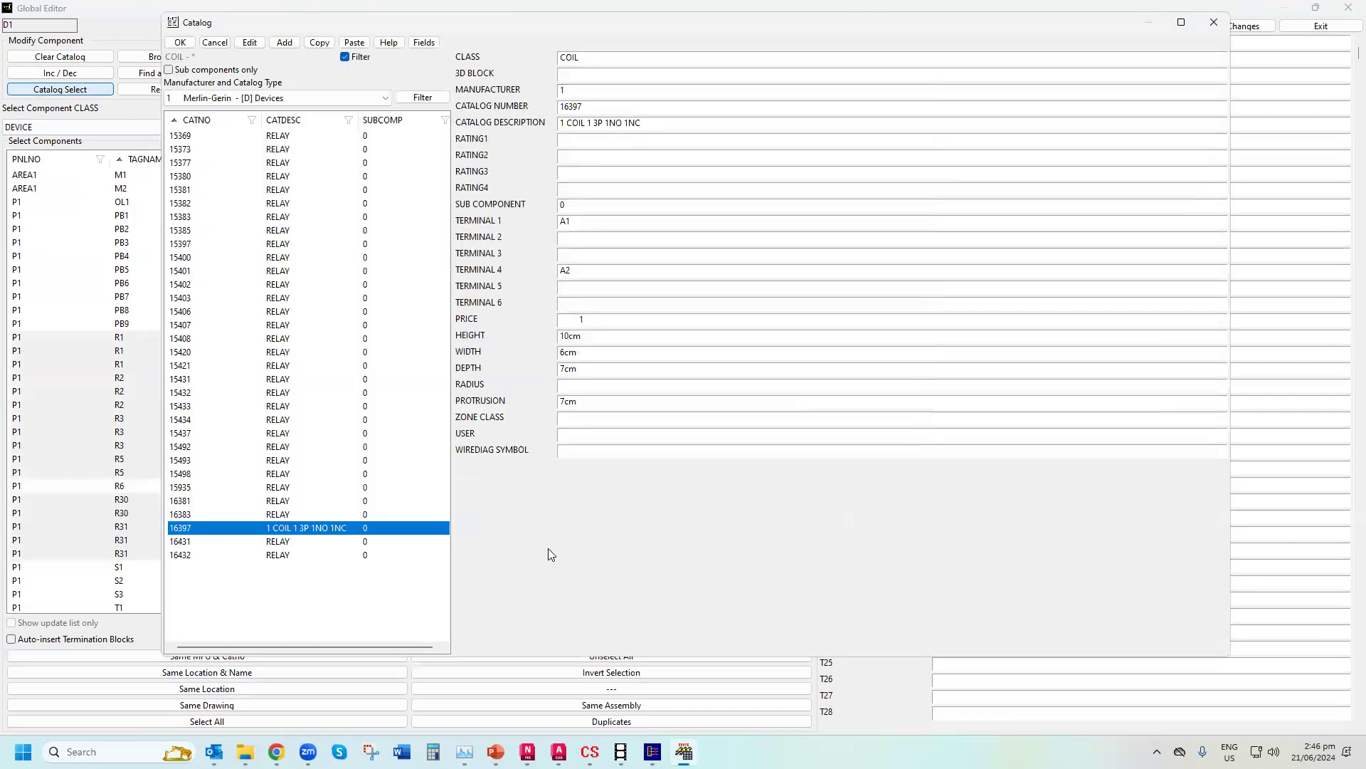
pyautogui.click(179, 43)
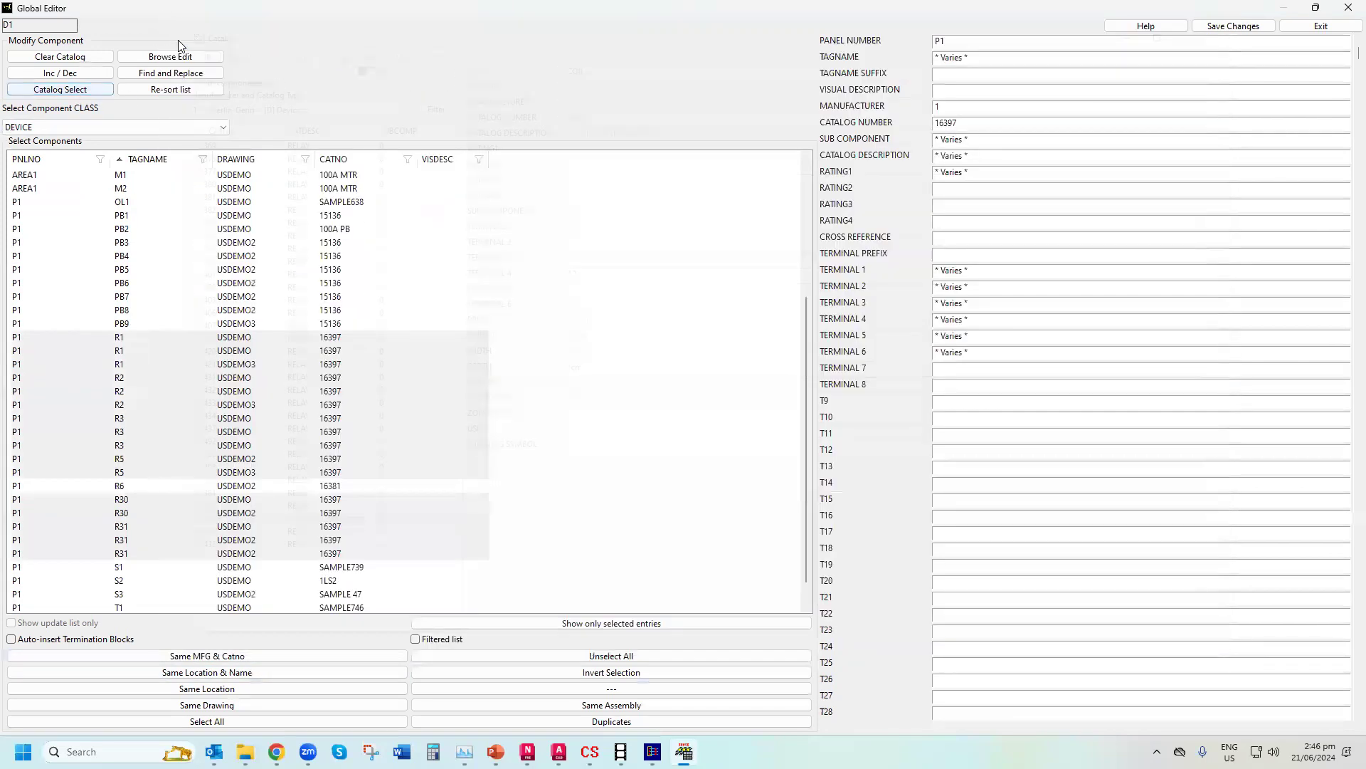
# Select relay R6 by its manufacturer and catalog number and reapply Merlin-Gerin catalog entry 16381 to it
pyautogui.click(121, 489)
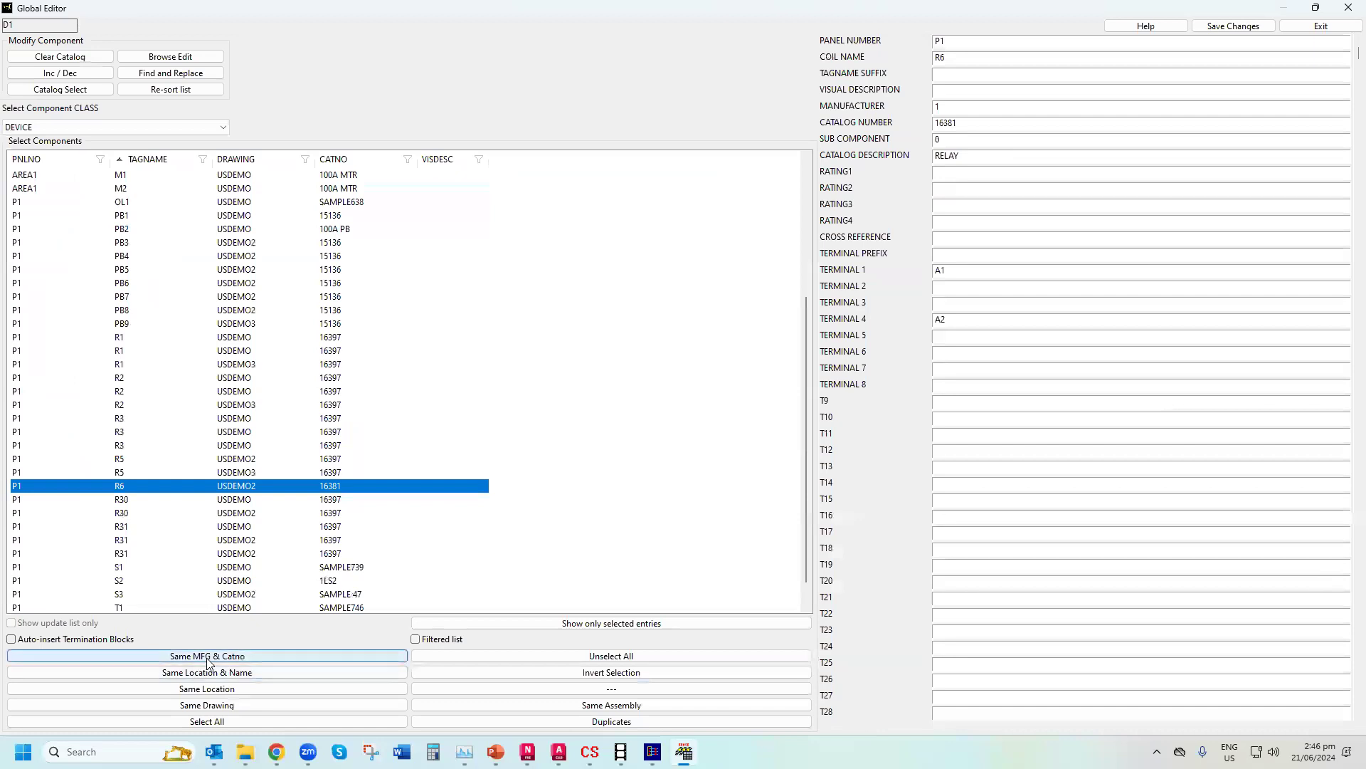
pyautogui.click(183, 658)
pyautogui.click(60, 89)
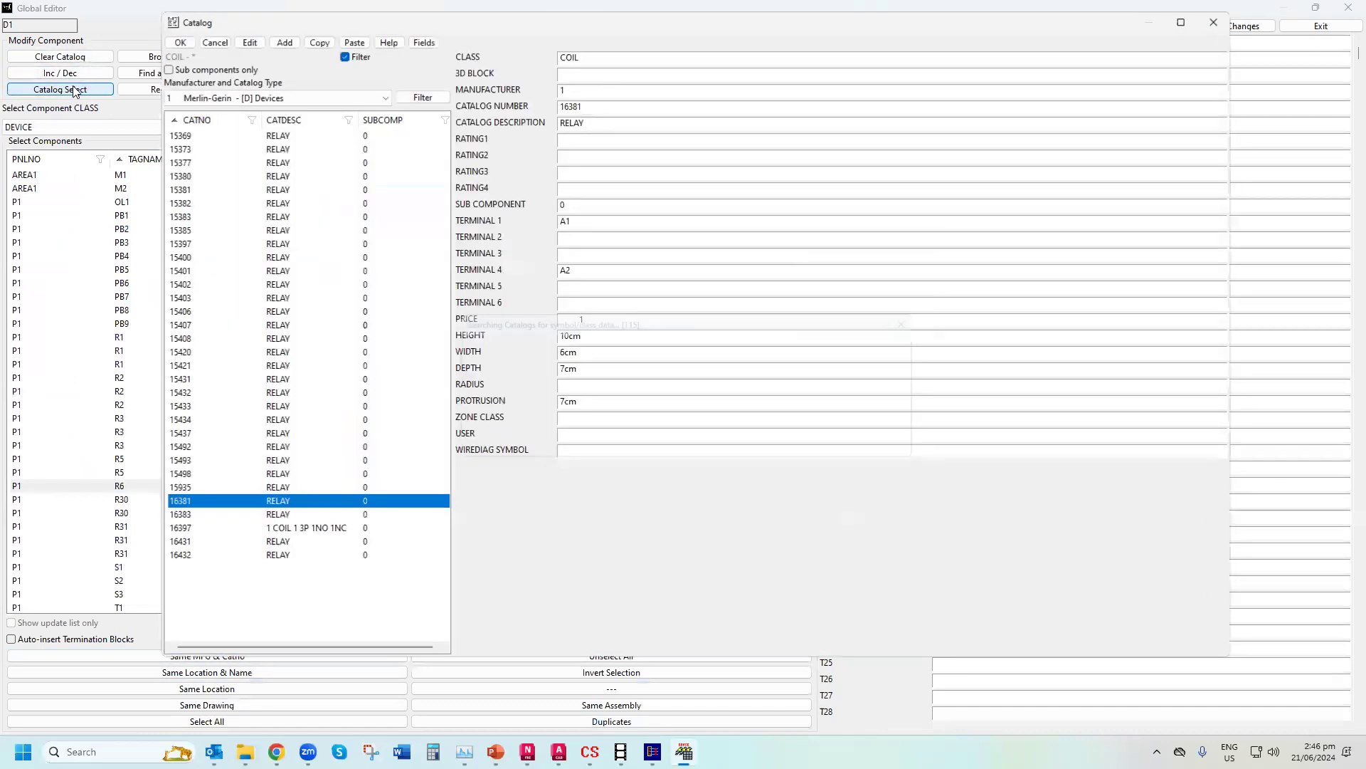
pyautogui.click(180, 43)
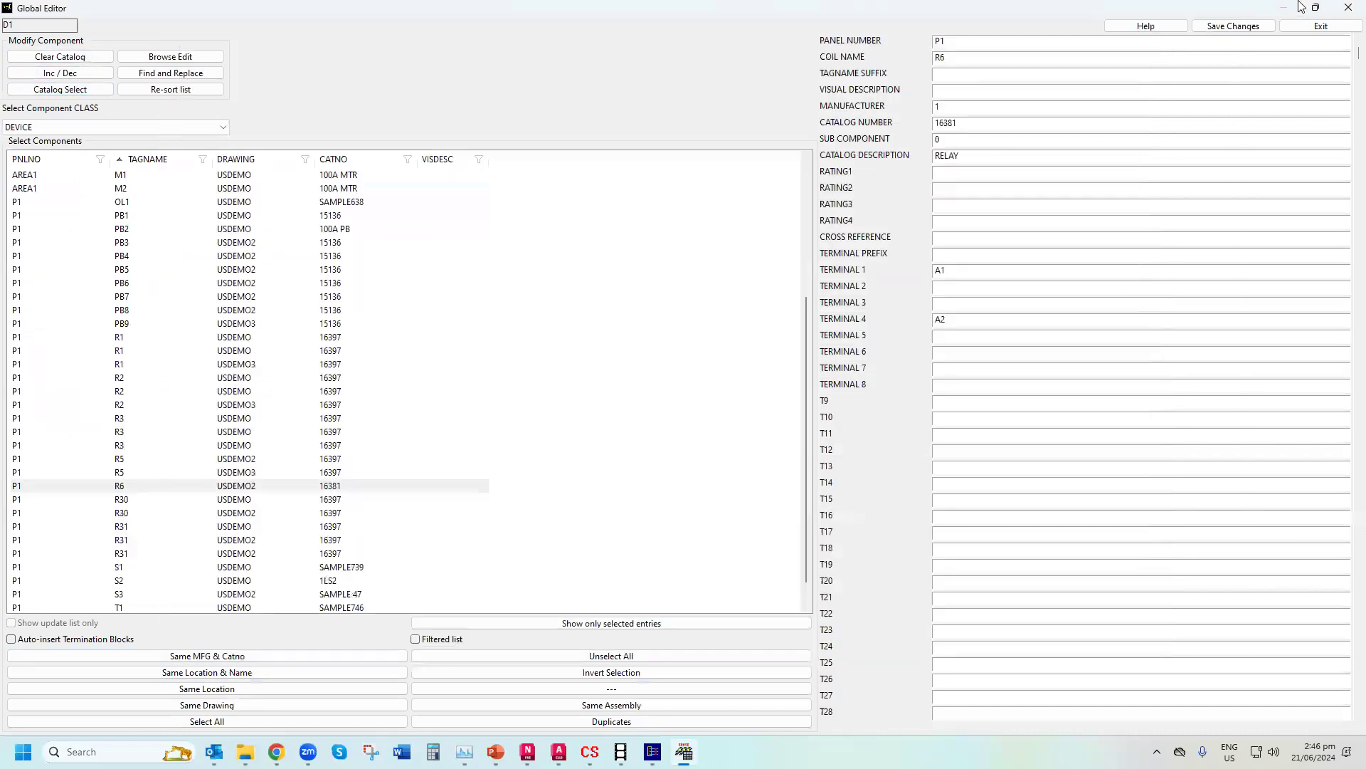
# Exit the Global Editor, saving the edits and writing the changes to D1's drawing files
pyautogui.click(1318, 27)
pyautogui.click(671, 429)
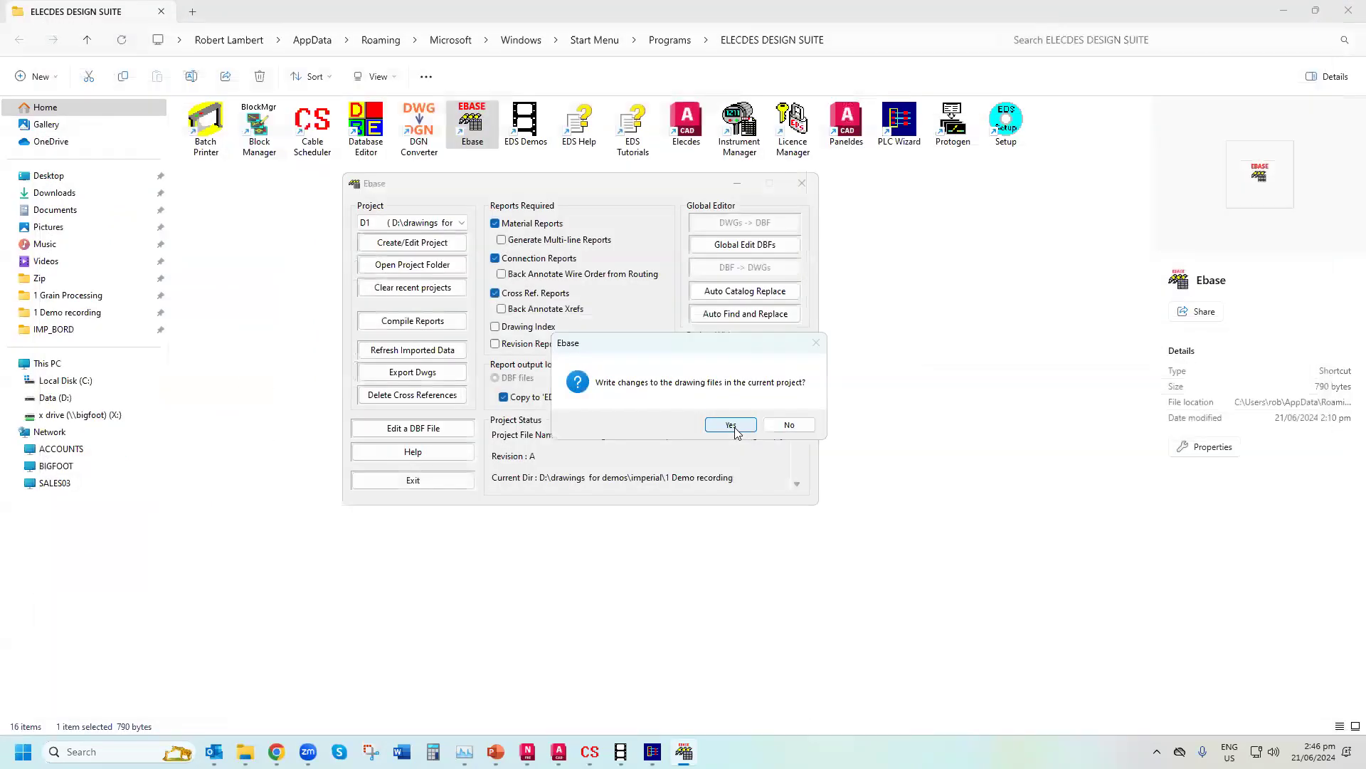
pyautogui.click(733, 424)
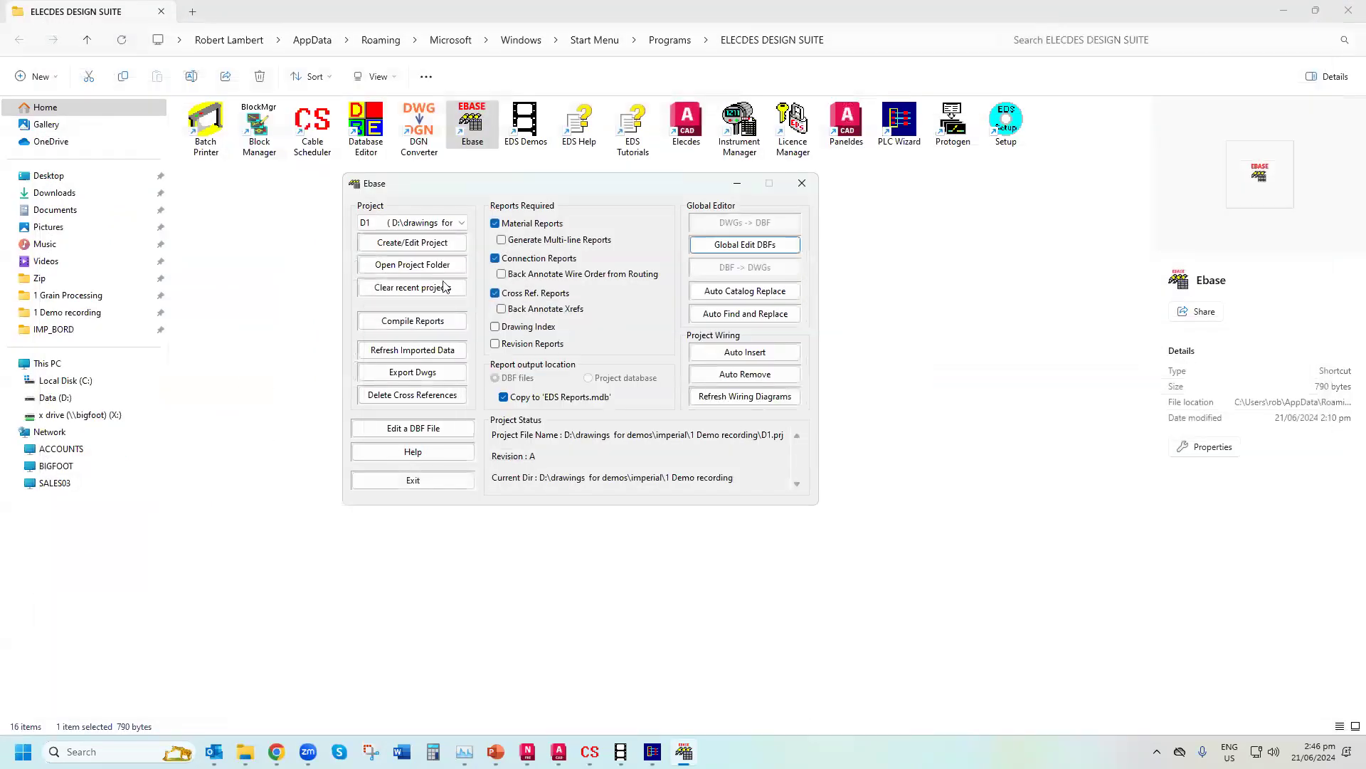
# Compile D1's reports with multi-line reports, wire-order and Xref back annotation enabled, for all listed drawings, and review the unlabelled-wire warnings
pyautogui.click(502, 275)
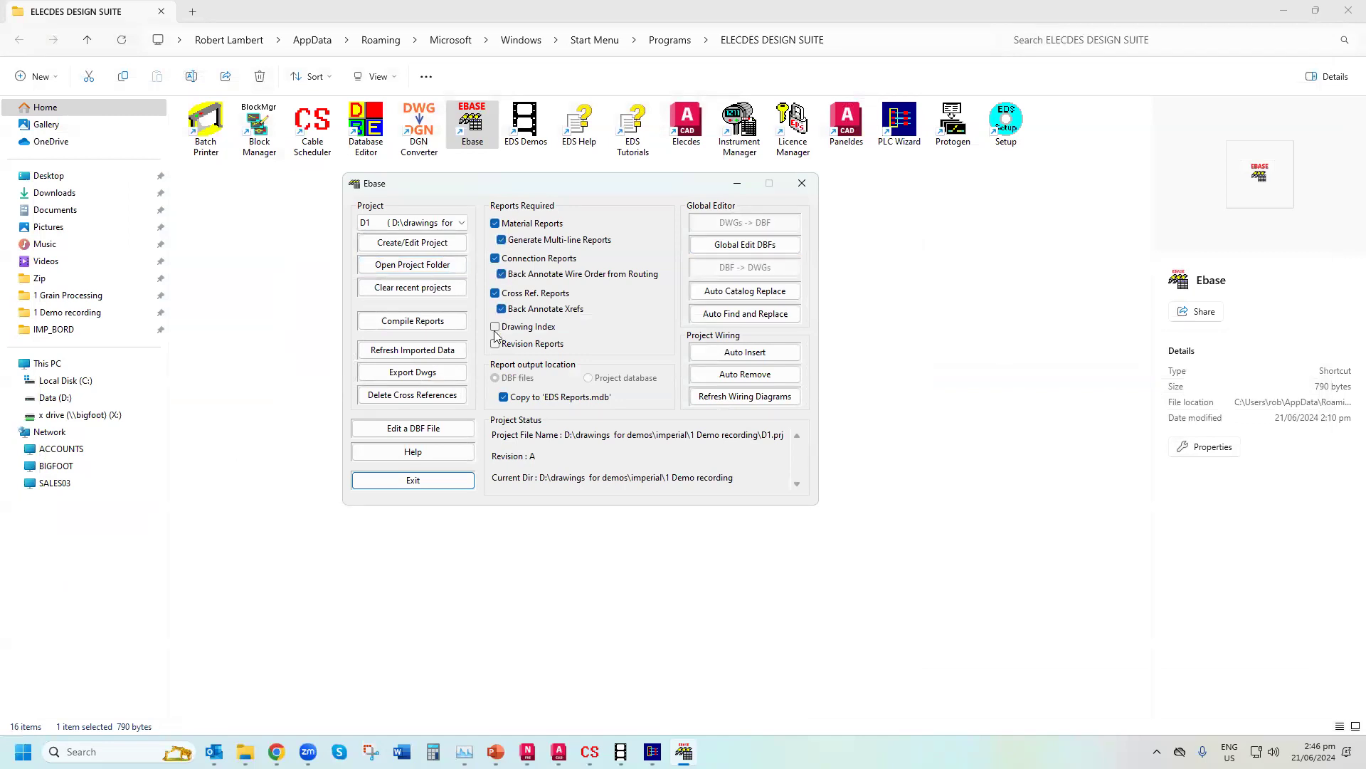
pyautogui.click(409, 322)
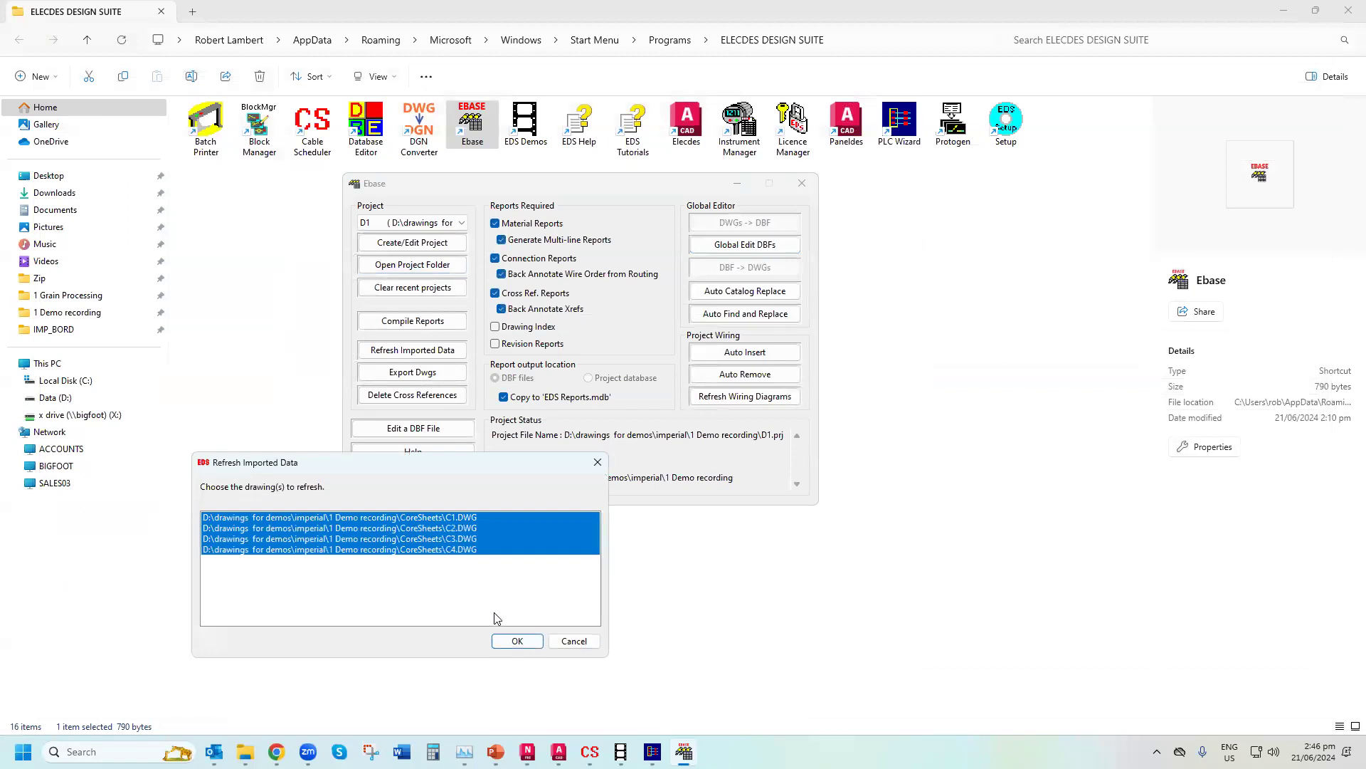
pyautogui.click(513, 640)
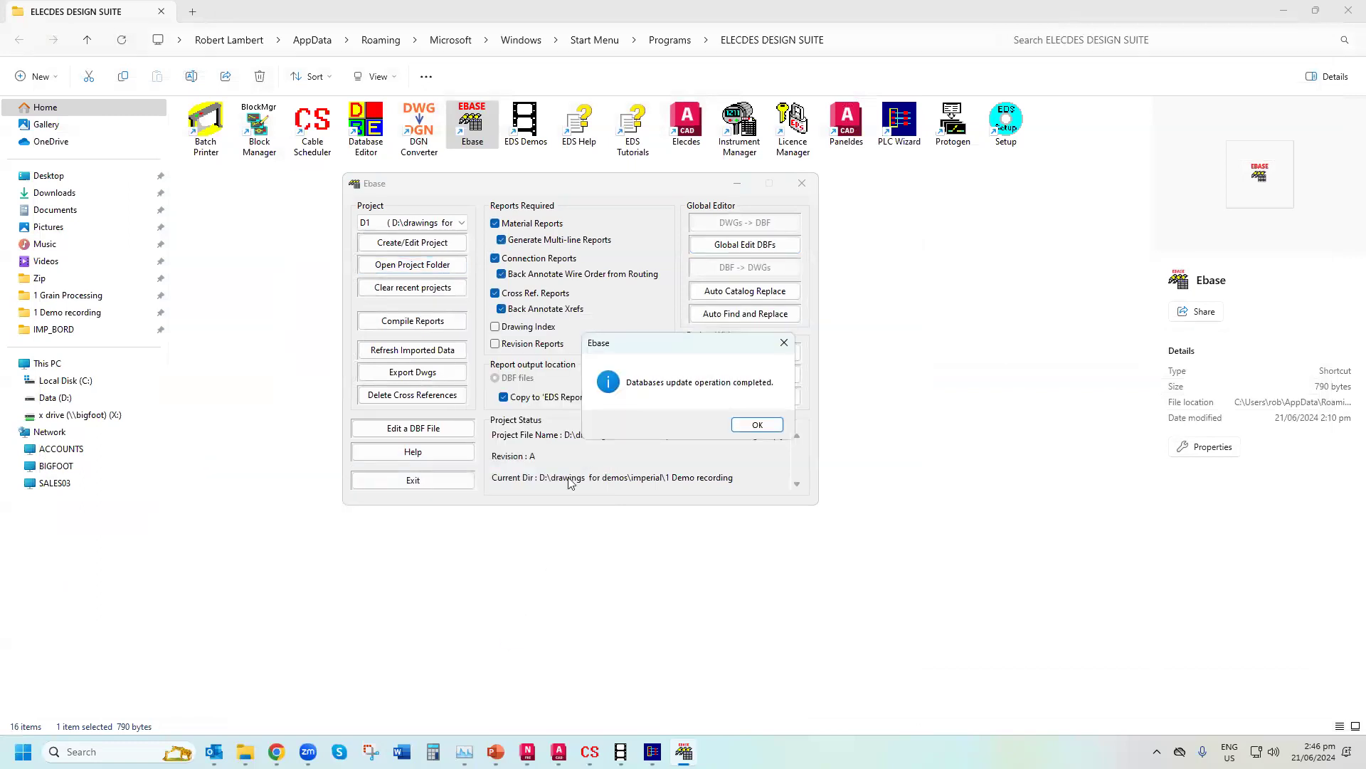
pyautogui.click(743, 428)
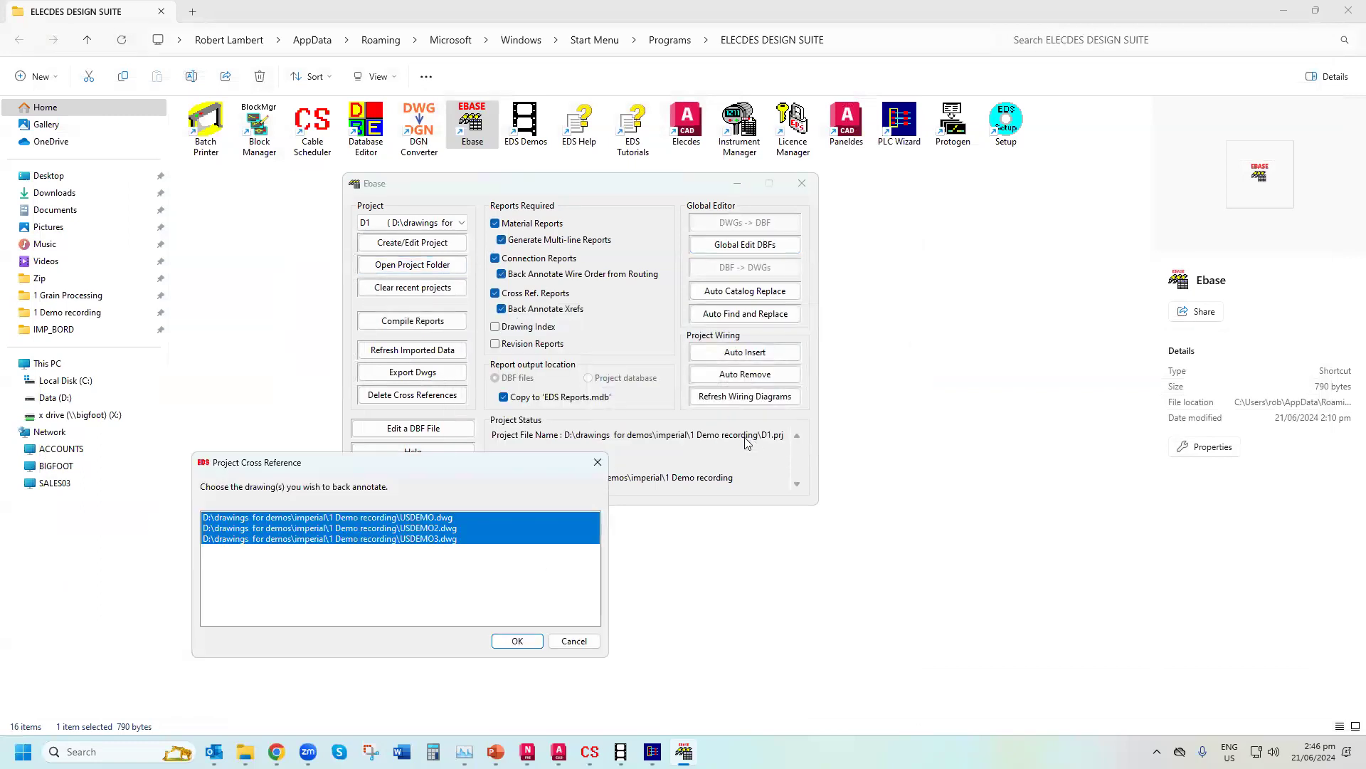
pyautogui.click(499, 642)
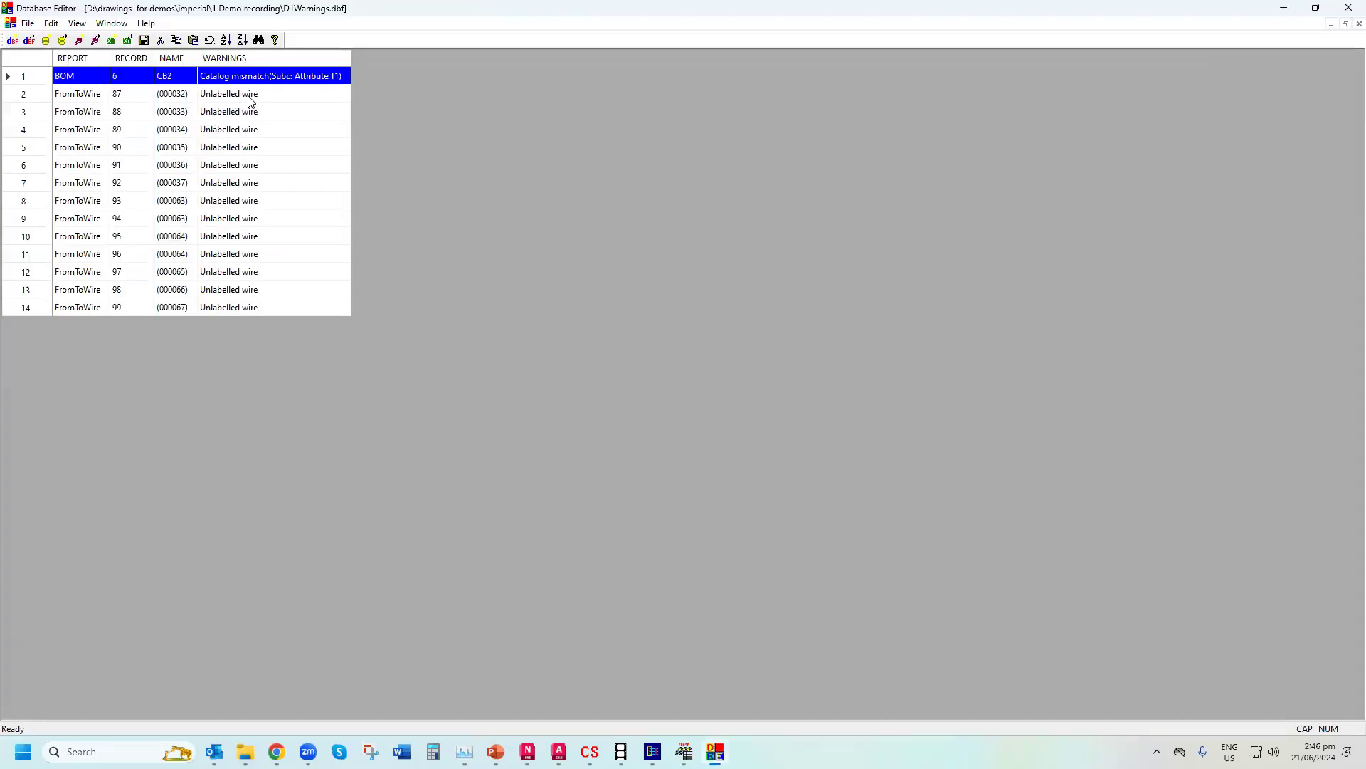
pyautogui.moveTo(250, 100); pyautogui.dragTo(255, 308)
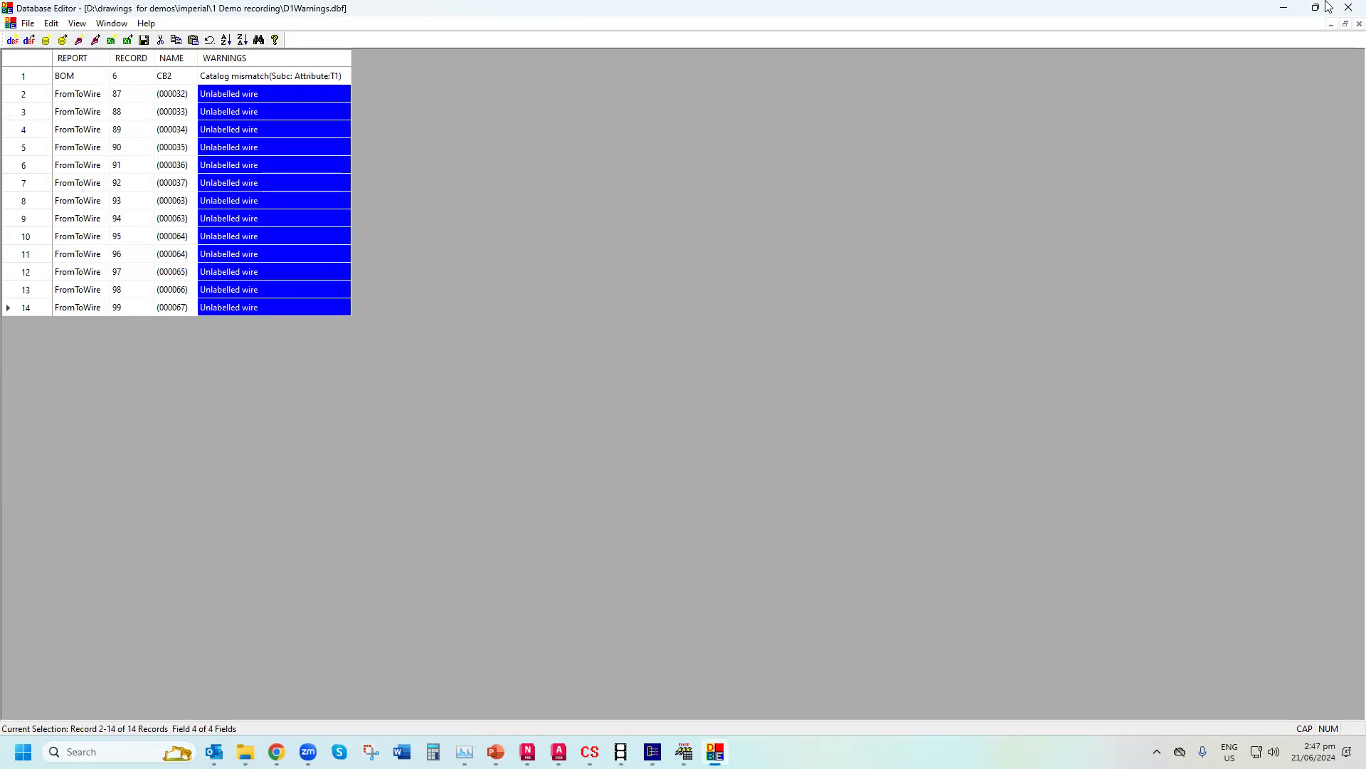
pyautogui.click(1348, 7)
# Auto-insert wire names on USDEMO, USDEMO2 and USDEMO3, starting at W45 and using General wire catalog number 1102
pyautogui.click(745, 353)
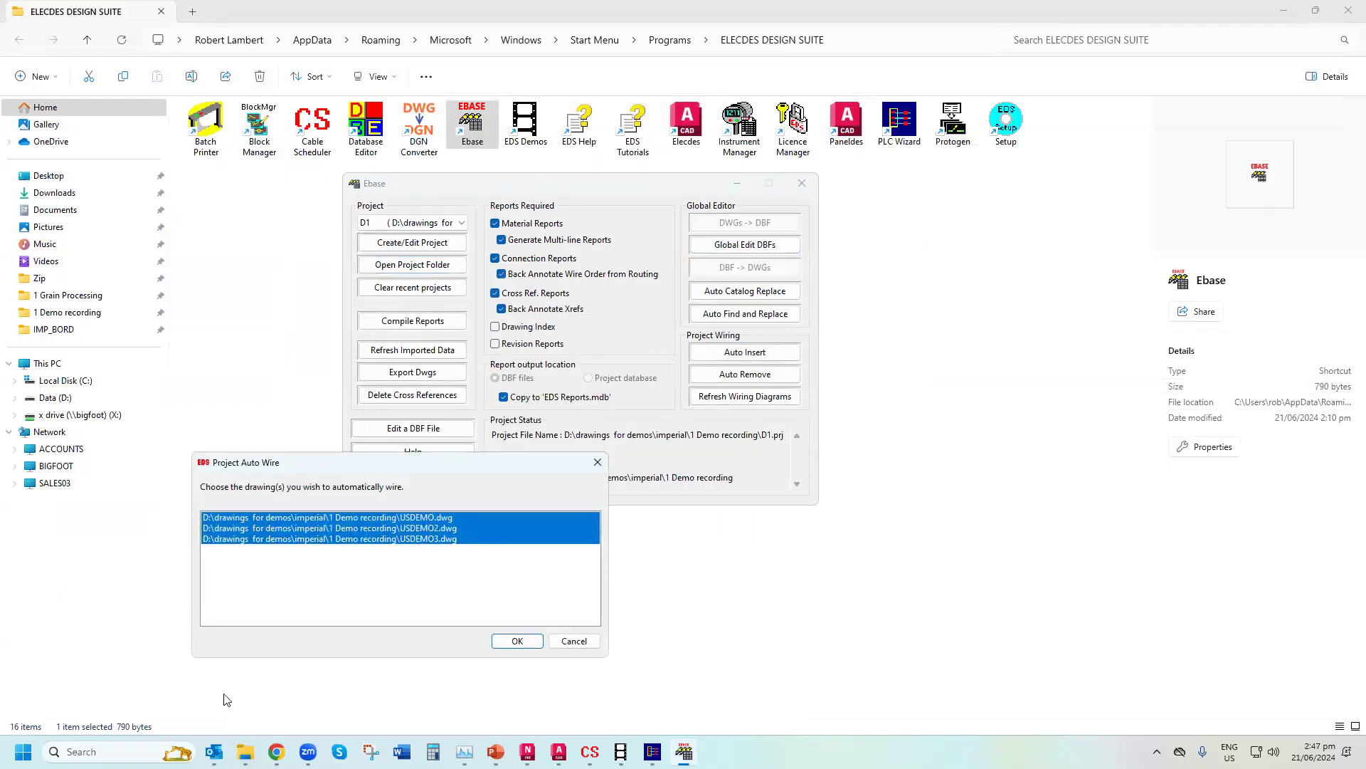
pyautogui.click(502, 643)
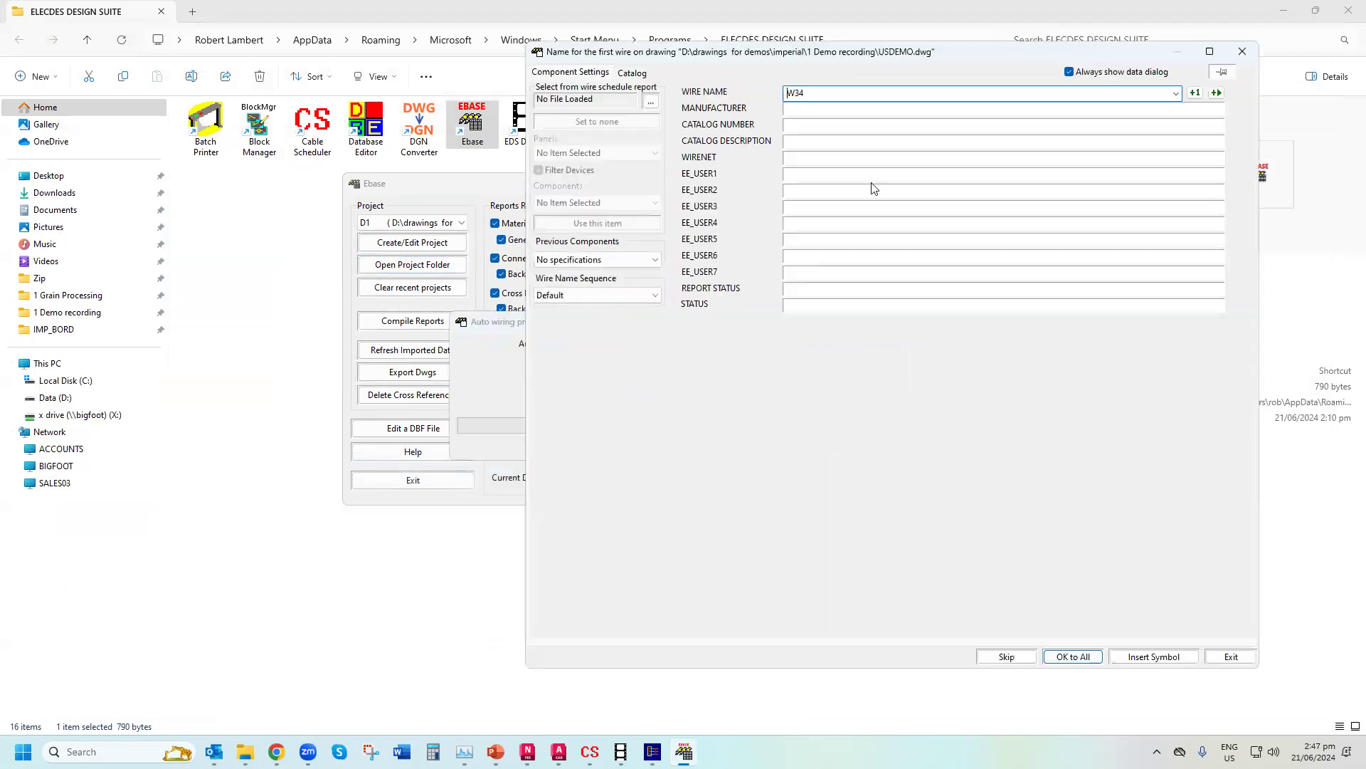
pyautogui.click(1178, 97)
pyautogui.moveTo(1177, 140); pyautogui.dragTo(1176, 236)
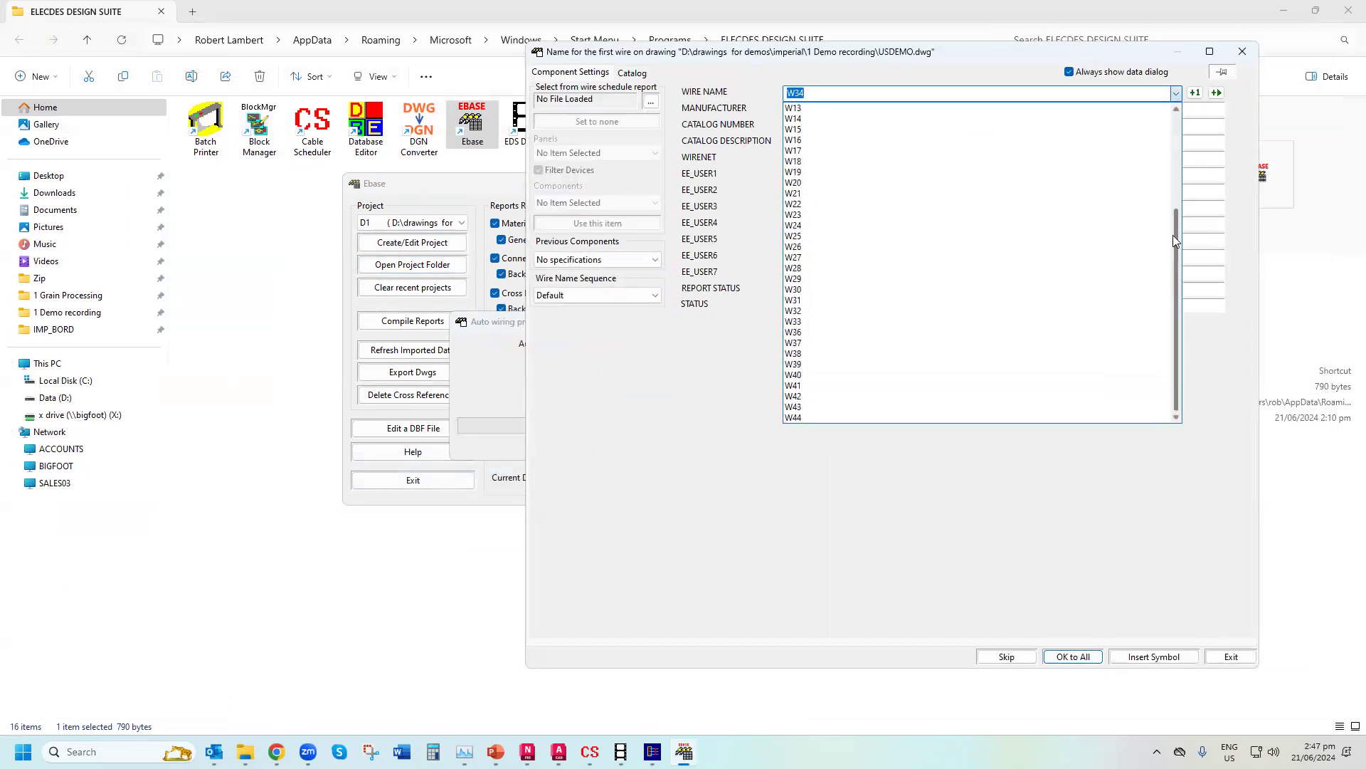
pyautogui.click(793, 417)
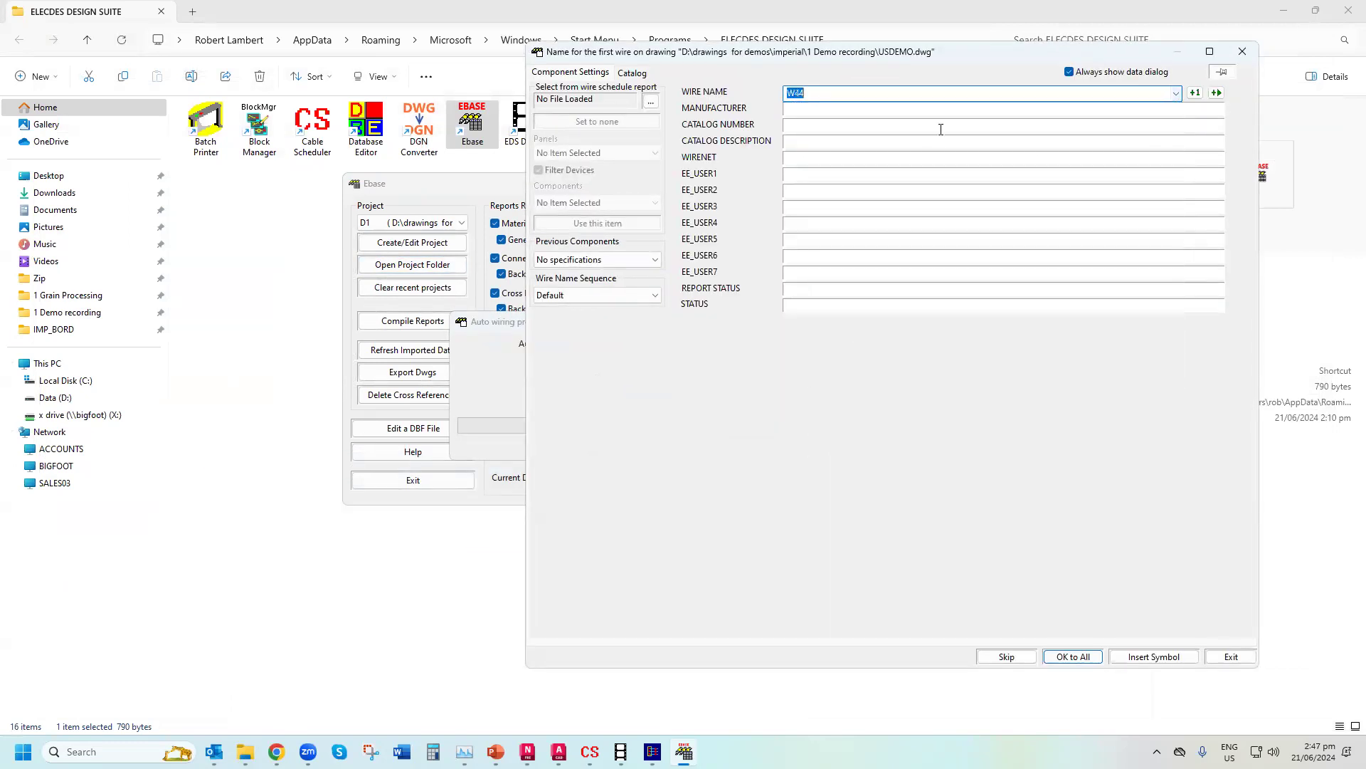
pyautogui.click(1196, 94)
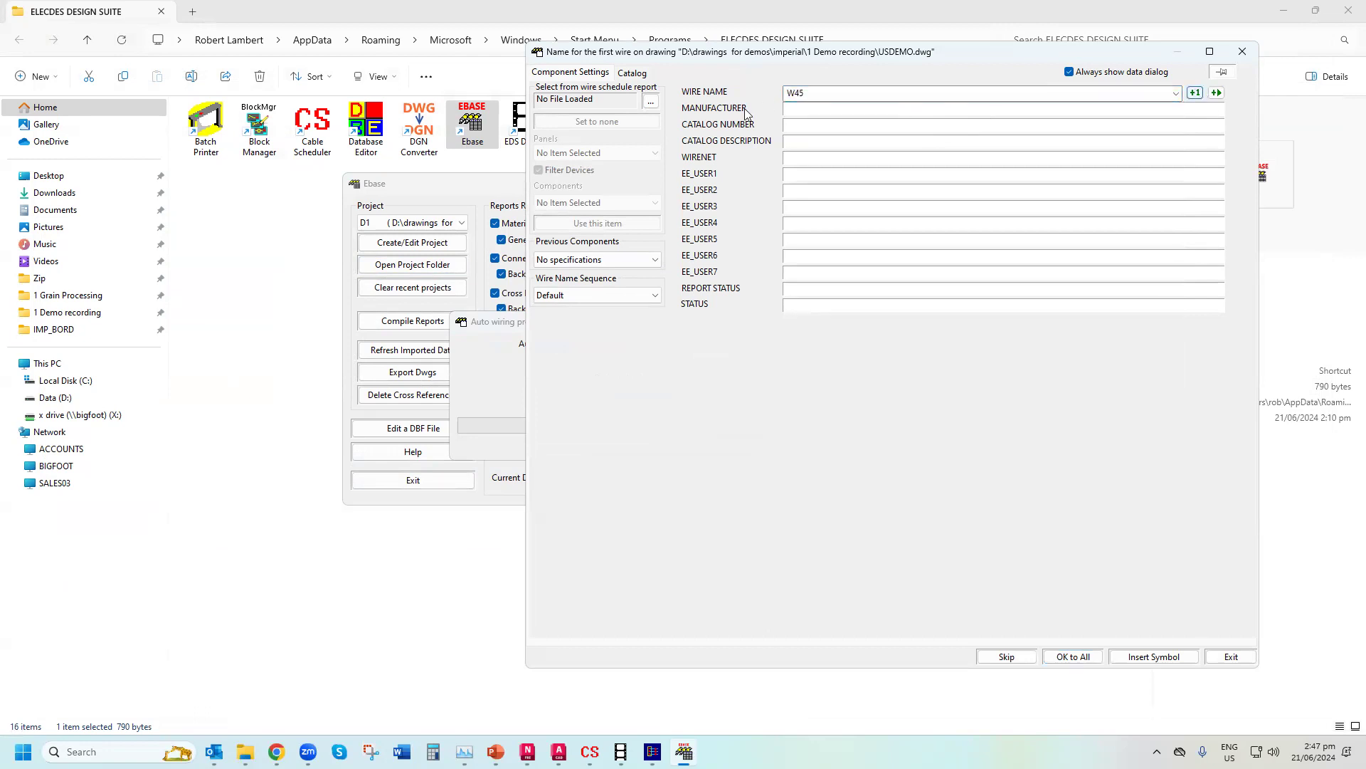
pyautogui.click(630, 74)
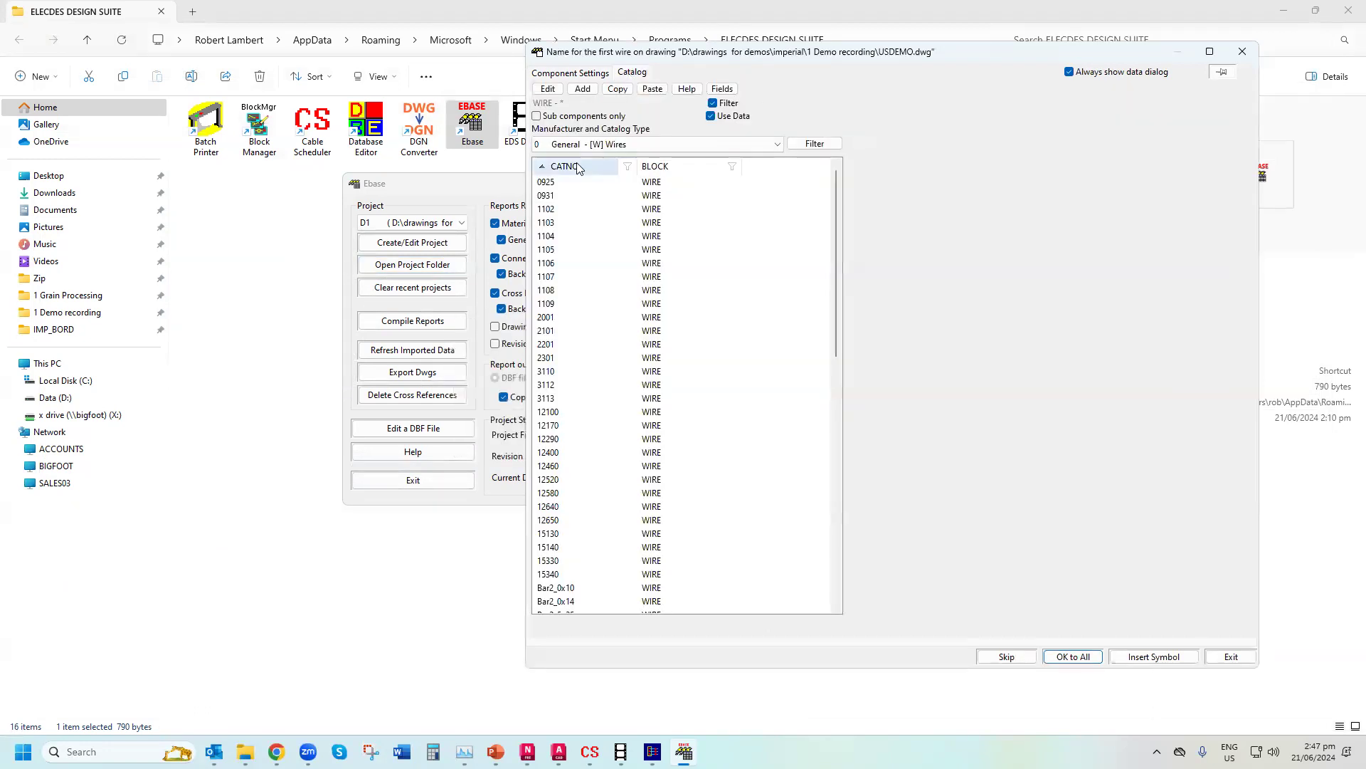
pyautogui.click(1081, 660)
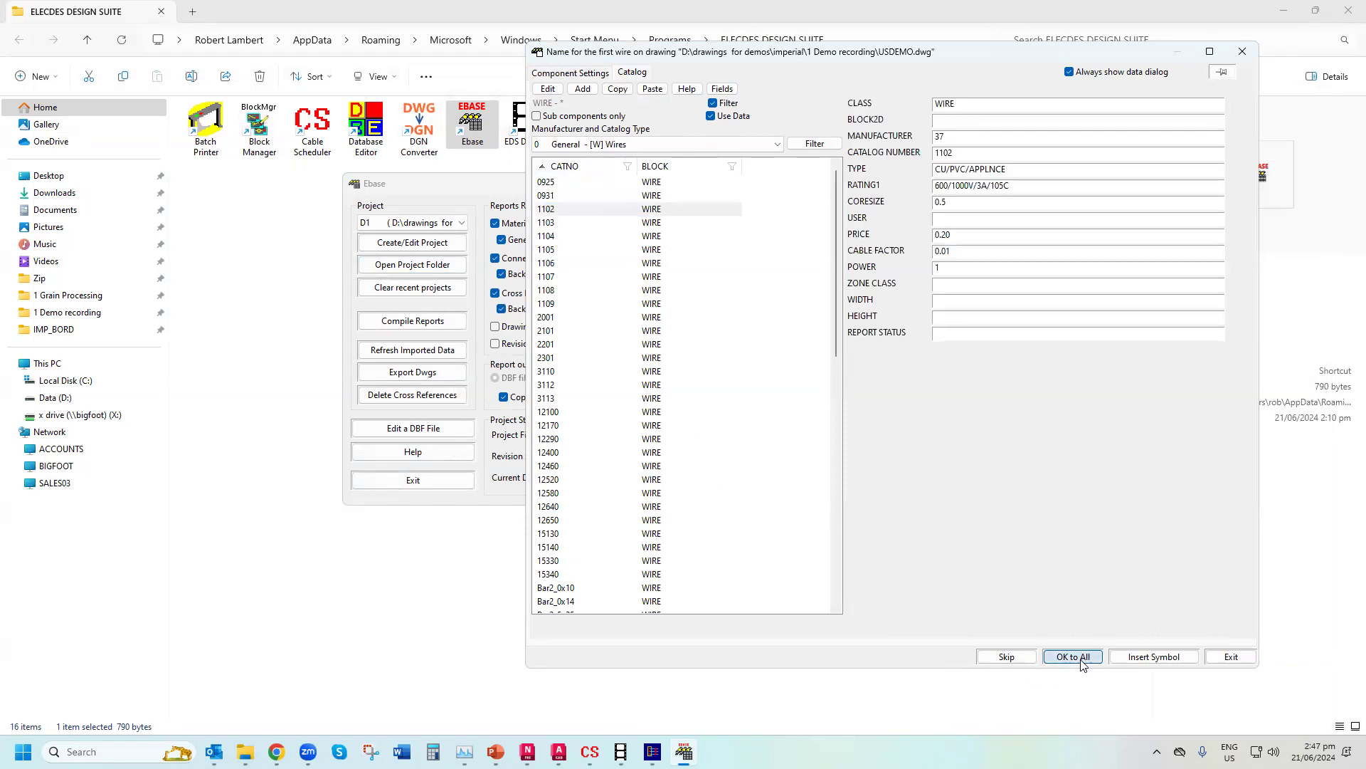
pyautogui.click(770, 427)
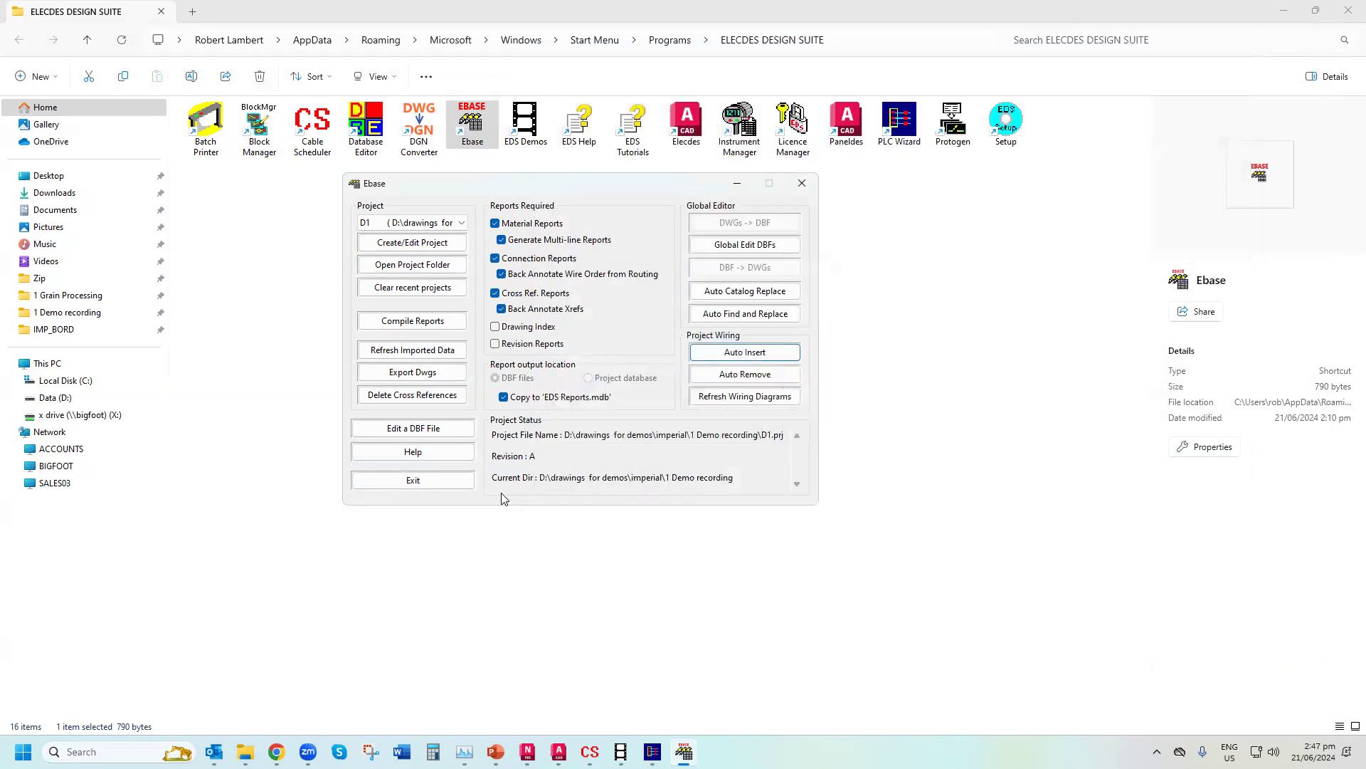
# Recompile D1's reports with all listed drawings, and go from CB2's catalog mismatch warning to its record in D1BOM
pyautogui.click(384, 320)
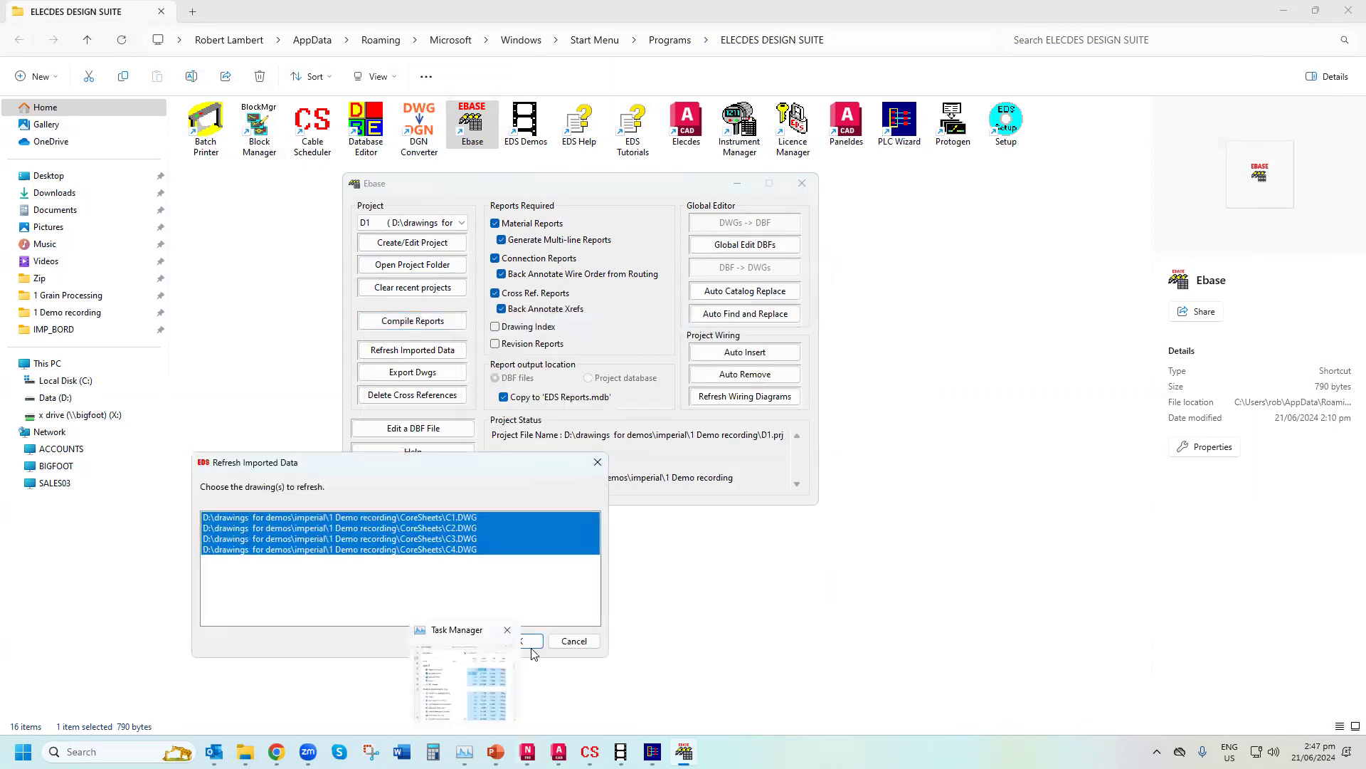
pyautogui.click(532, 642)
pyautogui.click(733, 426)
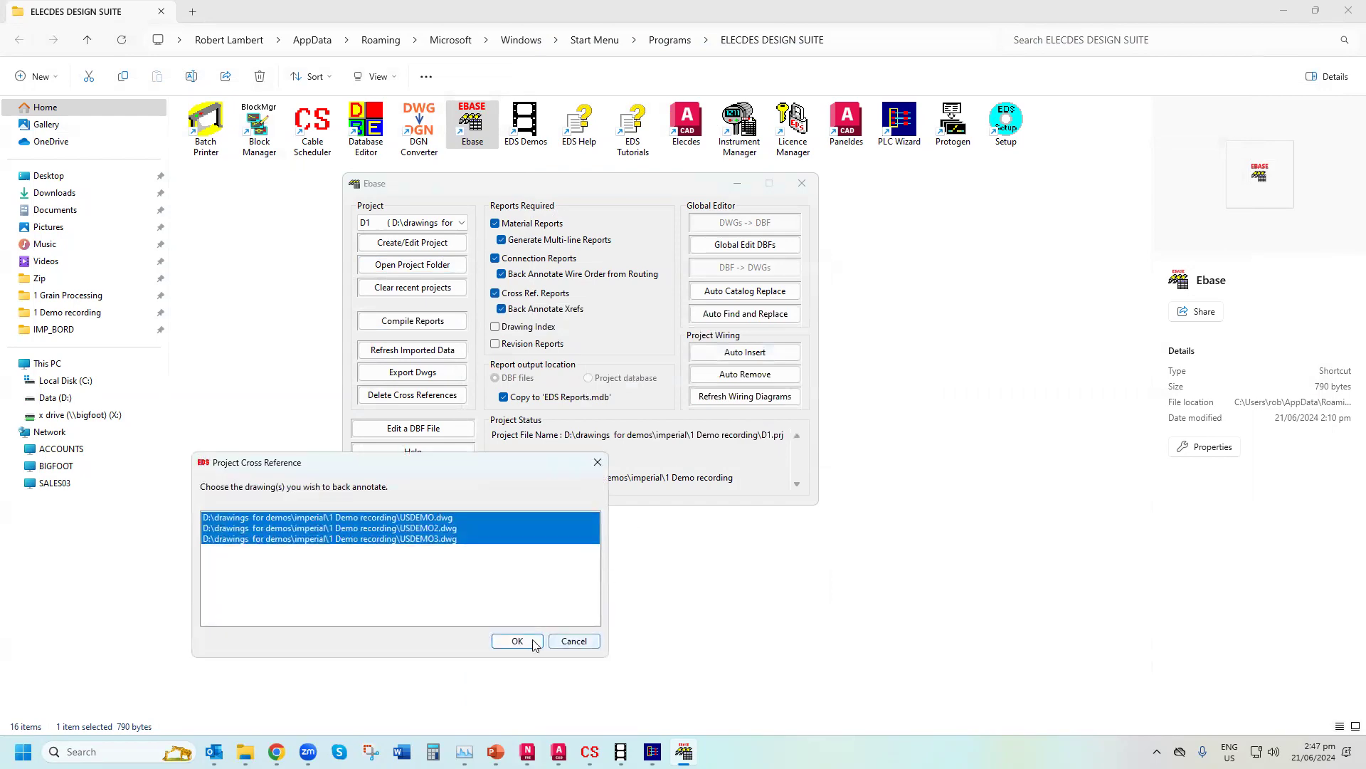
pyautogui.click(518, 641)
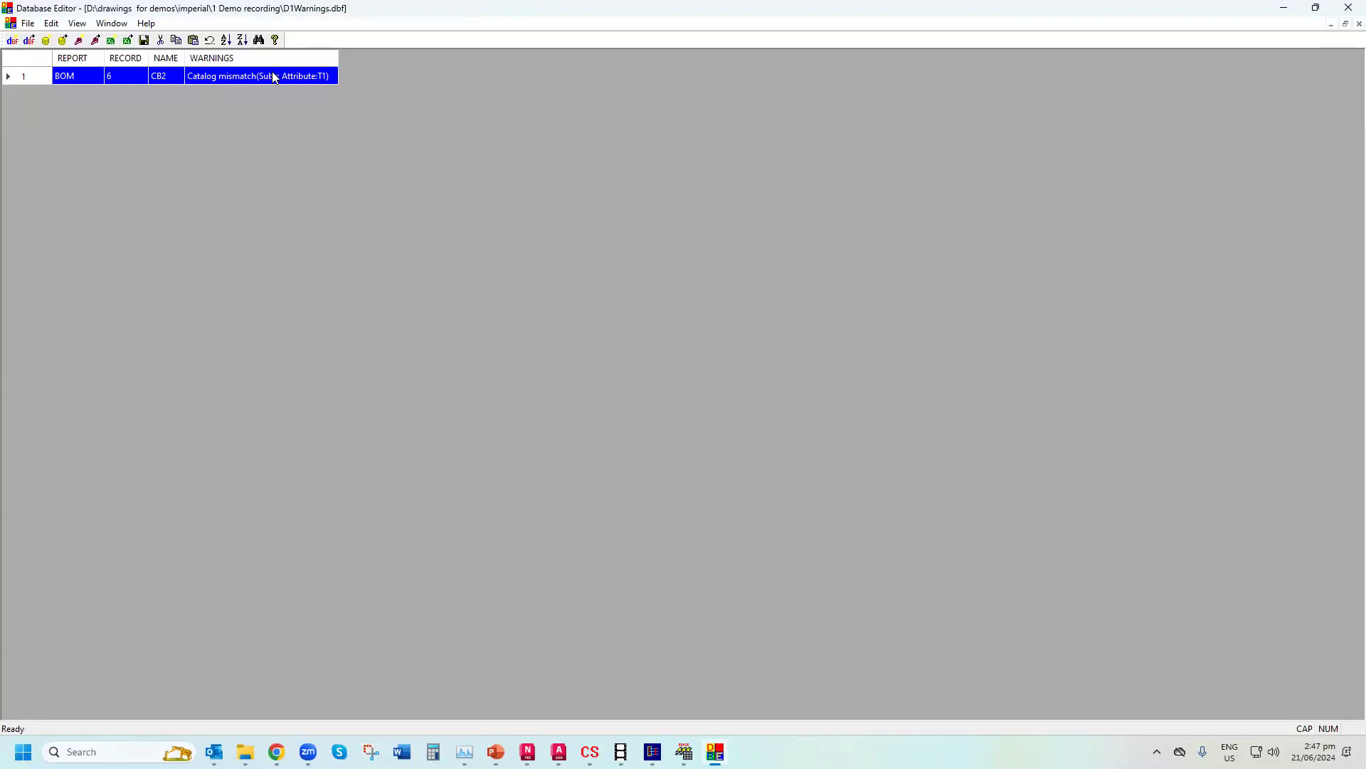
pyautogui.rightClick(273, 72)
pyautogui.click(328, 522)
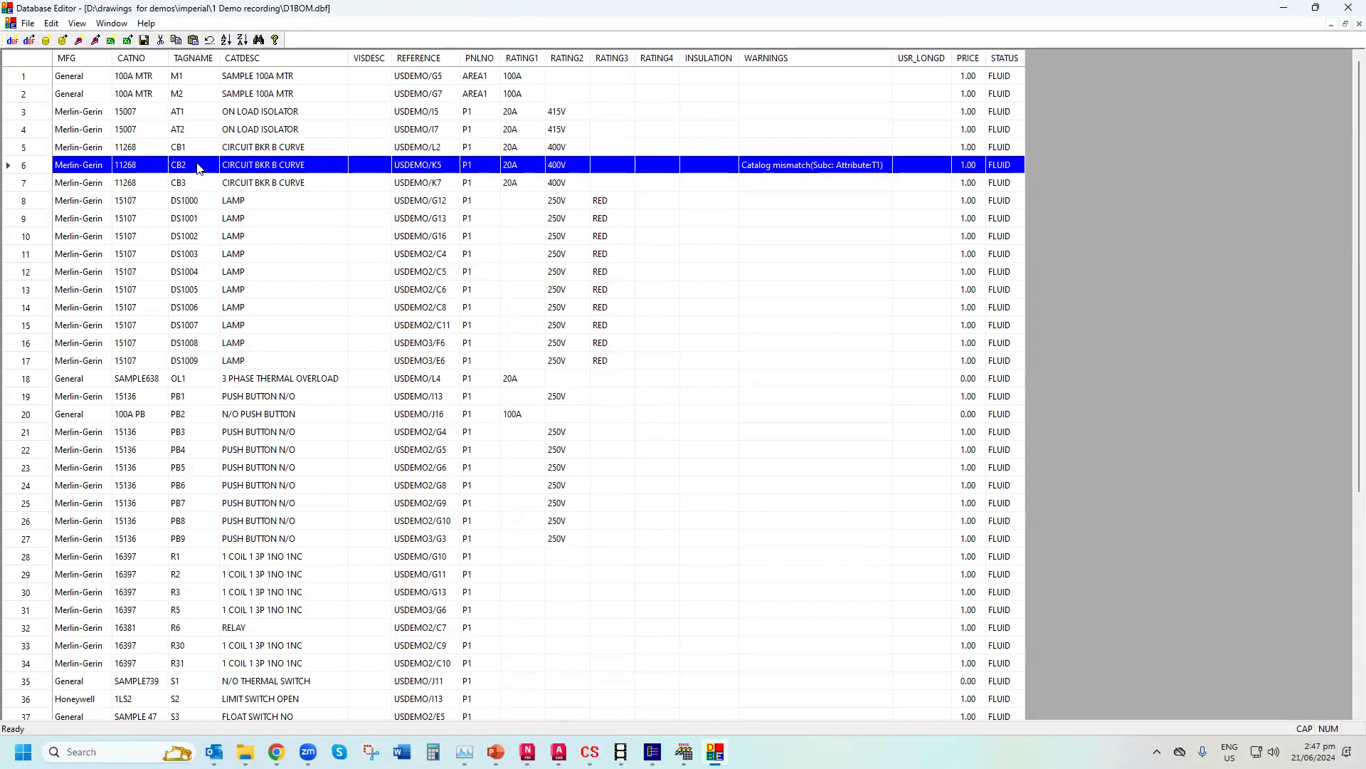
# Navigate from CB2's bill of materials record to its circuit breaker symbol on the USDEMO drawing in Elecdes
pyautogui.rightClick(198, 167)
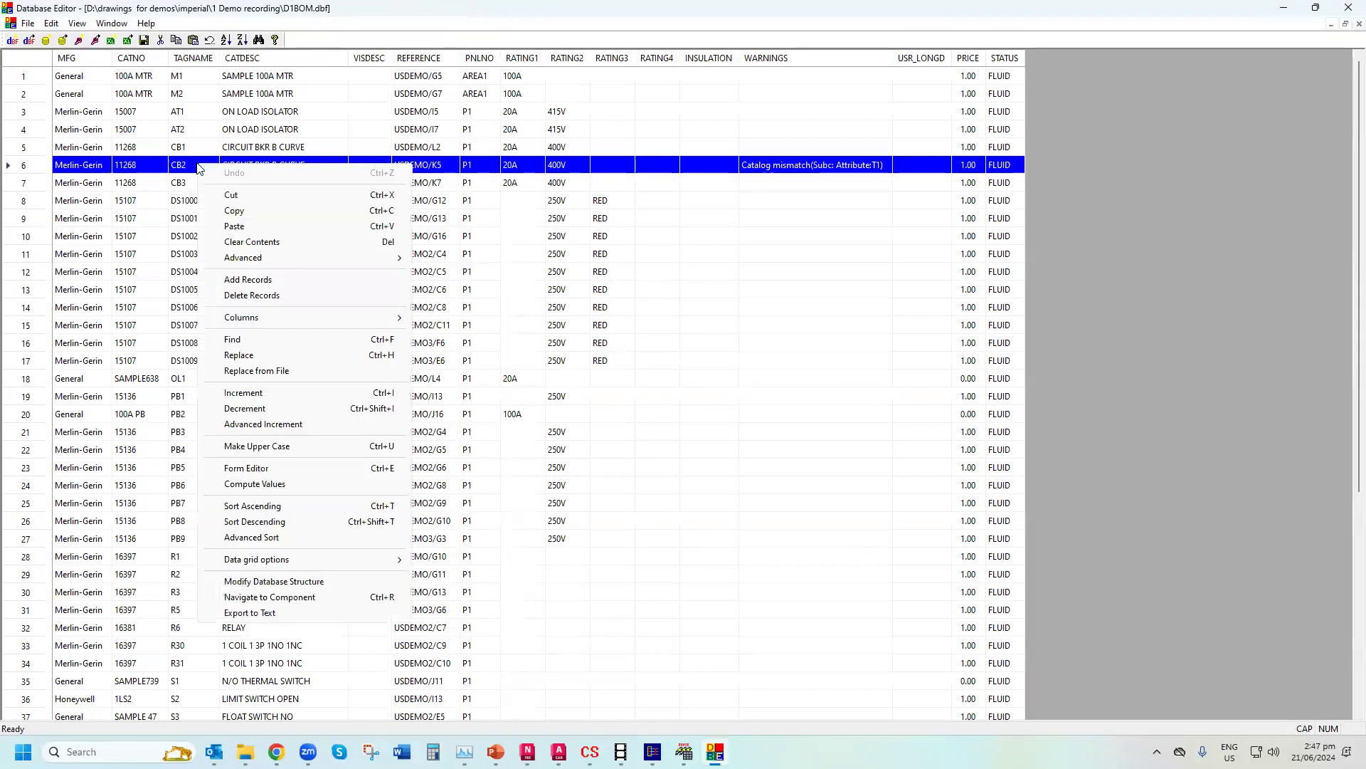
pyautogui.click(299, 598)
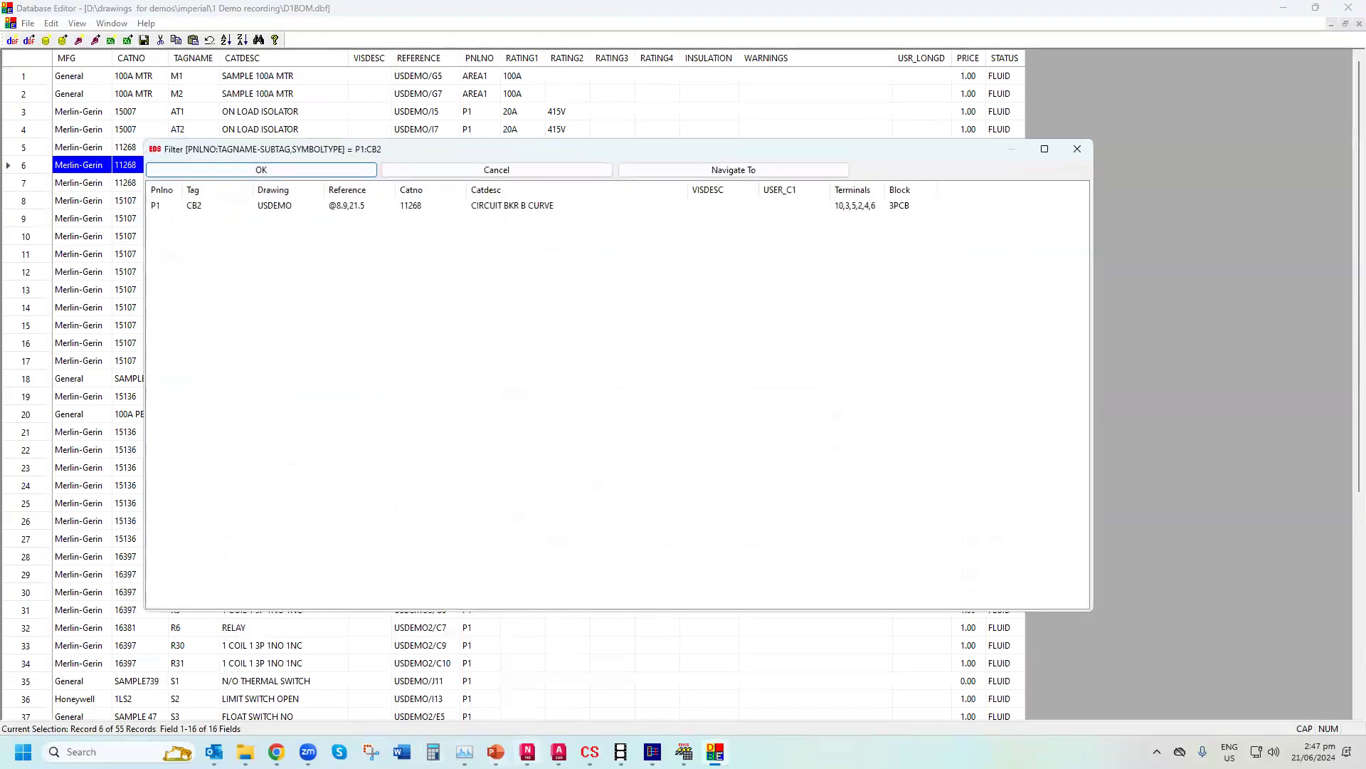
pyautogui.moveTo(559, 752)
pyautogui.click(558, 751)
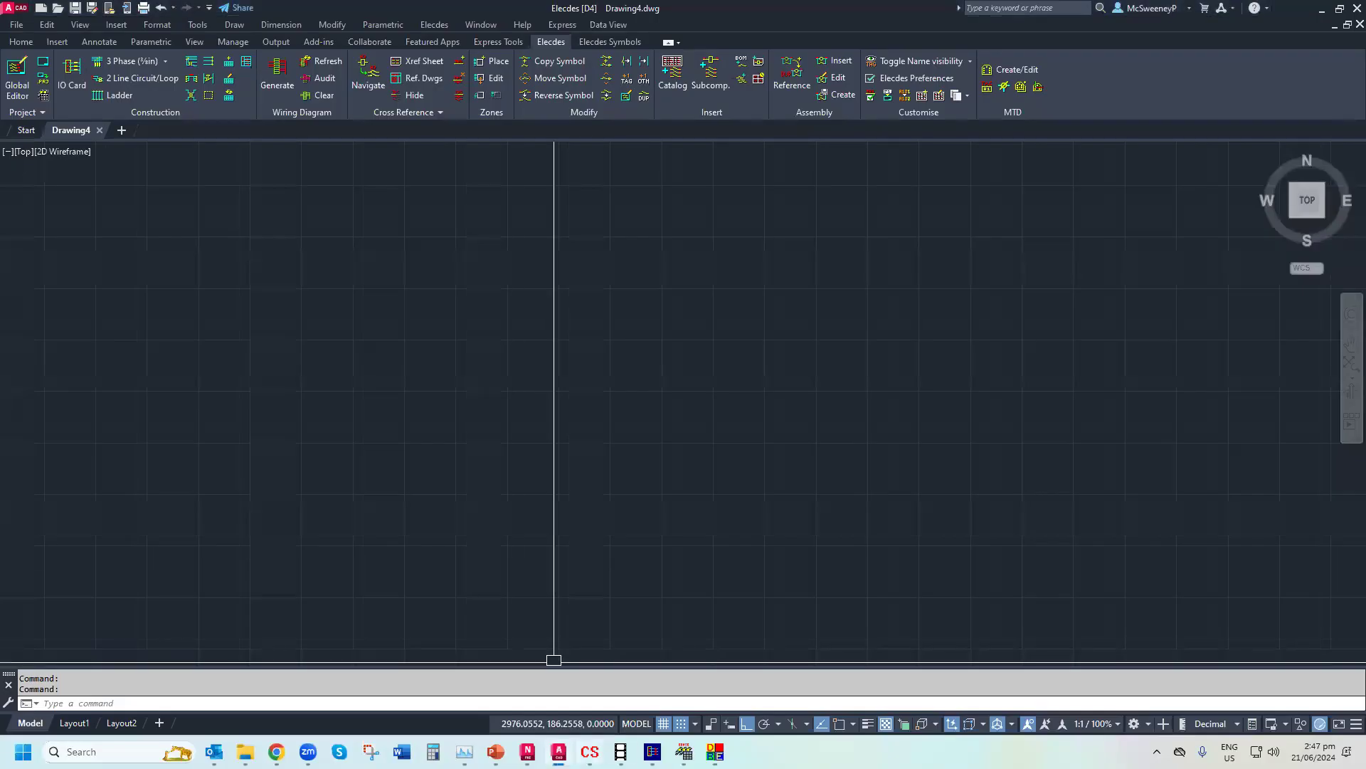
pyautogui.click(558, 751)
pyautogui.click(370, 207)
pyautogui.doubleClick(370, 208)
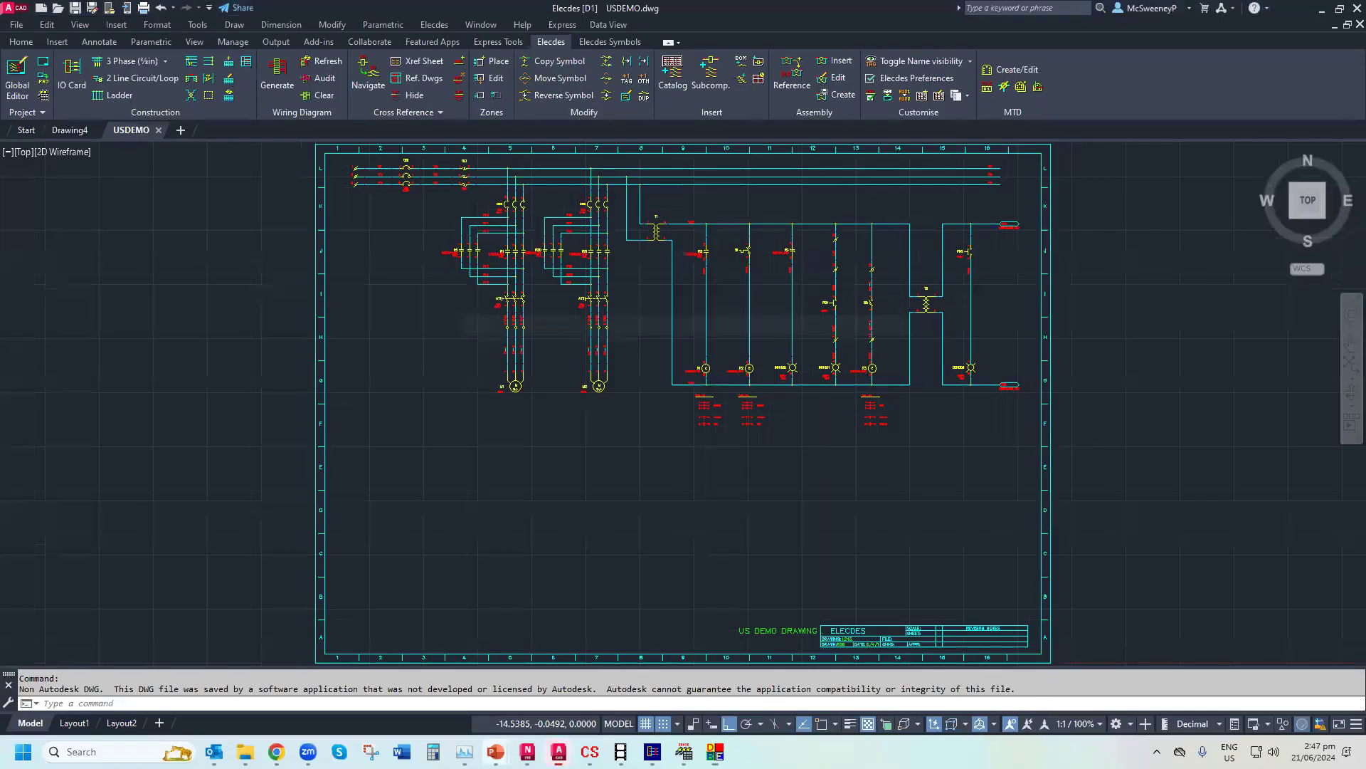
# Examine circuit breaker CB2 and the wire names and cross-references around the neighbouring relay contacts on USDEMO
pyautogui.moveTo(527, 752)
pyautogui.scroll(-3, 537, 468)
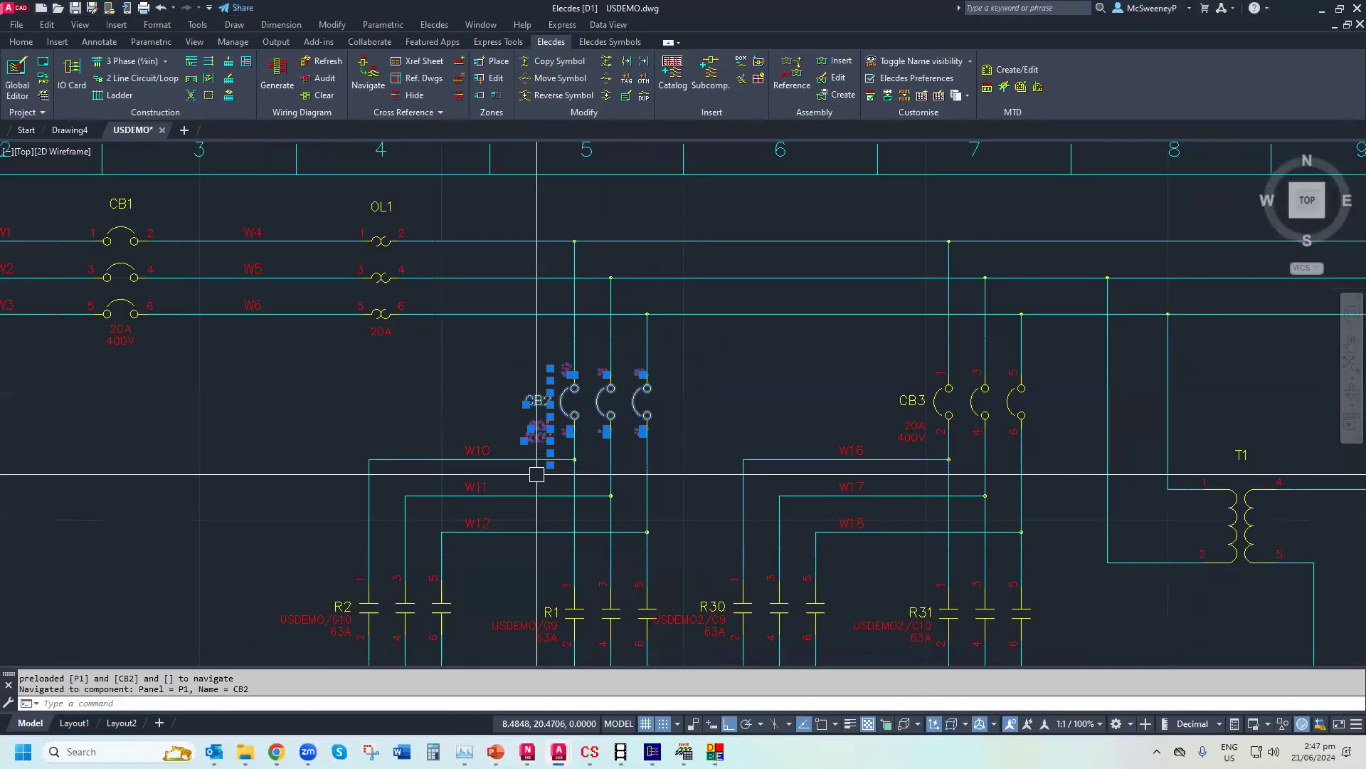
pyautogui.scroll(-4, 536, 474)
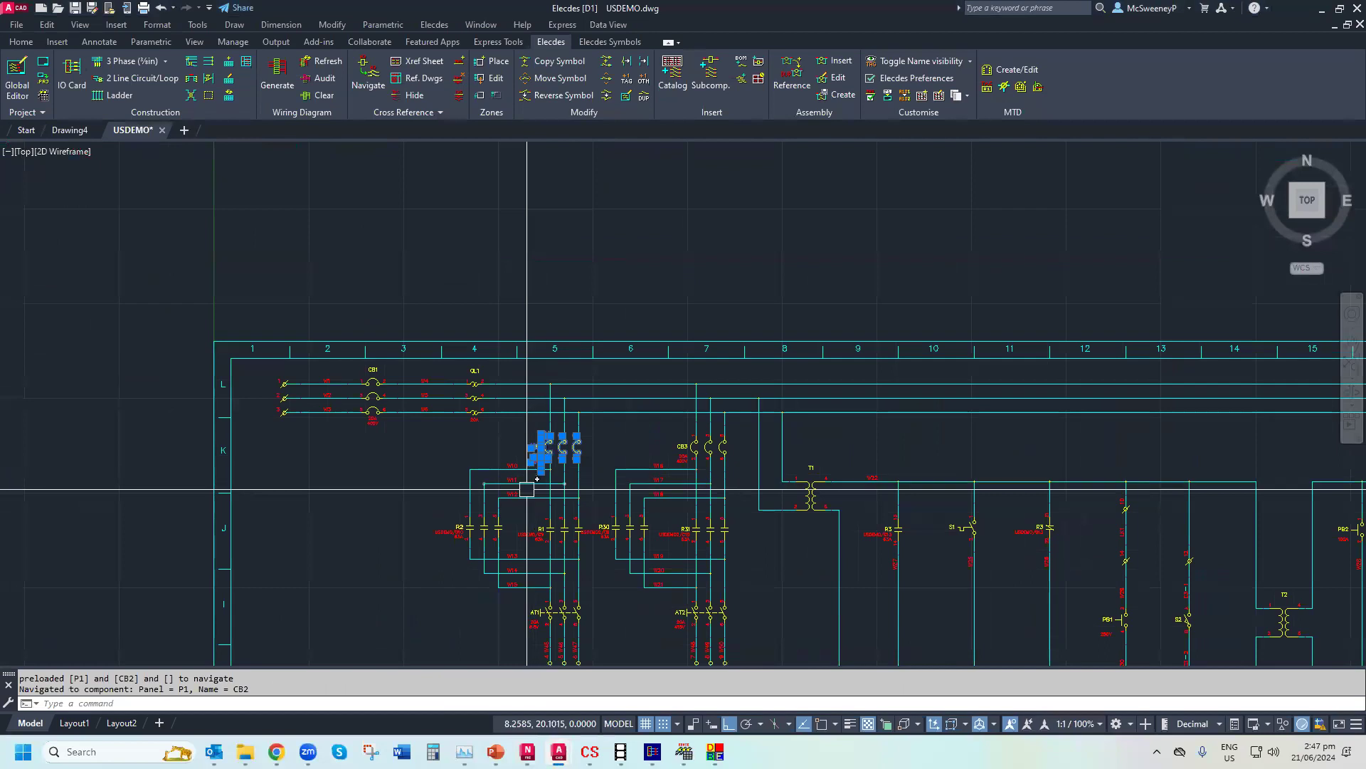
pyautogui.scroll(6, 500, 574)
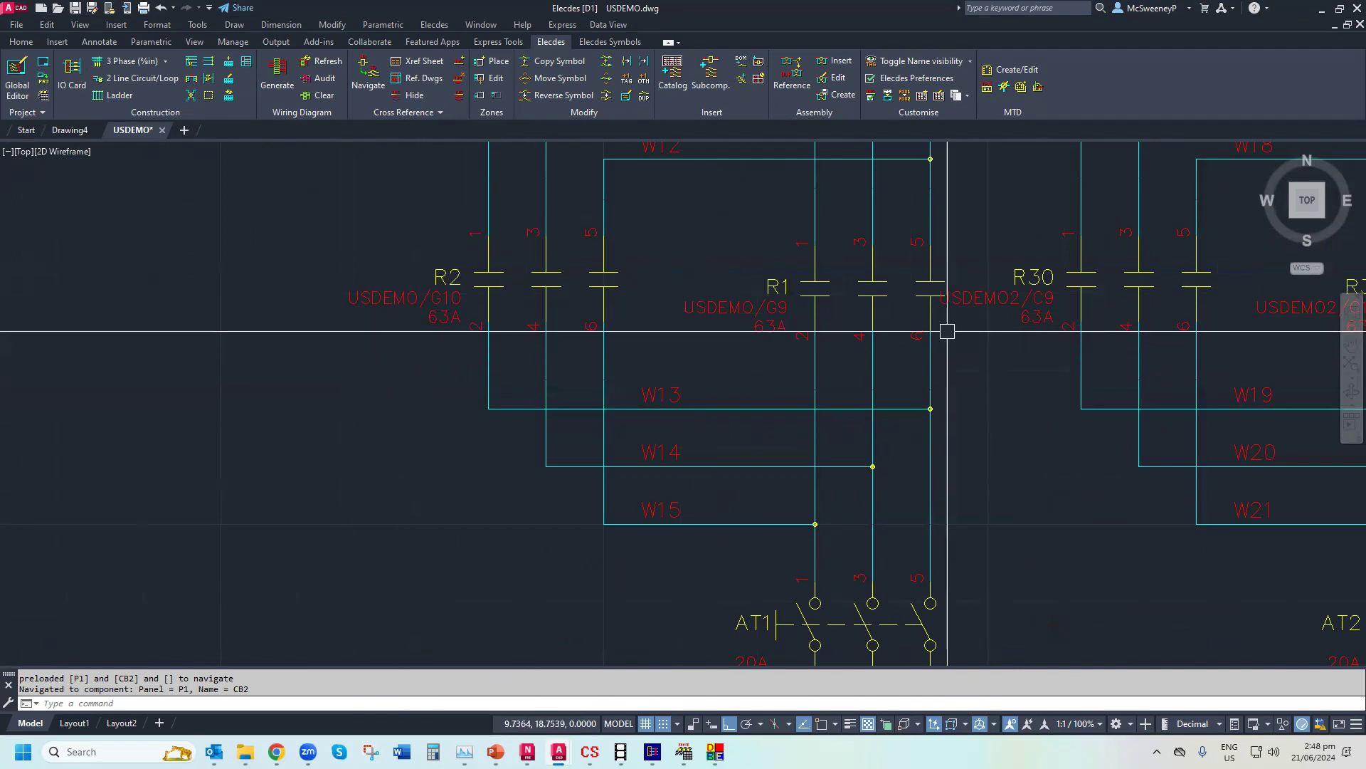
pyautogui.scroll(-6, 1010, 321)
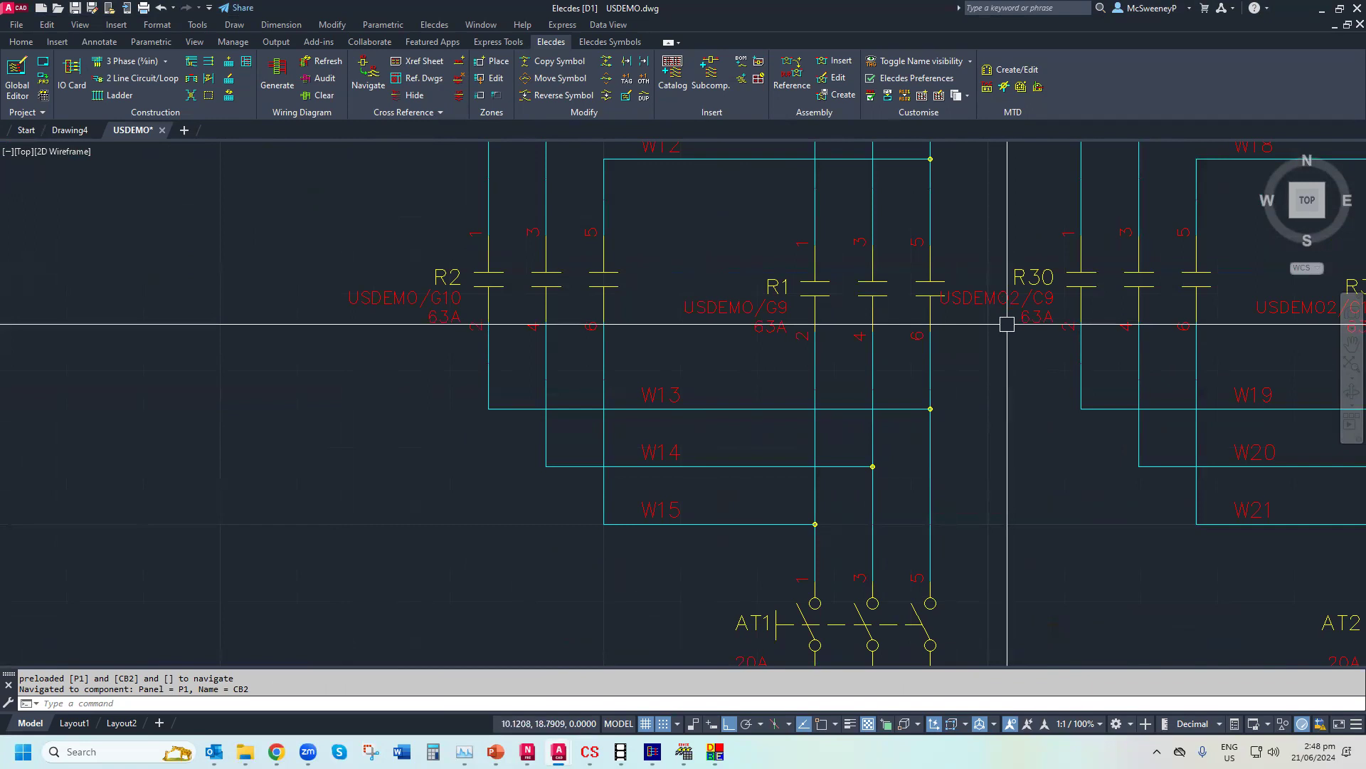
pyautogui.scroll(4, 1220, 567)
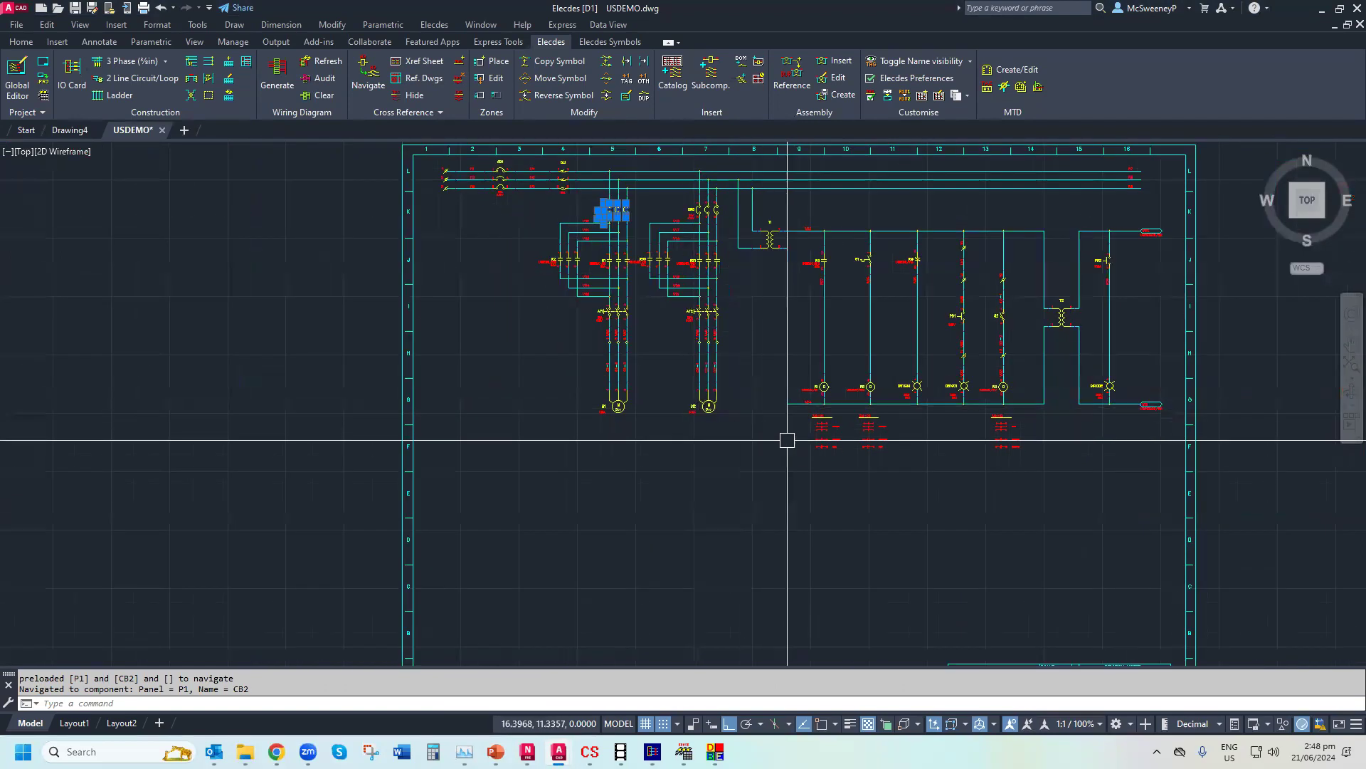
pyautogui.scroll(8, 830, 437)
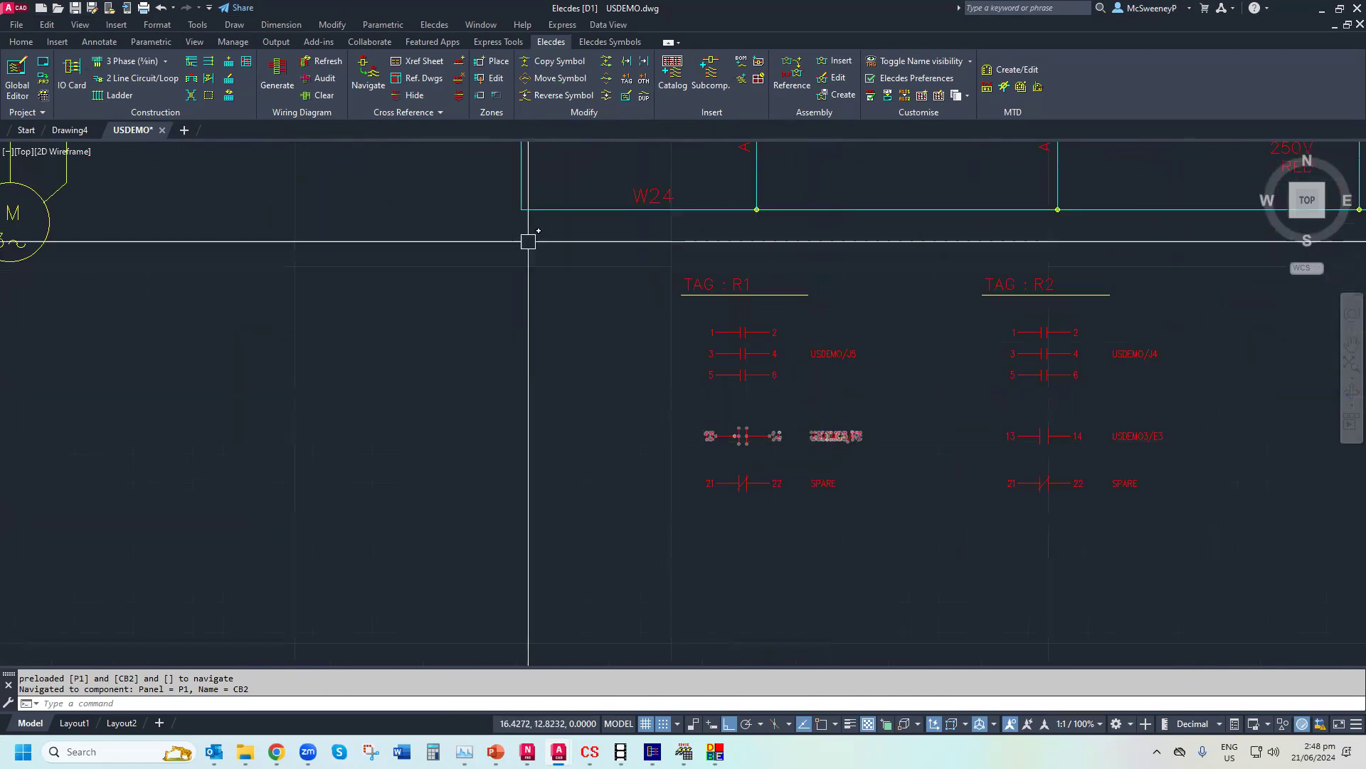
pyautogui.click(363, 80)
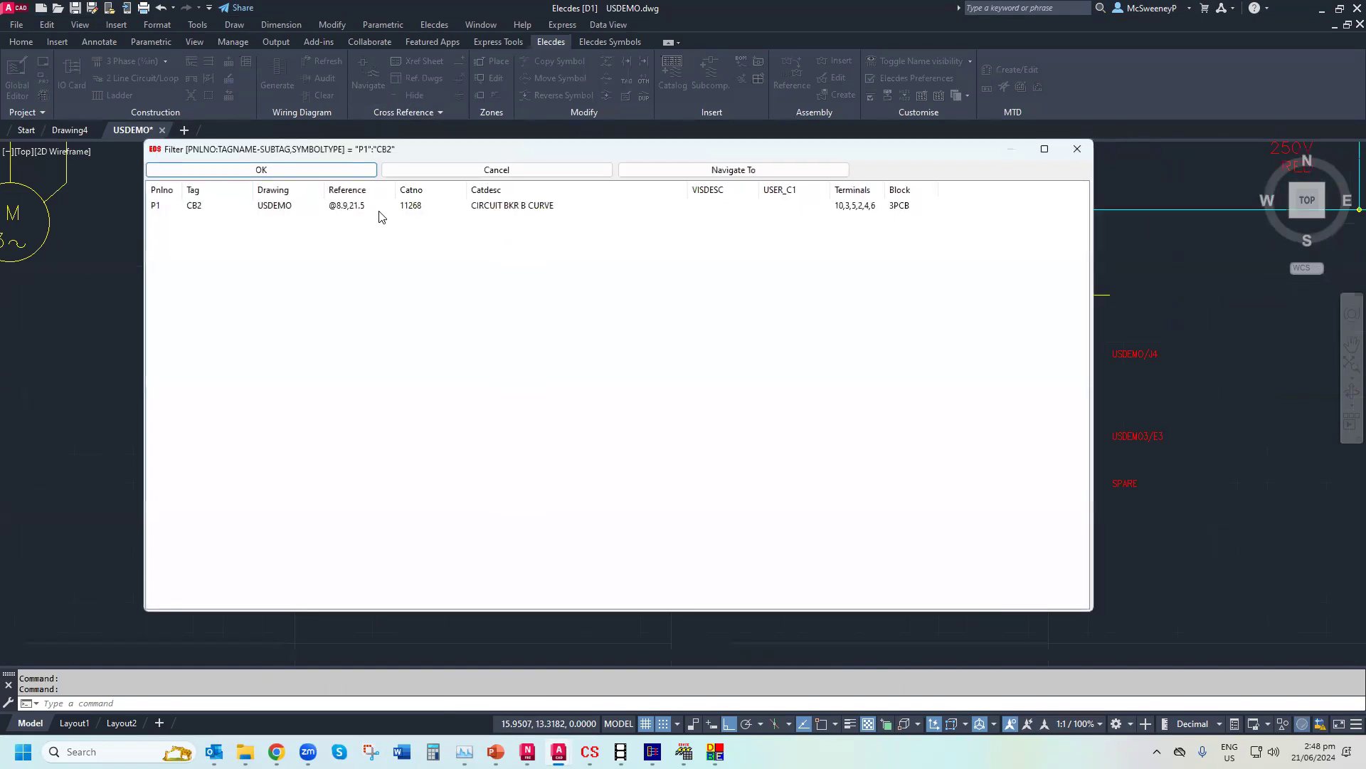
pyautogui.click(491, 170)
pyautogui.click(1077, 148)
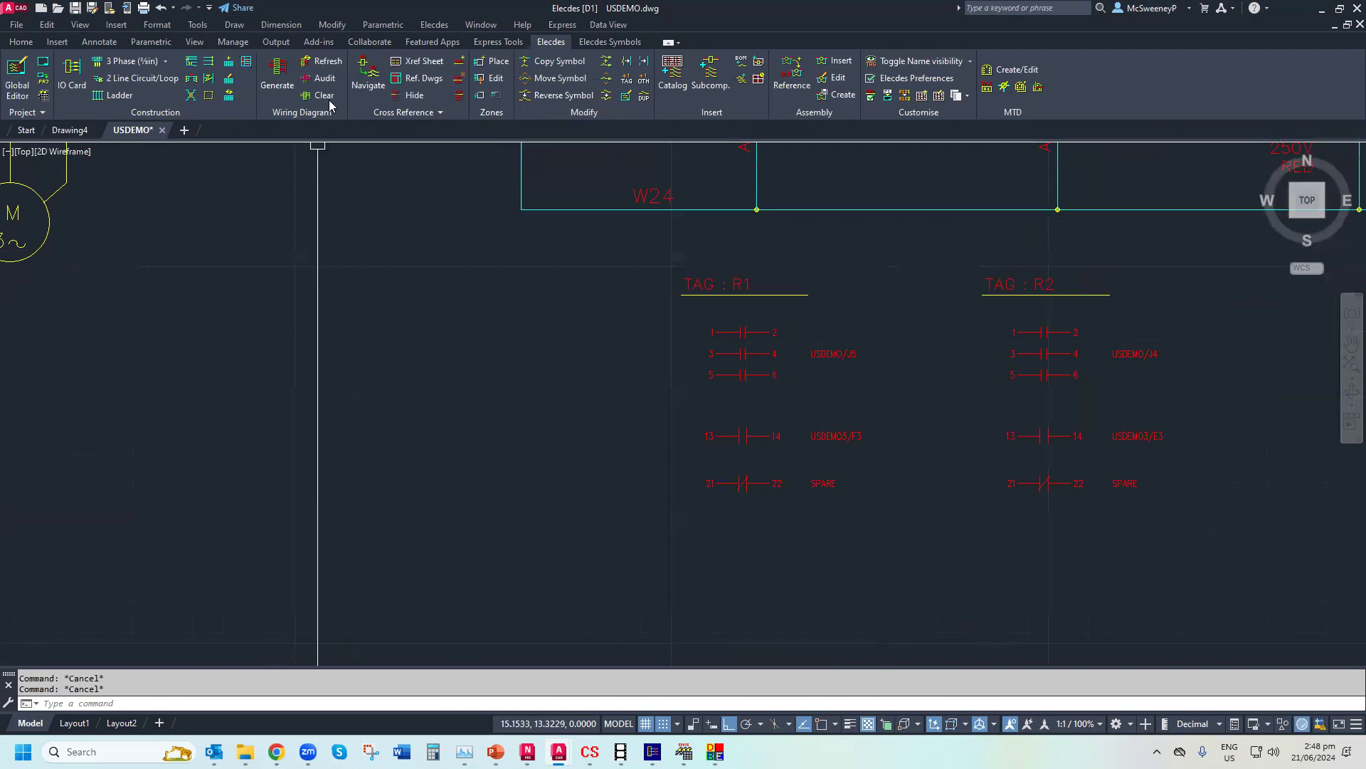
# Navigate from relay R1's contact cross-reference table to its 13-14 contact on USDEMO3 and view the whole drawing
pyautogui.click(363, 80)
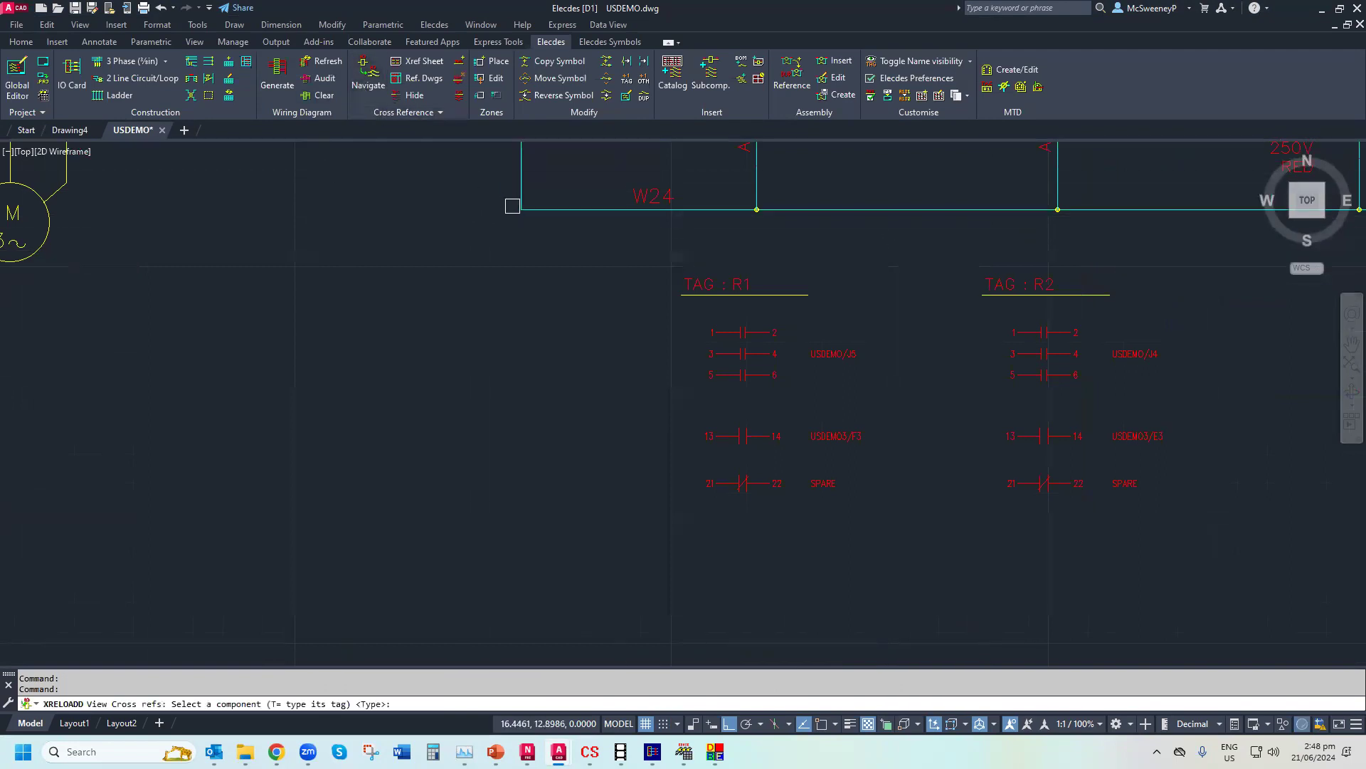
pyautogui.click(713, 293)
pyautogui.doubleClick(276, 246)
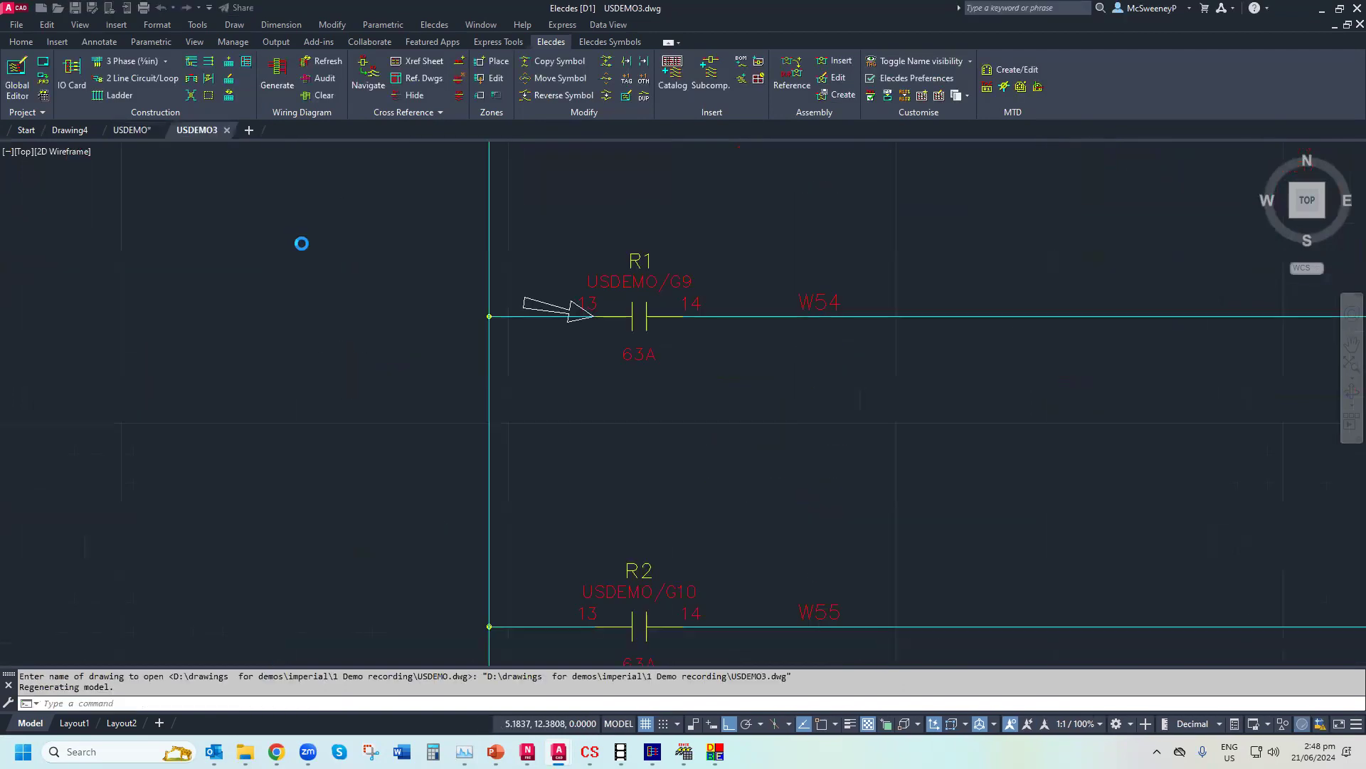
pyautogui.write('ze')
pyautogui.press('Return')
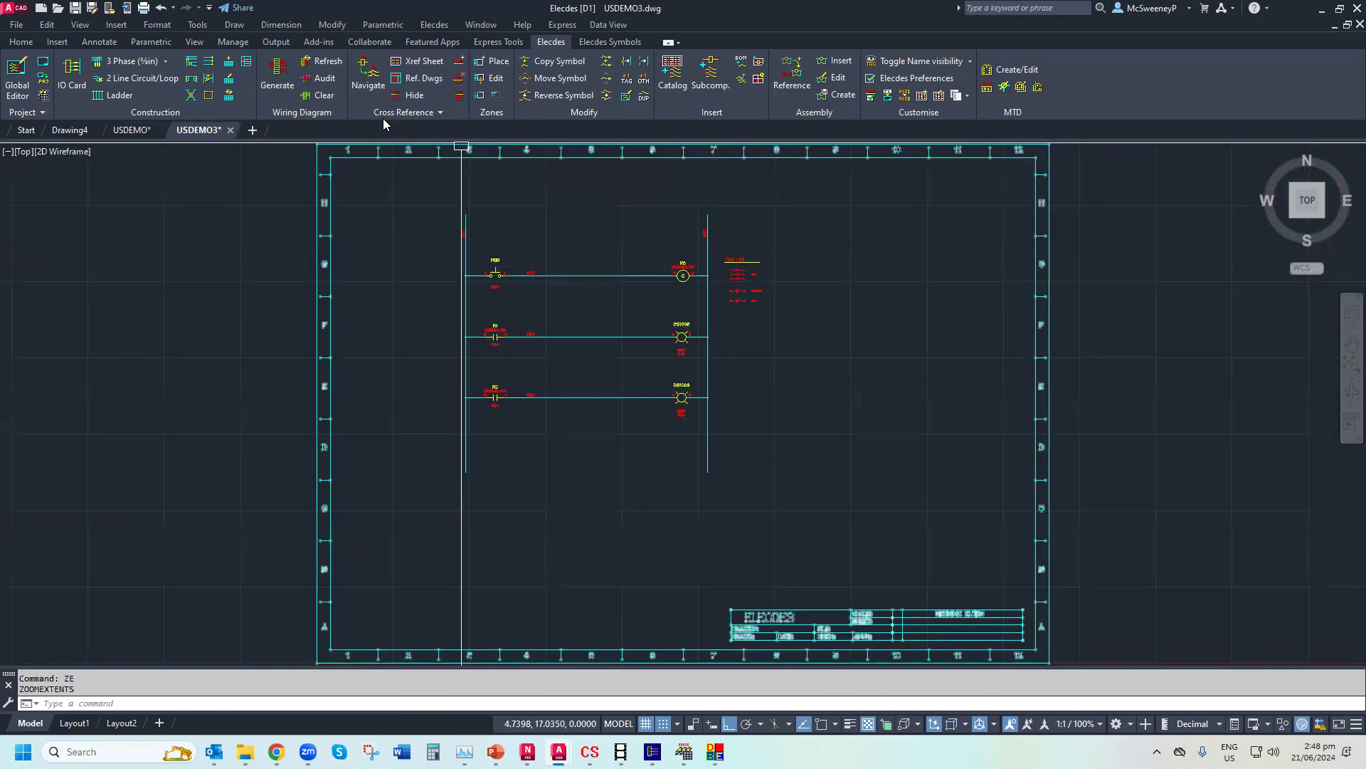
# Look up component PB5 by its tag name and navigate to its push button symbol on USDEMO2
pyautogui.click(372, 80)
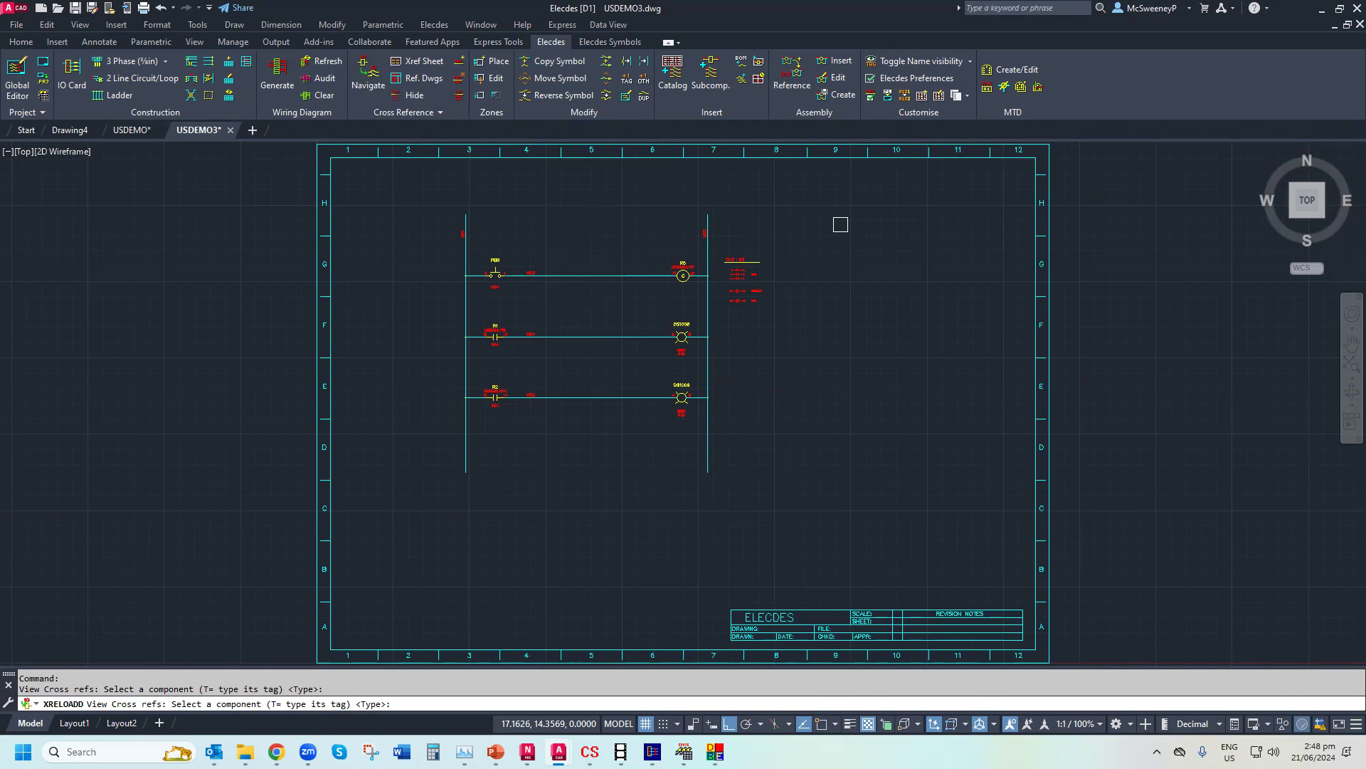
pyautogui.press('Return')
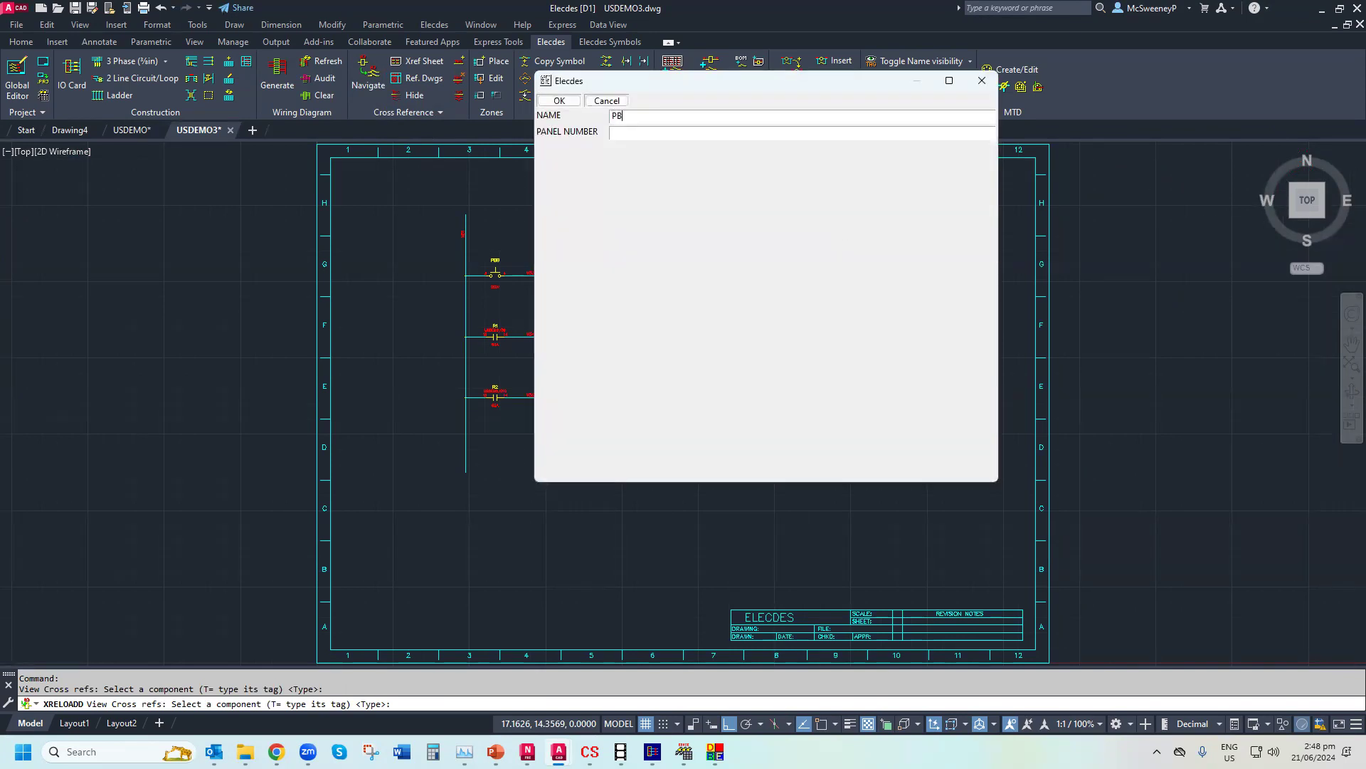
pyautogui.press('Return')
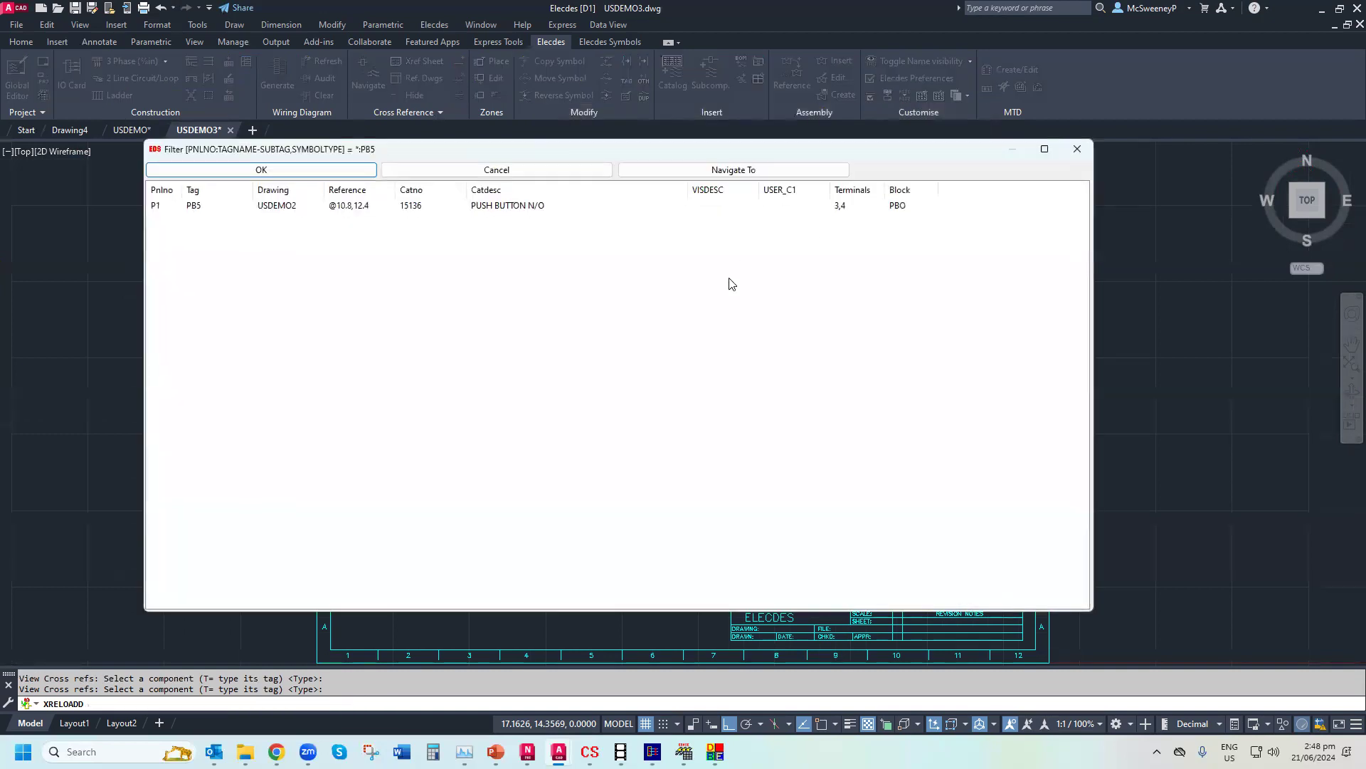
pyautogui.doubleClick(349, 207)
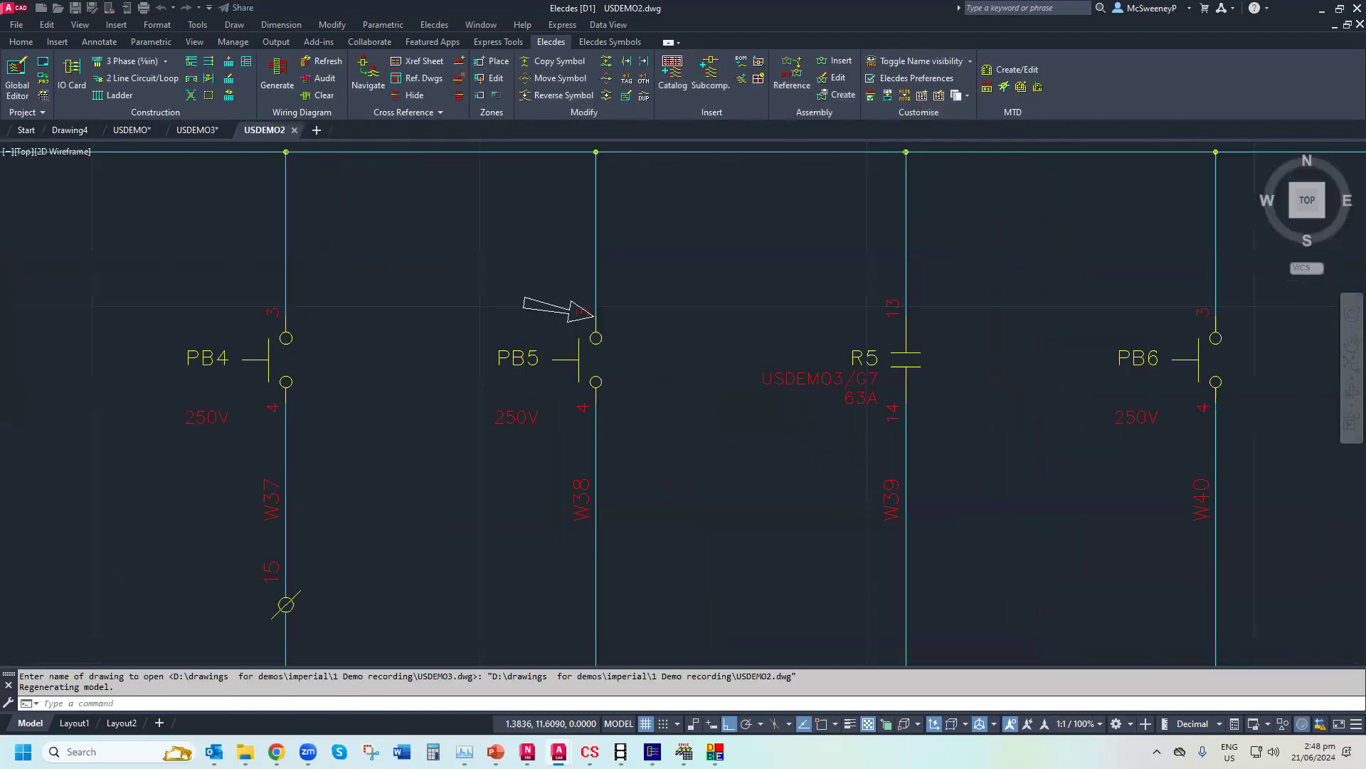
pyautogui.scroll(-6, 350, 326)
pyautogui.scroll(6, 120, 285)
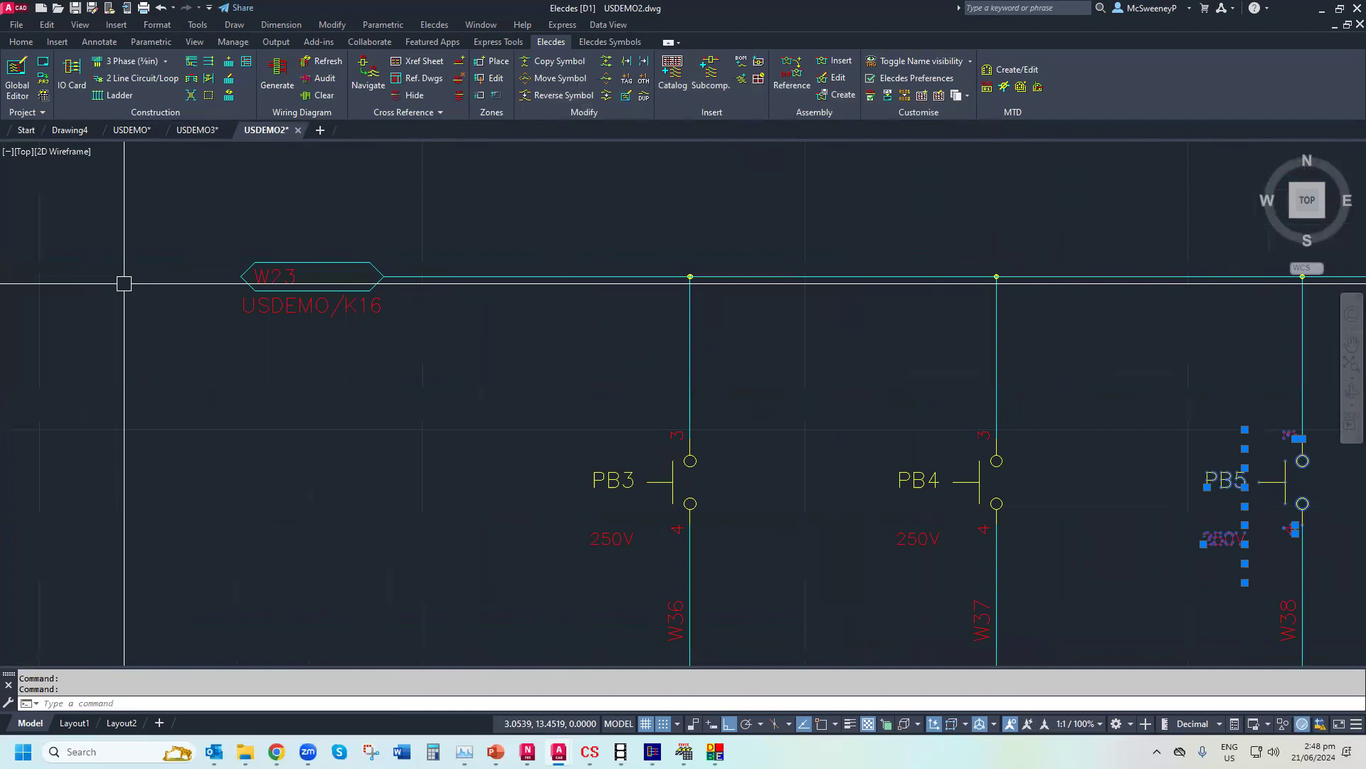
# Close the USDEMO2 and USDEMO3 drawings without saving their changes
pyautogui.click(1358, 25)
pyautogui.click(718, 403)
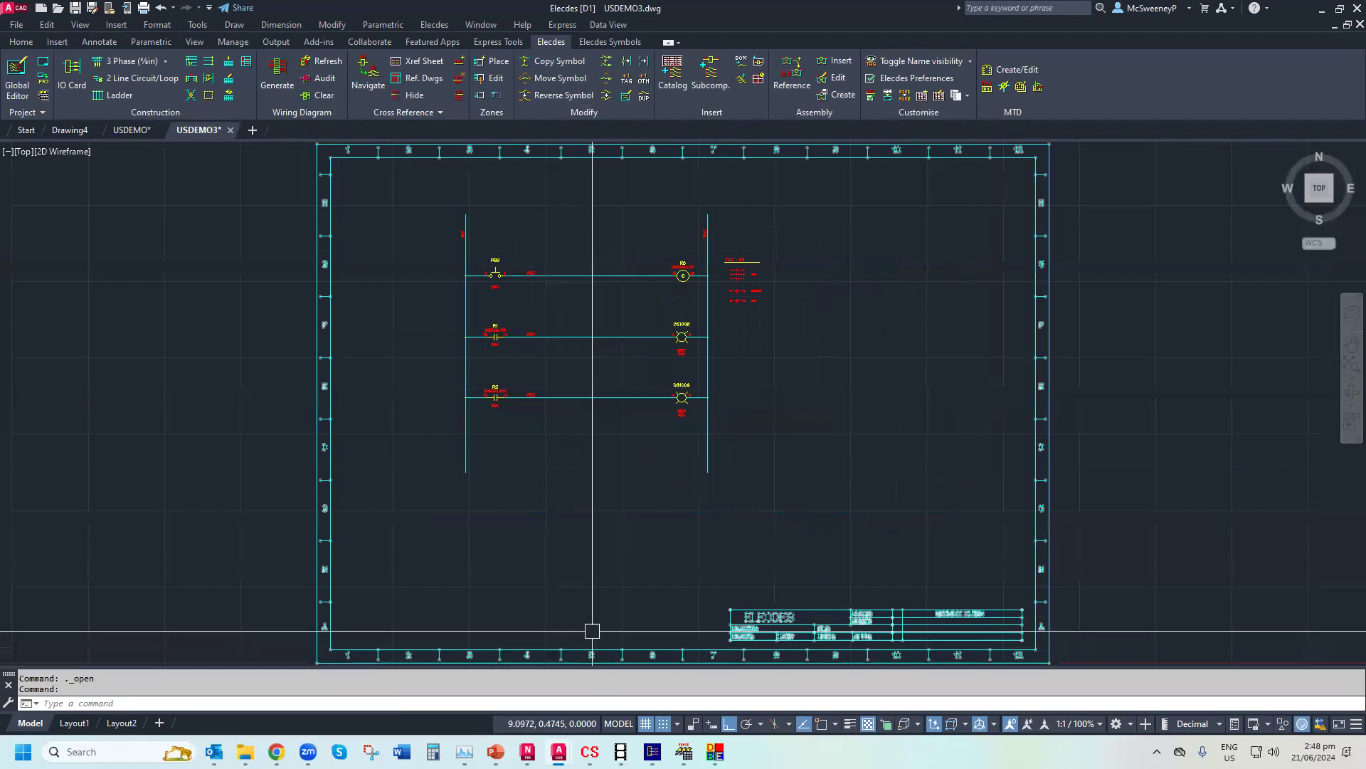
pyautogui.click(1356, 26)
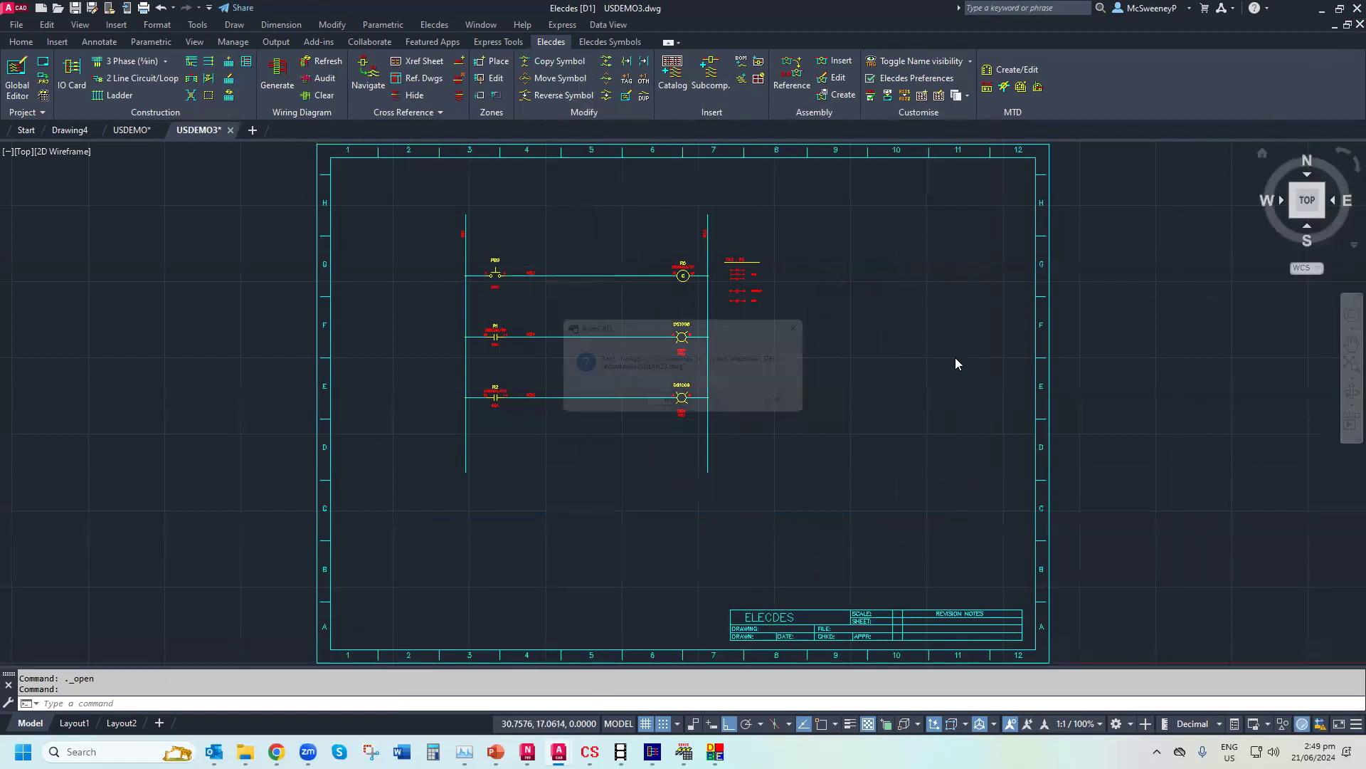
pyautogui.click(726, 400)
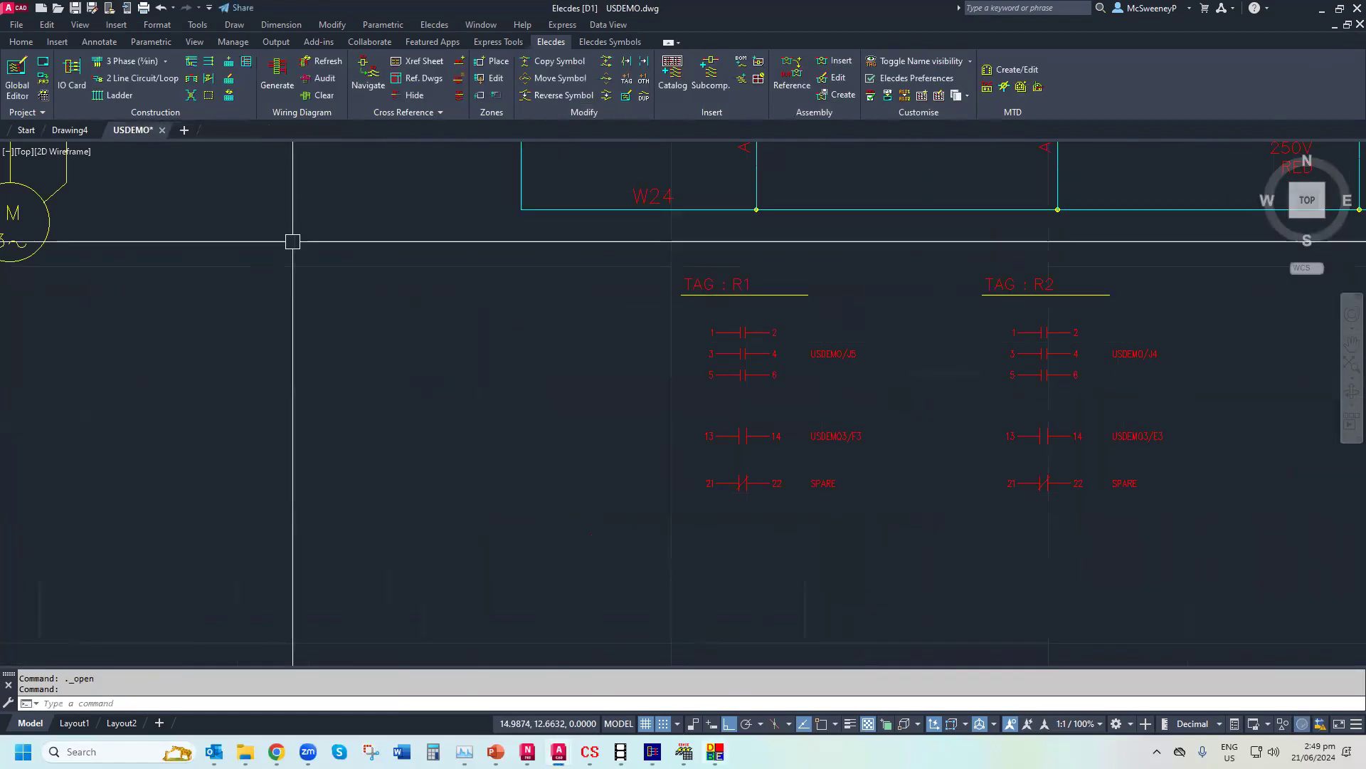
# Switch to the Database Editor and open project D2's bill of materials summary, D2Bsum.dbf
pyautogui.click(715, 752)
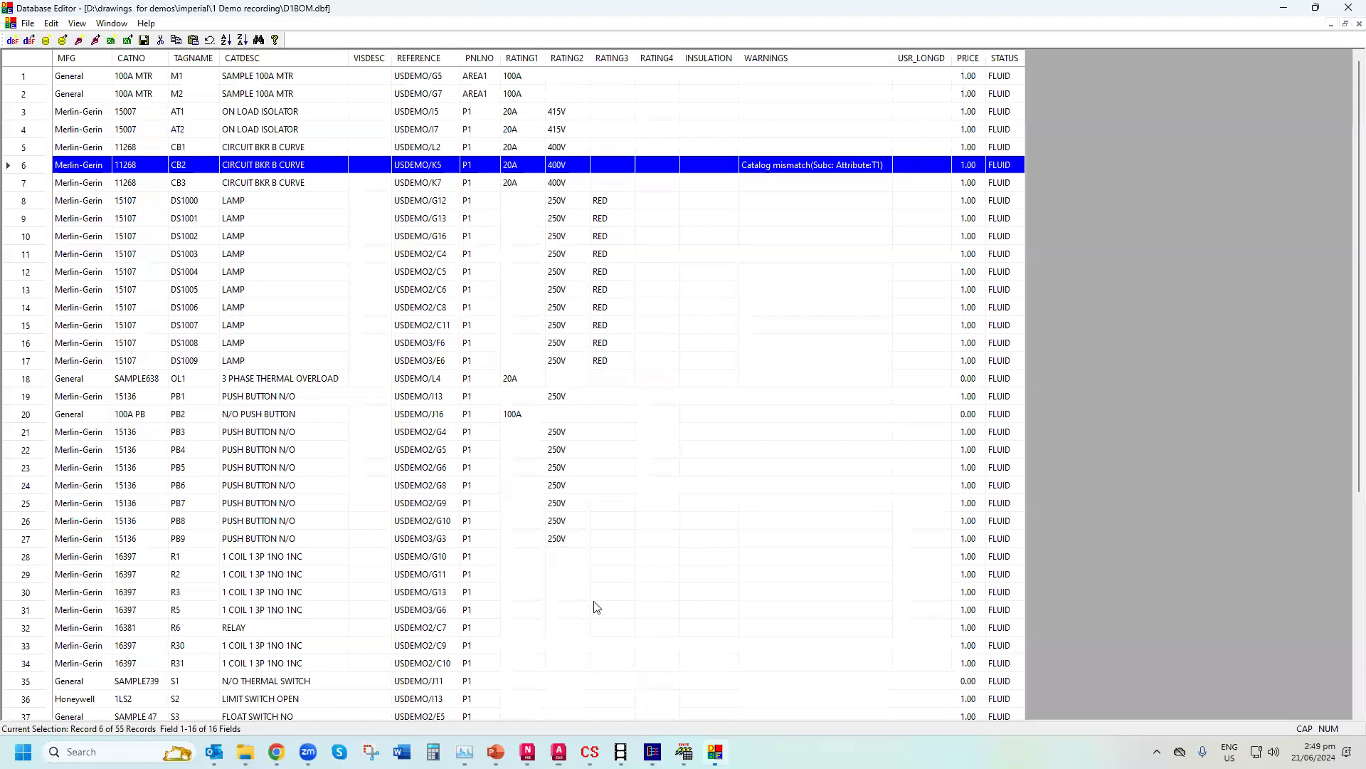
pyautogui.click(30, 41)
pyautogui.scroll(-10, 689, 430)
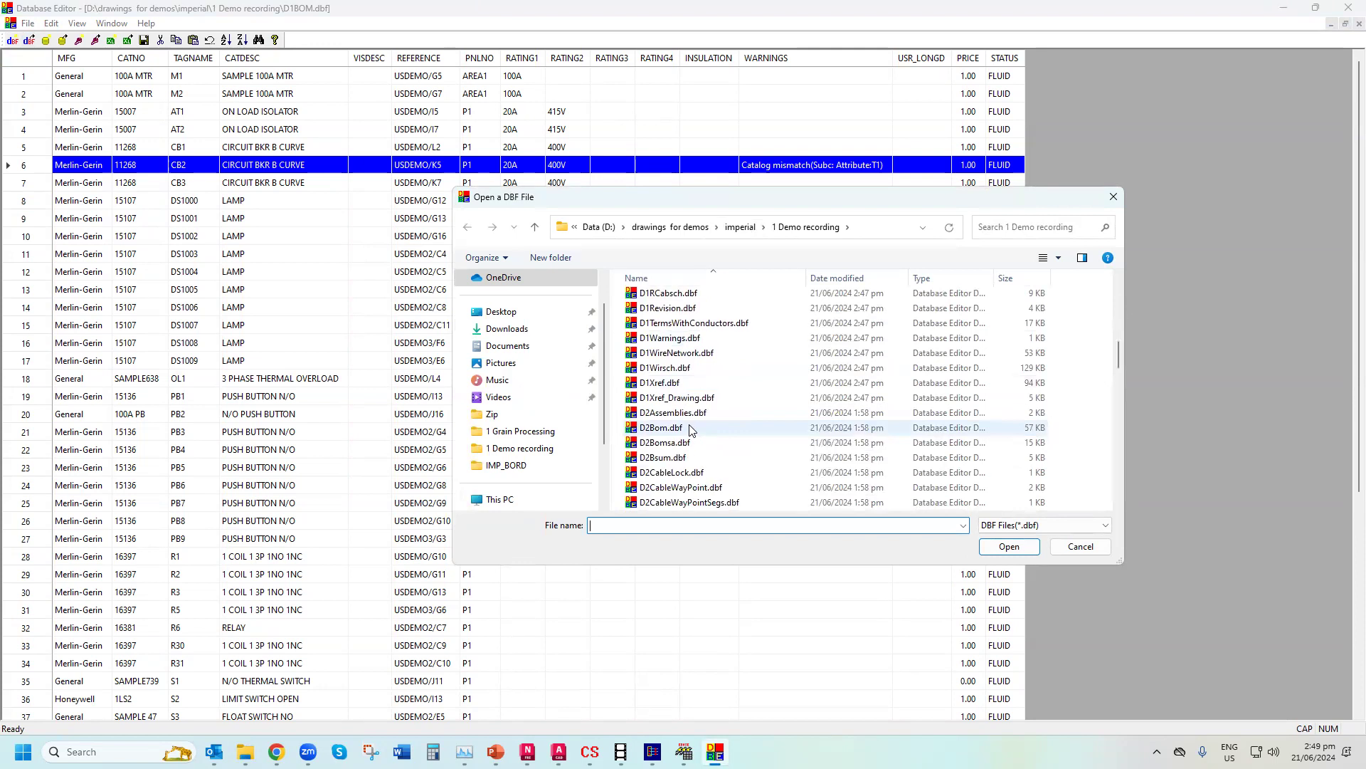
pyautogui.scroll(-1, 726, 359)
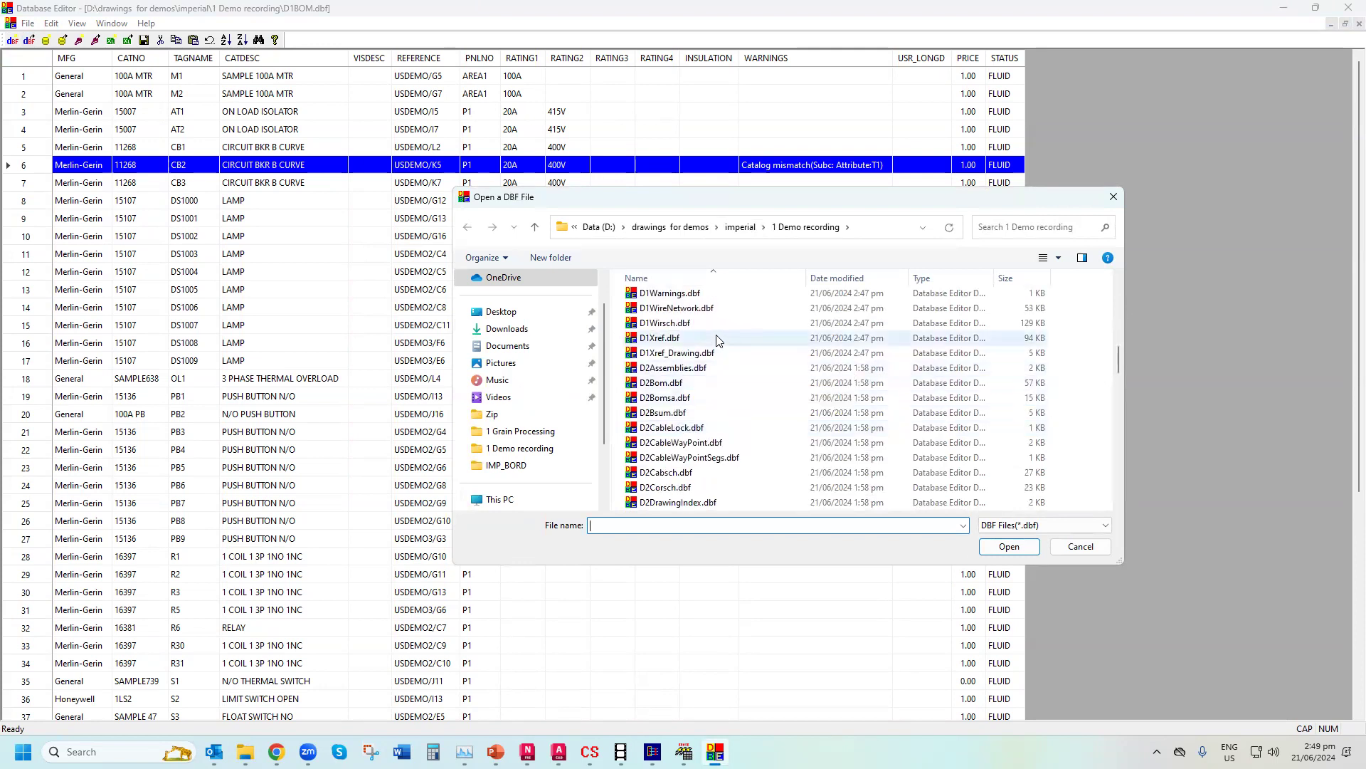
pyautogui.doubleClick(663, 413)
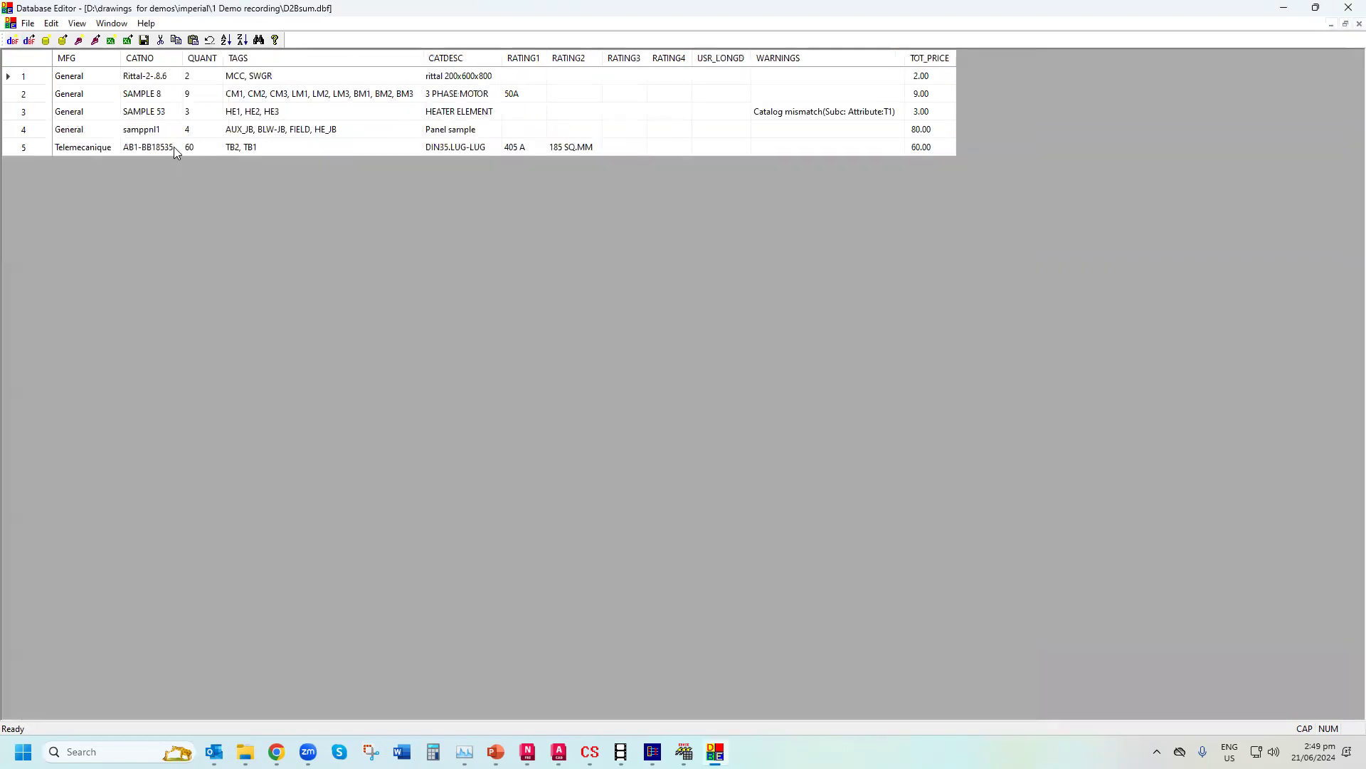
# Open project D1's bill of materials summary, D1Bsum.dbf, and select the lamp record with catalog number 15107
pyautogui.click(30, 40)
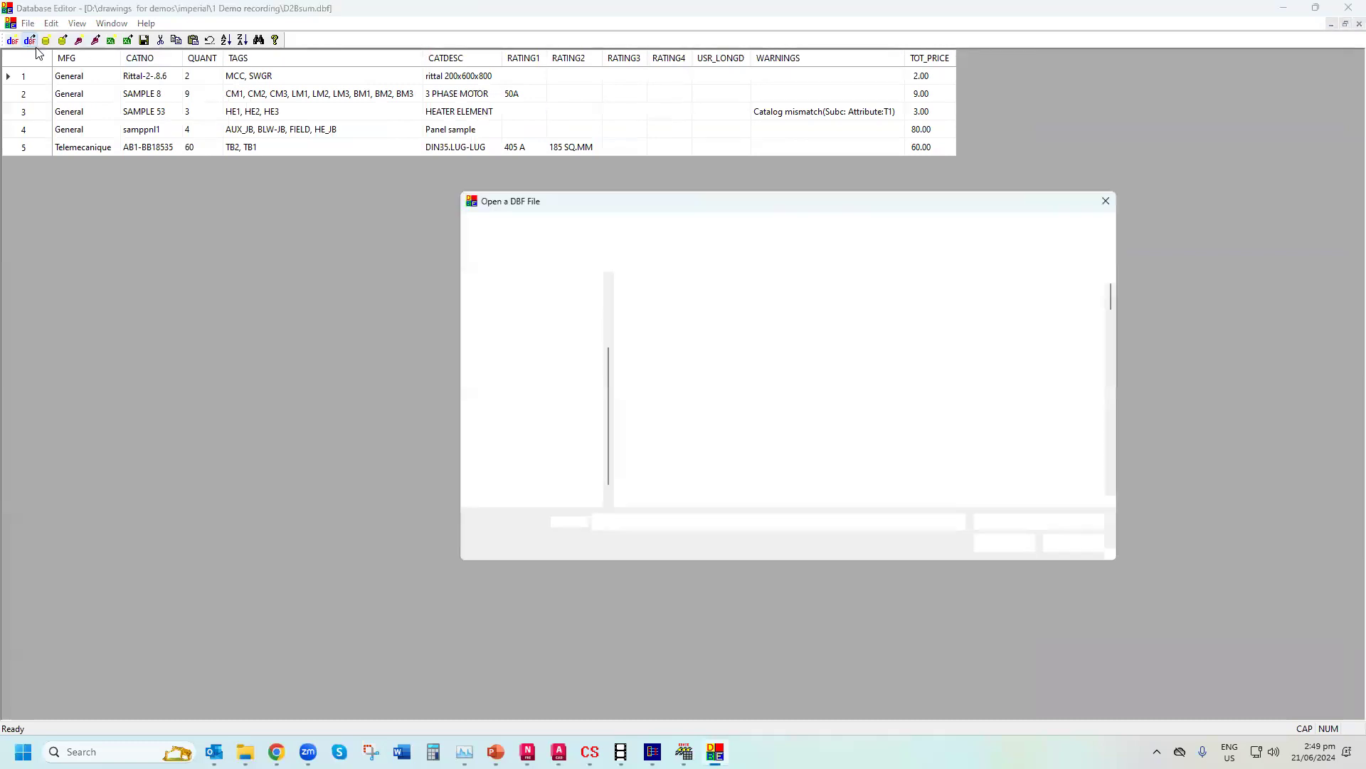
pyautogui.scroll(-4, 669, 414)
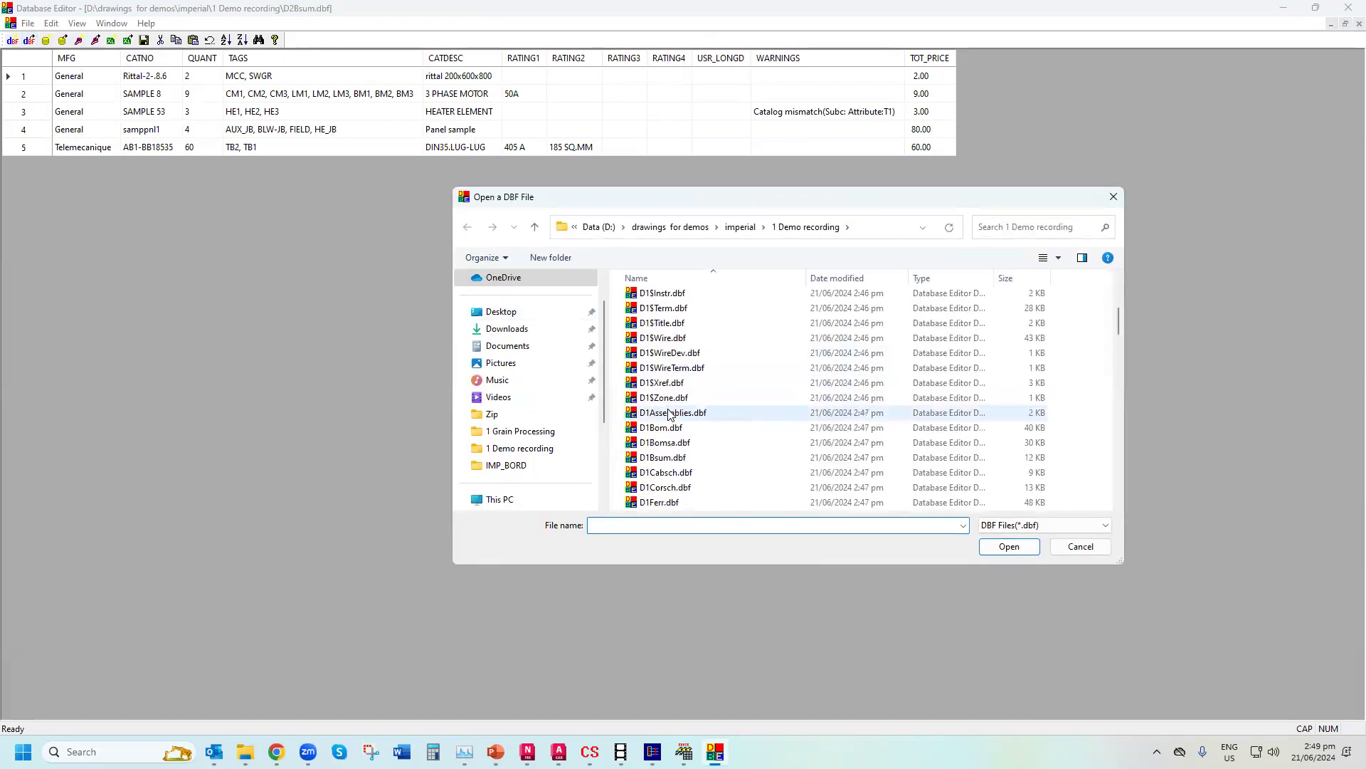
pyautogui.doubleClick(647, 369)
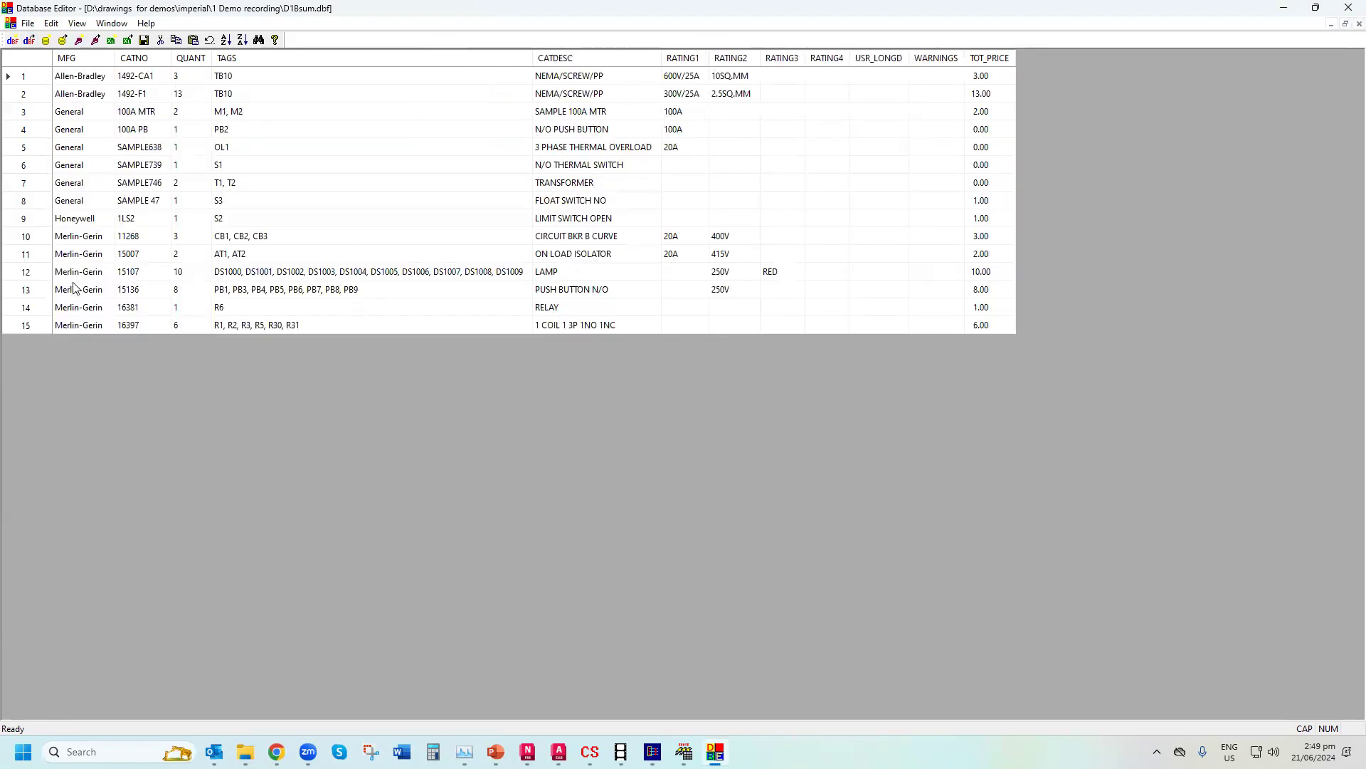
pyautogui.click(43, 278)
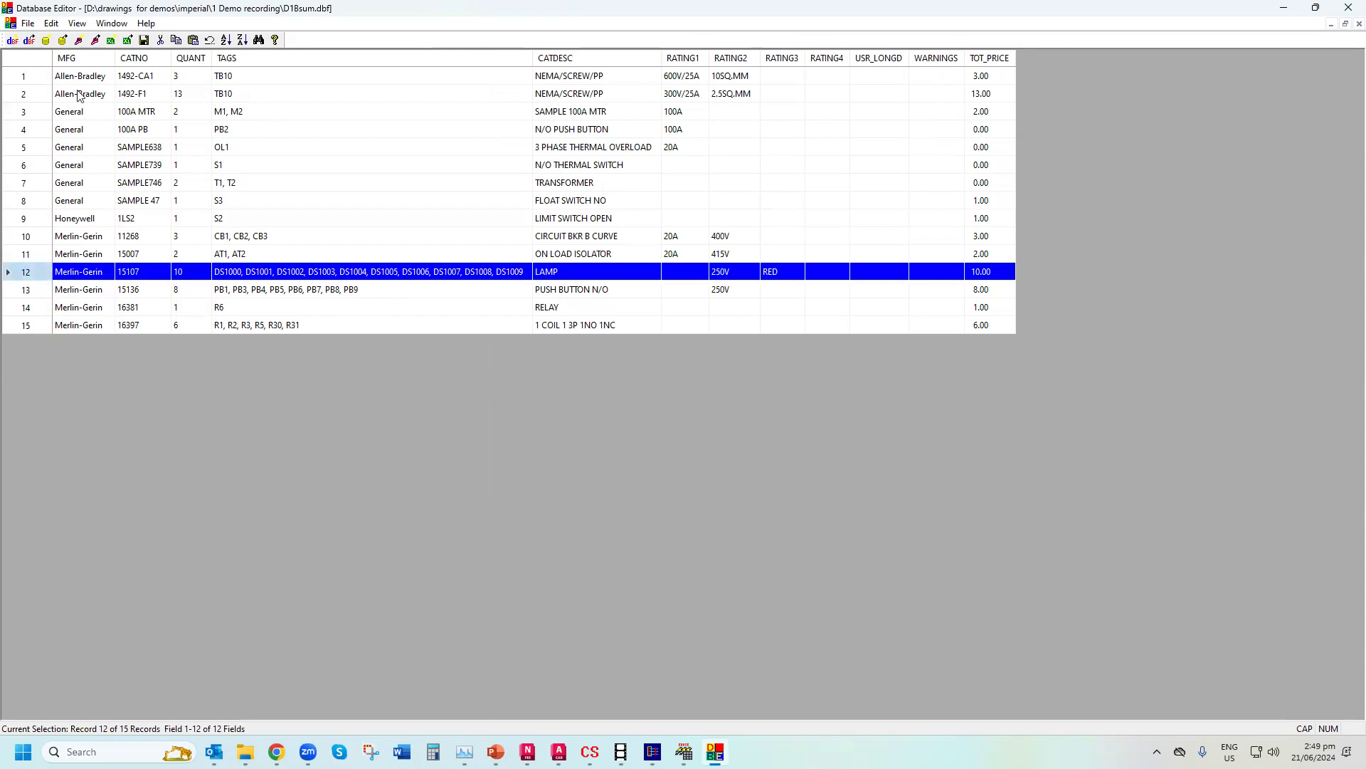
# Open the D1Ferr.dbf ferrule report and examine its from and to wire records from first to last
pyautogui.click(17, 41)
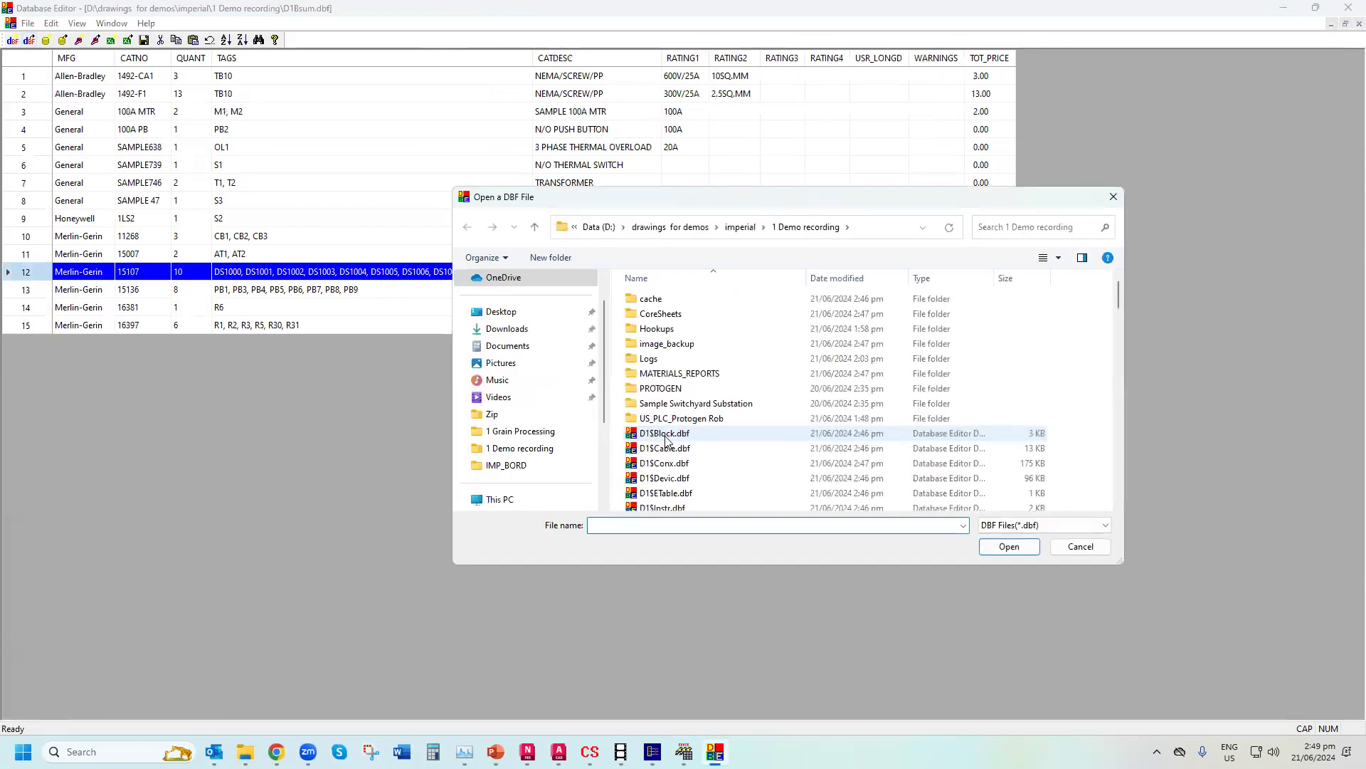
pyautogui.scroll(-1, 649, 447)
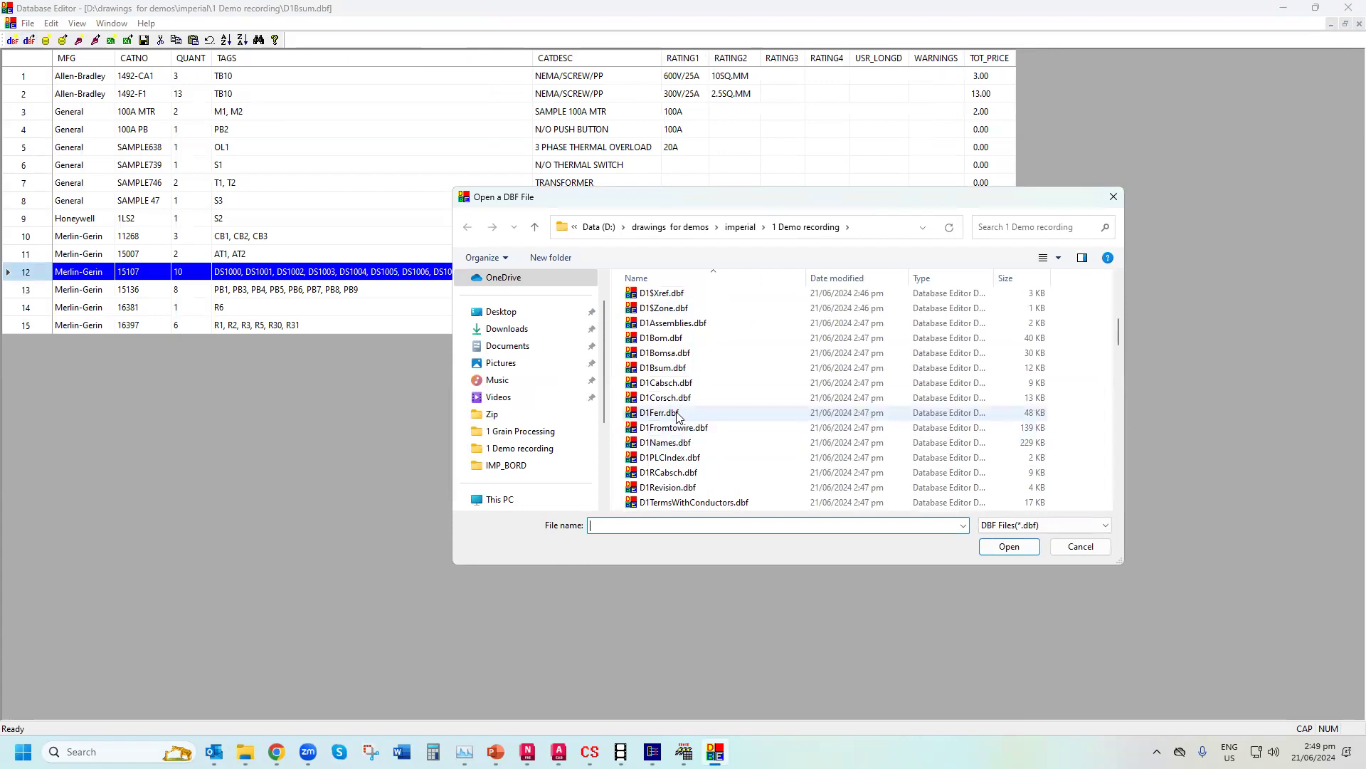
pyautogui.doubleClick(675, 414)
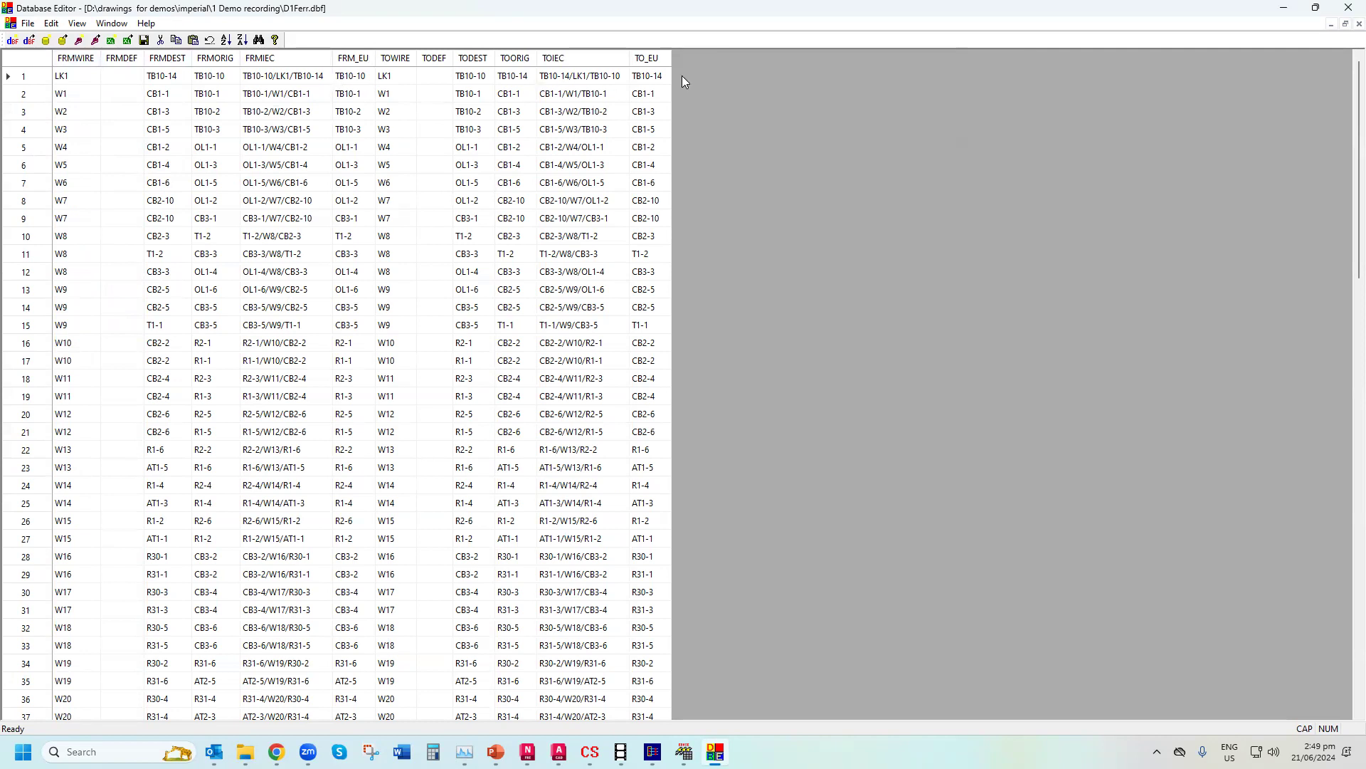
pyautogui.moveTo(1358, 151); pyautogui.dragTo(1358, 587)
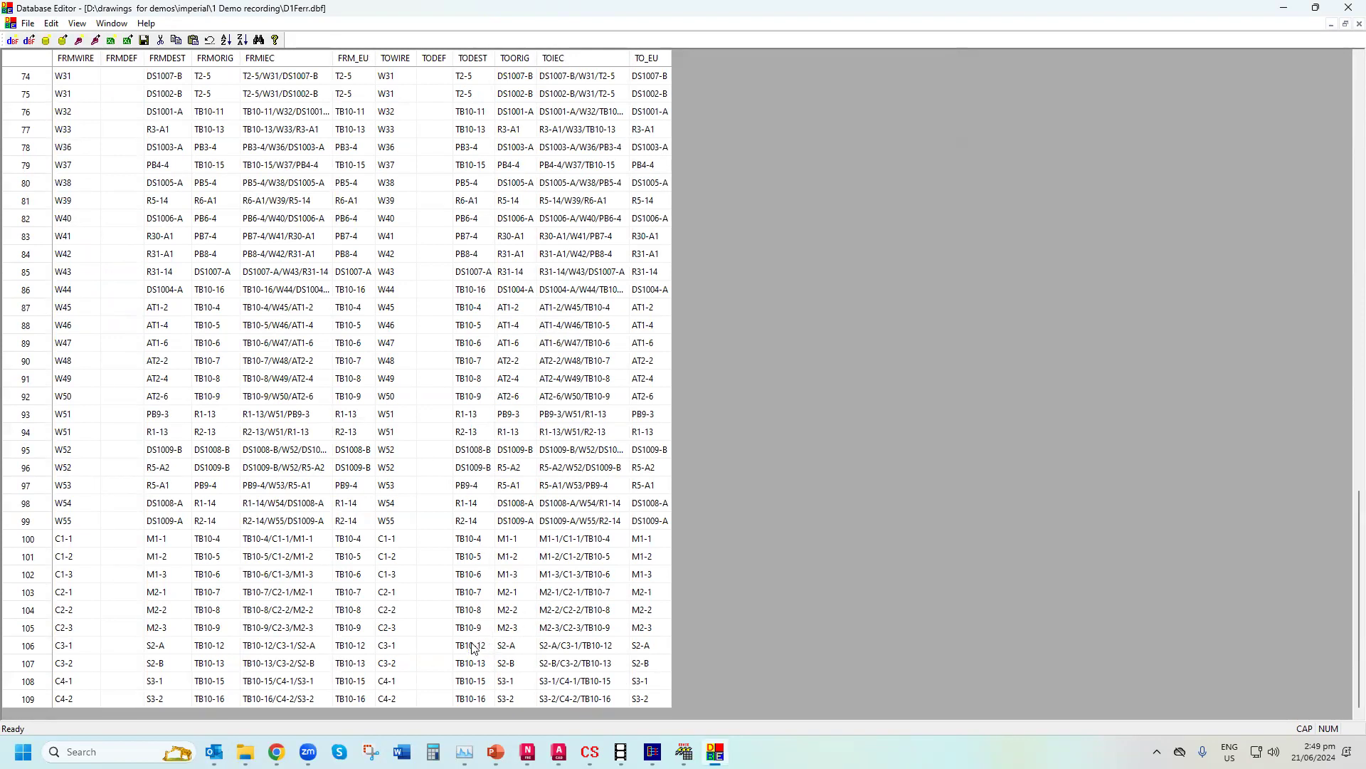
pyautogui.scroll(20, 473, 647)
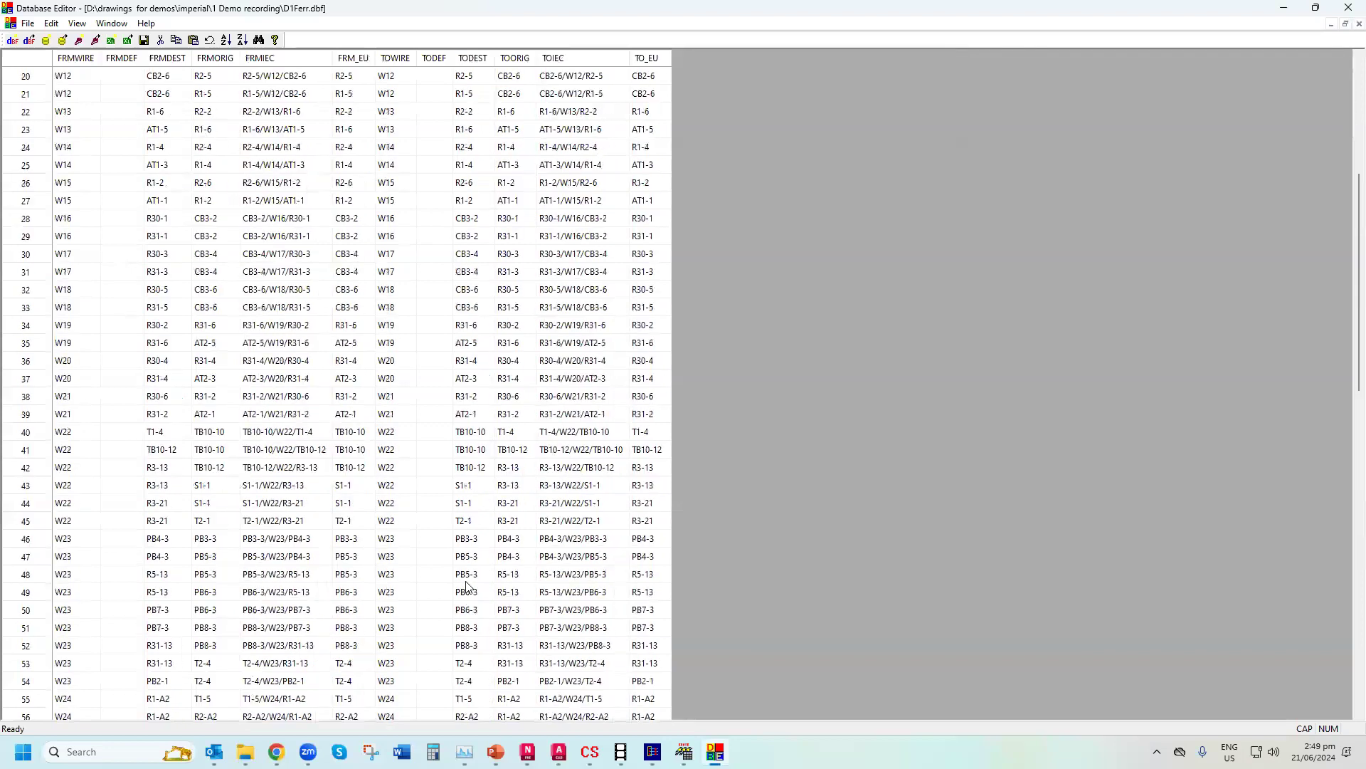
pyautogui.scroll(2, 456, 484)
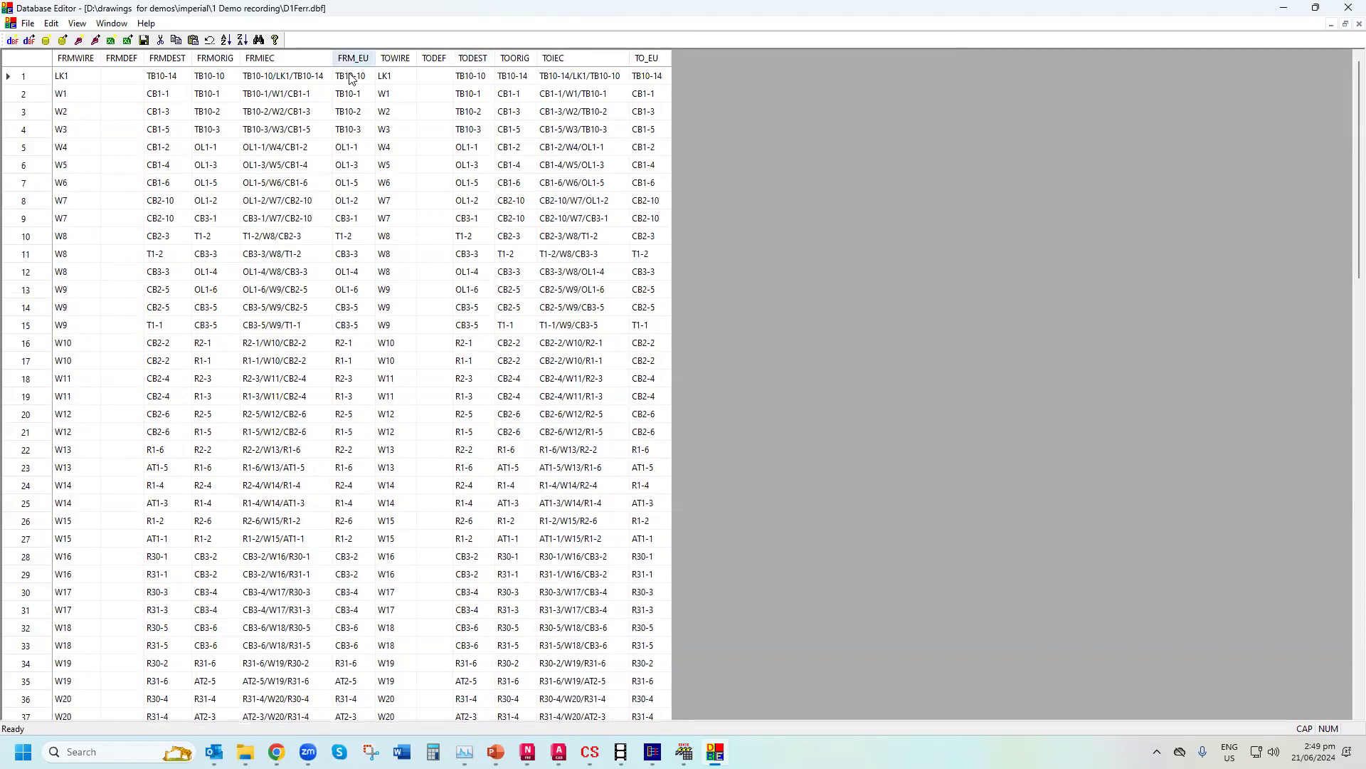
# Close the Database Editor and close the USDEMO drawing without saving its changes
pyautogui.click(1347, 7)
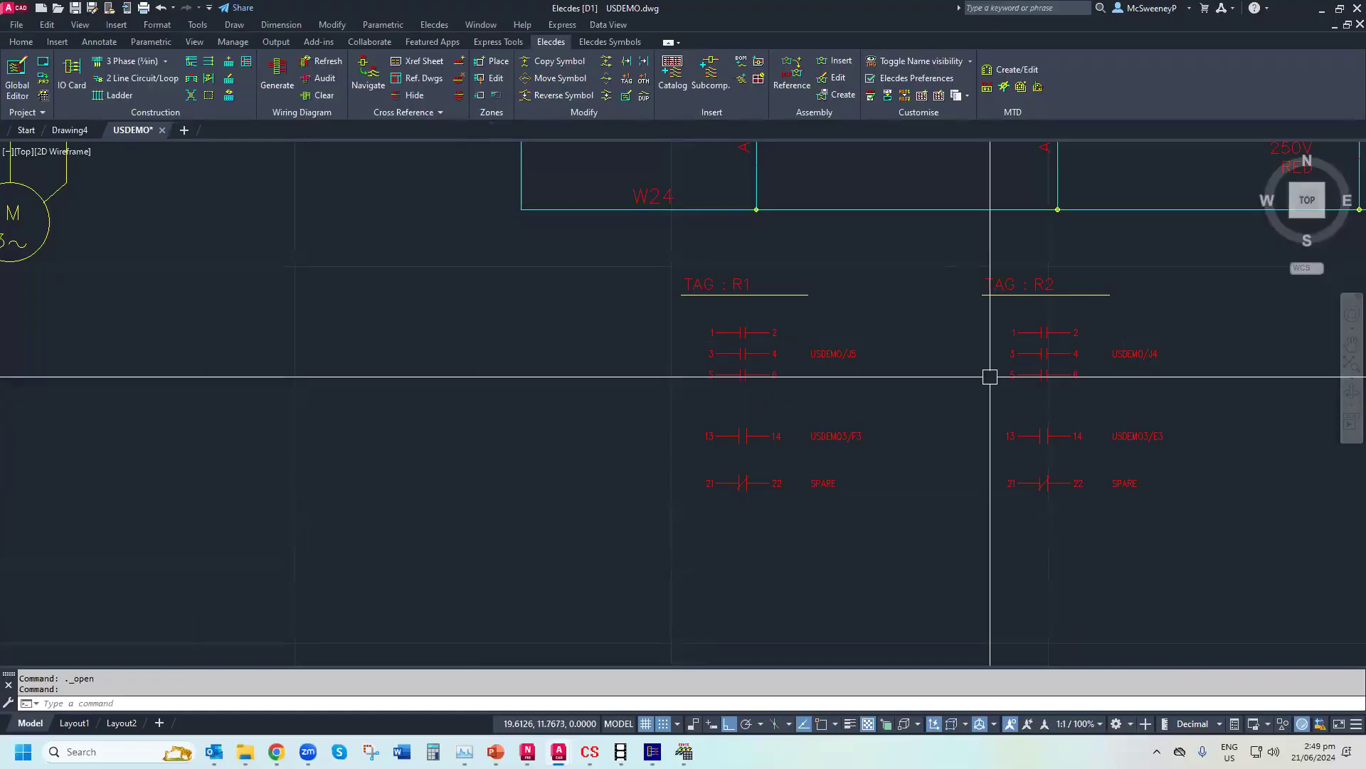
pyautogui.click(1357, 25)
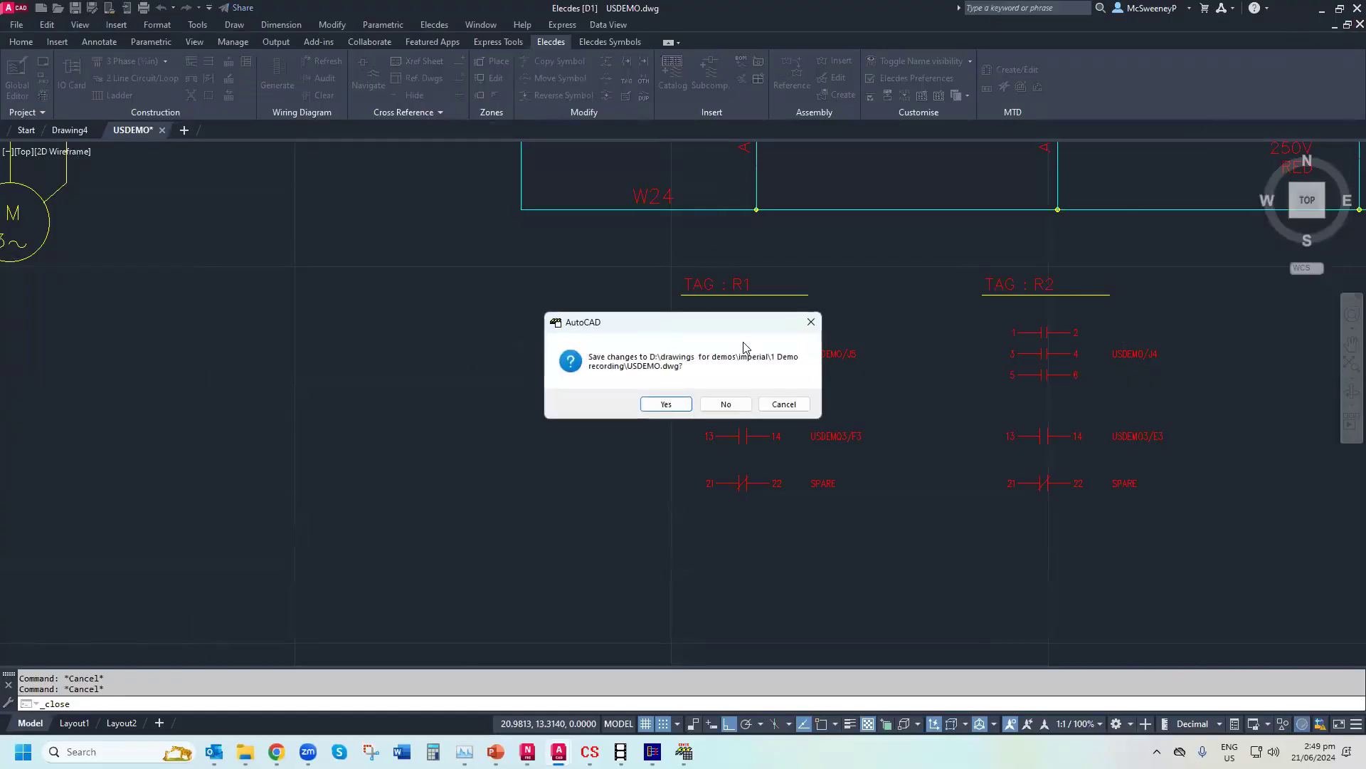
pyautogui.click(727, 405)
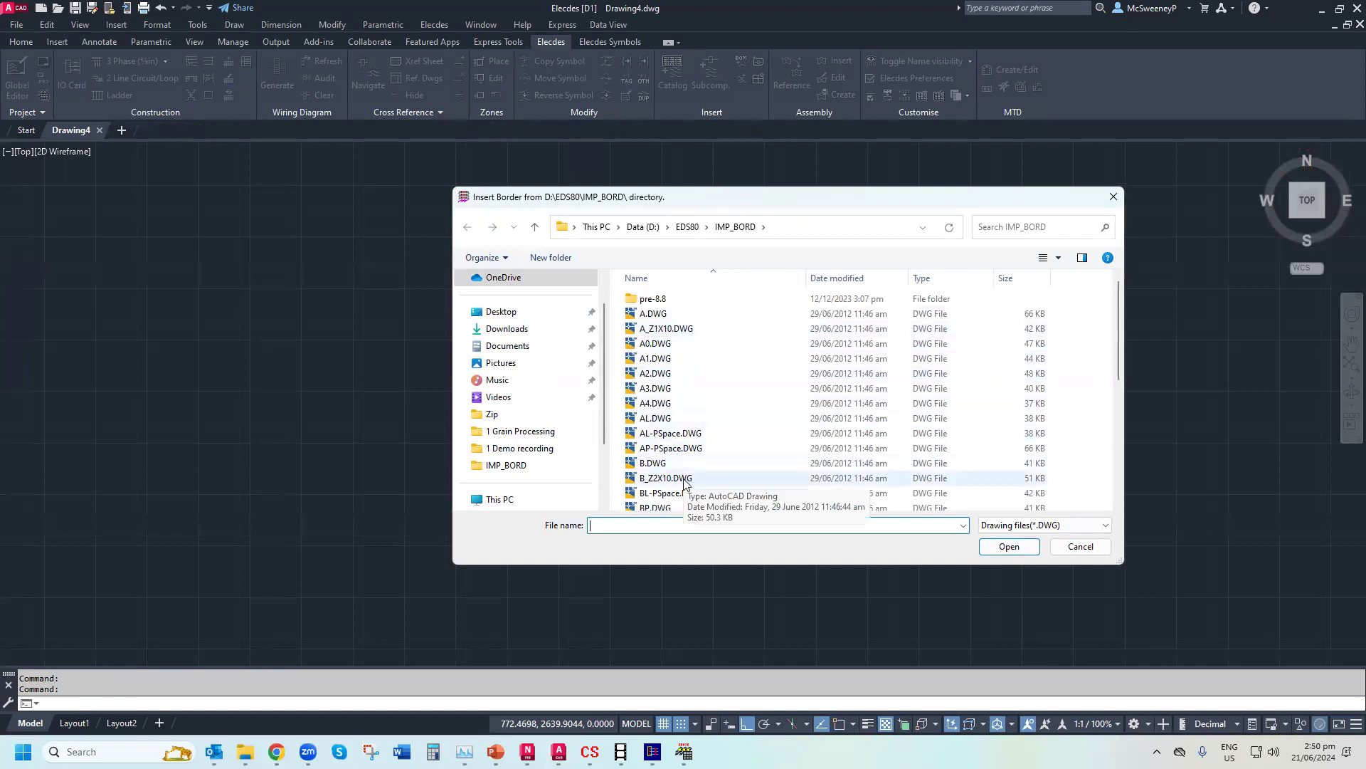
# Insert the E.DWG border from the IMP_BORD folder into Drawing4, and erase that border
pyautogui.scroll(-2, 690, 470)
pyautogui.scroll(-2, 687, 466)
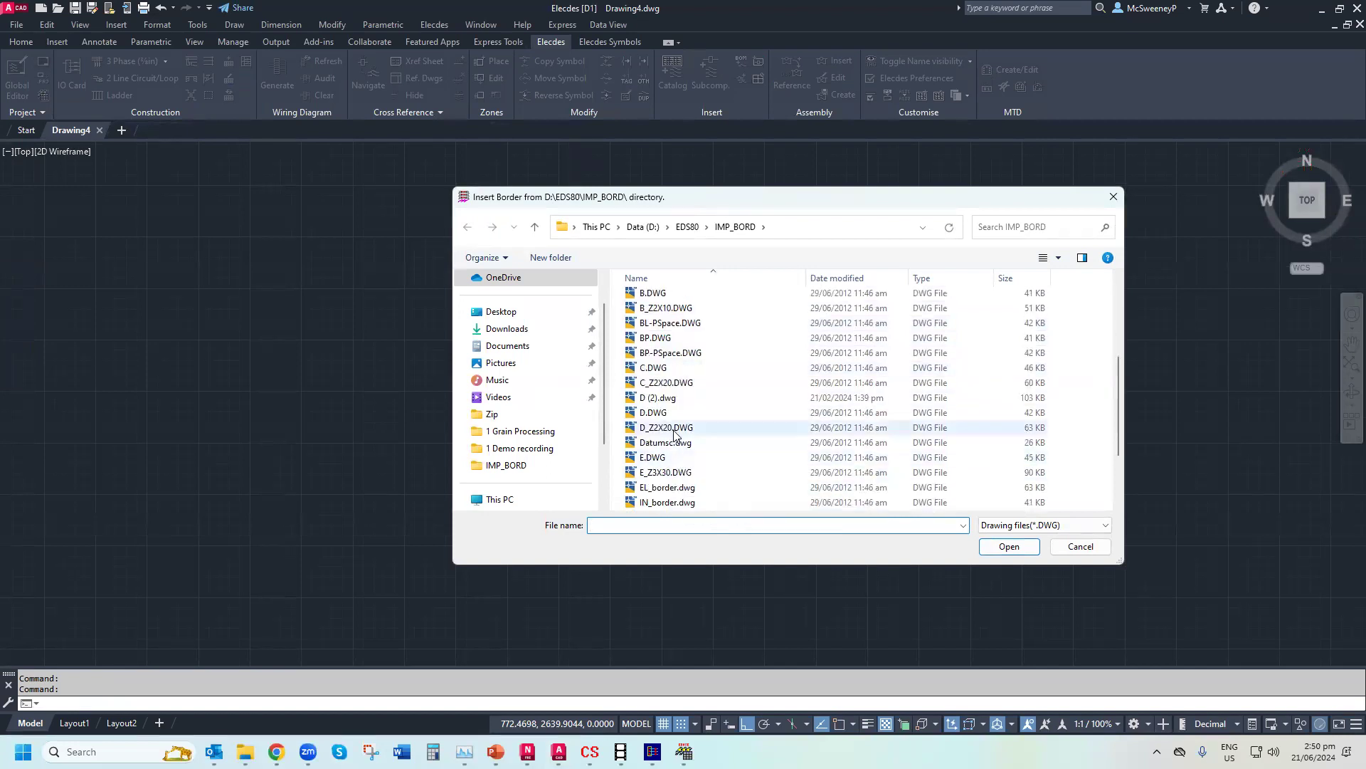
pyautogui.doubleClick(668, 461)
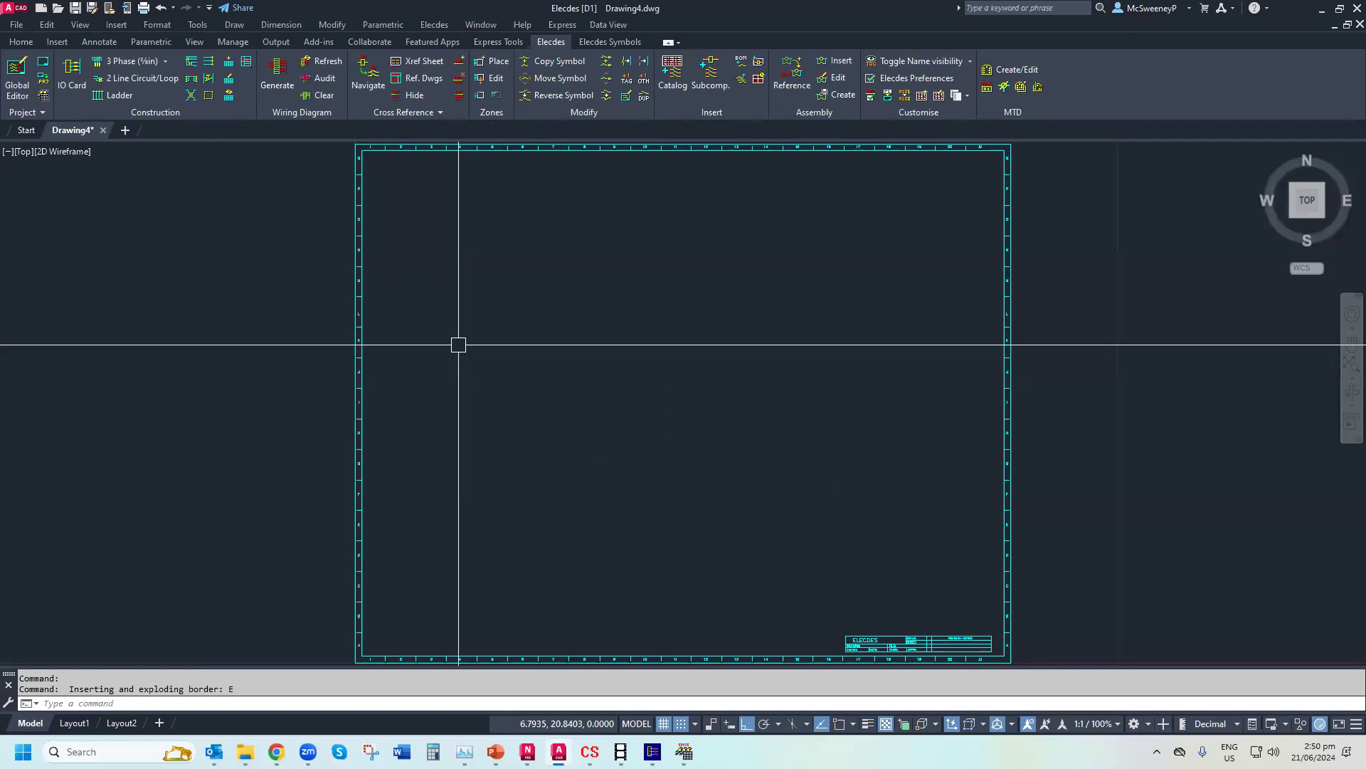
pyautogui.click(451, 327)
pyautogui.click(348, 390)
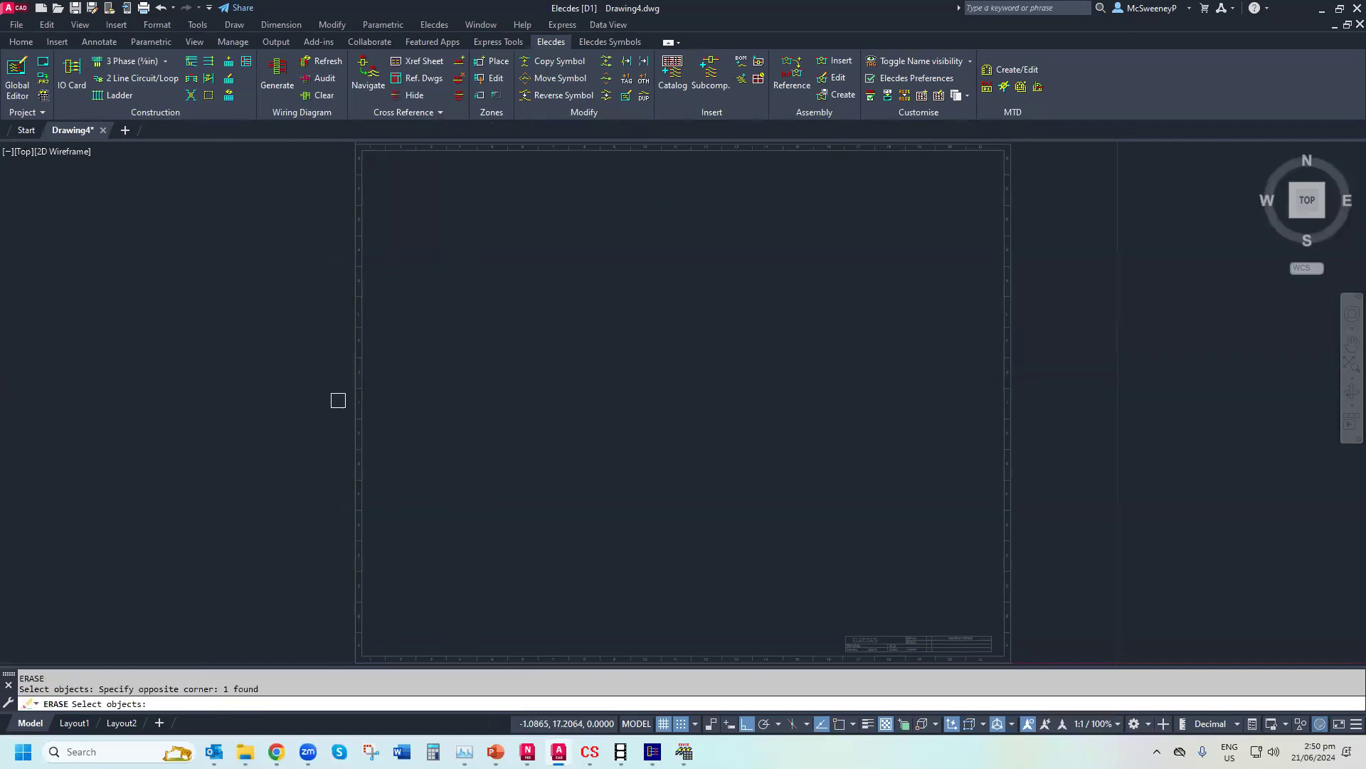
# Start the wiring diagram generator for project D1, updating its outdated Ebase wire and cable core reports
pyautogui.click(277, 72)
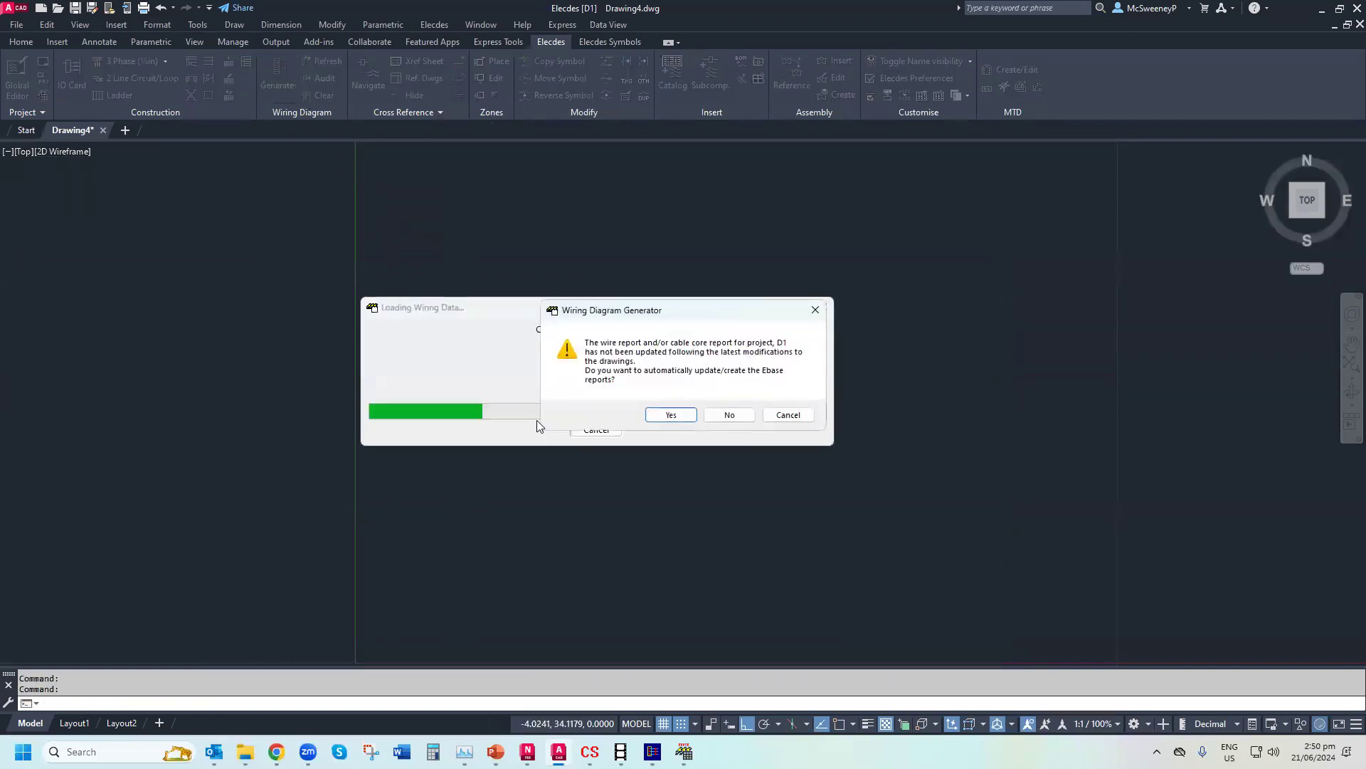
pyautogui.click(671, 415)
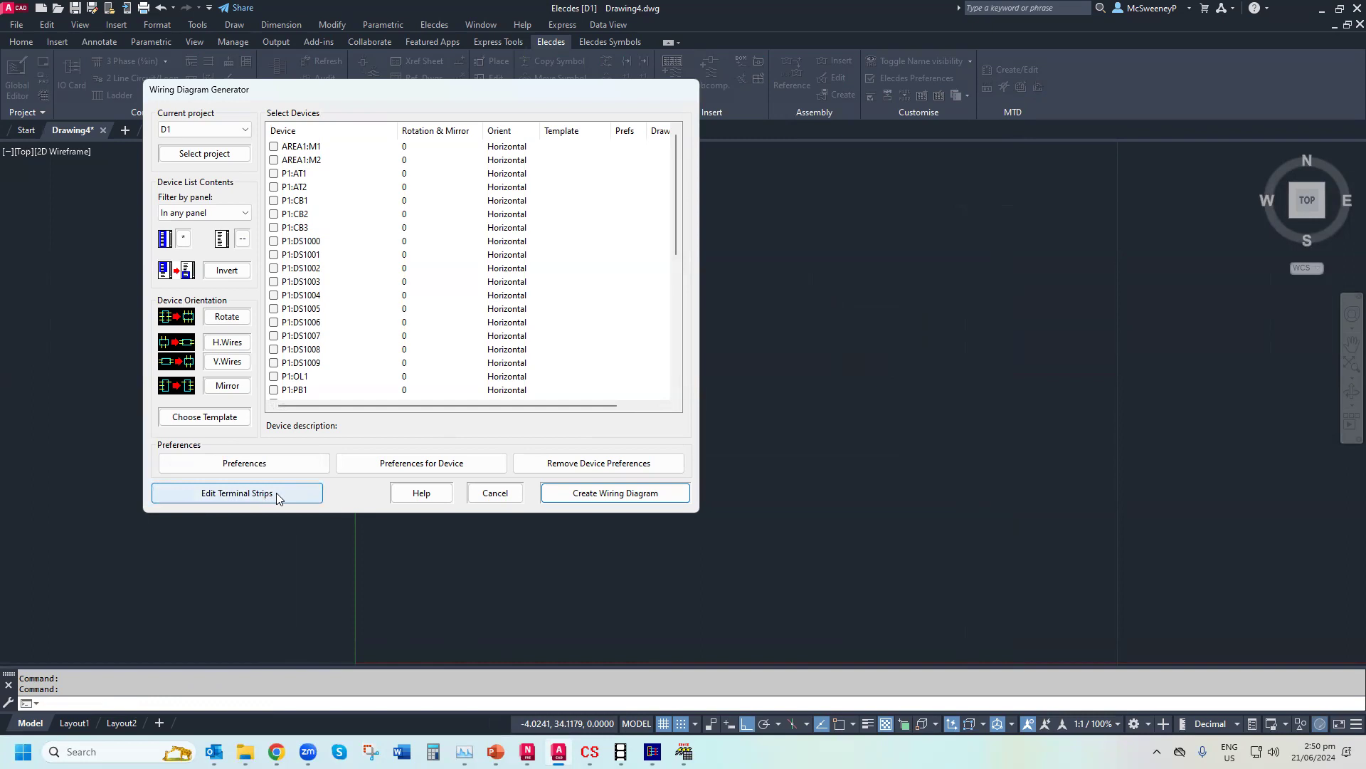
pyautogui.moveTo(676, 196); pyautogui.dragTo(651, 362)
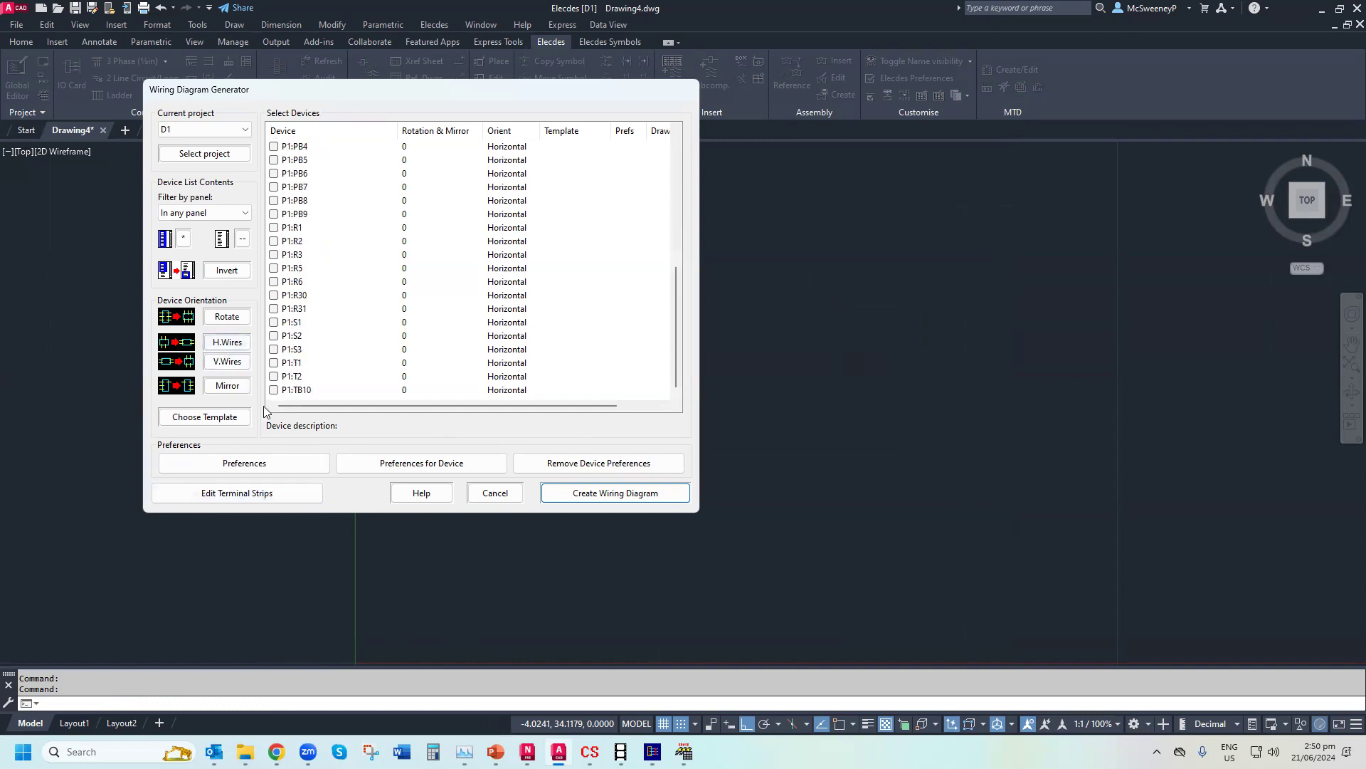
# Edit terminal strip P1:TB10 by splitting it vertically at terminal 6 and joining the two parts again
pyautogui.click(247, 493)
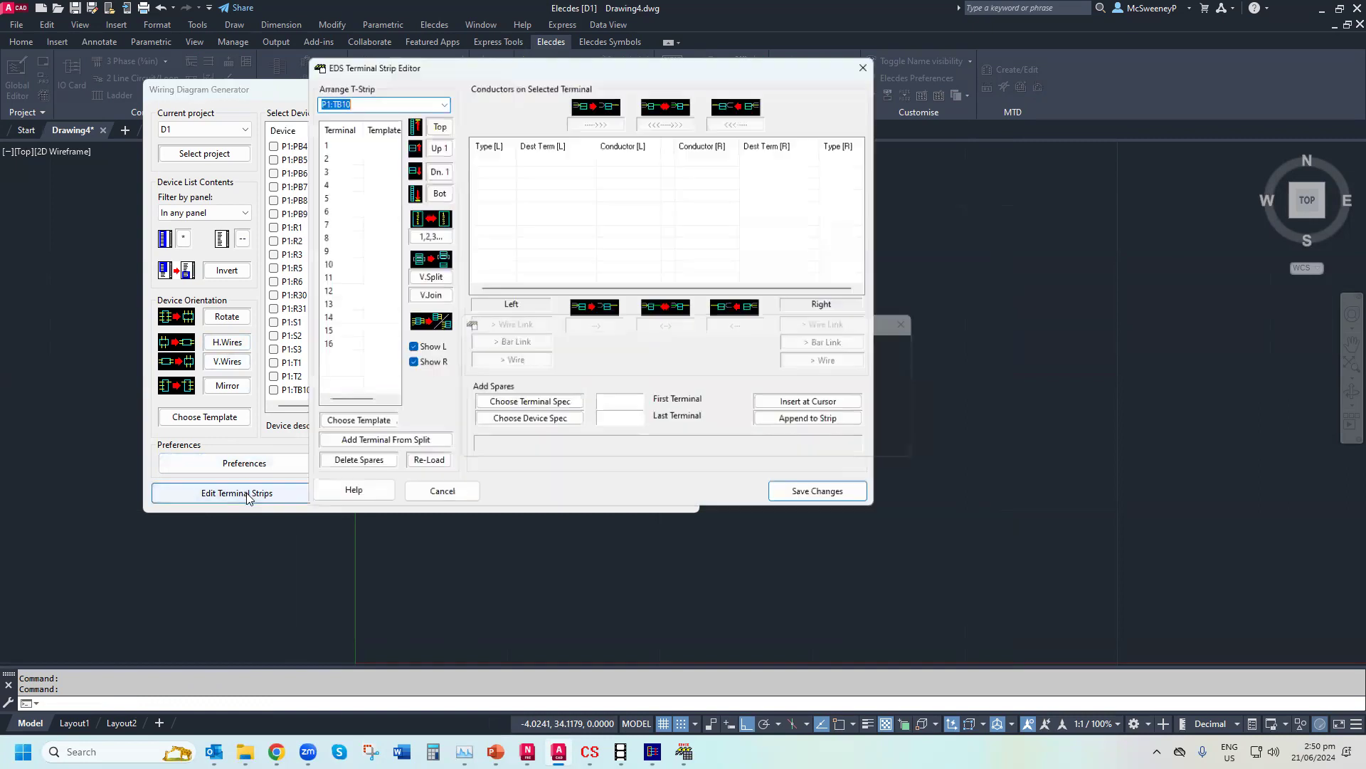
pyautogui.click(333, 212)
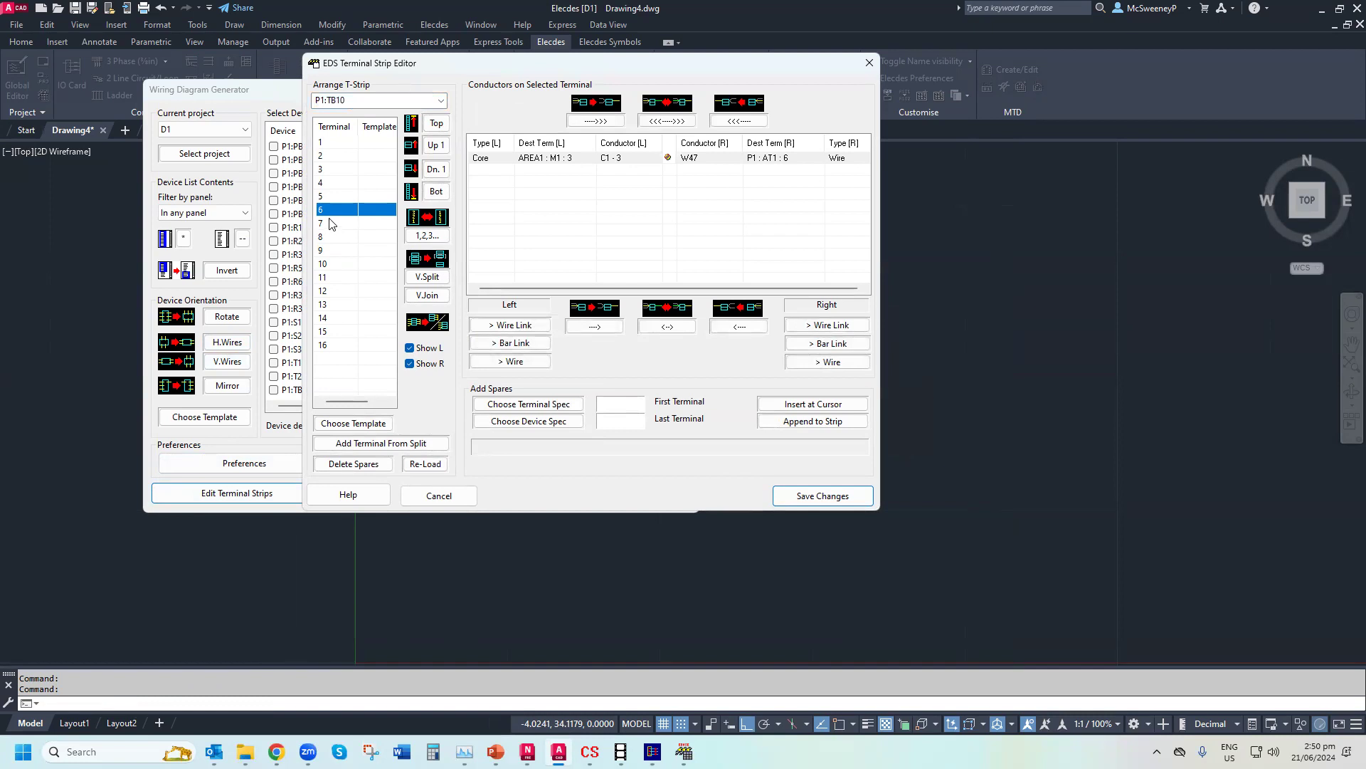
pyautogui.click(427, 276)
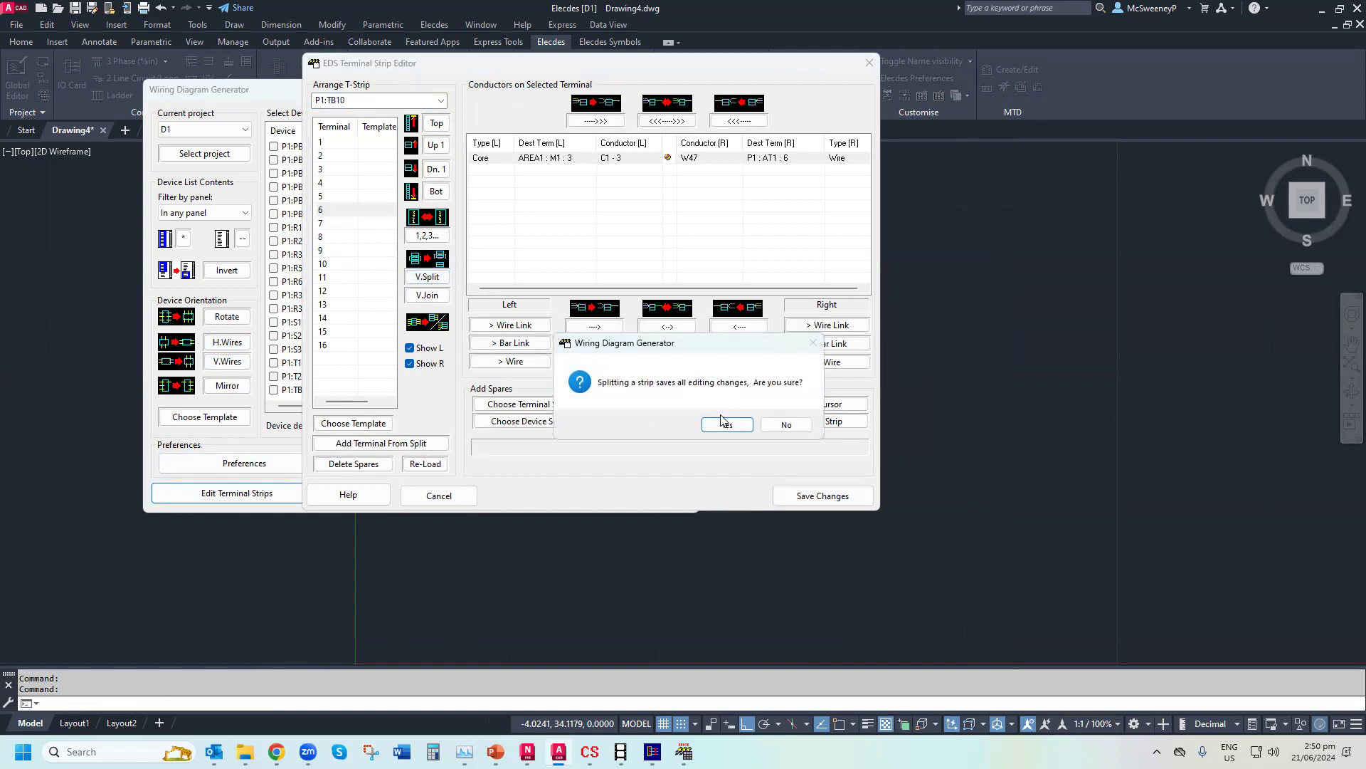
pyautogui.click(725, 422)
pyautogui.click(430, 100)
pyautogui.click(441, 102)
pyautogui.click(418, 123)
pyautogui.click(439, 293)
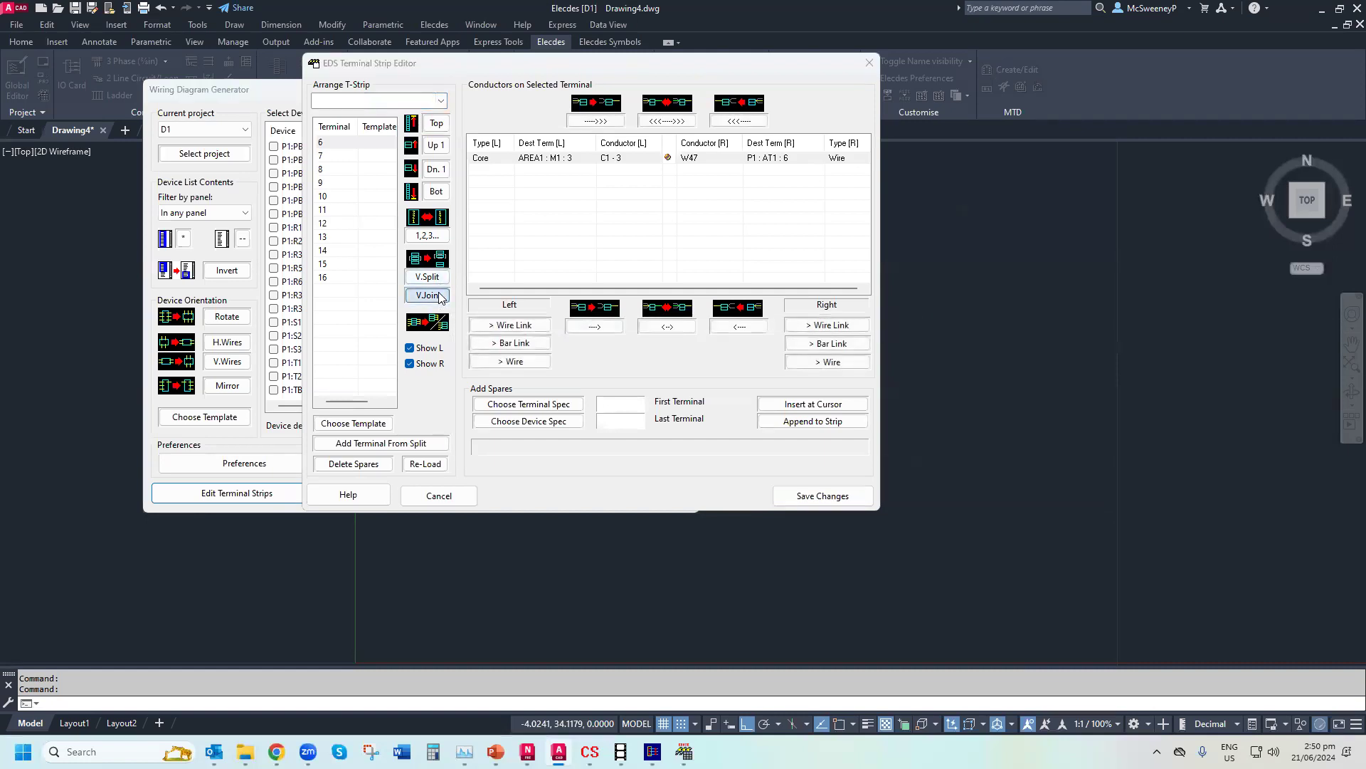
# Try reordering terminal 6 of strip P1:TB10 and swapping its conductors' sides, and close the terminal strip editor without saving
pyautogui.click(442, 124)
pyautogui.click(435, 170)
pyautogui.click(436, 170)
pyautogui.click(436, 170)
pyautogui.click(437, 170)
pyautogui.click(438, 170)
pyautogui.click(438, 170)
pyautogui.click(436, 145)
pyautogui.click(664, 119)
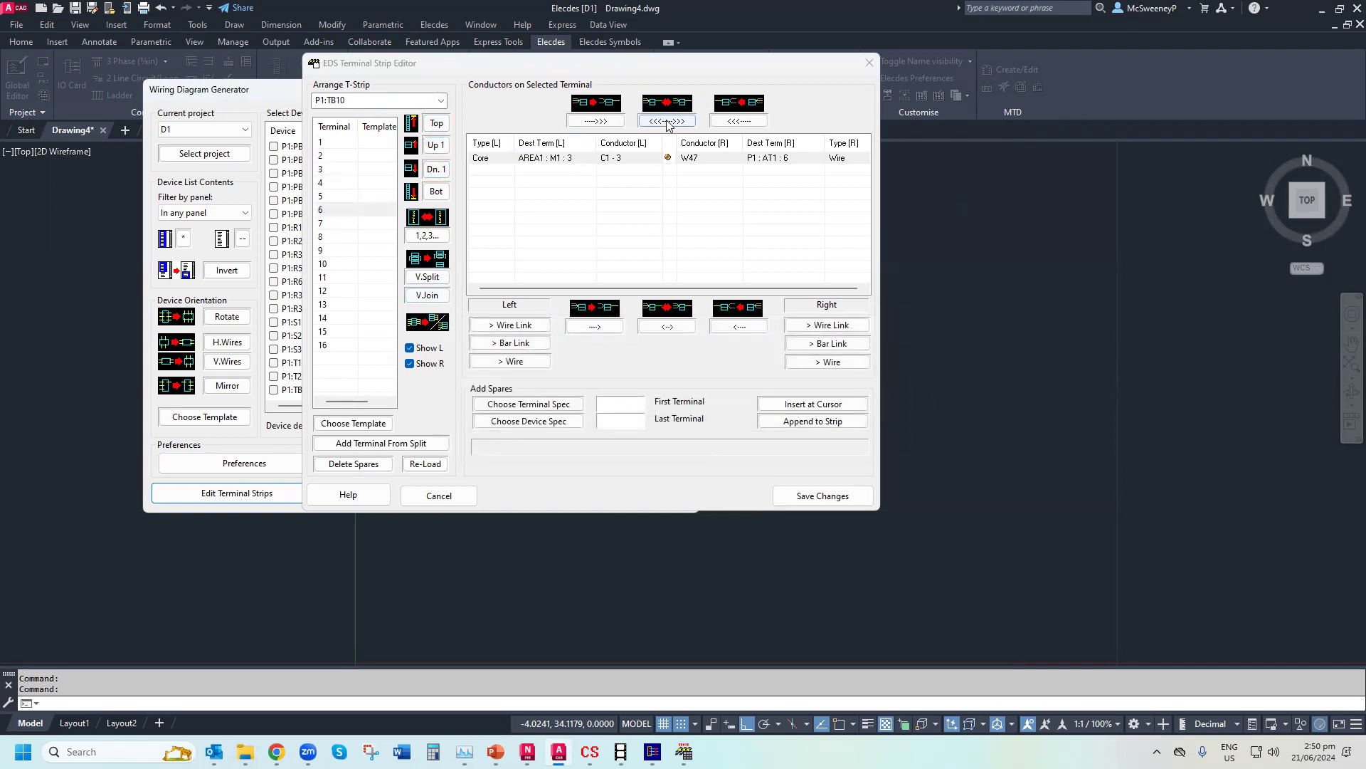
pyautogui.click(666, 123)
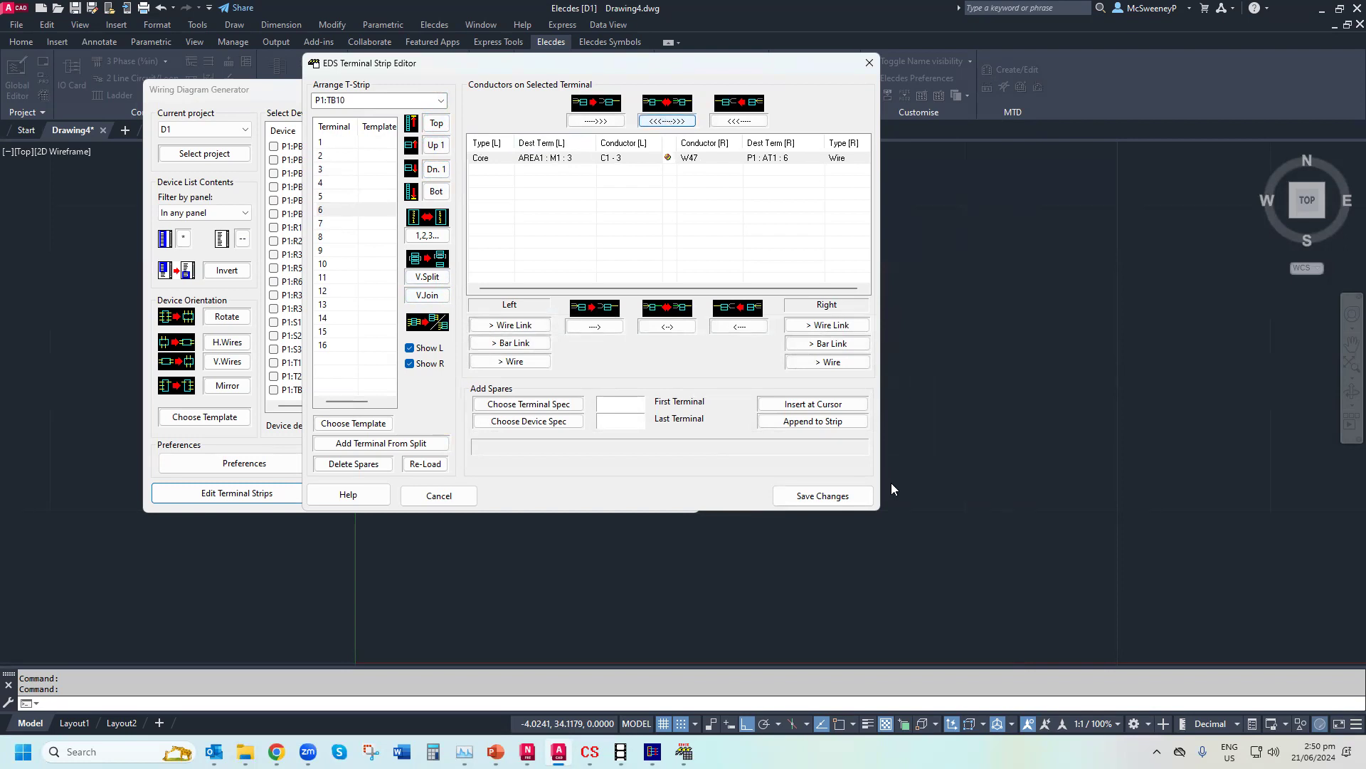
pyautogui.click(418, 502)
# Review the common wiring diagram settings for terminal strips, devices, cables, leaders and grid system, and close them without saving
pyautogui.click(385, 468)
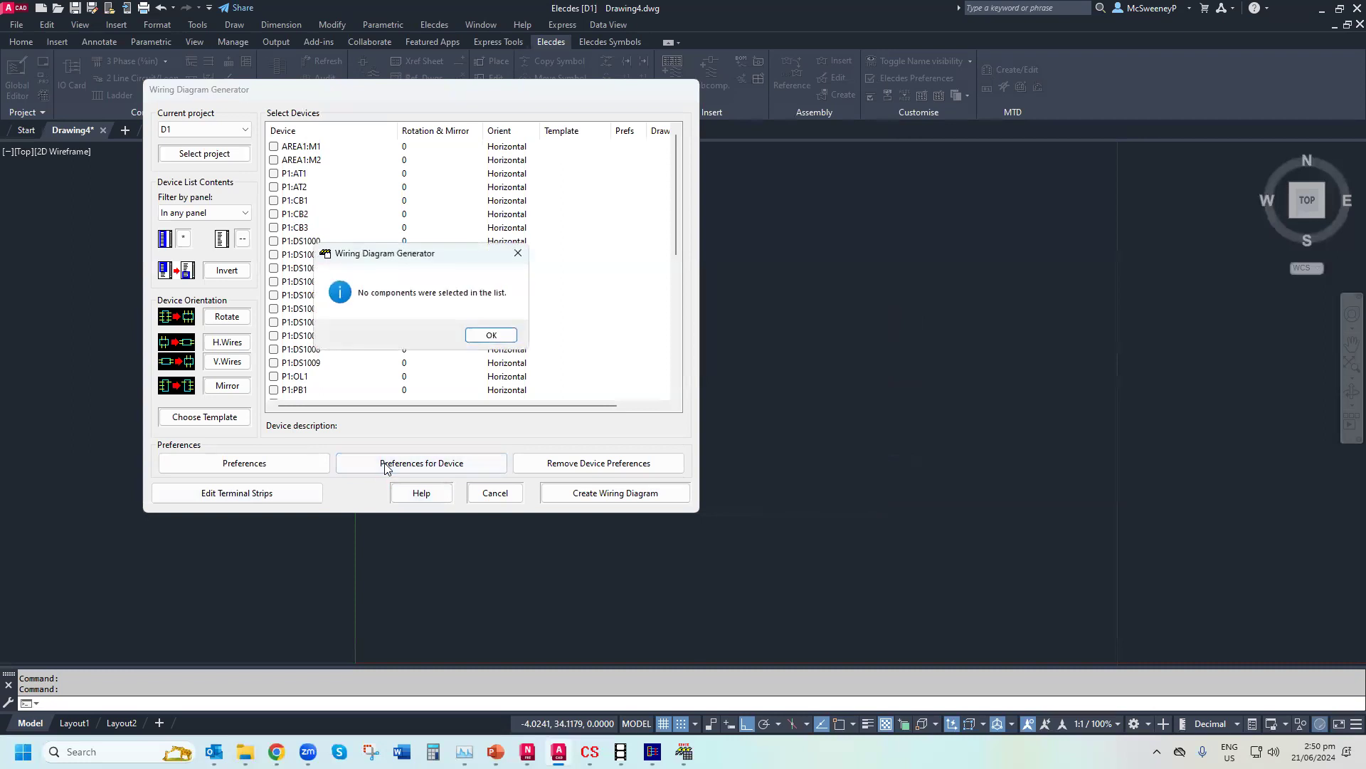
pyautogui.click(473, 335)
pyautogui.click(268, 463)
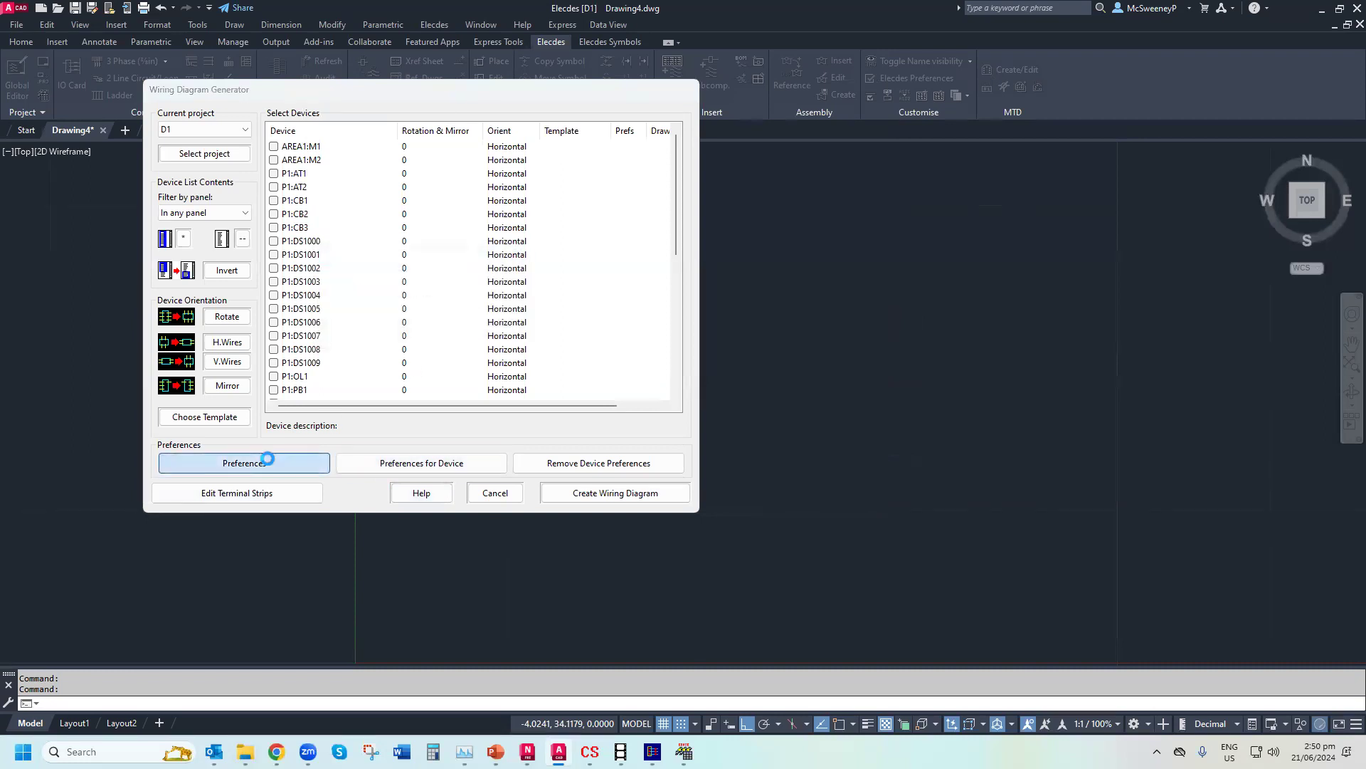
pyautogui.click(558, 102)
pyautogui.click(601, 101)
pyautogui.click(635, 101)
pyautogui.click(672, 102)
pyautogui.click(716, 101)
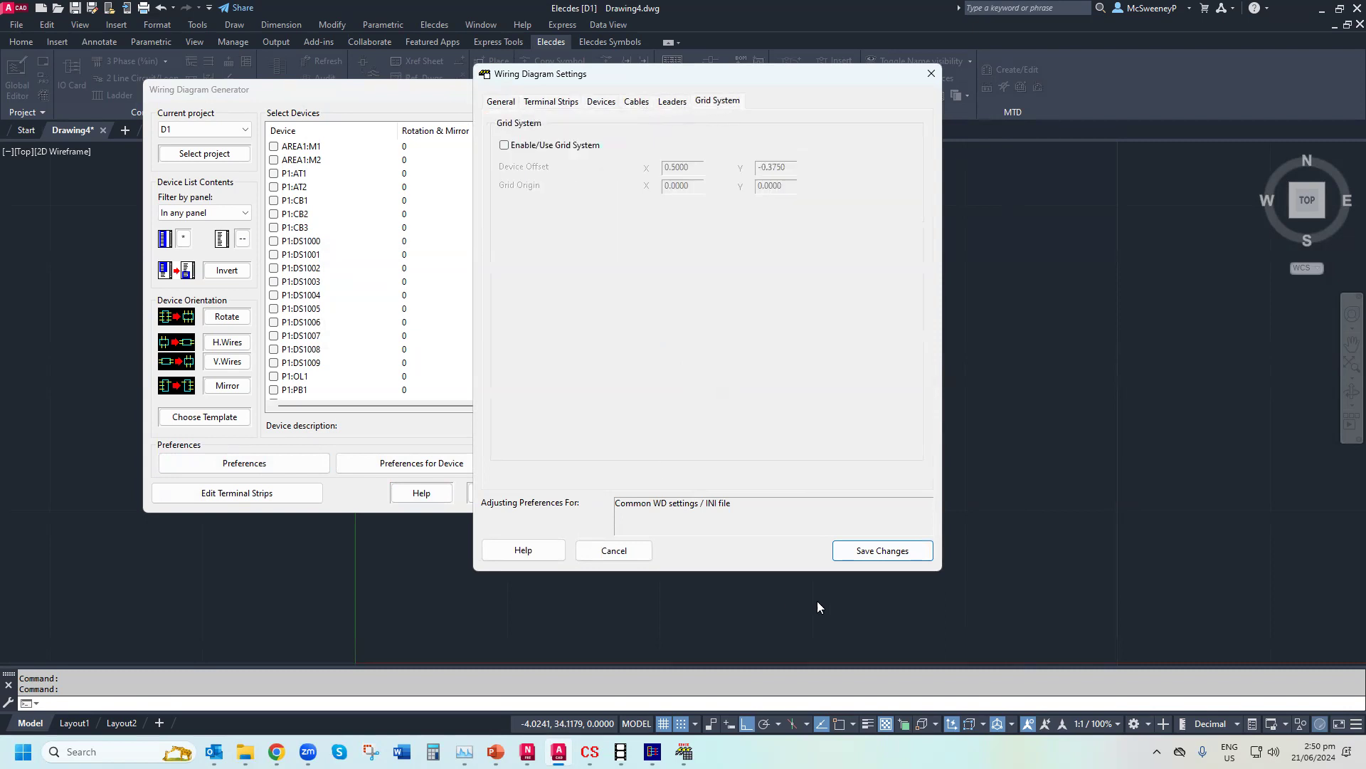
pyautogui.click(625, 551)
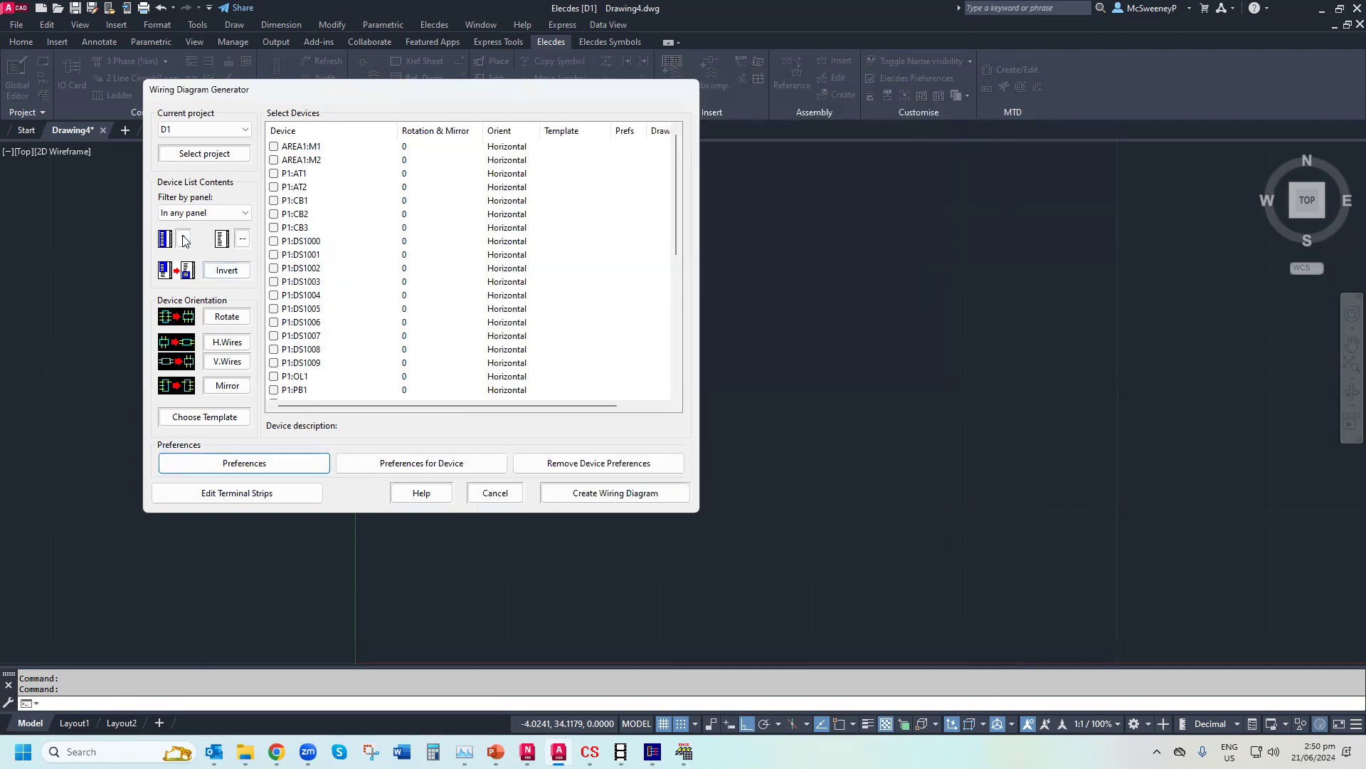
# Generate the wiring diagram for all listed D1 devices and place the device array in Drawing4
pyautogui.click(185, 240)
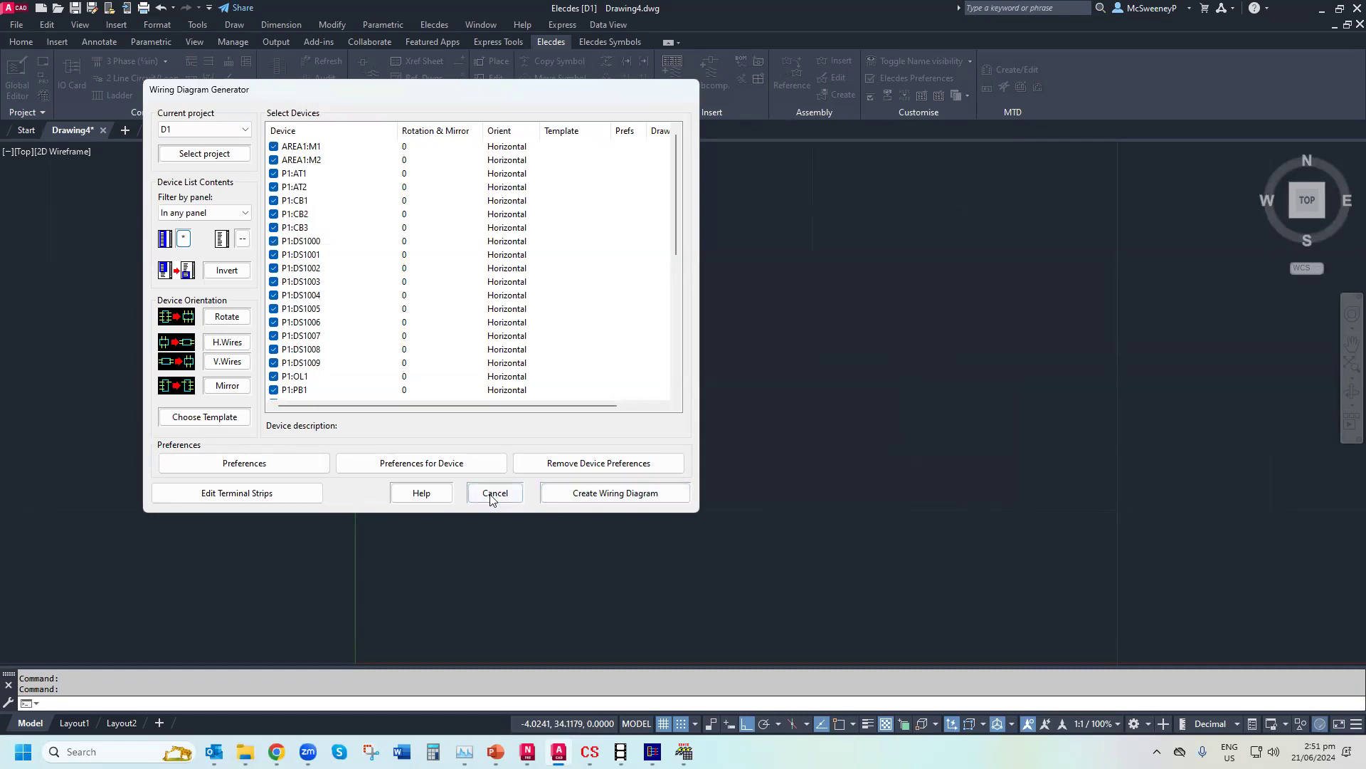
pyautogui.click(560, 493)
pyautogui.click(508, 187)
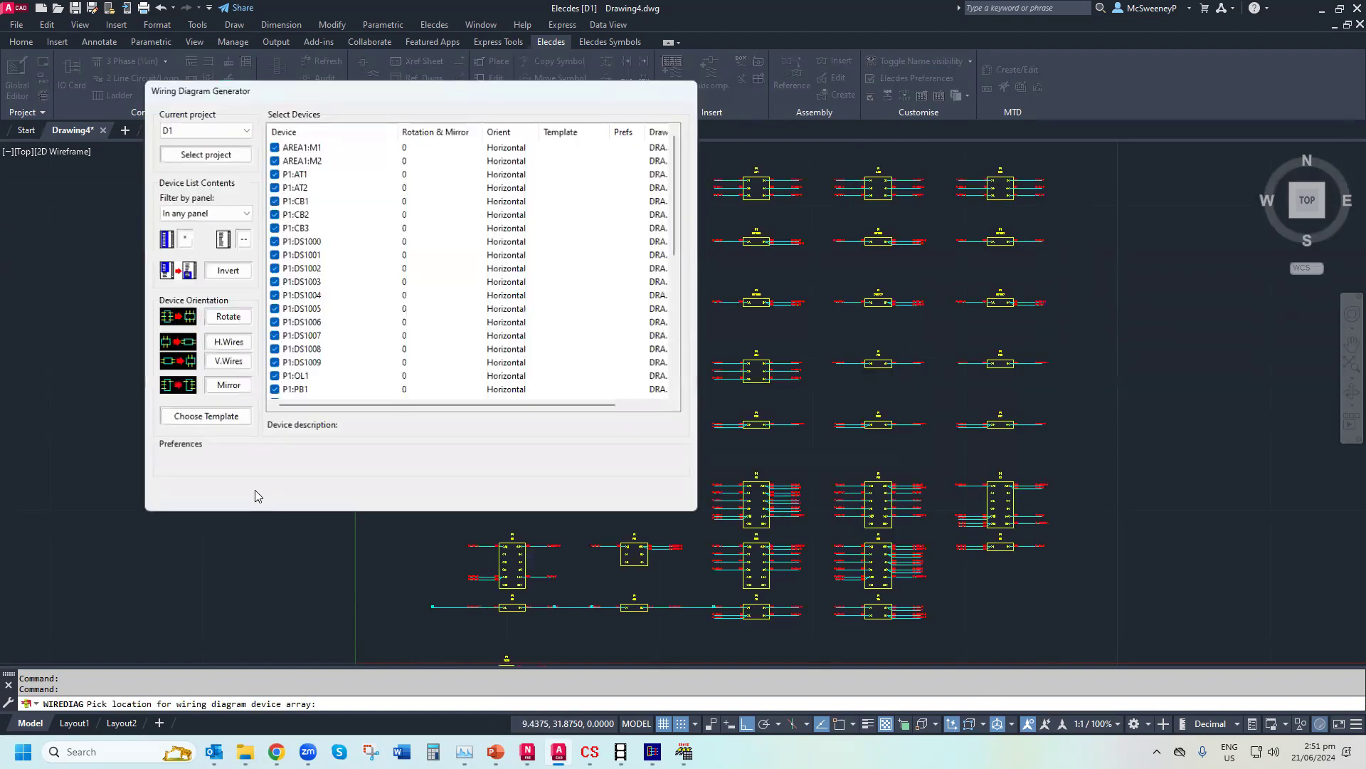
pyautogui.click(560, 493)
# Examine the generated device blocks and the wiring of terminal strip TB10 in Drawing4
pyautogui.scroll(-5, 484, 498)
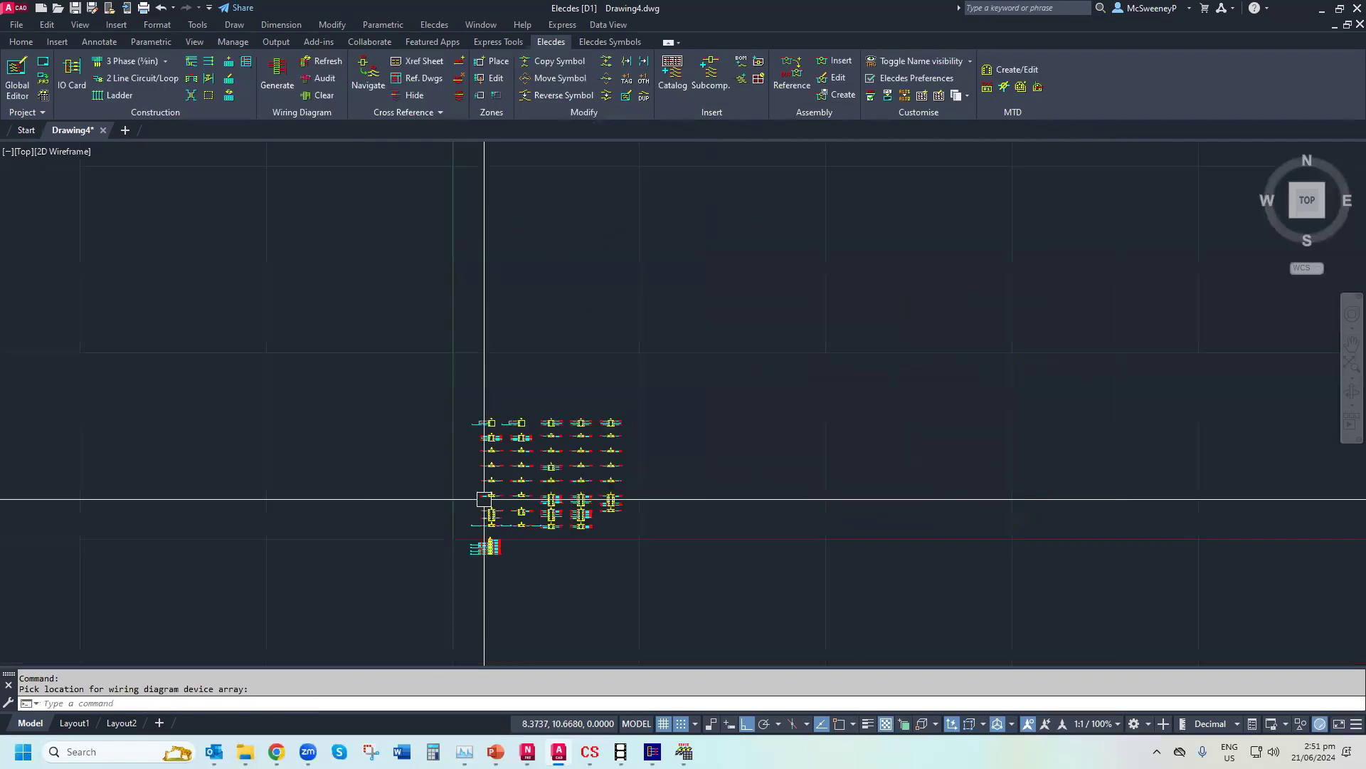
pyautogui.scroll(6, 483, 568)
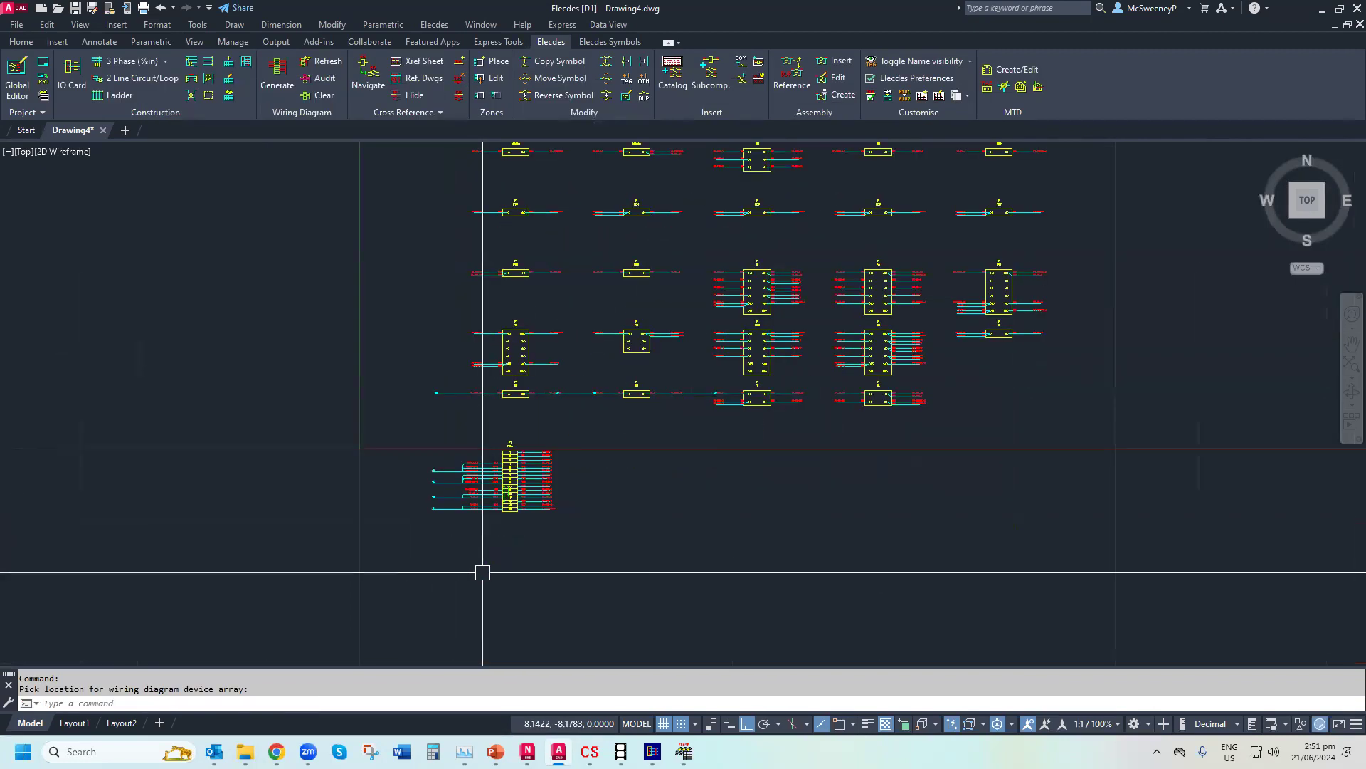
pyautogui.scroll(4, 482, 572)
pyautogui.scroll(-4, 481, 573)
pyautogui.scroll(4, 577, 395)
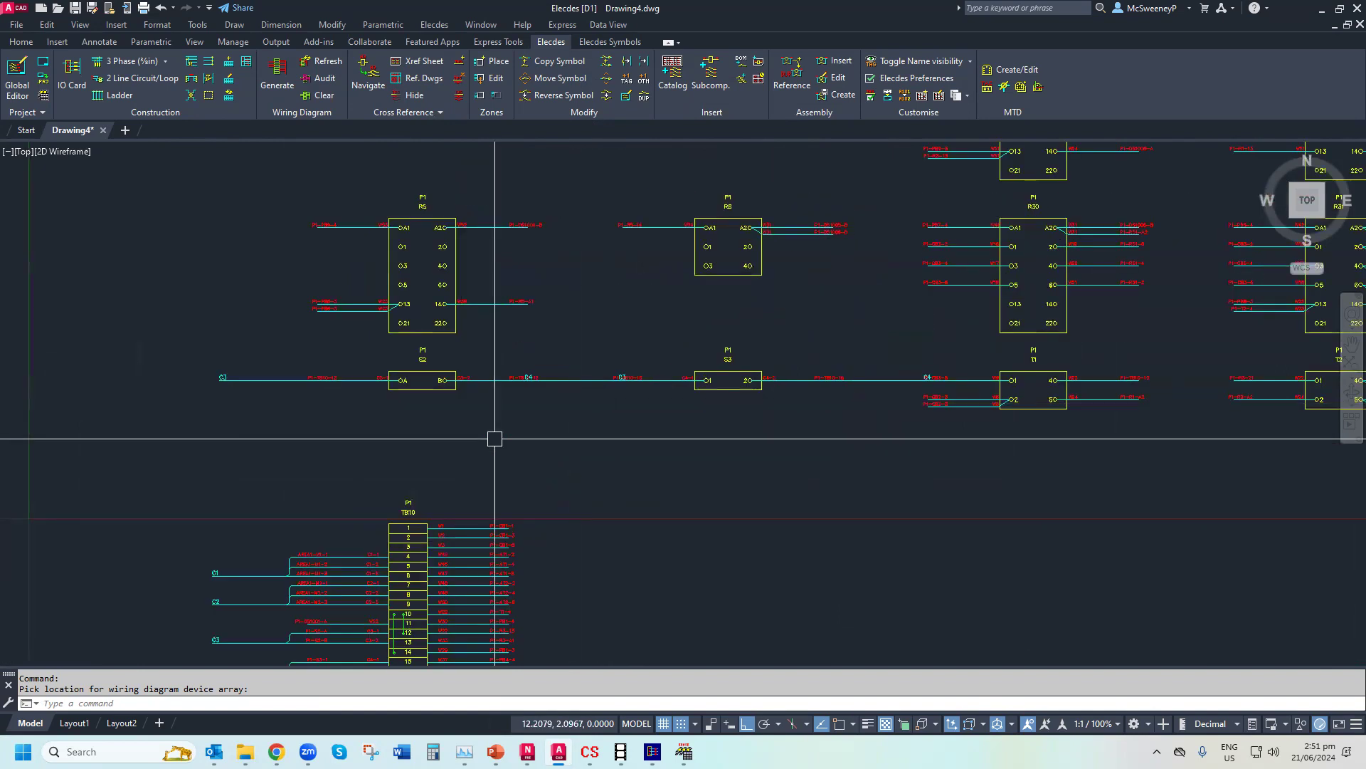
pyautogui.scroll(-4, 481, 435)
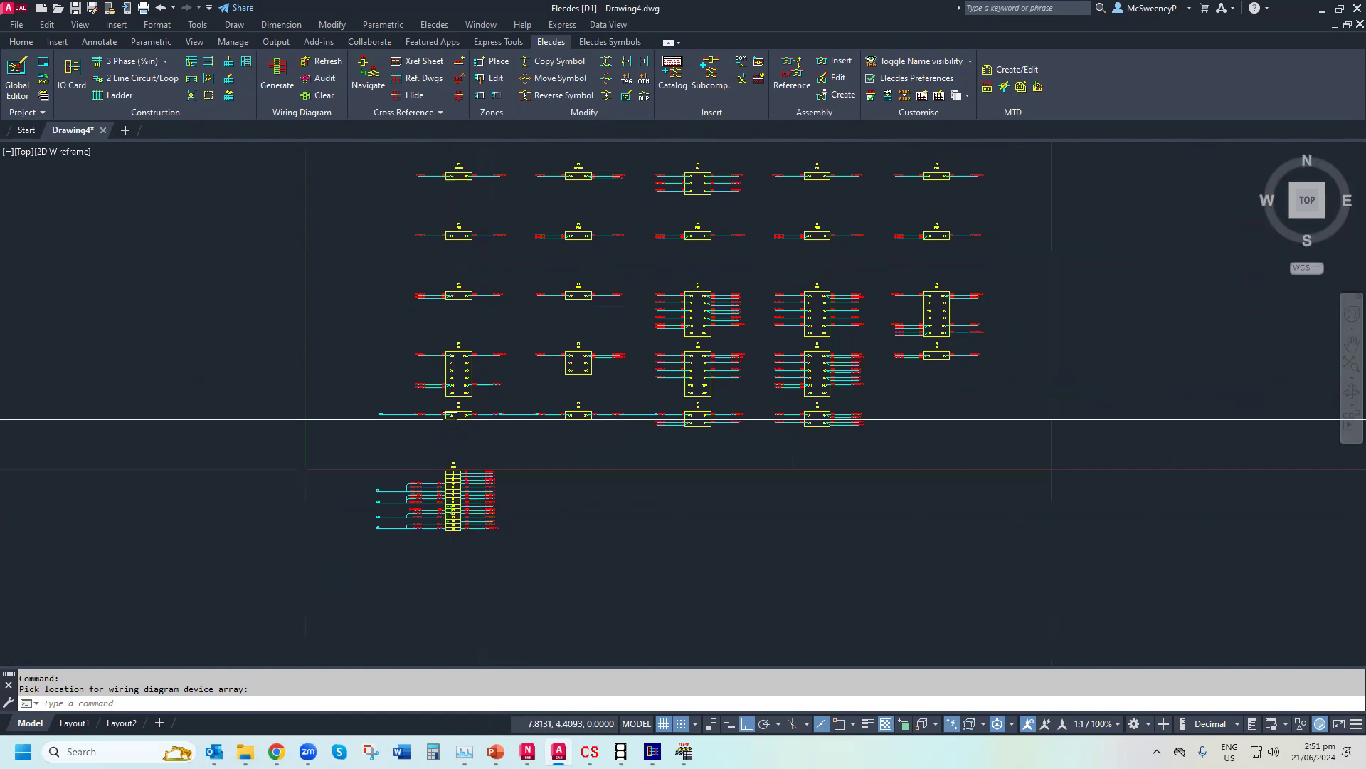
# Open the USDEMO.dwg drawing from the 1 Demo recording folder
pyautogui.click(75, 64)
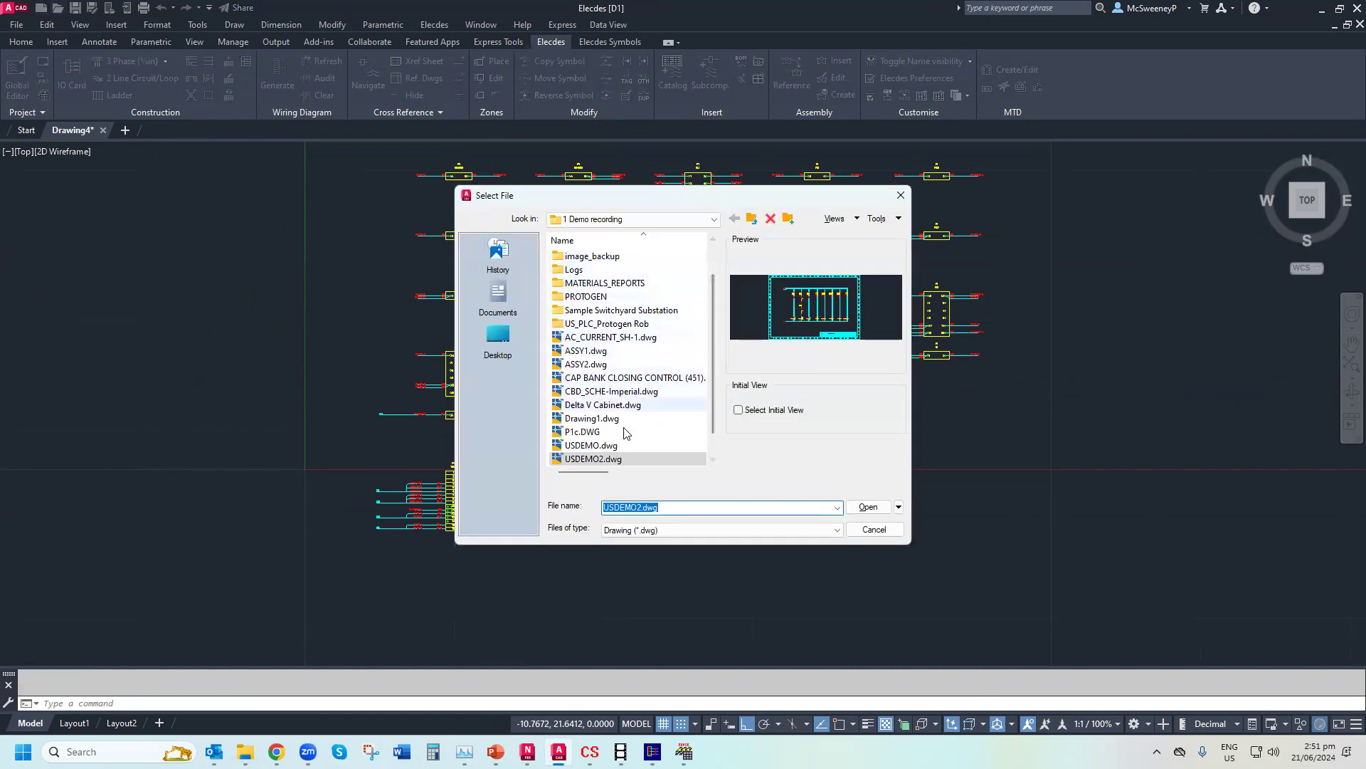
pyautogui.click(609, 447)
pyautogui.doubleClick(608, 447)
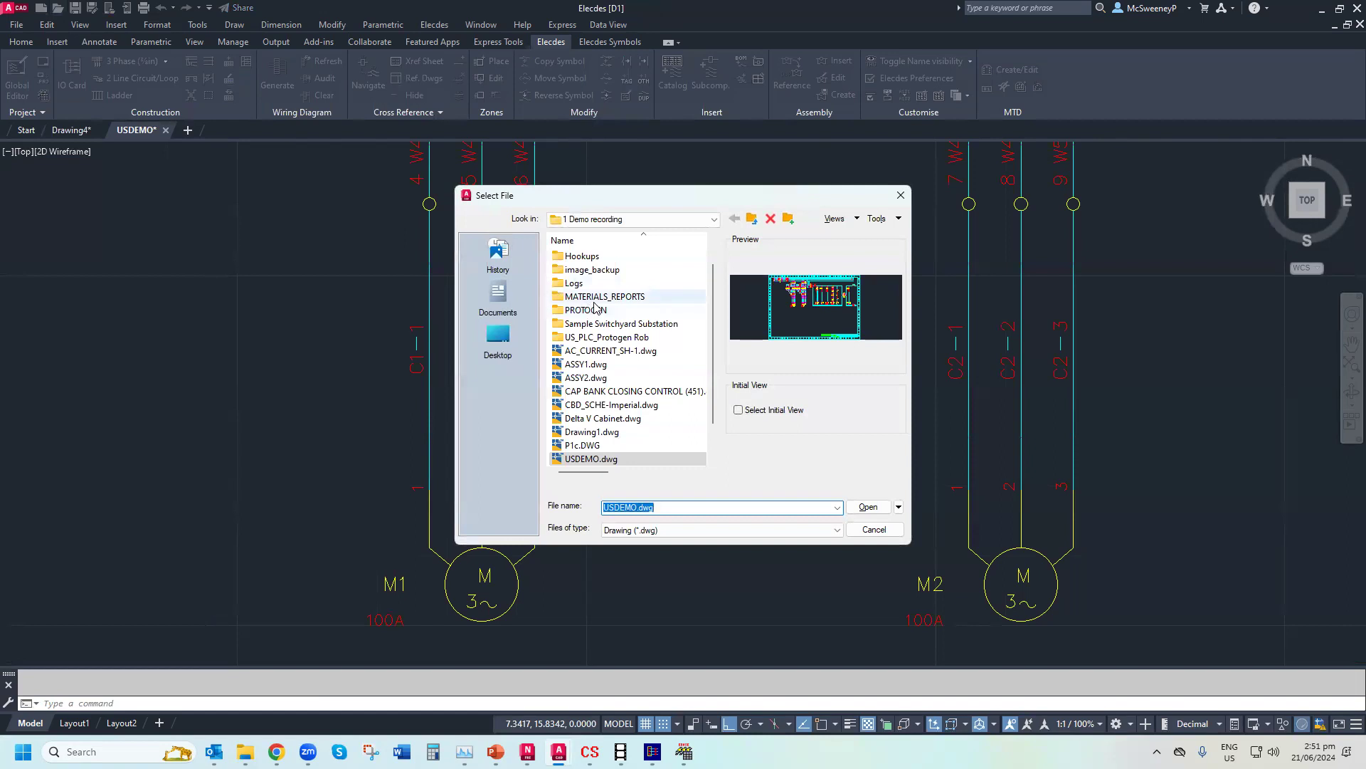
# Open the C1.dwg core sheet from the CoreSheets folder and examine its core connections between TB10 and motor M1
pyautogui.scroll(1, 664, 312)
pyautogui.doubleClick(591, 270)
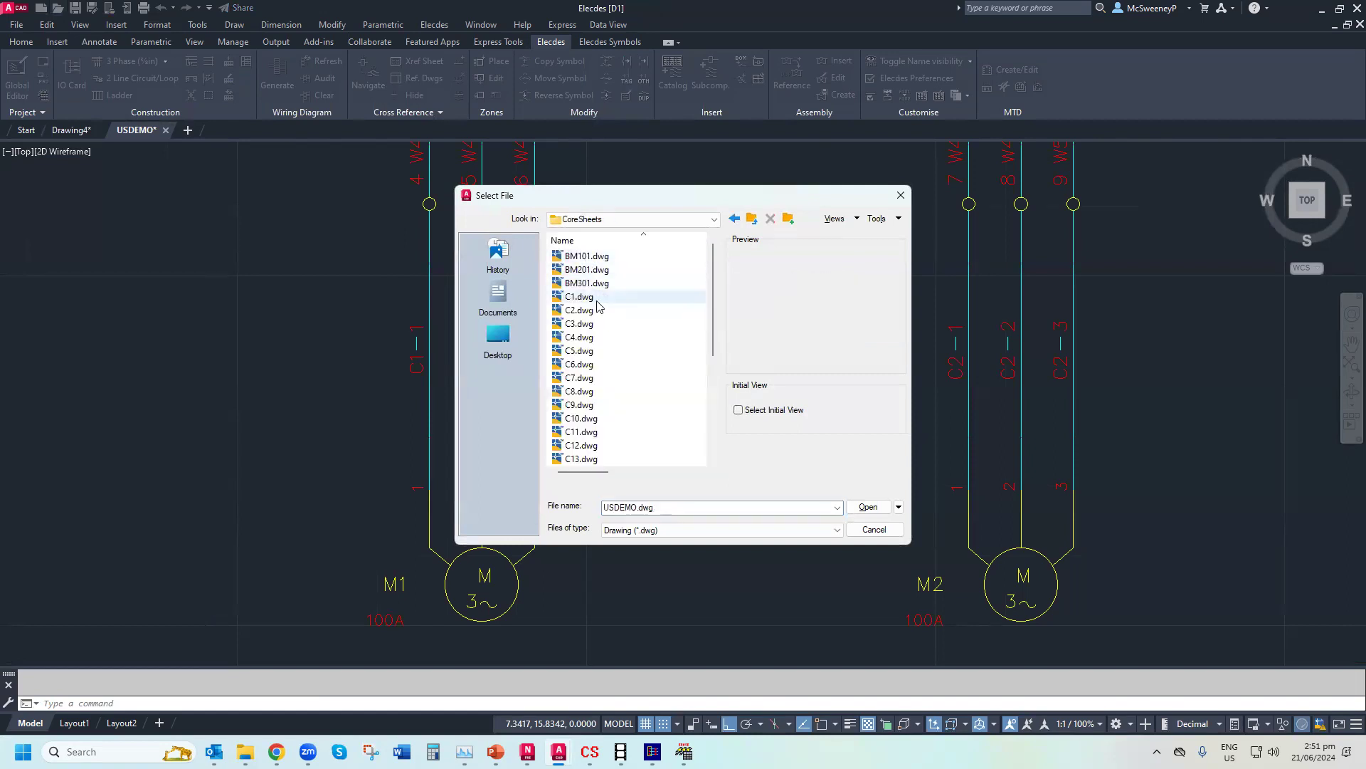
pyautogui.click(598, 298)
pyautogui.moveTo(658, 199); pyautogui.dragTo(1023, 207)
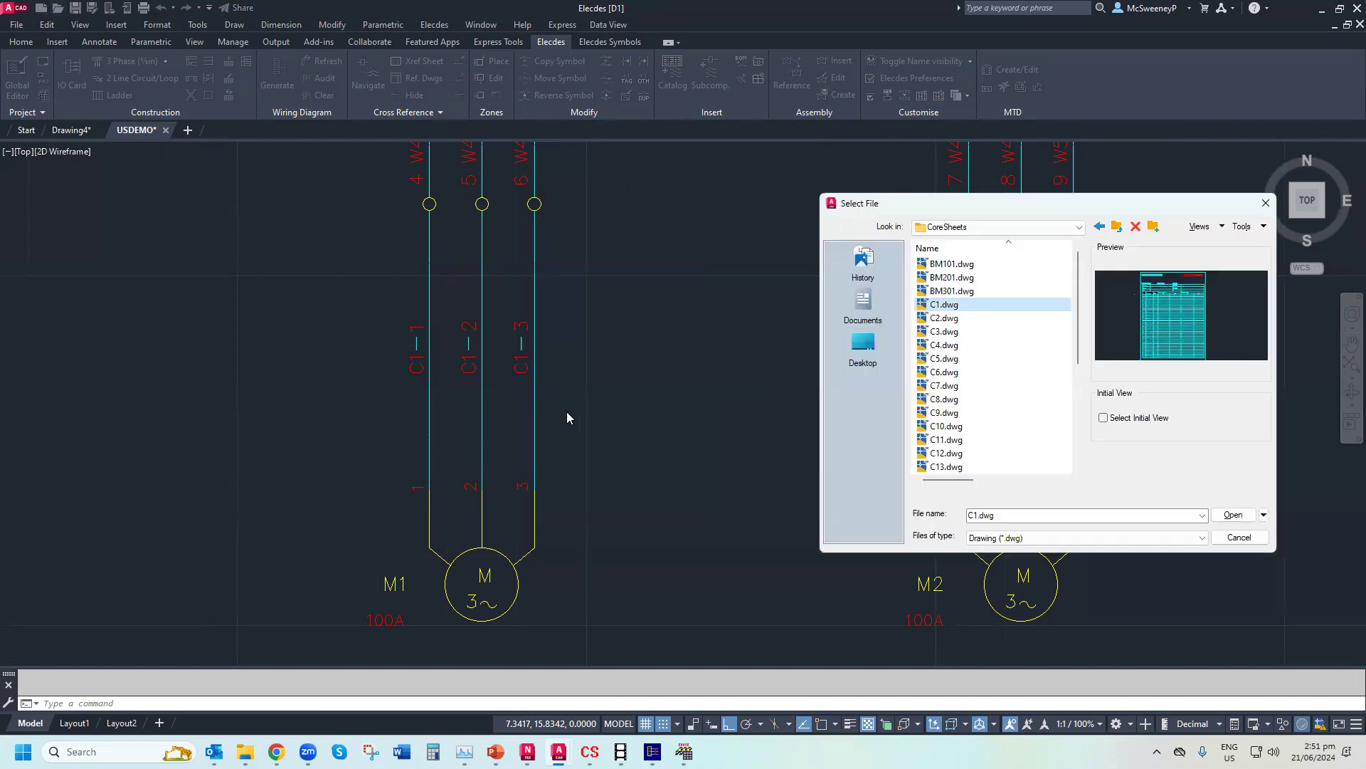
pyautogui.doubleClick(944, 304)
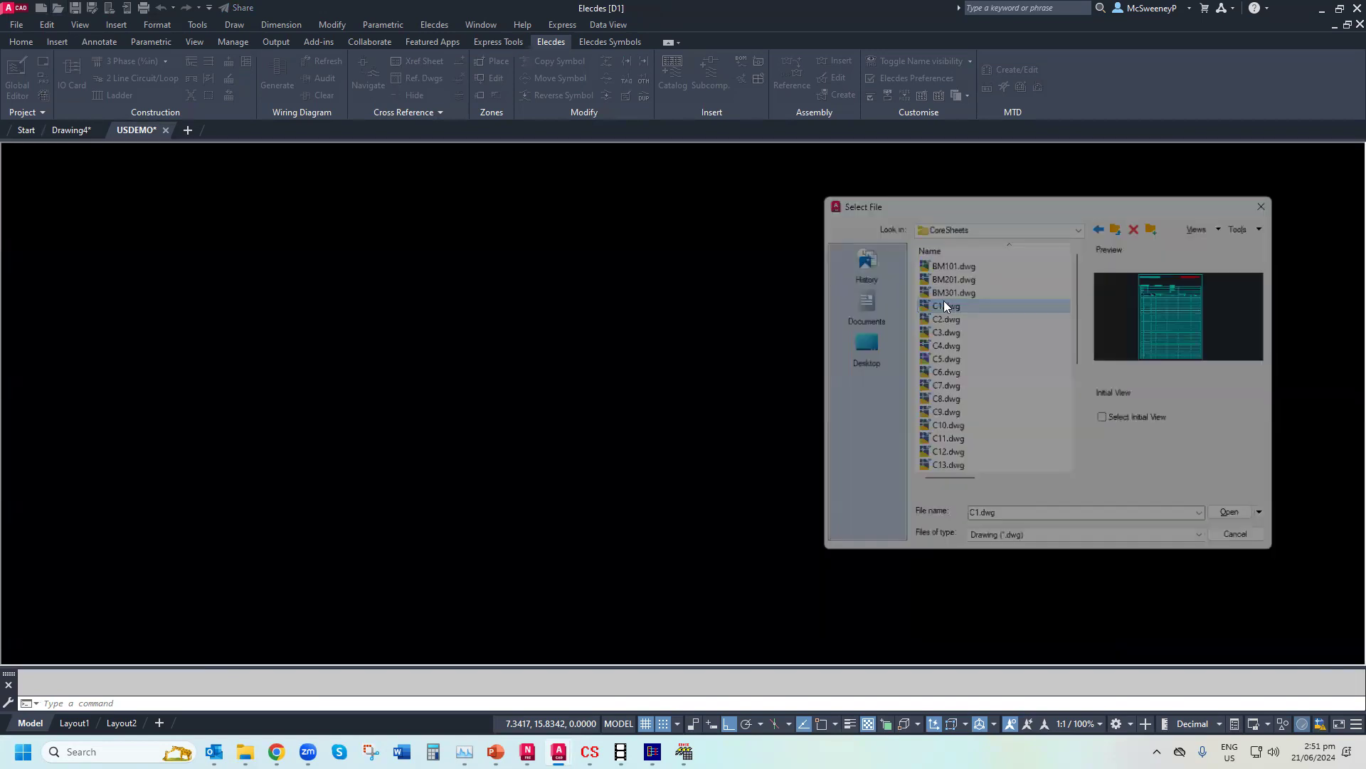
pyautogui.scroll(6, 336, 290)
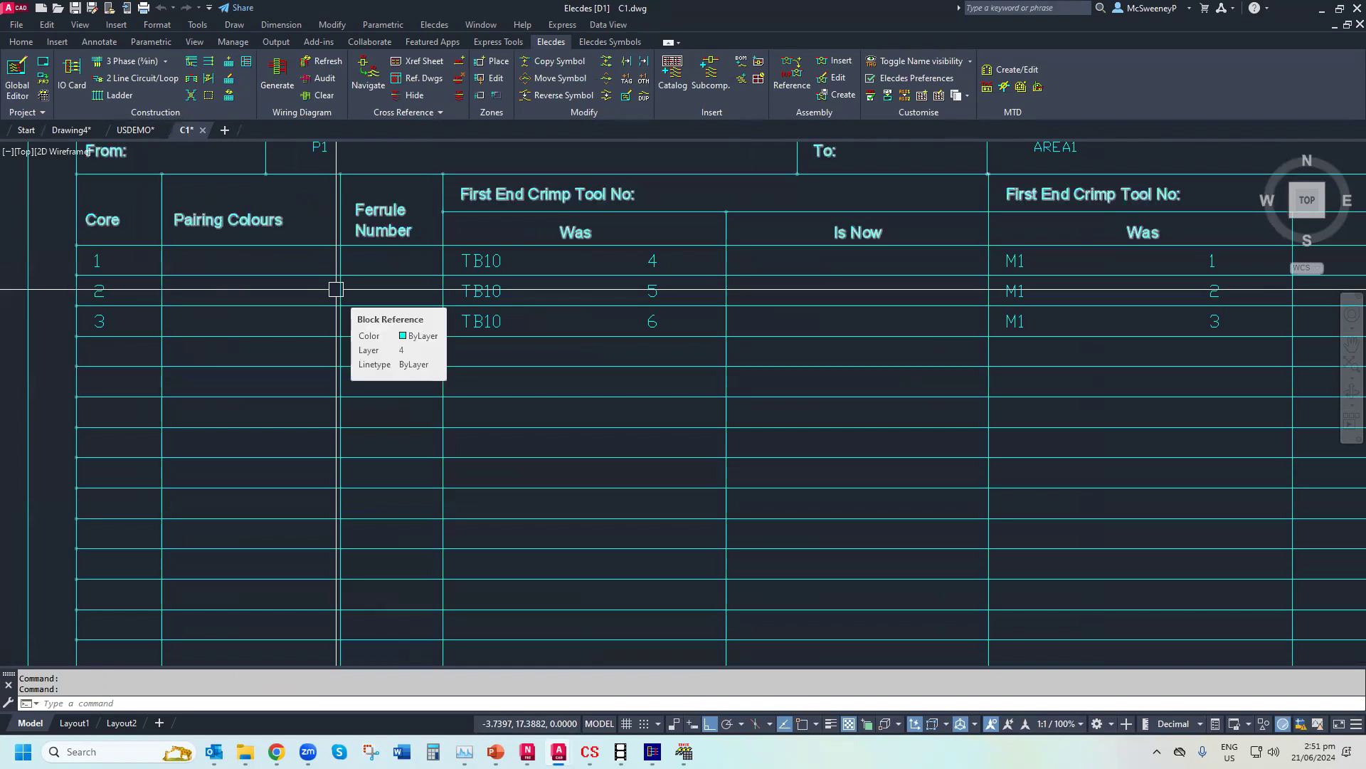
pyautogui.scroll(-2, 260, 299)
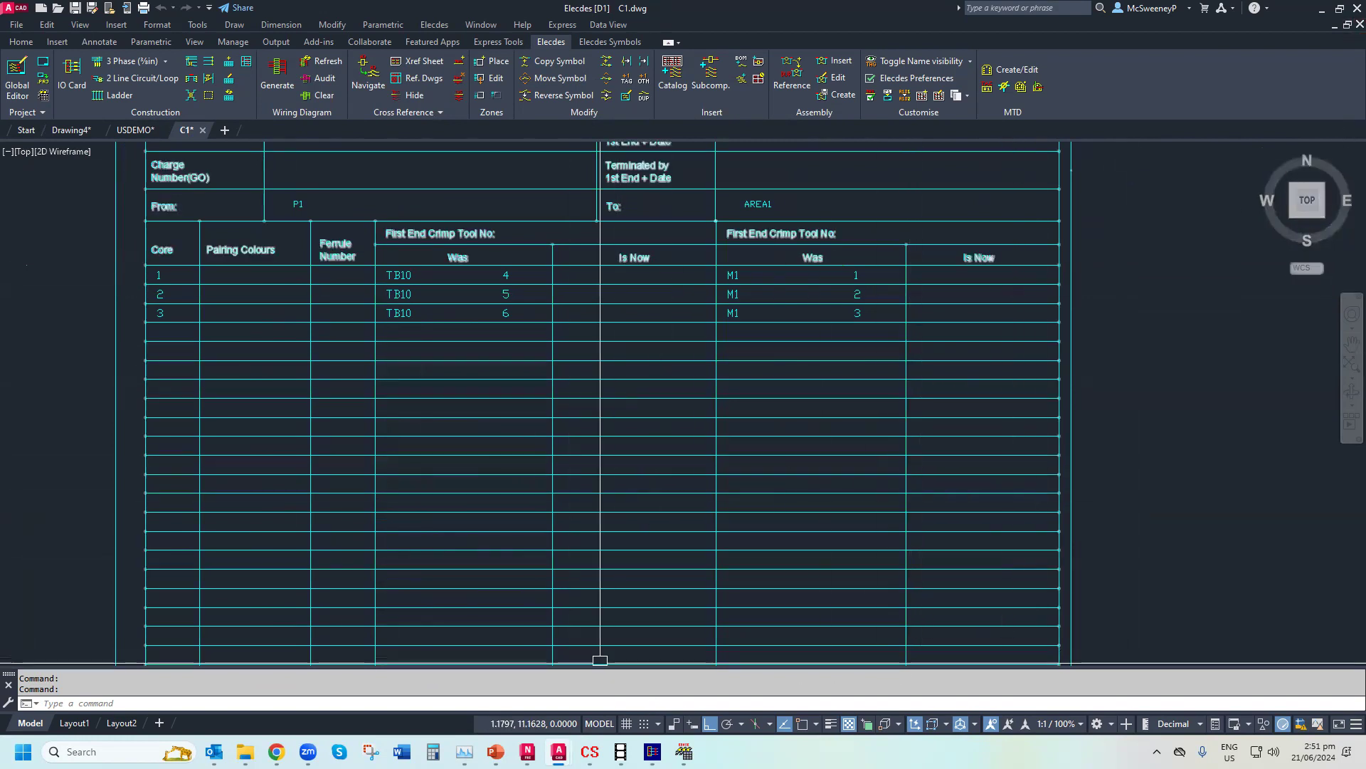
pyautogui.moveTo(558, 751)
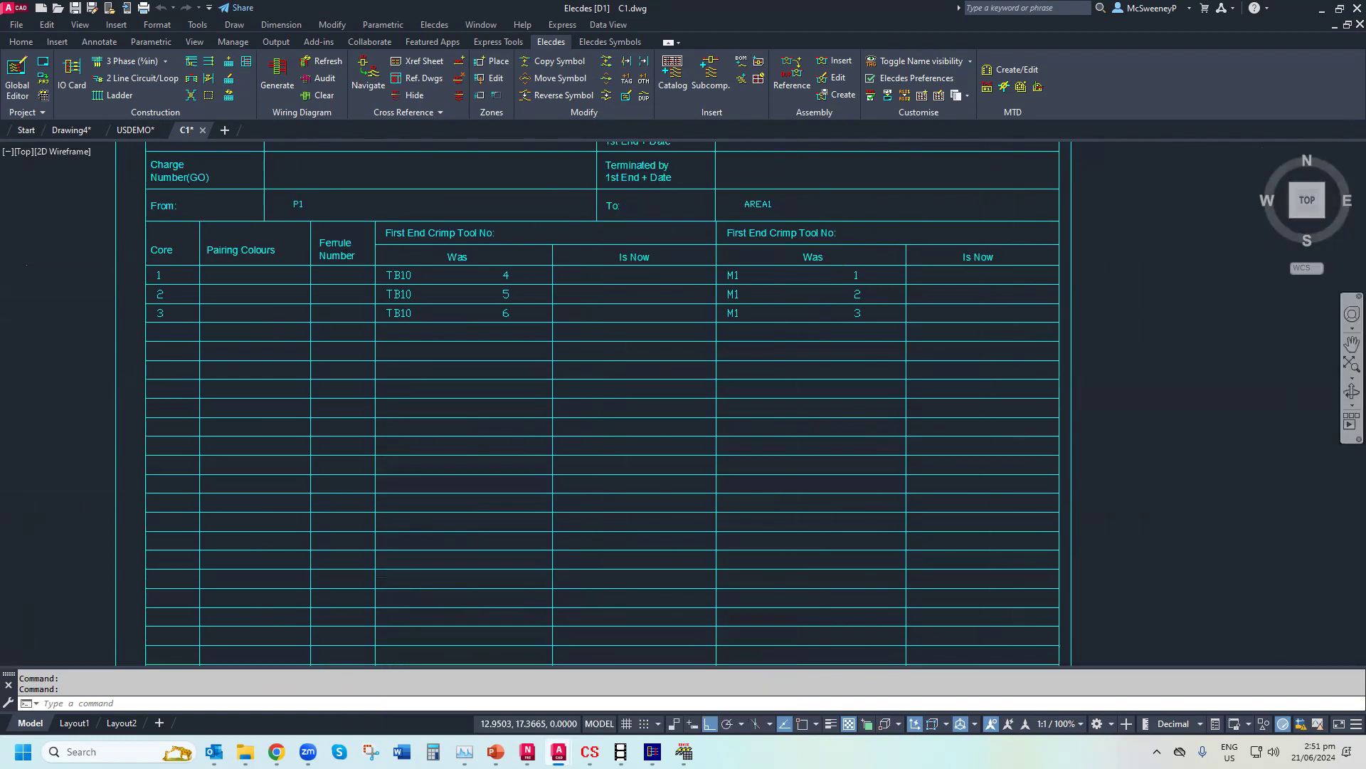